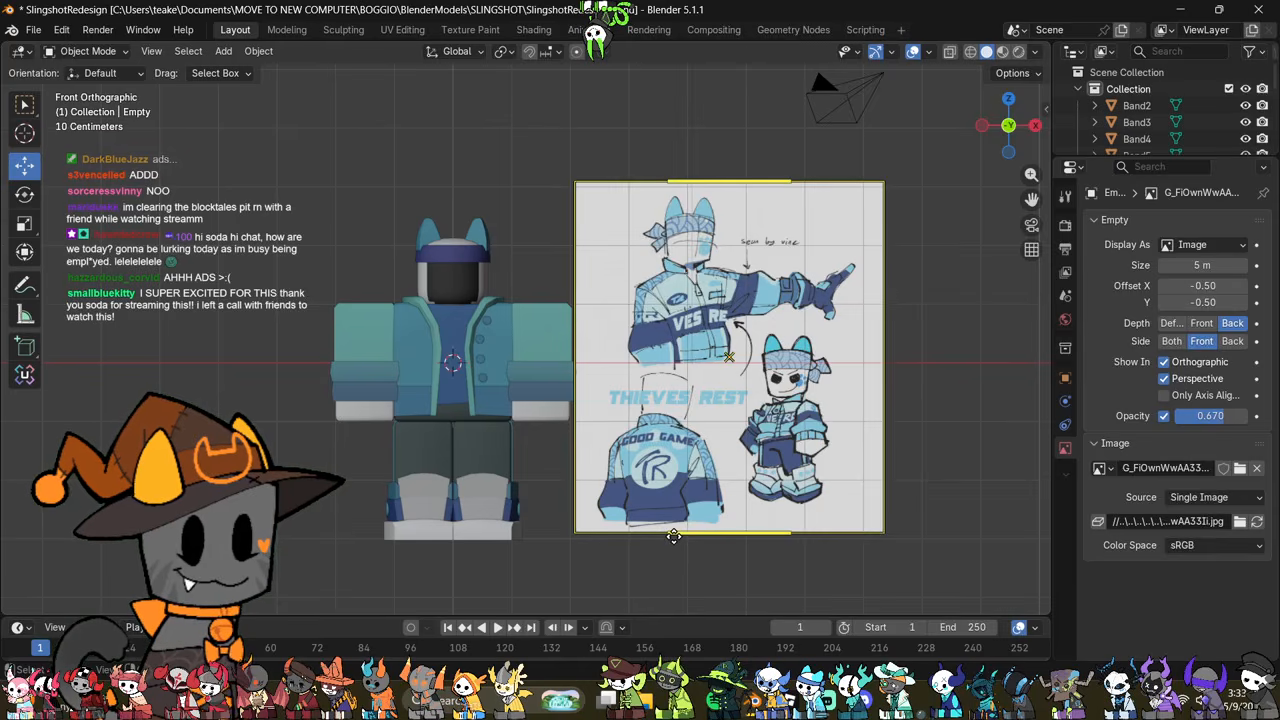
Step: Examine the character's torso, jacket and sleeve beside the reference drawing, in perspective and from the front
middle_click_drag(669, 566, 647, 495)
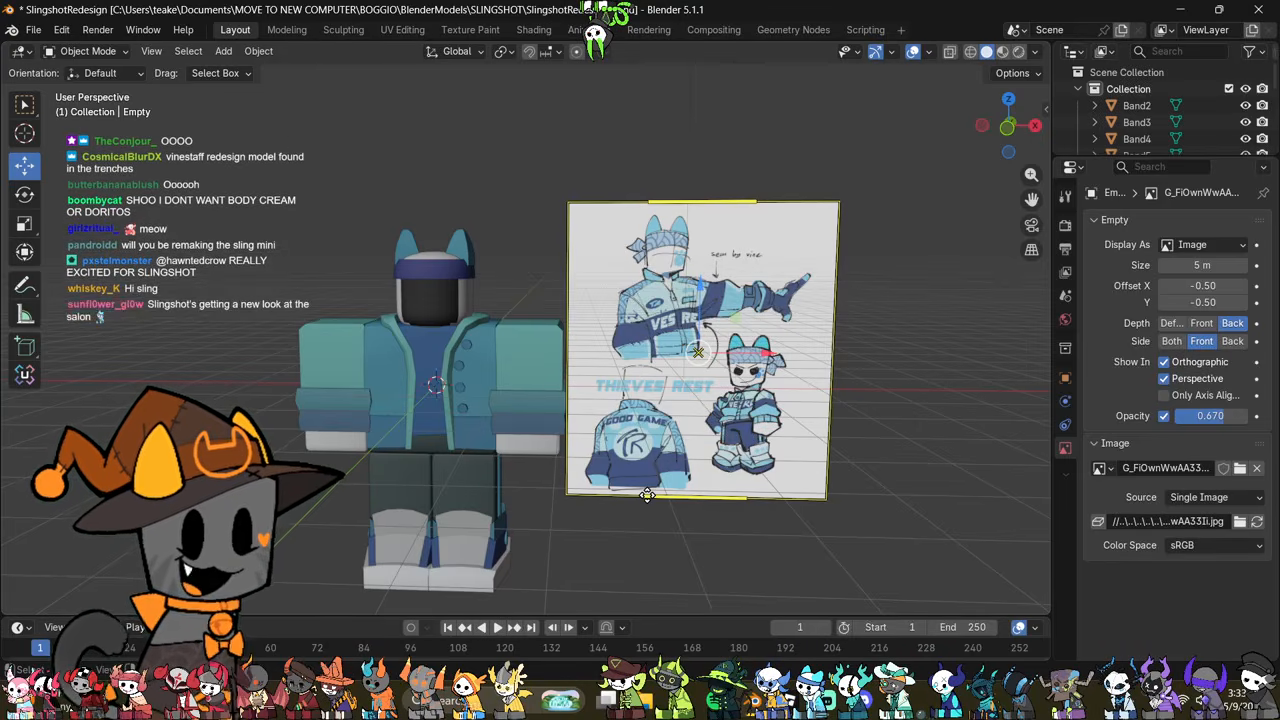
left_click(437, 418)
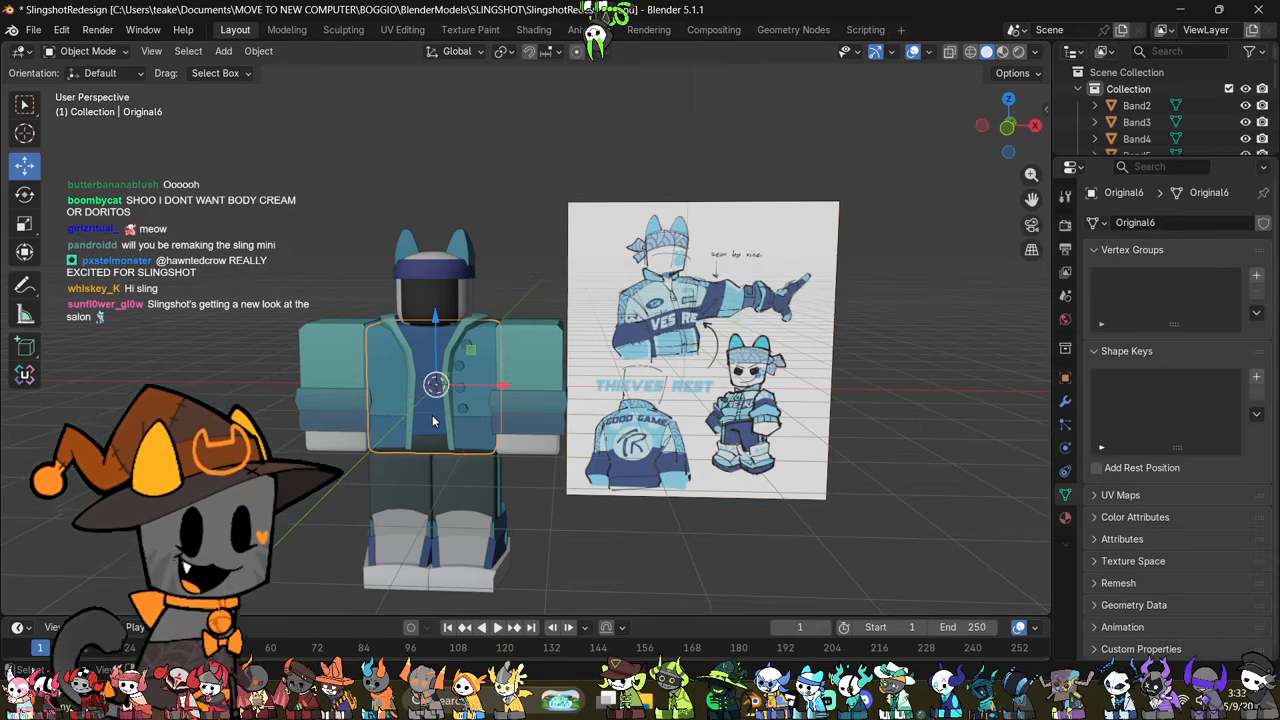
middle_click_drag(437, 418, 400, 430)
middle_click_drag(524, 472, 565, 357)
left_click(555, 474)
scroll(565, 357, "up", 2)
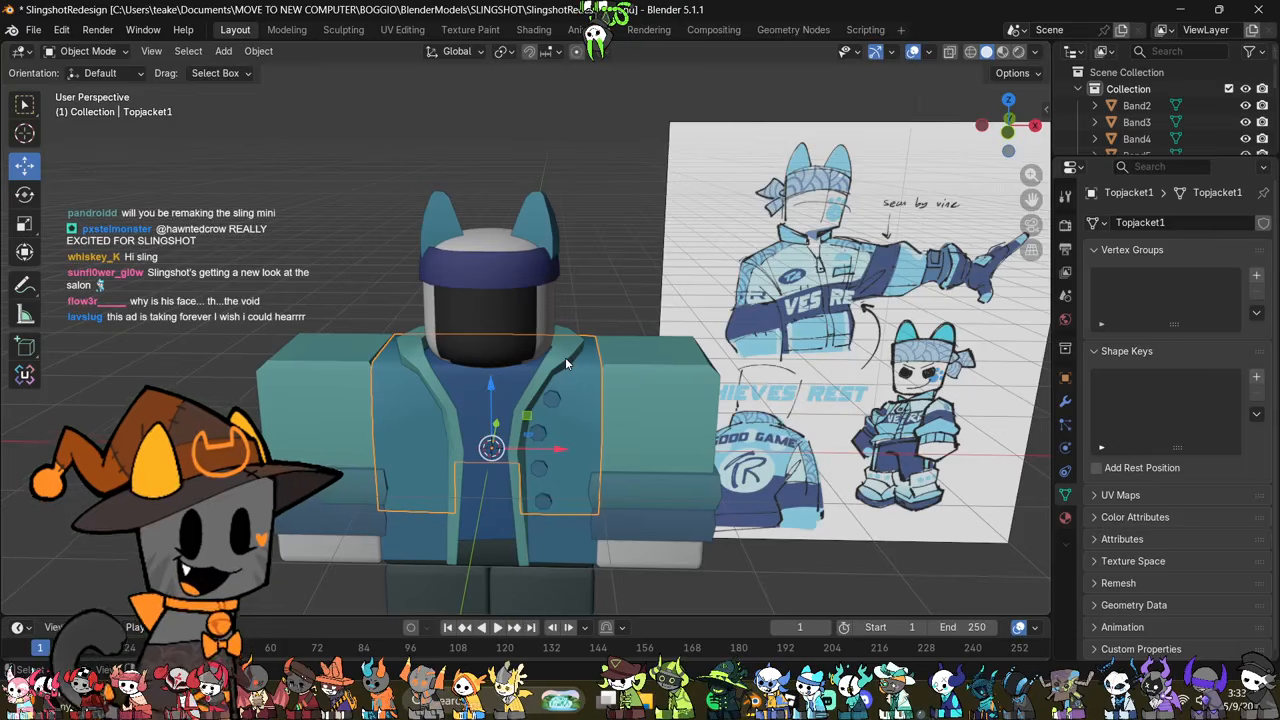
middle_click_drag(546, 406, 559, 287, "shift")
left_click(708, 328)
middle_click_drag(710, 312, 626, 357, "shift")
scroll(625, 362, "down", 3)
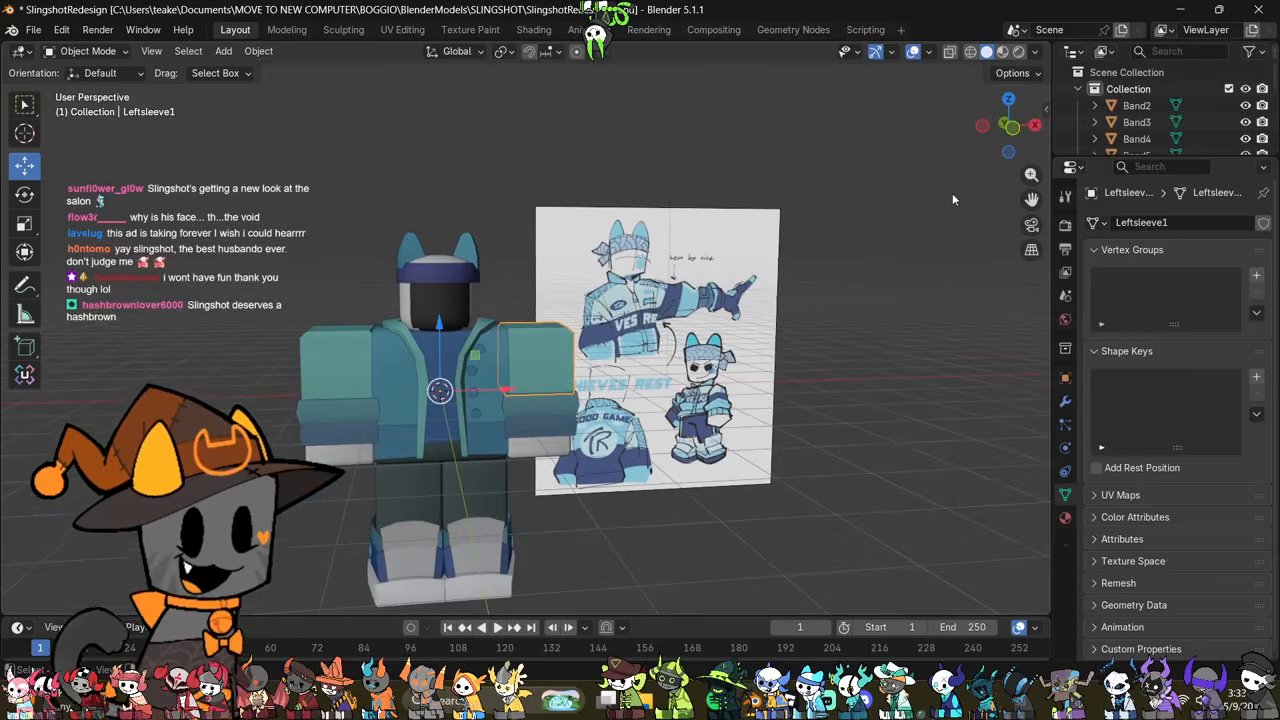
left_click(1012, 142)
key("alt+a")
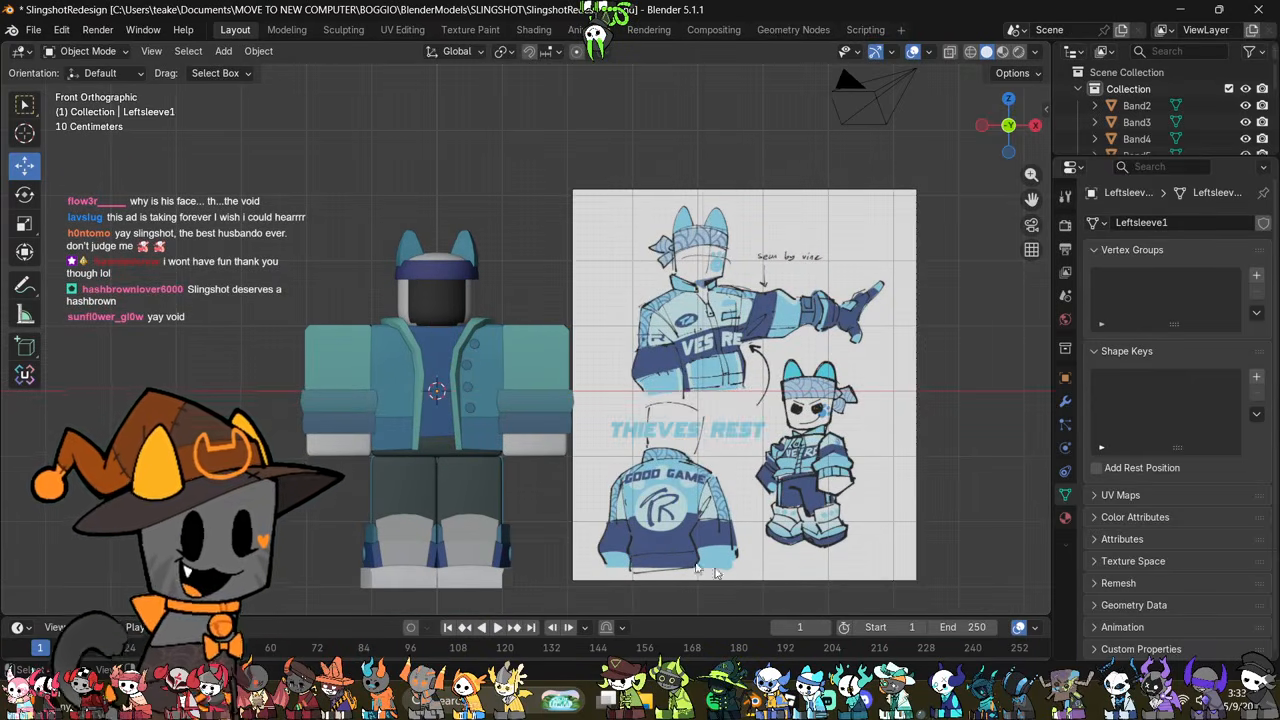
scroll(614, 303, "up", 3)
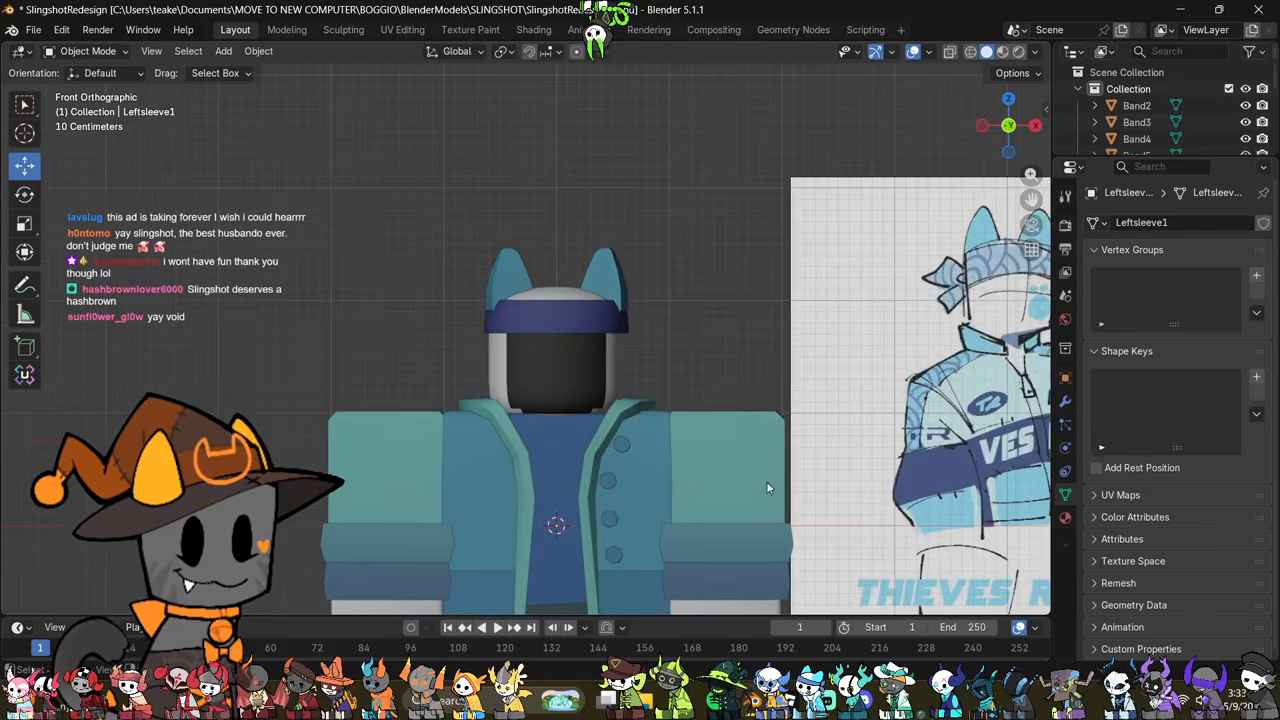
Step: Merge all vertices of the Horn2 ear by distance and convert its triangles to quads
left_click(615, 304)
middle_click_drag(592, 378, 616, 401)
key("Tab")
key("a")
key("m")
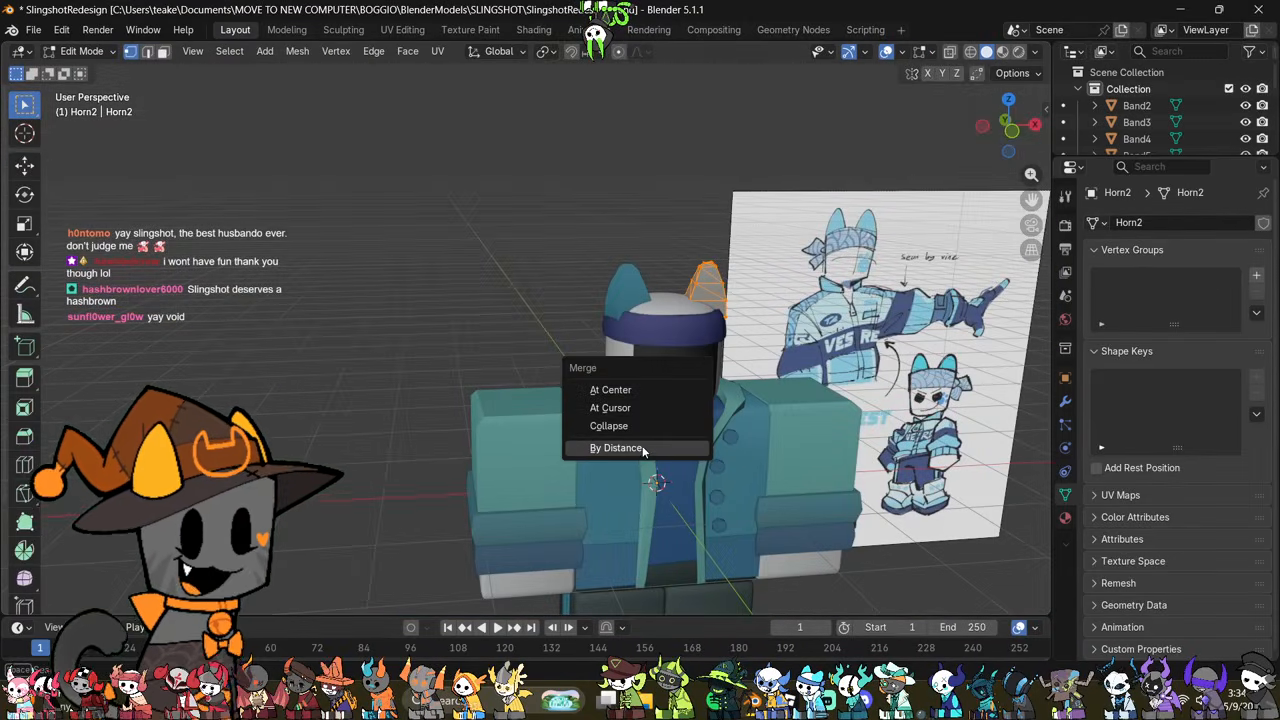
left_click(642, 447)
key("alt+j")
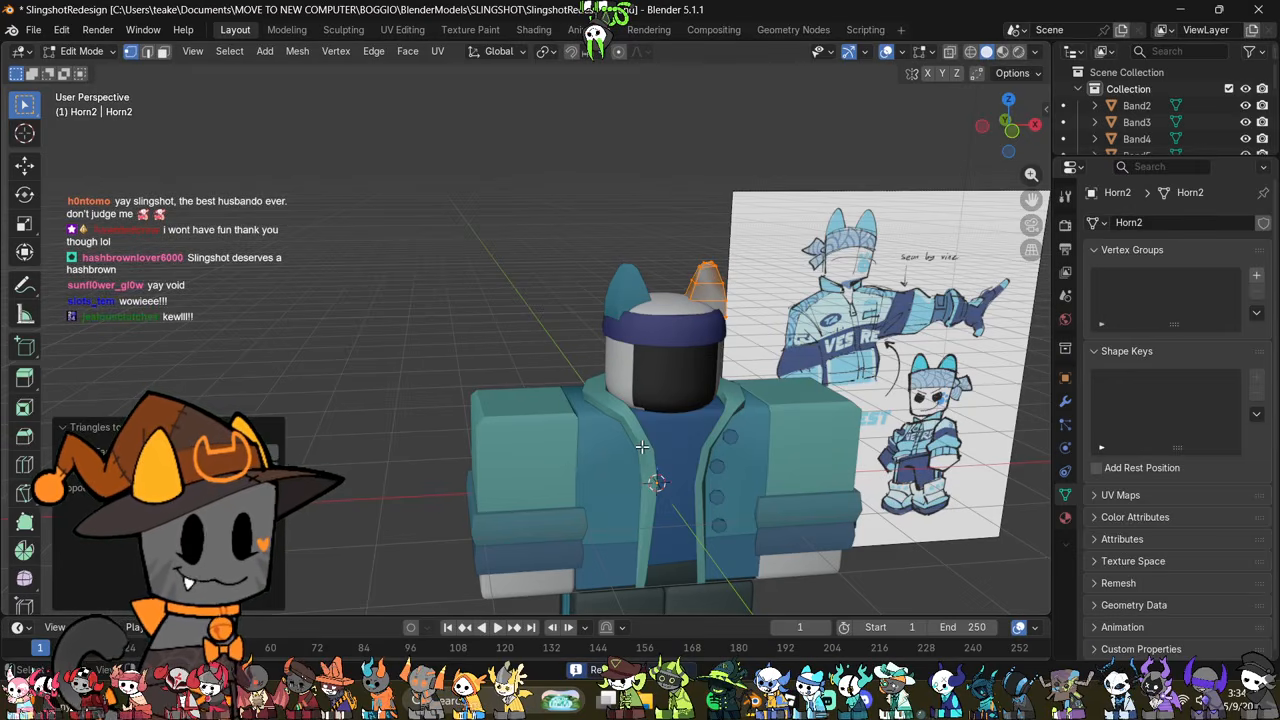
Step: Dissolve the leftover edge at the tip of the Horn2 ear and return to Object Mode
scroll(642, 447, "up", 3)
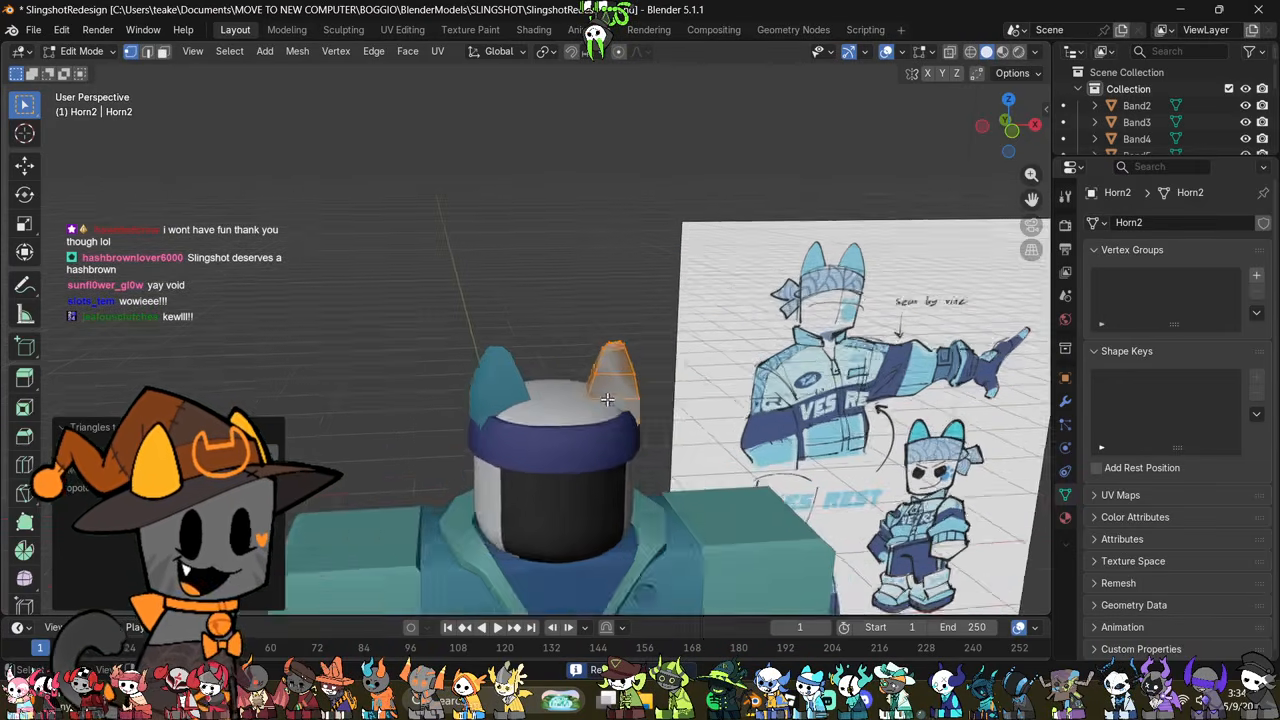
middle_click_drag(642, 447, 614, 485)
scroll(614, 485, "up", 2)
key("2")
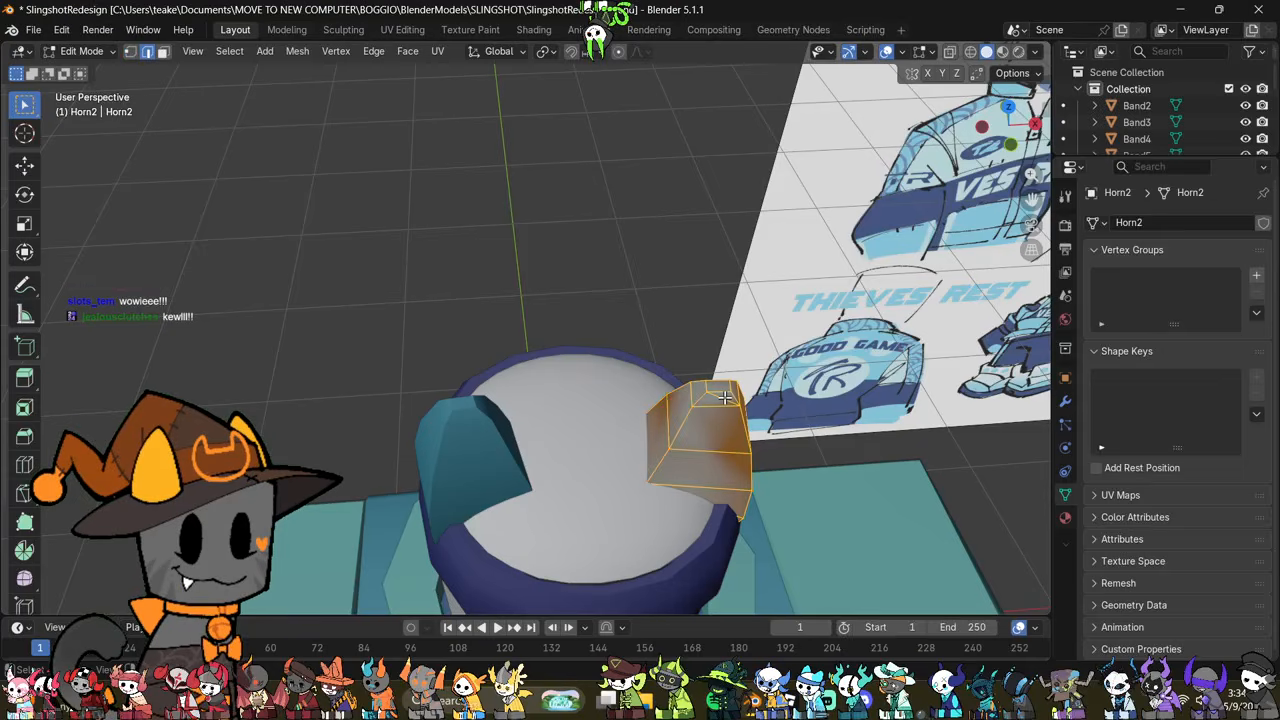
right_click(824, 464)
left_click(786, 644)
middle_click_drag(795, 560, 764, 416)
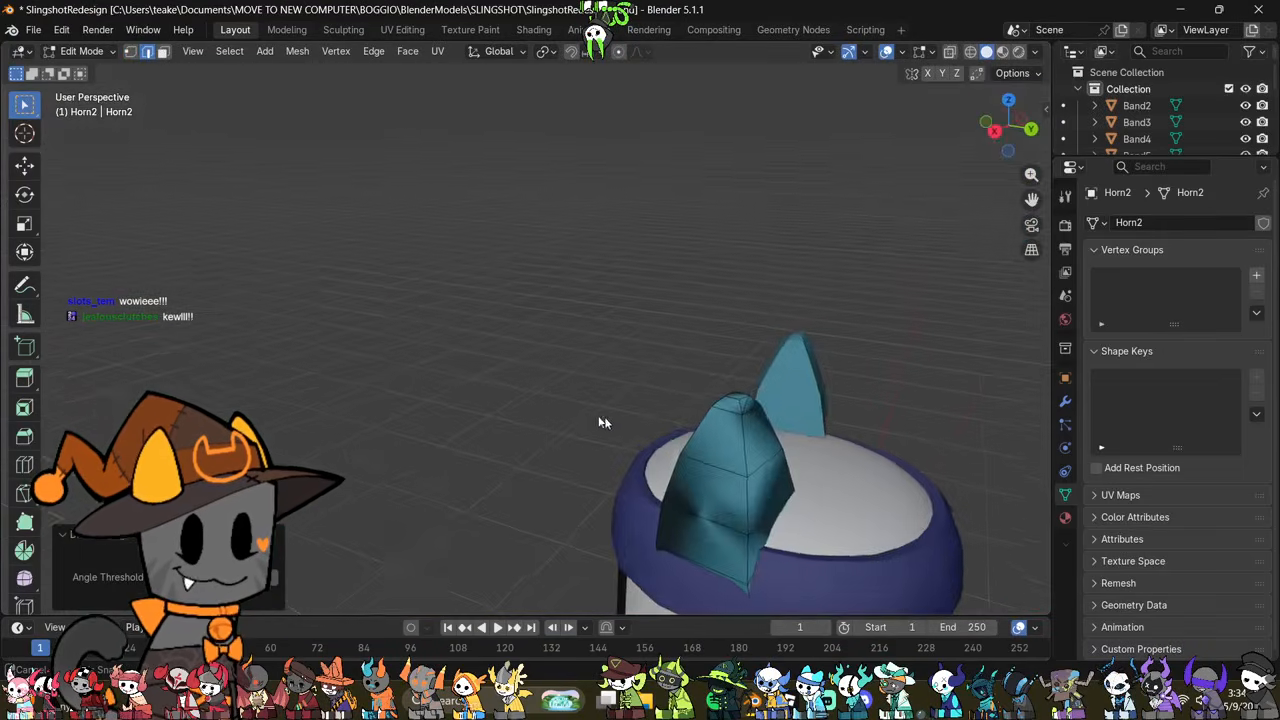
key("Tab")
Step: Merge all vertices of the Horn1 ear by distance and convert its triangles to quads
left_click(550, 414)
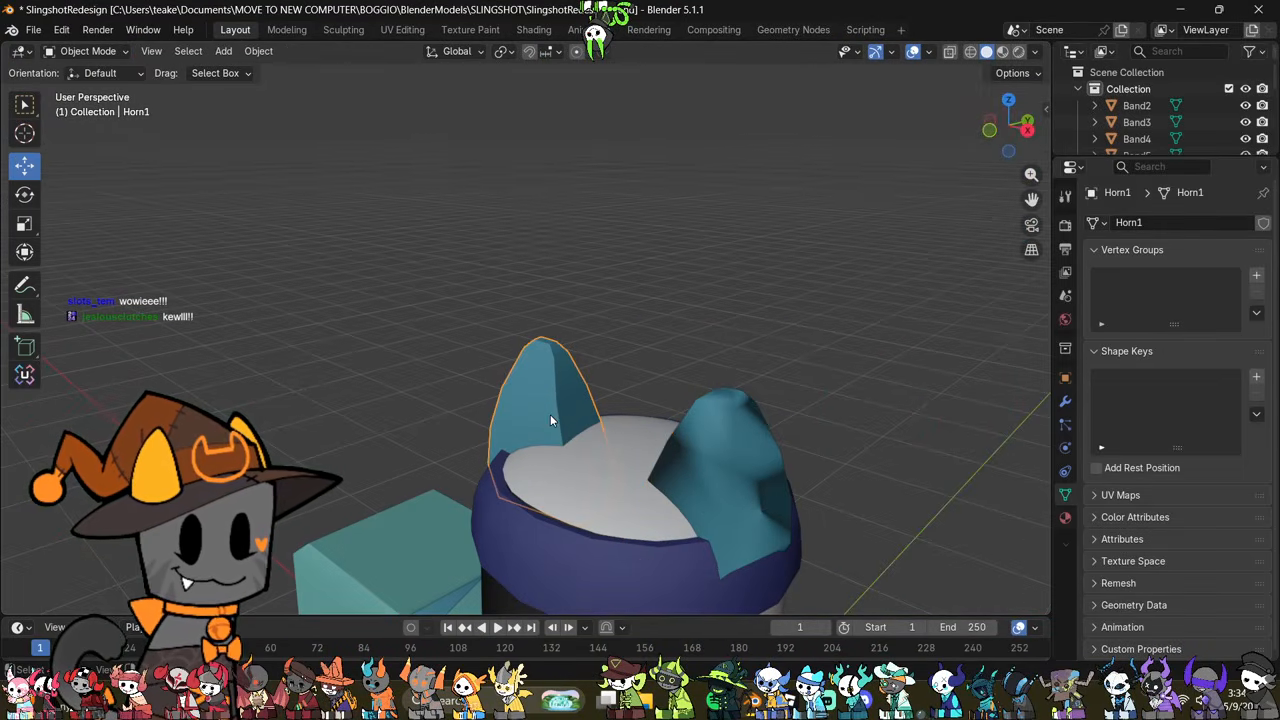
key("Tab")
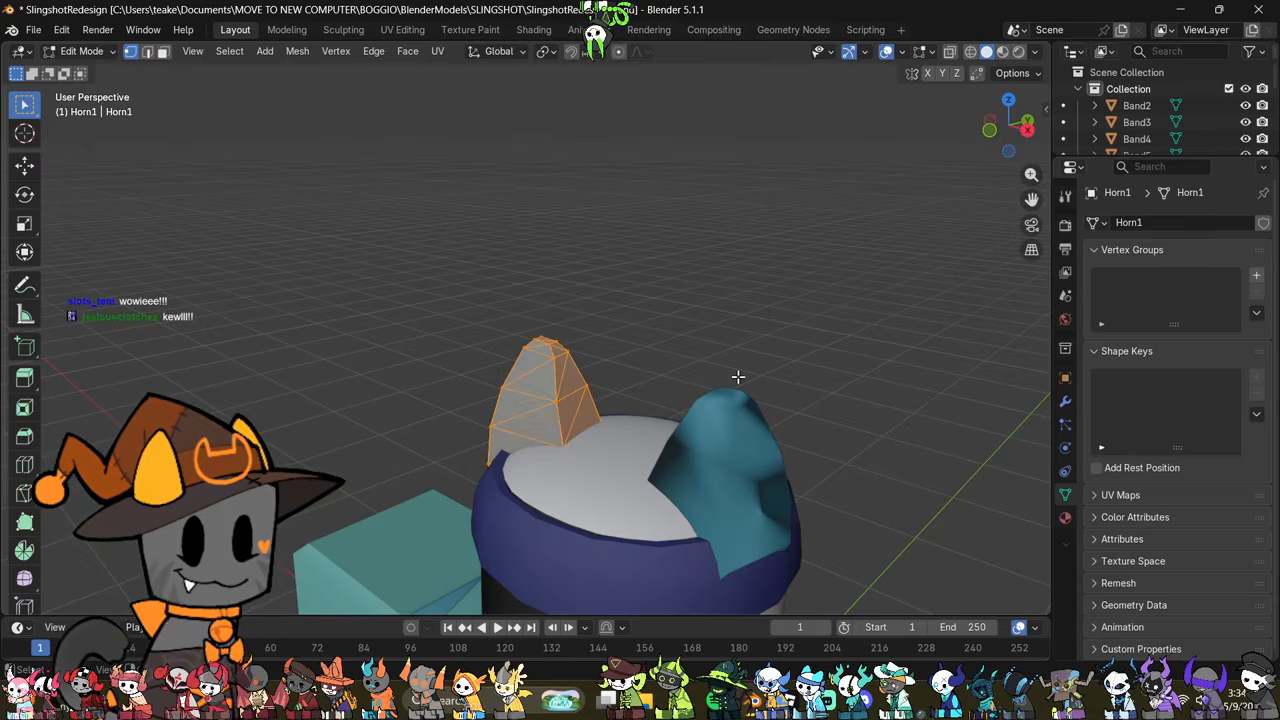
key("m")
left_click(738, 376)
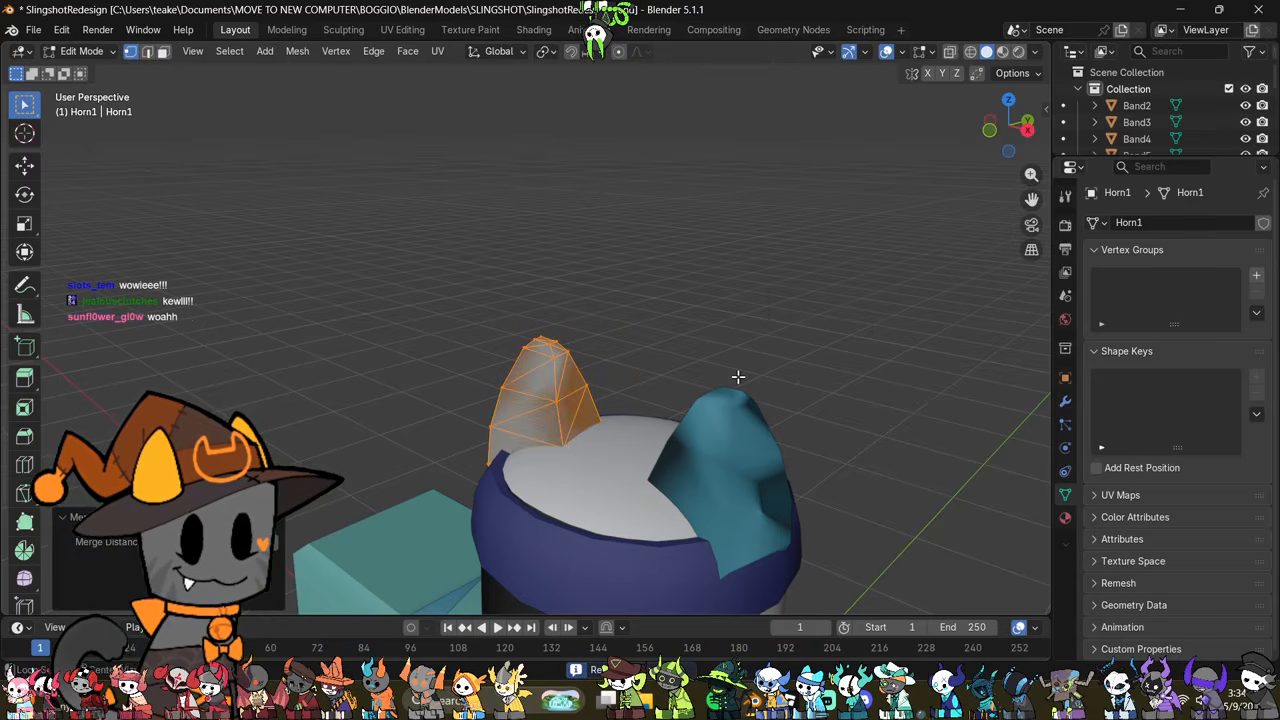
key("alt+j")
middle_click_drag(680, 351, 709, 363)
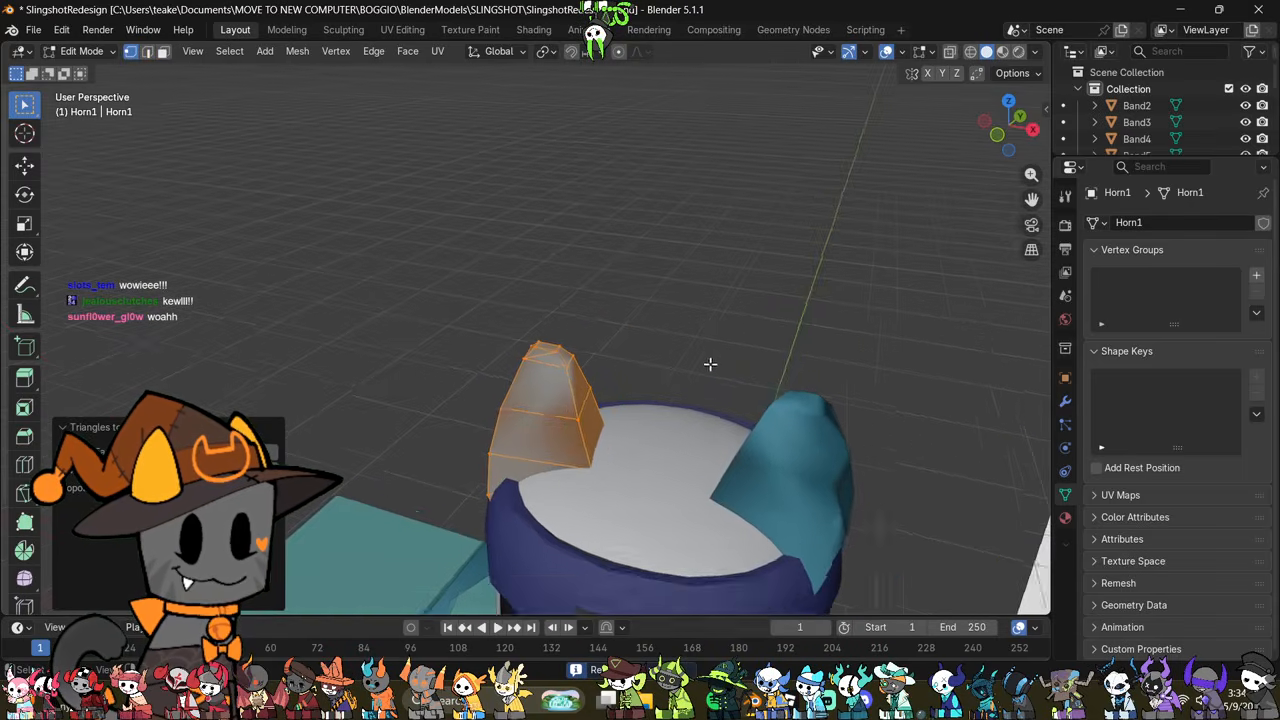
Step: Dissolve the leftover edge near the tip of the Horn1 ear
scroll(709, 363, "up", 1)
key("2")
key("ctrl+e")
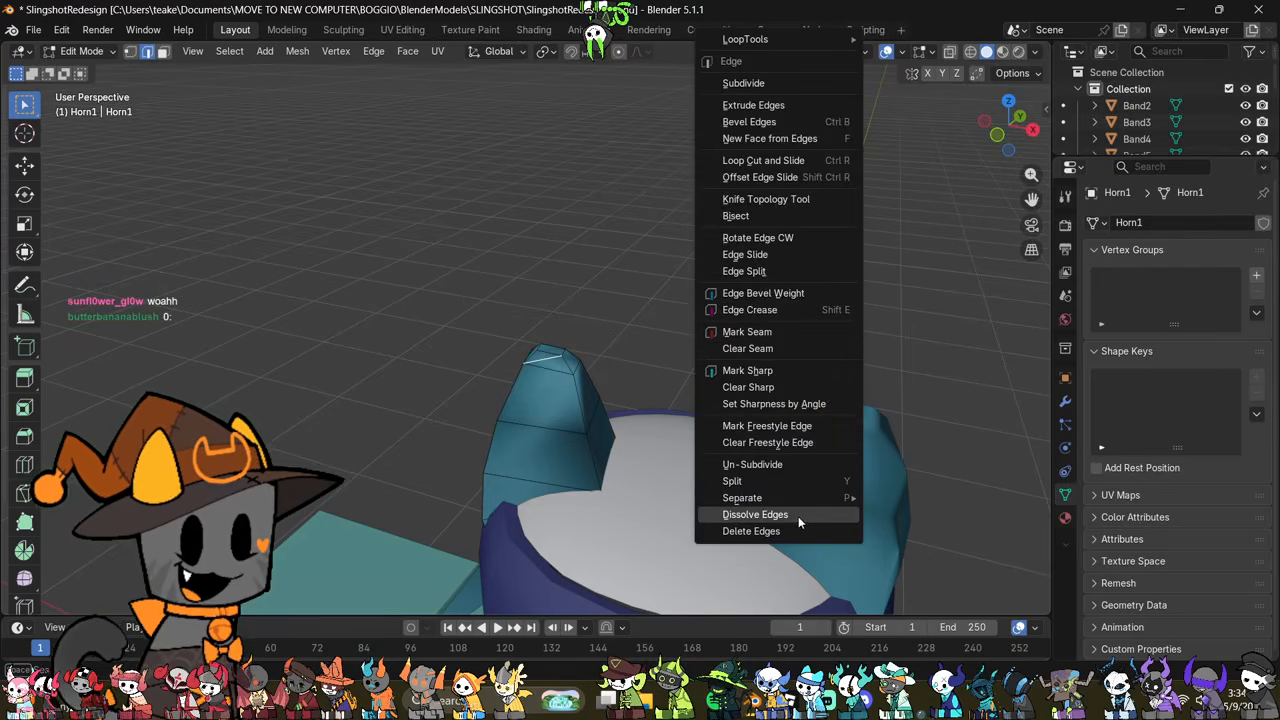
left_click(798, 516)
Step: Clear the custom normals data from the Horn1 and Horn2 ears
left_click(1065, 401)
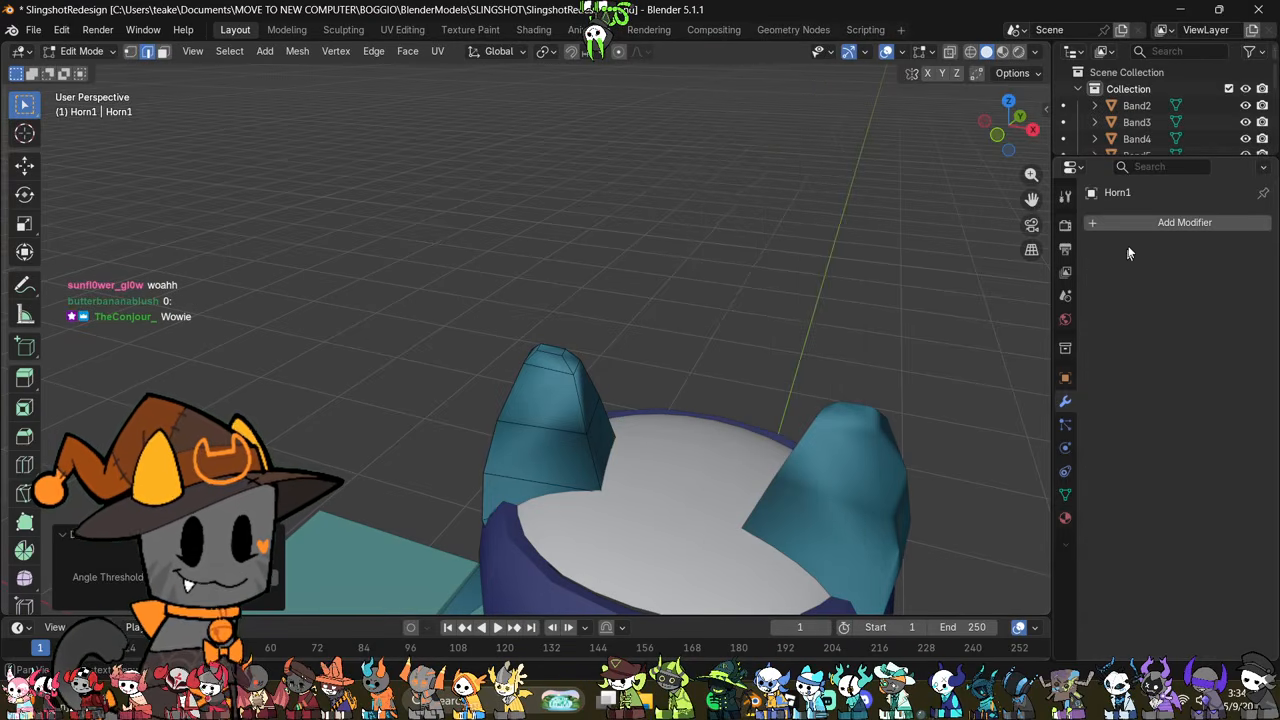
left_click(1063, 496)
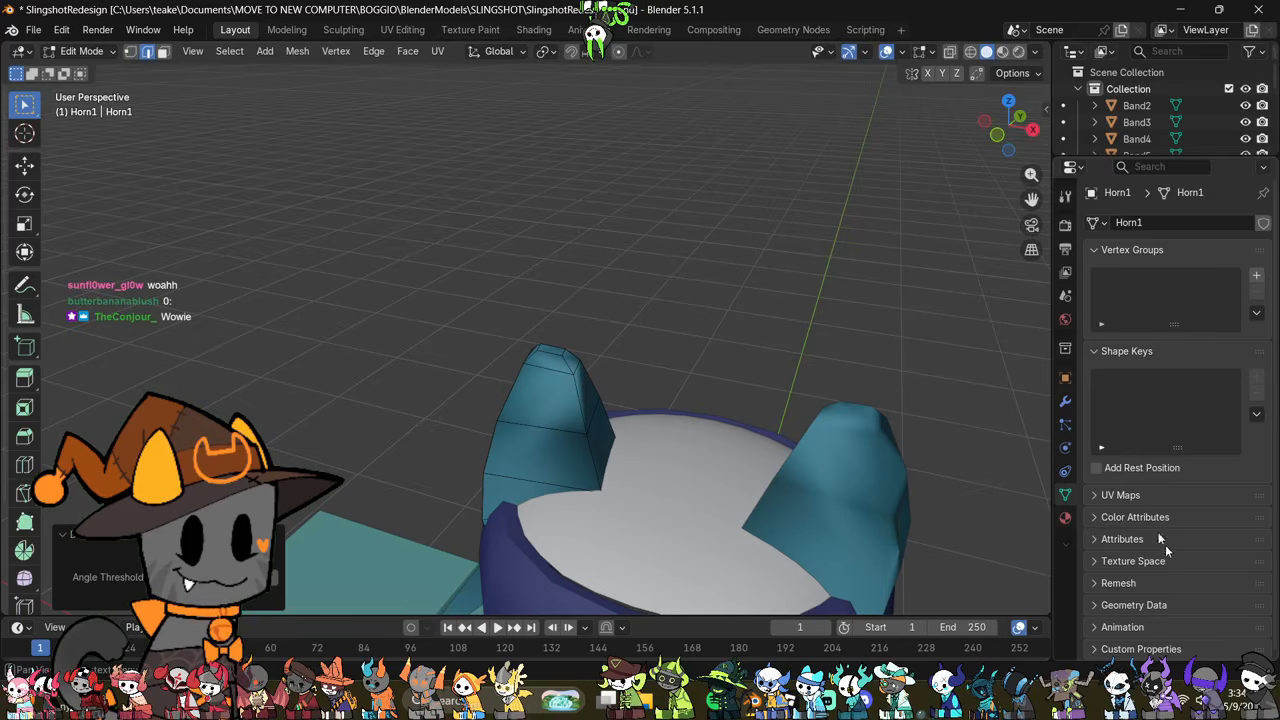
left_click(1132, 607)
scroll(1160, 560, "down", 3)
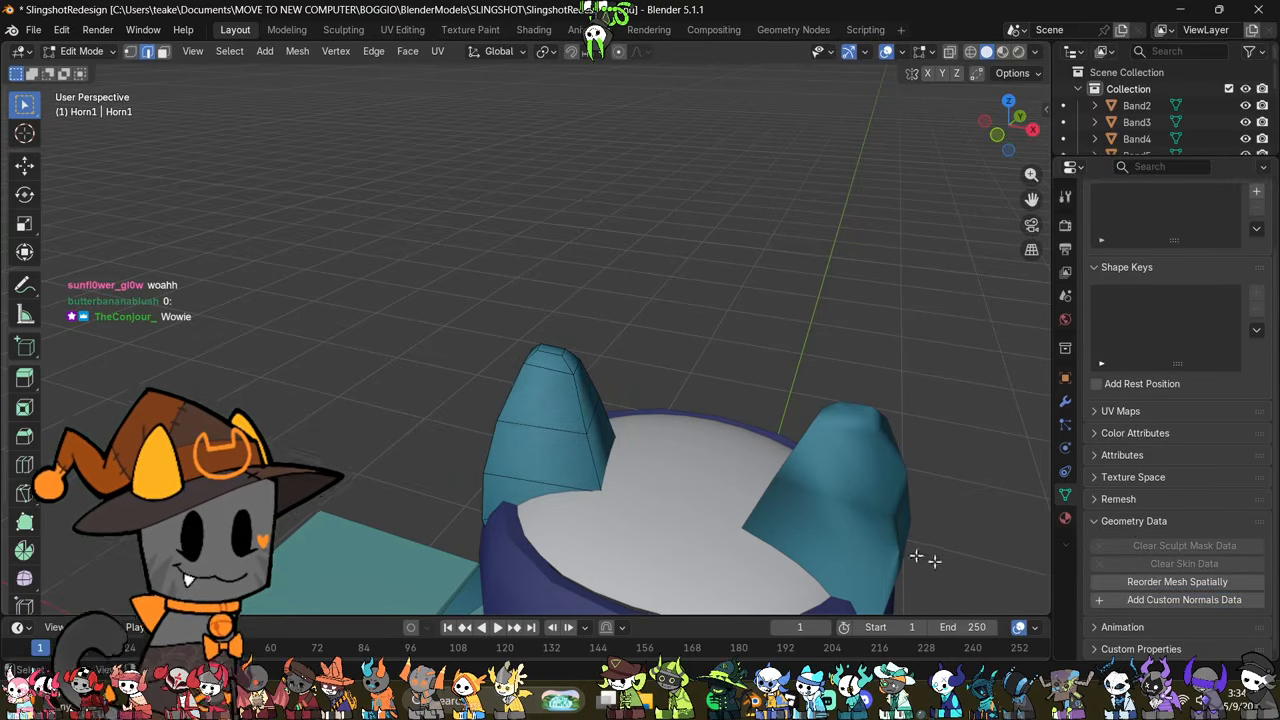
middle_click_drag(914, 557, 877, 474)
key("Tab")
left_click(795, 478)
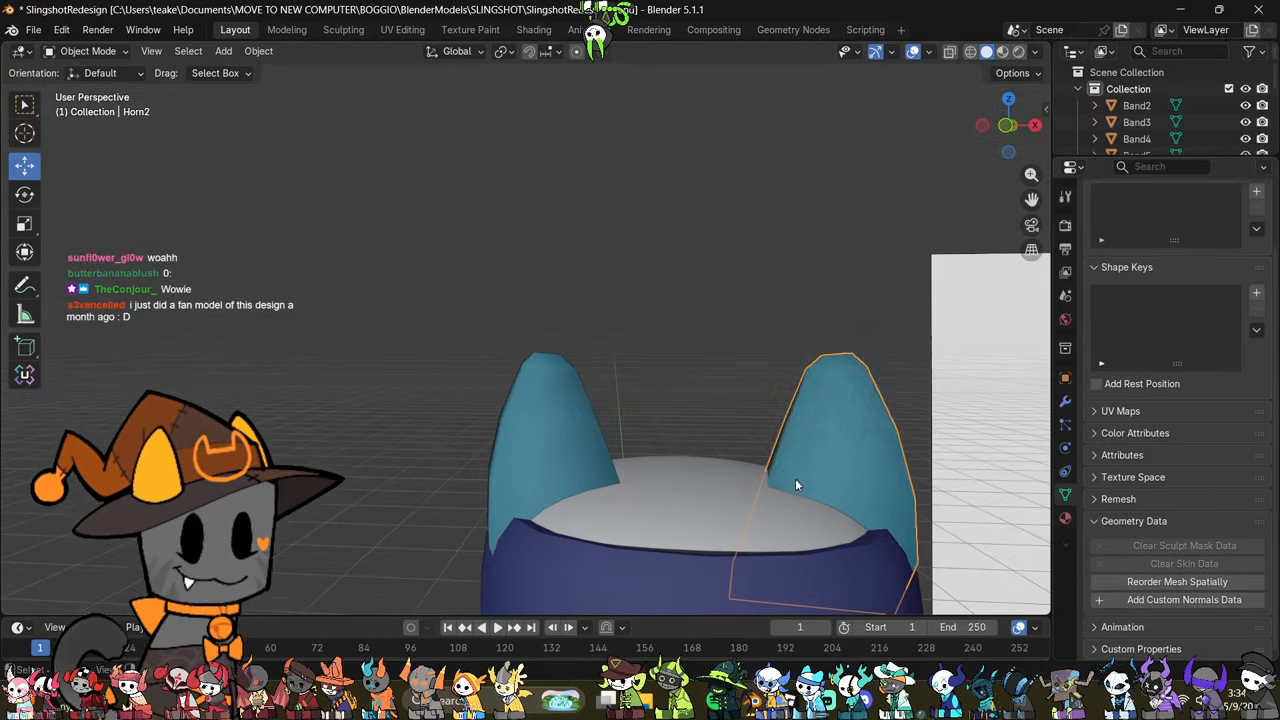
middle_click_drag(795, 478, 840, 510)
Step: Join both ears into the Horn1 object and apply Shade Auto Smooth to it
left_click(567, 477, "shift")
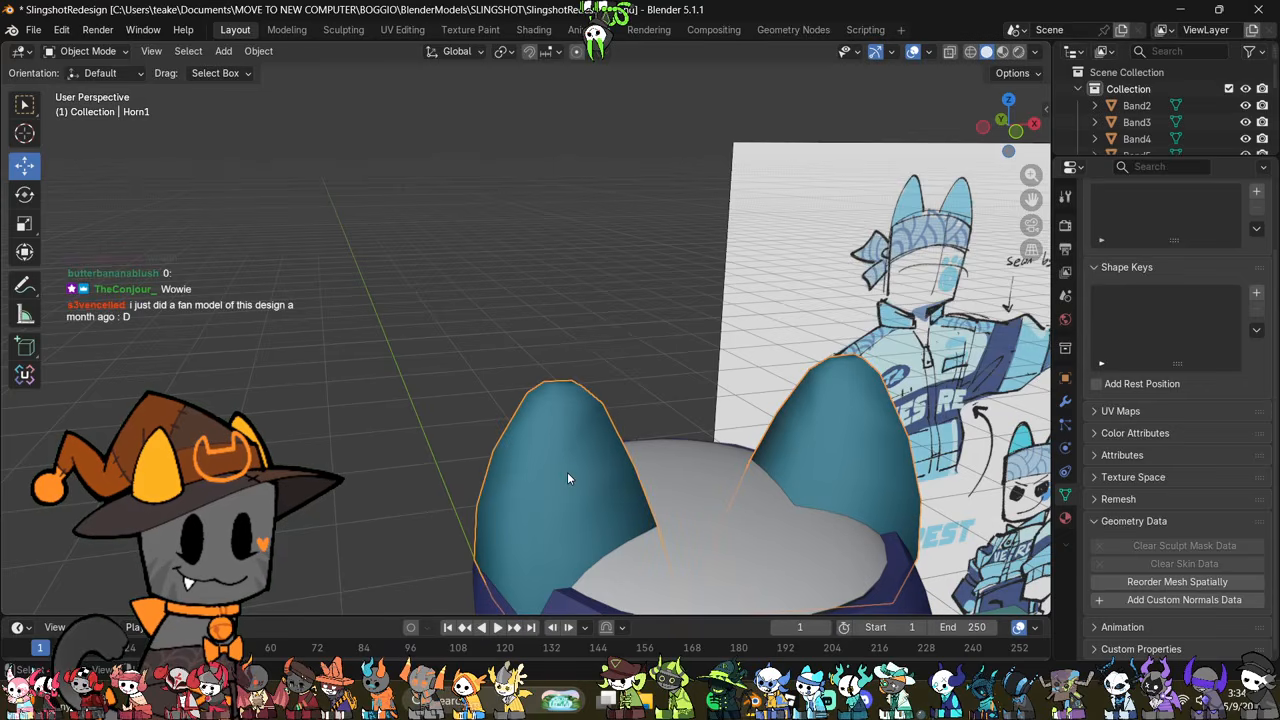
right_click(735, 237)
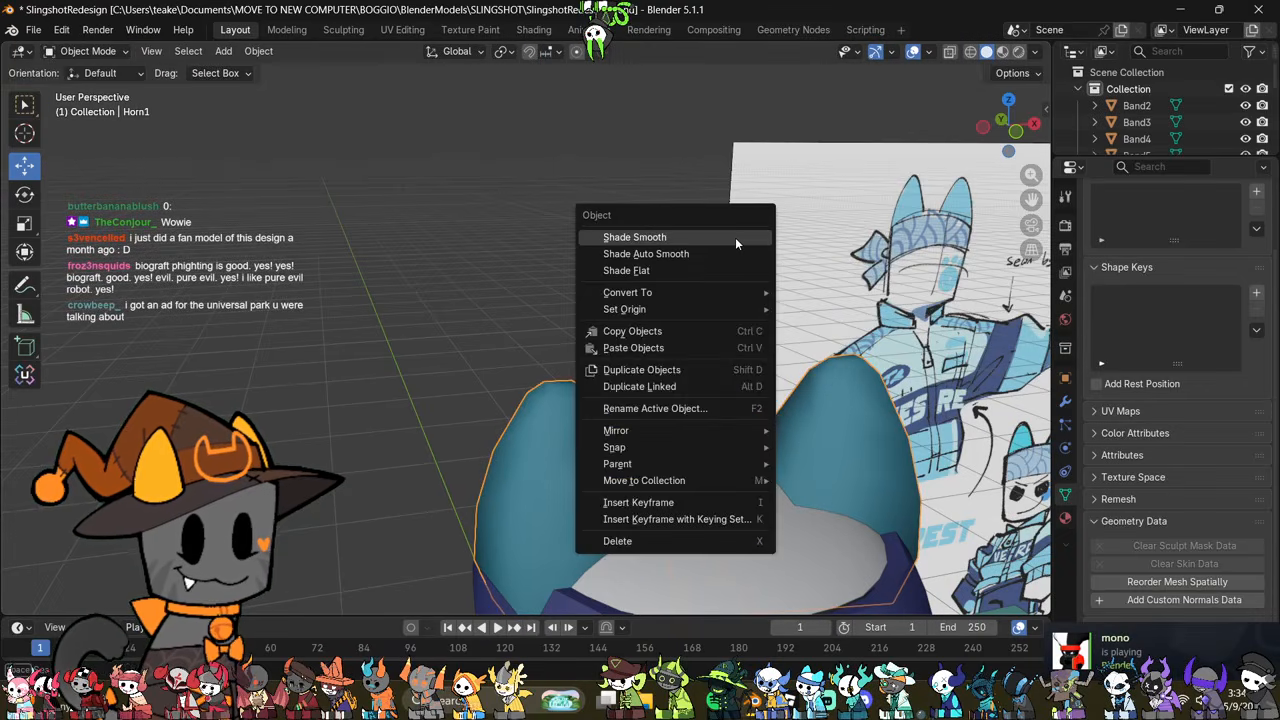
left_click(724, 254)
Step: Delete the bottom face of each ear, hidden inside the headband, and return to Object Mode
middle_click_drag(724, 254, 716, 427)
key("Tab")
key("alt+z")
key("3")
left_click(665, 503)
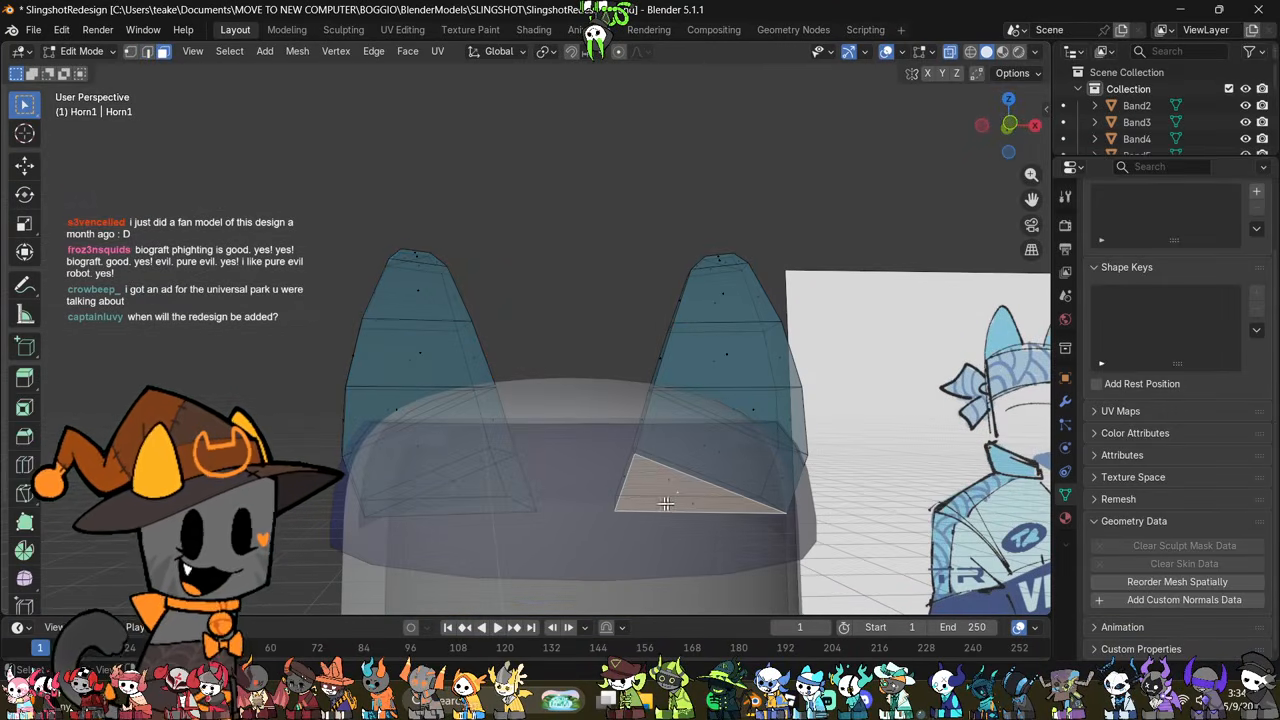
left_click(454, 508, "shift")
middle_click_drag(622, 522, 664, 543)
left_click(674, 499)
mouse_move(674, 500)
middle_mouse_down()
mouse_move(724, 506)
mouse_move(665, 495)
middle_mouse_up()
left_click(659, 487, "shift")
middle_click_drag(486, 557, 443, 480)
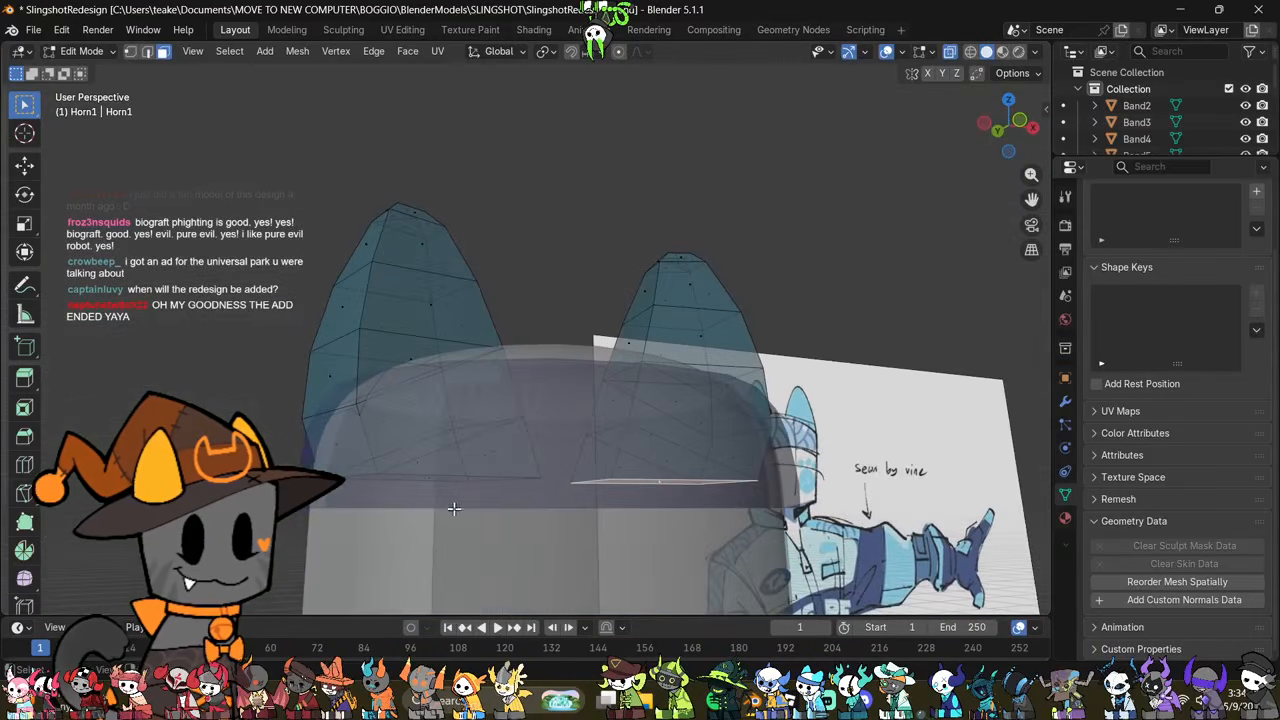
left_click(441, 480, "shift")
right_click(683, 526)
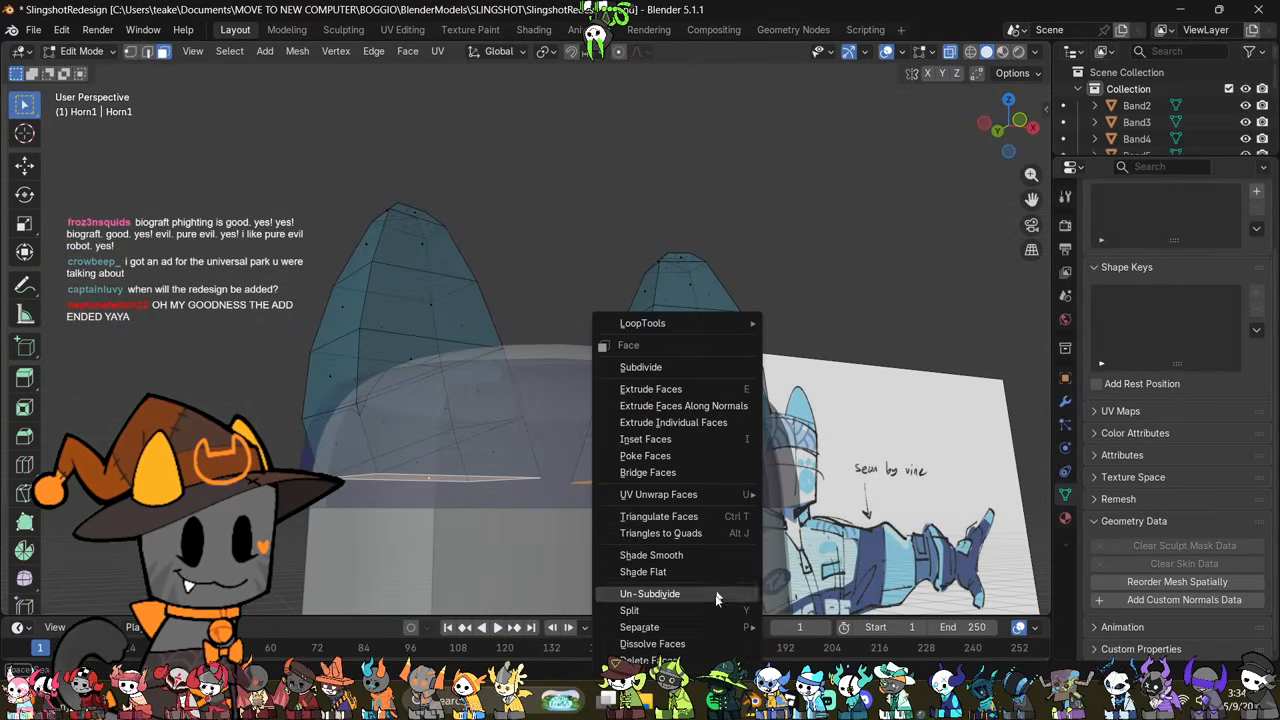
left_click(693, 657)
middle_click_drag(731, 407, 708, 467)
key("alt+z")
scroll(708, 467, "down", 4)
key("Tab")
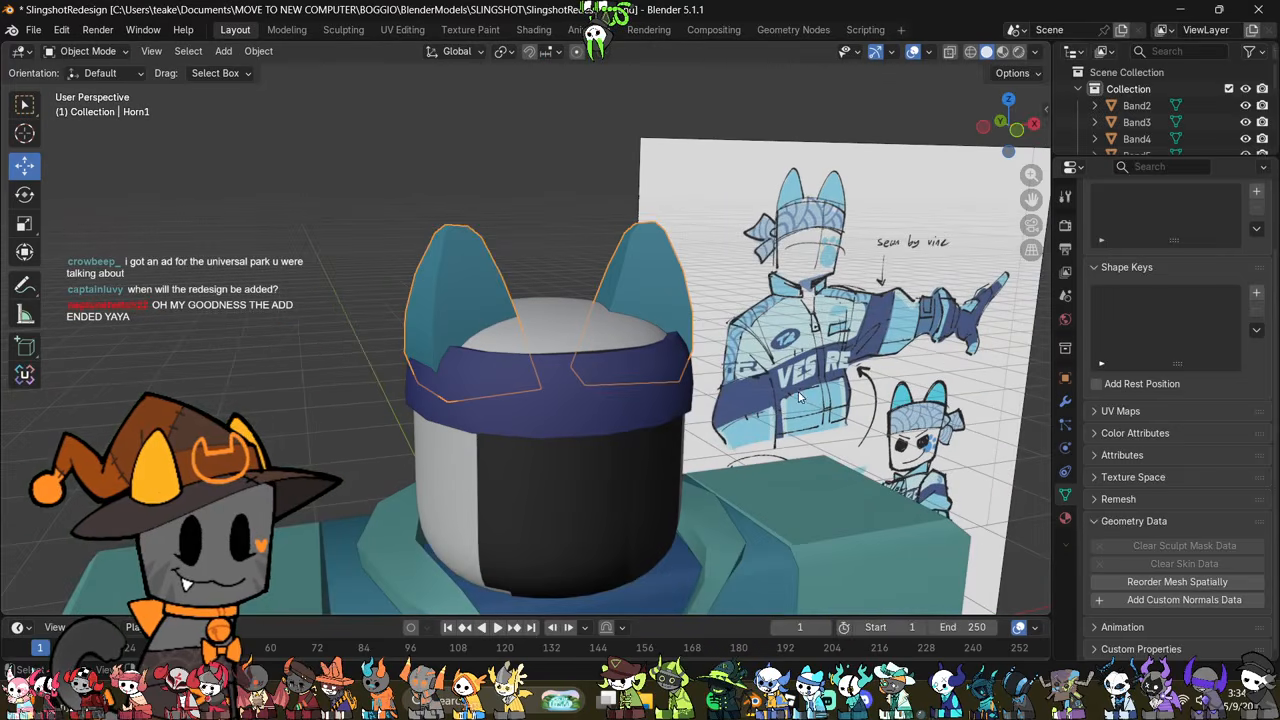
Step: Select the headband and examine it from several angles beside the reference drawing
middle_click_drag(814, 400, 746, 386)
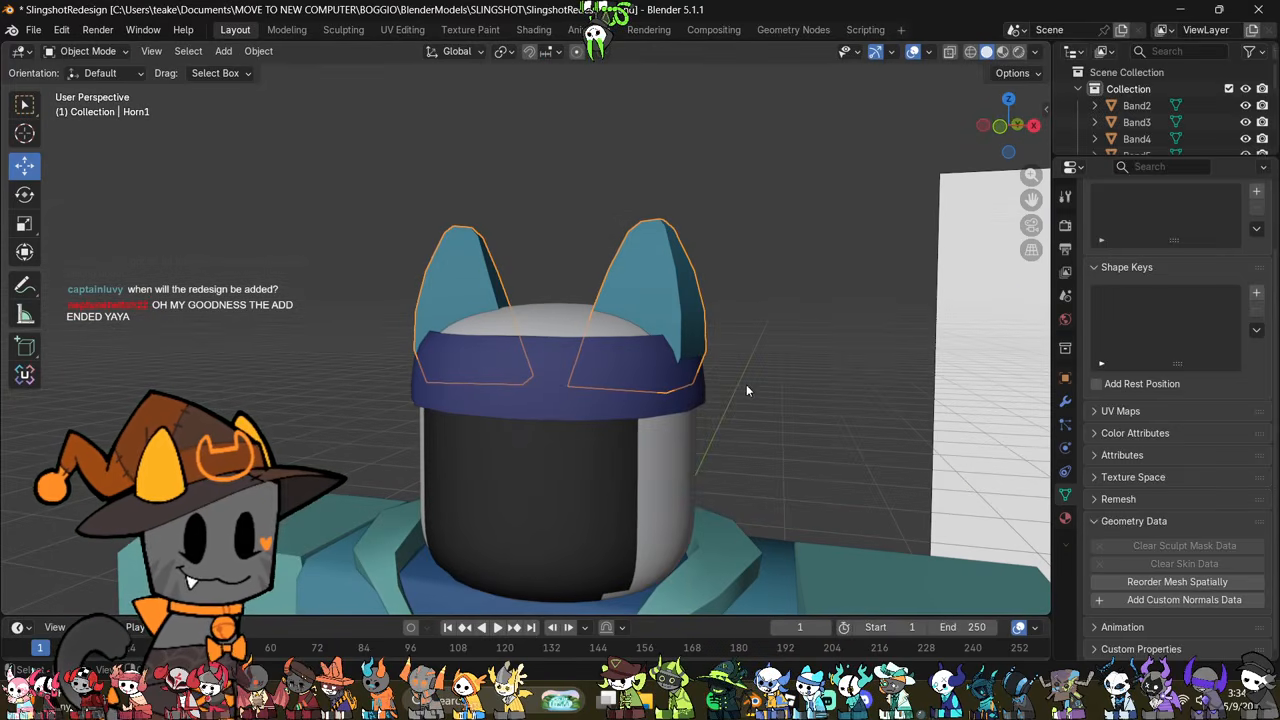
left_click(617, 370)
middle_click_drag(617, 370, 674, 434)
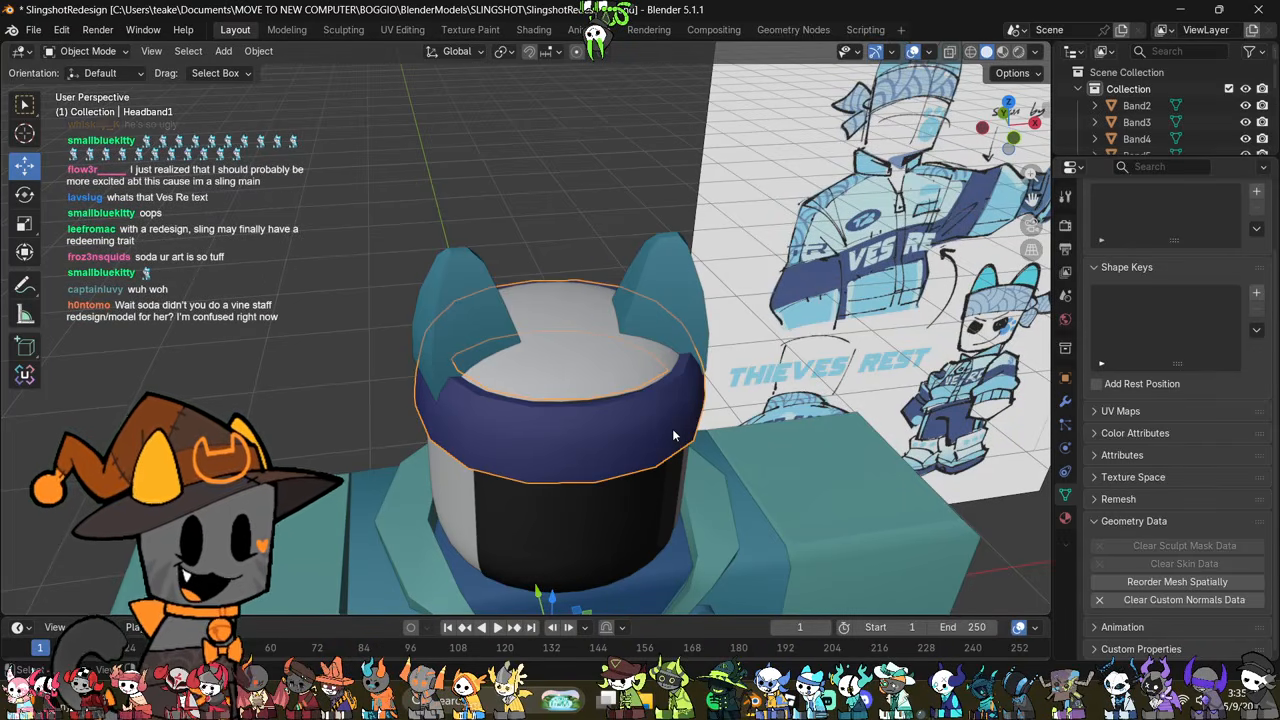
scroll(496, 302, "down", 4)
middle_click_drag(632, 370, 749, 430)
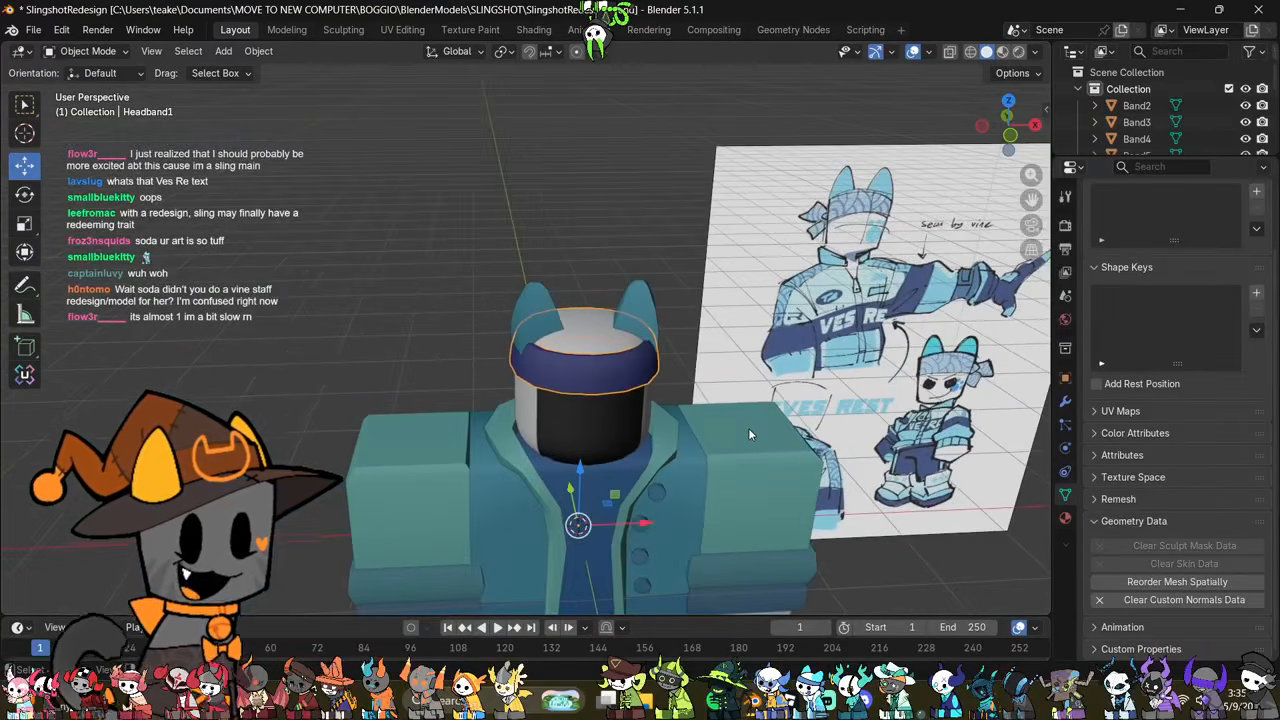
scroll(749, 430, "up", 3)
middle_click_drag(598, 478, 636, 492)
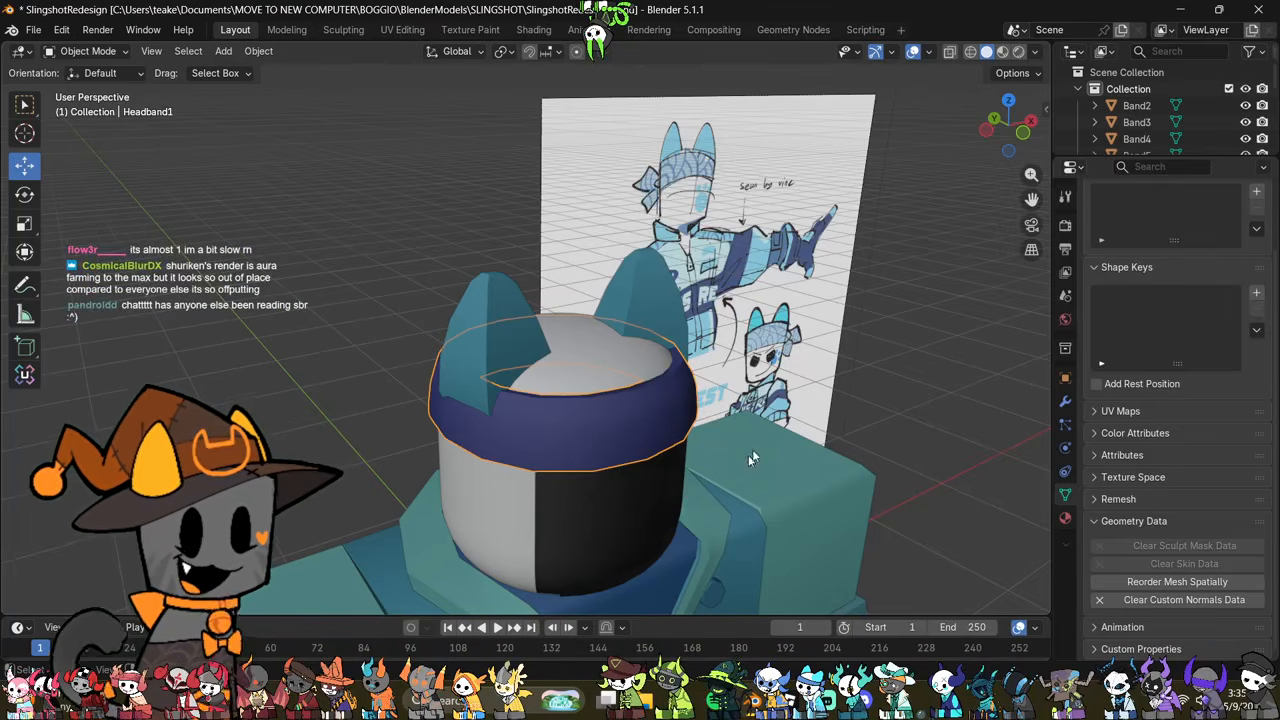
middle_click_drag(708, 577, 723, 398)
Step: Merge all vertices of the headband by distance and convert its triangles to quads
key("Tab")
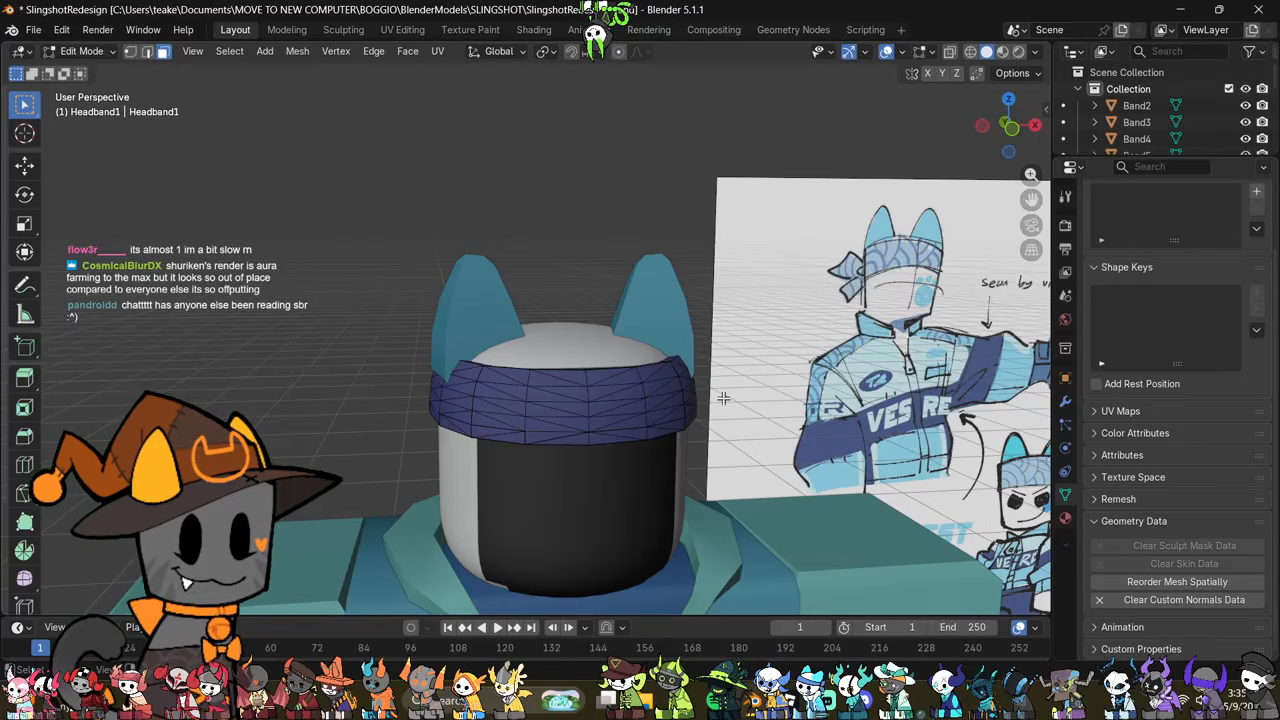
key("a")
key("m")
left_click(718, 396)
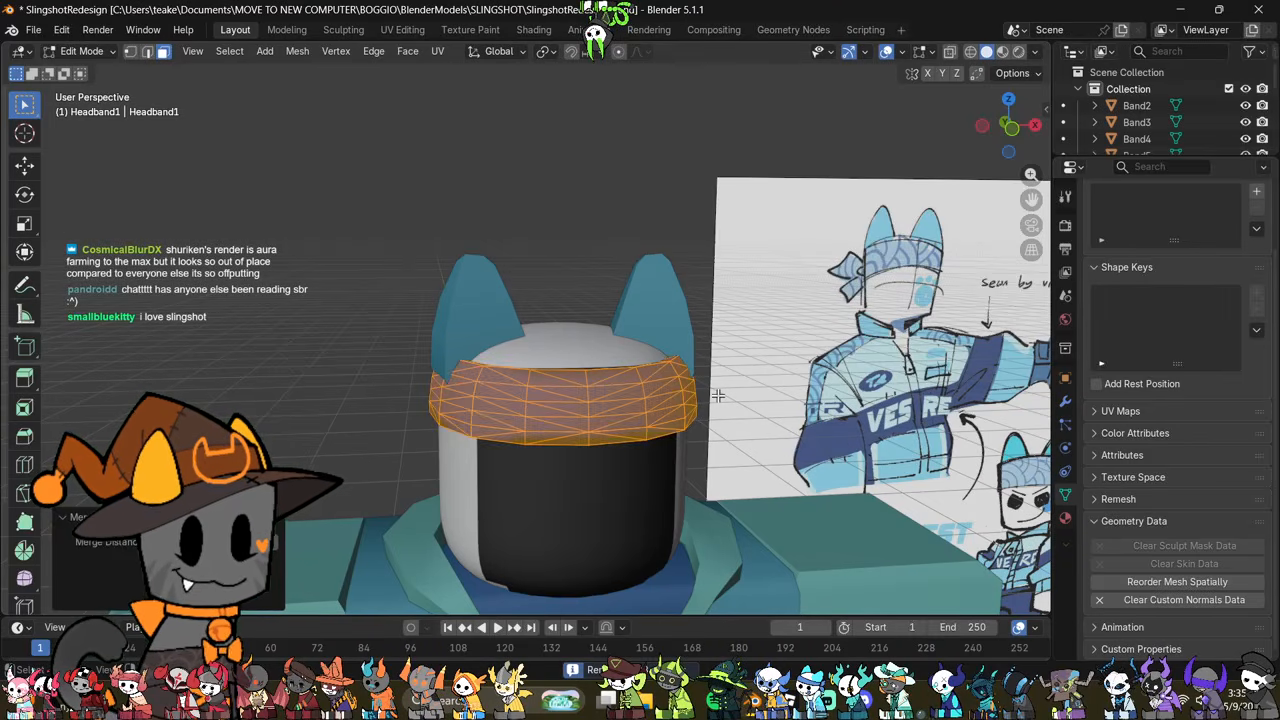
key("alt+j")
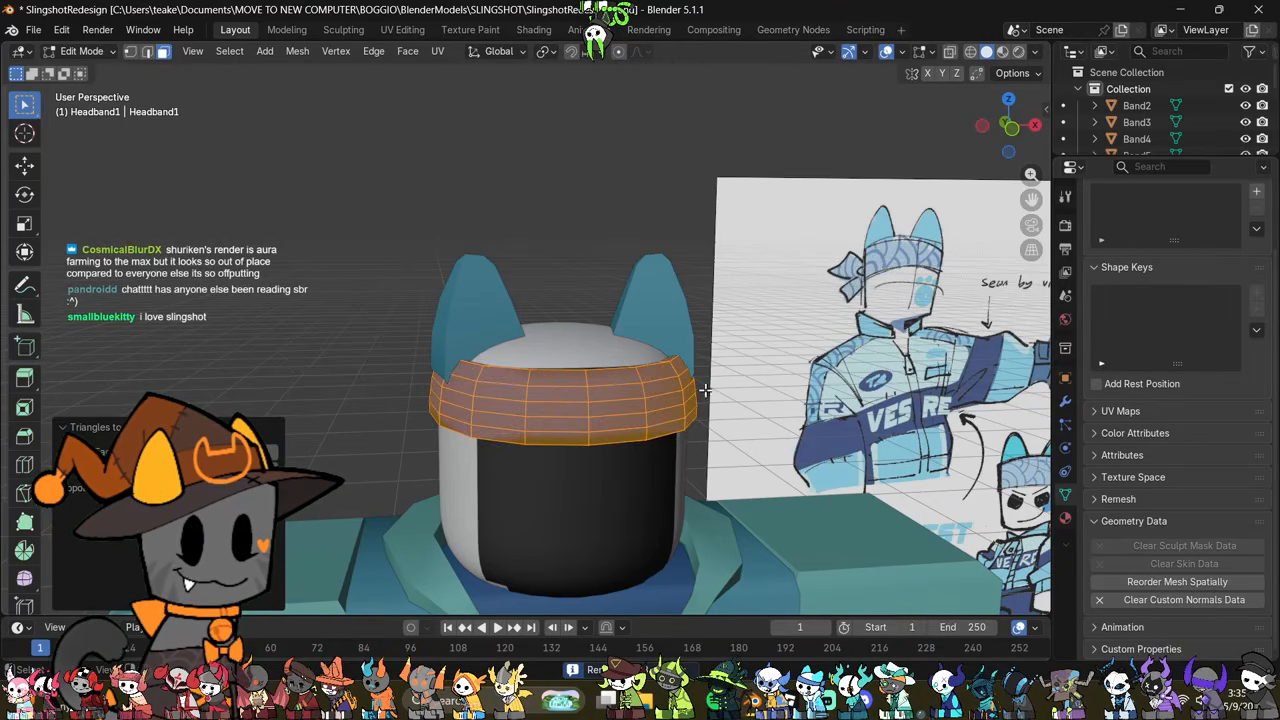
Step: Mark the inner top and bottom edge loops of the headband as seams
middle_click_drag(597, 318, 737, 374)
scroll(790, 412, "up", 3)
key("alt+z")
key("alt+a")
left_click(686, 306, "alt")
key("ctrl+e")
left_click(724, 461)
middle_click_drag(724, 461, 697, 555)
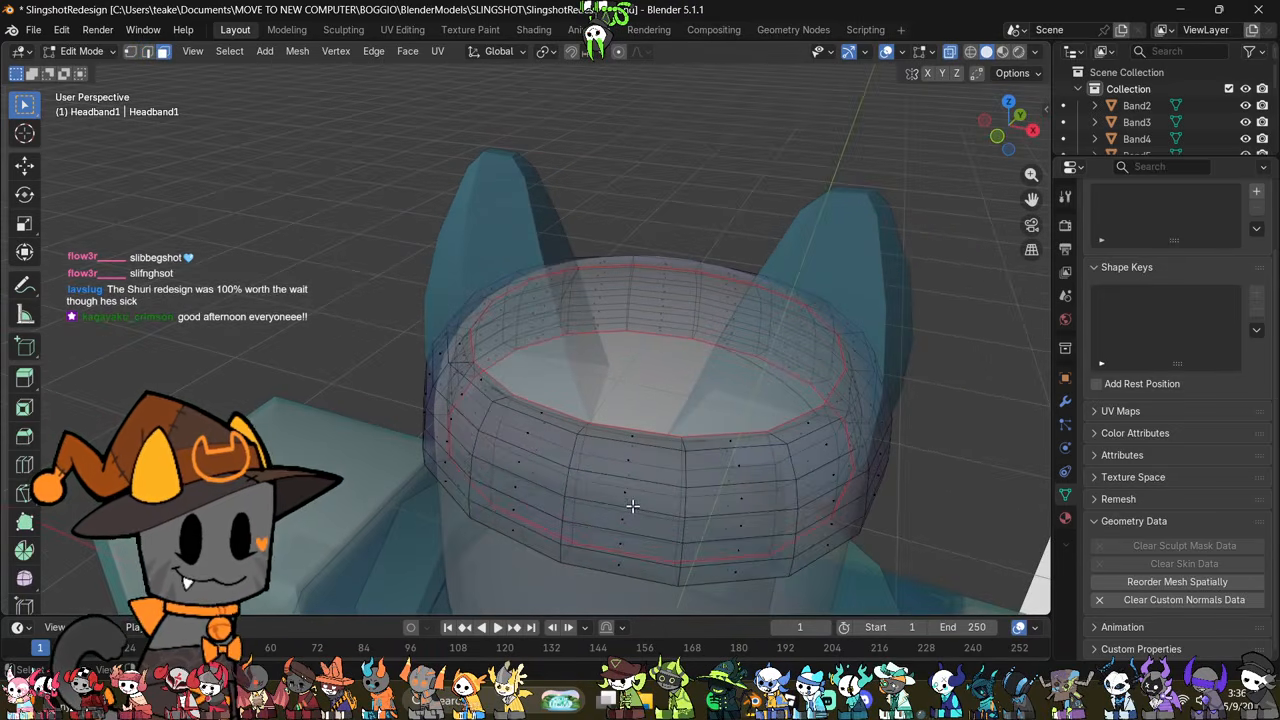
Step: Delete the headband's inner faces bounded by the seams
left_click(631, 505)
key("alt+z")
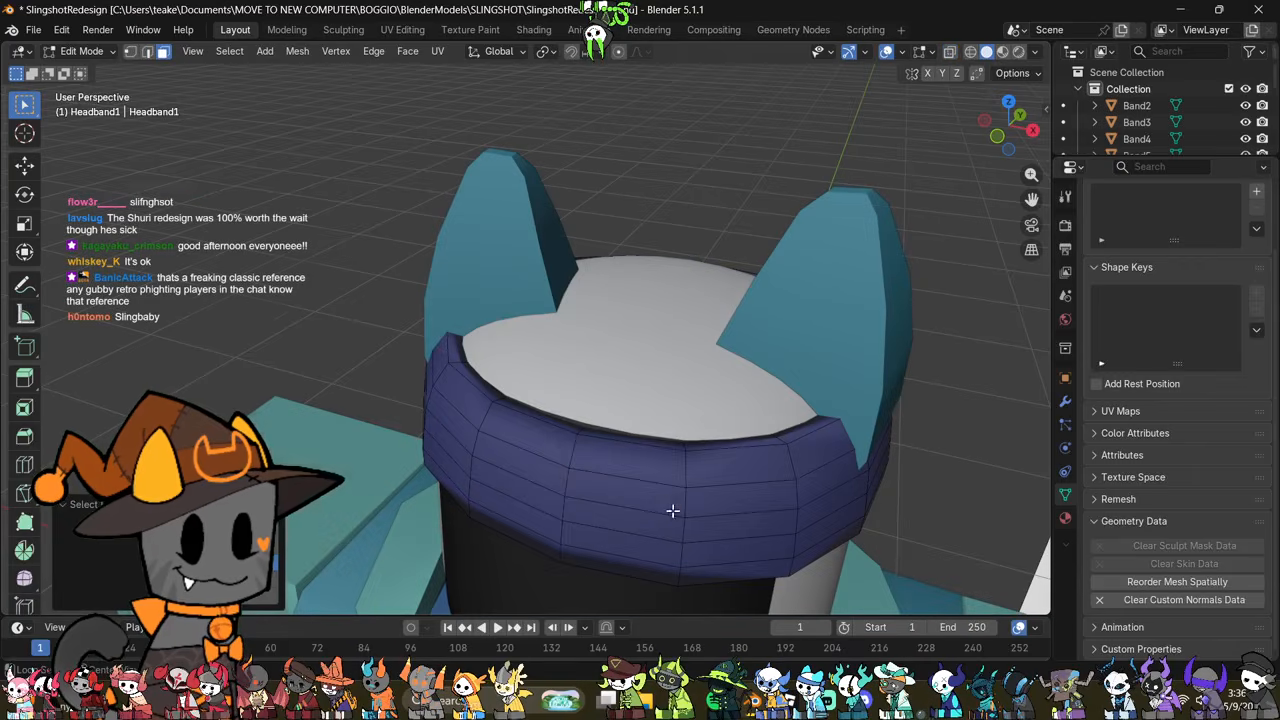
right_click(794, 342)
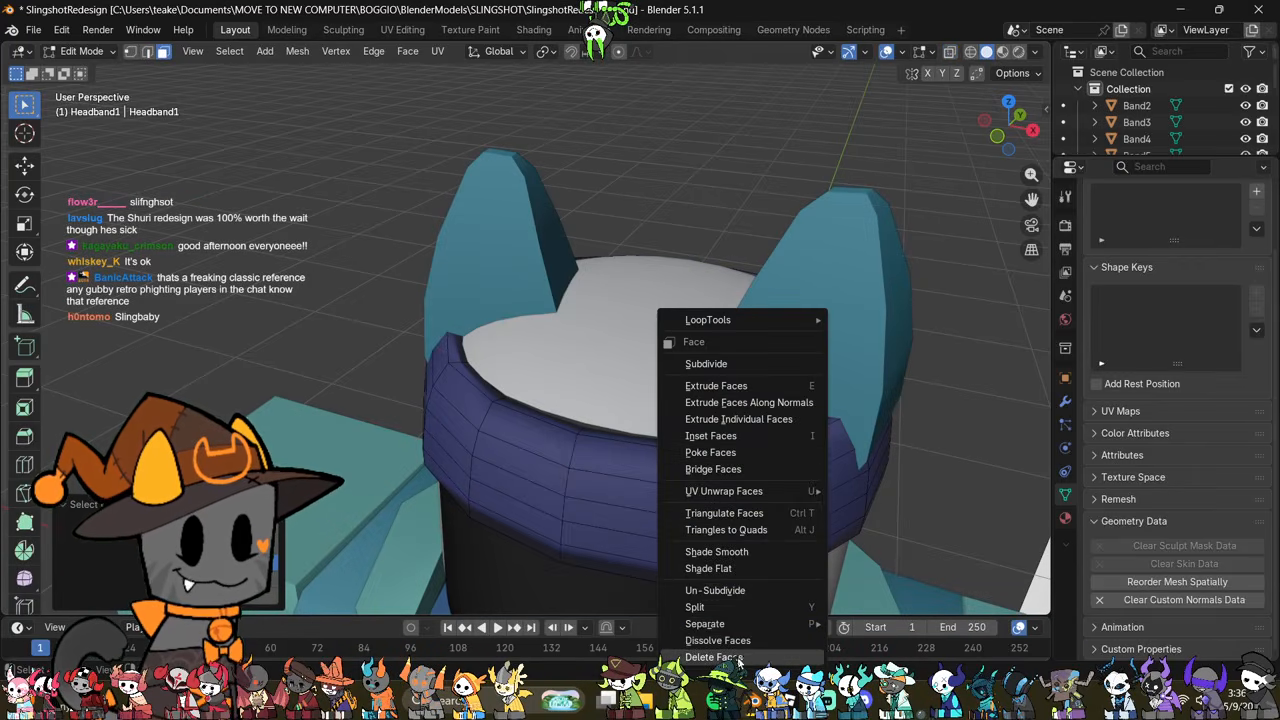
key("Escape")
scroll(677, 462, "down", 5)
middle_click_drag(675, 456, 688, 386)
scroll(711, 408, "up", 4)
scroll(698, 410, "up", 4)
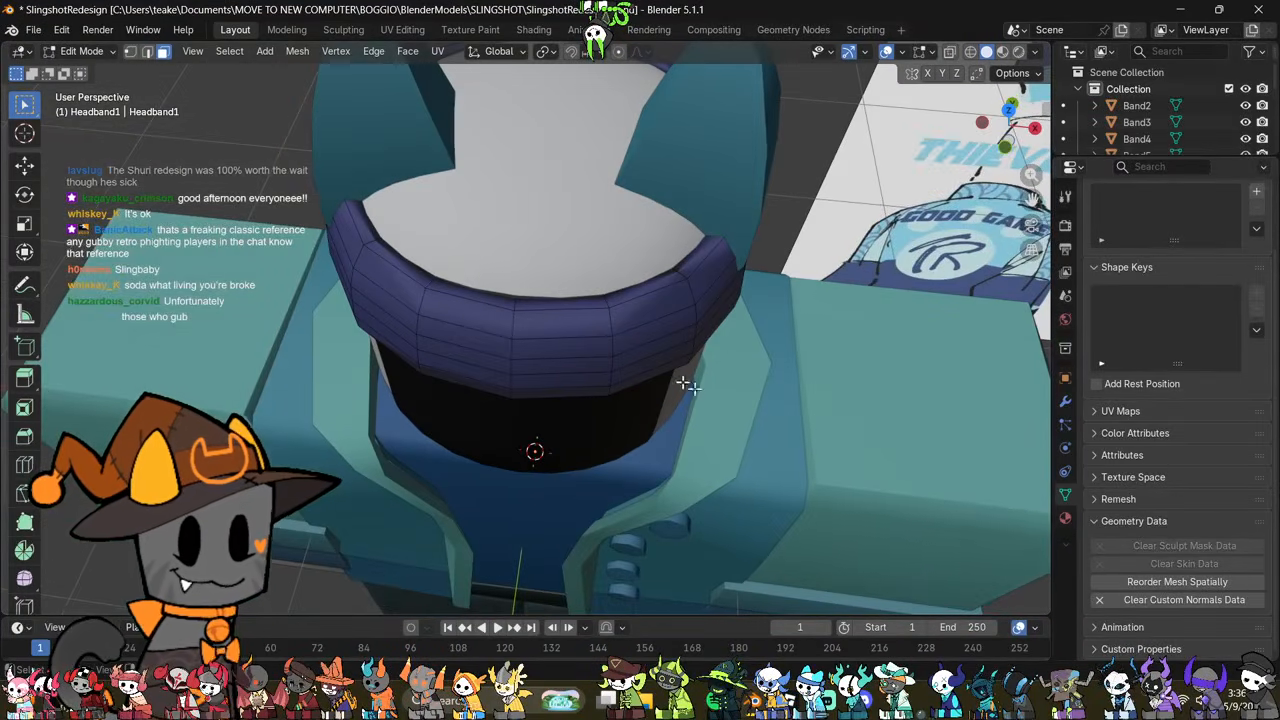
Step: Clear the headband's custom normals data and shade the object auto smooth
left_click(1107, 603)
middle_click_drag(796, 200, 790, 257, "shift")
key("Tab")
right_click(790, 257)
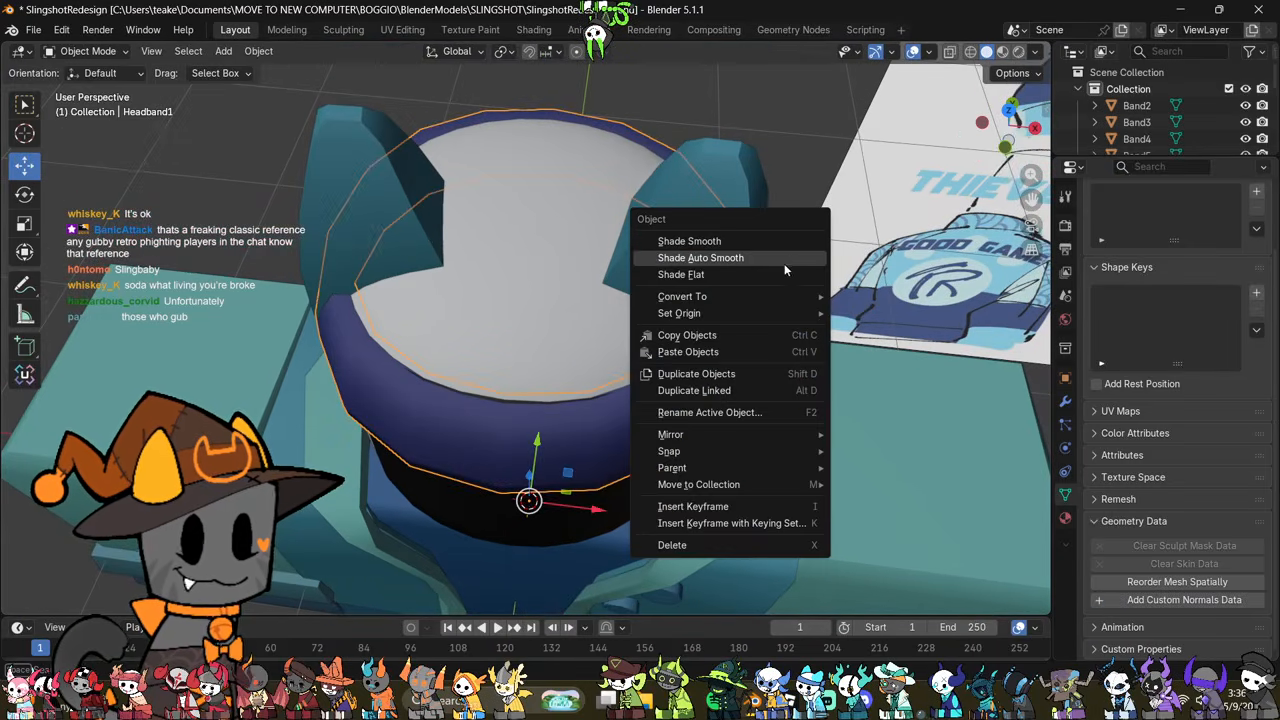
left_click(778, 260)
middle_click_drag(664, 328, 684, 187)
key("Tab")
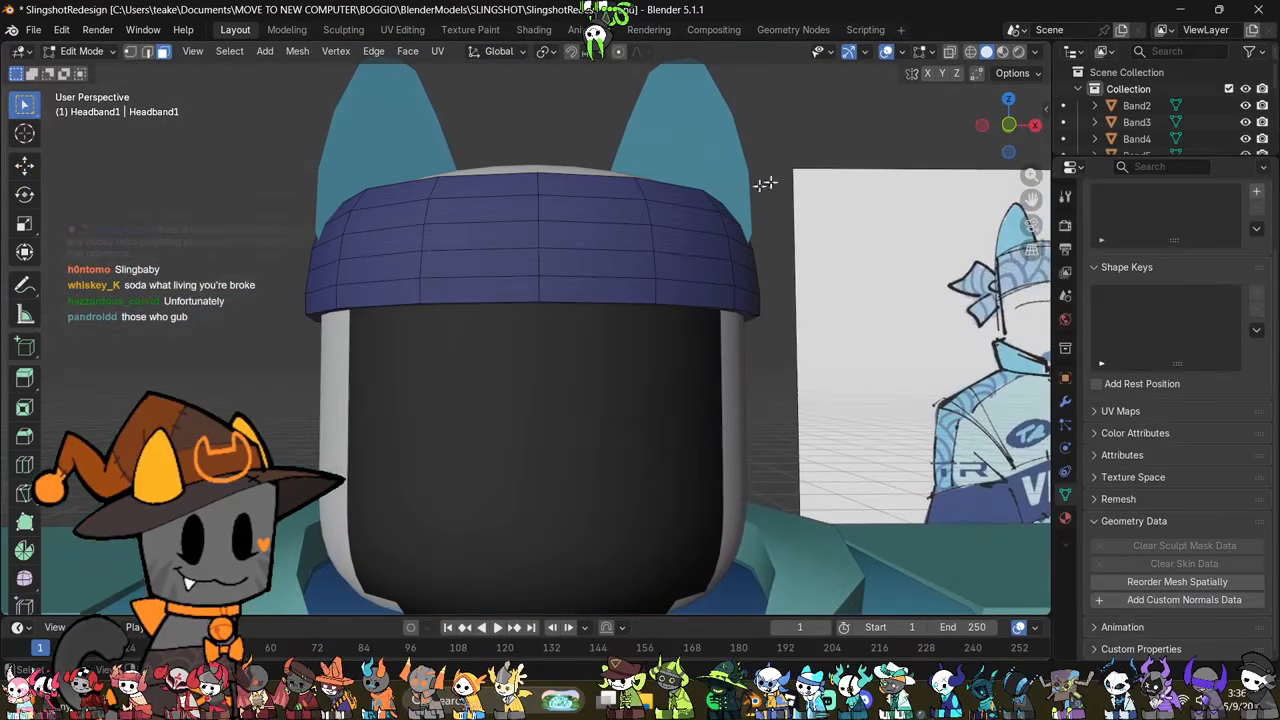
left_click(984, 128)
key("a")
scroll(706, 286, "up", 2)
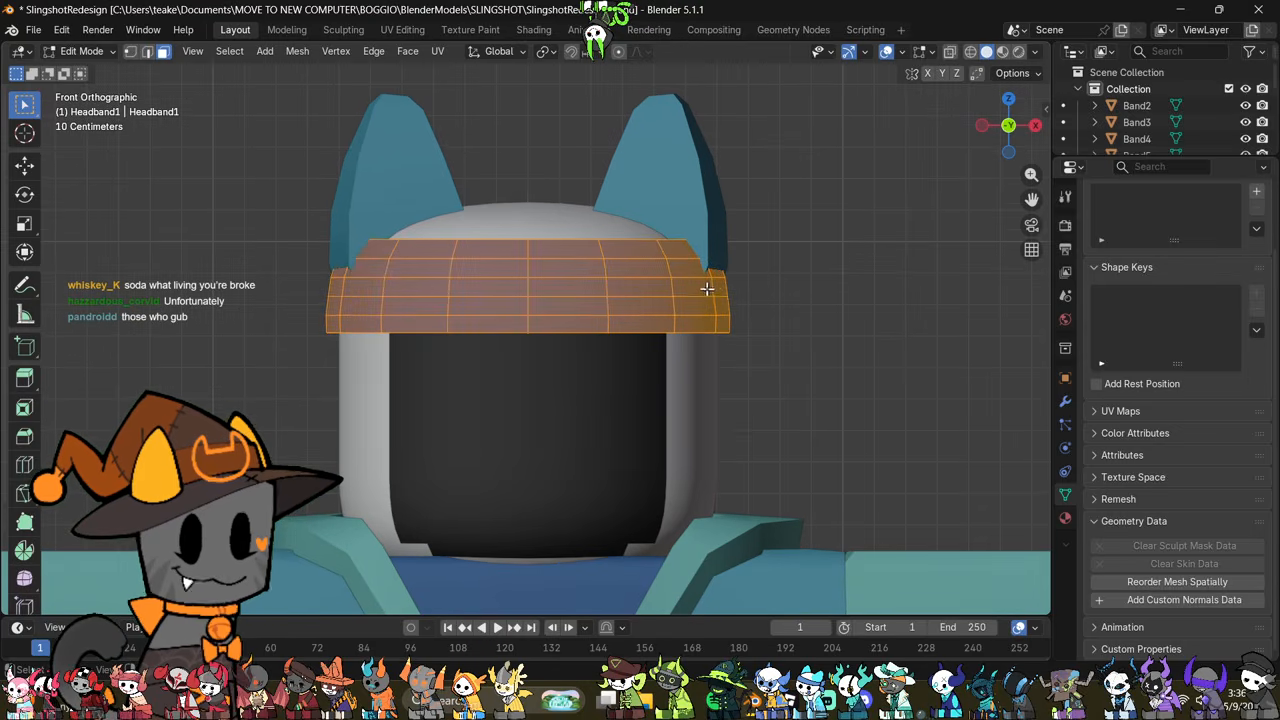
key("Tab")
Step: In front view, delete all vertices of the ear on the negative X side of the head
left_click(702, 291)
key("Tab")
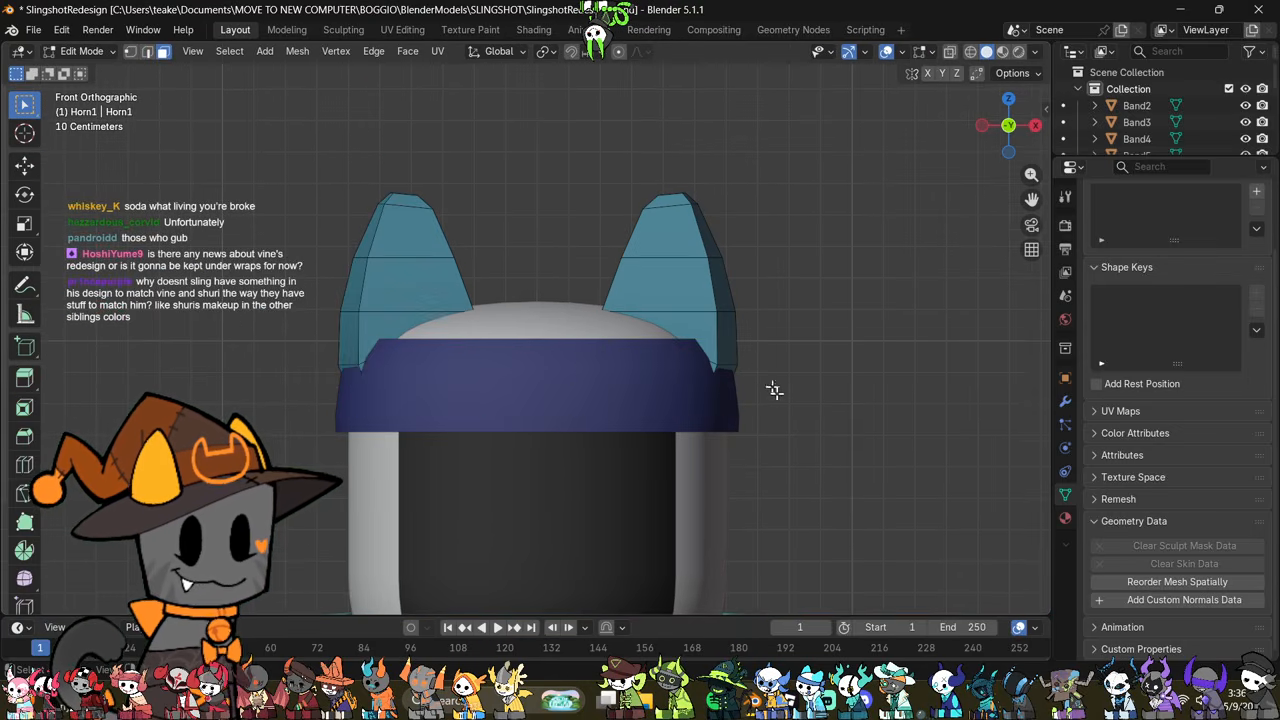
key("alt+z")
scroll(781, 398, "up", 1)
scroll(781, 398, "up", 1)
left_click(498, 51)
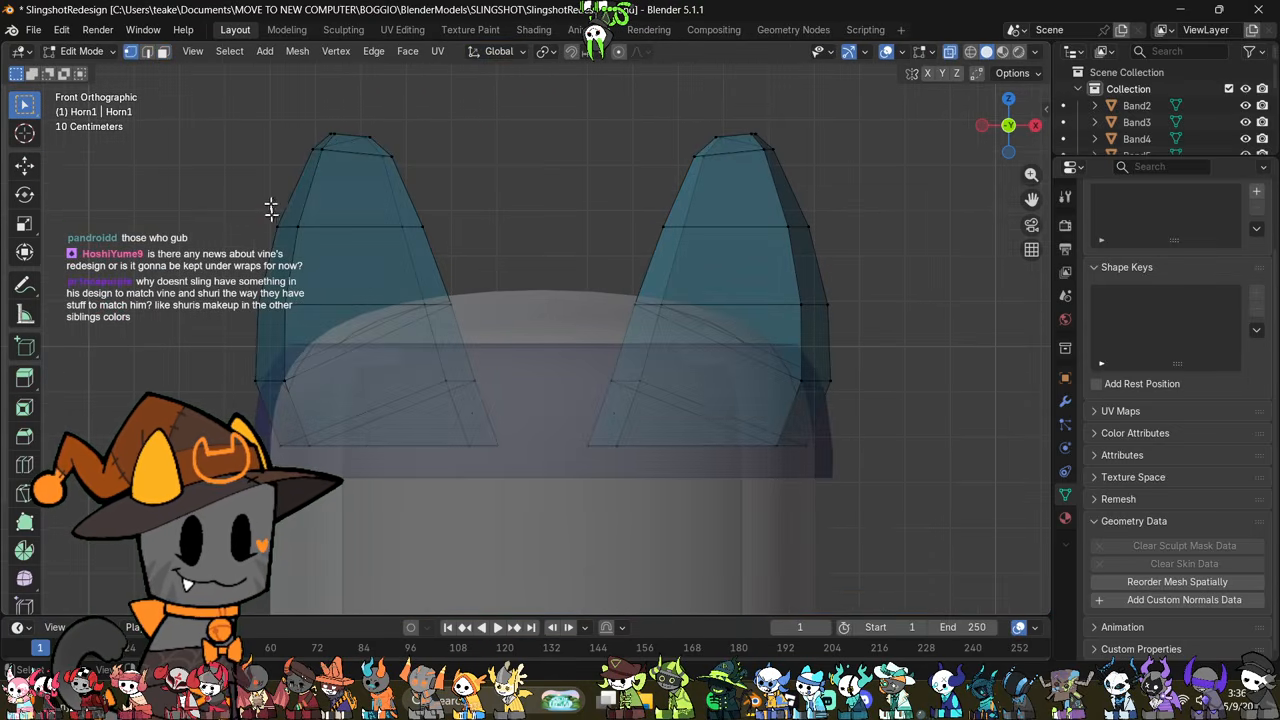
left_click_drag(215, 95, 390, 358)
right_click(674, 423)
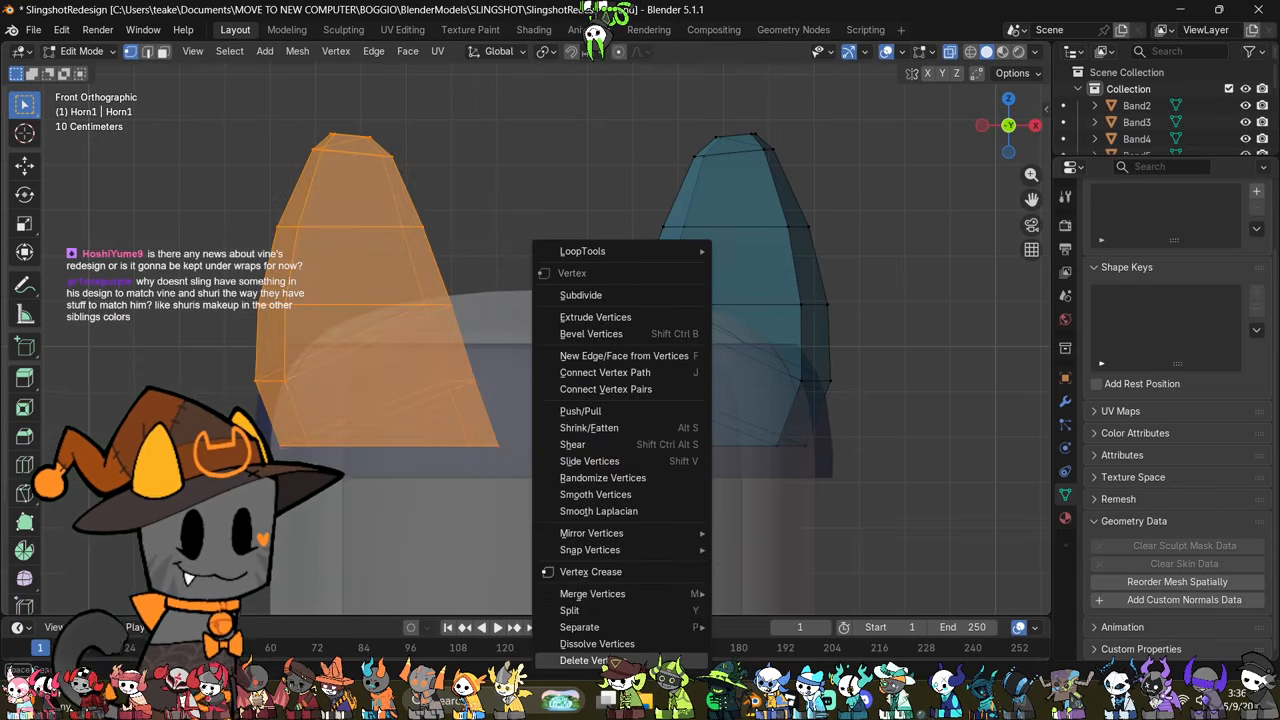
left_click(642, 660)
Step: Add a Mirror modifier on the X axis to the ear object
left_click(1064, 401)
left_click(1139, 222)
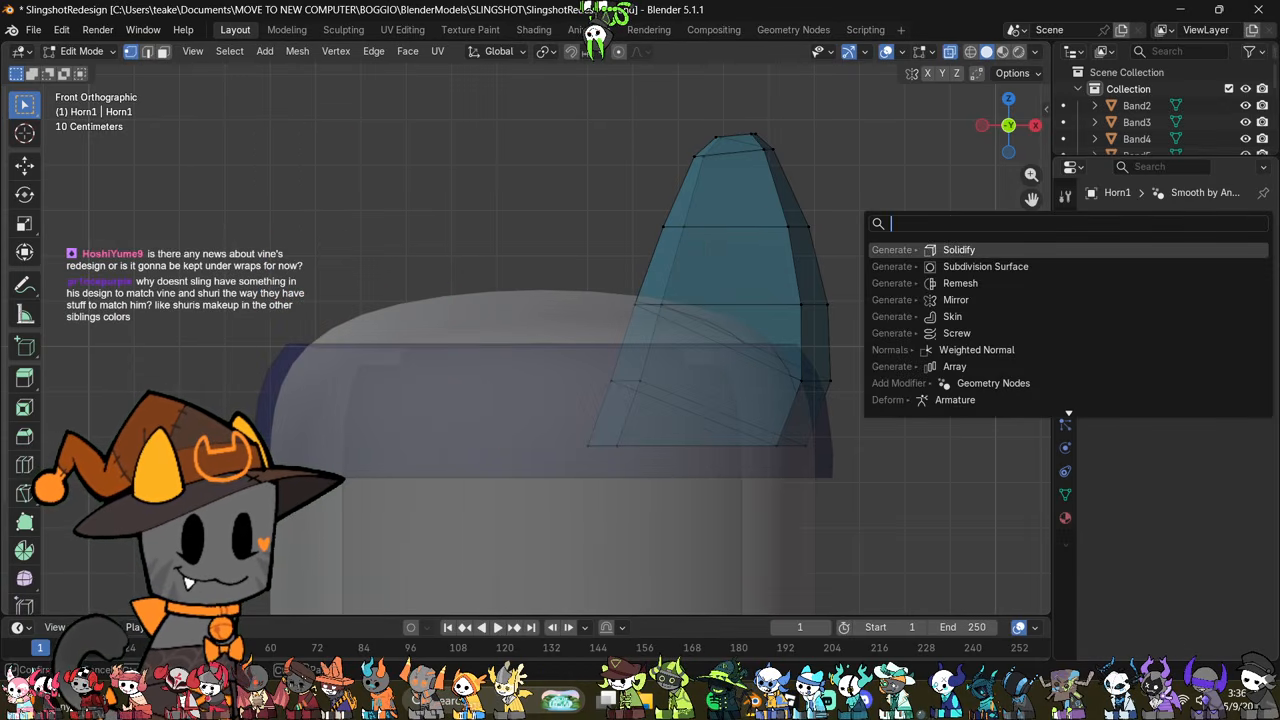
left_click(1008, 299)
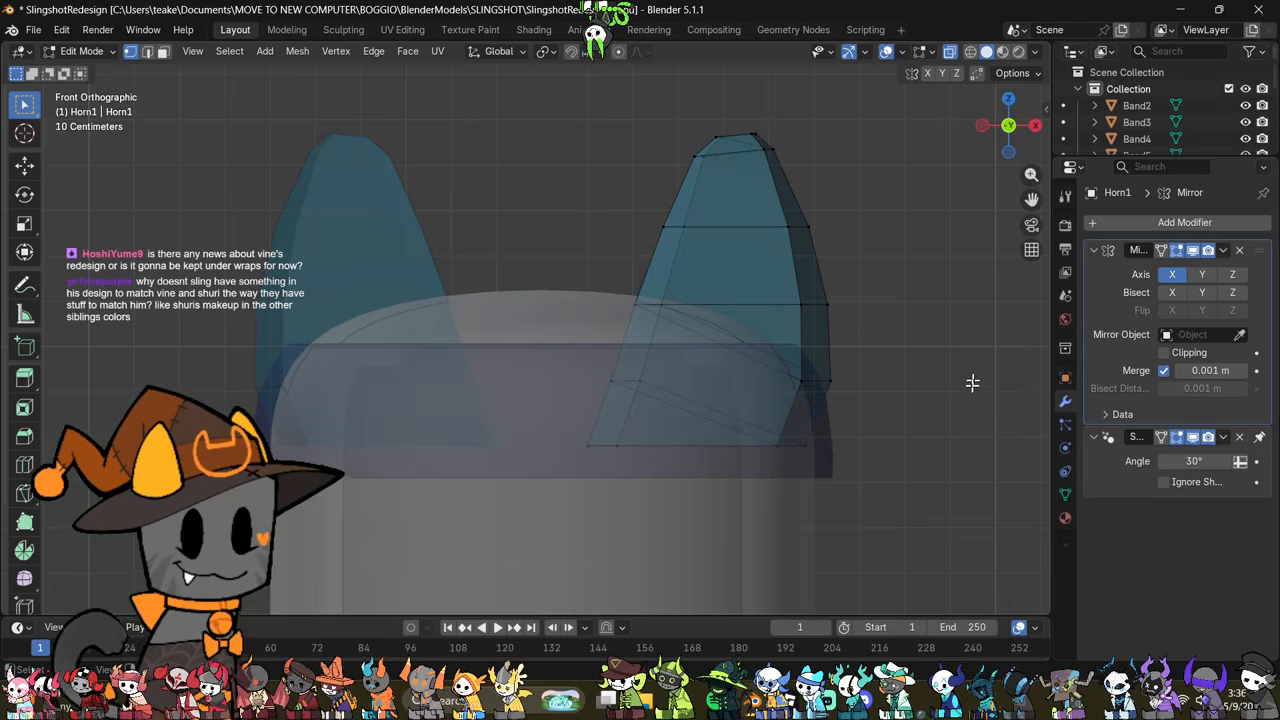
Step: Select the remaining ear's lower outer edges and extend the selection to the whole linked ear mesh
key("alt+z")
key("alt+z")
key("2")
left_click_drag(865, 353, 764, 504)
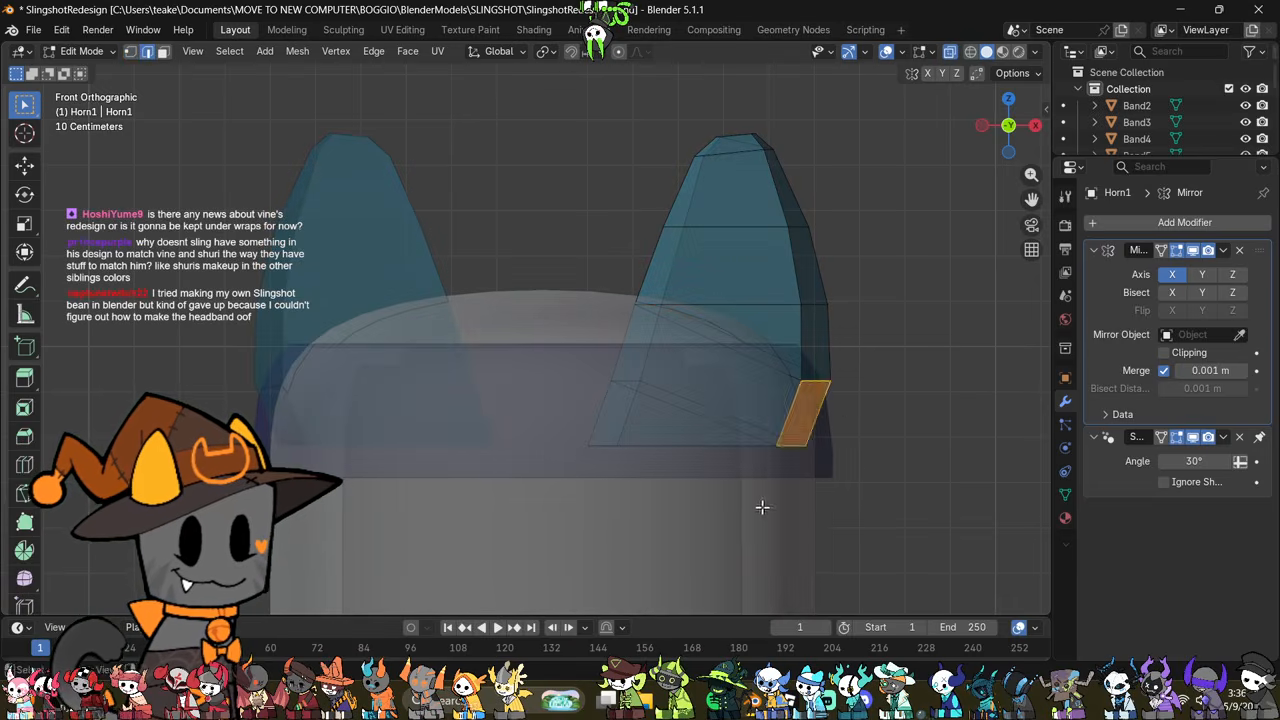
middle_click_drag(827, 393, 872, 416)
key("alt+z")
scroll(857, 408, "down", 6)
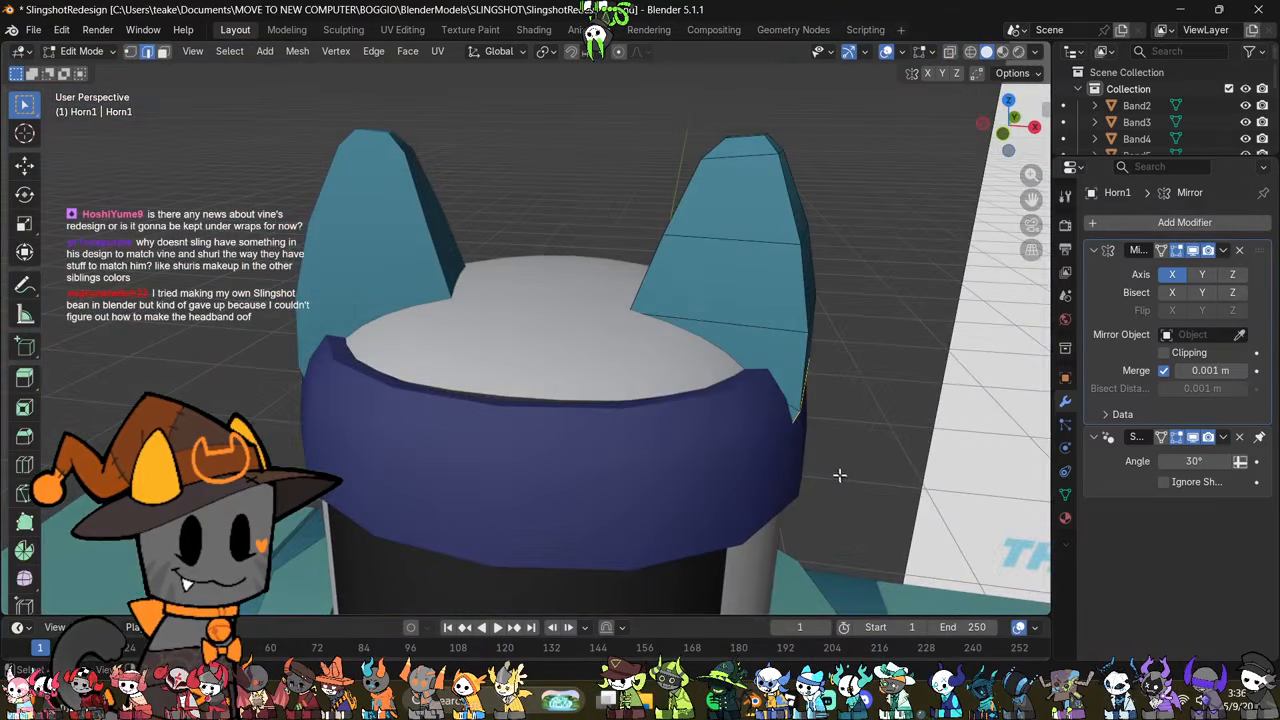
key("g")
key("Escape")
key("ctrl+l")
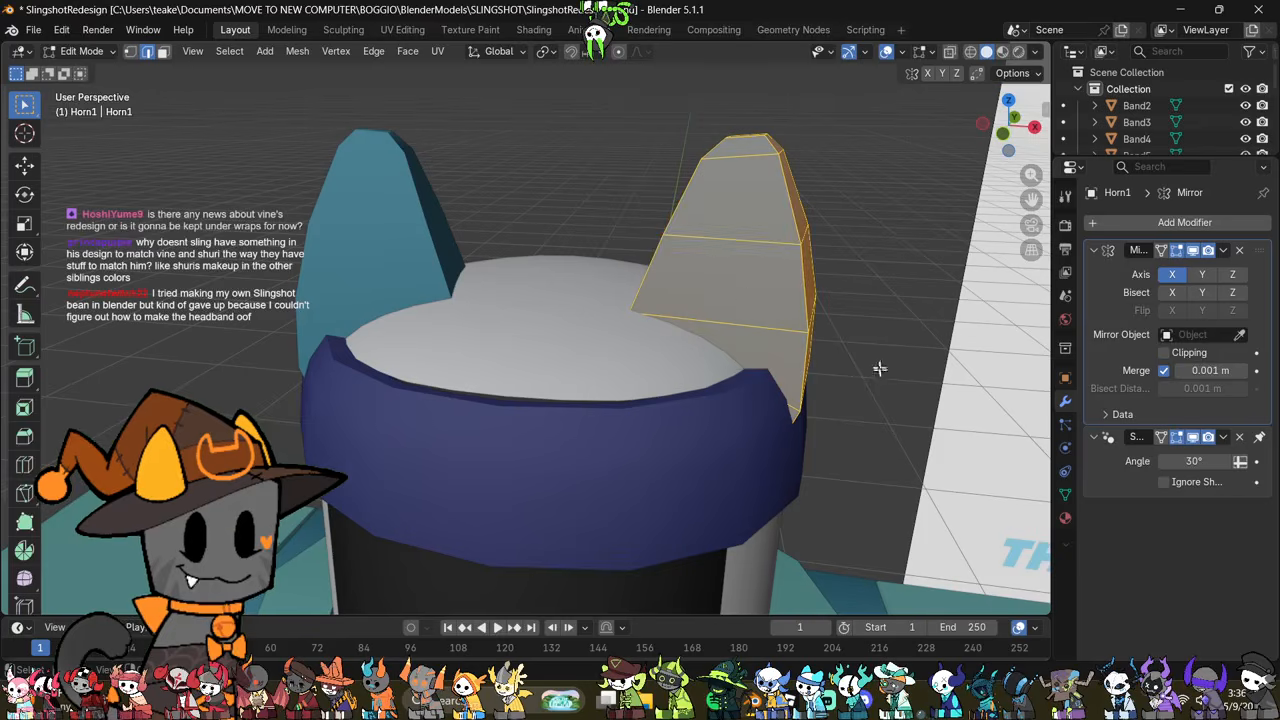
Step: Move the selected ear upward and inward along X, closer to the centre of the head
left_click(25, 166)
left_click_drag(790, 273, 706, 212)
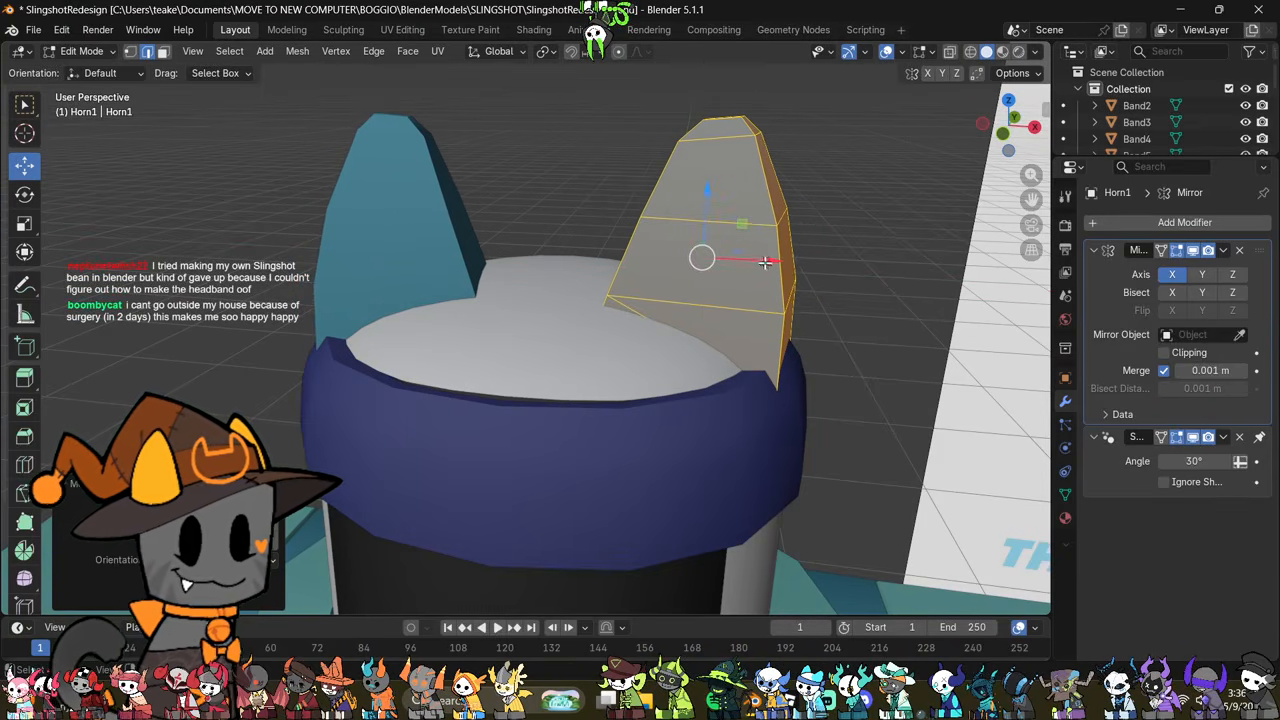
left_click_drag(764, 262, 748, 253)
middle_click_drag(748, 253, 842, 315)
Step: Scale the ear up slightly and return to Object Mode
scroll(831, 290, "down", 3)
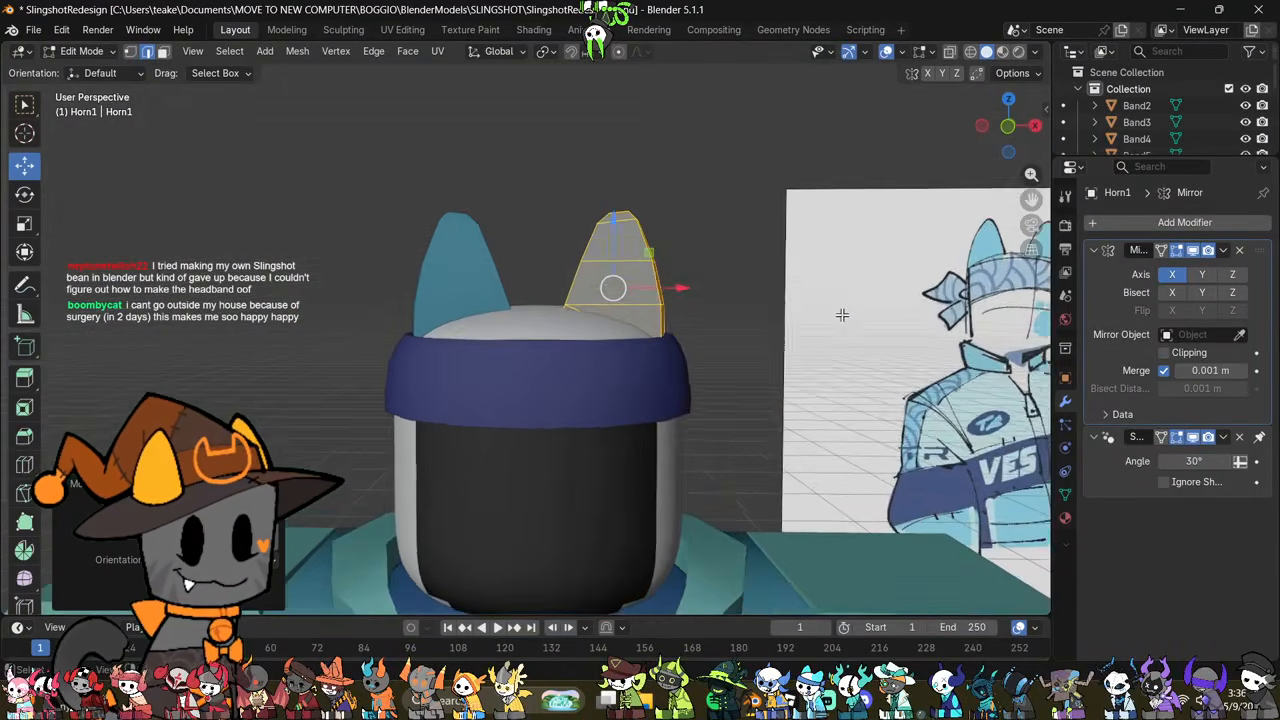
scroll(842, 315, "up", 1)
key("s")
left_click(848, 305)
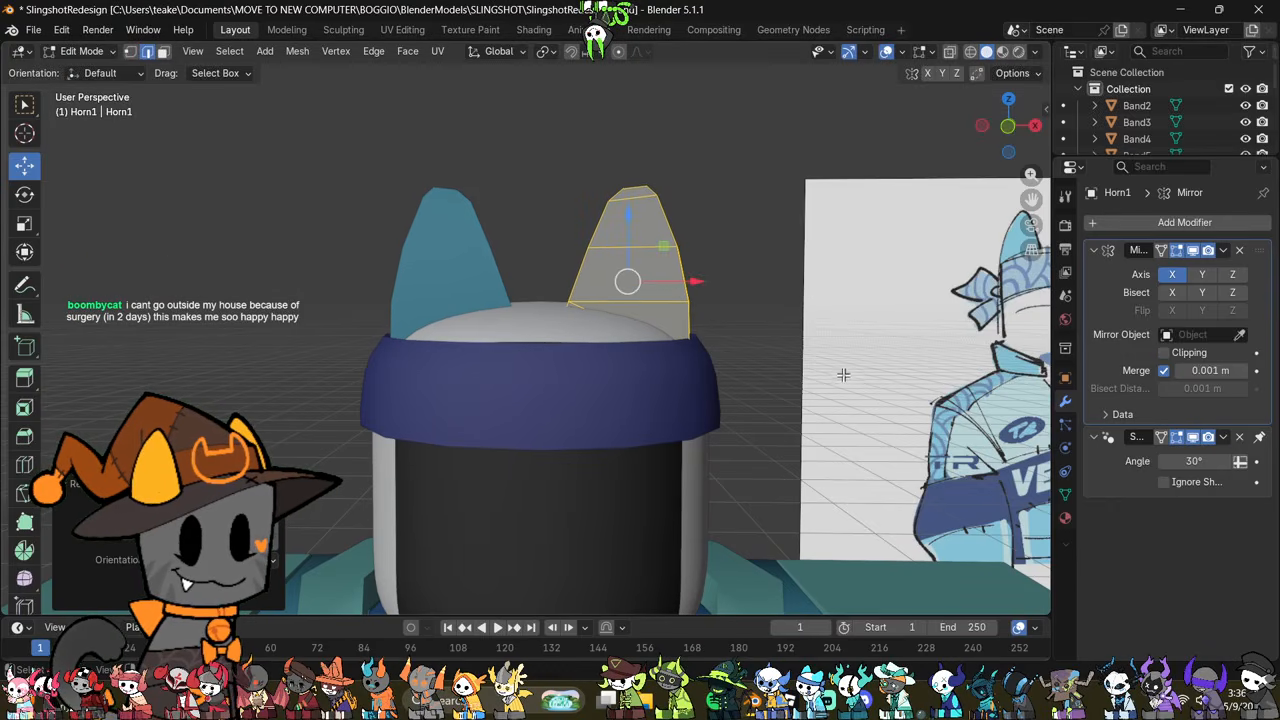
middle_click_drag(843, 374, 767, 455)
key("Tab")
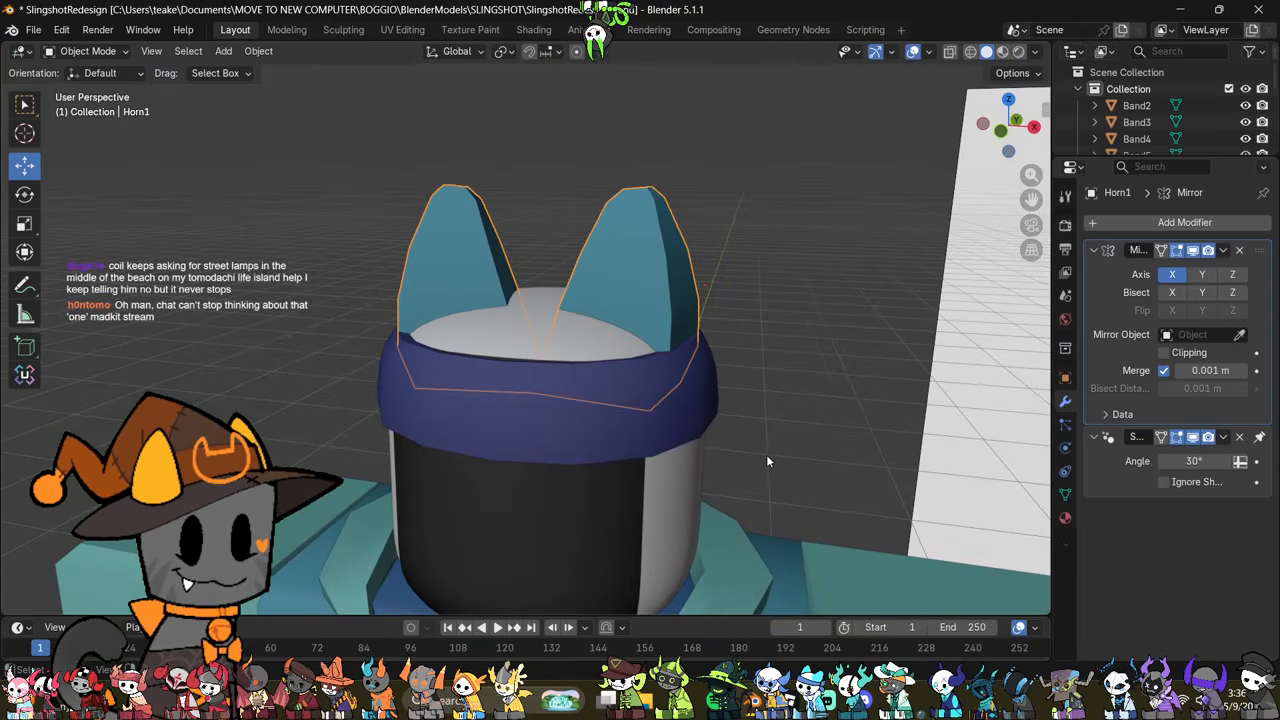
Step: Compare the headband and ear placement with the redesign reference drawing
left_click(719, 428)
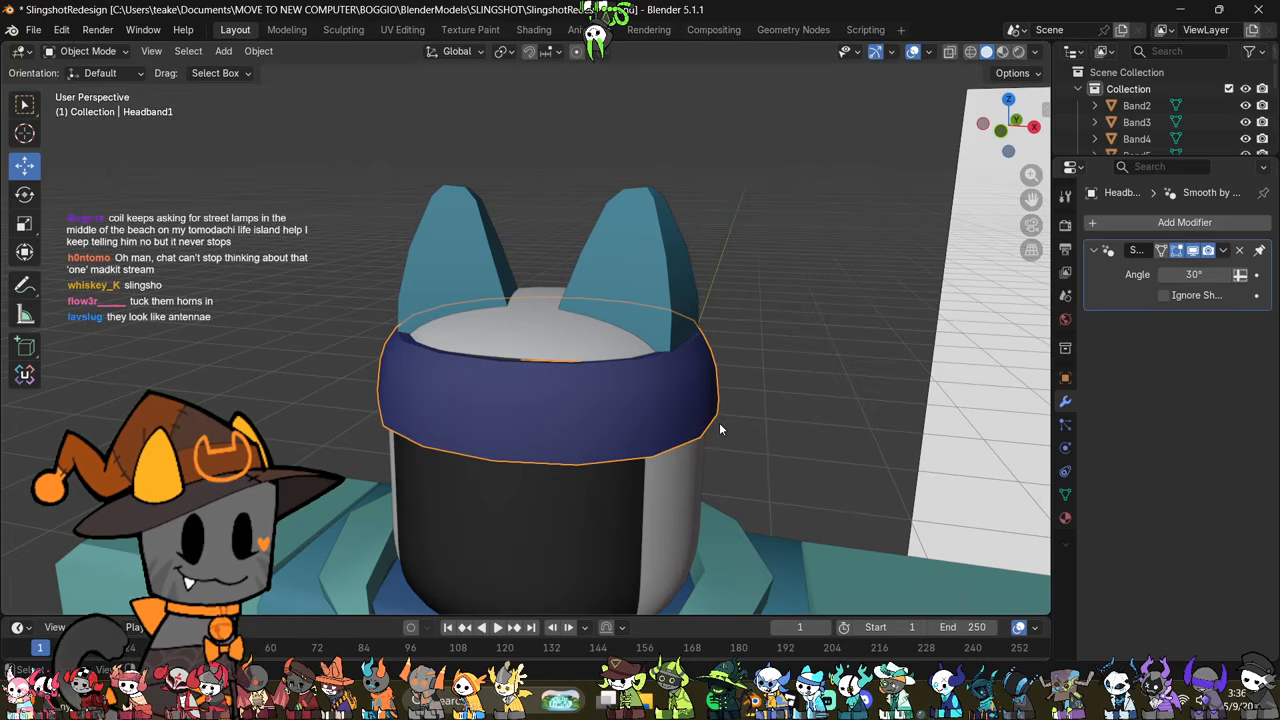
scroll(720, 423, "down", 5)
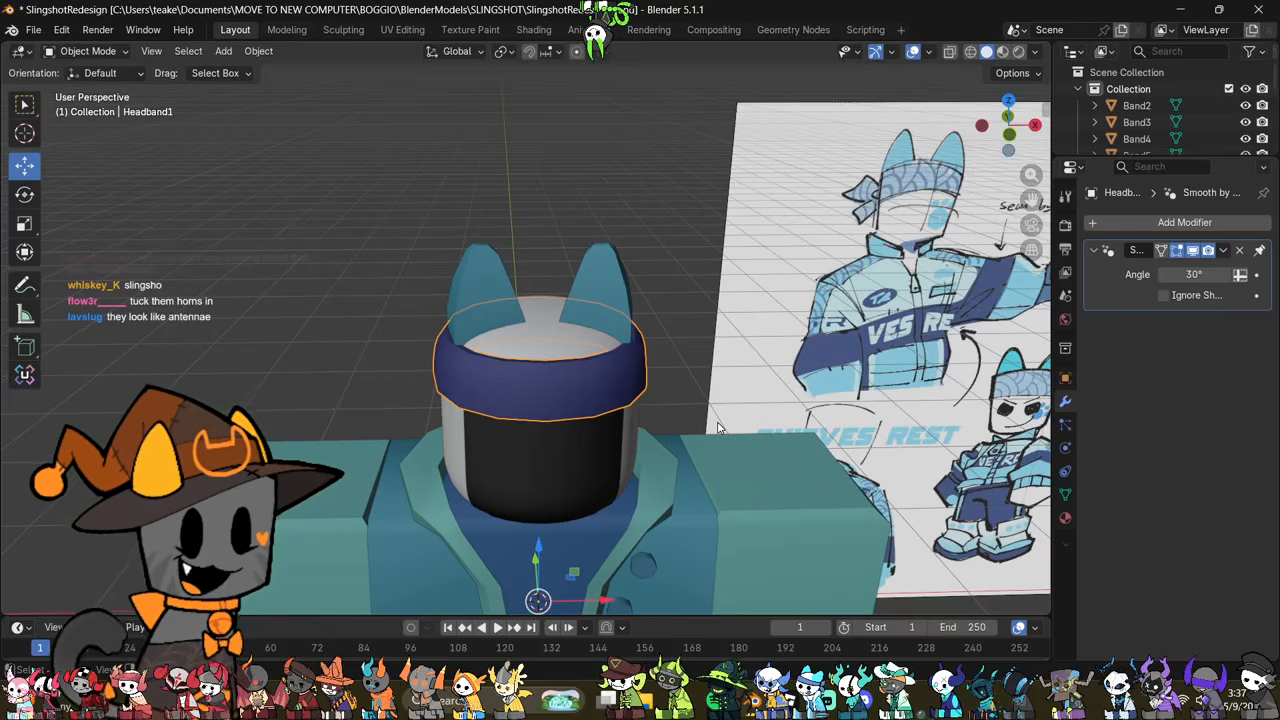
scroll(899, 305, "down", 3)
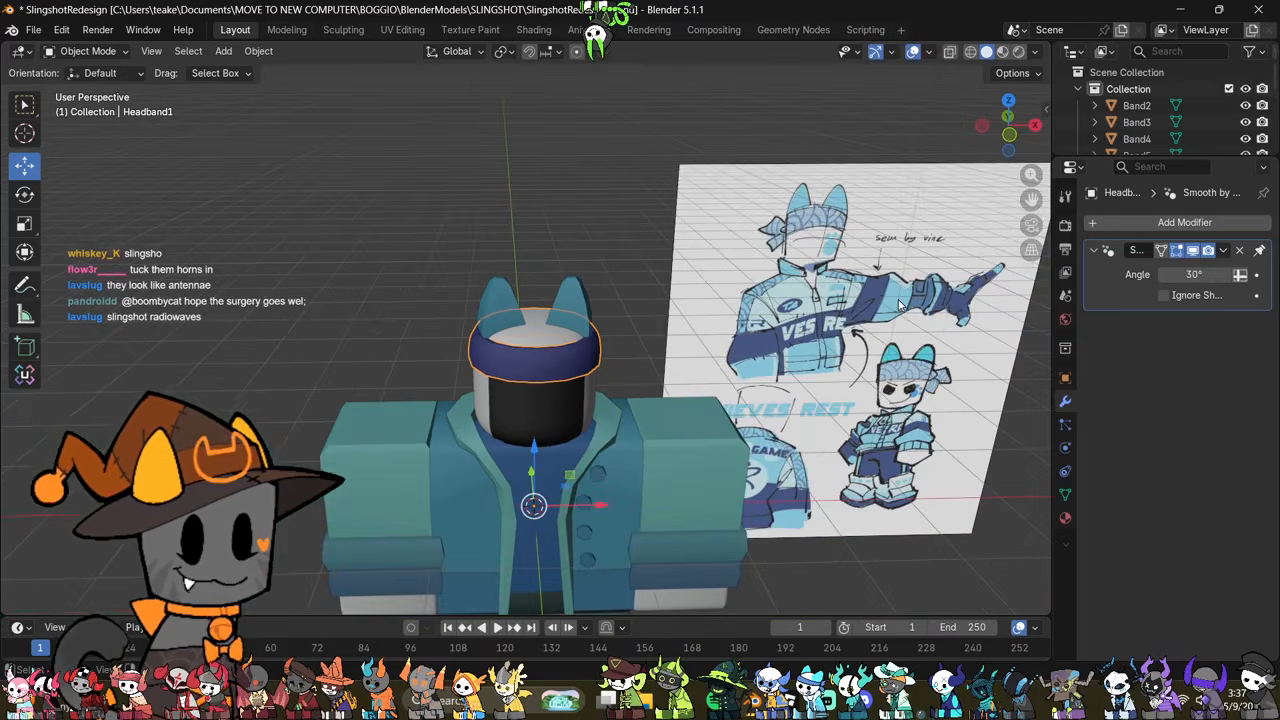
scroll(697, 361, "up", 4)
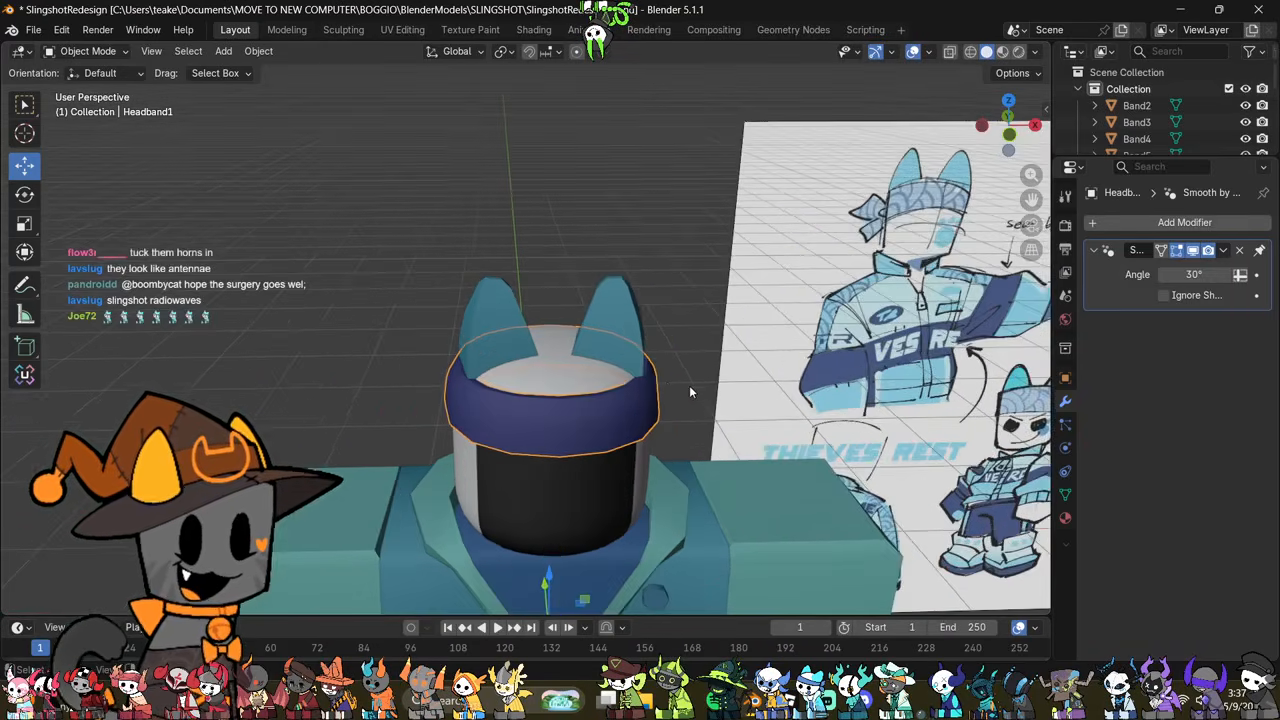
mouse_move(689, 385)
middle_mouse_down()
mouse_move(733, 421)
mouse_move(651, 396)
middle_mouse_up()
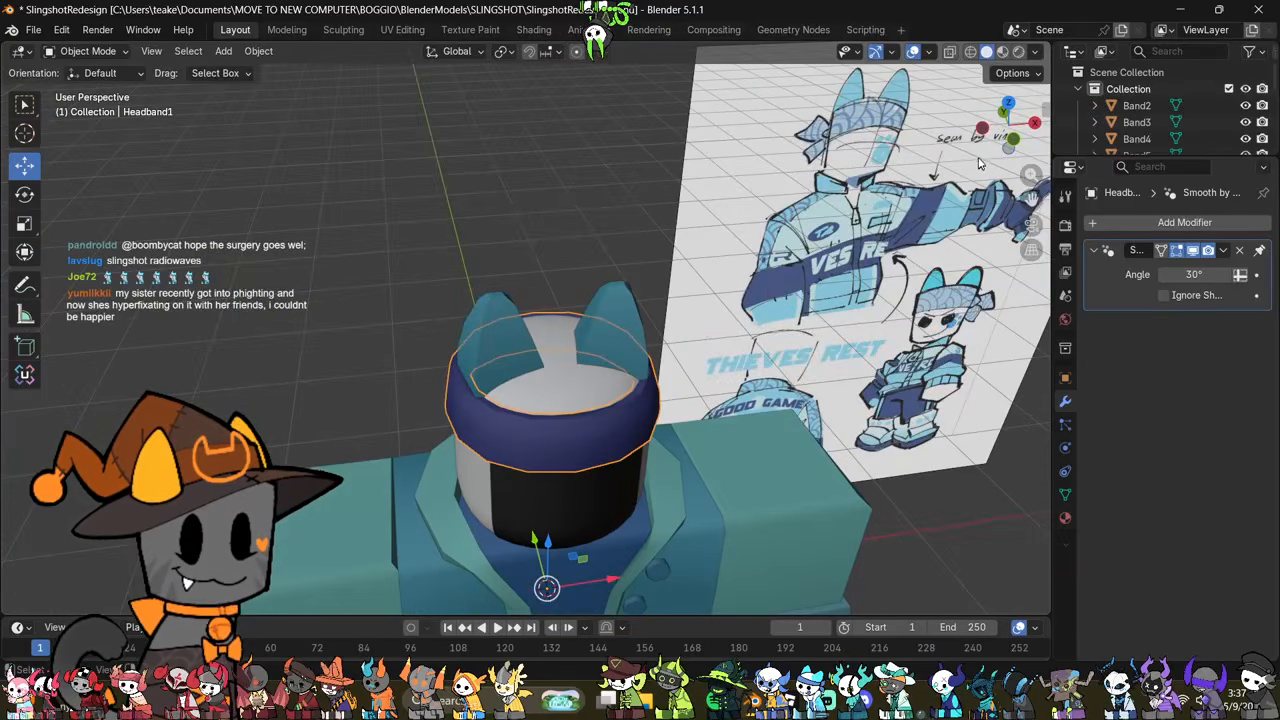
left_click(1008, 143)
scroll(660, 355, "up", 3)
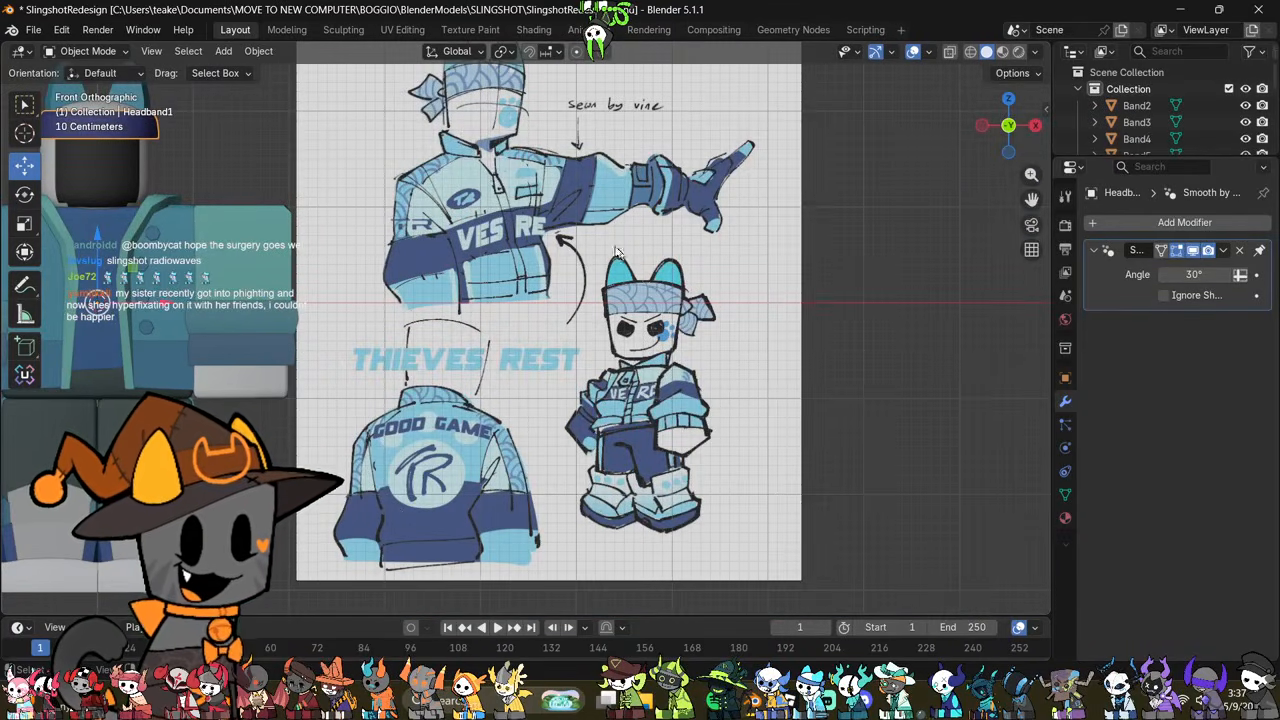
middle_click_drag(598, 338, 772, 504, "shift")
middle_click_drag(383, 369, 628, 460, "shift")
scroll(600, 459, "up", 3)
Step: Lower the mirrored ears slightly along Z so they sit deeper in the headband
left_click(595, 384)
scroll(598, 392, "up", 4)
key("Tab")
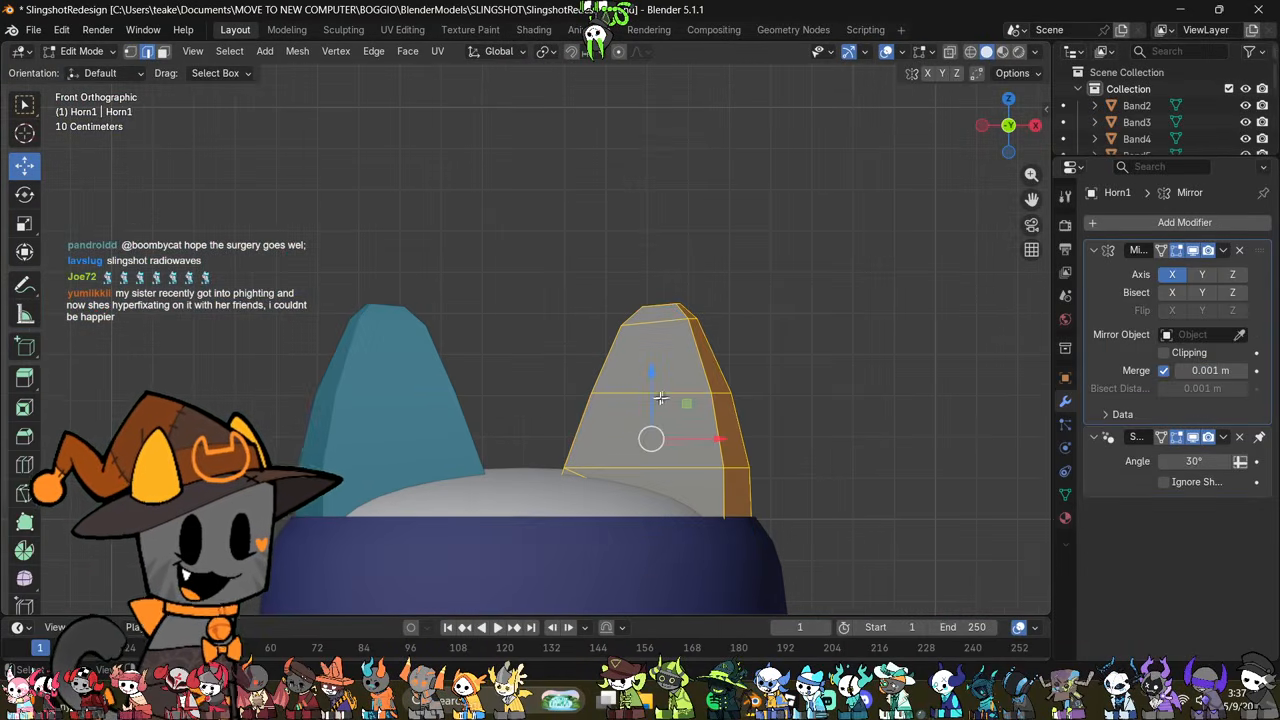
left_click_drag(655, 375, 667, 390)
scroll(740, 420, "down", 3)
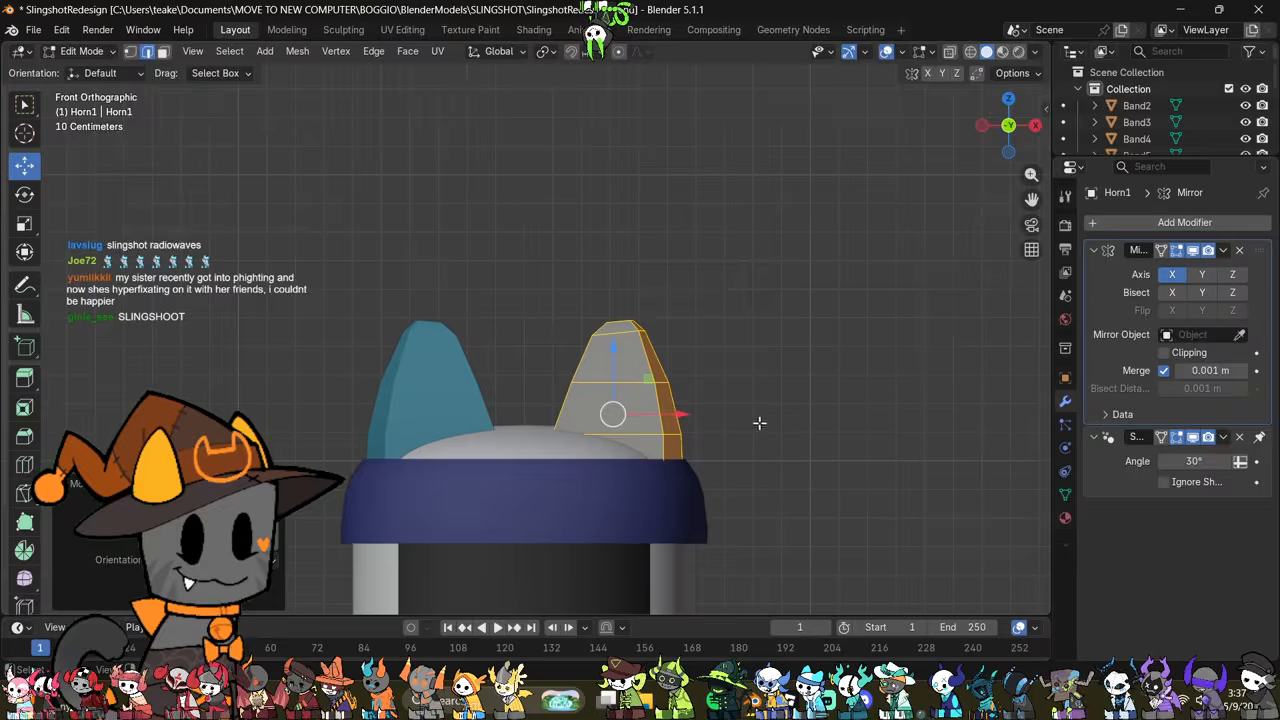
Step: Dissolve the unneeded edges at the tip of the ear and return to Object Mode
middle_click_drag(757, 423, 690, 523)
middle_click_drag(696, 469, 492, 520)
scroll(758, 437, "up", 4)
right_click(746, 456)
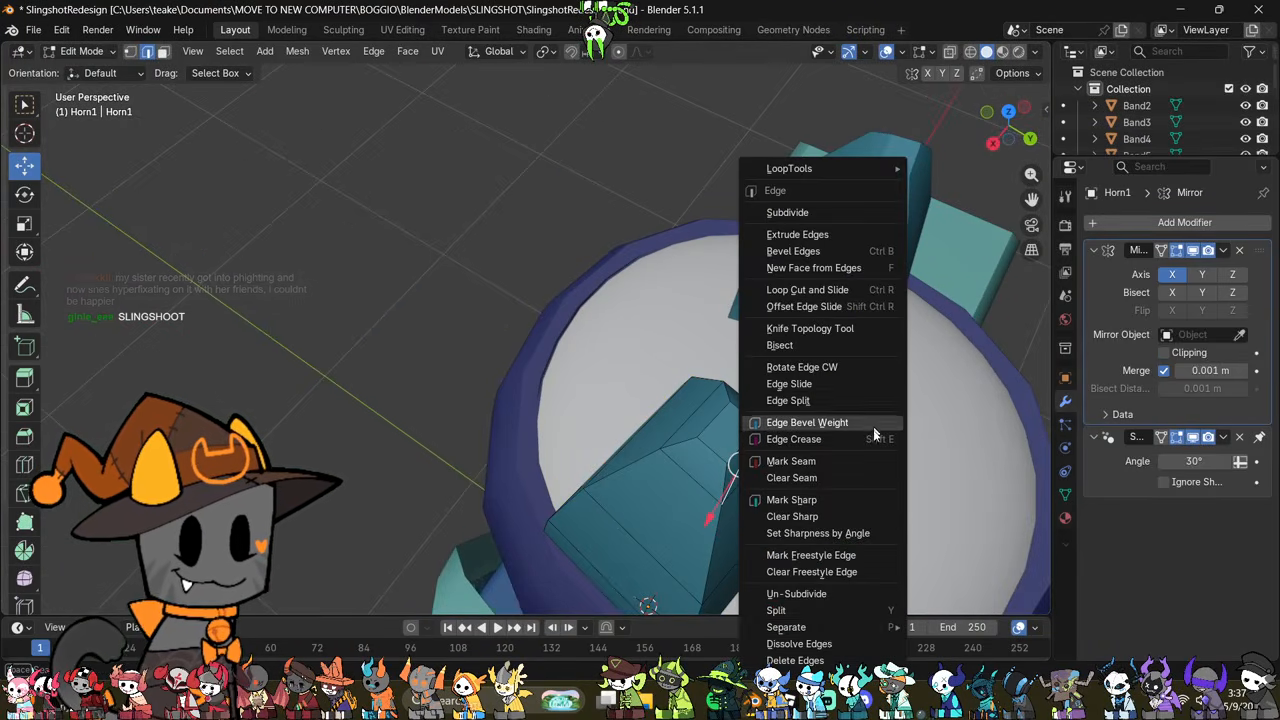
left_click(790, 644)
scroll(680, 448, "down", 4)
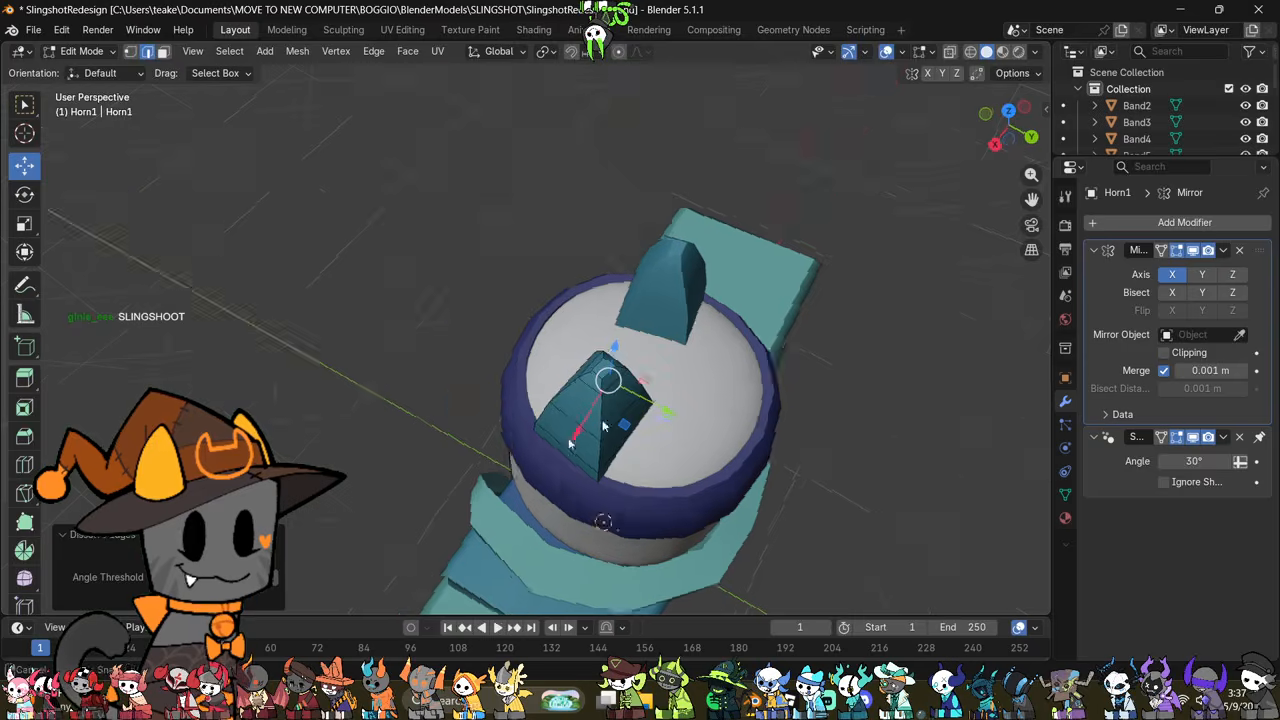
middle_click_drag(603, 426, 802, 388)
scroll(805, 392, "down", 5)
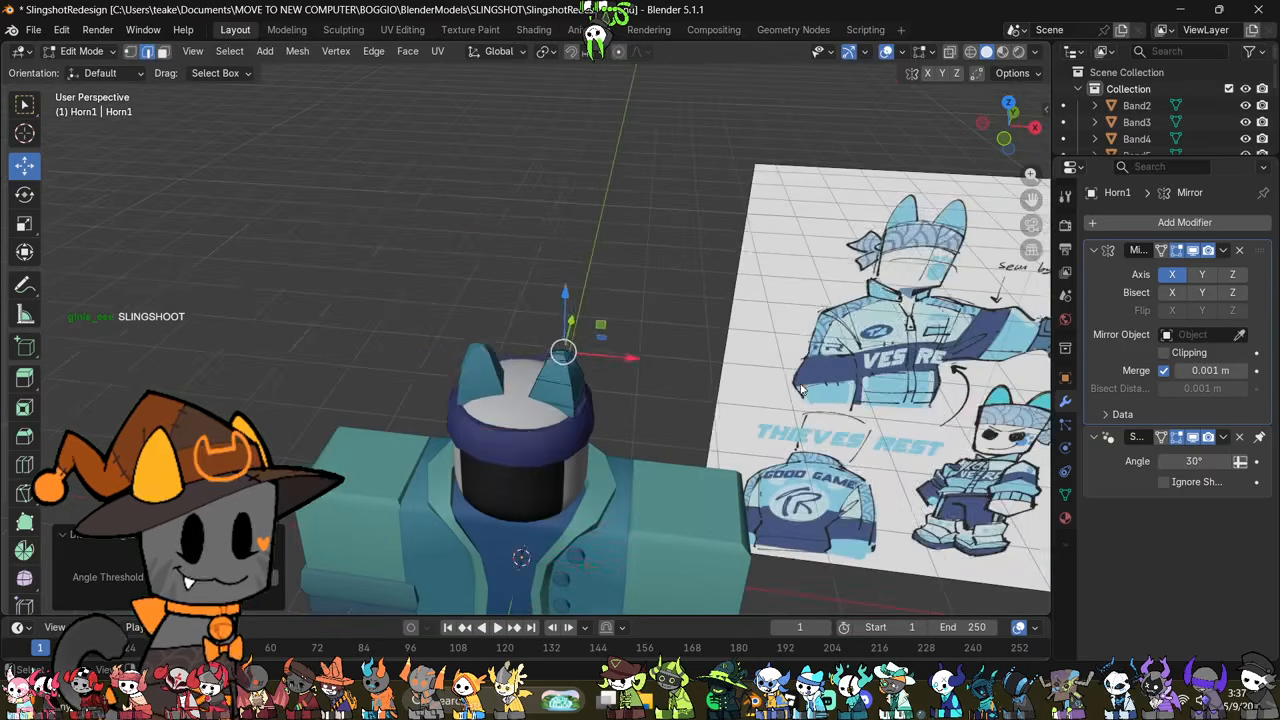
key("Tab")
Step: Move the whole headband mesh down slightly along Z to match the reference drawing
scroll(812, 398, "down", 3)
middle_click_drag(793, 457, 745, 434, "shift")
scroll(715, 450, "up", 3)
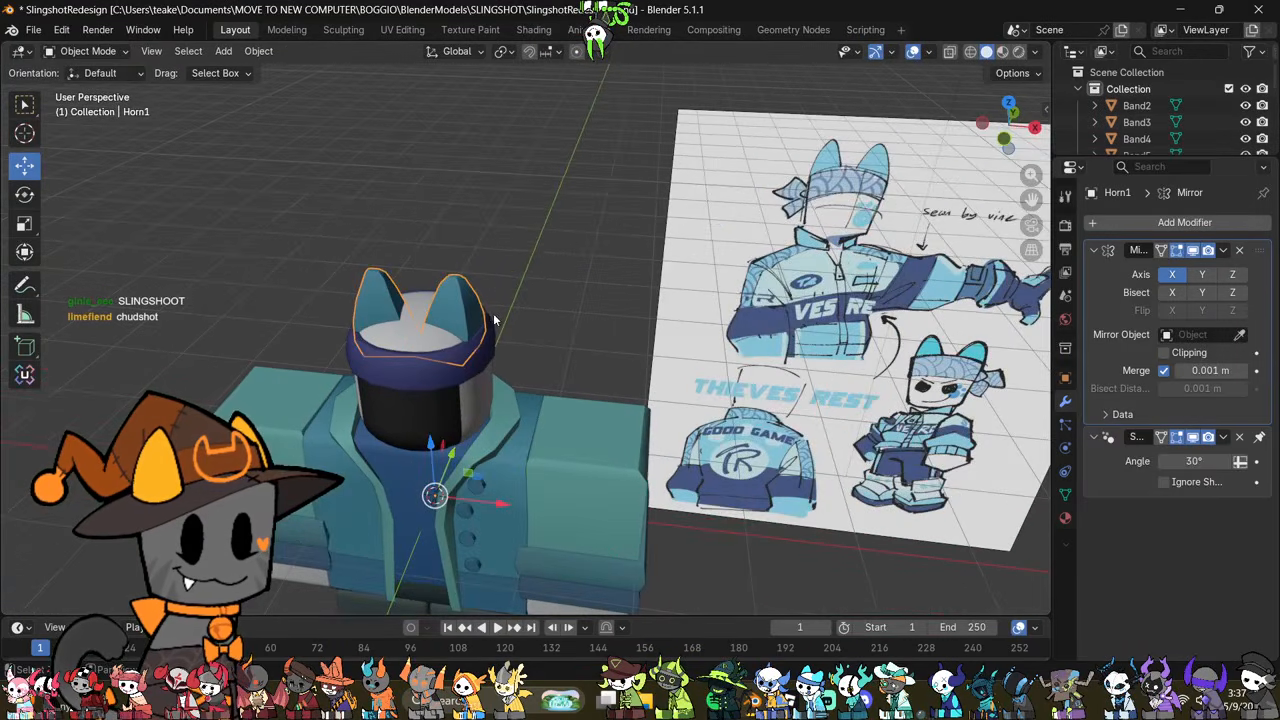
middle_click_drag(494, 320, 663, 391, "shift")
scroll(577, 355, "up", 4)
left_click(608, 452)
scroll(670, 480, "up", 2)
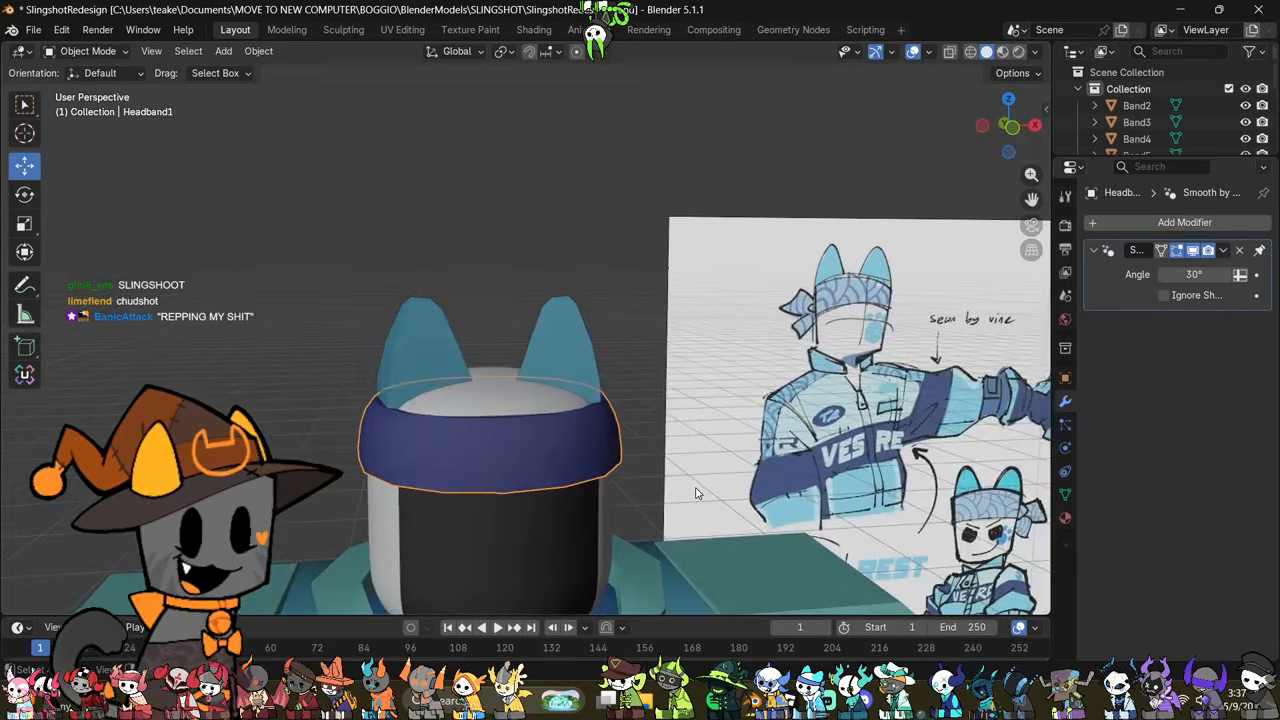
key("Tab")
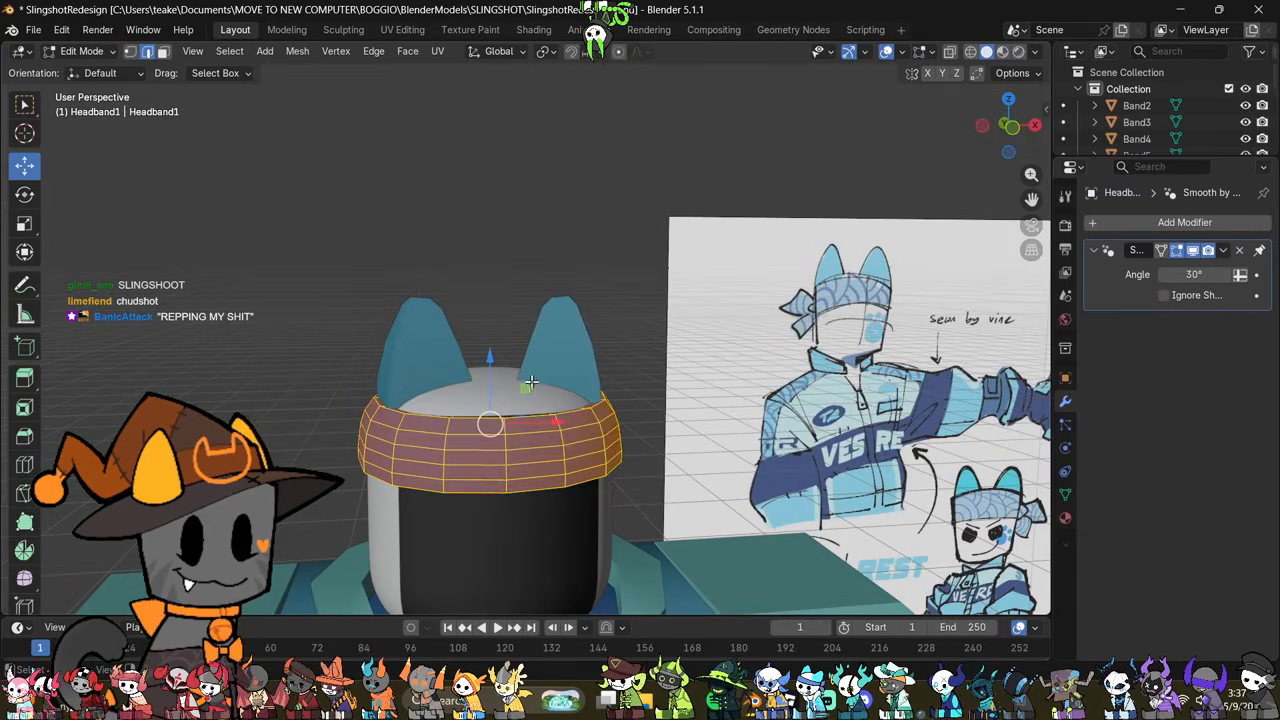
left_click_drag(493, 360, 508, 369)
middle_click_drag(776, 474, 640, 430)
key("Tab")
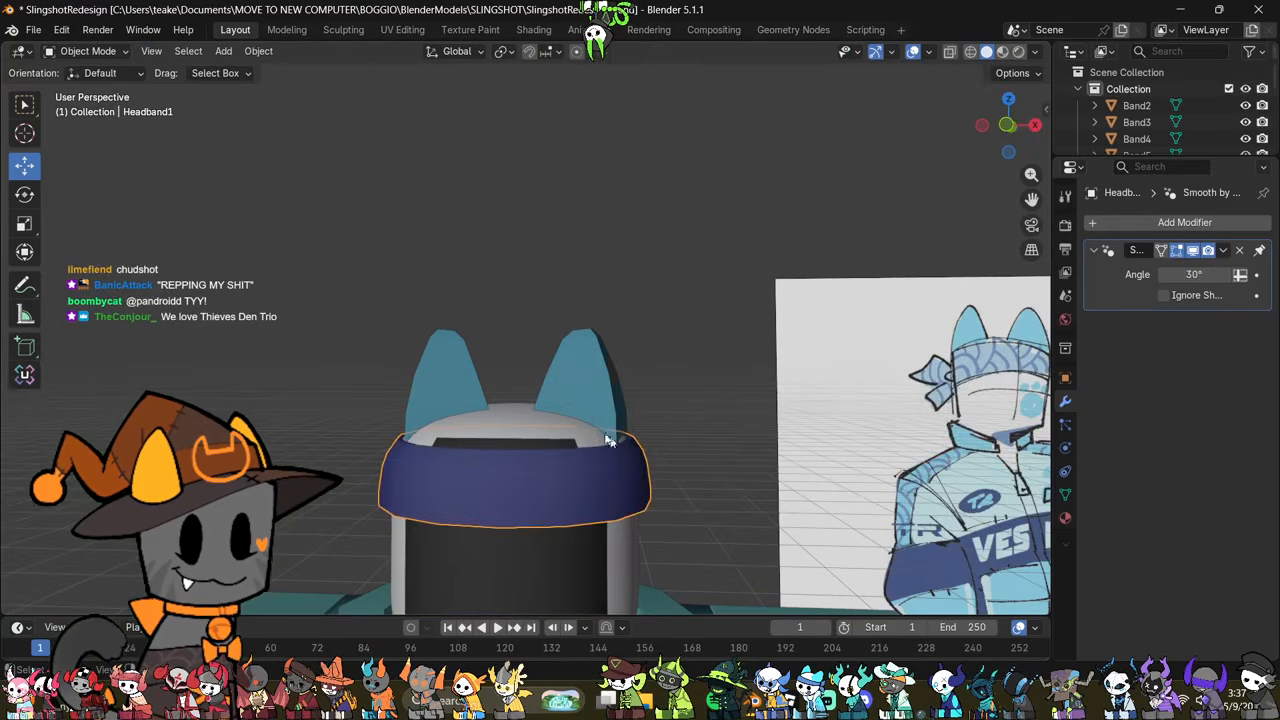
Step: Move the ear slightly outward along X and return to Object Mode
left_click(608, 418)
key("Tab")
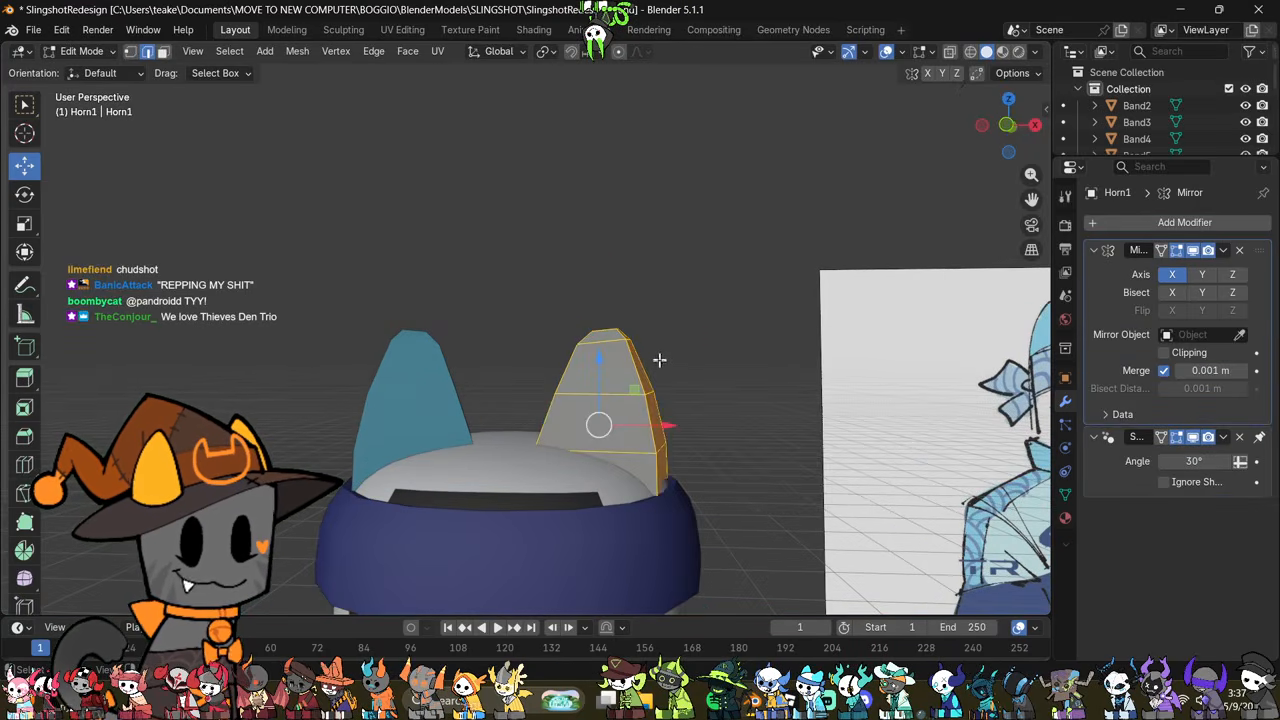
left_click_drag(668, 425, 676, 431)
middle_click_drag(714, 446, 720, 514)
key("Tab")
scroll(775, 463, "up", 2)
Step: Dissolve the upper horizontal edge loop running around the outside of the headband
left_click(643, 432)
key("Tab")
key("alt+a")
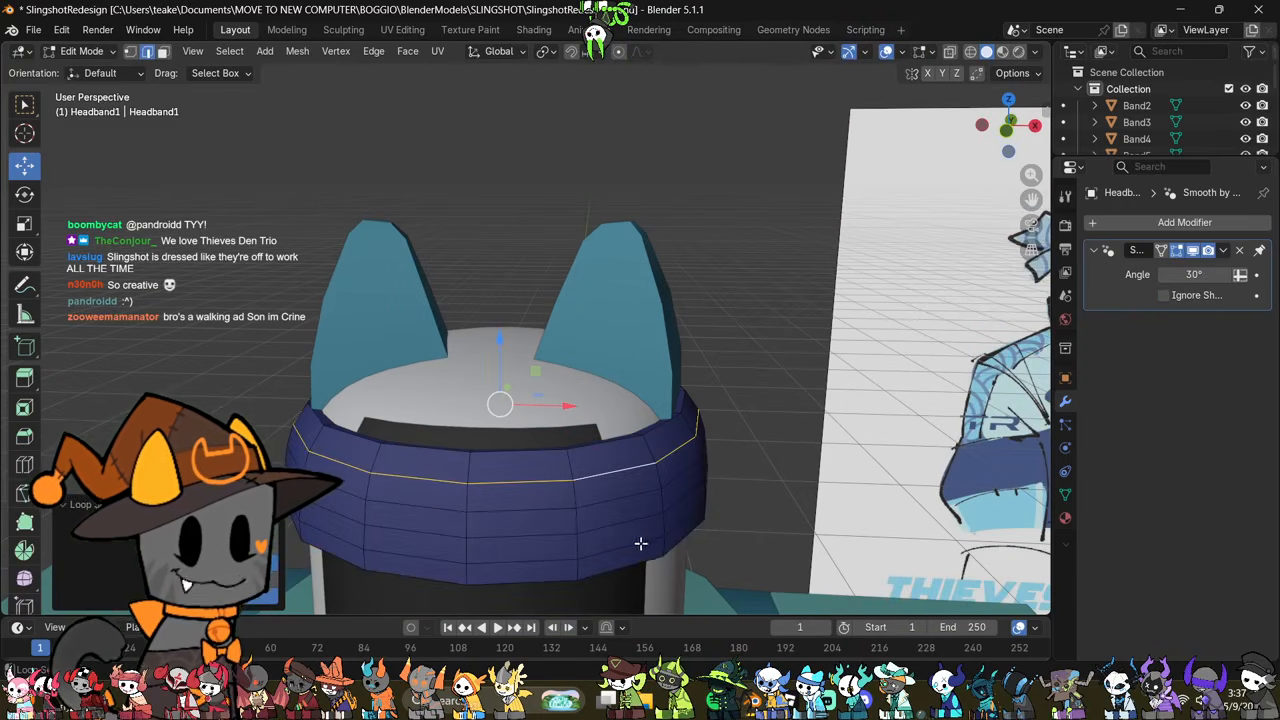
right_click(835, 487)
left_click(790, 543)
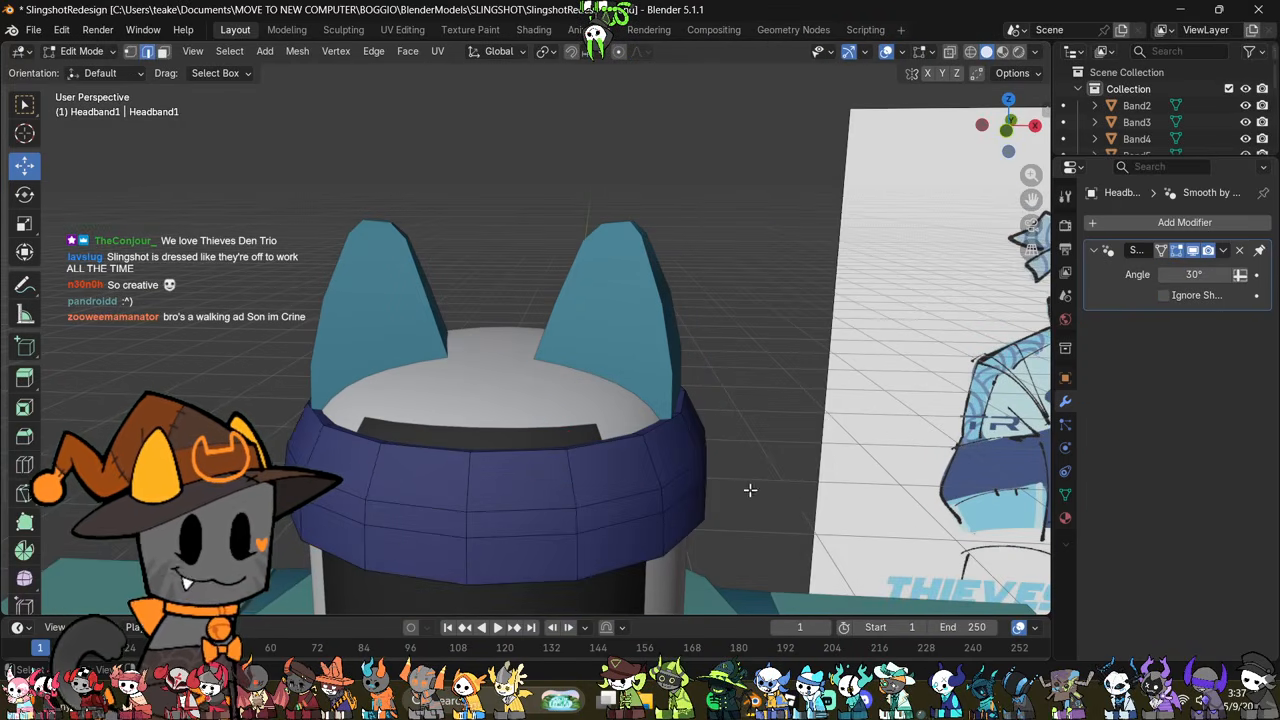
Step: Undo the recent edge loop dissolves on the outside of the headband
middle_click_drag(748, 491, 769, 443)
key("ctrl+z")
key("ctrl+z")
key("ctrl+z")
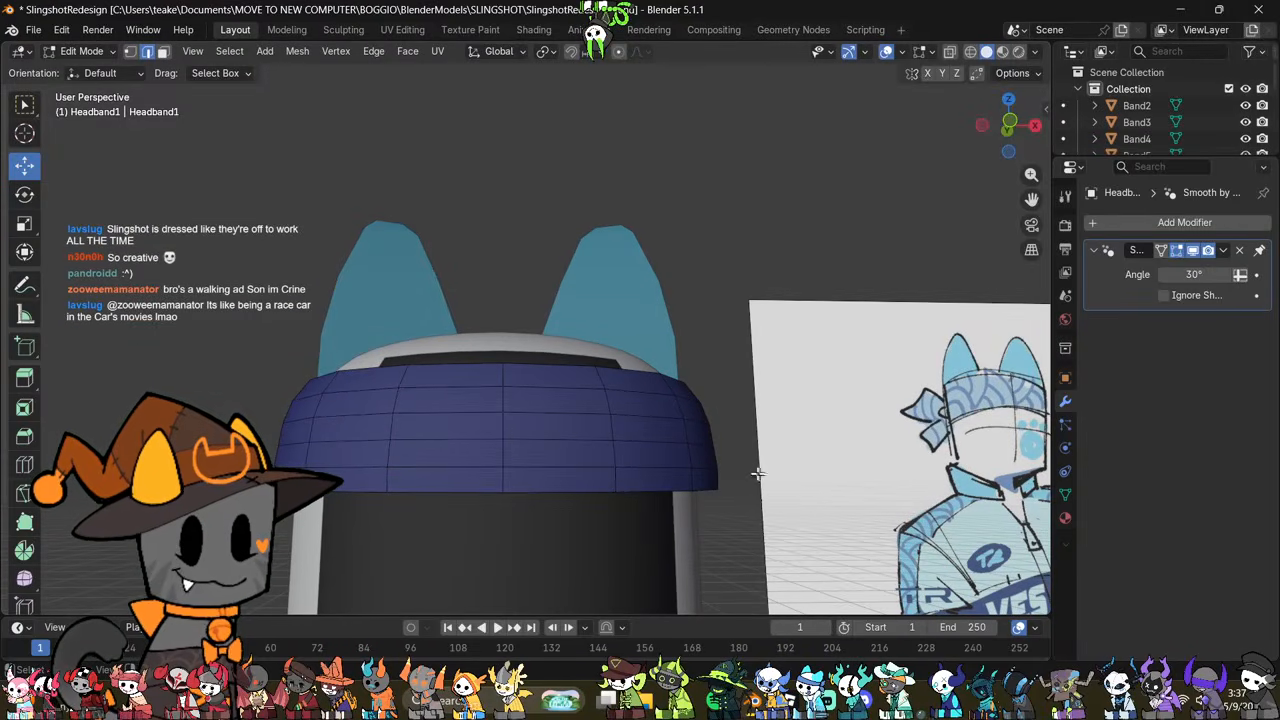
Step: Cut a new horizontal edge loop around the middle of the headband, scaled slightly inward and marked sharp
key("ctrl+r")
left_click(712, 436)
right_click(712, 436)
key("s")
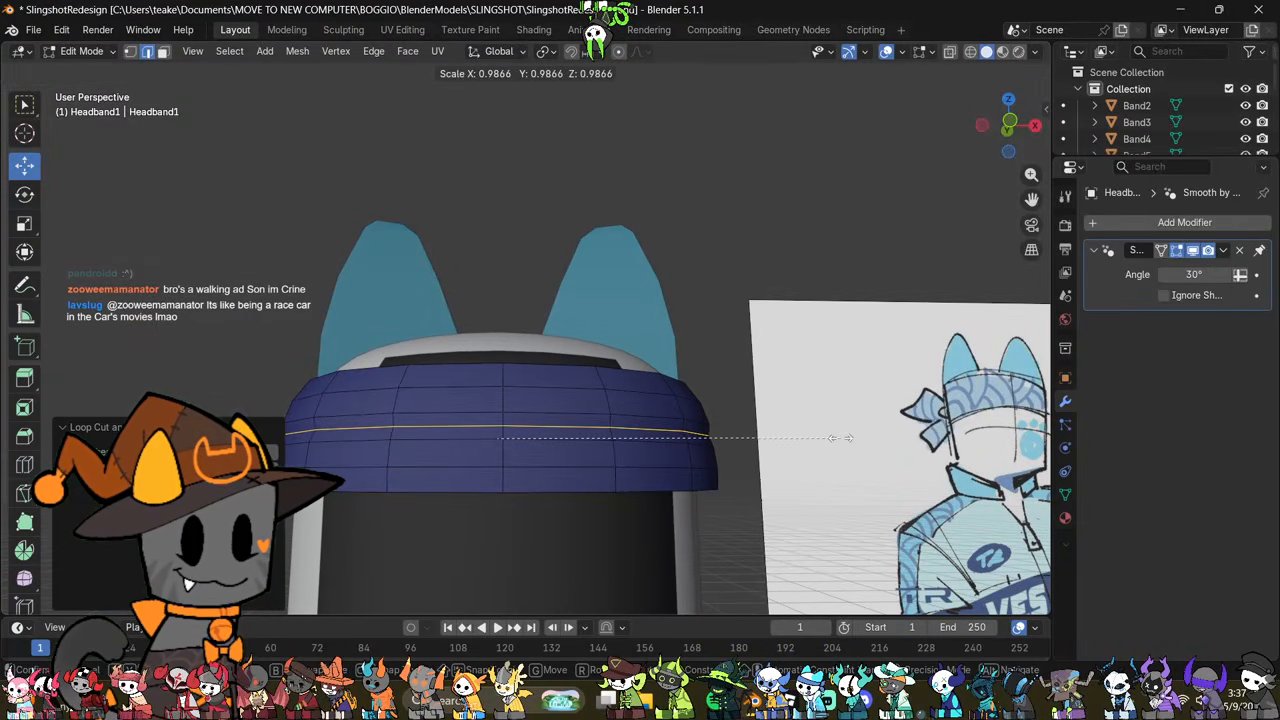
left_click(840, 438)
right_click(838, 437)
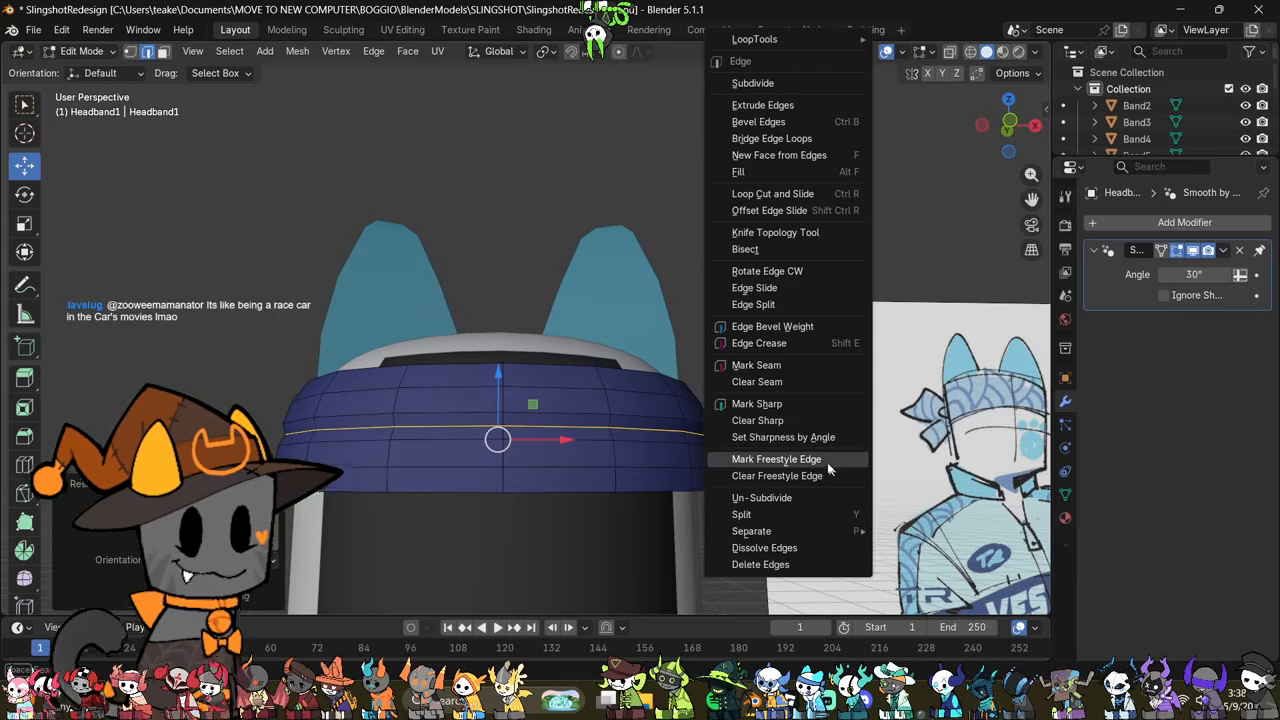
left_click(818, 405)
Step: Try to rotate the sharp headband loop in the front view with proportional editing turned on
left_click(1032, 124)
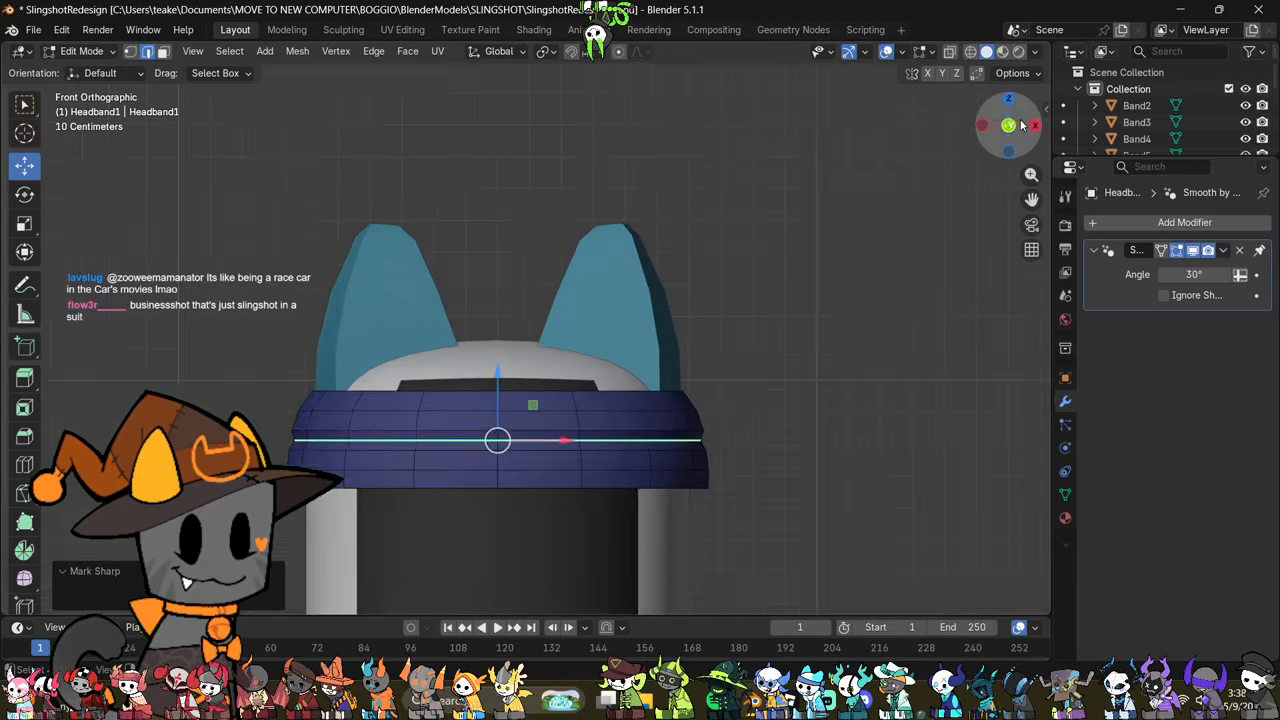
key("r")
right_click(880, 400)
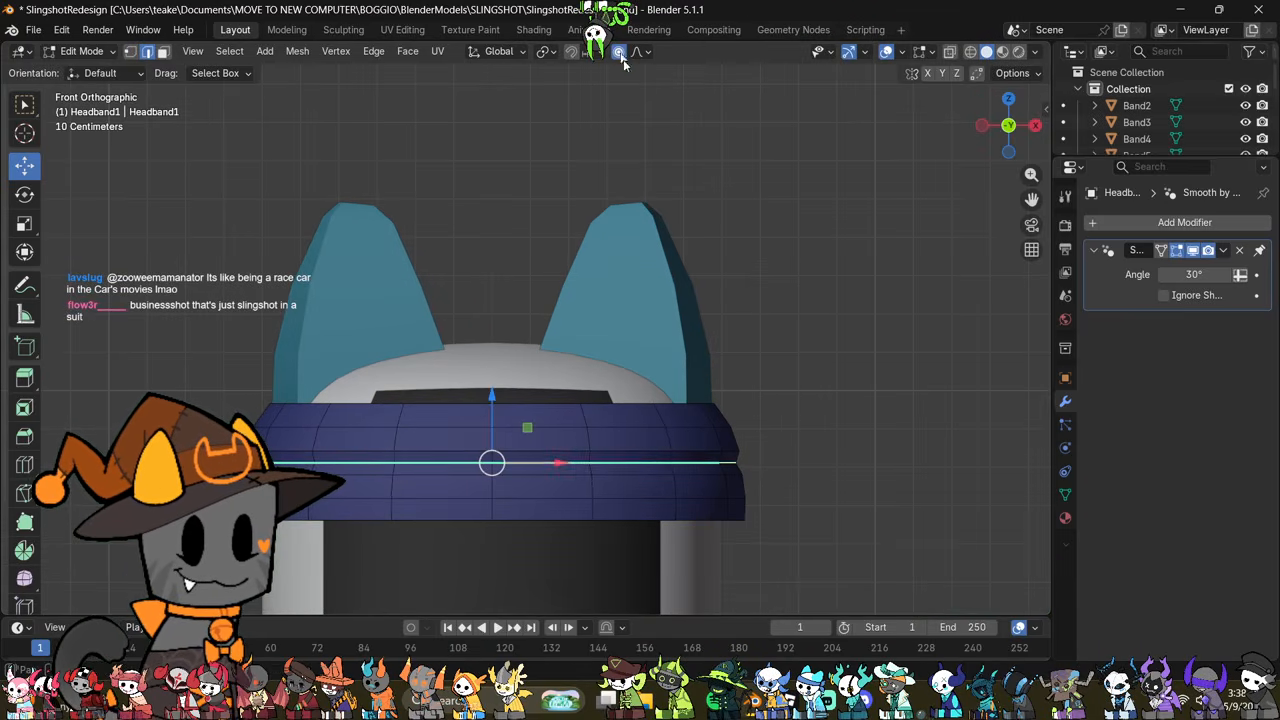
key("r")
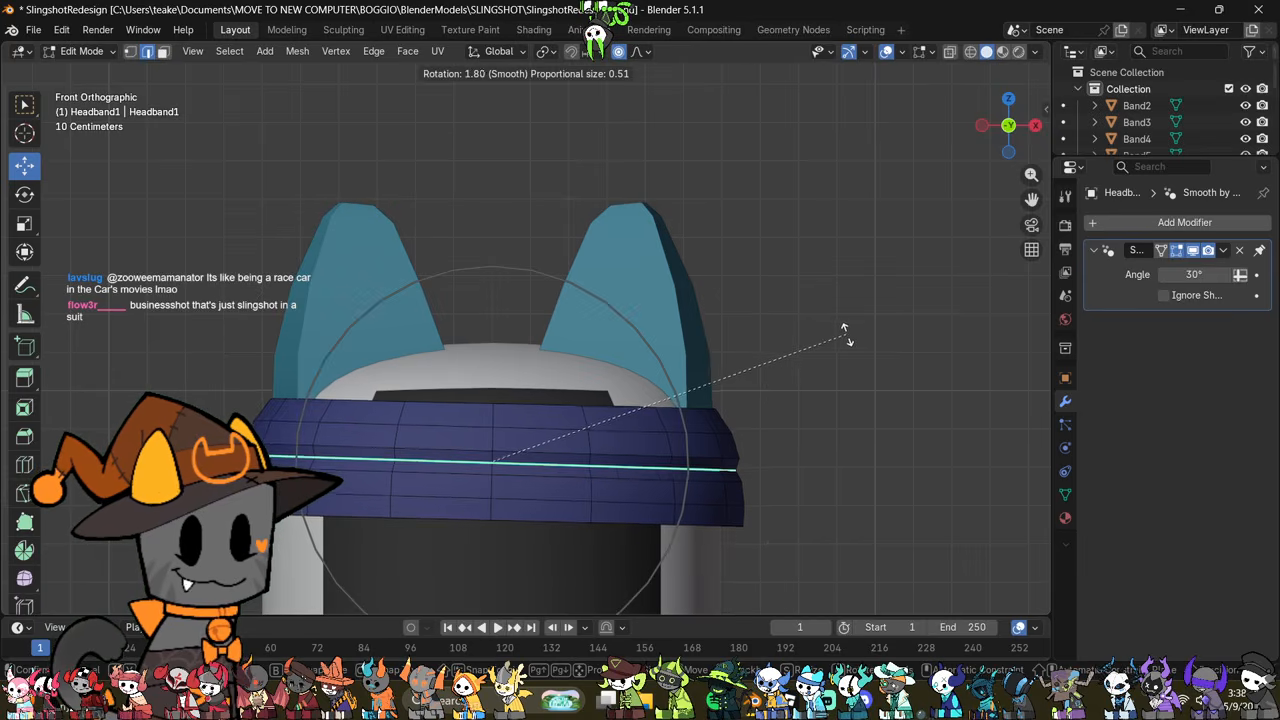
left_click(853, 325)
key("ctrl+z")
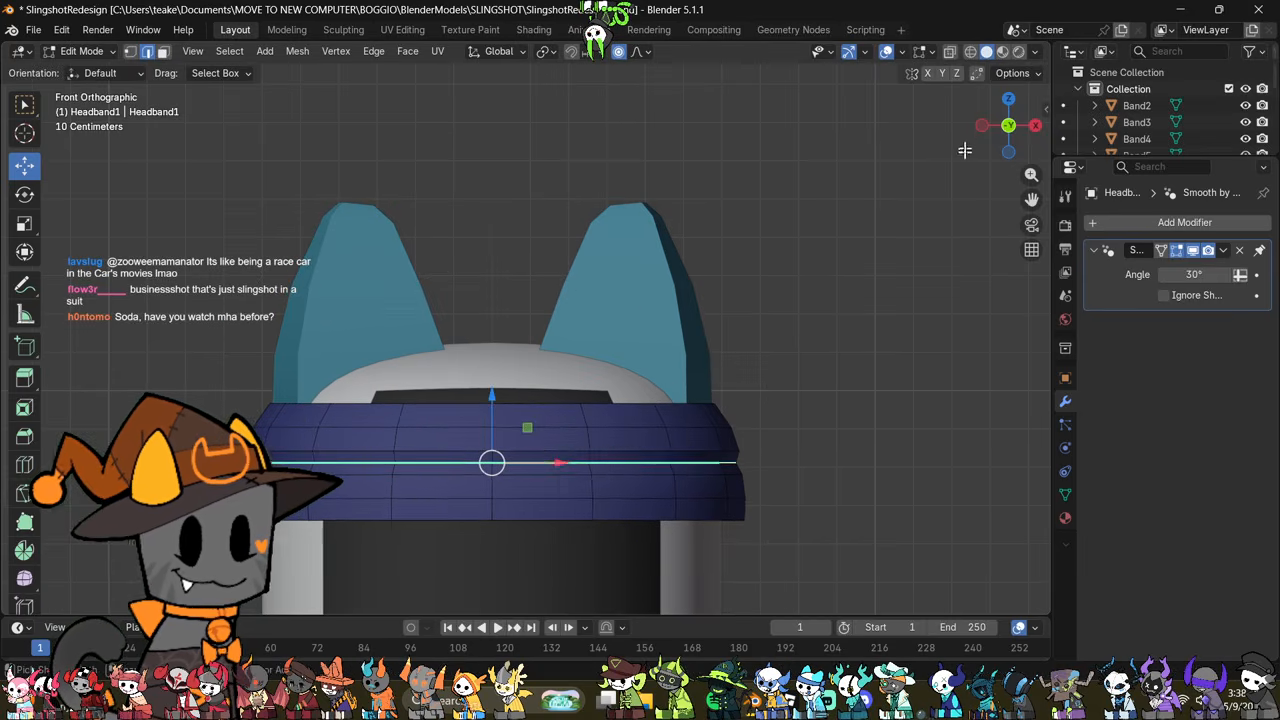
Step: Rotate the whole linked headband mesh in the left view so its front sits higher than its back
left_click(981, 127)
key("ctrl+l")
key("r")
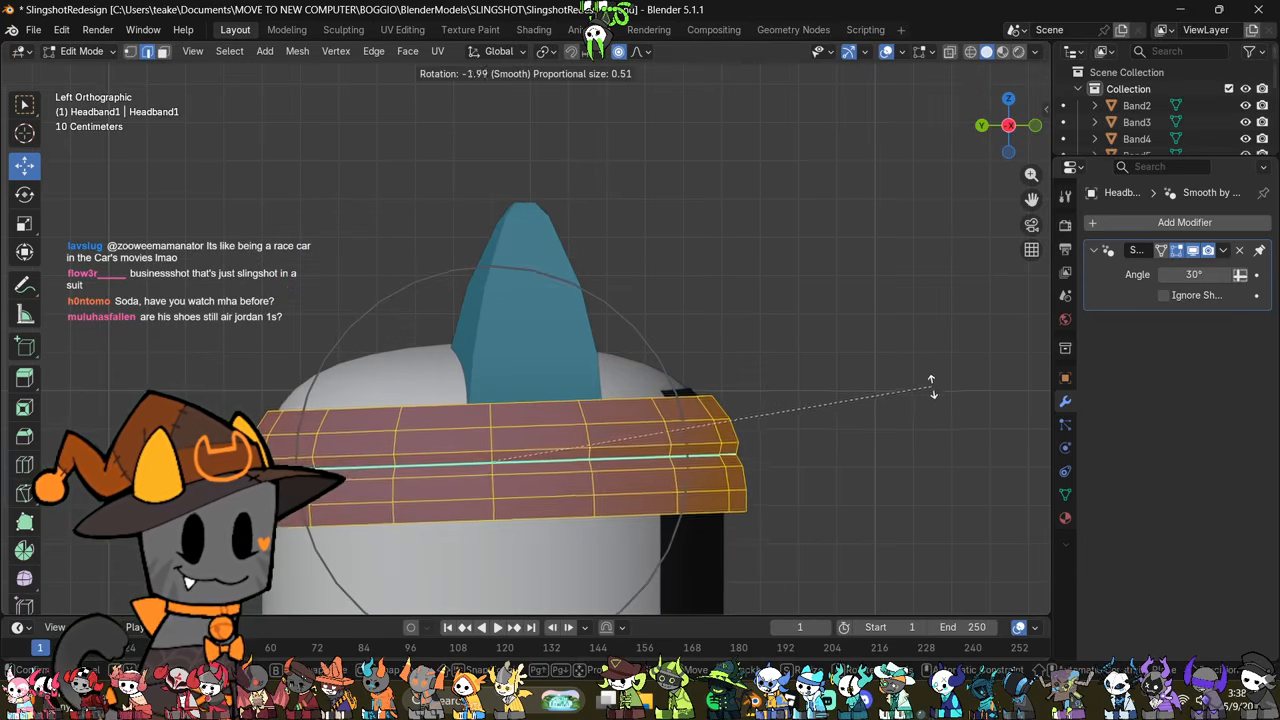
left_click(943, 358)
left_click(880, 420)
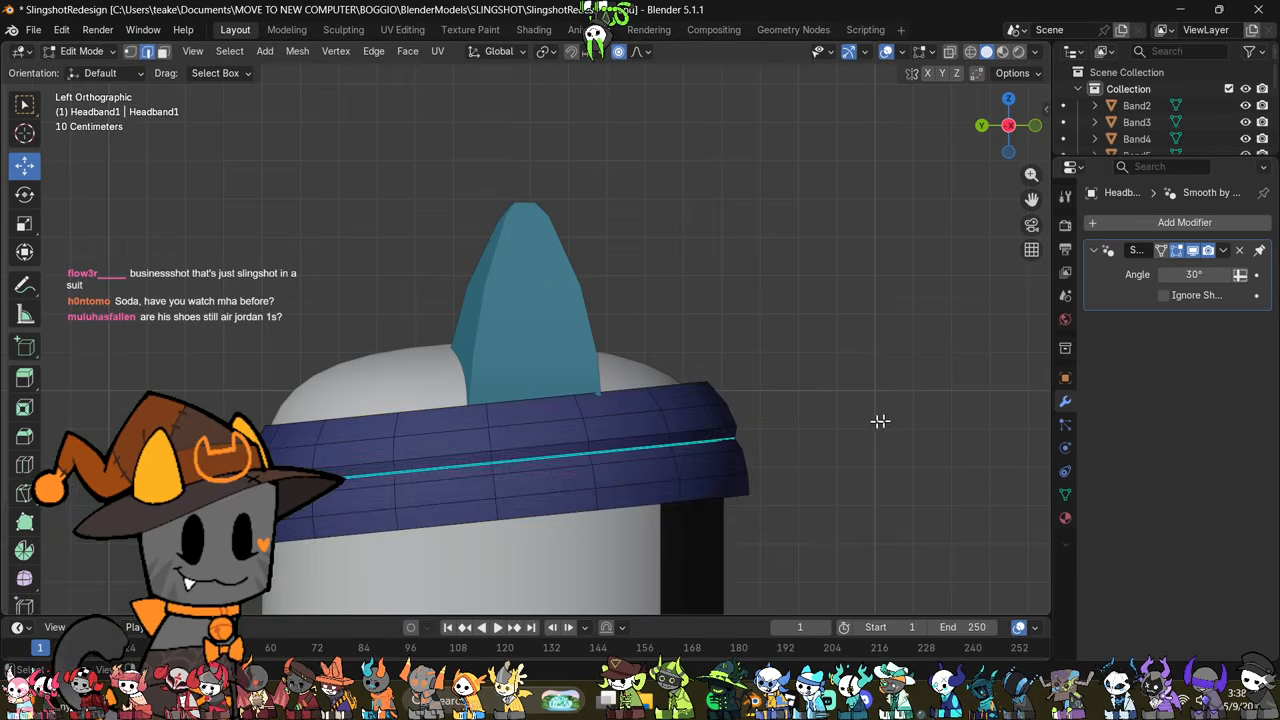
Step: Select the vertical edges at the headband's back centre and scale them along Z to about 0.7 with proportional editing
middle_click_drag(880, 420, 787, 433)
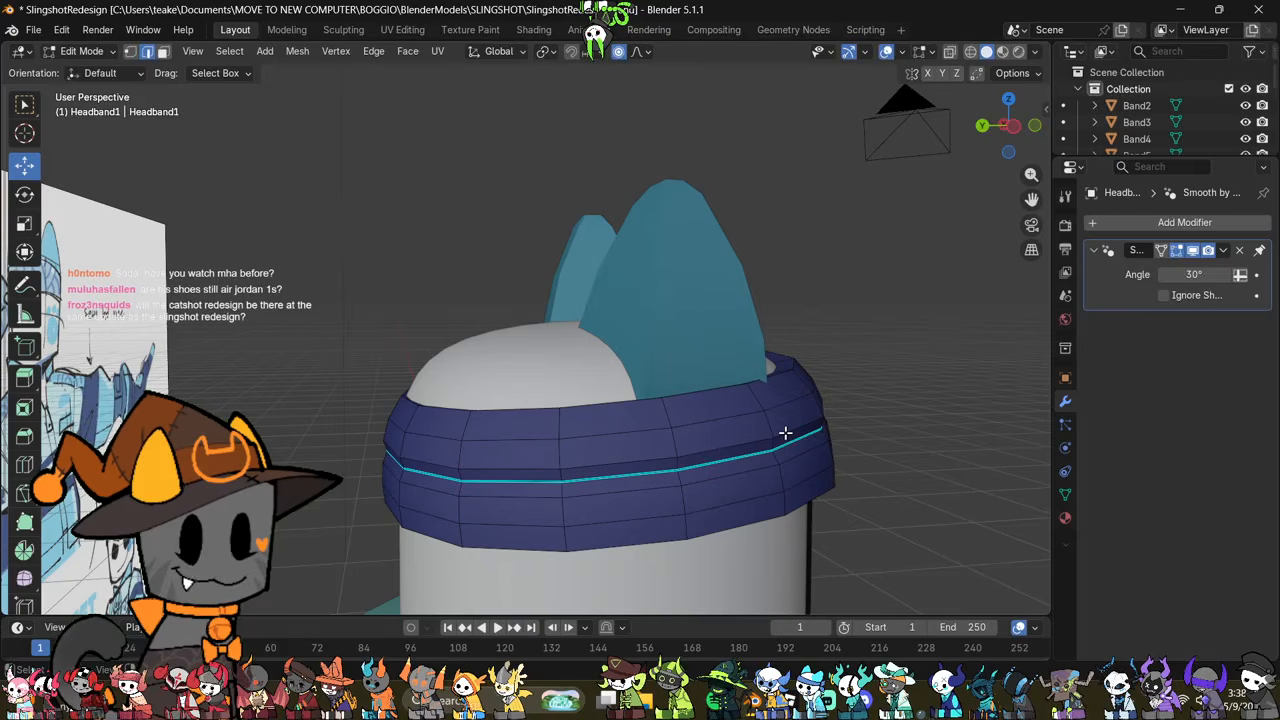
middle_click_drag(588, 451, 660, 415)
key("alt+z")
left_click_drag(645, 372, 554, 558)
middle_click_drag(554, 558, 563, 437)
key("alt+z")
scroll(694, 446, "down", 3)
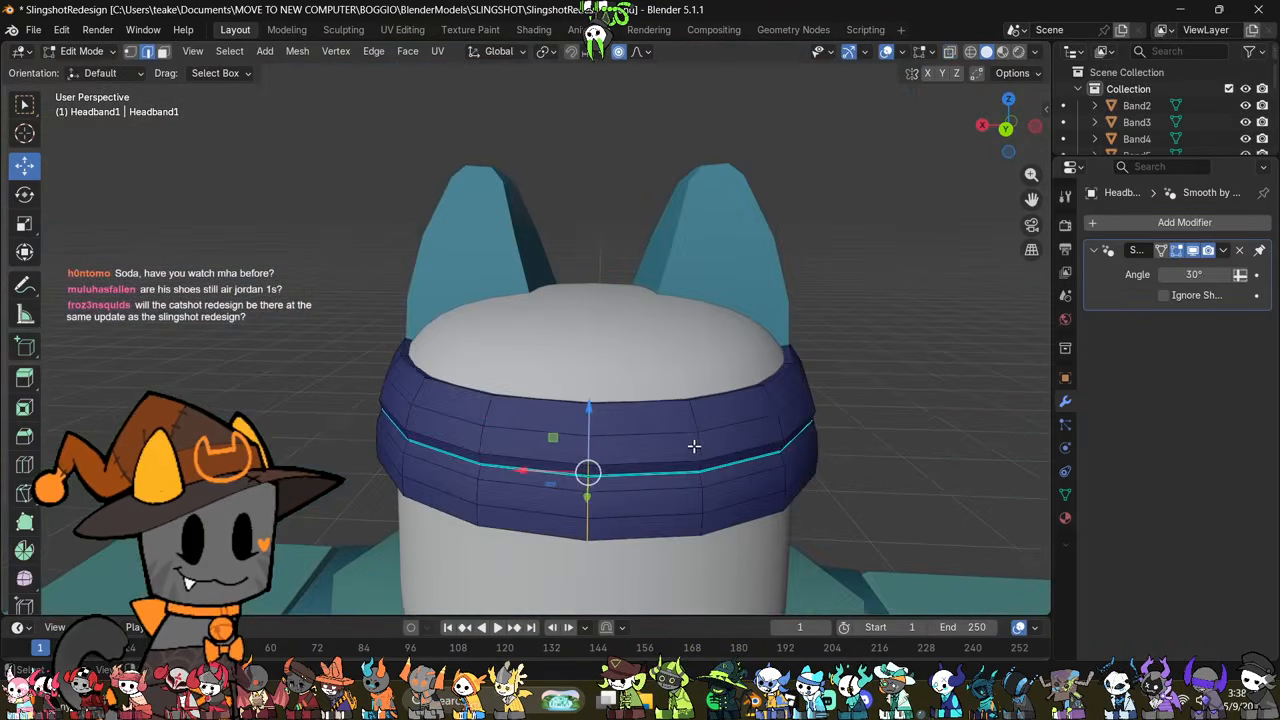
key("s")
key("z")
scroll(760, 370, "down", 3)
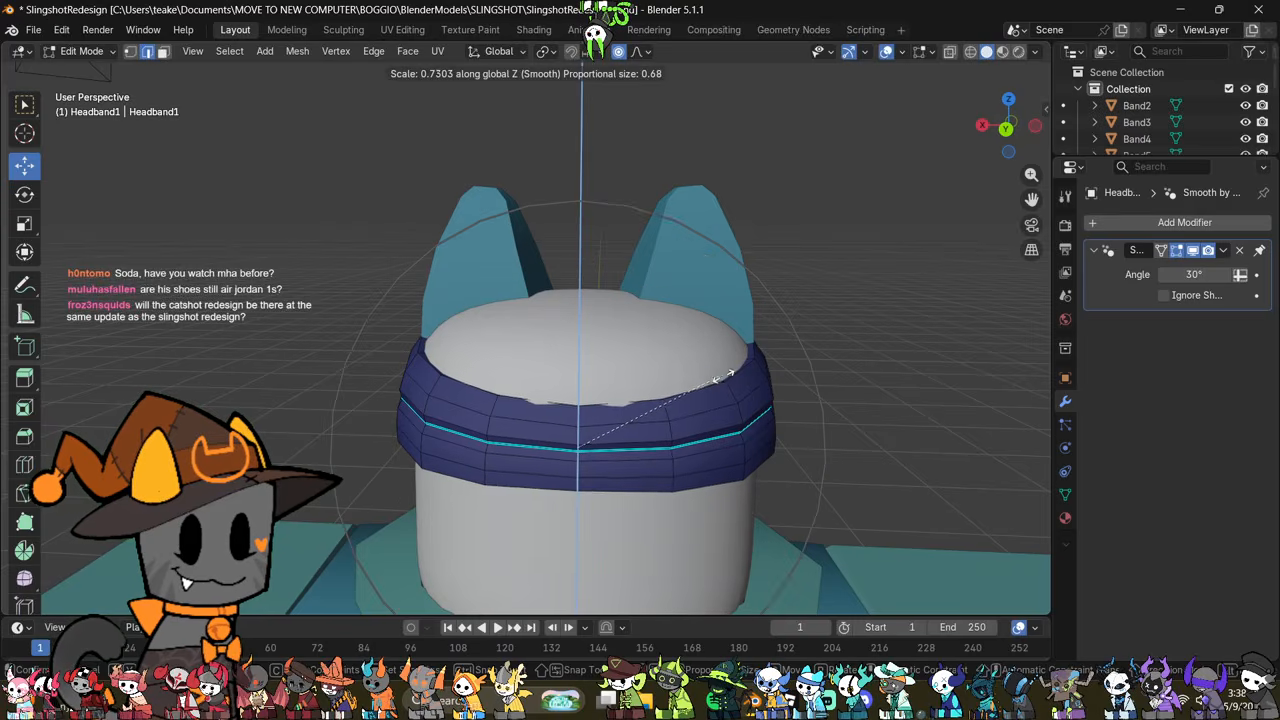
left_click(712, 388)
Step: Move the narrowed back of the headband slightly down along Z with proportional editing
middle_click_drag(709, 391, 613, 378)
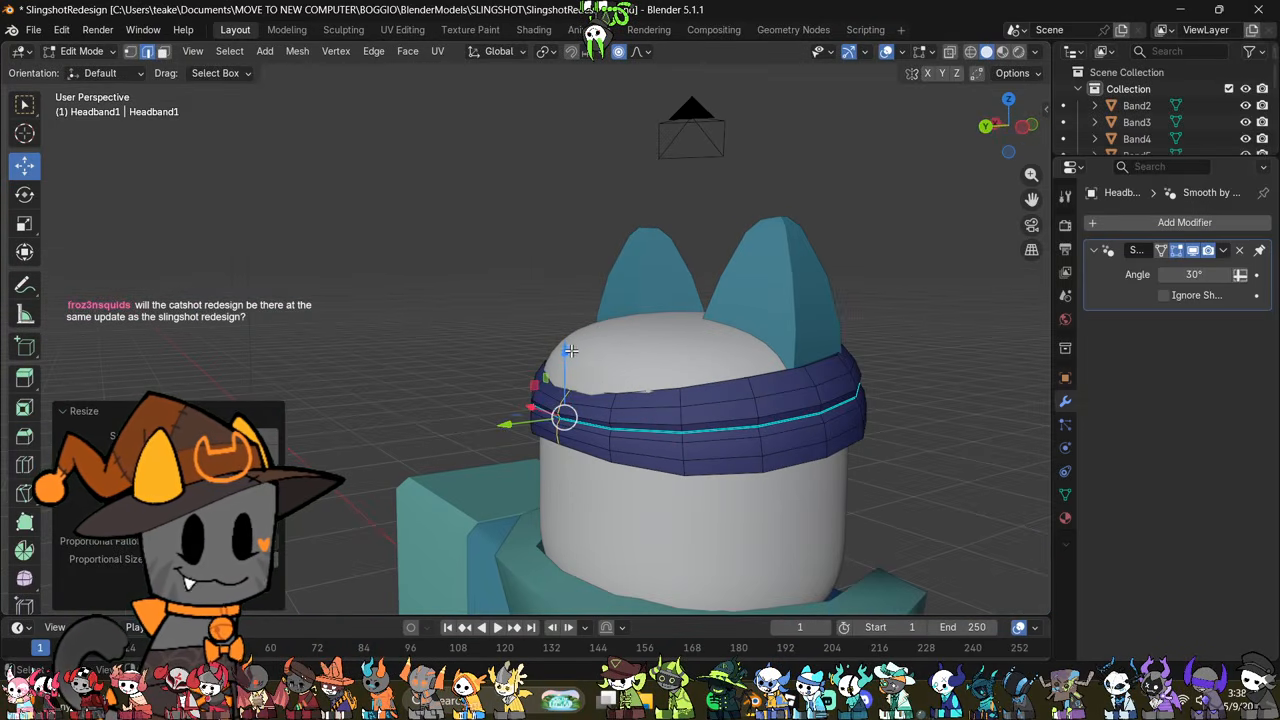
left_click_drag(567, 353, 568, 364)
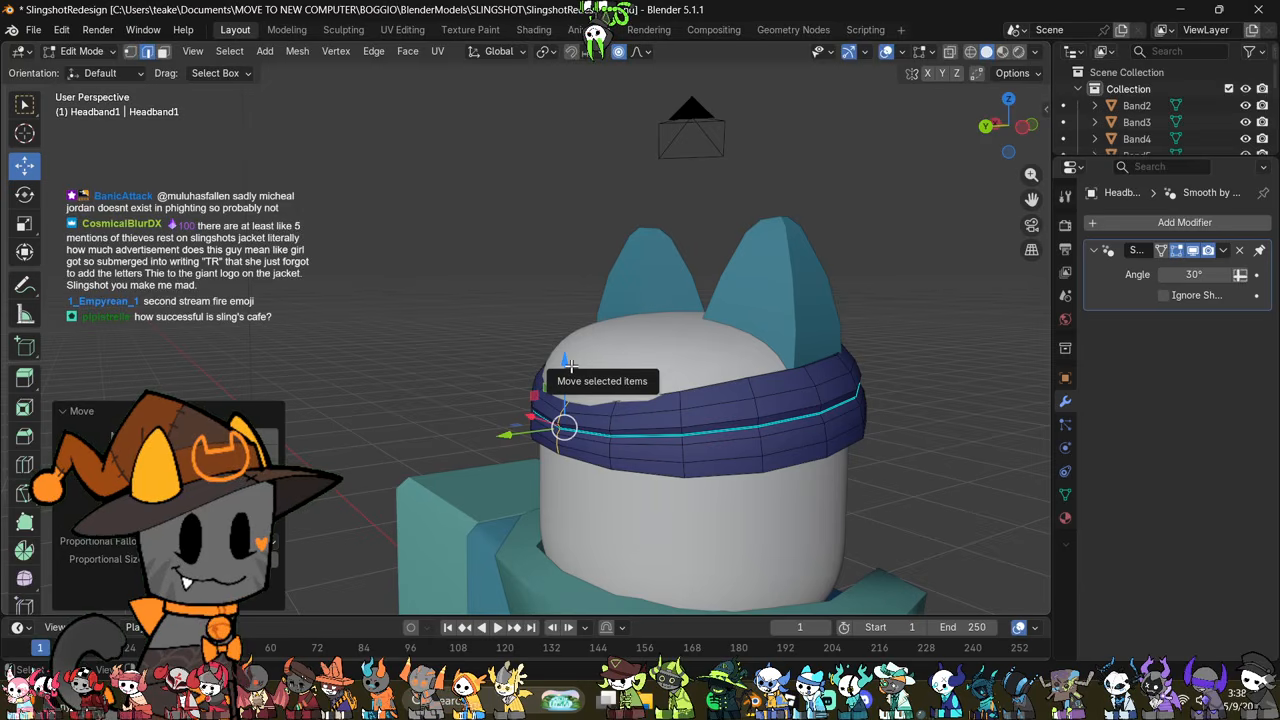
middle_click_drag(532, 451, 432, 487)
scroll(471, 449, "down", 1)
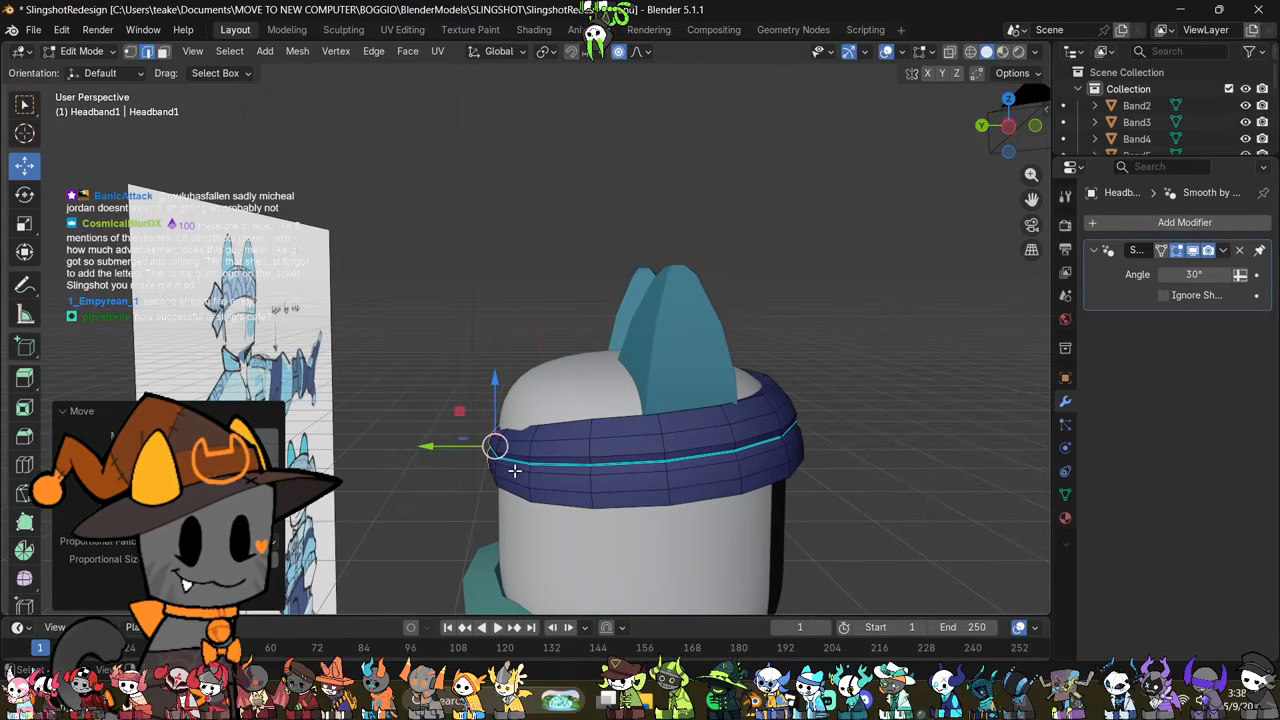
middle_click_drag(595, 497, 534, 482)
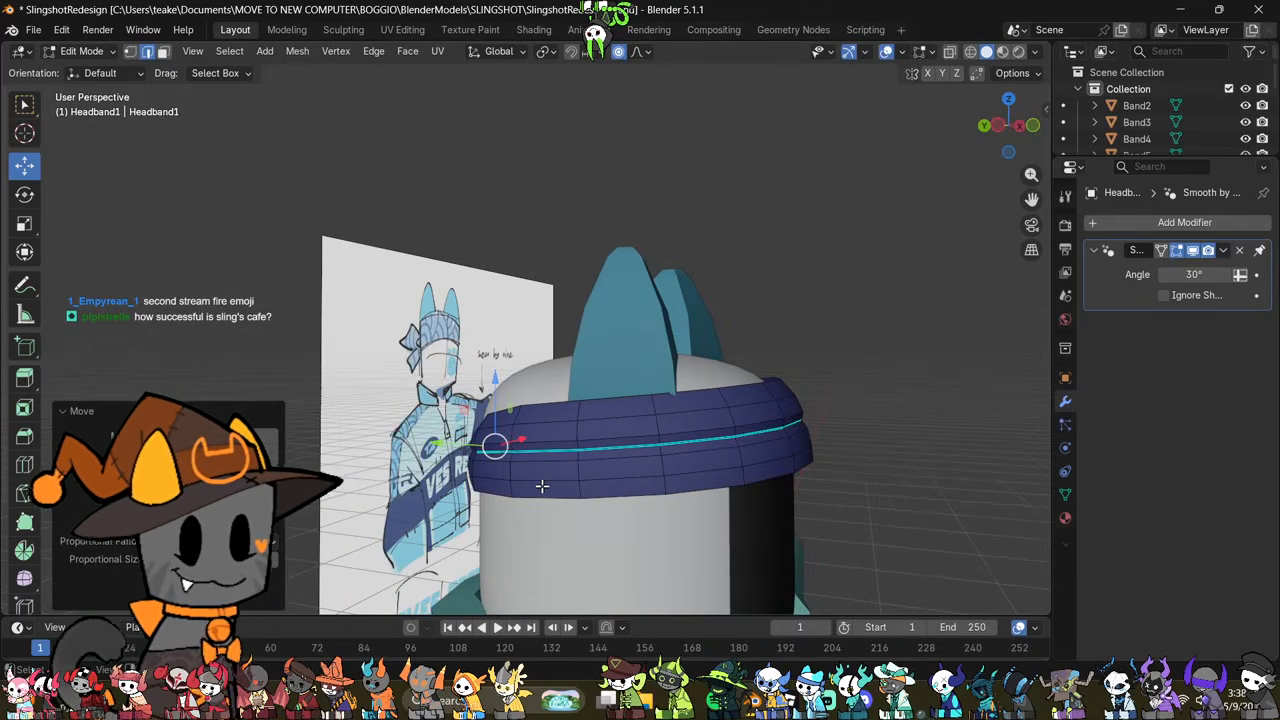
Step: Select edges at the back of the headband through X-ray and shift them slightly with proportional editing
middle_click_drag(409, 492, 603, 563)
key("a")
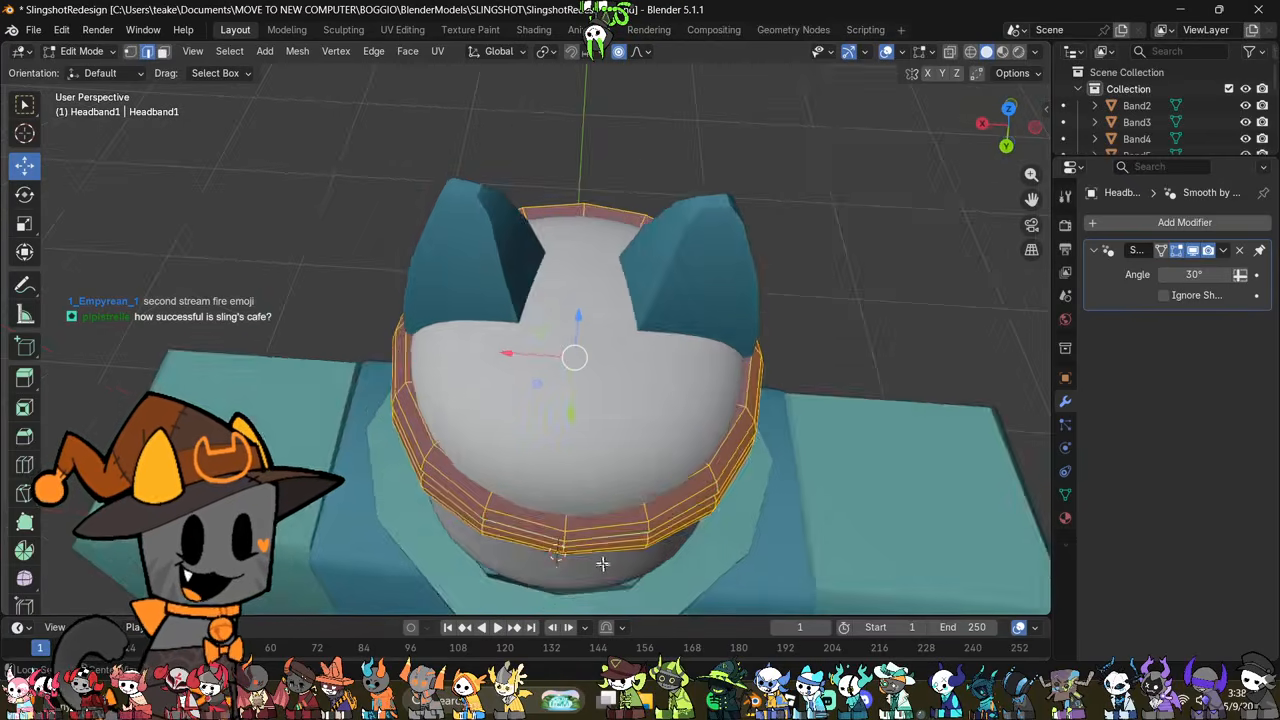
key("alt+z")
left_click_drag(540, 474, 565, 582)
key("alt+z")
middle_click_drag(565, 540, 660, 460)
key("alt+z")
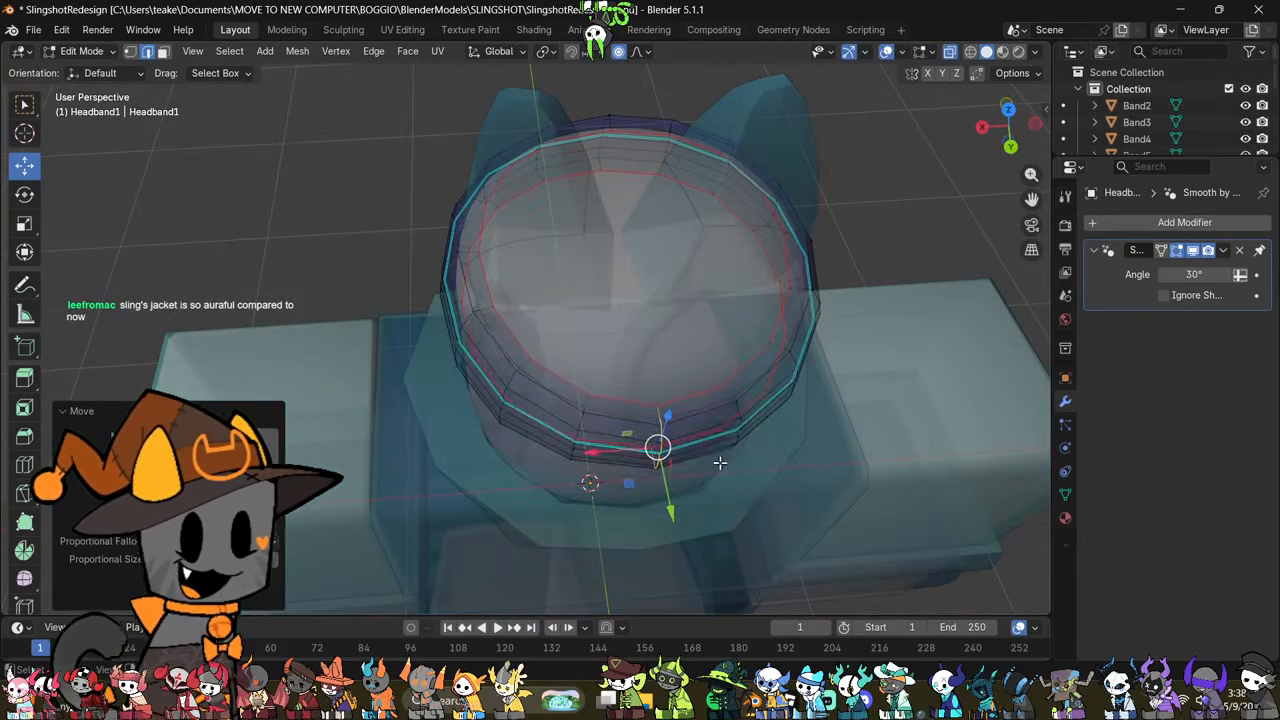
Step: Select vertices at the back of the headband in vertex mode, nudge them slightly and return to Object Mode
middle_click_drag(755, 483, 651, 479, "shift")
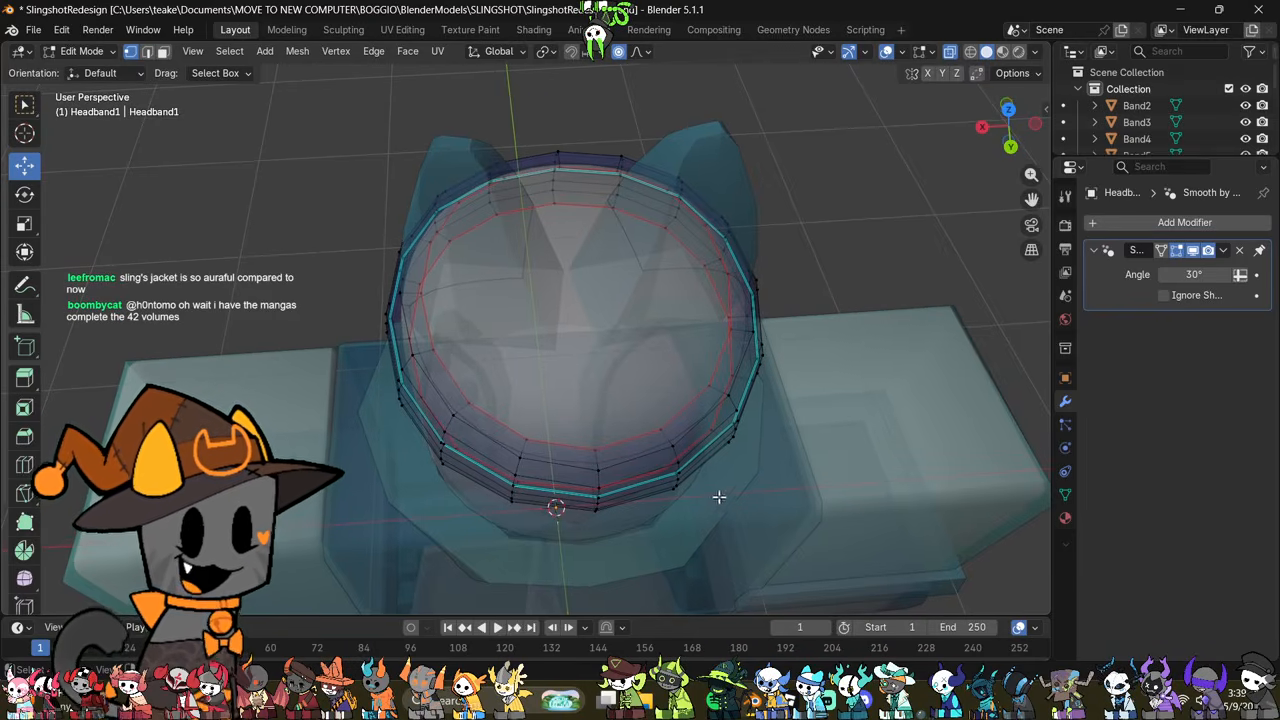
left_click_drag(598, 493, 690, 530)
middle_click_drag(686, 543, 560, 537)
key("alt+z")
left_click_drag(590, 533, 595, 533)
key("Tab")
Step: Turn off proportional editing and dissolve the horizontal edge loop just below the headband's sharp loop
middle_click_drag(714, 494, 450, 408)
scroll(586, 446, "down", 3)
middle_click_drag(700, 428, 530, 424, "shift")
middle_click_drag(592, 422, 500, 430)
key("Tab")
scroll(517, 440, "up", 2)
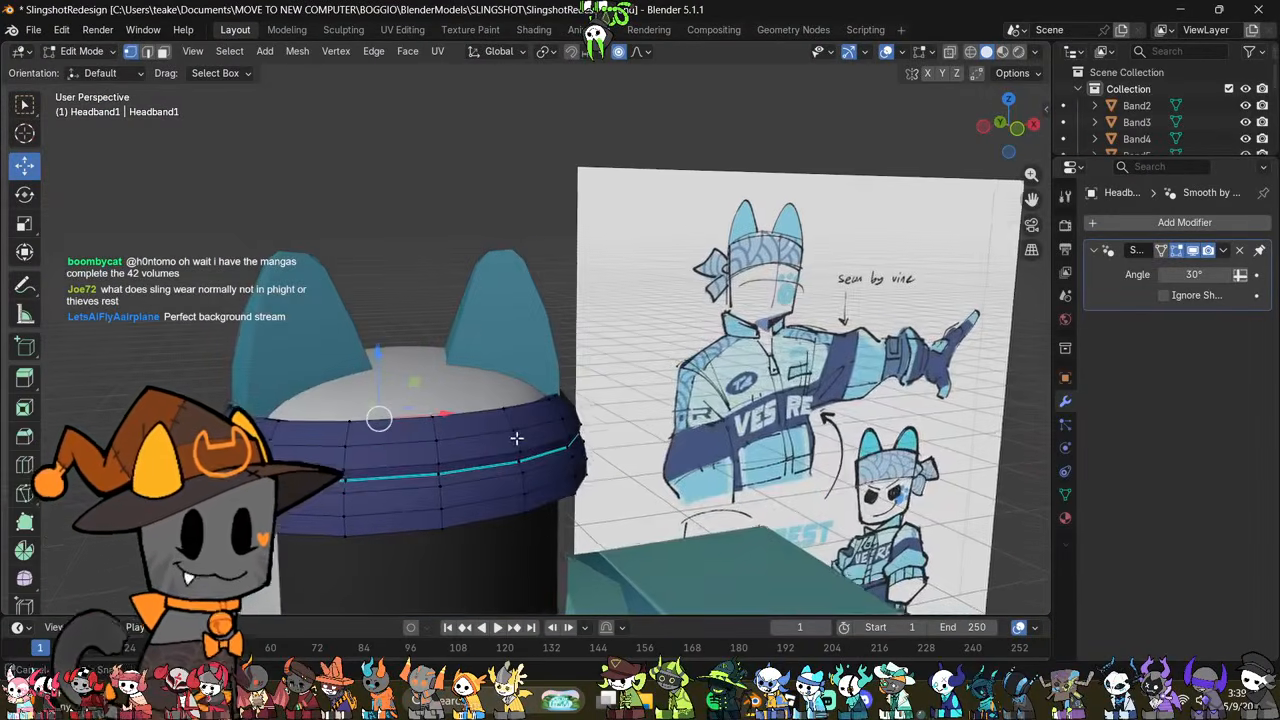
left_click(738, 431)
scroll(569, 457, "up", 2)
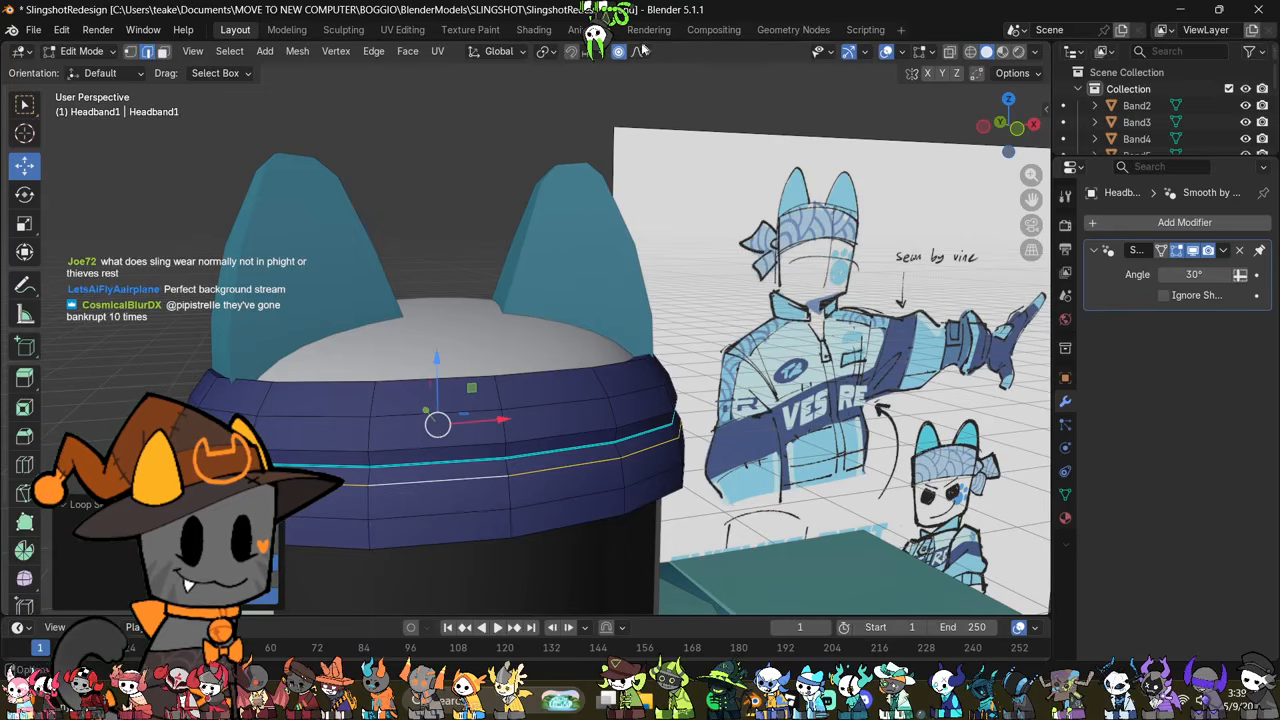
middle_click_drag(637, 395, 708, 411)
right_click(891, 408)
left_click(840, 580)
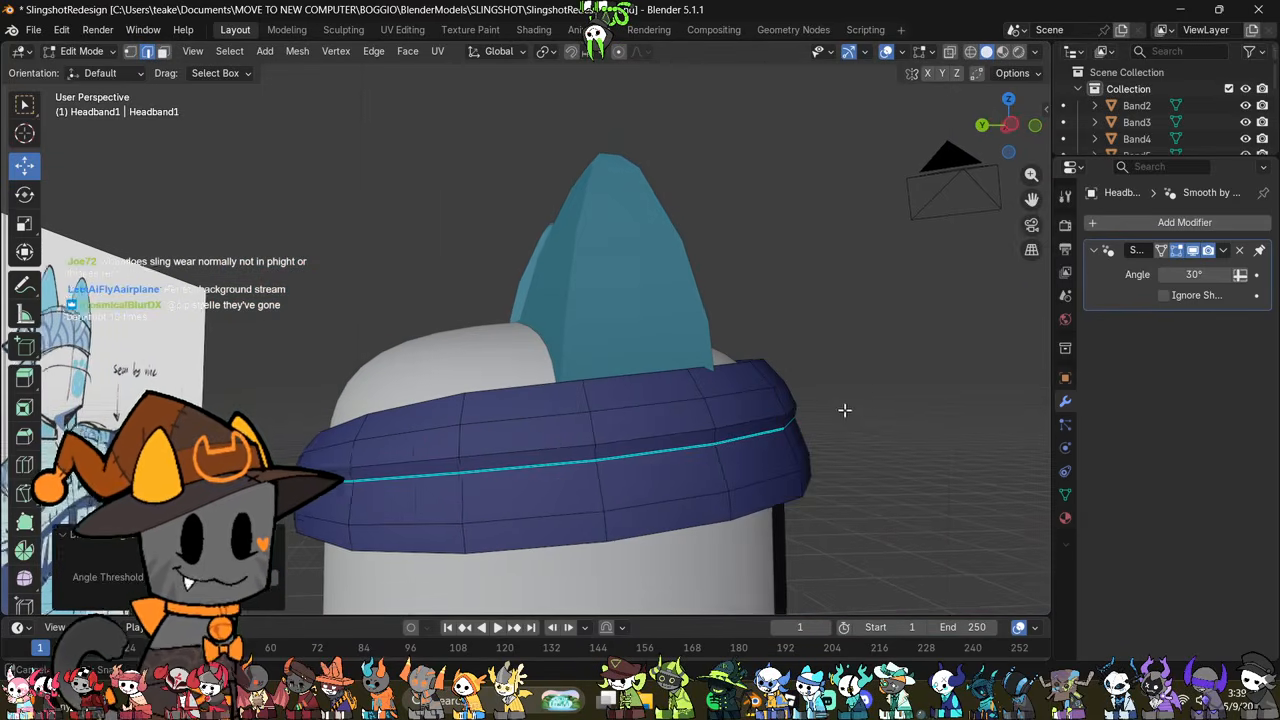
key("Tab")
key("Tab")
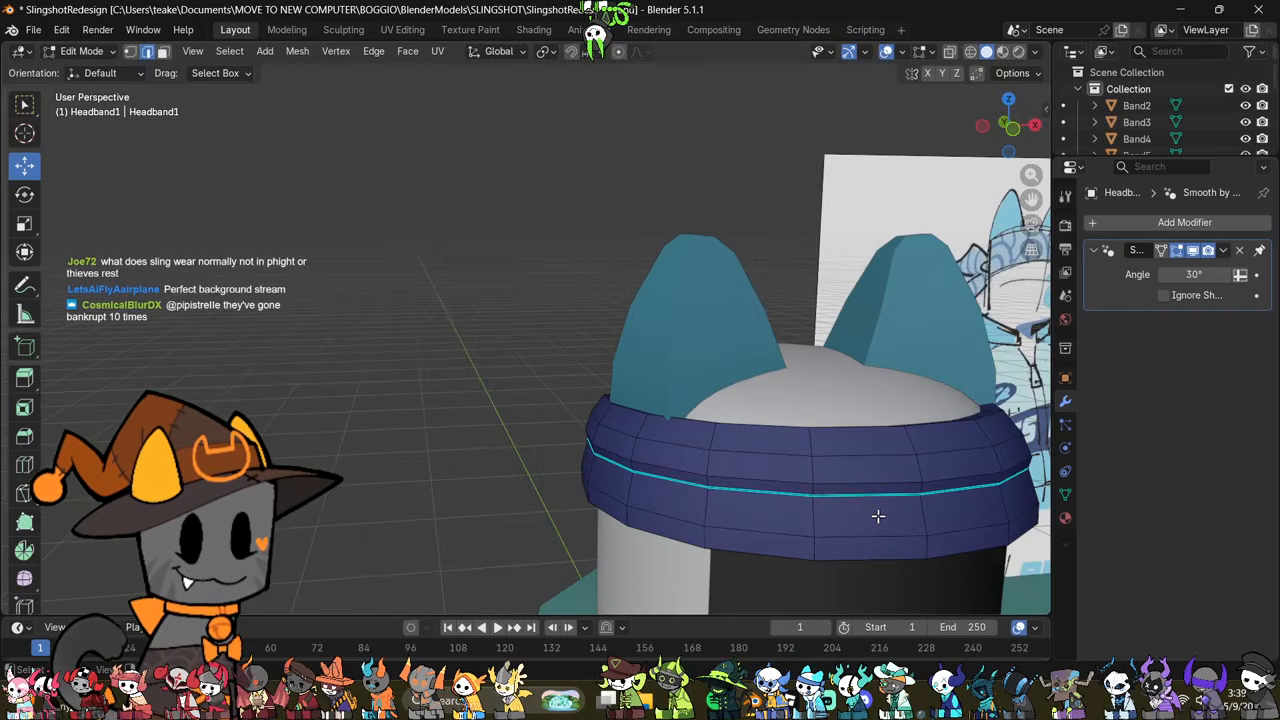
Step: Move the front edges of the headband's sharp loop down along Z
middle_click_drag(877, 515, 694, 445, "shift")
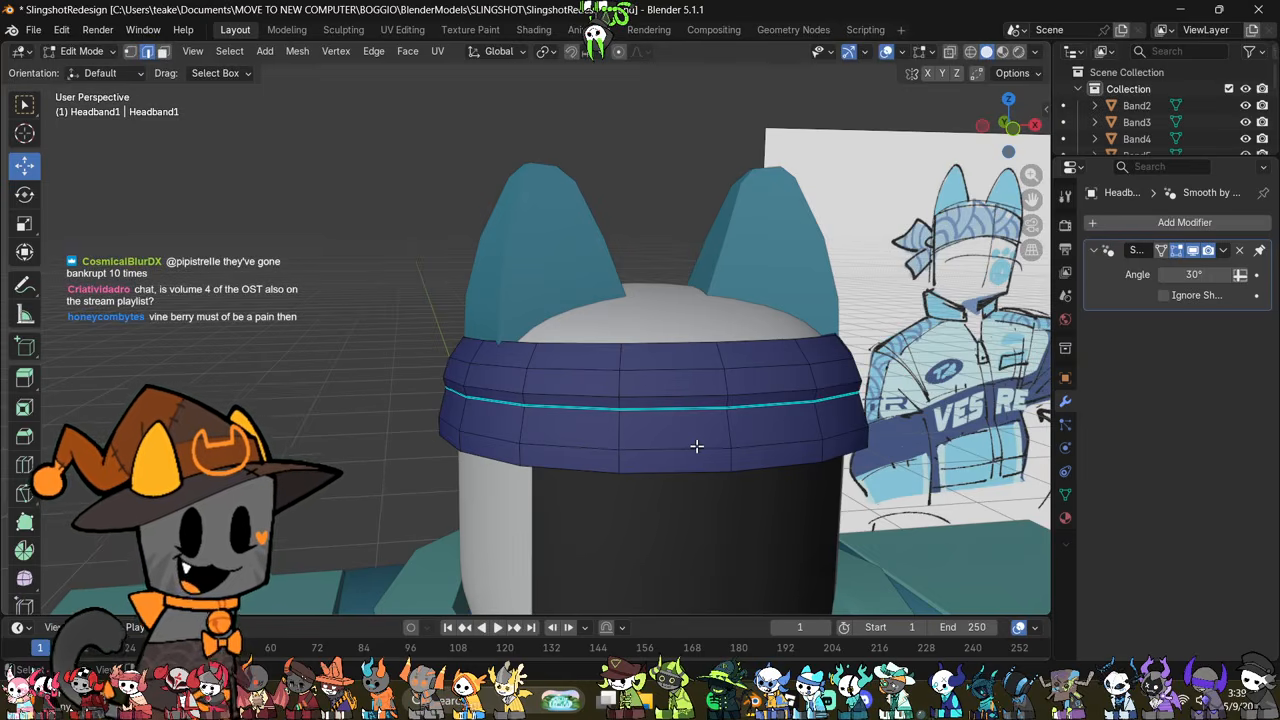
scroll(690, 440, "down", 8)
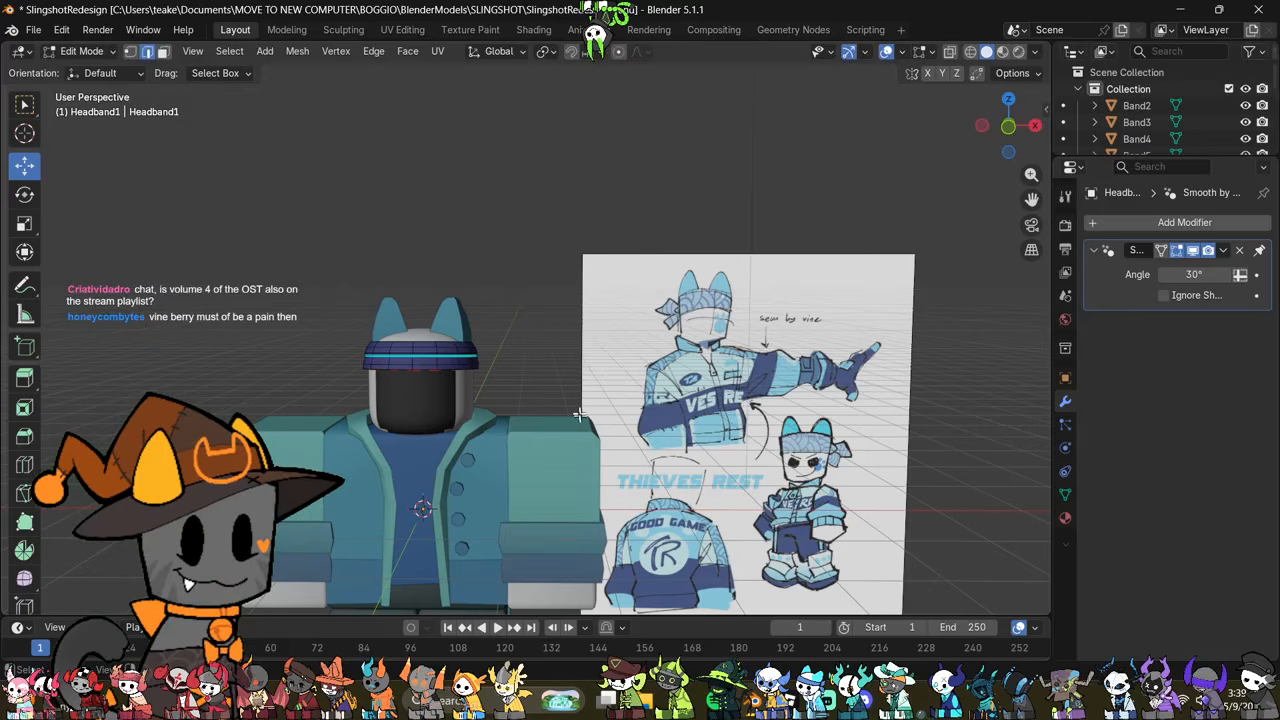
scroll(580, 413, "up", 8)
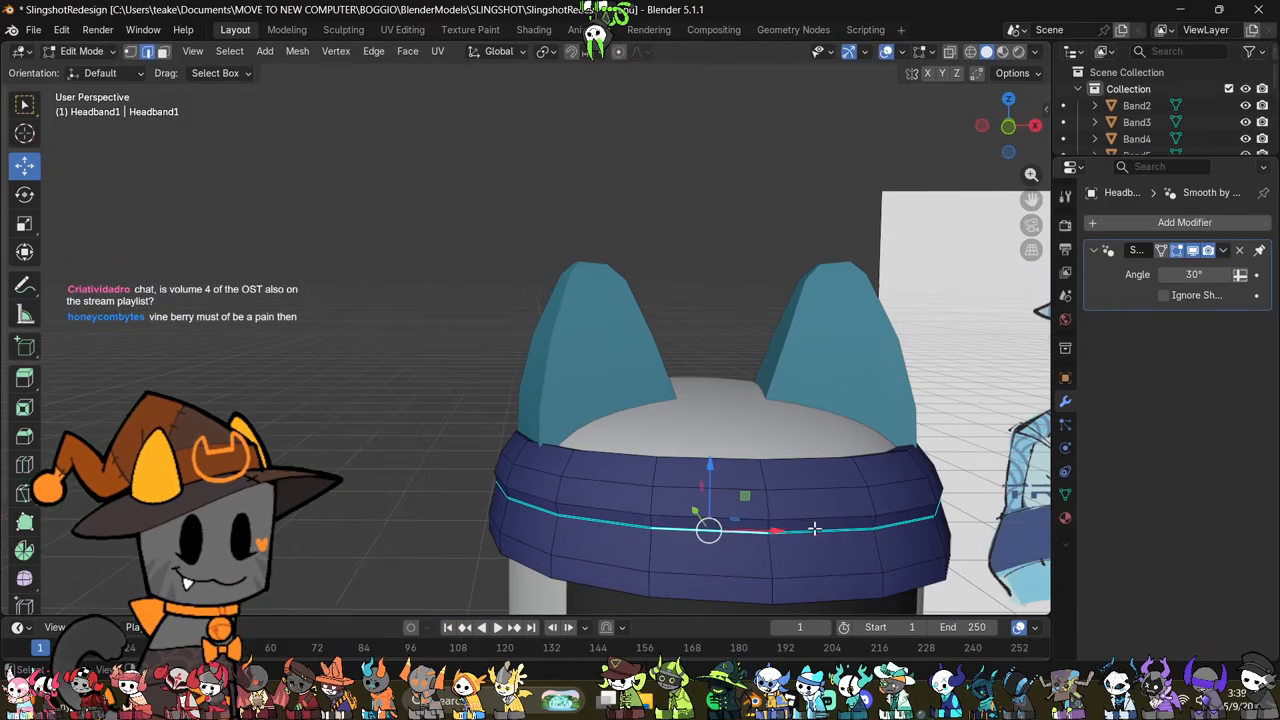
middle_click_drag(815, 528, 637, 457, "shift")
left_click(703, 467, "shift")
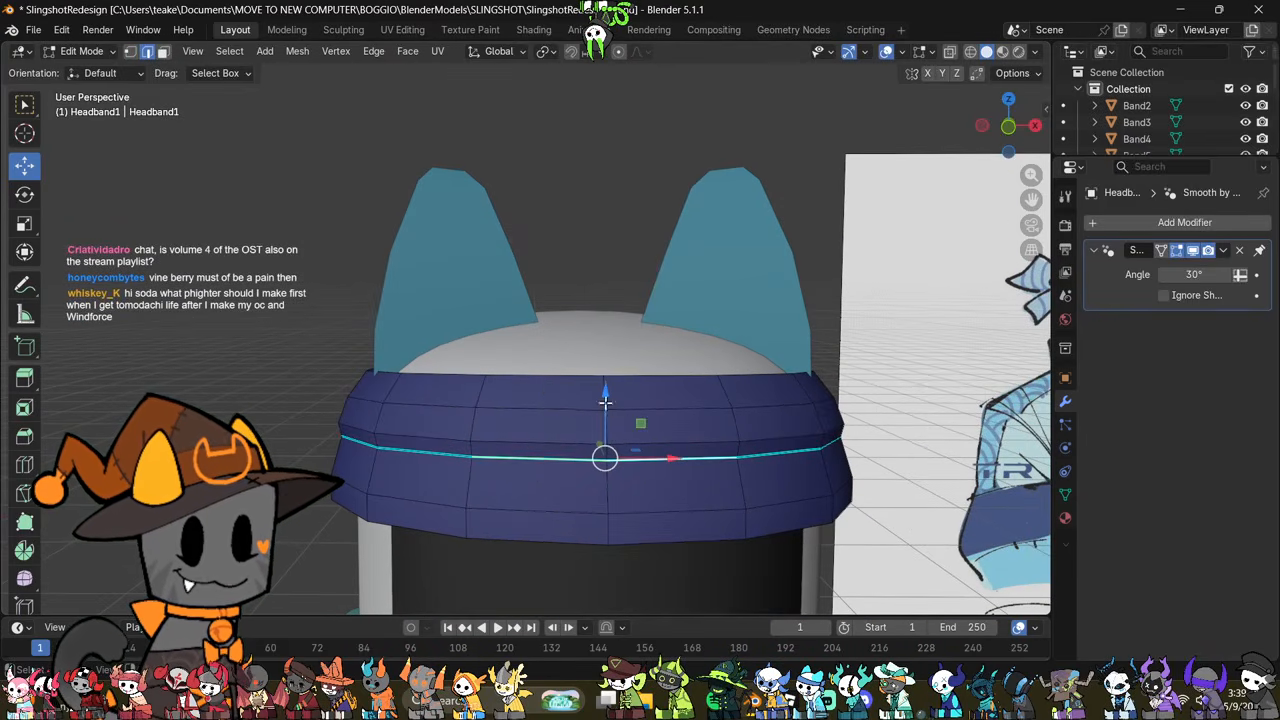
left_click_drag(605, 401, 620, 446)
Step: Pull the front centre vertex of the sharp loop further down along Z to form a shallow V
key("1")
left_click(607, 474)
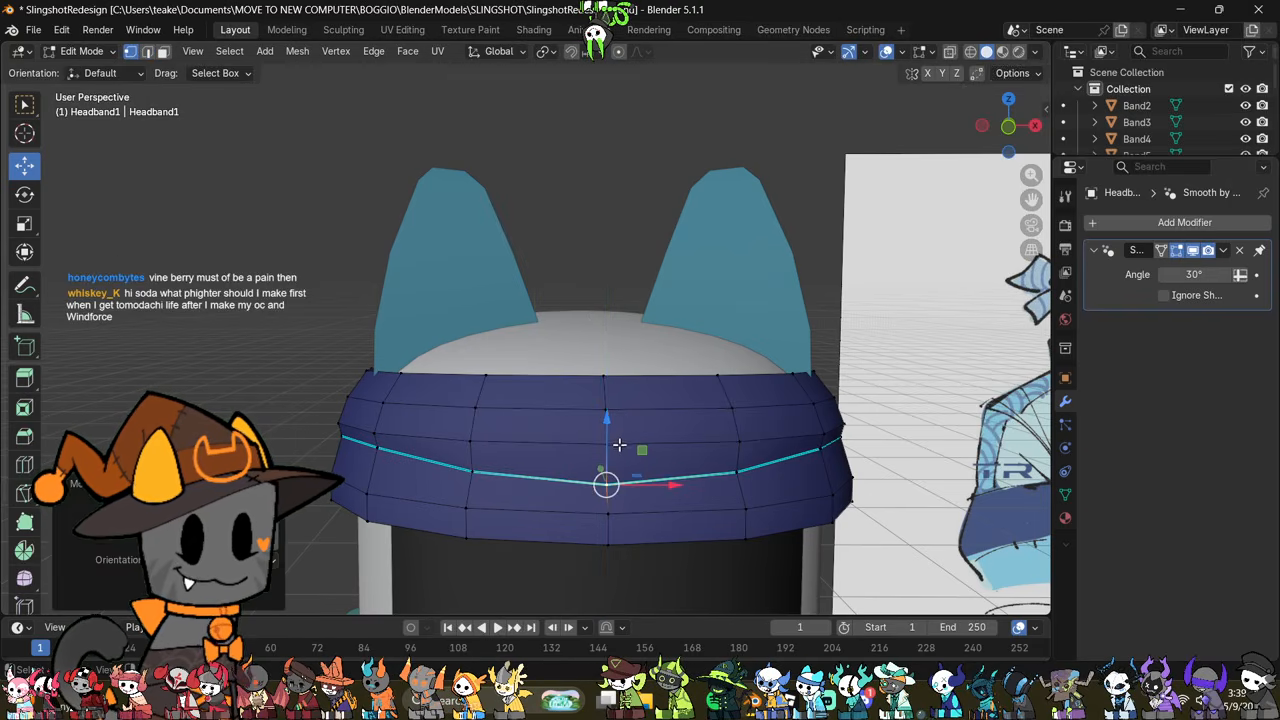
middle_click_drag(621, 446, 405, 488)
key("Tab")
key("Tab")
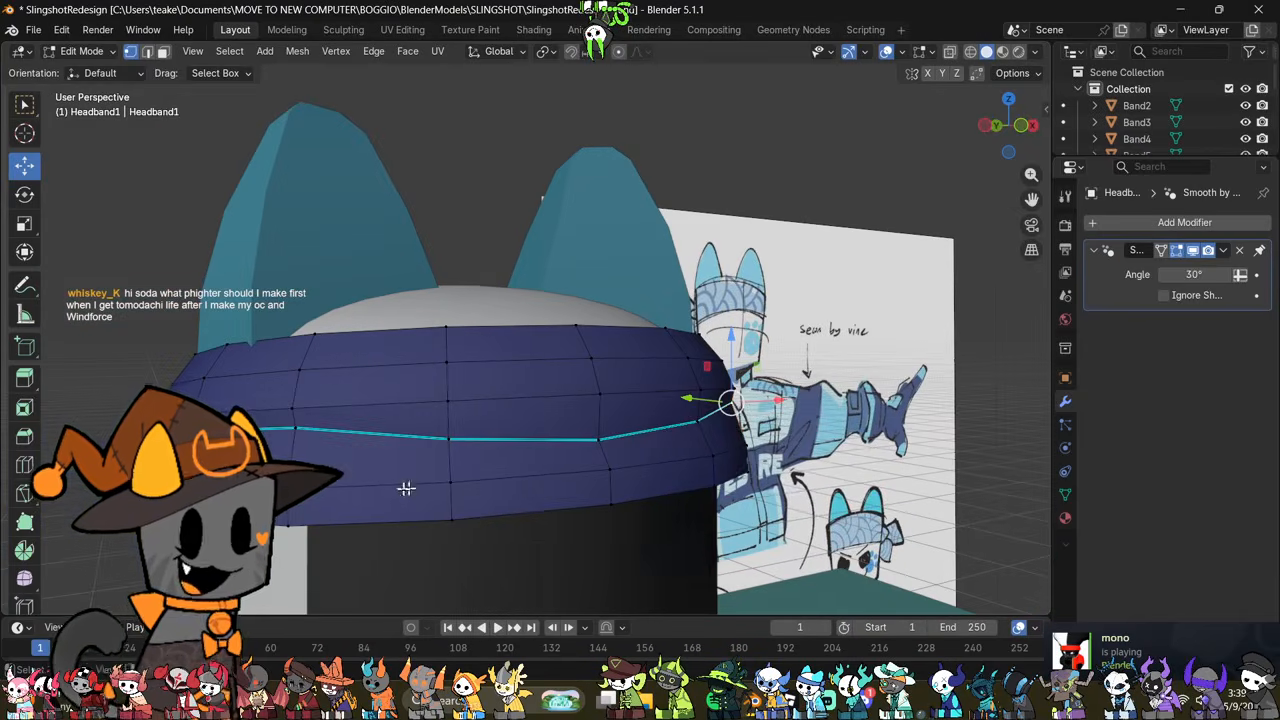
Step: Select the entire sharp loop around the headband and smooth it with LoopTools Relax
left_click(546, 408)
left_click_drag(547, 352, 543, 423)
middle_click_drag(543, 423, 788, 408)
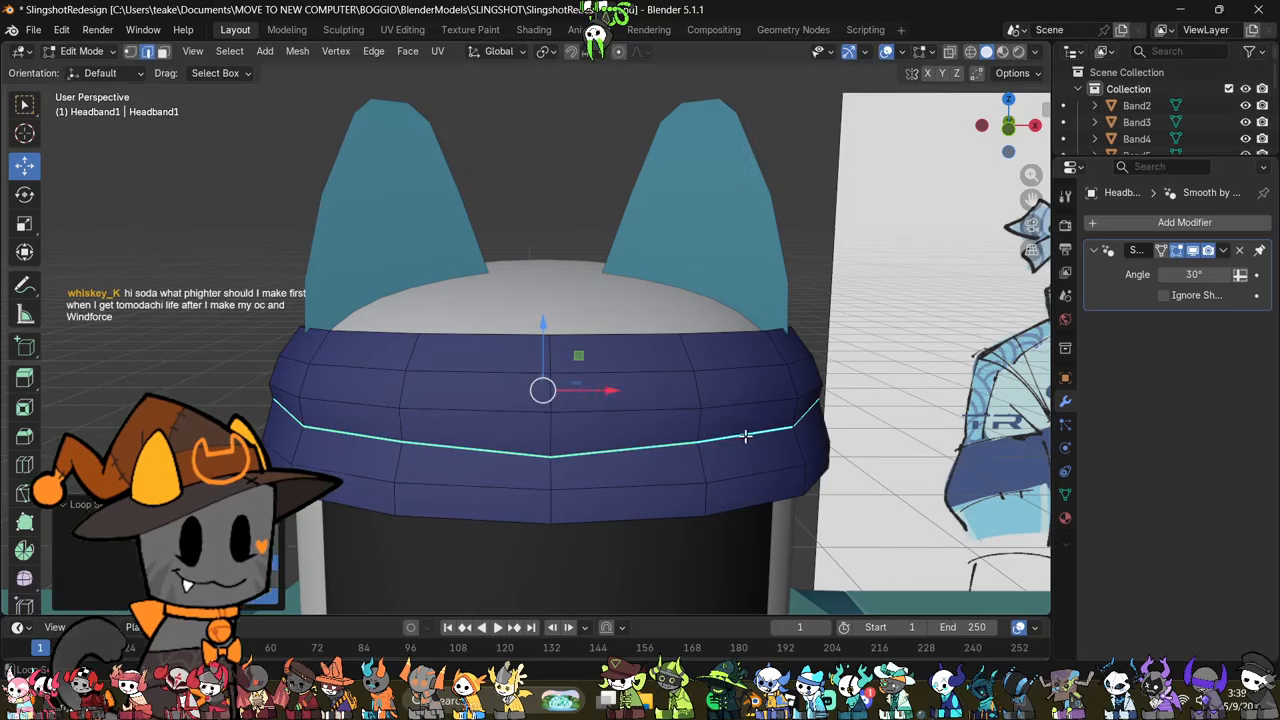
key("ctrl+e")
mouse_move(814, 38)
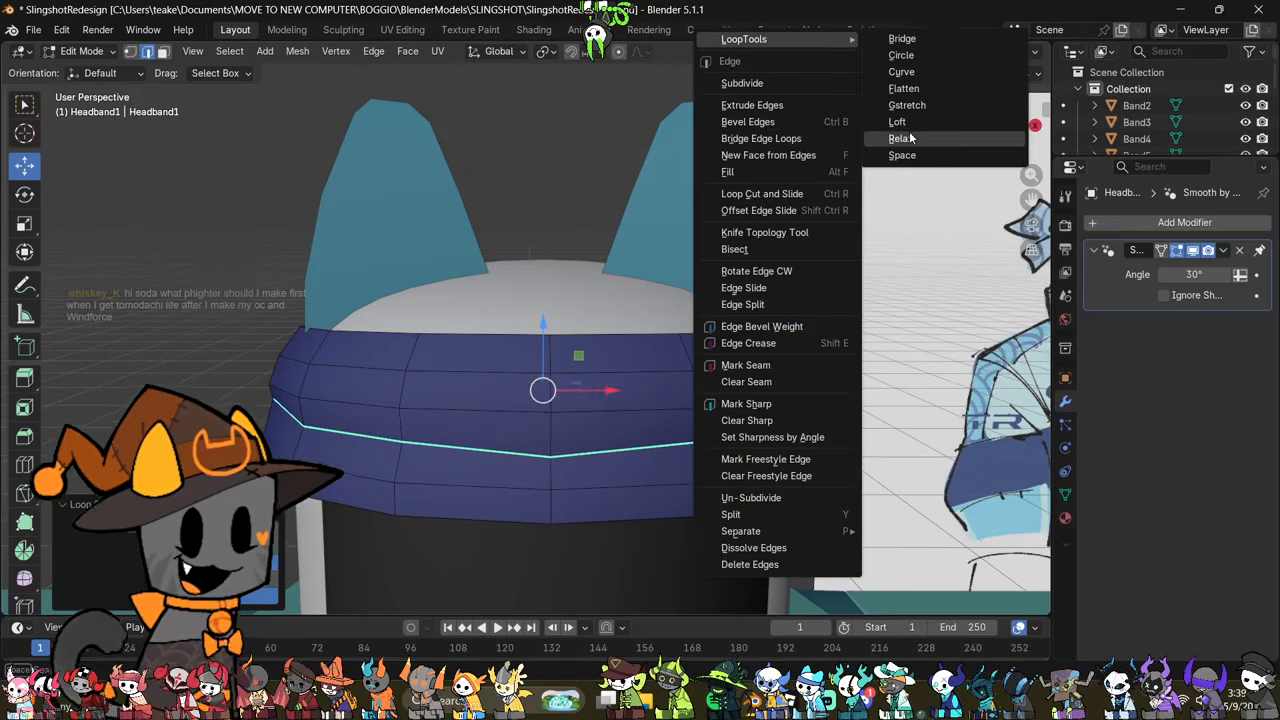
left_click(900, 138)
Step: Move the relaxed sharp loop slightly down along Z and compare the headband with the reference drawing
middle_click_drag(800, 214, 838, 340)
middle_click_drag(611, 377, 766, 367)
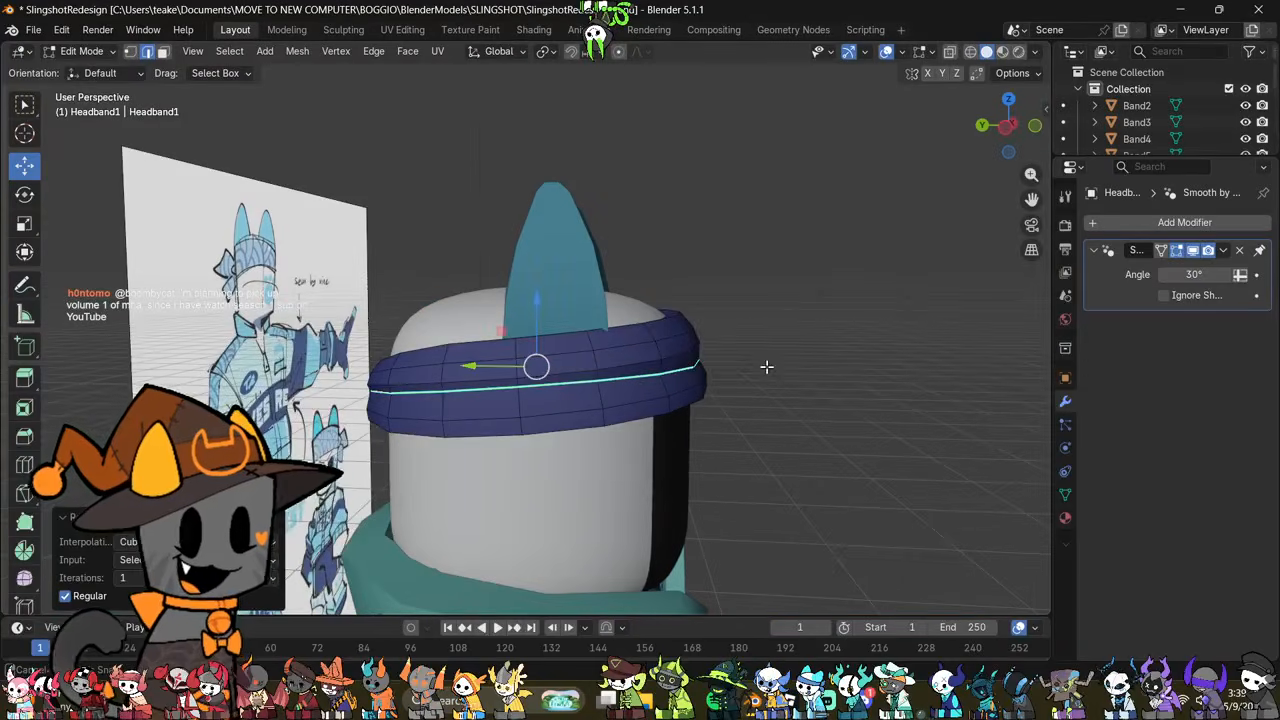
middle_click_drag(513, 365, 705, 335)
left_click_drag(670, 299, 675, 306)
middle_click_drag(920, 366, 720, 370)
key("Tab")
middle_click_drag(846, 357, 800, 488)
key("Tab")
scroll(717, 446, "up", 3)
scroll(740, 459, "down", 3)
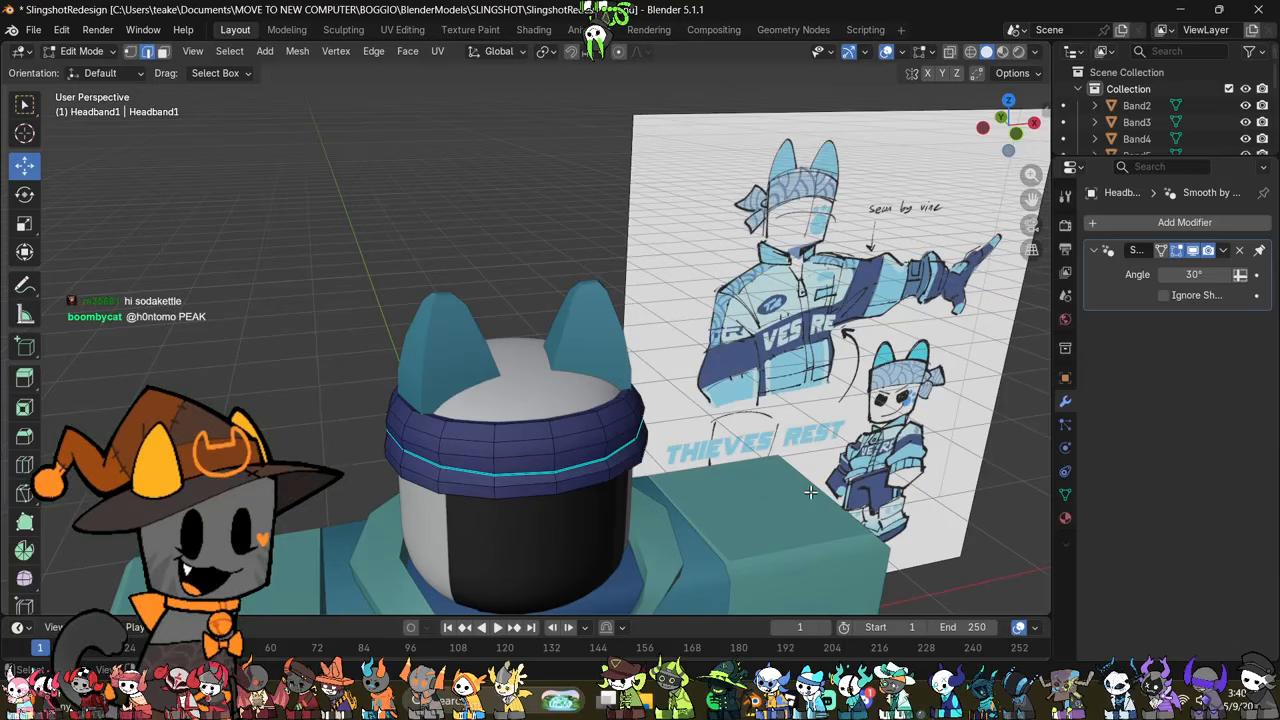
Step: Select the column of vertical edges at the front of the headband through X-ray
mouse_move(717, 364)
middle_mouse_down()
mouse_move(674, 371)
mouse_move(777, 331)
mouse_move(684, 421)
middle_mouse_up()
key("alt+z")
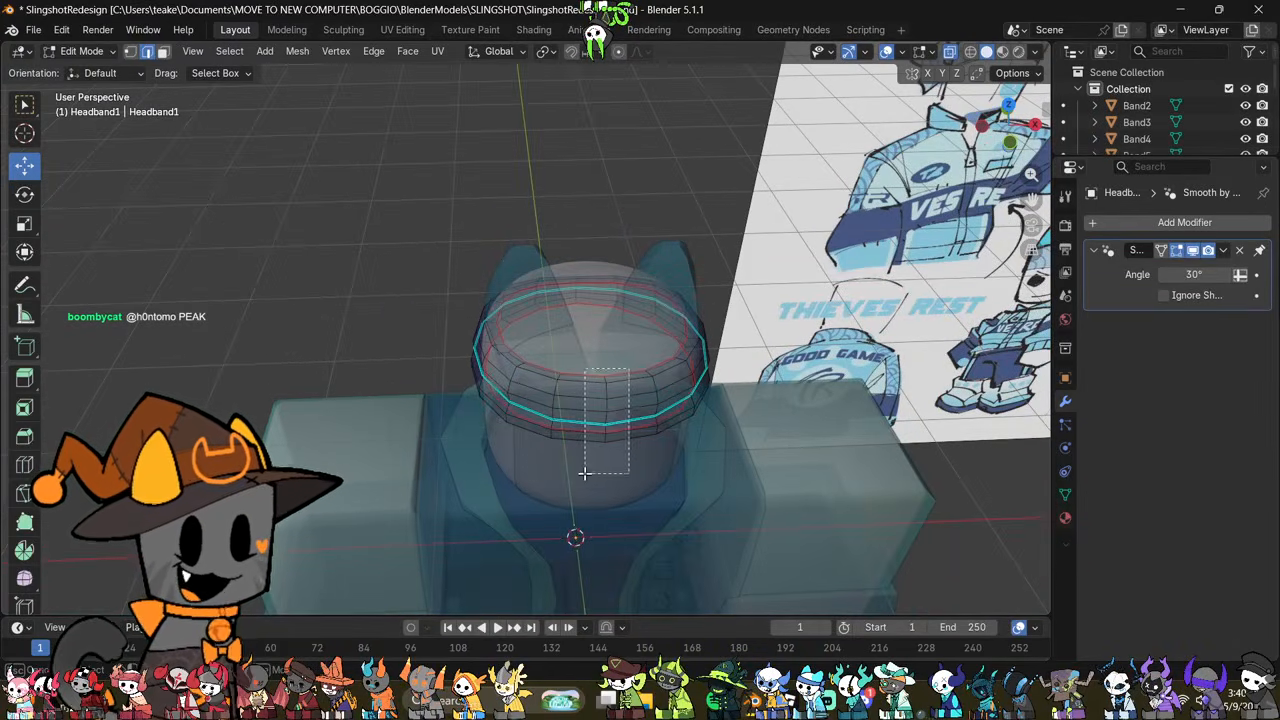
left_click_drag(585, 474, 584, 475)
key("alt+z")
middle_click_drag(634, 423, 669, 325)
scroll(783, 320, "up", 2)
Step: Try to scale the selected front edges along Z without proportional editing
key("s")
key("z")
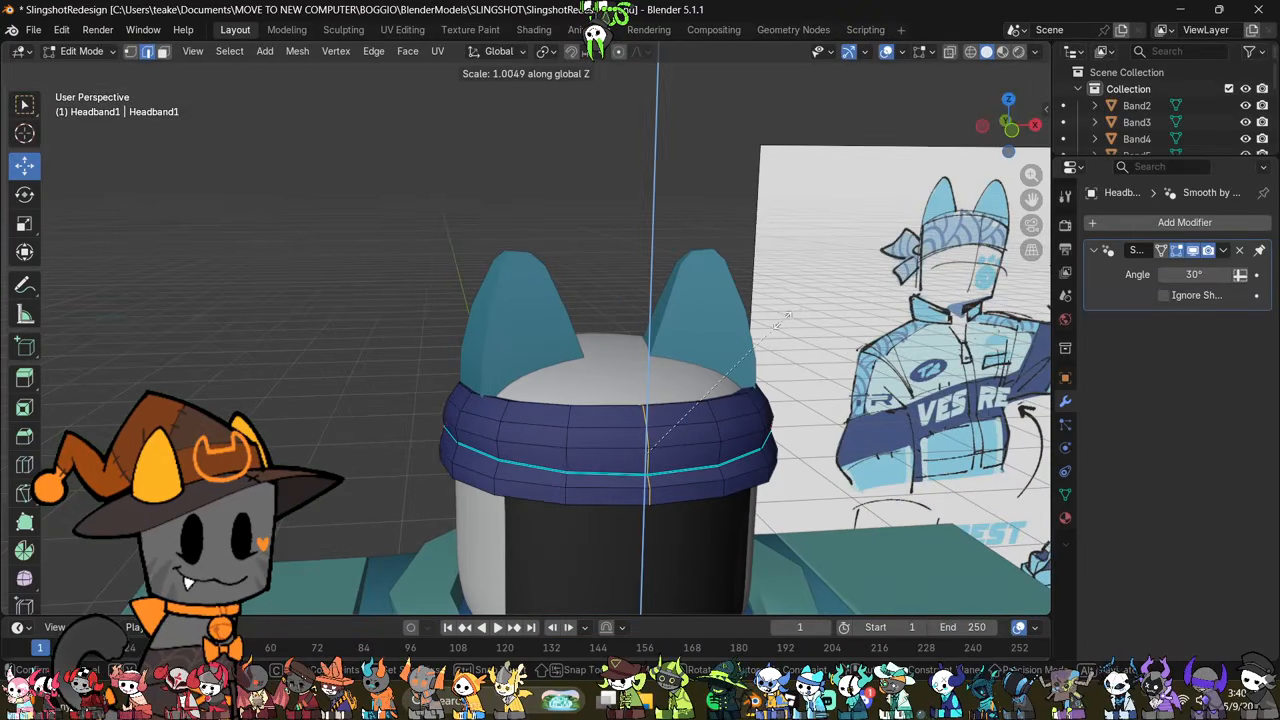
left_click(800, 306)
key("ctrl+z")
Step: Stretch the selected front edges of the headband slightly along Z with proportional editing enabled
left_click(619, 52)
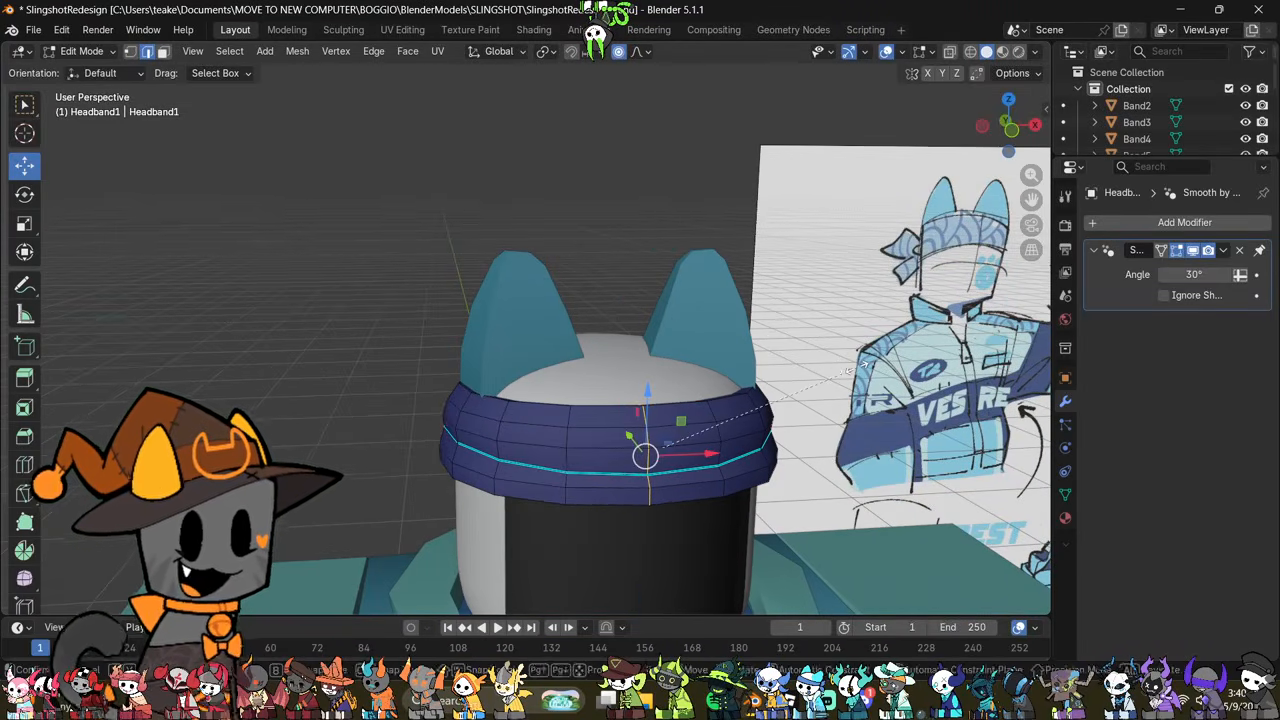
key("s")
key("z")
left_click(880, 352)
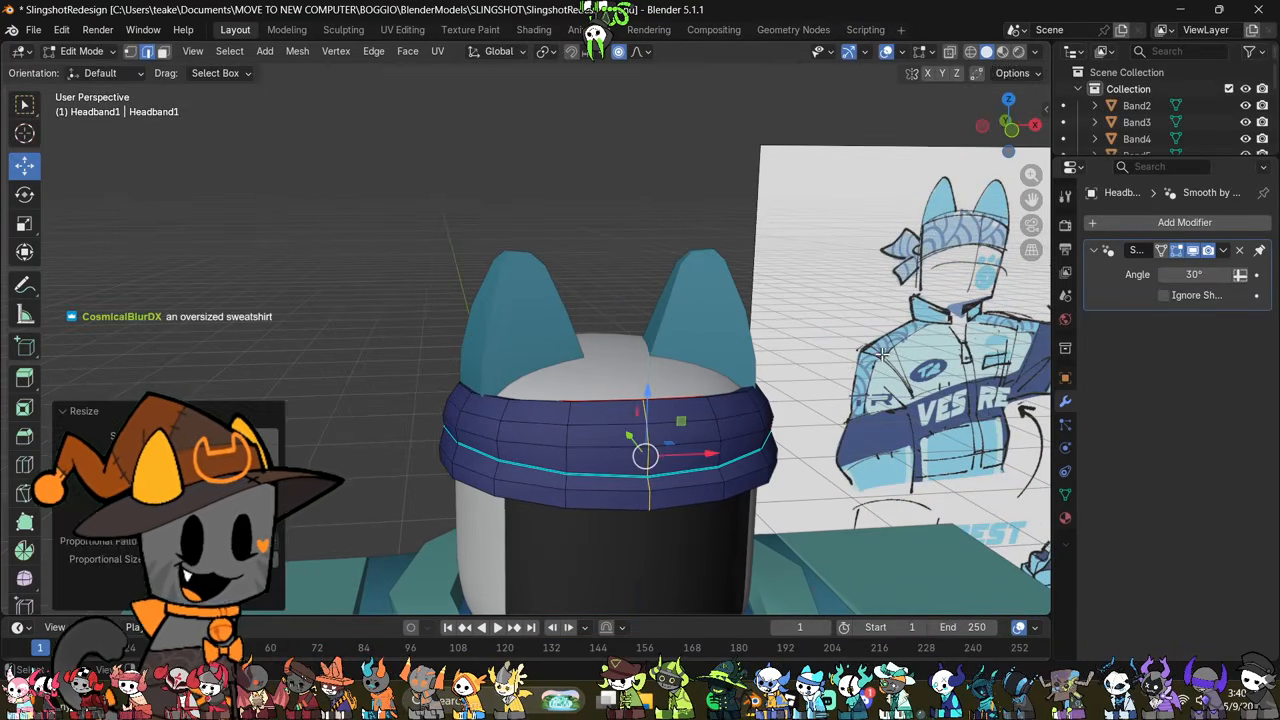
Step: Check the front edge selection through X-ray and scale the edges once more along Z with proportional falloff
key("alt+z")
middle_click_drag(822, 390, 610, 376)
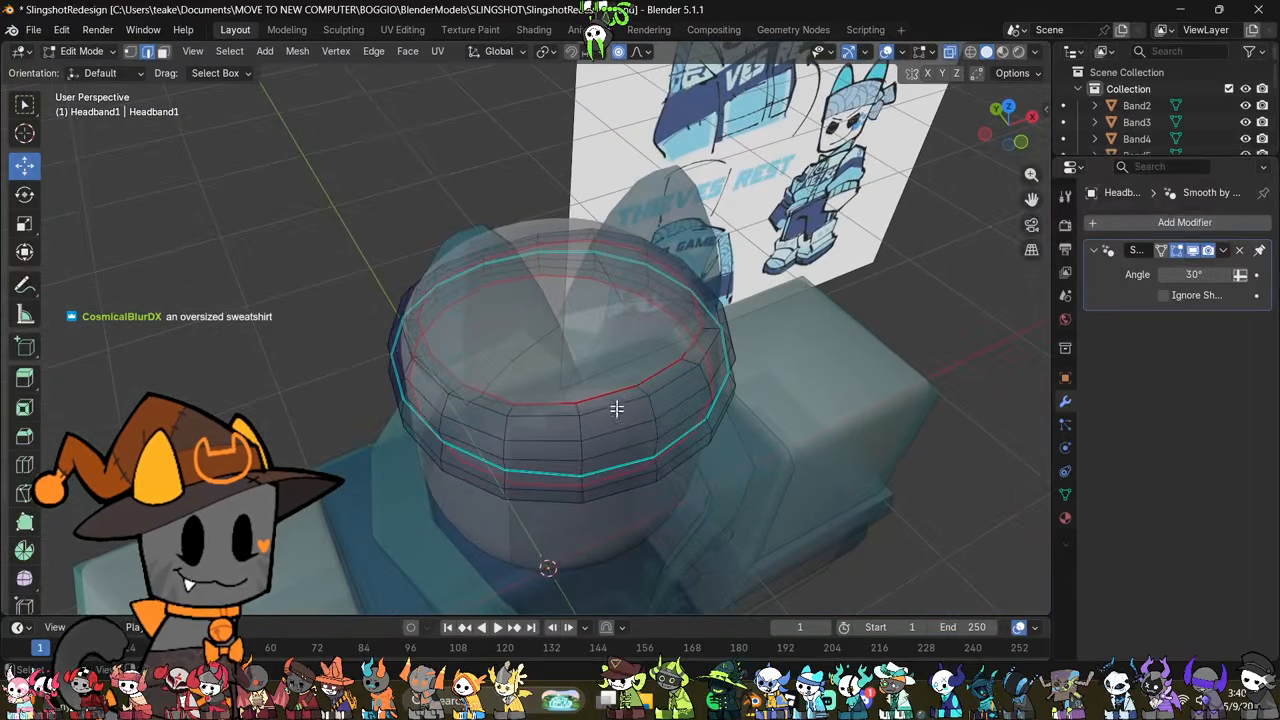
left_click_drag(610, 376, 547, 592)
middle_click_drag(560, 560, 651, 429)
key("alt+z")
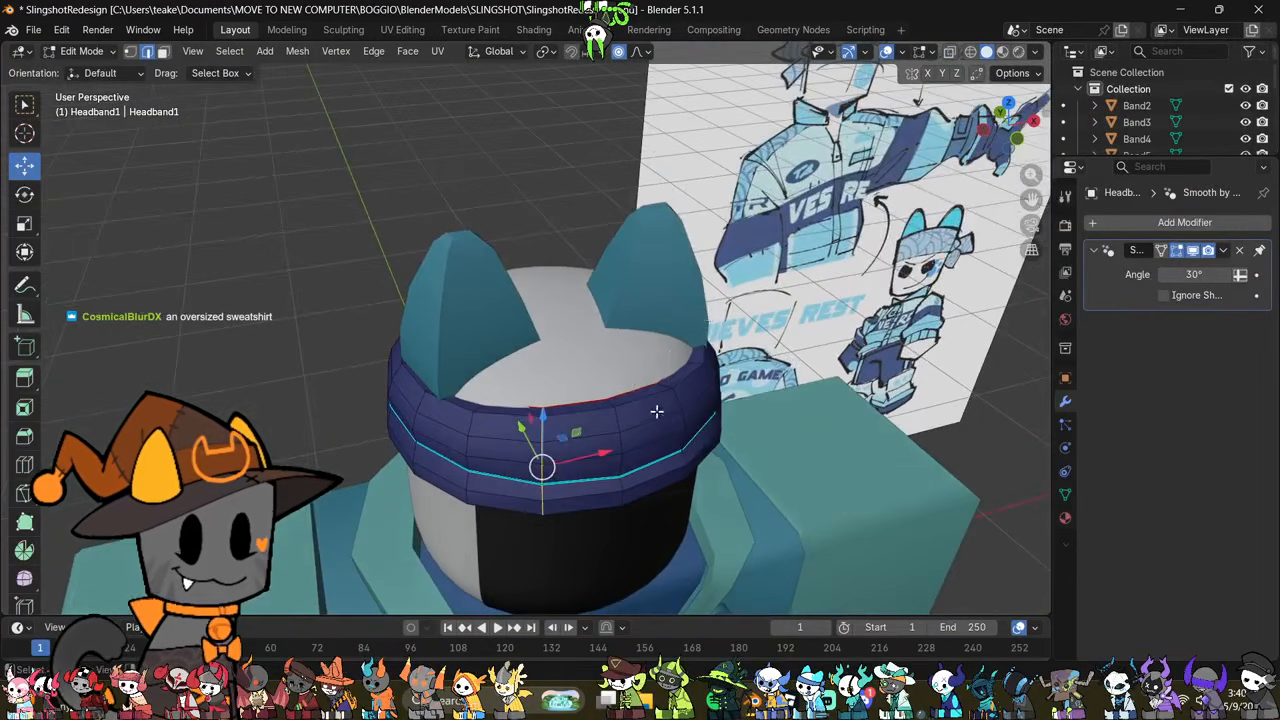
key("s")
key("z")
left_click(739, 305)
middle_click_drag(739, 305, 548, 425)
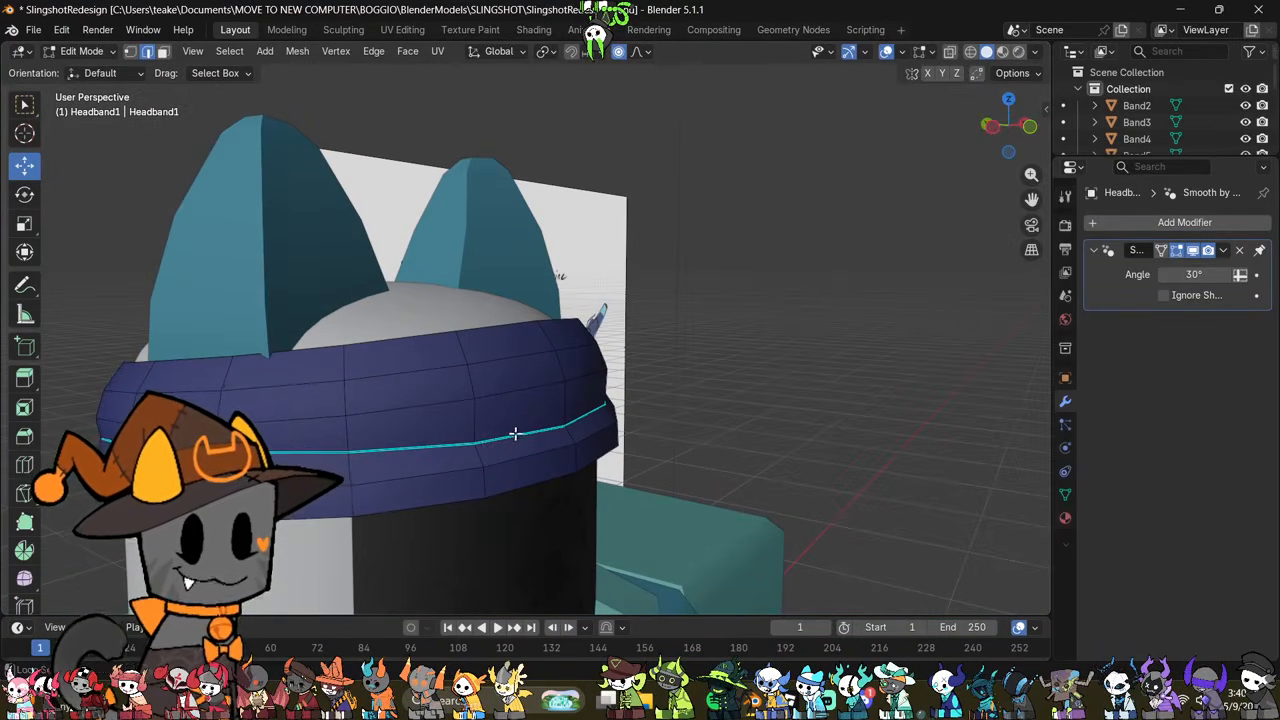
Step: Select the sharp loop around the headband and rotate it slightly in the left side view without proportional editing
left_click(988, 126)
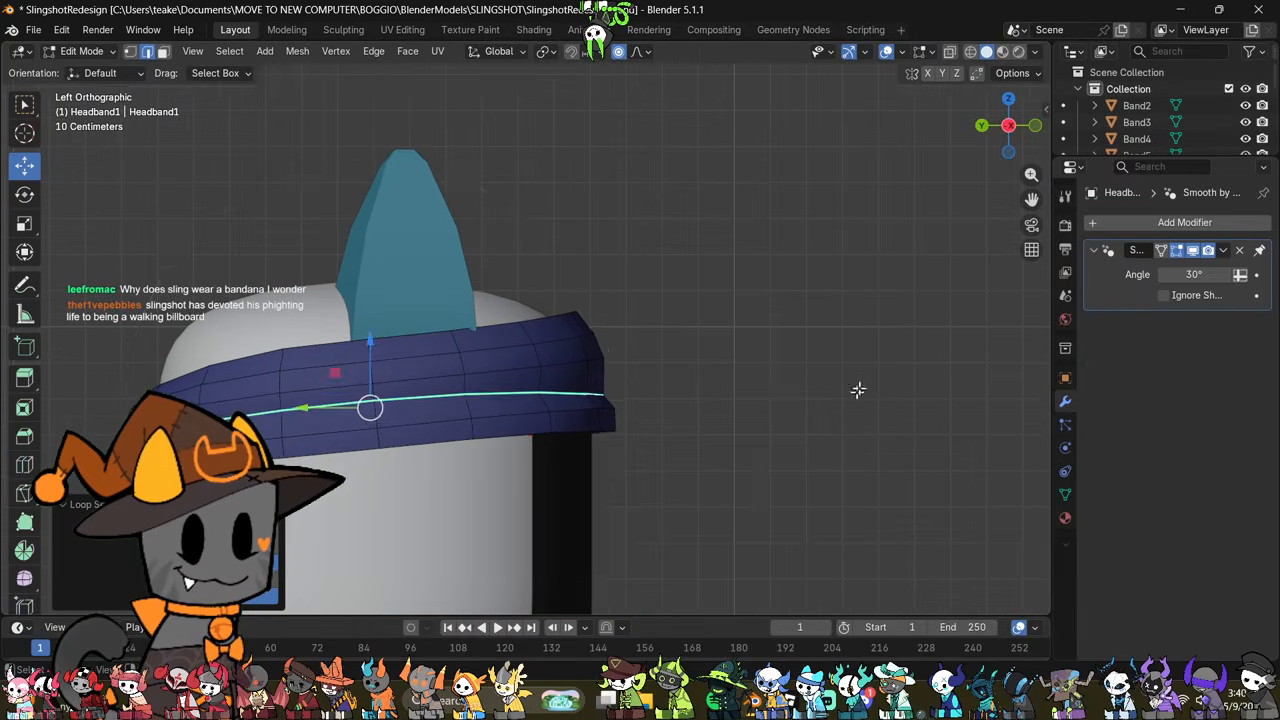
key("r")
left_click(892, 354)
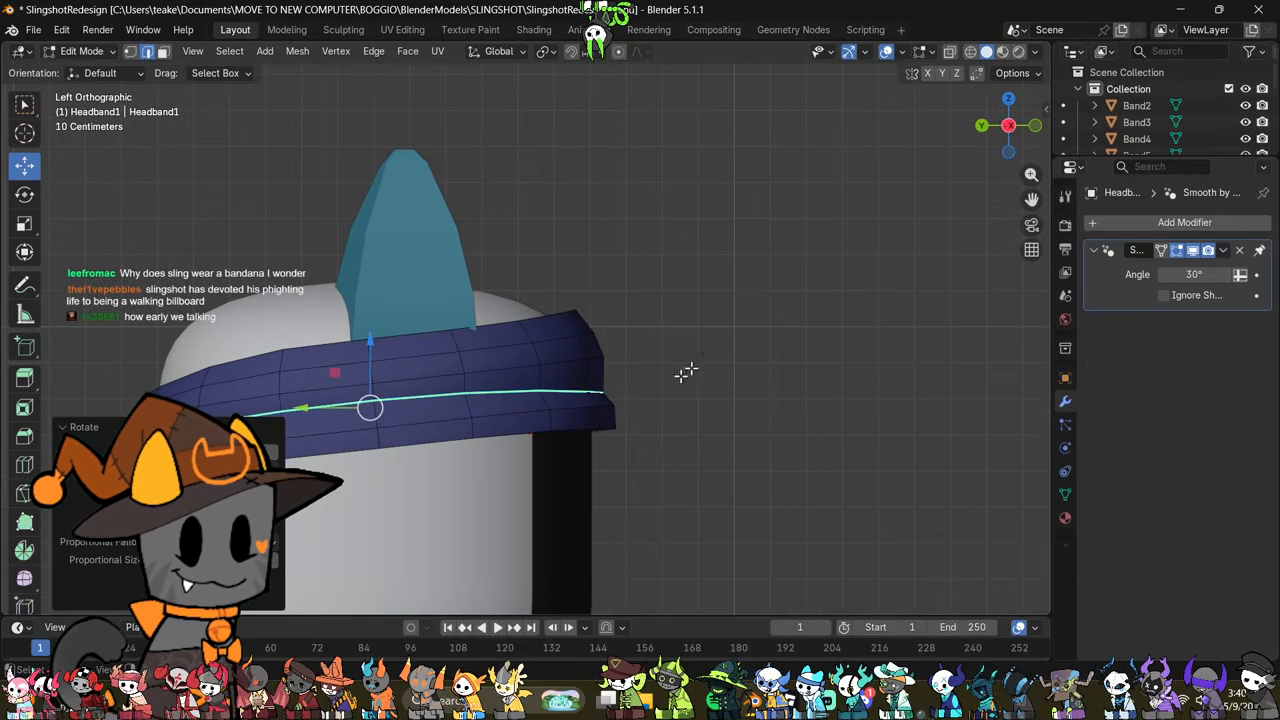
middle_click_drag(413, 370, 624, 338, "shift")
middle_click_drag(521, 421, 614, 436, "shift")
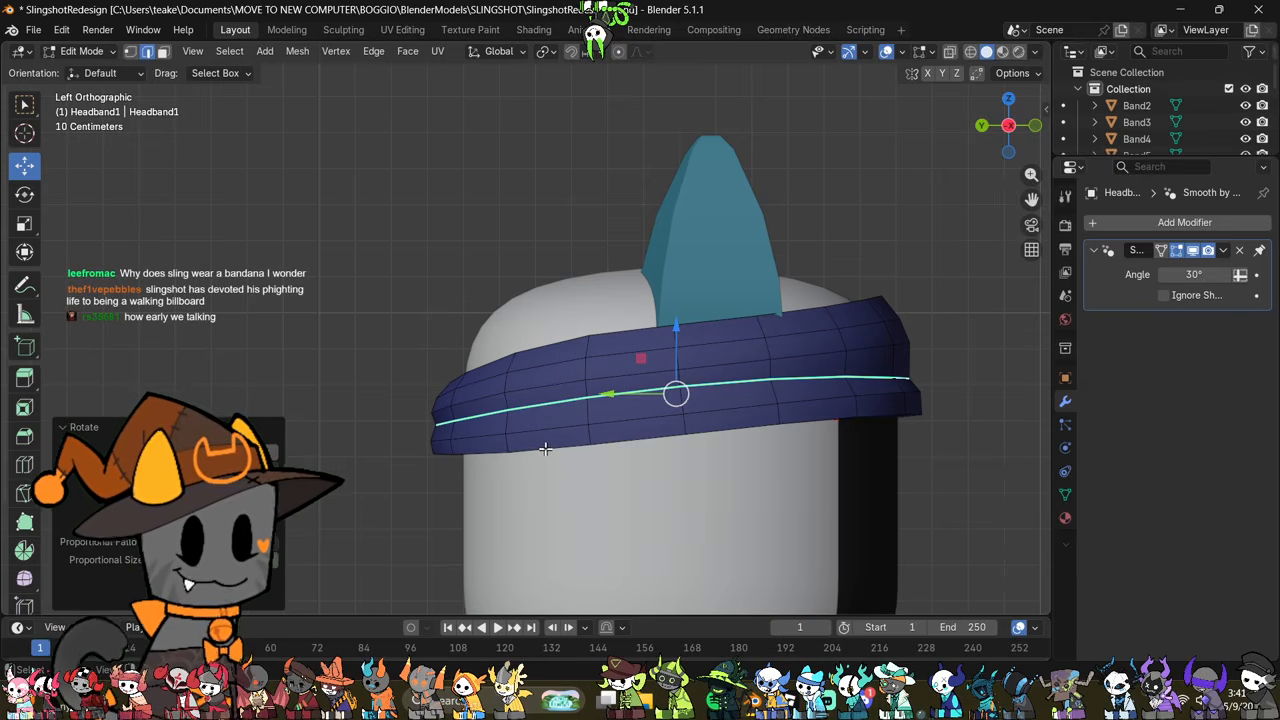
middle_click_drag(510, 450, 546, 467, "shift")
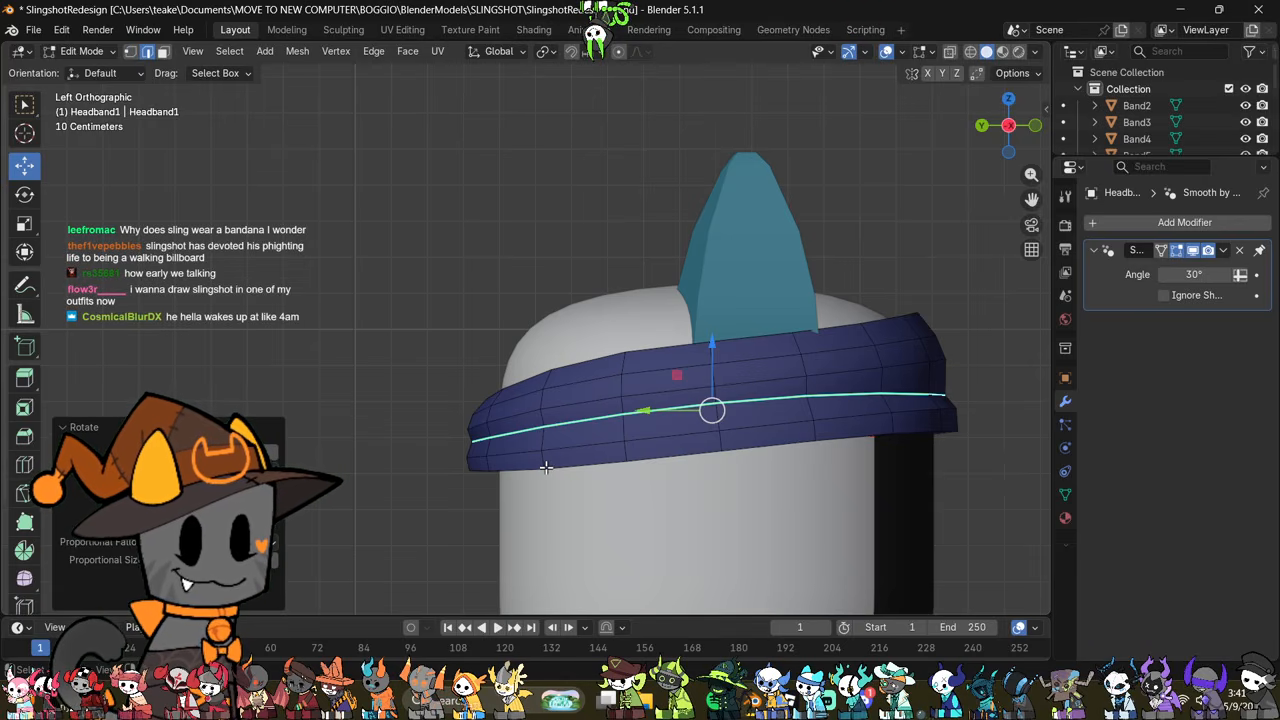
middle_click_drag(540, 467, 680, 390)
Step: Examine the headband's shape and fold line from the back and front in Object Mode against the reference drawing
key("Tab")
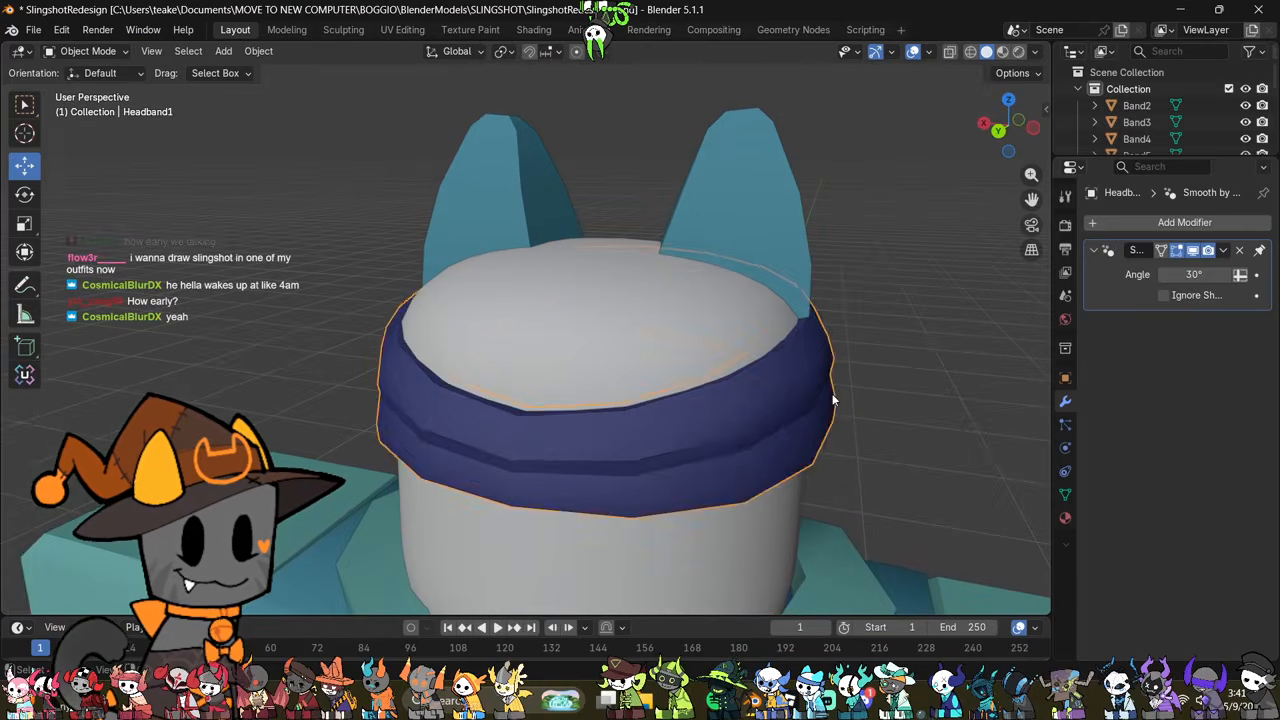
middle_click_drag(877, 377, 869, 487)
key("Tab")
middle_click_drag(908, 389, 729, 636)
scroll(771, 436, "up", 2)
scroll(780, 478, "down", 3)
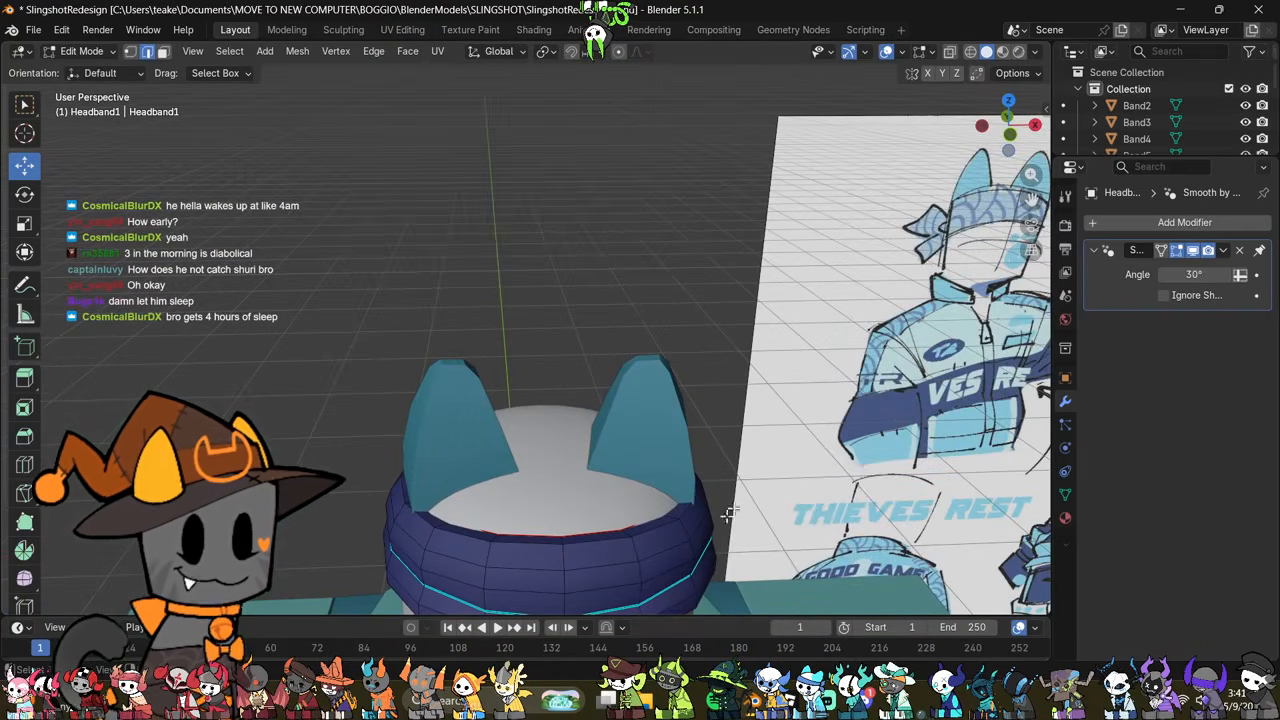
middle_click_drag(678, 492, 708, 456)
key("Tab")
scroll(581, 357, "up", 2)
key("Tab")
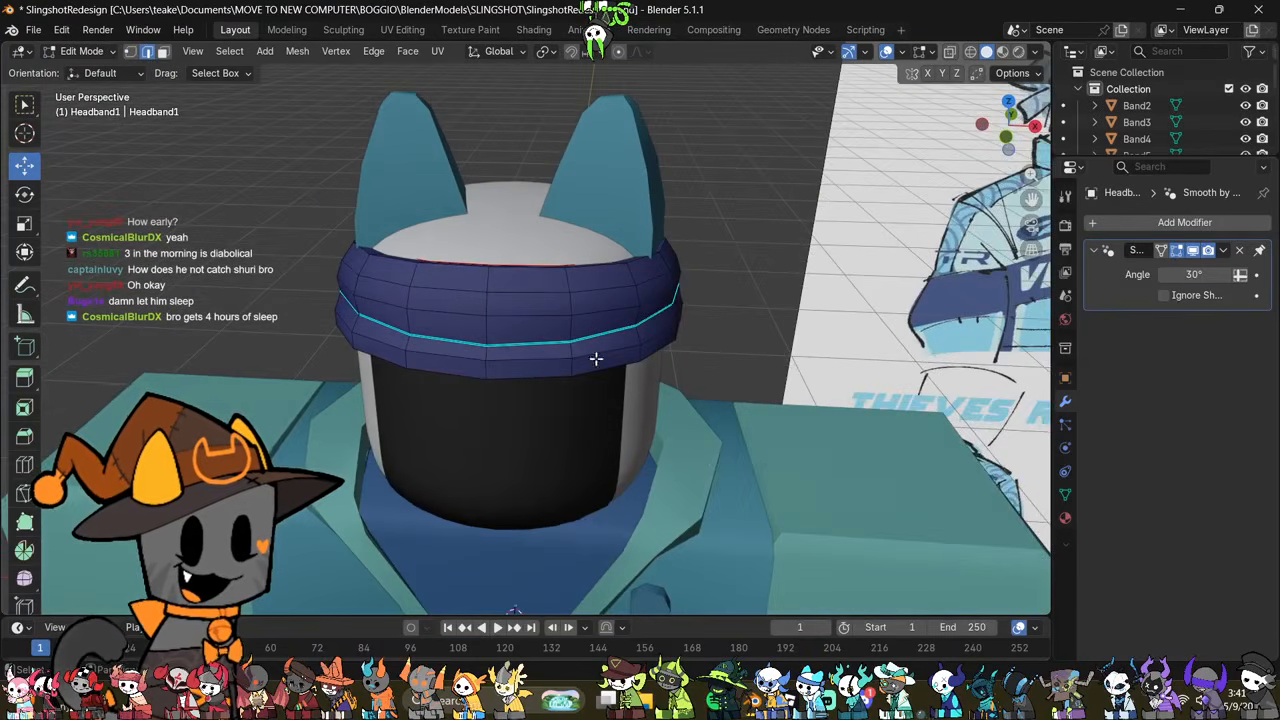
middle_click_drag(595, 358, 815, 378)
left_click(617, 397, "alt")
right_click(823, 380)
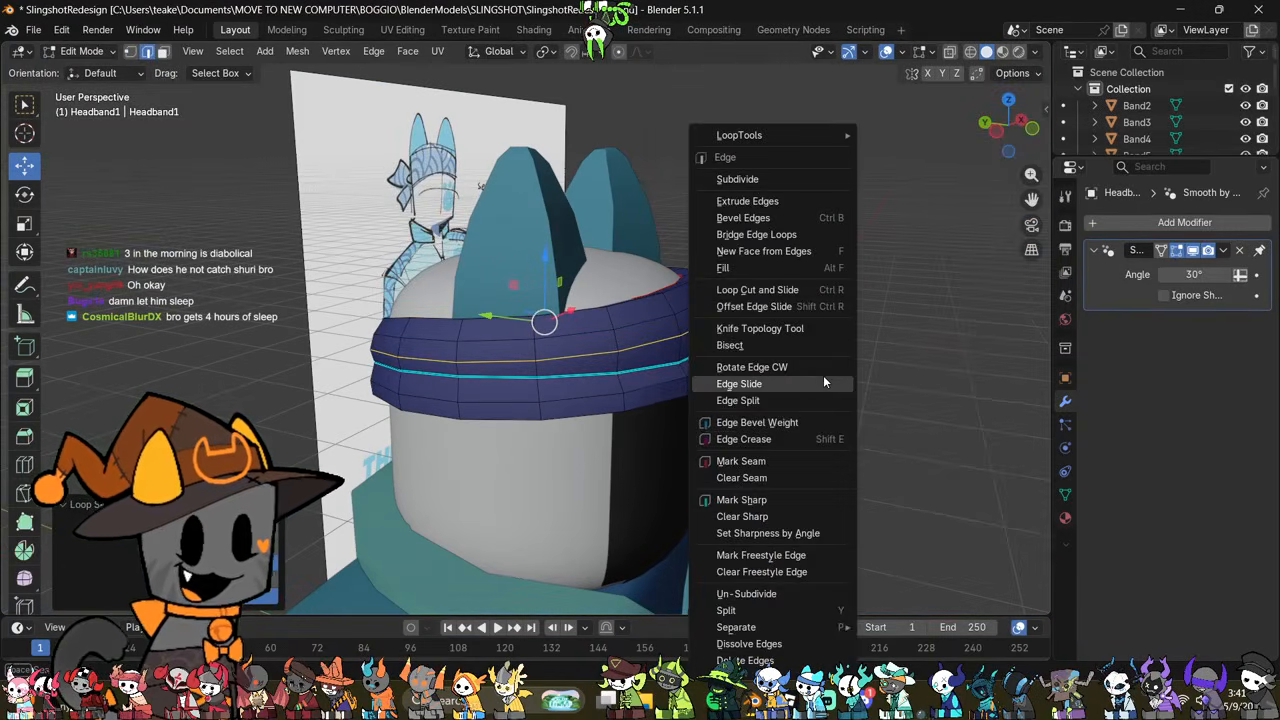
Step: Mark the row of edges across the headband's front, just above the existing sharp loop, as sharp
left_click(668, 349)
middle_click_drag(670, 351, 533, 343)
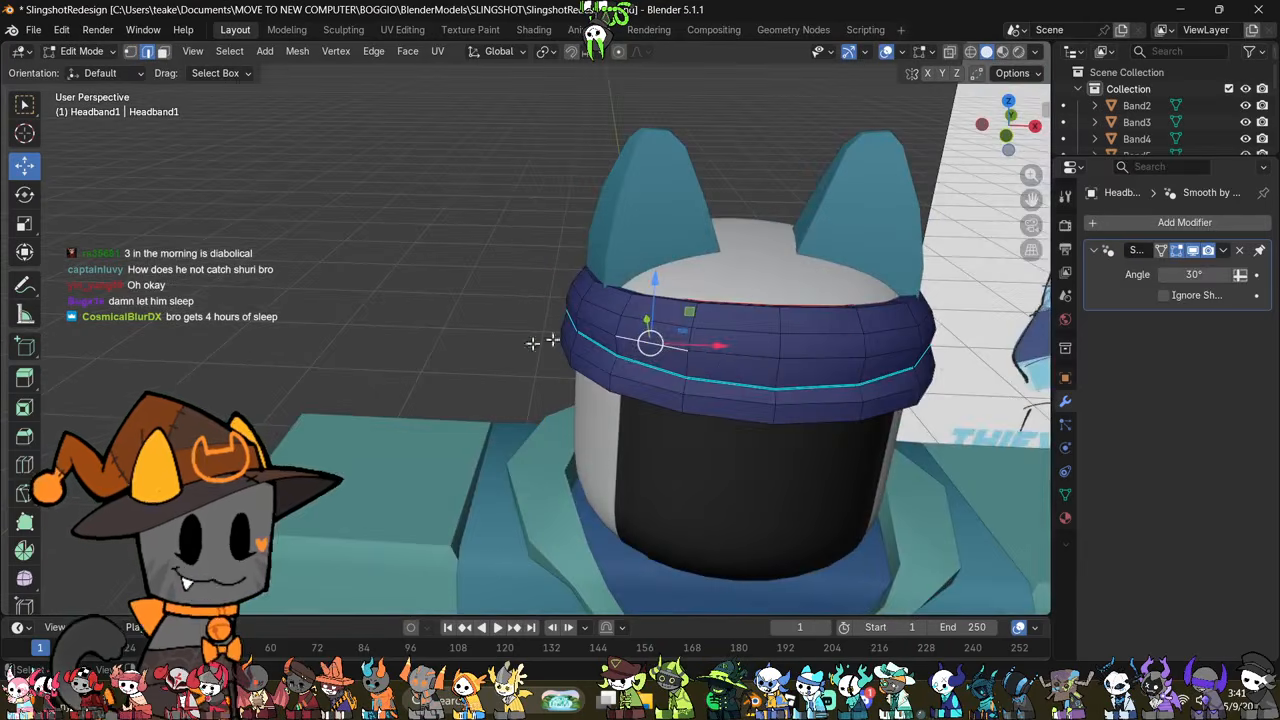
left_click(729, 354, "shift")
left_click(815, 361, "shift")
left_click(887, 353, "shift")
right_click(908, 368)
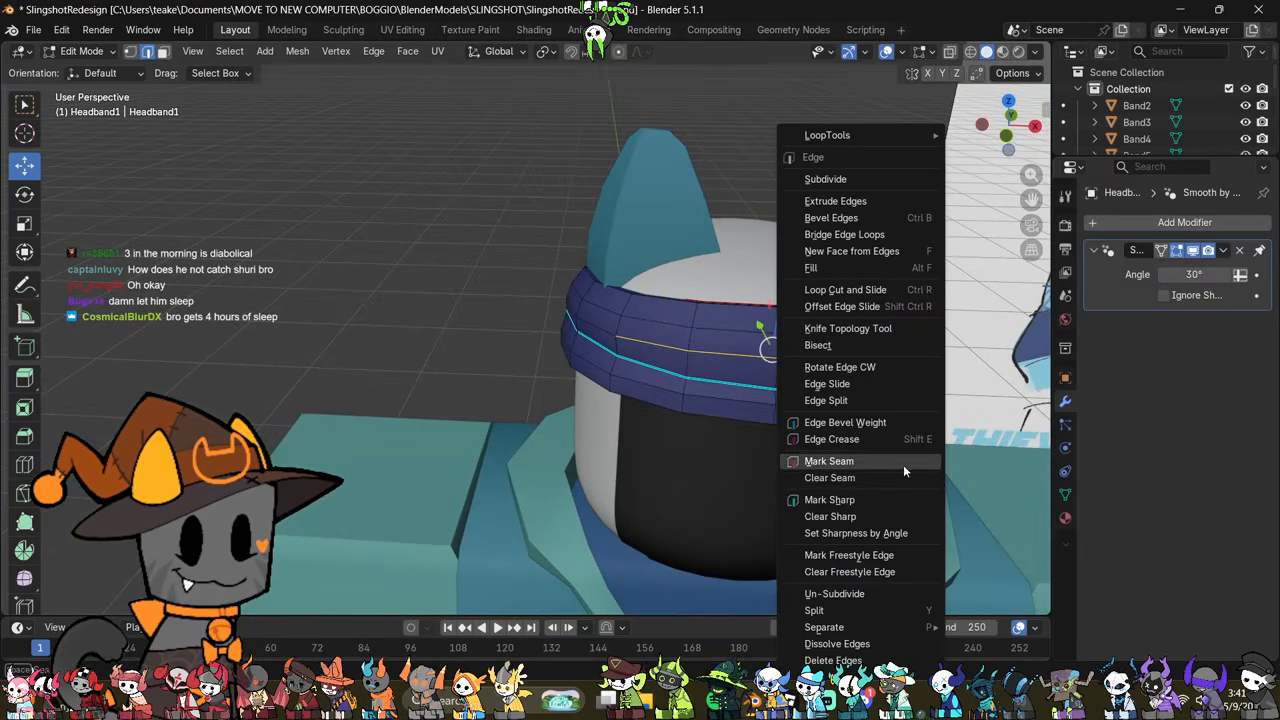
left_click(895, 495)
Step: Examine the headband's second fold line from the front and both sides, comparing shaded and wireframe views with the drawing
key("Tab")
middle_click_drag(893, 491, 596, 406)
key("Tab")
scroll(797, 377, "up", 3)
key("Tab")
scroll(791, 401, "down", 3)
scroll(718, 354, "up", 2)
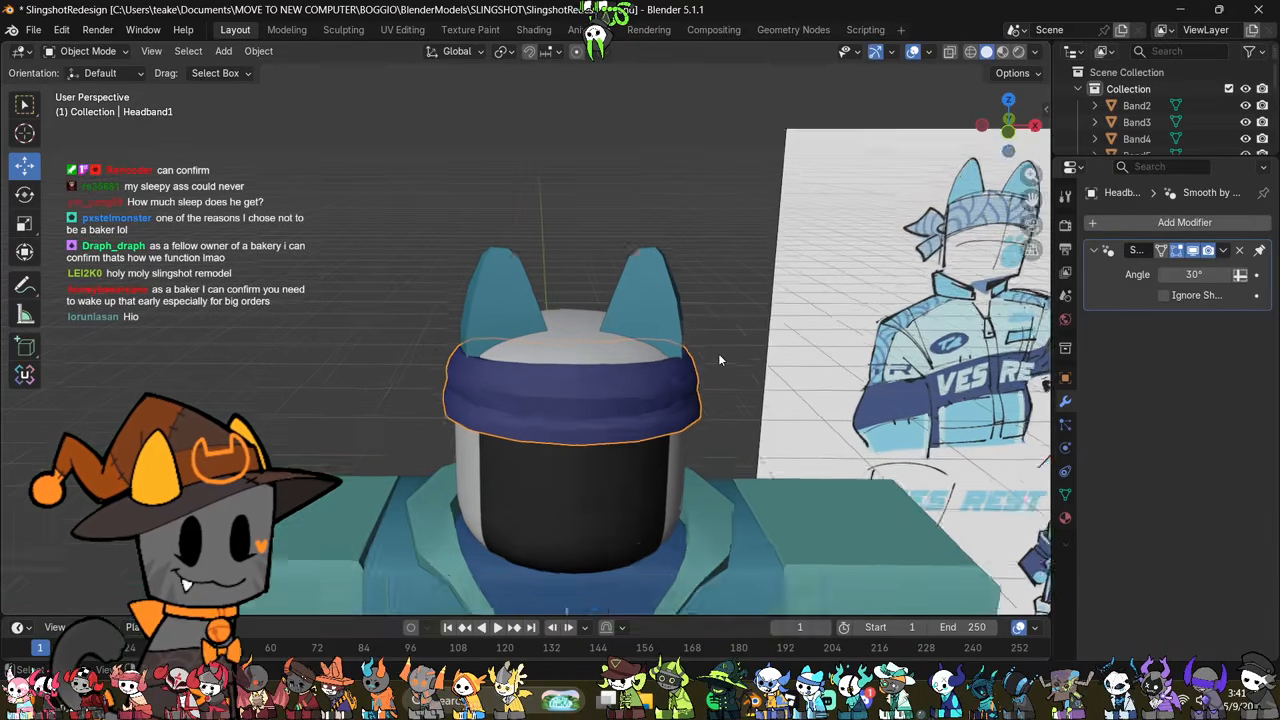
middle_click_drag(718, 360, 716, 402)
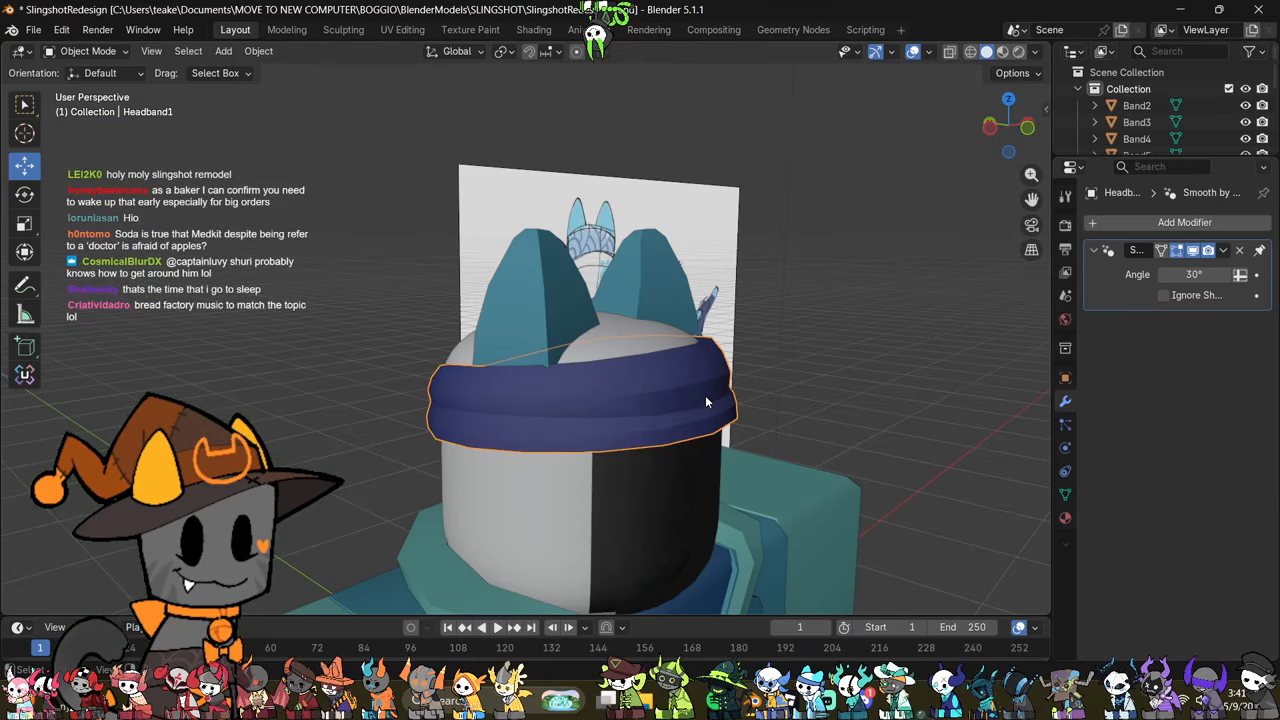
scroll(705, 395, "down", 2)
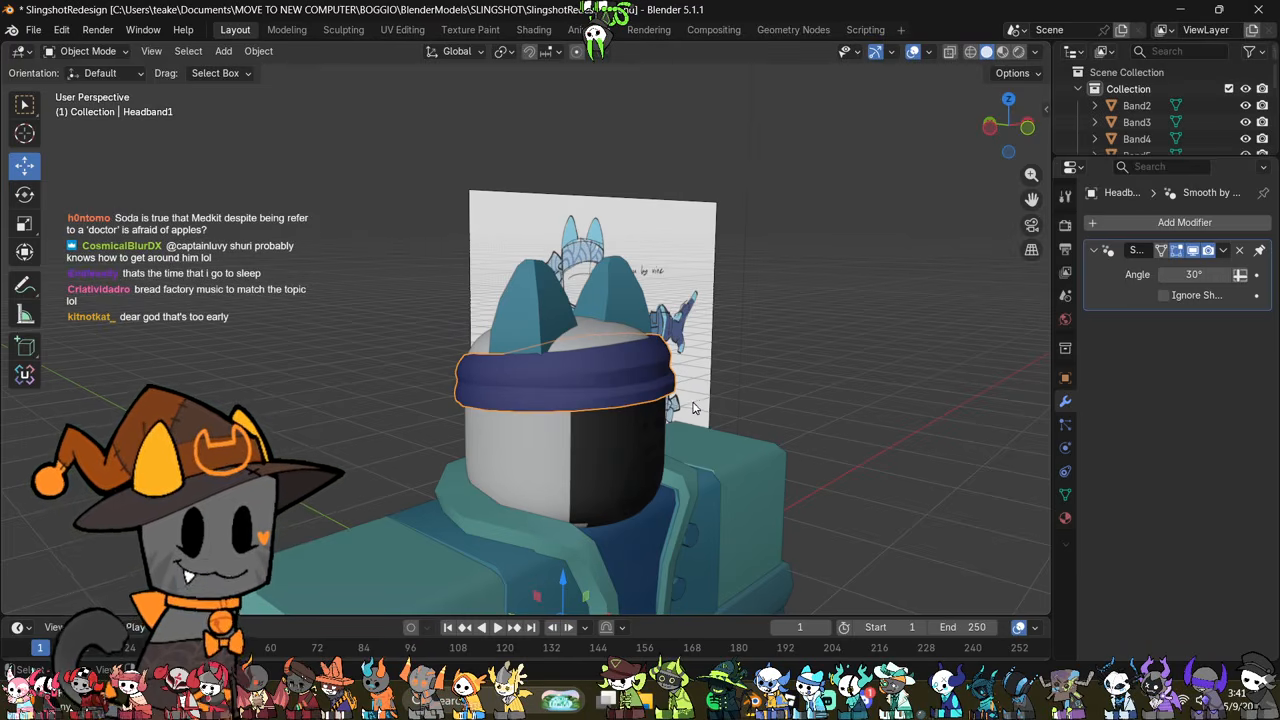
middle_click_drag(655, 384, 540, 370)
scroll(538, 370, "up", 1)
key("Tab")
scroll(600, 398, "up", 1)
middle_click_drag(658, 428, 600, 416)
scroll(596, 415, "up", 1)
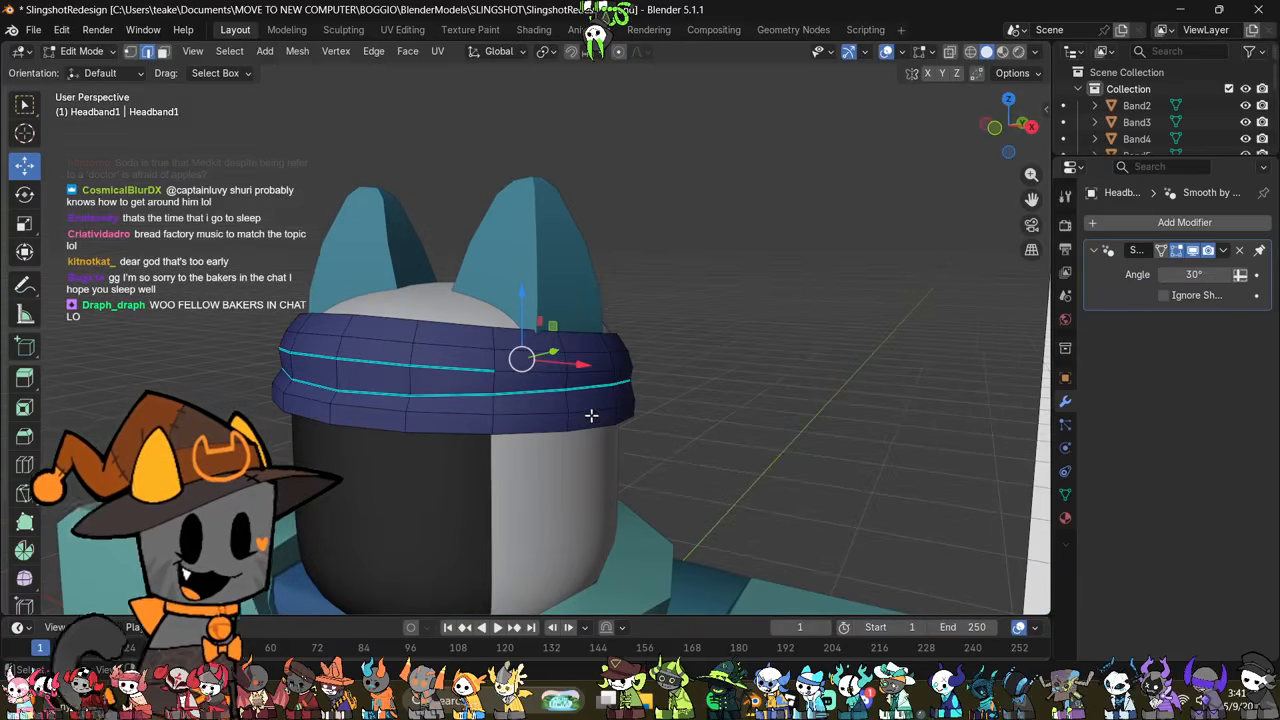
middle_click_drag(461, 415, 680, 463)
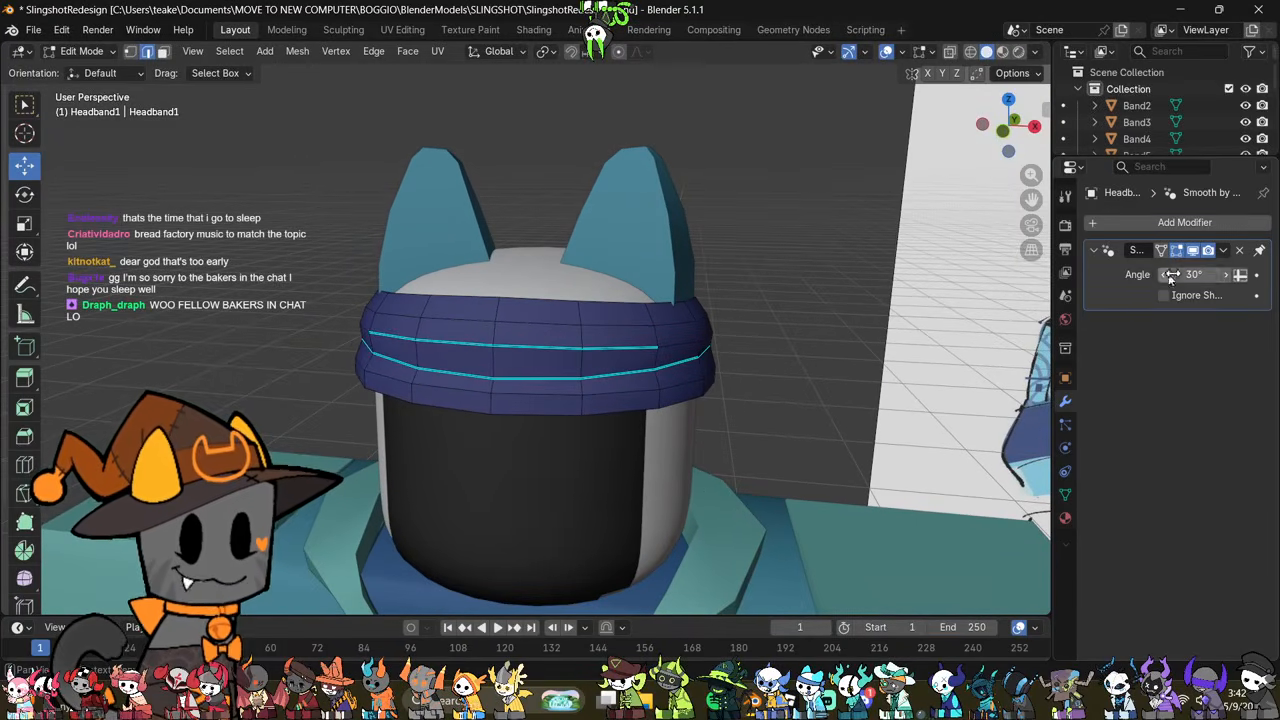
Step: Remove the headband's Smooth by Angle modifier and reapply automatic smooth shading at 30°
left_click(1240, 251)
key("Tab")
middle_click_drag(788, 383, 700, 330)
right_click(774, 282)
left_click(774, 282)
middle_click_drag(779, 338, 872, 381)
Step: Select the inner edge loop on the underside of the headband, using X-ray to check the selection
key("Tab")
scroll(872, 381, "up", 2)
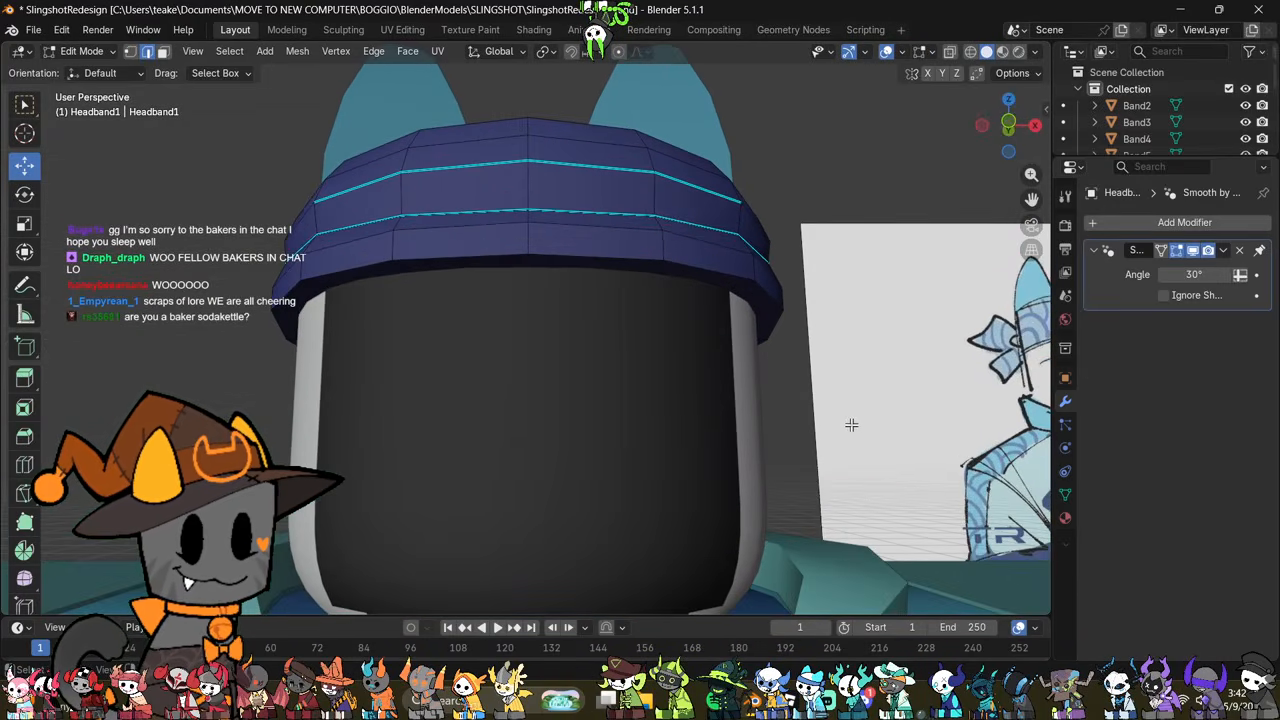
key("alt+z")
middle_click_drag(848, 430, 870, 296)
left_click(672, 306)
key("alt+z")
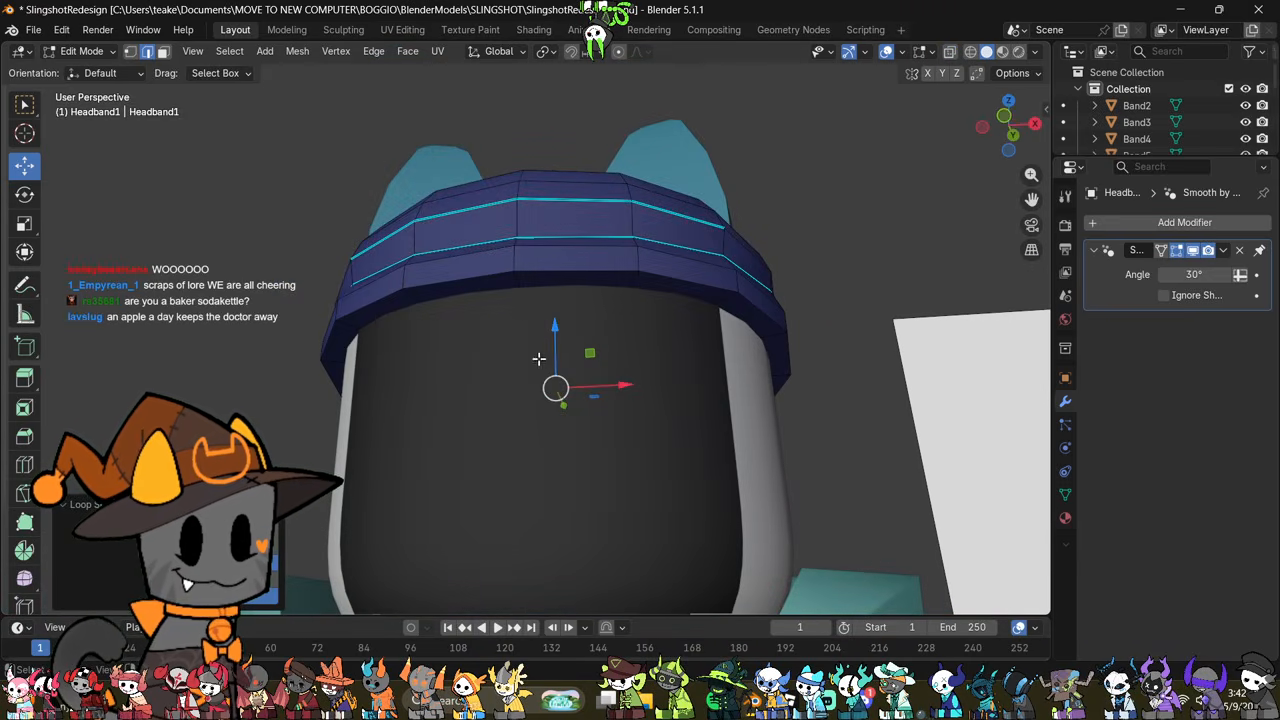
Step: Lower the inner underside loop slightly along Z and scale it to fit around the head
key("g")
key("z")
left_click(574, 337)
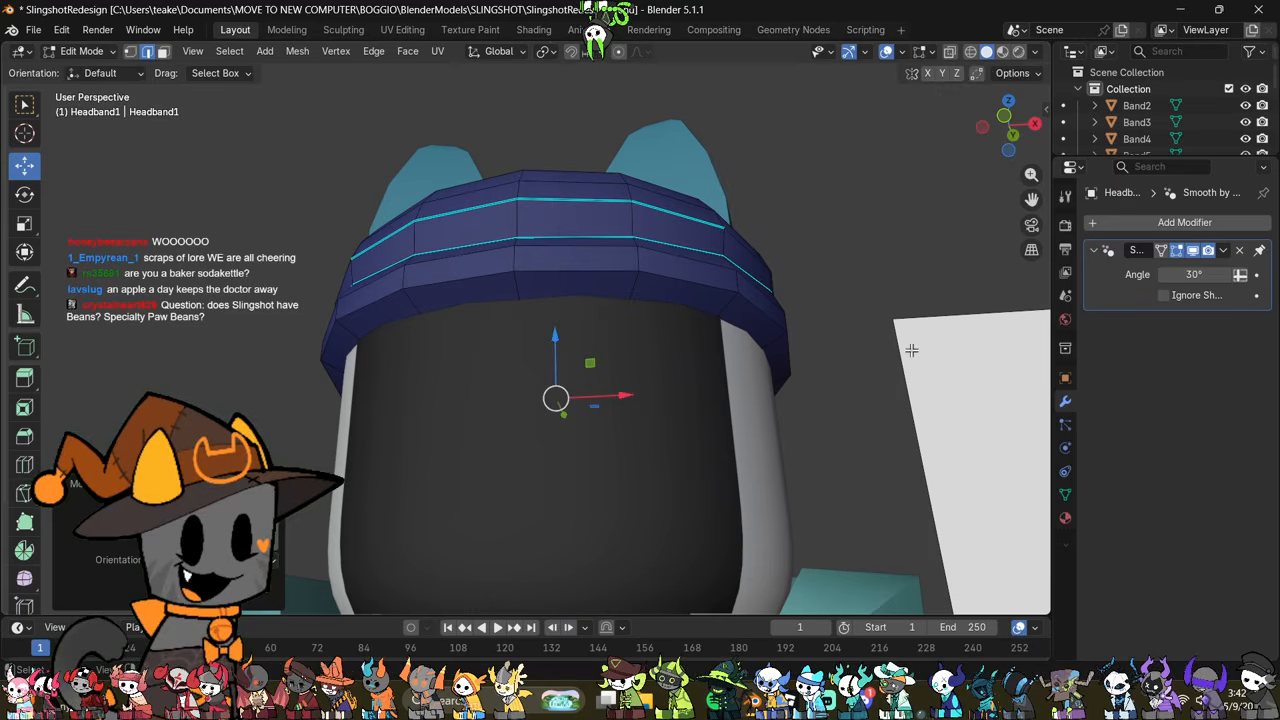
key("s")
left_click(919, 349)
Step: Select the headband's bottom edge loop, scale it slightly, and check the shaded result
middle_click_drag(614, 377, 865, 515)
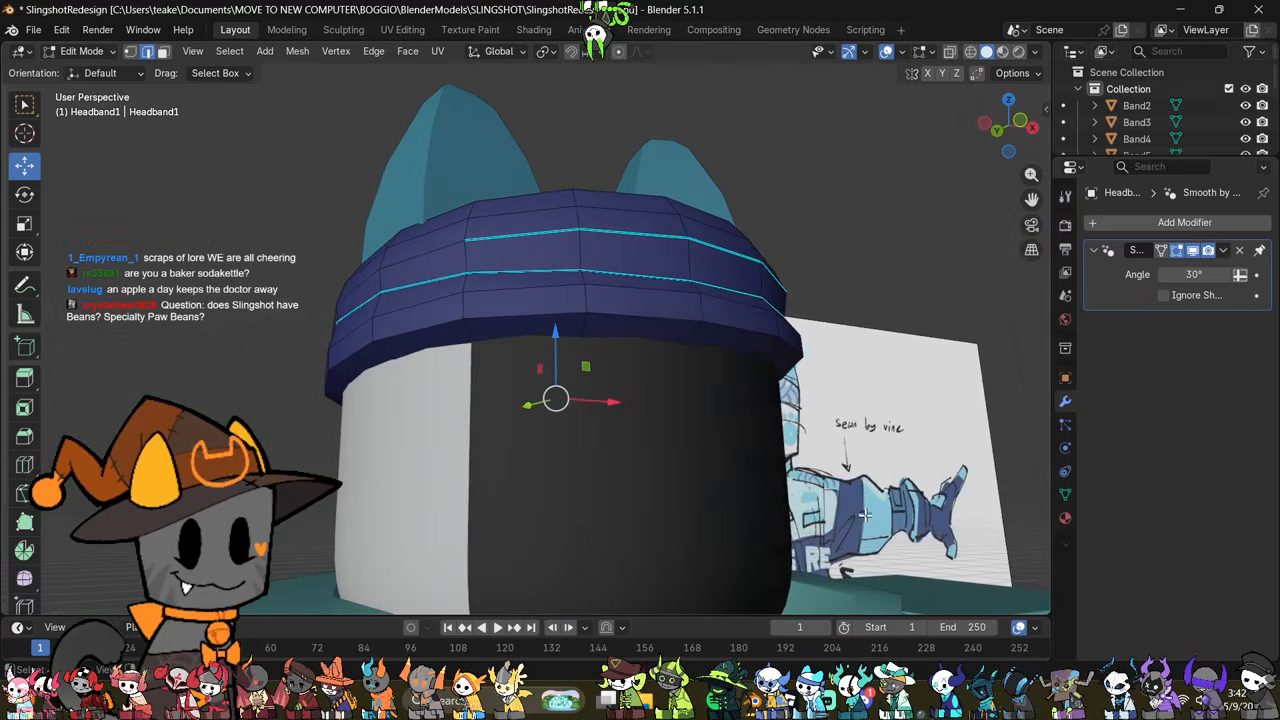
left_click(744, 338, "alt")
middle_click_drag(743, 334, 851, 446)
key("s")
left_click(847, 444)
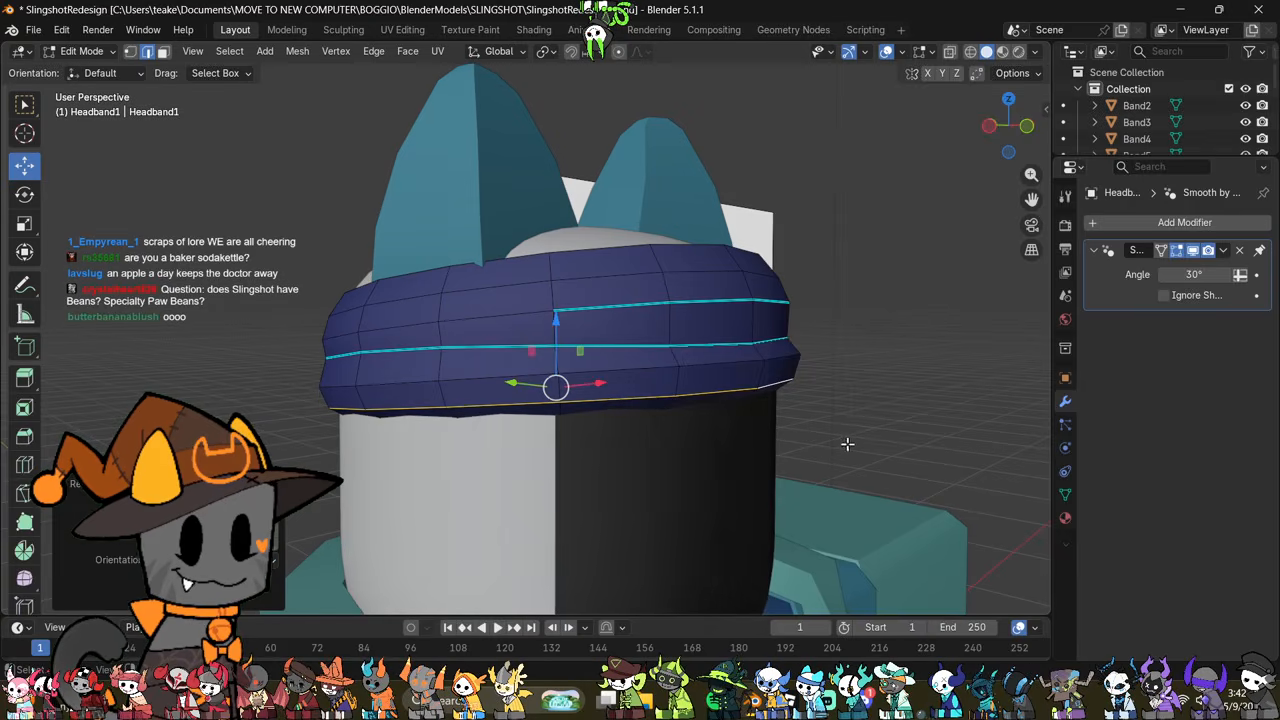
key("Tab")
middle_click_drag(716, 366, 845, 452)
key("Tab")
left_click(845, 452)
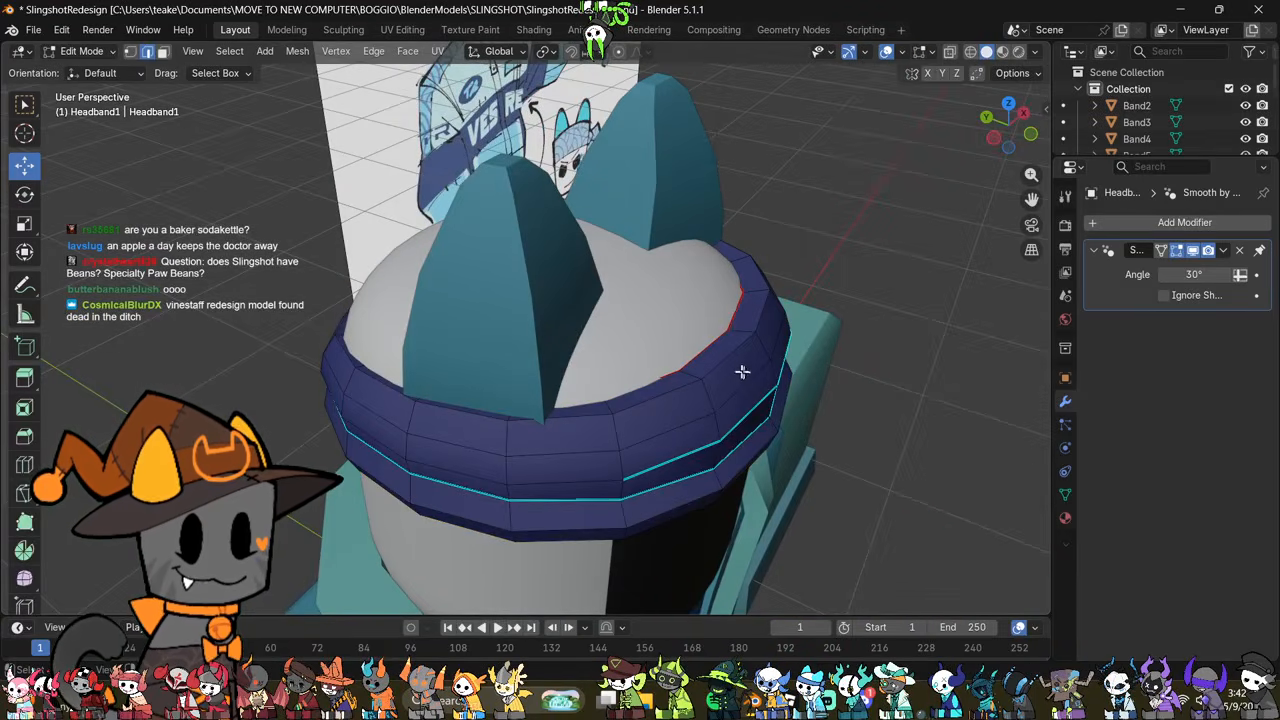
Step: Select the edge loop around the headband's top rim, shift it slightly down along Z and return to Object Mode
left_click(724, 368, "alt")
middle_click_drag(731, 389, 639, 341)
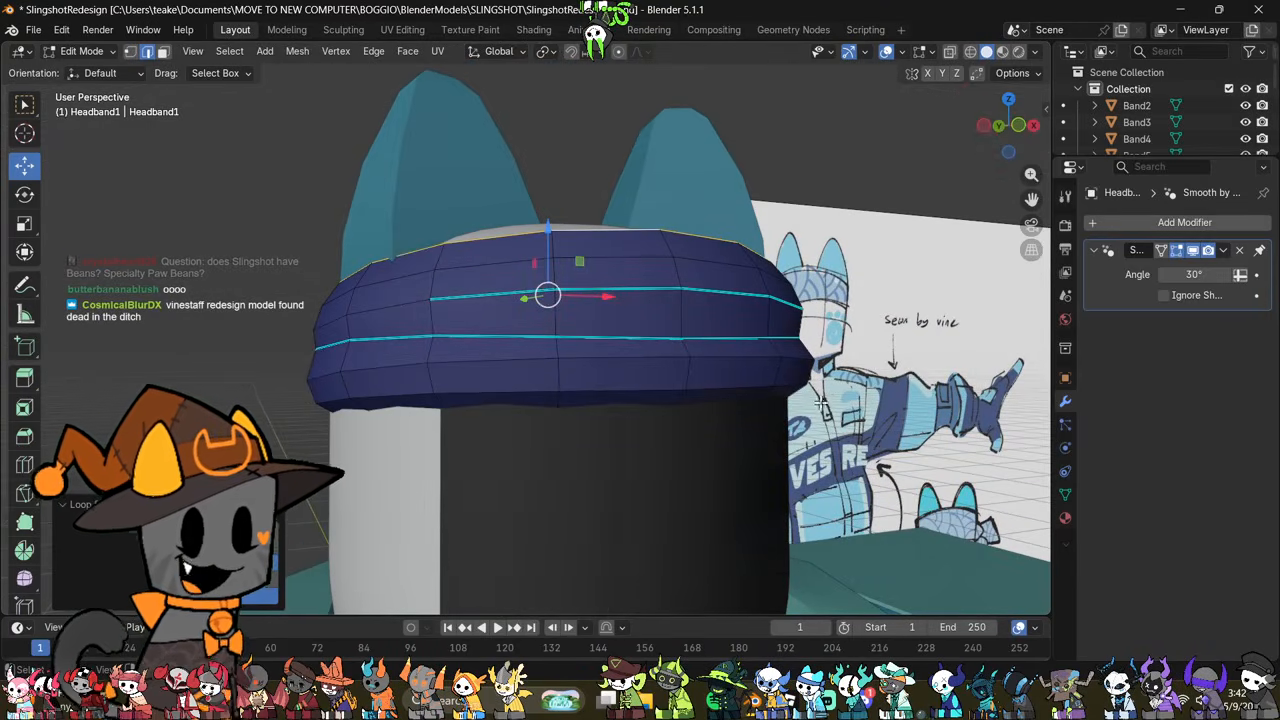
middle_click_drag(830, 415, 728, 393)
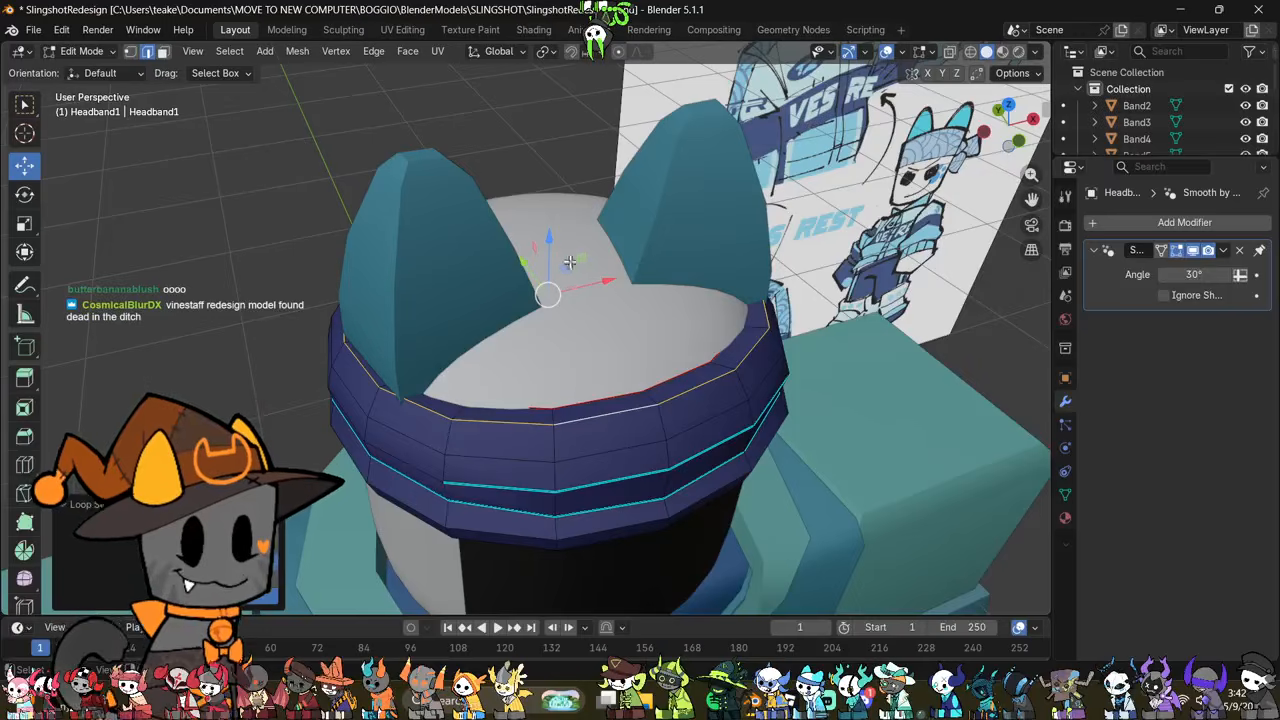
left_click_drag(549, 237, 560, 241)
scroll(648, 380, "down", 2)
key("Tab")
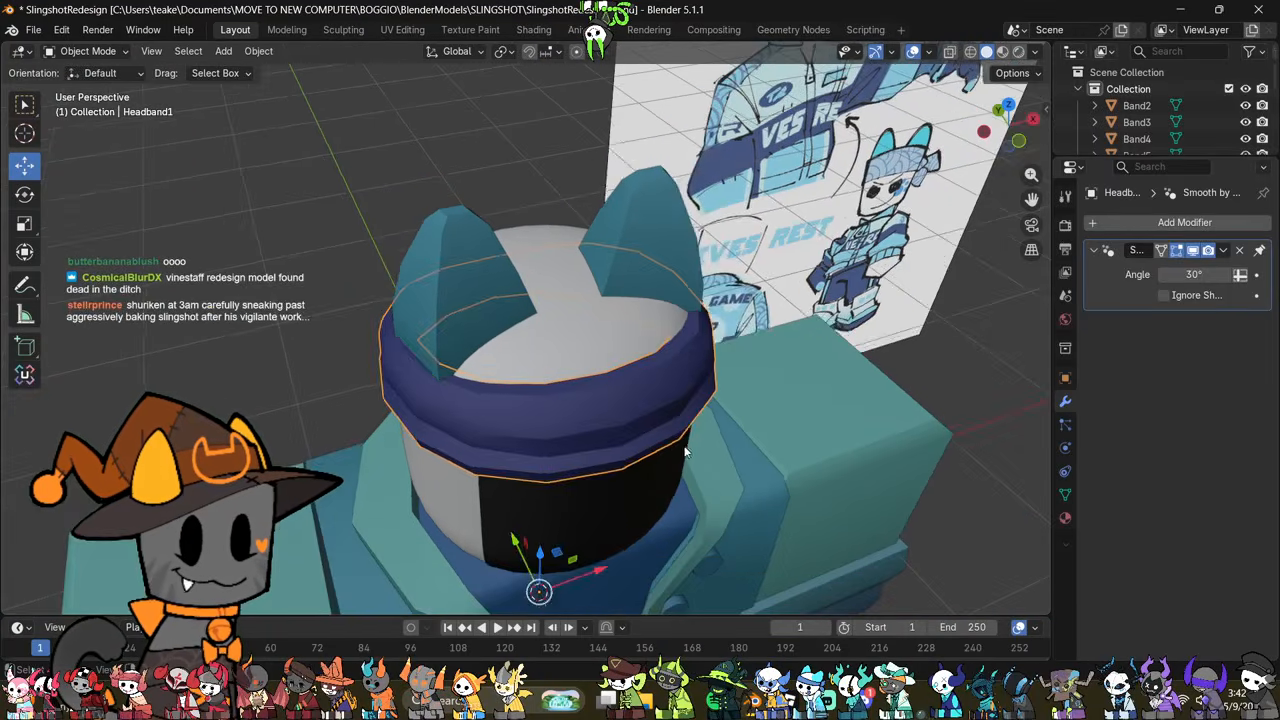
Step: Add an ico sphere mesh to the scene while facing the back of the character
middle_click_drag(686, 443, 731, 314)
key("shift+a")
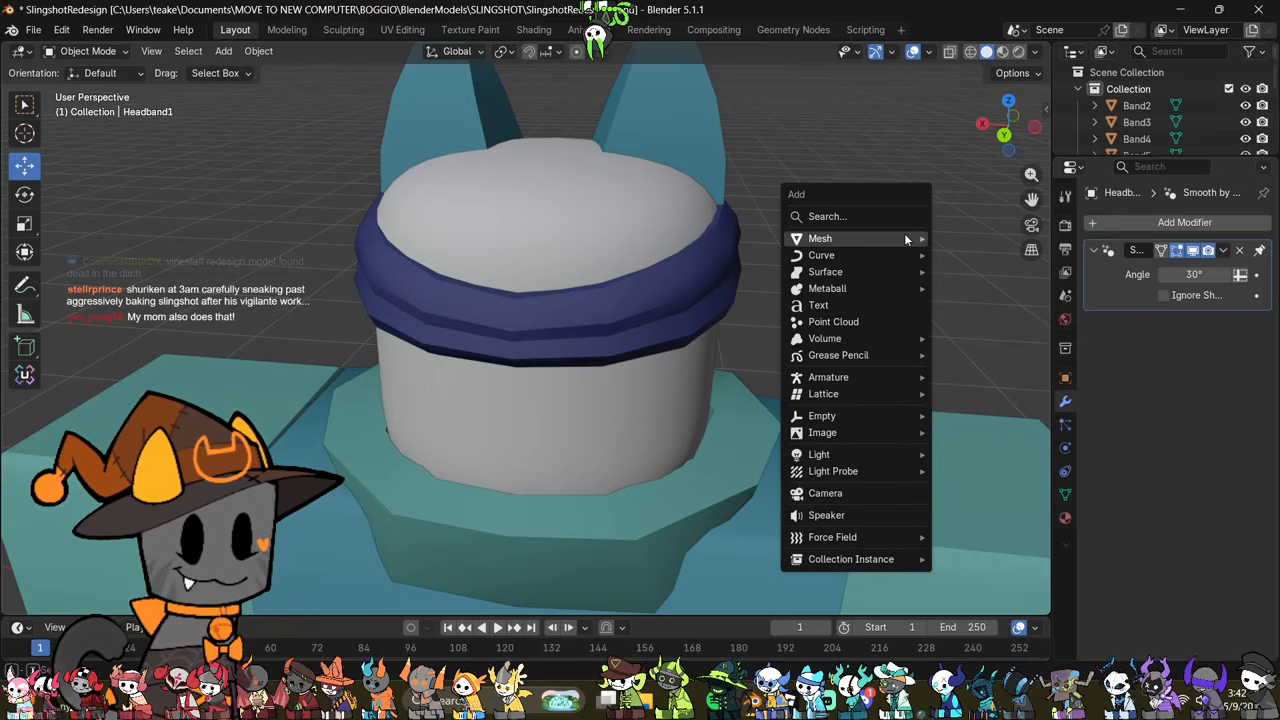
mouse_move(904, 236)
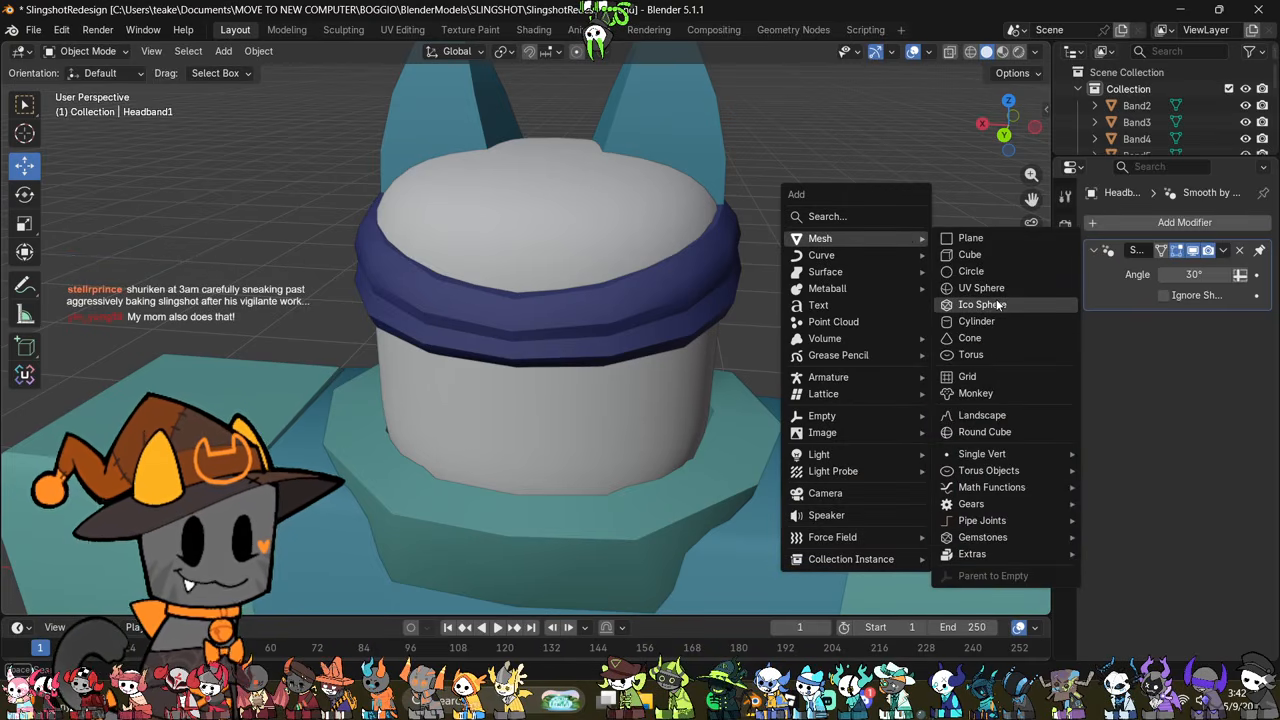
left_click(990, 304)
scroll(831, 379, "down", 4)
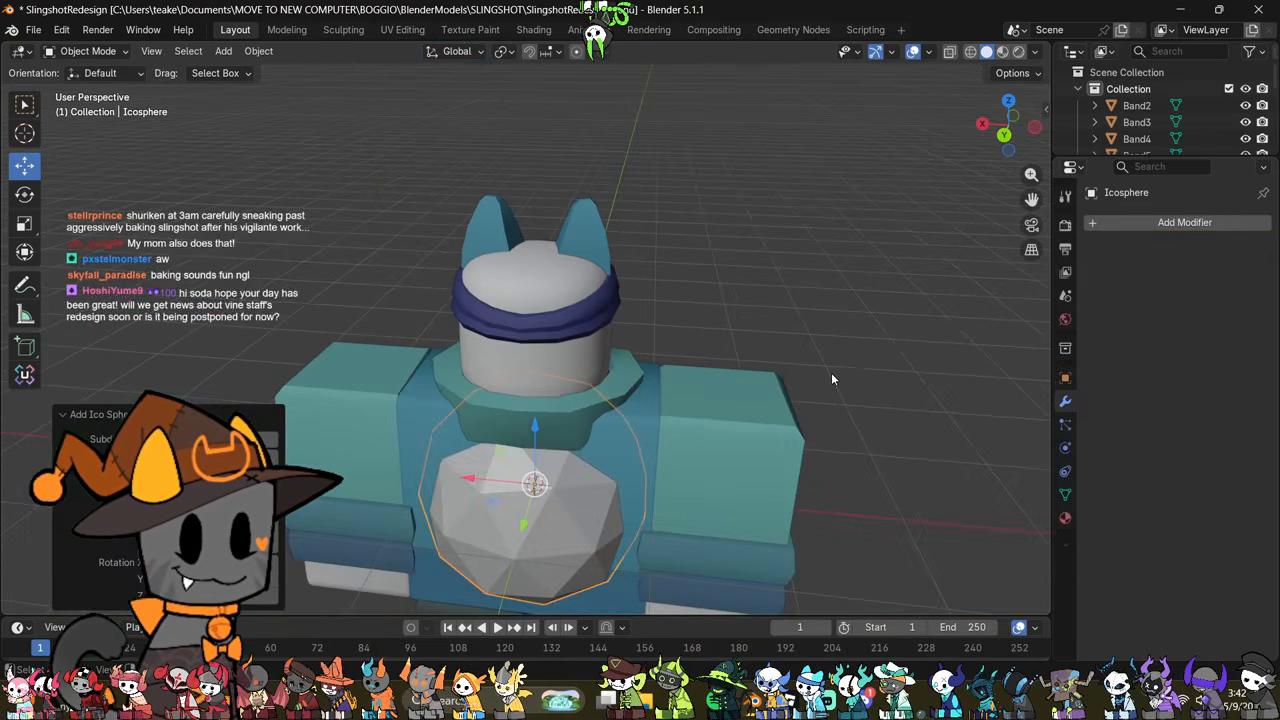
Step: Shade the ico sphere smooth in the back view and enable the Statistics overlay
left_click(1005, 134)
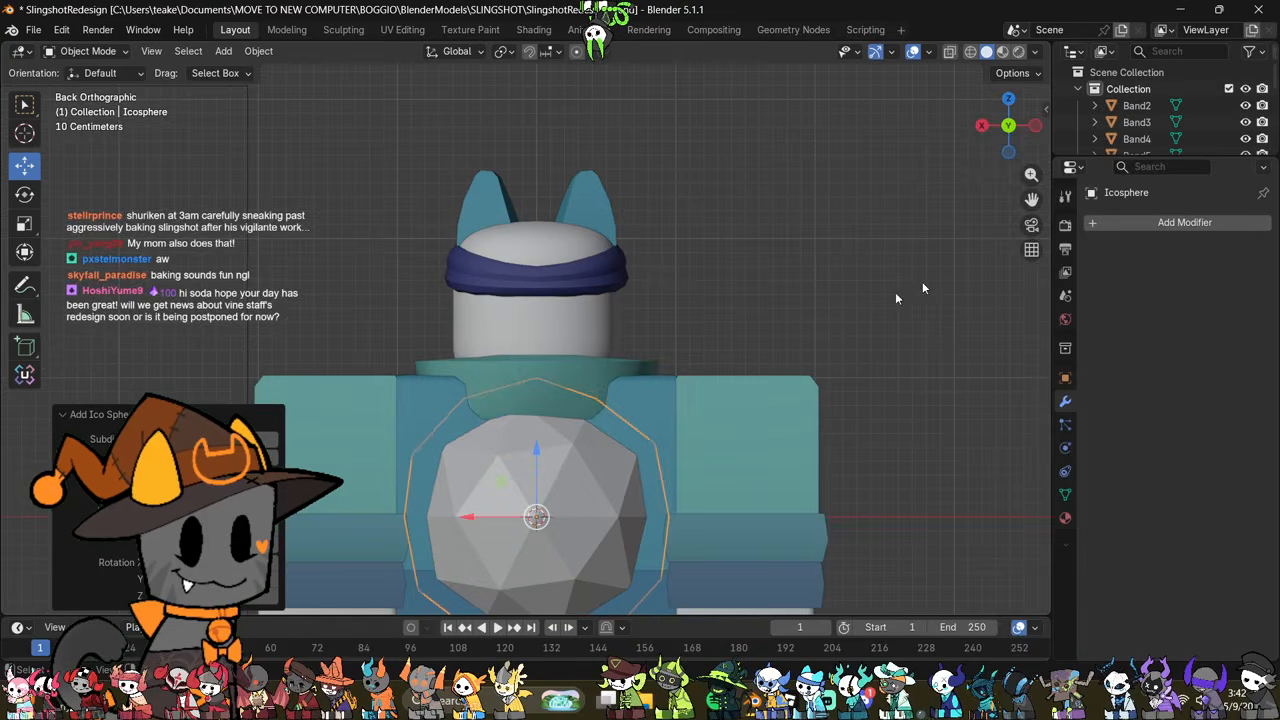
right_click(805, 252)
left_click(805, 252)
left_click(928, 52)
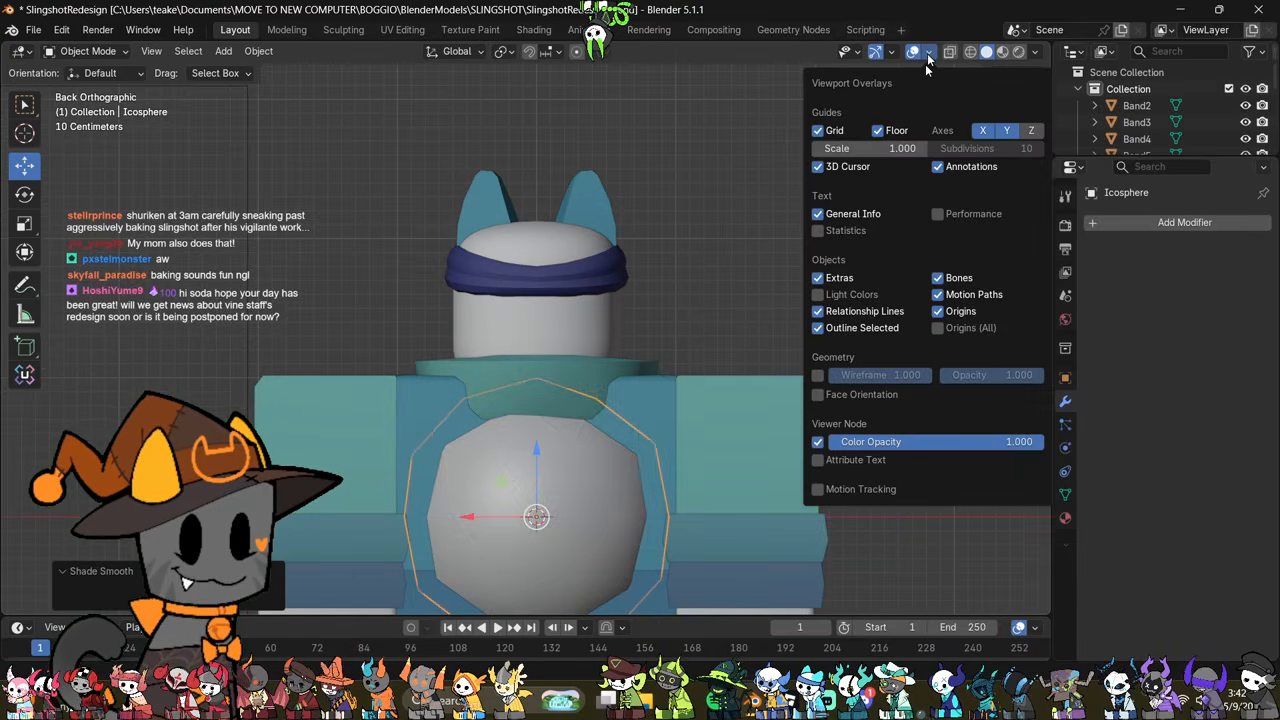
left_click(850, 230)
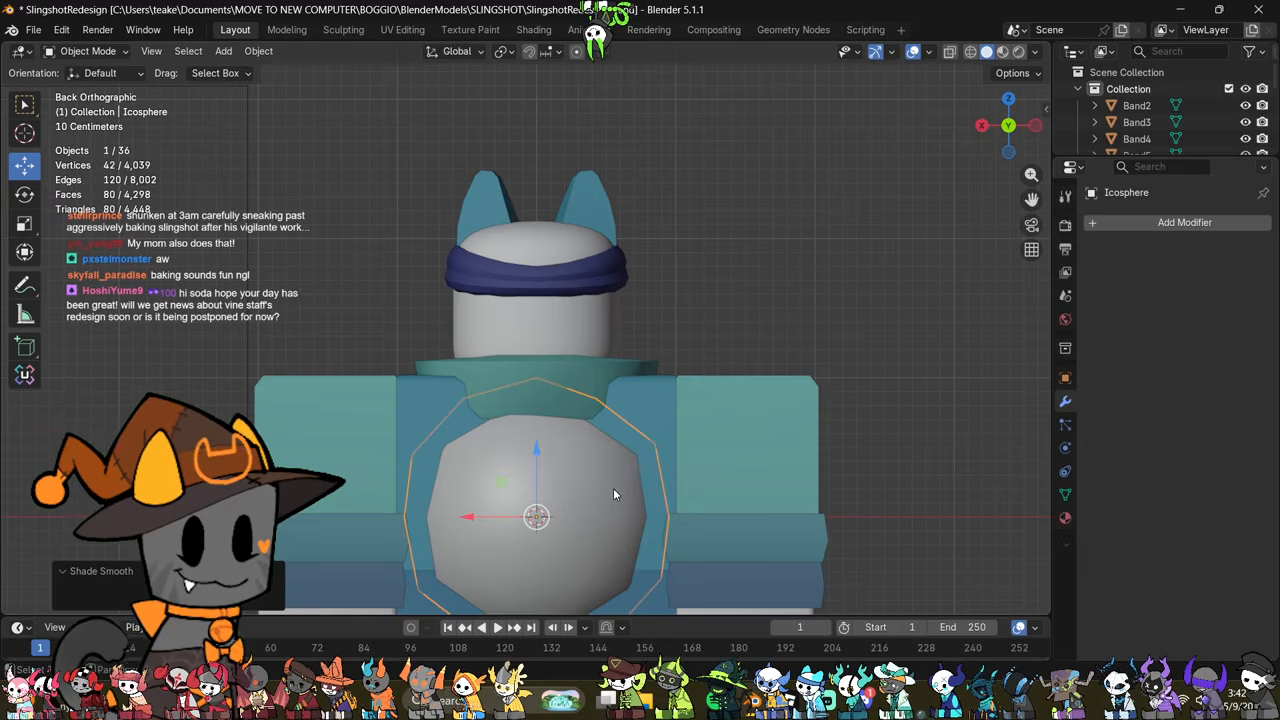
Step: Raise the ico sphere along Z until it surrounds the character's head
middle_click_drag(613, 488, 644, 367, "shift")
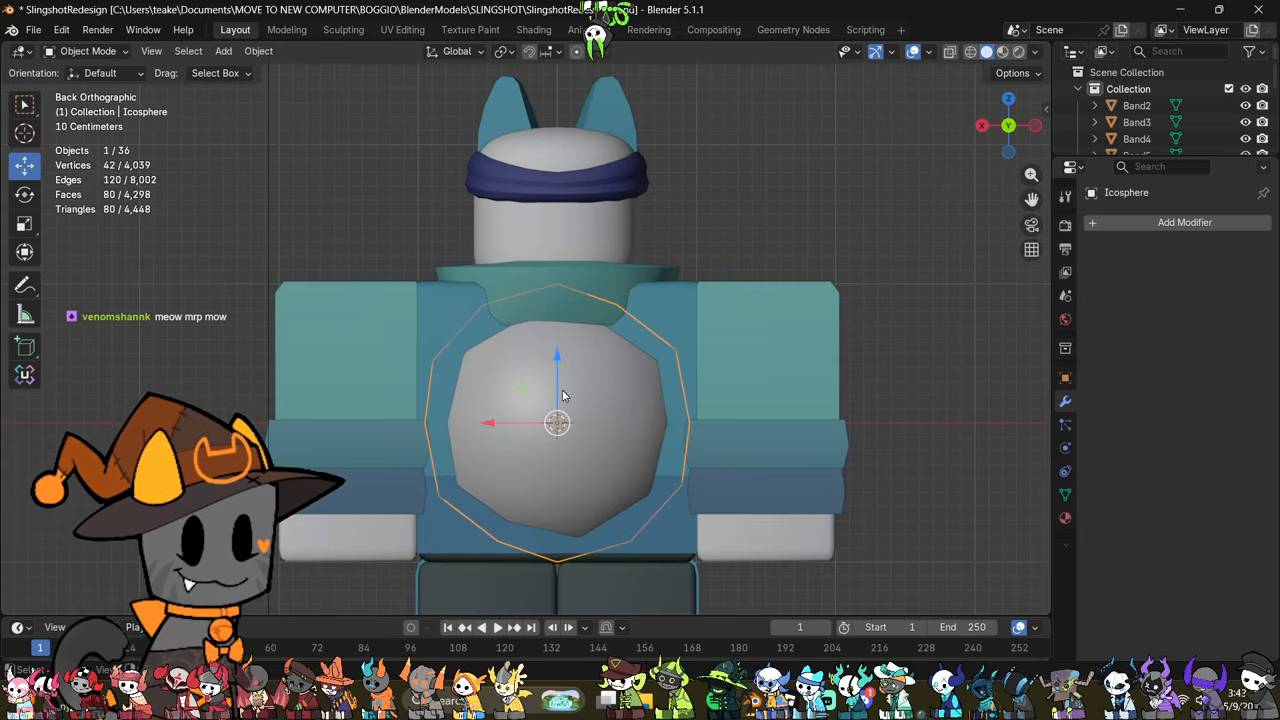
left_click_drag(559, 348, 717, 151)
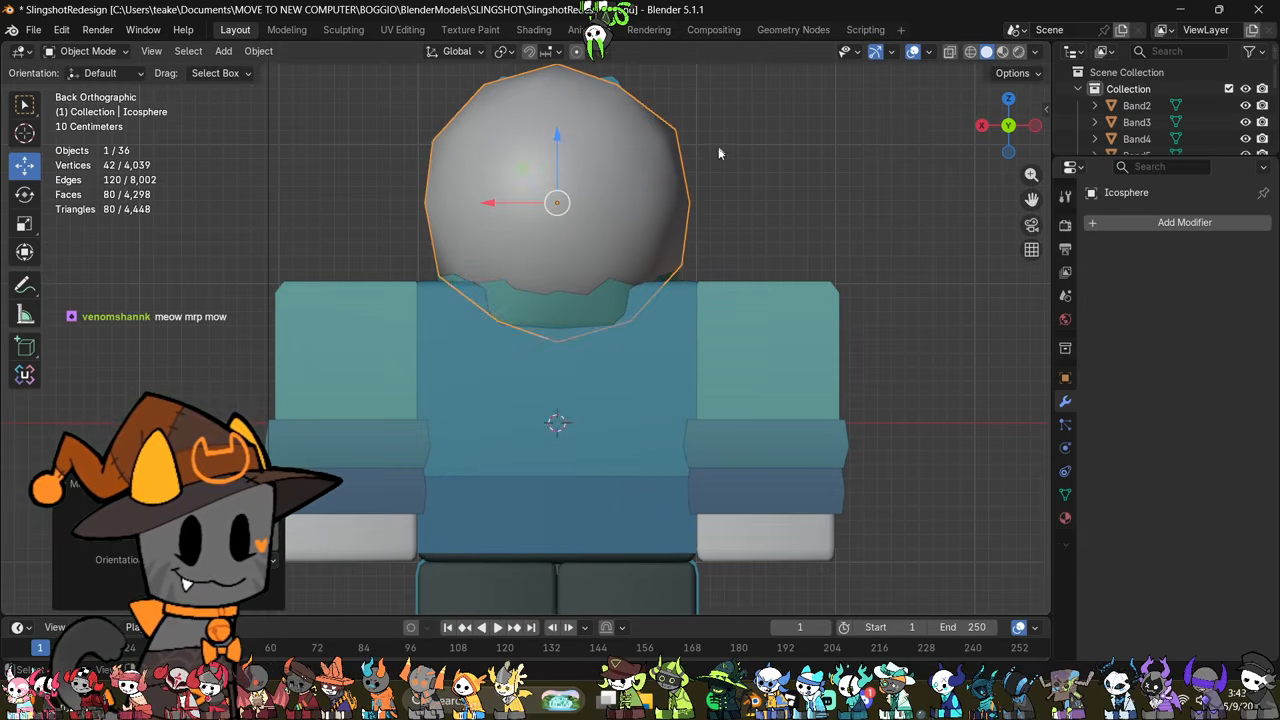
middle_click_drag(717, 151, 718, 344, "shift")
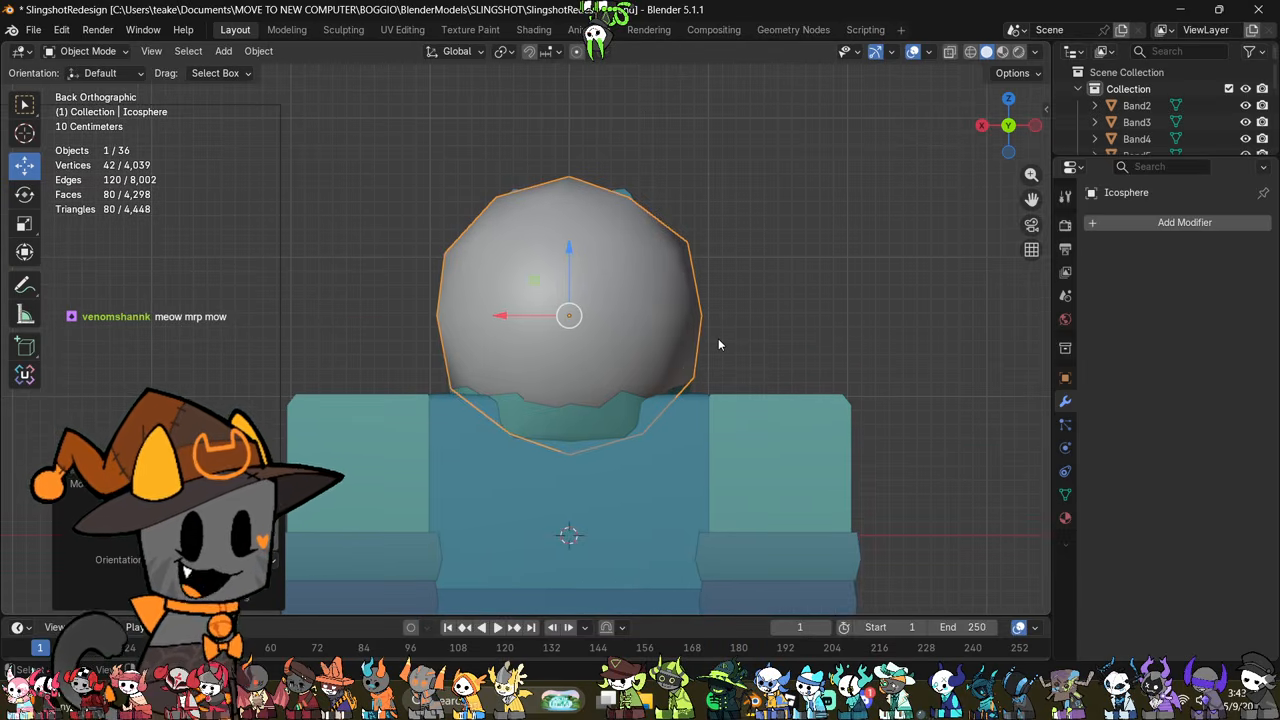
Step: Pinch the ico sphere's middle edge loop inward by scaling it down, and mark those edges sharp
key("Tab")
scroll(718, 340, "up", 1)
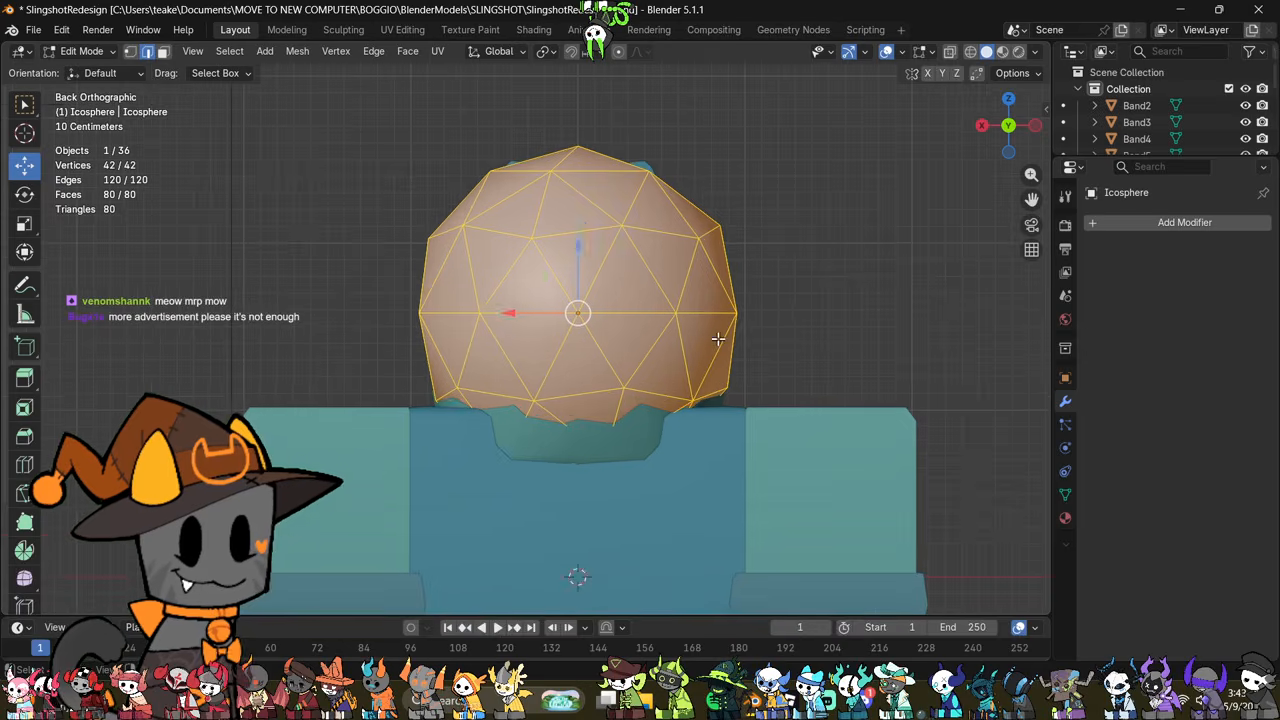
left_click_drag(370, 341, 778, 297)
key("s")
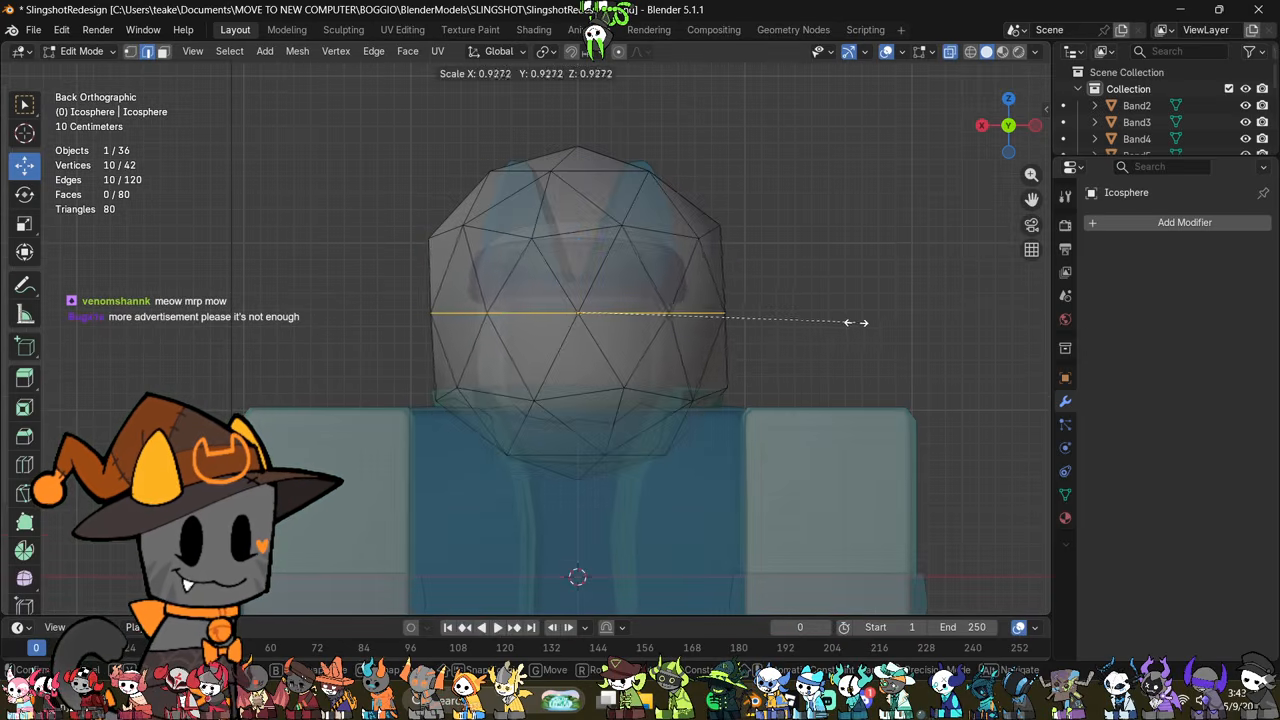
left_click(805, 316)
key("ctrl+e")
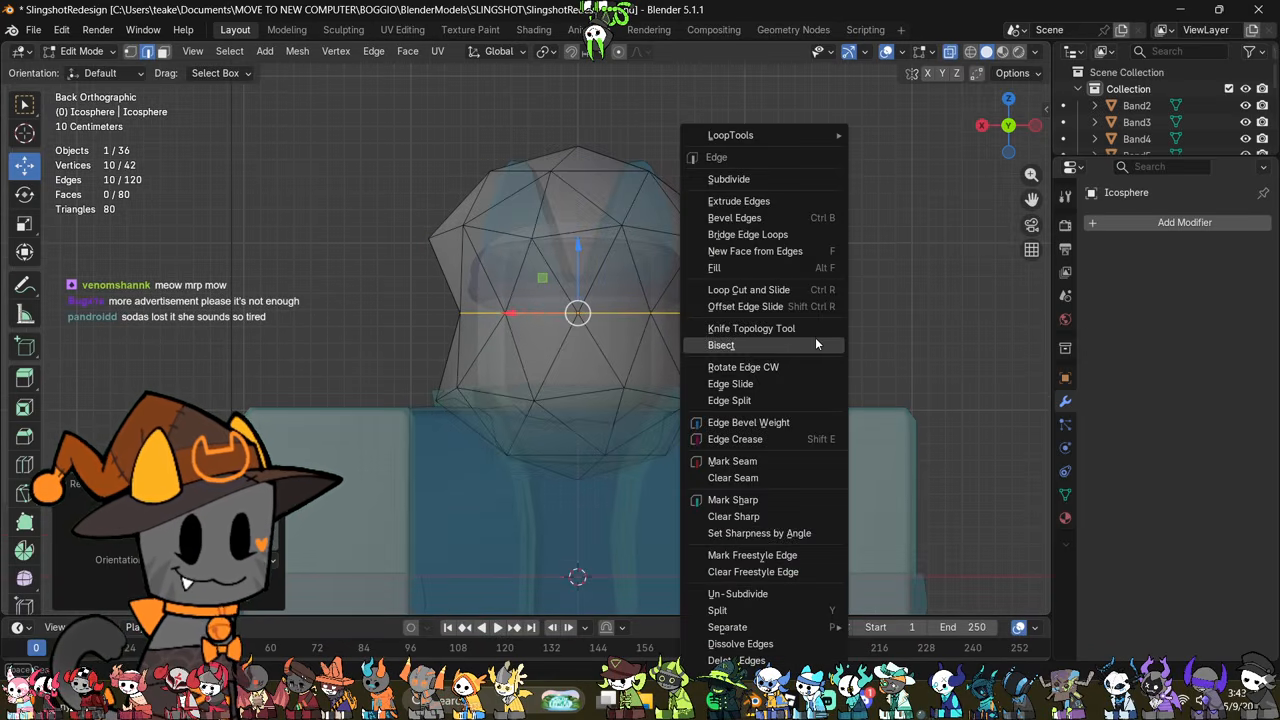
left_click(766, 497)
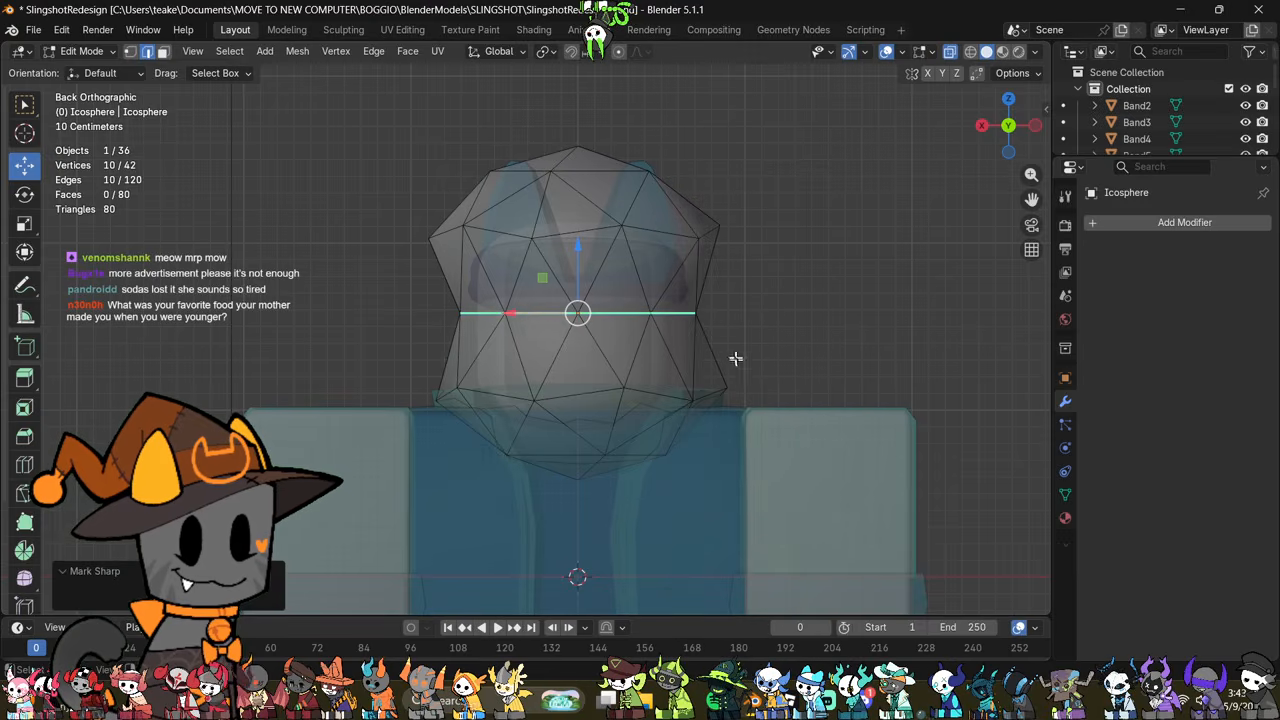
Step: Return to Object Mode, shade the pinched ico sphere smooth and check its crease from above
key("Tab")
right_click(825, 226)
left_click(825, 226)
middle_click_drag(836, 236, 822, 346)
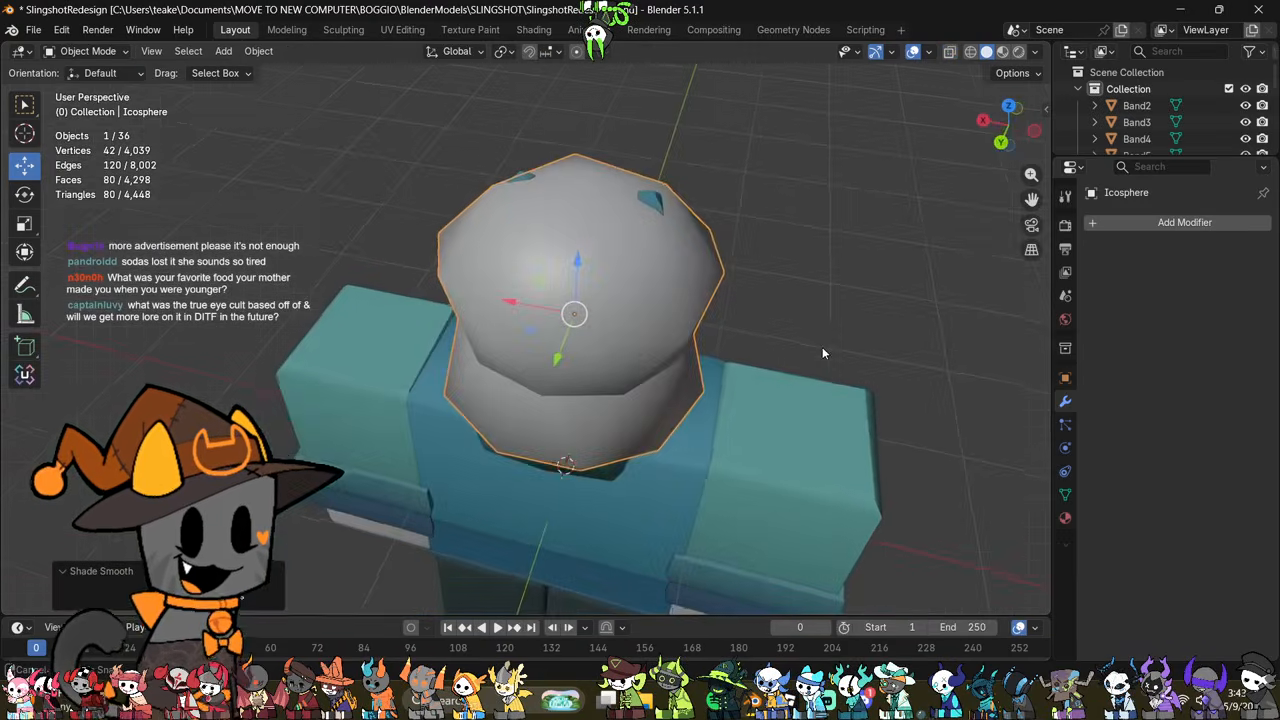
key("Tab")
key("Tab")
Step: In the left side view, shrink the ico sphere to a small knot and place it against the back of the headband
key("ctrl+KP_3")
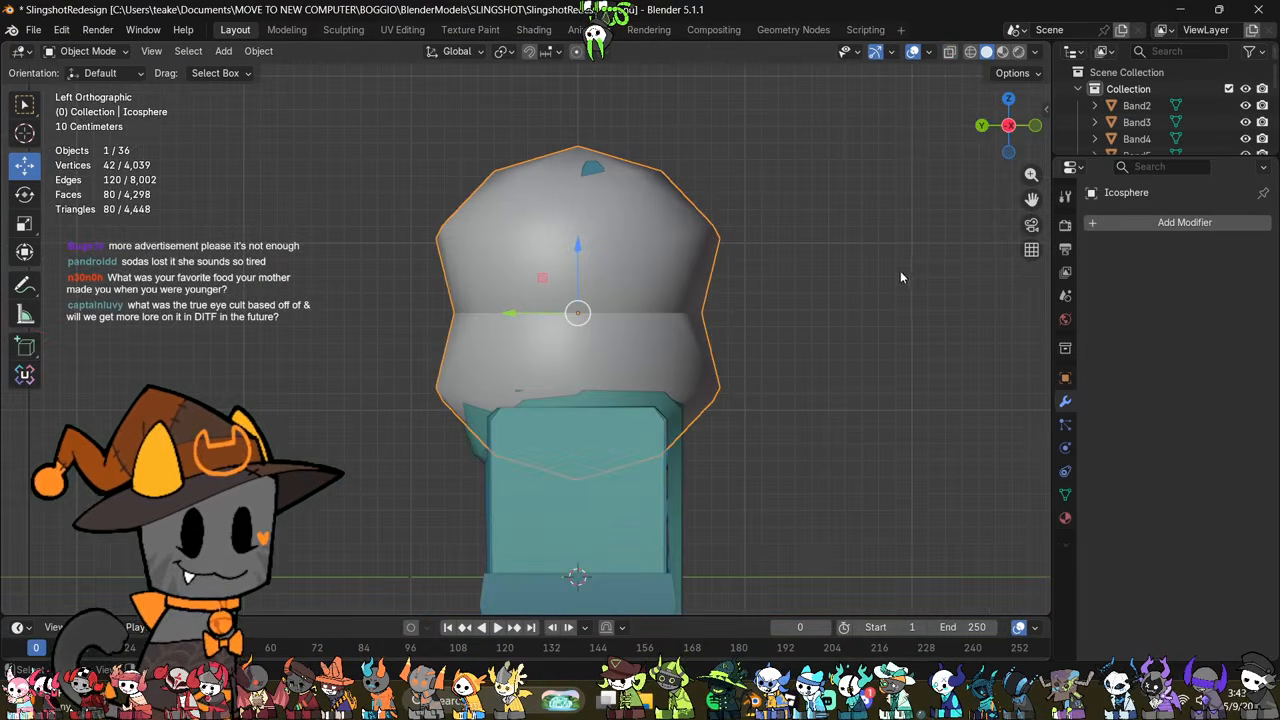
key("s")
left_click(655, 318)
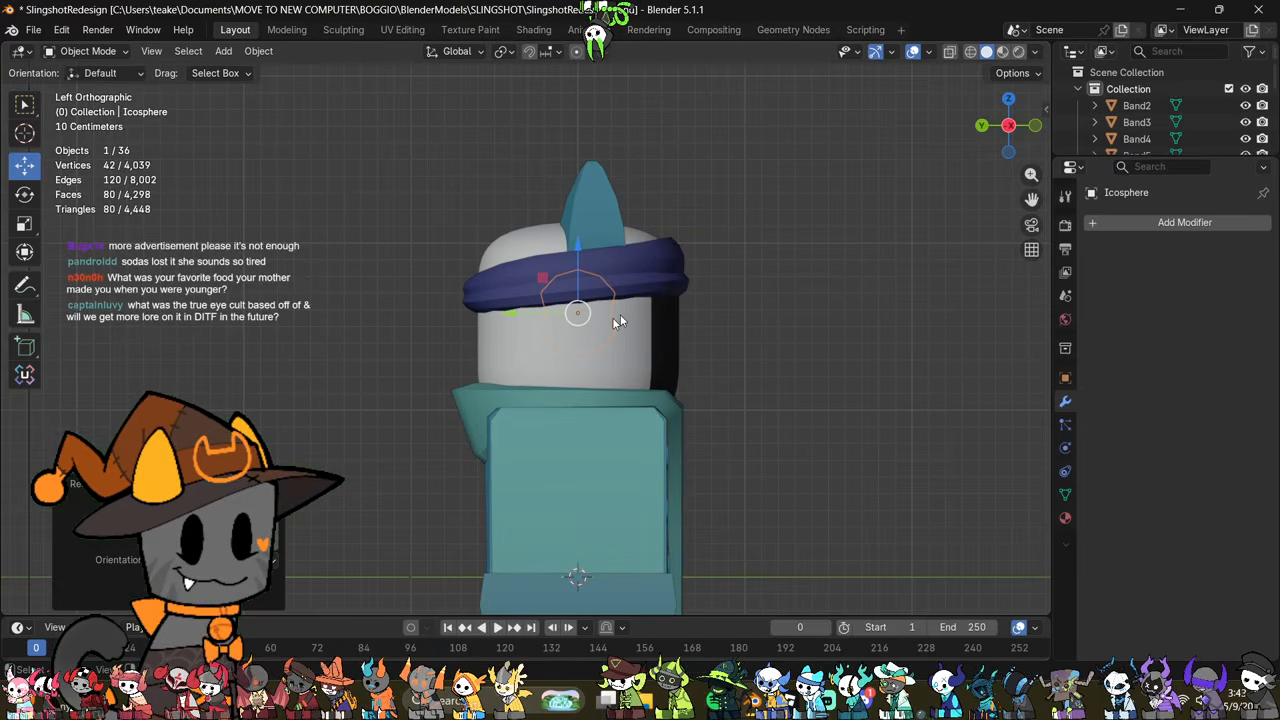
key("g")
left_click(500, 322)
key("s")
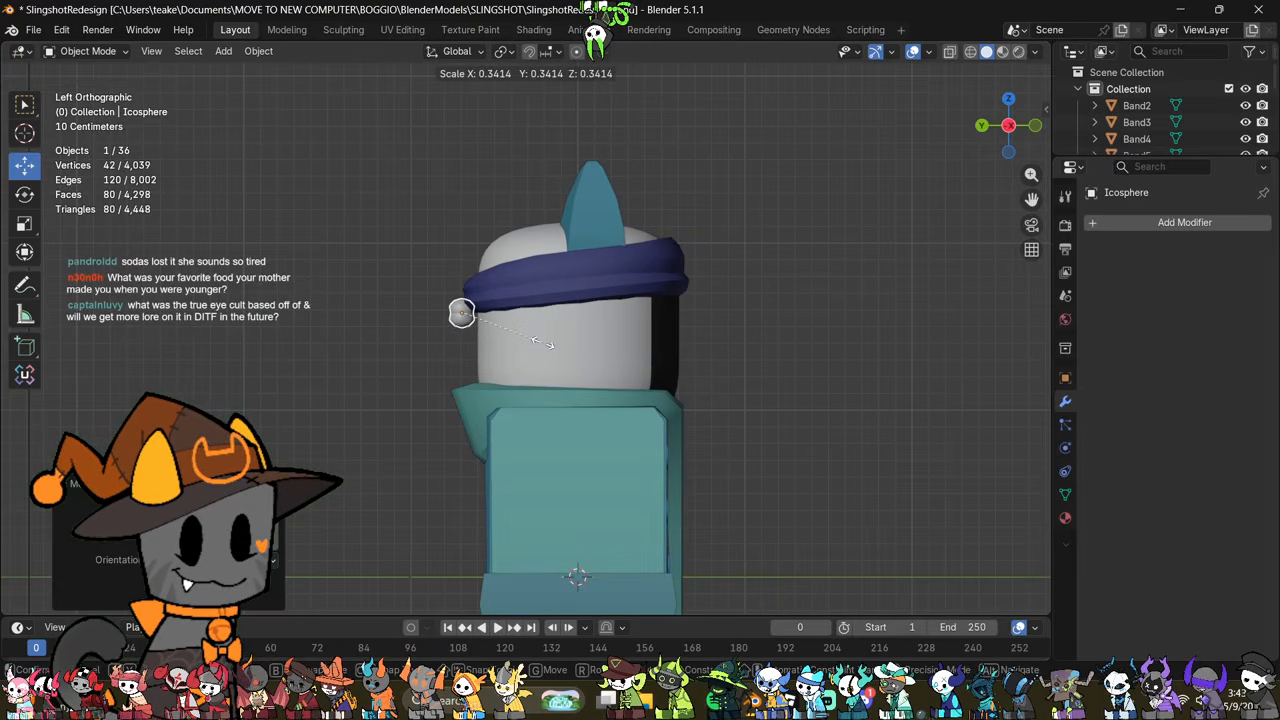
left_click(553, 352)
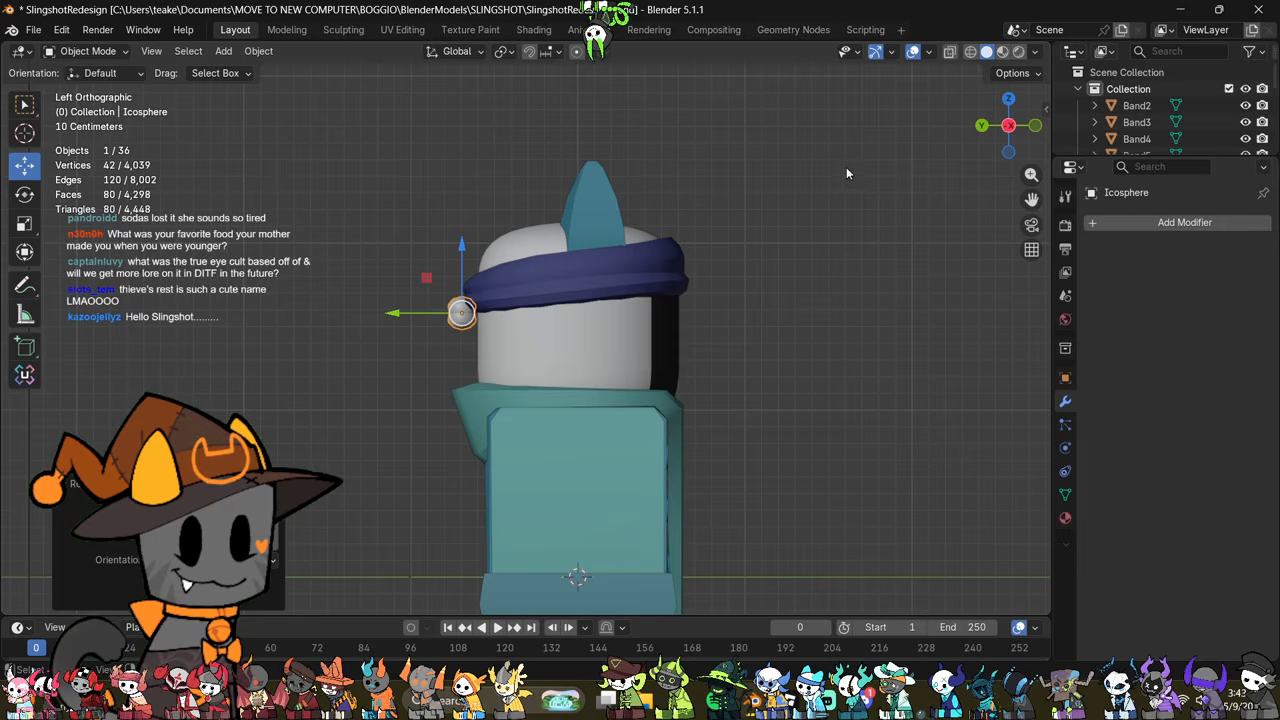
Step: In the back view, tilt the knot, resize it slightly and position it over the middle of the headband
left_click(981, 126)
scroll(850, 315, "up", 3)
key("r")
left_click(565, 378)
key("s")
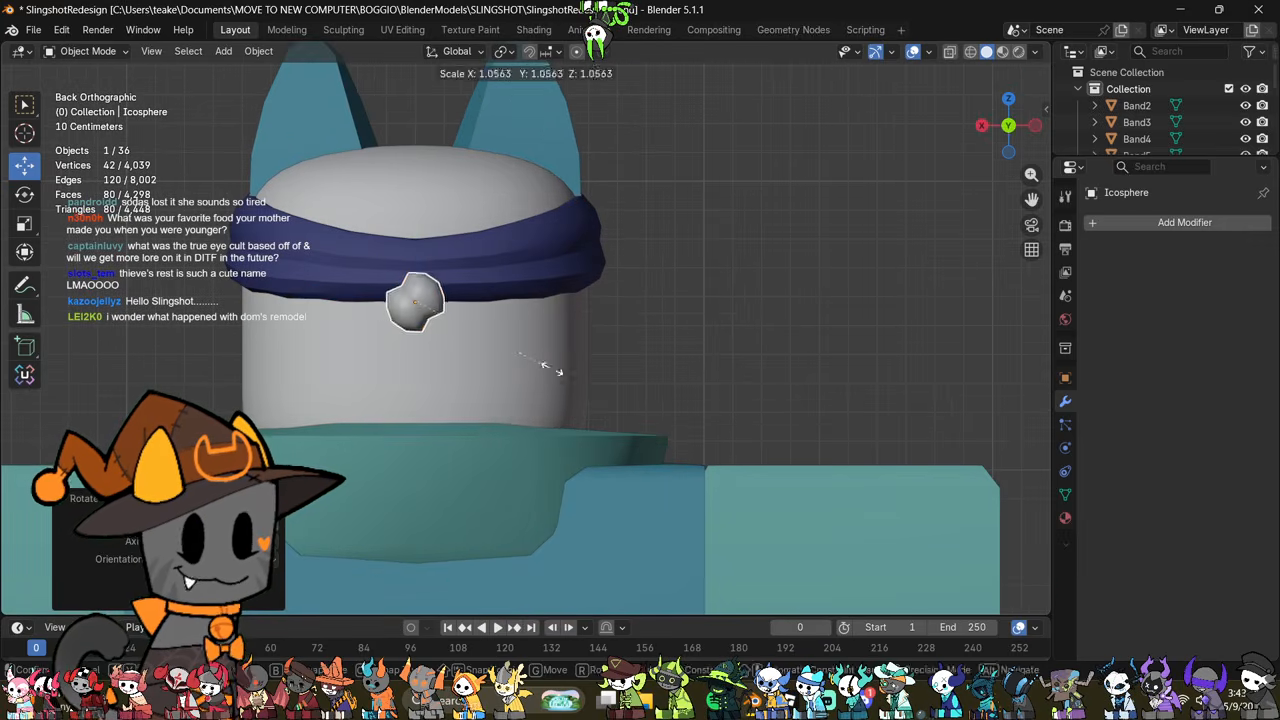
left_click(582, 381)
key("g")
left_click(580, 349)
Step: Fine-tune the knot's size and move it along Y so it sits against the back of the headband
middle_click_drag(443, 259, 596, 352, "shift")
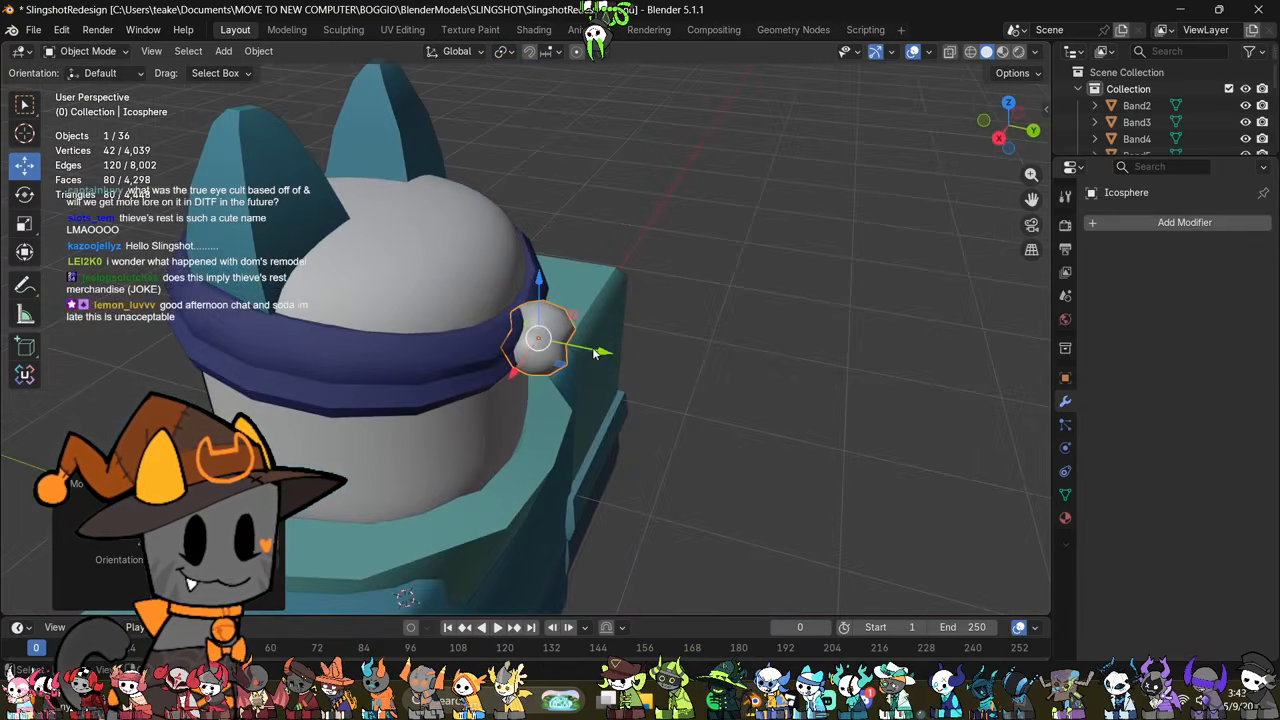
middle_click_drag(720, 383, 780, 408, "shift")
key("s")
left_click(757, 400)
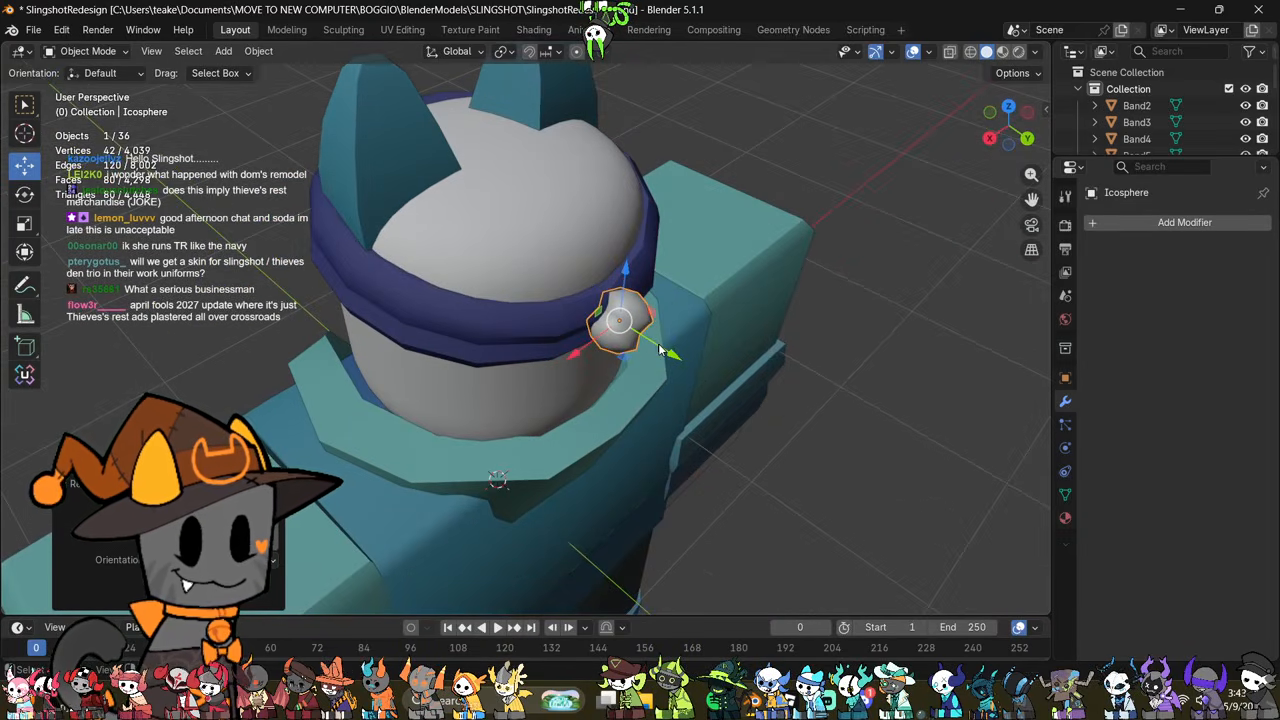
left_click_drag(659, 348, 650, 341)
middle_click_drag(731, 405, 664, 330)
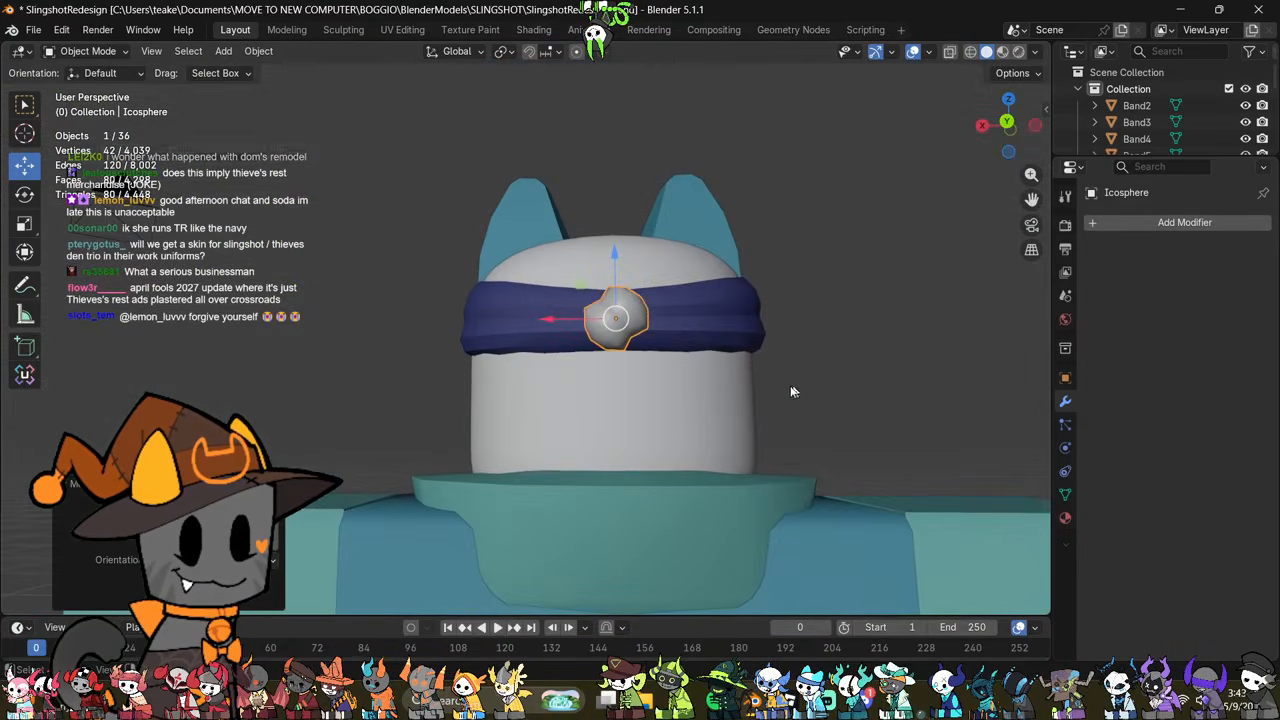
middle_click_drag(790, 392, 767, 452)
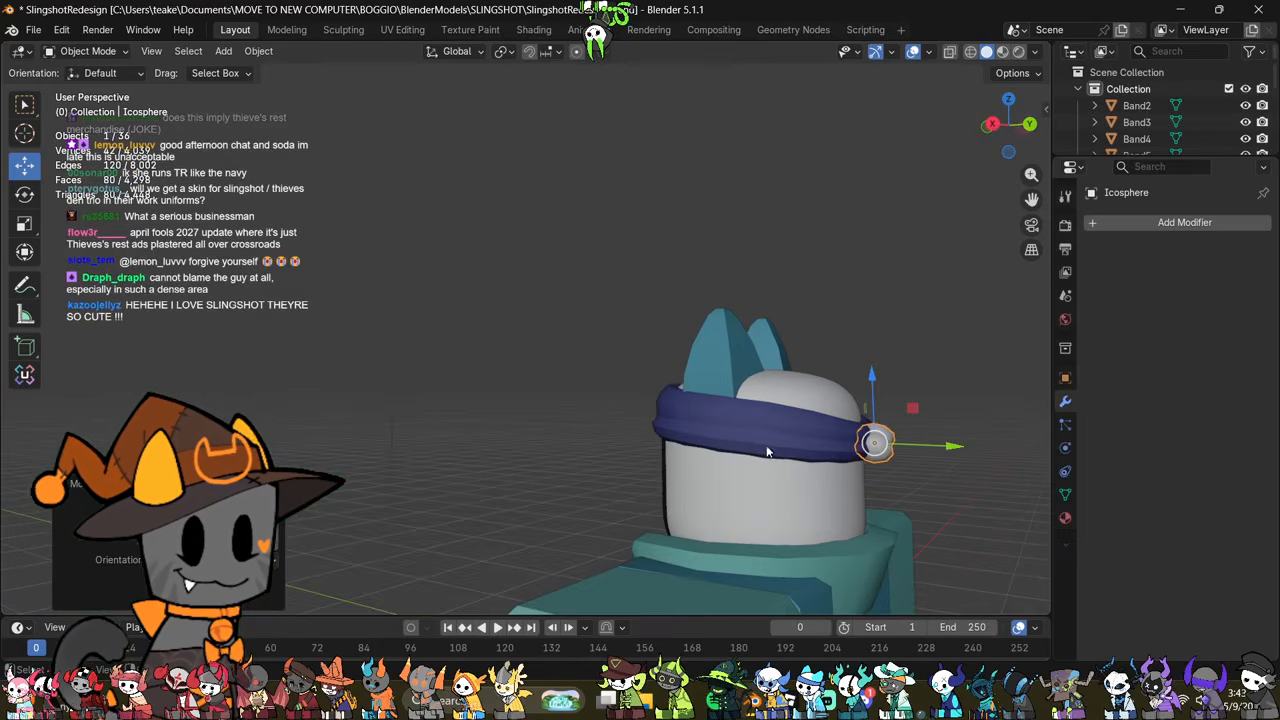
middle_click_drag(690, 453, 848, 434)
Step: Select the headband and examine its shape around the knot and the front of the head
left_click(765, 396)
mouse_move(765, 400)
middle_mouse_down("shift")
mouse_move(572, 363)
mouse_move(639, 326)
mouse_move(745, 417)
mouse_move(756, 381)
middle_mouse_up("shift")
key("Tab")
scroll(646, 414, "up", 3)
middle_click_drag(646, 414, 849, 354)
key("Tab")
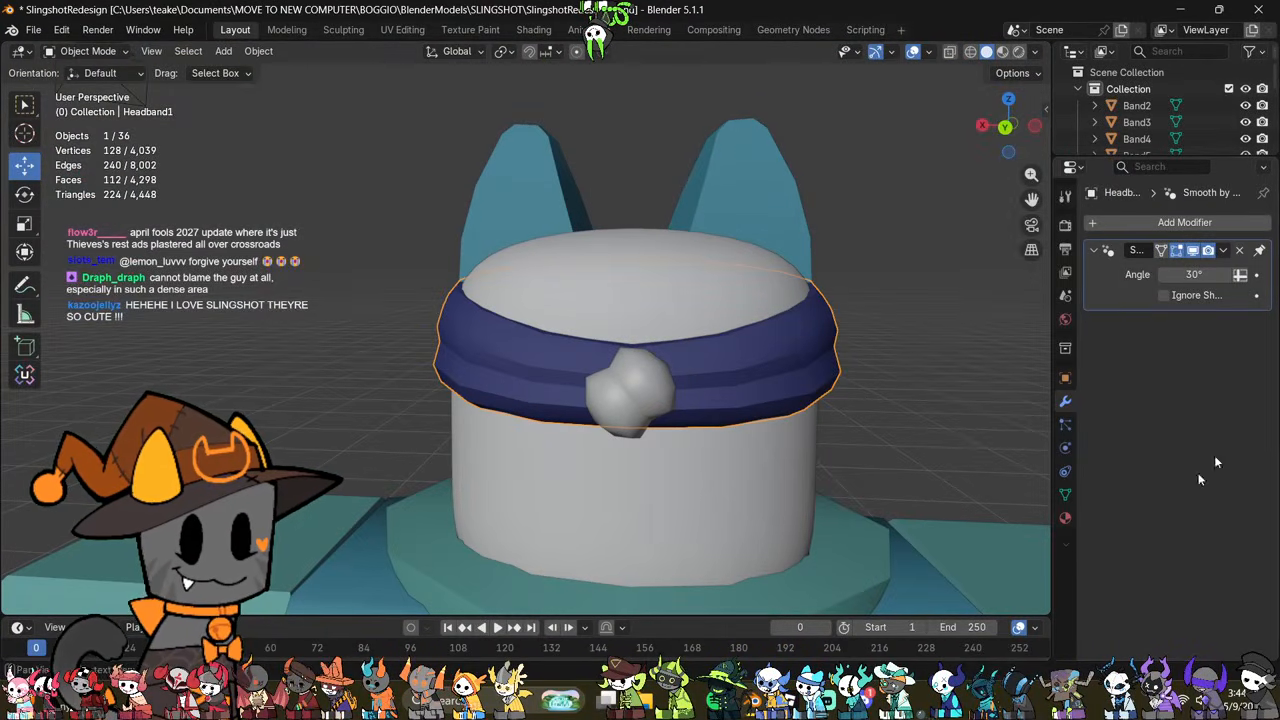
middle_click_drag(680, 450, 600, 456)
Step: In the headband's mesh, select the bottom vertices at the front centre and pull them down along Z
key("Tab")
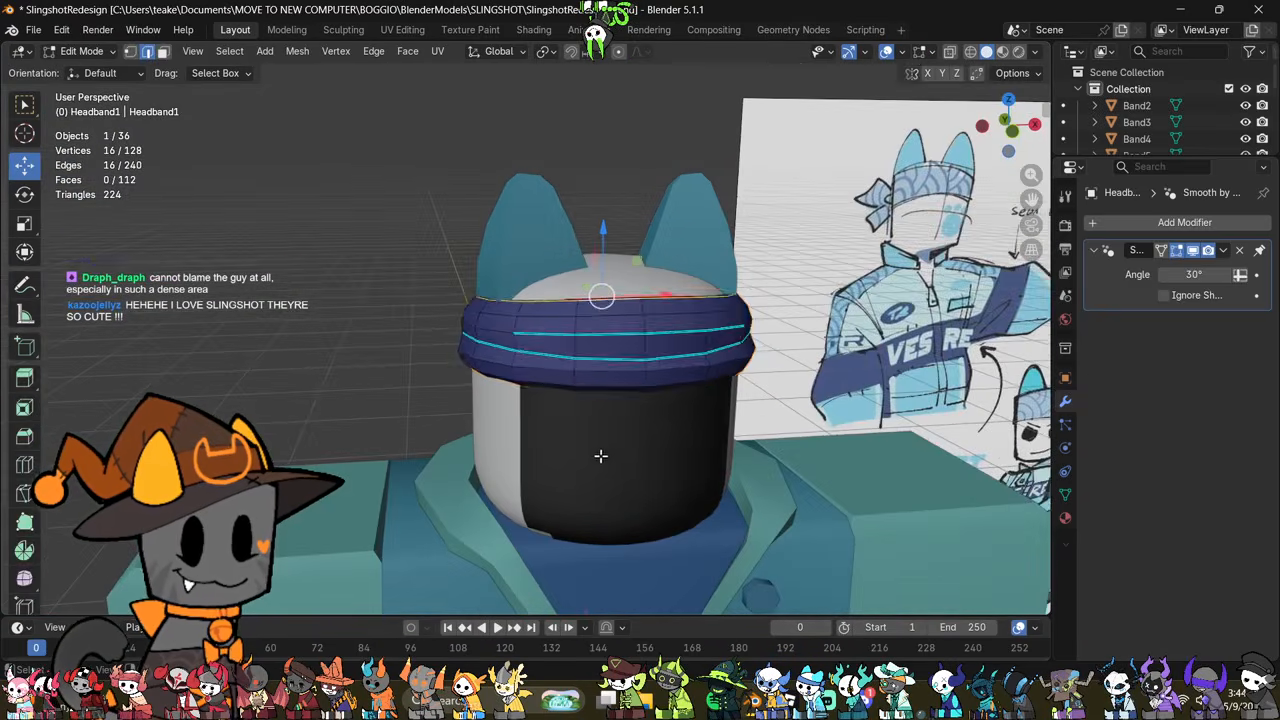
scroll(600, 456, "up", 2)
scroll(600, 500, "up", 1)
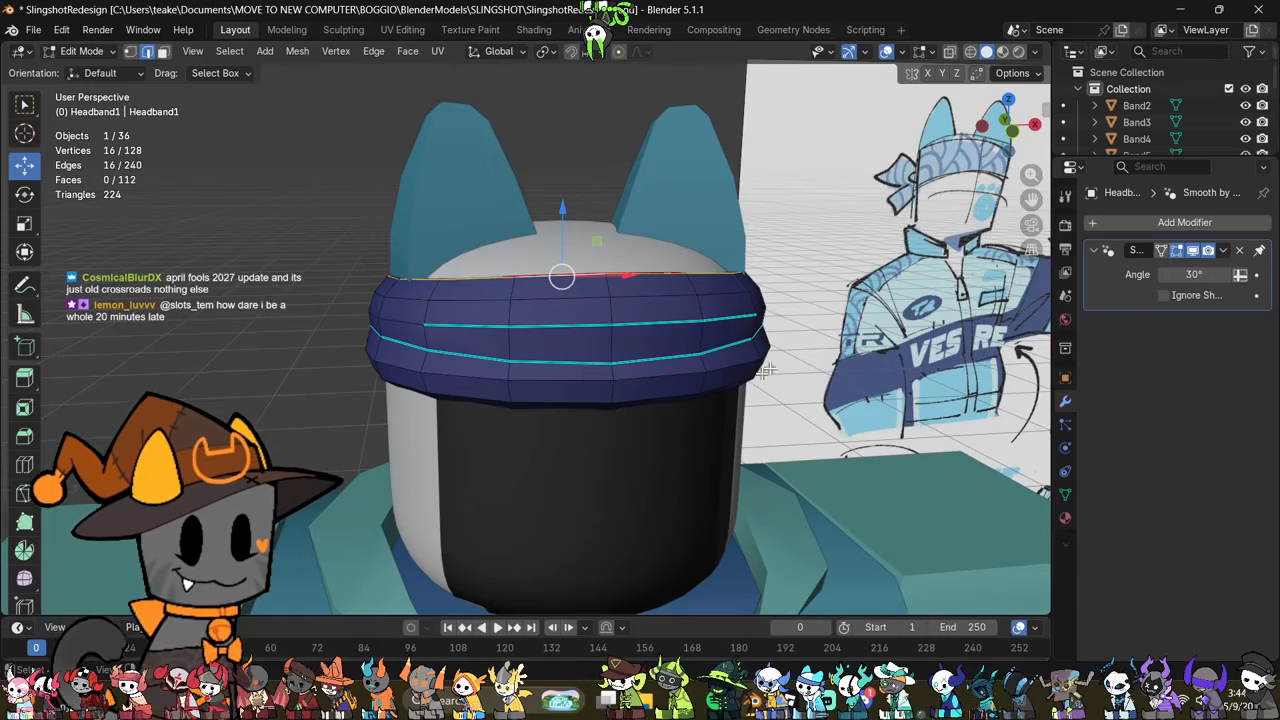
left_click(1022, 135)
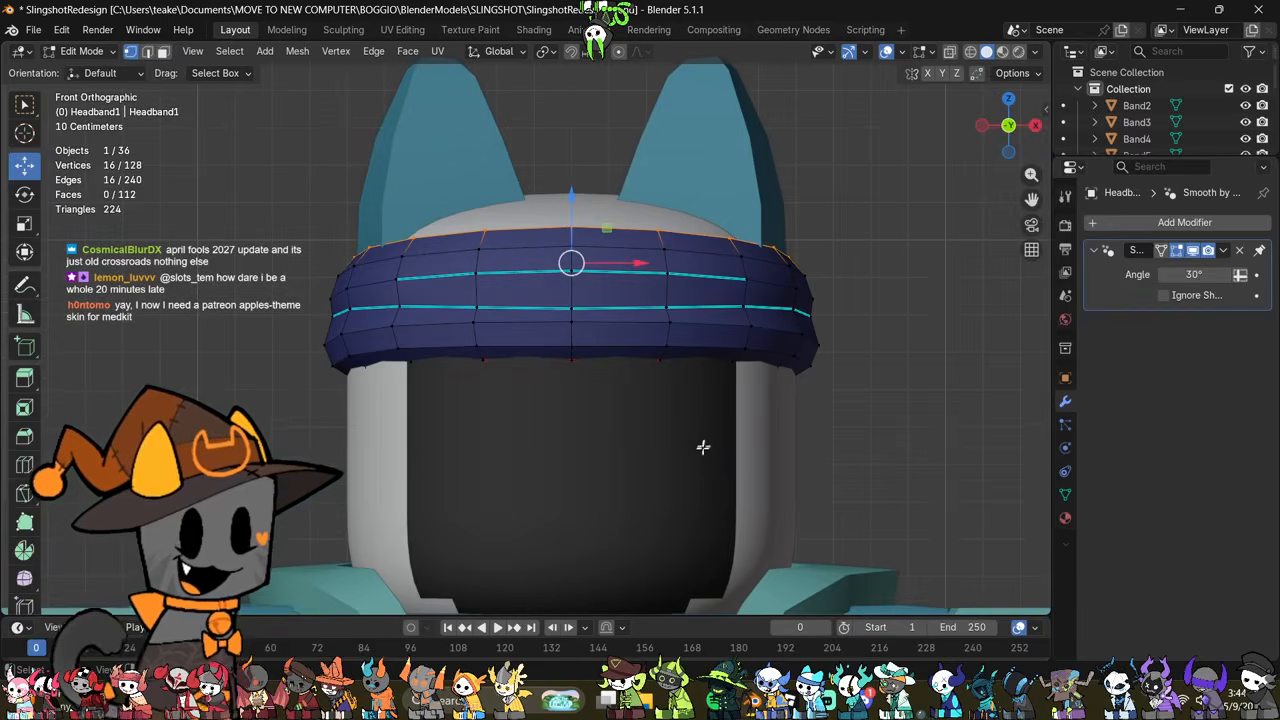
key("alt+z")
middle_click_drag(594, 446, 573, 499)
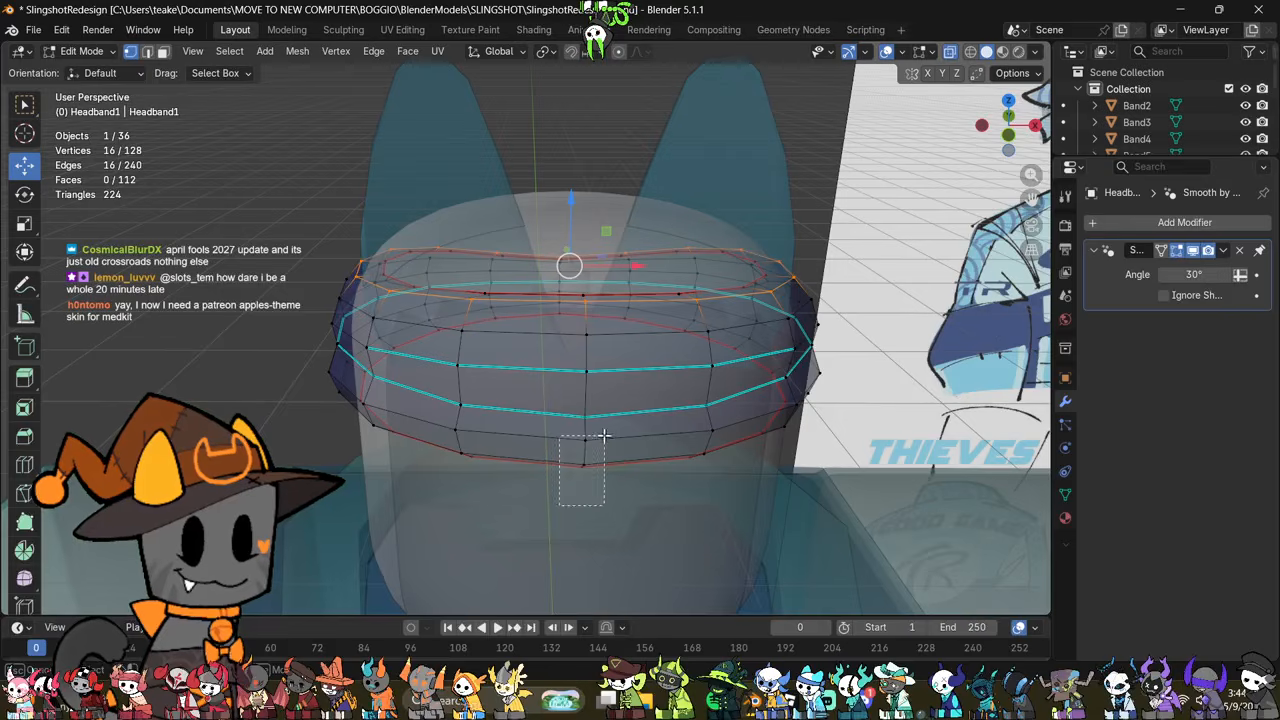
key("alt+z")
left_click_drag(604, 435, 597, 418)
middle_click_drag(762, 476, 720, 463)
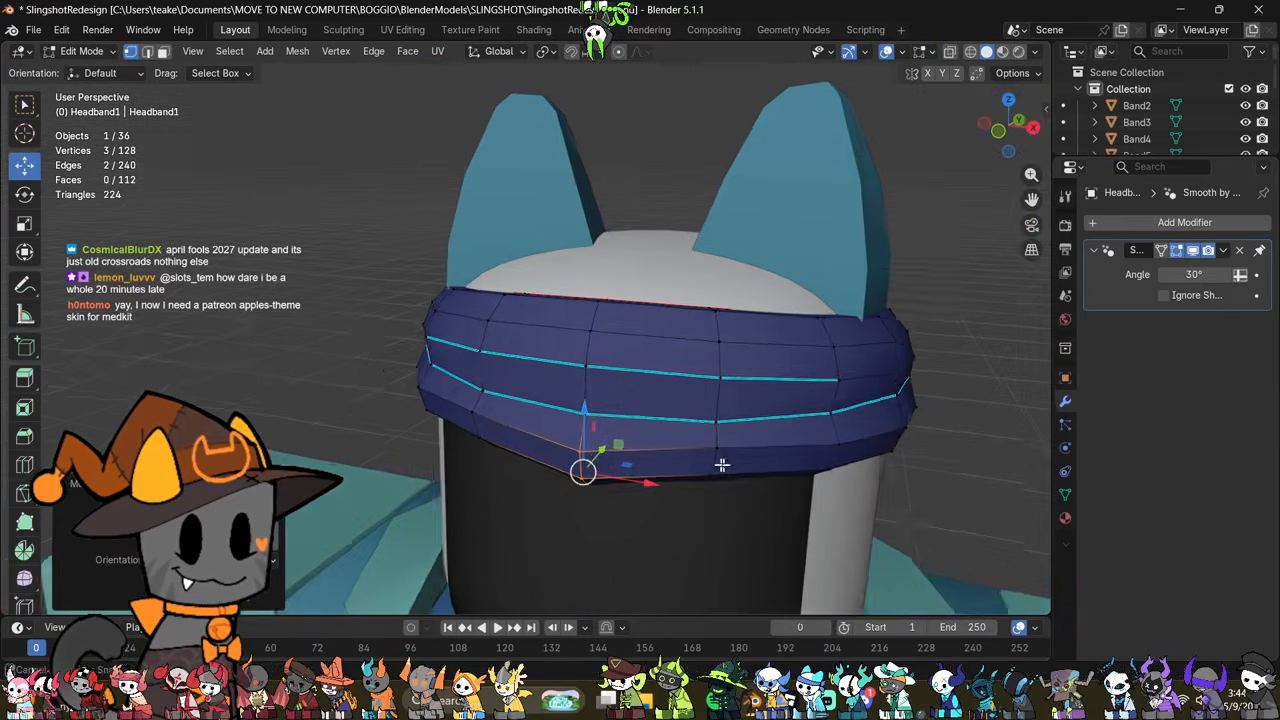
Step: Select the bottom vertices on either side of the headband's front centre and adjust their height
key("alt+z")
left_click_drag(684, 525, 716, 425)
middle_click_drag(661, 459, 688, 465)
left_click_drag(414, 508, 479, 430)
middle_click_drag(479, 430, 515, 412)
key("alt+z")
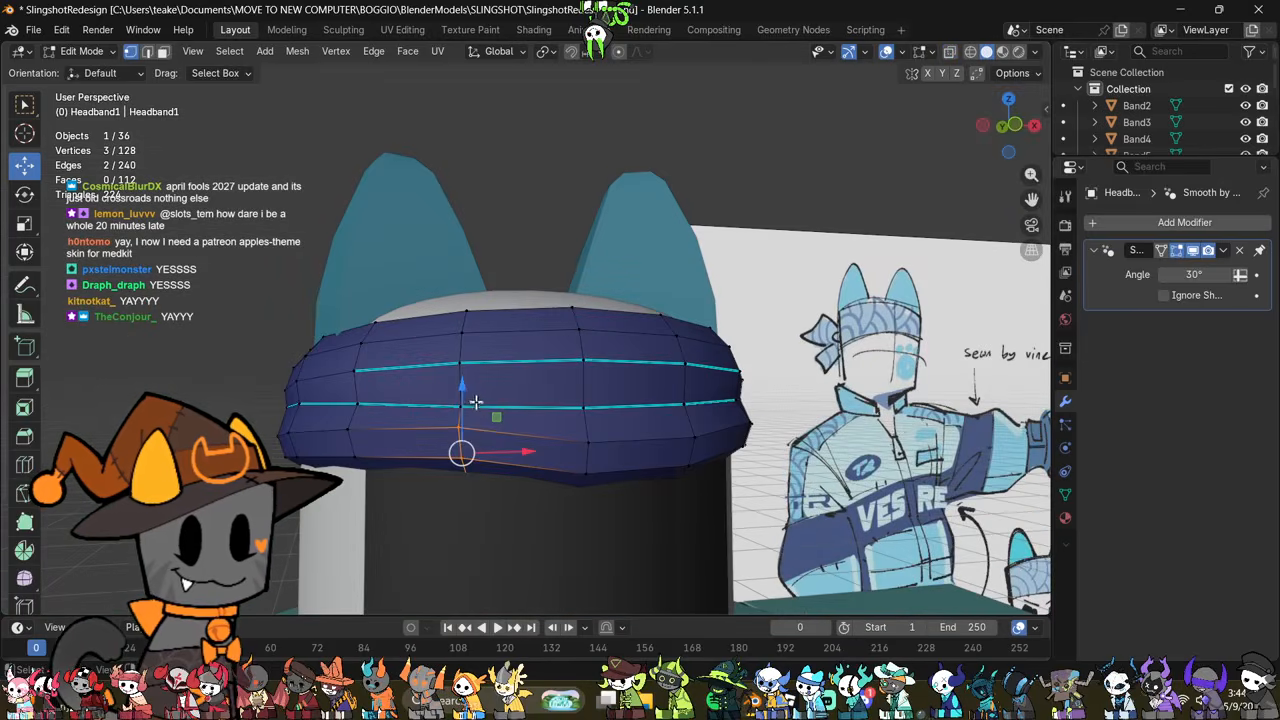
left_click_drag(470, 398, 475, 415)
Step: Undo the last headband vertex adjustments, return to Object Mode and select the knot sphere
key("Tab")
scroll(711, 520, "down", 2)
middle_click_drag(711, 520, 677, 423)
key("Tab")
key("ctrl+z")
key("ctrl+z")
key("ctrl+z")
key("ctrl+z")
key("Tab")
left_click(660, 428)
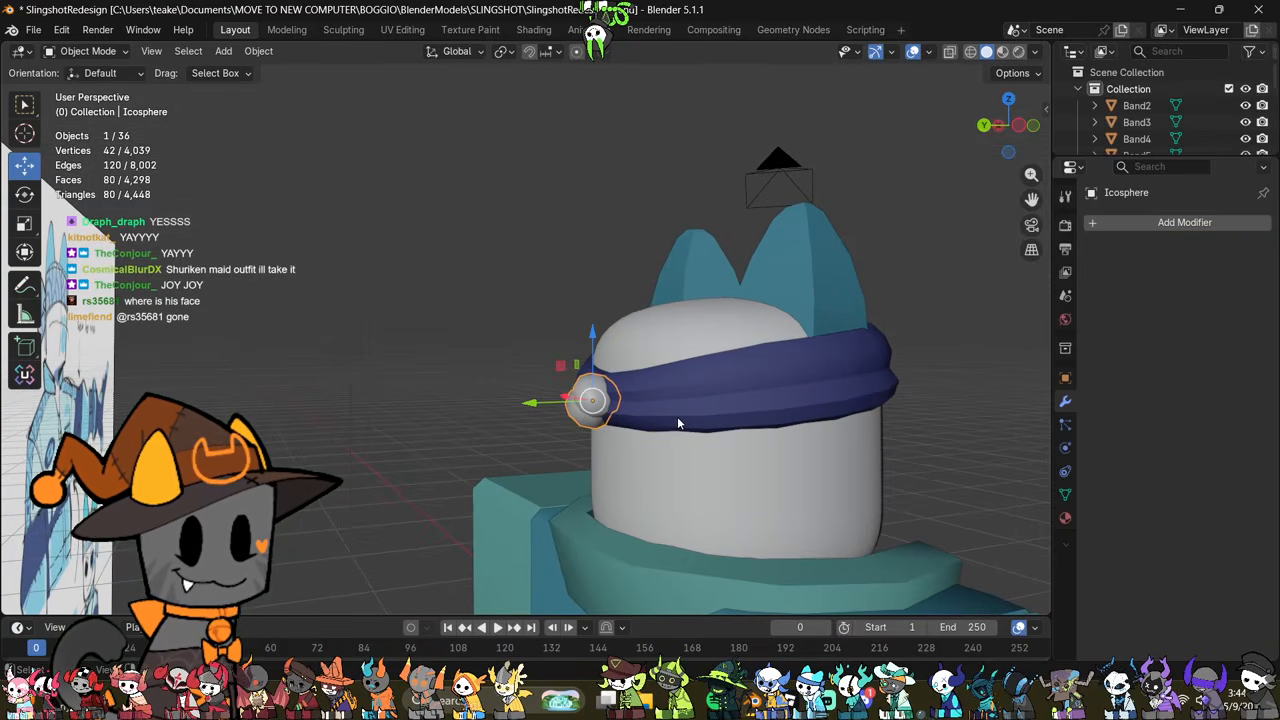
Step: Add a plane mesh to the scene and raise it along Z above the character's head
middle_click_drag(678, 418, 758, 452)
scroll(753, 457, "down", 1)
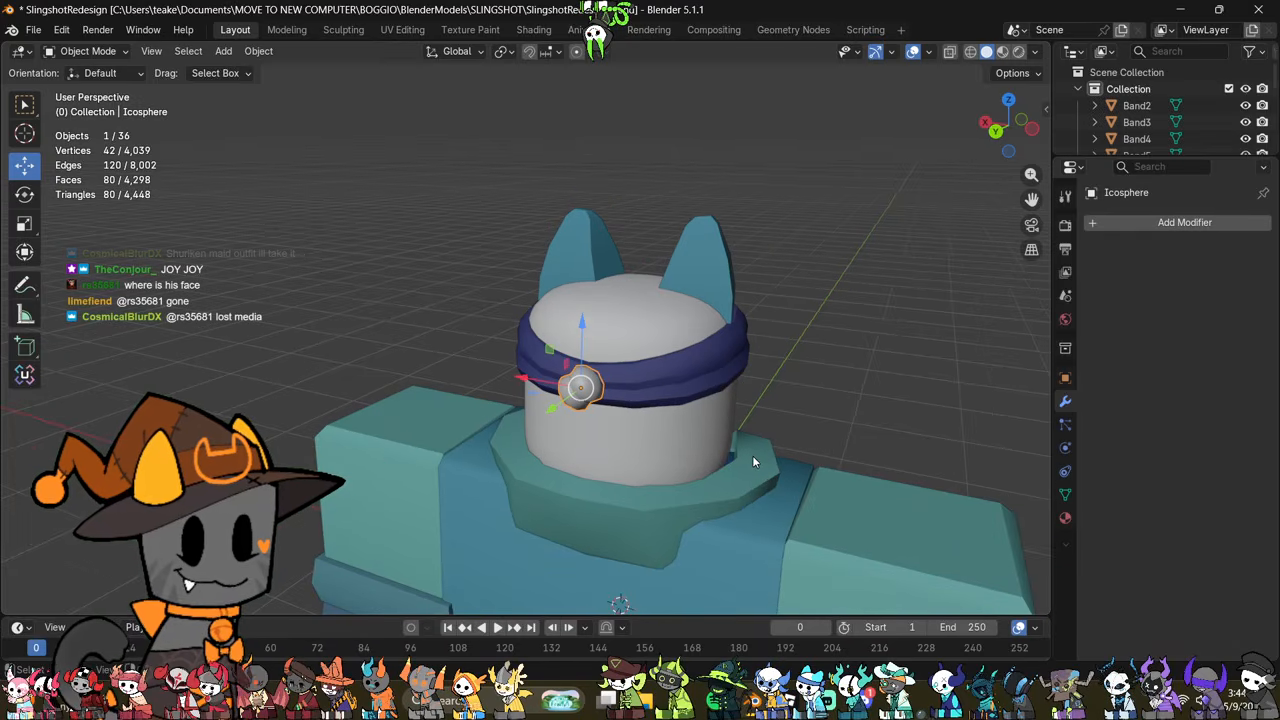
left_click(872, 360)
middle_click_drag(872, 360, 788, 328)
key("shift+a")
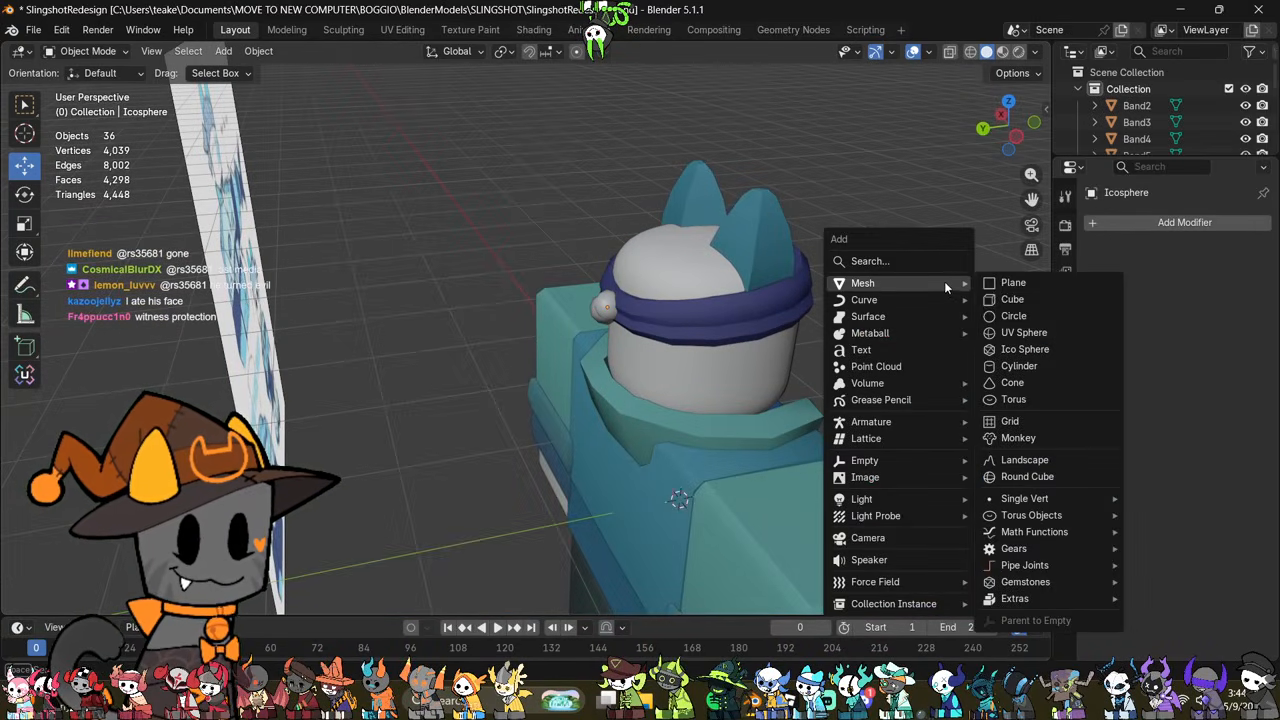
left_click(1013, 283)
middle_click_drag(960, 350, 858, 430)
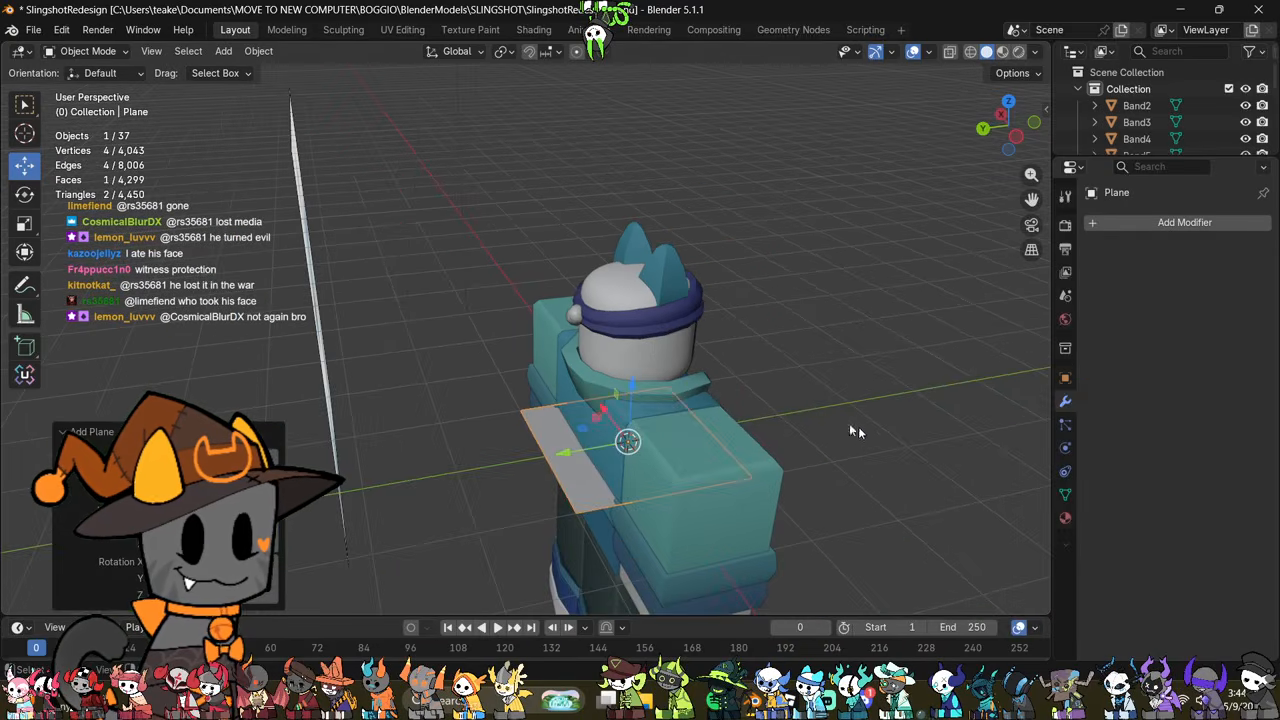
left_click_drag(631, 384, 647, 172)
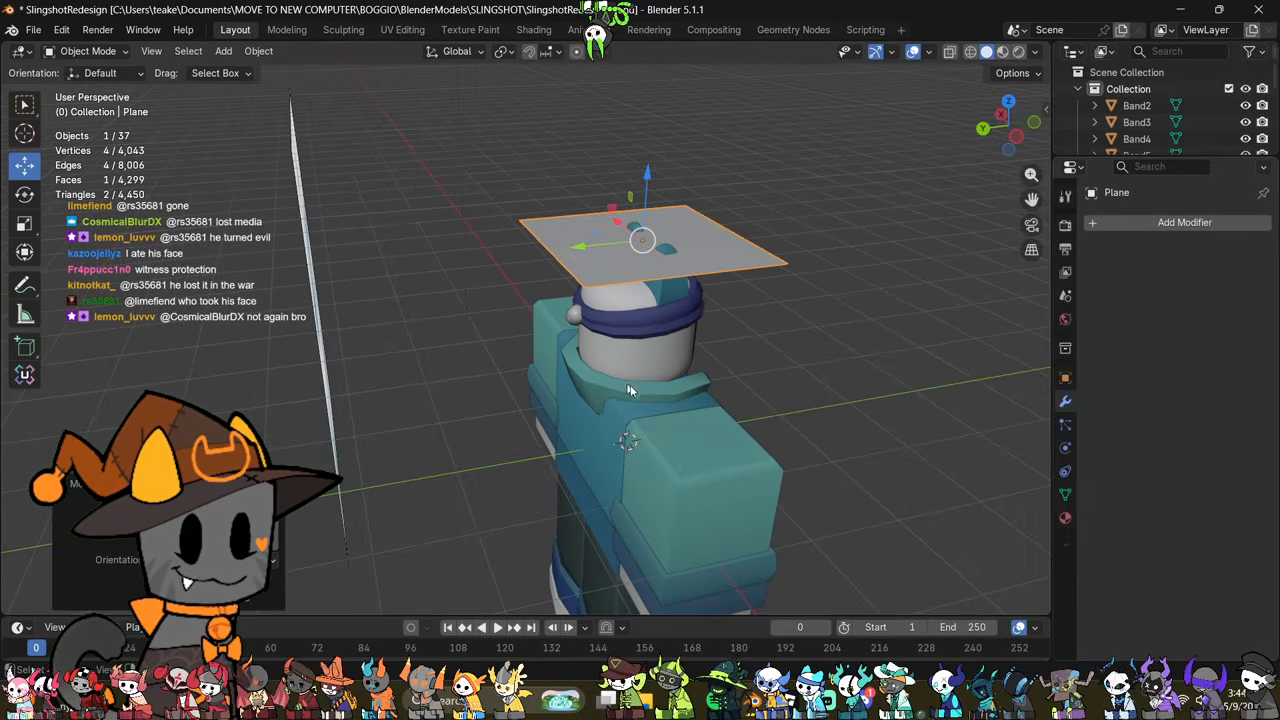
Step: Edit the plane from above and scale down its front edge to taper it into a trapezoid
key("Tab")
middle_click_drag(628, 390, 689, 517)
scroll(743, 380, "up", 4)
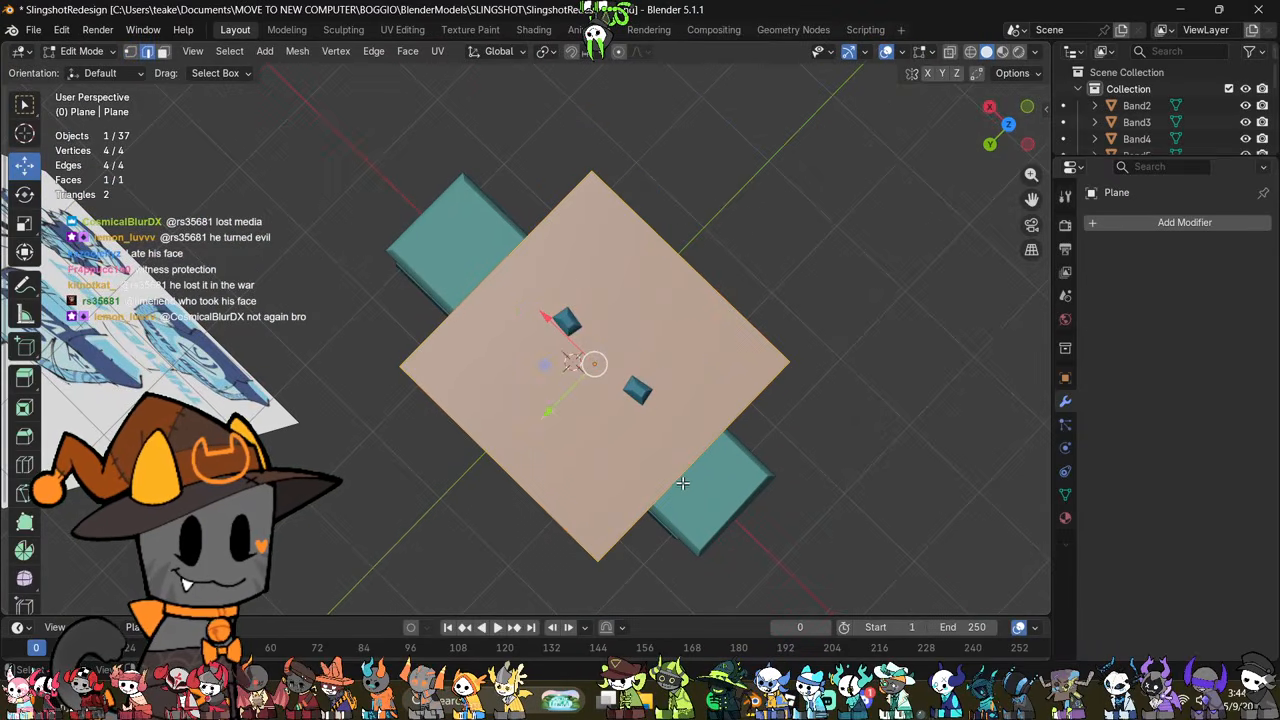
left_click(688, 266)
key("s")
left_click(729, 363)
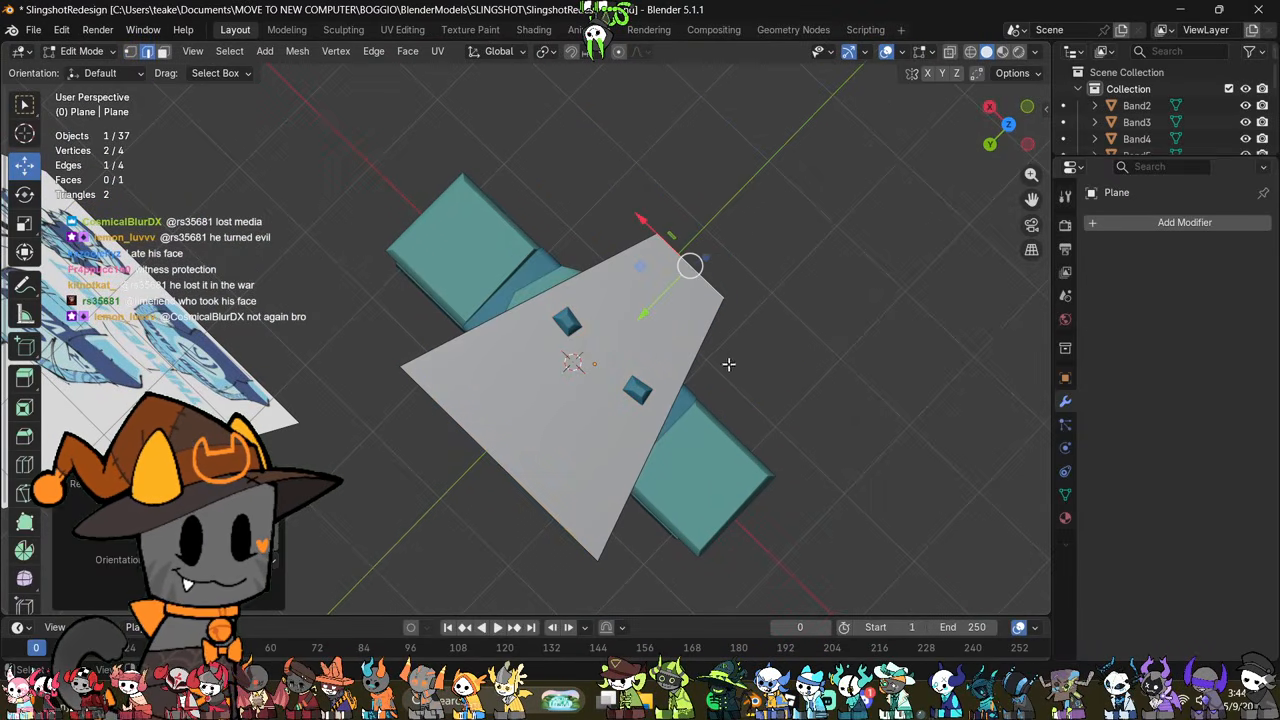
Step: Shorten the plane by bringing its rear edge forward, narrow both end edges and return to Object Mode
key("s")
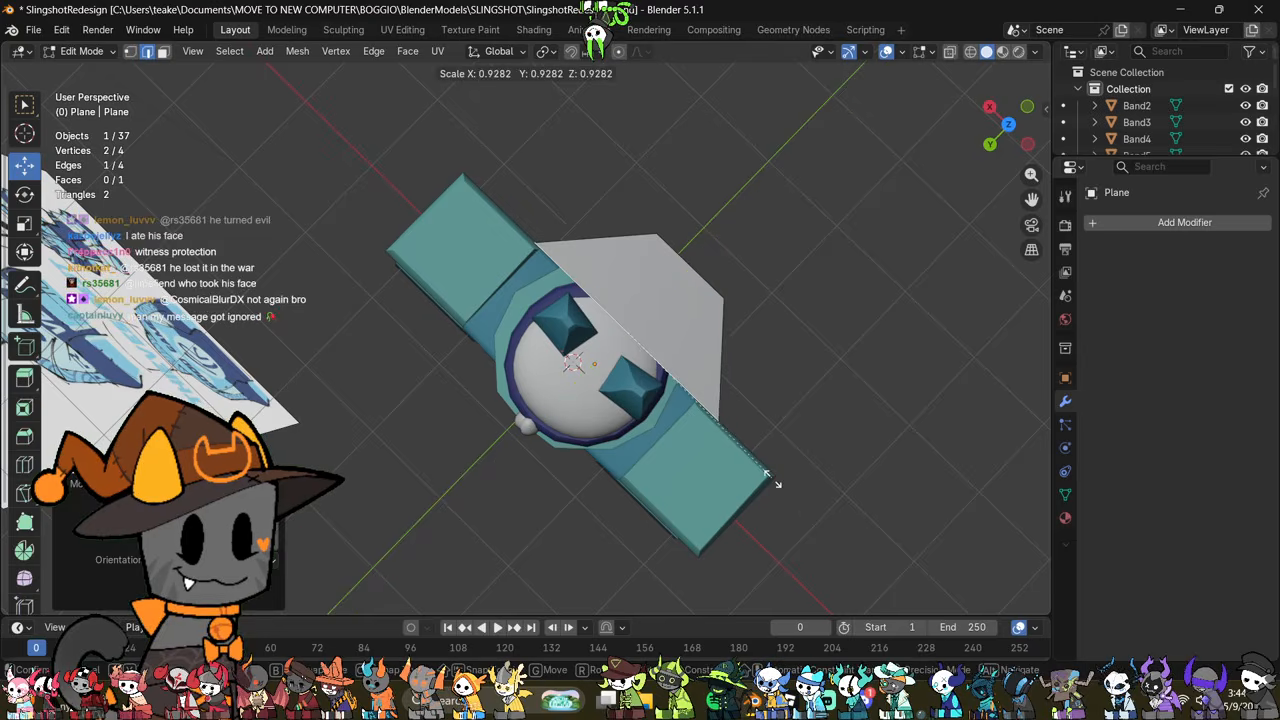
left_click(692, 413)
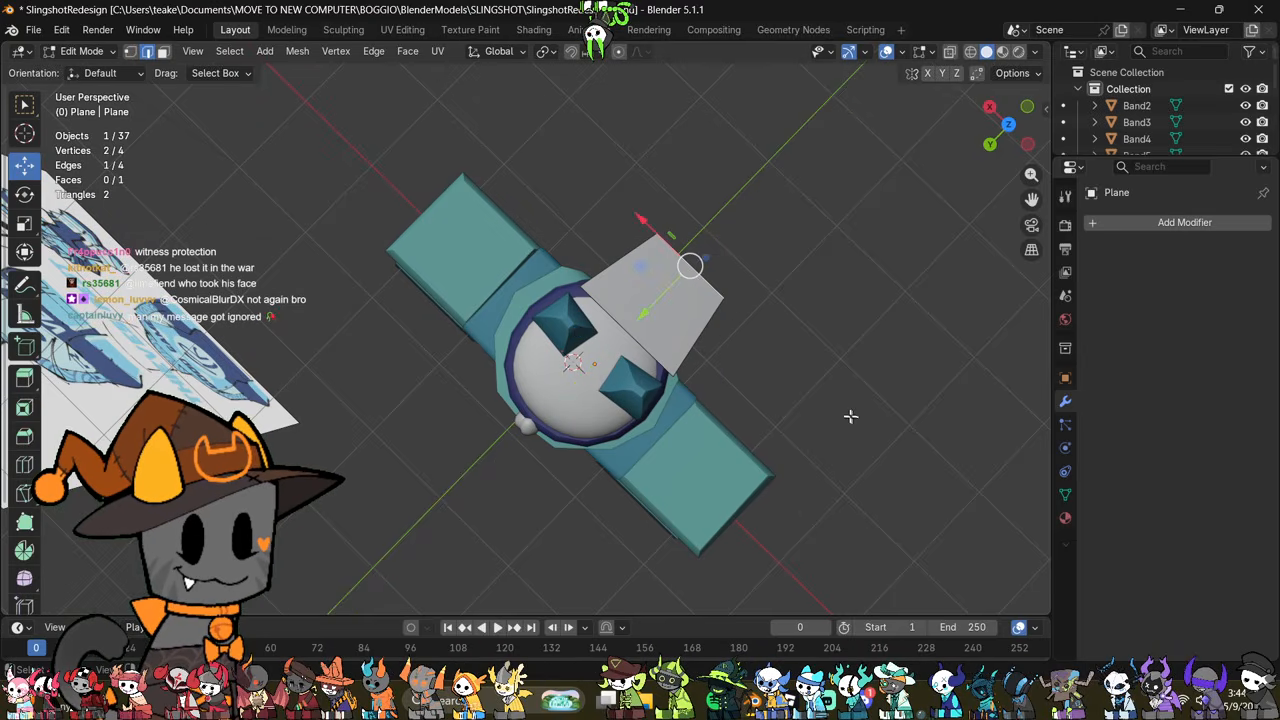
key("s")
left_click(772, 372)
middle_click_drag(790, 385, 500, 389)
key("Tab")
Step: Preview the character's head in Material Preview shading, then return to Solid shading
left_click(496, 458)
mouse_move(546, 530)
middle_mouse_down("shift")
mouse_move(567, 482)
mouse_move(618, 442)
mouse_move(561, 441)
middle_mouse_up("shift")
scroll(618, 442, "up", 2)
key("z")
left_click(698, 484)
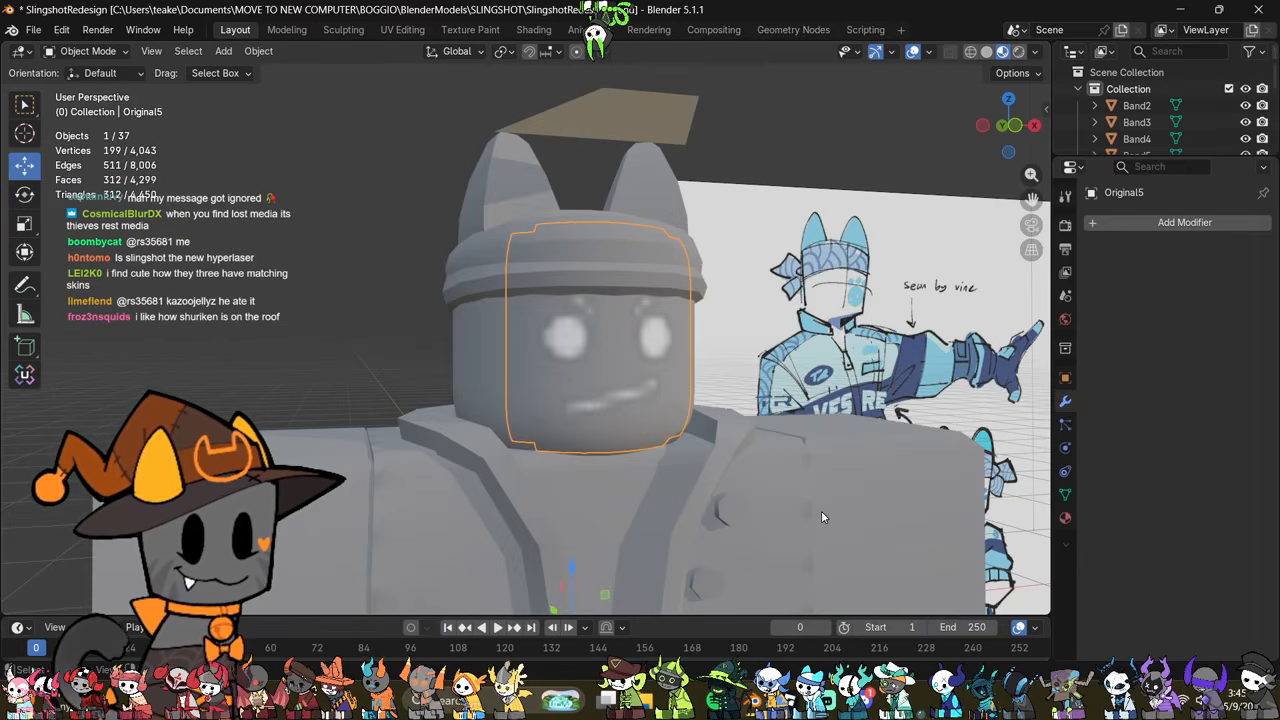
key("z")
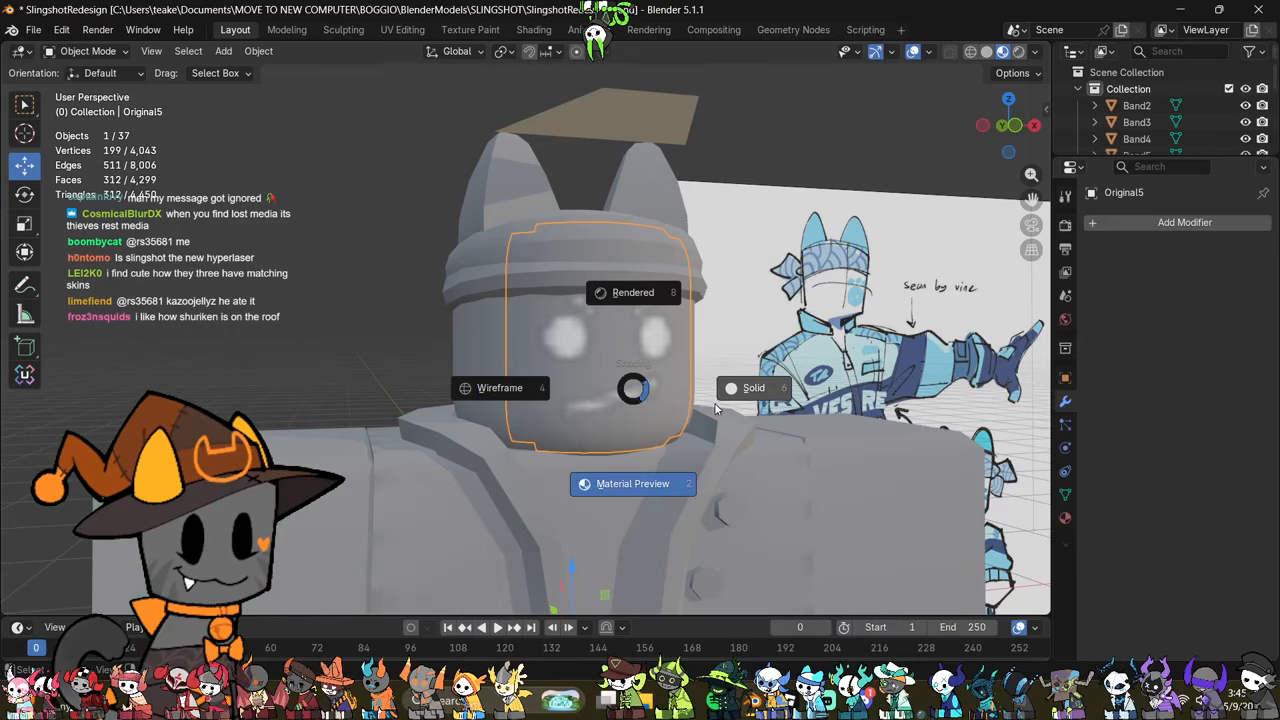
left_click(698, 420)
middle_click_drag(478, 238, 612, 390)
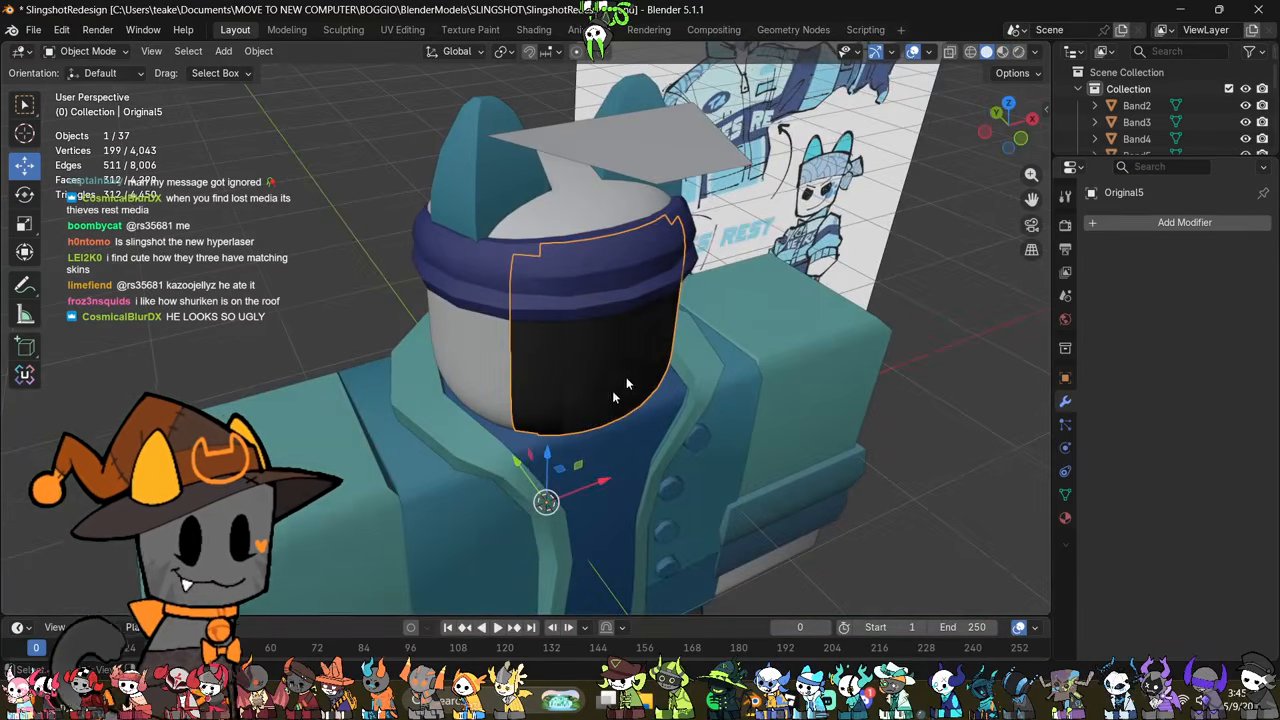
Step: Edit the trapezoid plane above the head, shortening it by moving its wide rear edge along Y, and scale that edge down
left_click(646, 168)
middle_click_drag(646, 168, 717, 293)
middle_click_drag(616, 224, 695, 350, "shift")
key("Tab")
key("Tab")
key("Tab")
left_click(695, 350)
key("g")
key("y")
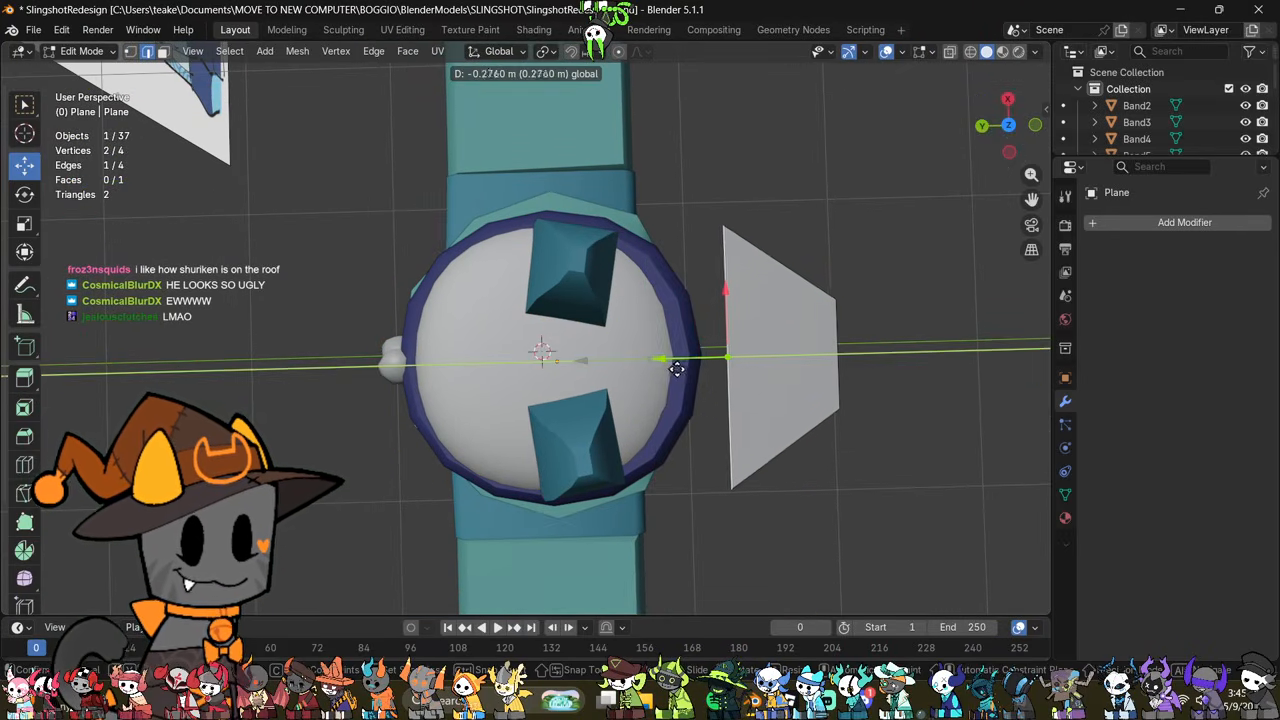
left_click(766, 529)
key("s")
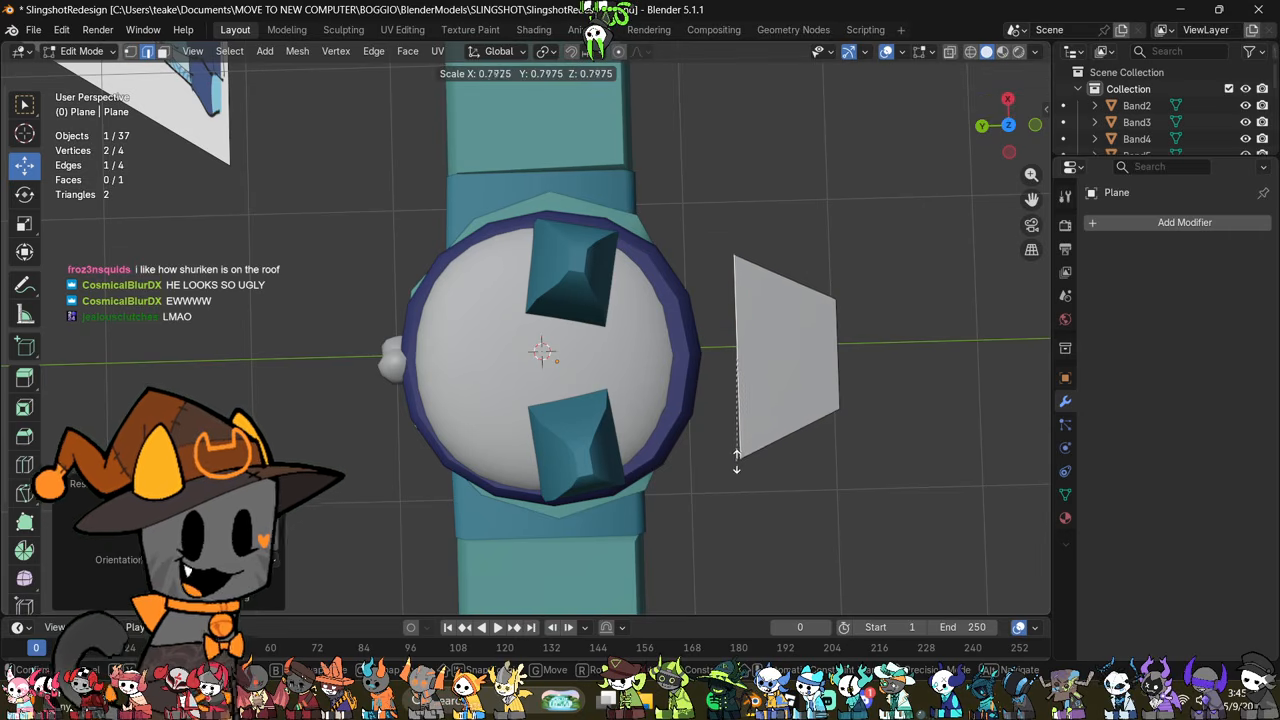
left_click(738, 461)
Step: Scale down the whole plane, narrow its short front edge further and select the wide rear edge
left_click(873, 356)
key("a")
key("s")
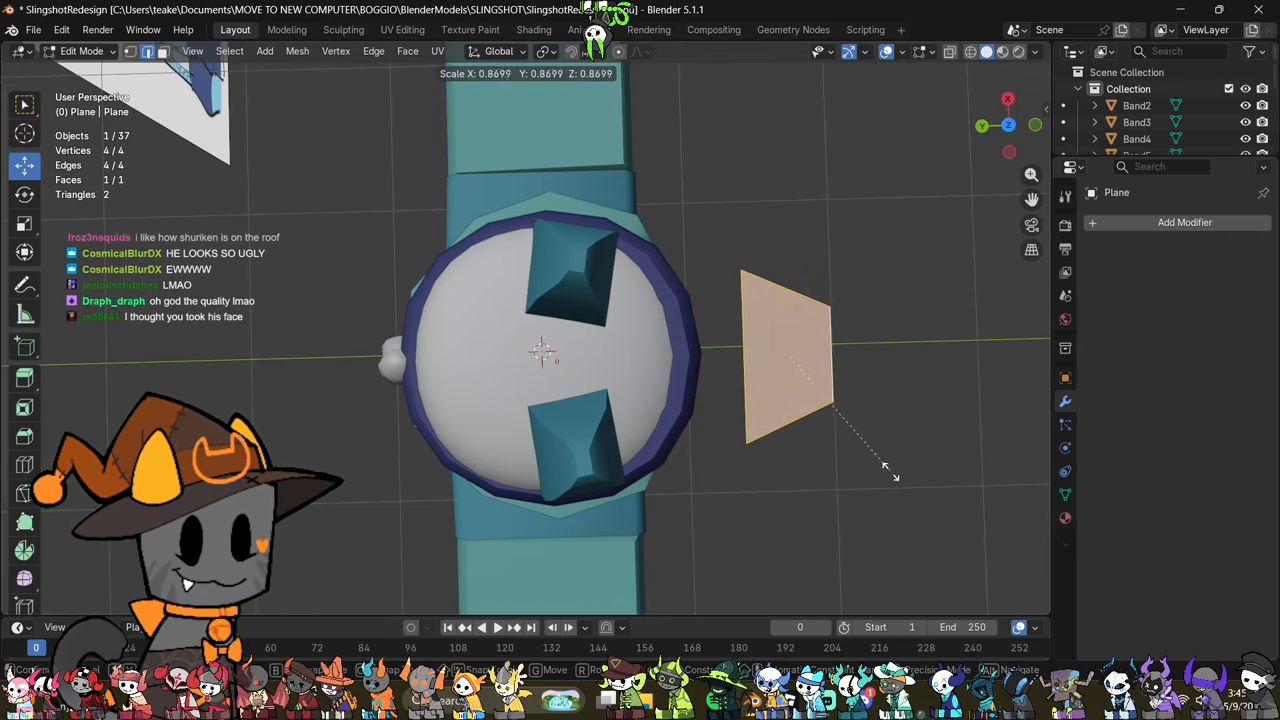
left_click(880, 460)
left_click(833, 360)
key("s")
left_click(880, 440)
left_click(737, 386)
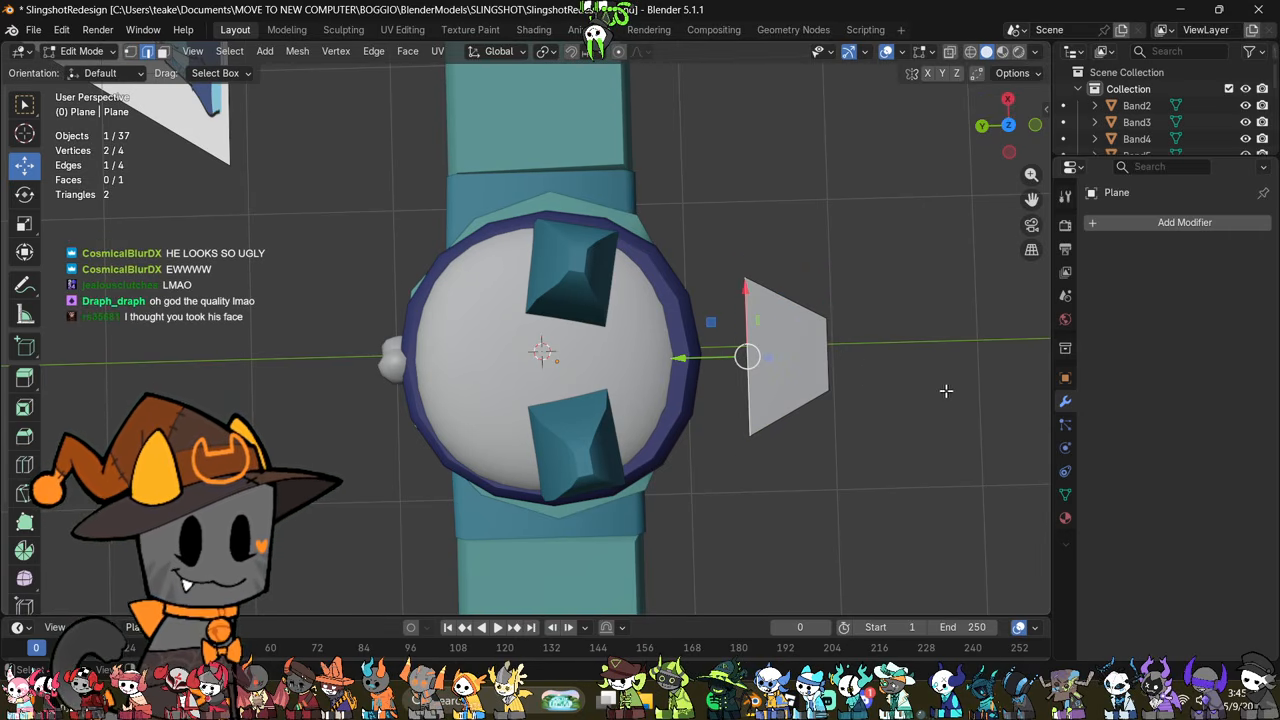
key("e")
left_click(853, 390)
key("ctrl+z")
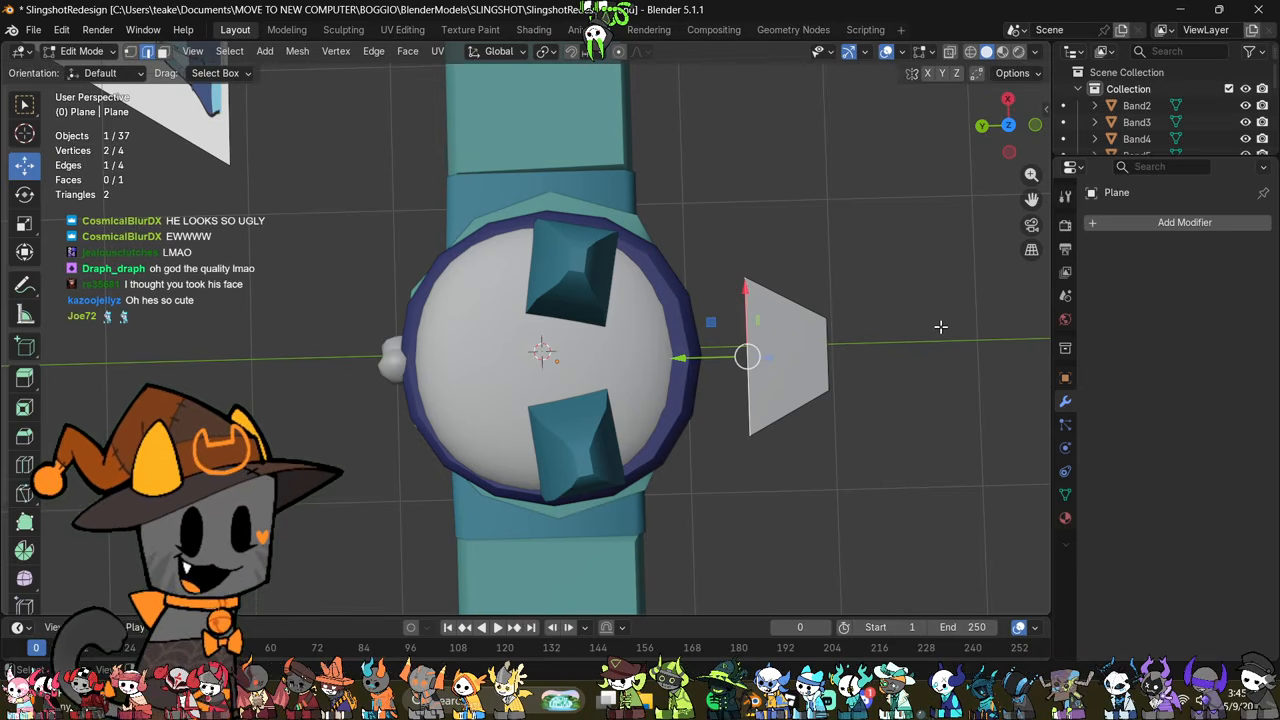
Step: Extrude the plane's wide edge along Y over the head and scale down the new edge
key("e")
key("x")
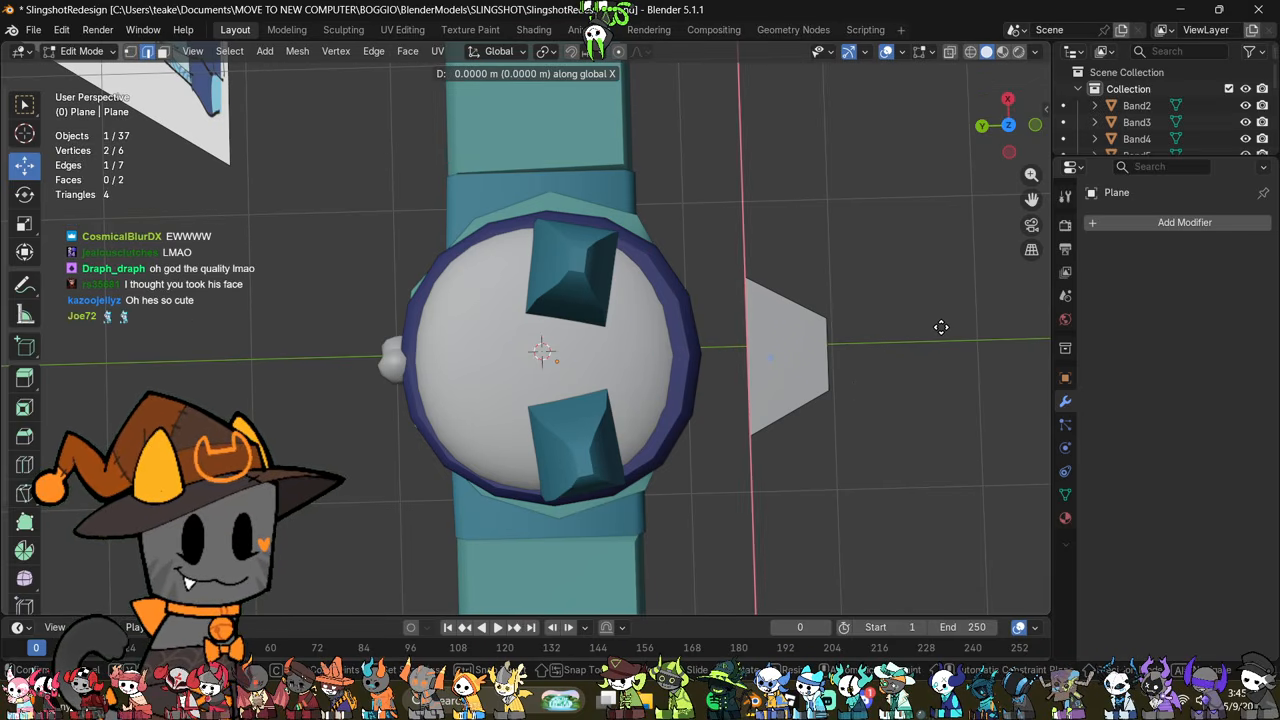
left_click(849, 317)
key("s")
left_click(786, 455)
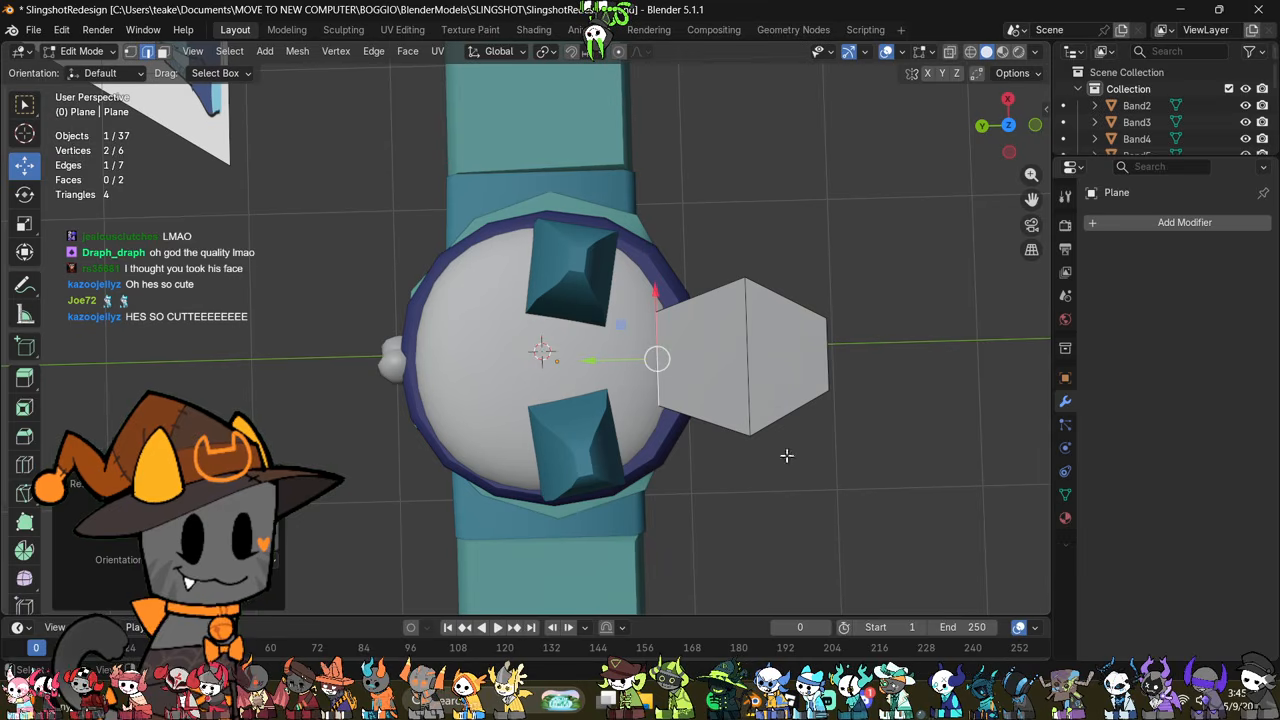
Step: Extrude the new edge again along Y, scale it down and collapse its vertices into a single pointed tip
key("e")
key("x")
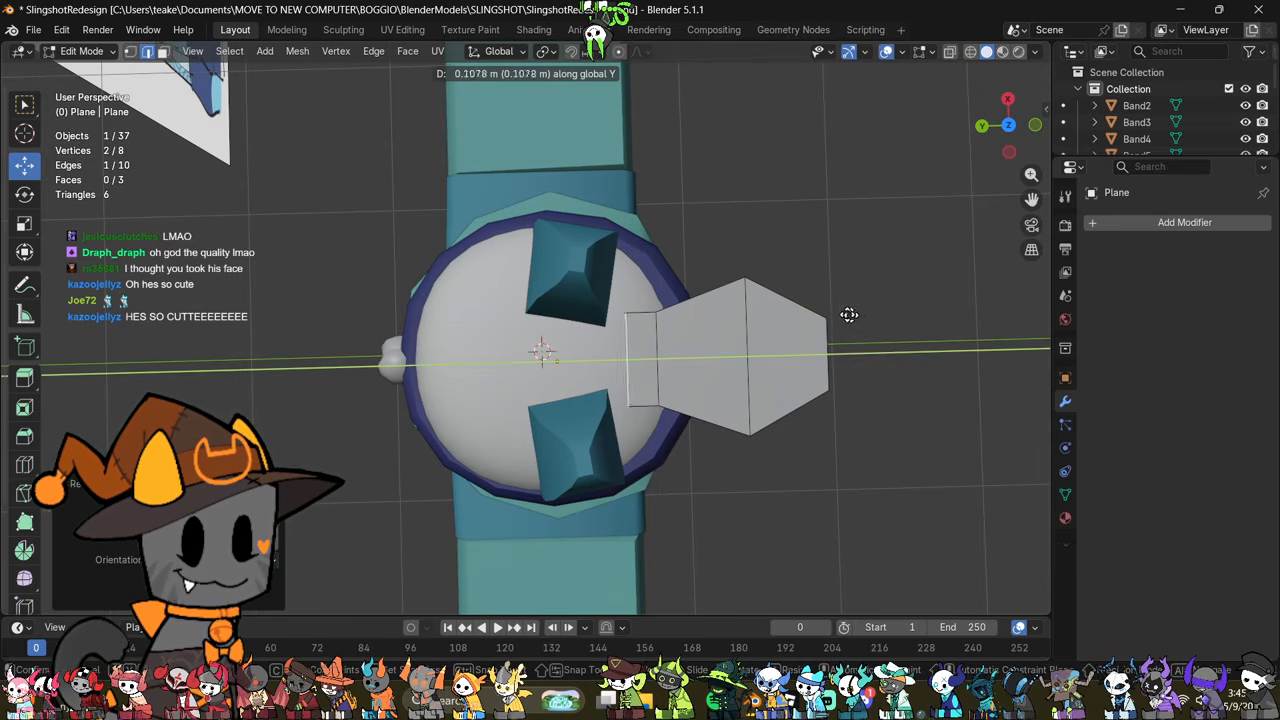
left_click(888, 371)
key("s")
left_click(727, 342)
key("m")
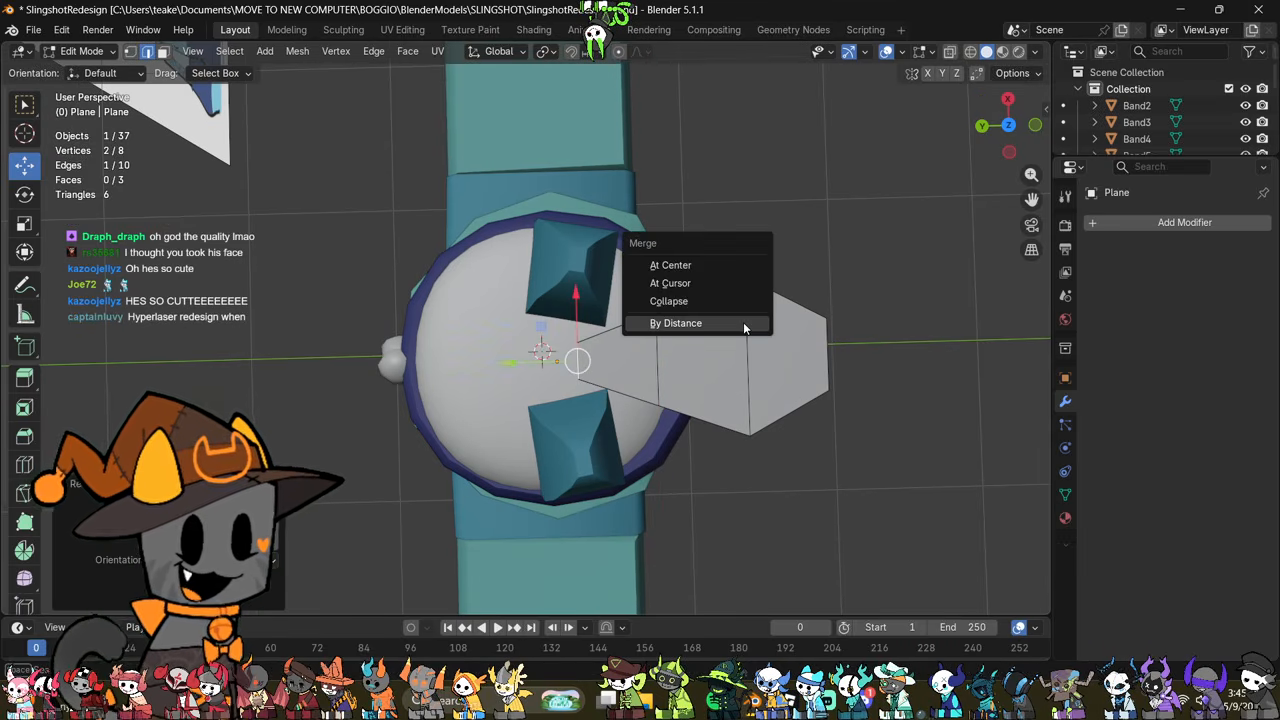
left_click(740, 297)
Step: Select the whole leaf-shaped mesh and rotate it in the front view until it stands vertical
middle_click_drag(890, 380, 802, 332)
key("a")
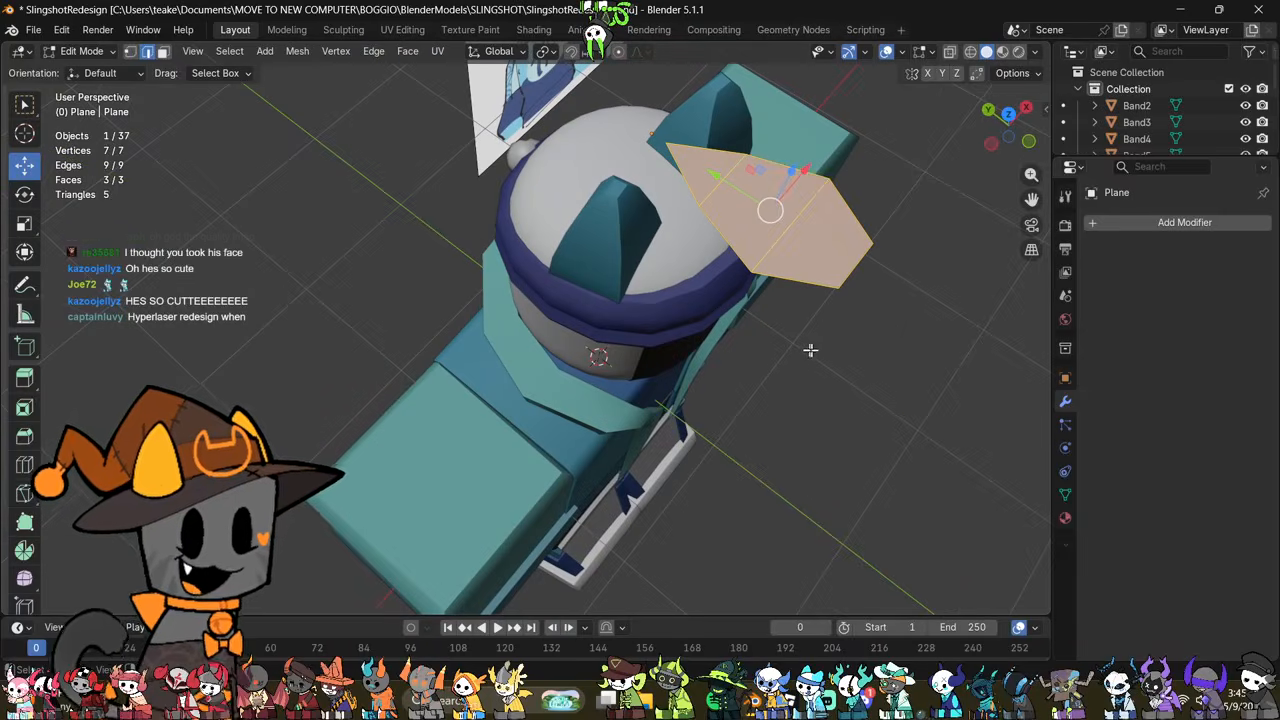
key("KP_1")
key("r")
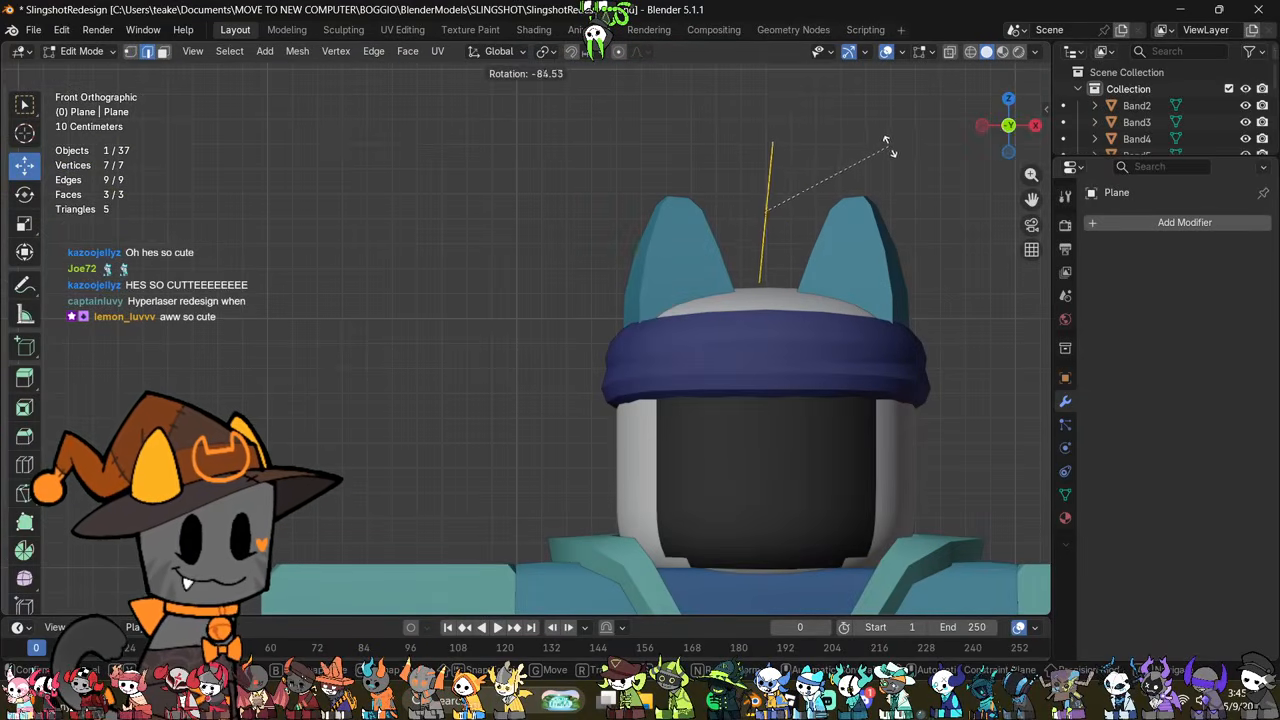
left_click(873, 132)
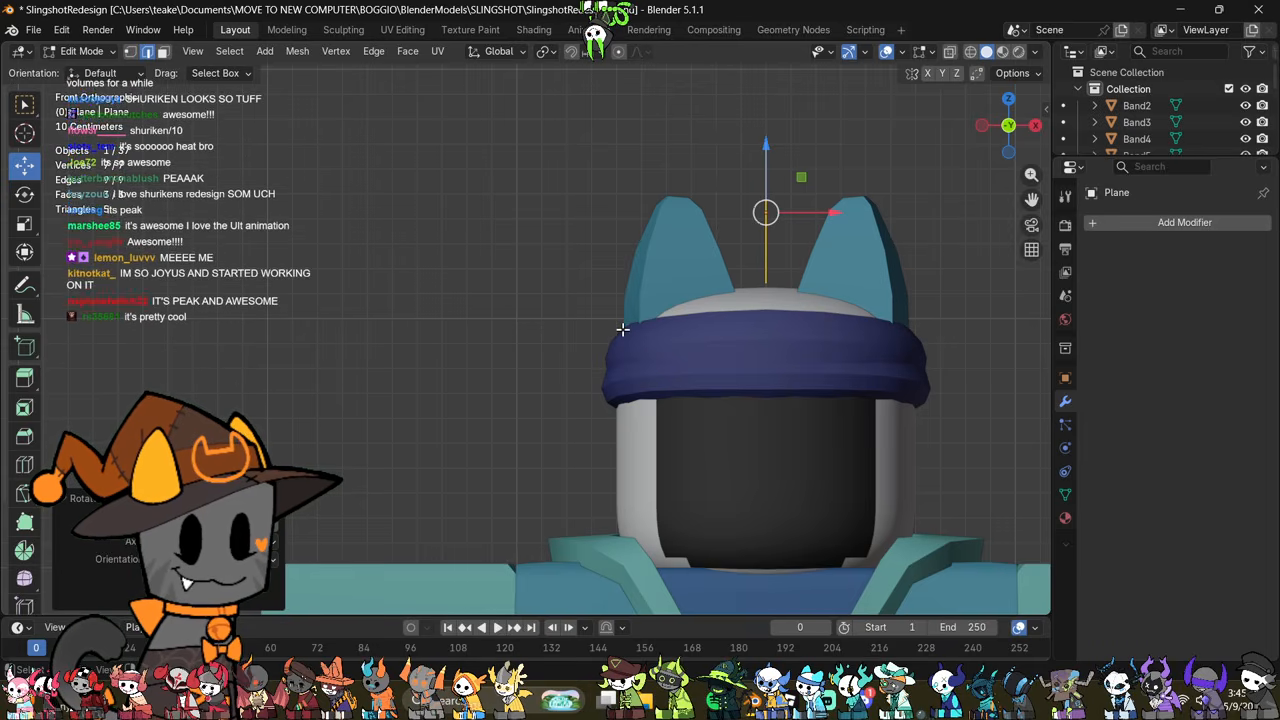
Step: Move the leaf shape in the left view behind the head so its blunt end meets the headband knot
left_click(984, 121)
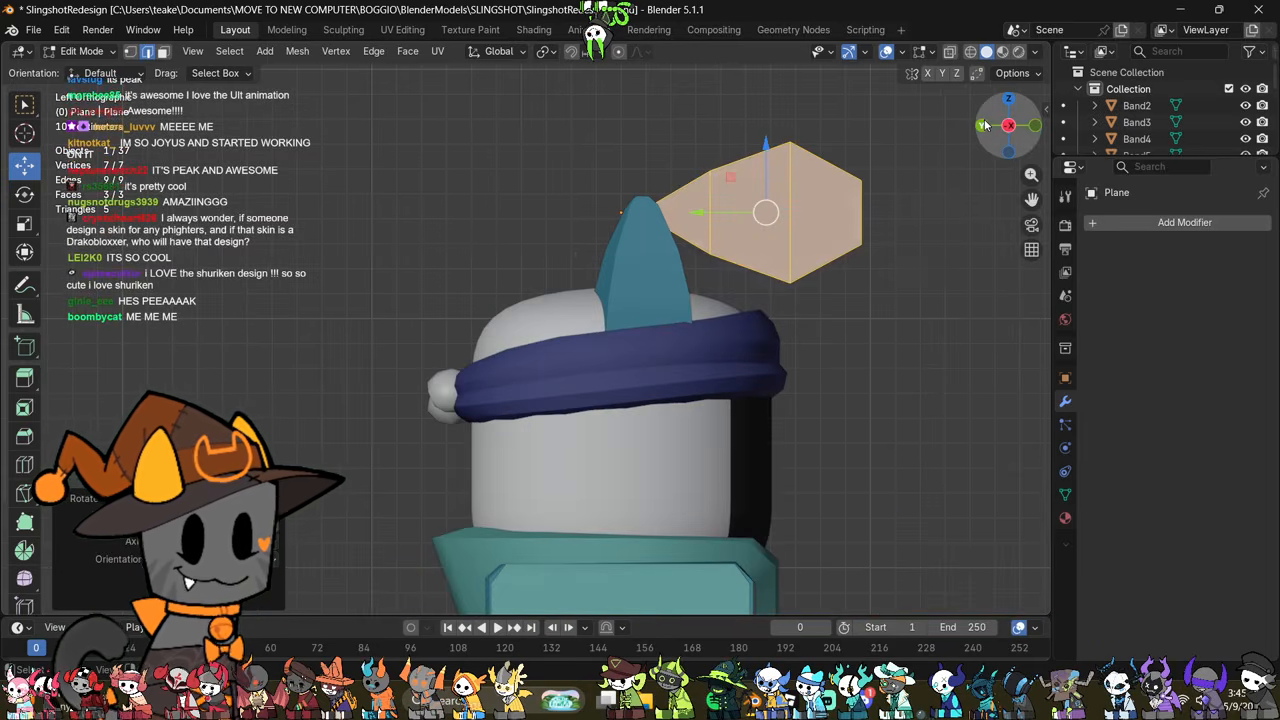
middle_click_drag(1024, 373, 1010, 327, "shift")
key("g")
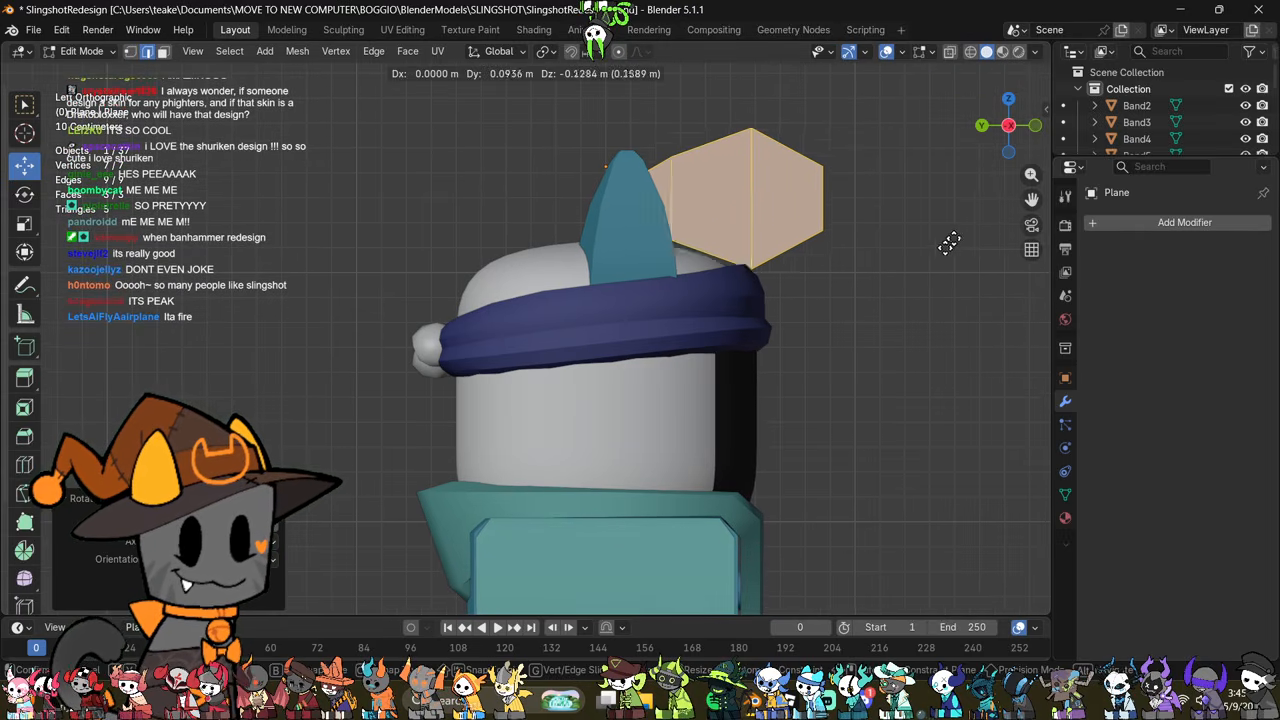
left_click(554, 389)
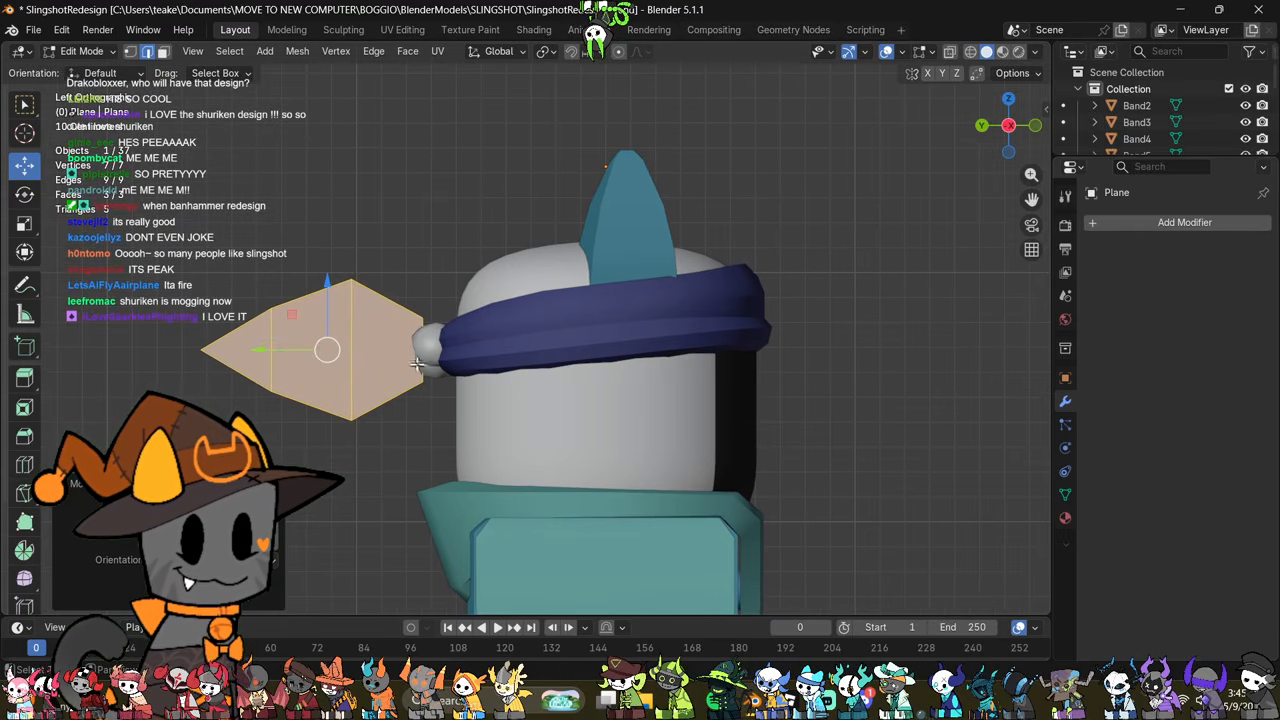
Step: Add one centred loop cut between the leaf's widest edge and its knot end, and scale it up along Z
scroll(418, 365, "up", 3)
key("ctrl+r")
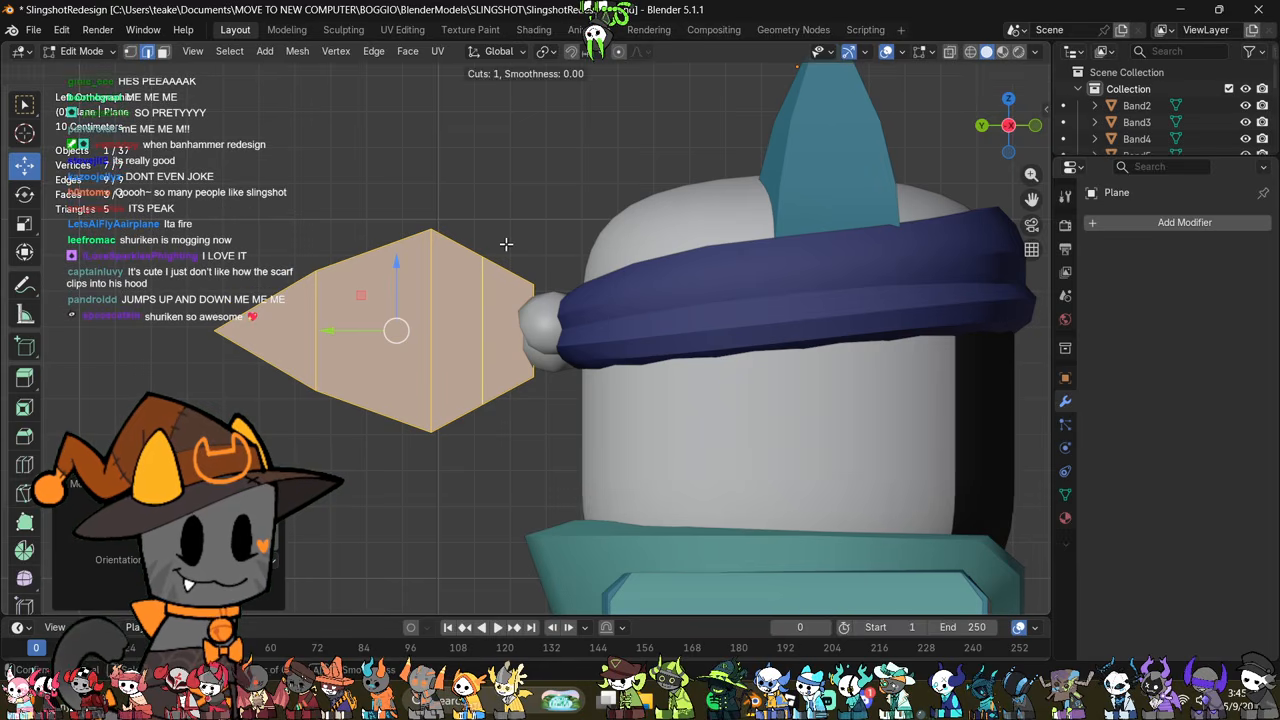
left_click(505, 250)
right_click(505, 250)
key("s")
key("z")
left_click(558, 202)
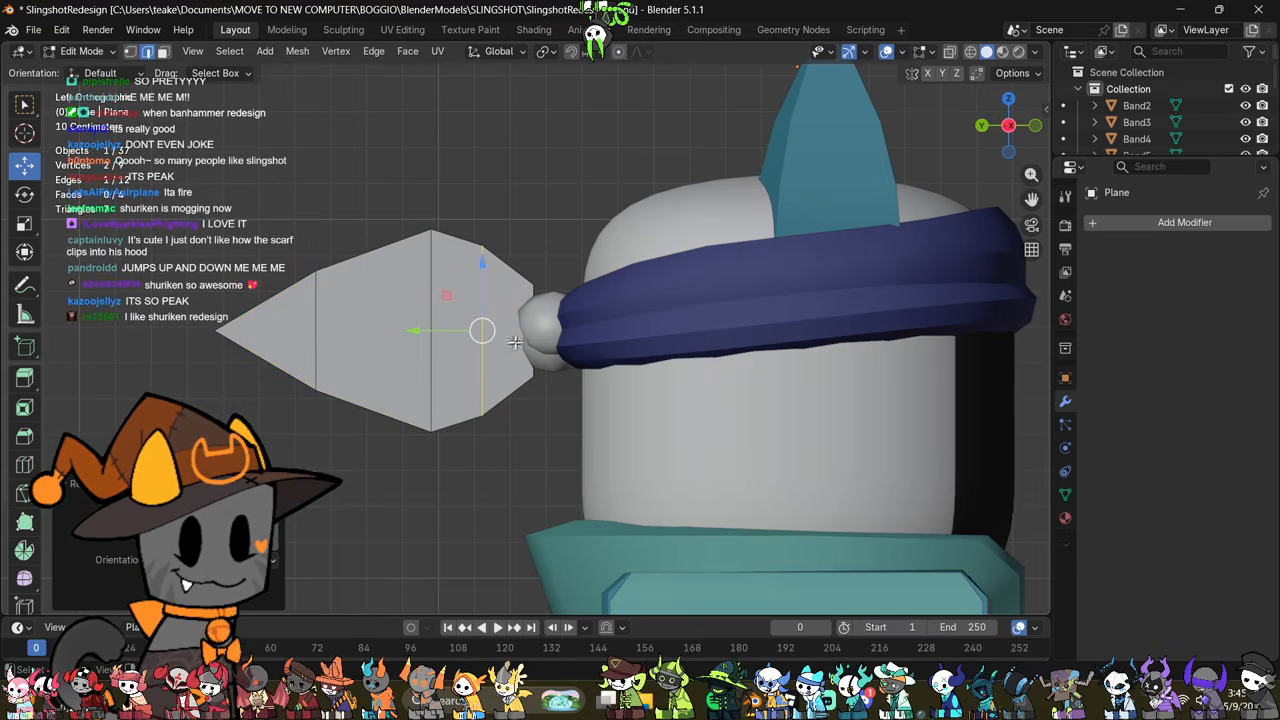
Step: Refine the tail outline by narrowing the two edges nearest the knot and sliding the widest edge toward the tip
left_click(526, 337)
key("s")
left_click(592, 417)
left_click(419, 301, "alt")
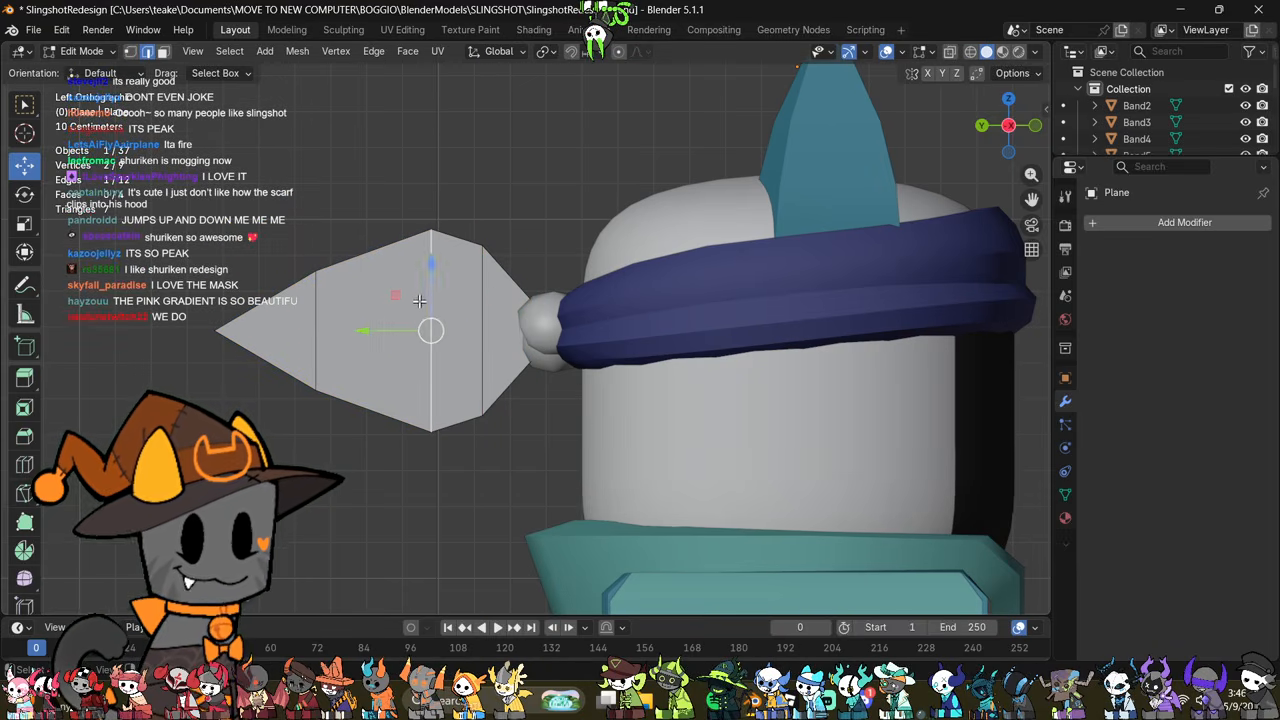
key("g")
key("g")
left_click(500, 348)
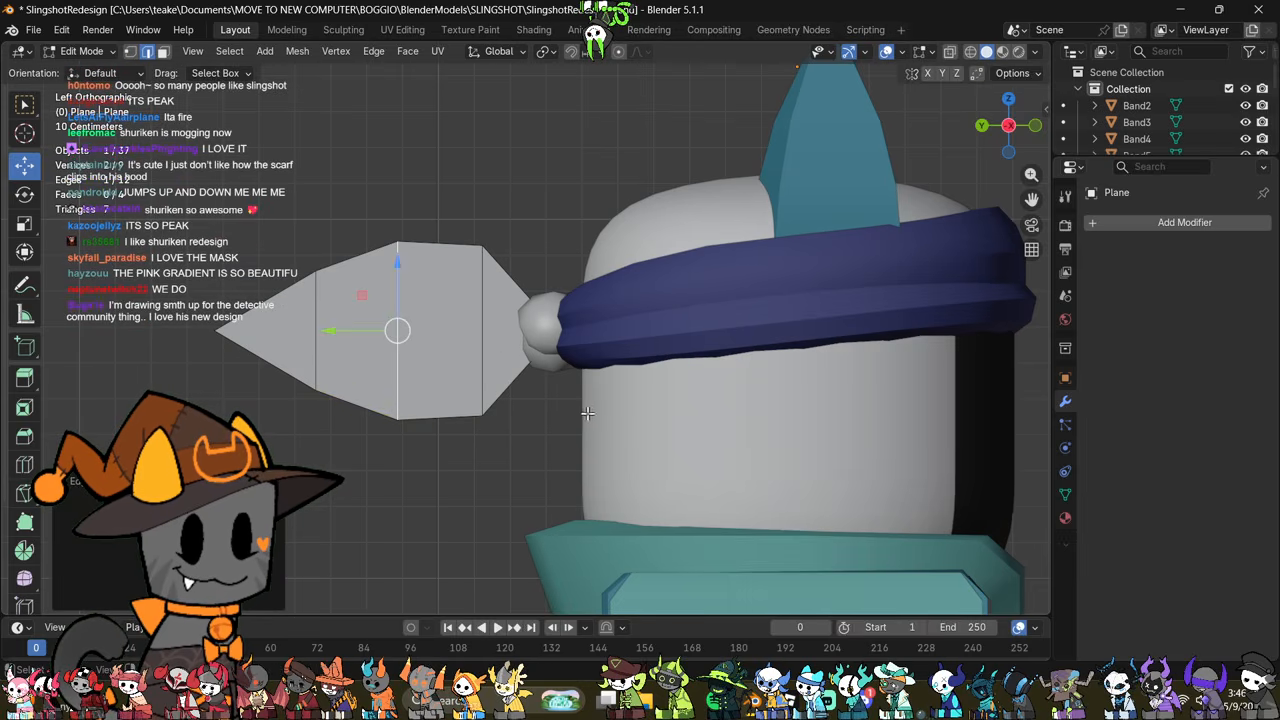
key("s")
left_click(592, 417)
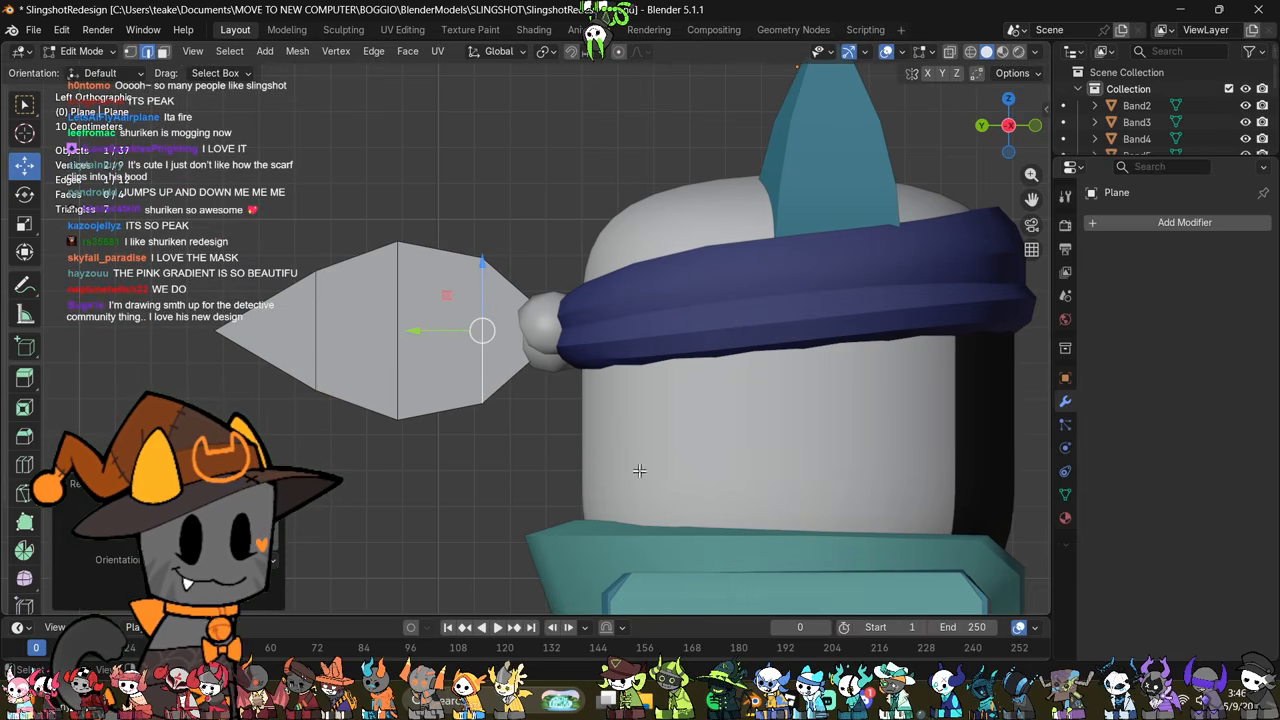
middle_click_drag(612, 420, 732, 467, "shift")
Step: Add an X-axis Mirror modifier to the tail and move all of its geometry off the centre line along X
key("a")
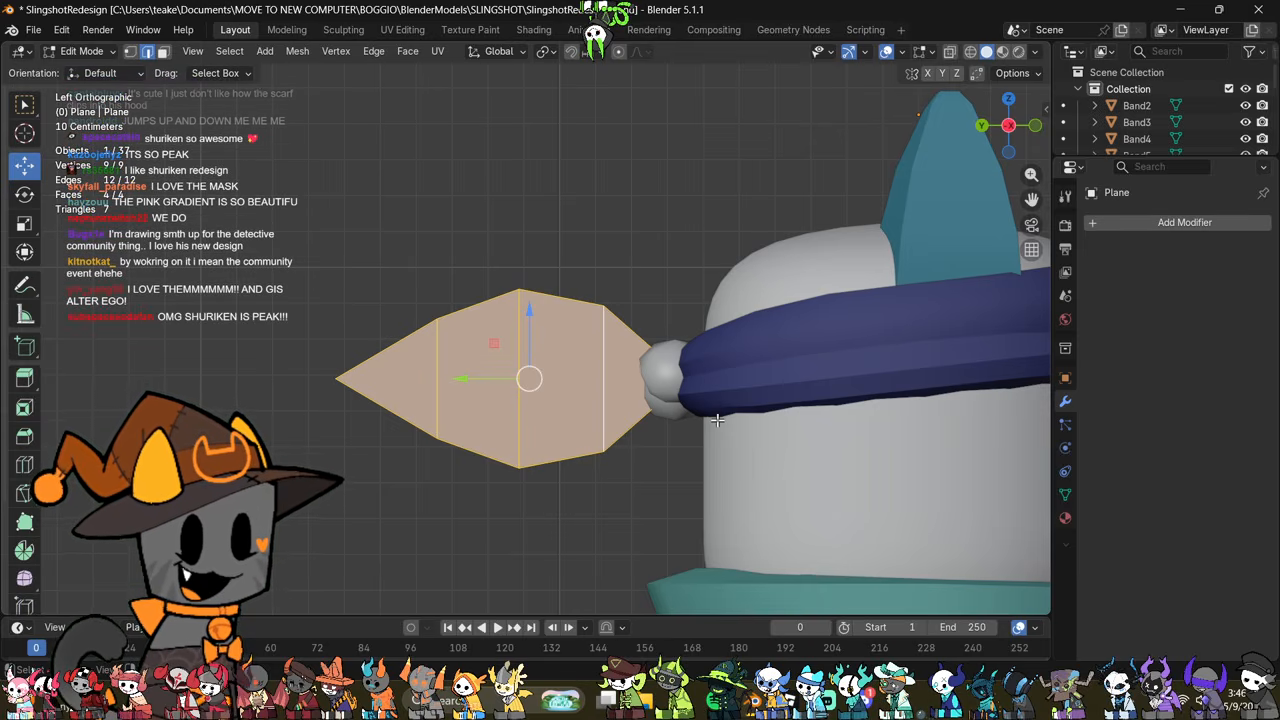
left_click(1145, 222)
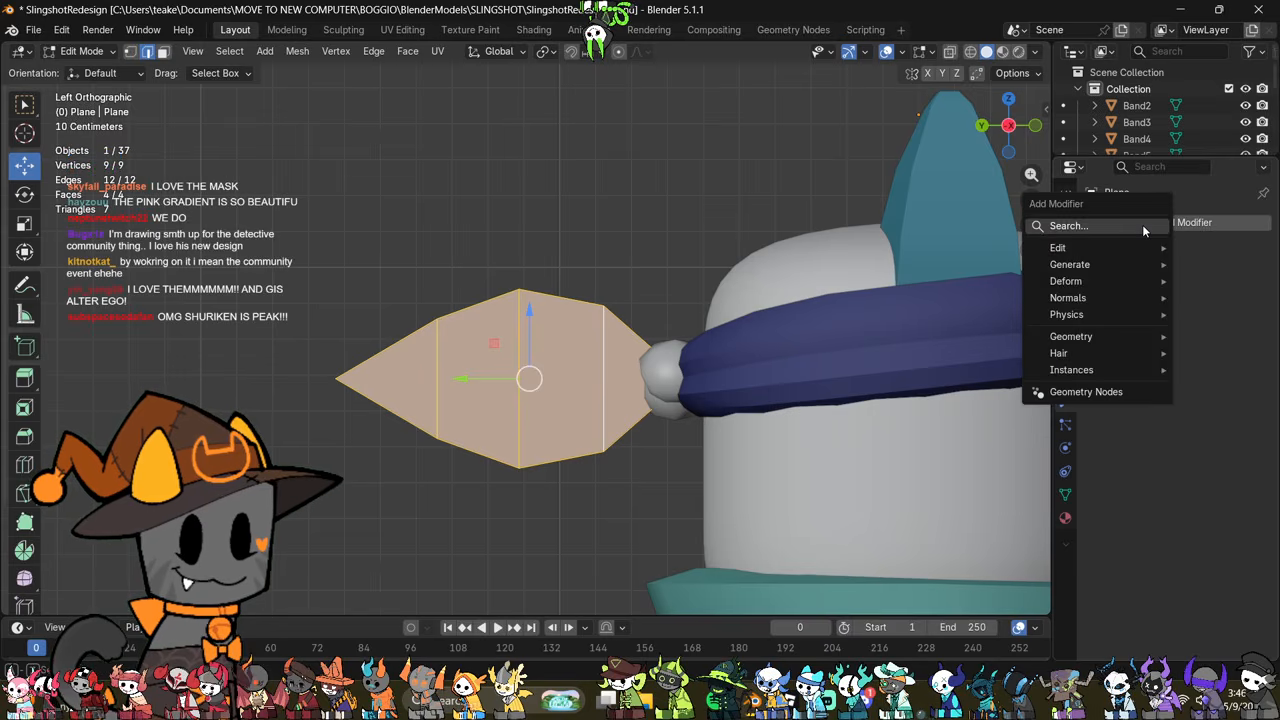
left_click(1142, 224)
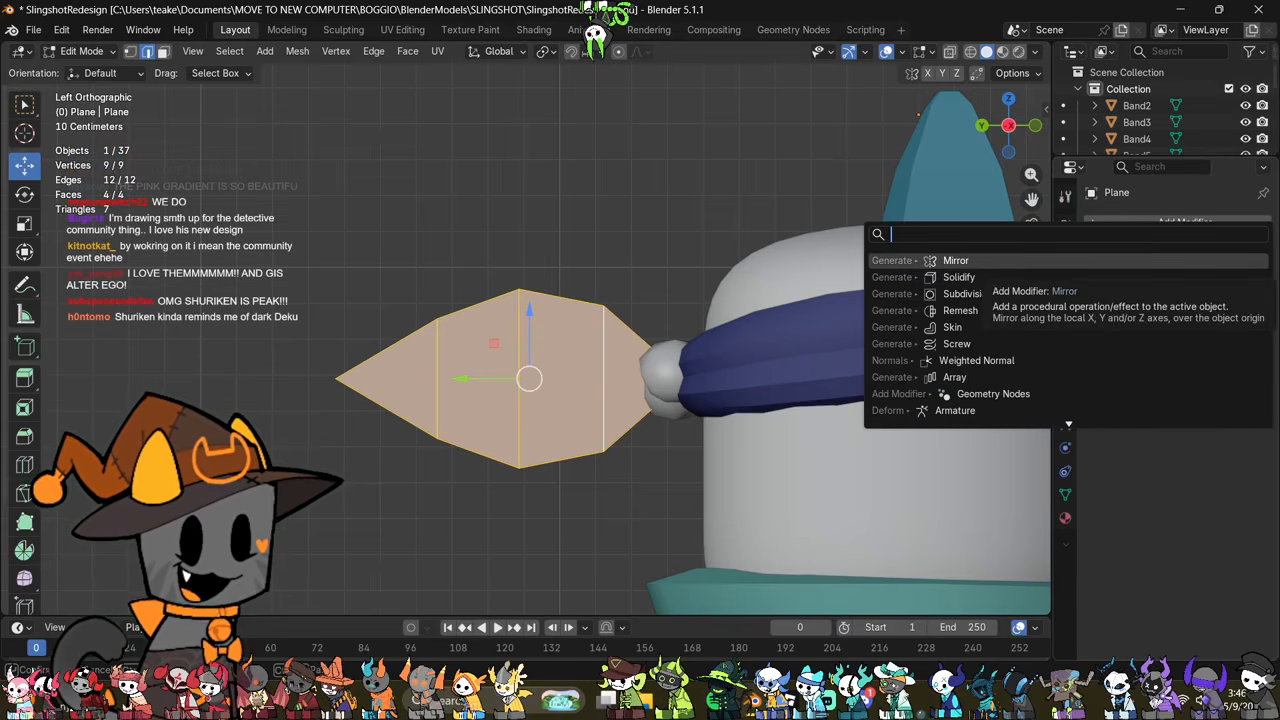
left_click(940, 260)
left_click(1008, 99)
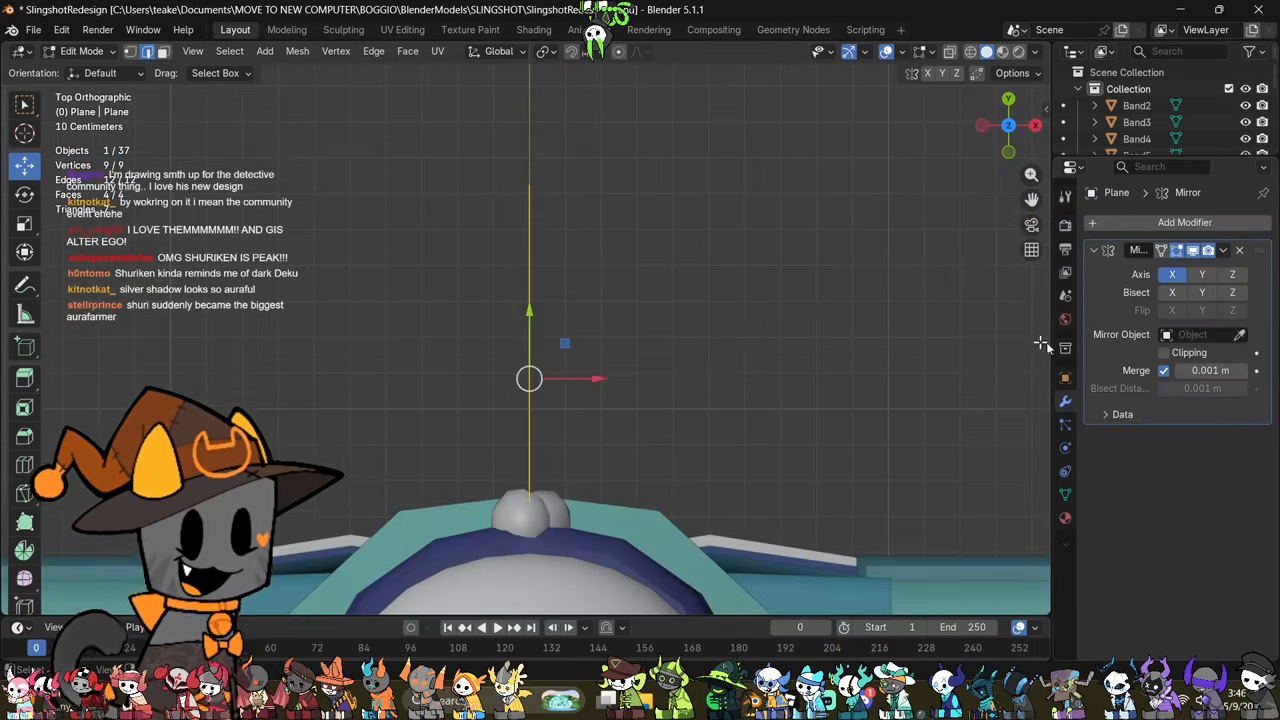
key("g")
left_click(640, 404)
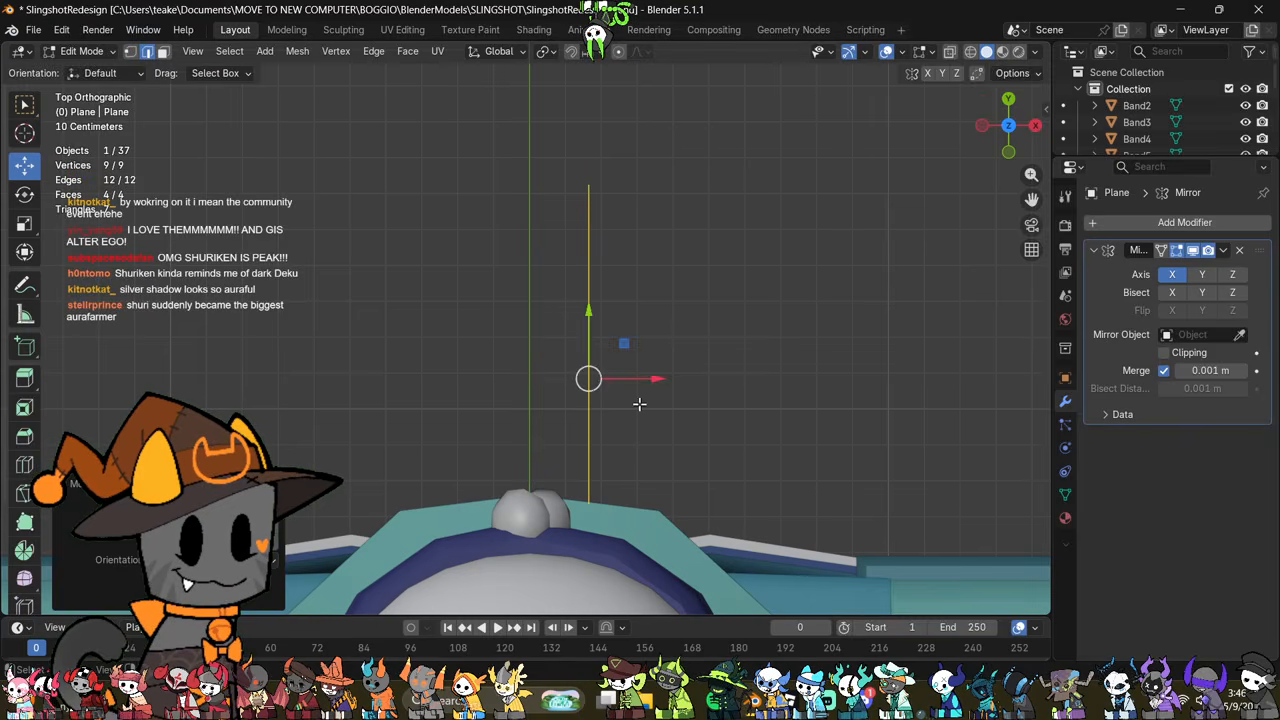
Step: Rotate the tail flat in the back view and angle it outward from the centre in the top view
middle_click_drag(640, 404, 494, 177)
left_click(1034, 130)
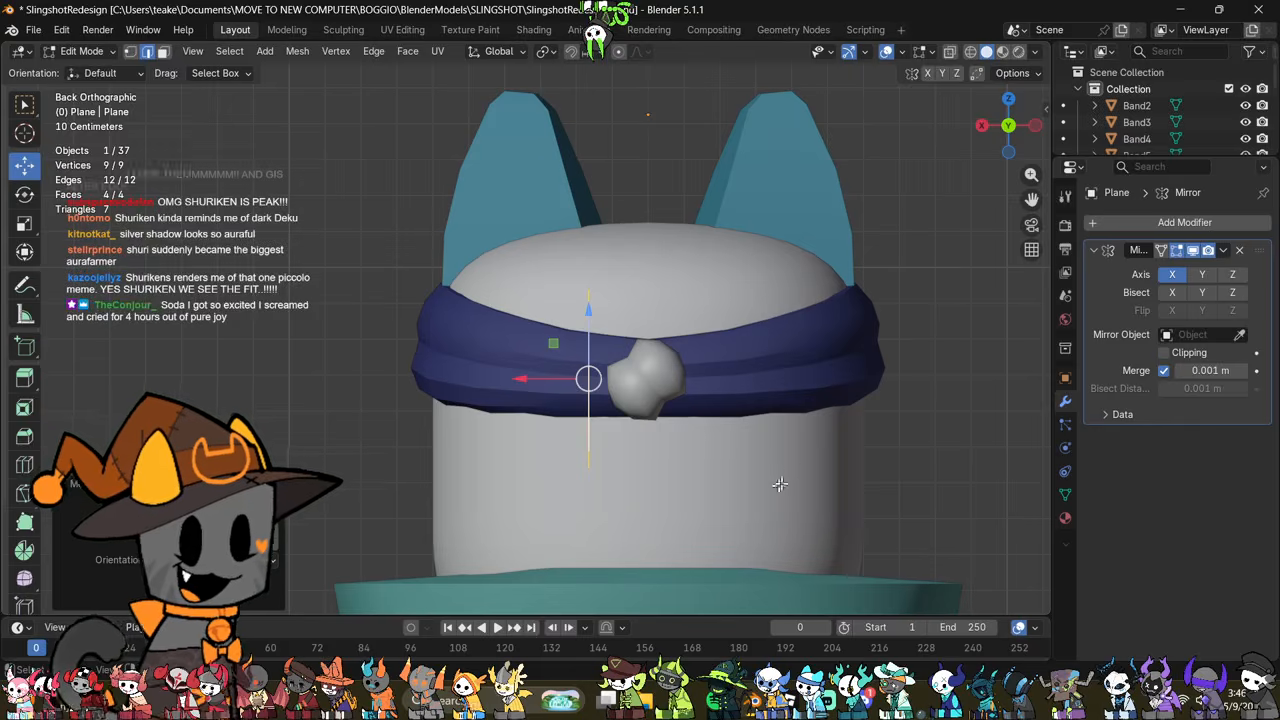
left_click(1010, 100)
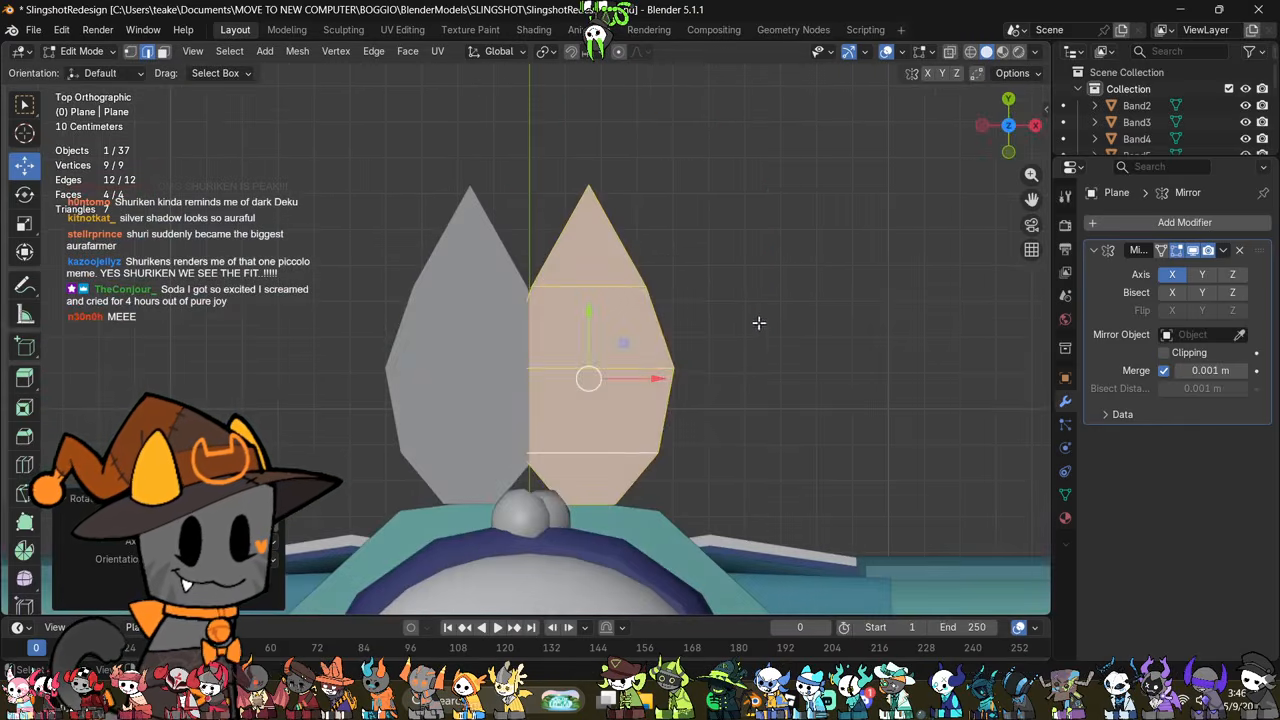
key("r")
Step: Scale down the angled tail and move it in so its base sits against the knot
key("g")
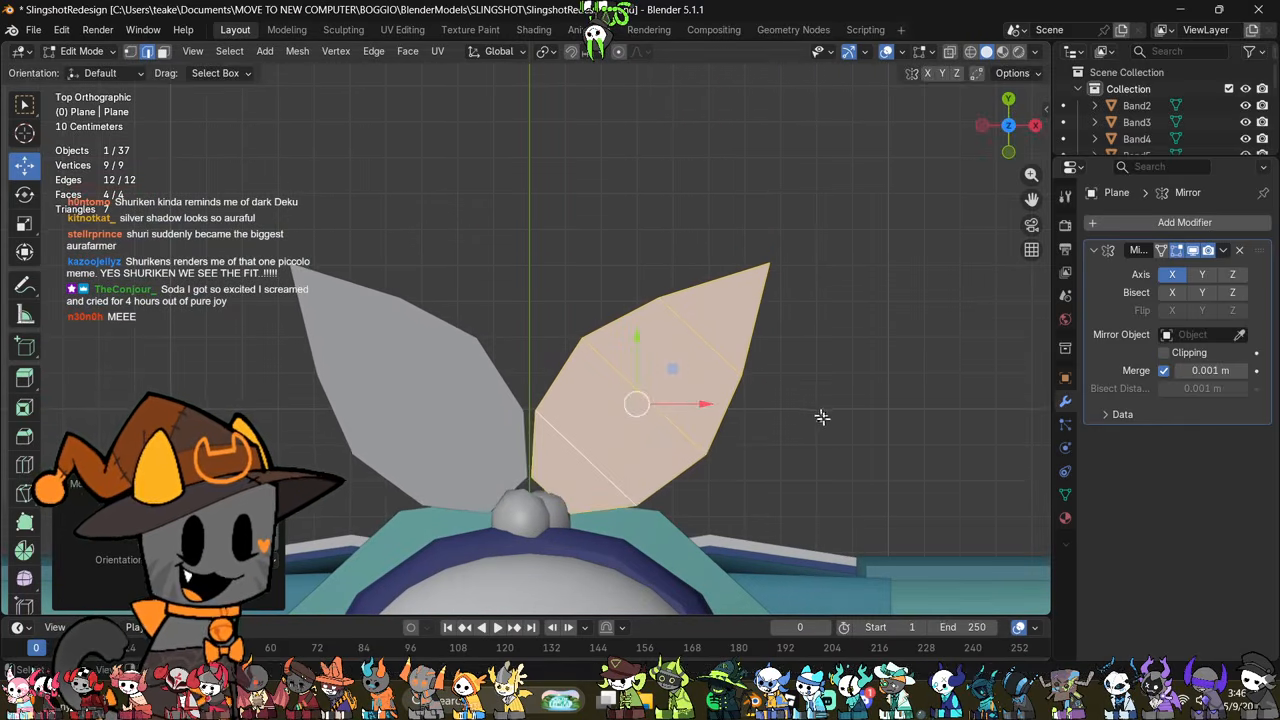
key("s")
key("g")
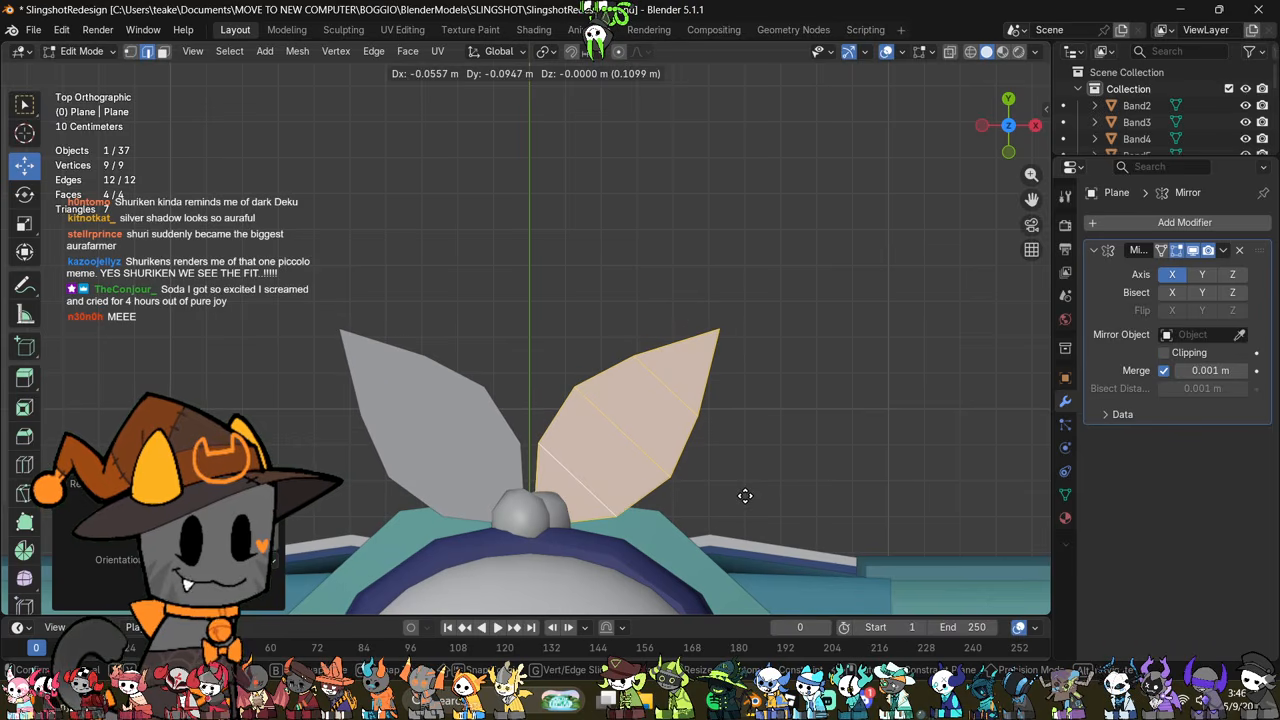
left_click(744, 497)
middle_click_drag(744, 497, 843, 520)
key("s")
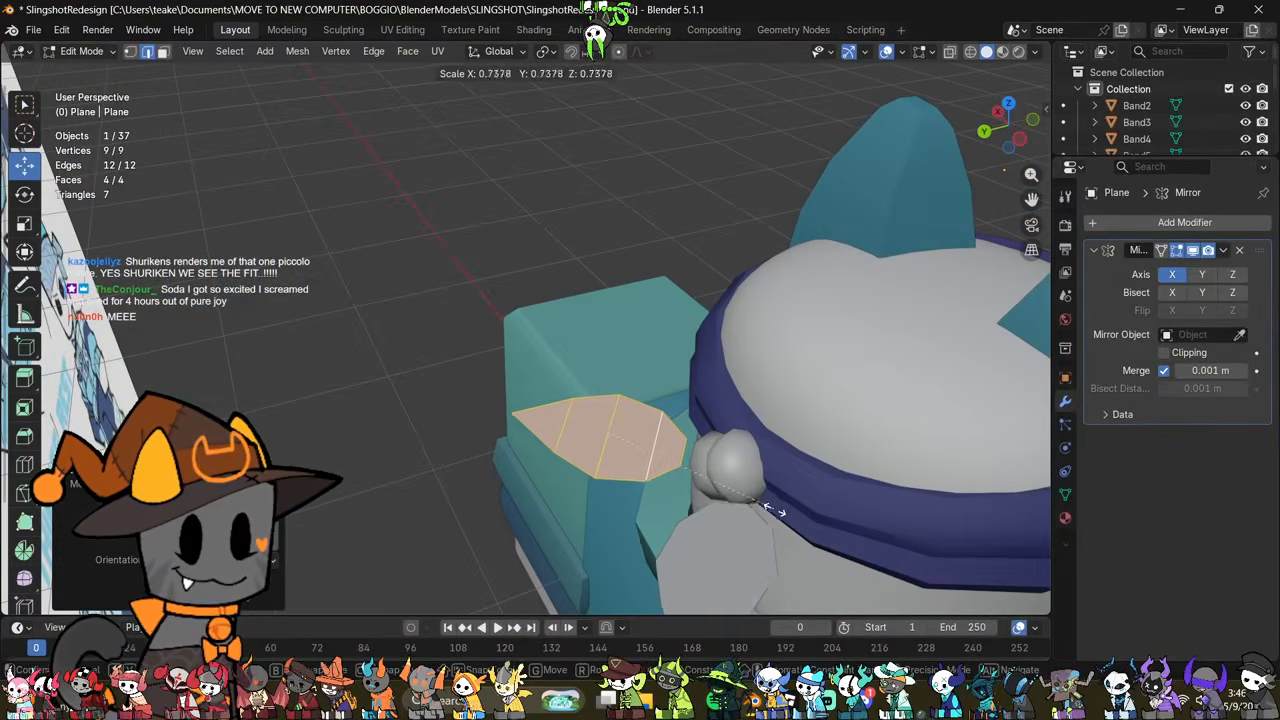
key("g")
left_click(809, 508)
Step: Rotate the tail in the left view to hang downward and reposition it beneath the headband knot
key("ctrl+KP_3")
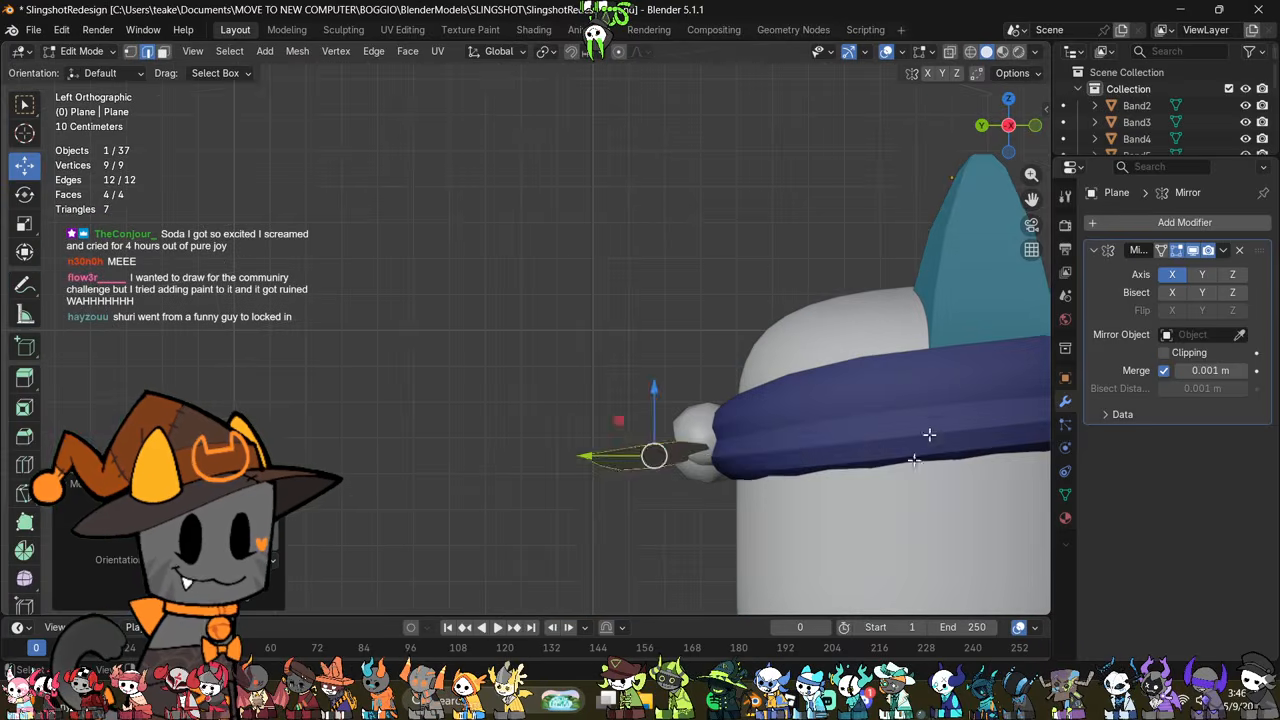
key("r")
left_click(814, 224)
key("g")
left_click(806, 232)
middle_click_drag(752, 344, 910, 347)
scroll(871, 403, "up", 3)
middle_click_drag(871, 403, 740, 371)
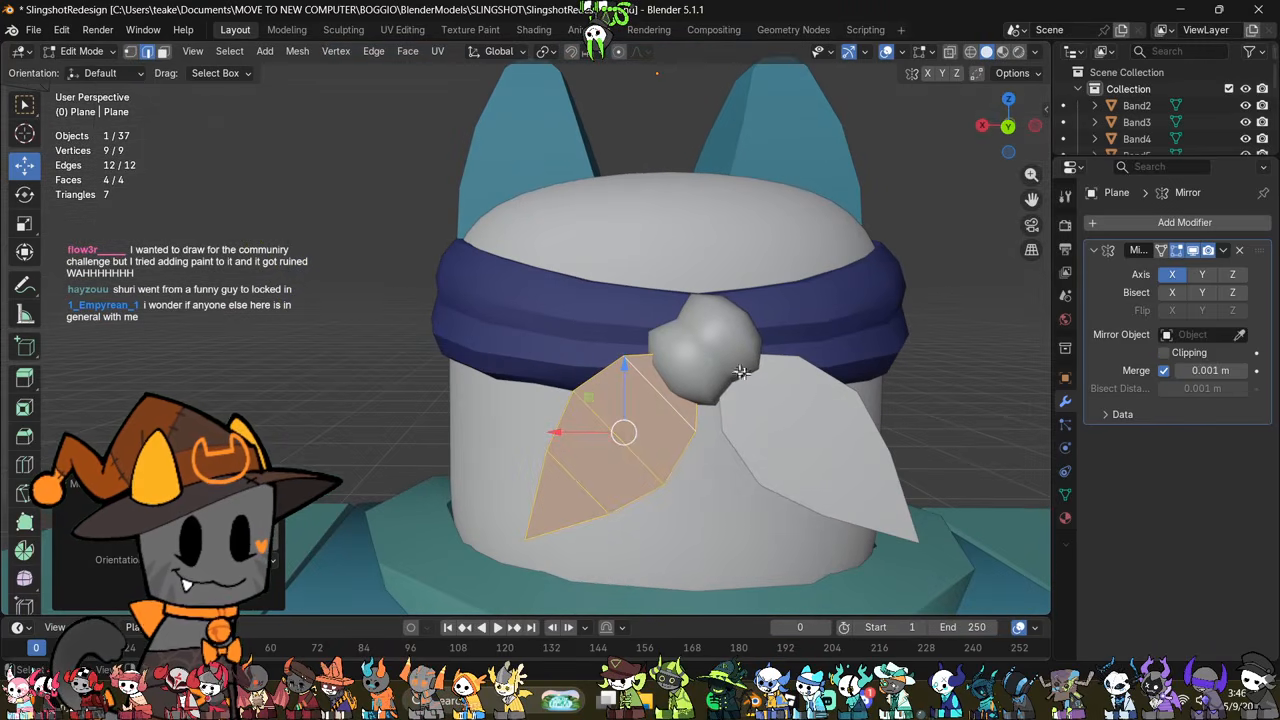
Step: Add a Solidify modifier to the headband tails and set its thickness to -0.08 m
key("Tab")
left_click(1164, 222)
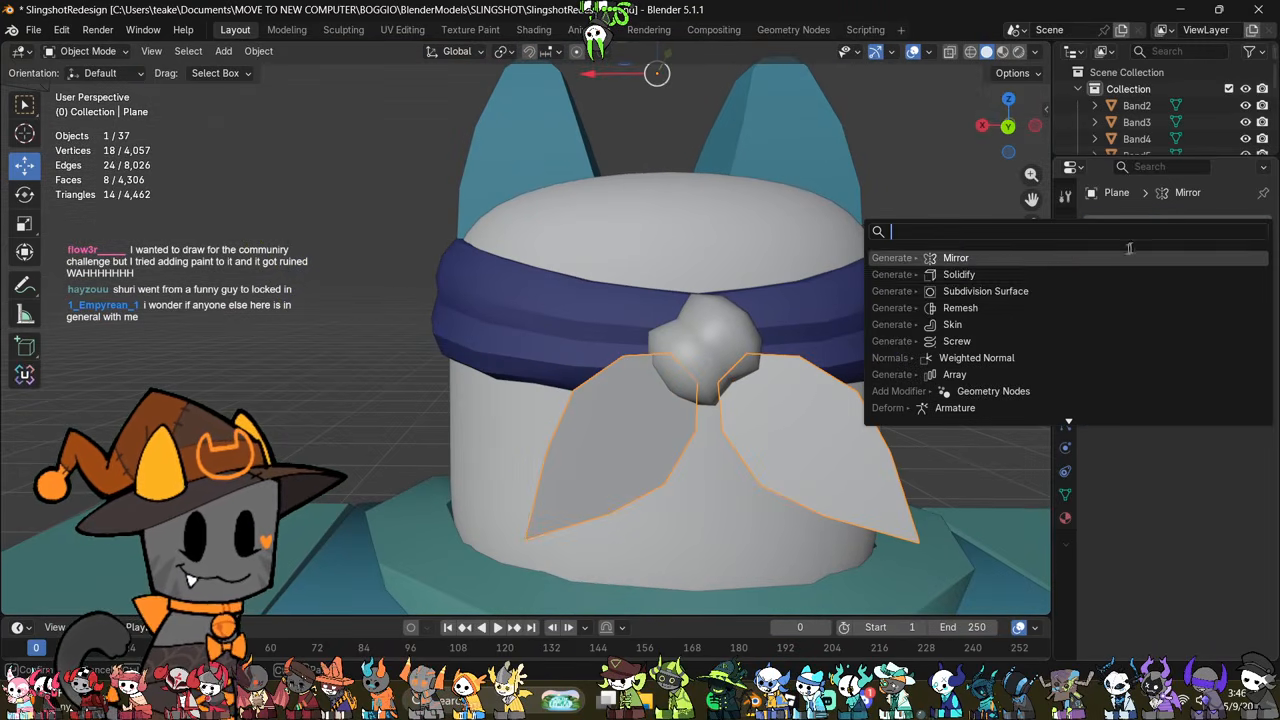
left_click(1036, 276)
middle_click_drag(1036, 281, 870, 480)
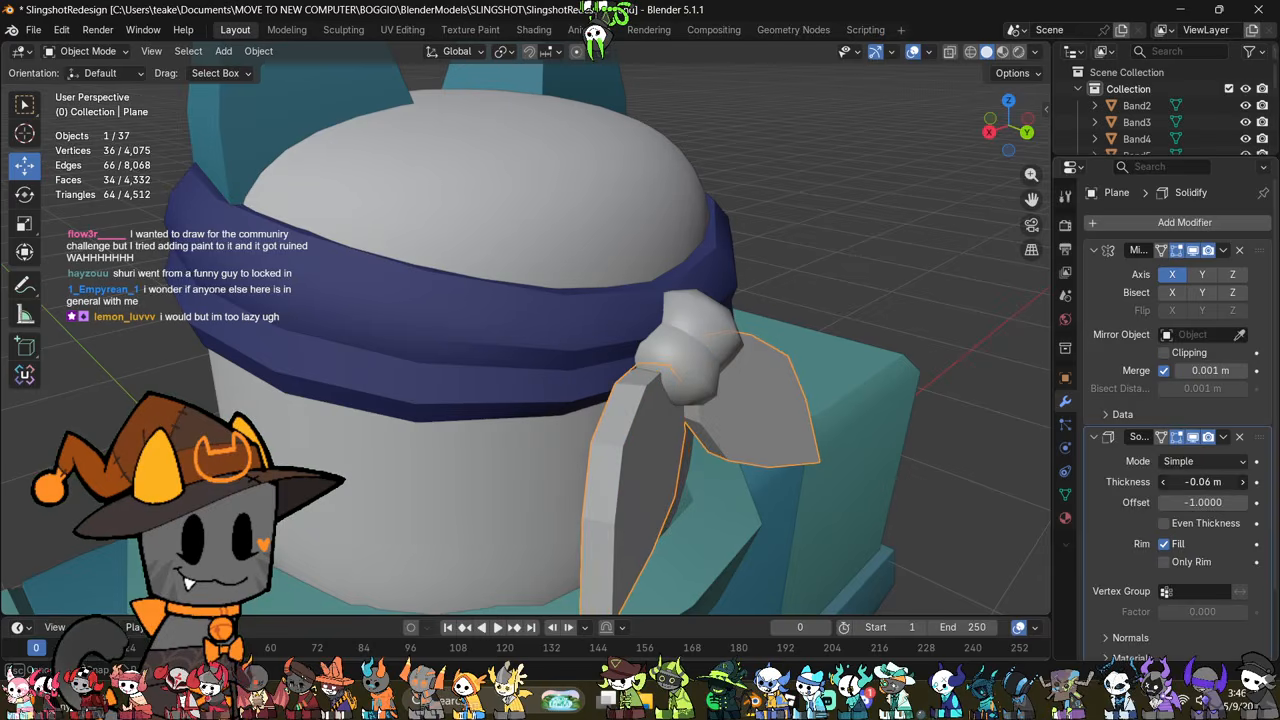
left_click_drag(1203, 481, 1160, 481)
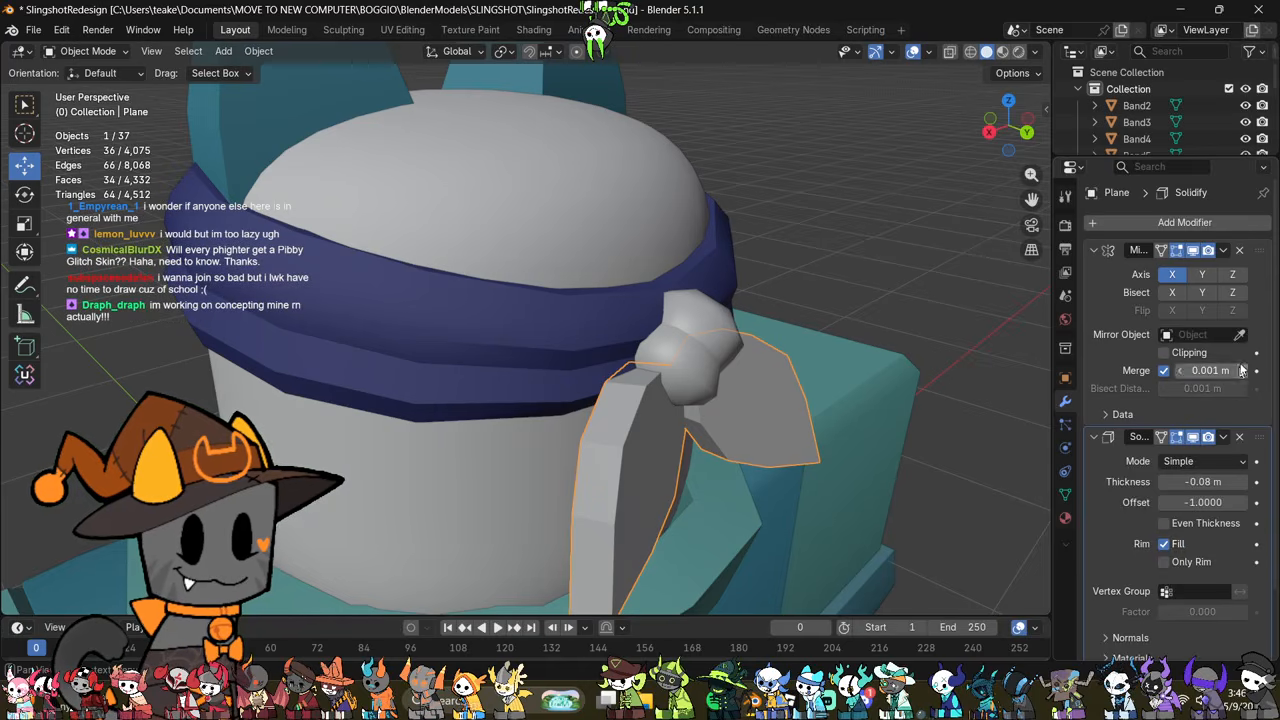
Step: Add a Subdivision Surface modifier to the thickened tails
left_click(1160, 224)
left_click(1158, 225)
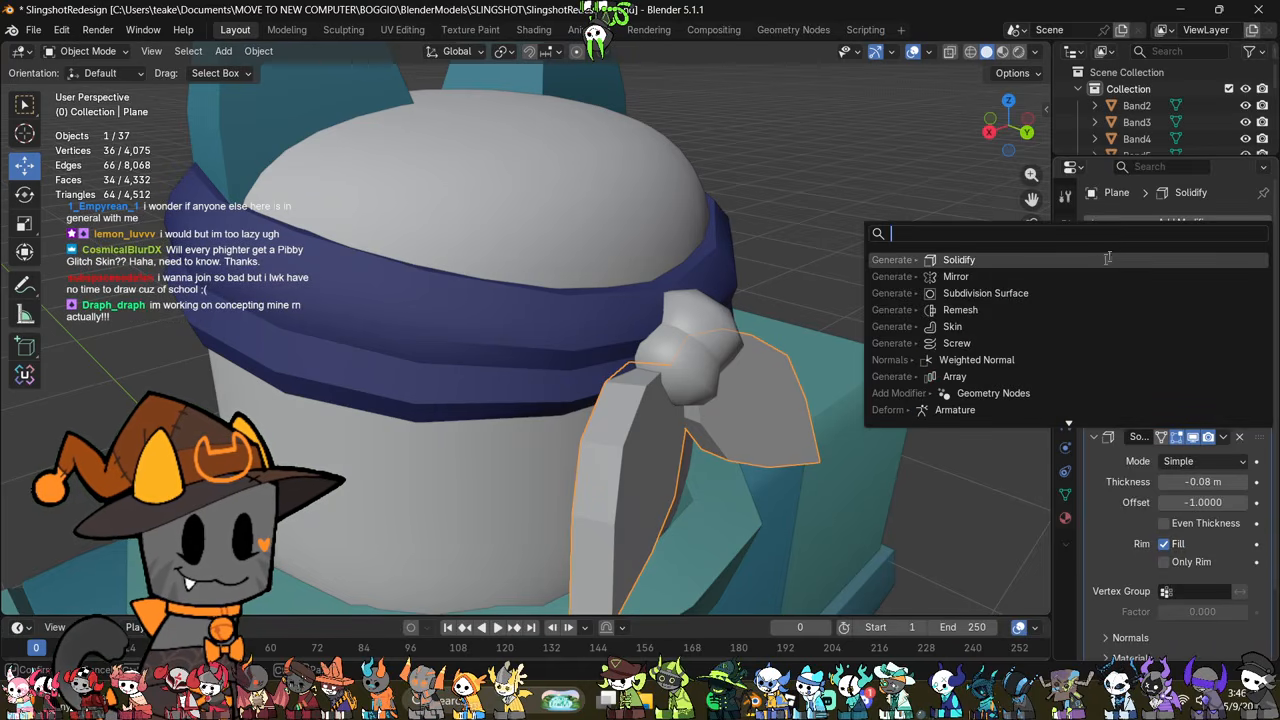
left_click(1056, 293)
middle_click_drag(850, 405, 775, 435)
Step: Apply an edge crease of about 0.3 to all of the tail's edges
key("Tab")
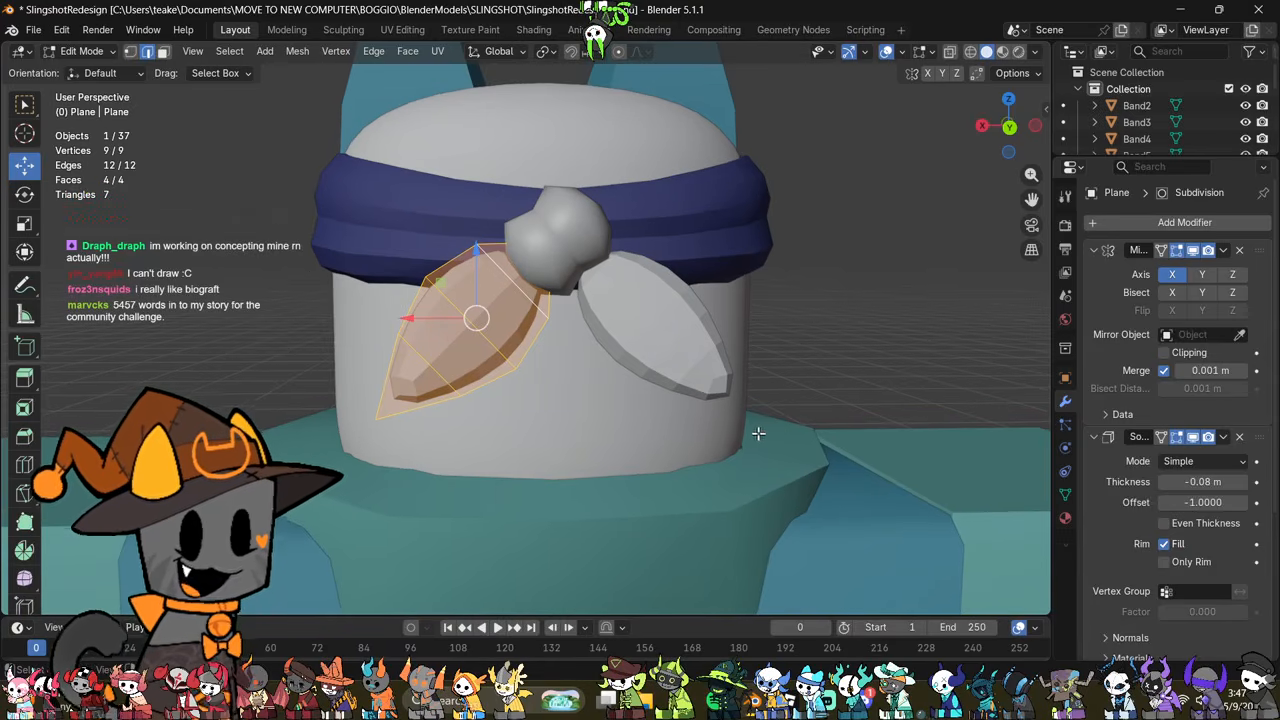
middle_click_drag(694, 367, 728, 379, "shift")
key("ctrl+e")
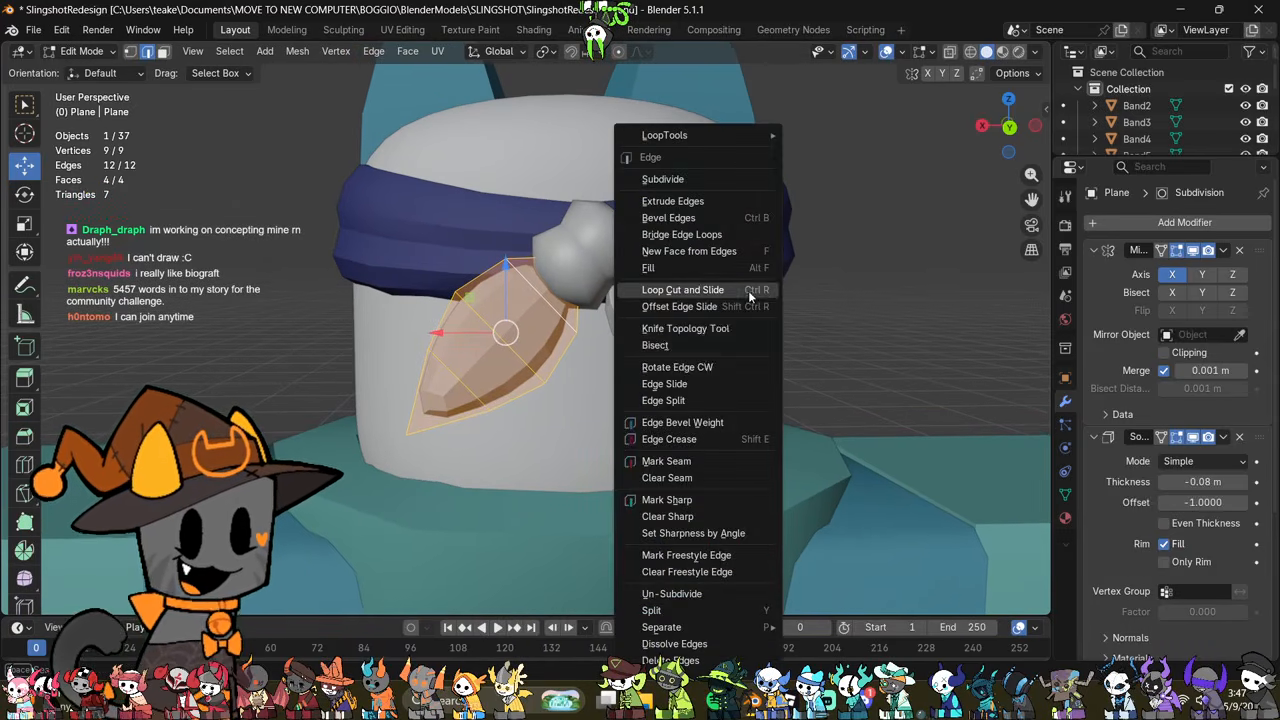
left_click(725, 439)
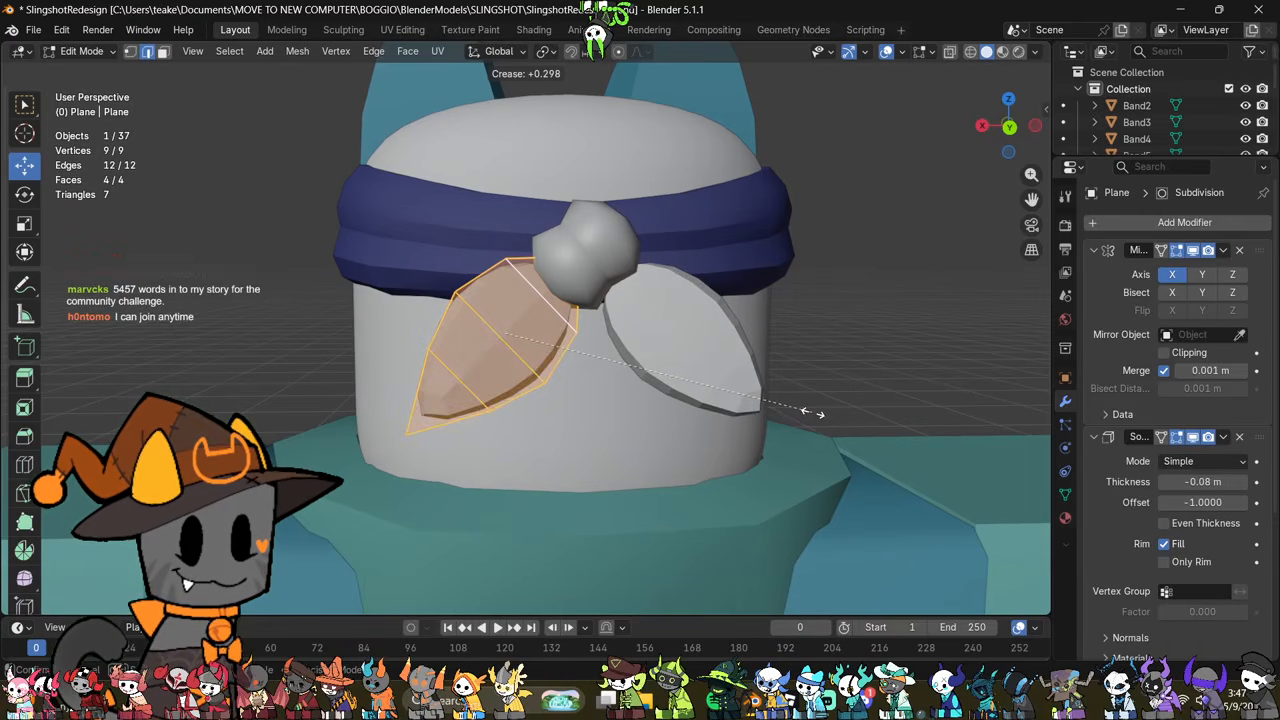
left_click(808, 411)
Step: Try to sharpen the tail's lower tip by adding about 0.77 edge crease to its triangular end face
middle_click_drag(700, 429, 782, 452)
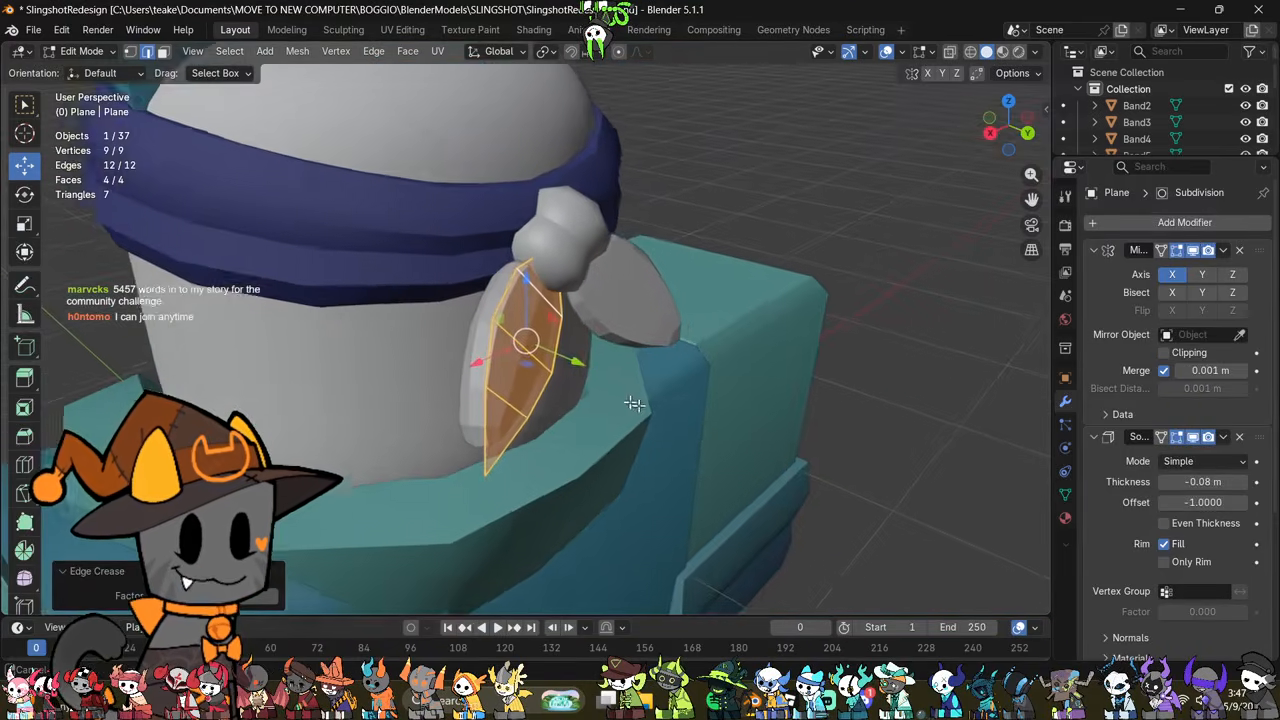
key("alt+a")
middle_click_drag(634, 406, 574, 442)
scroll(574, 440, "up", 4)
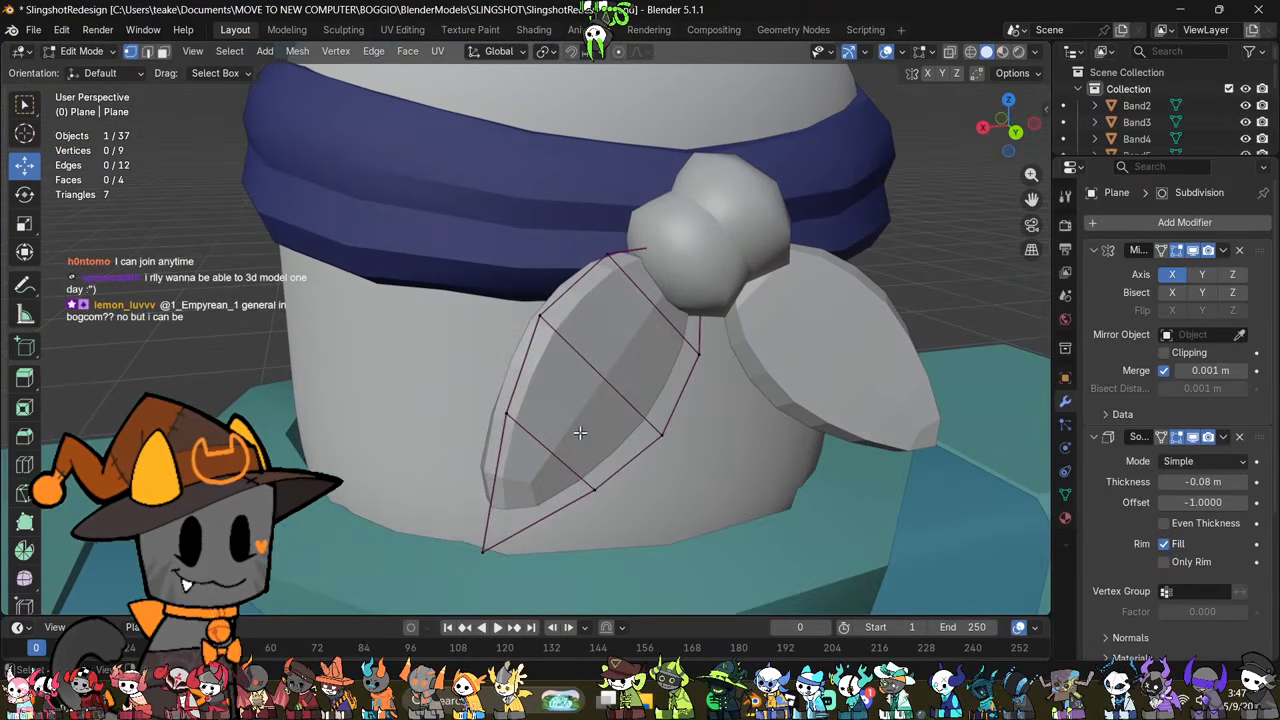
key("alt+z")
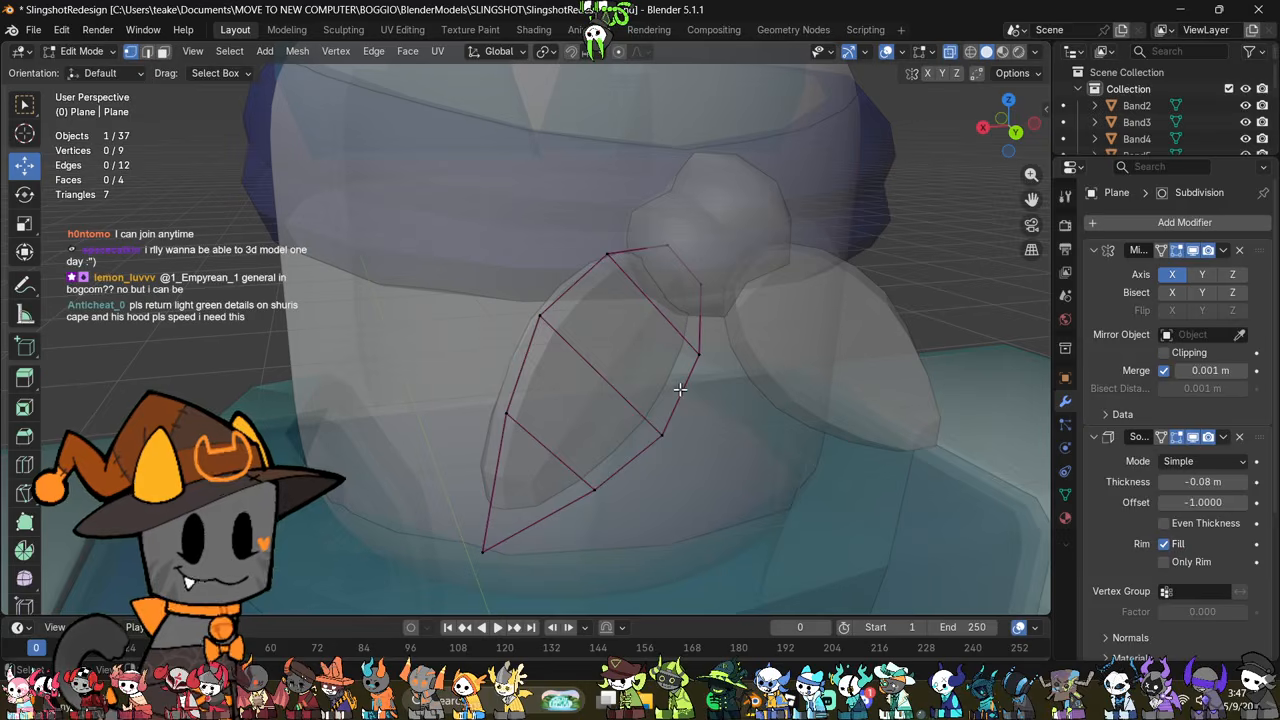
middle_click_drag(681, 388, 517, 443)
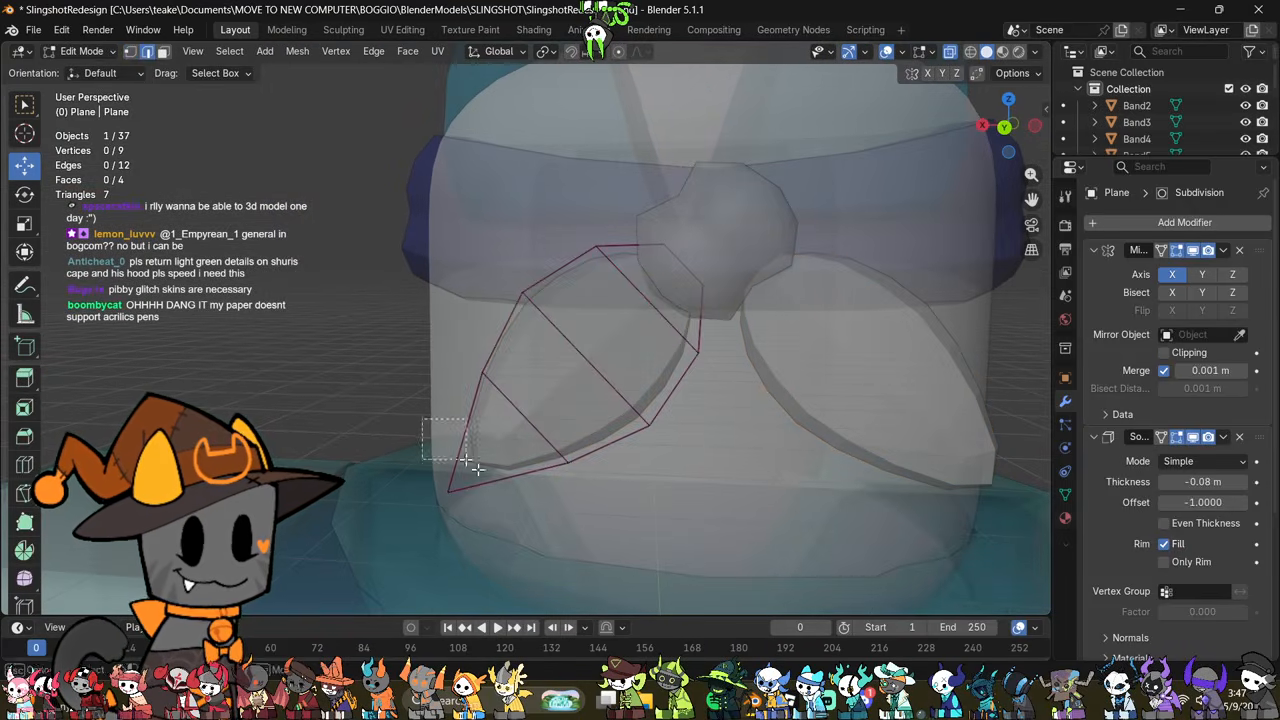
left_click_drag(478, 469, 480, 471)
key("ctrl+e")
left_click(628, 405)
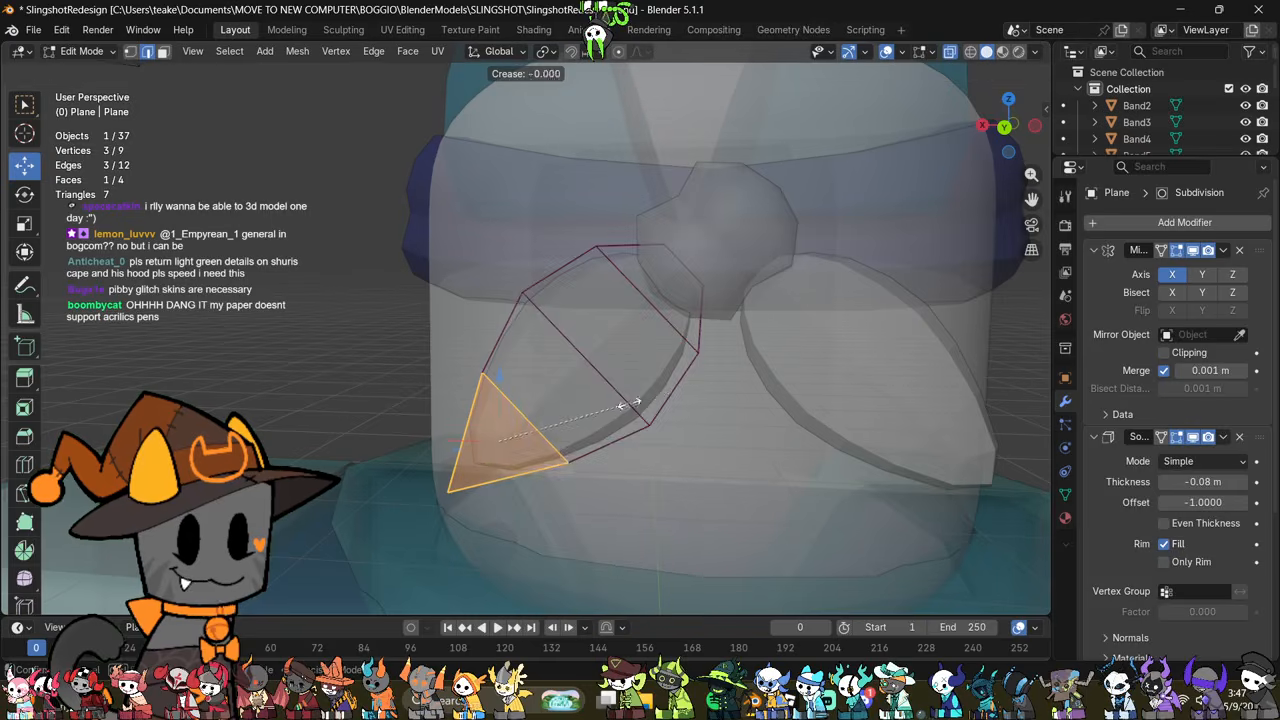
left_click(733, 367)
key("ctrl+z")
key("ctrl+z")
Step: Return to Object Mode and apply the tails' Solidify and Subdivision Surface modifiers, leaving the Mirror modifier live
middle_click_drag(521, 503, 509, 531)
key("alt+z")
key("Tab")
middle_click_drag(737, 437, 597, 467, "shift")
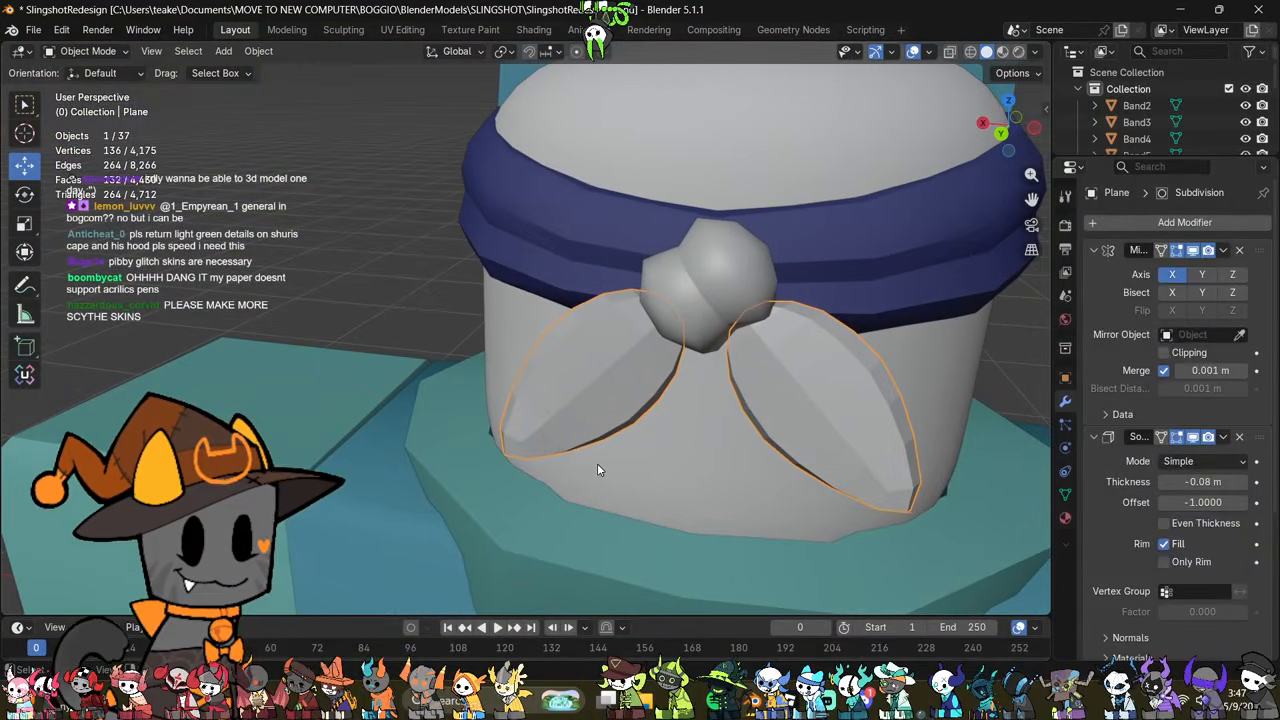
left_click(1223, 437)
left_click(1212, 455)
left_click(1223, 437)
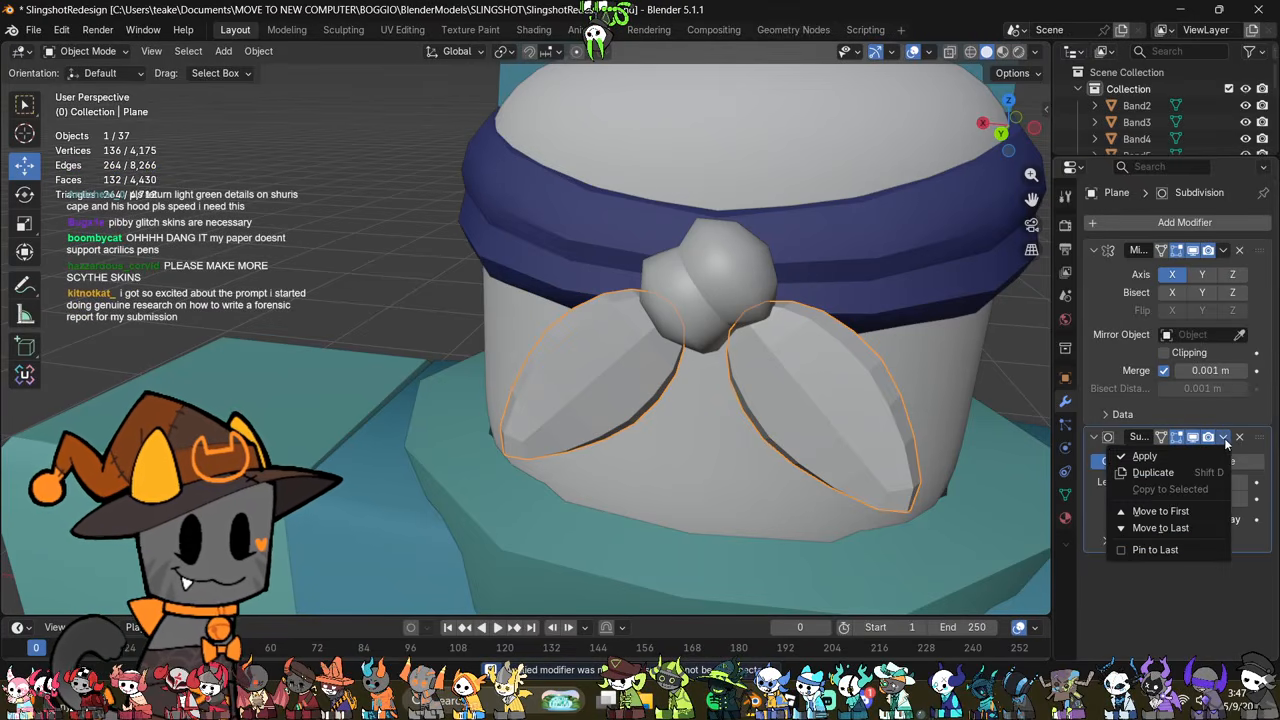
left_click(1202, 455)
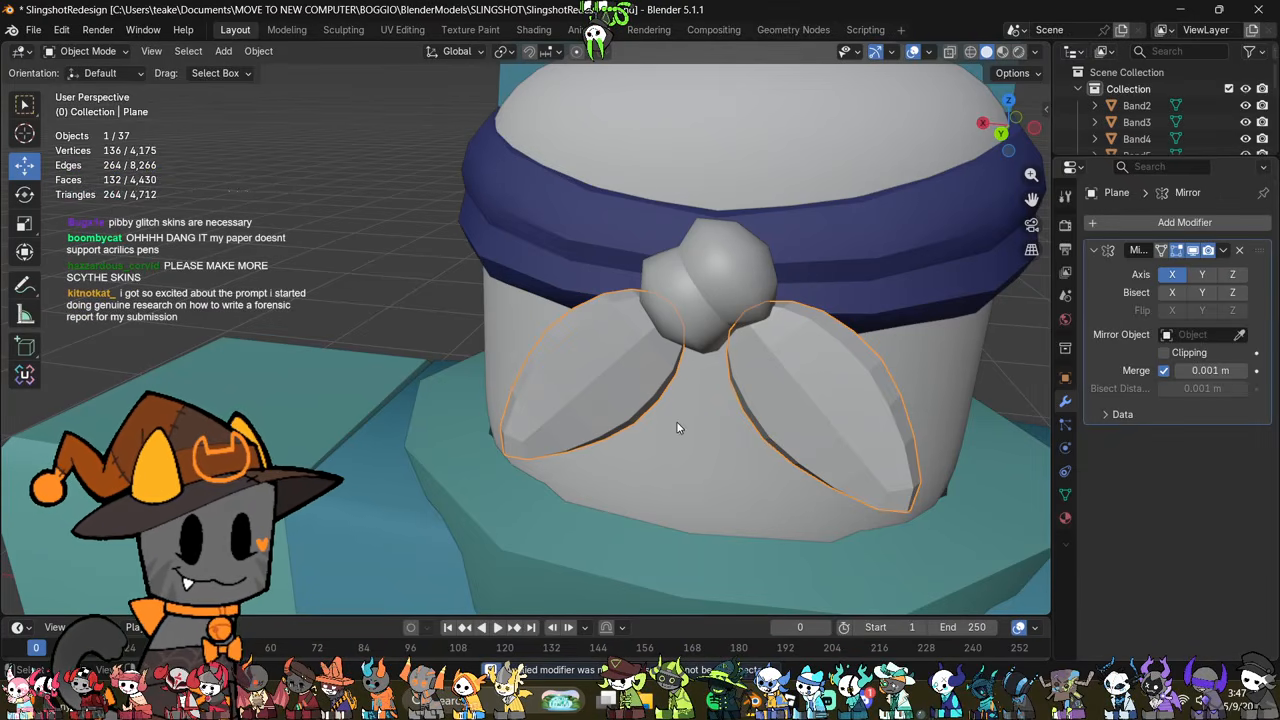
Step: Dissolve two crosswise edge loops in the tail mesh to reduce its geometry
key("Tab")
middle_click_drag(680, 428, 672, 401)
middle_click_drag(609, 511, 547, 434)
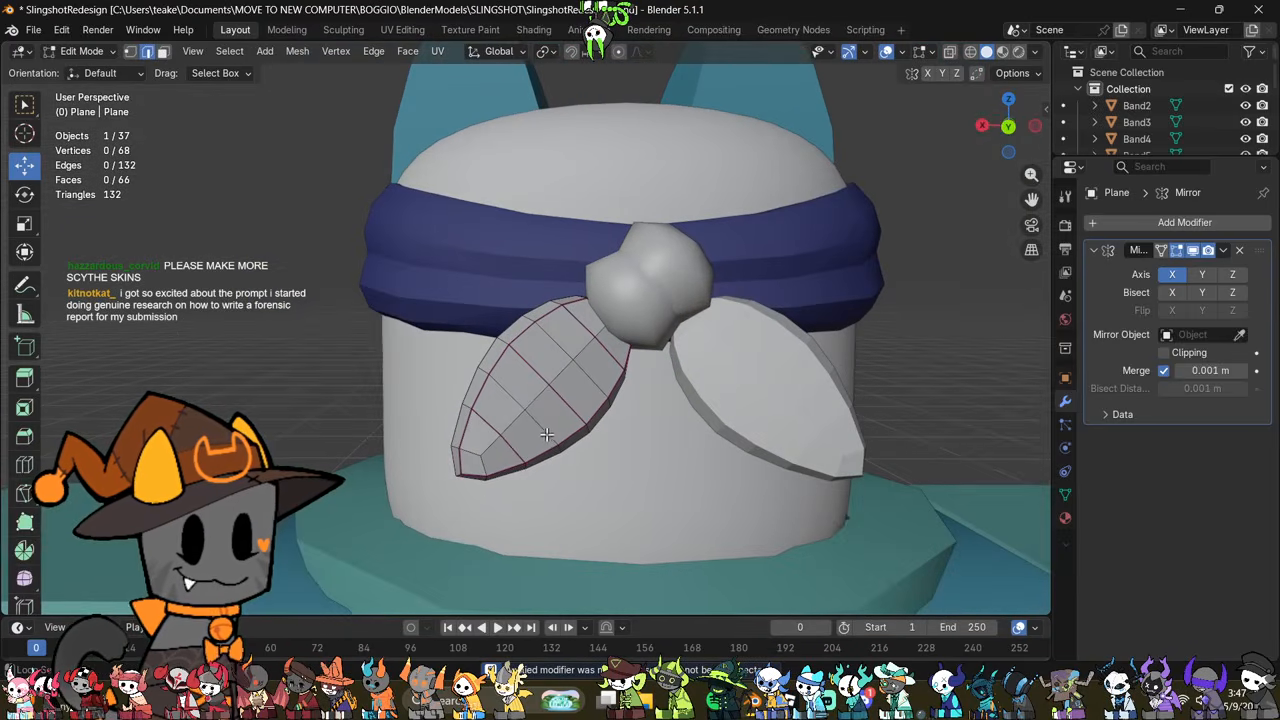
right_click(728, 490)
left_click(709, 638)
middle_click_drag(709, 638, 432, 519)
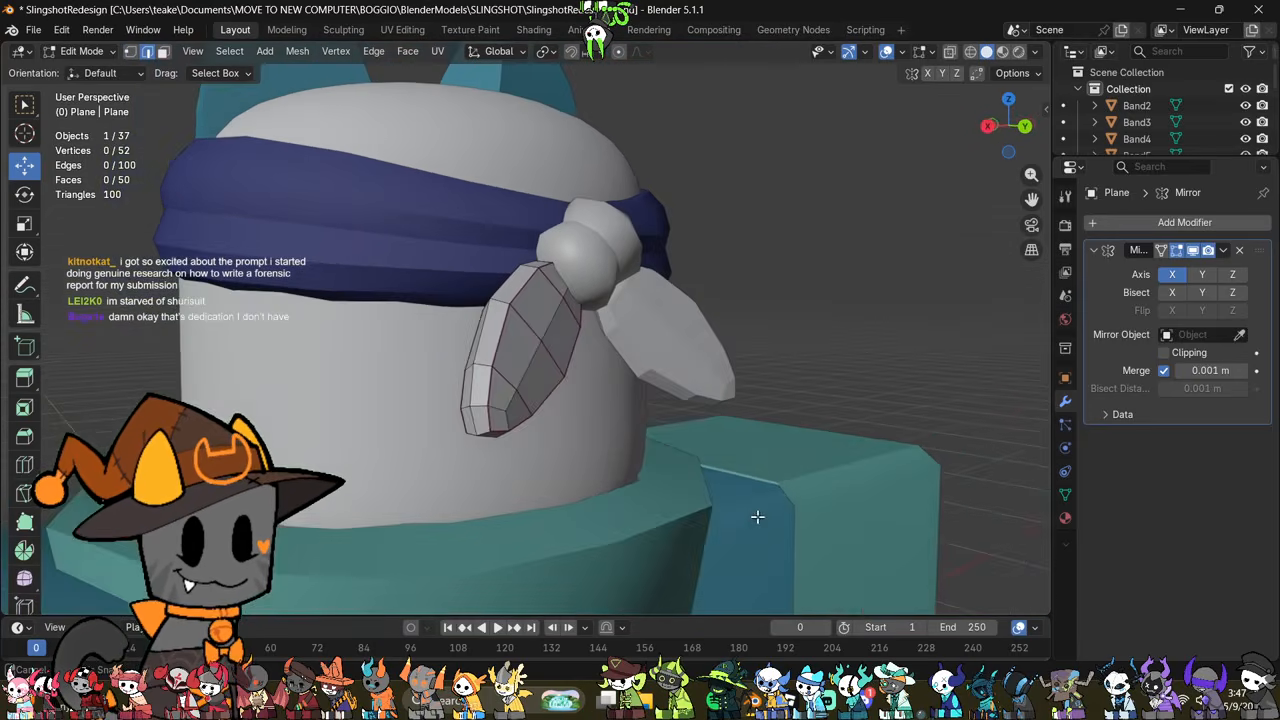
Step: Try to pull the vertices at the tail's tip outward and down into a sharper point
key("alt+z")
scroll(375, 518, "up", 1)
left_click_drag(338, 520, 402, 468)
key("alt+z")
key("g")
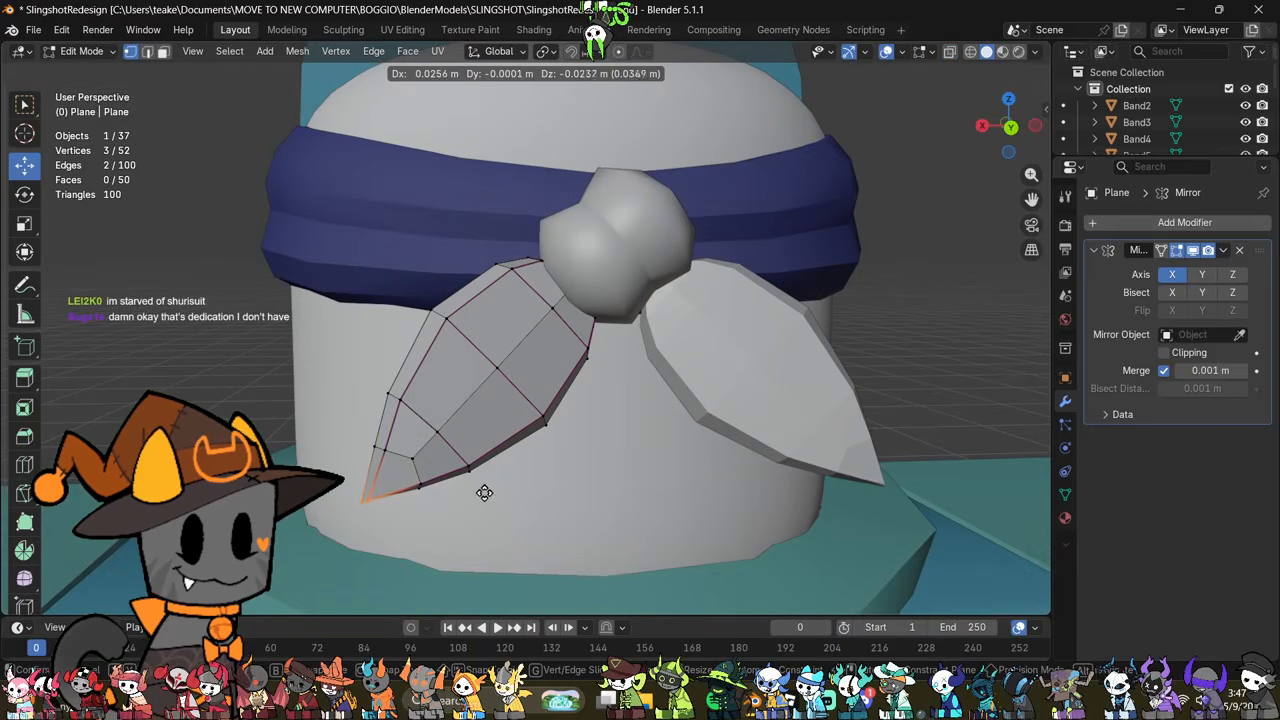
left_click(484, 494)
middle_click_drag(484, 494, 641, 478)
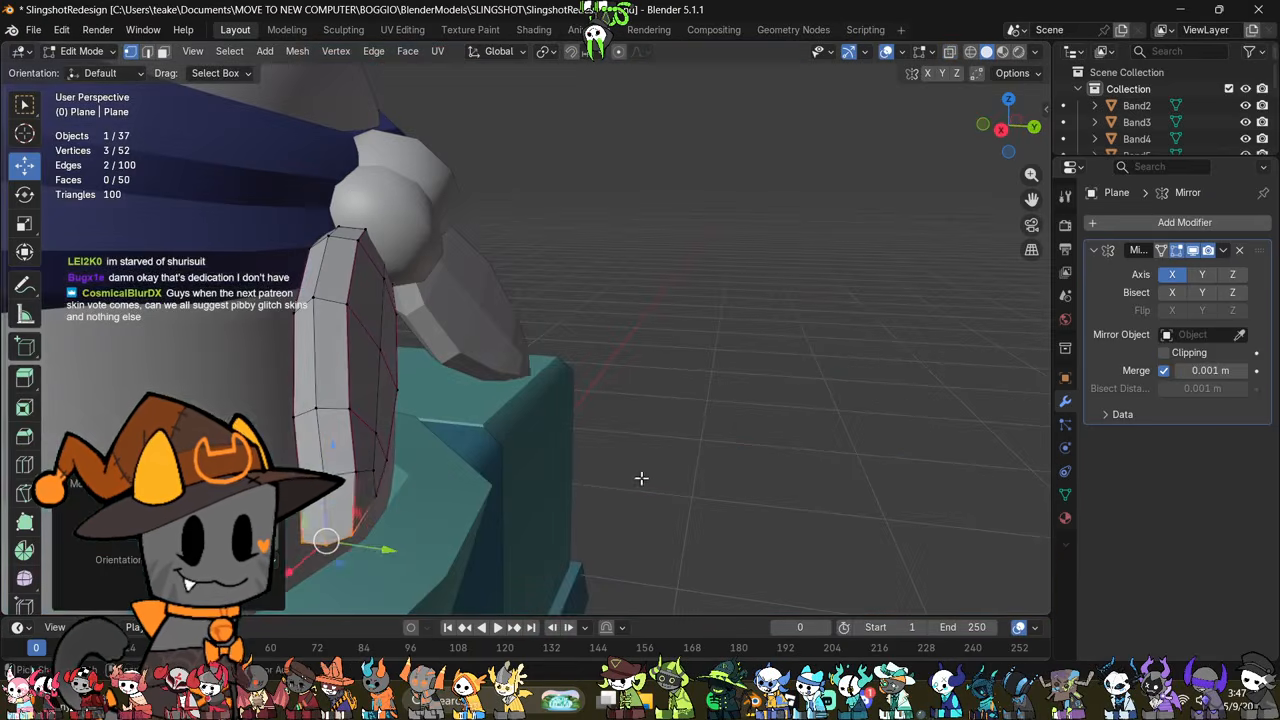
middle_click_drag(441, 427, 360, 403)
Step: Try to fatten the tail's edge loop nearest the knot with Shrink/Fatten
middle_click_drag(586, 414, 689, 488)
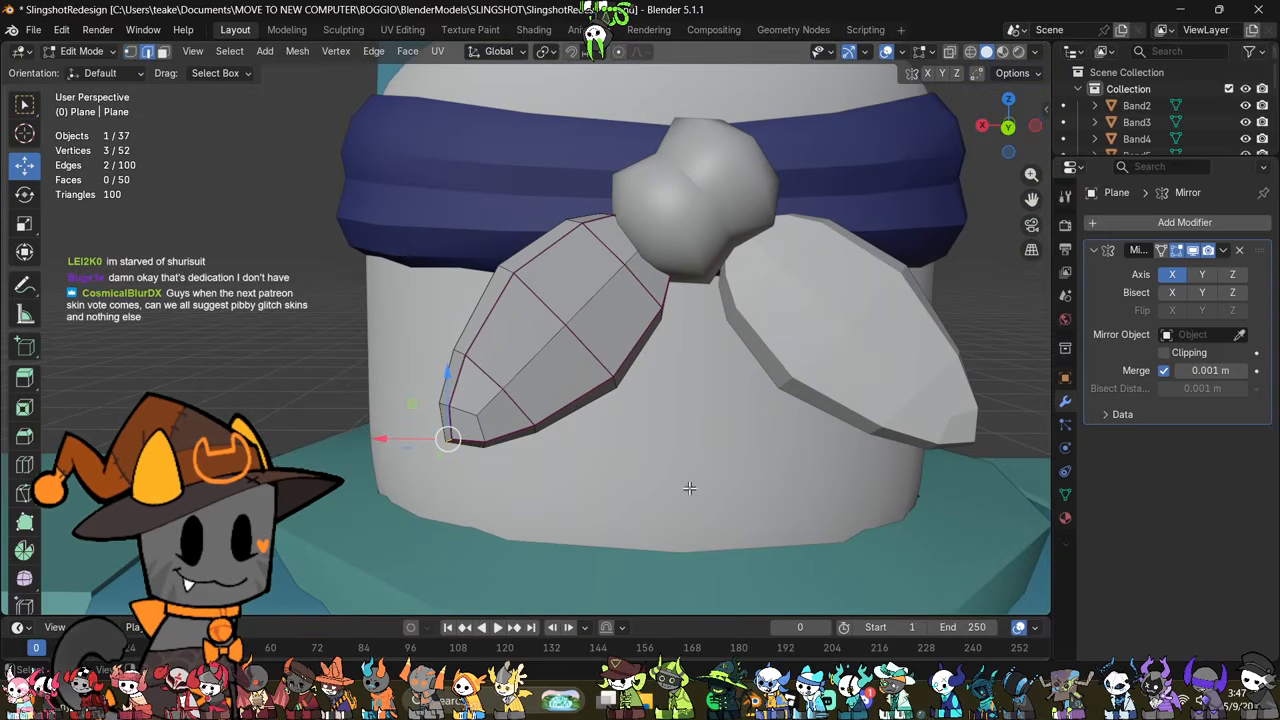
left_click(628, 291, "alt")
key("alt+s")
left_click(746, 323)
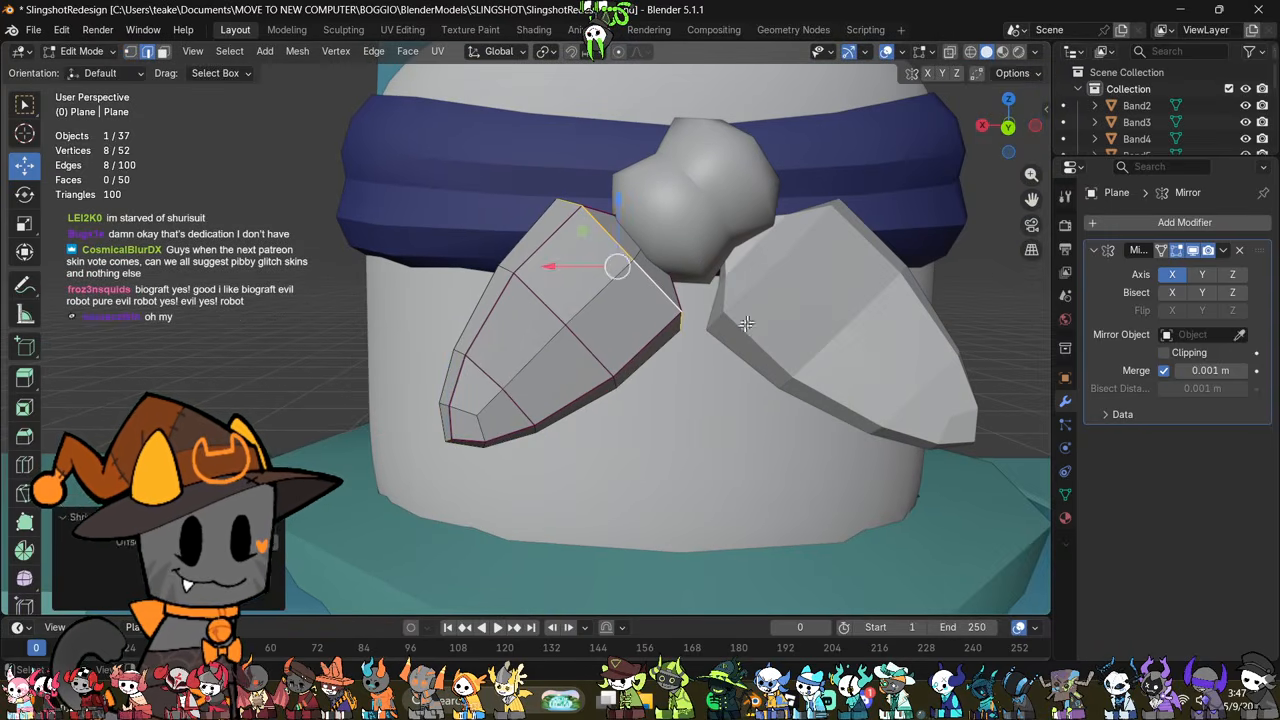
key("ctrl+z")
Step: Scale up the tail's edge loop nearest the knot and deselect it
middle_click_drag(746, 323, 631, 428)
key("s")
left_click(724, 452)
left_click(651, 504)
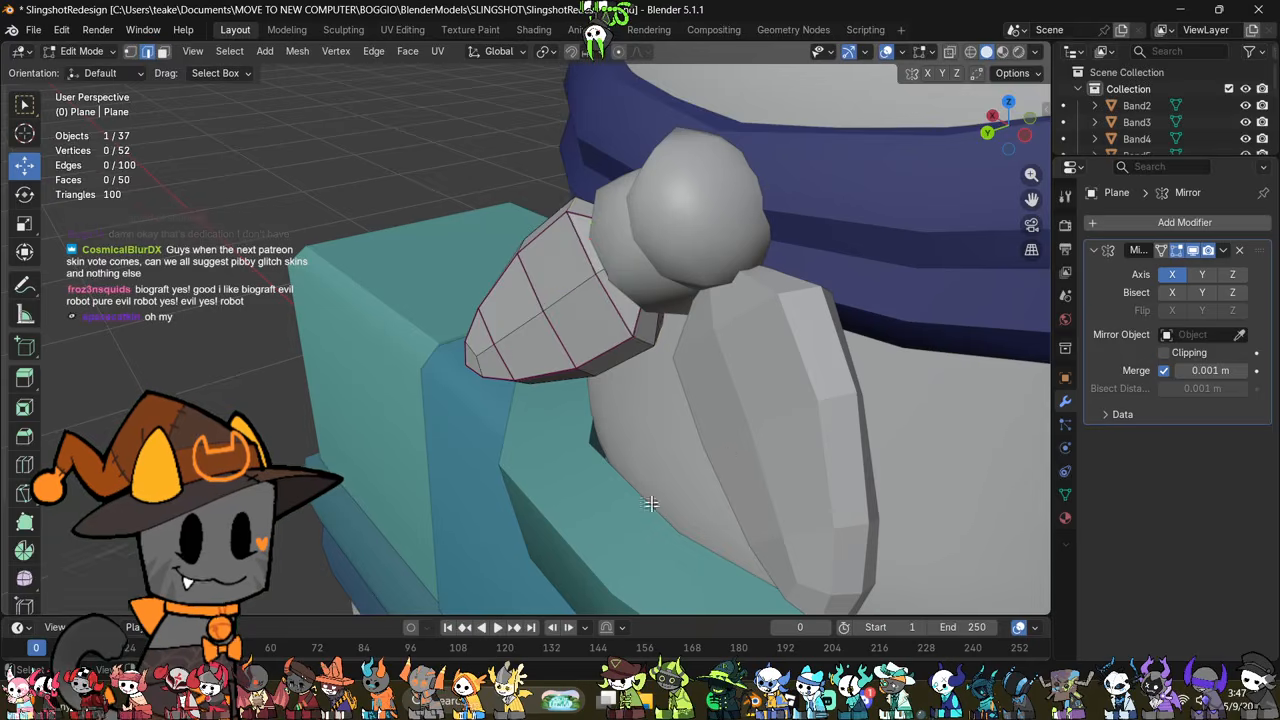
Step: Apply Shade Smooth to the pair of tails in Object Mode
middle_click_drag(651, 504, 620, 300)
key("Tab")
right_click(814, 254)
left_click(814, 254)
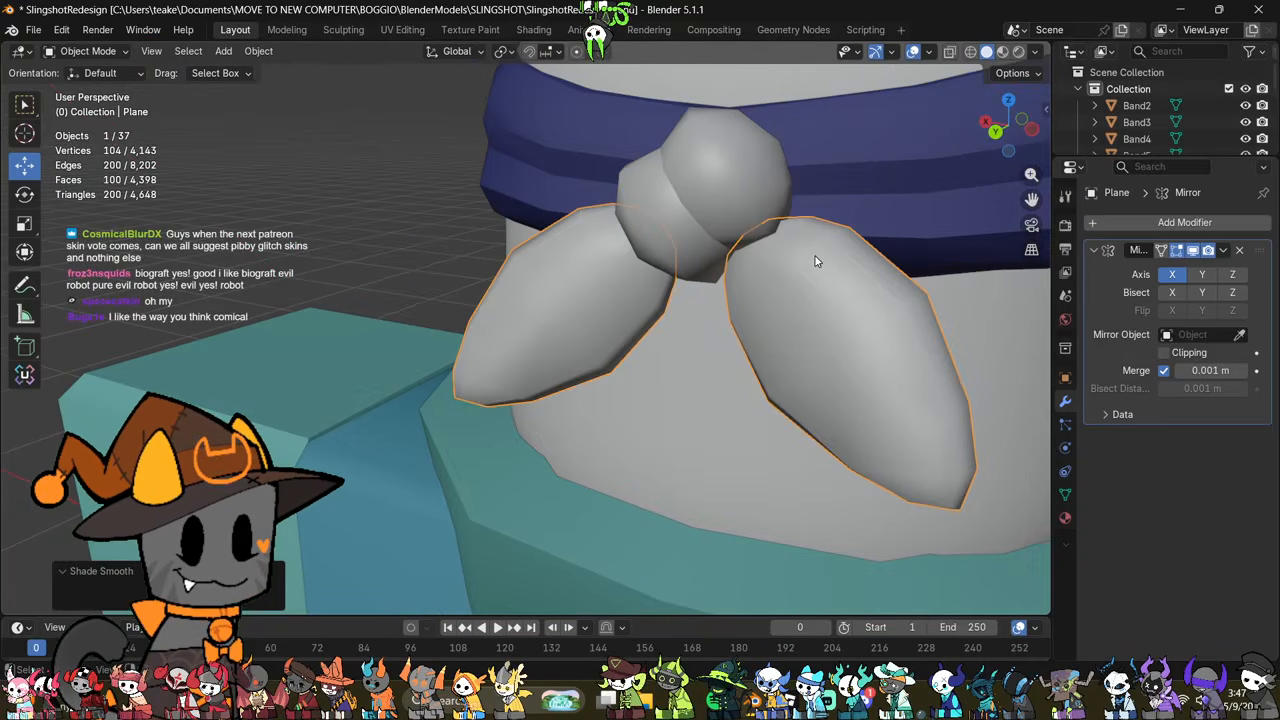
Step: Scale the tail's edge loop nearest the knot up by about 1.18 in Edit Mode
key("Tab")
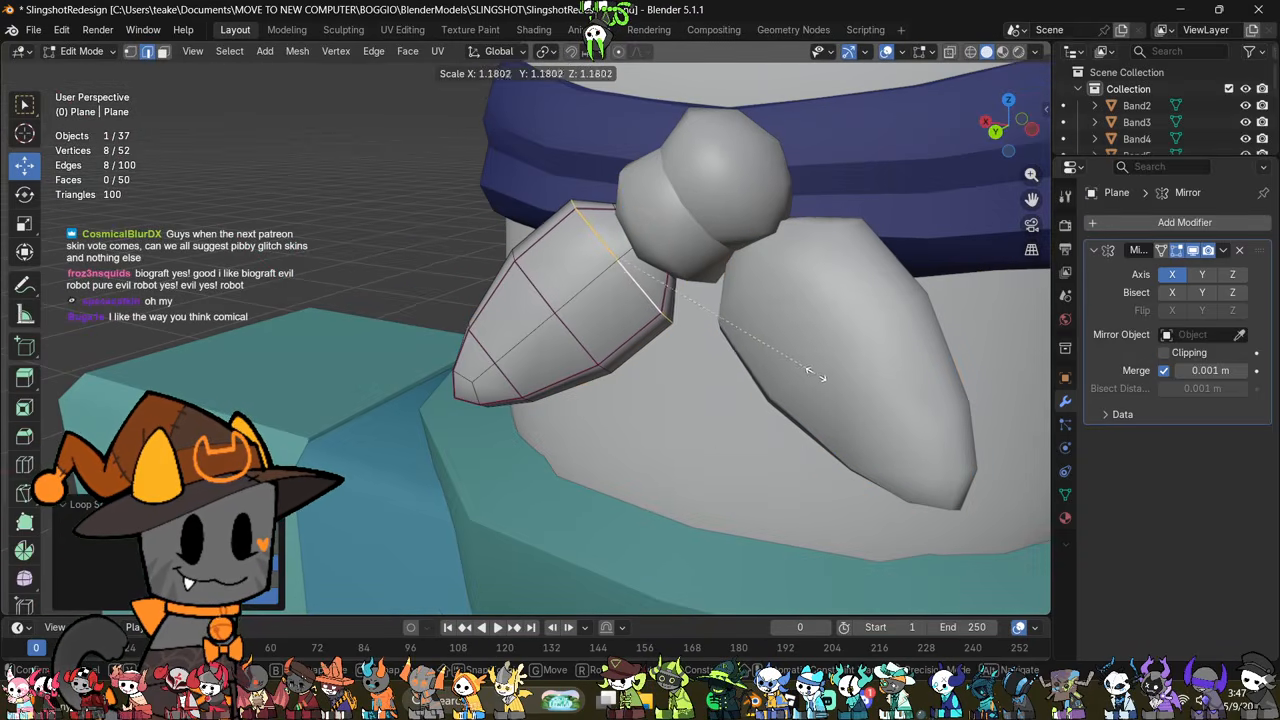
key("alt+a")
key("s")
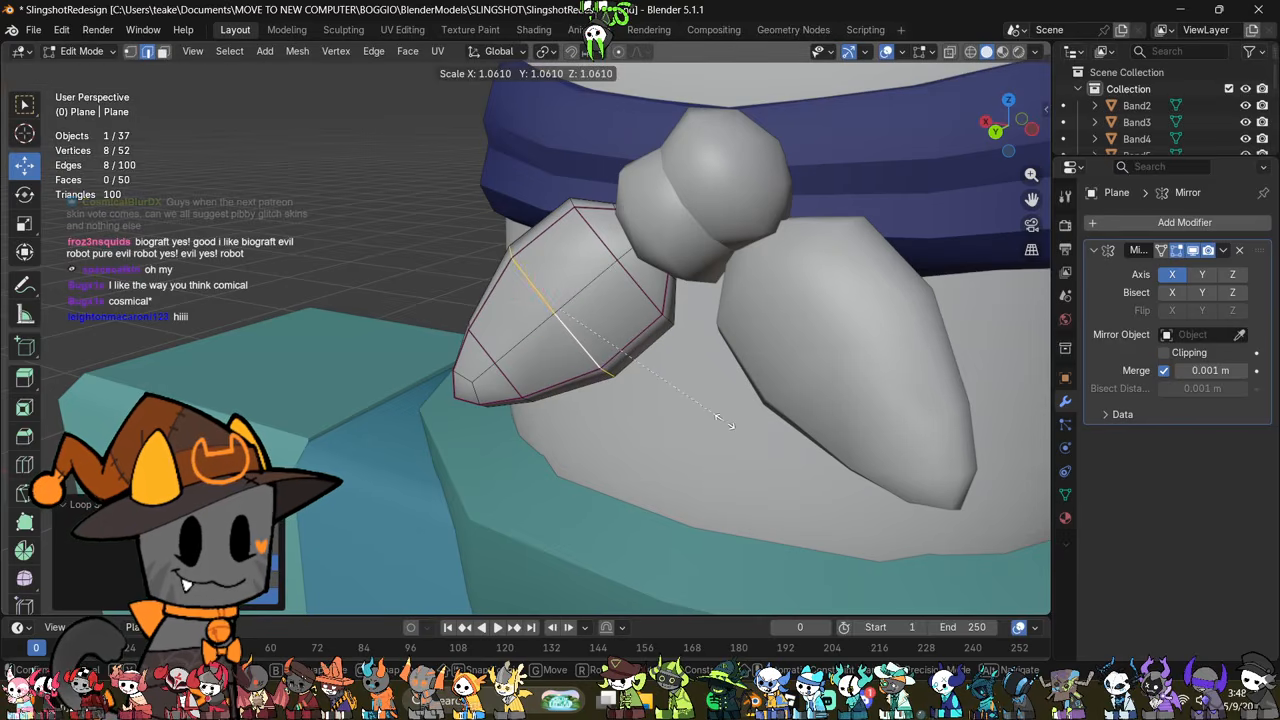
key("Escape")
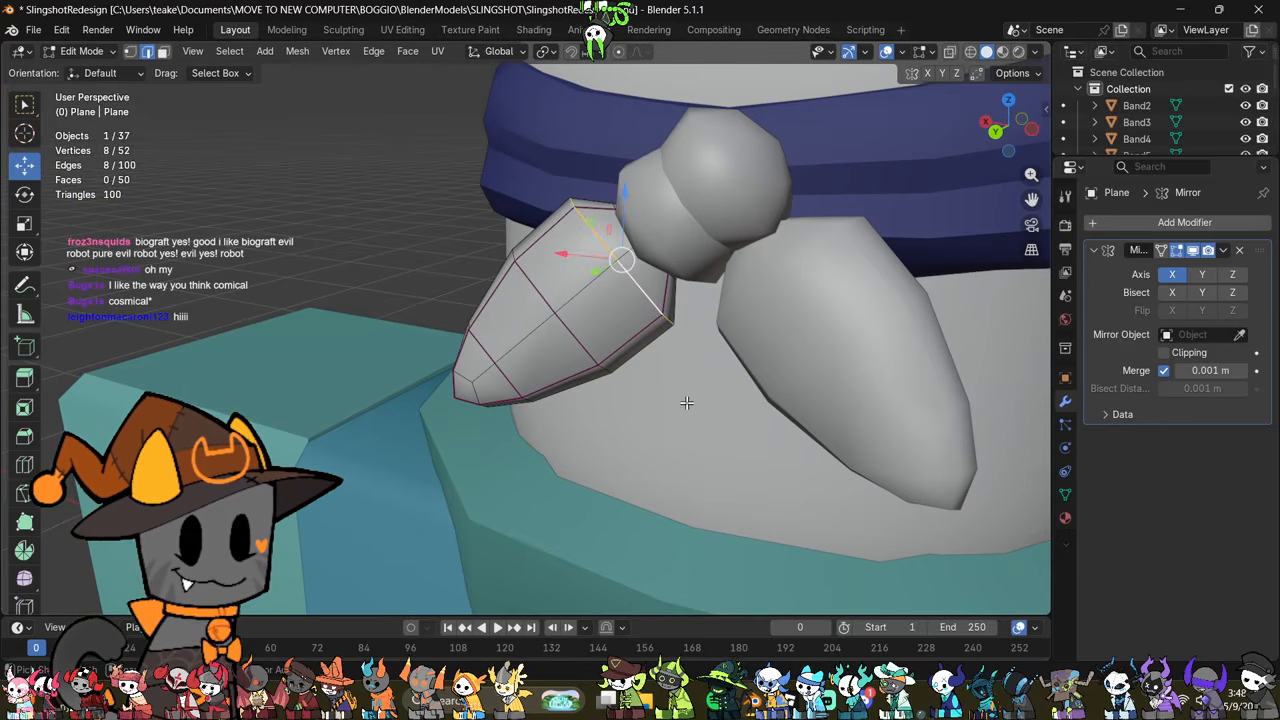
key("ctrl+z")
Step: Scale the tail's middle edge loop up by about 1.02 and deselect it
middle_click_drag(690, 403, 709, 460)
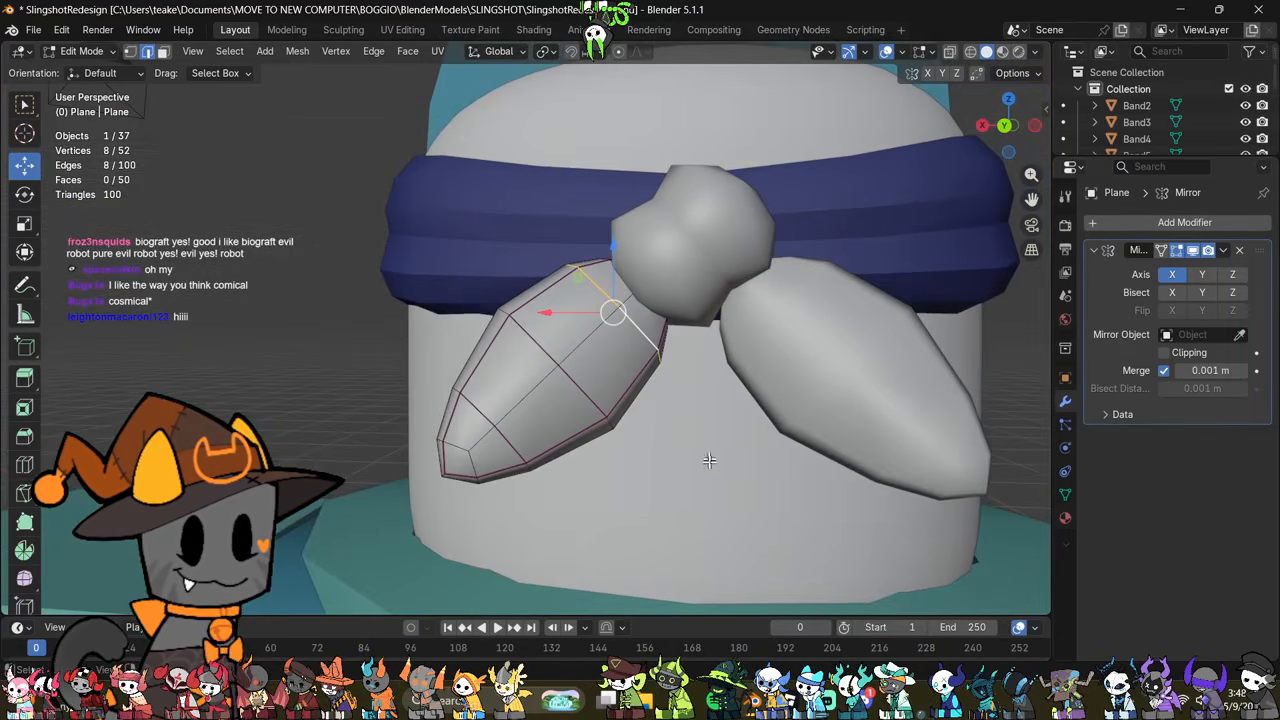
left_click(571, 382, "alt")
key("s")
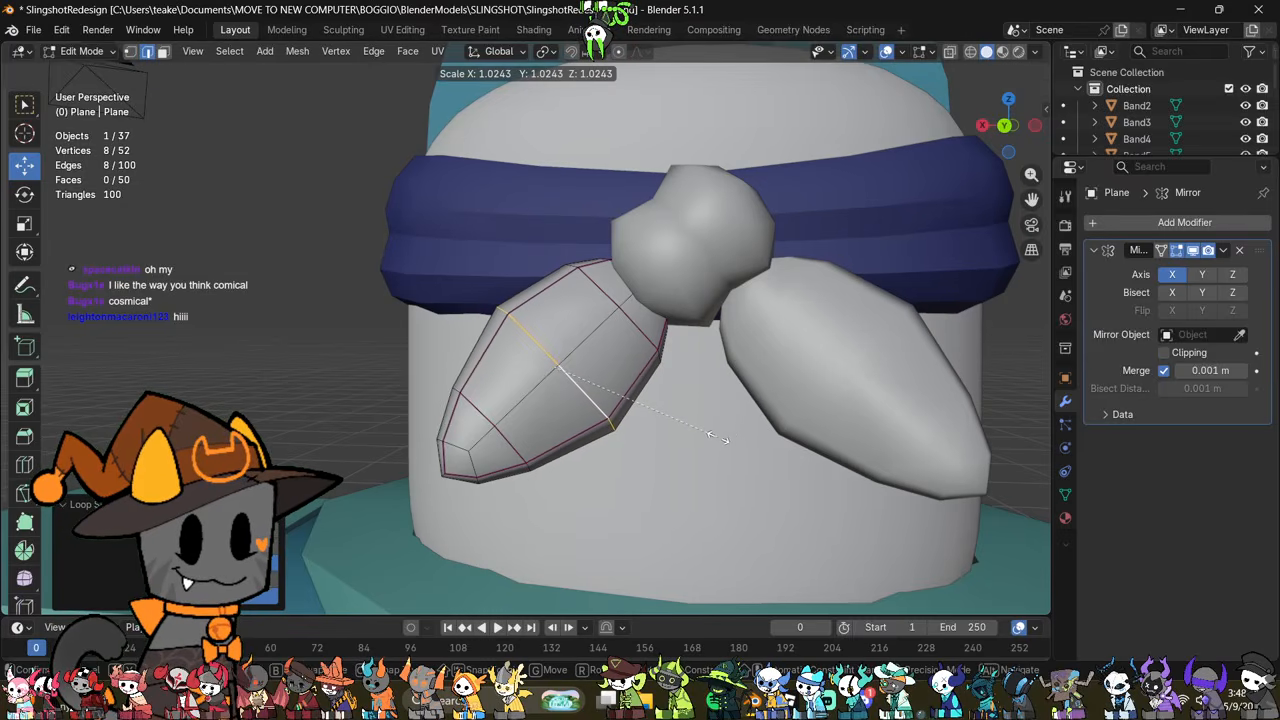
left_click(720, 438)
middle_click_drag(686, 486, 793, 475)
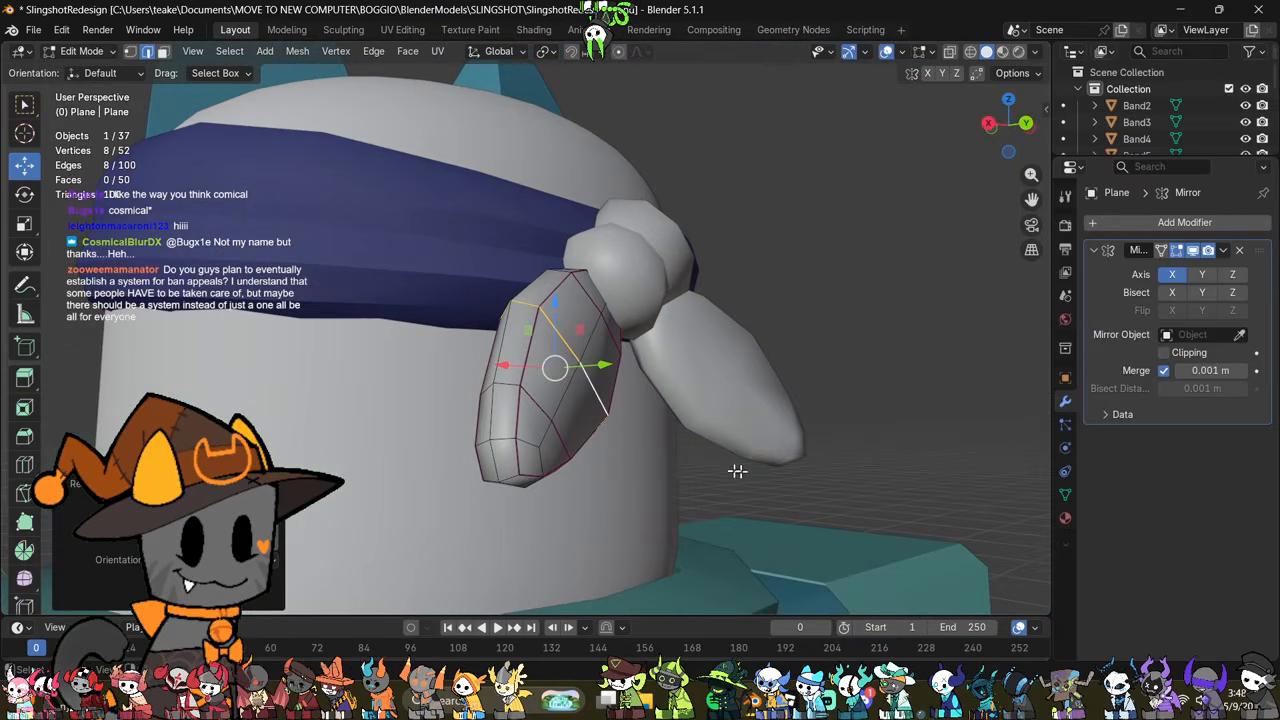
left_click(716, 468)
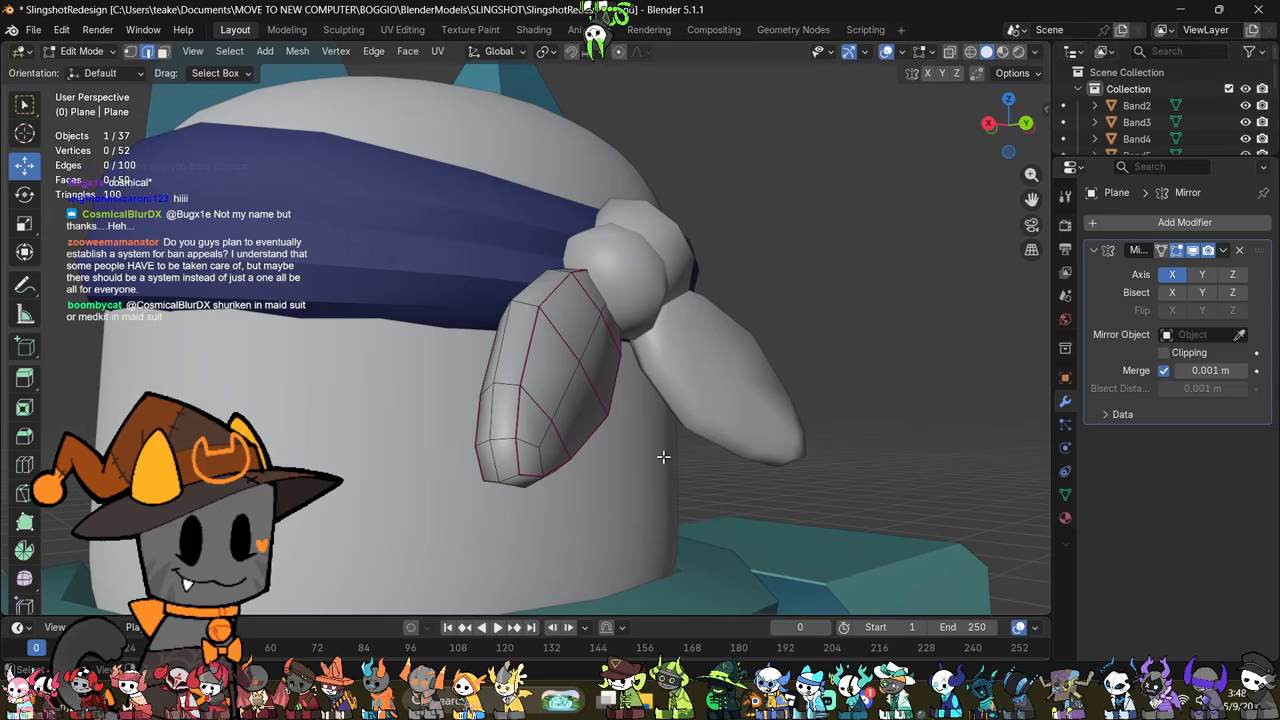
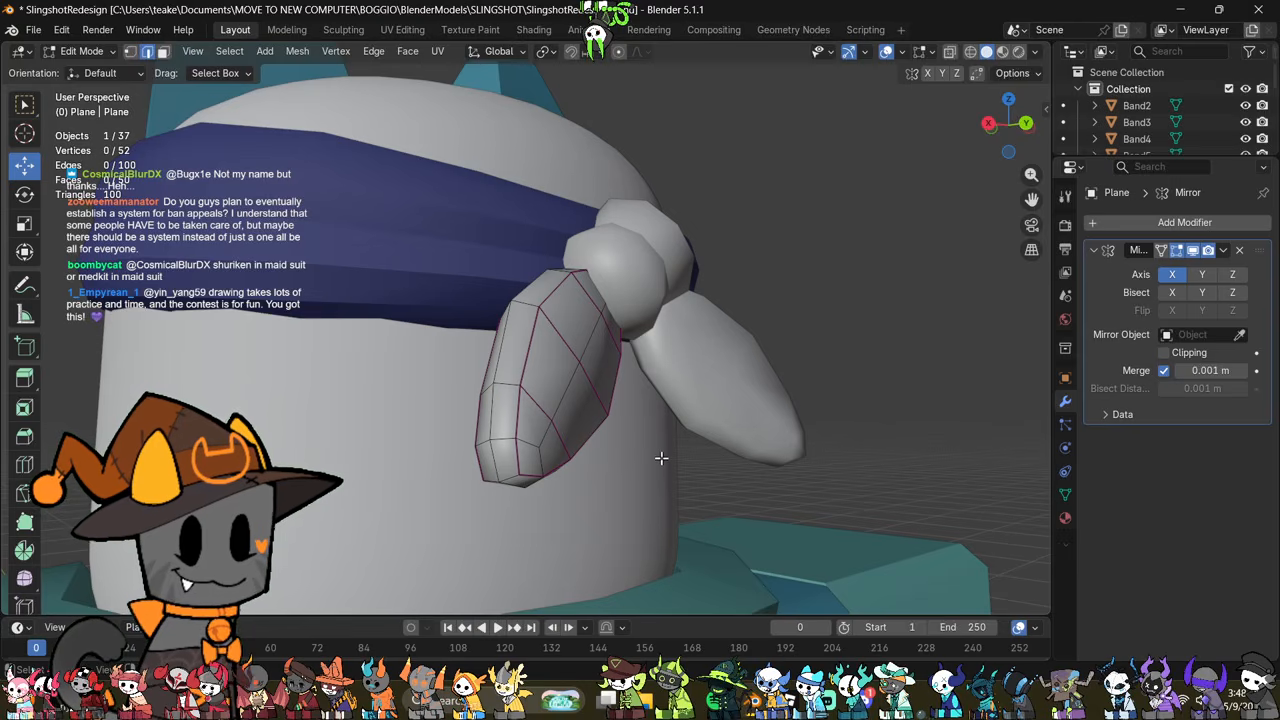
Step: Try dissolving the lengthwise edge loops that outline the tail to simplify its mesh
middle_click_drag(665, 414, 724, 440)
middle_click_drag(660, 410, 680, 470)
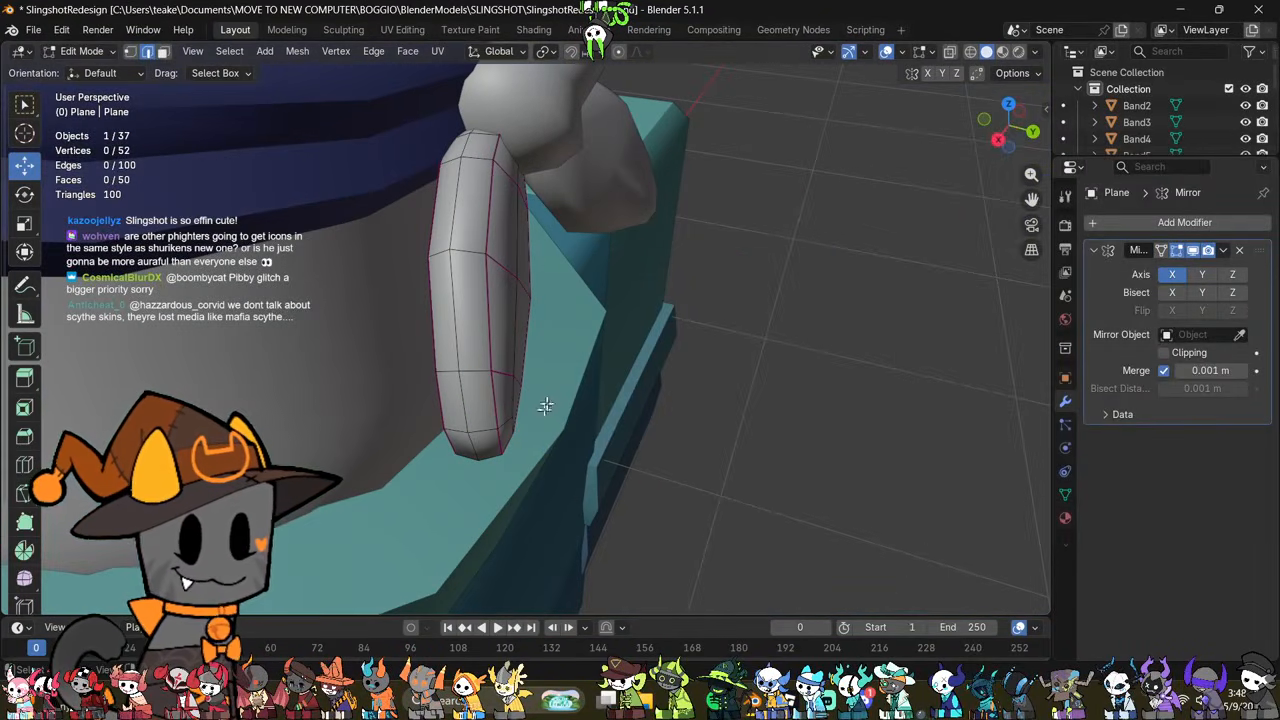
middle_click_drag(573, 426, 511, 346)
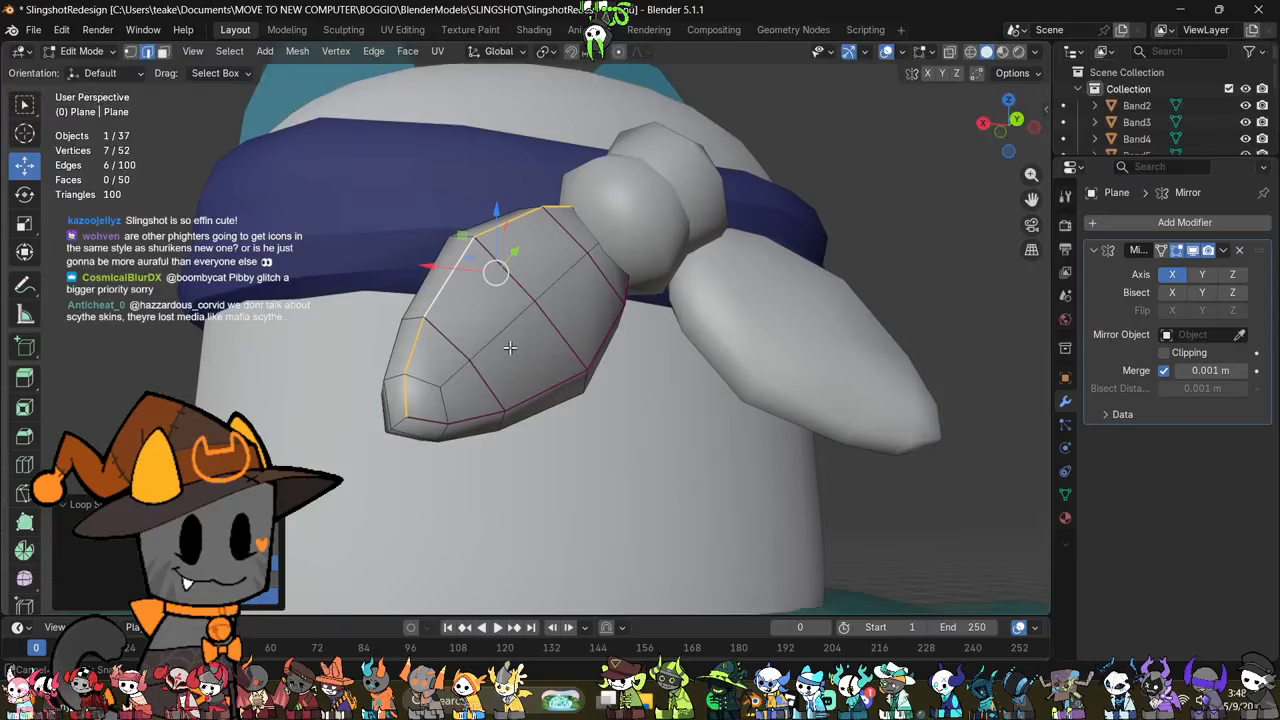
left_click(526, 407, "alt+shift")
middle_click_drag(528, 408, 712, 484)
right_click(720, 489)
left_click(700, 548)
middle_click_drag(700, 548, 849, 493)
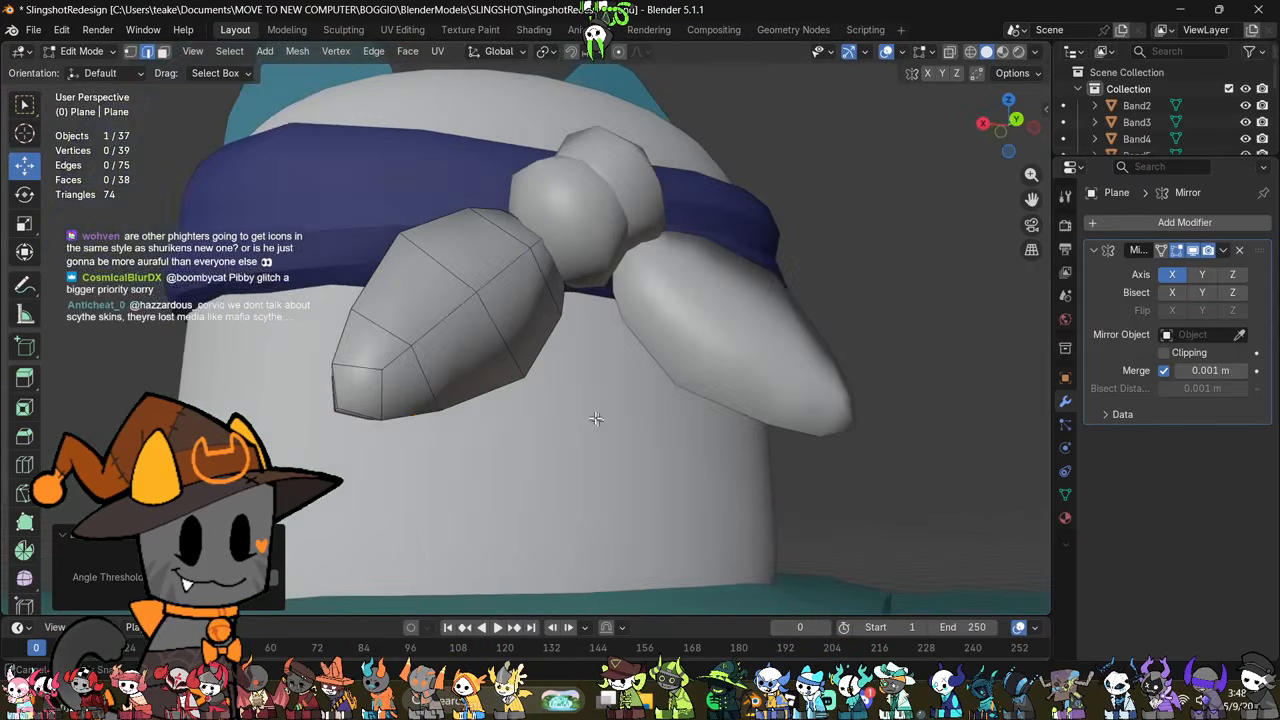
middle_click_drag(691, 421, 732, 306)
left_click(702, 508, "alt+shift")
right_click(905, 402)
left_click(830, 547)
middle_click_drag(872, 547, 808, 290)
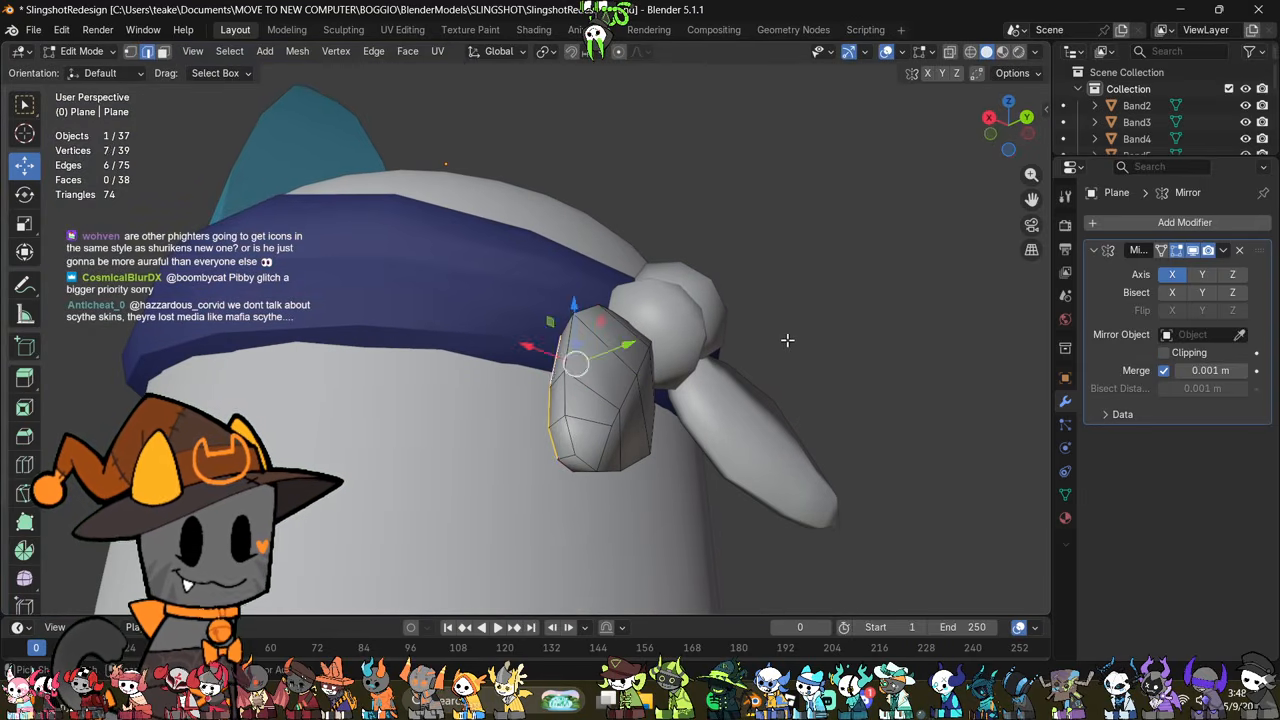
Step: Undo the dissolve of the tail's lengthwise edge loops and deselect them
key("ctrl+z")
key("ctrl+z")
middle_click_drag(809, 360, 795, 428)
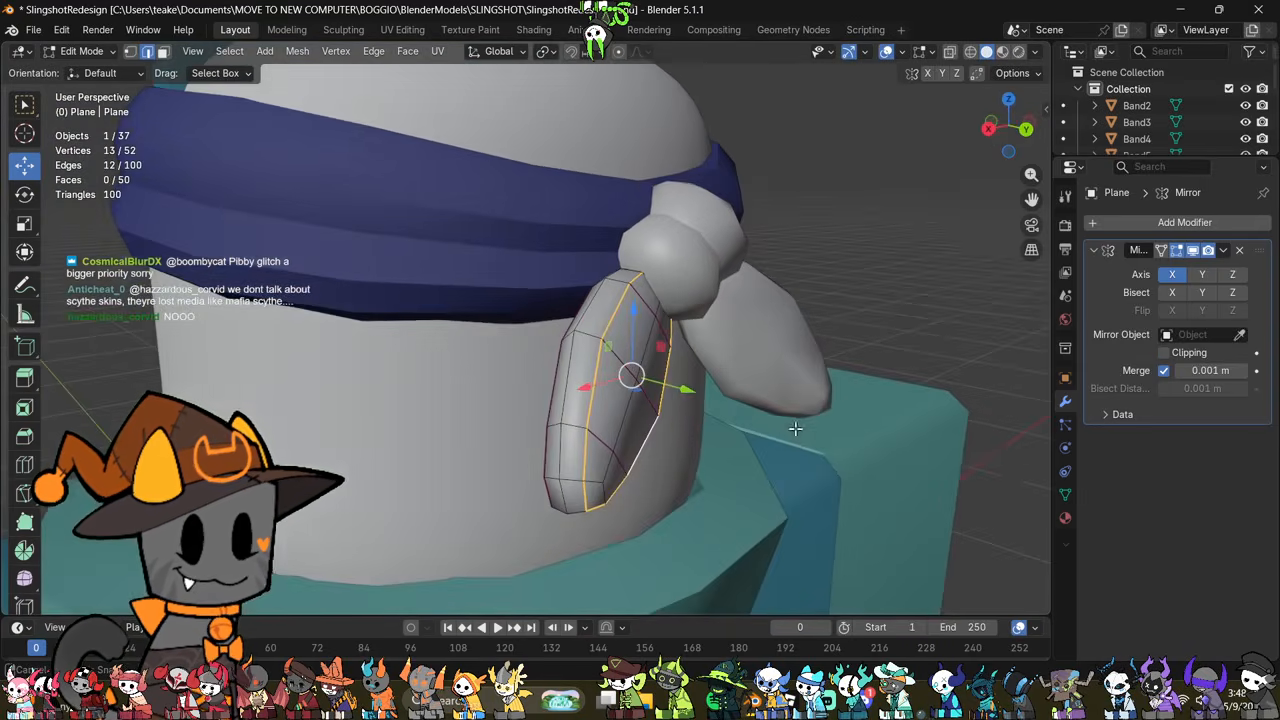
left_click(808, 470)
Step: Scale the front and back centre vertices of the tail's loop near the knot to about 0.46, pinching them together
middle_click_drag(793, 489, 727, 469)
middle_click_drag(764, 385, 573, 391)
left_click(714, 483)
middle_click_drag(714, 483, 750, 434)
key("alt+z")
middle_click_drag(724, 390, 620, 374)
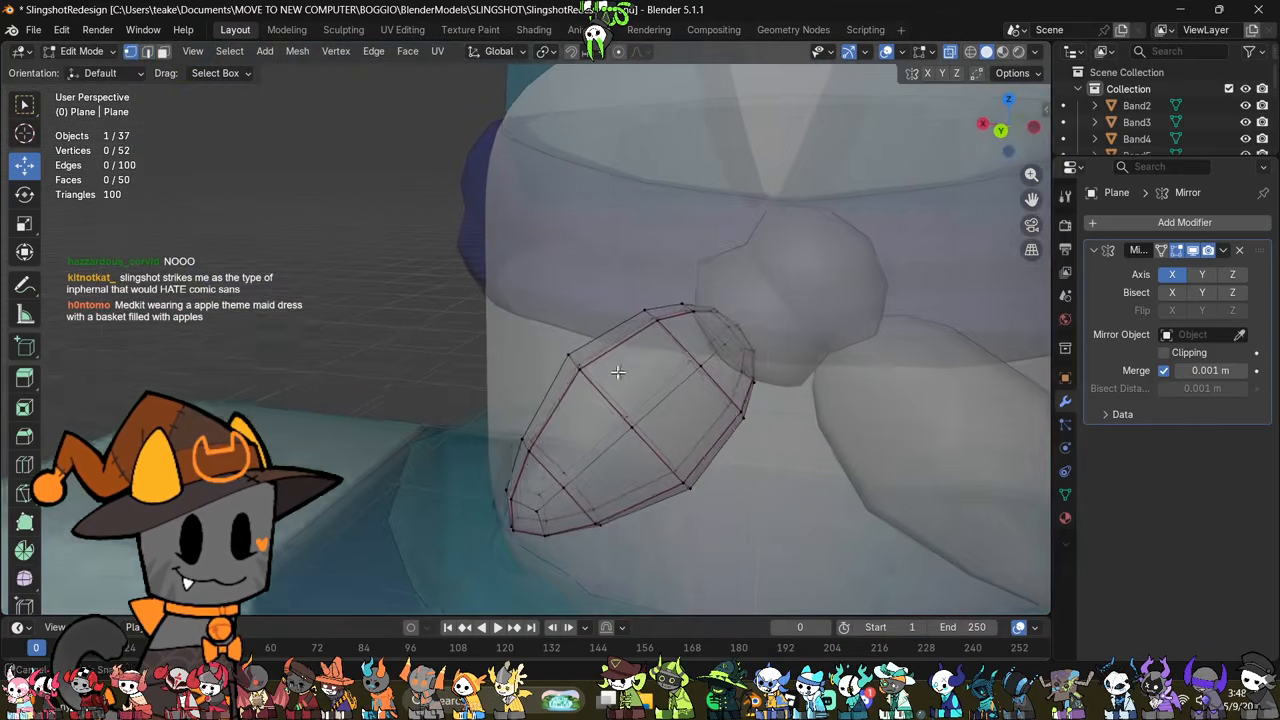
key("1")
left_click(710, 385)
middle_click_drag(710, 385, 758, 393)
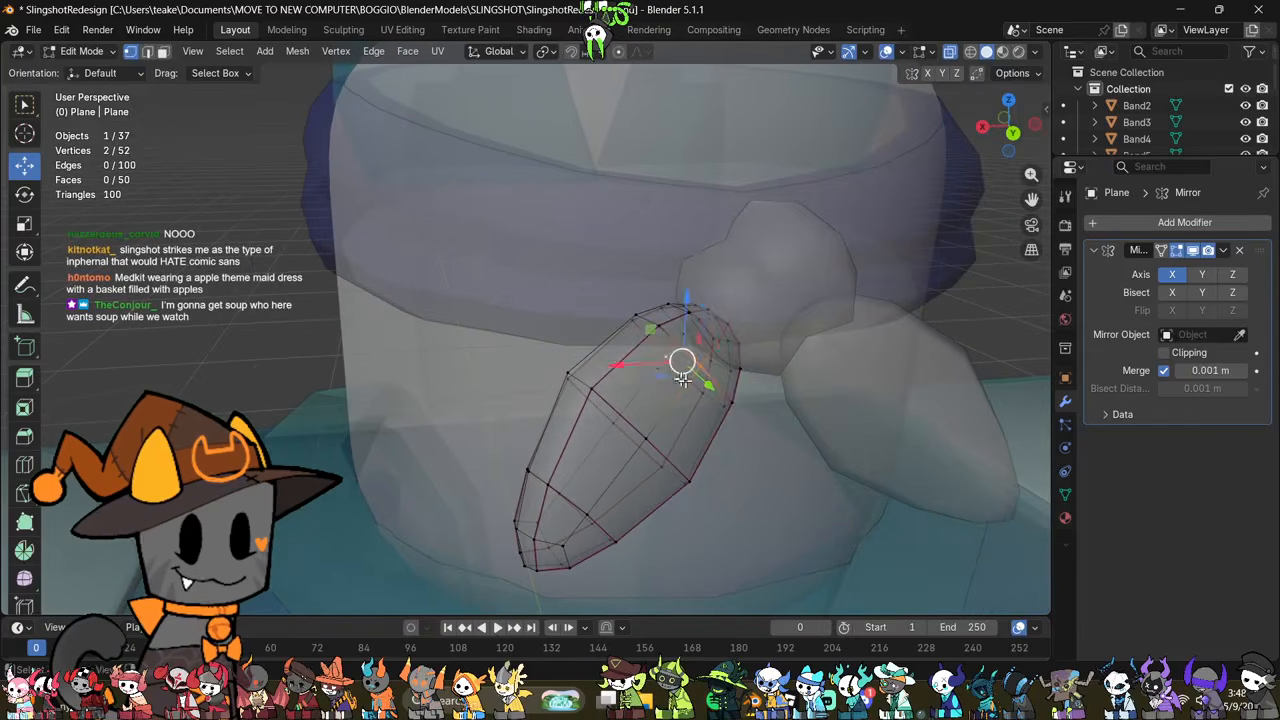
key("alt+z")
middle_click_drag(682, 379, 877, 434)
key("s")
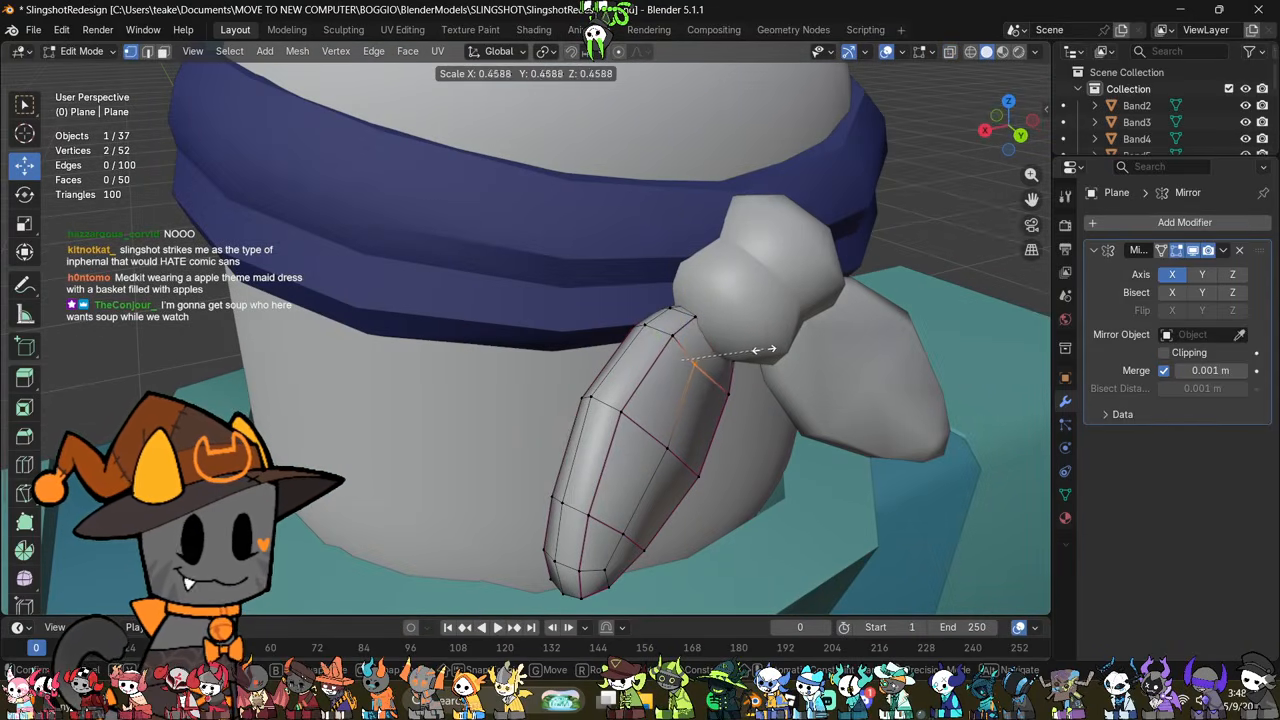
left_click(766, 349)
Step: Mark the lengthwise centre edges near the knot as sharp on both sides of the tail
left_click(706, 354, "shift")
middle_click_drag(706, 354, 658, 390)
key("ctrl+e")
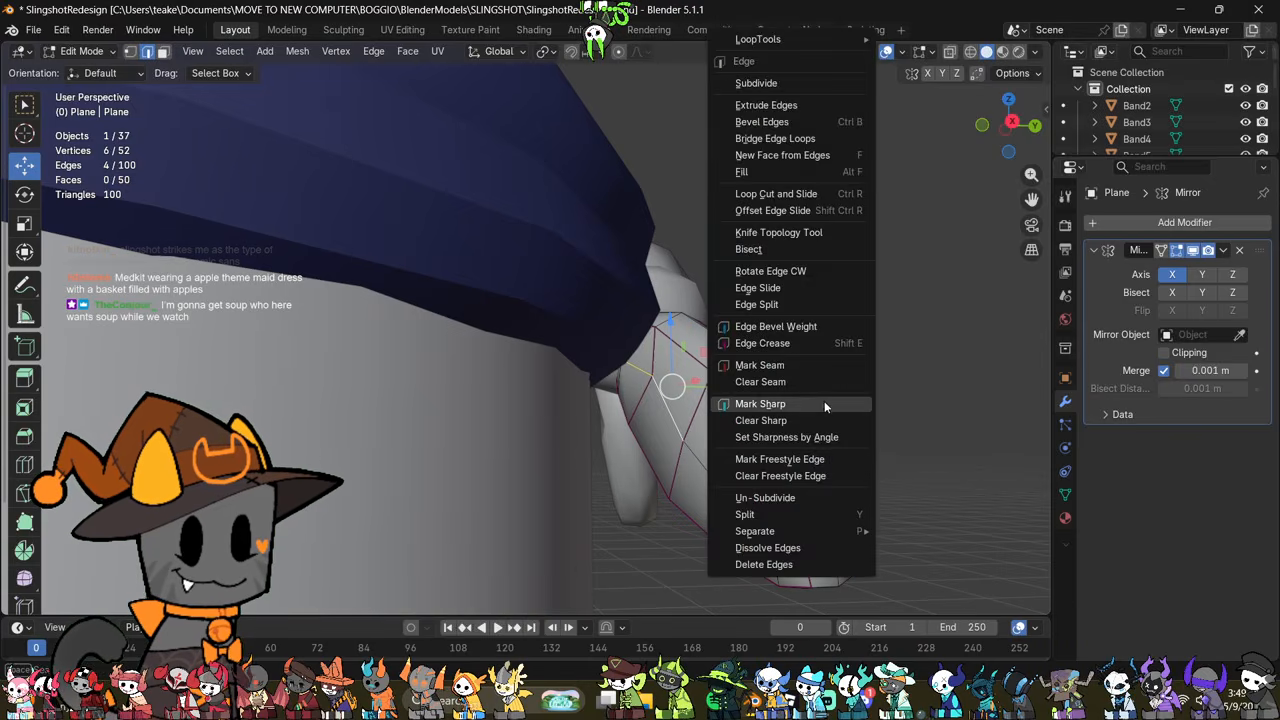
left_click(824, 404)
key("Tab")
mouse_move(864, 420)
middle_mouse_down()
mouse_move(672, 449)
mouse_move(706, 502)
mouse_move(634, 496)
mouse_move(660, 504)
middle_mouse_up()
key("Tab")
Step: Delete the end faces of the tail that are hidden inside the knot
left_click(671, 521)
key("alt+z")
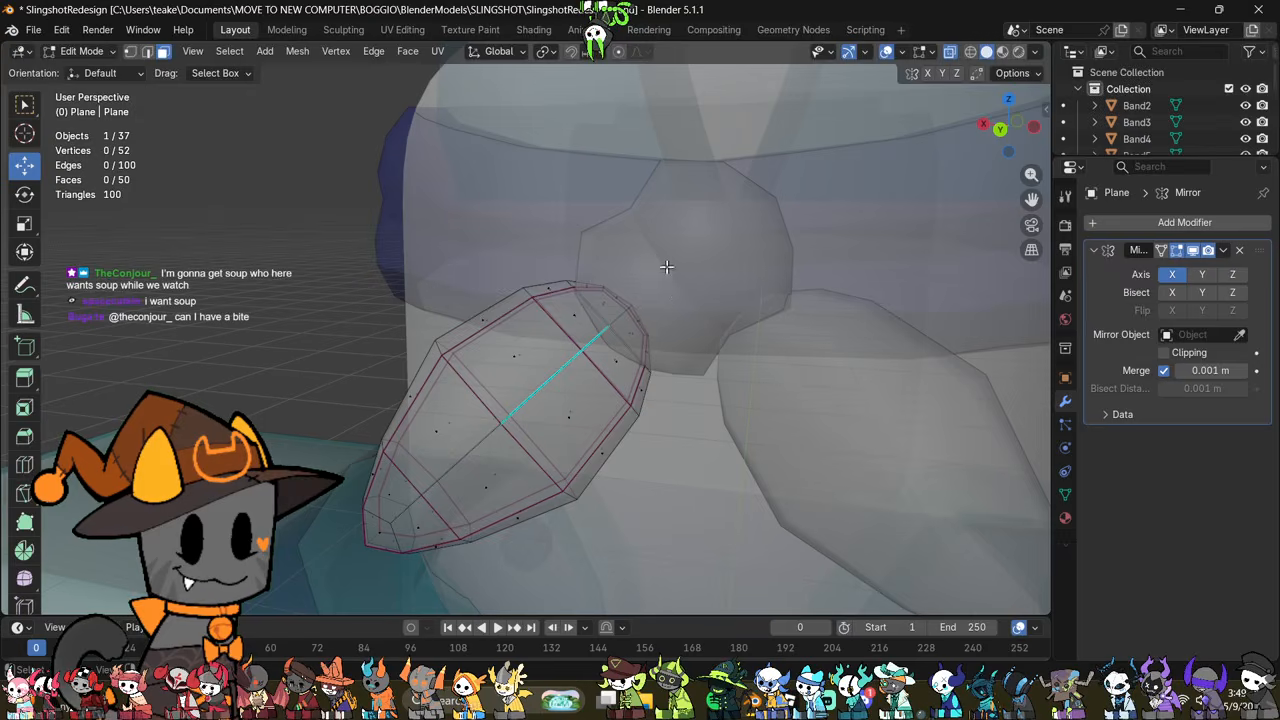
left_click_drag(604, 353, 605, 353)
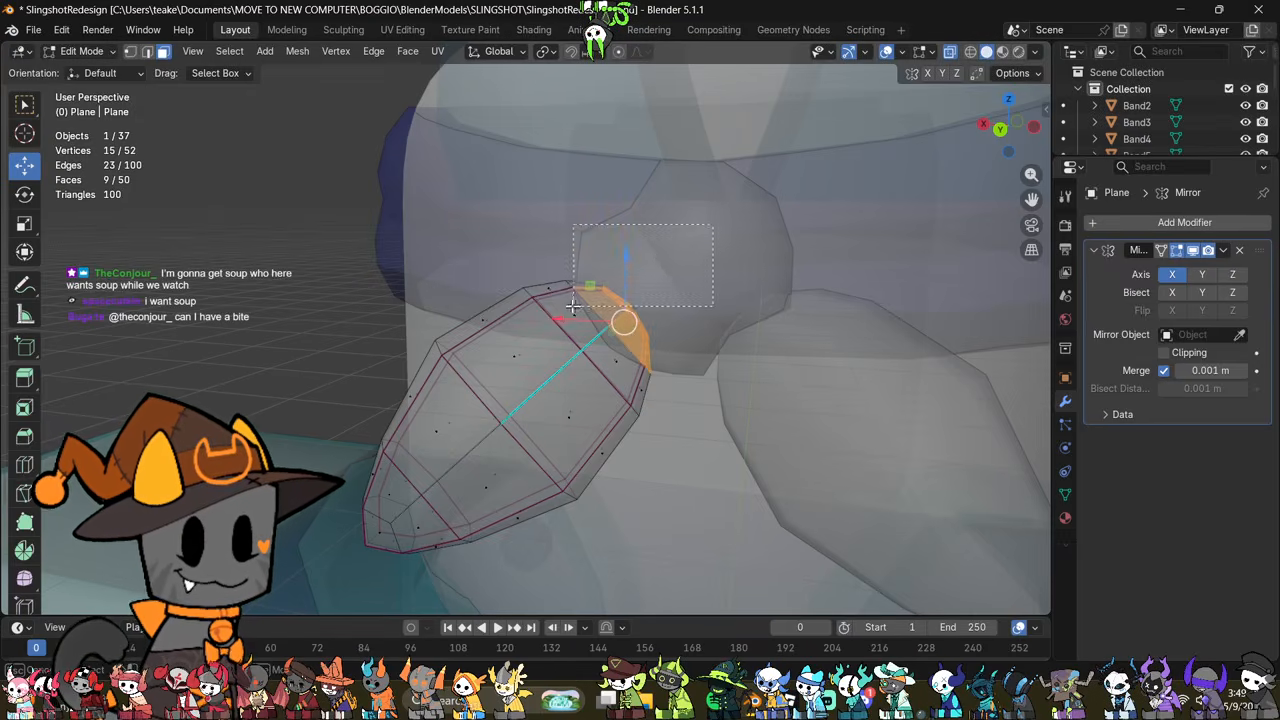
key("alt+z")
right_click(745, 628)
left_click(748, 625)
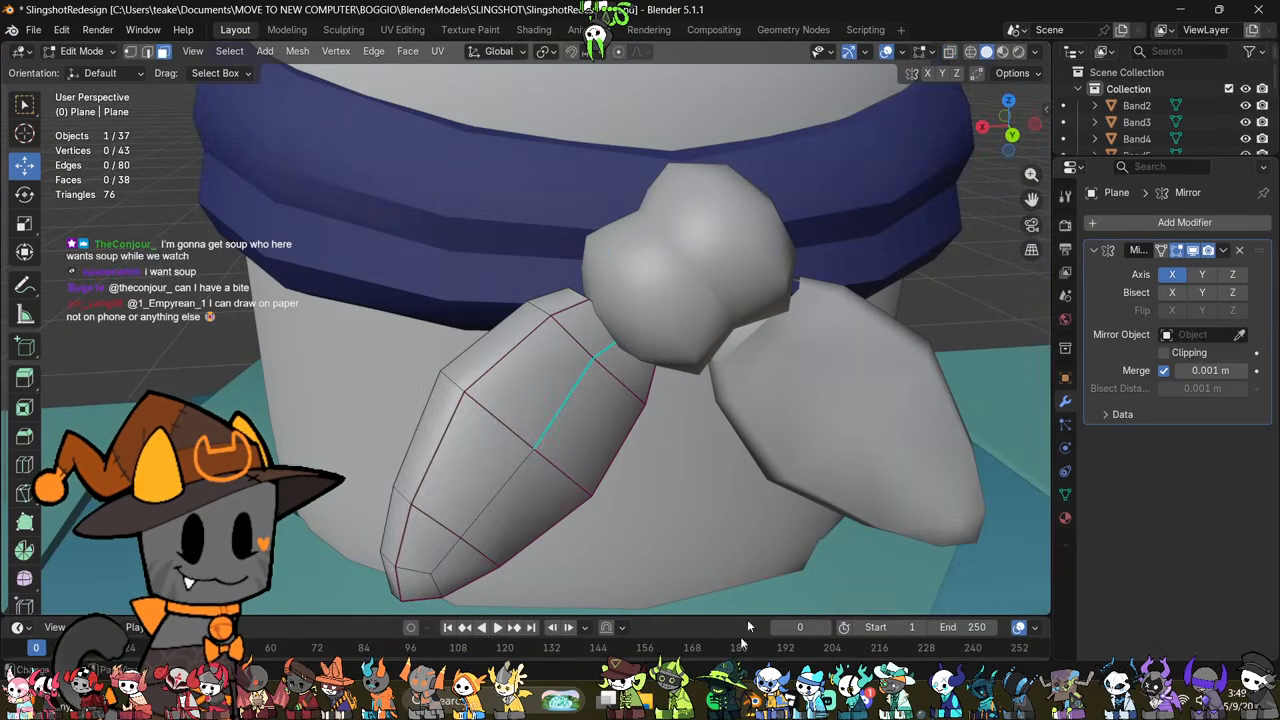
Step: Scale down the open edge loop at the tail's knot end, move it into place inside the knot, and deselect it
left_click(603, 308, "alt")
key("alt+z")
key("s")
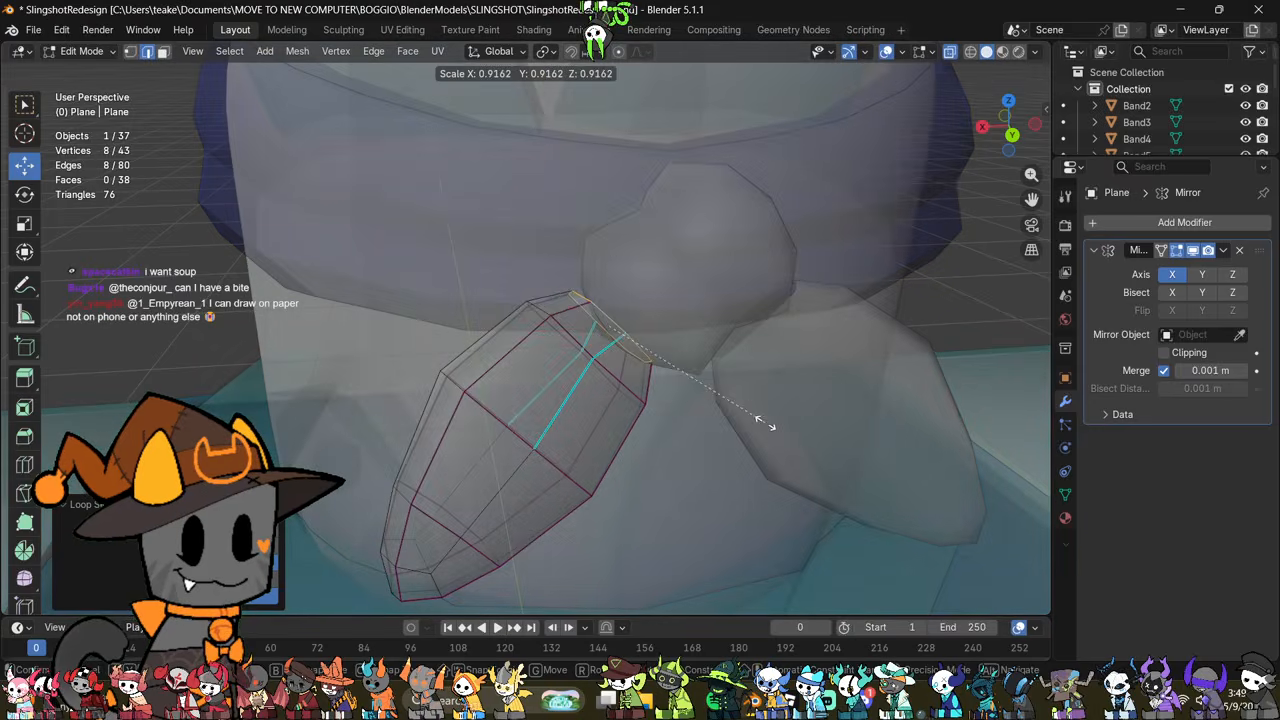
left_click(719, 399)
key("g")
key("alt+z")
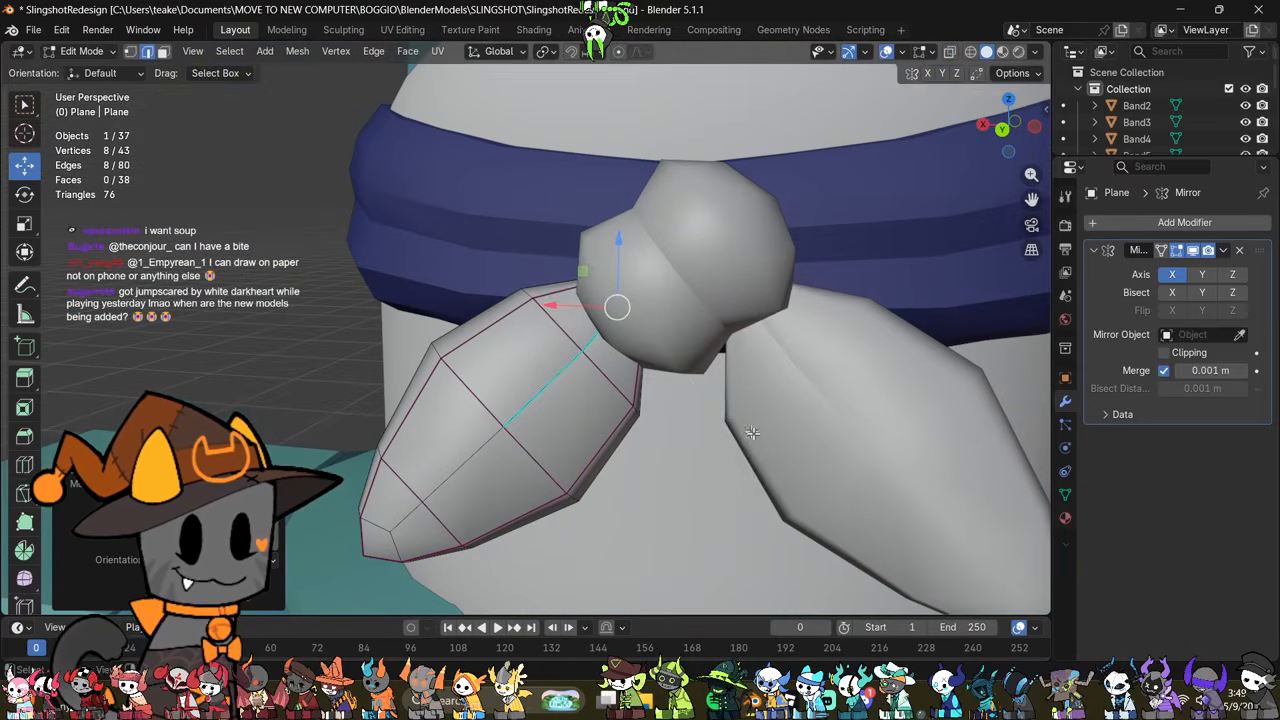
left_click(767, 446)
middle_click_drag(767, 446, 687, 420)
scroll(687, 420, "down", 3)
key("alt+a")
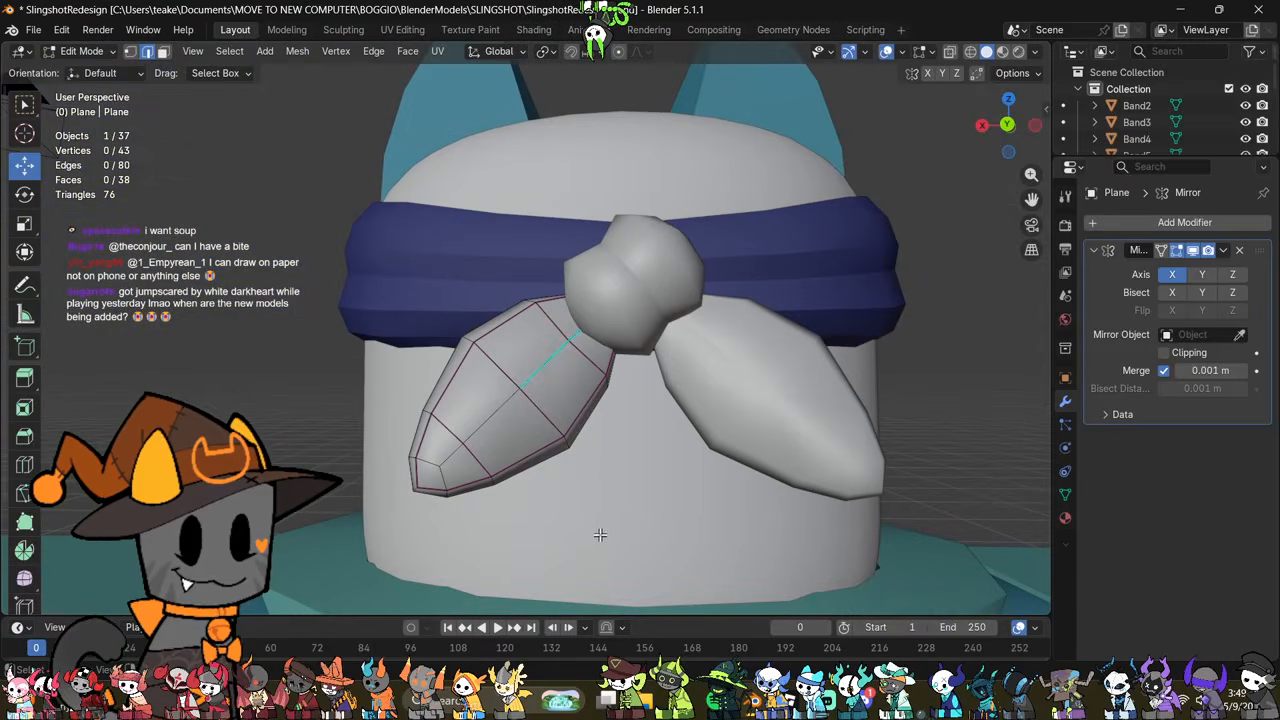
Step: Move the tail's lower corner vertices about 0.03 m outward and down to form a pointed tip
key("alt+z")
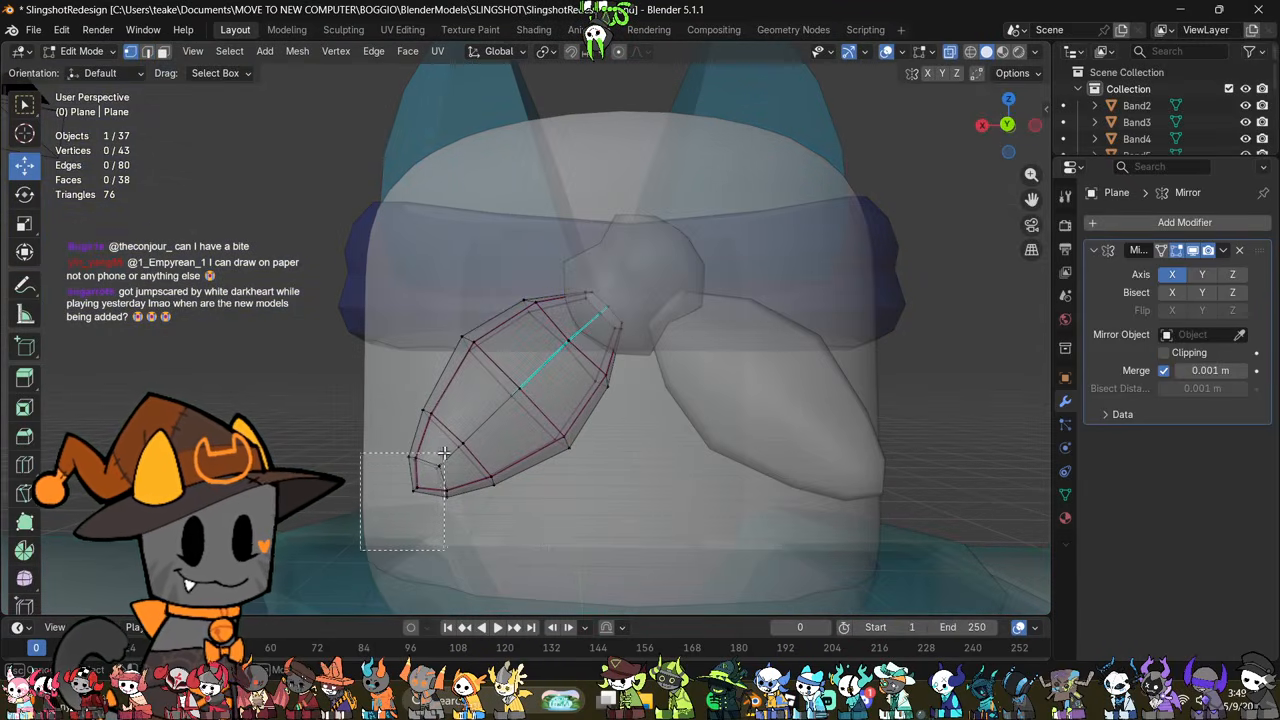
left_click_drag(427, 470, 427, 471)
key("g")
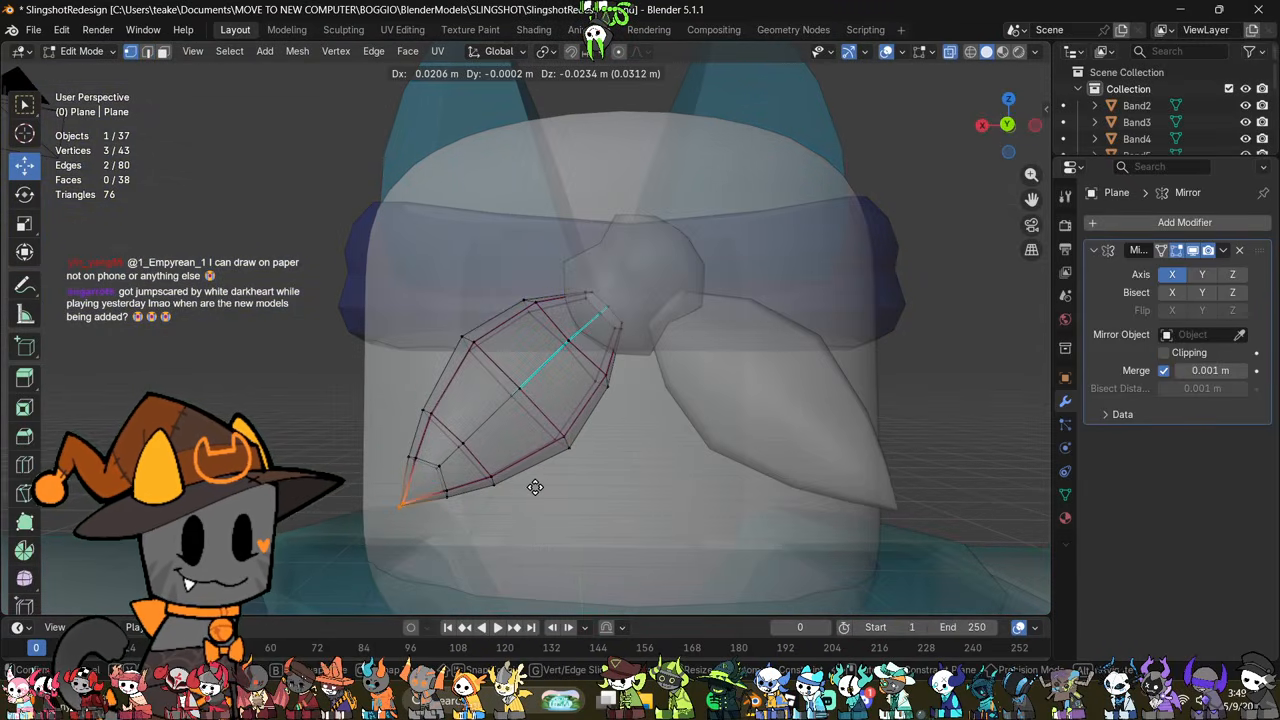
left_click(535, 487)
key("alt+z")
key("Tab")
scroll(658, 450, "down", 2)
middle_click_drag(658, 447, 686, 456)
Step: Scale down the whole tail mesh and move it up against the knot, then deselect the object
key("Tab")
scroll(694, 451, "up", 5)
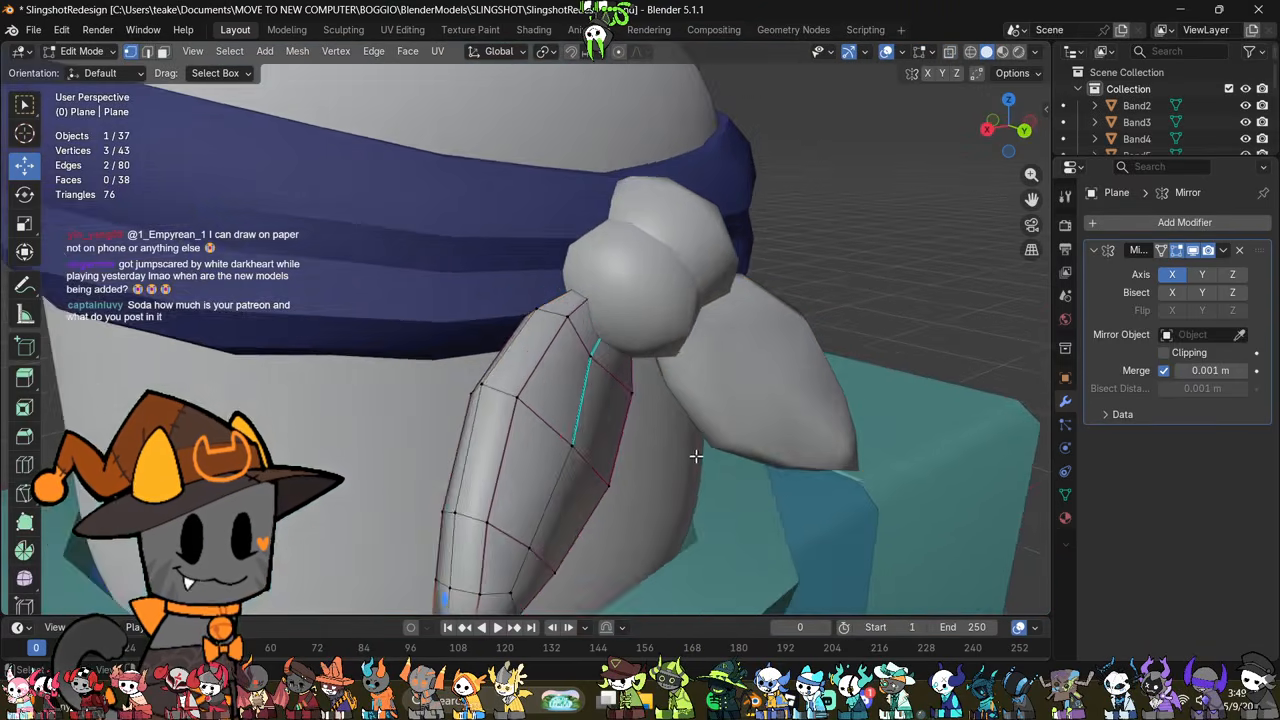
mouse_move(694, 451)
middle_mouse_down()
mouse_move(763, 486)
mouse_move(682, 465)
middle_mouse_up()
key("s")
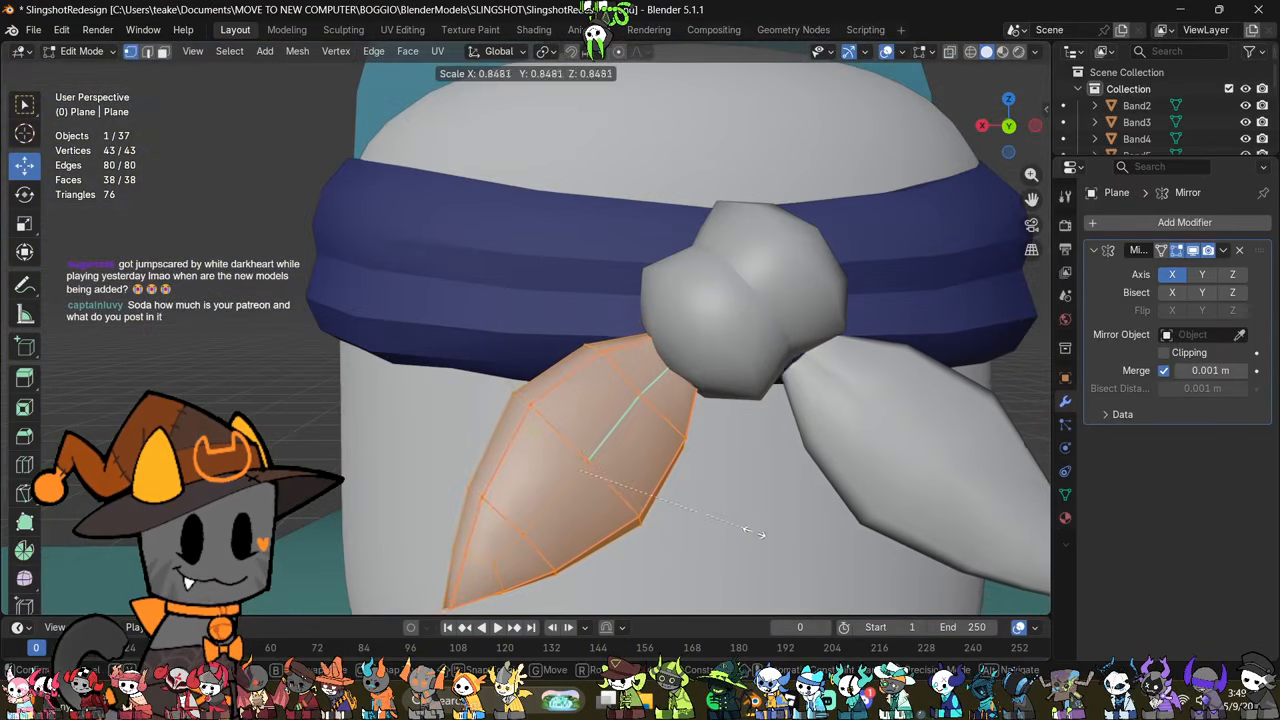
key("g")
left_click(796, 497)
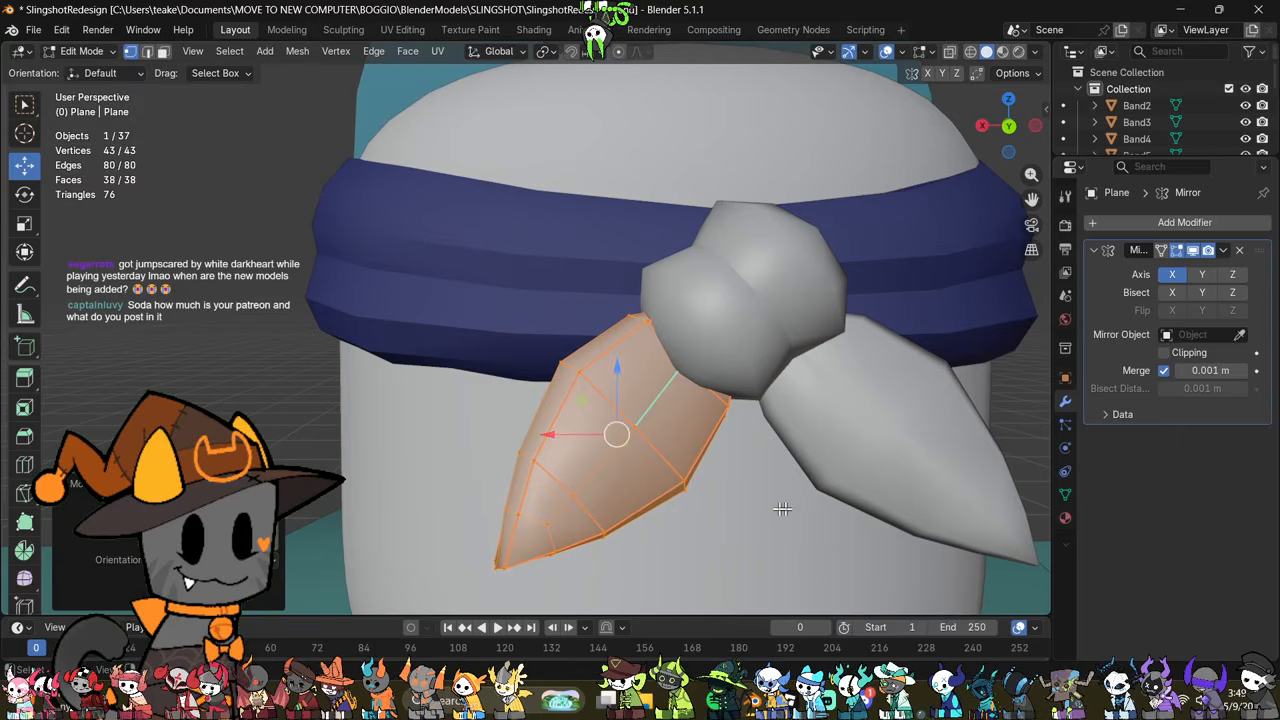
key("g")
left_click(755, 518)
key("Tab")
scroll(762, 526, "down", 4)
left_click(906, 420)
Step: Move the centre vertices on the headband's lower front edge slightly down in Edit Mode
middle_click_drag(900, 421, 796, 446)
scroll(796, 446, "down", 4)
middle_click_drag(950, 430, 623, 423)
scroll(590, 461, "up", 2)
scroll(527, 437, "down", 1)
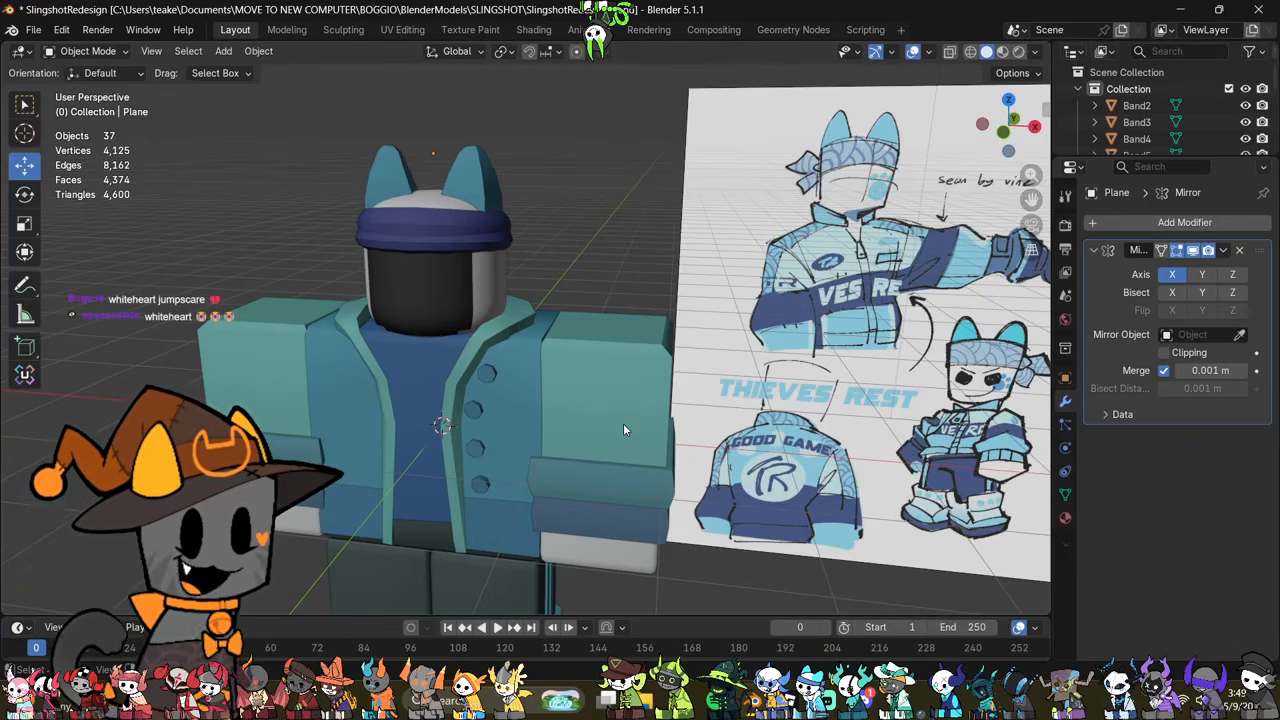
left_click(417, 243)
key("Tab")
scroll(494, 356, "up", 3)
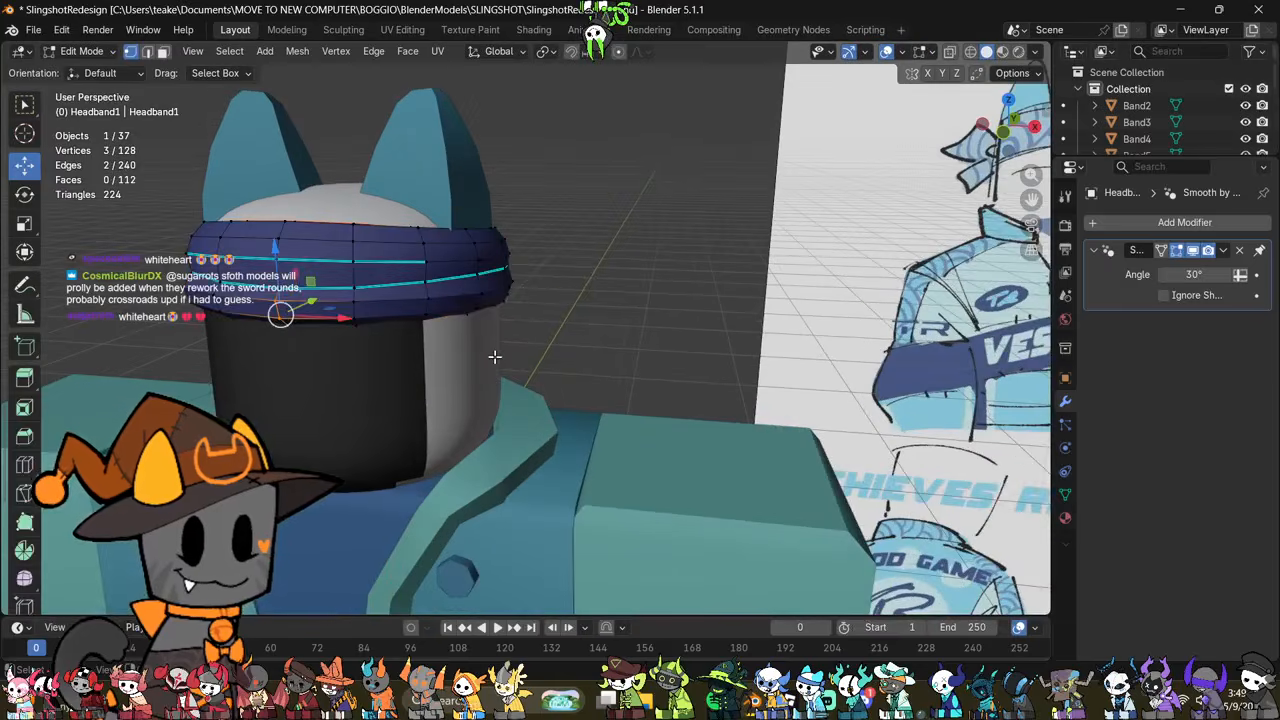
middle_click_drag(477, 353, 581, 427, "shift")
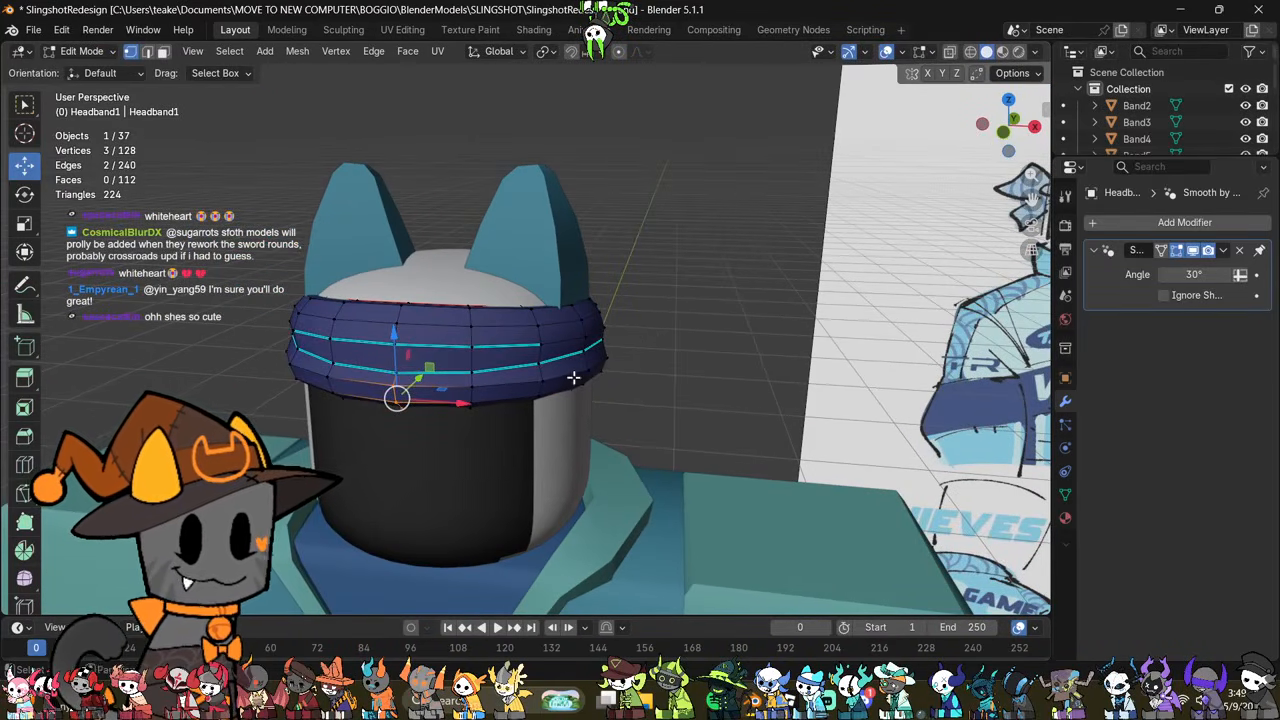
scroll(671, 357, "up", 3)
middle_click_drag(574, 378, 681, 378, "shift")
key("alt+z")
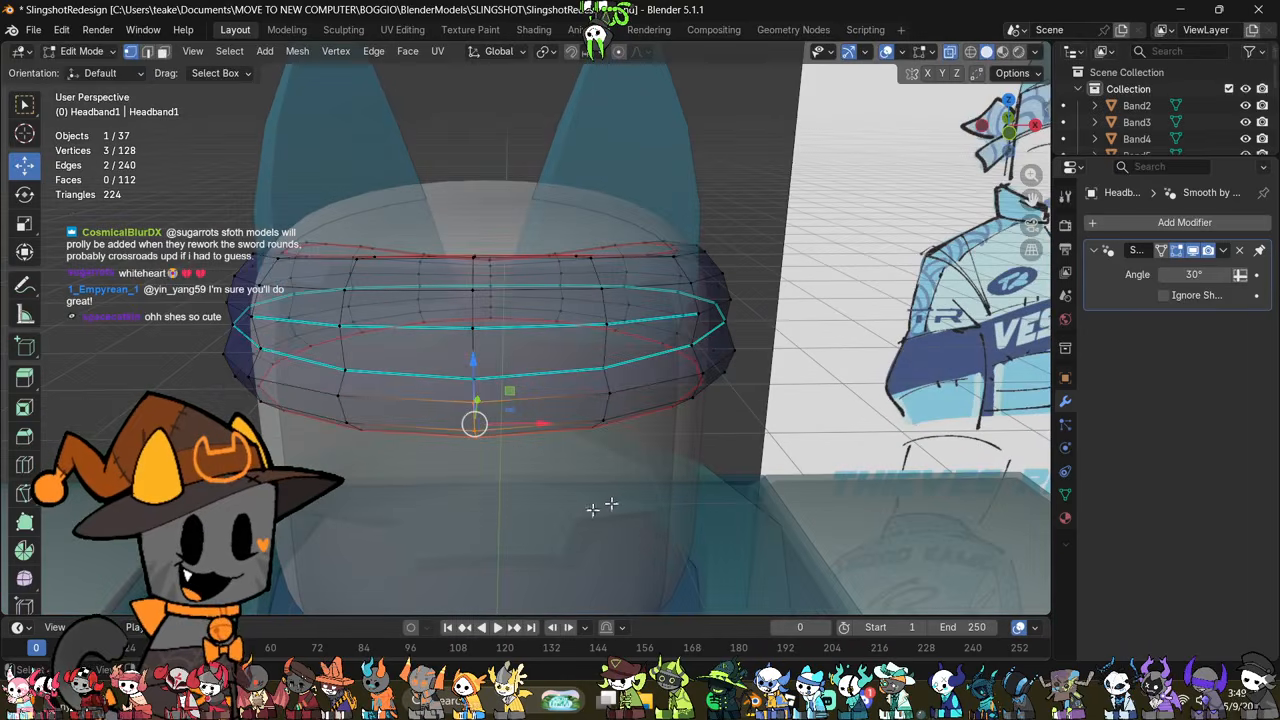
left_click_drag(473, 374, 488, 393)
Step: Lower the vertices on both sides of the headband's lower front centre to smooth out the dip
left_click_drag(622, 402, 622, 404)
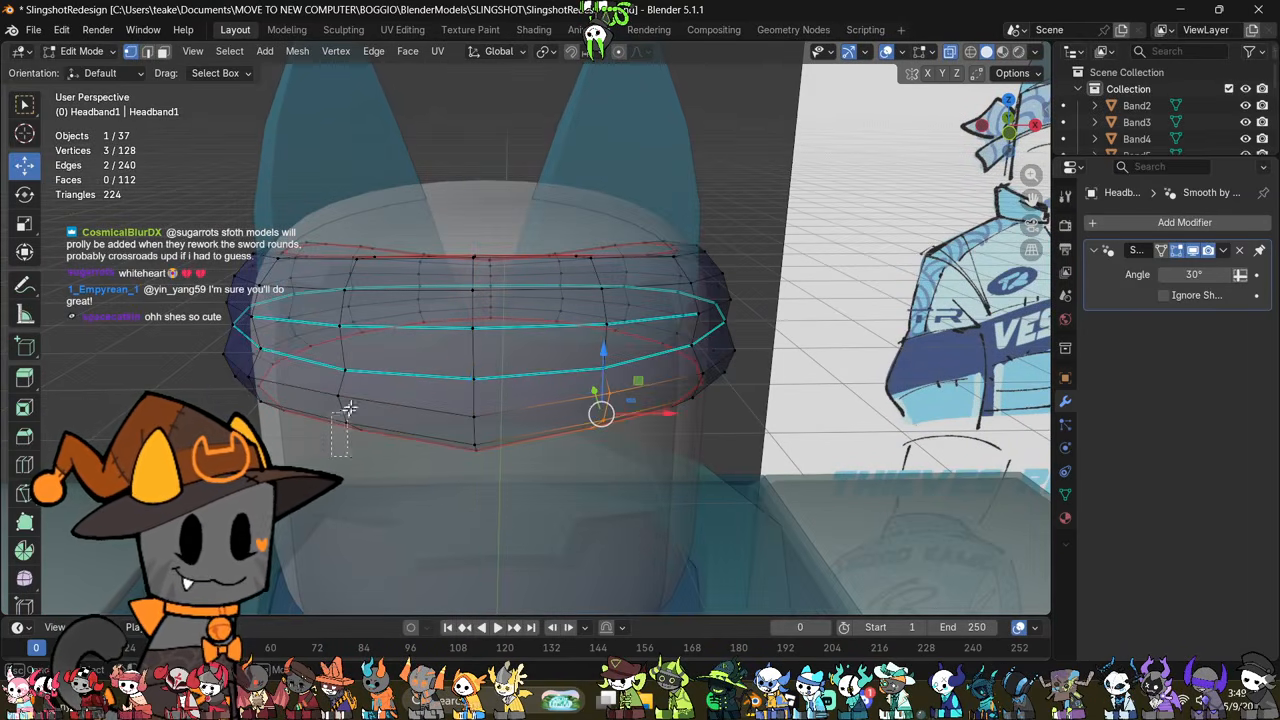
left_click_drag(349, 408, 352, 404, "shift")
key("alt+z")
left_click_drag(485, 347, 487, 361)
middle_click_drag(581, 406, 574, 368)
key("Tab")
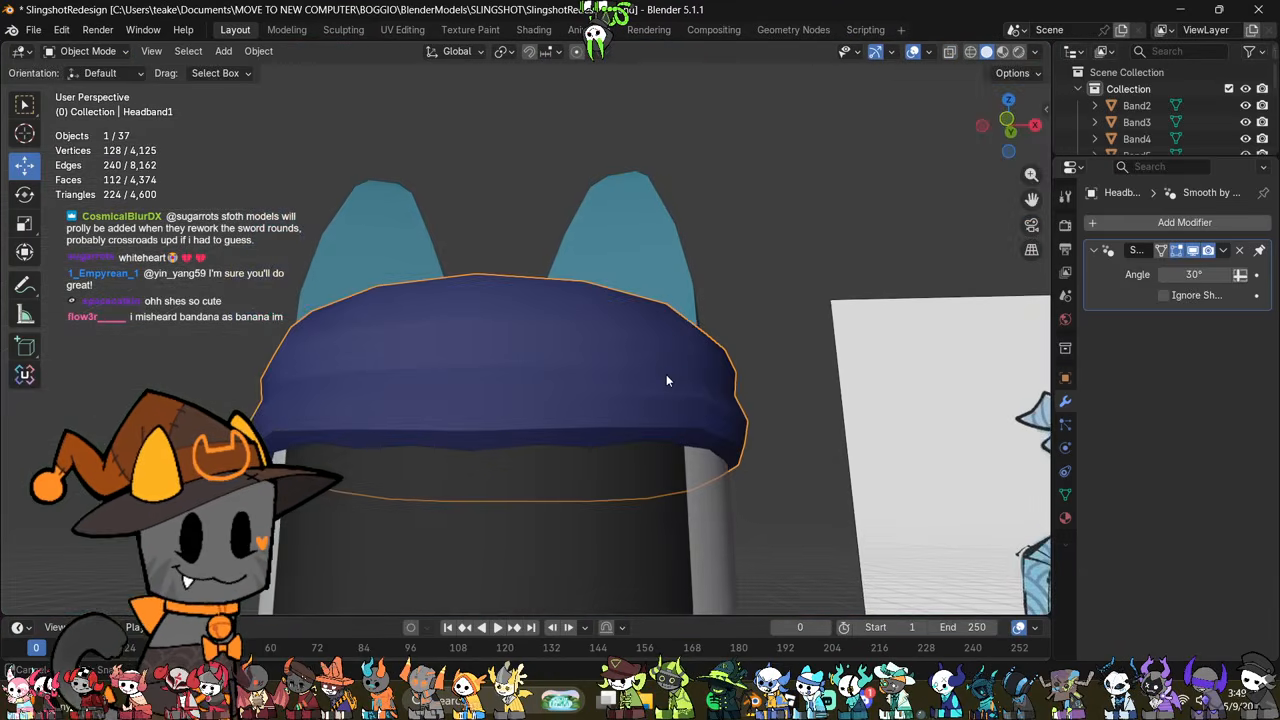
Step: Examine the reshaped headband, the knot and its tails from all sides of the head
middle_click_drag(667, 376, 612, 403)
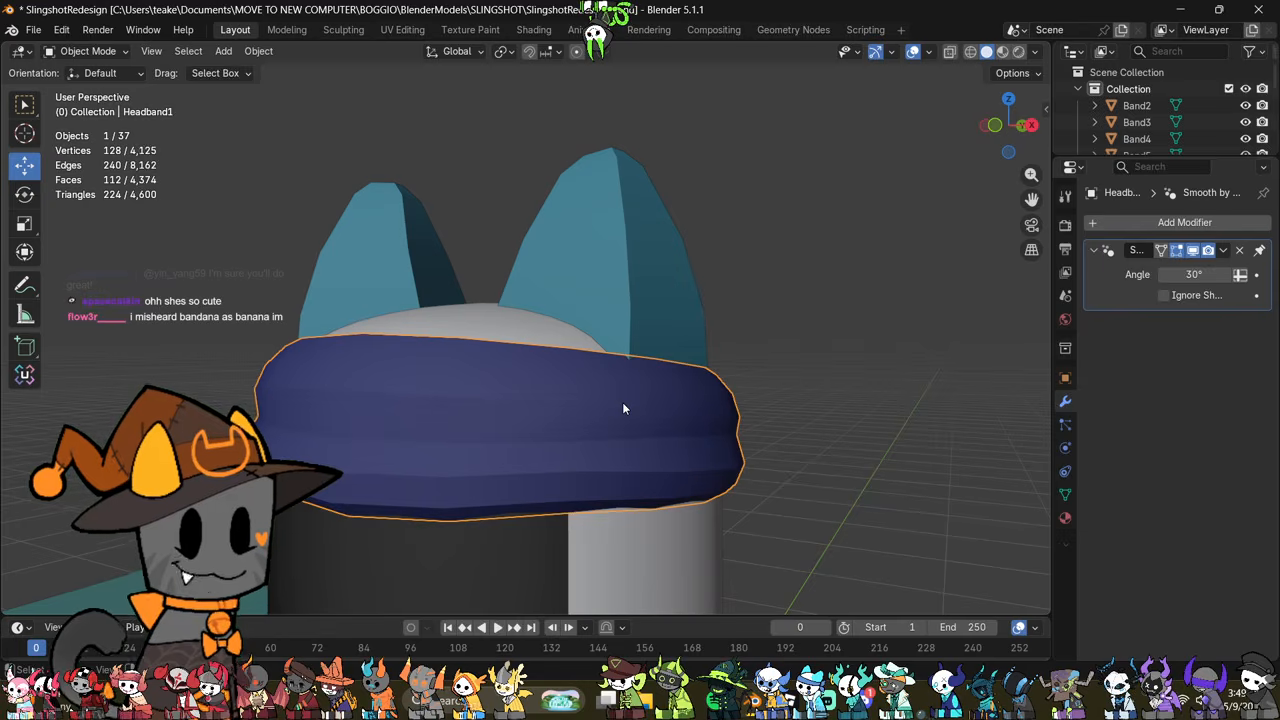
key("Tab")
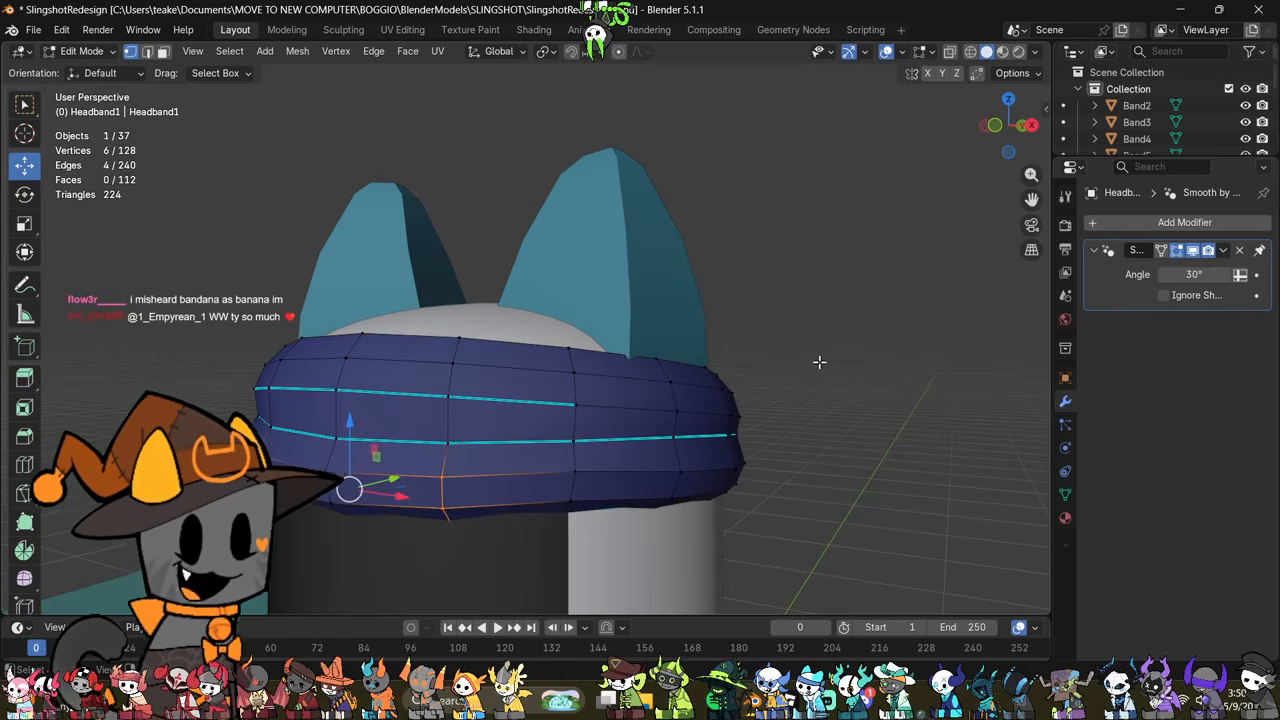
middle_click_drag(632, 408, 691, 437)
middle_click_drag(592, 378, 651, 358, "shift")
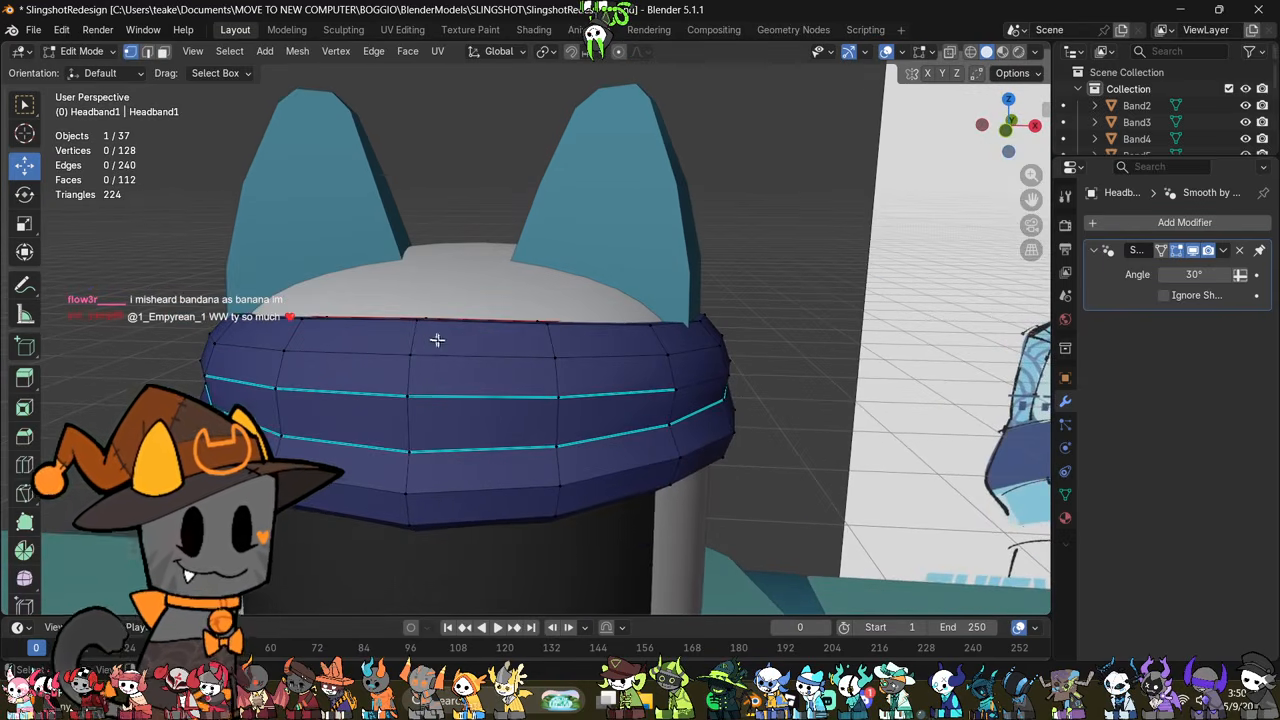
middle_click_drag(437, 340, 678, 290)
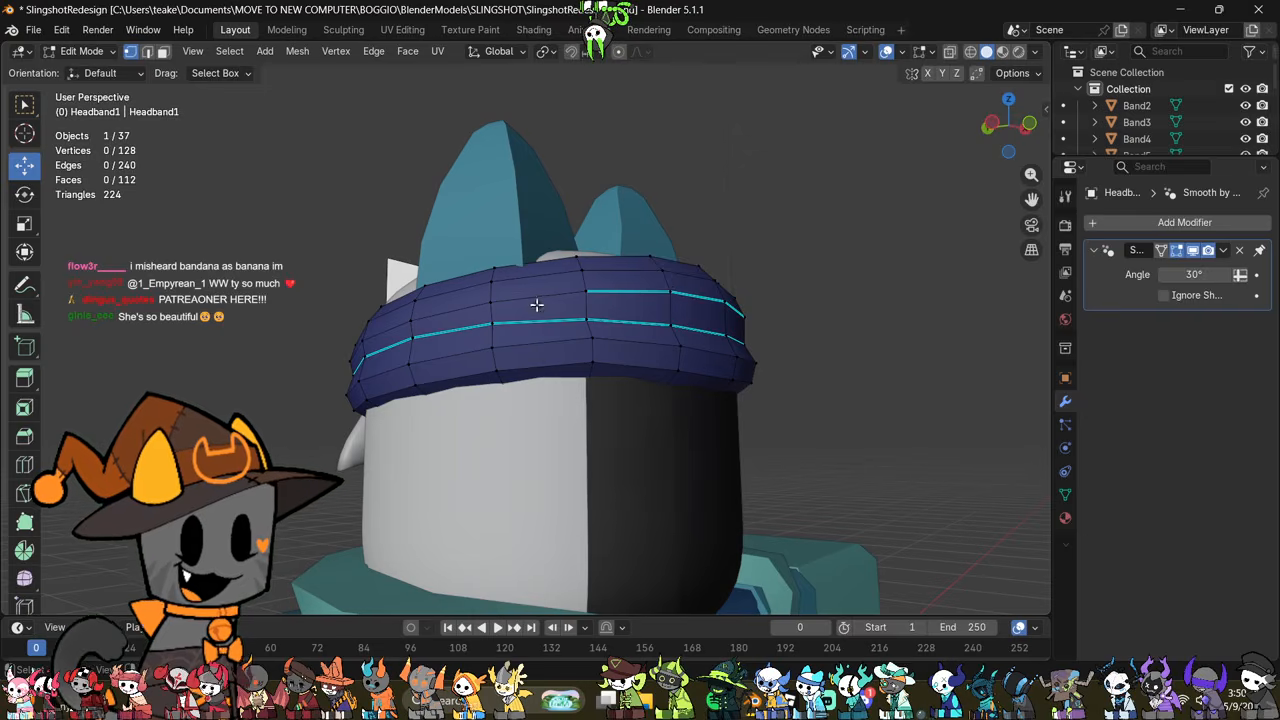
middle_click_drag(537, 304, 516, 378)
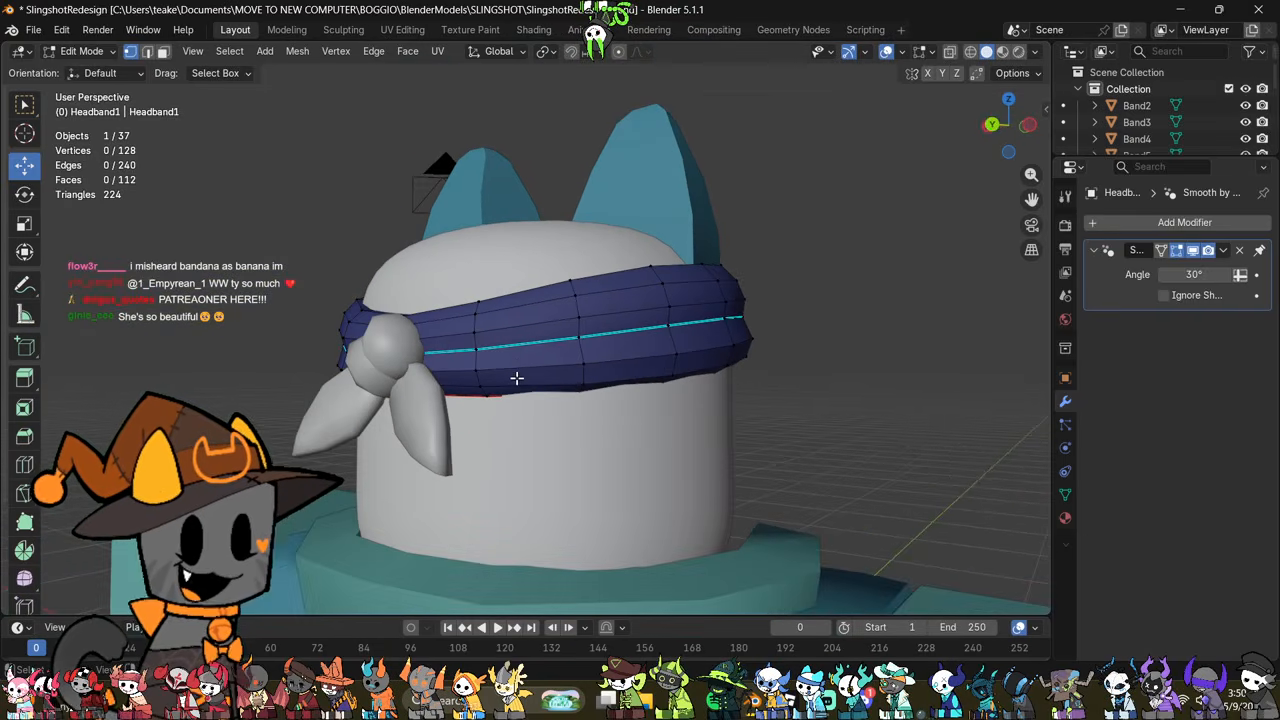
scroll(516, 378, "down", 2)
middle_click_drag(415, 362, 553, 410)
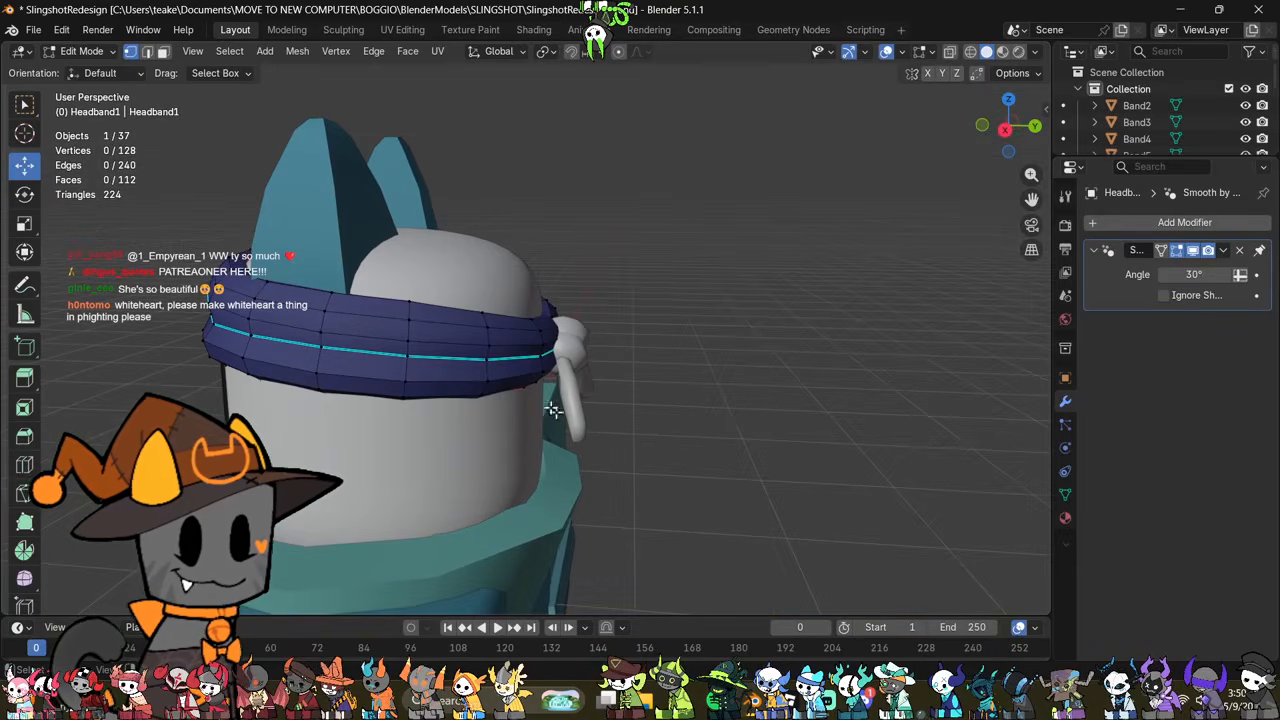
middle_click_drag(486, 452, 591, 468)
key("Tab")
scroll(703, 423, "down", 5)
middle_click_drag(521, 432, 556, 418)
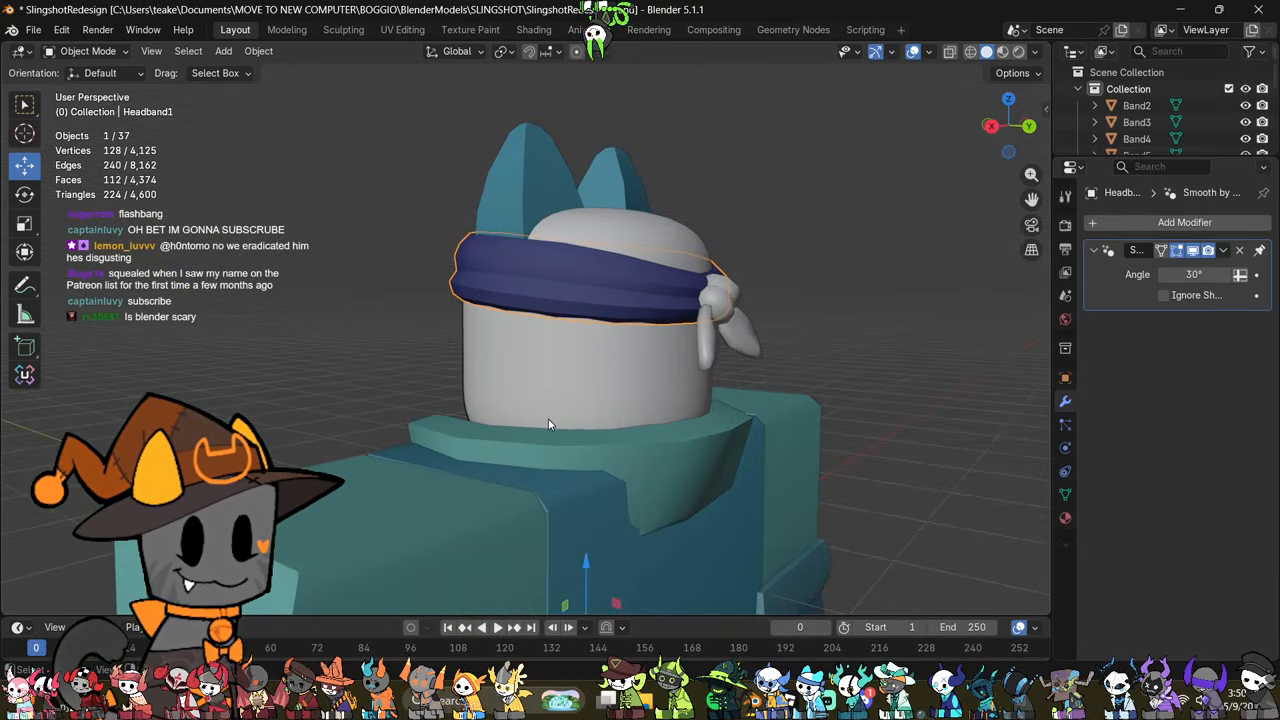
scroll(548, 418, "up", 2)
middle_click_drag(491, 436, 558, 462)
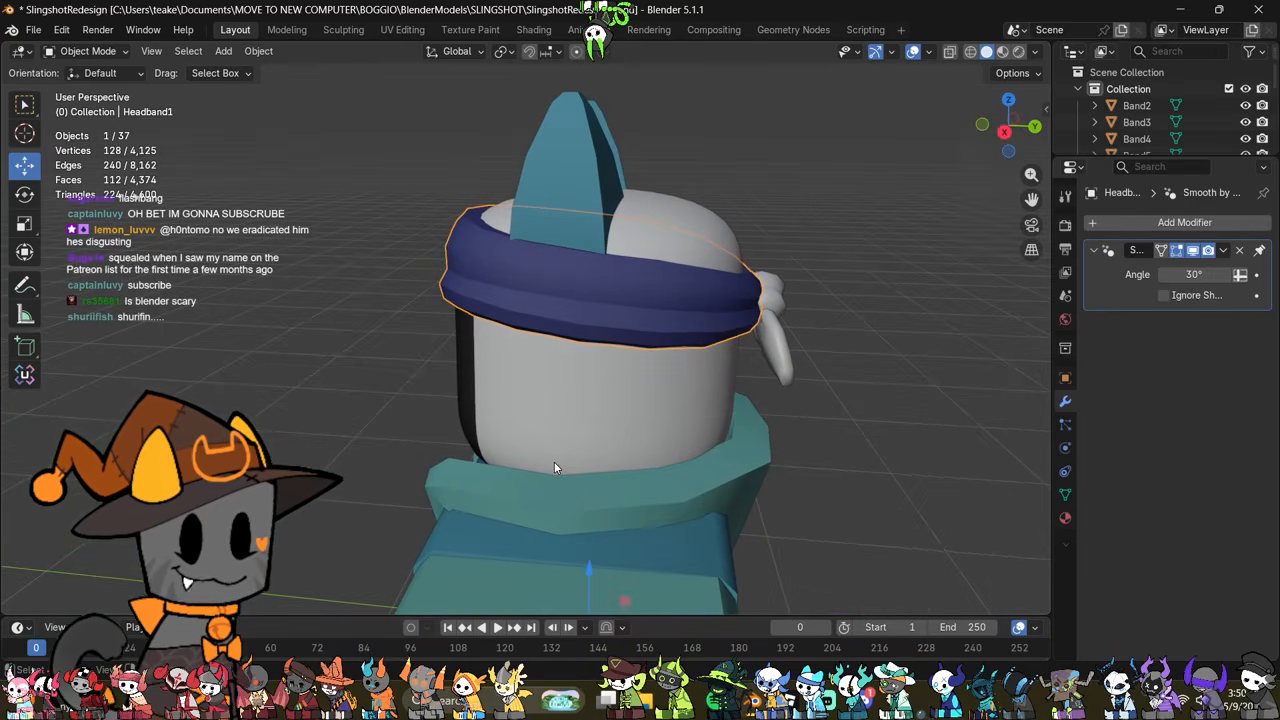
Step: Scale the whole mesh of the mirrored horns slightly in Edit Mode and return to Object Mode
middle_click_drag(592, 300, 809, 335)
left_click(672, 215)
key("Tab")
key("s")
left_click(829, 273)
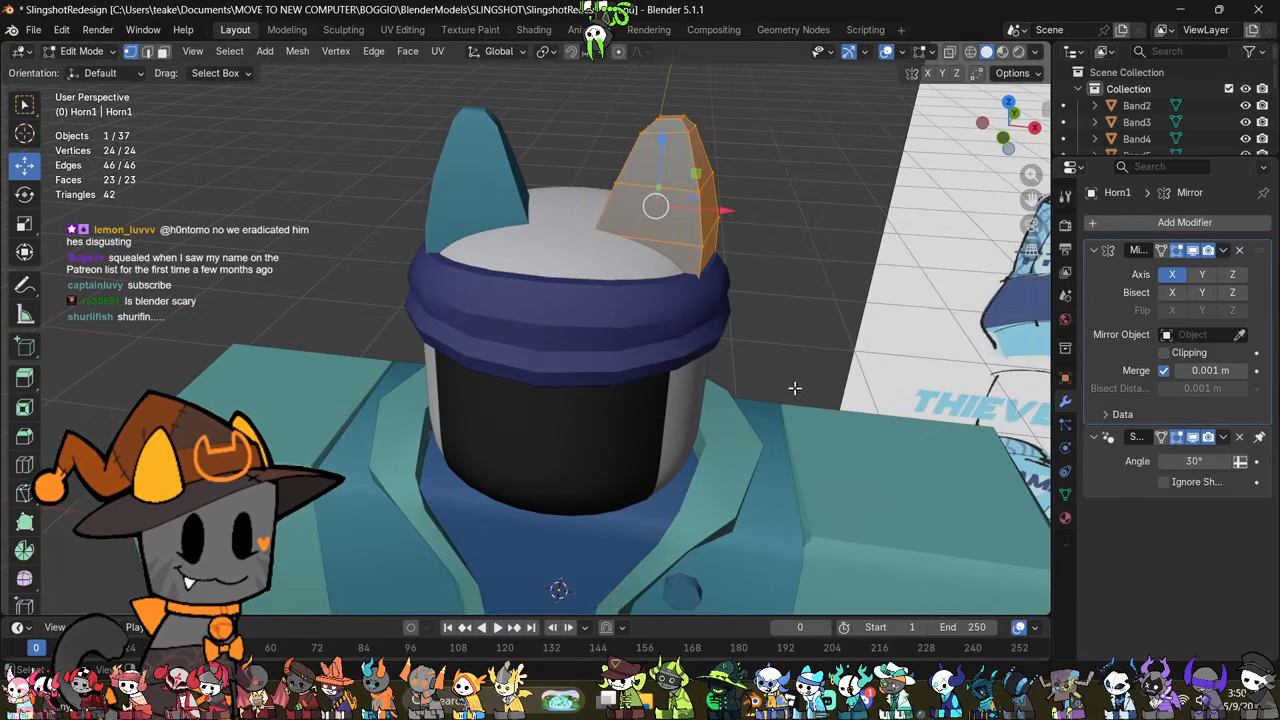
scroll(794, 388, "down", 8)
key("Tab")
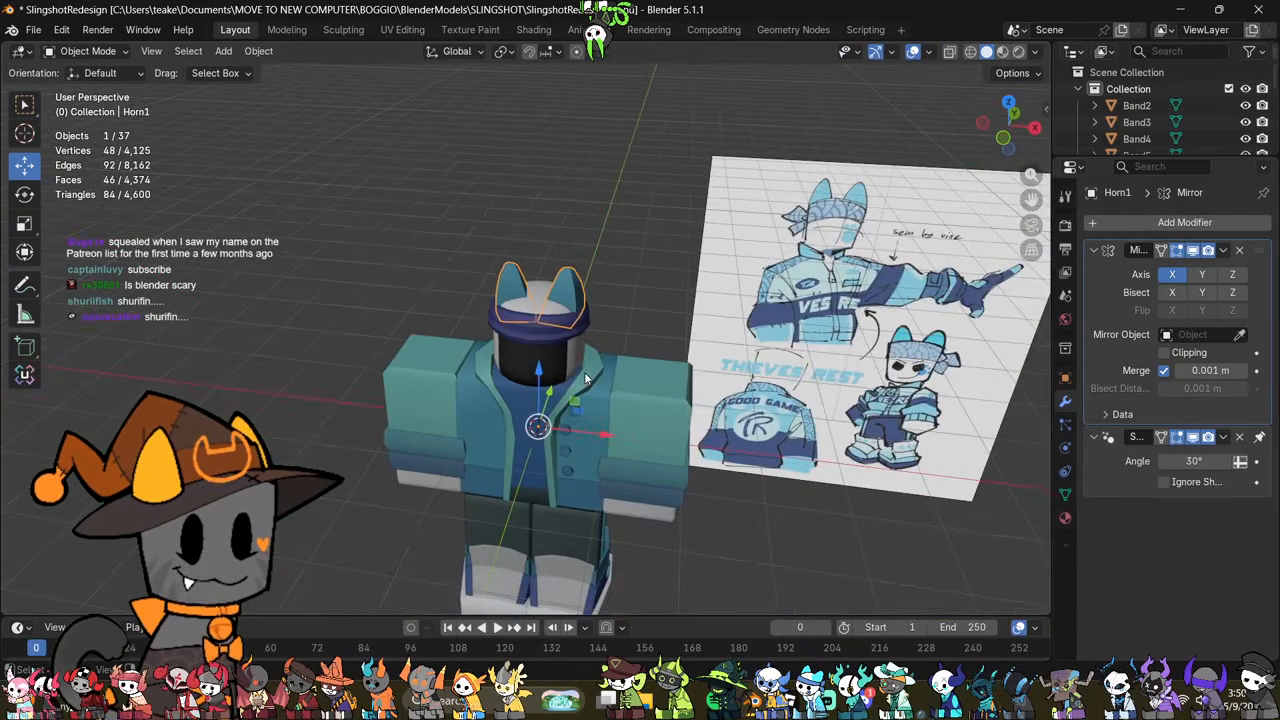
Step: Hide the old jacket's open collar and lapel trim
left_click(585, 378)
key("KP_Decimal")
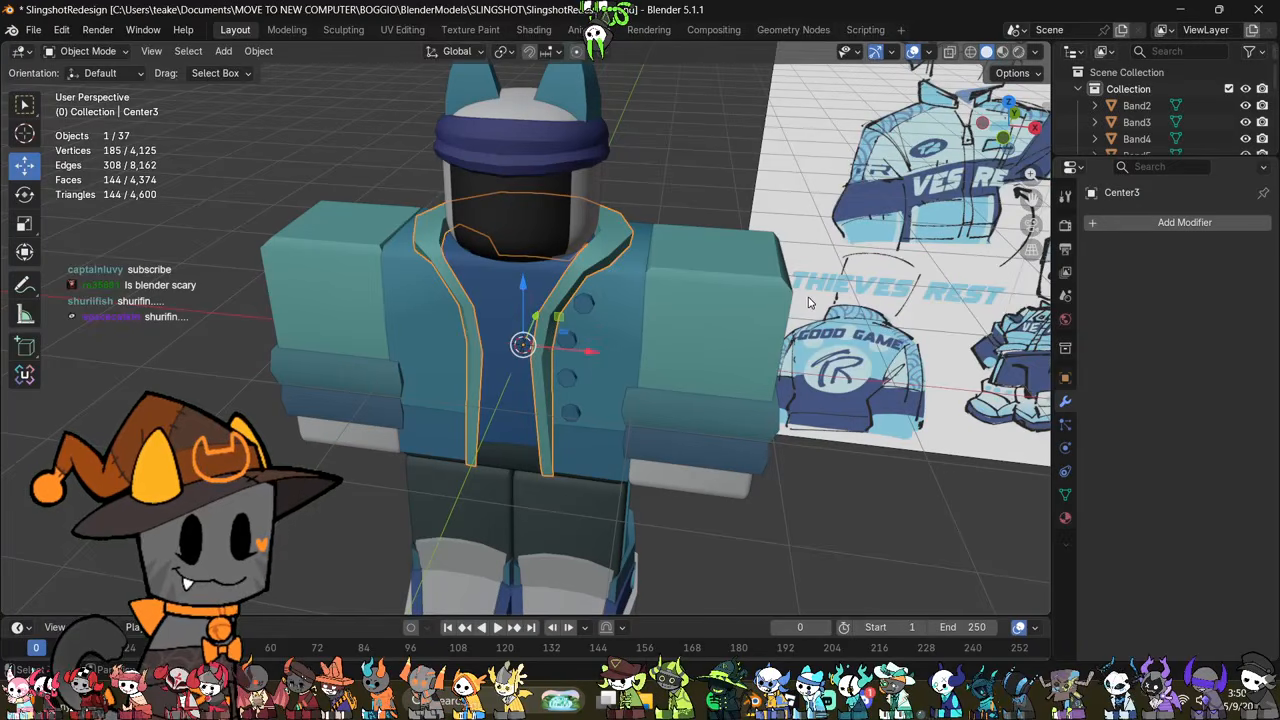
middle_click_drag(810, 302, 716, 321)
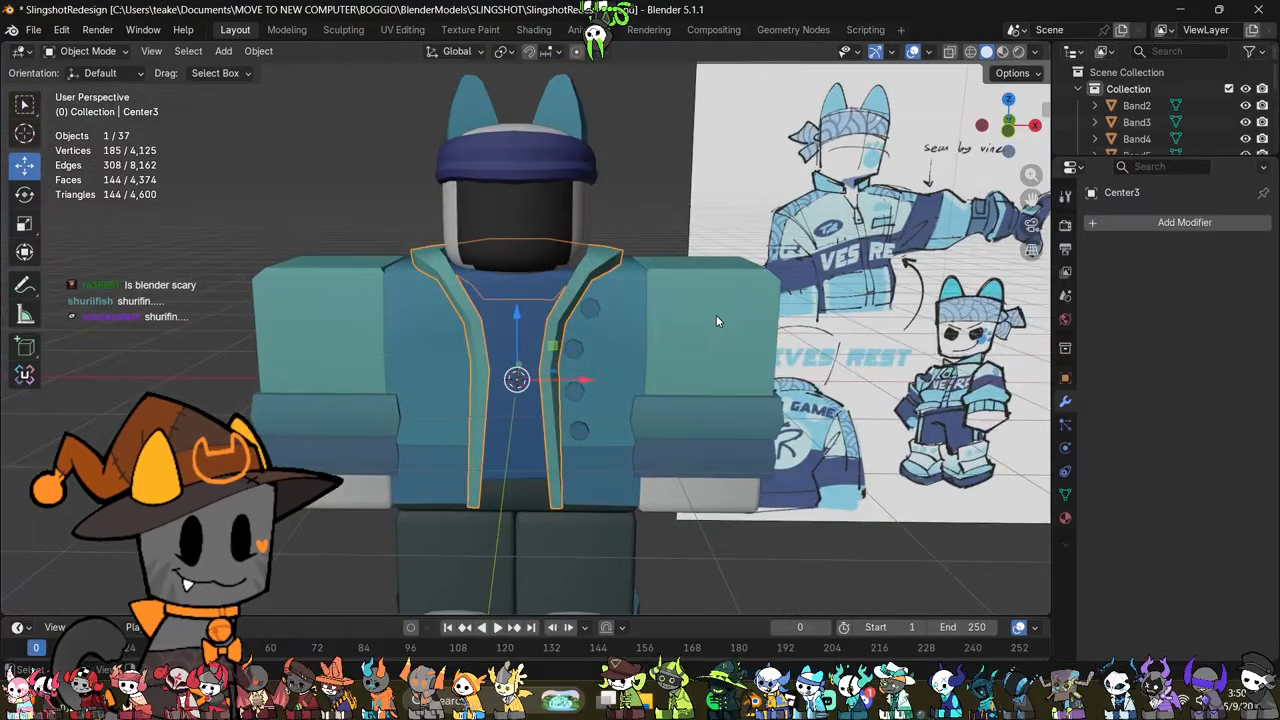
scroll(714, 315, "up", 2)
key("h")
scroll(634, 262, "up", 2)
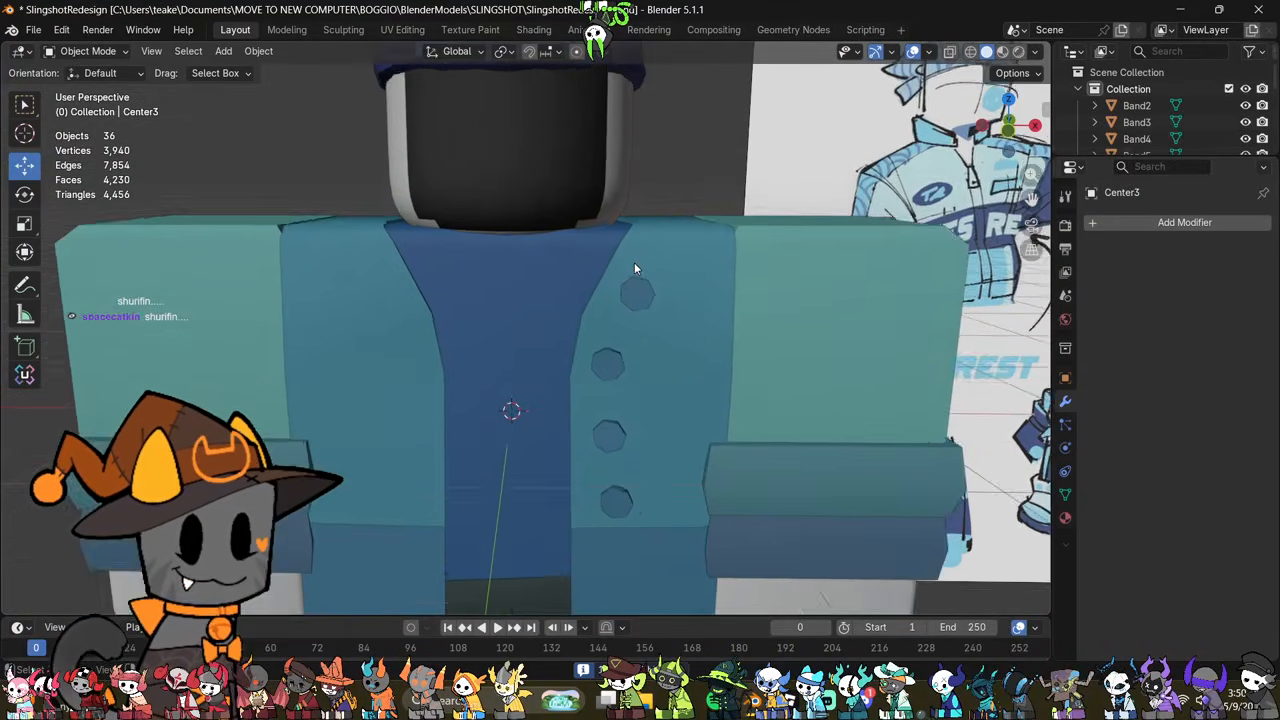
Step: Hide the old jacket's upper and lower parts, its buttons and the trouser overlay around the torso
scroll(634, 262, "down", 2)
left_click(628, 363)
scroll(660, 322, "down", 3)
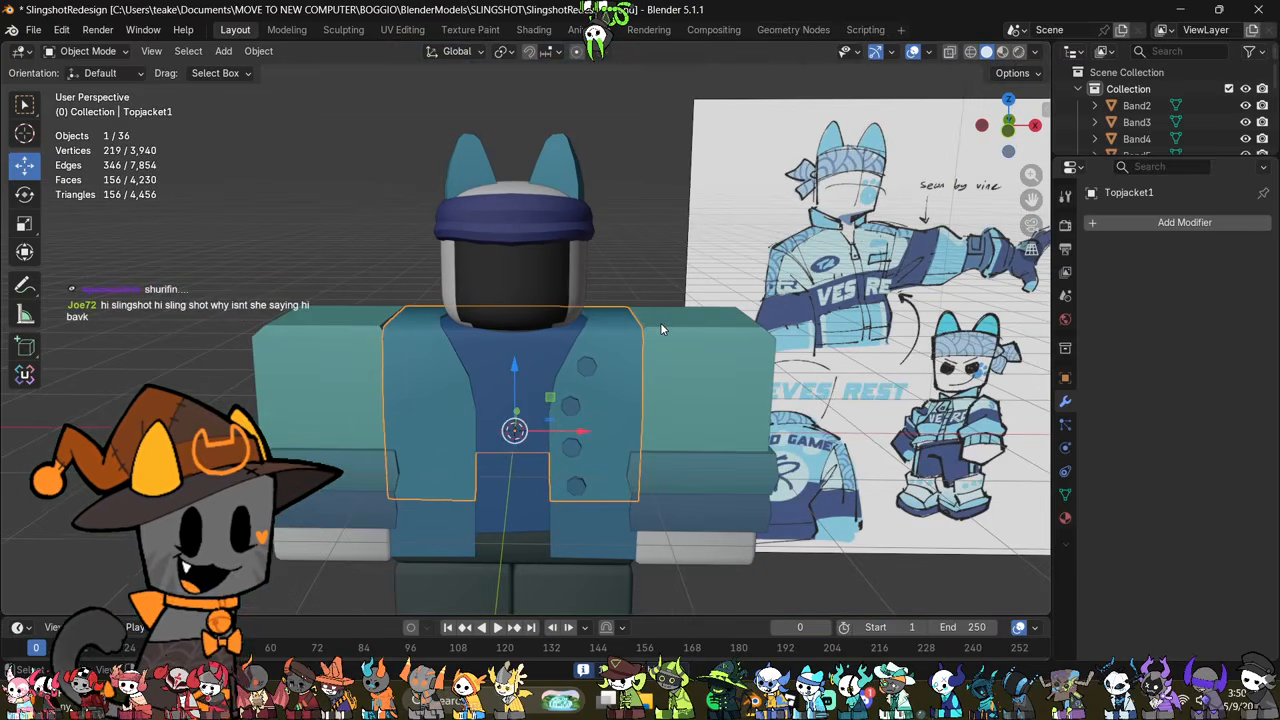
key("h")
left_click(571, 407)
key("h")
left_click(588, 507)
key("h")
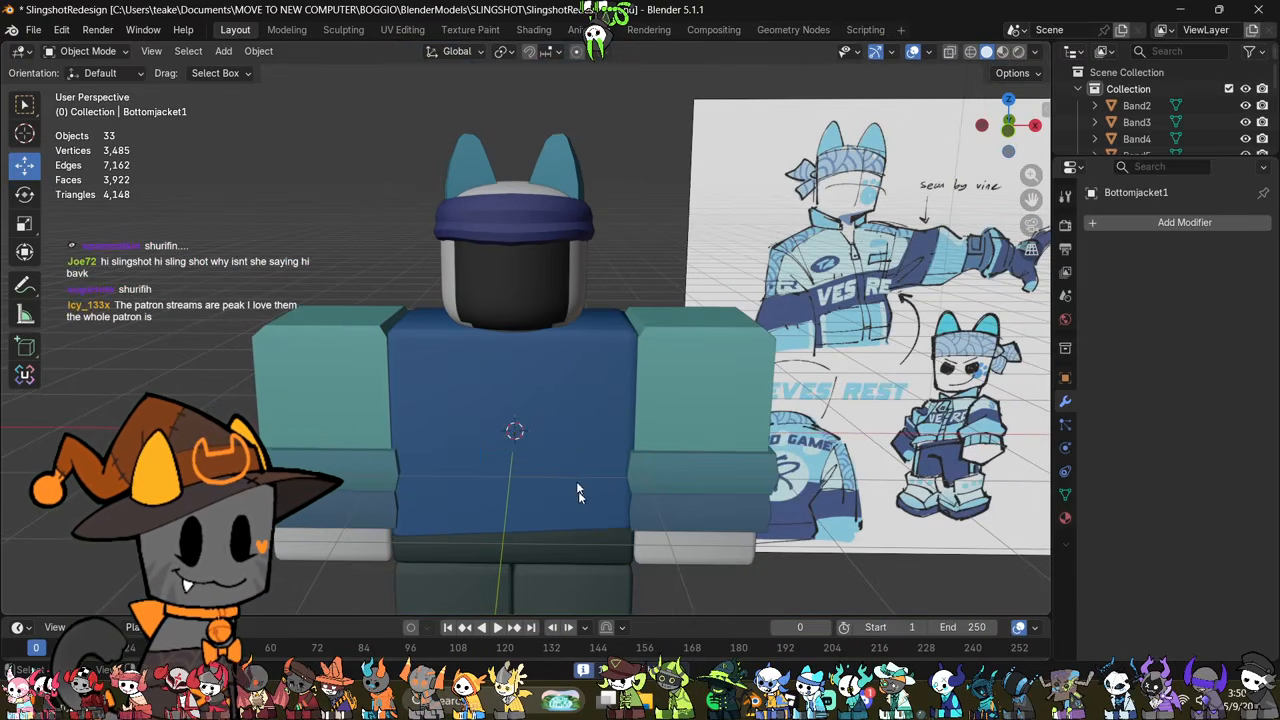
middle_click_drag(578, 491, 588, 469)
left_click(619, 540)
key("h")
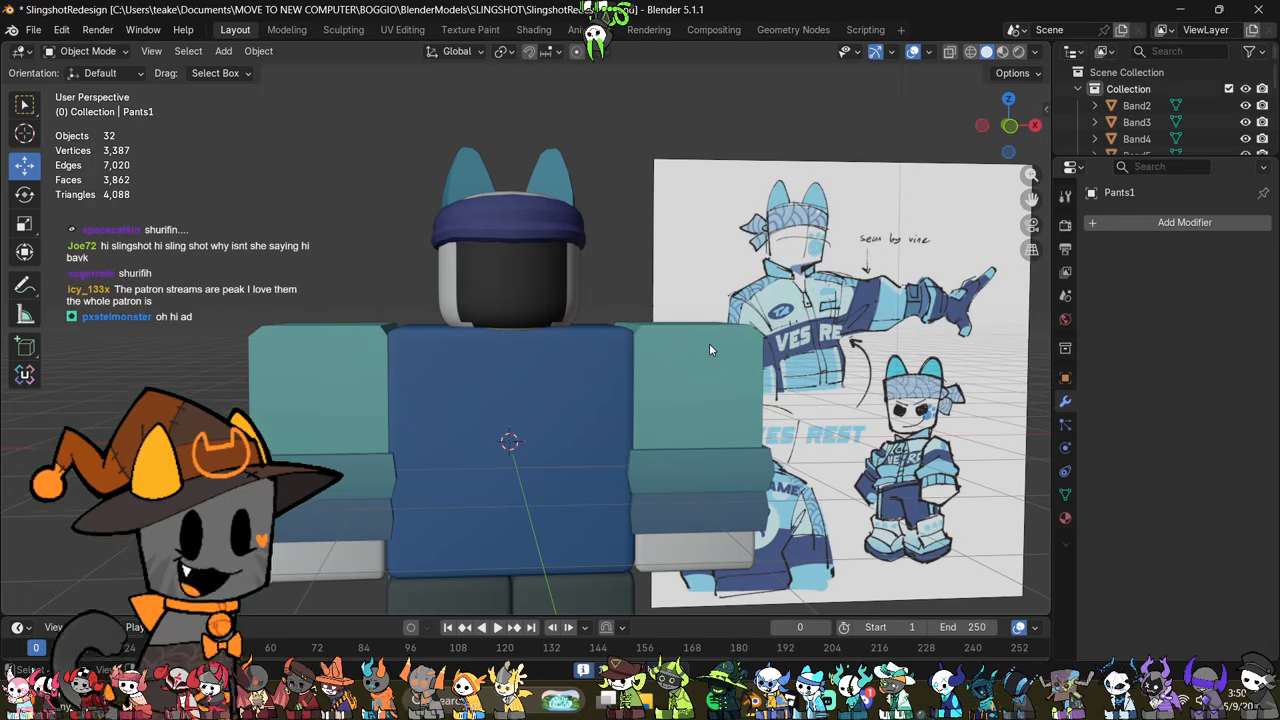
Step: Hide the sleeves and sleeve bands on both arms, leaving the plain arm blocks
left_click(696, 346)
key("h")
left_click(714, 457)
key("h")
left_click(661, 518)
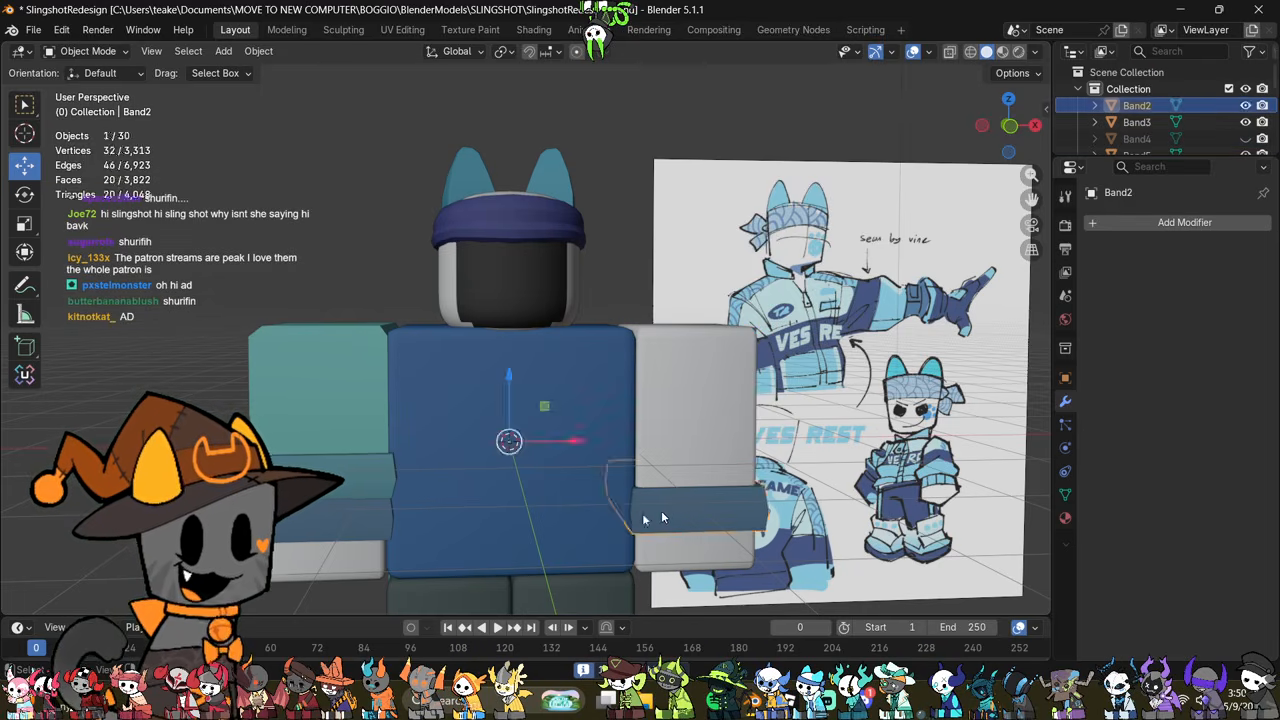
key("h")
left_click(296, 508)
key("h")
left_click(308, 478)
key("h")
left_click(310, 391)
key("h")
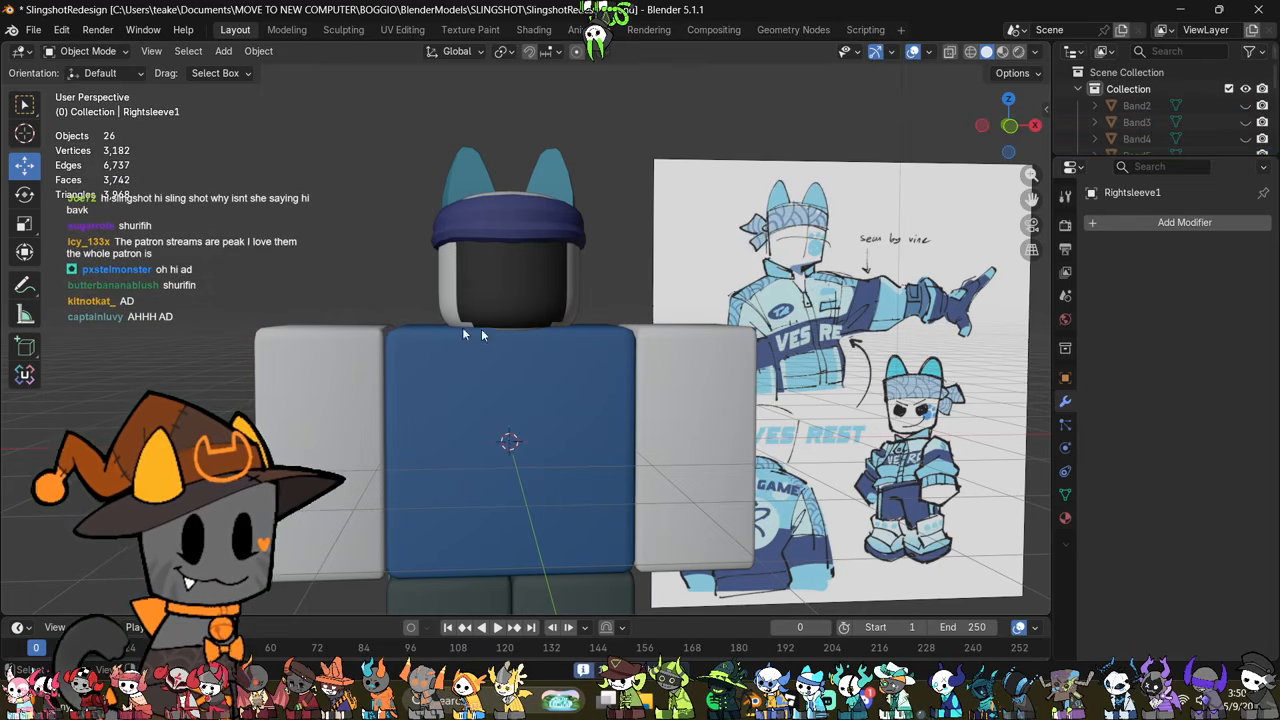
Step: Add a cylinder mesh with 16 vertices at the torso as the base for a new jacket collar
middle_click_drag(481, 329, 414, 369)
middle_click_drag(671, 367, 710, 386)
left_click(585, 242)
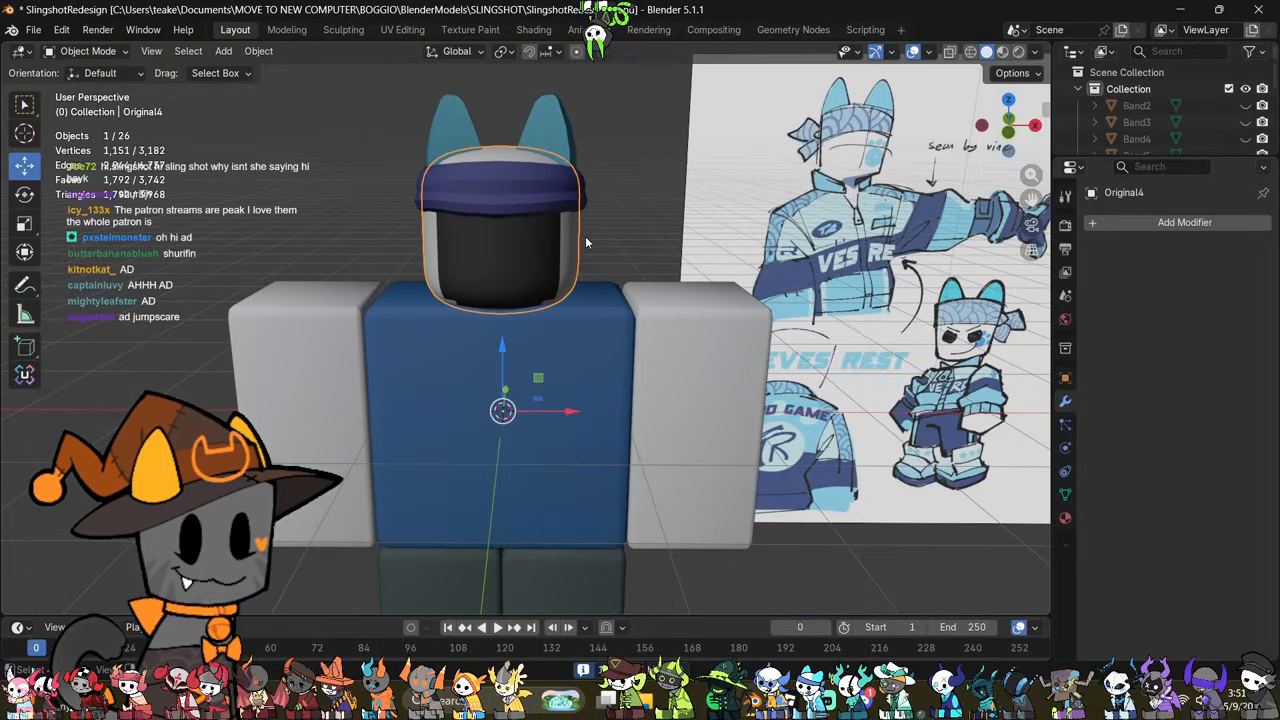
middle_click_drag(591, 241, 595, 315, "shift")
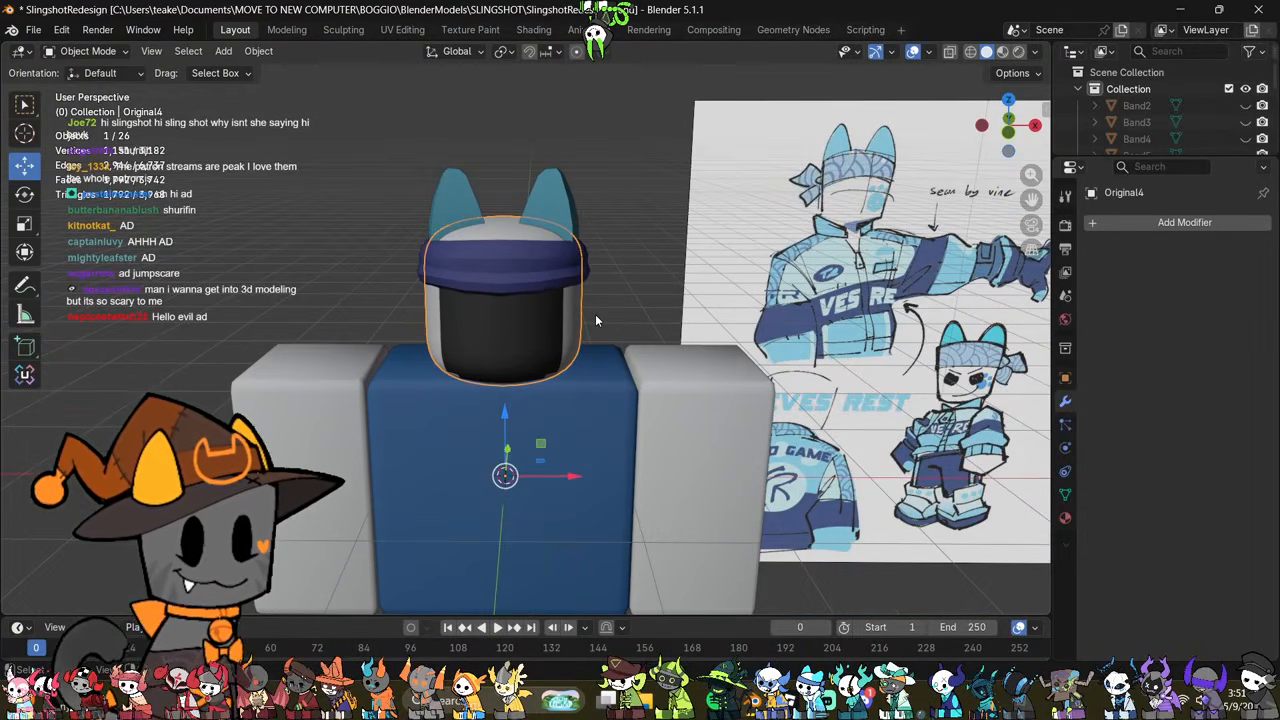
left_click(617, 310)
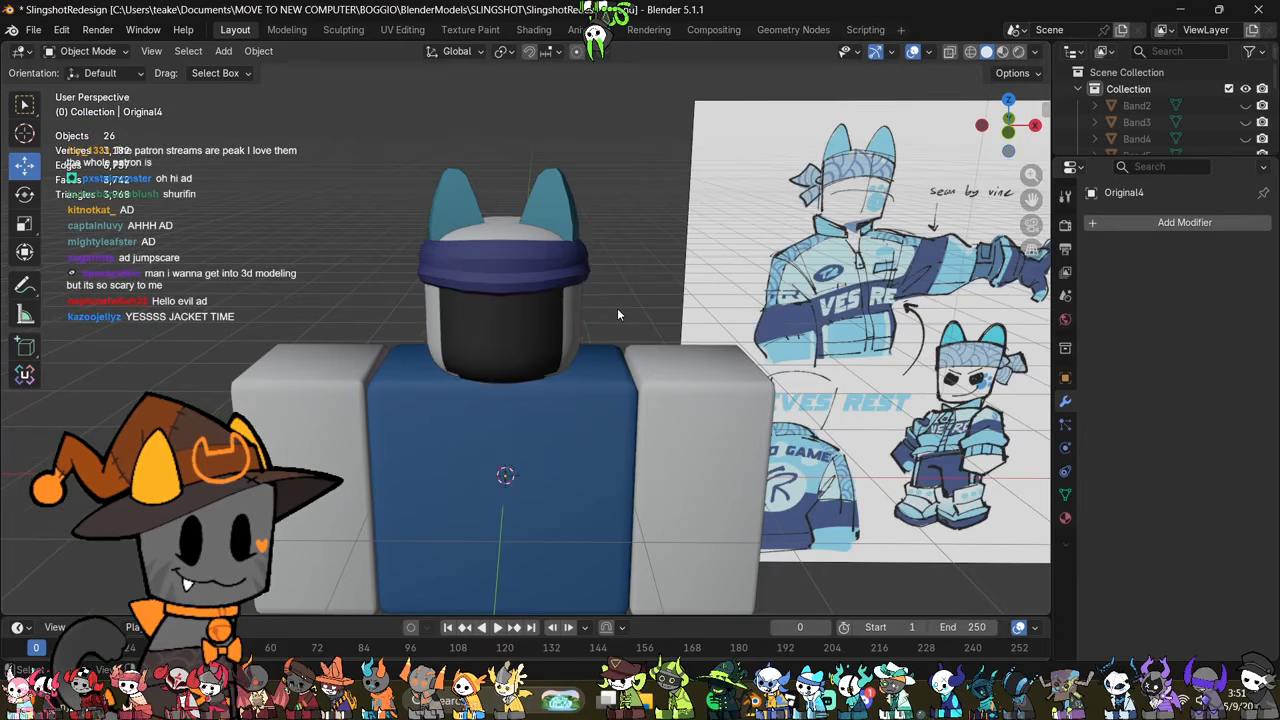
scroll(617, 310, "up", 2)
key("shift+a")
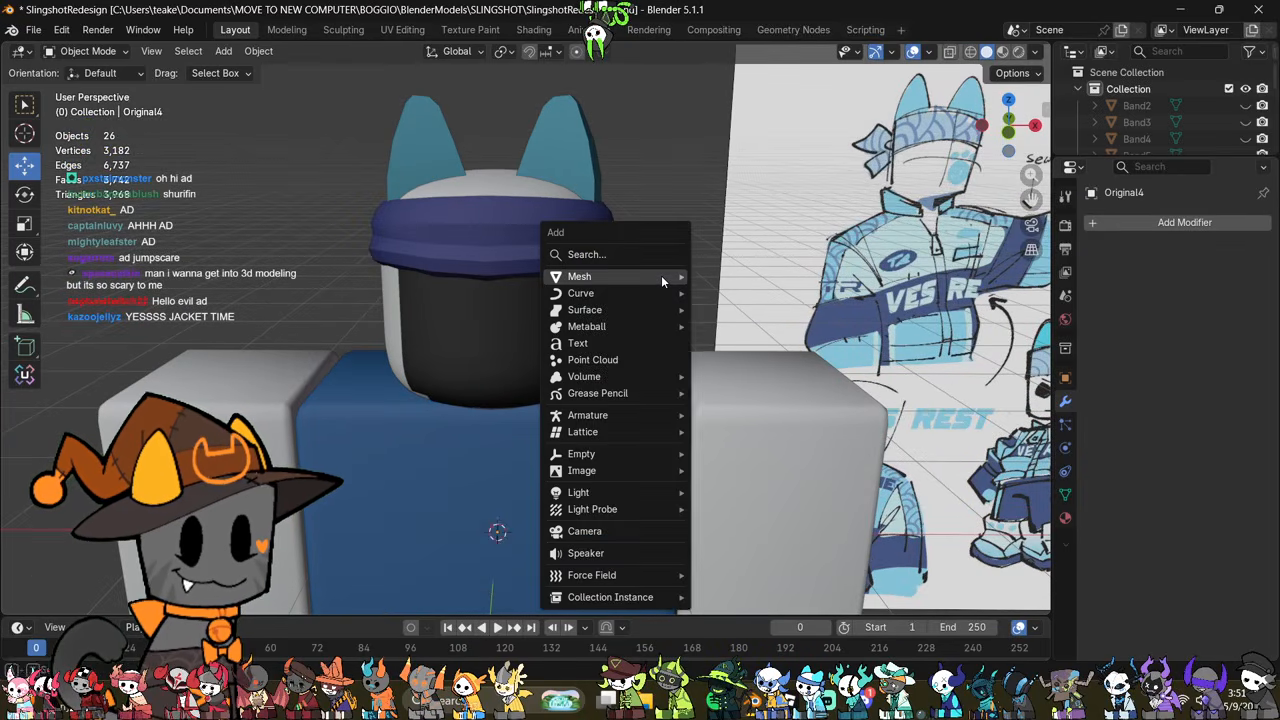
mouse_move(661, 277)
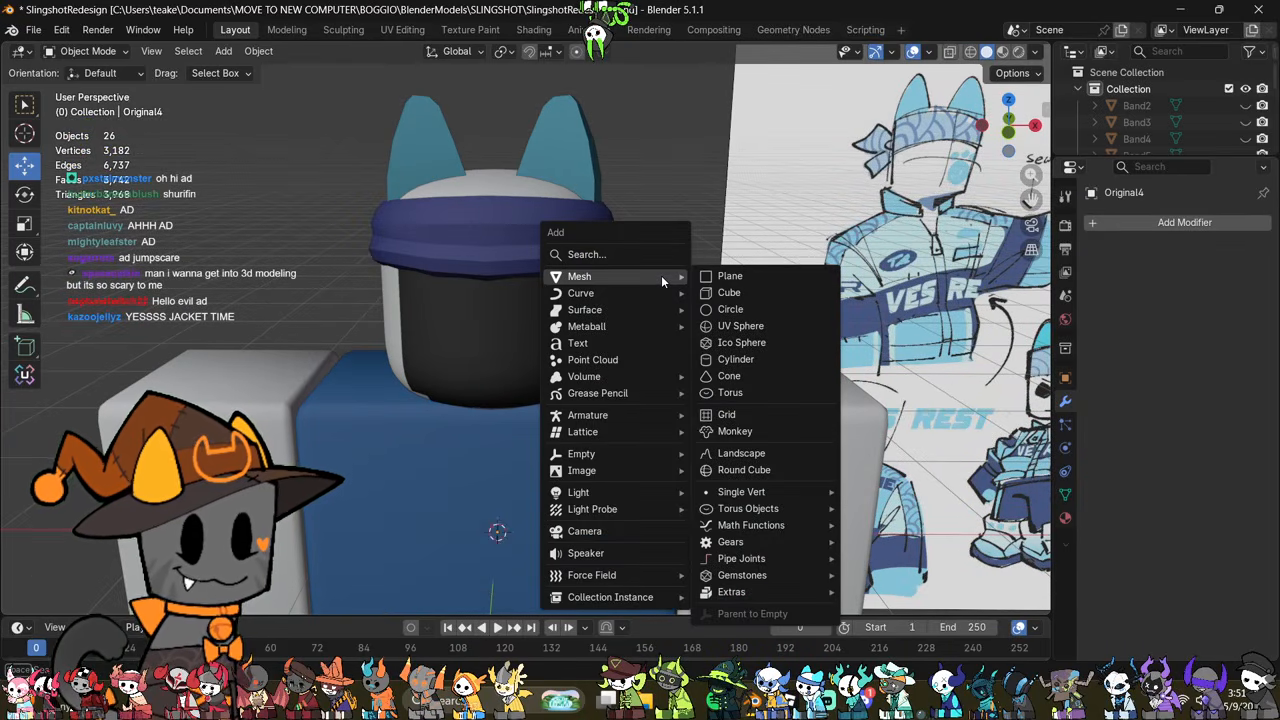
left_click(764, 358)
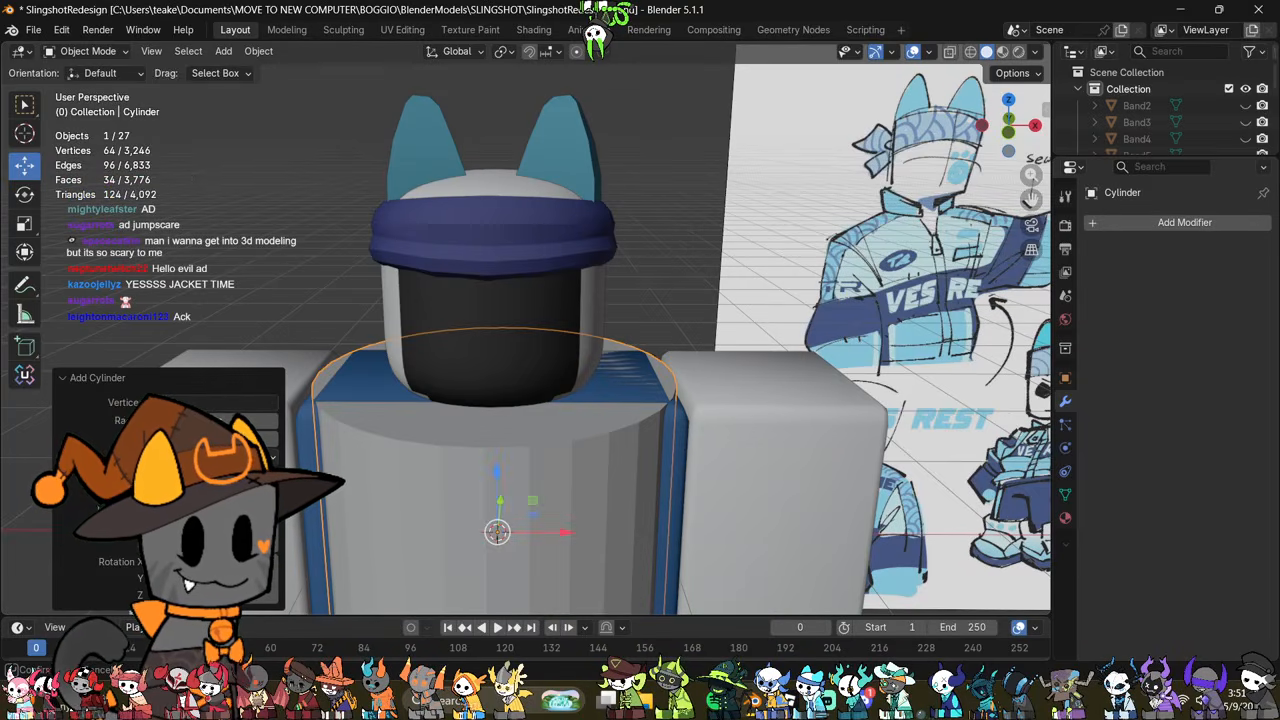
type("16")
key("Return")
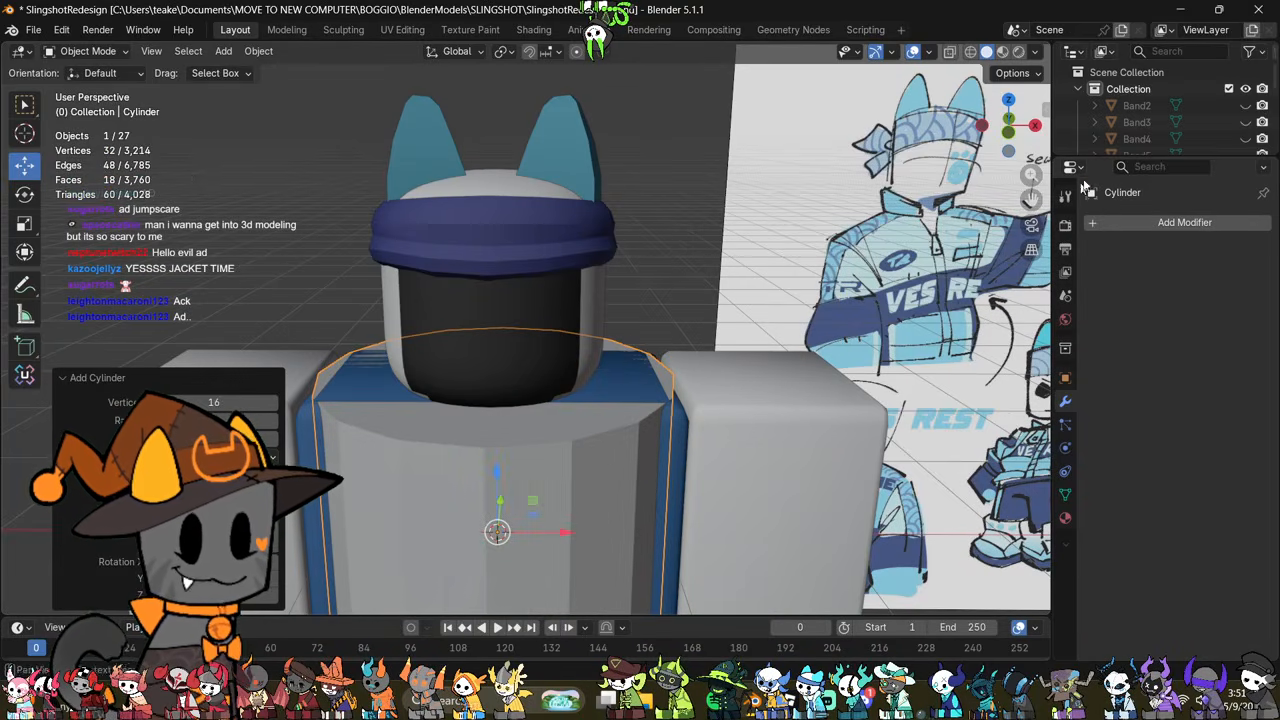
Step: Delete the cylinder's top and bottom cap faces in Edit Mode, working in front view with X-ray
left_click(1008, 132)
scroll(720, 448, "down", 3)
key("Tab")
scroll(718, 446, "down", 3)
key("alt+z")
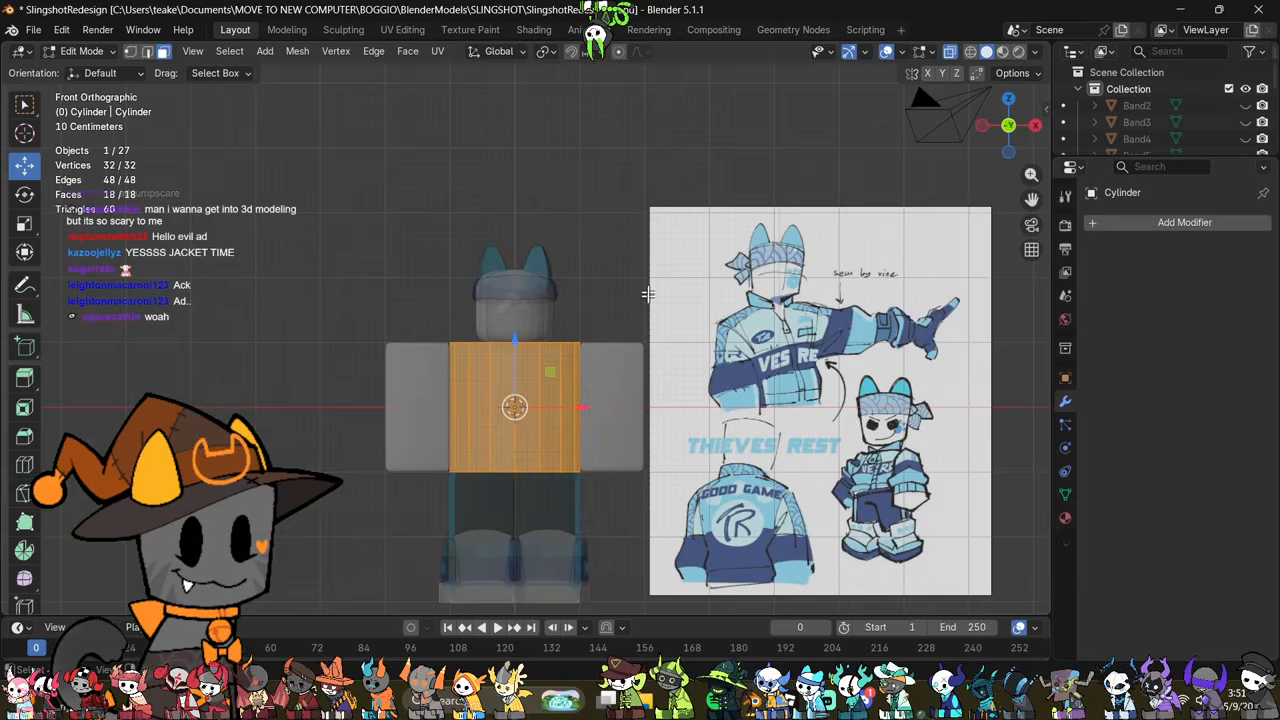
left_click_drag(647, 293, 415, 364)
left_click_drag(640, 436, 386, 499, "shift")
right_click(697, 323)
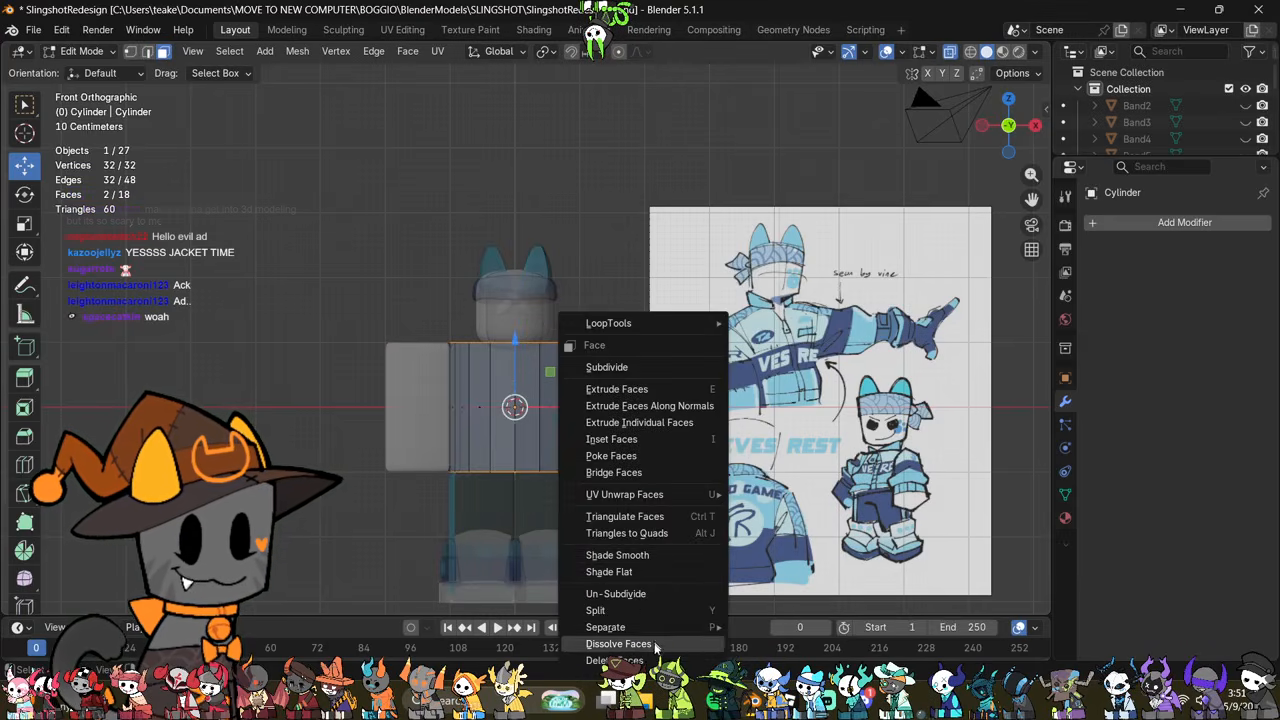
left_click(650, 661)
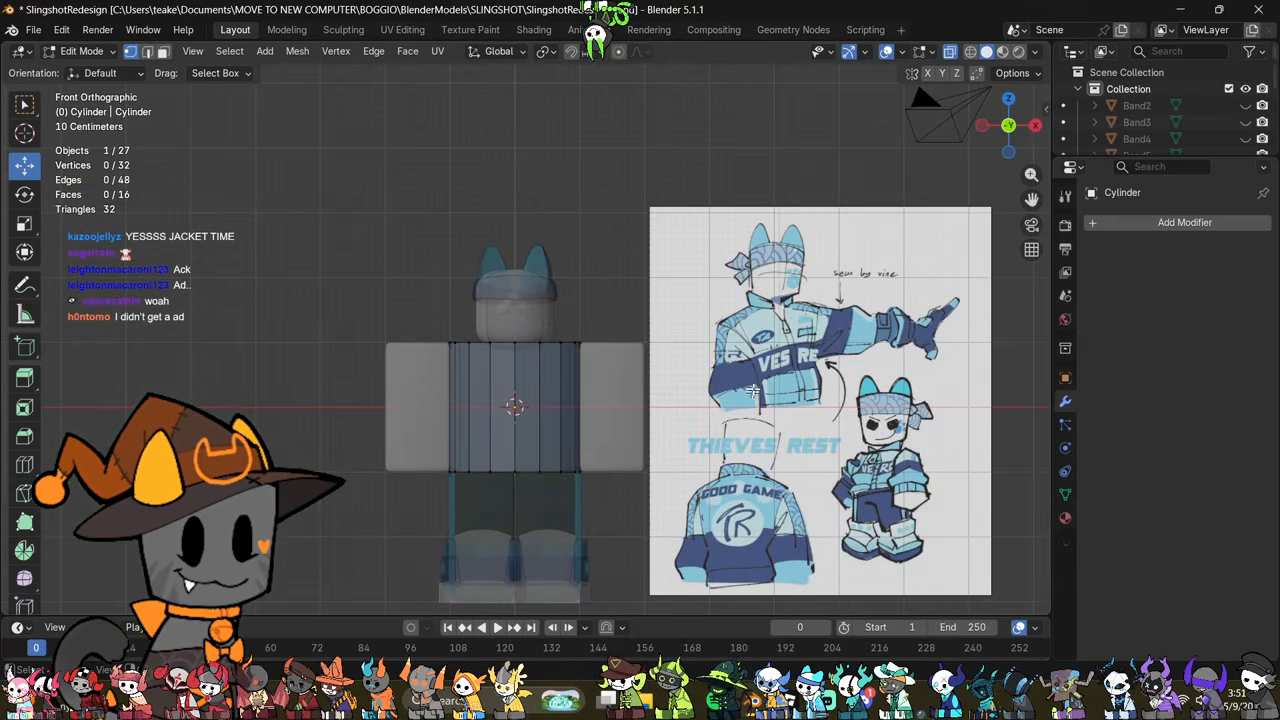
Step: Flatten the open cylinder along Z, raise it to the neck and scale it down to collar size
key("a")
key("s")
key("z")
left_click(588, 398)
key("g")
key("z")
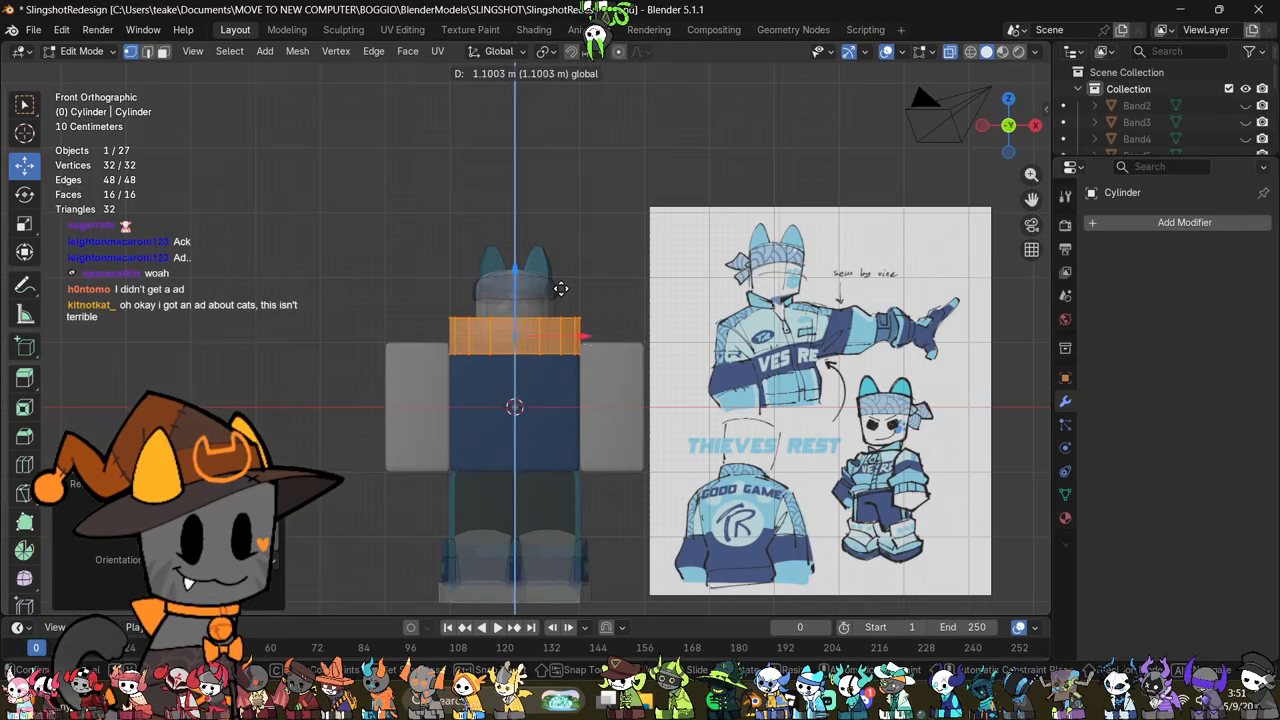
left_click(561, 289)
key("s")
left_click(547, 305)
Step: Delete the two vertices of the ring's front centre edge to open the collar at the front
middle_click_drag(620, 370, 604, 480)
scroll(675, 455, "up", 3)
key("alt+z")
scroll(675, 455, "up", 5)
key("2")
left_click(515, 499)
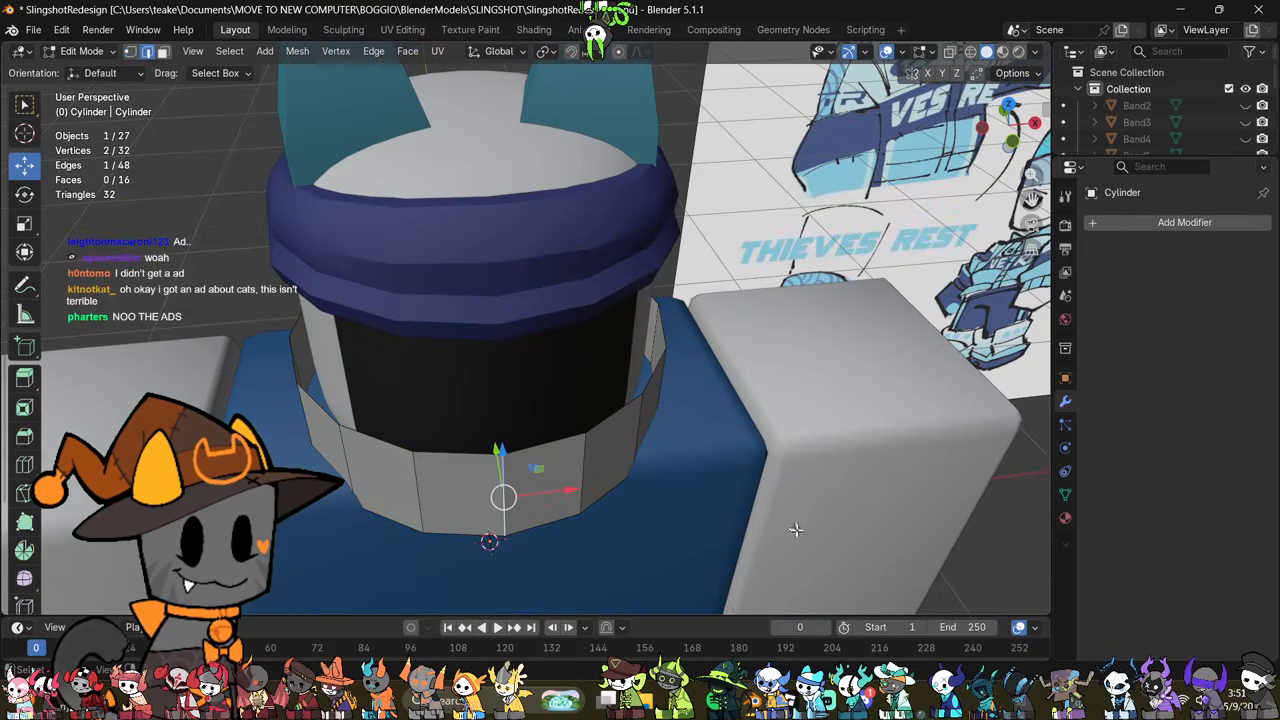
key("1")
right_click(798, 532)
left_click(752, 659)
Step: Scale the whole collar mesh, adjusting its height along Z and its fit around the neck
middle_click_drag(730, 515, 717, 443)
key("a")
key("s")
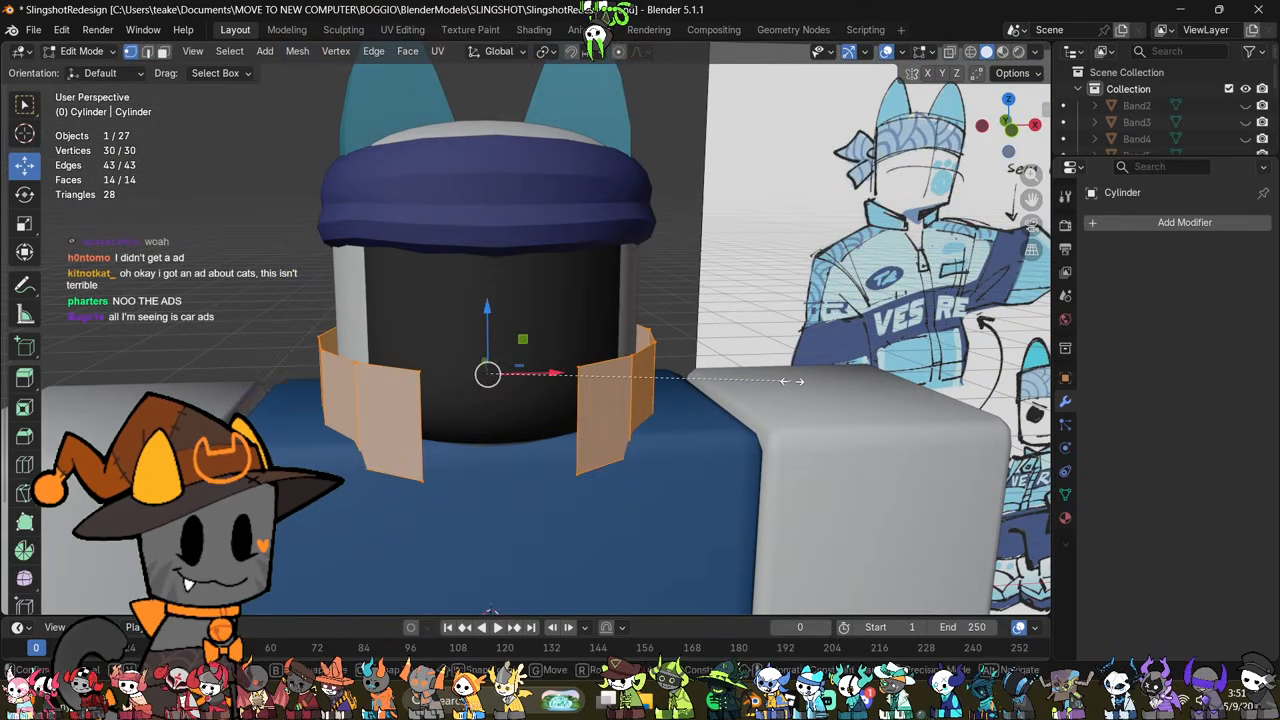
key("z")
left_click(694, 423)
left_click_drag(488, 328, 513, 316)
middle_click_drag(732, 372, 814, 381)
middle_click_drag(735, 430, 805, 450)
key("s")
left_click(799, 462)
key("s")
key("z")
left_click(760, 369)
left_click(737, 377)
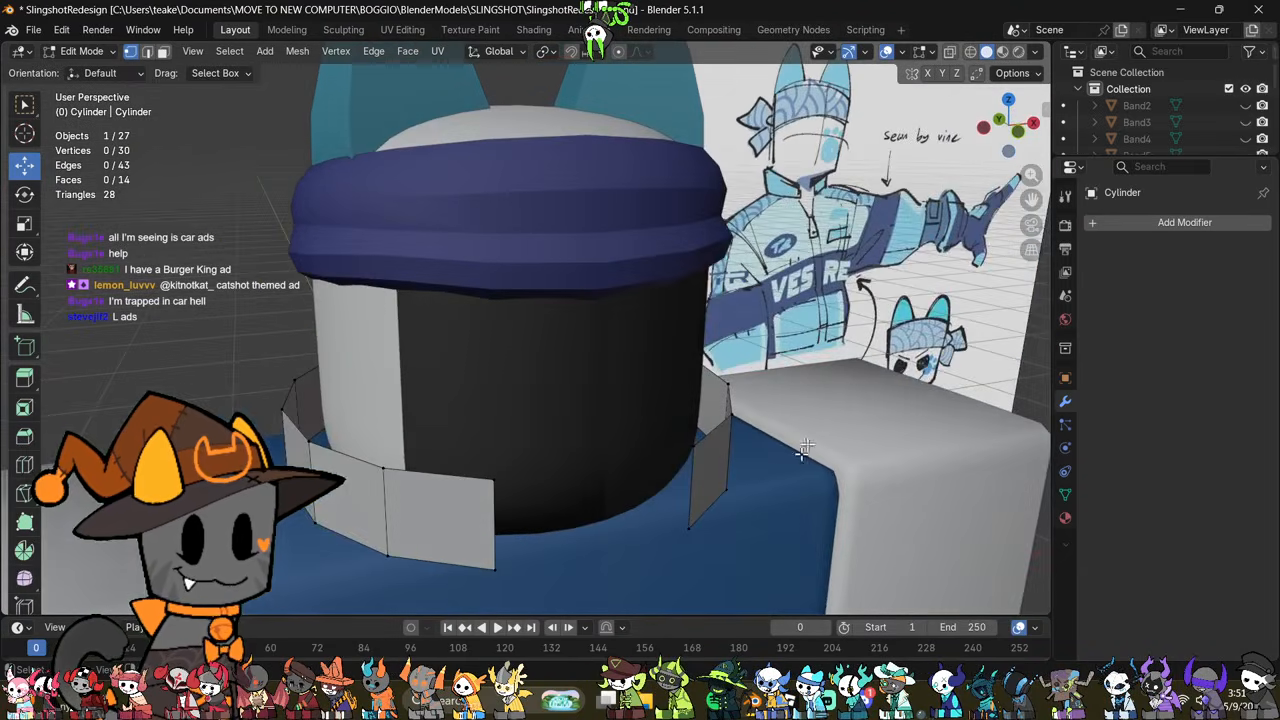
Step: Add a Solidify modifier to the collar with a thickness of -0.09 m
left_click(1141, 220)
left_click(1141, 213)
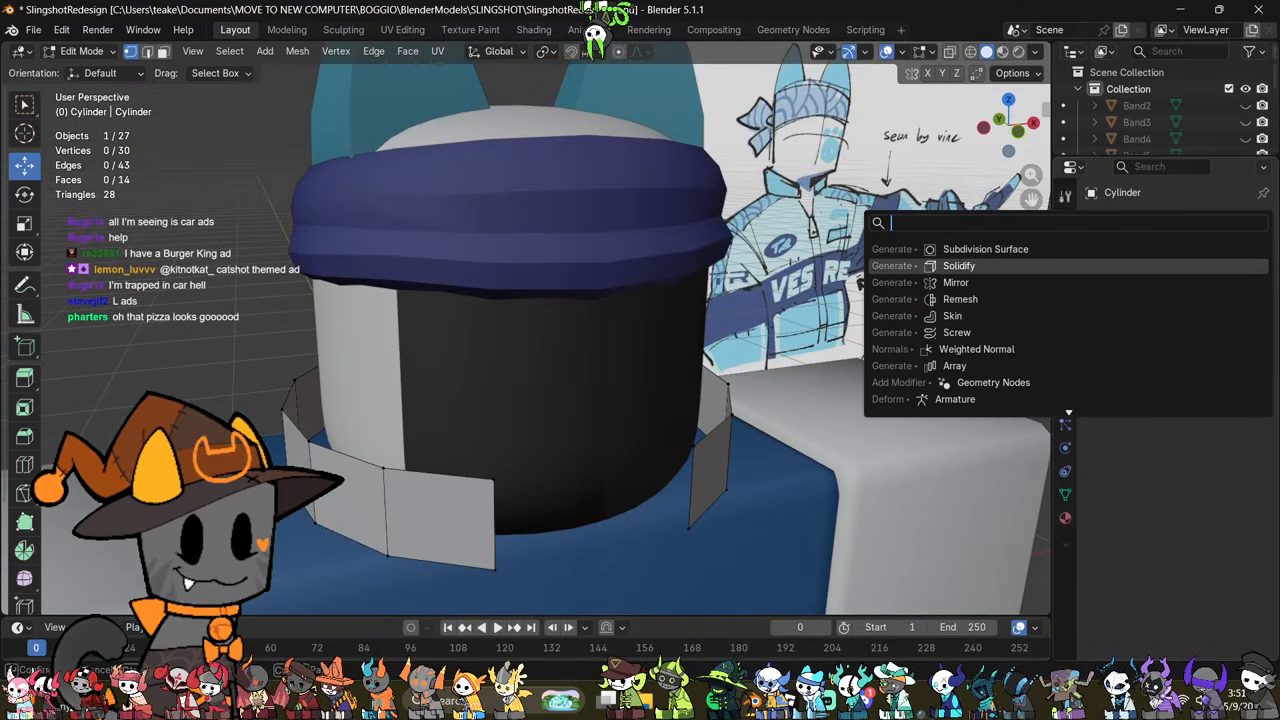
key("Return")
mouse_move(1223, 292)
left_mouse_down()
mouse_move(1255, 292)
mouse_move(1213, 292)
left_mouse_up()
scroll(494, 398, "down", 3)
middle_click_drag(494, 398, 680, 391)
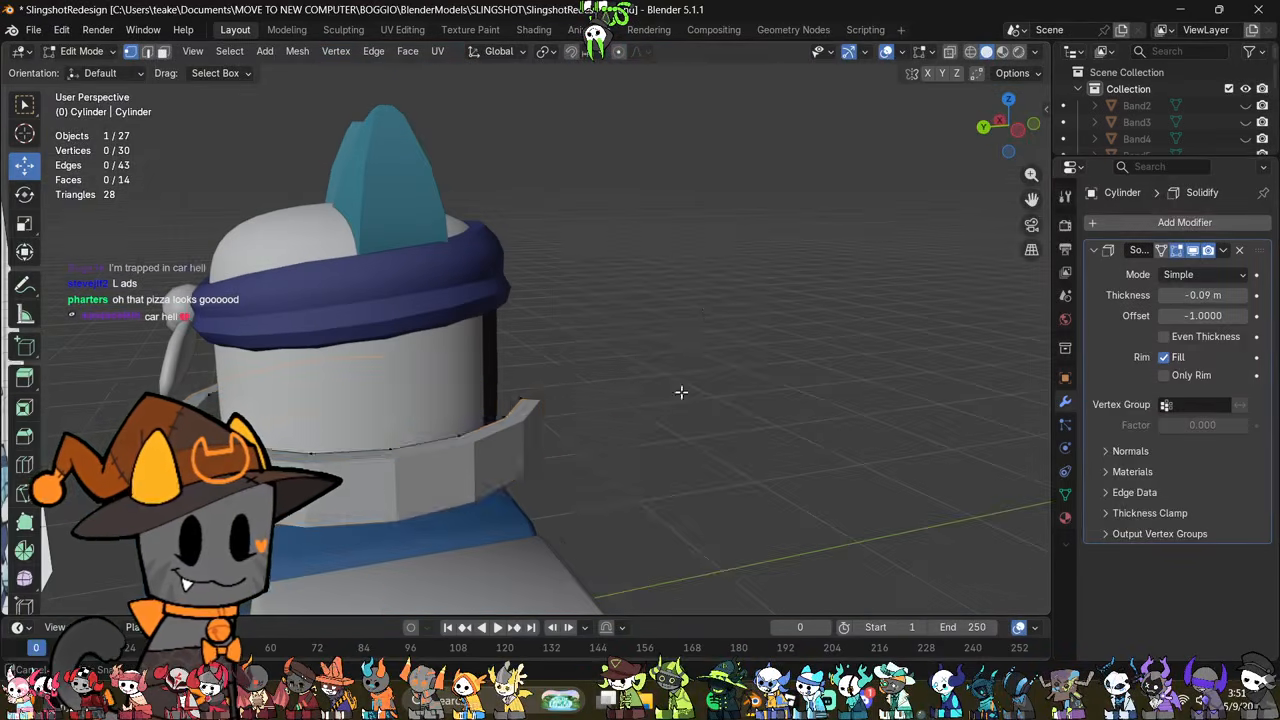
Step: Apply auto smooth shading to the collar in Object Mode
key("Tab")
right_click(723, 273)
left_click(713, 295)
middle_click_drag(713, 297, 643, 437)
Step: Scale the collar's lower edge loop in Edit Mode and return to Object Mode
key("Tab")
key("alt+z")
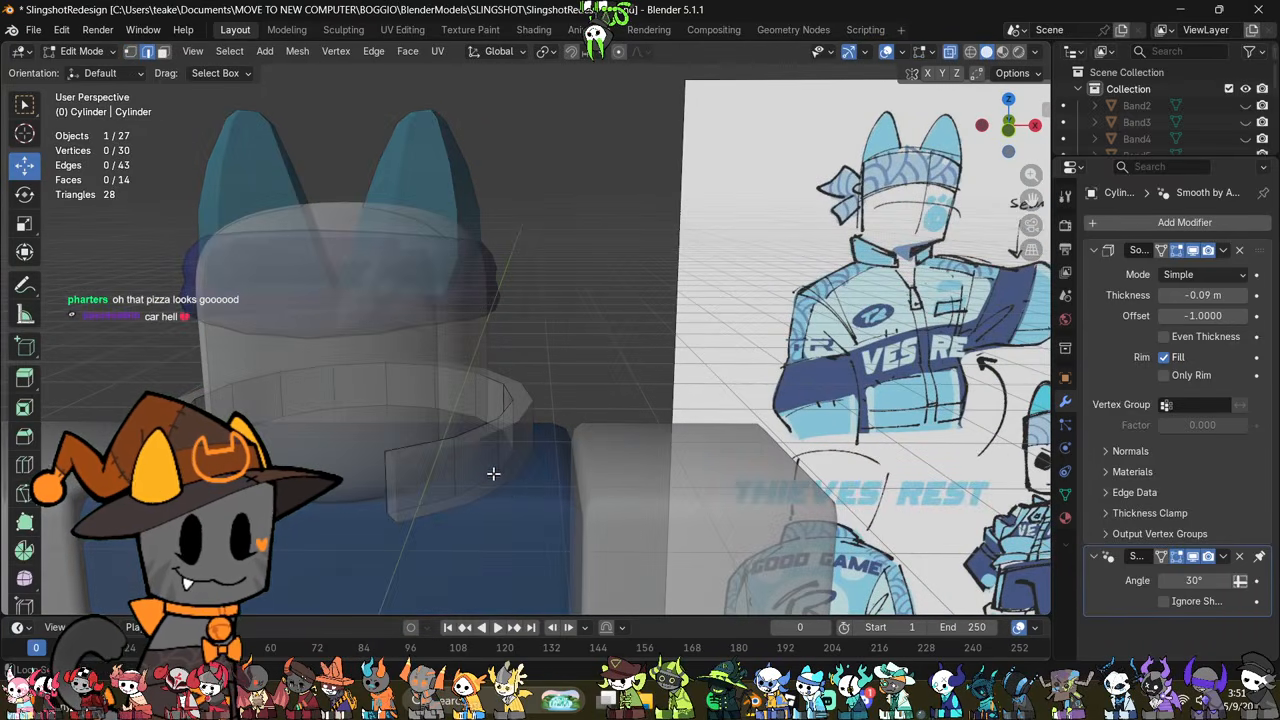
key("alt+z")
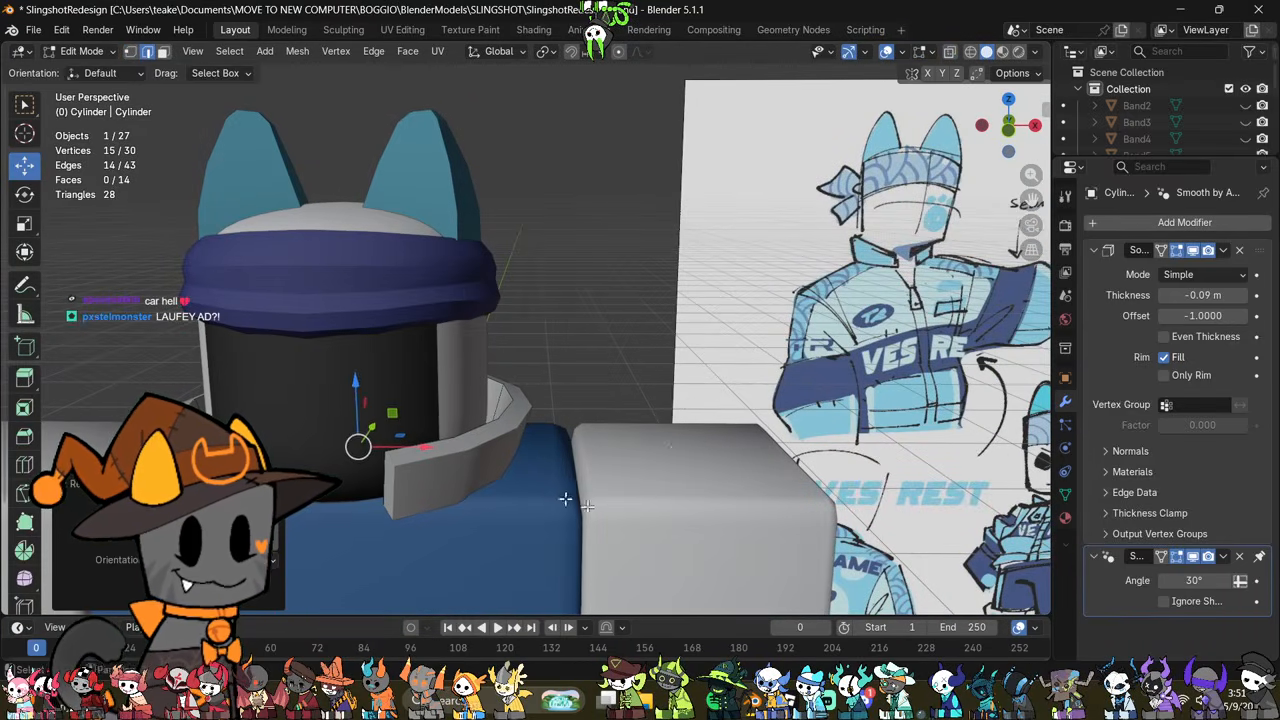
scroll(566, 499, "up", 2)
scroll(672, 435, "down", 2)
key("Tab")
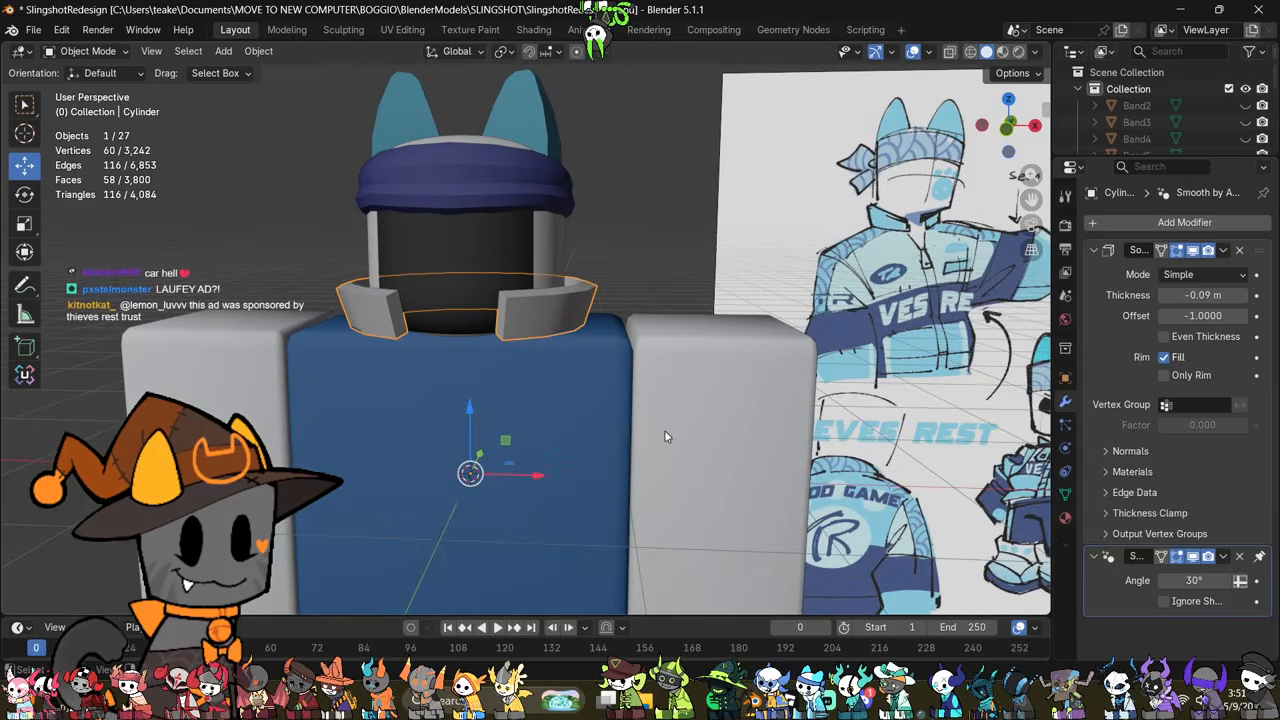
Step: Merge all of the torso block's vertices by distance and convert its triangles to quads
left_click(544, 439)
scroll(605, 467, "down", 2)
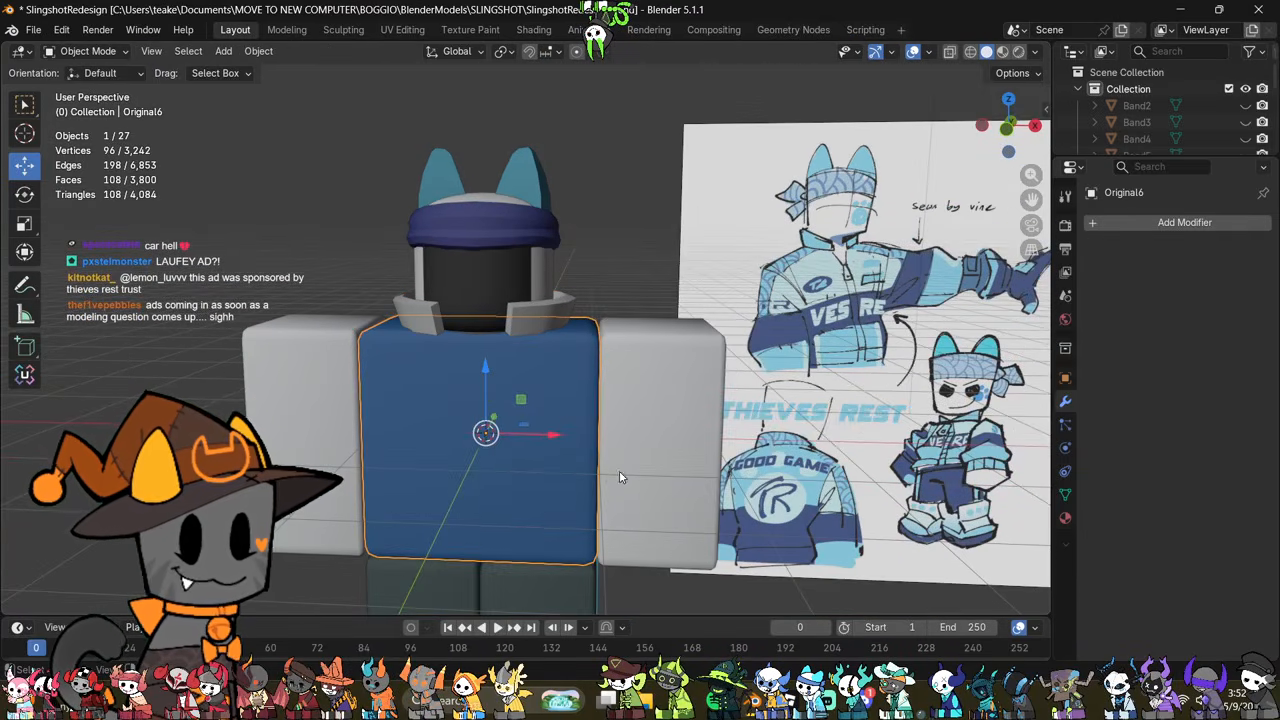
scroll(619, 465, "up", 1)
key("Tab")
key("a")
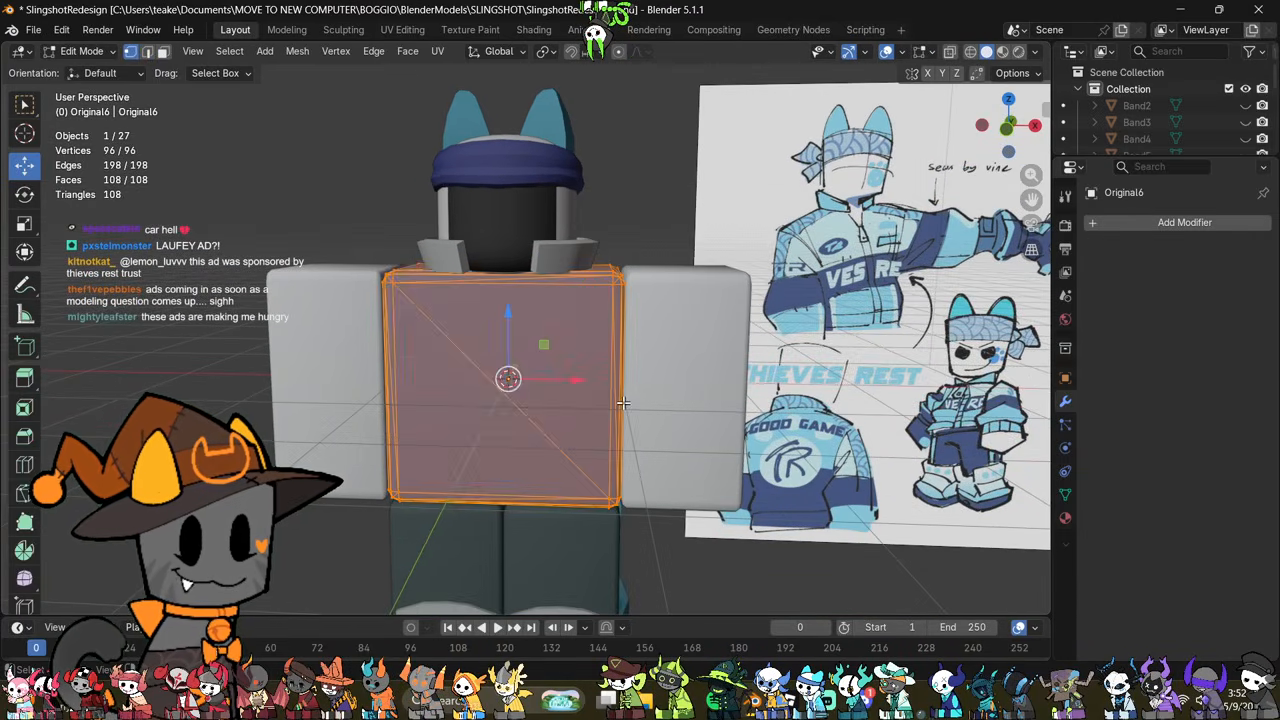
key("m")
left_click(620, 425)
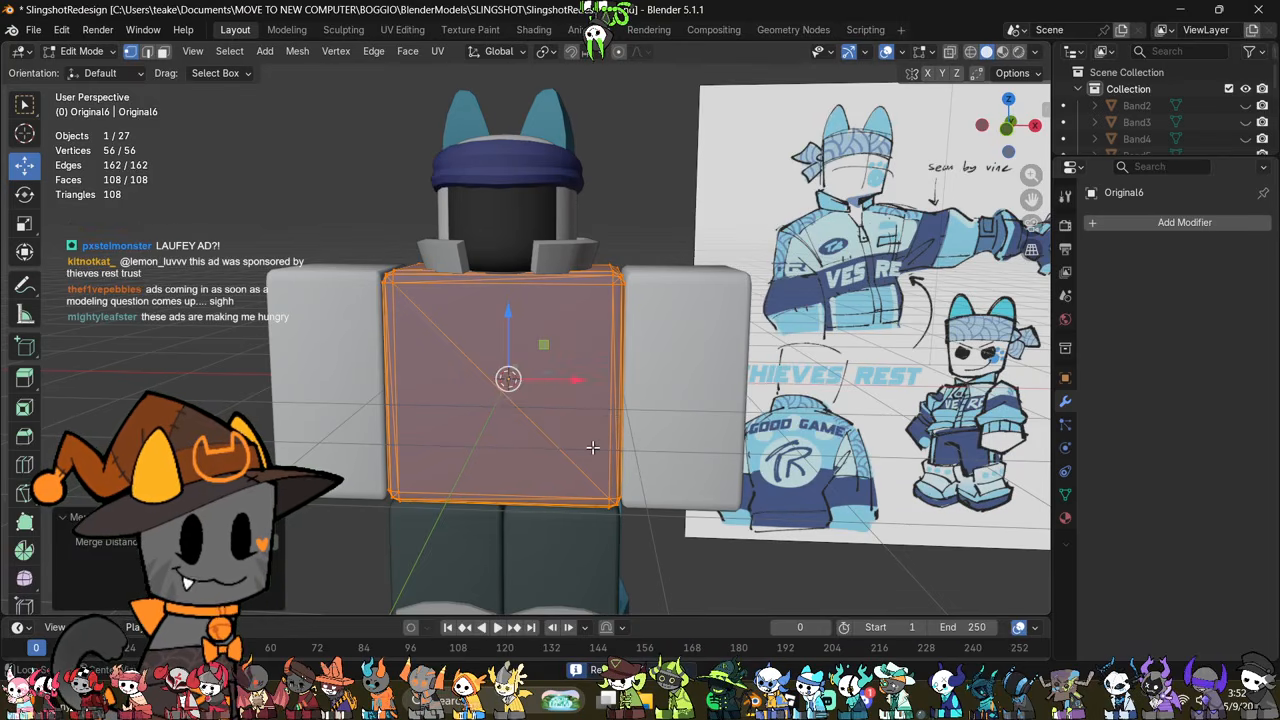
key("alt+j")
Step: Clear the torso block's custom normals data and return to Object Mode
left_click(1066, 496)
scroll(1203, 505, "down", 3)
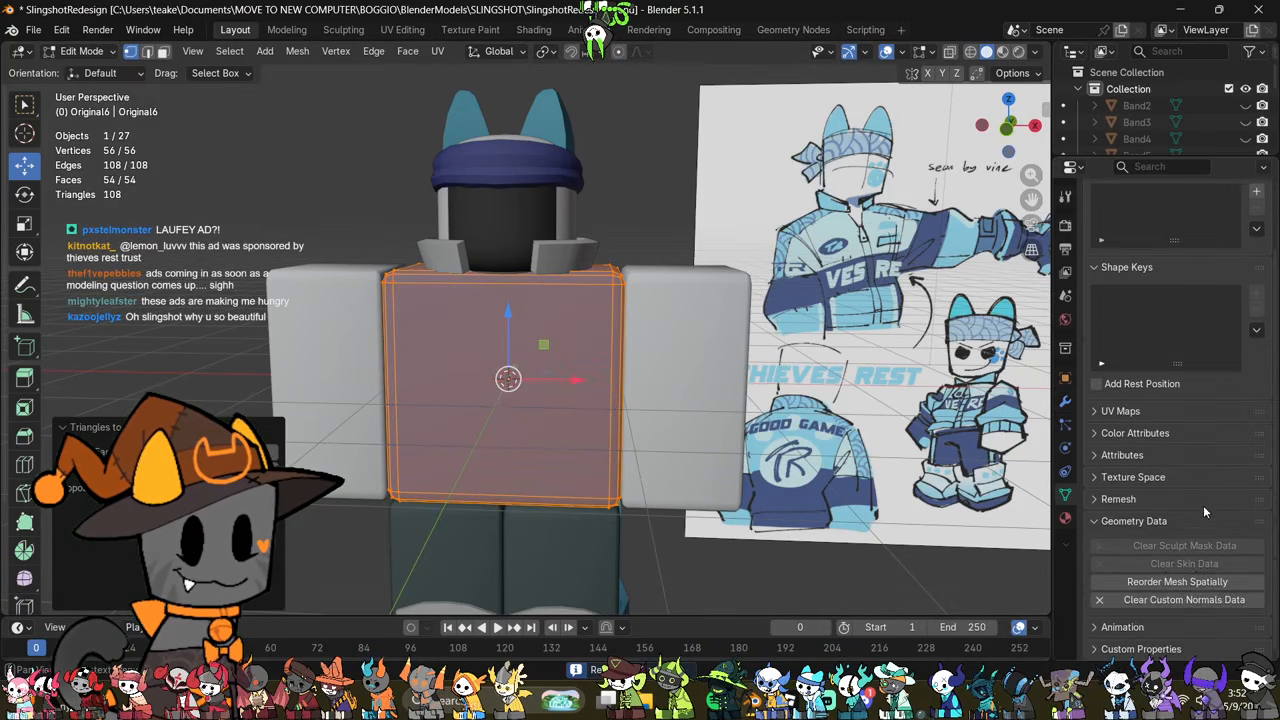
left_click(1176, 603)
key("Tab")
Step: Examine the new collar's shape and fit around the neck from several sides
scroll(726, 431, "up", 5)
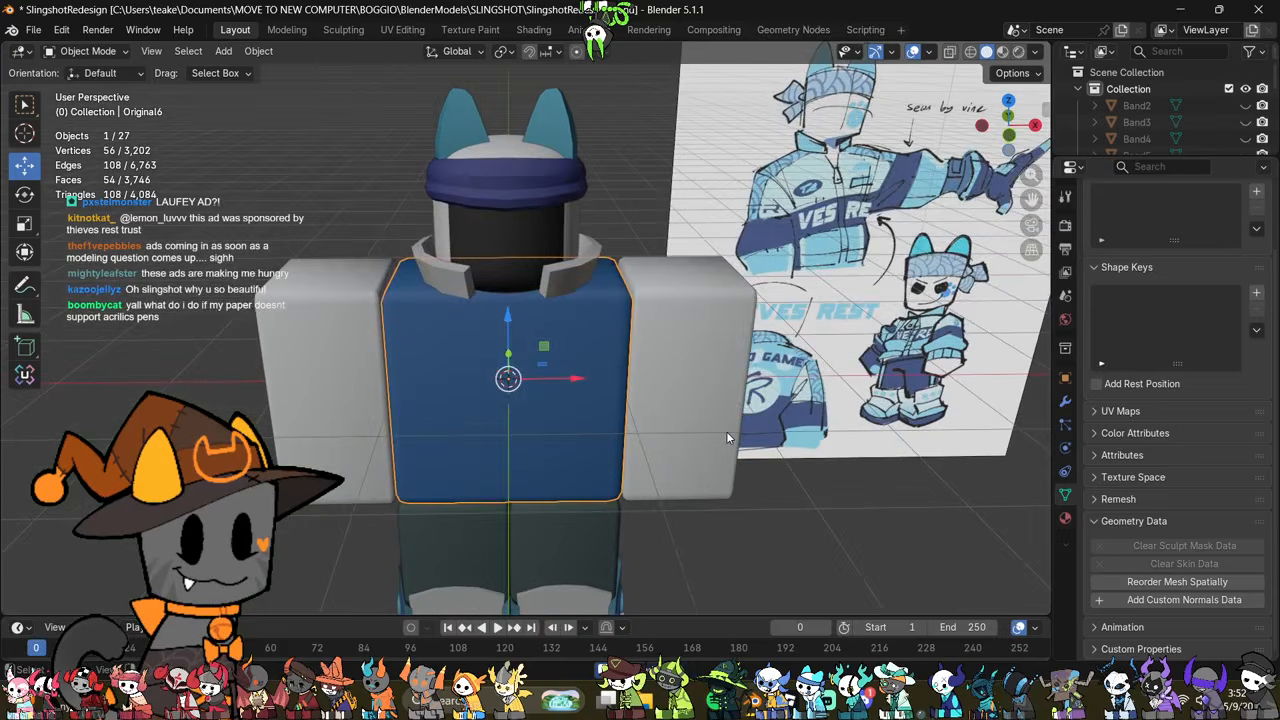
scroll(757, 450, "up", 2)
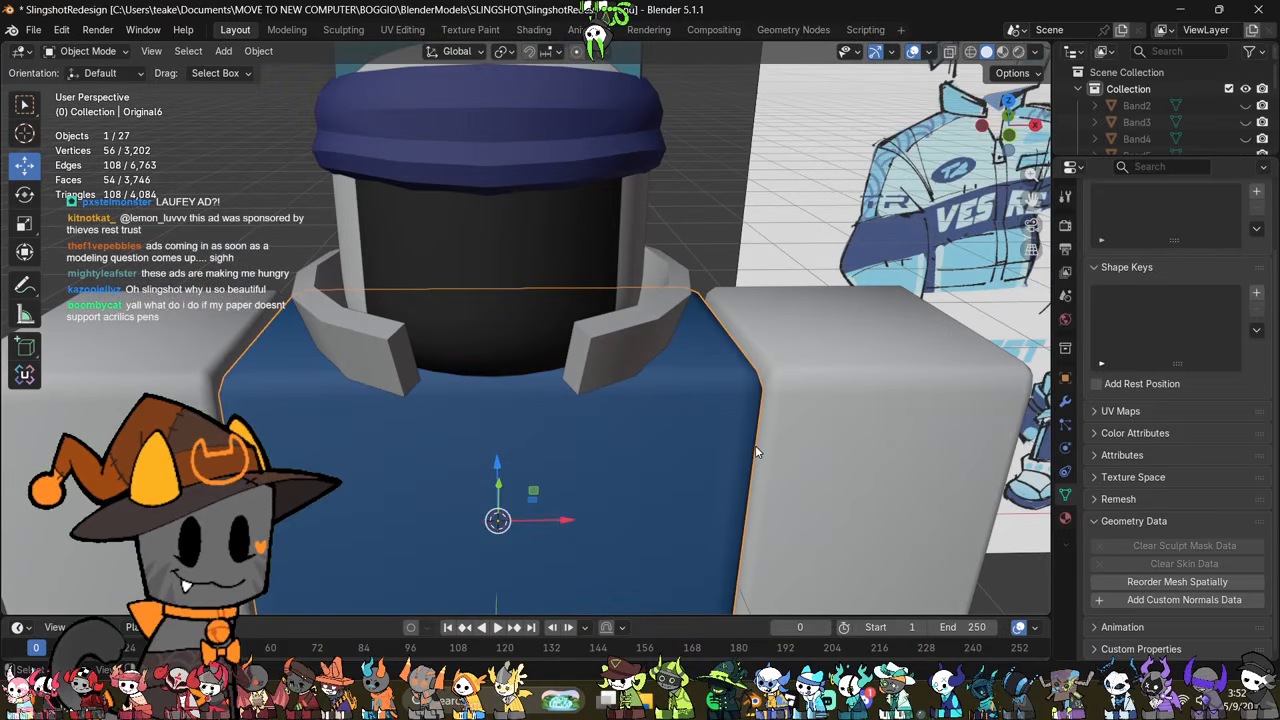
left_click(626, 360)
key("Tab")
middle_click_drag(762, 382, 671, 386)
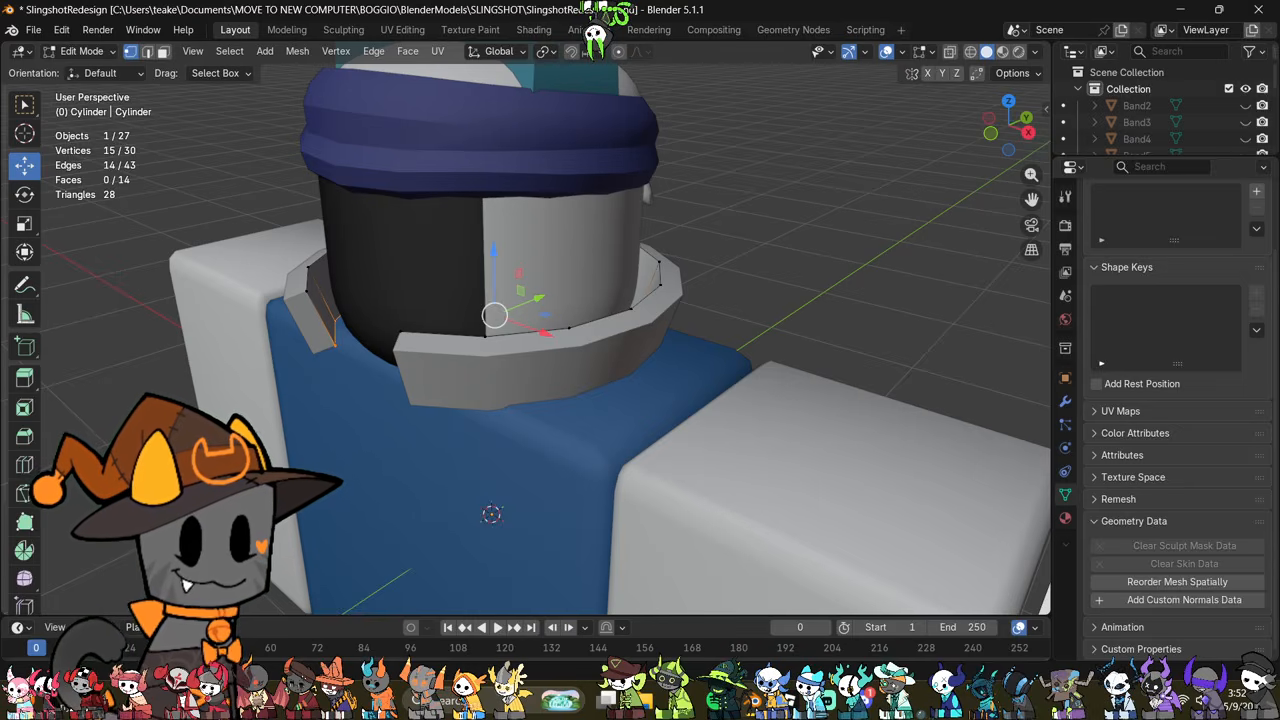
middle_click_drag(831, 335, 1040, 281)
scroll(943, 298, "up", 1)
middle_click_drag(940, 301, 538, 492)
key("Tab")
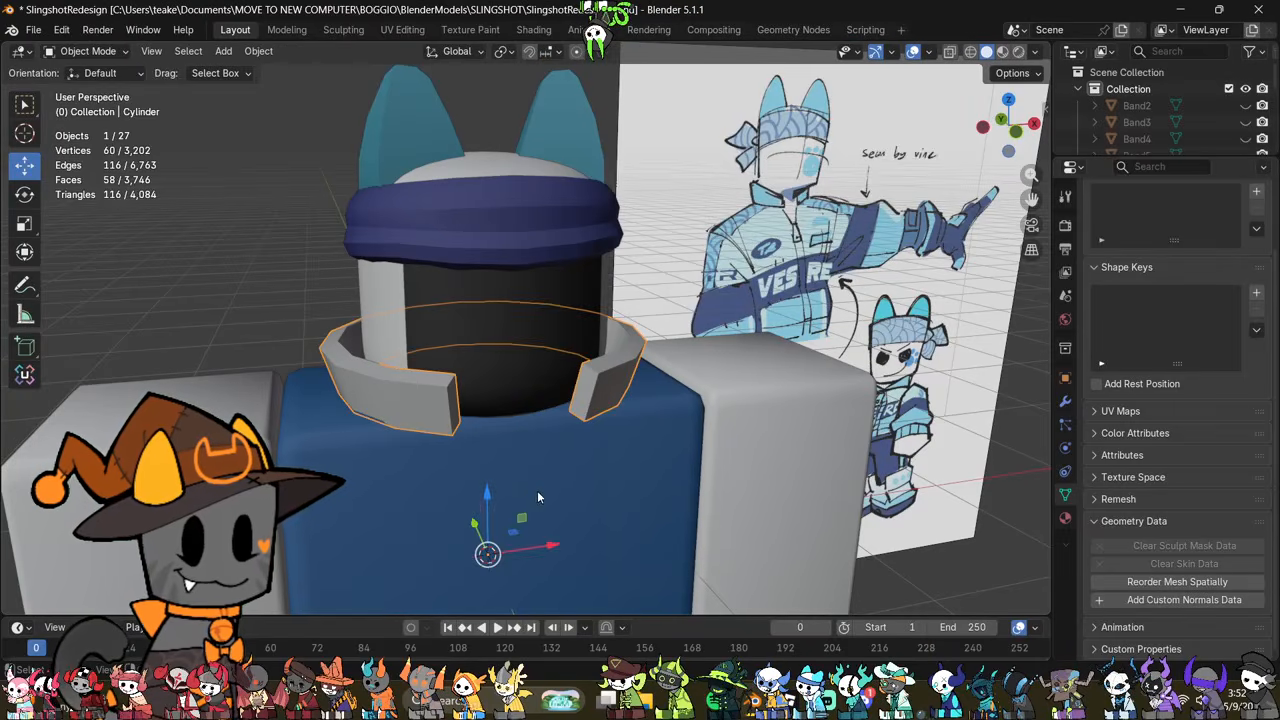
Step: Duplicate the torso block's faces except the bottom ones and separate the copy into its own object as the jacket shell
left_click(539, 490)
key("Tab")
scroll(672, 438, "down", 3)
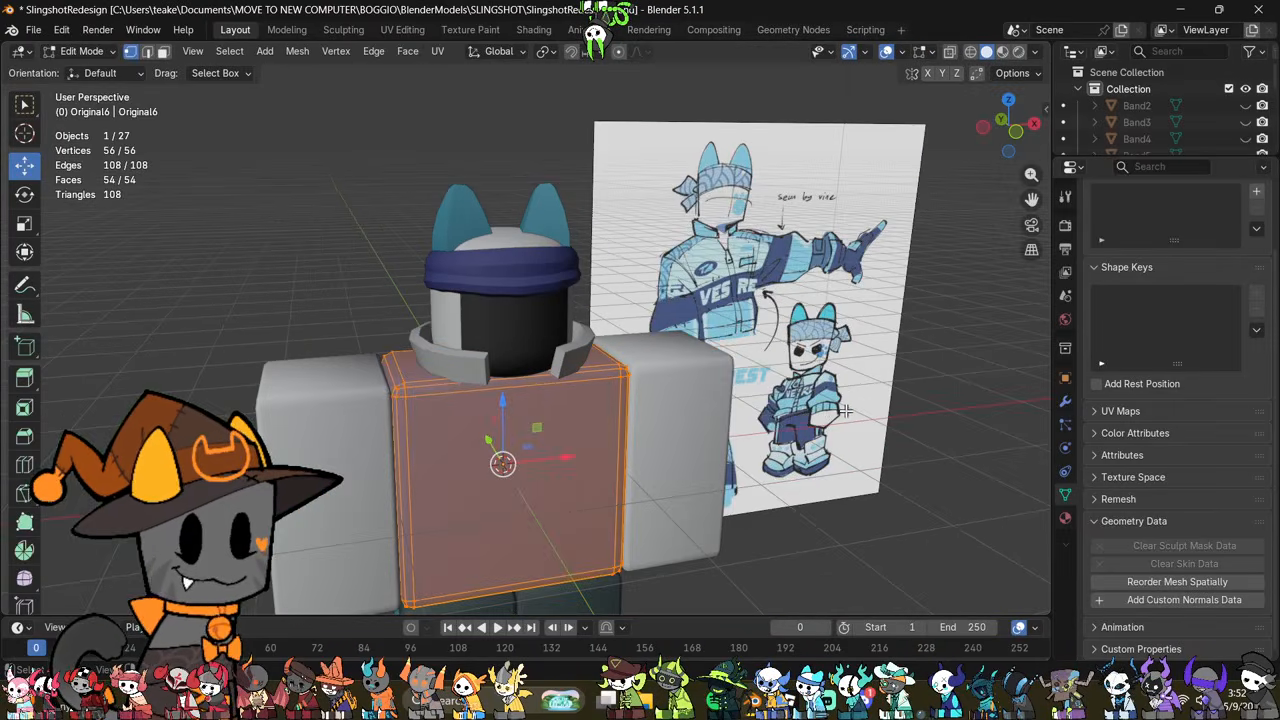
middle_click_drag(847, 411, 857, 358)
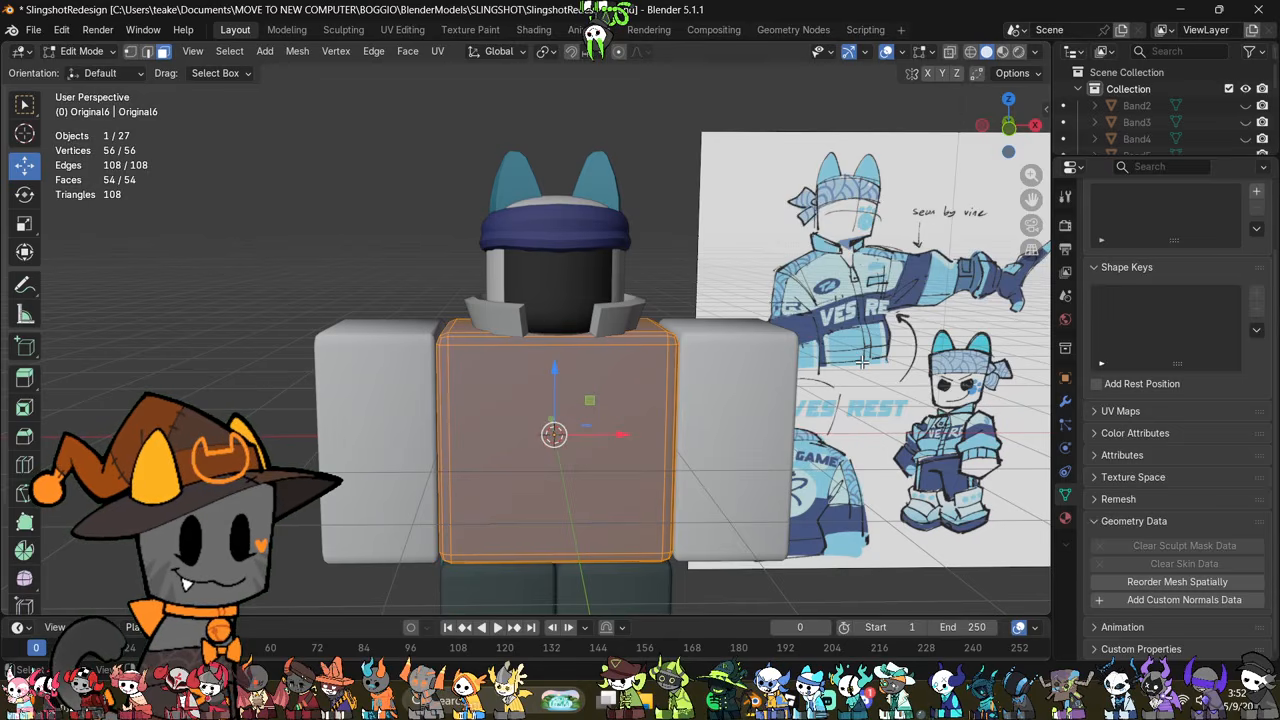
key("alt+a")
key("alt+z")
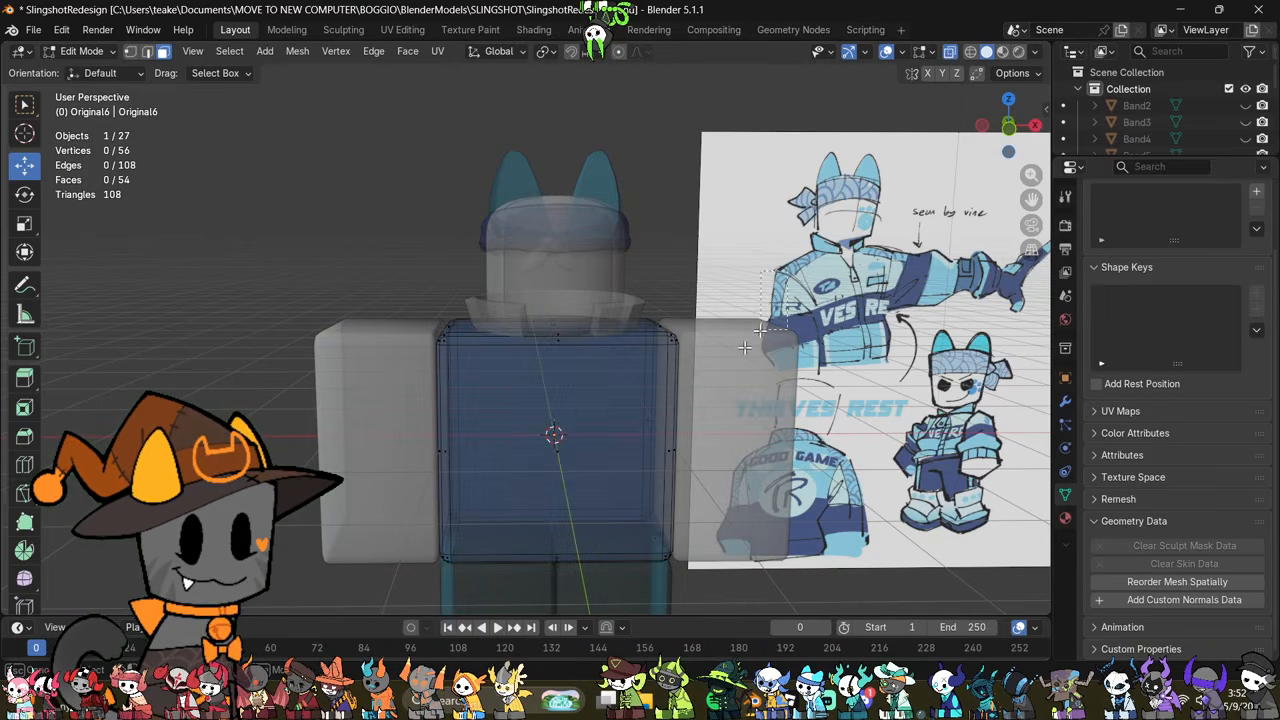
left_click_drag(745, 347, 378, 558)
key("shift+d")
key("Escape")
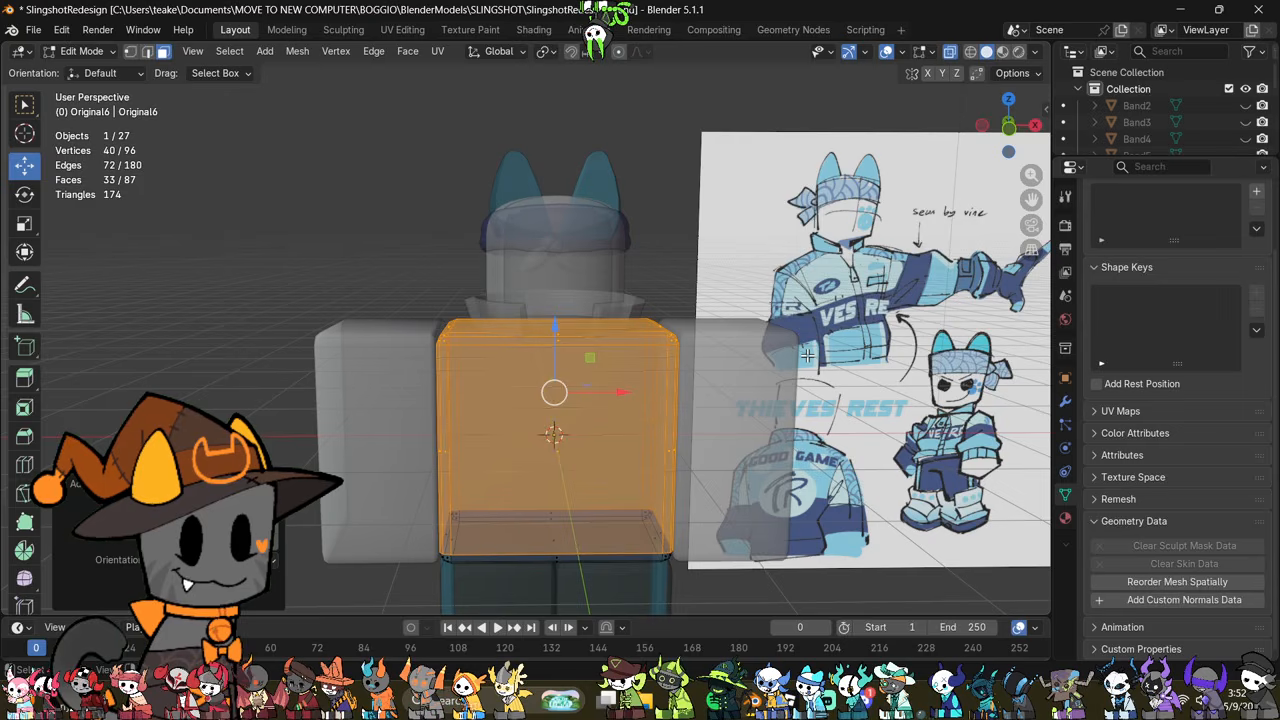
key("p")
left_click(810, 360)
key("alt+z")
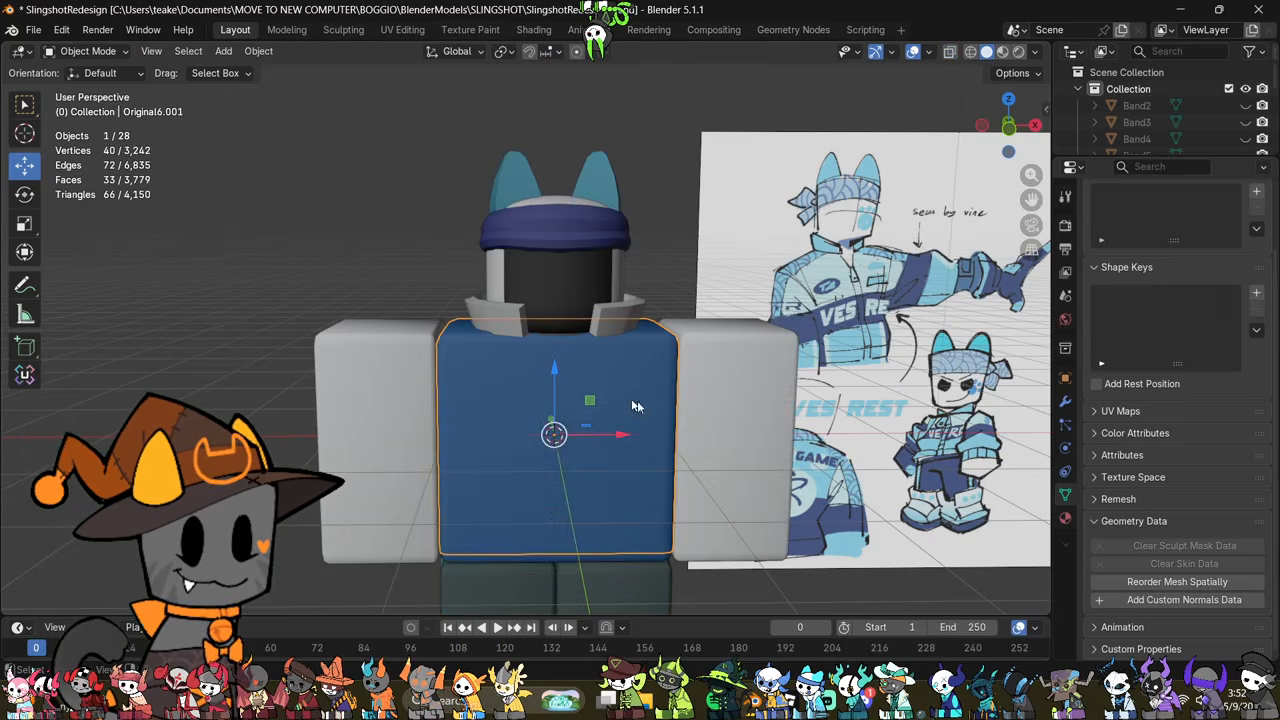
Step: Fatten the whole separated shell outward by about 0.06 m in Edit Mode
key("Tab")
key("alt+s")
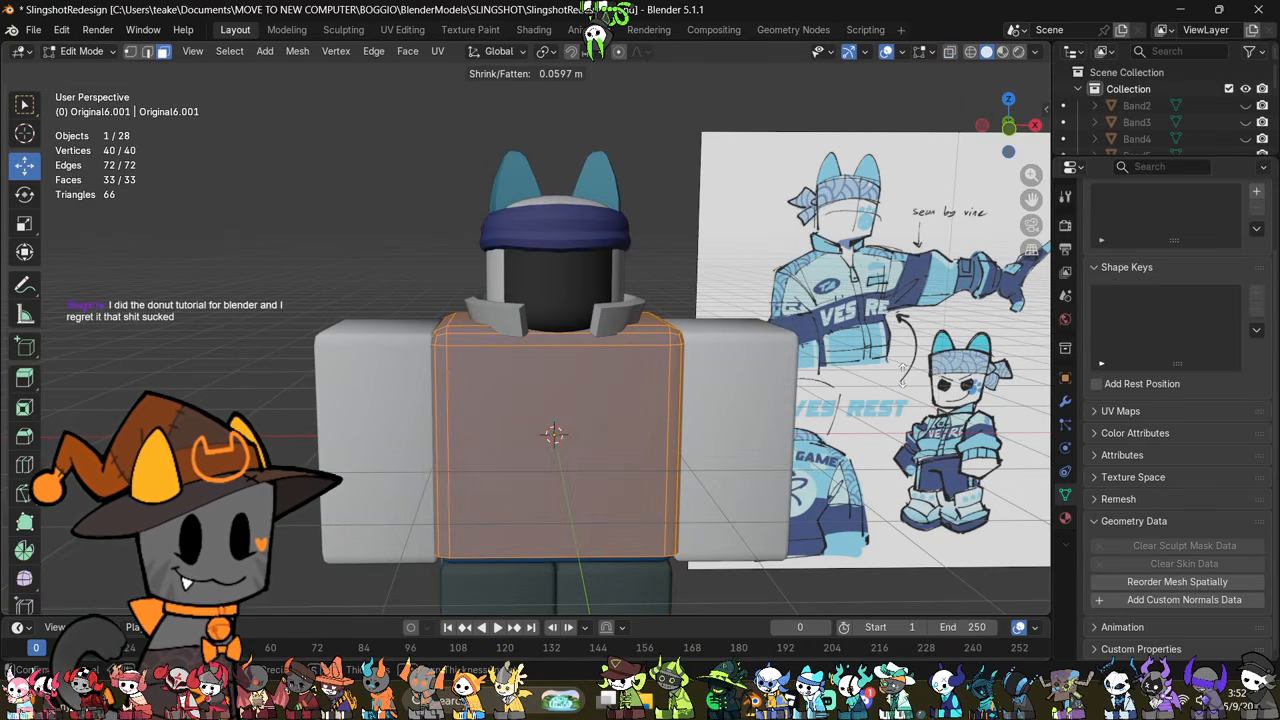
left_click(905, 372)
scroll(807, 490, "up", 3)
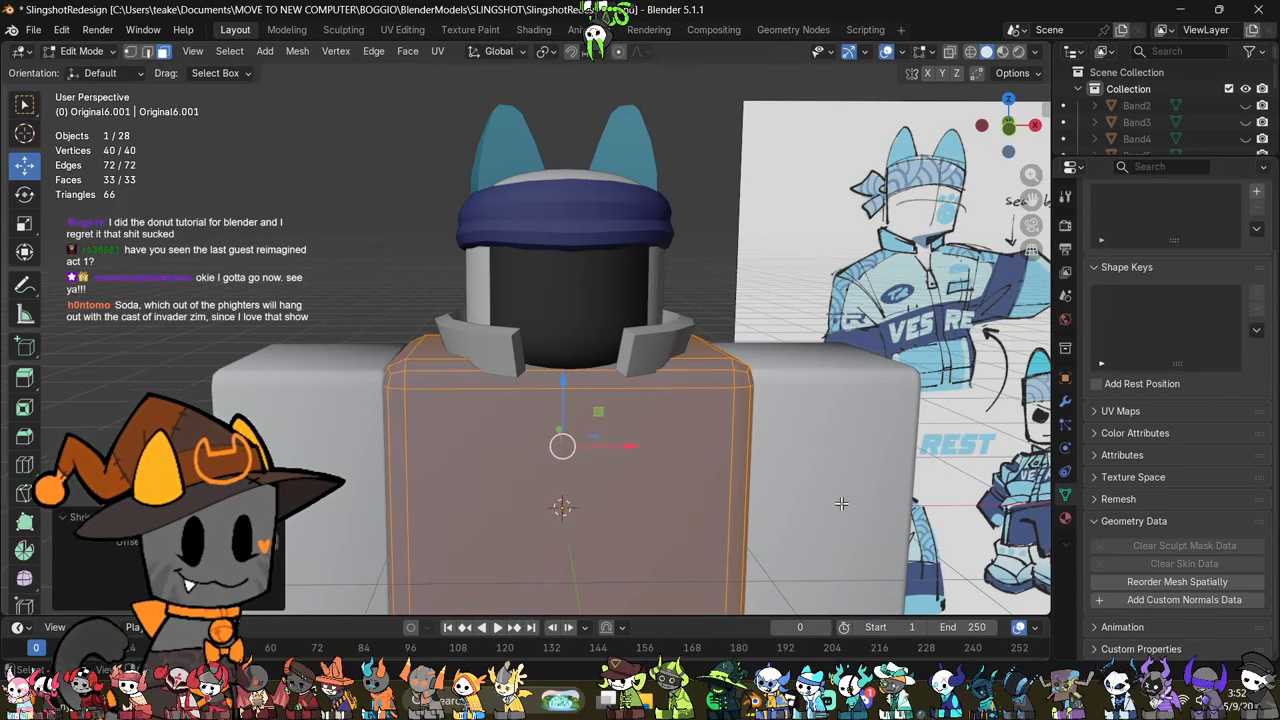
Step: Add a vertical loop cut through the shell's centre and delete the vertices of the half on the character's right side
key("ctrl+r")
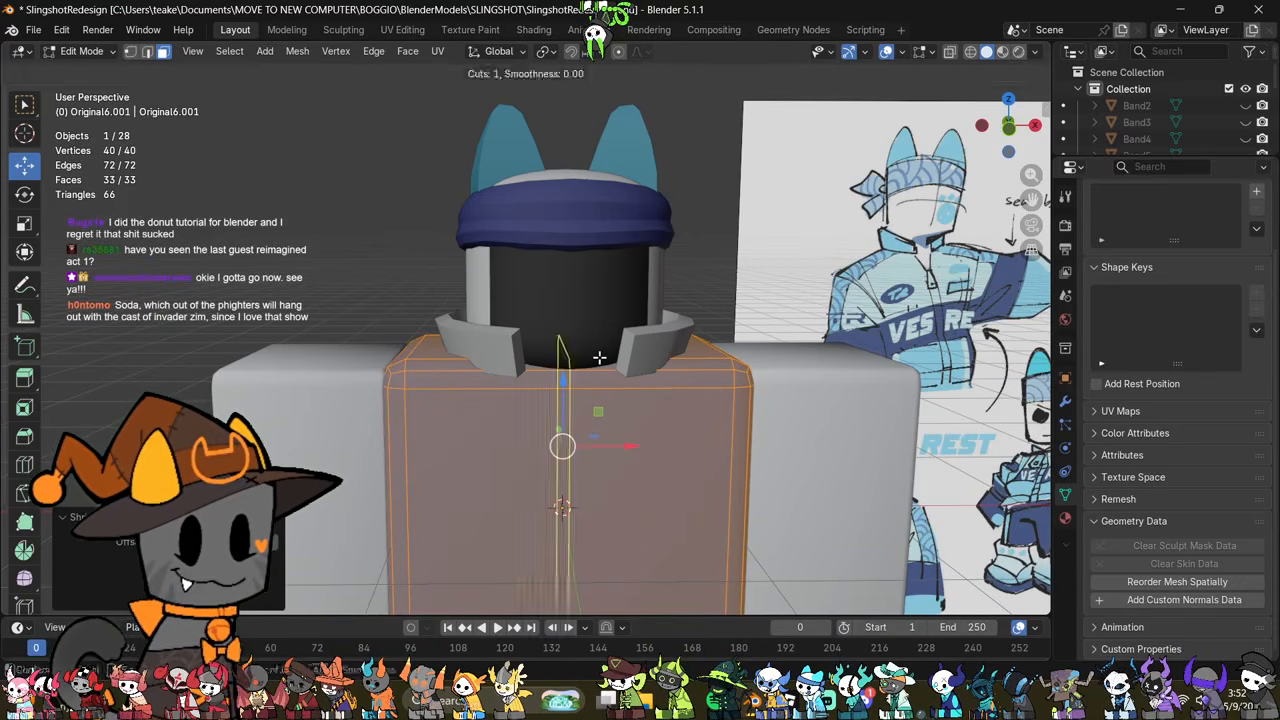
left_click(599, 357)
middle_click_drag(602, 384, 598, 229, "shift")
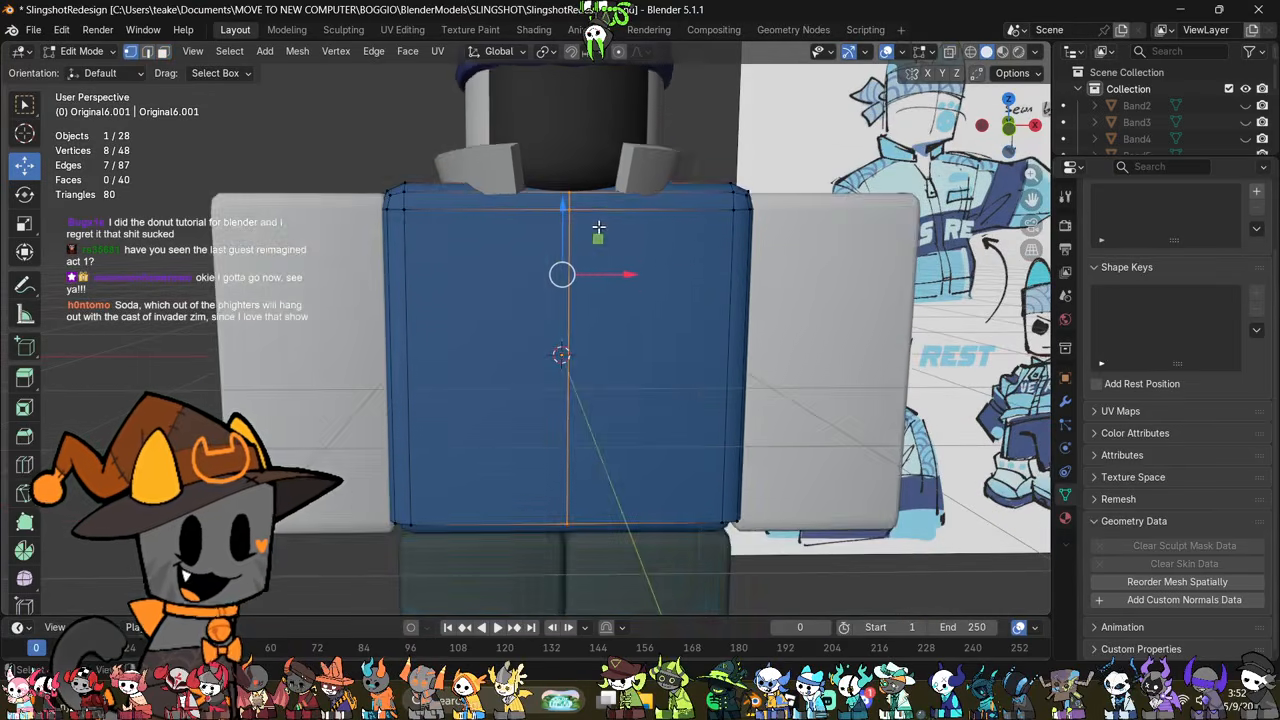
key("1")
key("alt+z")
left_click_drag(463, 91, 350, 555)
right_click(794, 481)
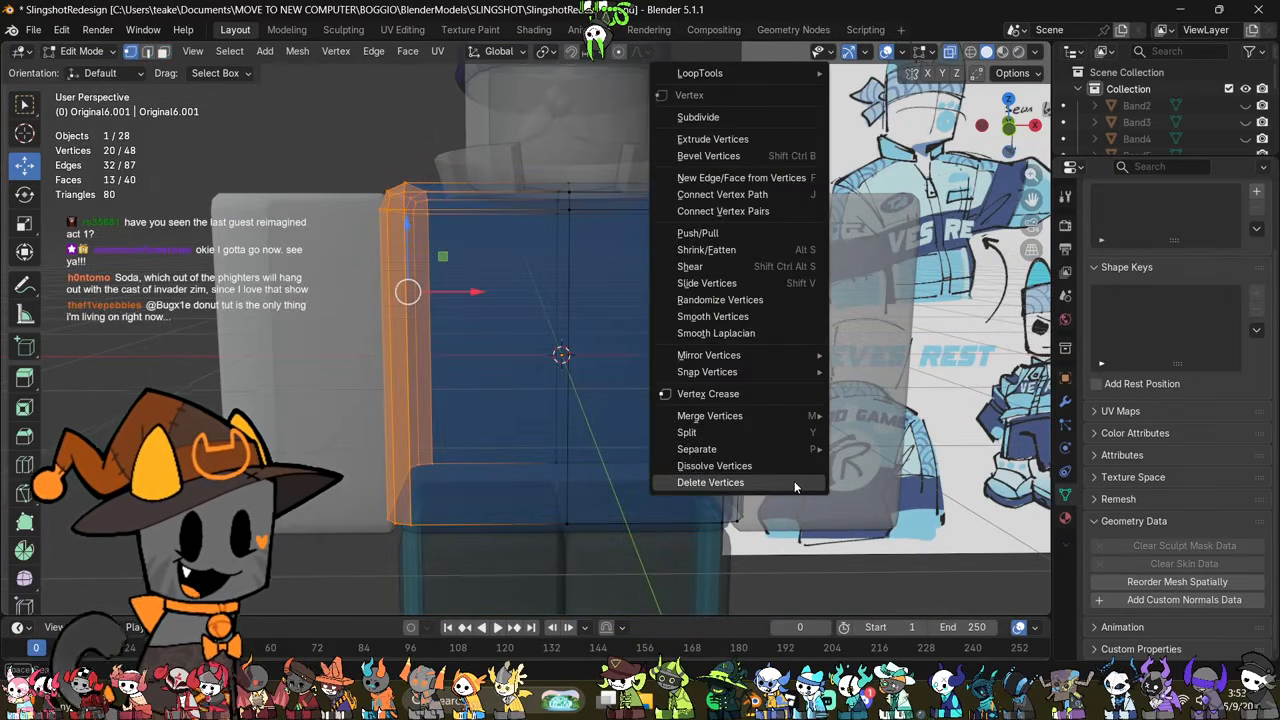
left_click(794, 481)
Step: Add a Mirror modifier on the X axis to the remaining half of the jacket shell
left_click(1070, 401)
left_click(1132, 224)
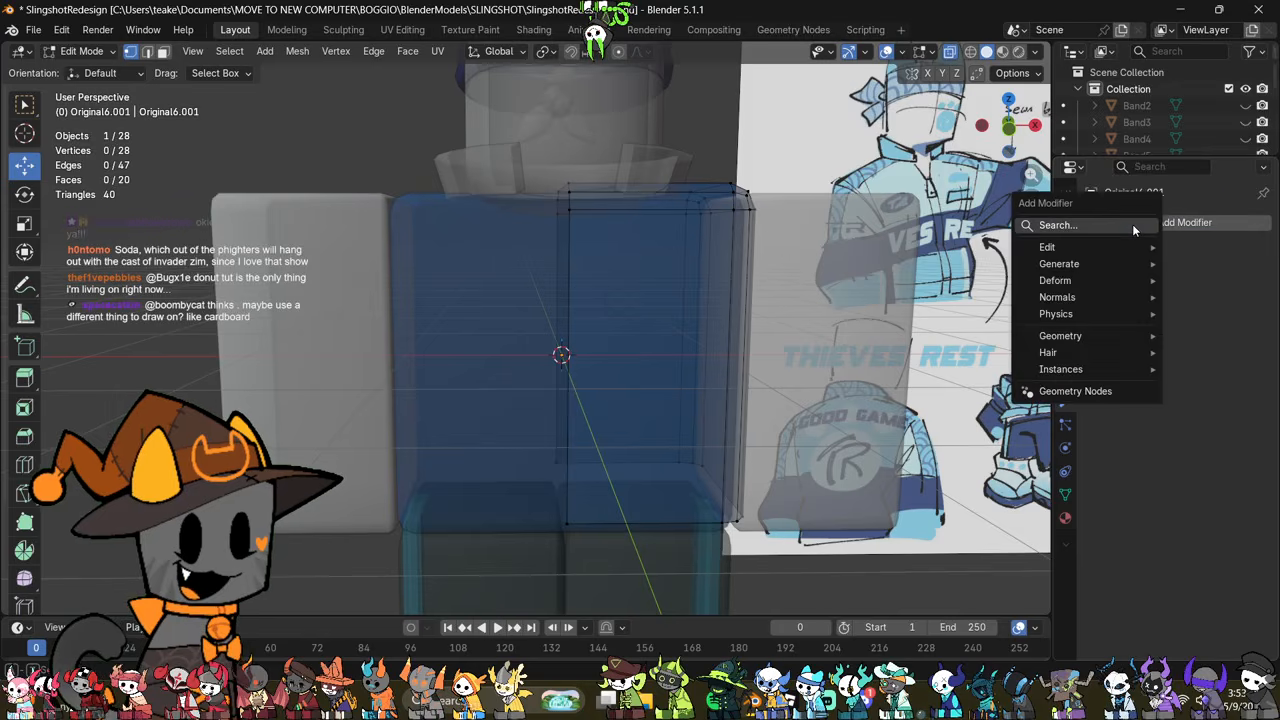
left_click(1132, 226)
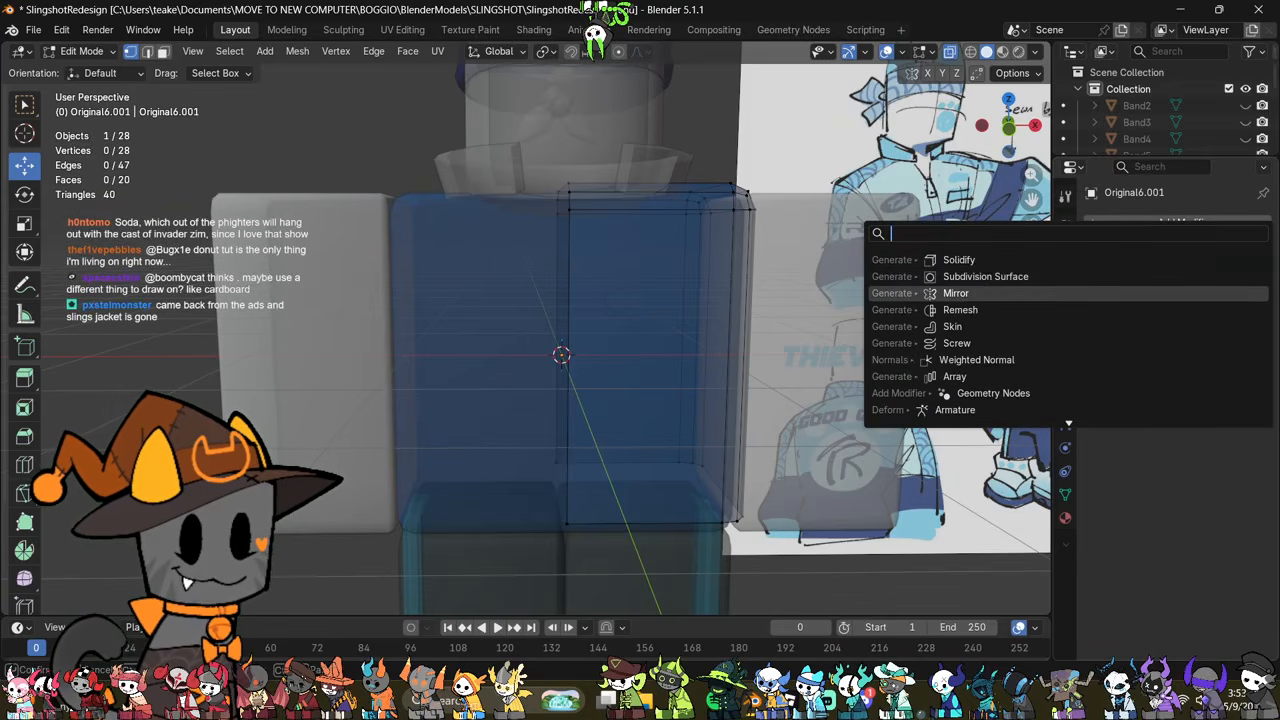
left_click(956, 293)
middle_click_drag(826, 357, 775, 471)
middle_click_drag(823, 314, 744, 384)
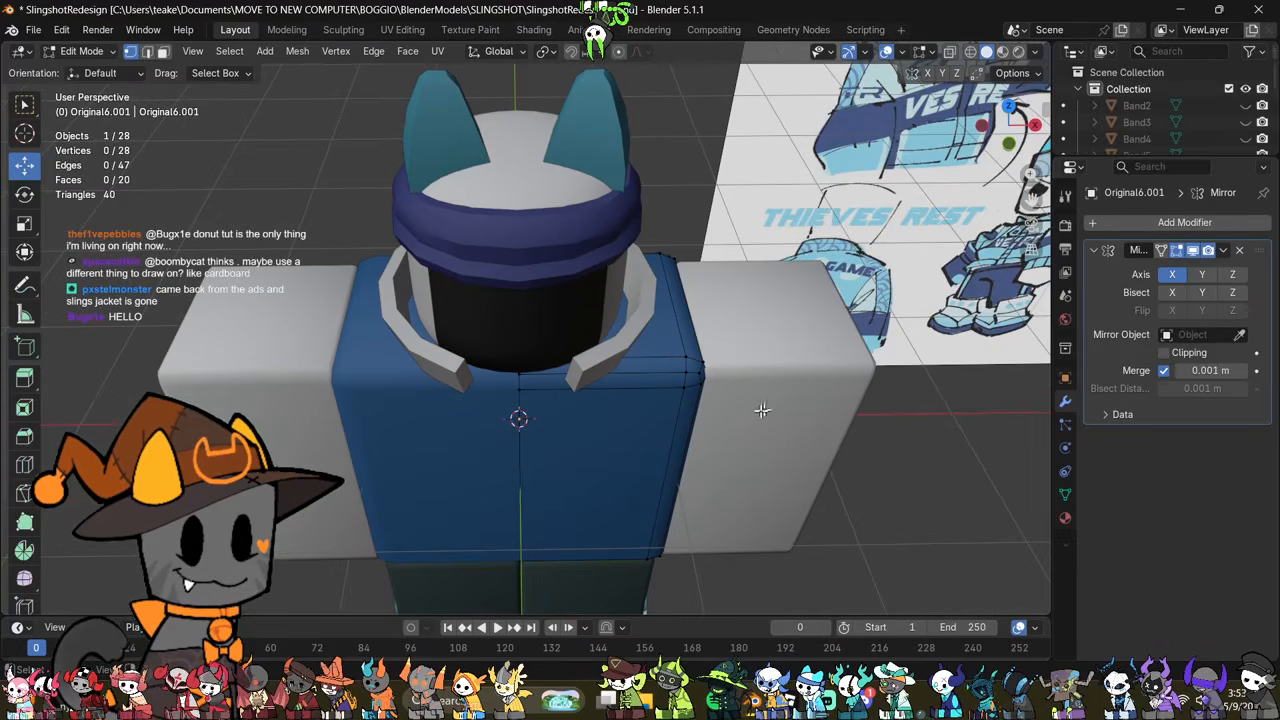
Step: Add a horizontal loop cut around the jacket half and raise it to upper chest height
key("alt+z")
middle_click_drag(626, 474, 596, 388)
key("ctrl+r")
left_click(680, 503)
right_click(676, 501)
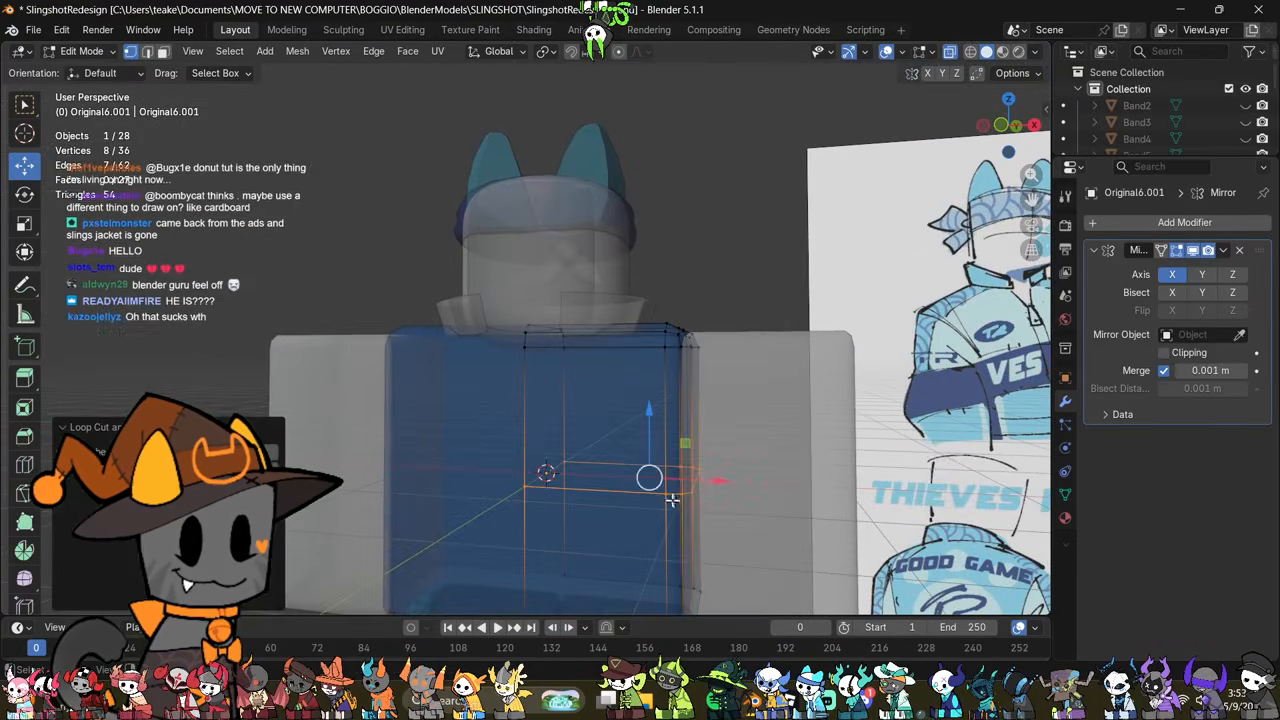
middle_click_drag(674, 500, 701, 426)
left_click_drag(656, 420, 657, 357)
middle_click_drag(782, 420, 803, 474)
left_click(803, 475)
middle_click_drag(725, 420, 745, 471)
key("alt+z")
scroll(597, 451, "up", 1, "alt")
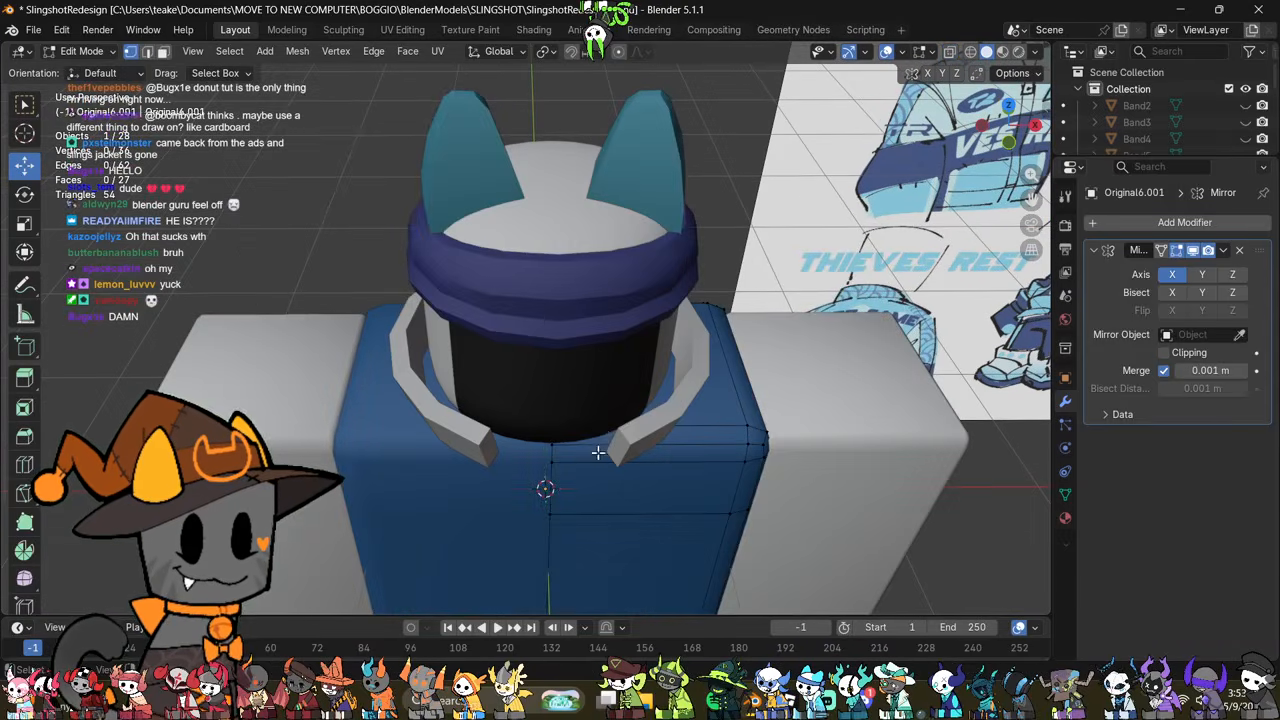
Step: Add a loop cut running across the top of the shoulder and down the side of the jacket half
key("alt+z")
left_click_drag(597, 425, 508, 475)
key("alt+z")
middle_click_drag(600, 467, 620, 425)
key("alt+z")
key("ctrl+r")
left_click(676, 470)
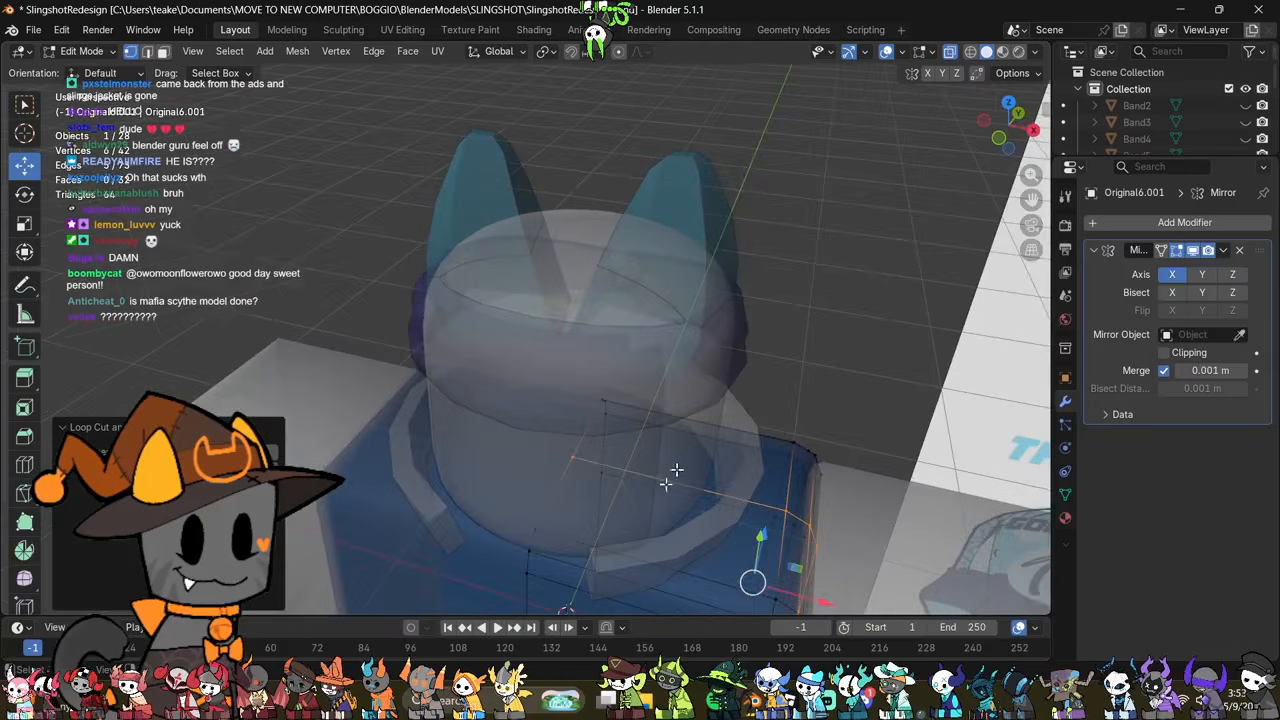
middle_click_drag(676, 470, 510, 312)
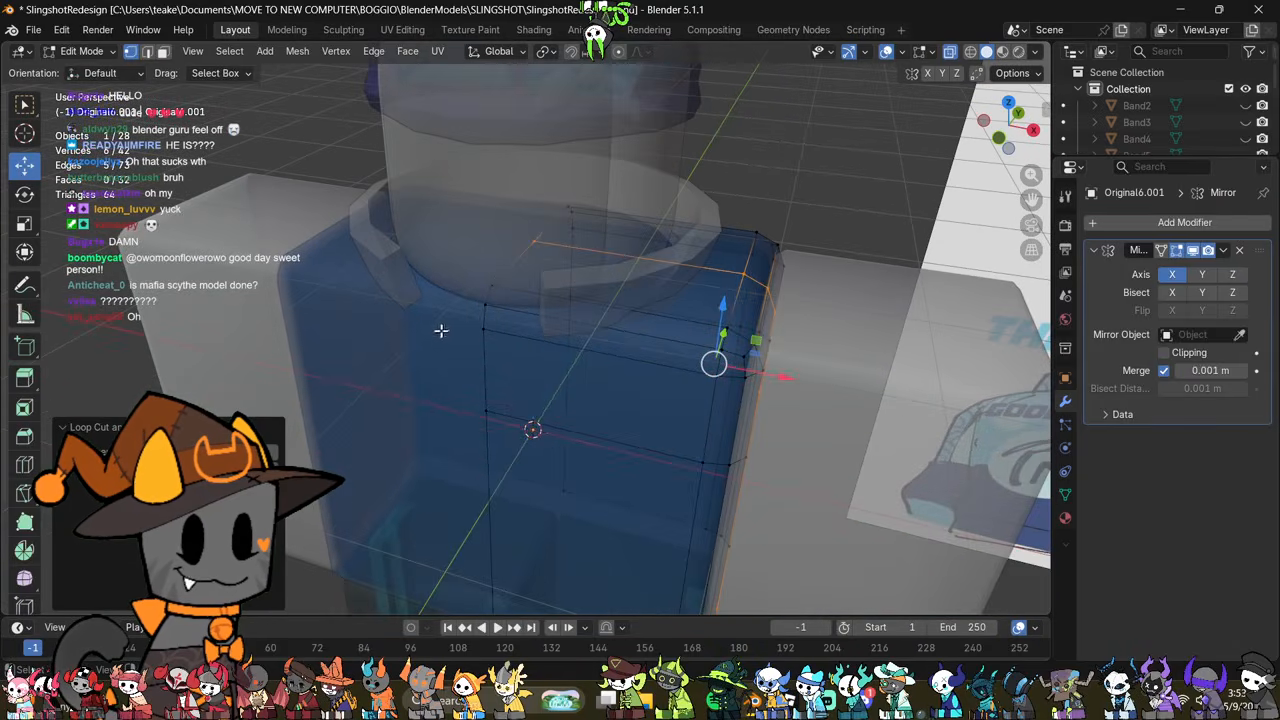
Step: Move the front centre vertices at the neck outward along X by about 0.16 m to form a V-shaped neckline
left_click_drag(452, 278, 520, 340)
key("alt+z")
key("g")
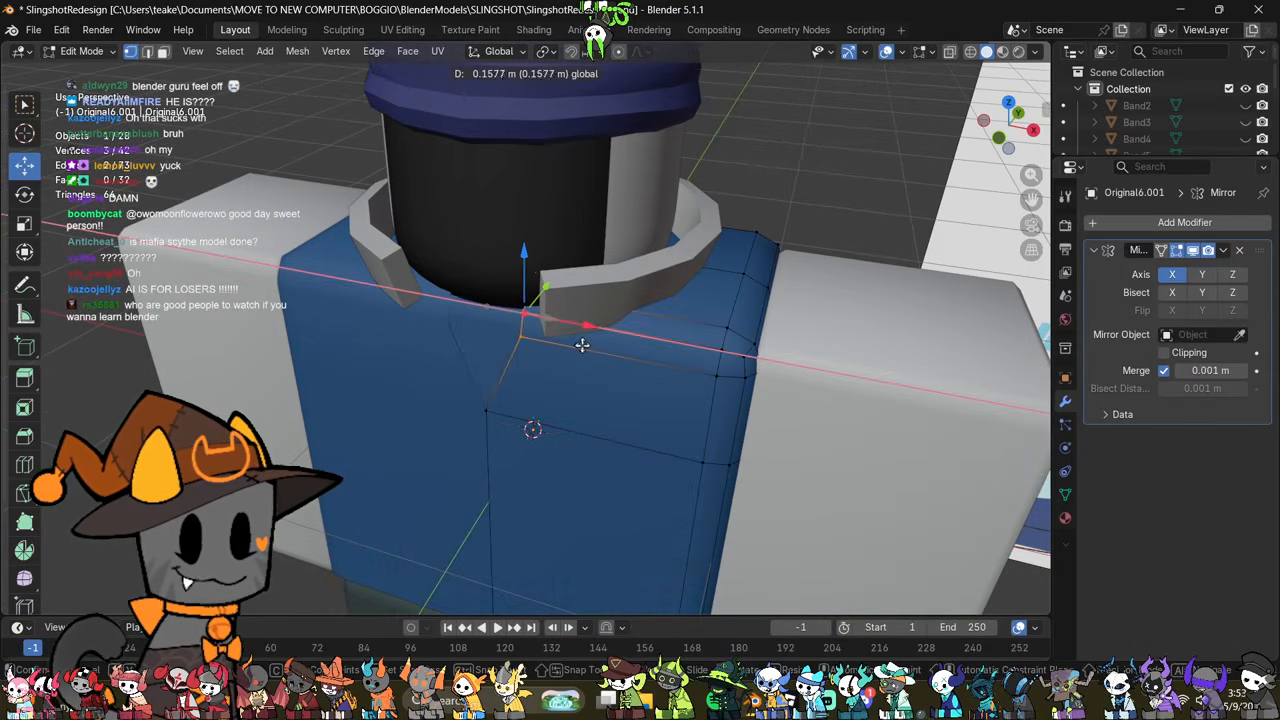
left_click(582, 345)
middle_click_drag(612, 382, 654, 350)
Step: Remove the Original6Mtl material slot from the jacket shell and return to Object Mode
key("Tab")
left_click(1065, 517)
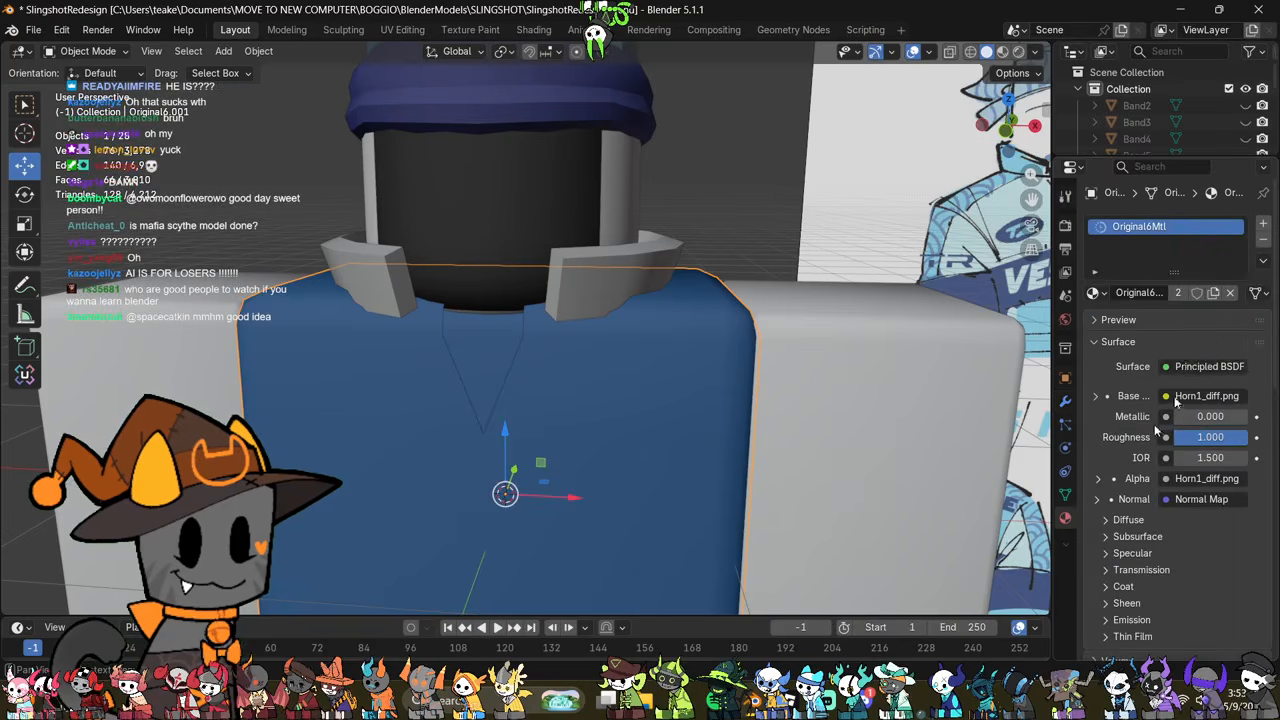
left_click(1263, 244)
middle_click_drag(688, 440, 700, 356, "shift")
key("Tab")
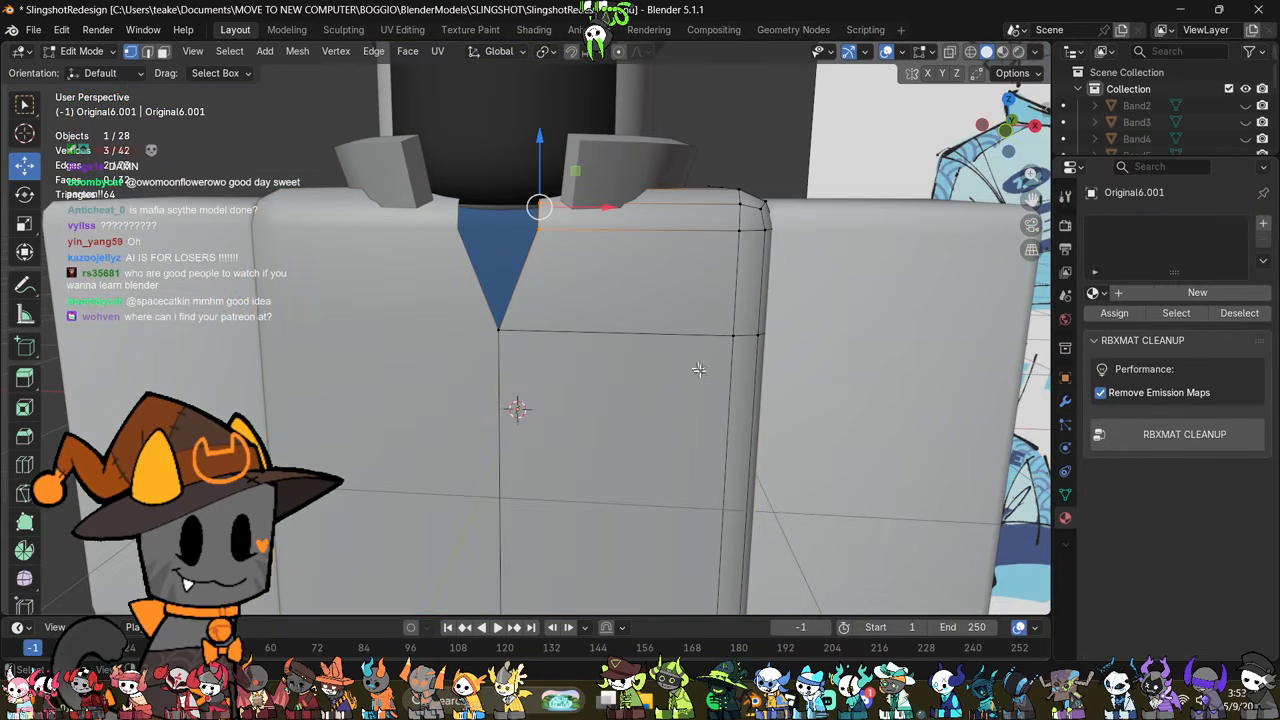
key("Tab")
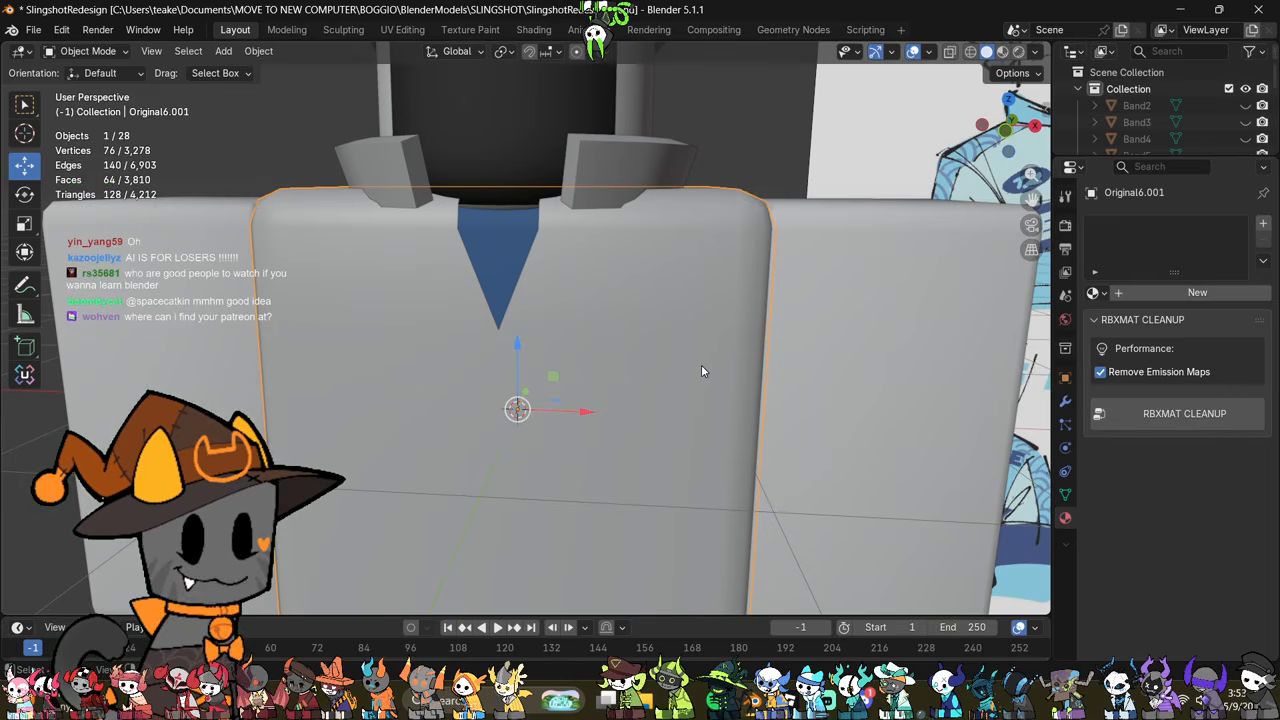
Step: Scale the jacket shell down slightly in Object Mode and check its fit from the back
key("s")
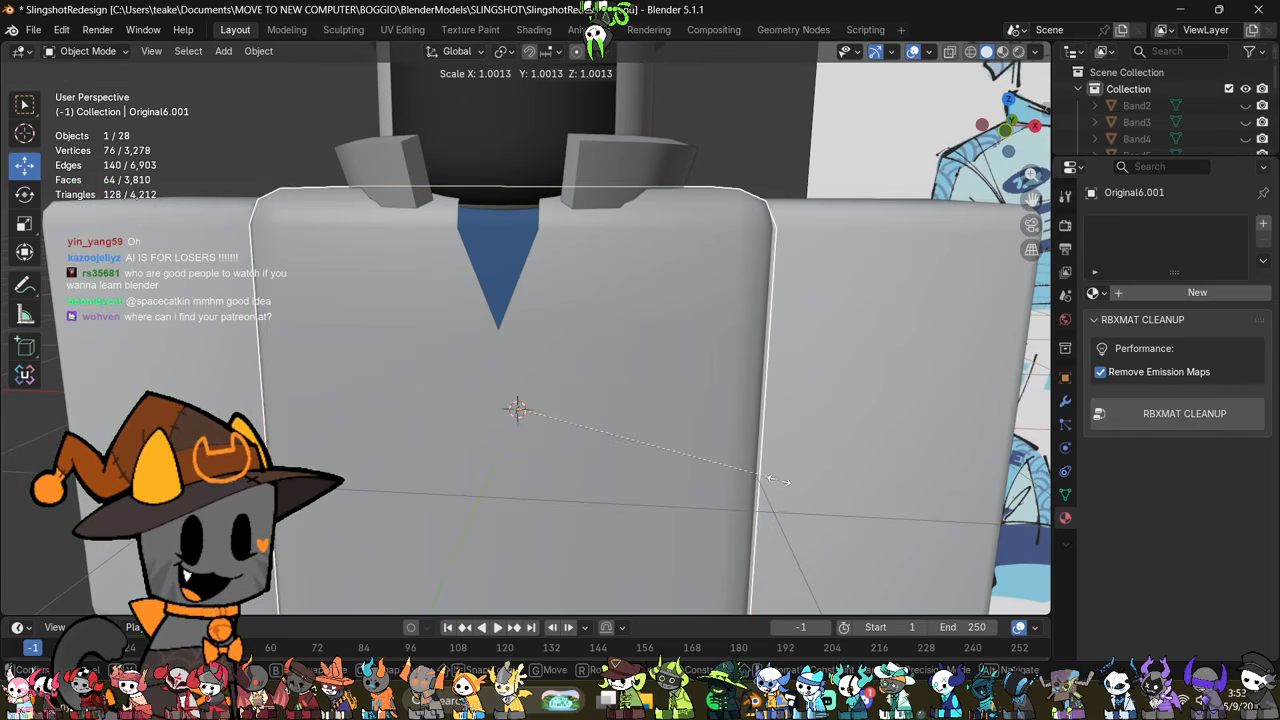
left_click(770, 477)
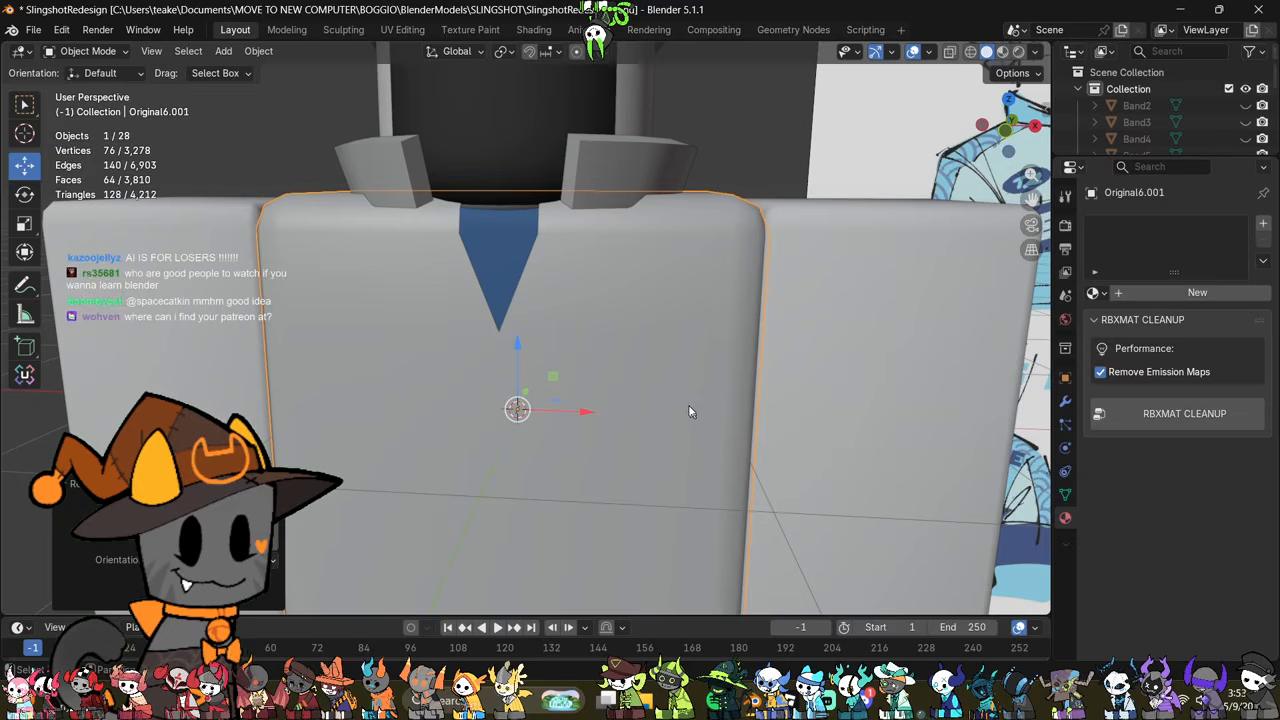
middle_click_drag(620, 280, 745, 342, "shift")
middle_click_drag(600, 230, 778, 297)
scroll(754, 307, "down", 2)
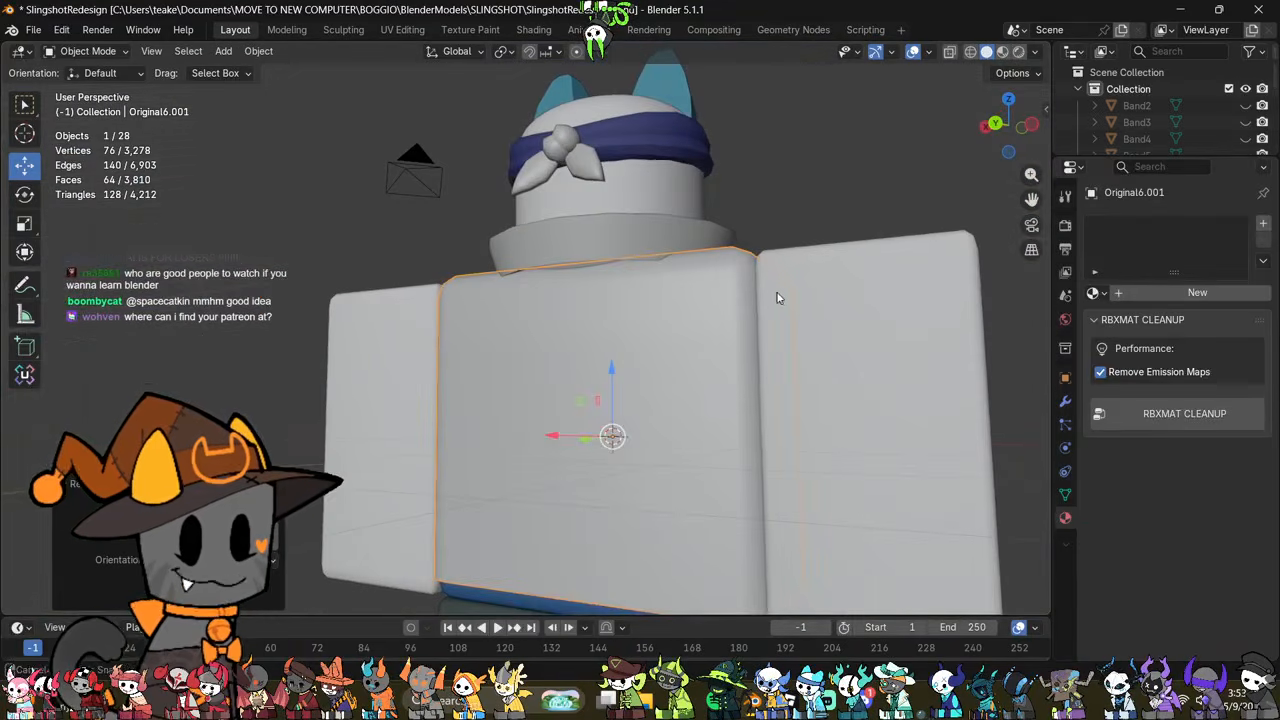
Step: Raise the jacket's bottom edge vertices along Z by about 0.14 m
scroll(614, 260, "up", 2)
key("Tab")
key("alt+z")
left_click_drag(386, 553, 631, 463)
key("alt+z")
key("g")
key("z")
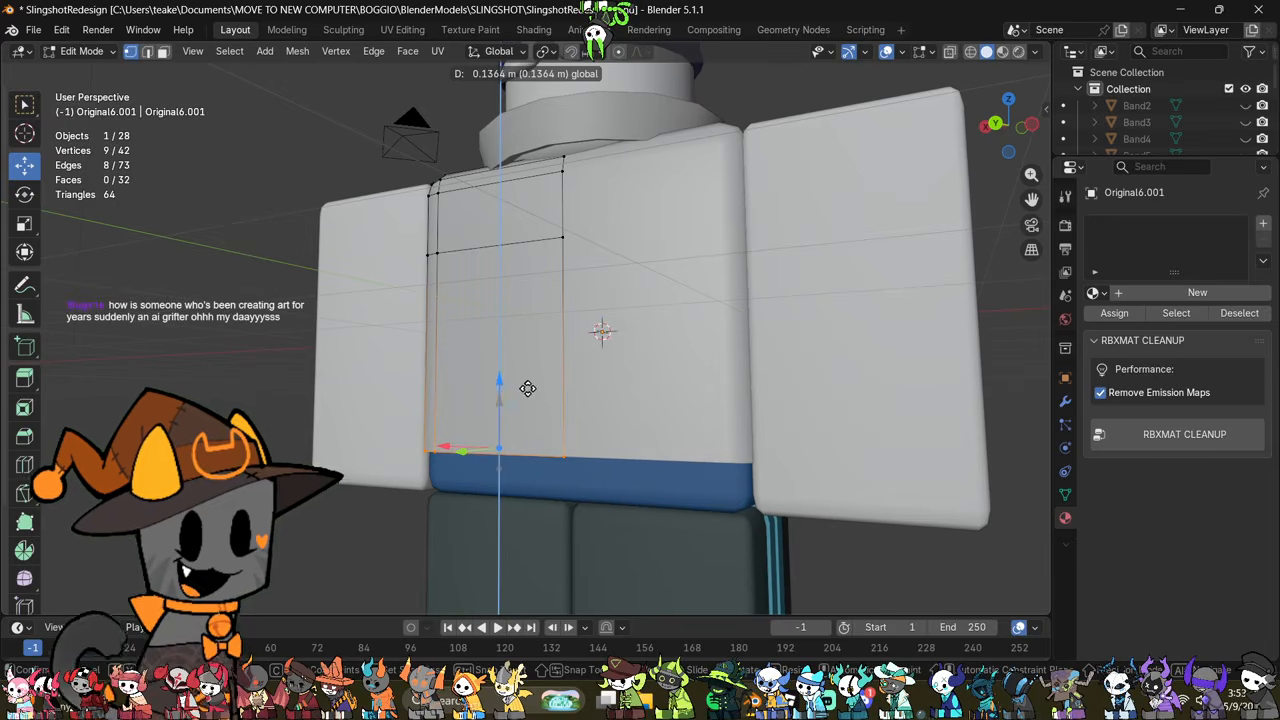
left_click_drag(528, 388, 528, 388)
middle_click_drag(815, 415, 604, 447)
middle_click_drag(740, 443, 648, 464)
middle_click_drag(637, 411, 746, 453, "shift")
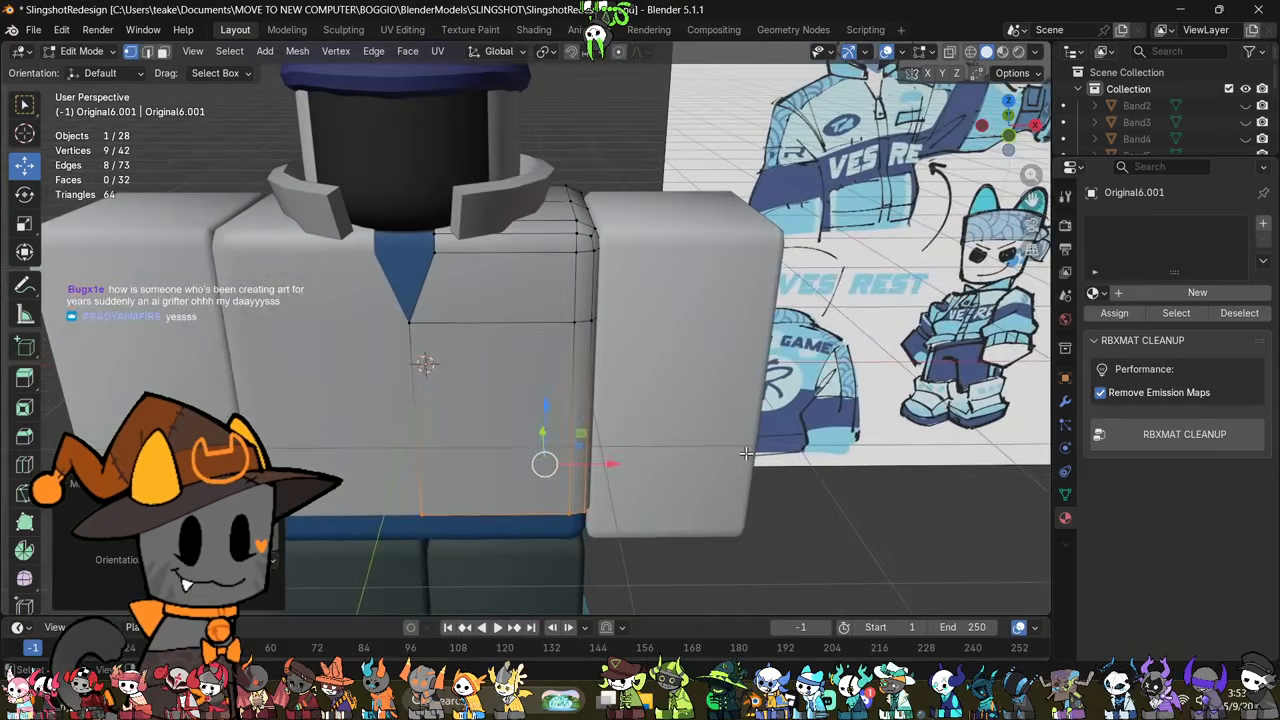
Step: Move the single upper vertex of the V neckline outward along X by about 0.02 m and check the neckline's shape
mouse_move(592, 396)
middle_mouse_down()
mouse_move(609, 408)
mouse_move(628, 485)
mouse_move(566, 486)
mouse_move(571, 399)
middle_mouse_up()
key("alt+z")
scroll(560, 486, "up", 2)
left_click(558, 480)
key("alt+z")
key("g")
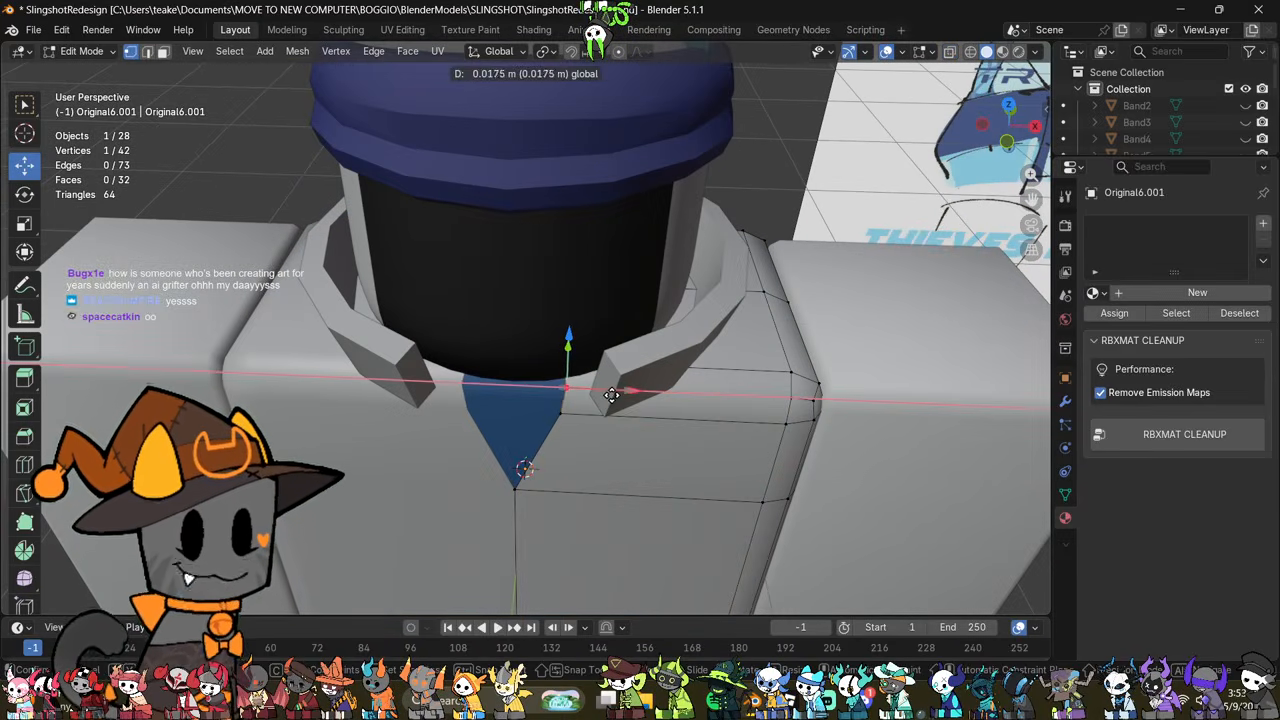
left_click(610, 393)
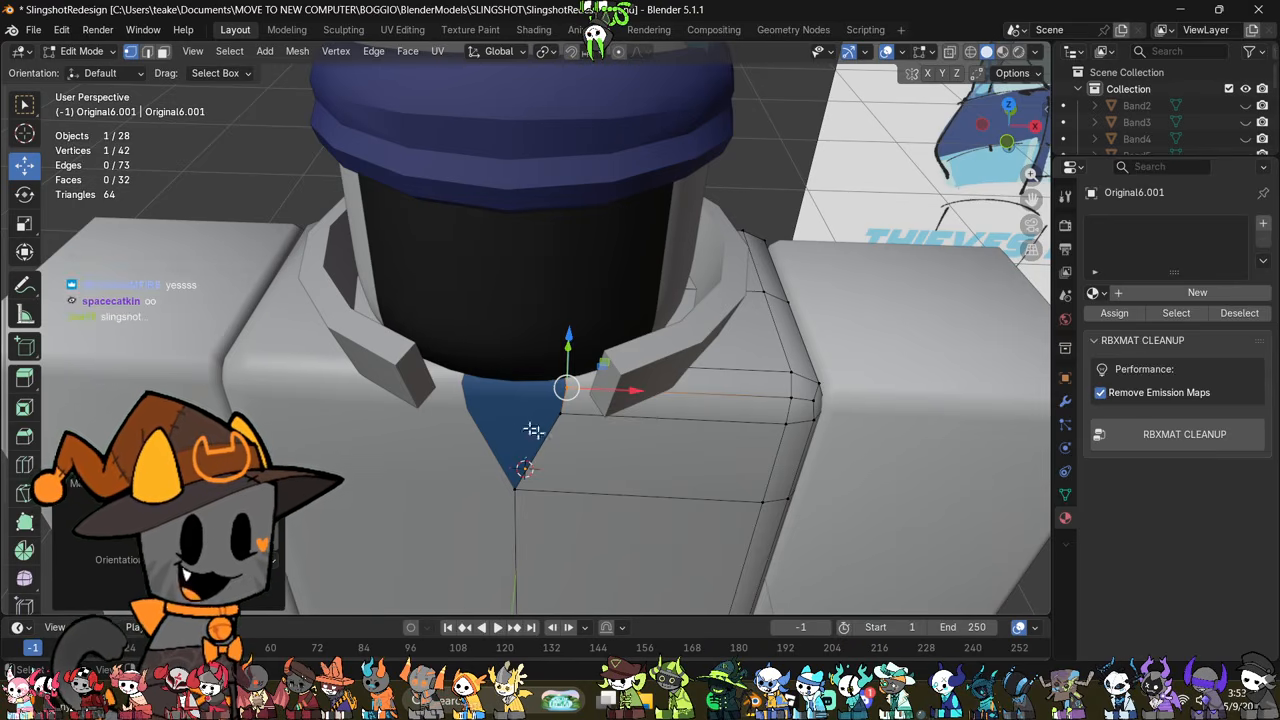
scroll(629, 426, "down", 4)
key("Tab")
middle_click_drag(631, 426, 662, 373)
scroll(611, 352, "up", 3)
key("Tab")
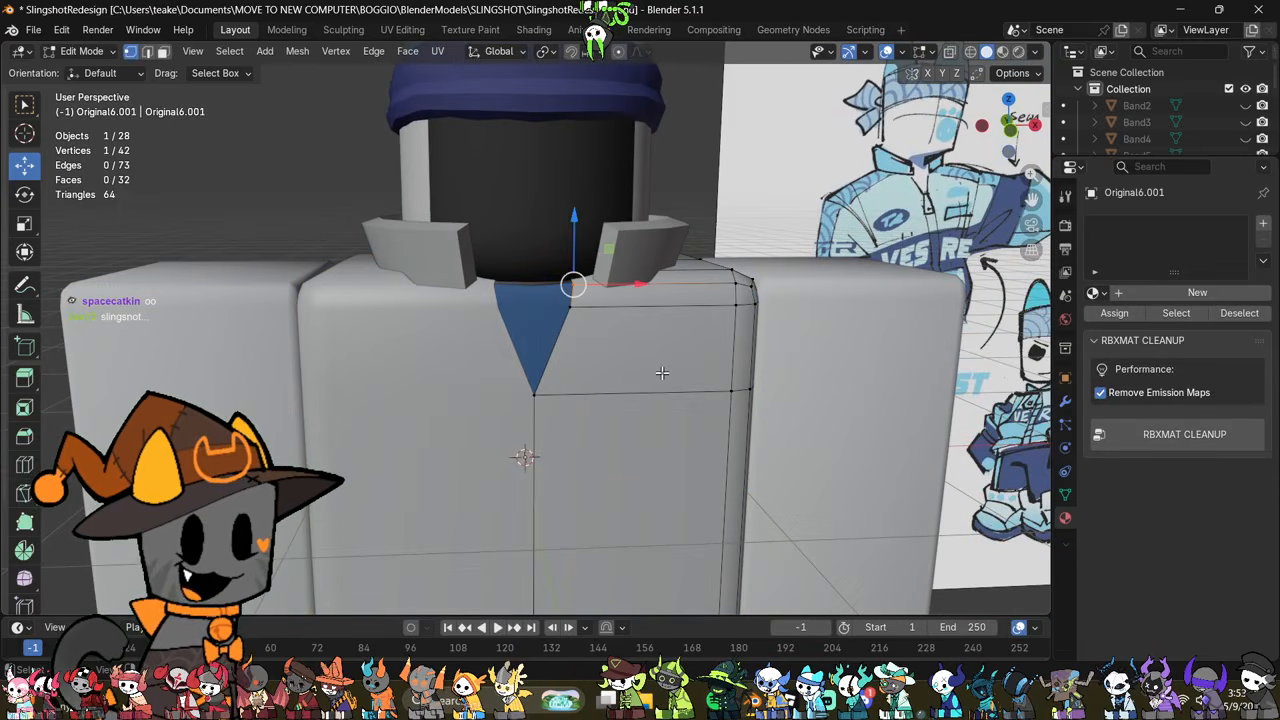
key("Tab")
key("Tab")
Step: Move the vertical centre edge below the V neckline outward along X to open the jacket's front
key("2")
left_click(538, 453)
middle_click_drag(675, 420, 698, 373, "shift")
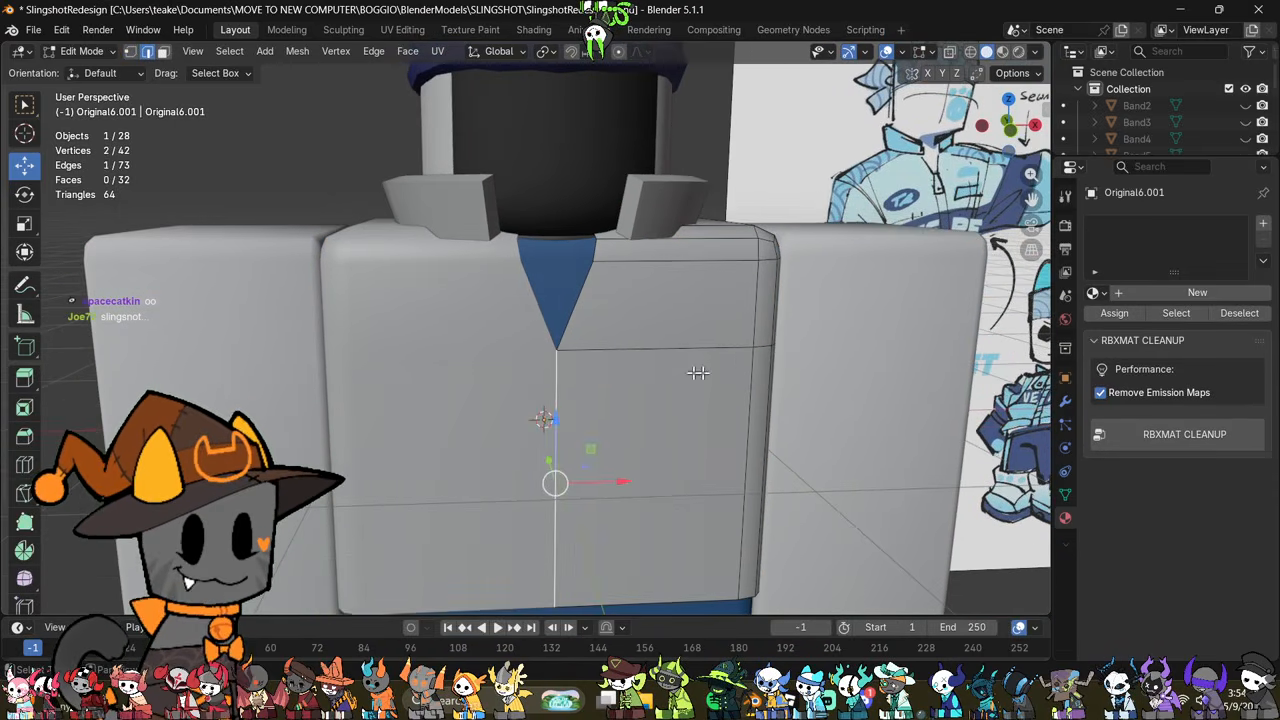
left_click(1065, 400)
middle_click_drag(619, 387, 638, 365, "shift")
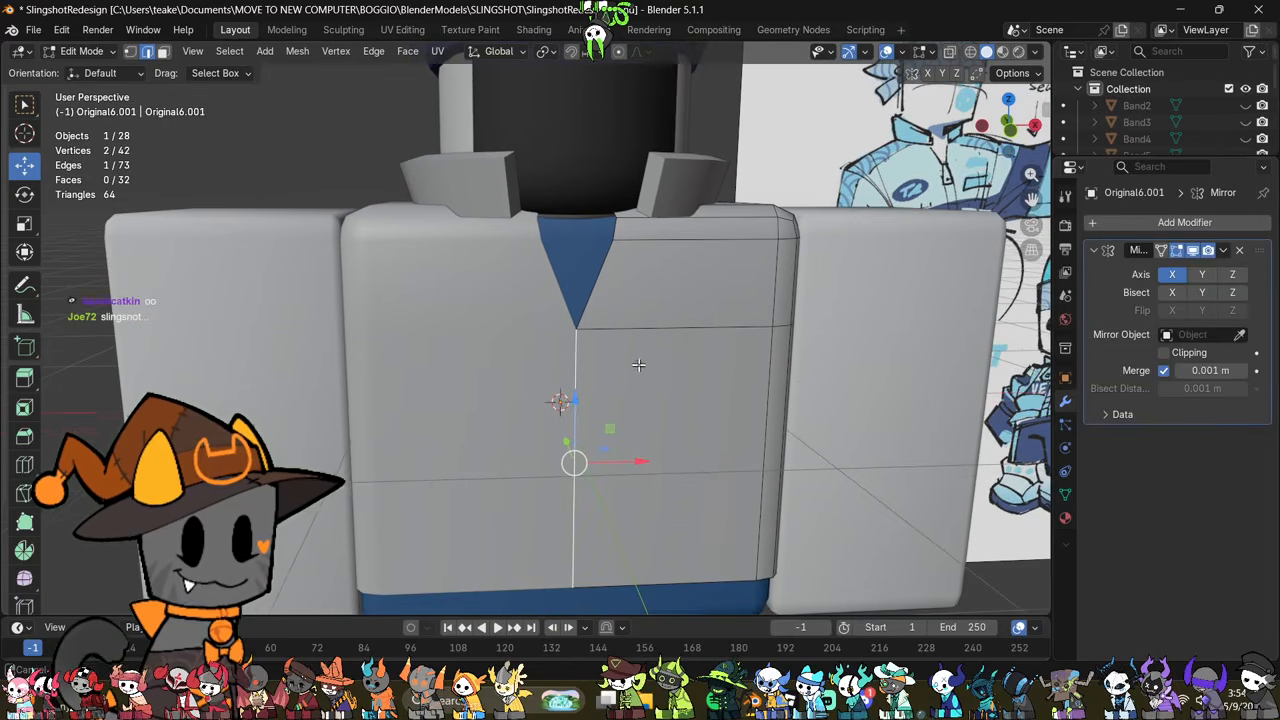
left_click_drag(640, 462, 662, 472)
left_click(1170, 349)
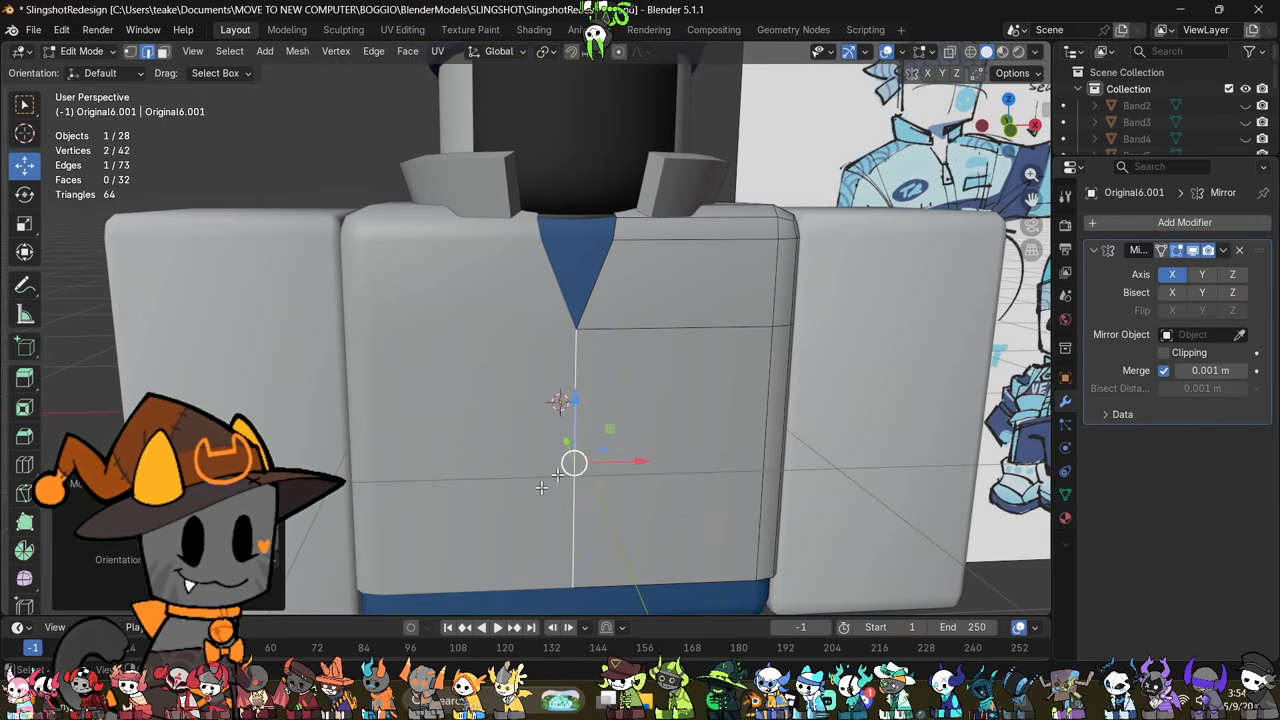
left_click_drag(640, 462, 650, 465)
Step: Move the three vertices at the top of the neckline farther outward along X to widen the neck opening
middle_click_drag(708, 351, 678, 540, "shift")
key("alt+z")
key("1")
left_click_drag(651, 402, 598, 496)
key("alt+z")
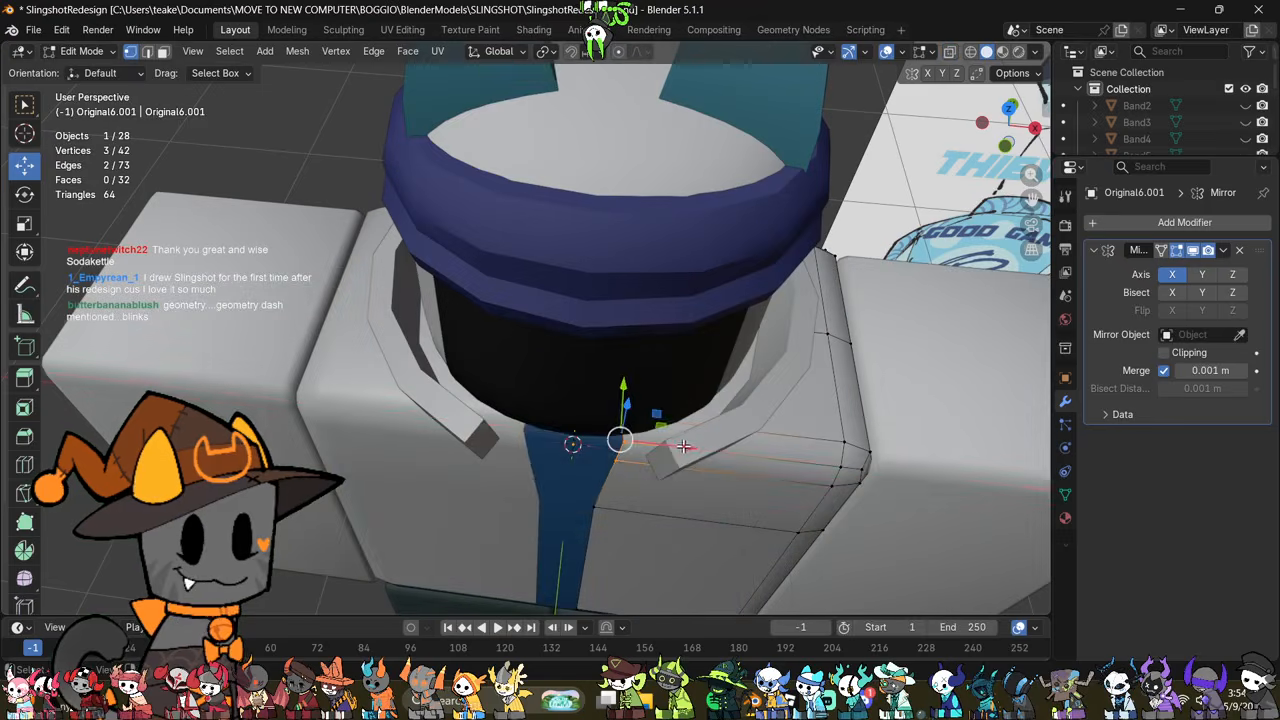
left_click_drag(687, 448, 700, 450)
middle_click_drag(700, 450, 619, 412)
Step: Shift the jacket's vertical front edge slightly farther outward along X and check the opening from several sides
left_click(614, 420)
scroll(612, 425, "down", 2)
scroll(609, 432, "down", 1)
scroll(607, 437, "up", 1)
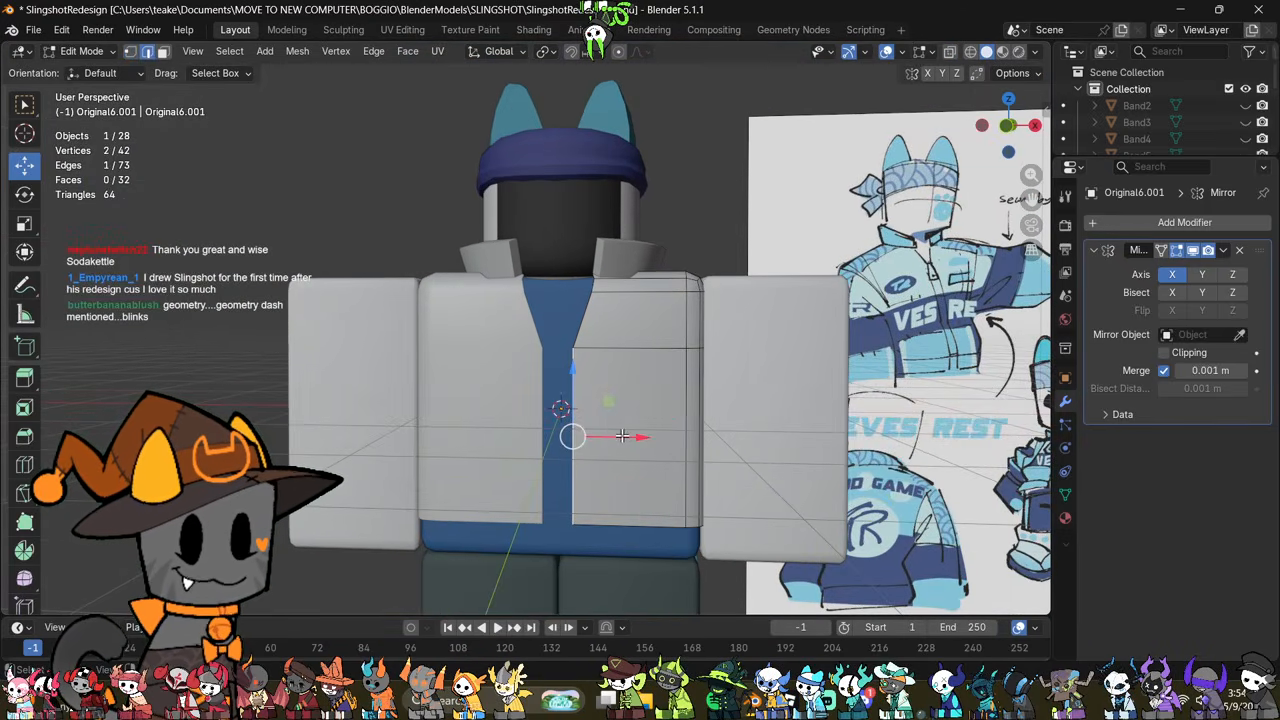
left_click_drag(607, 437, 611, 437)
middle_click_drag(611, 437, 687, 468)
scroll(687, 468, "up", 2)
middle_click_drag(699, 422, 555, 476)
scroll(700, 450, "down", 2)
middle_click_drag(542, 533, 577, 443, "shift")
scroll(577, 443, "up", 2)
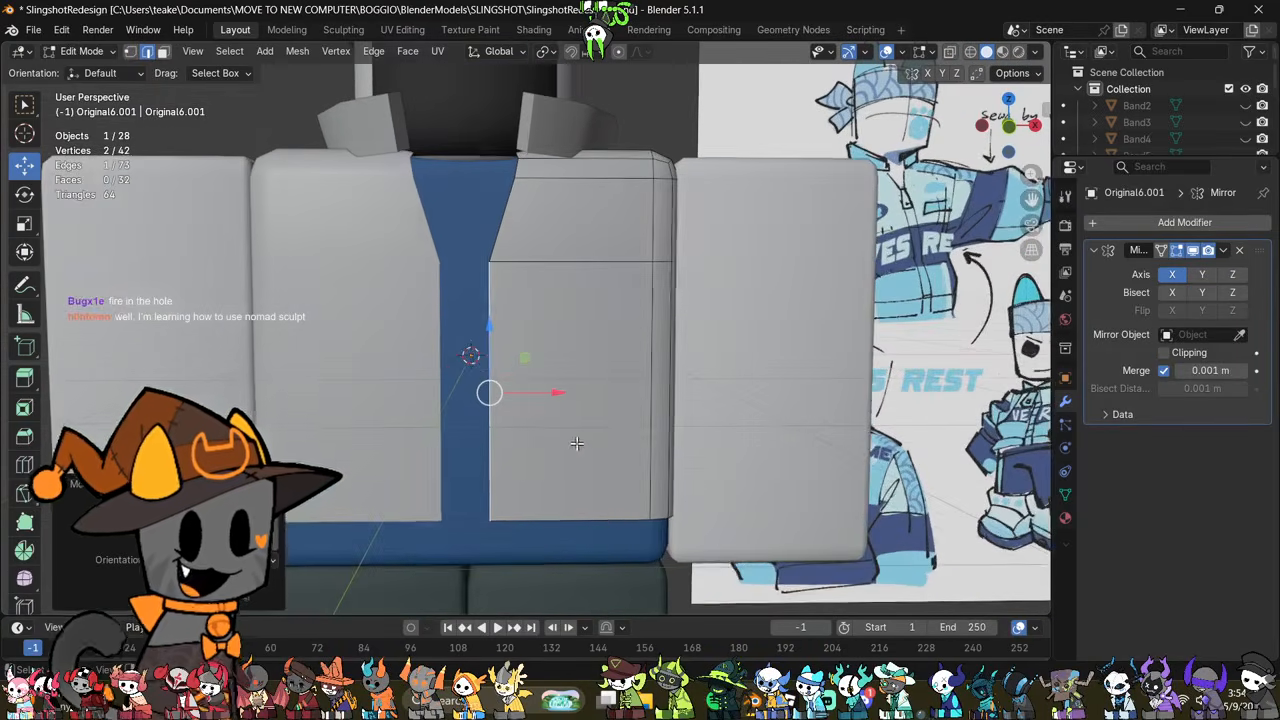
Step: Select all the edges along the bottom of the jacket body, including those at the back
key("alt+z")
middle_click_drag(606, 511, 610, 501)
left_click_drag(463, 574, 712, 478)
middle_click_drag(725, 465, 752, 488)
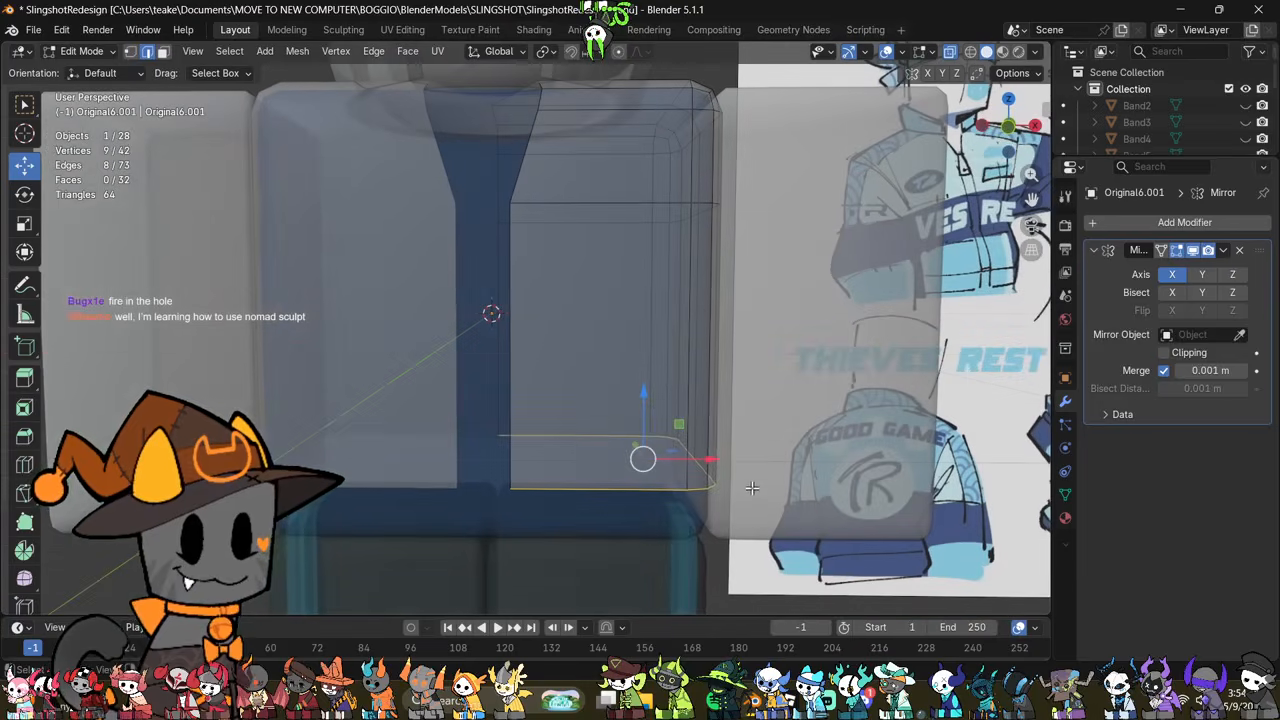
Step: Try extruding the jacket's bottom edges slightly downward along Z and scaling them, then undo the scaling
key("alt+e")
left_click(772, 372)
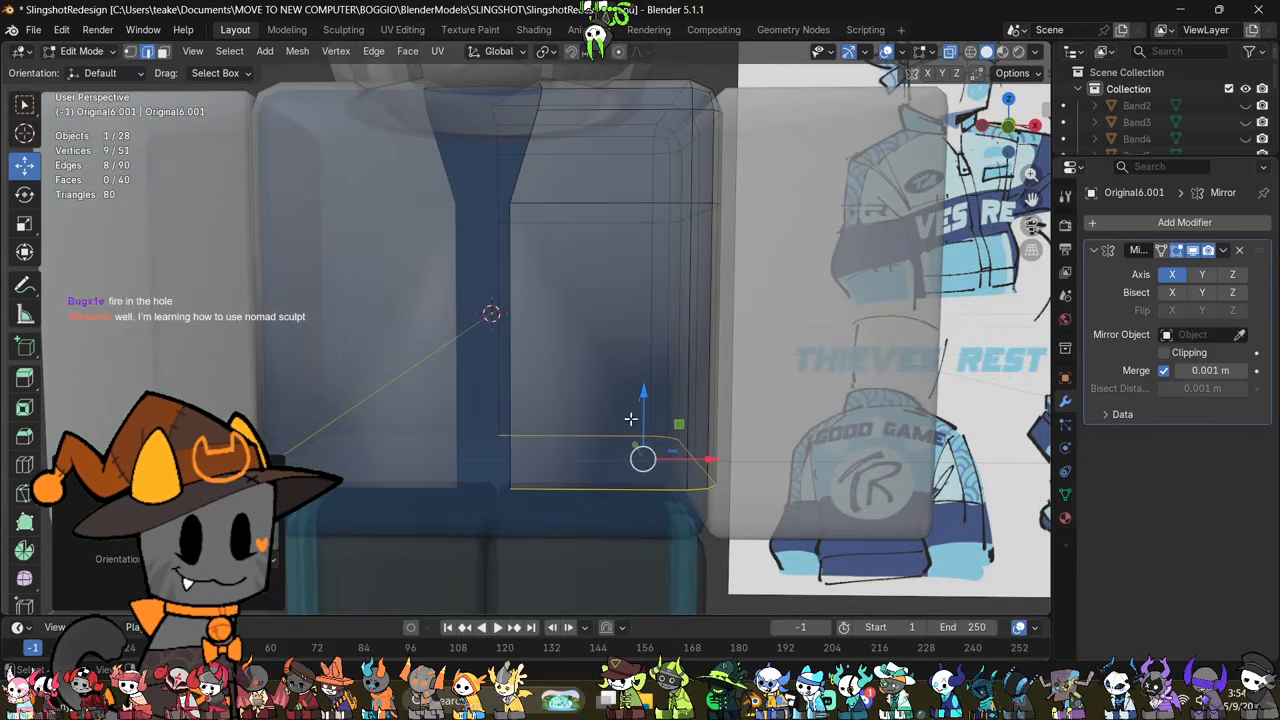
key("z")
left_click_drag(645, 415, 645, 415)
key("s")
left_click(912, 466)
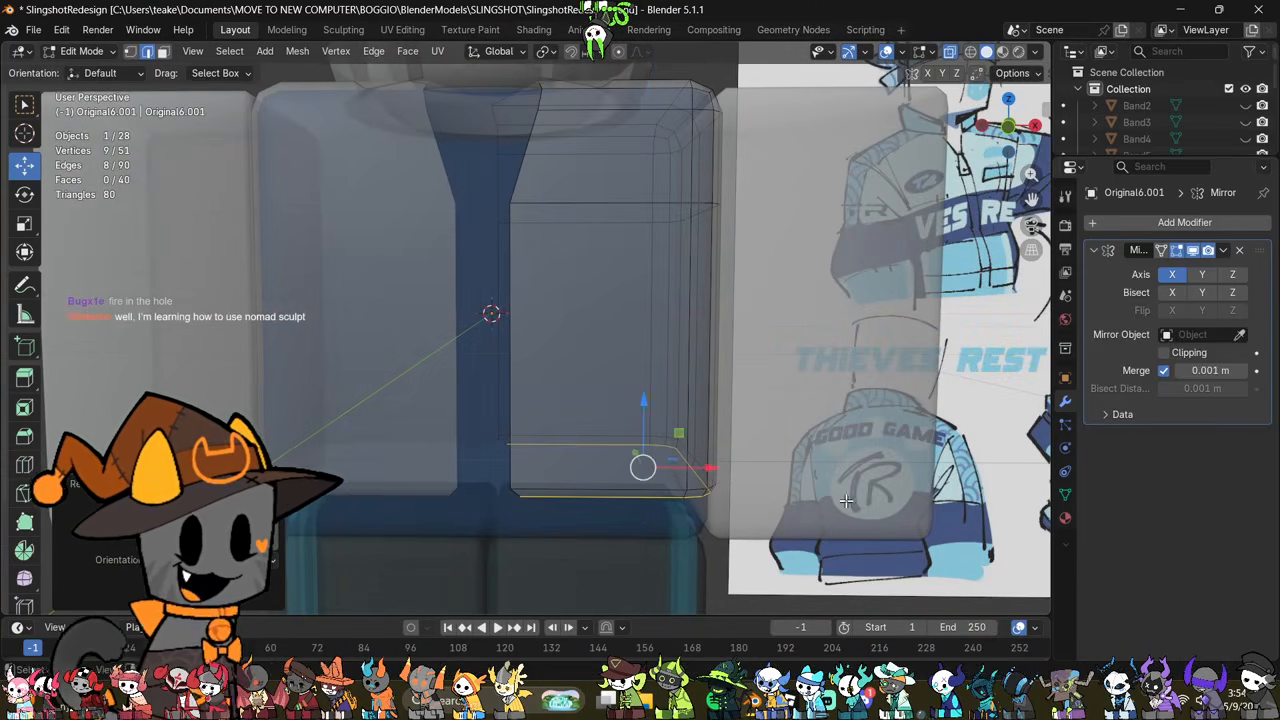
key("ctrl+z")
Step: Enable Clipping on the jacket's Mirror modifier and try scaling the extruded bottom edges again
left_click(1164, 352)
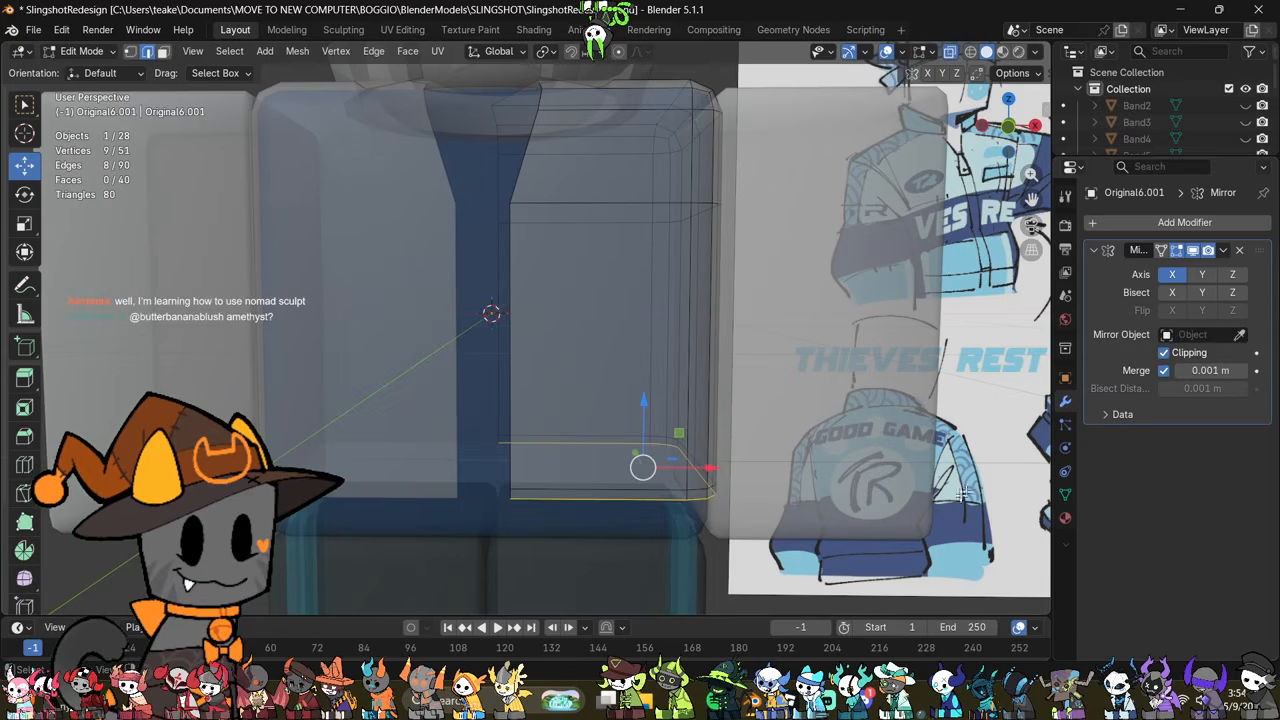
key("s")
left_click(912, 513)
key("ctrl+z")
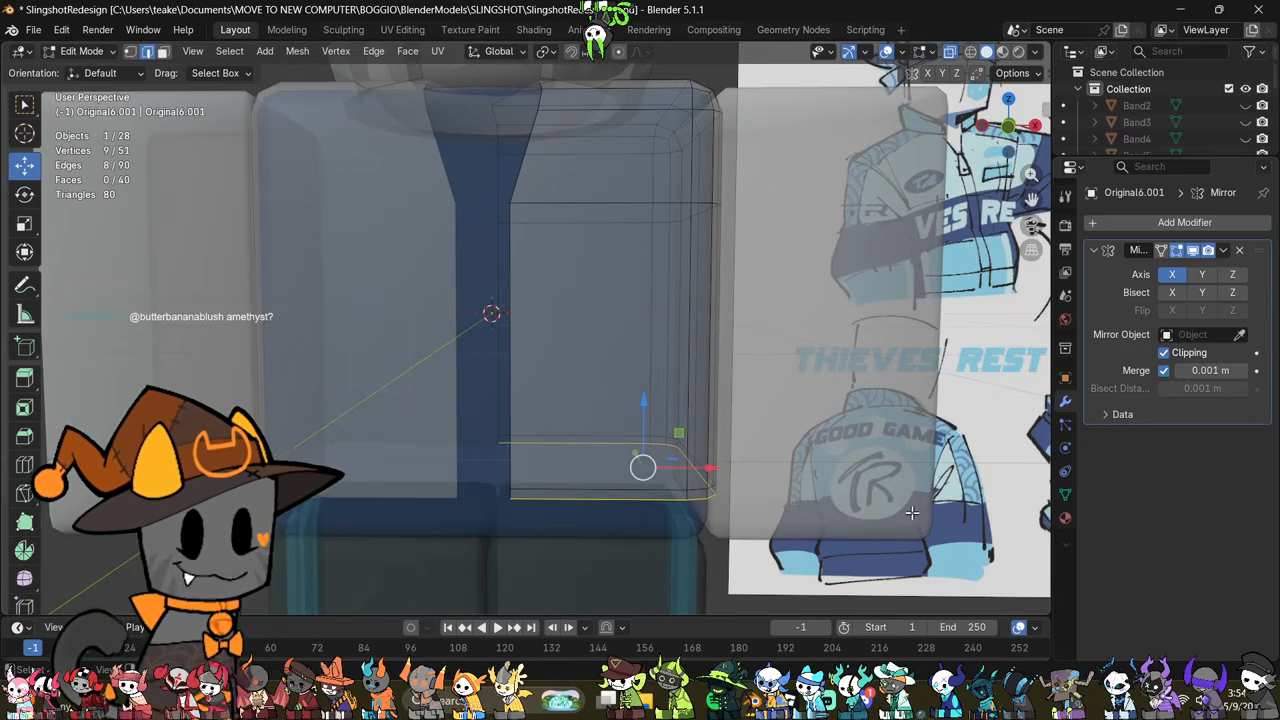
Step: Undo the short downward extrusion of the jacket's bottom edges
key("alt+z")
middle_click_drag(818, 511, 816, 477)
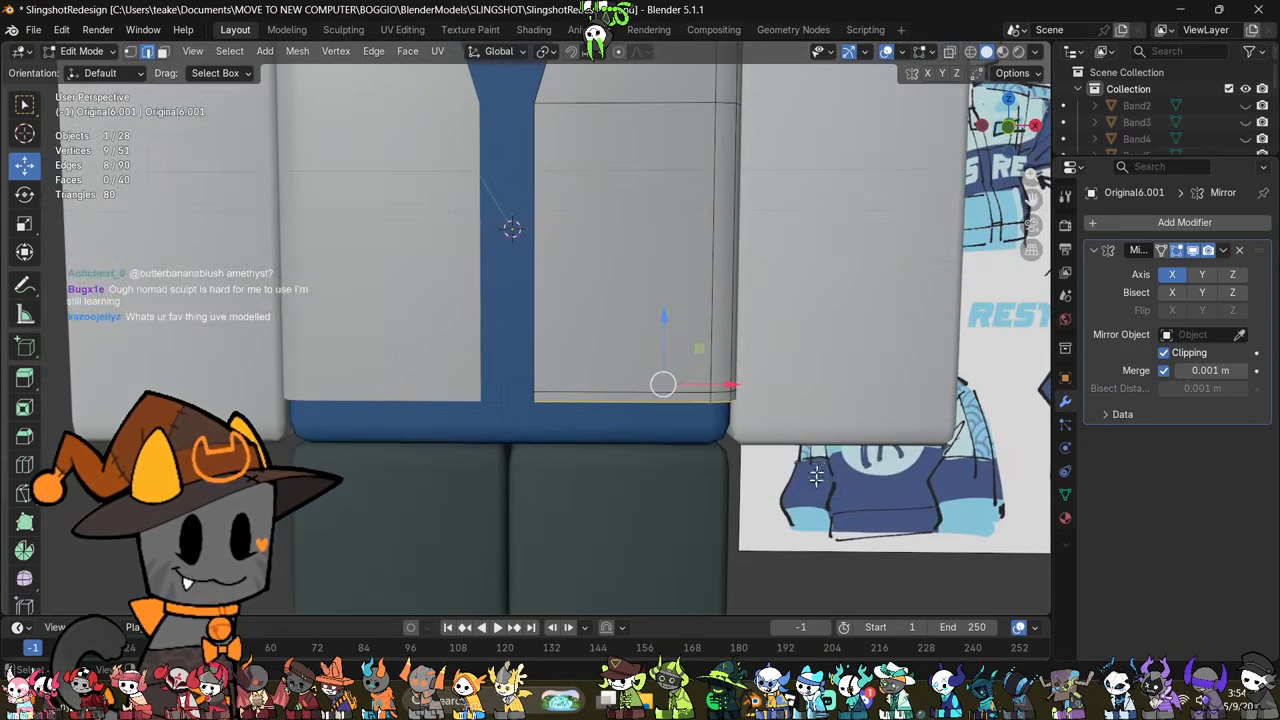
key("ctrl+z")
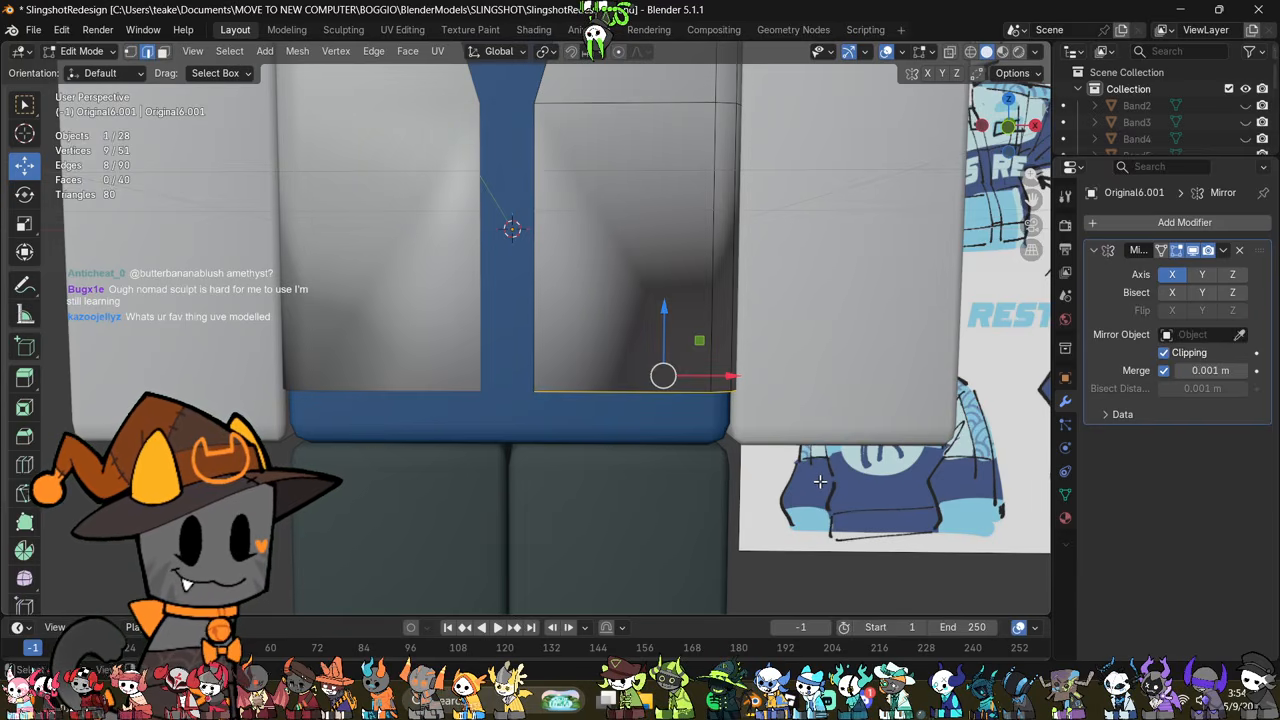
key("ctrl+z")
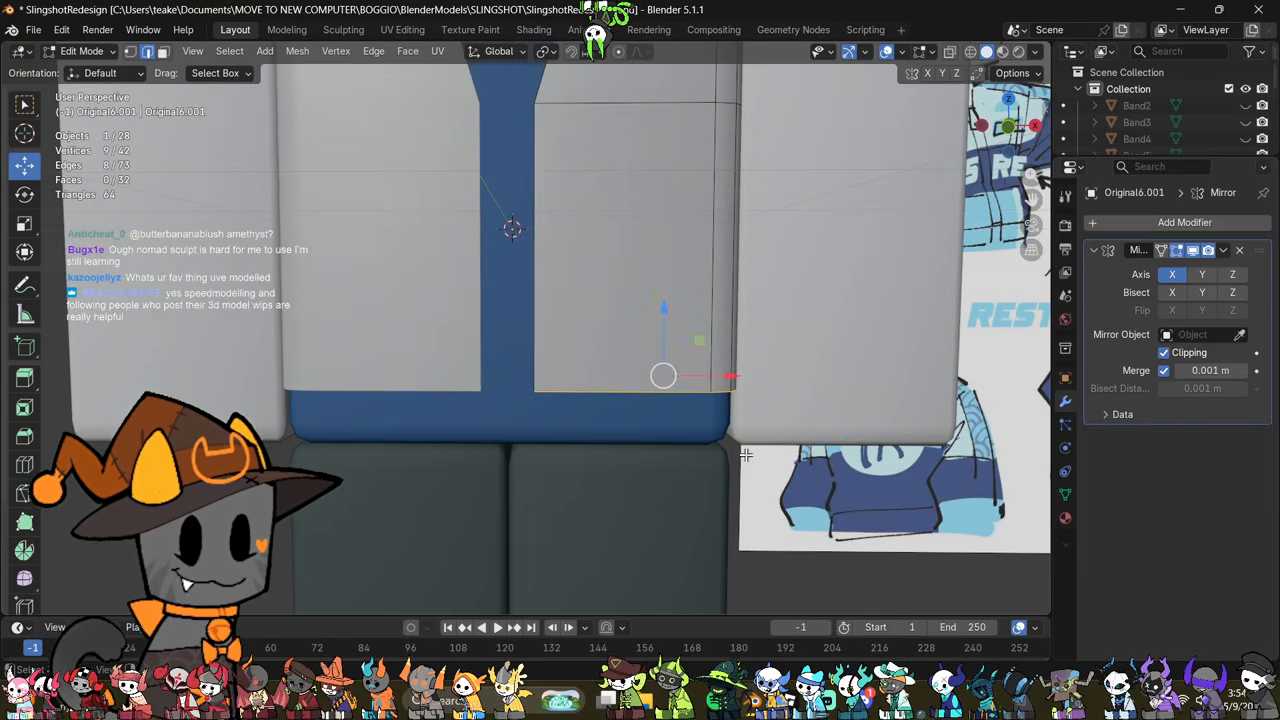
Step: Extrude the jacket's bottom edges down along Z by about 0.255 m to form a hem band
middle_click_drag(745, 455, 688, 388)
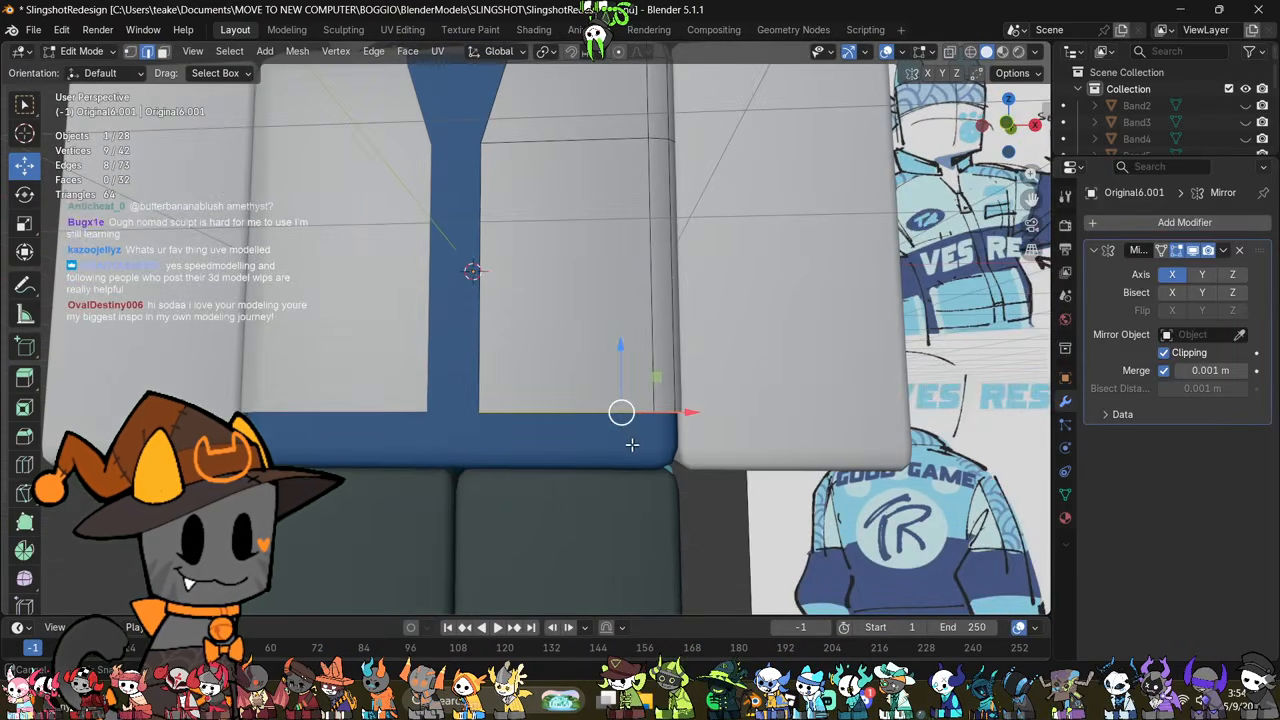
key("alt+e")
left_click(689, 391)
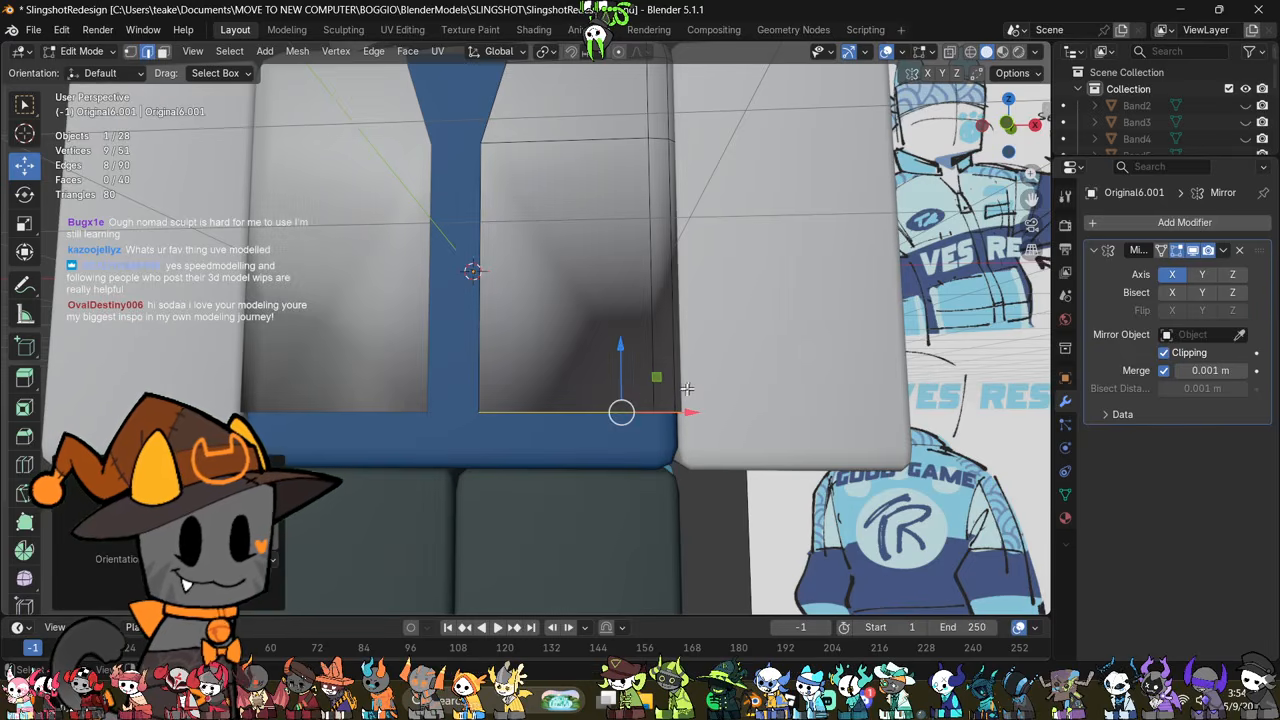
key("z")
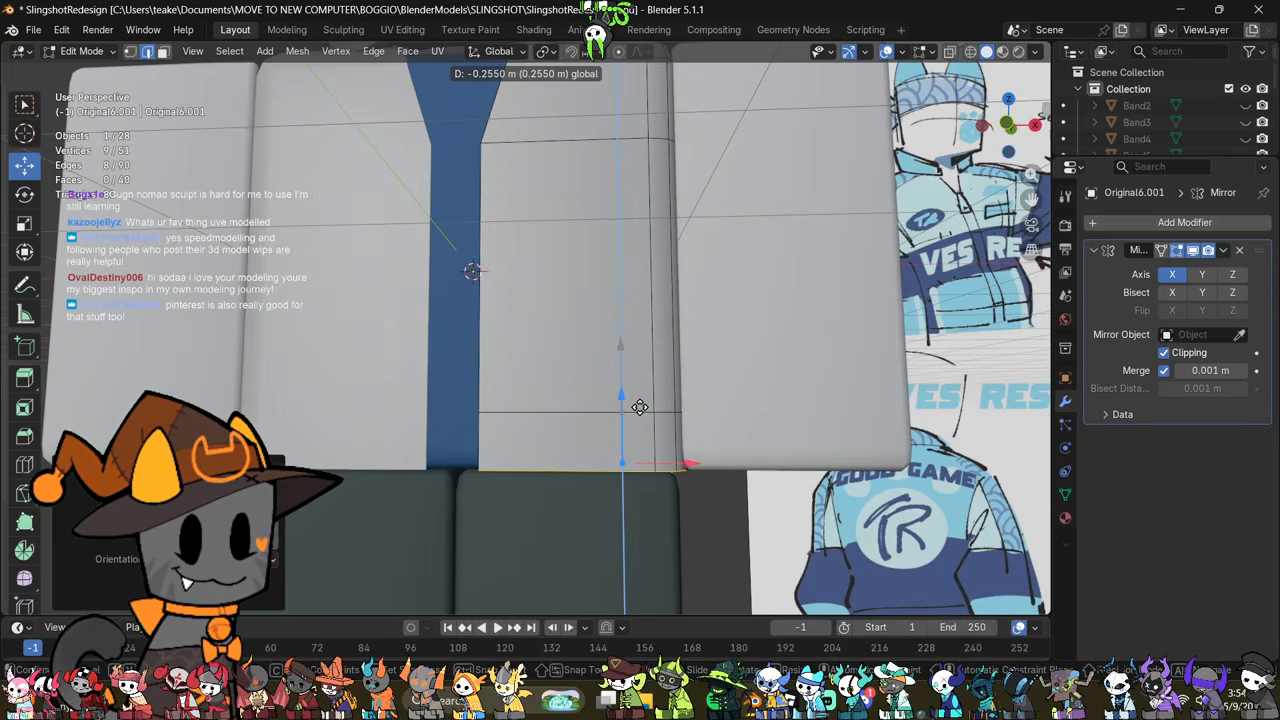
left_click(638, 405)
left_click(814, 498)
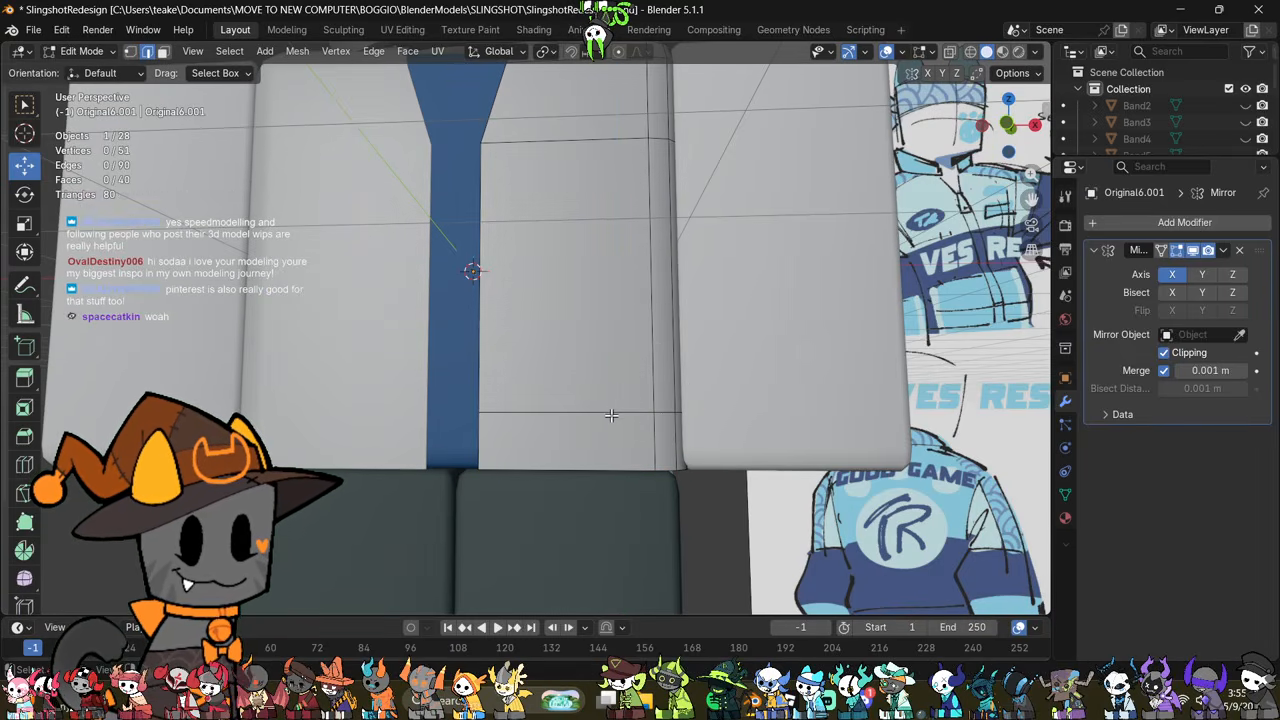
Step: Bevel the horizontal edge loop at the top of the hem band with three segments, about 0.036 m wide
left_click(613, 418)
left_click(612, 418, "shift")
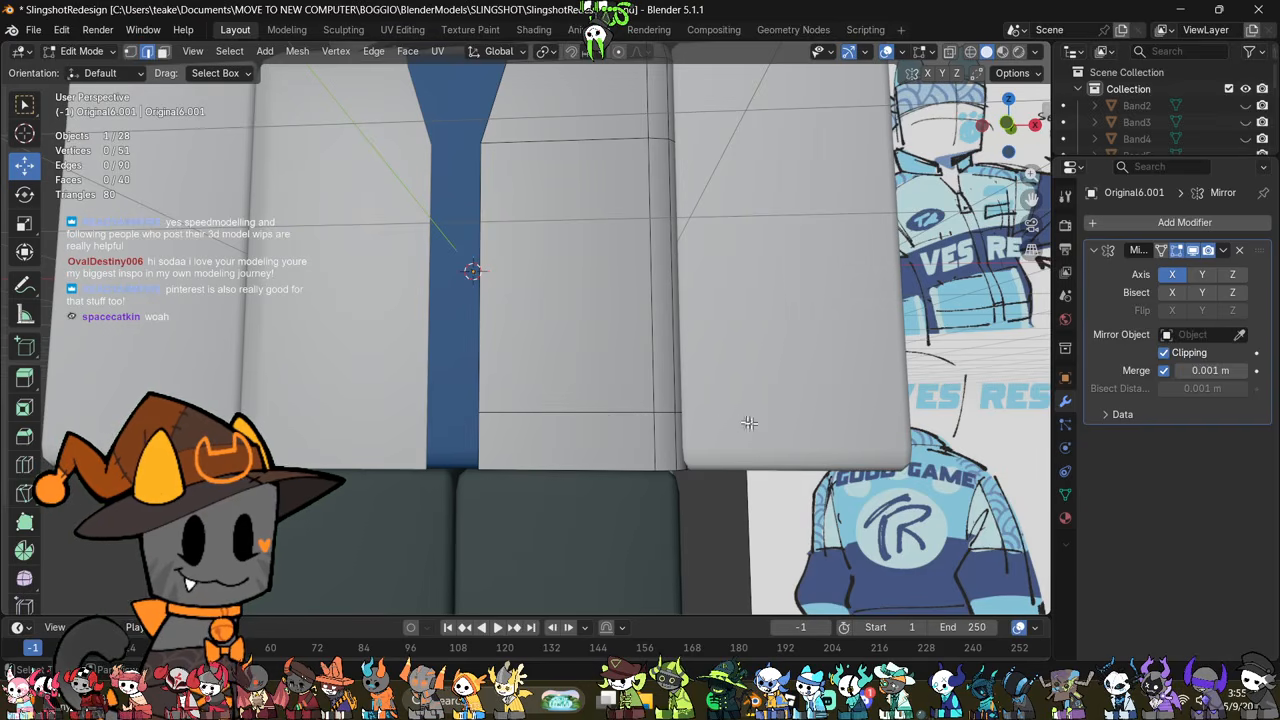
left_click(660, 415, "alt")
key("ctrl+b")
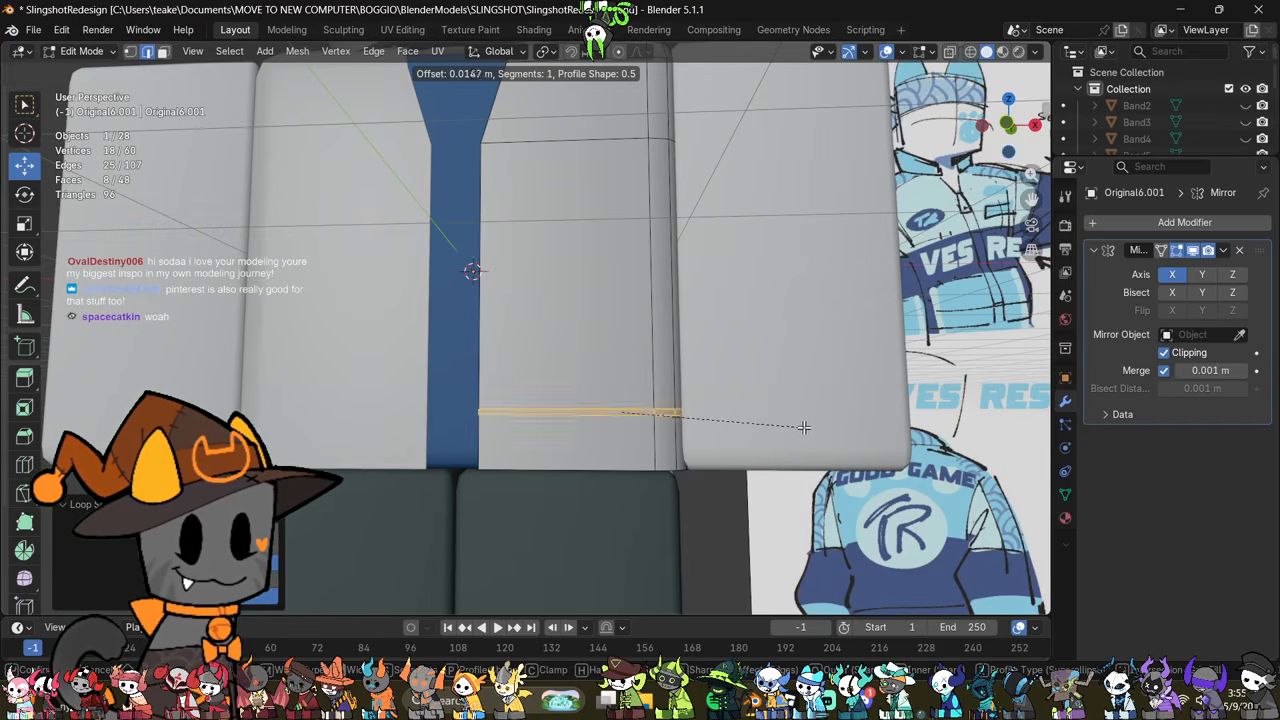
scroll(808, 428, "up", 1)
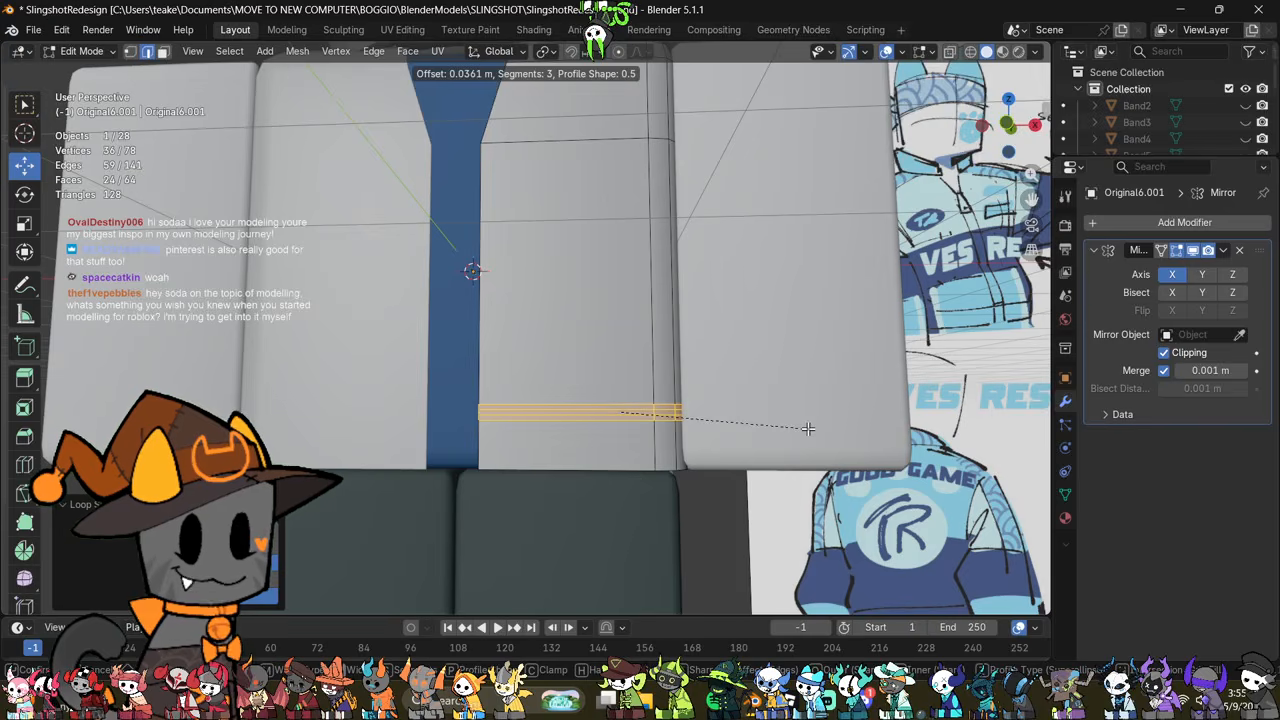
left_click(808, 428)
left_click(822, 488)
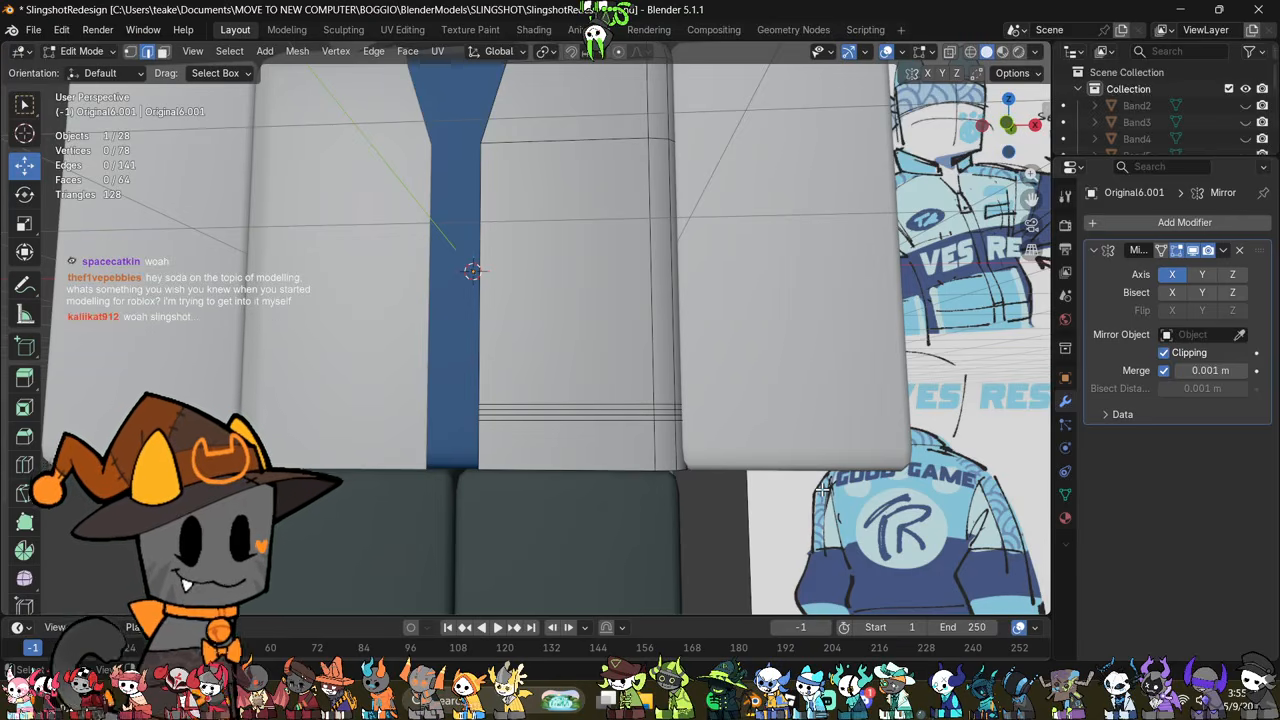
Step: Undo the three-segment bevel and bevel the same edge loop with two segments and a width of 0.0258 m
scroll(732, 466, "up", 2)
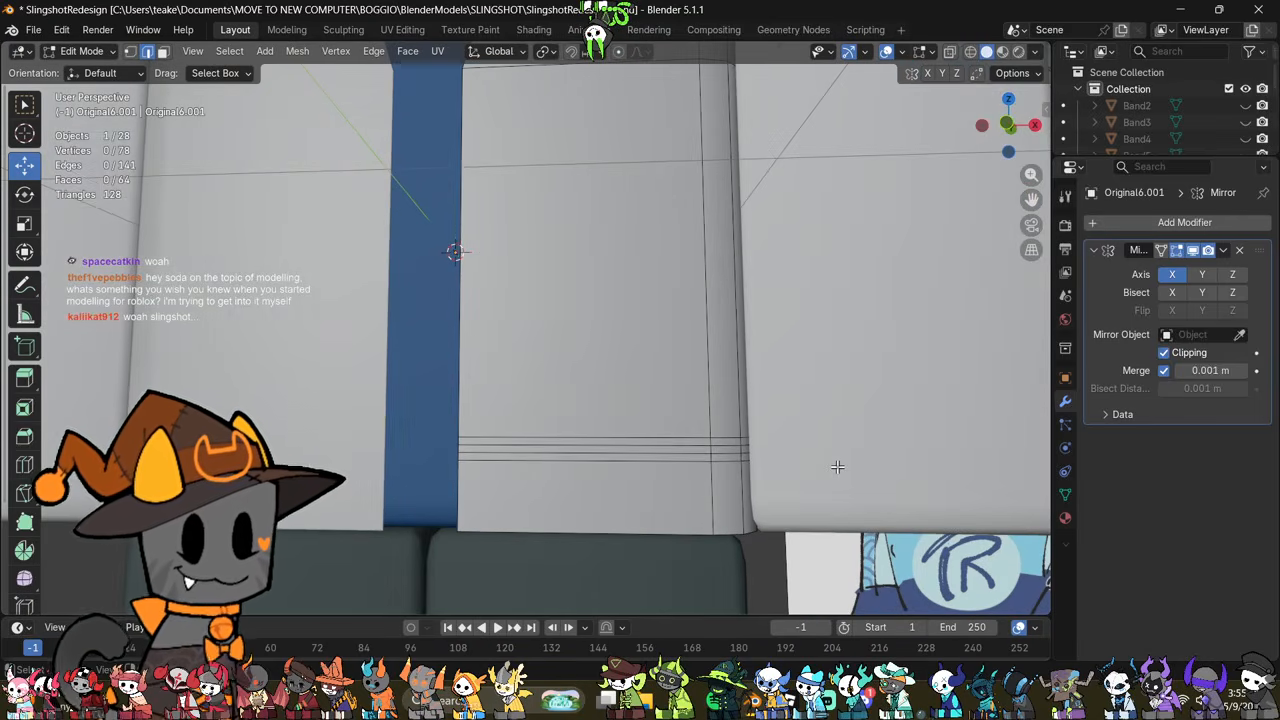
key("ctrl+z")
key("ctrl+b")
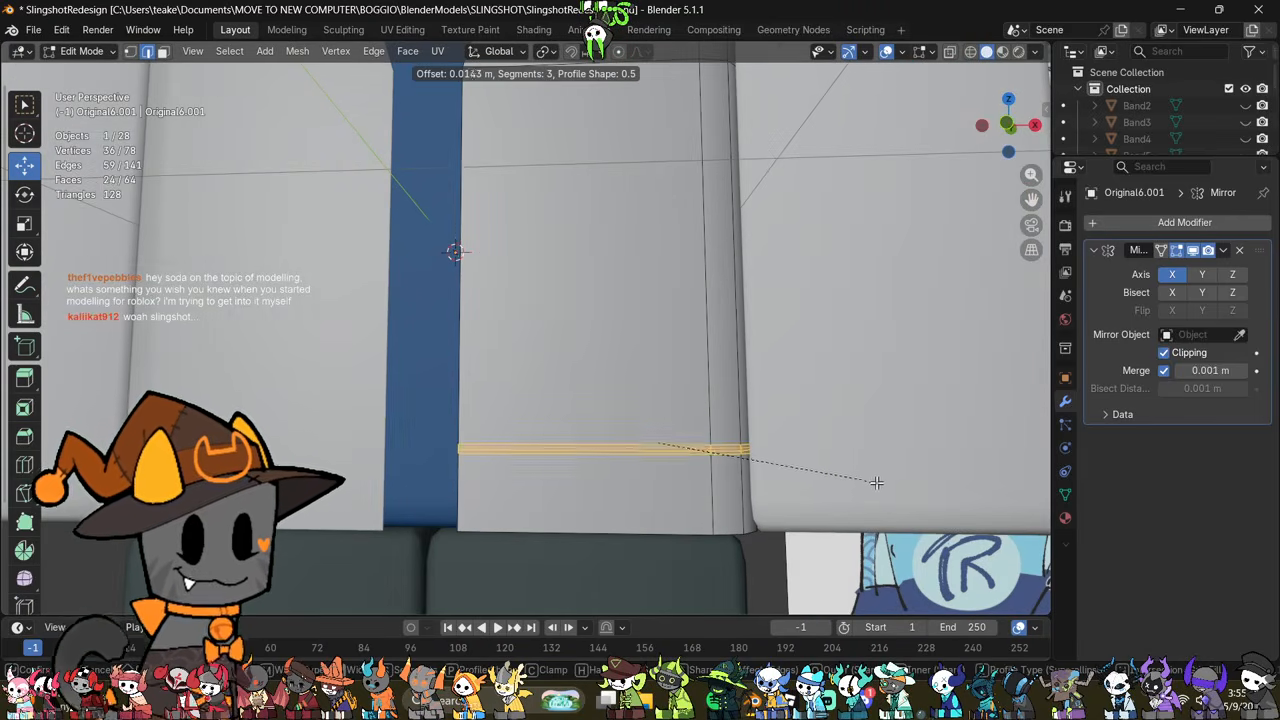
left_click(879, 484)
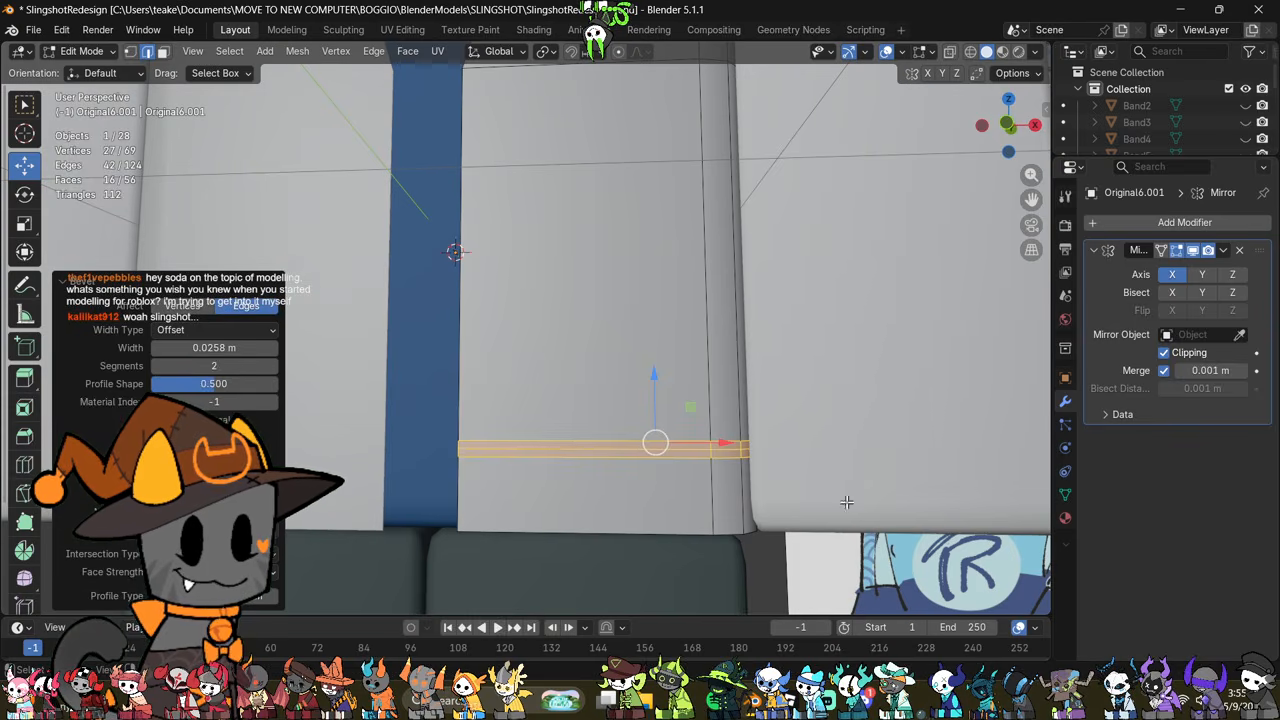
left_click(846, 502)
Step: Scale the bevel's middle edge loop inward to form a seam groove and mark it sharp
left_click(726, 449, "alt")
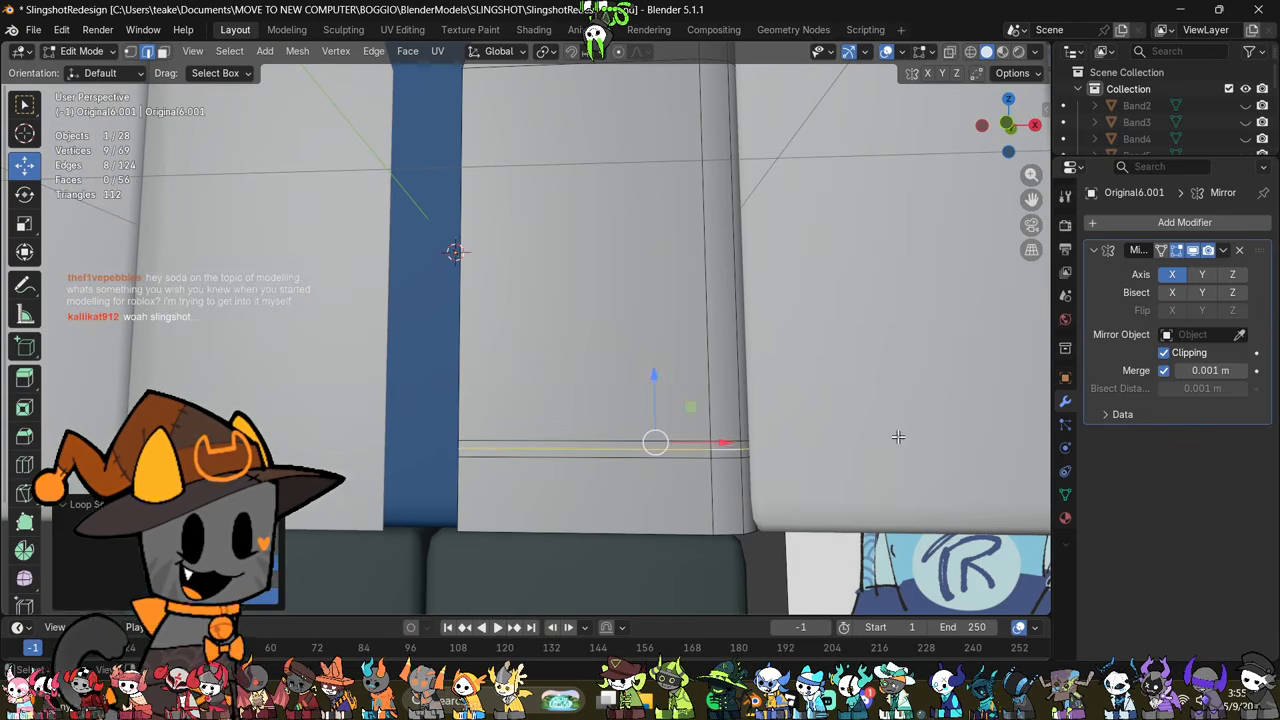
key("s")
left_click(892, 437)
right_click(842, 371)
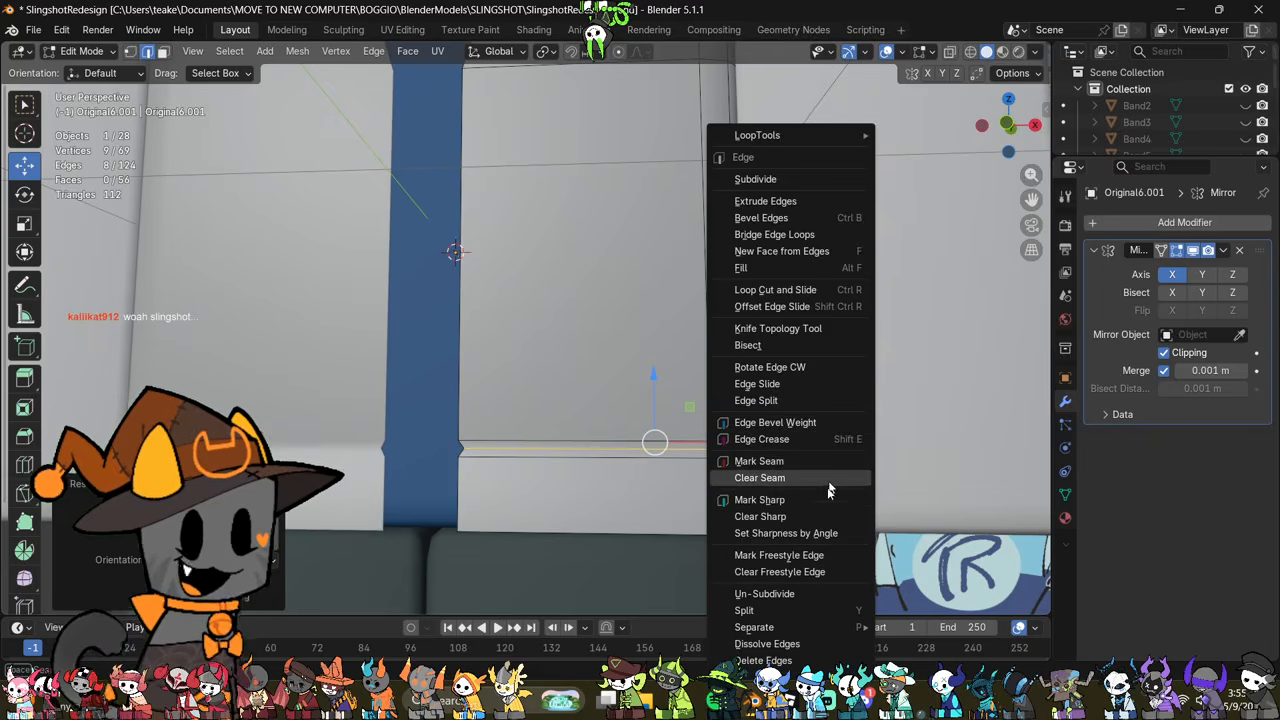
left_click(812, 503)
key("Tab")
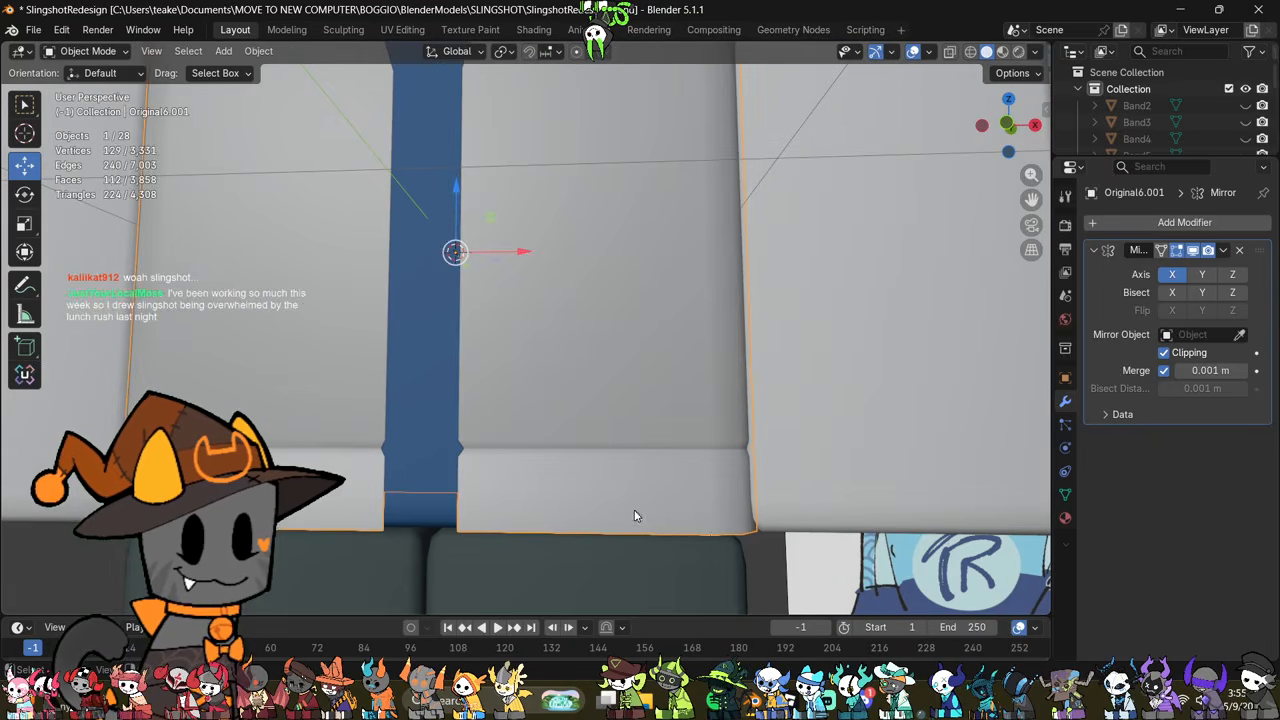
Step: Inspect the hem band and its seam groove from the front, the side and below
middle_click_drag(637, 517, 704, 545)
scroll(698, 545, "down", 3)
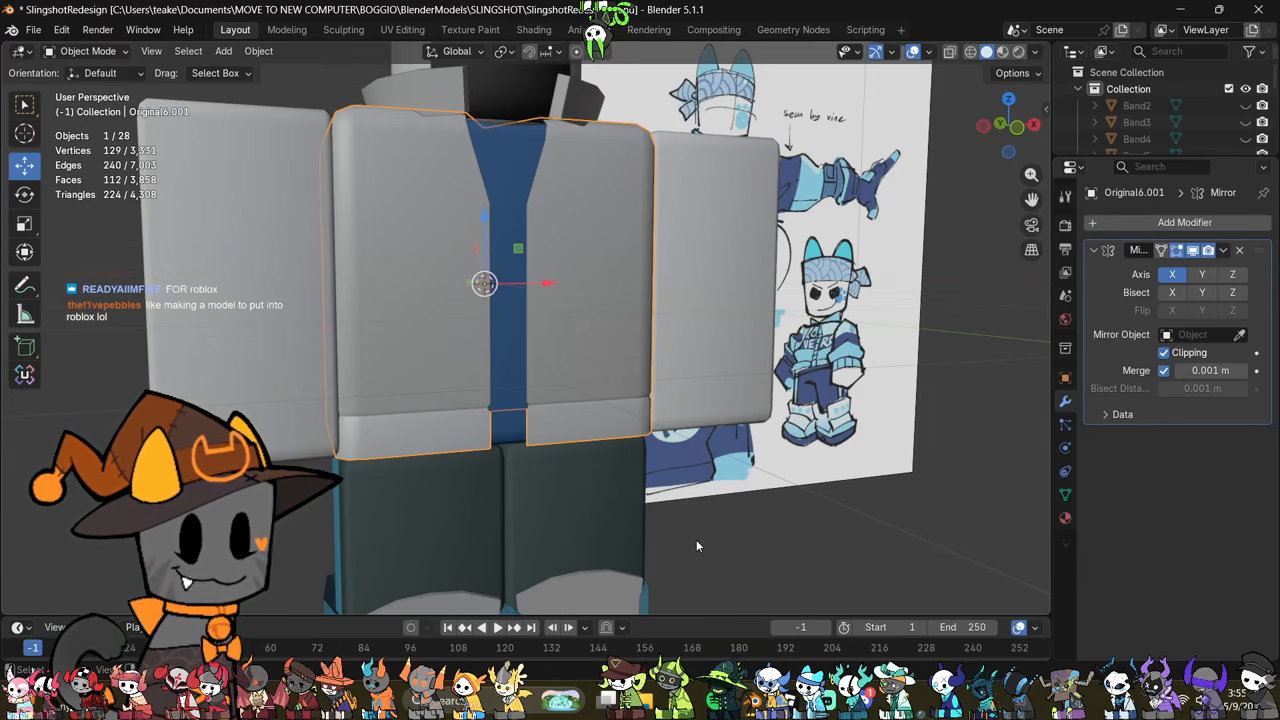
key("Tab")
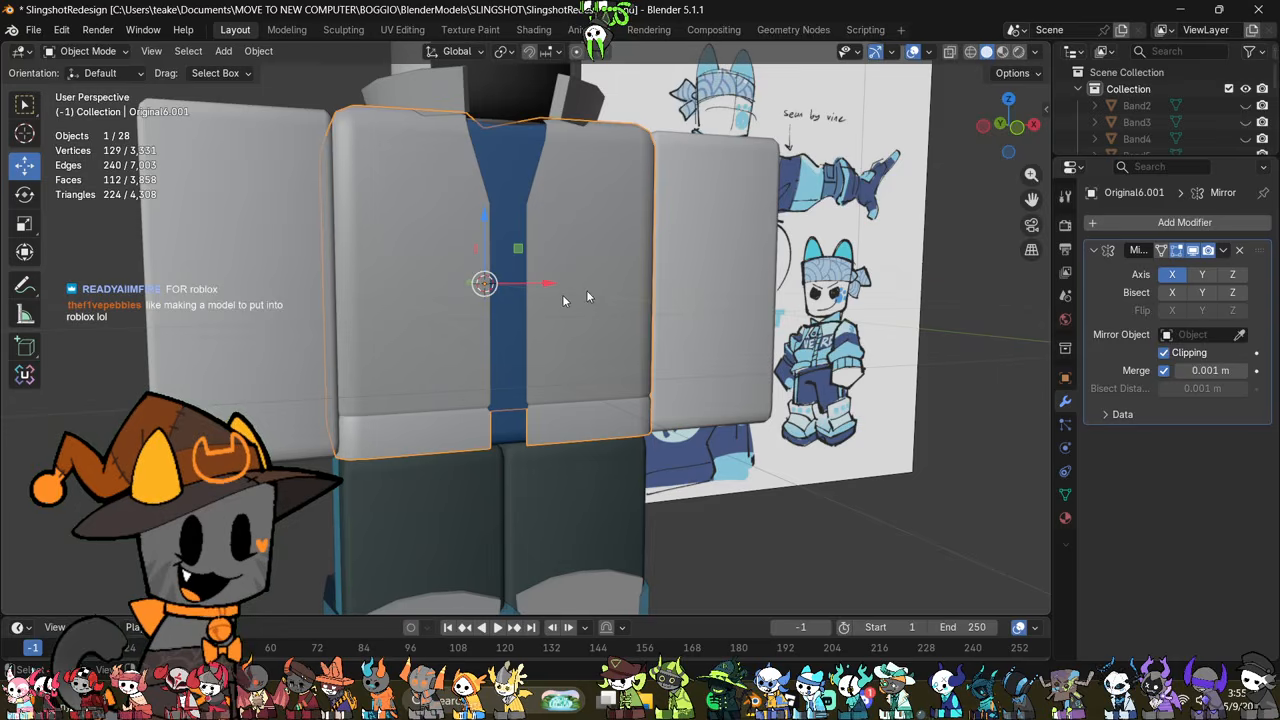
scroll(575, 298, "up", 5)
middle_click_drag(703, 363, 885, 377, "shift")
scroll(636, 399, "down", 2)
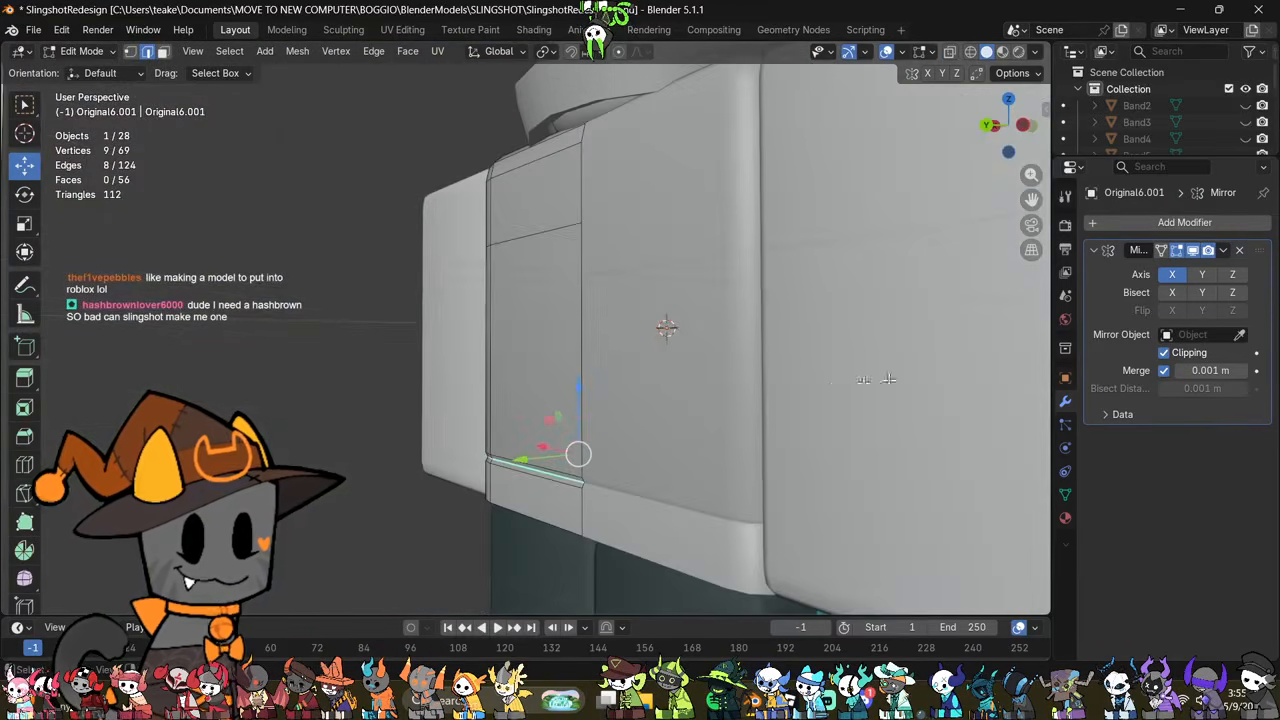
mouse_move(664, 387)
middle_mouse_down()
mouse_move(763, 379)
mouse_move(815, 396)
mouse_move(808, 466)
mouse_move(729, 400)
mouse_move(671, 383)
mouse_move(686, 366)
mouse_move(768, 364)
middle_mouse_up()
key("ctrl+b")
key("alt+z")
left_click(666, 382, "alt")
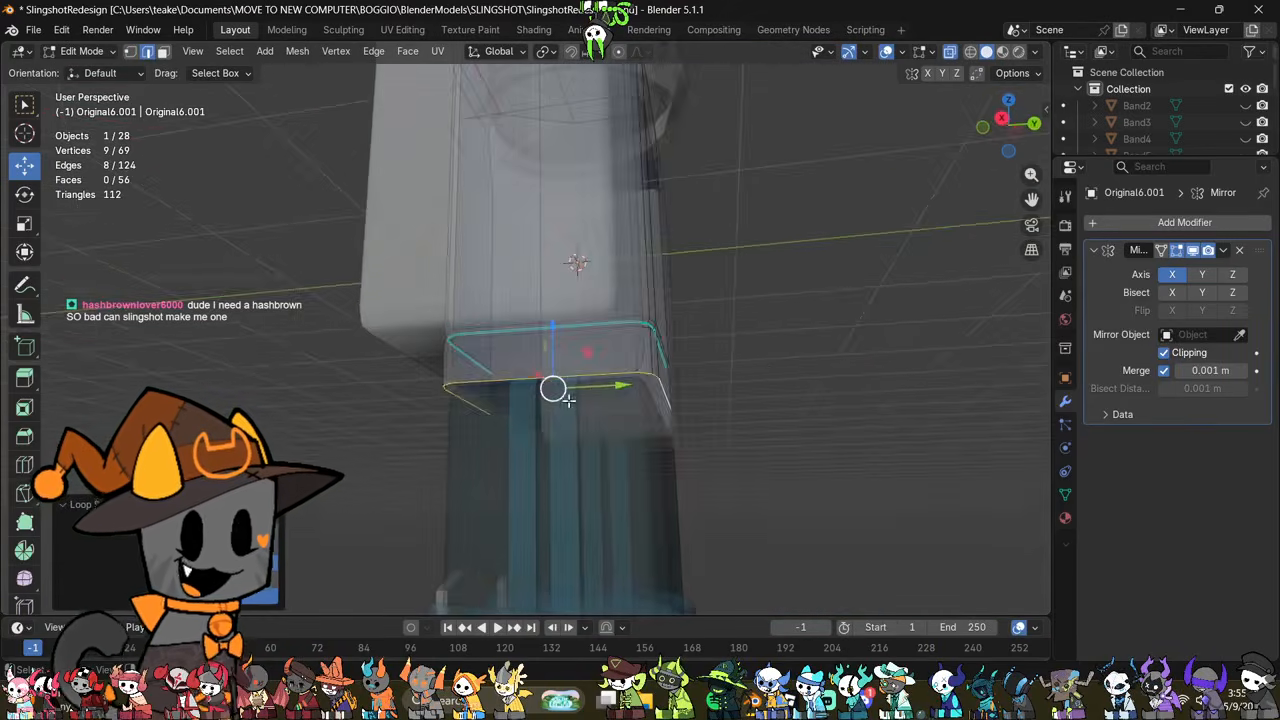
middle_click_drag(563, 397, 715, 415)
key("alt+z")
middle_click_drag(567, 341, 650, 427, "shift")
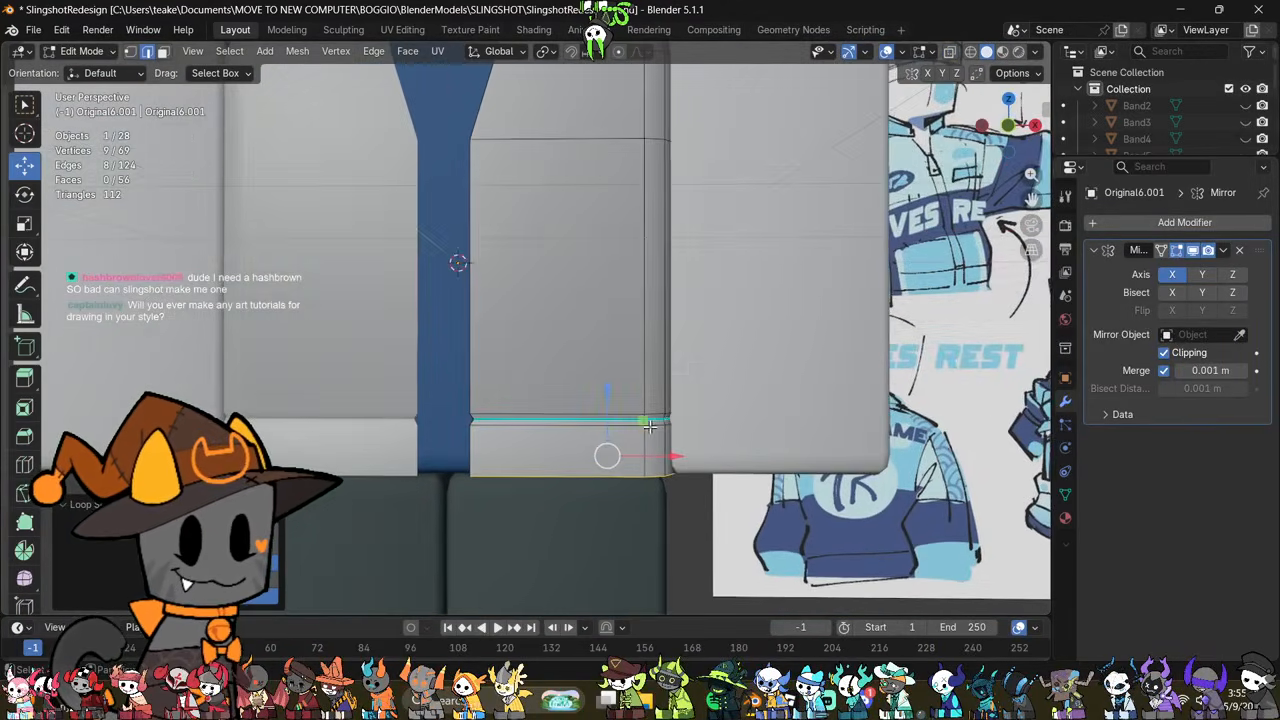
Step: Add a horizontal loop cut just above the seam groove and scale it outward so the jacket puffs over the hem
key("ctrl+r")
left_click(664, 352)
left_click(665, 460)
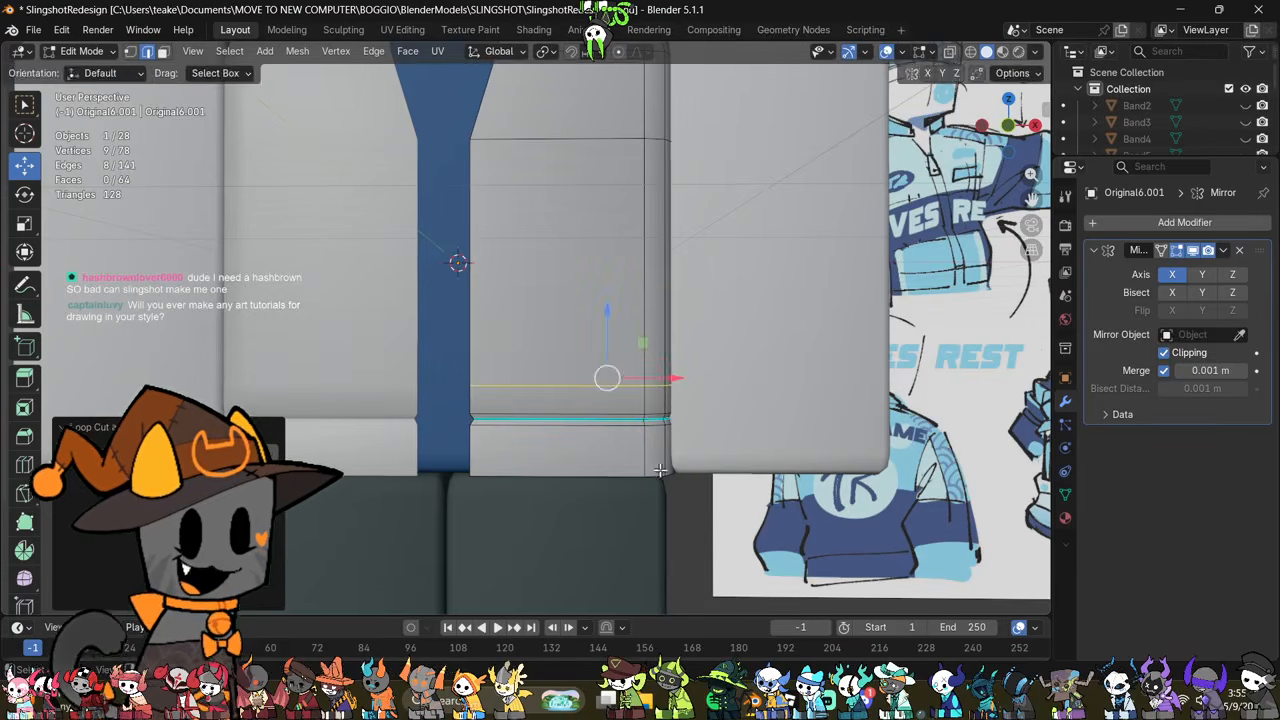
key("s")
left_click(766, 420)
middle_click_drag(737, 381, 772, 458, "shift")
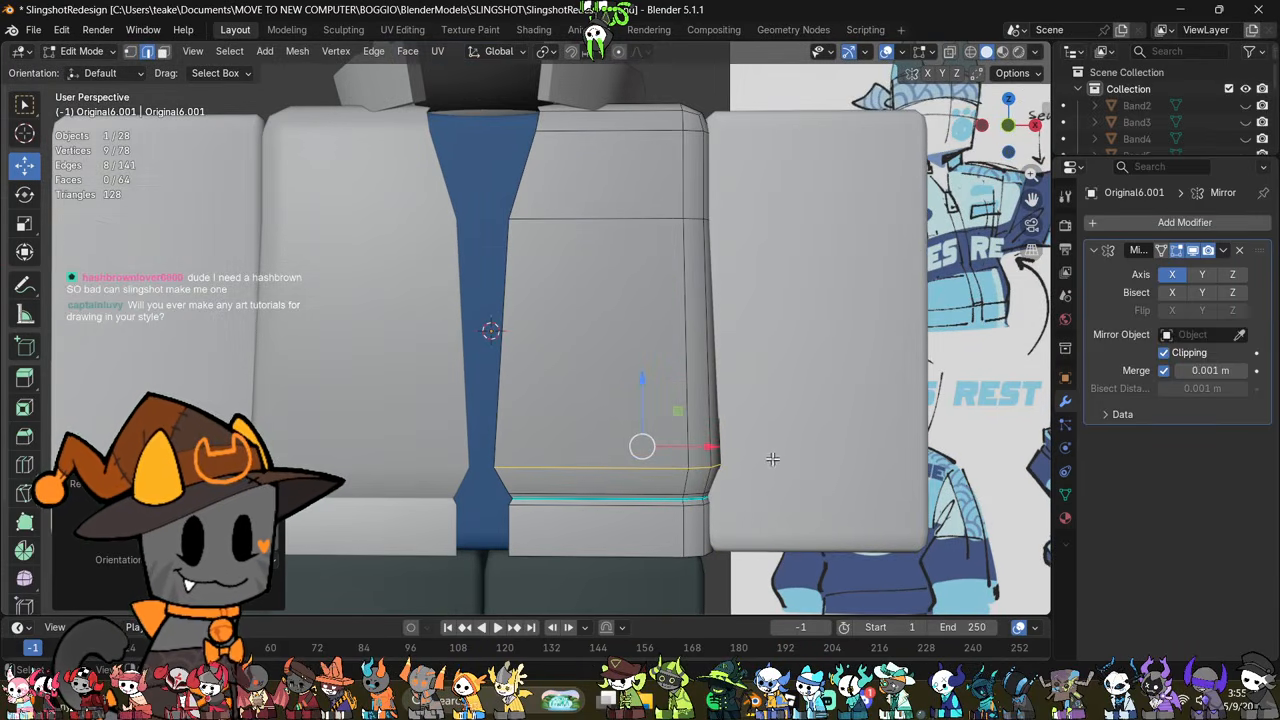
left_click_drag(706, 449, 719, 450)
right_click(769, 449)
left_click(769, 444)
Step: Check the jacket's puffed lower section from the side, back and front
scroll(737, 438, "down", 5)
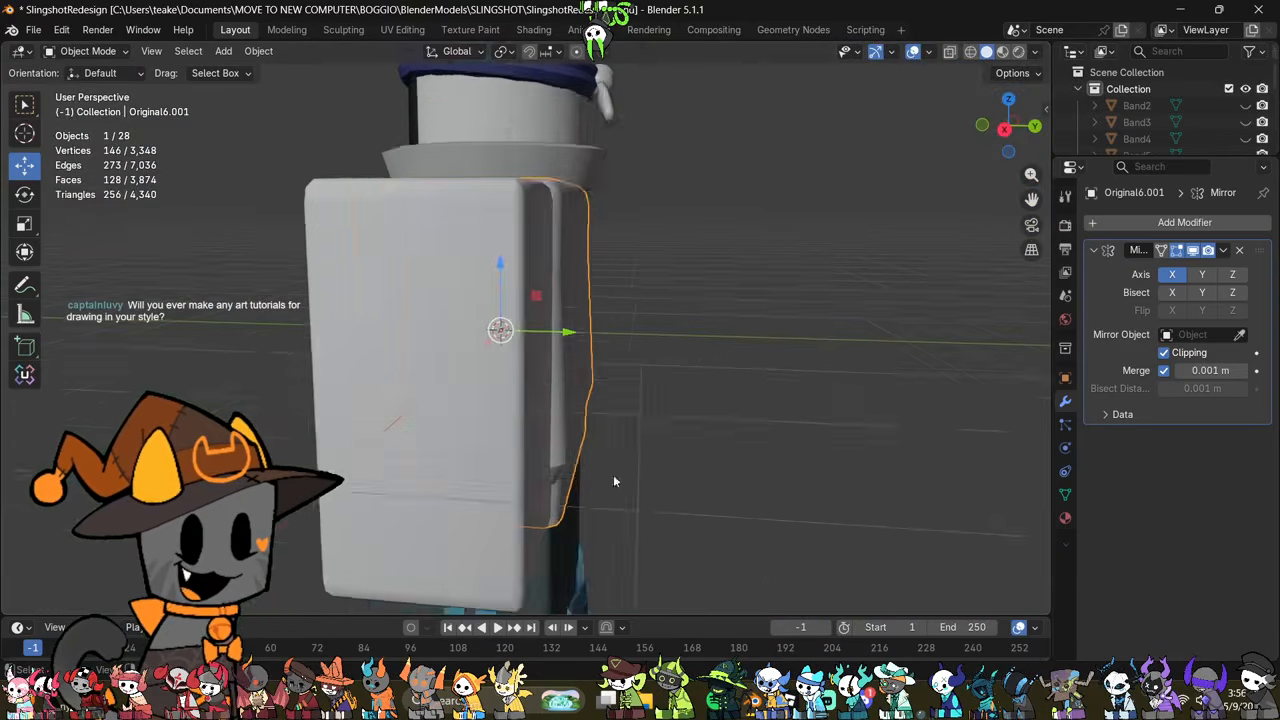
middle_click_drag(661, 409, 495, 393)
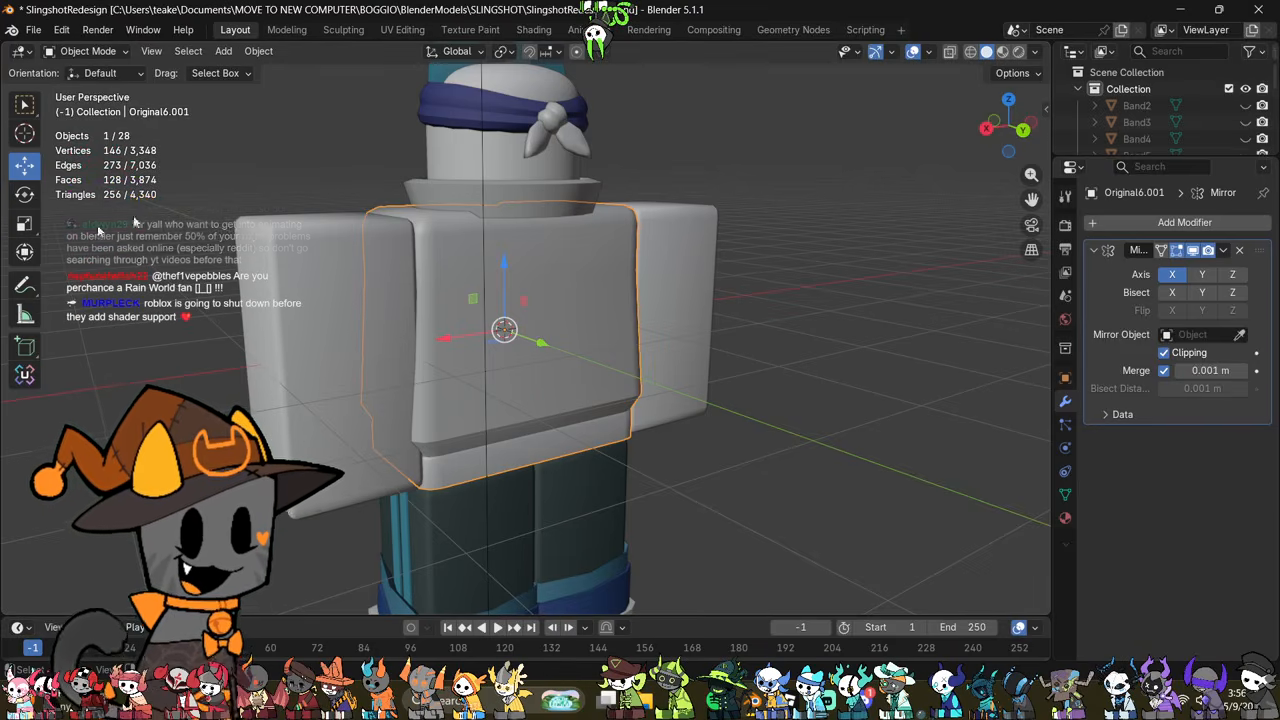
middle_click_drag(271, 334, 491, 321)
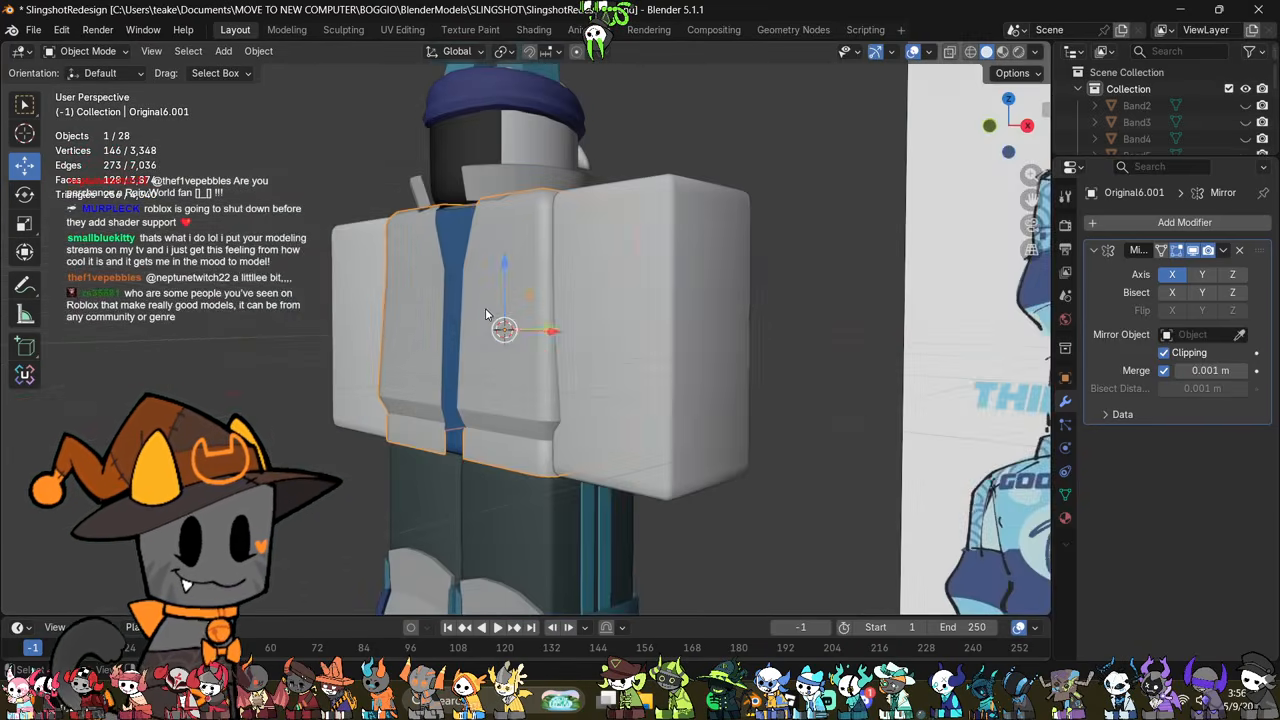
middle_click_drag(460, 448, 519, 457, "shift")
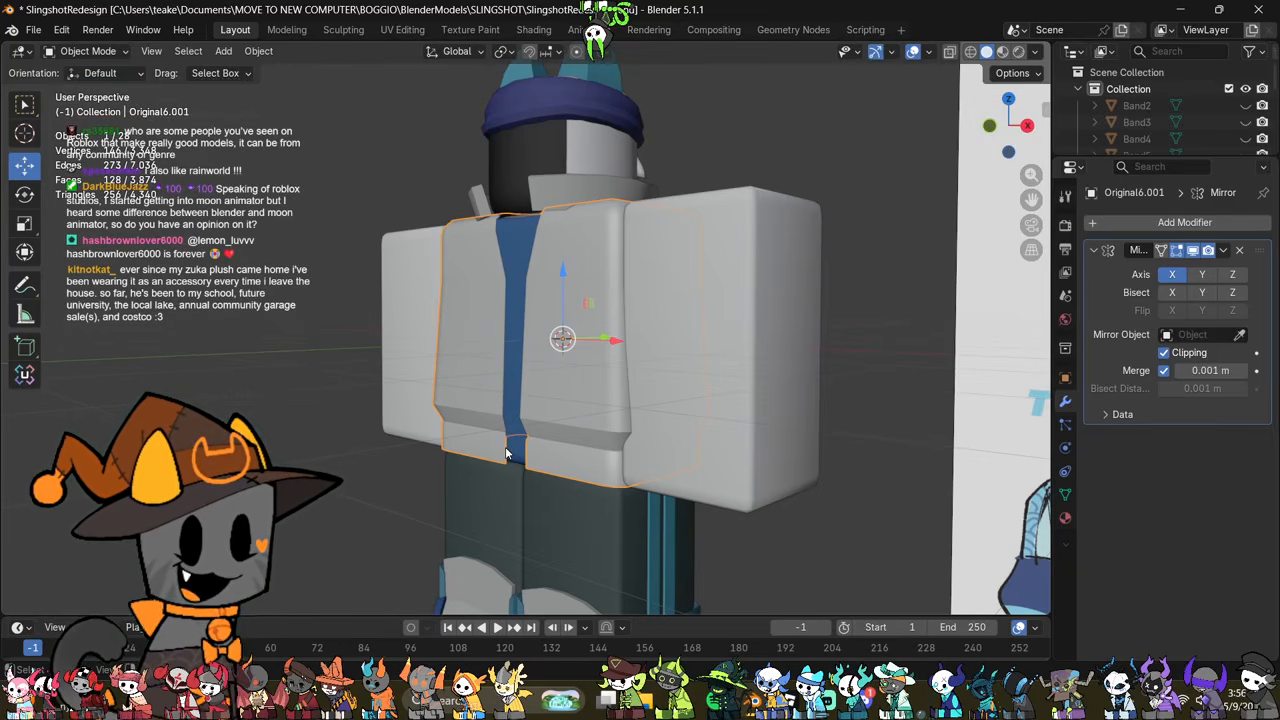
Step: Examine the collar's front opening edge in see-through mesh editing, from above and from the front
left_click(601, 185)
middle_click_drag(601, 187, 617, 342)
key("Tab")
key("alt+z")
scroll(617, 342, "up", 5)
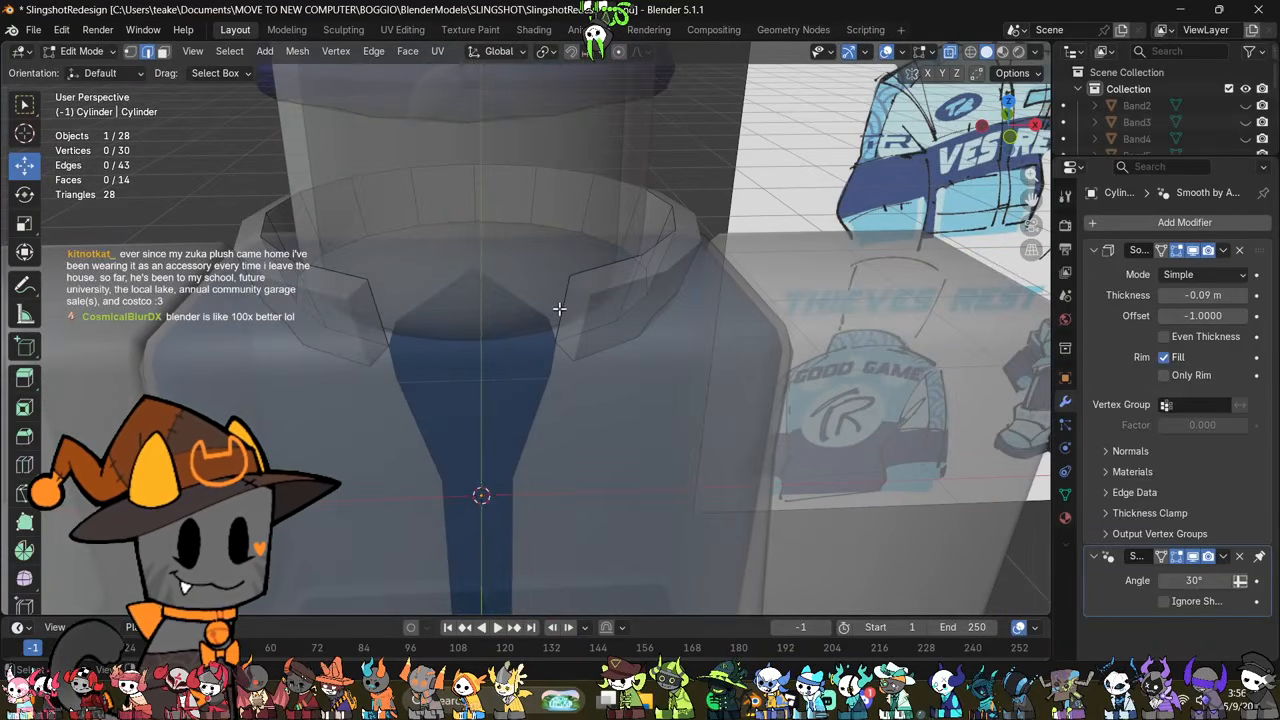
left_click(559, 309)
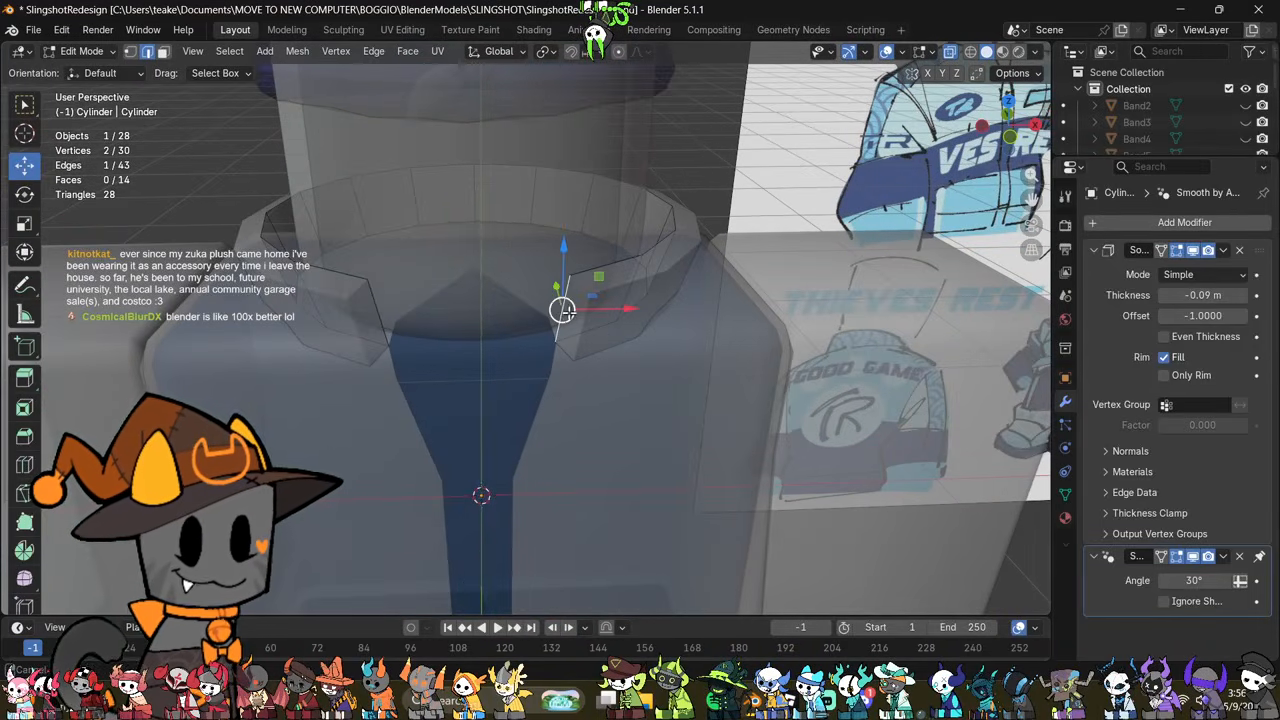
middle_click_drag(559, 309, 549, 346, "shift")
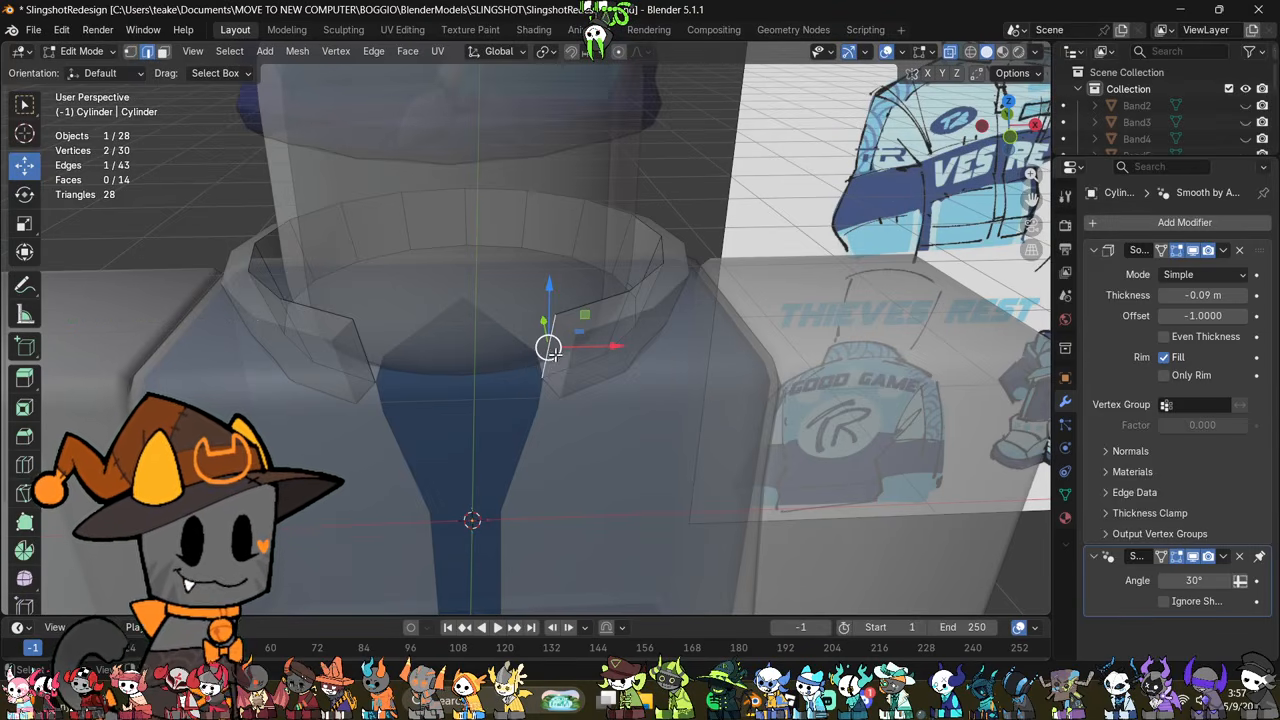
middle_click_drag(554, 349, 554, 307)
scroll(560, 306, "down", 3)
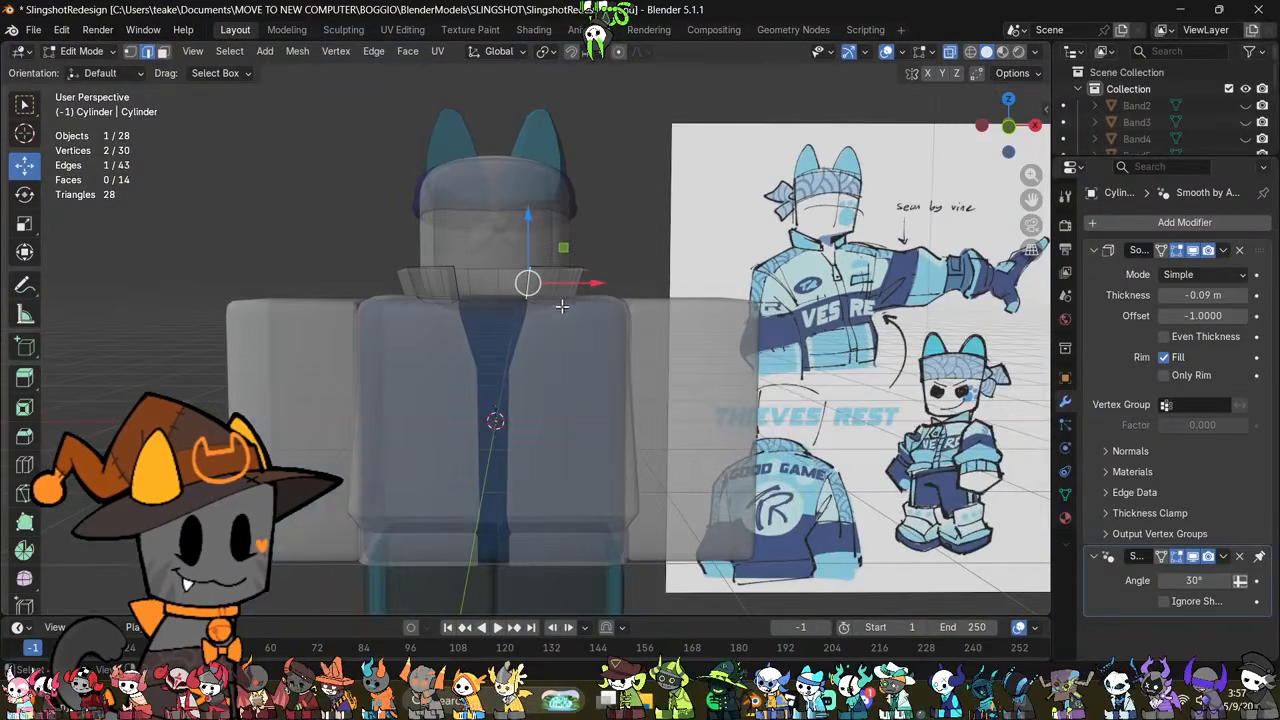
middle_click_drag(581, 394, 596, 331, "shift")
key("Tab")
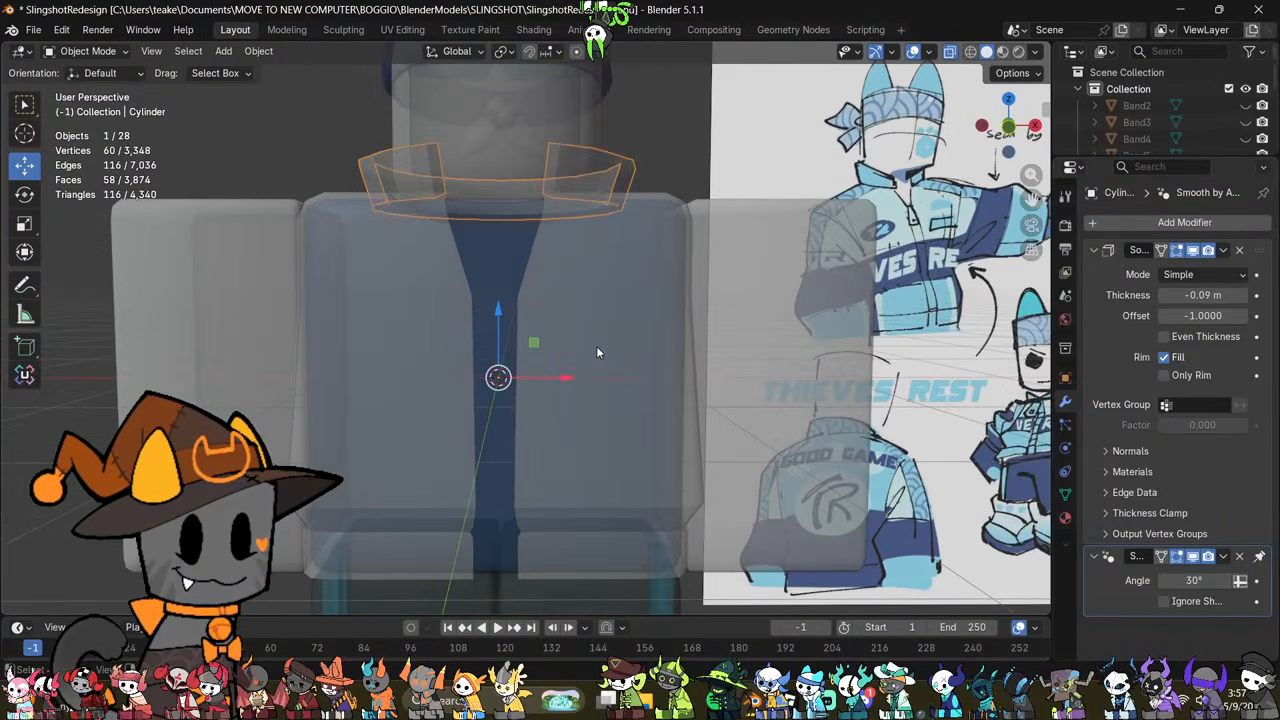
Step: Open the jacket mesh for vertex editing with nothing selected and see-through display on
left_click(596, 346)
key("Tab")
key("alt+z")
scroll(588, 264, "up", 2)
scroll(600, 280, "down", 1)
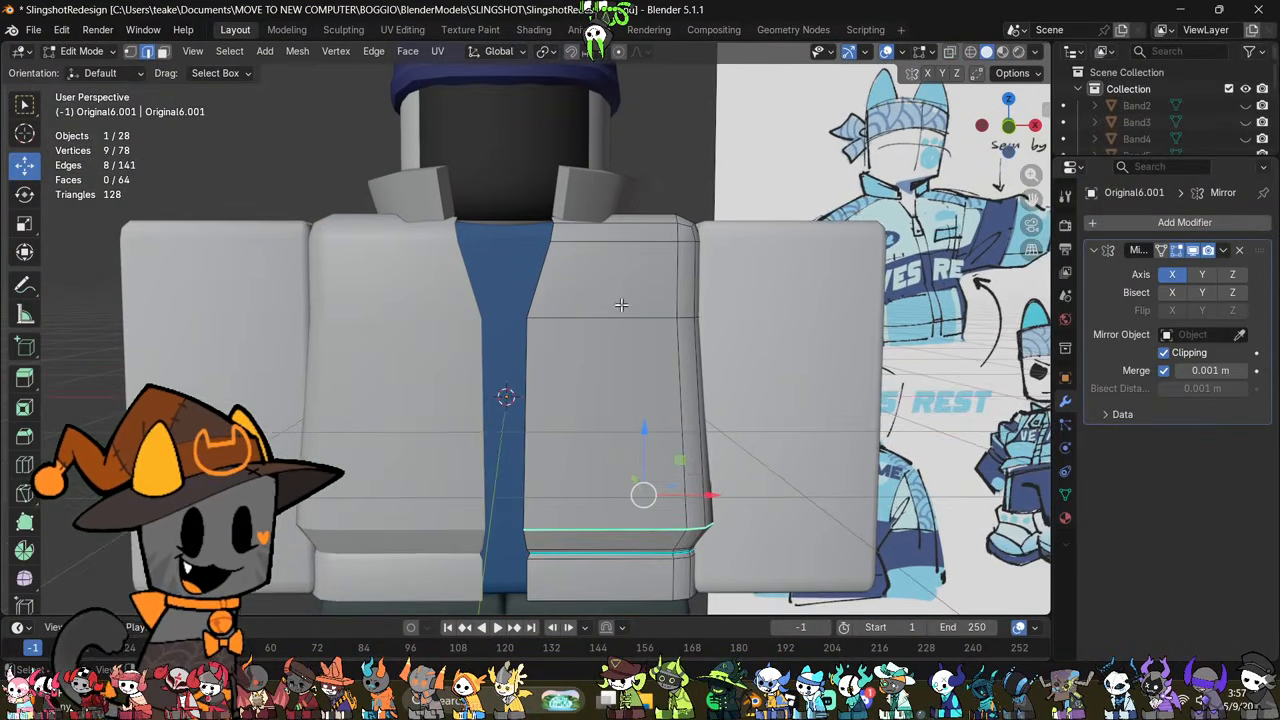
left_click(800, 349)
key("1")
key("alt+z")
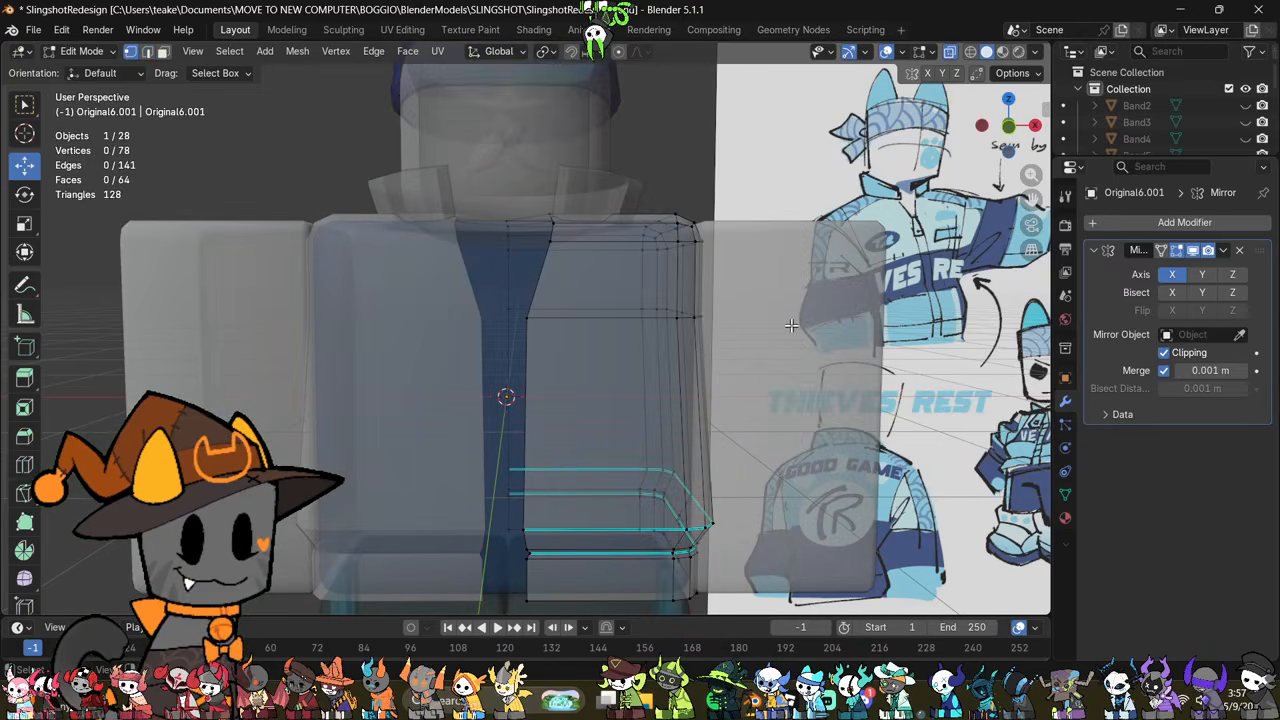
middle_click_drag(792, 327, 793, 379, "shift")
left_click(1007, 130)
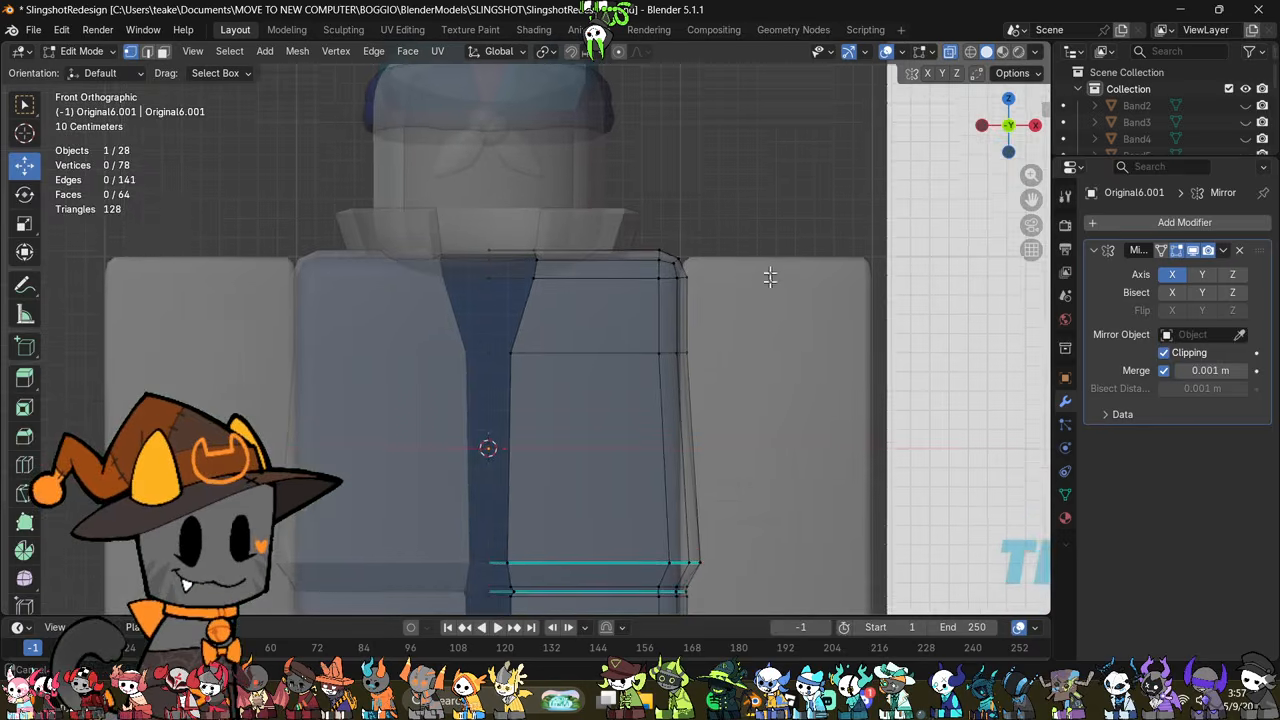
scroll(766, 277, "up", 1)
left_click_drag(789, 172, 665, 298)
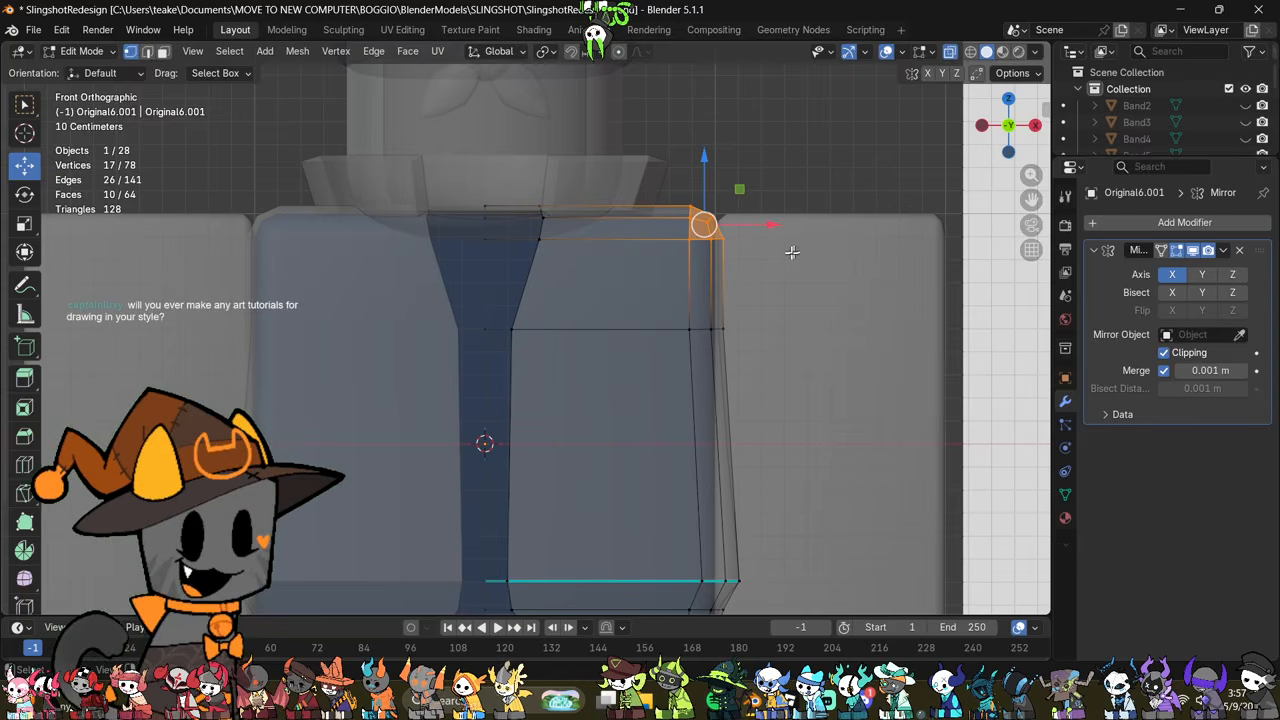
scroll(757, 346, "down", 3)
middle_click_drag(699, 440, 691, 300, "shift")
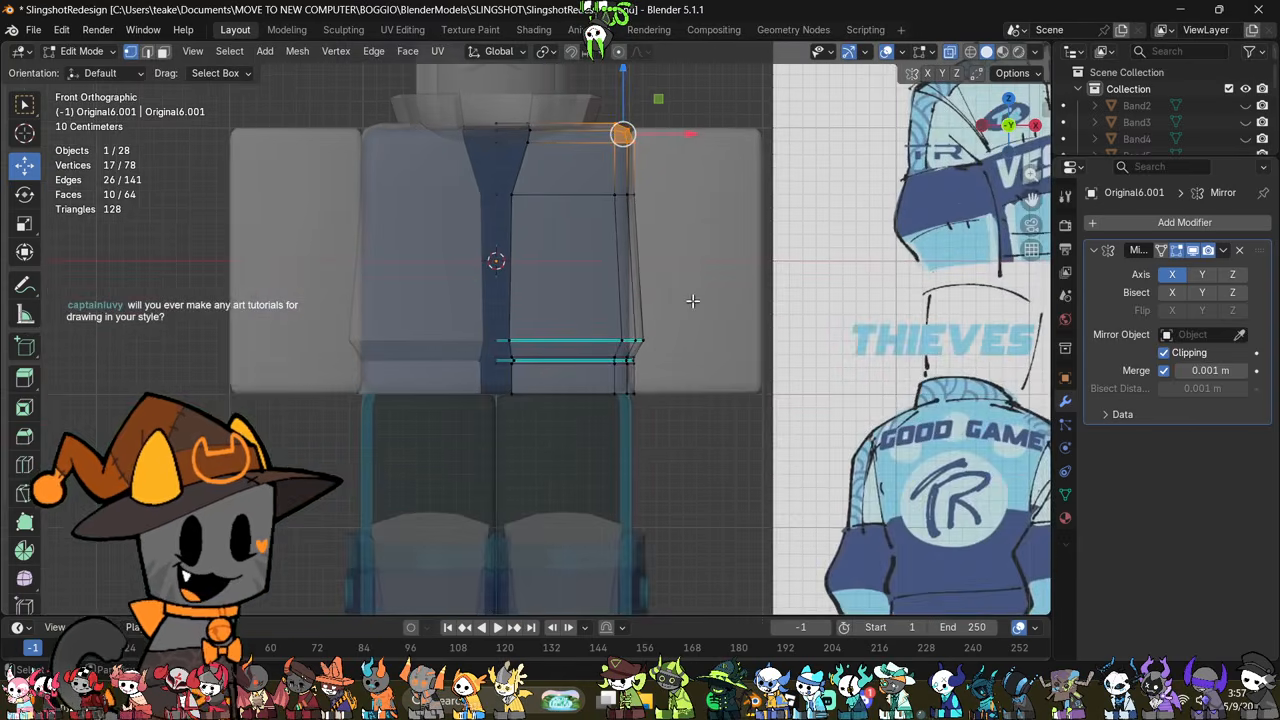
key("alt+z")
Step: Extrude the bottom edge loop of the jacket's hem band and move it slightly downward
scroll(699, 305, "down", 1, "alt")
scroll(702, 306, "down", 1)
scroll(709, 312, "up", 6)
middle_click_drag(751, 406, 690, 358, "shift")
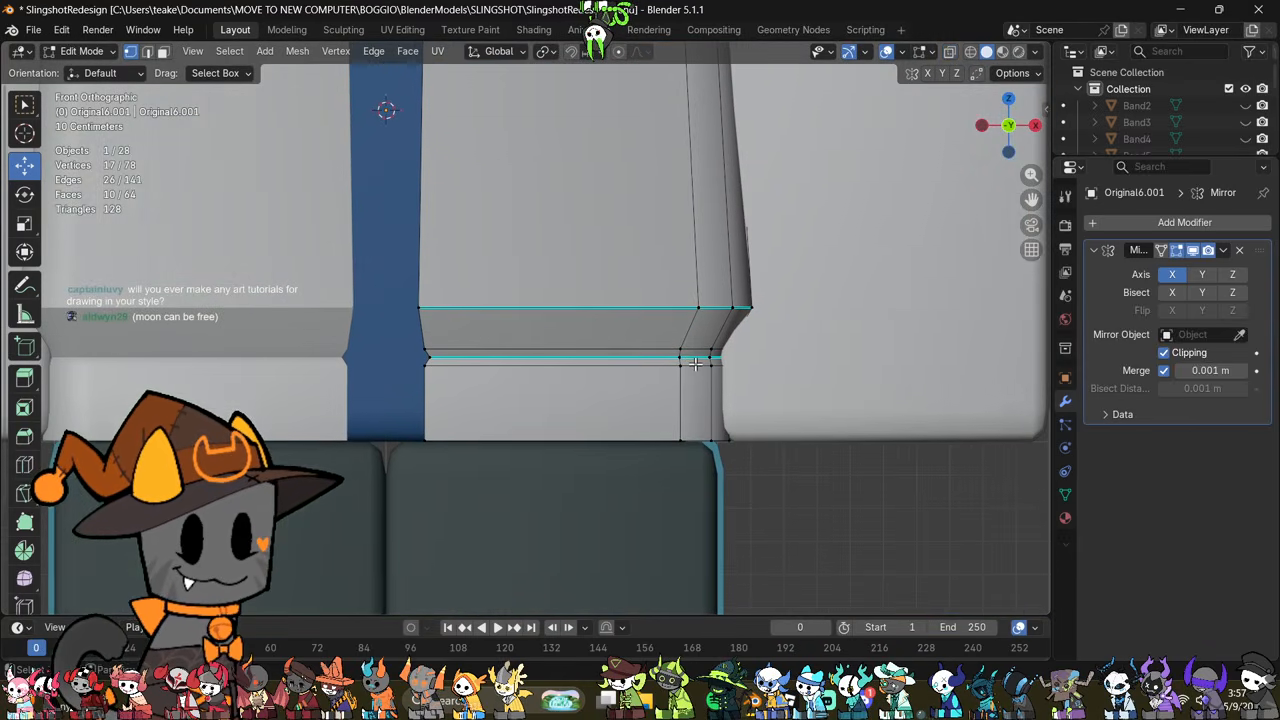
left_click(627, 576)
key("2")
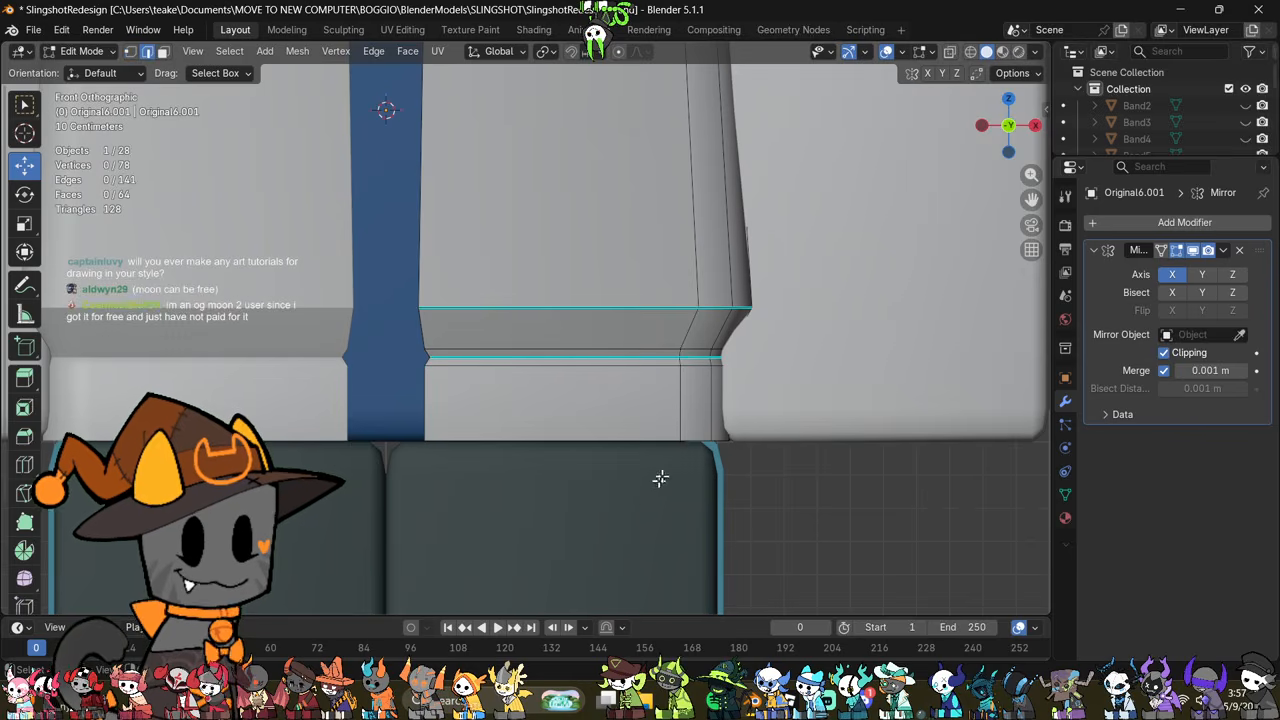
key("alt+z")
left_click(666, 437, "alt")
middle_click_drag(666, 437, 763, 357)
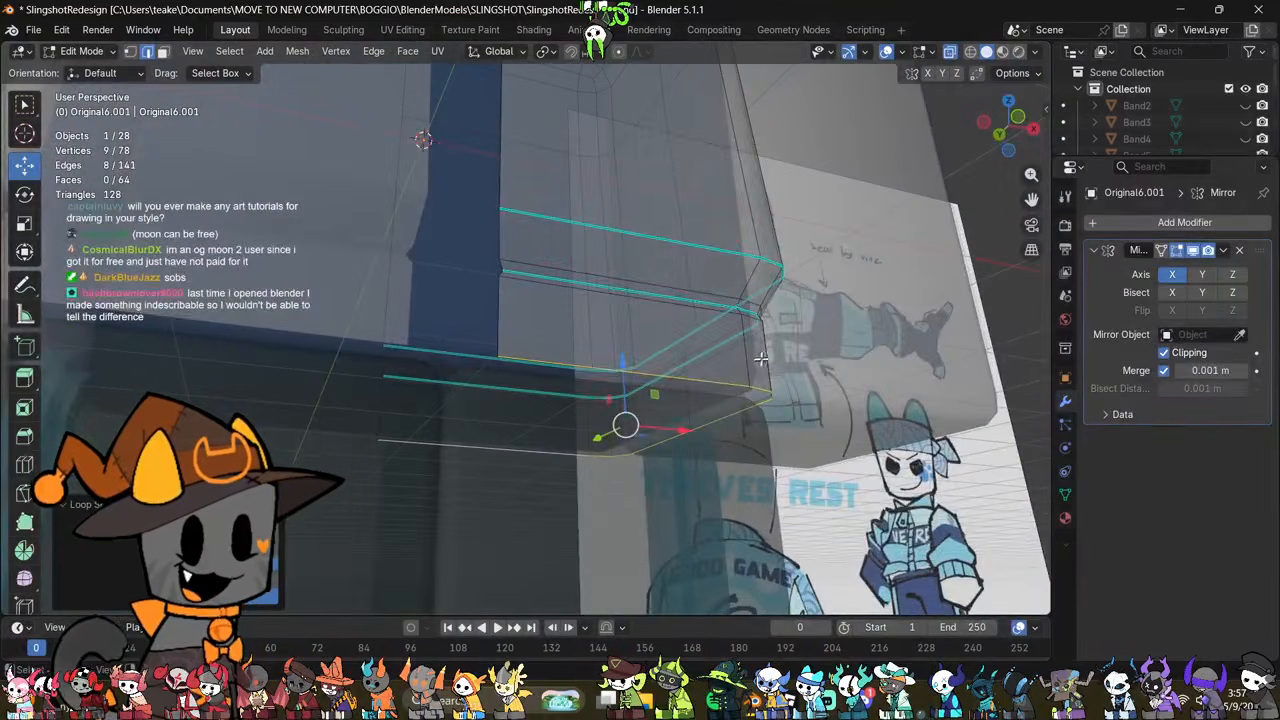
key("e")
right_click(764, 357)
left_click_drag(627, 374, 631, 386)
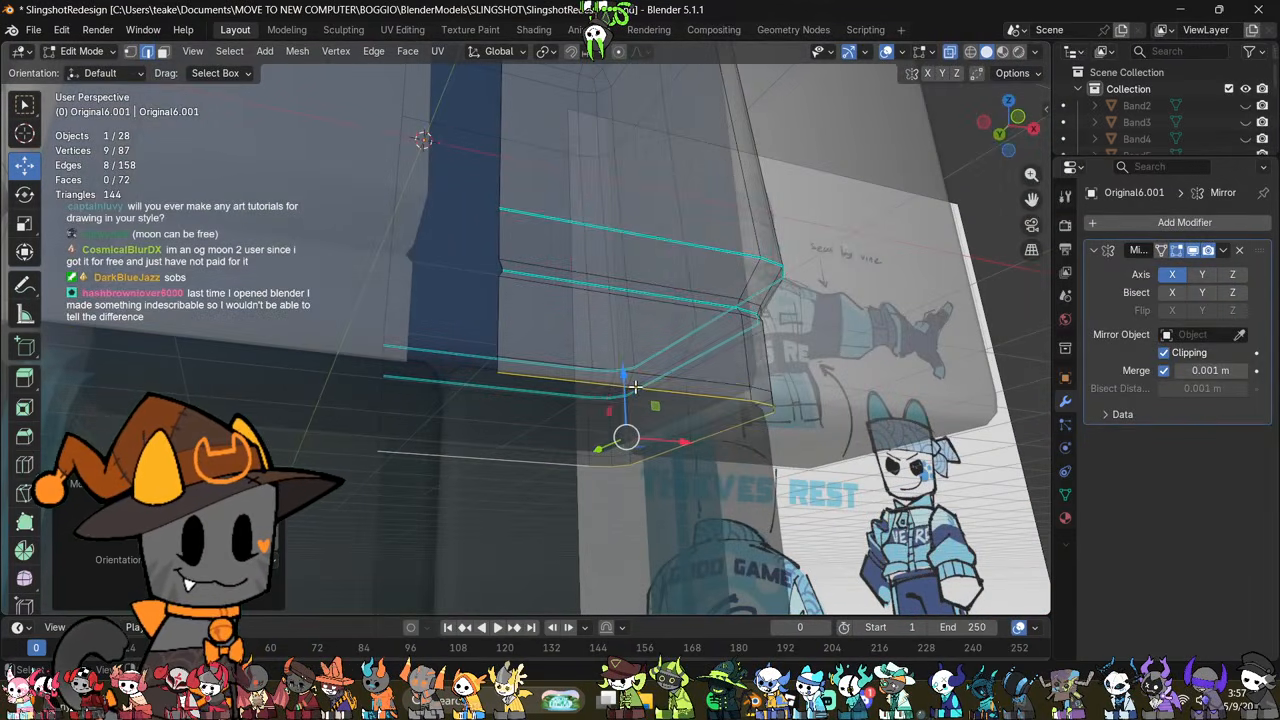
Step: Scale the extruded bottom loop inward and nudge it along X to chamfer the hem's lower edge
key("s")
left_click(940, 431)
middle_click_drag(938, 432, 820, 519)
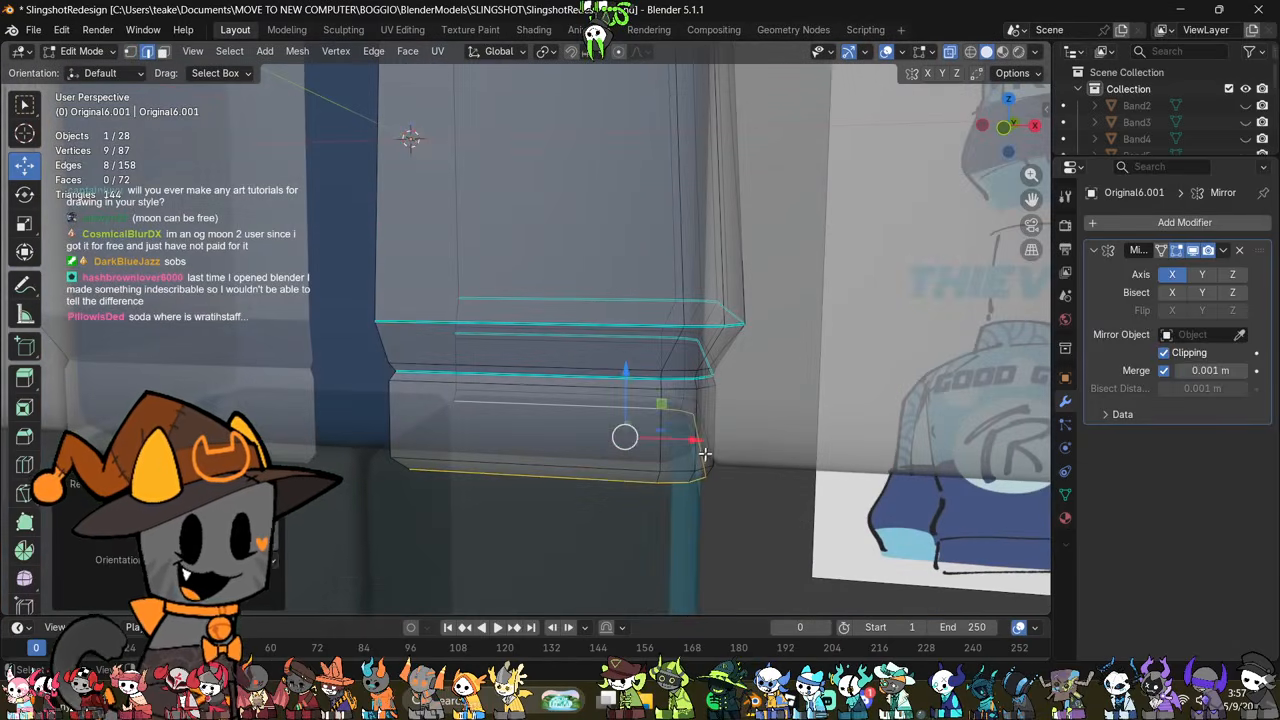
left_click_drag(685, 438, 676, 437)
key("s")
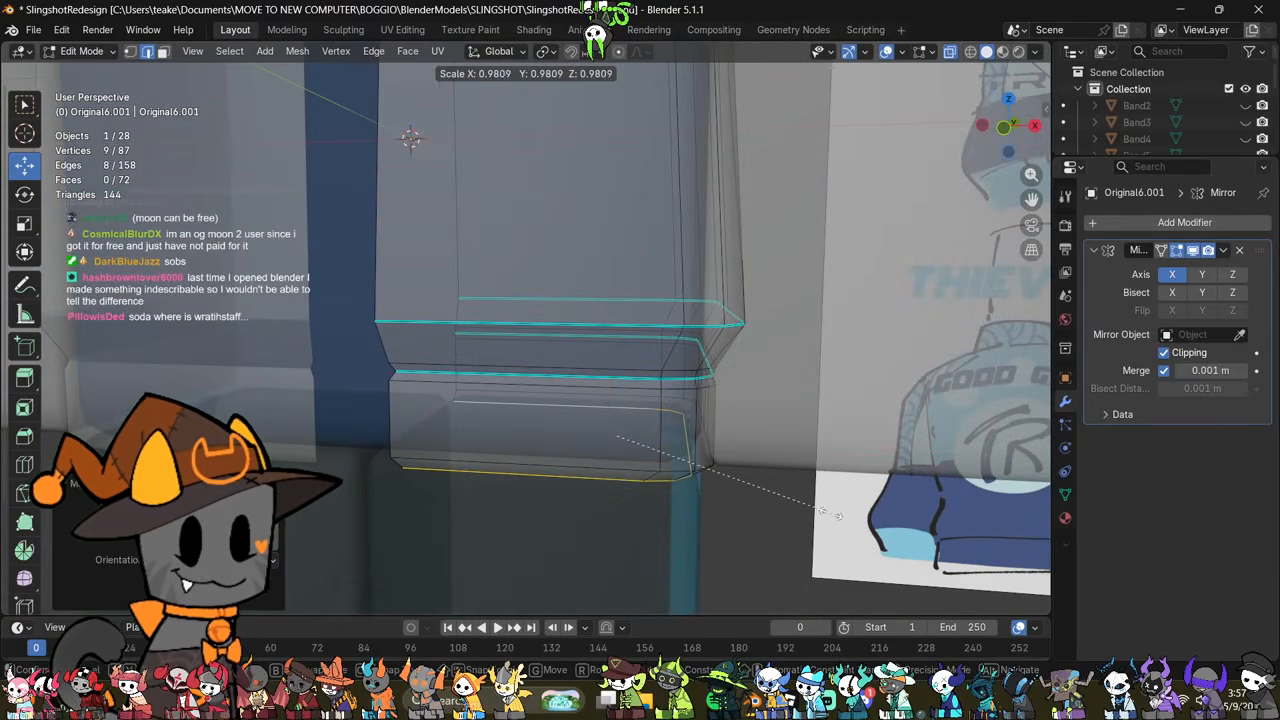
left_click(838, 516)
middle_click_drag(838, 515, 711, 408)
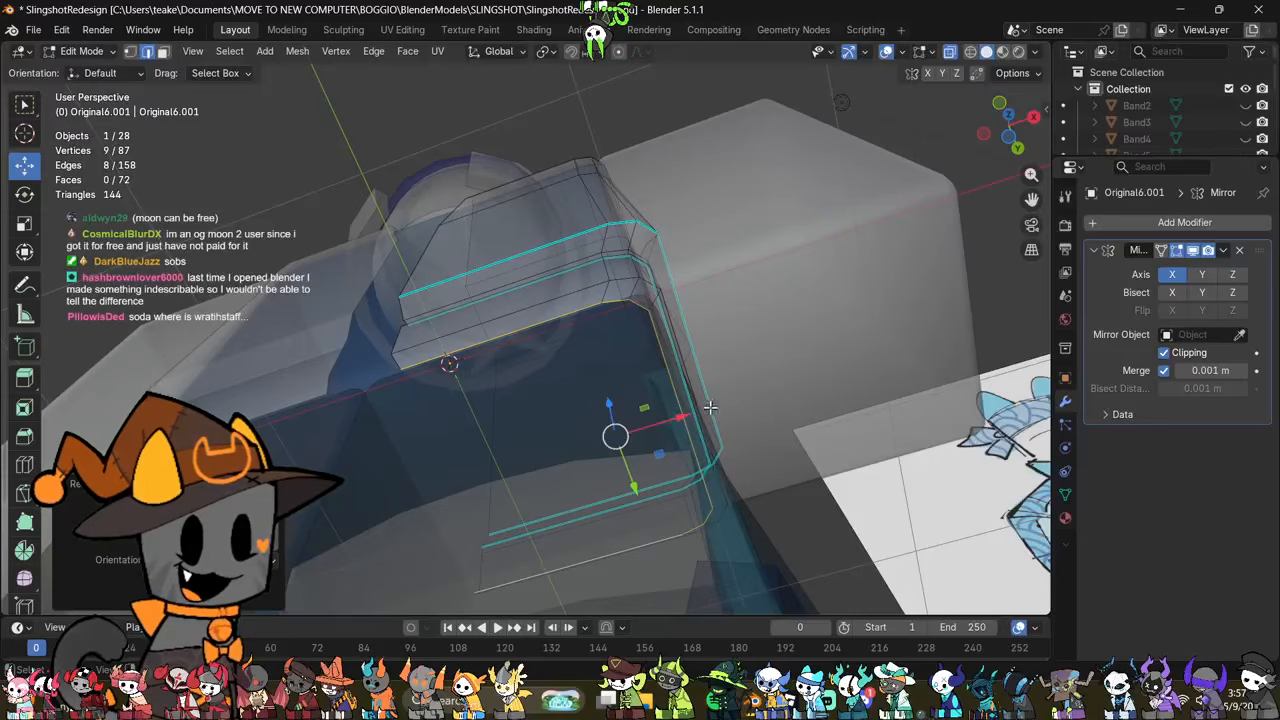
left_click_drag(686, 416, 686, 415)
middle_click_drag(686, 415, 727, 512)
Step: Shift the bottom loop's back-centre and front-opening end vertices along X to align with the mirror plane and opening edge
key("1")
left_click(490, 372)
middle_click_drag(497, 404, 551, 457)
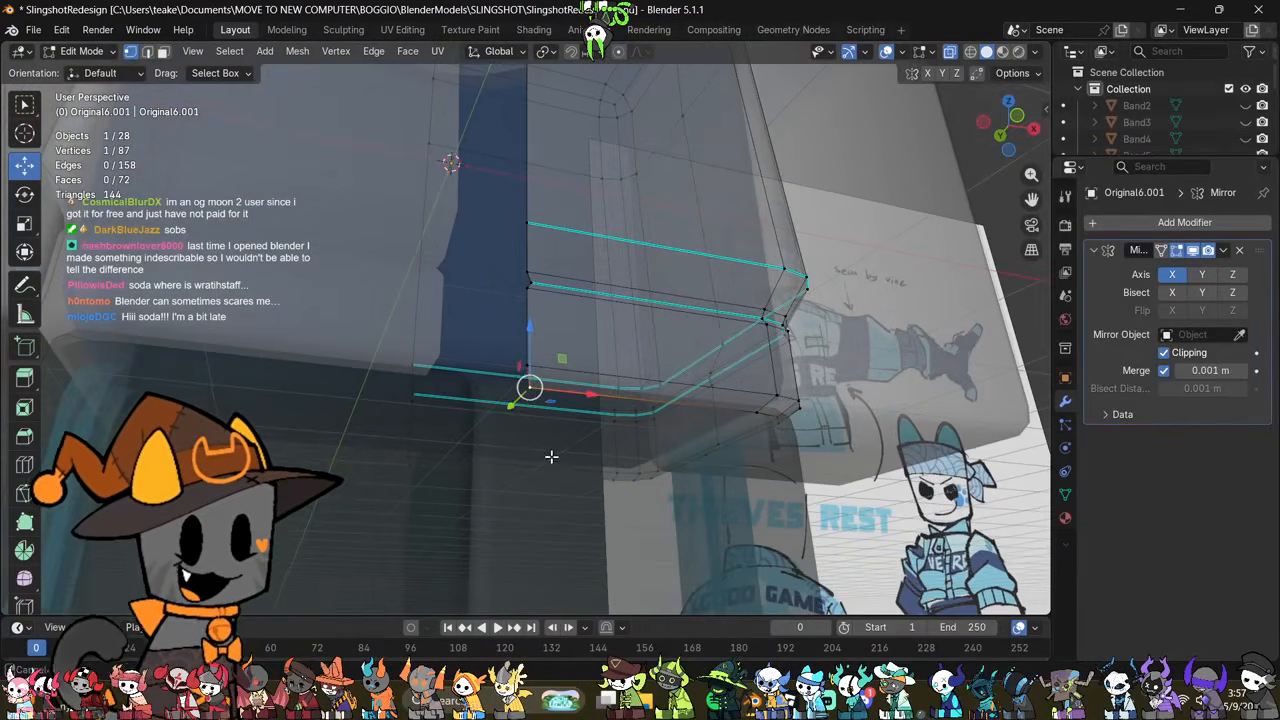
left_click(409, 479)
middle_click_drag(456, 462, 452, 572)
middle_click_drag(735, 530, 781, 356)
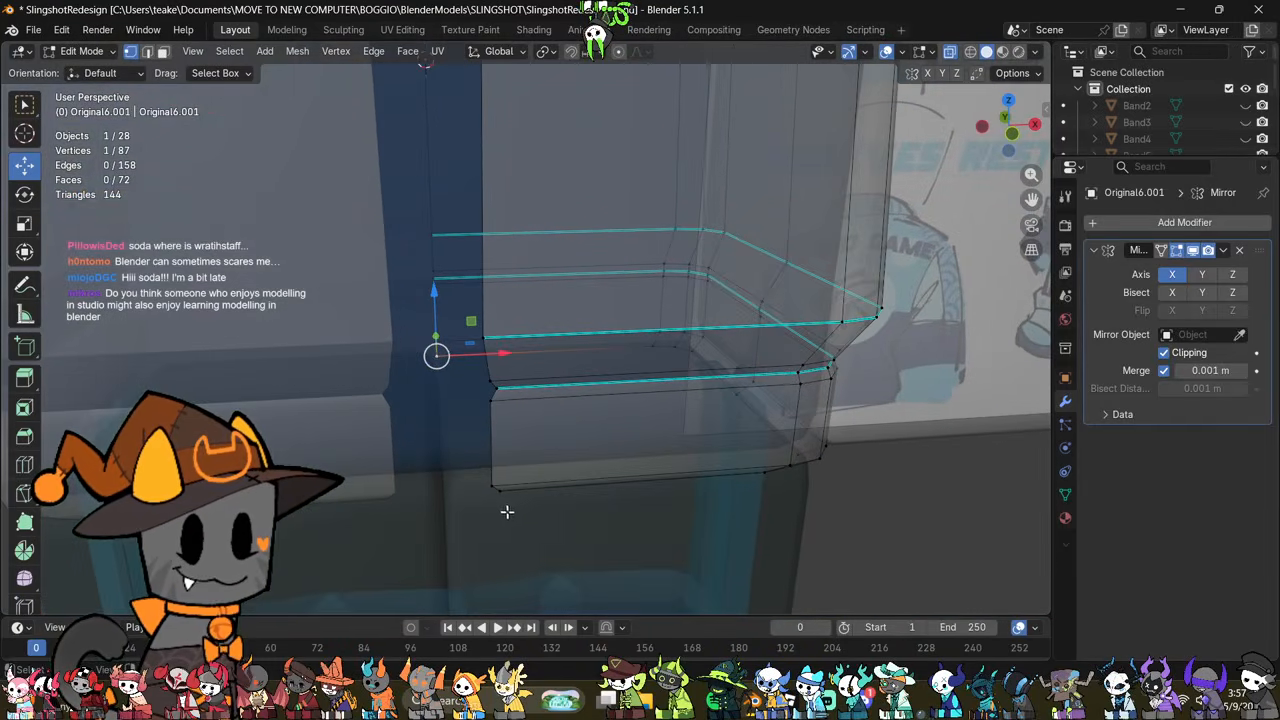
left_click(506, 511)
middle_click_drag(506, 511, 514, 460)
left_click_drag(566, 497, 560, 491)
middle_click_drag(560, 491, 650, 452)
Step: Inspect the hem band's chamfered lower edge in solid display from below, the side and the front
key("alt+z")
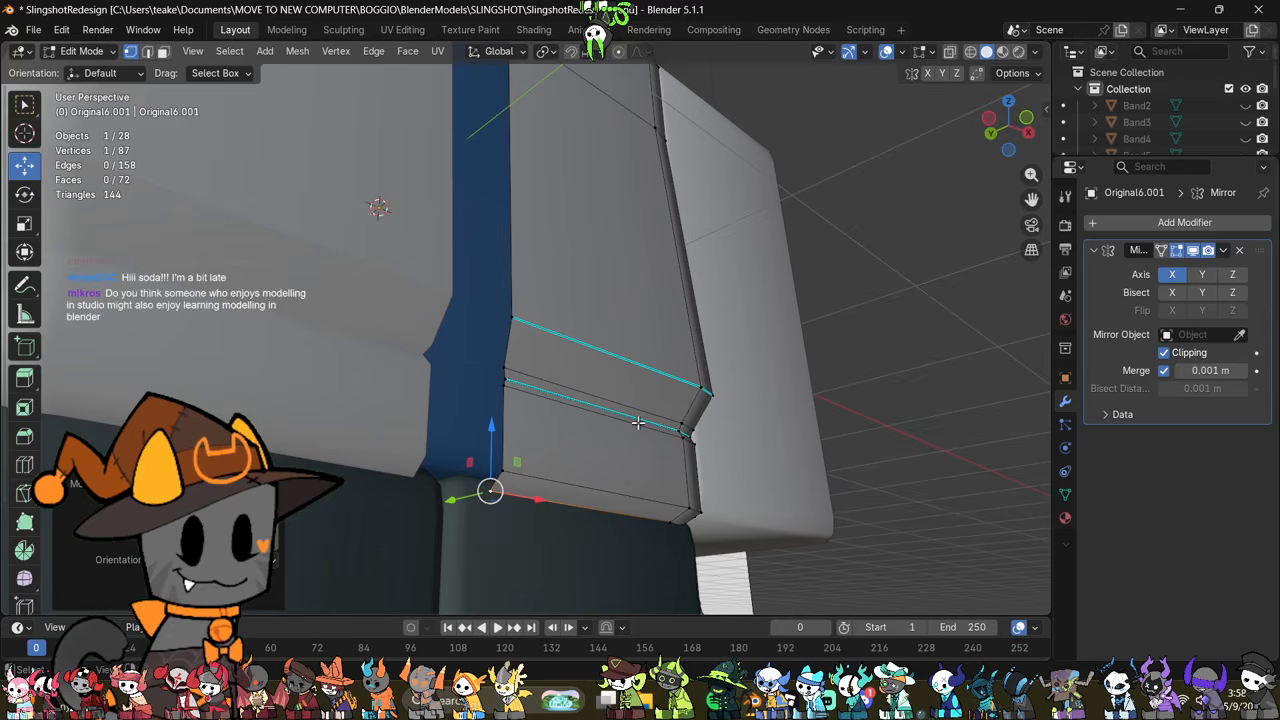
middle_click_drag(766, 403, 734, 455, "shift")
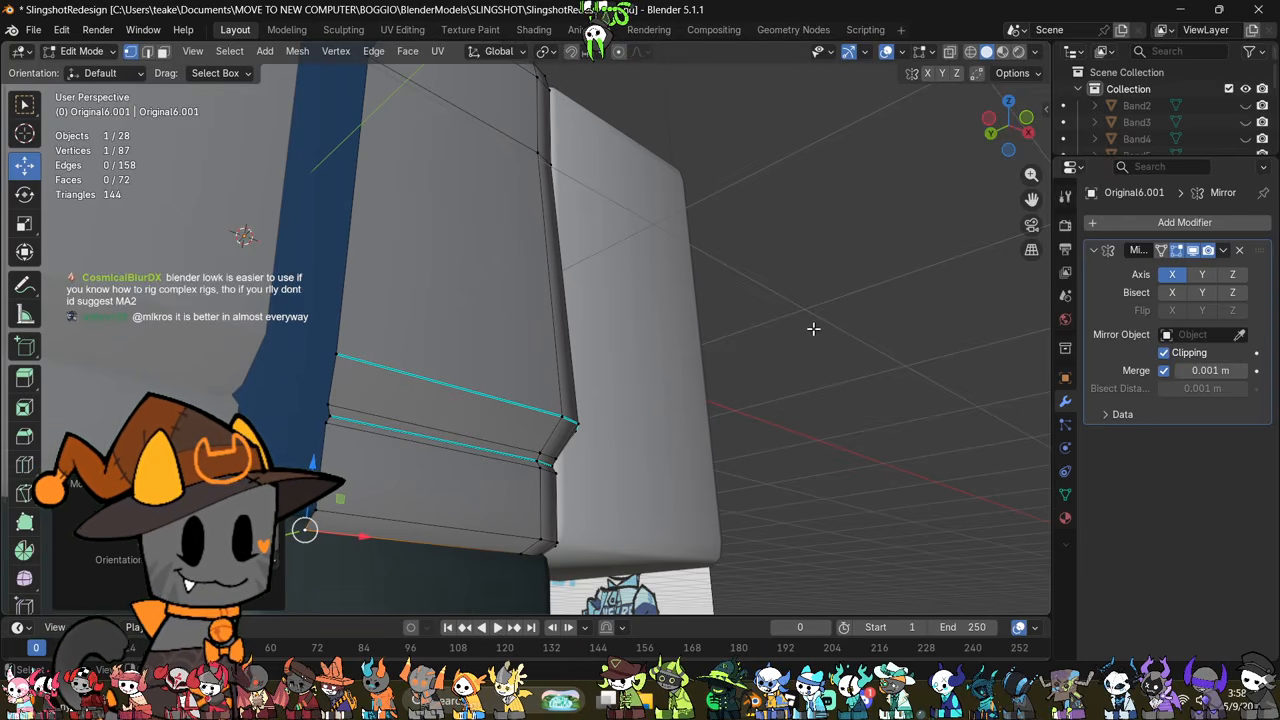
middle_click_drag(838, 330, 734, 378)
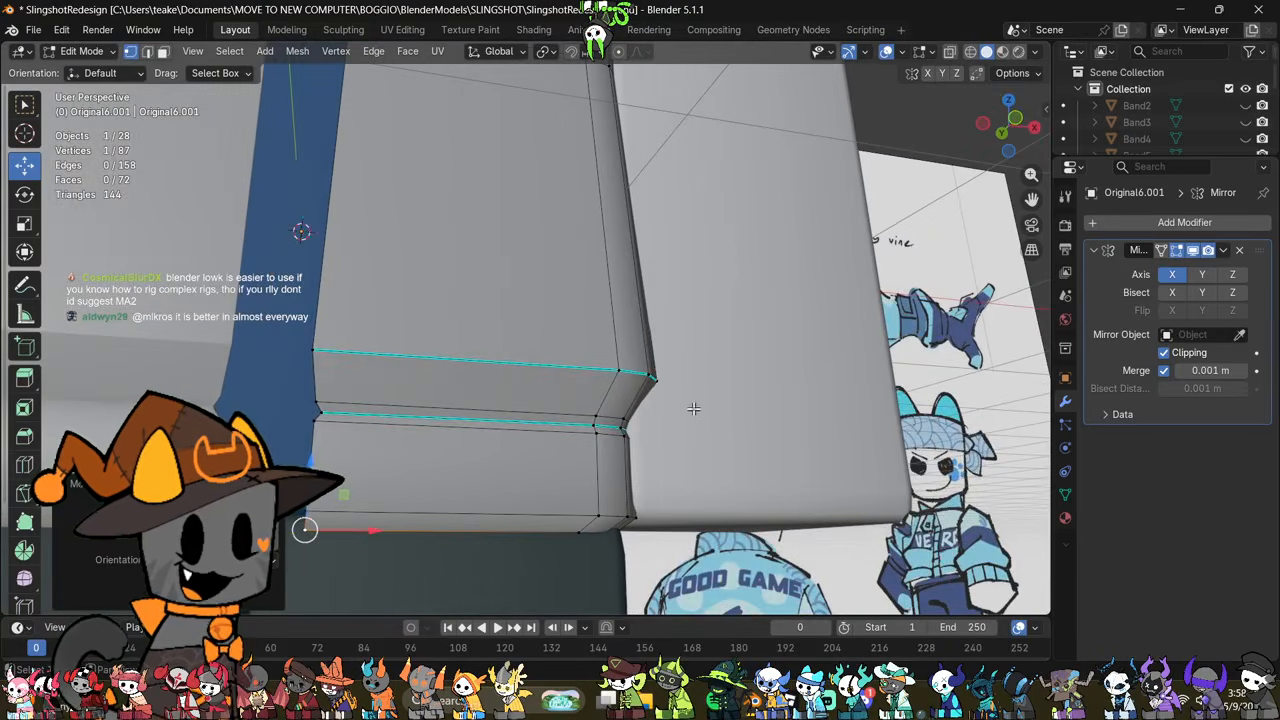
middle_click_drag(682, 472, 778, 377, "shift")
middle_click_drag(778, 377, 726, 472)
key("2")
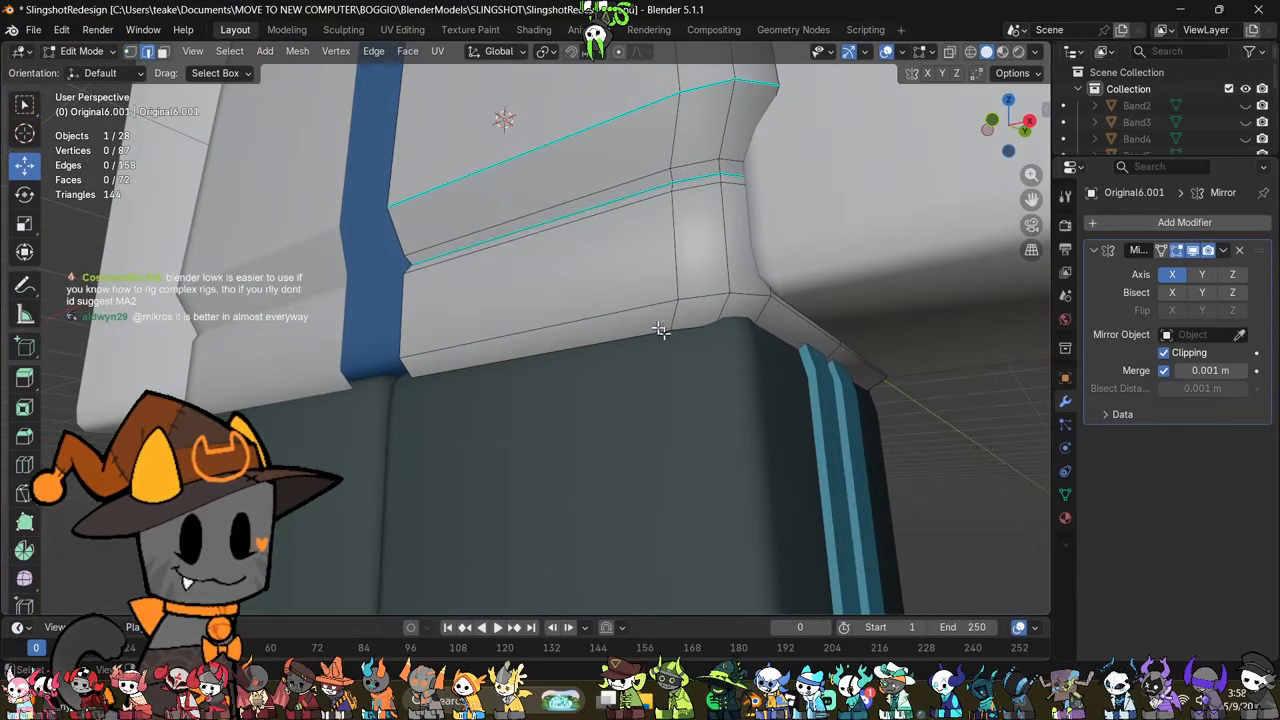
left_click(637, 300, "alt")
middle_click_drag(662, 383, 736, 484)
left_click(714, 540)
scroll(714, 540, "down", 3)
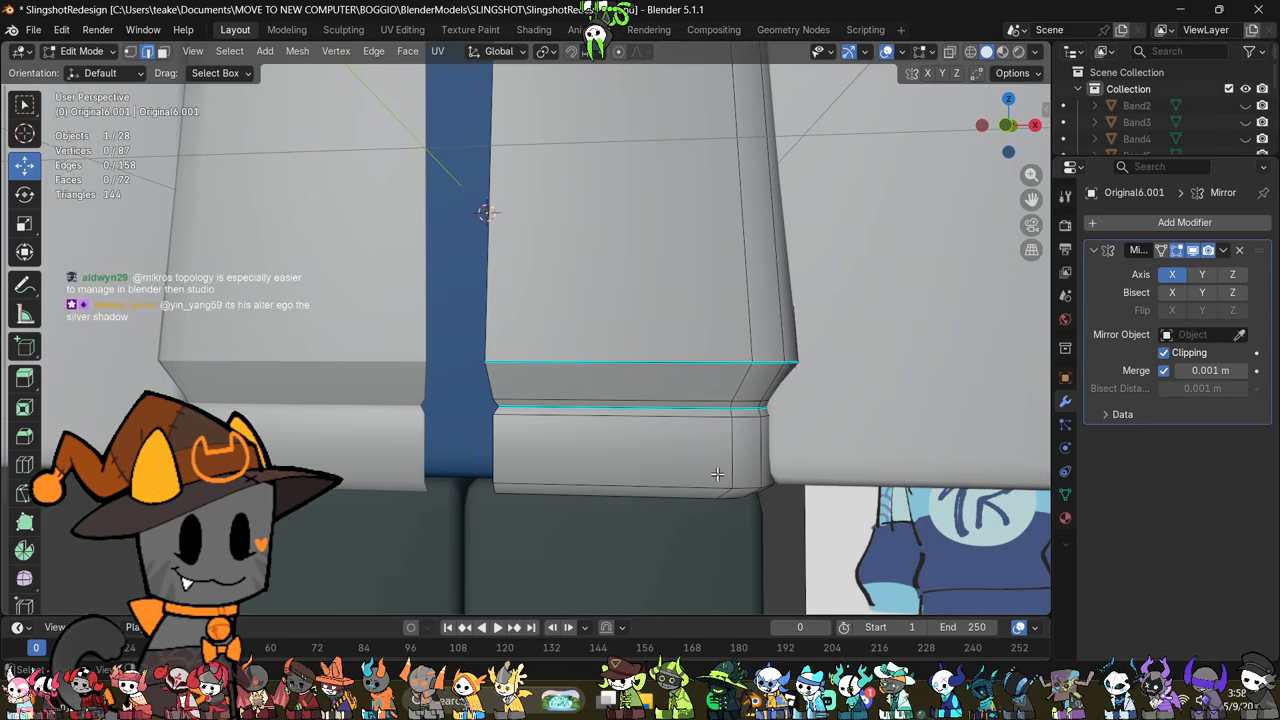
middle_click_drag(718, 475, 769, 441, "shift")
Step: Try to scale the chamfer strip along the bottom of the hem band
key("alt+z")
key("1")
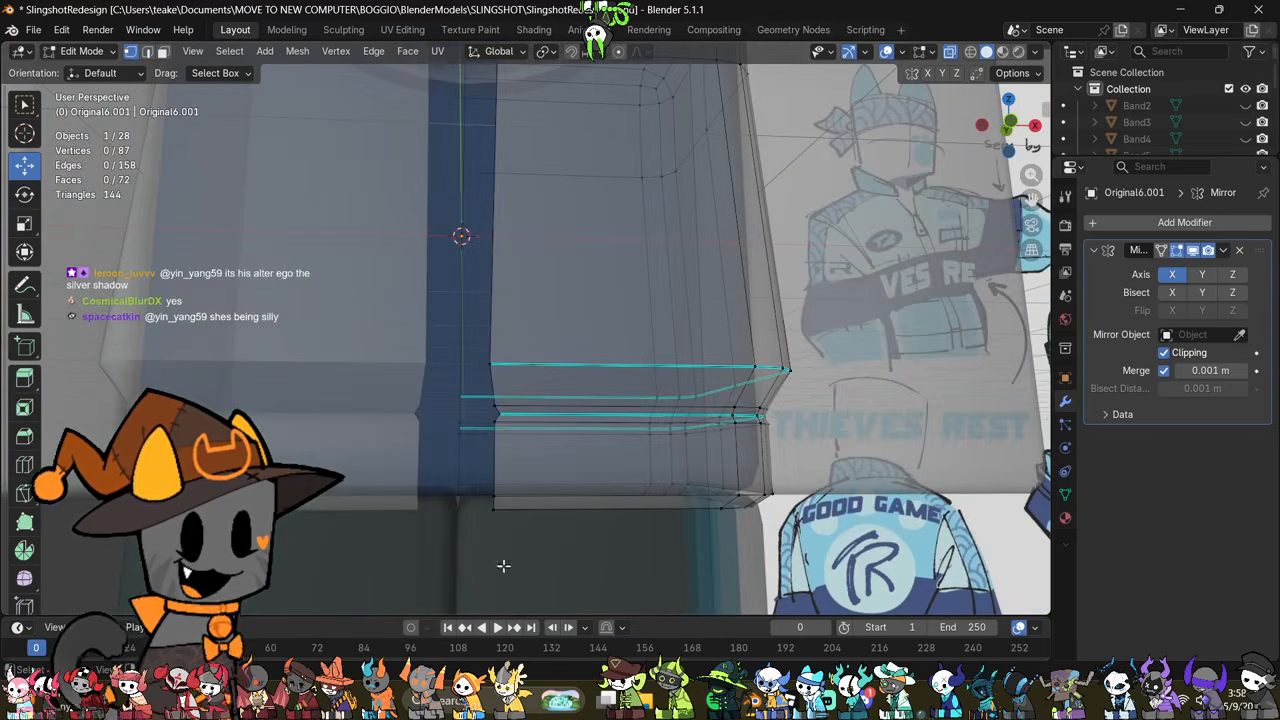
left_click_drag(473, 527, 825, 483)
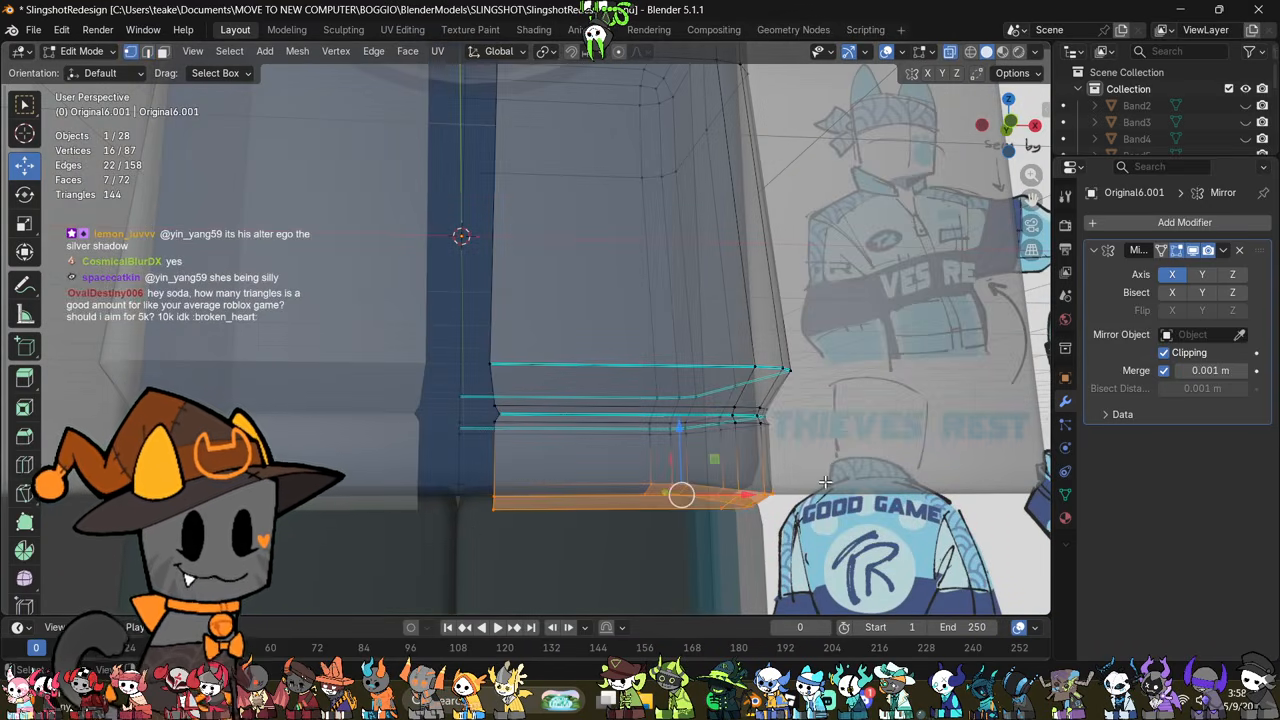
key("alt+z")
key("s")
left_click(831, 499)
key("ctrl+z")
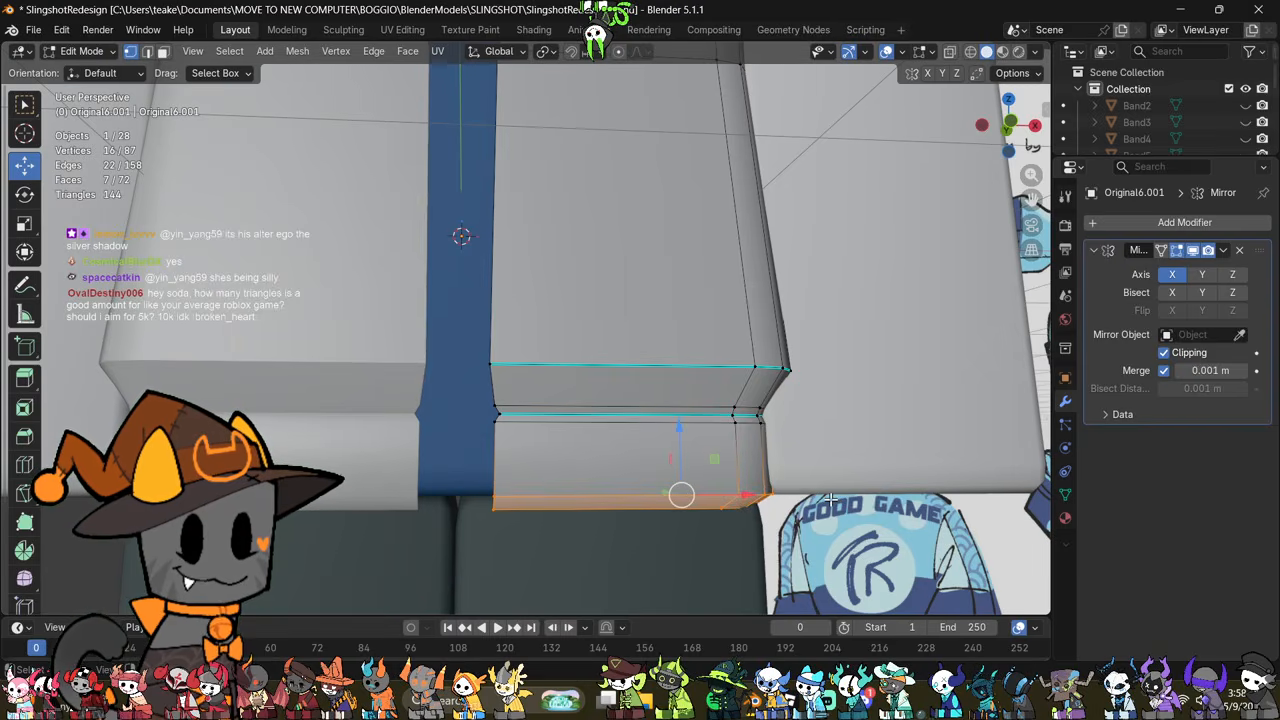
Step: Examine the jacket's front, collar area and shoulders from several angles, finishing in object mode
middle_click_drag(831, 356, 849, 451, "shift")
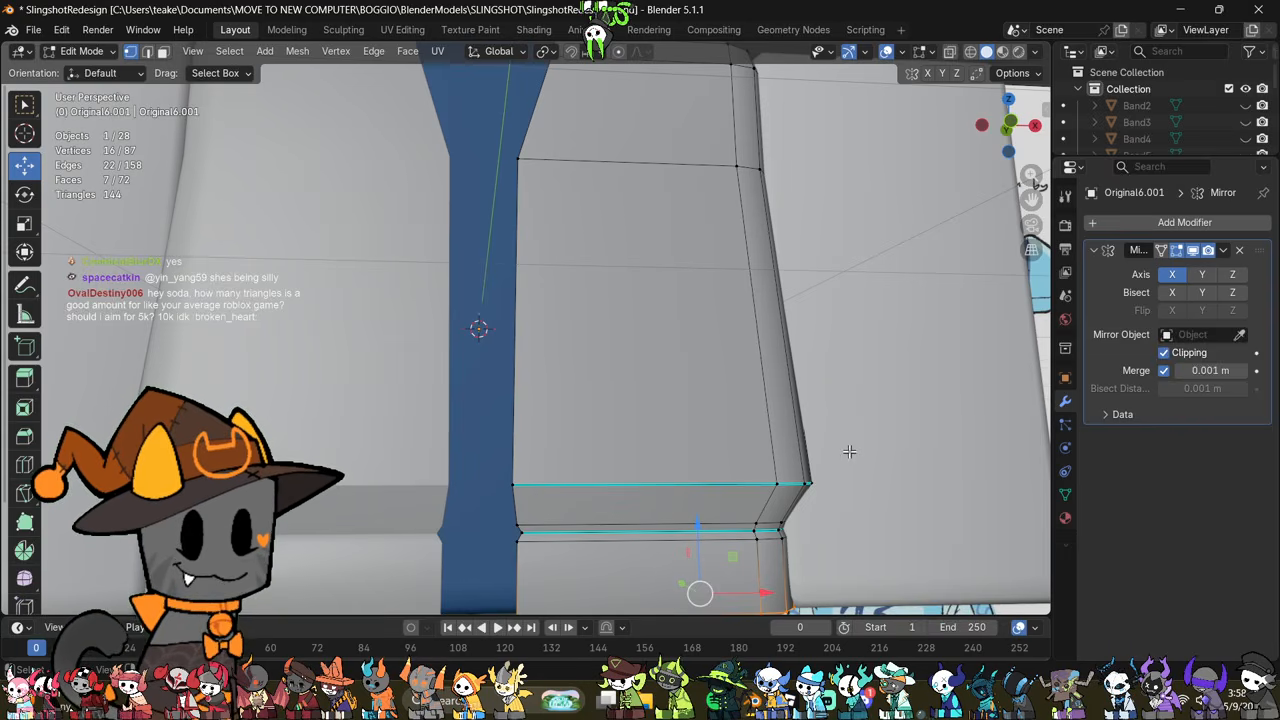
scroll(849, 451, "down", 4)
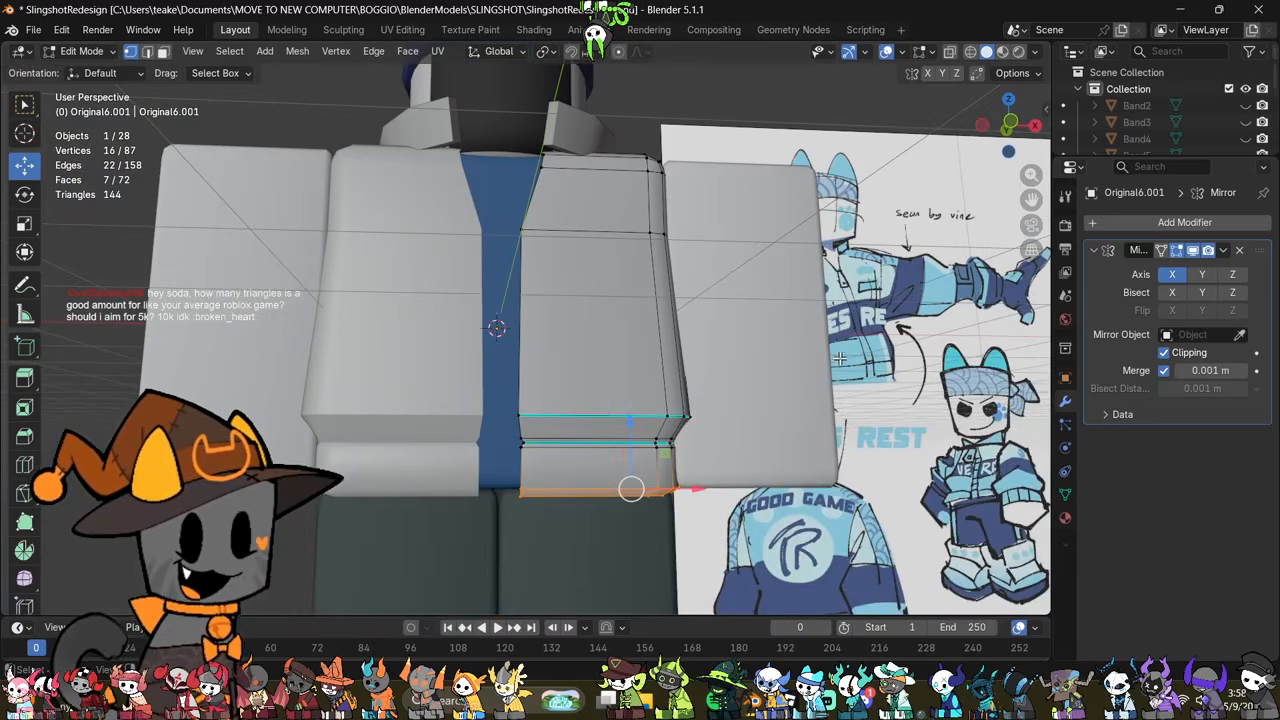
scroll(646, 333, "down", 3)
middle_click_drag(677, 421, 669, 451)
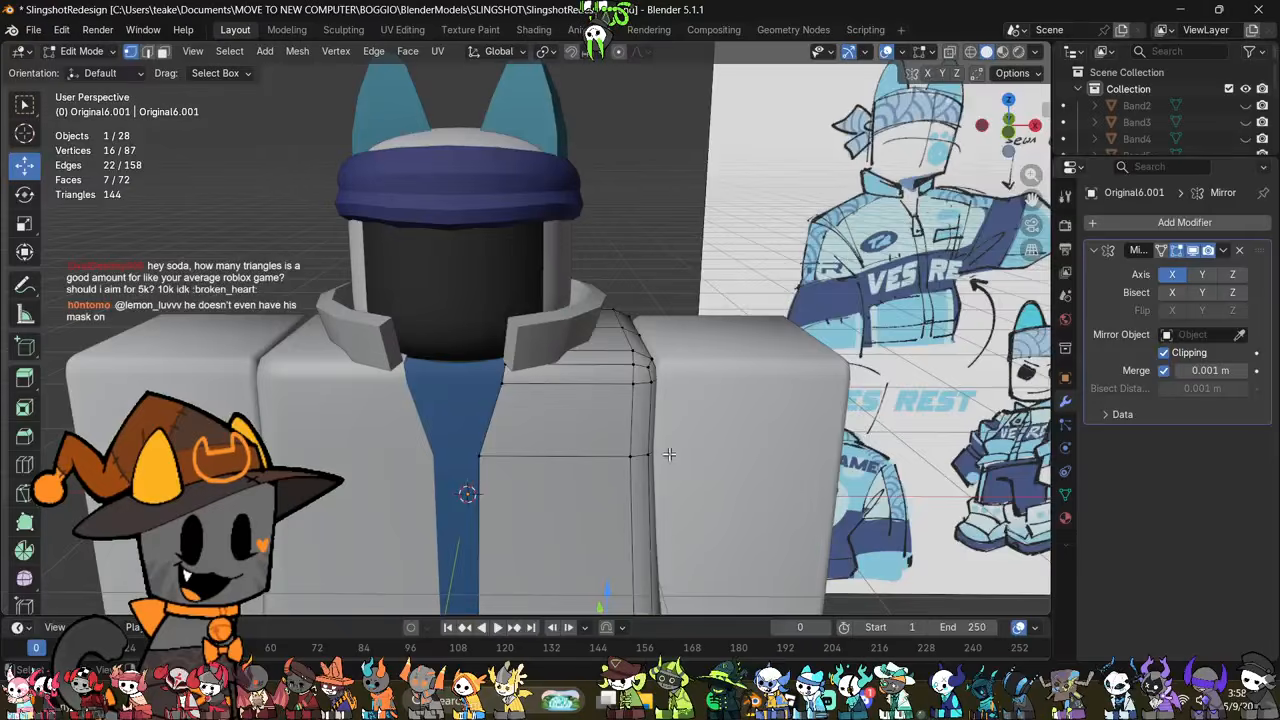
middle_click_drag(778, 424, 695, 421)
left_click(798, 387)
key("2")
key("alt+z")
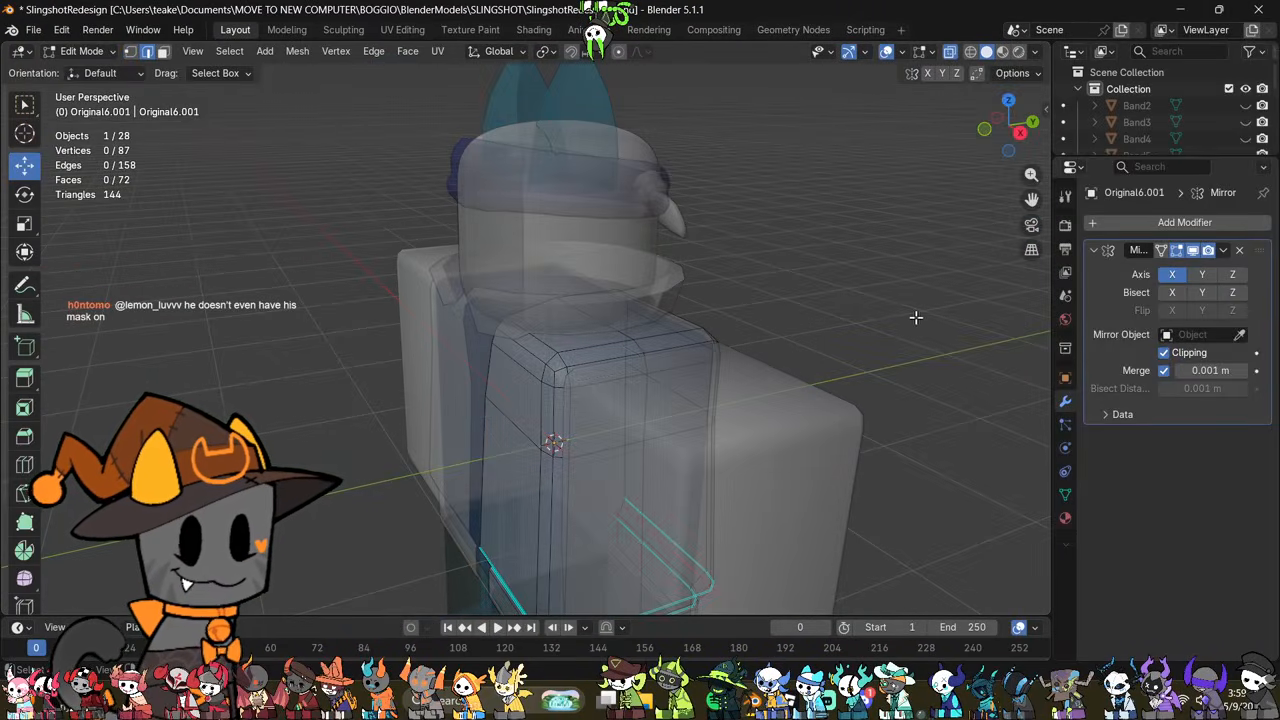
middle_click_drag(812, 362, 769, 247)
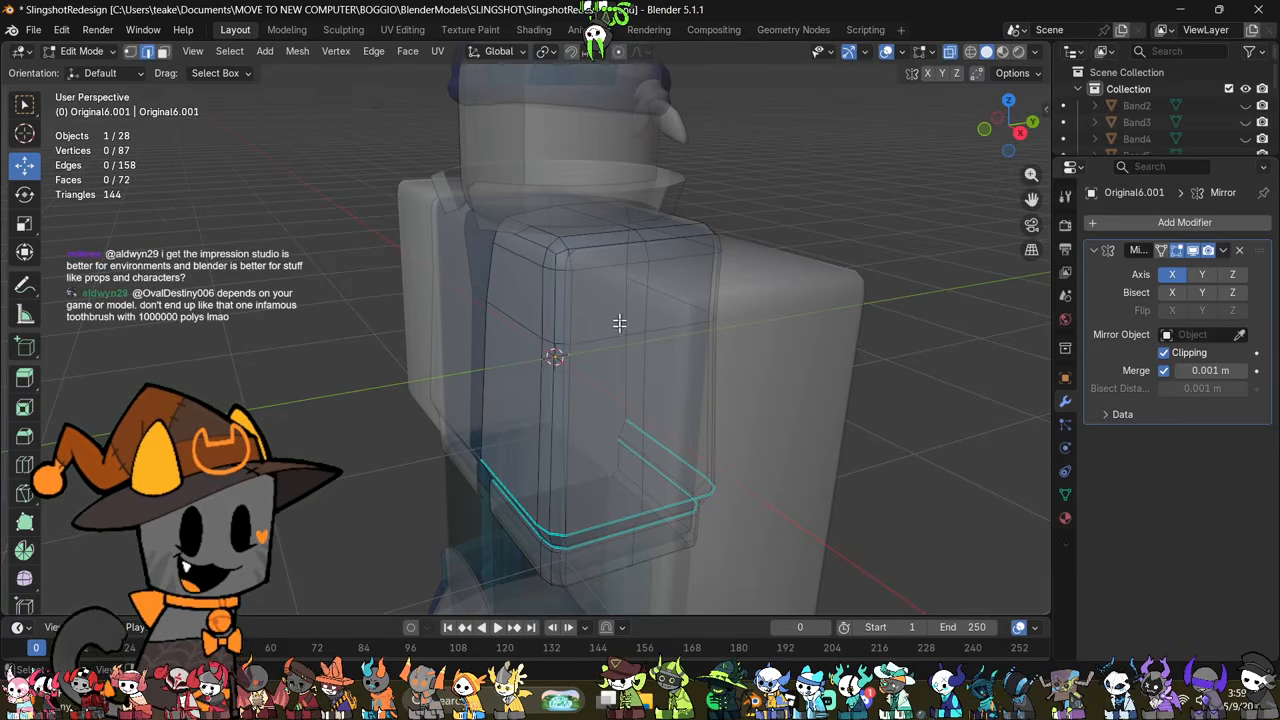
middle_click_drag(692, 232, 707, 349)
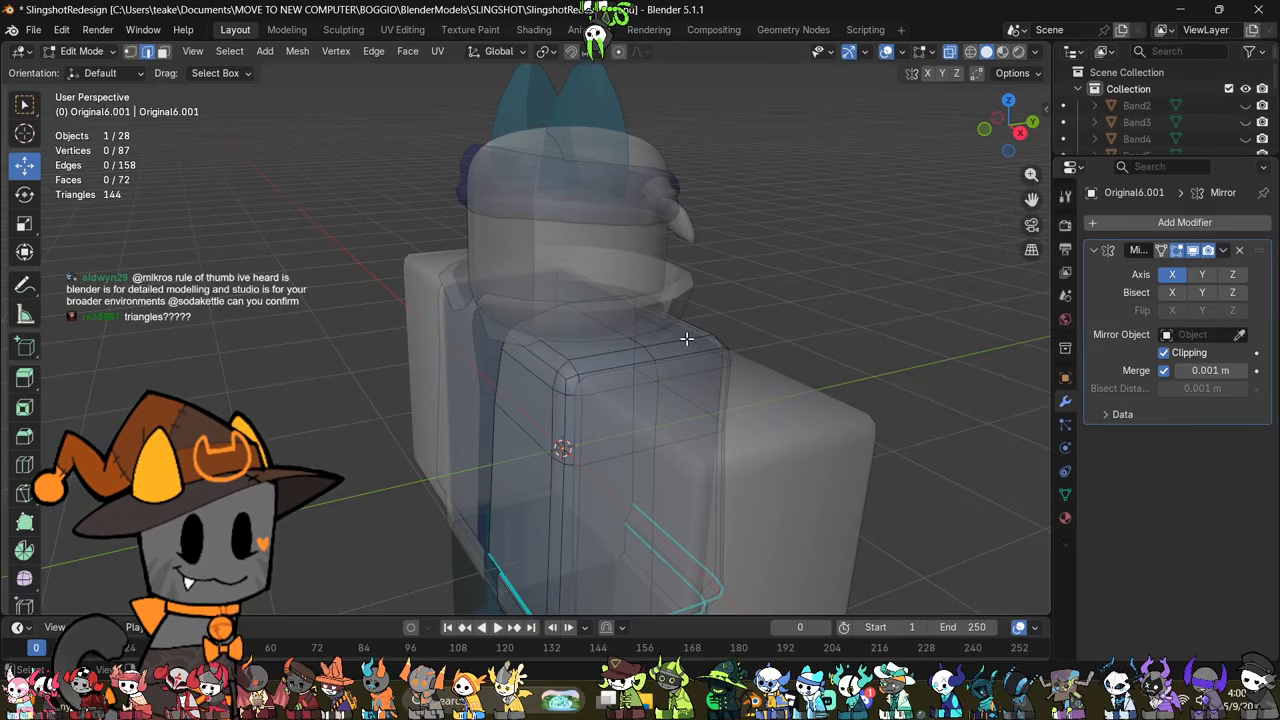
middle_click_drag(540, 397, 682, 464)
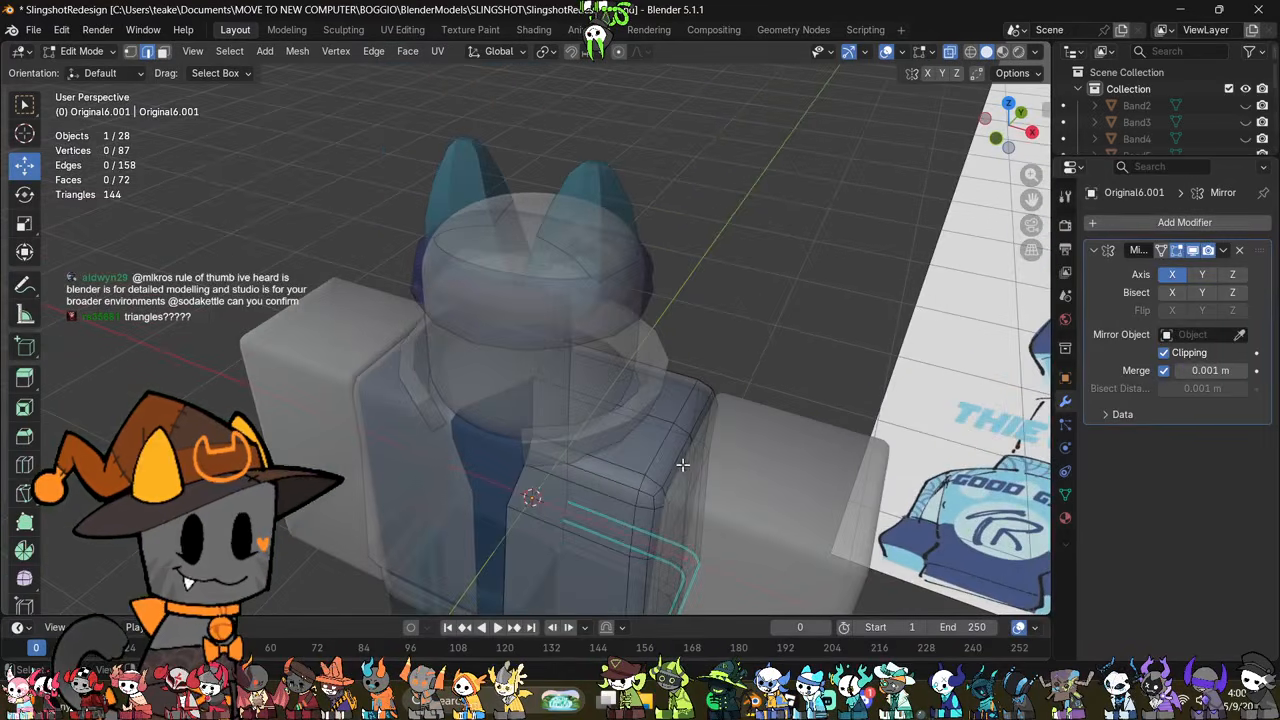
key("Tab")
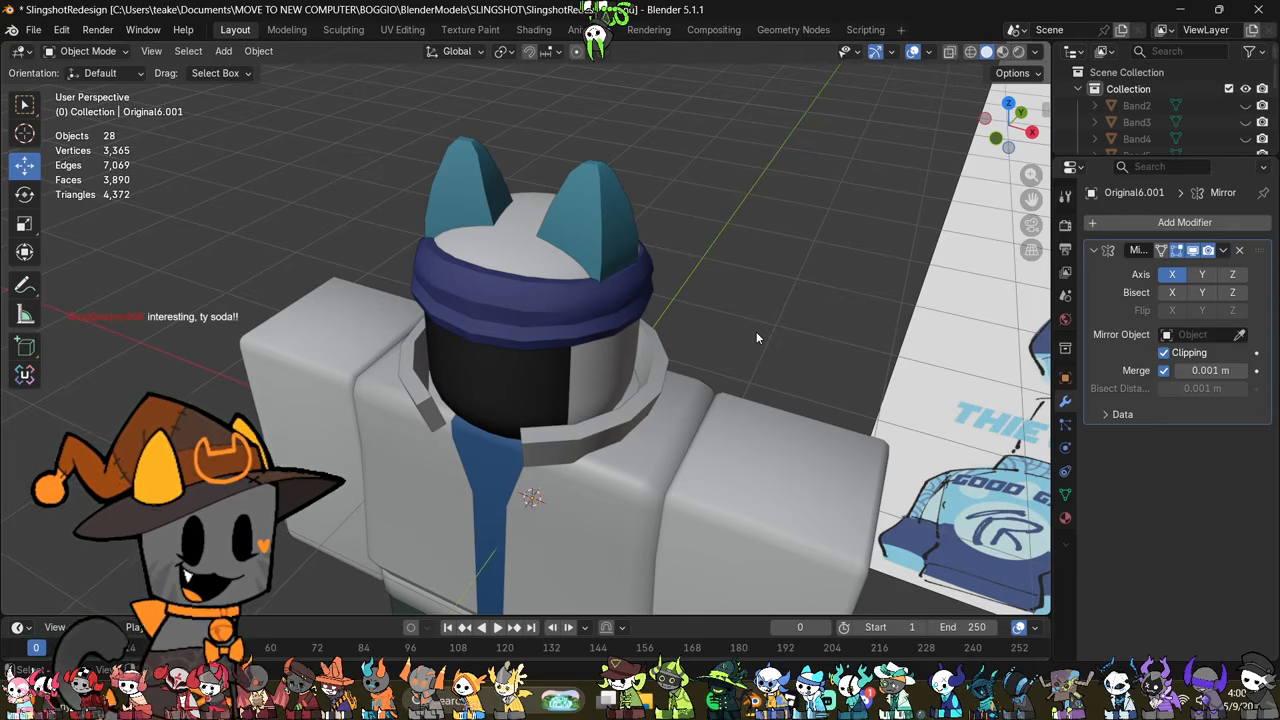
Step: Examine the headband, collar and jacket front from several angles, comparing them with the reference drawing
left_click(617, 328)
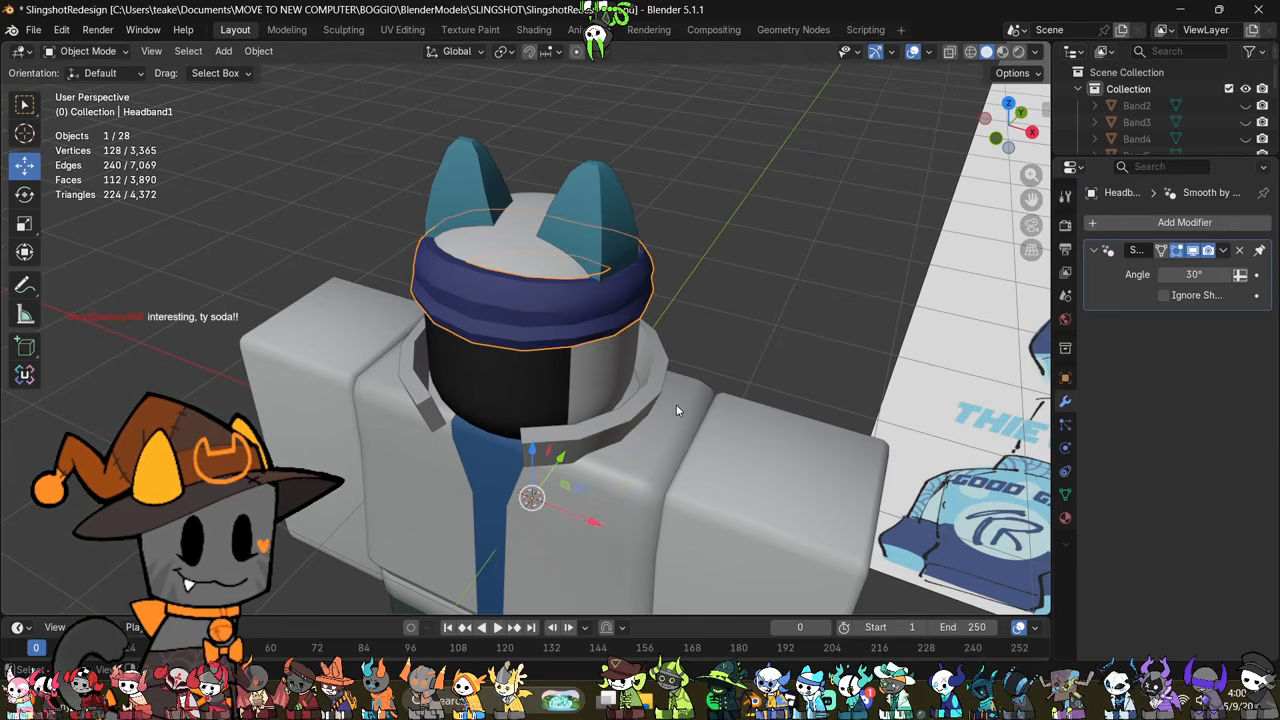
middle_click_drag(676, 404, 730, 370)
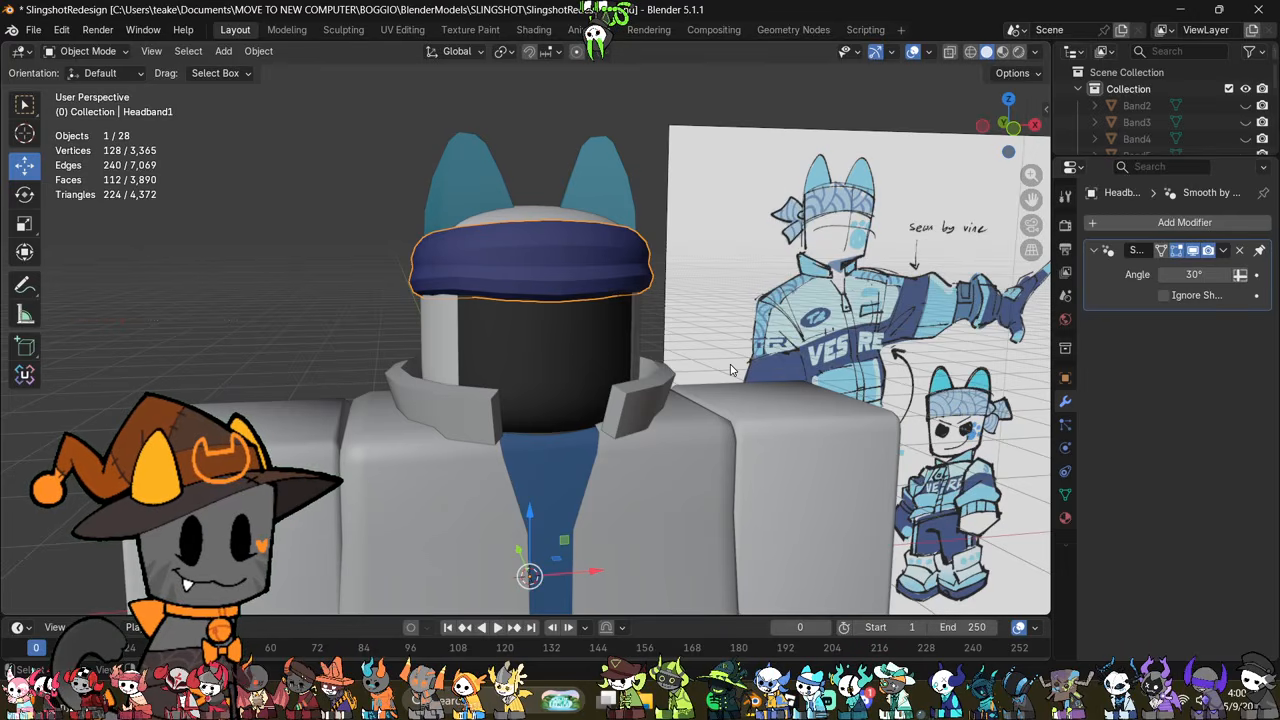
left_click(656, 420)
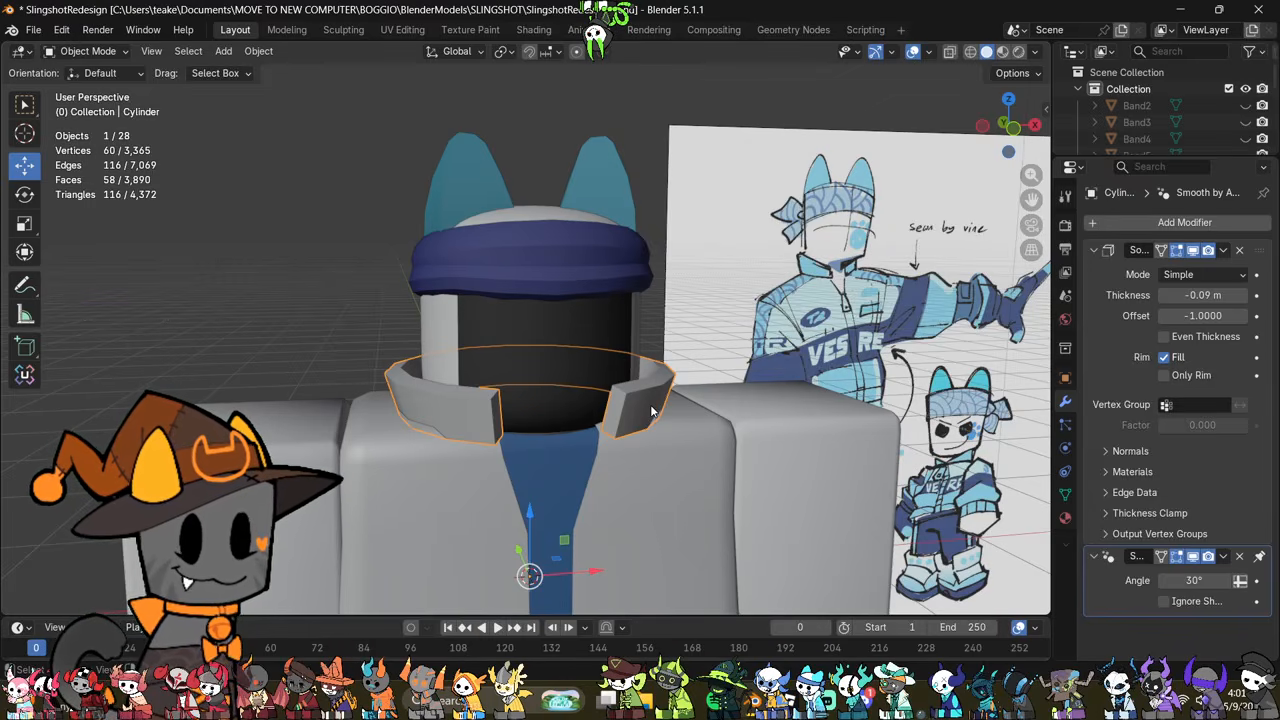
middle_click_drag(614, 408, 663, 391)
middle_click_drag(722, 555, 737, 343, "shift")
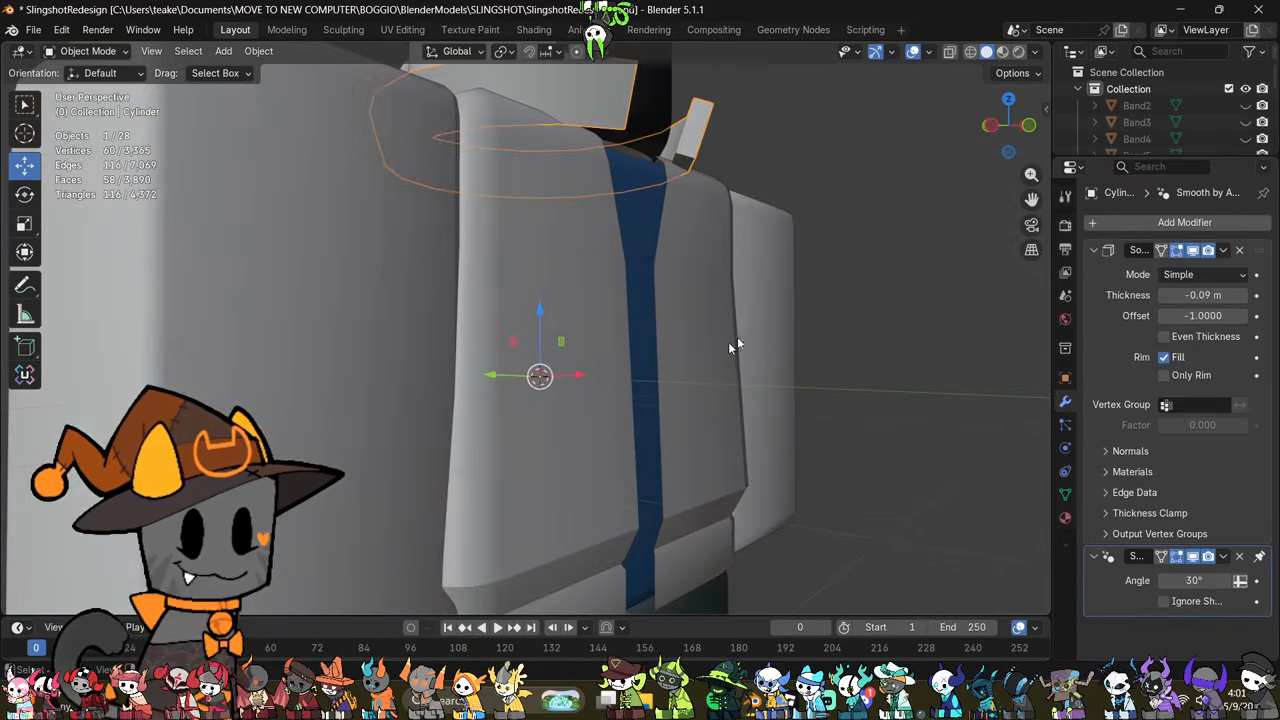
left_click(727, 348)
middle_click_drag(800, 385, 699, 393)
scroll(780, 420, "down", 3)
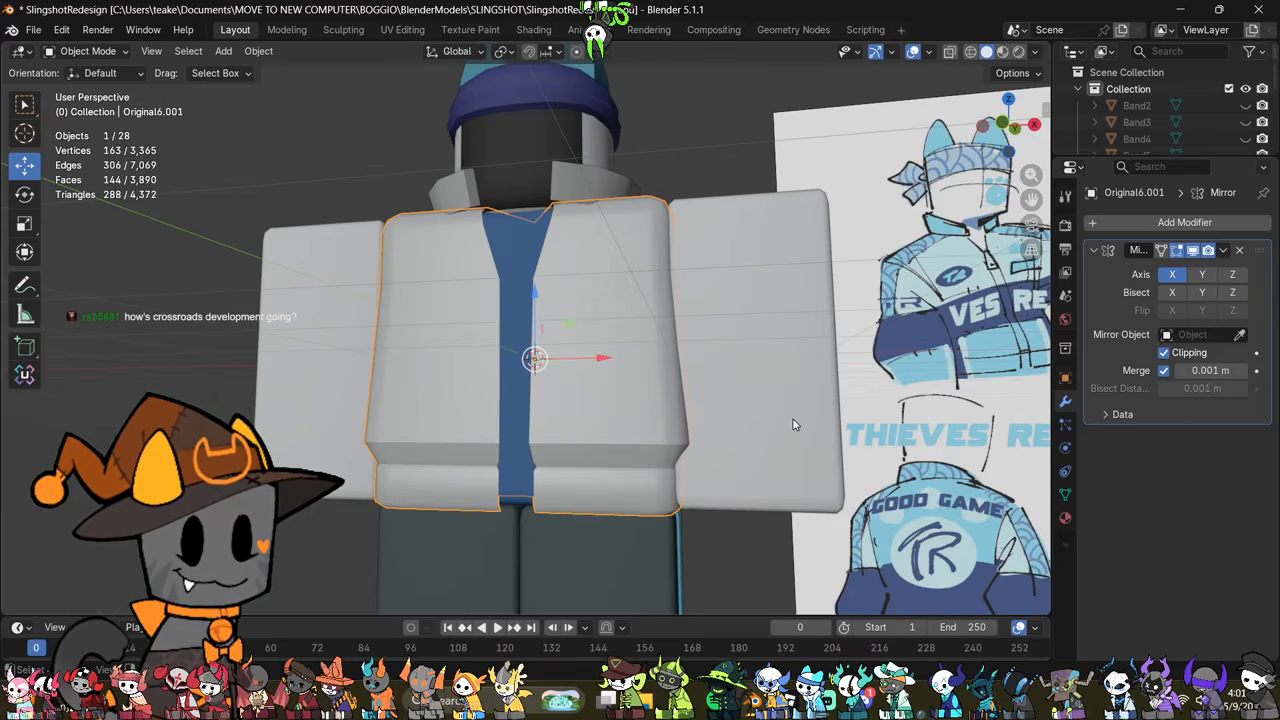
Step: Examine the sleeve beside the jacket torso and the jacket's lower hem up close
left_click(698, 260)
middle_click_drag(694, 268, 690, 335)
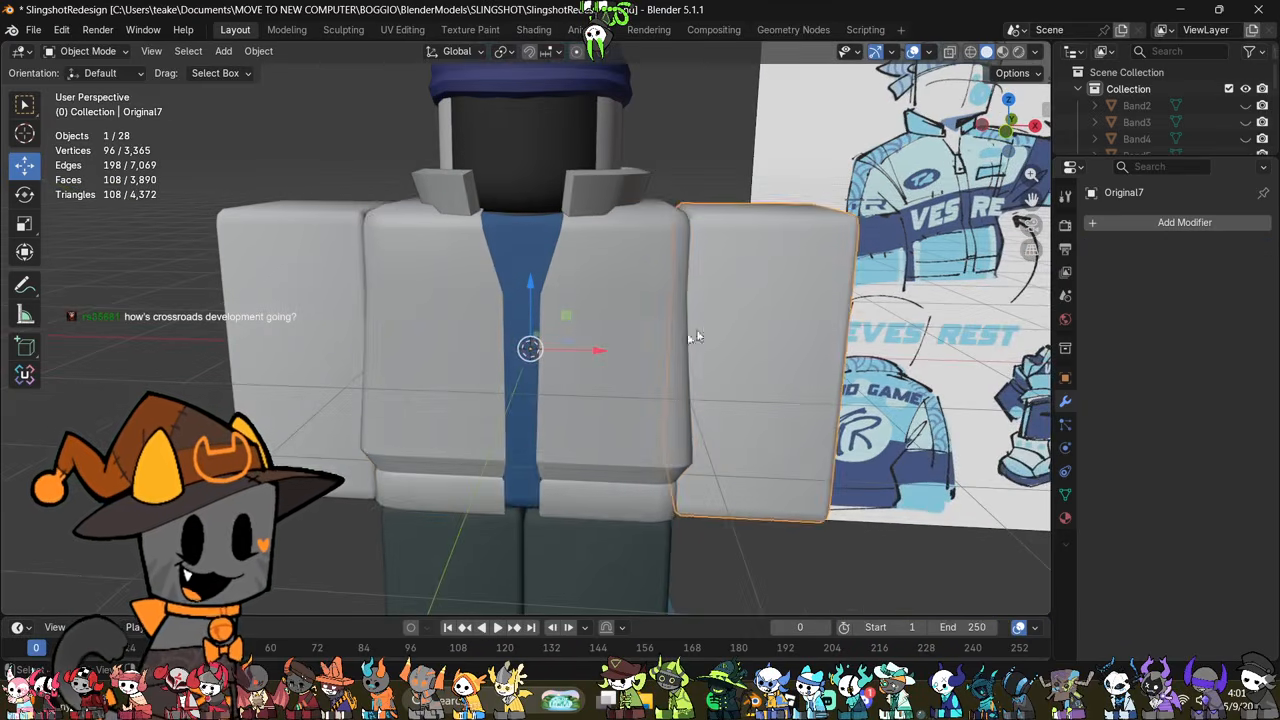
left_click(686, 333)
middle_click_drag(775, 277, 669, 375)
key("Tab")
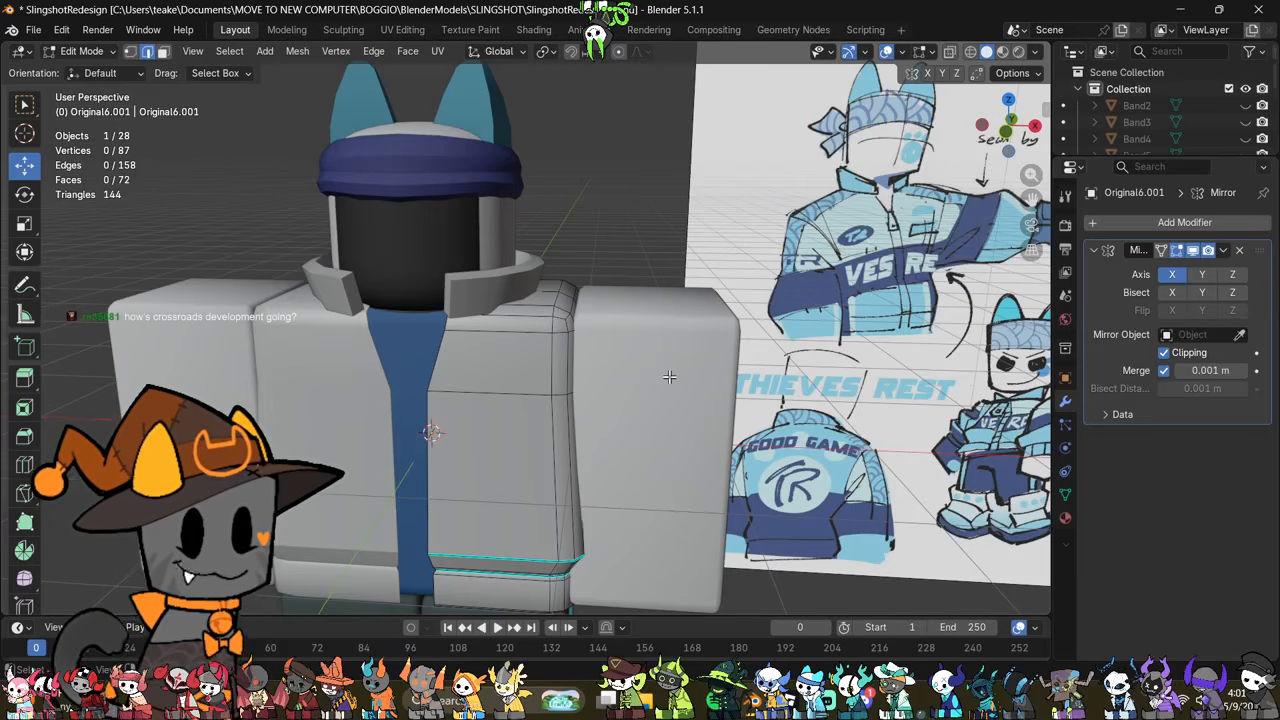
key("Tab")
middle_click_drag(604, 480, 585, 381, "shift")
middle_click_drag(598, 445, 637, 371)
scroll(637, 371, "up", 5)
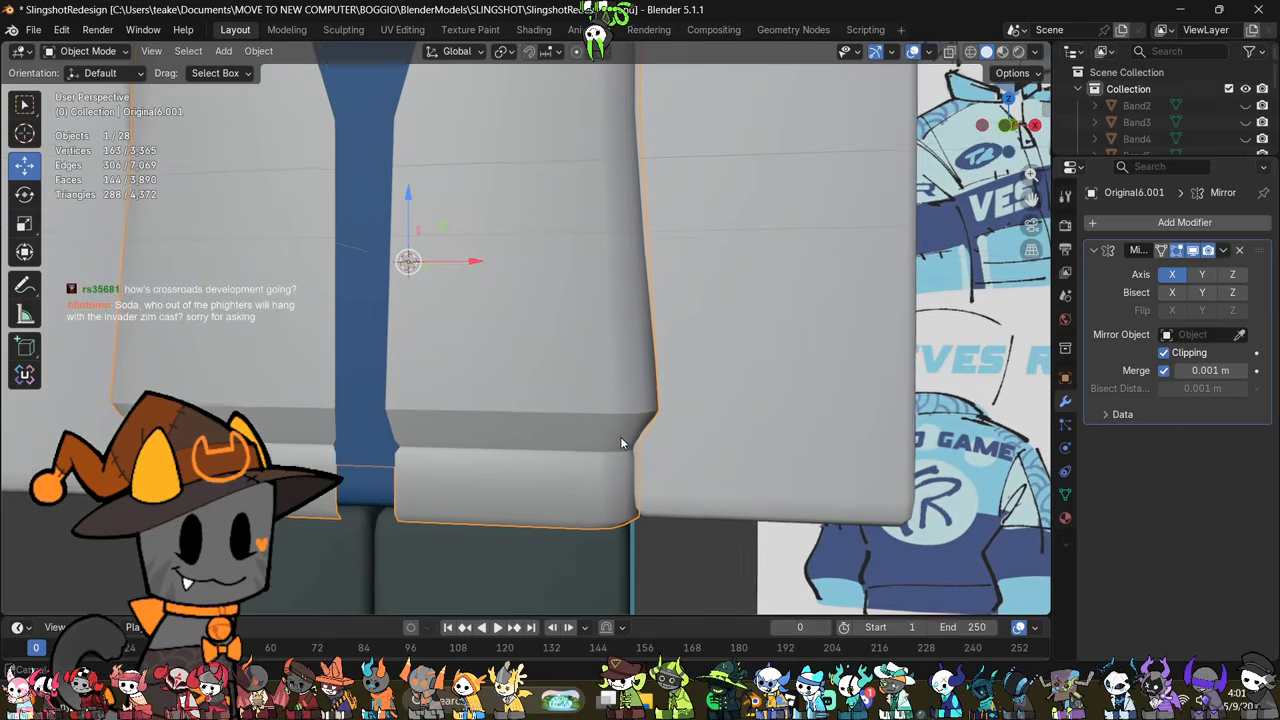
Step: Scale up the edge loop just above the jacket's hem crease to about 1.05 in edit mode
key("Tab")
middle_click_drag(647, 490, 651, 451)
scroll(651, 451, "up", 2)
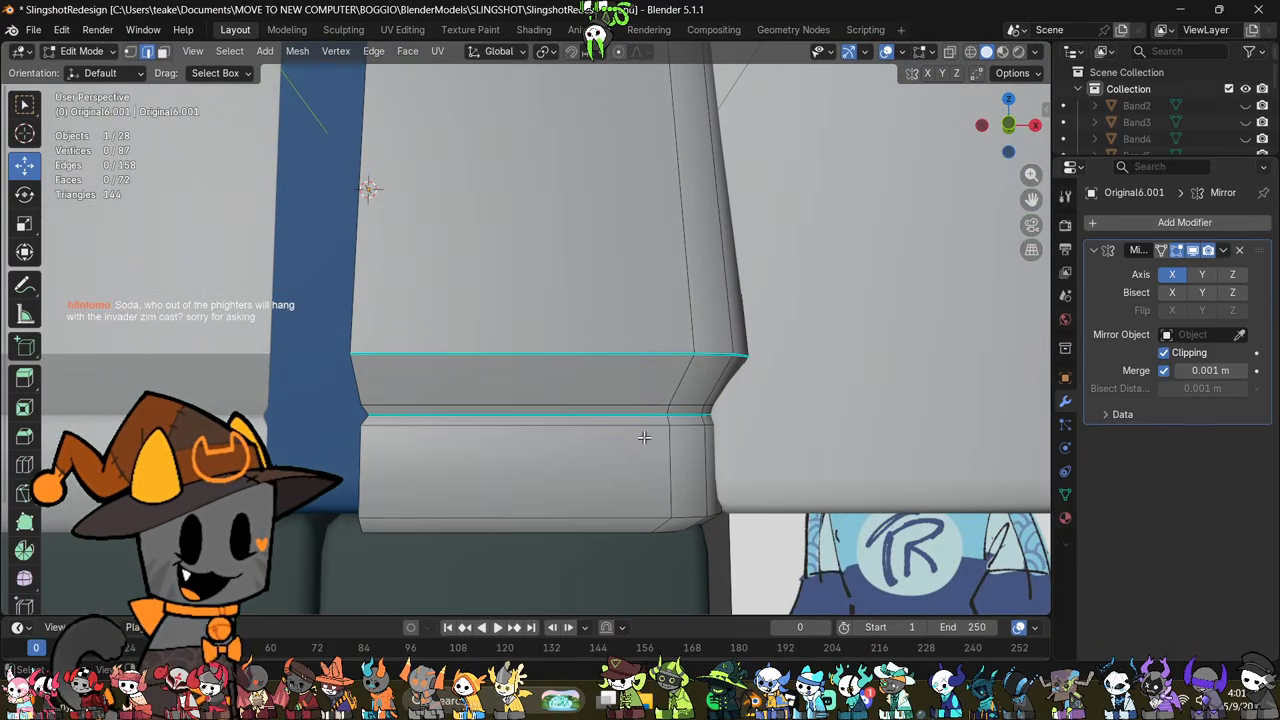
left_click(598, 402, "alt")
key("s")
left_click(870, 427)
key("ctrl+z")
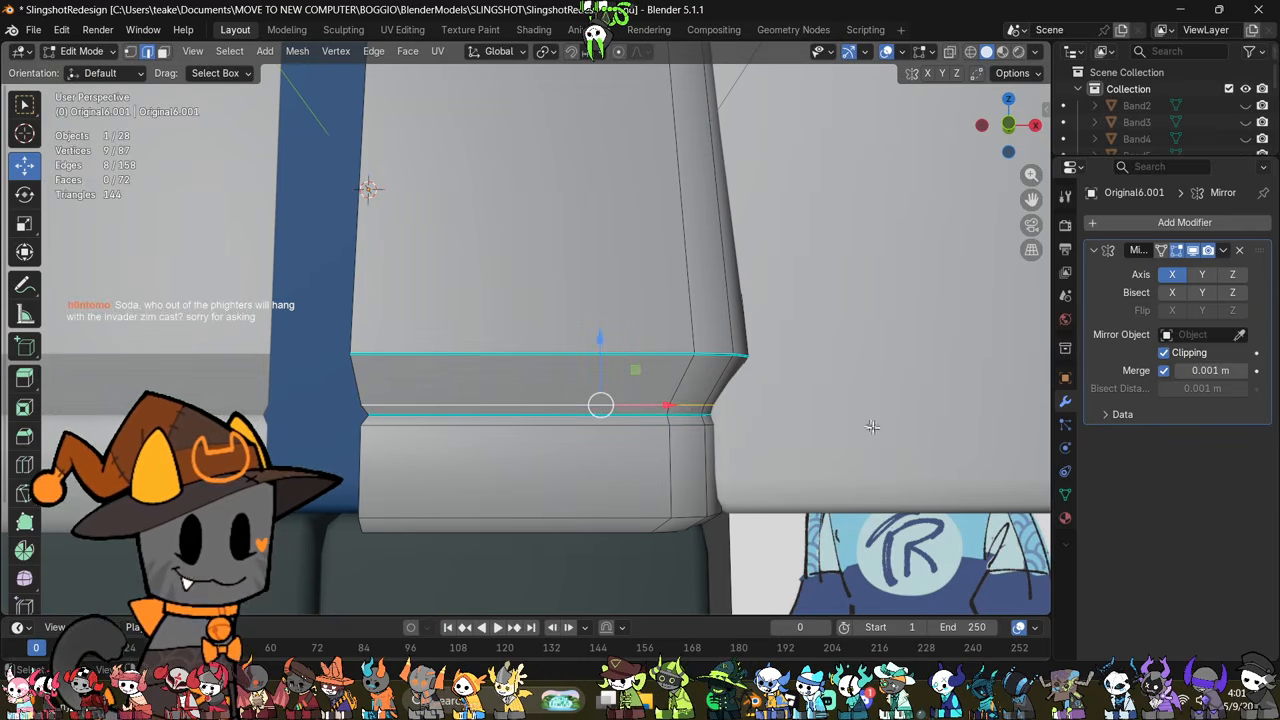
middle_click_drag(823, 457, 900, 492, "shift")
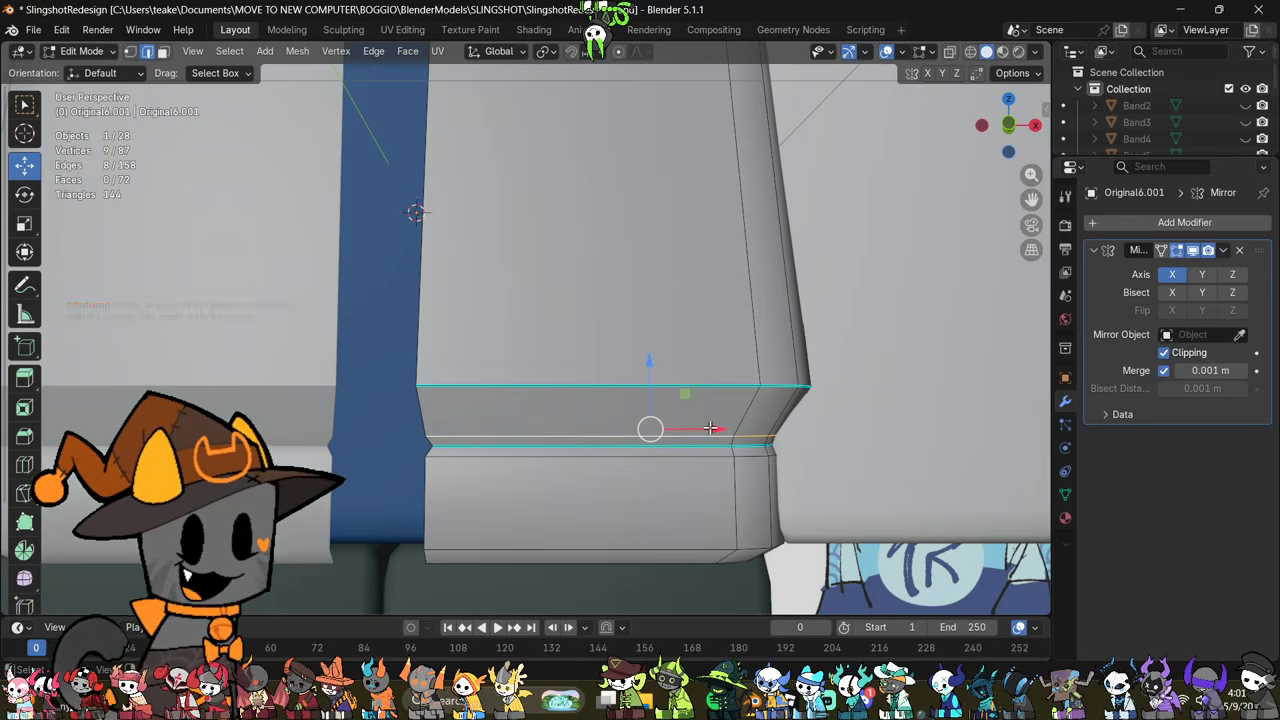
key("s")
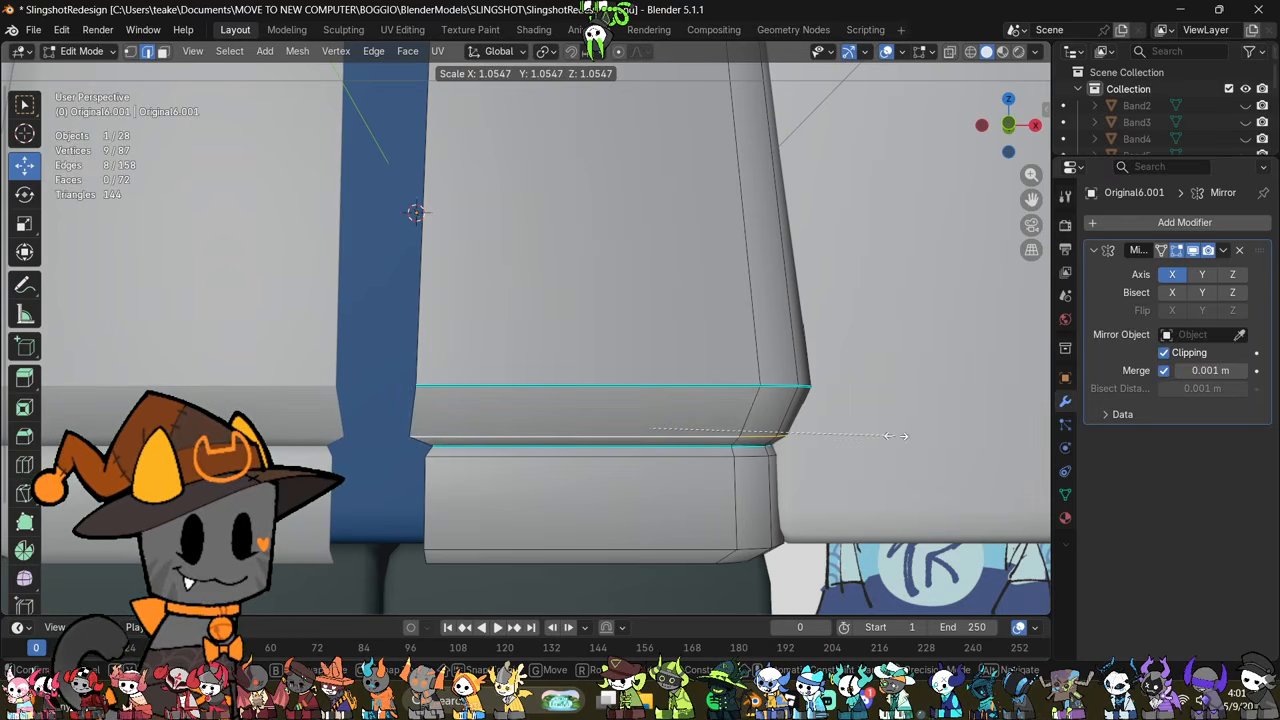
left_click(896, 436)
Step: Shift the scaled loop's front-opening end vertex along X to align with the jacket's opening edge
key("1")
left_click(421, 435)
left_click_drag(454, 437, 469, 440)
middle_click_drag(679, 451, 691, 467, "shift")
Step: Scale the edge loop above the hem crease once more to round the puffed lower body, finishing in object mode
key("2")
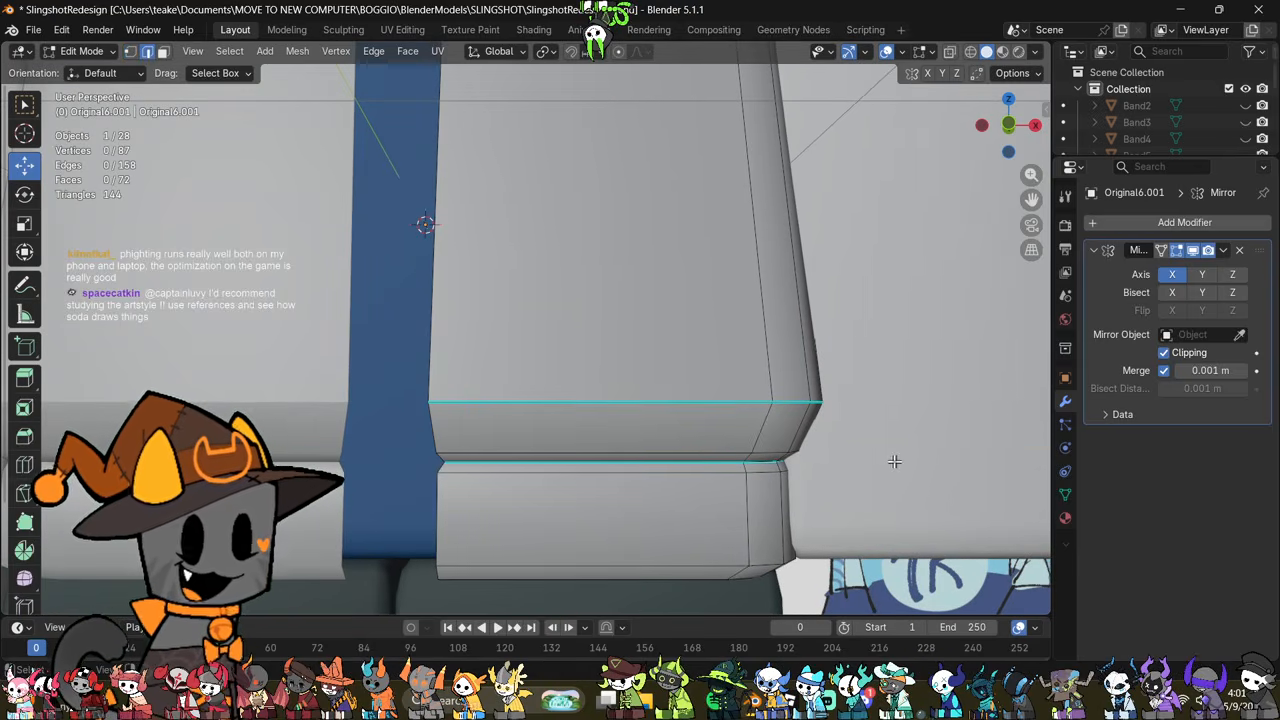
left_click(705, 444, "alt")
left_click_drag(669, 392, 670, 384)
key("s")
left_click(863, 425)
middle_click_drag(734, 441, 775, 456, "shift")
middle_click_drag(705, 451, 722, 445)
key("1")
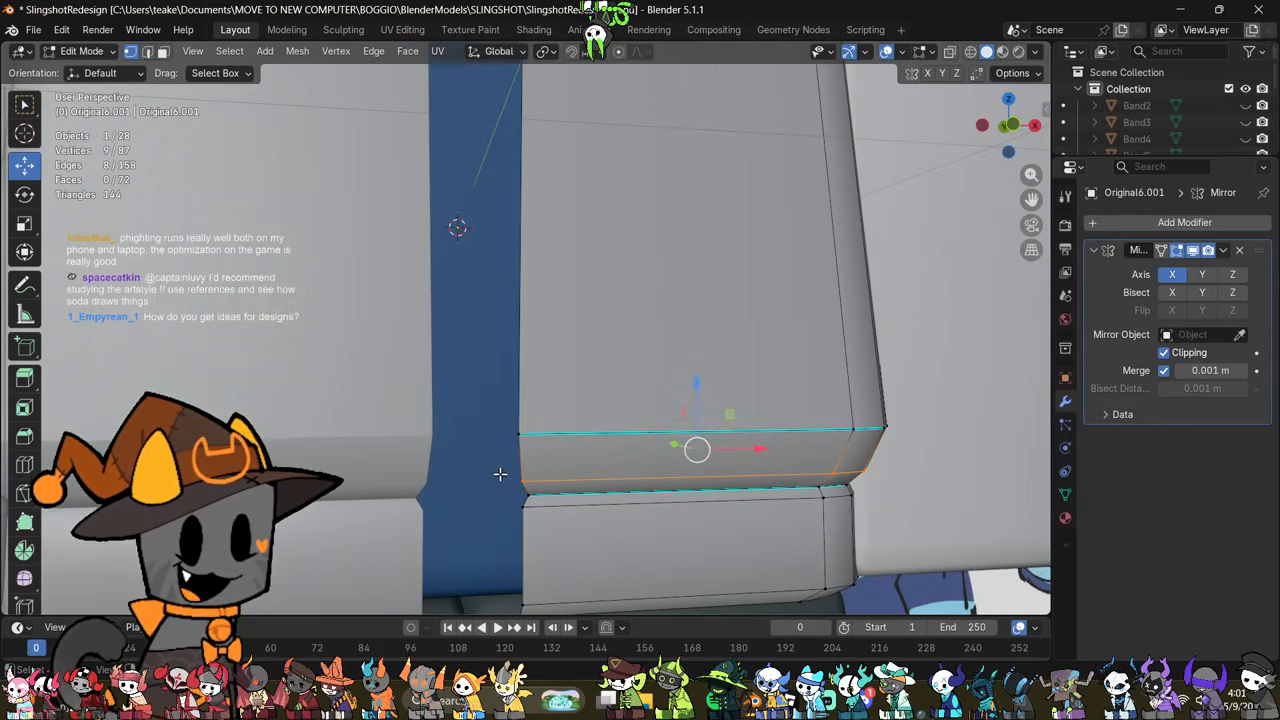
scroll(500, 474, "down", 2)
left_click(772, 487)
key("Tab")
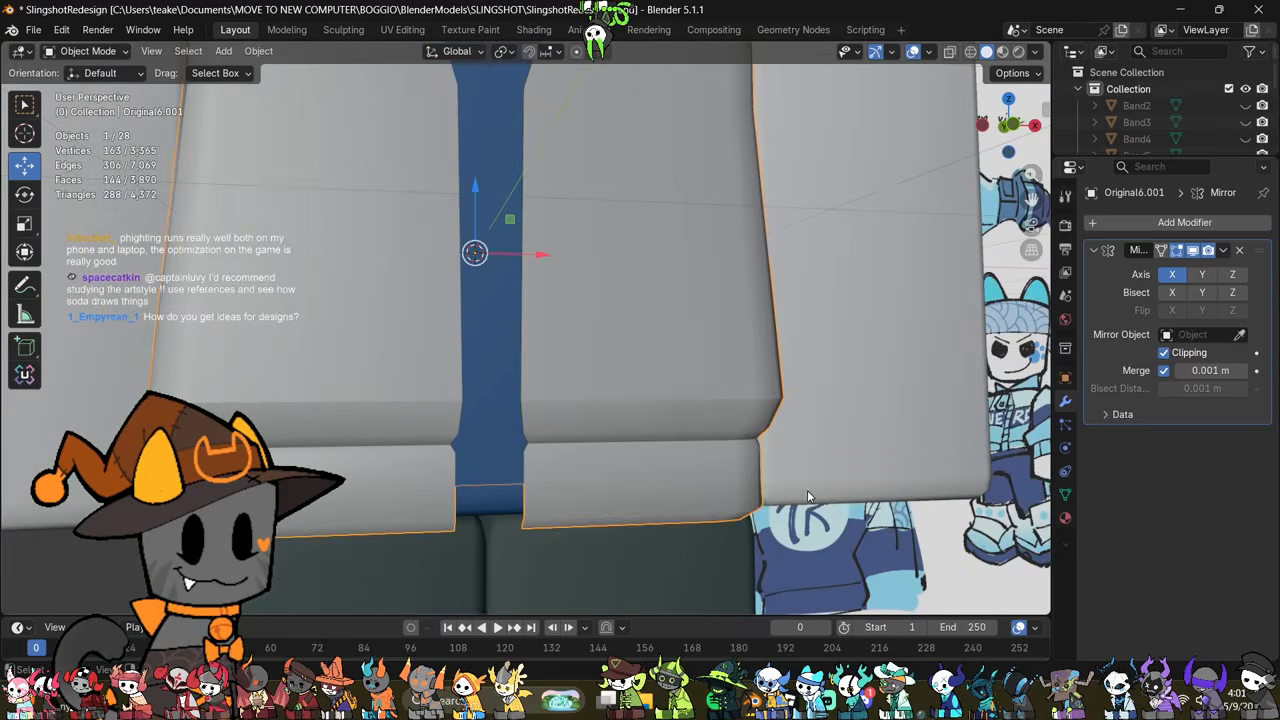
Step: Examine the reshaped jacket and select the collar, comparing its shape with the reference drawing
scroll(808, 497, "down", 3)
middle_click_drag(808, 497, 584, 522)
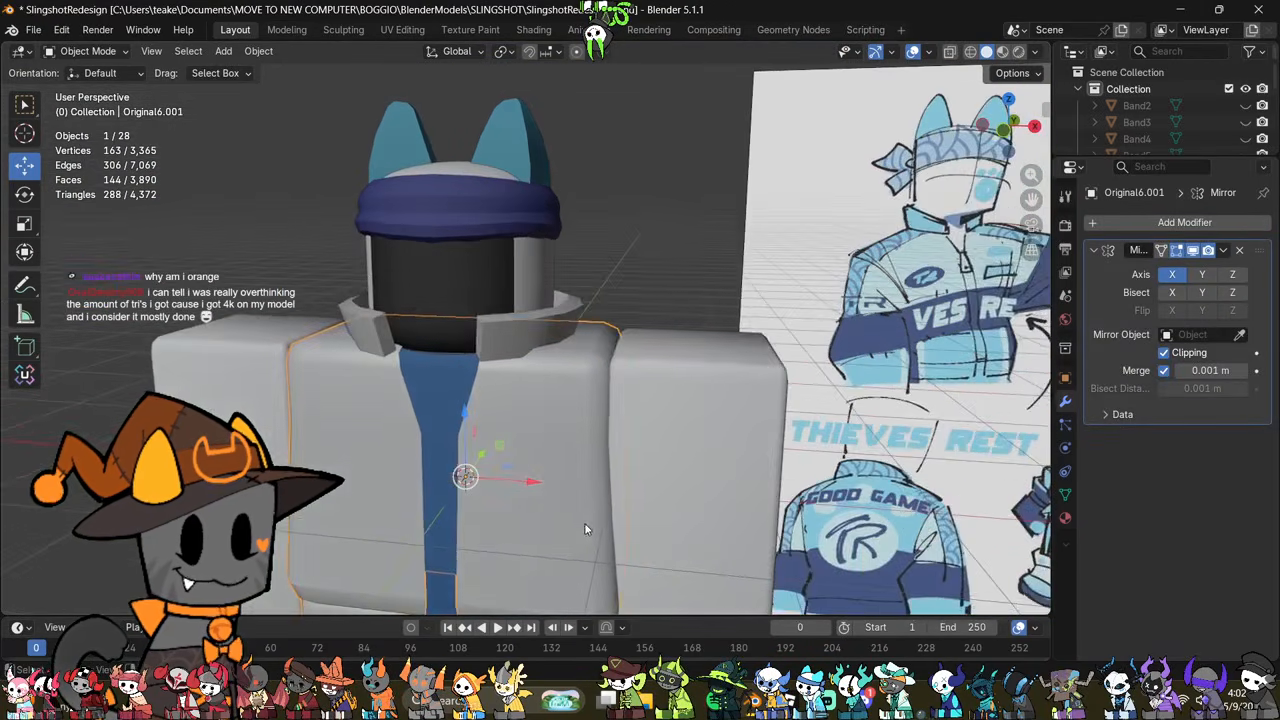
left_click(528, 329)
middle_click_drag(557, 440, 602, 387)
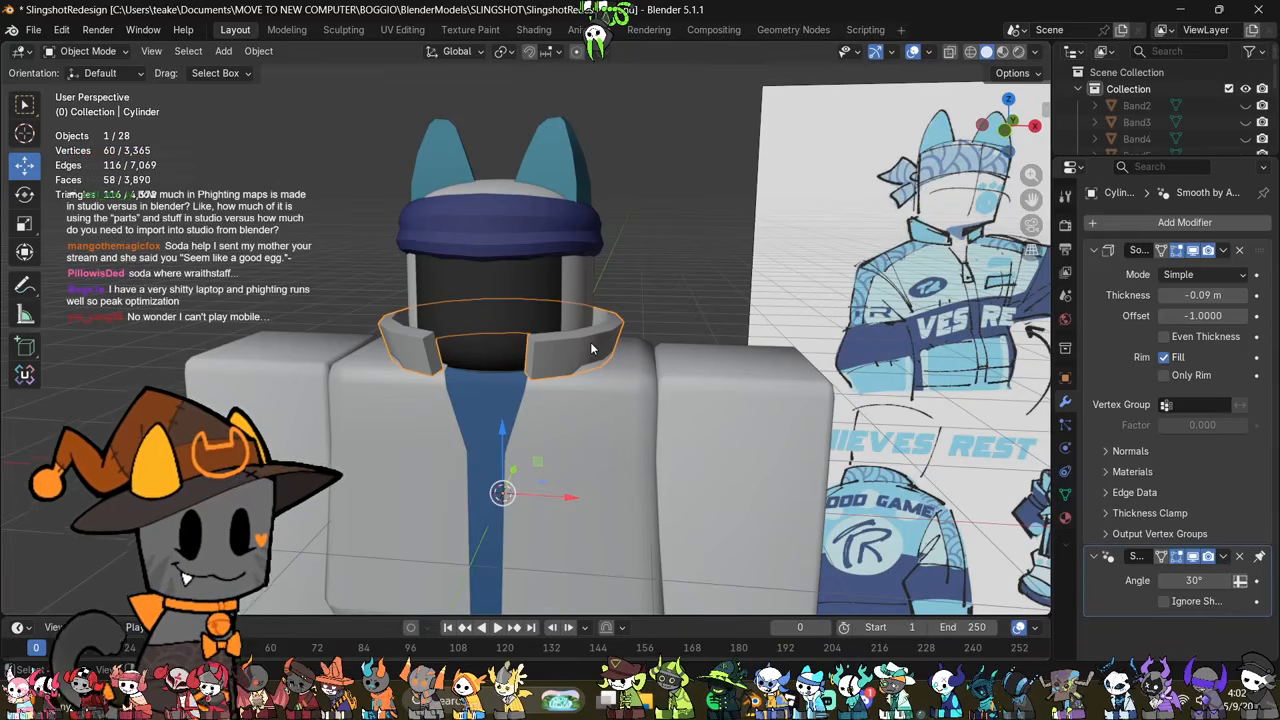
scroll(585, 340, "down", 4)
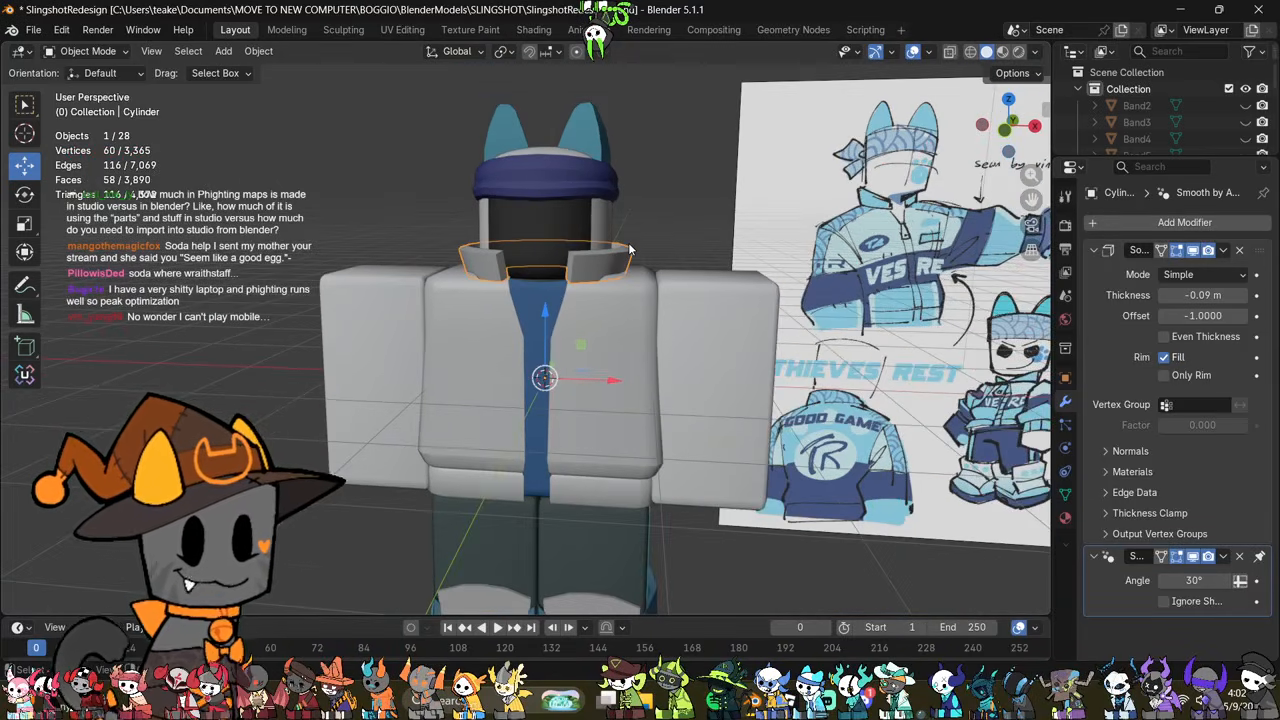
middle_click_drag(617, 285, 649, 297)
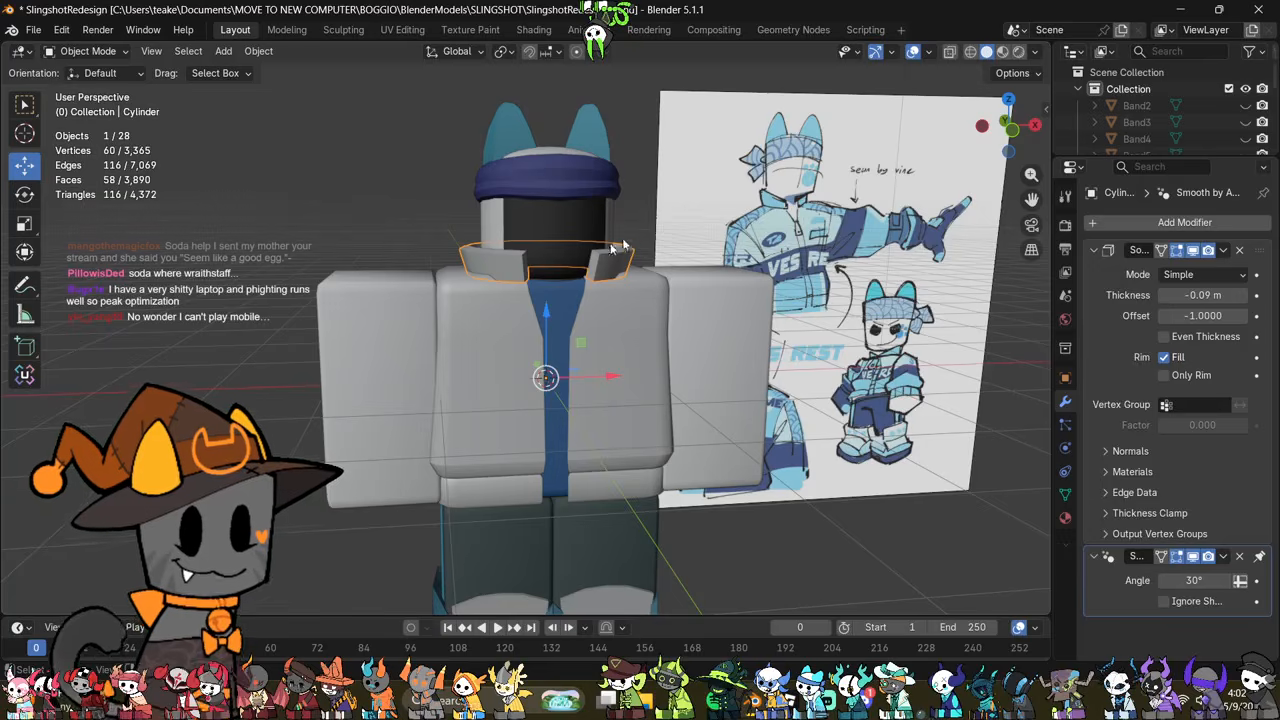
Step: Select the collar's bottom edge loop in X-ray display and scale it to about 0.9 along Y
key("Tab")
key("alt+z")
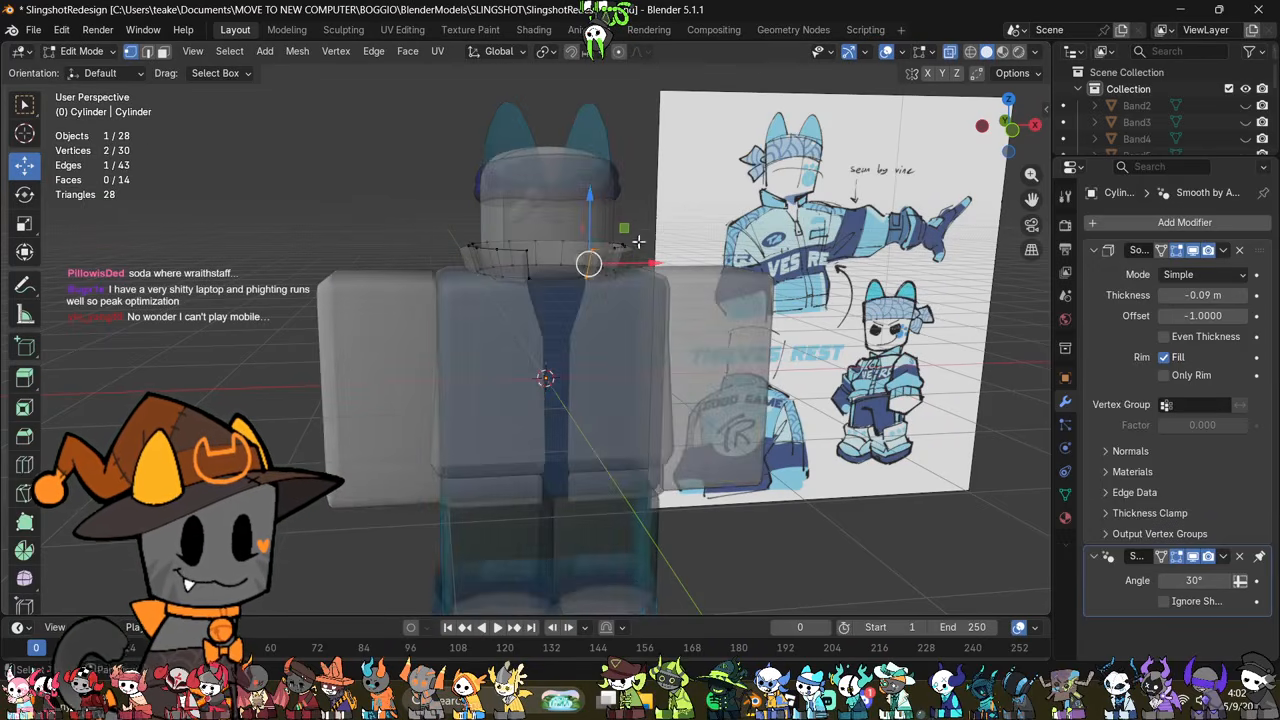
scroll(620, 300, "up", 2)
scroll(632, 327, "up", 2)
key("2")
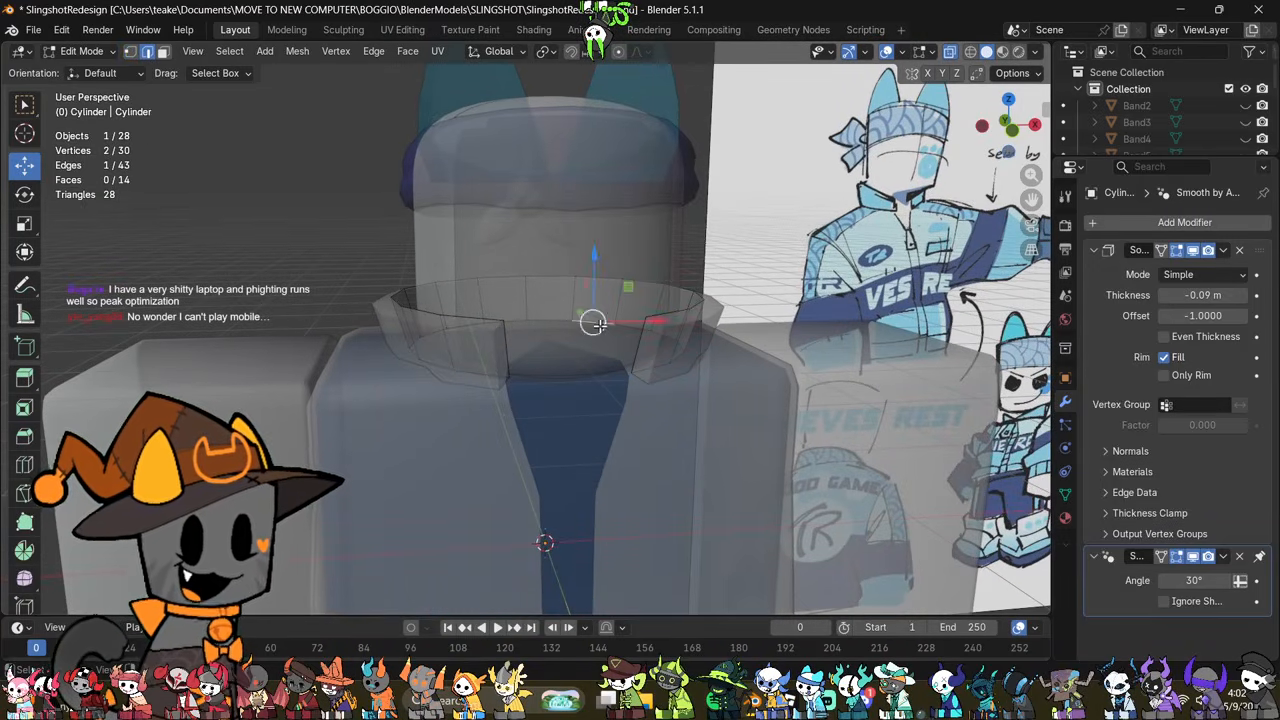
left_click(776, 222)
left_click(585, 330, "alt")
middle_click_drag(585, 330, 814, 411)
key("s")
key("z")
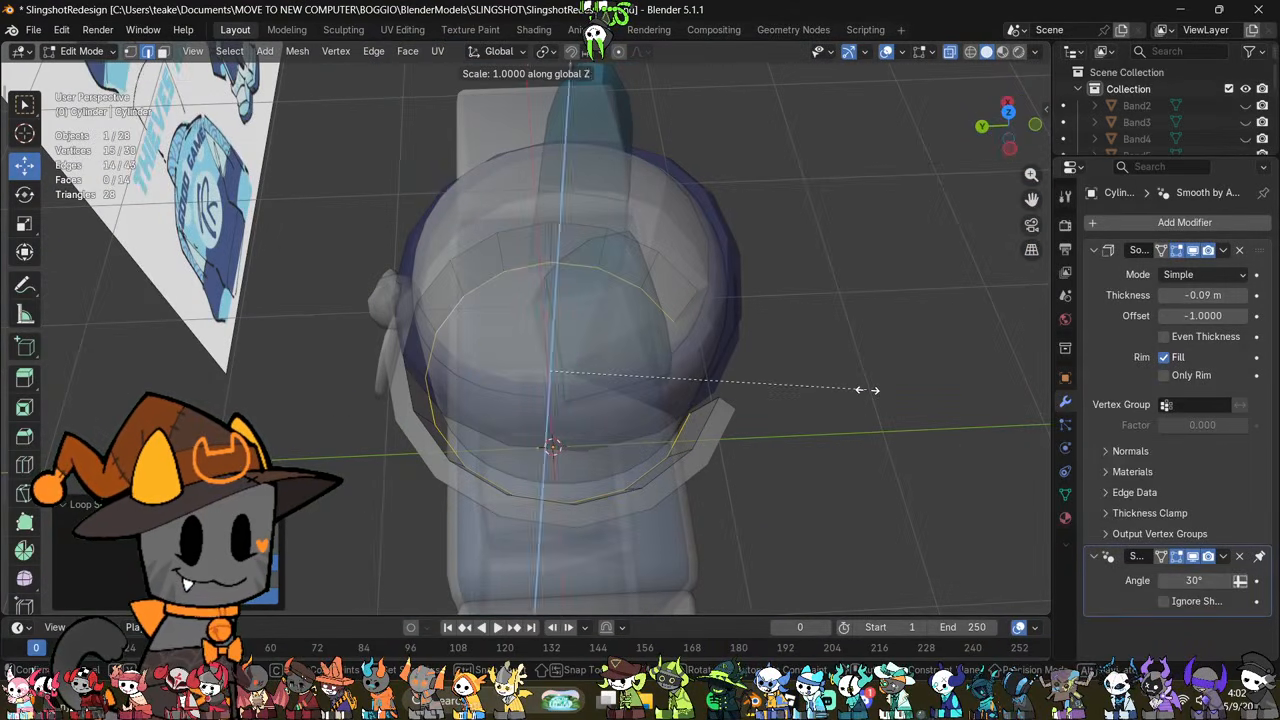
key("y")
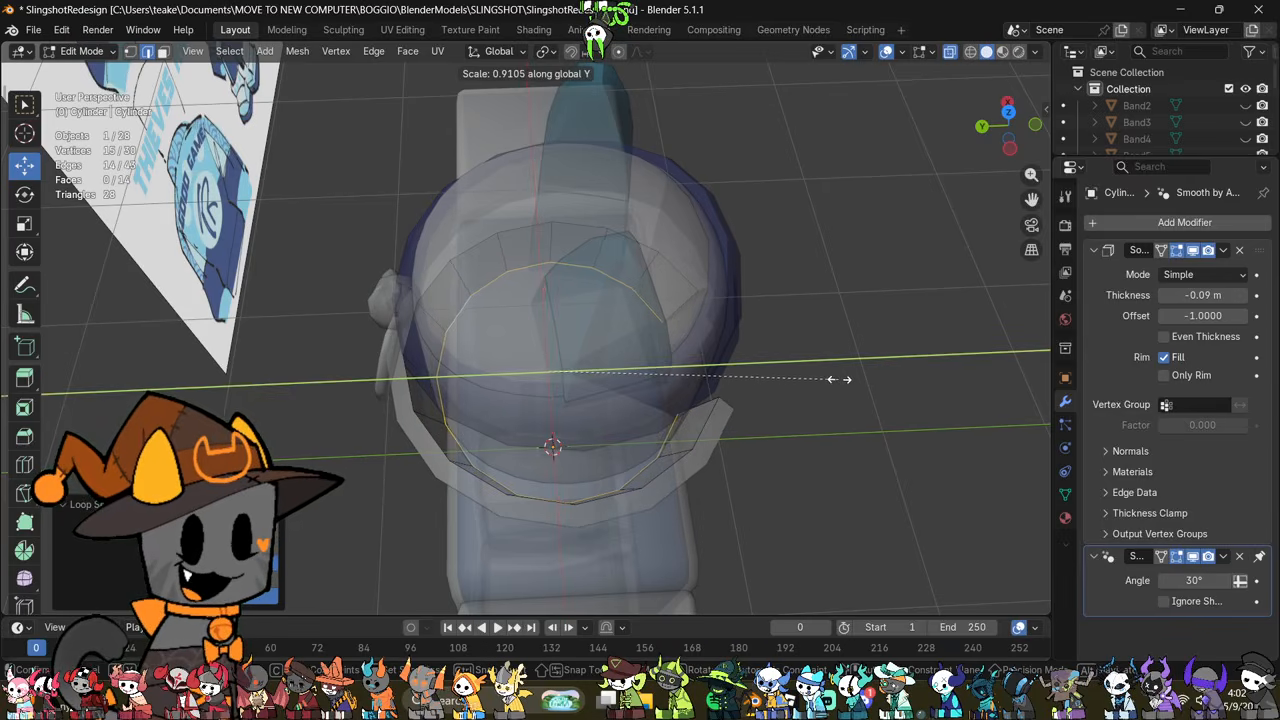
left_click(829, 374)
Step: Rescale the collar's bottom edge loop uniformly in solid display and check the collar in object mode
left_click_drag(508, 372, 505, 377)
middle_click_drag(506, 380, 698, 437)
key("alt+z")
key("s")
left_click(744, 447)
key("Tab")
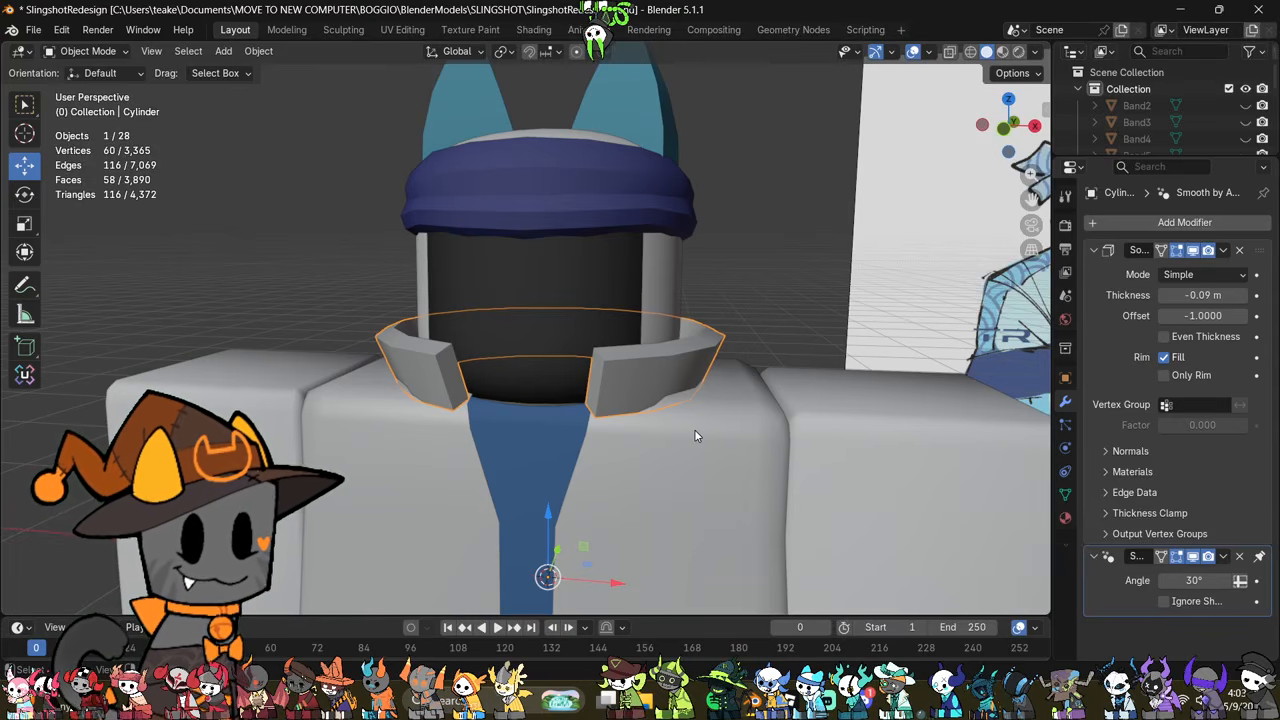
scroll(704, 424, "down", 3)
middle_click_drag(705, 420, 678, 402)
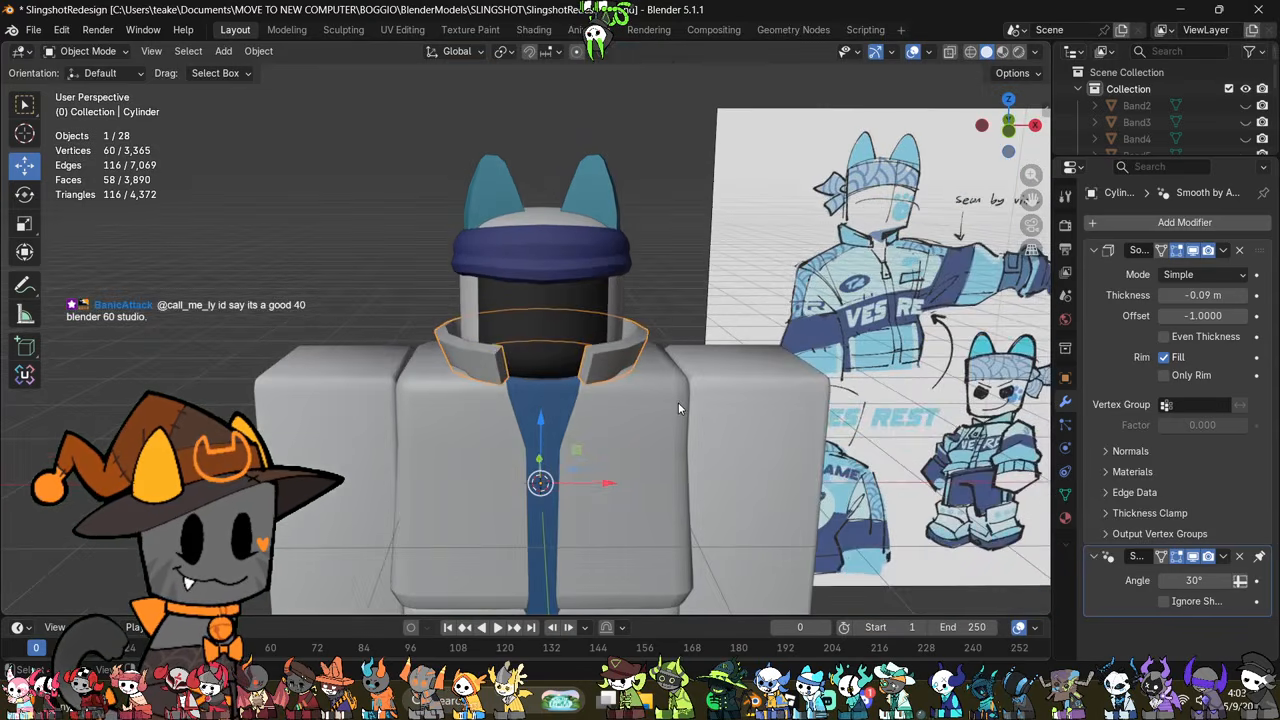
scroll(678, 402, "up", 3)
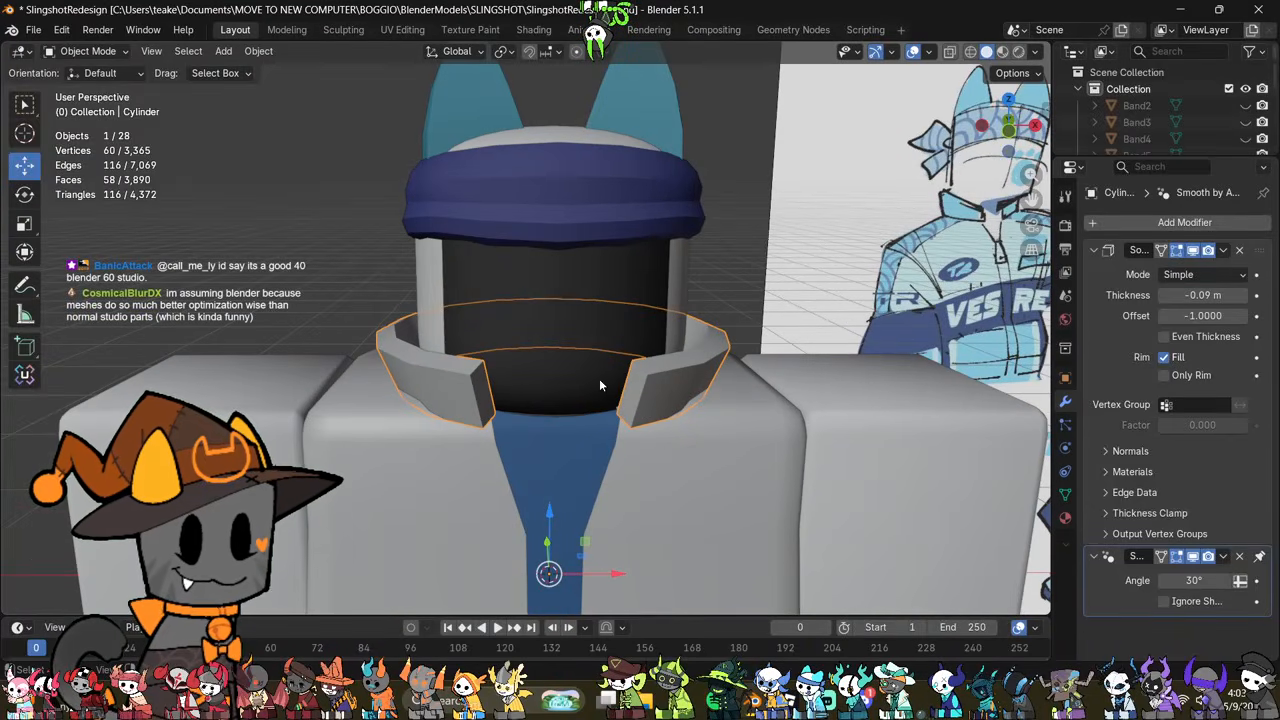
Step: Select the two end edges at the collar's front opening in edit mode with X-ray display
key("Tab")
middle_click_drag(638, 392, 622, 400)
key("alt+z")
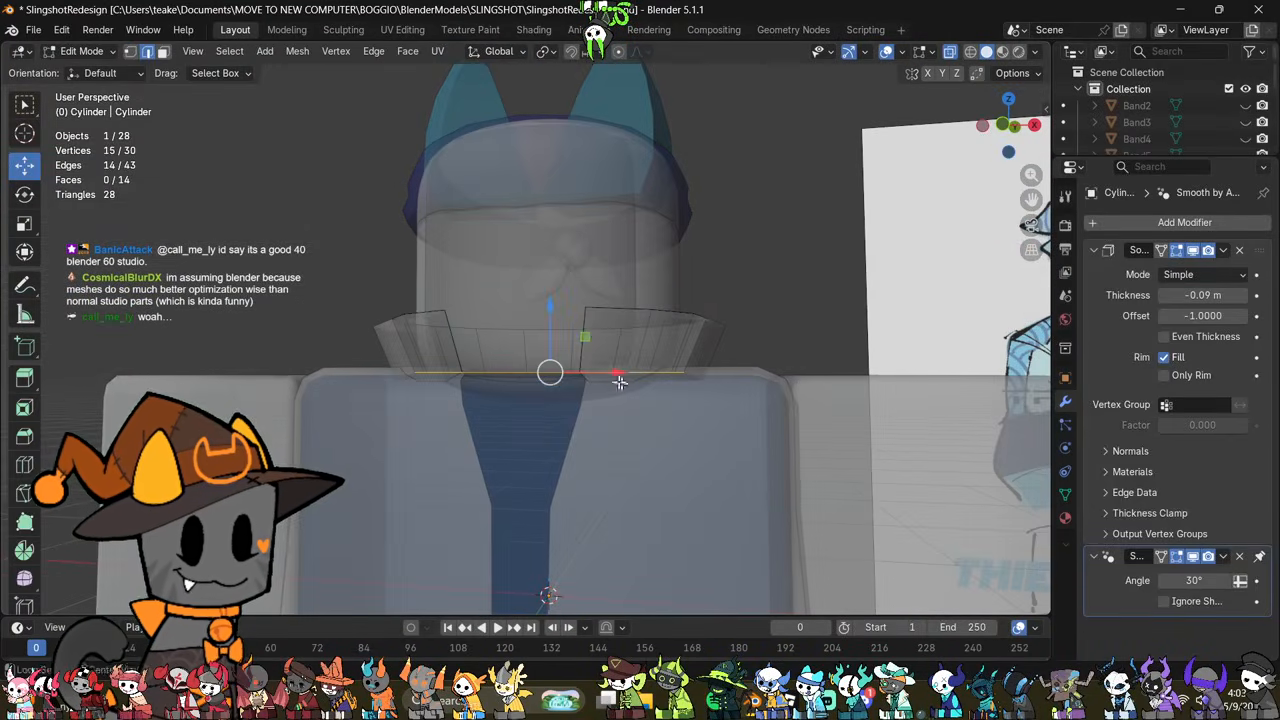
left_click(624, 308)
scroll(610, 306, "up", 2)
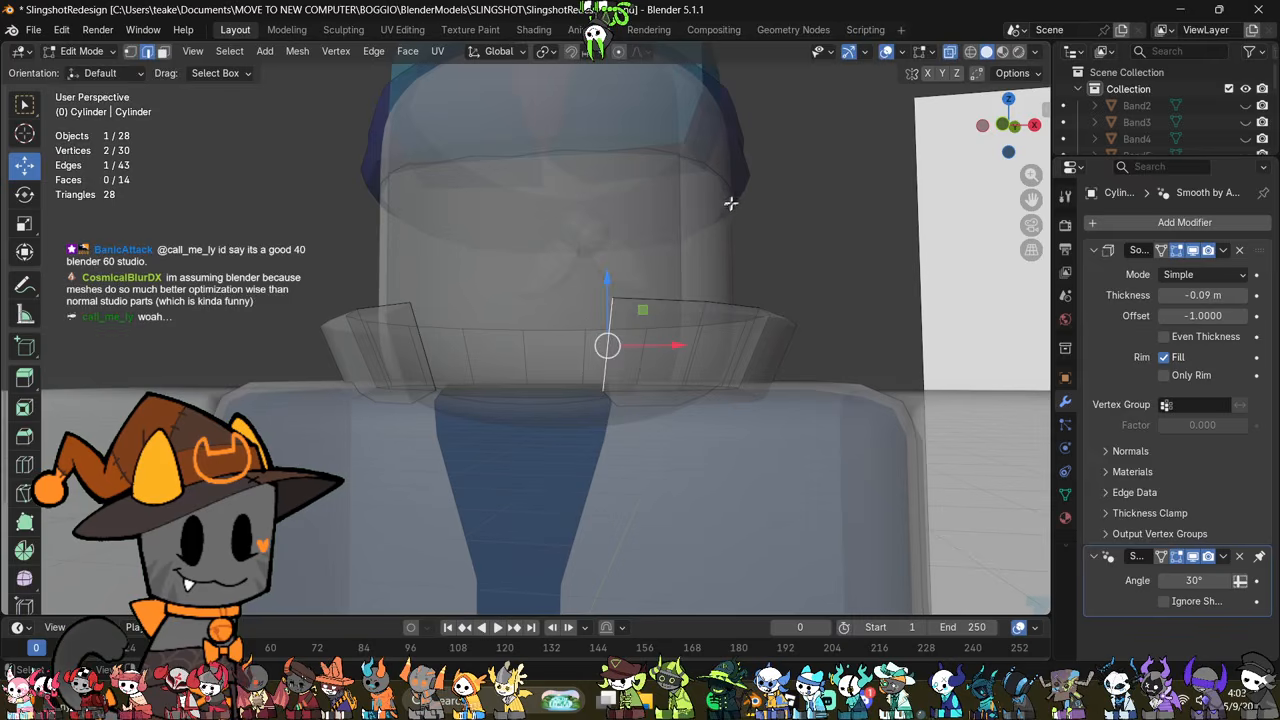
key("s")
key("Escape")
left_click(416, 318, "shift")
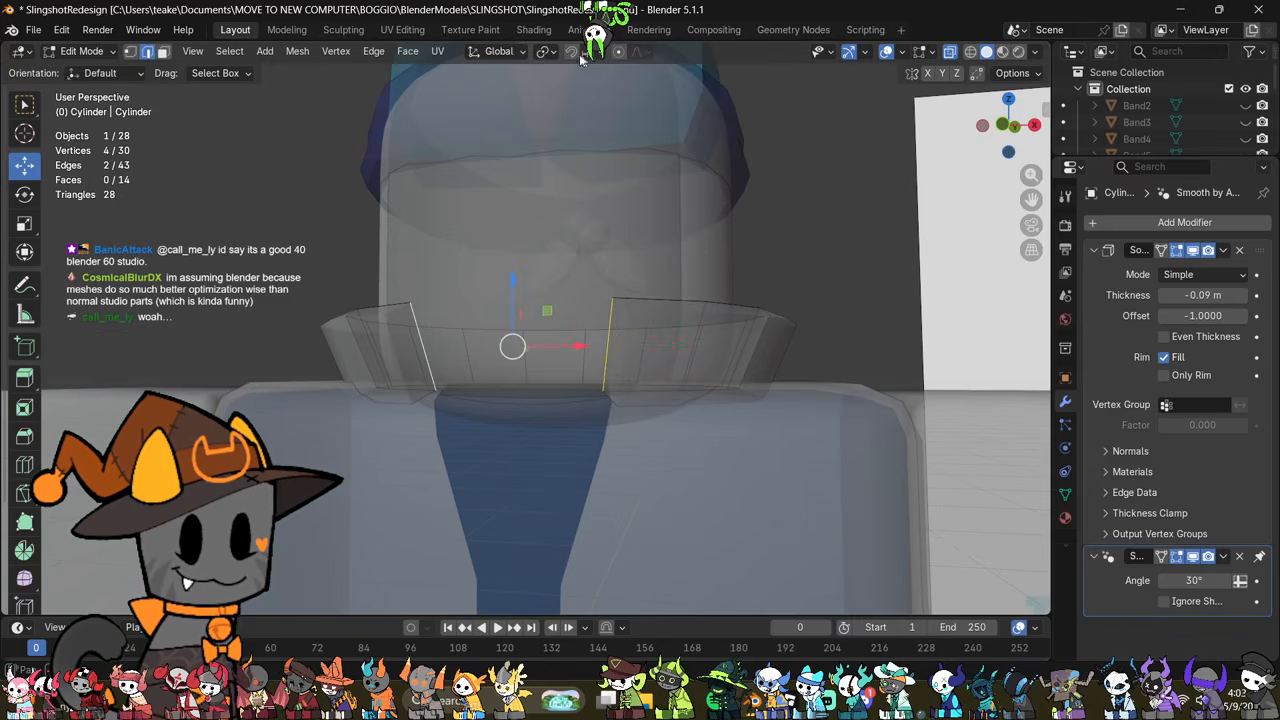
Step: Review the transform pivot and snapping options while looking over the collar's front opening
left_click(552, 54)
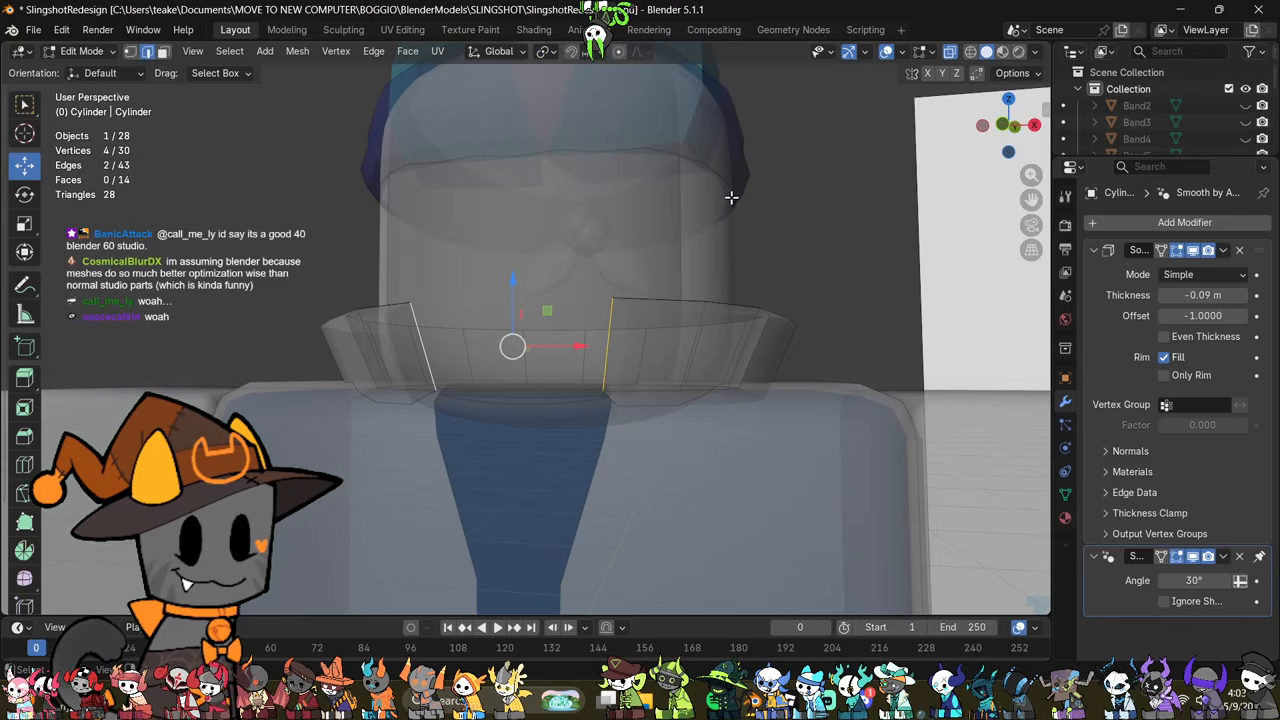
middle_click_drag(728, 194, 544, 82)
mouse_move(591, 160)
middle_mouse_down()
mouse_move(622, 203)
mouse_move(578, 150)
middle_mouse_up()
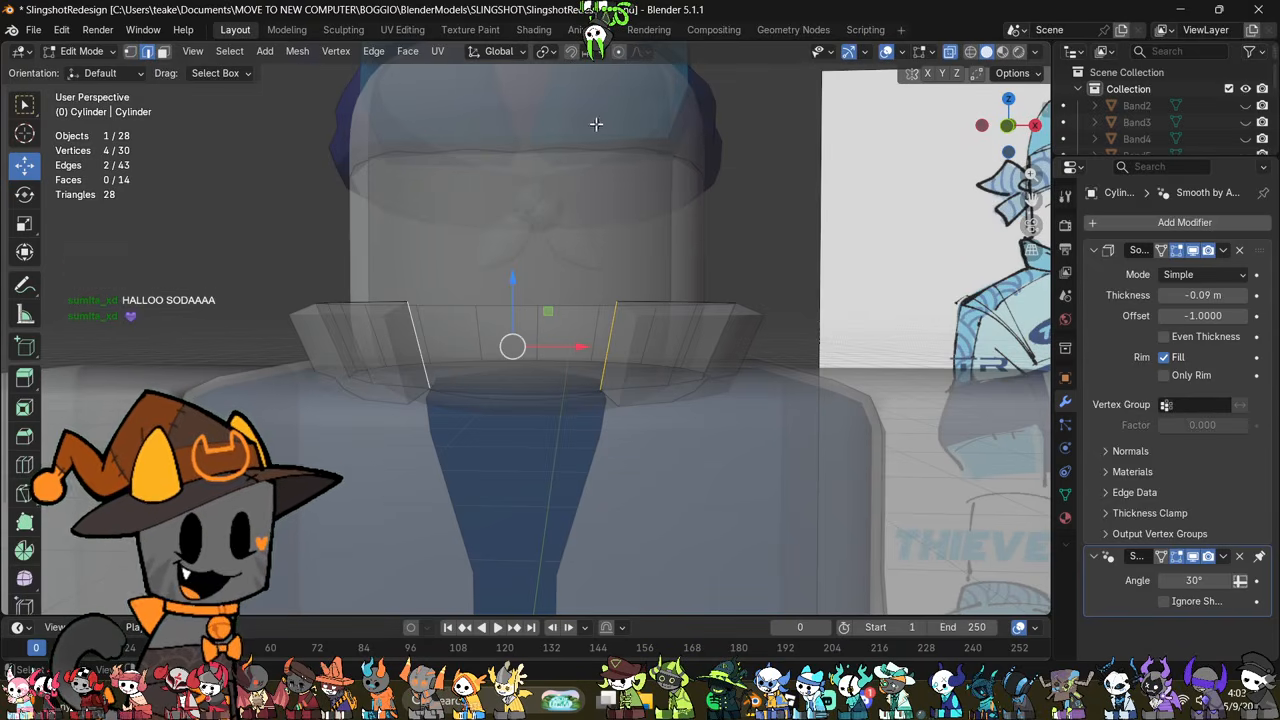
middle_click_drag(596, 123, 625, 136)
left_click(550, 52)
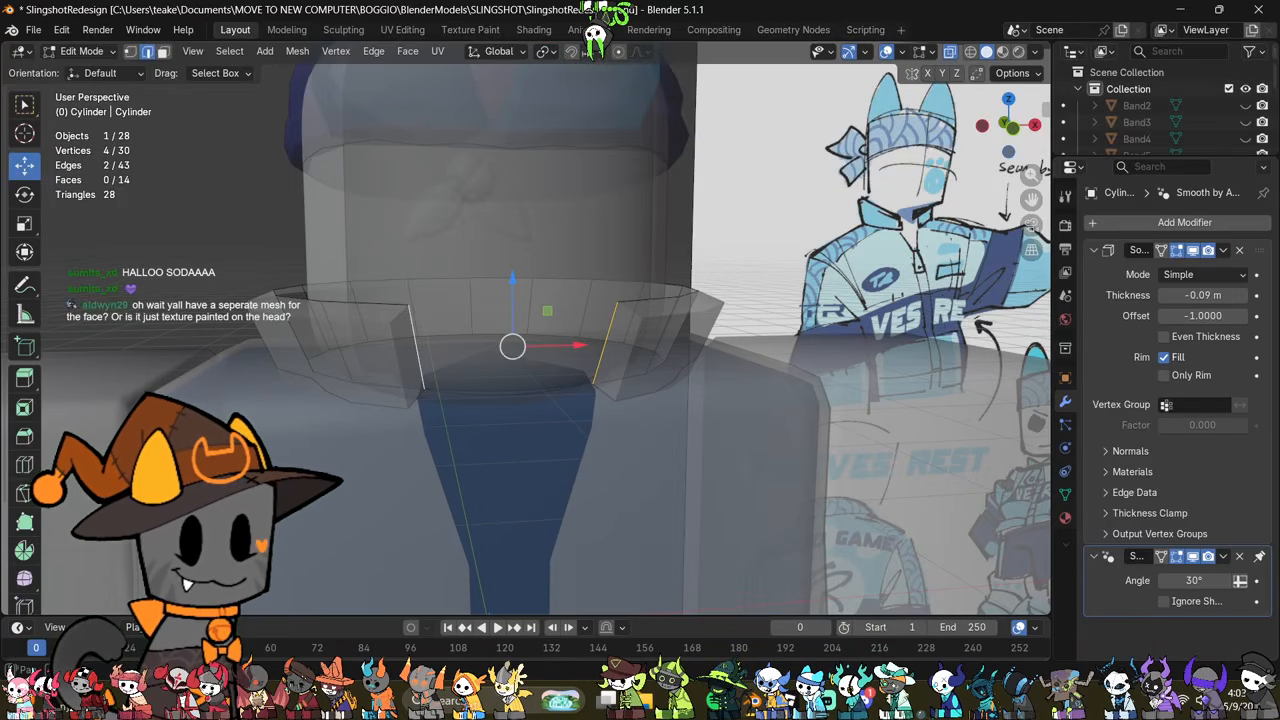
left_click(600, 55)
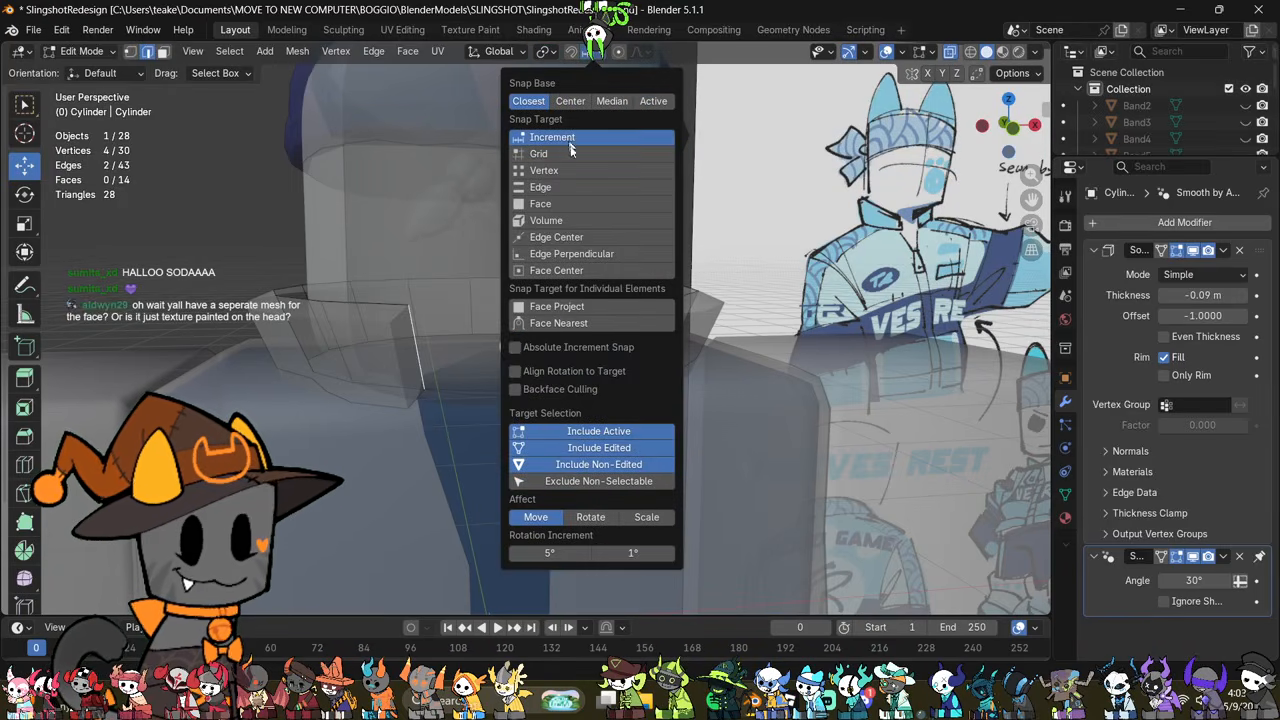
left_click(550, 52)
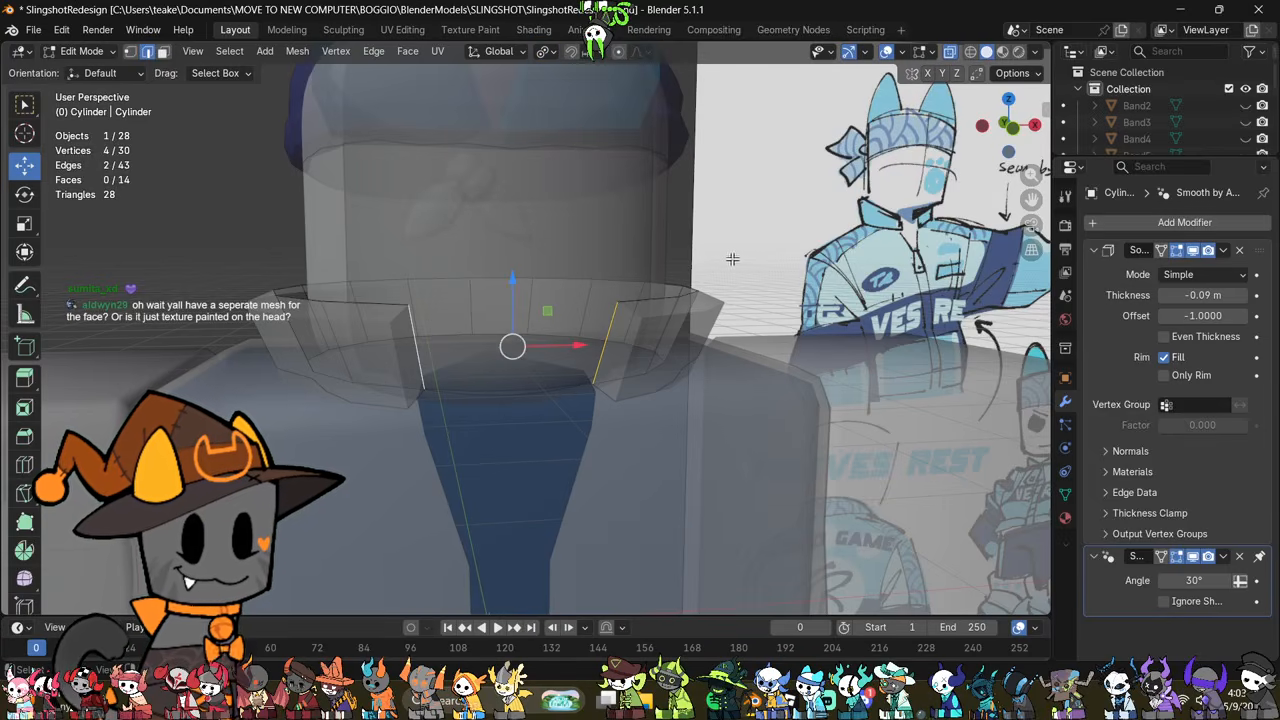
Step: Scale down the two end edges at the collar's front opening and shift them along Z
left_click(592, 365)
left_click(420, 372, "shift")
key("s")
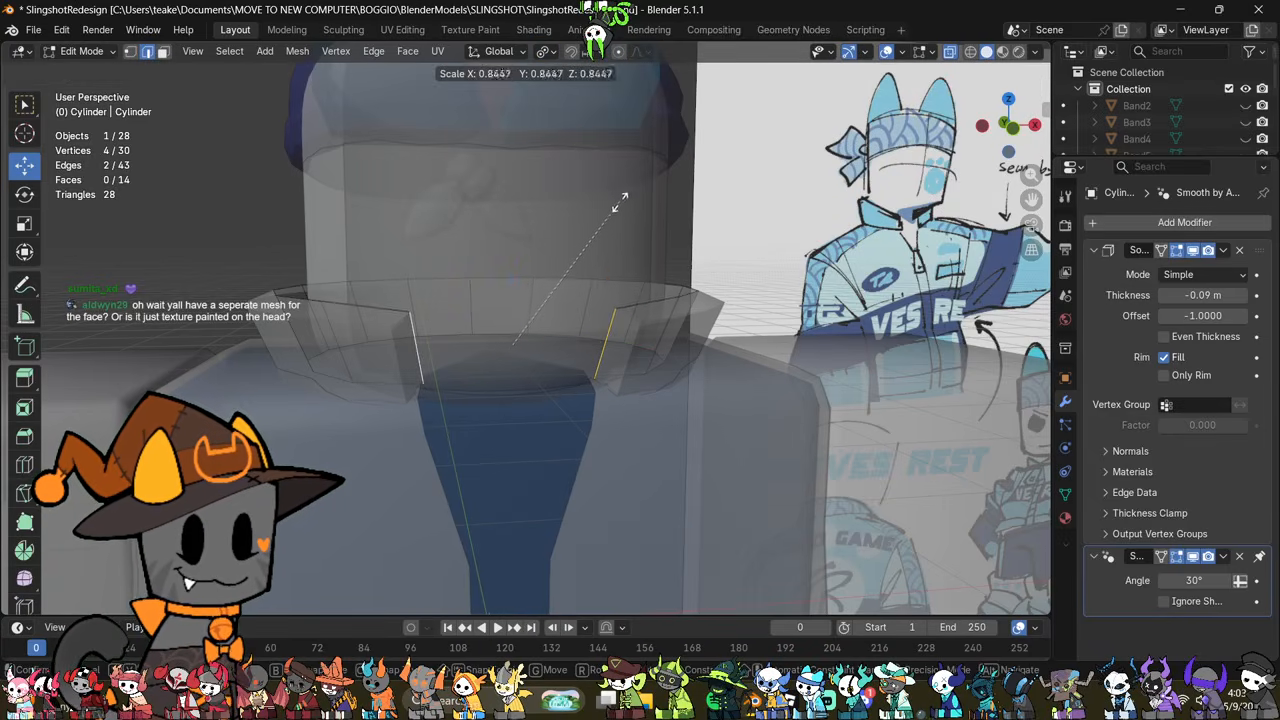
left_click(600, 240)
scroll(613, 251, "up", 2)
key("g")
key("z")
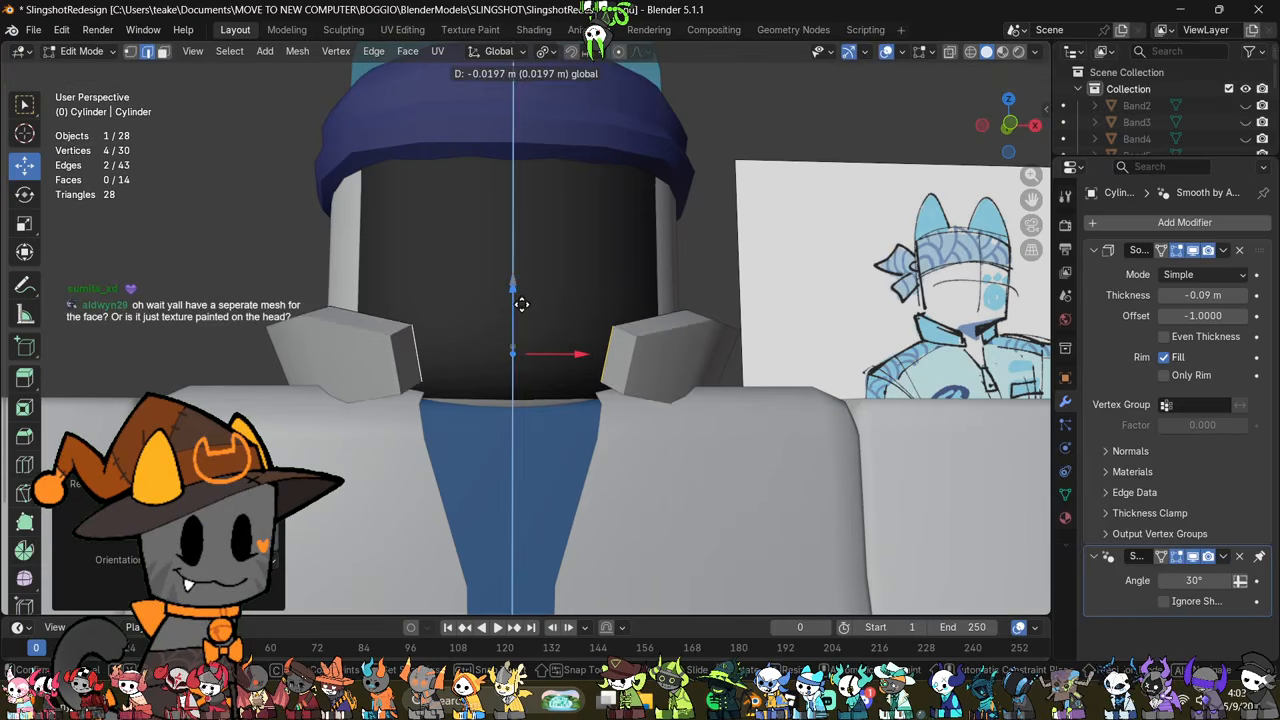
left_click(586, 317)
middle_click_drag(587, 317, 694, 401)
key("s")
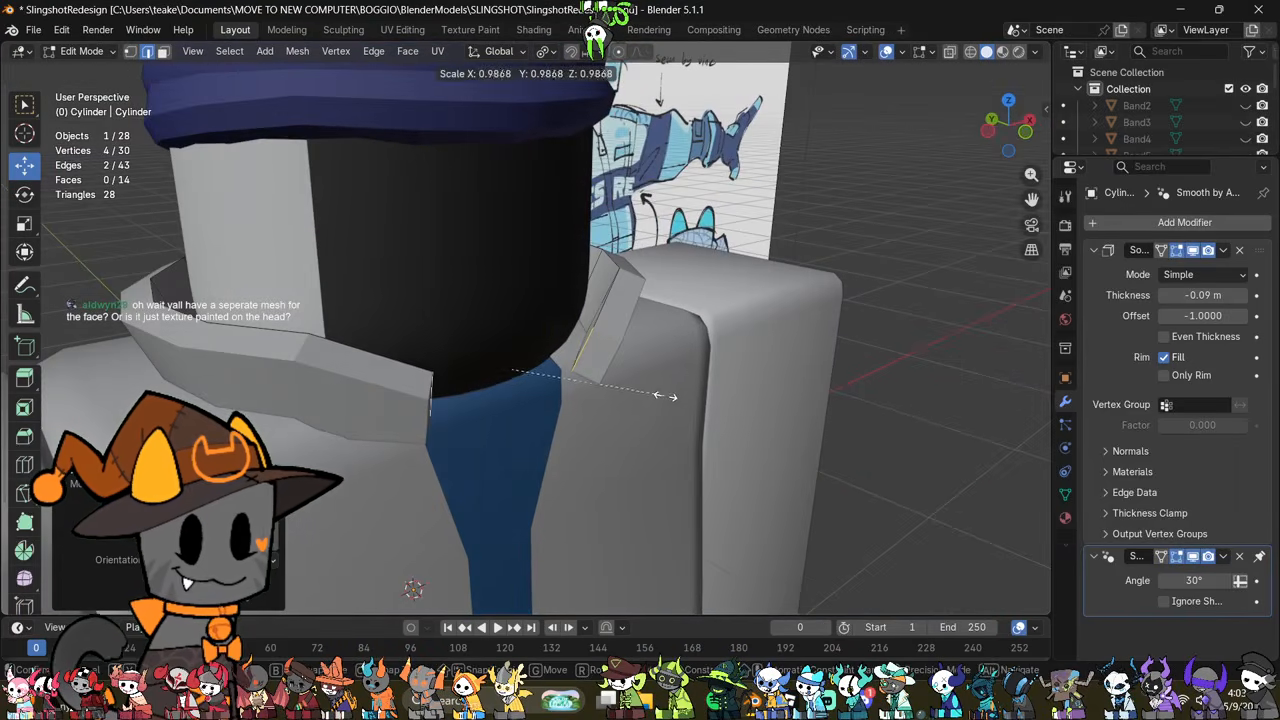
left_click(638, 397)
key("ctrl+z")
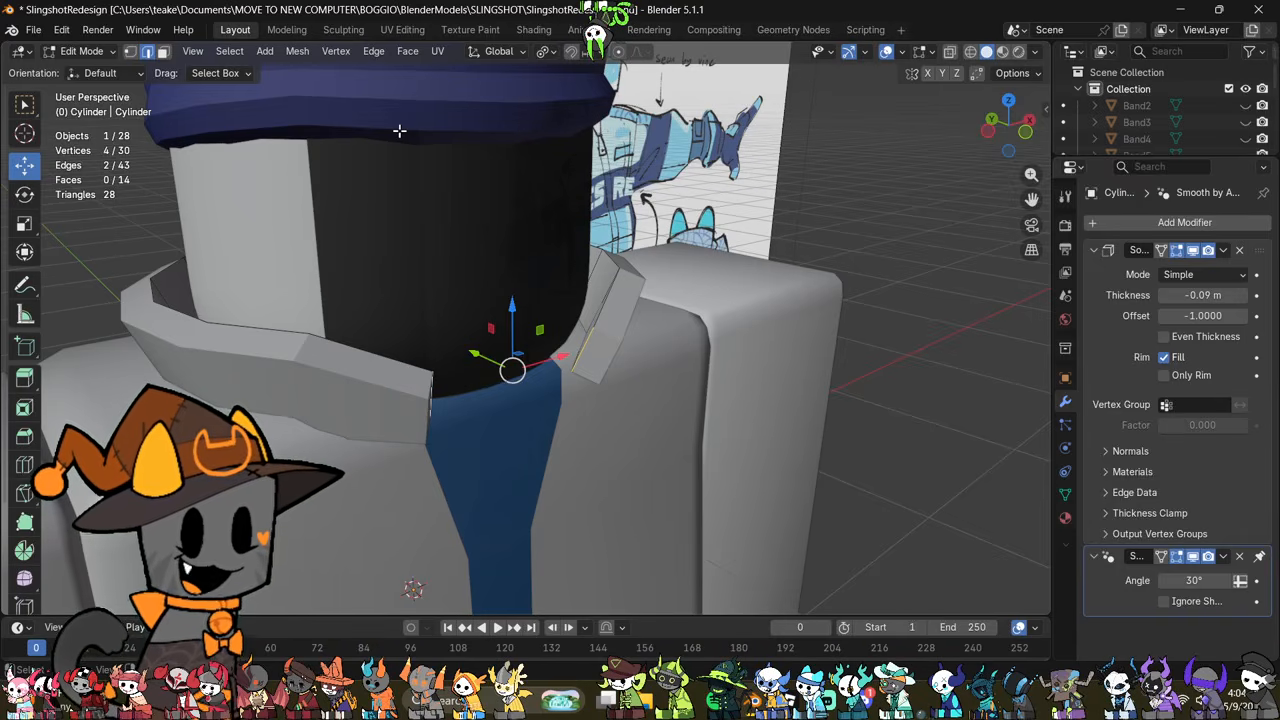
Step: Set the transform pivot to Median Point and scale the collar's two end edges closer together
left_click(545, 51)
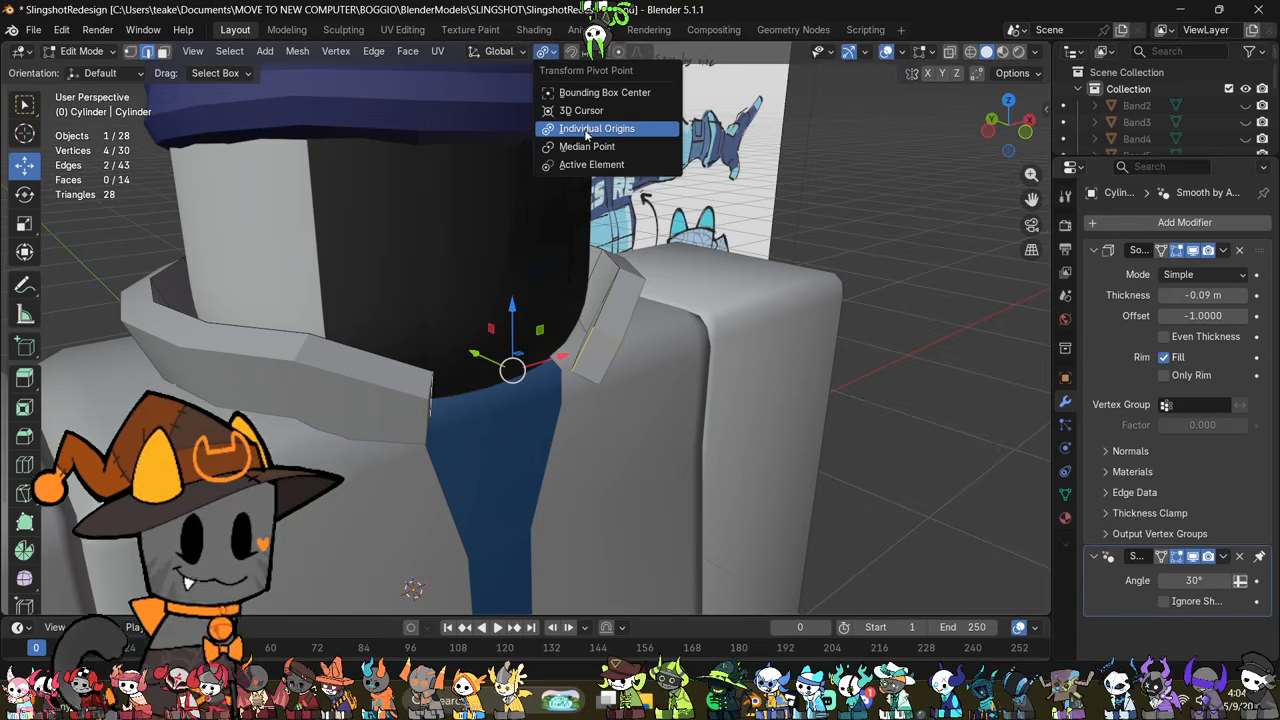
left_click(552, 54)
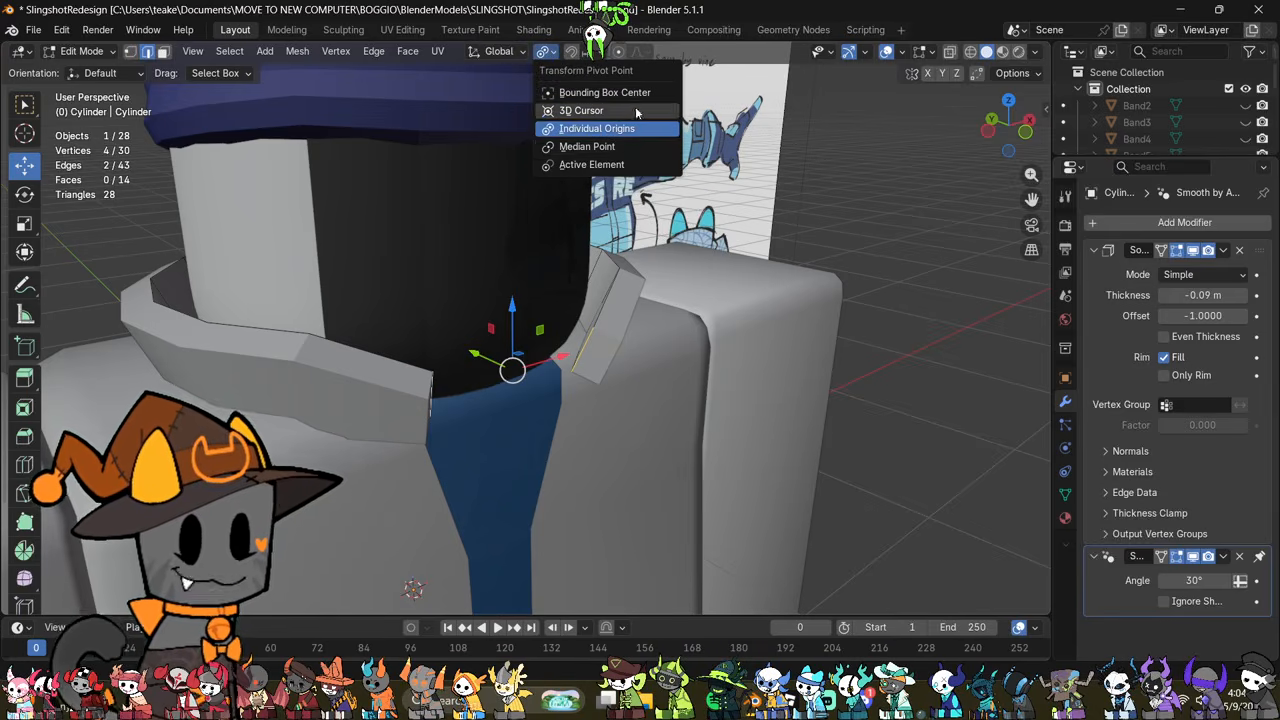
left_click(627, 149)
middle_click_drag(740, 352, 696, 465)
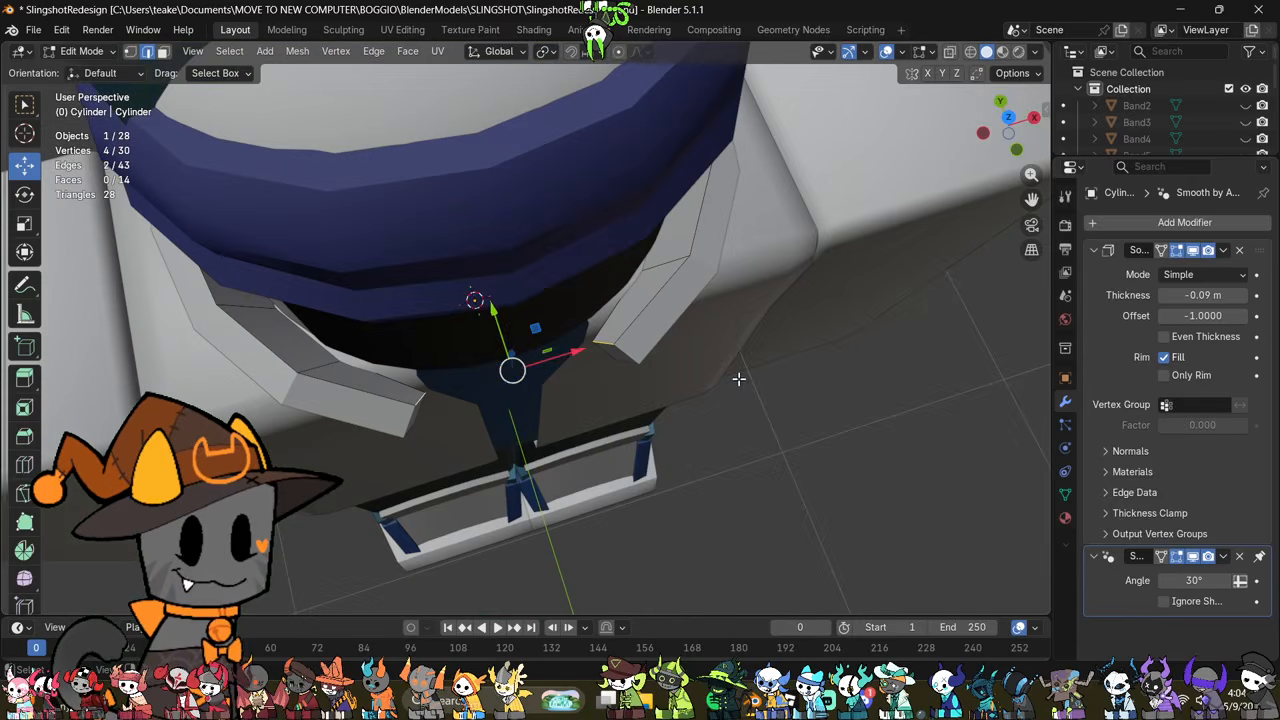
key("s")
left_click(728, 373)
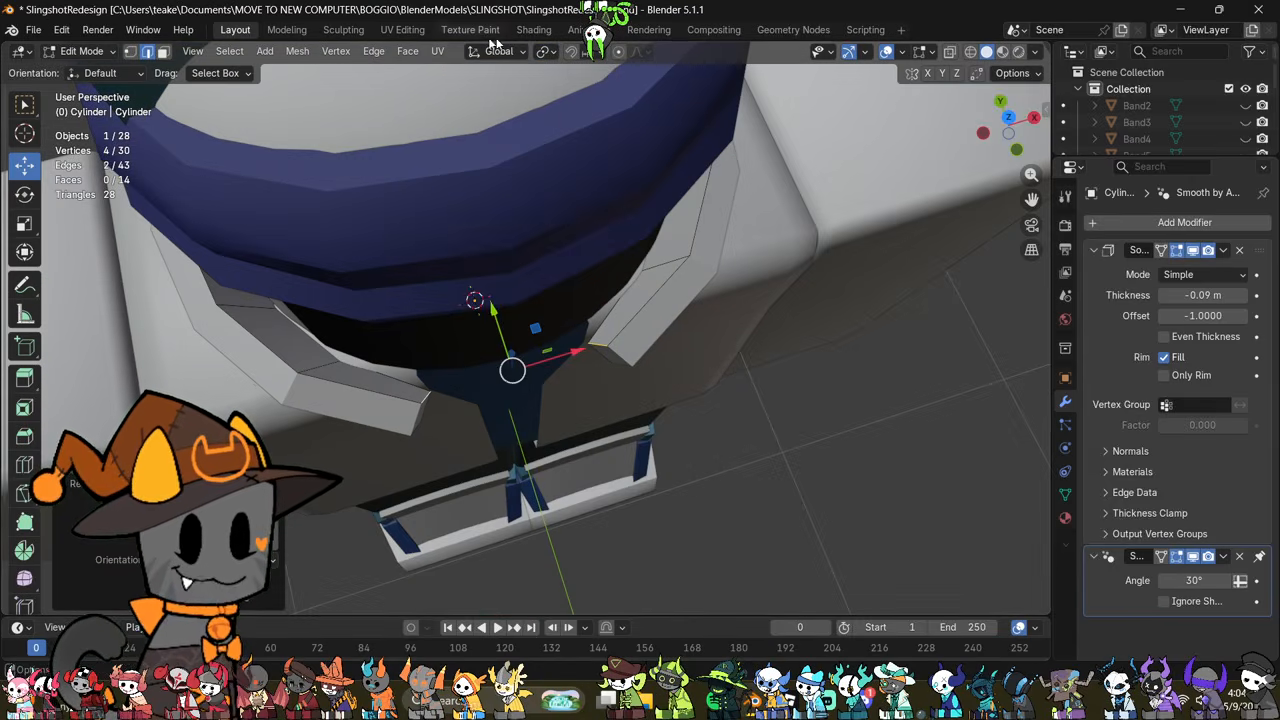
Step: Reposition the collar's two end edges so they sit closer to the jacket's neckline
left_click(548, 52)
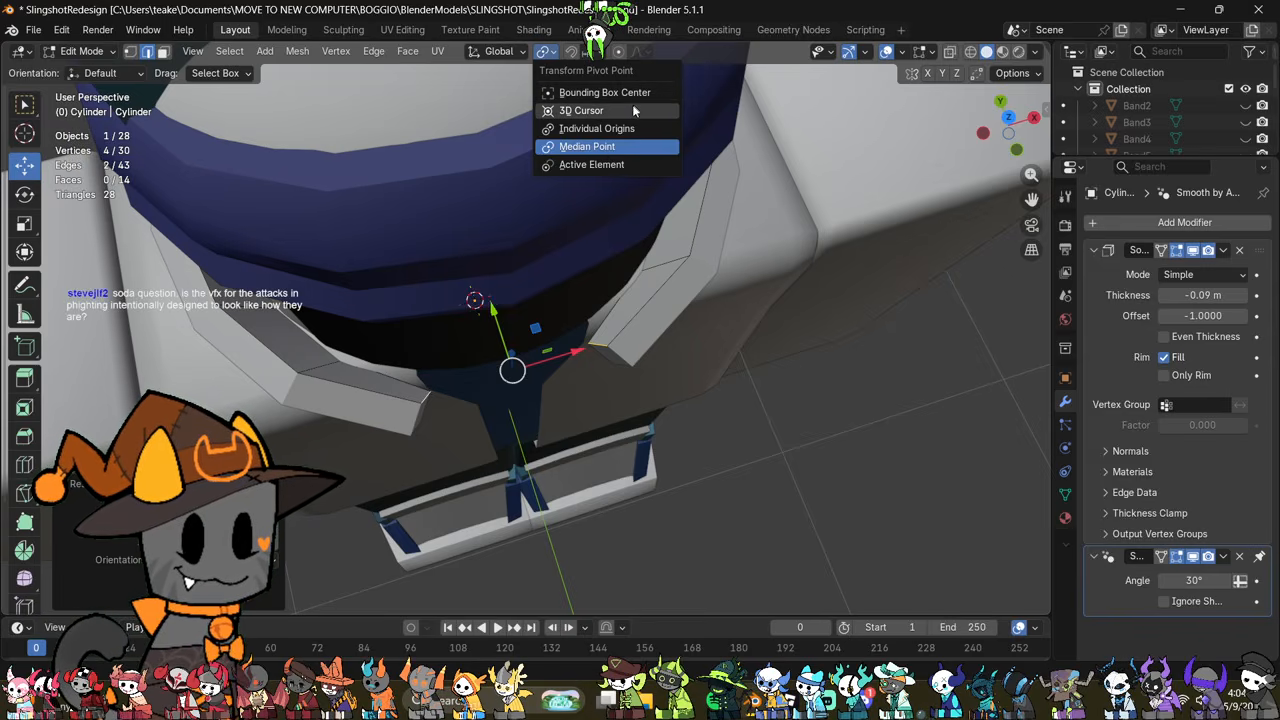
middle_click_drag(620, 333, 648, 281)
left_click_drag(479, 330, 474, 324)
middle_click_drag(597, 417, 540, 338)
left_click_drag(511, 316, 518, 326)
middle_click_drag(666, 401, 690, 391)
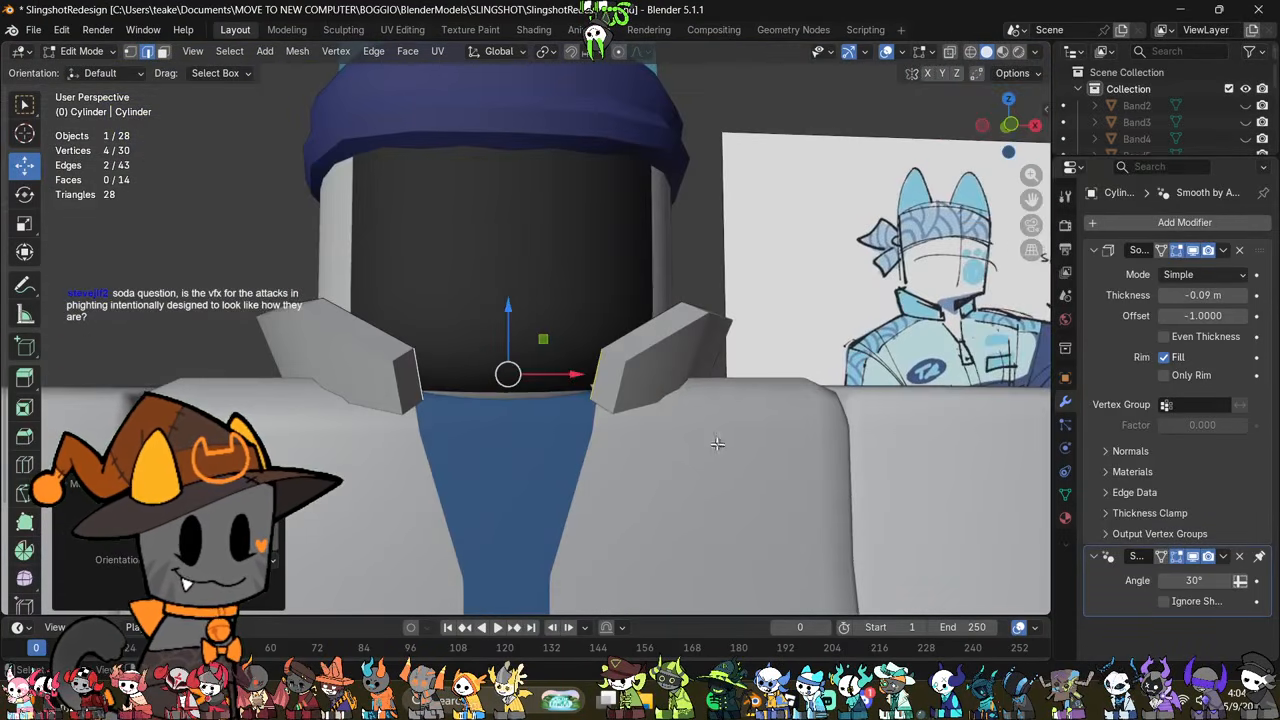
mouse_move(584, 356)
middle_mouse_down("shift")
mouse_move(606, 429)
mouse_move(708, 441)
mouse_move(691, 420)
mouse_move(720, 369)
mouse_move(677, 440)
mouse_move(650, 410)
mouse_move(620, 479)
mouse_move(585, 452)
mouse_move(589, 463)
mouse_move(571, 354)
middle_mouse_up("shift")
scroll(587, 455, "down", 2)
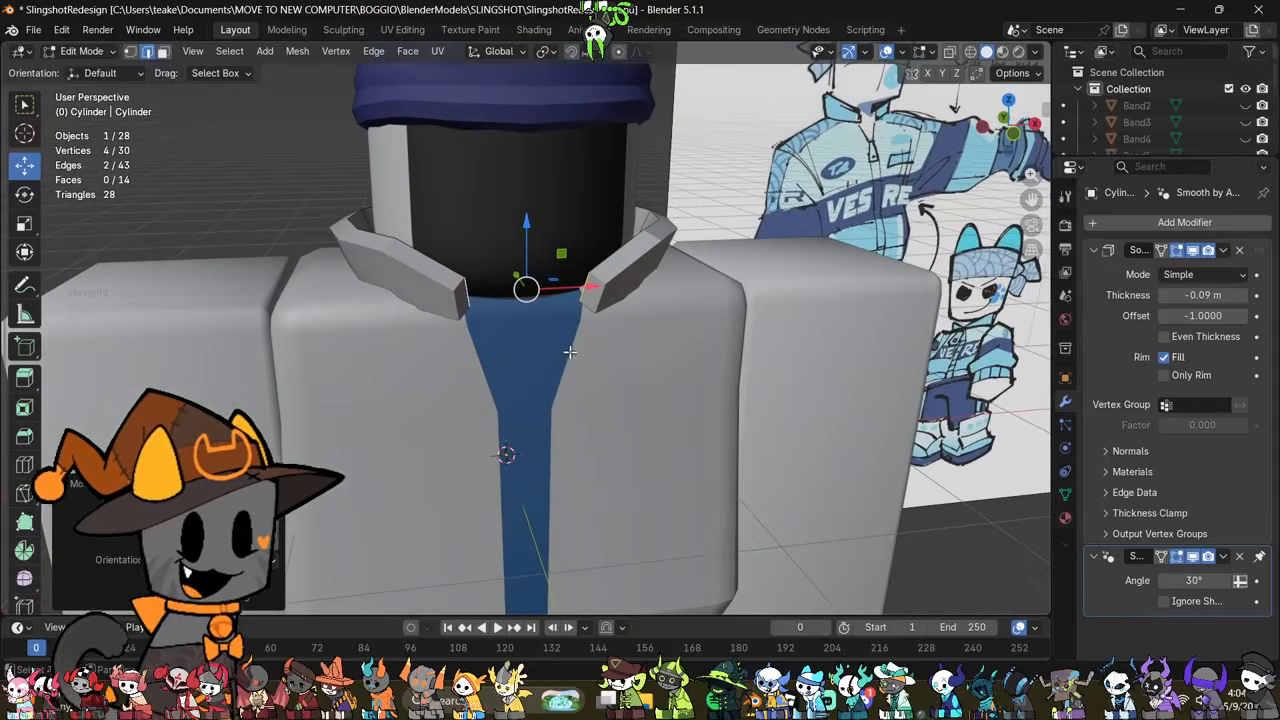
Step: Scale the collar's end edges about their median point and shift them slightly along Y
middle_click_drag(632, 383, 640, 449)
key("s")
left_click(633, 366)
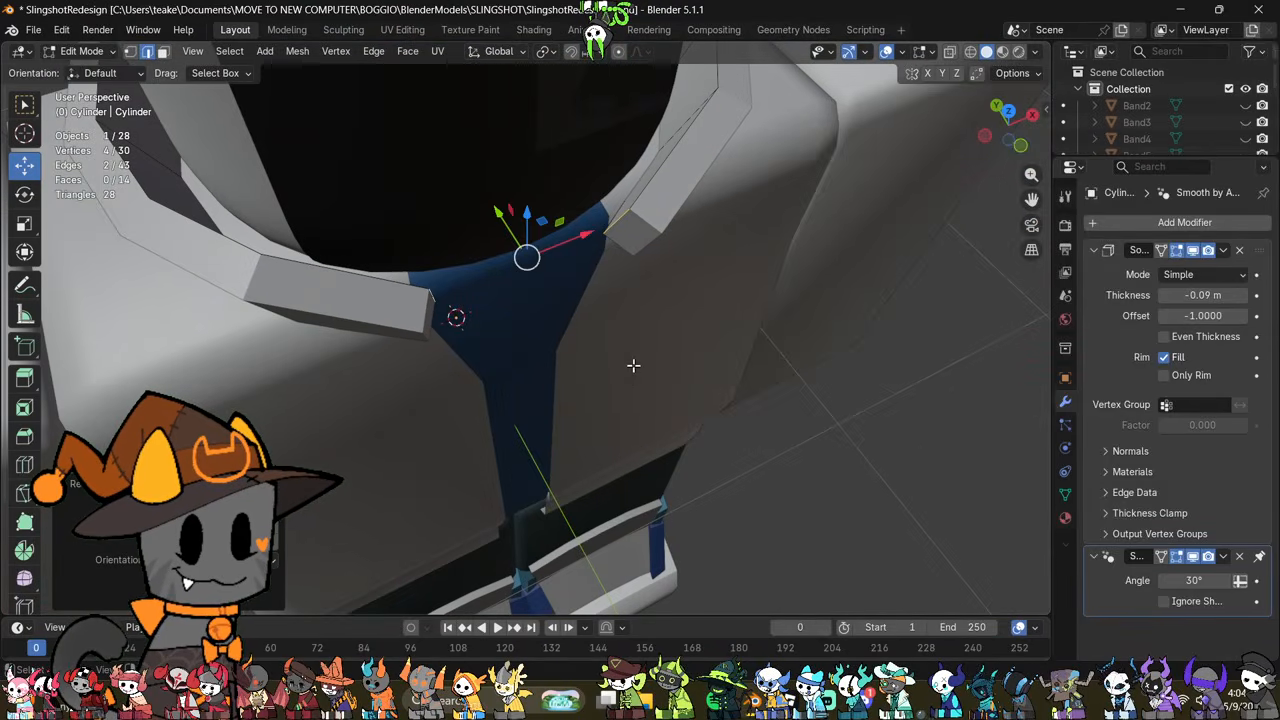
middle_click_drag(637, 363, 669, 523)
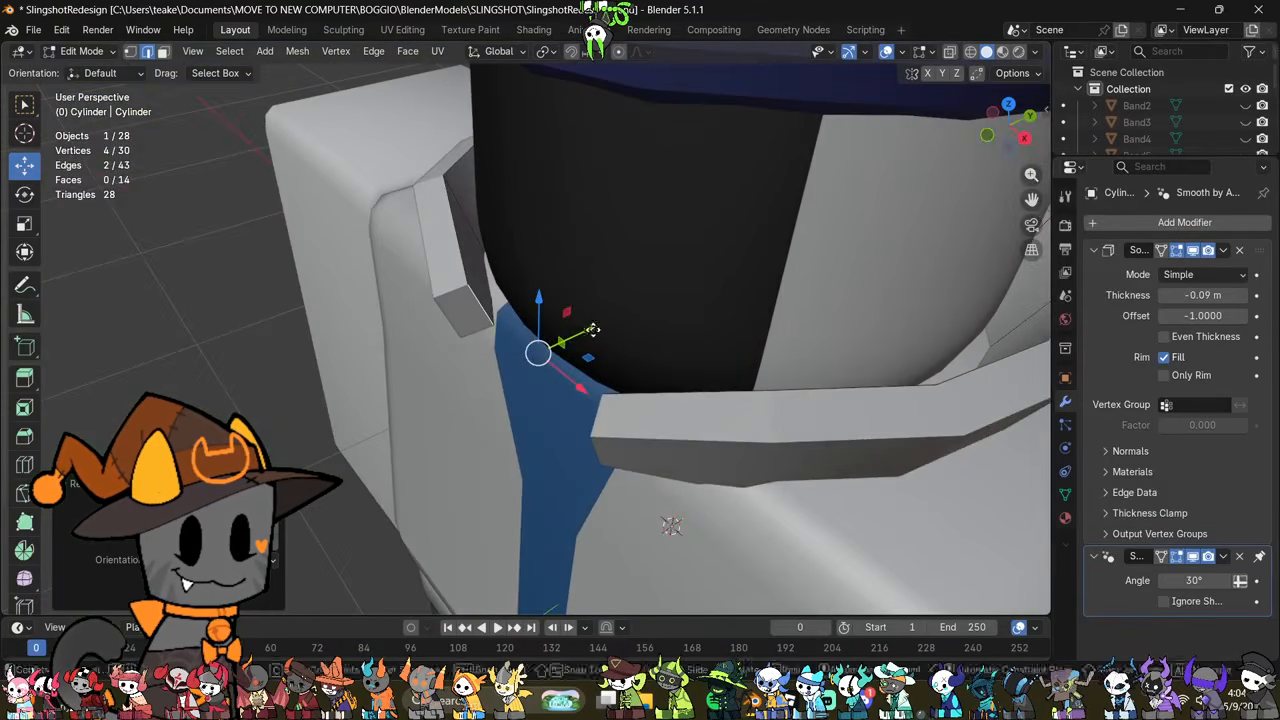
left_click_drag(593, 330, 598, 328)
Step: Reselect the two end edges of the collar opening in X-ray display and rescale their spacing
middle_click_drag(560, 383, 676, 293)
key("alt+z")
middle_click_drag(723, 406, 331, 360)
left_click(775, 330)
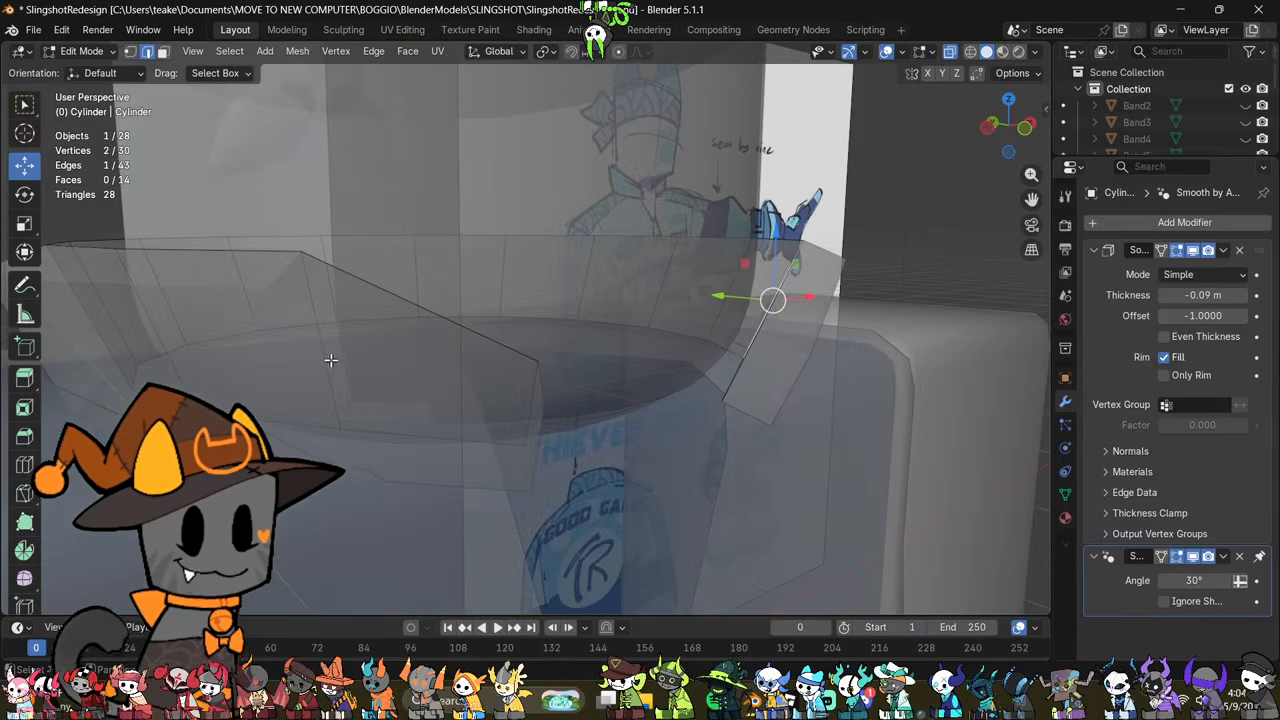
left_click(331, 360, "shift")
mouse_move(692, 437)
middle_mouse_down()
mouse_move(928, 479)
mouse_move(843, 423)
mouse_move(829, 443)
mouse_move(715, 393)
mouse_move(800, 366)
mouse_move(734, 451)
mouse_move(690, 441)
middle_mouse_up()
key("s")
left_click(903, 466)
key("alt+z")
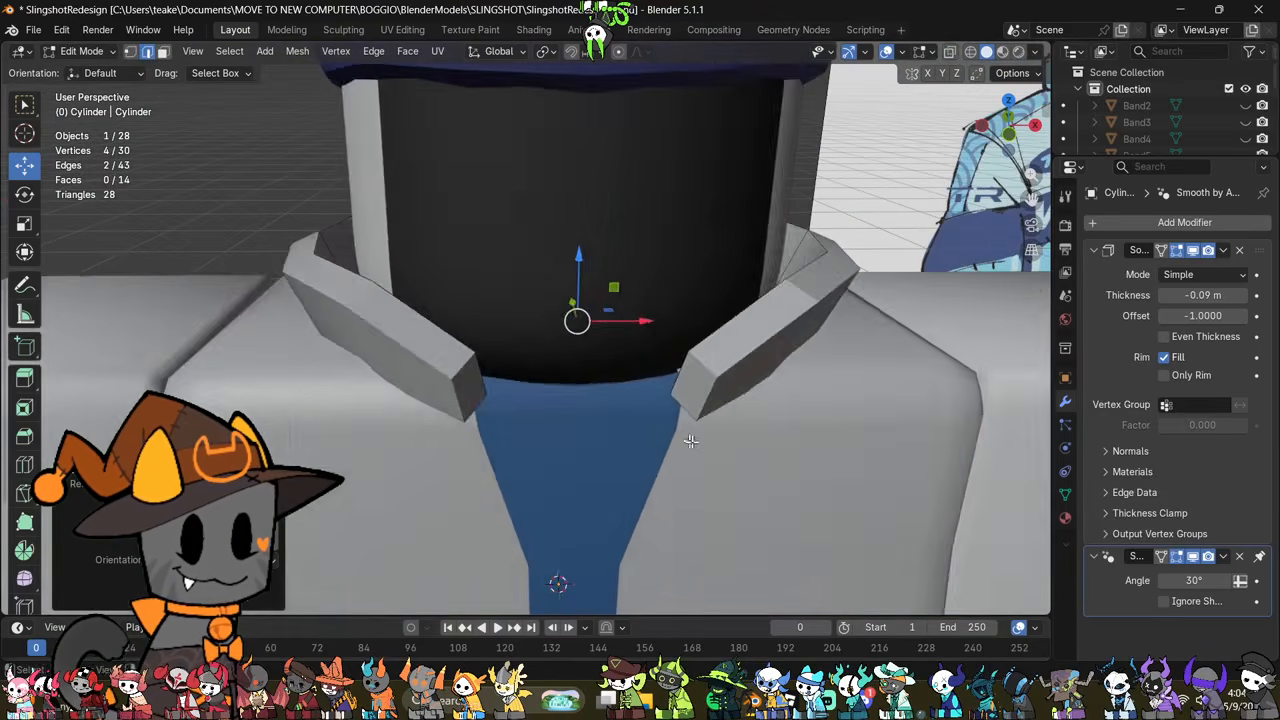
Step: Check the collar's fit in object mode and select the jacket body
scroll(690, 441, "down", 2)
key("alt+z")
key("alt+z")
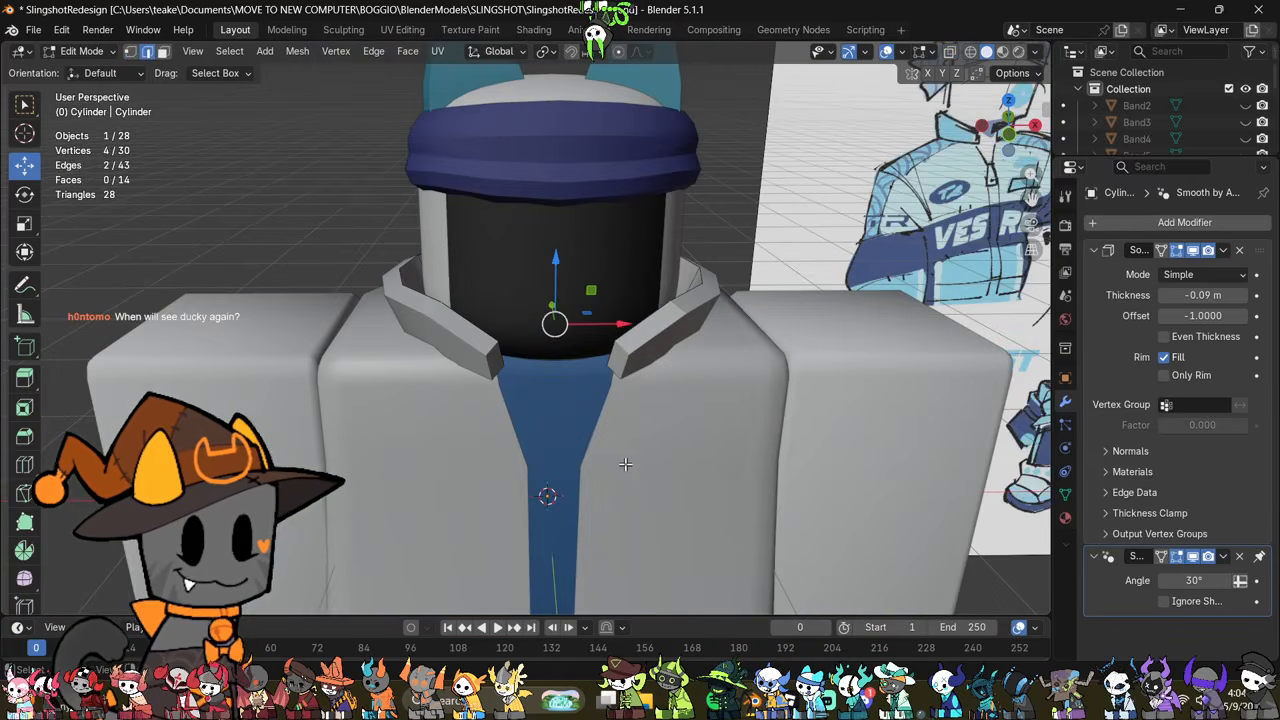
key("Tab")
scroll(622, 465, "down", 3)
left_click(605, 455)
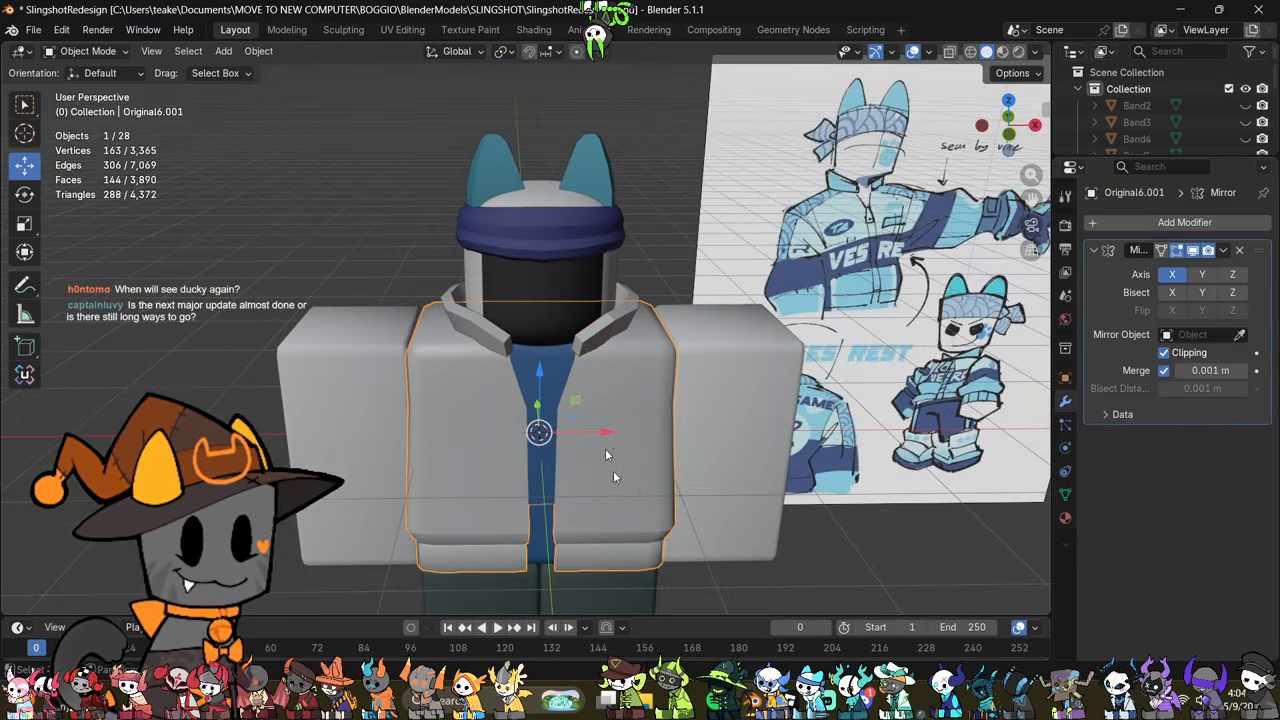
Step: Reopen the collar in edit mode and select the lower corner vertex at one end of its front opening
scroll(605, 455, "up", 4)
left_click(646, 282)
middle_click_drag(646, 282, 583, 423)
scroll(587, 368, "up", 4)
key("Tab")
left_click(608, 366)
middle_click_drag(608, 366, 570, 90)
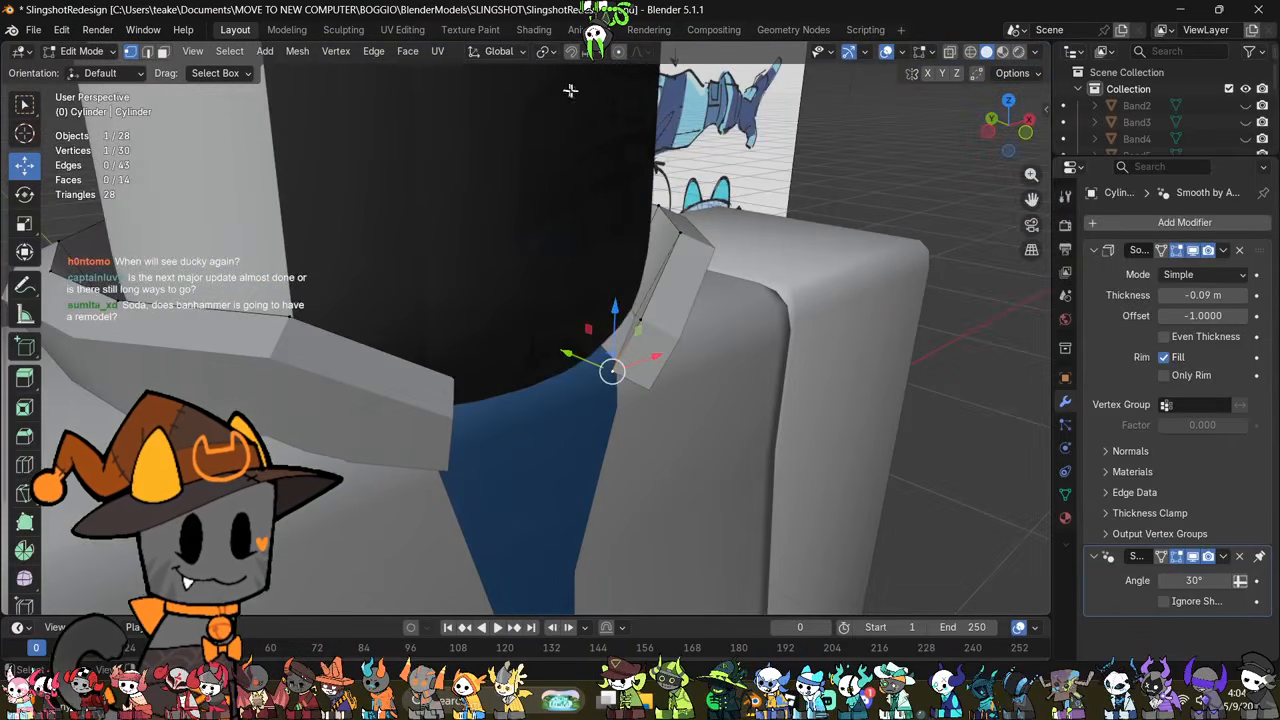
Step: Enable snapping with the Vertex target and move the collar's corner vertex onto the jacket's neckline
left_click(581, 51)
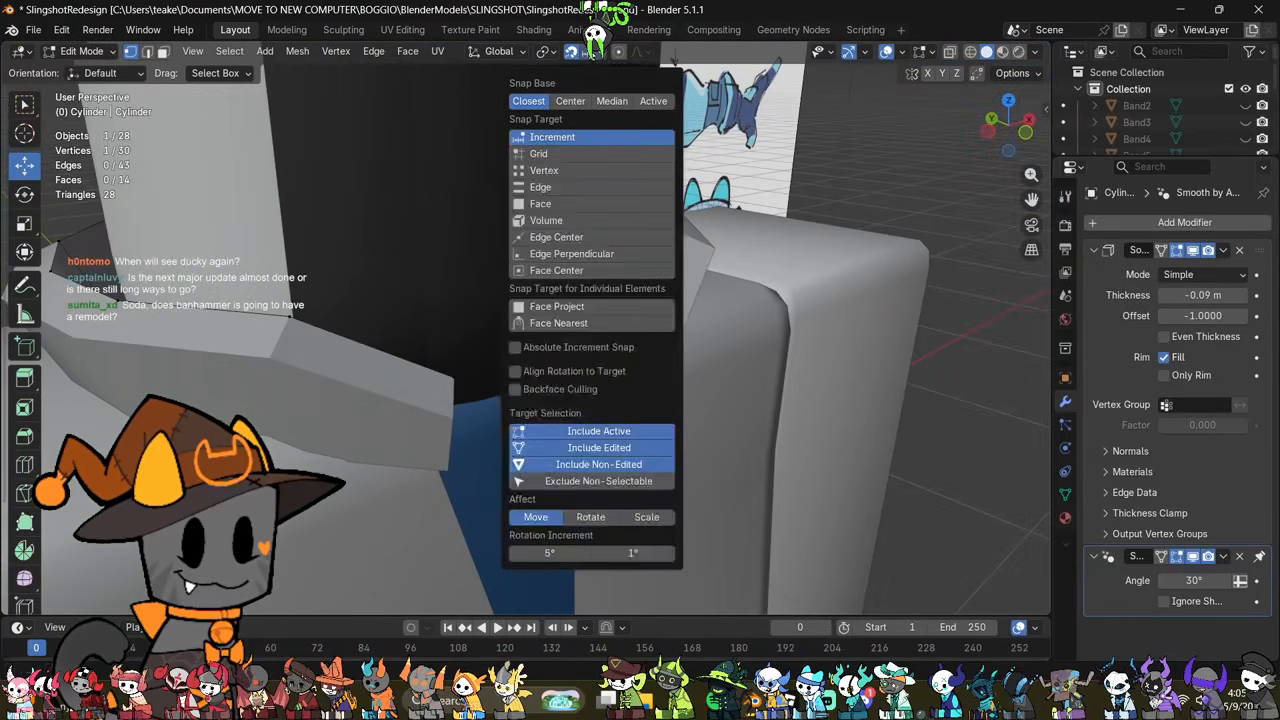
left_click(552, 171)
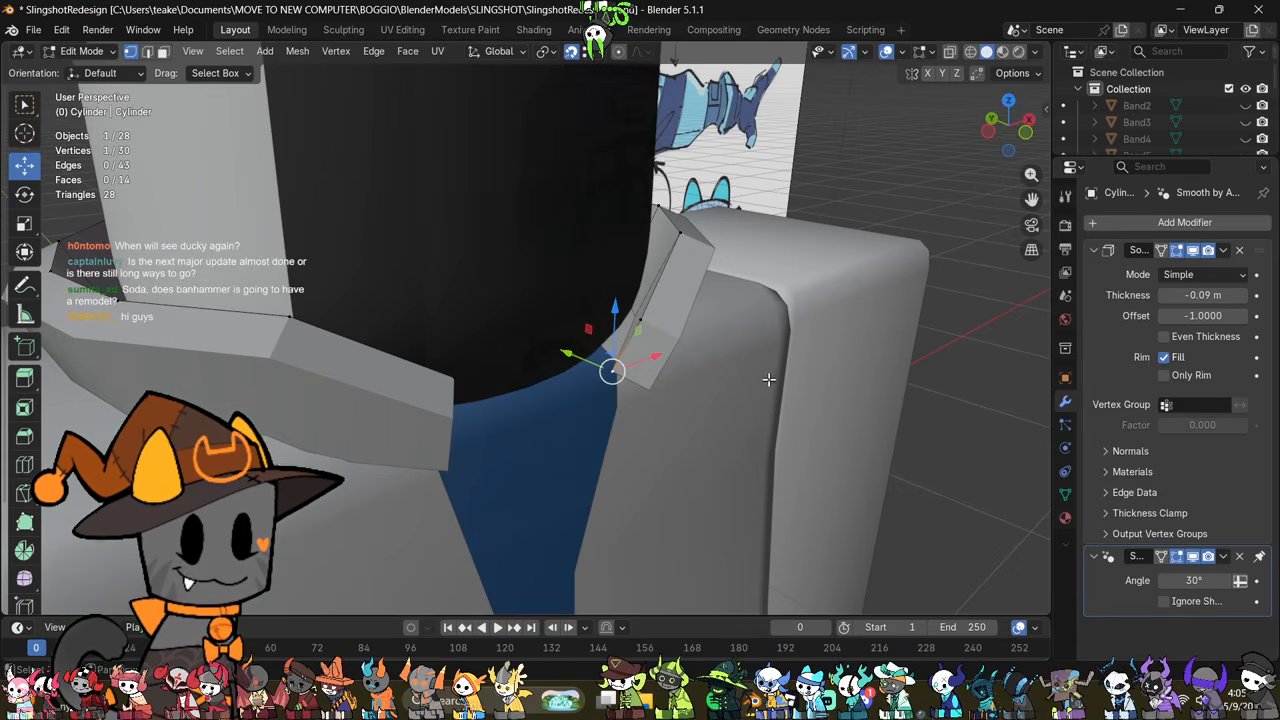
middle_click_drag(768, 379, 737, 420)
left_click_drag(572, 419, 584, 411)
middle_click_drag(694, 491, 651, 478)
Step: Extrude the collar's end edge downward along the jacket's front neckline
key("2")
left_click(582, 394)
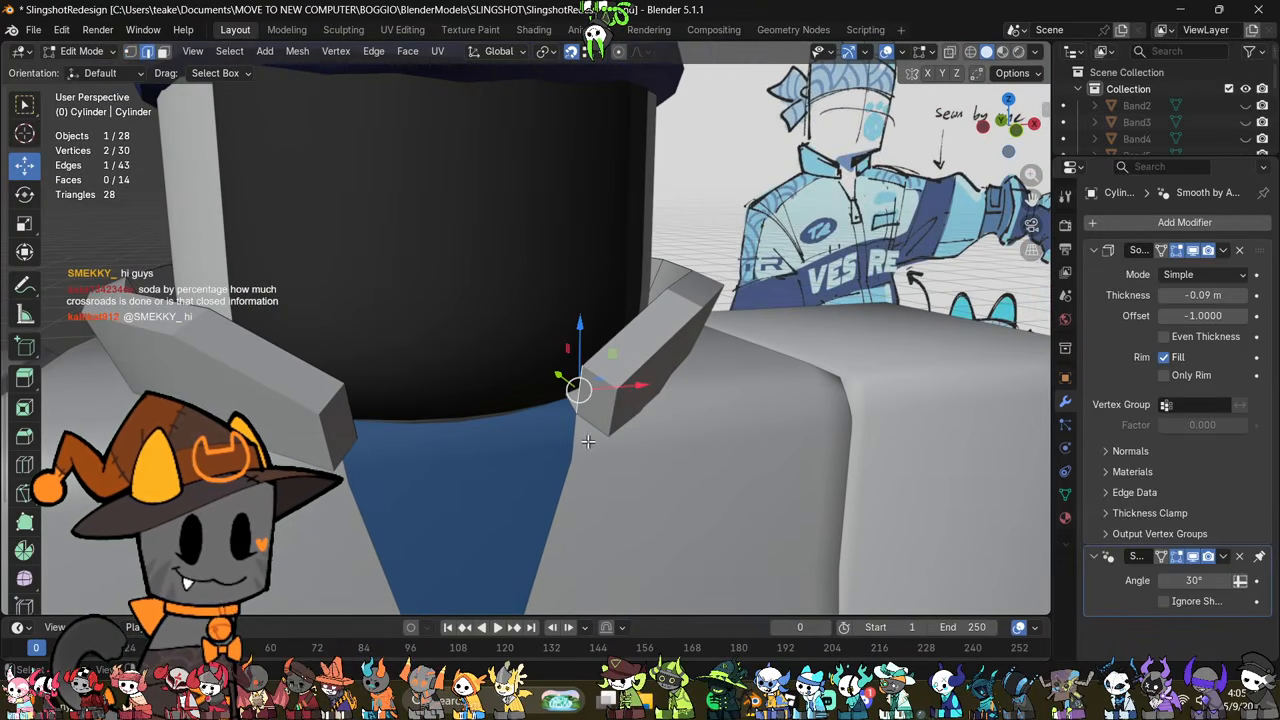
key("e")
left_click(576, 458)
mouse_move(576, 458)
middle_mouse_down()
mouse_move(660, 477)
mouse_move(534, 446)
mouse_move(609, 483)
mouse_move(565, 447)
middle_mouse_up()
Step: Select the vertices of the collar's opposite half in X-ray display and delete them
scroll(534, 446, "down", 2)
key("1")
key("alt+z")
left_click_drag(207, 178, 390, 401)
right_click(604, 640)
left_click(604, 640)
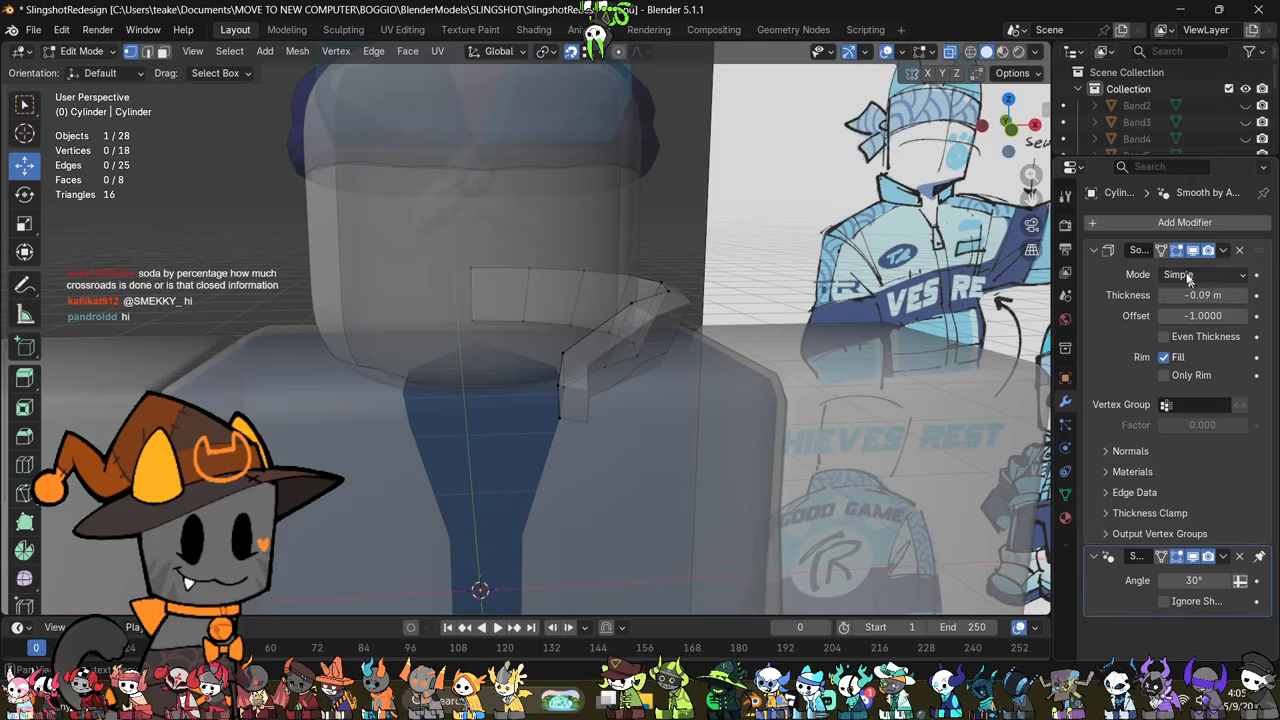
Step: Add a Mirror modifier on the X axis to the remaining collar half
left_click(1172, 221)
left_click(1172, 221)
key("Return")
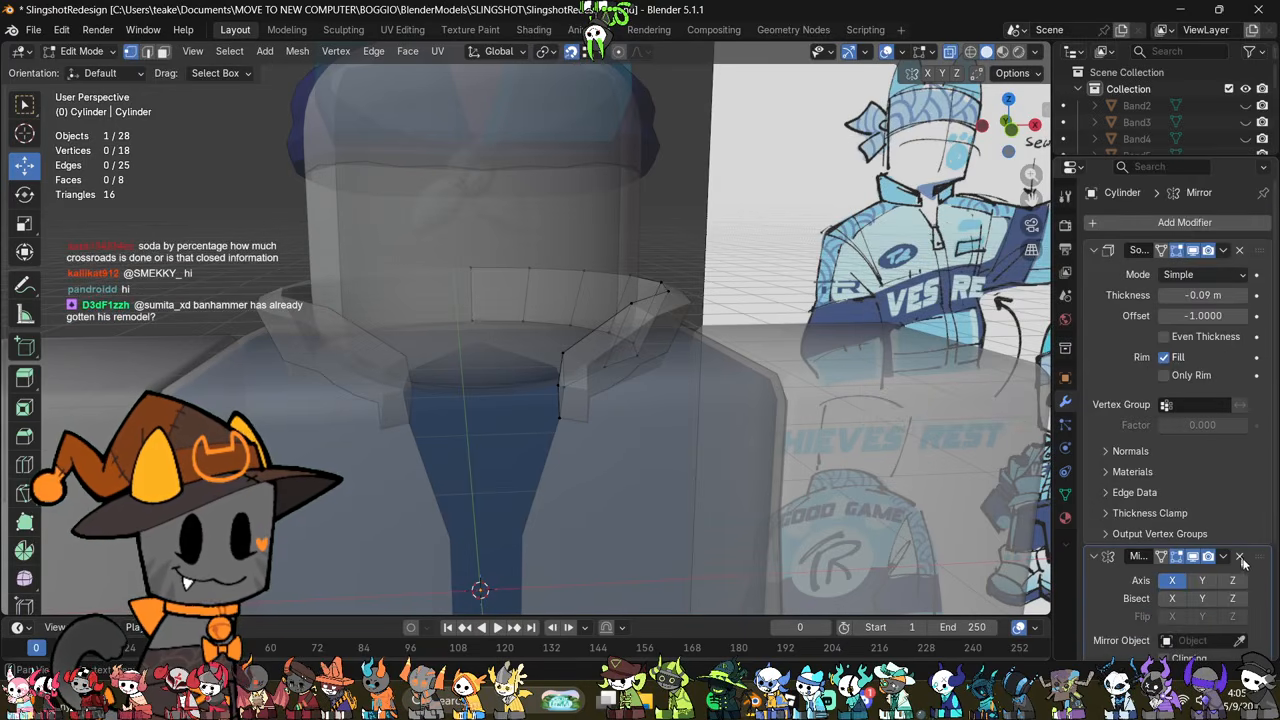
scroll(1203, 590, "down", 2)
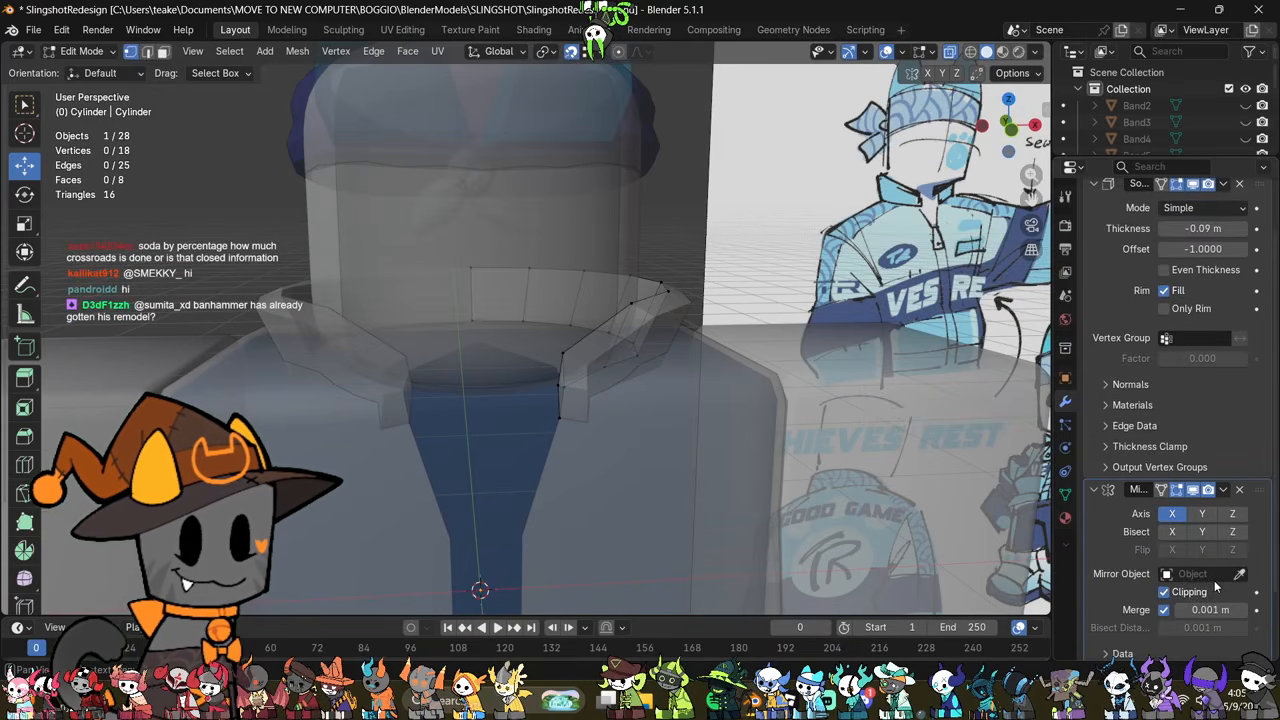
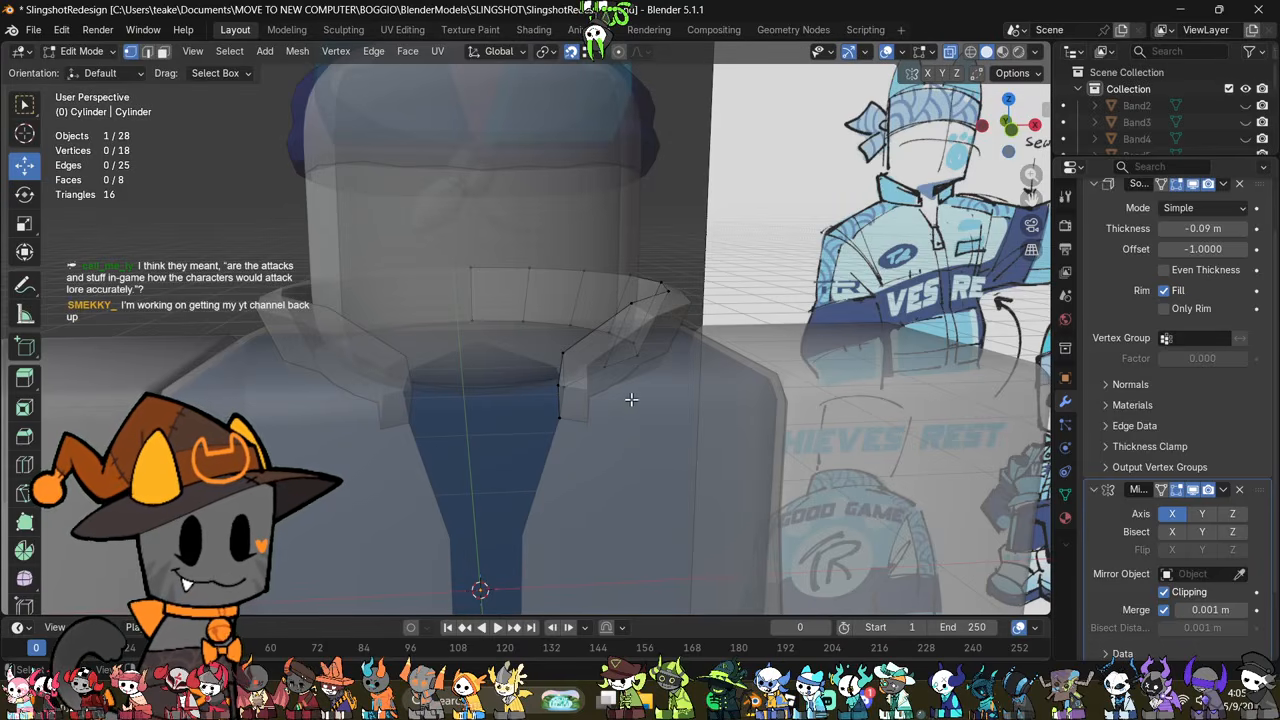
Step: Turn off snapping and shift the collar's top-edge vertex next to its front end
middle_click_drag(551, 405, 669, 395)
left_click(605, 384)
scroll(605, 384, "up", 3)
key("g")
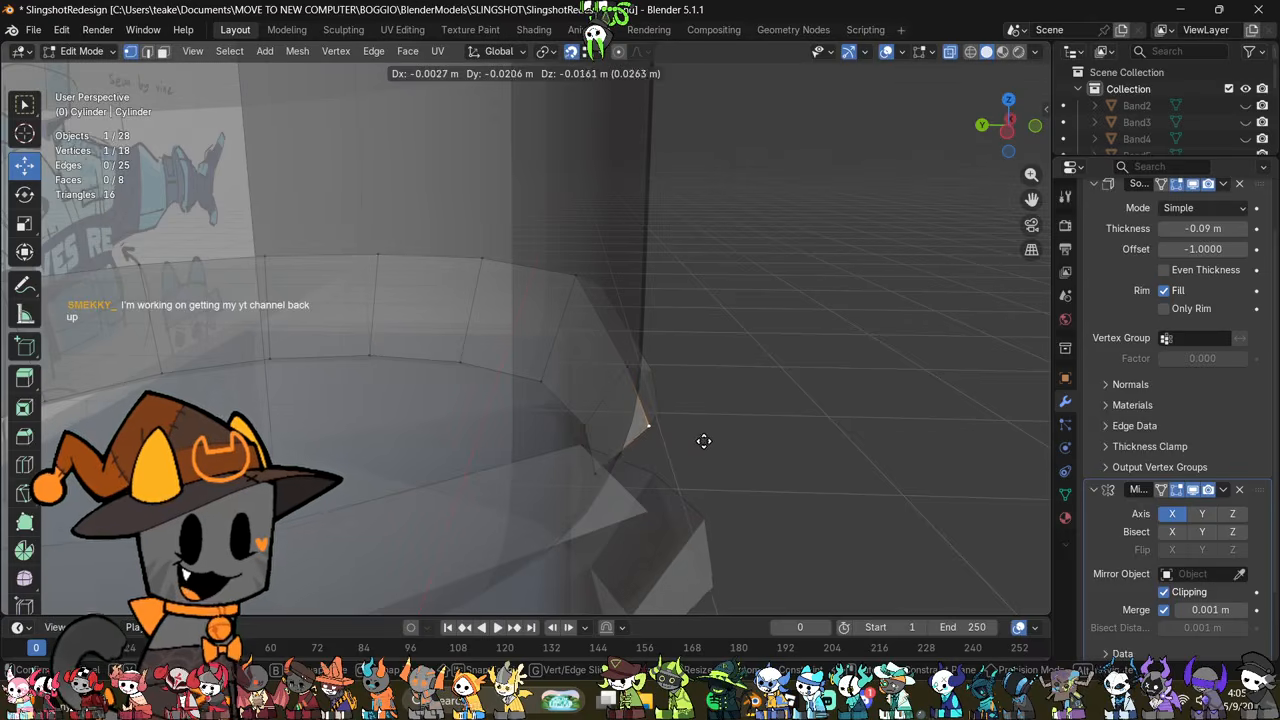
left_click(703, 441)
key("ctrl+z")
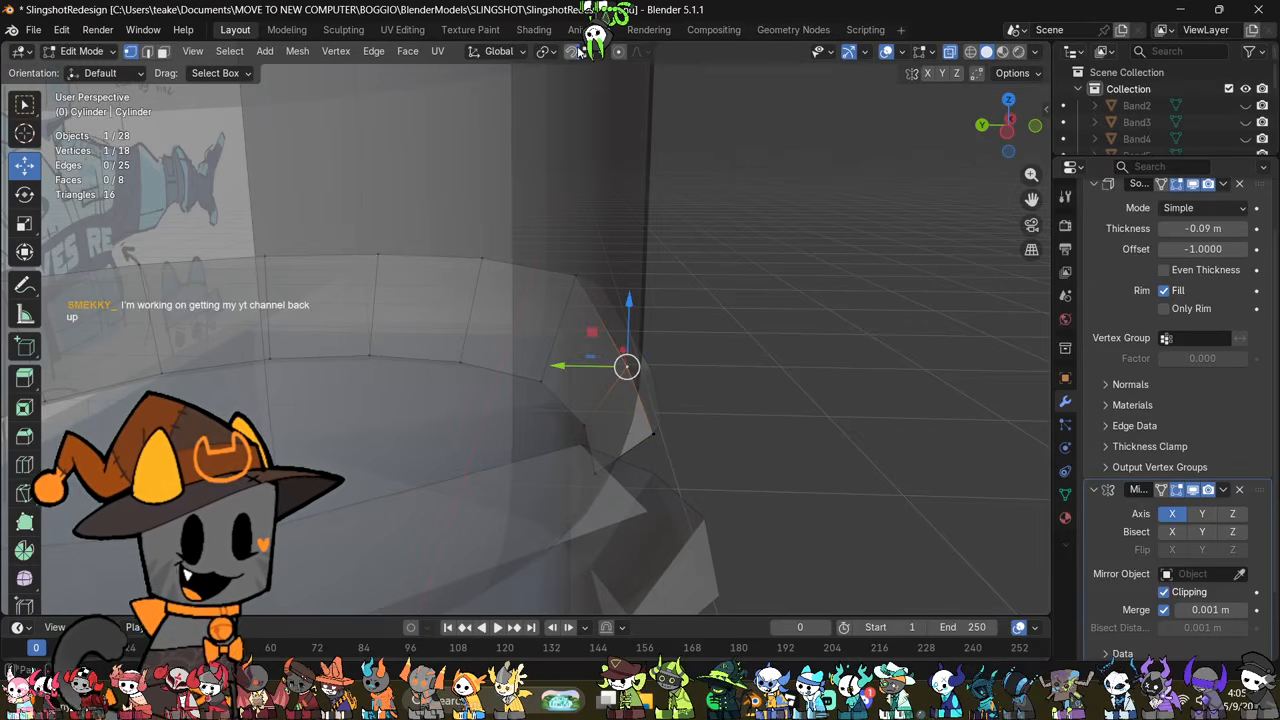
key("g")
left_click(780, 306)
middle_click_drag(780, 306, 690, 330)
Step: Move the outer corner vertex of the collar's front end to widen the lapel
left_click(694, 462)
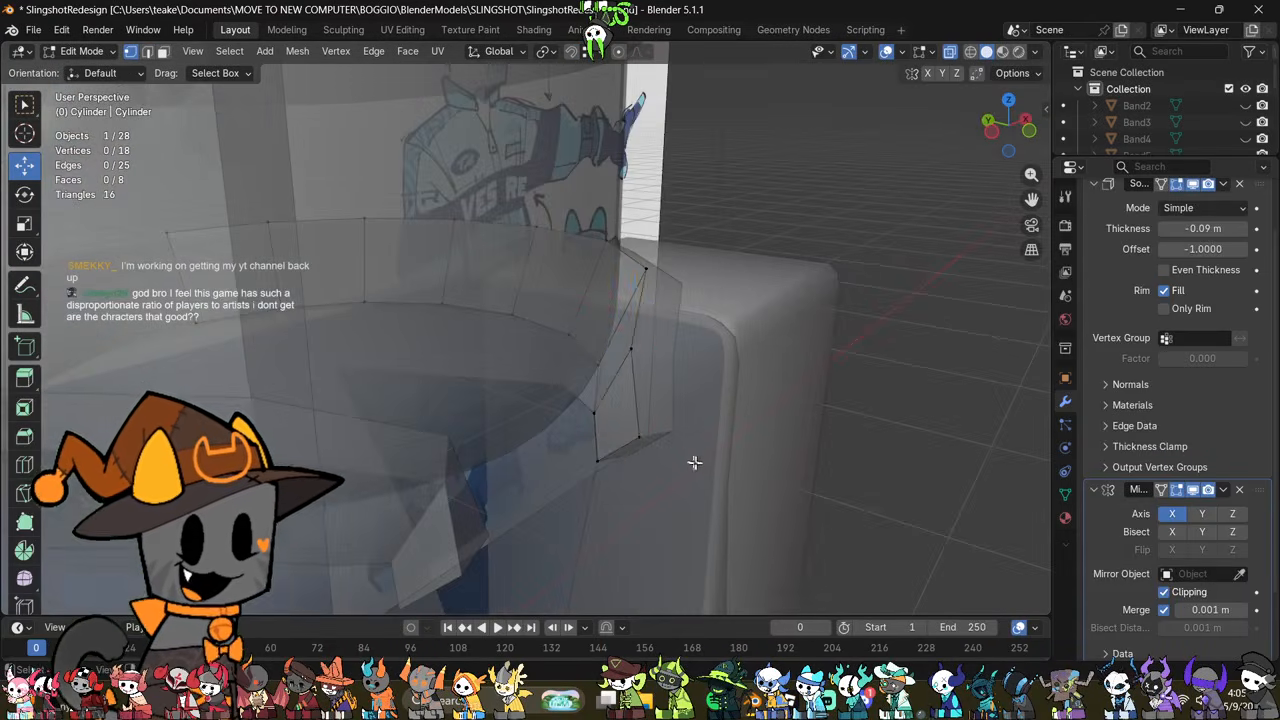
middle_click_drag(694, 462, 846, 451)
left_click(815, 463)
key("g")
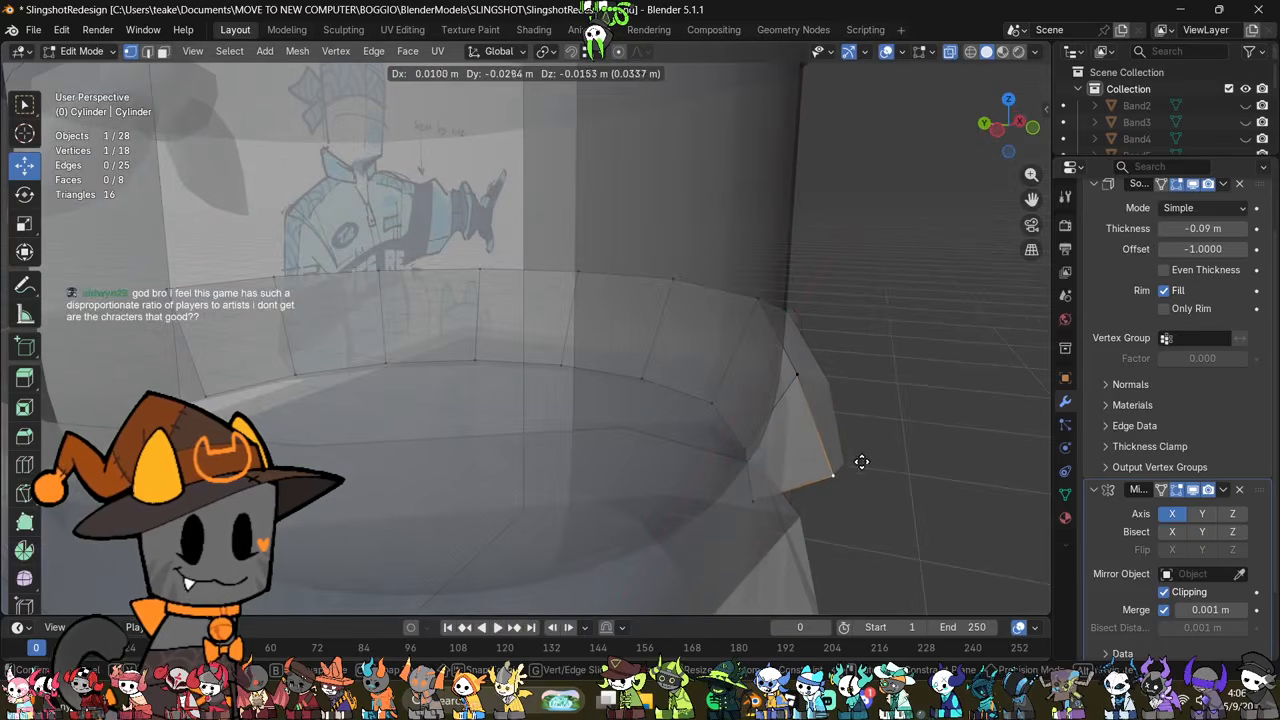
left_click(861, 461)
Step: Adjust the next two vertices along the collar's top edge so it slopes evenly toward the front end
left_click(805, 374)
key("g")
middle_click_drag(864, 390, 912, 383)
key("g")
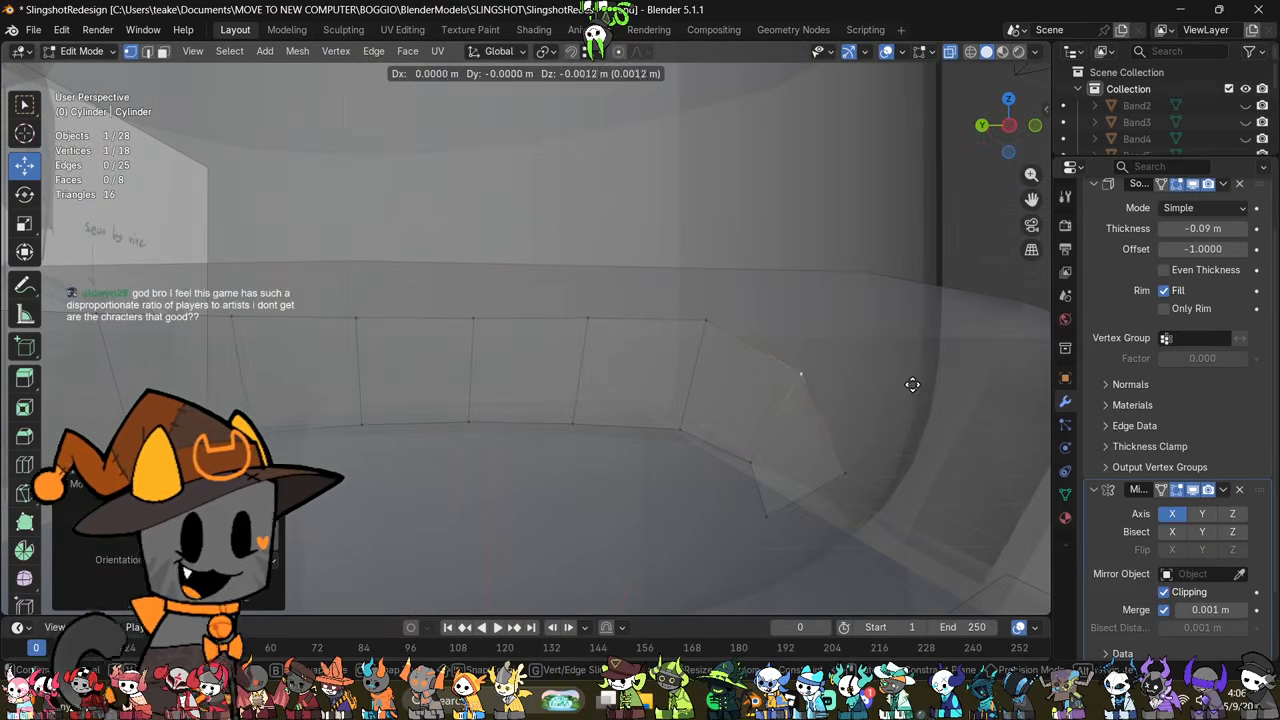
left_click(911, 386)
left_click(713, 317)
key("g")
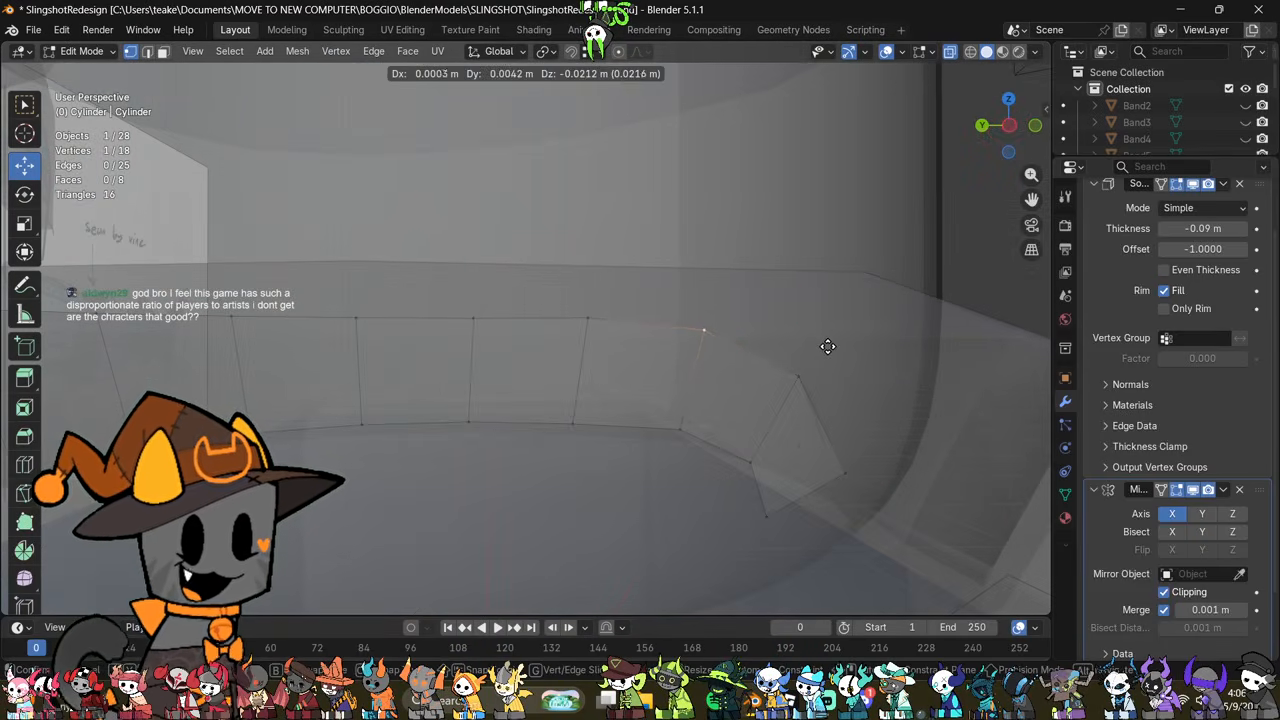
left_click(829, 348)
Step: Set the collar's Solidify thickness to -0.08 m
middle_click_drag(905, 422, 790, 480)
left_click(740, 510)
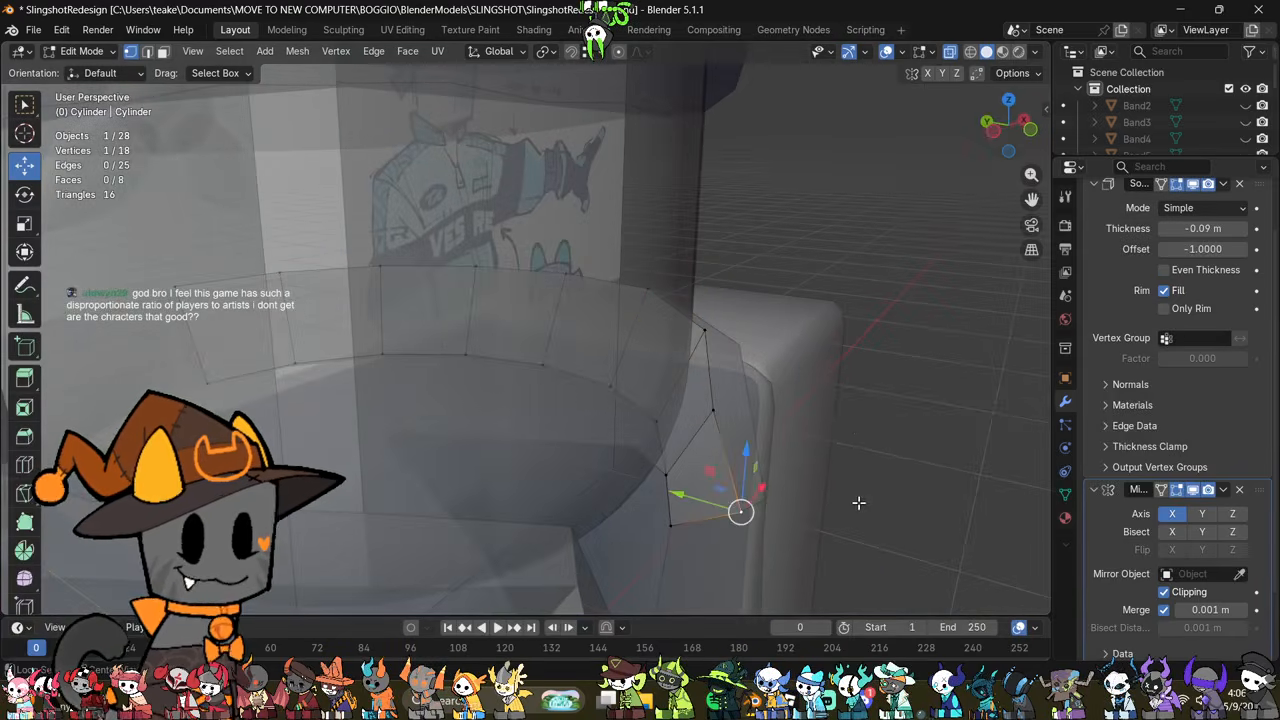
key("alt+z")
mouse_move(859, 503)
middle_mouse_down()
mouse_move(831, 489)
mouse_move(790, 515)
mouse_move(848, 371)
mouse_move(717, 322)
mouse_move(705, 335)
middle_mouse_up()
scroll(1193, 505, "up", 3)
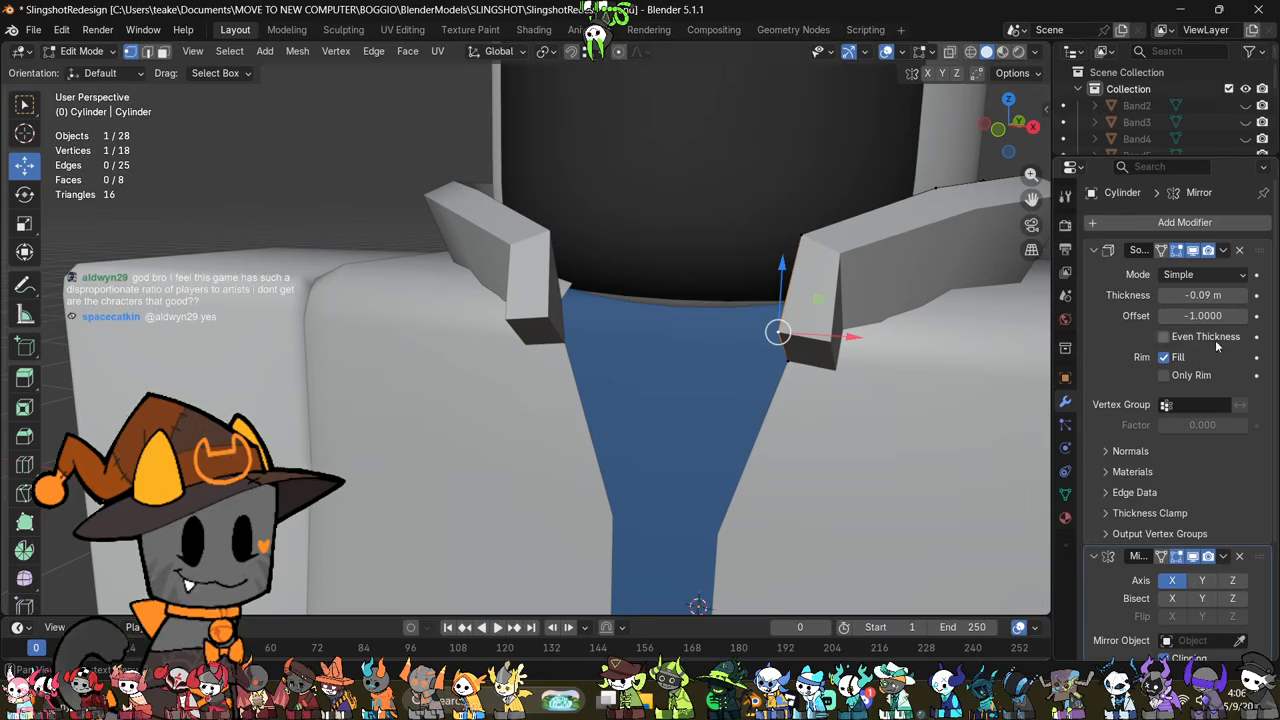
left_click(1165, 297)
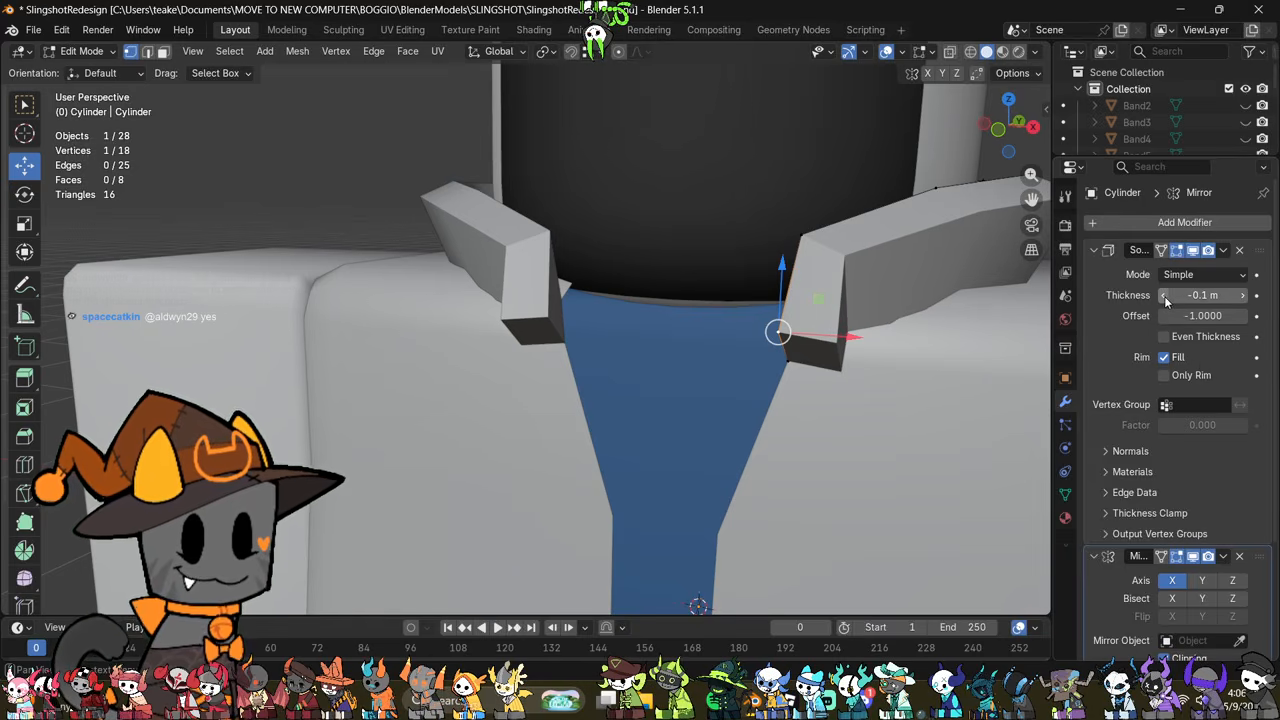
left_click(1242, 297)
left_click(1242, 297)
scroll(862, 447, "up", 1)
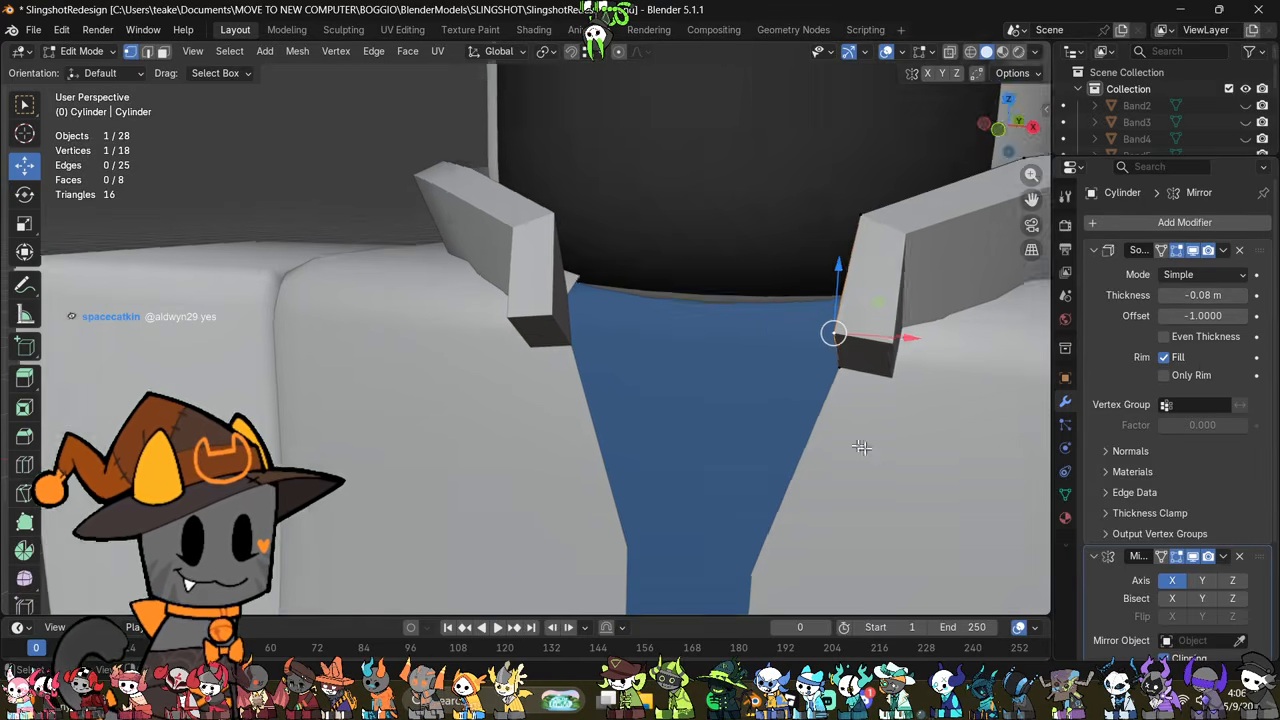
middle_click_drag(862, 447, 757, 545)
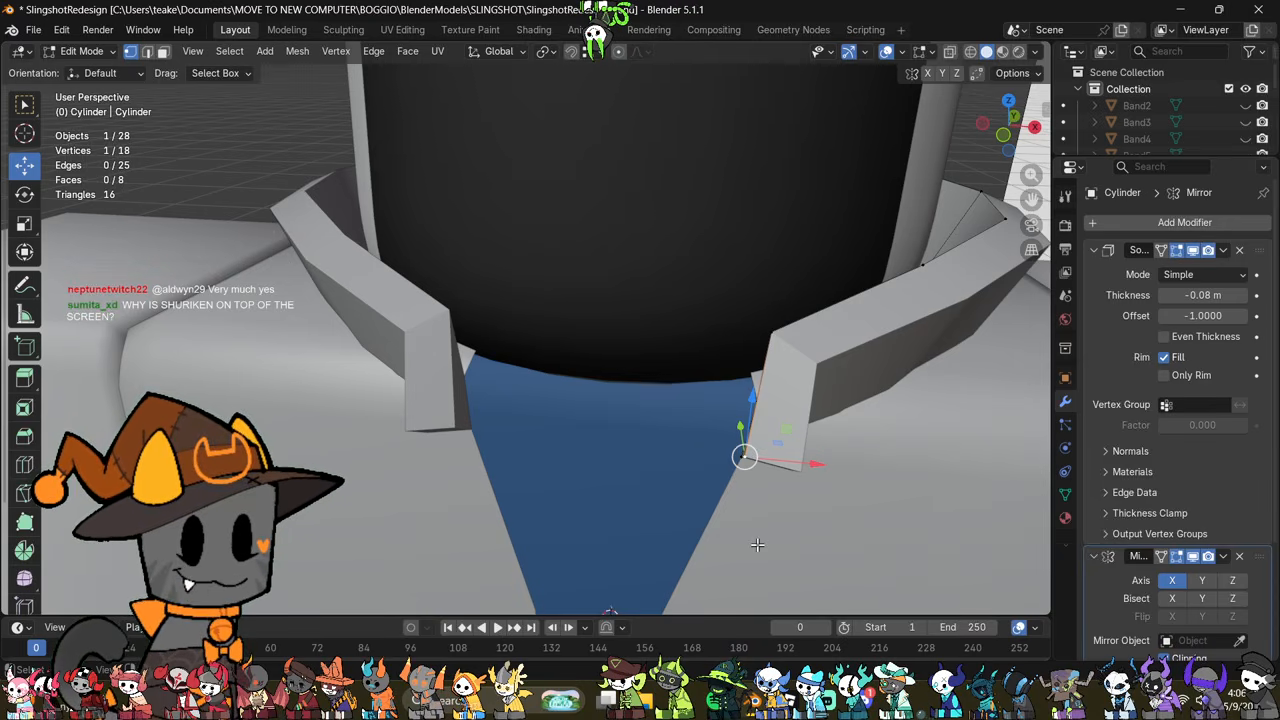
Step: Reposition the collar's top-edge vertex just above the front tip to refine the fold
middle_click_drag(862, 411, 931, 443)
key("alt+z")
left_click(757, 334)
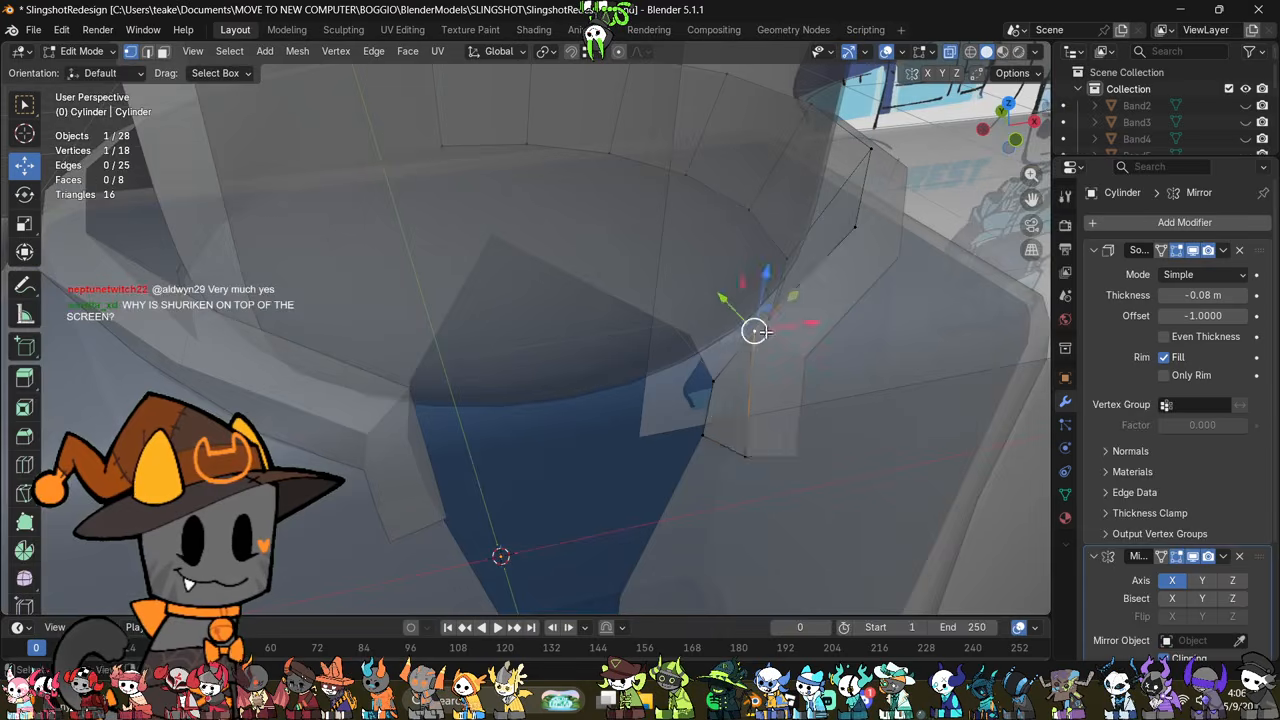
middle_click_drag(762, 332, 792, 341)
left_click_drag(755, 331, 768, 335)
middle_click_drag(858, 420, 809, 366)
key("alt+z")
key("g")
left_click(829, 369)
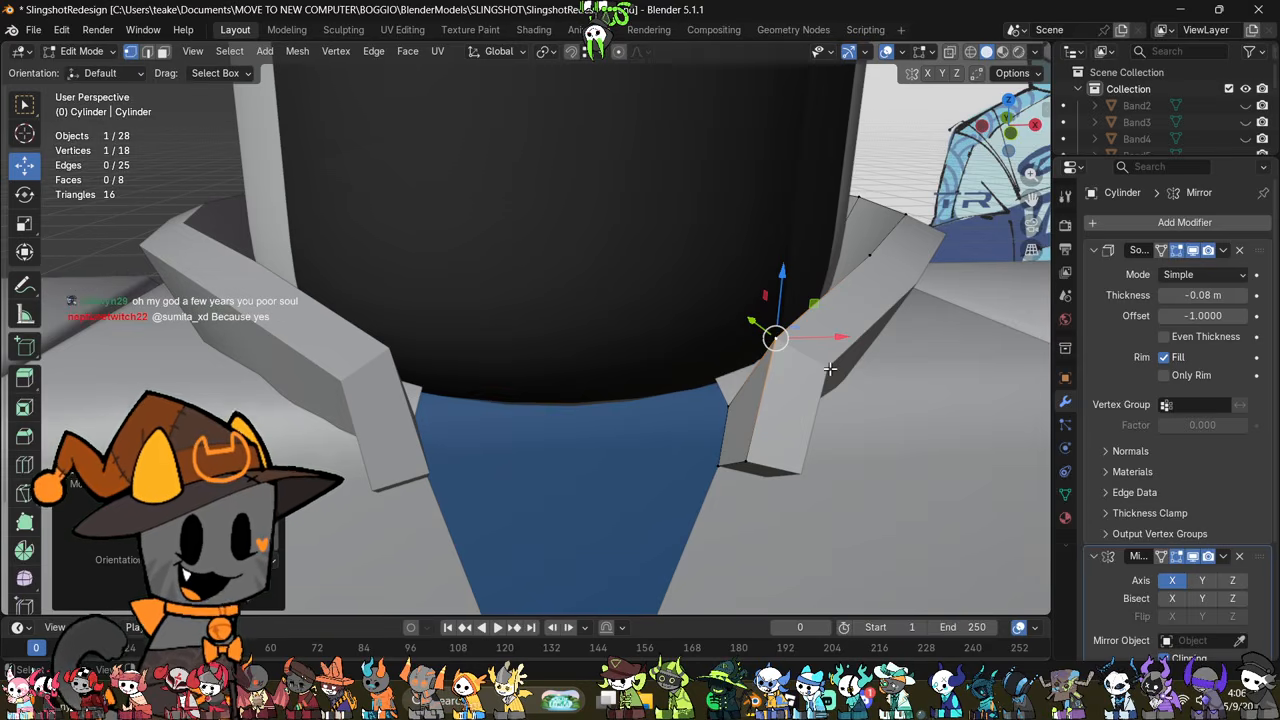
Step: Nudge the vertex above the collar's front tip once more and leave mesh editing
middle_click_drag(829, 369, 790, 345)
key("alt+z")
key("2")
key("alt+z")
key("alt+z")
left_click(791, 217)
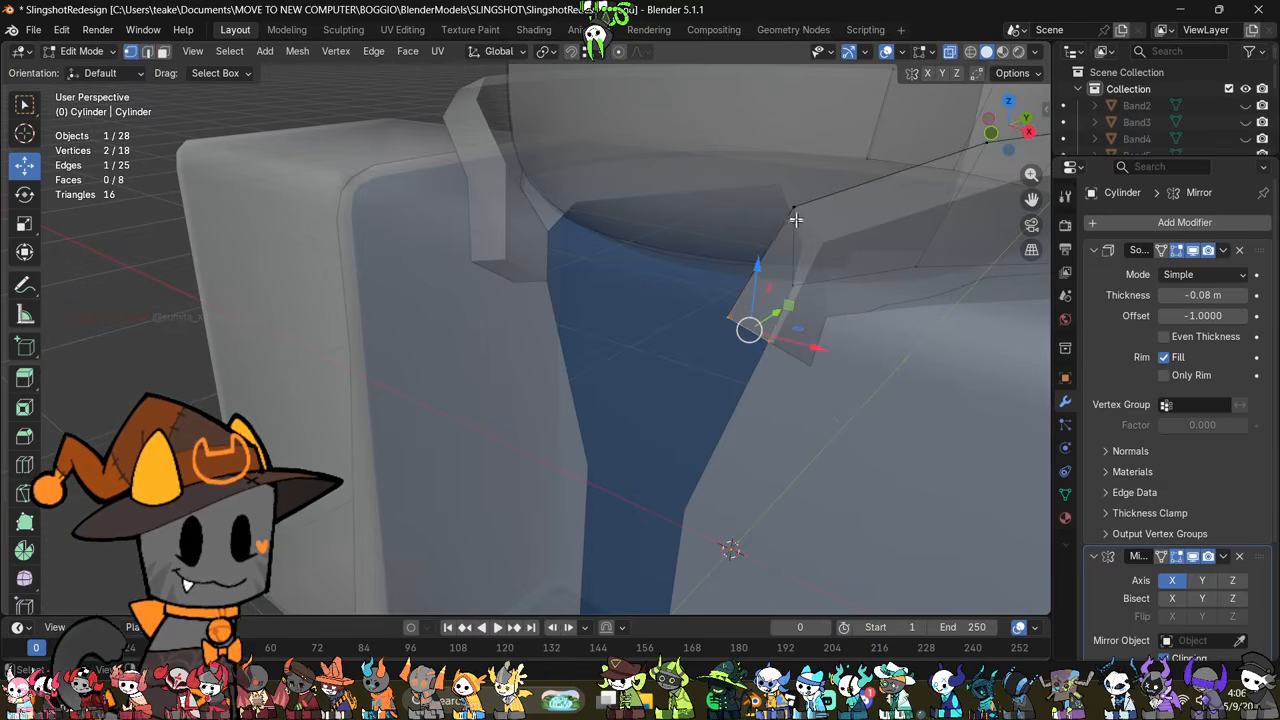
key("g")
left_click(850, 269)
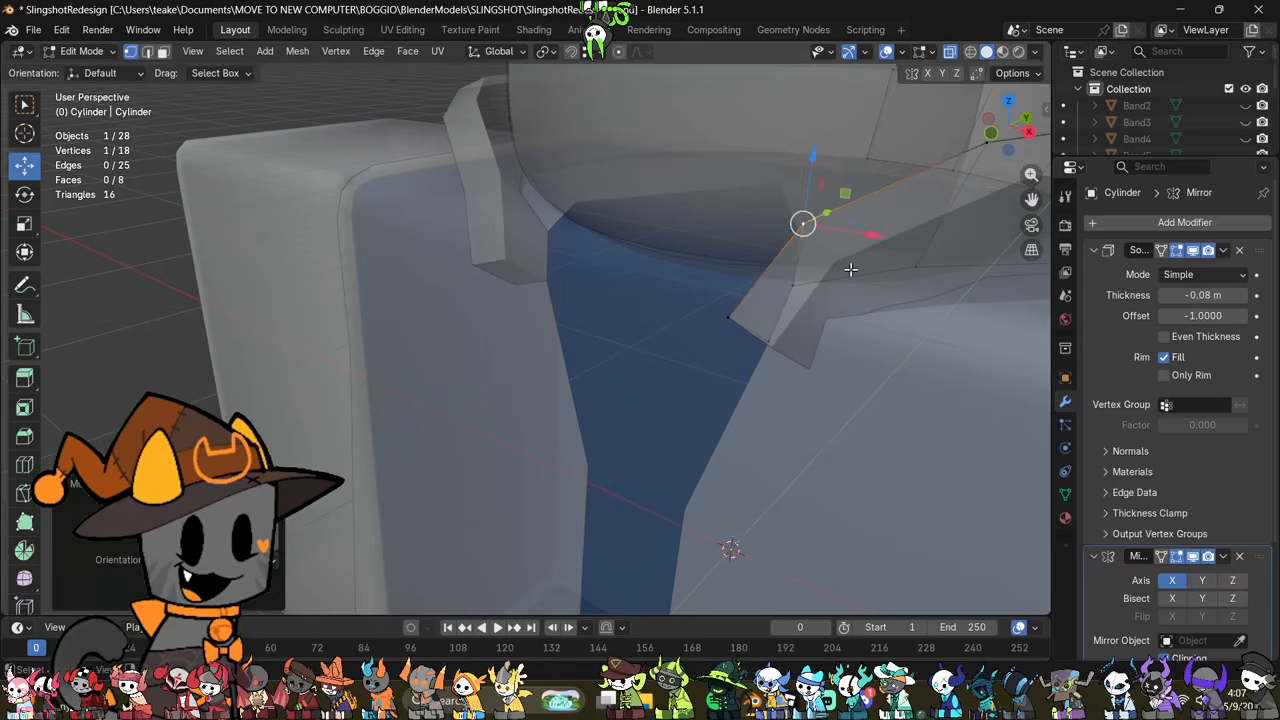
mouse_move(850, 269)
middle_mouse_down()
mouse_move(811, 346)
mouse_move(763, 374)
mouse_move(905, 373)
mouse_move(755, 378)
mouse_move(817, 431)
mouse_move(780, 429)
mouse_move(757, 409)
mouse_move(814, 434)
mouse_move(811, 357)
mouse_move(788, 340)
mouse_move(621, 328)
middle_mouse_up()
key("alt+z")
key("Tab")
Step: Apply auto smooth shading to the collar object
middle_click_drag(868, 408, 818, 439)
scroll(655, 449, "down", 4)
scroll(818, 439, "up", 5)
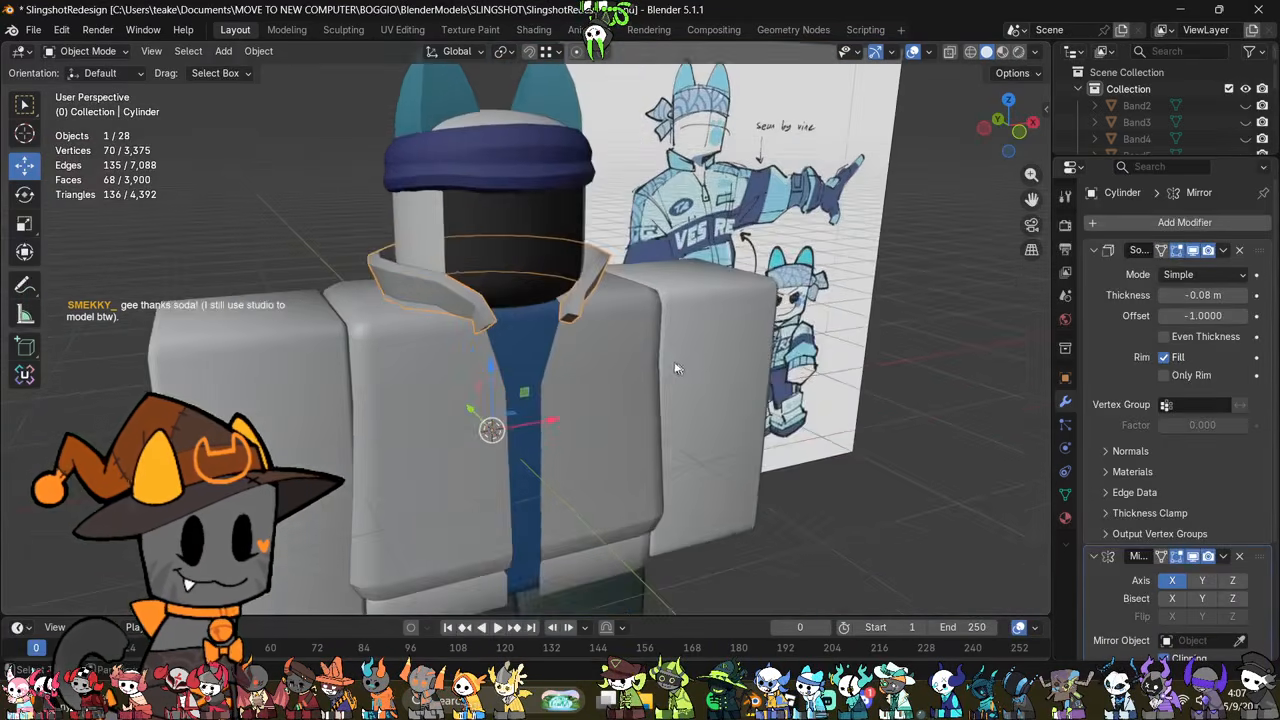
middle_click_drag(695, 371, 1008, 438)
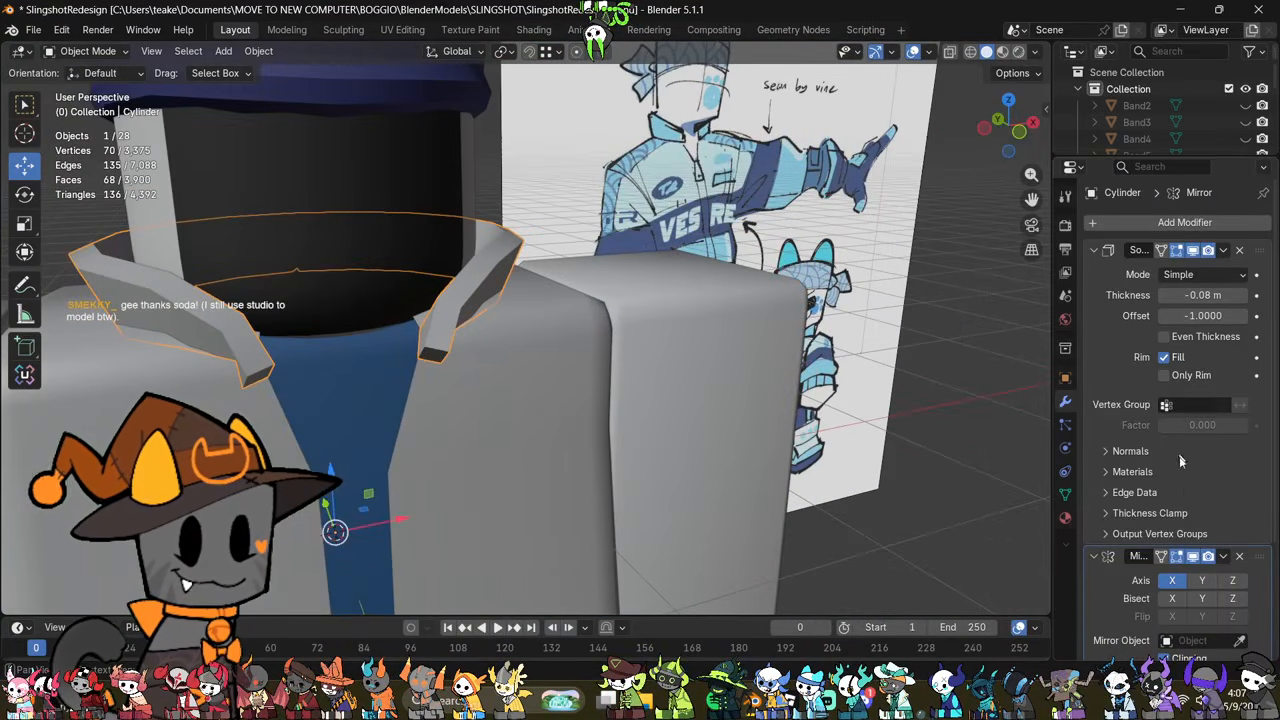
scroll(1180, 460, "down", 3)
right_click(813, 277)
left_click(813, 270)
middle_click_drag(748, 326, 615, 303)
middle_click_drag(336, 411, 609, 436)
scroll(667, 412, "up", 2)
middle_click_drag(584, 373, 757, 337)
scroll(625, 498, "up", 2)
scroll(644, 460, "up", 2)
Step: Try to extrude the collar's front end edge down the jacket opening with snapping enabled
key("Tab")
scroll(762, 337, "up", 2)
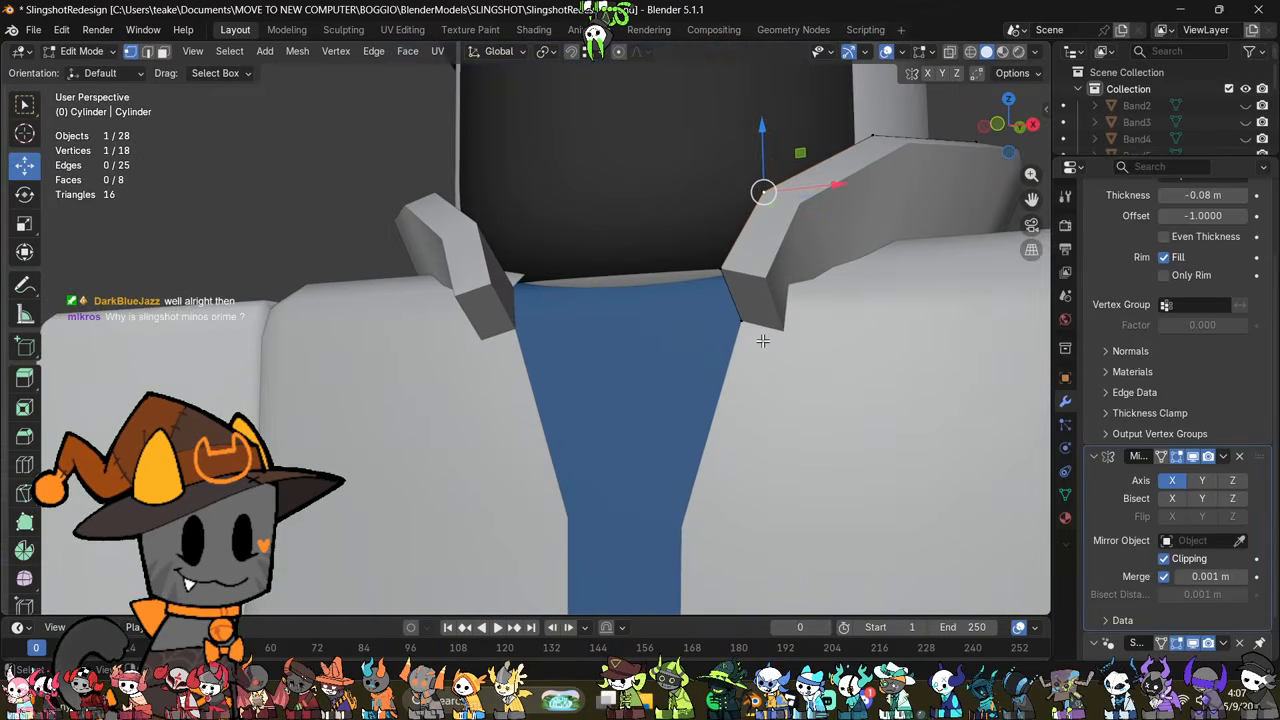
key("2")
left_click(738, 295)
middle_click_drag(745, 400, 667, 426)
middle_click_drag(716, 374, 652, 474)
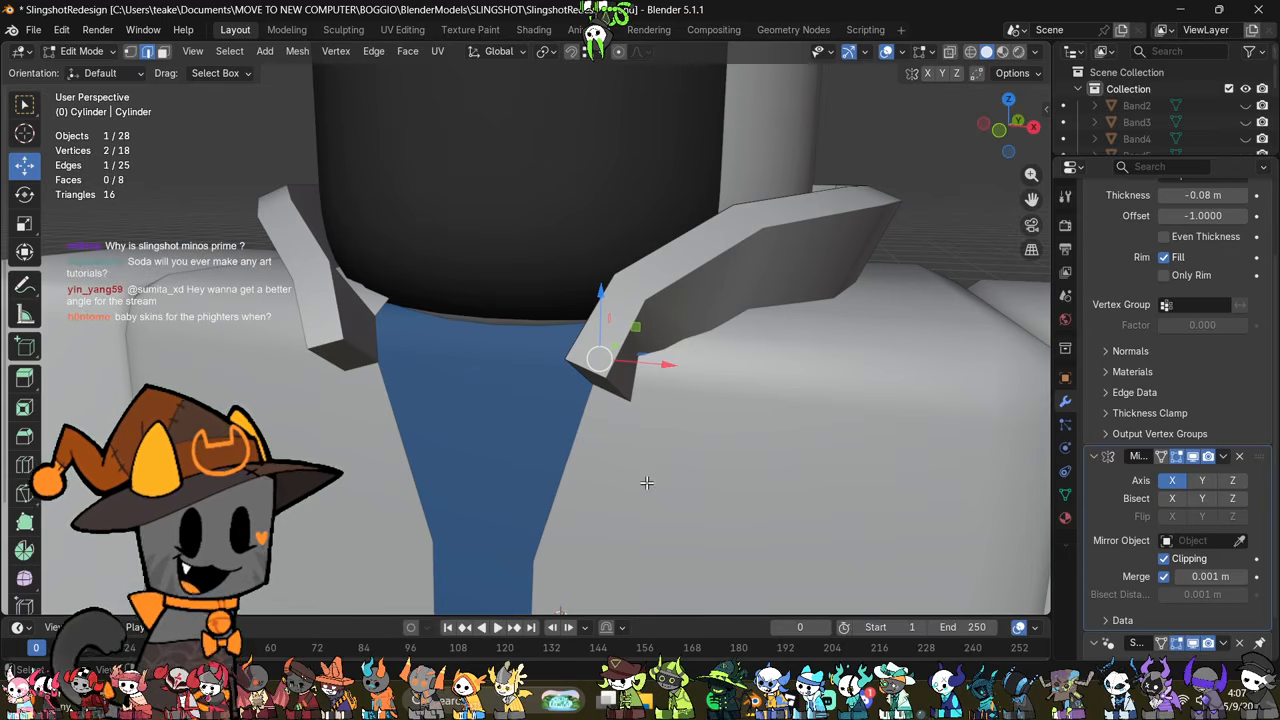
middle_click_drag(666, 494, 738, 334)
key("alt+z")
left_click(716, 336)
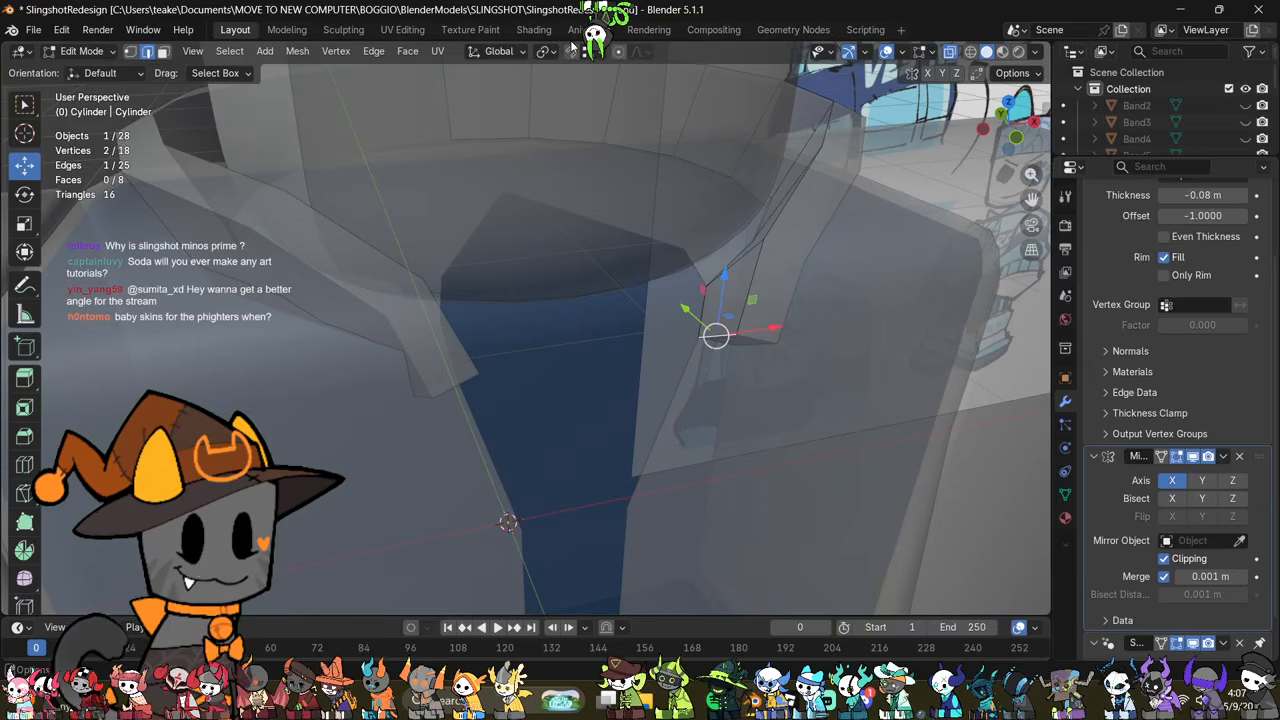
key("w")
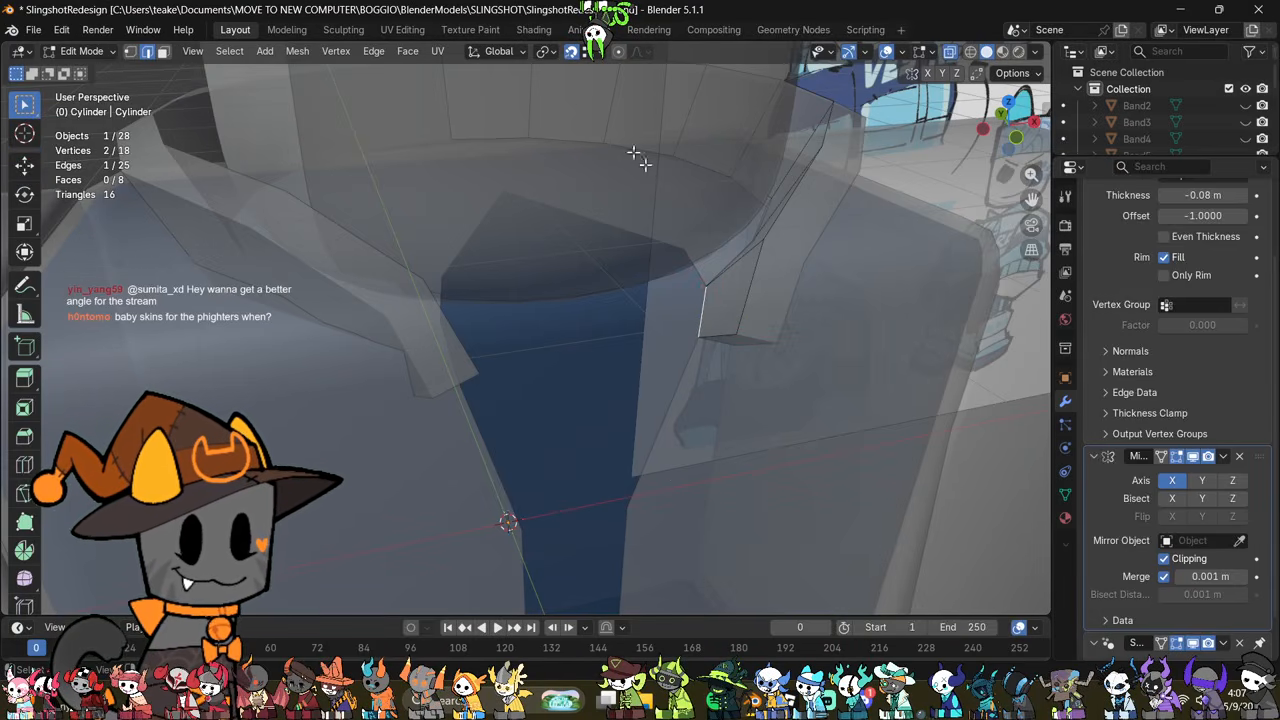
middle_click_drag(764, 384, 754, 474)
key("e")
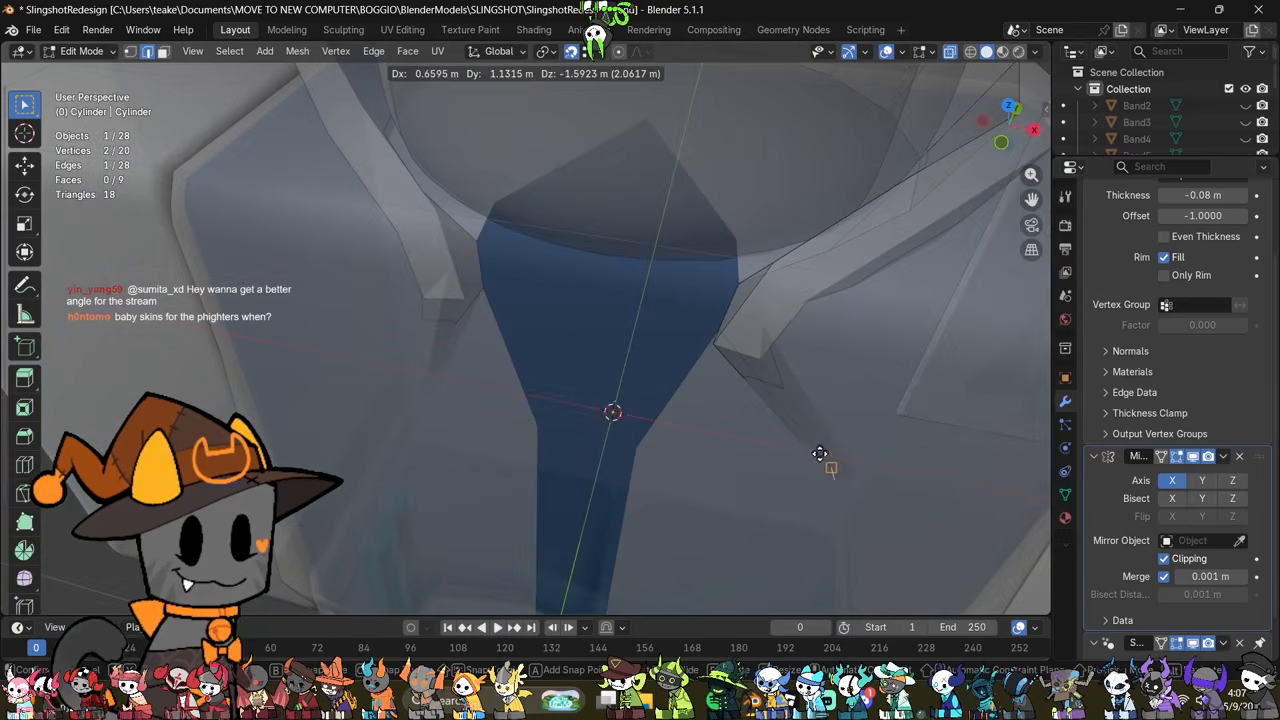
left_click(608, 409)
middle_click_drag(608, 409, 777, 391)
Step: Try to fit the extruded collar strip's lower vertices to the edge of the jacket's front opening
left_click(656, 452)
middle_click_drag(656, 452, 526, 491)
key("g")
left_click(704, 471)
scroll(704, 471, "up", 2)
key("g")
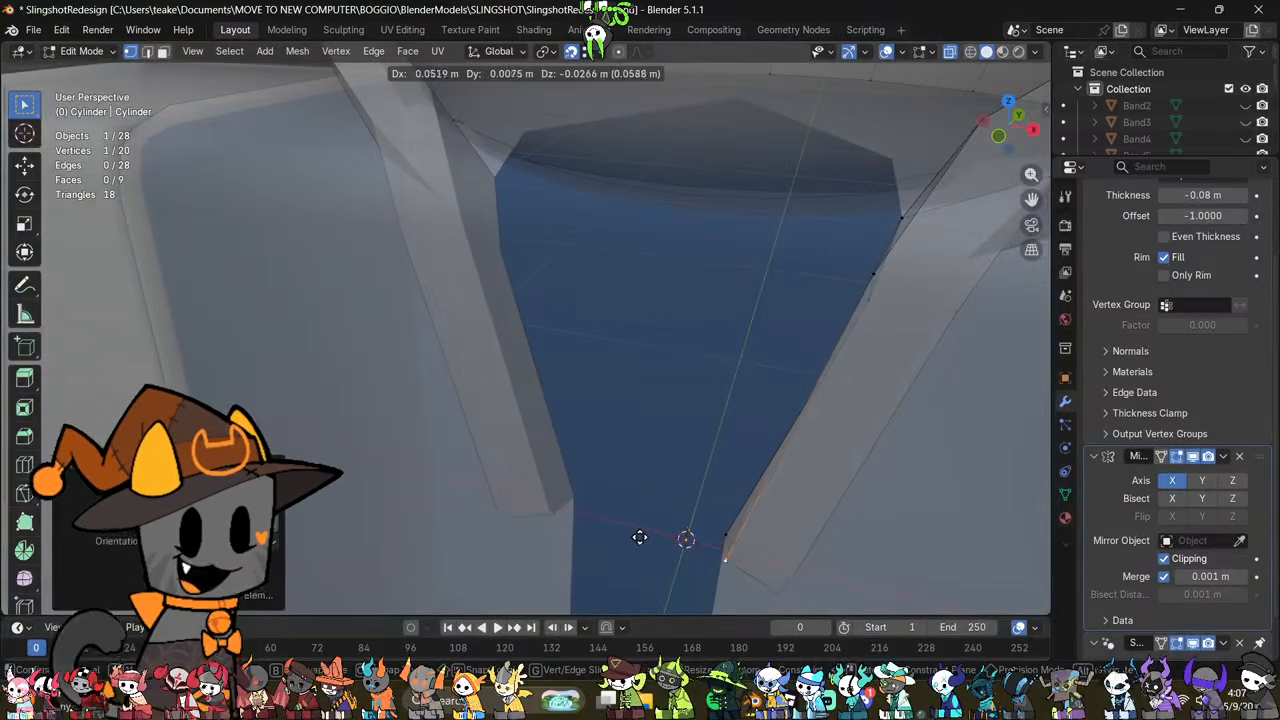
left_click(651, 531)
middle_click_drag(651, 531, 591, 337)
key("g")
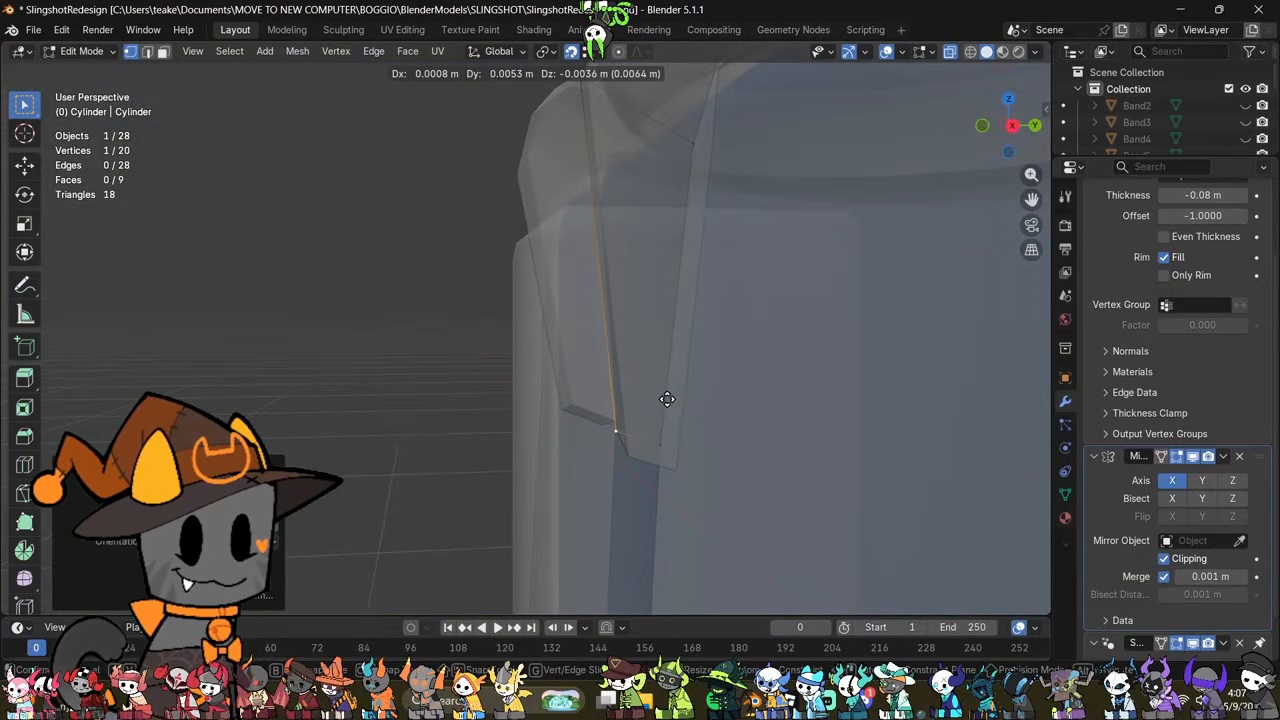
left_click(603, 434)
middle_click_drag(603, 434, 775, 334)
Step: Undo the collar's extension down the jacket's front opening
key("alt+z")
scroll(712, 358, "down", 3)
key("alt+z")
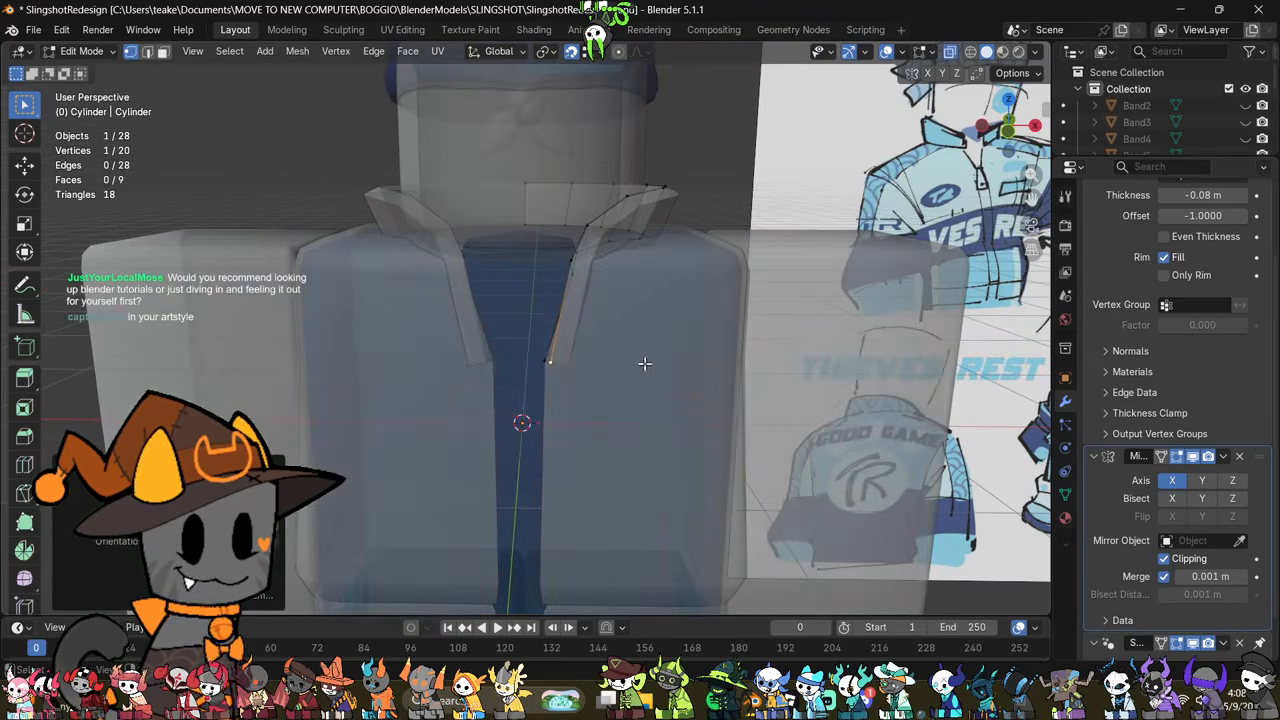
left_click_drag(643, 363, 538, 401)
right_click(694, 459)
left_click(694, 459)
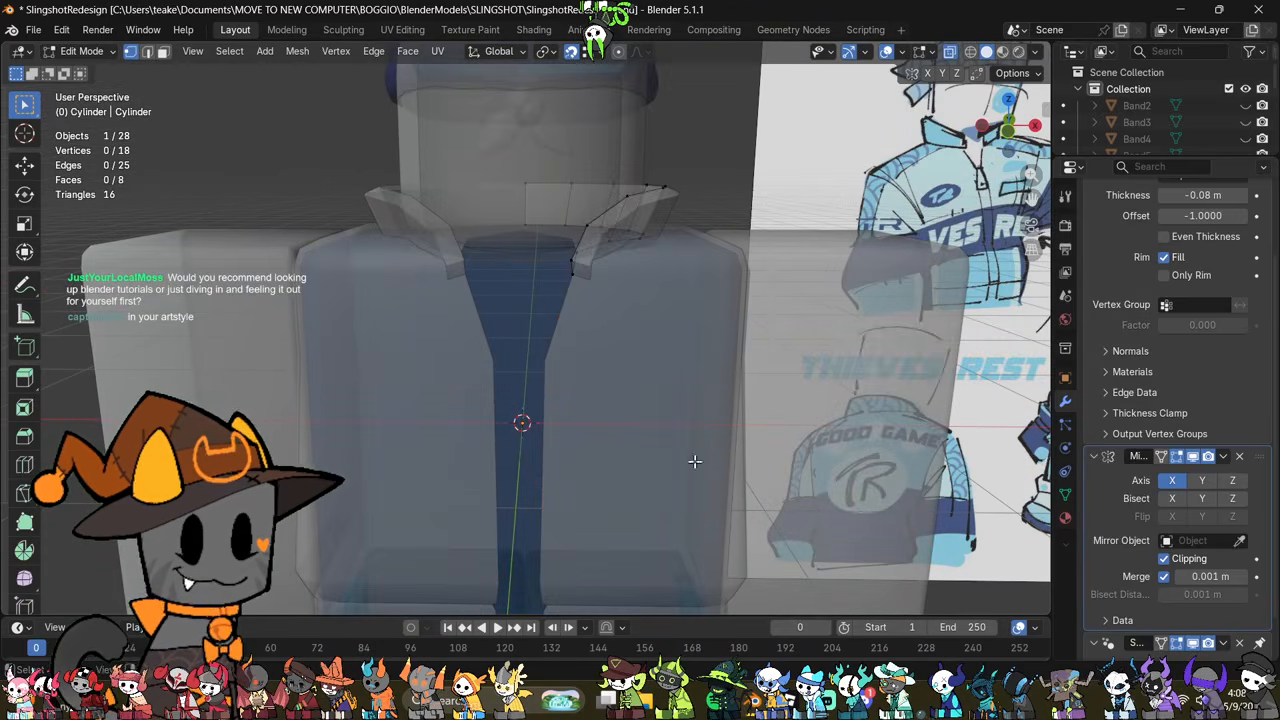
scroll(690, 460, "up", 3, "shift")
key("alt+z")
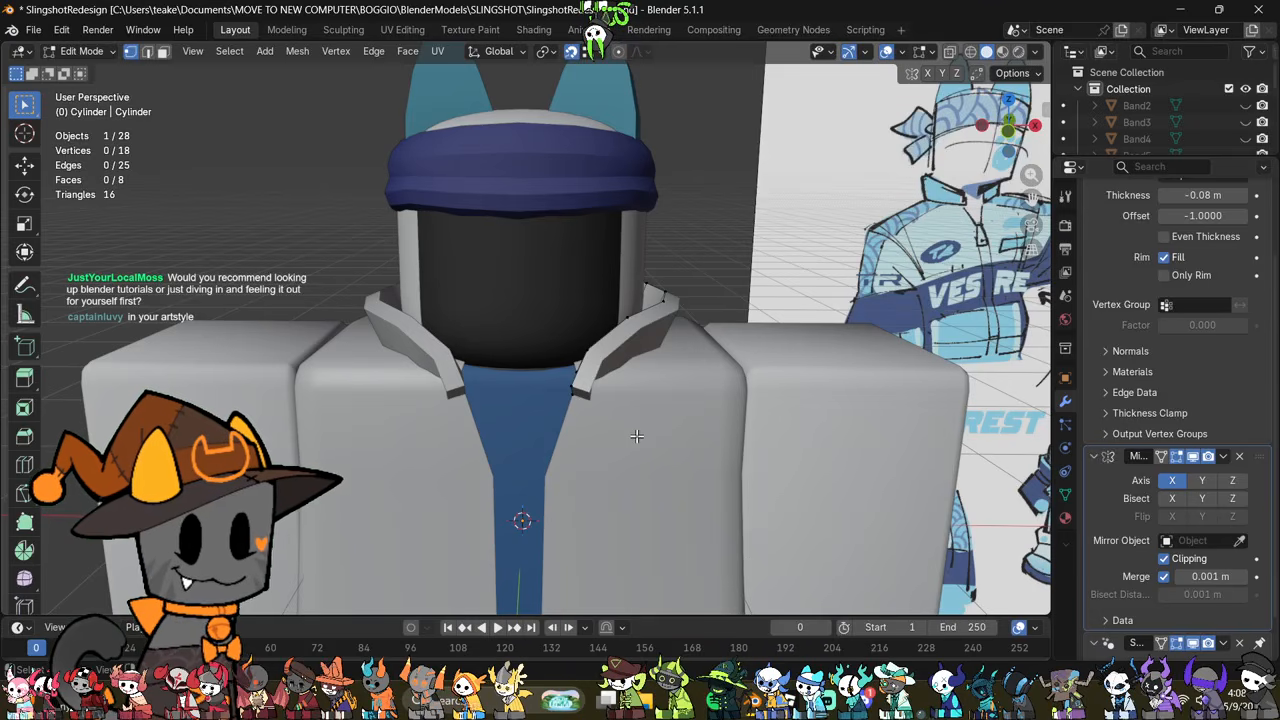
Step: Switch from the collar to editing the jacket mesh with the Move tool
key("Tab")
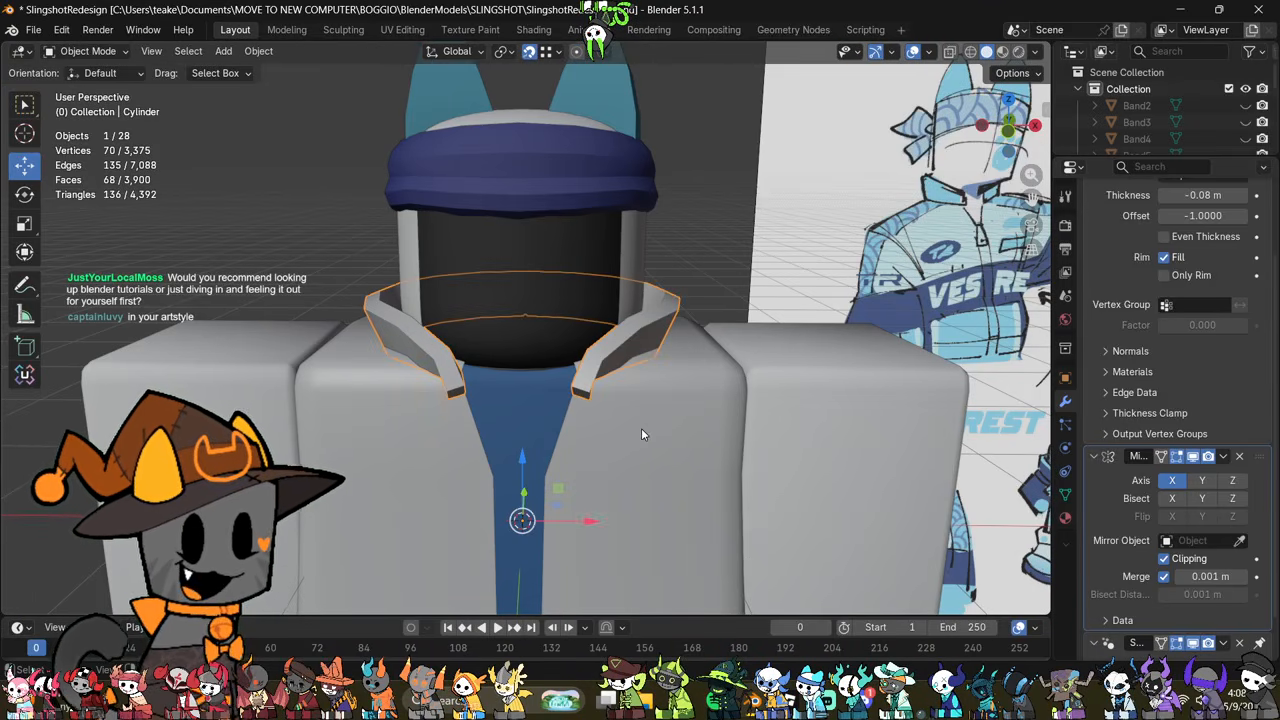
middle_click_drag(638, 430, 654, 424)
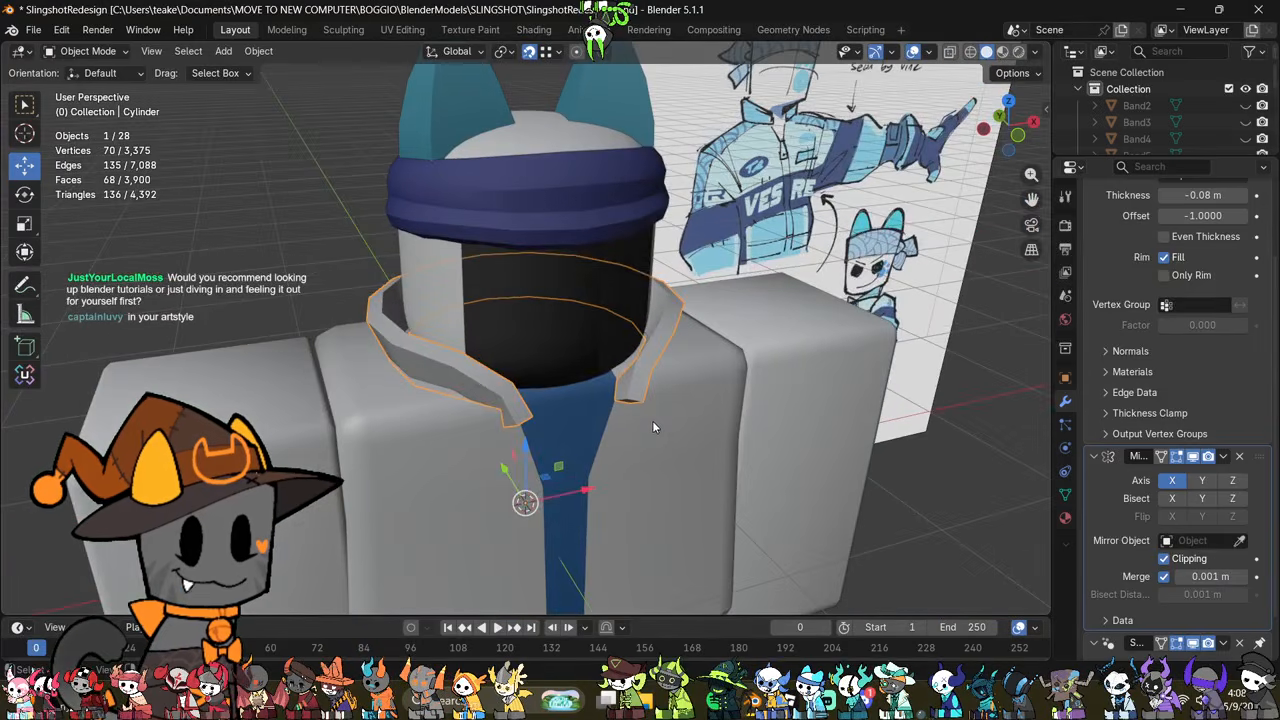
left_click(654, 424)
key("Tab")
key("alt+z")
middle_click_drag(738, 446, 562, 390)
key("alt+z")
scroll(556, 395, "up", 2, "alt")
left_click(34, 172)
Step: Turn off snapping and shift the jacket's neckline vertex beneath the collar outward along the X axis
middle_click_drag(475, 345, 530, 365)
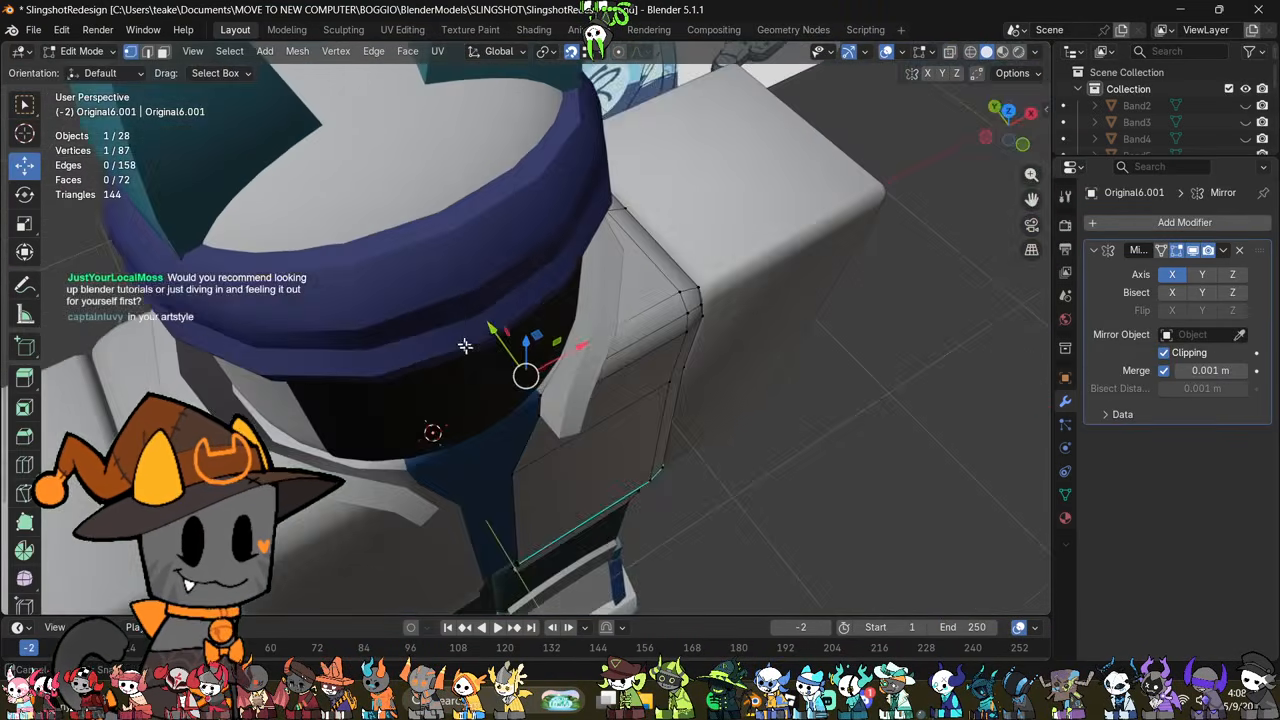
key("alt+z")
scroll(540, 374, "up", 3)
key("alt+z")
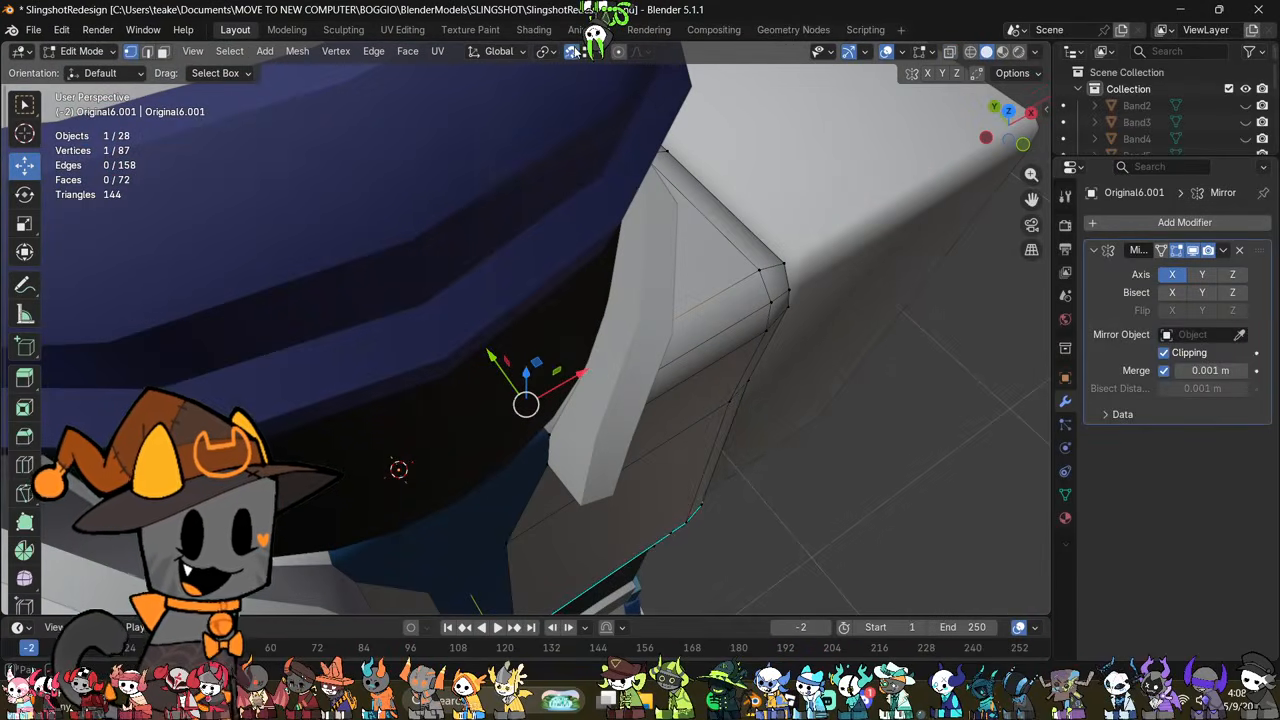
left_click_drag(556, 372, 616, 354)
Step: Nudge the jacket vertex beside the collar's front section inward along the X axis
key("alt+z")
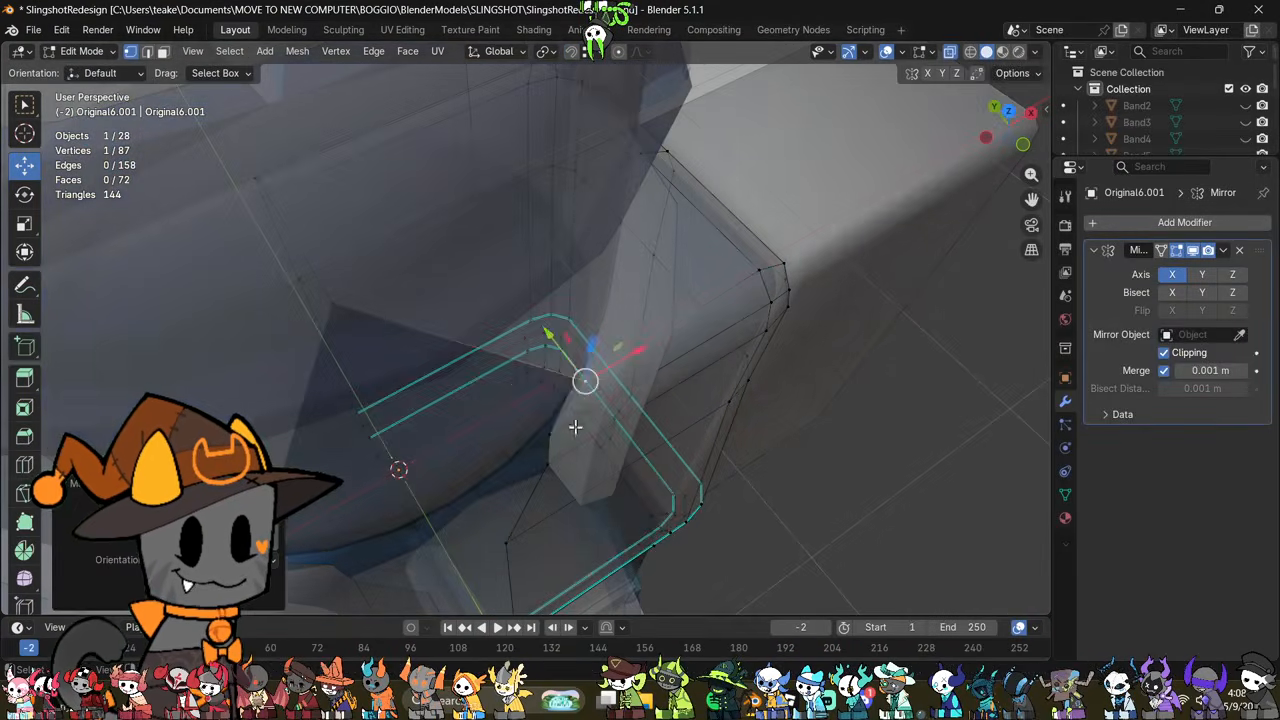
left_click(556, 434)
middle_click_drag(556, 434, 604, 362)
key("alt+z")
middle_click_drag(672, 400, 563, 444)
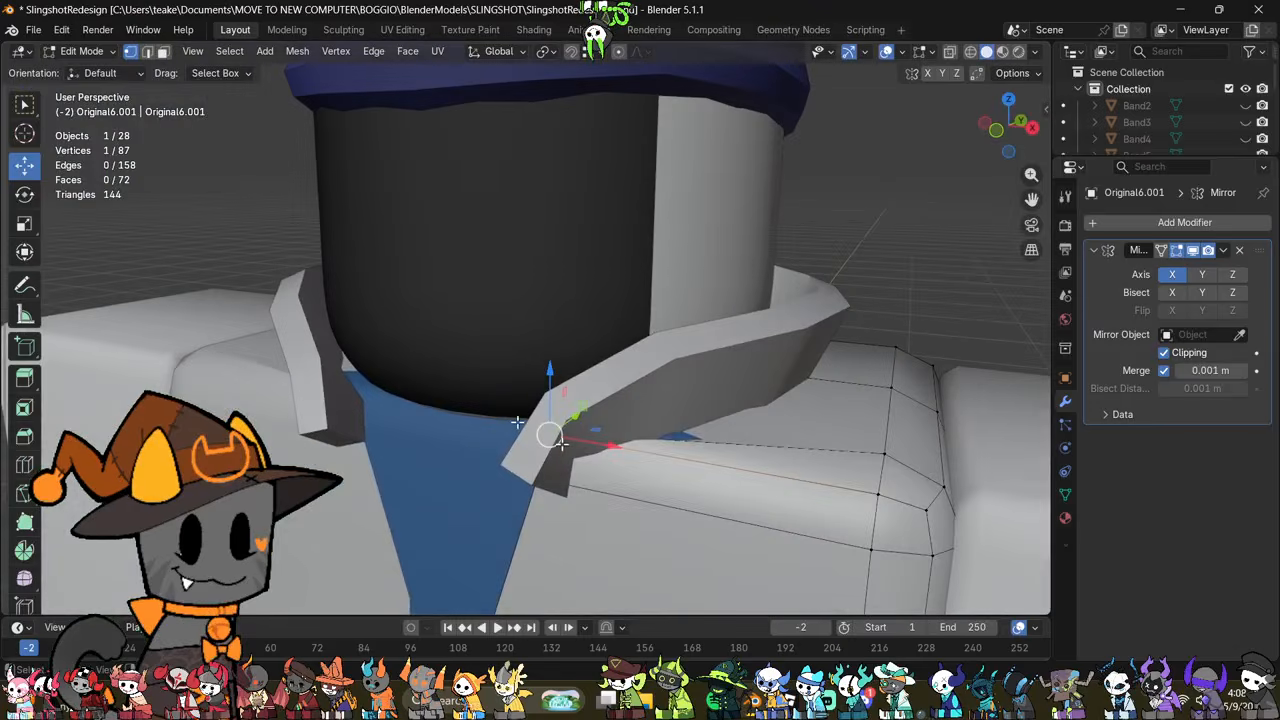
key("alt+z")
middle_click_drag(678, 450, 687, 486)
left_click(634, 440)
key("alt+z")
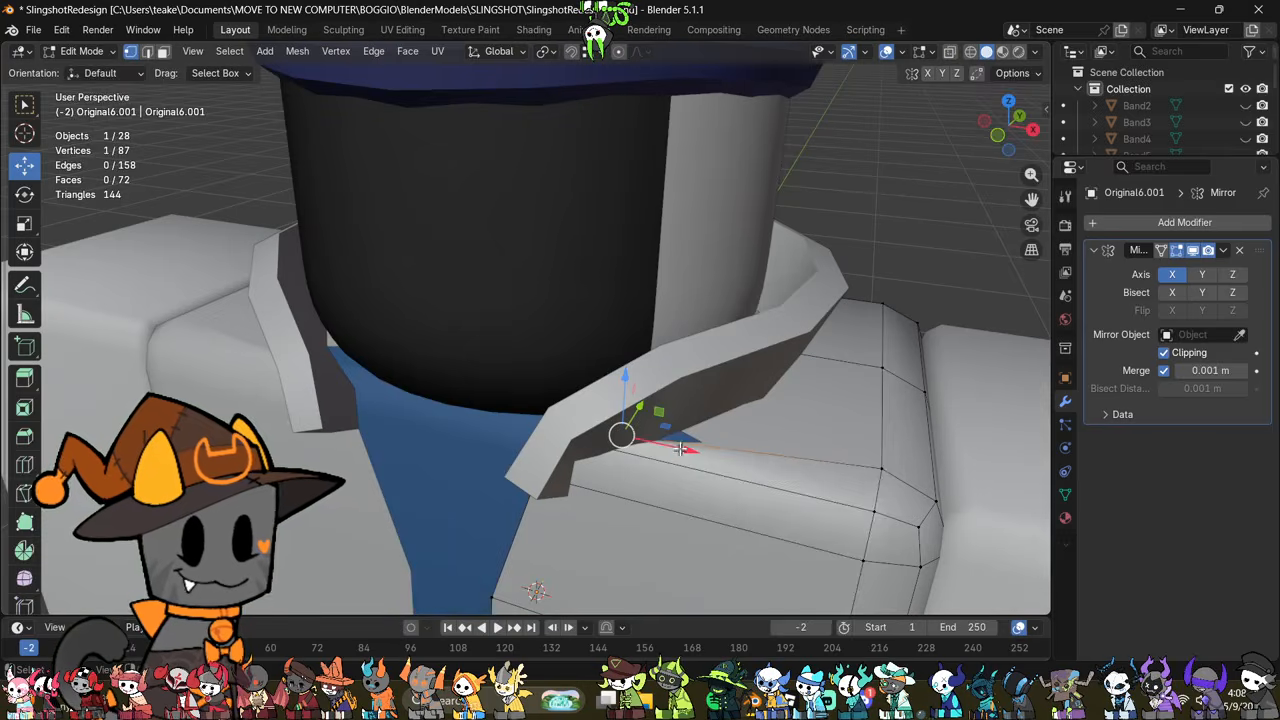
mouse_move(680, 450)
left_mouse_down()
mouse_move(647, 432)
mouse_move(660, 439)
left_mouse_up()
Step: Try to connect two jacket shoulder vertices beneath the collar with a new edge
key("alt+z")
middle_click_drag(757, 487, 660, 470)
left_click(955, 514)
left_click(625, 427, "shift")
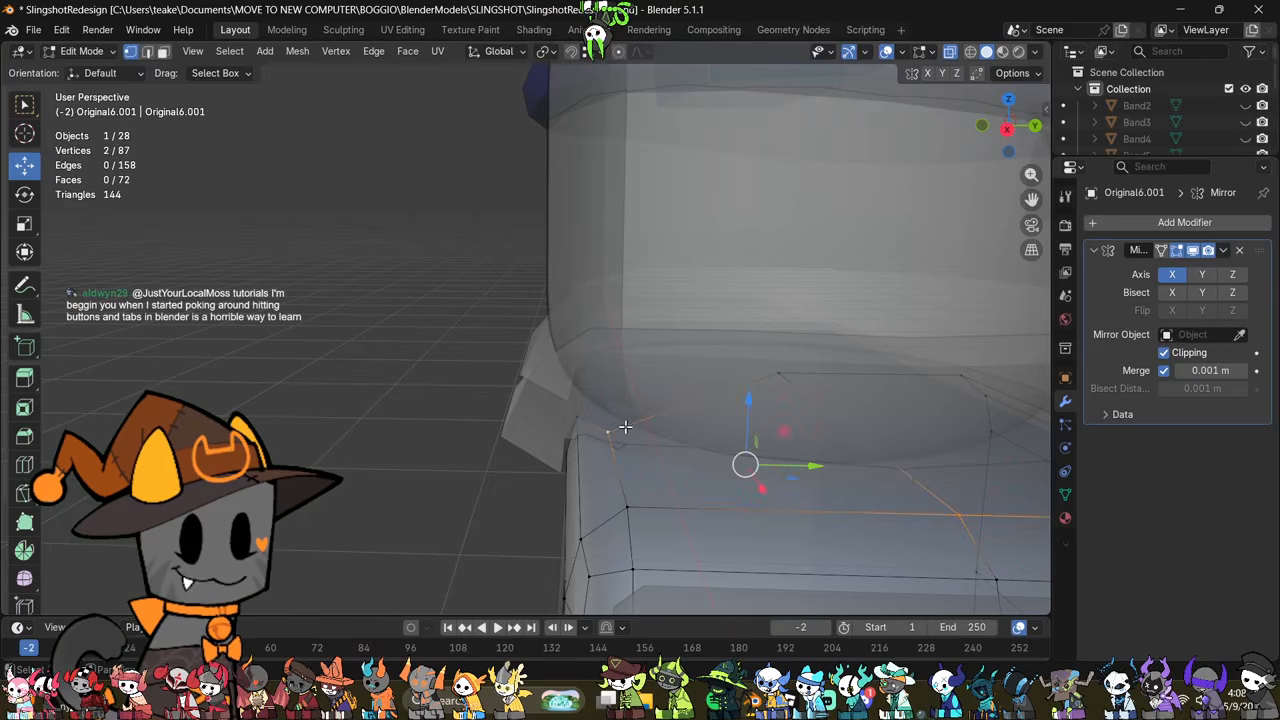
key("alt+z")
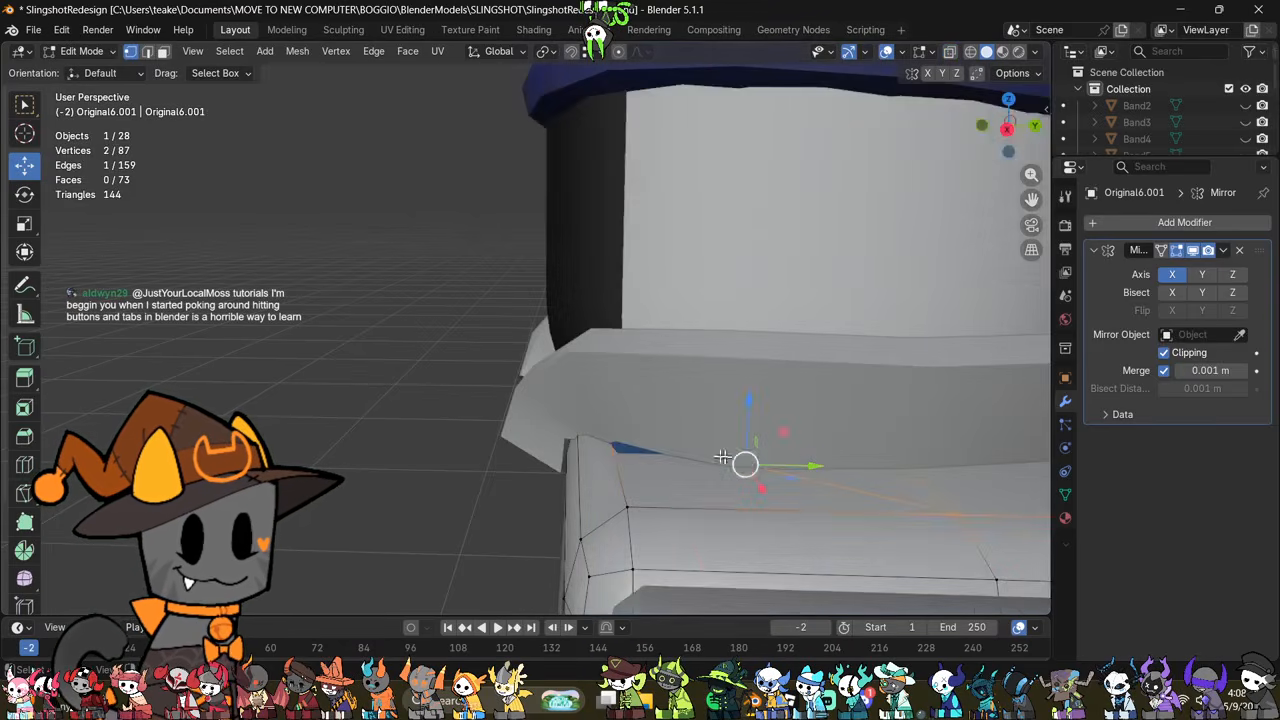
middle_click_drag(721, 459, 775, 428)
key("alt+z")
key("ctrl+z")
key("ctrl+z")
key("ctrl+z")
key("ctrl+z")
key("ctrl+z")
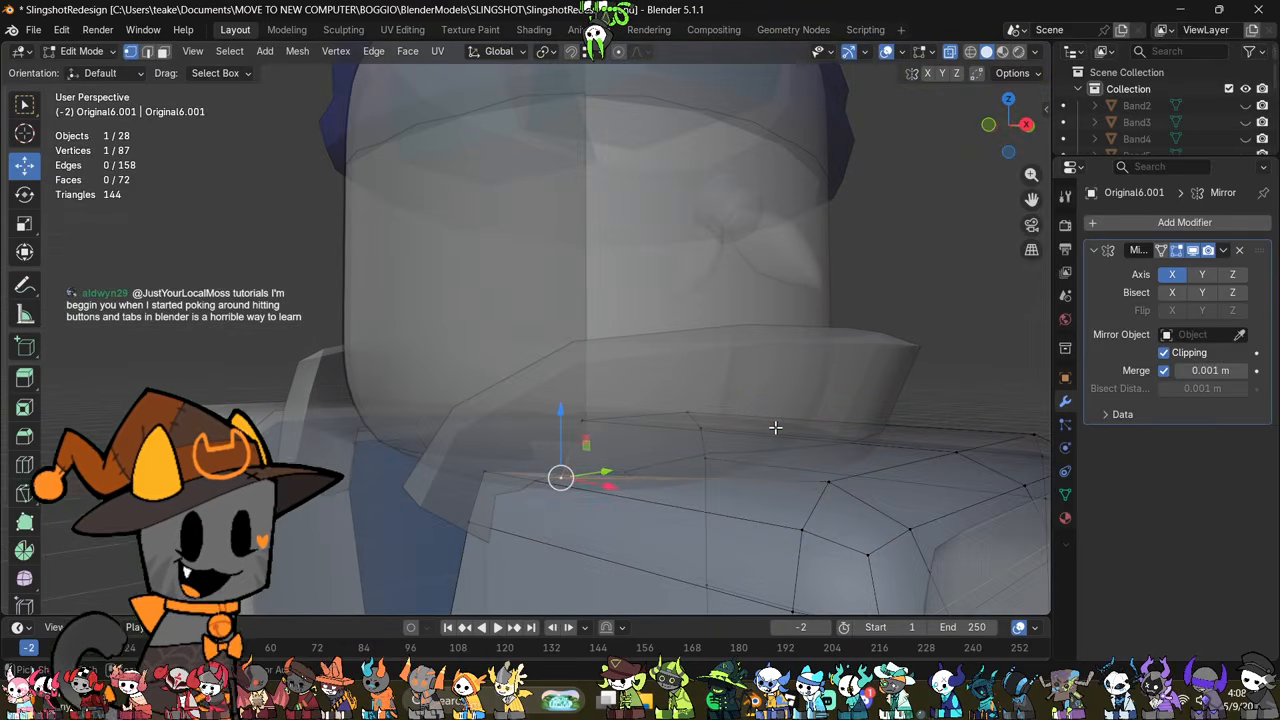
Step: Move the jacket's neckline vertex beneath the collar along the X axis so it follows the collar's lower edge
middle_click_drag(654, 446, 585, 425)
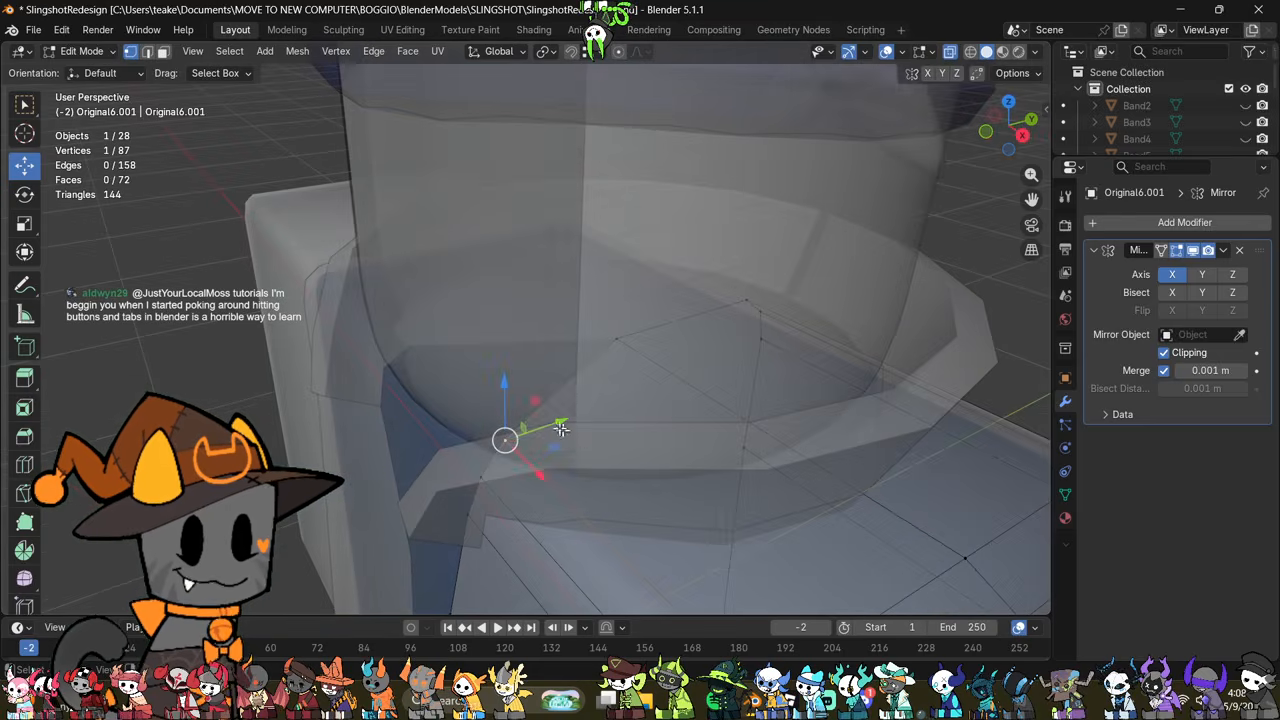
key("g")
key("x")
left_click_drag(619, 488, 615, 485)
key("alt+z")
middle_click_drag(592, 480, 694, 489)
left_click_drag(634, 465, 656, 473)
scroll(656, 473, "down", 5)
scroll(656, 473, "down", 3)
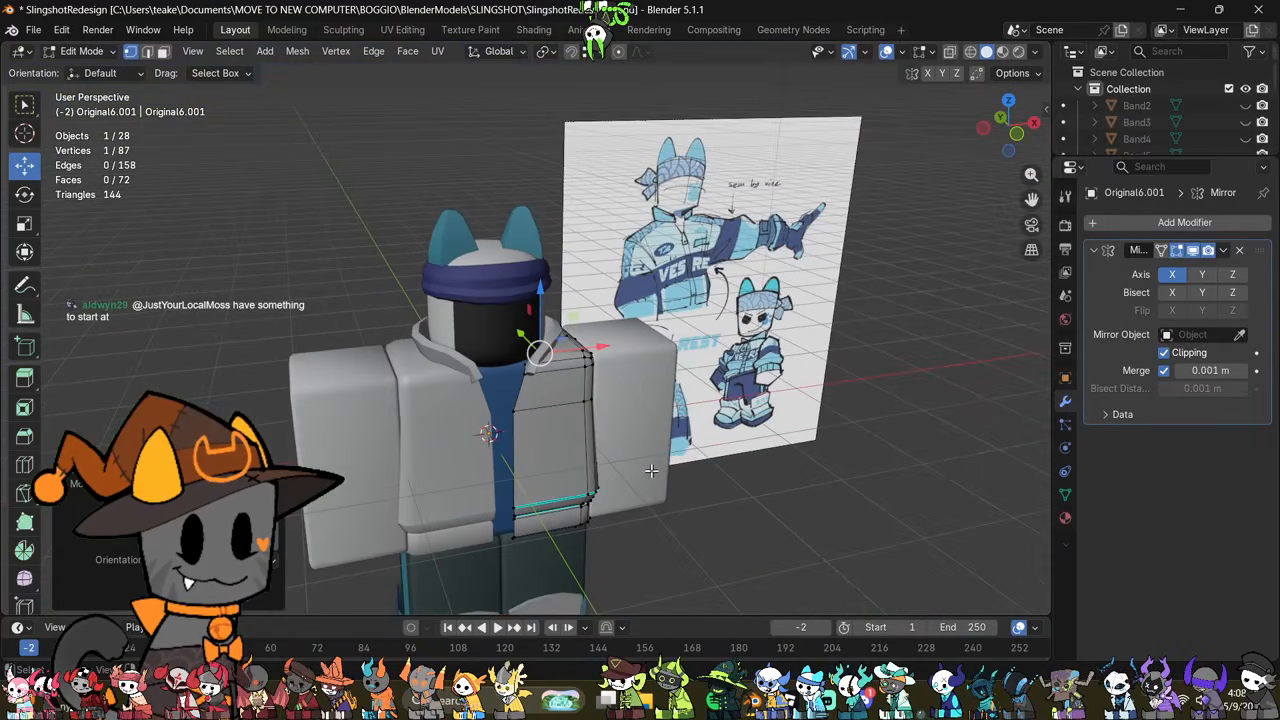
Step: Leave mesh editing and examine the jacket's neckline and shoulders from the front against the redesign drawing
key("Tab")
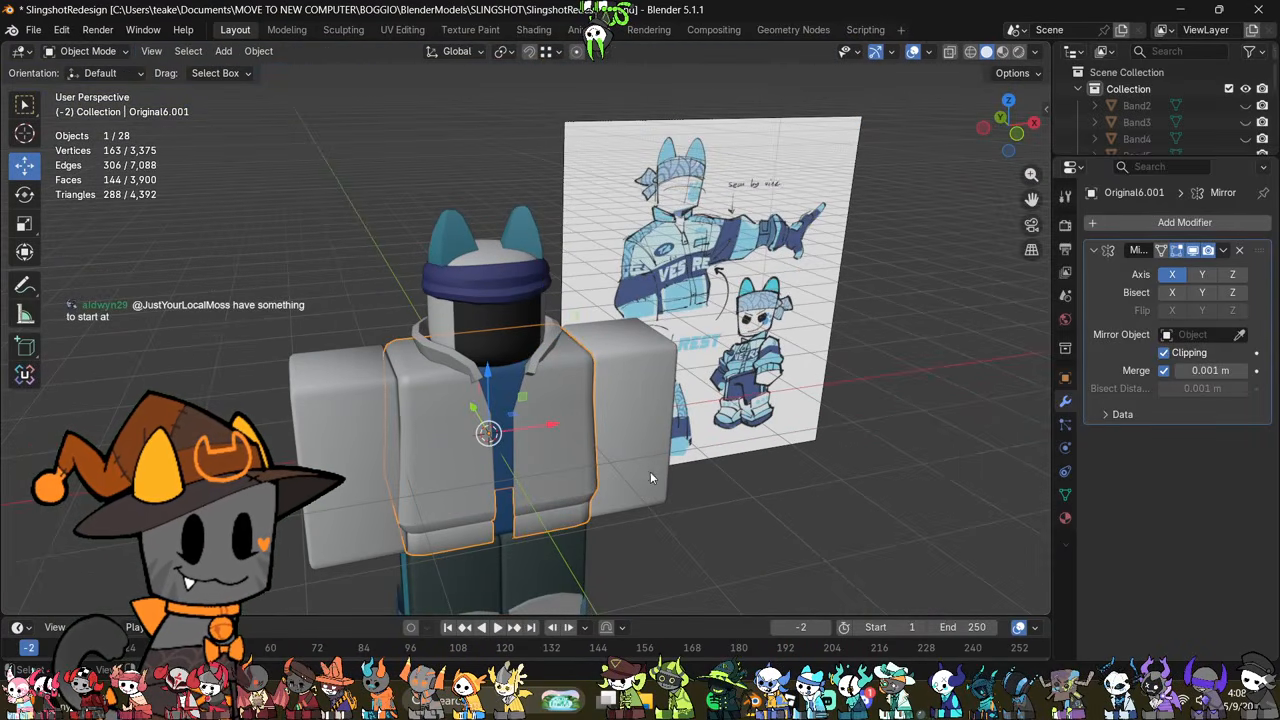
middle_click_drag(650, 477, 565, 458)
middle_click_drag(471, 400, 556, 337)
left_click(704, 519)
middle_click_drag(704, 519, 616, 330)
left_click(600, 350)
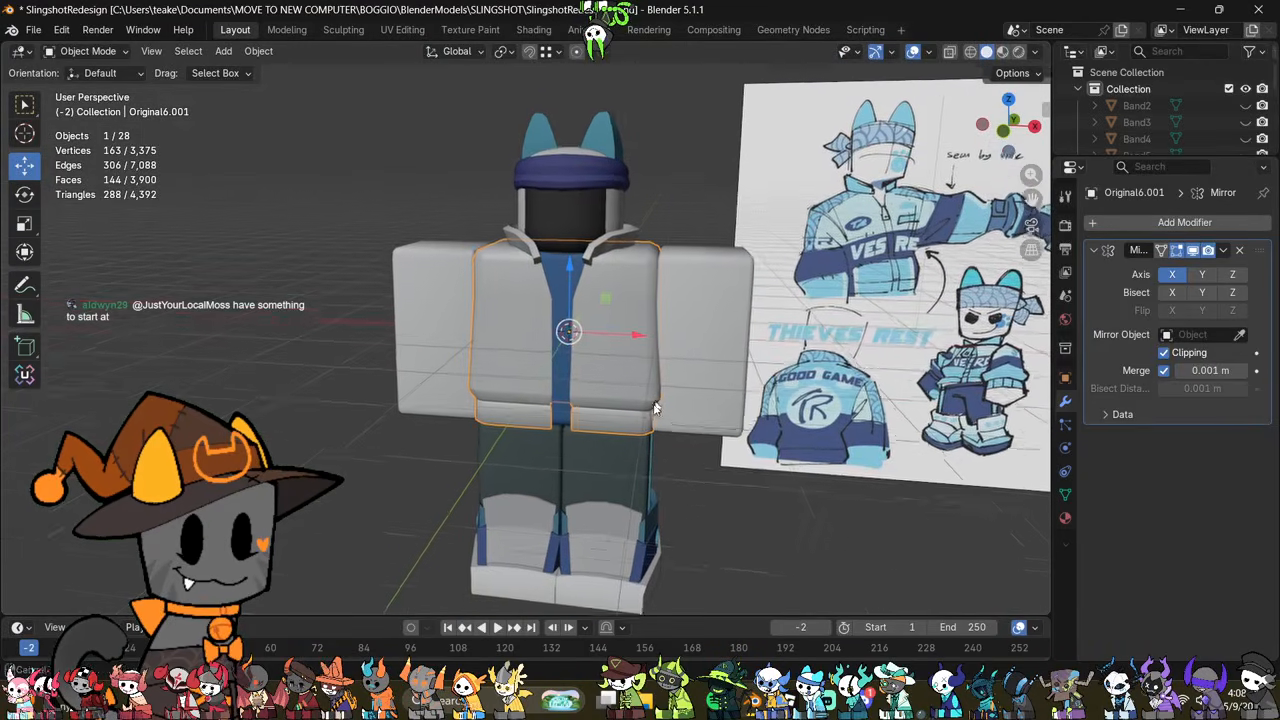
scroll(636, 431, "up", 2)
middle_click_drag(676, 360, 615, 462)
Step: Bevel the edge loop running over the jacket's shoulder and down its side by about 0.24 m with one segment
key("Tab")
middle_click_drag(735, 429, 666, 433)
key("alt+z")
left_click(710, 430)
scroll(710, 430, "up", 2)
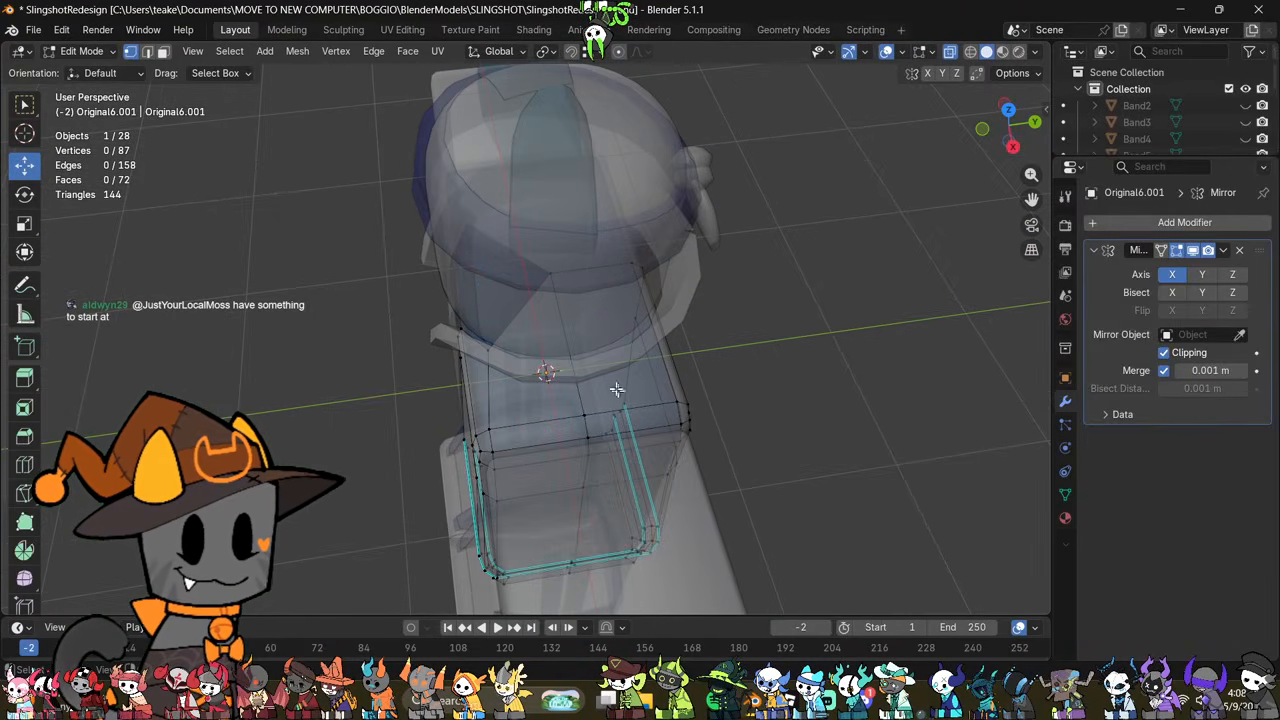
left_click(565, 316, "alt")
key("ctrl+b")
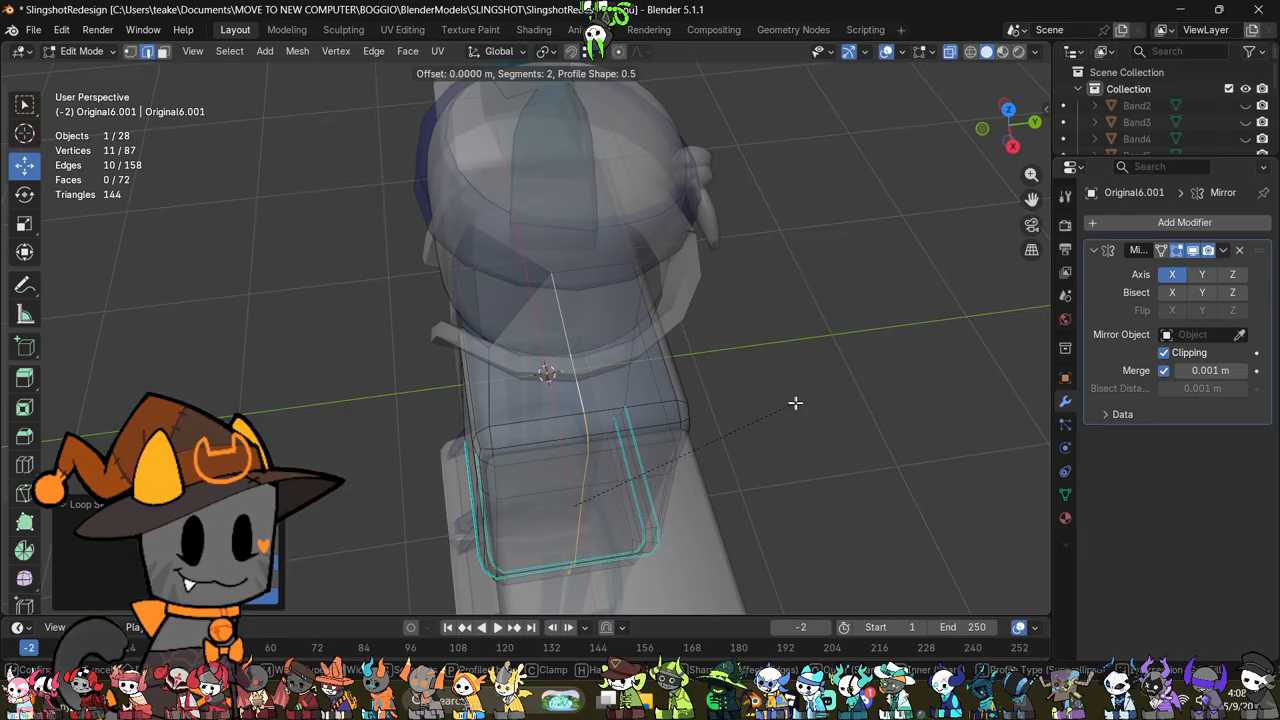
scroll(820, 411, "down", 1)
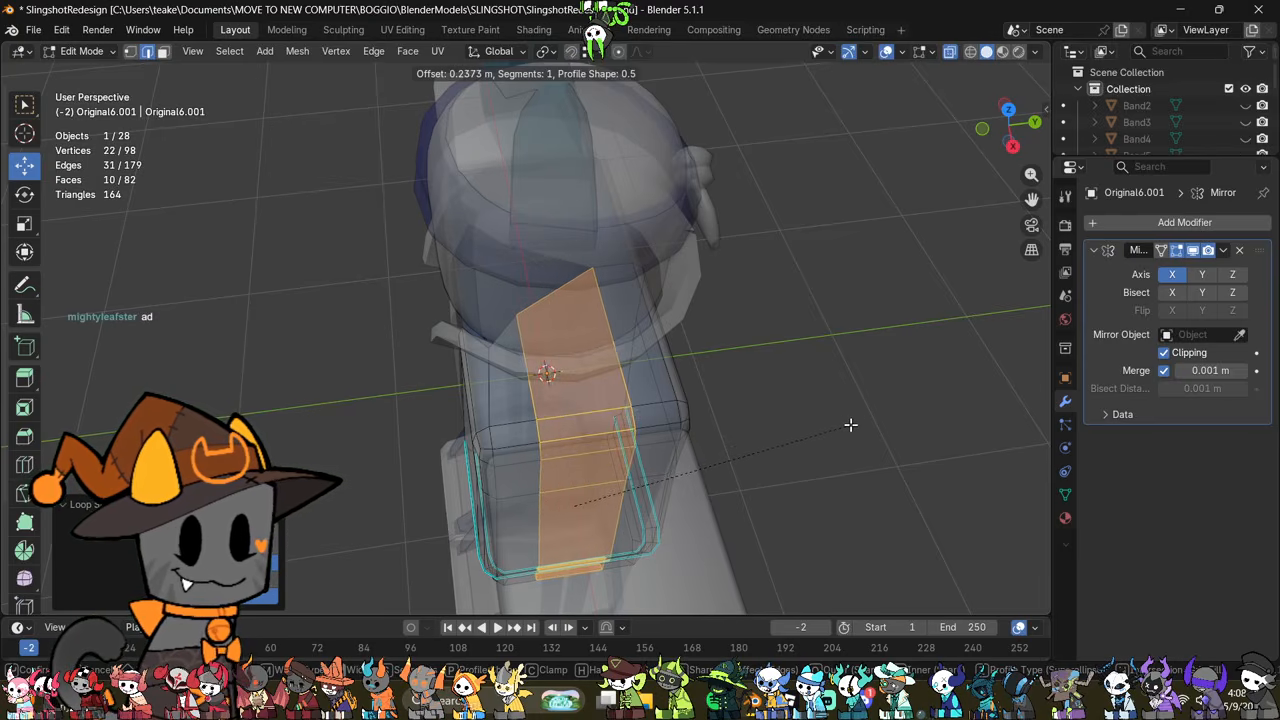
left_click(848, 424)
left_click(826, 483)
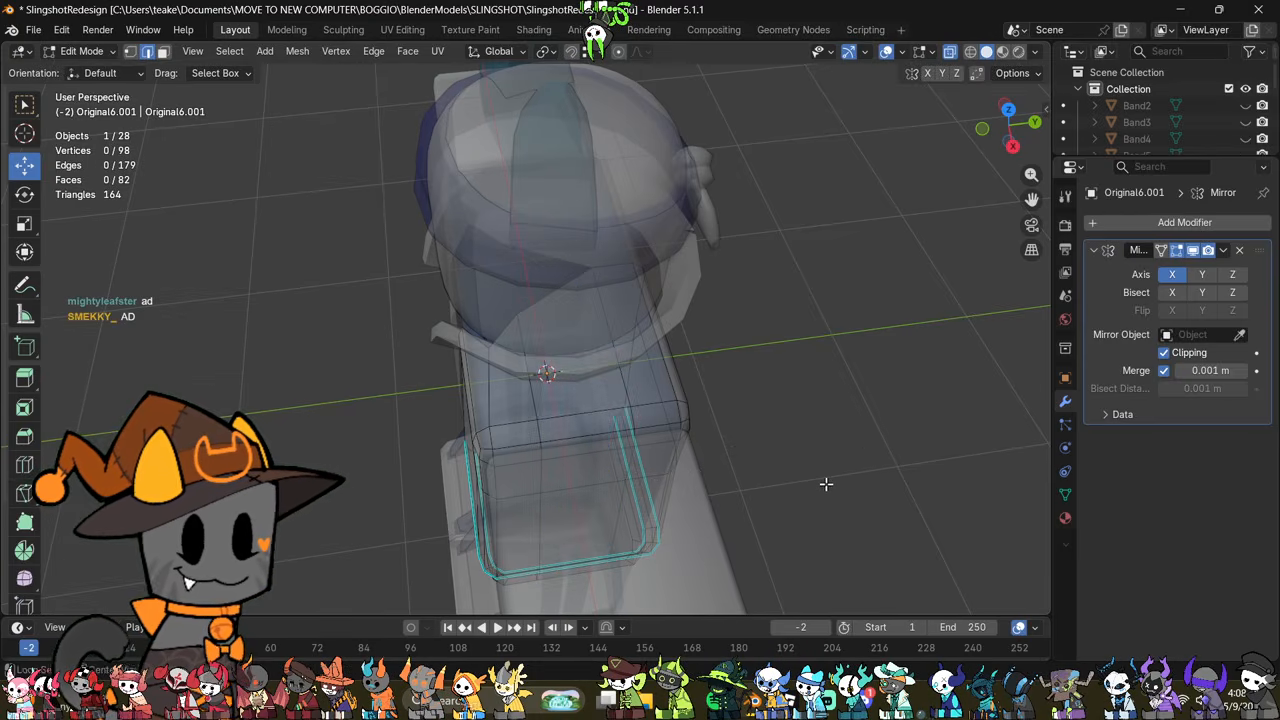
Step: Add a single horizontal loop cut around the jacket's midsection
key("alt+z")
middle_click_drag(760, 508, 580, 500)
key("alt+z")
key("ctrl+r")
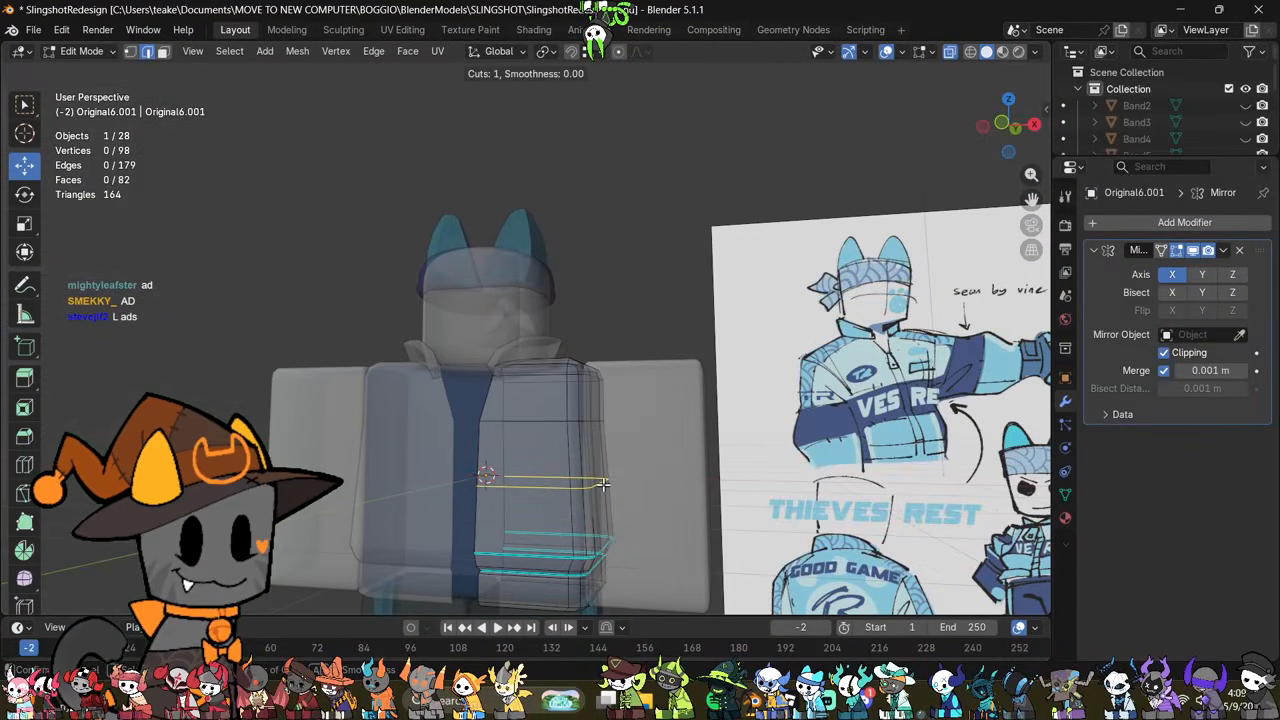
left_click(603, 485)
left_click(611, 491)
middle_click_drag(745, 505, 765, 478)
left_click(765, 478)
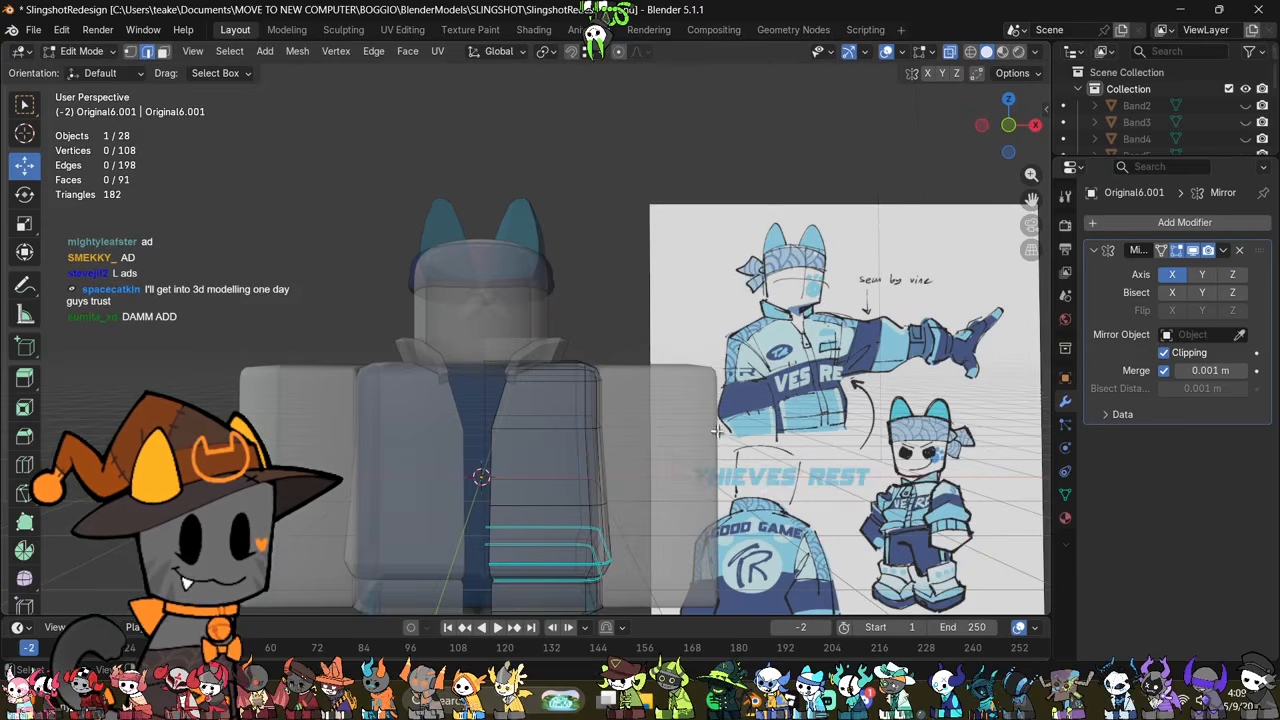
Step: Slide the horizontal edge loop at the jacket's midsection down toward the waist by a factor of about 0.3
middle_click_drag(716, 430, 552, 438)
middle_click_drag(543, 300, 700, 395)
key("alt+z")
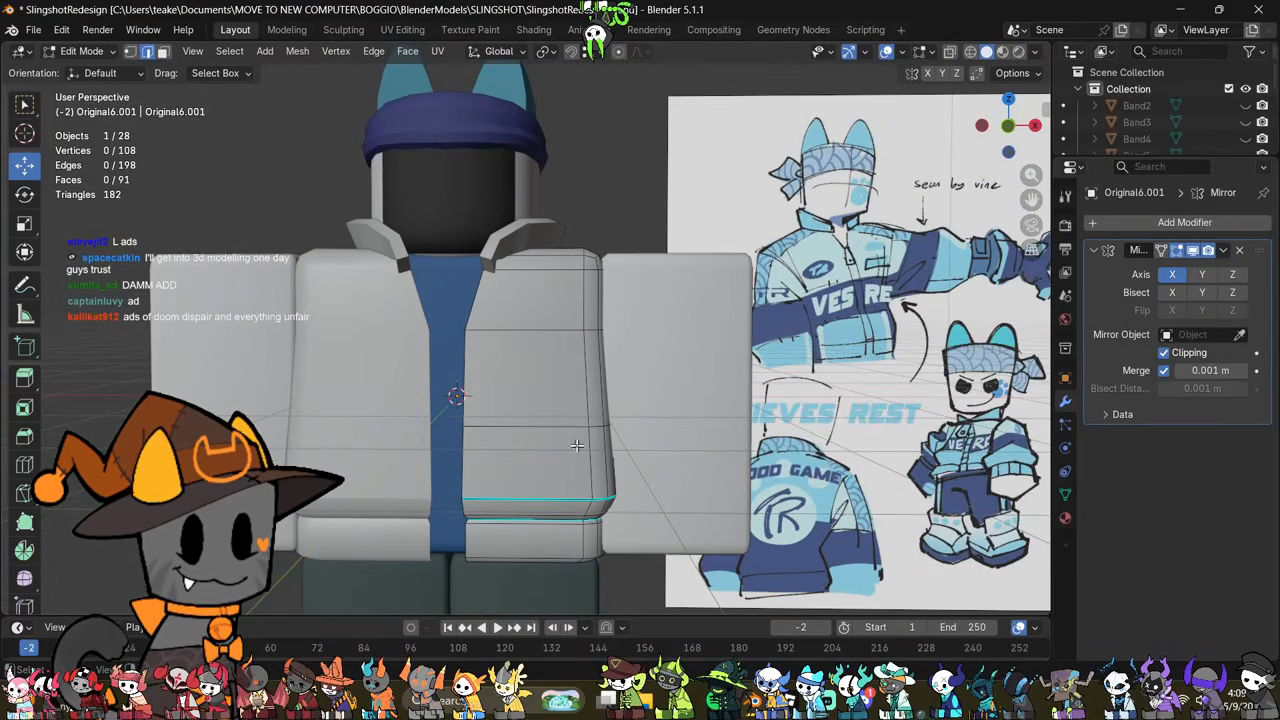
key("ctrl+r")
left_click(732, 420)
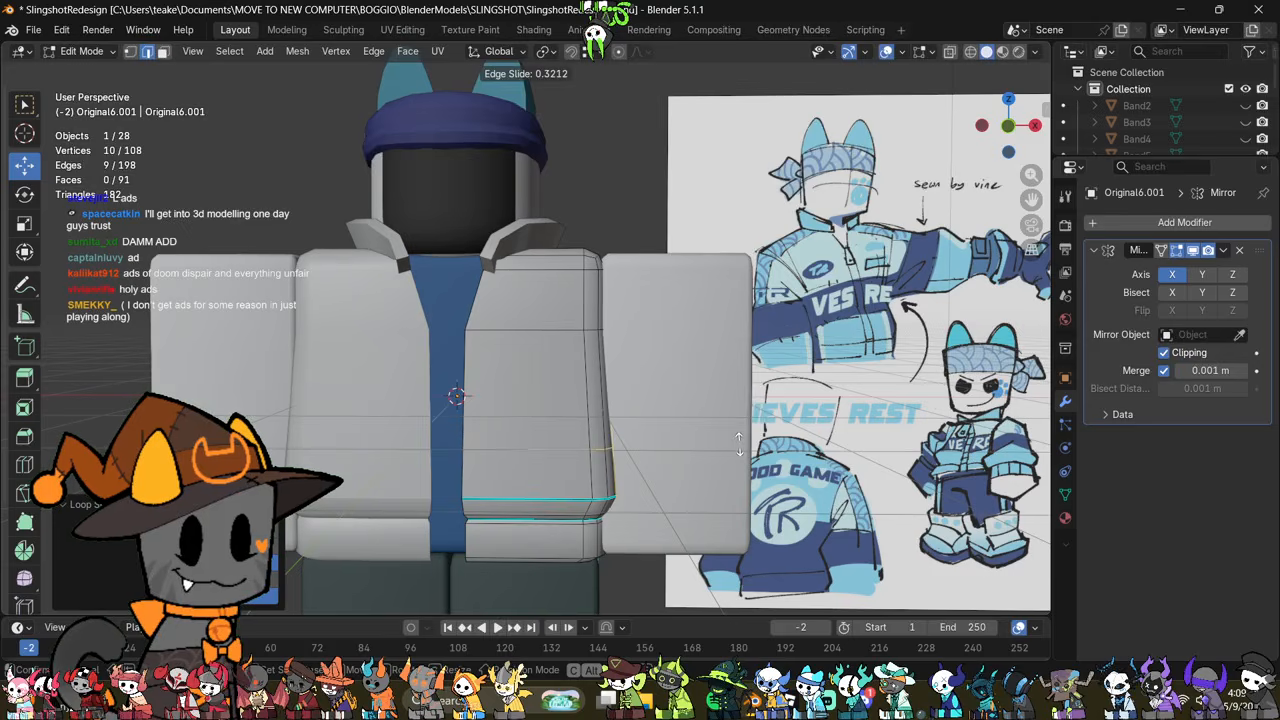
left_click(737, 449)
left_click(629, 416)
Step: Add another horizontal loop cut across the jacket's chest, slid upward by a factor of about 0.34
key("ctrl+r")
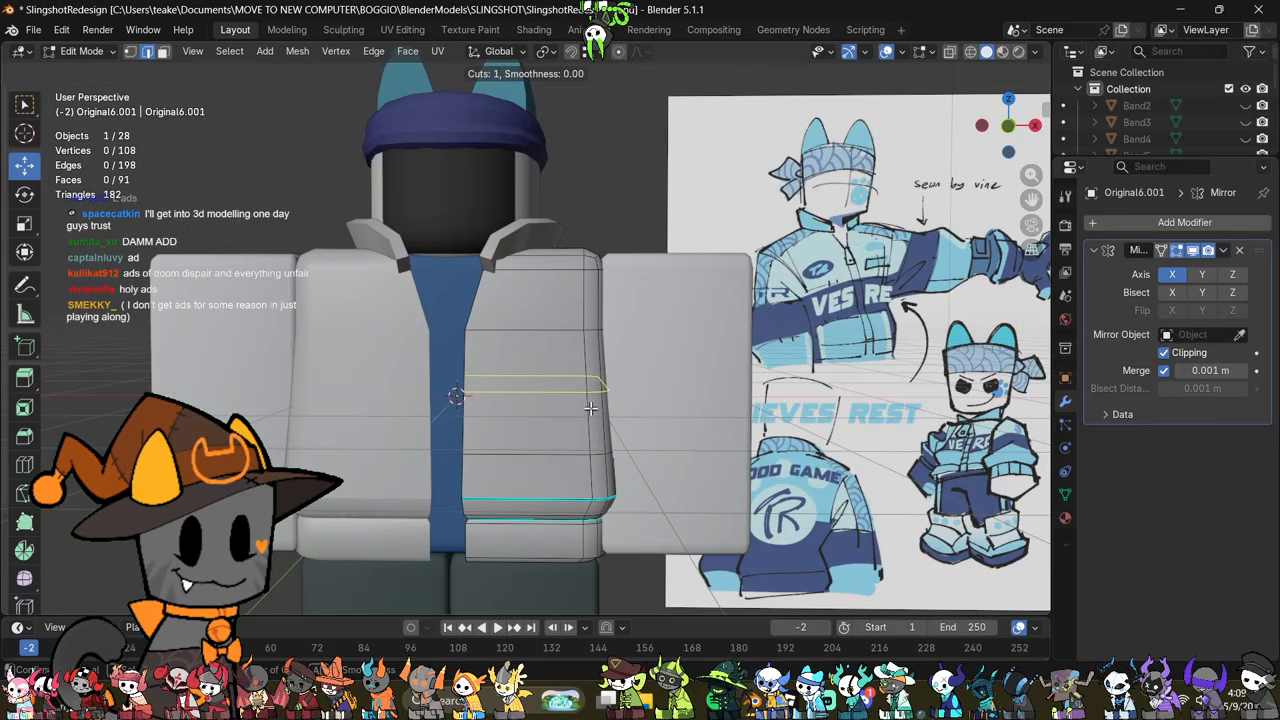
left_click(585, 407)
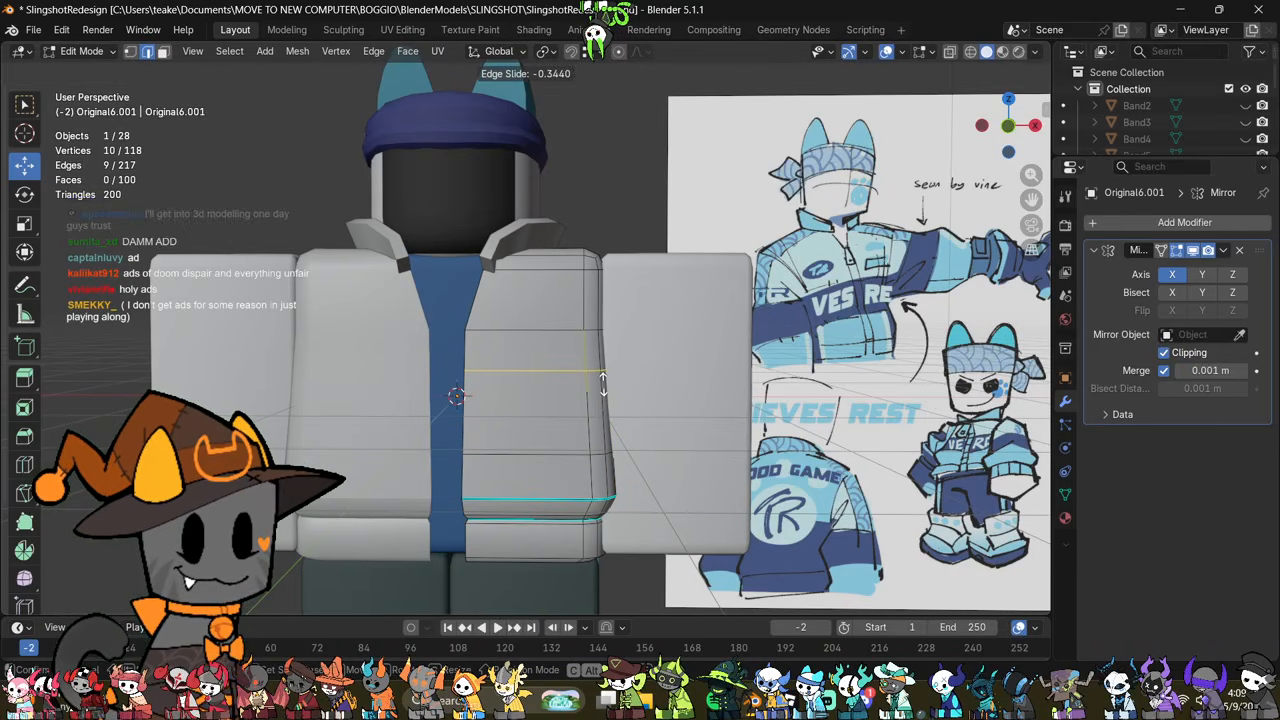
left_click(604, 385)
middle_click_drag(745, 397, 686, 437)
left_click(761, 423)
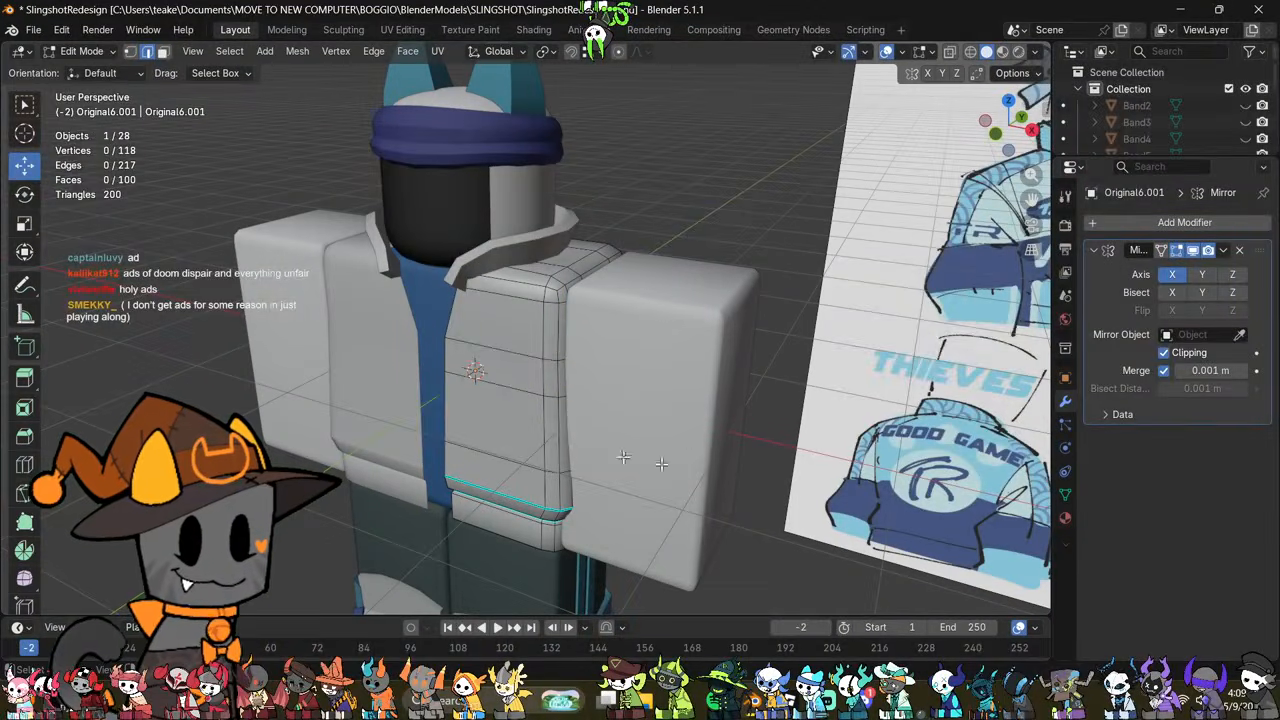
middle_click_drag(543, 444, 594, 351)
left_click(624, 264, "alt")
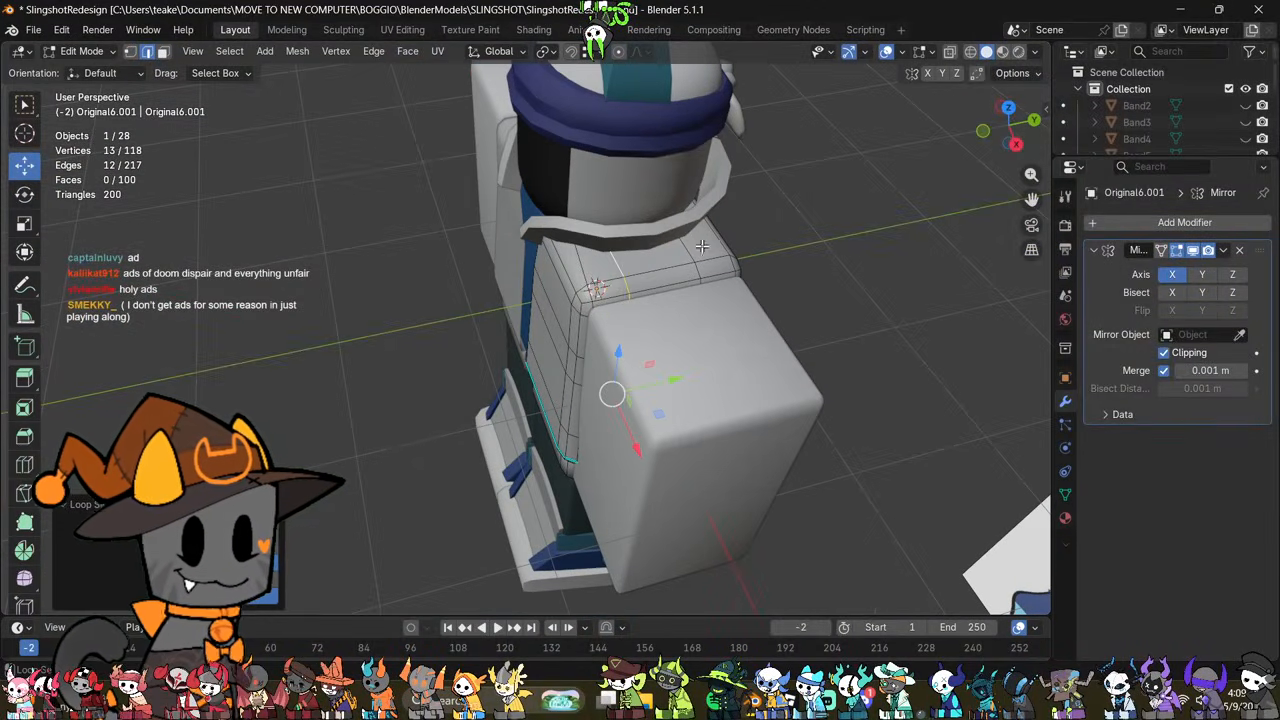
key("alt+z")
middle_click_drag(694, 280, 659, 418)
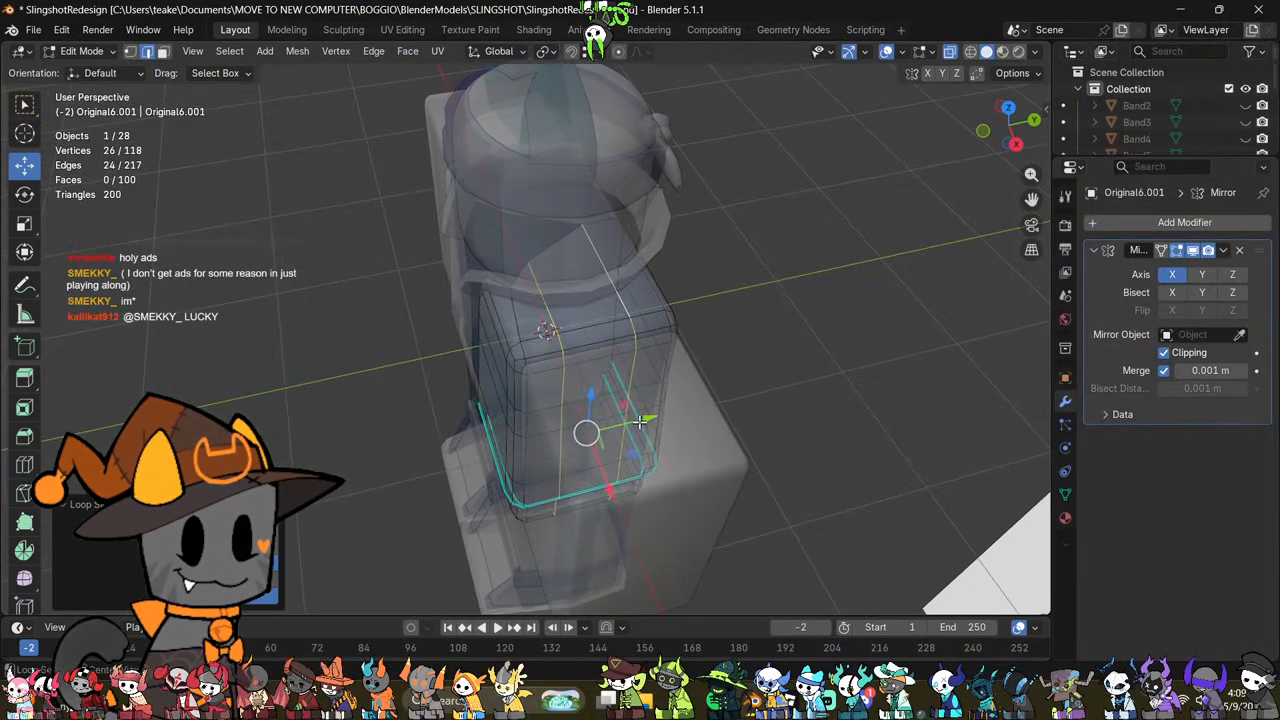
key("alt+z")
Step: Move the jacket's front shoulder-loop vertex beneath the collar outward to meet the collar's edge
scroll(602, 360, "up", 1)
middle_click_drag(554, 279, 609, 343, "shift")
scroll(557, 333, "up", 2)
key("alt+z")
key("1")
left_click(536, 306)
left_click_drag(581, 349, 640, 400)
middle_click_drag(640, 400, 801, 347)
key("alt+z")
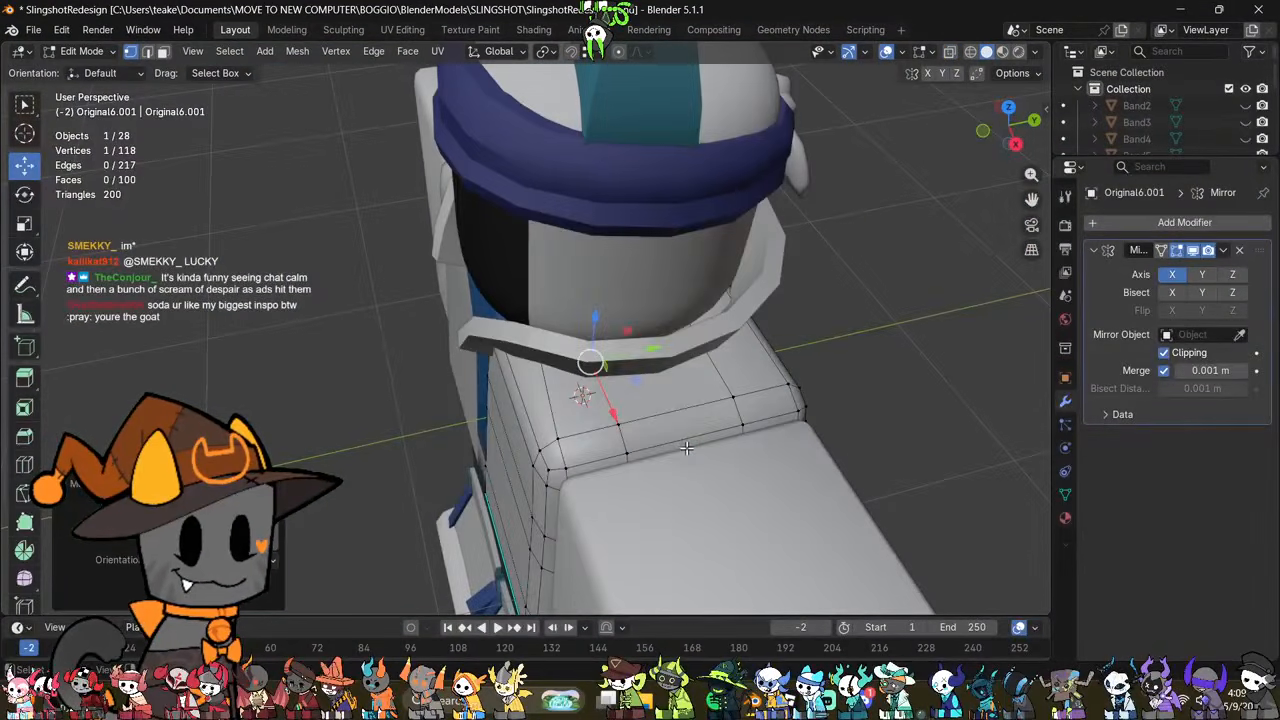
Step: Scale the two edge loops running over the jacket's shoulder slightly closer together along the Y axis
key("2")
left_click(801, 347)
middle_click_drag(794, 454, 608, 357)
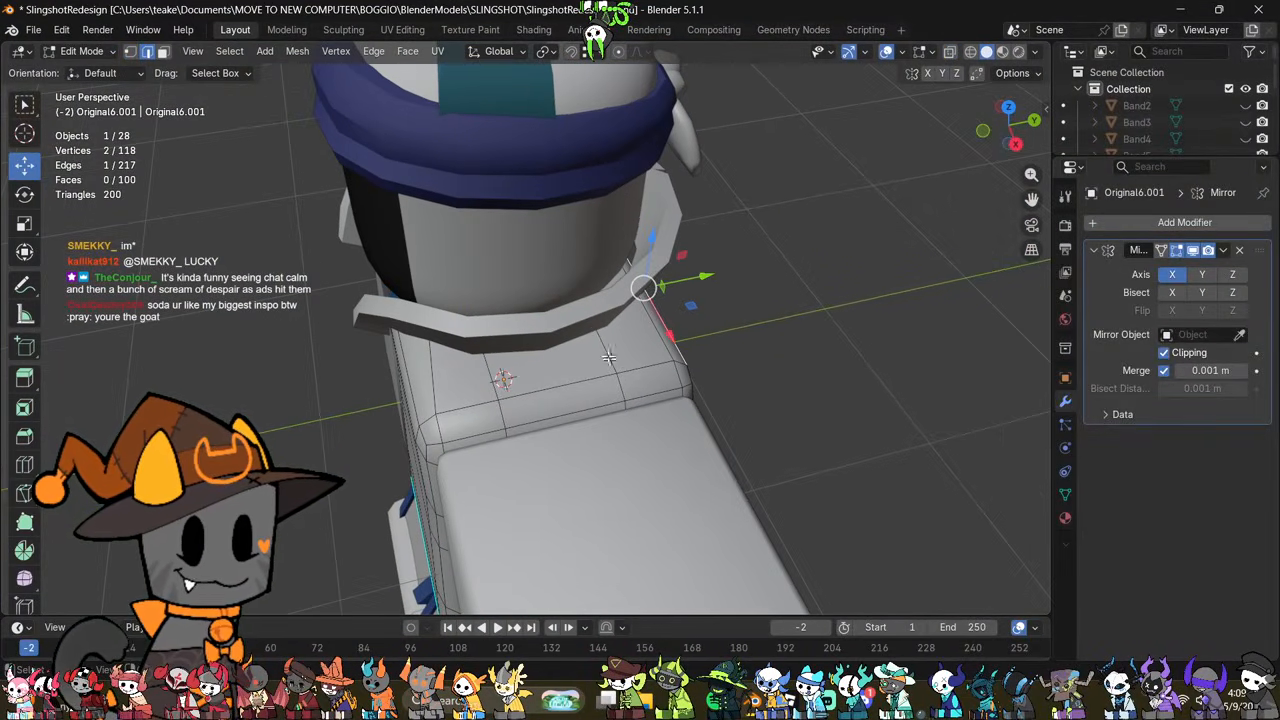
left_click(769, 382)
left_click(640, 362, "alt")
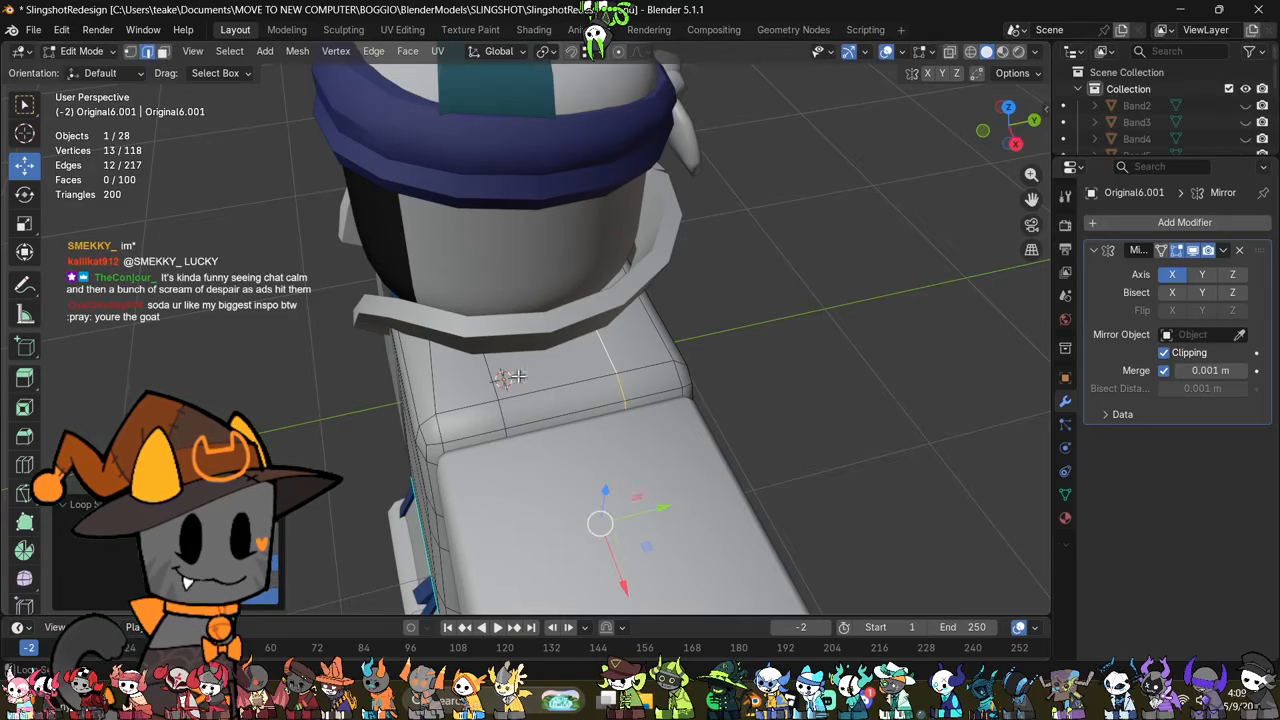
key("s")
key("x")
key("y")
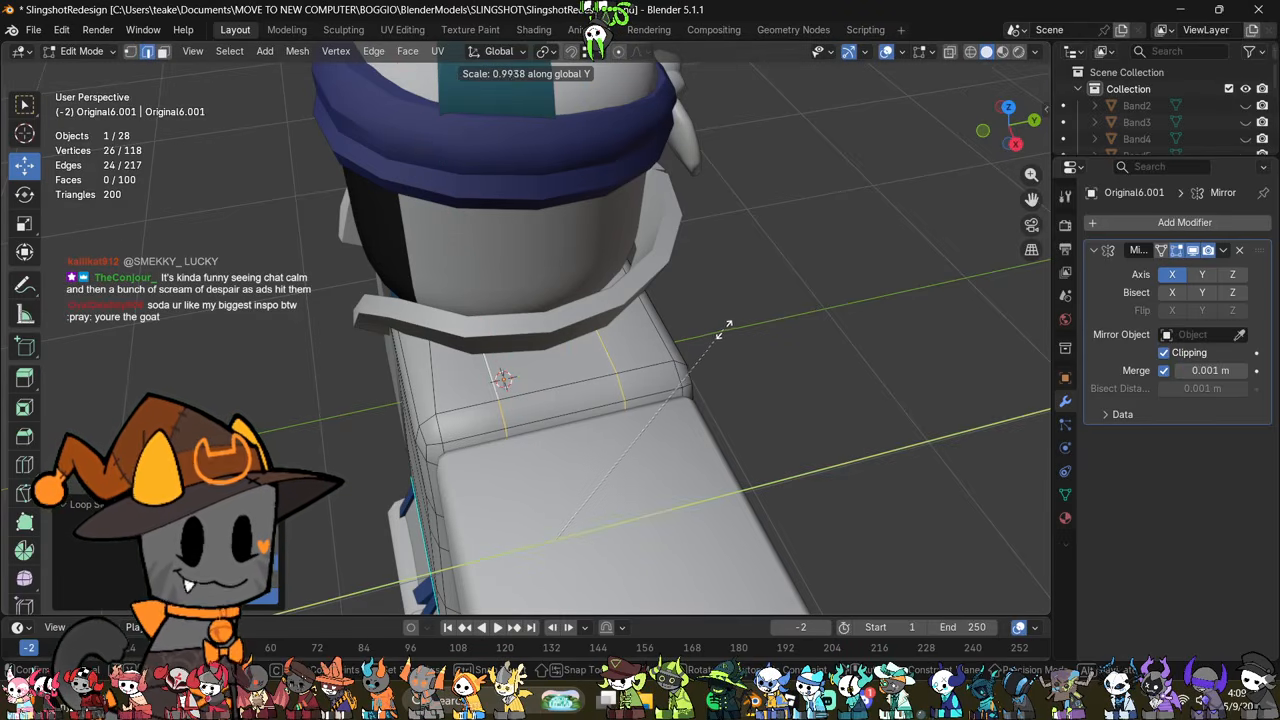
left_click(698, 341)
Step: Limit the selection to the upper parts of the two shoulder loops and scale them slightly apart along the Y axis
middle_click_drag(572, 455, 619, 424)
scroll(687, 423, "up", 2)
scroll(692, 427, "down", 7)
key("alt+z")
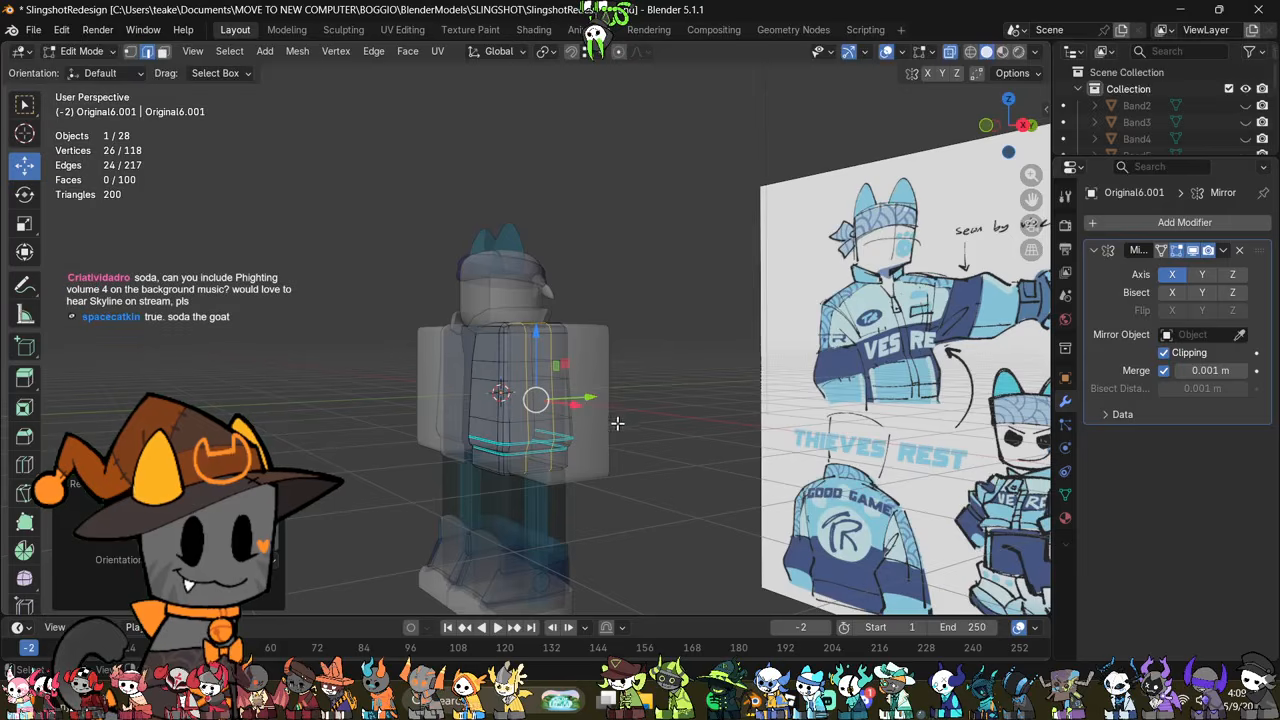
left_click_drag(469, 502, 621, 383)
middle_click_drag(613, 440, 667, 487)
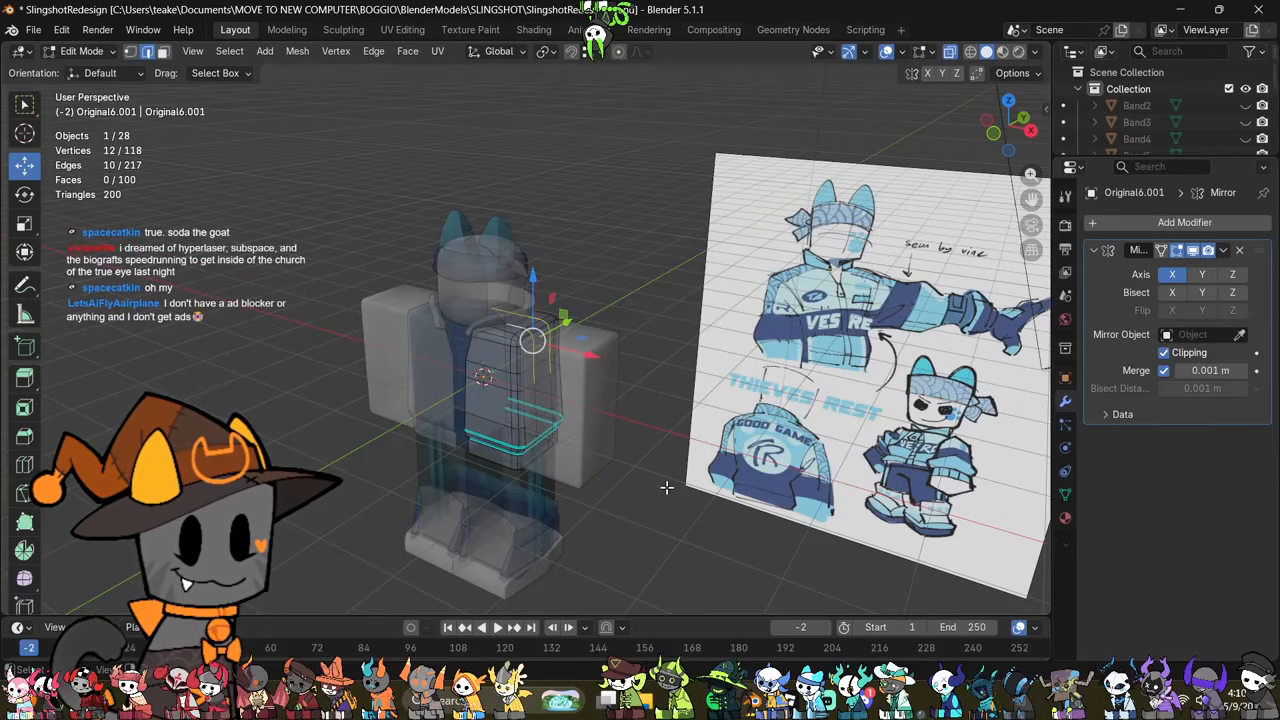
scroll(667, 487, "up", 4)
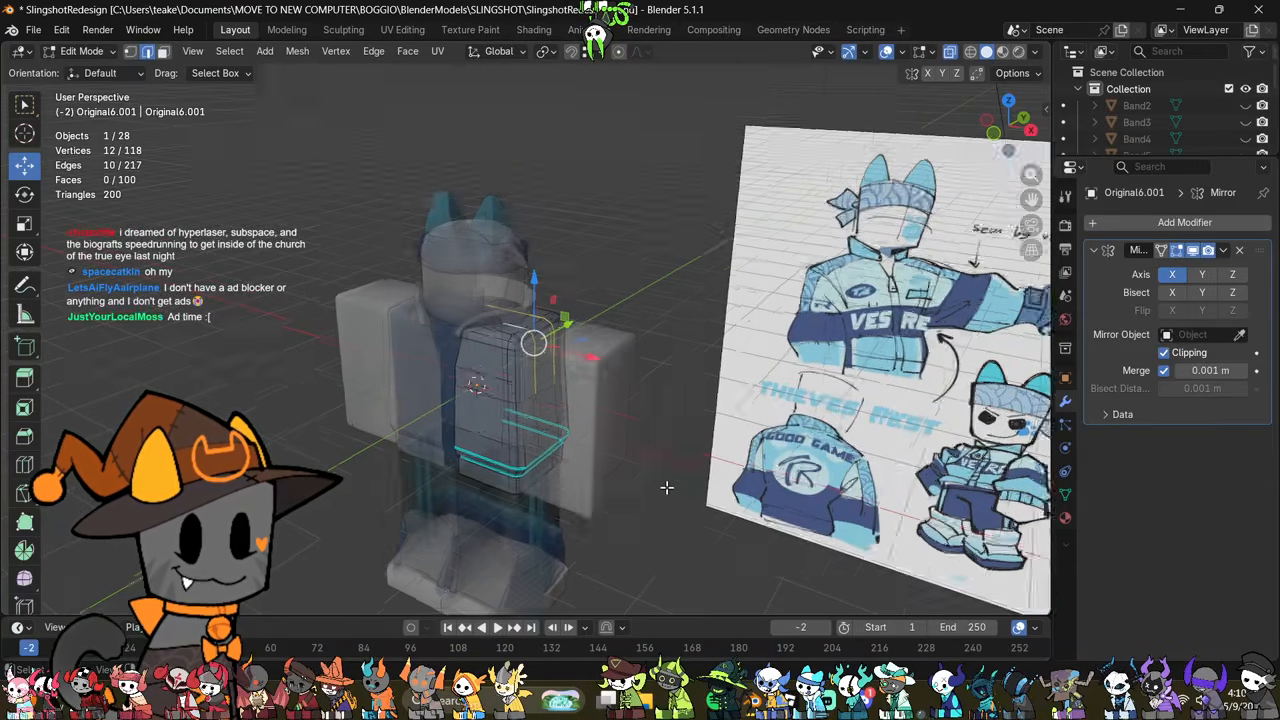
middle_click_drag(667, 487, 618, 508)
key("alt+z")
key("s")
key("x")
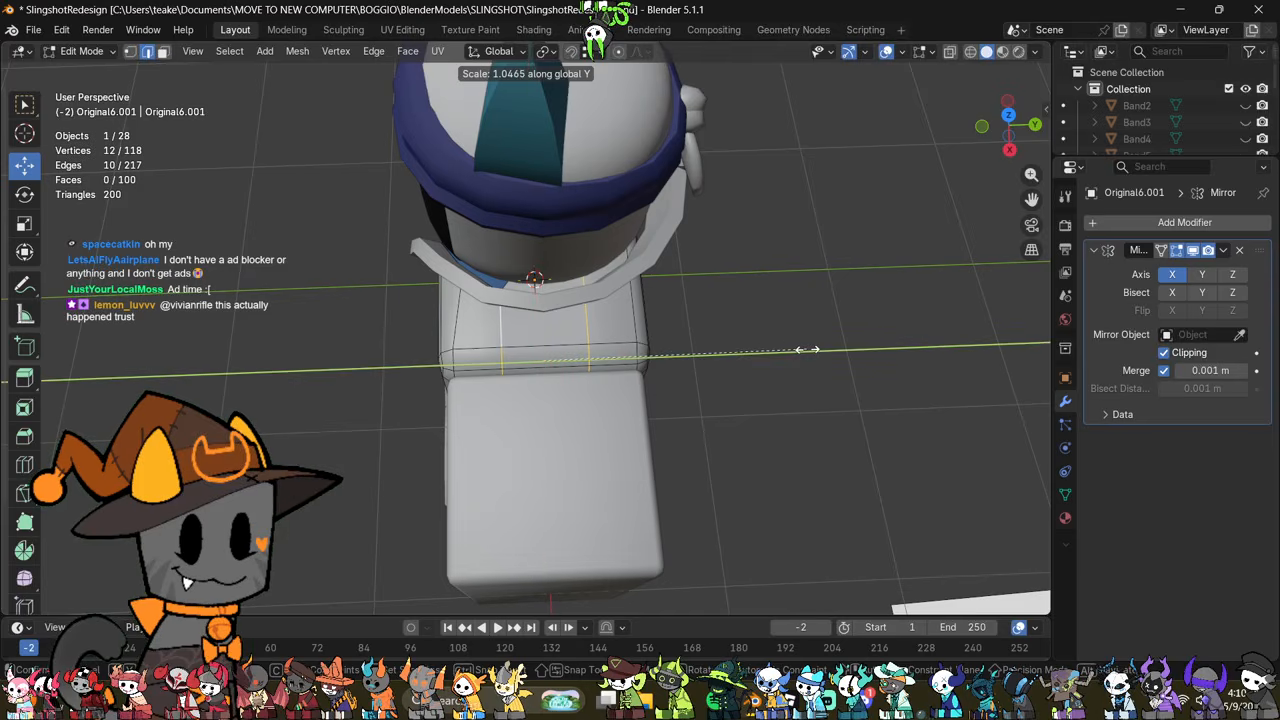
left_click(818, 355)
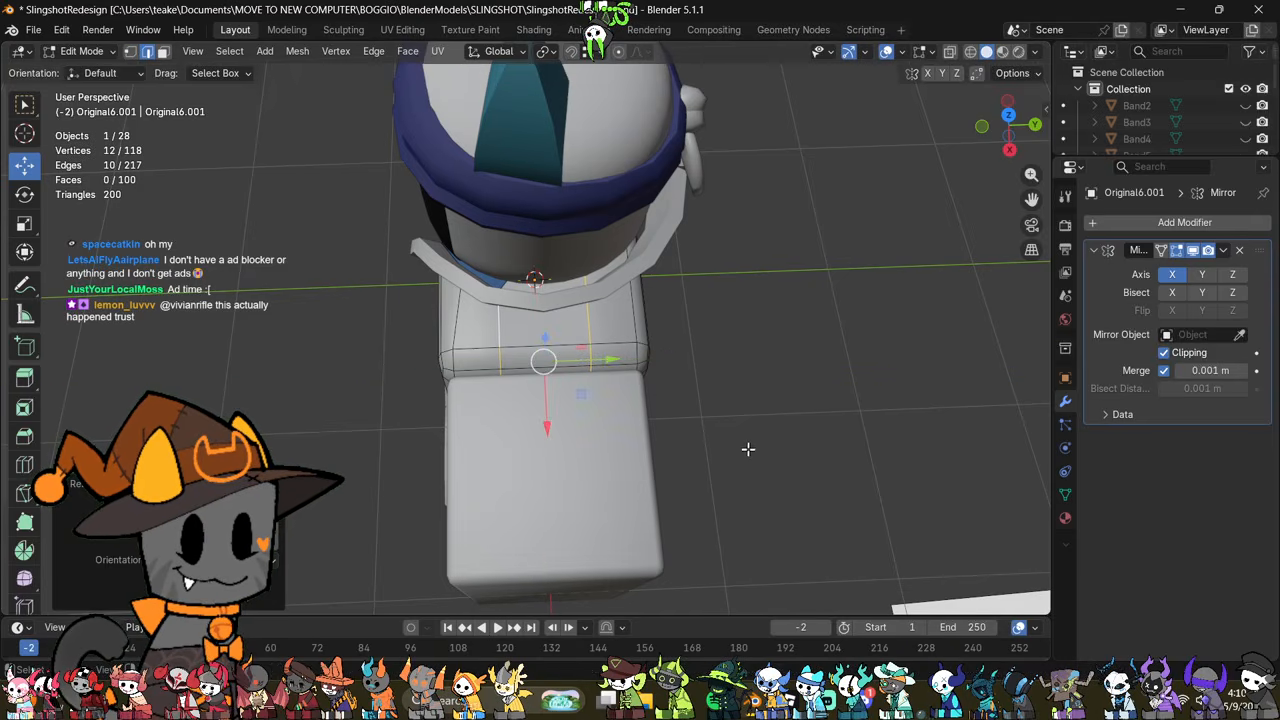
Step: Sketch annotation lines marking the front and back shoulder stripes from the collar across the top of the arm
middle_click_drag(695, 457, 826, 280, "shift")
middle_click_drag(754, 386, 617, 504, "shift")
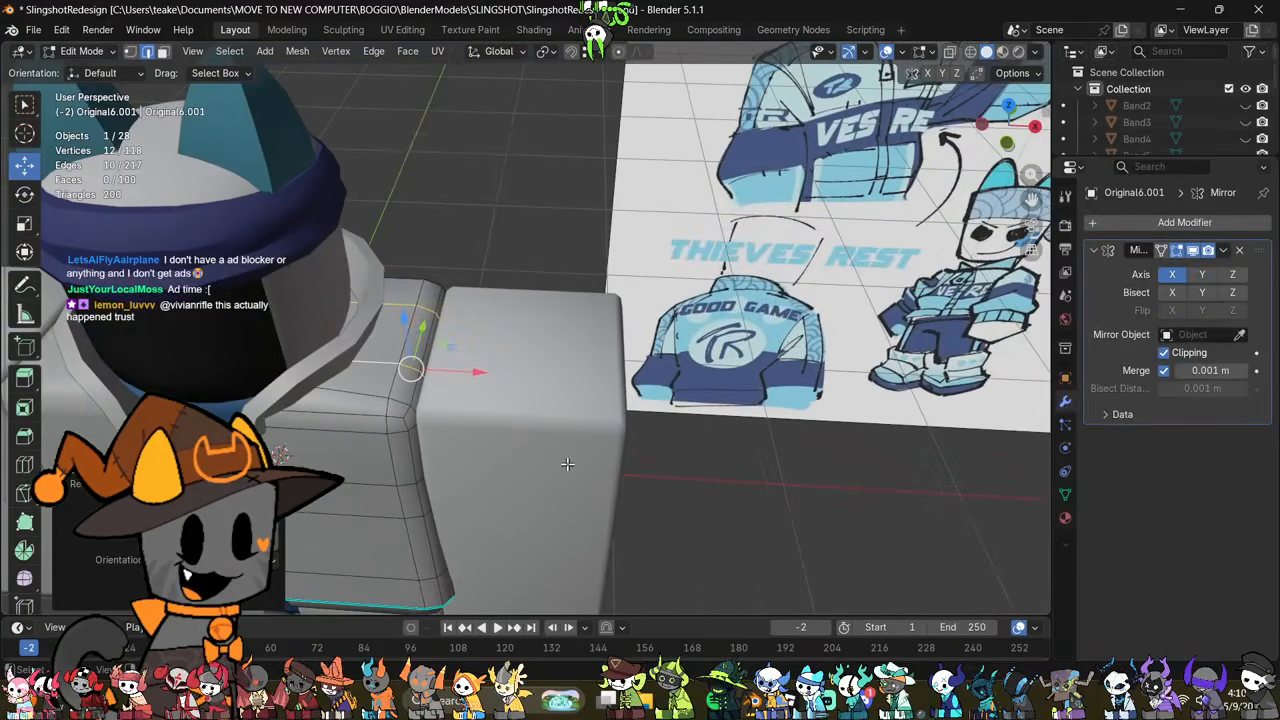
middle_click_drag(567, 464, 584, 510)
left_click(25, 290)
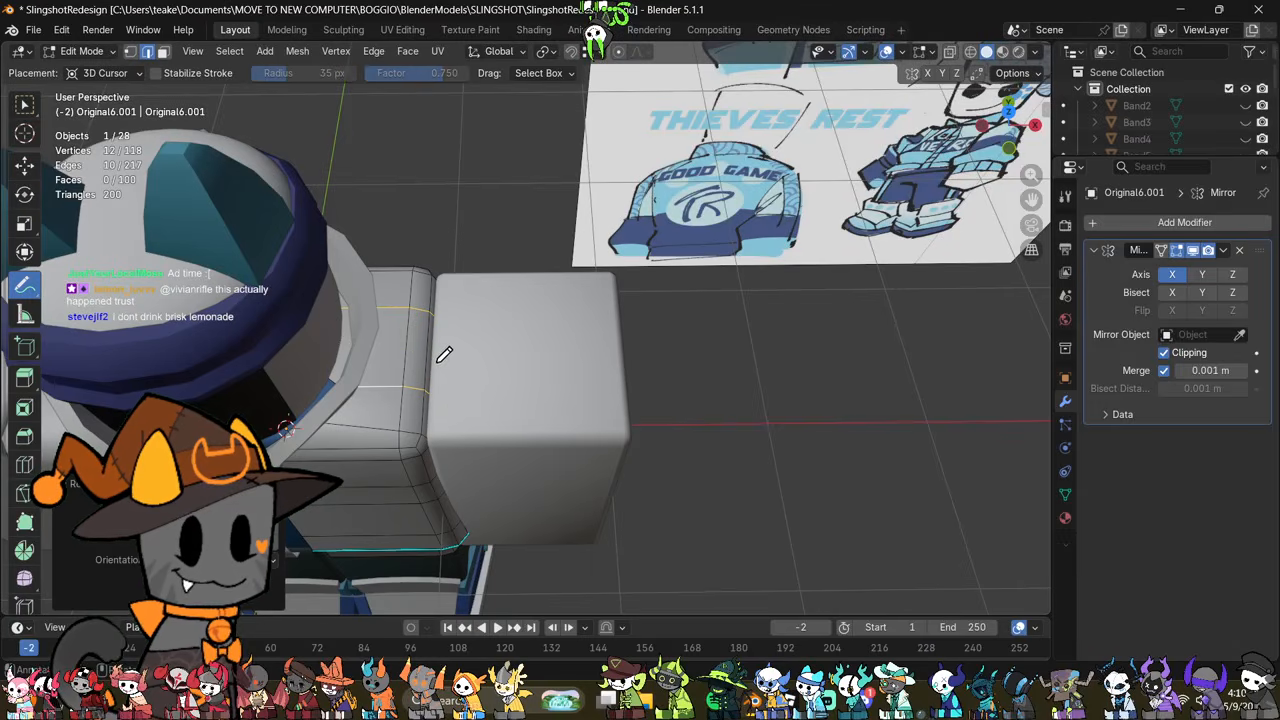
middle_click_drag(600, 385, 620, 356)
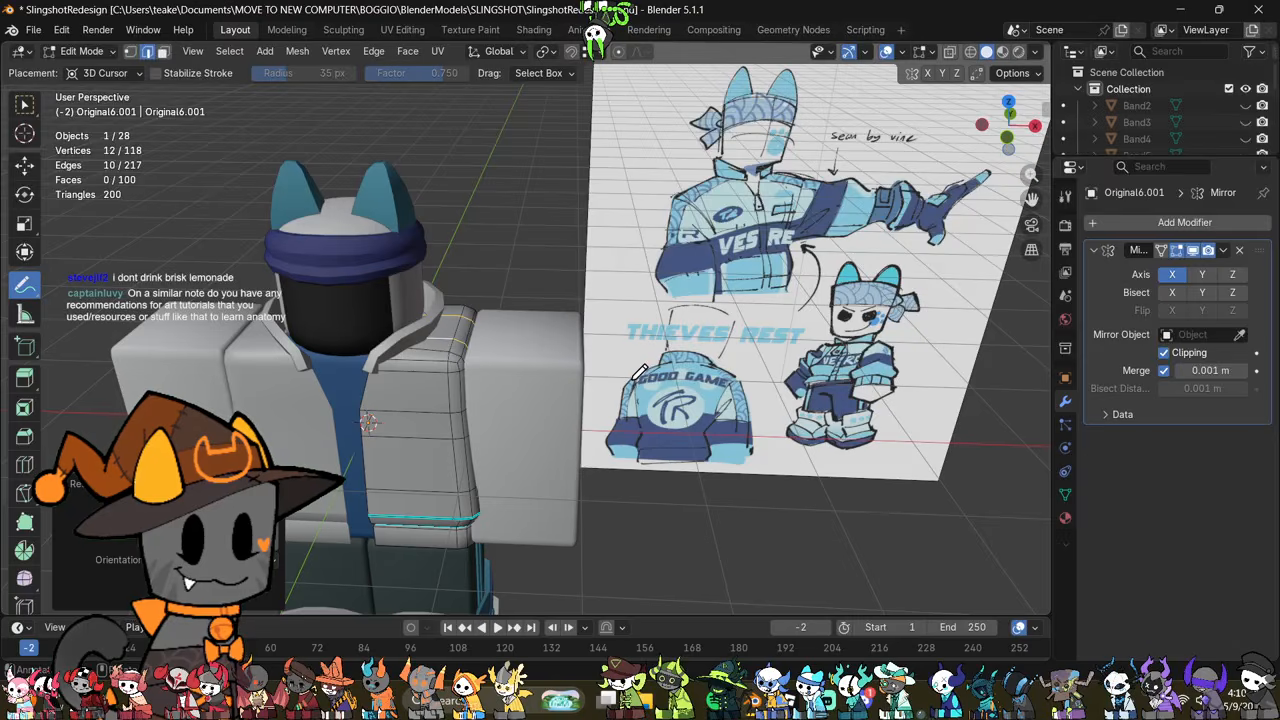
middle_click_drag(638, 370, 634, 418)
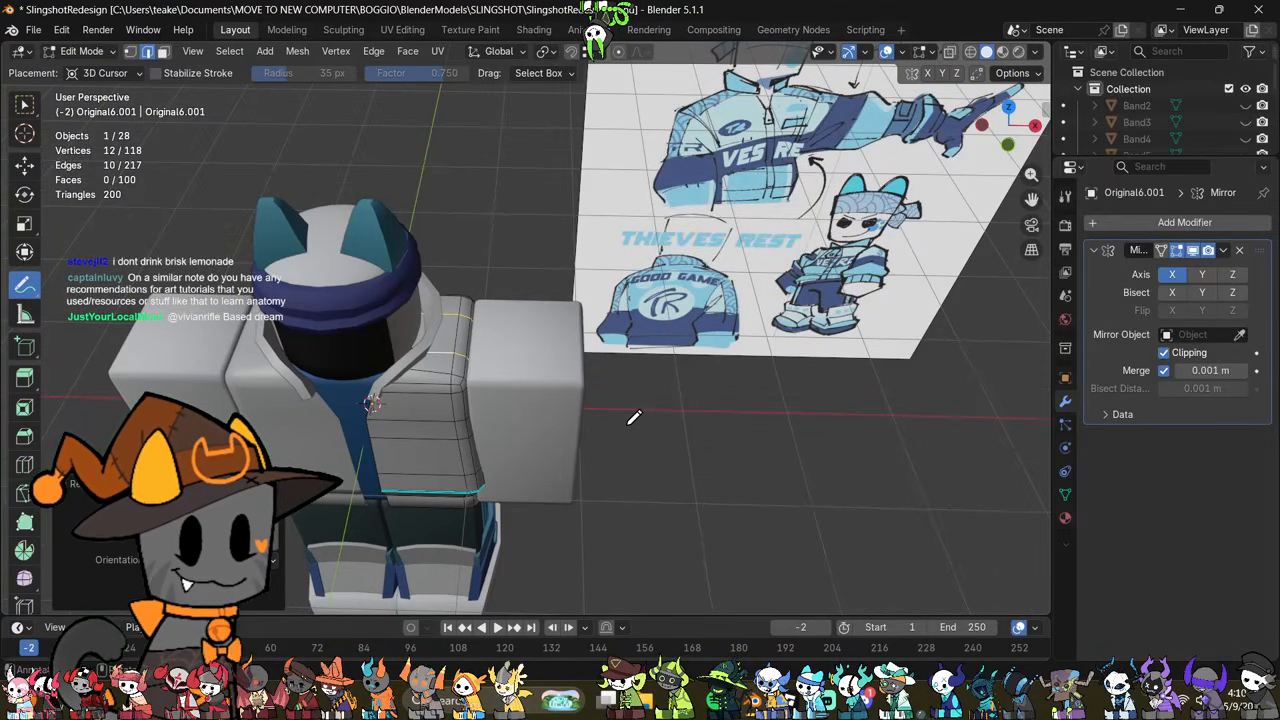
scroll(596, 445, "up", 3)
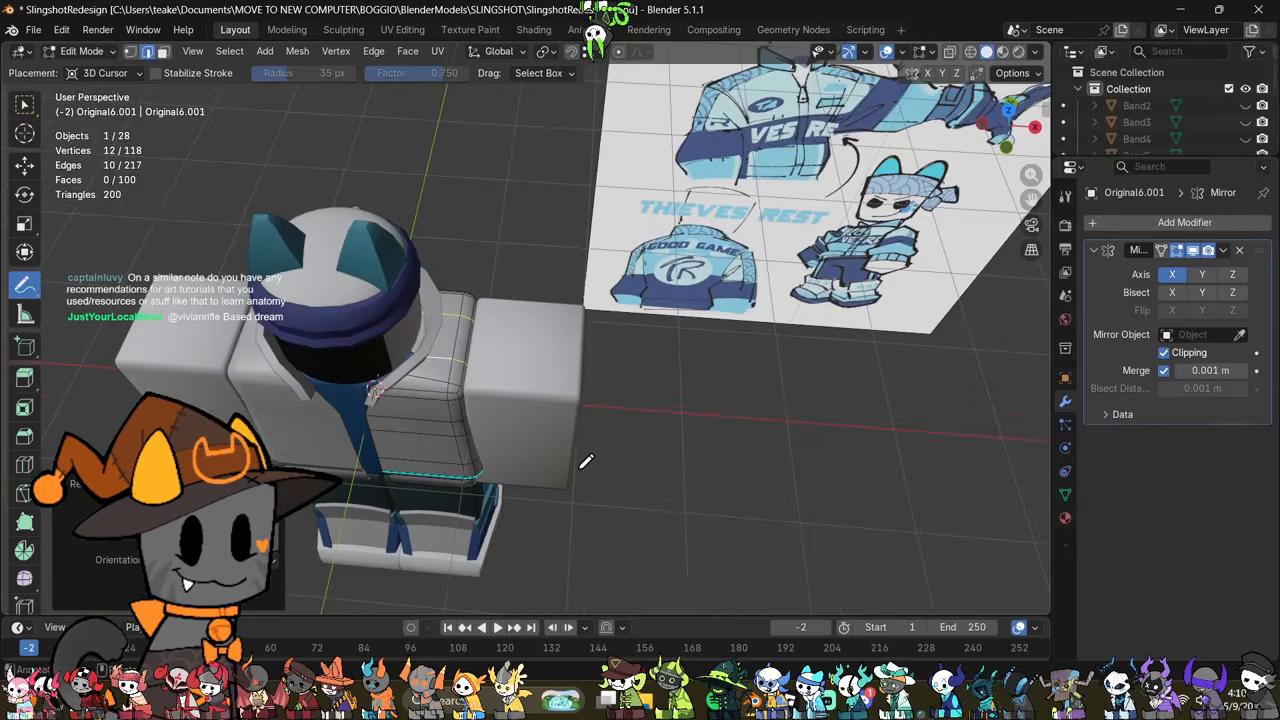
left_click_drag(449, 383, 535, 391)
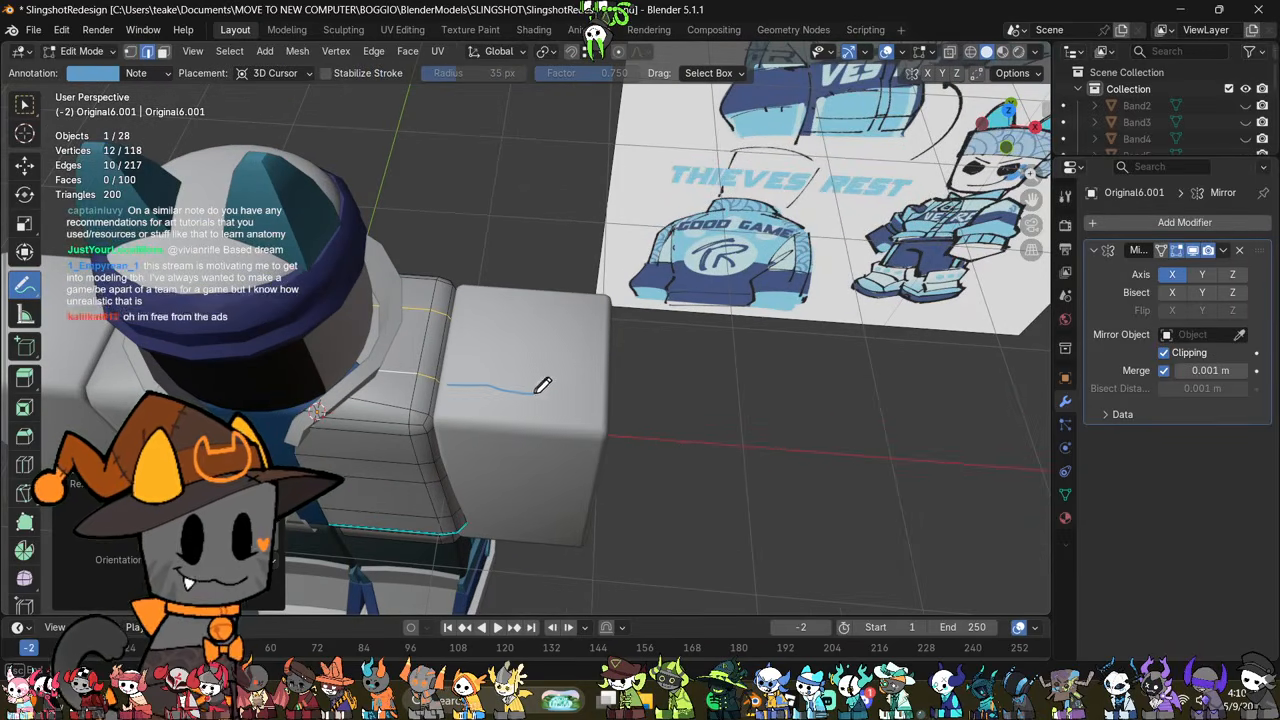
left_click_drag(458, 314, 600, 321)
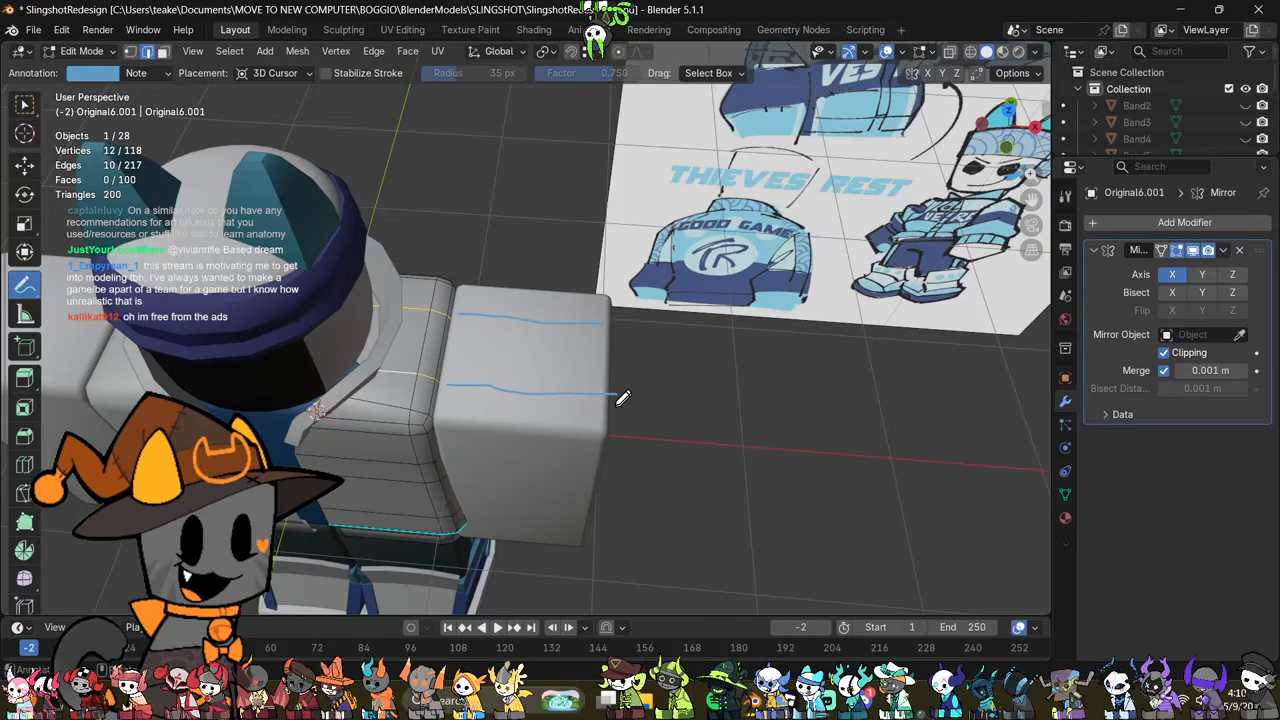
left_click_drag(378, 299, 598, 318)
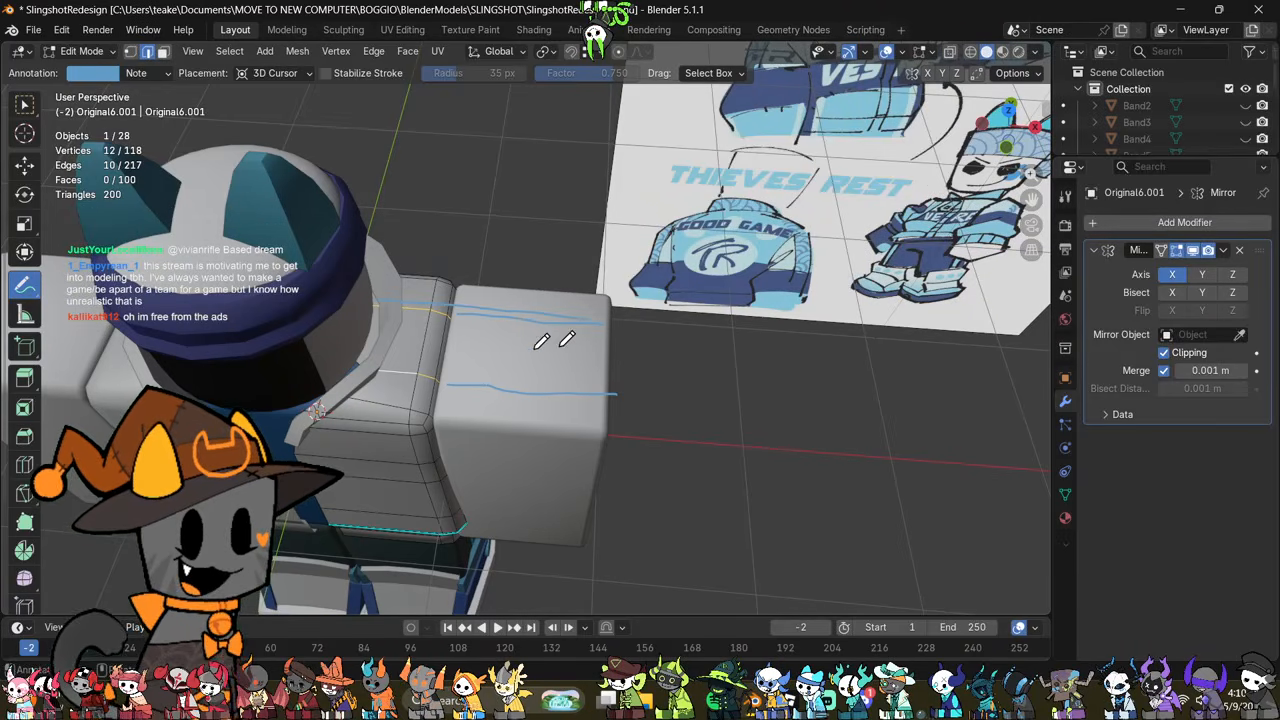
mouse_move(373, 358)
left_mouse_down()
mouse_move(580, 371)
mouse_move(600, 387)
left_mouse_up()
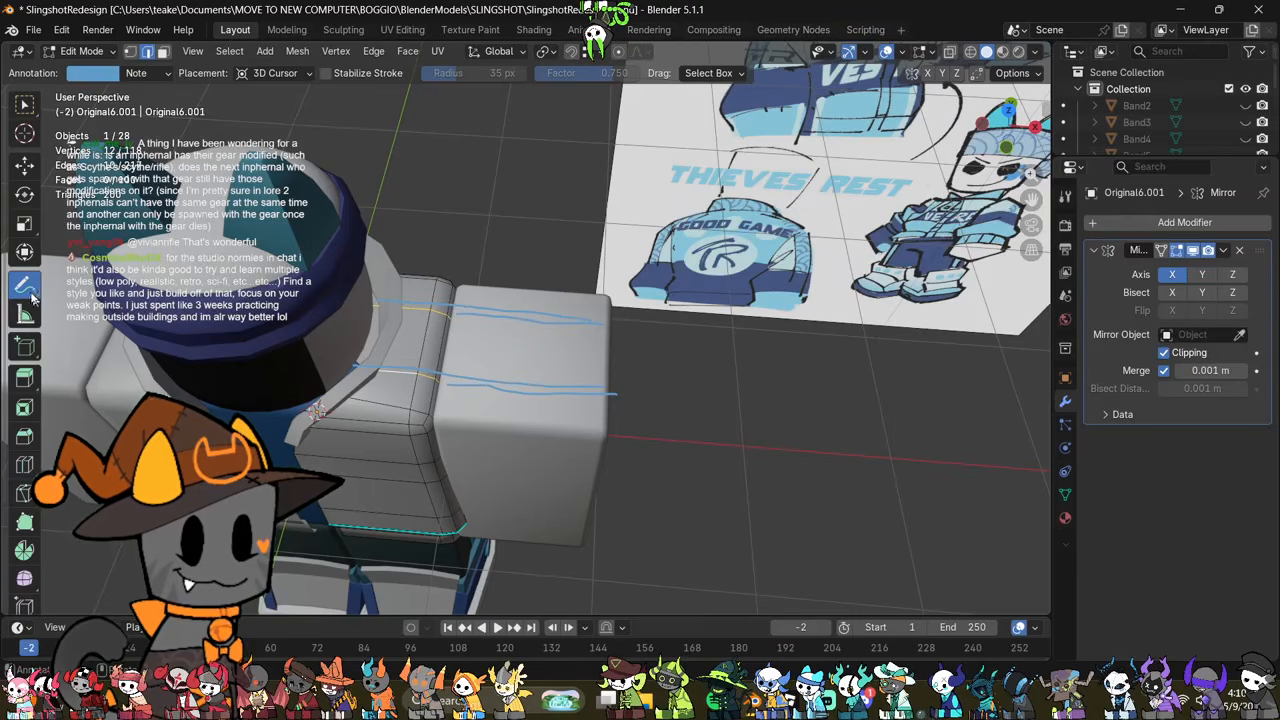
Step: Erase the annotation lines drawn over the shoulder and arm
left_click_drag(32, 298, 82, 379)
left_click_drag(586, 366, 292, 348)
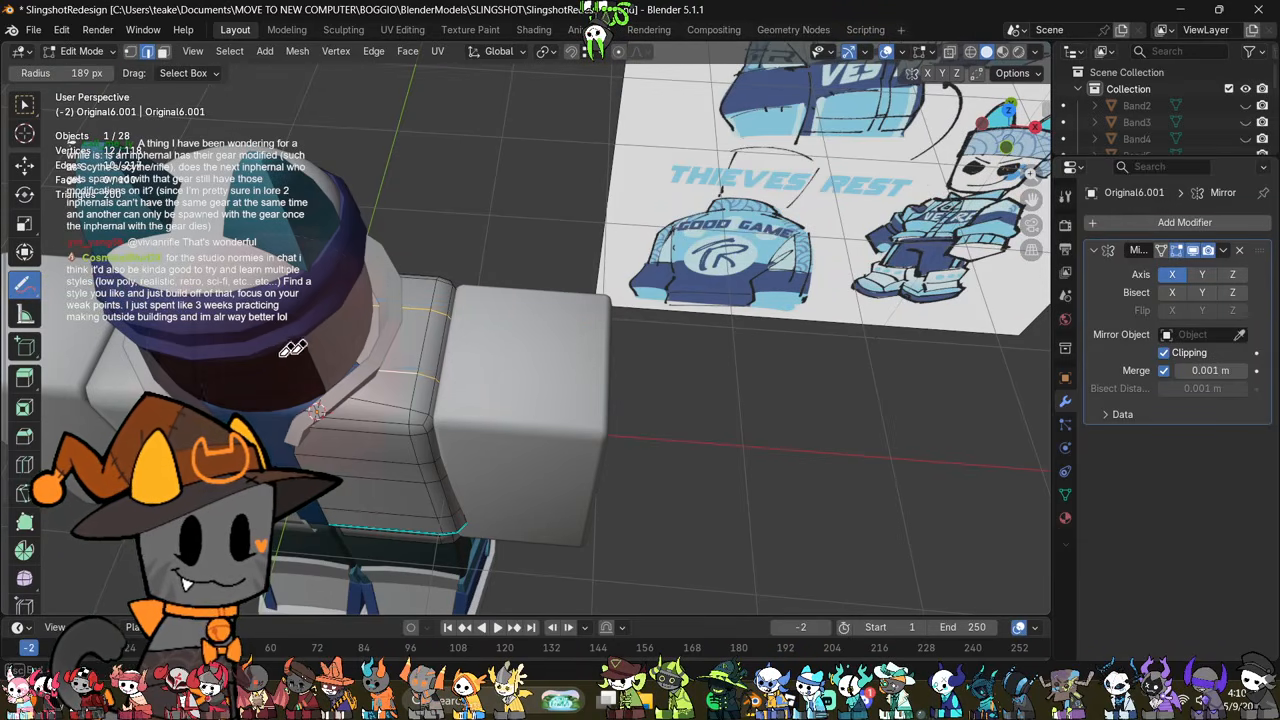
mouse_move(620, 437)
middle_mouse_down()
mouse_move(614, 366)
mouse_move(636, 352)
middle_mouse_up()
Step: Adjust the selection so both shoulder loops include matching edges running partway down the jacket's arm side
left_click(28, 176)
key("alt+z")
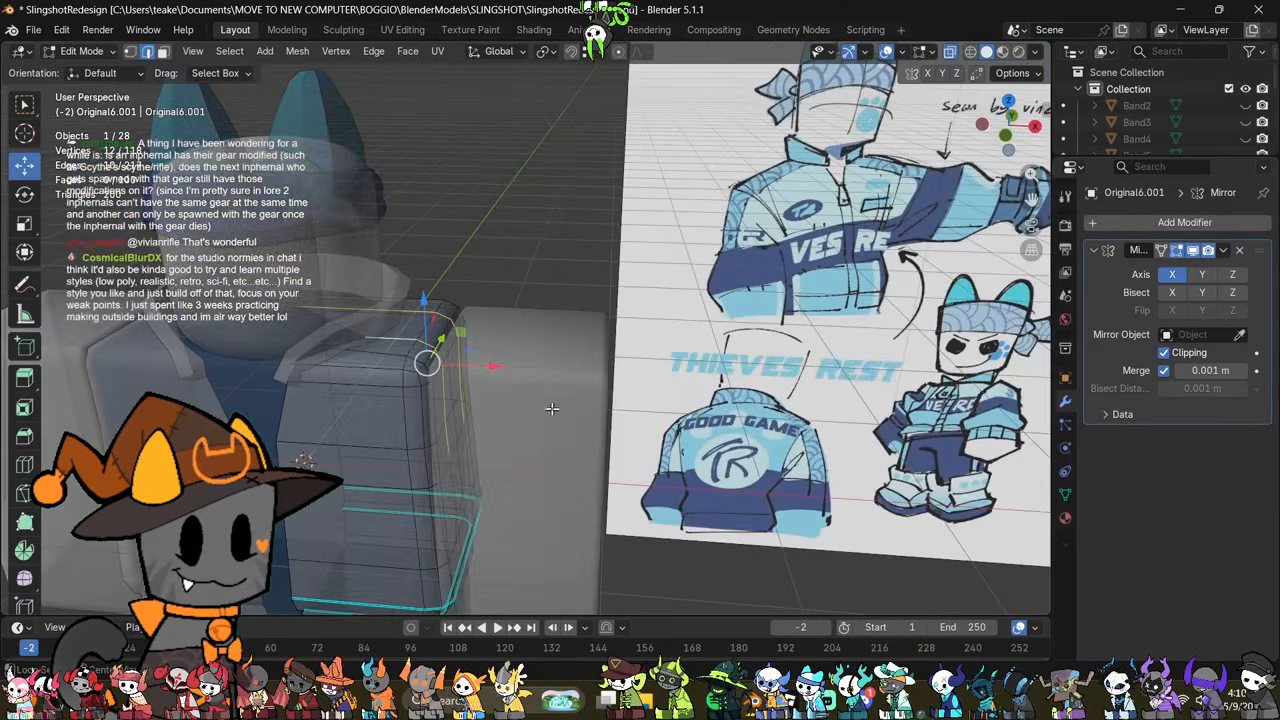
middle_click_drag(551, 408, 586, 456)
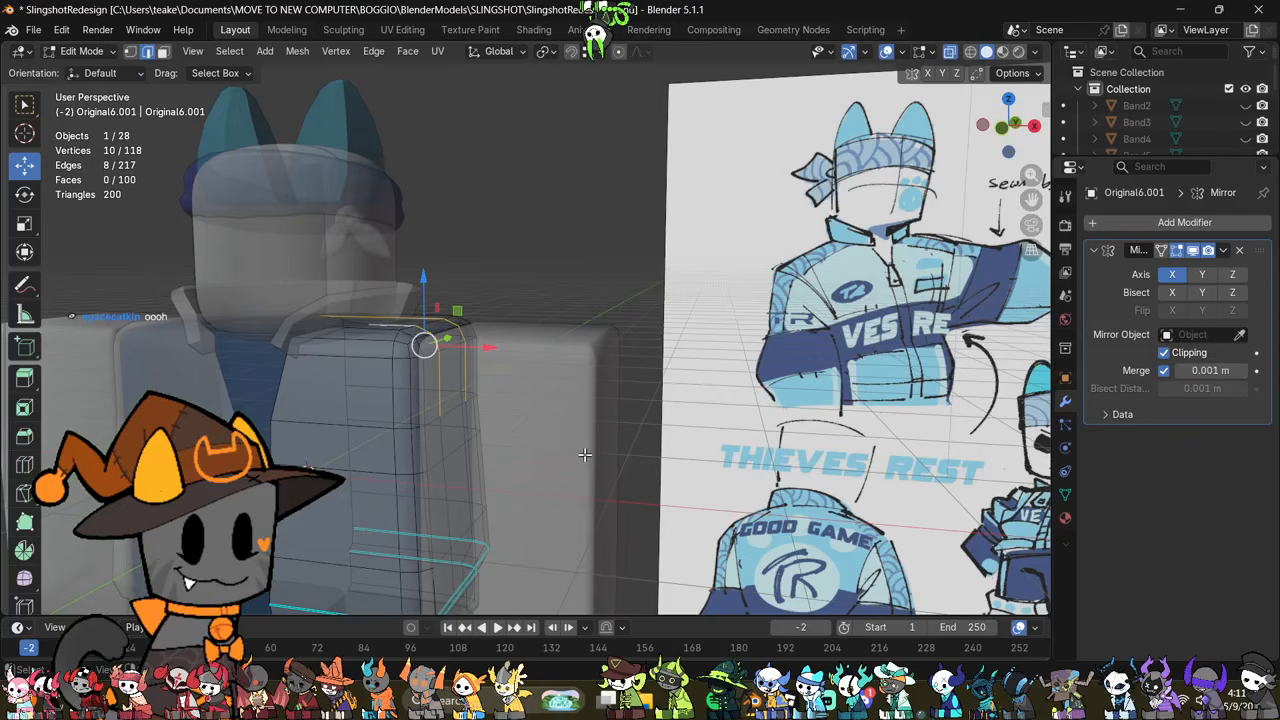
mouse_move(585, 455)
middle_mouse_down()
mouse_move(560, 470)
mouse_move(557, 501)
mouse_move(597, 520)
mouse_move(627, 484)
mouse_move(551, 455)
mouse_move(573, 441)
middle_mouse_up()
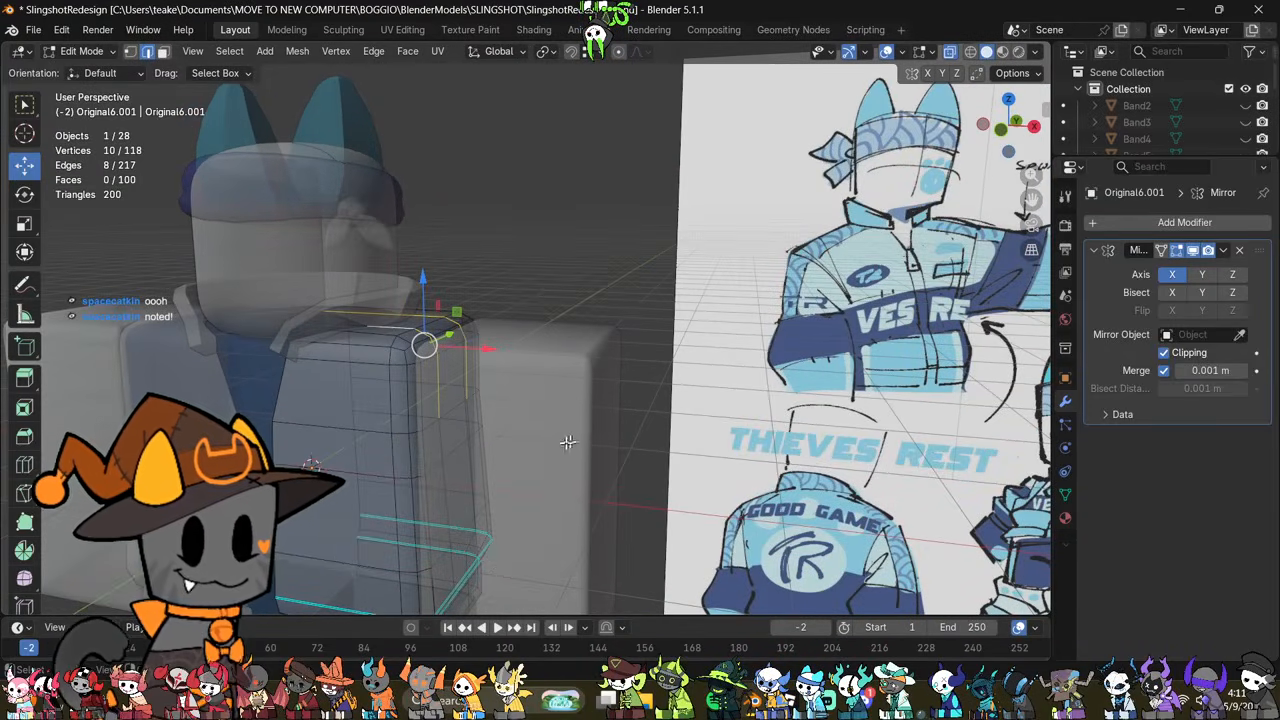
mouse_move(397, 451)
middle_mouse_down()
mouse_move(374, 423)
mouse_move(483, 436)
mouse_move(399, 442)
middle_mouse_up()
left_click(467, 382, "shift")
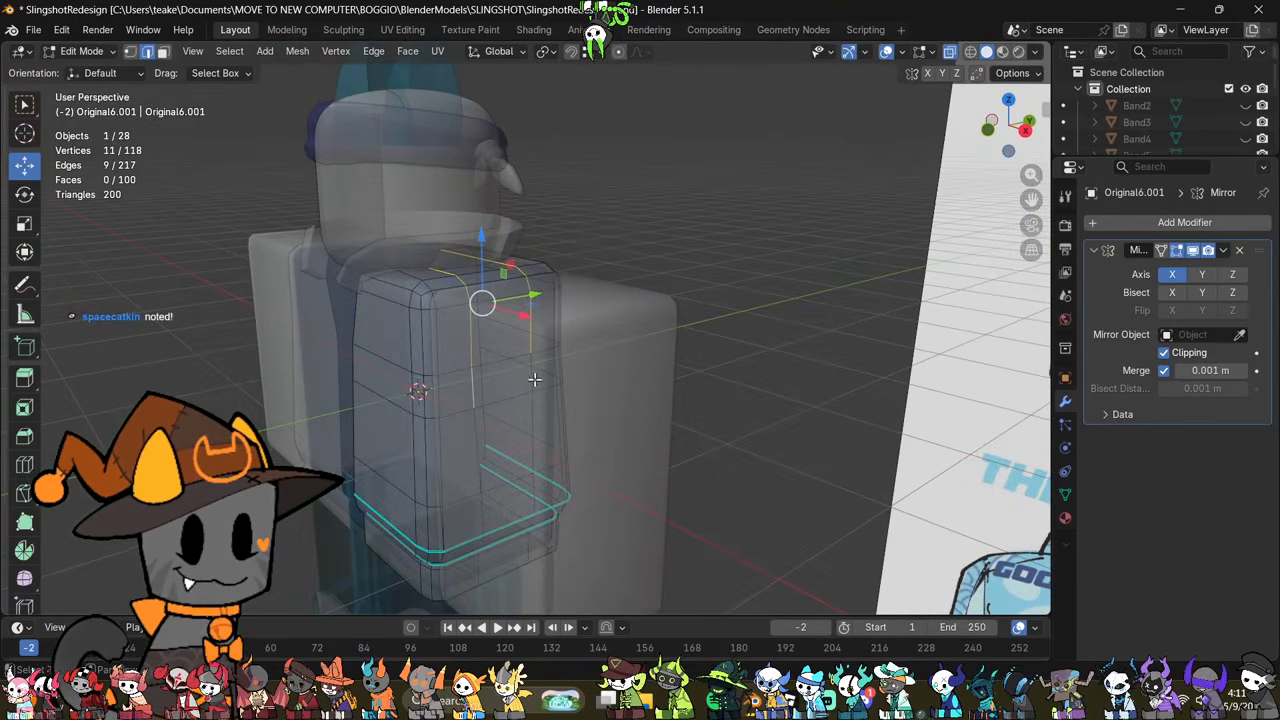
left_click(535, 380, "shift")
middle_click_drag(535, 380, 580, 389)
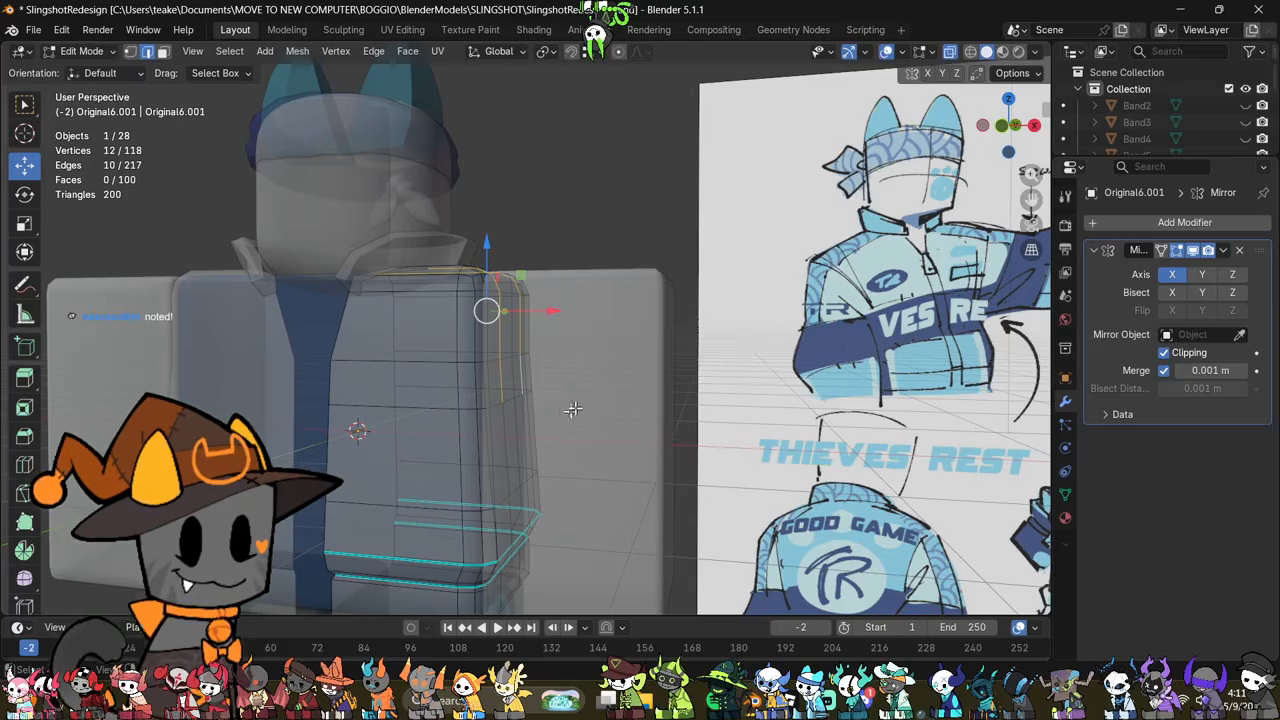
middle_click_drag(576, 405, 690, 359)
Step: Try beveling the two shoulder loops with one segment and a 0.025 m width, and undo the bevel
key("ctrl+b")
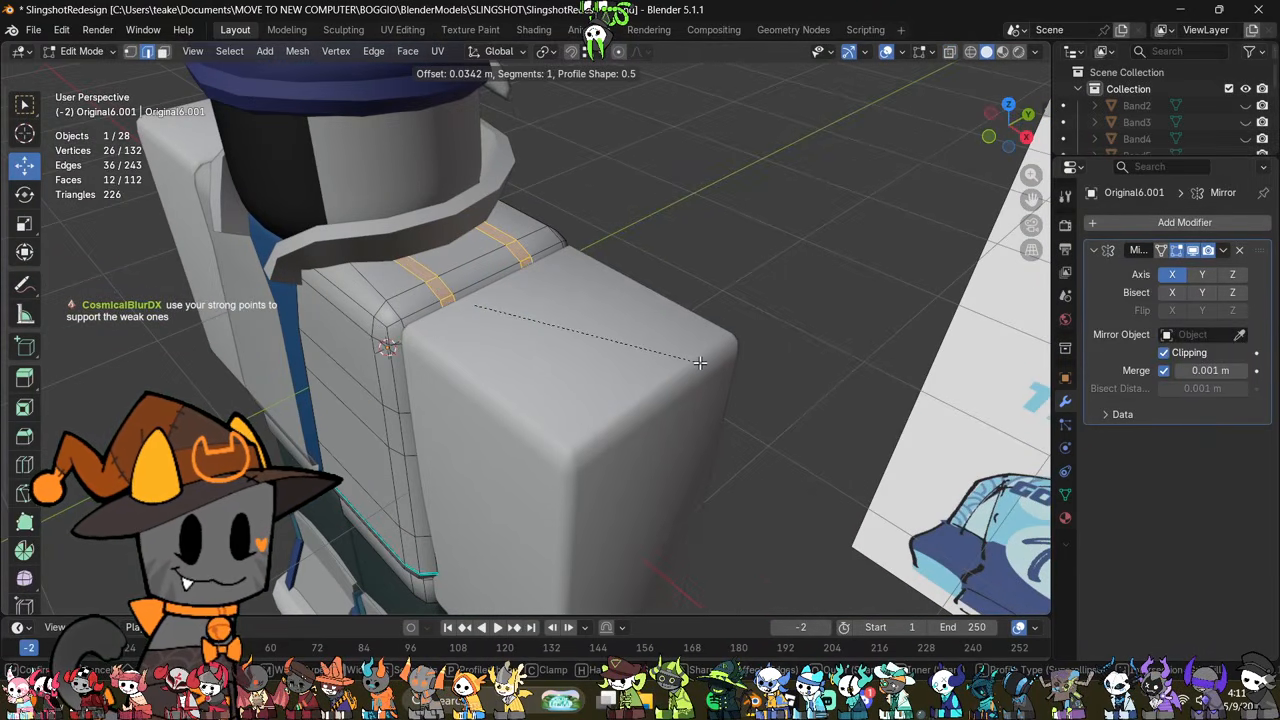
left_click(698, 362)
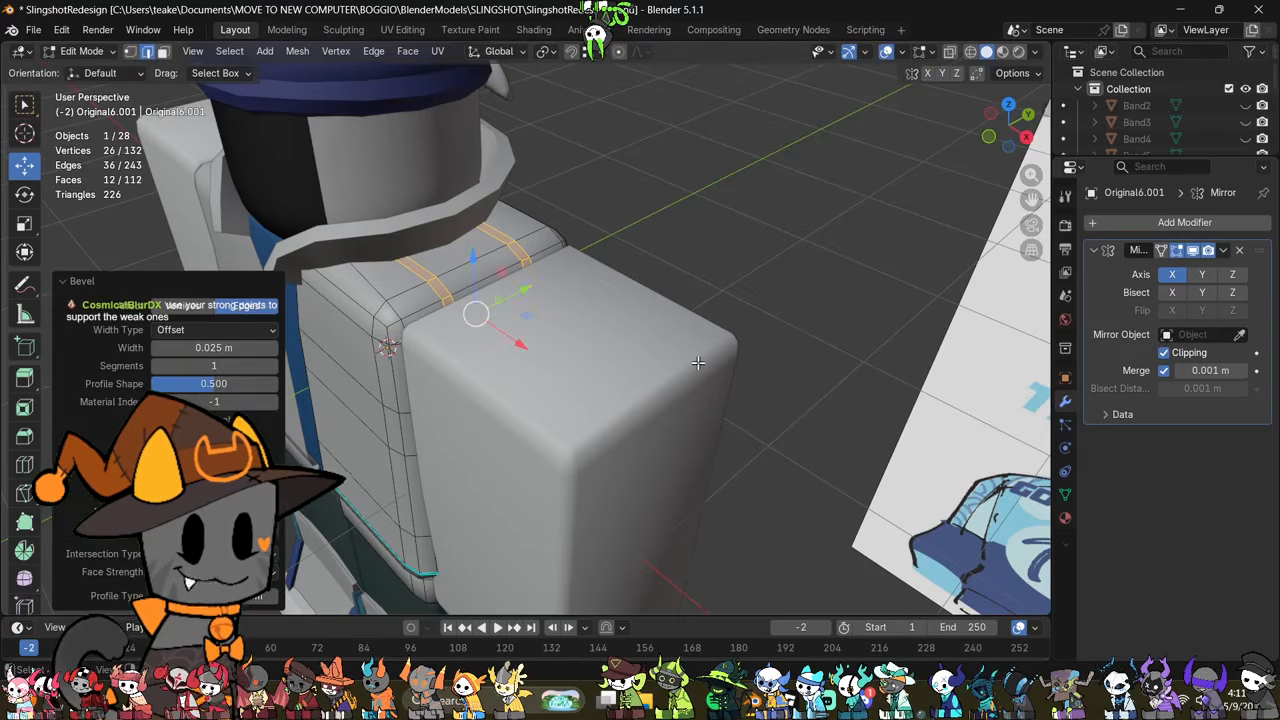
left_click(757, 274)
middle_click_drag(757, 274, 716, 442)
key("ctrl+z")
key("ctrl+z")
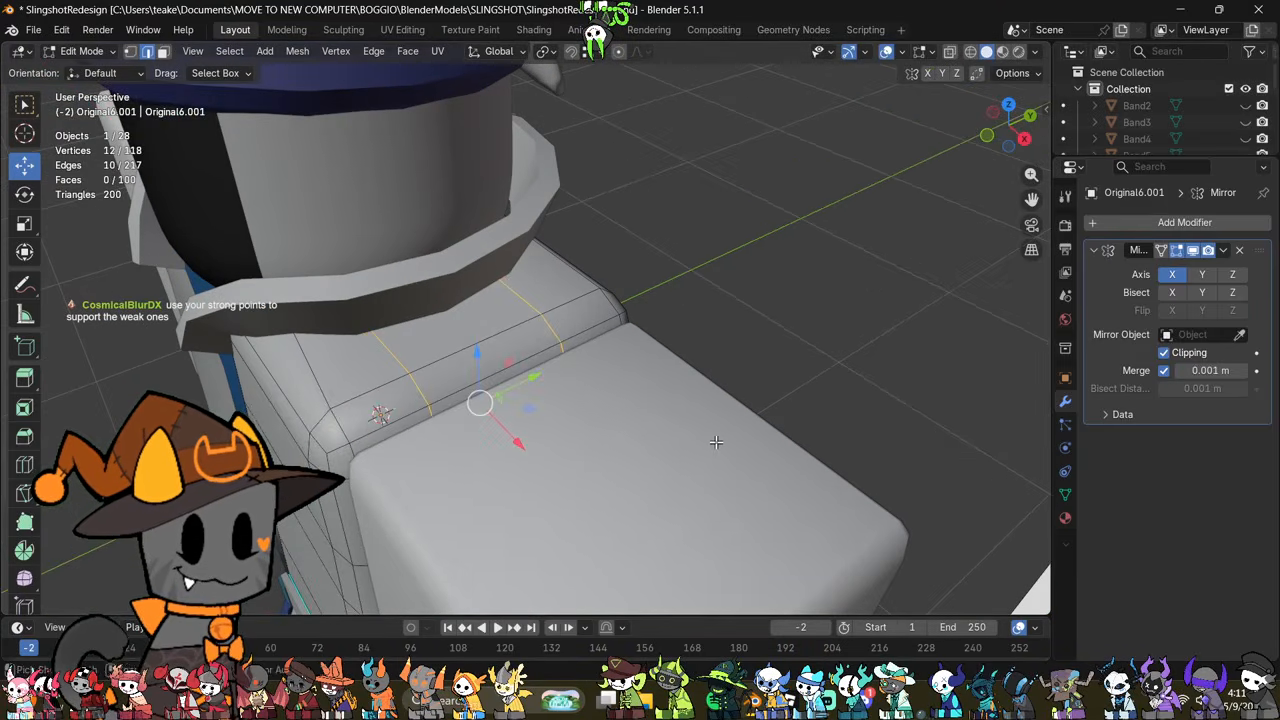
Step: Bevel the two shoulder loops with two segments, about 0.025 m wide
key("ctrl+b")
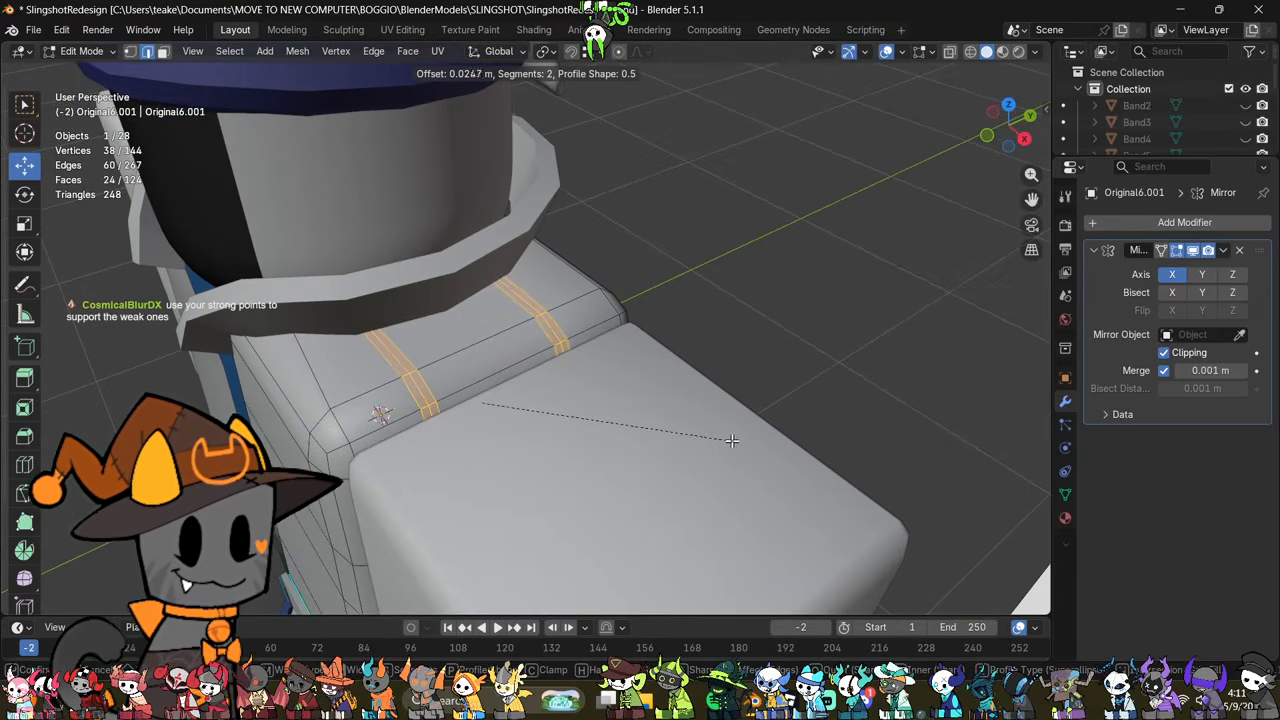
left_click(751, 383)
left_click(764, 357)
Step: Shrink the middle loops of both shoulder bevels inward by about 0.02 m and mark them sharp
left_click(553, 332, "alt")
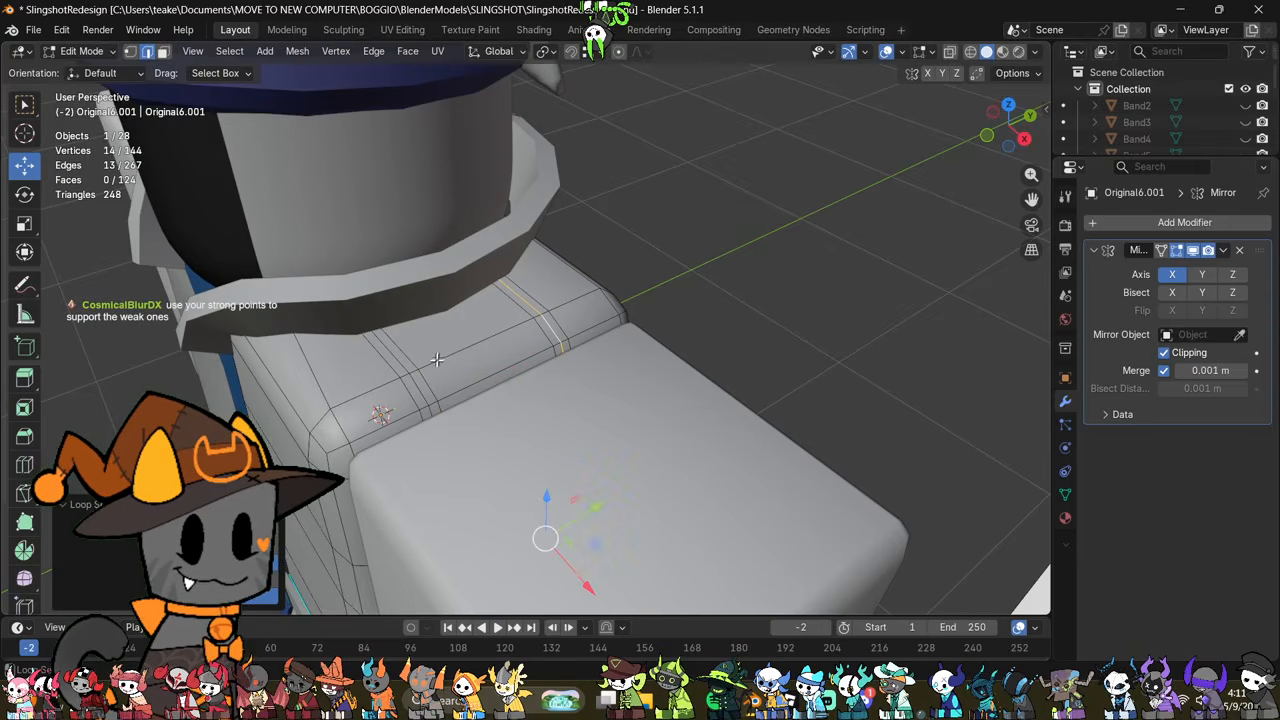
left_click(418, 383, "alt+shift")
key("alt+s")
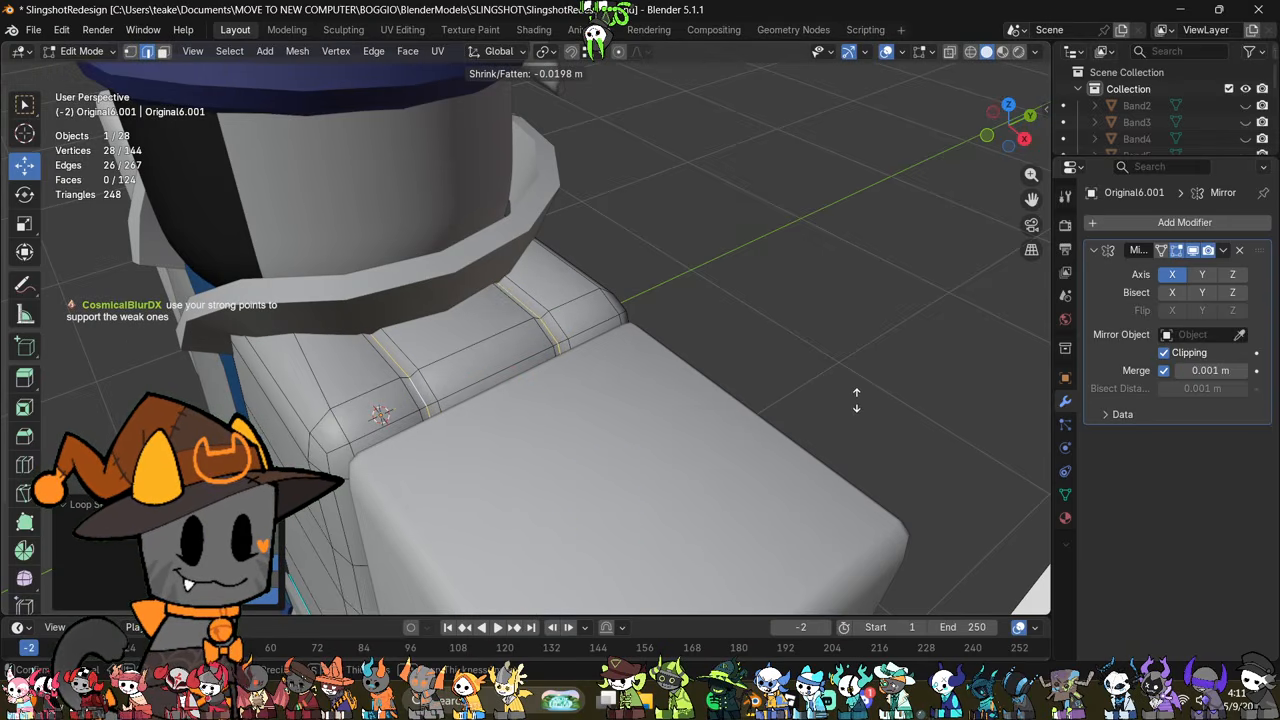
right_click(860, 398)
right_click(860, 398)
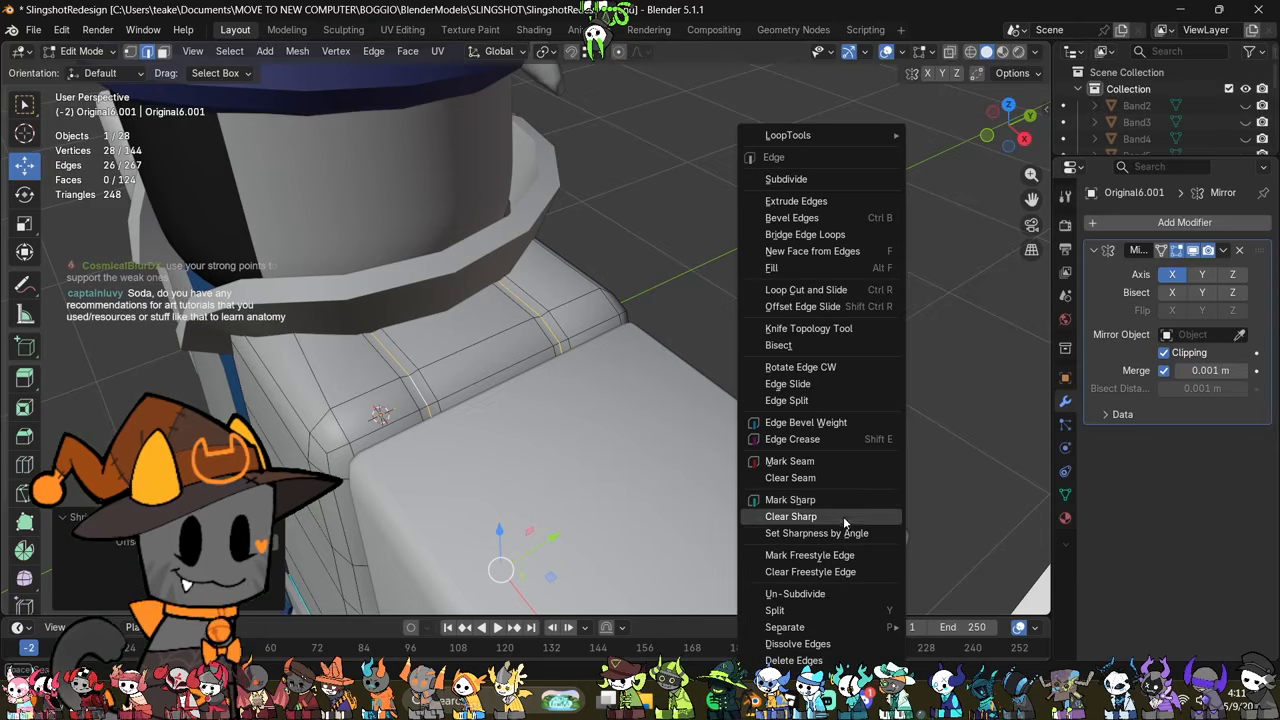
left_click(790, 500)
key("Tab")
Step: Merge the duplicate vertices of the arm beside the jacket by distance and convert its triangles to quads
middle_click_drag(692, 444, 798, 393)
scroll(832, 401, "down", 2)
scroll(832, 401, "down", 2)
left_click(638, 434)
scroll(798, 393, "up", 2)
key("Tab")
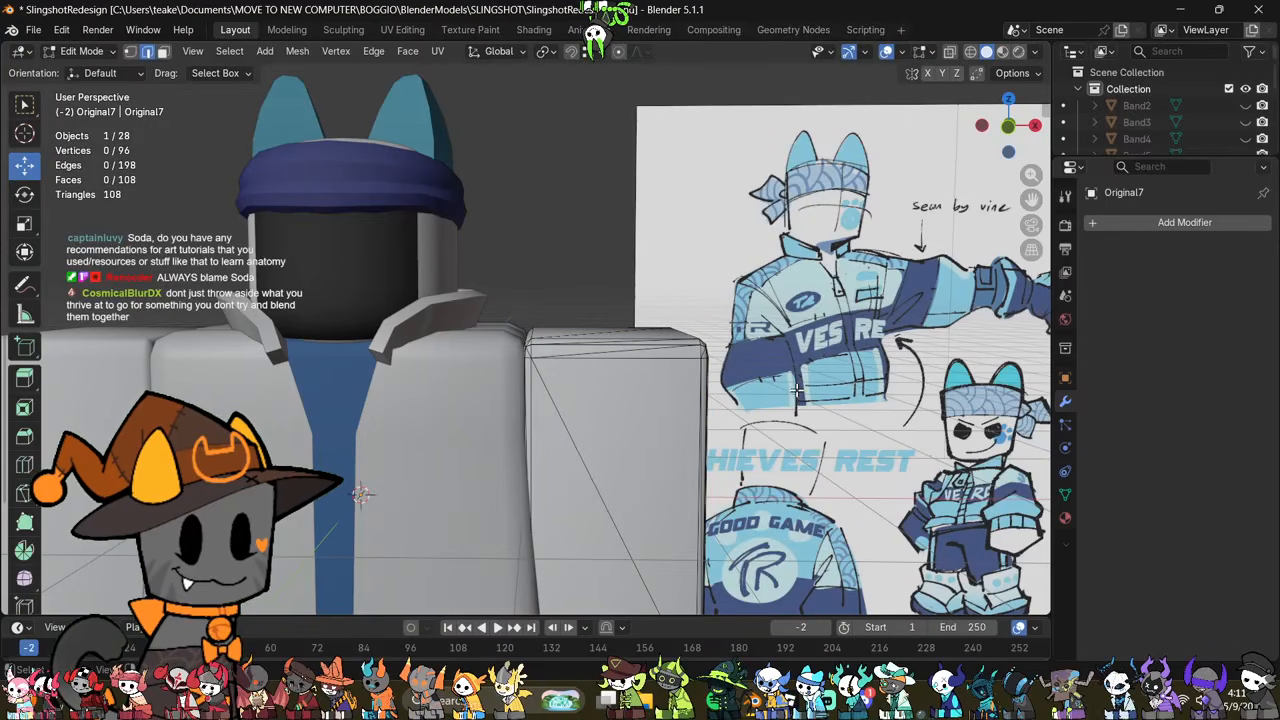
scroll(782, 421, "down", 2)
key("Tab")
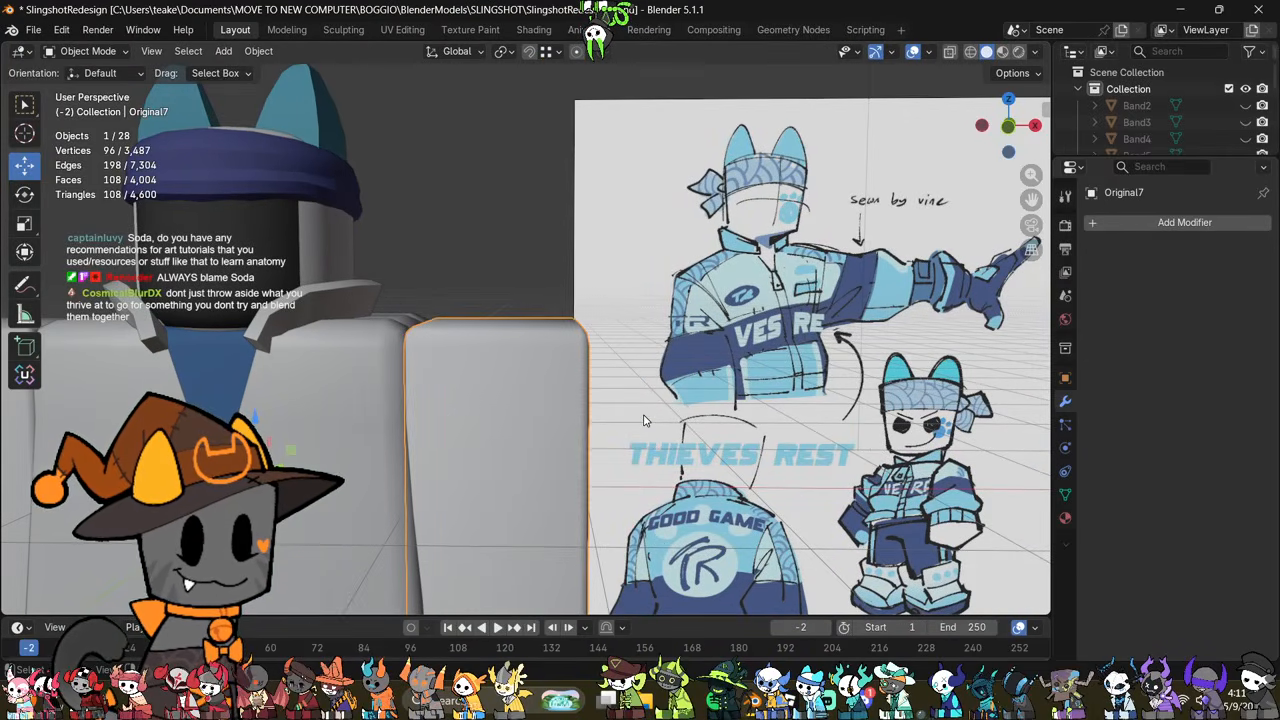
middle_click_drag(644, 421, 588, 437)
key("Tab")
key("1")
key("a")
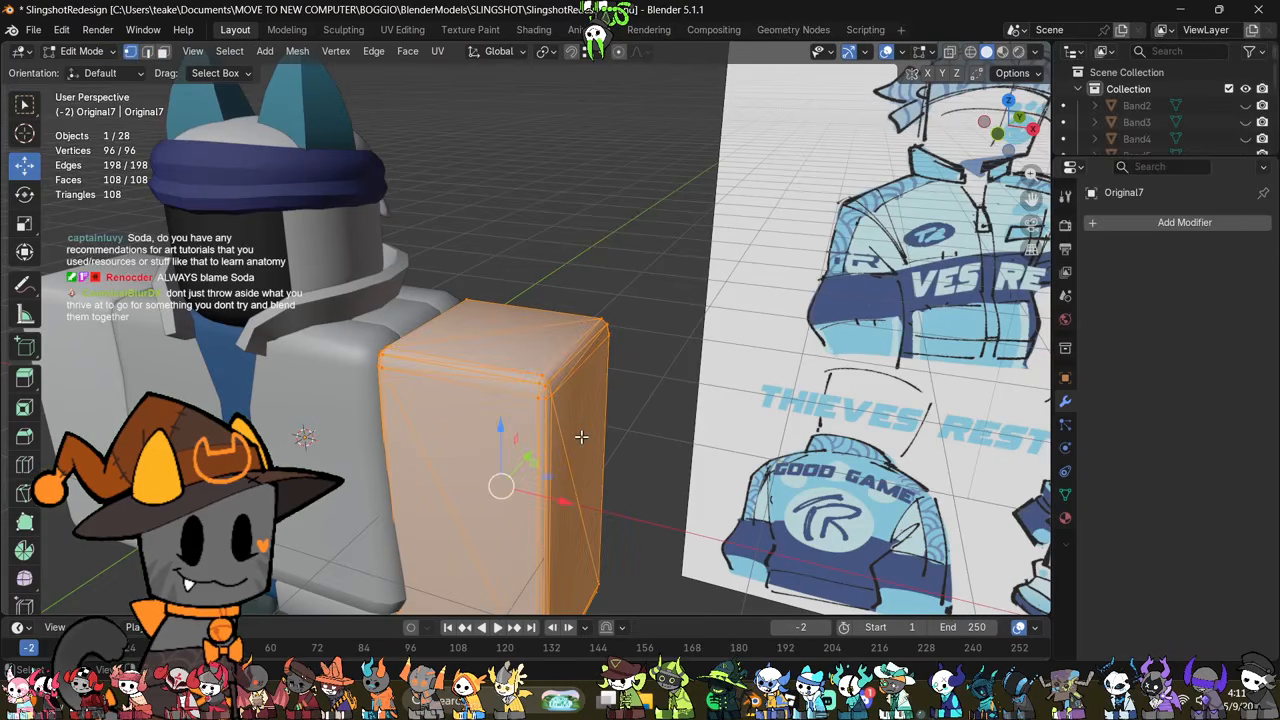
key("m")
left_click(677, 456)
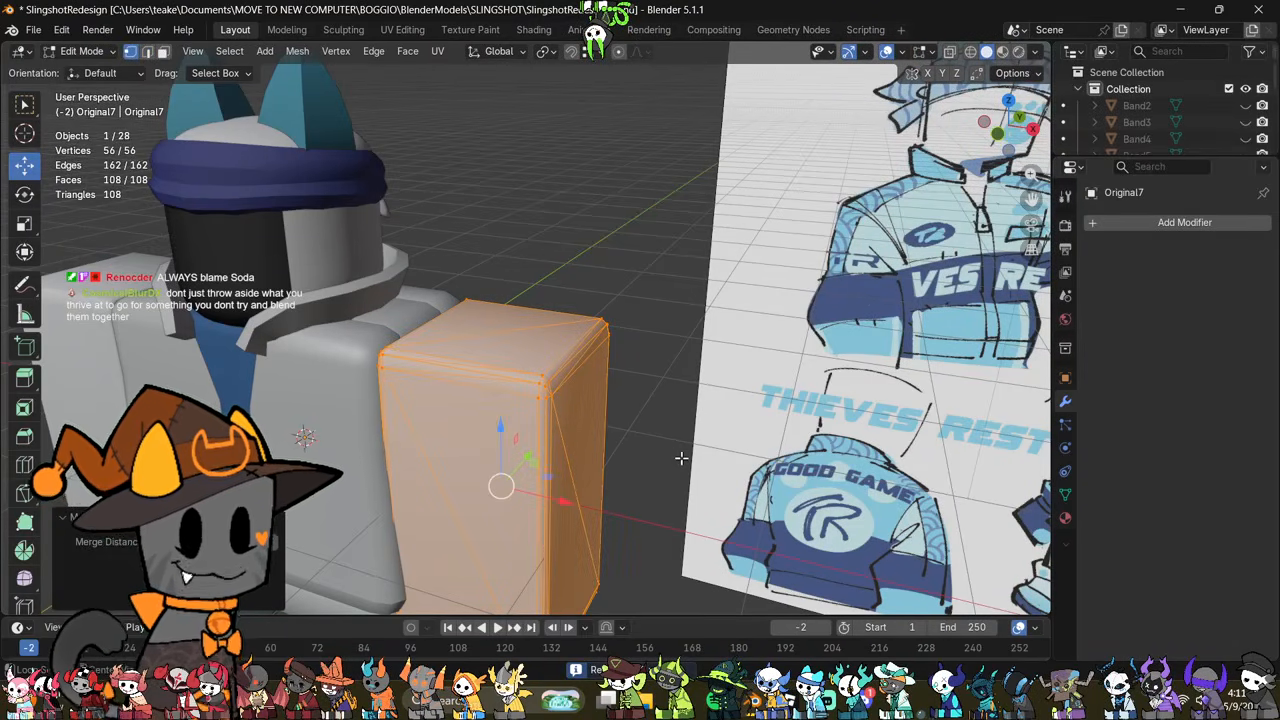
key("alt+j")
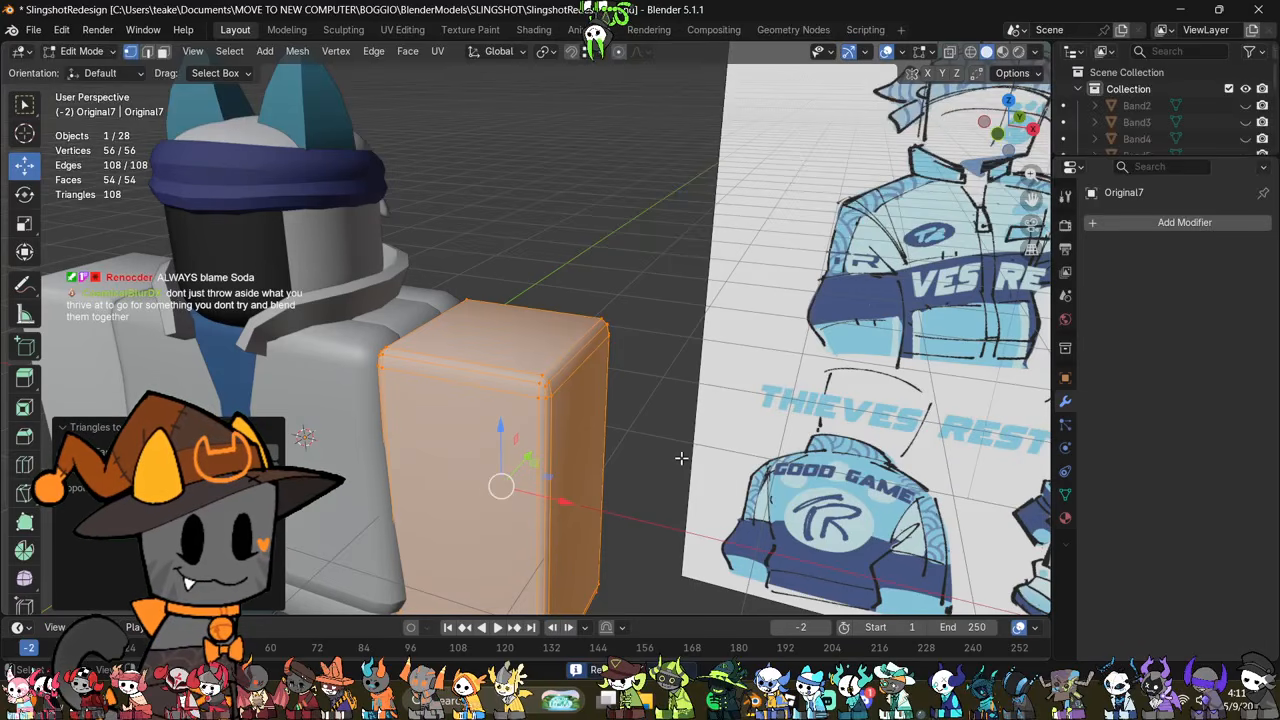
Step: Clear the arm mesh's custom normals data
left_click(1065, 494)
scroll(1180, 560, "down", 3)
left_click(1188, 600)
middle_click_drag(570, 452, 745, 404)
key("Tab")
key("Tab")
Step: Add two evenly spaced horizontal loop cuts around the arm
scroll(629, 488, "up", 3)
scroll(718, 362, "down", 2)
scroll(745, 404, "down", 1)
key("ctrl+r")
scroll(625, 420, "up", 1)
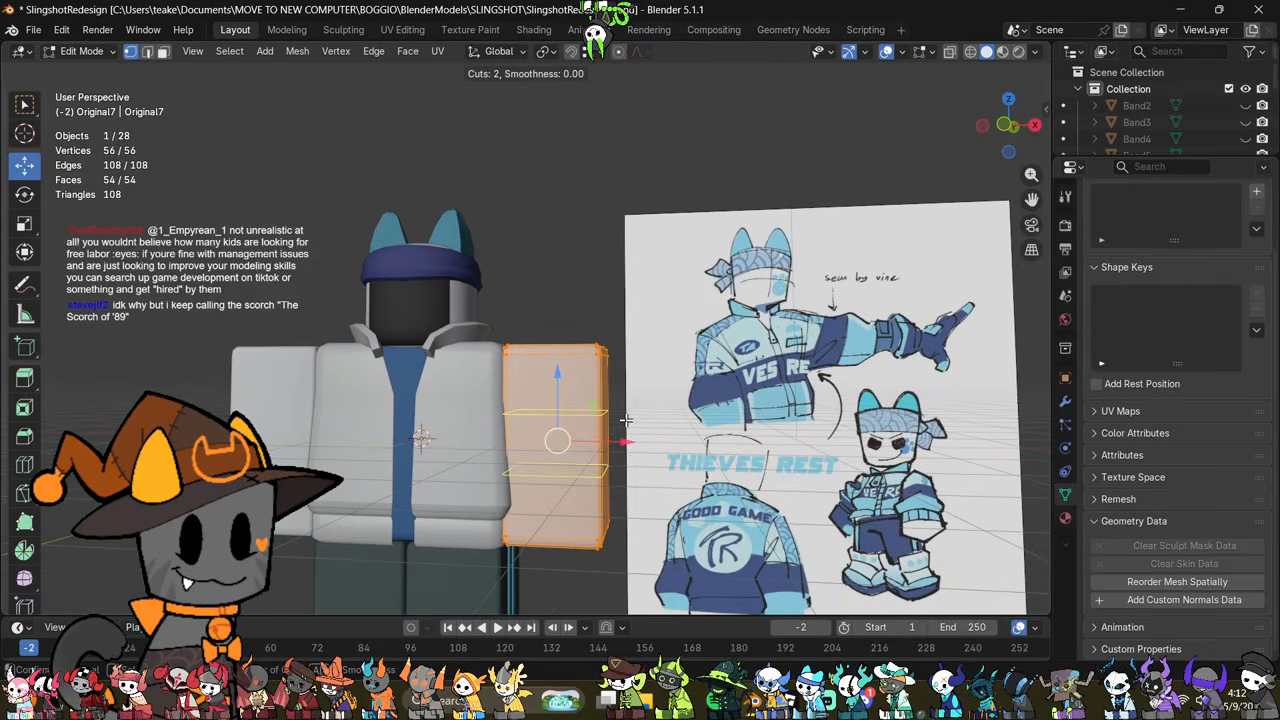
left_click(625, 420)
key("Tab")
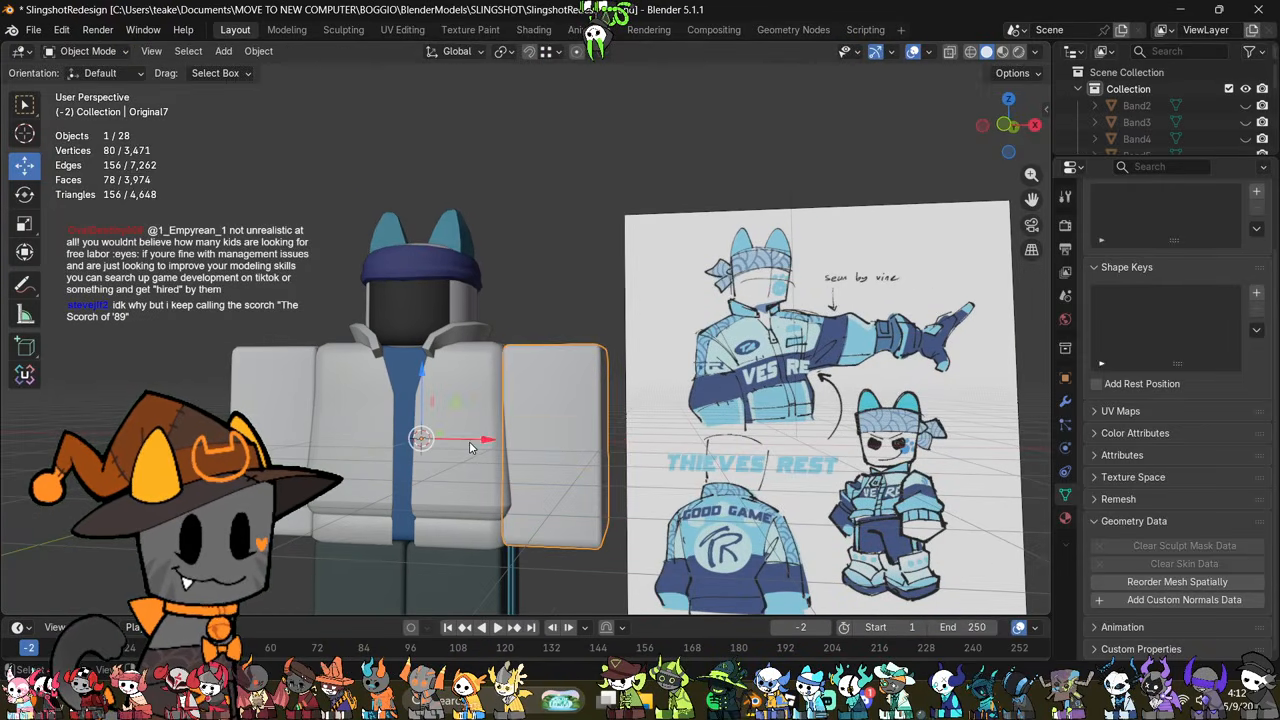
Step: Enable the wireframe display on the jacket object
left_click(469, 441)
left_click(1065, 379)
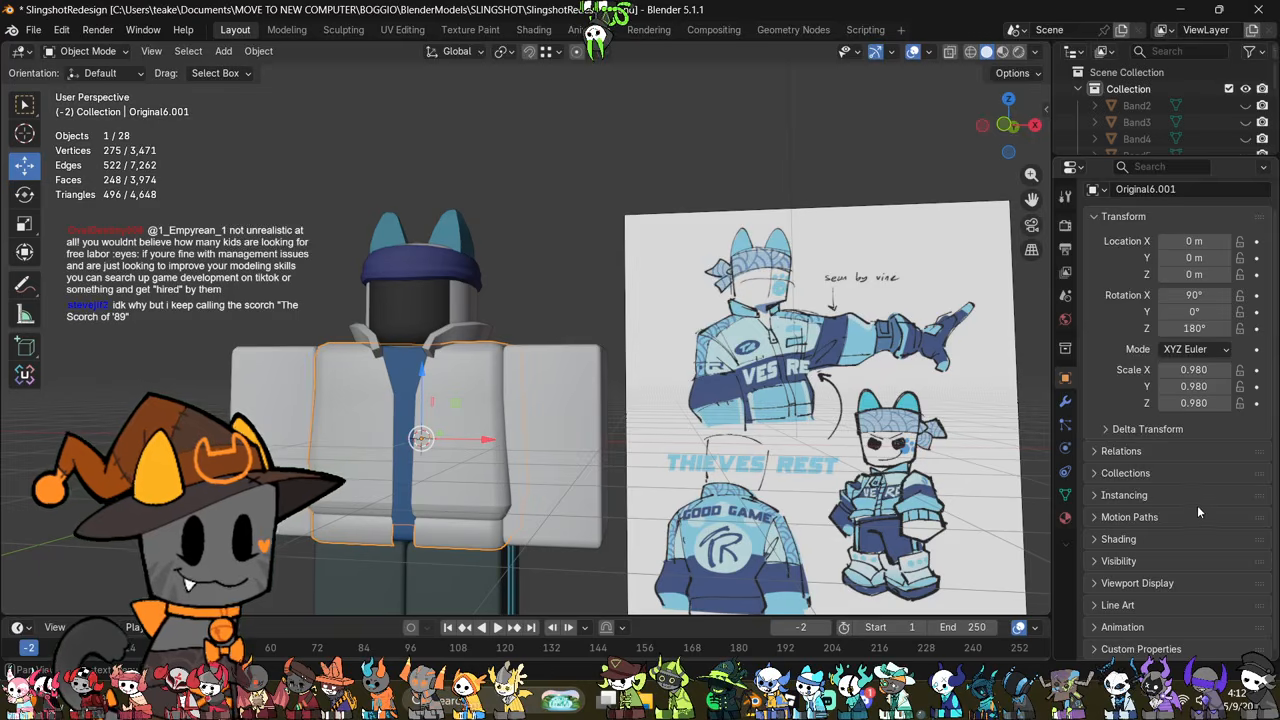
left_click(1151, 581)
scroll(1151, 578, "down", 3)
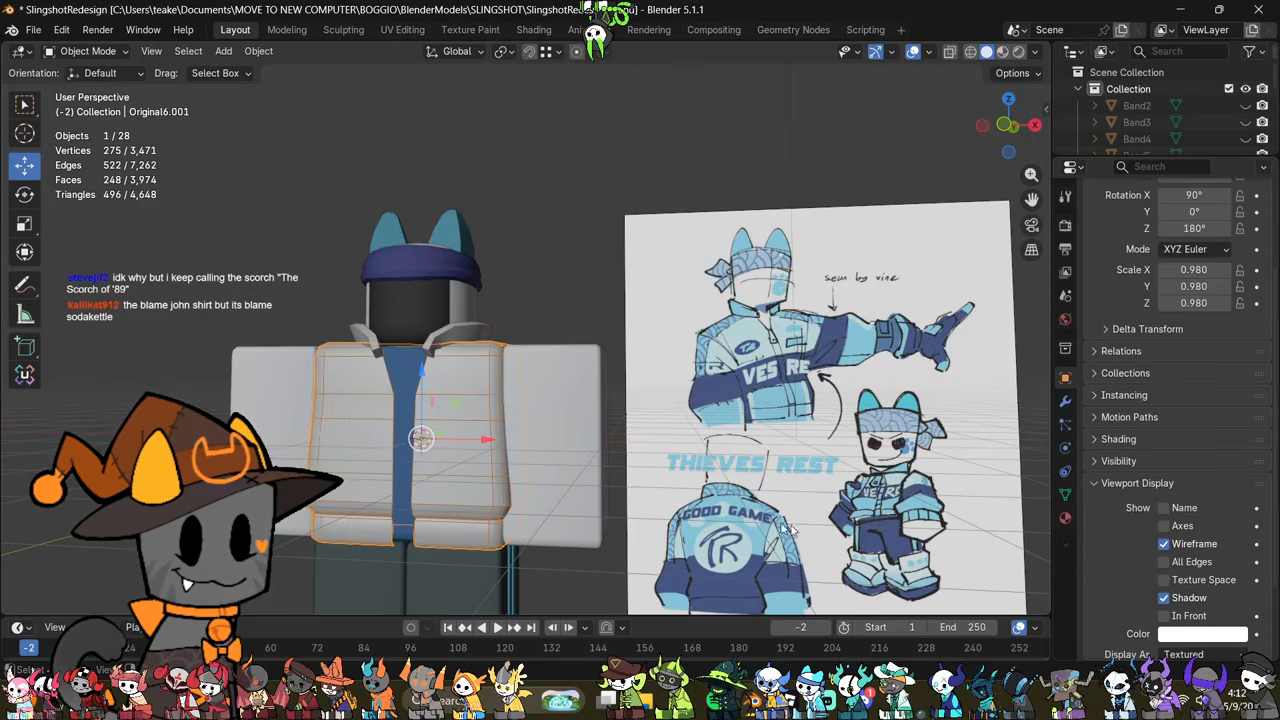
Step: Move the arm's two new loops vertically with snapping, aligning the upper loop with the jacket's horizontal edge
left_click(565, 450)
key("Tab")
scroll(671, 481, "up", 2)
middle_click_drag(671, 481, 694, 473)
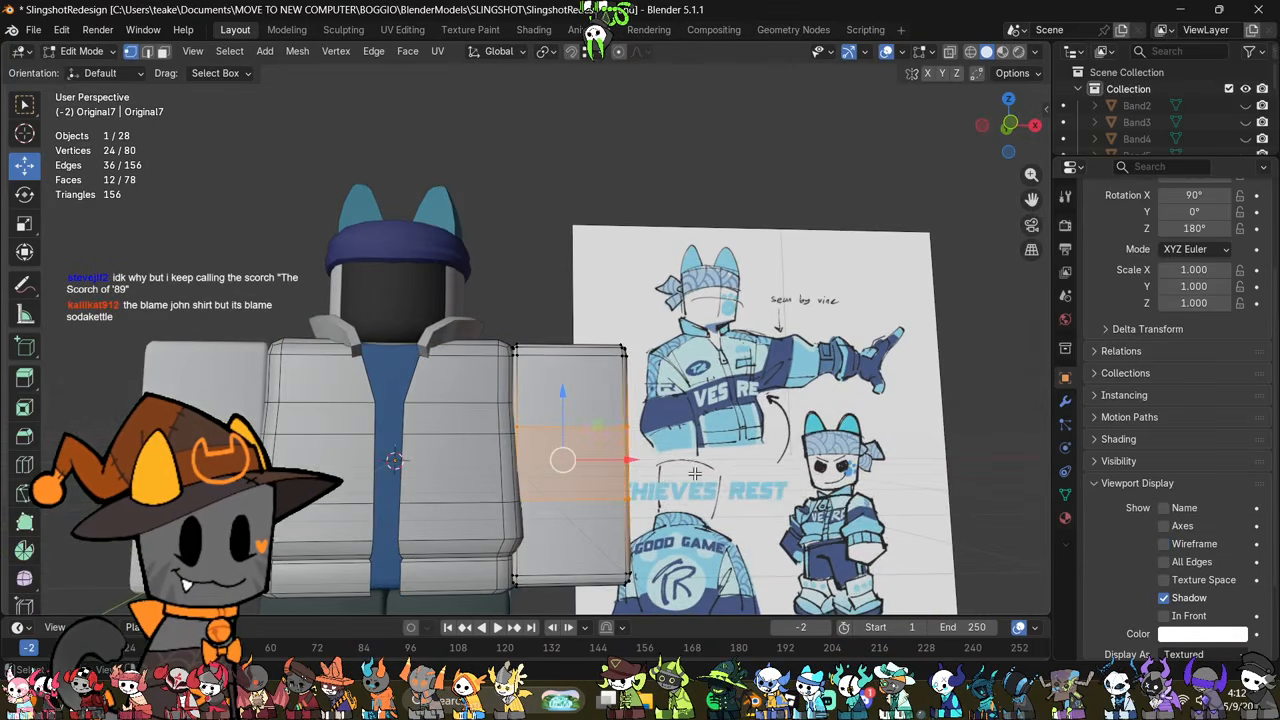
left_click_drag(565, 412, 504, 443)
left_click(786, 470)
Step: Select only the arm's lower loop and snap it vertically to the jacket's next horizontal edge below
key("alt+z")
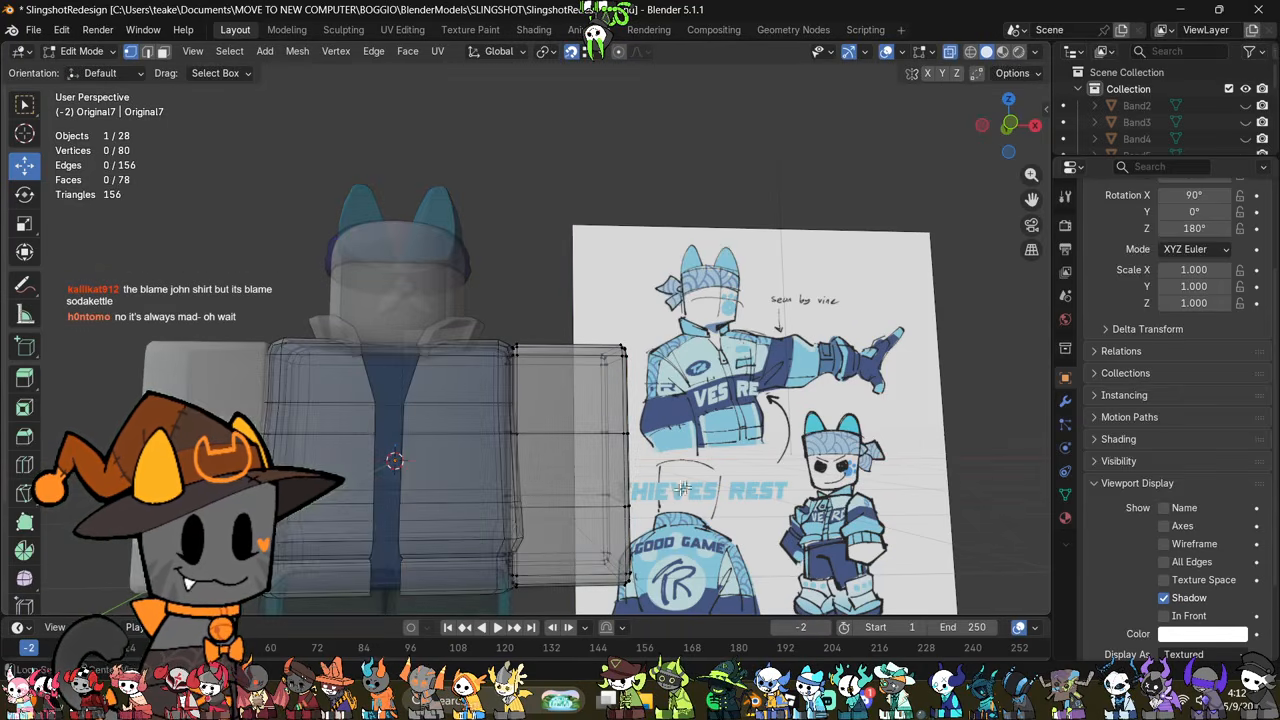
left_click_drag(513, 518, 481, 517)
key("alt+z")
left_click_drag(565, 460, 502, 503)
middle_click_drag(737, 486, 749, 413)
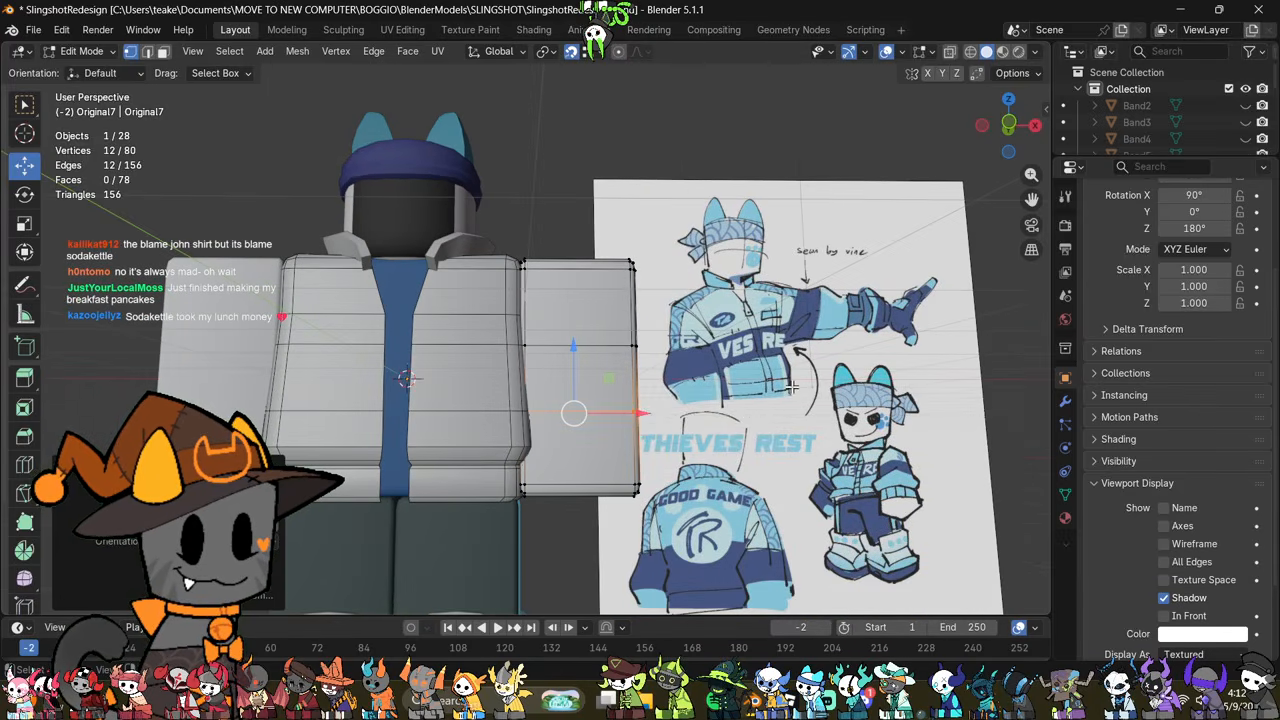
Step: Duplicate all of the arm's faces above its lowest band and separate the copy into its own object
middle_click_drag(790, 385, 644, 340)
left_click(787, 448)
key("3")
key("alt+z")
middle_click_drag(657, 278, 652, 244)
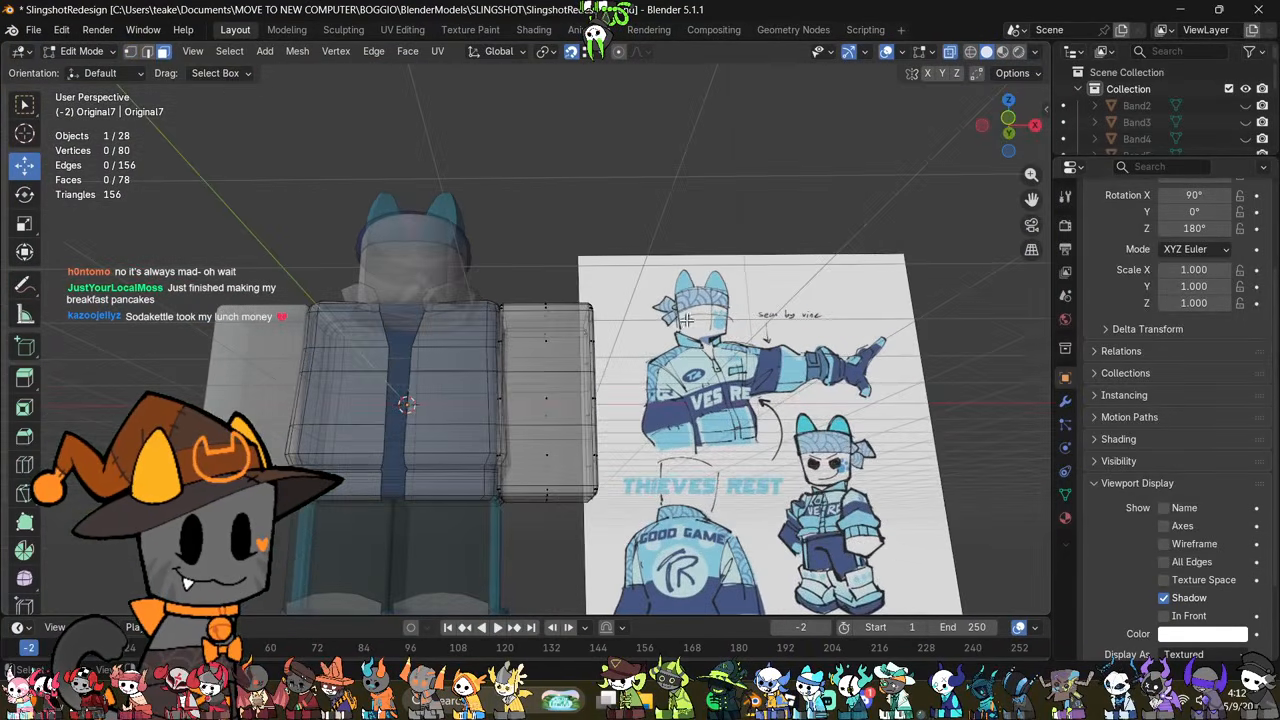
left_click_drag(654, 264, 440, 472)
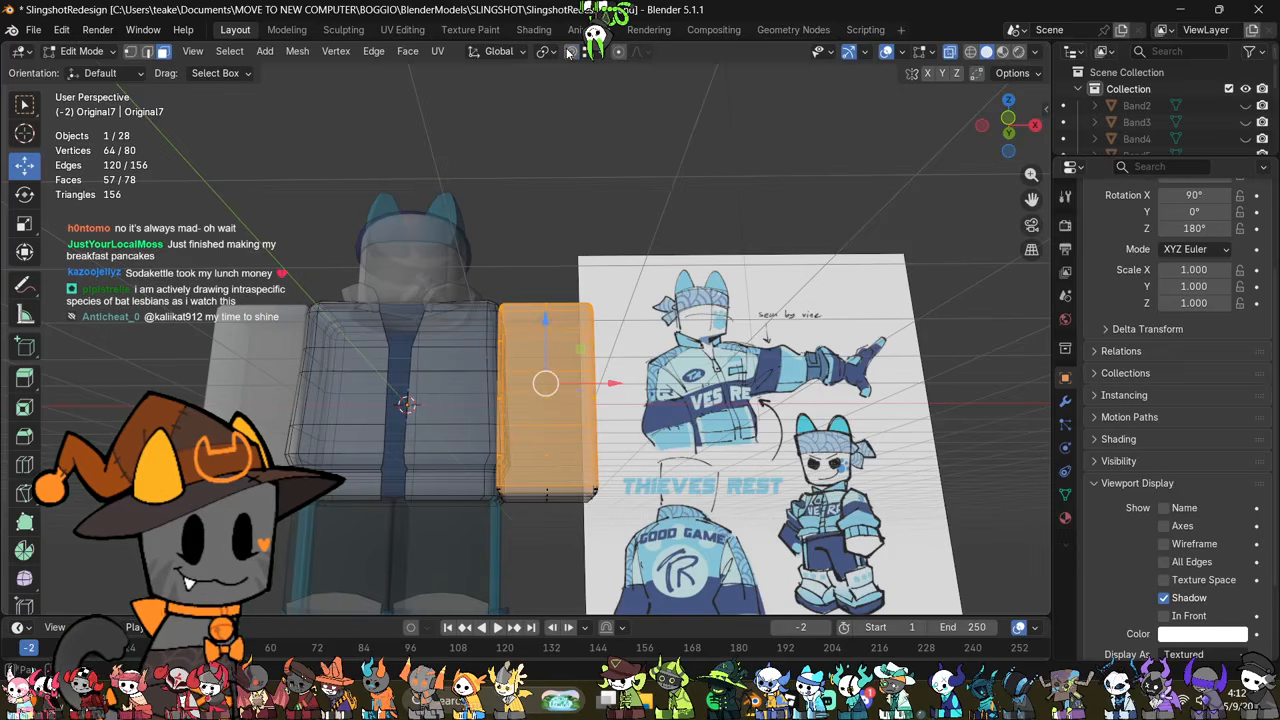
middle_click_drag(657, 347, 643, 387)
scroll(753, 401, "up", 1)
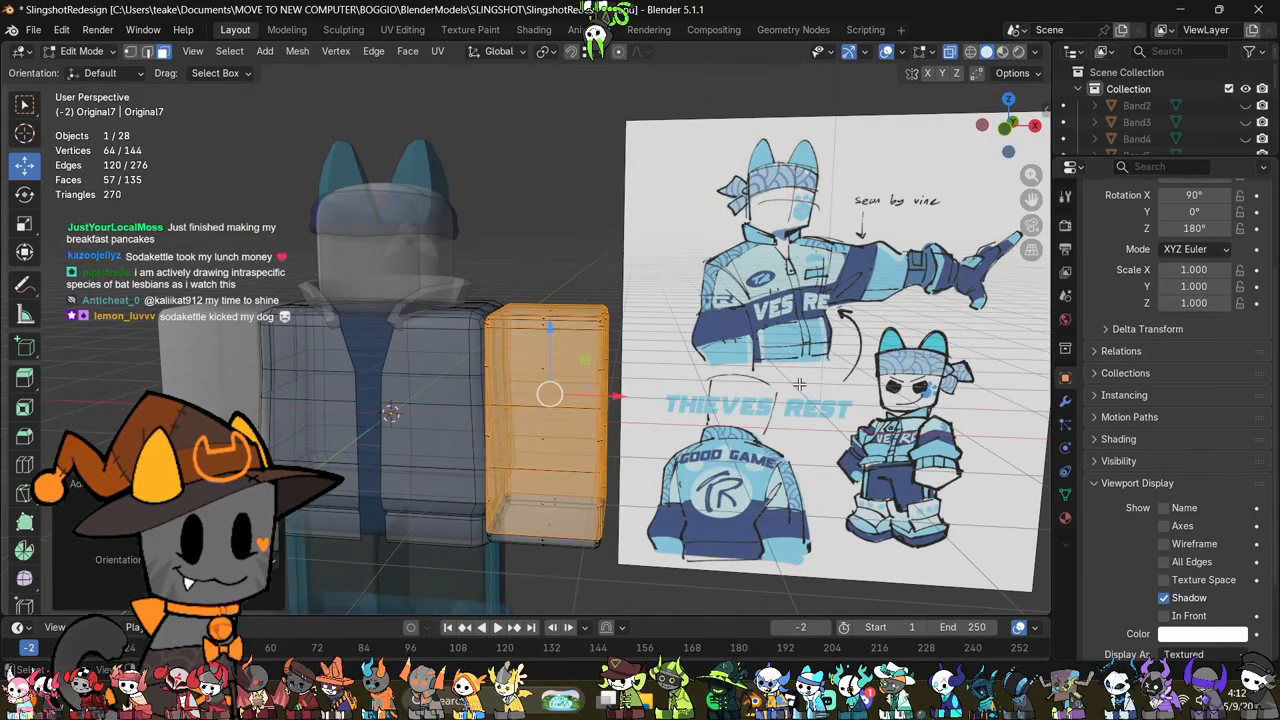
key("p")
left_click(799, 383)
key("Tab")
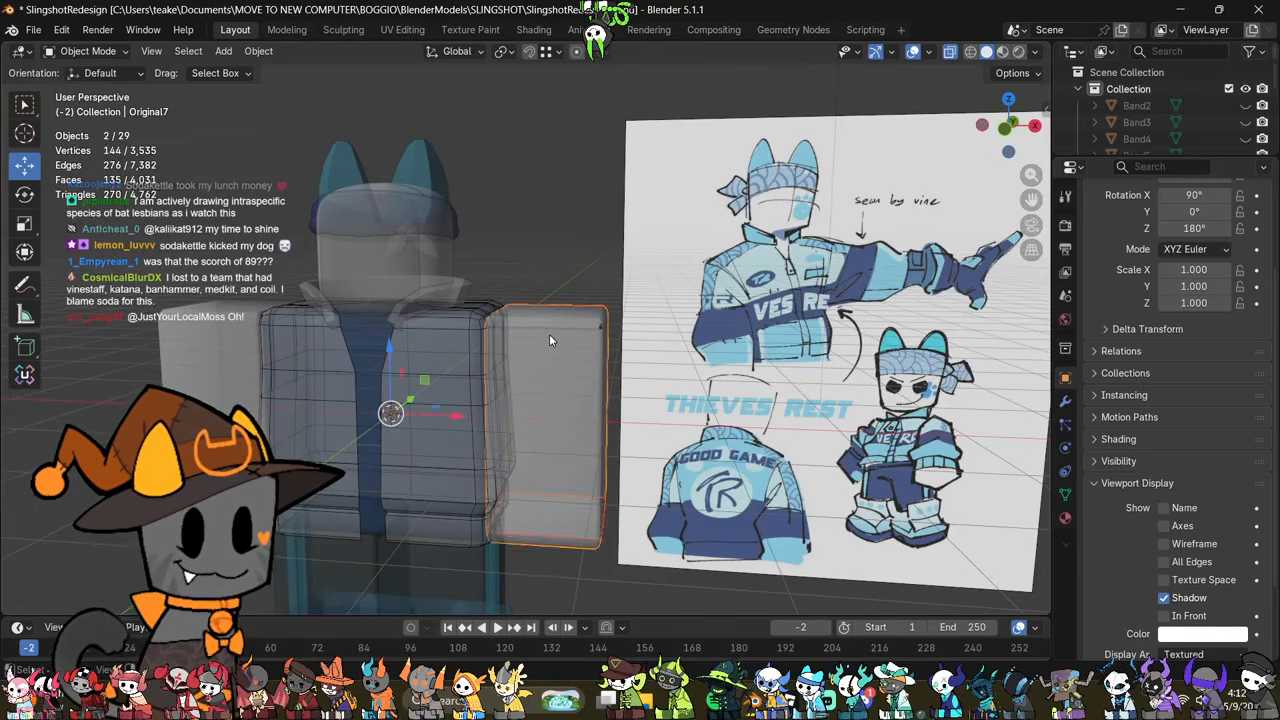
Step: Inflate the separated sleeve copy slightly outward from the arm with Shrink/Fatten, with X-ray display turned off
left_click(549, 334)
key("alt+z")
key("Tab")
key("alt+s")
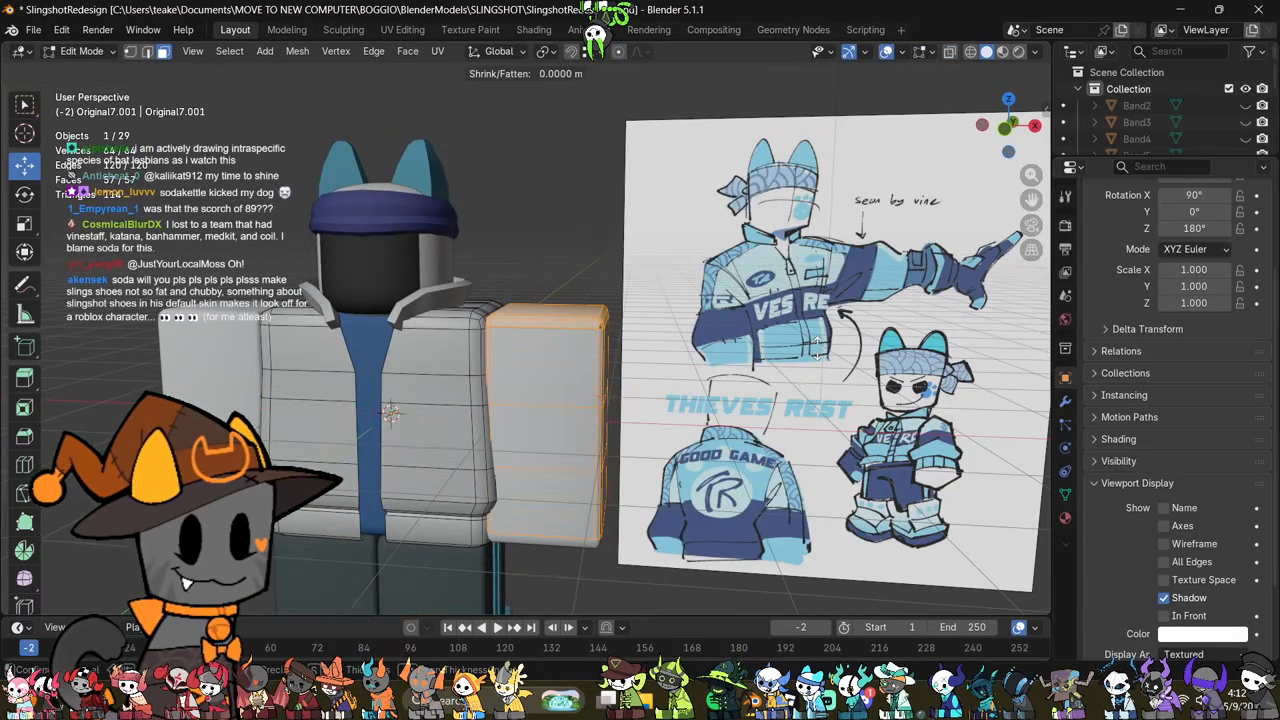
left_click(819, 346)
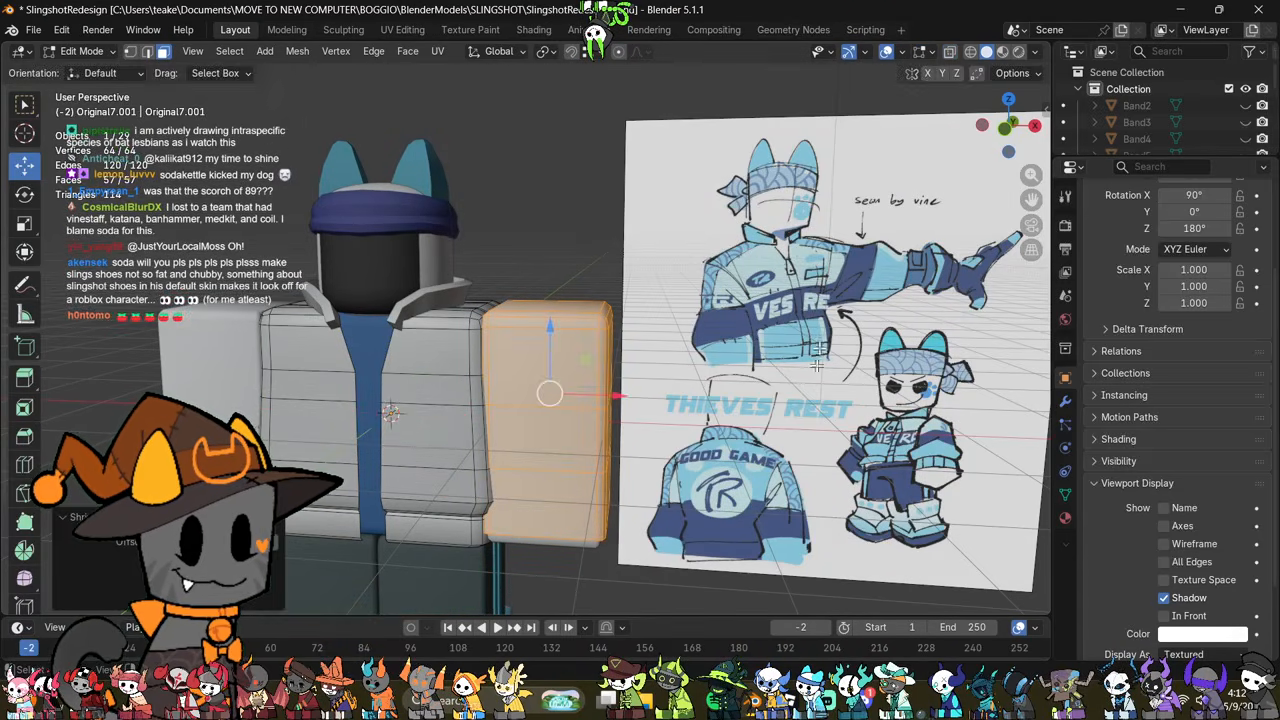
middle_click_drag(822, 505, 745, 551)
key("alt+a")
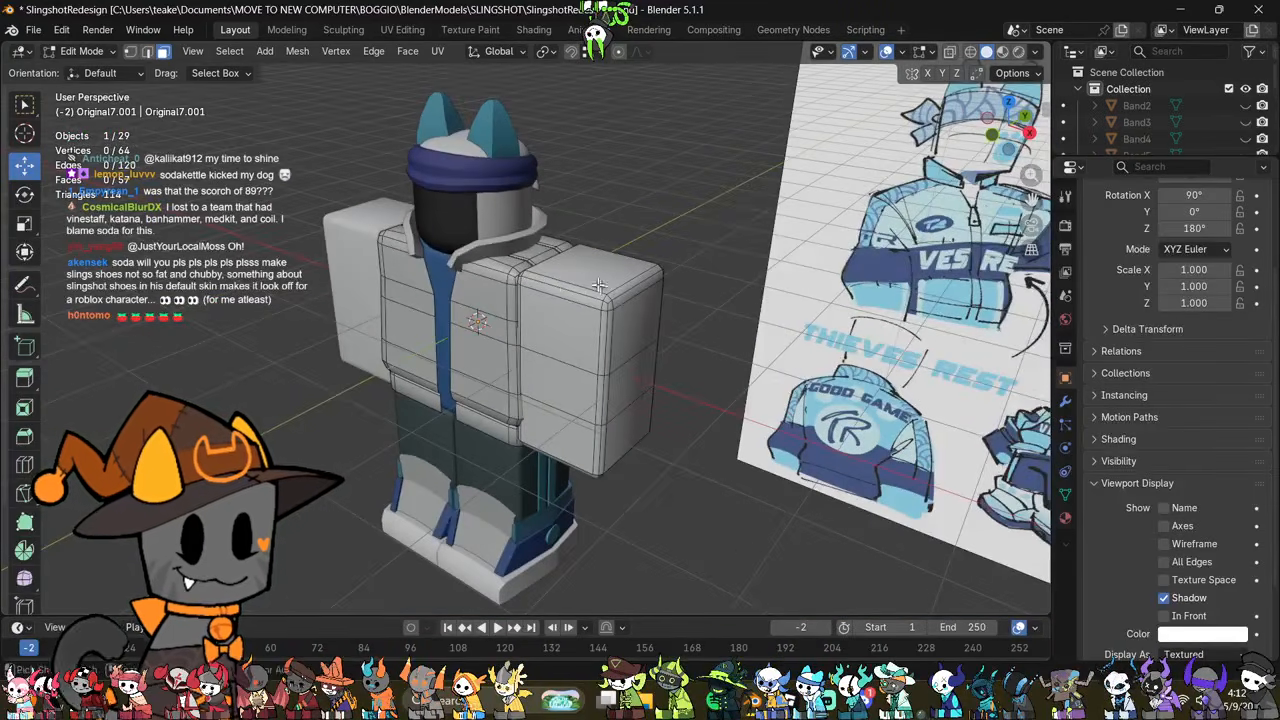
Step: Add two loop cuts running over the sleeve's top and down its sides, and spread them by about 1.4 along Y
key("ctrl+r")
scroll(575, 248, "up", 1)
left_click(575, 248)
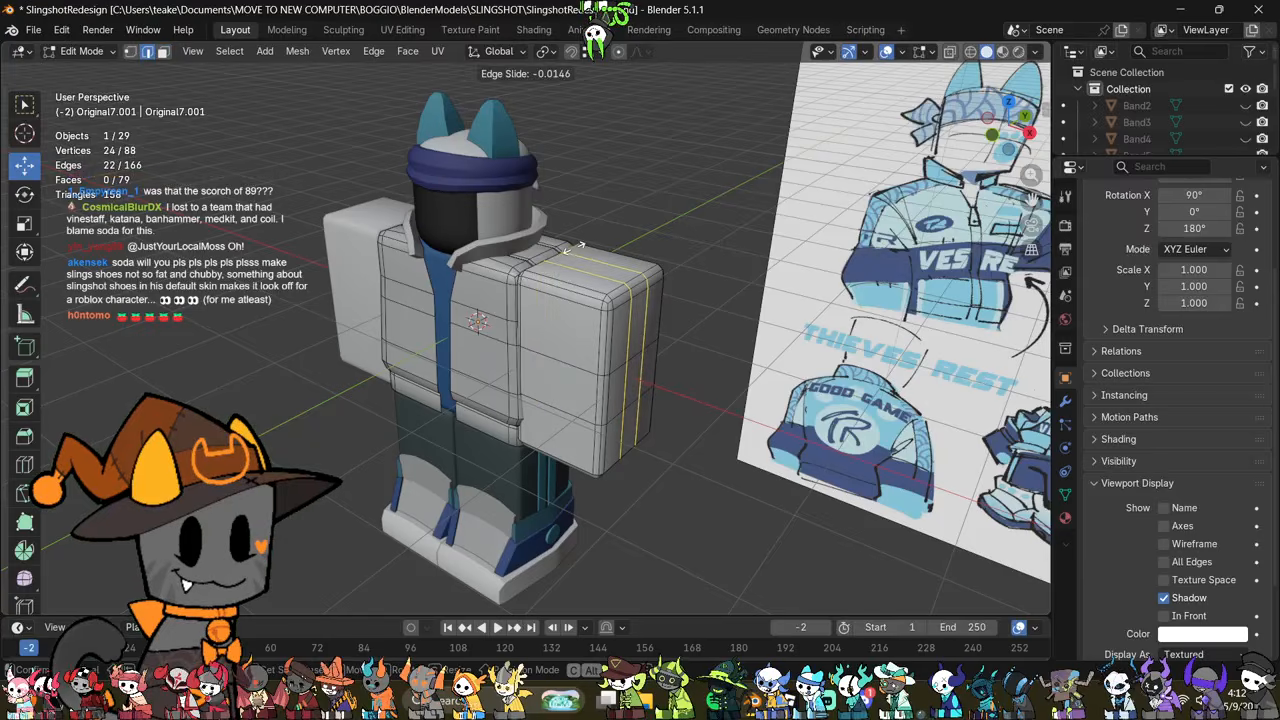
left_click(577, 252)
middle_click_drag(577, 252, 786, 423)
key("s")
key("x")
key("y")
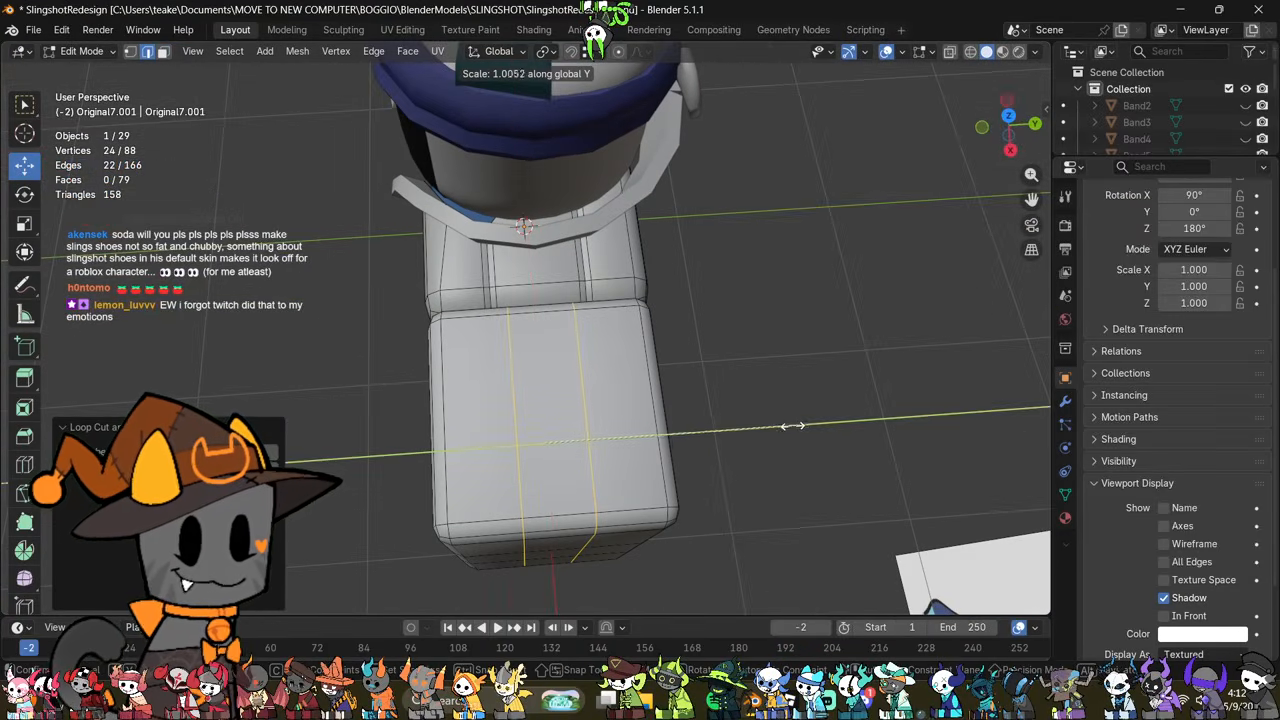
left_click(885, 425)
Step: Bevel the sleeve's two new loops with 2 segments and a width of 0.0339 m
key("ctrl+b")
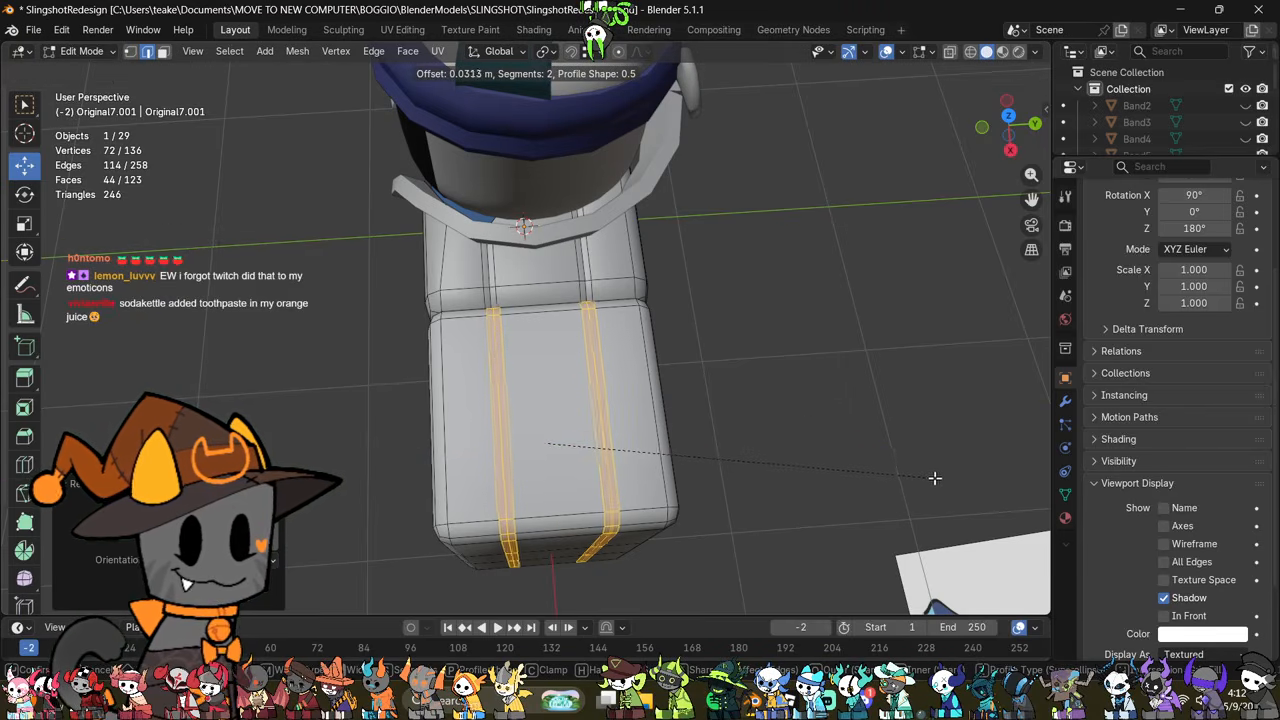
left_click(934, 476)
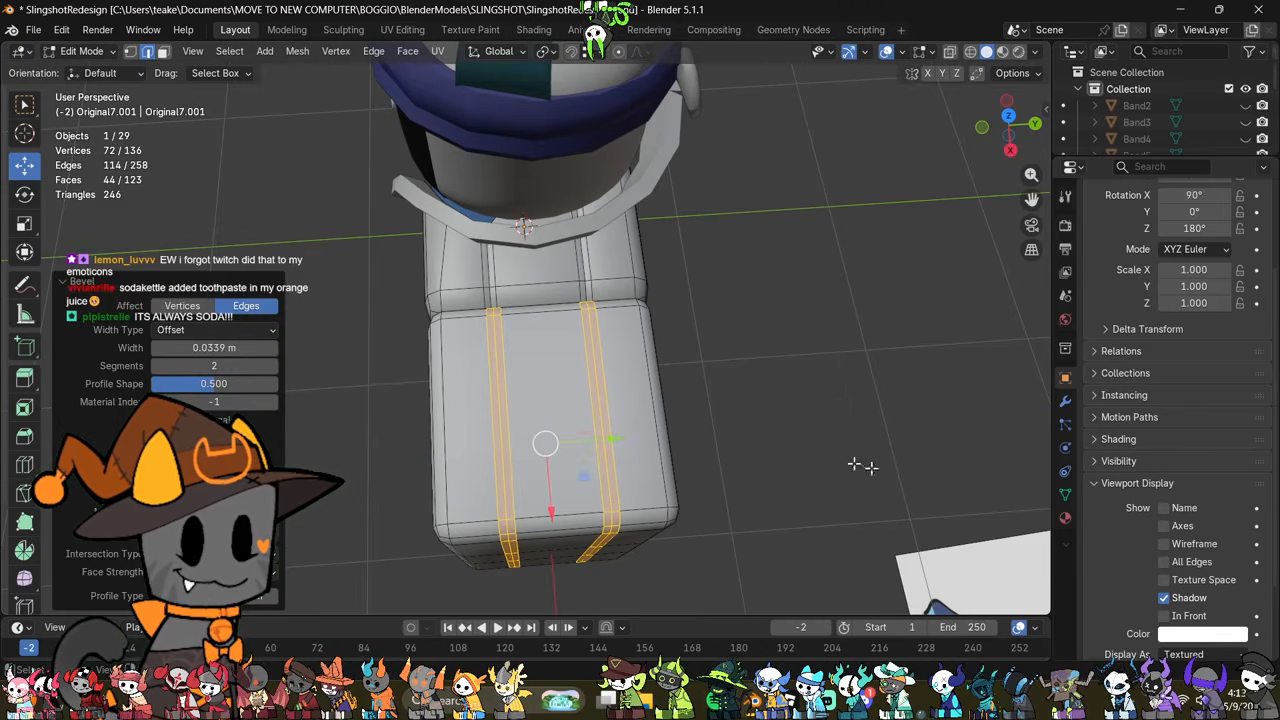
scroll(500, 451, "up", 3)
left_click(766, 463)
Step: Snap the three edge loops of the sleeve's back seam along Y to the edges of the jacket's back shoulder seam
left_click(563, 350, "alt")
middle_click_drag(565, 354, 598, 470)
left_click_drag(601, 493, 550, 314)
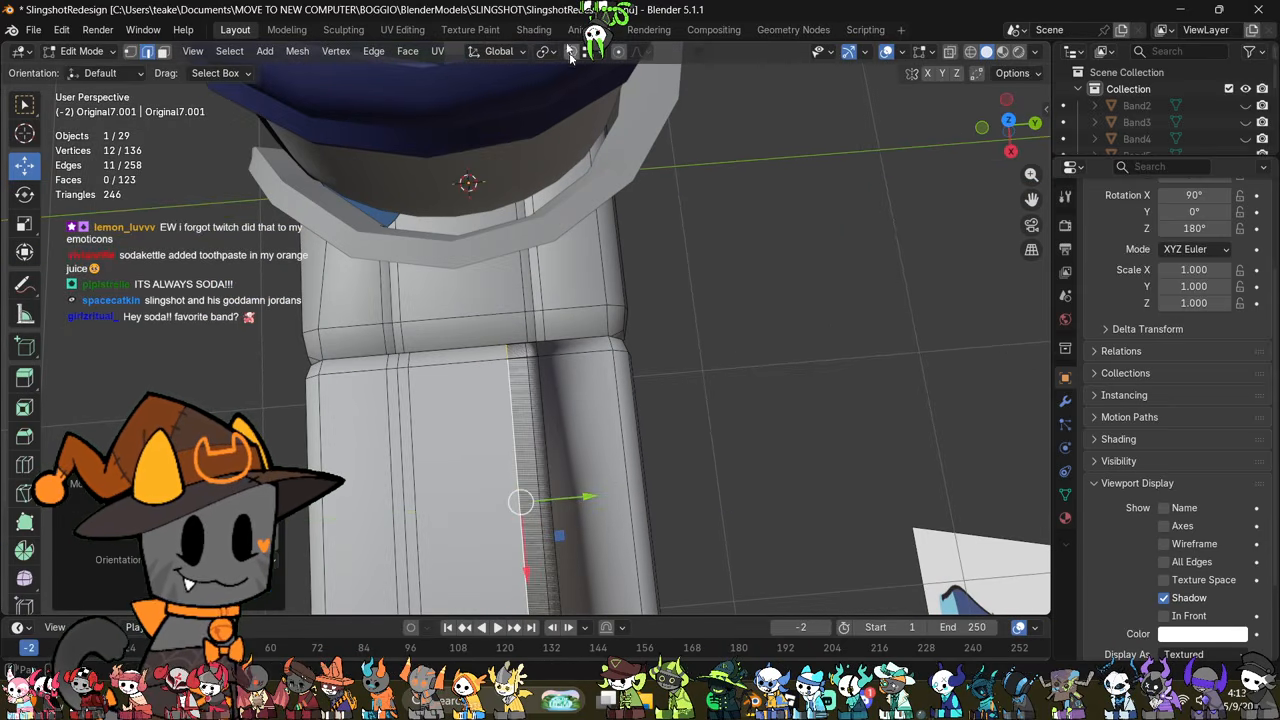
key("ctrl+z")
left_click_drag(603, 497, 540, 312)
left_click(743, 323)
left_click(535, 382, "alt")
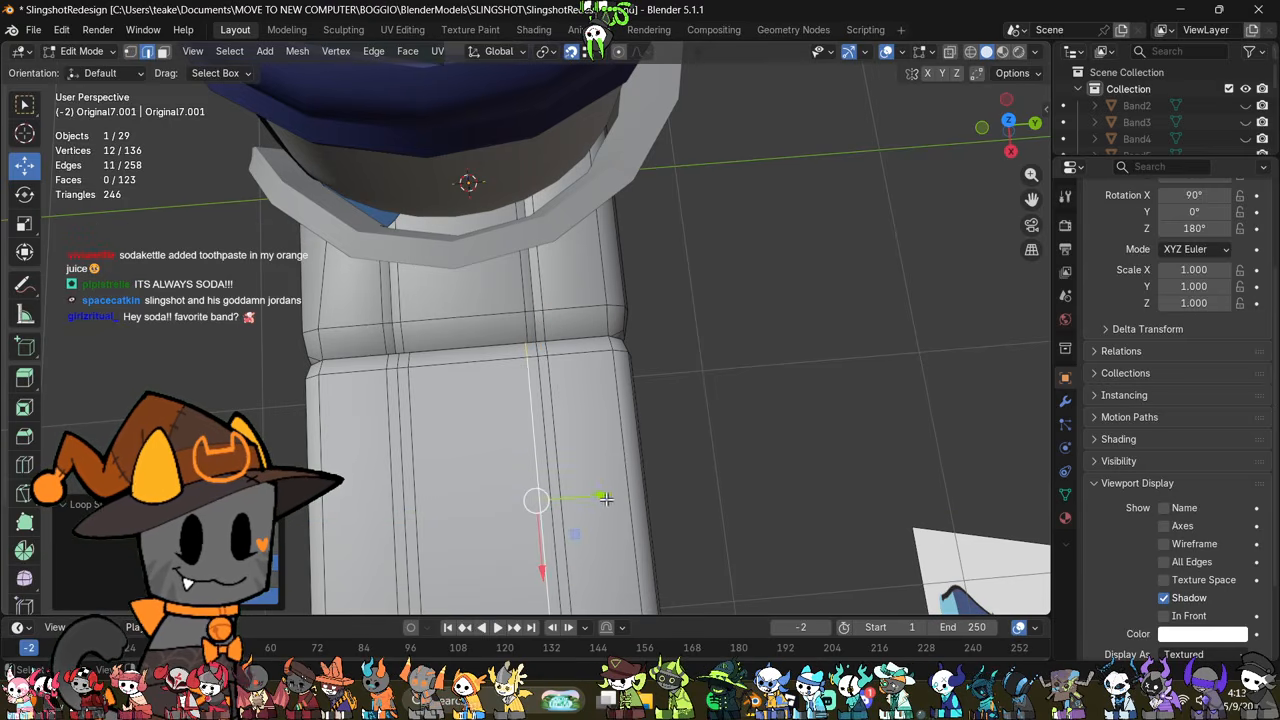
left_click_drag(606, 499, 531, 331)
left_click(718, 379)
scroll(718, 379, "up", 2)
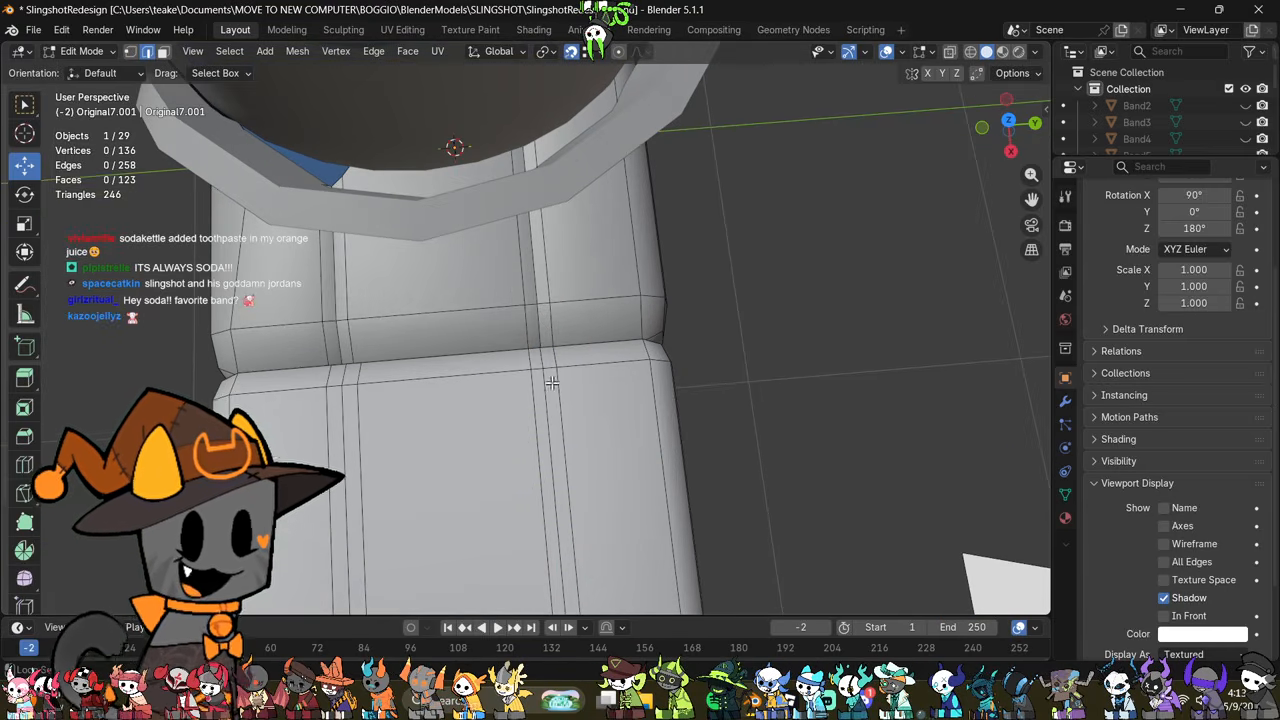
left_click_drag(613, 548, 543, 306)
Step: Snap the three edge loops of the sleeve's front seam along Y to the edges of the jacket's front shoulder seam
middle_click_drag(422, 496, 541, 383, "shift")
left_click(177, 304)
left_click(515, 284, "alt")
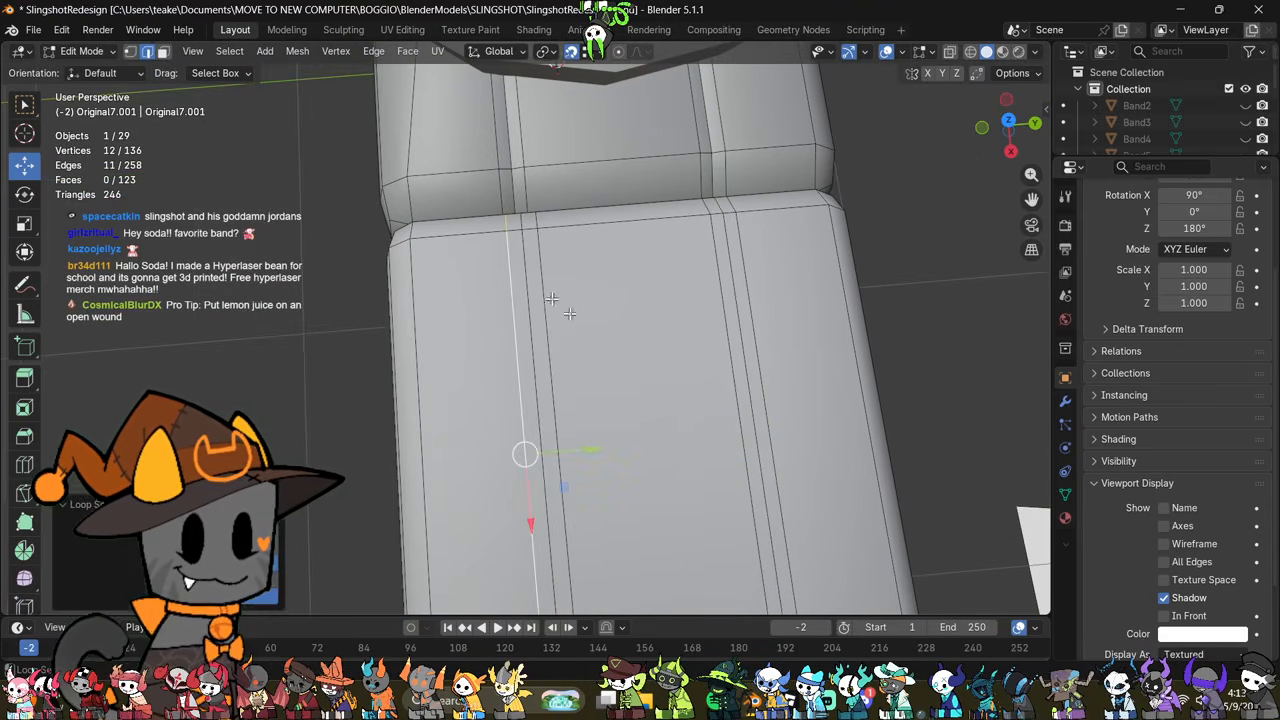
left_click_drag(568, 450, 510, 177)
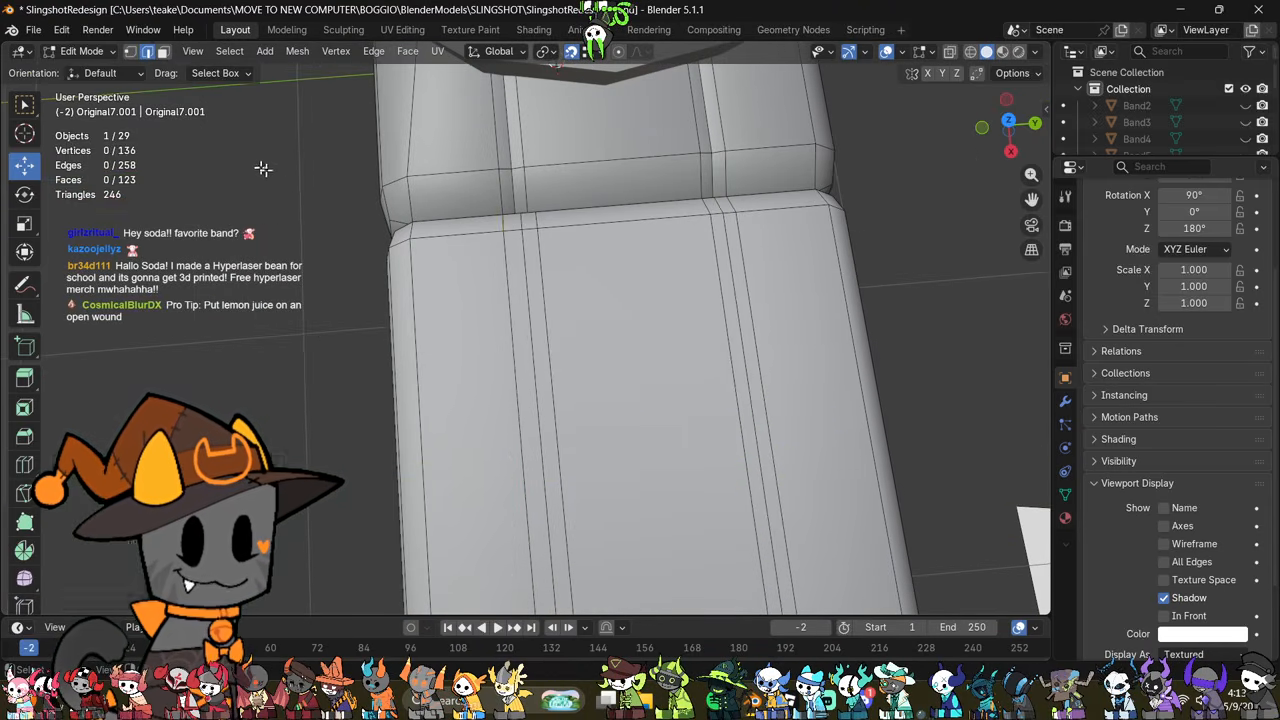
left_click(528, 279, "alt")
left_click_drag(593, 447, 508, 160)
left_click(546, 280, "alt")
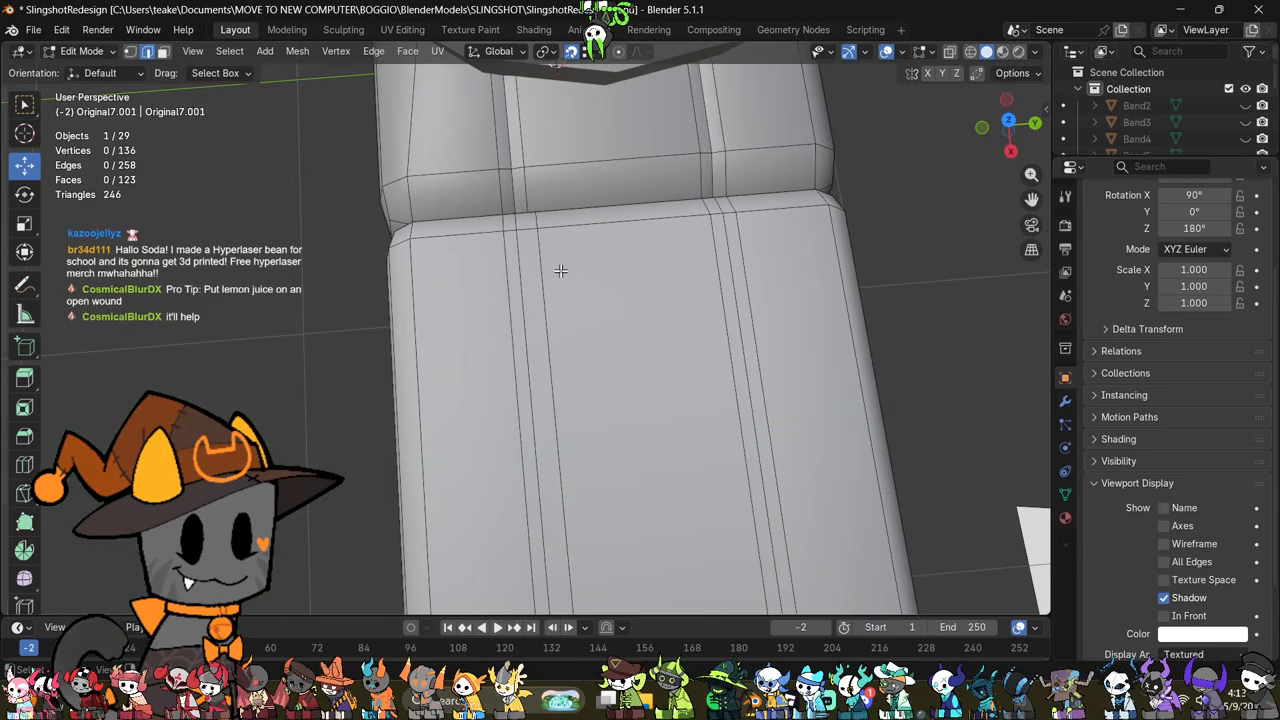
left_click_drag(619, 448, 529, 170)
Step: With X-ray on, collapse the front seam's three vertices at the lower horizontal loop on the sleeve's outer side
scroll(646, 363, "down", 3)
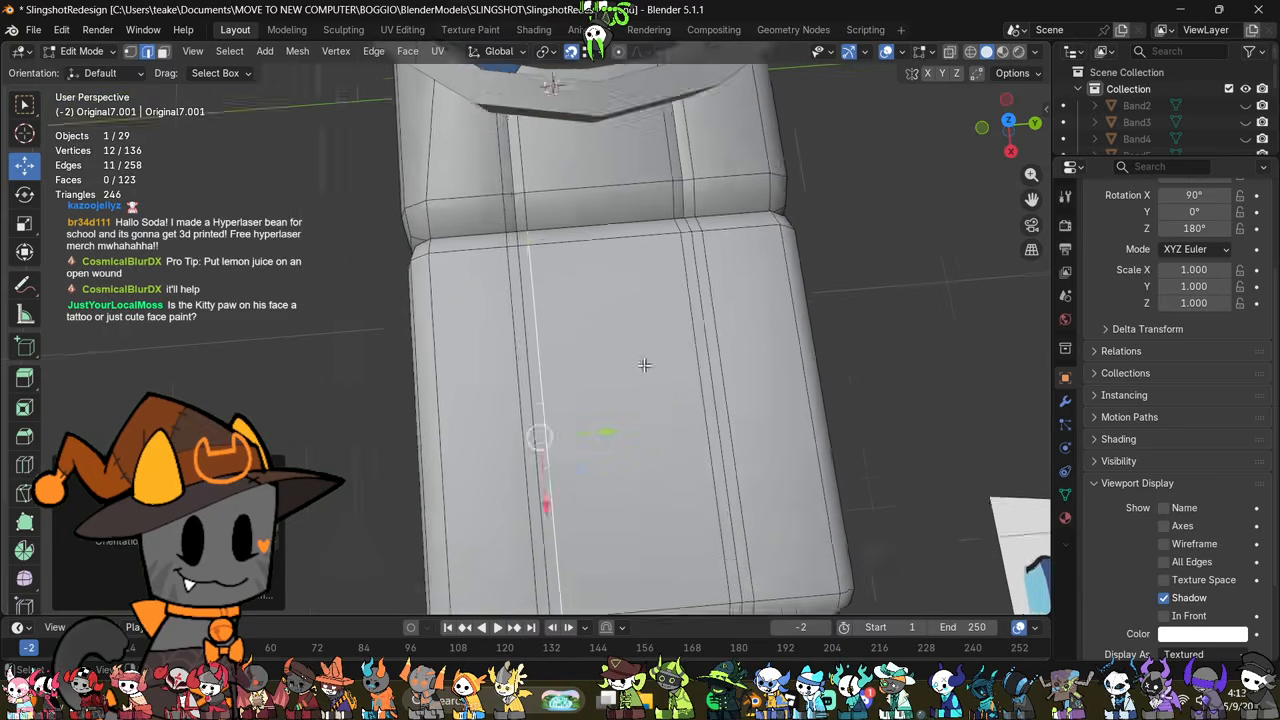
middle_click_drag(646, 363, 706, 270)
scroll(700, 407, "up", 2)
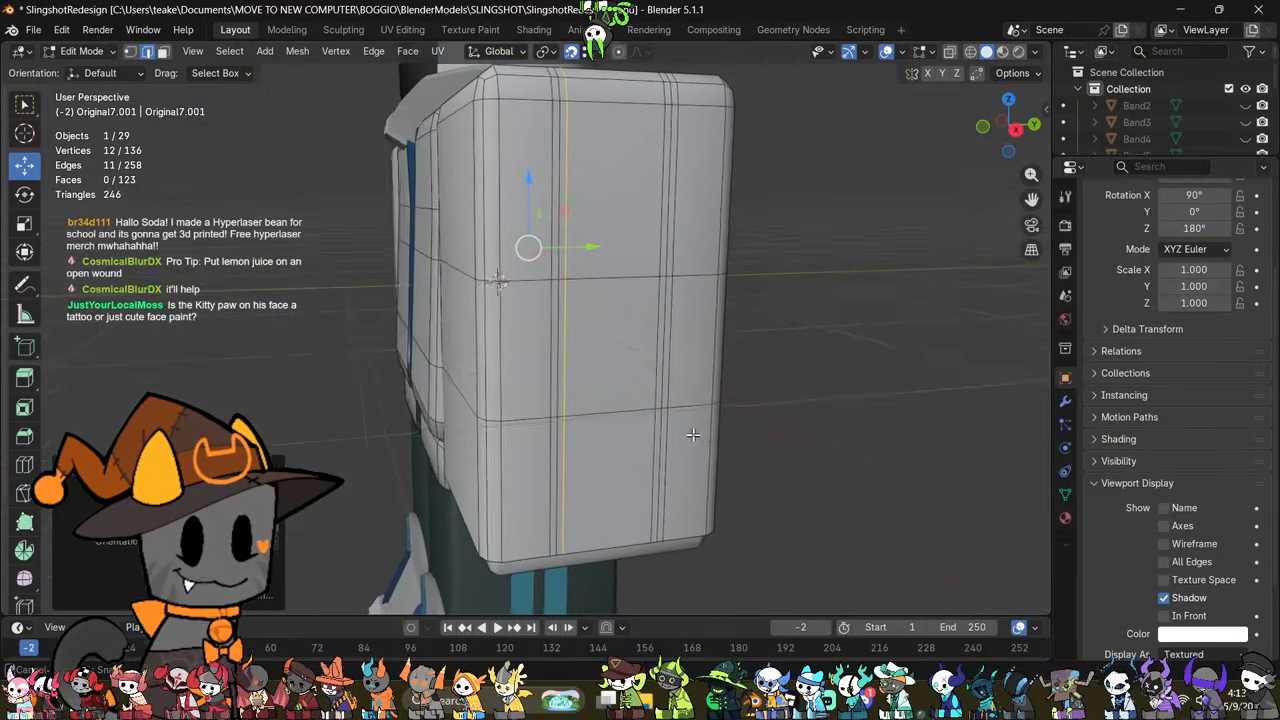
scroll(655, 424, "up", 3)
middle_click_drag(651, 423, 631, 439)
scroll(631, 440, "down", 2)
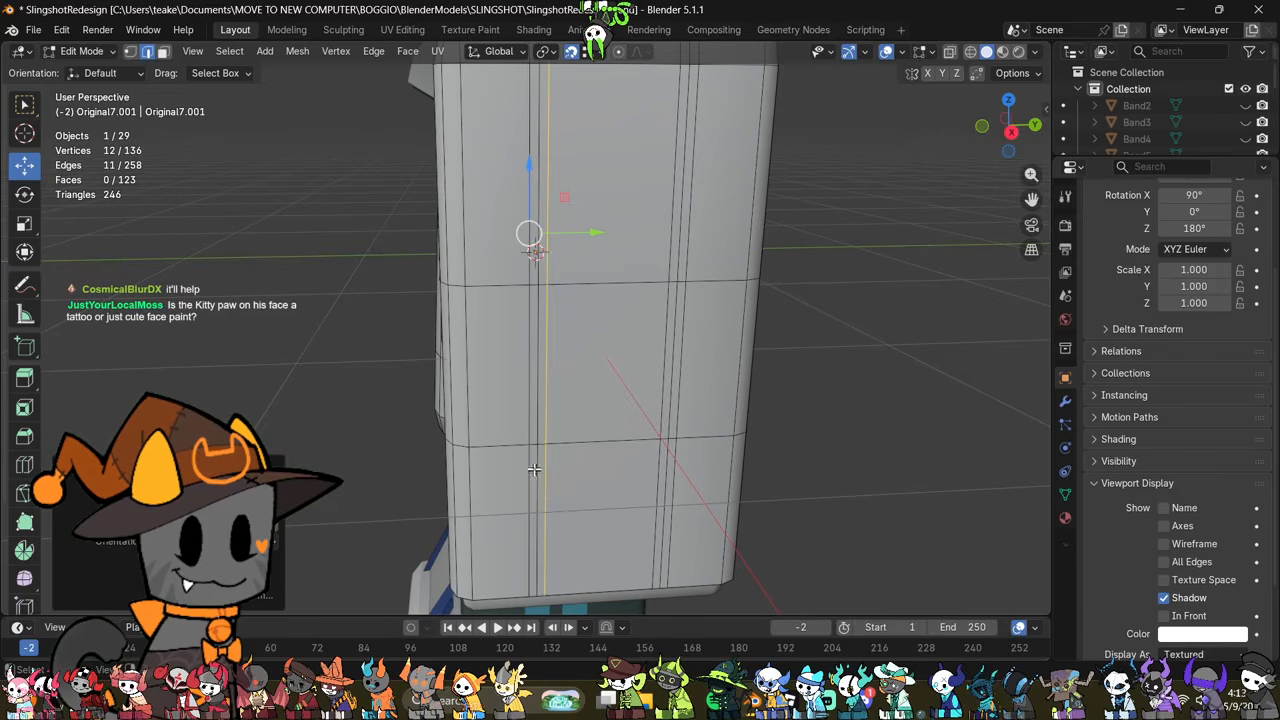
middle_click_drag(534, 469, 549, 461)
key("alt+z")
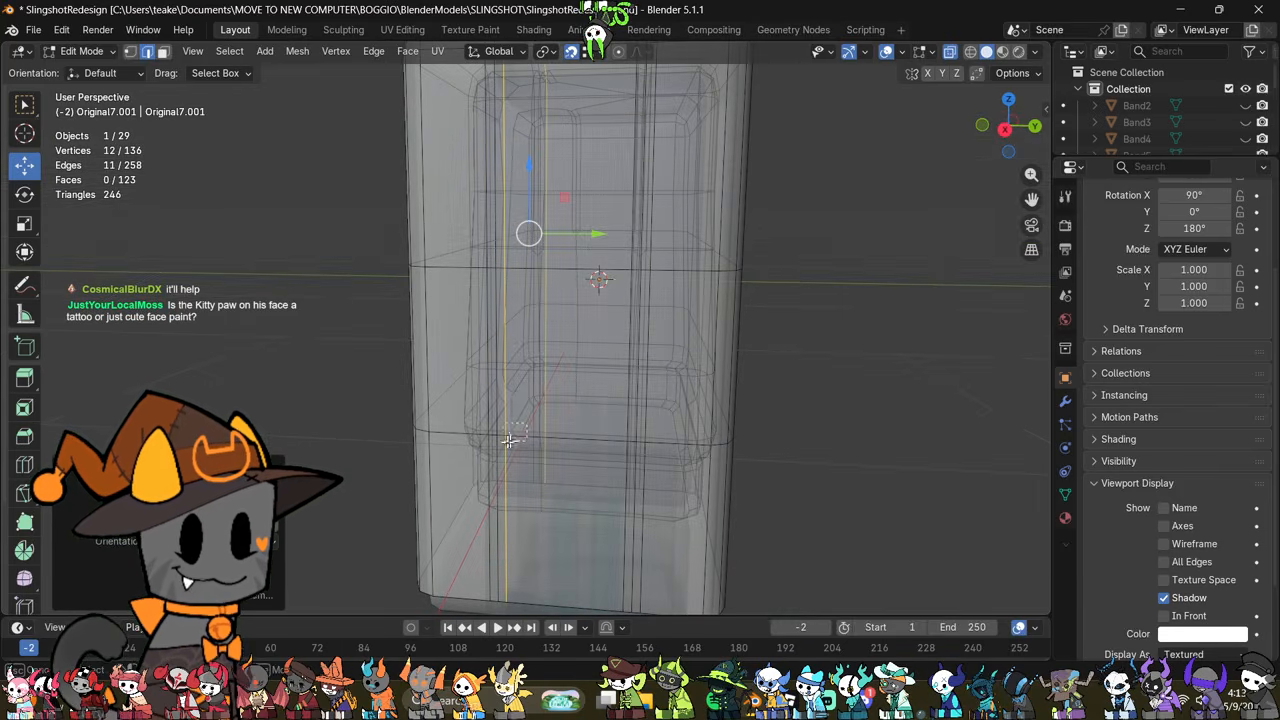
left_click_drag(514, 432, 481, 444)
middle_click_drag(535, 457, 556, 488)
key("m")
left_click(618, 422)
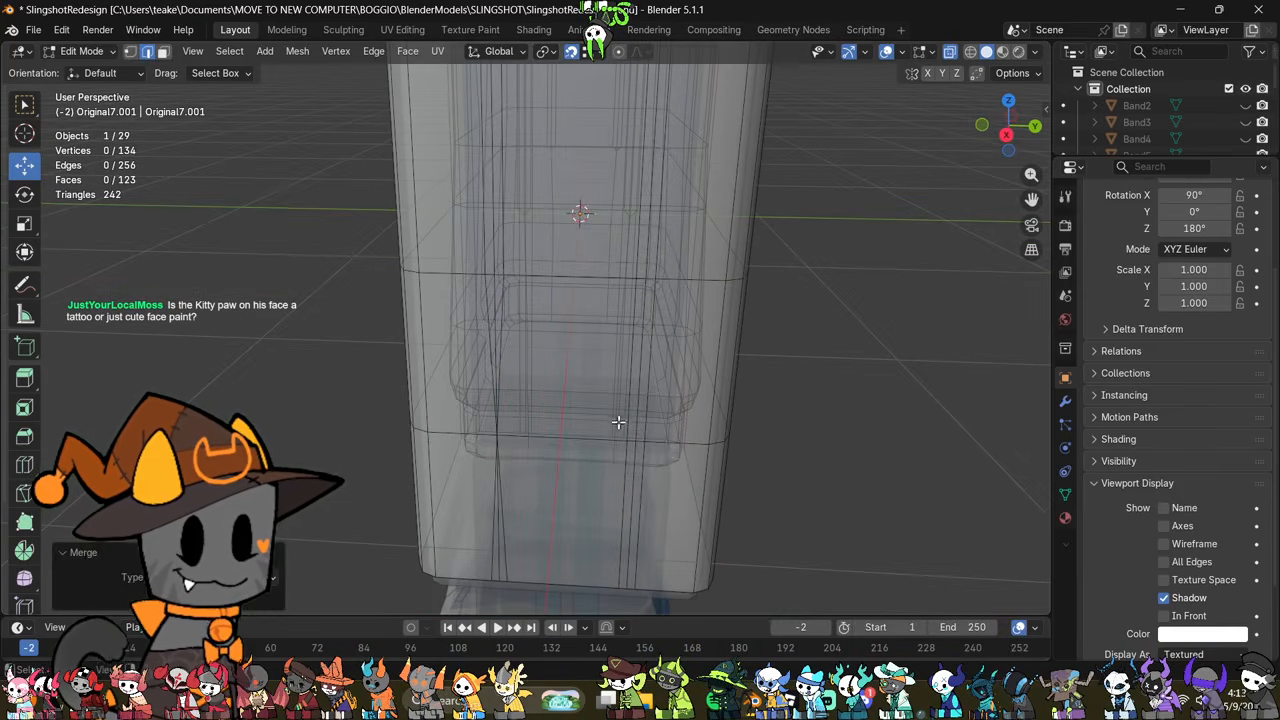
Step: Collapse the back seam's three vertices into one at the lower horizontal loop on the sleeve's outer side
key("m")
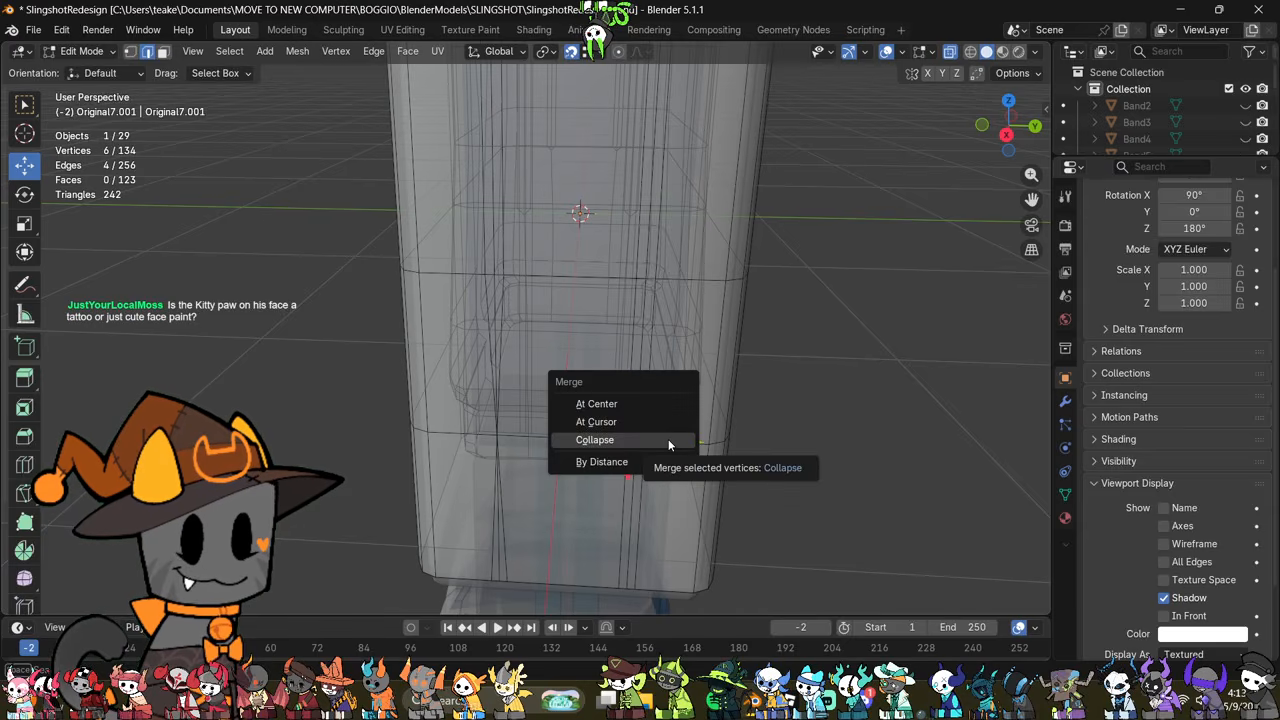
middle_click_drag(880, 466, 820, 467)
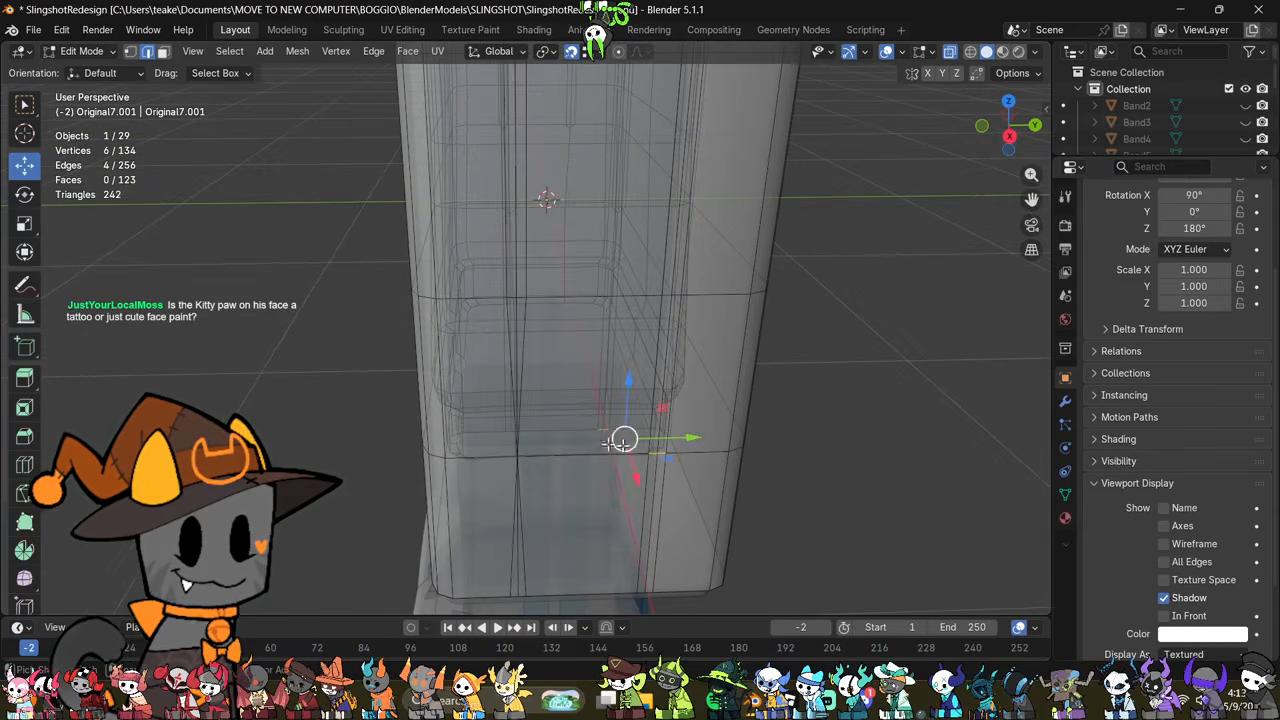
left_click_drag(620, 399, 621, 400)
key("m")
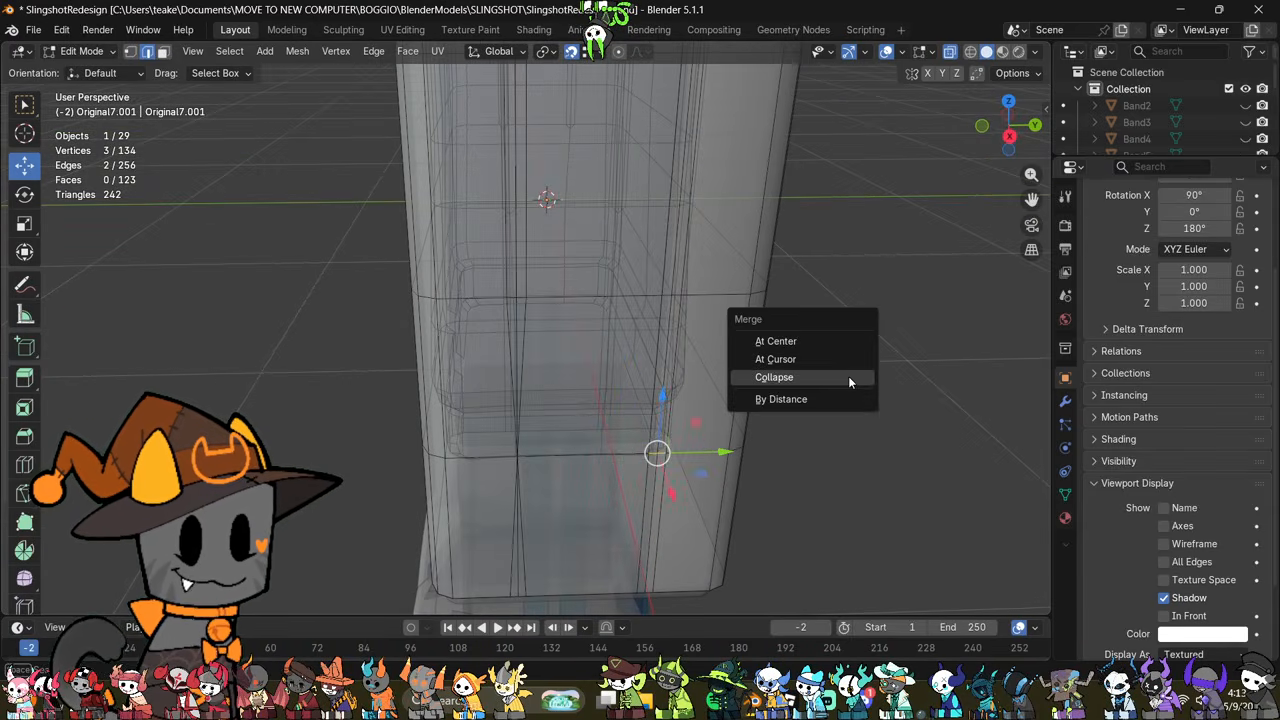
left_click(849, 374)
Step: Collapse the three hem vertices of each seam into one on the sleeve's outer side
key("m")
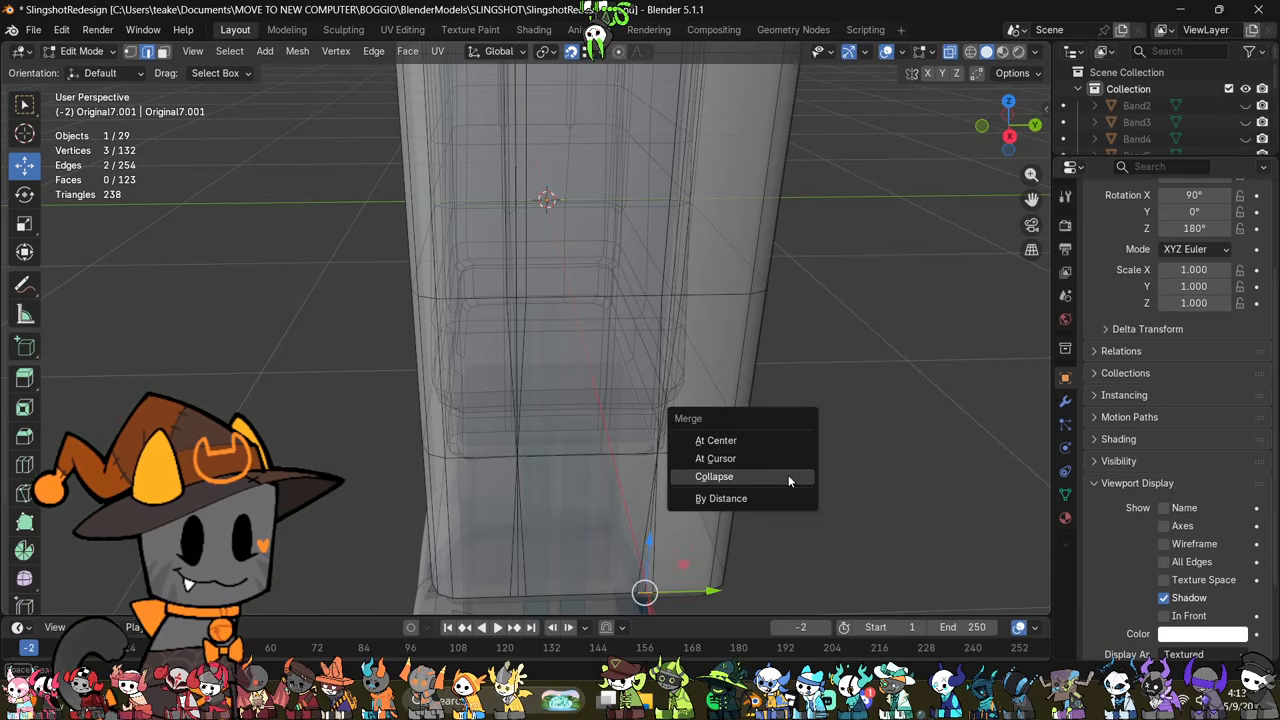
left_click(785, 476)
key("m")
left_click(724, 451)
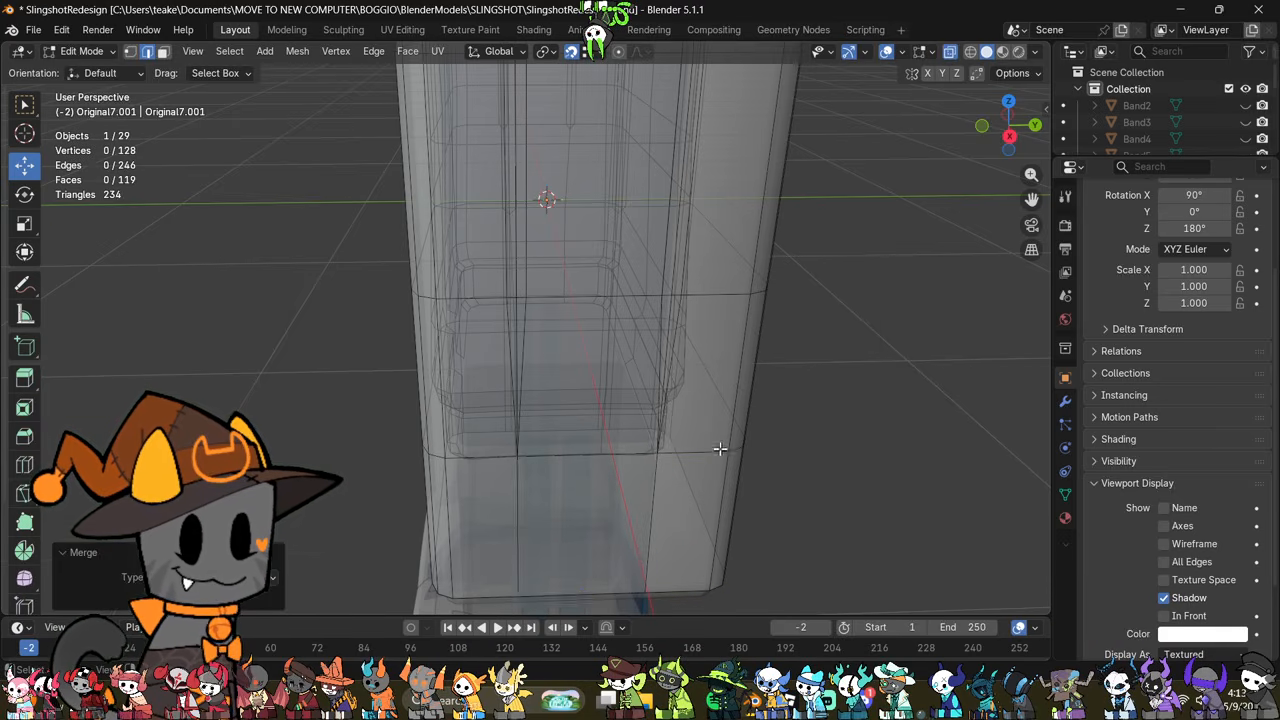
Step: On the sleeve's inner side, collapse both seams' vertex triples into single vertices at the hem and the lower horizontal loop
middle_click_drag(724, 451, 703, 527)
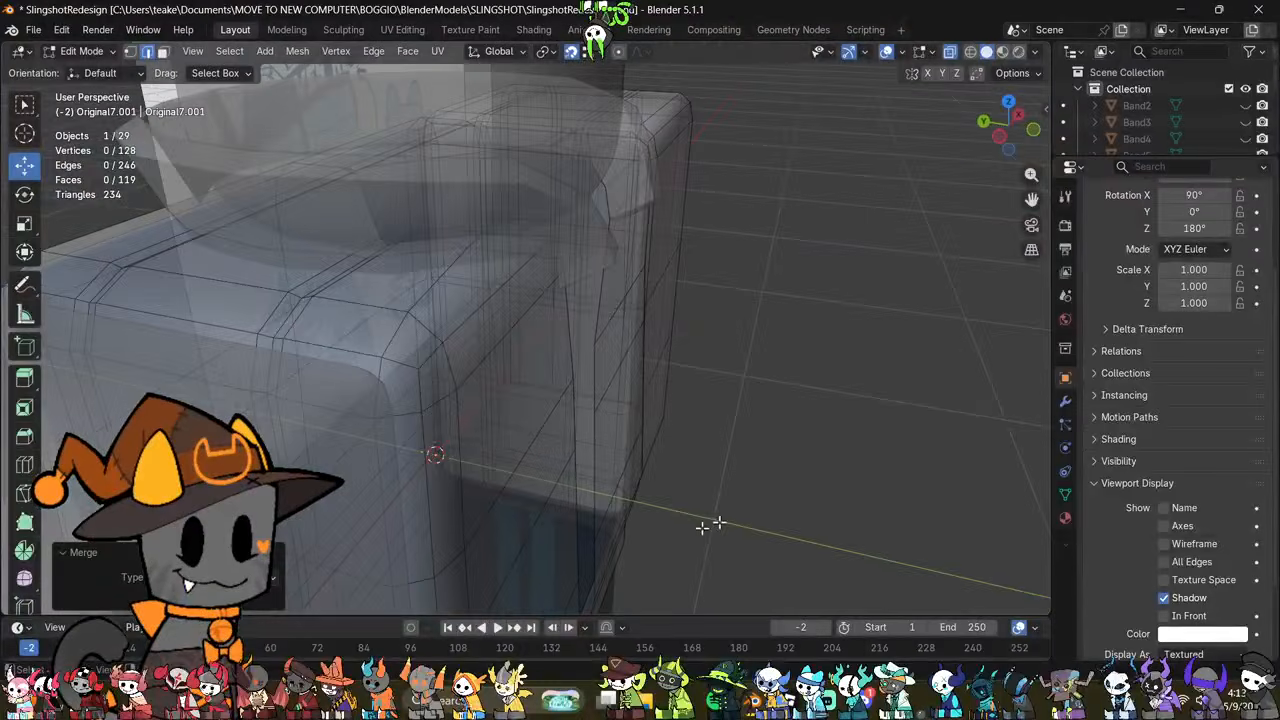
key("m")
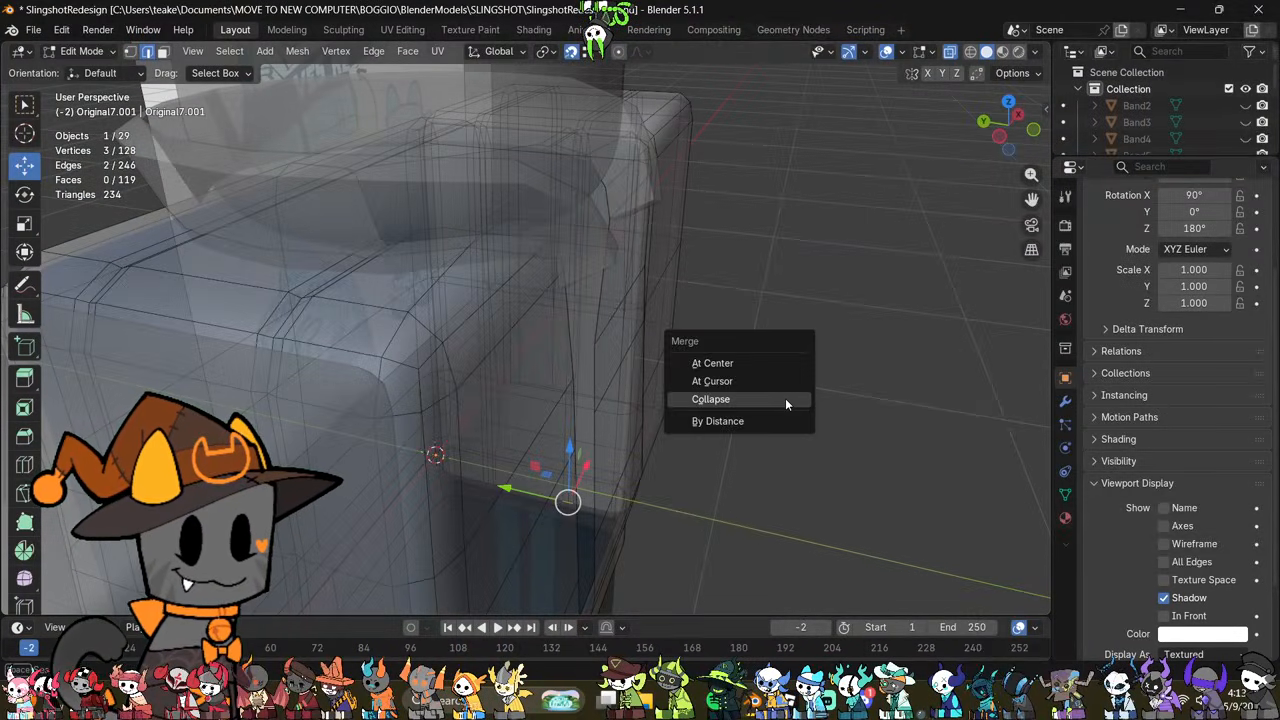
left_click(785, 401)
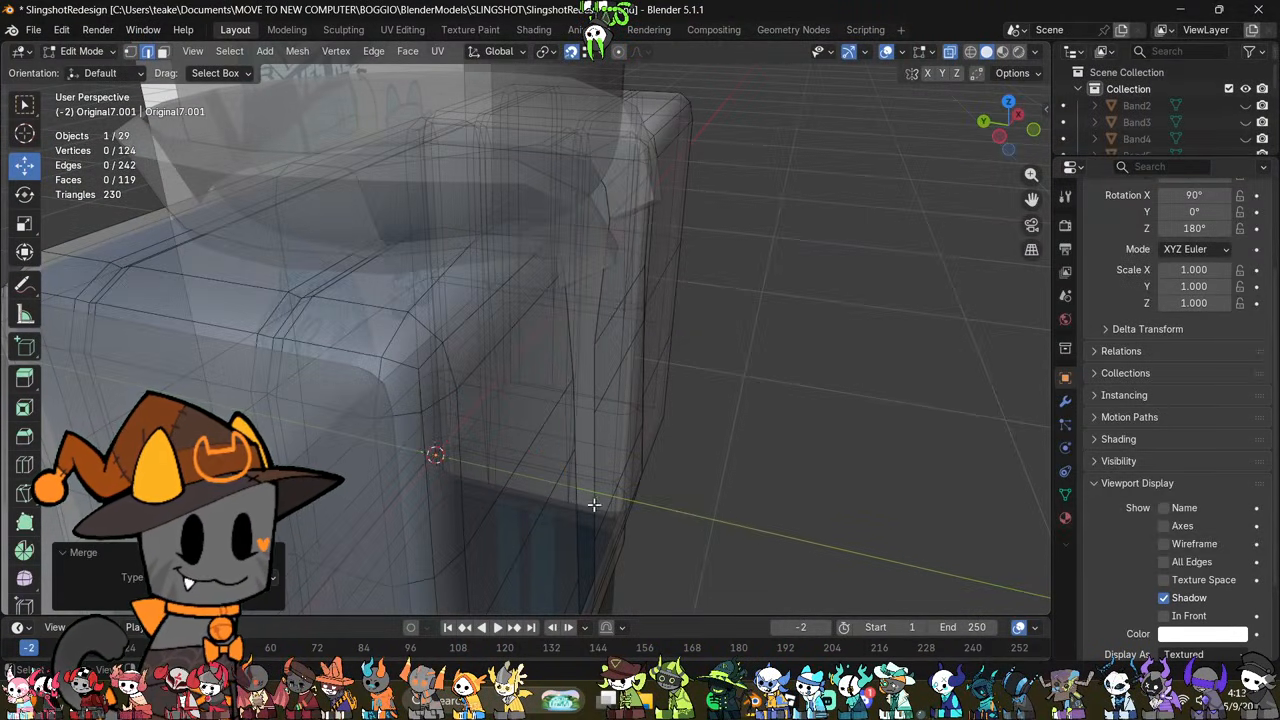
middle_click_drag(593, 505, 694, 491)
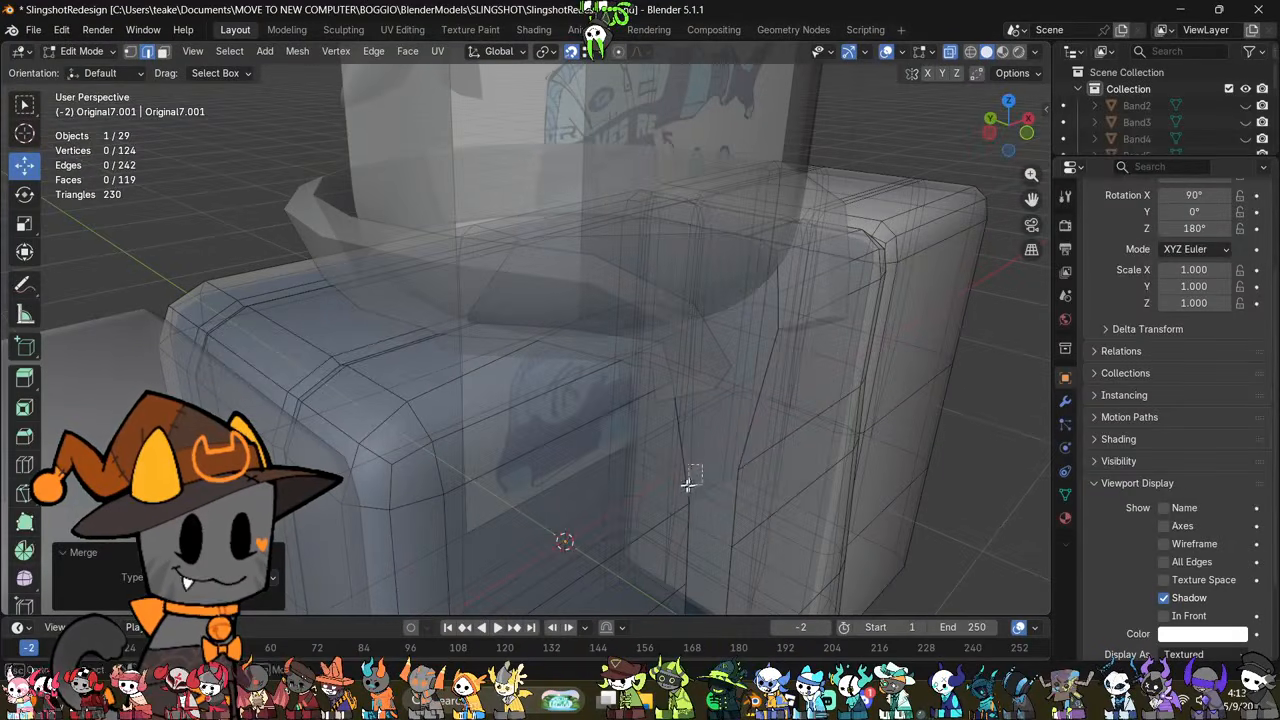
key("m")
left_click(797, 512)
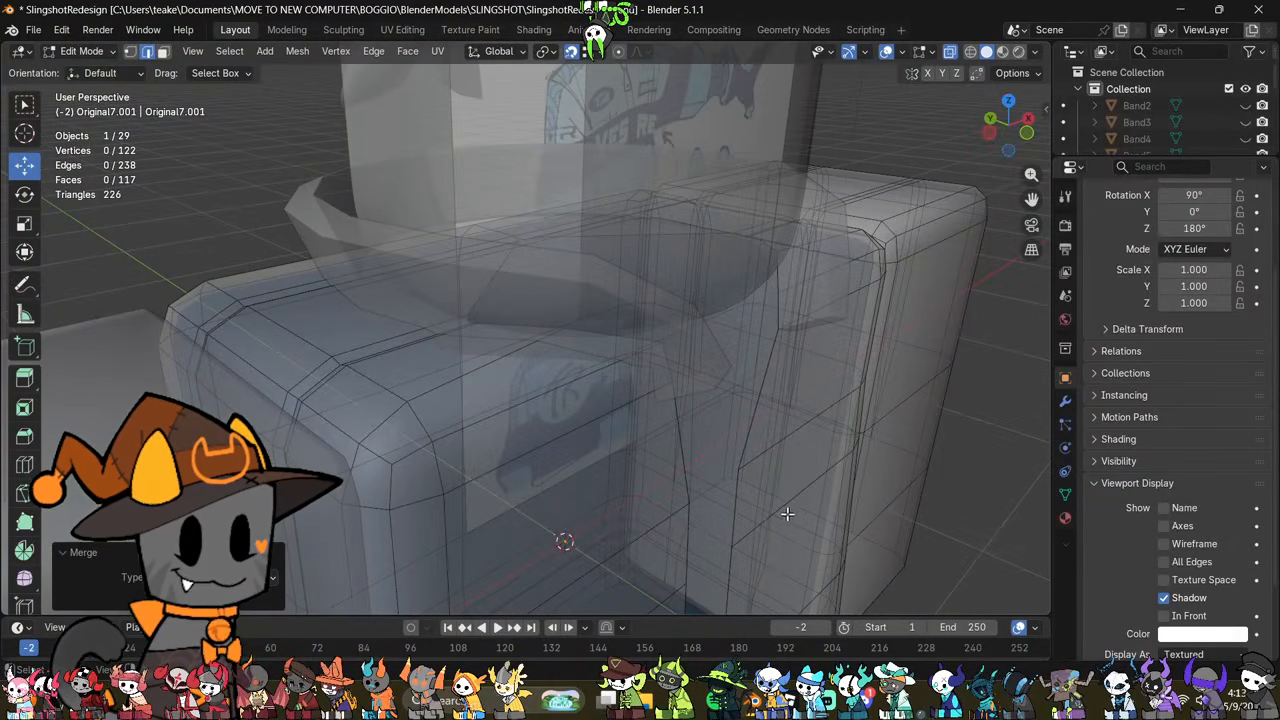
left_click(759, 526)
key("m")
left_click(846, 520)
Step: Collapse both seams' vertex triples at the next horizontal loop up on the sleeve's inner side, and turn off X-ray display
scroll(869, 396, "down", 3)
middle_click_drag(869, 396, 661, 377)
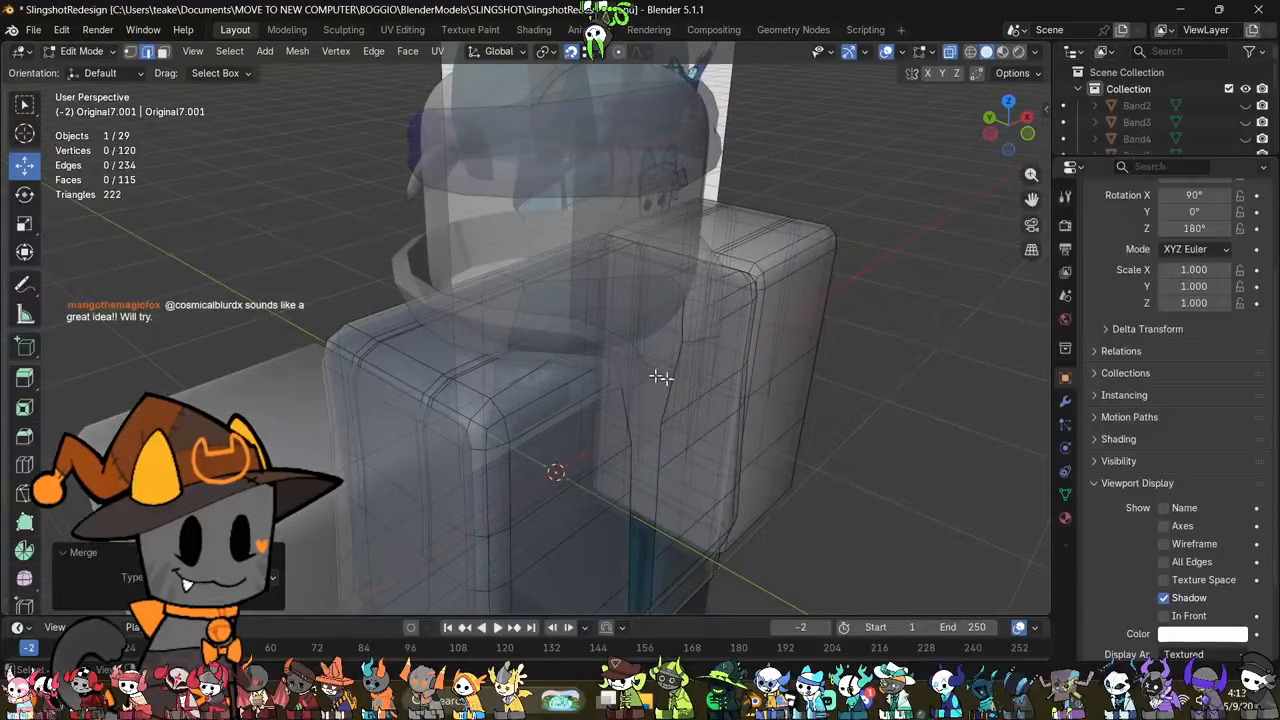
key("m")
left_click(831, 371)
left_click_drag(619, 371, 578, 292)
key("m")
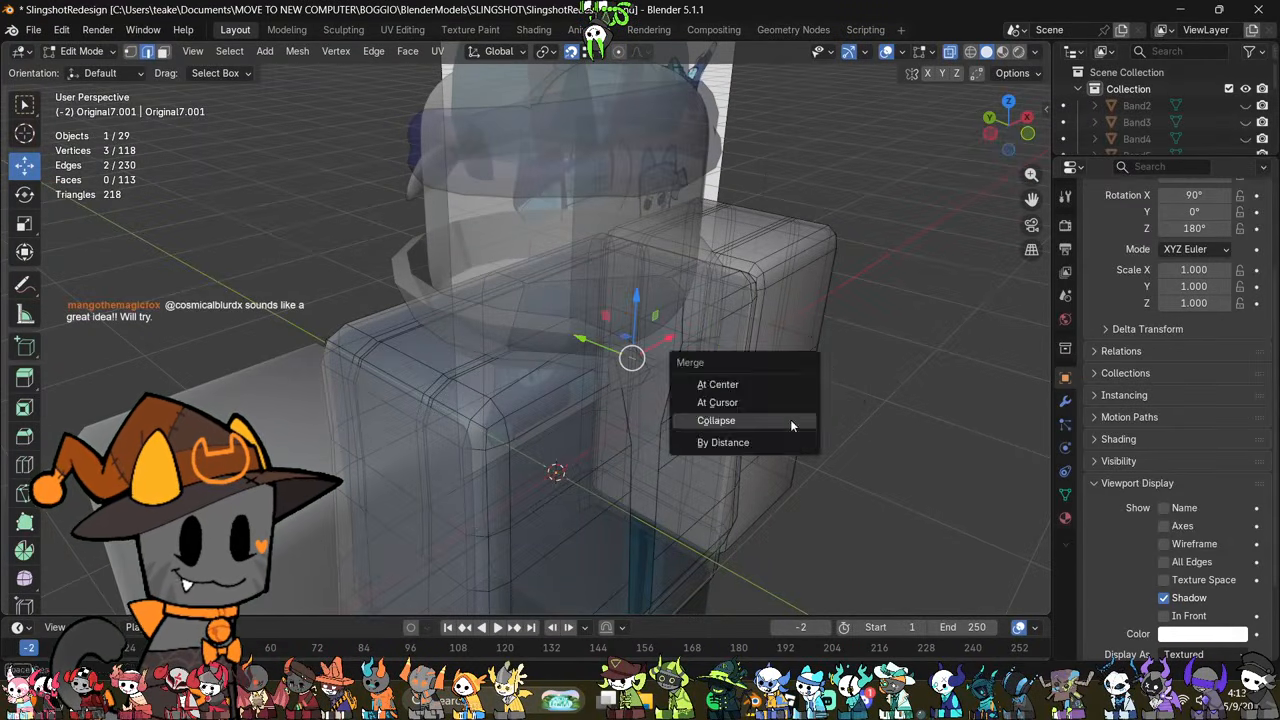
left_click(790, 420)
middle_click_drag(787, 418, 673, 352)
key("alt+z")
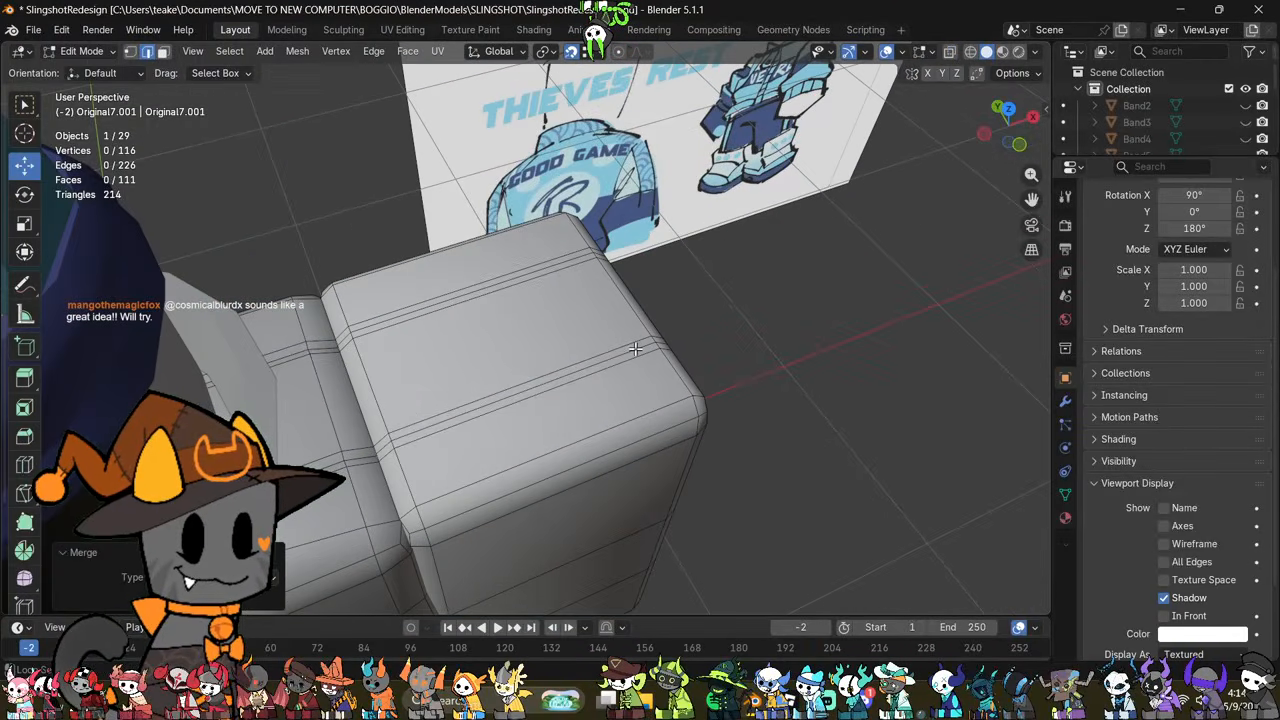
Step: Select the centre edge loops of both sleeve seams and sink them inward with Shrink/Fatten at -0.0050 m
left_click(574, 259, "alt+shift")
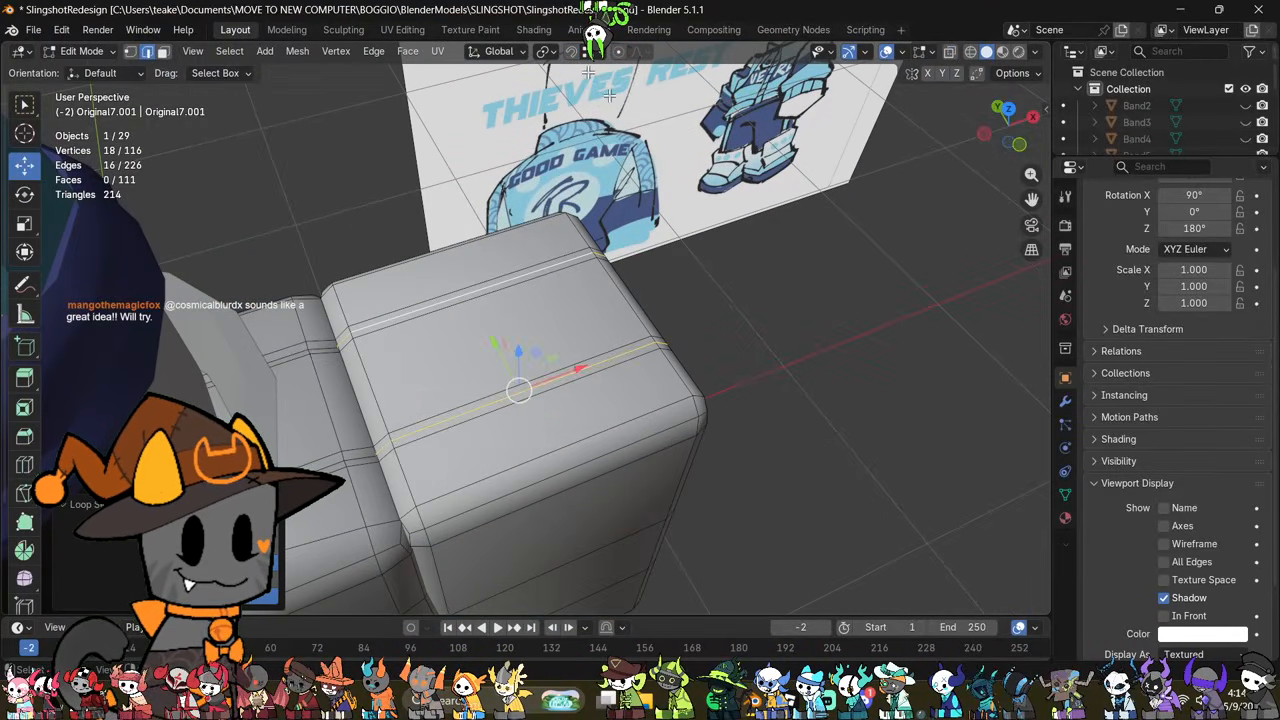
key("alt+s")
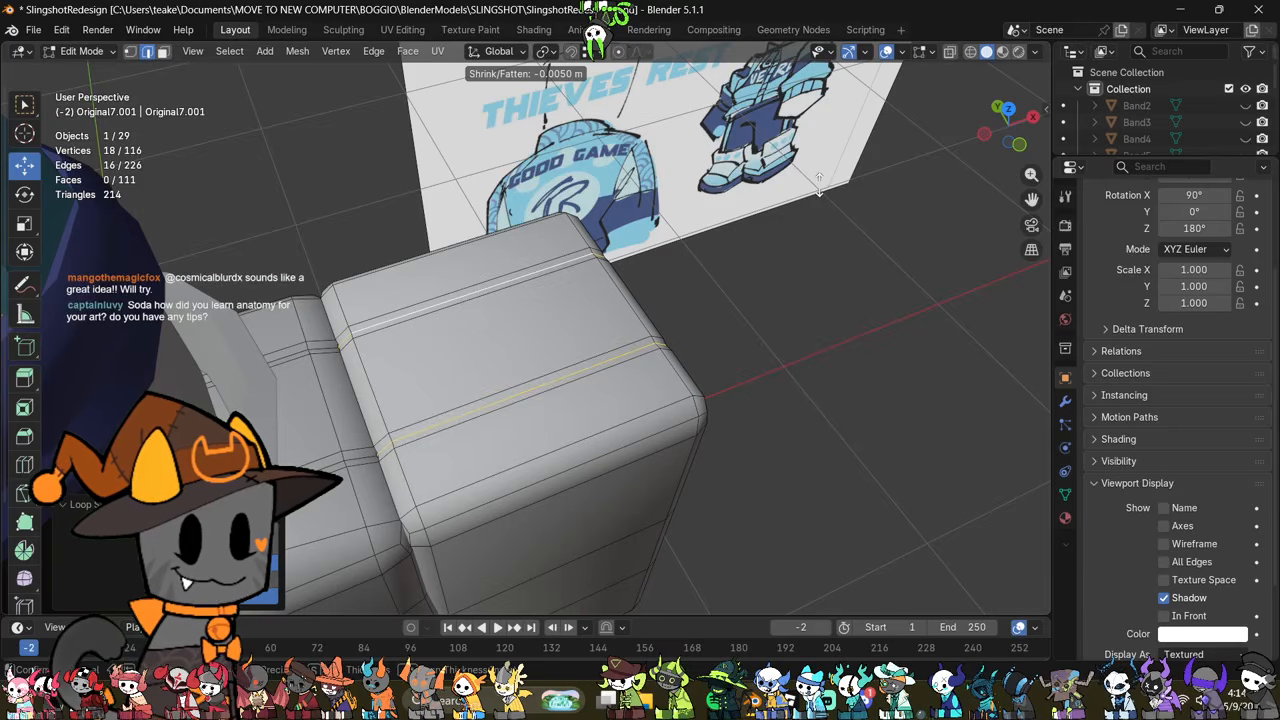
middle_click_drag(819, 190, 761, 256)
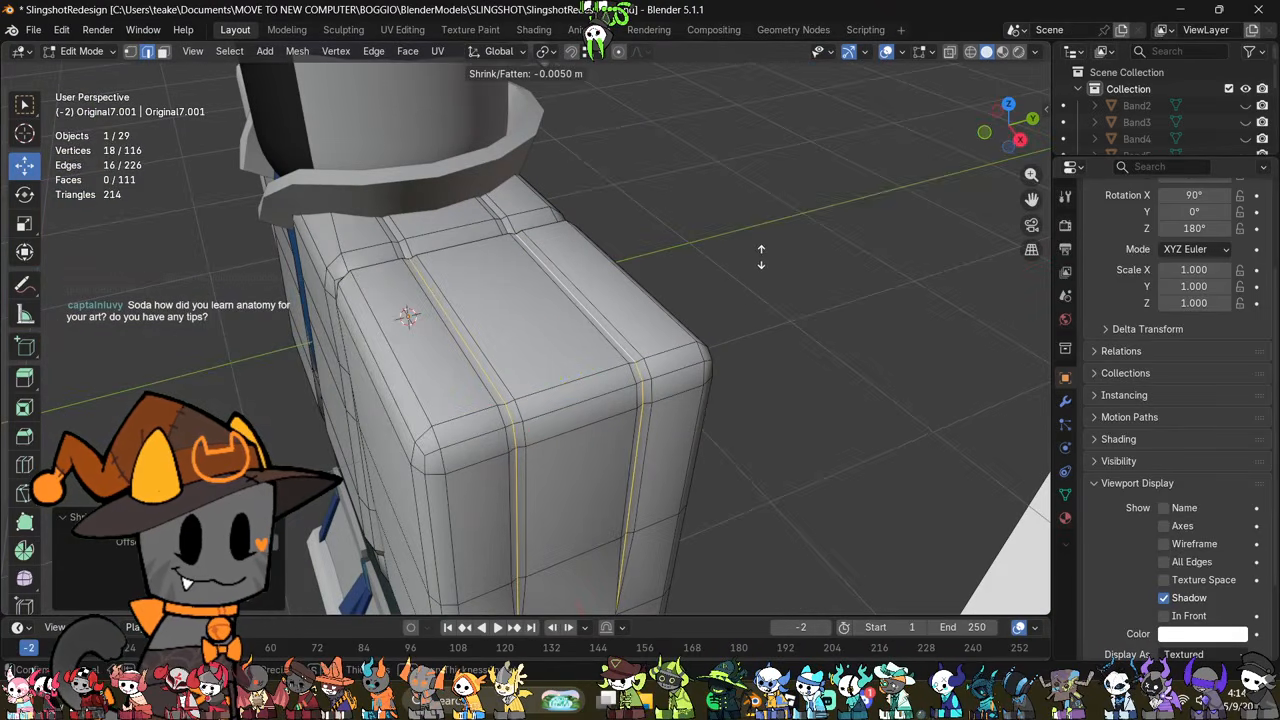
Step: Mark the centre edge loops of both sleeve seams as sharp and check the shading in Object Mode
right_click(760, 253)
right_click(760, 253)
left_click(801, 400)
key("Tab")
middle_click_drag(801, 401, 704, 384)
scroll(648, 377, "down", 2)
key("Tab")
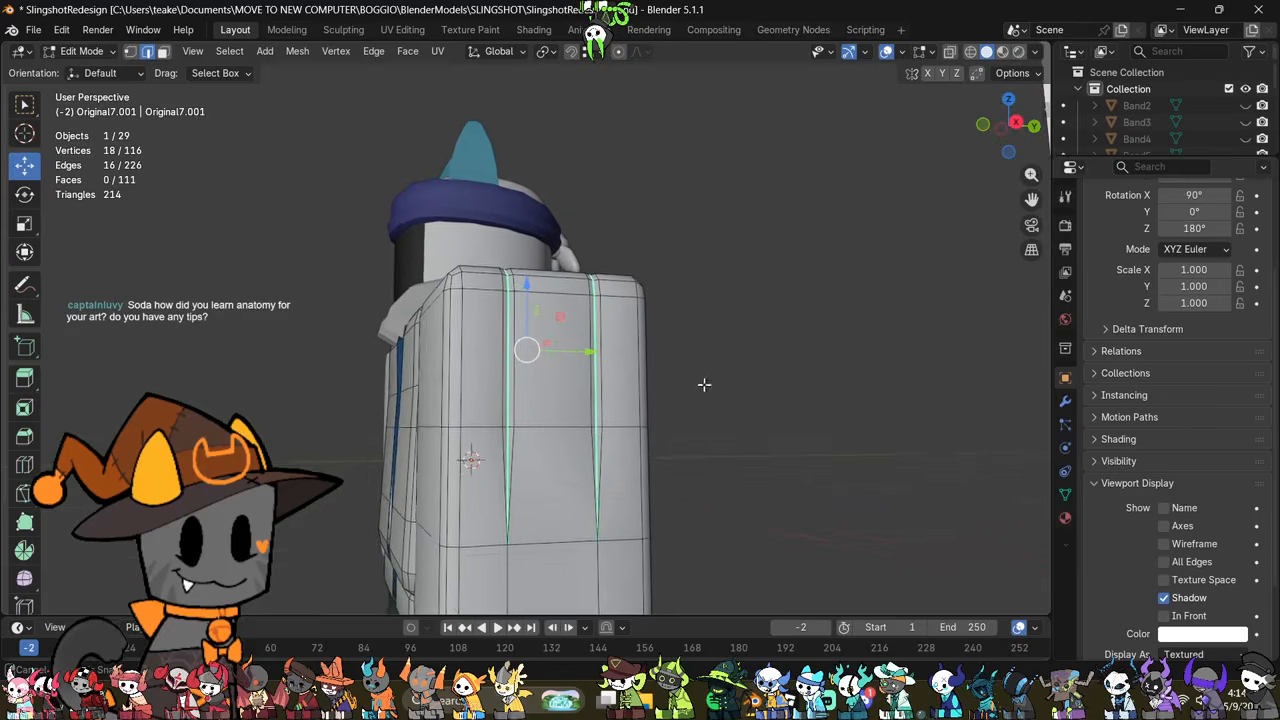
middle_click_drag(673, 447, 686, 389, "shift")
scroll(665, 395, "up", 2)
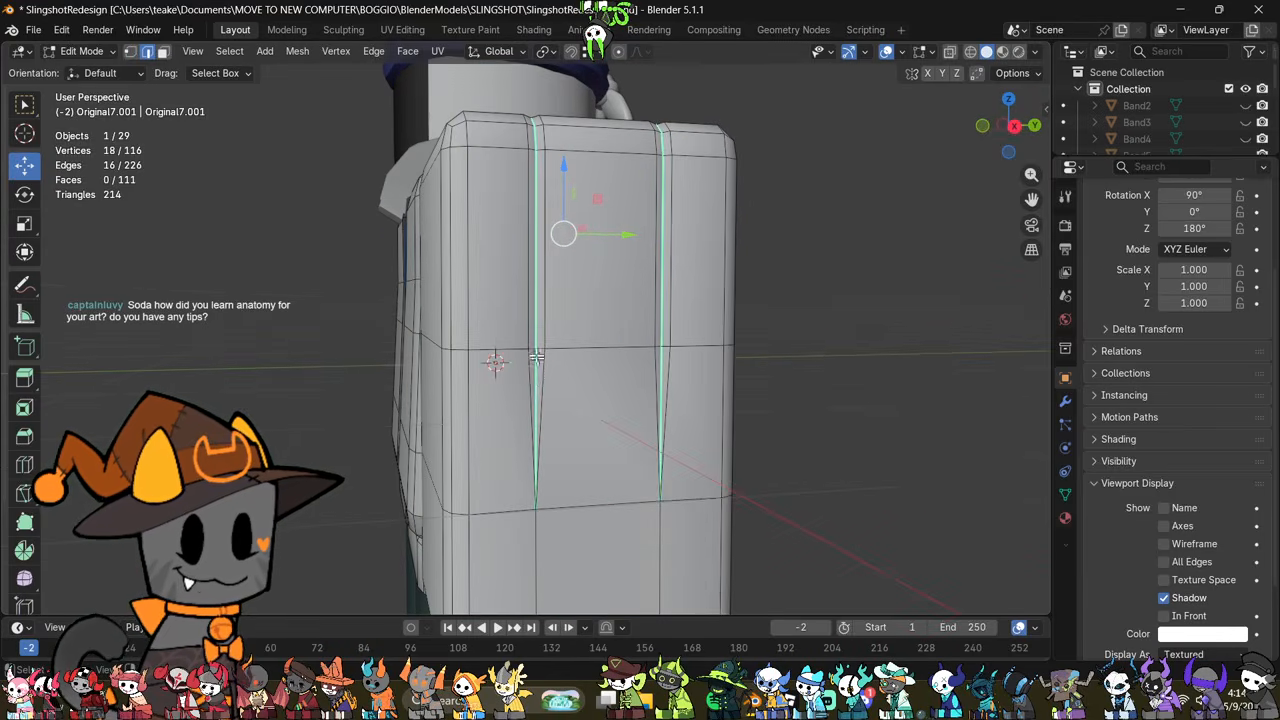
Step: Clear the sharp marking from both seams' centre edges in the tapered section on the sleeve's outer side
left_click(537, 358)
key("ctrl+e")
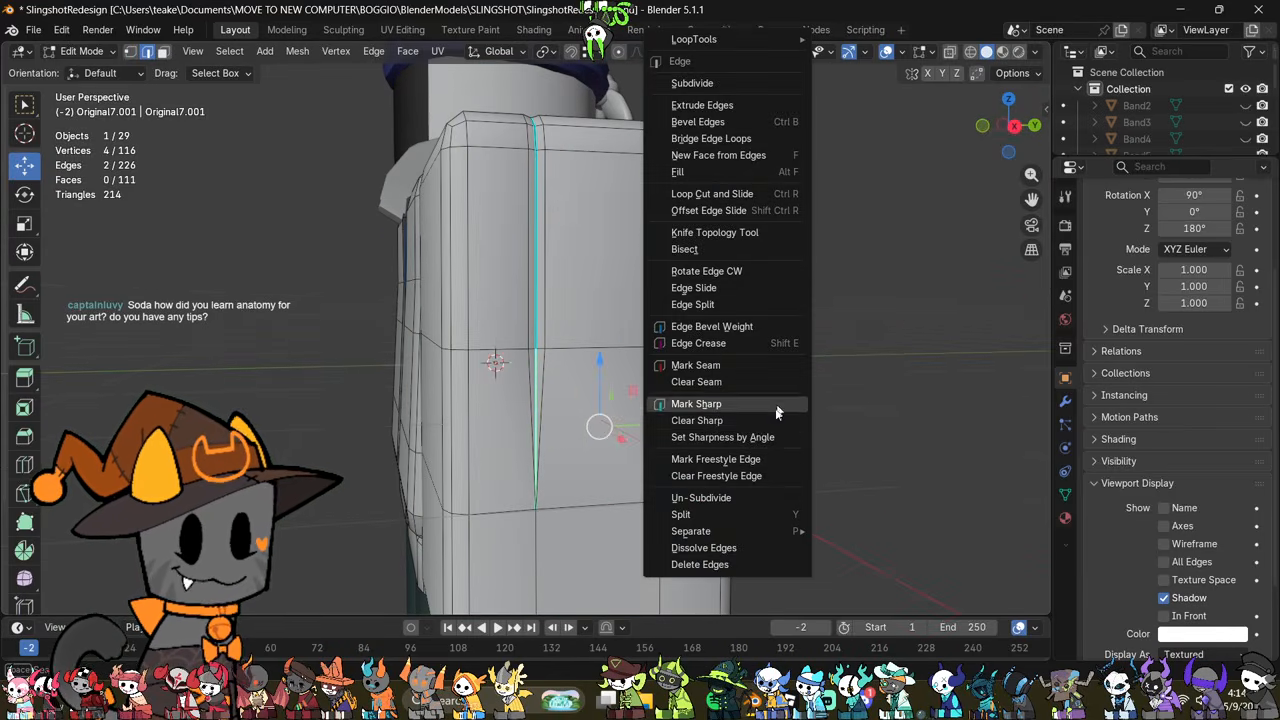
left_click(745, 404)
key("Tab")
middle_click_drag(719, 440, 681, 485)
key("Tab")
scroll(681, 485, "up", 3)
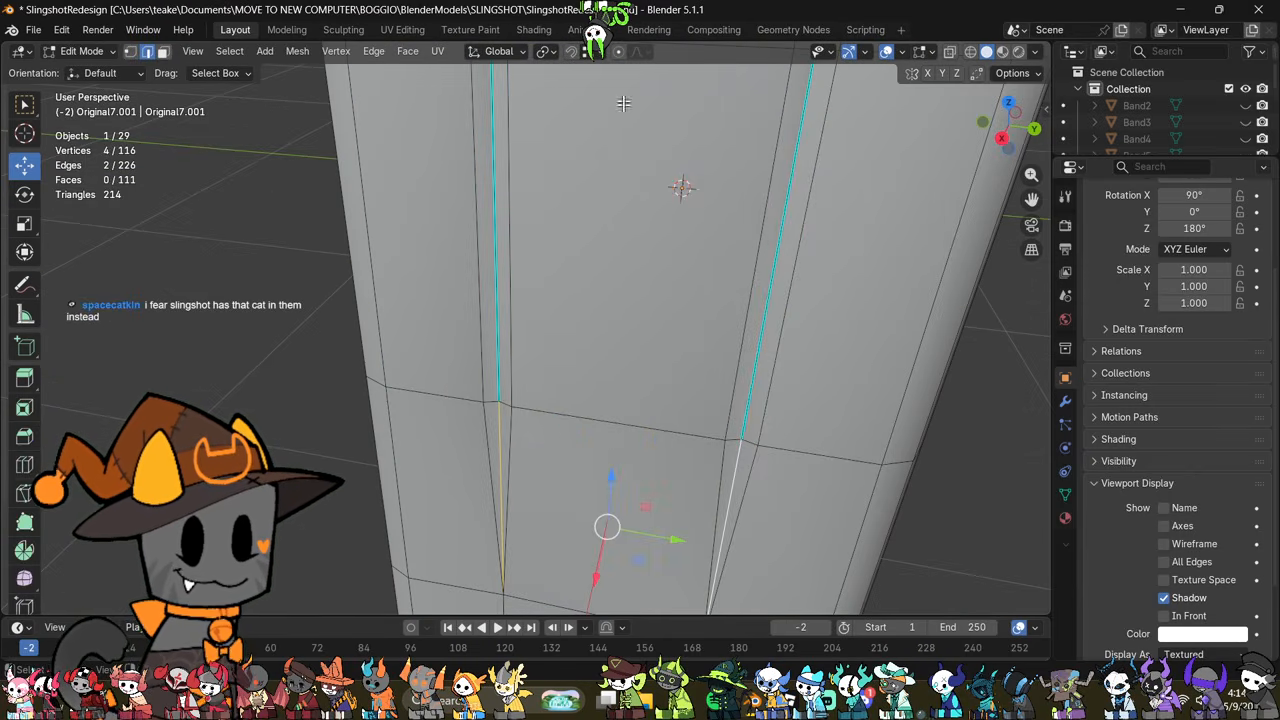
middle_click_drag(613, 352, 561, 513)
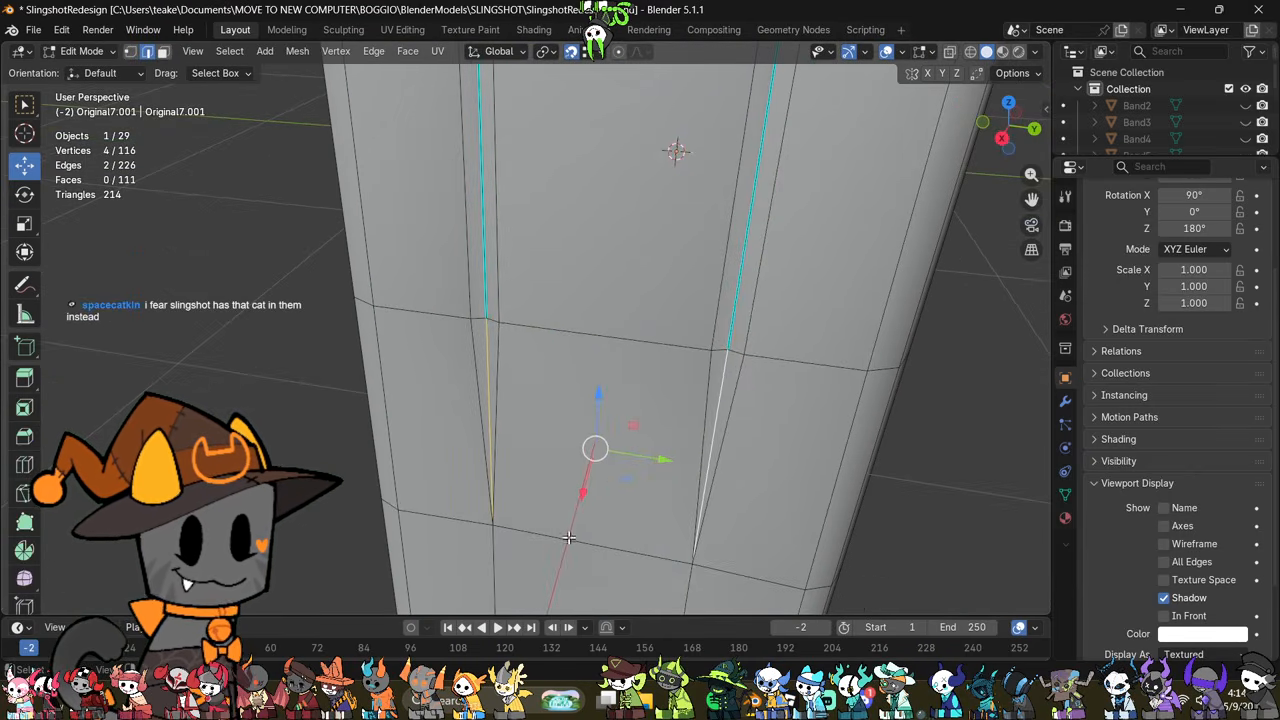
left_click_drag(592, 488, 534, 534)
key("ctrl+z")
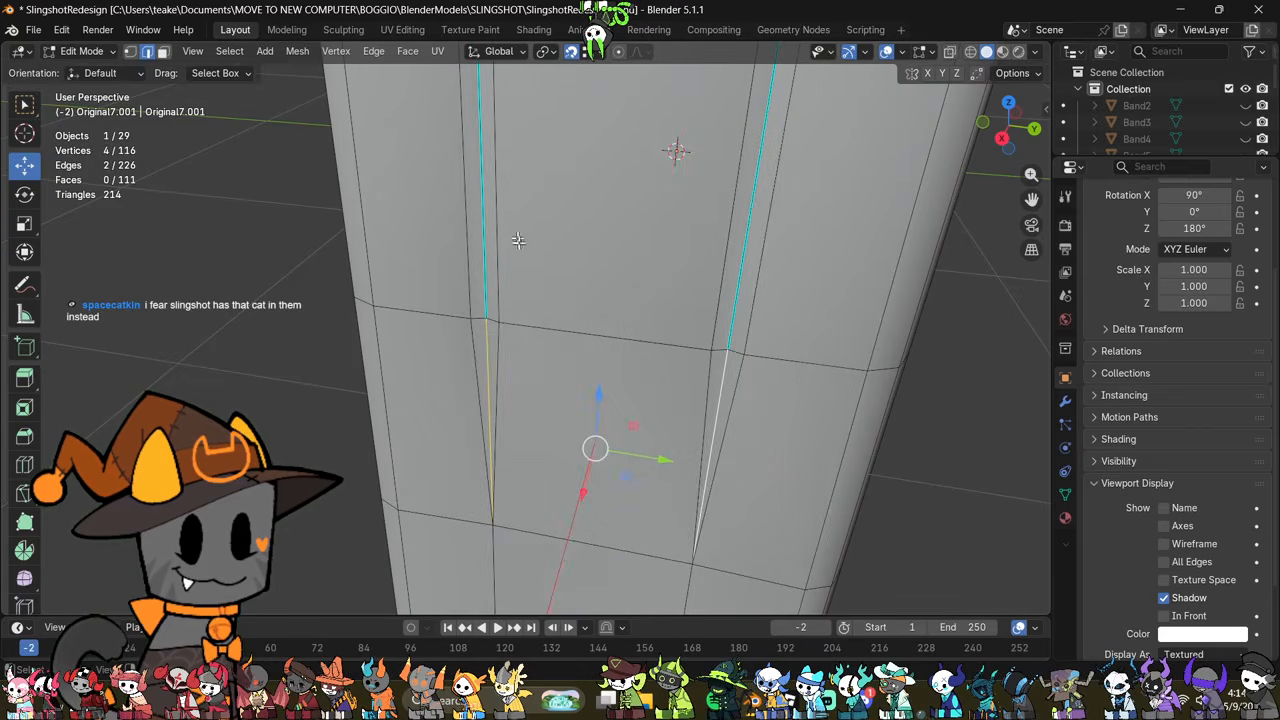
middle_click_drag(657, 470, 618, 452)
left_click_drag(563, 480, 494, 302)
middle_click_drag(494, 302, 768, 395)
key("Tab")
scroll(537, 420, "down", 3)
key("Tab")
scroll(768, 394, "down", 1)
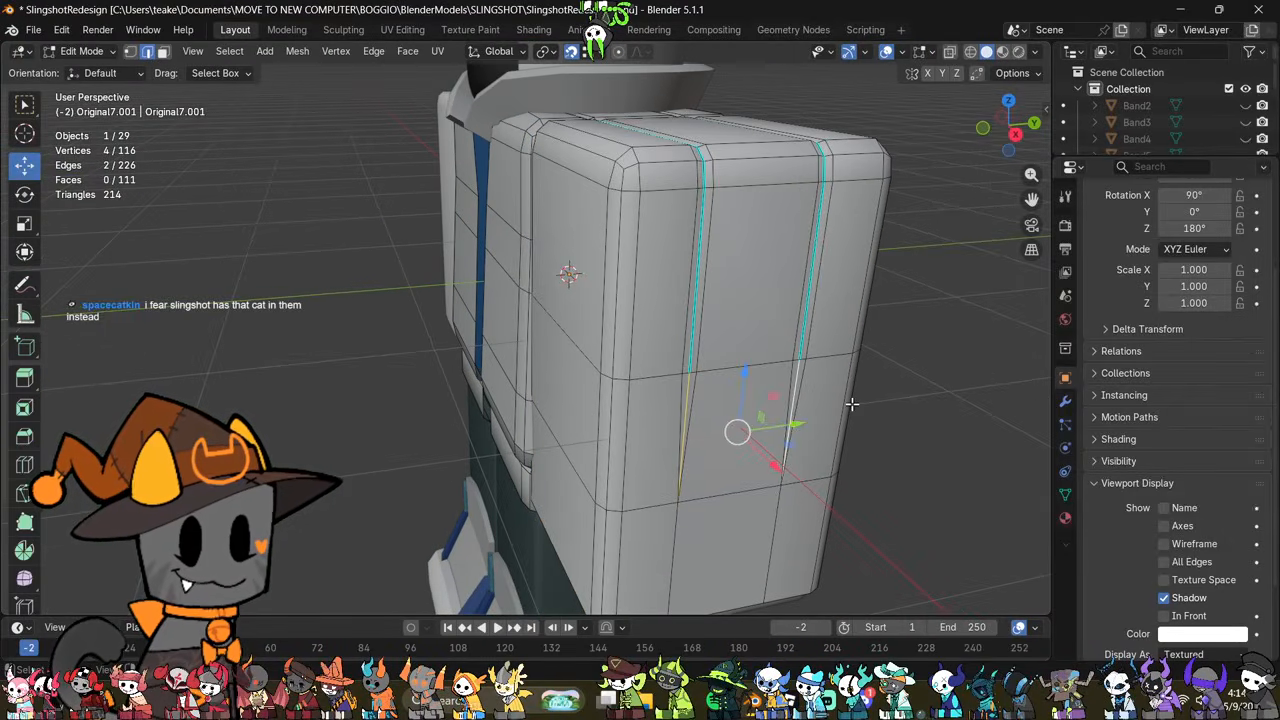
Step: Delete the wide face between the tapered seams and the narrow triangular seam faces on the sleeve's outer side
middle_click_drag(852, 404, 718, 411, "shift")
scroll(758, 425, "up", 2)
key("3")
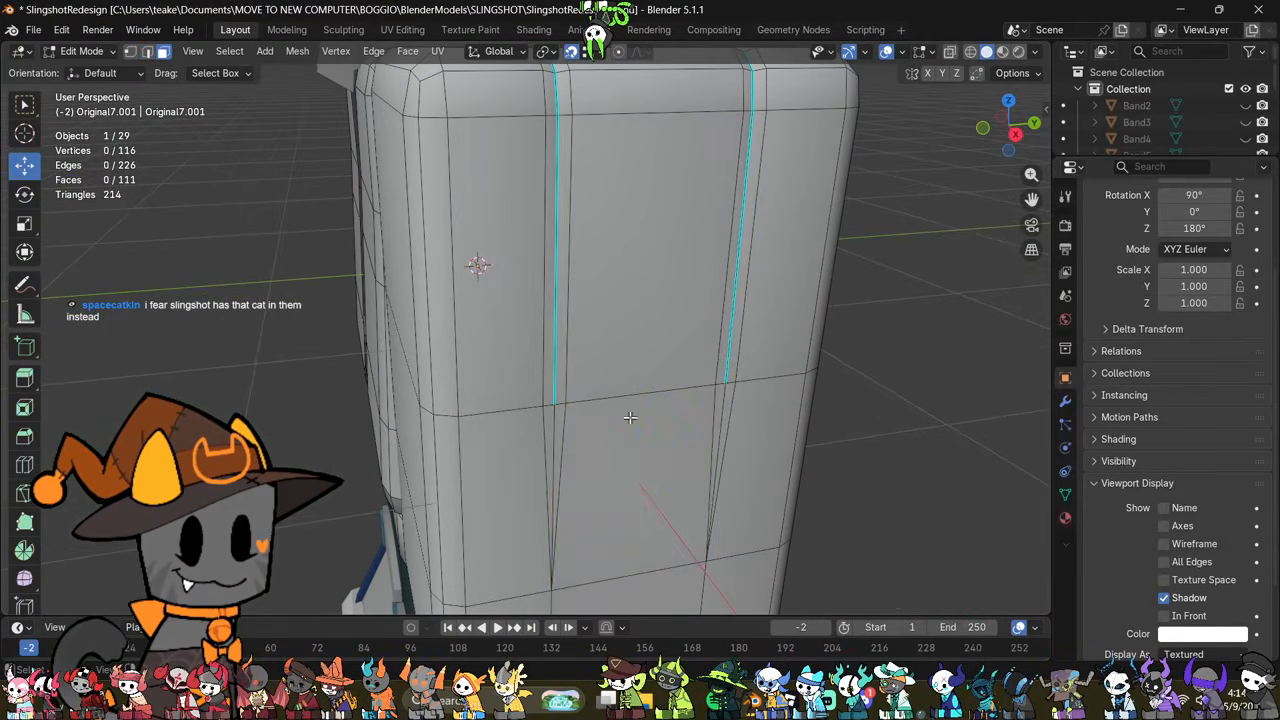
left_click(631, 417)
left_click(558, 420, "shift")
right_click(720, 389)
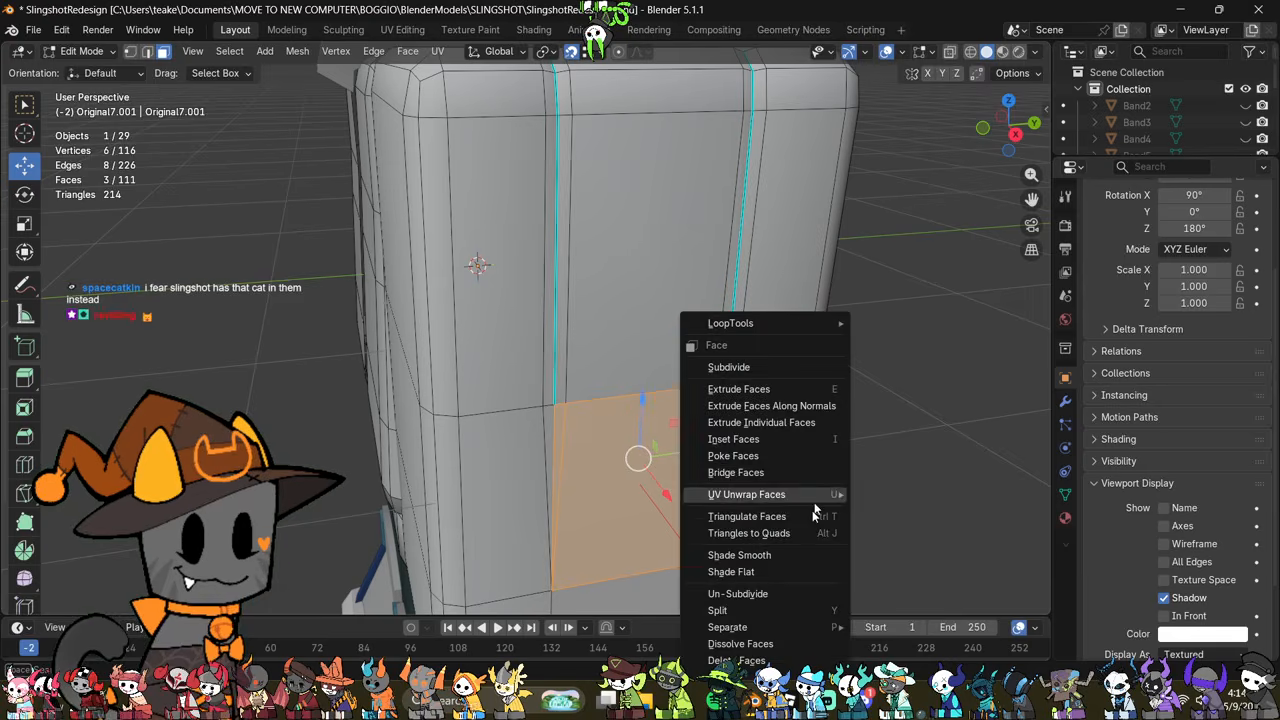
left_click(812, 495)
left_click(551, 412)
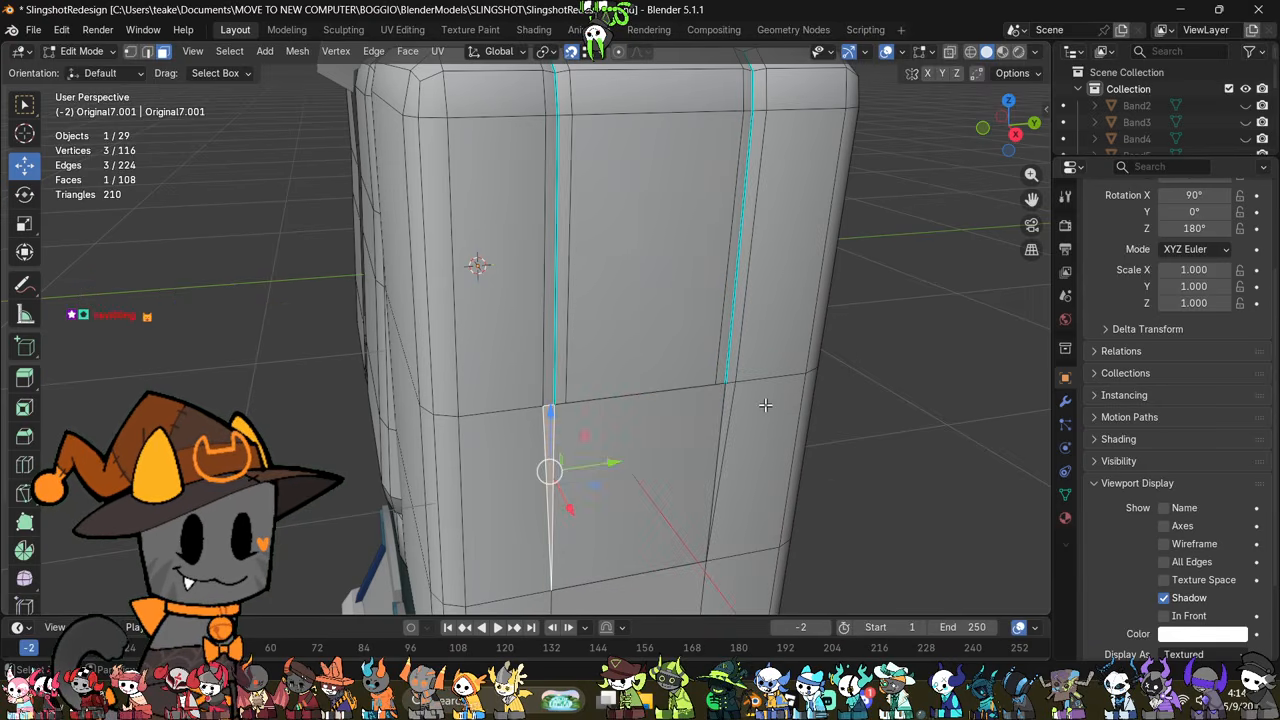
left_click(729, 397, "shift")
right_click(886, 503)
left_click(886, 503)
Step: Extrude the two seam-centre vertices at the opening's upper loop downward and scale them closer together
middle_click_drag(765, 468, 711, 468)
scroll(720, 400, "up", 2)
middle_click_drag(705, 313, 724, 335)
left_click(437, 336, "shift")
key("e")
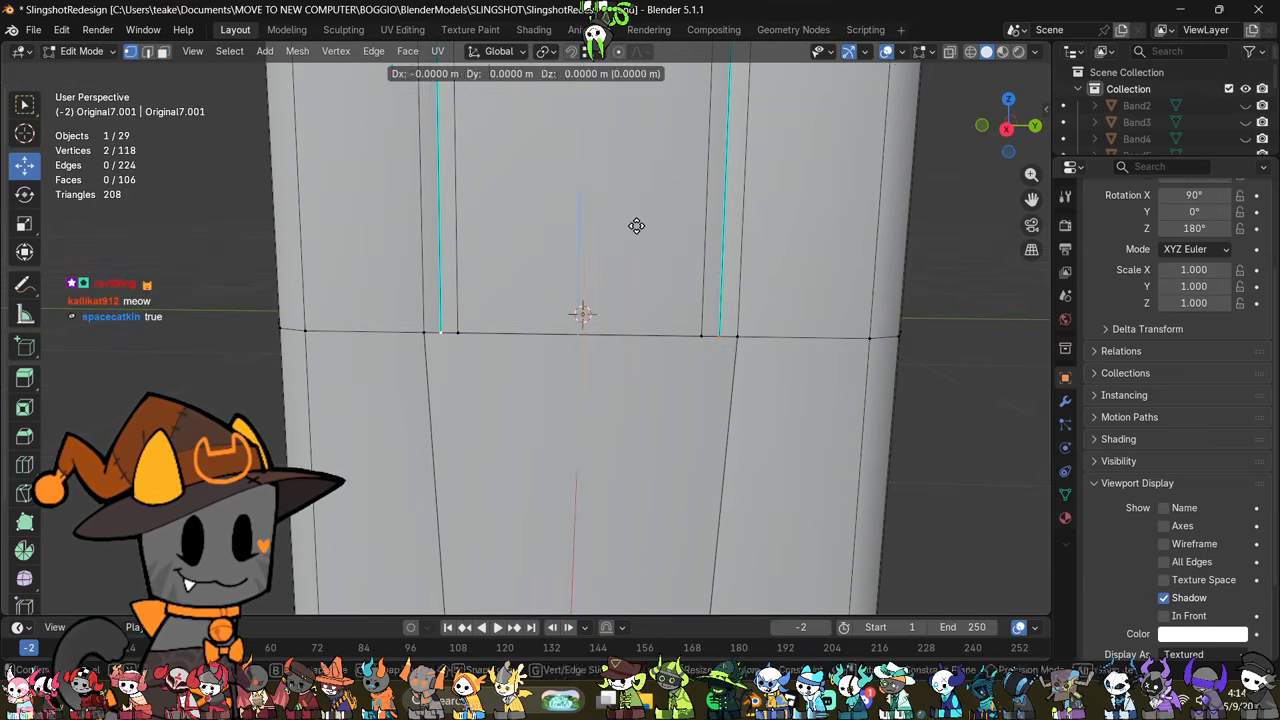
left_click(640, 301)
middle_click_drag(791, 443, 766, 330)
key("s")
left_click(855, 391)
Step: Extrude the opening's lower edge upward about 0.26 m along Z and scale its new edge narrower
left_click(704, 594)
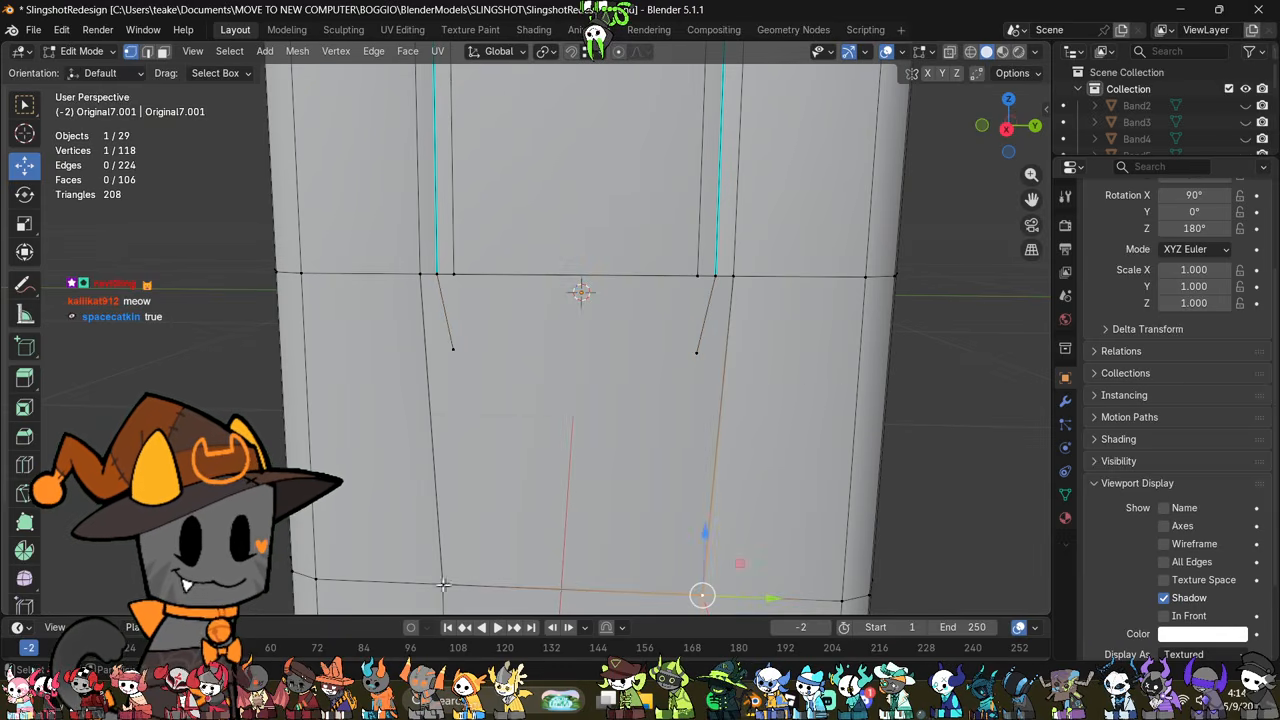
left_click(443, 584, "shift")
key("e")
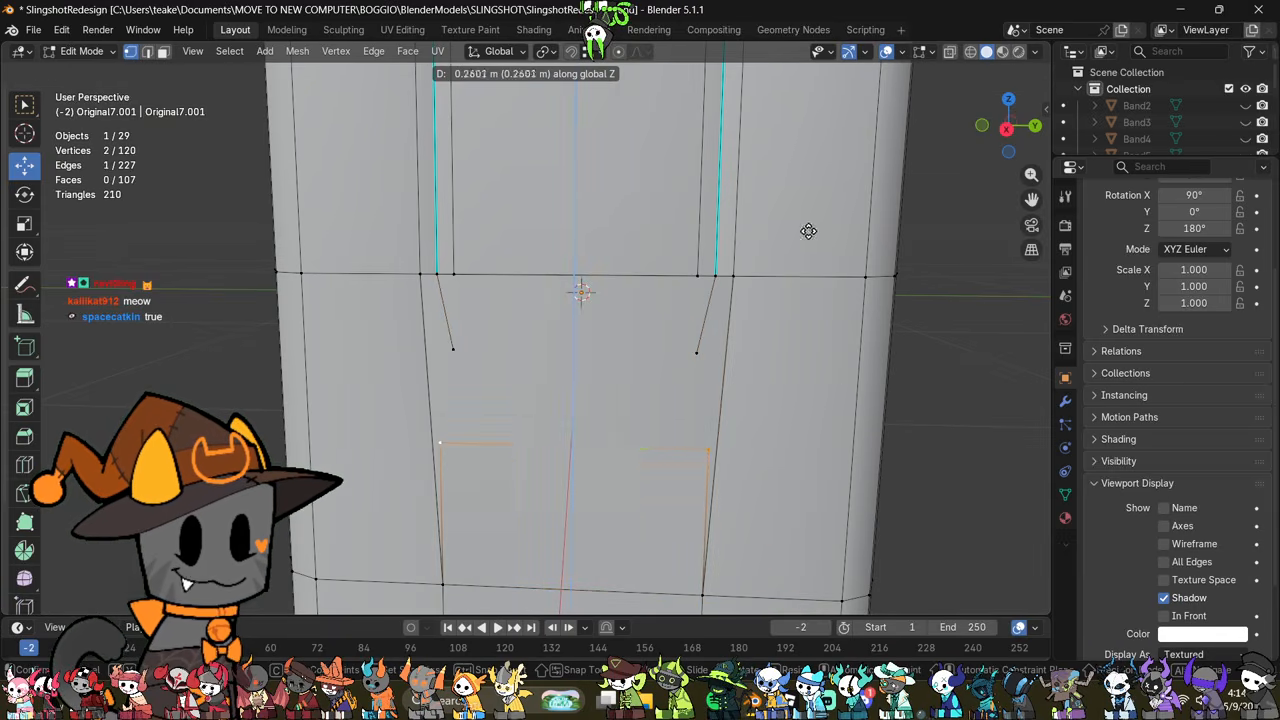
left_click(808, 231)
key("s")
left_click(784, 440)
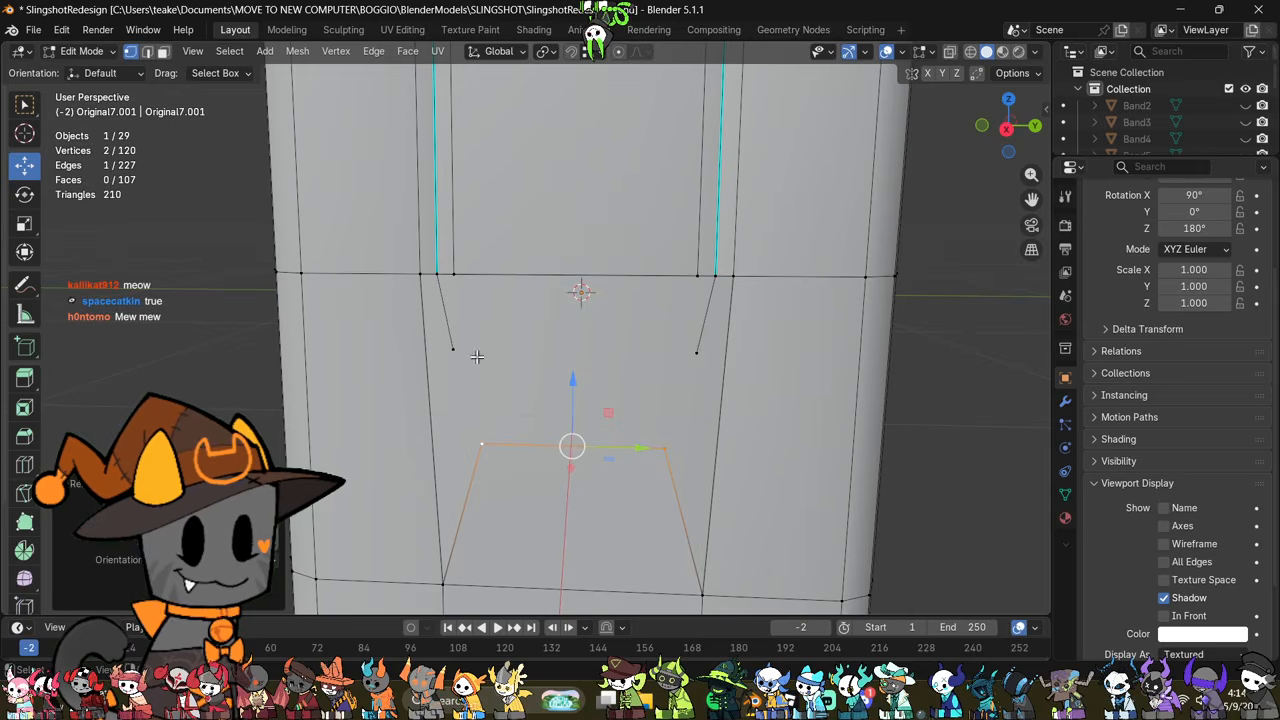
Step: Delete the two loose vertices hanging below the seam centres inside the opening
left_click(426, 271)
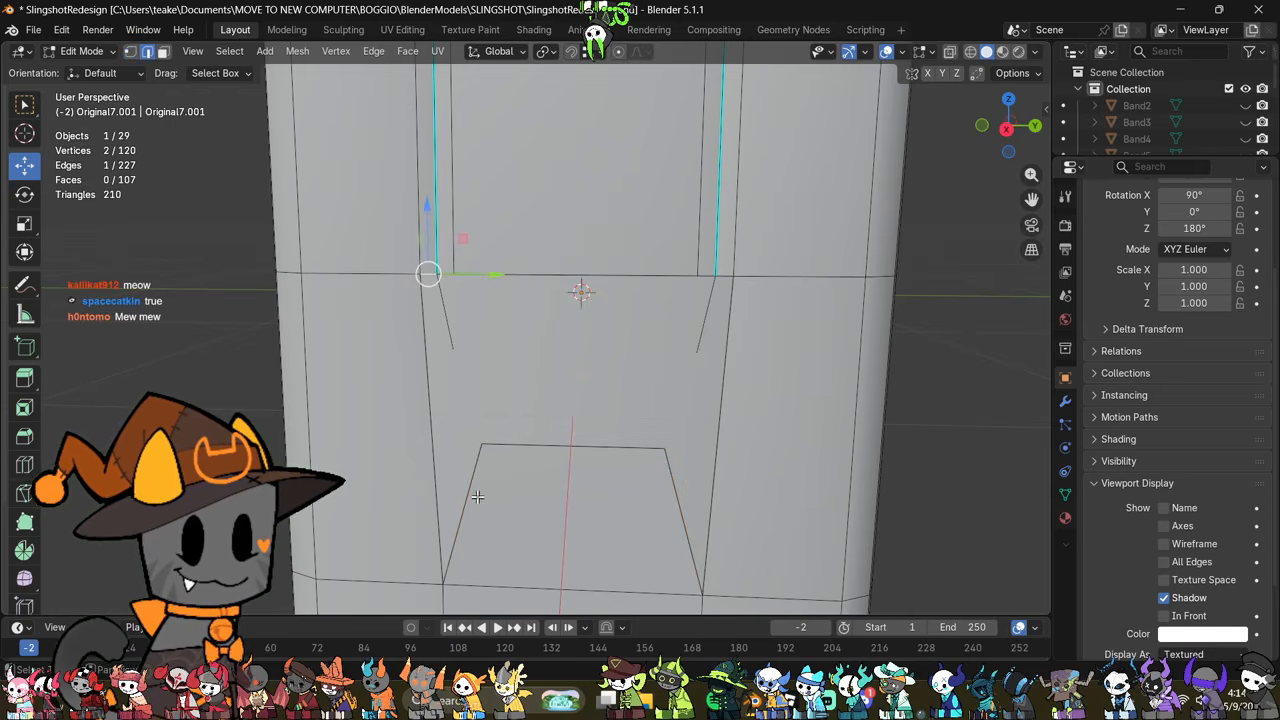
key("1")
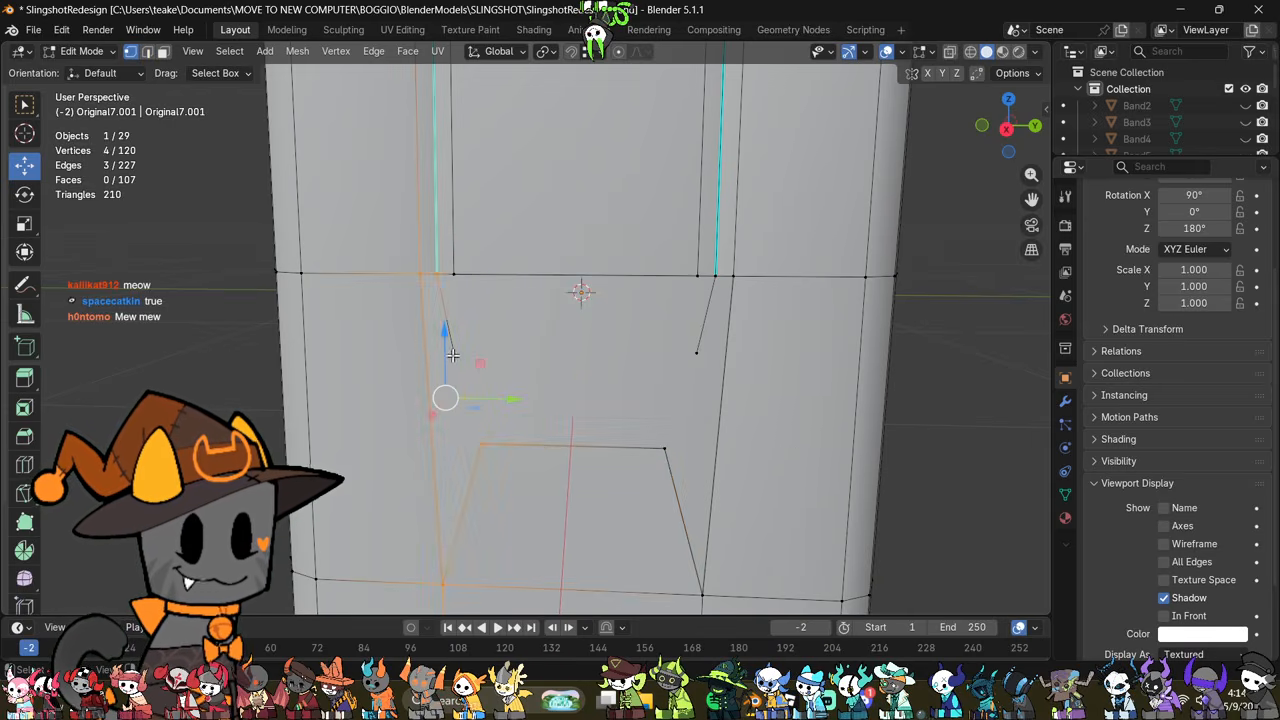
left_click(454, 350)
right_click(742, 518)
left_click(713, 656)
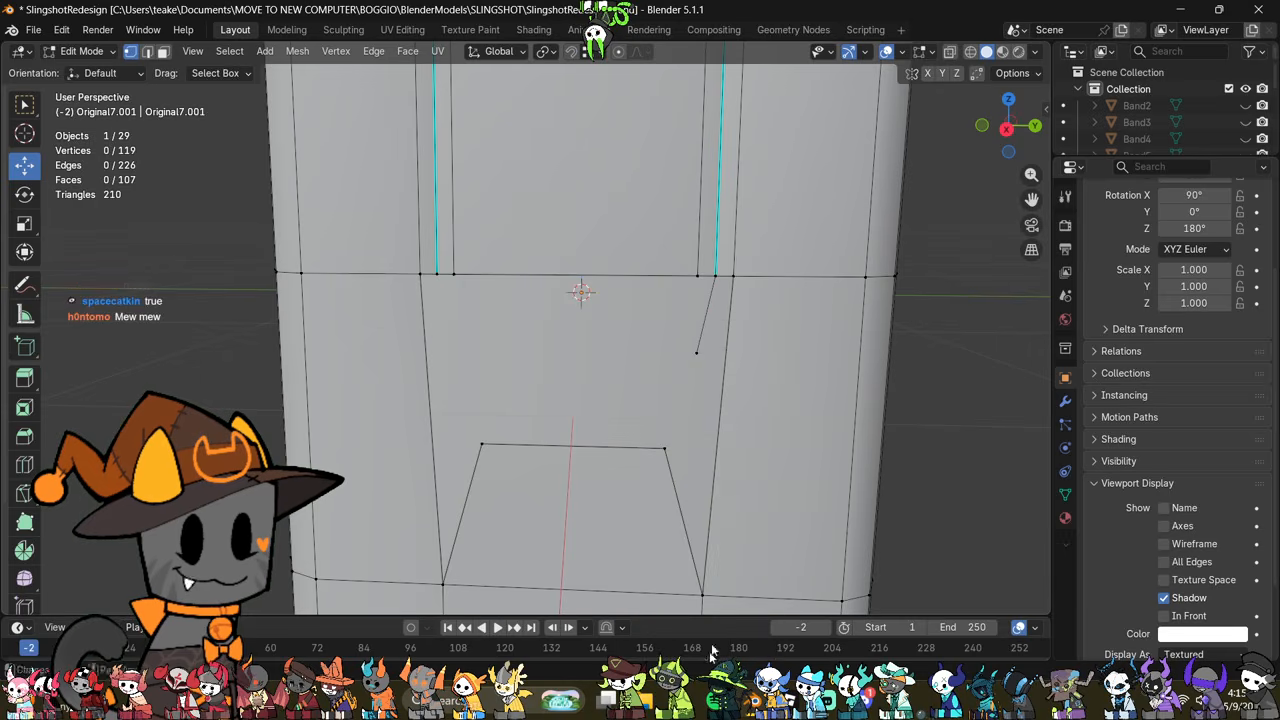
left_click(704, 356)
right_click(706, 358)
left_click(829, 494)
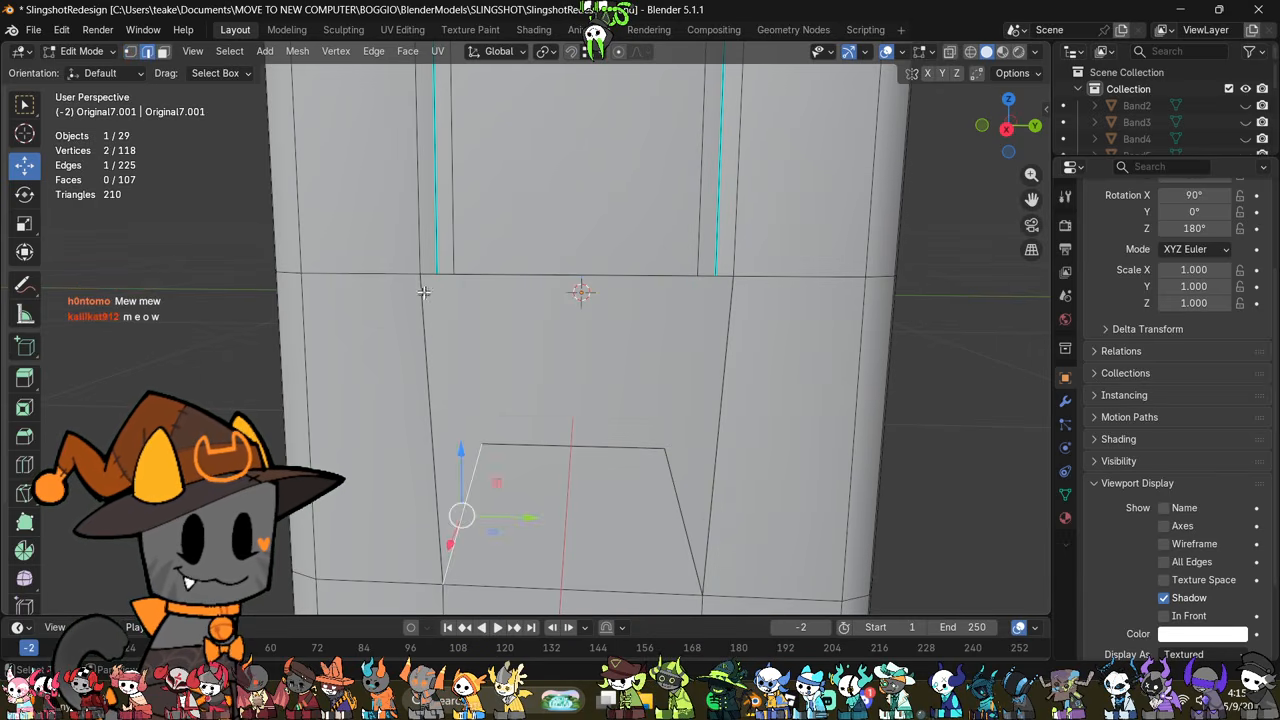
Step: Fill a face on each side of the opening, joining the panel's slanted edge to the short loop edge beside each seam
left_click(685, 508)
left_click(727, 276, "shift")
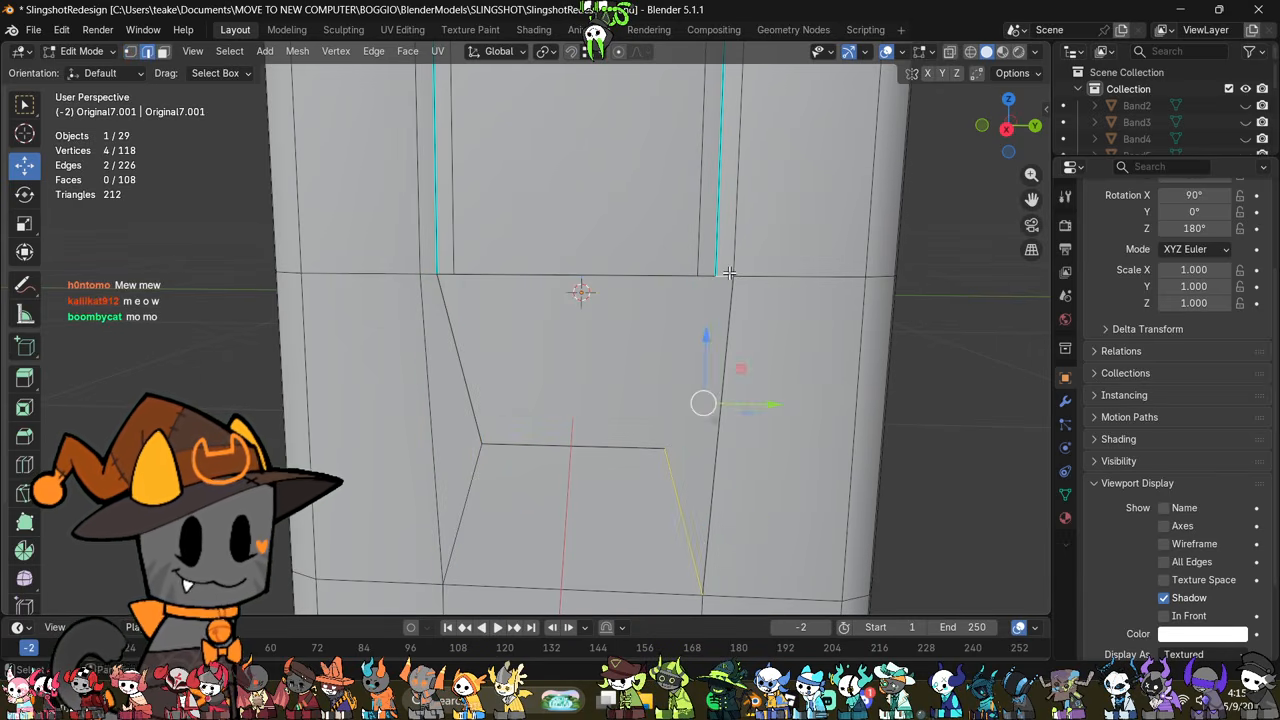
key("f")
left_click(867, 343)
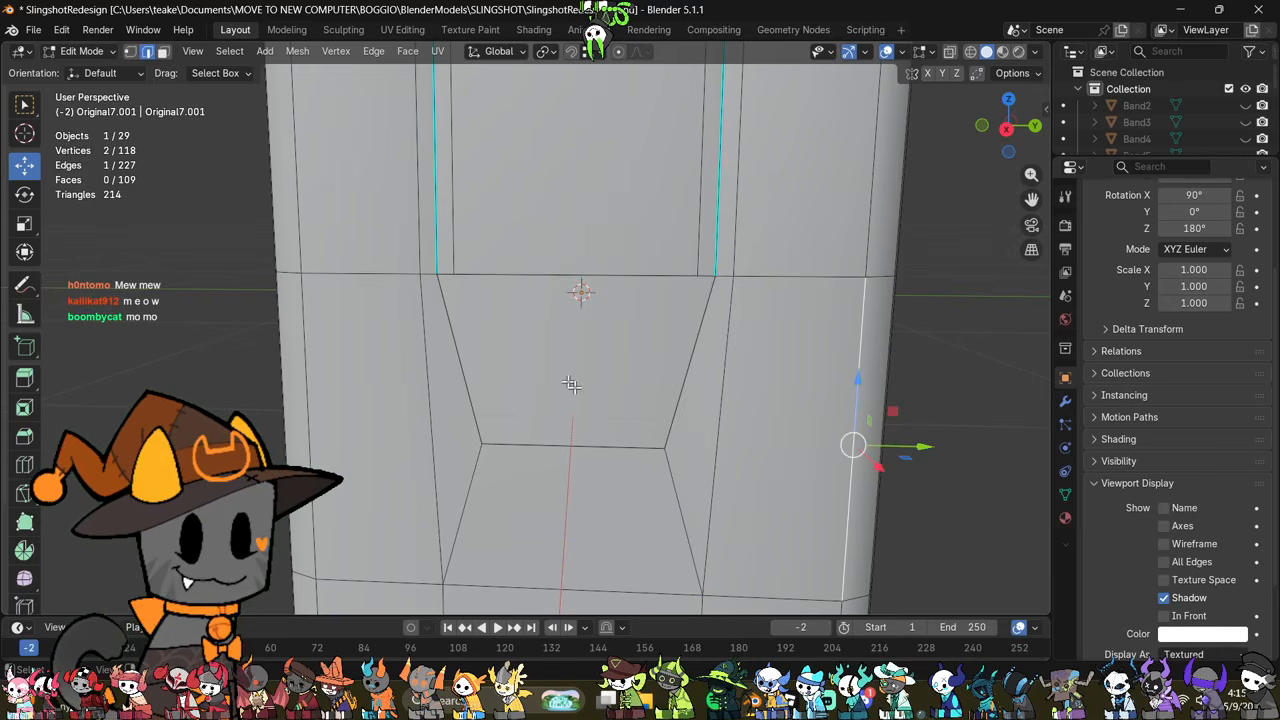
Step: Extrude the opening's upper edge down along Z, narrow it, and fill the remaining gaps below and beside the new face
key("1")
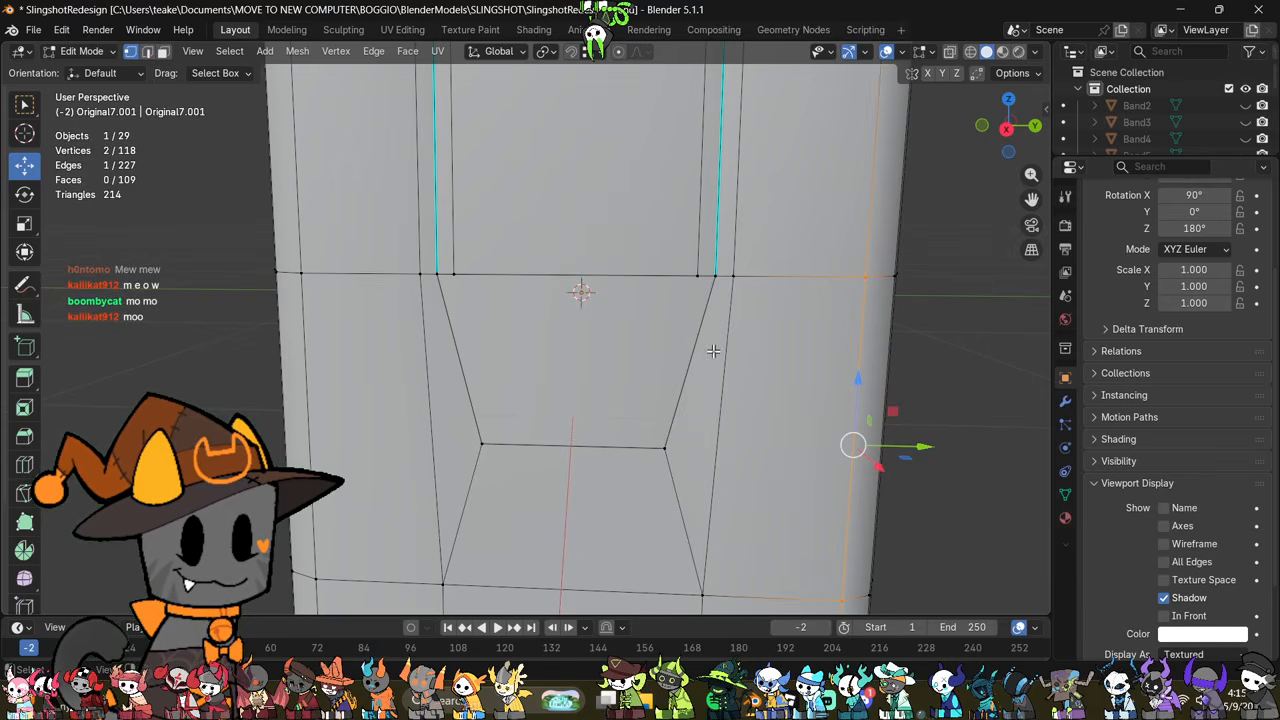
key("2")
left_click(574, 275)
key("e")
key("z")
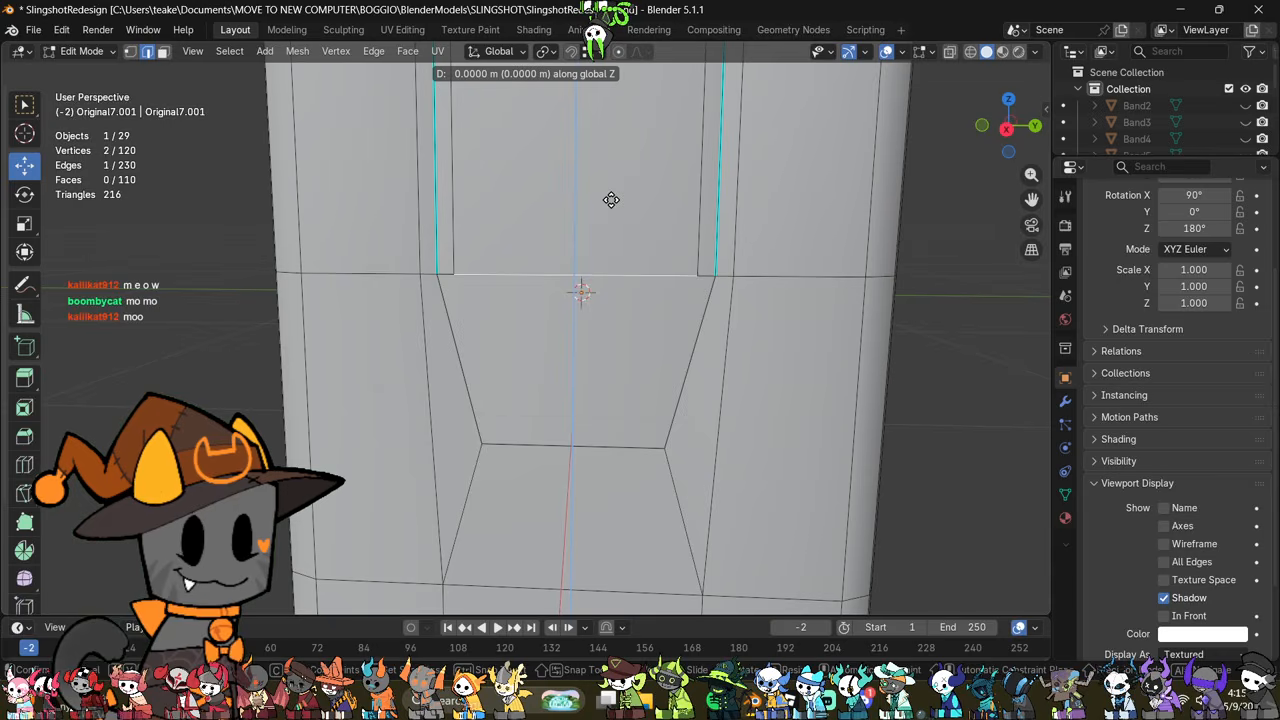
left_click(745, 388)
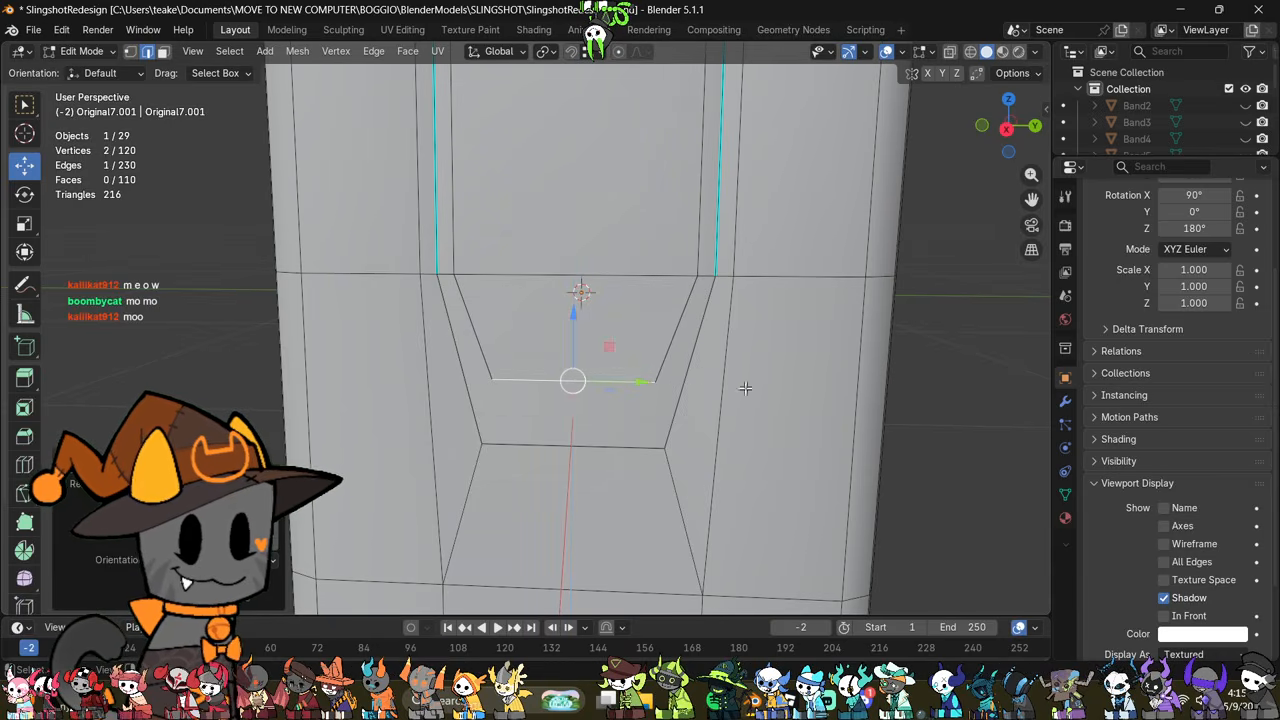
left_click(458, 372)
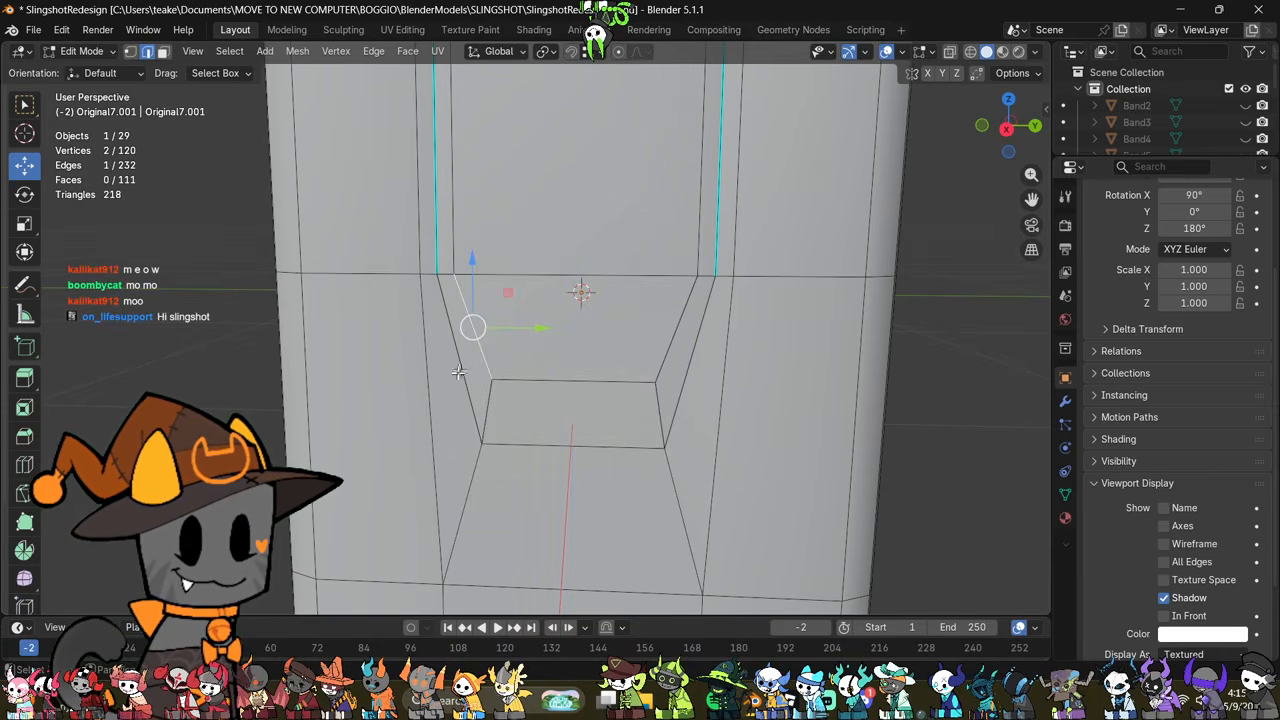
left_click(663, 365)
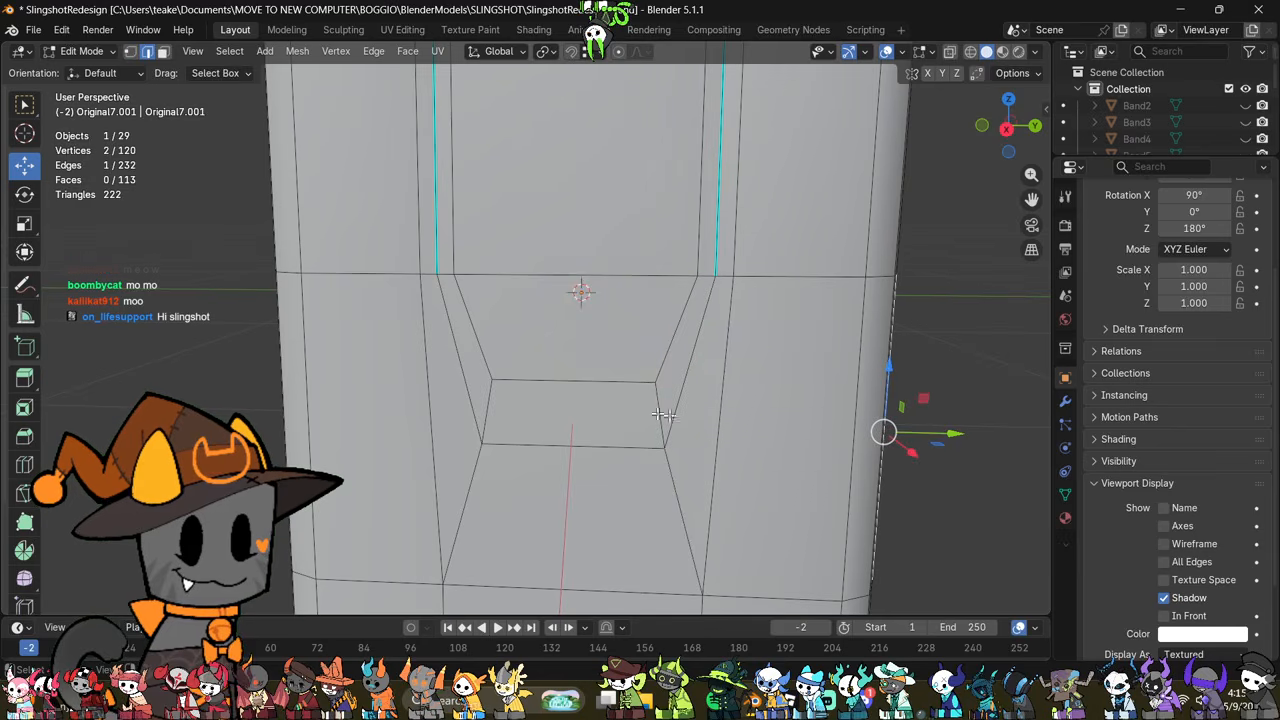
Step: Move the upper horizontal edge of the connecting strip down, close to the strip's lower edge, and check the shading
left_click(590, 383)
left_click_drag(575, 328, 586, 375)
key("Tab")
mouse_move(799, 374)
middle_mouse_down()
mouse_move(724, 383)
mouse_move(786, 437)
mouse_move(797, 431)
mouse_move(777, 380)
middle_mouse_up()
key("Tab")
scroll(776, 400, "up", 2)
middle_click_drag(848, 483, 799, 368, "shift")
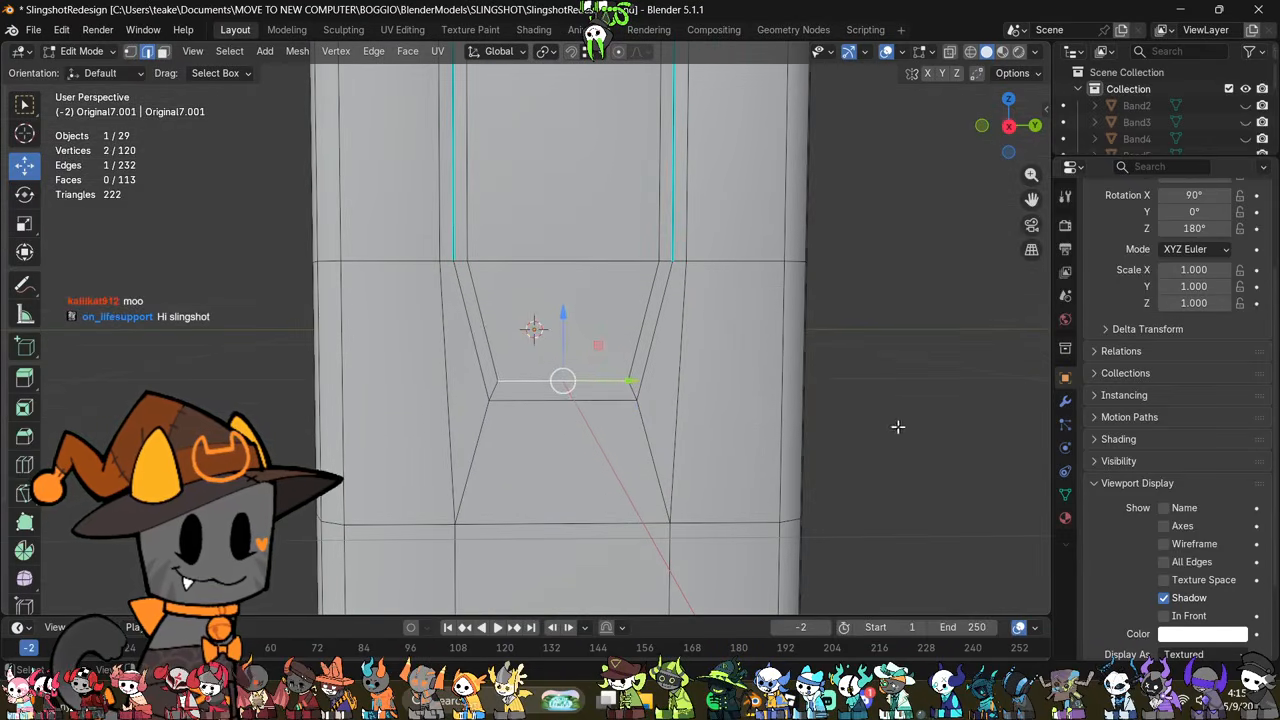
Step: Move the lower horizontal edge of the connecting strip down along Z and scale it wider
left_click_drag(562, 338, 566, 391)
key("s")
left_click(880, 399)
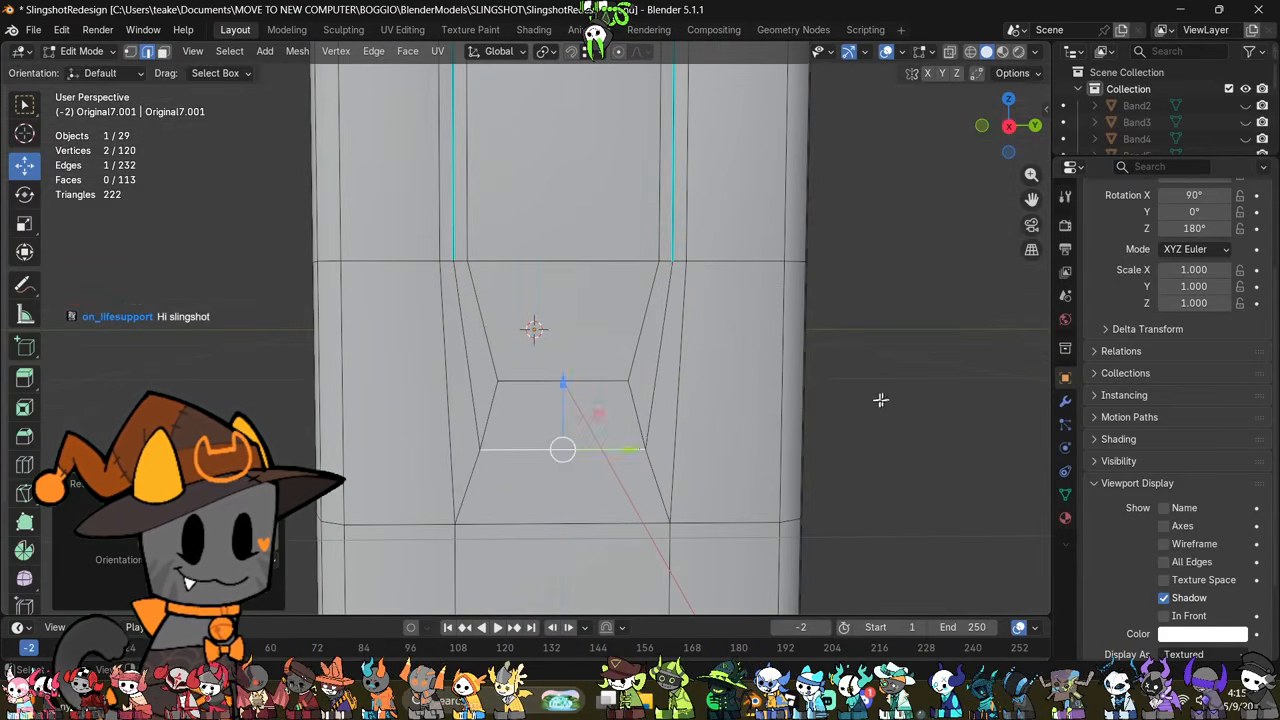
Step: Examine the sleeve's seams and the new connecting strip from several angles against the jacket reference drawing
key("Tab")
scroll(620, 358, "down", 3)
middle_click_drag(620, 358, 724, 413)
key("Tab")
scroll(620, 366, "up", 4)
scroll(724, 413, "down", 6)
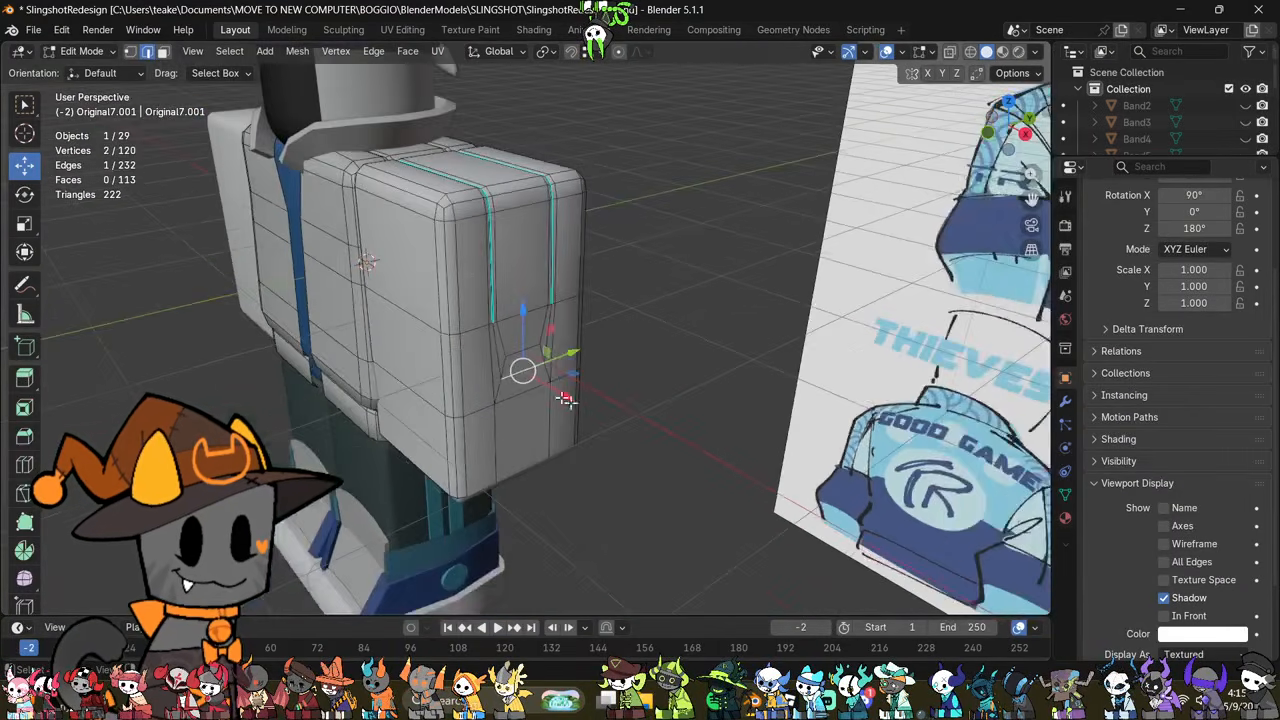
middle_click_drag(512, 345, 612, 457)
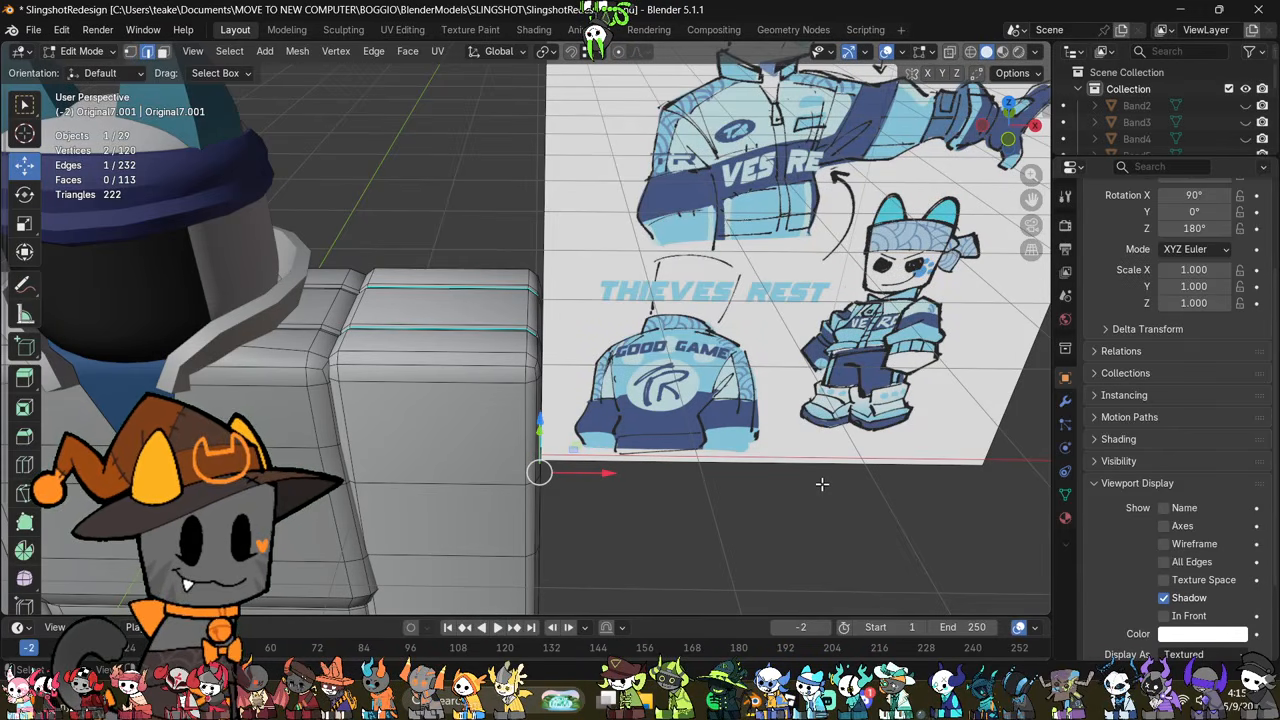
middle_click_drag(716, 420, 623, 406)
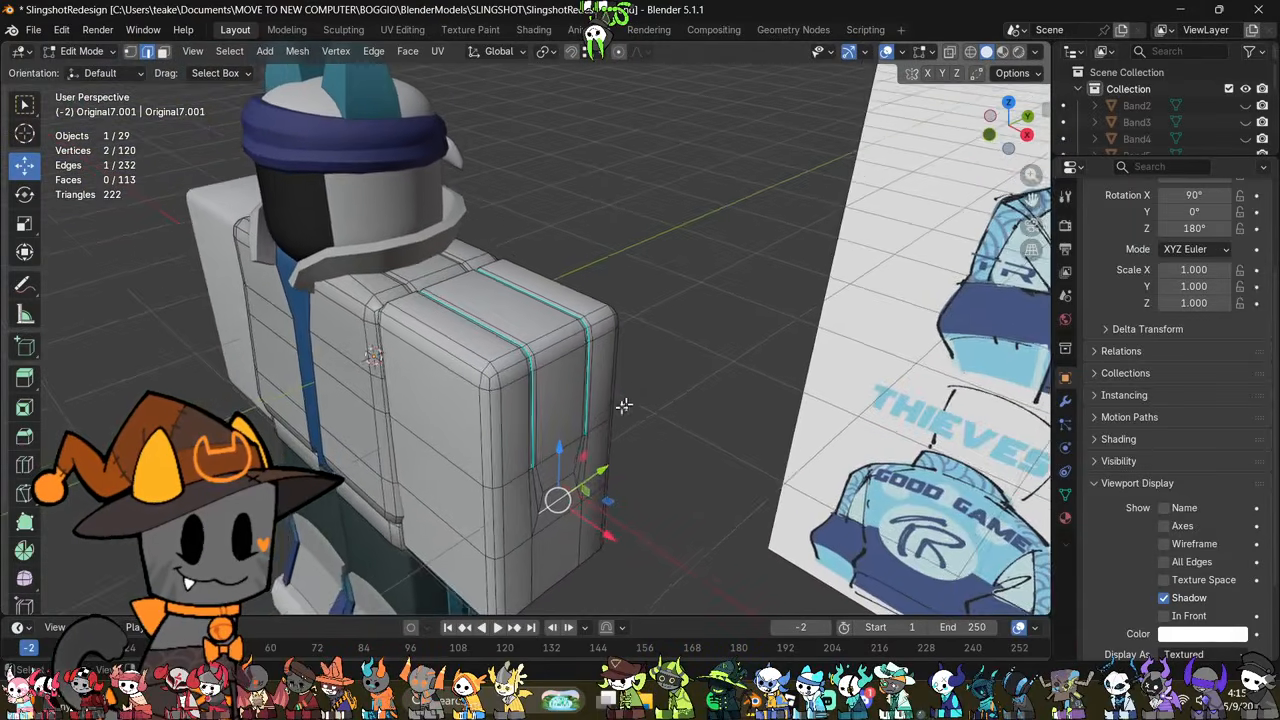
middle_click_drag(452, 320, 670, 453)
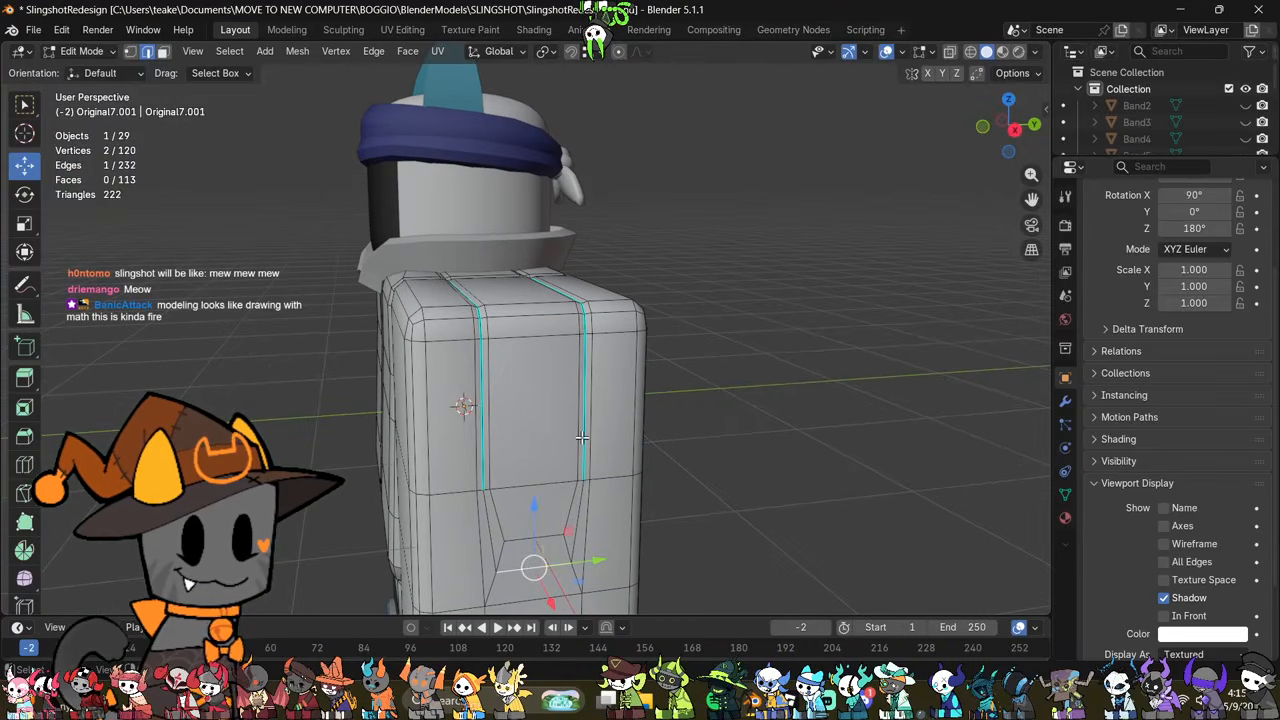
middle_click_drag(581, 437, 543, 381)
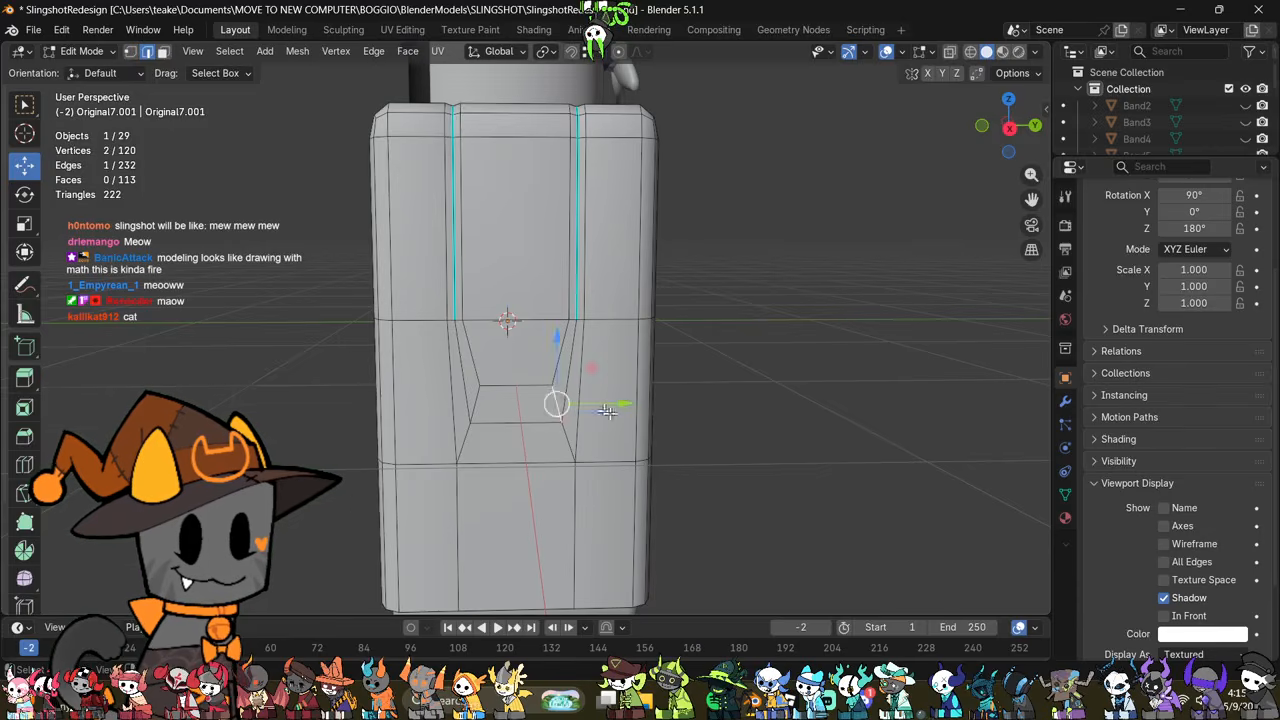
Step: Examine the connecting strip between the sleeve's two seams from several angles against the jacket reference drawing
middle_click_drag(607, 411, 745, 456)
middle_click_drag(675, 366, 589, 474)
scroll(706, 484, "down", 4)
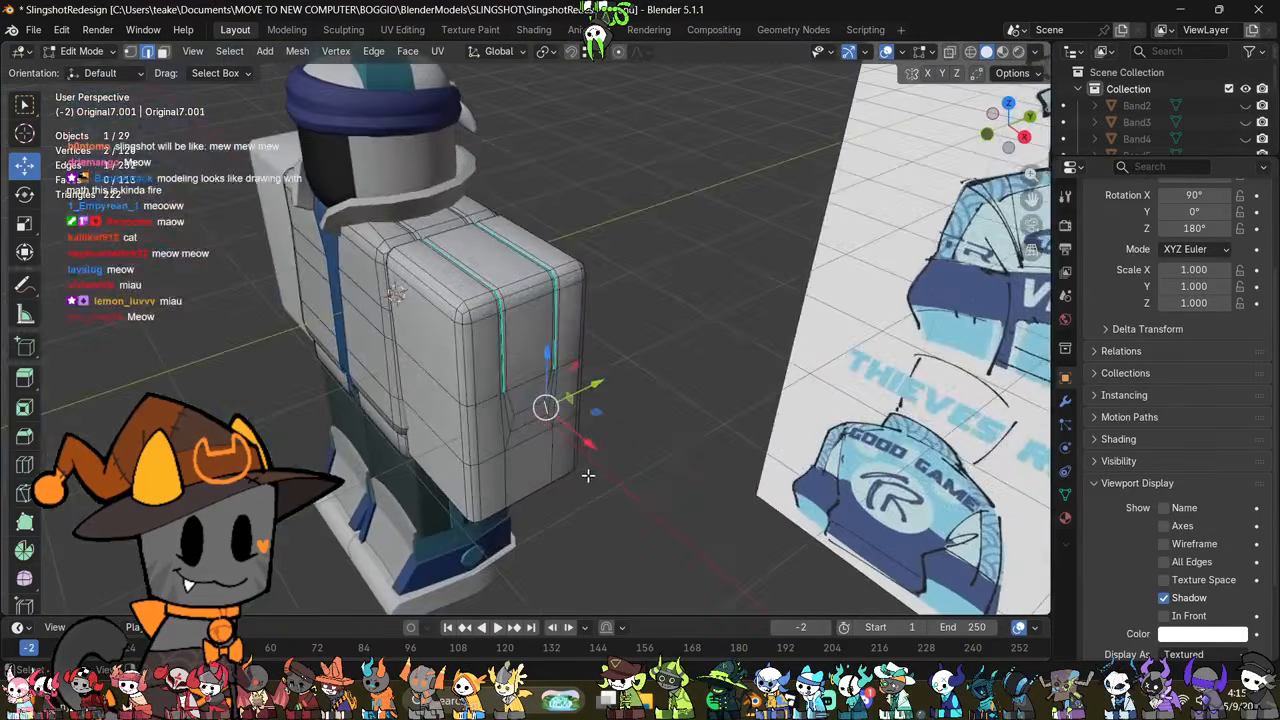
scroll(780, 354, "up", 4)
left_click(780, 354)
scroll(780, 354, "up", 4)
middle_click_drag(780, 354, 731, 391)
scroll(731, 391, "down", 3)
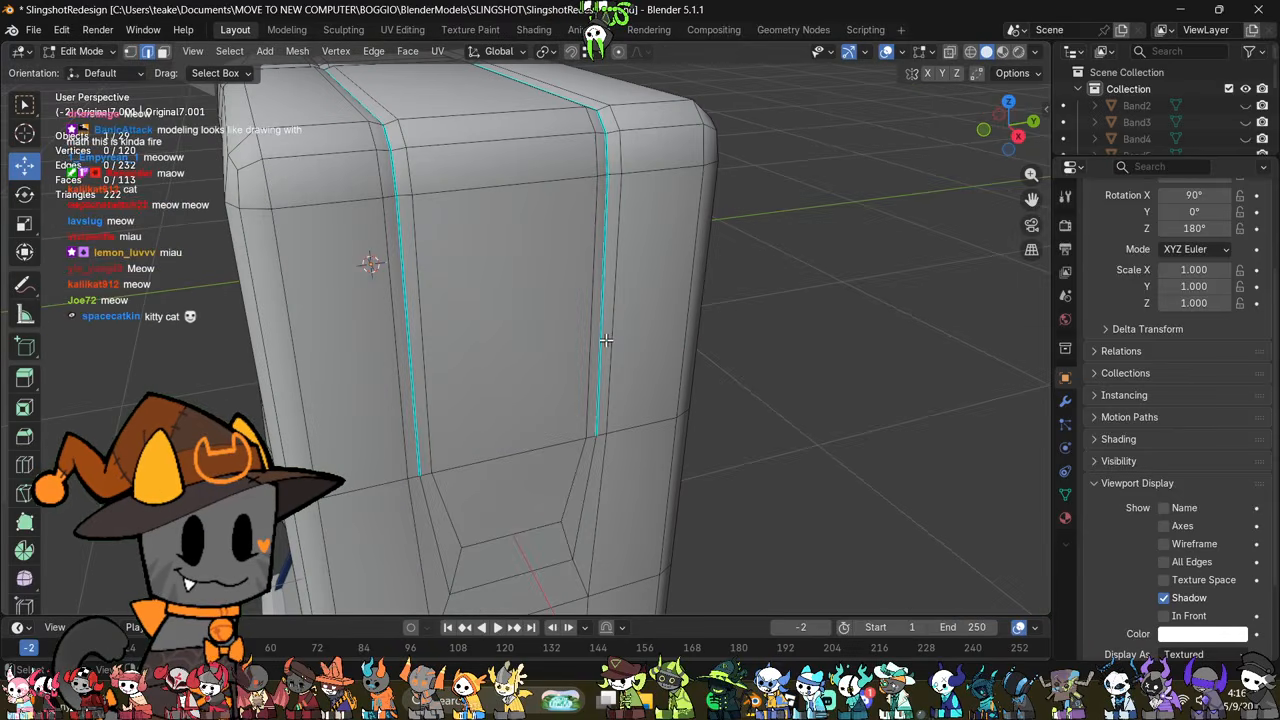
scroll(575, 440, "down", 2)
middle_click_drag(575, 440, 661, 394)
Step: Select the faces of the connecting strip area below the sleeve's two seams and delete them
middle_click_drag(617, 383, 448, 481)
key("3")
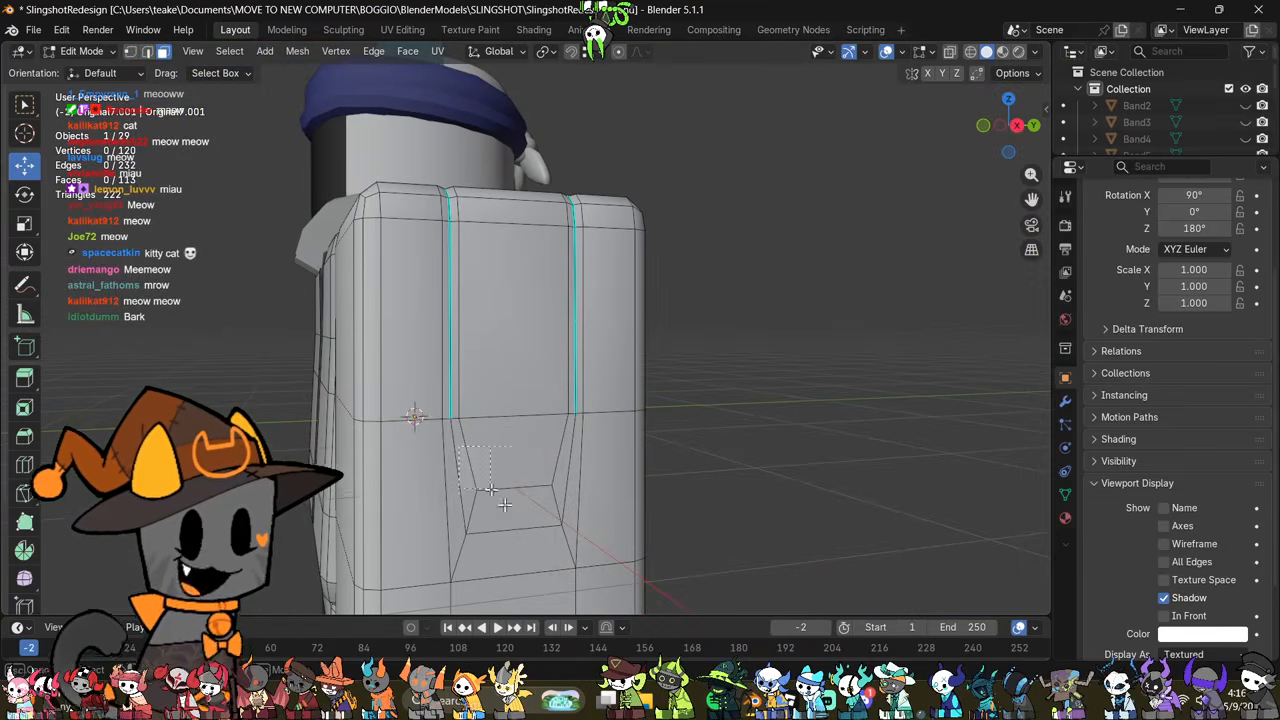
left_click_drag(574, 553, 577, 556)
right_click(829, 513)
left_click(775, 662)
scroll(637, 497, "down", 3)
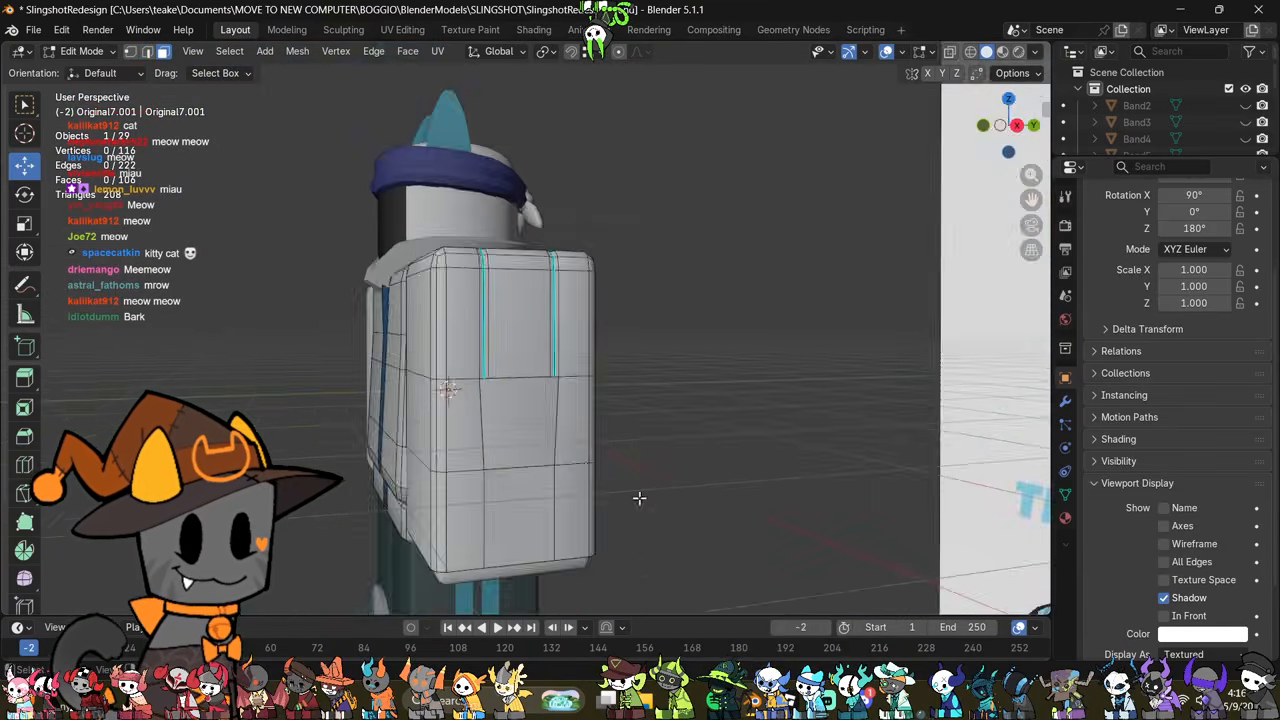
Step: Fill the opening below the two sleeve seams with a single new face
middle_click_drag(637, 497, 568, 461)
key("2")
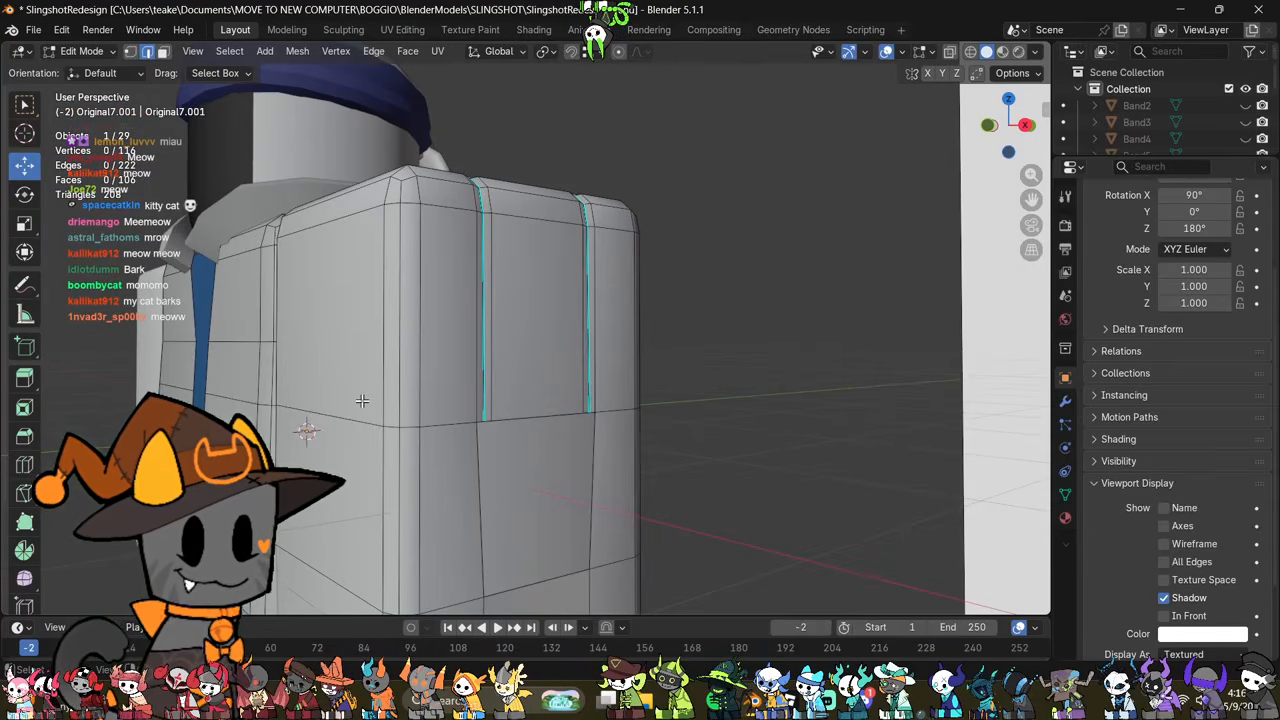
middle_click_drag(362, 401, 315, 402)
left_click(523, 420, "alt")
key("f")
left_click(829, 462)
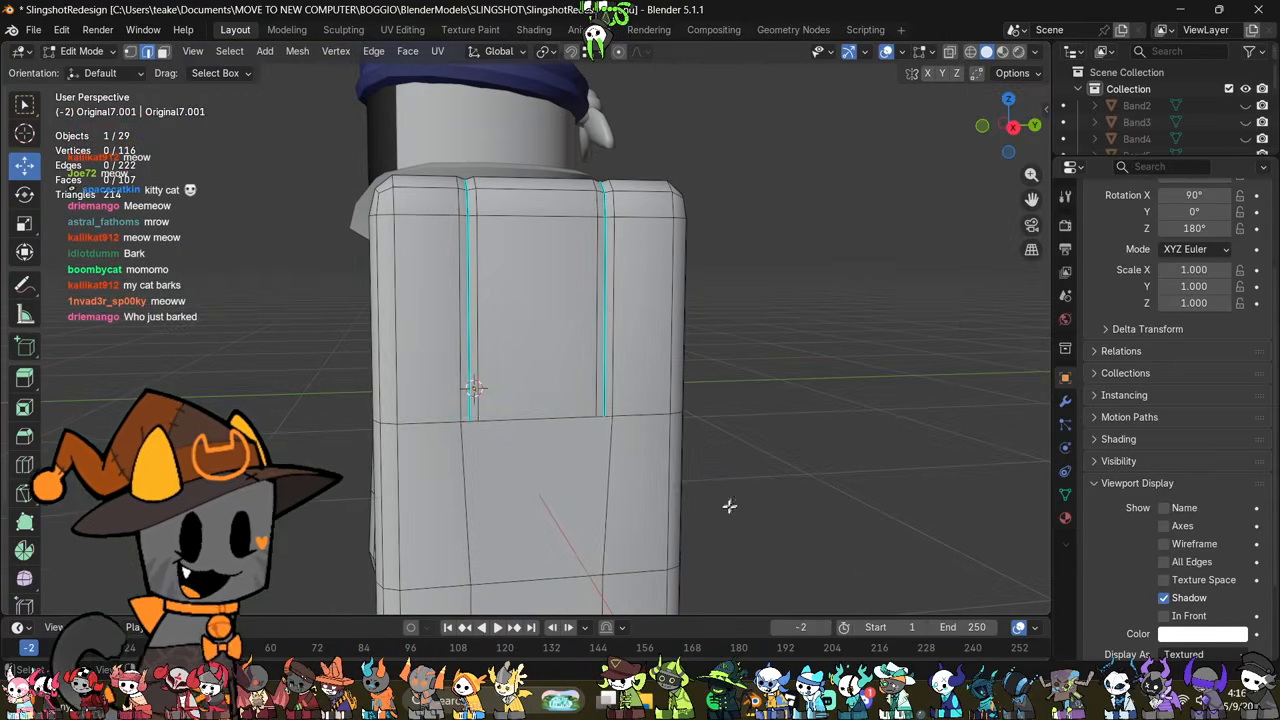
Step: Select the horizontal edge loop around the sleeve at the lower ends of the two vertical seams
middle_click_drag(729, 506, 691, 473)
middle_click_drag(583, 408, 757, 483)
scroll(774, 489, "up", 2)
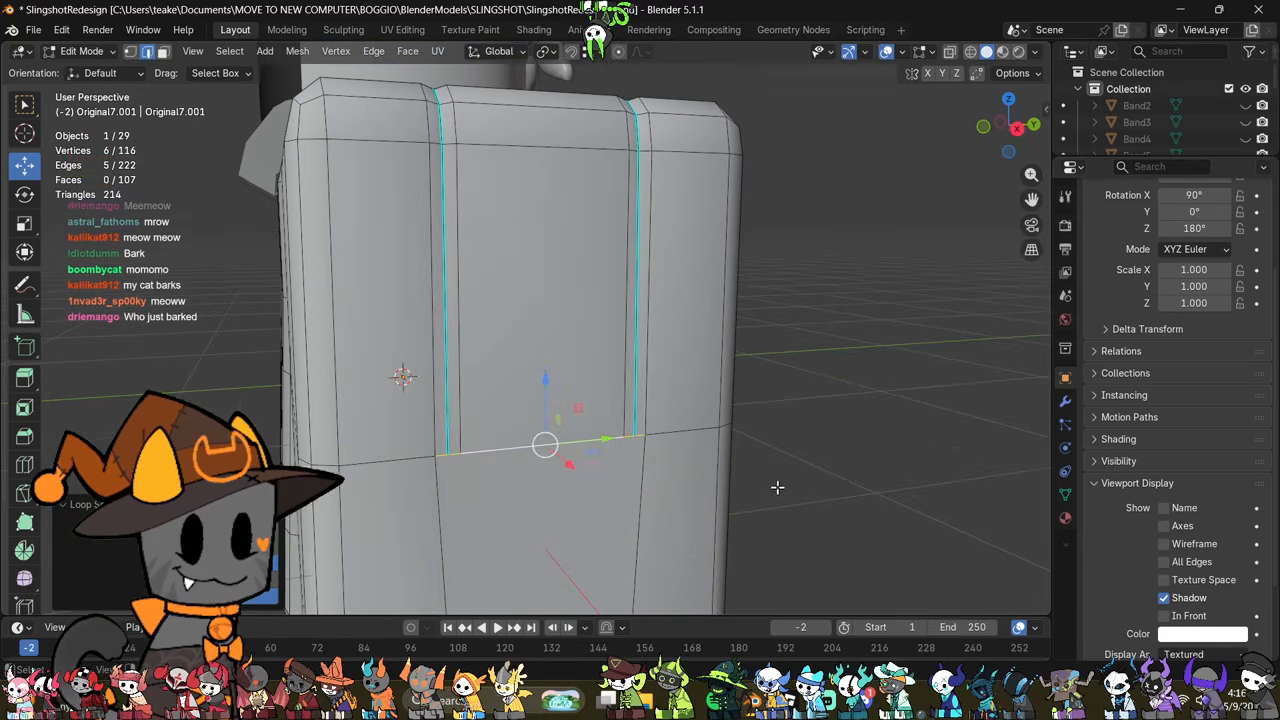
left_click(708, 435, "alt")
middle_click_drag(680, 466, 704, 440)
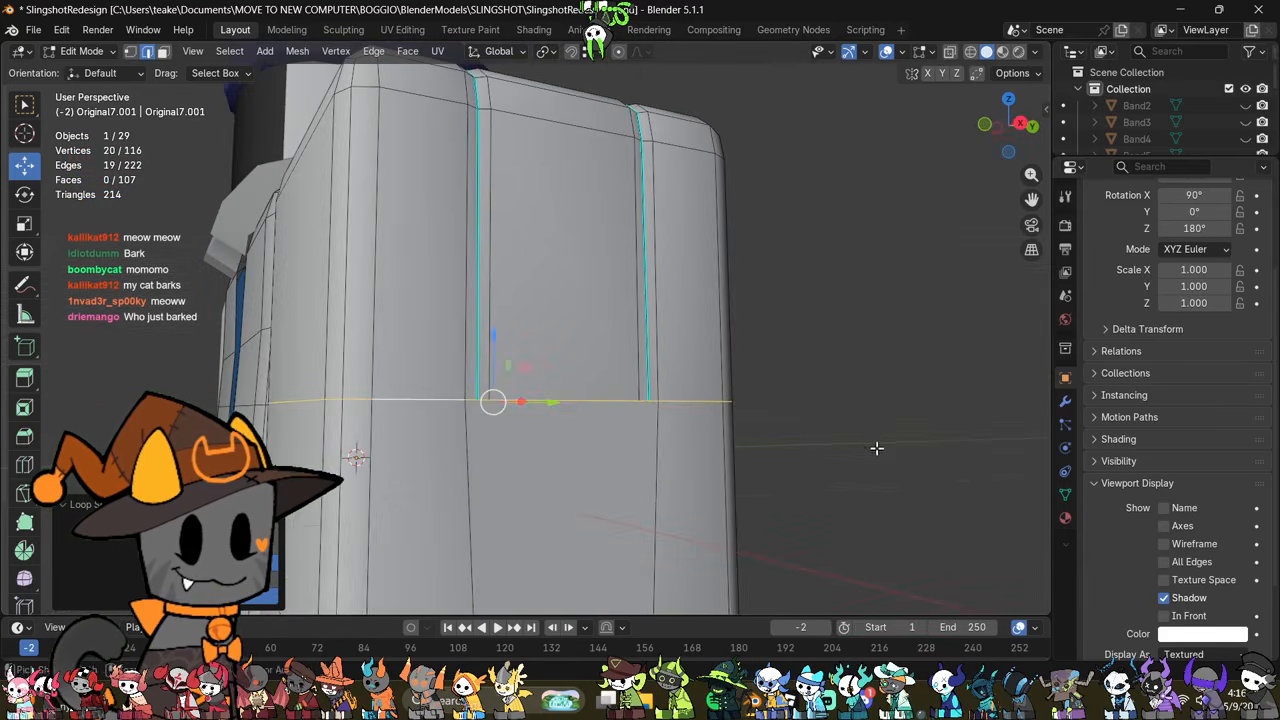
Step: Try to bevel the selected loop with 2 segments, about 0.0256 m wide, and scale its middle loop inward
key("ctrl+b")
left_click(888, 450)
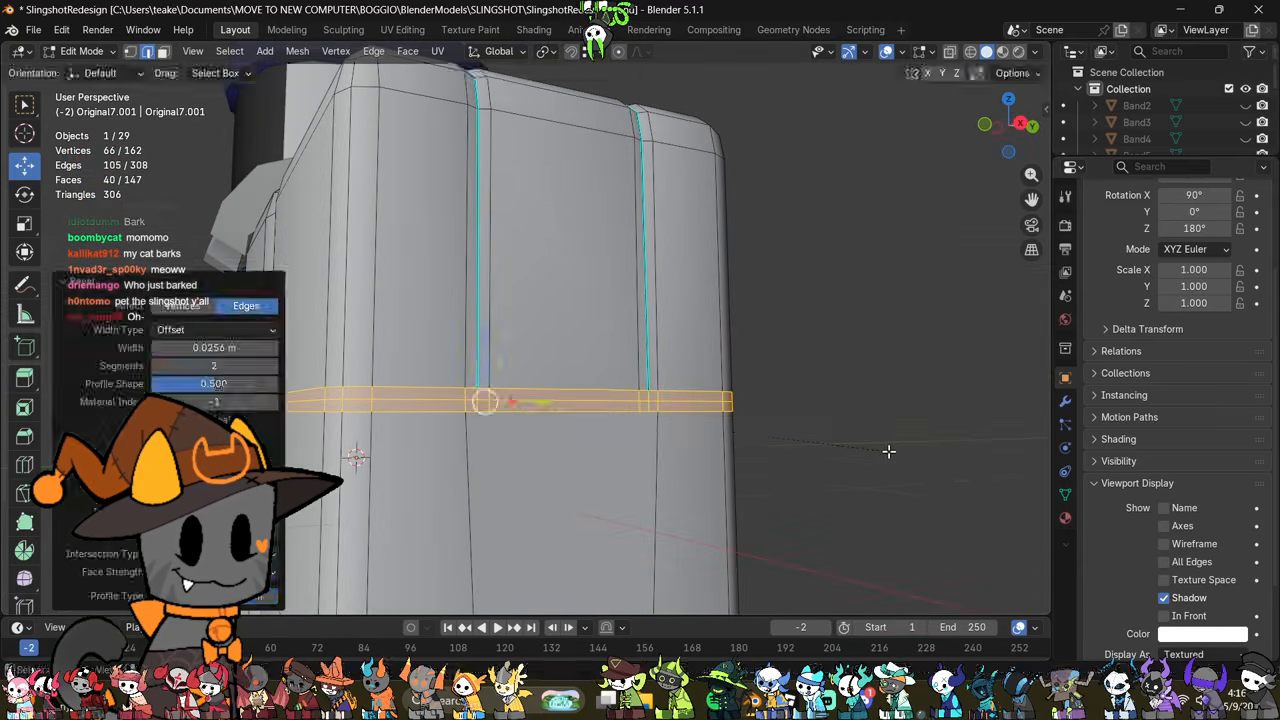
left_click(793, 443)
left_click(694, 405, "alt")
key("s")
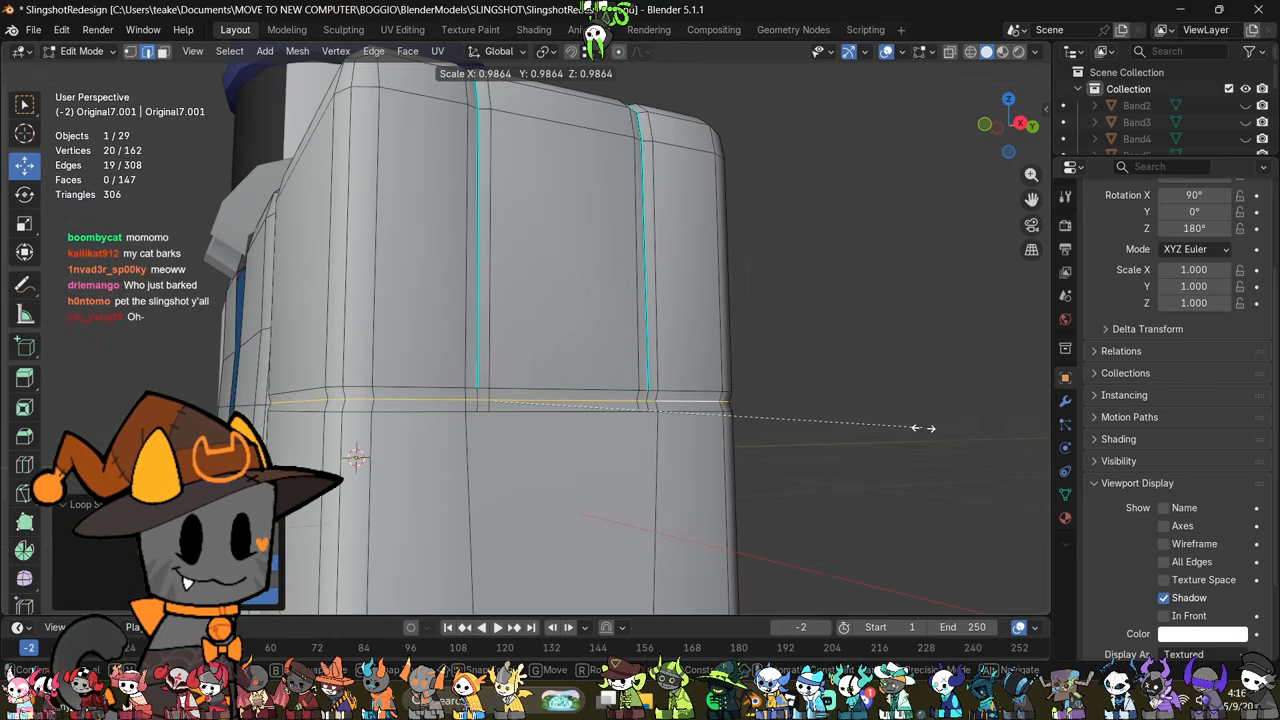
left_click(920, 429)
right_click(858, 417)
key("ctrl+z")
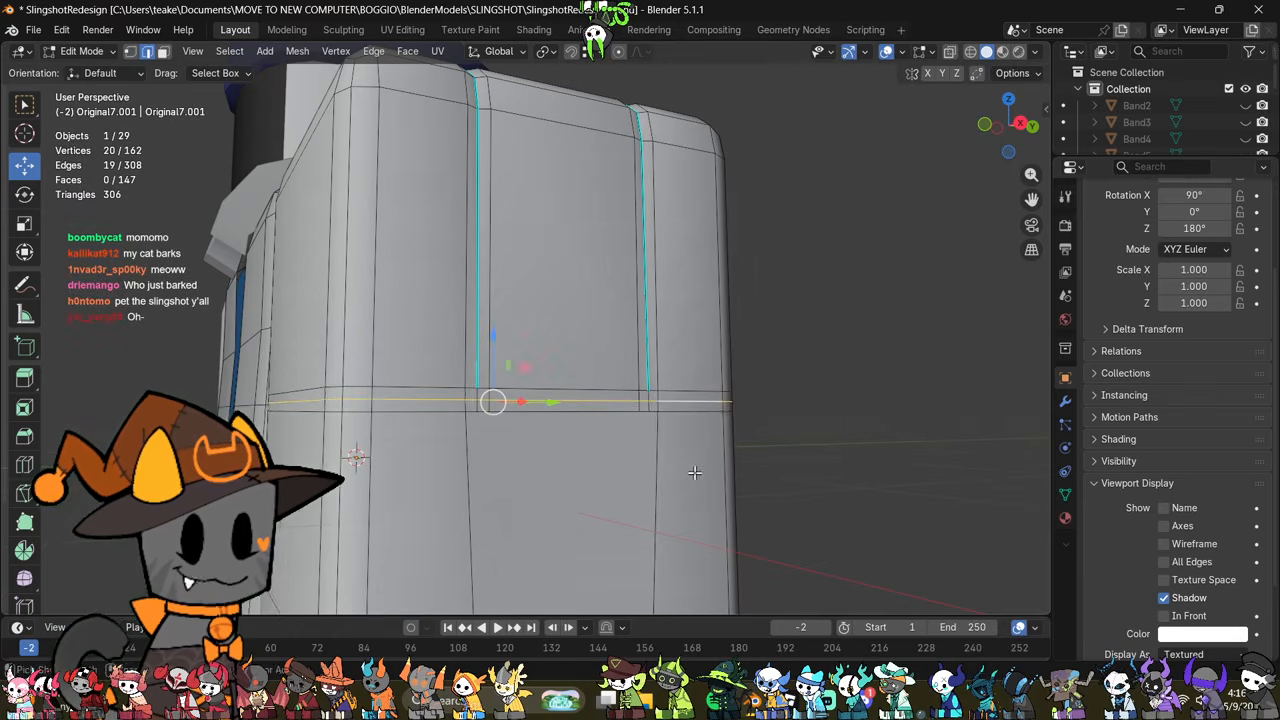
Step: Undo the bevel of the single horizontal loop at the lower ends of the seams
scroll(728, 485, "down", 3)
left_click(728, 485)
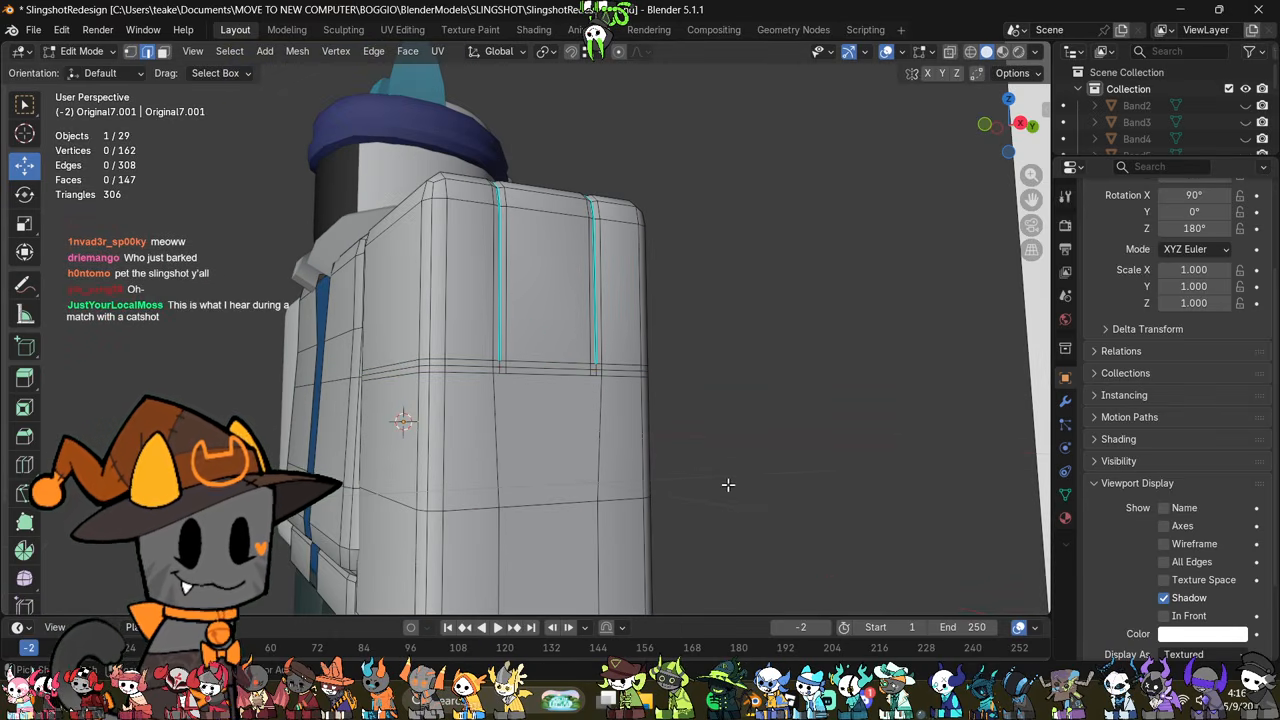
left_click(565, 503, "alt")
key("ctrl+z")
key("ctrl+z")
key("ctrl+z")
key("ctrl+z")
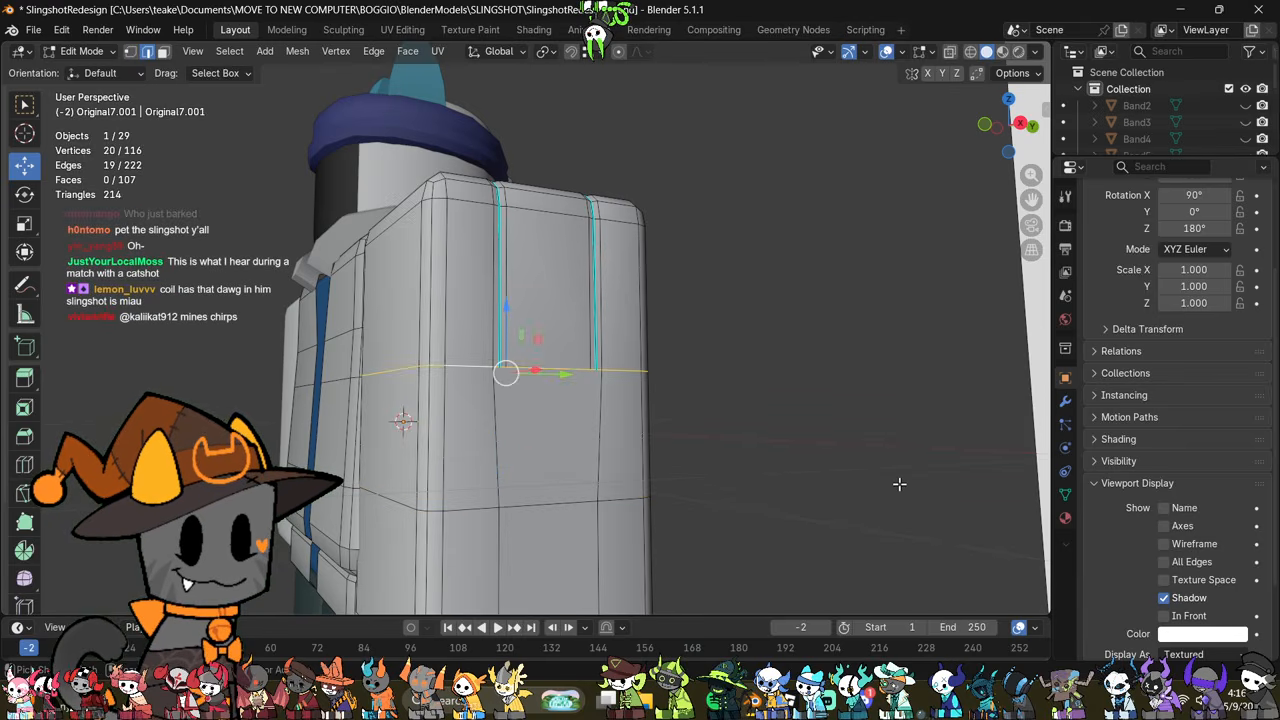
Step: Add the next lower horizontal loop to the selection and bevel both loops with 2 segments, about 0.0285 m wide
left_click(553, 500, "alt+shift")
middle_click_drag(714, 494, 754, 503)
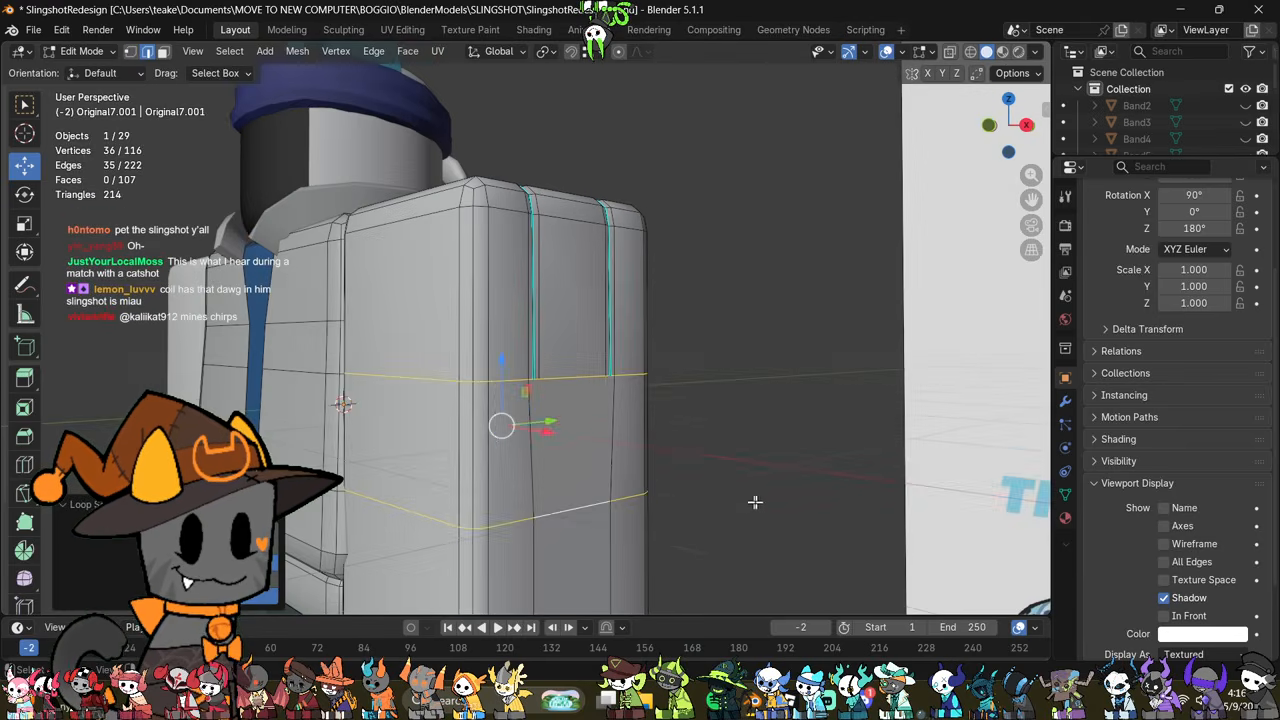
key("ctrl+b")
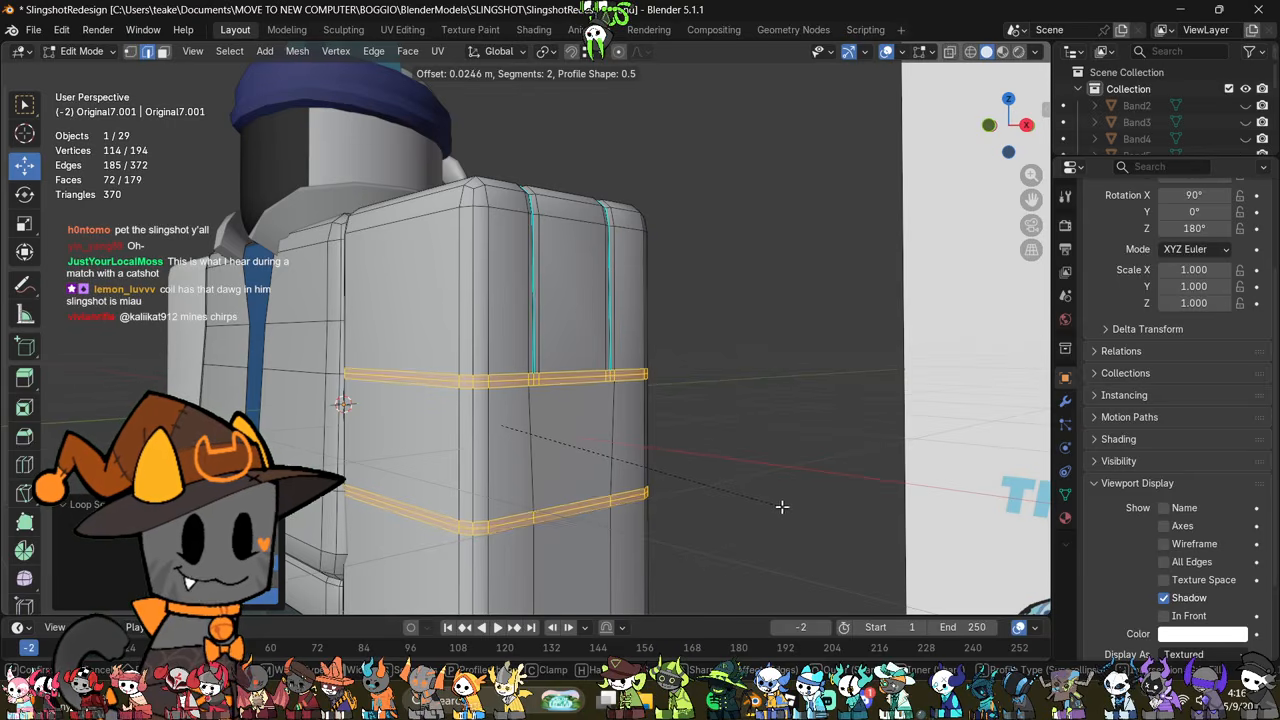
left_click(783, 508)
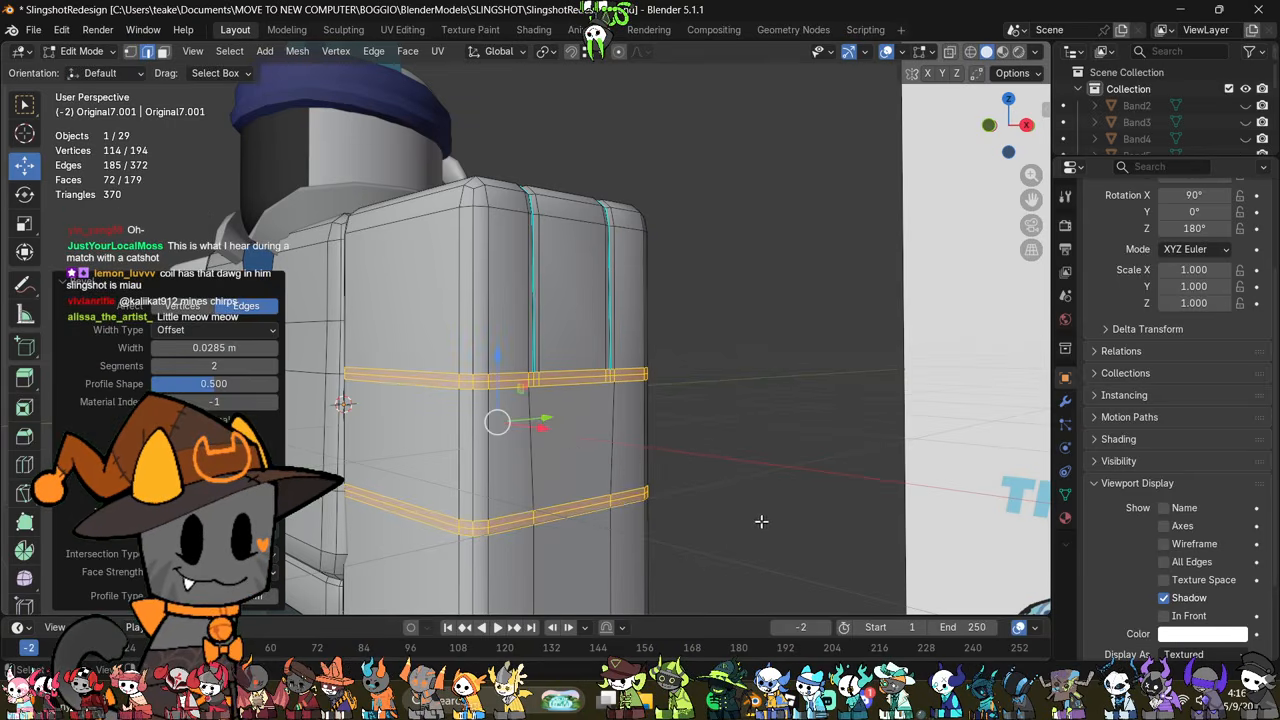
left_click(744, 531)
Step: Shrink the middle loops of both bevelled bands inward along their normals to form grooves, and mark them sharp
middle_click_drag(695, 518, 697, 454, "shift")
scroll(697, 454, "up", 2)
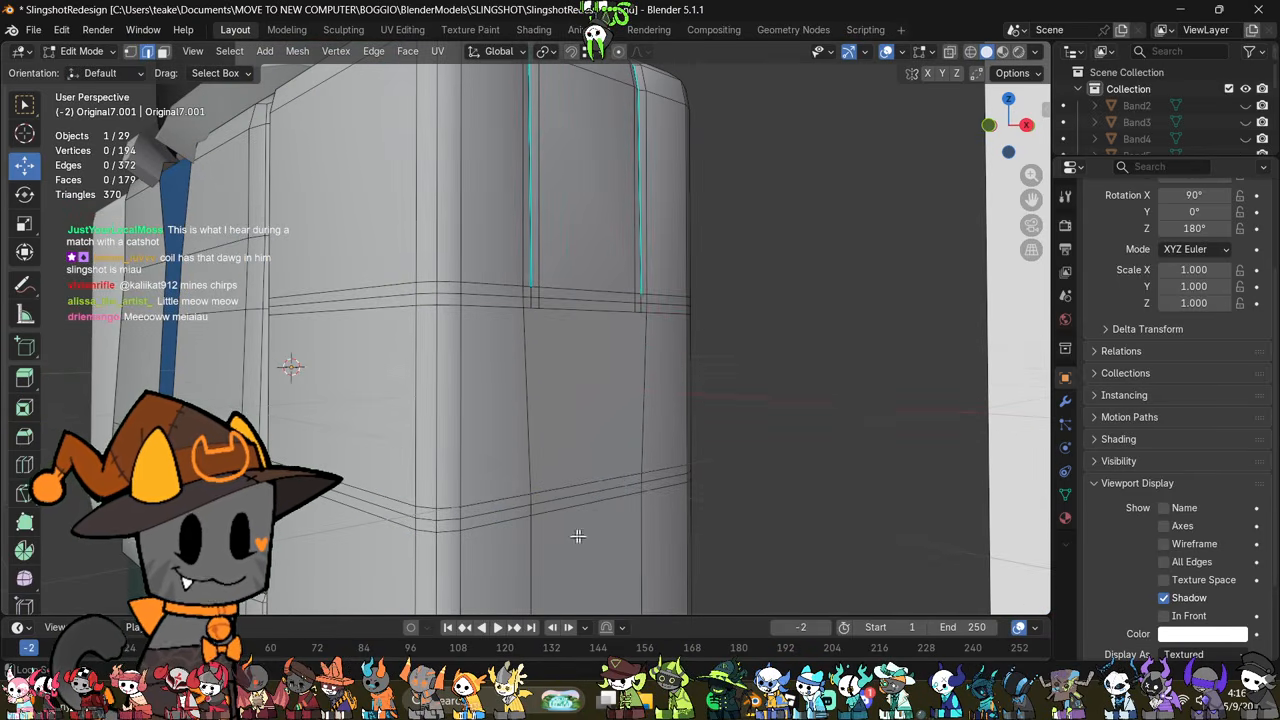
left_click(571, 500, "alt")
left_click(581, 300, "alt+shift")
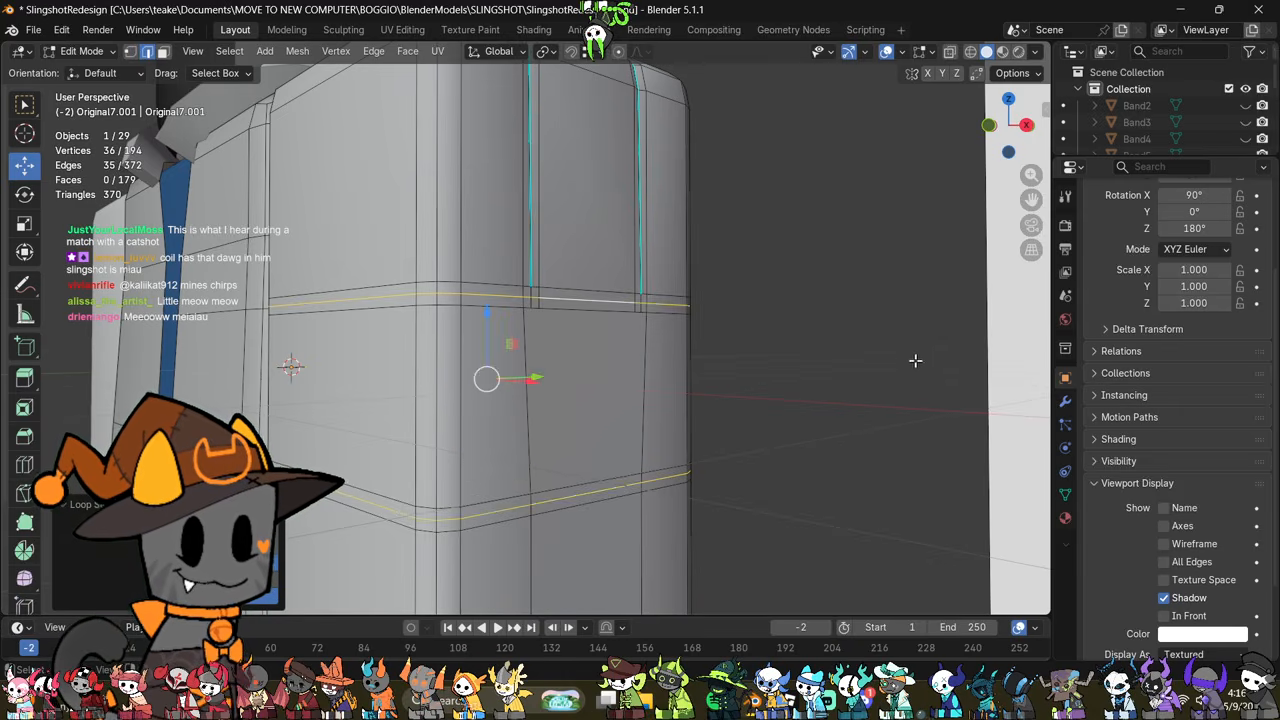
key("alt+s")
left_click(913, 367)
right_click(896, 386)
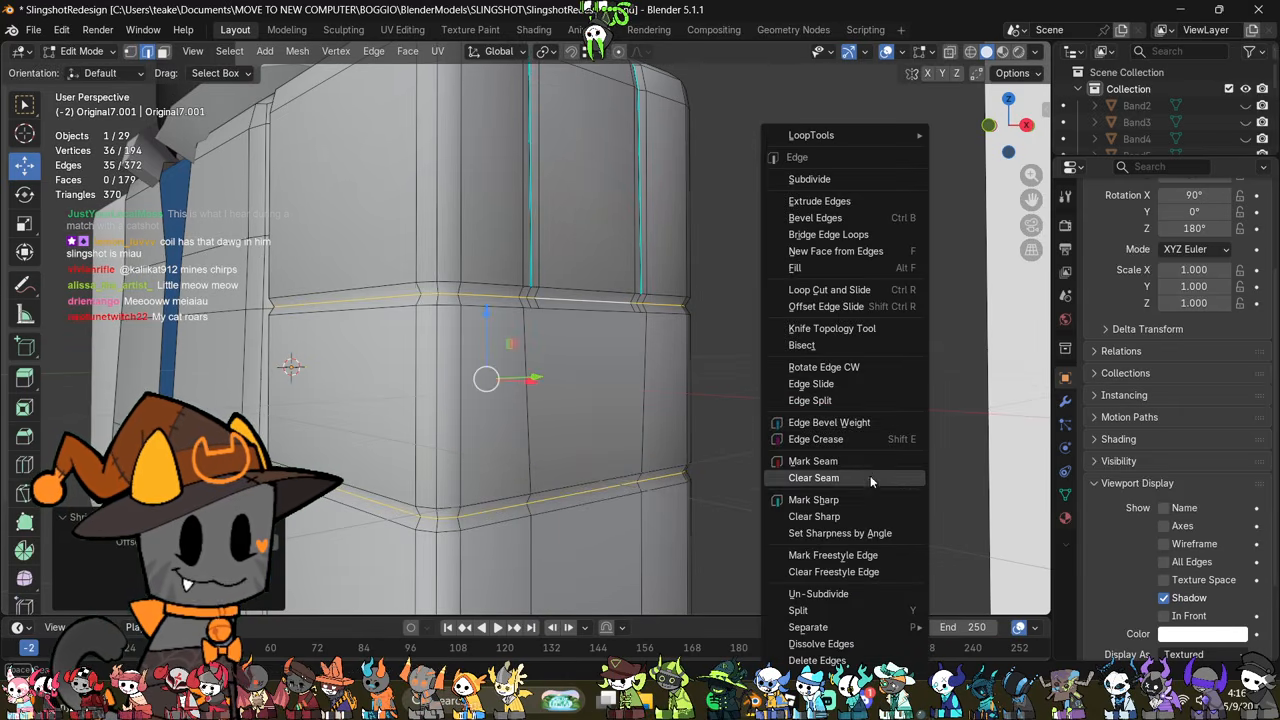
left_click(862, 501)
scroll(843, 491, "down", 2)
Step: Mark sharp the two short edges that connect the vertical seams to the upper horizontal groove
key("Tab")
middle_click_drag(712, 446, 614, 423)
key("Tab")
scroll(622, 448, "up", 4)
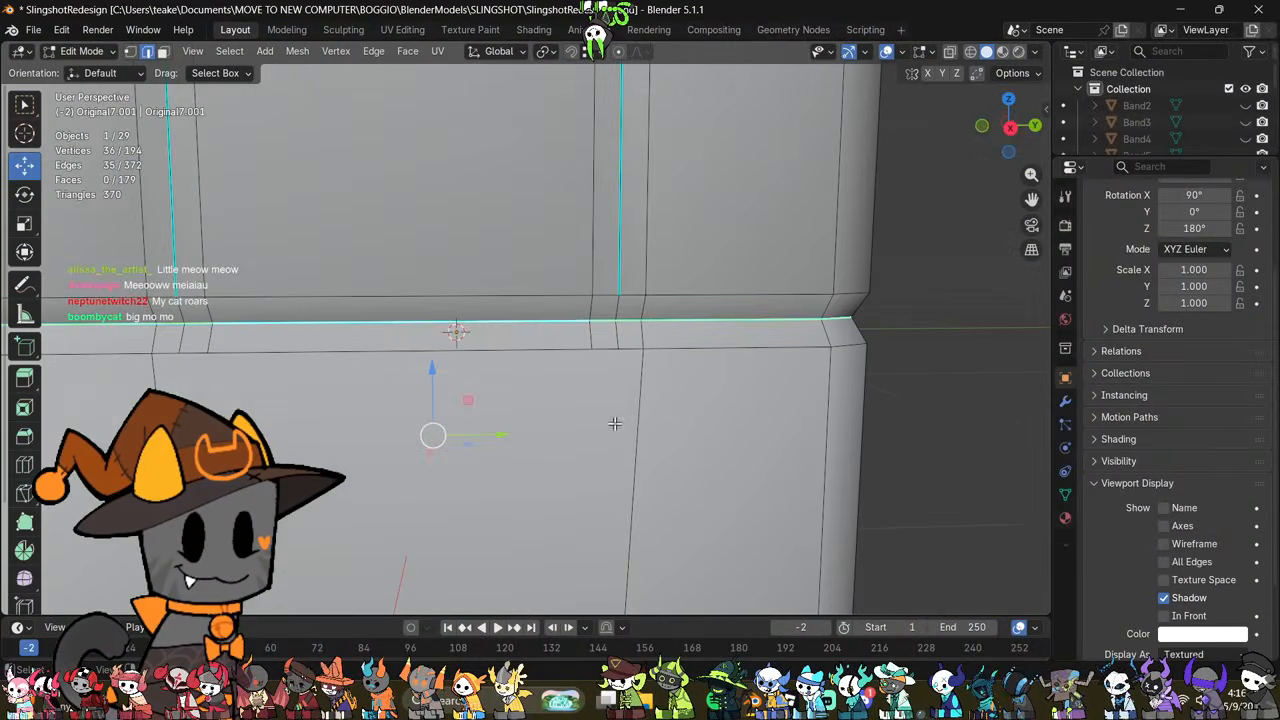
left_click(621, 314)
right_click(702, 457)
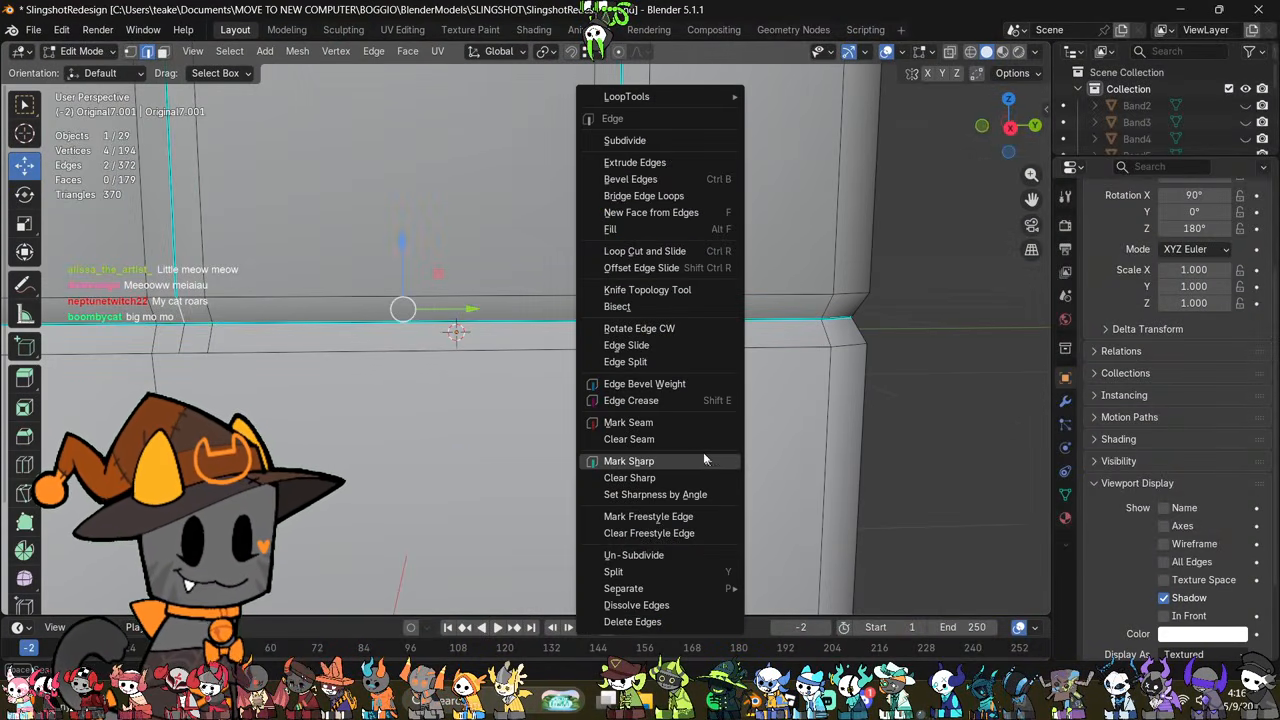
left_click(704, 458)
Step: Inspect the shading where the vertical seams meet the horizontal groove, in and out of Edit Mode
scroll(695, 456, "down", 2)
middle_click_drag(606, 345, 614, 427, "shift")
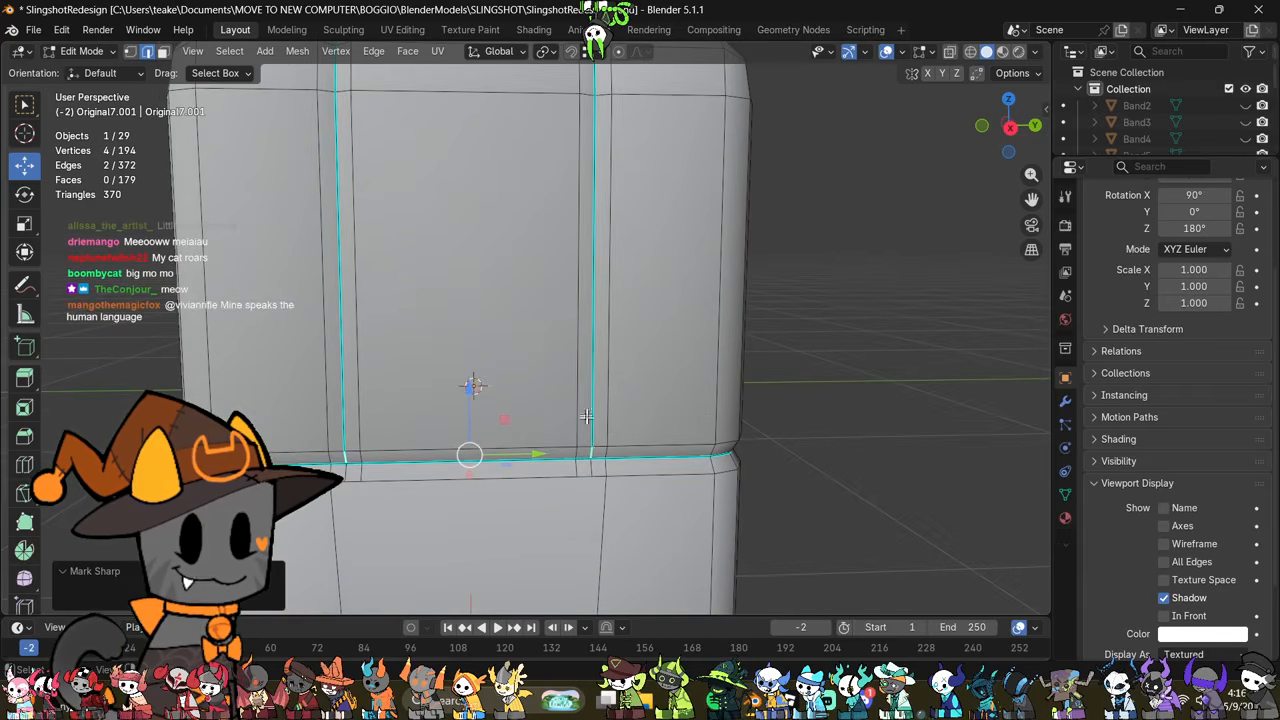
left_click(347, 454, "shift")
middle_click_drag(632, 232, 596, 408)
middle_click_drag(470, 495, 546, 466)
left_click_drag(524, 460, 519, 461)
key("Tab")
middle_click_drag(774, 428, 643, 437)
scroll(696, 404, "down", 4)
key("Tab")
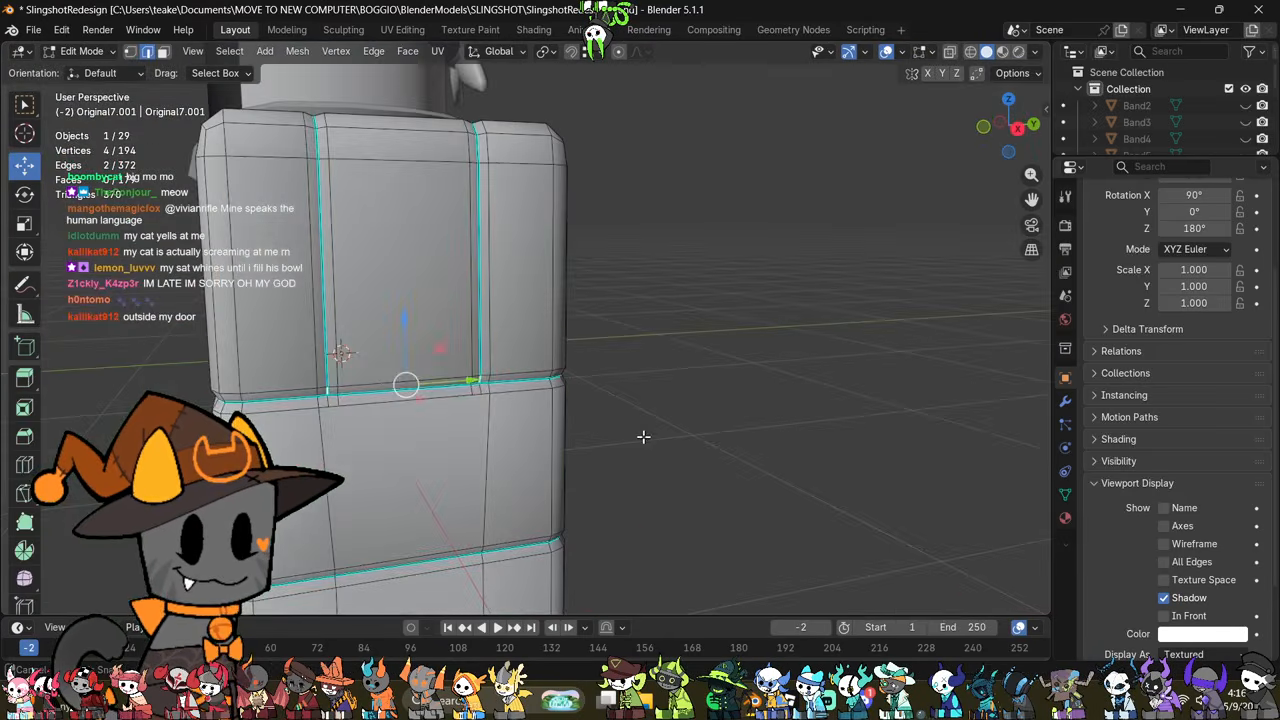
Step: Dissolve the two short edges below the groove line that continue the vertical seams
middle_click_drag(569, 463, 606, 423, "shift")
scroll(600, 420, "up", 3)
left_click(505, 376)
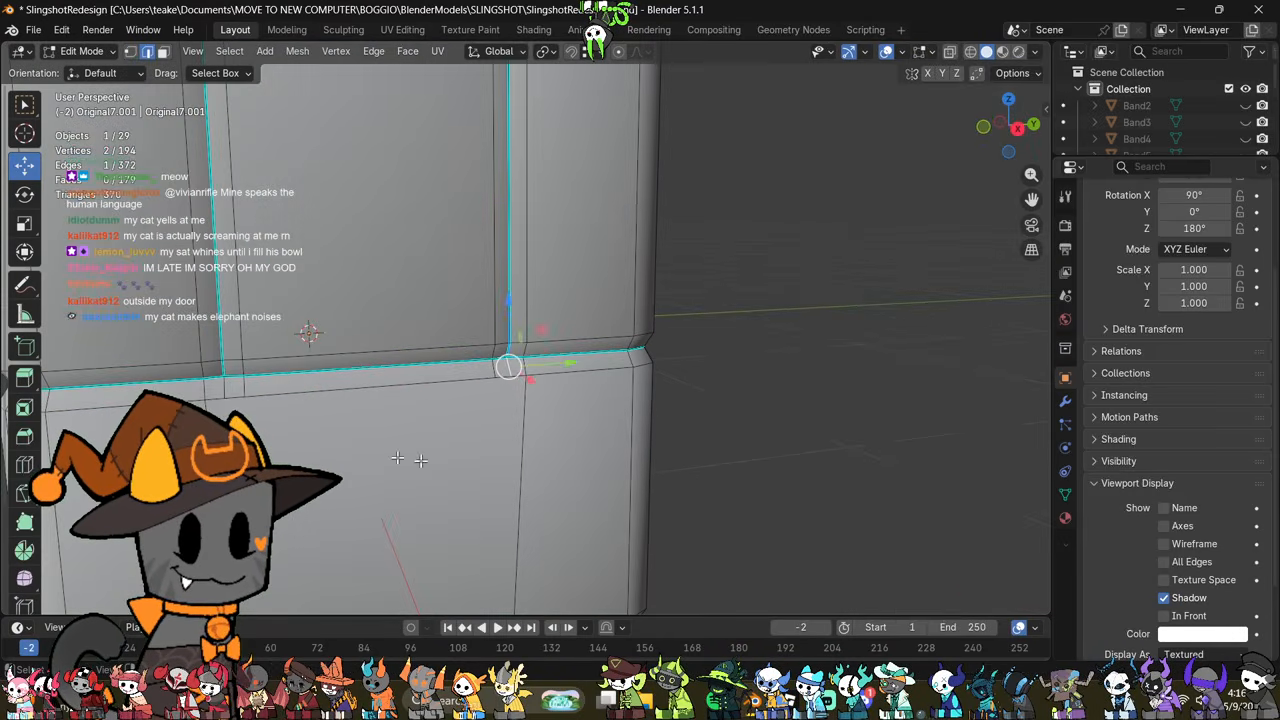
left_click(227, 386, "shift")
right_click(668, 442)
left_click(627, 584)
Step: Delete the small upper groove face on the outer side of each vertical seam
scroll(634, 380, "up", 1)
middle_click_drag(588, 462, 546, 390, "shift")
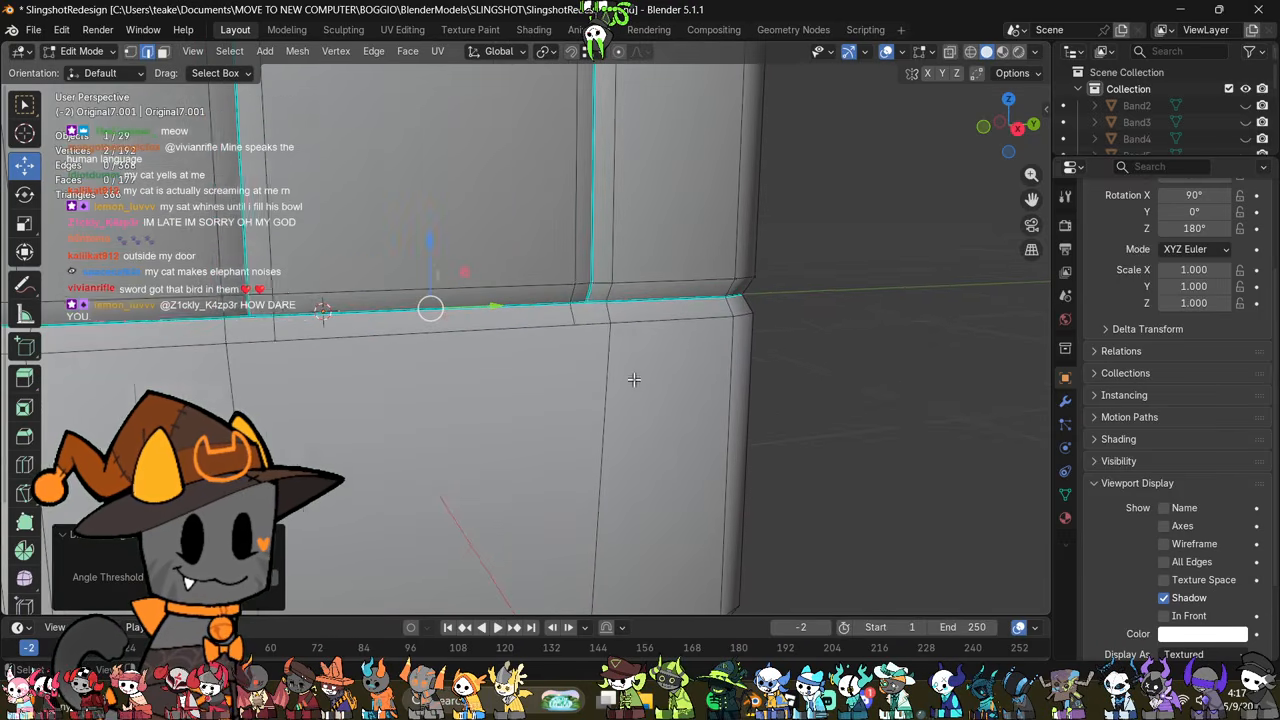
key("1")
scroll(549, 426, "up", 3)
key("3")
left_click(601, 352)
middle_click_drag(601, 352, 851, 343, "shift")
middle_click_drag(384, 385, 487, 388, "shift")
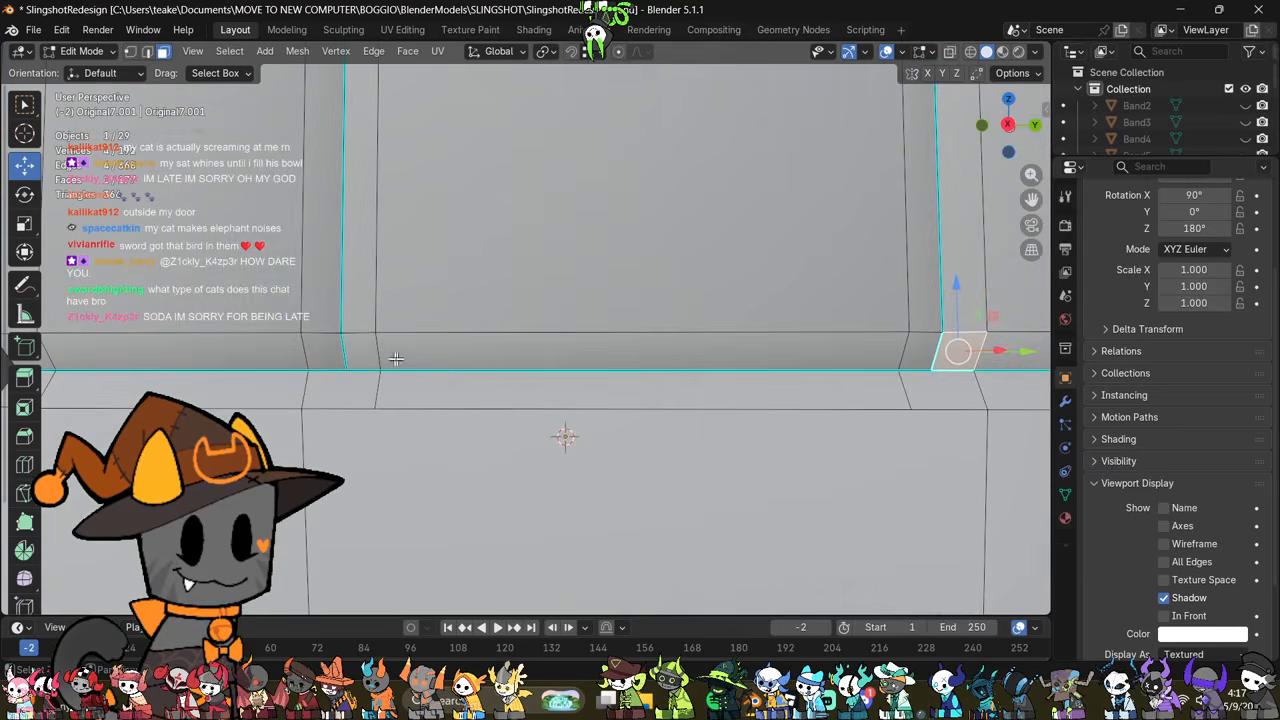
left_click(328, 352, "shift")
scroll(741, 476, "down", 2)
right_click(741, 476)
left_click(733, 658)
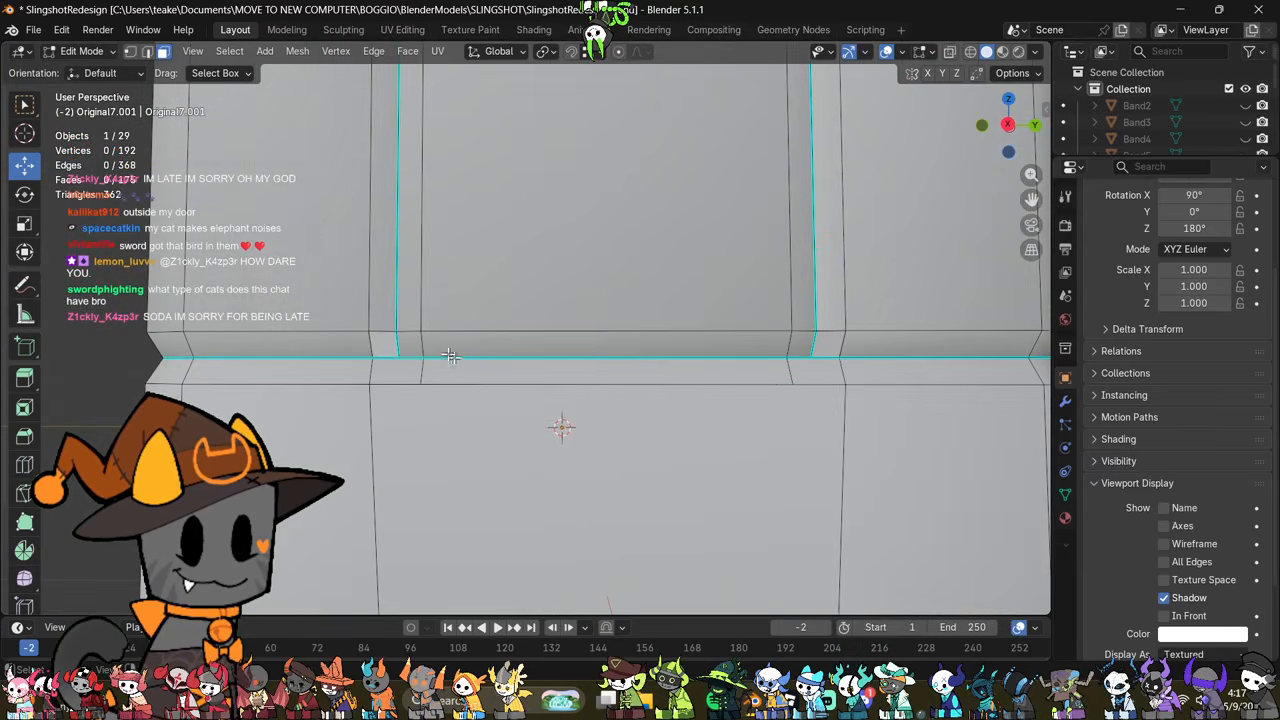
Step: Delete the small upper groove face on the inner side of each vertical seam
left_click(408, 348)
right_click(791, 447)
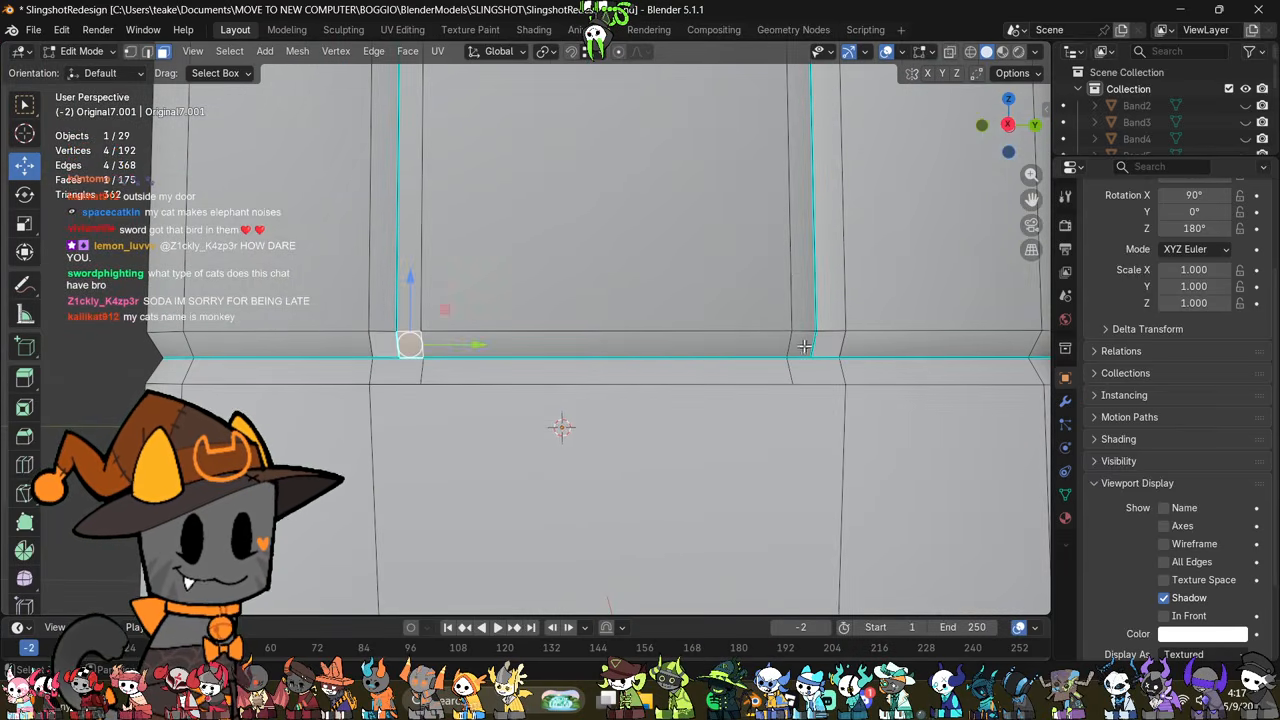
left_click(803, 345, "shift")
right_click(860, 494)
left_click(860, 494)
Step: Dissolve the two leftover vertices on the groove line directly below the vertical seams
middle_click_drag(738, 440, 805, 453)
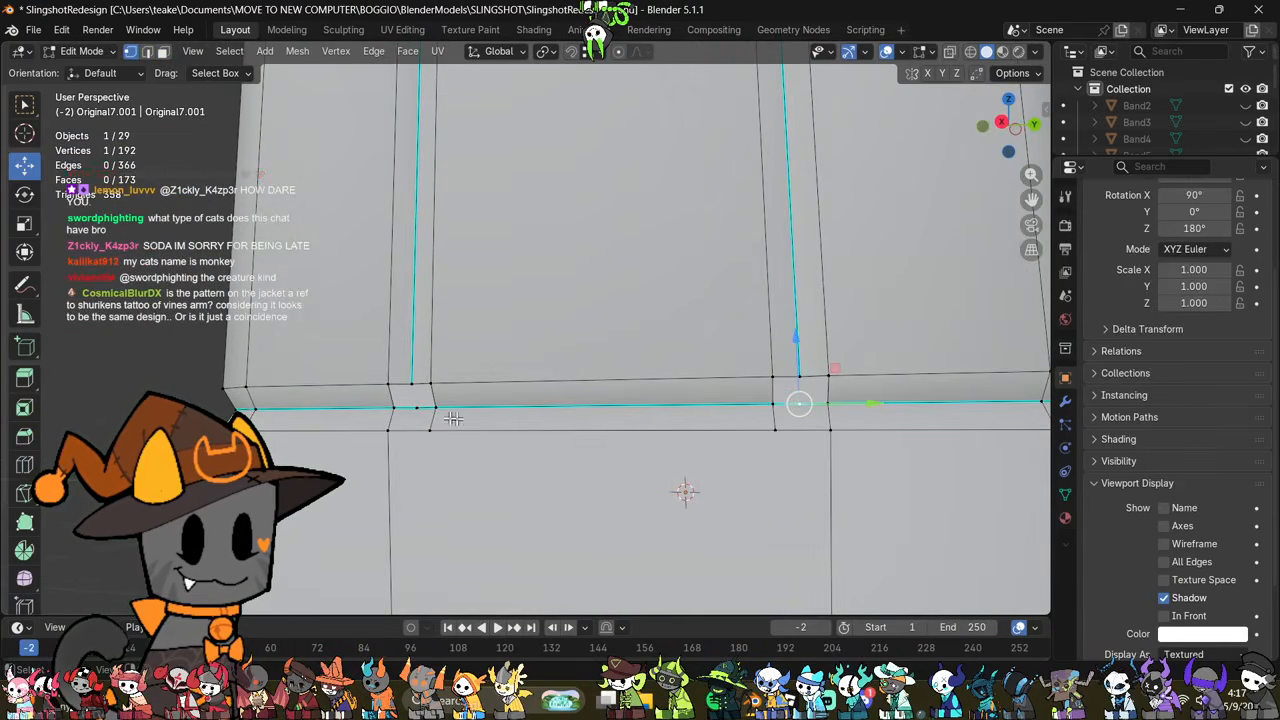
left_click(418, 408, "shift")
right_click(713, 505)
left_click(690, 647)
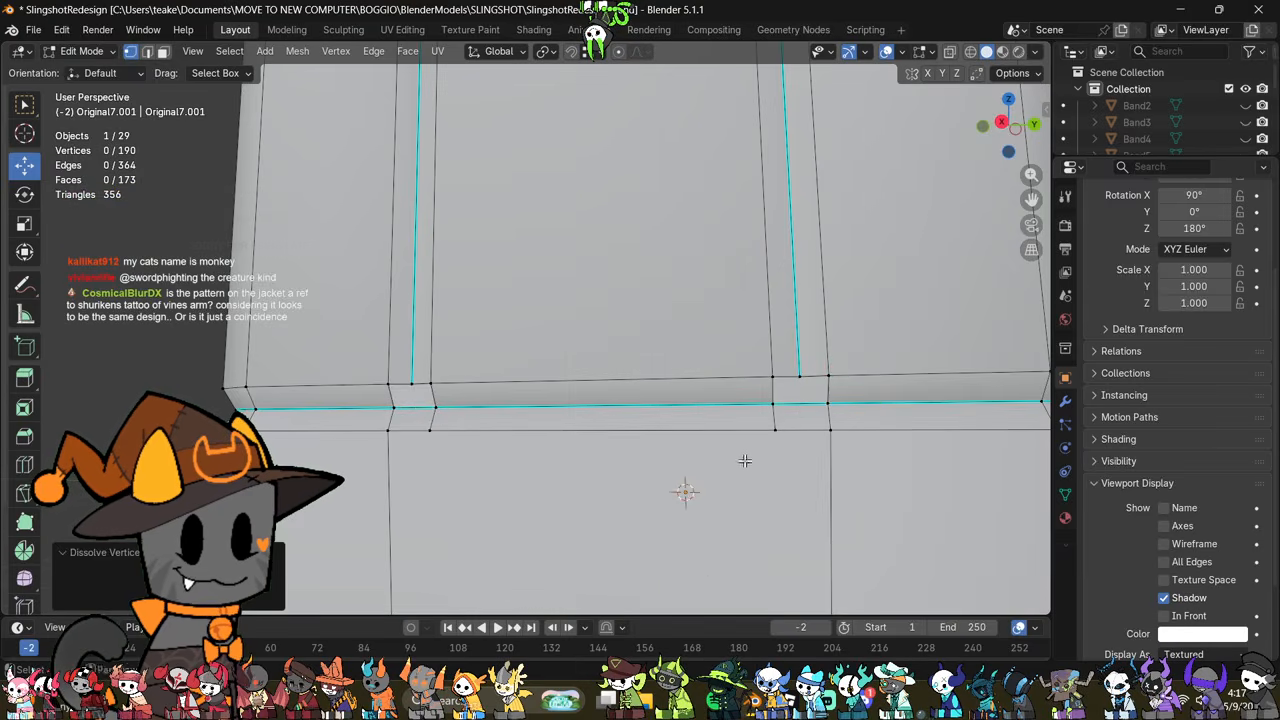
Step: Examine the openings at the seam ends and compare the grooved sleeve with the jacket reference drawing
middle_click_drag(744, 460, 726, 505)
key("3")
left_click(752, 488)
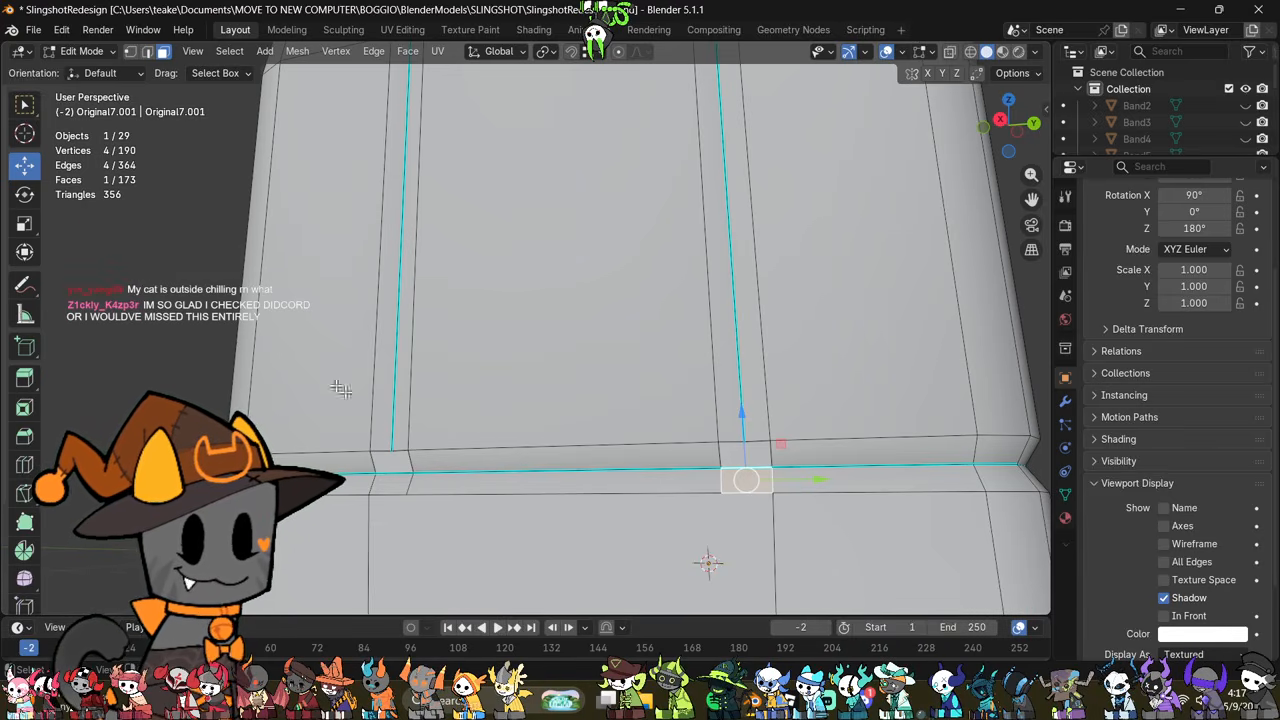
scroll(463, 363, "down", 6)
middle_click_drag(609, 276, 667, 336)
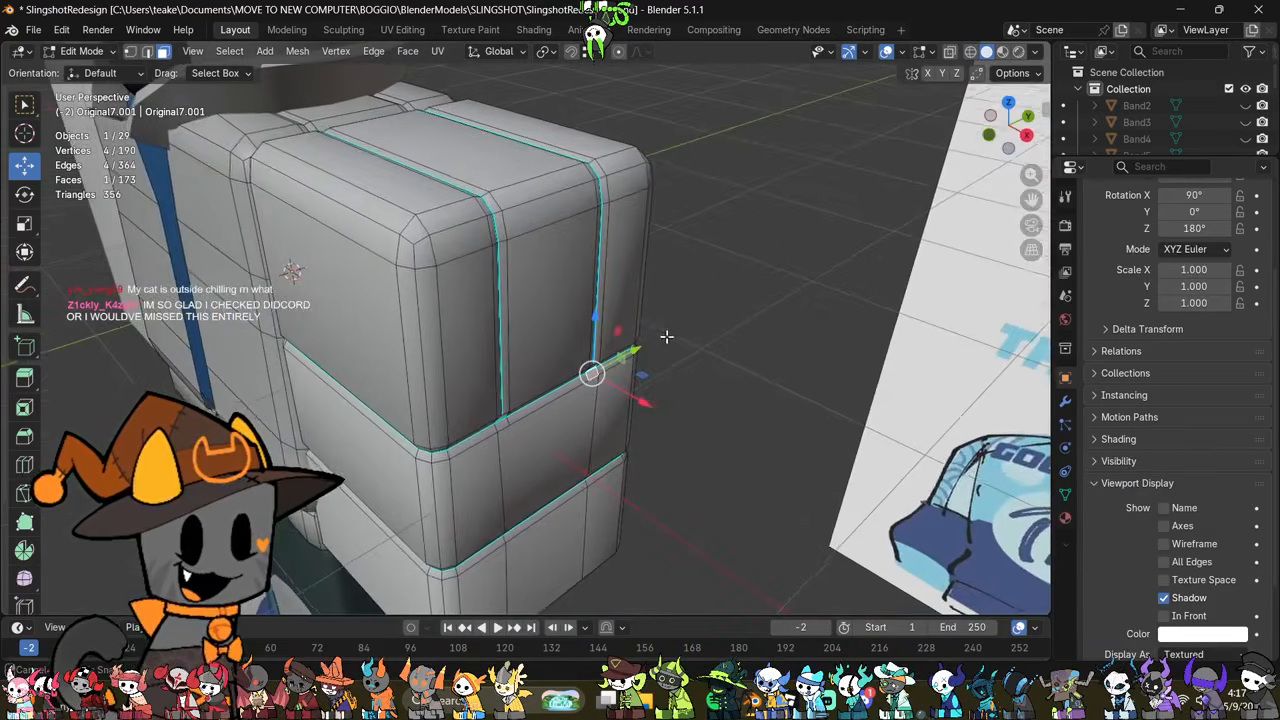
scroll(650, 324, "down", 4)
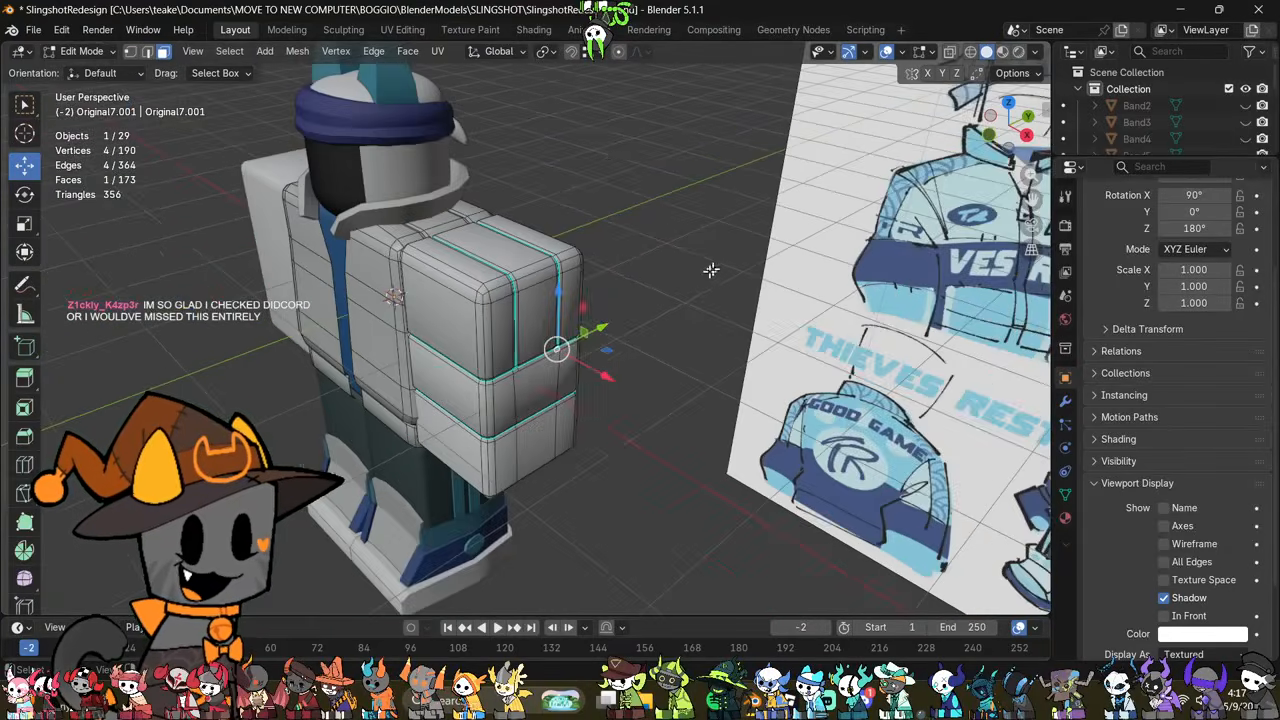
middle_click_drag(902, 407, 905, 410, "shift")
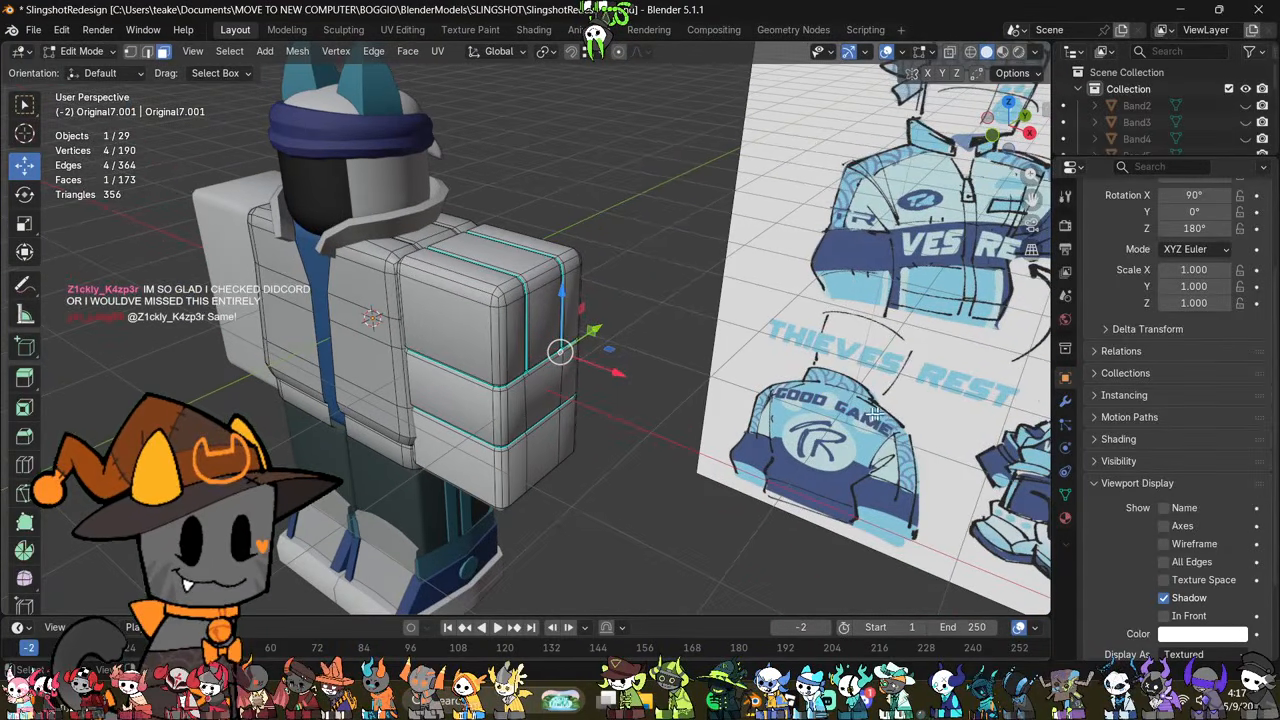
middle_click_drag(691, 413, 554, 486)
Step: Try to fill a small triangular face between the front seam's lower end and the neighbouring groove vertex, and undo it
scroll(620, 390, "up", 4)
scroll(613, 389, "up", 3)
scroll(613, 389, "down", 3)
scroll(613, 392, "up", 5)
scroll(634, 460, "down", 2)
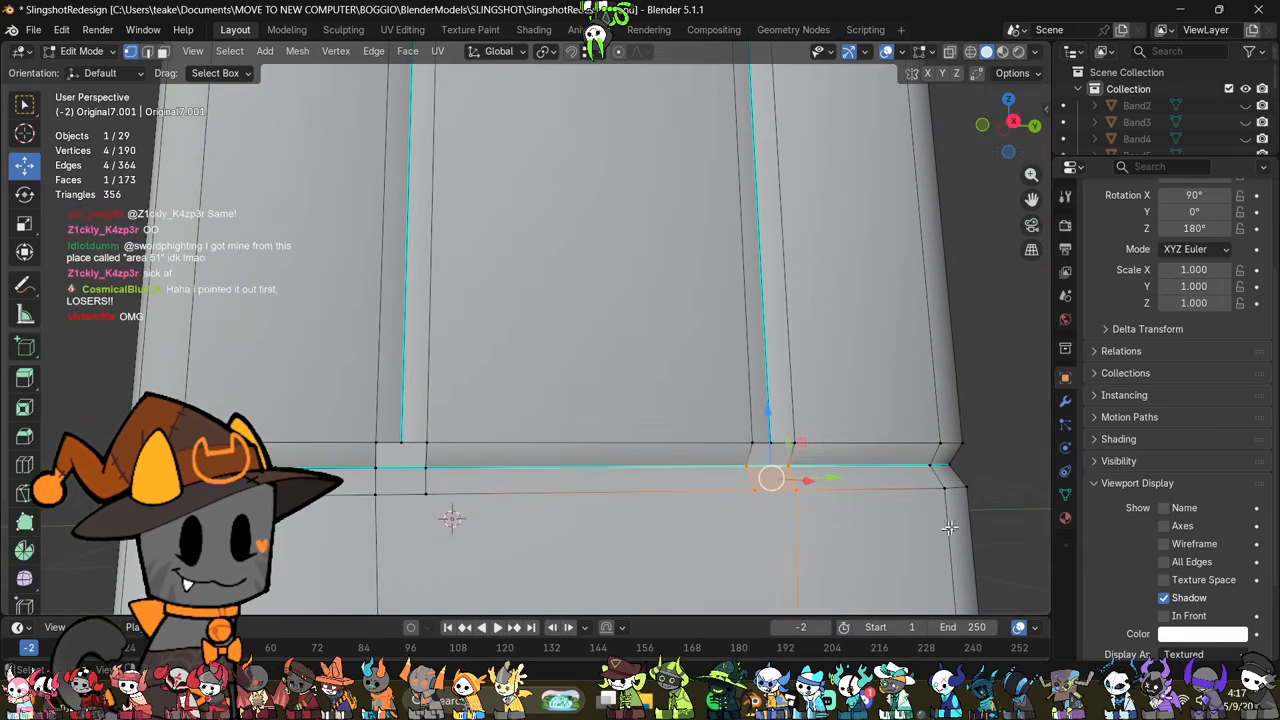
left_click(788, 464)
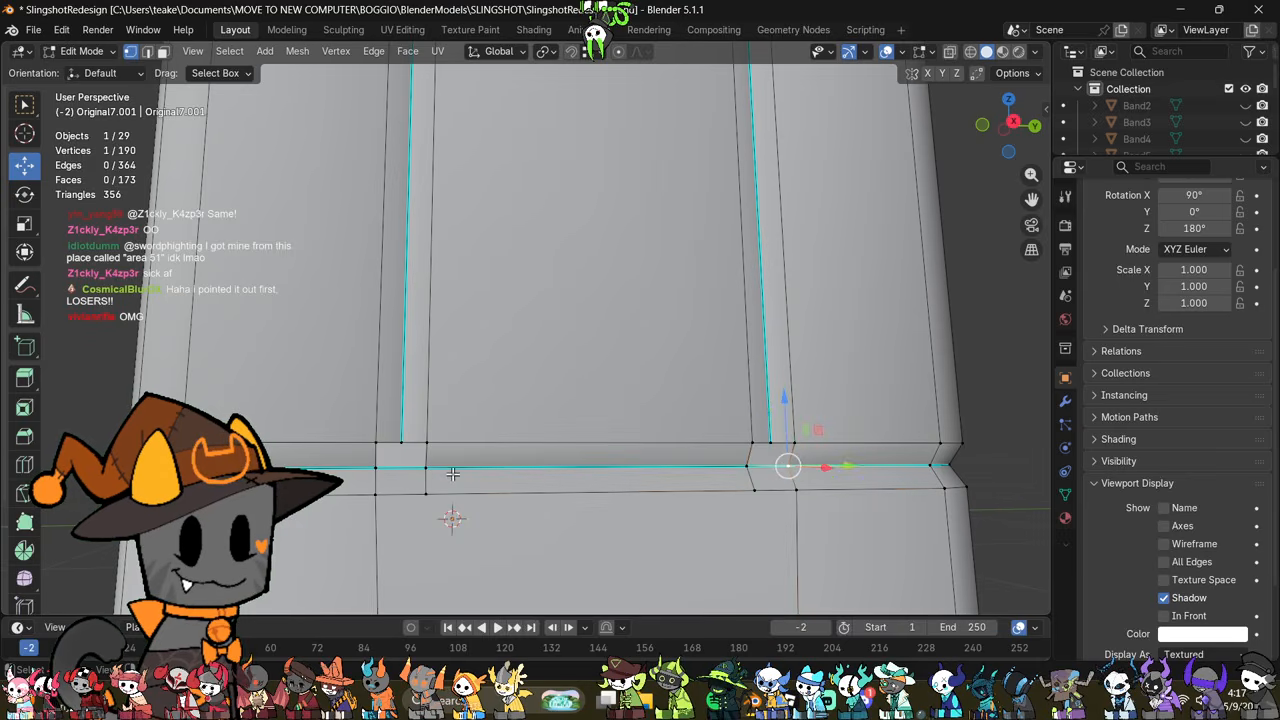
mouse_move(435, 485)
middle_mouse_down()
mouse_move(489, 480)
mouse_move(510, 461)
mouse_move(480, 466)
mouse_move(480, 486)
mouse_move(446, 463)
mouse_move(540, 440)
mouse_move(586, 323)
mouse_move(531, 551)
mouse_move(548, 463)
middle_mouse_up()
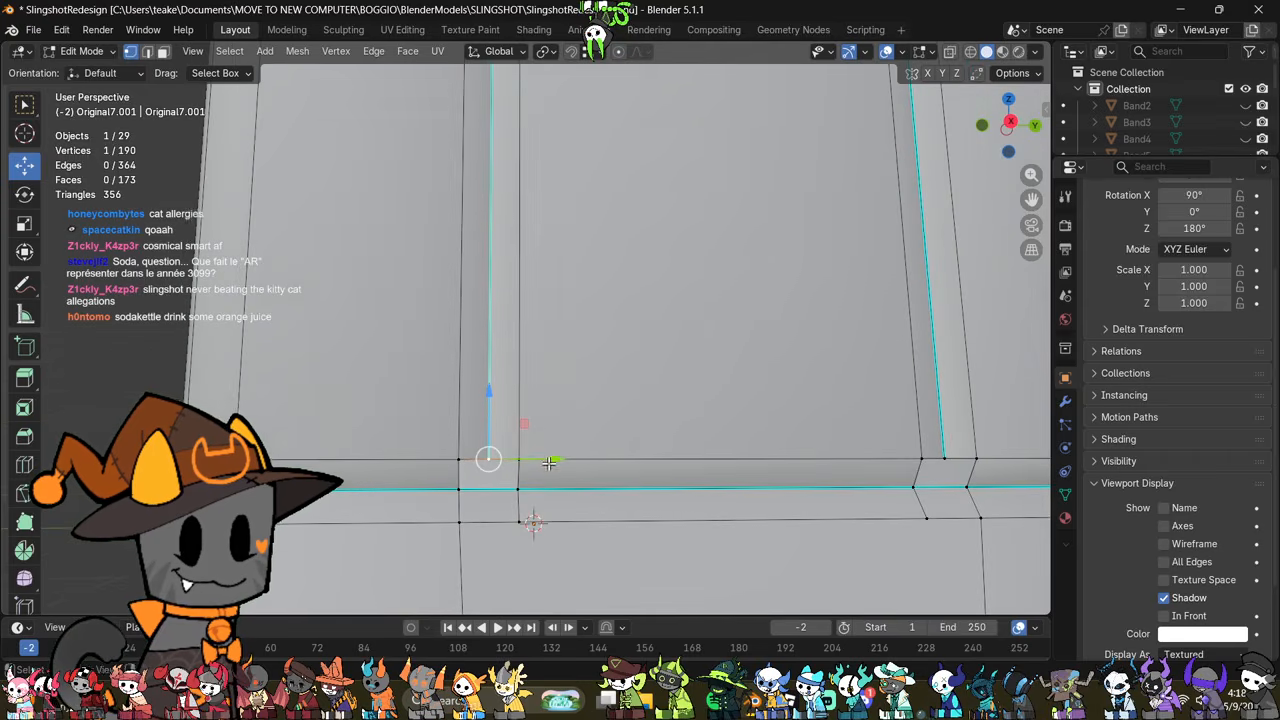
left_click(513, 466, "ctrl")
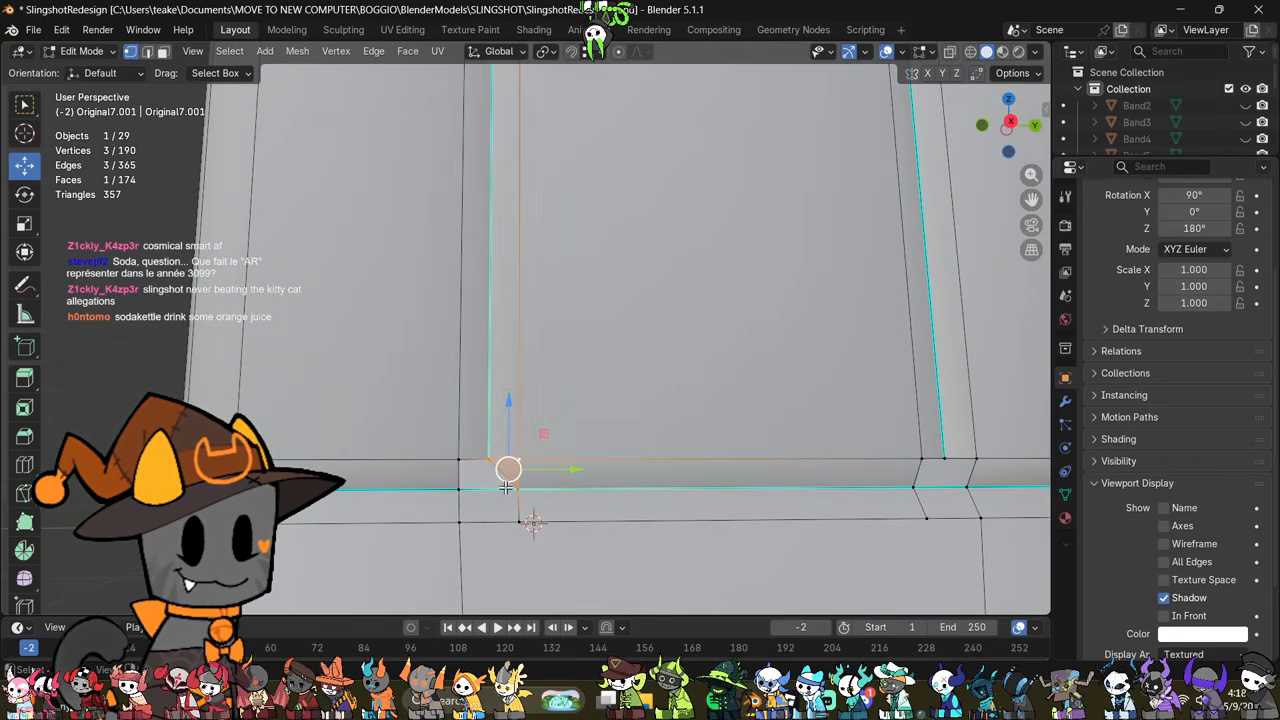
key("ctrl+z")
Step: Delete the groove face directly below each of the two vertical seams on the sleeve's outer side
scroll(600, 503, "down", 3)
middle_click_drag(736, 440, 674, 456)
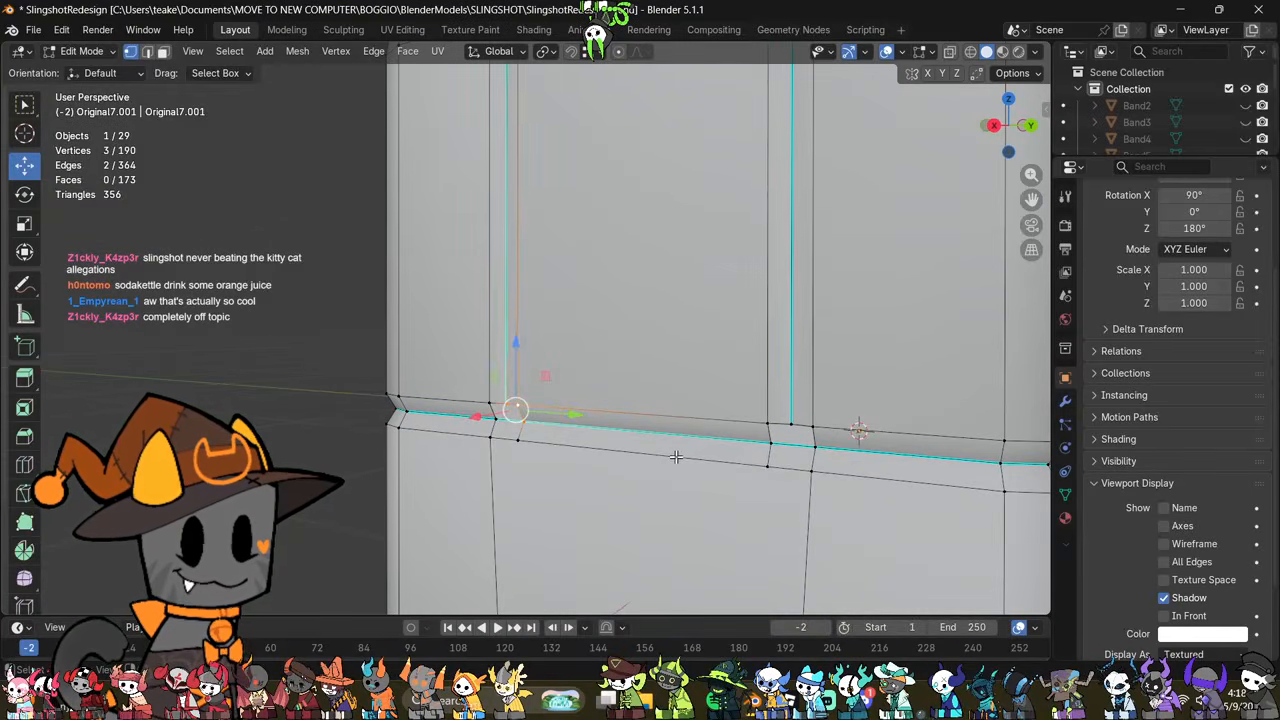
left_click(796, 443)
right_click(785, 450)
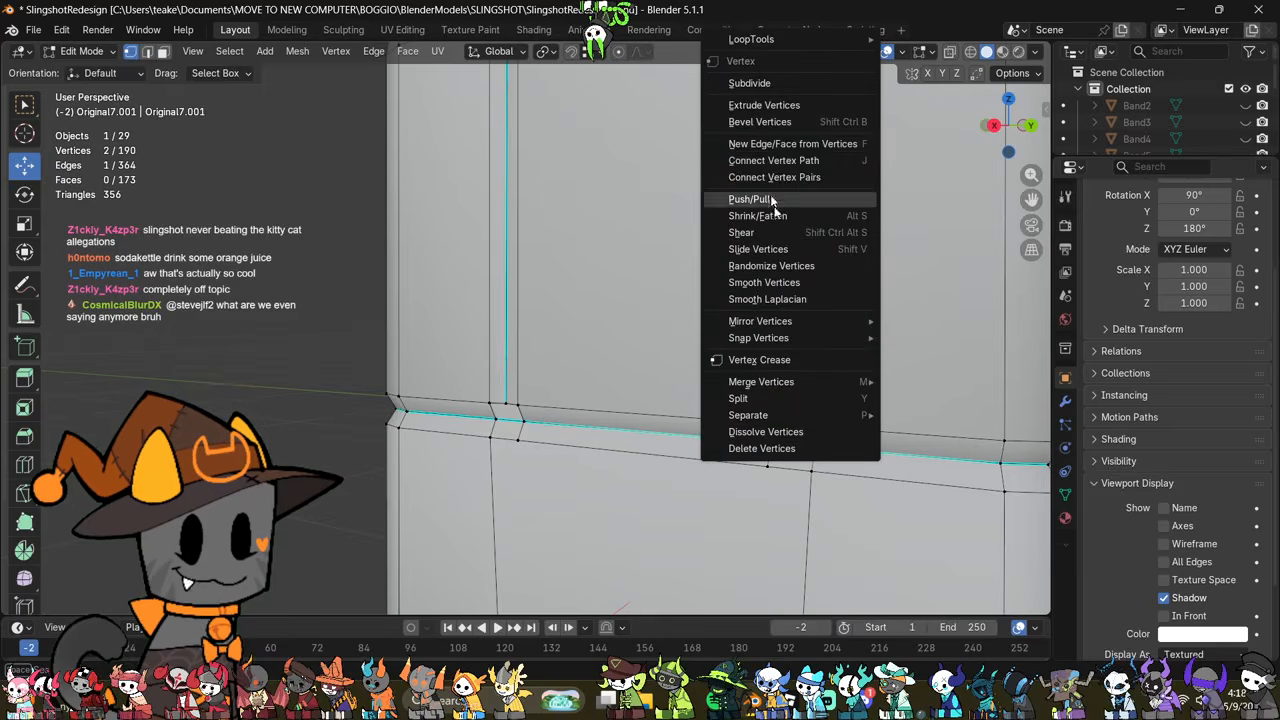
left_click(539, 426)
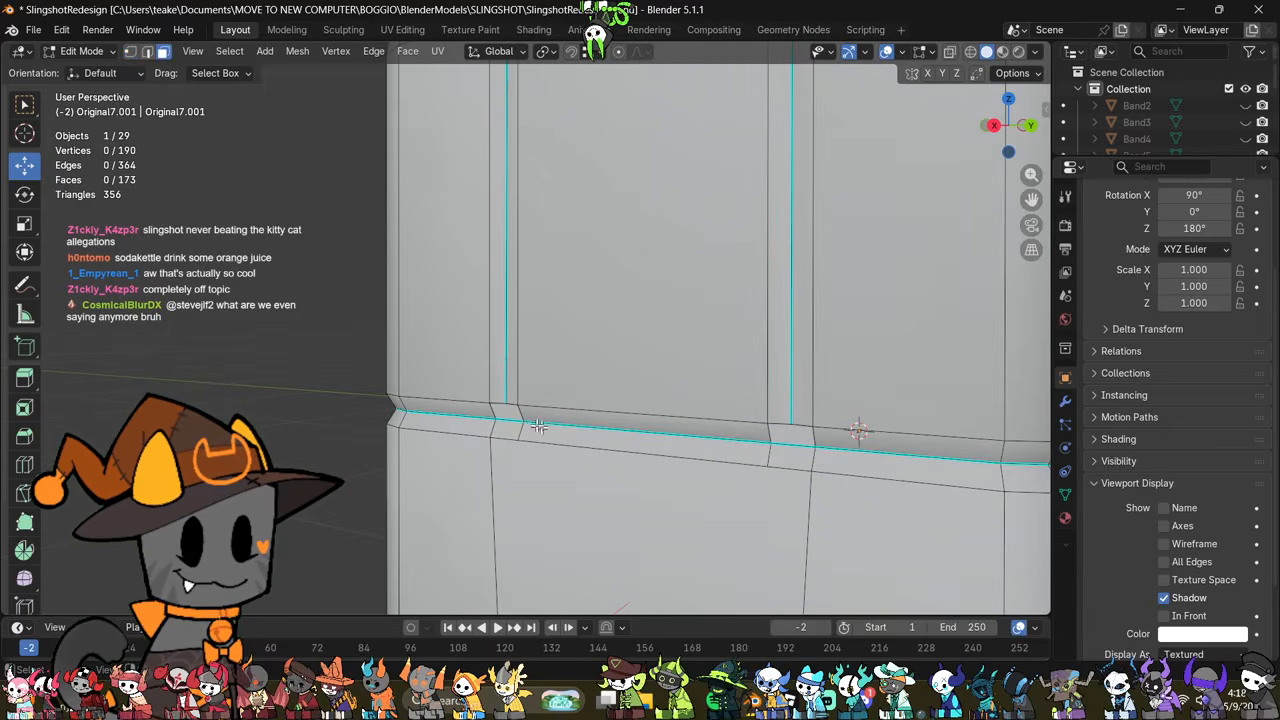
left_click(791, 455, "shift")
right_click(791, 456)
left_click(820, 661)
Step: Extrude the seam-end vertex and the two groove vertices at the rear opening and merge the new vertices at their center
middle_click_drag(772, 568, 825, 461, "shift")
key("1")
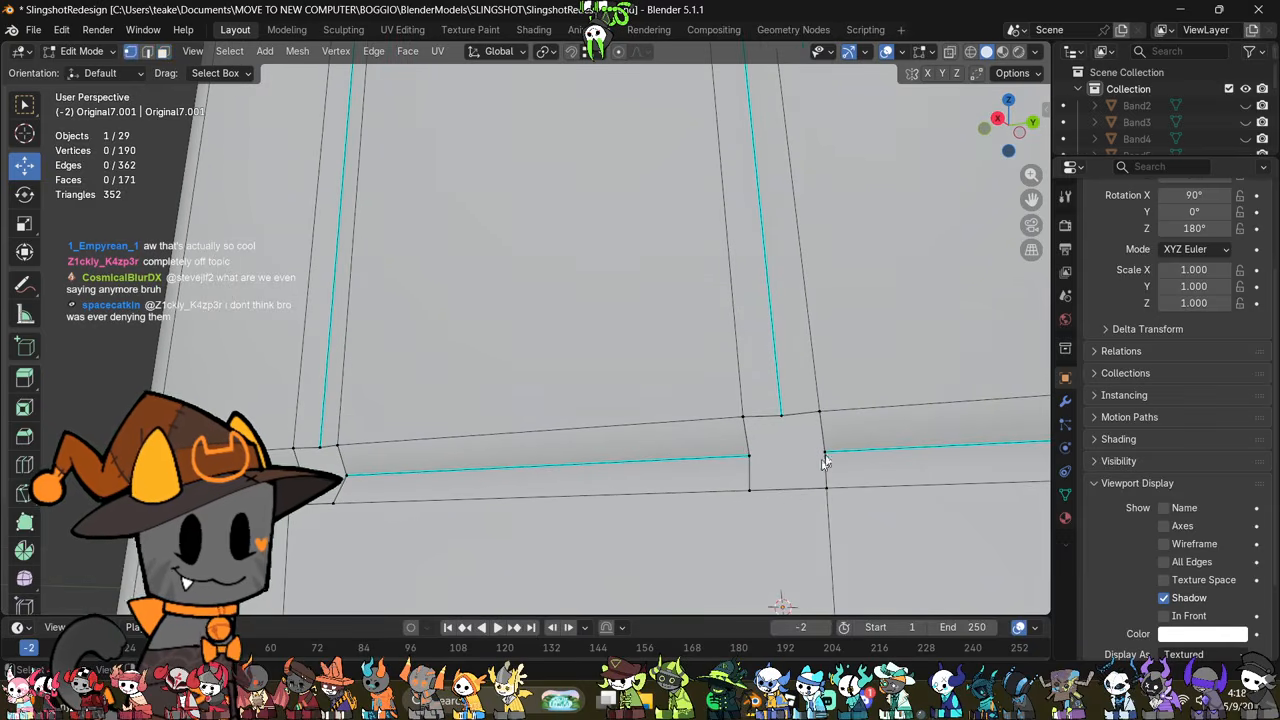
left_click(749, 456, "shift")
left_click(781, 413, "shift")
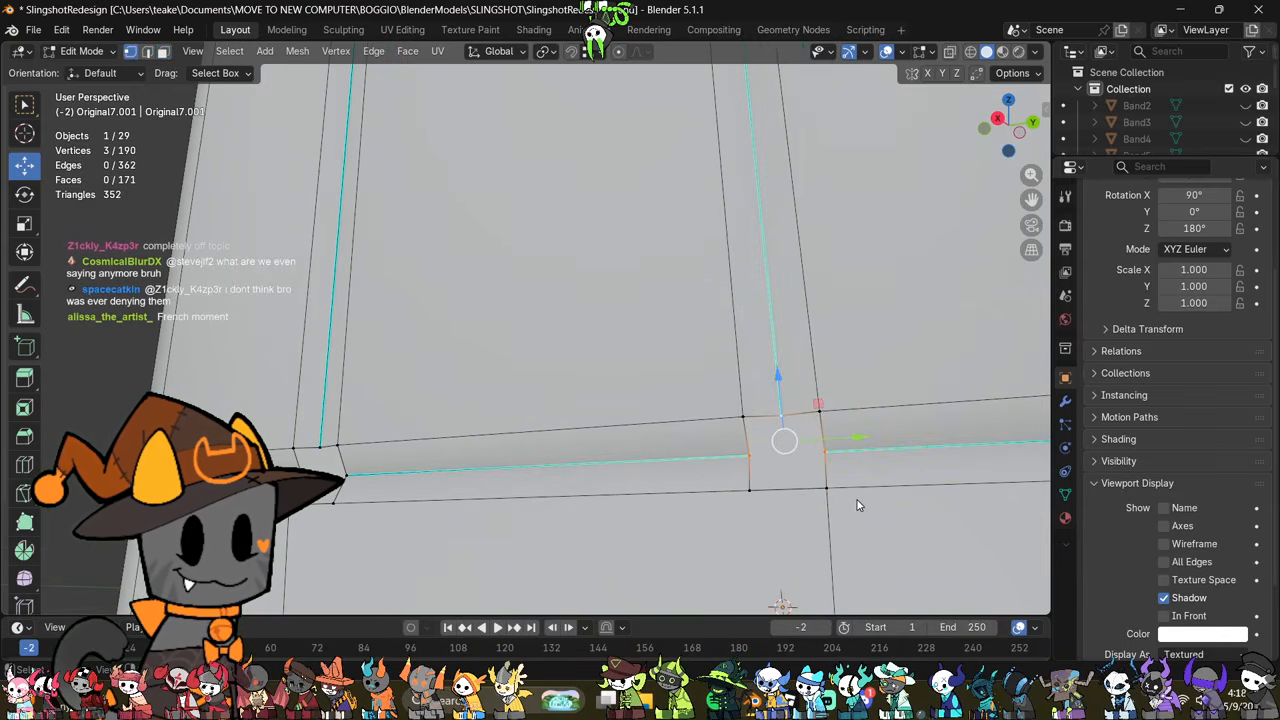
key("alt+e")
left_click(877, 337)
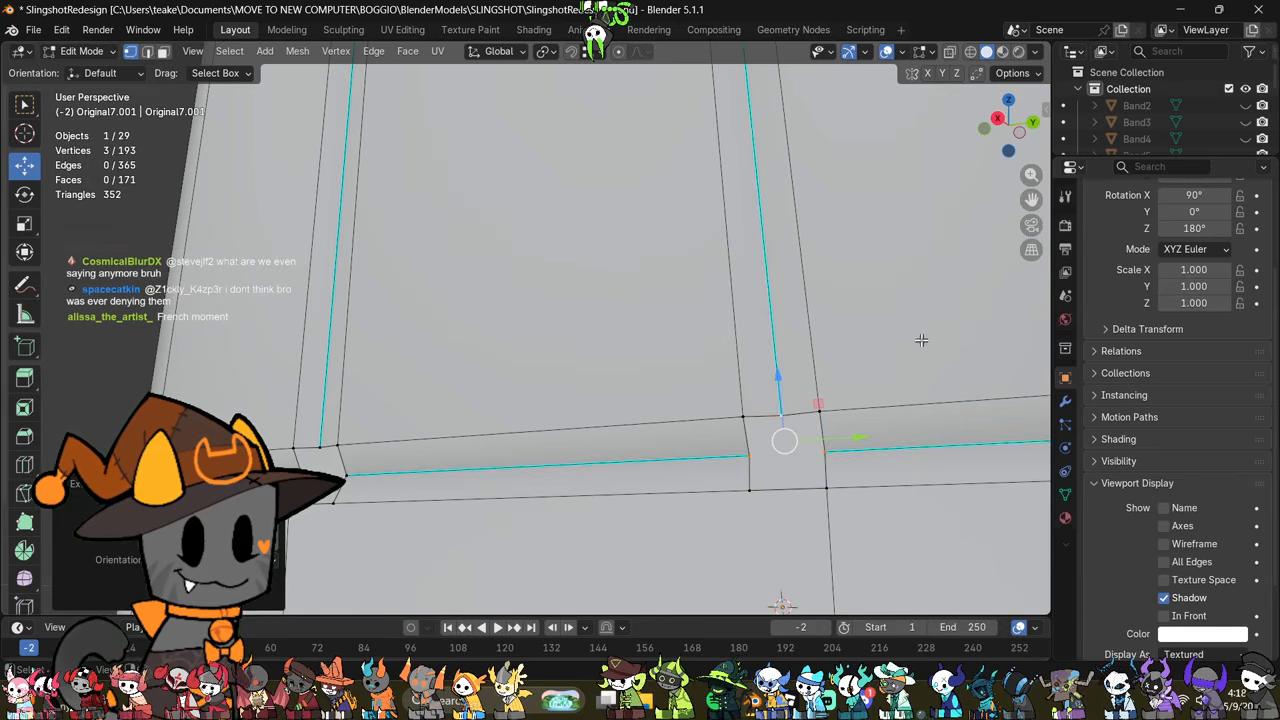
right_click(841, 392)
key("m")
left_click(829, 357)
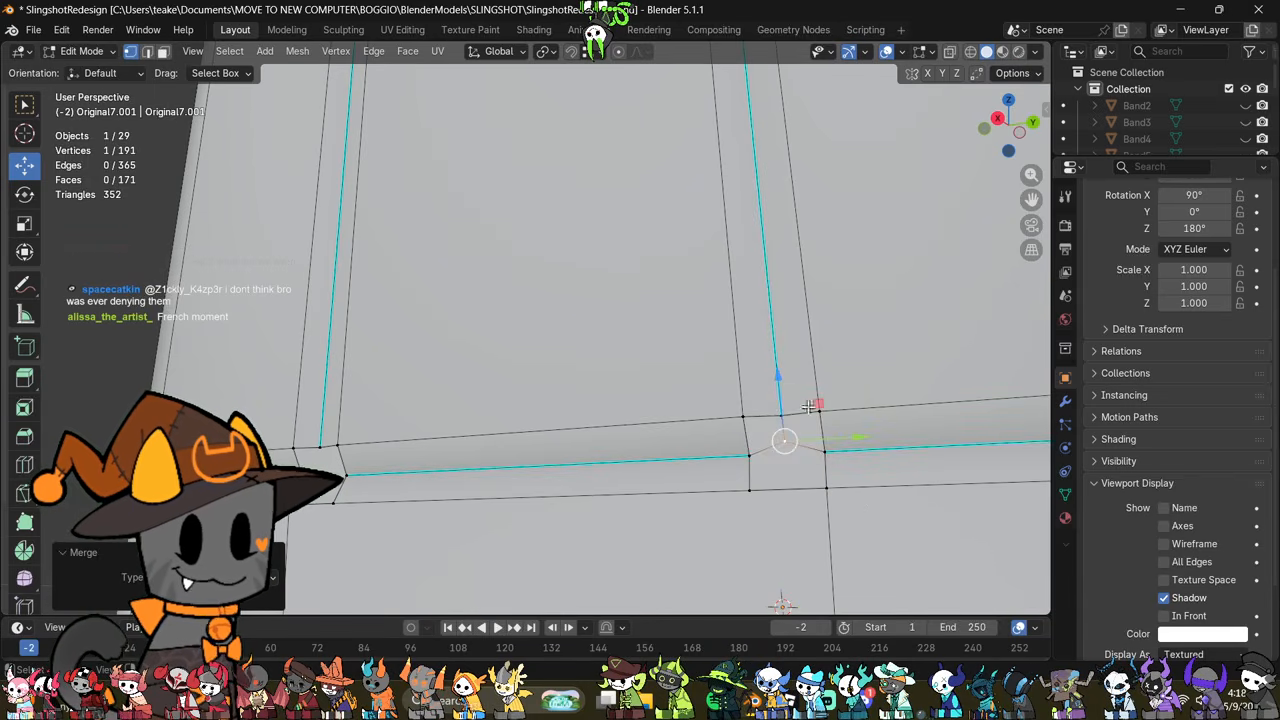
Step: Fill the upper half of the rear seam's opening with two quads around the merged center vertex
key("2")
left_click(783, 432)
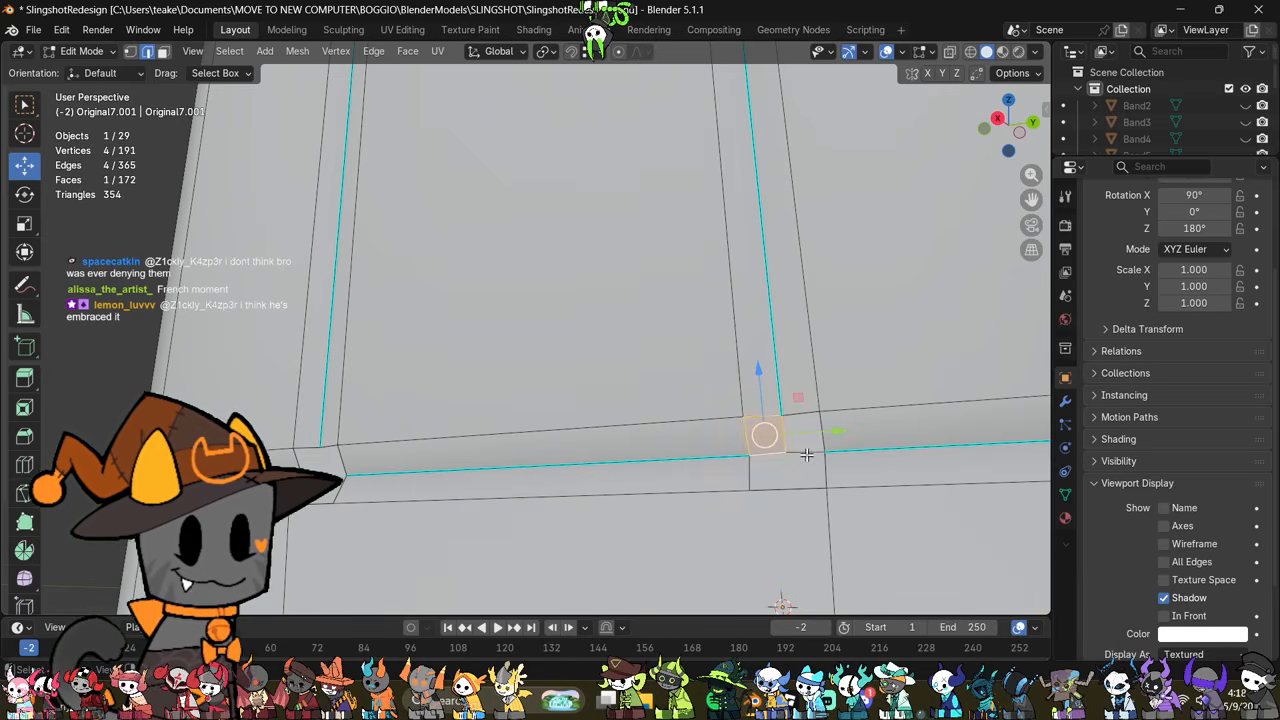
left_click(807, 455)
left_click(830, 427, "shift")
left_click(787, 435, "shift")
left_click(802, 409, "shift")
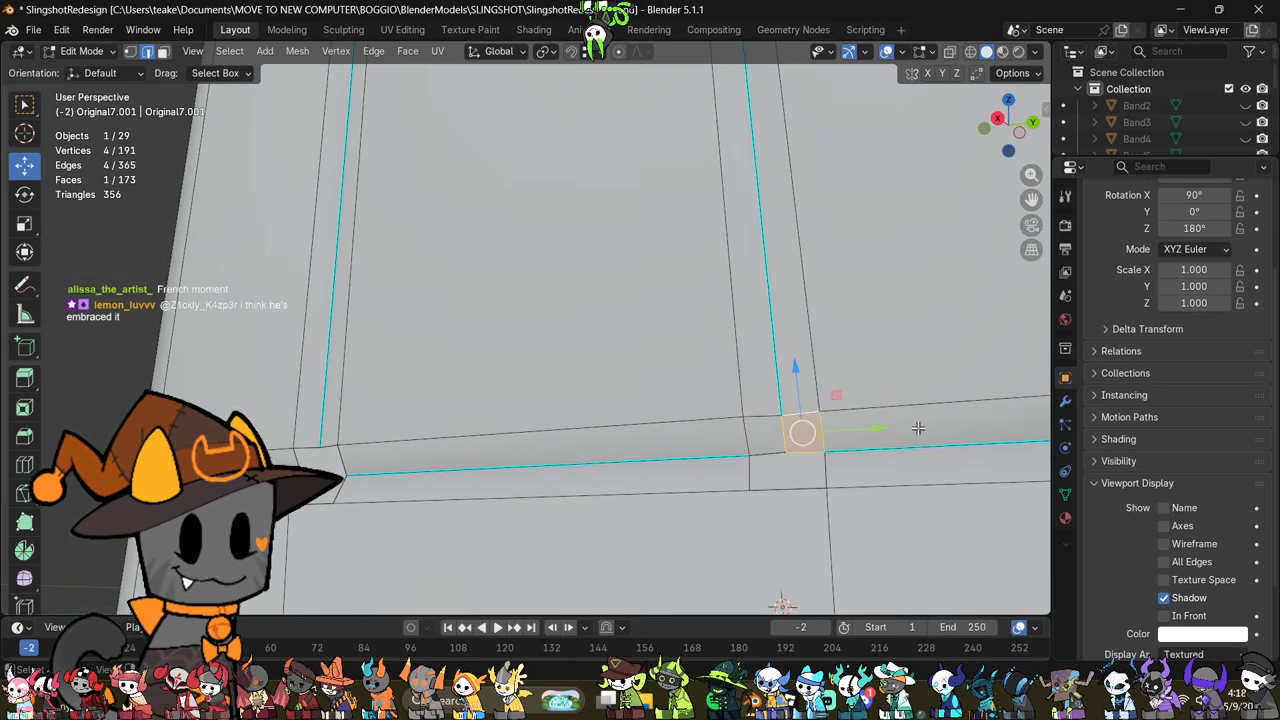
left_click(918, 428)
key("ctrl+z")
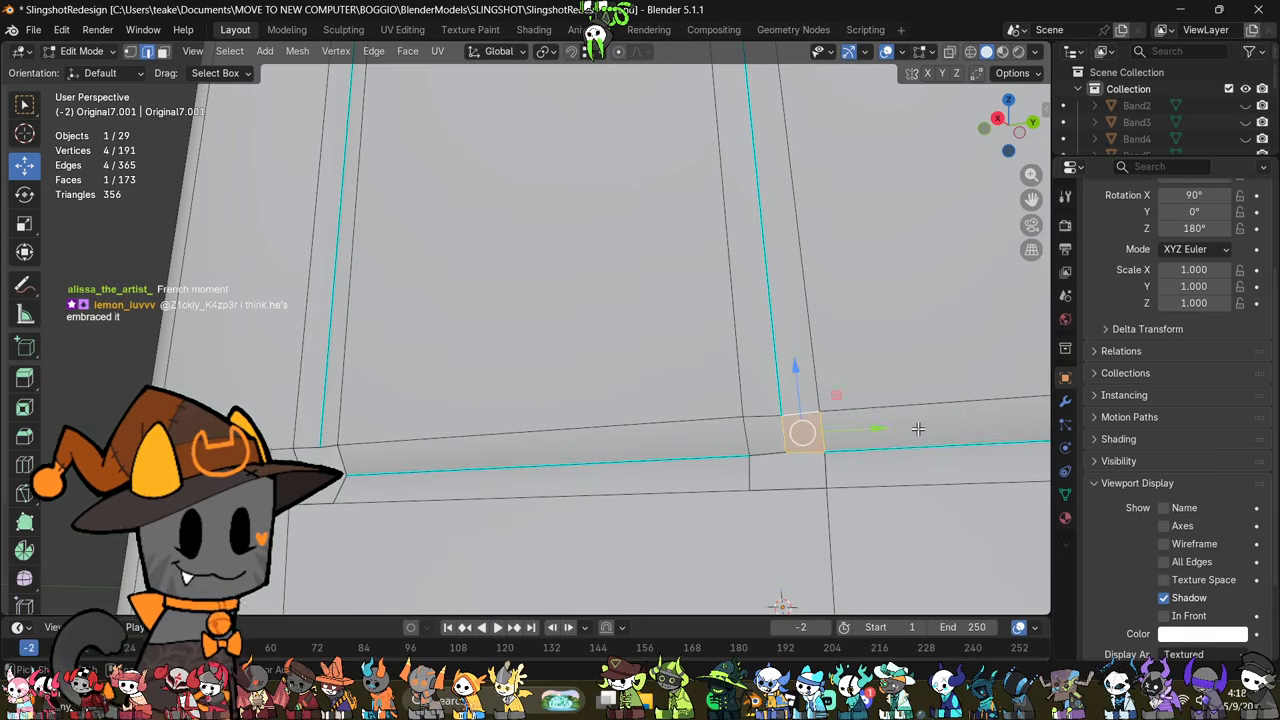
Step: Delete the two new quads in the upper half of the rear seam's opening
key("1")
middle_click_drag(794, 478, 807, 517)
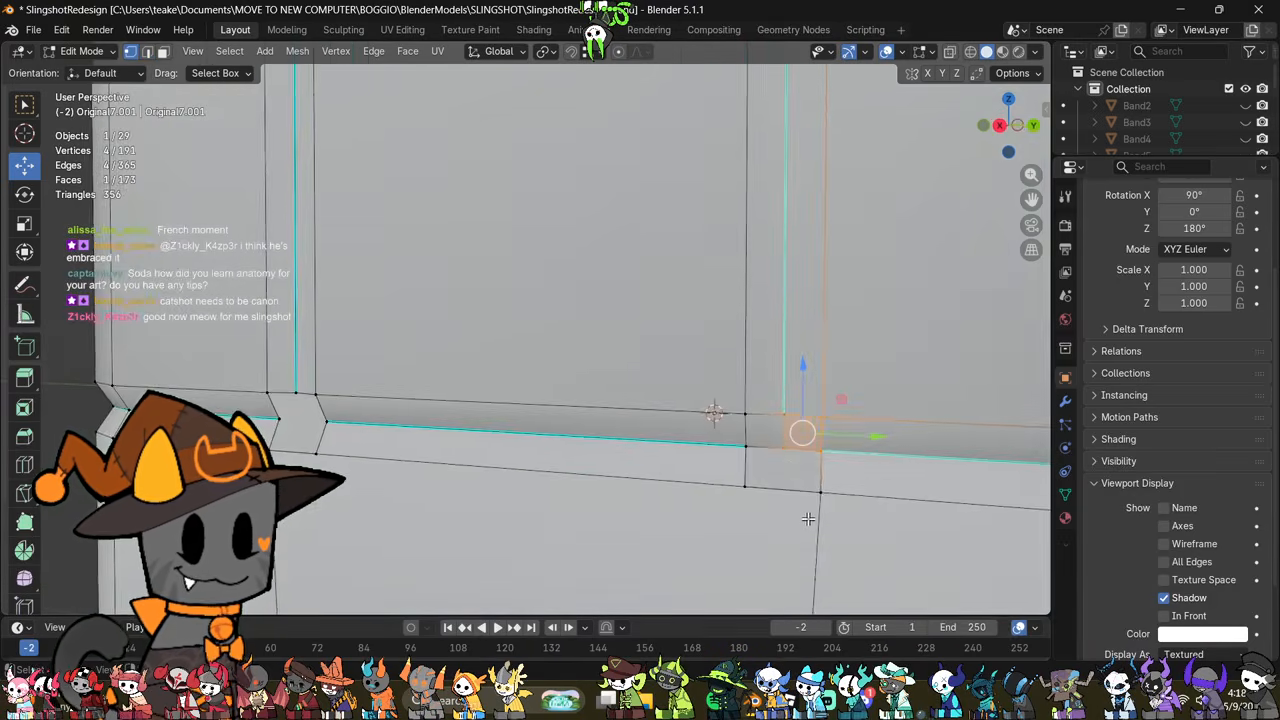
scroll(805, 517, "down", 4)
scroll(805, 517, "up", 4)
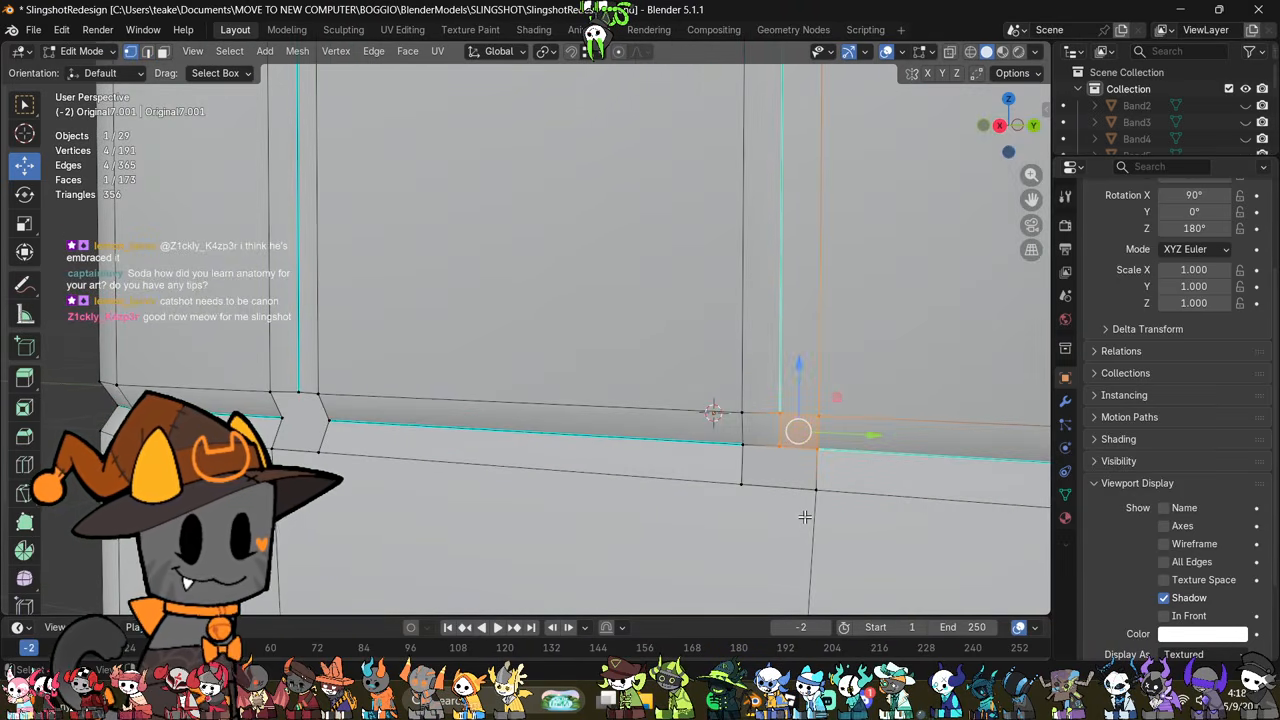
left_click(805, 516)
mouse_move(797, 514)
middle_mouse_down()
mouse_move(674, 514)
mouse_move(781, 529)
middle_mouse_up()
key("2")
left_click(782, 432)
key("ctrl+e")
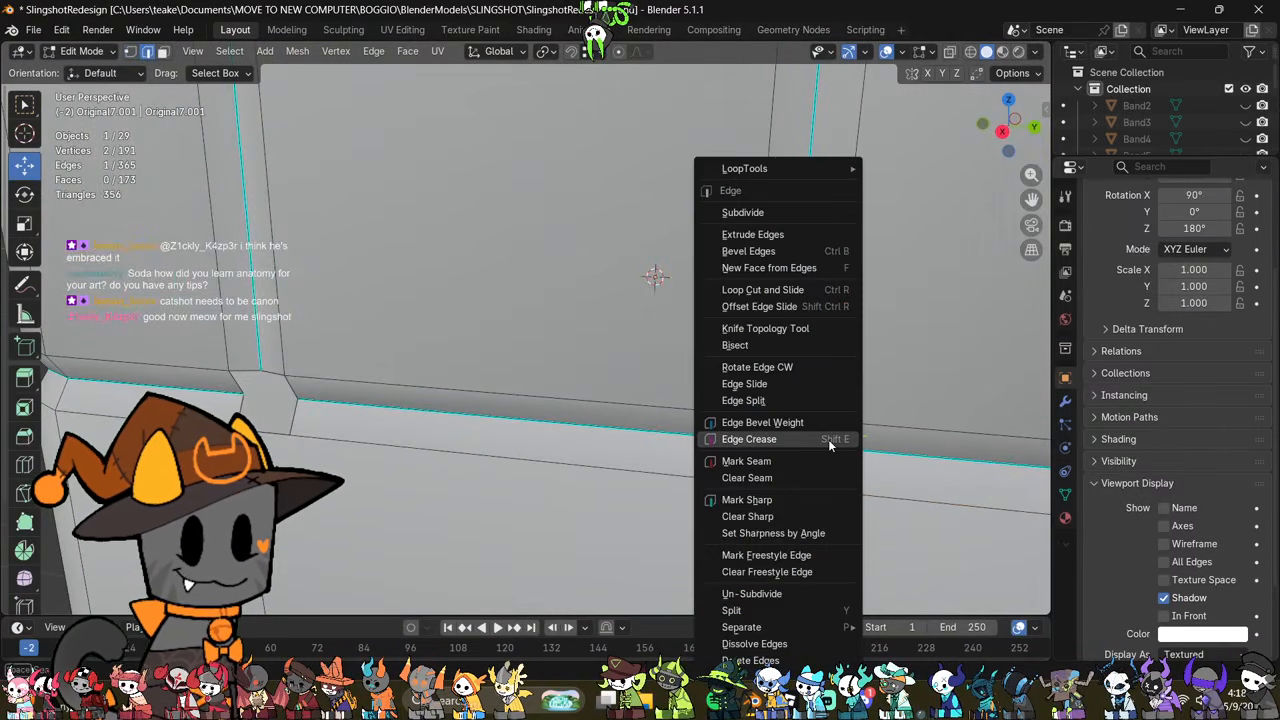
key("3")
left_click(805, 431)
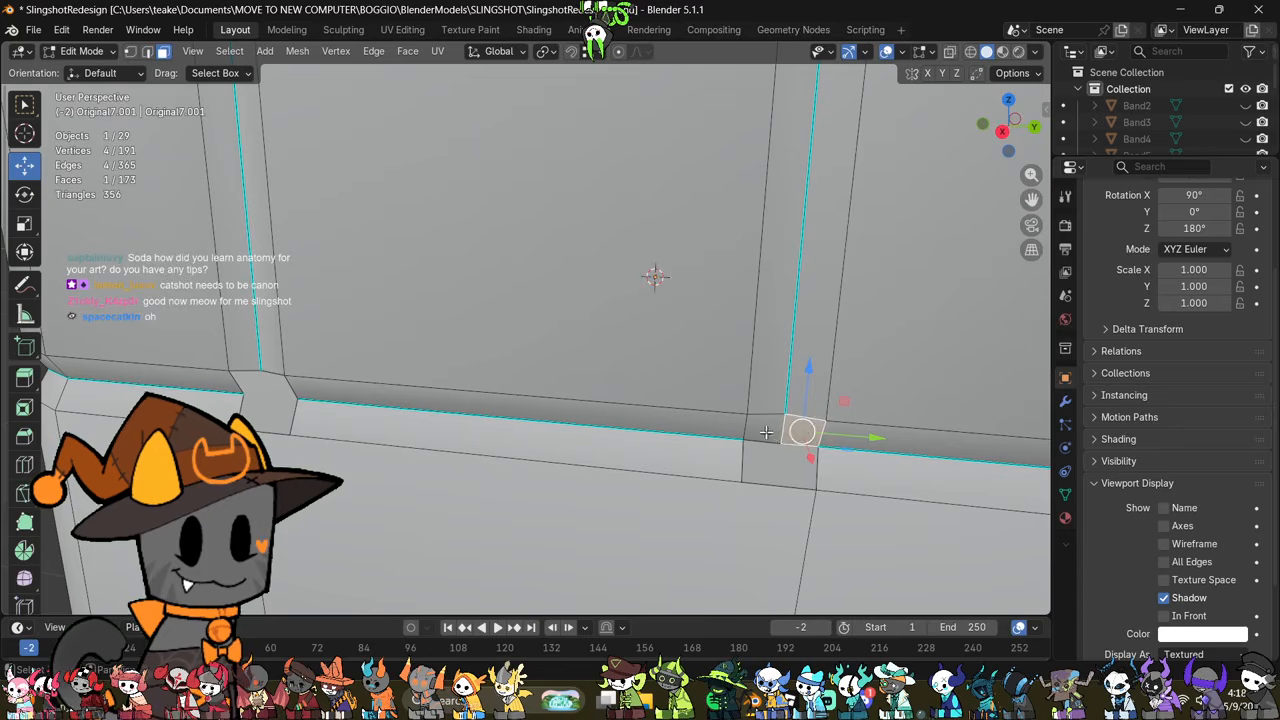
left_click(767, 433, "shift")
right_click(870, 490)
left_click(870, 490)
Step: Try to extrude a corner vertex into the rear opening, and undo back to the opening without the merged center vertex
middle_click_drag(840, 484, 860, 427)
key("1")
left_click(777, 408)
key("e")
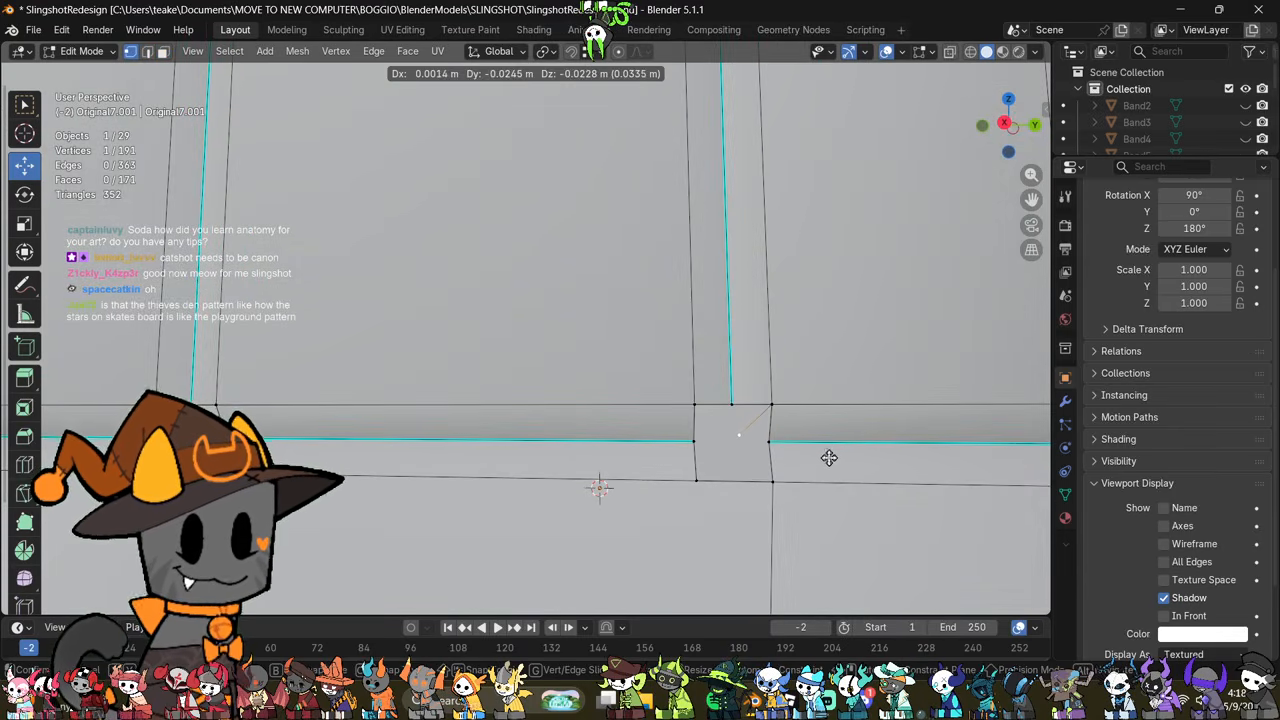
left_click(829, 457)
key("ctrl+z")
key("ctrl+z")
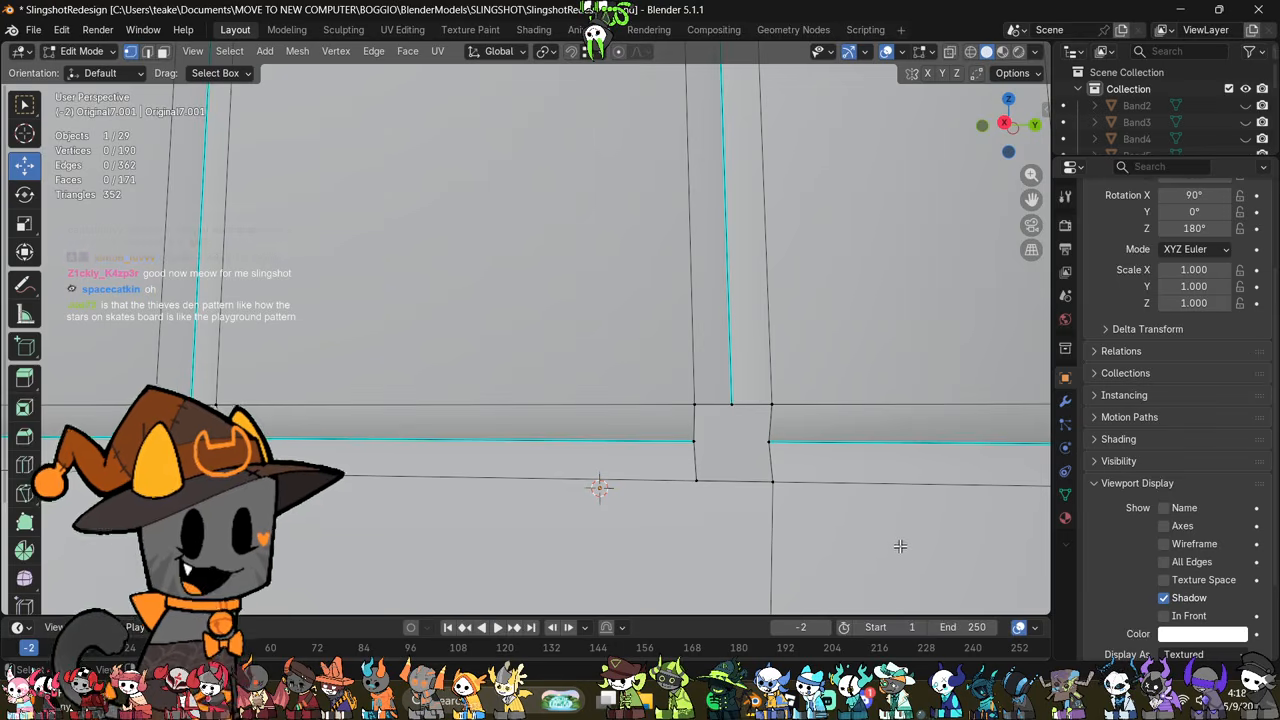
Step: Examine how the vertical seams and horizontal grooves line up across the sleeve's outer side
scroll(904, 546, "down", 5)
scroll(904, 544, "down", 3)
middle_click_drag(828, 527, 560, 426)
scroll(888, 476, "down", 4)
scroll(892, 462, "down", 2)
scroll(560, 426, "up", 4)
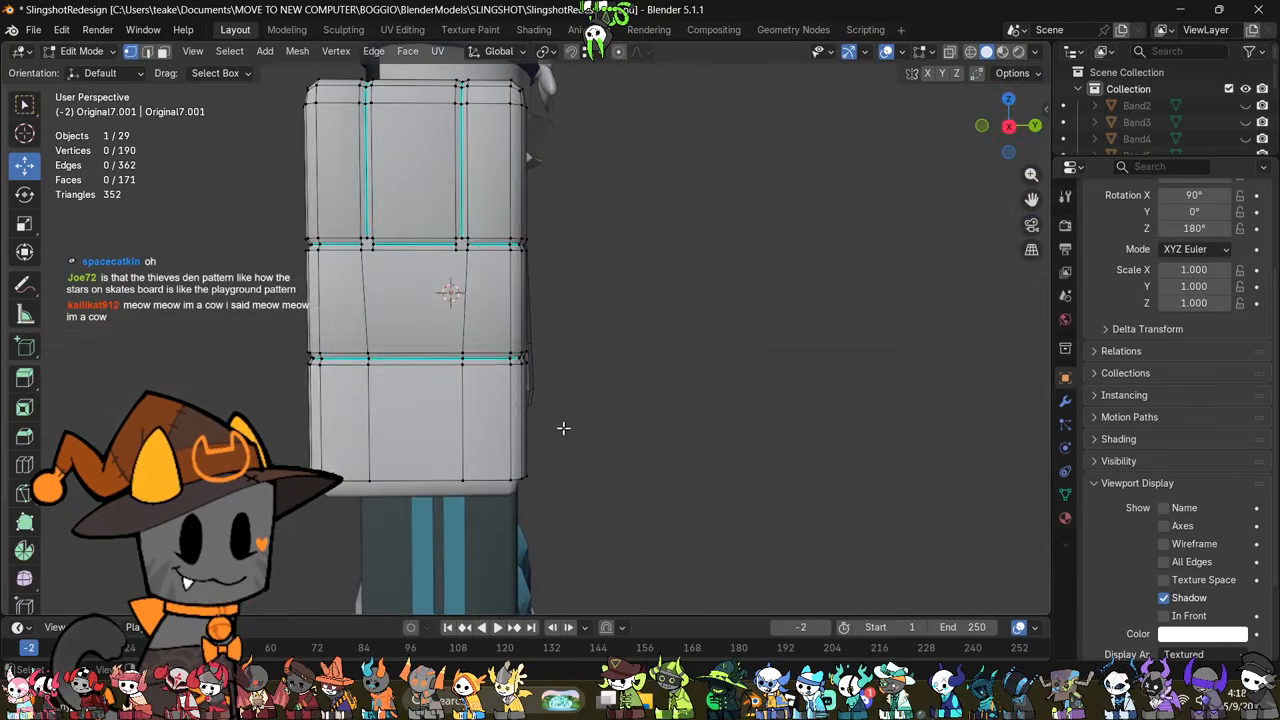
scroll(563, 428, "up", 2)
scroll(449, 451, "down", 3)
scroll(460, 437, "up", 6)
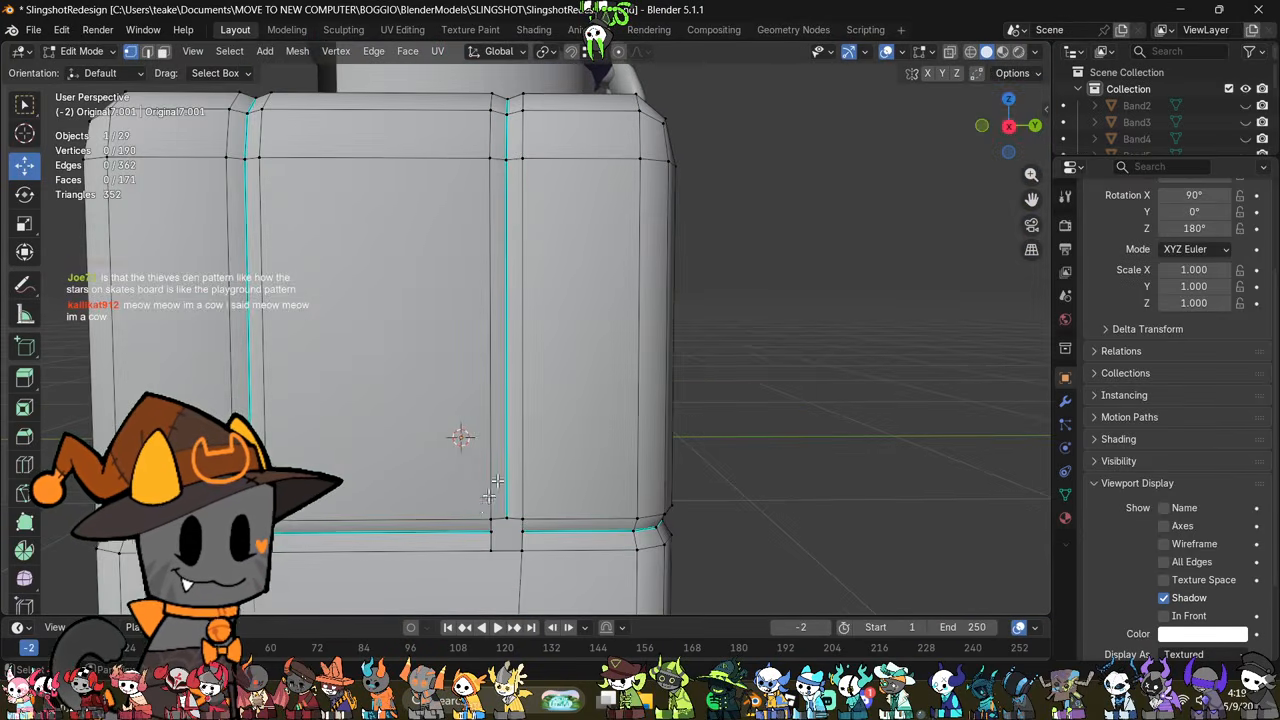
scroll(501, 427, "down", 6)
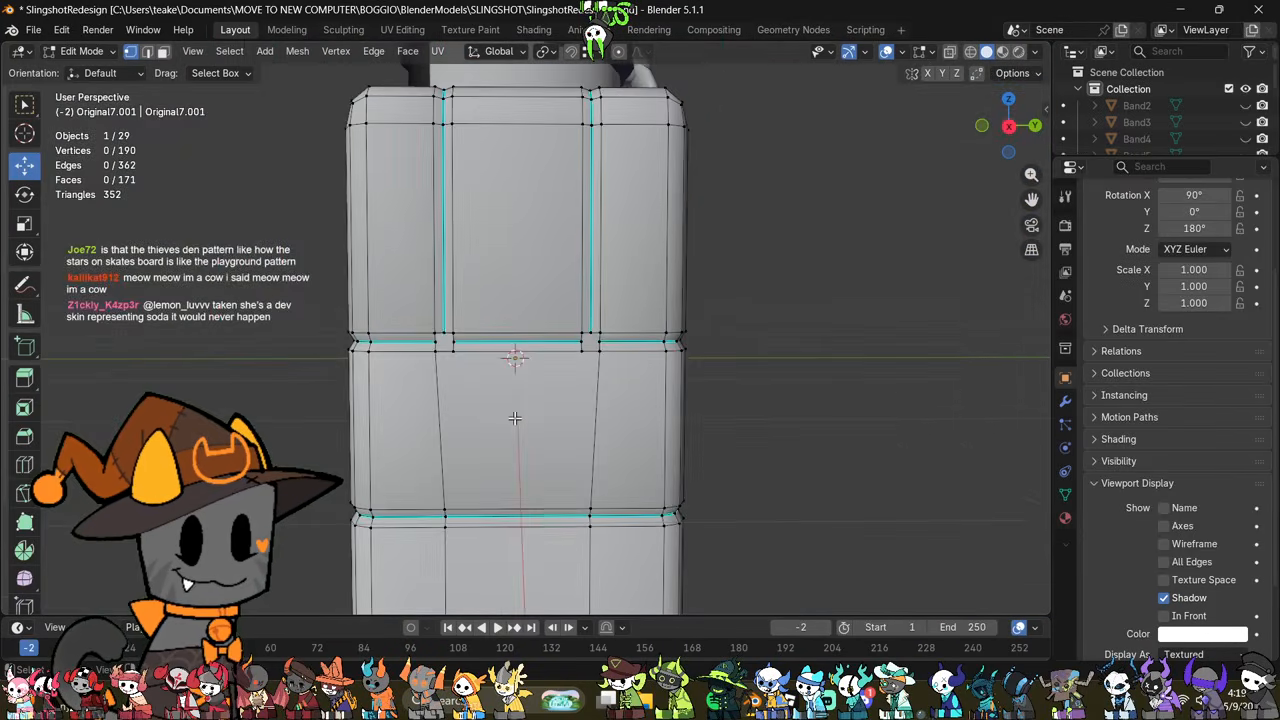
Step: Try a centered vertical loop cut through the panel between the two vertical seams, and undo it
key("ctrl+r")
double_click(510, 218)
middle_click_drag(575, 331, 591, 429)
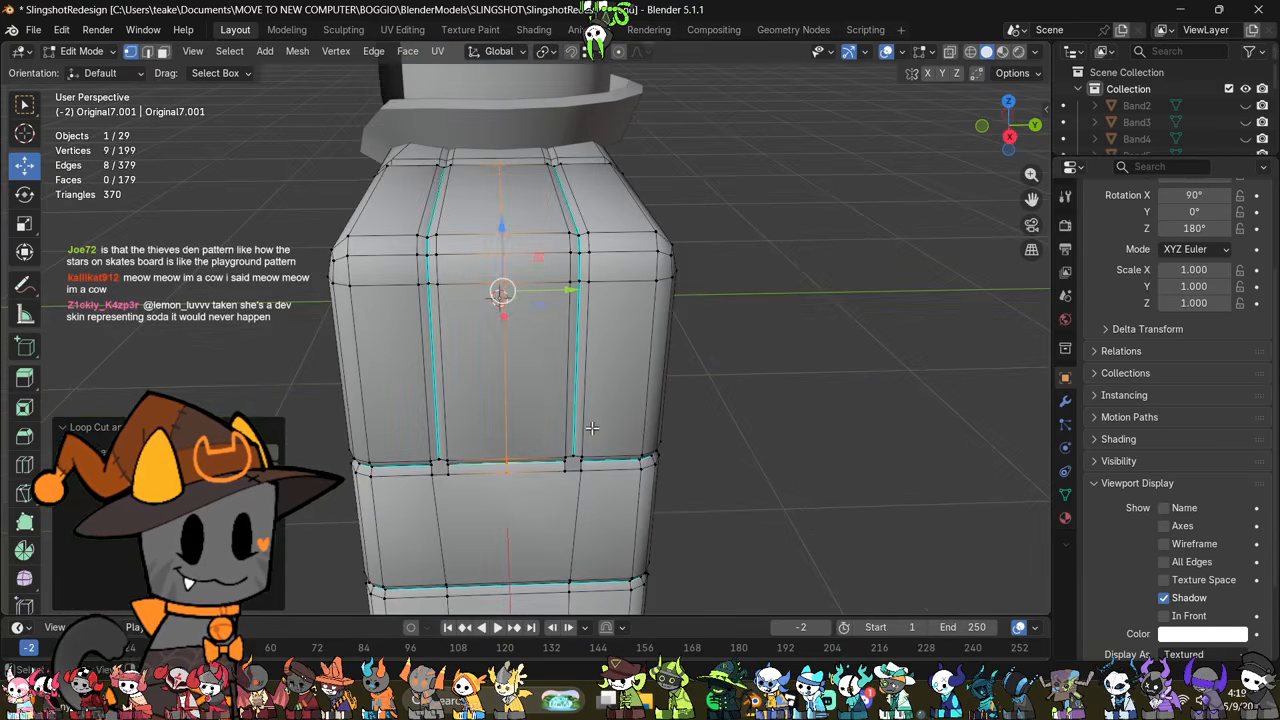
key("ctrl+z")
Step: Subdivide the short lower edge of the opening below the front vertical seam
scroll(575, 455, "up", 3)
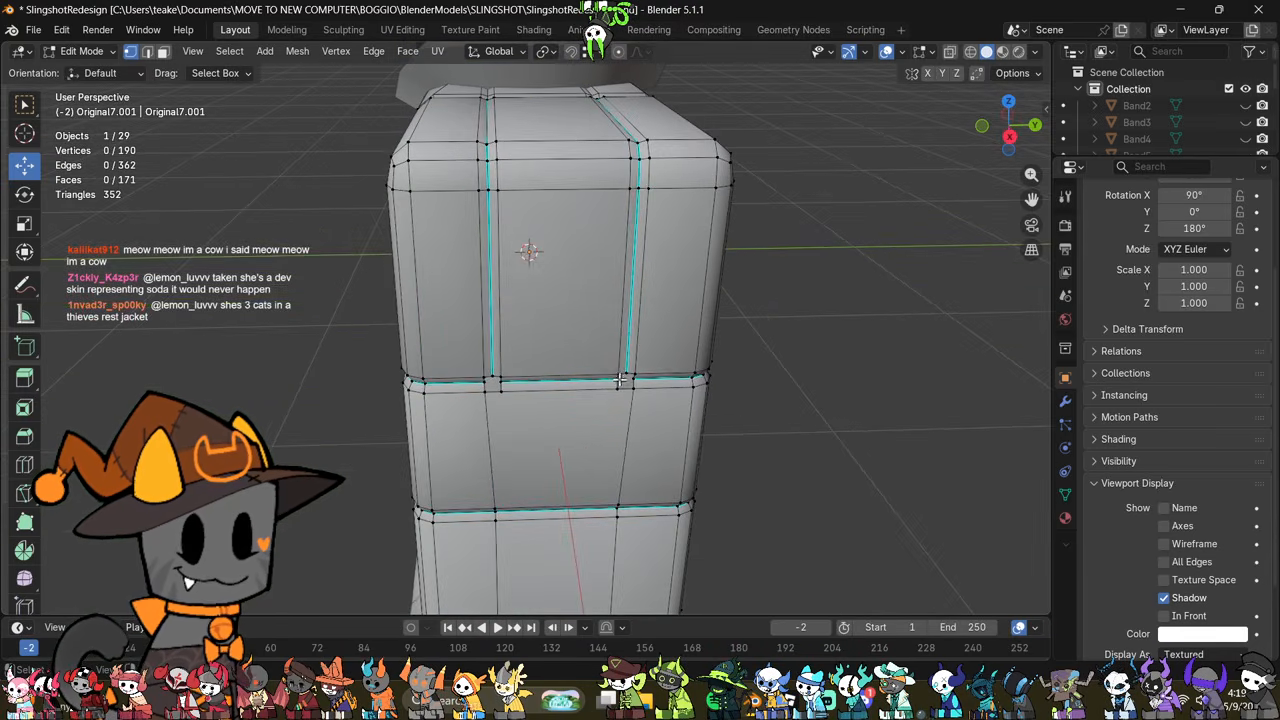
middle_click_drag(605, 487, 591, 409)
scroll(591, 409, "up", 4)
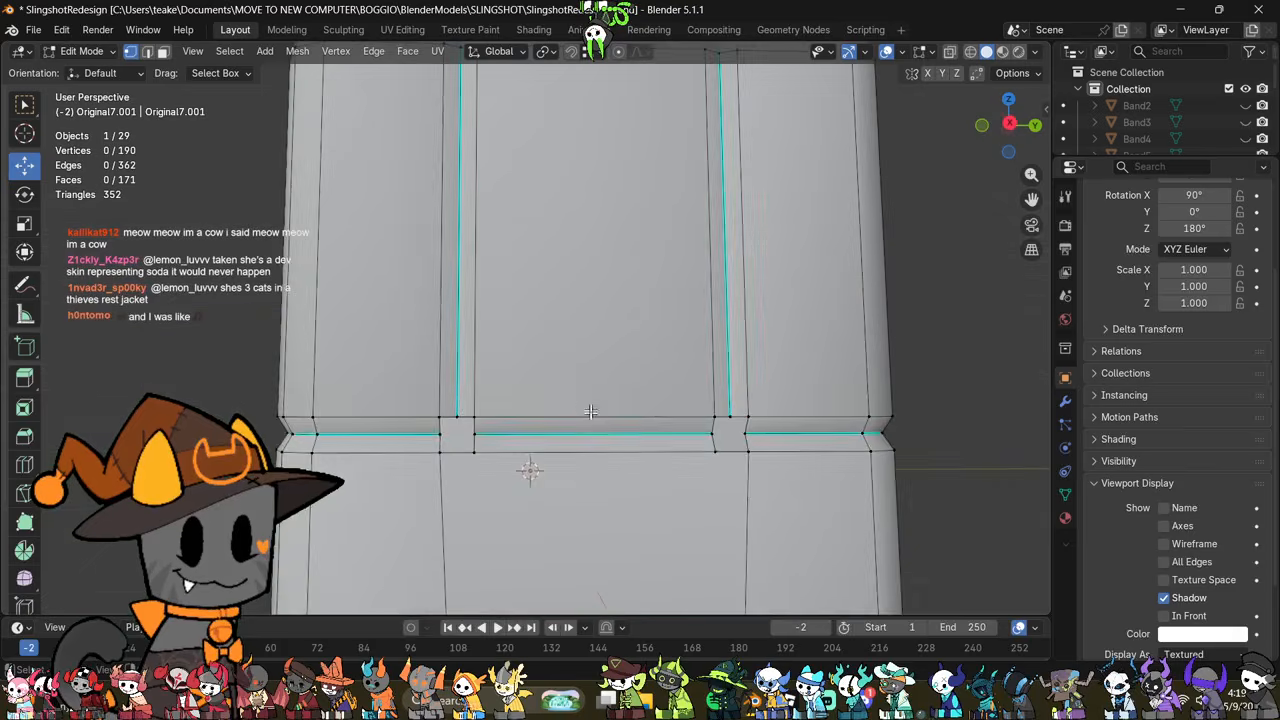
middle_click_drag(629, 334, 669, 262, "shift")
left_click(551, 317)
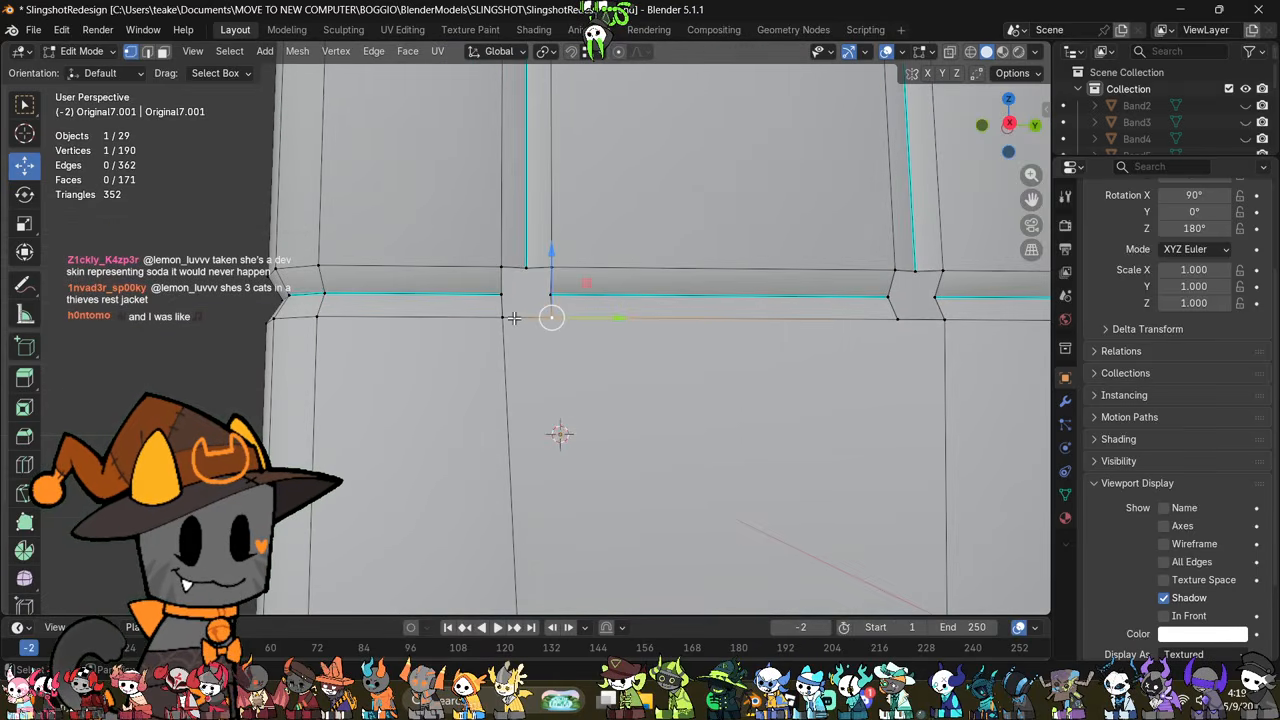
left_click(502, 317, "shift")
right_click(725, 315)
left_click(718, 297)
Step: Subdivide the short lower edge of the opening below the rear vertical seam
middle_click_drag(908, 370, 797, 388)
left_click(813, 374)
left_click(883, 377, "shift")
right_click(882, 296)
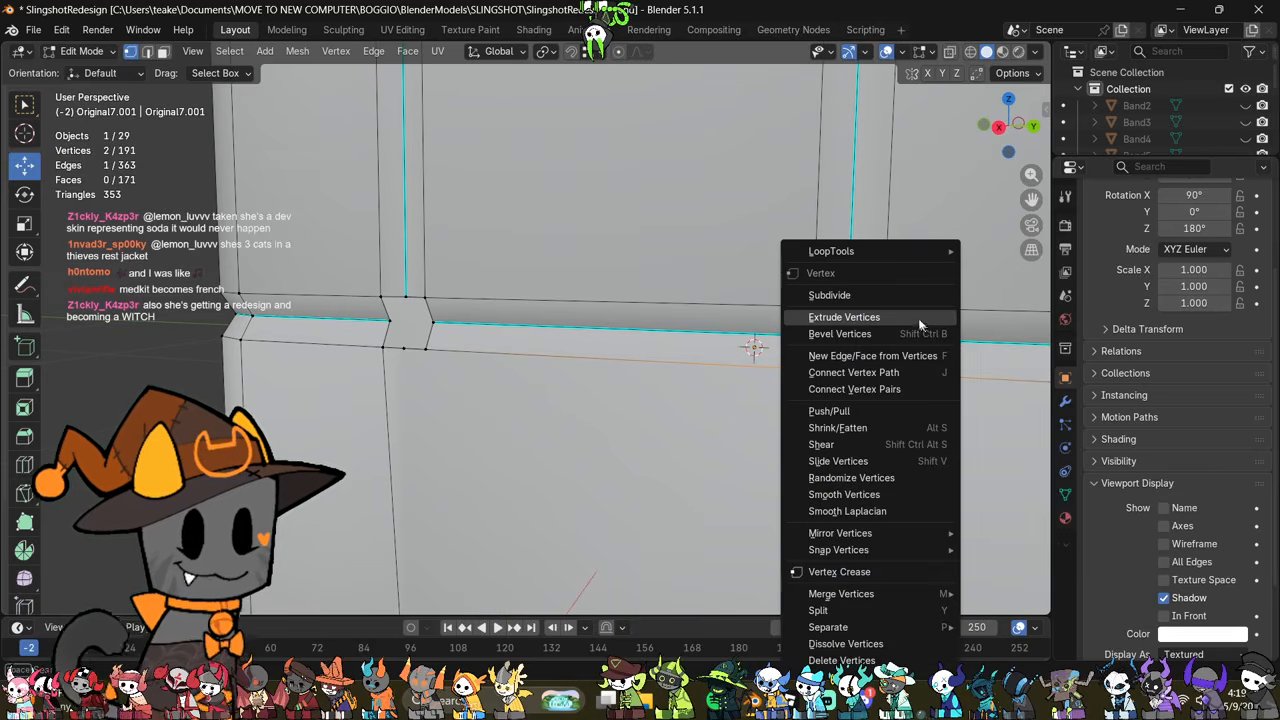
left_click(915, 296)
scroll(846, 457, "down", 3)
middle_click_drag(751, 411, 774, 437, "shift")
scroll(774, 438, "up", 2)
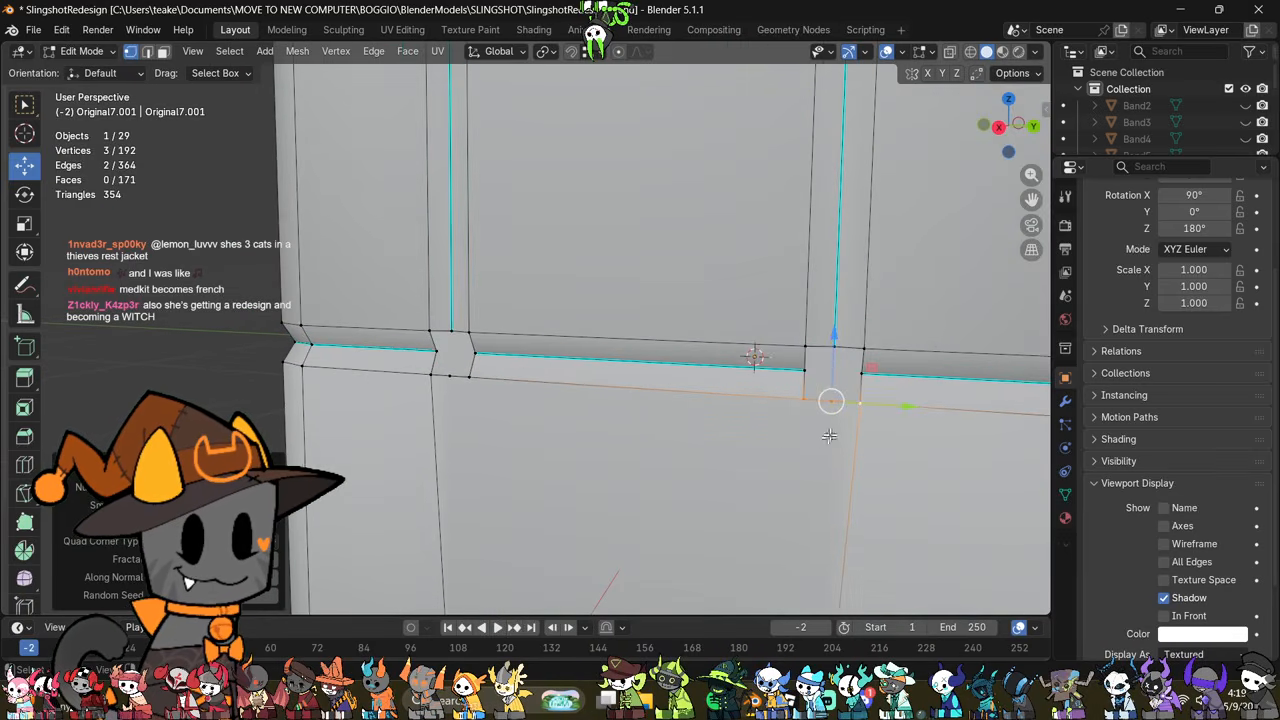
left_click(831, 401)
middle_click_drag(830, 396, 829, 197, "shift")
Step: Select the complete edge loop around the rear seam's opening and close it with Grid Fill
middle_click_drag(708, 318, 646, 460, "shift")
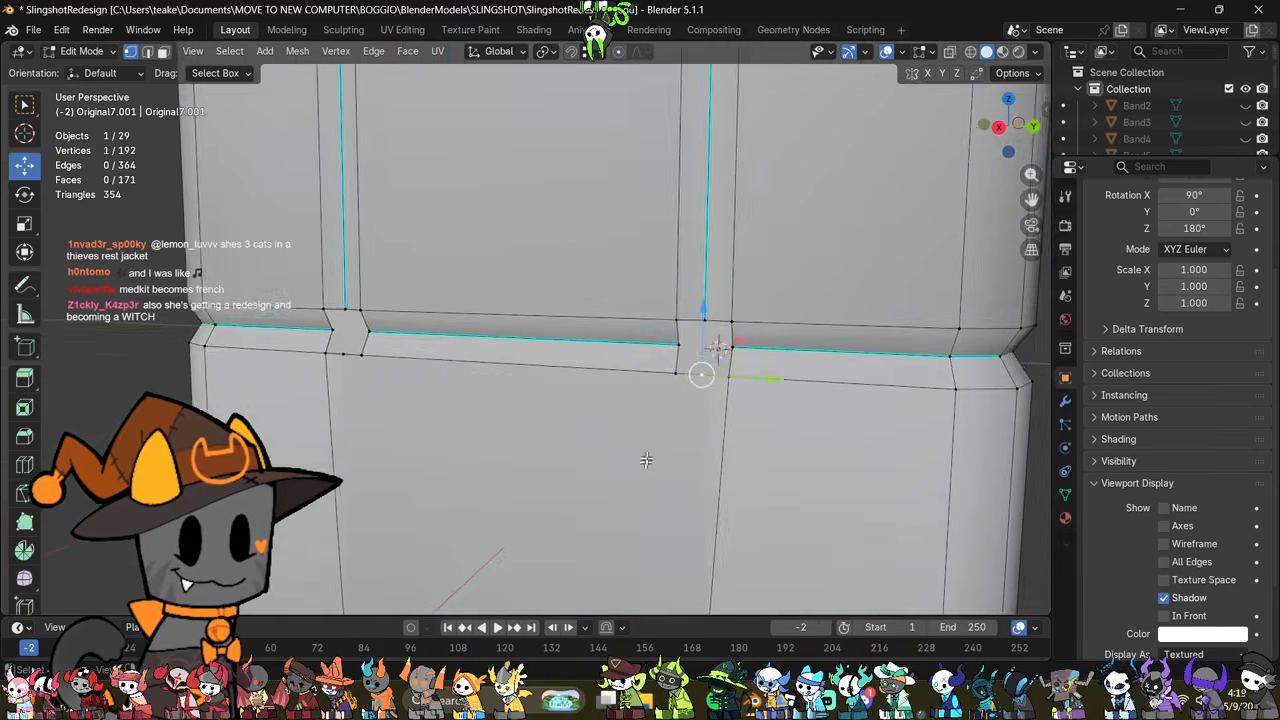
scroll(652, 452, "up", 1)
left_click(837, 357)
left_click(736, 355)
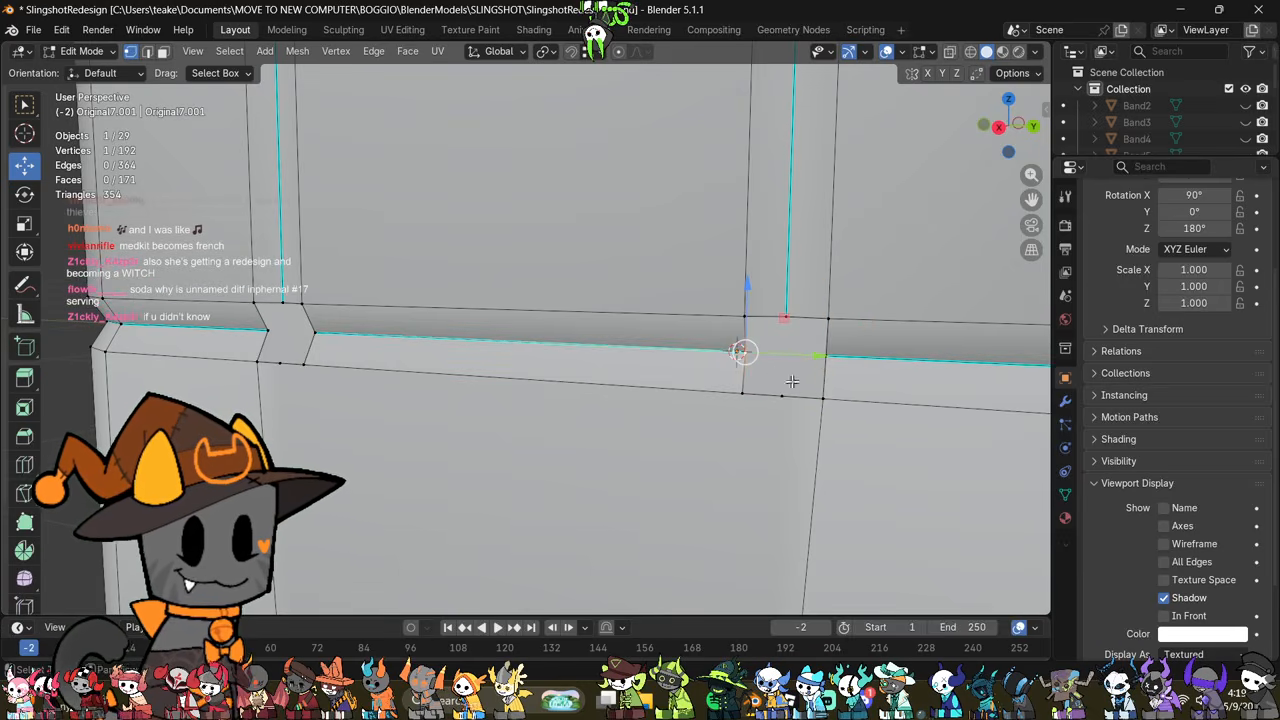
key("2")
left_click(496, 181)
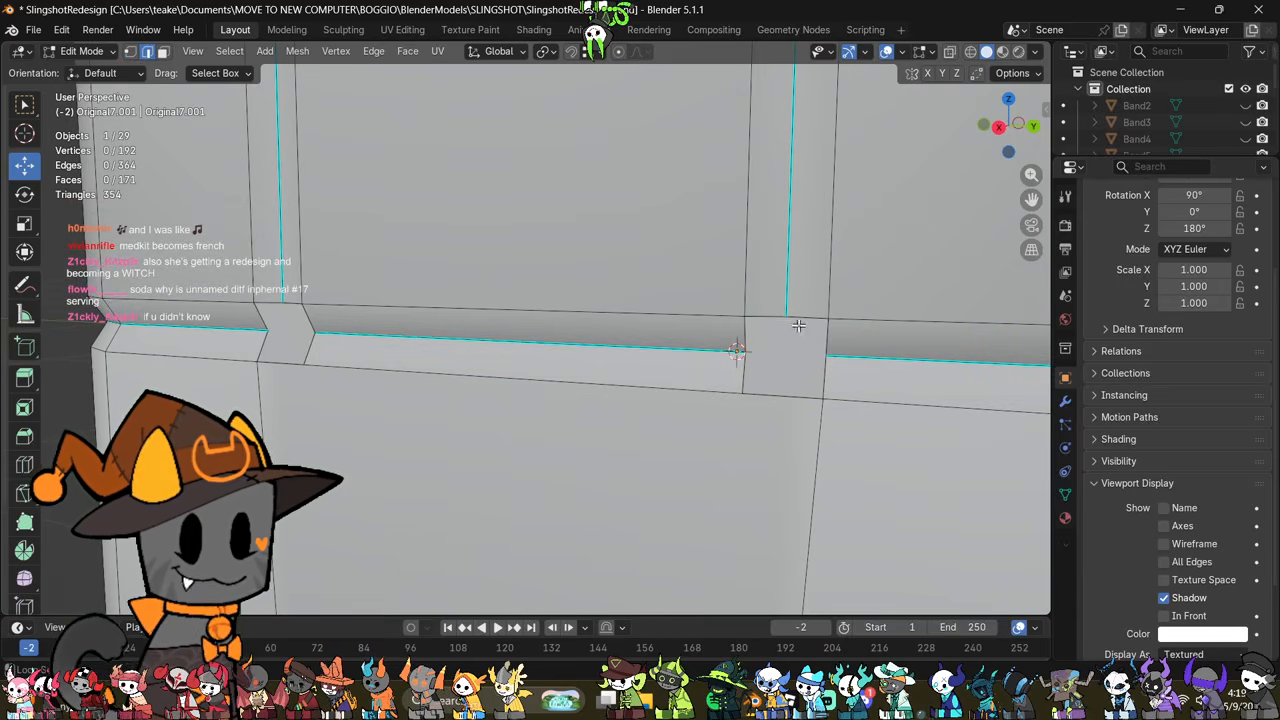
left_click(808, 320, "alt")
key("F3")
key("Escape")
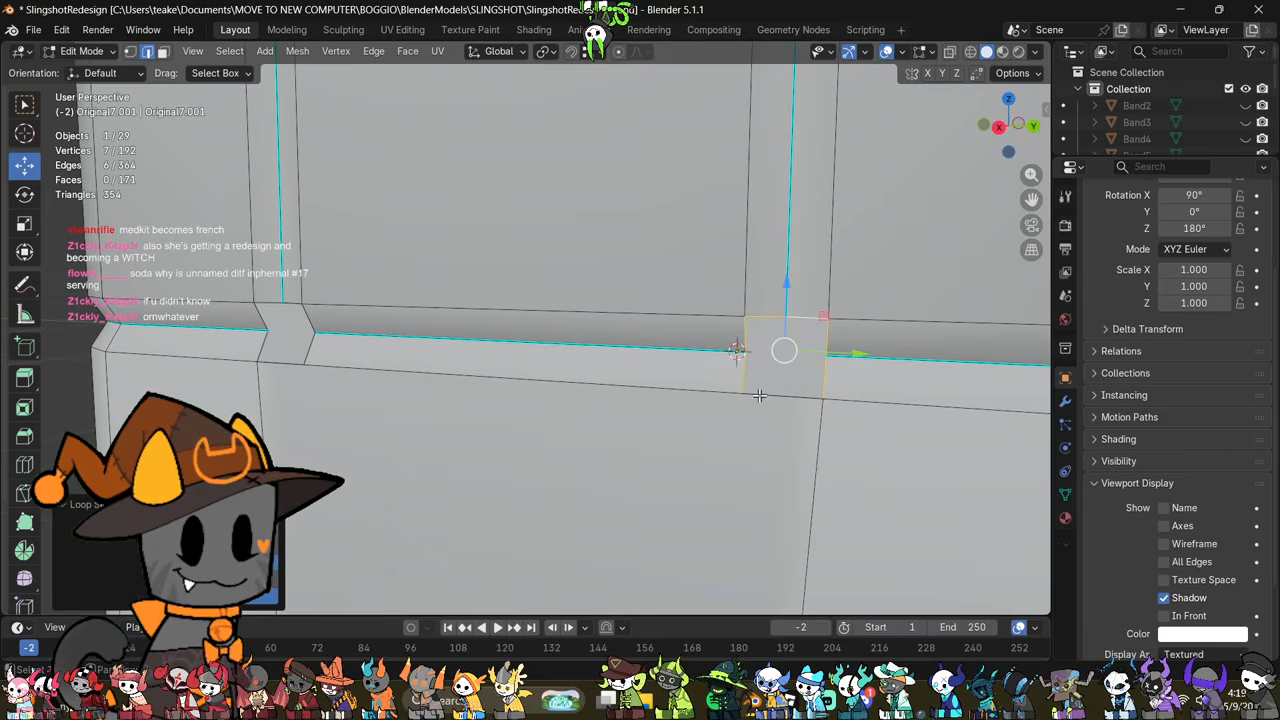
left_click(791, 397, "shift")
key("F3")
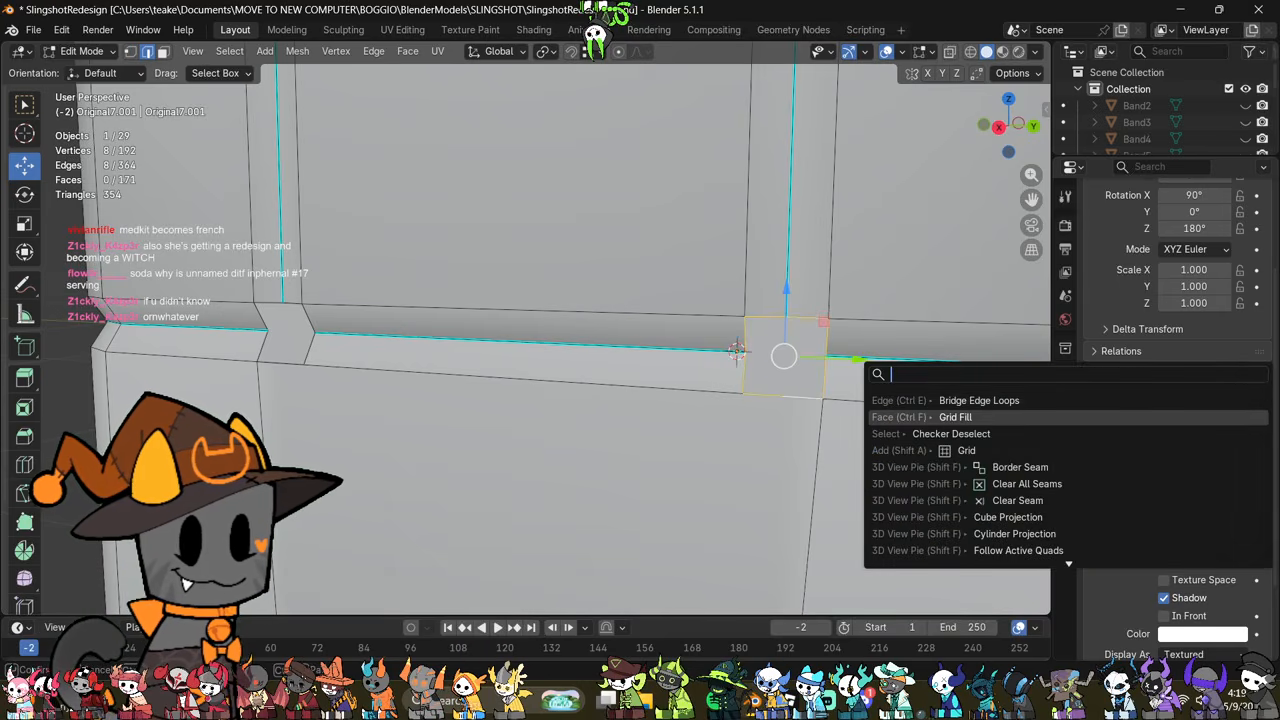
left_click(918, 417)
key("alt+a")
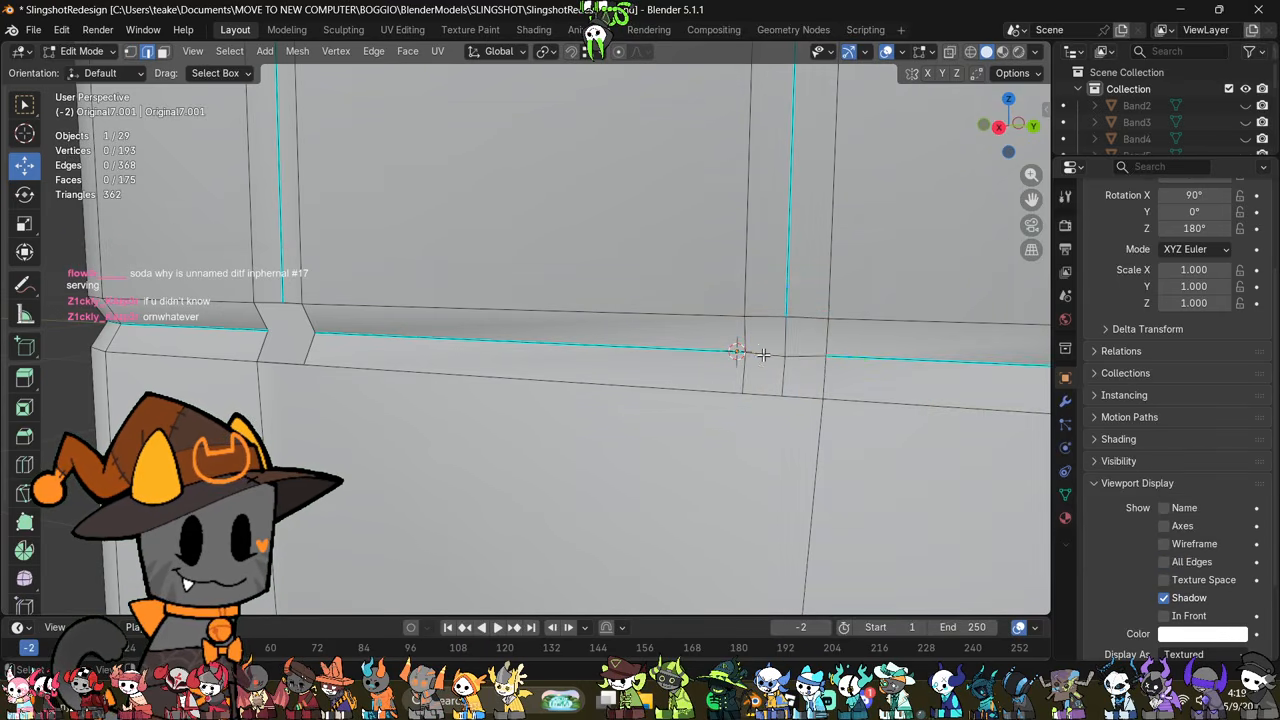
Step: Mark the two short groove edges crossing the filled rear seam opening as sharp
left_click(764, 354)
left_click(805, 357, "shift")
middle_click_drag(805, 358, 696, 413)
key("ctrl+e")
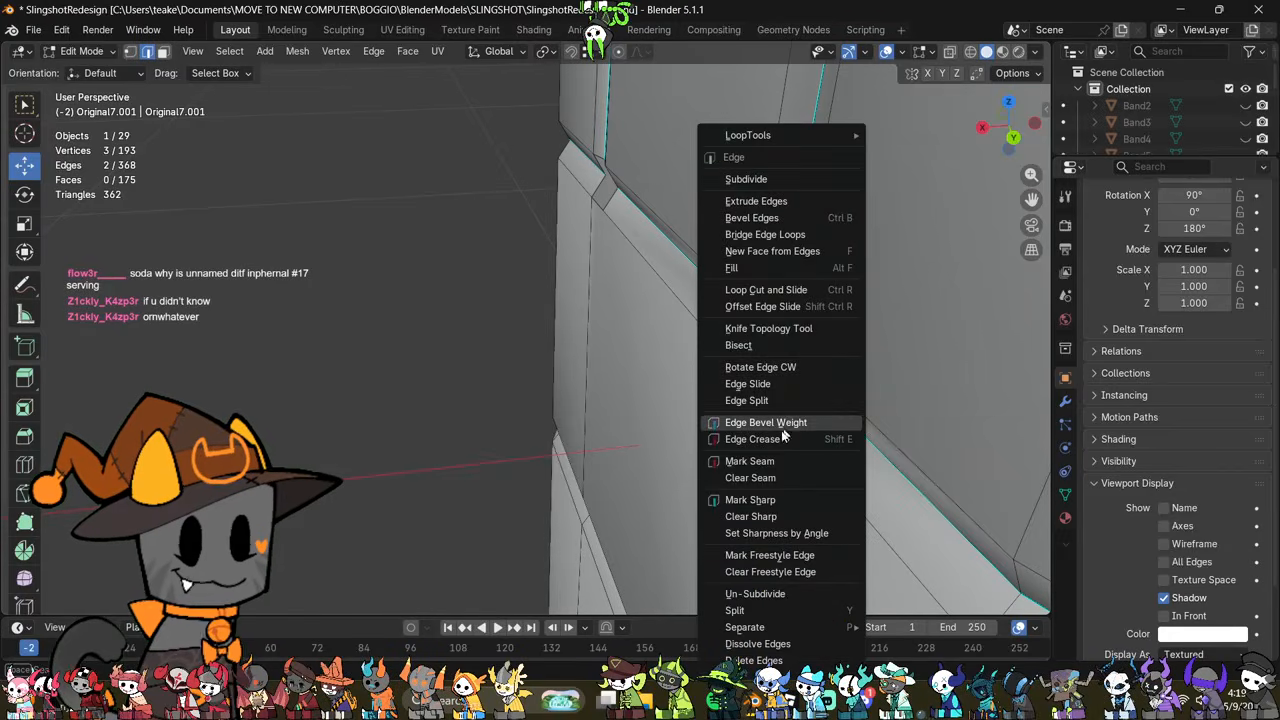
left_click(729, 498)
middle_click_drag(729, 498, 794, 471)
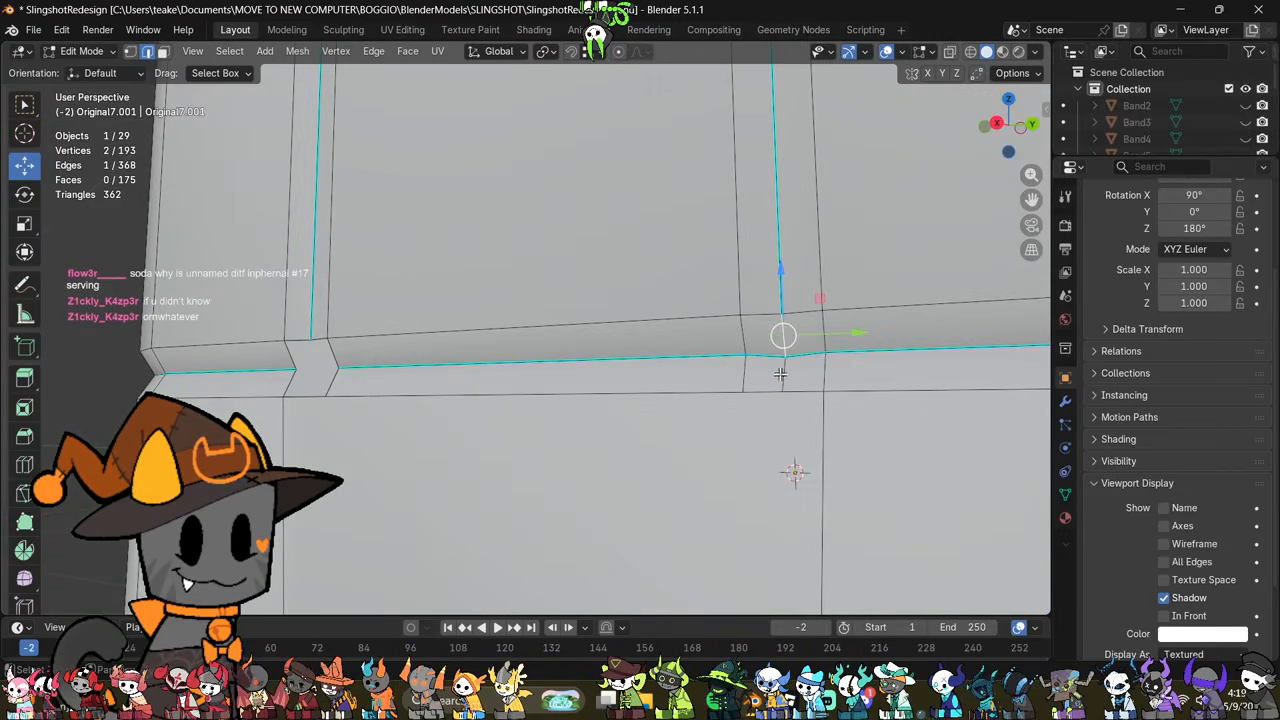
Step: Mark the short vertical edge joining the rear seam to the horizontal groove as sharp and check the shading in Object Mode
key("ctrl+e")
left_click(779, 329)
right_click(902, 369)
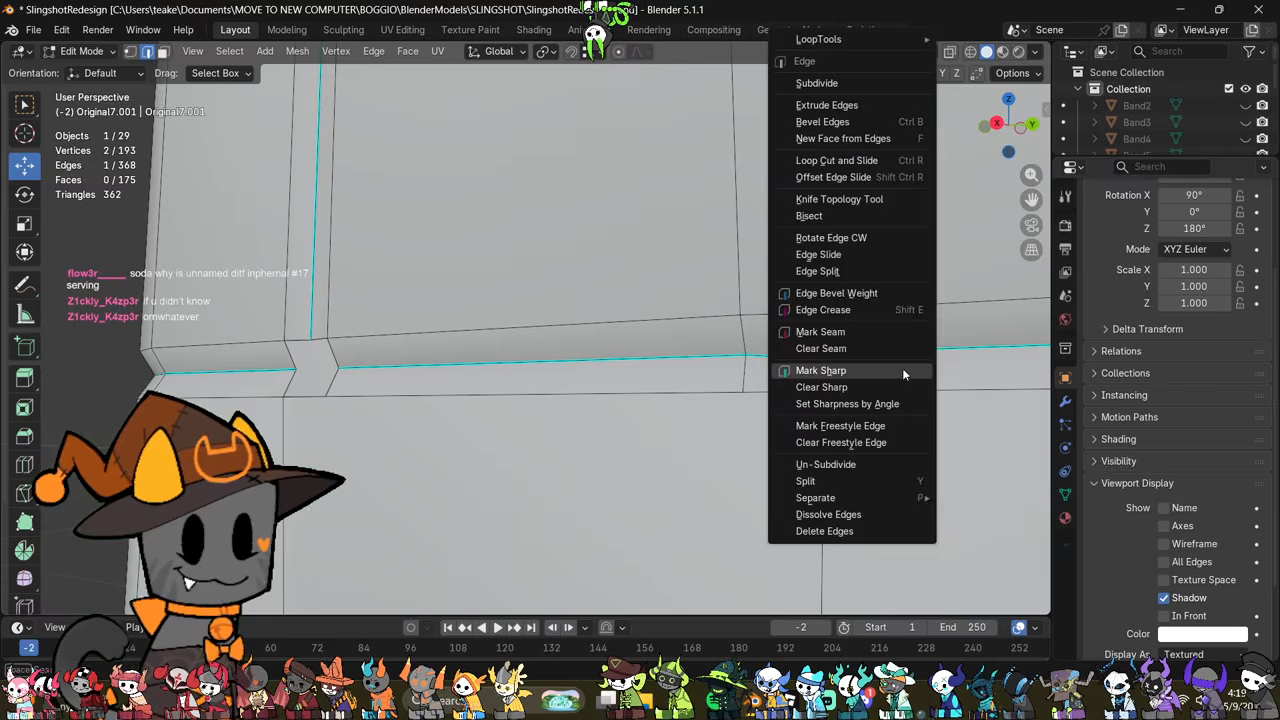
left_click(898, 373)
middle_click_drag(896, 375, 790, 360)
key("Tab")
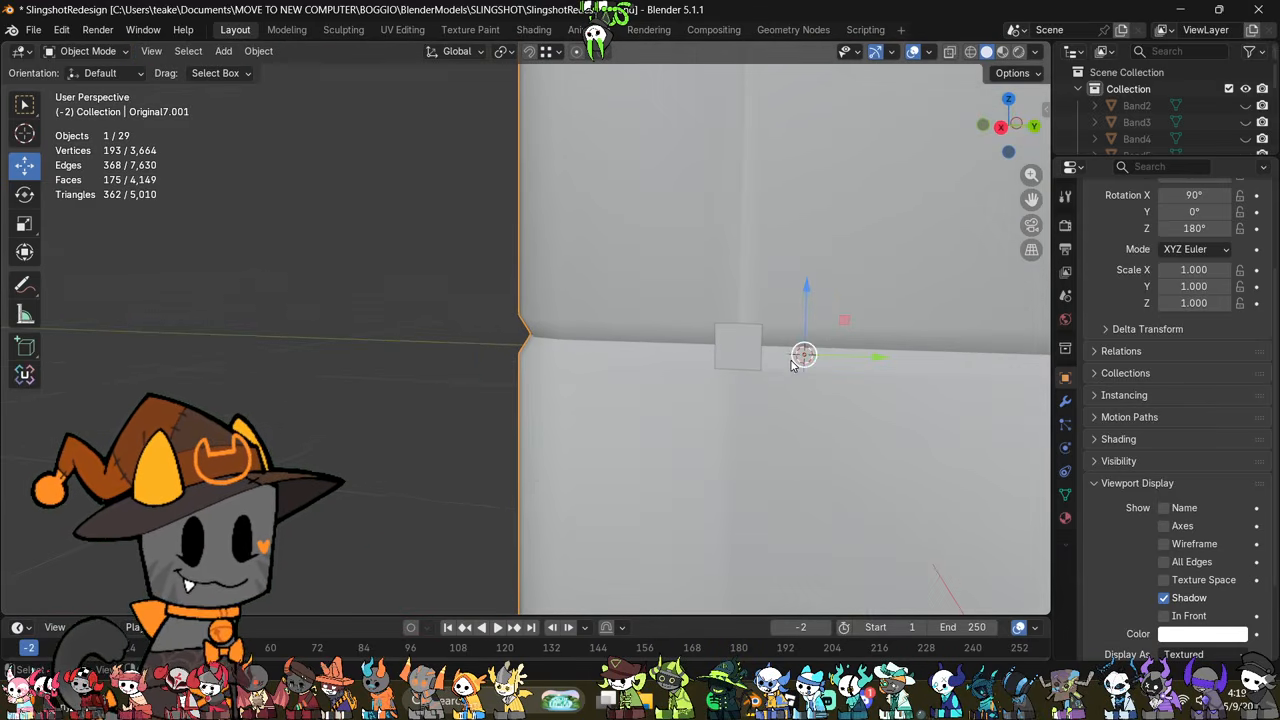
key("Tab")
Step: Select the full edge loop around the front vertical seam's opening and close it with Grid Fill
key("2")
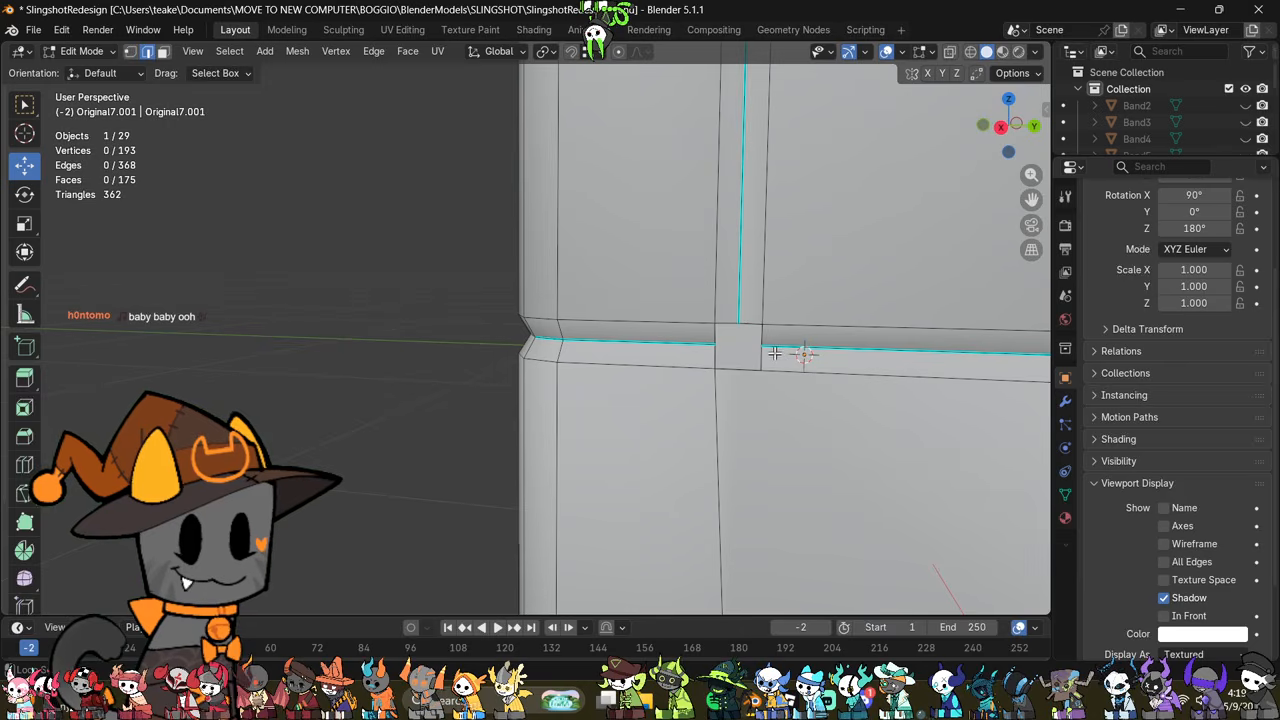
left_click(773, 352, "alt")
left_click(300, 295)
scroll(526, 340, "up", 2)
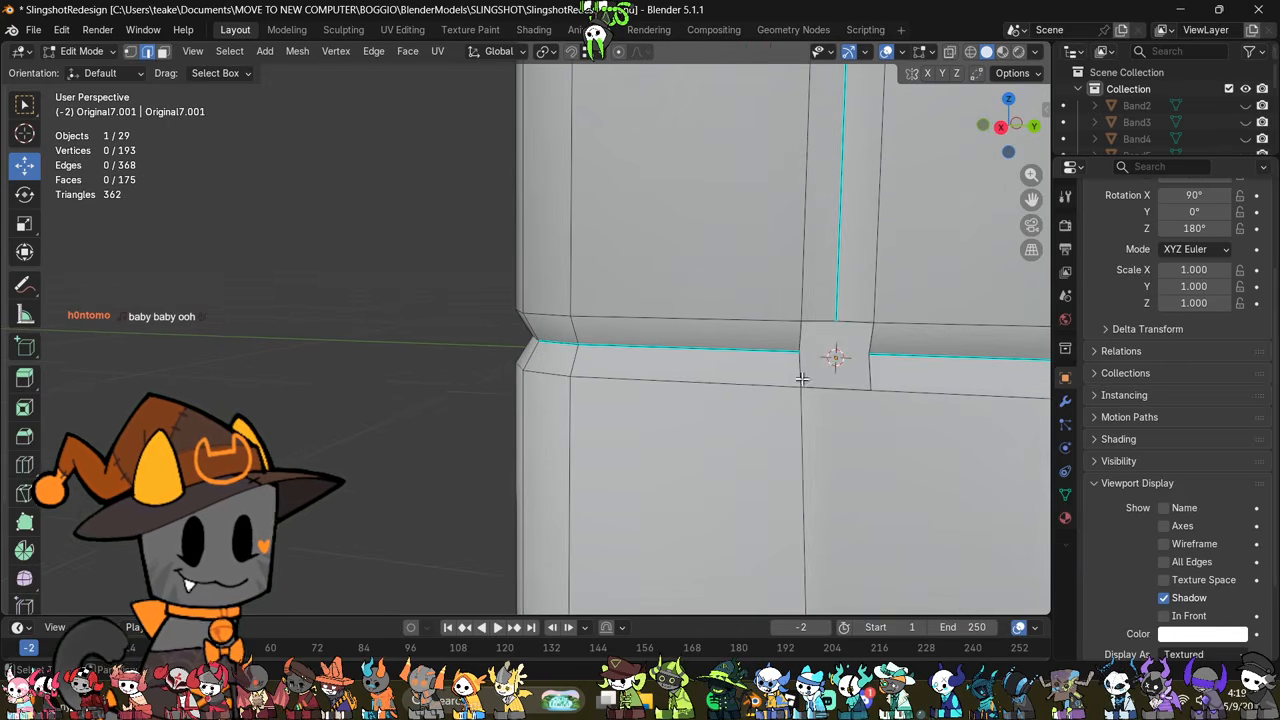
middle_click_drag(803, 380, 543, 378, "shift")
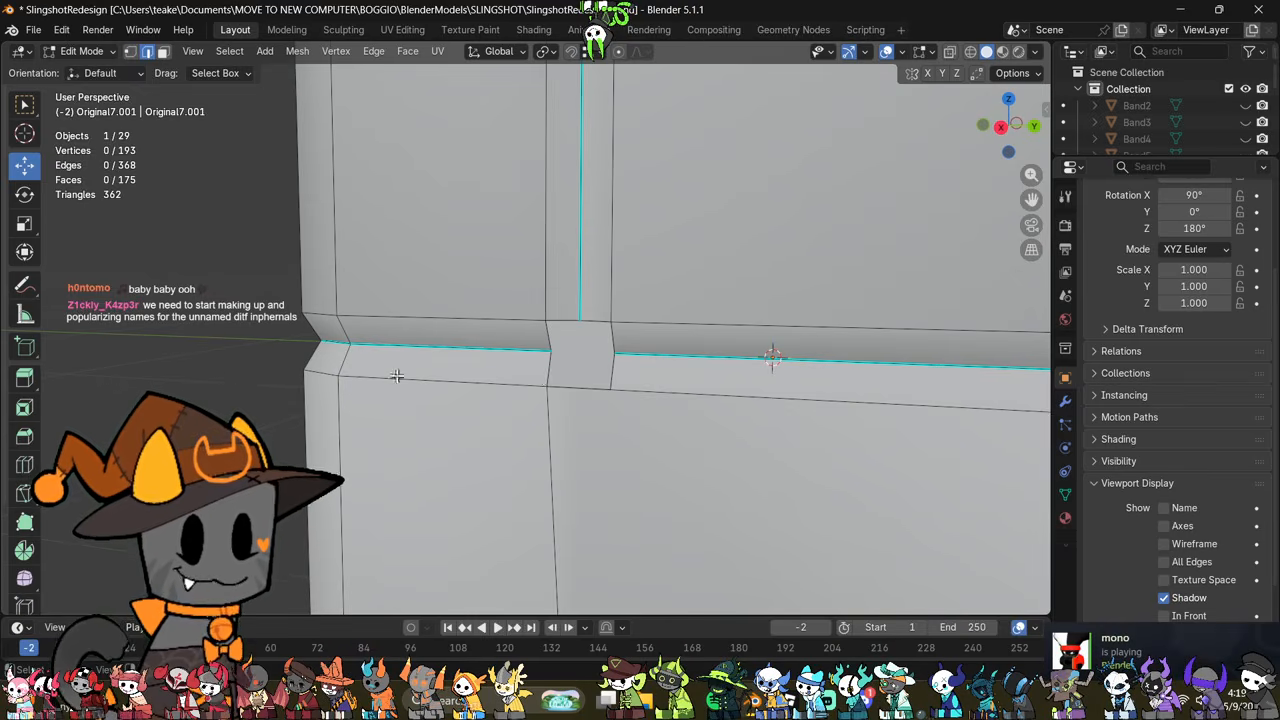
left_click(560, 345, "alt")
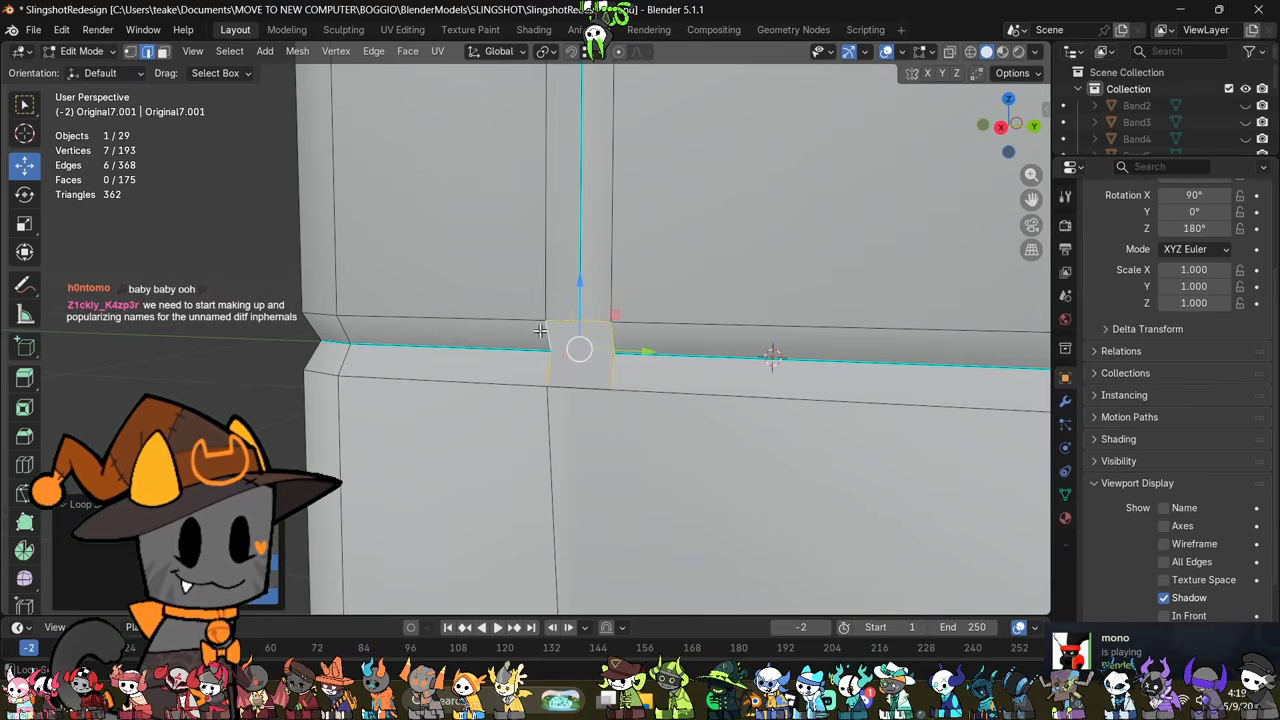
left_click(594, 384, "shift")
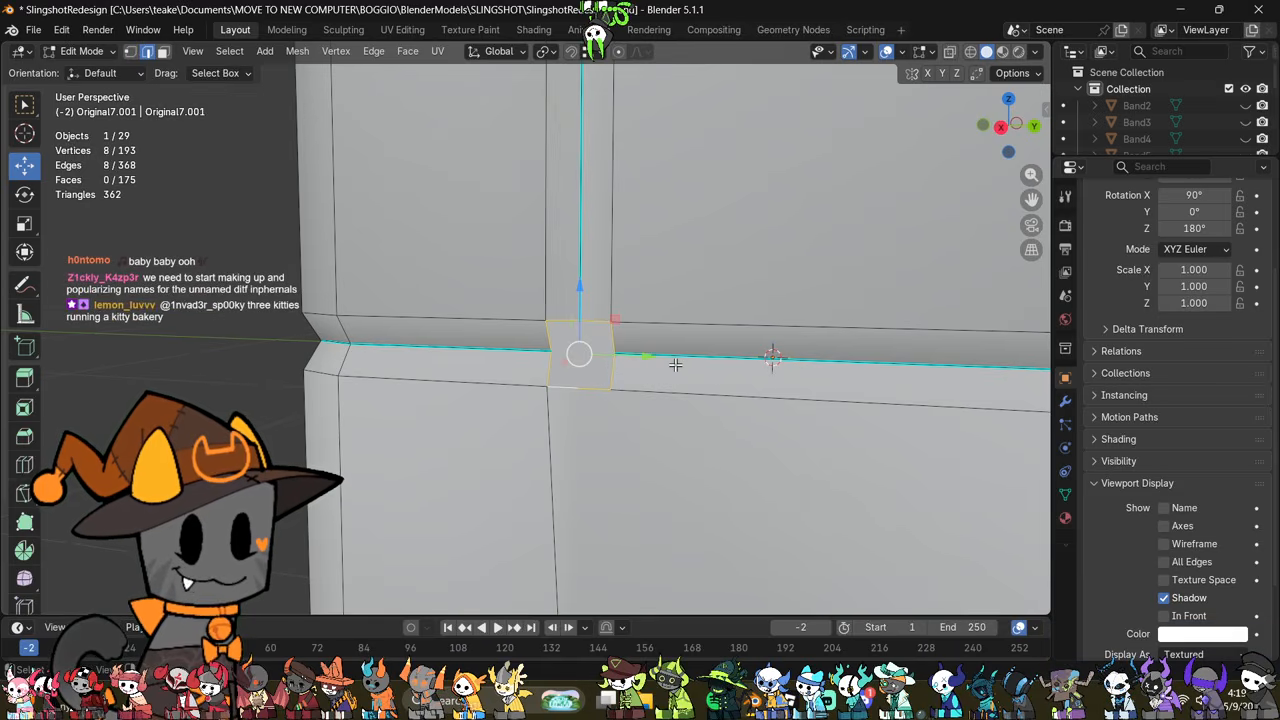
key("F3")
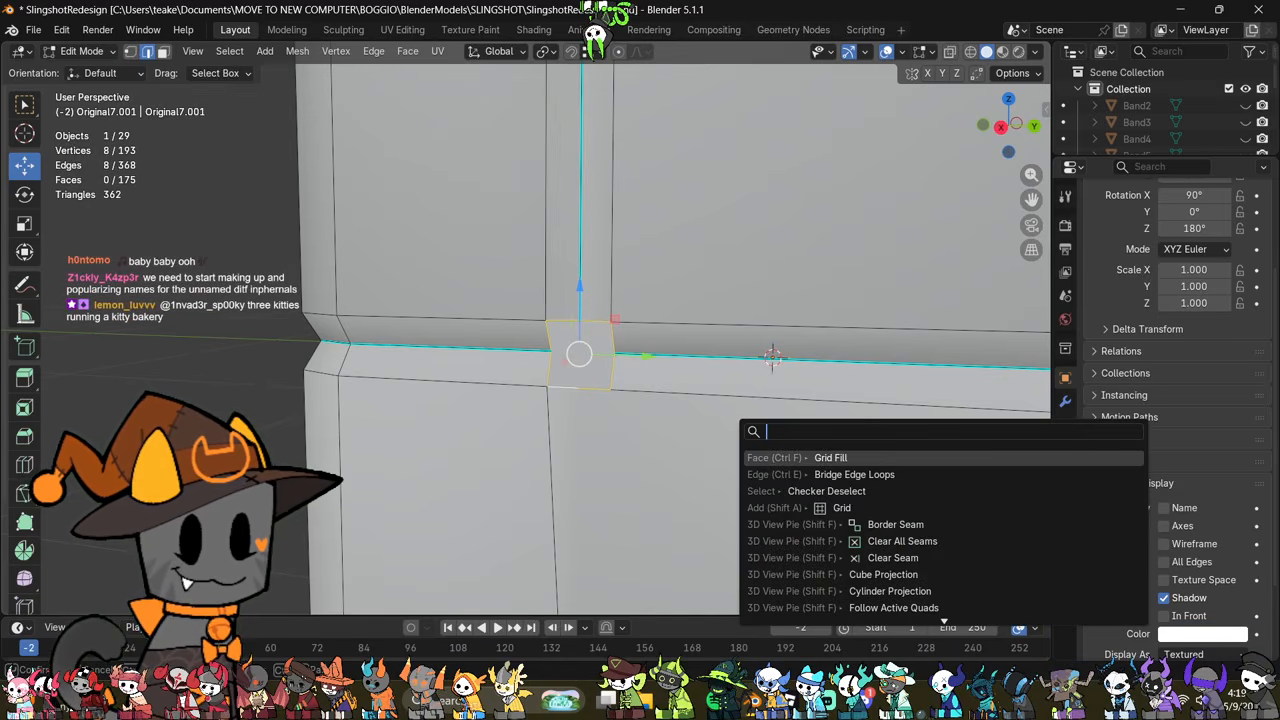
key("Down")
key("Return")
Step: Mark the front seam's two short groove edges and its connecting vertical edge as sharp, and check the shading in Object Mode
middle_click_drag(519, 391, 531, 418)
left_click(594, 360)
left_click(564, 351, "ctrl")
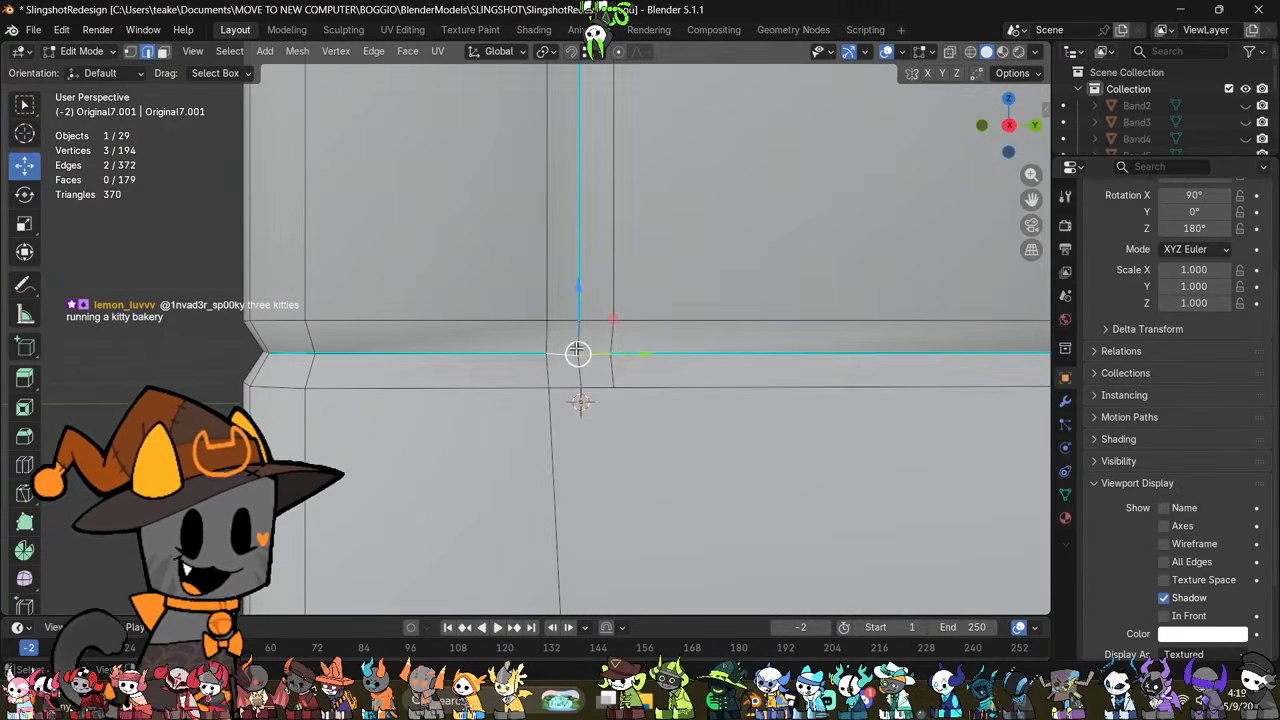
key("ctrl+e")
left_click(711, 406)
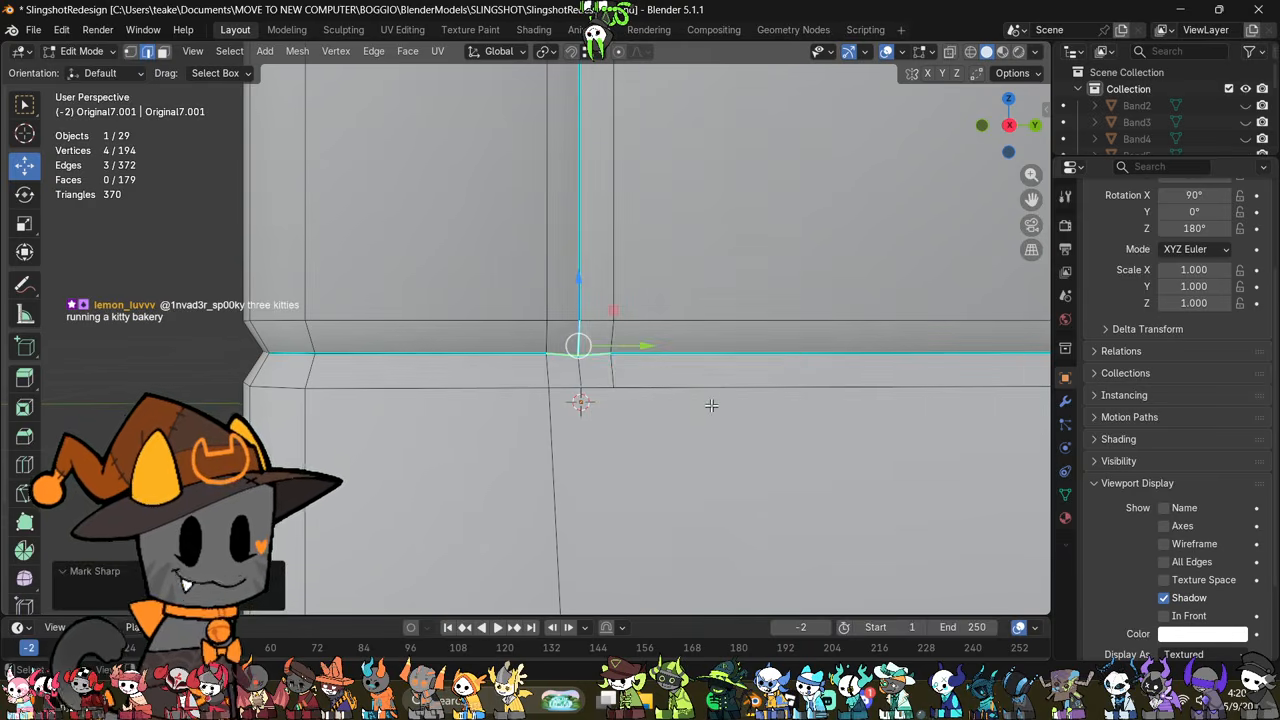
middle_click_drag(711, 405, 654, 426)
key("Tab")
key("Tab")
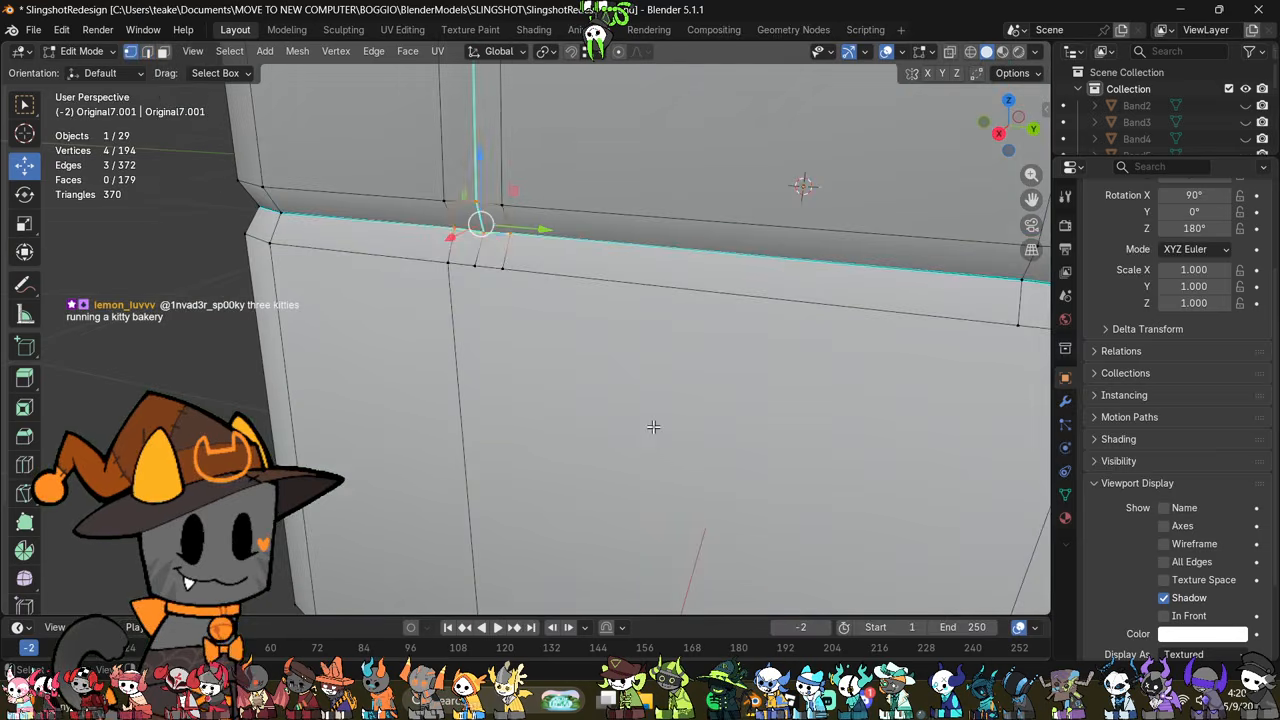
Step: Try extruding the two lower seam-end vertices straight down along Z into the panel below the groove
scroll(655, 424, "down", 1)
left_click(680, 307)
middle_click_drag(680, 307, 740, 280)
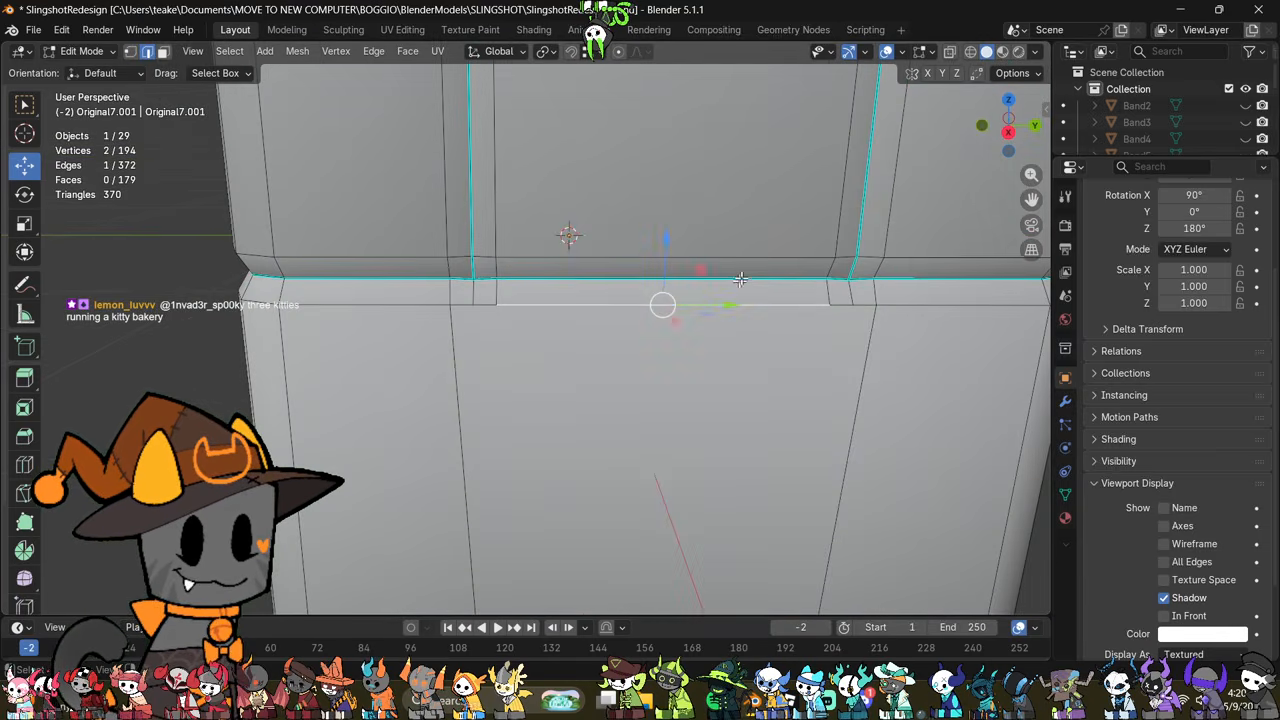
key("1")
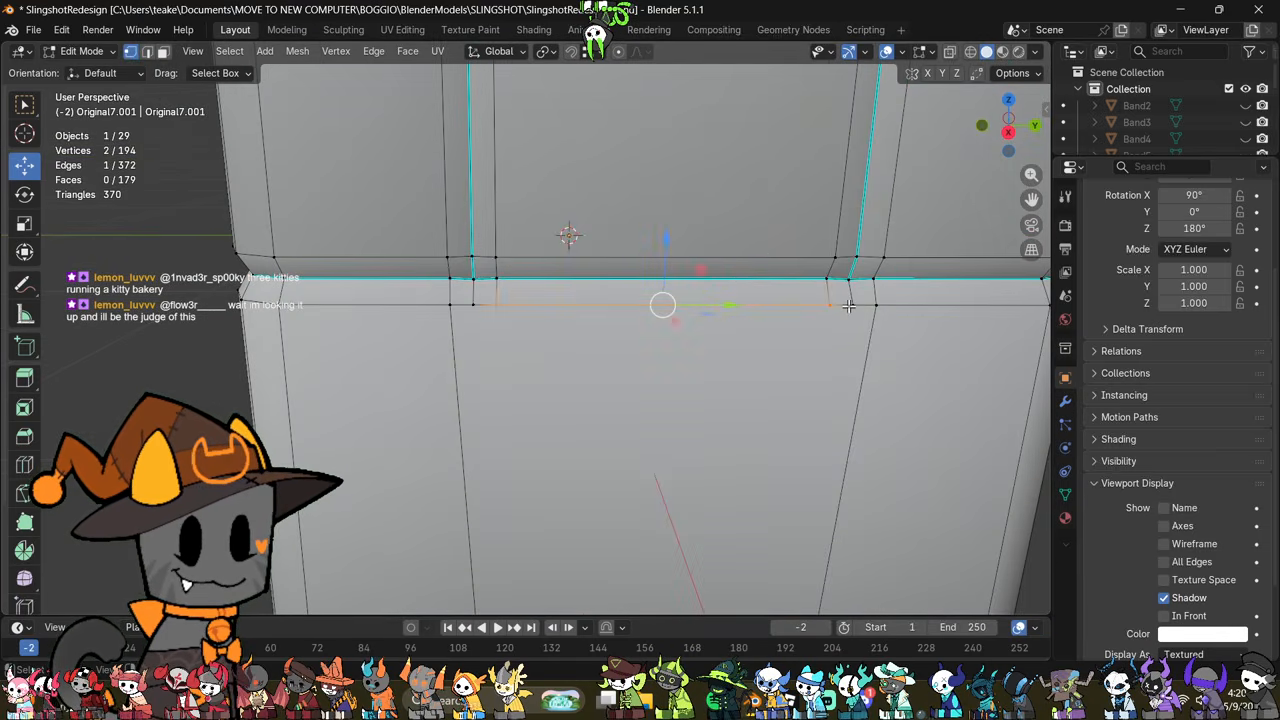
left_click(859, 306)
left_click(468, 310, "shift")
key("e")
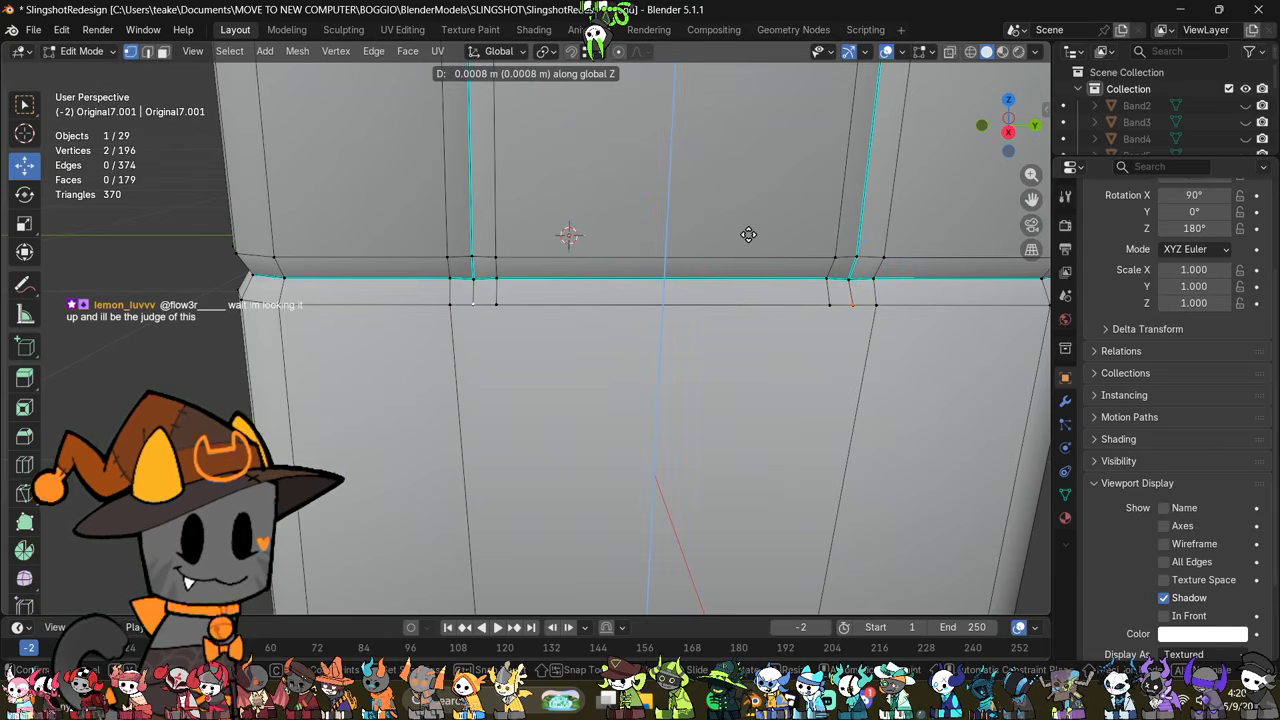
left_click(811, 398)
middle_click_drag(811, 398, 694, 463)
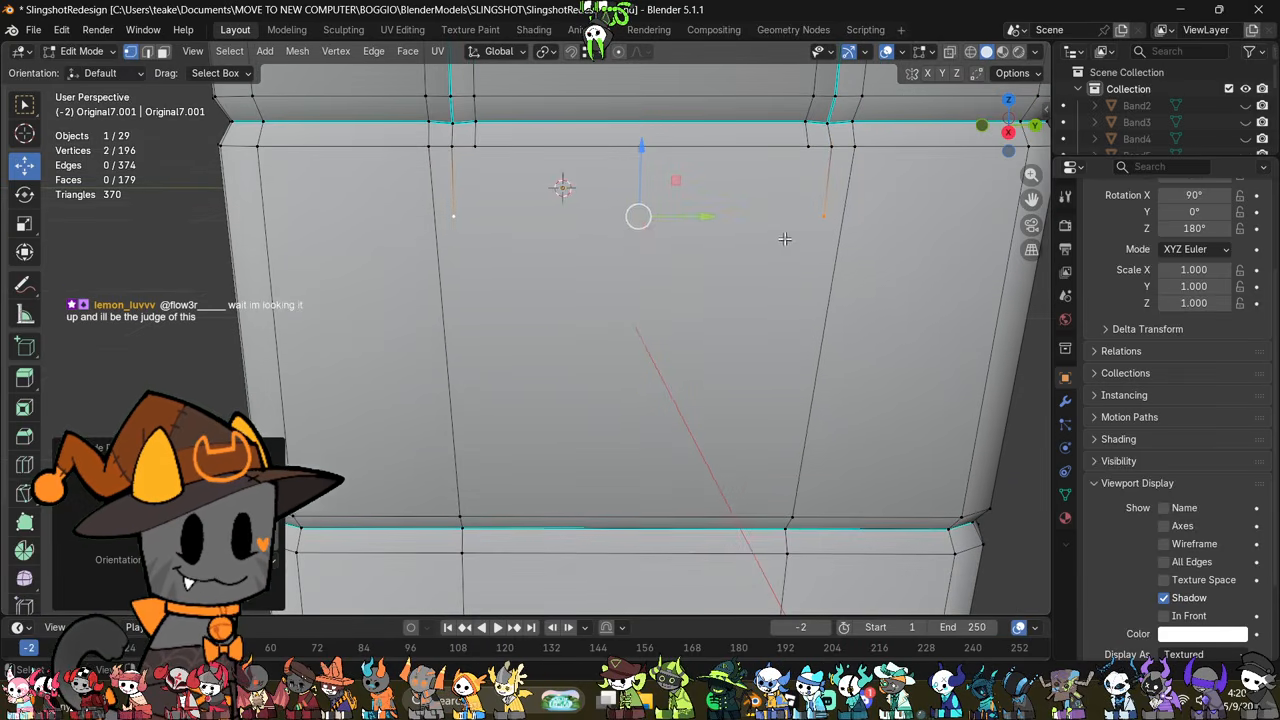
Step: Delete the large panel face below the groove between the two vertical seams
key("2")
left_click(645, 520)
middle_click_drag(635, 548, 789, 389)
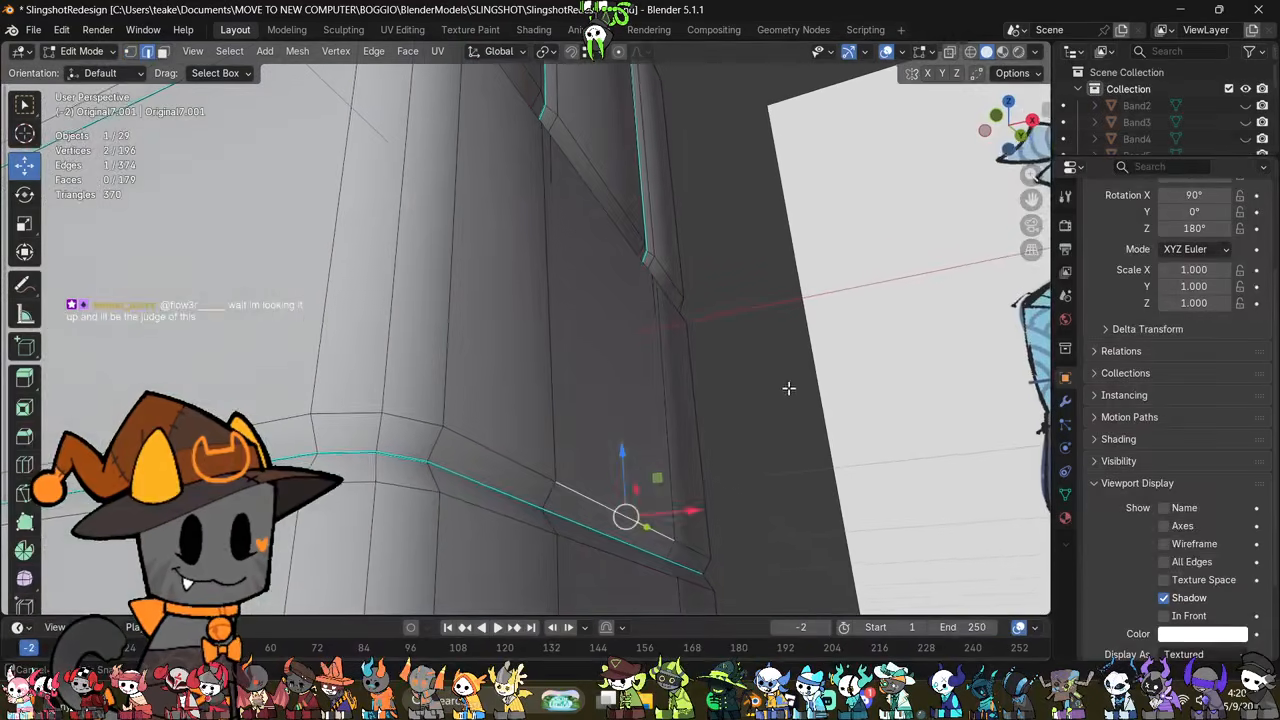
key("3")
left_click(651, 380)
middle_click_drag(651, 380, 692, 396)
right_click(718, 456)
left_click(712, 660)
left_click(597, 502)
middle_click_drag(598, 500, 660, 441)
key("2")
middle_click_drag(609, 403, 633, 453)
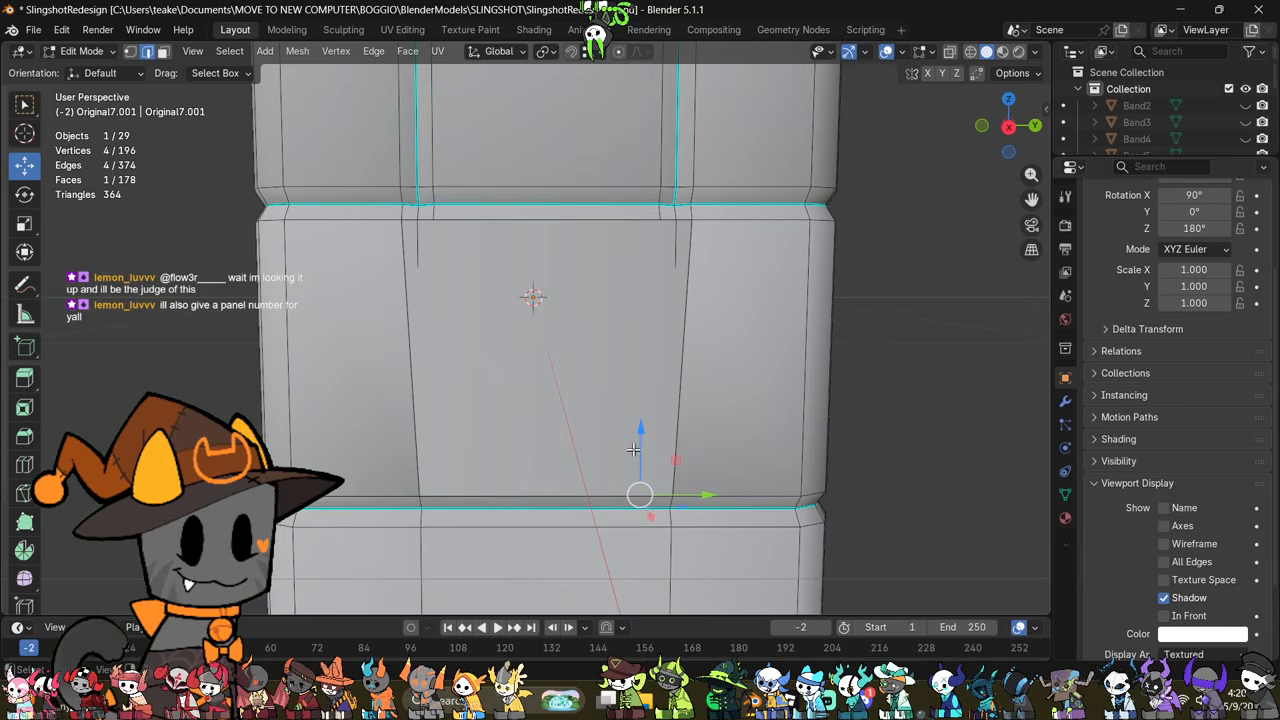
Step: Extrude the panel opening's lower edge upward along Z and scale it down to about 0.73
left_click(552, 500)
key("e")
key("z")
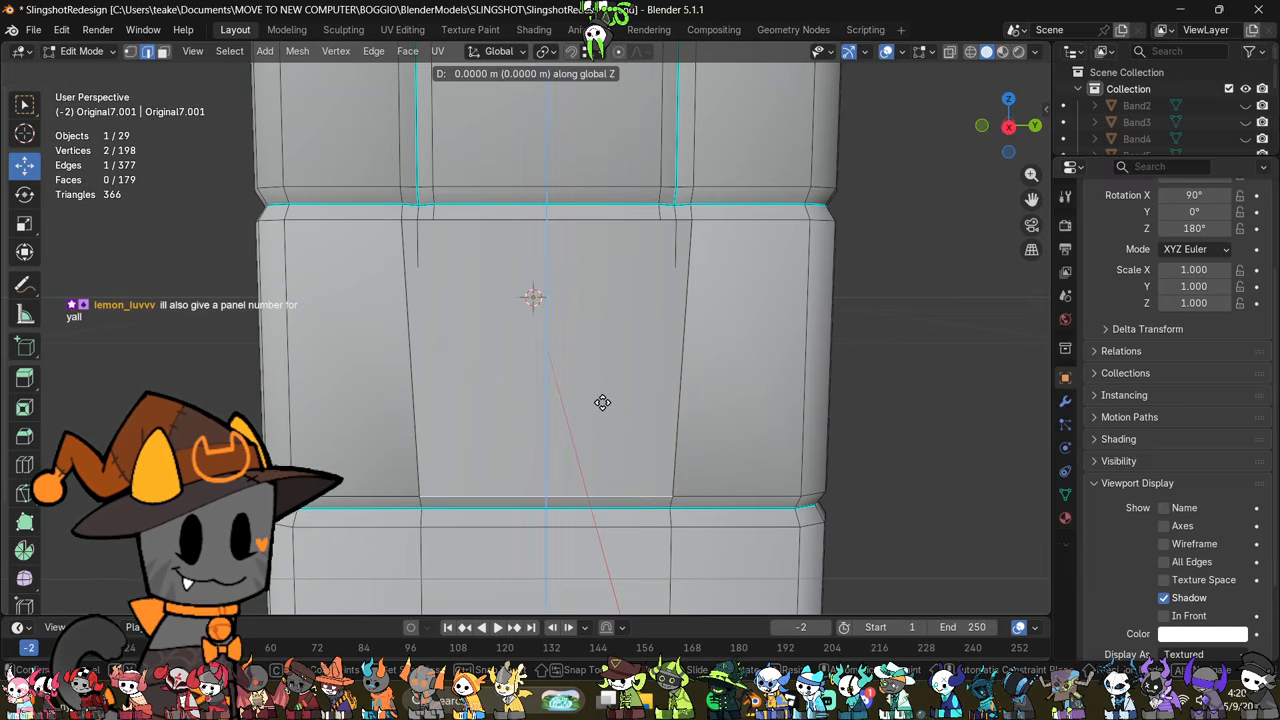
left_click(626, 285)
key("s")
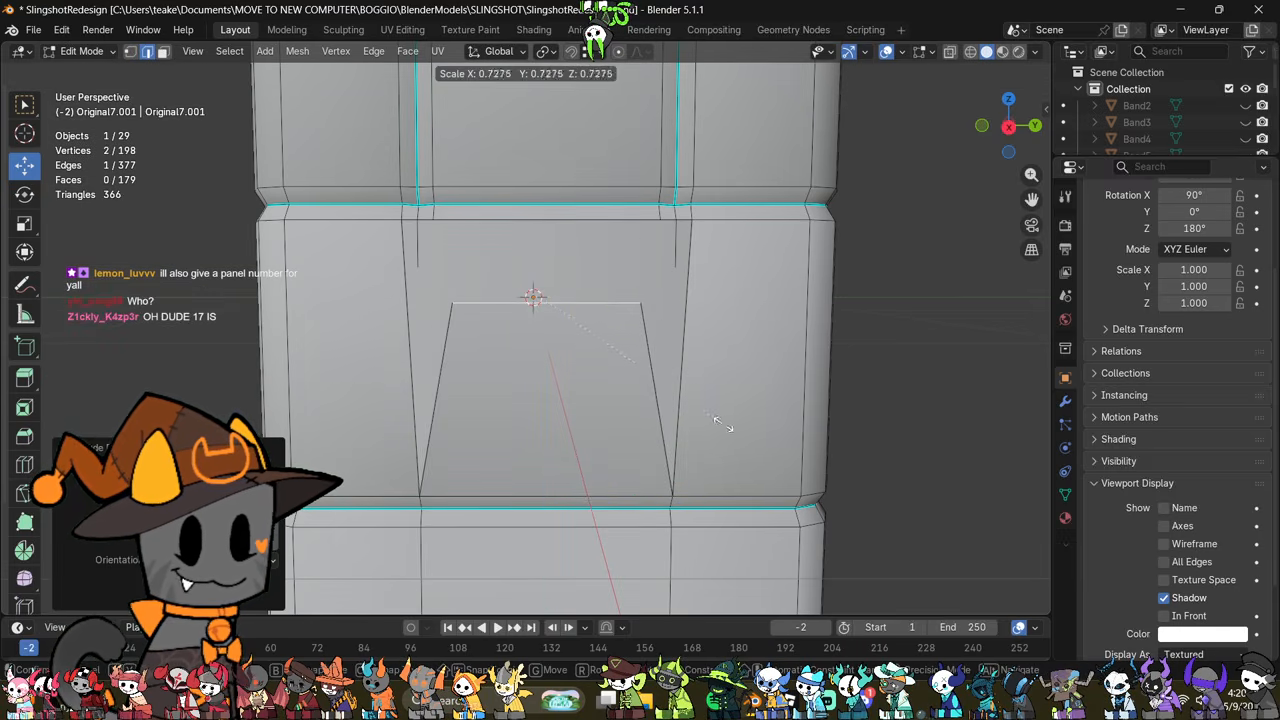
left_click(722, 424)
middle_click_drag(722, 424, 746, 497, "shift")
scroll(460, 418, "up", 2)
Step: Delete the two loose vertices hanging below the vertical seam ends
key("1")
left_click(404, 351)
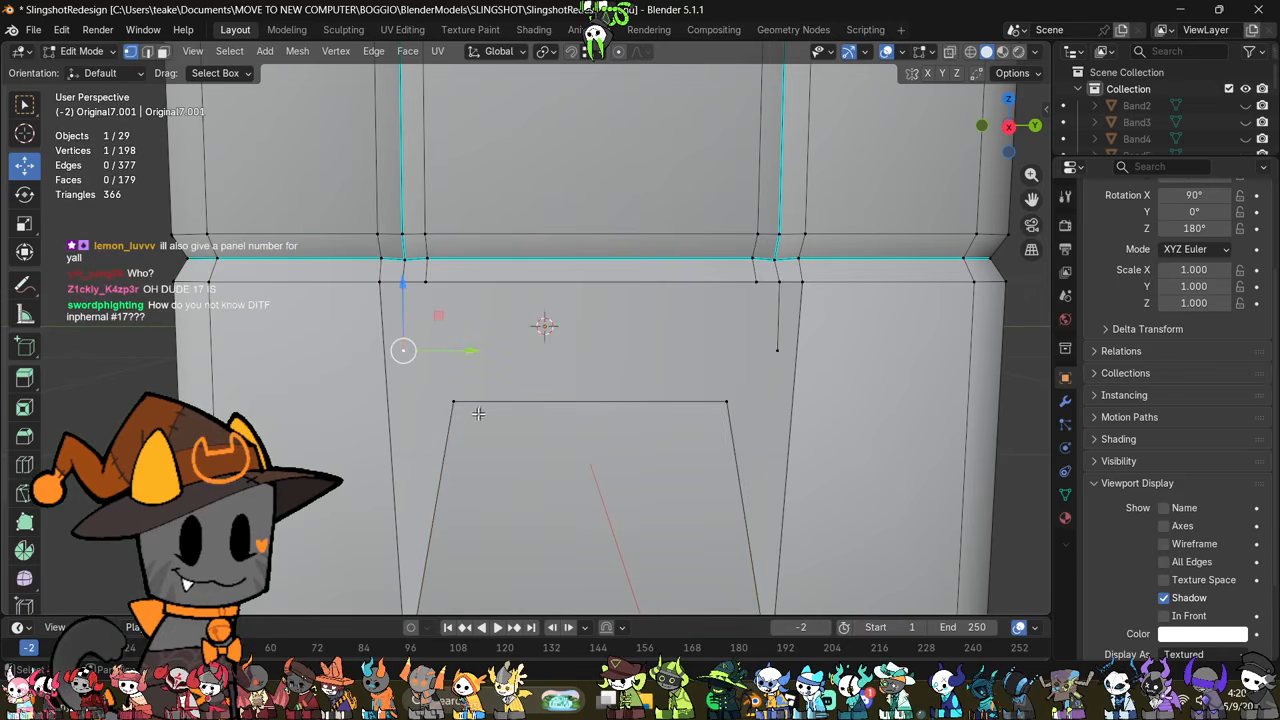
left_click(778, 350, "shift")
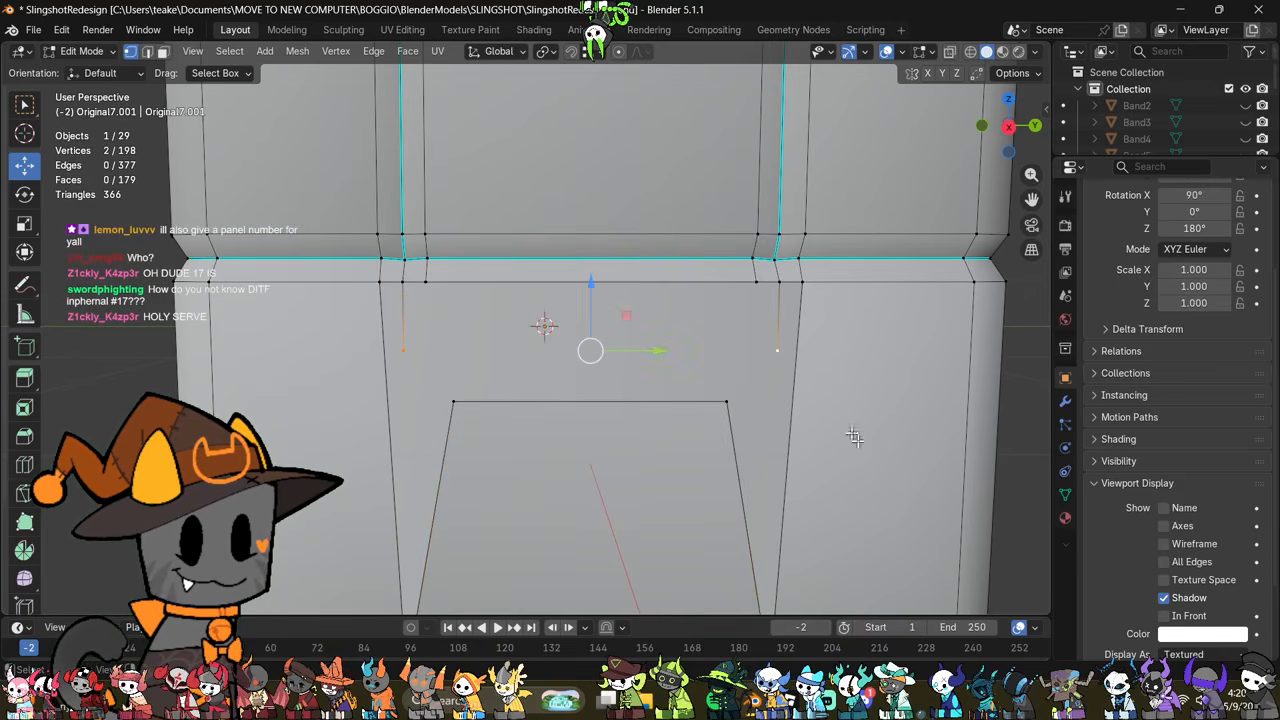
right_click(853, 437)
left_click(830, 663)
Step: Fill a face on each side of the opening between the new panel's slanted edge and the short edge below the seam
key("2")
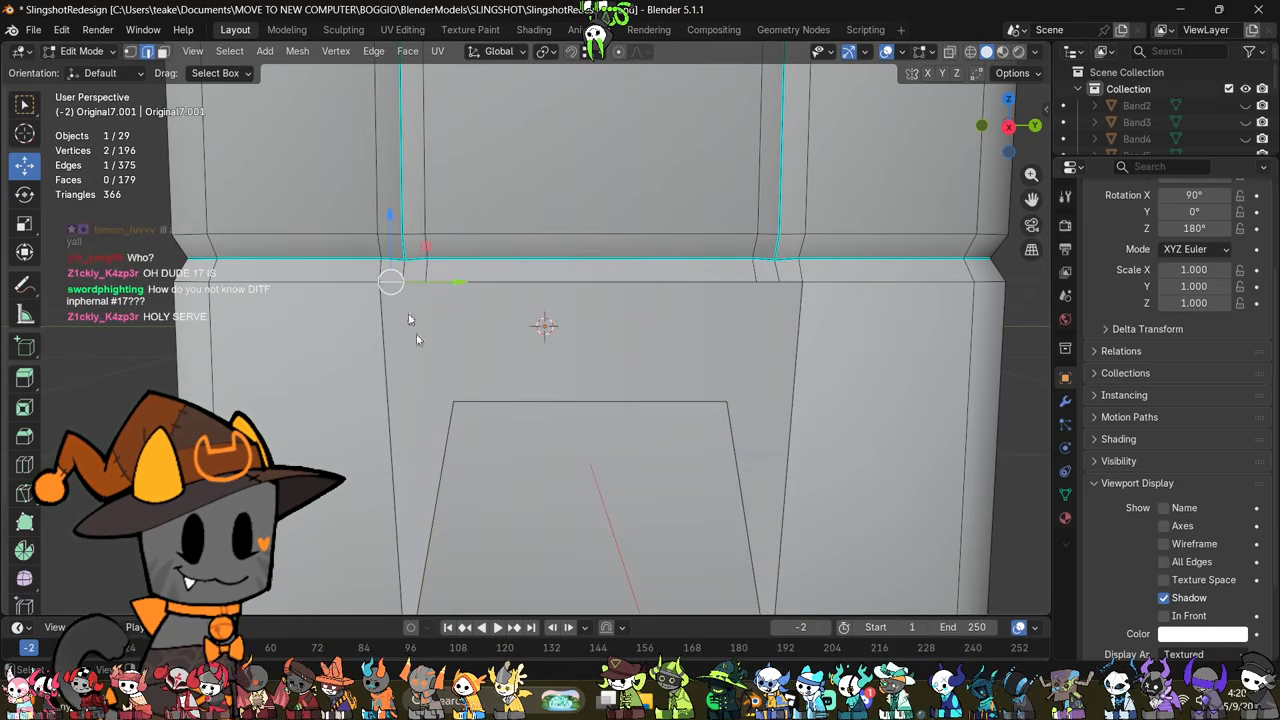
left_click(443, 476, "shift")
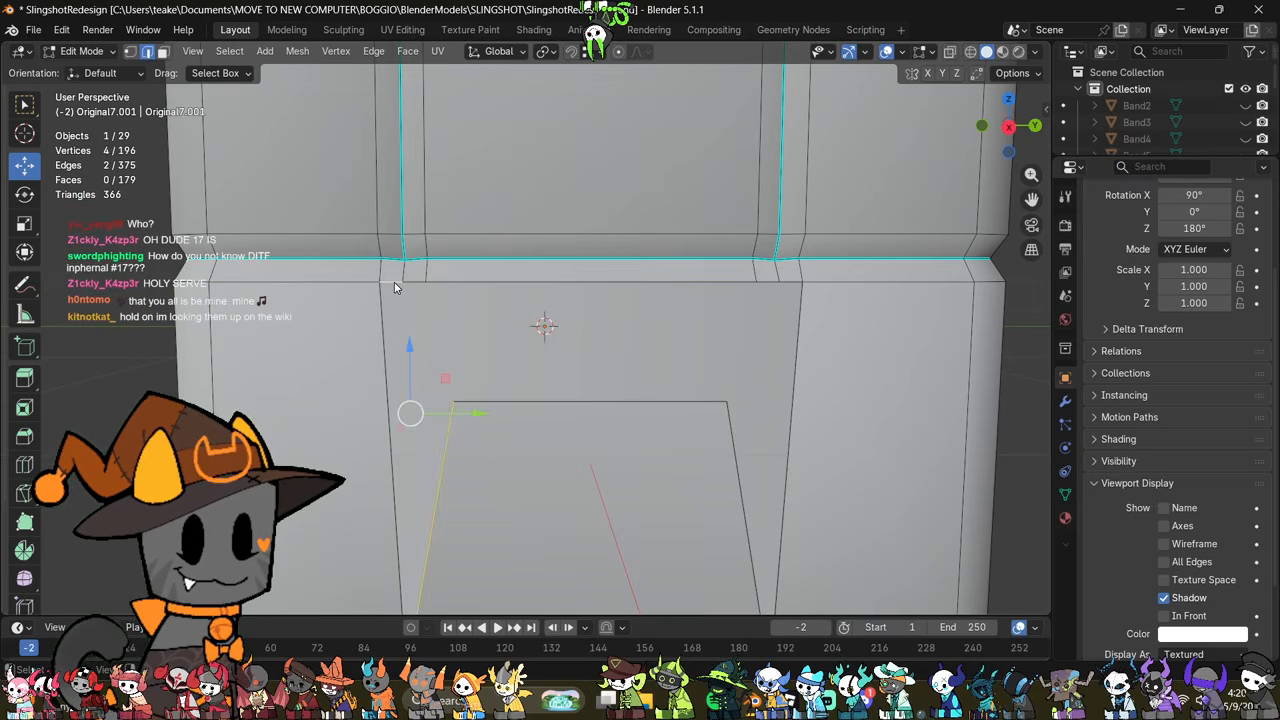
key("f")
left_click(726, 476)
left_click(787, 281, "shift")
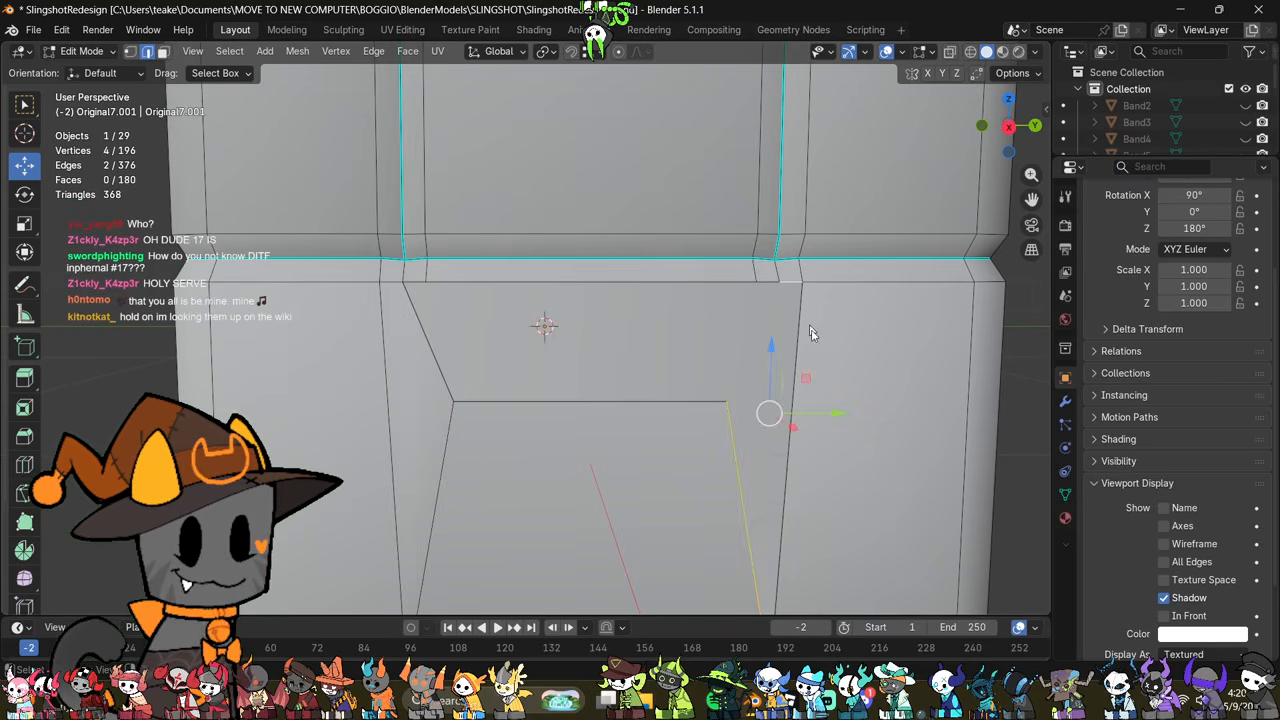
key("f")
Step: Select the long middle edge along the top of the remaining panel opening
scroll(828, 400, "down", 2)
middle_click_drag(832, 410, 818, 439)
scroll(524, 345, "up", 1)
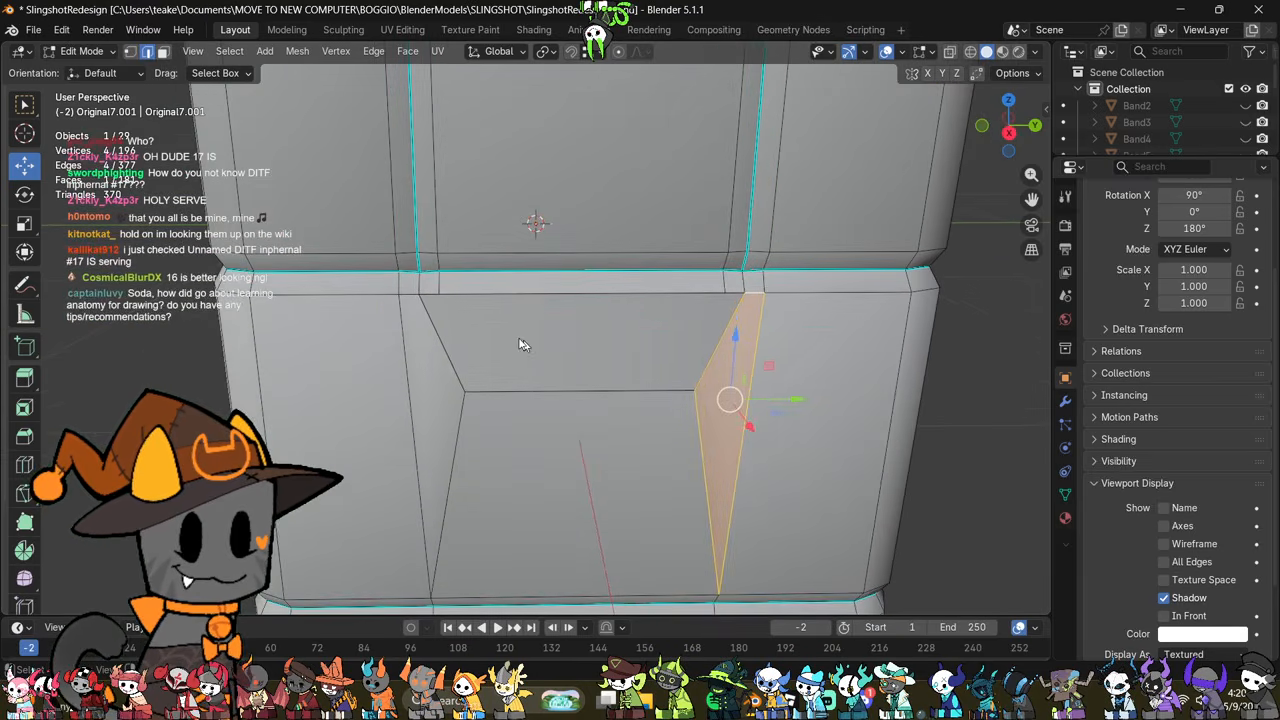
left_click(488, 289)
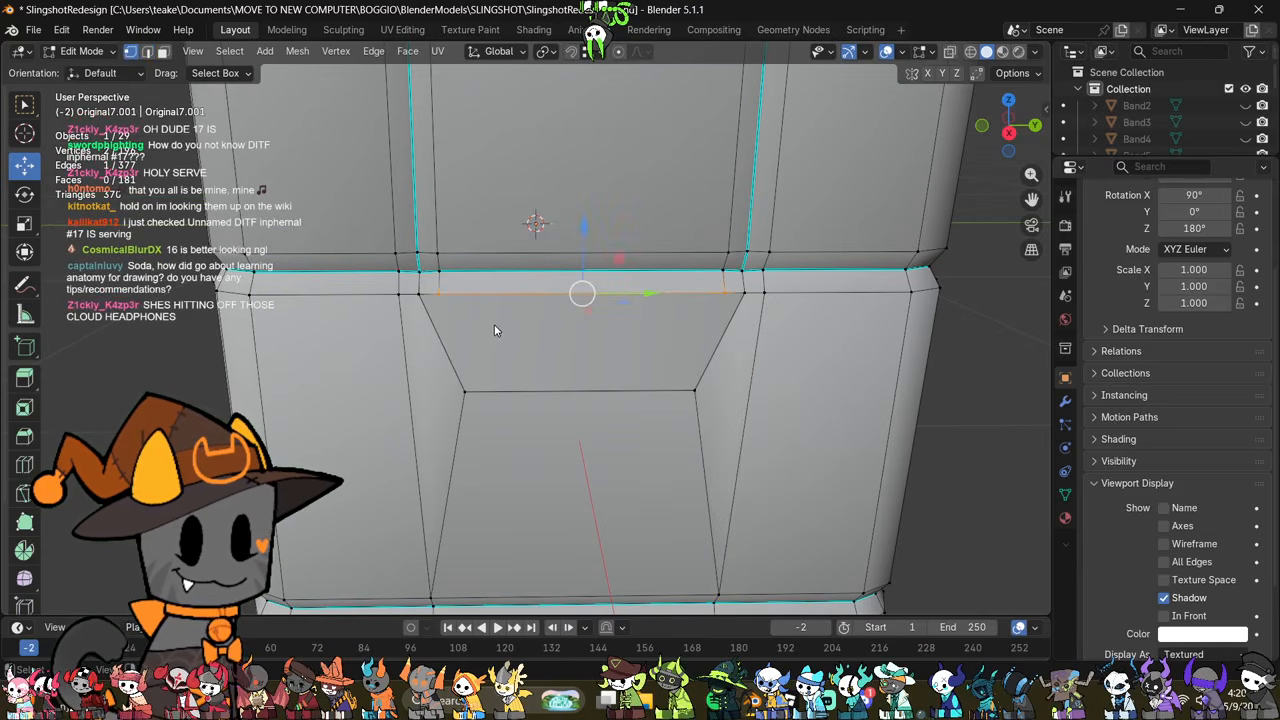
key("2")
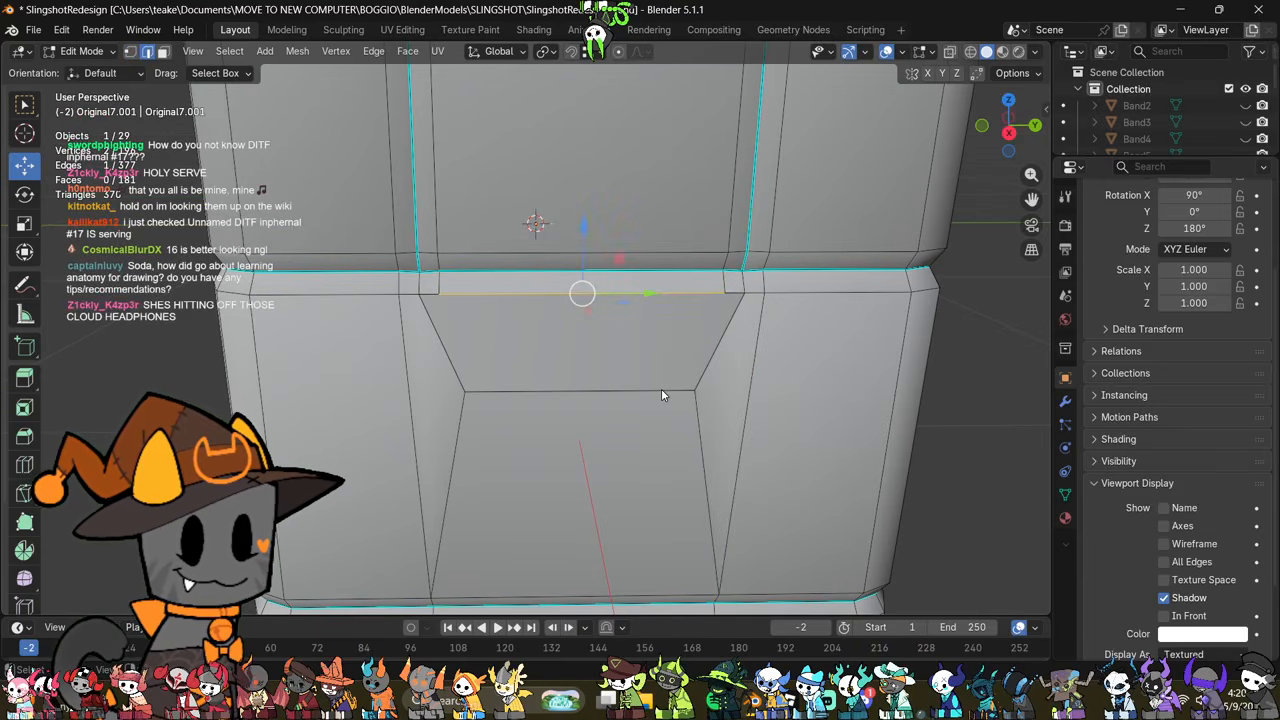
middle_click_drag(703, 391, 690, 481, "shift")
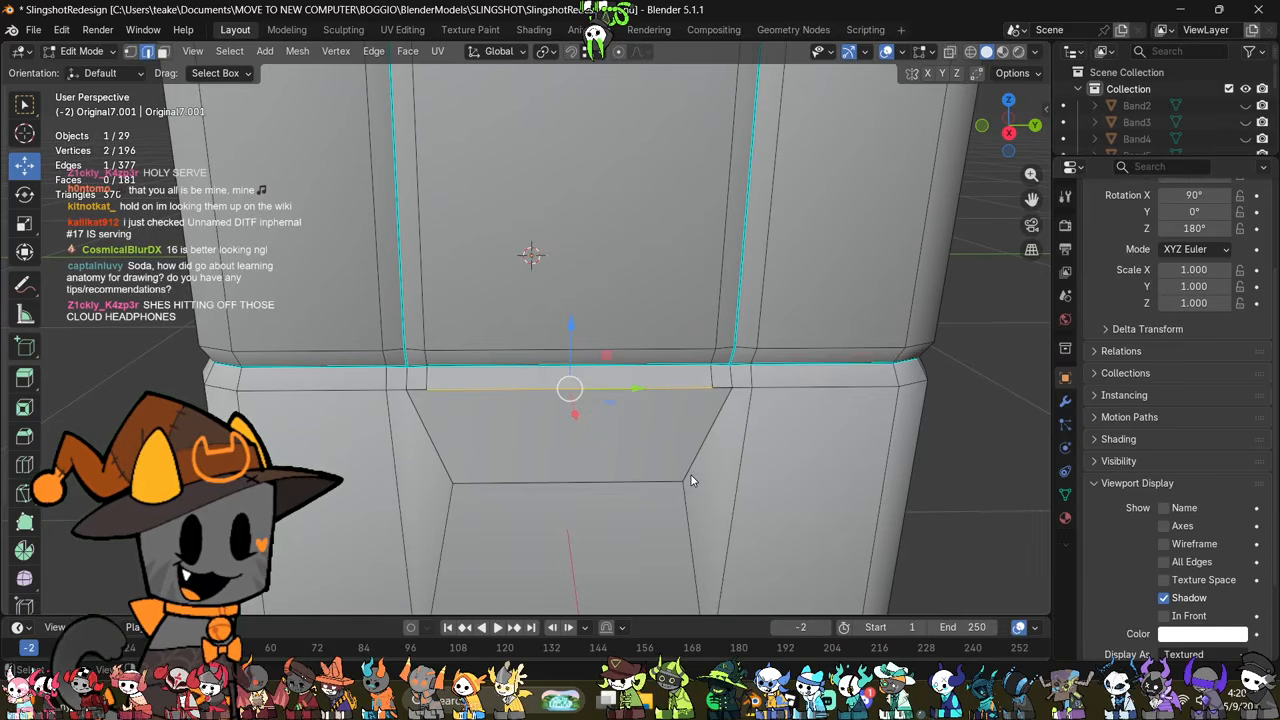
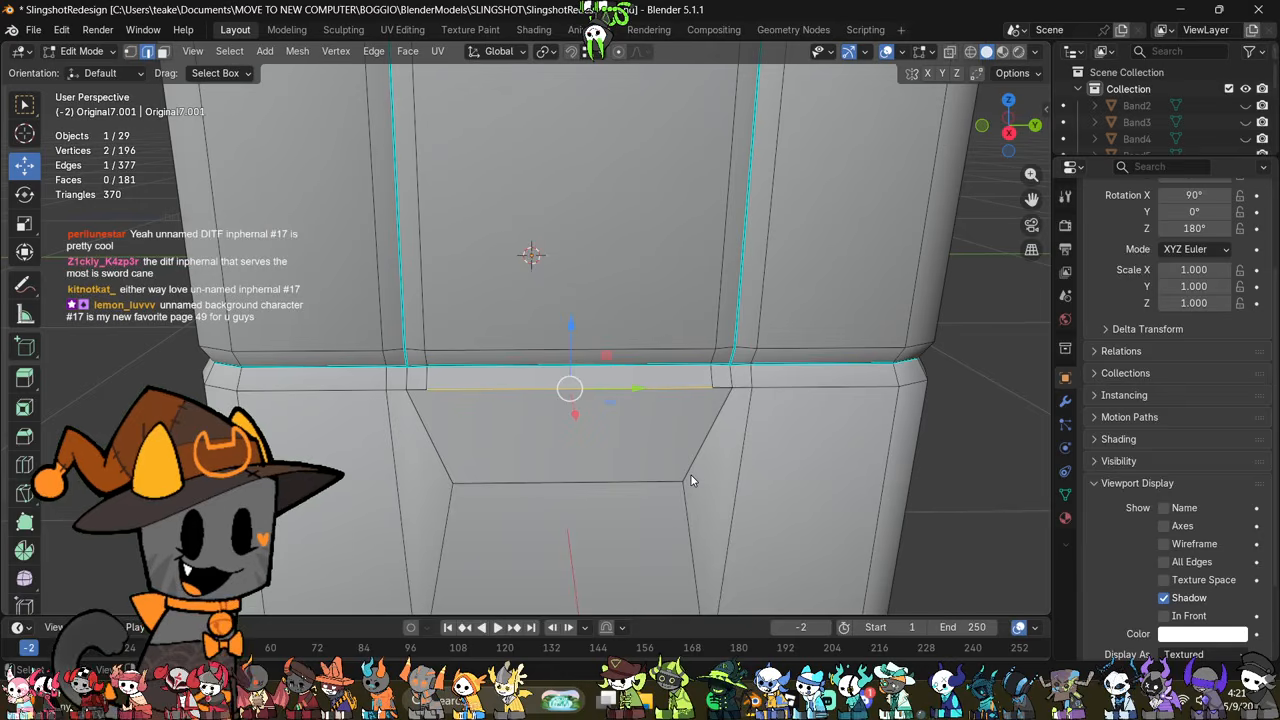
Step: Extrude the long edge below the groove downward along Z and scale the new edge narrower into a tapered panel
middle_click_drag(691, 478, 643, 346)
middle_click_drag(698, 403, 769, 449)
key("s")
left_click(777, 347)
middle_click_drag(554, 435, 632, 486)
key("e")
key("z")
left_click(708, 449)
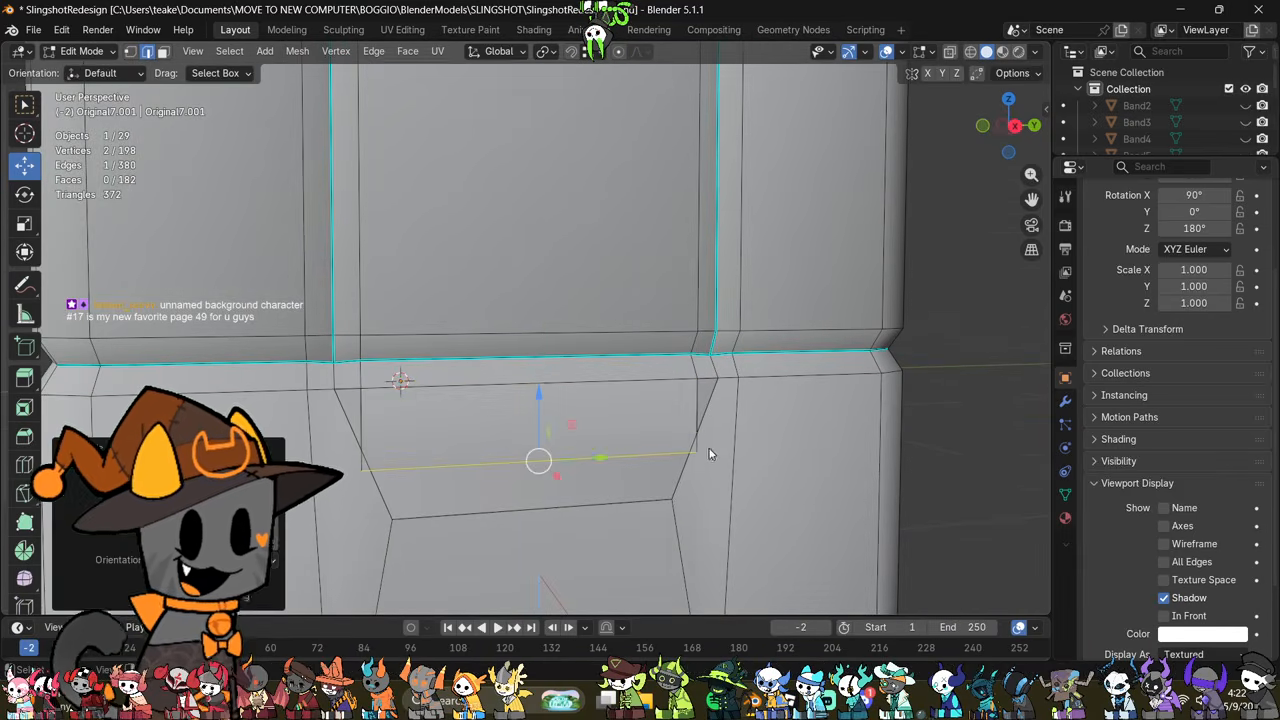
key("s")
left_click(737, 493)
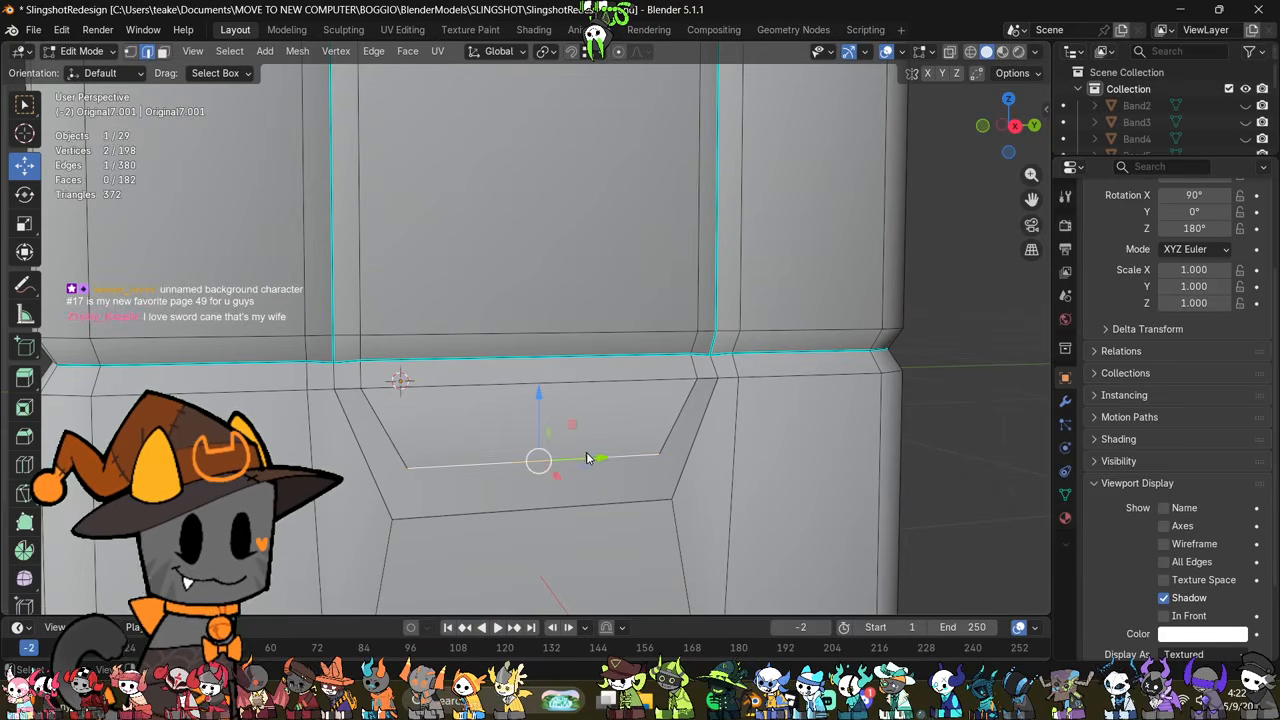
Step: Fill the faces between the tapered panel and the lower panel's top edge, and in the slanted gap on each side
left_click(579, 511, "shift")
key("f")
left_click(392, 434)
left_click(356, 468, "shift")
key("f")
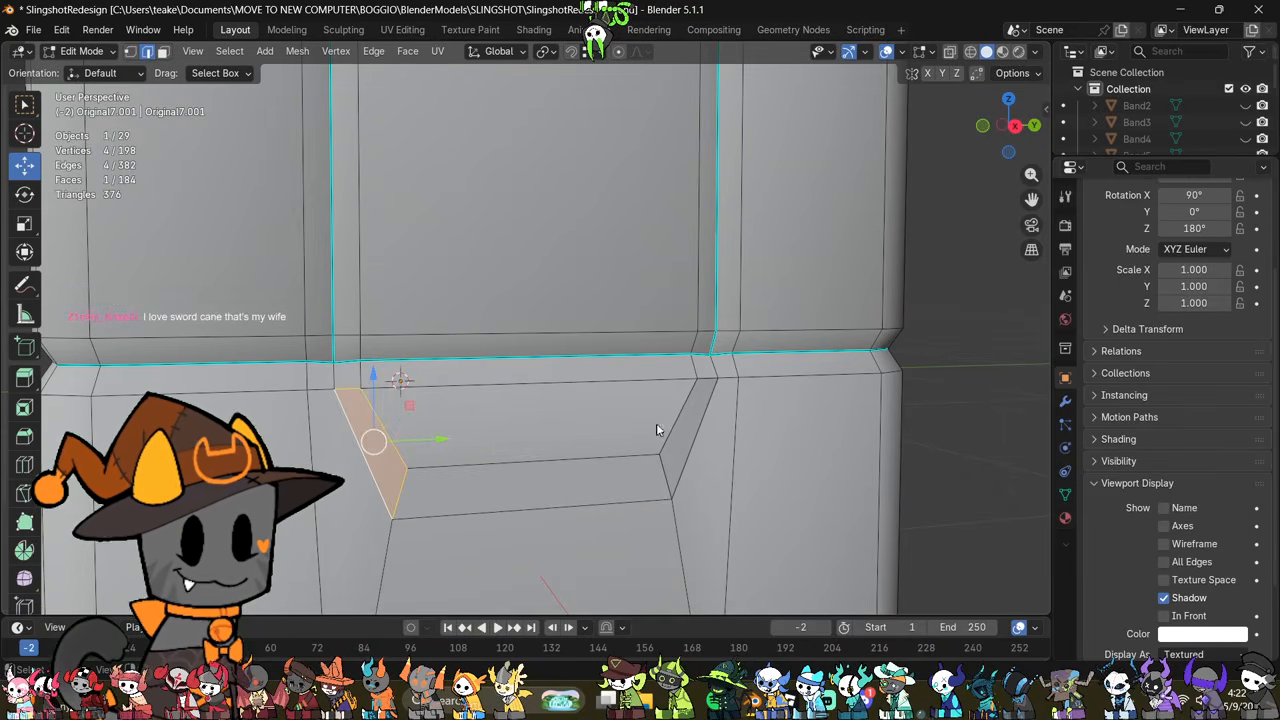
left_click(678, 420)
left_click(700, 440, "shift")
key("f")
middle_click_drag(700, 440, 683, 493)
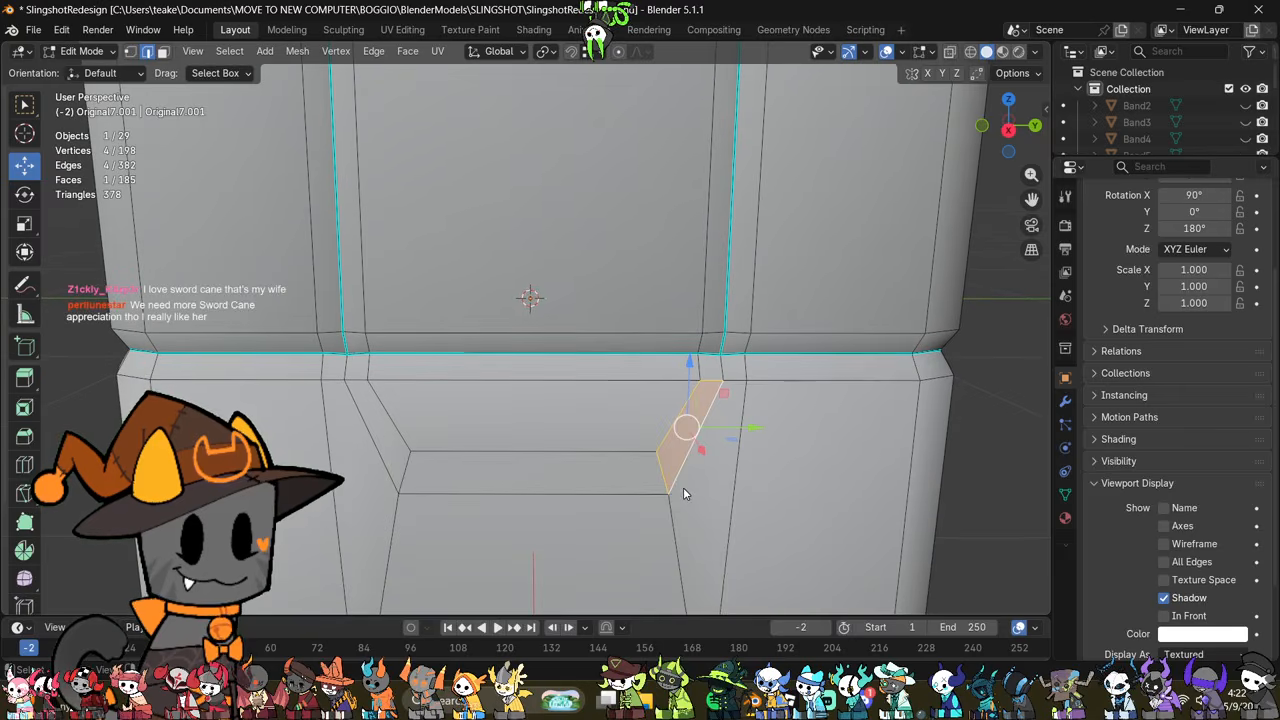
Step: Examine the rebuilt panel's shading and edge flow below the groove, switching between Object Mode and Edit Mode
middle_click_drag(571, 437, 646, 448)
key("Tab")
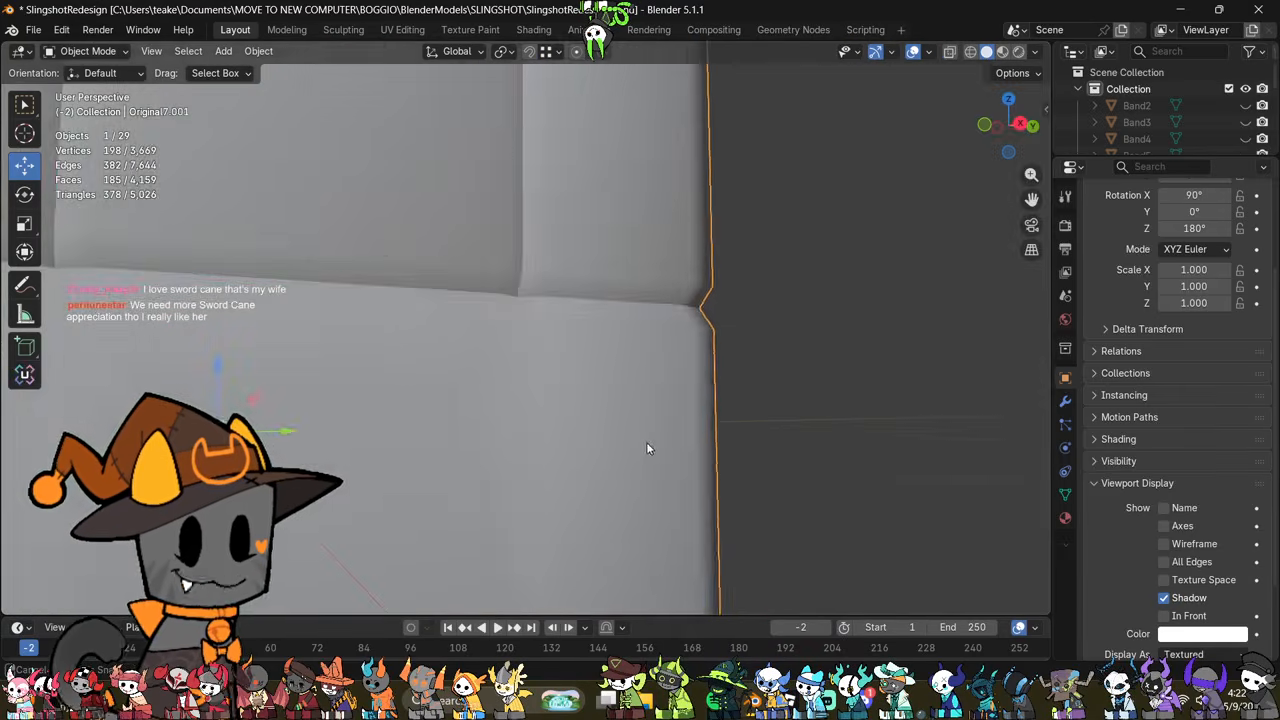
key("Tab")
scroll(637, 476, "down", 2)
middle_click_drag(541, 479, 654, 464, "shift")
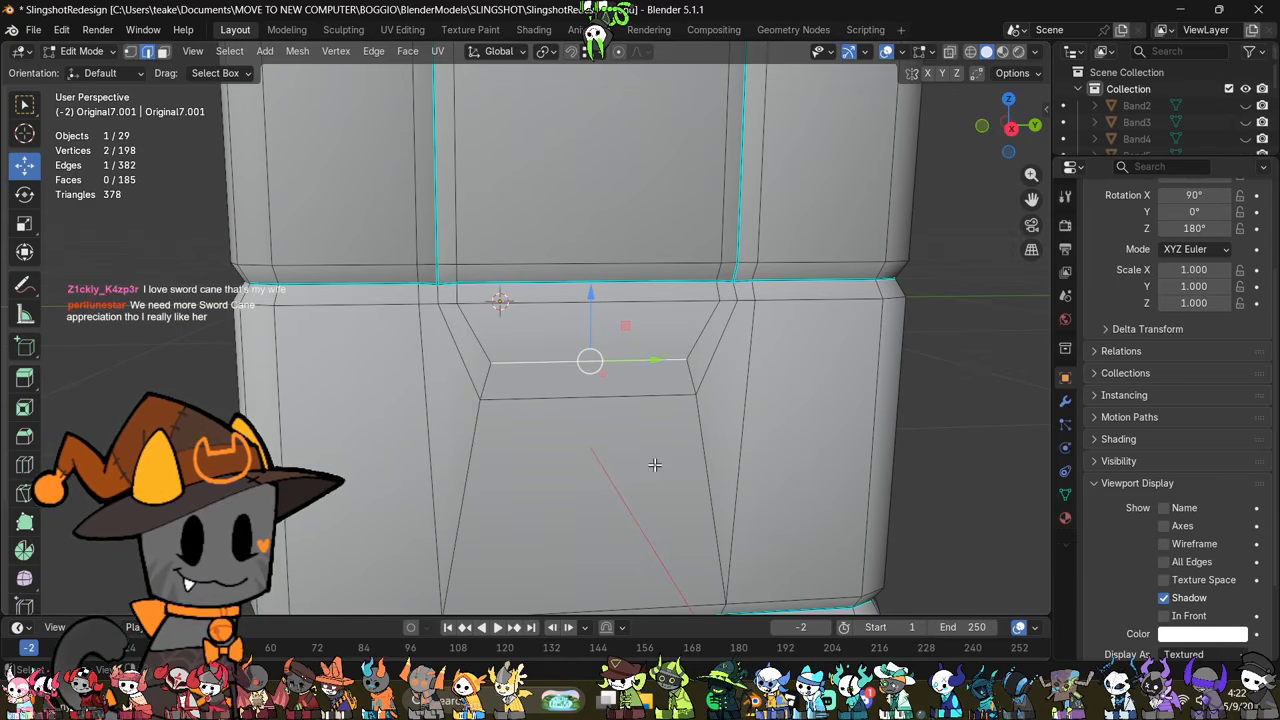
left_click(404, 354)
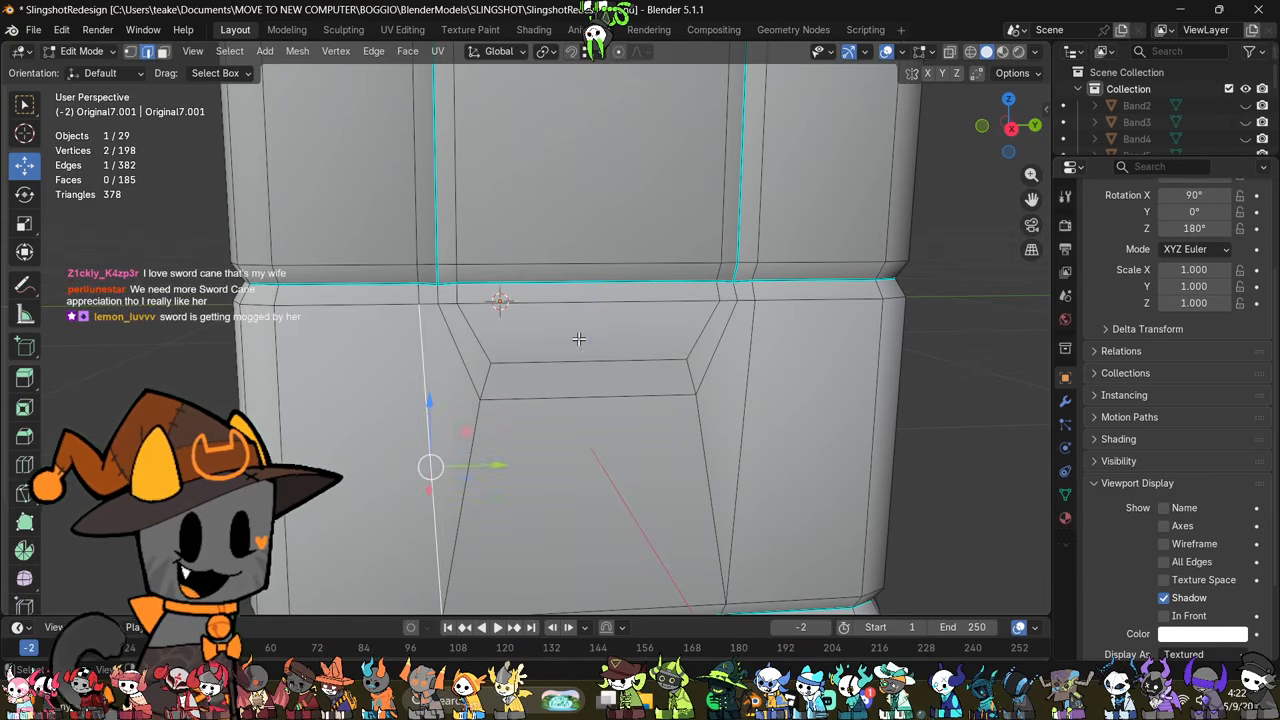
left_click(585, 350)
middle_click_drag(587, 352, 567, 424)
key("Tab")
key("Tab")
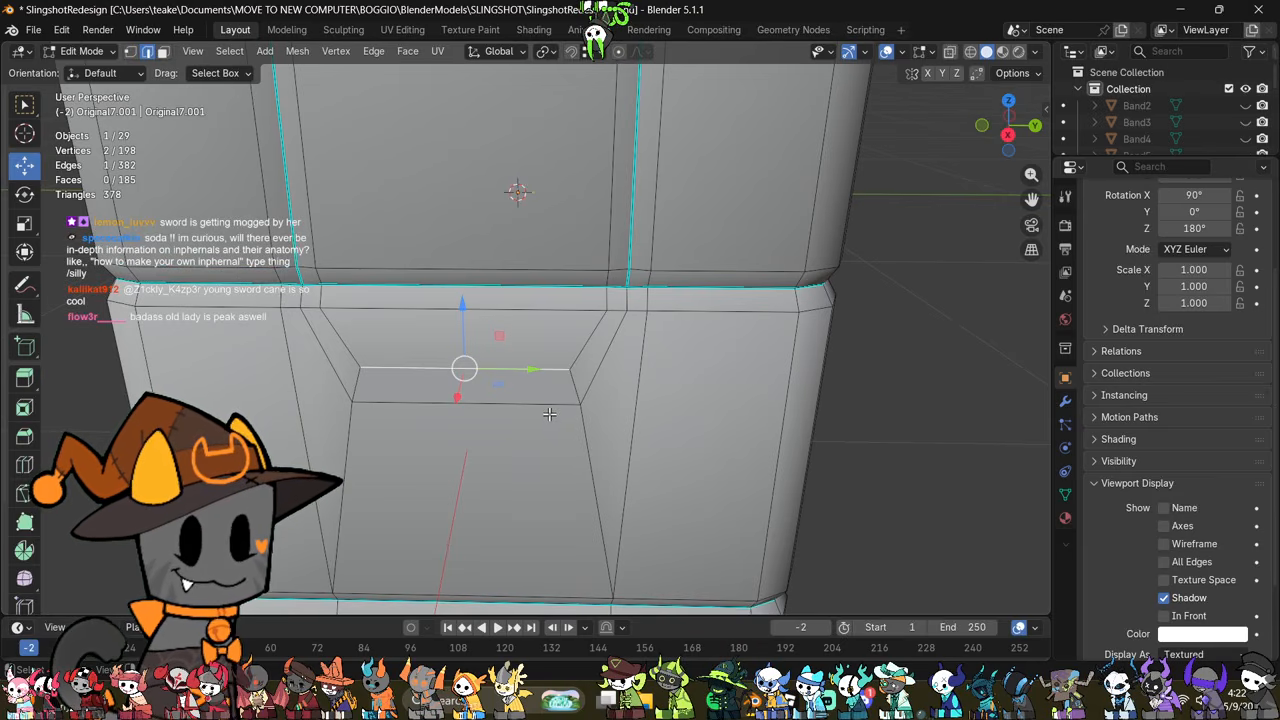
middle_click_drag(557, 370, 574, 421, "shift")
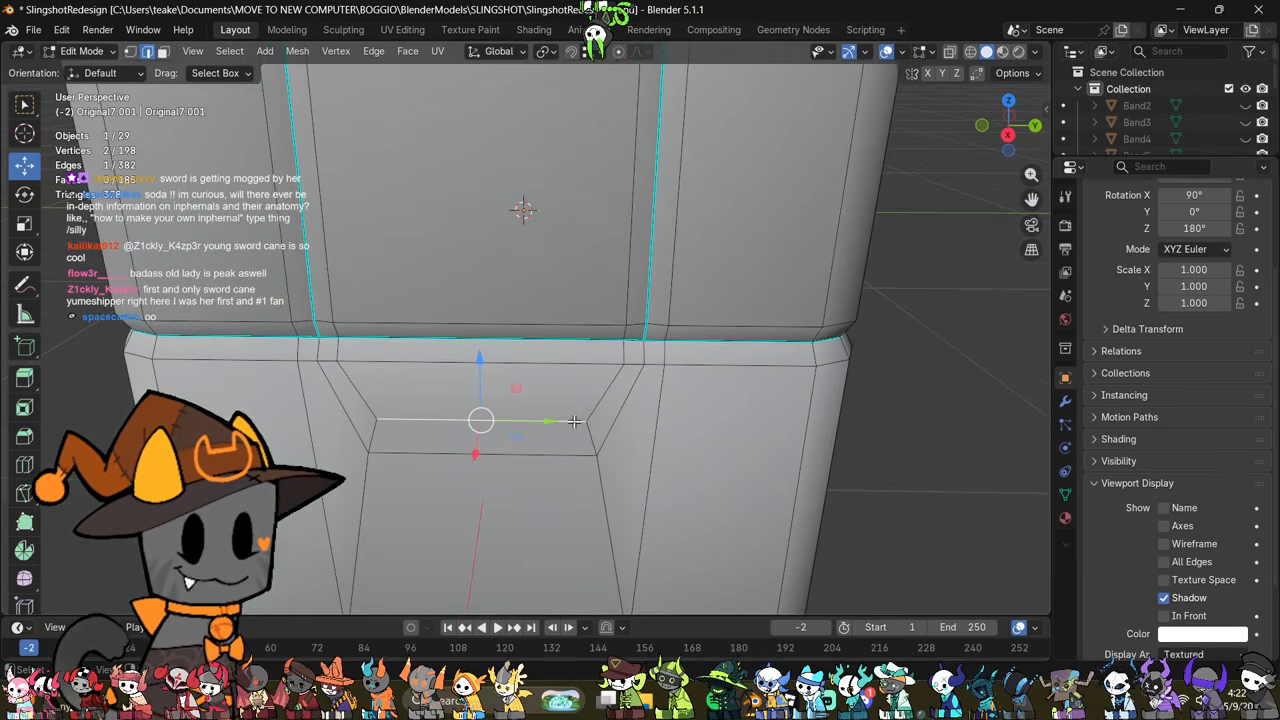
middle_click_drag(567, 355, 462, 459)
left_click(556, 372)
scroll(519, 377, "down", 4)
key("Tab")
scroll(660, 410, "down", 4)
key("Tab")
Step: Select the sleeve's bottom edge loop and move it upward along Z to shorten the sleeve above the hand
middle_click_drag(462, 397, 625, 313)
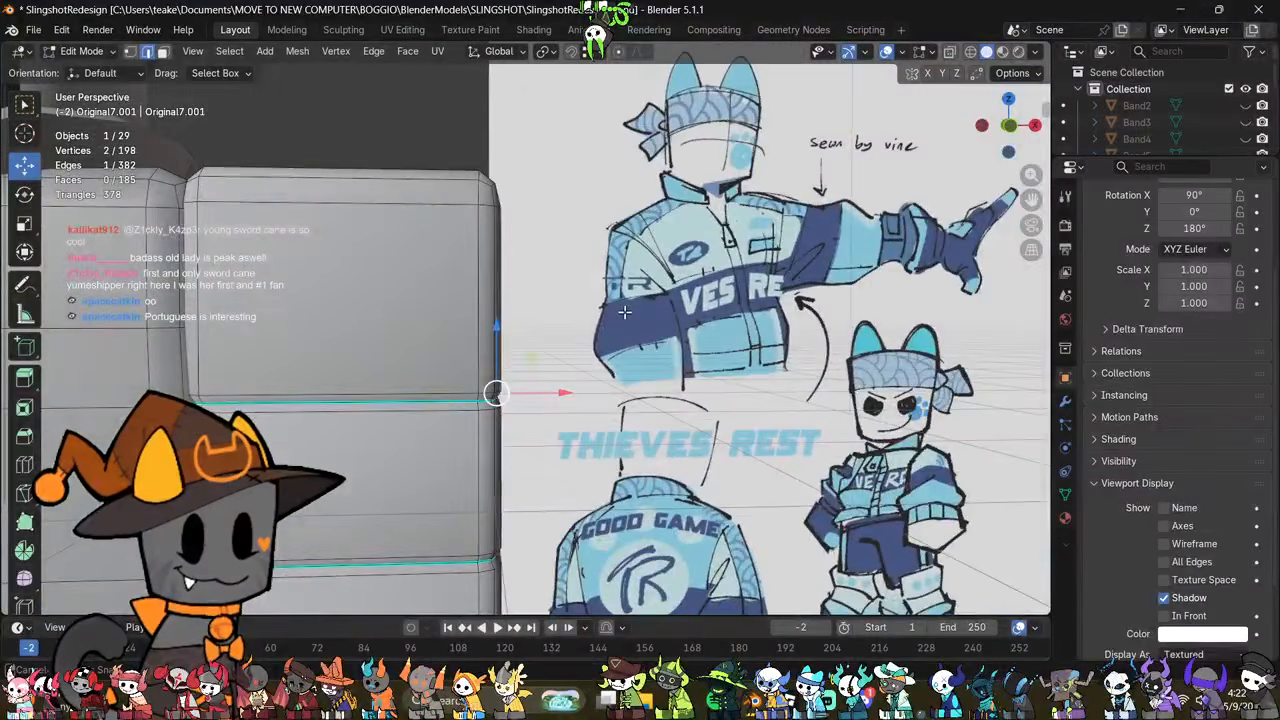
middle_click_drag(549, 398, 661, 241)
key("alt+z")
mouse_move(673, 337)
middle_mouse_down()
mouse_move(641, 400)
mouse_move(668, 408)
middle_mouse_up()
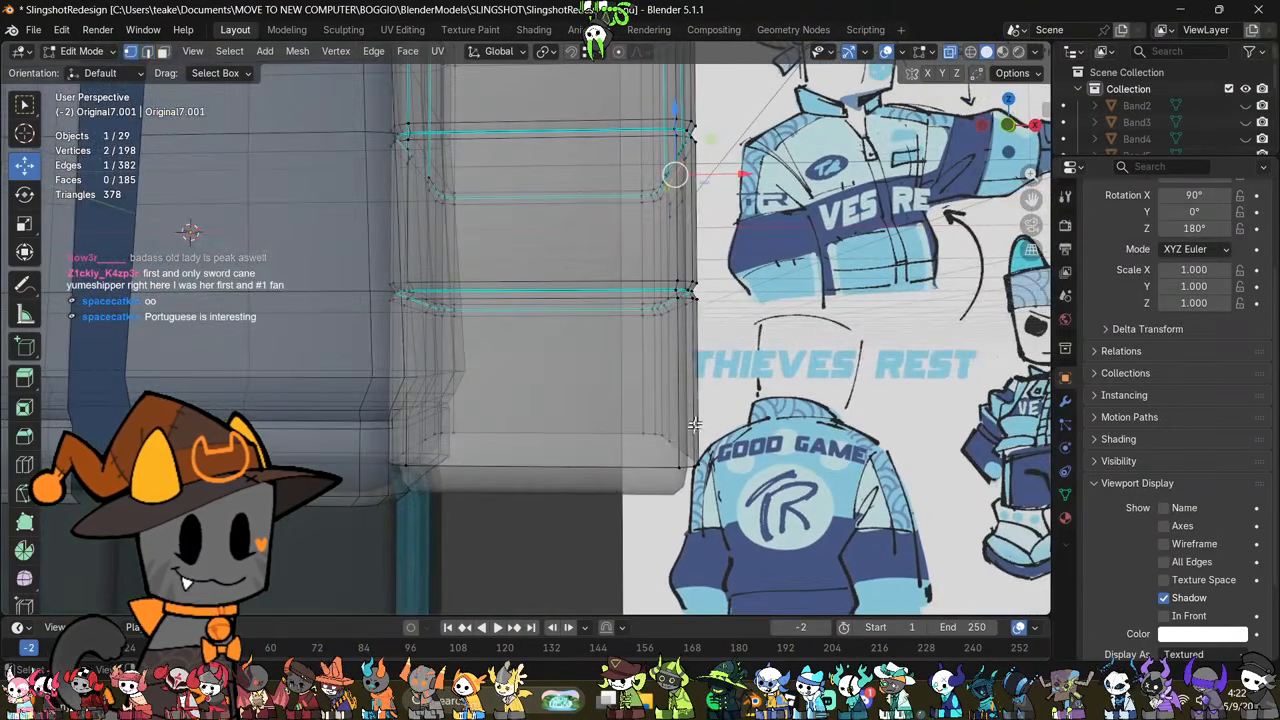
left_click(625, 547)
left_click(569, 428, "alt")
key("alt+z")
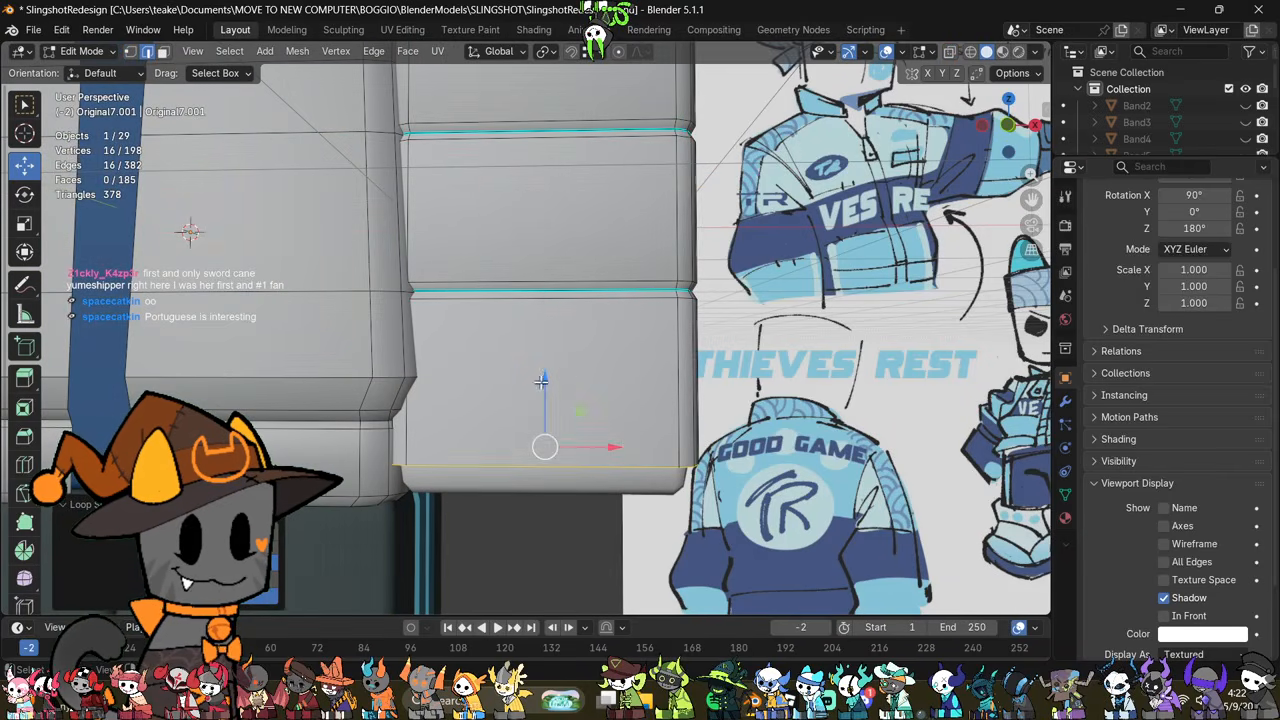
left_click_drag(544, 381, 576, 312)
middle_click_drag(622, 418, 534, 361)
key("g")
key("z")
left_click_drag(534, 361, 538, 362)
middle_click_drag(627, 404, 630, 311, "shift")
Step: Extrude the sleeve's bottom edge loop slightly downward along Z and scale it inward to about 0.95 for a beveled rim
key("e")
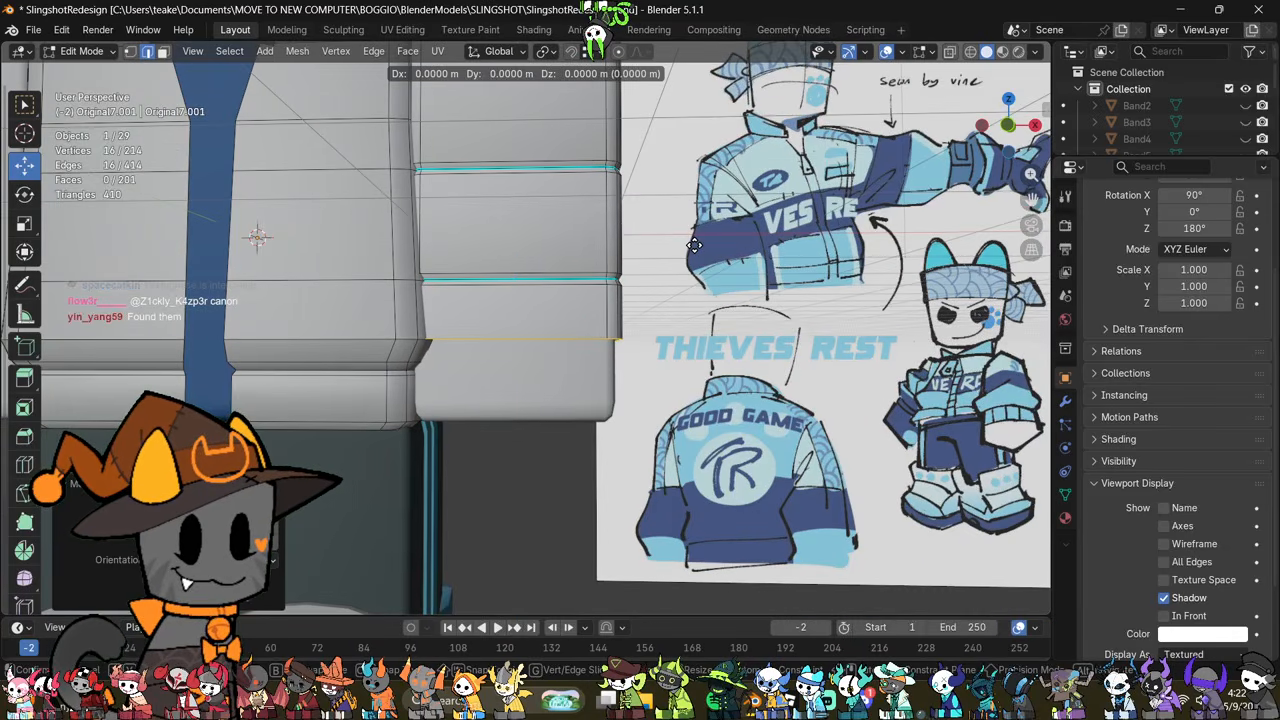
right_click(696, 251)
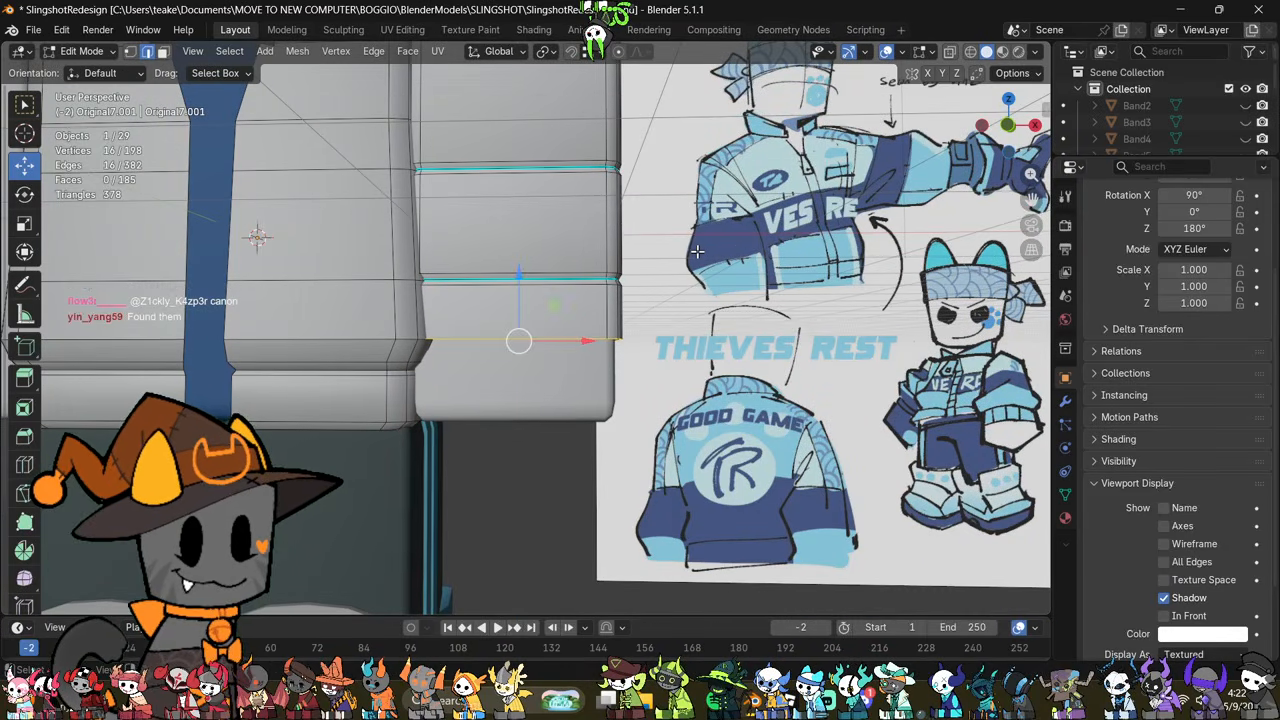
key("g")
key("z")
left_click(698, 262)
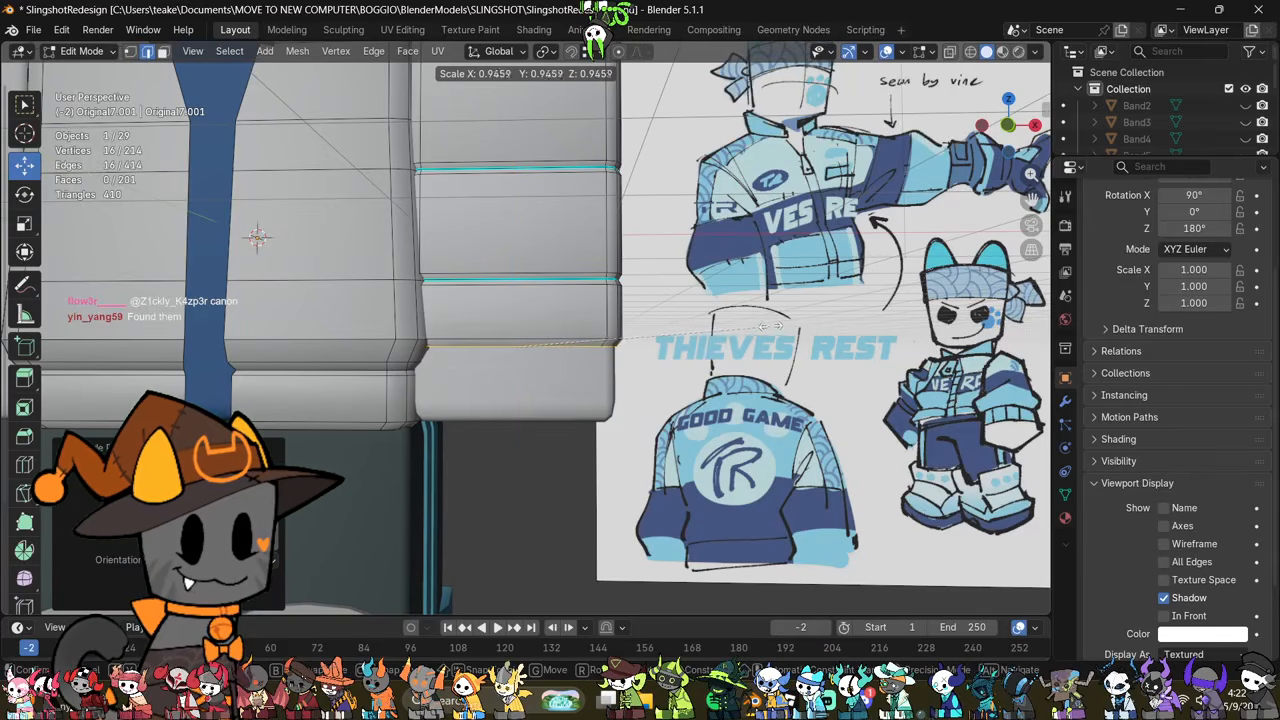
middle_click_drag(698, 262, 751, 405)
left_click(703, 454)
Step: Select all edge loops of the sleeve's lower groove in front view and scale them up to flare the sleeve
scroll(738, 423, "up", 1)
left_click(506, 365, "alt")
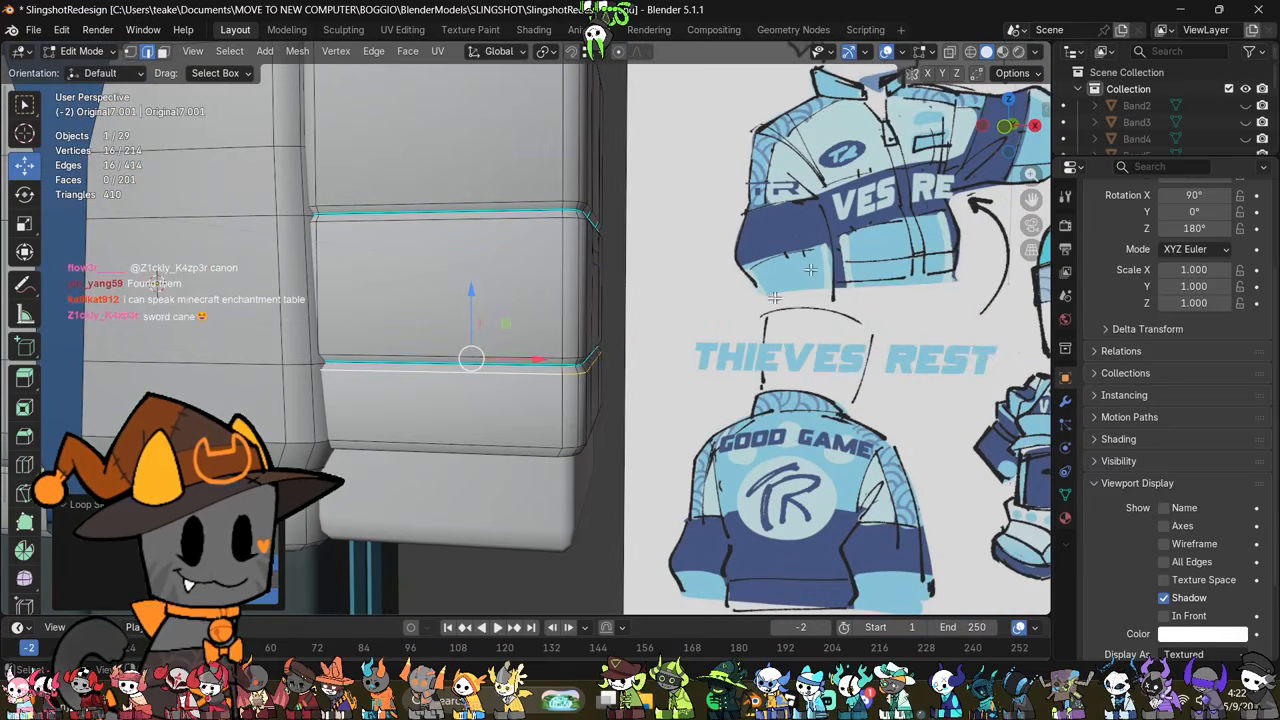
scroll(705, 418, "down", 3)
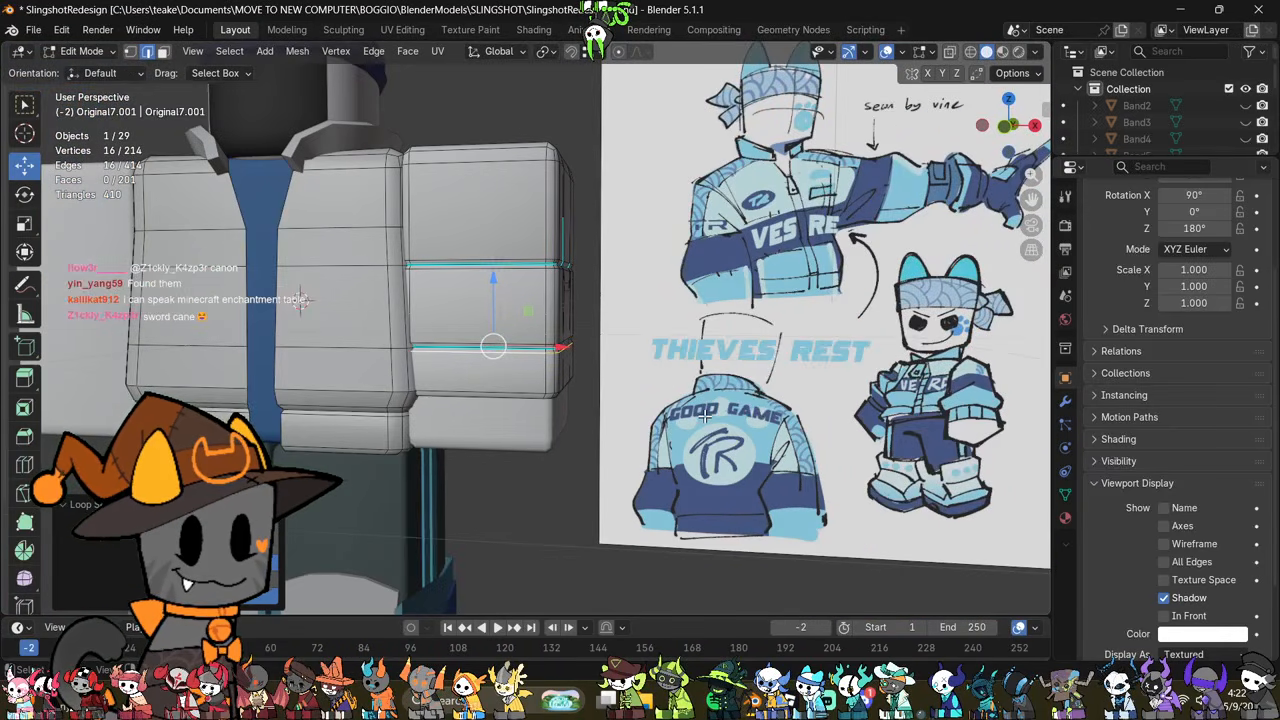
scroll(705, 418, "up", 1)
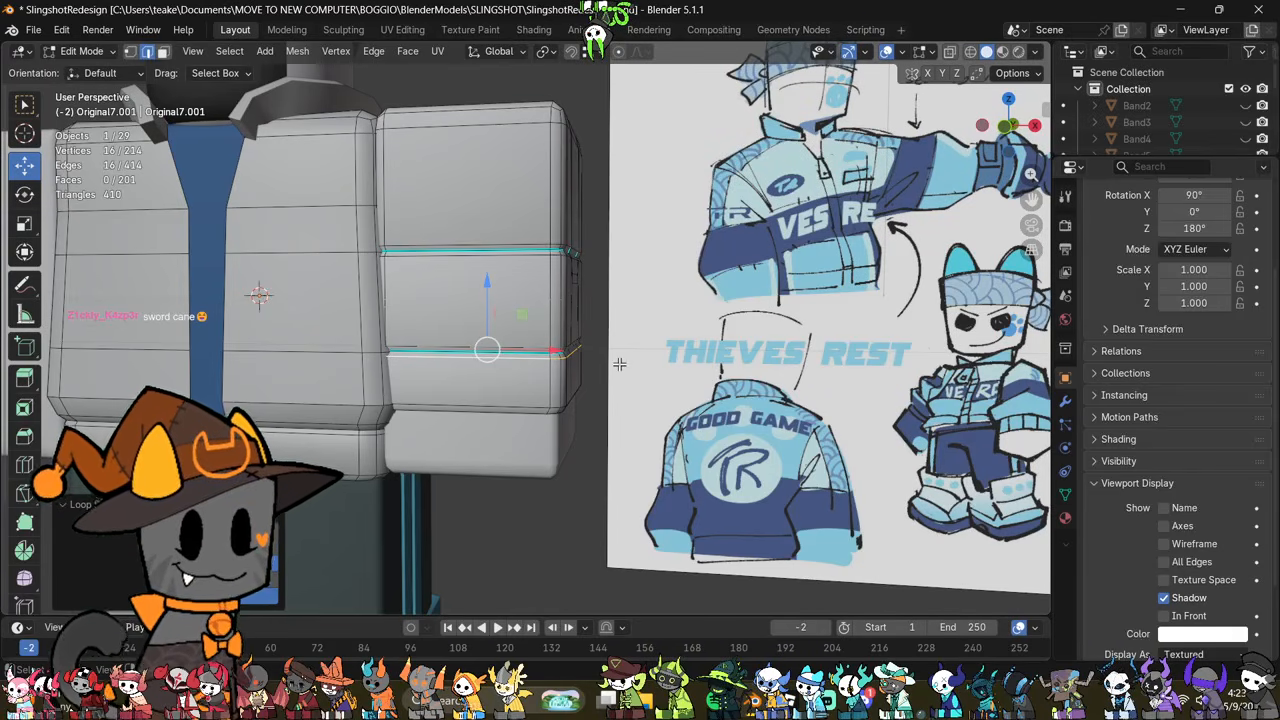
left_click(578, 337)
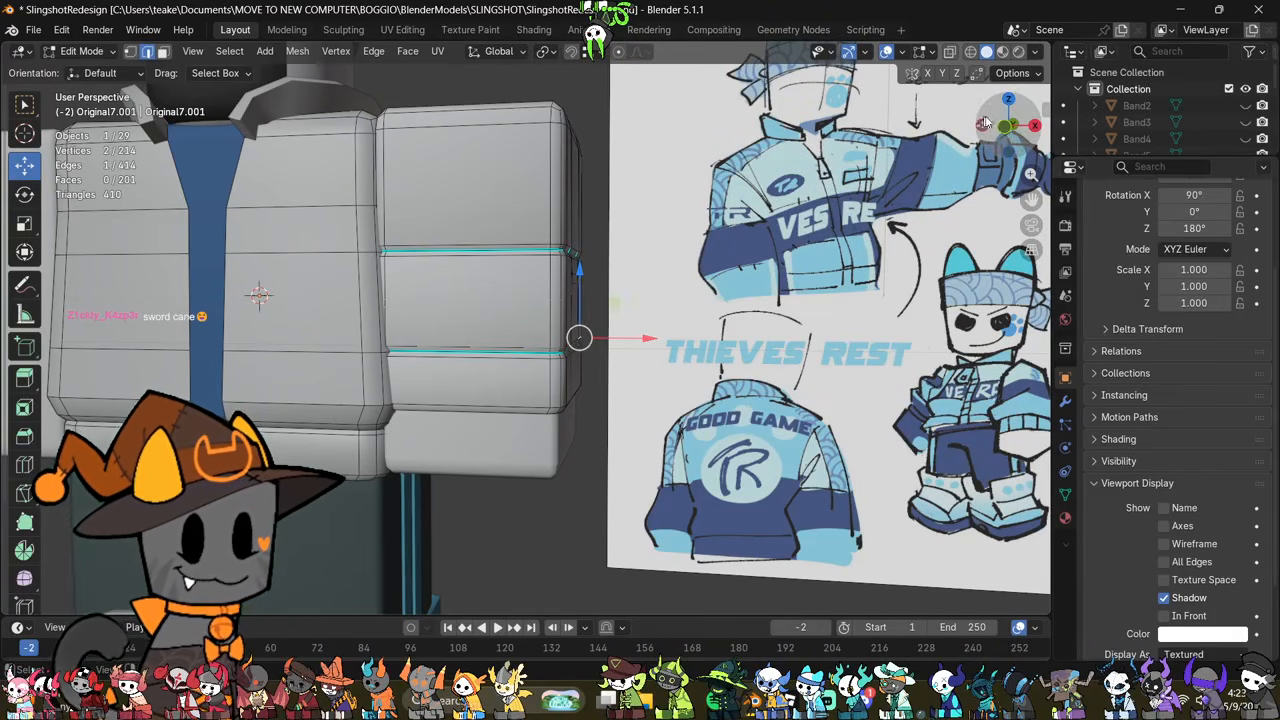
left_click(1007, 126)
scroll(740, 458, "up", 3)
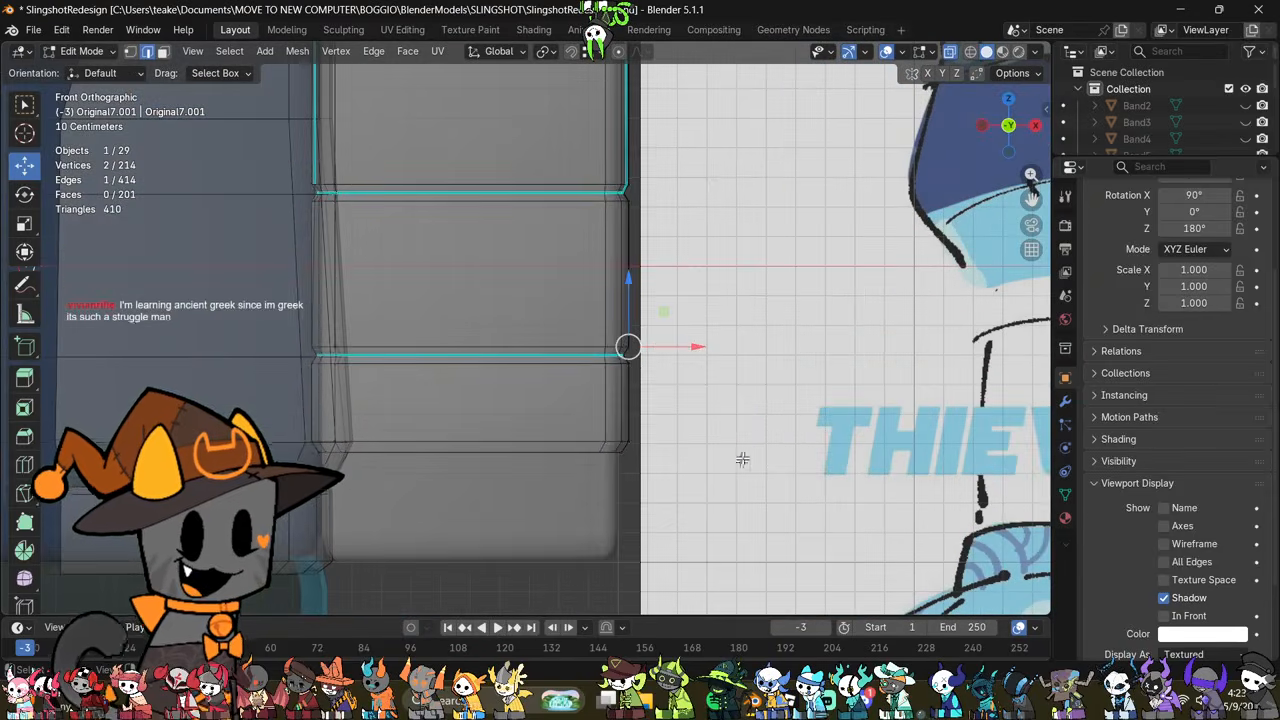
left_click(683, 401)
left_click_drag(709, 316, 271, 380)
key("alt+z")
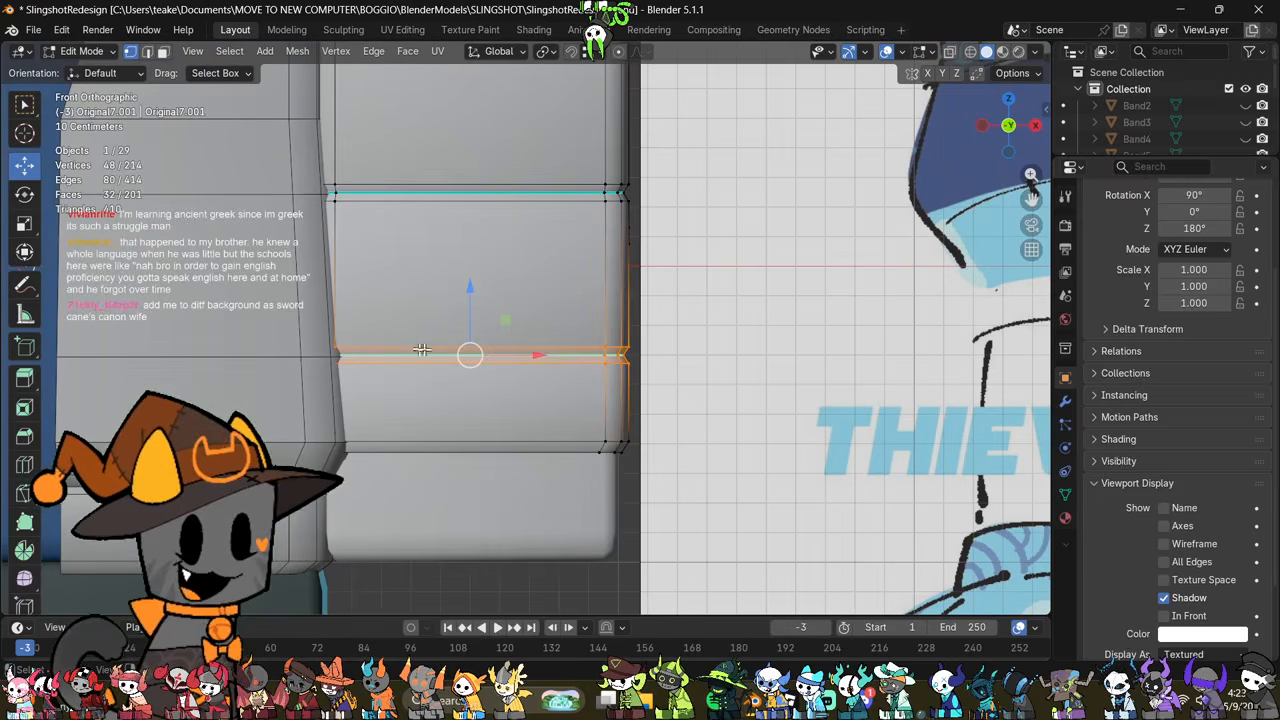
key("alt+z")
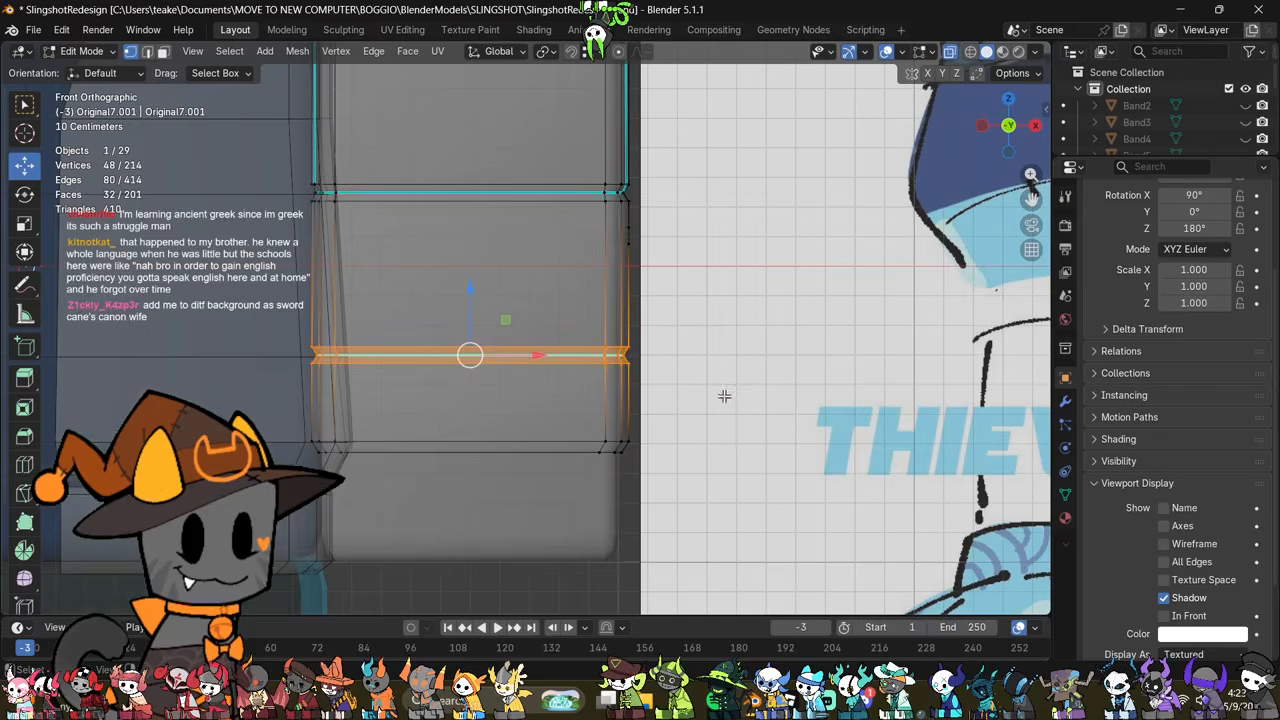
scroll(724, 397, "down", 4)
scroll(724, 397, "down", 1)
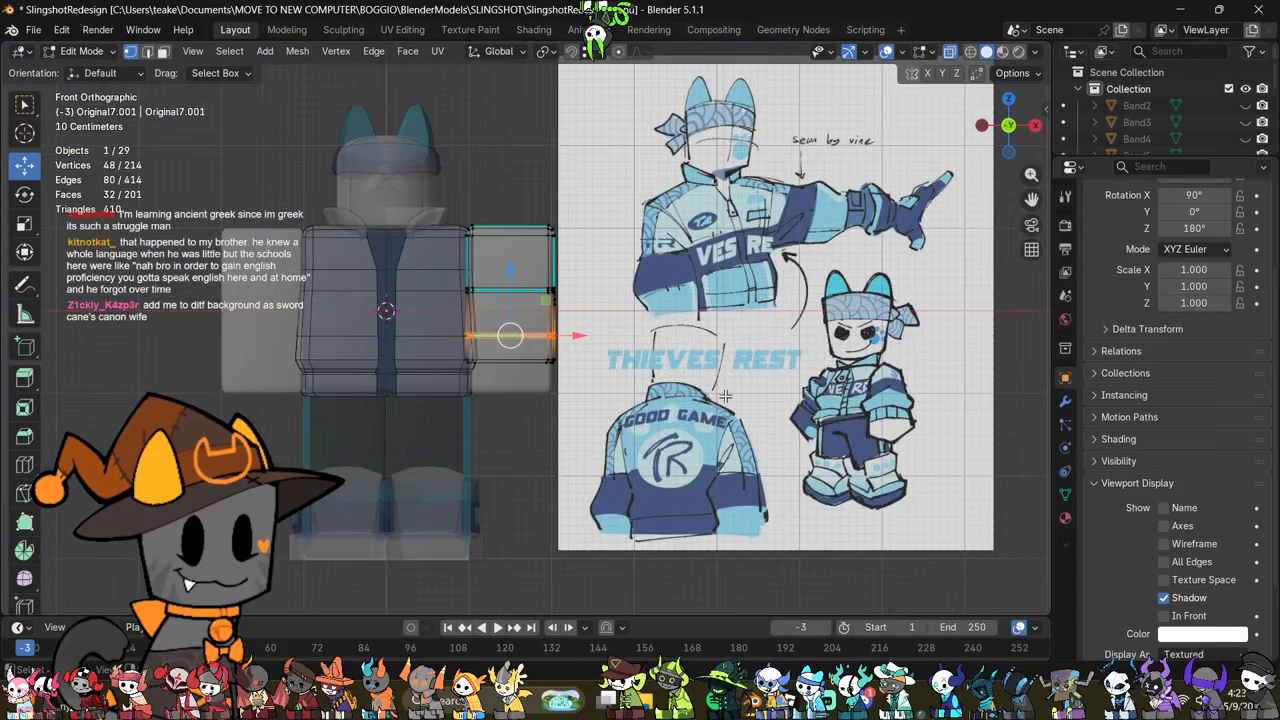
scroll(724, 397, "up", 3)
scroll(724, 397, "down", 3)
scroll(724, 397, "up", 3)
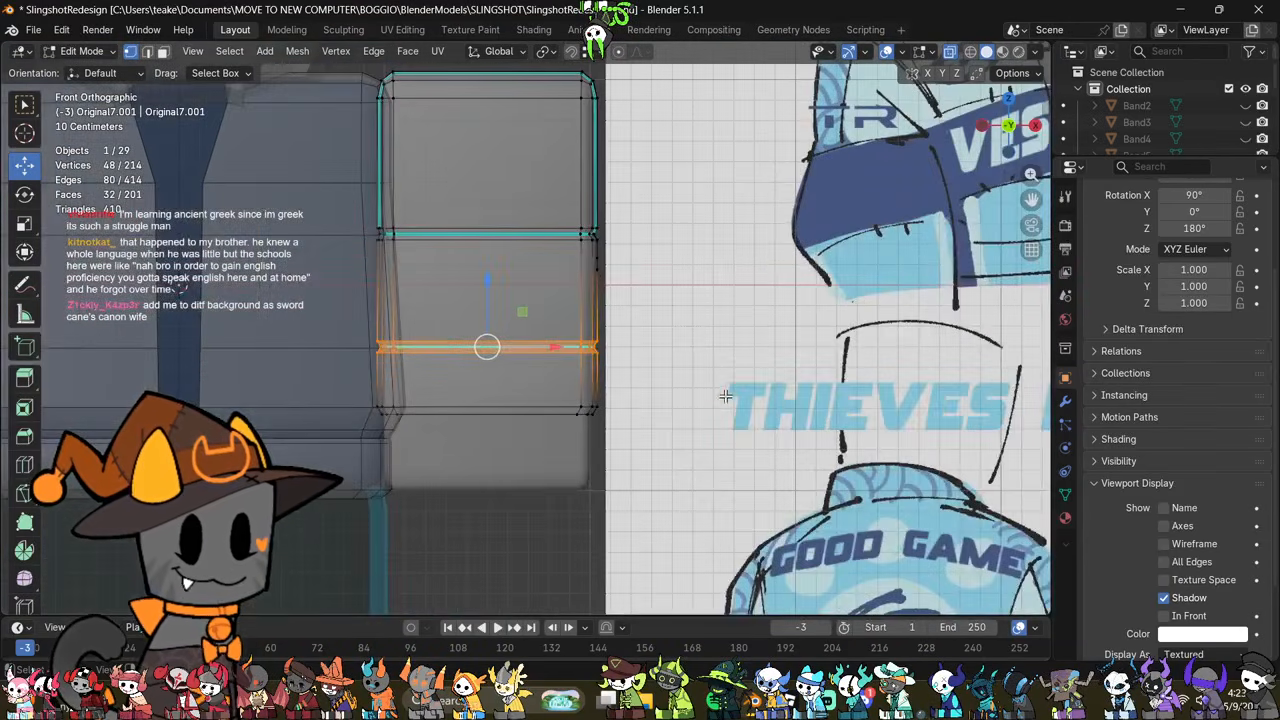
key("s")
left_click(697, 364)
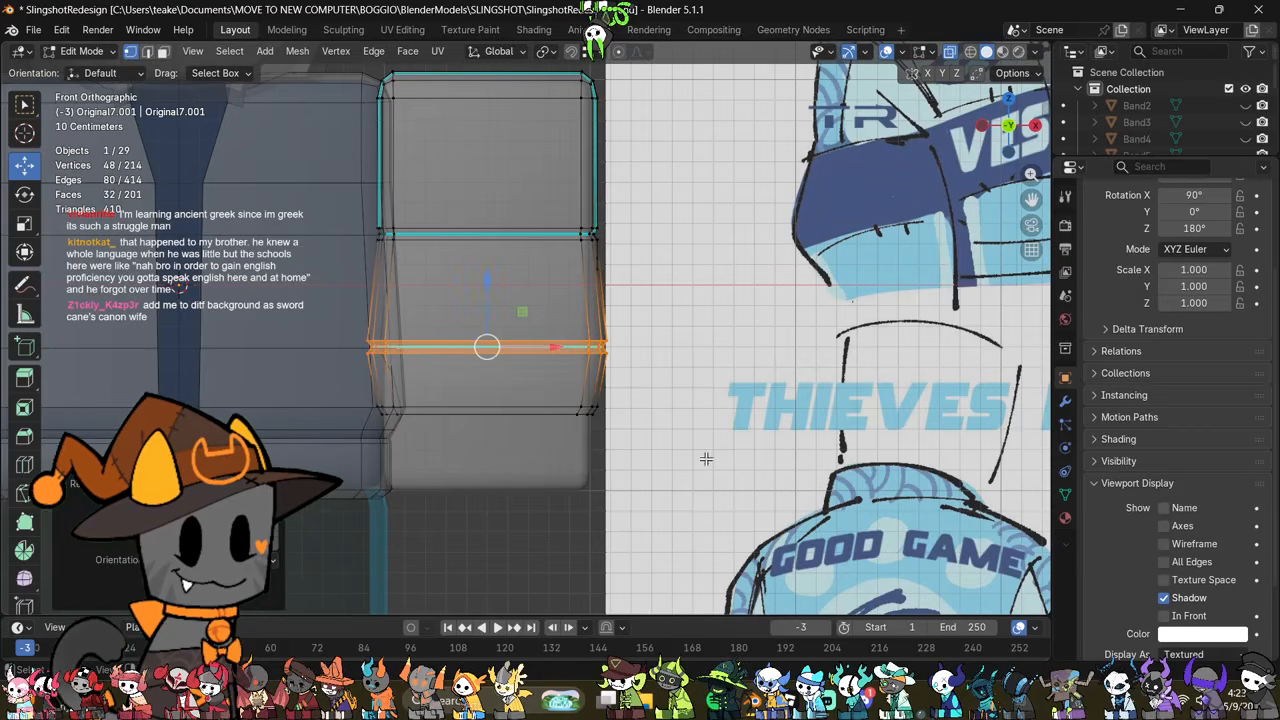
Step: Select the two edge loops at the sleeve's bottom rim and scale them up to about 1.11
left_click(707, 459)
left_click_drag(610, 436, 357, 392)
key("alt+z")
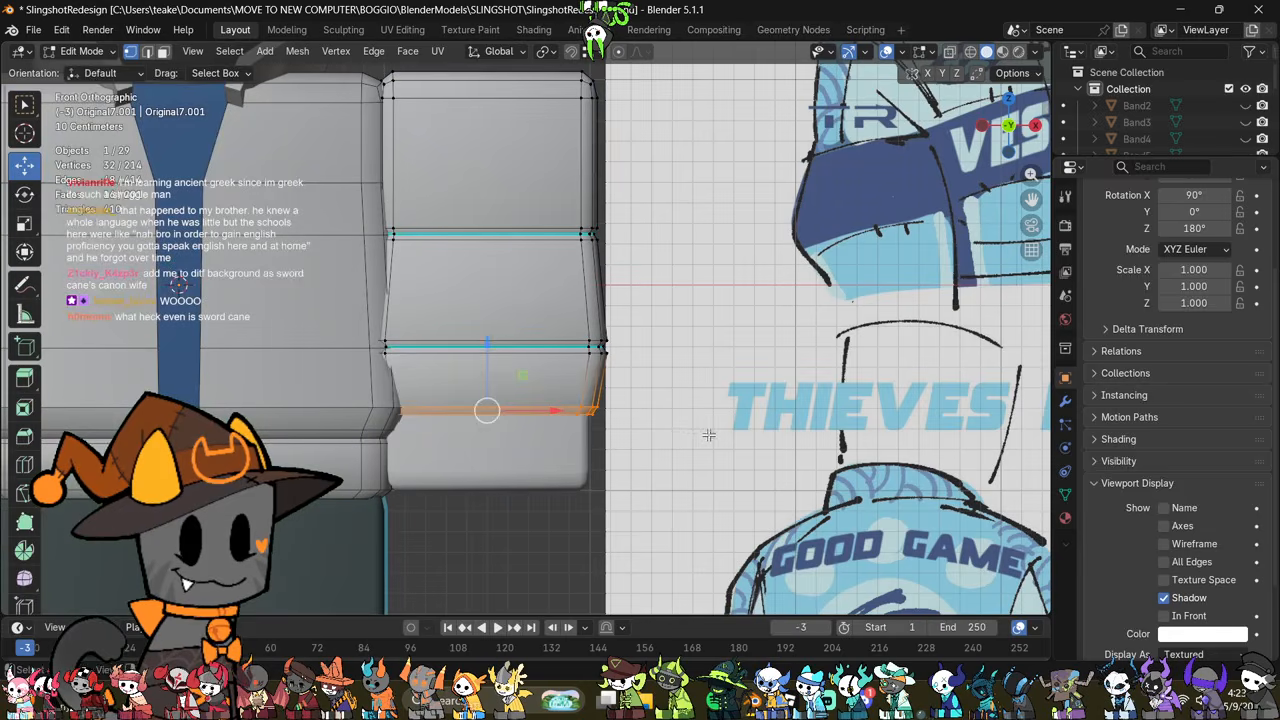
key("s")
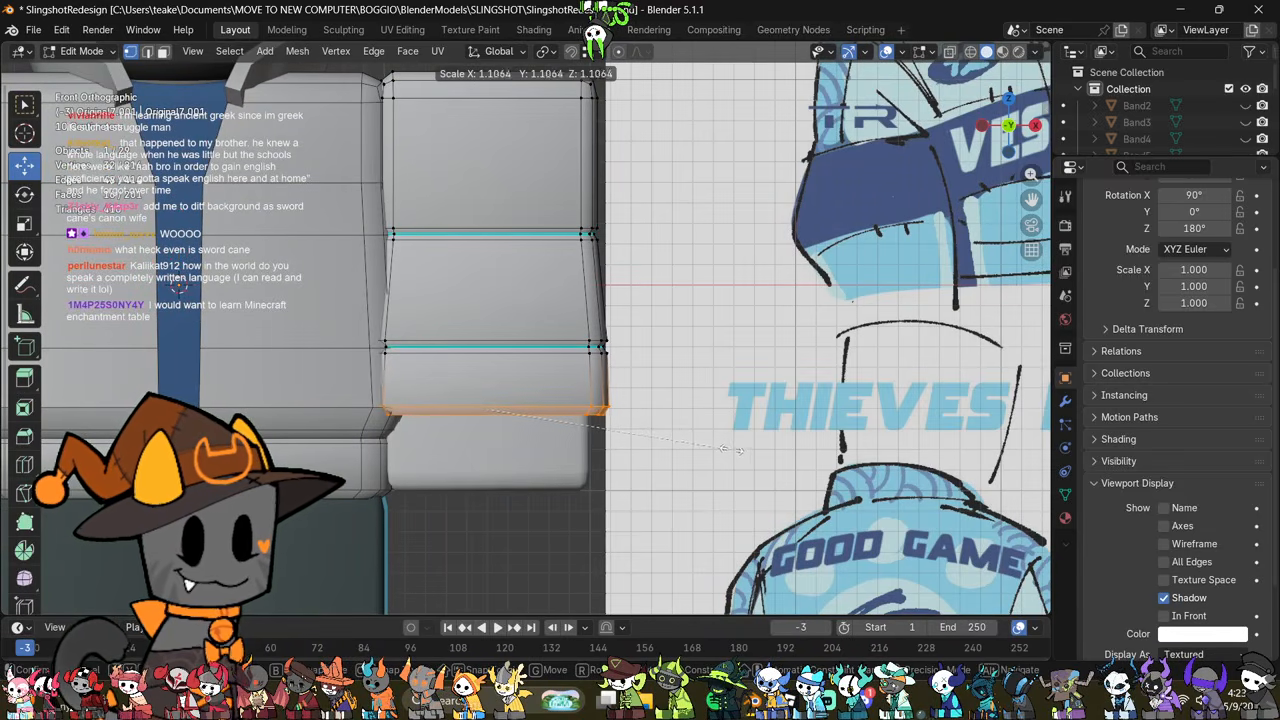
left_click(740, 449)
left_click(732, 440)
Step: Examine the flared sleeve's silhouette against the jacket reference drawing, with X-ray on and off and in Object Mode
scroll(734, 434, "up", 2)
middle_click_drag(755, 403, 742, 444, "shift")
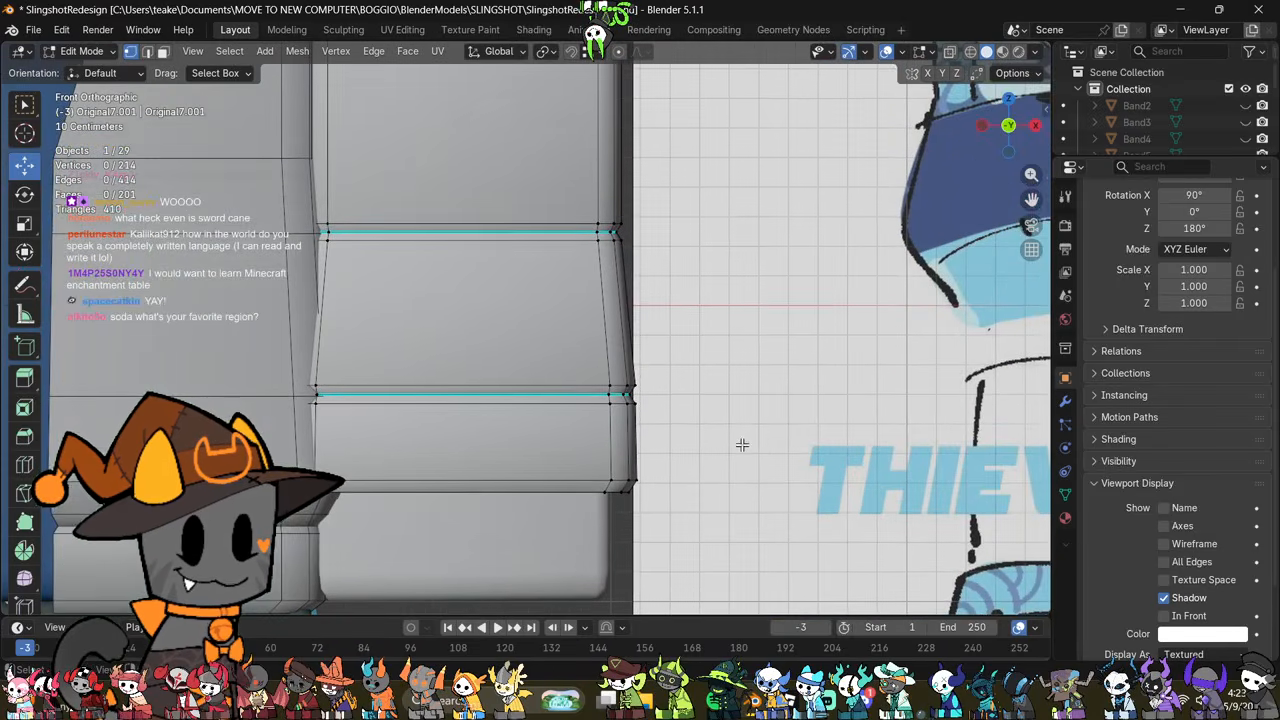
key("alt+z")
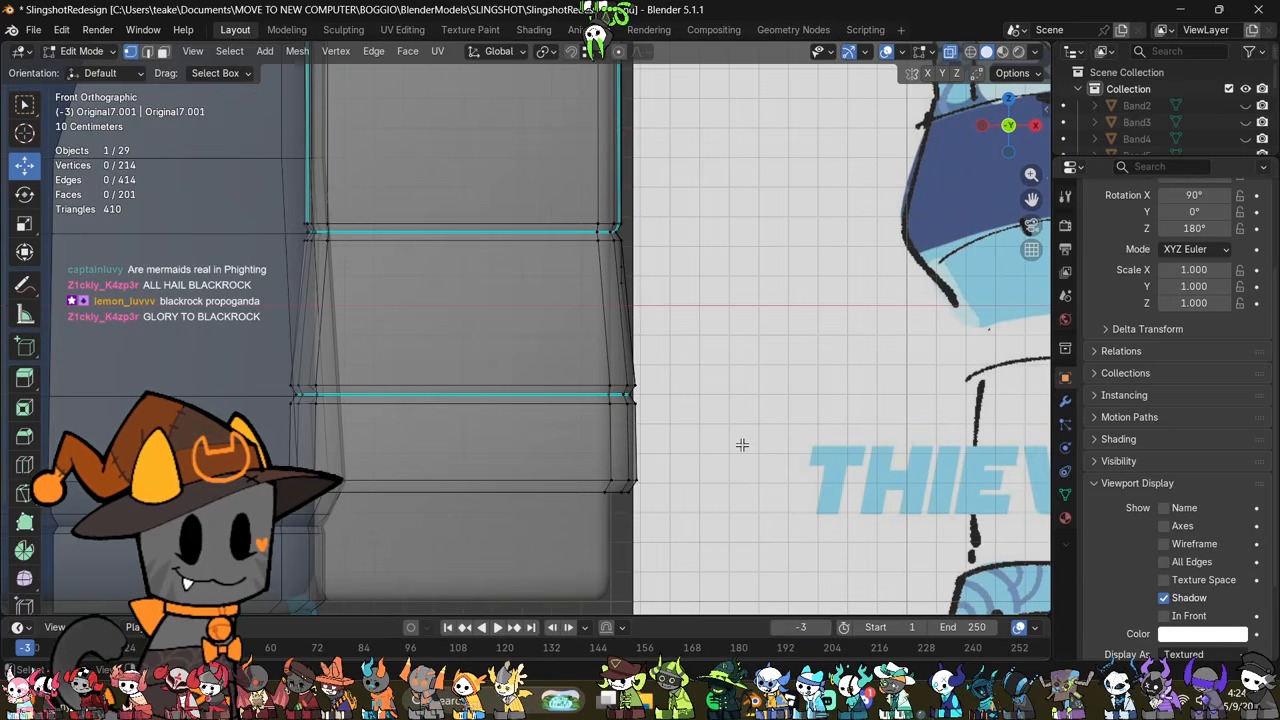
scroll(789, 340, "down", 5)
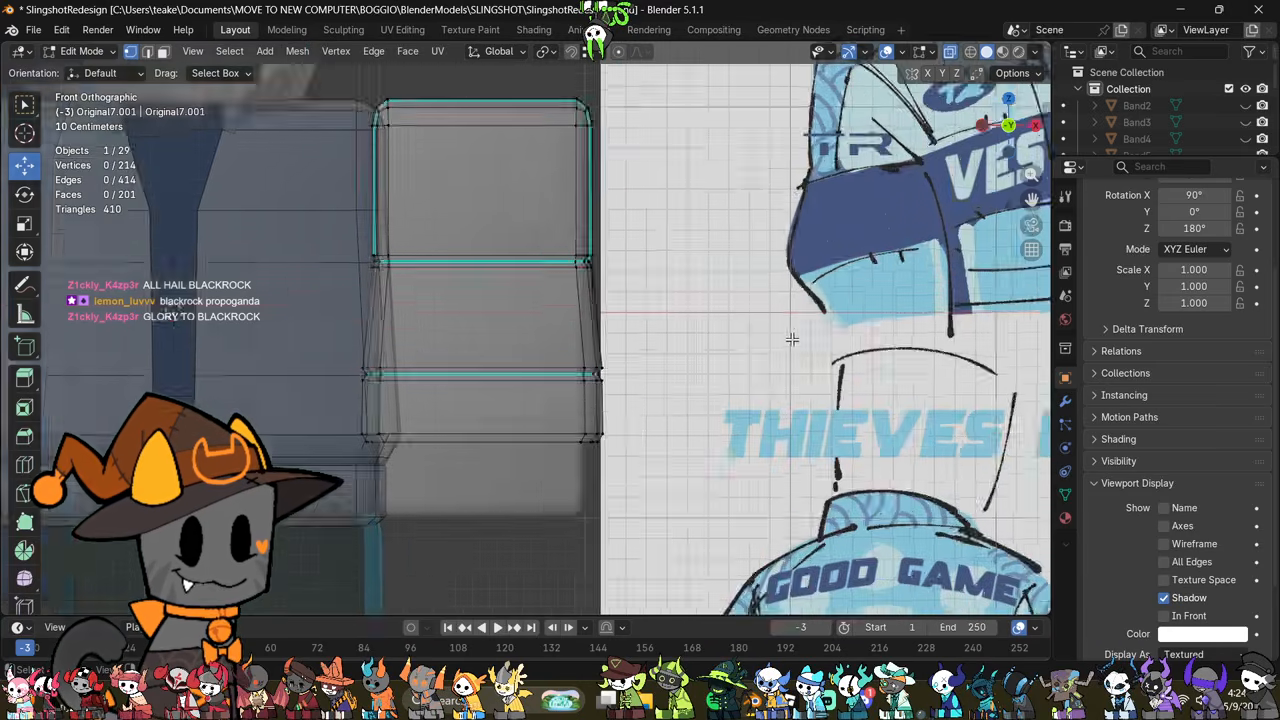
key("alt+z")
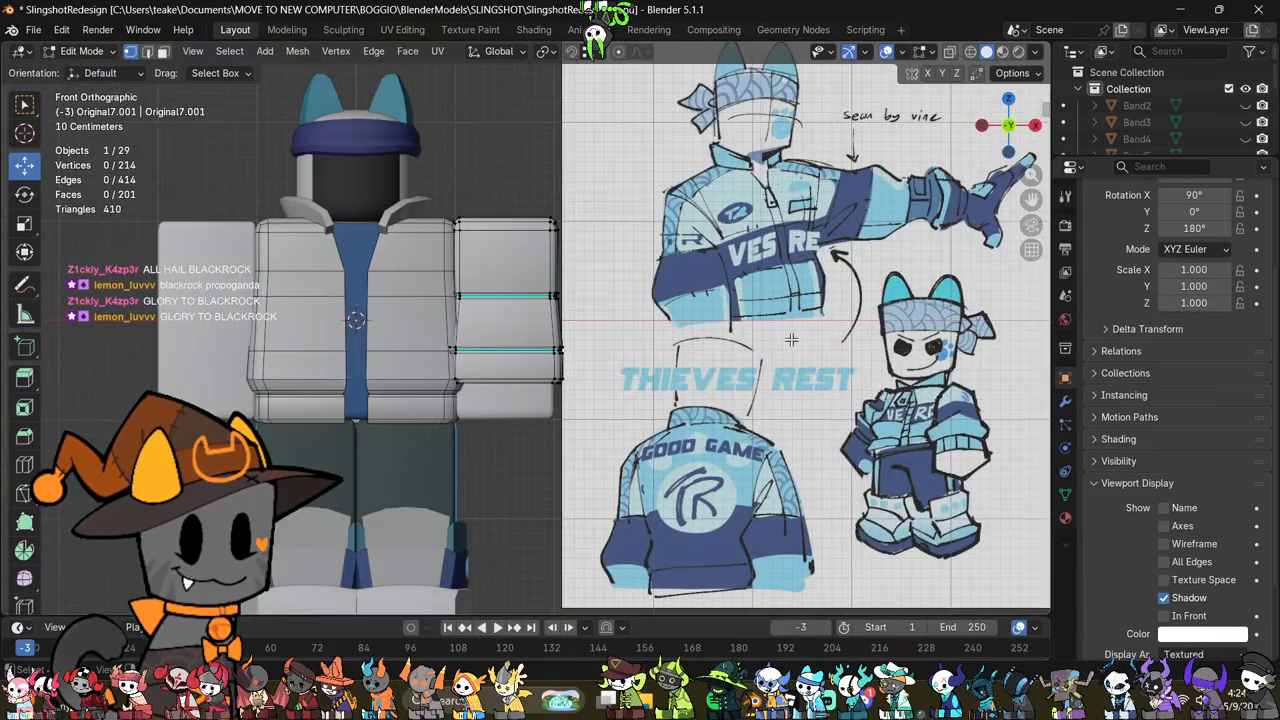
middle_click_drag(791, 340, 764, 373)
scroll(649, 391, "up", 3)
key("Tab")
key("Tab")
key("Tab")
key("Tab")
key("Tab")
scroll(763, 378, "down", 5)
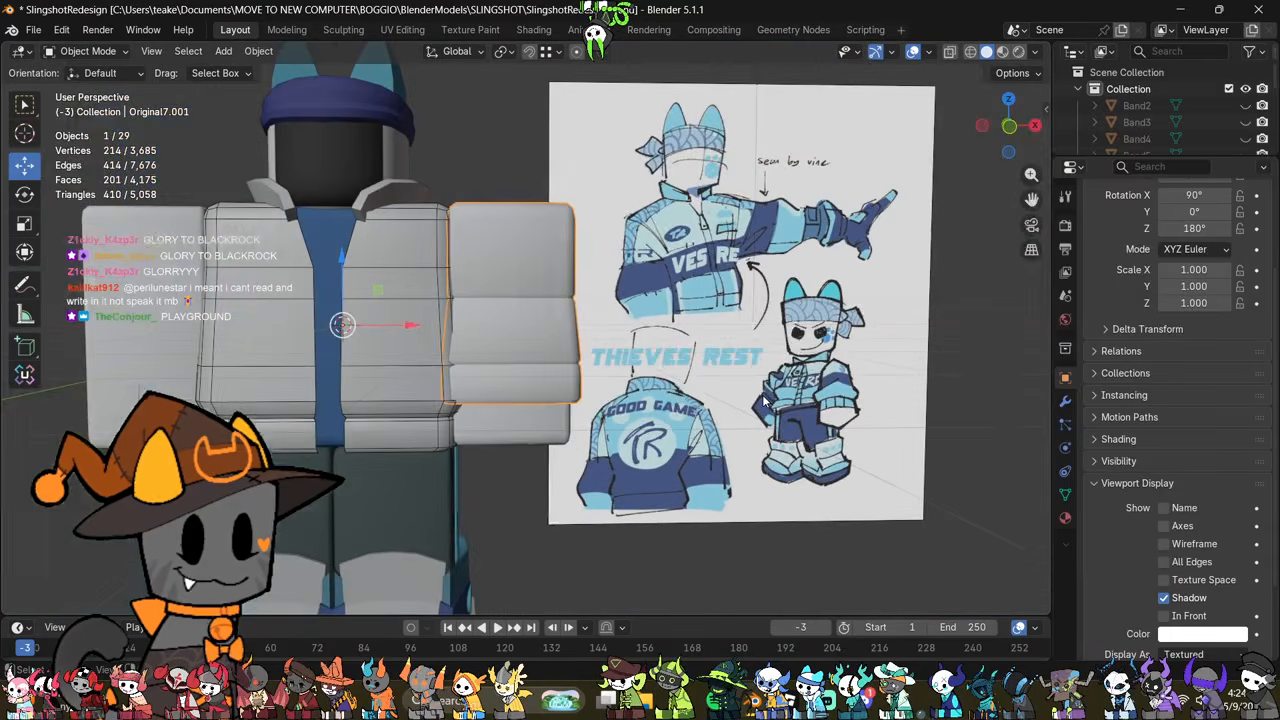
scroll(764, 400, "up", 1)
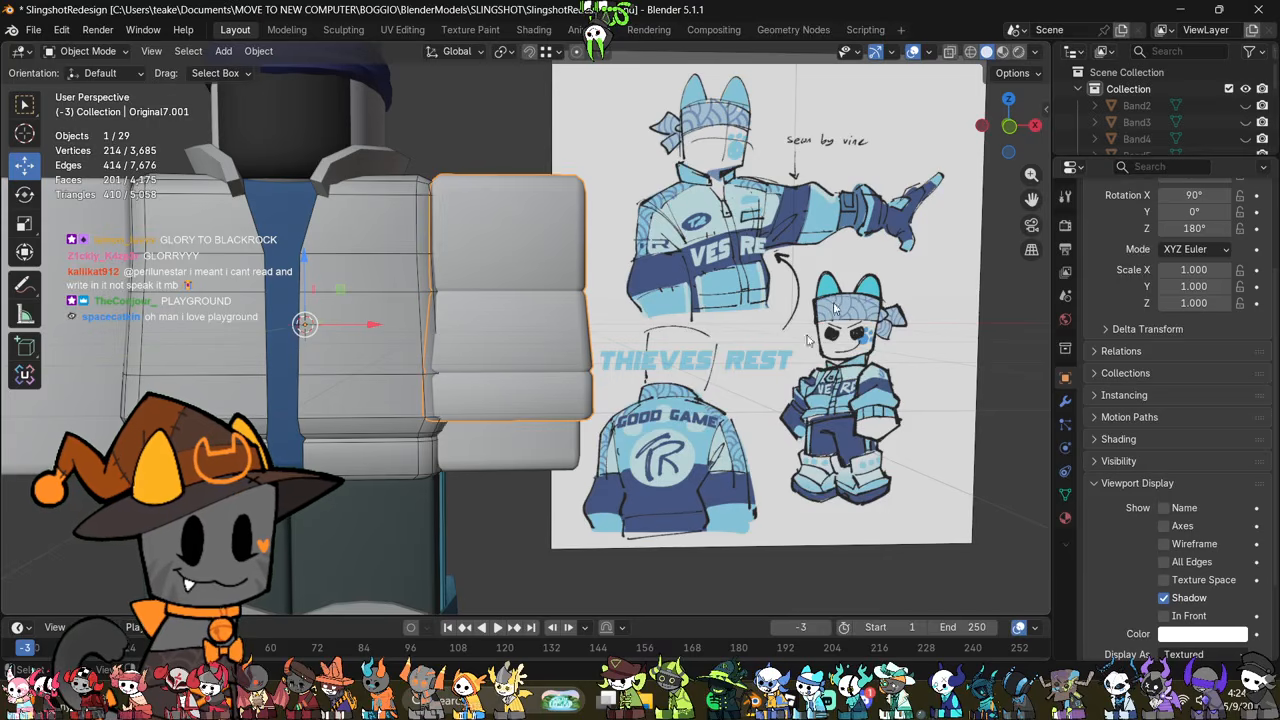
Step: Examine the sleeve's lower groove and flared silhouette against the jacket reference drawing, with X-ray on and off
left_click(1010, 126)
key("Tab")
scroll(684, 371, "up", 3)
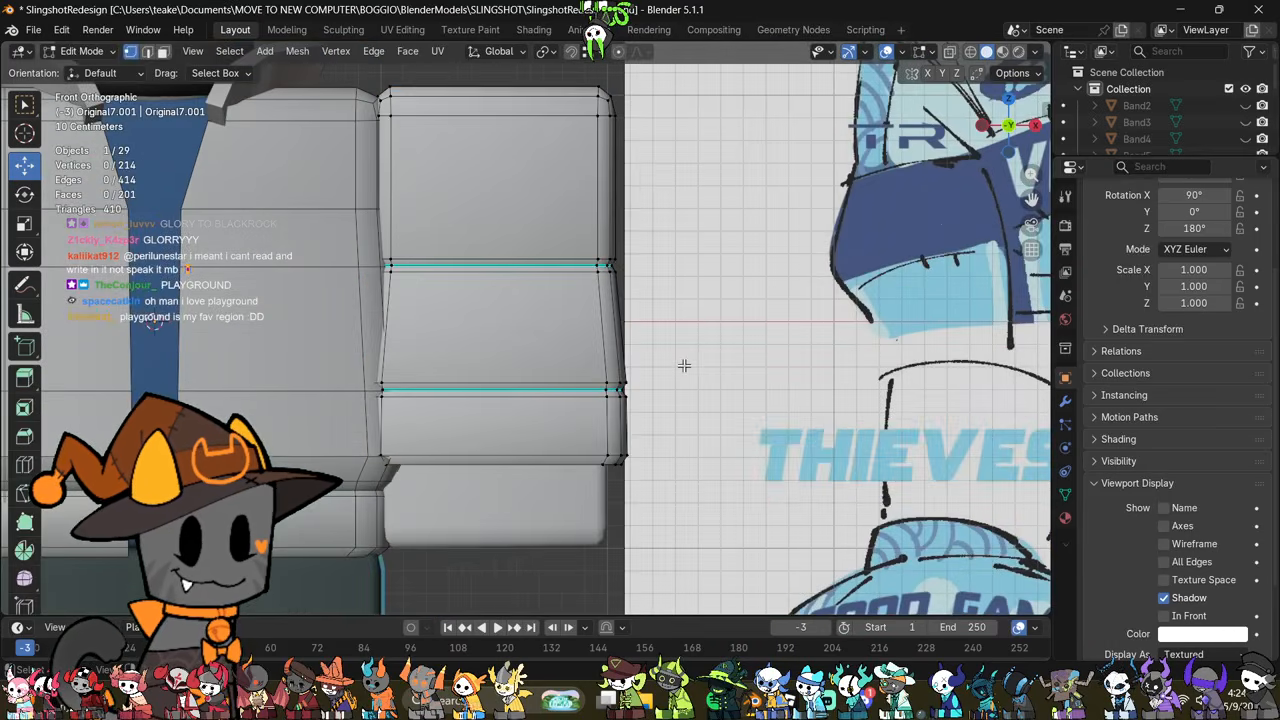
key("alt+z")
middle_click_drag(691, 284, 710, 350, "shift")
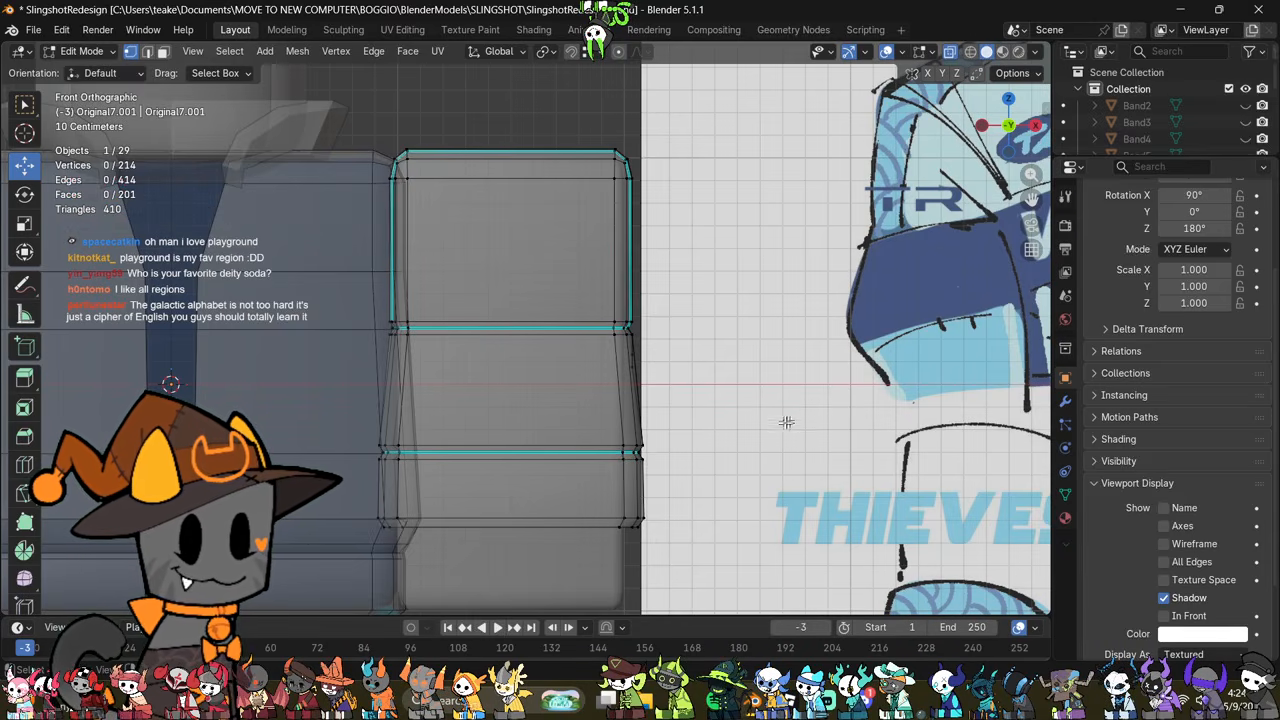
left_click_drag(767, 428, 425, 462)
key("alt+z")
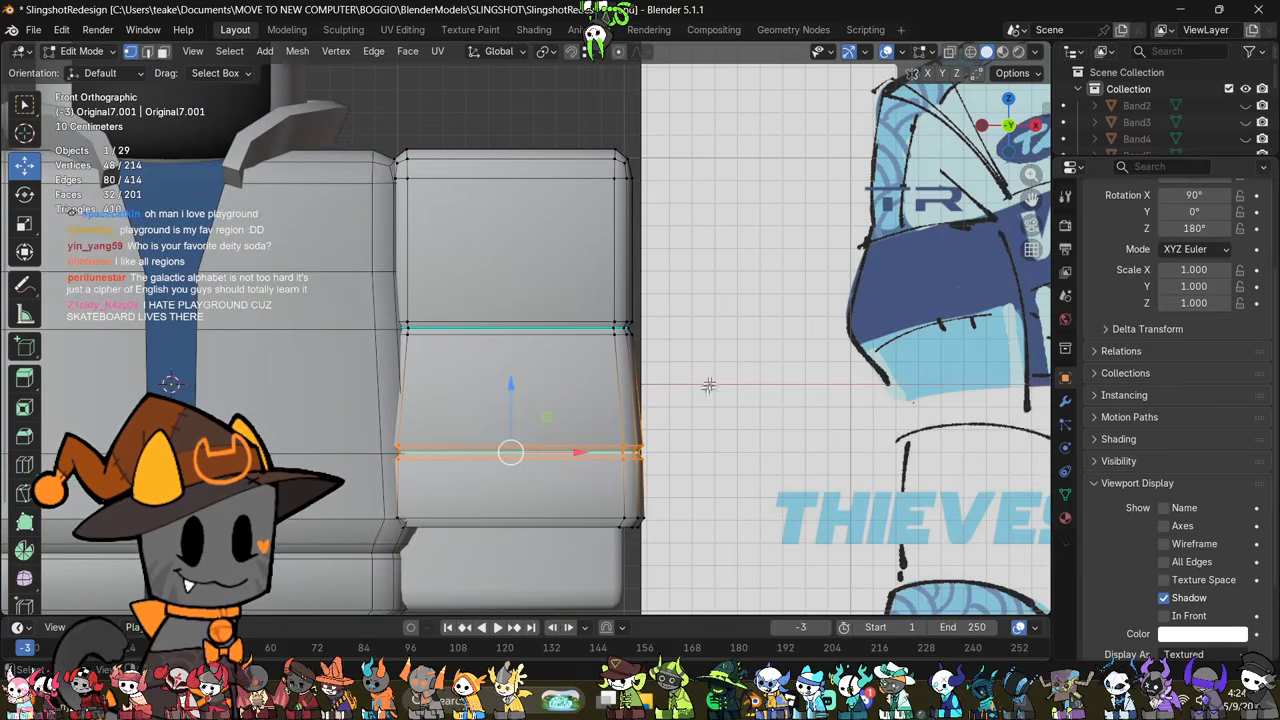
key("alt+z")
mouse_move(722, 364)
middle_mouse_down()
mouse_move(686, 374)
mouse_move(808, 333)
middle_mouse_up()
key("Tab")
scroll(760, 298, "down", 2)
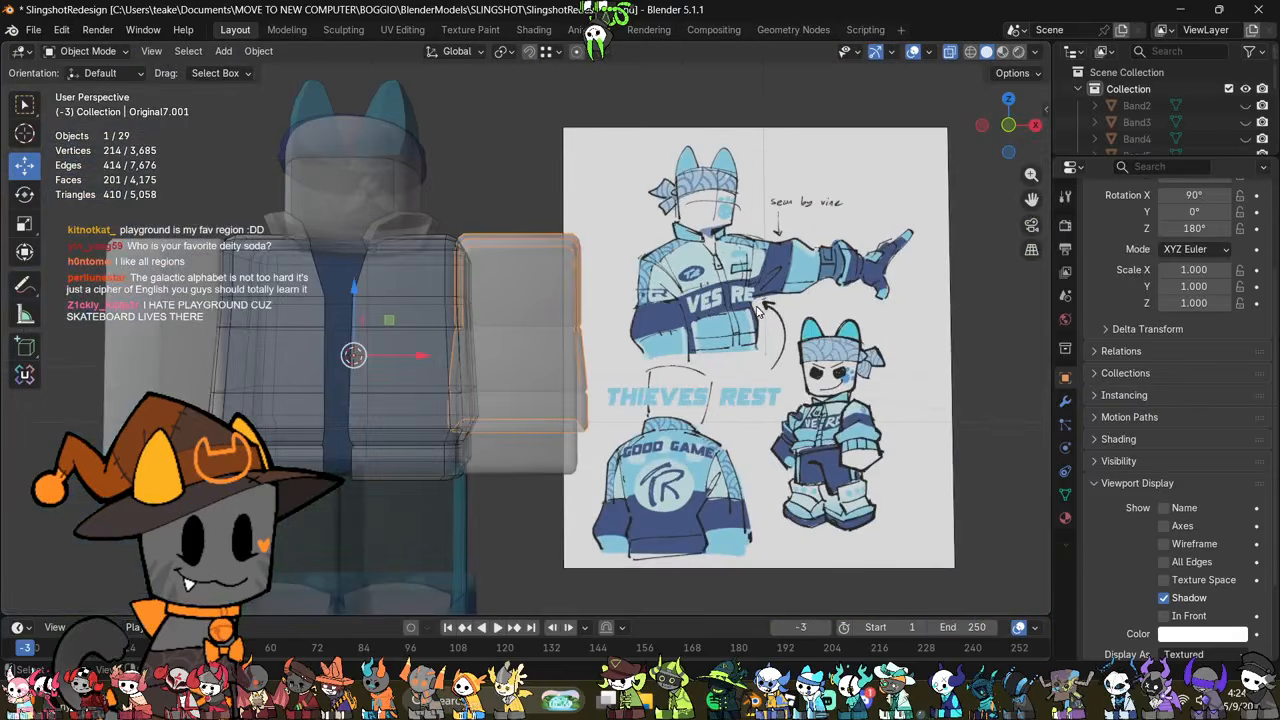
middle_click_drag(486, 320, 618, 297)
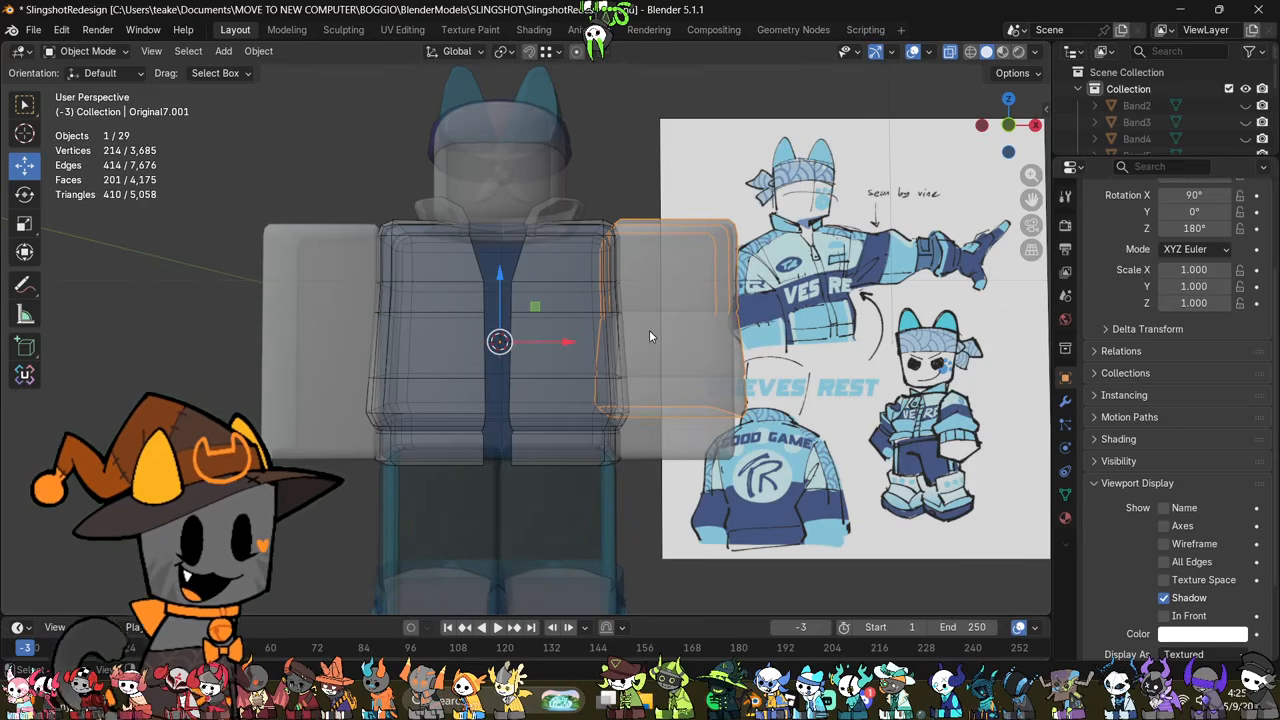
scroll(665, 323, "up", 2)
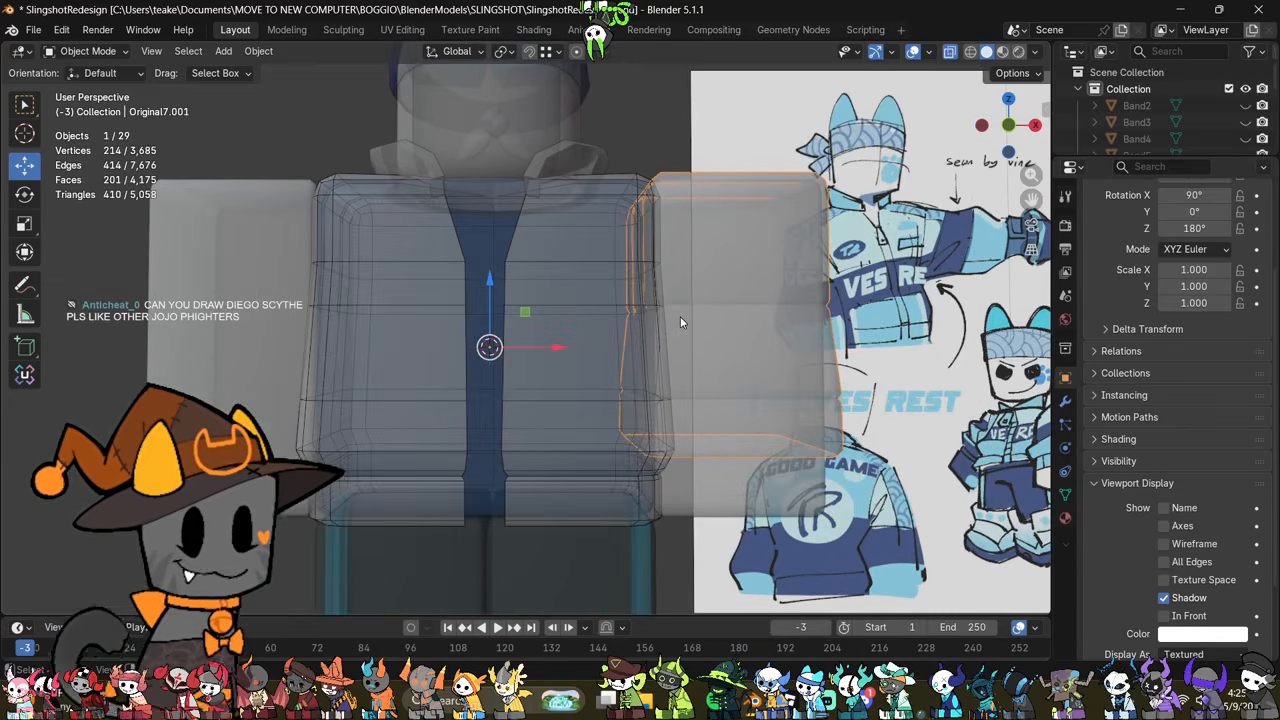
Step: Clear the groove selection and add one centered vertical loop cut around the sleeve in front view
key("Tab")
middle_click_drag(693, 295, 490, 312, "shift")
key("alt+z")
scroll(675, 310, "up", 2)
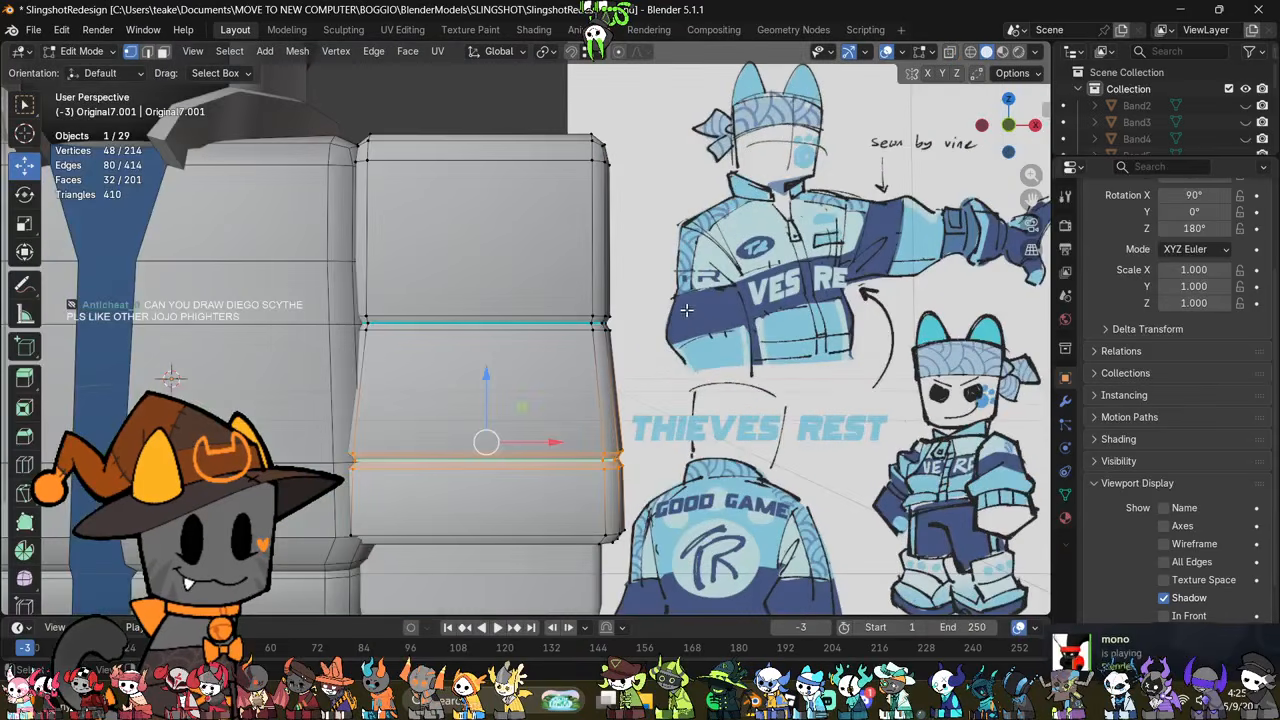
left_click(801, 332)
middle_click_drag(732, 329, 756, 343, "shift")
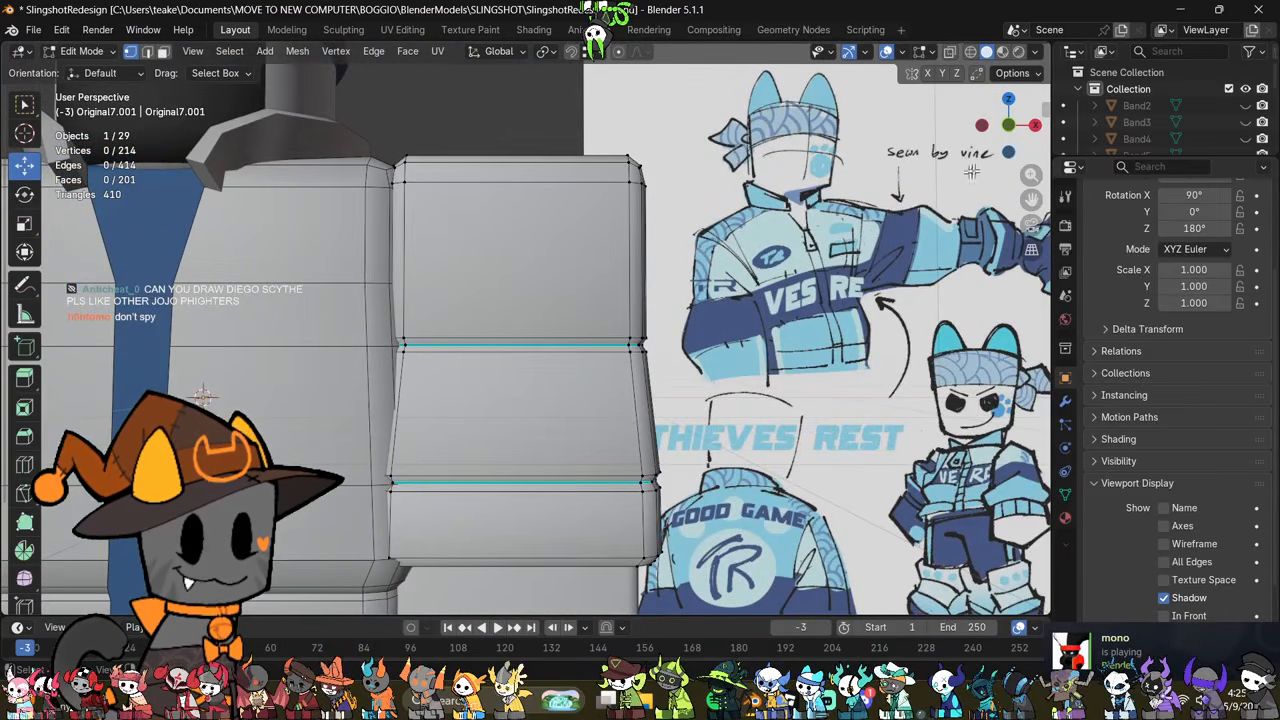
left_click(1006, 124)
scroll(775, 330, "up", 2)
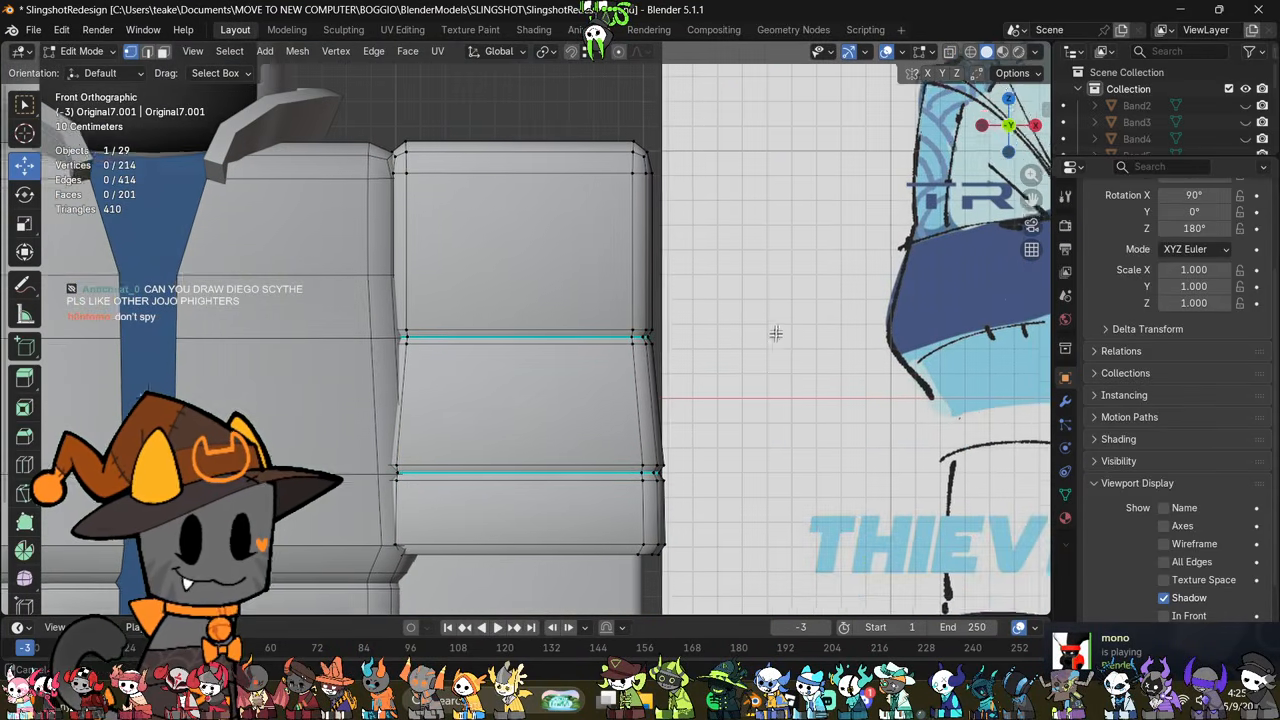
key("ctrl+r")
left_click(568, 152)
right_click(568, 152)
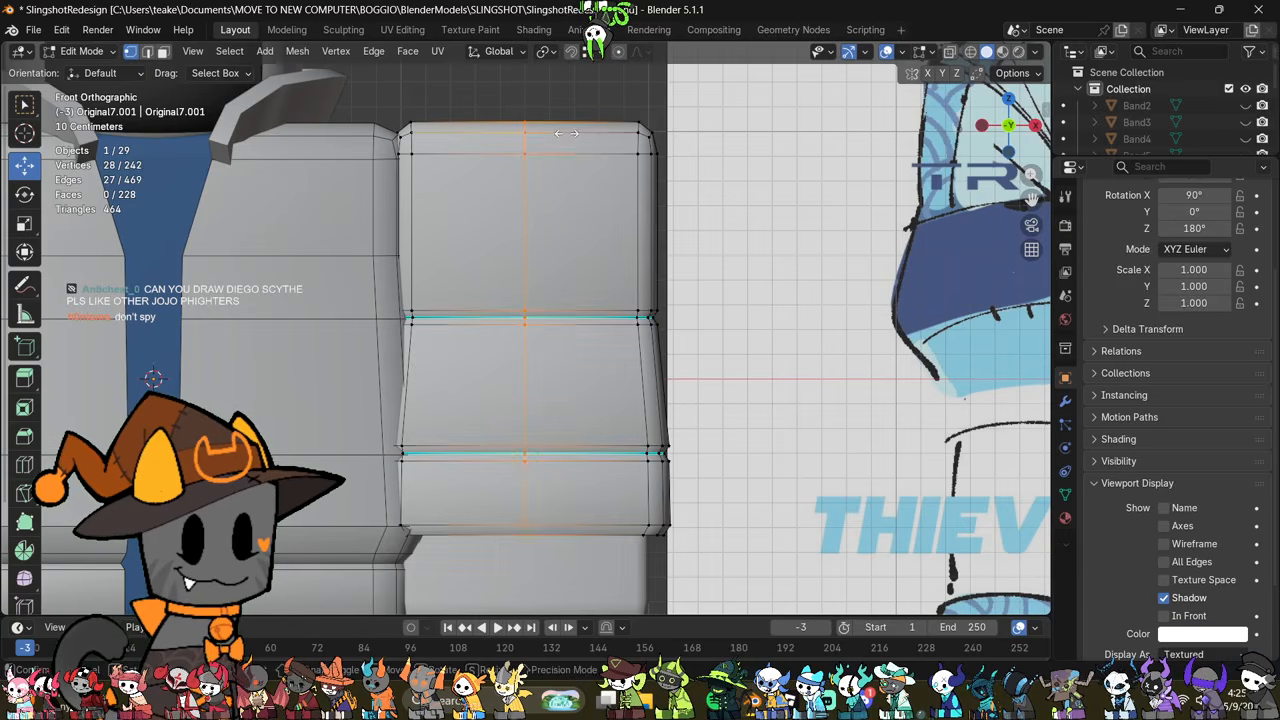
Step: Select the new center vertices at the sleeve's grooves through the mesh and shift them outward along X
key("alt+z")
left_click_drag(485, 501, 530, 332)
key("alt+z")
left_click_drag(604, 397, 629, 397)
Step: Lower the center vertices of the sleeve's lower groove and bottom rim to form a shallow V shape
key("alt+z")
left_click_drag(493, 562, 540, 464)
key("alt+z")
scroll(662, 452, "down", 2)
middle_click_drag(660, 456, 647, 490, "shift")
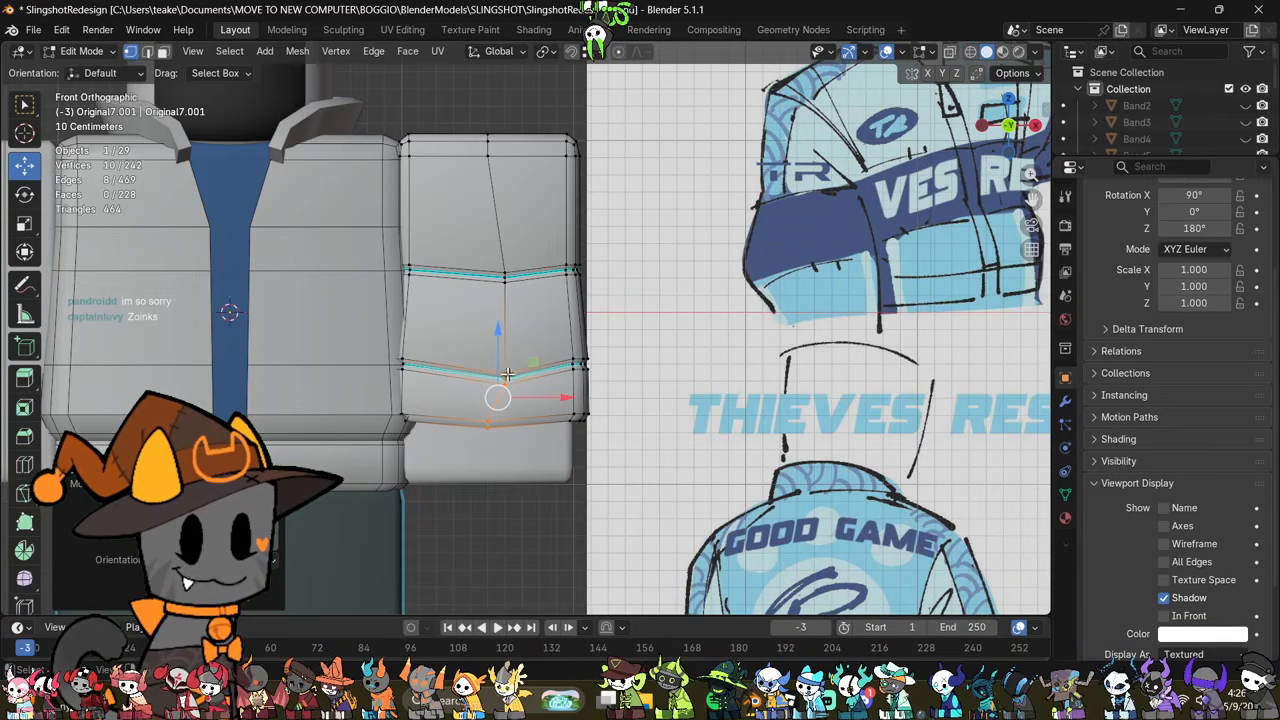
Step: Examine the V-shaped grooves and the sleeve's outer side, with X-ray and in Object Mode
scroll(640, 371, "up", 2)
key("alt+z")
middle_click_drag(585, 337, 672, 374, "shift")
left_click(849, 411)
middle_click_drag(830, 346, 782, 342, "shift")
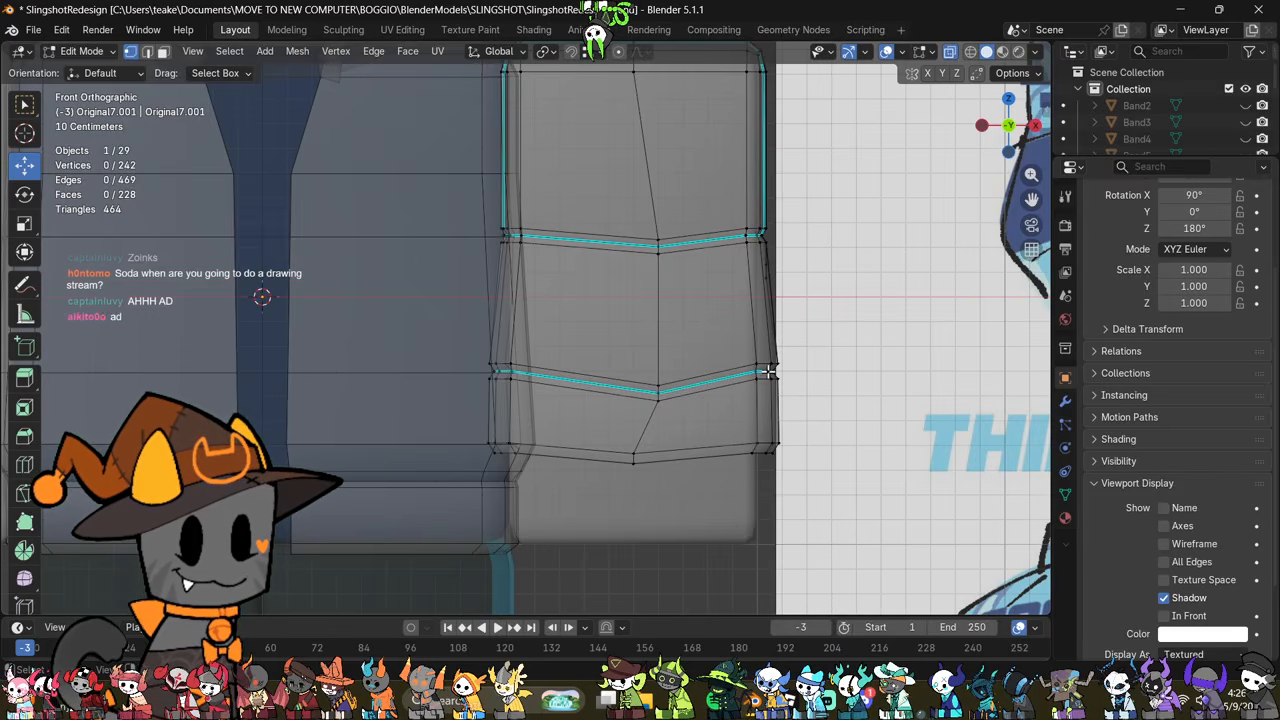
middle_click_drag(837, 362, 497, 385)
scroll(681, 441, "up", 4)
key("Tab")
scroll(681, 441, "down", 5)
Step: Delete the seven faces of the middle panel below the upper groove on the sleeve's outer side
key("Tab")
scroll(616, 387, "up", 4)
scroll(616, 387, "up", 3)
key("3")
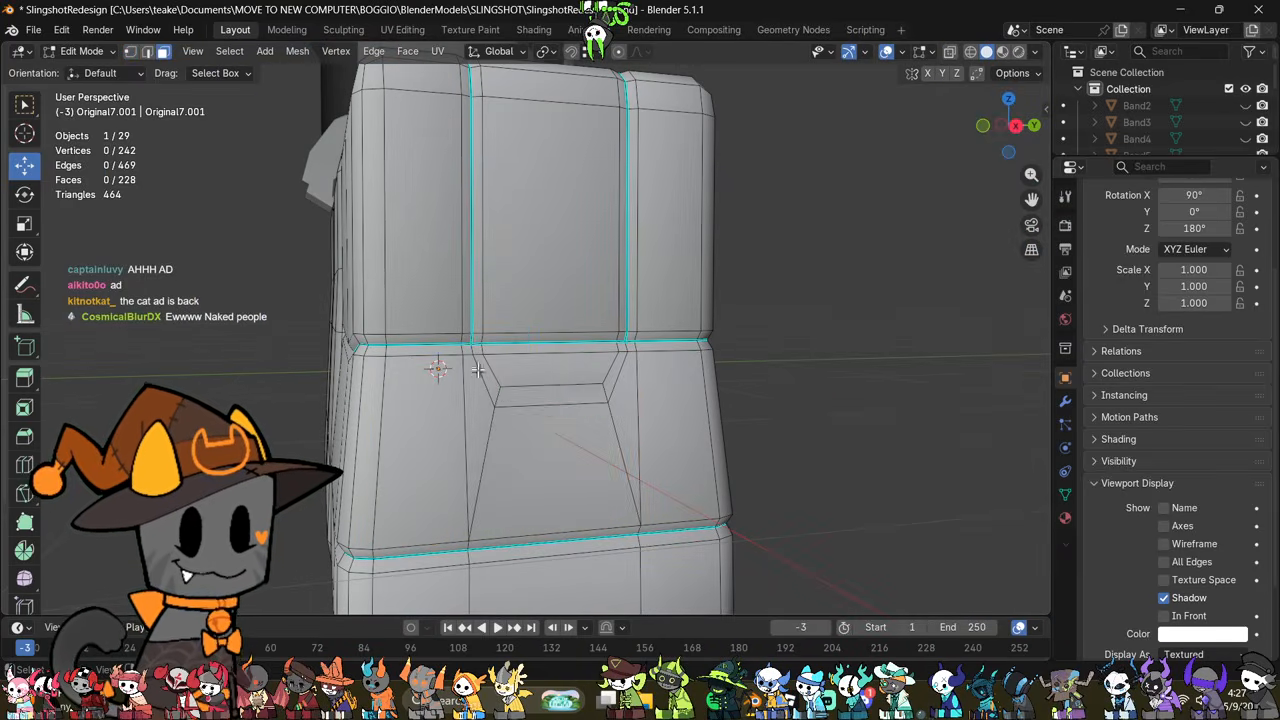
left_click_drag(482, 372, 623, 466)
right_click(777, 496)
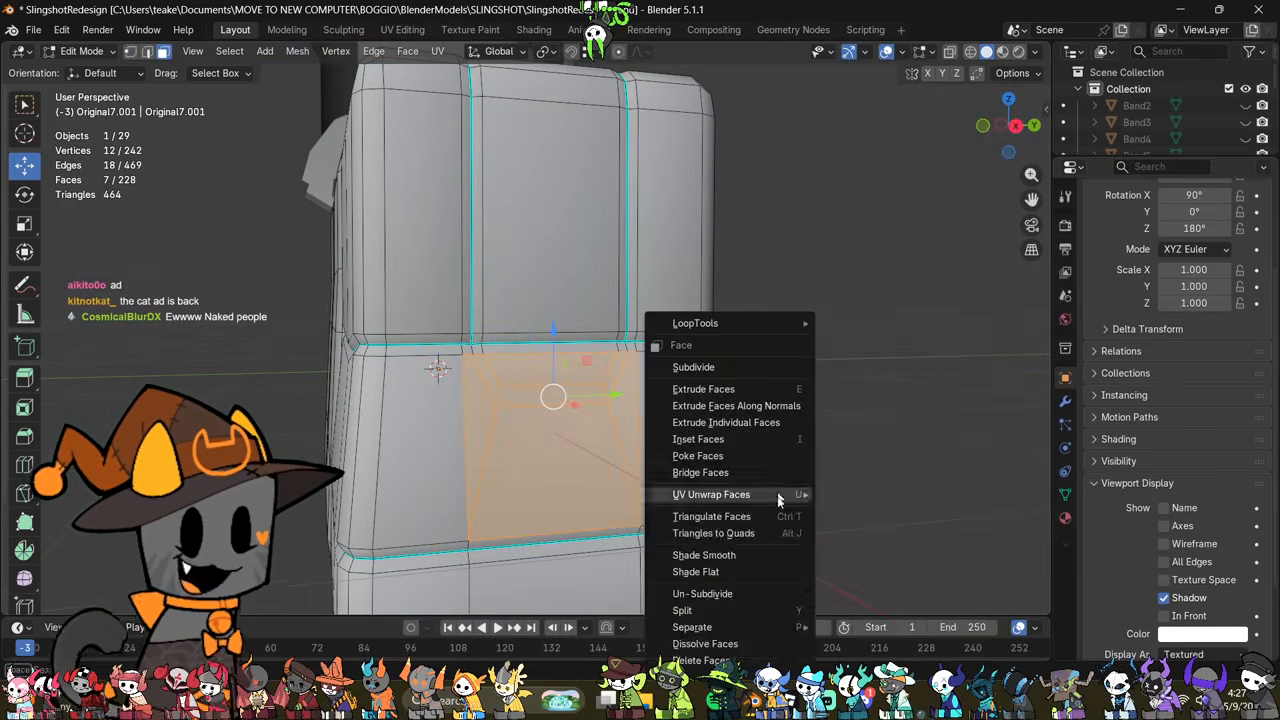
left_click(700, 661)
Step: Select the open border of the deleted panel and fill it with a single face
scroll(777, 420, "up", 2)
left_click(618, 270, "alt")
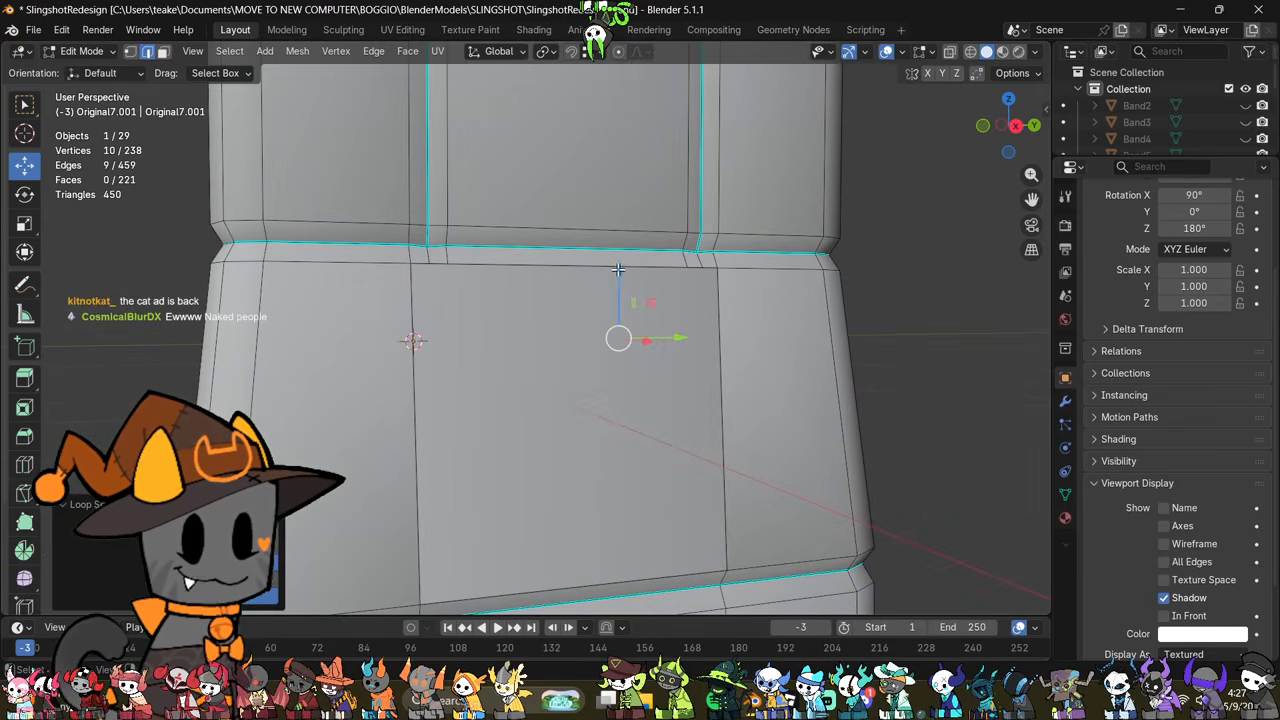
left_click(854, 406)
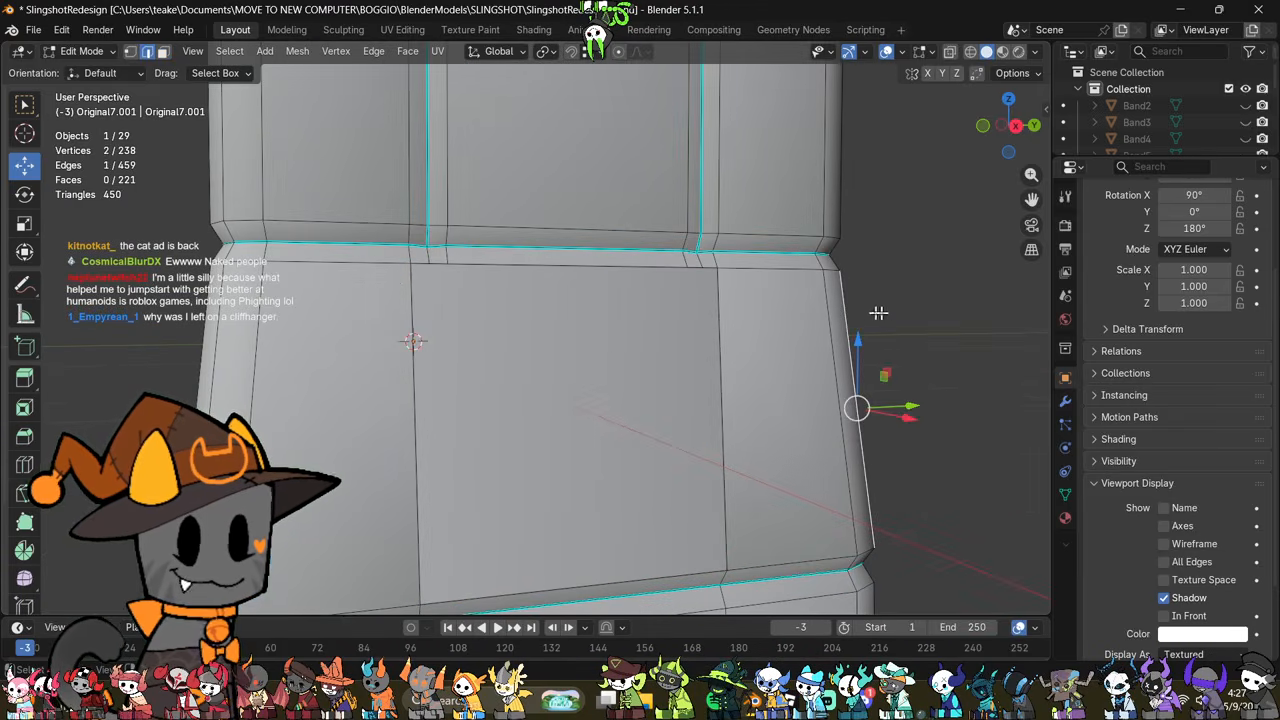
left_click(637, 270, "alt")
key("f")
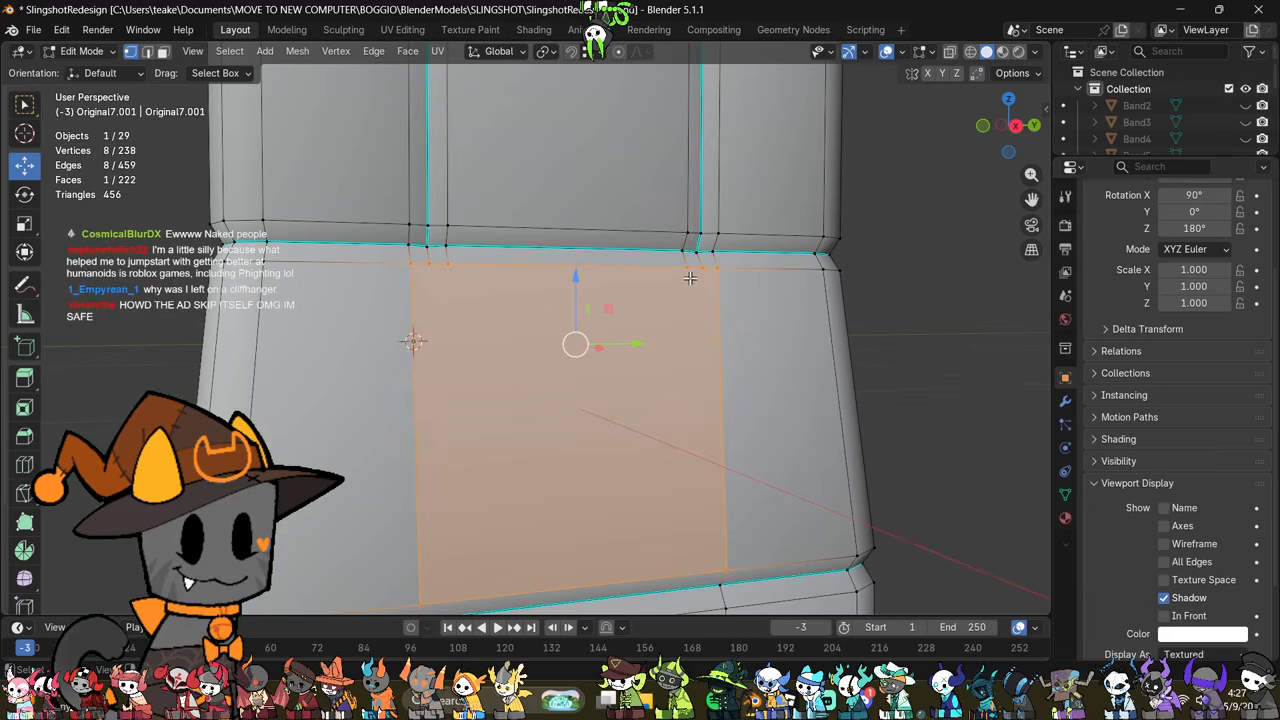
Step: Connect the new face's two inner top vertices to its bottom corner vertices on both sides
left_click(690, 278)
middle_click_drag(602, 370, 613, 304, "shift")
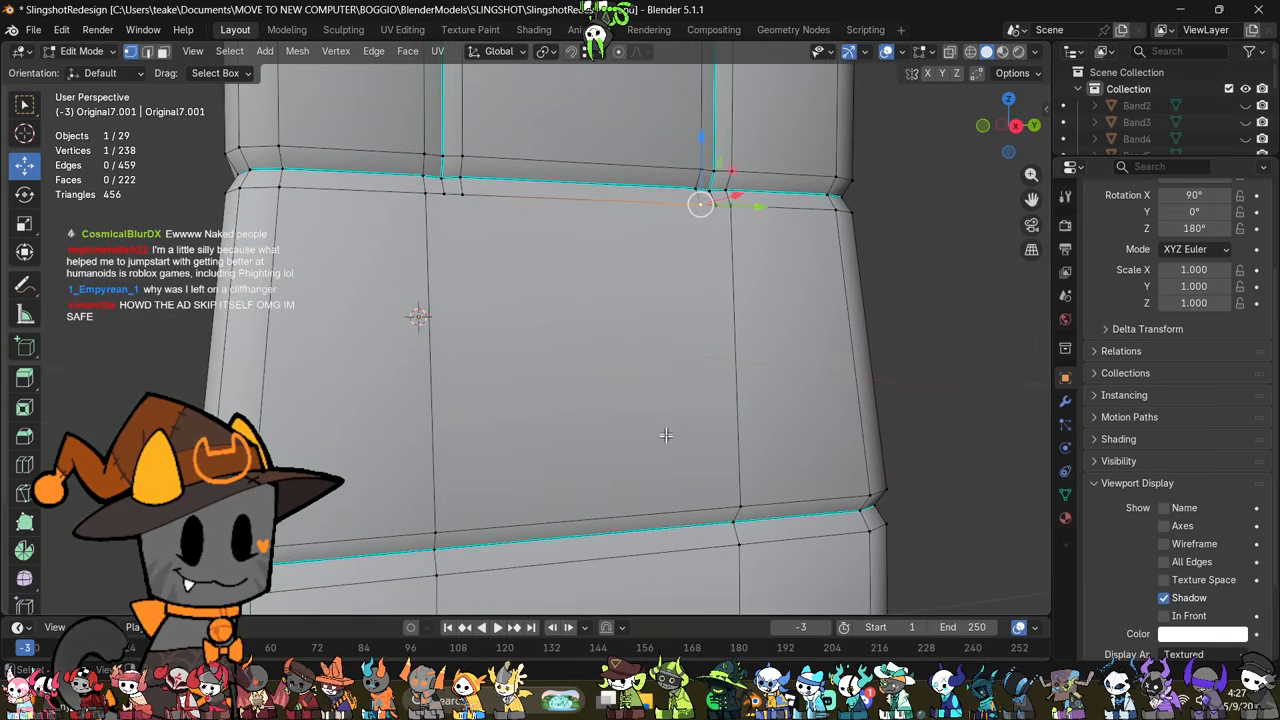
left_click(731, 488, "shift")
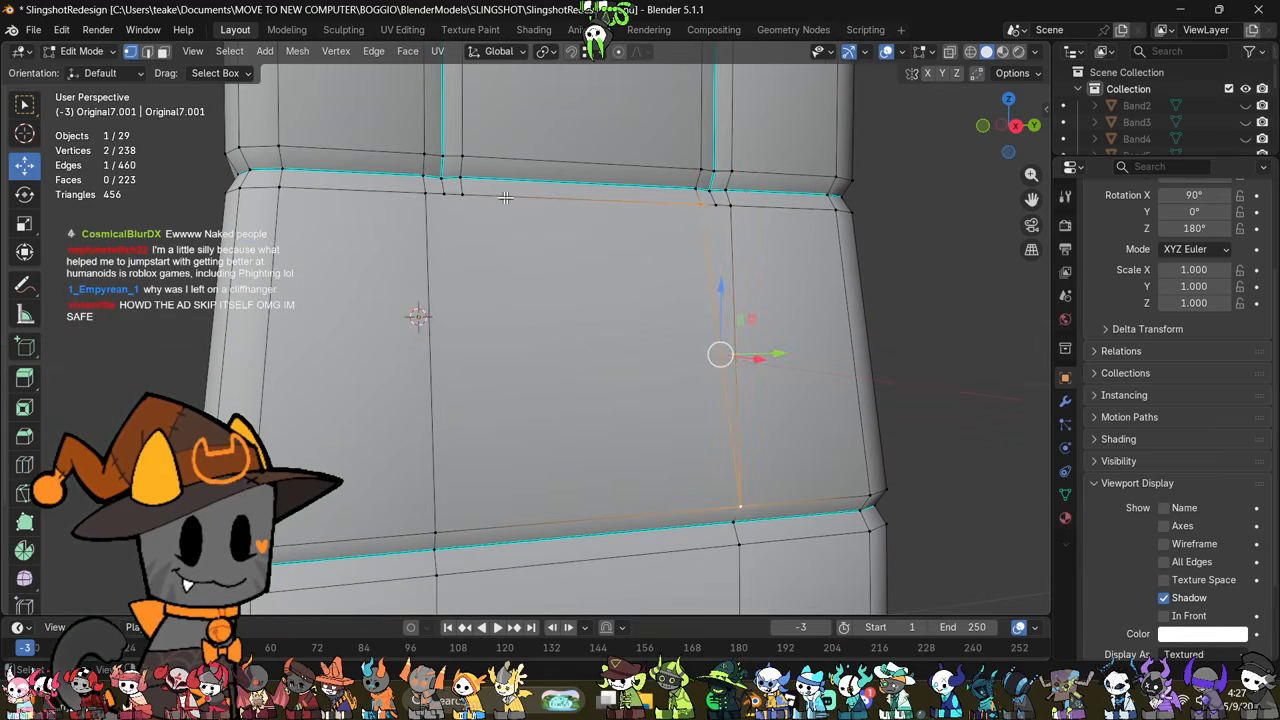
left_click(466, 197)
left_click(435, 531, "shift")
key("j")
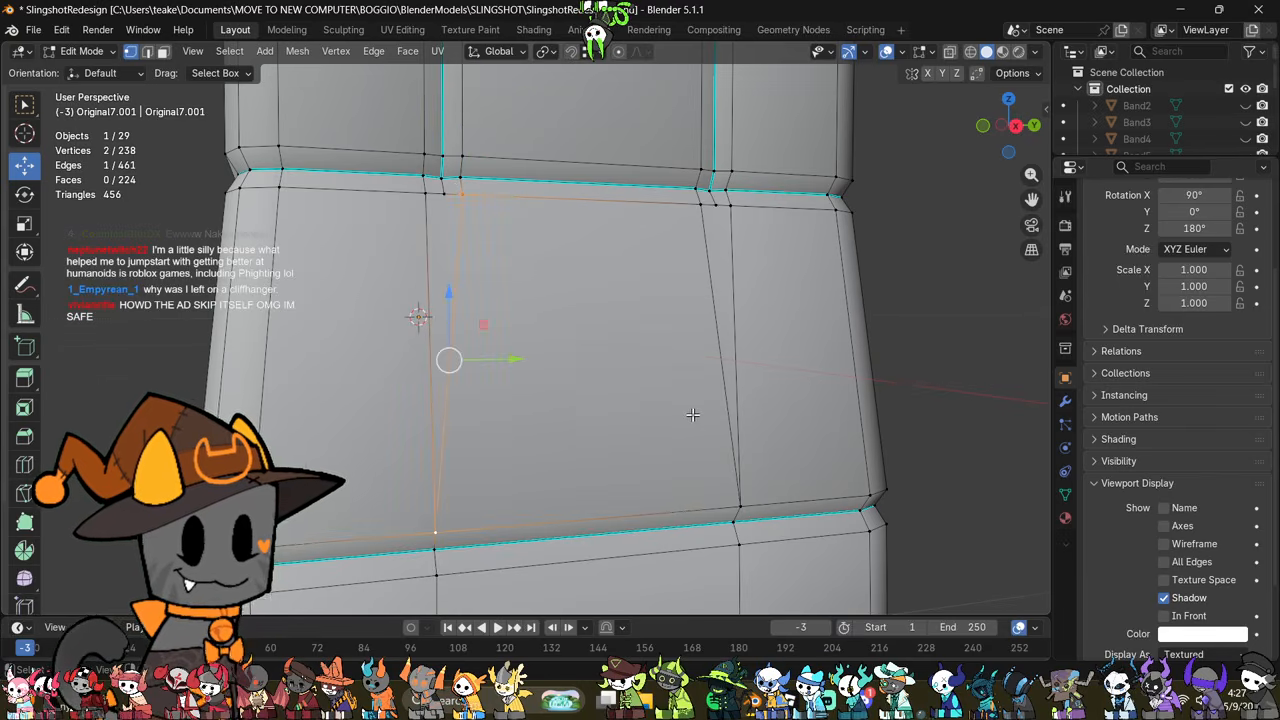
key("Tab")
scroll(692, 415, "down", 3)
middle_click_drag(664, 374, 790, 412)
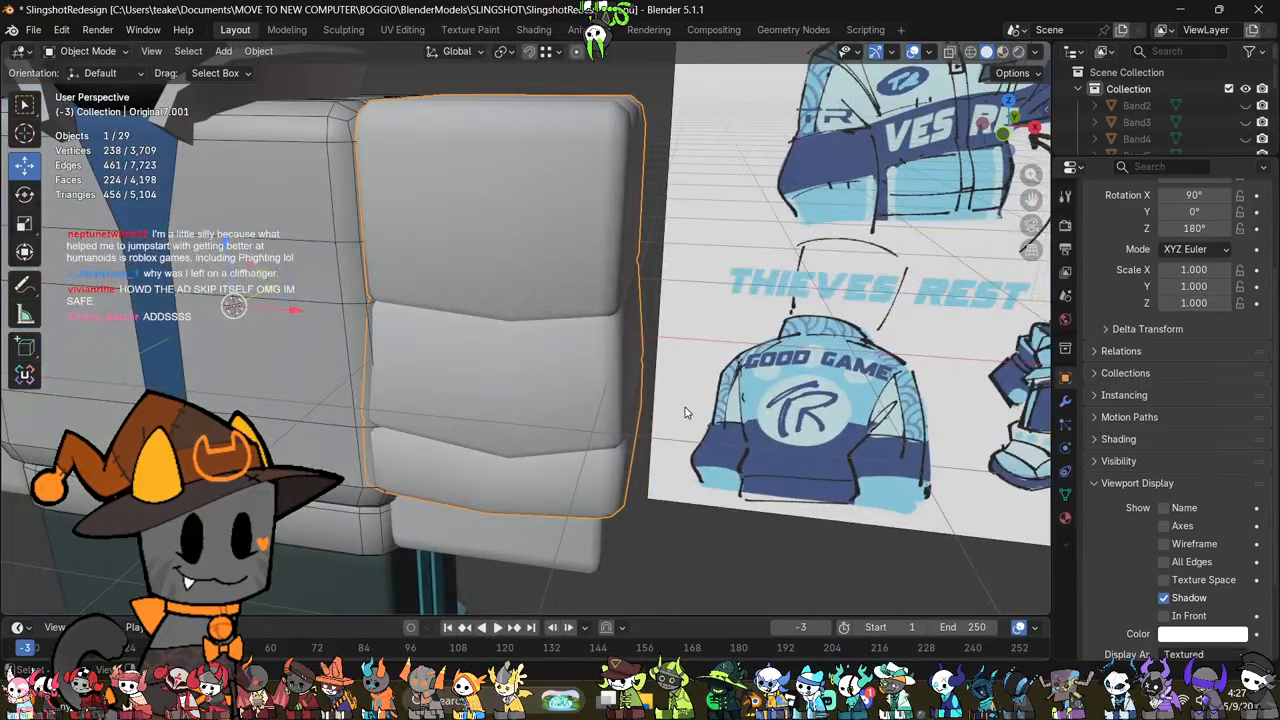
Step: Select the middle vertices of the lower groove and rim on the sleeve's outer side and move them slightly down
scroll(687, 411, "down", 1)
middle_click_drag(687, 411, 615, 575)
key("Tab")
key("alt+z")
left_click_drag(524, 542, 650, 430)
mouse_move(610, 420)
middle_mouse_down()
mouse_move(646, 489)
mouse_move(595, 417)
middle_mouse_up()
key("alt+z")
left_click_drag(595, 414, 613, 427)
middle_click_drag(613, 427, 807, 463)
key("Tab")
left_click(769, 445)
left_click(705, 481)
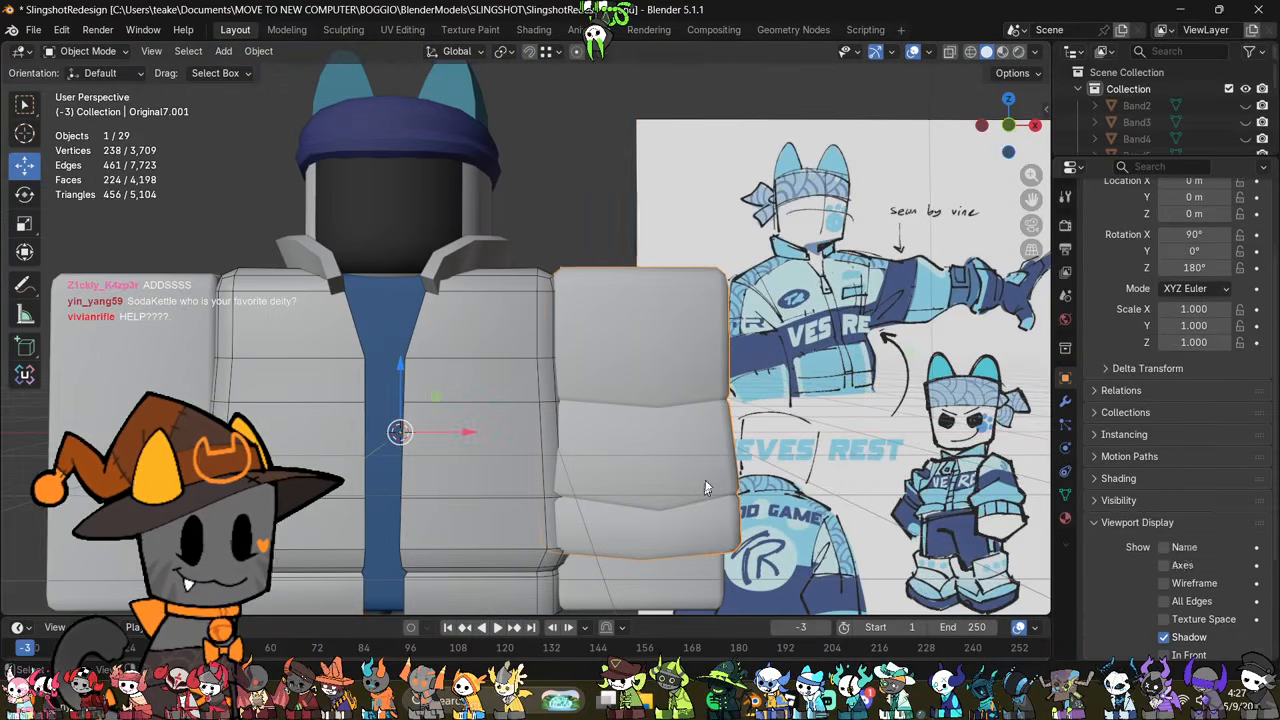
Step: Select the sleeve's entire lower section in front view and raise it about 0.016 m along Z
left_click(1008, 125)
middle_click_drag(866, 366, 792, 243, "shift")
key("Tab")
scroll(760, 365, "up", 2)
key("alt+z")
left_click_drag(392, 532, 803, 360)
key("alt+z")
left_click_drag(583, 356, 584, 352)
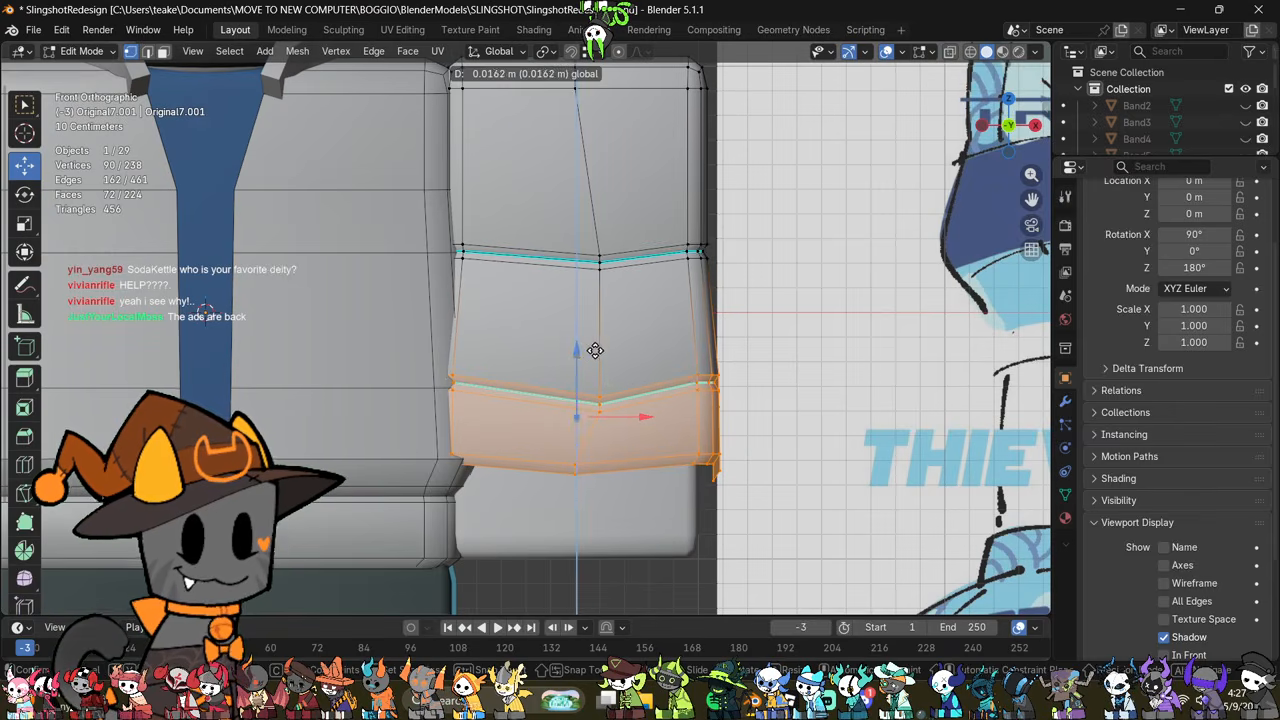
left_click(590, 350)
Step: Select the sleeve's bottom rim loops through the mesh and scale them up to flare the cuff
left_click(815, 440)
key("alt+z")
left_click_drag(725, 485, 415, 436)
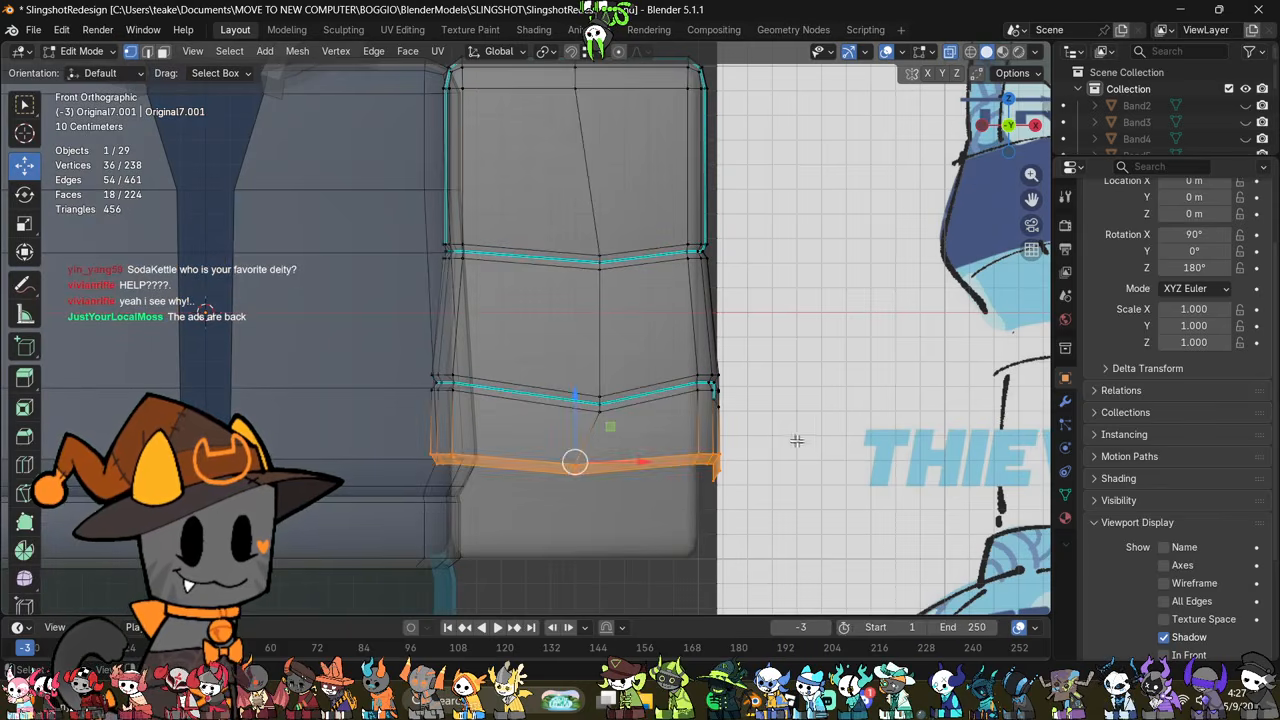
key("alt+z")
key("s")
left_click(820, 436)
Step: Select the cuff's bottommost edge loop and try rescaling it
left_click(706, 480)
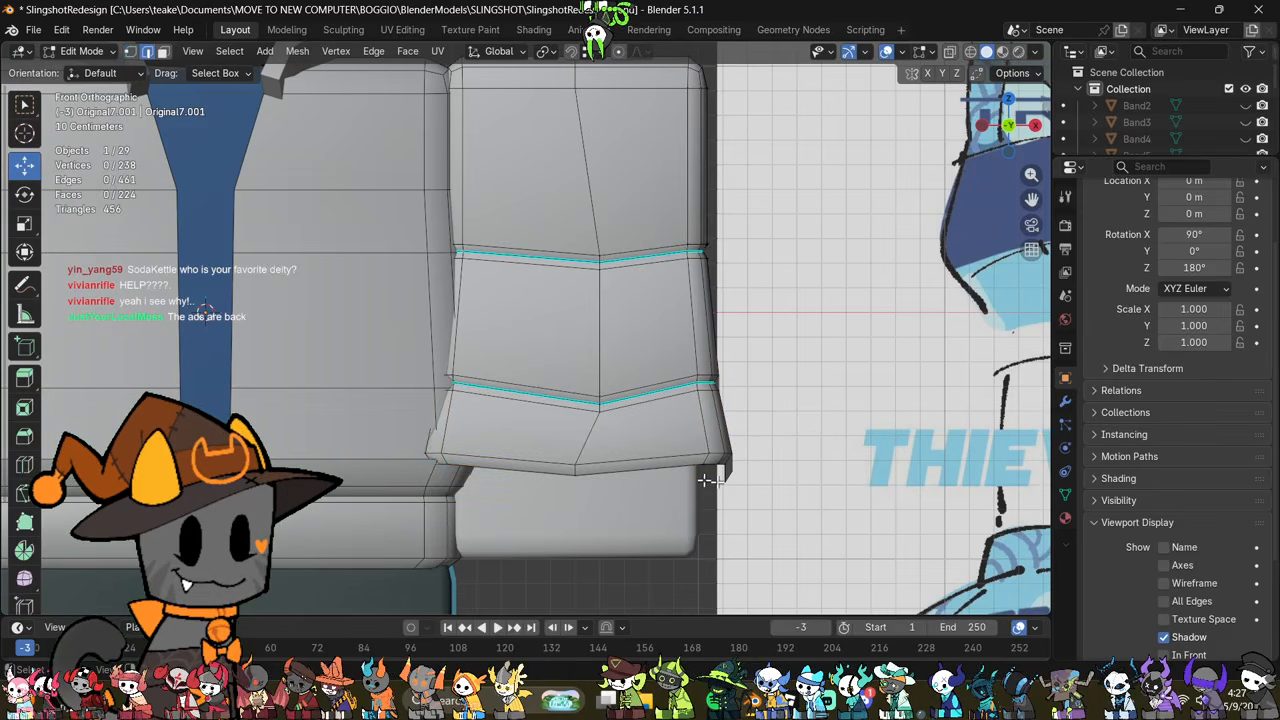
left_click(675, 467, "alt")
middle_click_drag(675, 467, 743, 430)
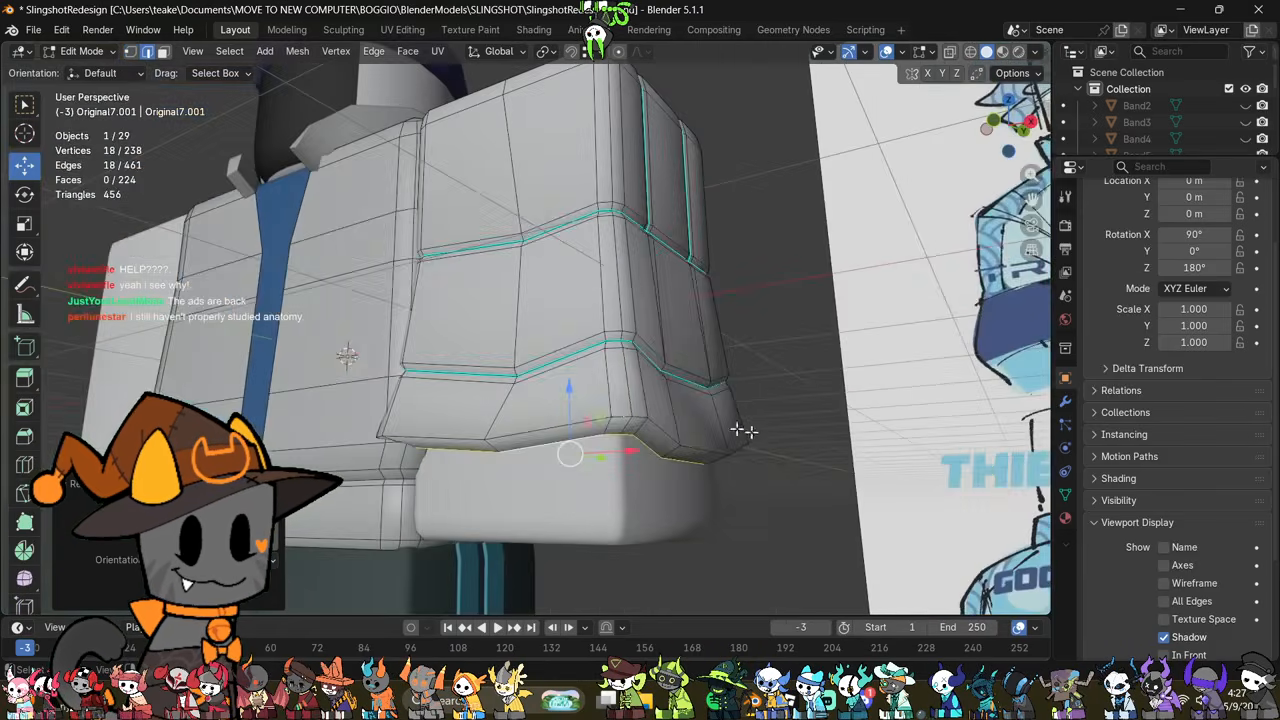
middle_click_drag(567, 403, 917, 491)
key("s")
left_click(826, 478)
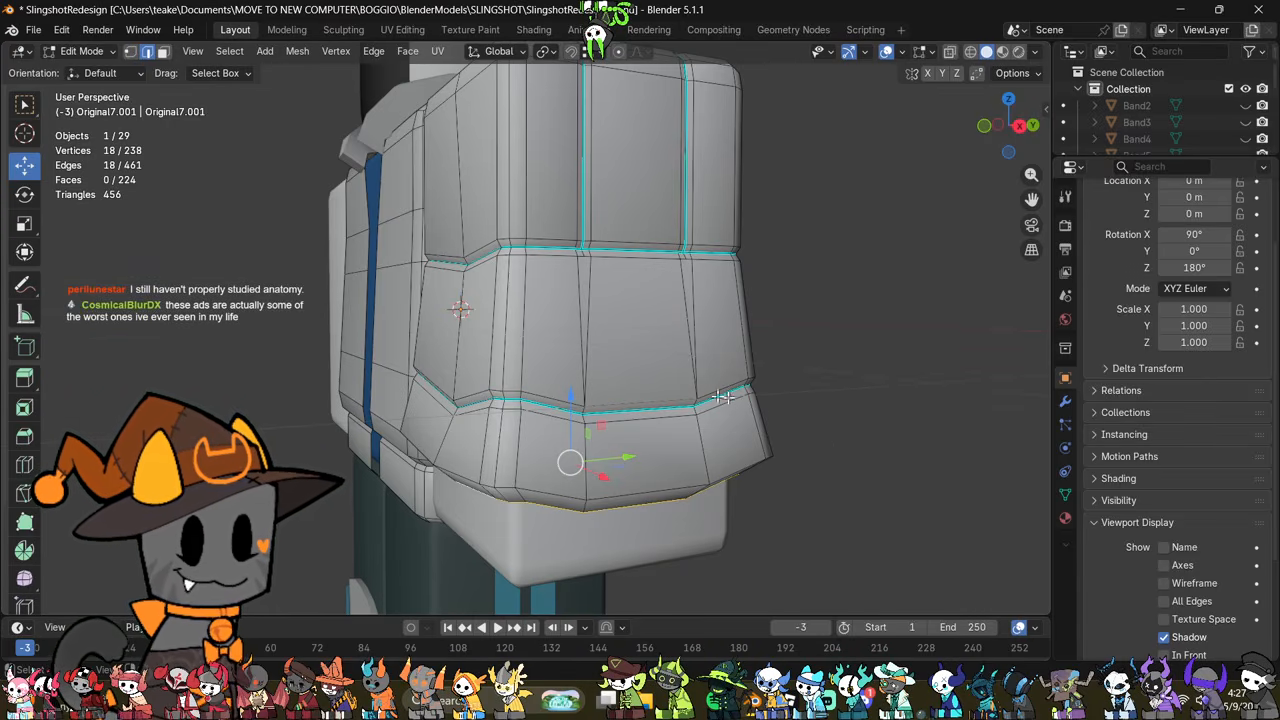
Step: Try scaling the cuff's bottommost edge loop inward and moving it slightly down, and undo the attempt
middle_click_drag(722, 397, 870, 365)
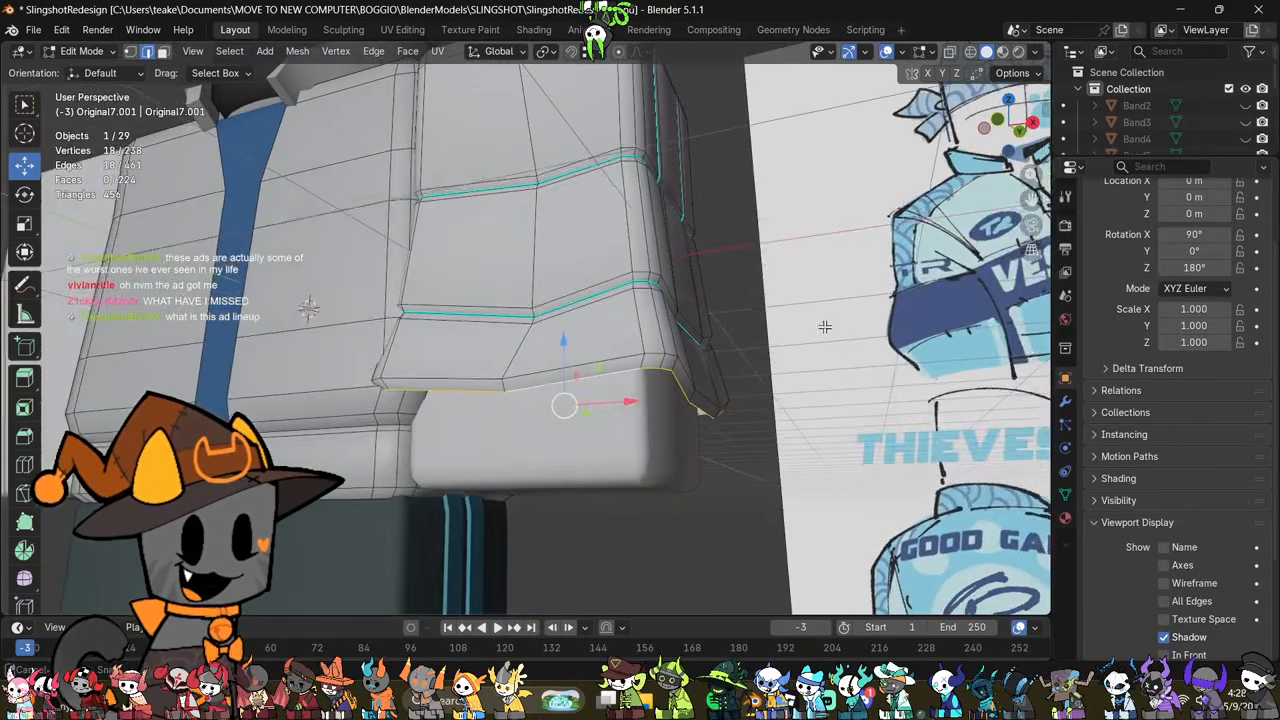
key("s")
left_click(855, 373)
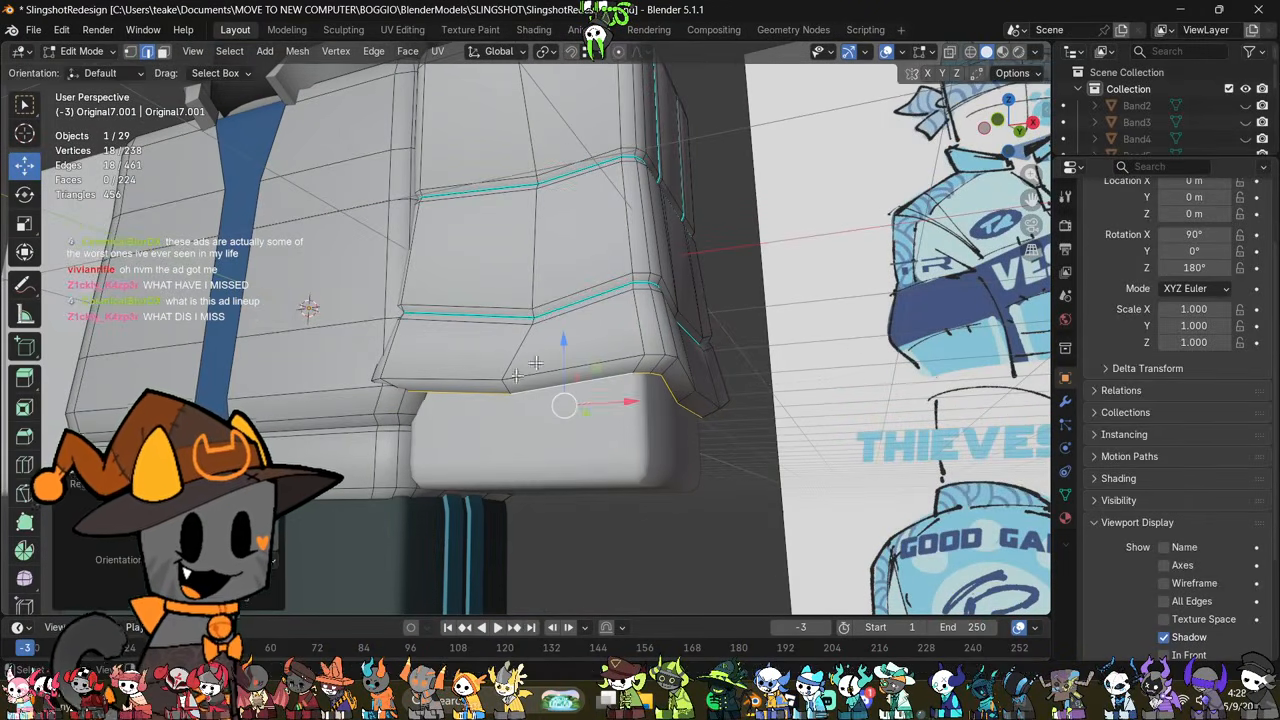
left_click_drag(569, 353, 578, 366)
middle_click_drag(645, 366, 648, 460)
scroll(712, 443, "down", 2)
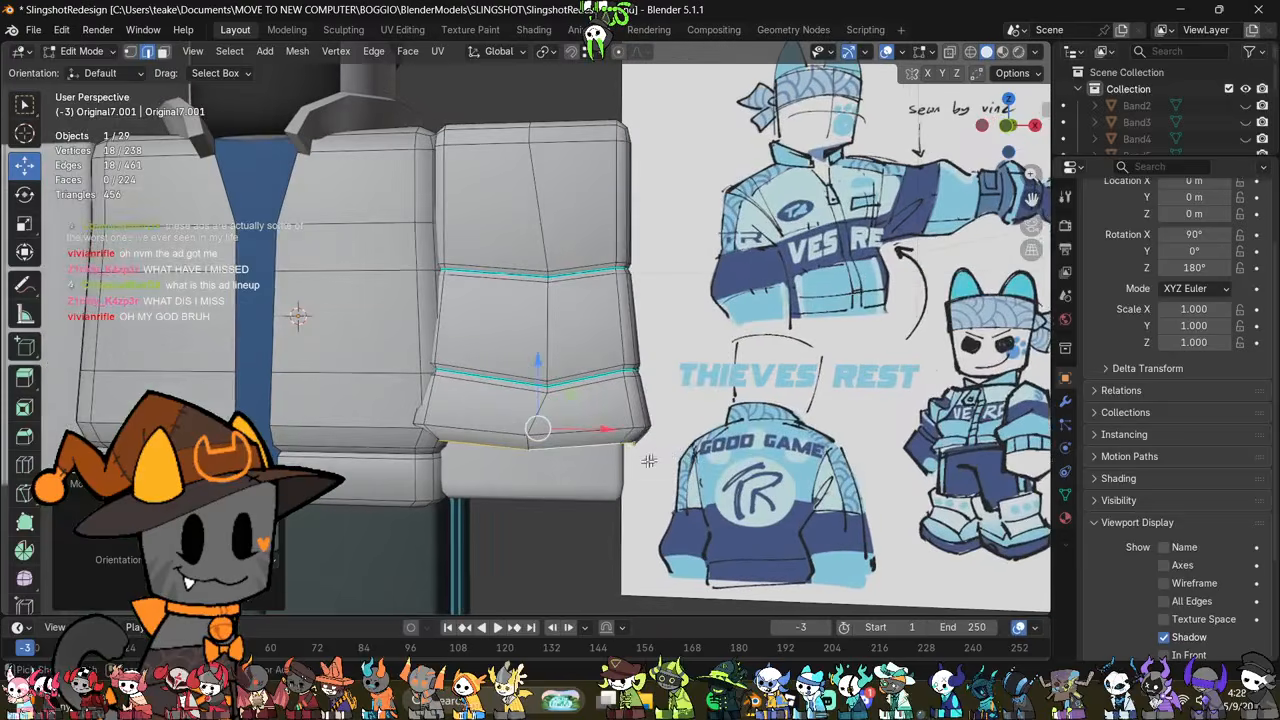
key("ctrl+z")
Step: Select the sleeve's lower section from the lower groove to the rim and raise it slightly along Z
key("alt+z")
left_click_drag(390, 478, 721, 350)
key("alt+z")
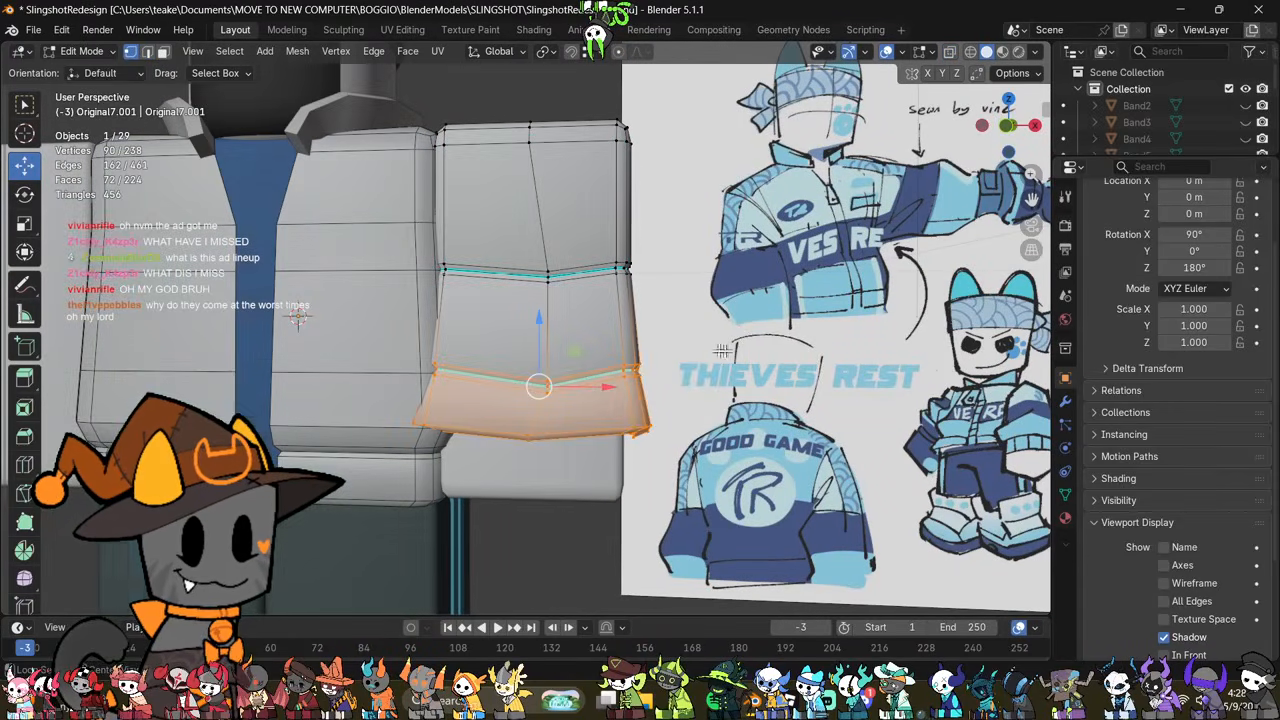
left_click_drag(539, 329, 550, 324)
middle_click_drag(718, 430, 757, 374)
left_click(760, 439)
Step: Select the upper edge loop of the cuff's rim and scale it slightly inward
scroll(650, 423, "up", 2)
key("2")
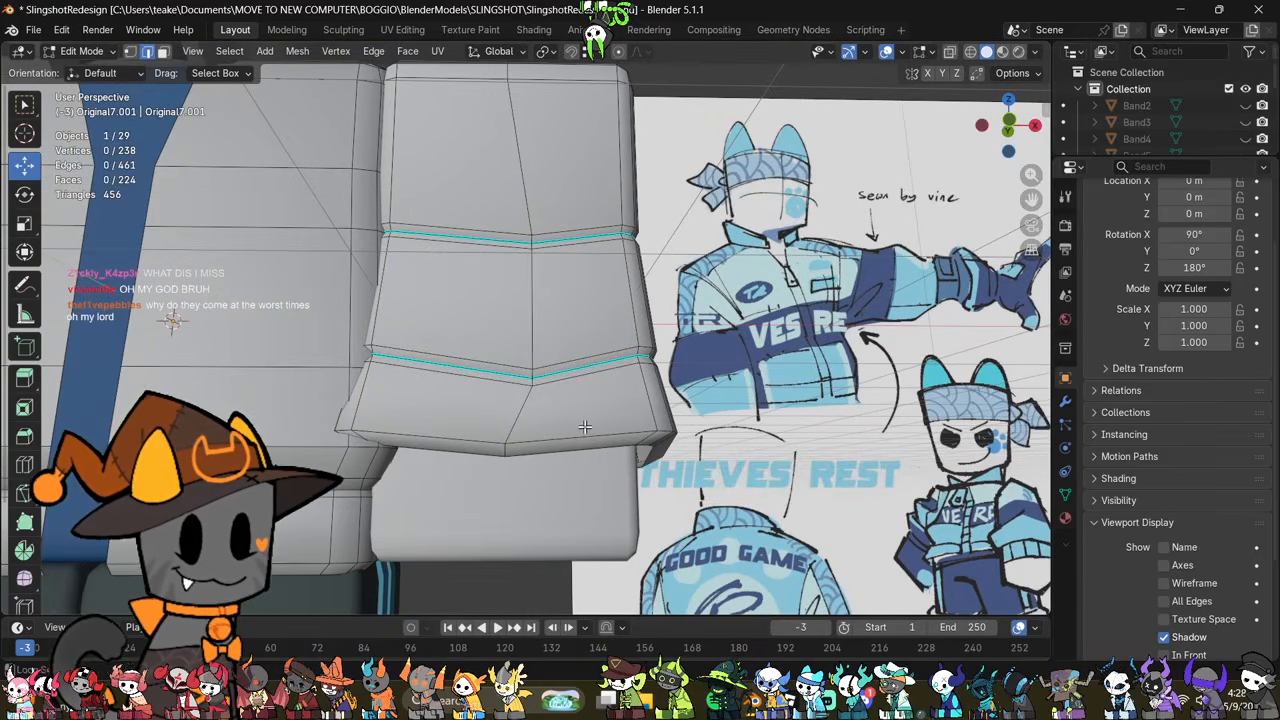
left_click(588, 434, "alt")
key("s")
left_click(858, 478)
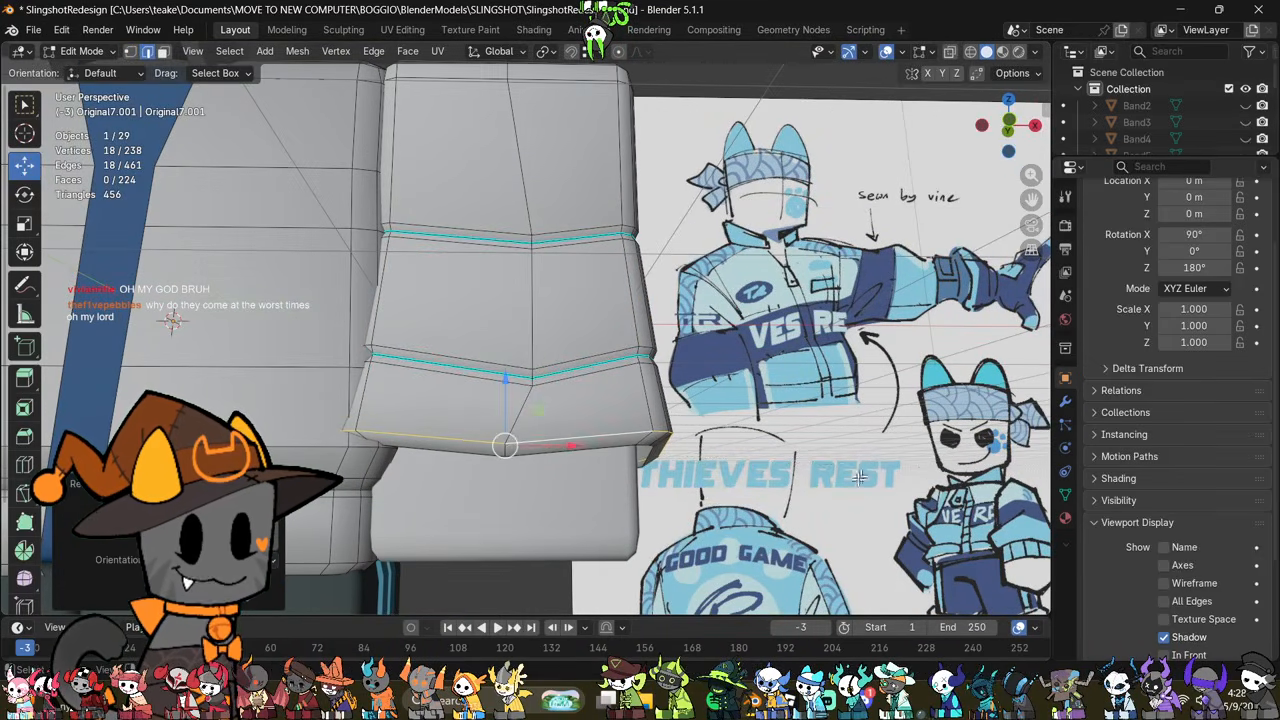
left_click(845, 497)
Step: Select the cuff's bottommost edge loop, scale it inward and move it slightly down along Z
middle_click_drag(762, 502, 640, 475)
left_click(634, 470, "alt")
key("s")
left_click(604, 473)
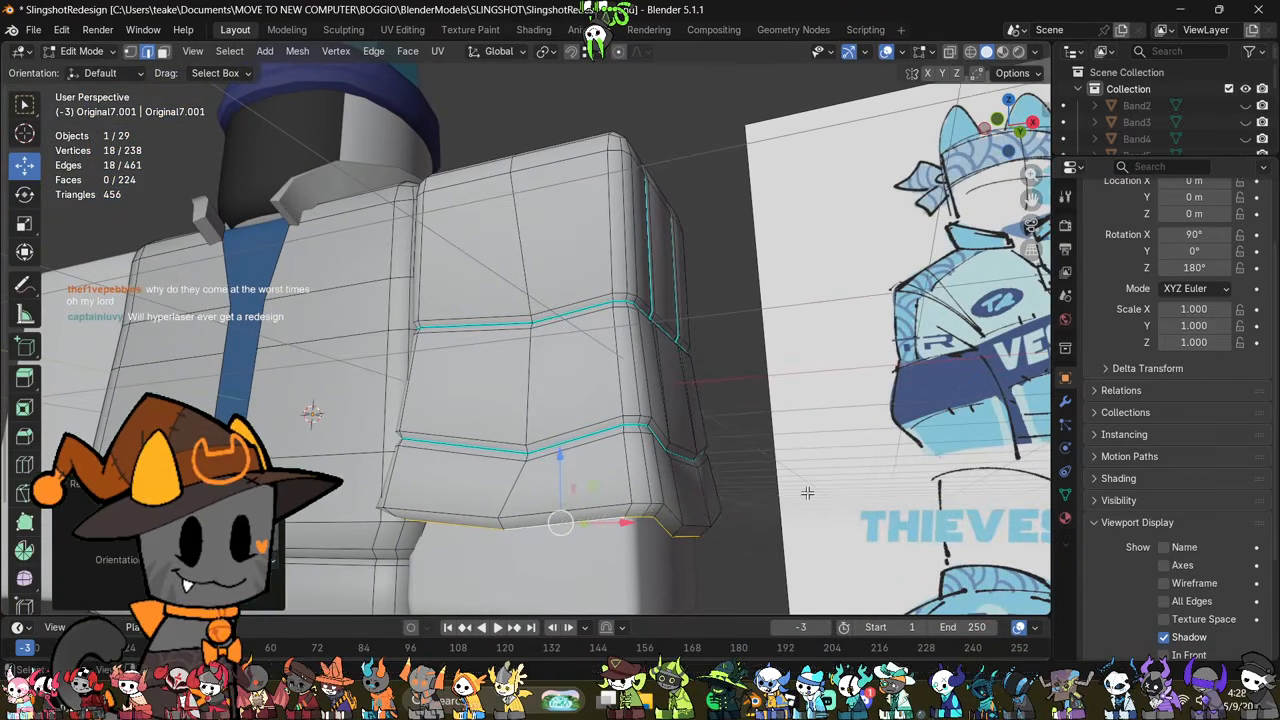
left_click_drag(557, 463, 564, 470)
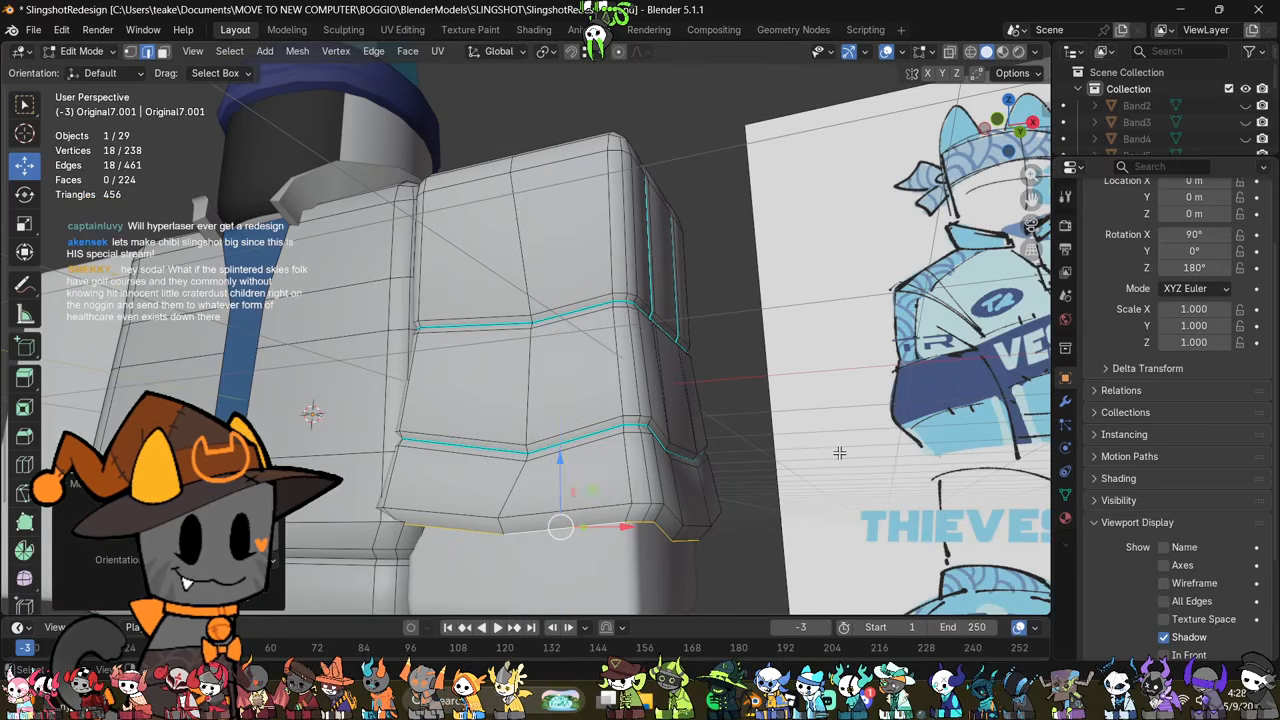
Step: Close the cuff's open bottom edge loop with Grid Fill and clear the selection
key("F3")
left_click(903, 486)
mouse_move(905, 488)
middle_mouse_down()
mouse_move(895, 411)
mouse_move(766, 409)
mouse_move(826, 391)
mouse_move(846, 434)
mouse_move(866, 375)
mouse_move(813, 469)
mouse_move(846, 412)
mouse_move(777, 346)
mouse_move(753, 422)
mouse_move(728, 440)
mouse_move(736, 461)
middle_mouse_up()
key("alt+z")
key("alt+z")
key("alt+a")
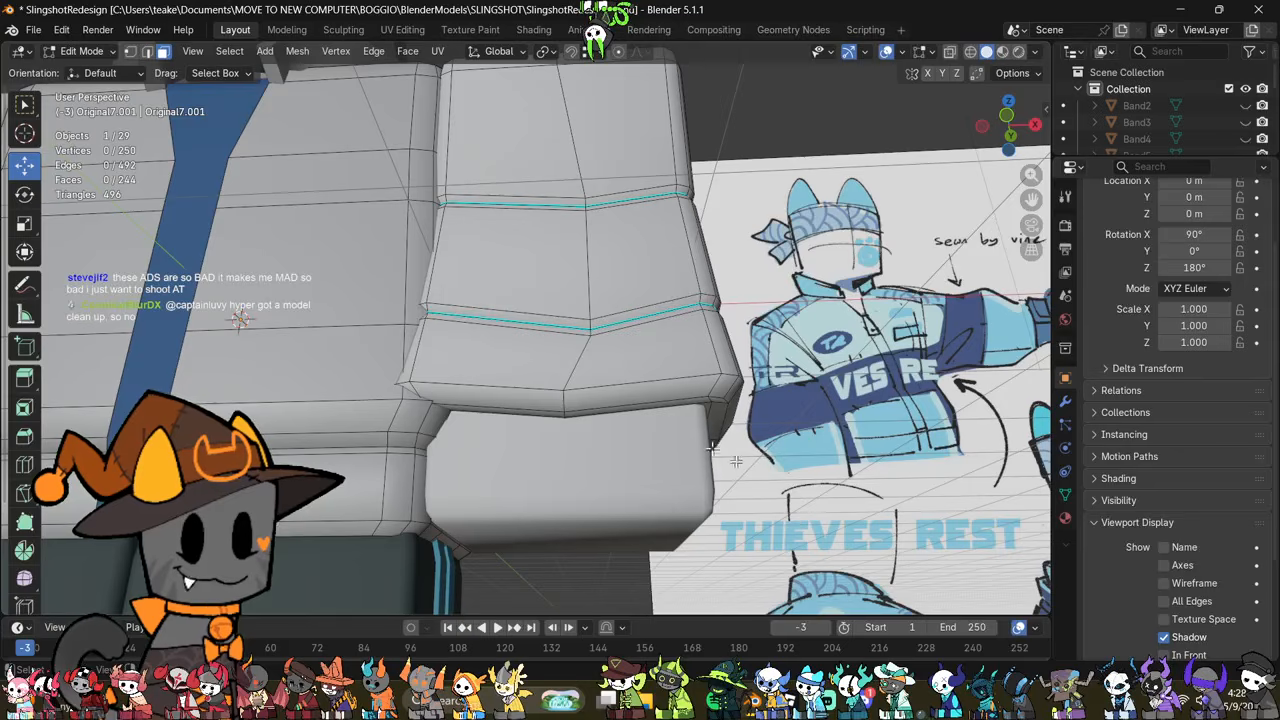
key("2")
middle_click_drag(753, 404, 741, 399)
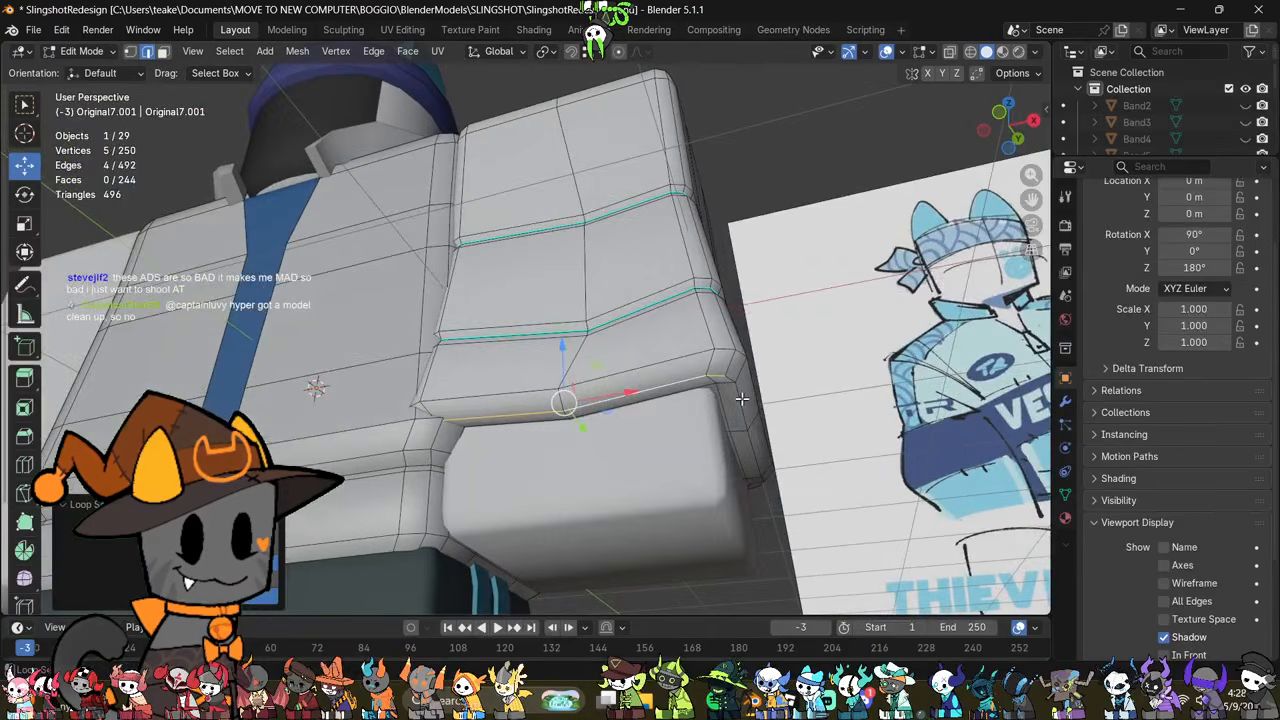
middle_click_drag(775, 440, 832, 300)
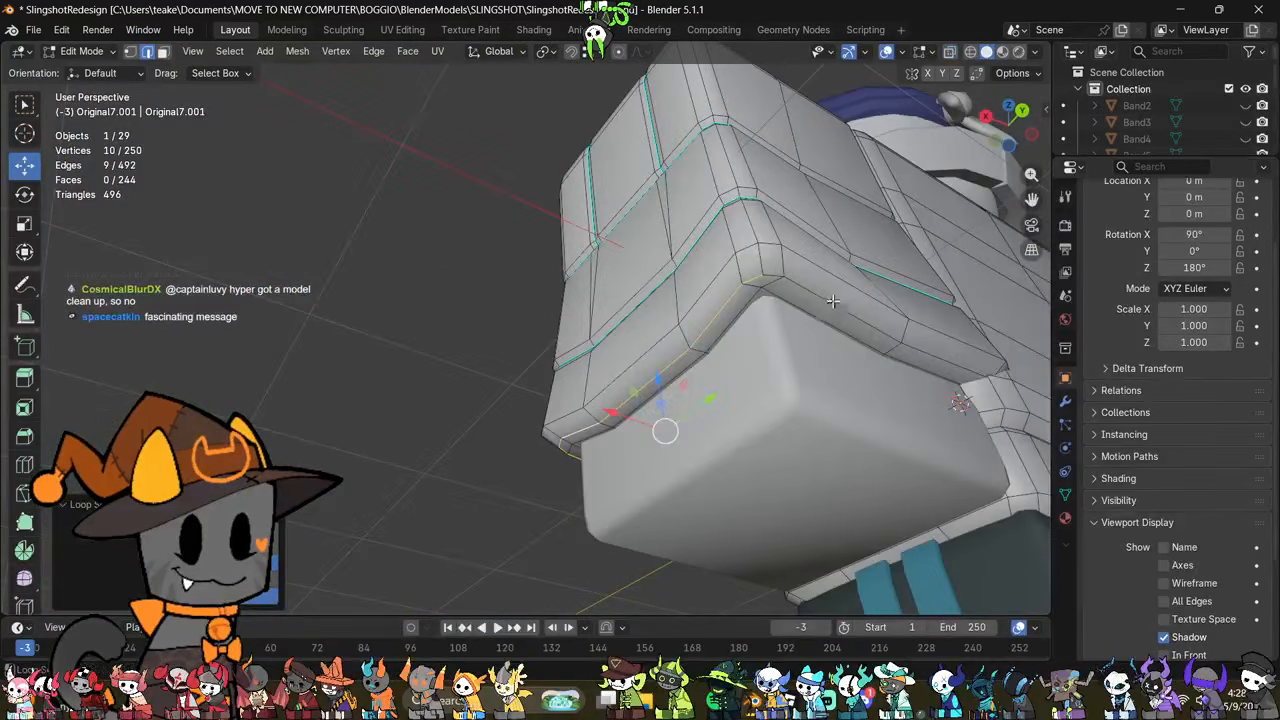
middle_click_drag(849, 367, 708, 388)
key("alt+z")
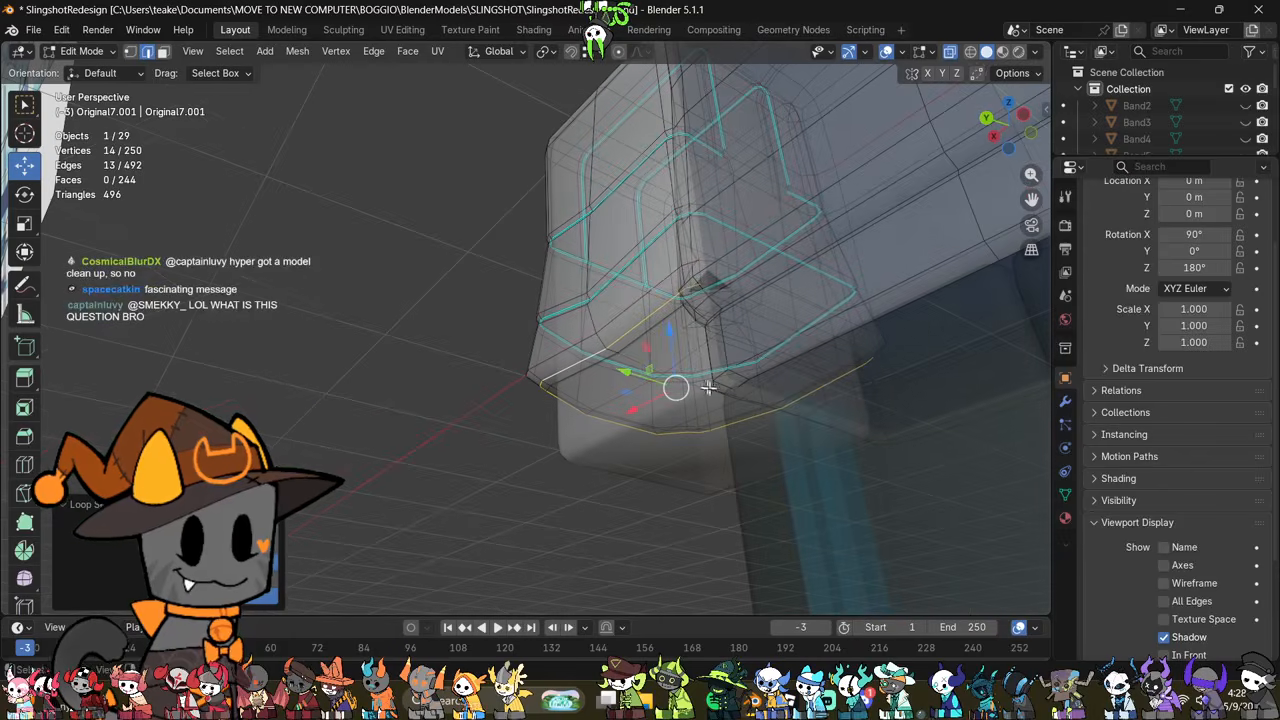
left_click(784, 317, "alt+shift")
mouse_move(784, 317)
middle_mouse_down()
mouse_move(925, 395)
mouse_move(800, 403)
mouse_move(820, 413)
mouse_move(745, 430)
mouse_move(785, 420)
mouse_move(752, 455)
mouse_move(711, 469)
mouse_move(663, 457)
mouse_move(658, 443)
middle_mouse_up()
key("alt+z")
key("alt+z")
key("alt+z")
key("alt+z")
Step: Select all faces on the underside of the cuff and extrude them downward along Z into a wristband section
key("3")
scroll(711, 469, "up", 3)
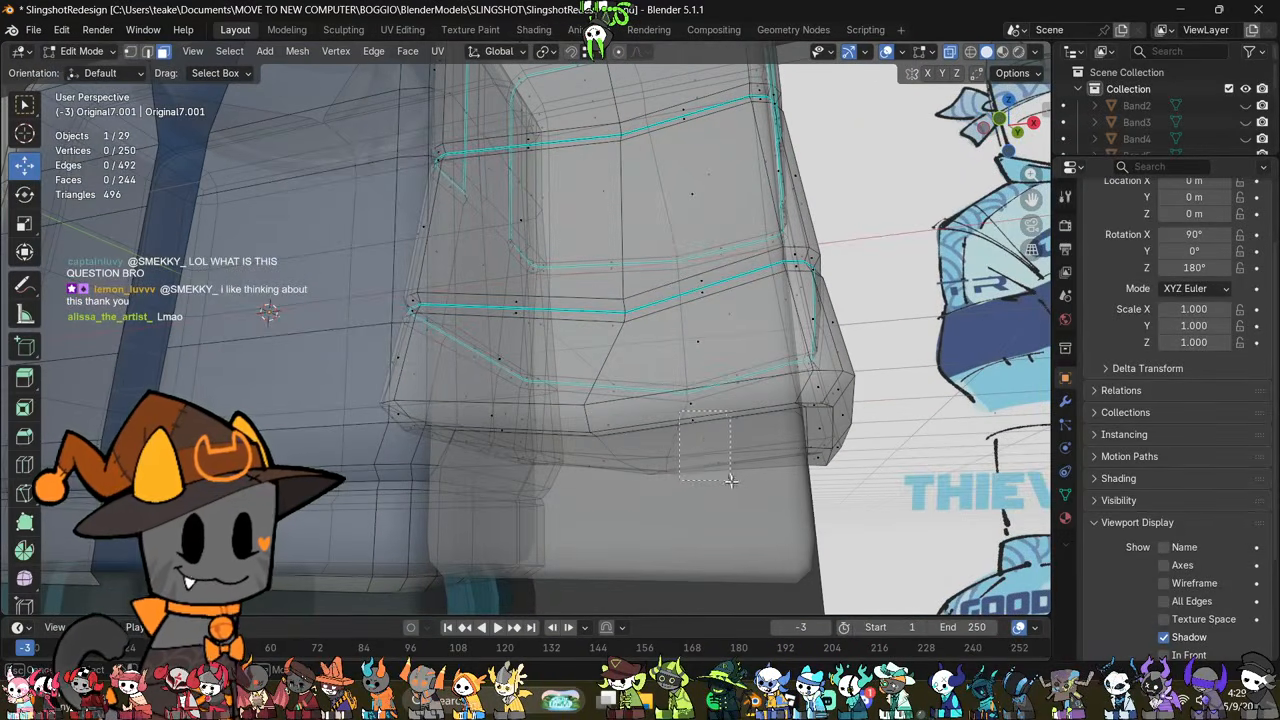
left_click_drag(731, 480, 731, 480)
middle_click_drag(731, 480, 803, 390)
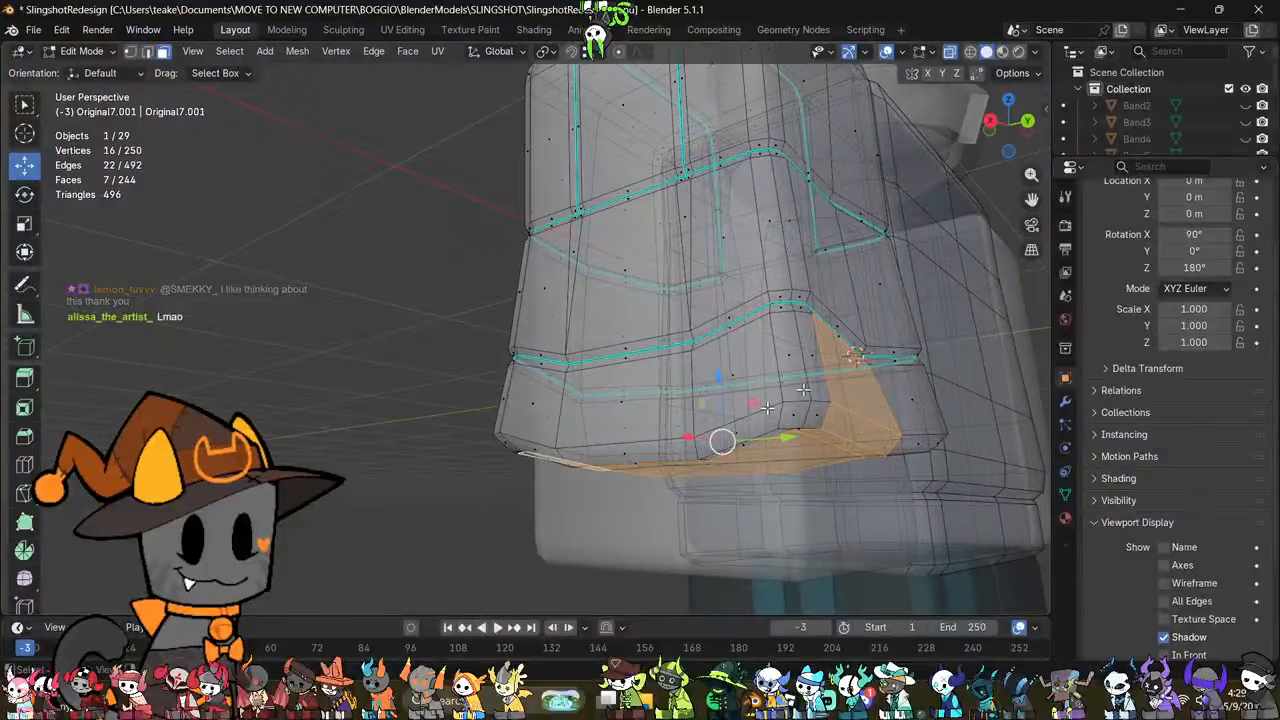
left_click_drag(914, 340, 857, 410)
key("alt+z")
middle_click_drag(847, 437, 875, 372)
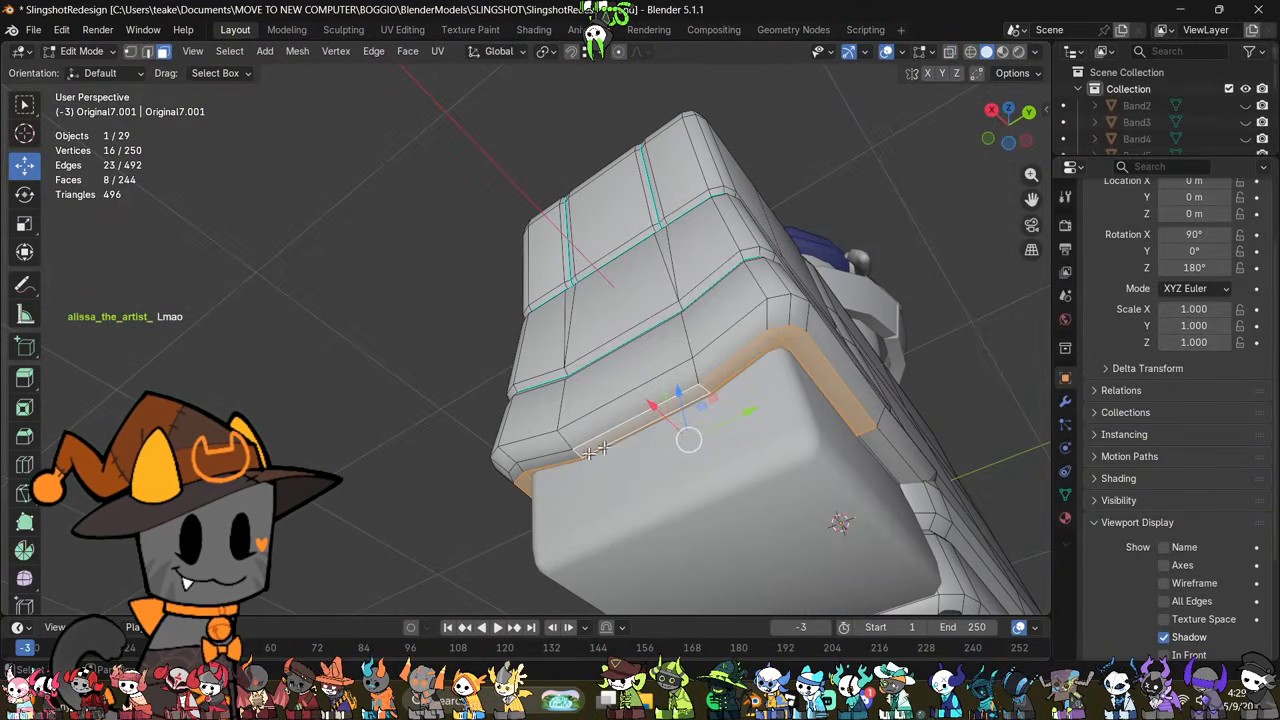
left_click(556, 464, "shift")
left_click(526, 482, "shift")
middle_click_drag(740, 430, 880, 319)
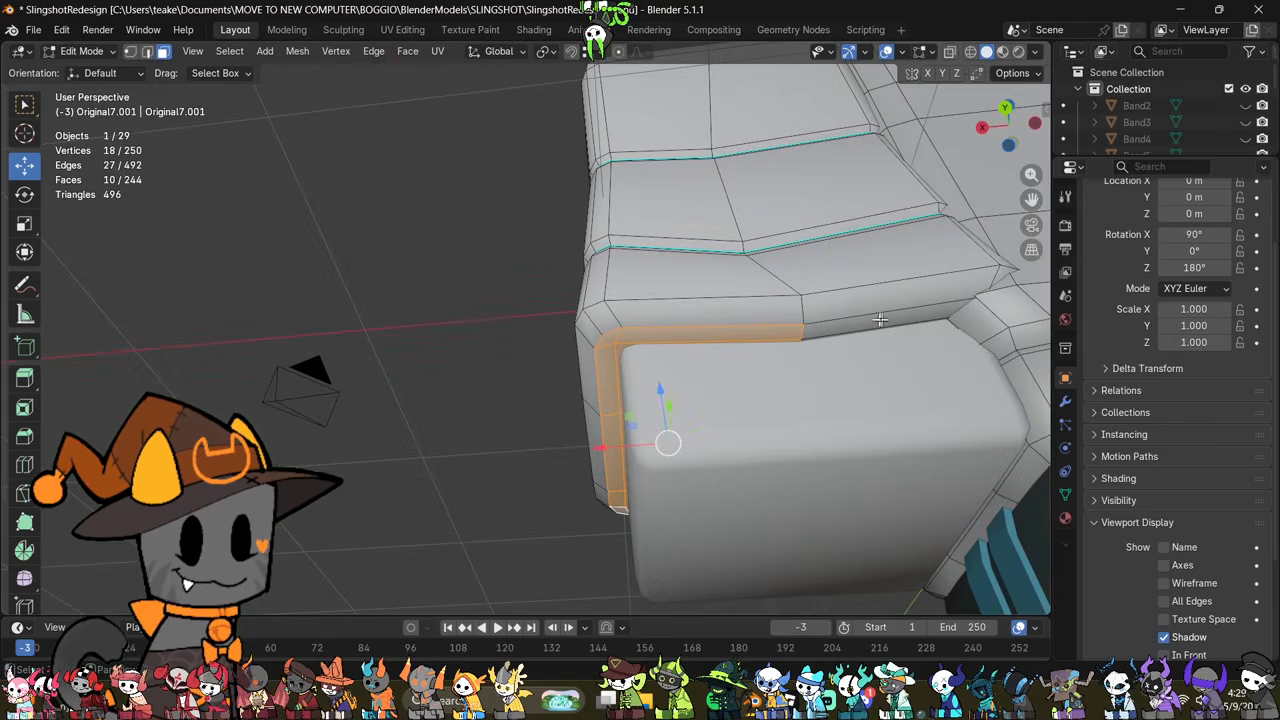
key("alt+z")
middle_click_drag(882, 371, 844, 439)
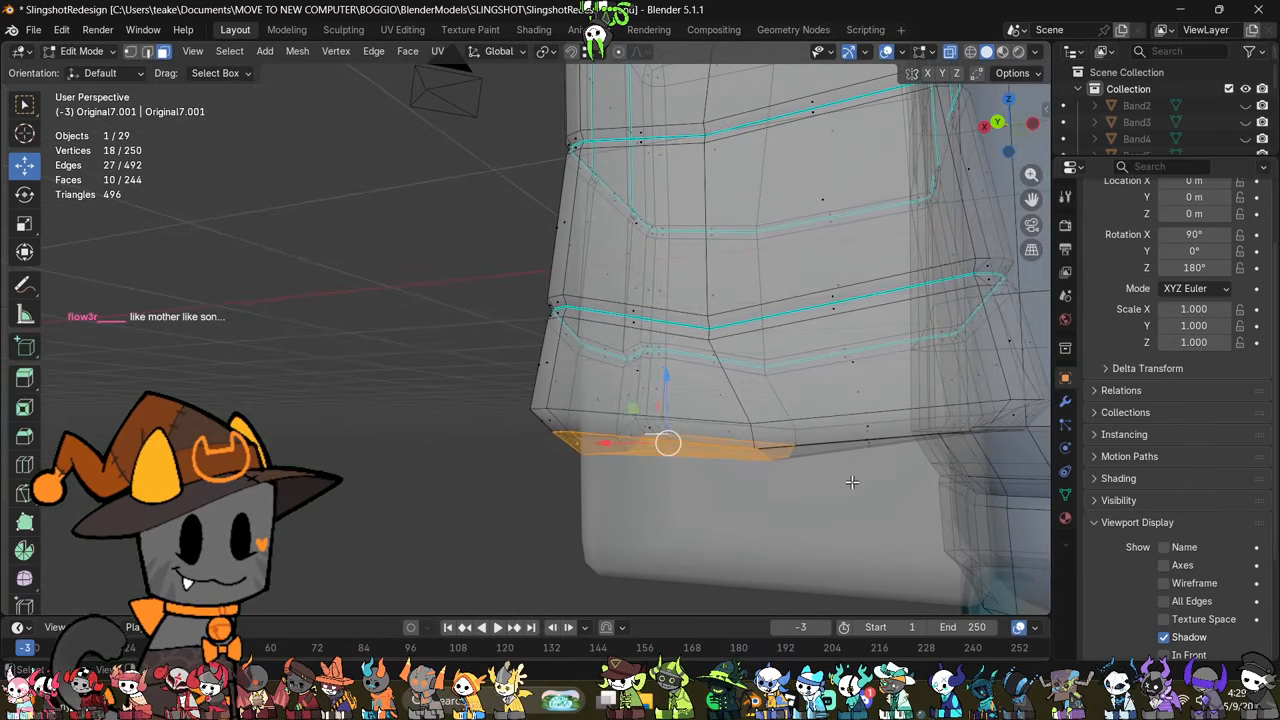
key("alt+z")
middle_click_drag(914, 452, 513, 473)
left_click(537, 434, "shift")
key("alt+z")
left_click_drag(526, 429, 527, 429, "shift")
middle_click_drag(527, 429, 595, 481)
key("alt+z")
middle_click_drag(857, 506, 753, 452)
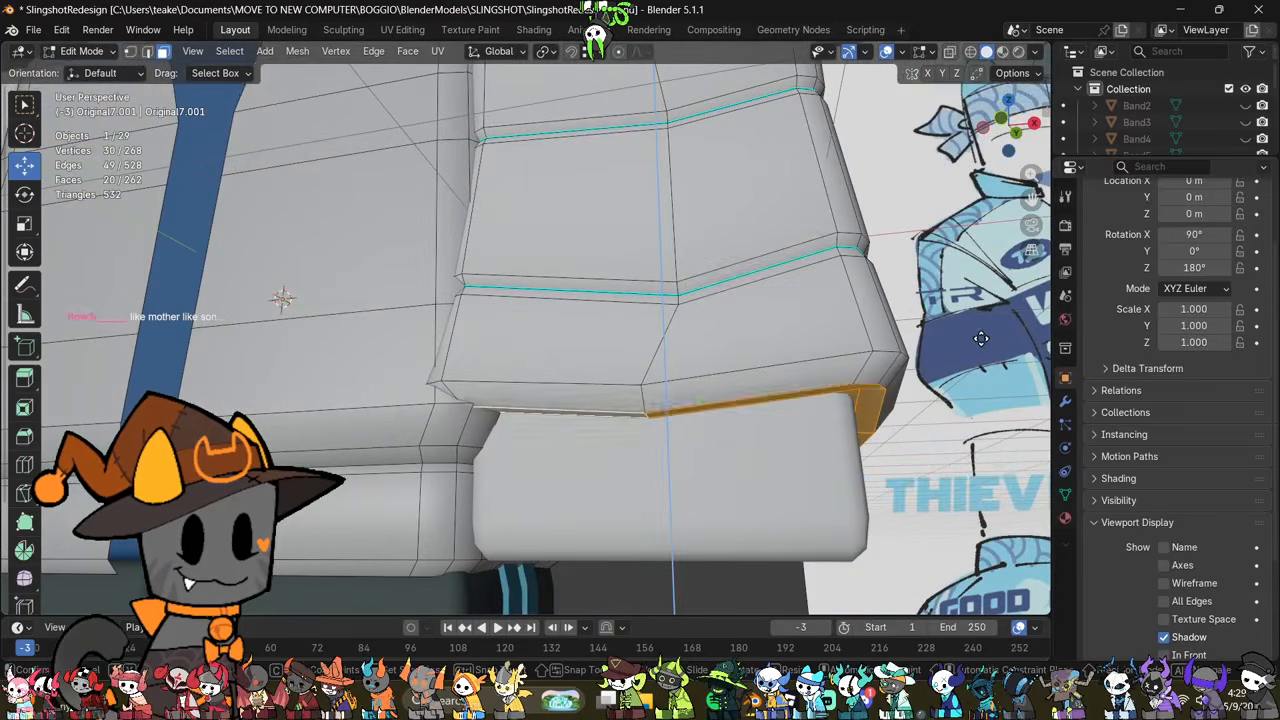
key("e")
left_click(980, 372)
middle_click_drag(980, 372, 951, 403)
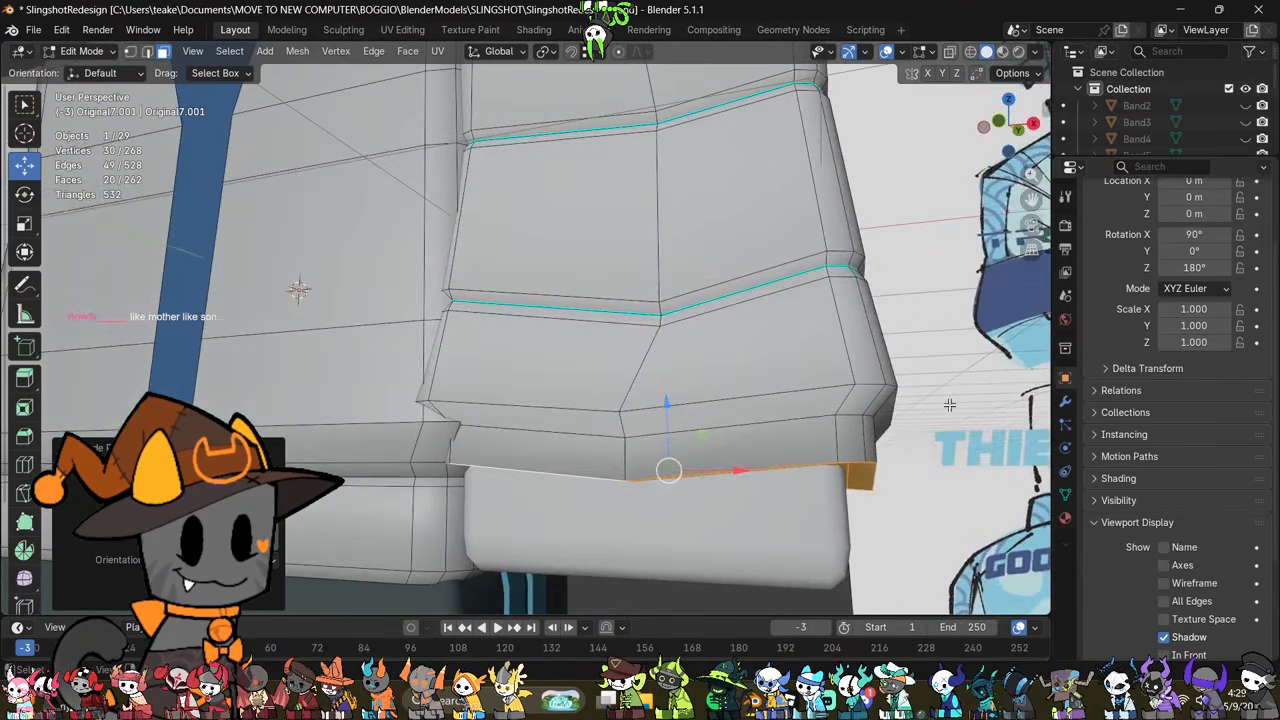
Step: Select the edge loop where the new wristband meets the flared cuff and mark it sharp
key("2")
left_click(963, 509)
left_click(781, 425, "alt")
right_click(917, 427)
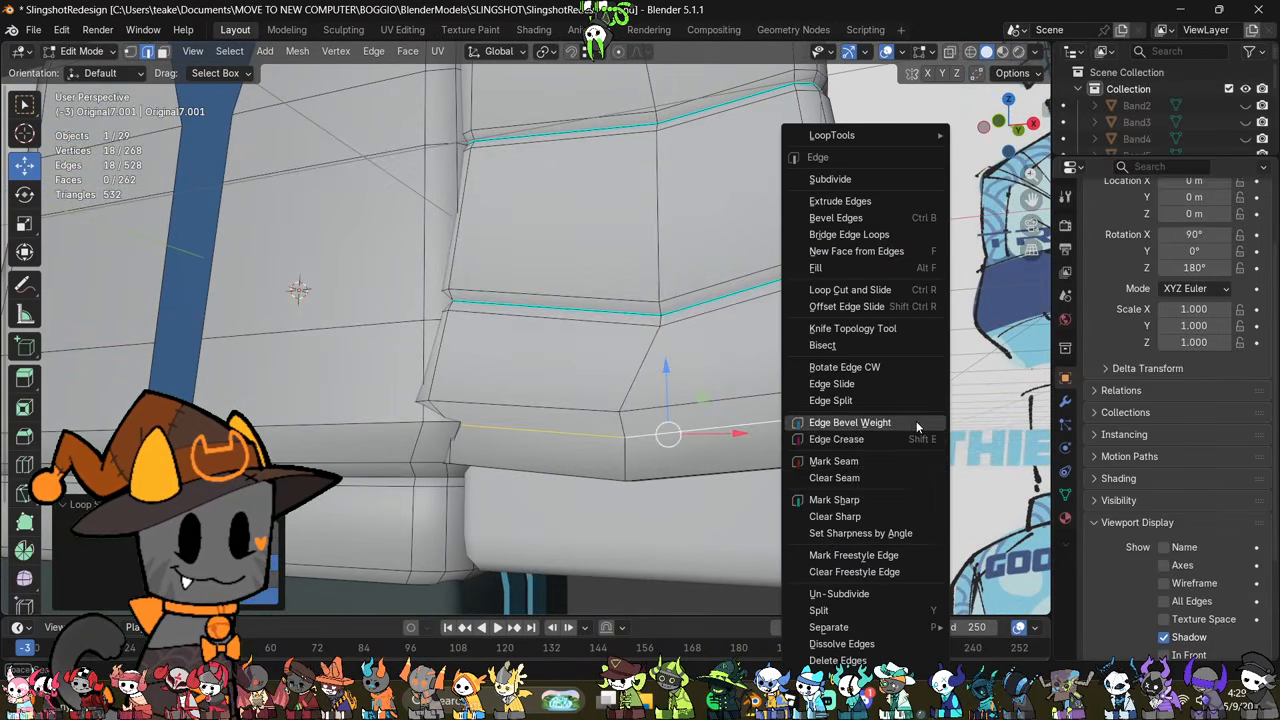
left_click(900, 499)
middle_click_drag(900, 499, 810, 460)
left_click(810, 460)
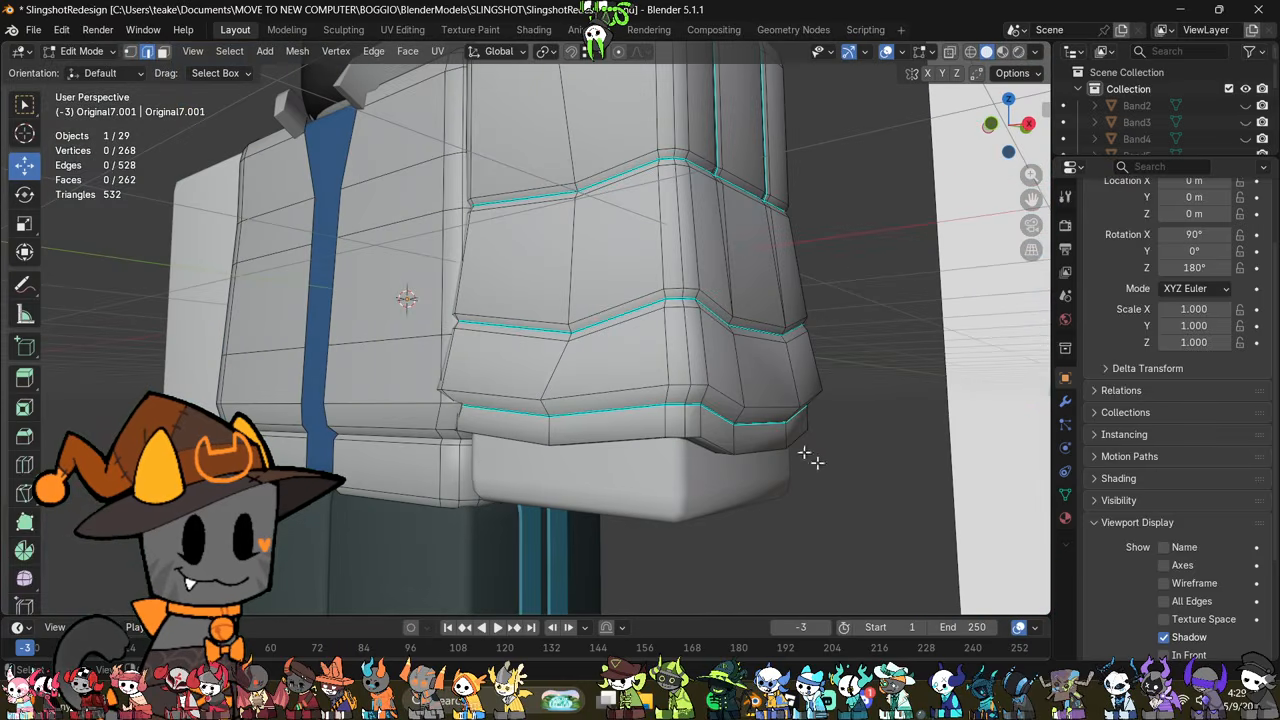
left_click(768, 407, "alt")
left_click(968, 494)
middle_click_drag(968, 494, 952, 320)
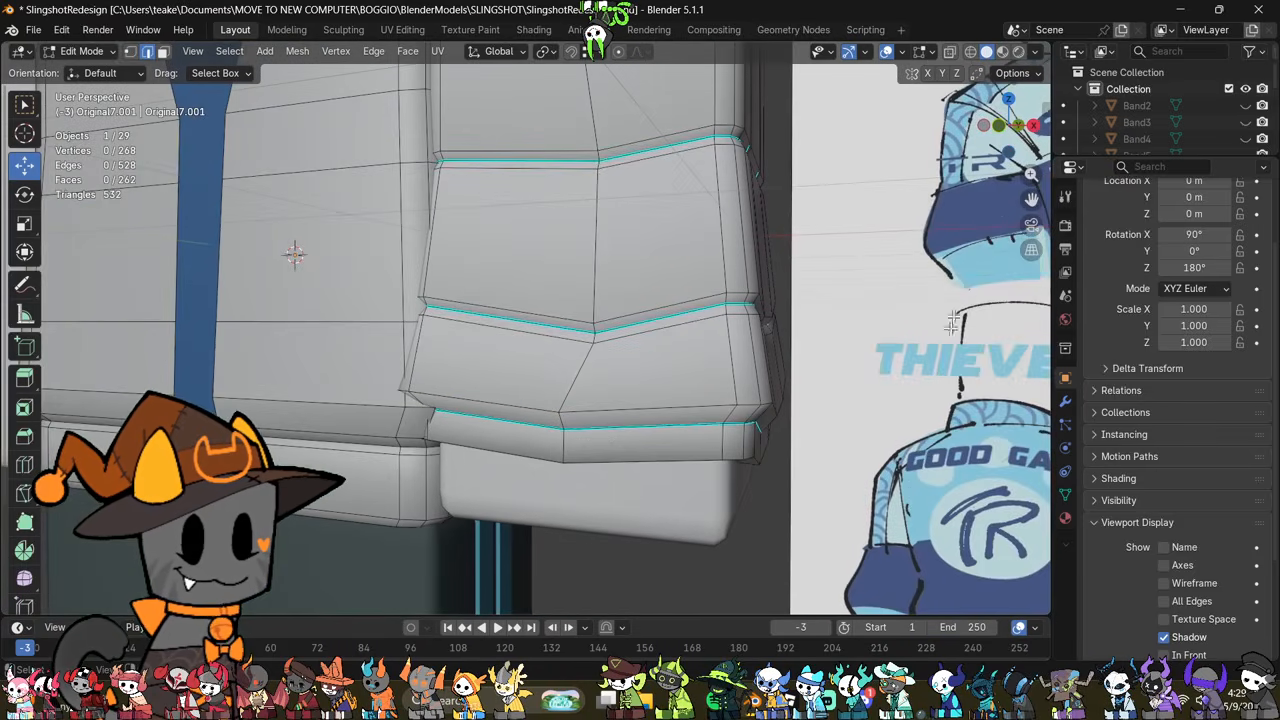
Step: From the front, select the wristband's bottom vertices, flatten them with a Z scale of 0 and move them down along Z
left_click(998, 125)
key("alt+z")
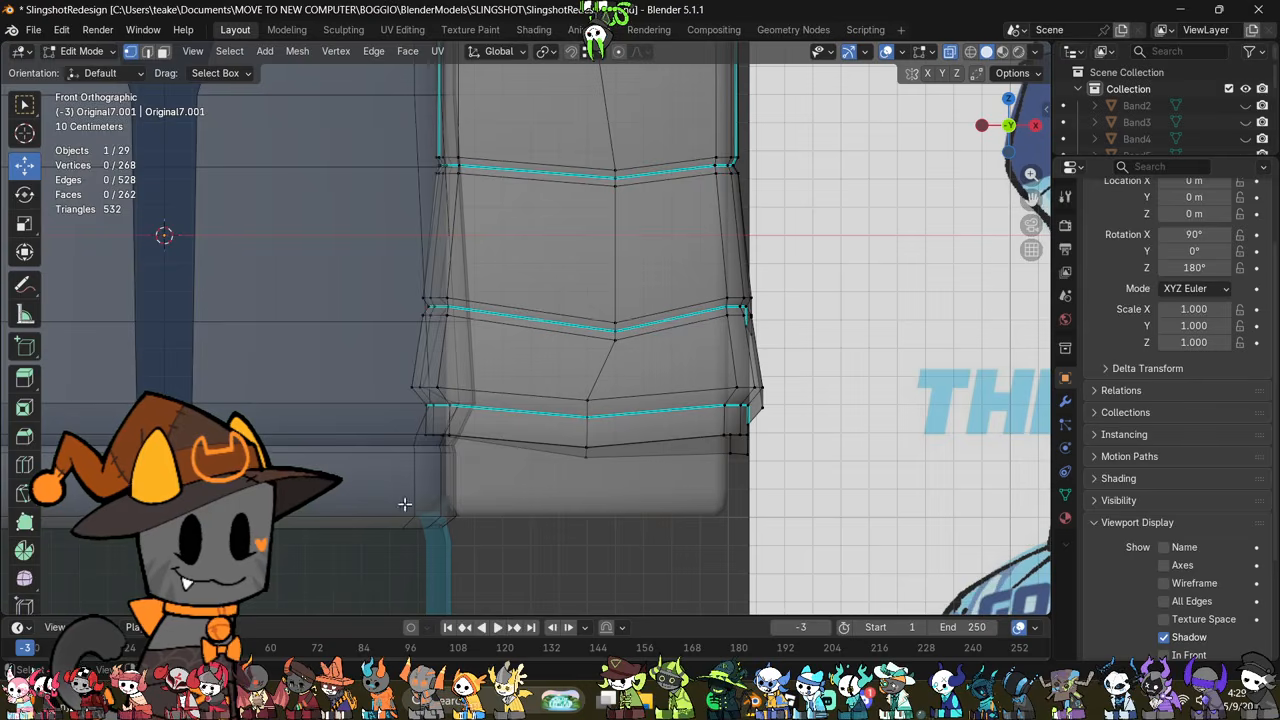
left_click_drag(495, 425, 498, 423)
left_click_drag(526, 529, 637, 425, "shift")
left_click_drag(674, 518, 777, 428, "shift")
key("s")
key("z")
key("0")
key("Return")
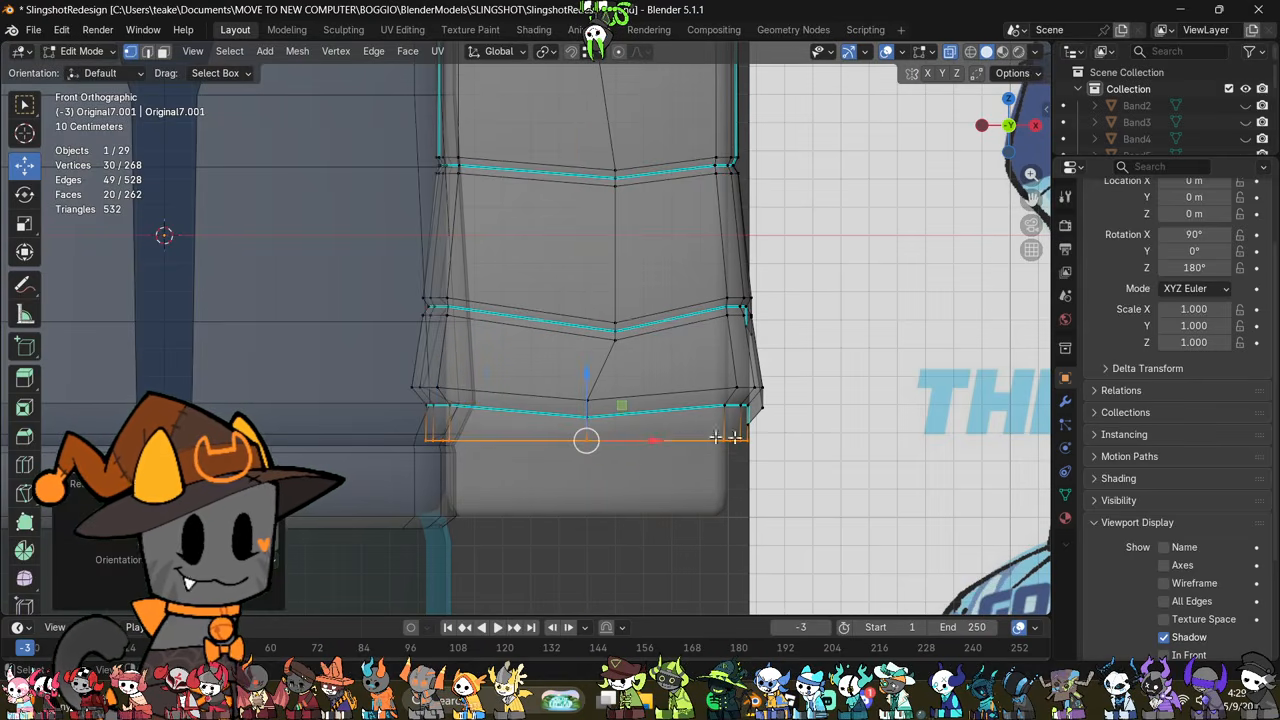
left_click_drag(586, 384, 593, 423)
key("alt+z")
middle_click_drag(815, 490, 781, 500)
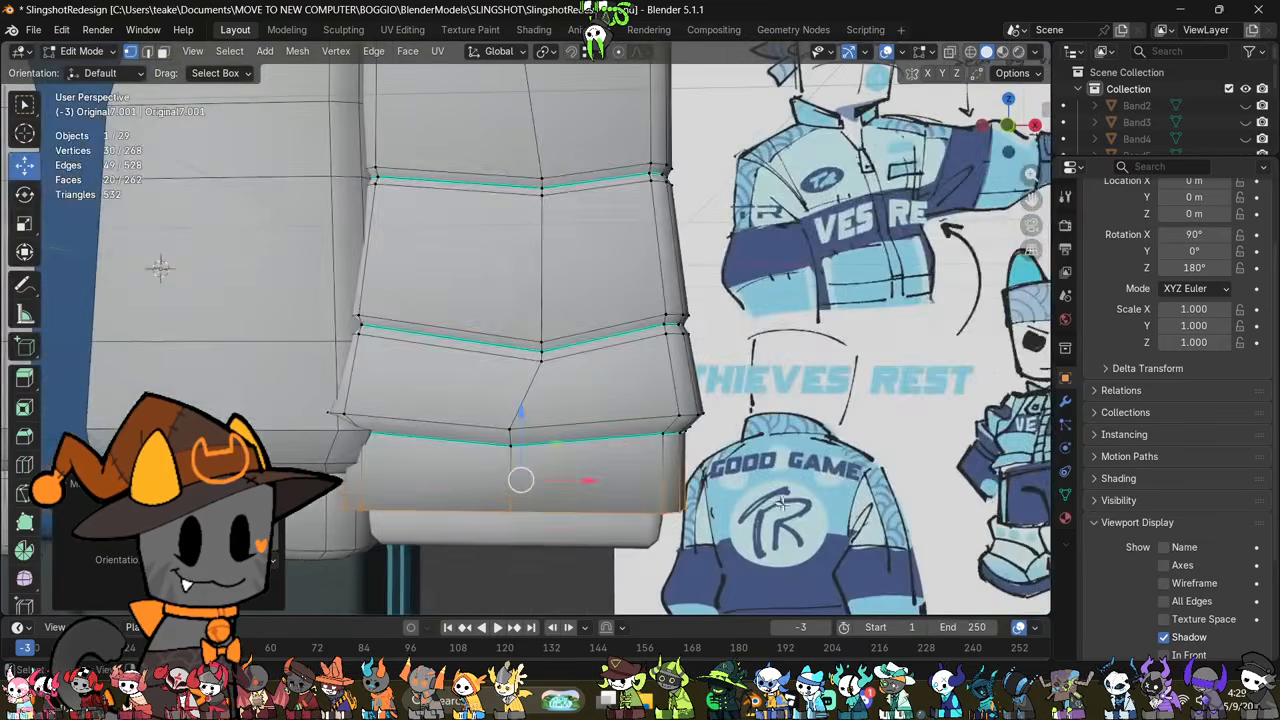
Step: From the front, select the sleeve from the lower groove down through the wristband and raise it slightly along Z
left_click(1010, 127)
key("alt+z")
left_click_drag(658, 291, 399, 506)
key("alt+z")
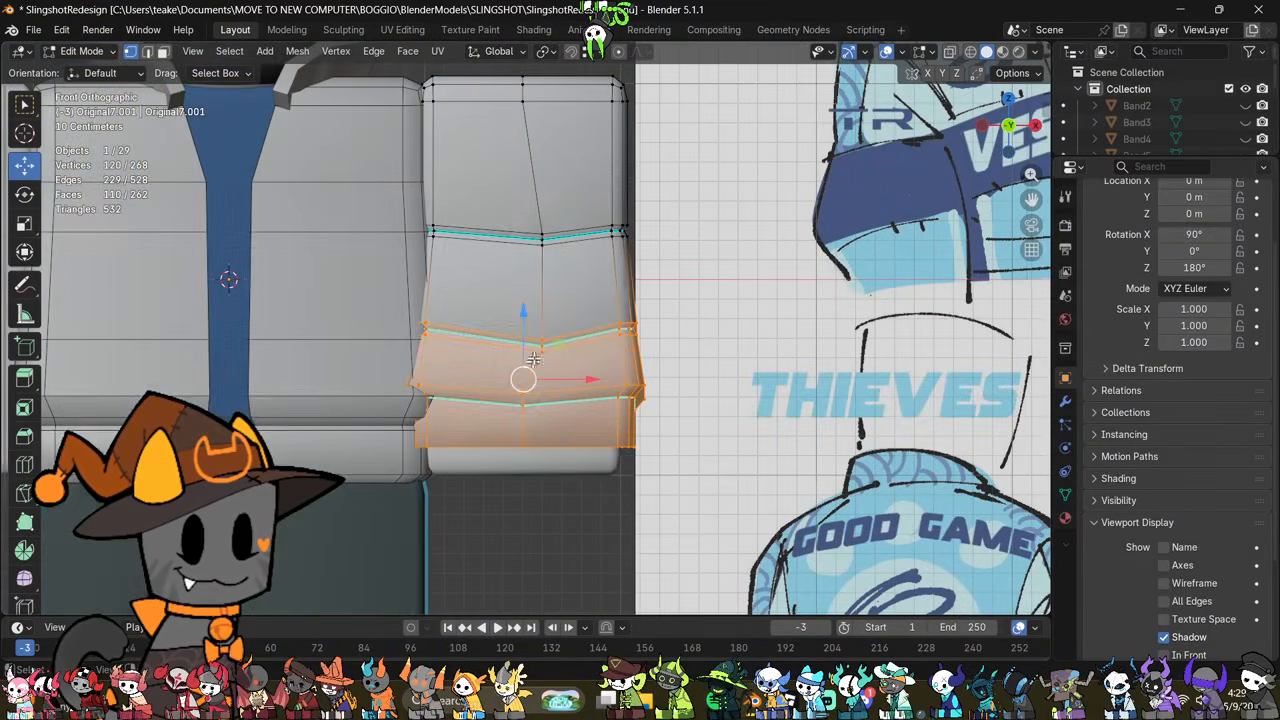
left_click_drag(523, 318, 532, 312)
Step: Examine the sleeve's proportions against the redesign drawing, in both Edit Mode and Object Mode
scroll(745, 438, "down", 4)
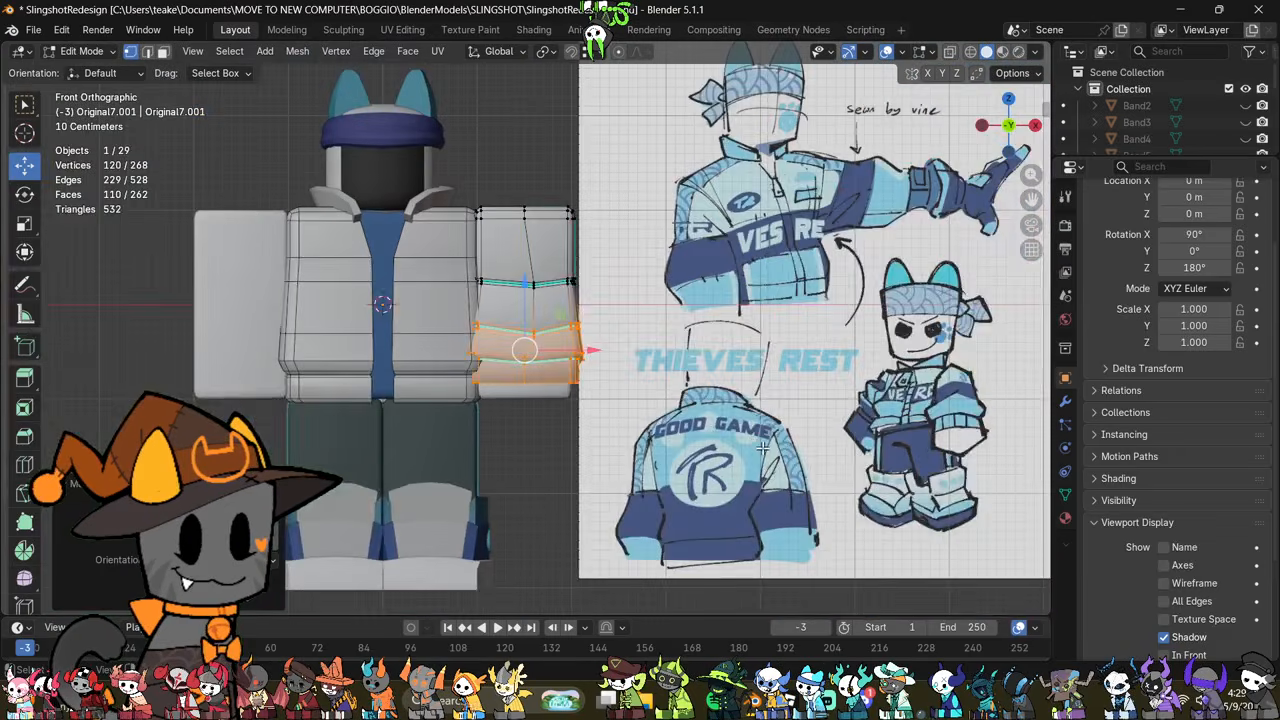
key("alt+z")
scroll(729, 460, "up", 2)
key("alt+z")
middle_click_drag(722, 460, 736, 429)
key("Tab")
scroll(621, 450, "up", 2)
key("Tab")
key("Tab")
key("Tab")
key("alt+z")
Step: Select the wristband's faces below the flared cuff and separate them into their own object
left_click(850, 483)
mouse_move(754, 483)
middle_mouse_down()
mouse_move(726, 474)
mouse_move(764, 493)
middle_mouse_up()
middle_click_drag(664, 486, 625, 436)
key("2")
key("3")
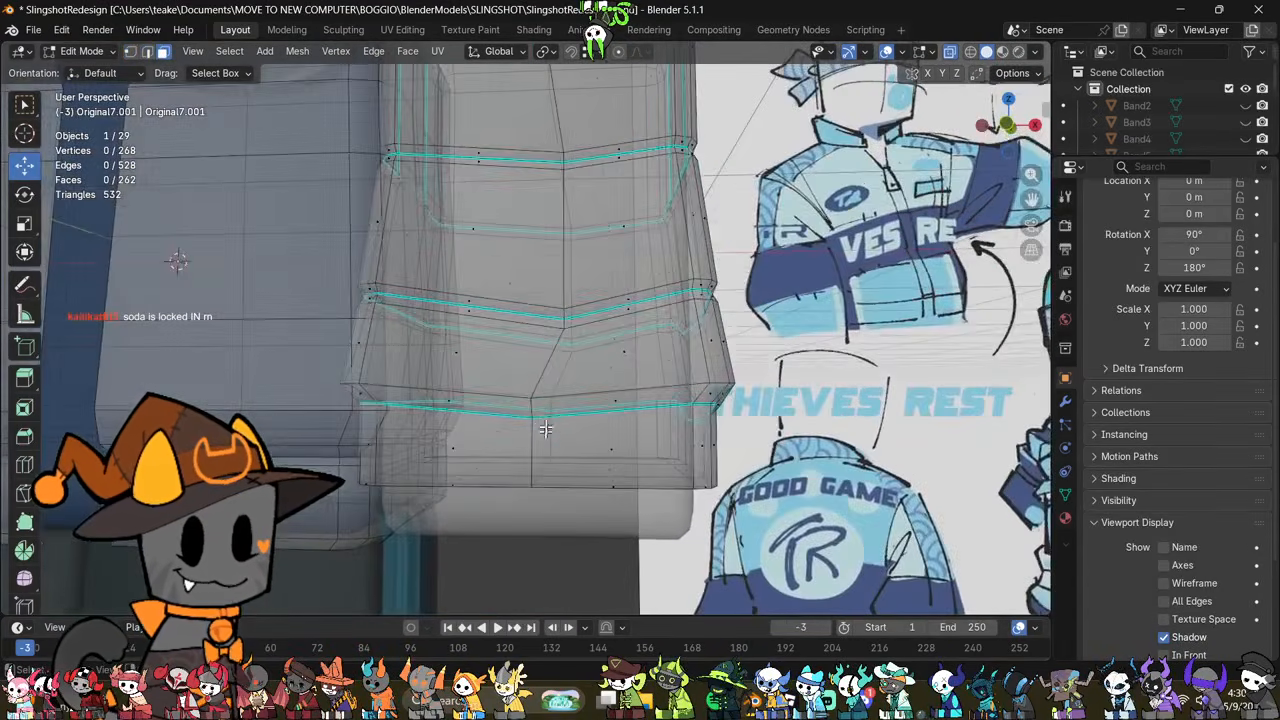
middle_click_drag(543, 428, 556, 417)
left_click_drag(809, 436, 826, 436)
middle_click_drag(843, 438, 805, 447)
key("alt+z")
key("p")
left_click(787, 407)
key("Tab")
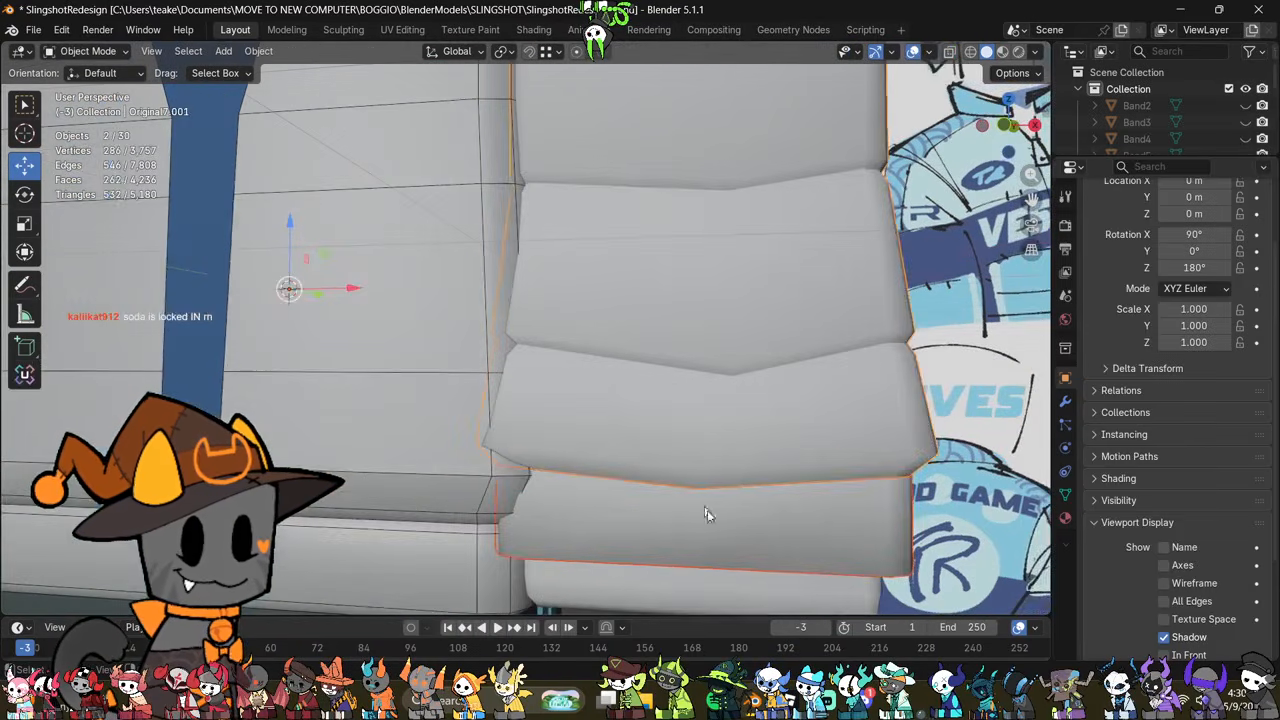
Step: In the separated wristband object, select the faces closing its underside and delete them
left_click(765, 534)
key("Tab")
key("alt+z")
middle_click_drag(837, 533, 751, 428, "shift")
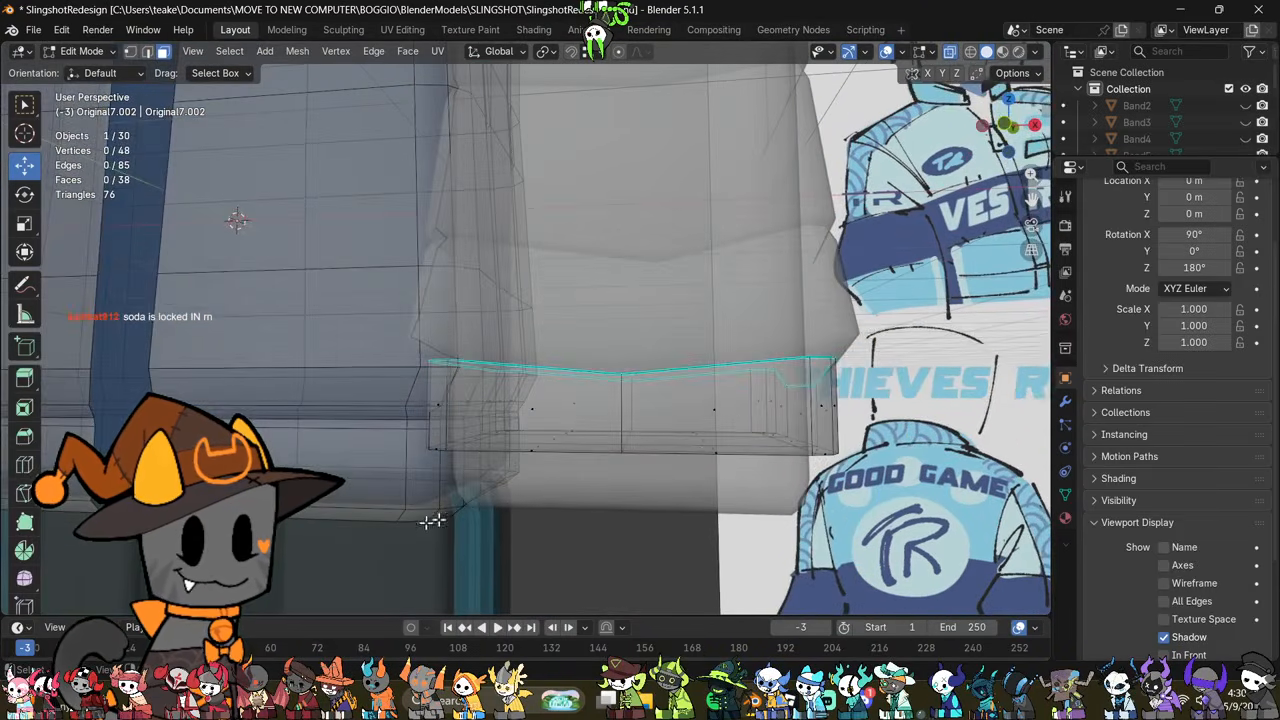
middle_click_drag(541, 512, 558, 506)
left_click_drag(795, 445, 911, 430)
right_click(872, 494)
left_click(800, 646)
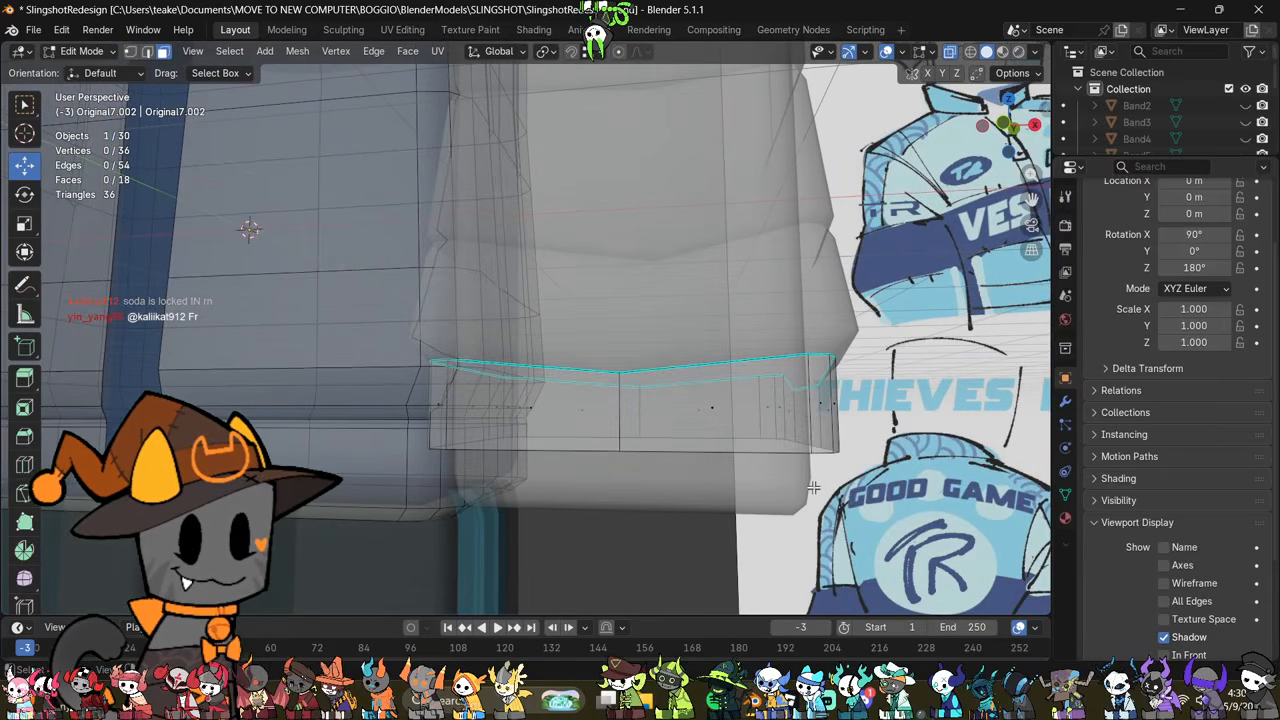
Step: Select the vertical edge in the middle of the wristband's front side
scroll(814, 488, "down", 1)
key("alt+z")
key("Tab")
key("Tab")
middle_click_drag(634, 411, 722, 458)
key("alt+z")
key("2")
left_click(603, 393)
key("alt+z")
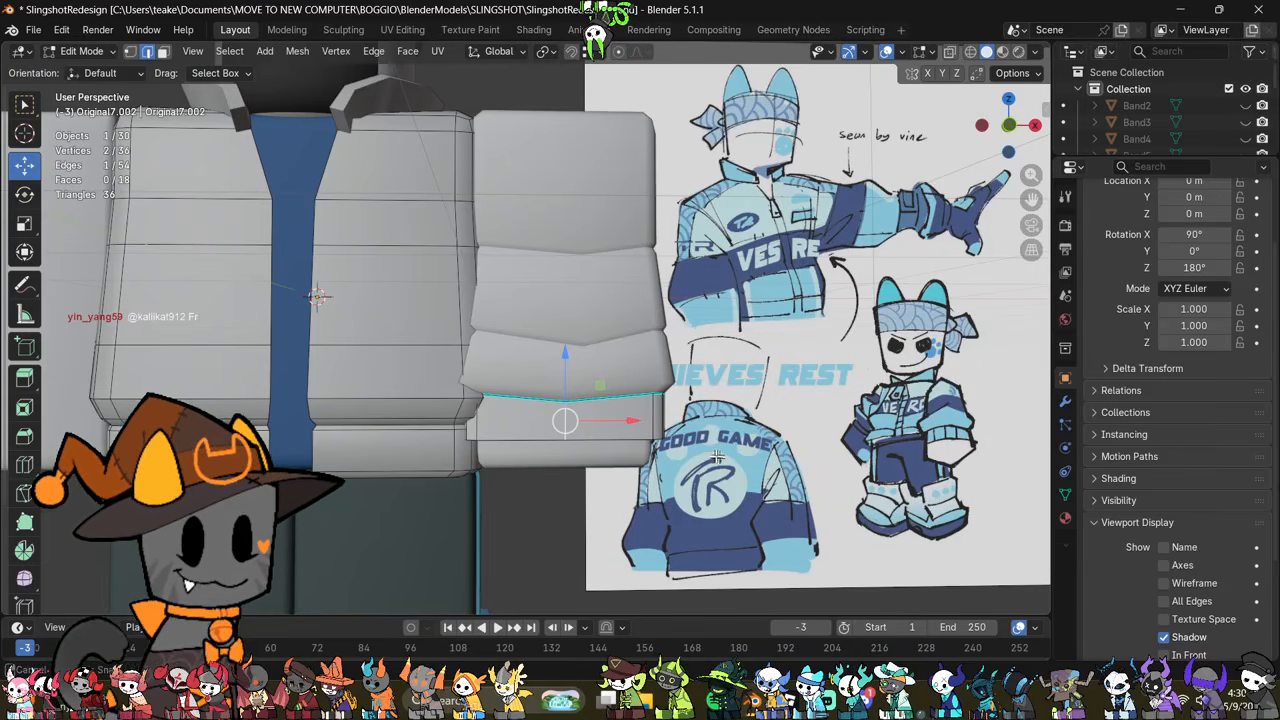
Step: Inspect the new sleeve and wristband from the front and back, comparing them with the opposite arm
middle_click_drag(717, 456, 751, 505)
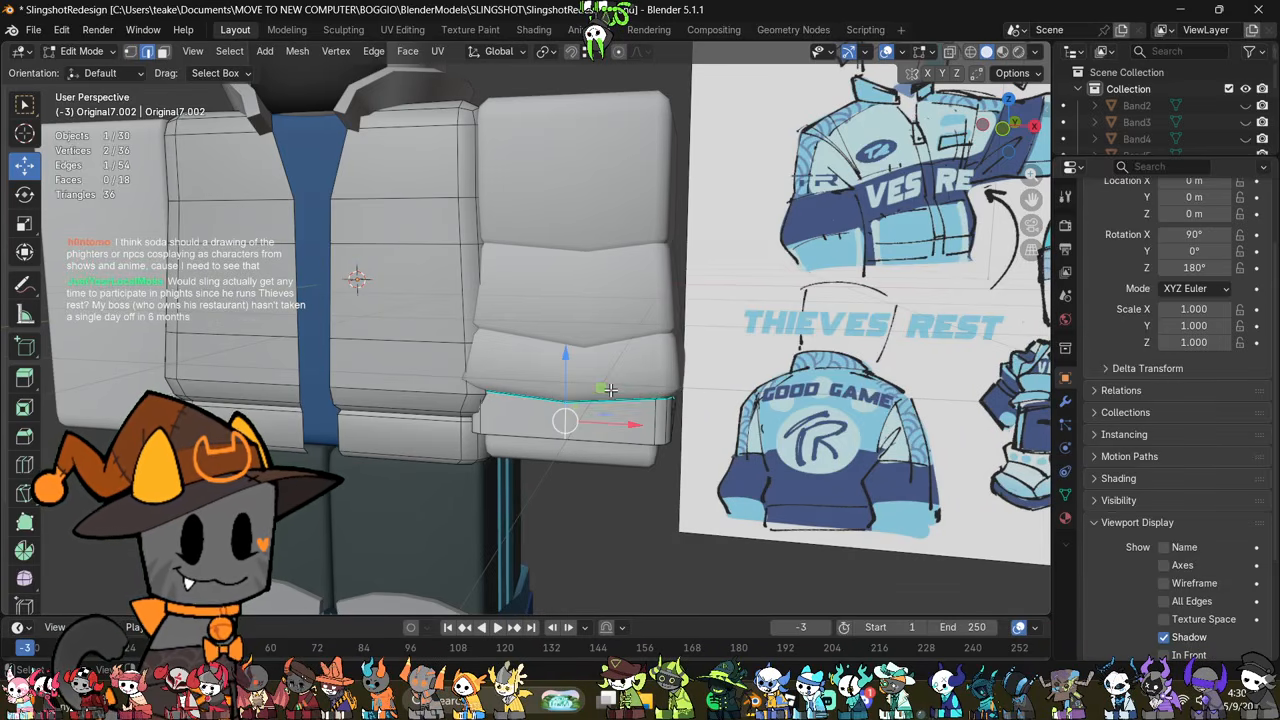
middle_click_drag(464, 392, 757, 477)
scroll(757, 477, "down", 4)
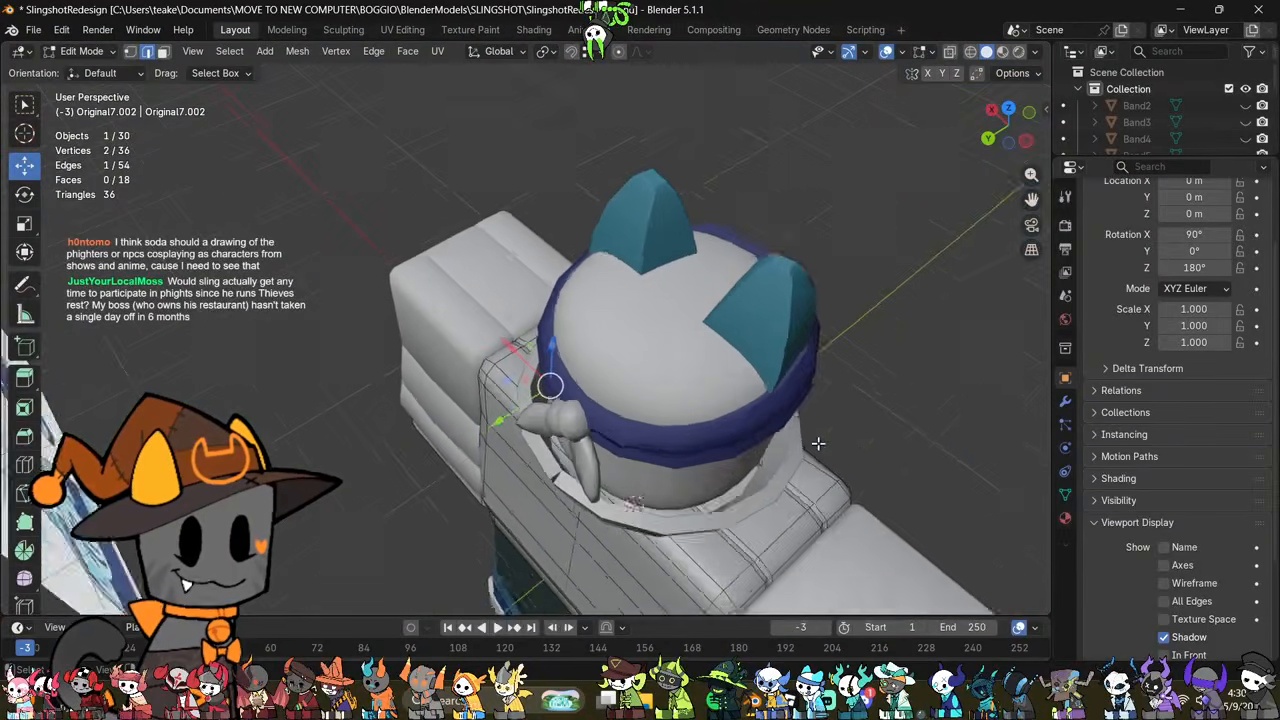
middle_click_drag(817, 443, 855, 400)
key("Tab")
left_click(895, 357)
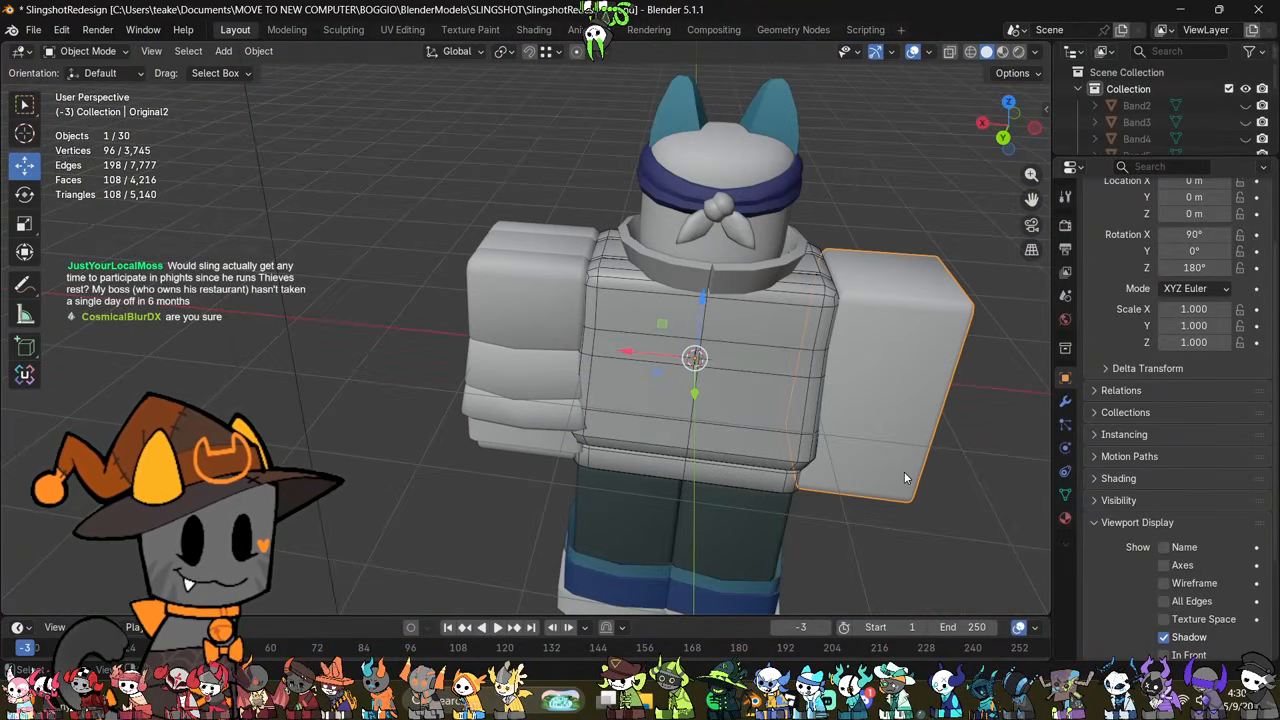
left_click(568, 386)
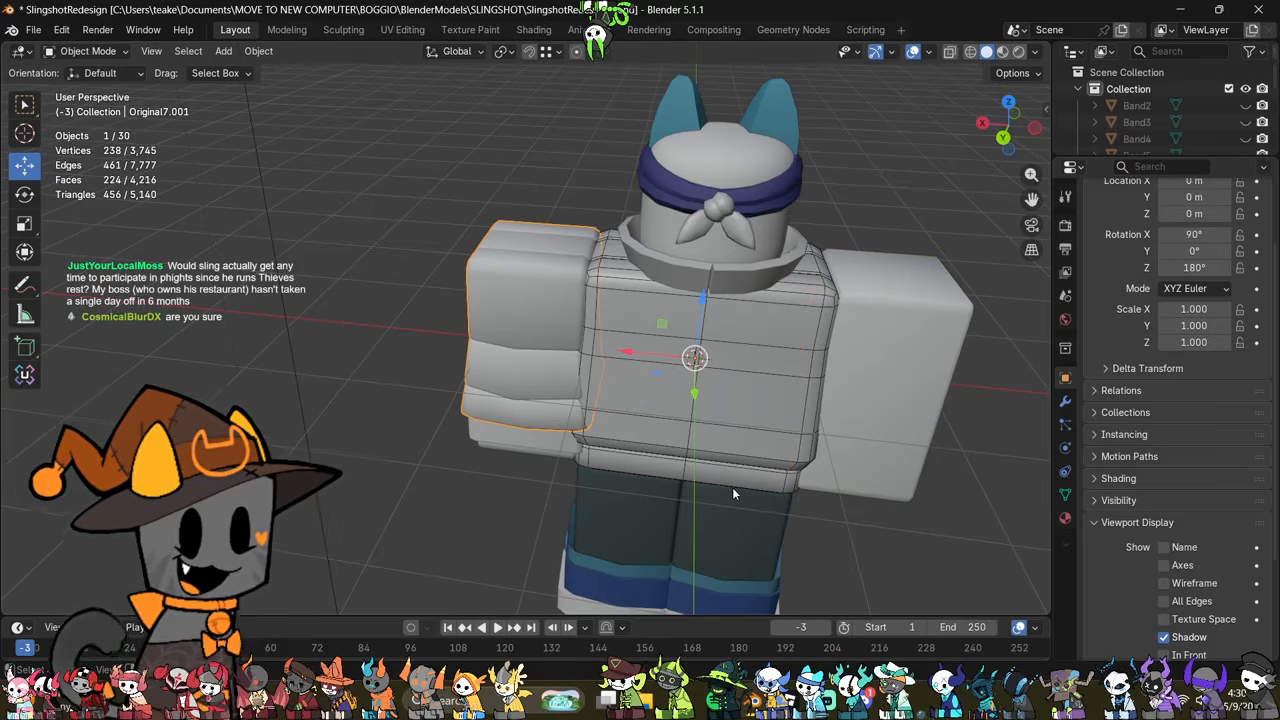
middle_click_drag(732, 487, 525, 389)
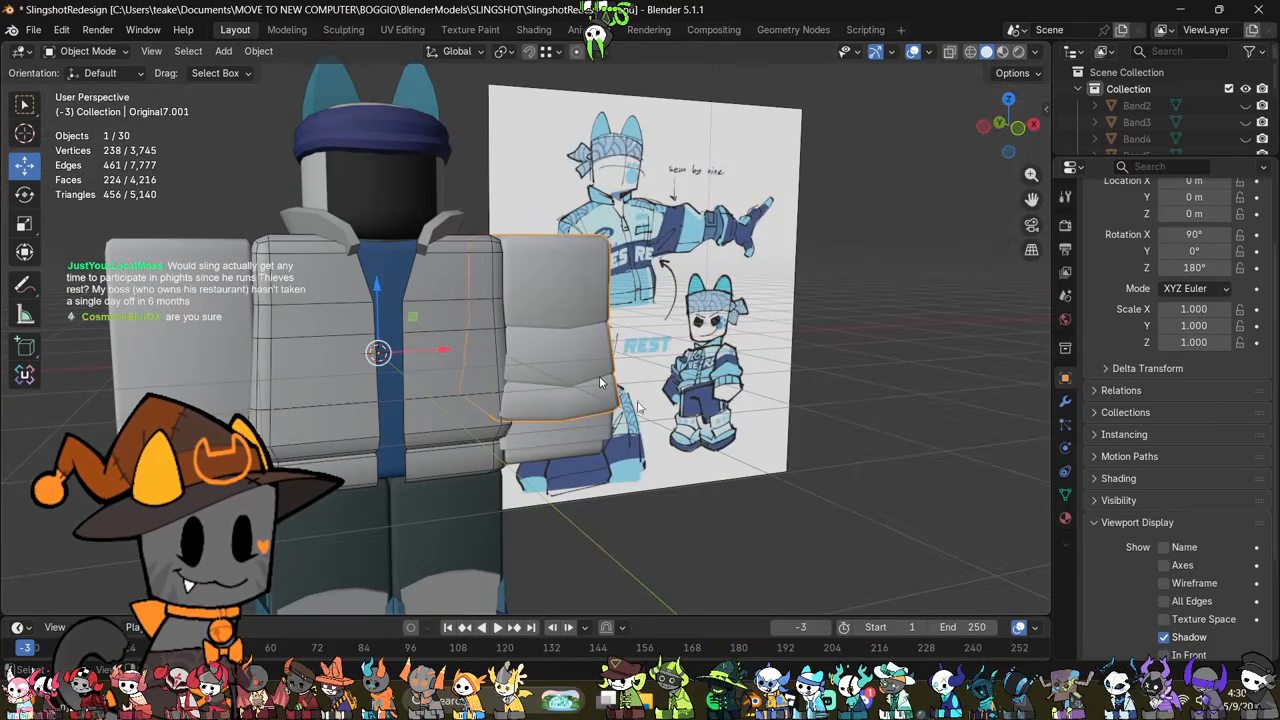
Step: Edit the wristband again, rip its front middle vertical edge and shift the ripped edge along X toward the torso
left_click(601, 432)
scroll(601, 432, "up", 1)
key("Tab")
middle_click_drag(598, 432, 645, 391)
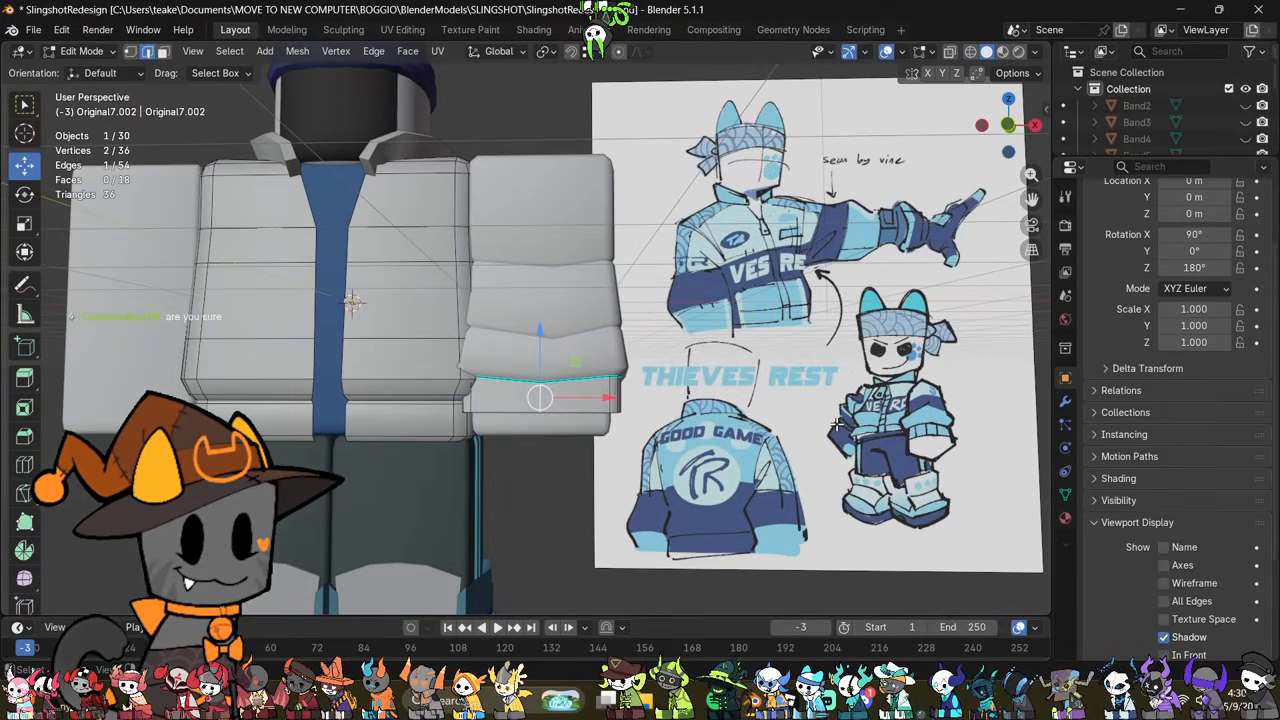
scroll(836, 424, "up", 3)
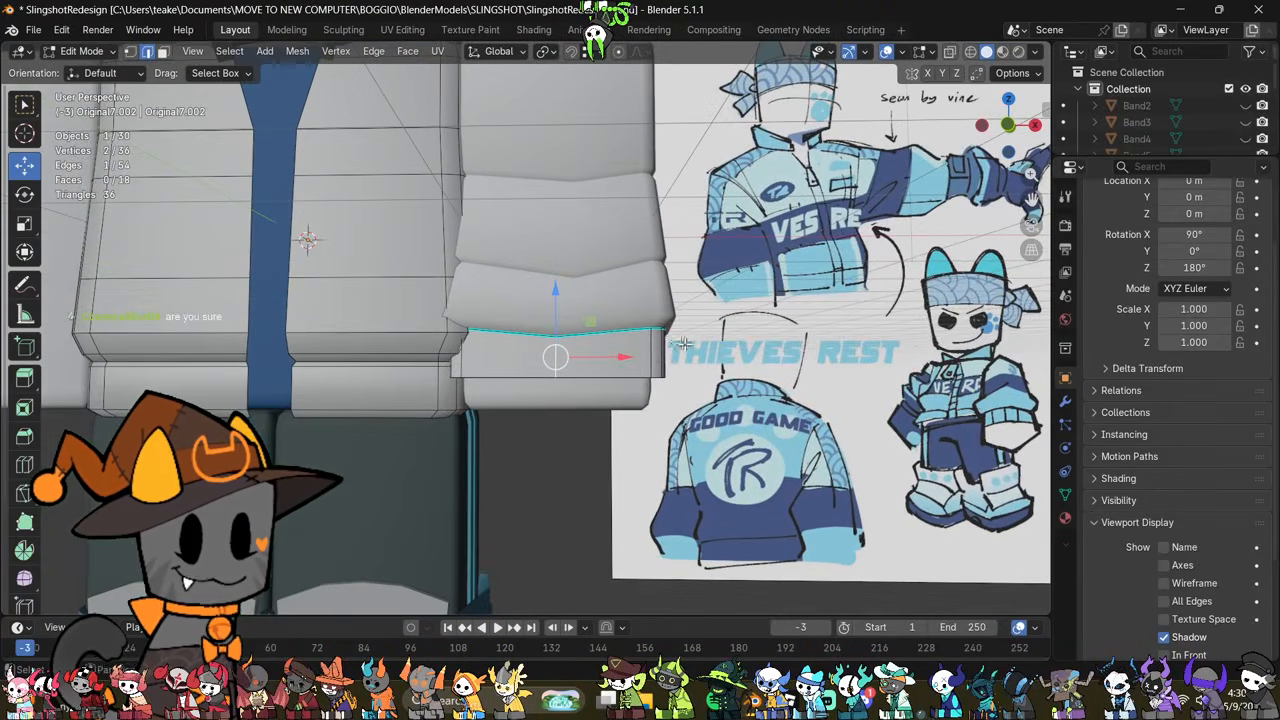
key("alt+z")
middle_click_drag(651, 426, 613, 437)
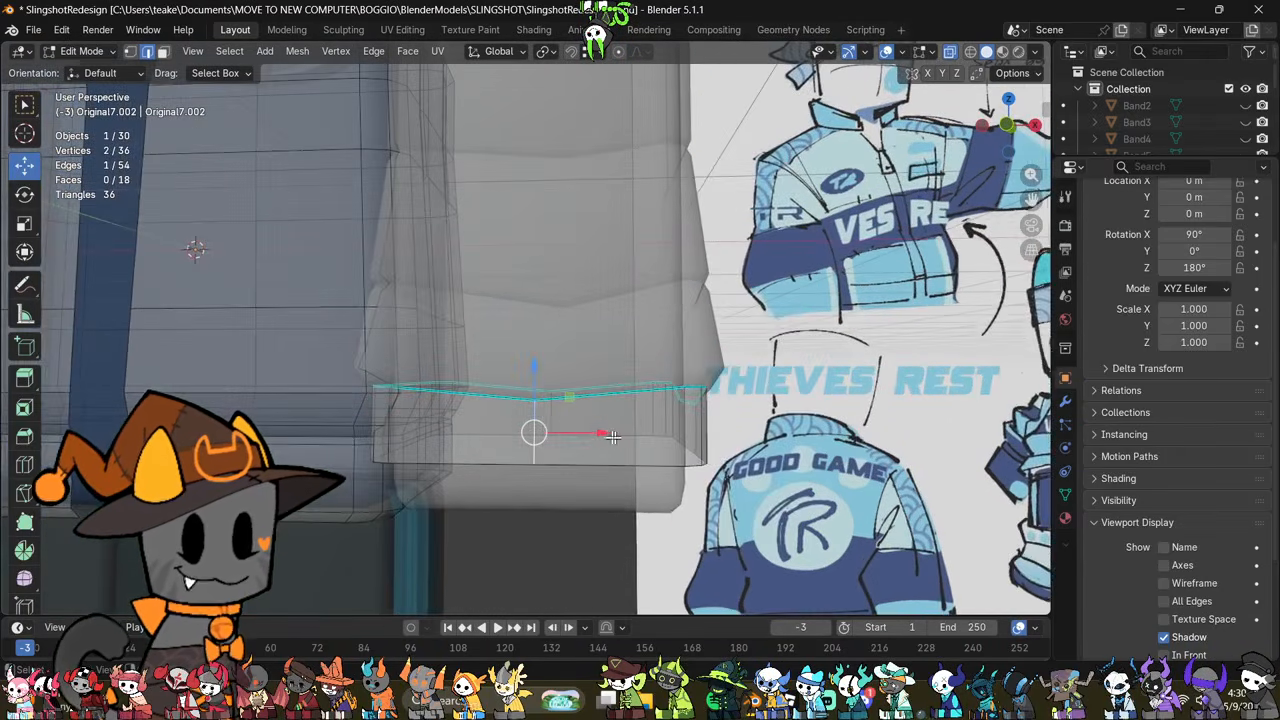
key("alt+z")
left_click_drag(582, 432, 552, 424)
middle_click_drag(588, 427, 613, 470)
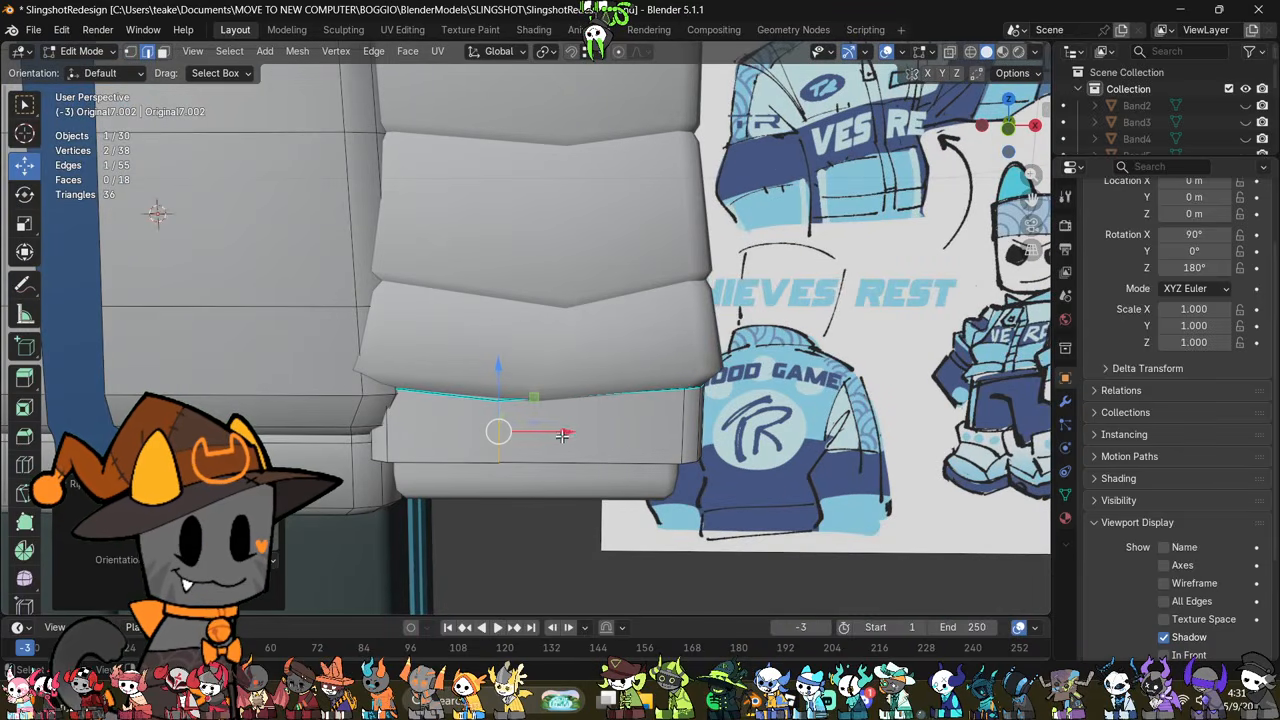
Step: Adjust the ripped wristband edge's position along X and Y and scale it slightly
left_click_drag(577, 435, 586, 434)
middle_click_drag(586, 434, 566, 468)
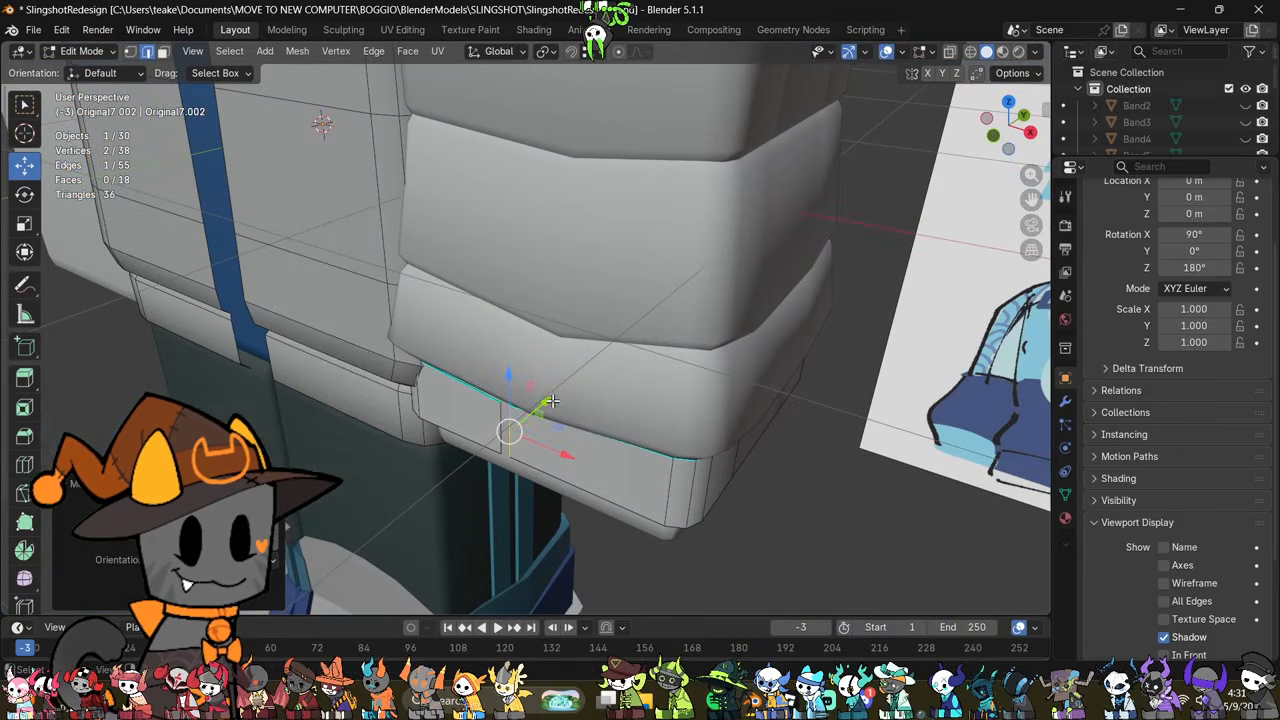
left_click_drag(551, 401, 519, 438)
middle_click_drag(522, 440, 575, 449)
key("s")
left_click(622, 403)
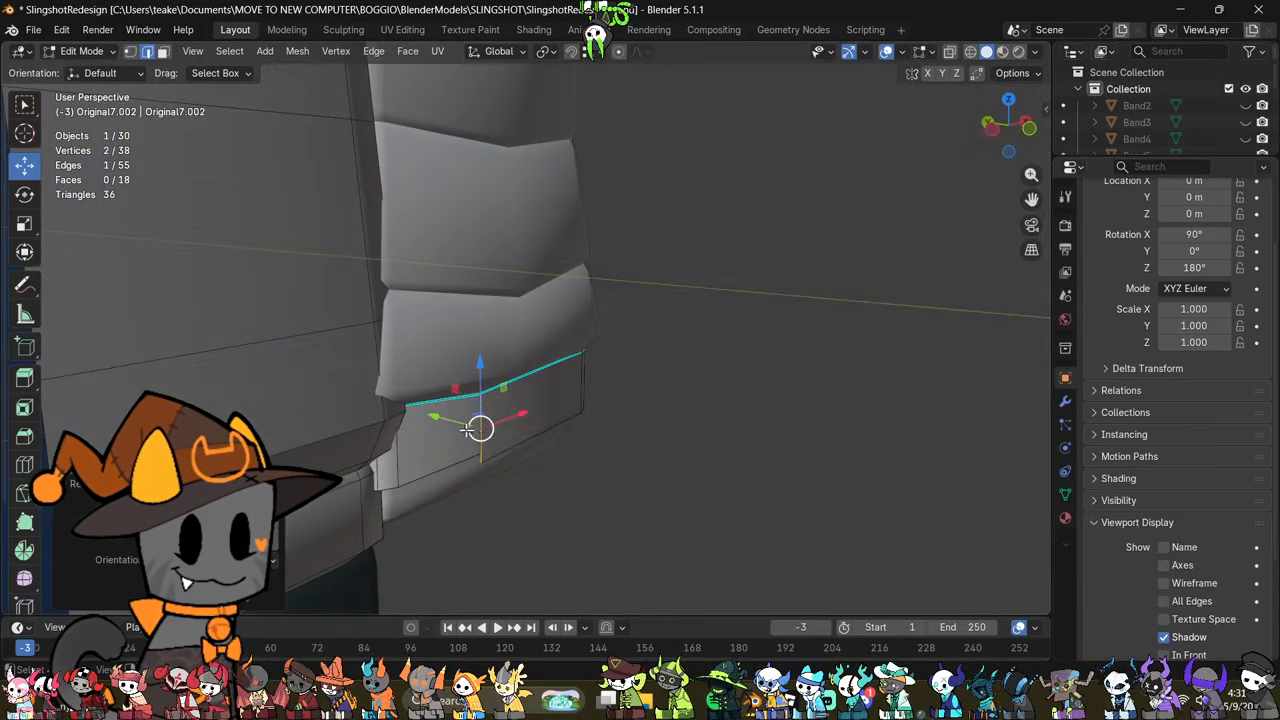
Step: Nudge the ripped front edge of the wristband along Y once more and scale it slightly
left_click_drag(466, 428, 443, 423)
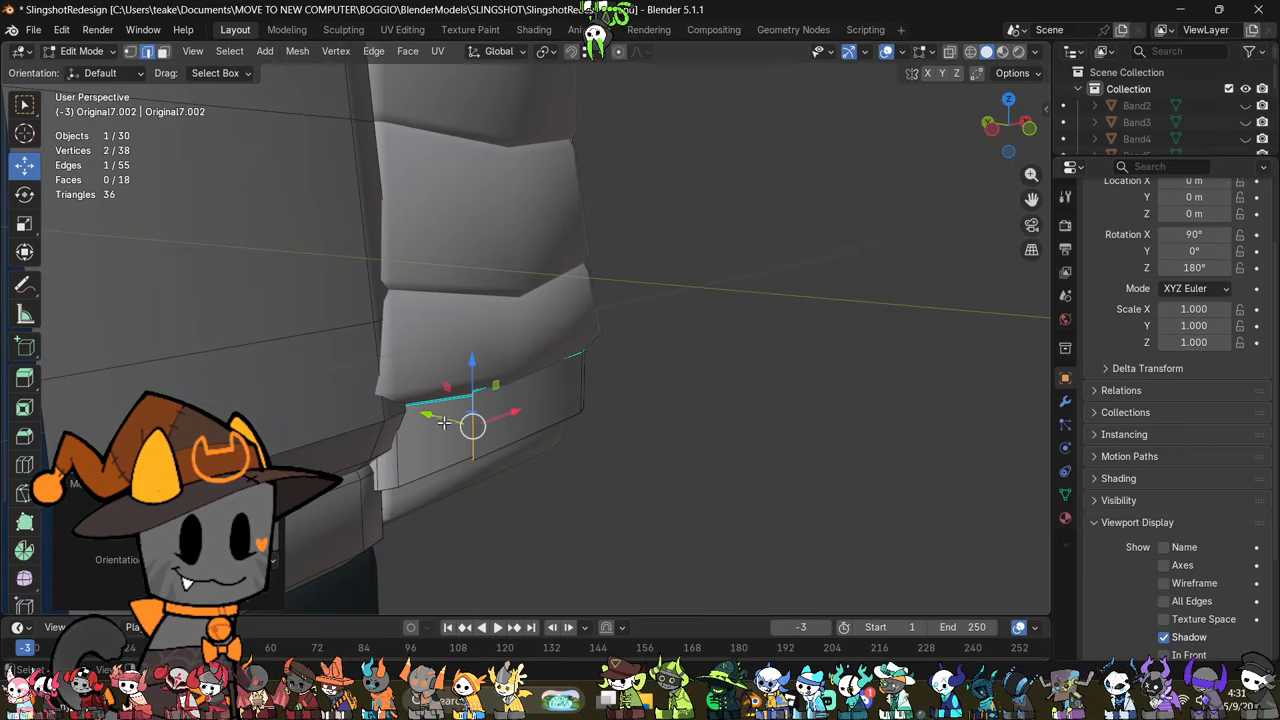
key("alt+z")
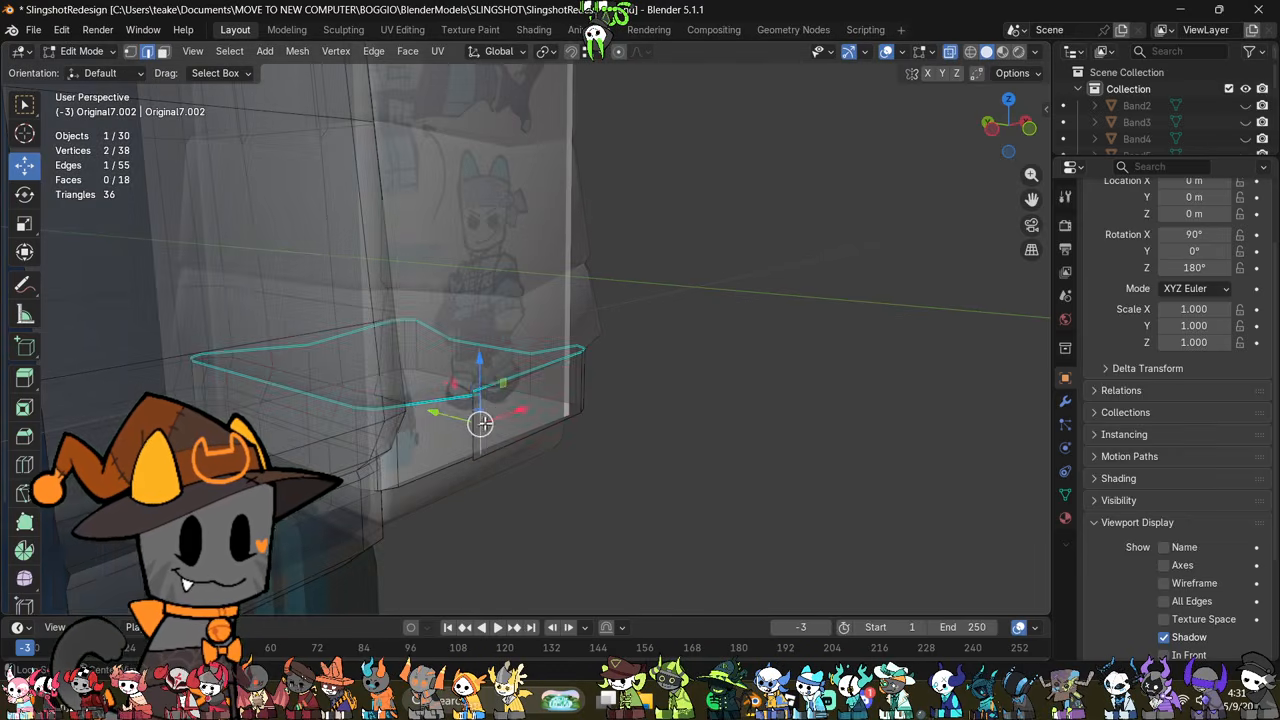
key("alt+z")
left_click_drag(452, 416, 524, 409)
middle_click_drag(562, 462, 485, 432)
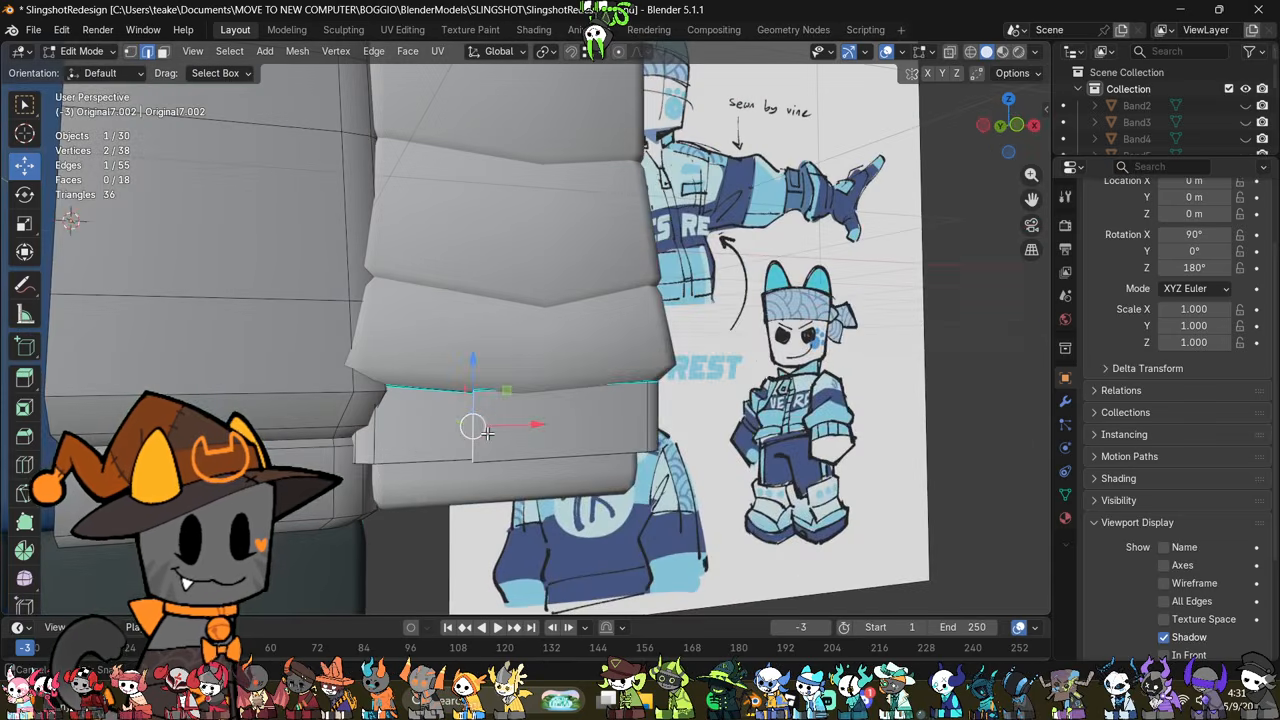
key("s")
left_click(631, 361)
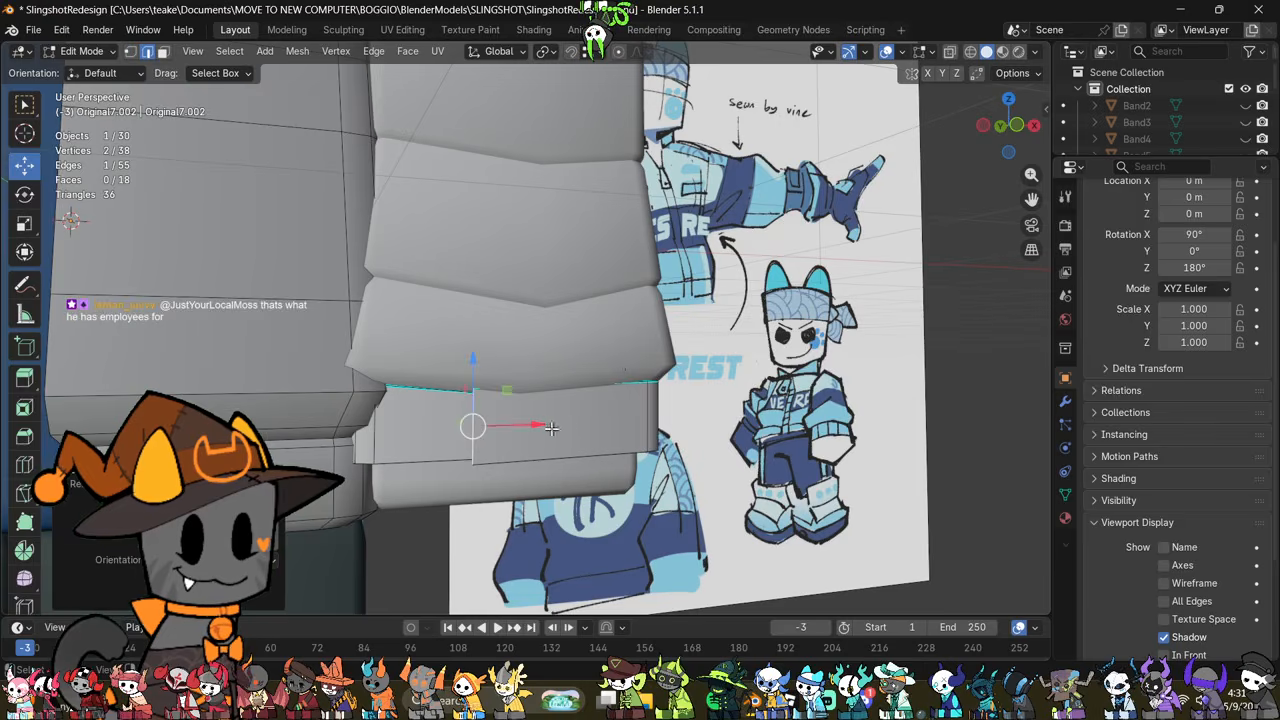
Step: Extrude the ripped wristband edge about 0.06 m along X toward the torso, then shorten it and fine-tune its X position
scroll(679, 422, "up", 1)
key("e")
key("x")
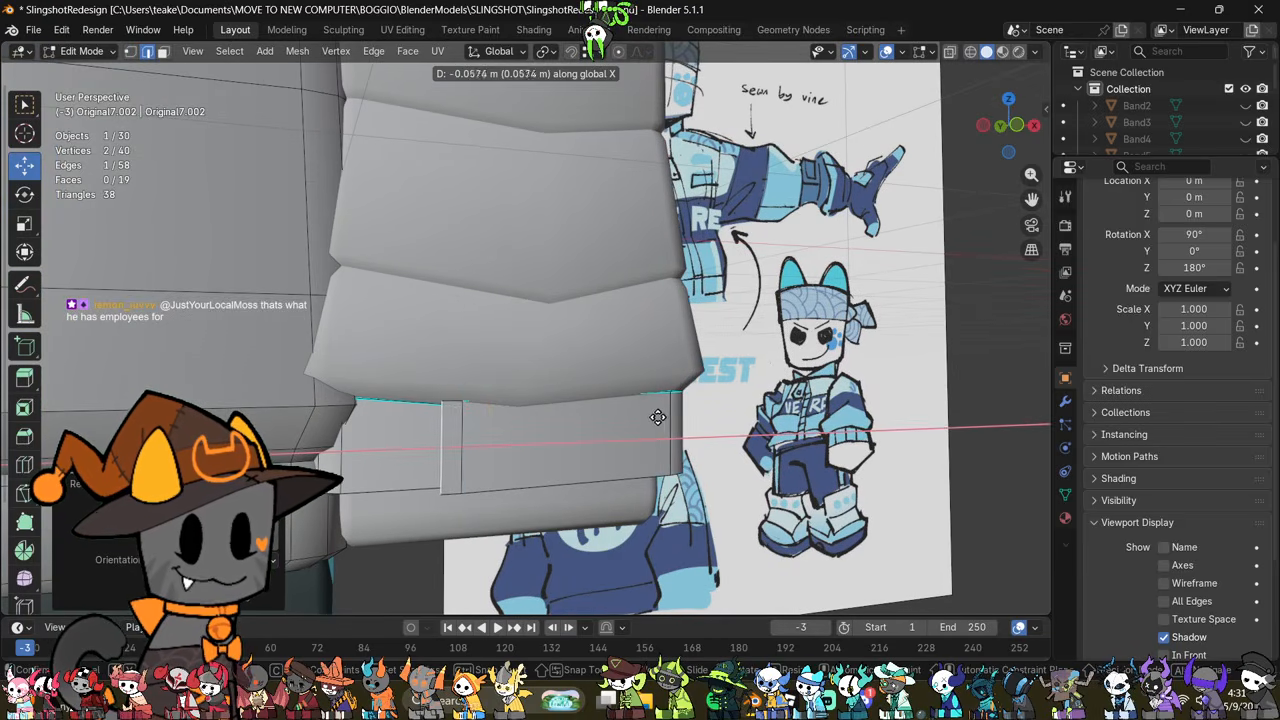
left_click(660, 421)
key("s")
left_click(606, 423)
left_click_drag(481, 443, 485, 443)
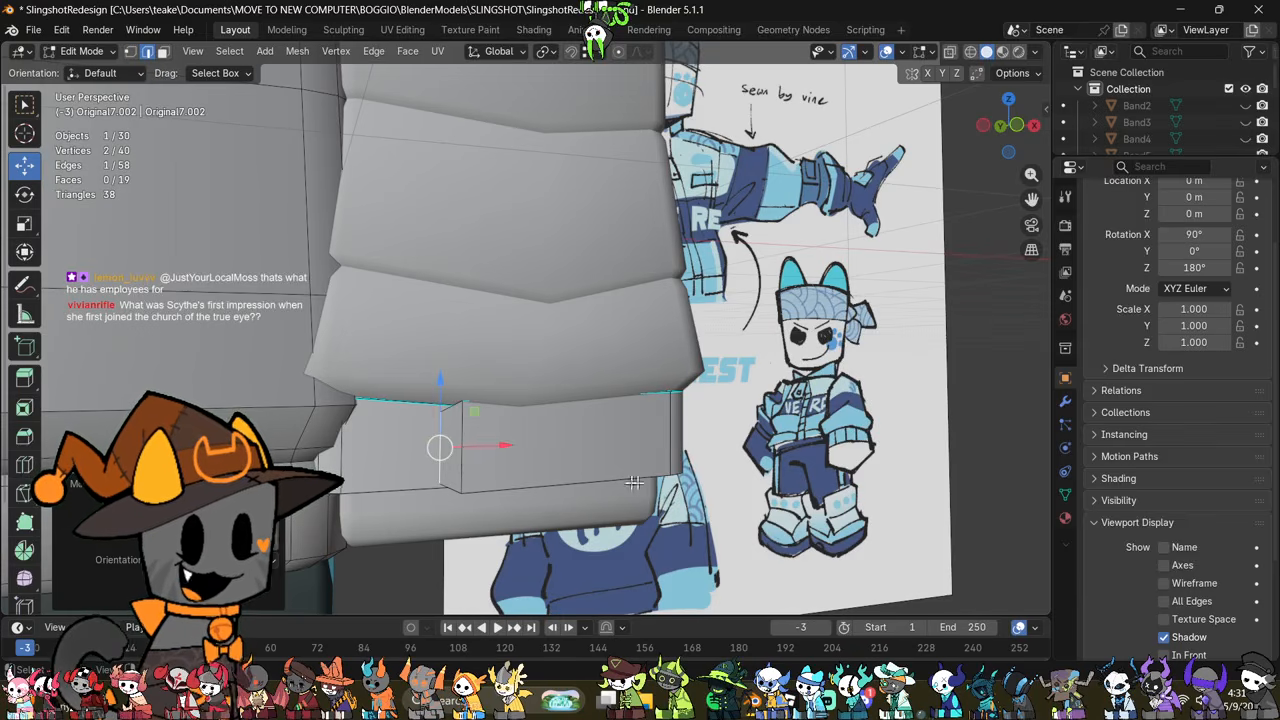
Step: Try to add a horizontal loop cut around the middle of the wristband and scale it
middle_click_drag(659, 406, 690, 372, "shift")
middle_click_drag(676, 370, 622, 442, "shift")
scroll(610, 466, "down", 3)
scroll(622, 442, "up", 2)
key("ctrl+r")
left_click(736, 360)
right_click(736, 360)
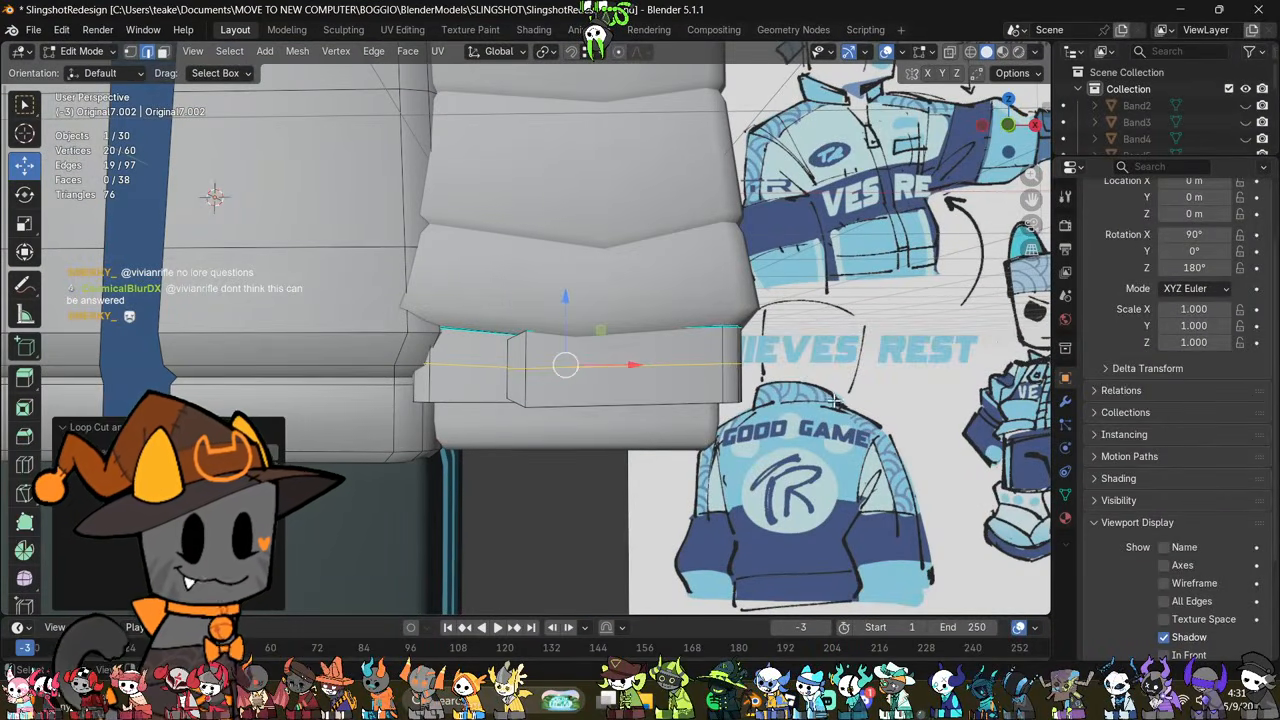
key("s")
left_click(828, 399)
middle_click_drag(777, 464, 706, 478)
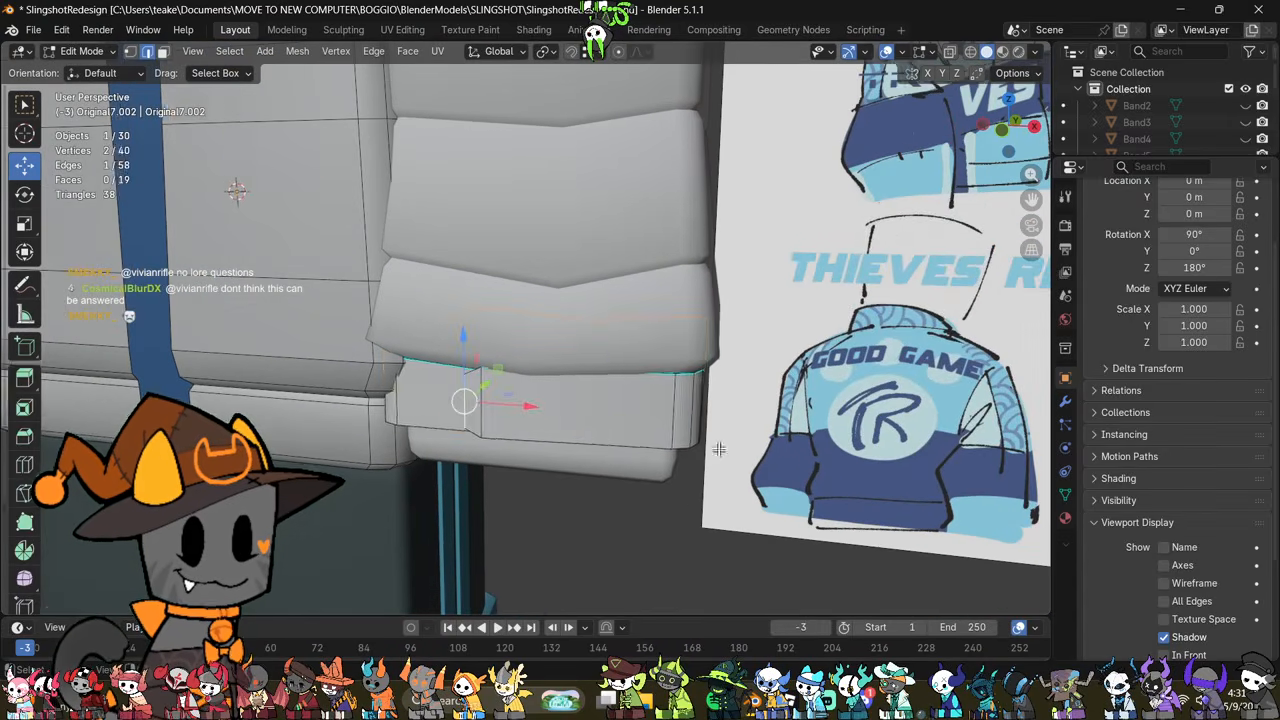
Step: Edit the sleeve and wristband together and raise the cuff's lower rim and the whole wristband slightly along Z
key("Tab")
left_click(631, 421, "shift")
key("Tab")
key("alt+z")
middle_click_drag(631, 423, 658, 425)
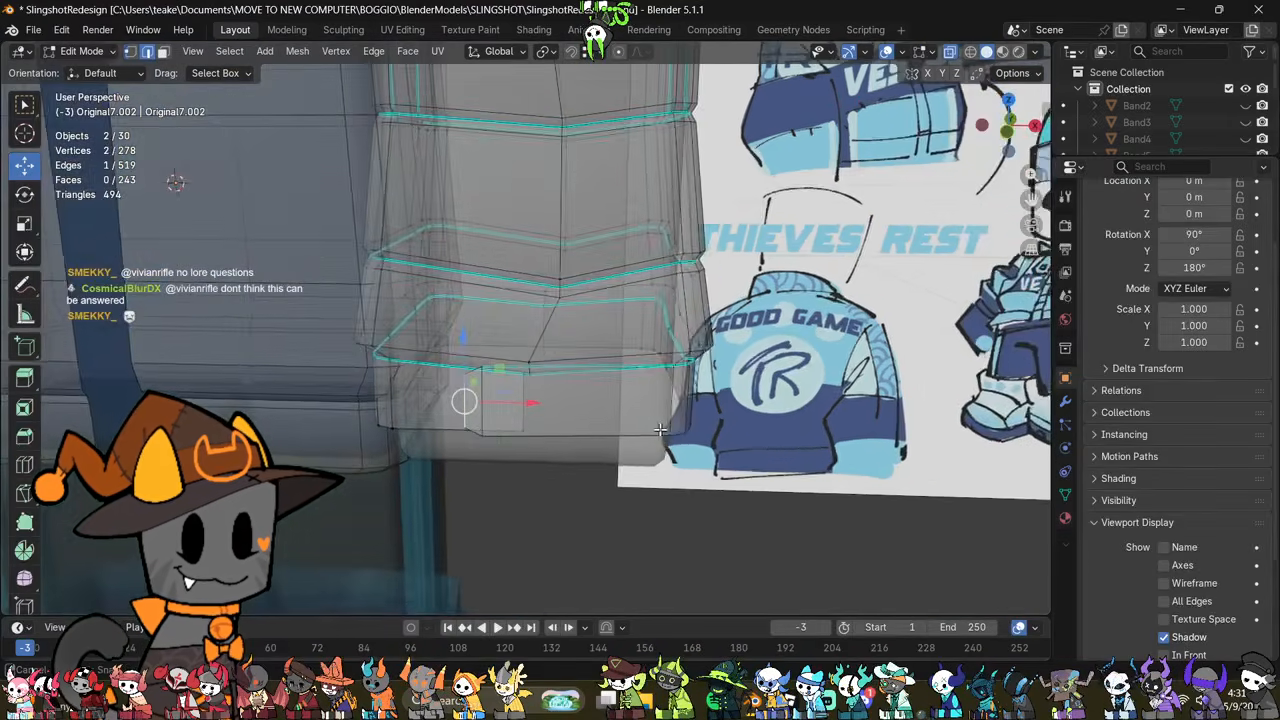
key("1")
middle_click_drag(520, 463, 514, 440)
left_click_drag(730, 336, 731, 333)
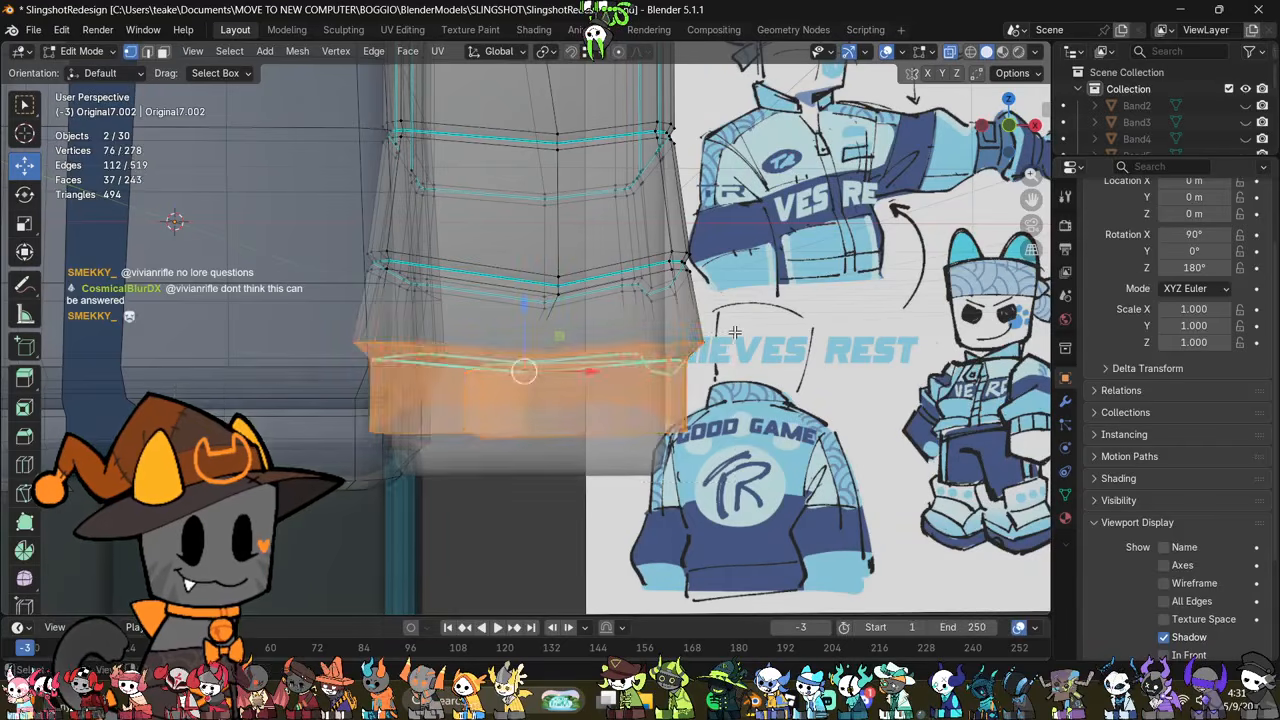
key("alt+z")
left_click_drag(532, 313, 533, 302)
middle_click_drag(532, 301, 443, 300)
key("alt+z")
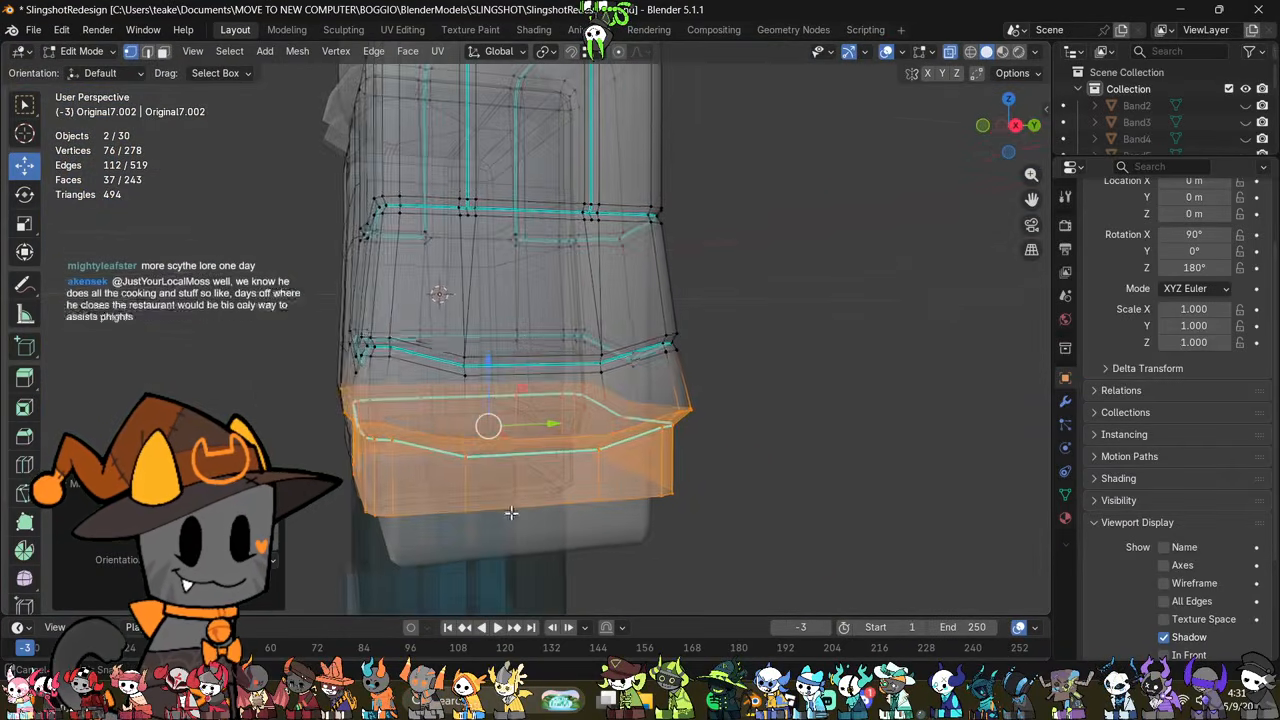
left_click(790, 527)
Step: Raise the middle vertices of the cuff's lower rim on the arm's outer side along Z
left_click_drag(593, 446, 623, 443)
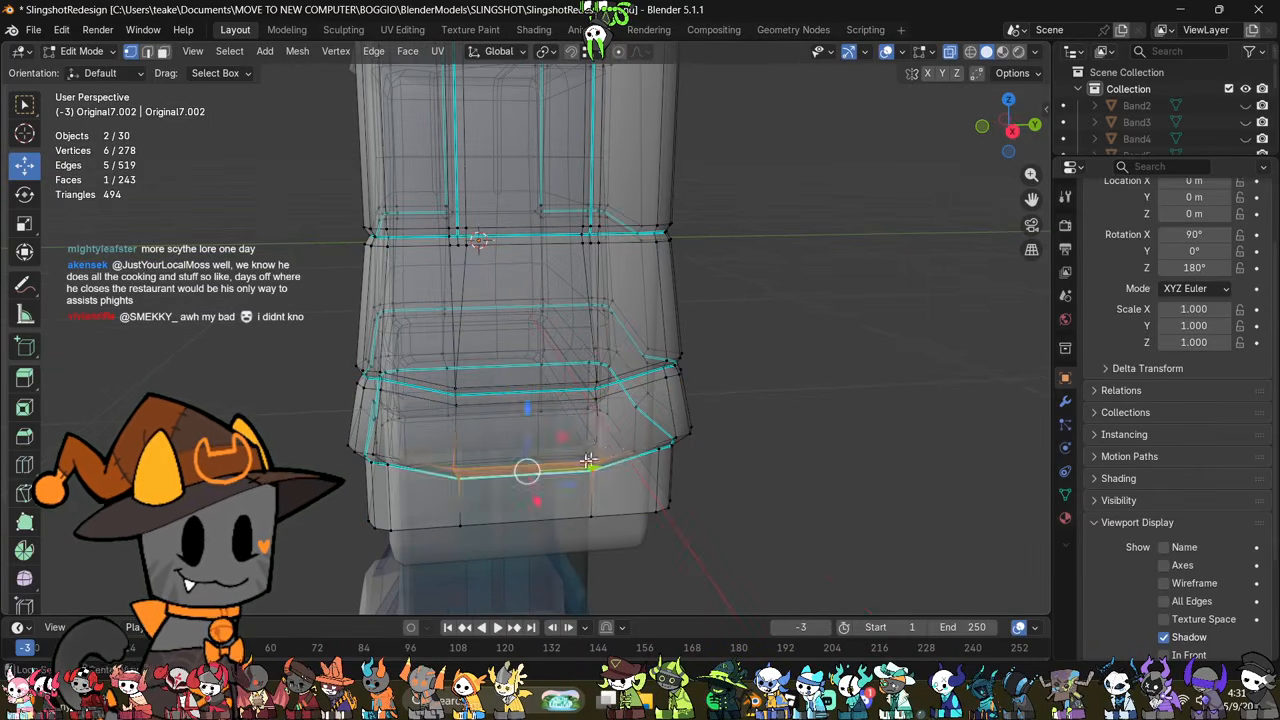
key("alt+z")
middle_click_drag(555, 440, 563, 422)
left_click_drag(535, 415, 543, 396)
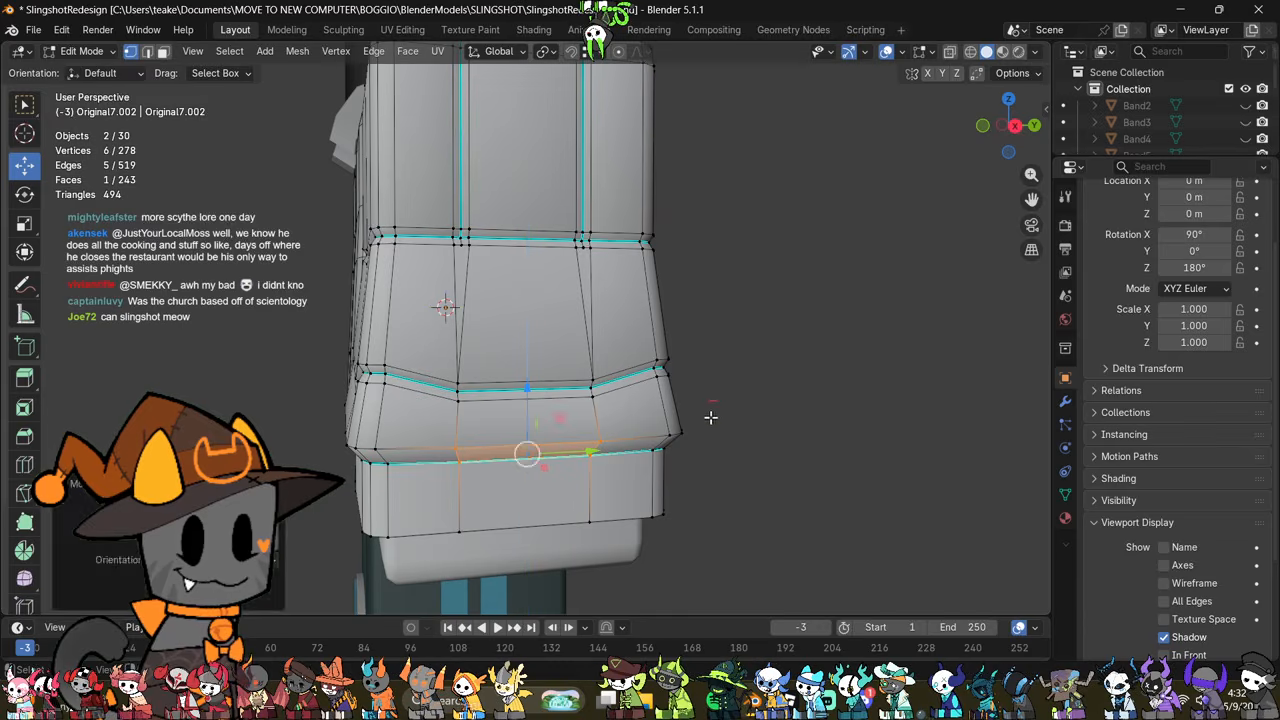
left_click(690, 431)
Step: Raise the middle vertices of the groove above the cuff on the arm's outer side along Z
middle_click_drag(690, 431, 736, 486)
scroll(830, 410, "down", 3)
left_click(741, 462)
scroll(741, 462, "up", 3)
key("alt+z")
mouse_move(486, 406)
middle_mouse_down()
mouse_move(492, 428)
mouse_move(471, 395)
middle_mouse_up()
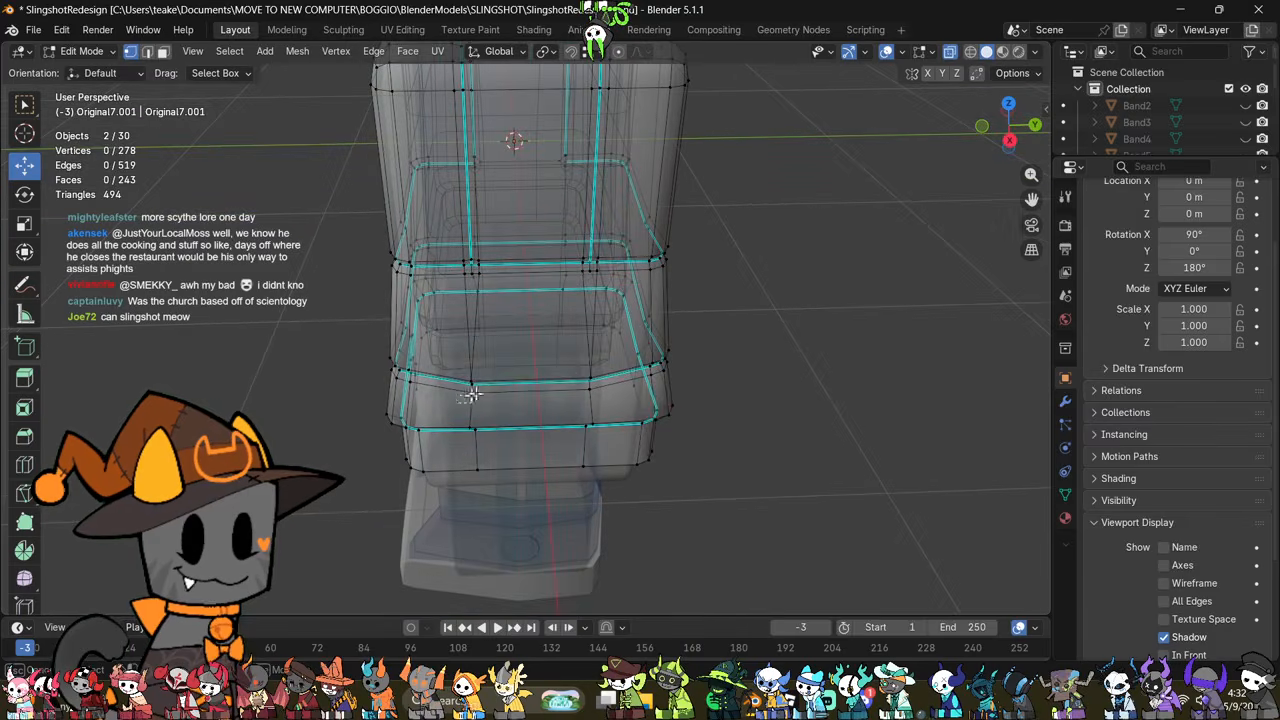
left_click_drag(613, 368, 614, 365)
key("alt+z")
middle_click_drag(577, 365, 564, 330)
left_click_drag(533, 332, 536, 320)
middle_click_drag(536, 320, 669, 300)
middle_click_drag(545, 368, 656, 356, "shift")
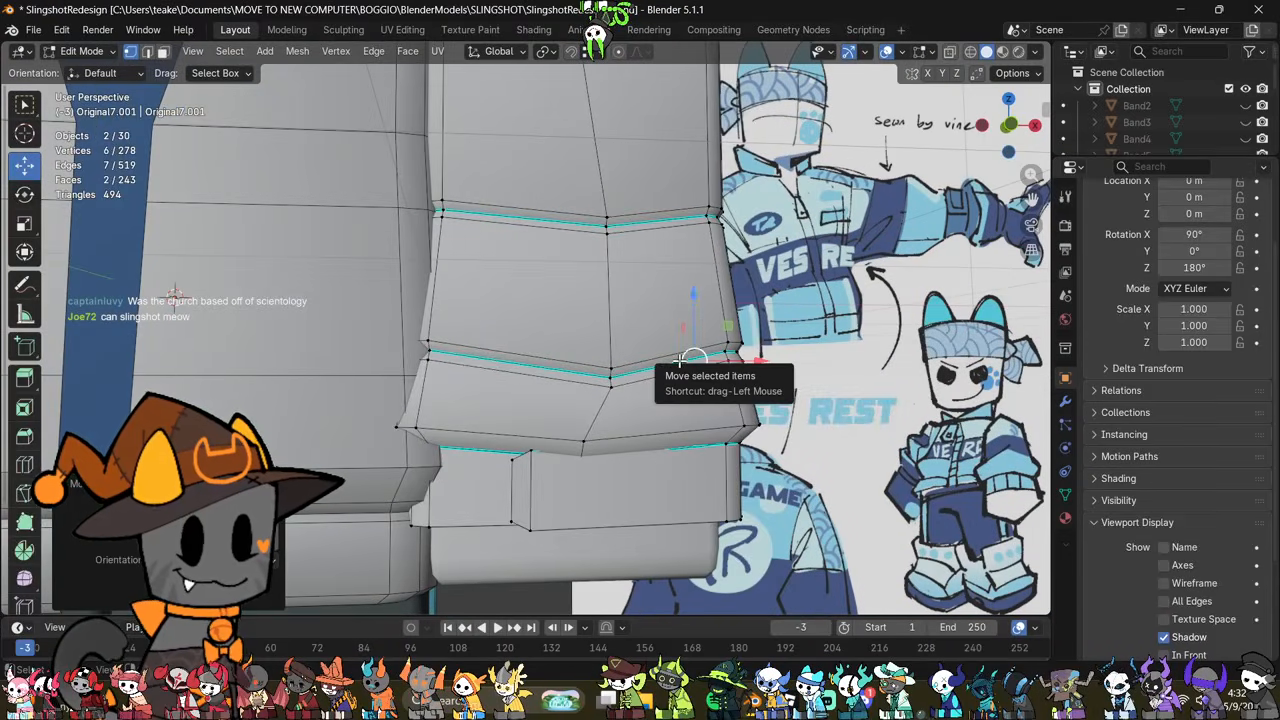
Step: Edit the wristband alone and move the end edge of its front overlap along Y
key("Tab")
left_click(585, 490)
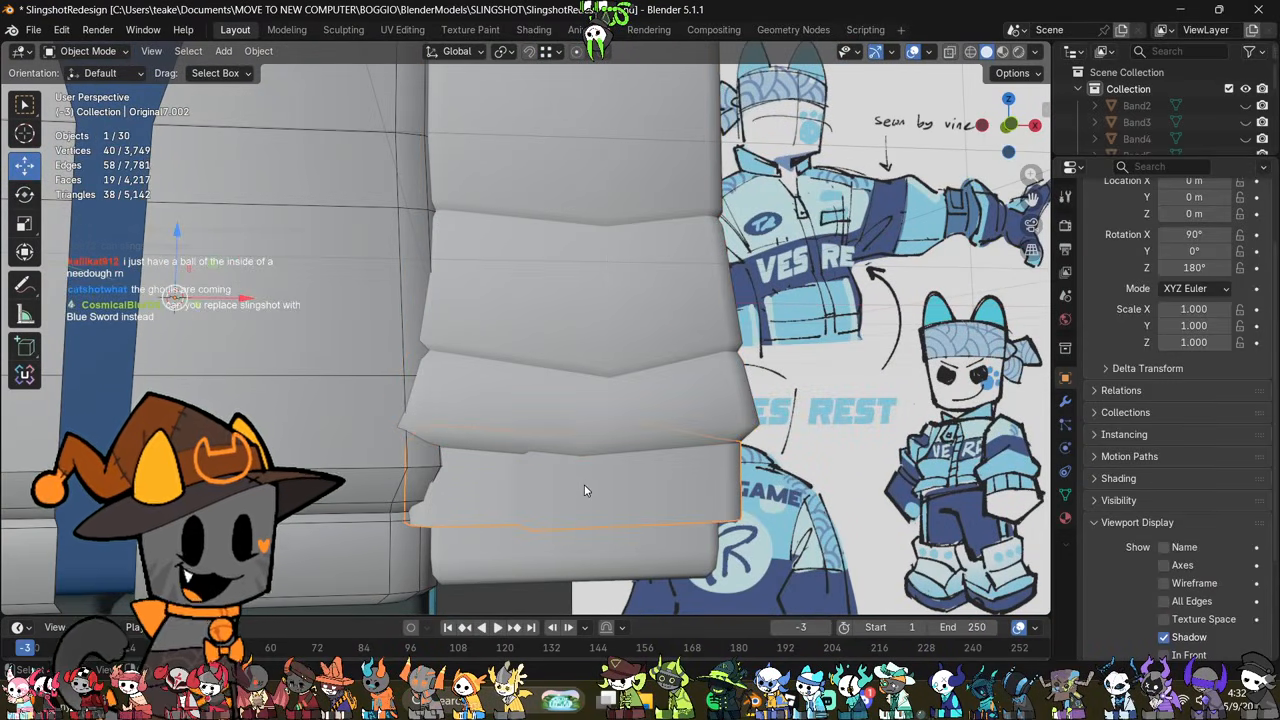
middle_click_drag(585, 490, 615, 420, "shift")
key("Tab")
middle_click_drag(732, 420, 746, 466)
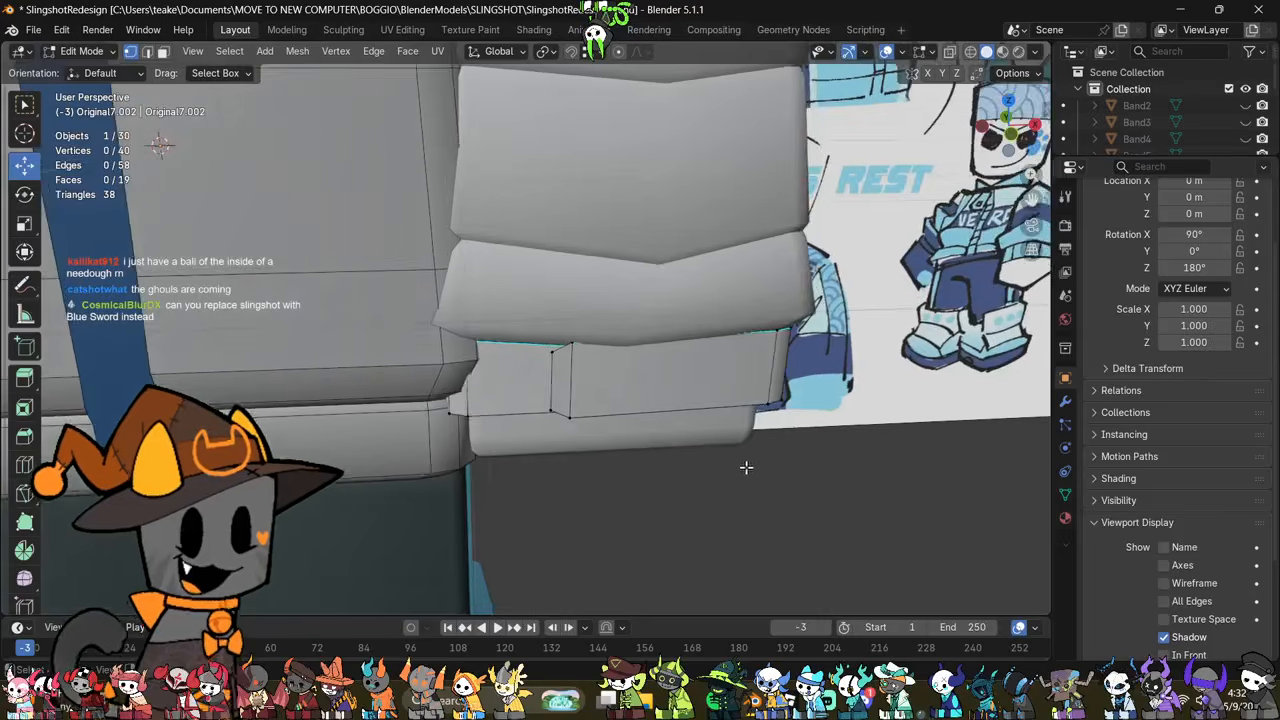
scroll(728, 471, "up", 2)
middle_click_drag(577, 407, 647, 440)
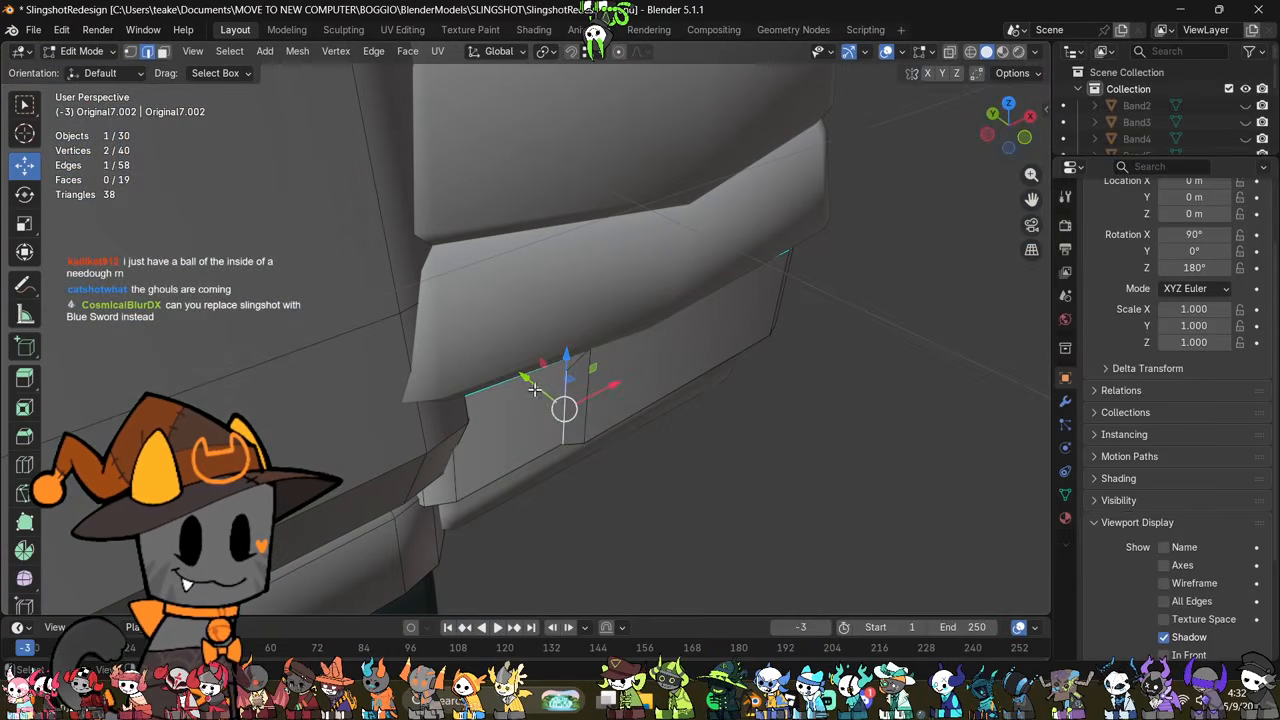
left_click_drag(534, 390, 544, 399)
Step: Add a vertical loop cut across the wristband's front panel beside the overlap
middle_click_drag(708, 437, 566, 480, "shift")
key("alt+z")
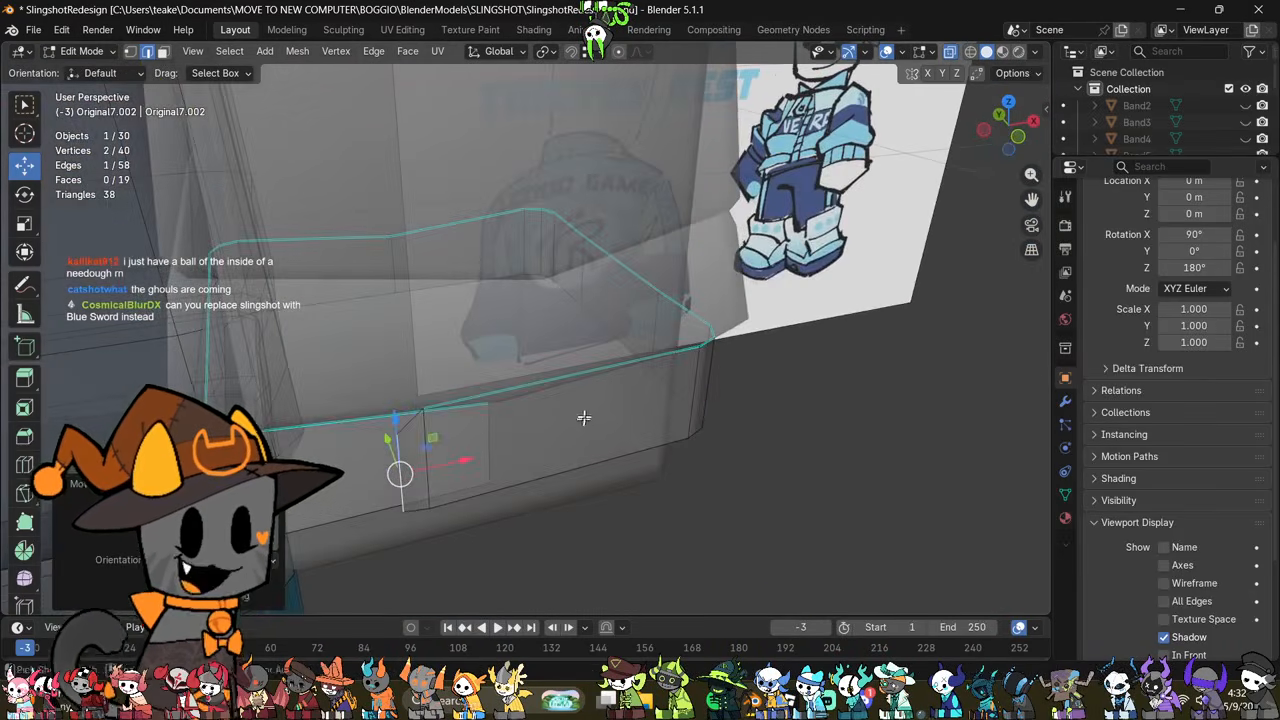
key("ctrl+r")
left_click(551, 420)
left_click(551, 423)
Step: Move the two vertical edges at the wristband overlap's end together along Y
middle_click_drag(551, 423, 446, 517)
left_click(407, 500, "shift")
key("alt+z")
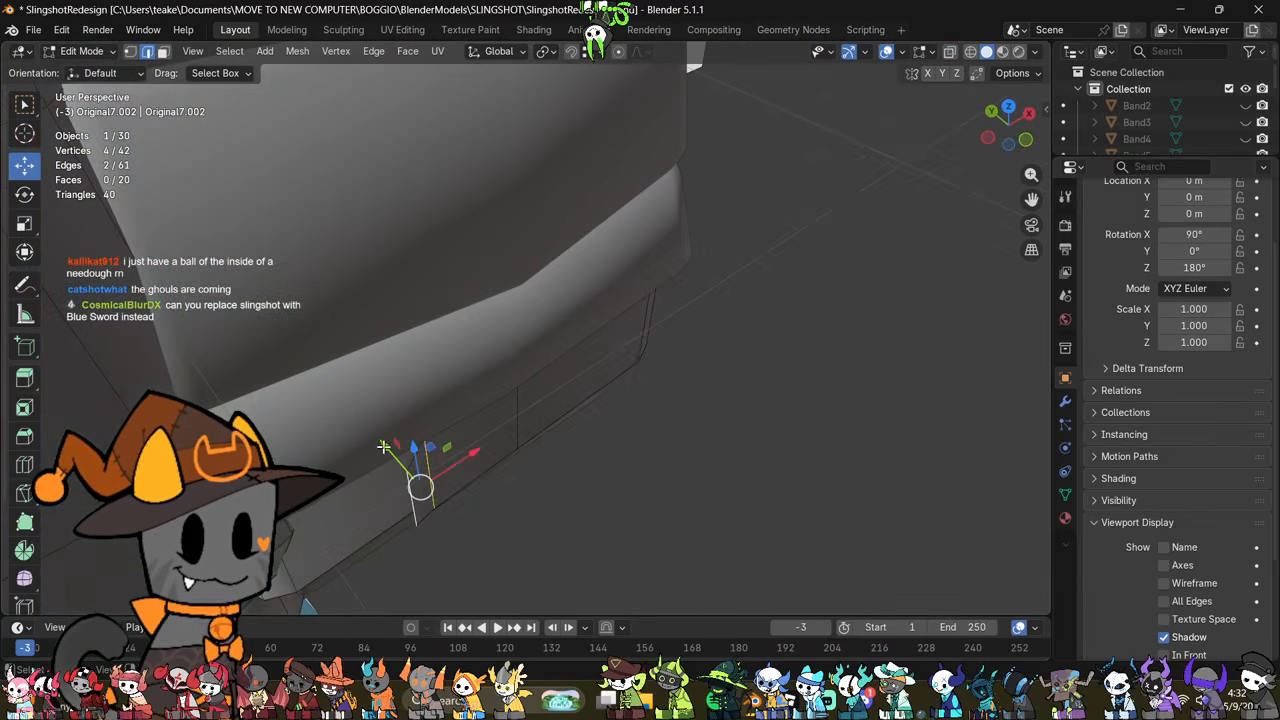
left_click_drag(387, 450, 395, 457)
middle_click_drag(469, 504, 599, 397)
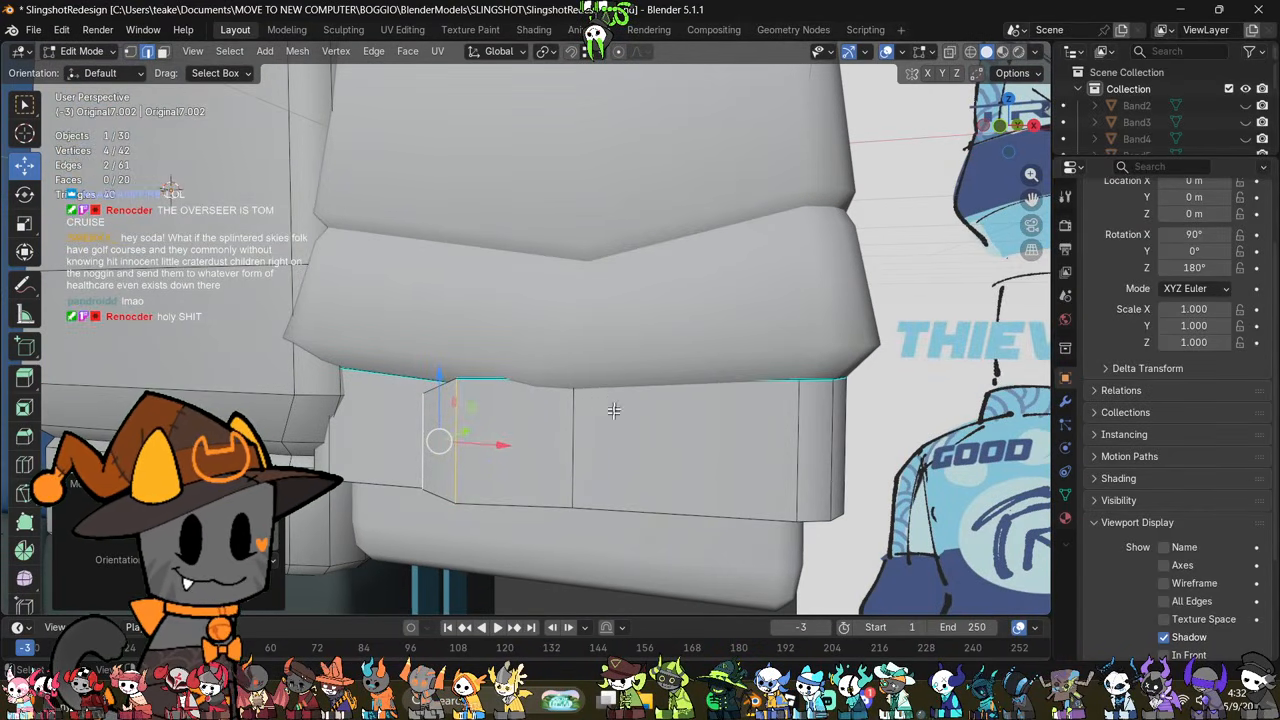
Step: Reposition only the outermost edge of the wristband overlap along X and Z and scale it slightly
middle_click_drag(609, 418, 623, 423)
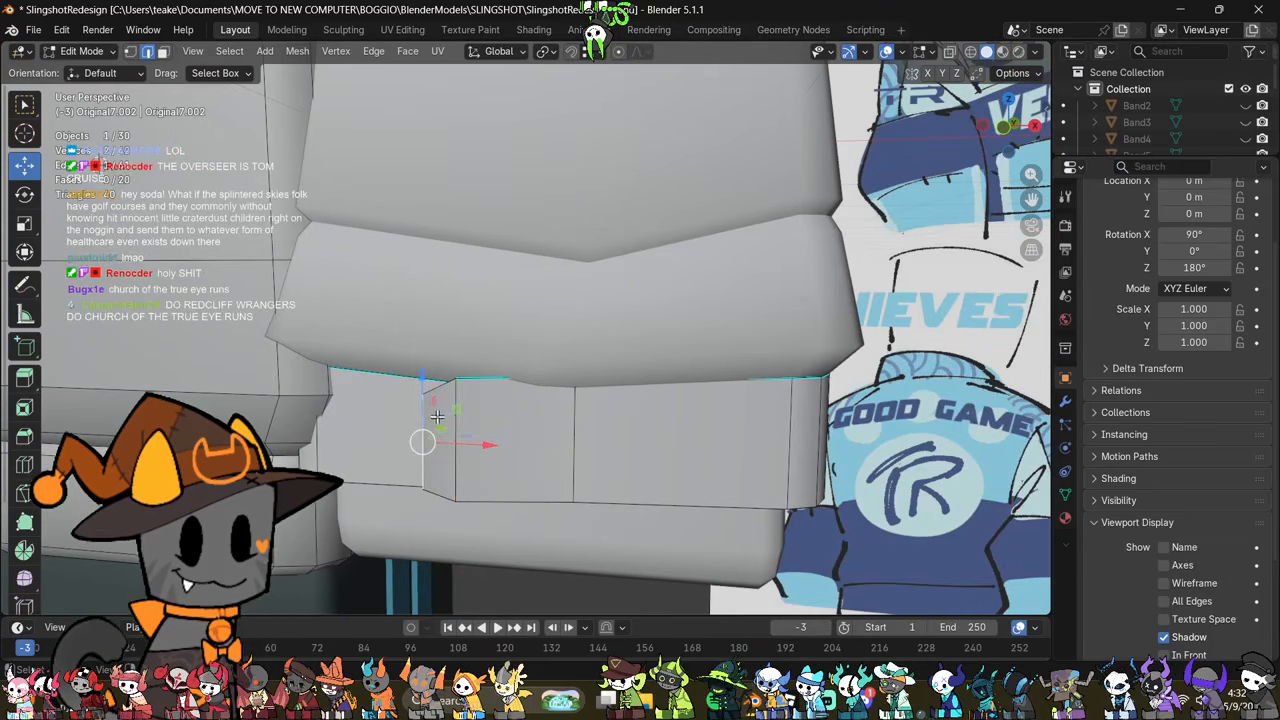
middle_click_drag(437, 416, 401, 378)
left_click_drag(425, 377, 438, 372)
middle_click_drag(599, 416, 587, 414)
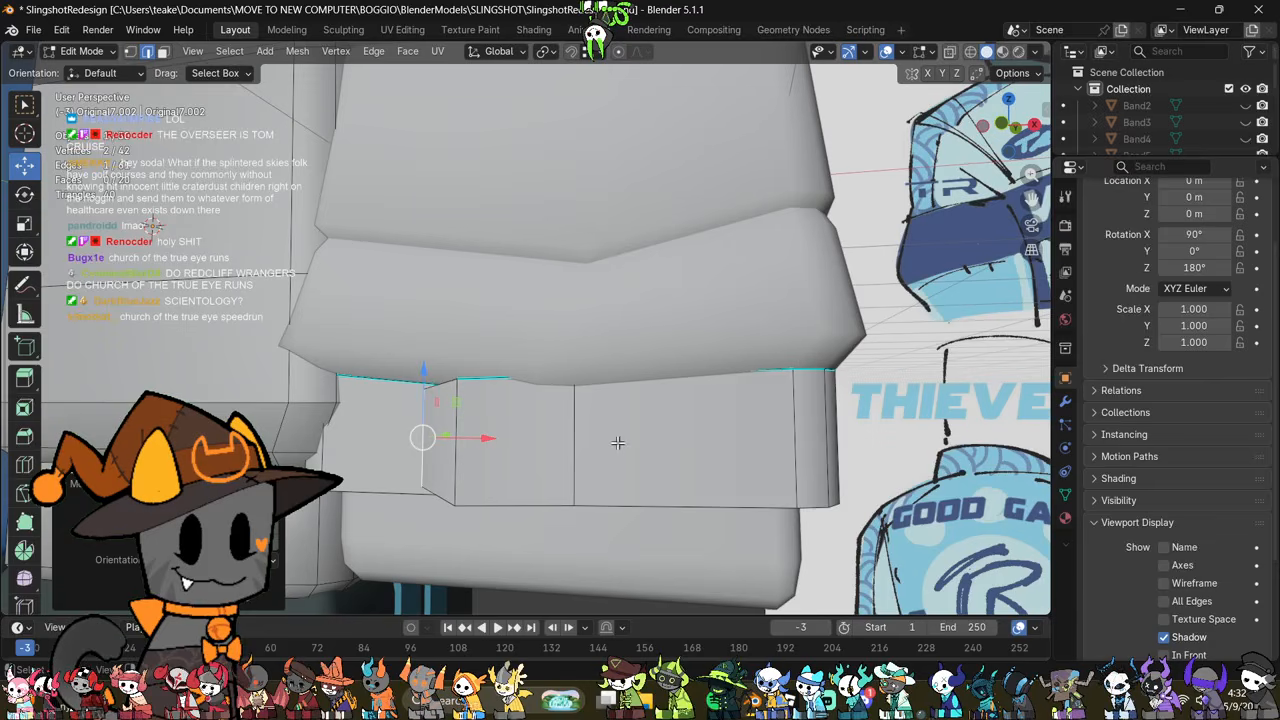
key("s")
left_click(604, 443)
left_click_drag(482, 441, 486, 443)
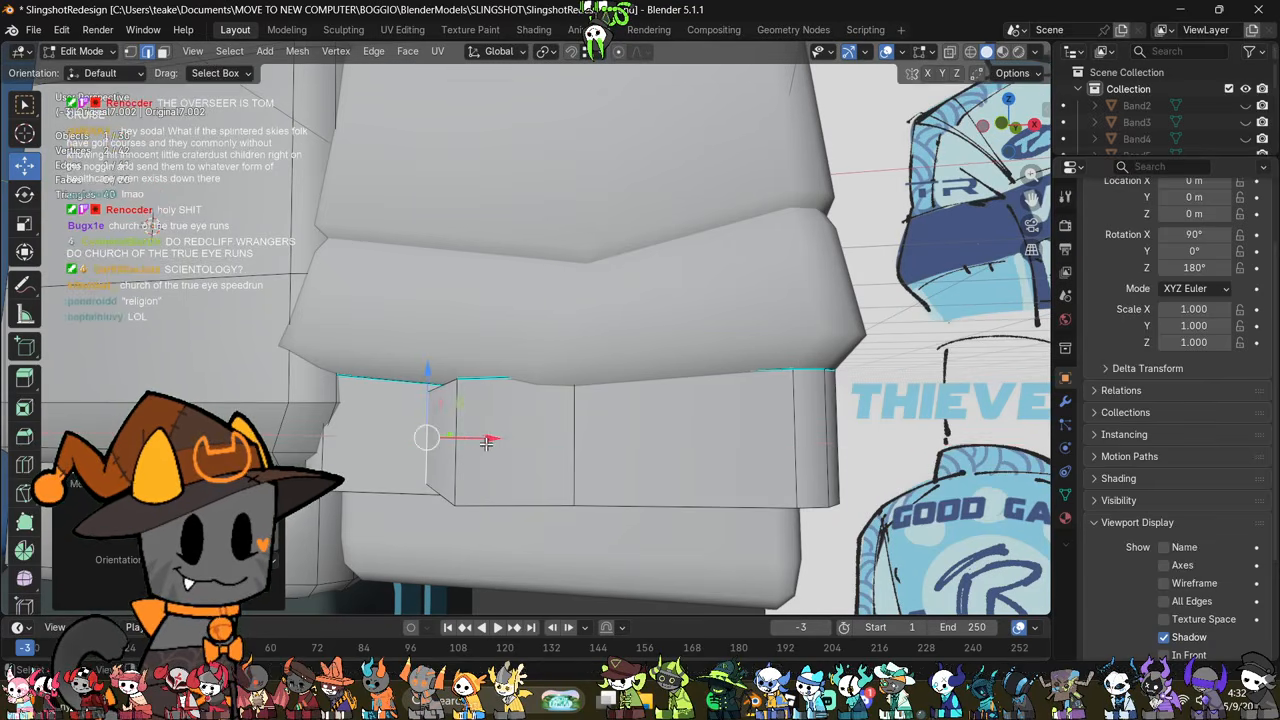
left_click(430, 380)
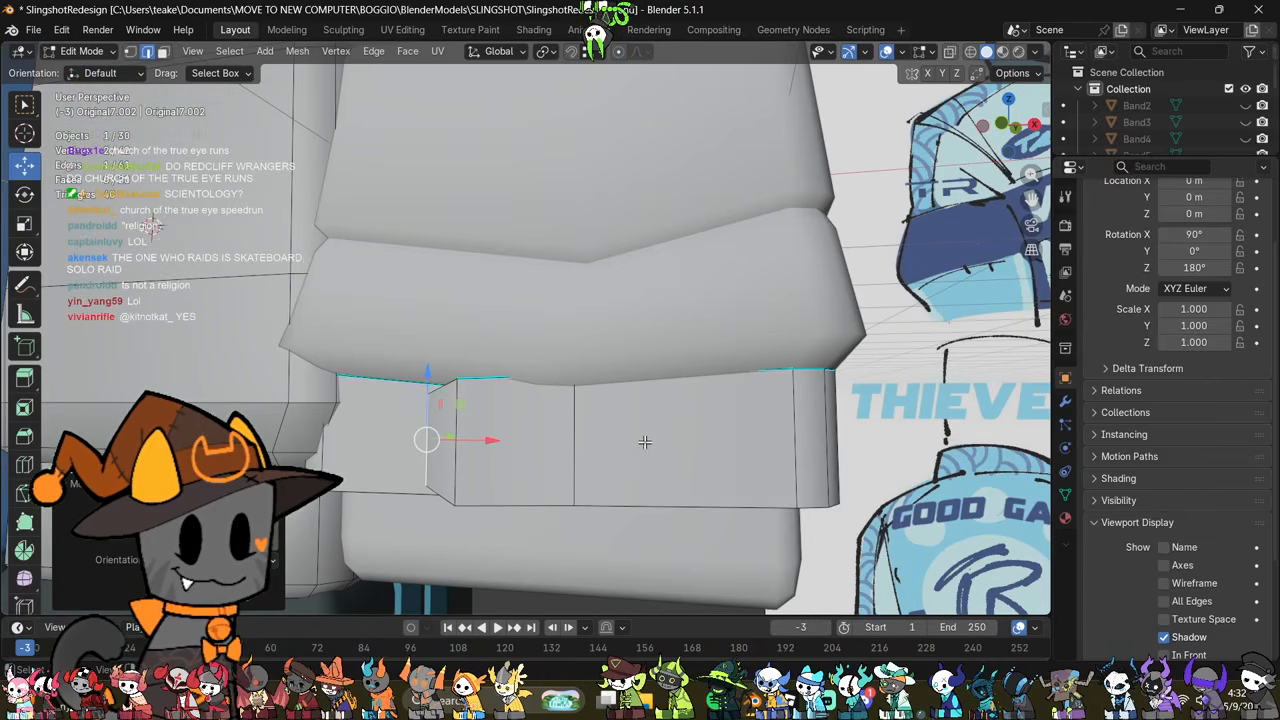
Step: Scale up the vertical edge next to the wristband overlap's end edge
middle_click_drag(665, 455, 670, 465)
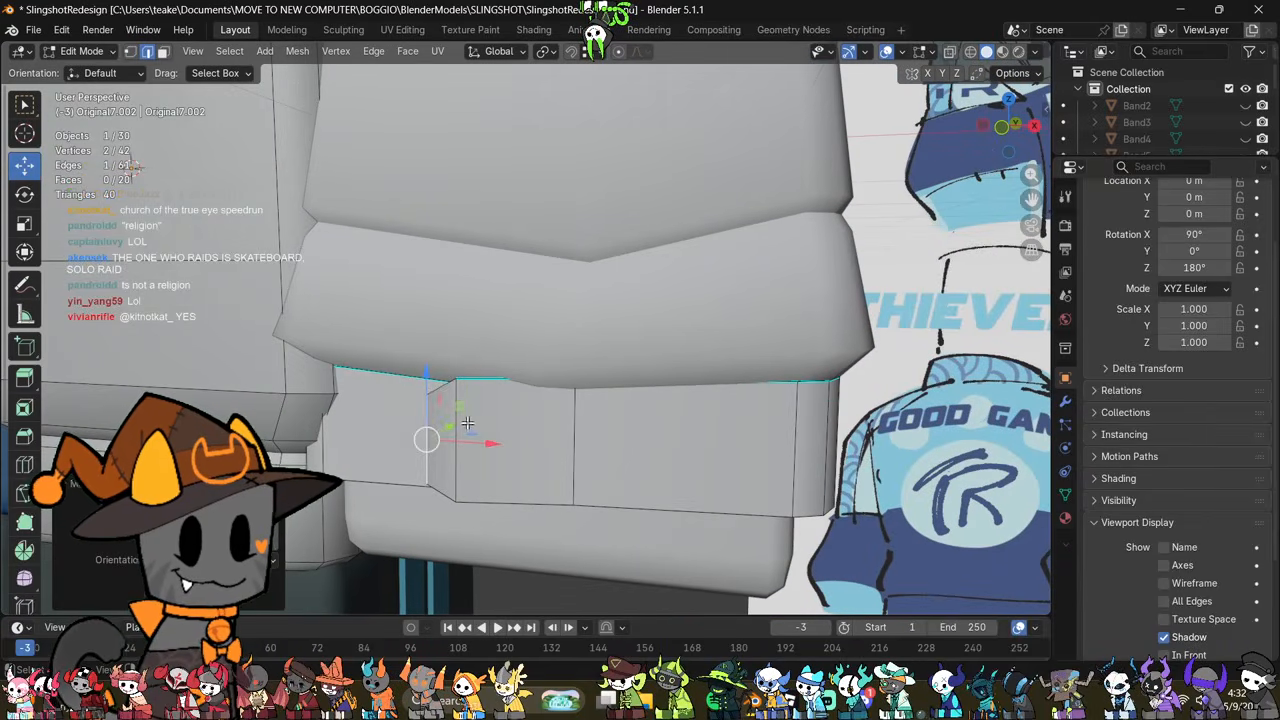
key("s")
left_click(677, 418)
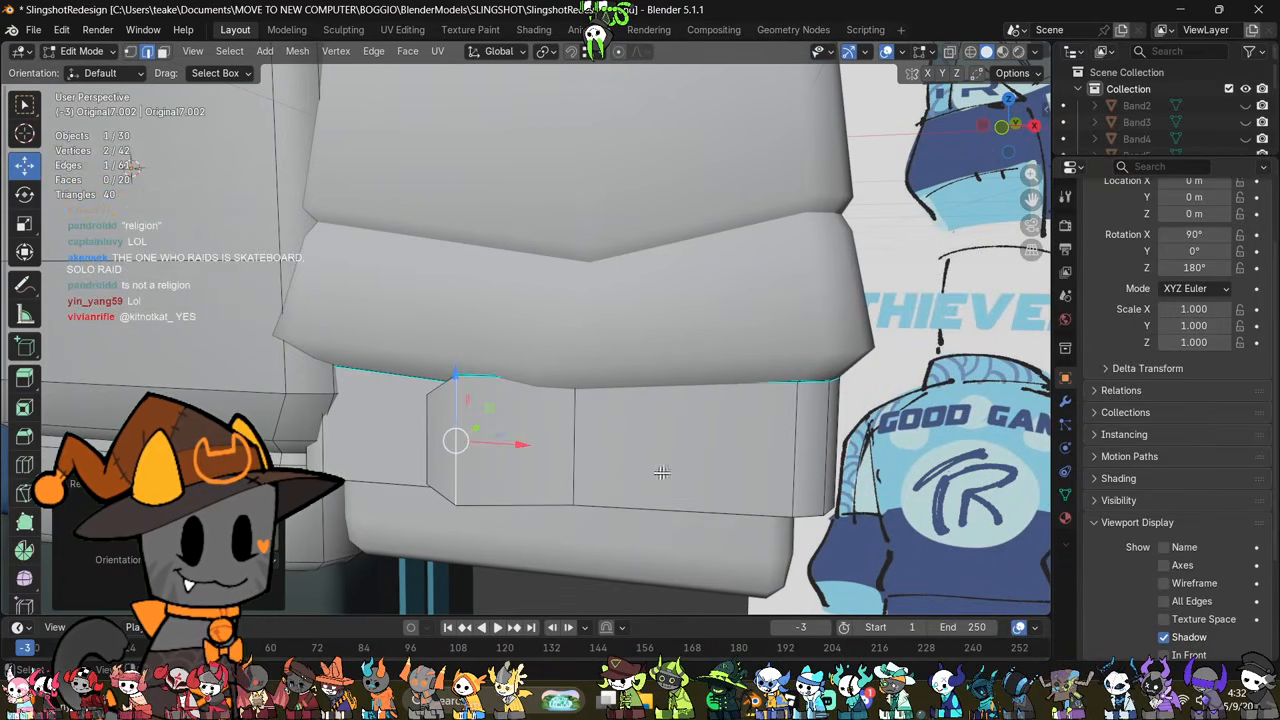
mouse_move(625, 458)
middle_mouse_down()
mouse_move(740, 426)
mouse_move(560, 440)
mouse_move(582, 434)
mouse_move(519, 427)
middle_mouse_up()
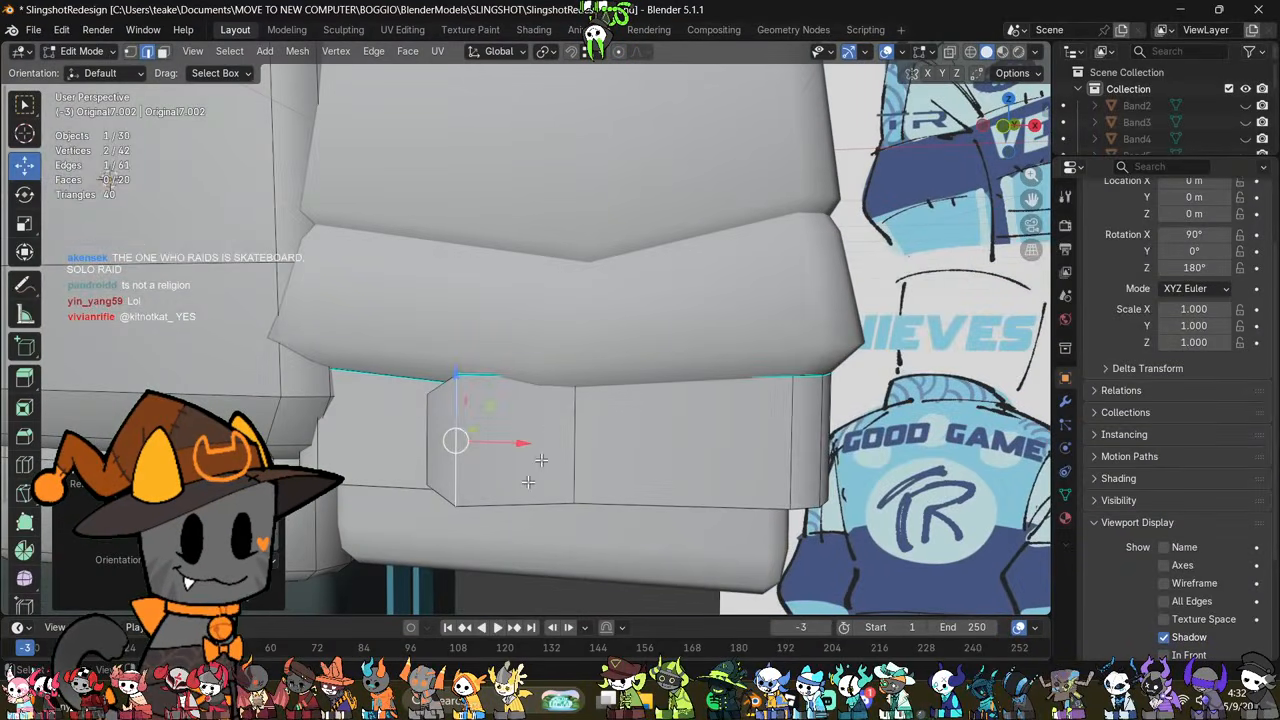
Step: Add a Solidify modifier to the wristband with a thickness of 0.05 m
middle_click_drag(528, 481, 950, 437)
left_click(1062, 405)
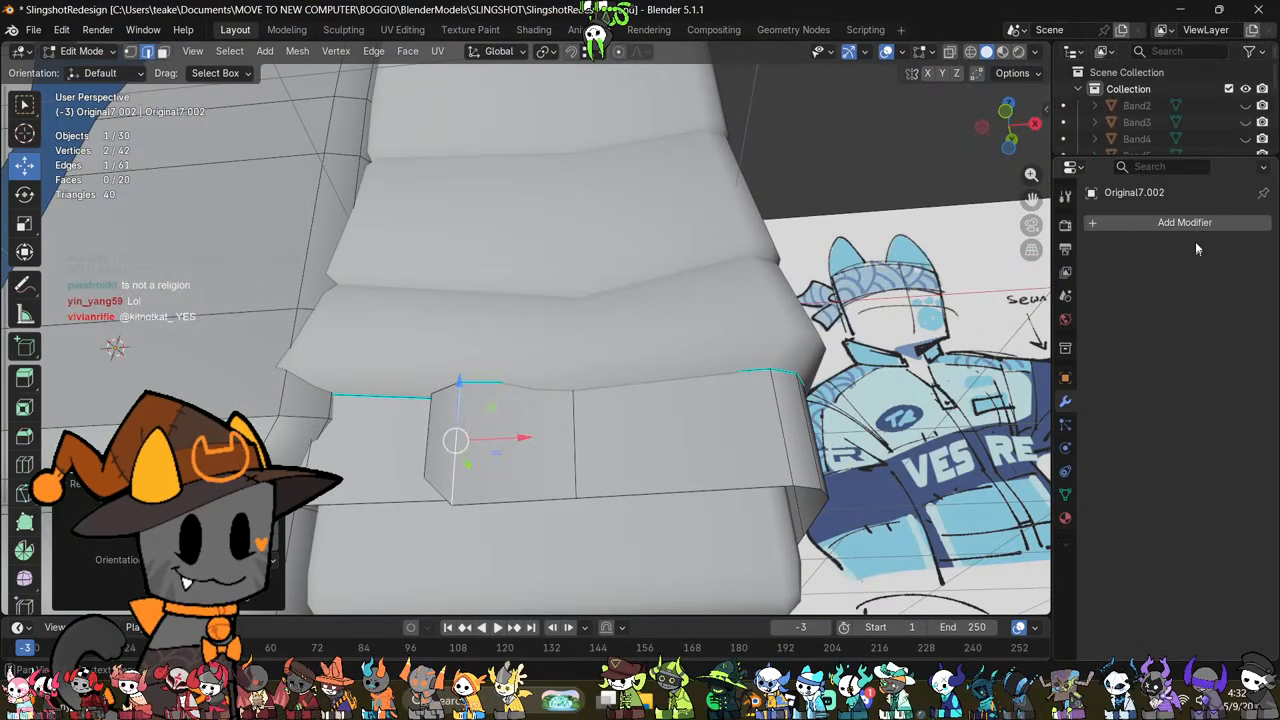
left_click(1189, 222)
left_click(1189, 222)
left_click(1003, 275)
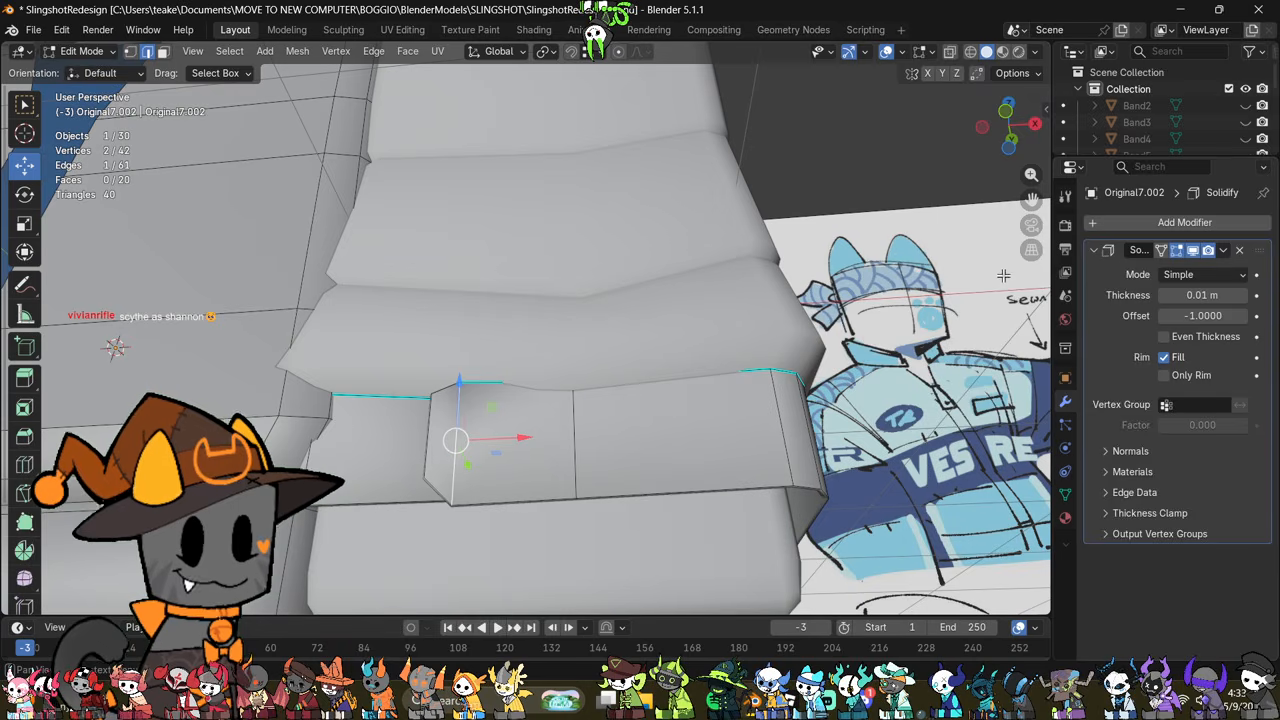
left_click_drag(1205, 295, 1235, 295)
Step: Edit the sleeve and raise the front middle vertices of the groove above the cuff about 0.06 m along Z
middle_click_drag(605, 480, 571, 289)
scroll(628, 508, "down", 2)
key("1")
key("Tab")
scroll(597, 503, "down", 2)
left_click(551, 309)
key("Tab")
key("alt+z")
left_click_drag(567, 322, 541, 264)
key("alt+z")
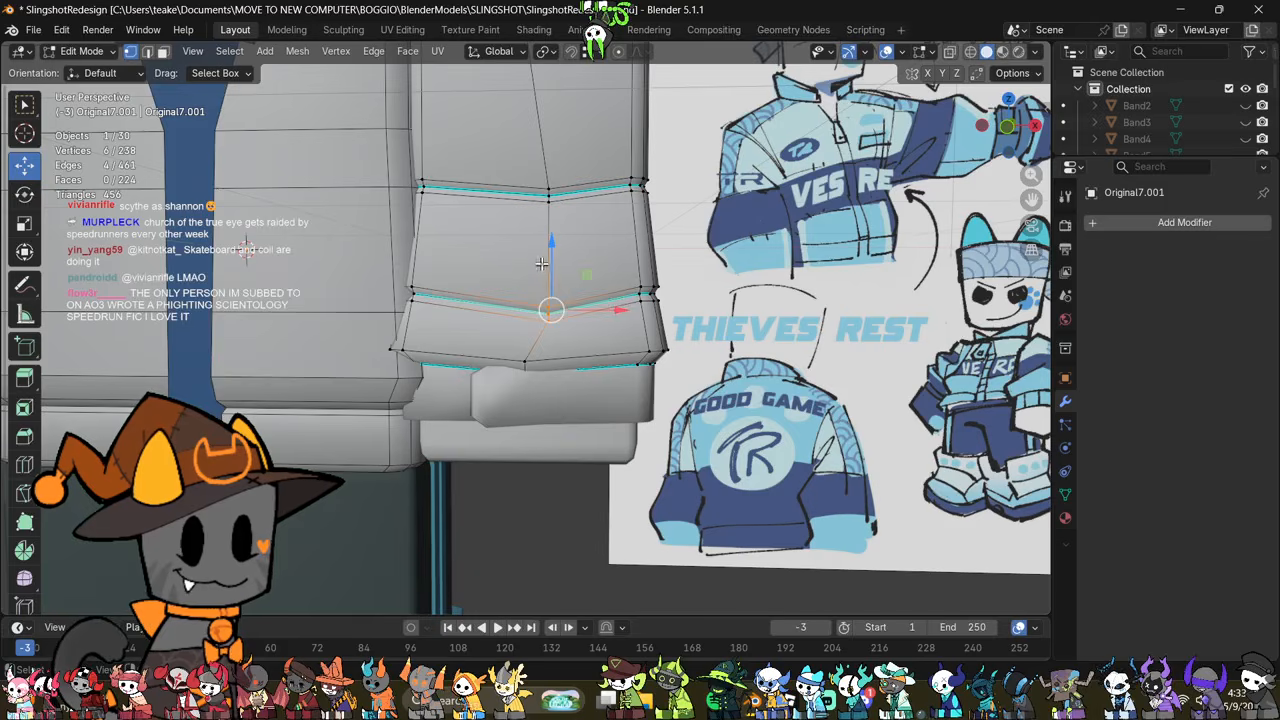
key("g")
key("z")
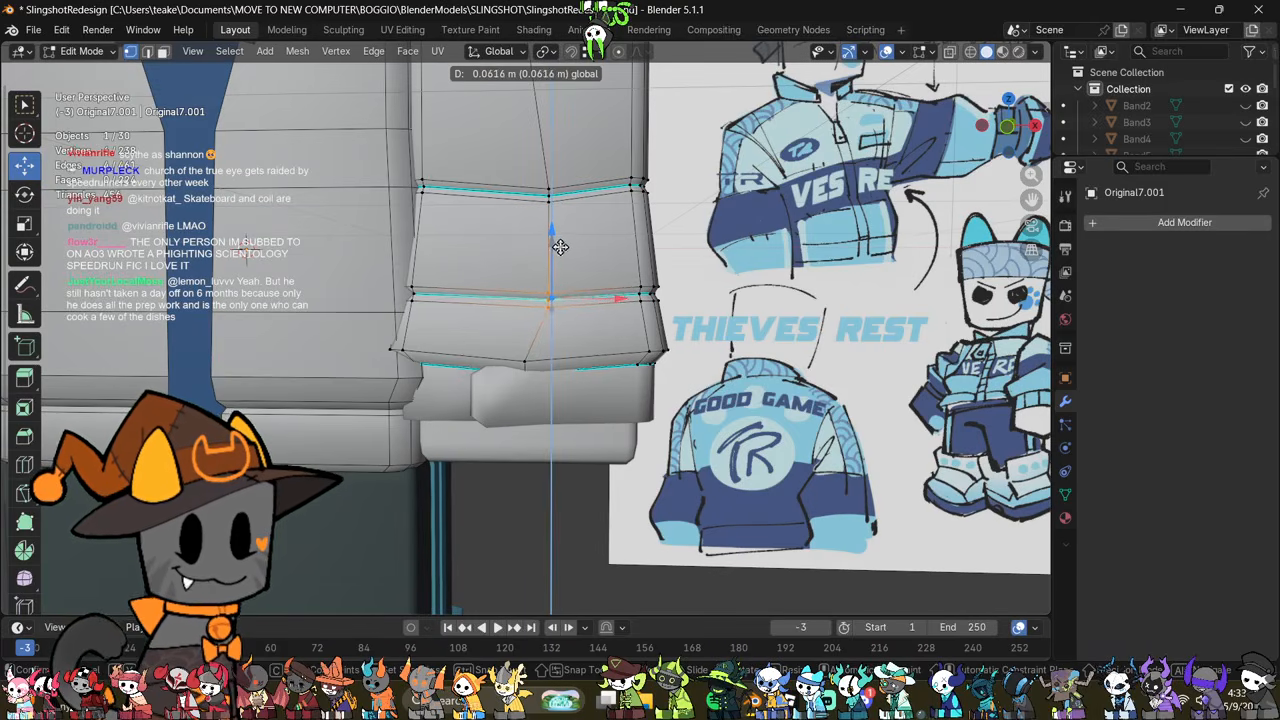
left_click(560, 247)
middle_click_drag(684, 336, 743, 384, "shift")
Step: Edit the sleeve and wristband together and raise the lower sleeve folds, flared cuff and wristband slightly along Z
key("Tab")
left_click(630, 469)
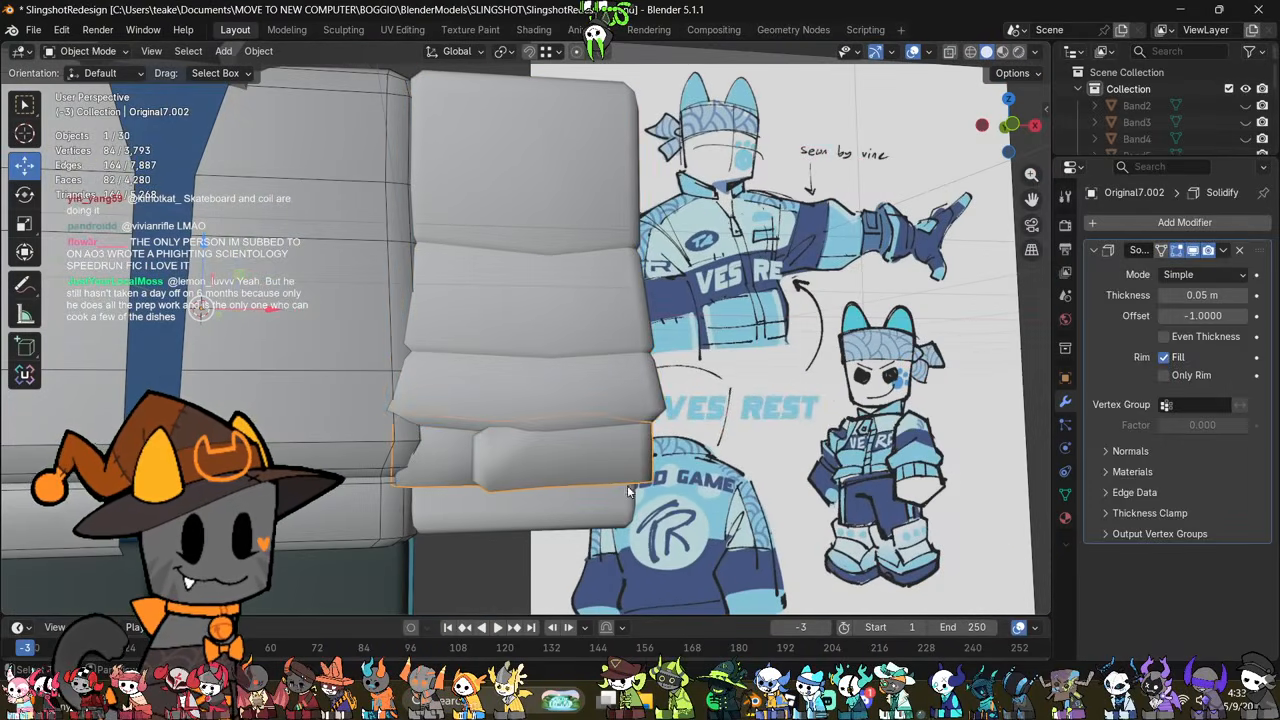
middle_click_drag(627, 485, 638, 386)
middle_click_drag(636, 287, 600, 287)
left_click(600, 287)
left_click(583, 503, "shift")
key("Tab")
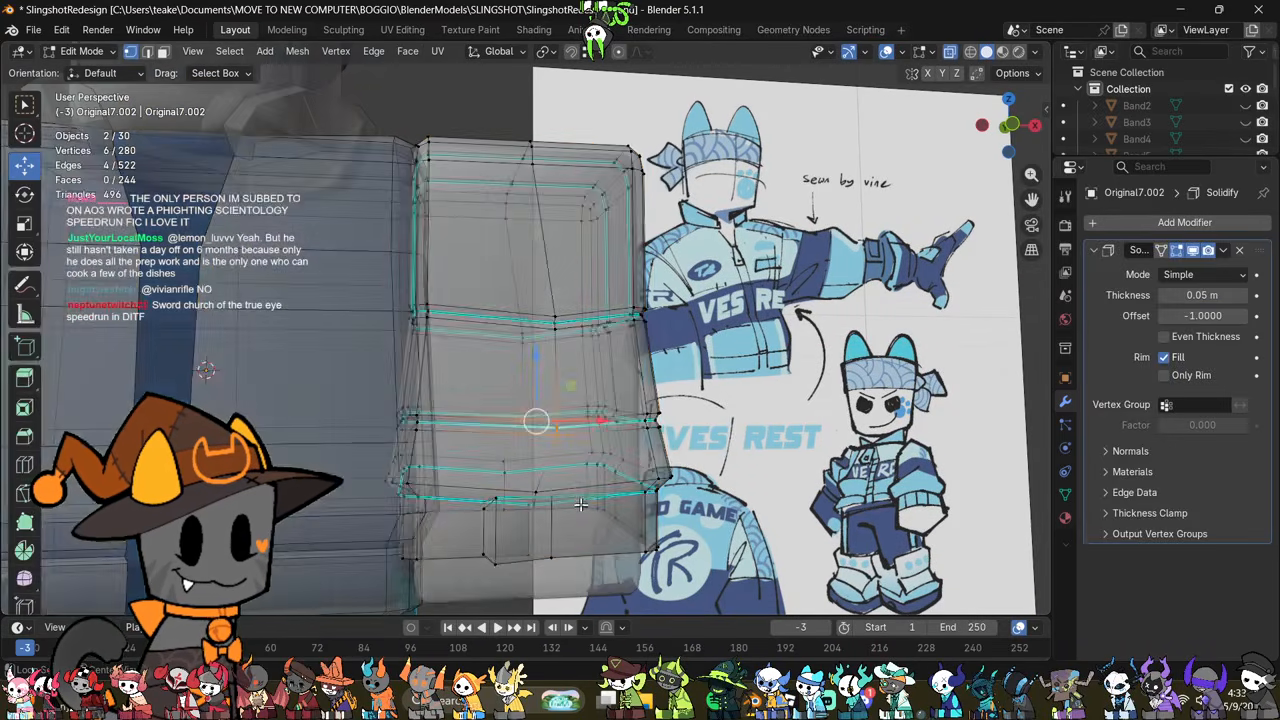
scroll(577, 497, "down", 2)
left_click_drag(622, 520, 346, 295)
key("alt+z")
middle_click_drag(594, 318, 547, 320)
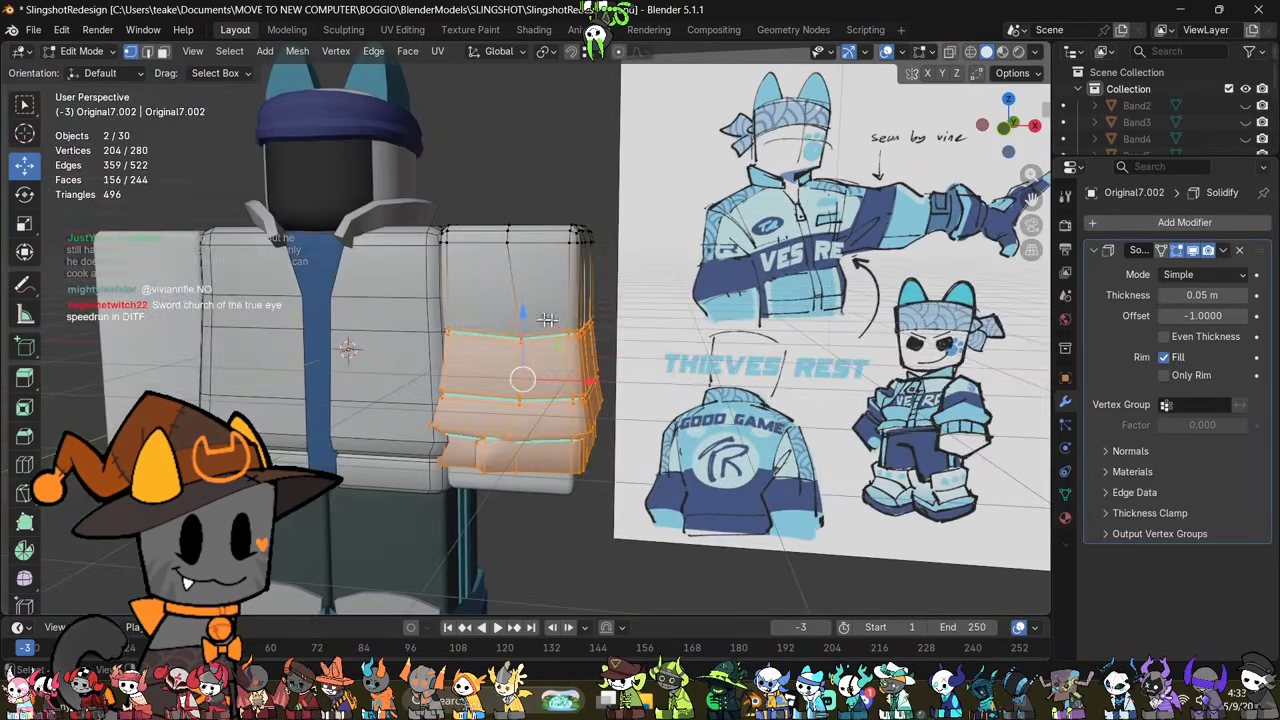
left_click_drag(525, 317, 549, 306)
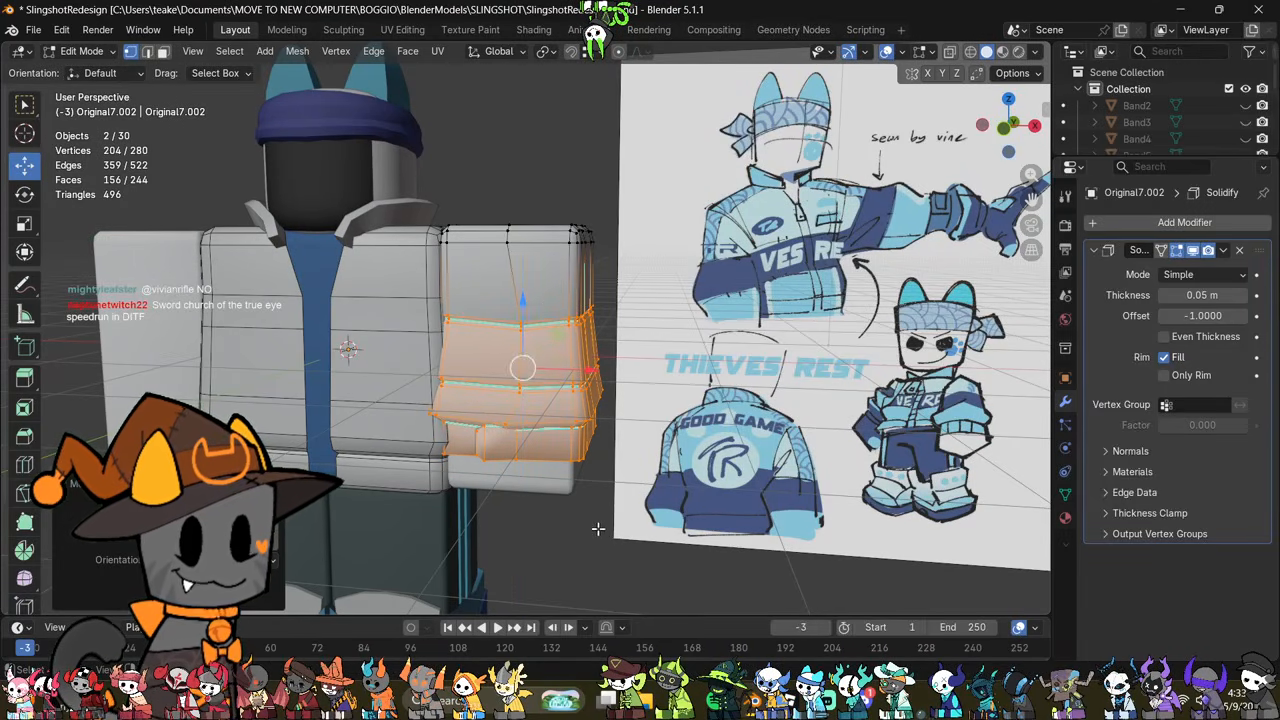
left_click(571, 553)
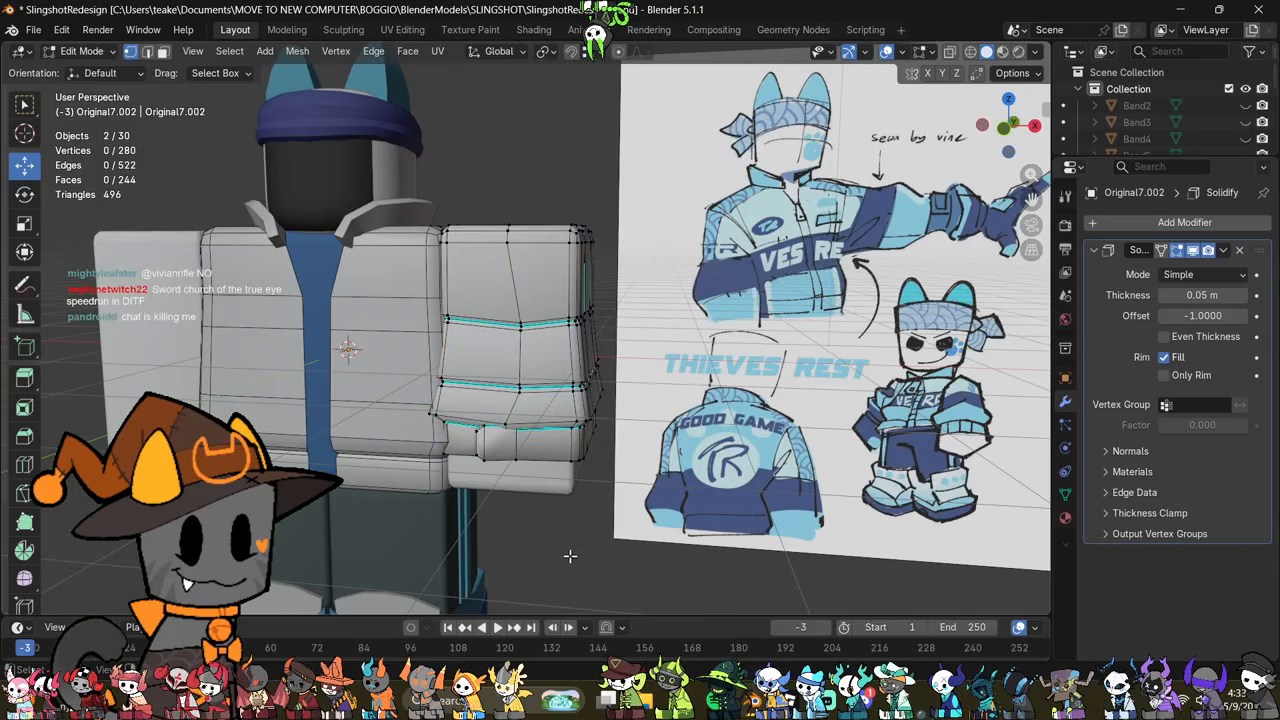
Step: Scale the whole wristband mesh down uniformly to about 0.94
key("Tab")
left_click(573, 454)
scroll(577, 467, "up", 1)
key("Tab")
middle_click_drag(704, 564, 702, 521)
key("a")
key("s")
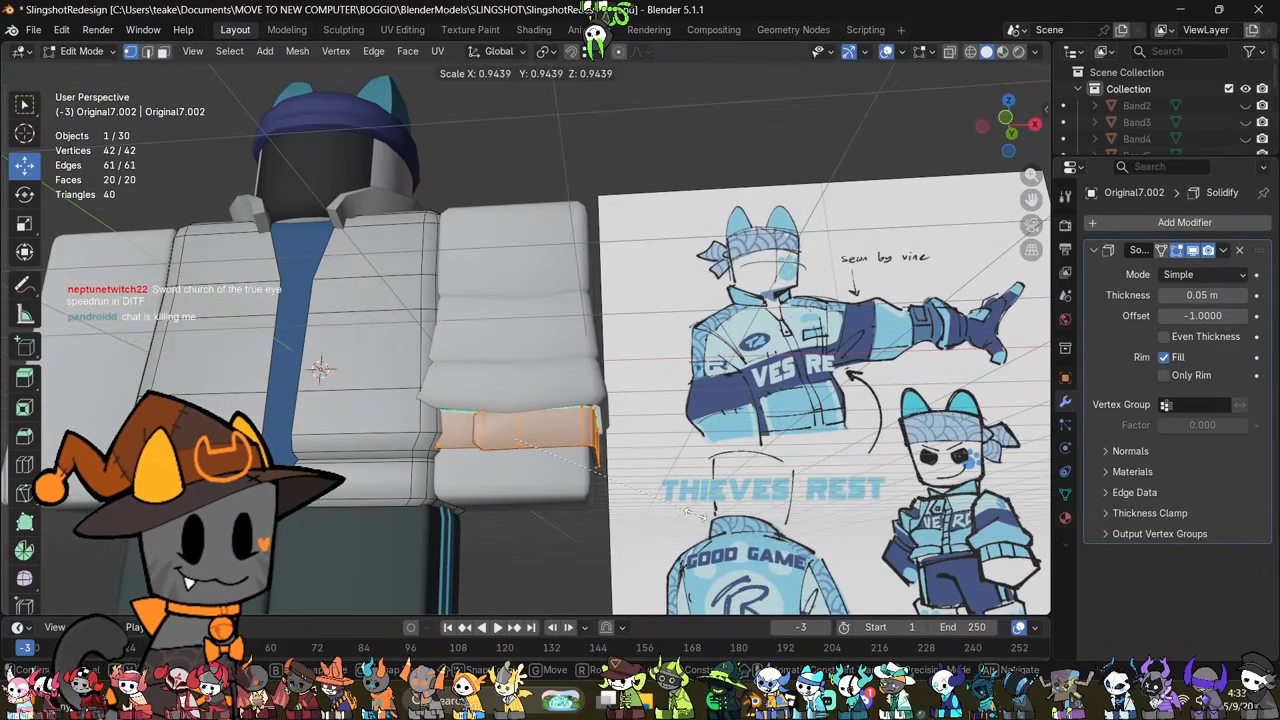
left_click(695, 513)
key("Tab")
Step: Duplicate the end faces at the bottom of the original arm and separate the copy into its own object
left_click(549, 475)
key("Tab")
mouse_move(608, 500)
middle_mouse_down()
mouse_move(630, 503)
mouse_move(631, 447)
mouse_move(616, 475)
middle_mouse_up()
key("3")
key("alt+z")
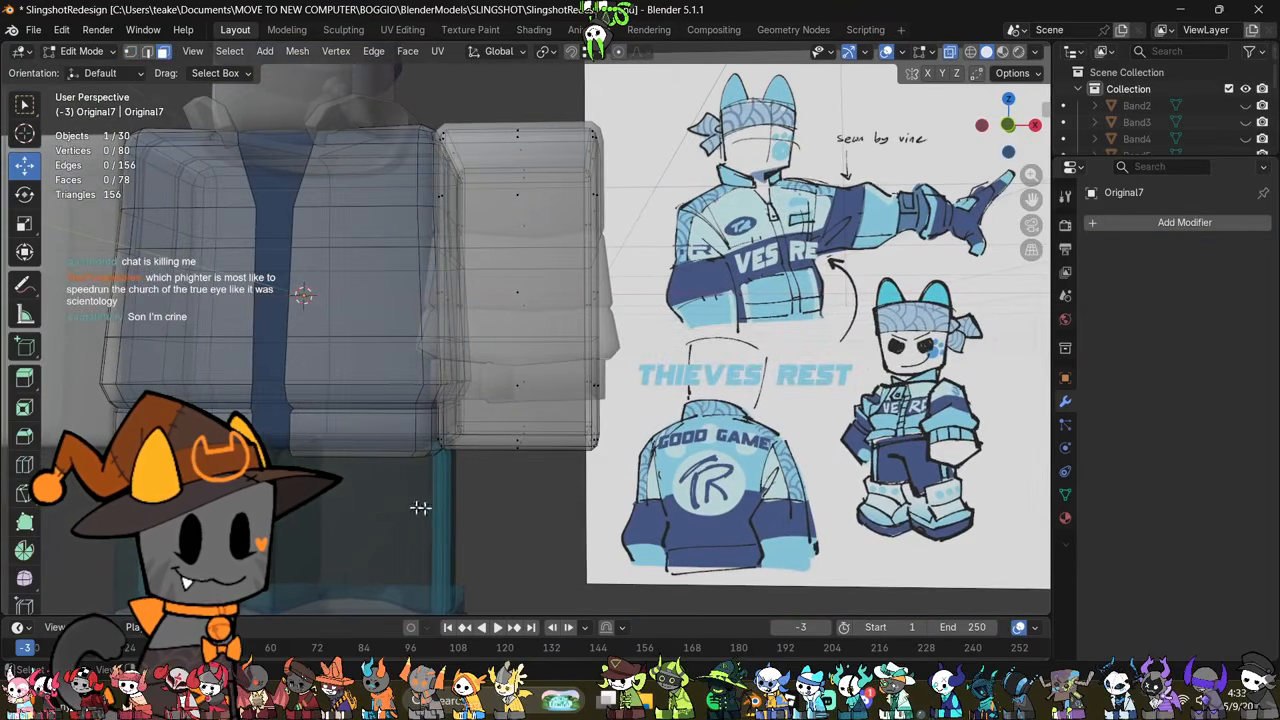
left_click_drag(349, 538, 600, 408)
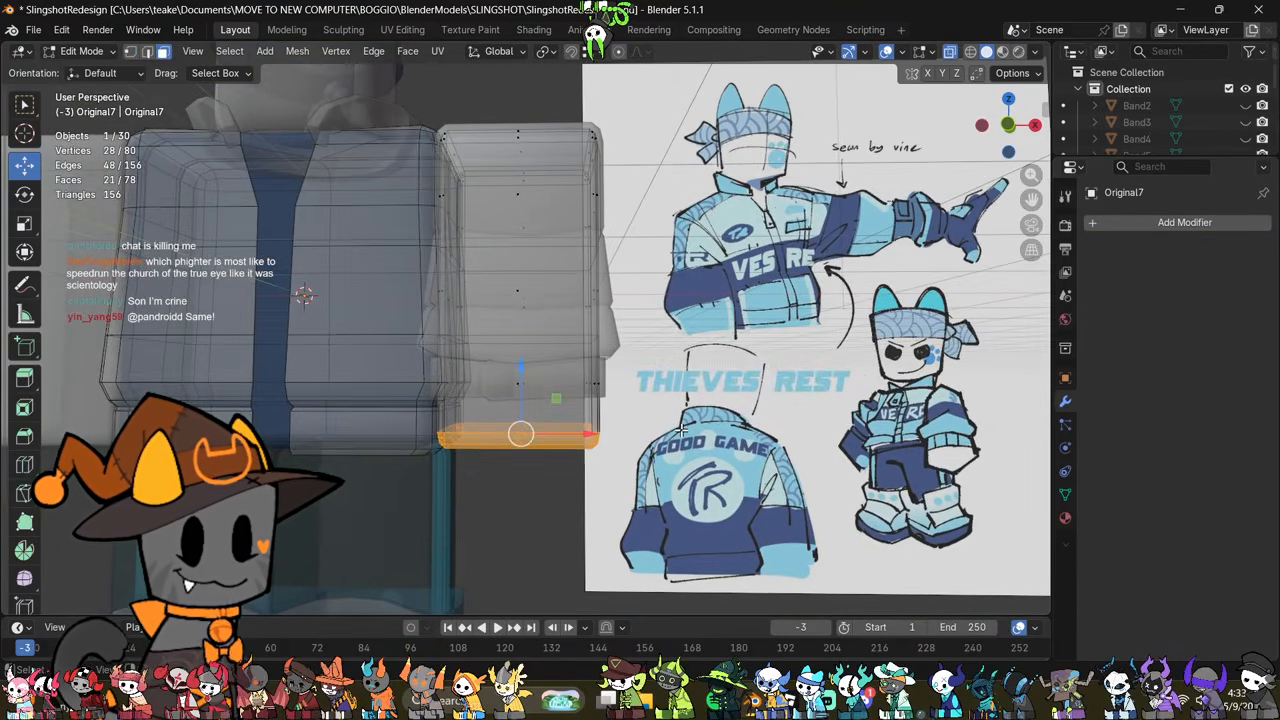
middle_click_drag(682, 427, 707, 439)
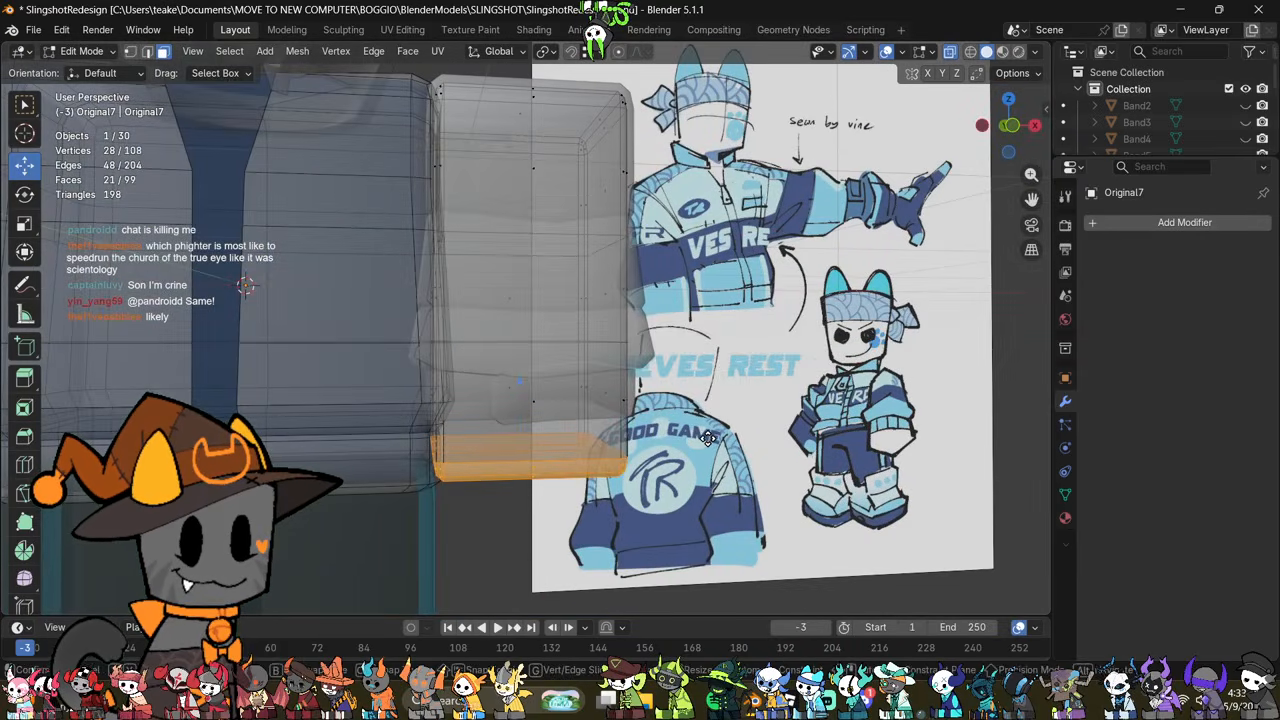
key("p")
left_click(707, 438)
key("Tab")
Step: Scale up the whole separated hand piece slightly so it surrounds the end of the arm
left_click(516, 481)
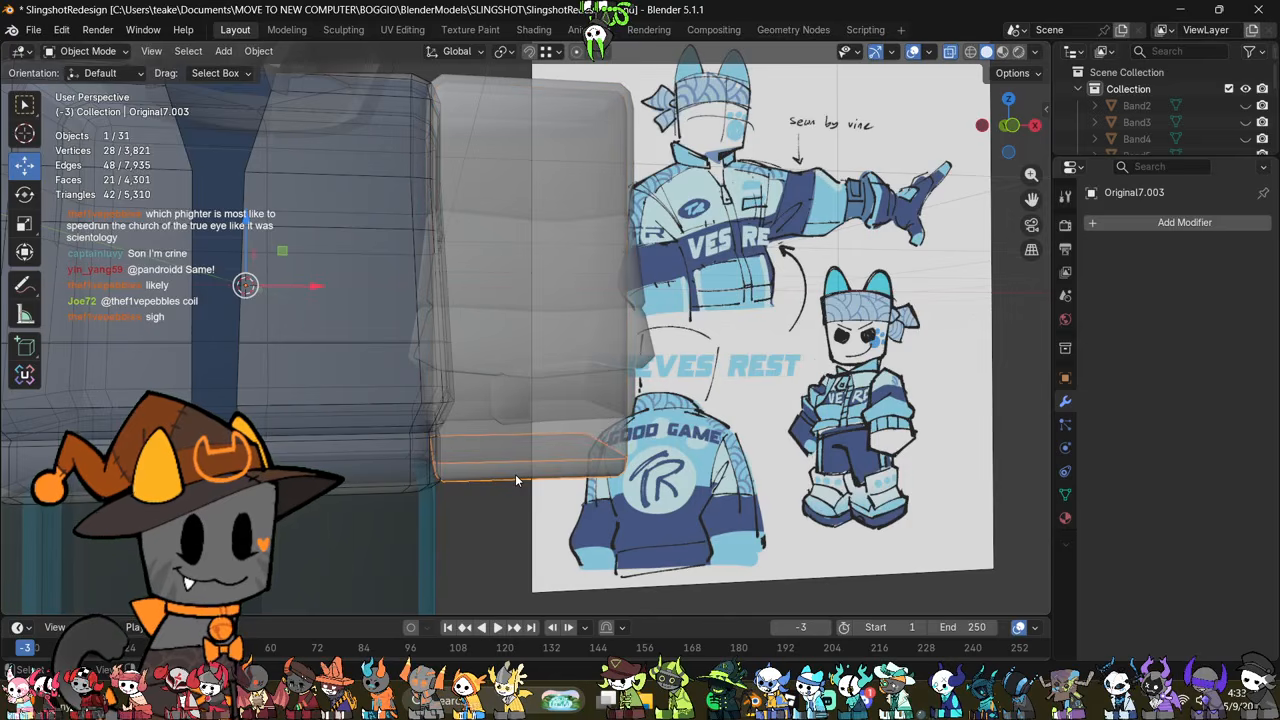
key("Tab")
key("a")
middle_click_drag(728, 456, 713, 457)
key("alt+z")
scroll(712, 457, "up", 1)
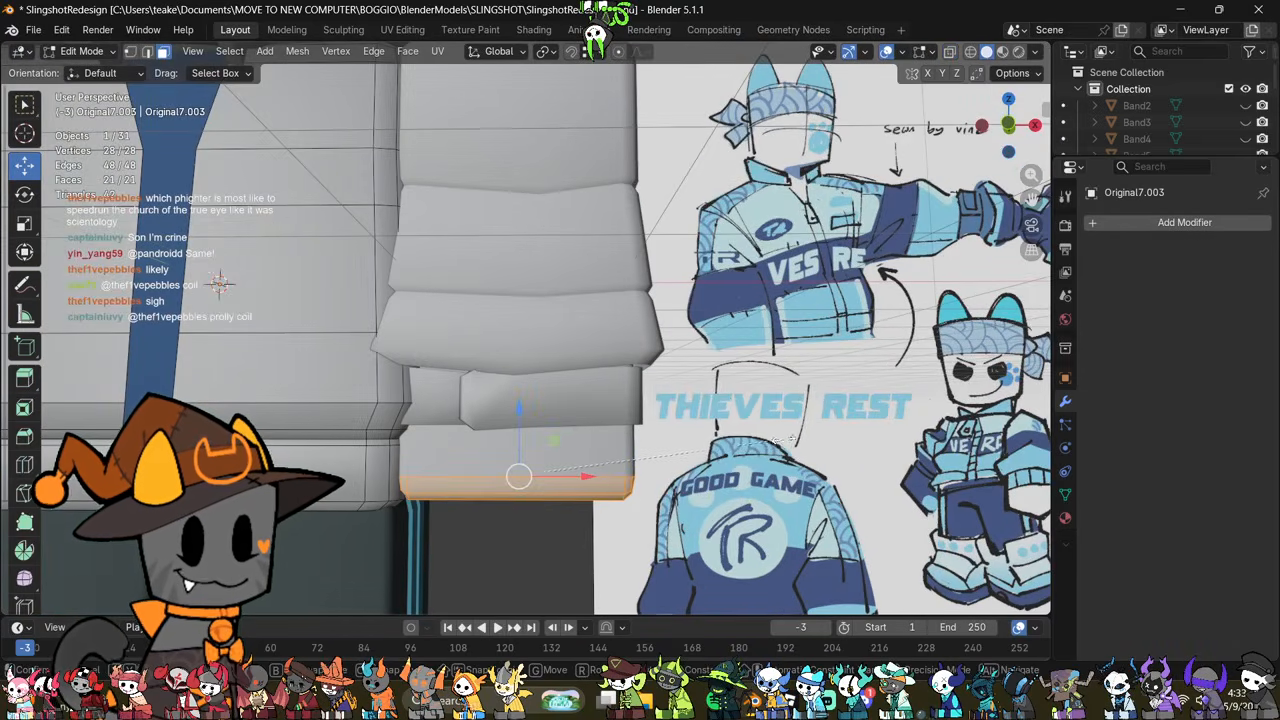
key("s")
left_click(722, 458)
left_click(789, 462)
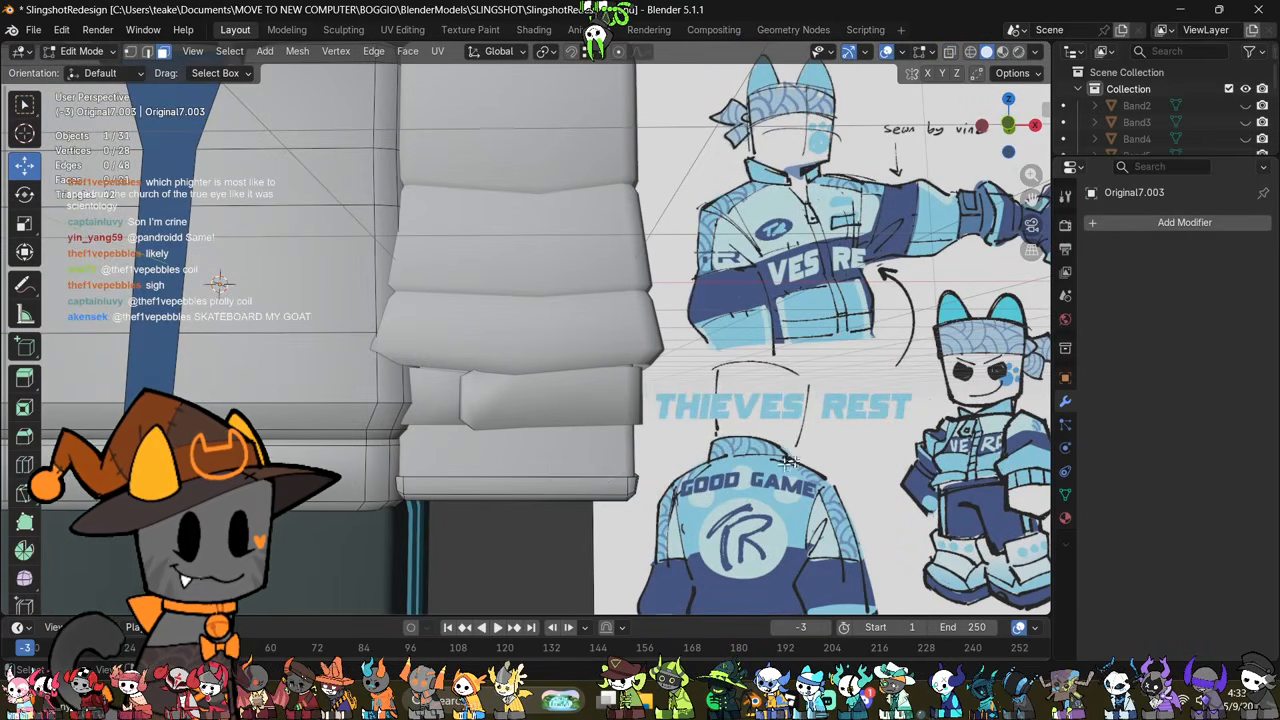
Step: Extrude the hand piece's upper edge loop upward along Z to just behind the wristband's lower edge
left_click(688, 419)
left_click(584, 479, "alt")
key("e")
key("z")
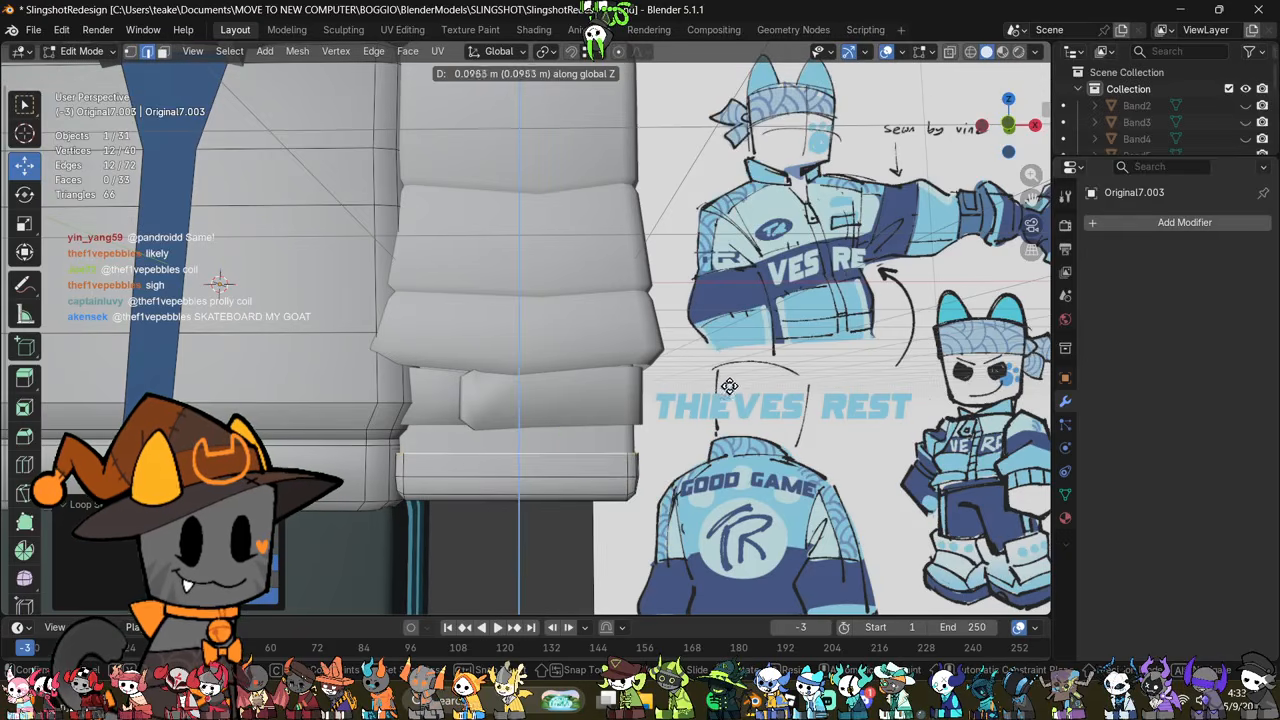
left_click(755, 351)
Step: Scale the entire extruded hand piece up uniformly to about 1.07
key("a")
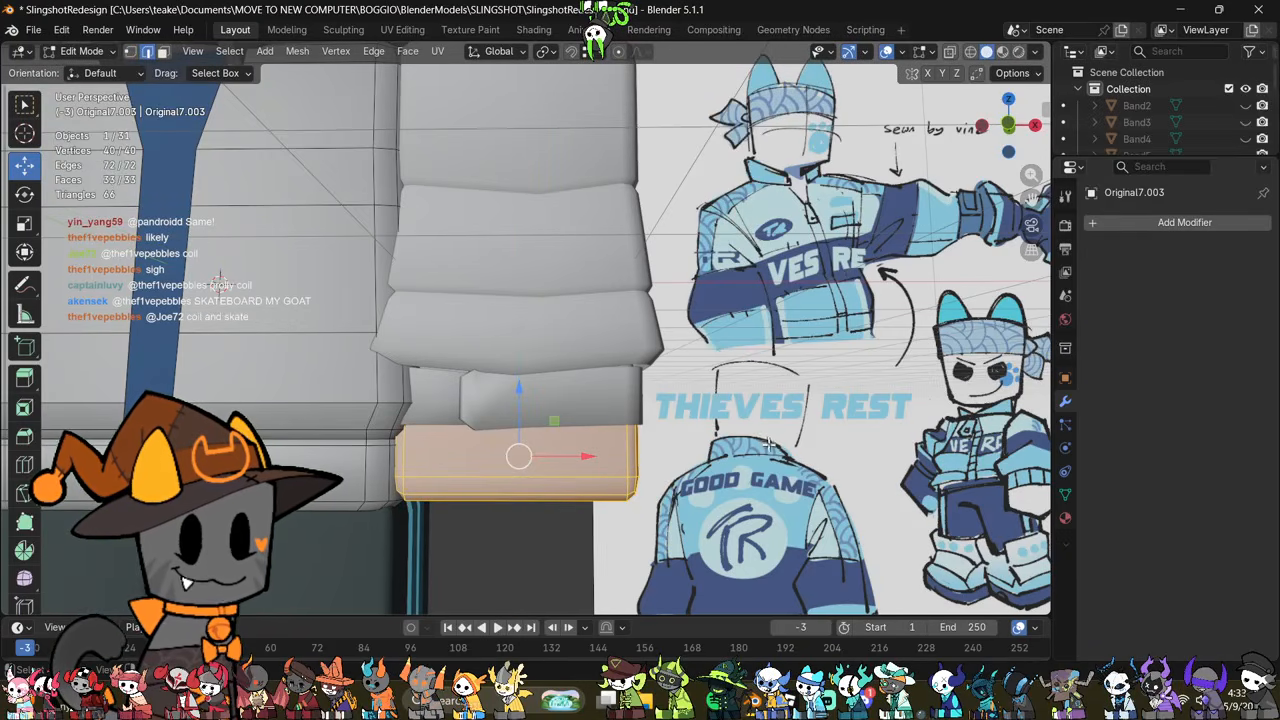
key("alt+z")
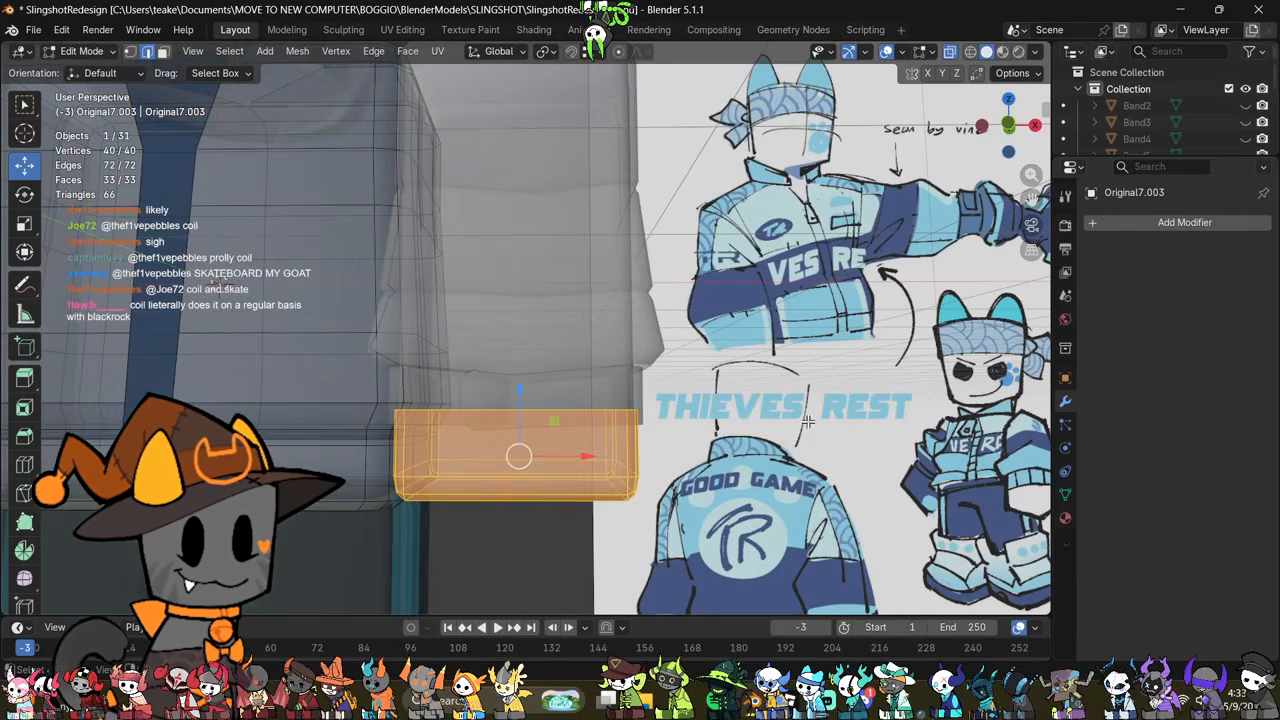
key("alt+z")
key("s")
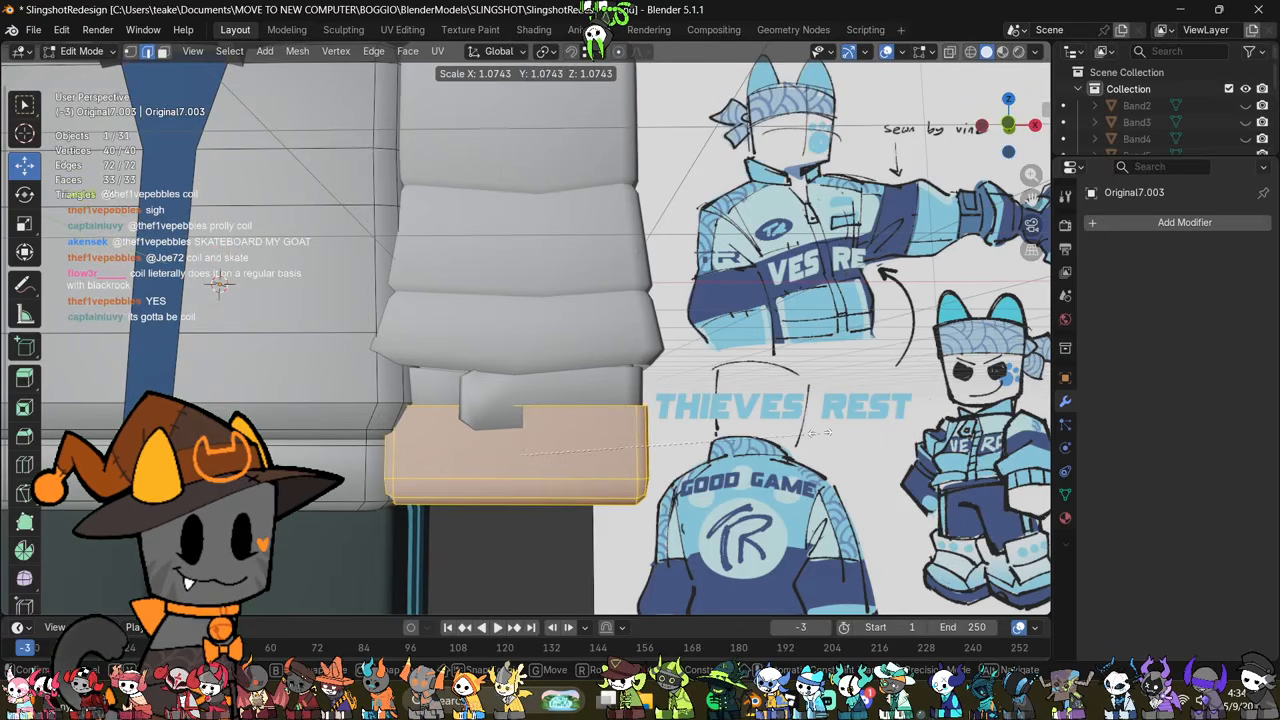
left_click(815, 433)
left_click(812, 433)
Step: Lower the hand piece's top edge loop slightly along Z
key("alt+z")
left_click(581, 410, "alt")
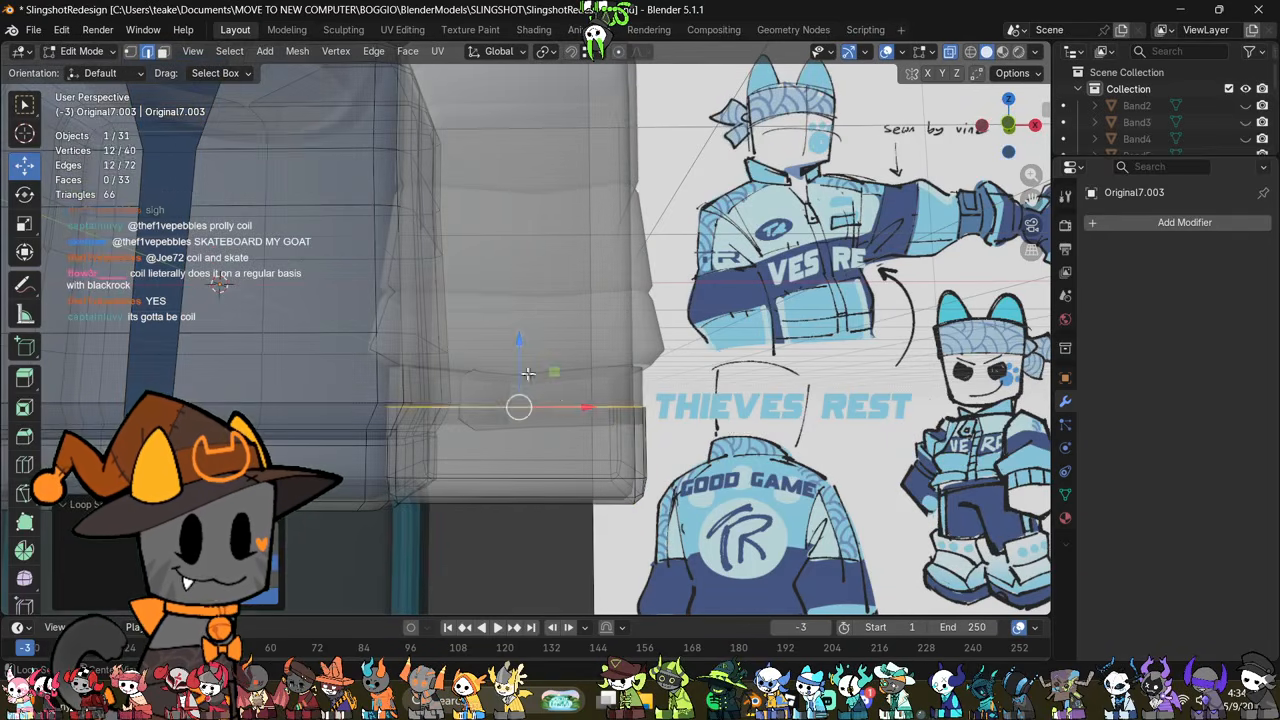
key("alt+z")
key("g")
key("z")
left_click_drag(532, 377, 535, 366)
key("Tab")
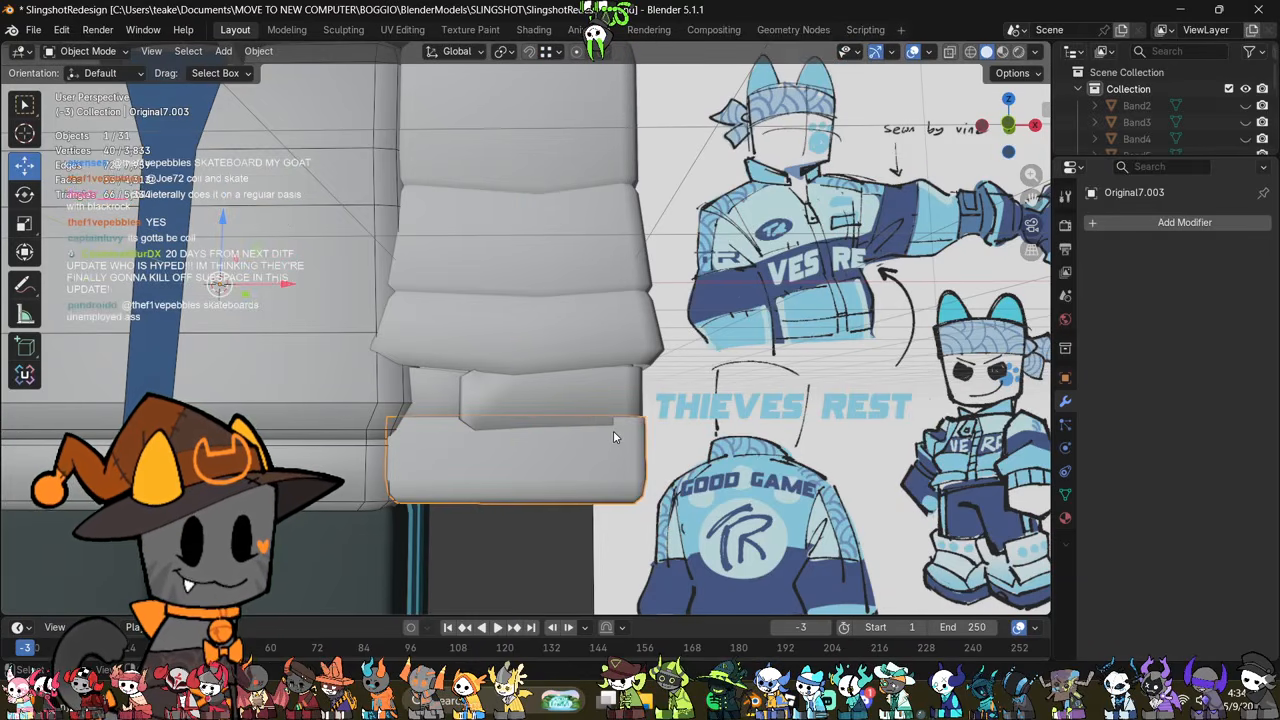
Step: Raise the wristband's bottom vertices slightly along Z so they meet the top of the hand piece
scroll(650, 452, "up", 1)
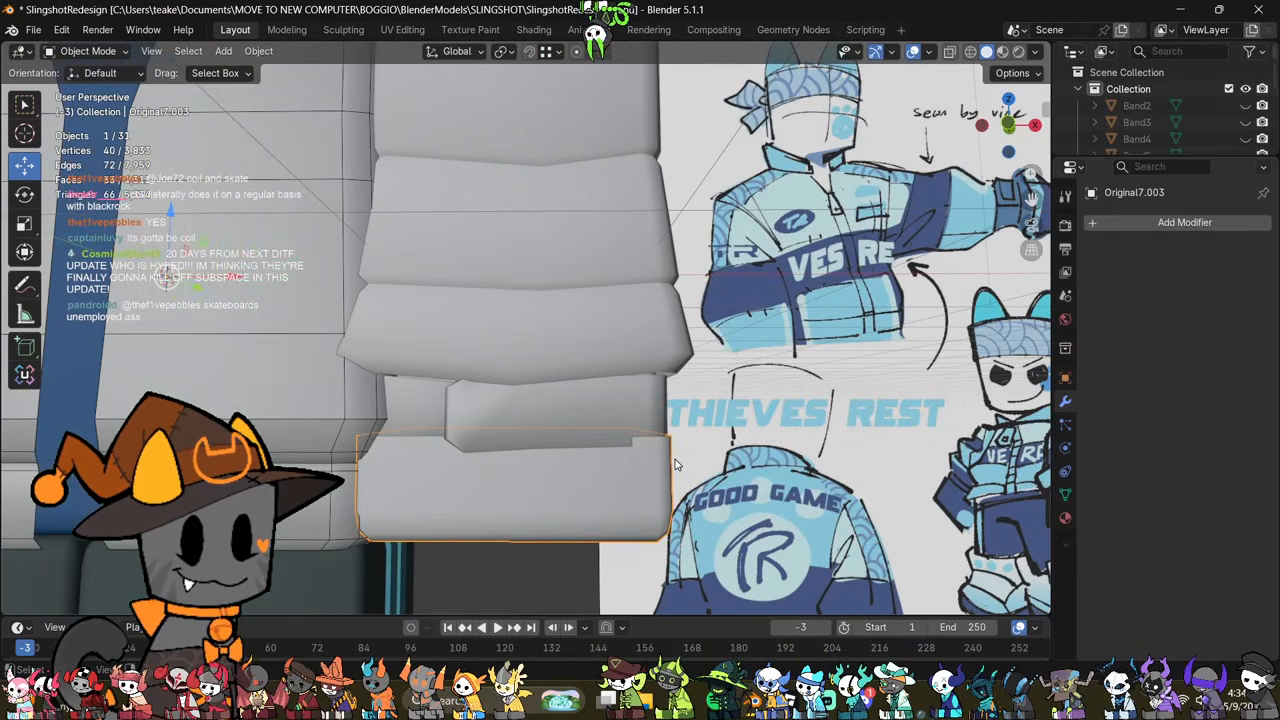
left_click(616, 421)
key("Tab")
key("alt+z")
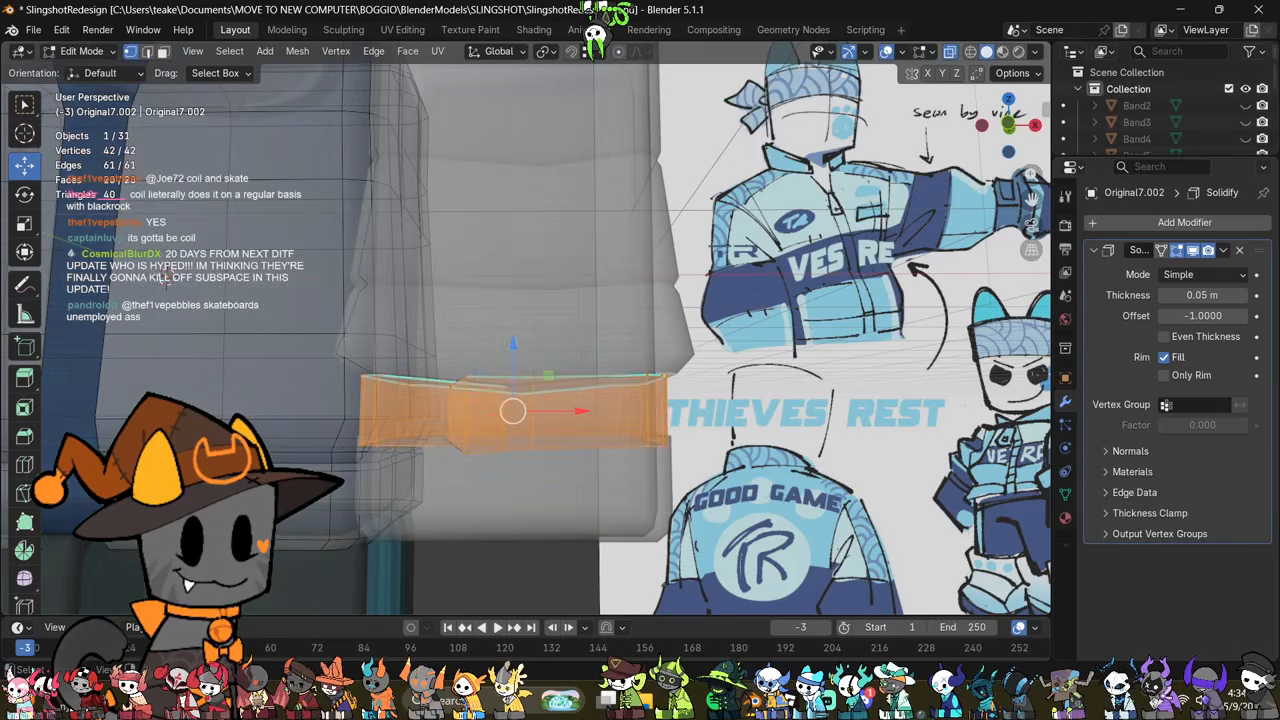
left_click_drag(720, 410, 720, 410)
key("alt+z")
left_click_drag(514, 400, 523, 387)
key("Tab")
Step: Try extruding the hand piece's top edge loop slightly upward along Z and scaling the loop below it inward
left_click(569, 480)
key("Tab")
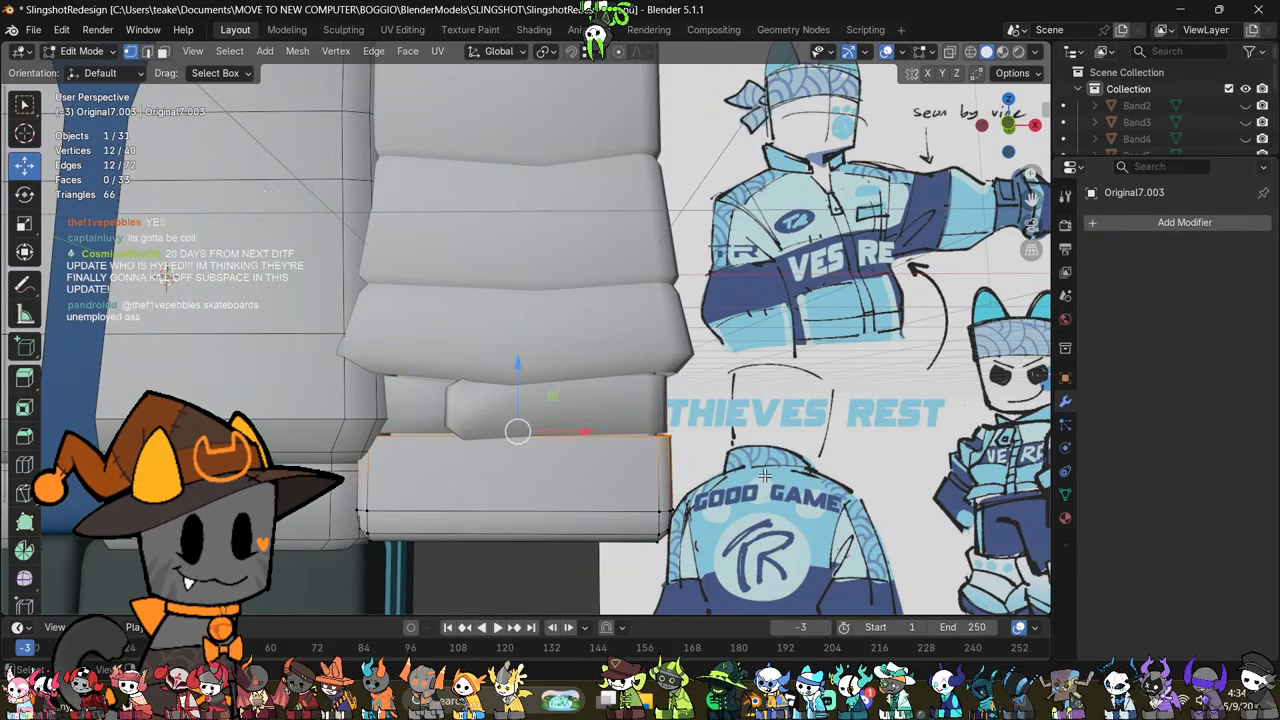
left_click(765, 476)
left_click(592, 441, "alt")
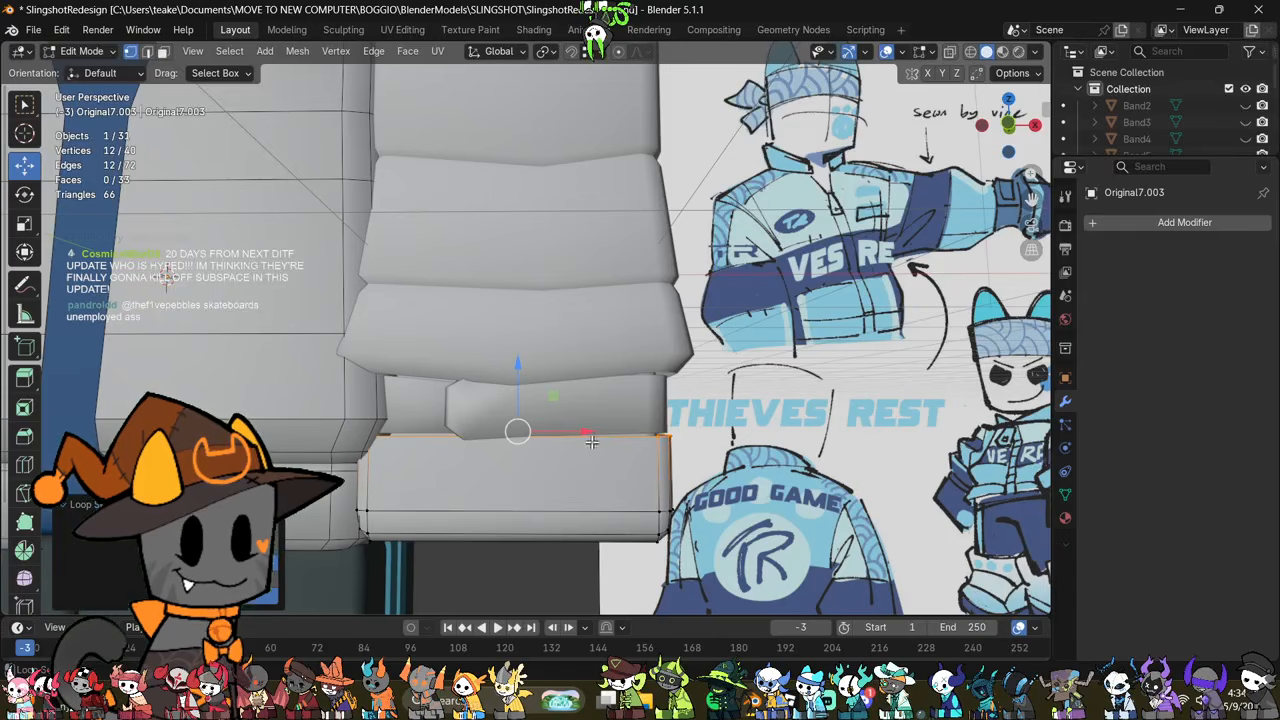
key("e")
key("z")
left_click(820, 403)
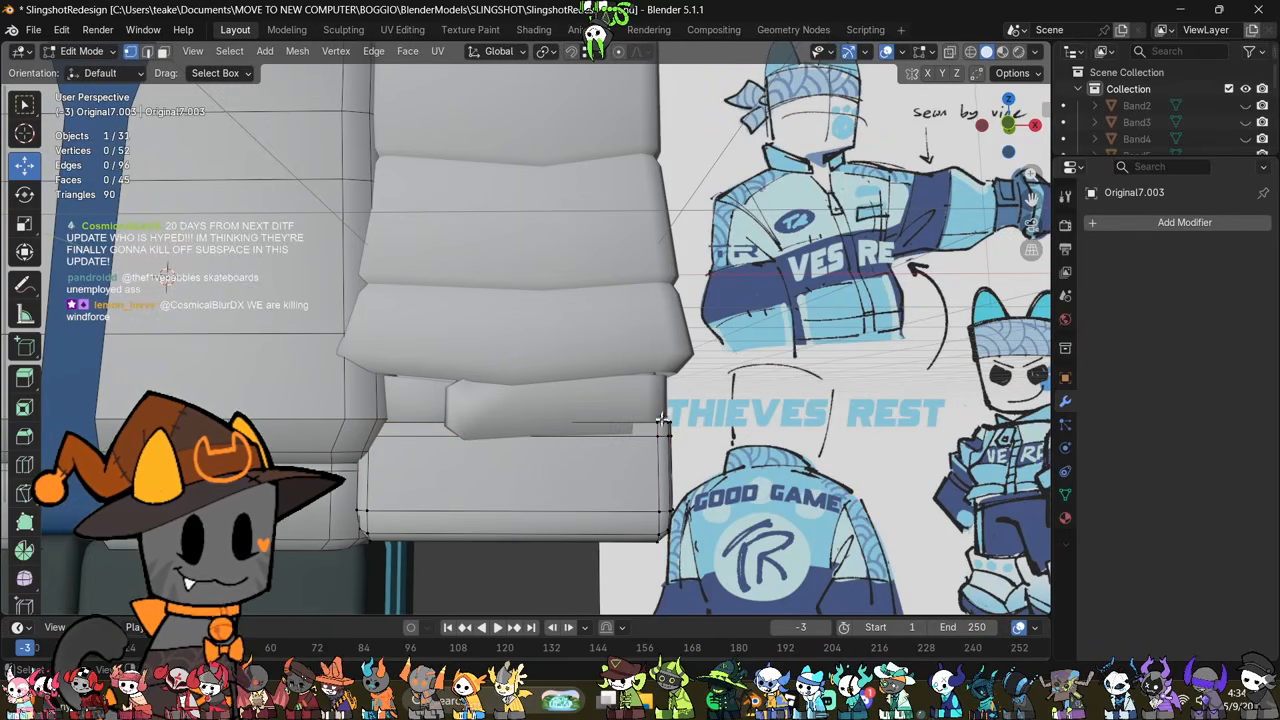
left_click(632, 439, "alt")
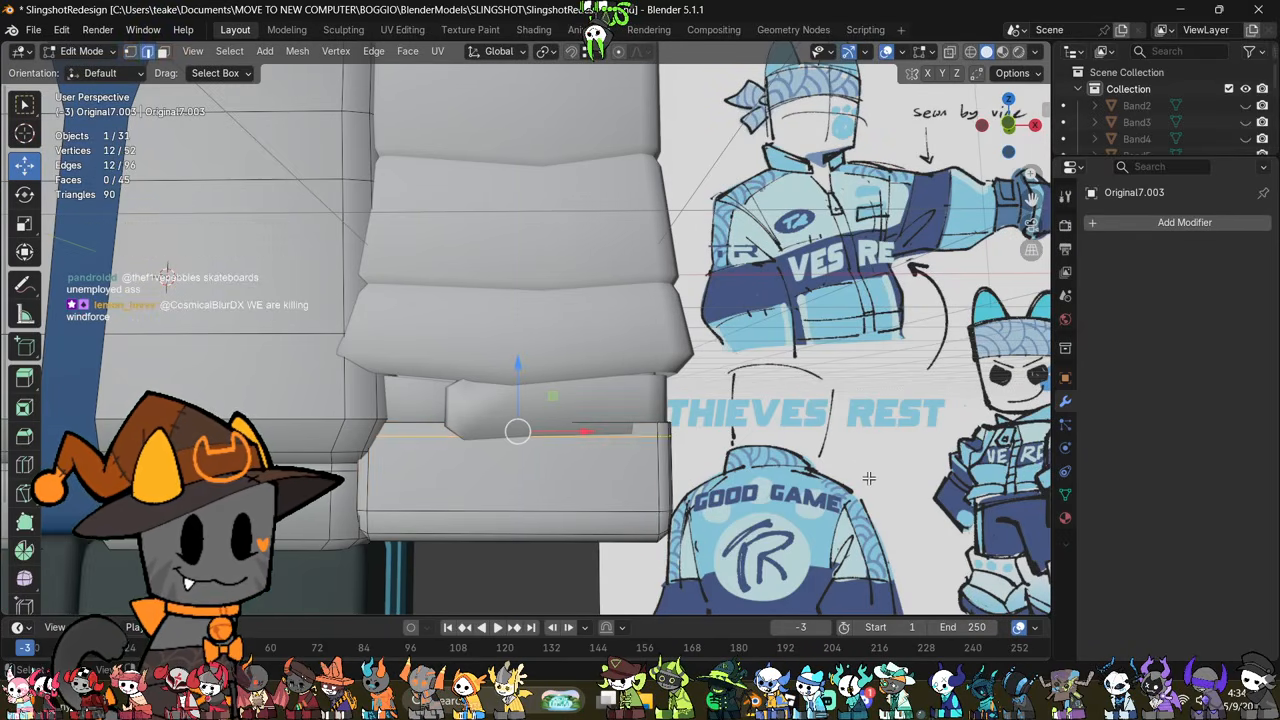
key("s")
left_click(860, 472)
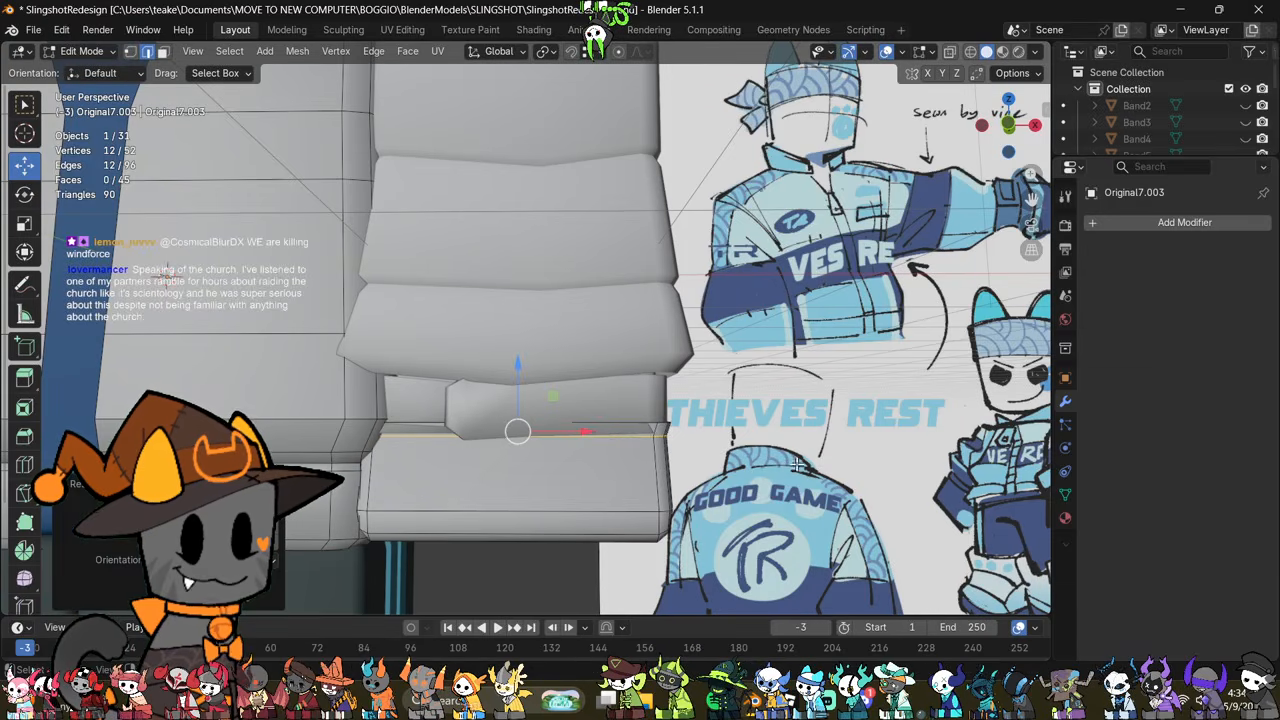
Step: Try lowering the hand piece's new topmost edge loop along Z to form a small rim
left_click(797, 464)
left_click(614, 438, "alt")
left_click(567, 421, "alt+shift")
left_click_drag(526, 380, 534, 396)
key("alt+a")
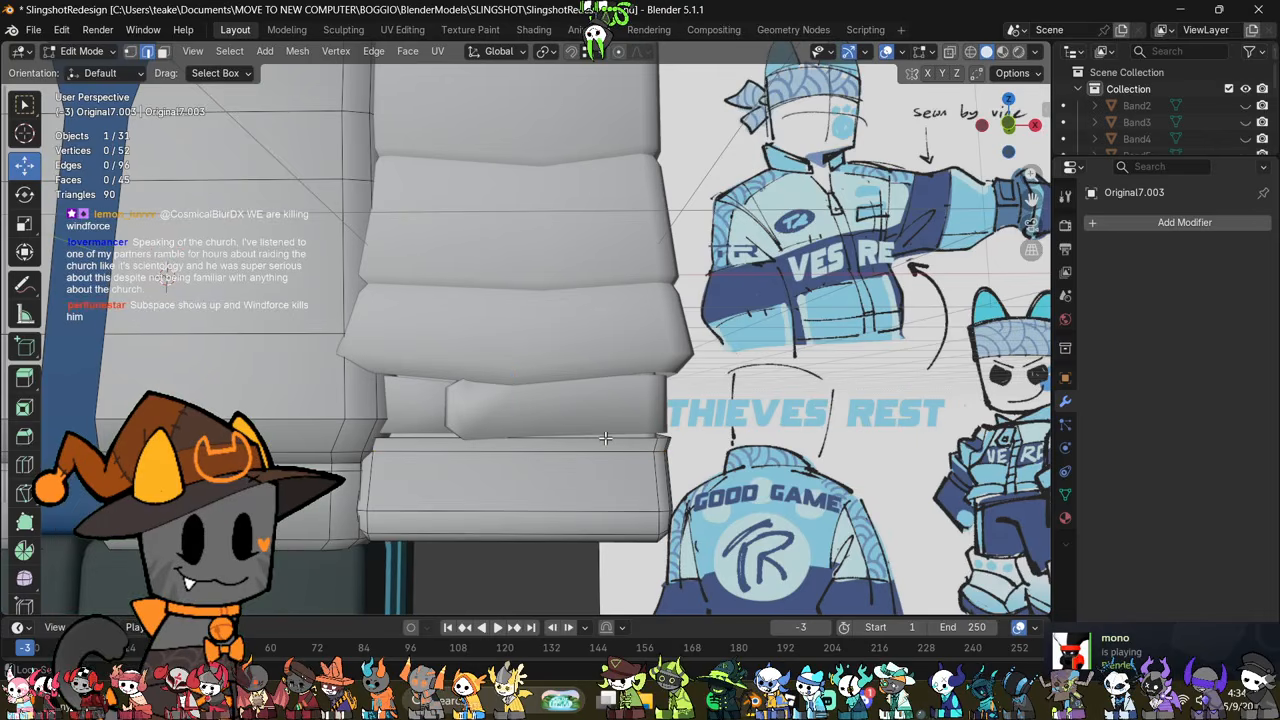
Step: Try extruding the rim's edge loop, scaling it outward and raising it along Z over the wristband
left_click(605, 438, "alt")
key("alt+e")
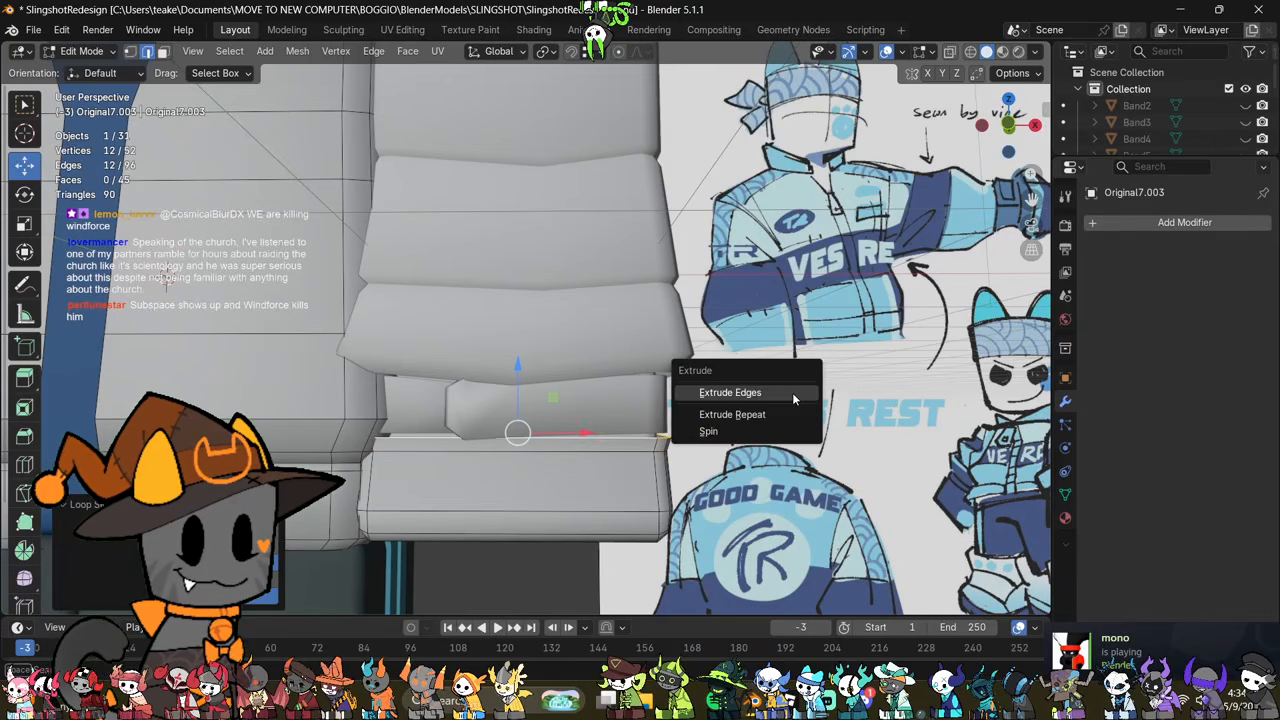
left_click(792, 392)
key("s")
left_click(820, 409)
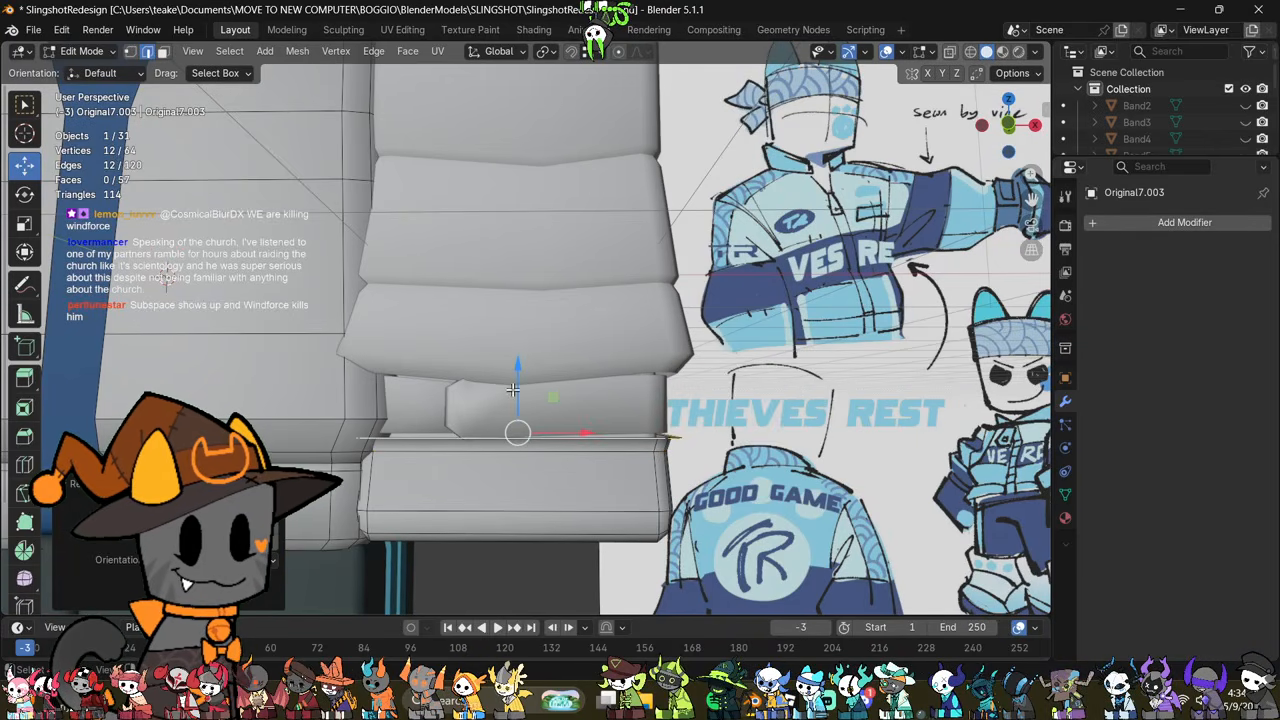
left_click_drag(515, 389, 519, 326)
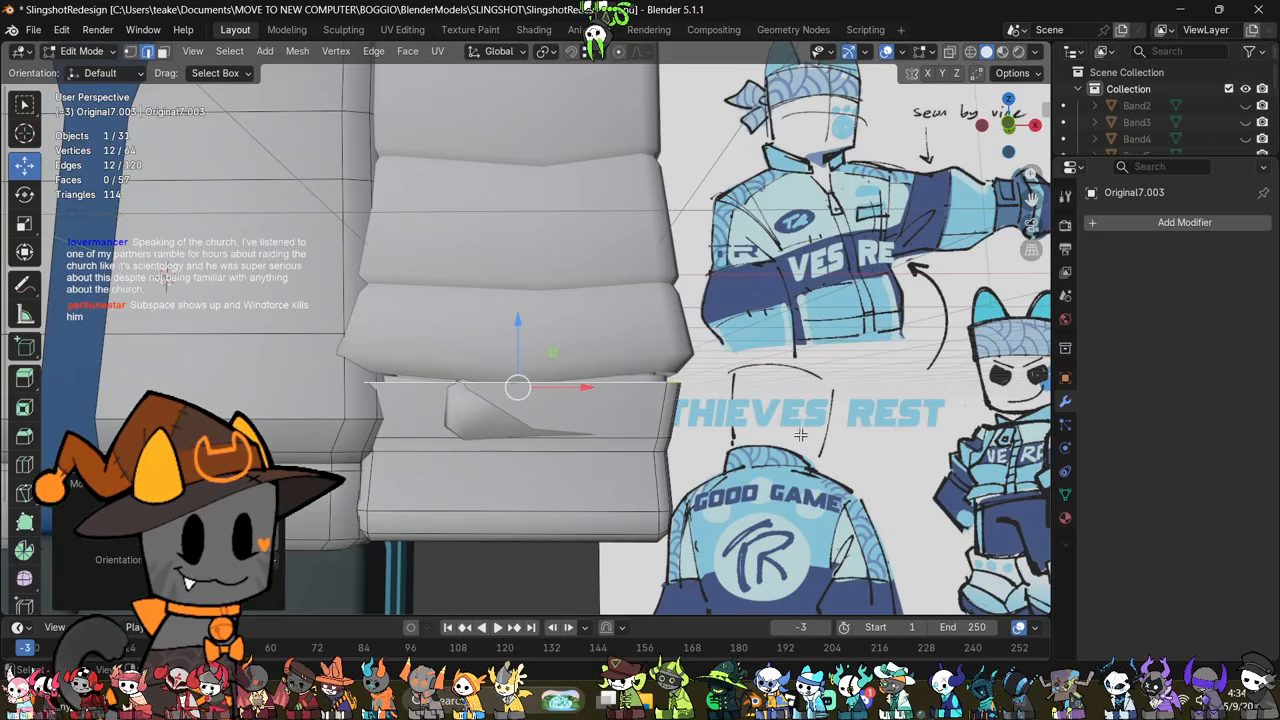
Step: Try marking the edge loop below the new extruded wall on the hand piece as sharp
key("ctrl+z")
key("ctrl+e")
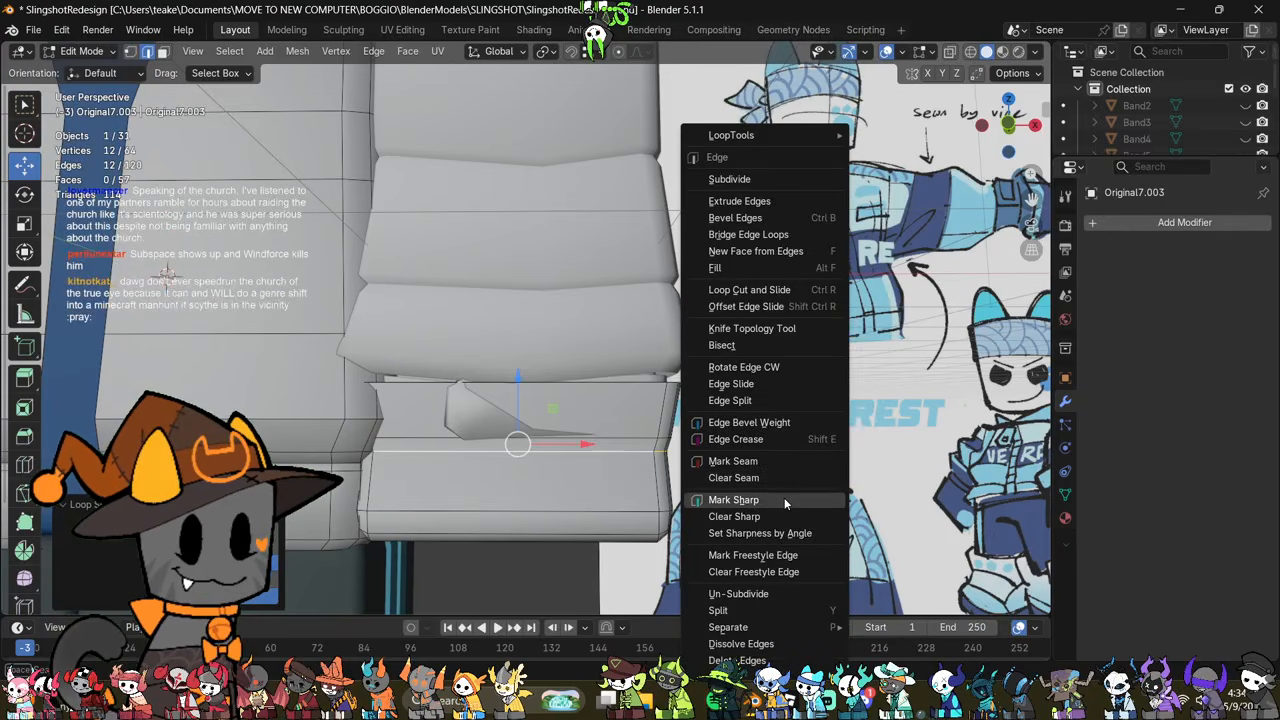
left_click(784, 497)
middle_click_drag(784, 497, 842, 490)
left_click(804, 497)
middle_click_drag(718, 480, 740, 492)
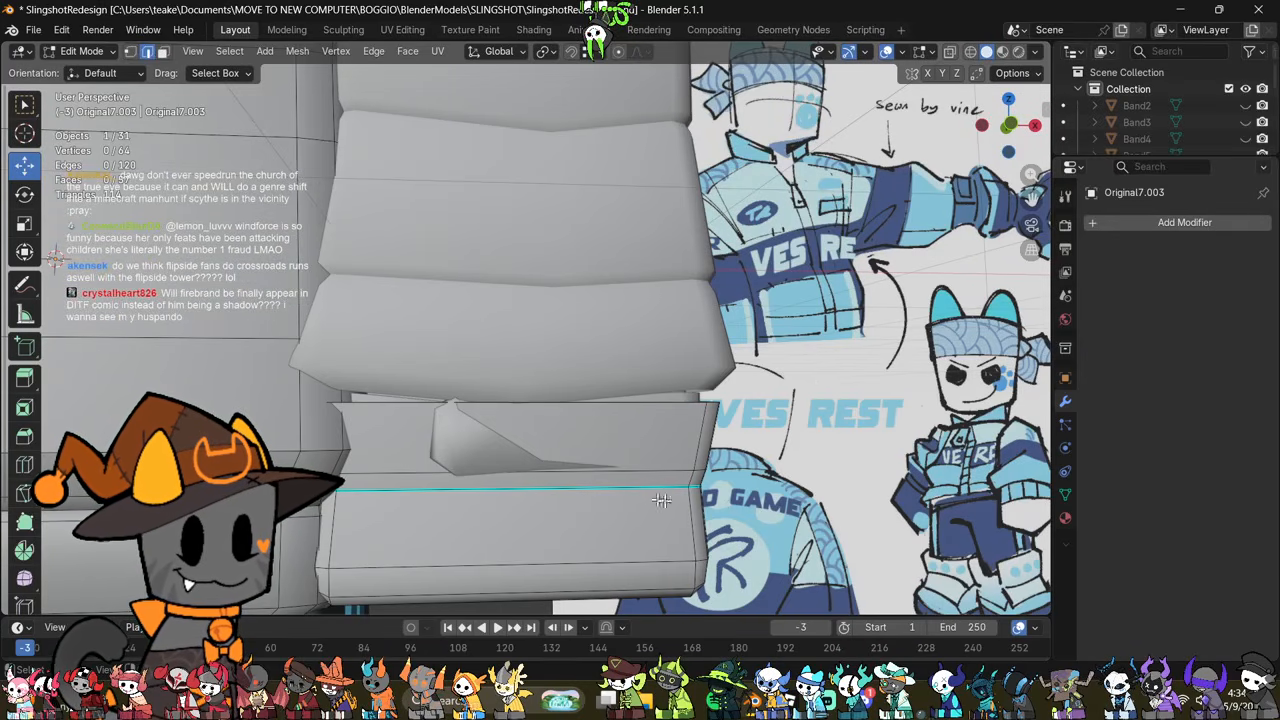
Step: Undo the sharp marking, wall and rim edits on the hand piece, back to before its second upward extrusion
mouse_move(642, 504)
middle_mouse_down()
mouse_move(603, 506)
mouse_move(643, 511)
middle_mouse_up()
scroll(603, 507, "down", 2)
key("ctrl+z")
key("ctrl+z")
key("ctrl+z")
key("ctrl+z")
key("ctrl+z")
key("ctrl+z")
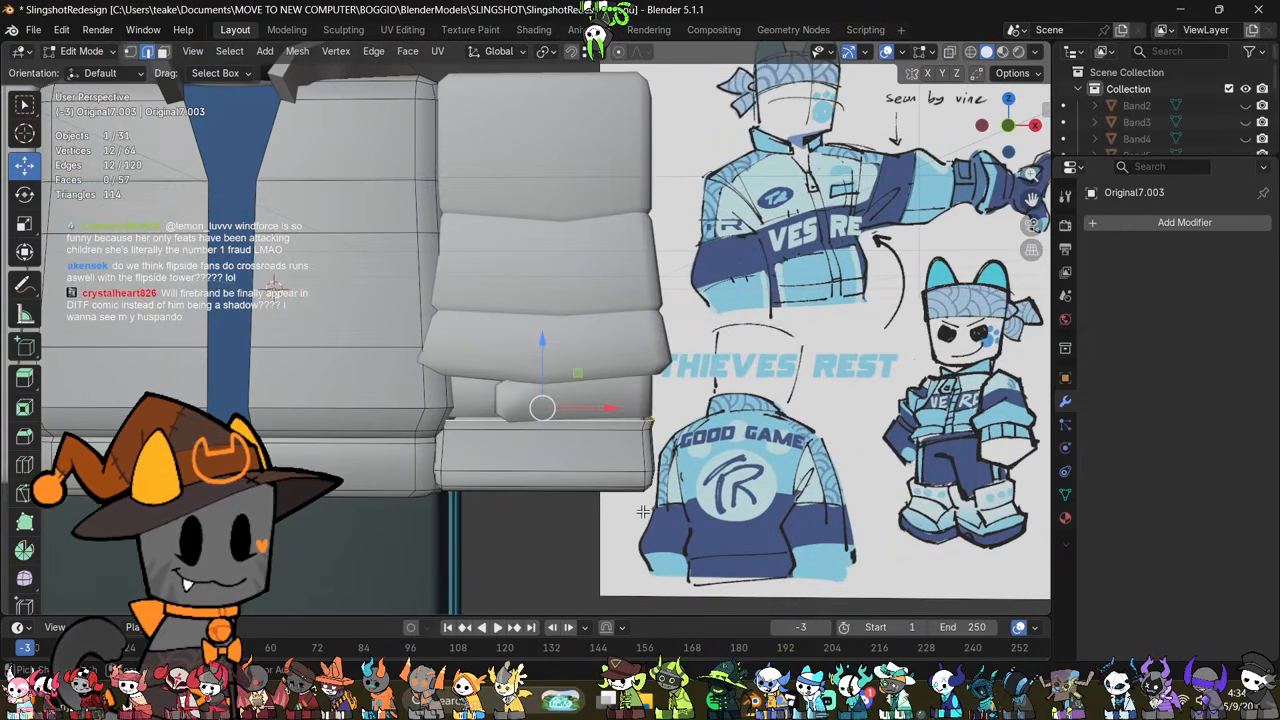
key("ctrl+z")
key("ctrl+z")
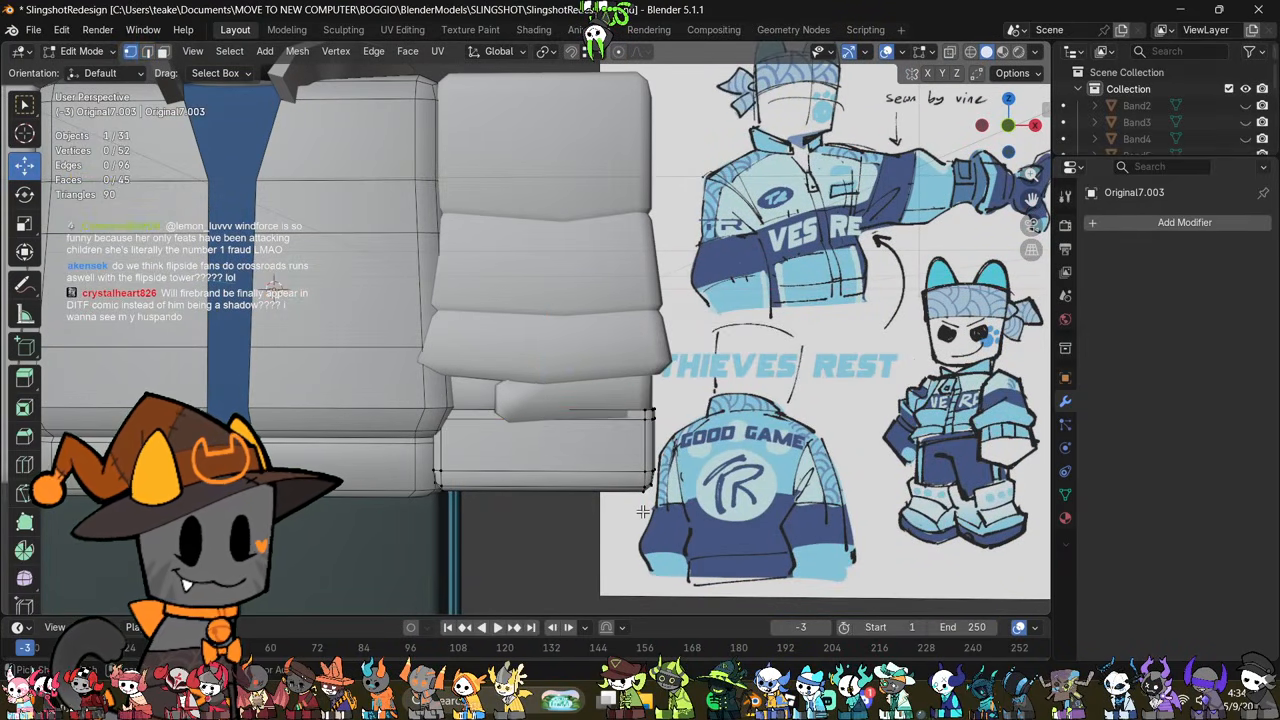
mouse_move(646, 524)
middle_mouse_down()
mouse_move(637, 554)
mouse_move(660, 534)
mouse_move(643, 513)
middle_mouse_up()
key("ctrl+z")
Step: Raise the sleeve's two grooves, flared cuff and the wristband together along Z, leaving the shoulder end in place
key("Tab")
left_click(593, 421)
left_click(605, 382, "shift")
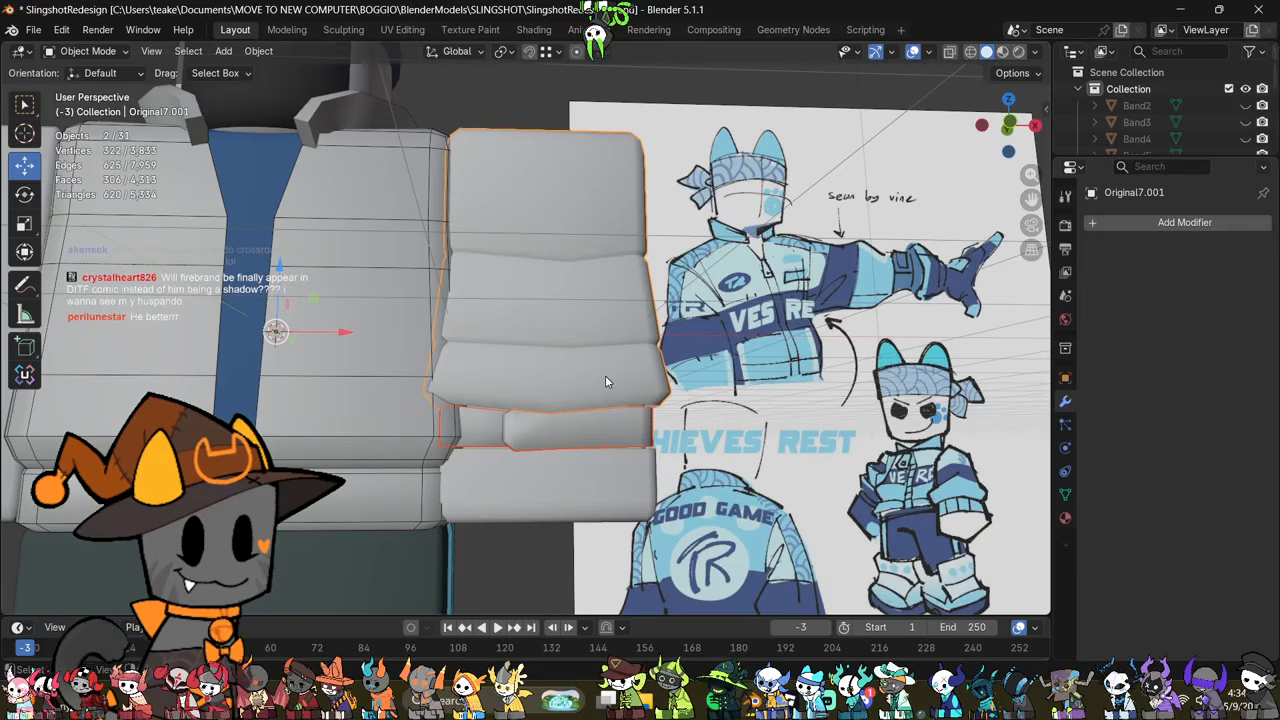
left_click(980, 126)
key("Tab")
key("alt+z")
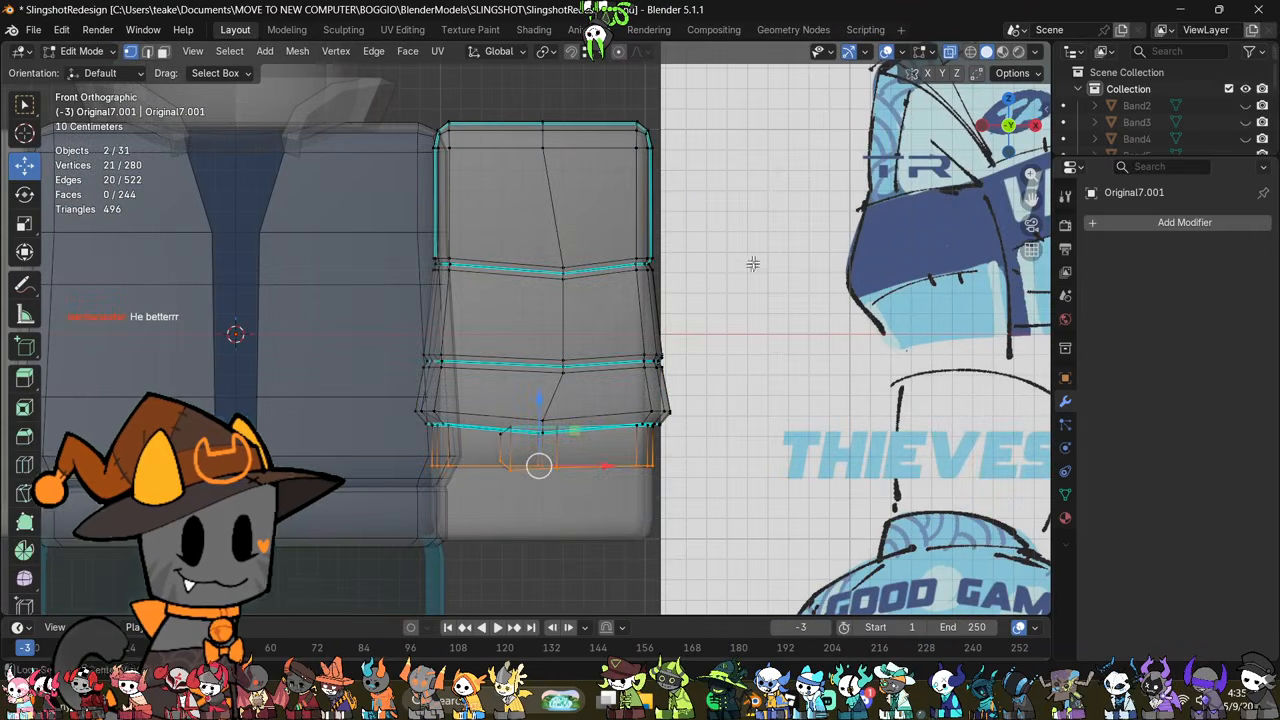
left_click_drag(770, 224, 566, 502)
key("alt+z")
key("g")
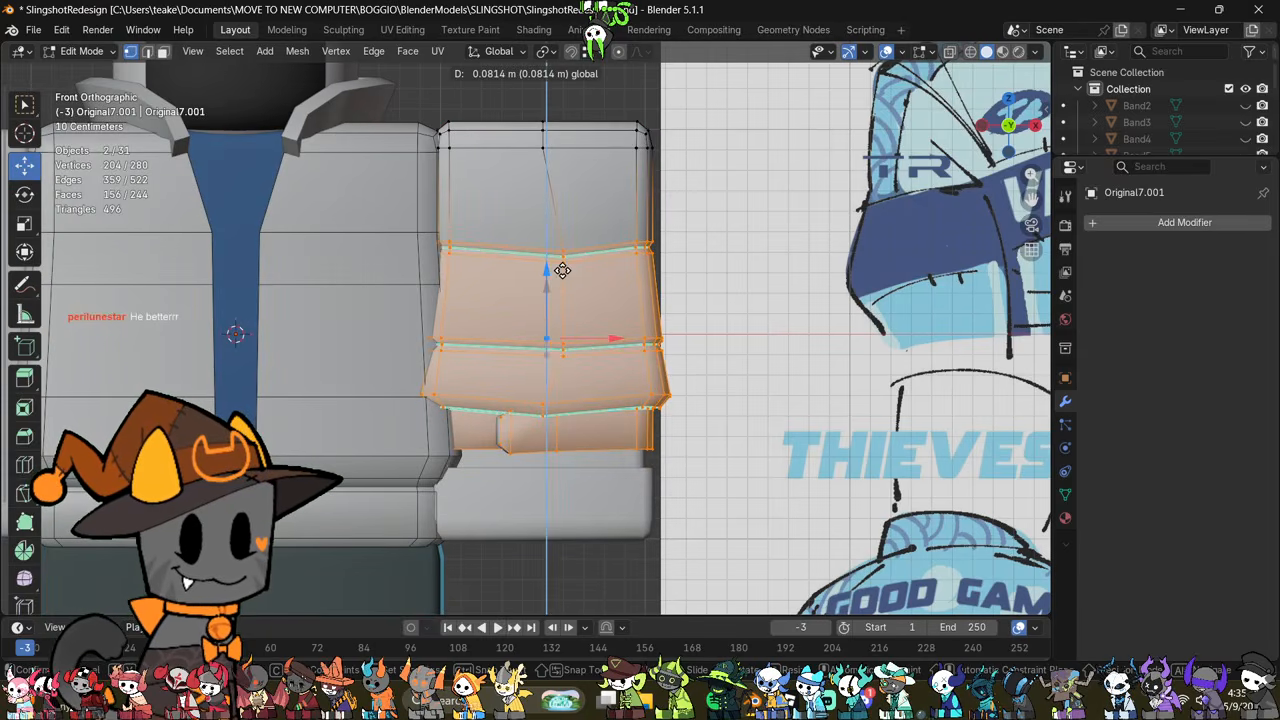
left_click_drag(564, 270, 570, 275)
Step: Raise the hand piece's top edge loop along Z so it sits just under the wristband
key("Tab")
left_click(617, 500)
scroll(690, 513, "down", 2)
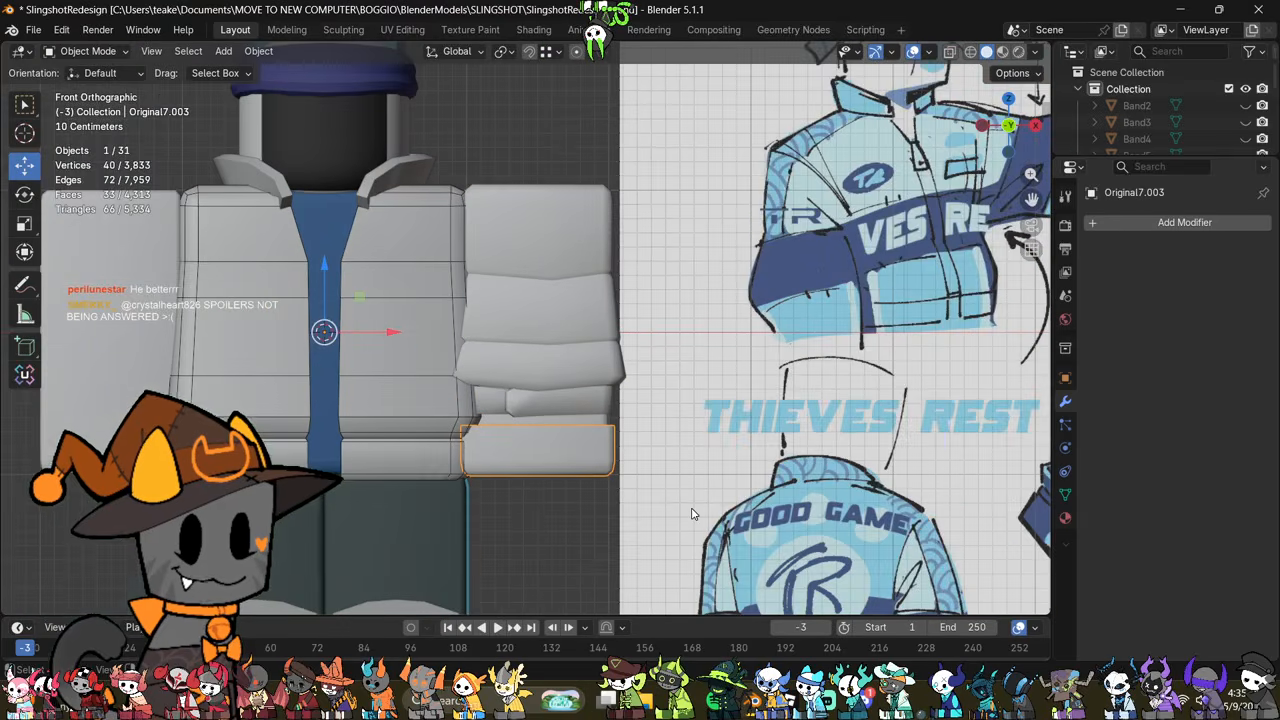
scroll(646, 449, "up", 5)
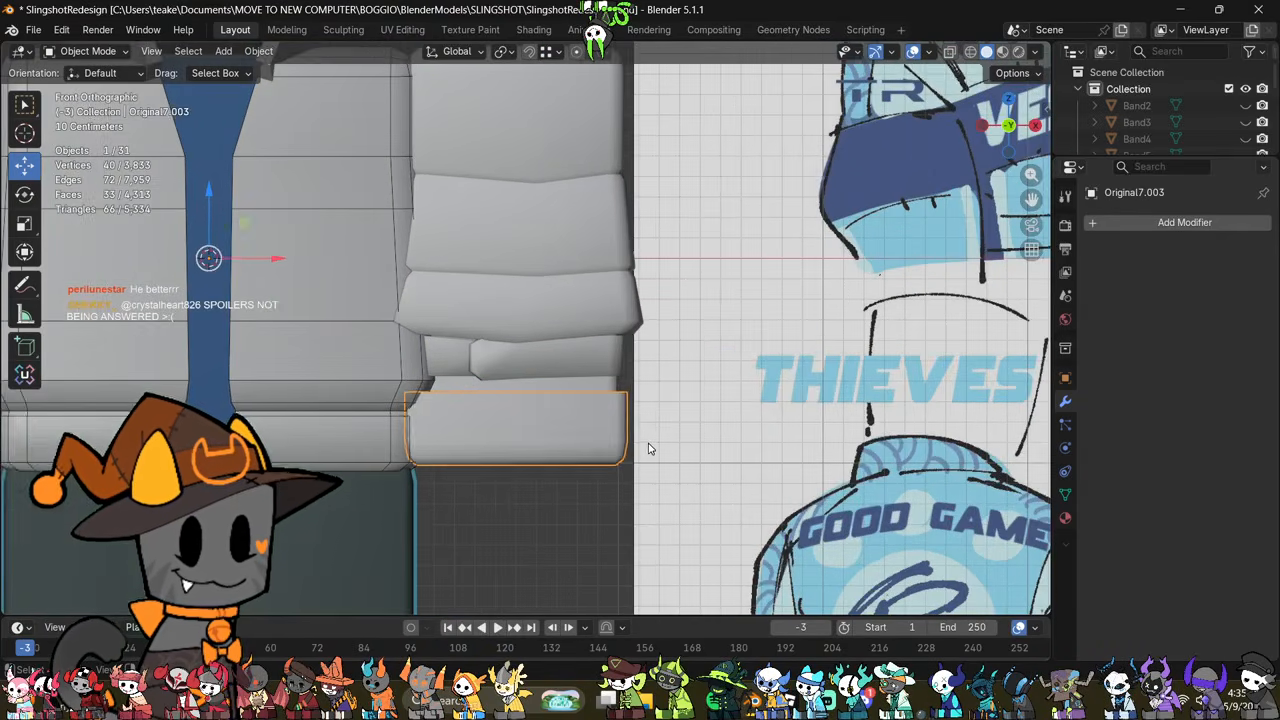
key("Tab")
scroll(630, 452, "up", 2)
key("alt+z")
left_click_drag(691, 388, 236, 468)
key("alt+z")
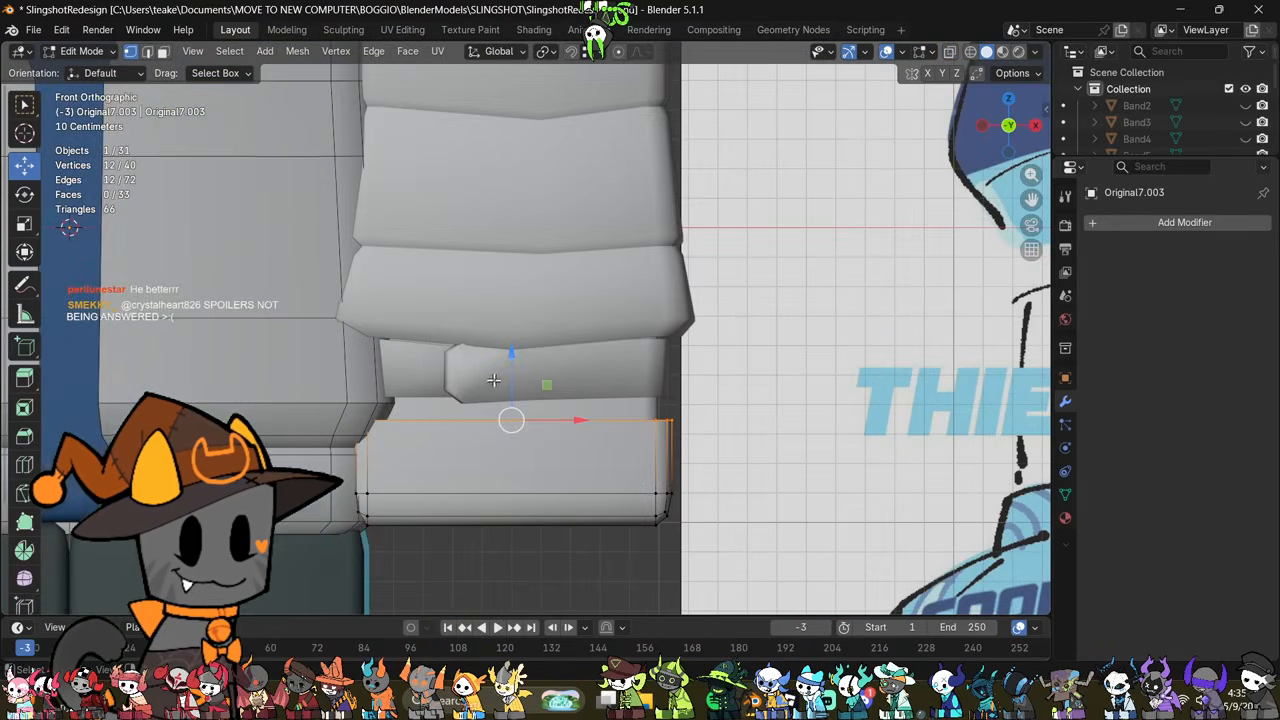
left_click_drag(516, 386, 531, 367)
scroll(669, 463, "down", 5)
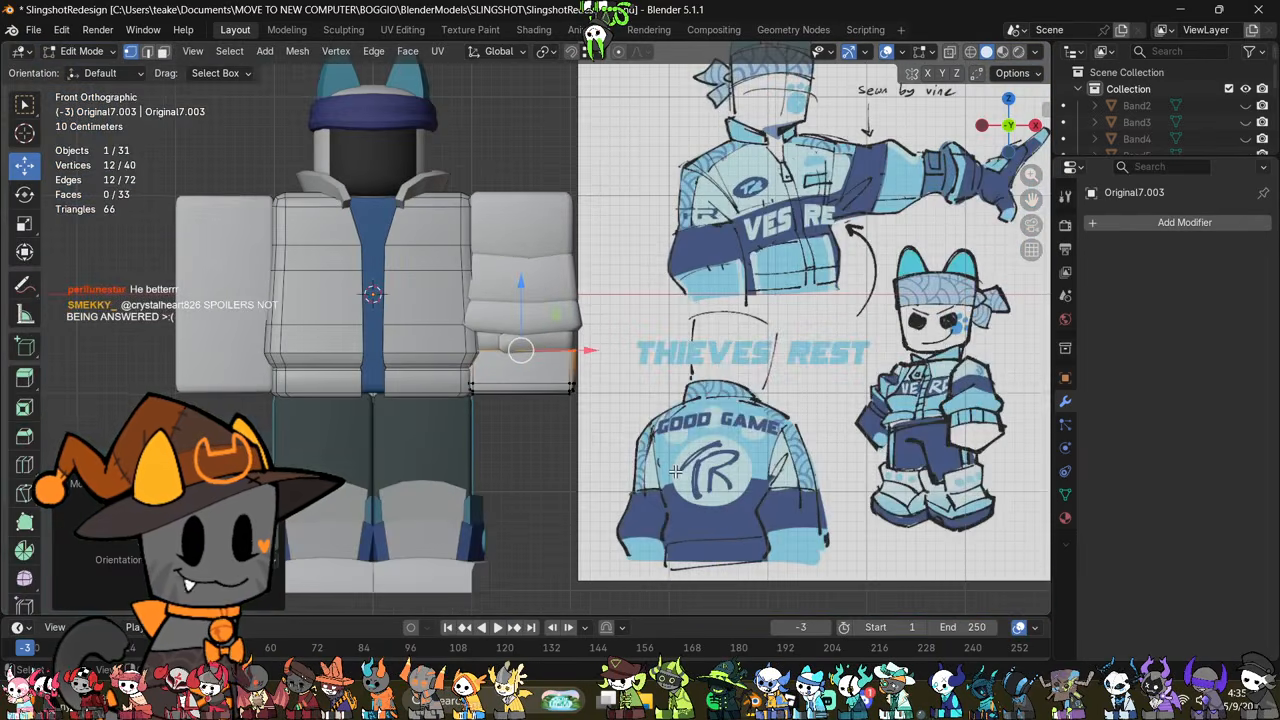
scroll(675, 471, "up", 5)
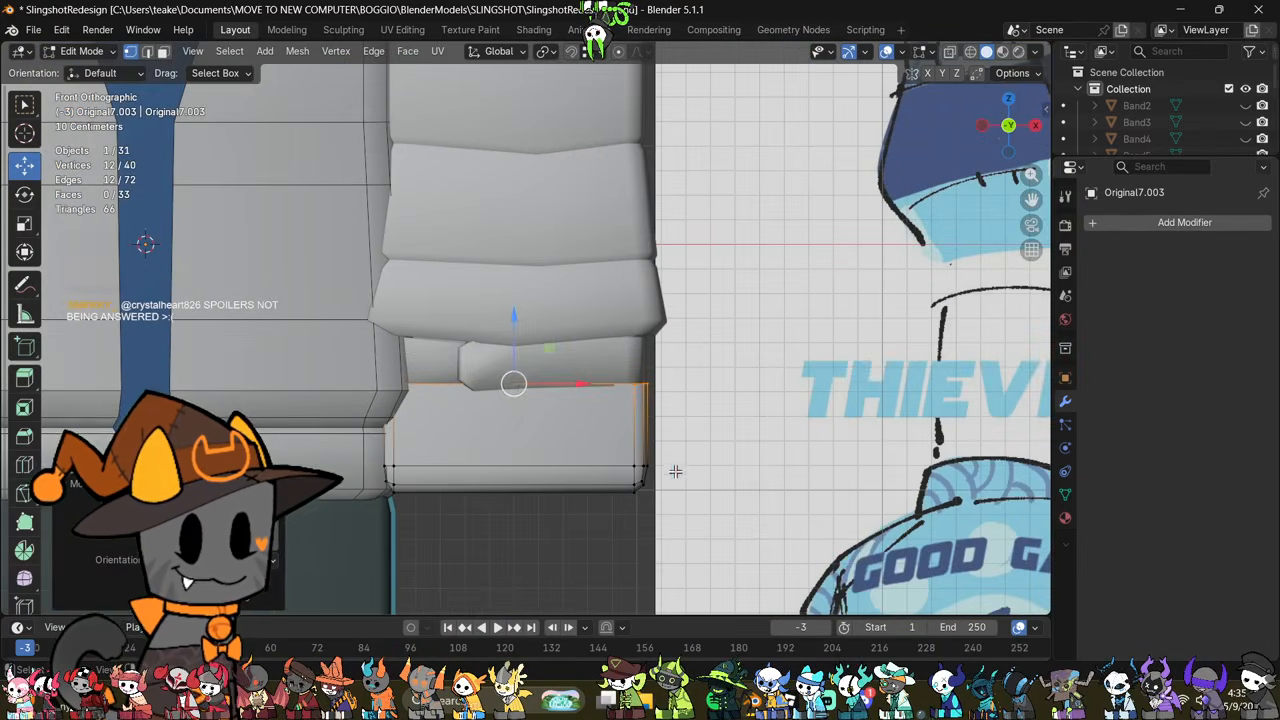
left_click_drag(512, 348, 524, 352)
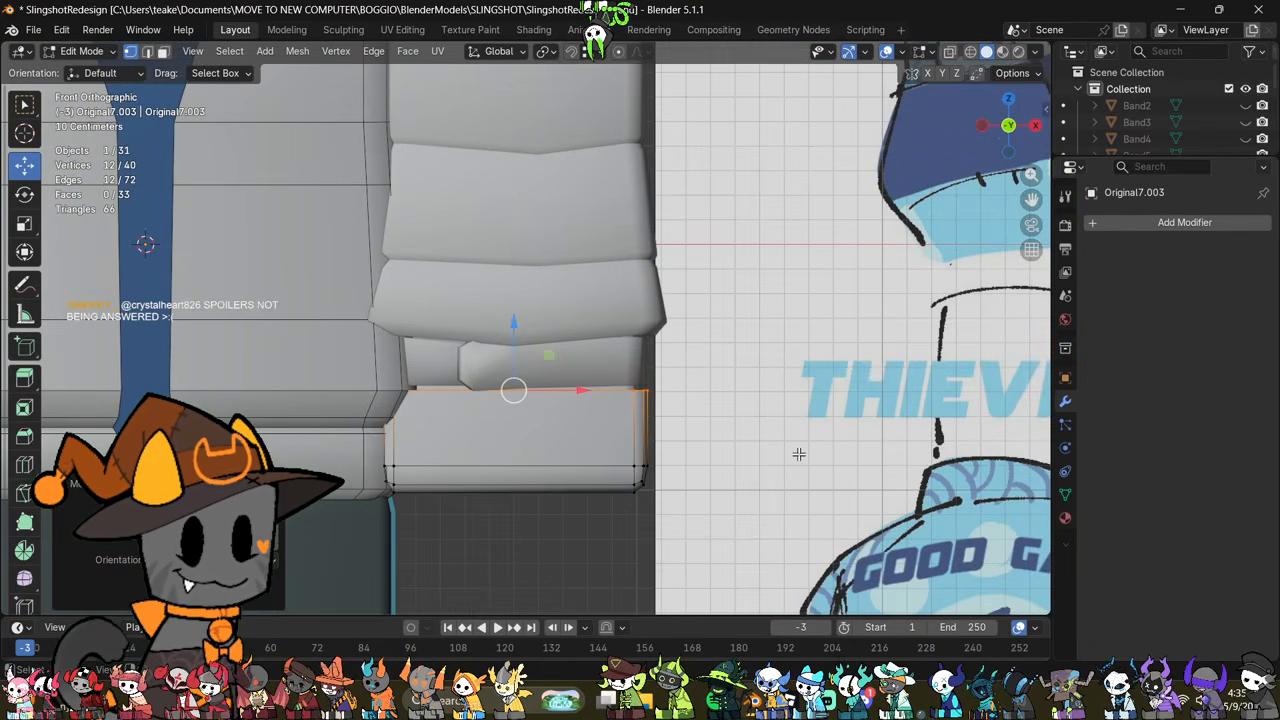
left_click(800, 451)
Step: Switch mesh editing from the hand piece to the sleeve
scroll(745, 480, "down", 2)
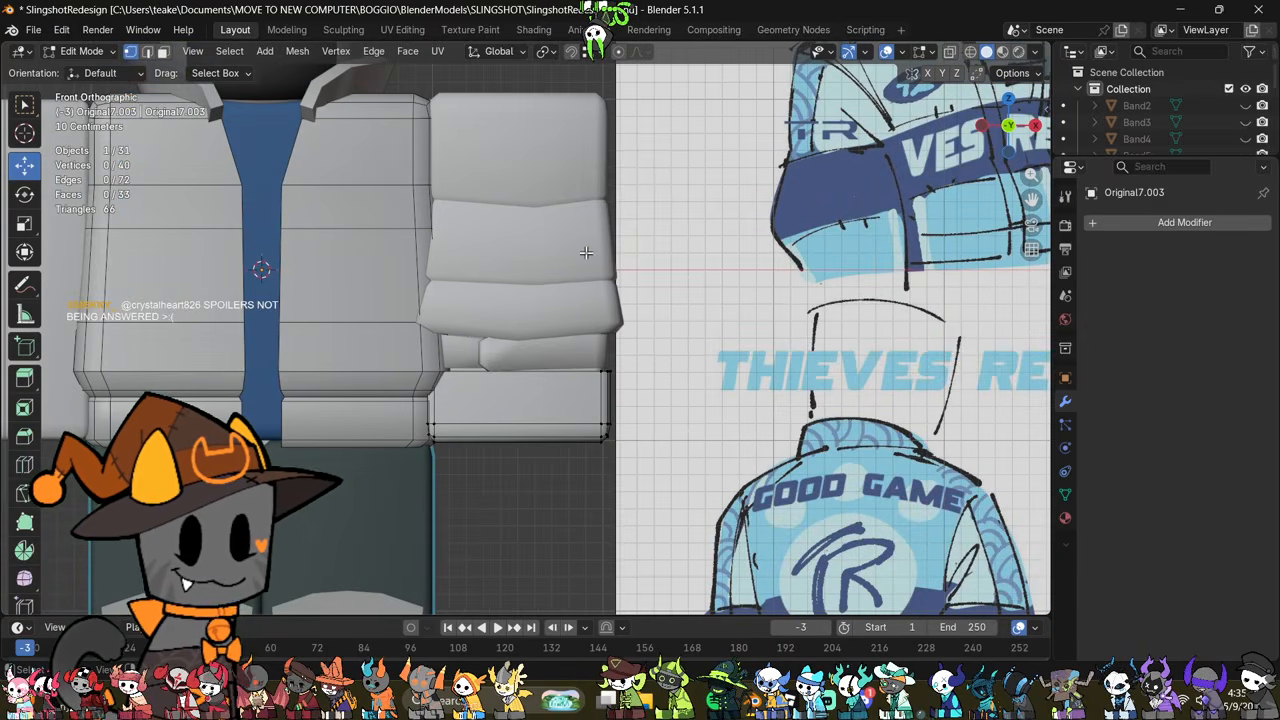
key("alt+q")
scroll(589, 297, "up", 1)
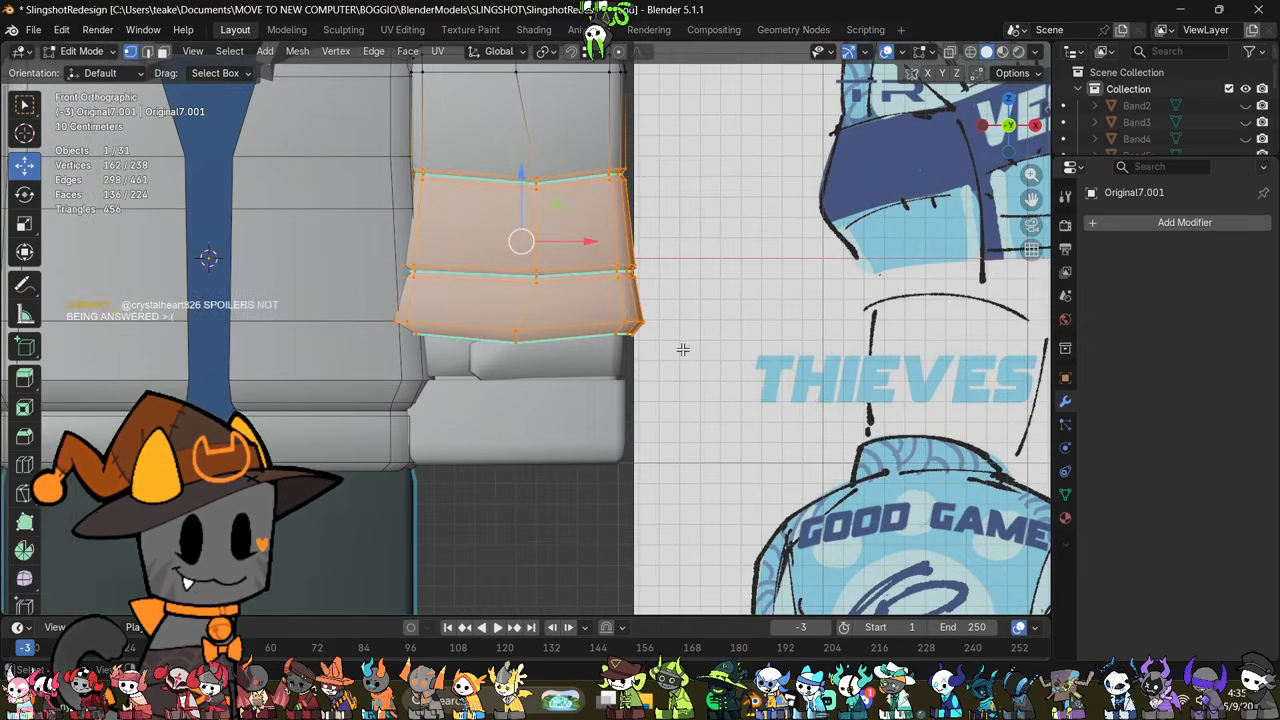
Step: Try cutting an edge loop through the sleeve's middle section
middle_click_drag(640, 226, 662, 350)
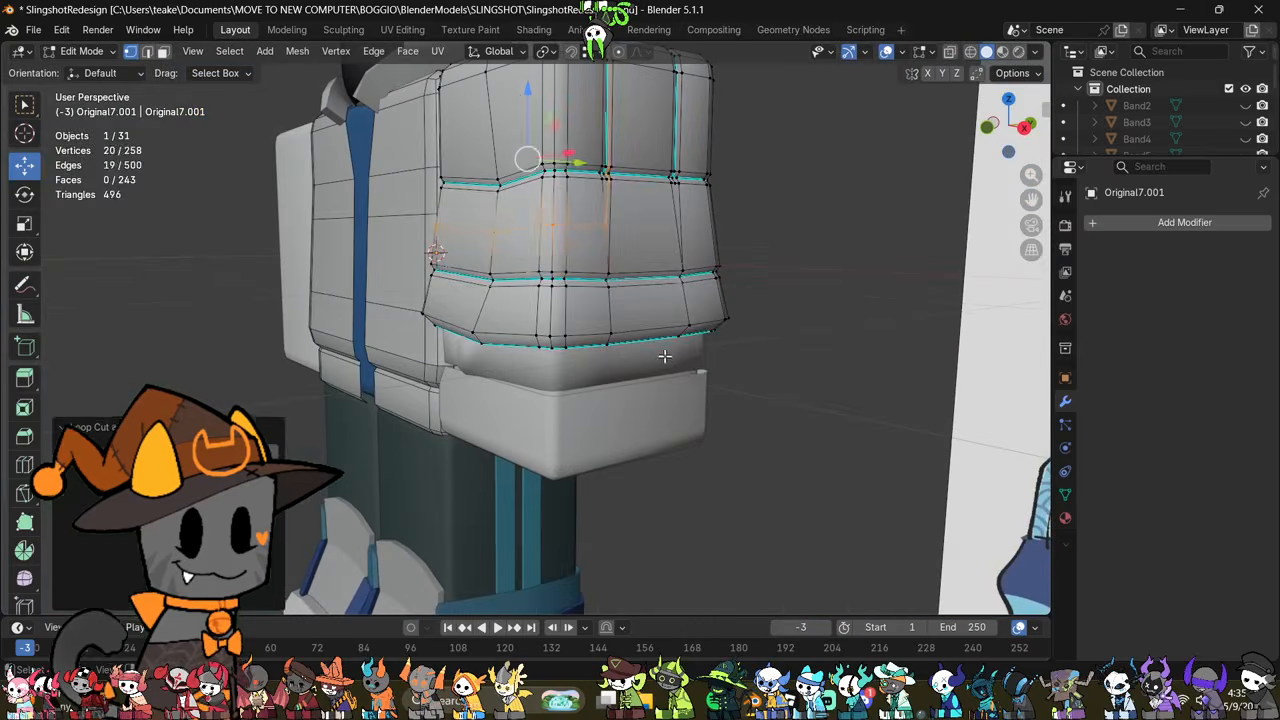
middle_click_drag(655, 281, 777, 311)
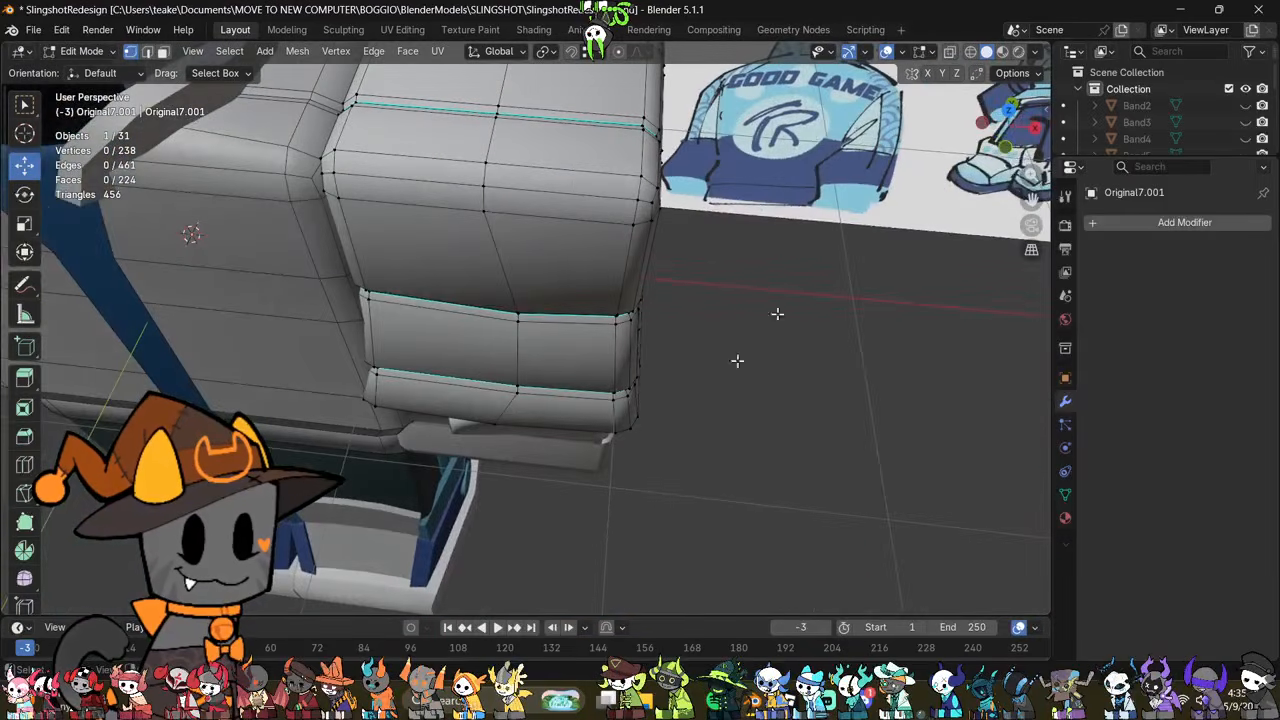
left_click(1002, 149)
middle_click_drag(615, 456, 667, 373, "shift")
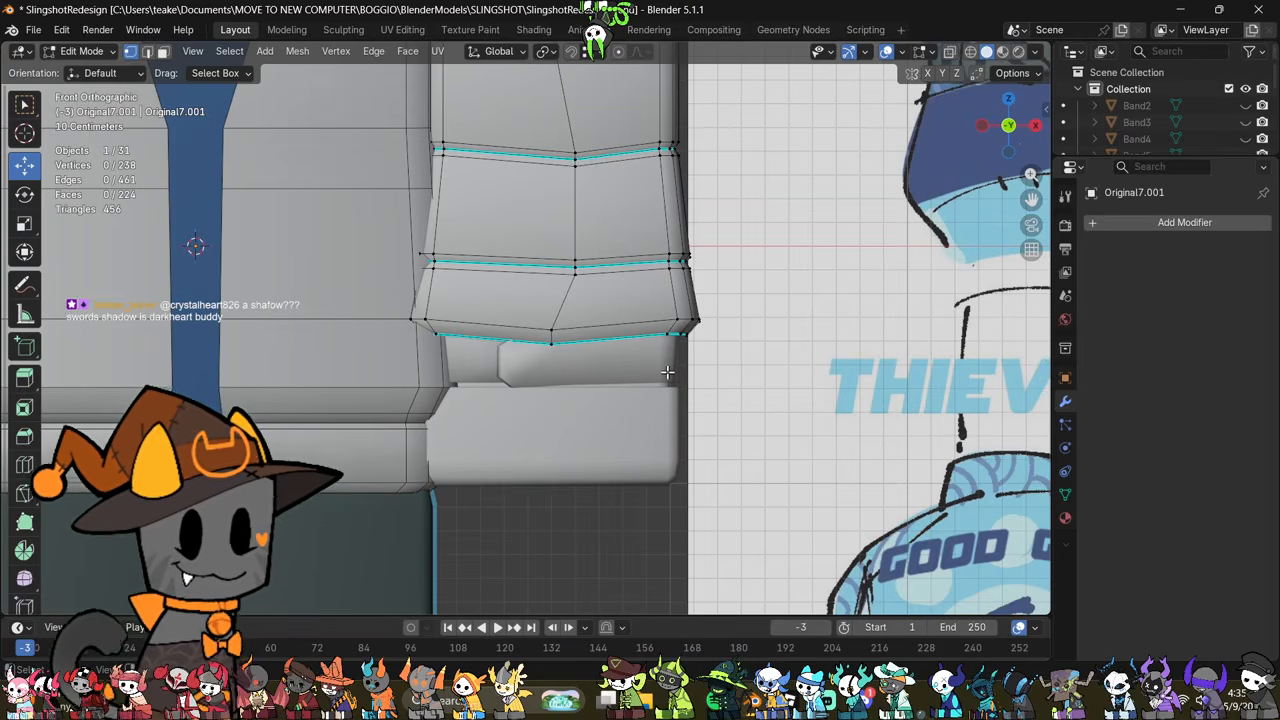
key("alt+z")
middle_click_drag(645, 264, 640, 365, "shift")
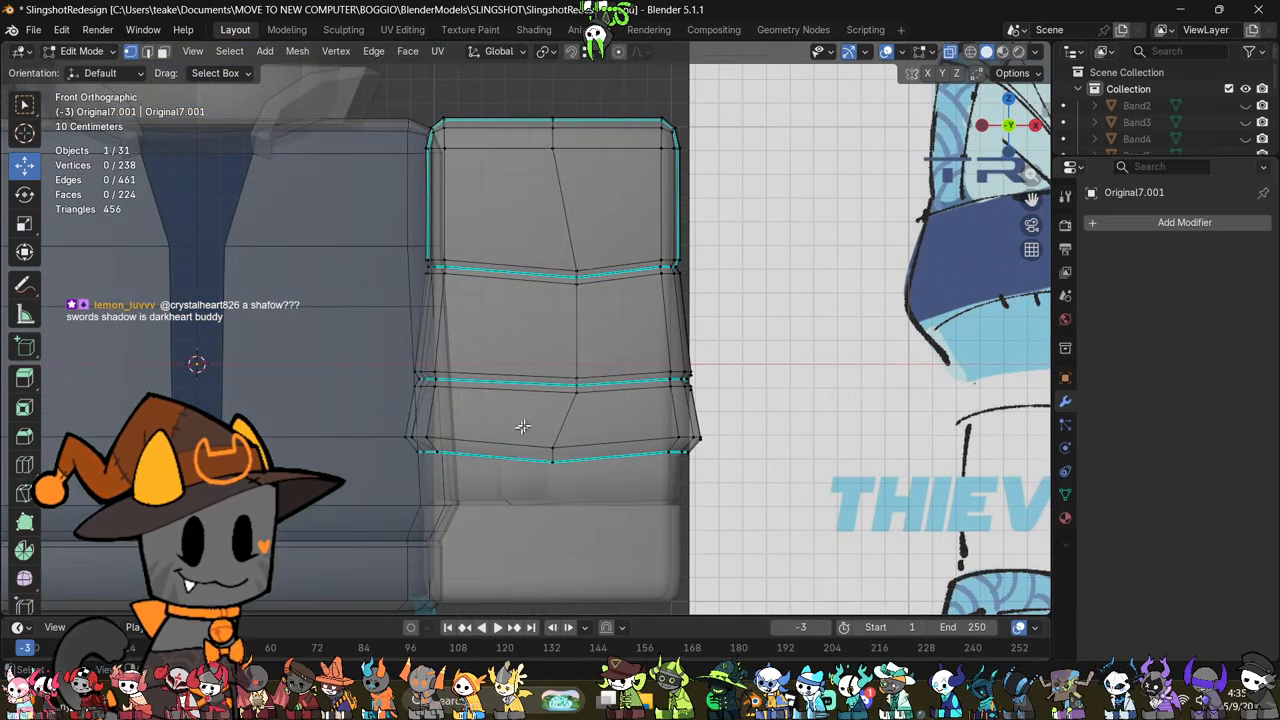
left_click_drag(750, 338, 382, 405)
left_click(777, 350)
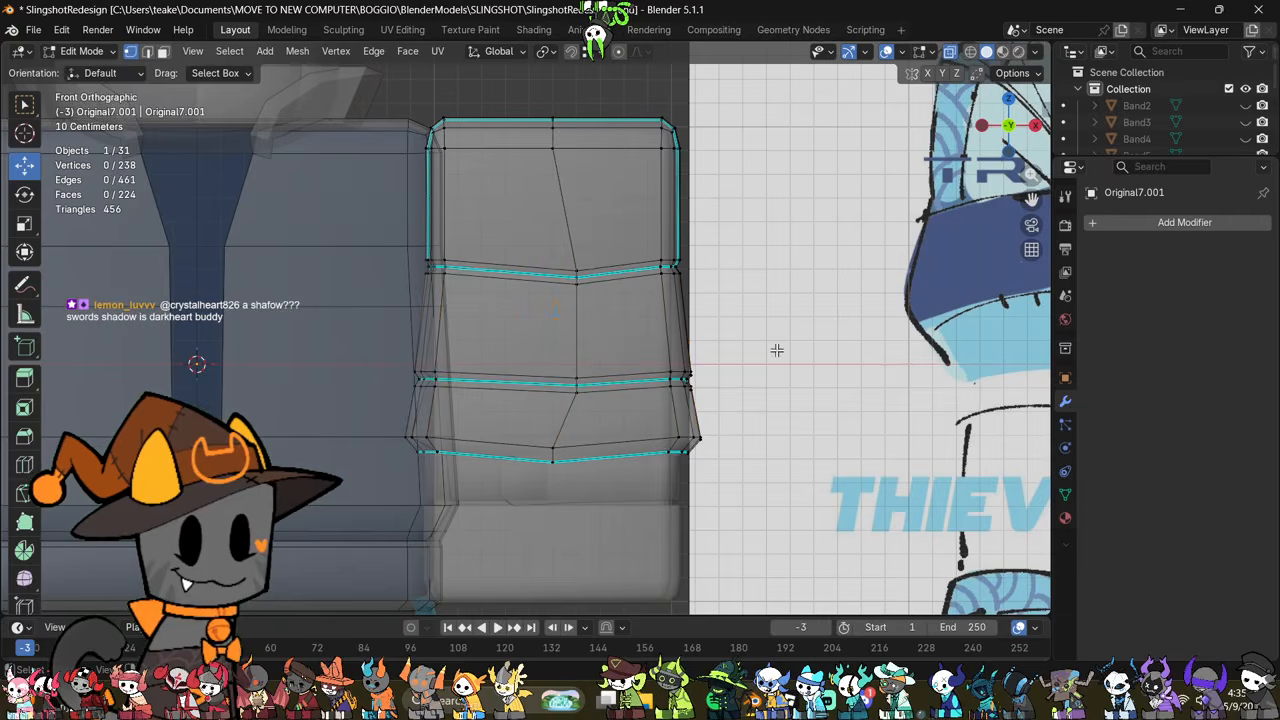
Step: Delete the large centre face and the two narrow faces beside it on the outer side of the sleeve's middle section
middle_click_drag(860, 290, 531, 328)
key("alt+z")
scroll(531, 325, "up", 2)
key("3")
left_click(532, 309)
right_click(749, 458)
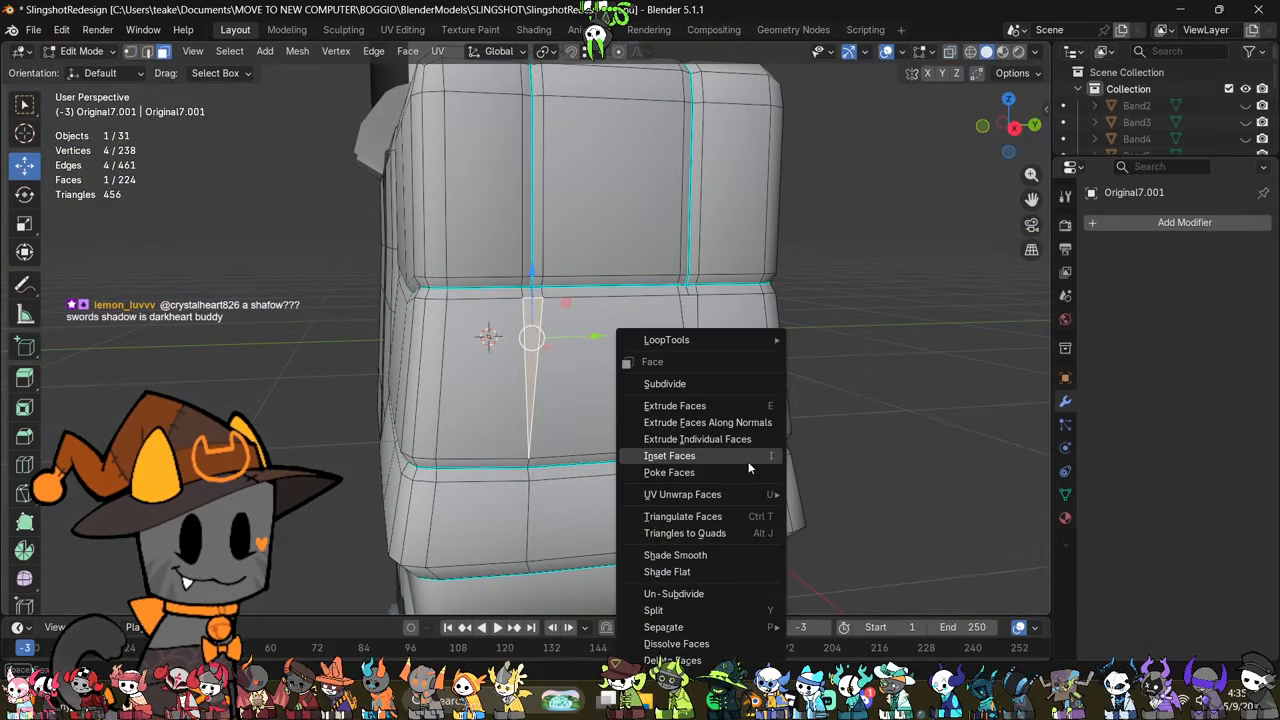
left_click(702, 662)
left_click(650, 380)
right_click(800, 466)
left_click(795, 465)
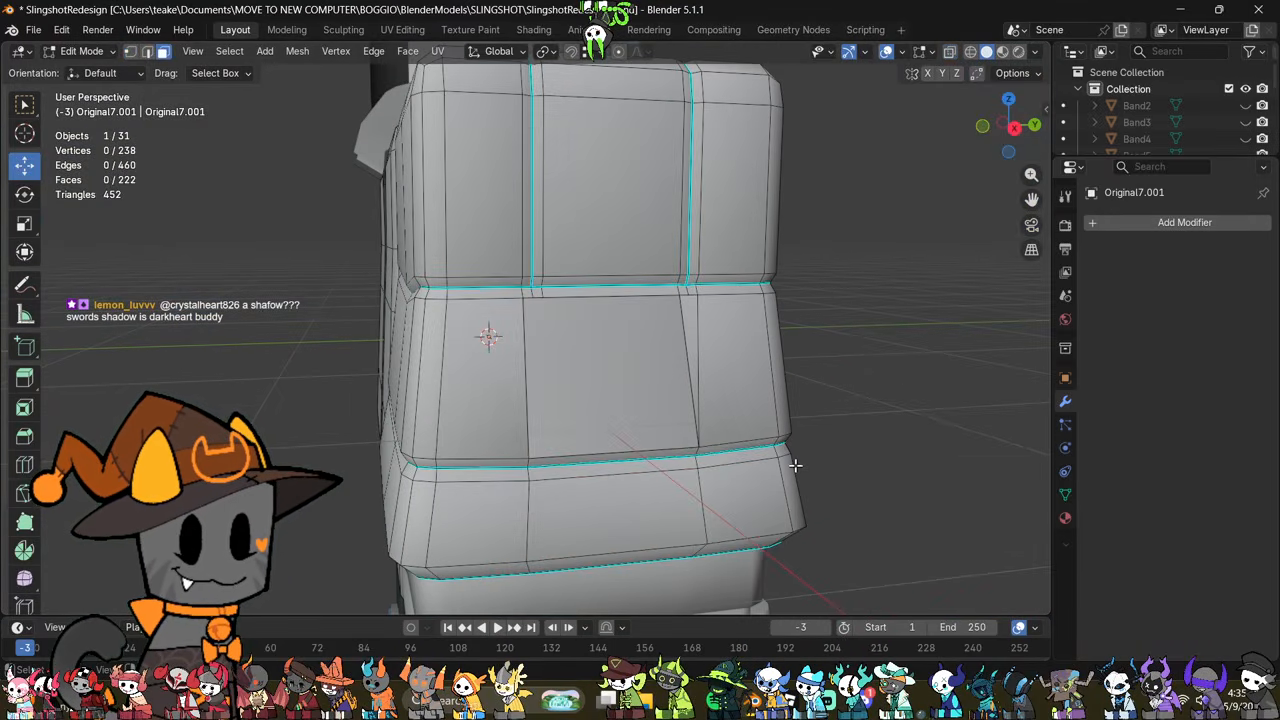
left_click(692, 328)
right_click(843, 458)
left_click(843, 457)
middle_click_drag(843, 457, 738, 308)
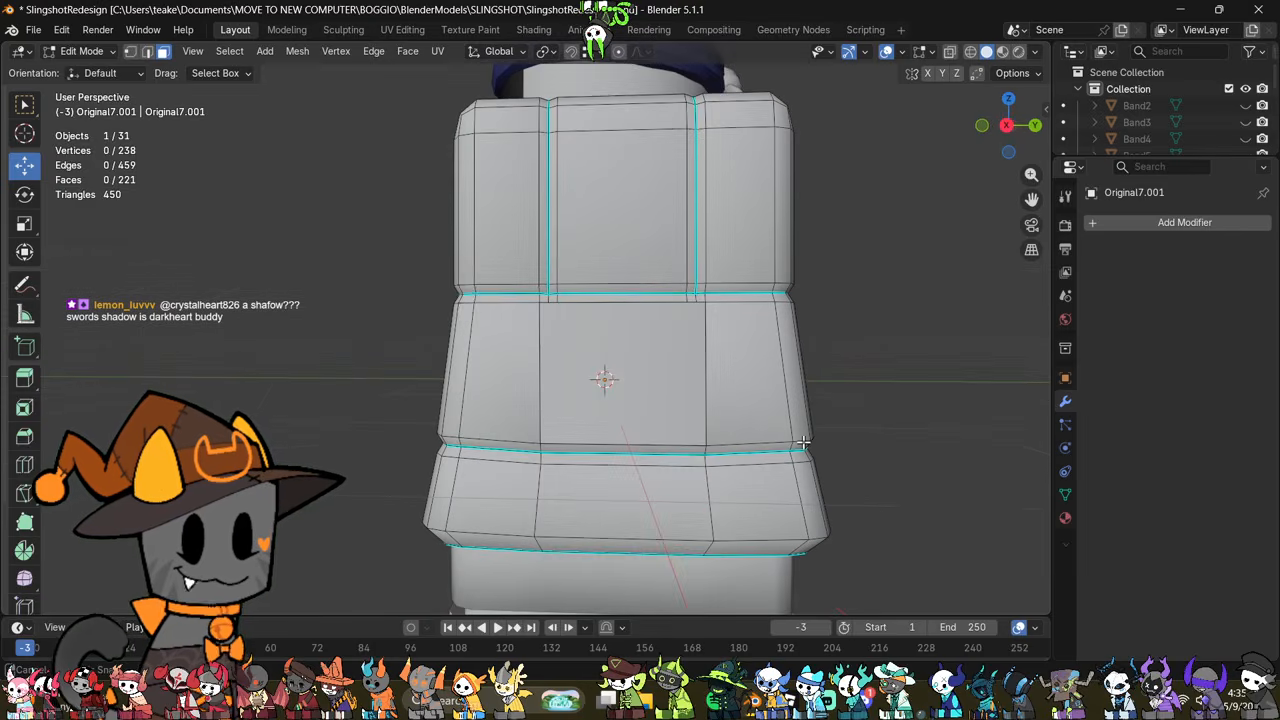
Step: Cut centre edge loops lengthwise through the sleeve's sections to split it into front and rear halves
key("ctrl+r")
left_click(620, 185)
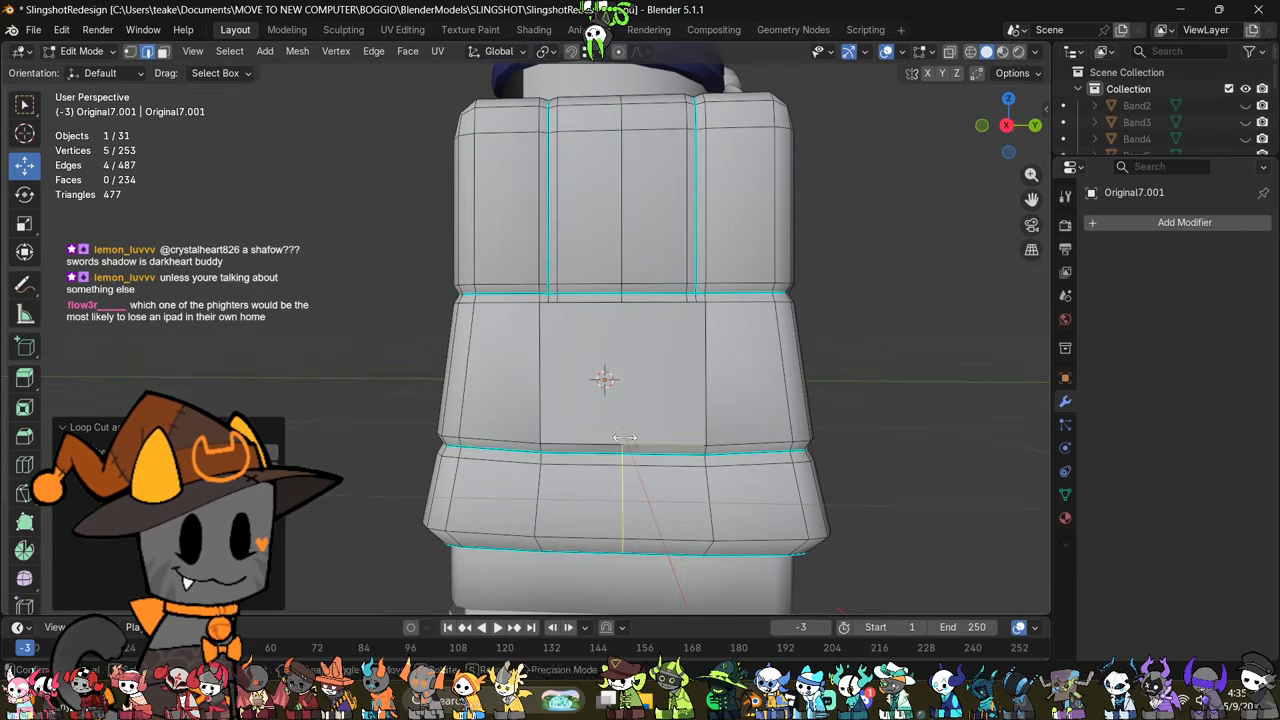
scroll(632, 440, "down", 2)
key("alt+z")
mouse_move(771, 126)
left_mouse_down()
mouse_move(651, 543)
mouse_move(604, 561)
left_mouse_up()
mouse_move(604, 561)
middle_mouse_down()
mouse_move(697, 590)
mouse_move(618, 562)
middle_mouse_up()
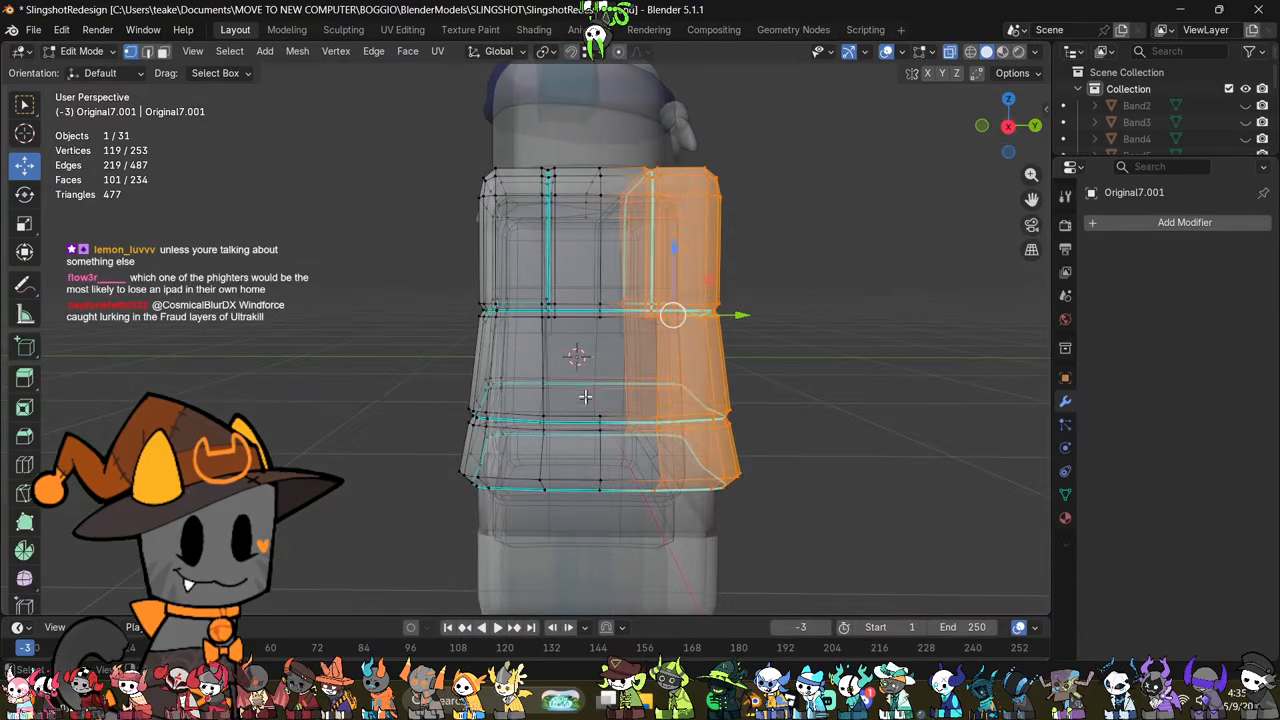
key("ctrl+r")
left_click(585, 387)
left_click(585, 386)
middle_click_drag(585, 386, 583, 395)
key("ctrl+r")
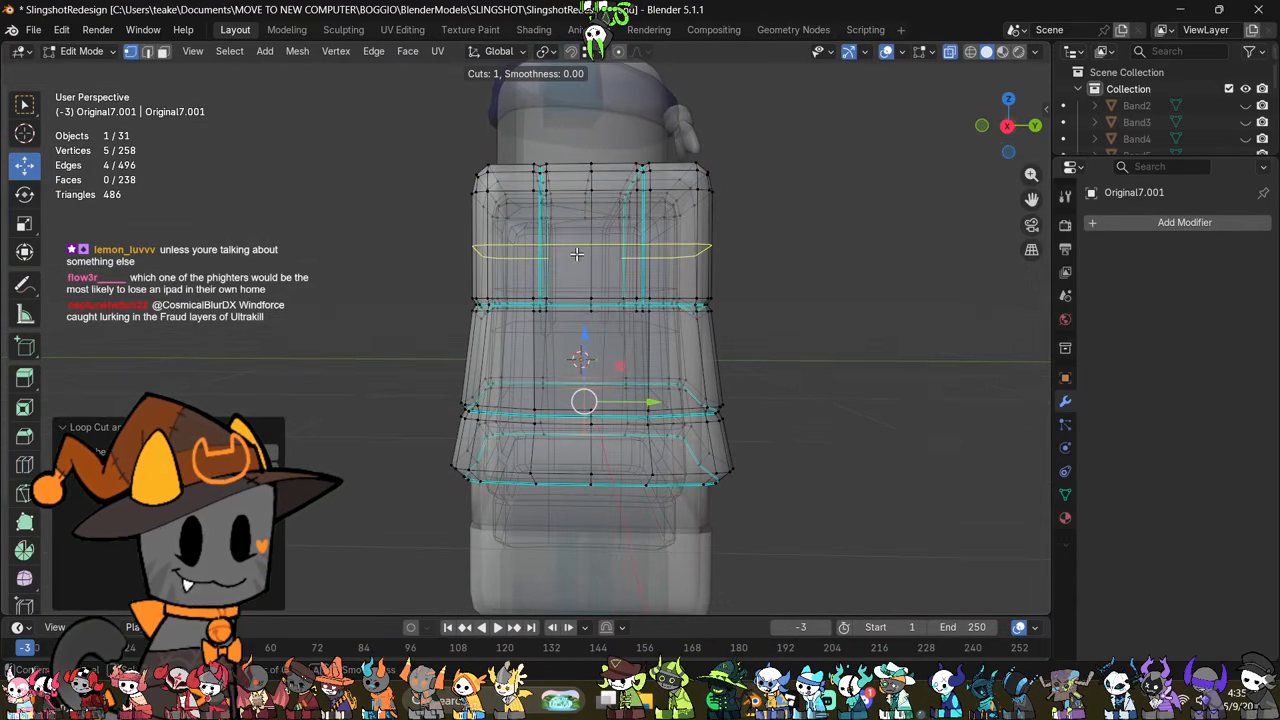
left_click(568, 222)
left_click(568, 222)
key("ctrl+z")
mouse_move(722, 352)
middle_mouse_down()
mouse_move(706, 363)
mouse_move(723, 371)
middle_mouse_up()
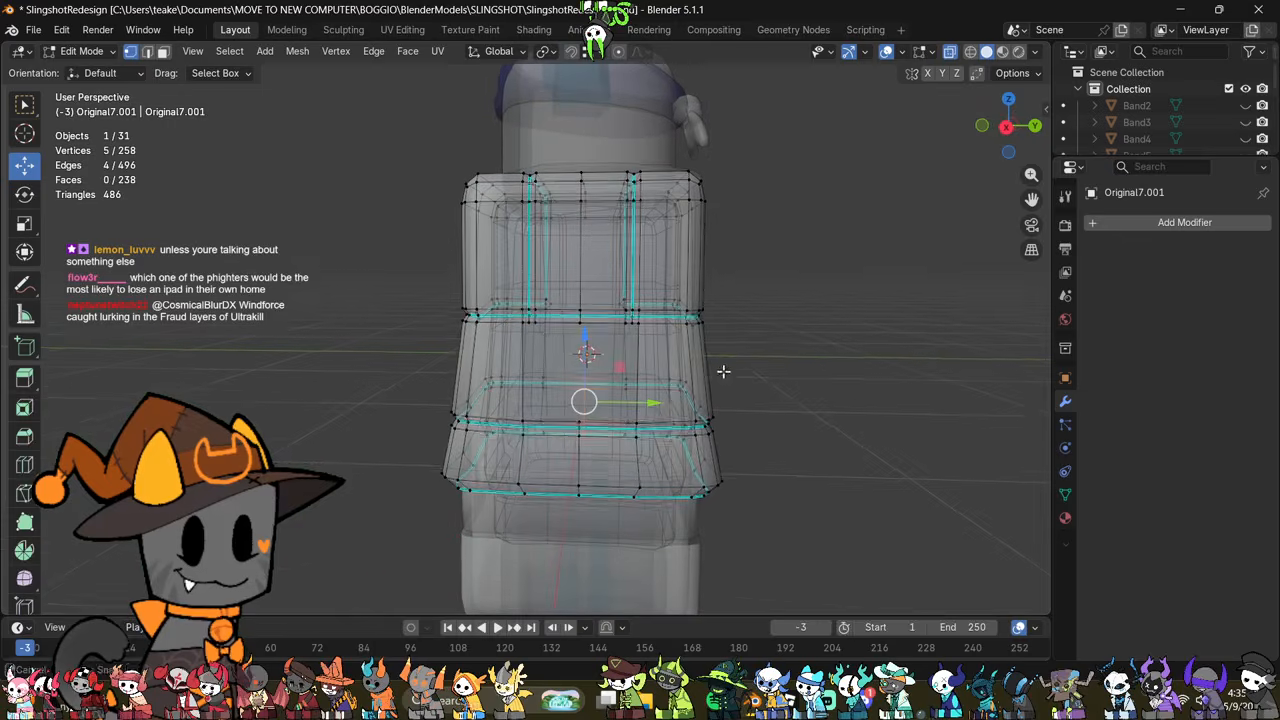
Step: Delete all vertices of the sleeve's rear half
left_click_drag(764, 132, 612, 538)
right_click(770, 518)
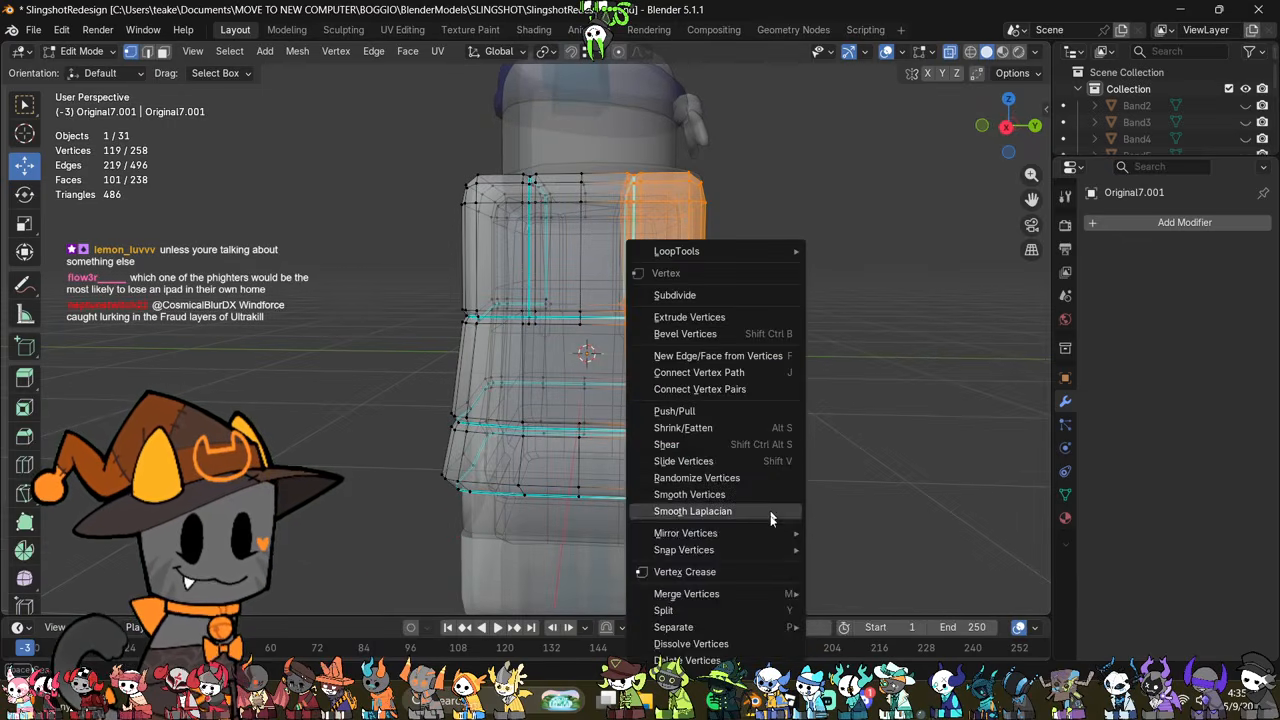
left_click(687, 660)
Step: Add a Mirror modifier to the half sleeve, apply the object's transforms and mirror it across the X and Y axes
left_click(1100, 222)
left_click(1100, 222)
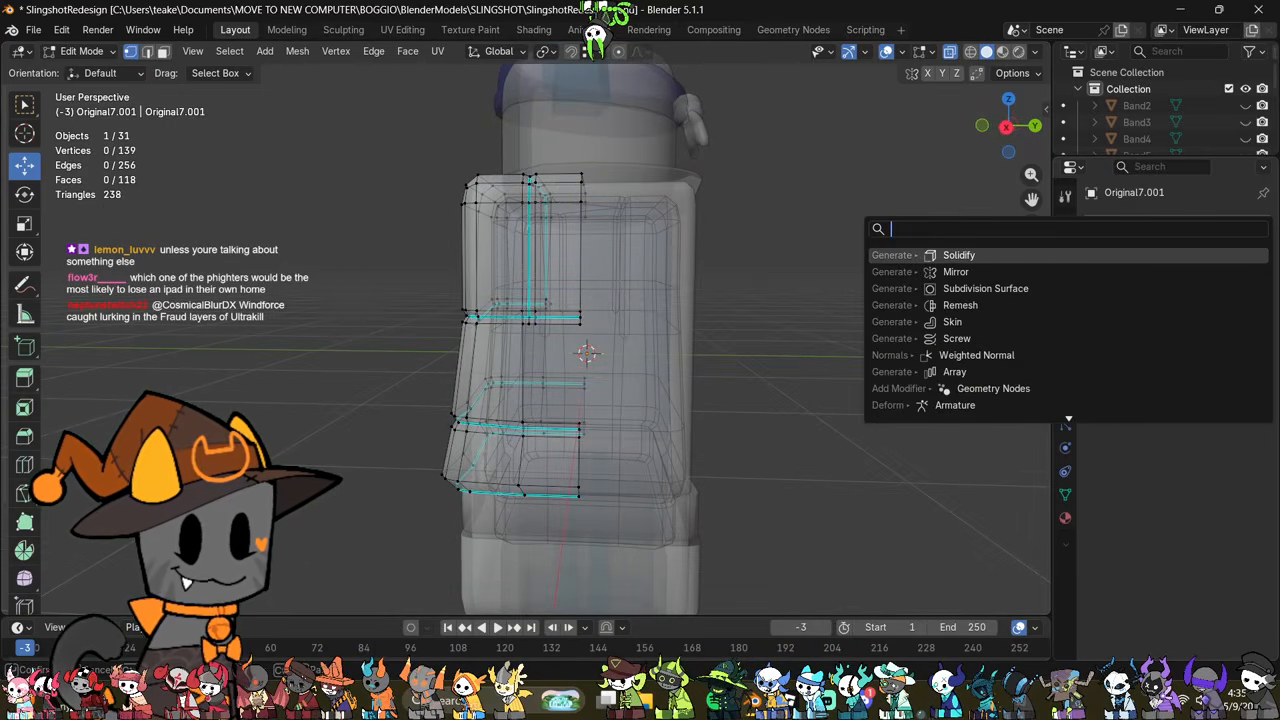
left_click(1040, 272)
key("Tab")
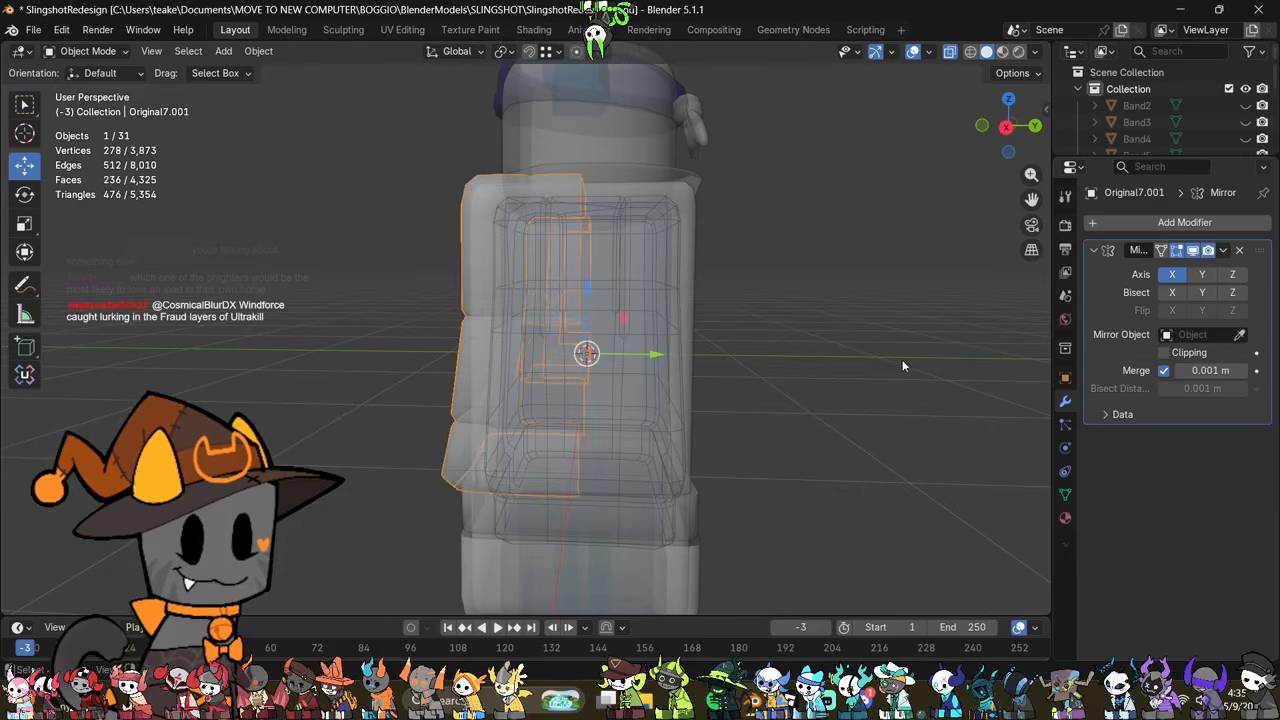
key("ctrl+a")
left_click(895, 414)
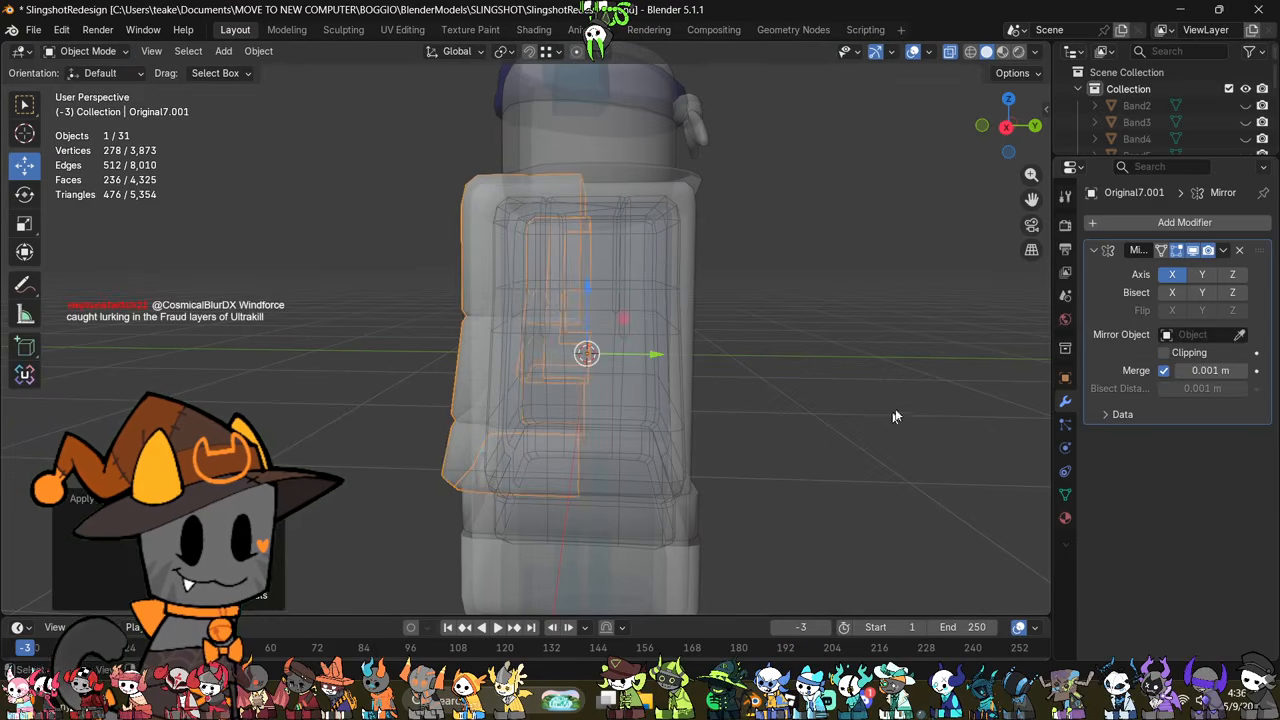
left_click(1201, 274)
key("alt+z")
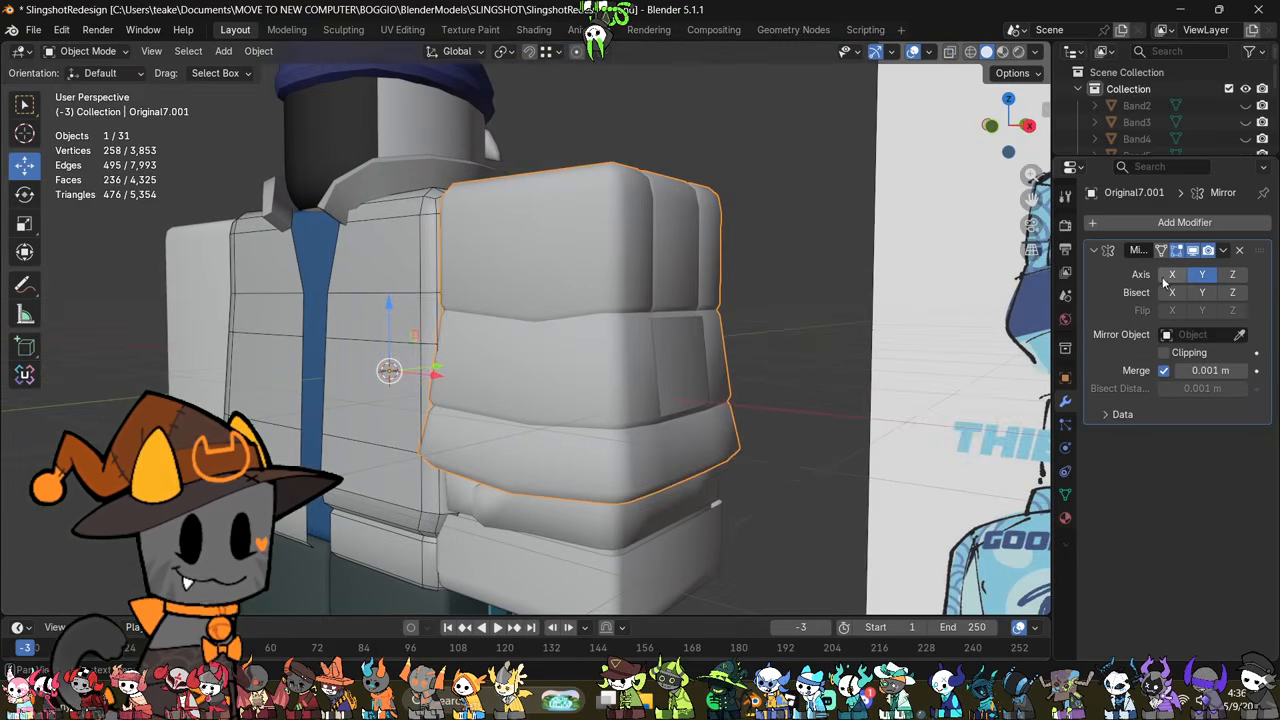
left_click(1171, 276)
Step: Merge the two neighbouring vertices on the upper border of the opening in the sleeve's middle section
key("Tab")
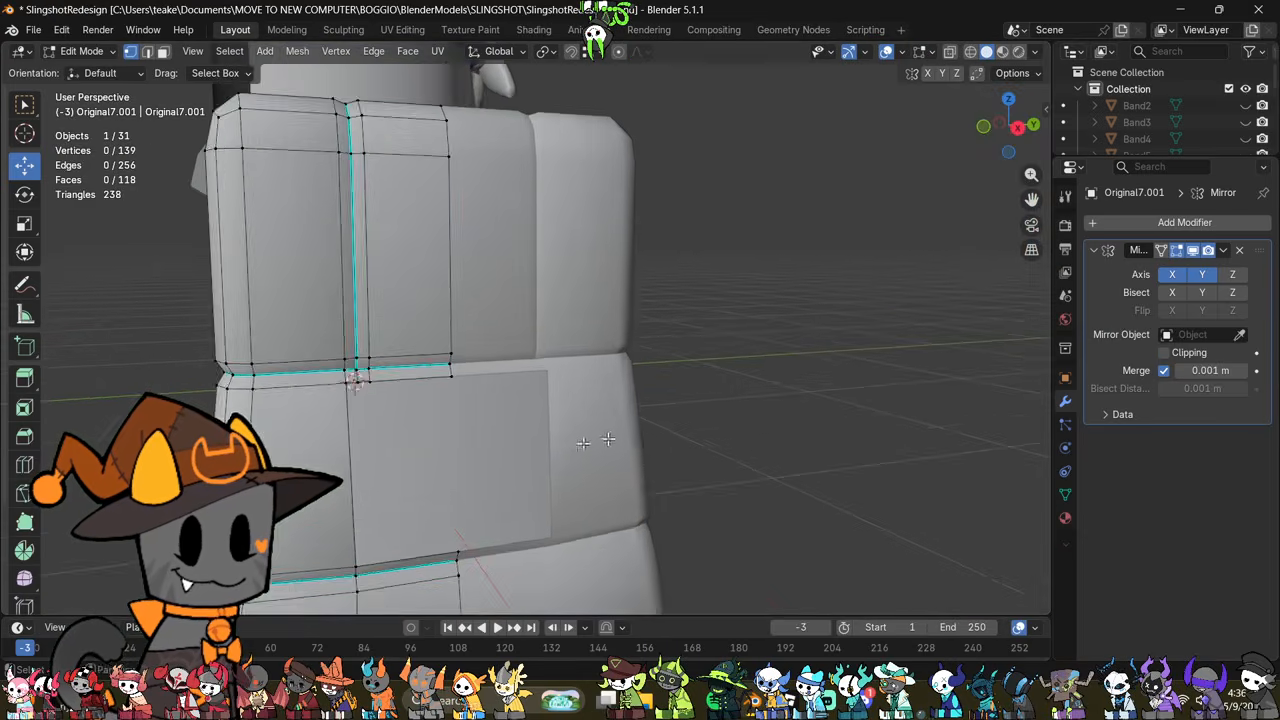
middle_click_drag(608, 439, 694, 355)
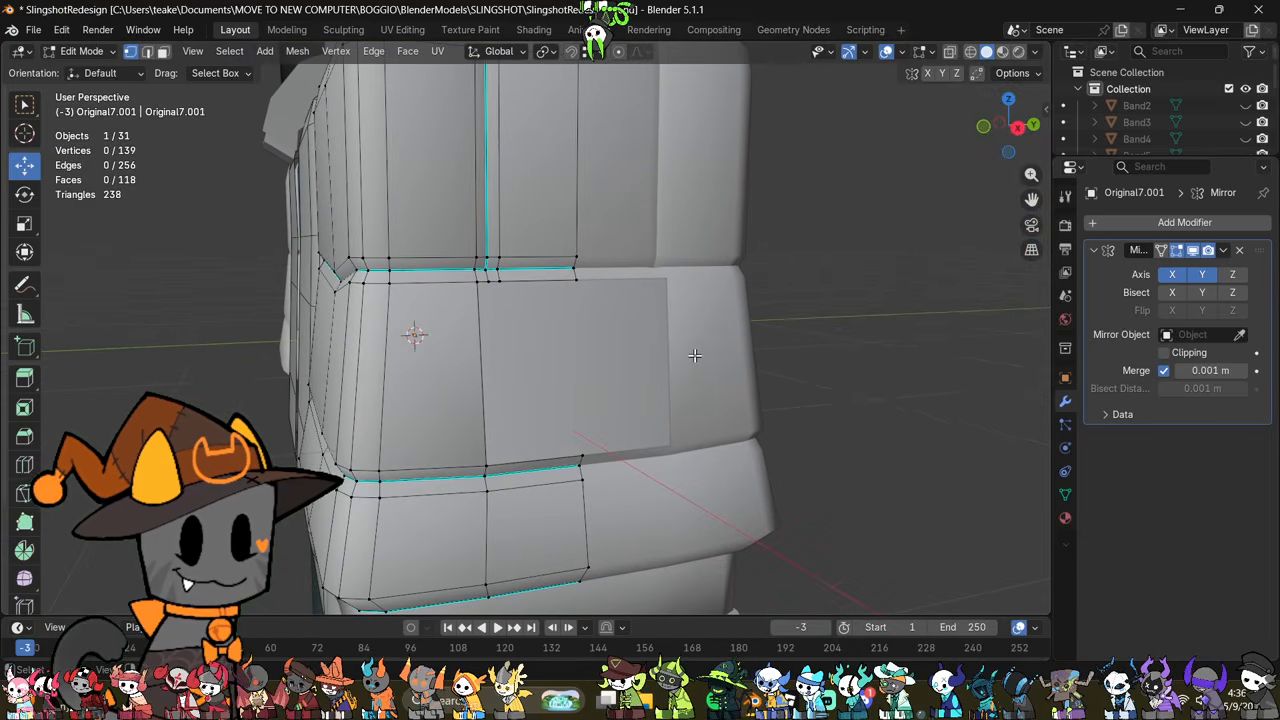
middle_click_drag(573, 398, 554, 439)
scroll(647, 405, "down", 4)
middle_click_drag(676, 396, 596, 432, "shift")
scroll(598, 413, "up", 3)
scroll(598, 413, "up", 3)
middle_click_drag(501, 413, 593, 293, "shift")
middle_click_drag(645, 236, 637, 300, "shift")
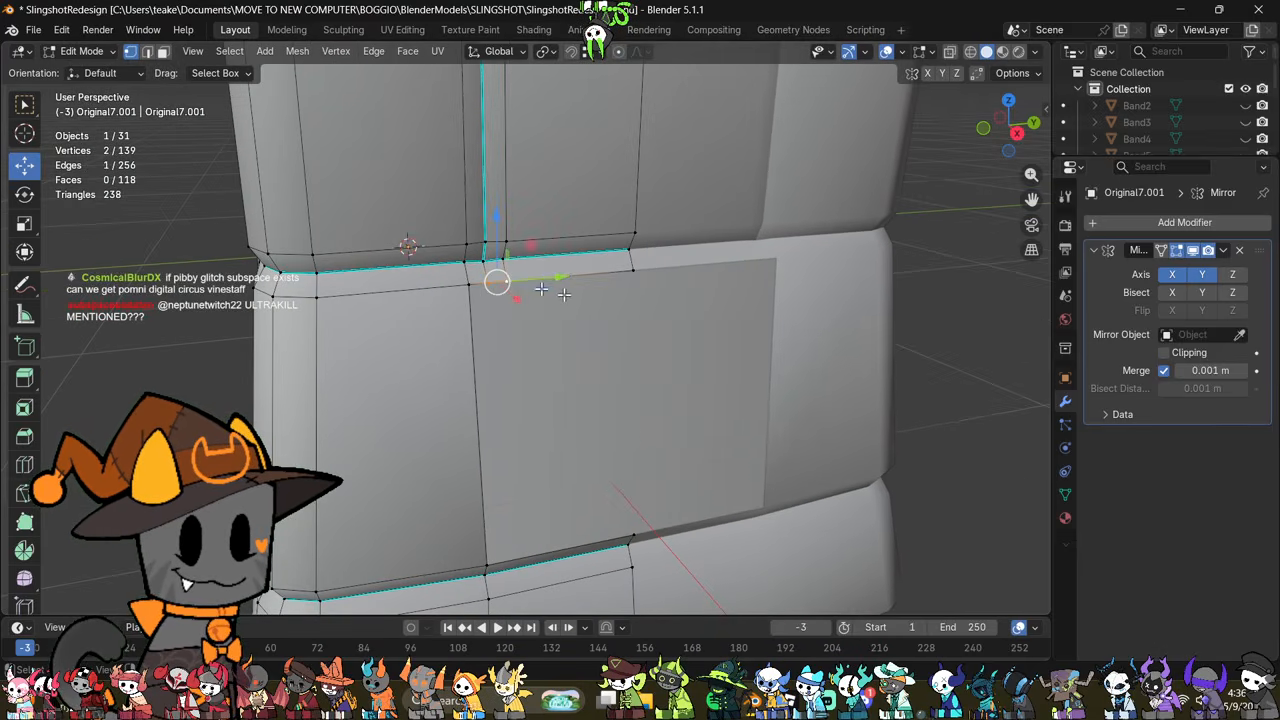
key("m")
left_click(588, 396)
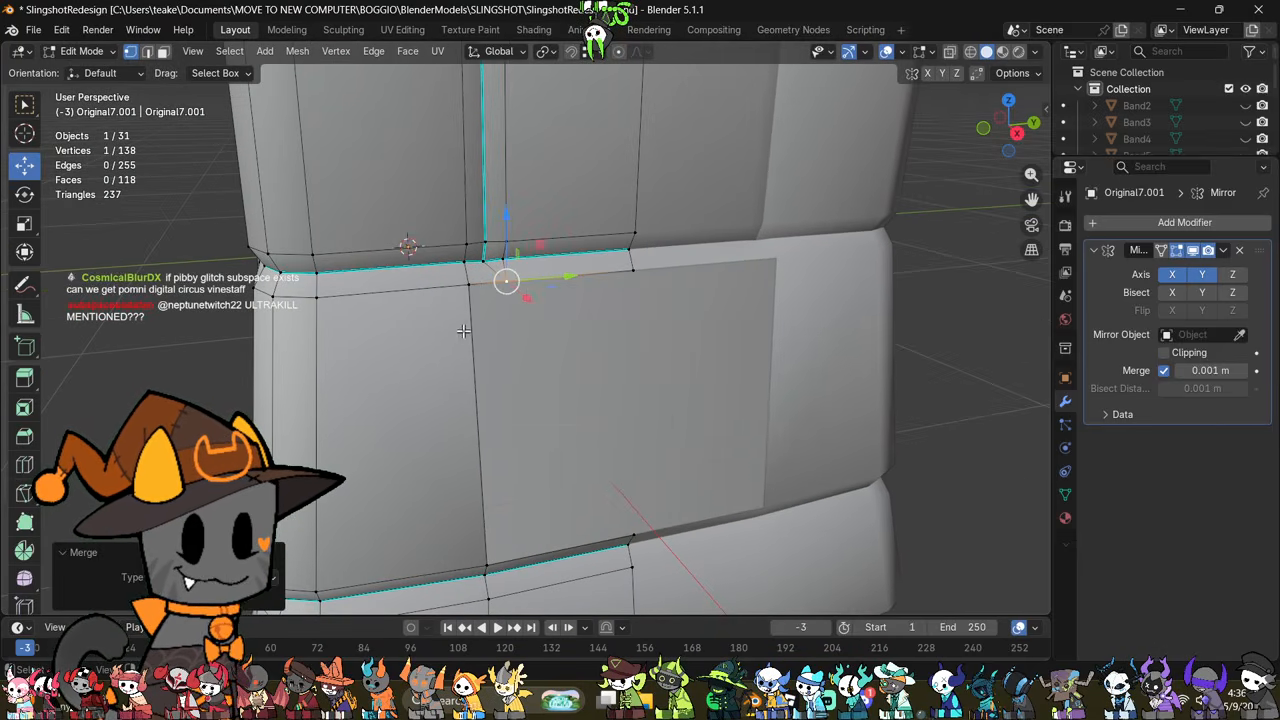
Step: Try filling the opening in the sleeve's middle section with a face from its upper and lower border edges
left_click(493, 288)
middle_click_drag(500, 308, 595, 537)
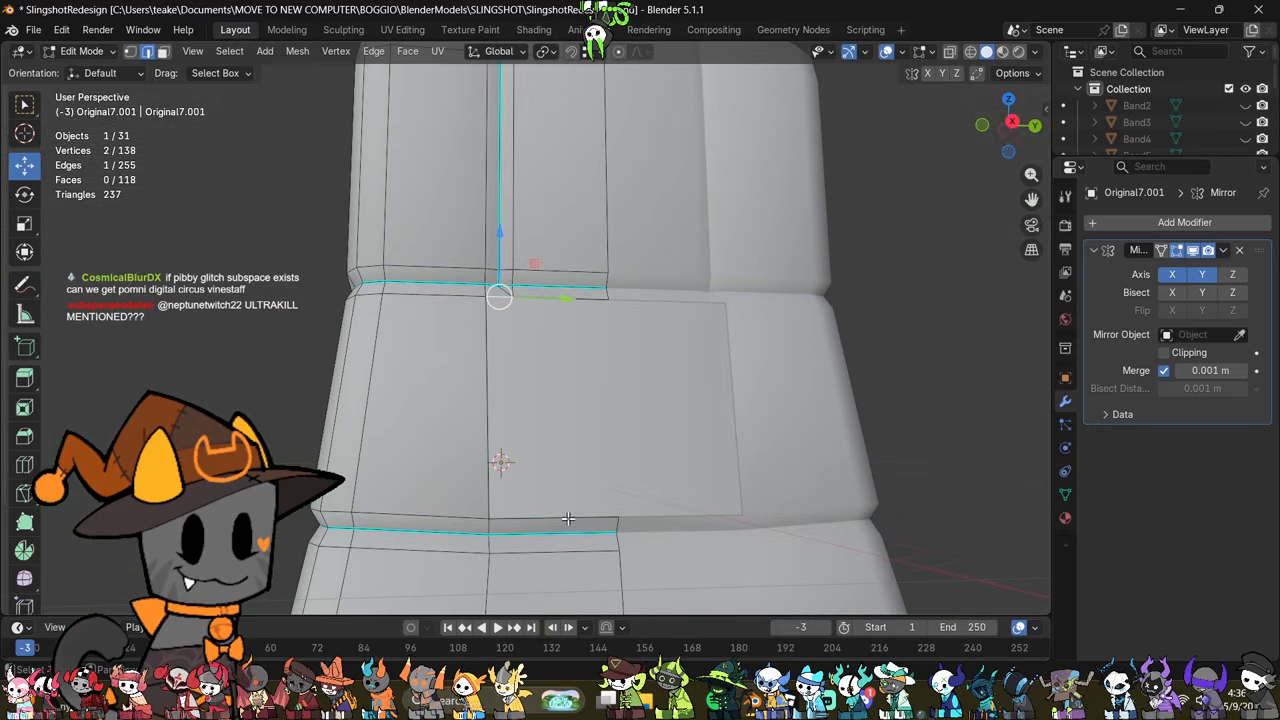
key("f")
key("ctrl+z")
Step: Dissolve the short diagonal edge beneath the upper groove at the corner of the sleeve's opening
middle_click_drag(619, 391, 621, 429)
left_click(506, 288)
right_click(717, 457)
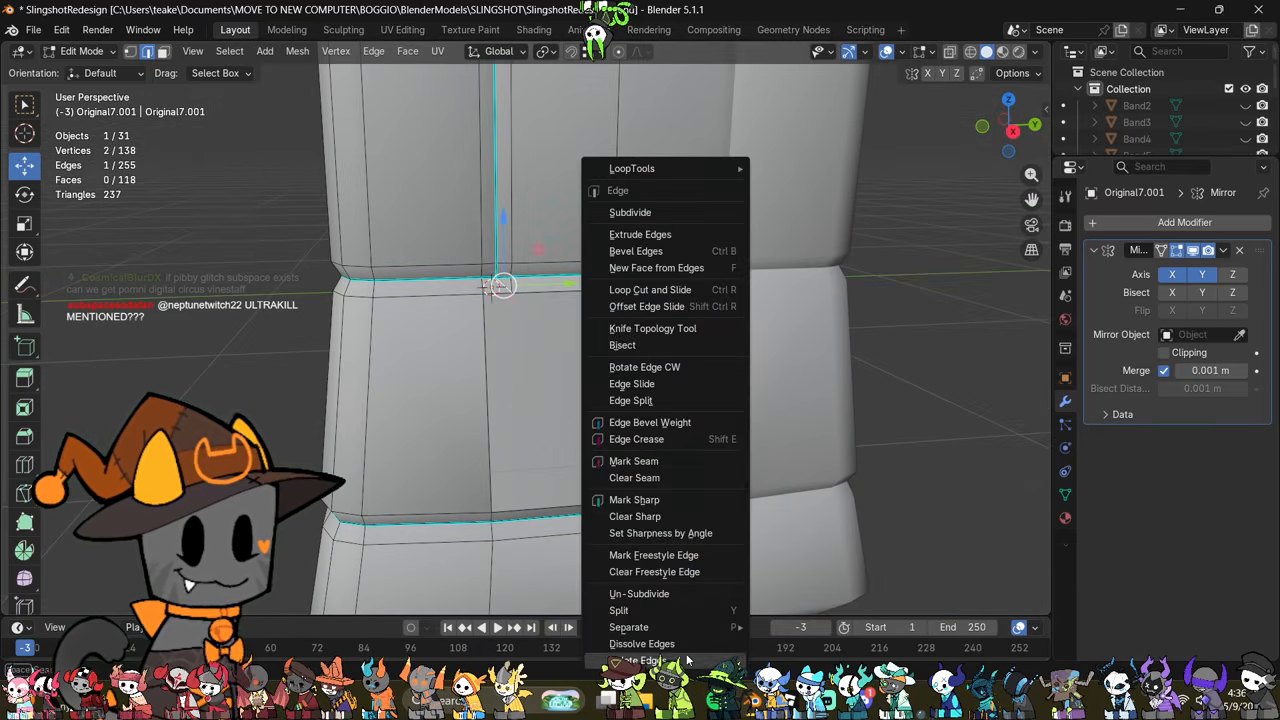
left_click(687, 644)
middle_click_drag(717, 458, 670, 447)
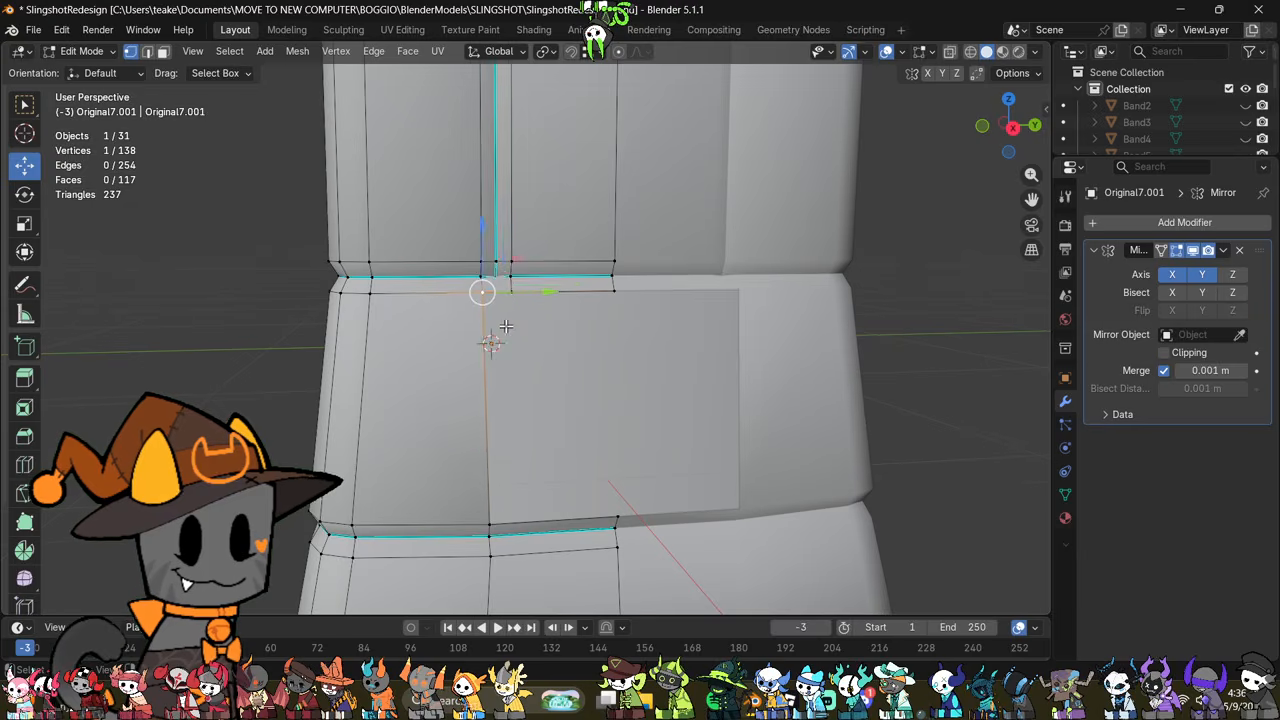
Step: Undo the diagonal edge's dissolve and the merge of the two vertices on the opening's upper border
scroll(506, 326, "up", 2)
key("ctrl+z")
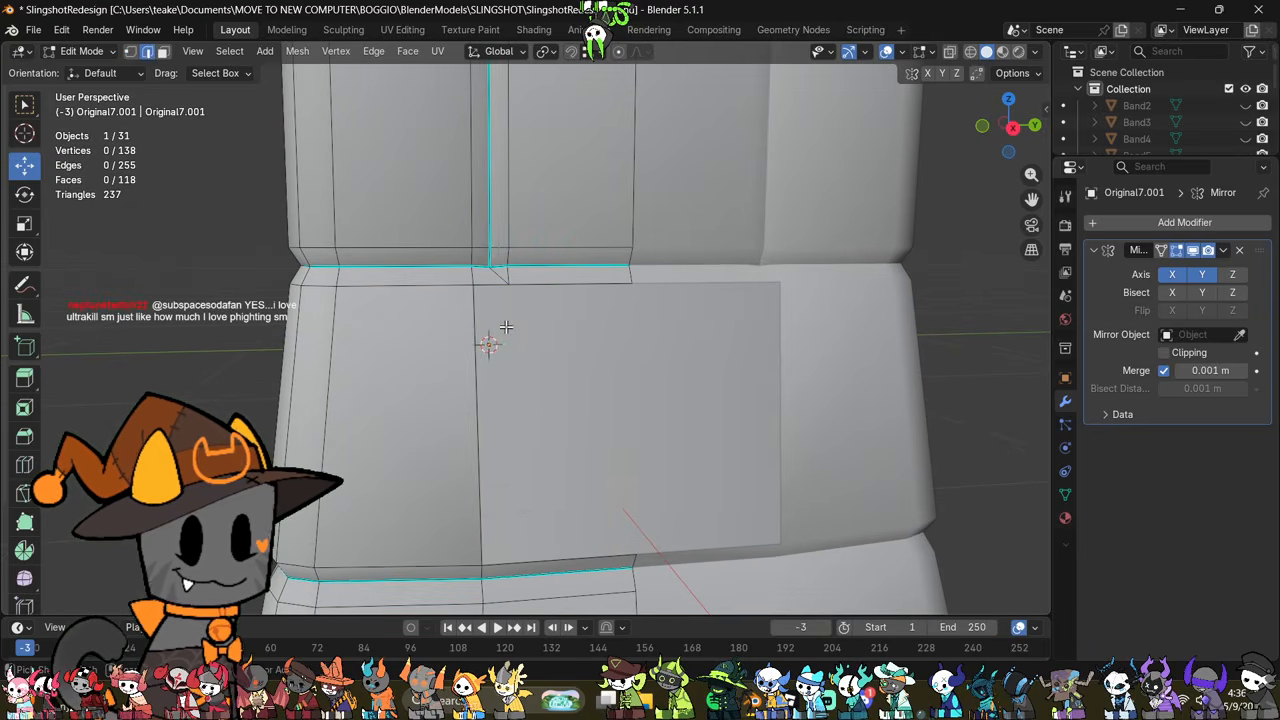
left_click(493, 284)
scroll(548, 364, "up", 1)
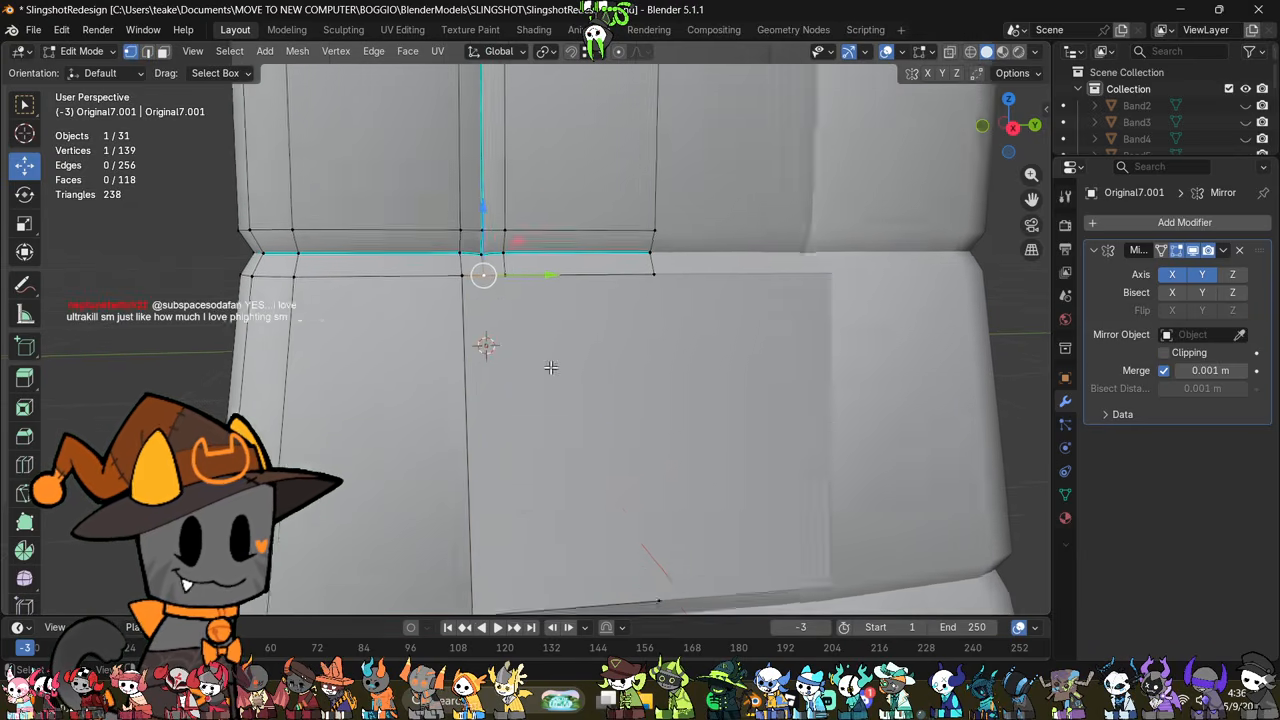
scroll(568, 410, "down", 2)
Step: Dissolve the short edge joining the upper groove to the opening's upper border, directly beneath the vertical sharp edge
middle_click_drag(610, 449, 600, 522)
middle_click_drag(622, 479, 607, 540)
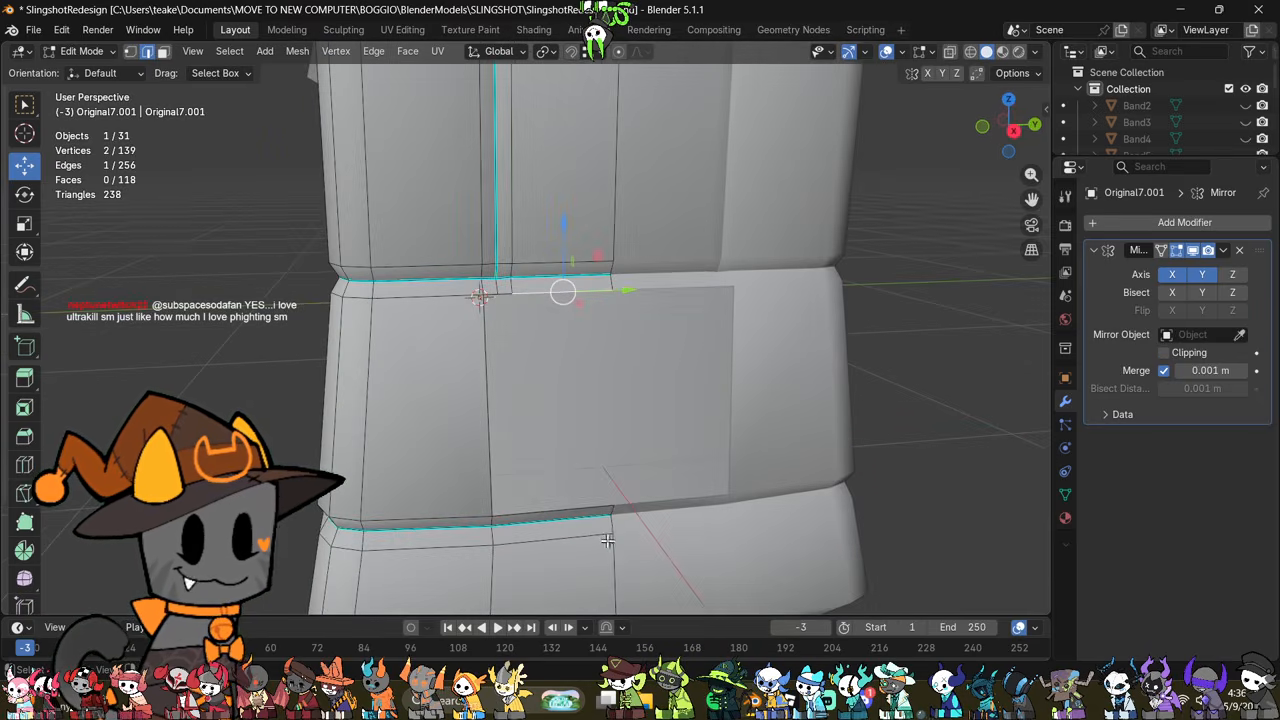
middle_click_drag(500, 395, 486, 265)
left_click(479, 260)
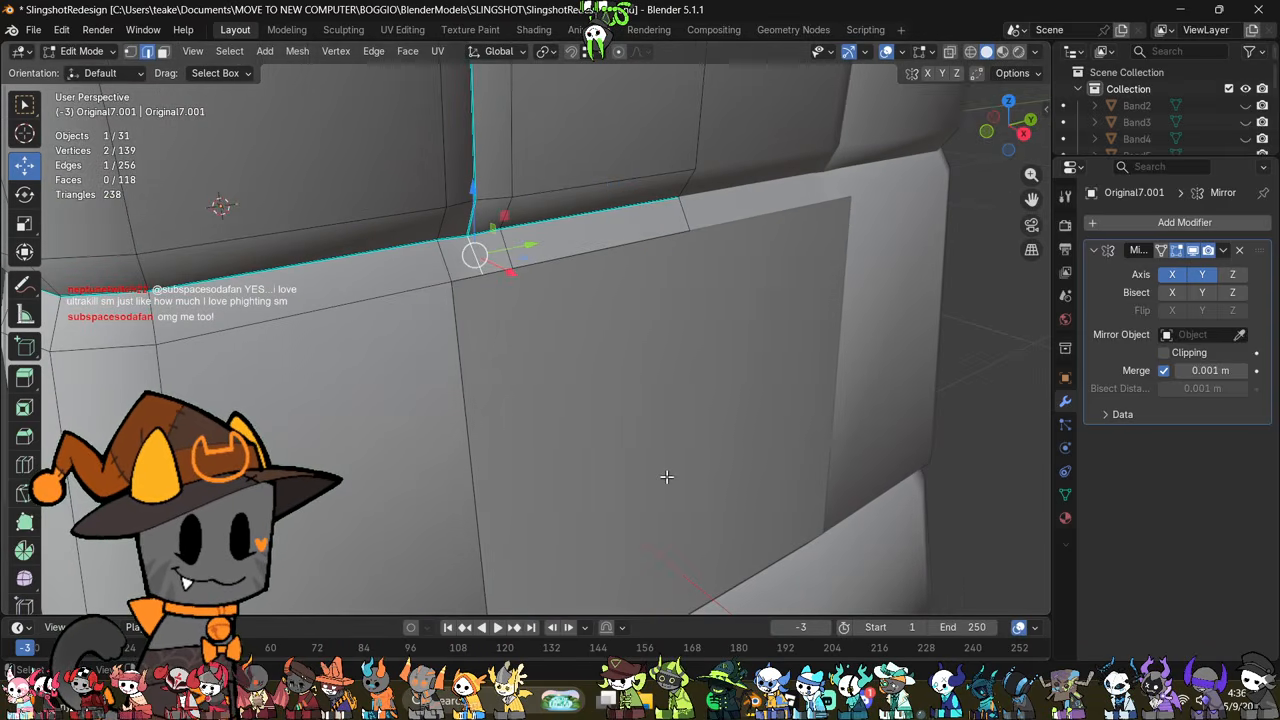
key("ctrl+e")
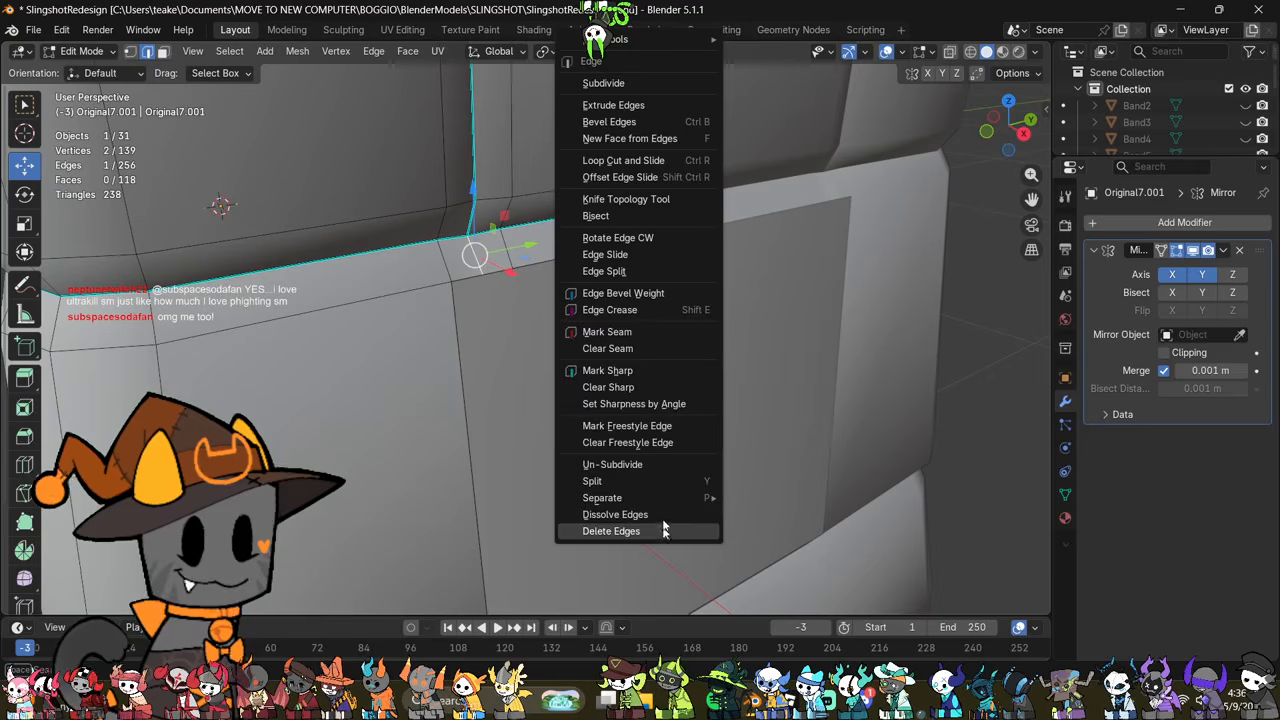
left_click(663, 528)
middle_click_drag(657, 509, 610, 452)
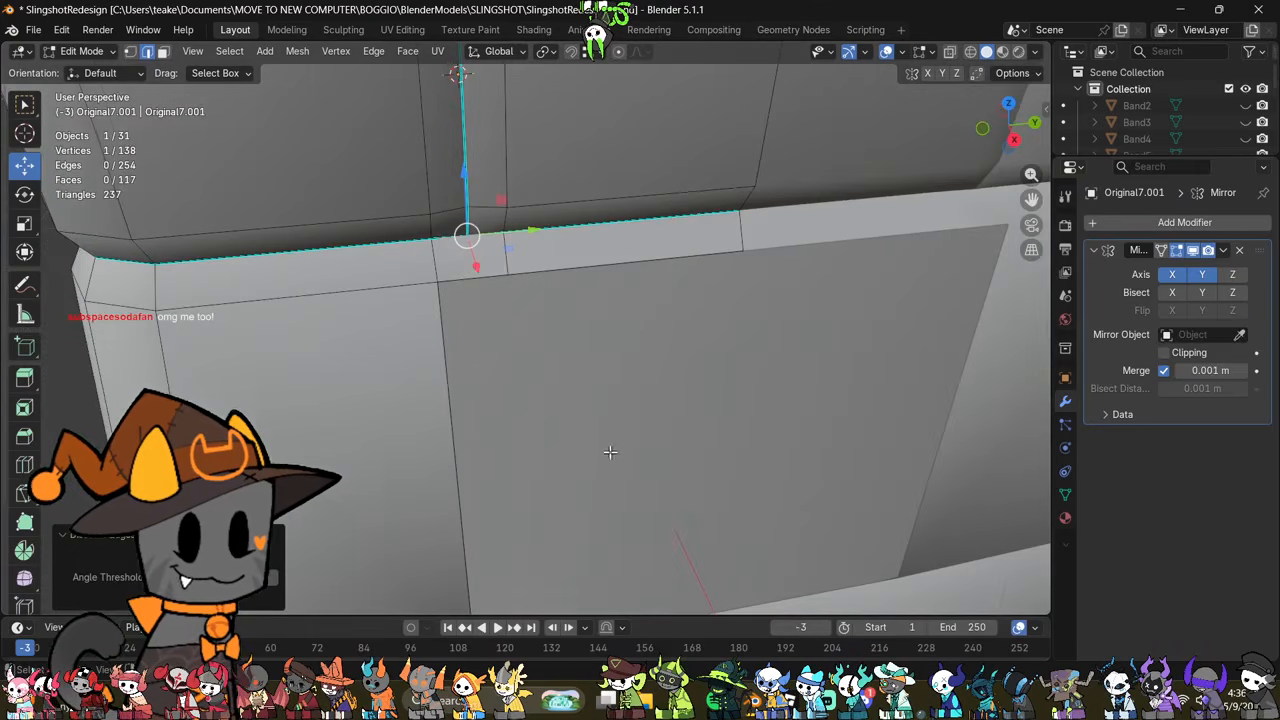
Step: Delete the small face beneath the groove at the opening's corner and extrude a vertex from its lower outer corner into the gap
left_click(482, 270)
right_click(734, 514)
left_click(710, 661)
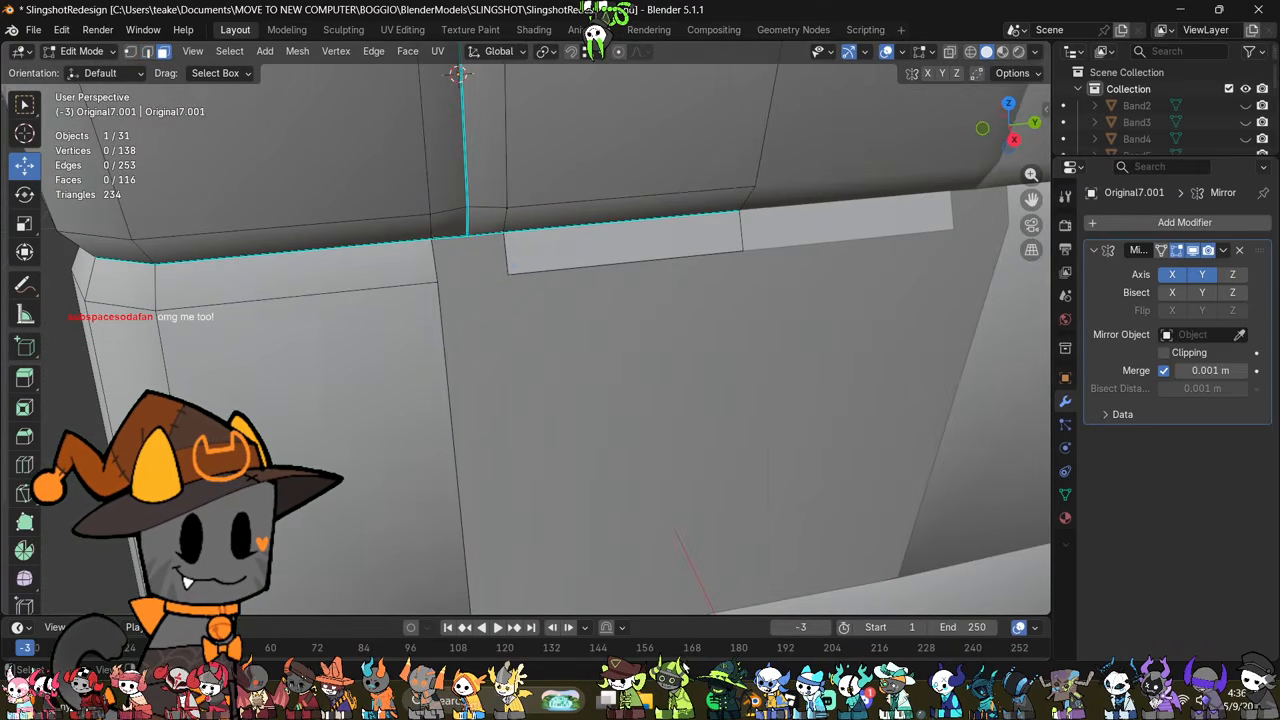
left_click(455, 288)
key("e")
left_click(597, 328)
middle_click_drag(533, 304, 514, 306)
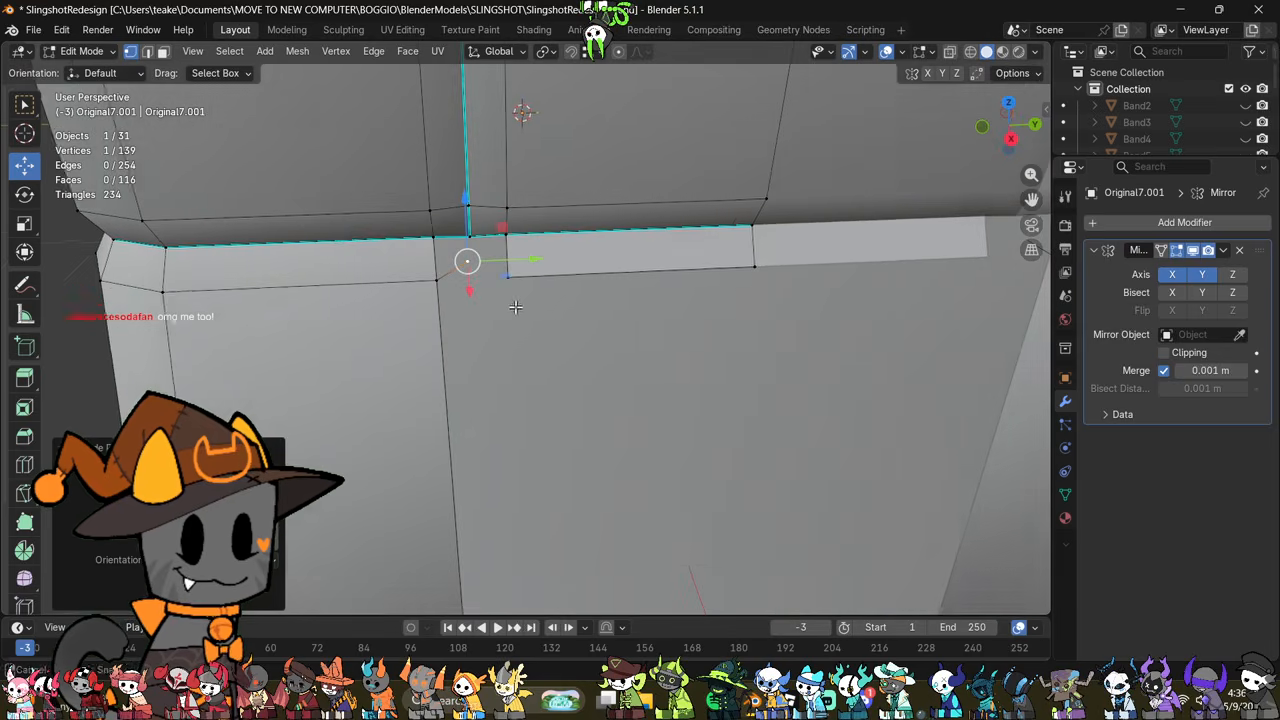
Step: Add a lengthwise loop cut through the narrow strip between the groove and the opening's upper border
key("ctrl+r")
left_click(760, 244)
left_click(762, 244)
middle_click_drag(690, 308, 650, 286)
Step: Fill the gap around the extruded vertex with faces connecting it to the groove edges and the cut strip
key("2")
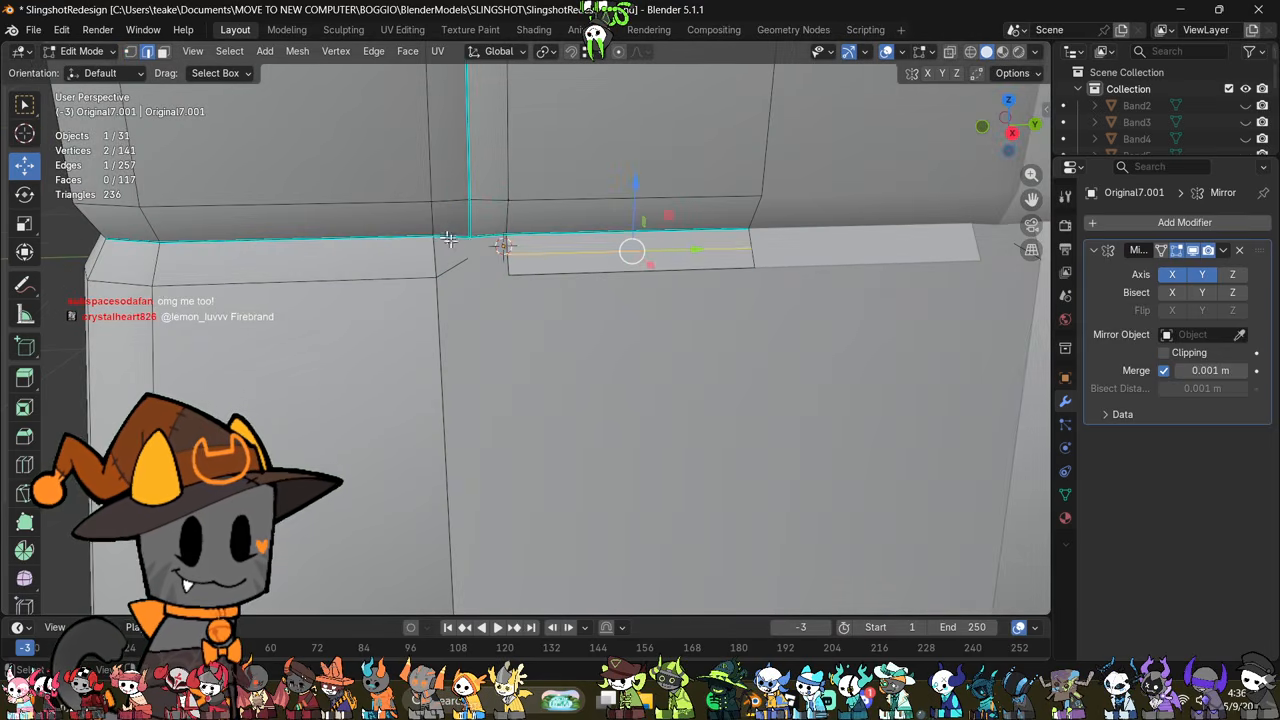
left_click(473, 271)
middle_click_drag(499, 277, 508, 254)
left_click_drag(523, 257, 518, 259)
key("ctrl+z")
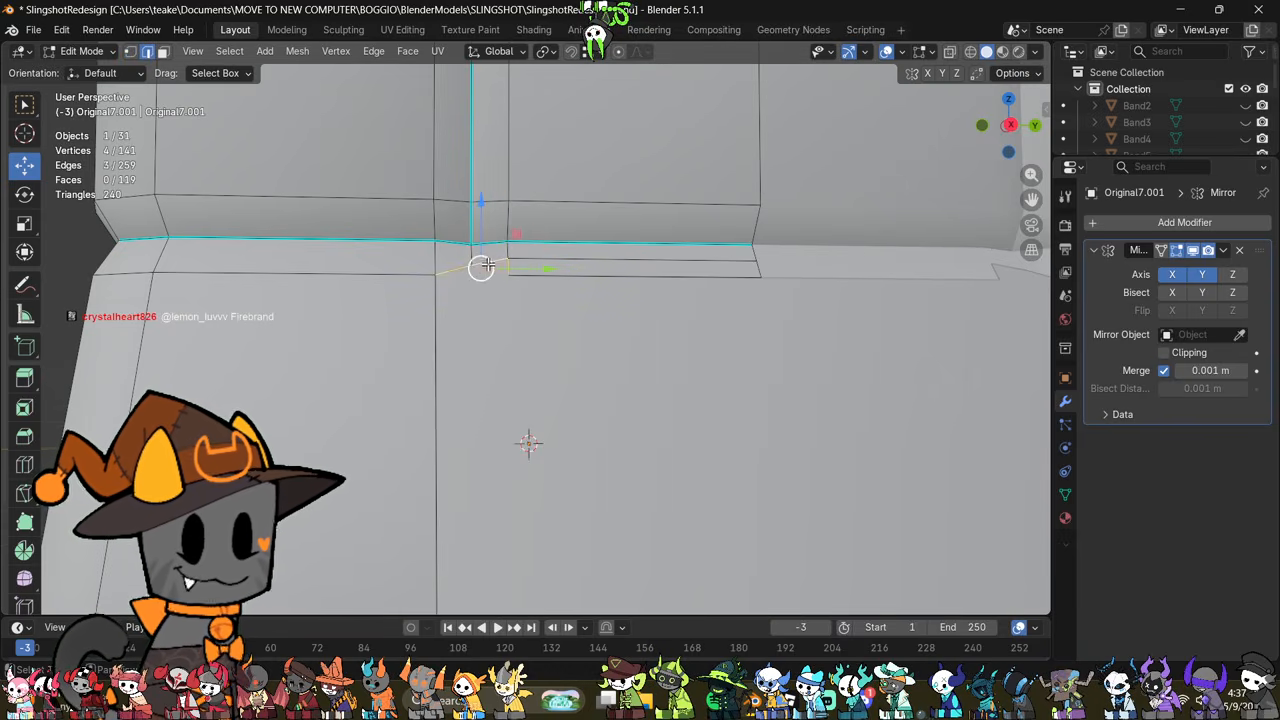
middle_click_drag(534, 293, 531, 430, "shift")
scroll(531, 435, "up", 3)
Step: Move the new corner vertex about 0.009 m closer to the groove, in line with the strip's middle edge
key("1")
left_click(435, 438)
middle_click_drag(437, 441, 489, 467)
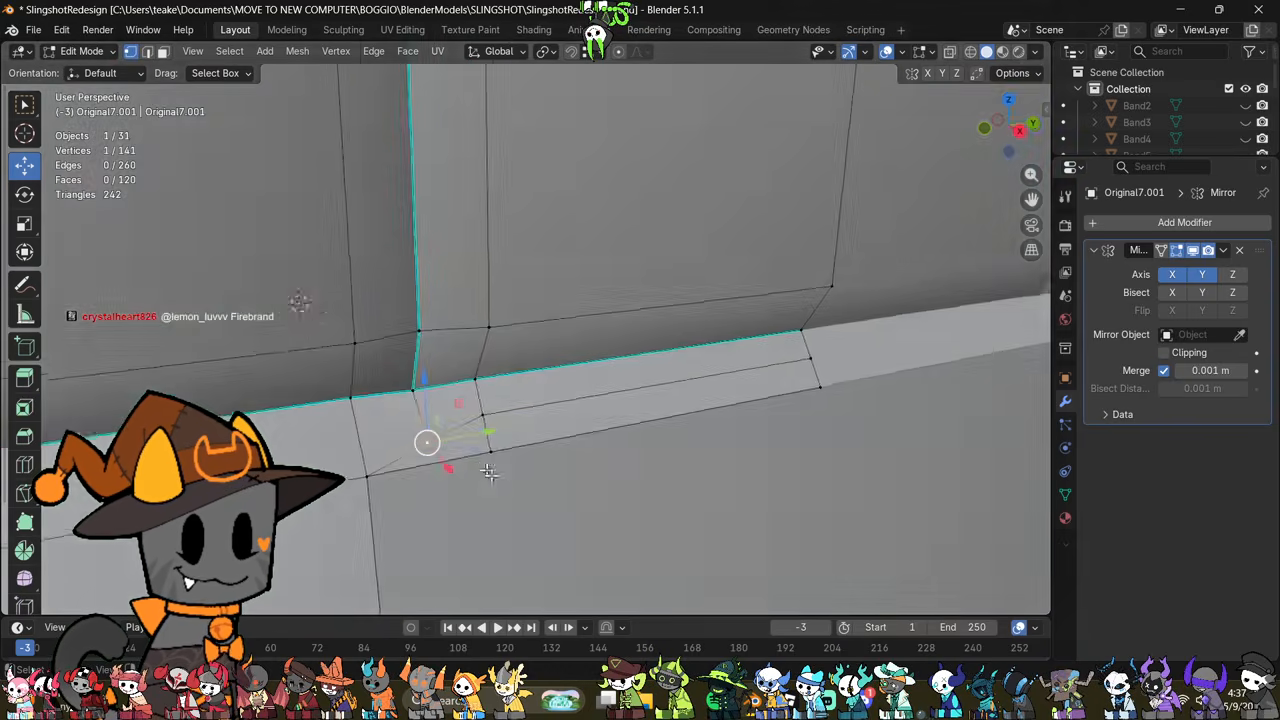
key("g")
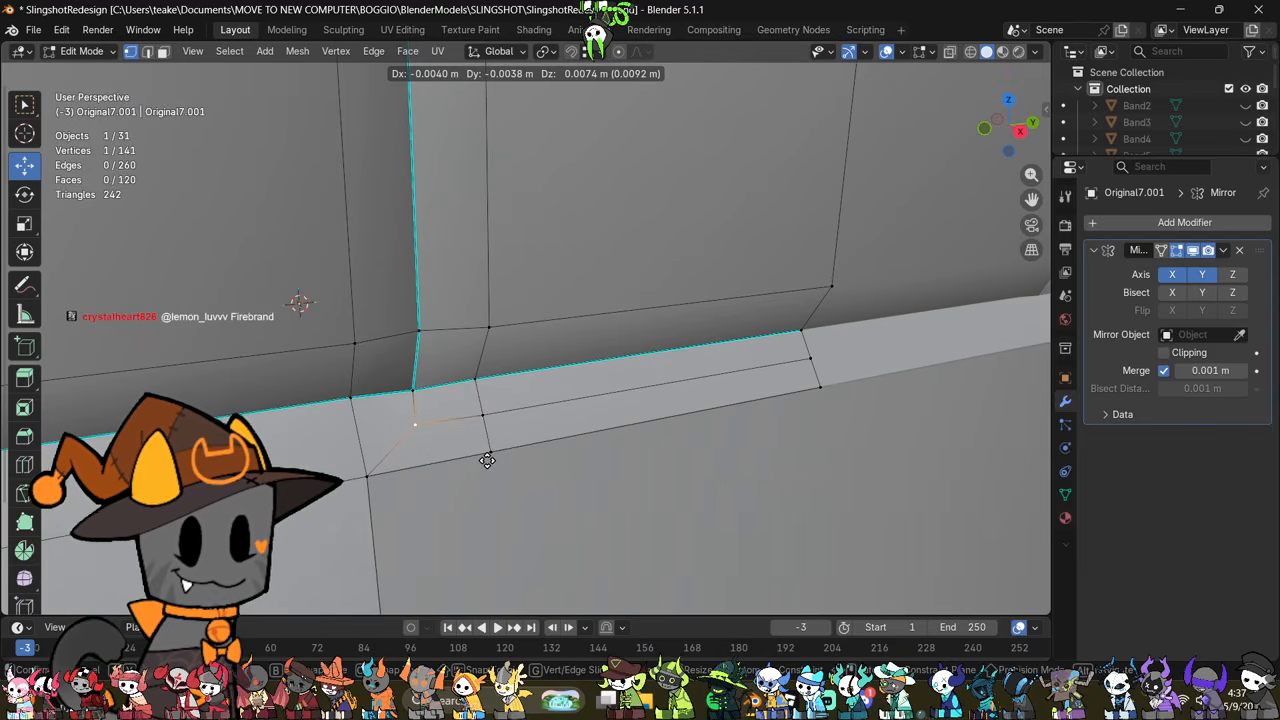
left_click(486, 463)
Step: Try extruding a vertex from the opening's lower outer corner up into the opening
scroll(508, 465, "down", 3)
middle_click_drag(592, 508, 600, 288, "shift")
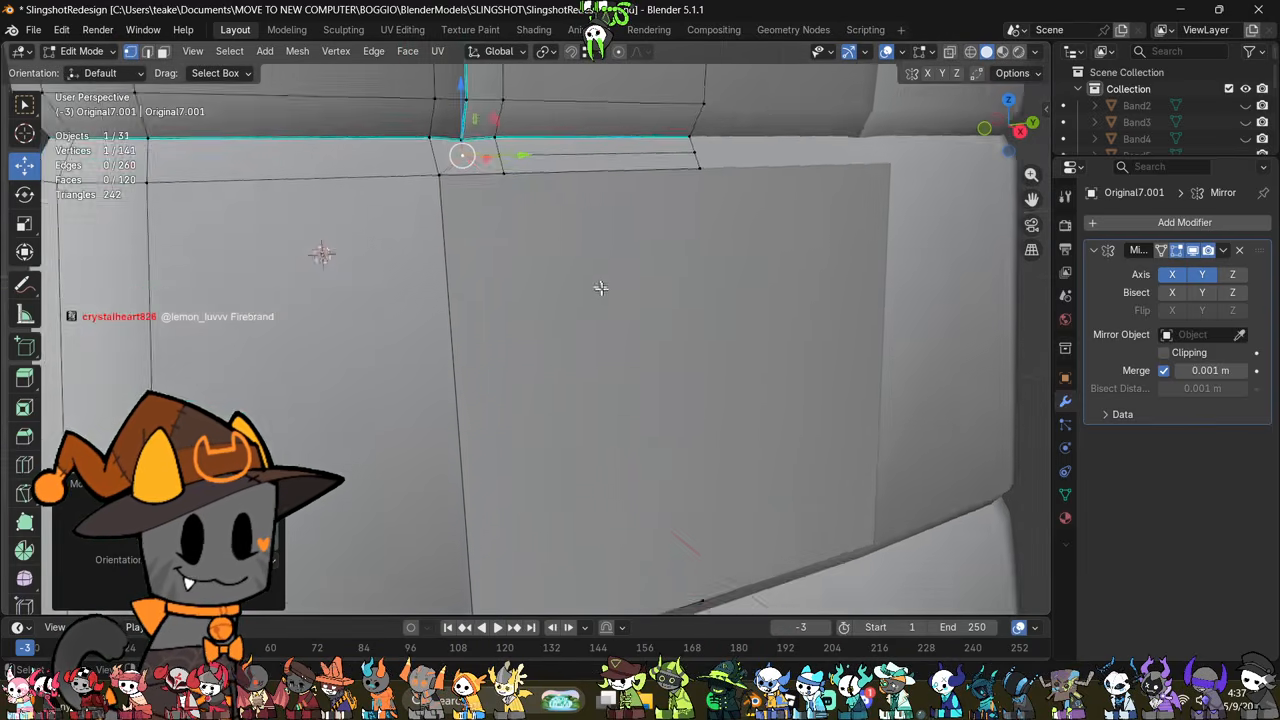
scroll(600, 300, "down", 2)
middle_click_drag(582, 350, 521, 288)
key("2")
middle_click_drag(566, 375, 613, 346, "shift")
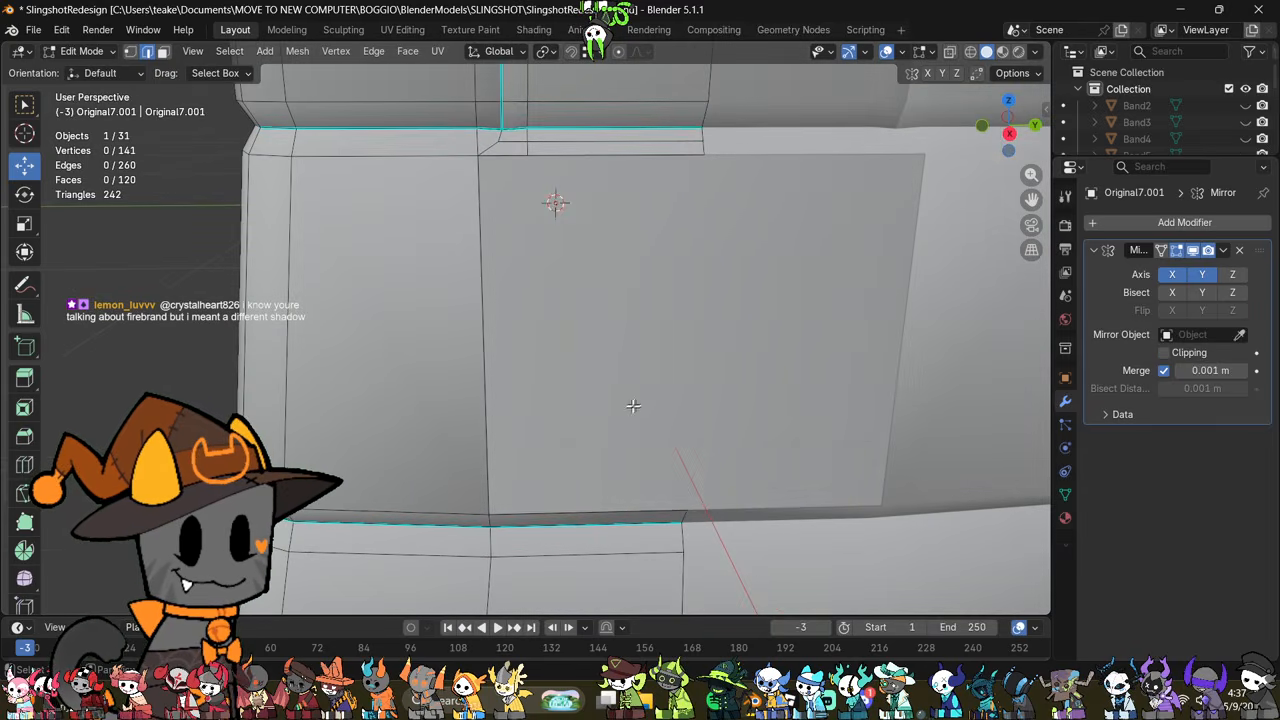
middle_click_drag(633, 405, 606, 362)
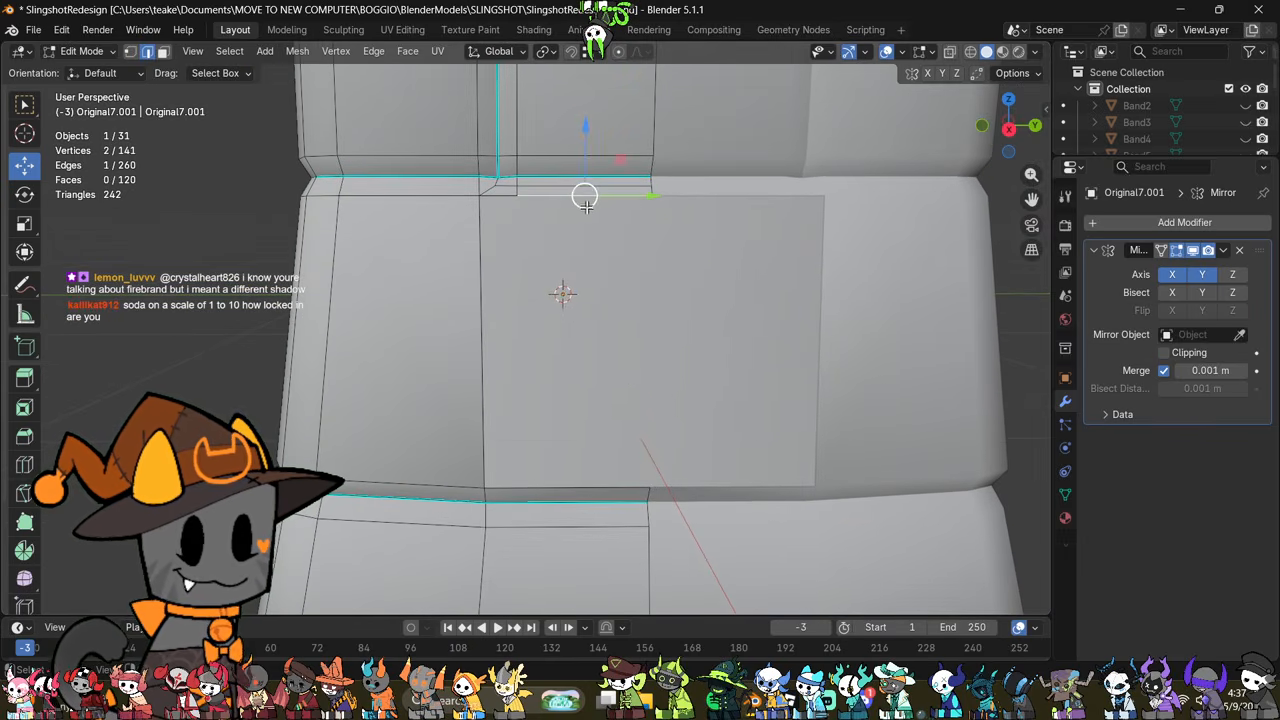
left_click(486, 491)
key("e")
left_click(650, 416)
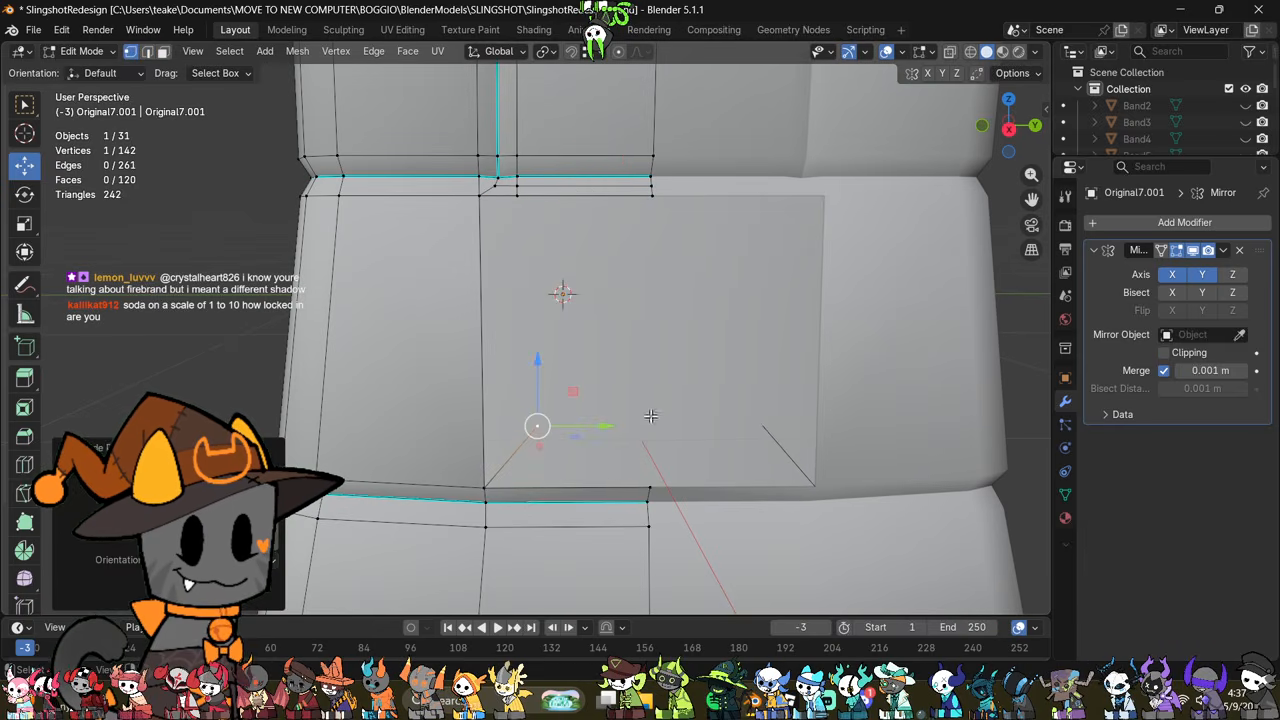
key("ctrl+z")
key("ctrl+z")
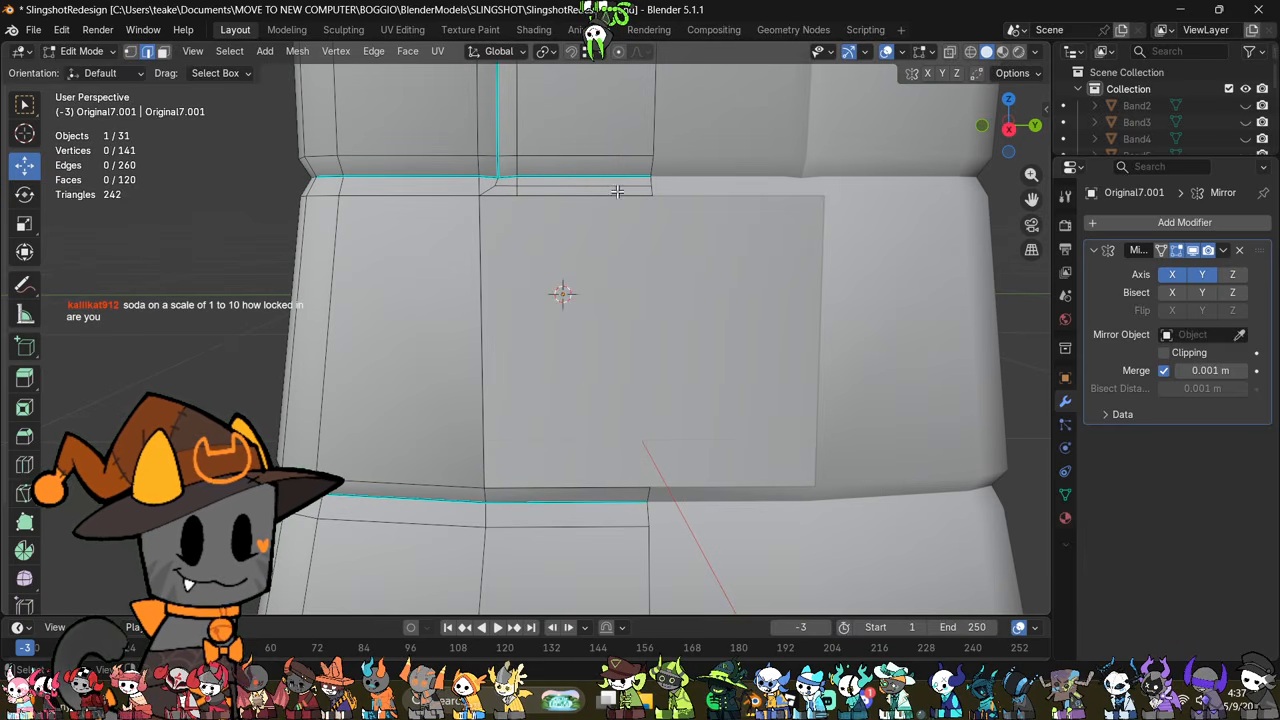
Step: Try extruding the opening's upper border edge downward
middle_click_drag(614, 226, 669, 306)
key("e")
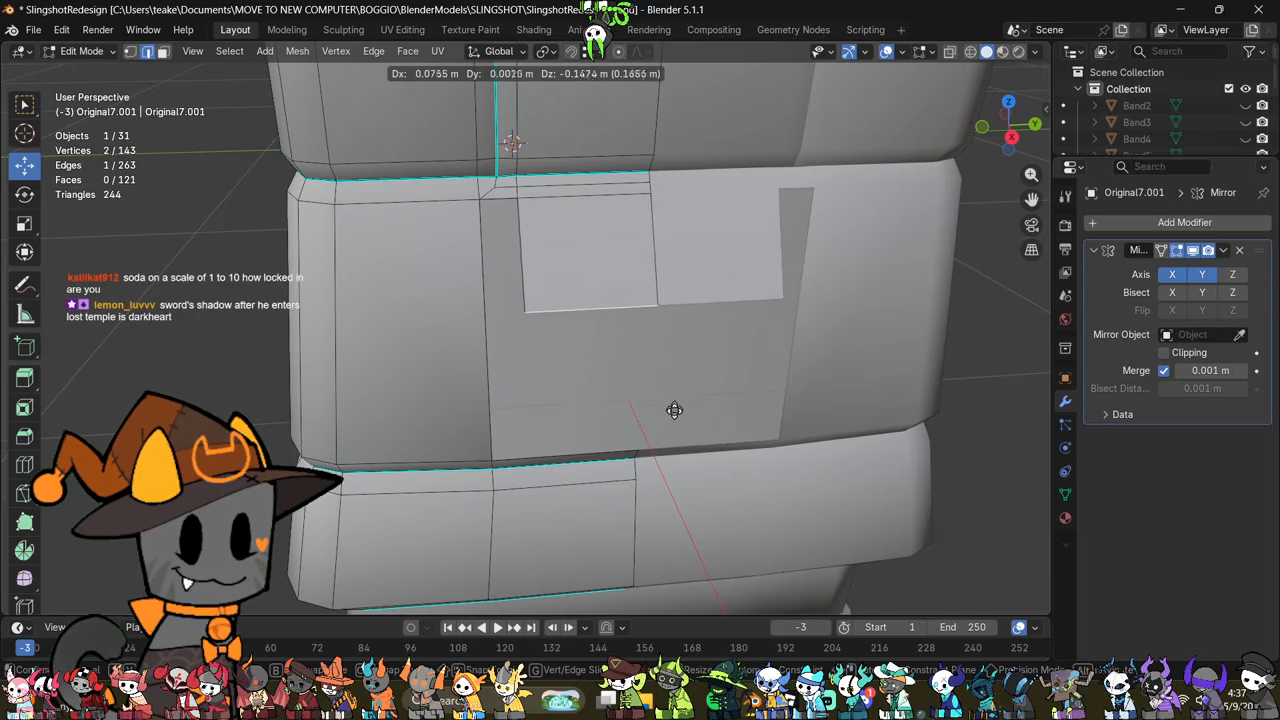
key("Escape")
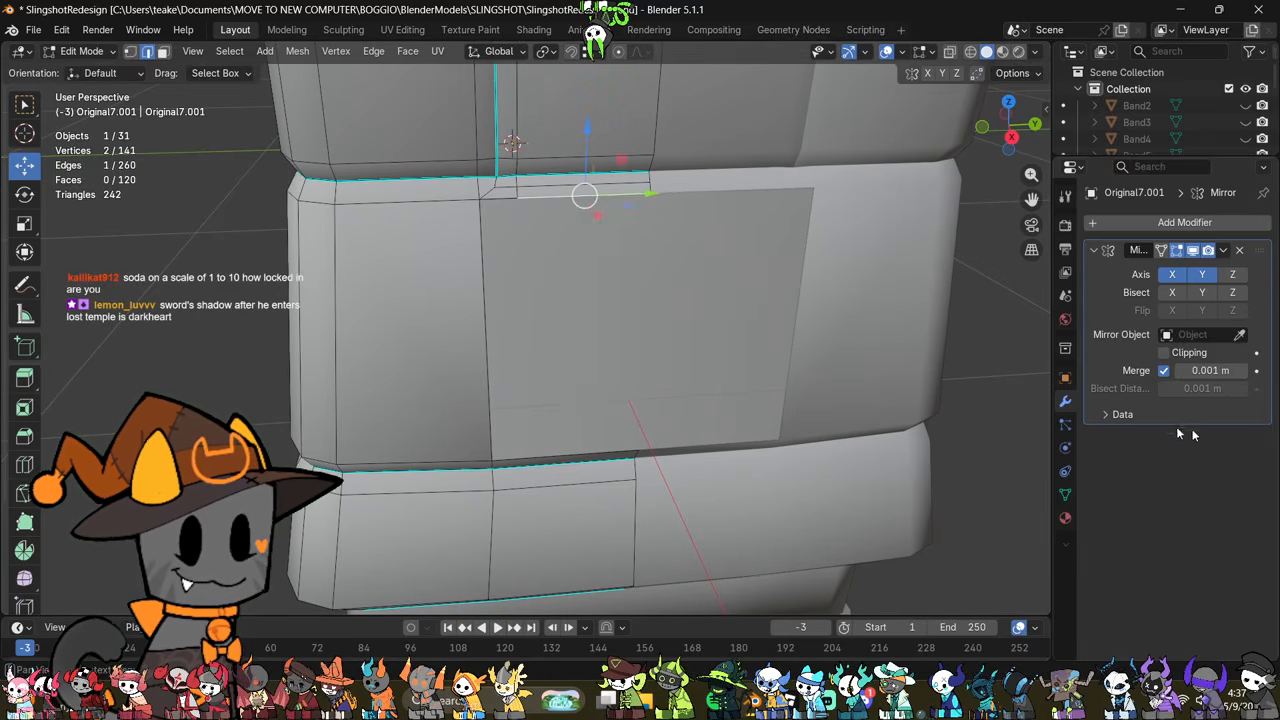
Step: Enable Clipping on the Mirror modifier and extrude the opening's upper border edge down to just above the lower border
middle_click_drag(612, 352, 650, 386)
scroll(623, 376, "down", 2)
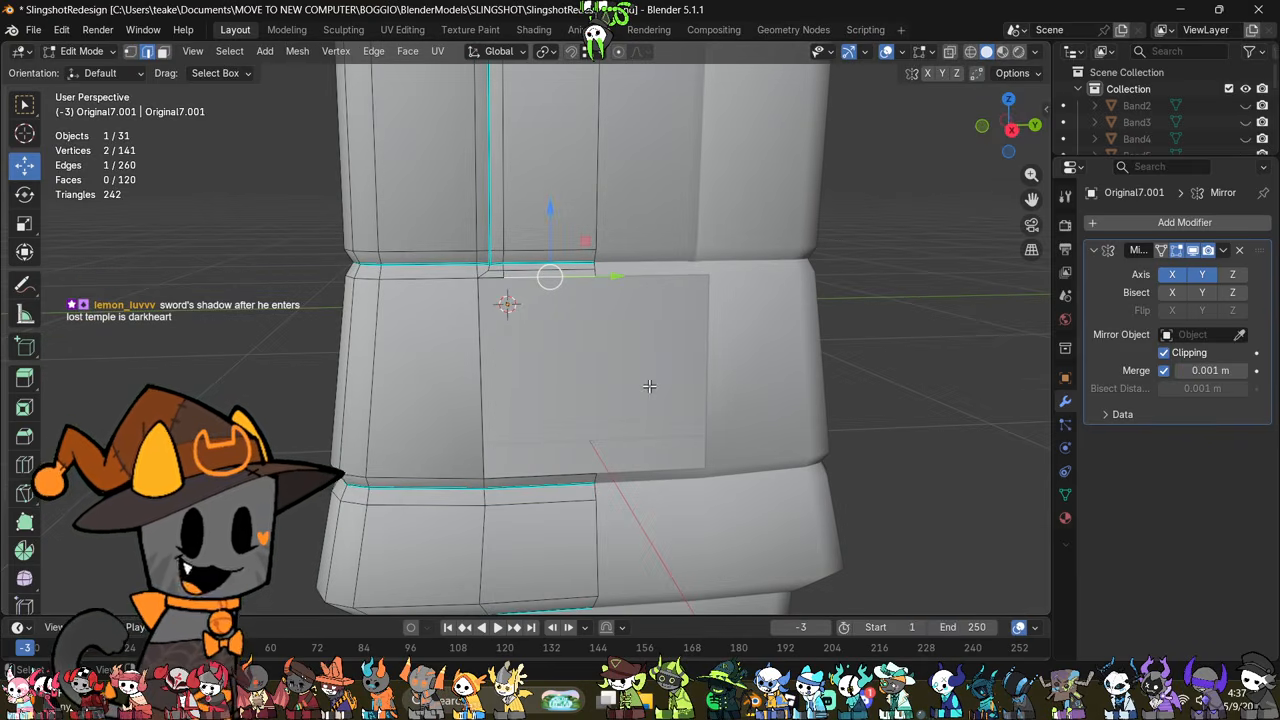
scroll(649, 386, "up", 2)
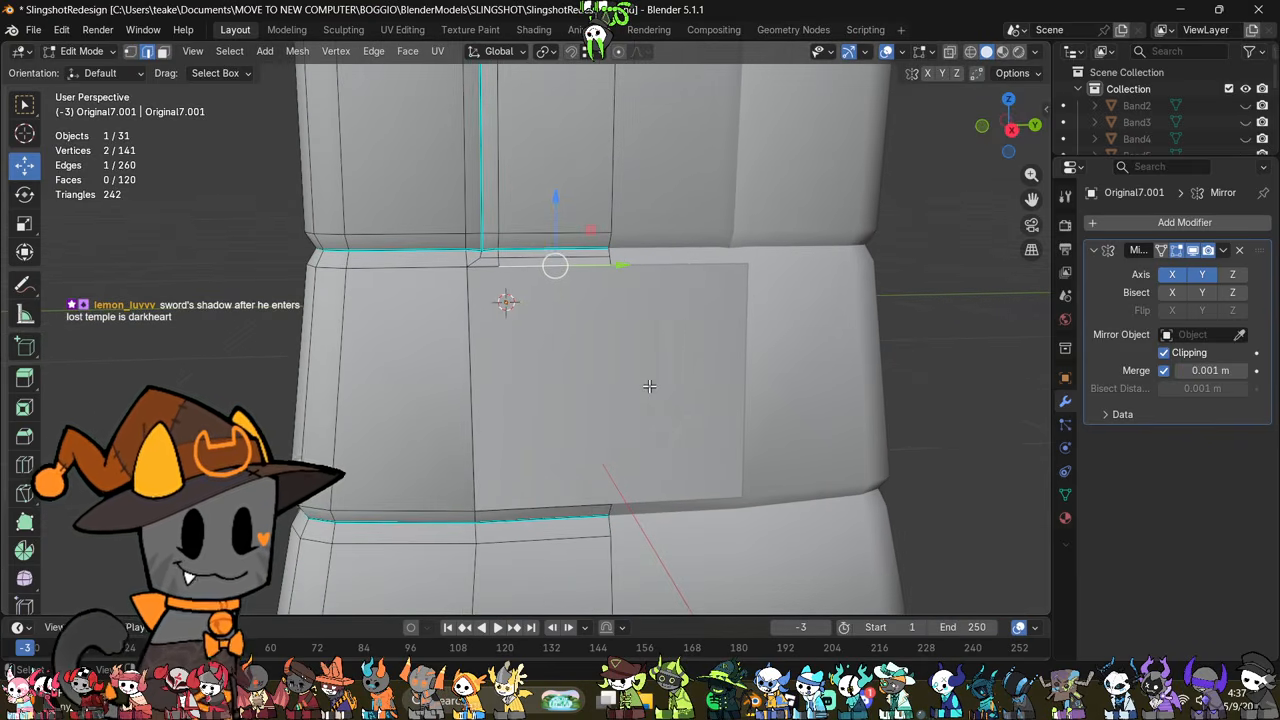
middle_click_drag(649, 386, 688, 294)
key("e")
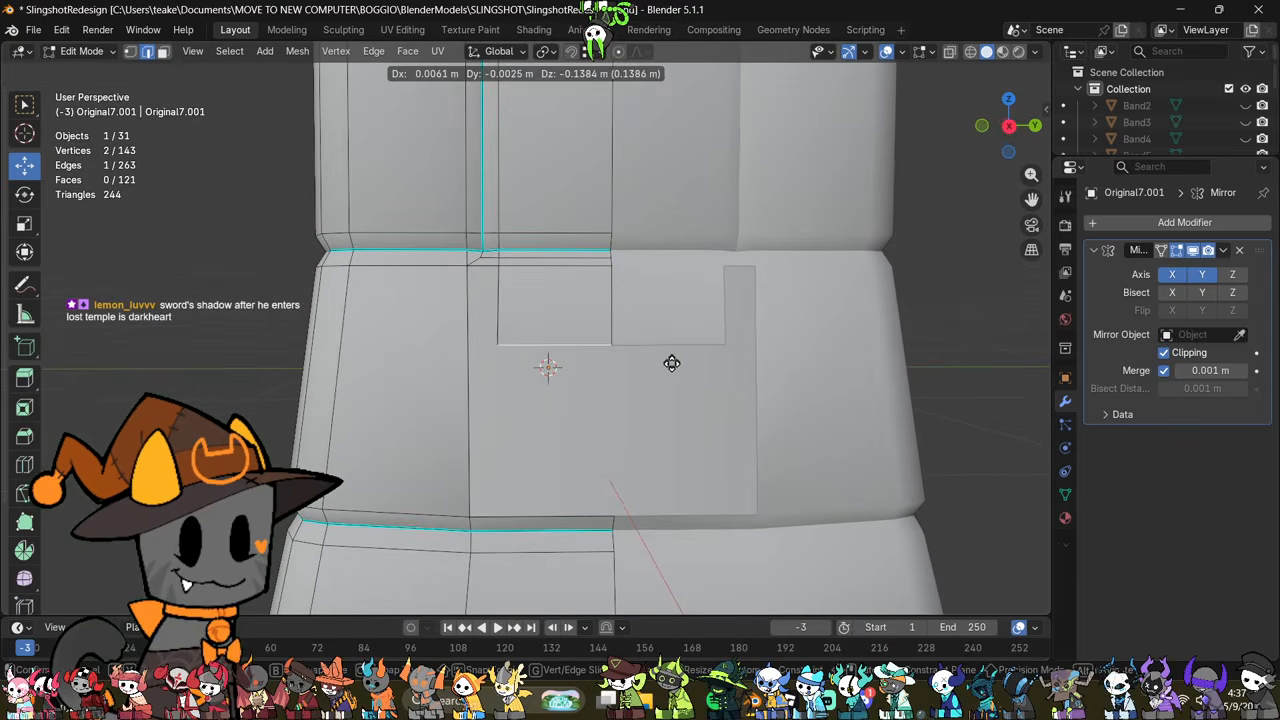
left_click(674, 457)
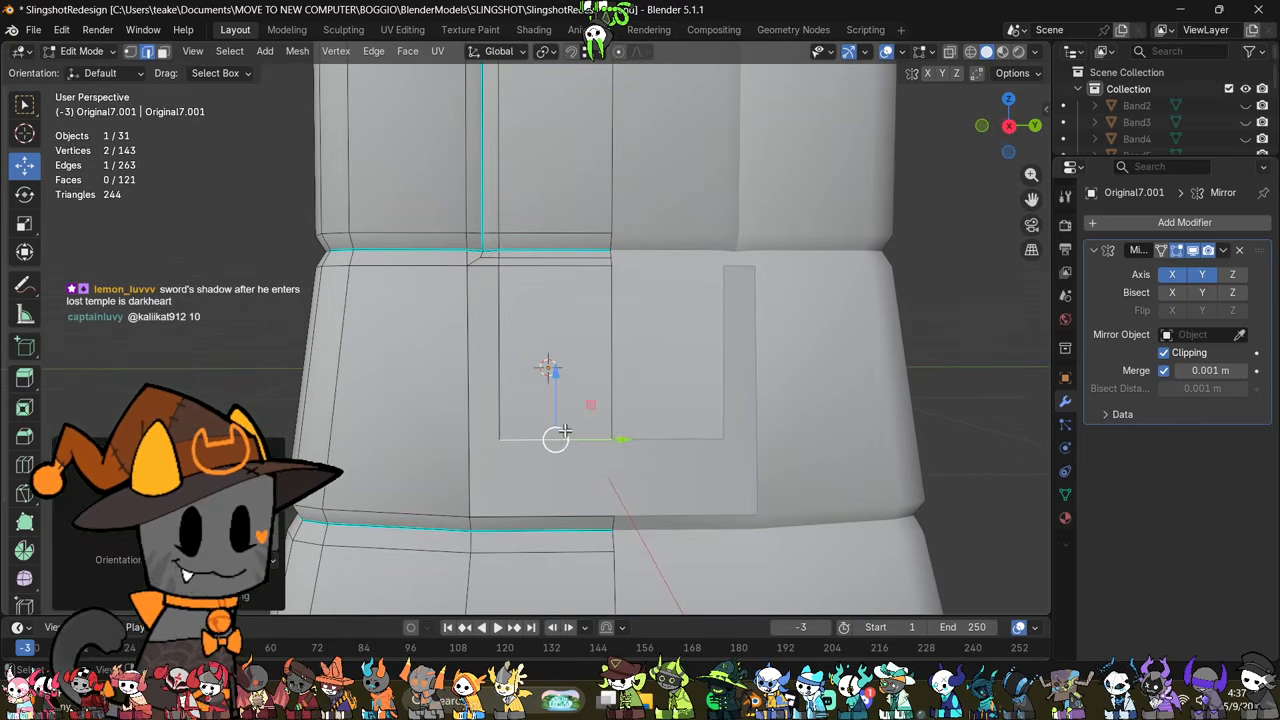
Step: Fill the remaining gaps below and beside the extruded face to close the opening in the sleeve's middle section
key("f")
left_click(491, 343)
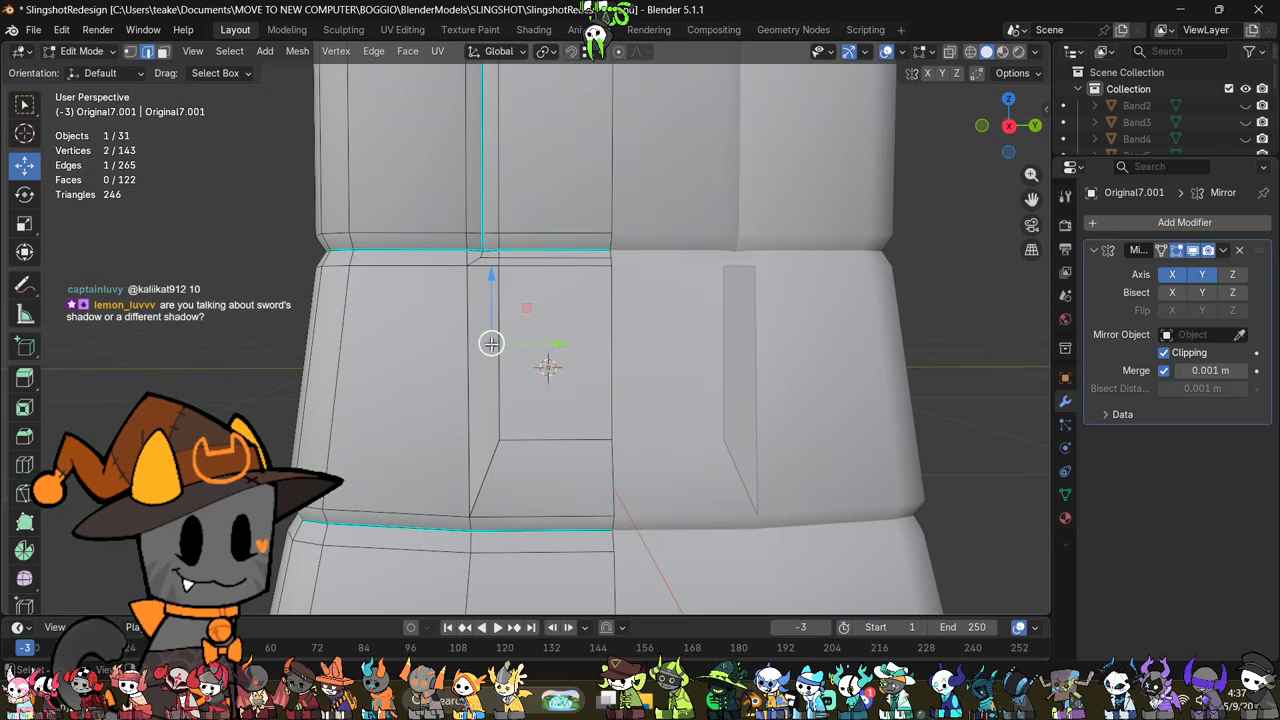
left_click(468, 360, "shift")
key("f")
scroll(465, 372, "down", 2)
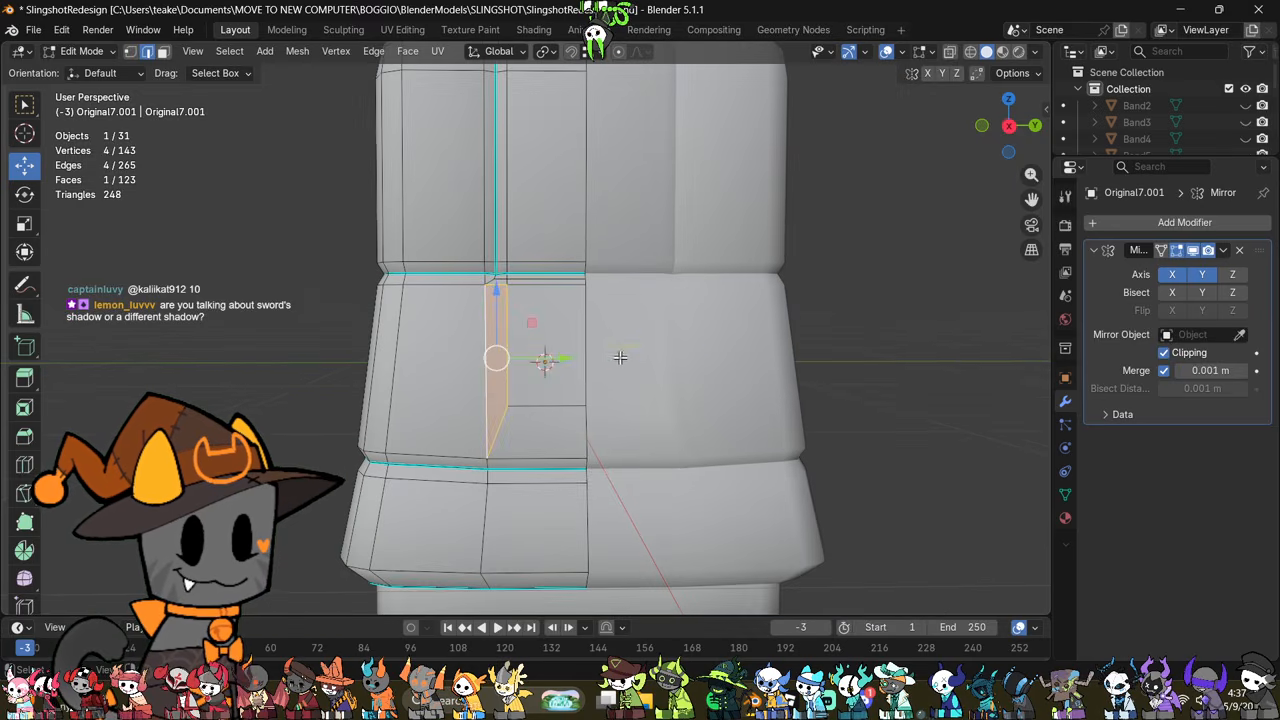
Step: Try moving the vertex at the lower corner of the newly filled area
left_click(590, 357)
middle_click_drag(590, 357, 668, 382)
key("1")
left_click(514, 411)
middle_click_drag(514, 411, 514, 409)
key("g")
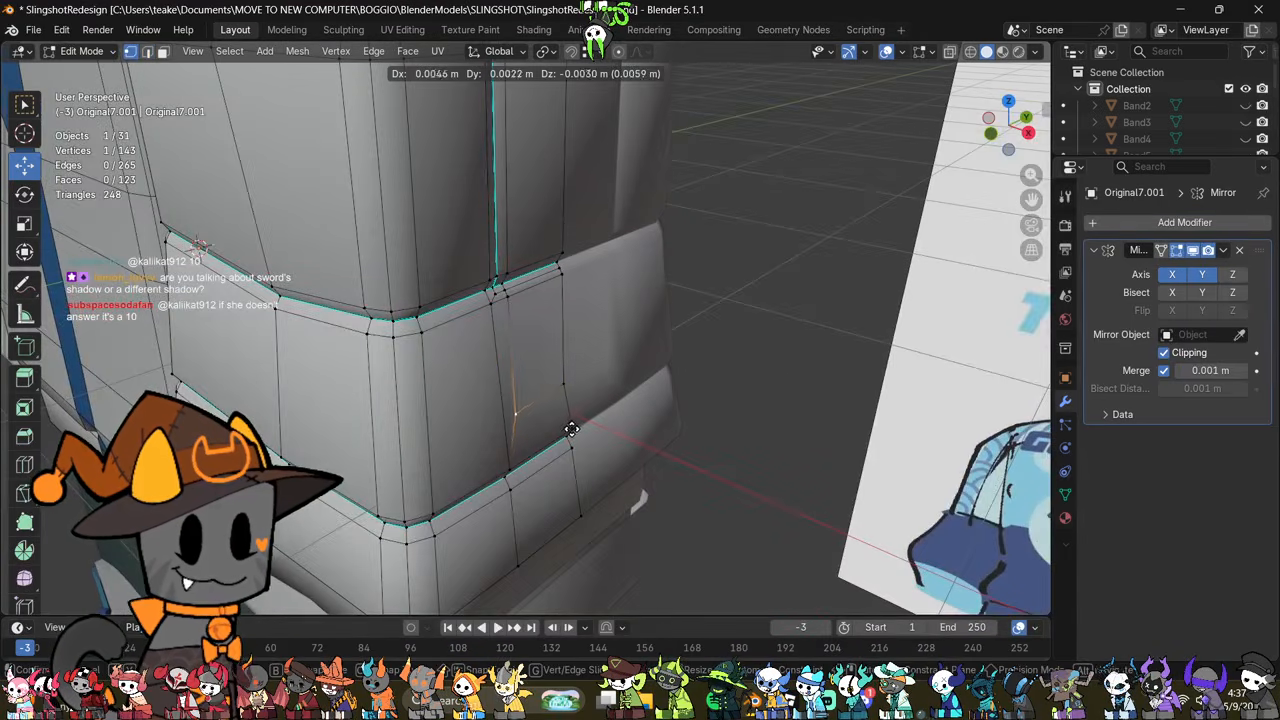
right_click(578, 432)
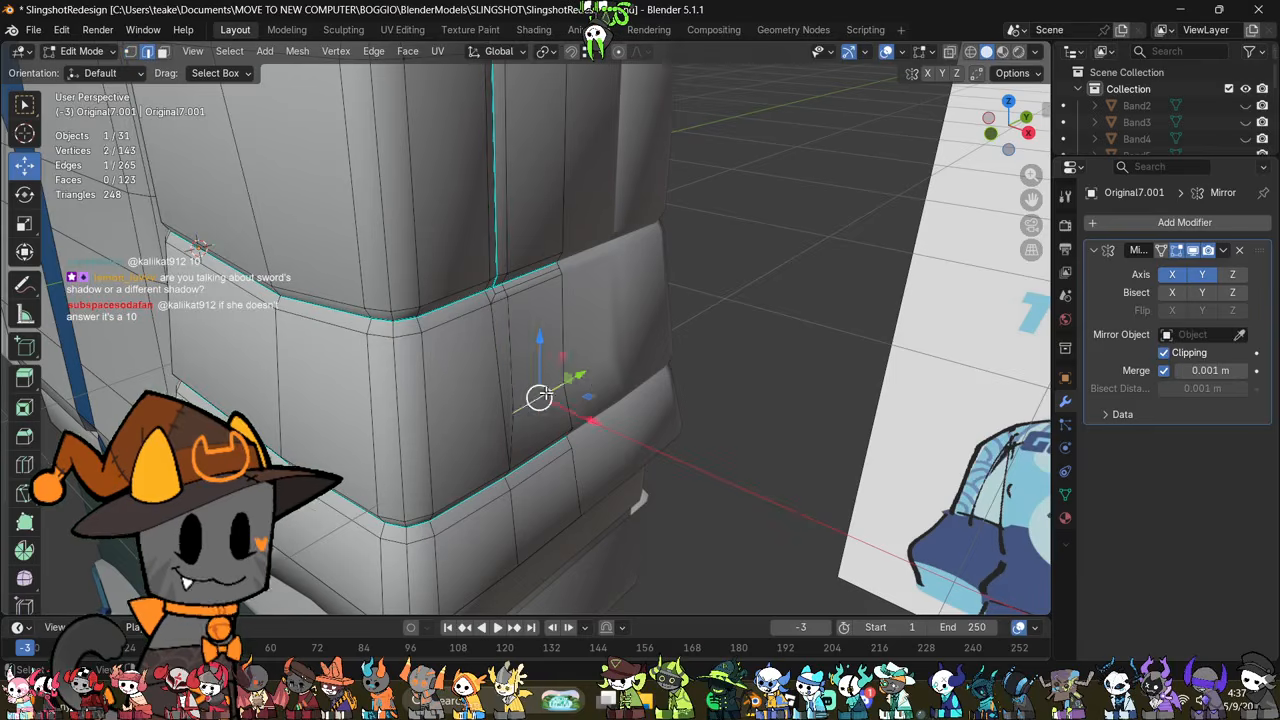
Step: Reposition the lower horizontal edge of the filled area to shape the sleeve's surface, and check the form in Object Mode
middle_click_drag(546, 393, 548, 360)
key("g")
left_click(603, 374)
key("g")
left_click(617, 384)
mouse_move(617, 384)
middle_mouse_down()
mouse_move(594, 440)
mouse_move(414, 371)
mouse_move(491, 390)
mouse_move(715, 385)
mouse_move(625, 377)
middle_mouse_up()
key("g")
left_click(596, 424)
scroll(674, 391, "down", 3)
key("Tab")
key("Tab")
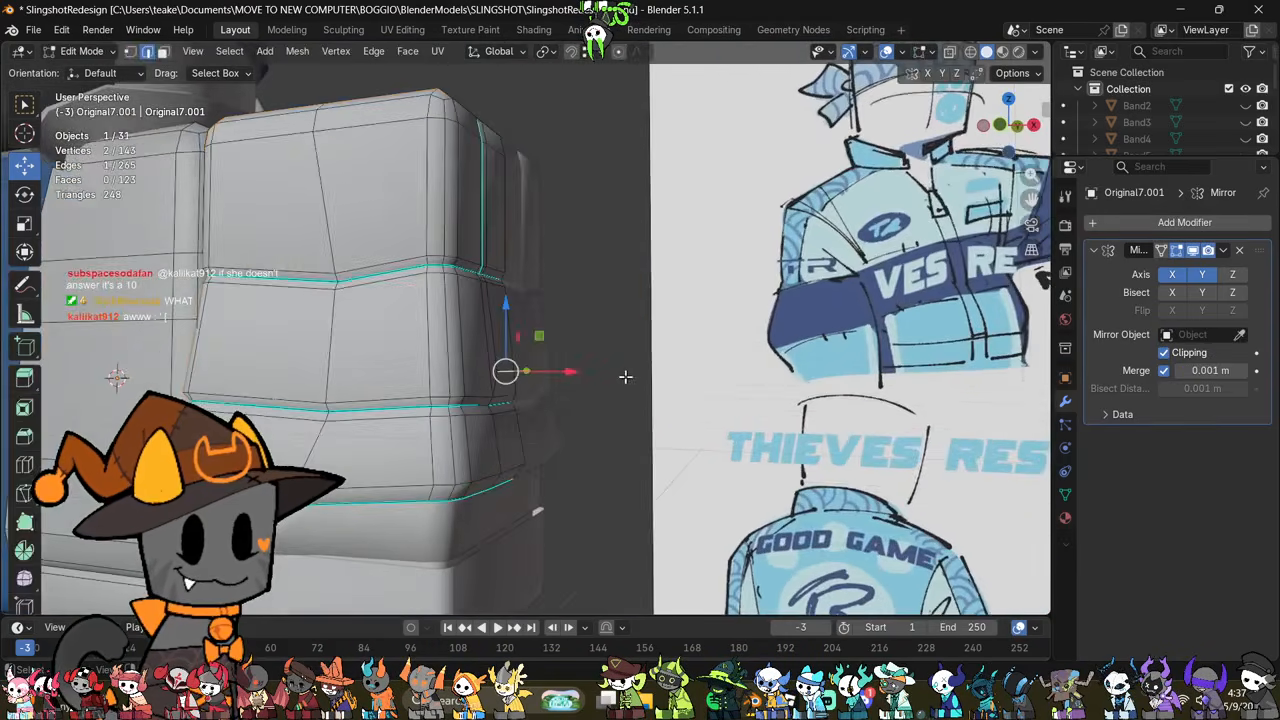
Step: Add a horizontal loop cut around the sleeve's middle section
middle_click_drag(485, 390, 688, 393)
key("ctrl+r")
left_click(582, 364)
left_click(583, 363)
Step: Scale the new edge loop slightly outward and mark it sharp
key("s")
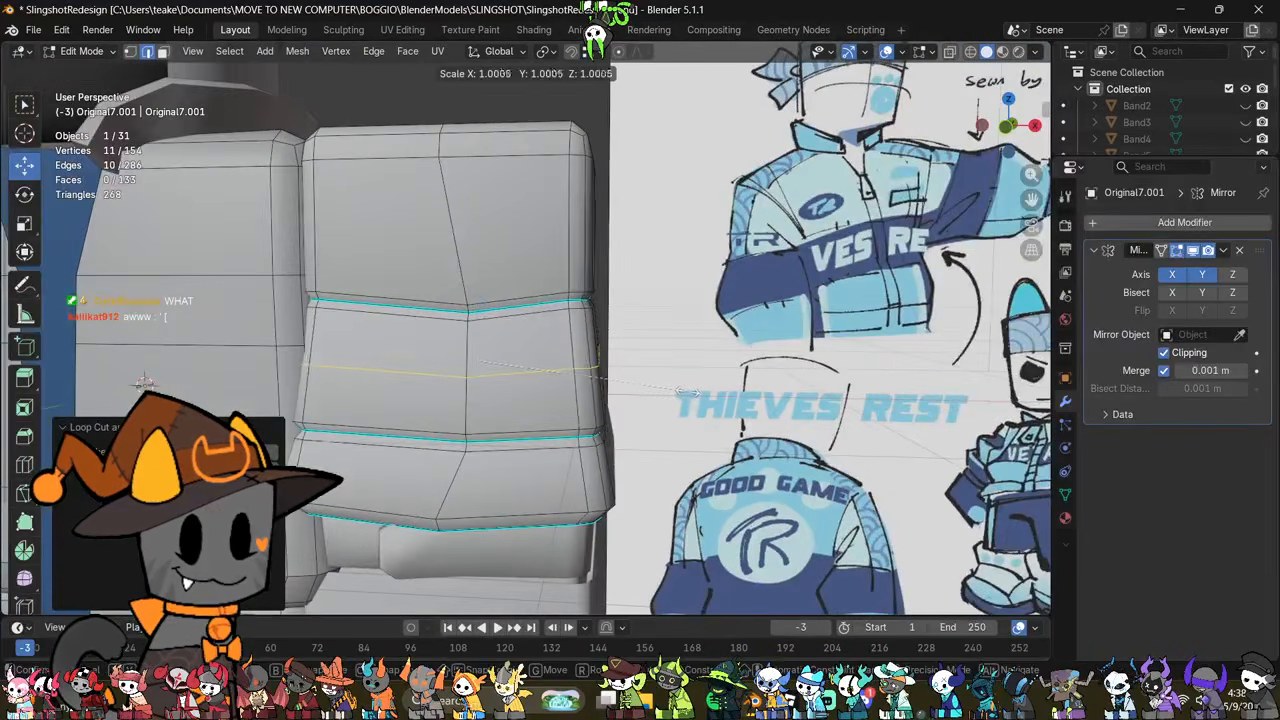
left_click(697, 395)
right_click(697, 395)
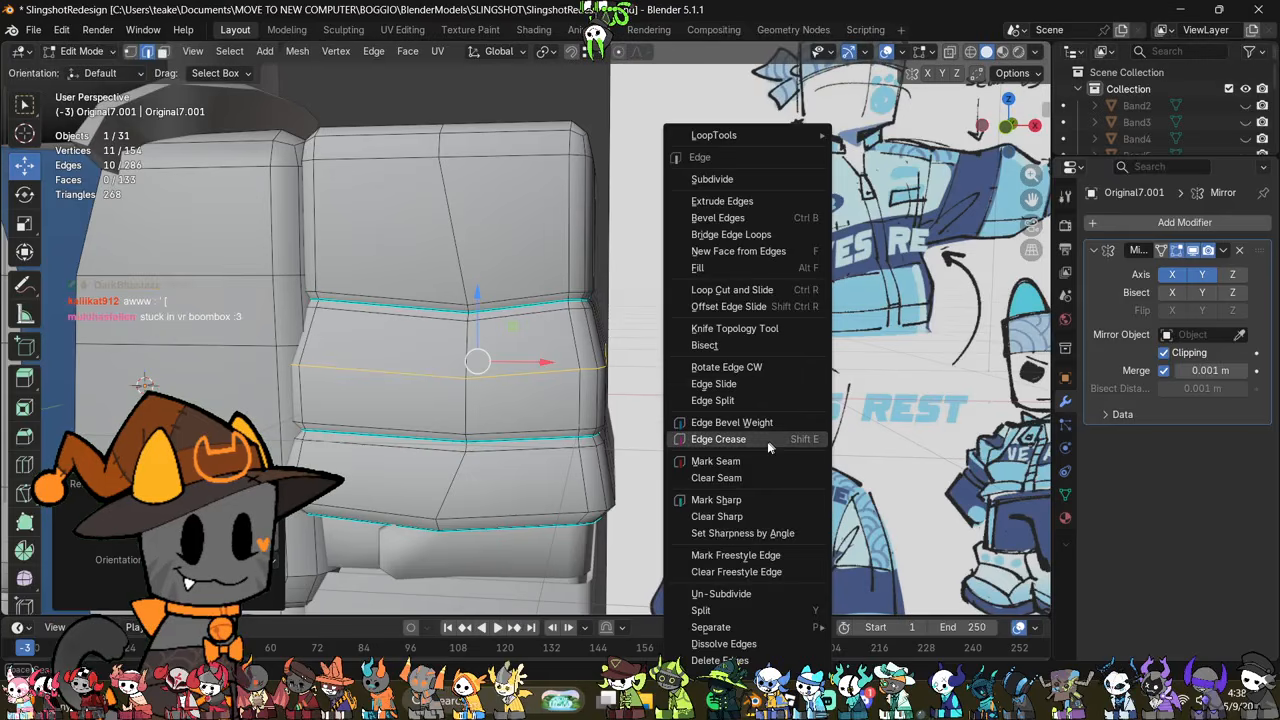
left_click(735, 499)
Step: Add another loop cut between the sharp loop and the upper groove and scale it inward
key("ctrl+r")
left_click(685, 368)
left_click(686, 368)
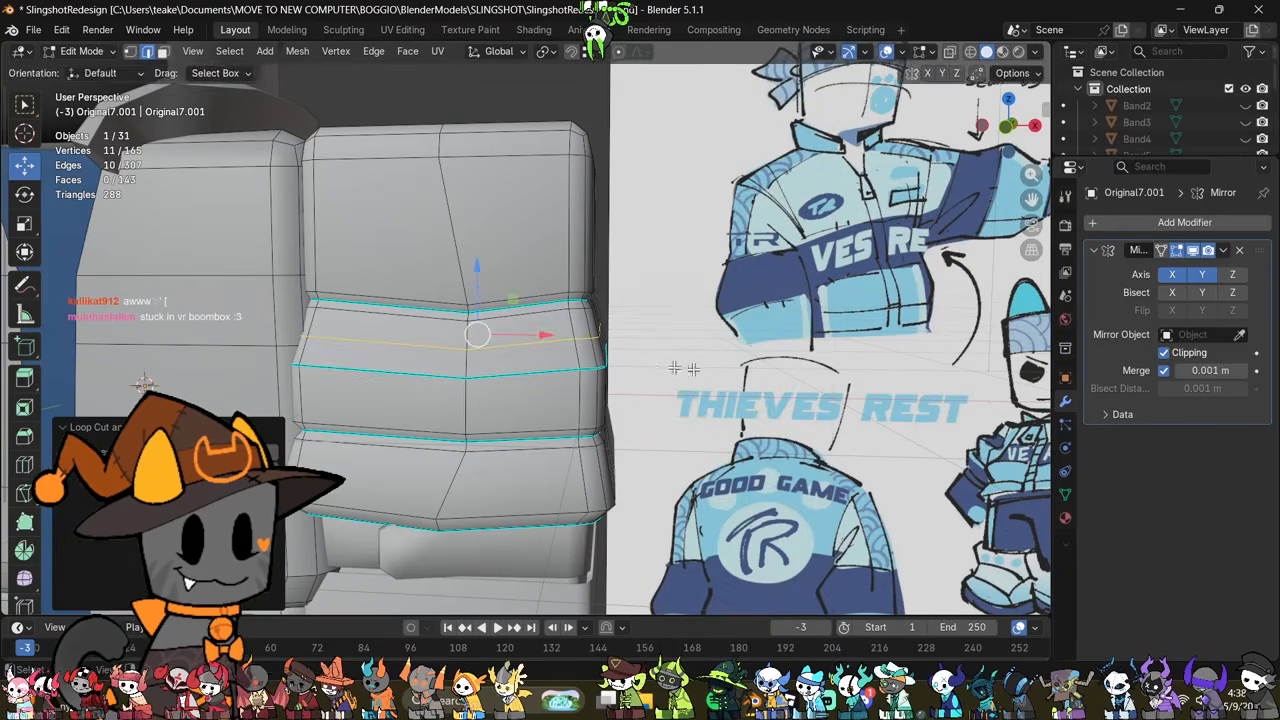
key("s")
left_click(707, 364)
Step: Tilt the new upper loop and the sharp loop below it in the front view
left_click(1004, 132)
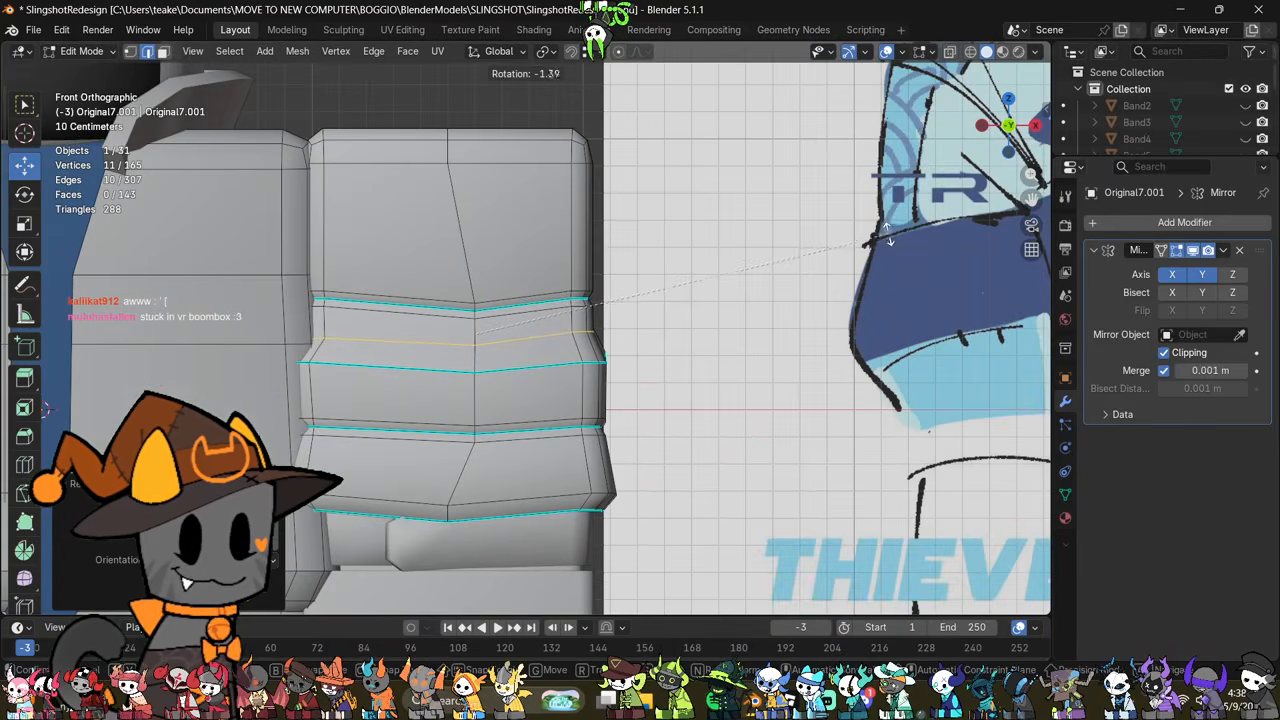
key("alt+a")
left_click(535, 372, "alt")
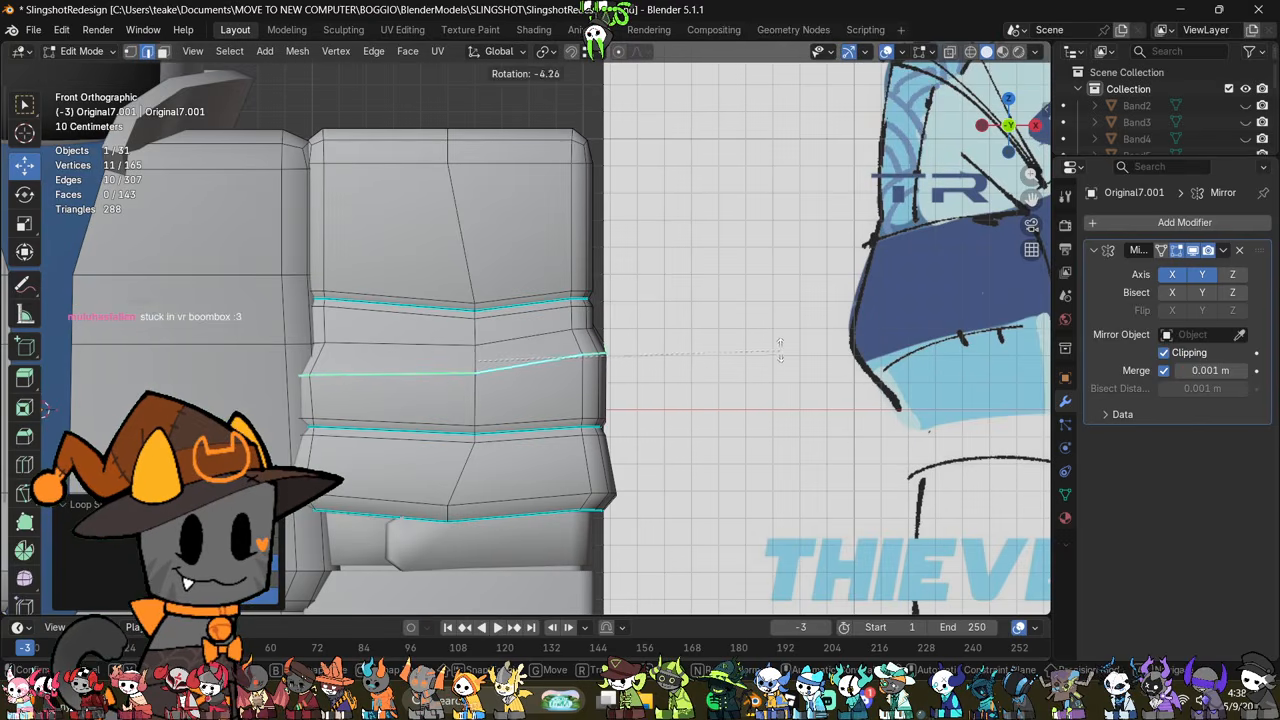
Step: Select the sleeve's whole lower section through the mesh, raise it slightly along Z, and check the form in Object Mode
key("alt+z")
left_click_drag(610, 470, 282, 592)
left_click_drag(652, 402, 508, 558, "shift")
key("alt+z")
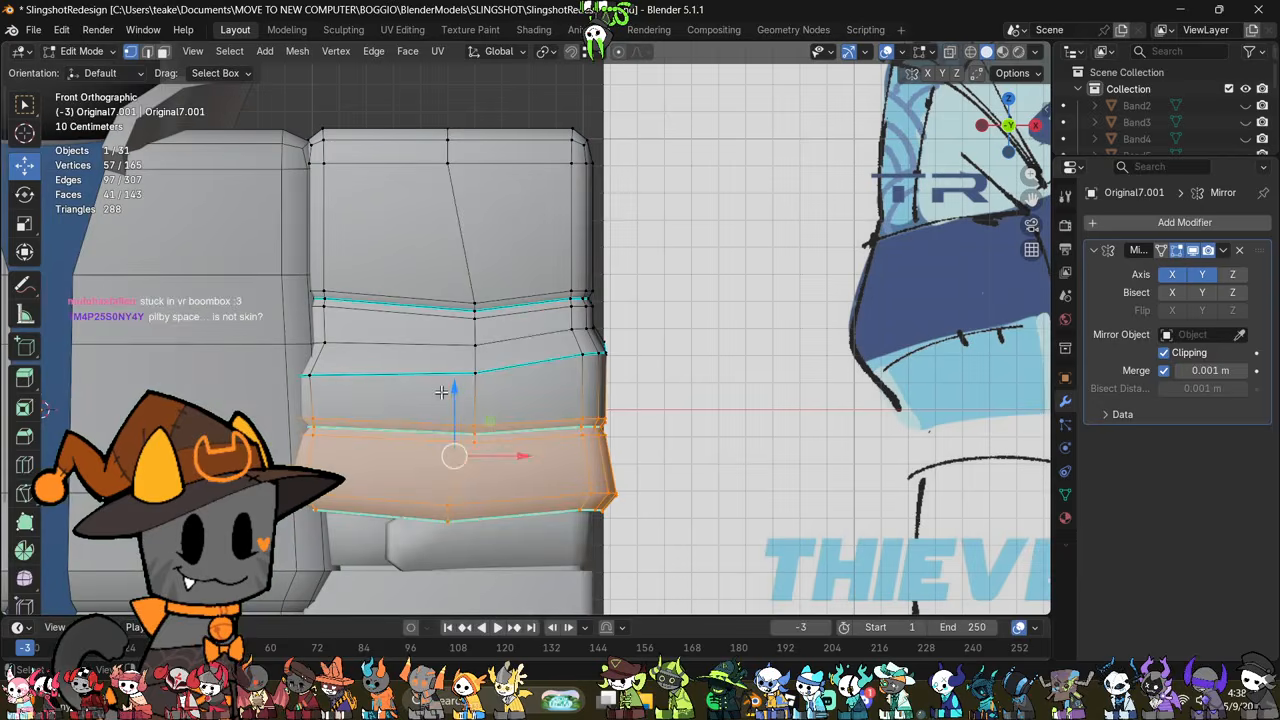
left_click_drag(454, 390, 455, 378)
middle_click_drag(667, 407, 629, 471)
key("Tab")
key("Tab")
scroll(663, 457, "up", 2)
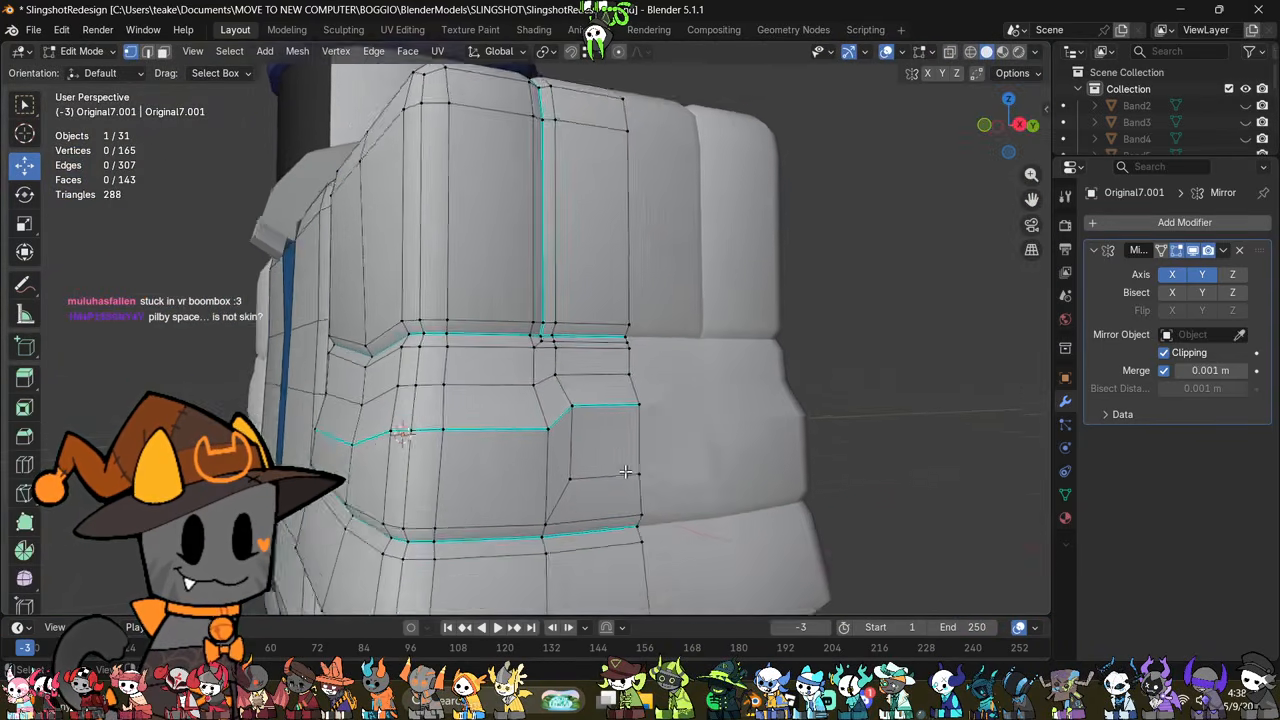
Step: Reposition the inner corner vertex of the sleeve's middle sharp fold beside the mirror seam
scroll(620, 452, "up", 2)
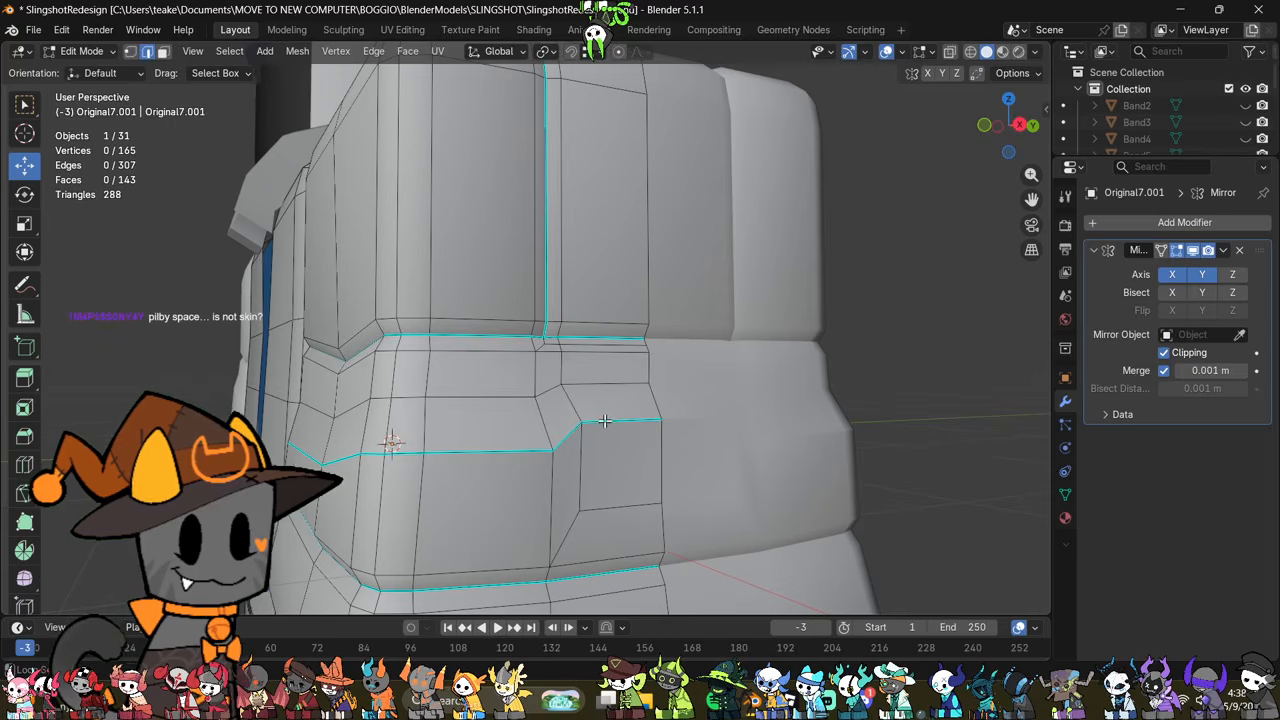
key("1")
left_click(590, 427)
middle_click_drag(588, 427, 602, 431)
key("g")
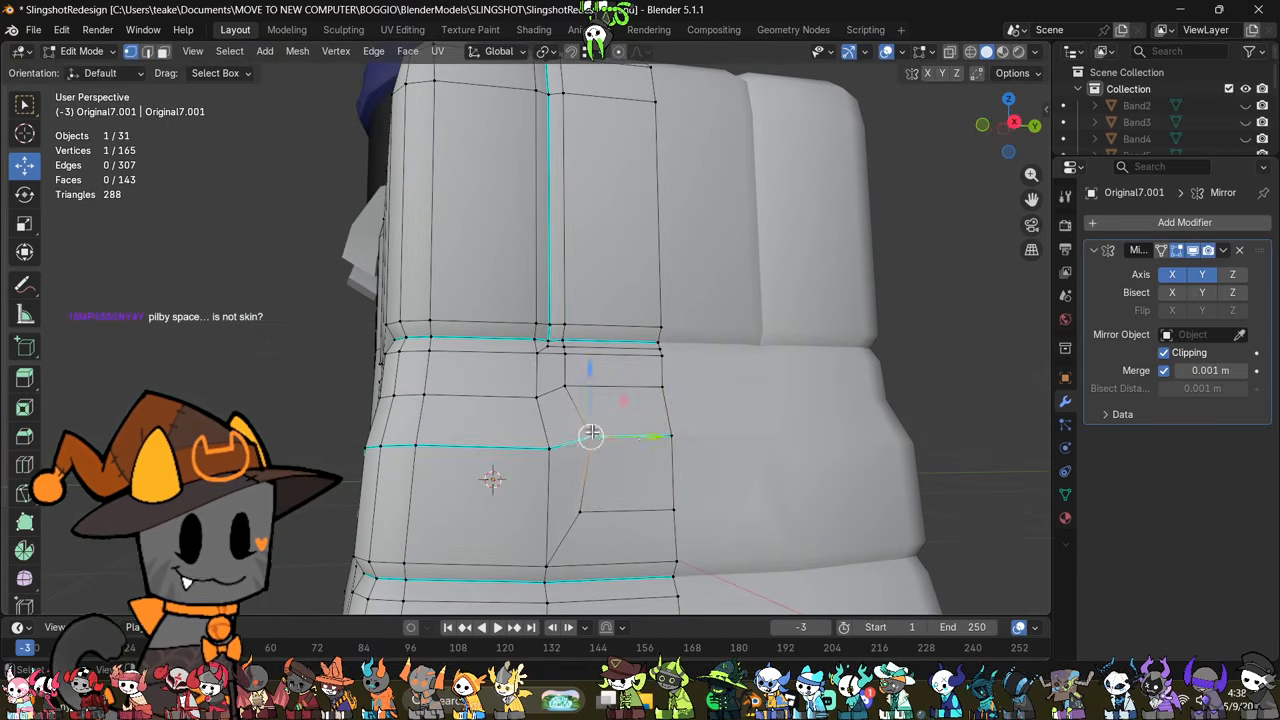
left_click(652, 451)
middle_click_drag(652, 451, 580, 350)
key("g")
left_click(686, 437)
scroll(760, 431, "down", 3)
Step: Flatten the fold's three vertices nearest the mirror seam by scaling them to 0 along Z, and scale them along X
left_click(789, 453)
scroll(789, 453, "down", 2)
scroll(554, 480, "up", 1)
left_click_drag(447, 375, 435, 374)
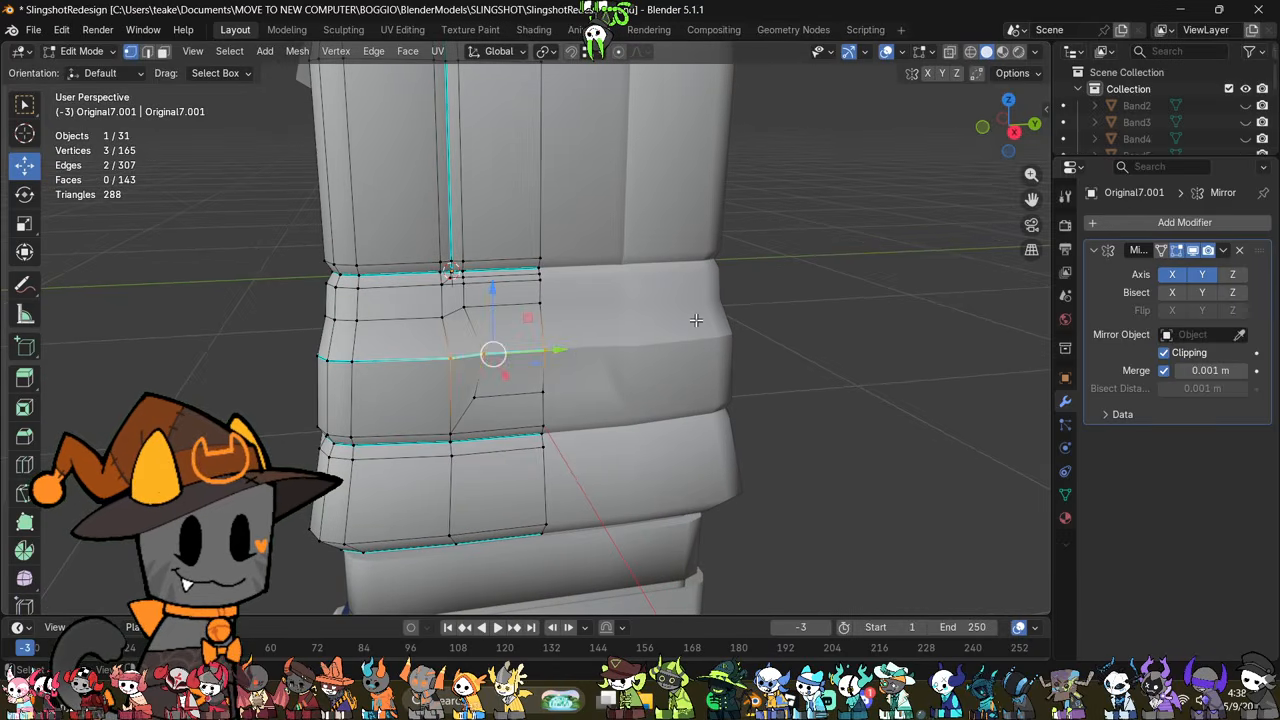
key("s")
key("z")
key("0")
left_click(577, 405)
middle_click_drag(577, 405, 503, 324)
key("s")
key("x")
left_click(705, 464)
scroll(531, 403, "up", 2)
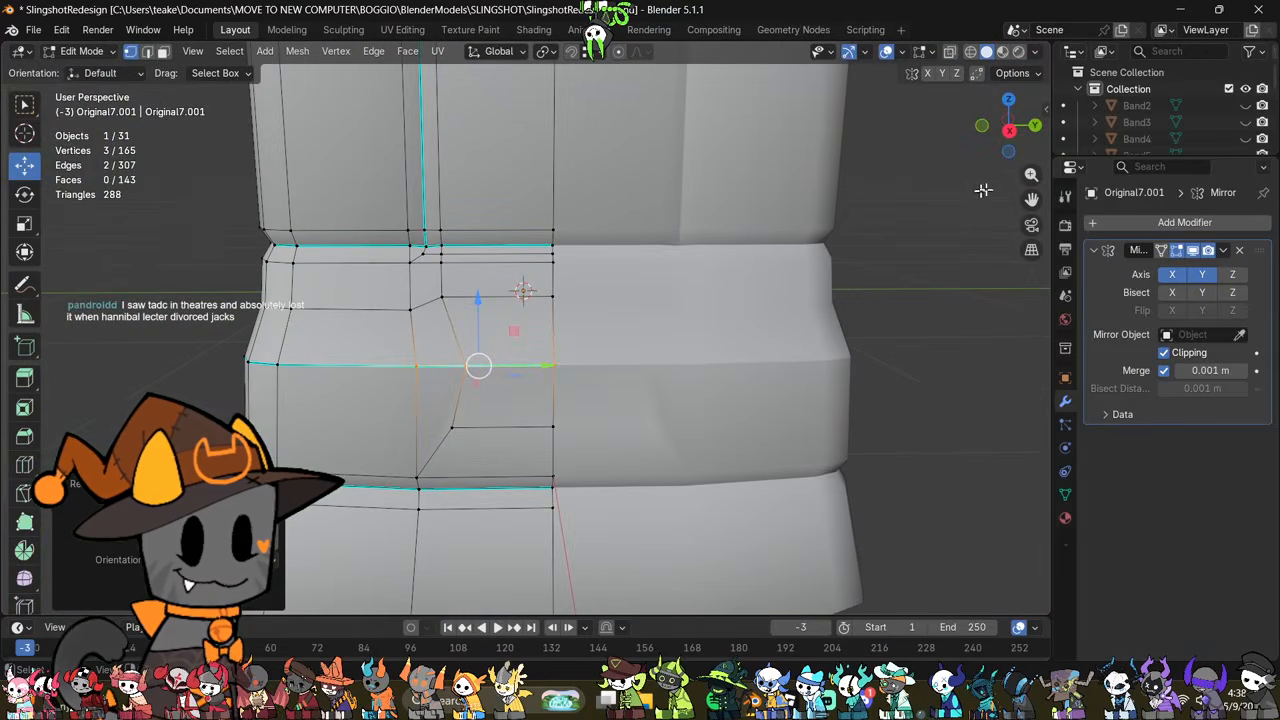
Step: Examine the sleeve's folds in the right view and in Object Mode beside the redesign drawing
left_click(1009, 129)
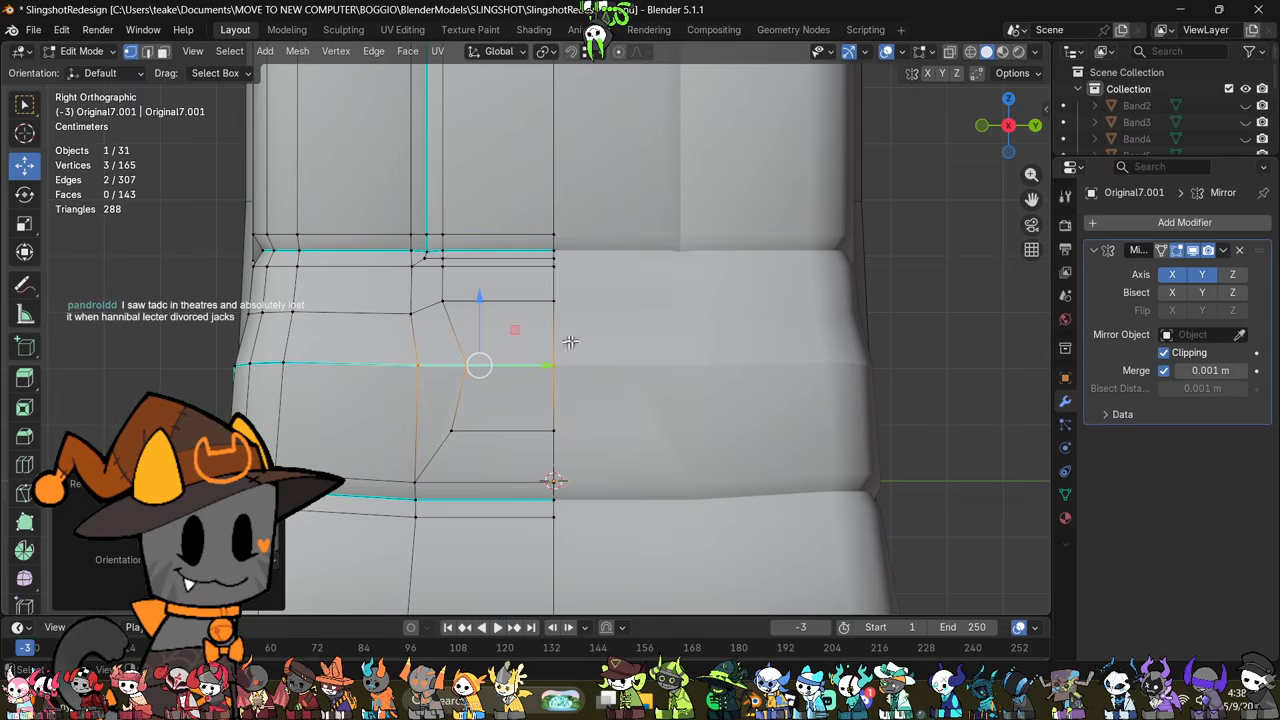
left_click(754, 394)
middle_click_drag(750, 395, 829, 389)
key("Tab")
scroll(754, 389, "down", 4)
scroll(830, 390, "up", 2)
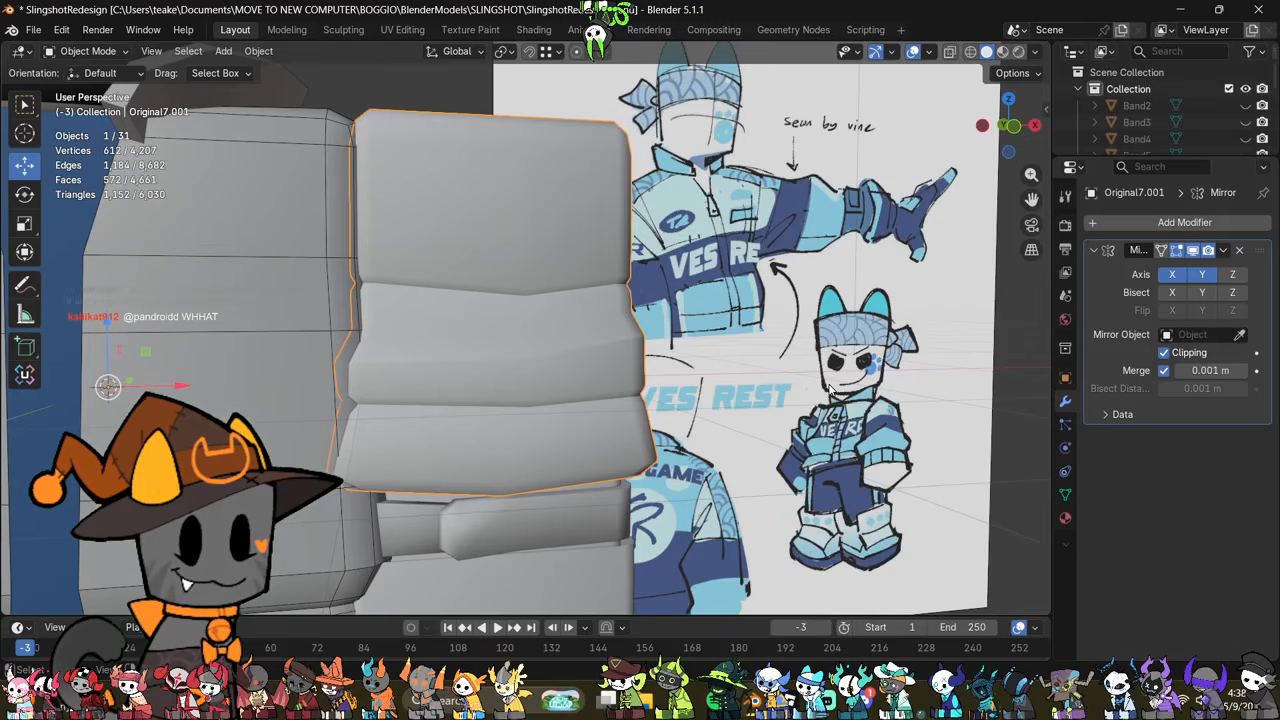
scroll(829, 392, "down", 1)
key("Tab")
middle_click_drag(777, 418, 725, 415)
scroll(620, 405, "up", 2)
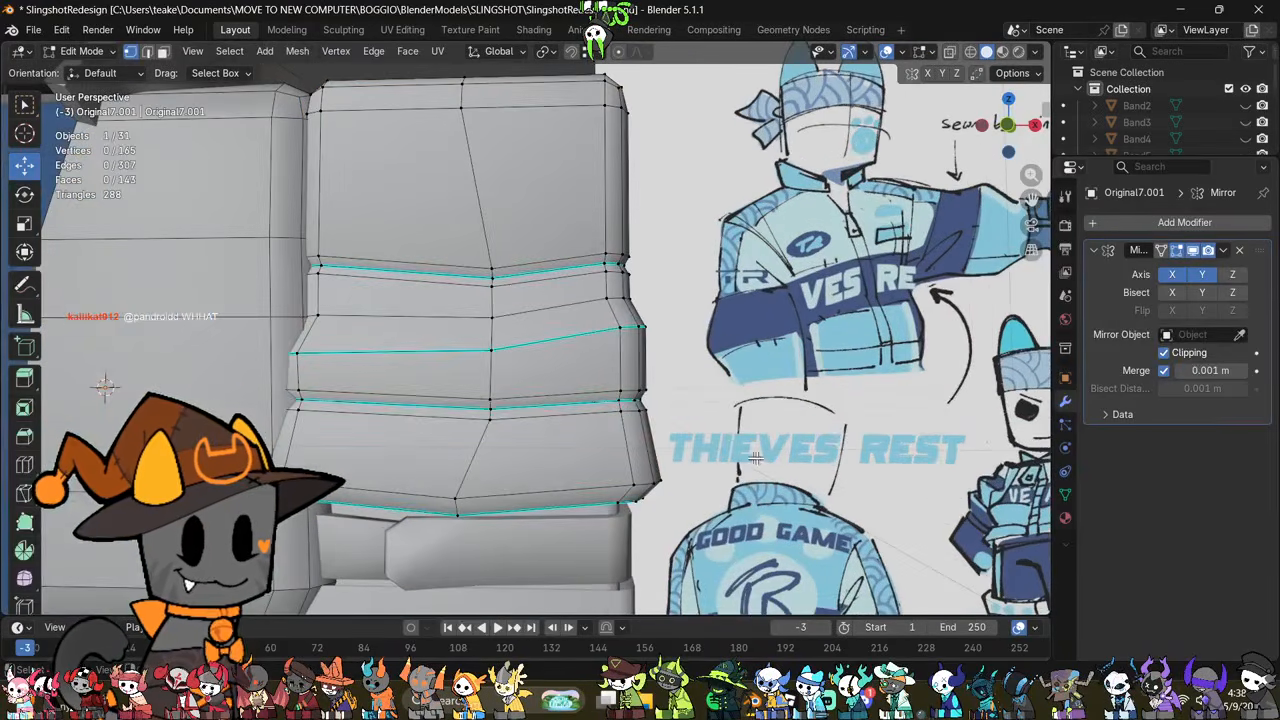
Step: Raise the whole mesh of the band between the sleeve and the cuff slightly along Z
middle_click_drag(600, 530, 606, 445, "shift")
key("Tab")
left_click(606, 441)
left_click(600, 517)
scroll(595, 519, "down", 1)
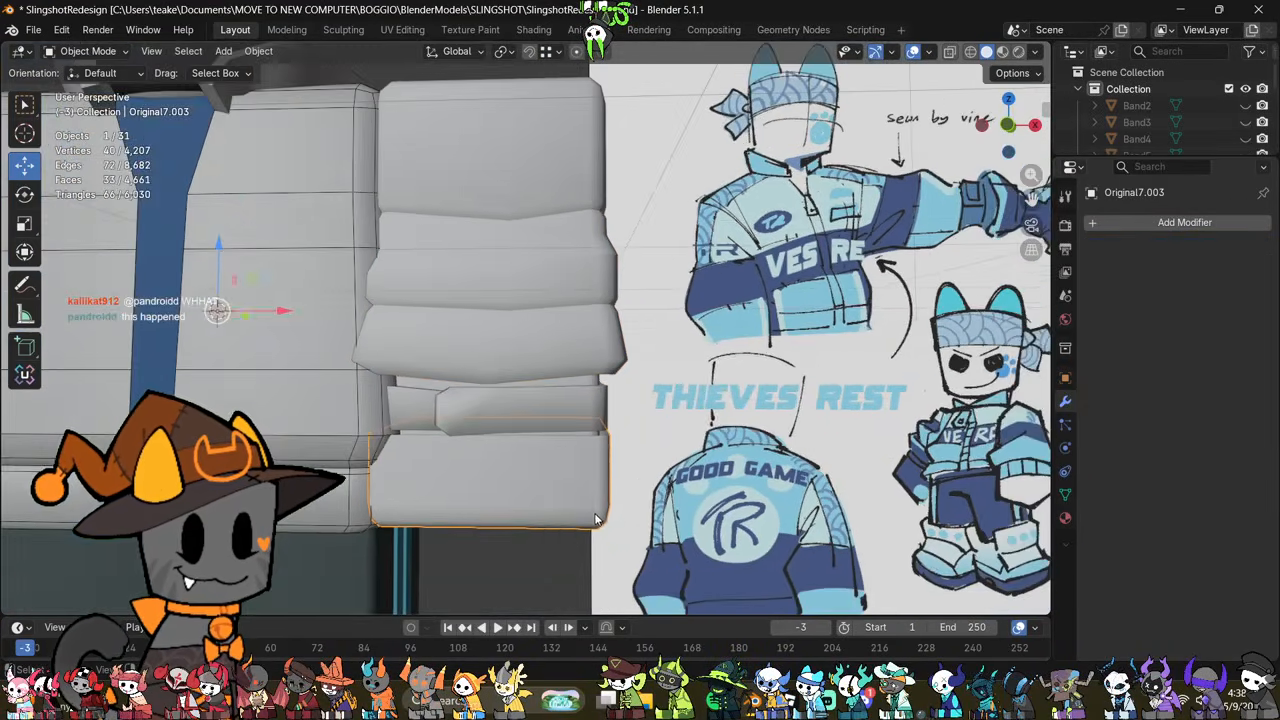
left_click(568, 420)
key("Tab")
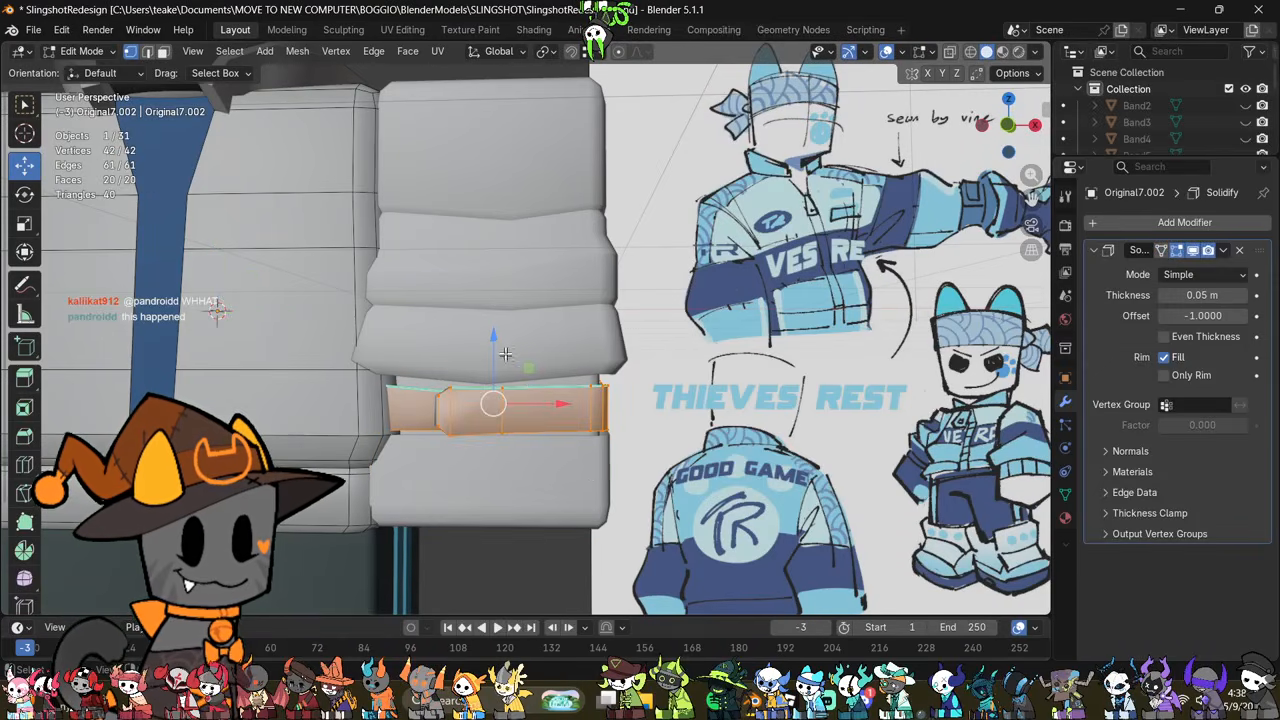
key("a")
left_click_drag(492, 352, 502, 335)
key("Tab")
Step: Extrude the top edge loop of the lower cuff piece a short distance up along Z
left_click(572, 498)
middle_click_drag(573, 497, 617, 462)
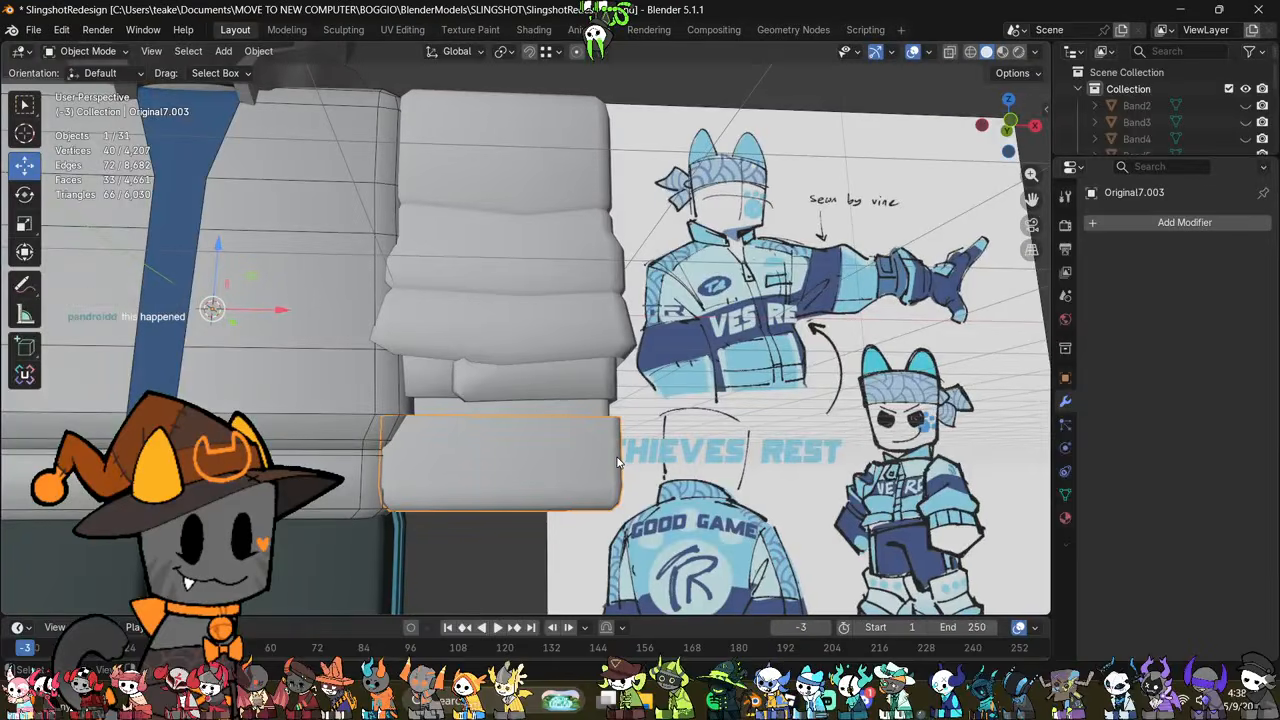
key("Tab")
left_click(590, 420, "alt")
middle_click_drag(592, 421, 651, 435)
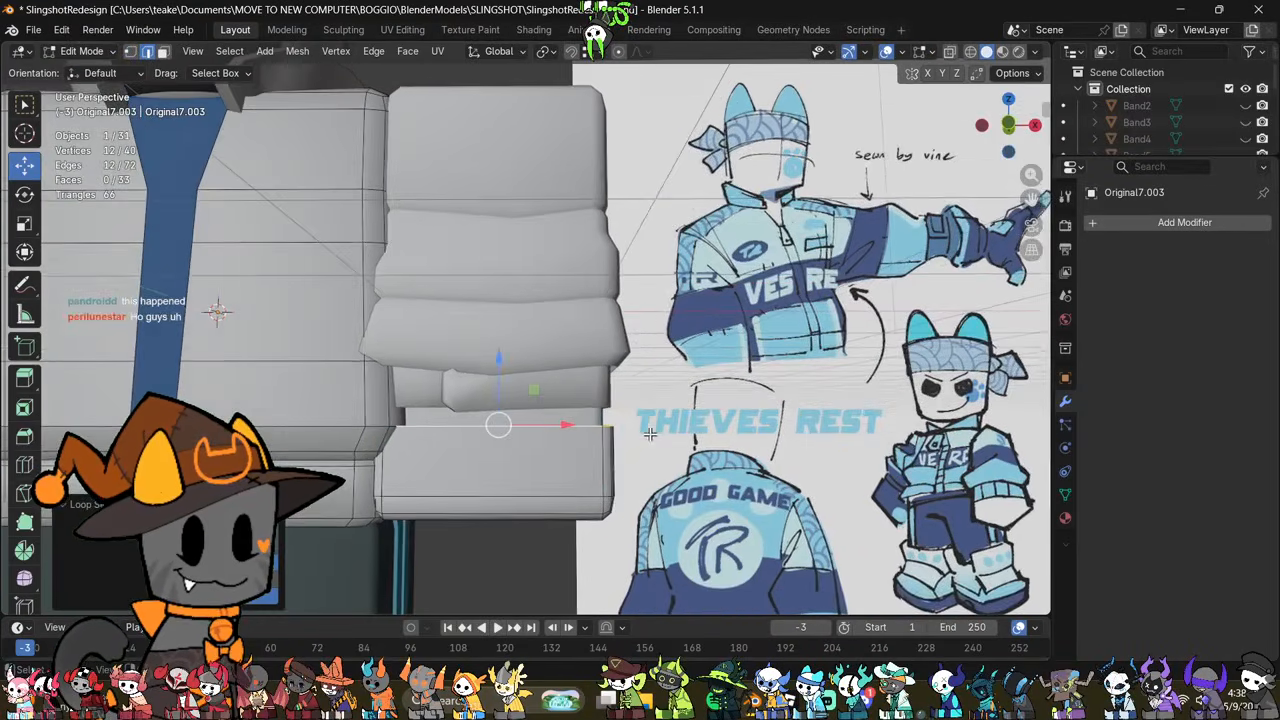
key("e")
key("z")
left_click(691, 378)
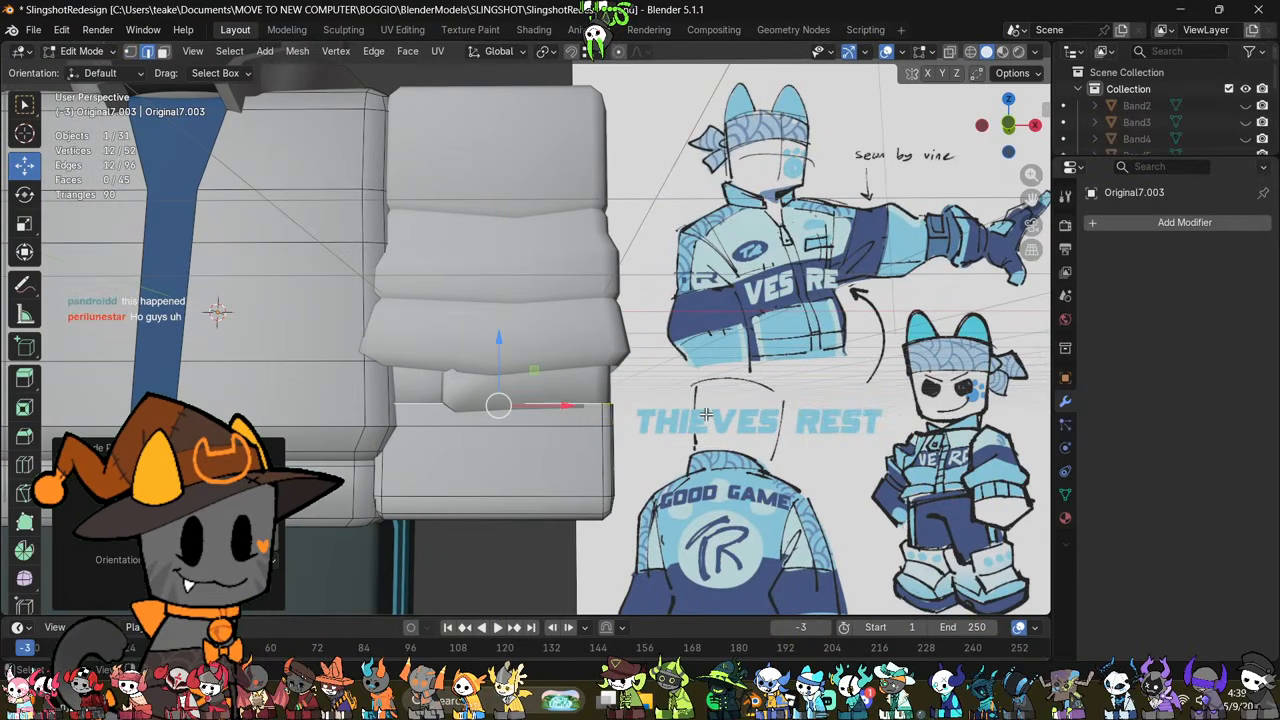
Step: Extrude the cuff's top loop upward again and scale the new rim outward into a flare
left_click_drag(497, 354, 511, 362)
key("e")
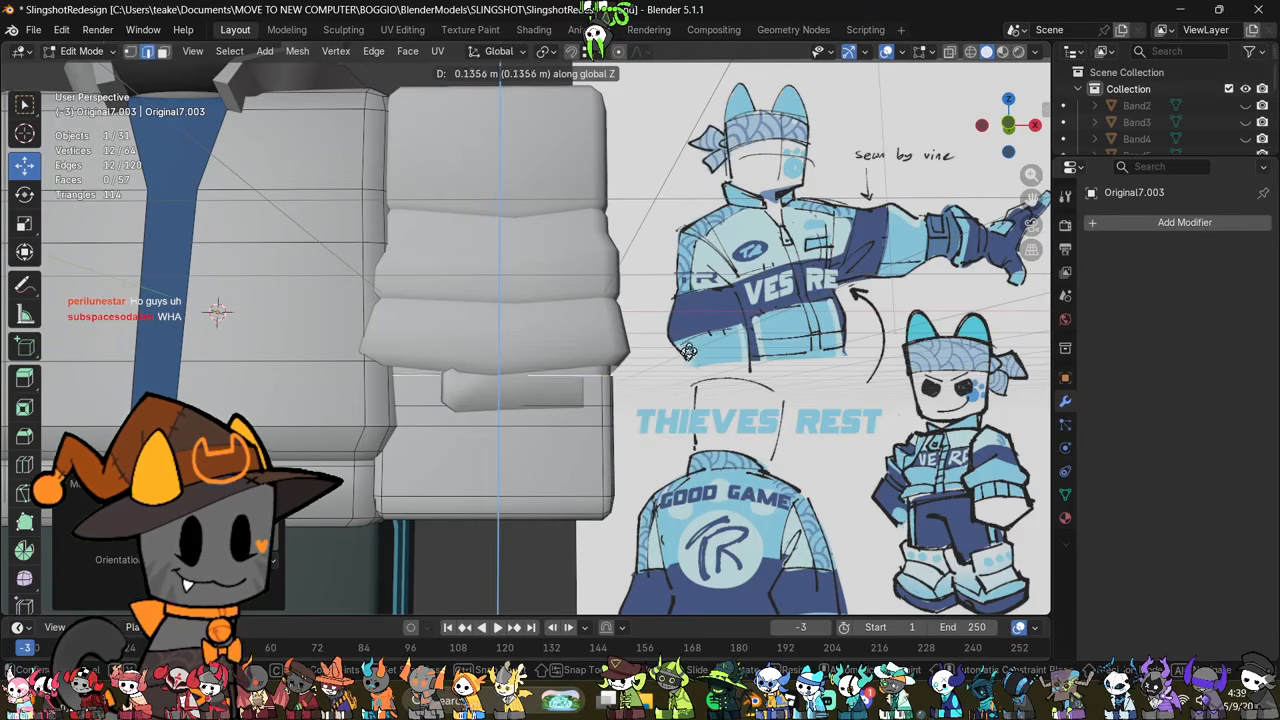
left_click(701, 319)
key("s")
left_click(583, 340)
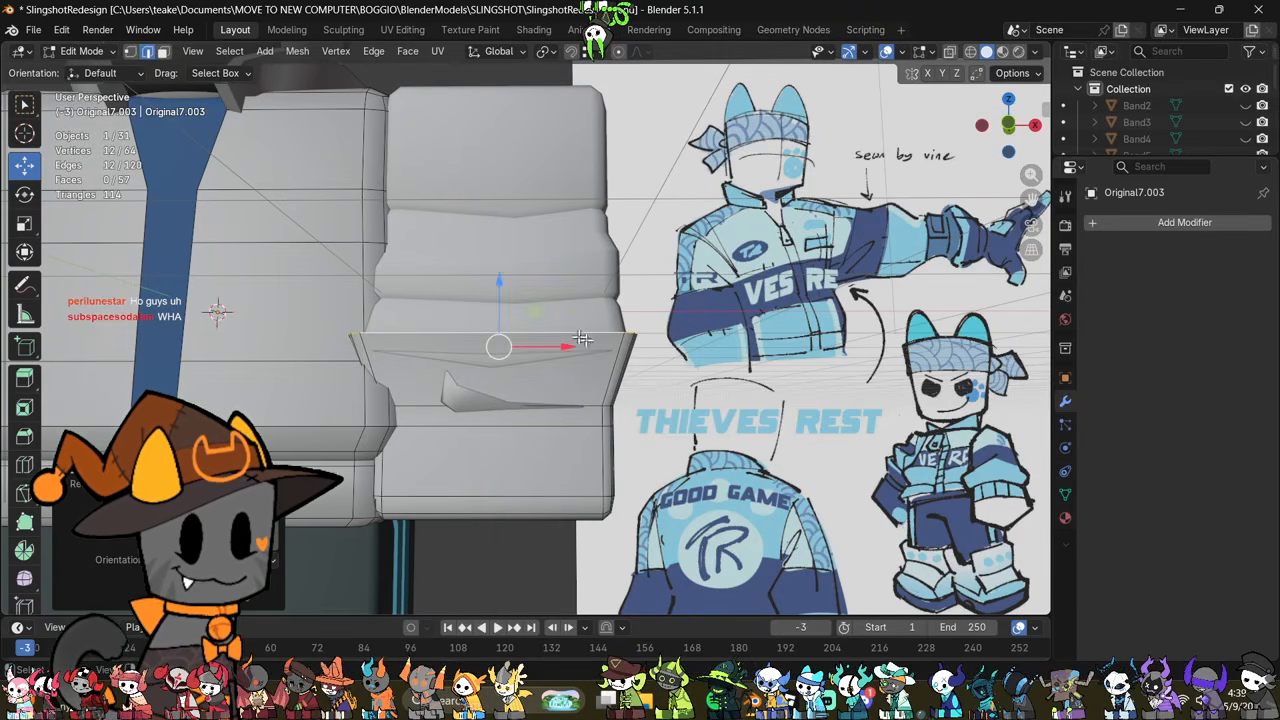
Step: Select the entire cuff mesh and lower it slightly along Z
middle_click_drag(503, 297, 538, 381)
key("a")
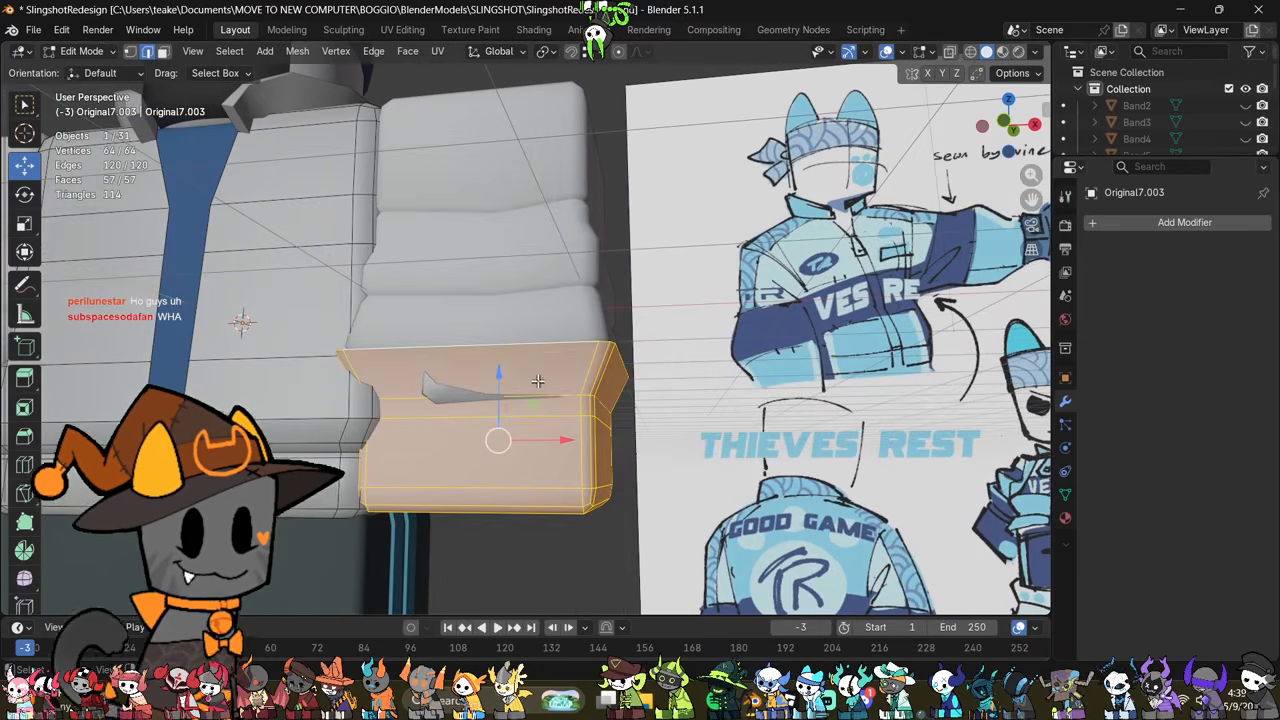
left_click_drag(499, 376, 503, 384)
mouse_move(614, 428)
middle_mouse_down()
mouse_move(574, 481)
mouse_move(536, 462)
mouse_move(557, 444)
mouse_move(596, 446)
middle_mouse_up()
left_click(740, 471)
middle_click_drag(740, 471, 686, 479)
mouse_move(579, 469)
middle_mouse_down()
mouse_move(543, 429)
mouse_move(420, 443)
mouse_move(423, 457)
mouse_move(566, 479)
middle_mouse_up()
Step: Move the inner vertex above the sleeve's lower groove near the mirror seam, and check the shape in Object Mode
key("Tab")
left_click(604, 284)
key("Tab")
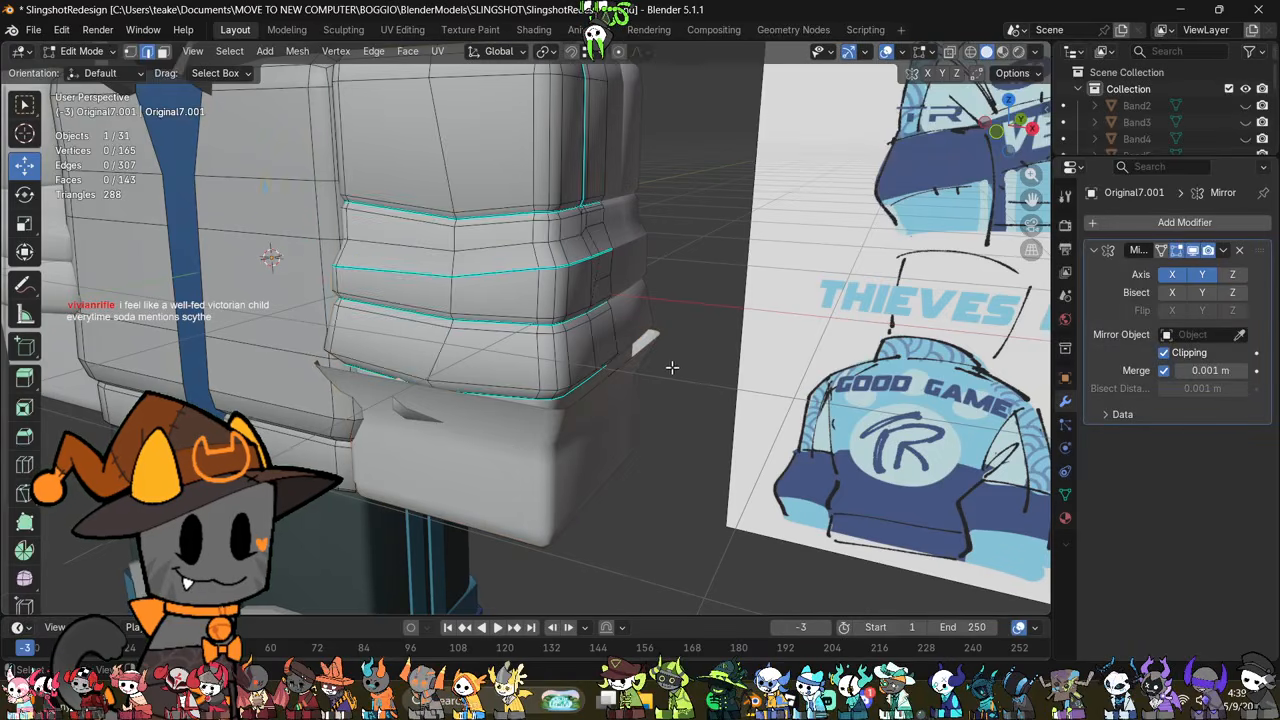
middle_click_drag(671, 366, 544, 484)
scroll(544, 484, "up", 3)
middle_click_drag(509, 376, 551, 423)
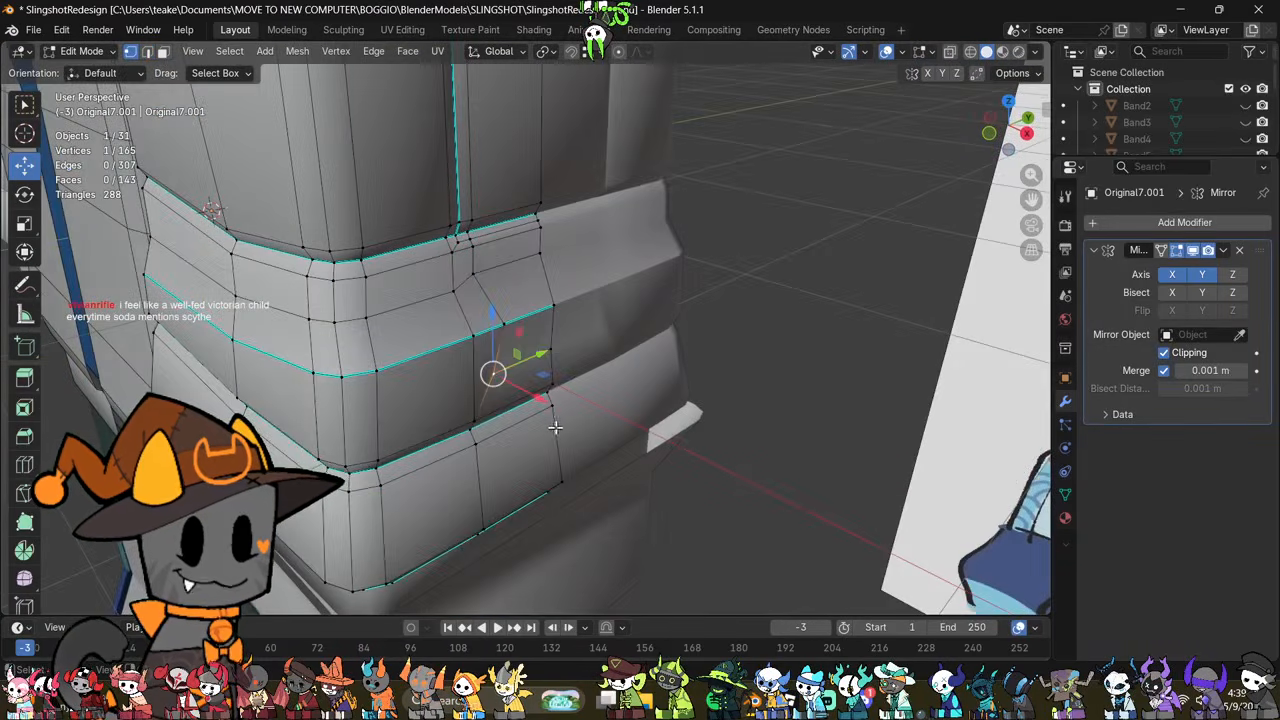
key("g")
left_click(567, 430)
scroll(509, 401, "down", 2)
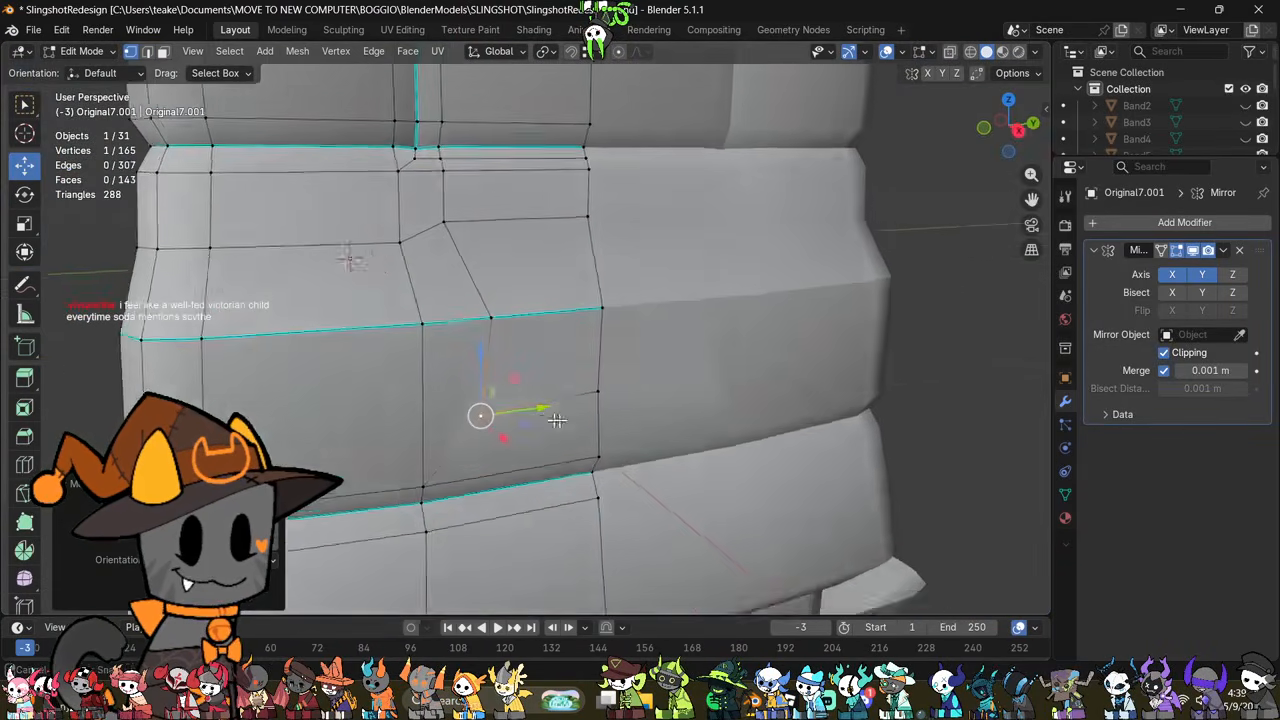
middle_click_drag(509, 401, 654, 471)
scroll(654, 471, "down", 5)
key("Tab")
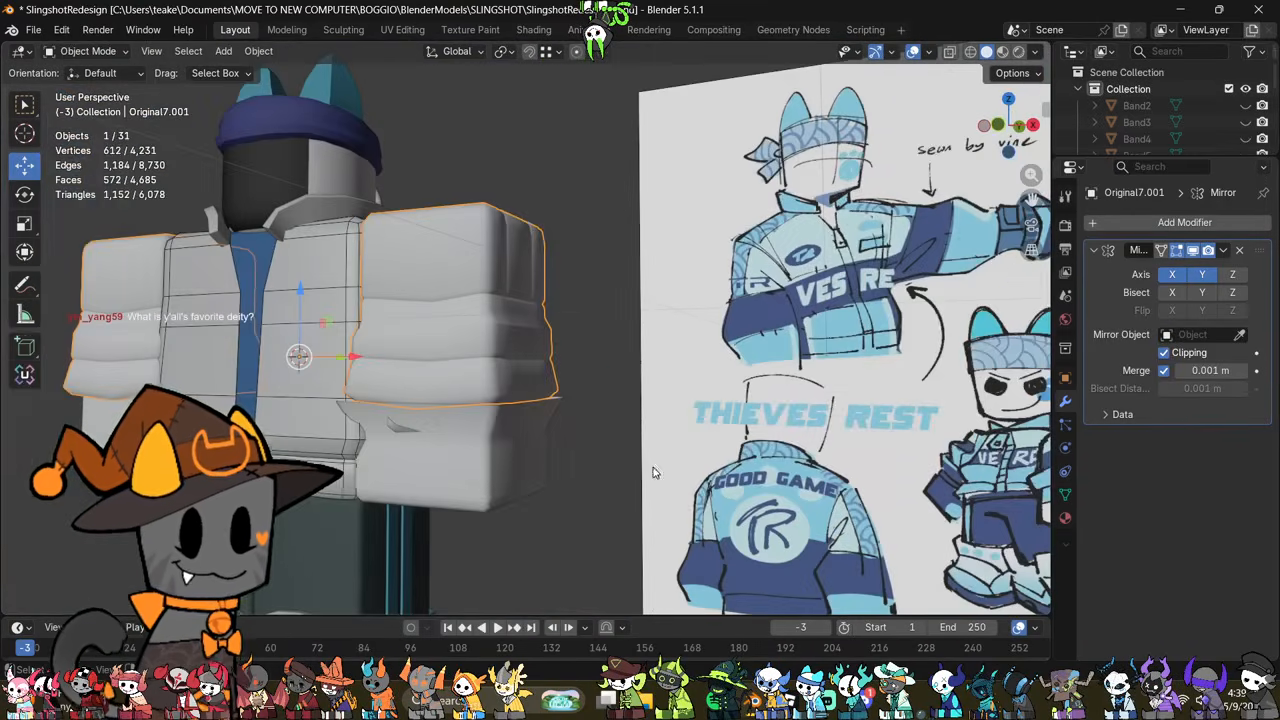
Step: Add a loop cut around the cuff's neck just below the flare and scale it inward
left_click(529, 480)
scroll(529, 480, "up", 3)
middle_click_drag(529, 480, 720, 471, "shift")
key("Tab")
scroll(791, 443, "up", 2)
key("ctrl+r")
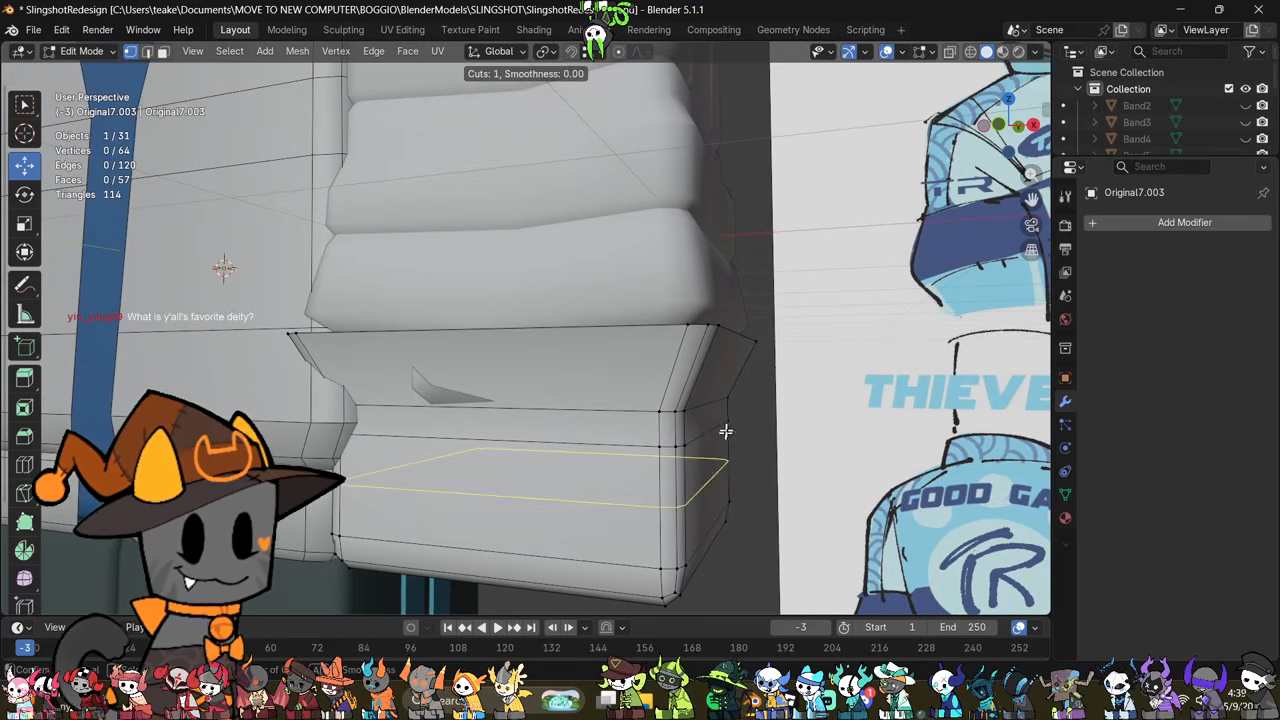
left_click(682, 425)
key("s")
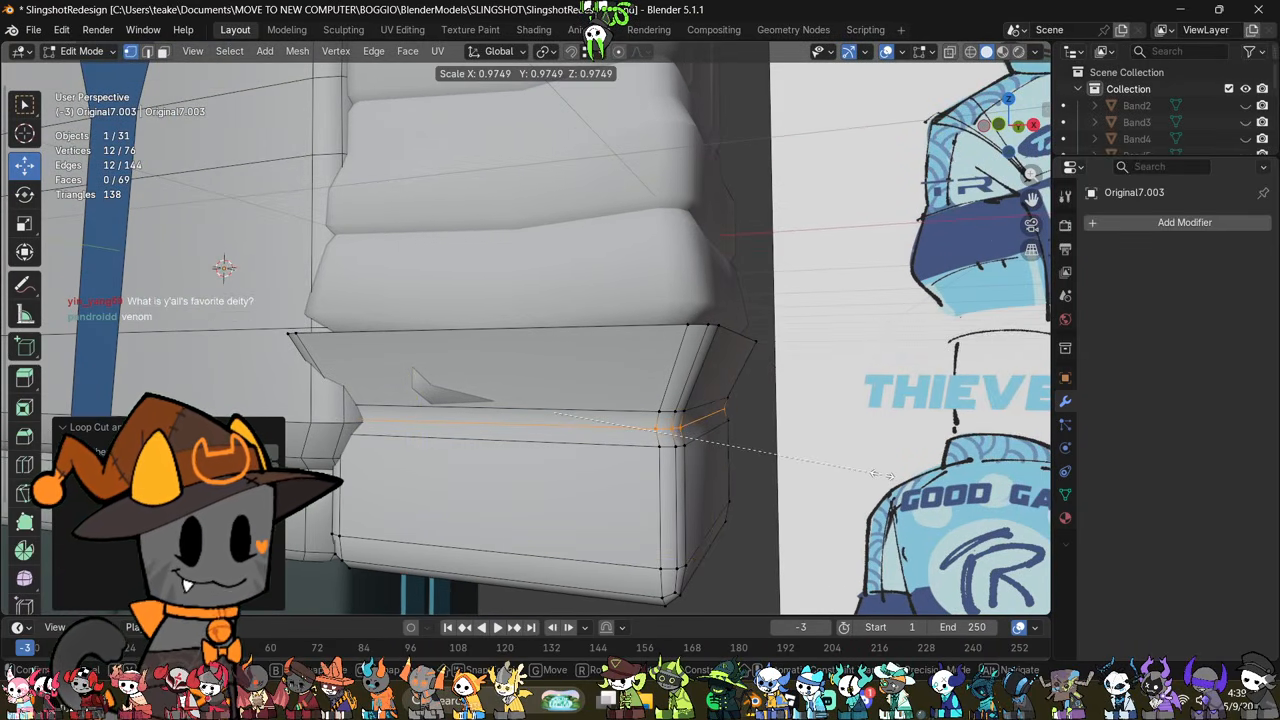
left_click(881, 474)
Step: Mark the cuff's new neck loop as sharp and check the crease in Object Mode
key("2")
right_click(900, 453)
left_click(895, 457)
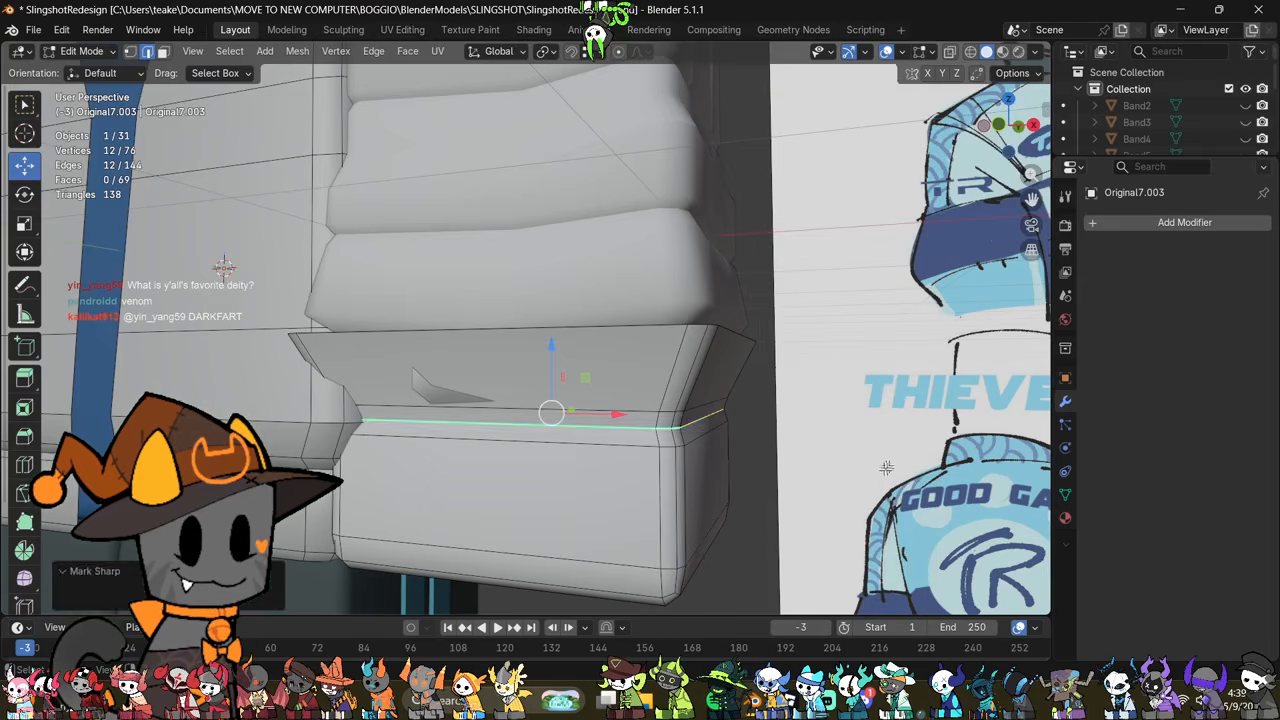
key("Tab")
middle_click_drag(886, 467, 727, 508)
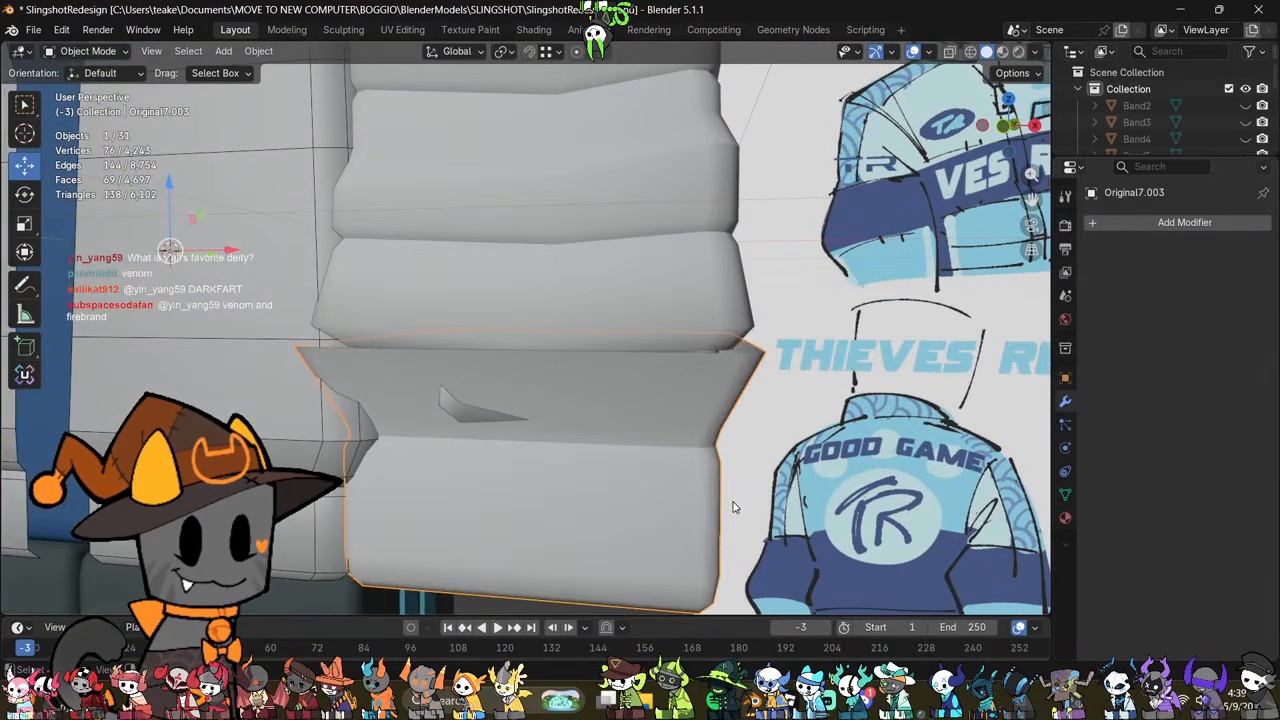
Step: Mark the loops directly above and below the cuff's sharp crease as sharp and fatten them slightly outward
key("Tab")
left_click(820, 478)
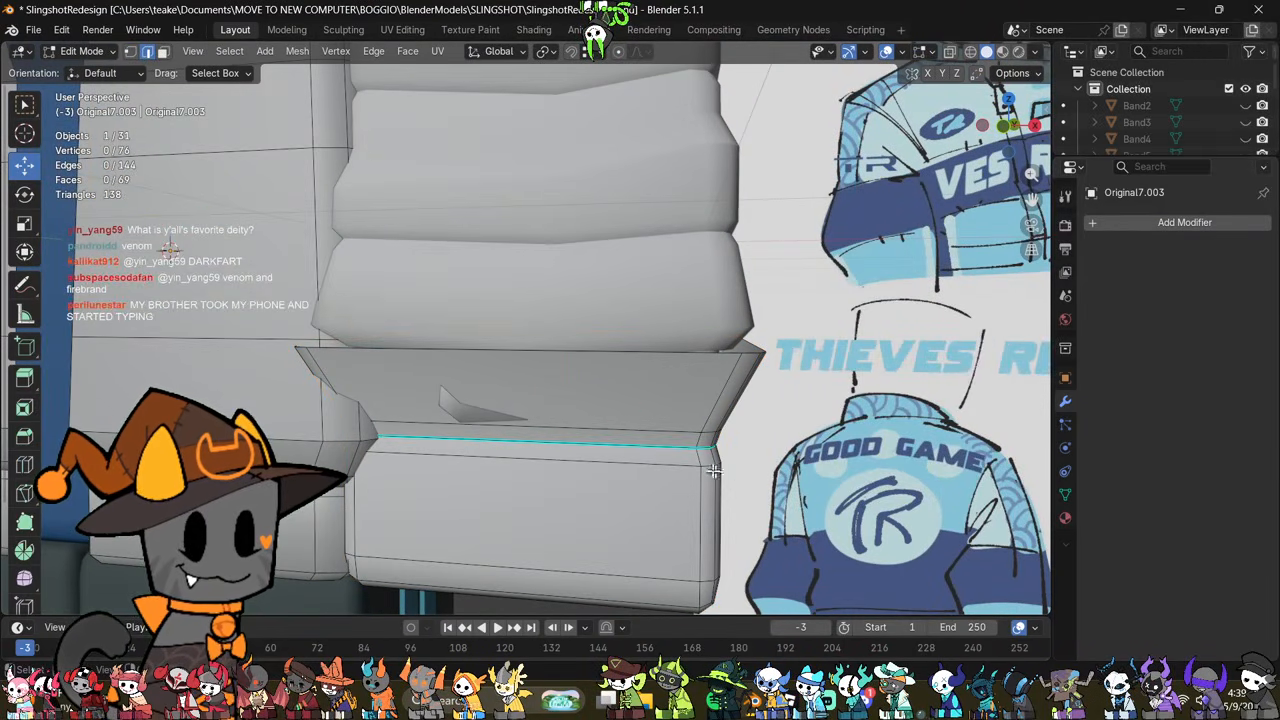
left_click(636, 441, "alt")
key("ctrl+e")
left_click(851, 420)
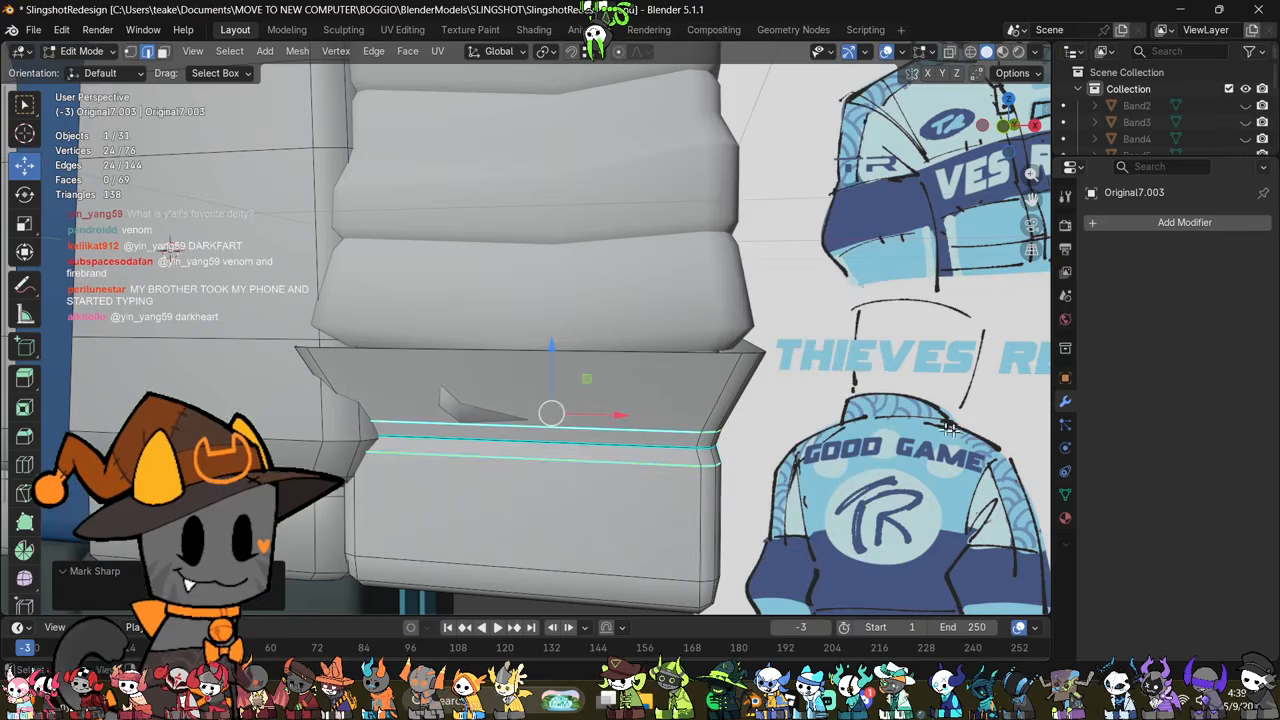
key("alt+s")
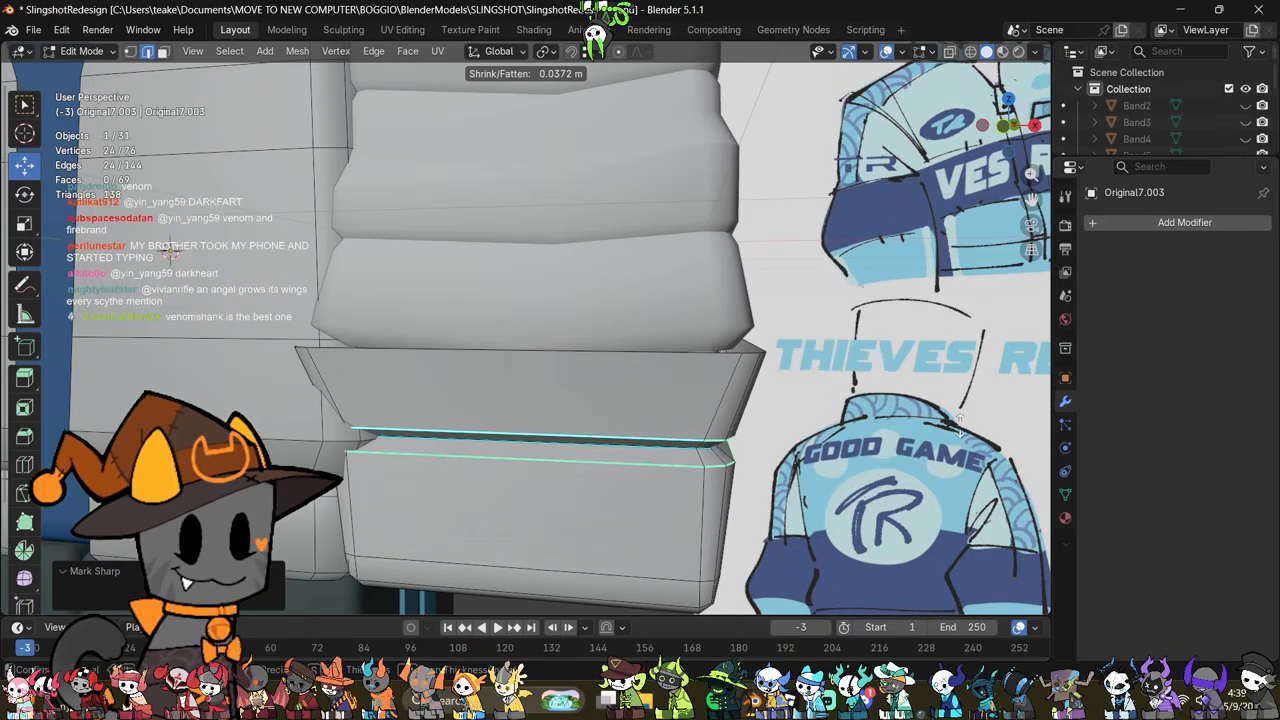
left_click(955, 425)
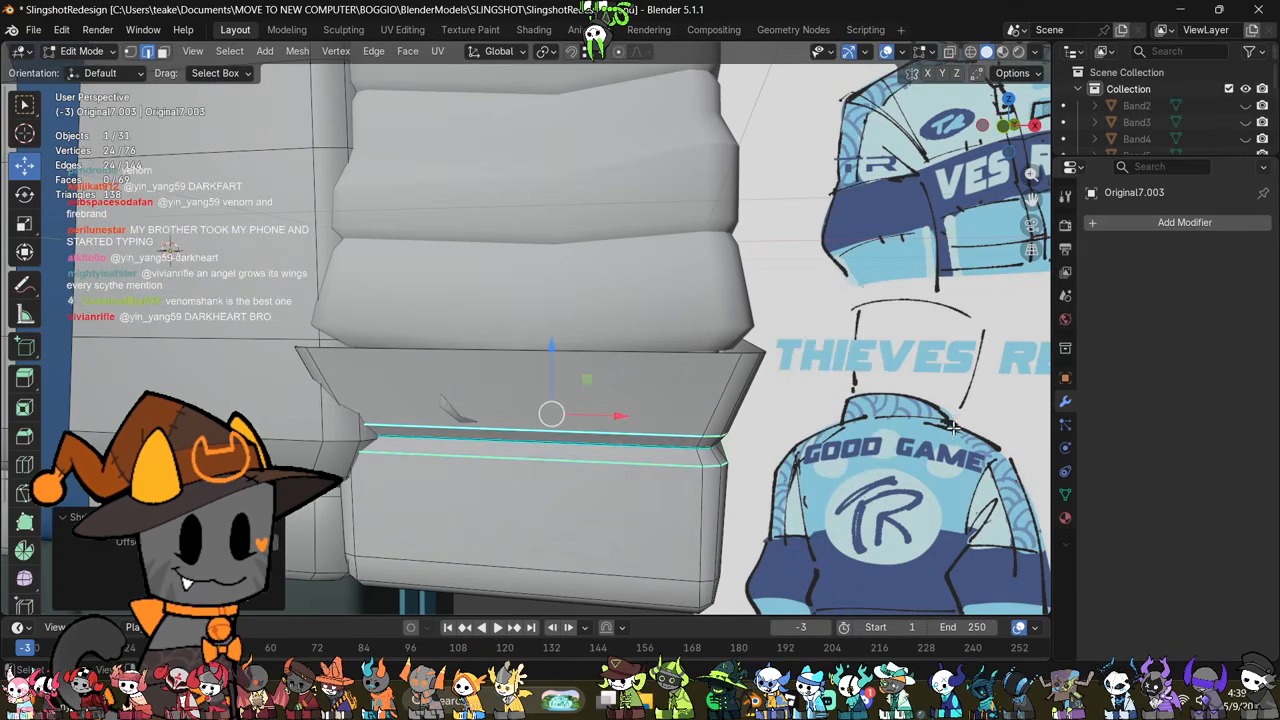
Step: Examine the cuff's creased shape in Object Mode and with X-ray against the redesign drawing
middle_click_drag(955, 425, 810, 533)
key("Tab")
key("Tab")
key("alt+z")
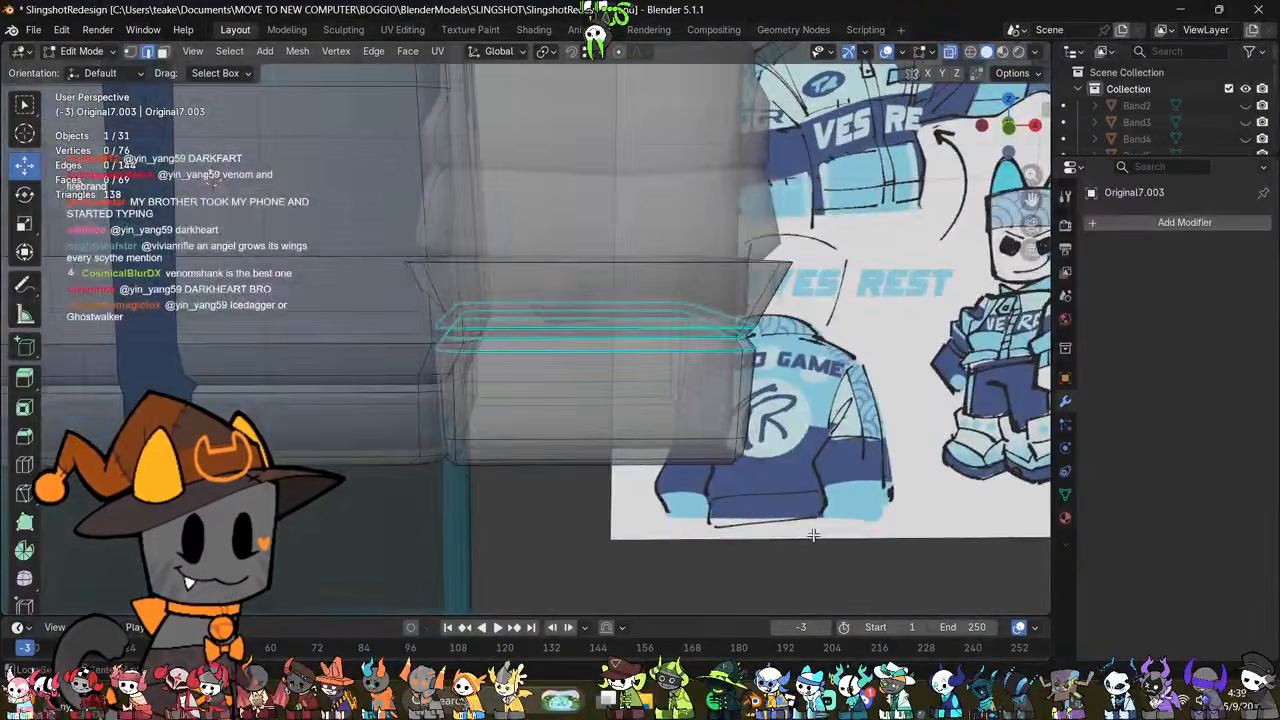
key("alt+z")
middle_click_drag(797, 474, 645, 396)
key("Tab")
key("Tab")
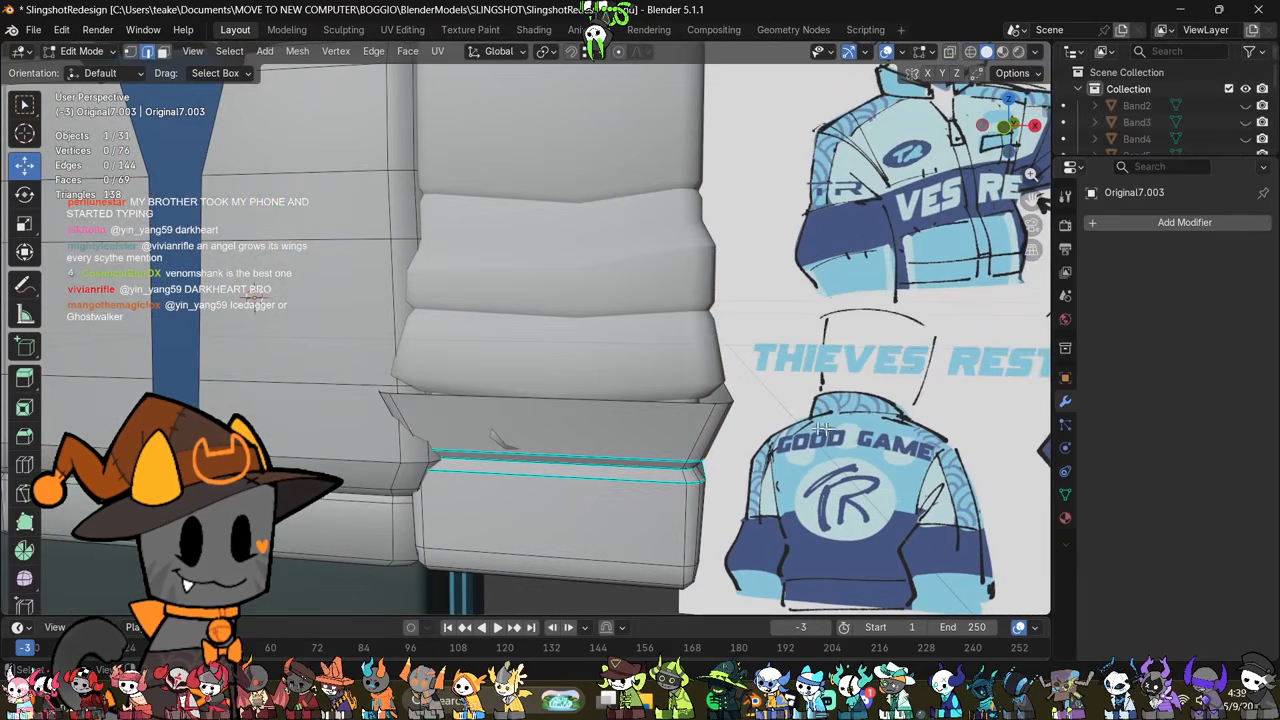
Step: Slide the cuff's flared top rim loop down along its edges
left_click(631, 390, "alt")
key("g")
key("g")
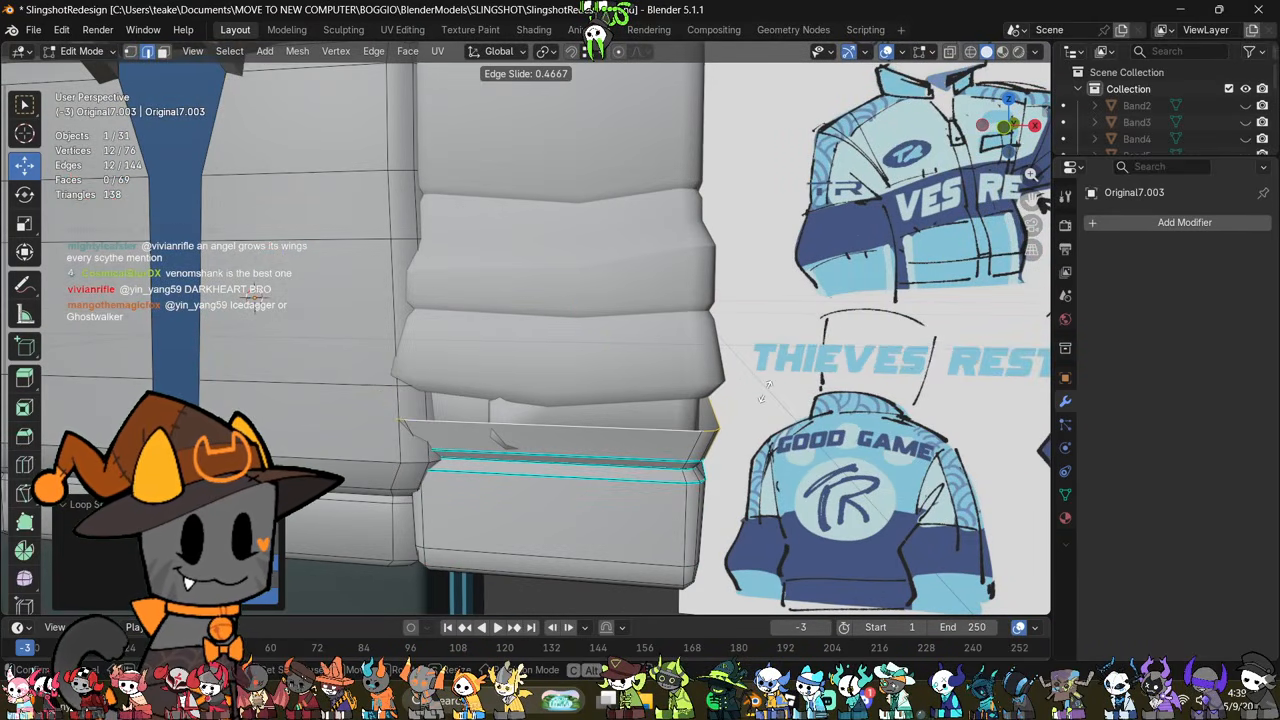
left_click(767, 396)
middle_click_drag(767, 396, 768, 510)
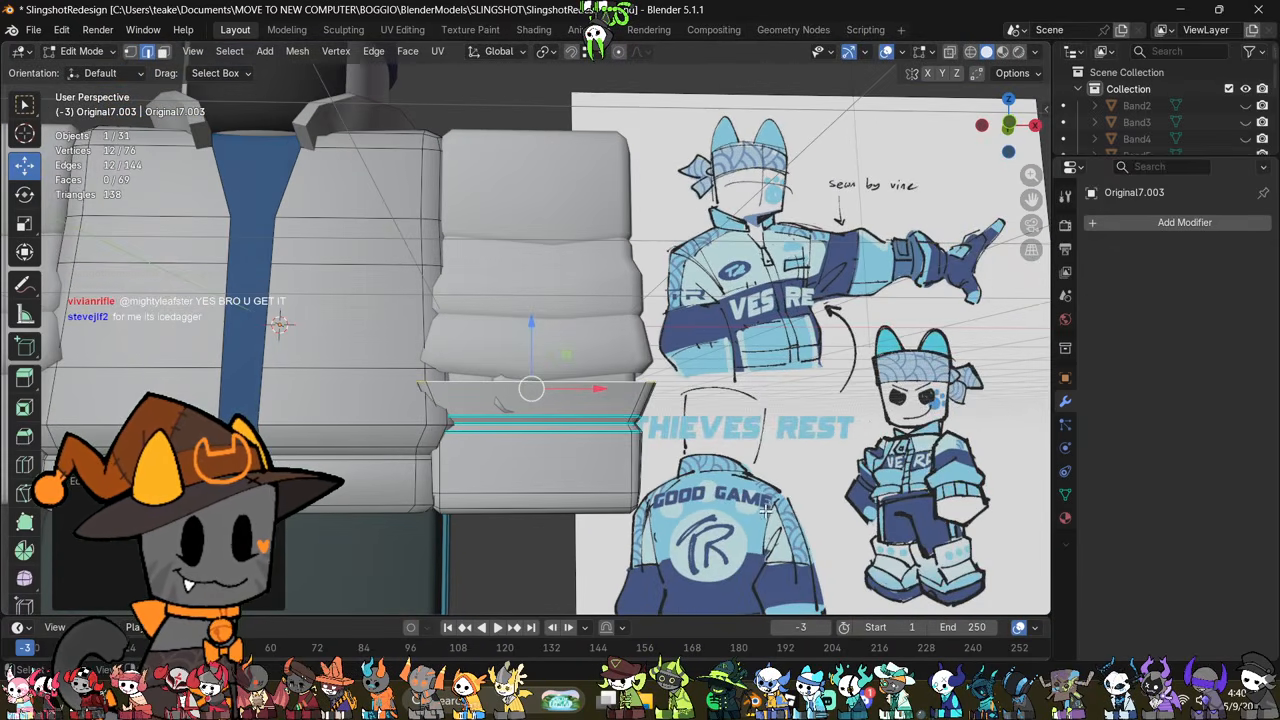
Step: Select the cuff's three crease loops through the mesh and move them down along Z
scroll(767, 510, "up", 2)
key("alt+z")
left_click_drag(751, 437, 751, 437)
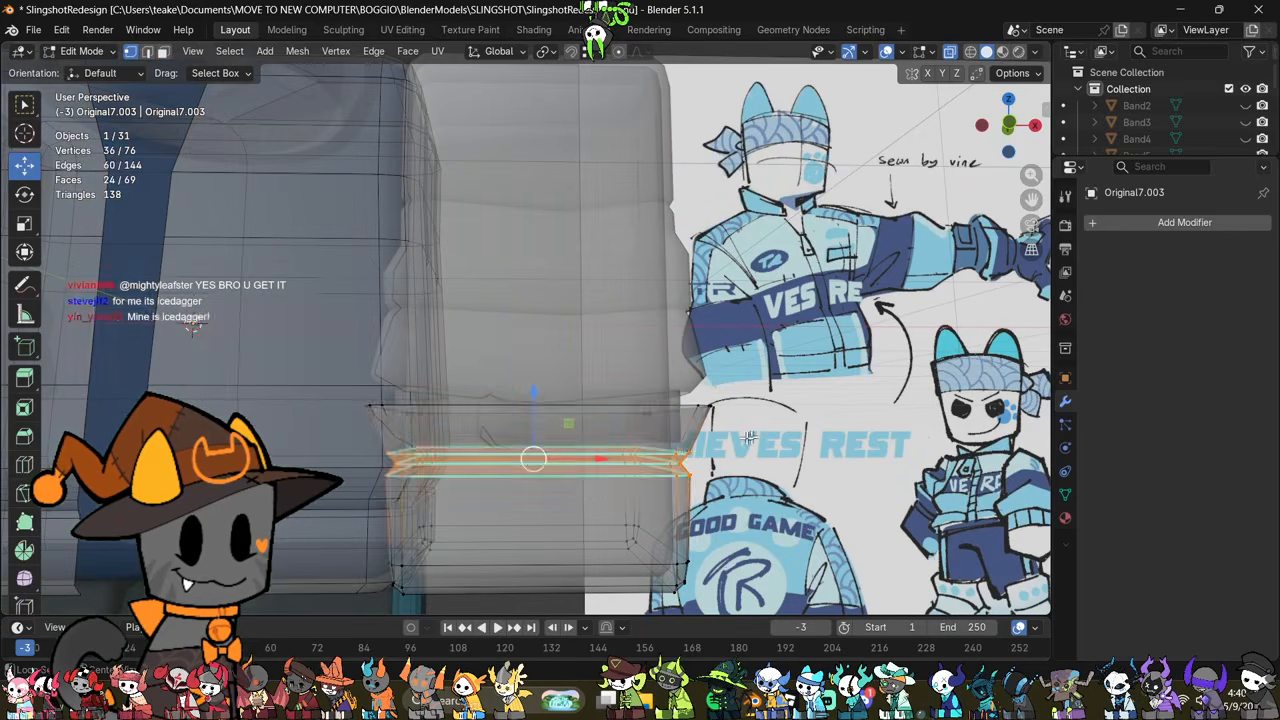
key("alt+z")
key("g")
key("z")
left_click(545, 433)
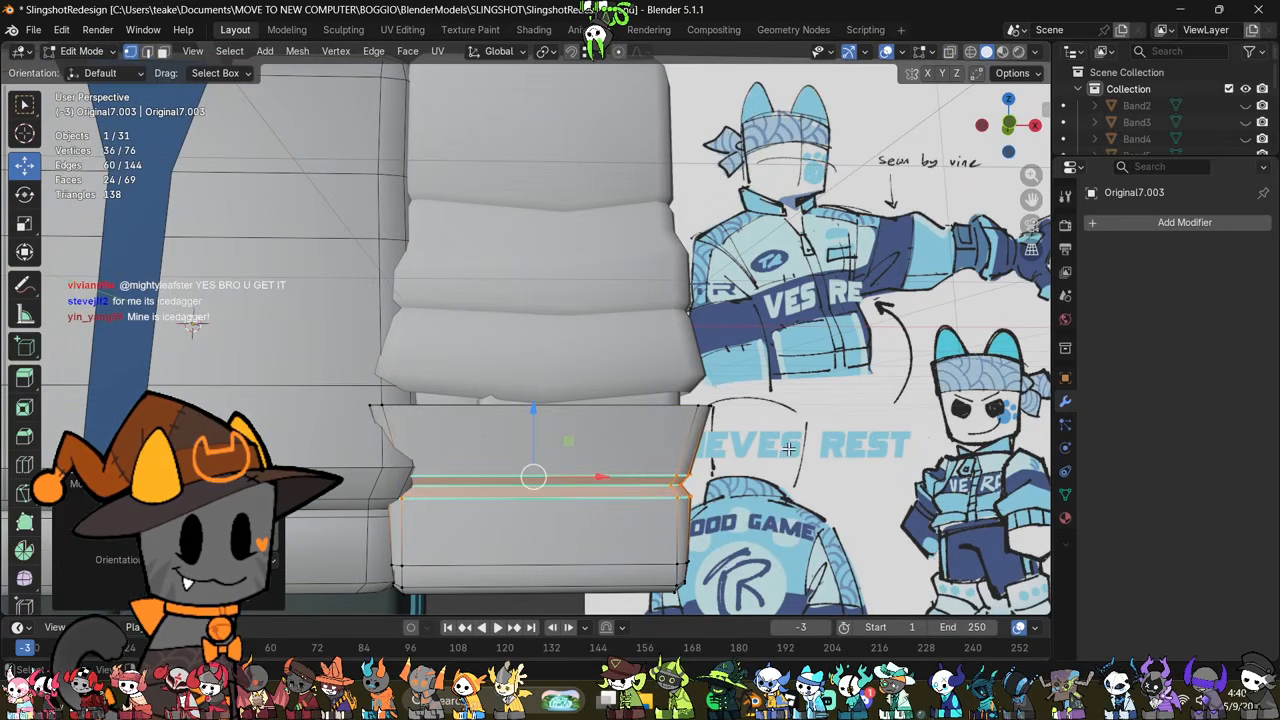
left_click(798, 450)
scroll(812, 458, "down", 1)
Step: Edit the folded sleeve and its inner band together and raise everything below their upper section about 0.14 m along Z
middle_click_drag(813, 460, 772, 488)
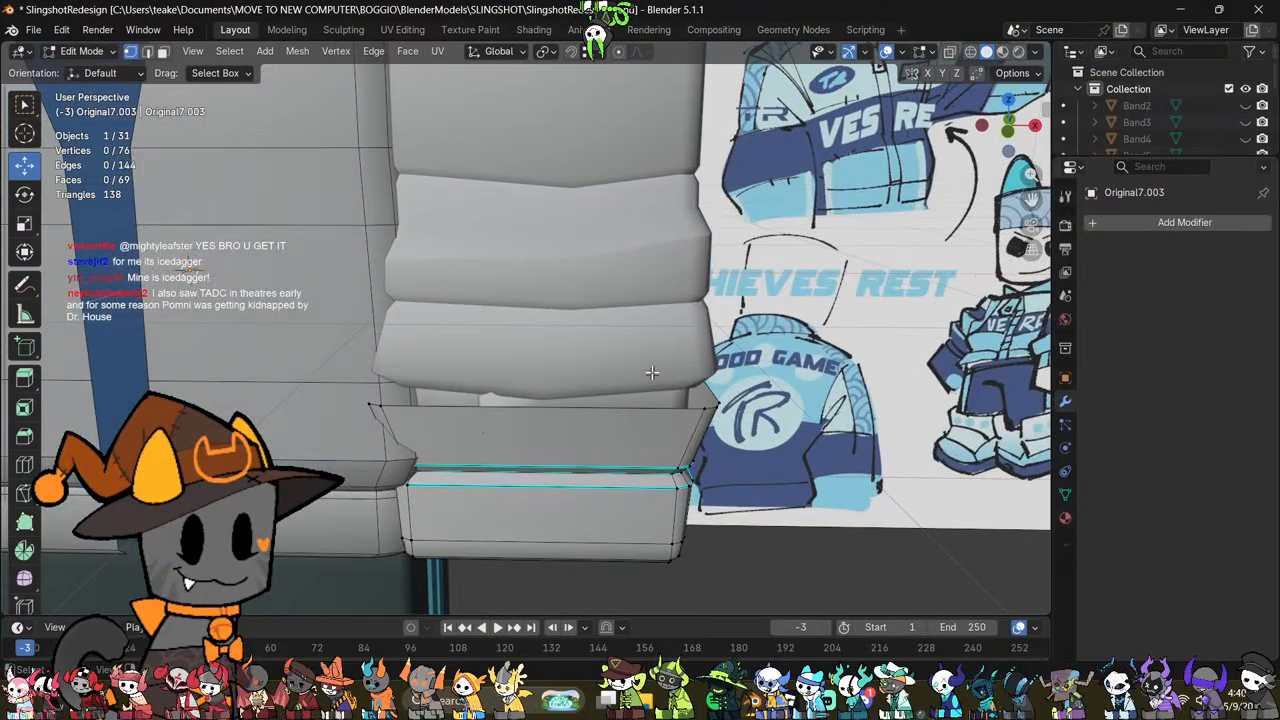
left_click(651, 374)
scroll(648, 370, "down", 2)
key("Tab")
left_click(612, 299)
left_click(620, 380, "shift")
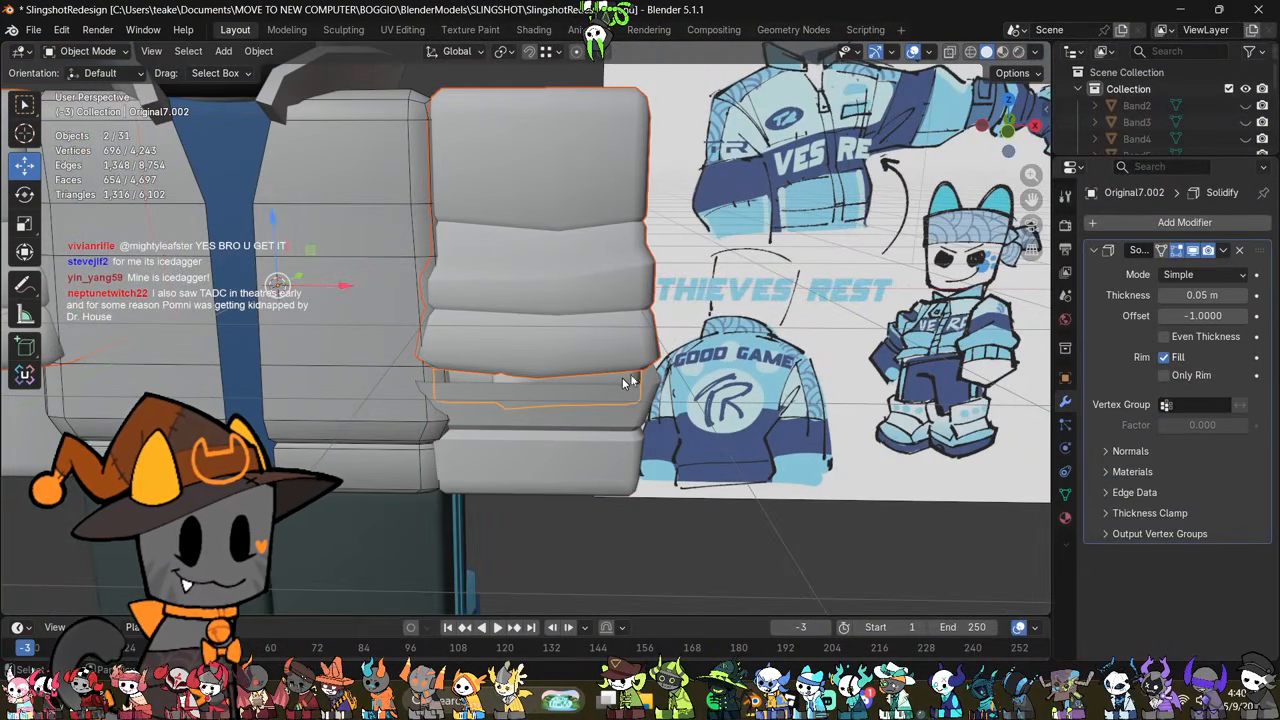
left_click(1008, 134)
key("Tab")
key("alt+z")
left_click_drag(728, 167, 388, 440)
key("alt+z")
key("g")
key("z")
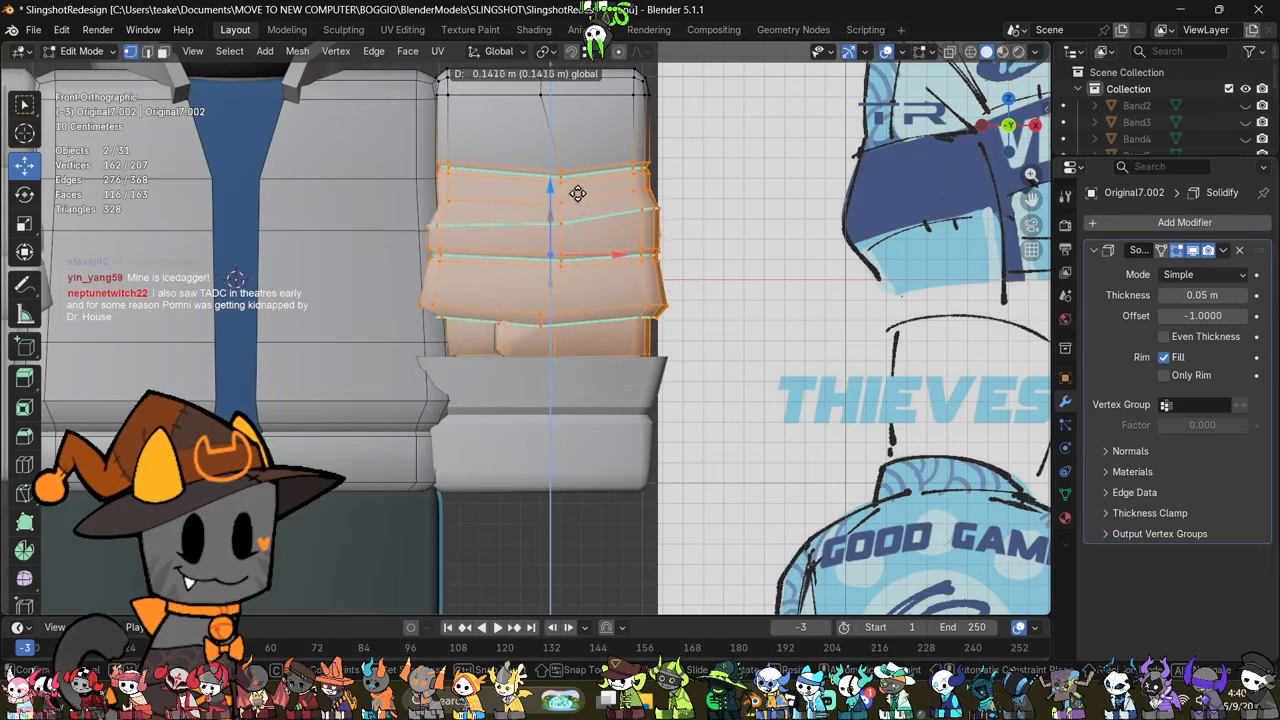
left_click(581, 197)
Step: Examine the raised sleeve folds and inner band from several angles in Object Mode
middle_click_drag(781, 371, 684, 464)
key("Tab")
left_click(702, 471)
left_click(552, 318)
key("Tab")
scroll(651, 406, "up", 5)
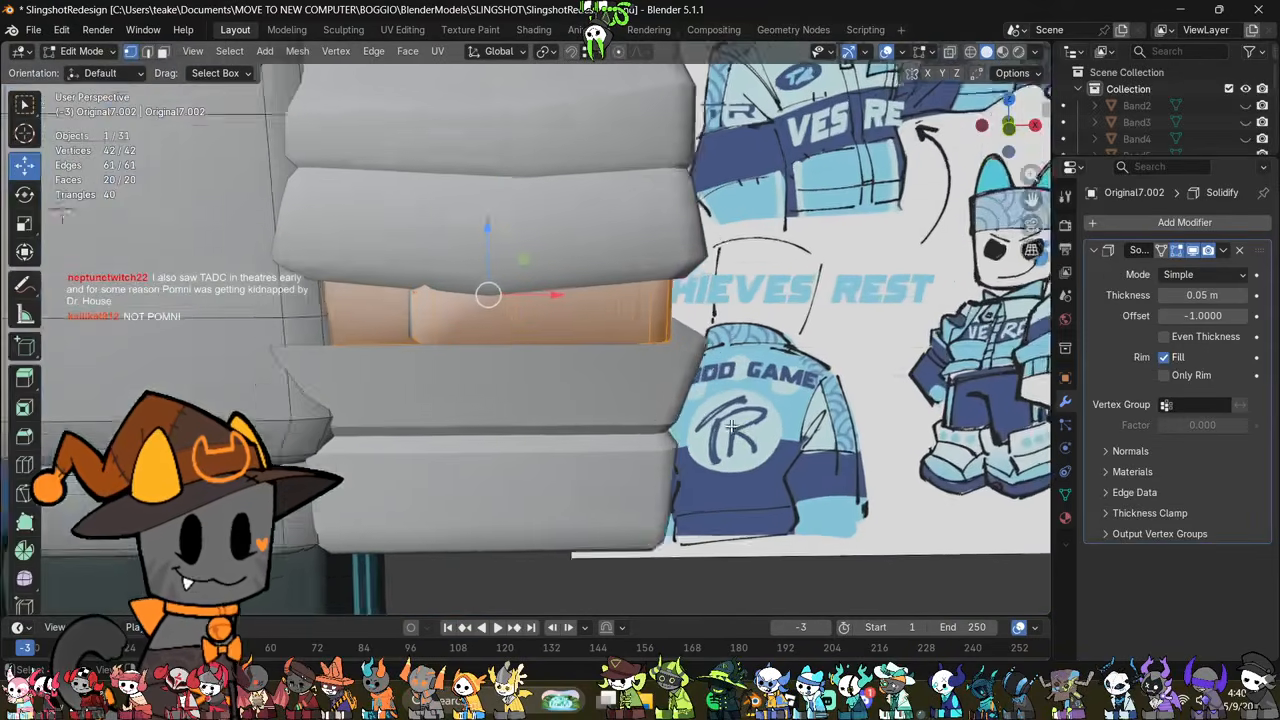
middle_click_drag(731, 425, 668, 442)
key("Tab")
Step: Select the cuff's flared top rim and crease loops through the mesh and raise them along Z in front view
left_click(660, 499)
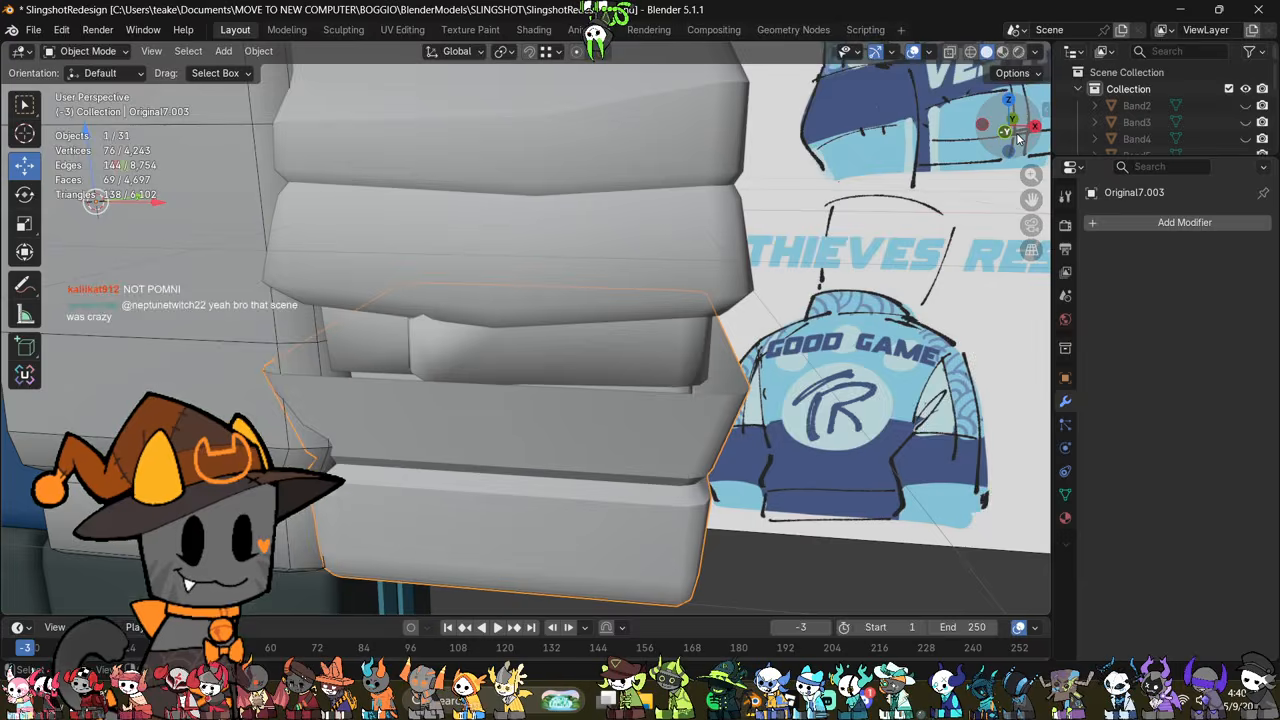
left_click(1009, 132)
key("Tab")
key("alt+z")
left_click_drag(836, 250, 284, 458)
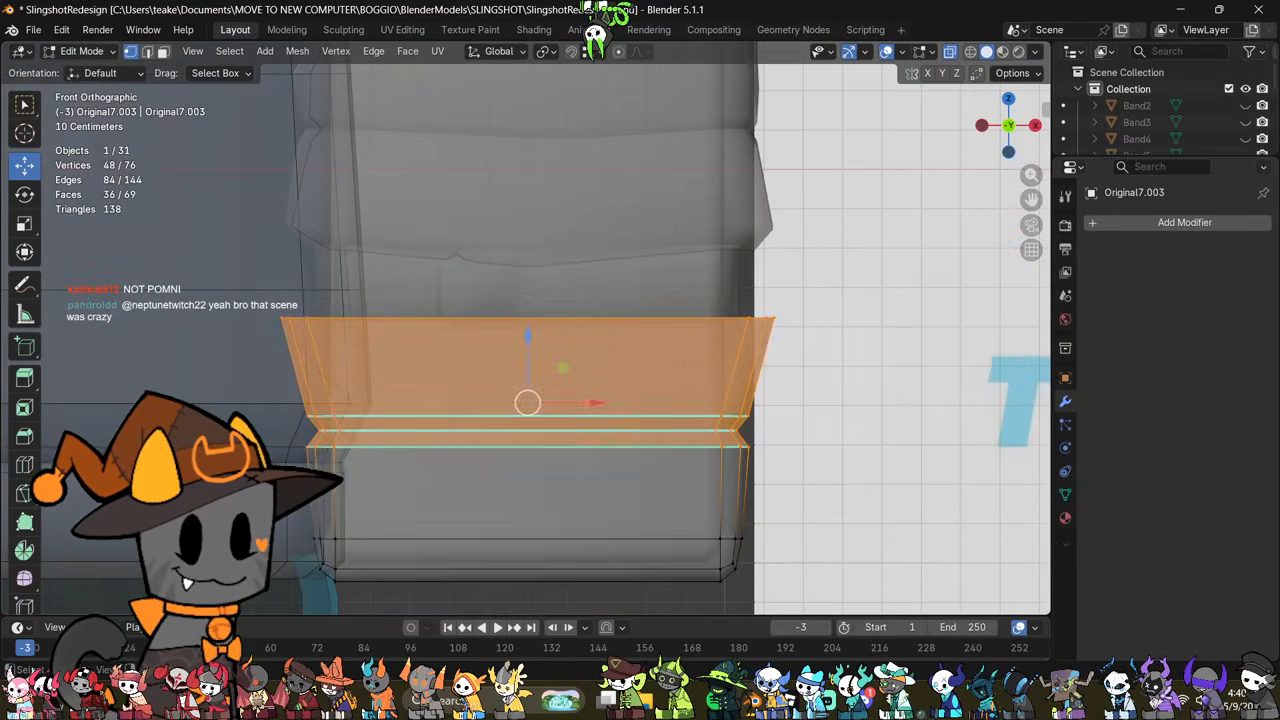
key("alt+z")
key("g")
key("z")
left_click(569, 314)
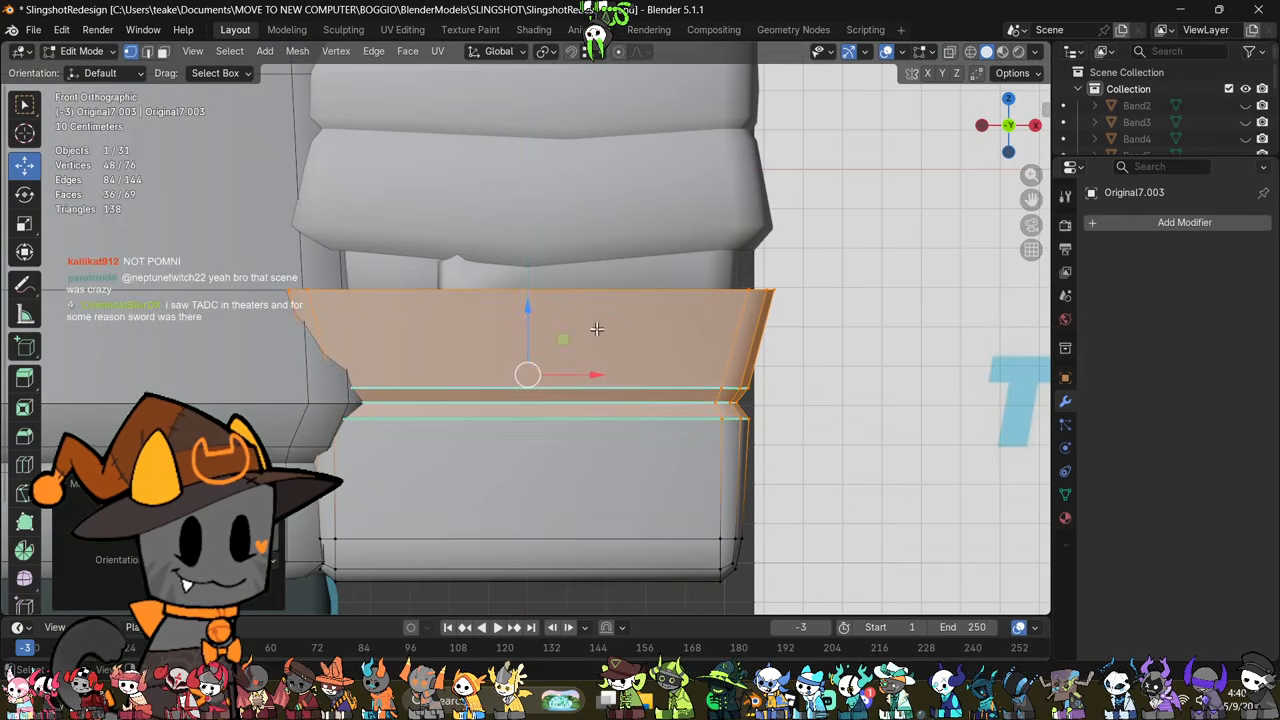
Step: Examine the raised cuff with X-ray and in Object Mode against the redesign drawing
left_click_drag(545, 342, 547, 348)
scroll(600, 364, "down", 3)
key("alt+z")
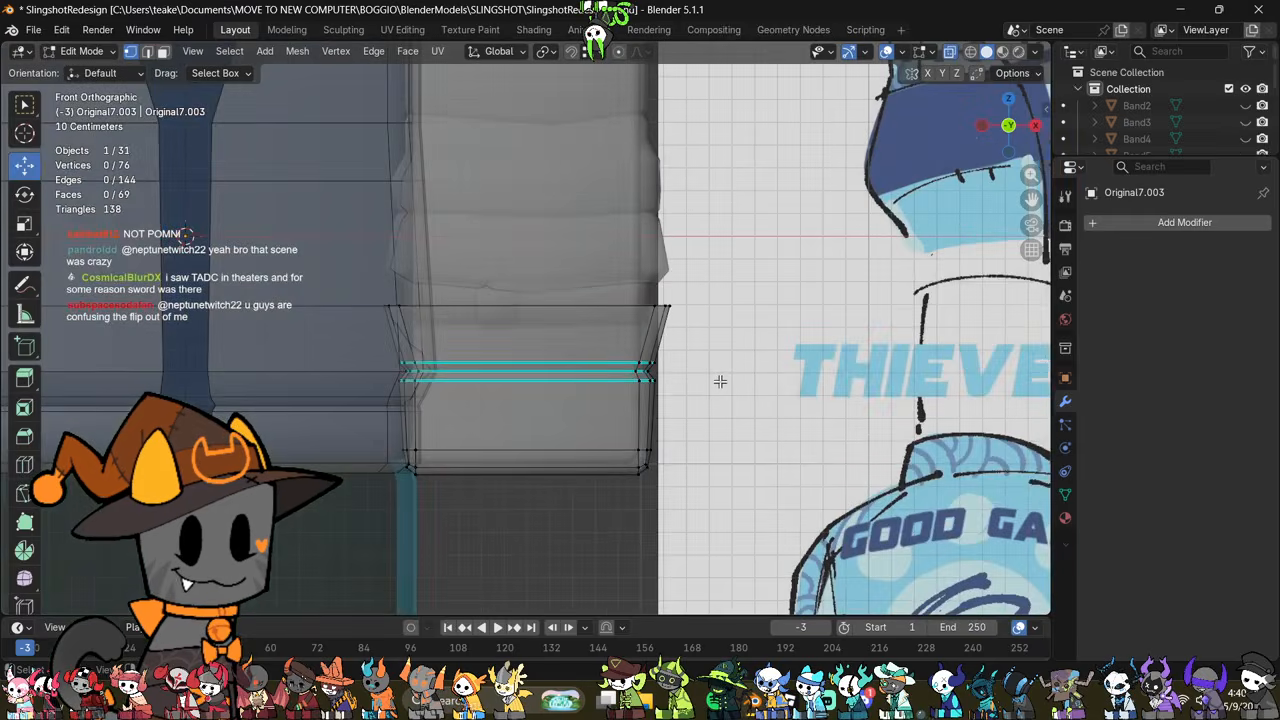
key("alt+z")
key("Tab")
mouse_move(723, 387)
middle_mouse_down()
mouse_move(564, 391)
mouse_move(740, 385)
middle_mouse_up()
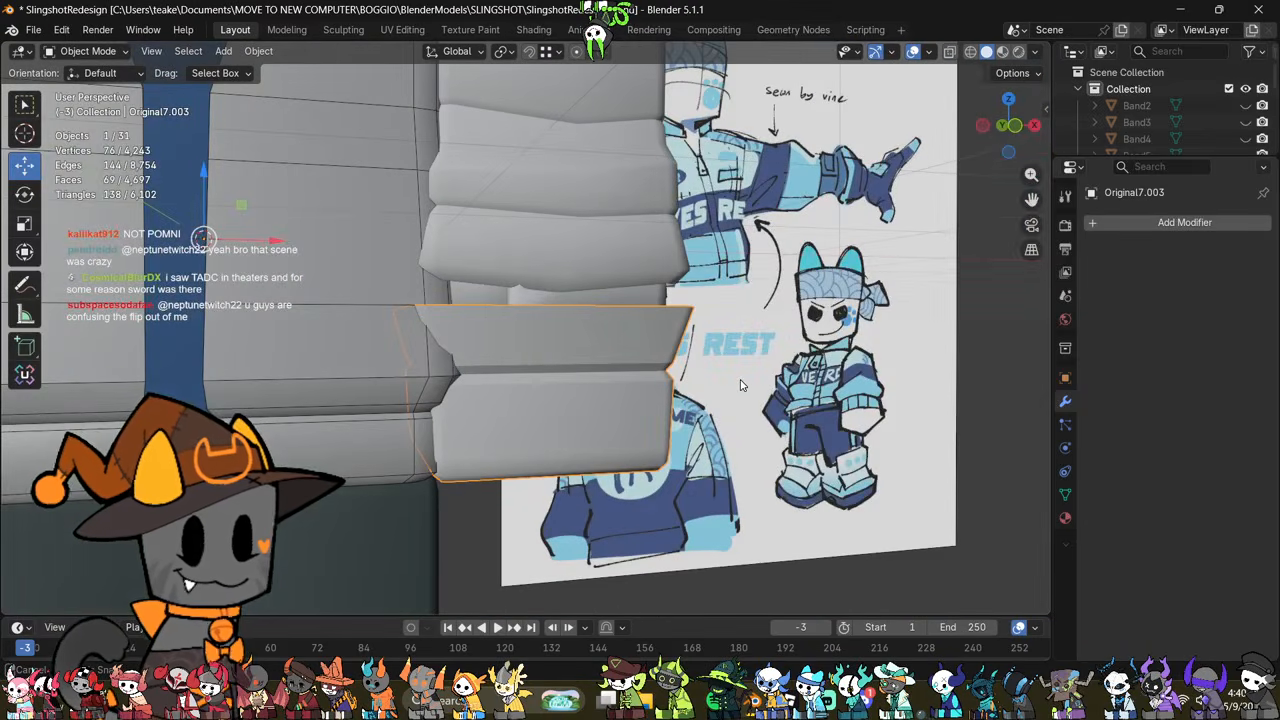
scroll(740, 385, "up", 3)
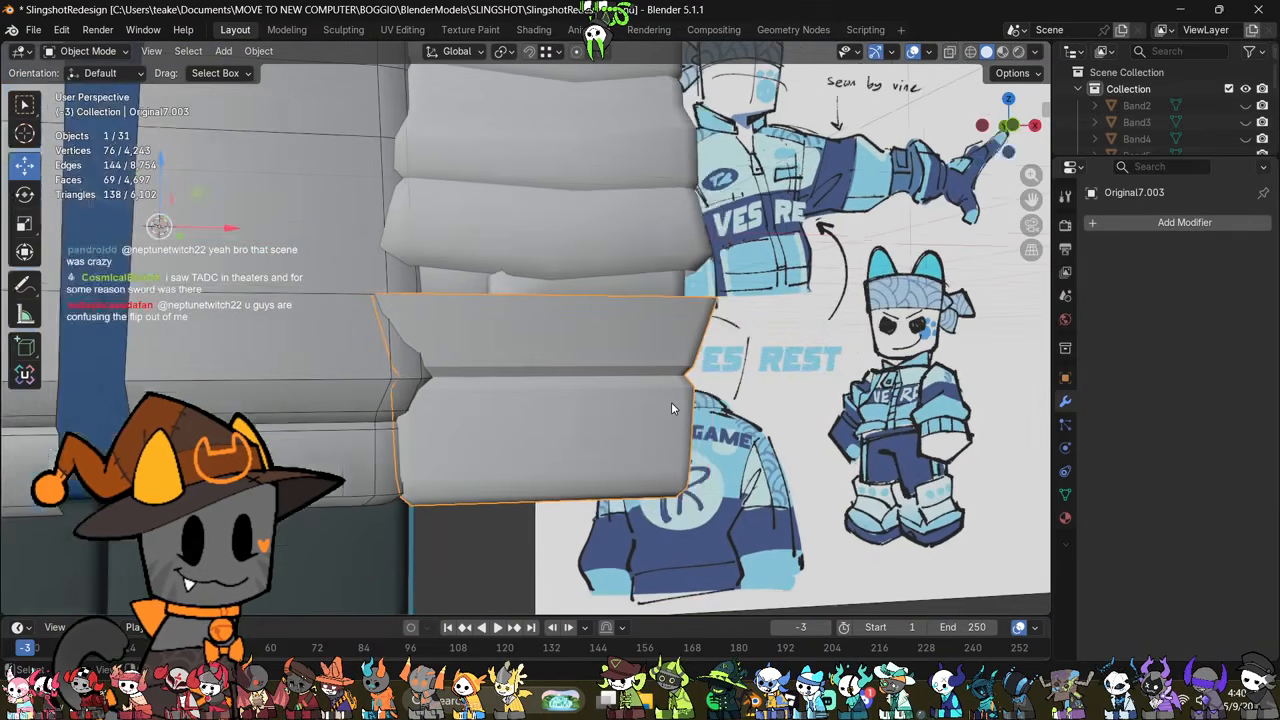
Step: Delete the two face loops that form the cuff's pinched crease, separating the flared rim from the lower cuff
key("Tab")
mouse_move(671, 402)
middle_mouse_down()
mouse_move(654, 443)
mouse_move(630, 437)
mouse_move(648, 400)
mouse_move(723, 440)
middle_mouse_up()
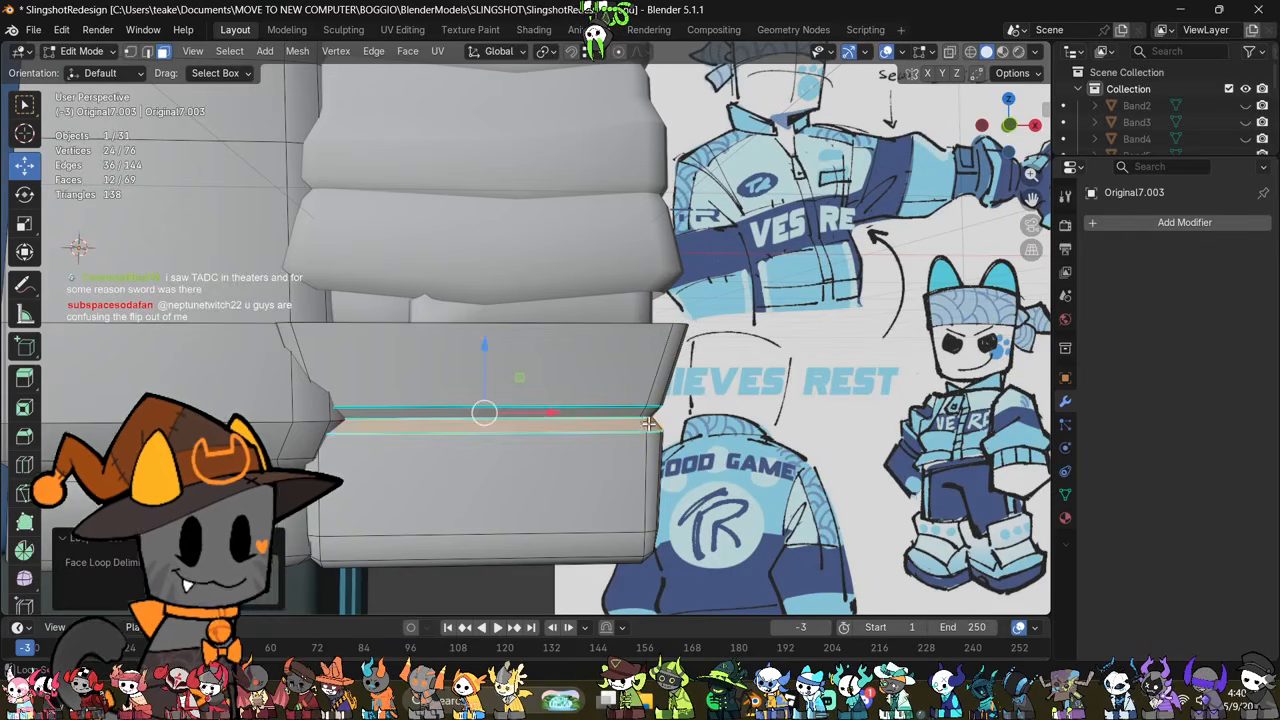
left_click(647, 414, "alt+shift")
right_click(808, 462)
left_click(792, 660)
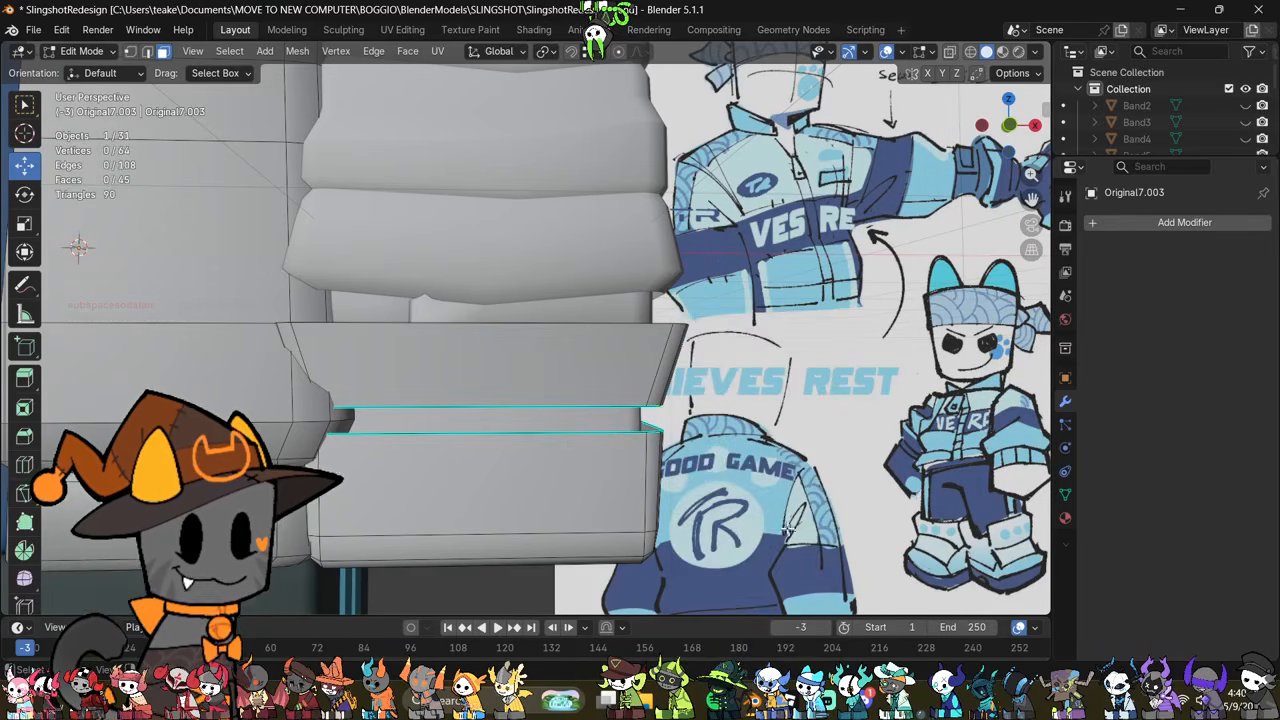
mouse_move(680, 484)
middle_mouse_down()
mouse_move(614, 473)
mouse_move(671, 495)
mouse_move(662, 485)
middle_mouse_up()
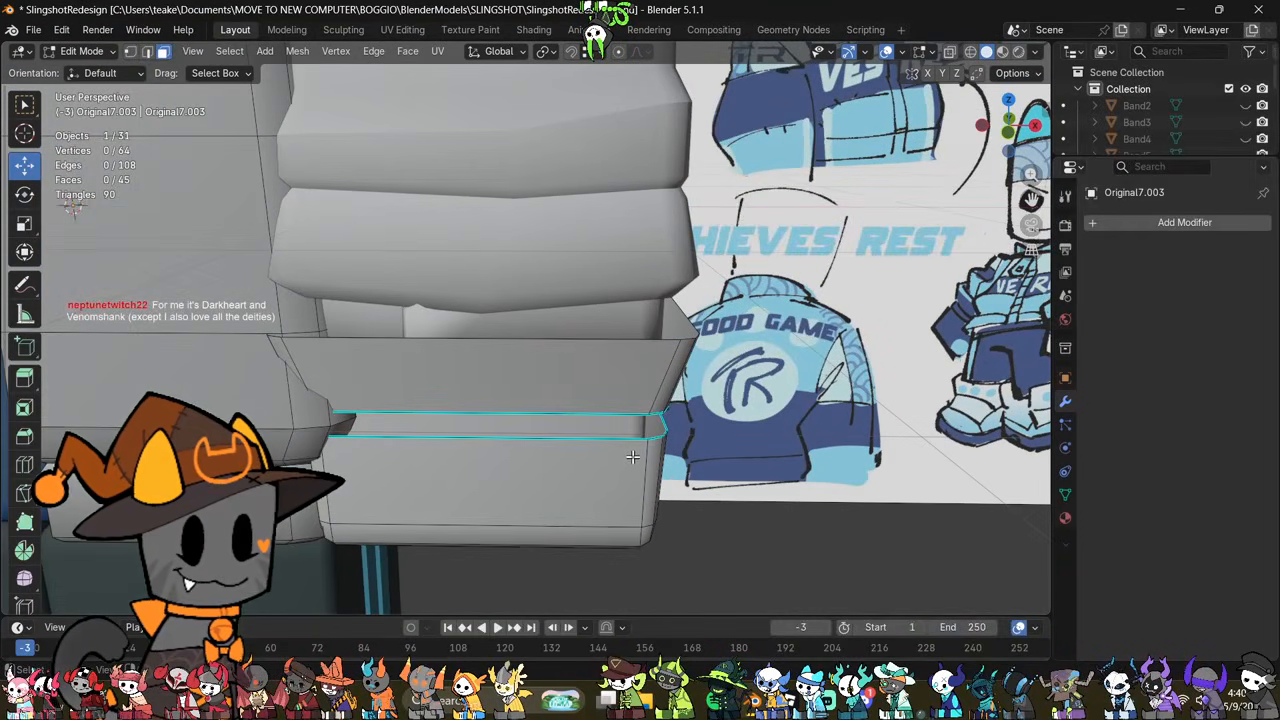
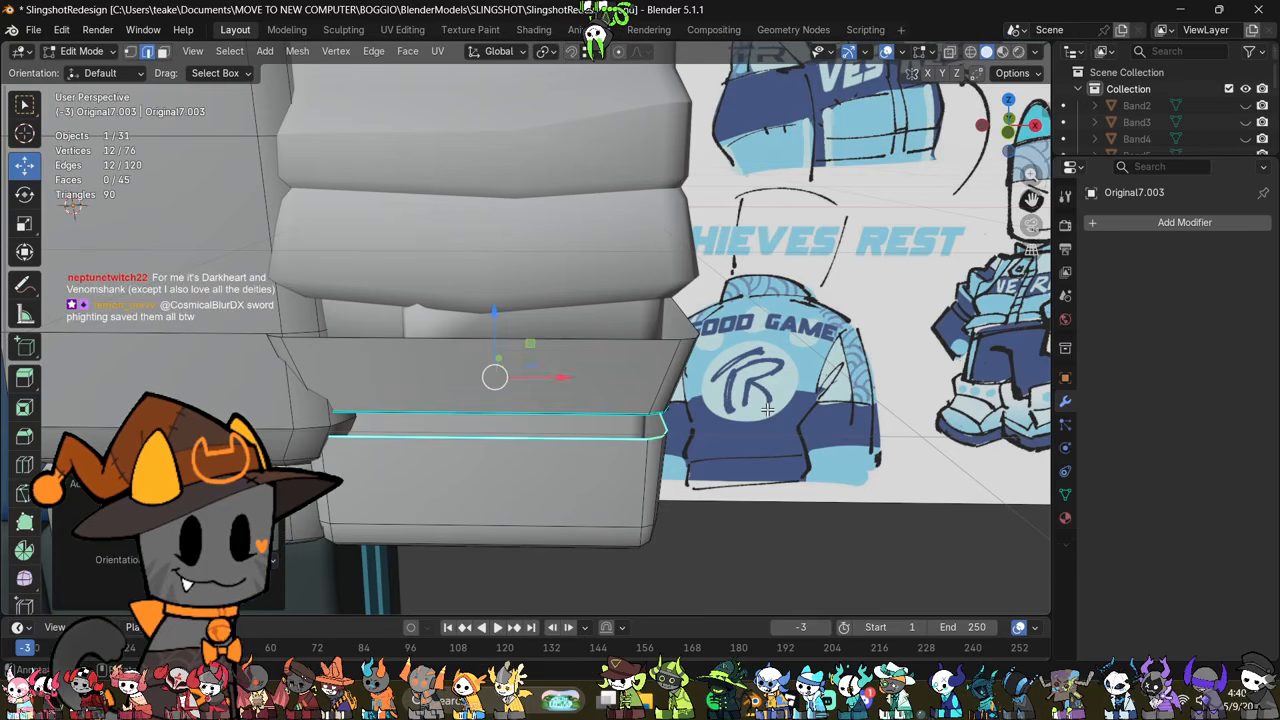
Step: Separate the selected edge loop between the flared cuff and lower cuff section into its own object and select it
key("p")
left_click(765, 412)
key("Tab")
left_click(638, 441)
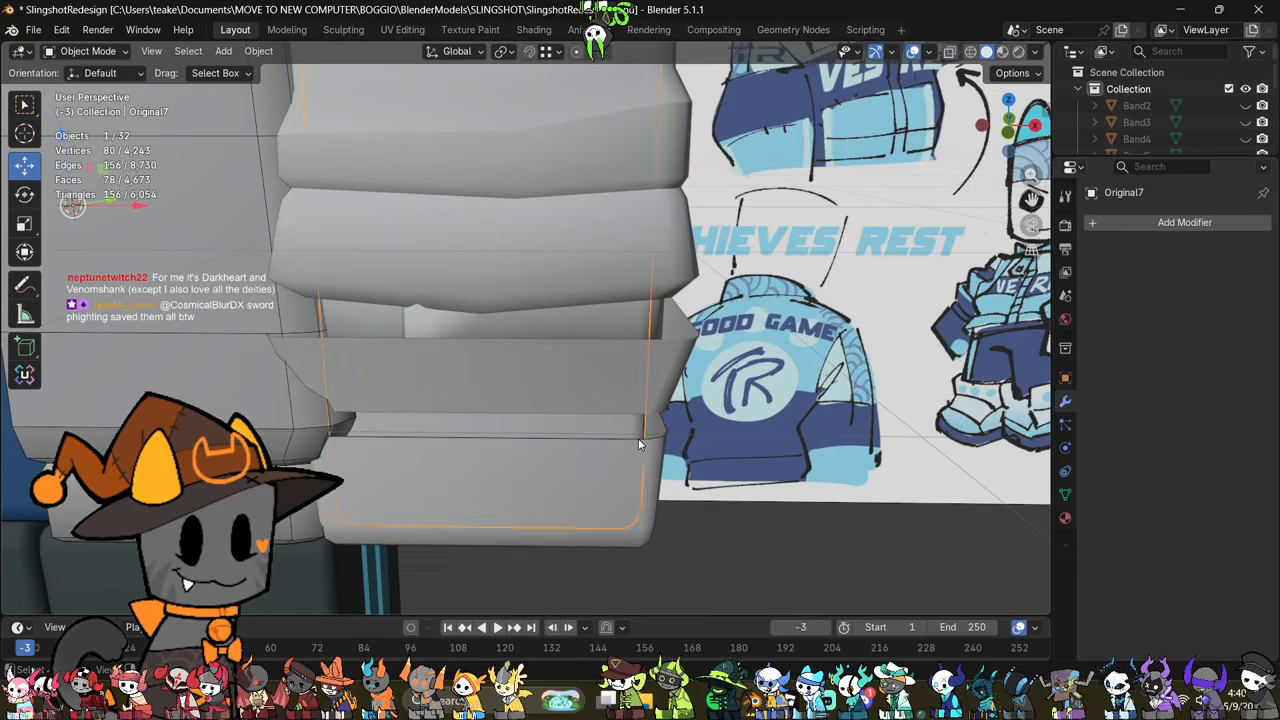
Step: Extrude the separated edge loop upward along Z by about 0.05 m to form a thin band
key("Tab")
key("g")
key("z")
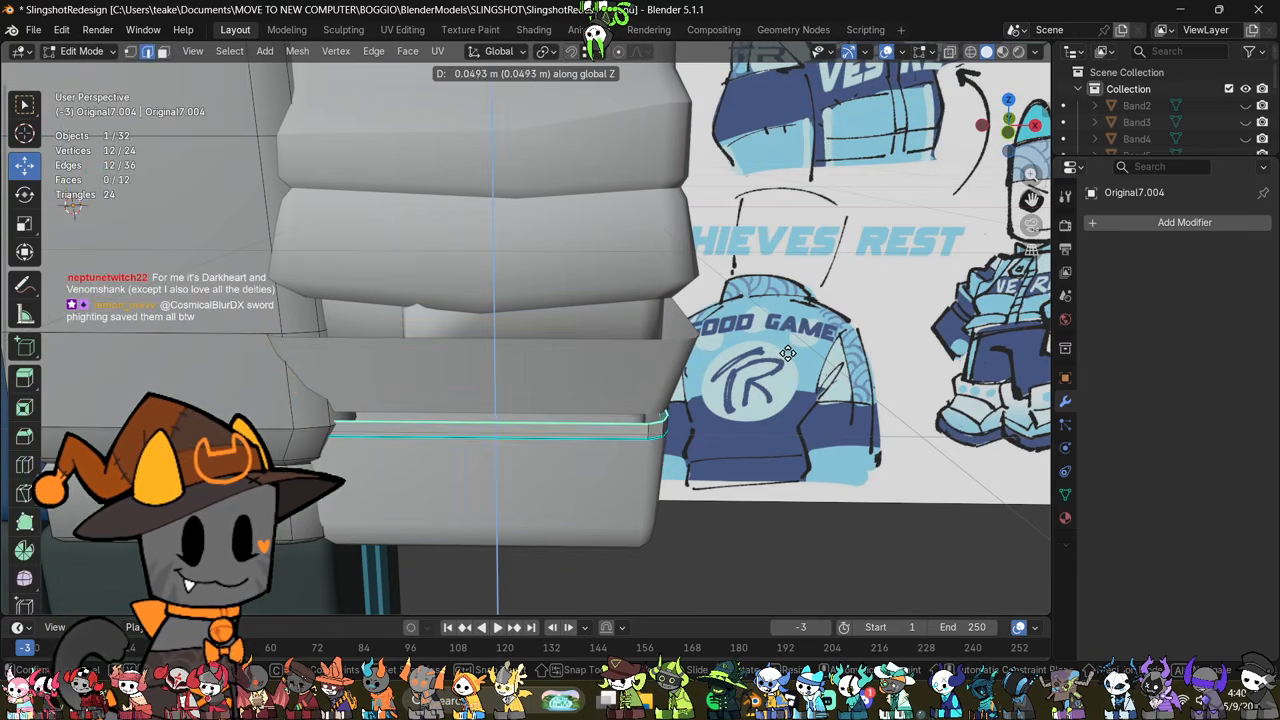
left_click(786, 344)
Step: Shrink the whole band inward by about 0.03 m with Shrink/Fatten
middle_click_drag(826, 440, 835, 413)
key("a")
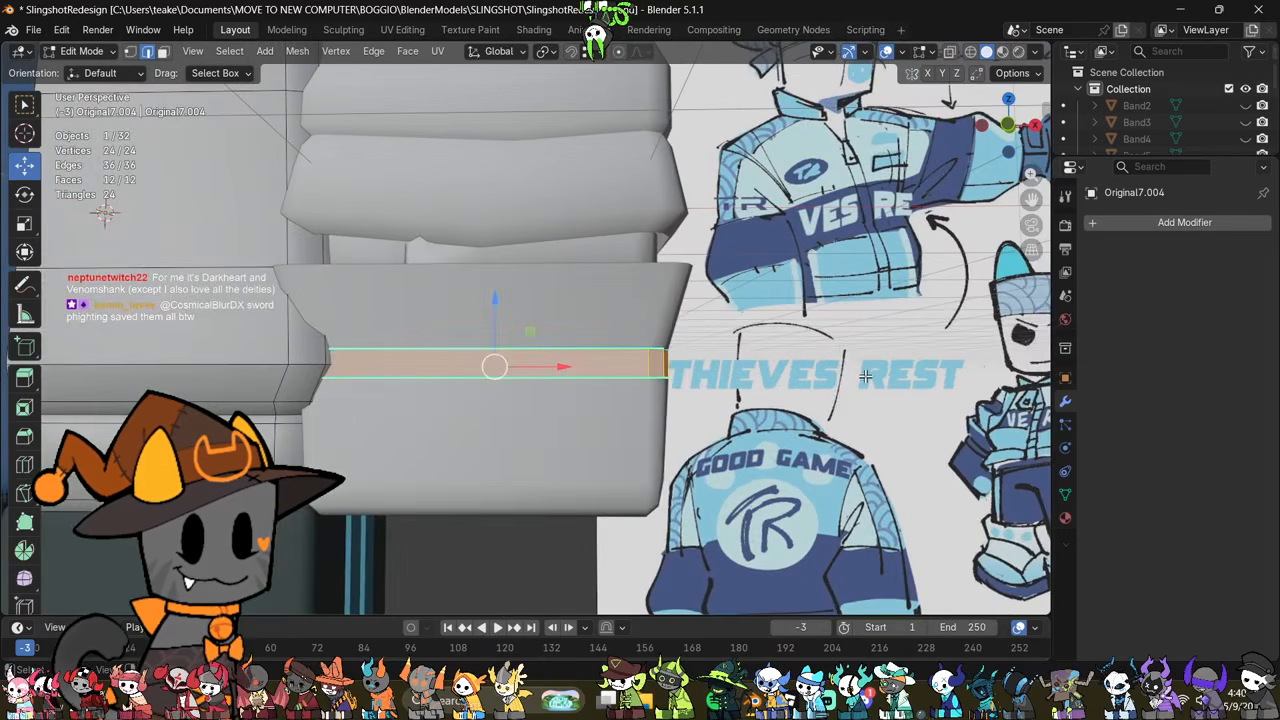
key("alt+s")
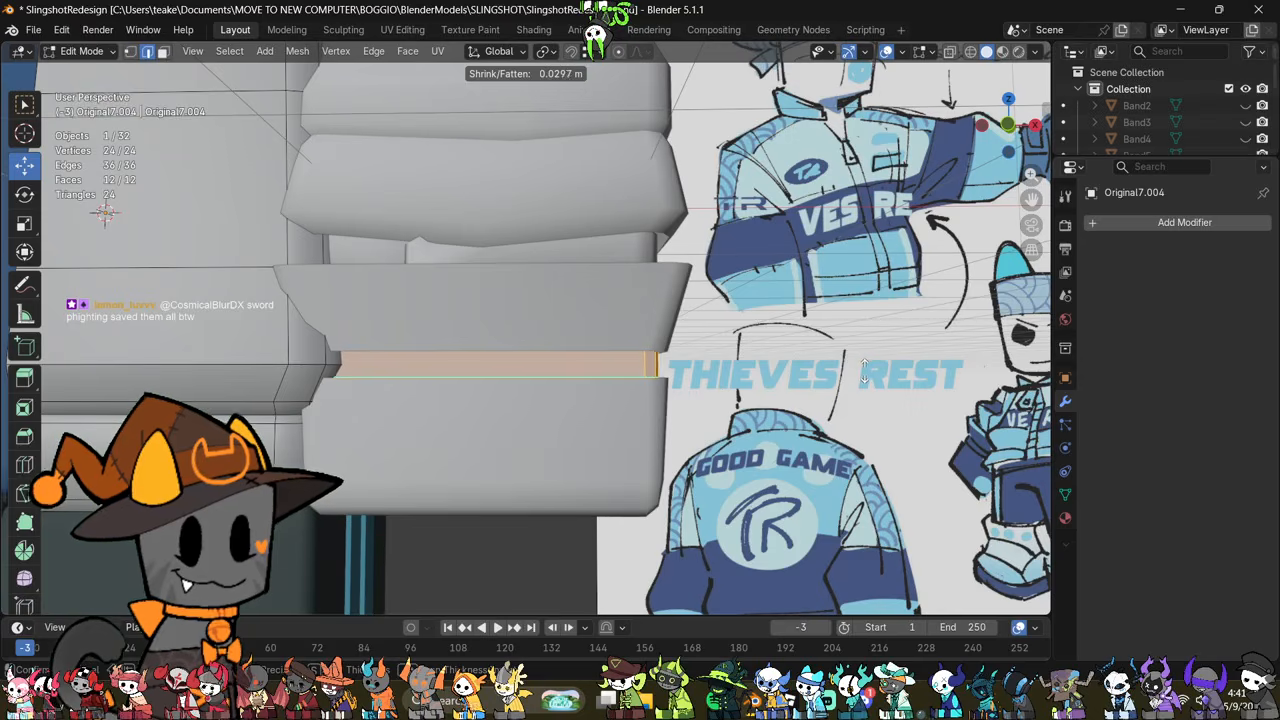
left_click(863, 370)
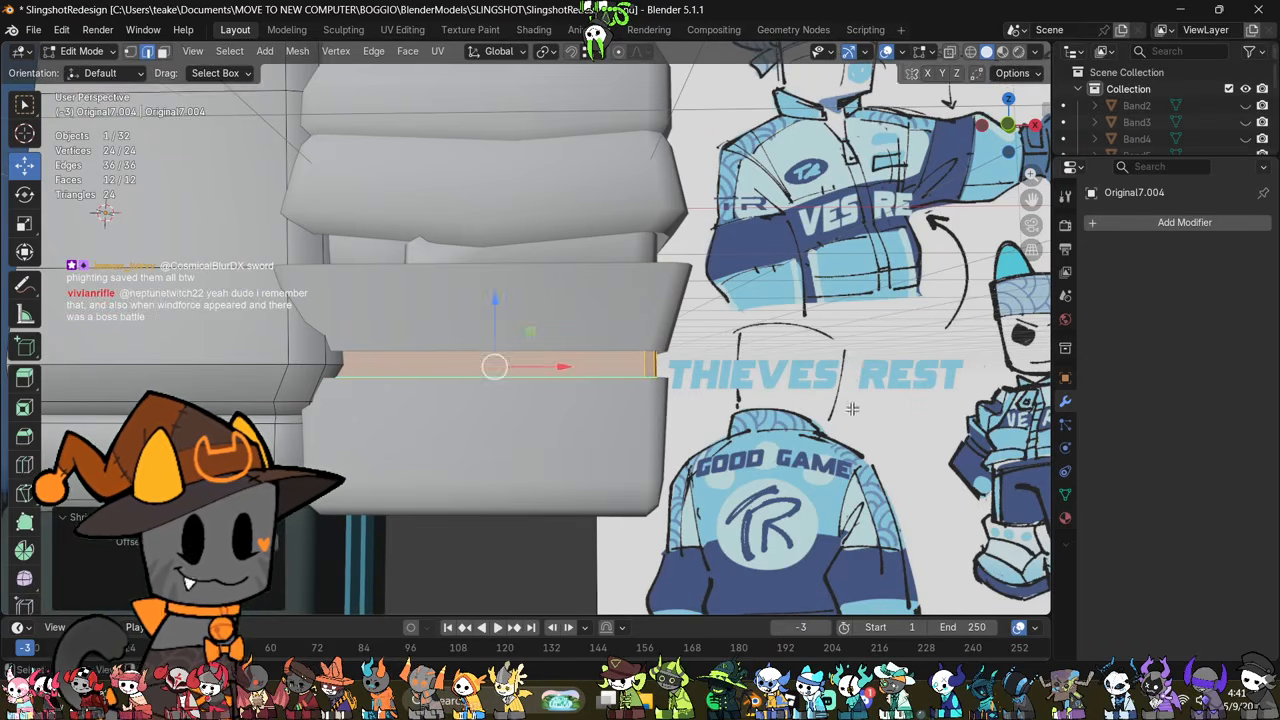
middle_click_drag(852, 409, 799, 445)
key("Tab")
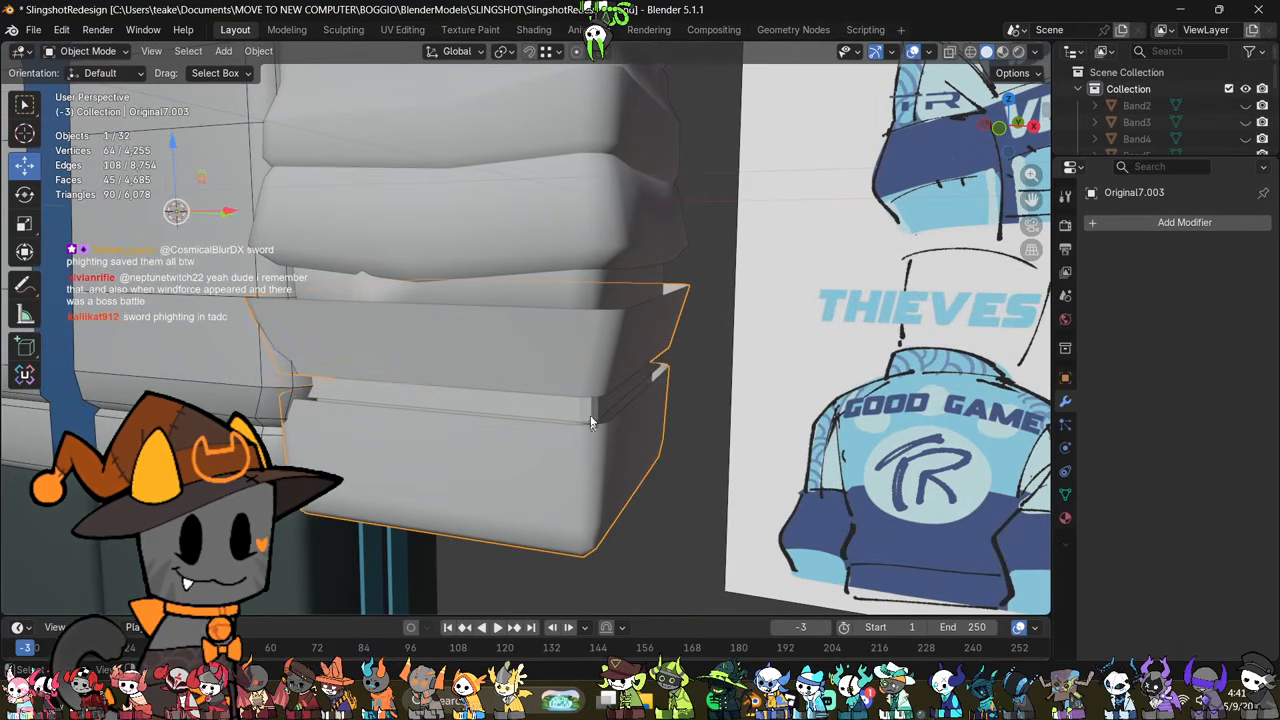
Step: Apply smooth shading to the thin band between the two cuff sections
right_click(790, 355)
left_click(798, 339)
middle_click_drag(764, 416, 769, 398)
key("Tab")
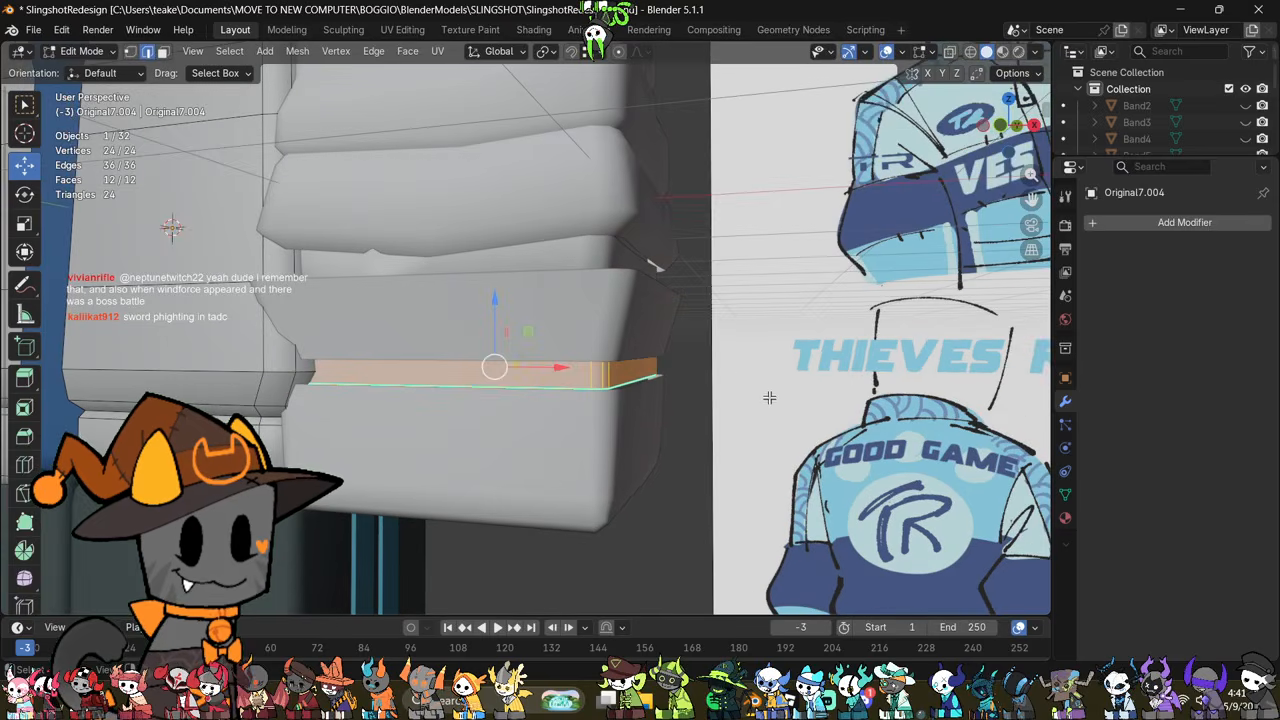
key("Tab")
middle_click_drag(572, 434, 614, 399)
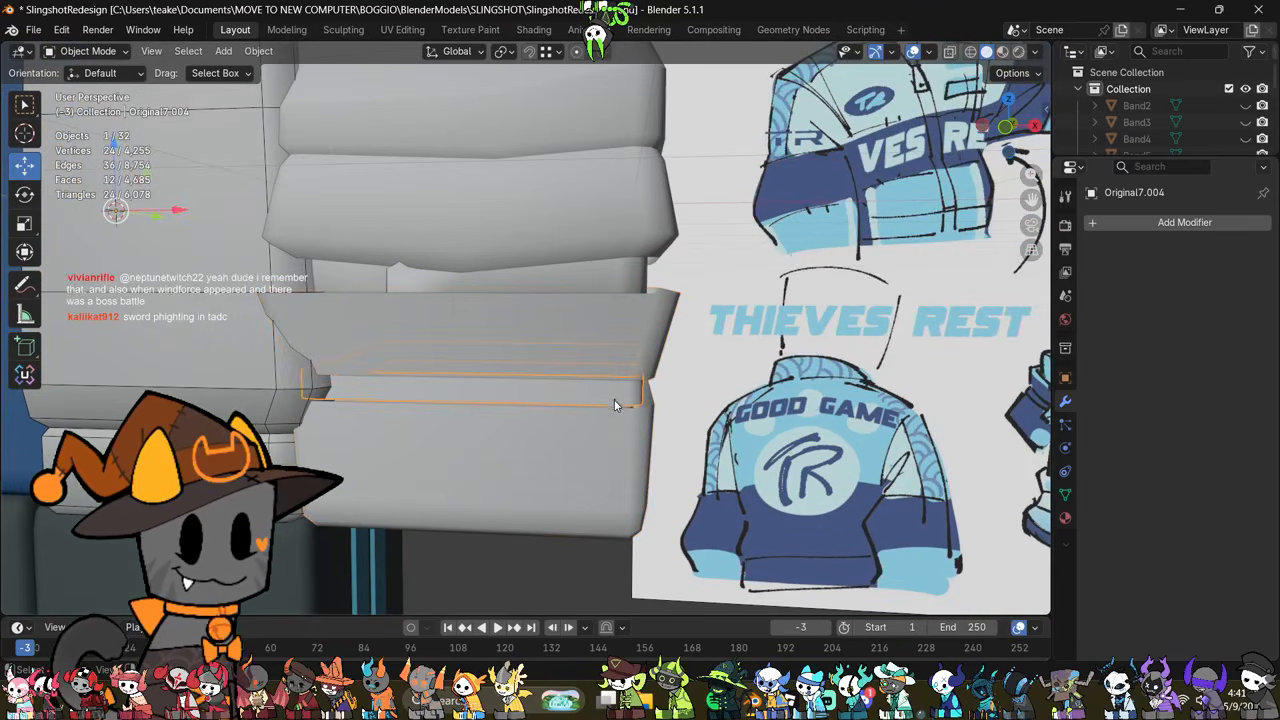
key("Tab")
Step: Raise the bottom edge loop of the flared cuff section by about 0.03 m along Z
key("Tab")
left_click(616, 343)
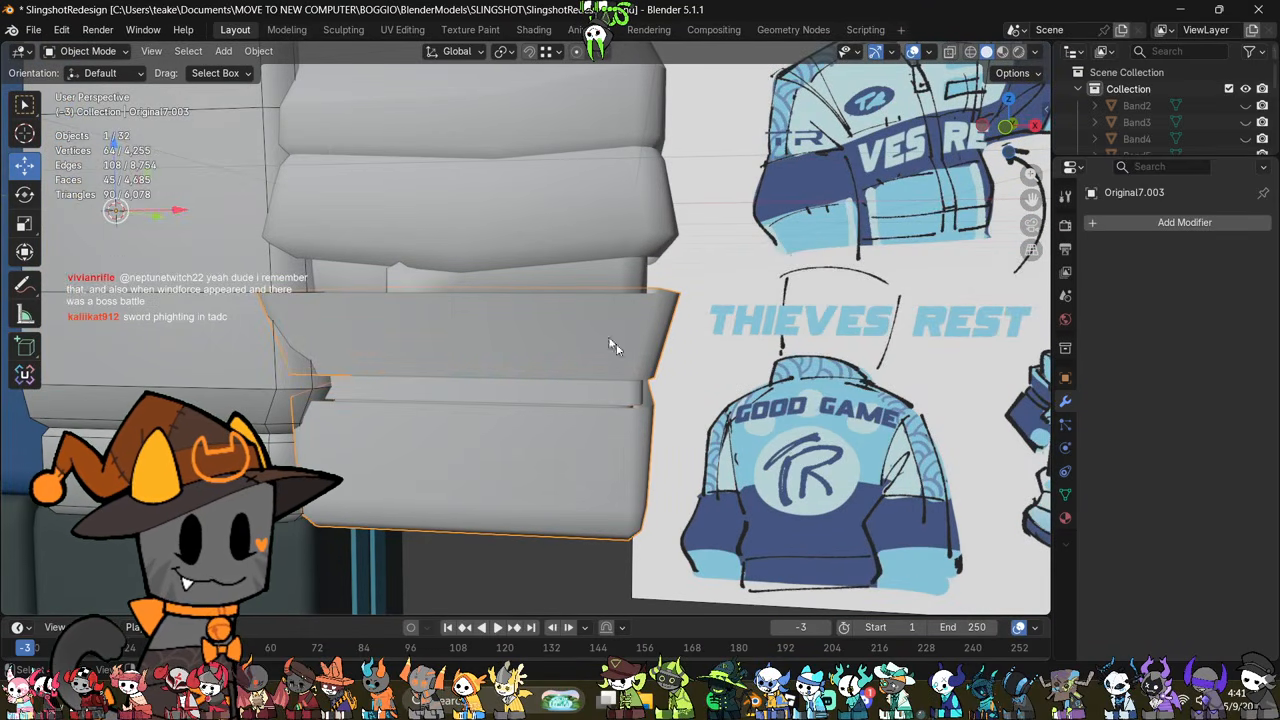
key("Tab")
middle_click_drag(602, 378, 615, 358)
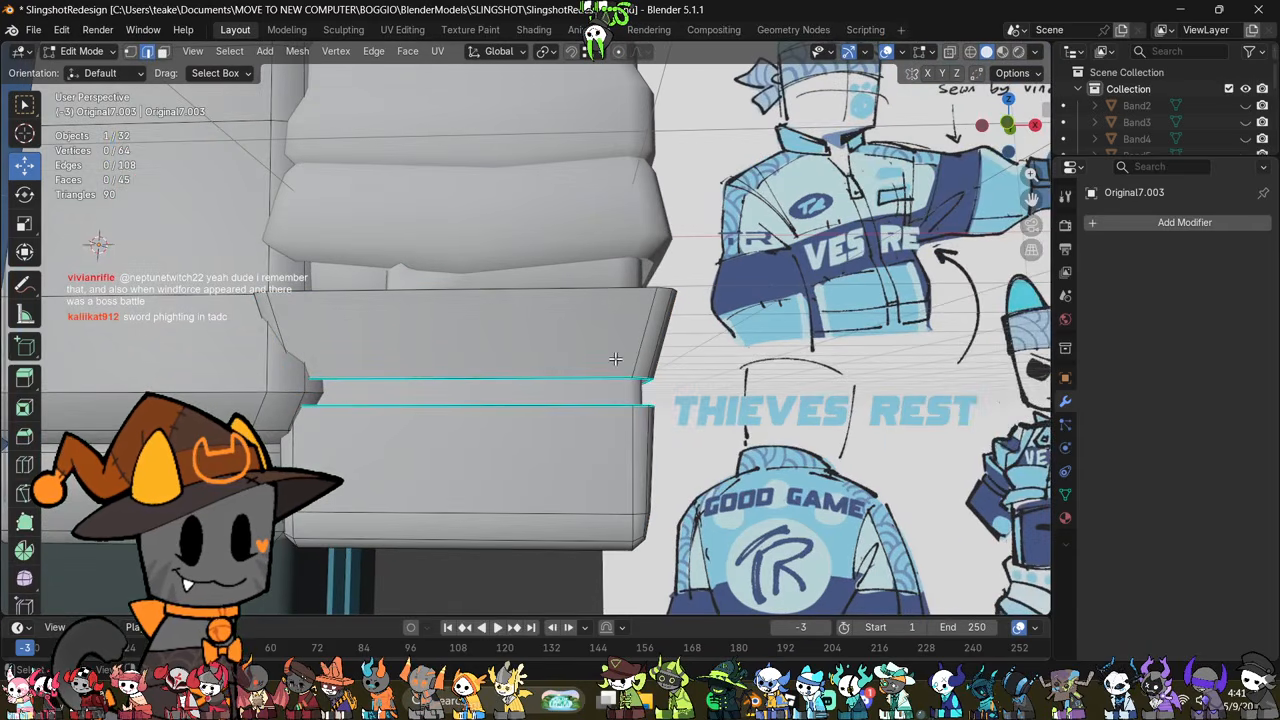
key("alt+z")
left_click_drag(486, 332, 494, 326)
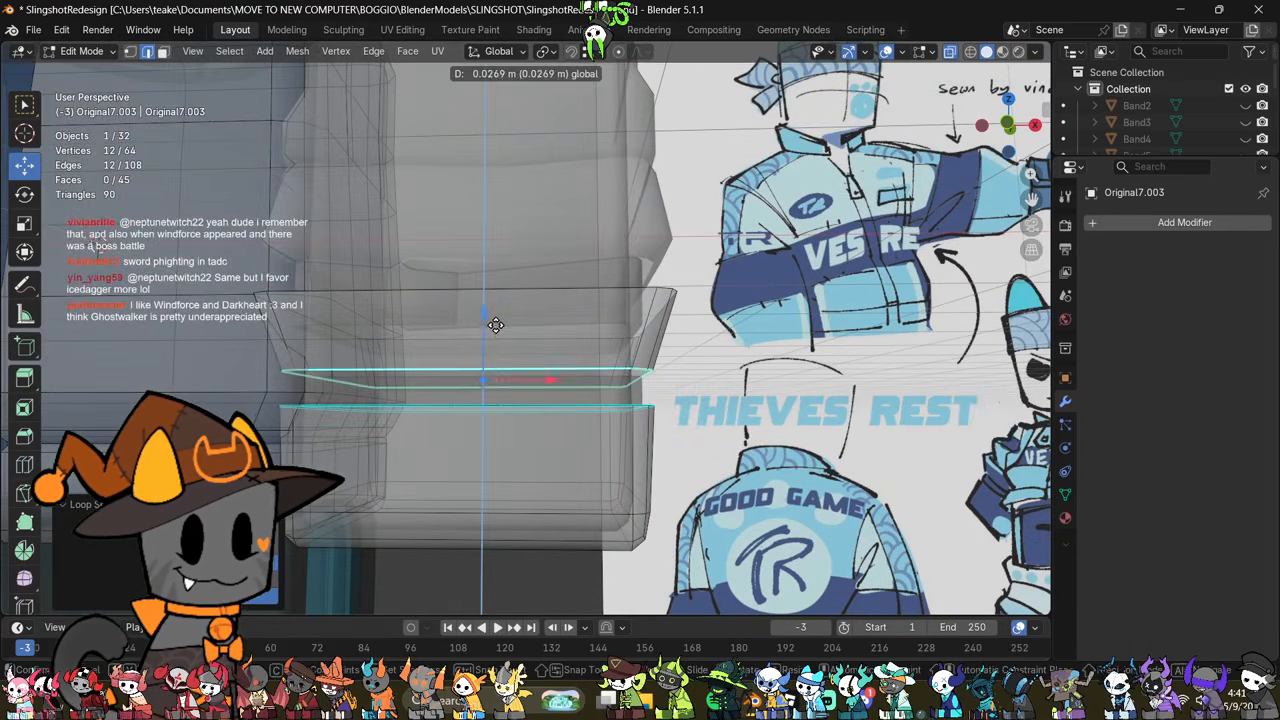
key("alt+z")
key("Tab")
Step: Stretch the thin band along Z to fill the gap between the cuff sections
middle_click_drag(582, 395, 580, 425)
key("Tab")
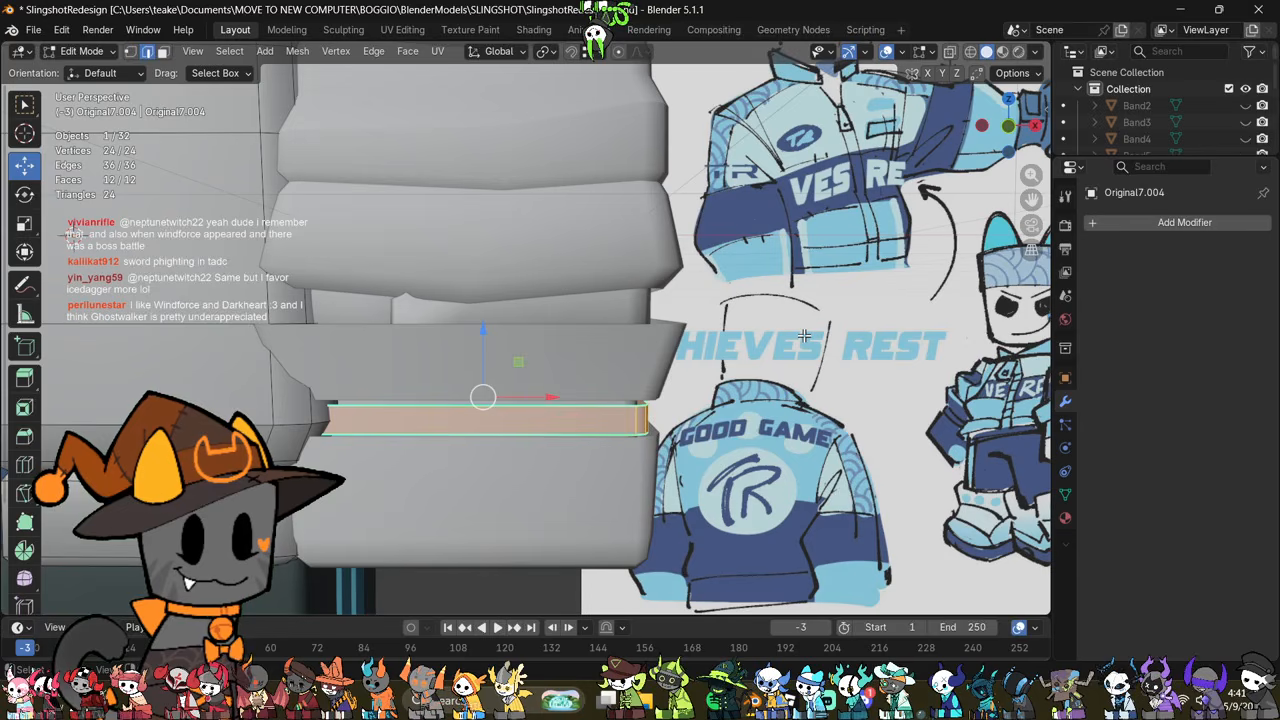
key("s")
key("z")
left_click(861, 281)
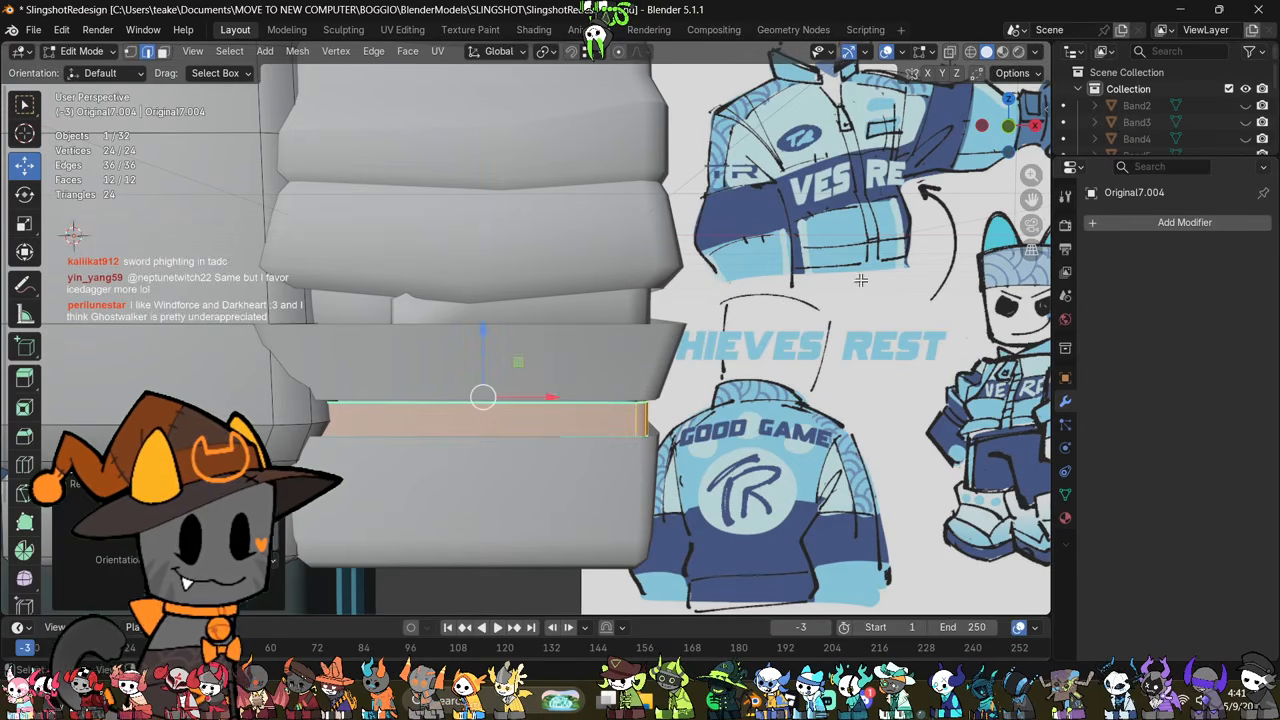
middle_click_drag(792, 387, 762, 378)
key("Tab")
Step: Adjust the position of the lower cuff section's top edge loop where it meets the band
left_click(592, 352)
key("Tab")
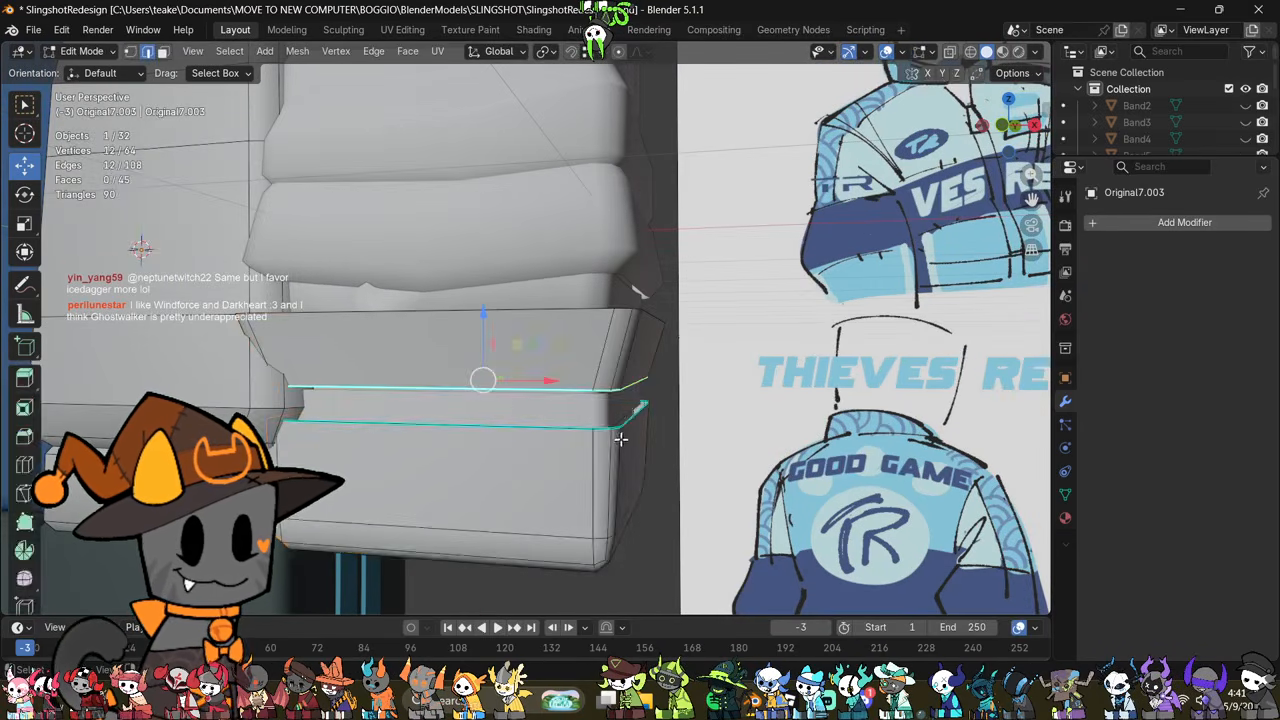
key("Tab")
key("Tab")
middle_click_drag(608, 461, 623, 429)
key("alt+z")
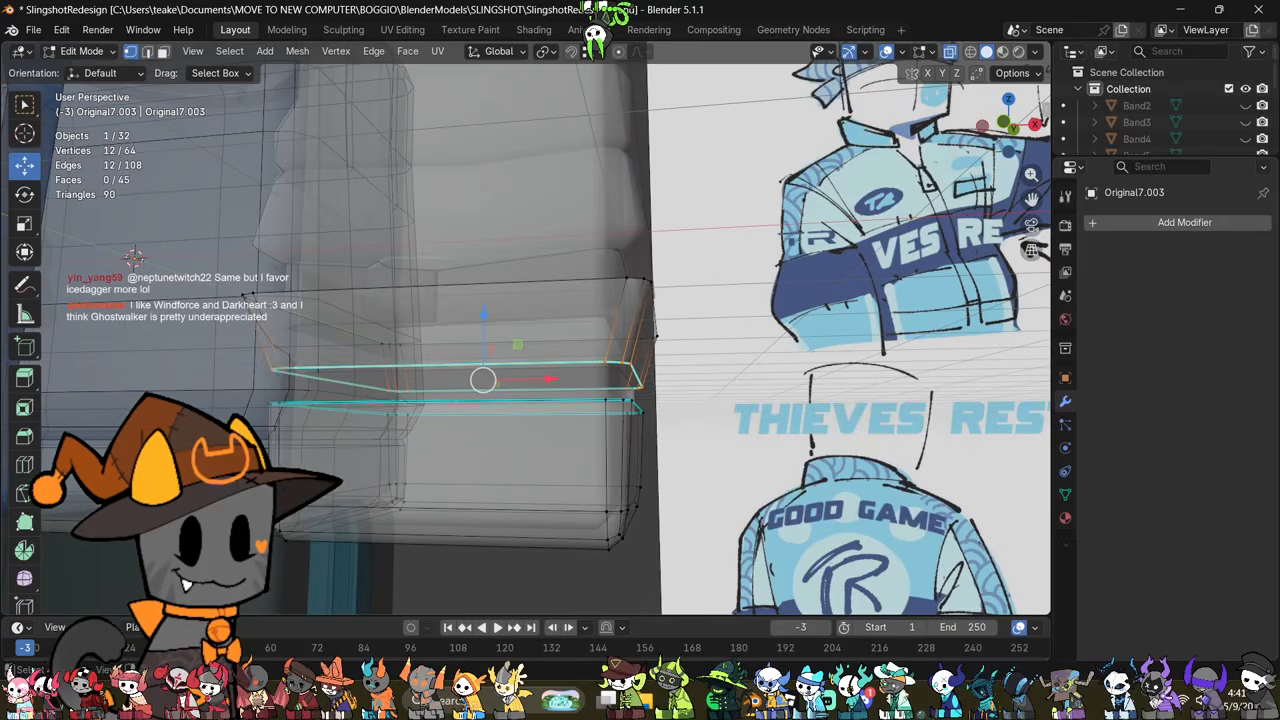
left_click_drag(703, 394, 703, 395)
key("alt+z")
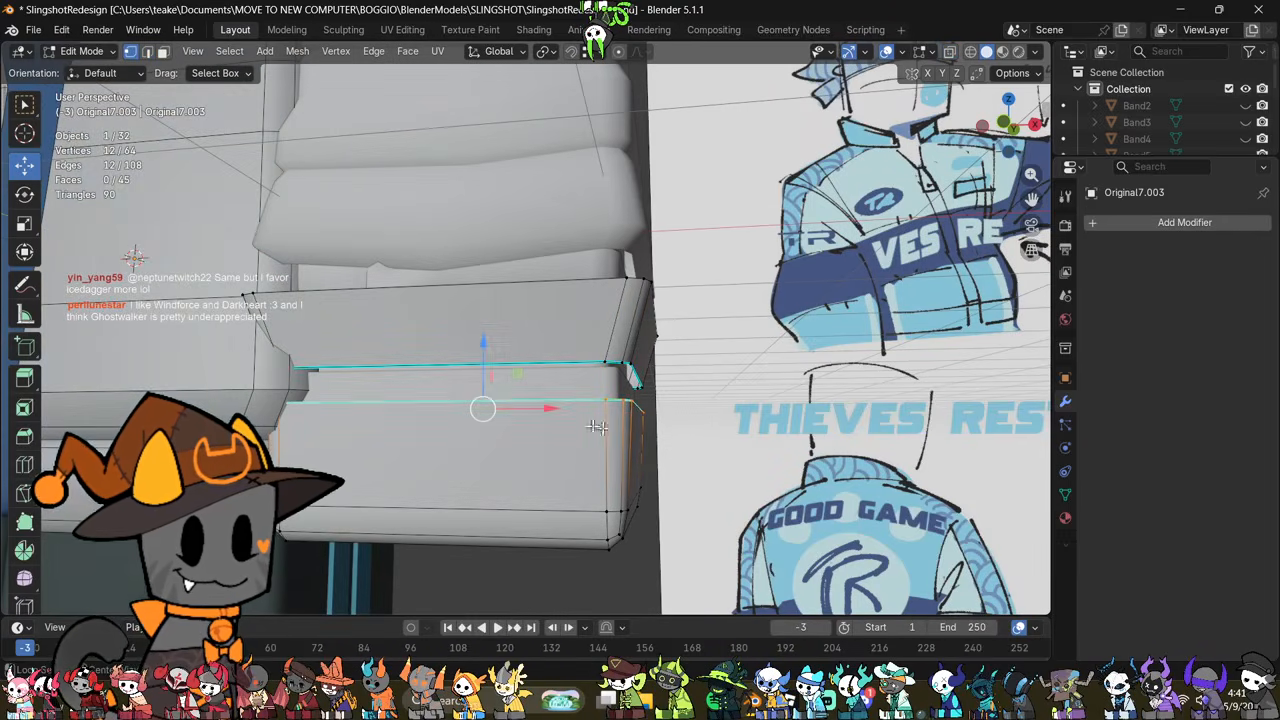
middle_click_drag(486, 406, 832, 483)
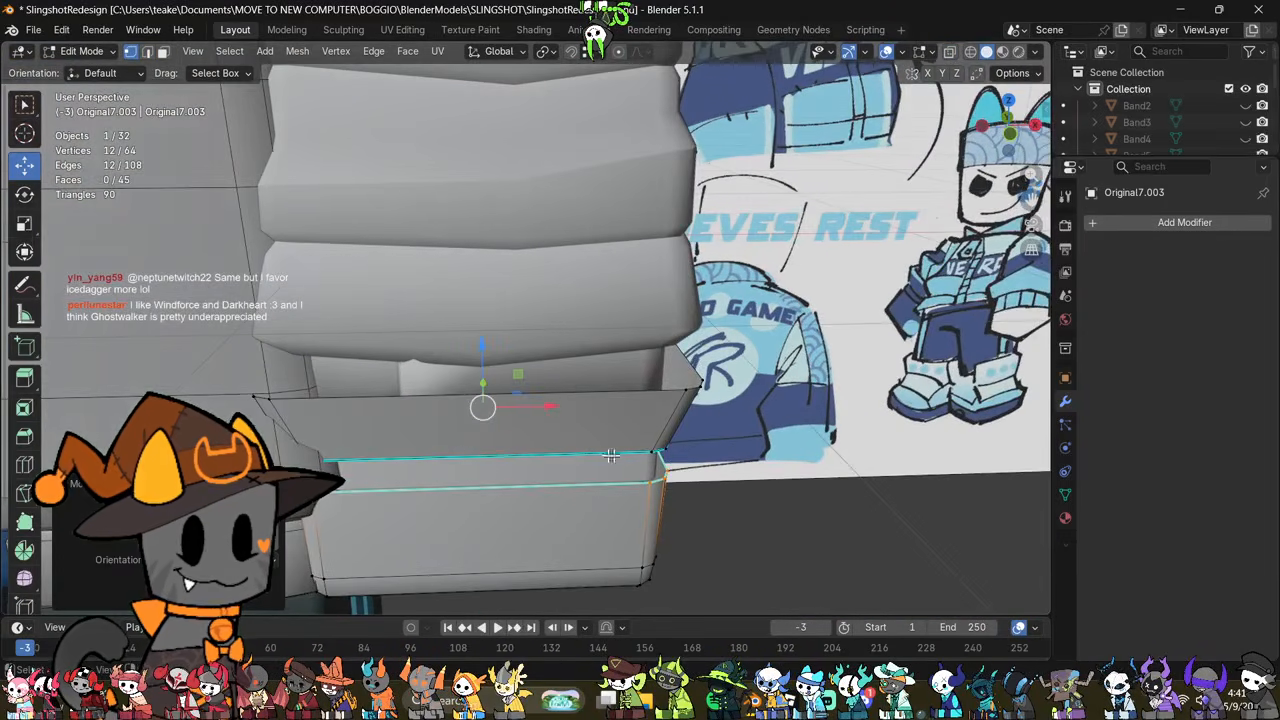
Step: Fatten the entire cuff mesh outward by about 0.01 m
key("a")
key("alt+s")
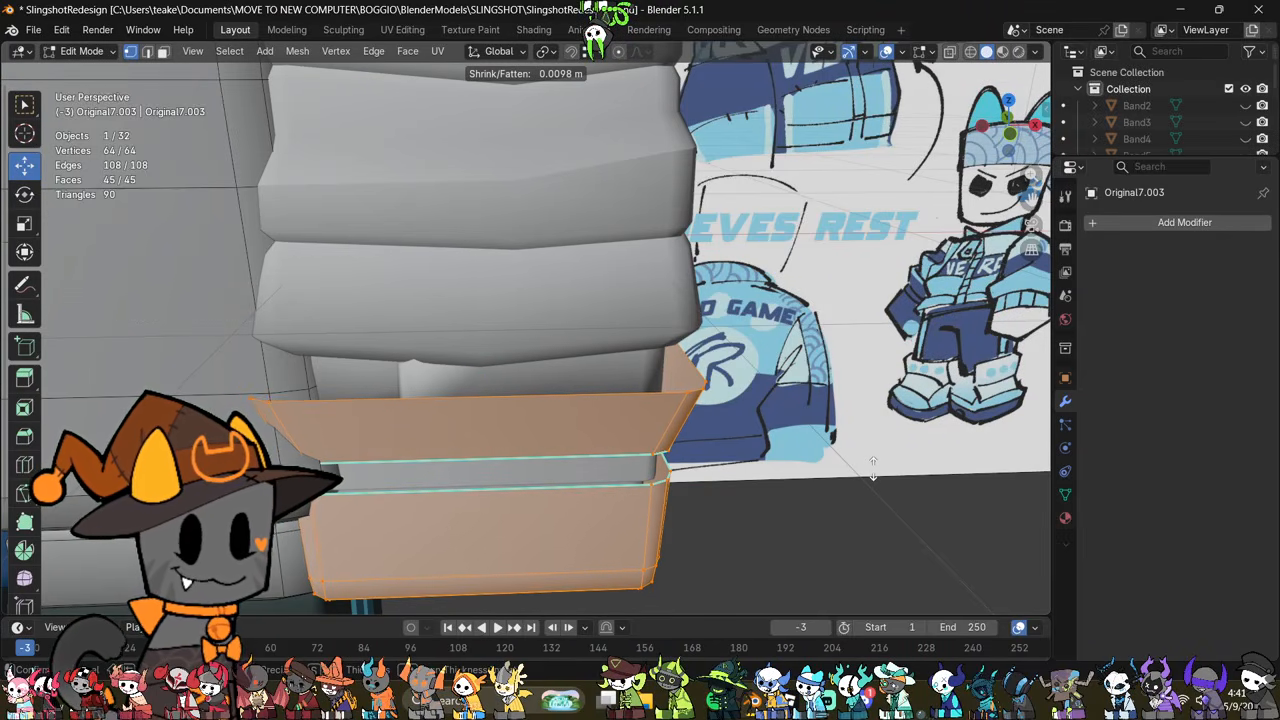
left_click(873, 468)
middle_click_drag(873, 468, 714, 473)
left_click(771, 497)
key("Tab")
Step: Scale up the thin band to fit the enlarged cuff and shift it slightly upward
left_click(524, 456)
middle_click_drag(524, 456, 790, 412)
key("Tab")
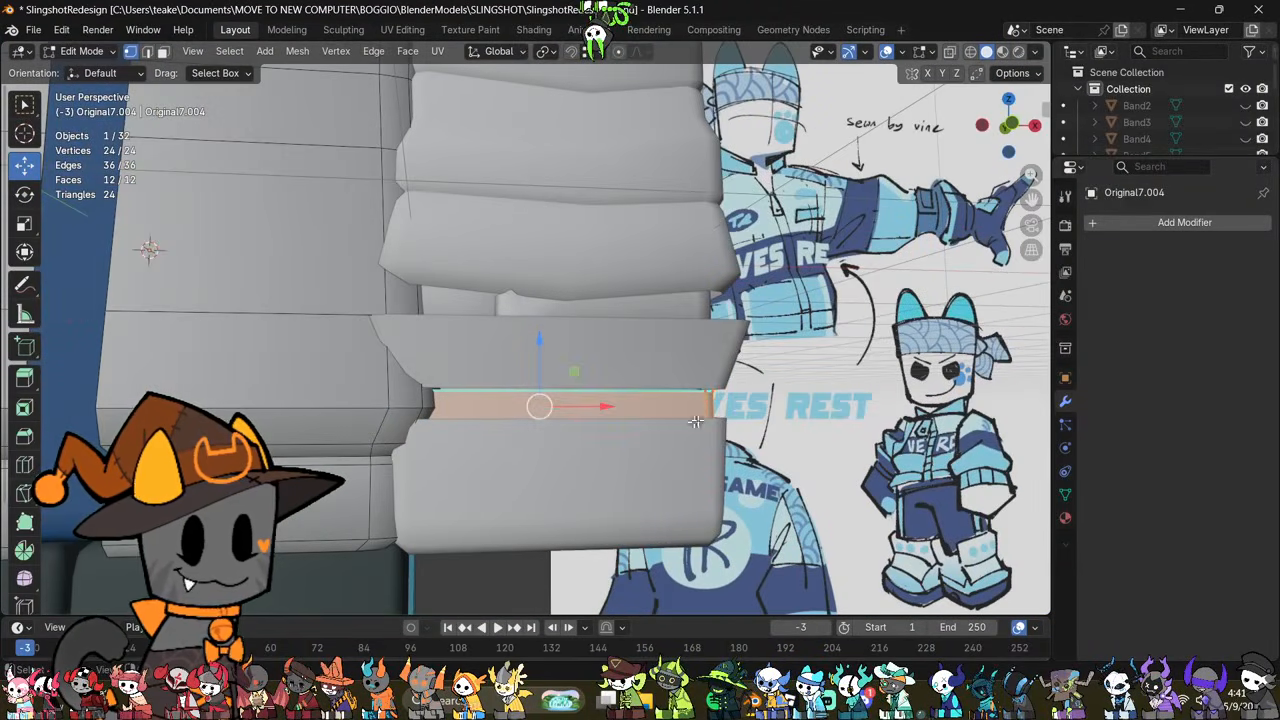
key("s")
left_click(656, 392)
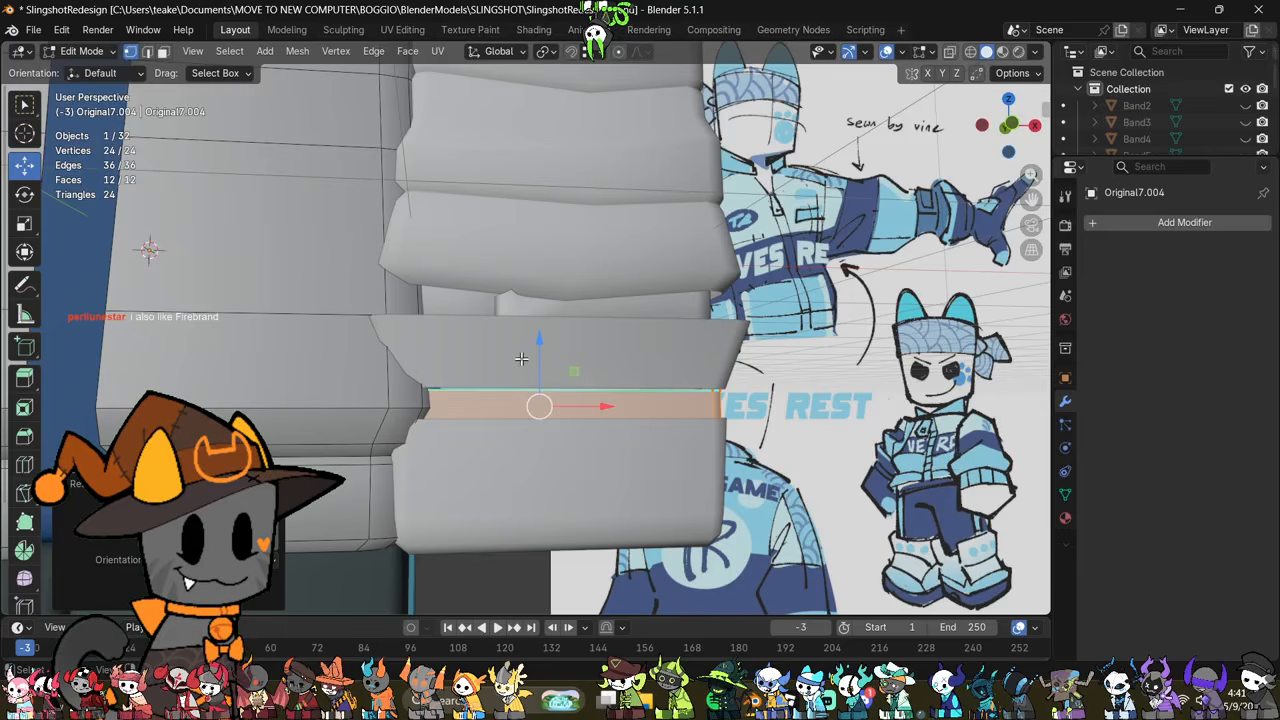
left_click_drag(548, 366, 552, 363)
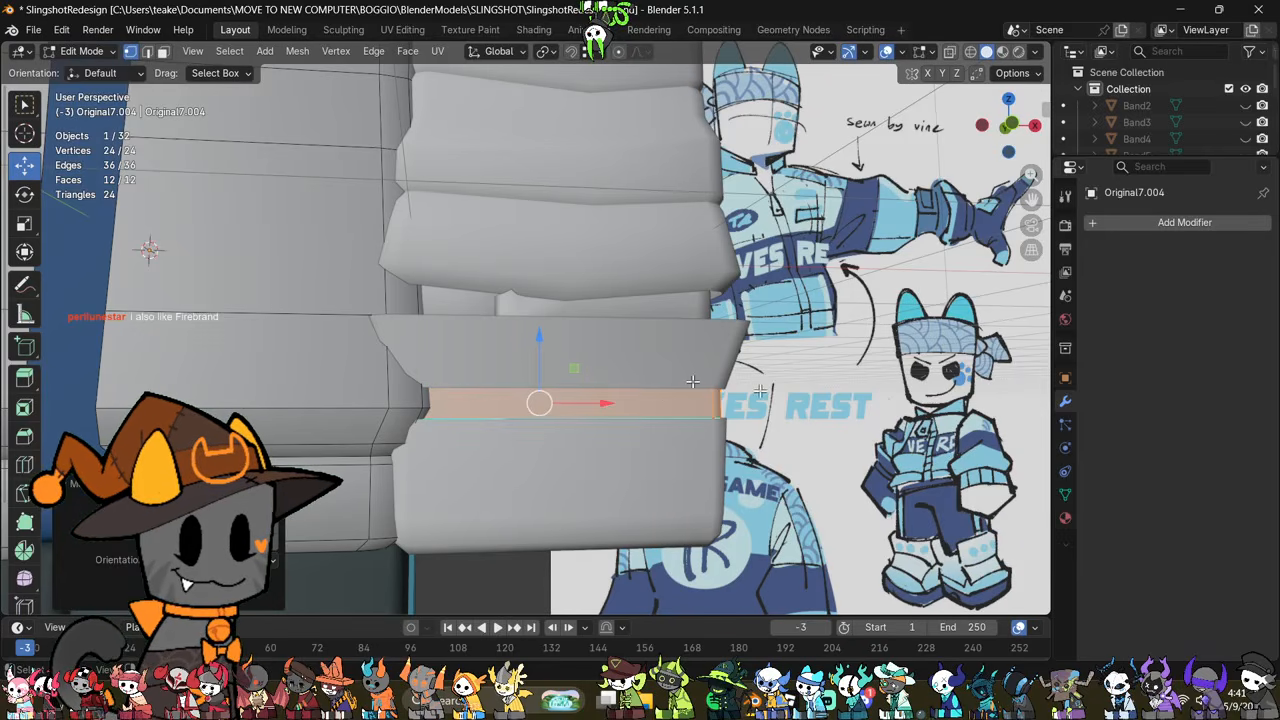
key("s")
left_click(722, 392)
Step: Scale the band along Z once more so it closes against both cuff sections
middle_click_drag(850, 424, 800, 458)
key("Tab")
left_click(661, 522)
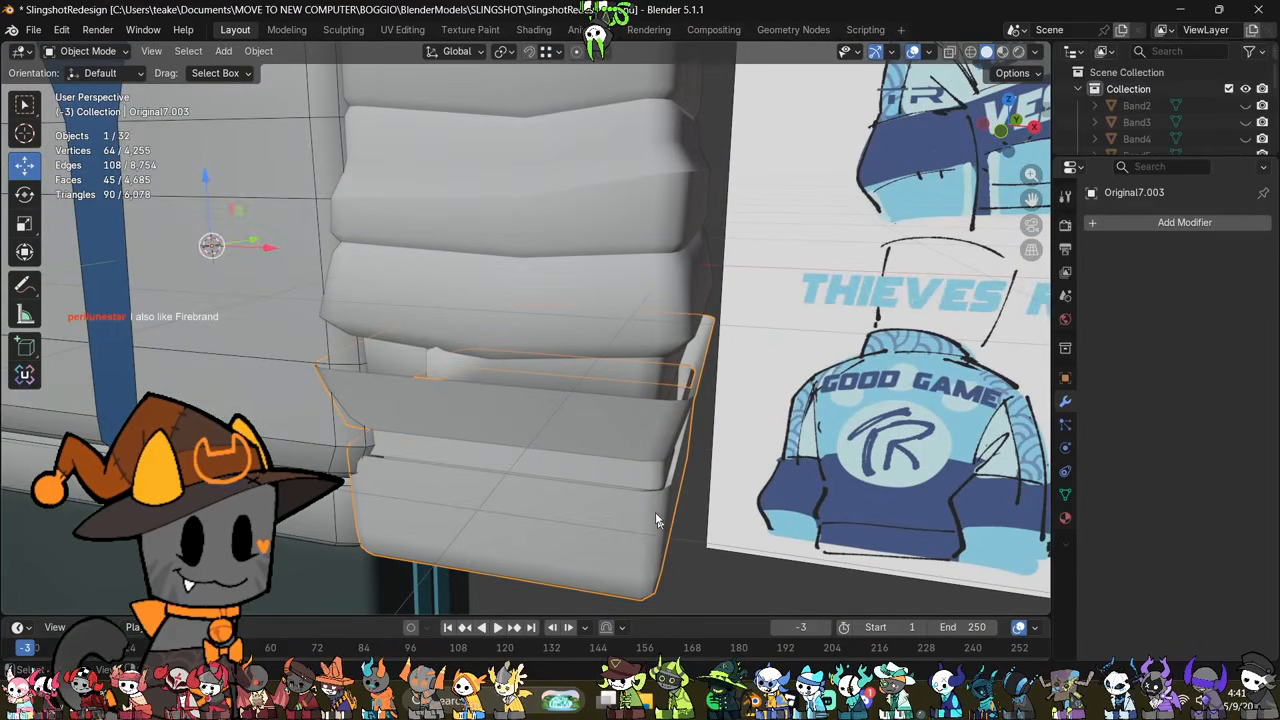
key("Tab")
key("Tab")
left_click(630, 479)
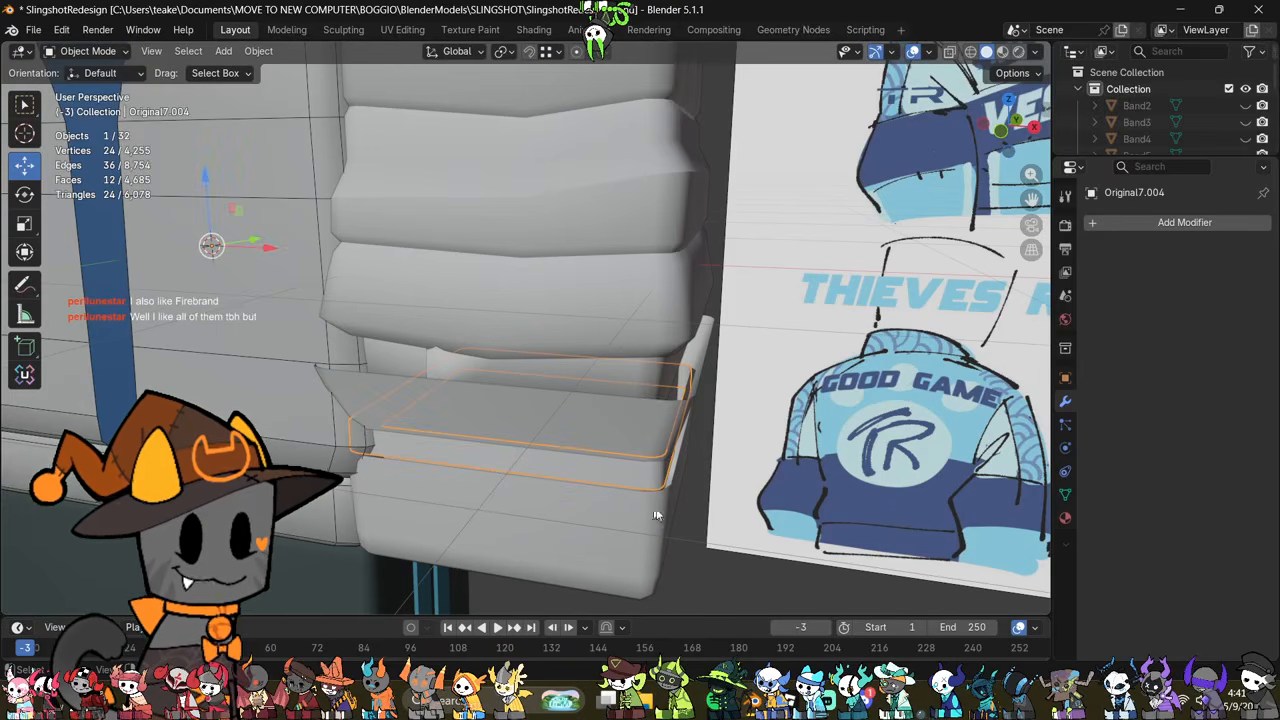
key("Tab")
middle_click_drag(660, 514, 612, 304)
key("s")
key("z")
left_click(870, 390)
Step: Mark the edge loop running over the shoulder top and down the side of the puffy sleeve as a seam
key("Tab")
left_click(612, 302)
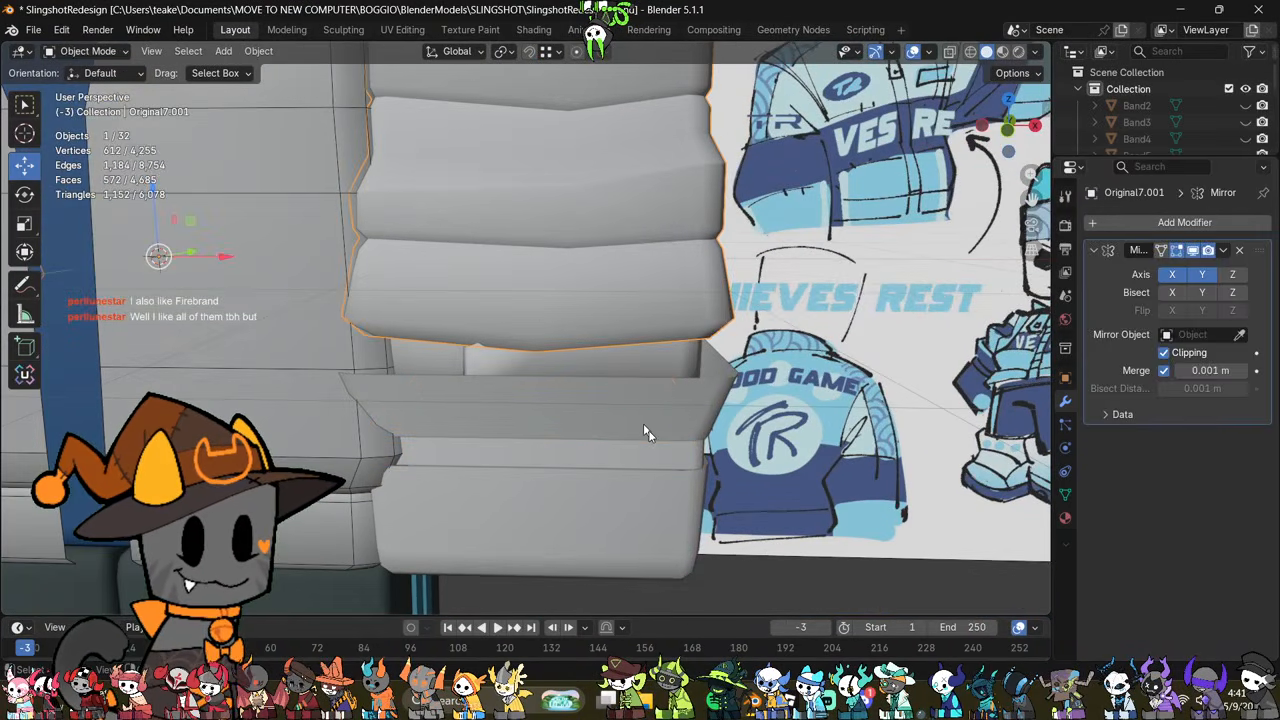
scroll(655, 433, "down", 5)
middle_click_drag(656, 434, 583, 527)
key("Tab")
scroll(583, 527, "up", 5)
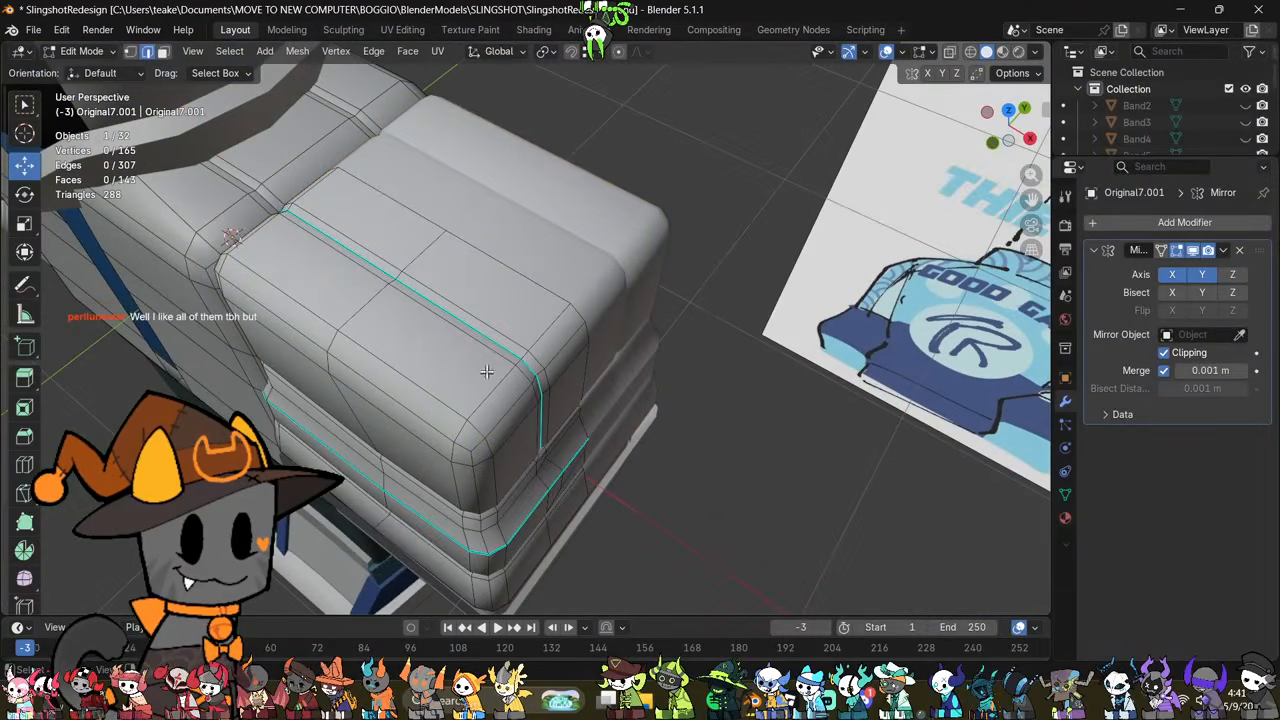
left_click(502, 342, "alt")
middle_click_drag(502, 342, 515, 483)
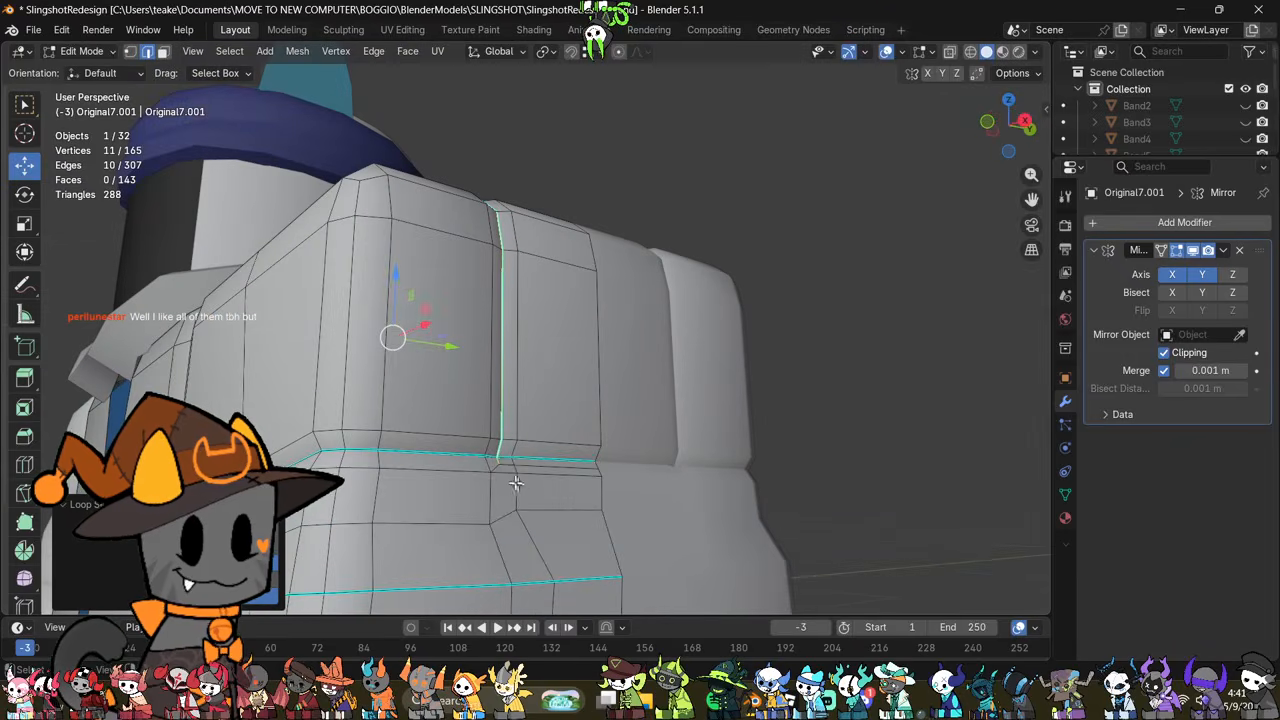
right_click(731, 441)
left_click(726, 458)
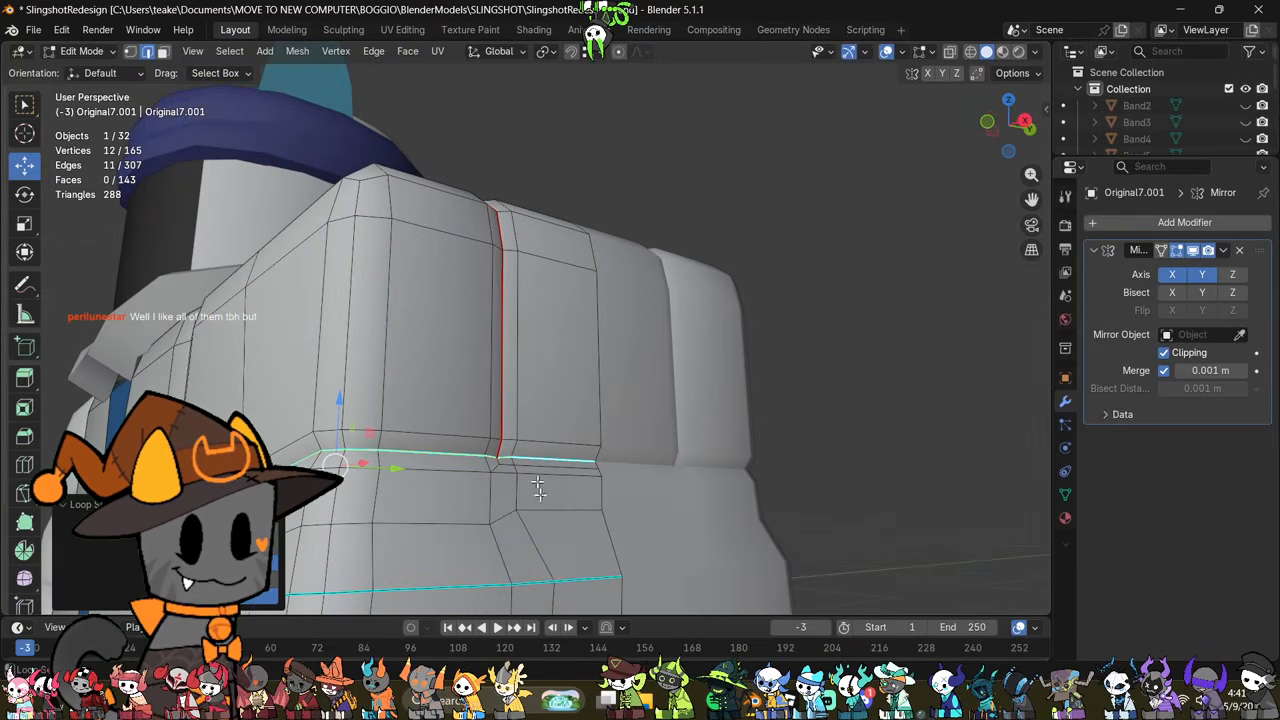
Step: Mark the sleeve's two horizontal crease loops, under the shoulder block and above the lowest fold, as seams
middle_click_drag(465, 586, 598, 480)
left_click(598, 480, "alt+shift")
right_click(858, 381)
left_click(839, 382)
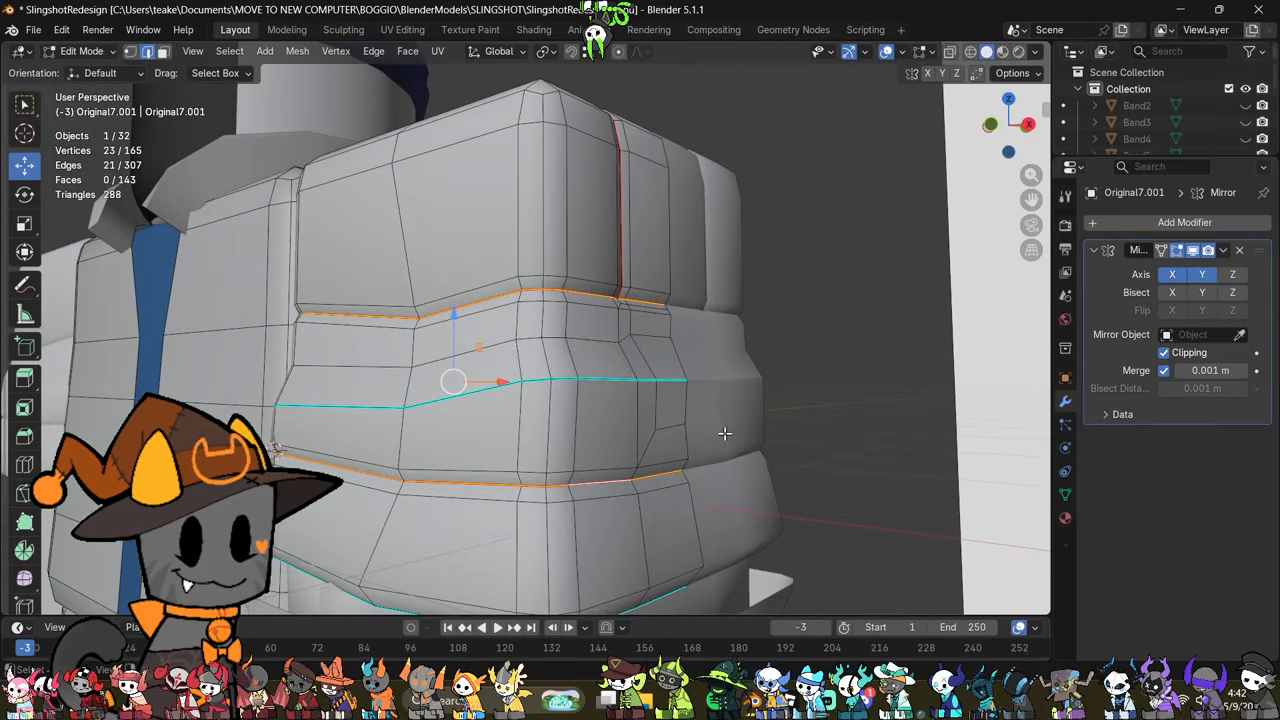
Step: Examine the puffy sleeves from several angles and compare the whole jacket with the reference drawing
middle_click_drag(724, 437, 600, 446)
key("Tab")
key("Tab")
mouse_move(740, 485)
middle_mouse_down("shift")
mouse_move(568, 403)
mouse_move(681, 408)
mouse_move(720, 480)
mouse_move(446, 507)
middle_mouse_up("shift")
scroll(591, 414, "down", 3)
key("Tab")
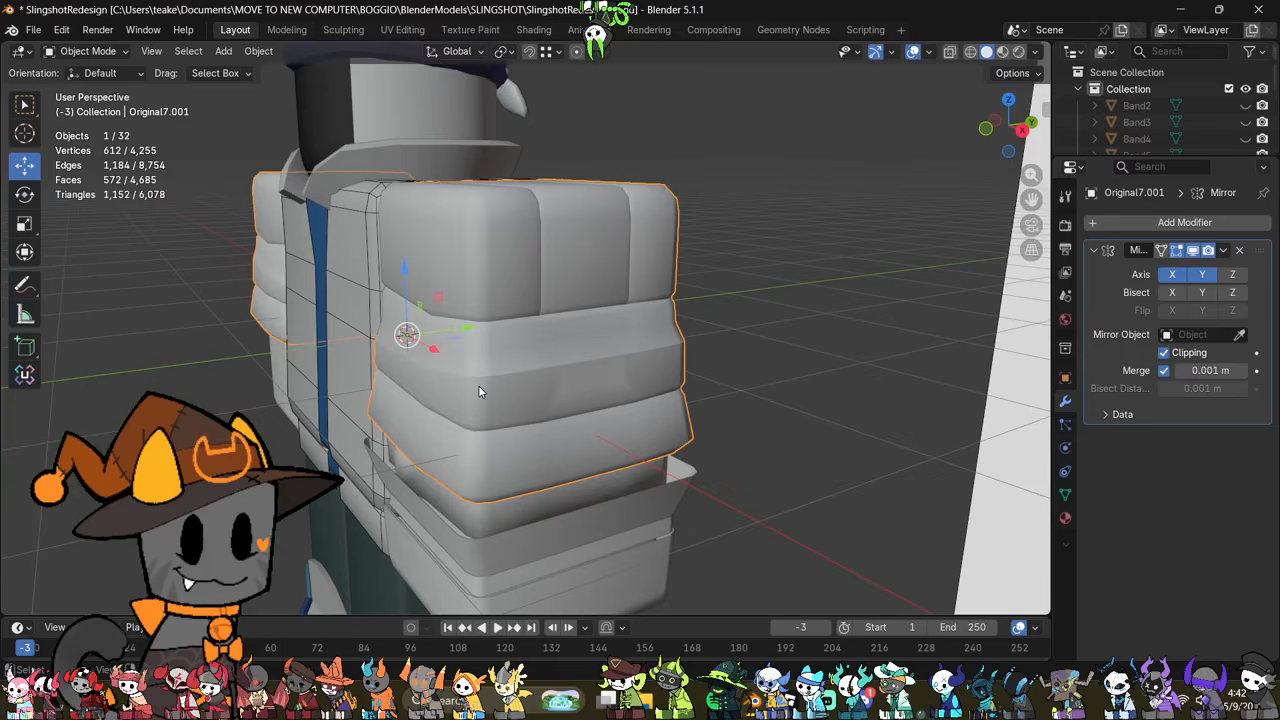
middle_click_drag(494, 351, 660, 397)
key("Tab")
key("Tab")
scroll(672, 398, "down", 4)
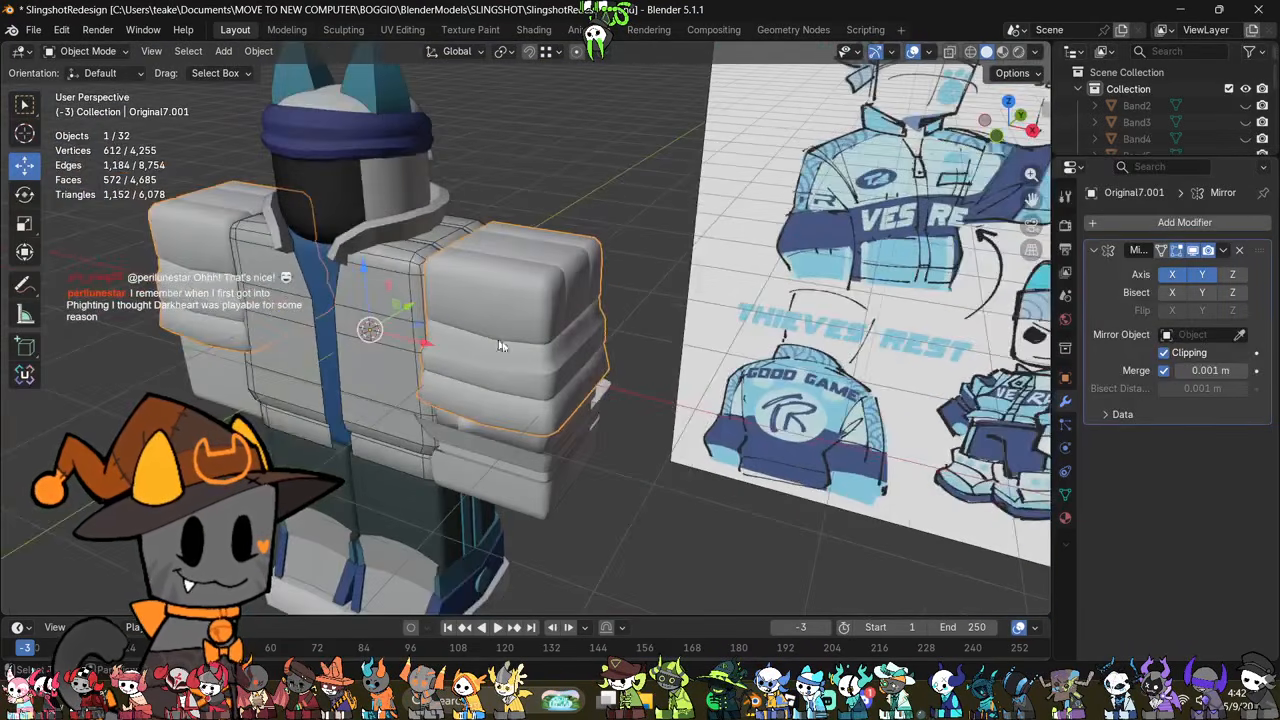
scroll(531, 400, "down", 2)
mouse_move(504, 344)
middle_mouse_down()
mouse_move(531, 400)
mouse_move(528, 341)
middle_mouse_up()
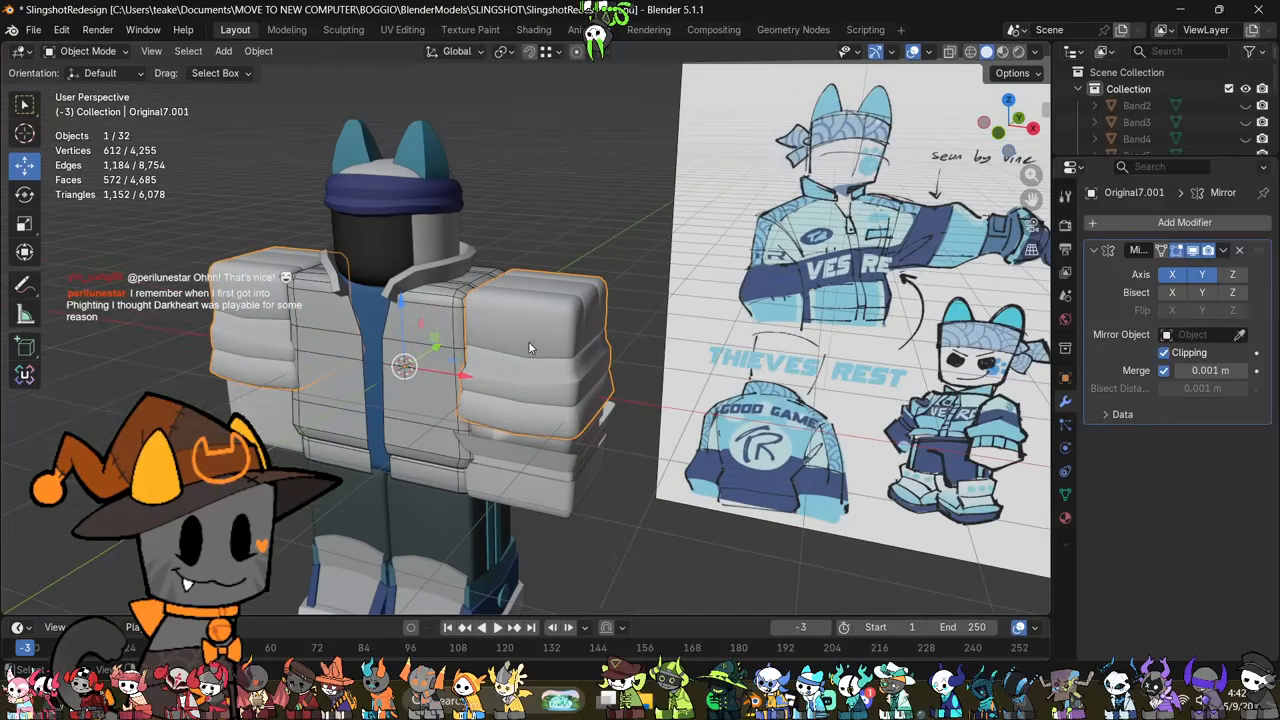
middle_click_drag(668, 373, 676, 388)
scroll(676, 388, "up", 2)
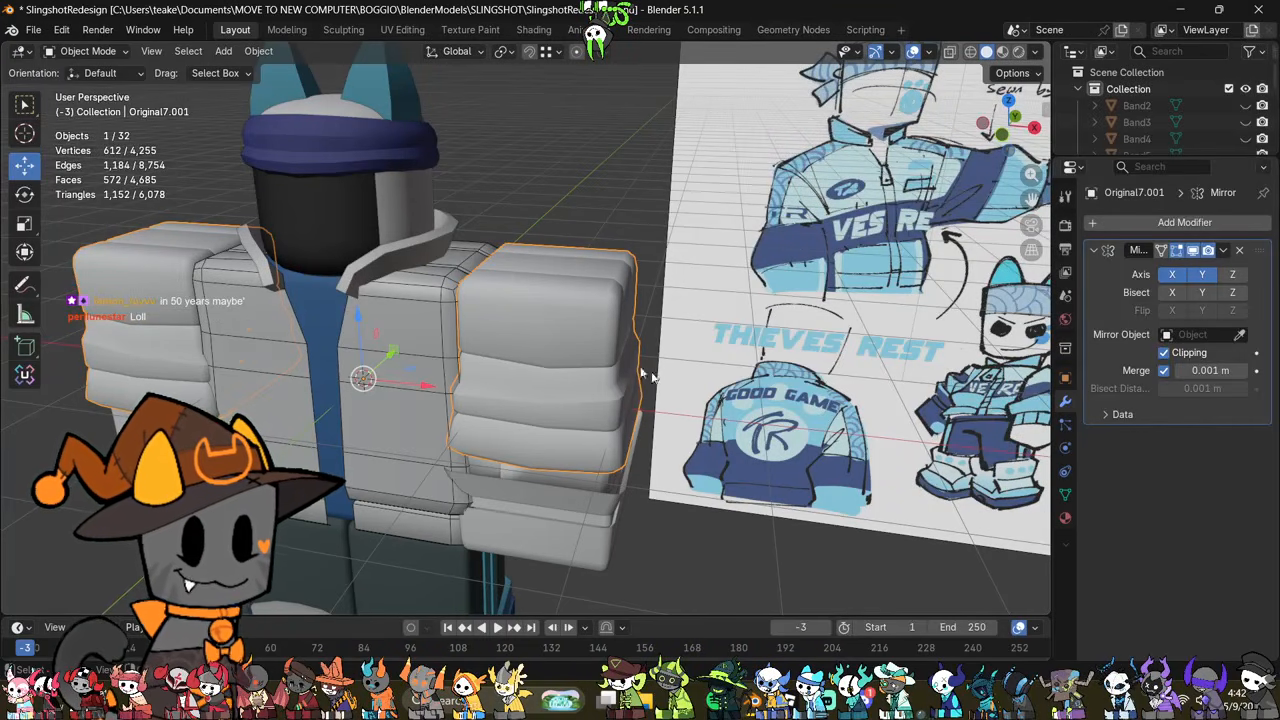
Step: Inspect the seam and sharp edges on the sleeve mesh around the shoulder and folds
middle_click_drag(622, 222, 531, 240)
scroll(531, 240, "up", 4)
key("Tab")
scroll(500, 304, "down", 3)
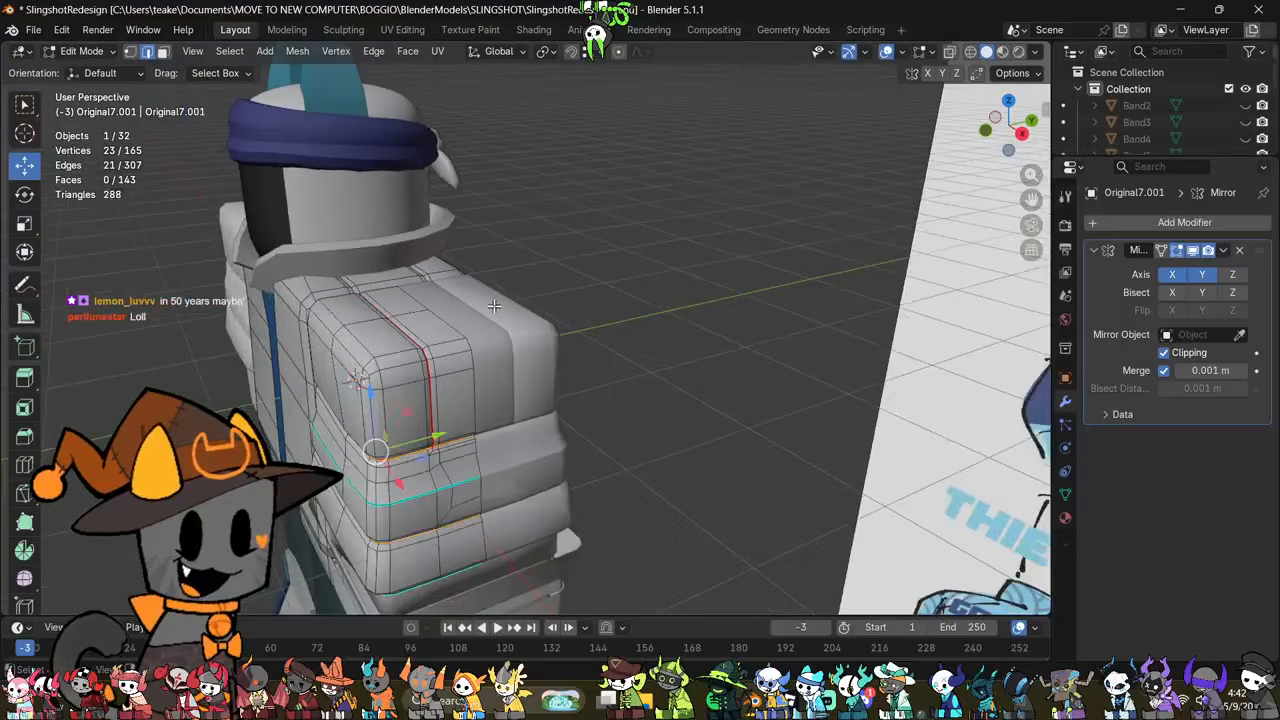
scroll(493, 307, "up", 2)
middle_click_drag(356, 316, 438, 289, "shift")
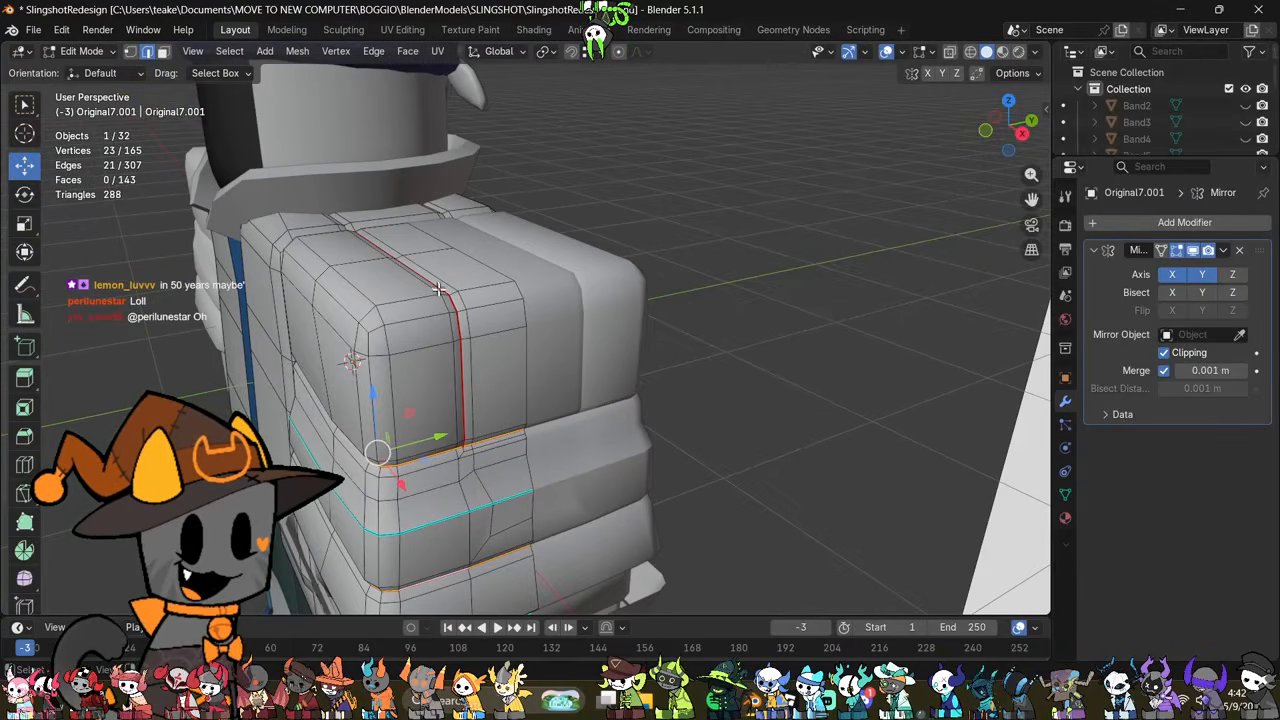
middle_click_drag(451, 437, 637, 373)
scroll(625, 373, "up", 3)
scroll(592, 373, "down", 3)
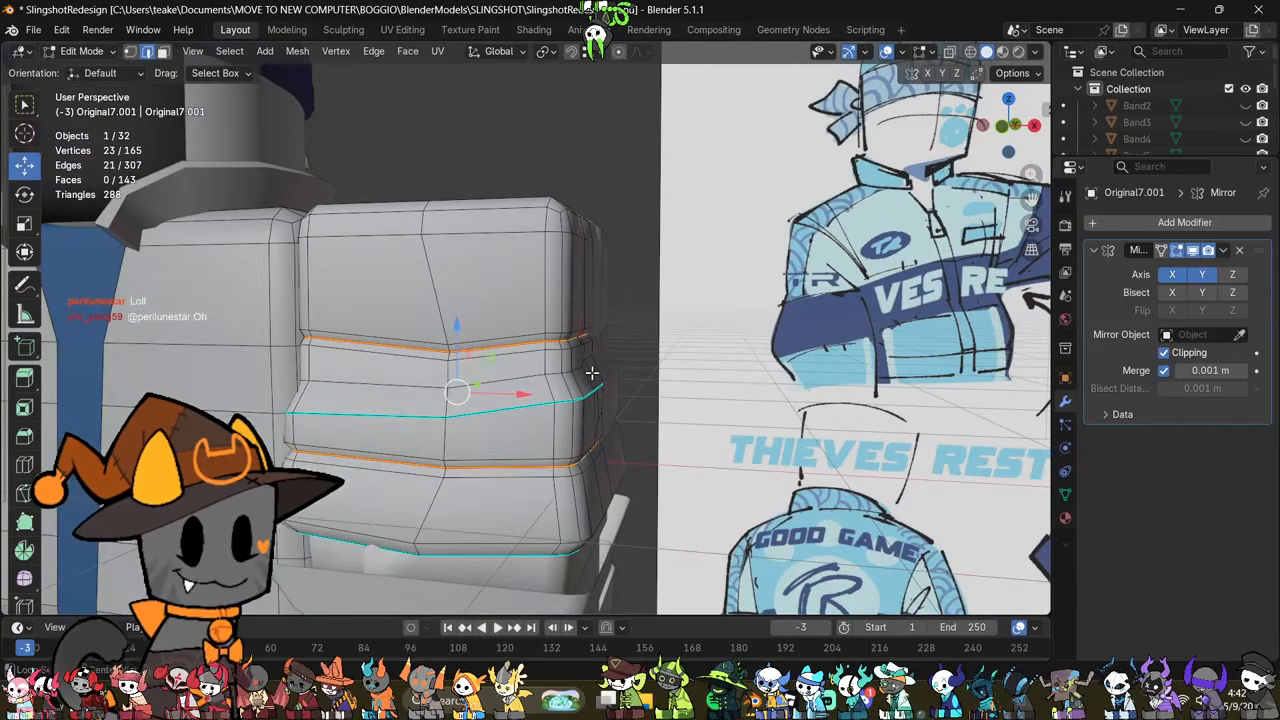
Step: Examine the puffy sleeve's creases and lowest fold, solid and see-through, and compare them with the jacket reference drawing
key("alt+z")
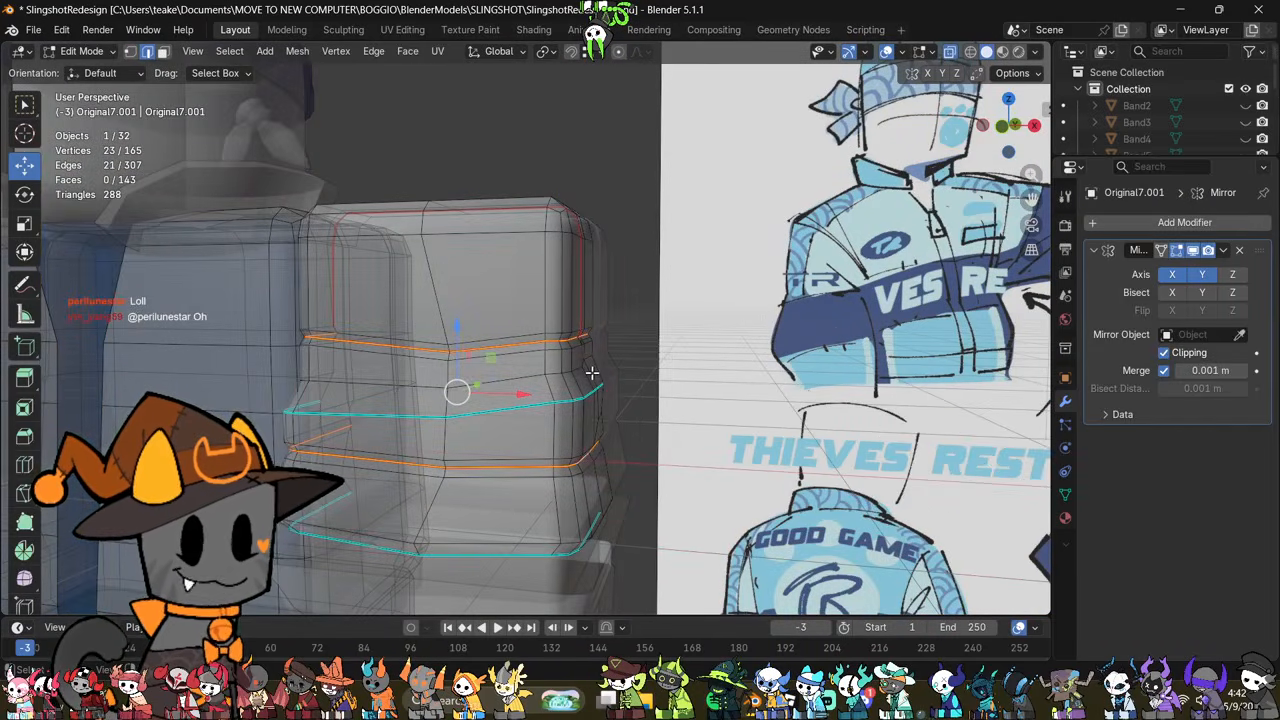
scroll(592, 371, "up", 4)
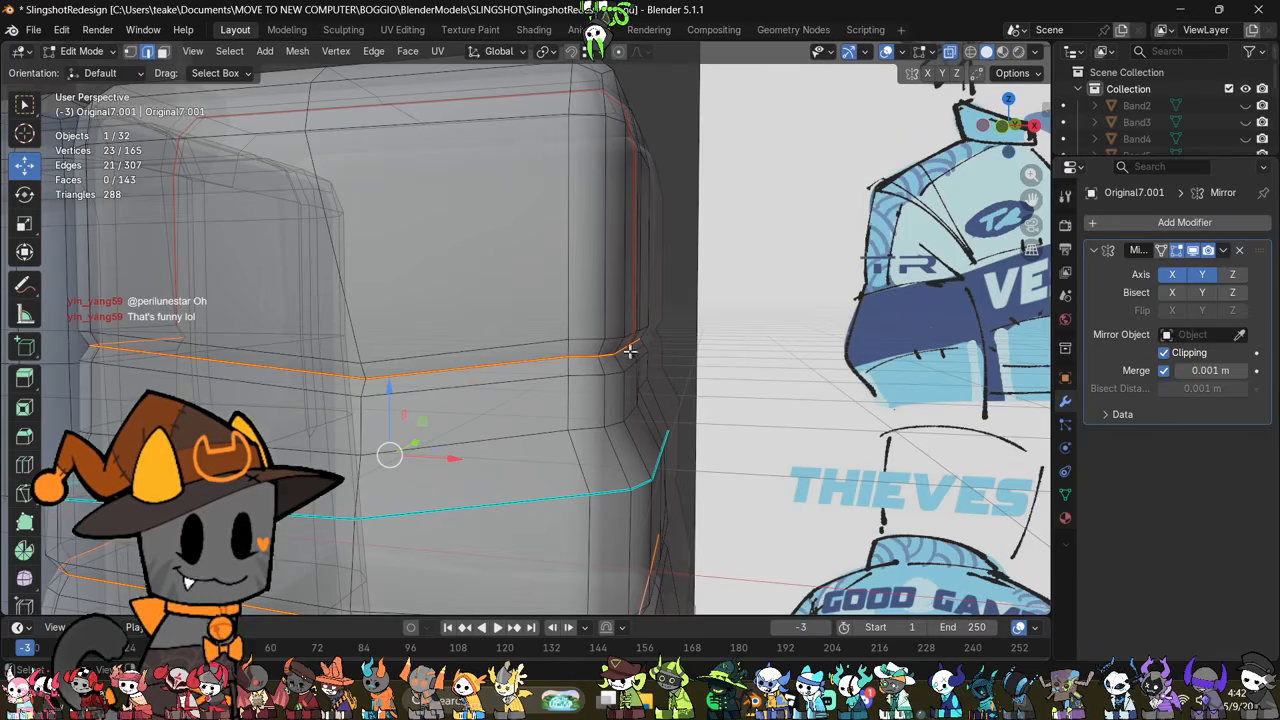
scroll(620, 369, "down", 6)
key("Tab")
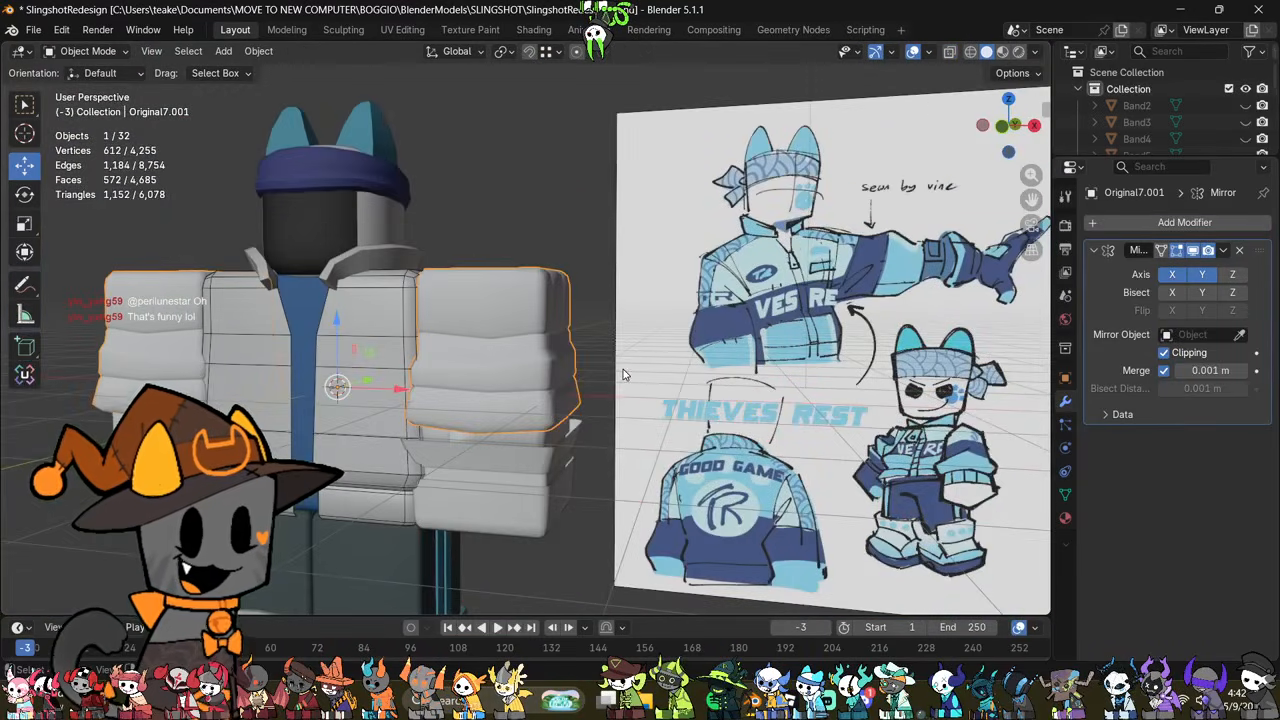
key("Tab")
scroll(623, 369, "up", 3)
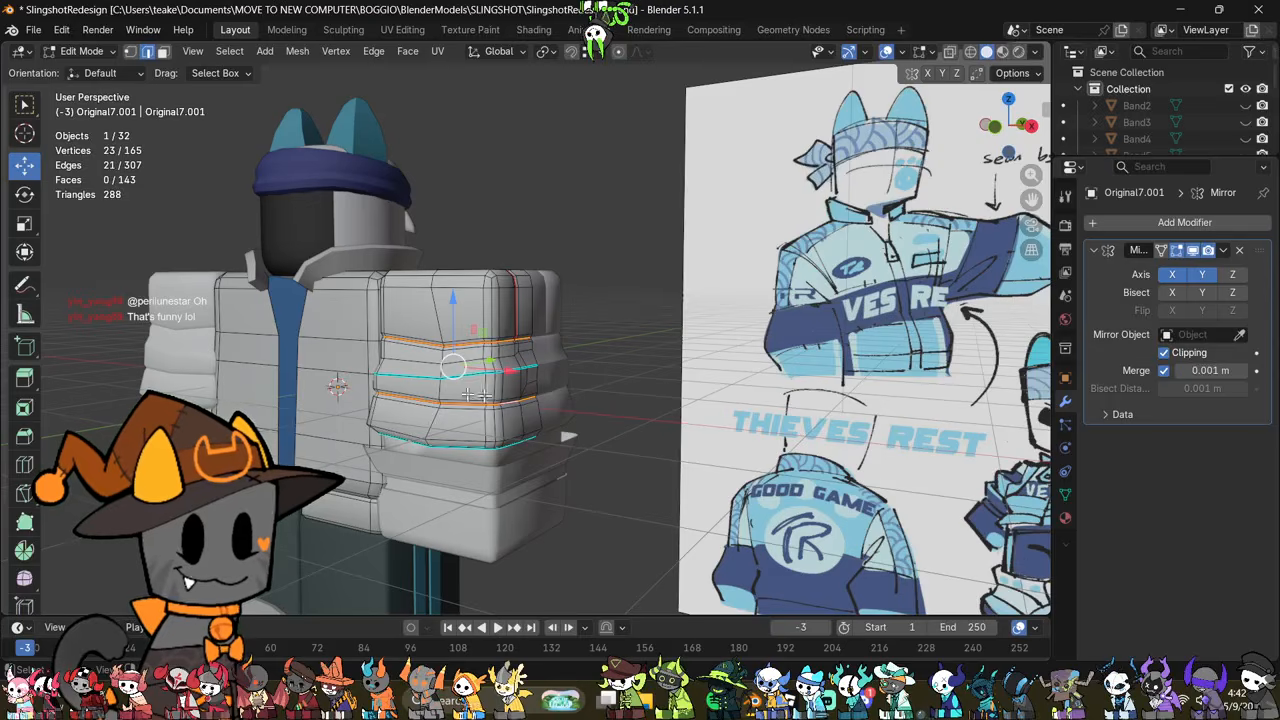
middle_click_drag(485, 352, 528, 268, "shift")
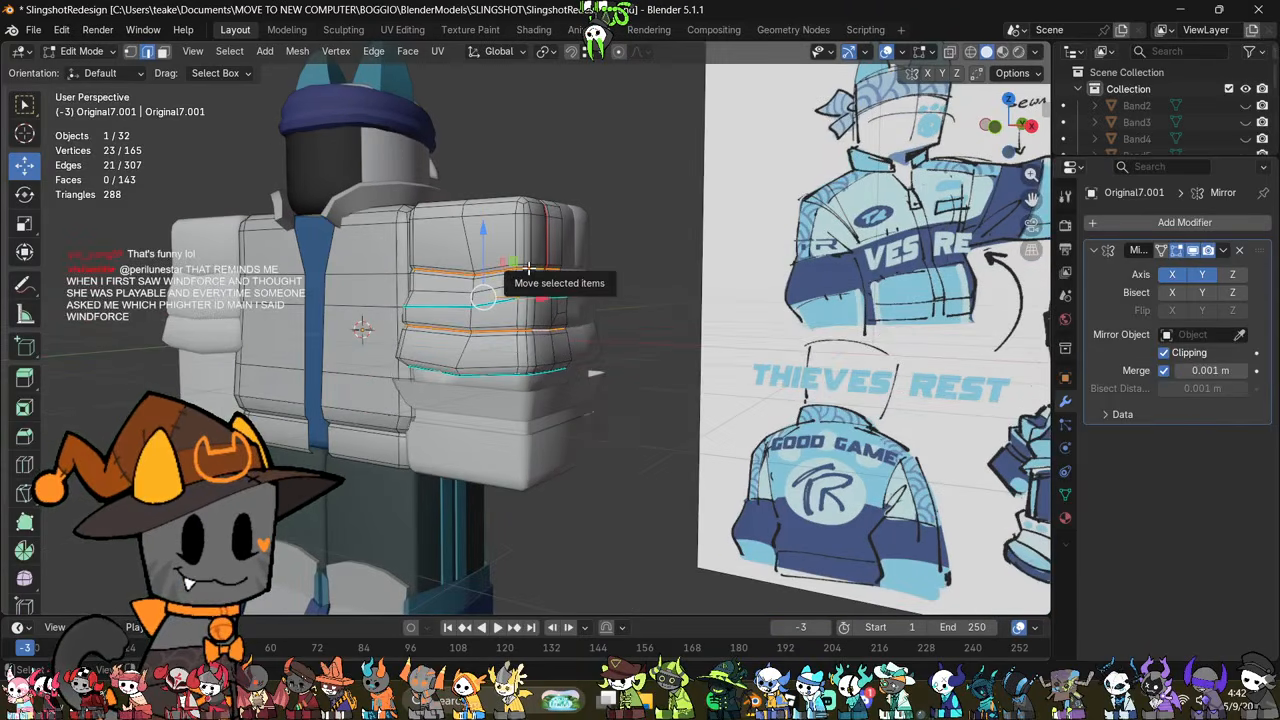
key("Tab")
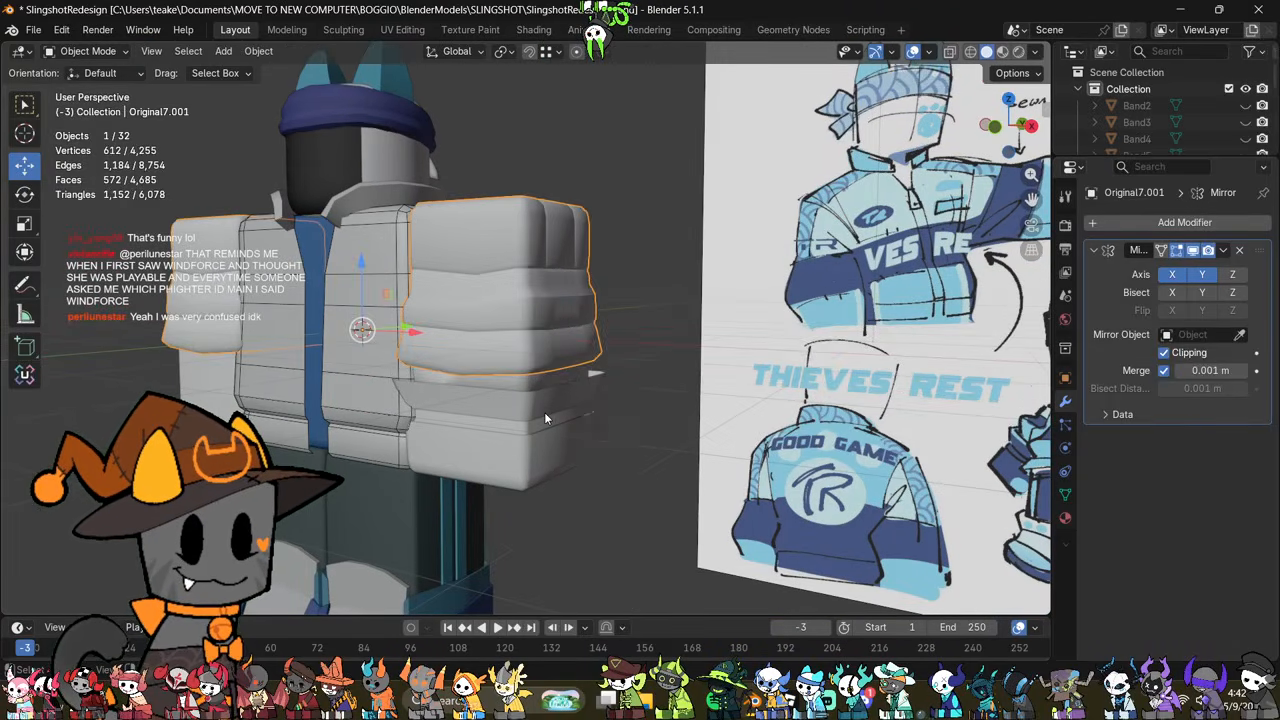
scroll(544, 412, "up", 2)
middle_click_drag(530, 415, 550, 387)
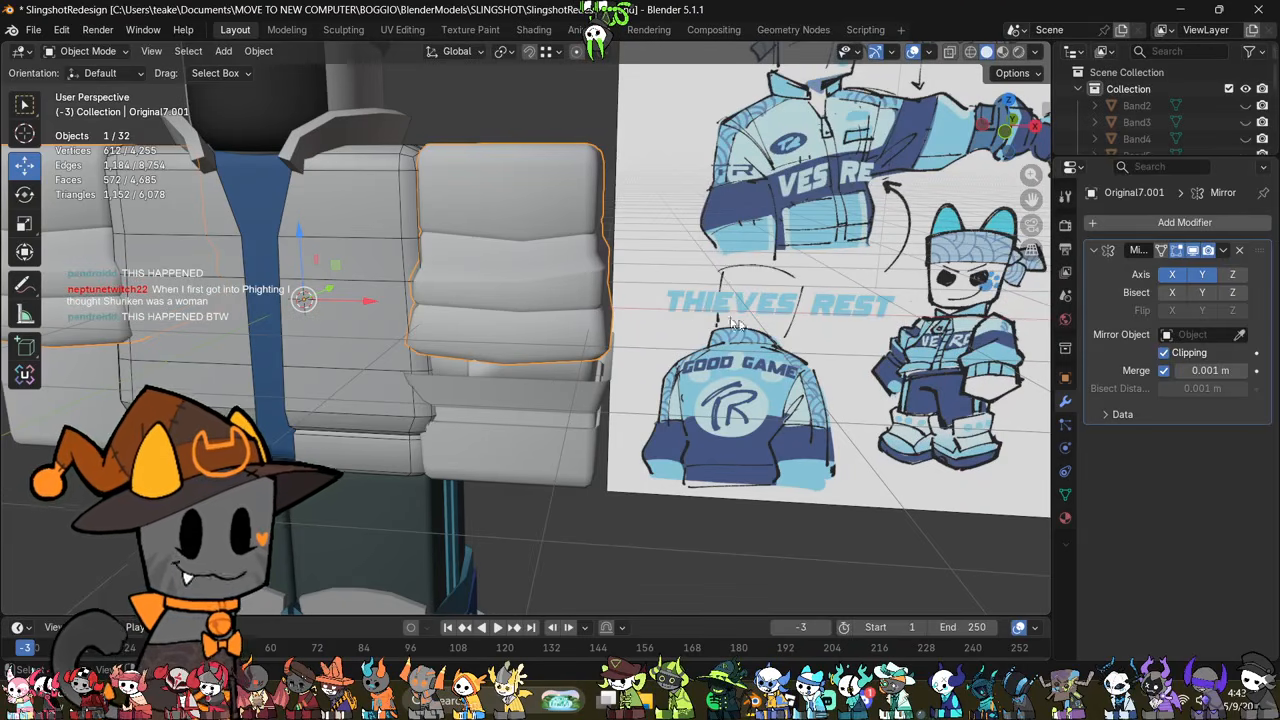
mouse_move(632, 340)
middle_mouse_down()
mouse_move(668, 311)
mouse_move(645, 298)
mouse_move(631, 322)
middle_mouse_up()
key("Tab")
scroll(642, 294, "up", 3)
scroll(631, 322, "up", 1)
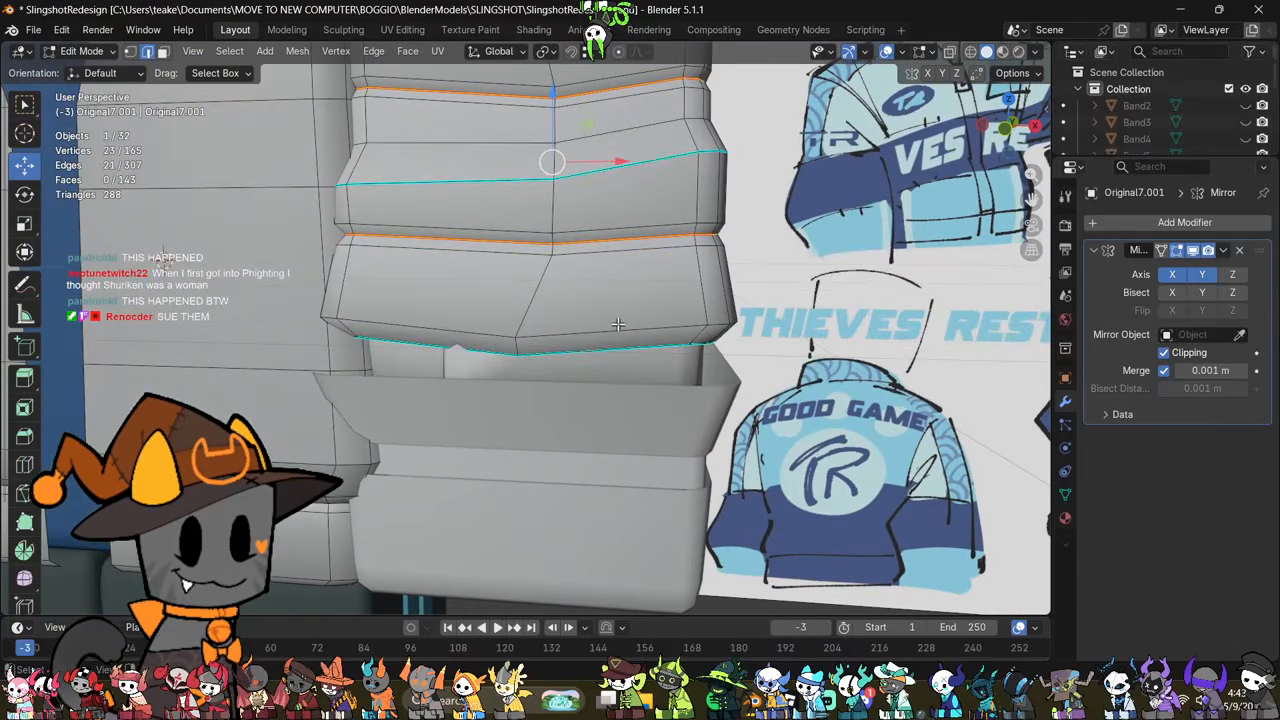
left_click(618, 324, "alt+shift")
left_click(839, 383)
scroll(610, 368, "down", 3)
key("Tab")
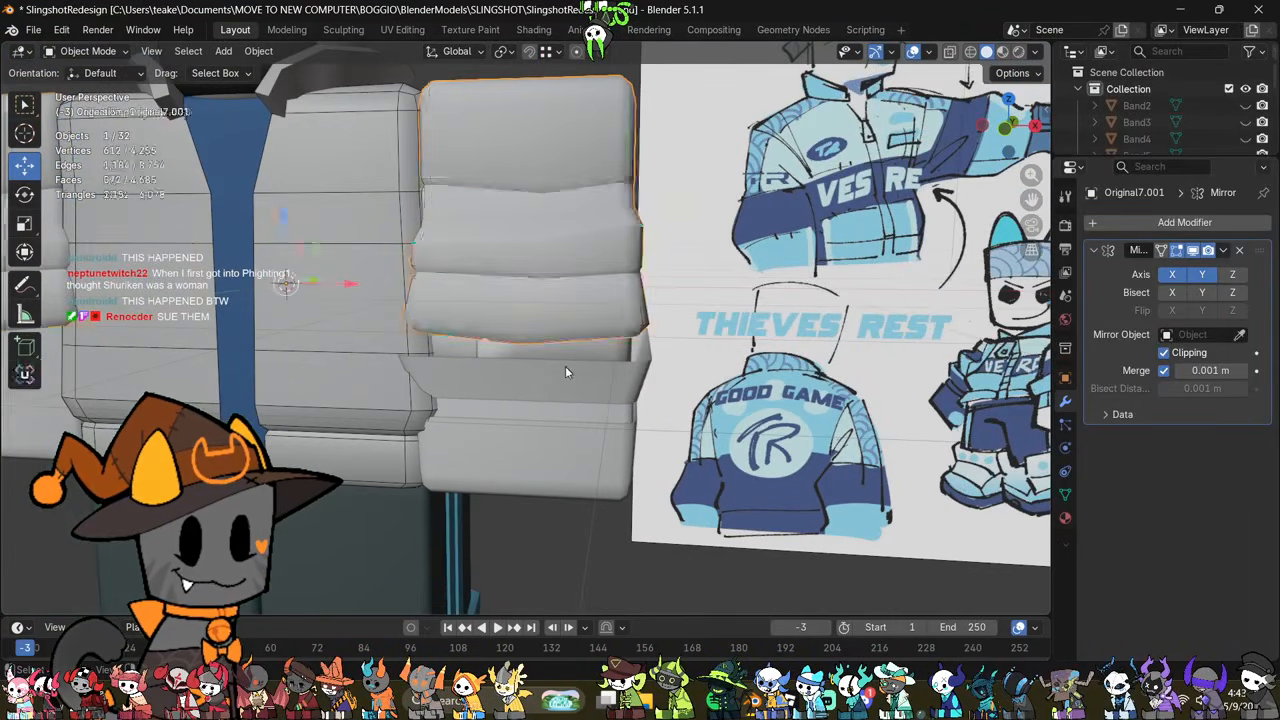
Step: Select the whole flared flap at the top of the sleeve cuff and raise it slightly along Z
left_click(560, 397)
middle_click_drag(560, 397, 671, 332)
left_click(588, 411)
scroll(587, 403, "up", 2)
left_click(609, 394)
key("Tab")
key("alt+z")
middle_click_drag(782, 300, 788, 311)
key("1")
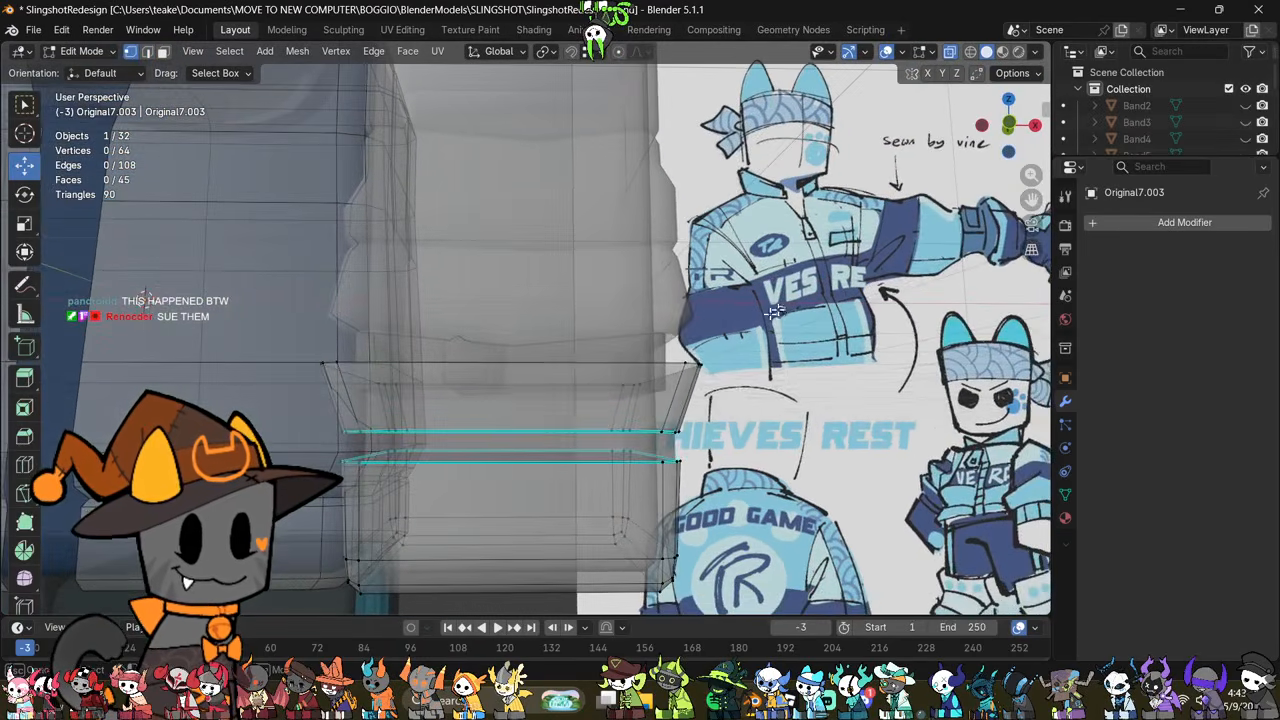
left_click_drag(787, 306, 269, 441)
key("alt+z")
left_click_drag(510, 339, 528, 331)
Step: Stretch the narrow band between the flared flap and the lower cuff slightly along the Z axis
key("Tab")
left_click(569, 445)
key("Tab")
key("s")
key("z")
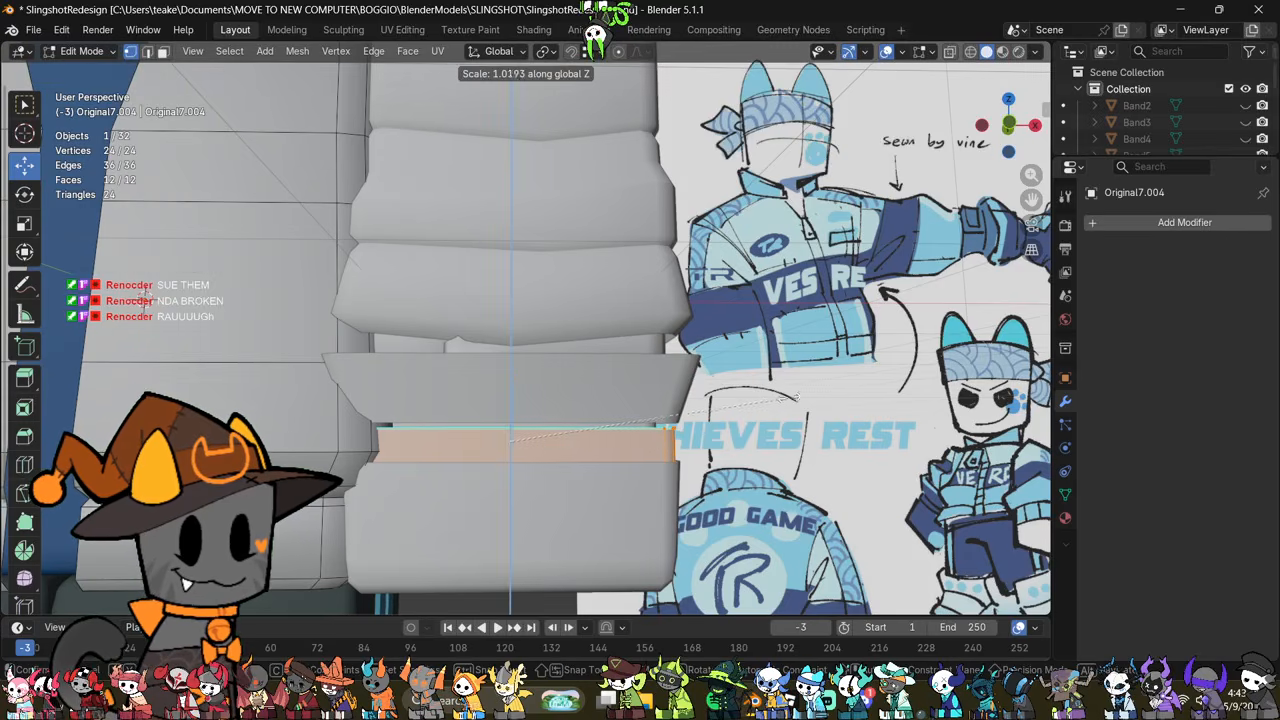
left_click(817, 363)
middle_click_drag(732, 498, 715, 496)
Step: Move the narrow band between the flap and the lower cuff slightly upward
key("Tab")
left_click(669, 506)
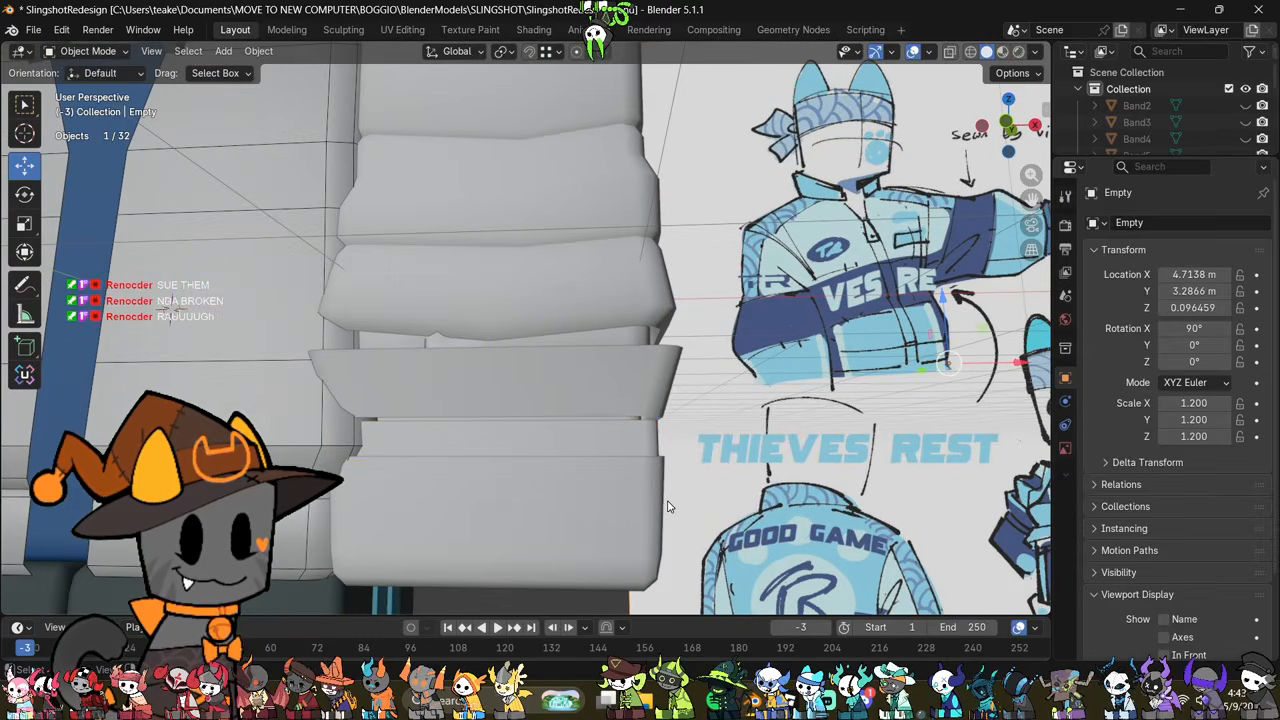
left_click(600, 503)
mouse_move(600, 503)
middle_mouse_down()
mouse_move(627, 486)
mouse_move(619, 508)
middle_mouse_up()
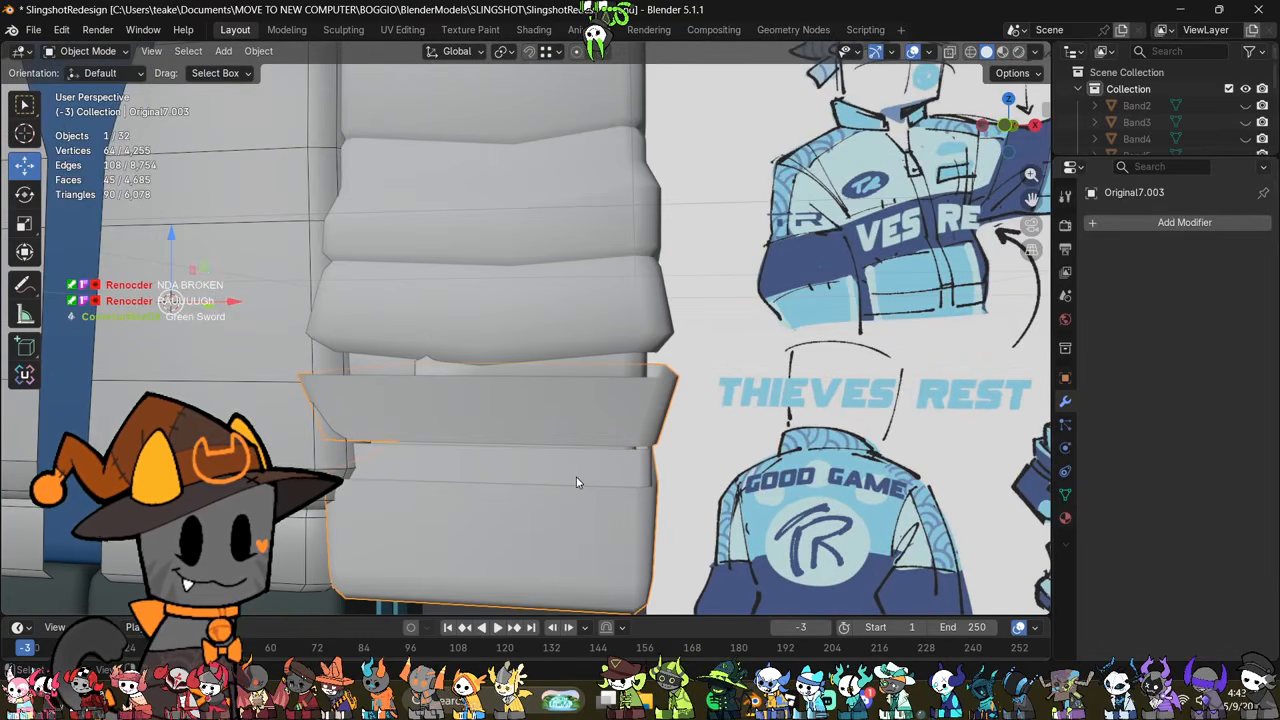
left_click(589, 465)
key("Tab")
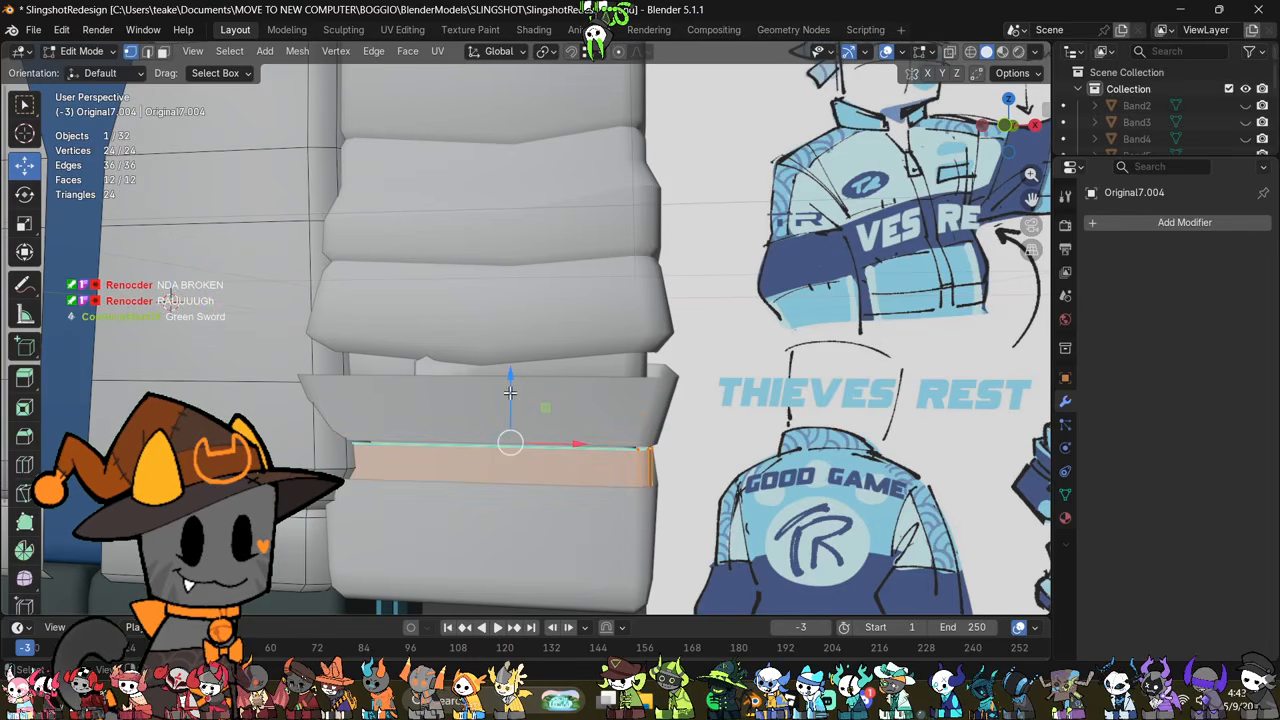
left_click_drag(510, 391, 522, 389)
scroll(677, 397, "down", 3)
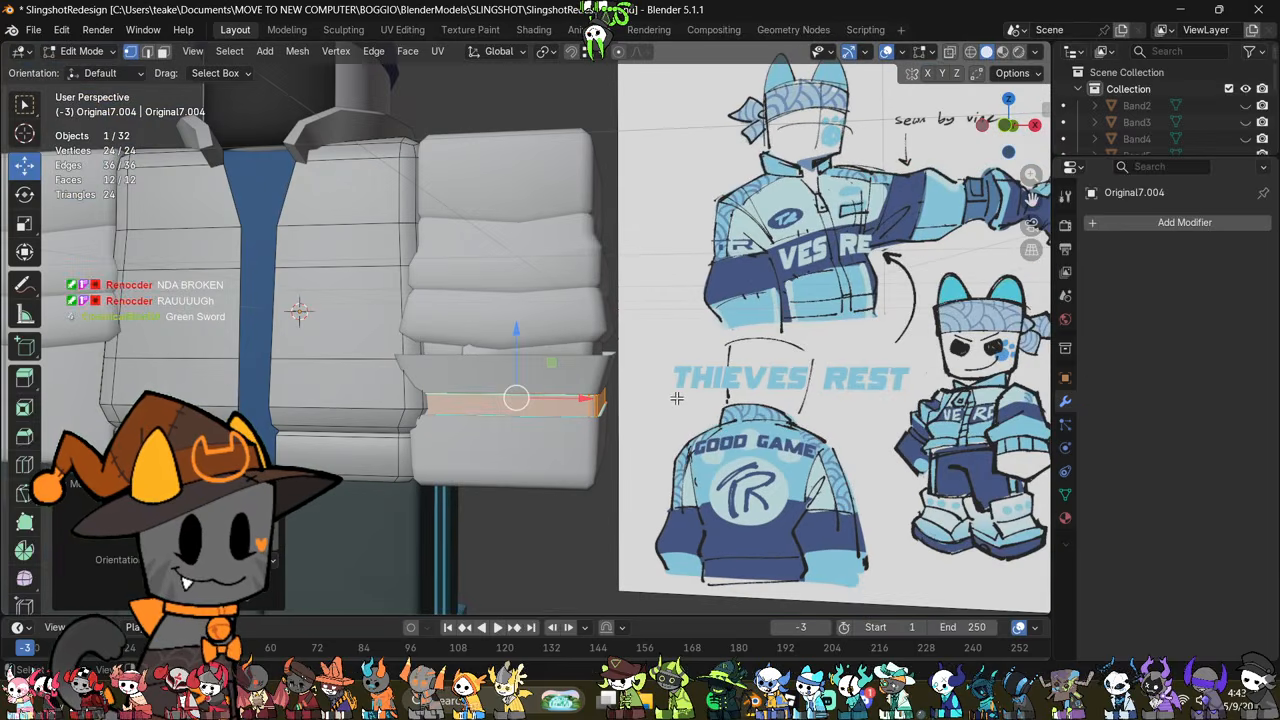
middle_click_drag(677, 397, 700, 418)
scroll(688, 413, "up", 2)
key("Tab")
Step: Lower the top rim of the flared cuff flap to make the flap shorter
left_click(600, 408)
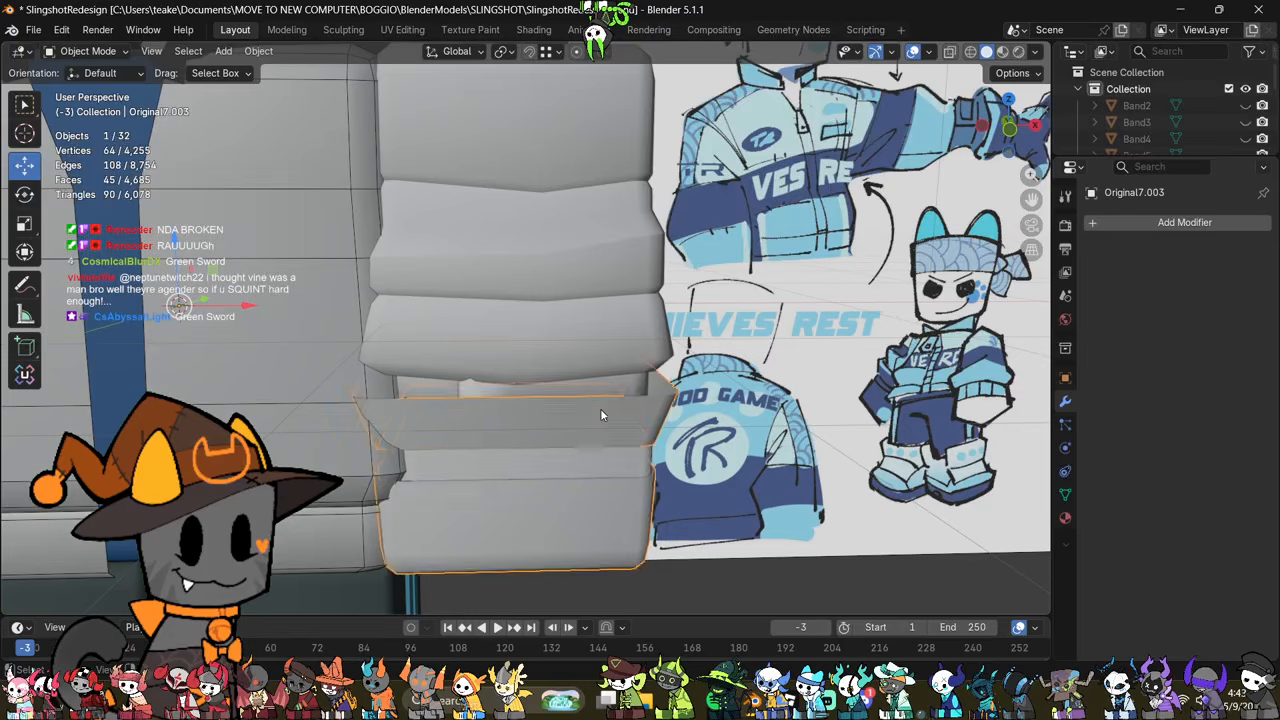
middle_click_drag(600, 408, 616, 336)
key("Tab")
scroll(592, 358, "up", 1)
key("alt+z")
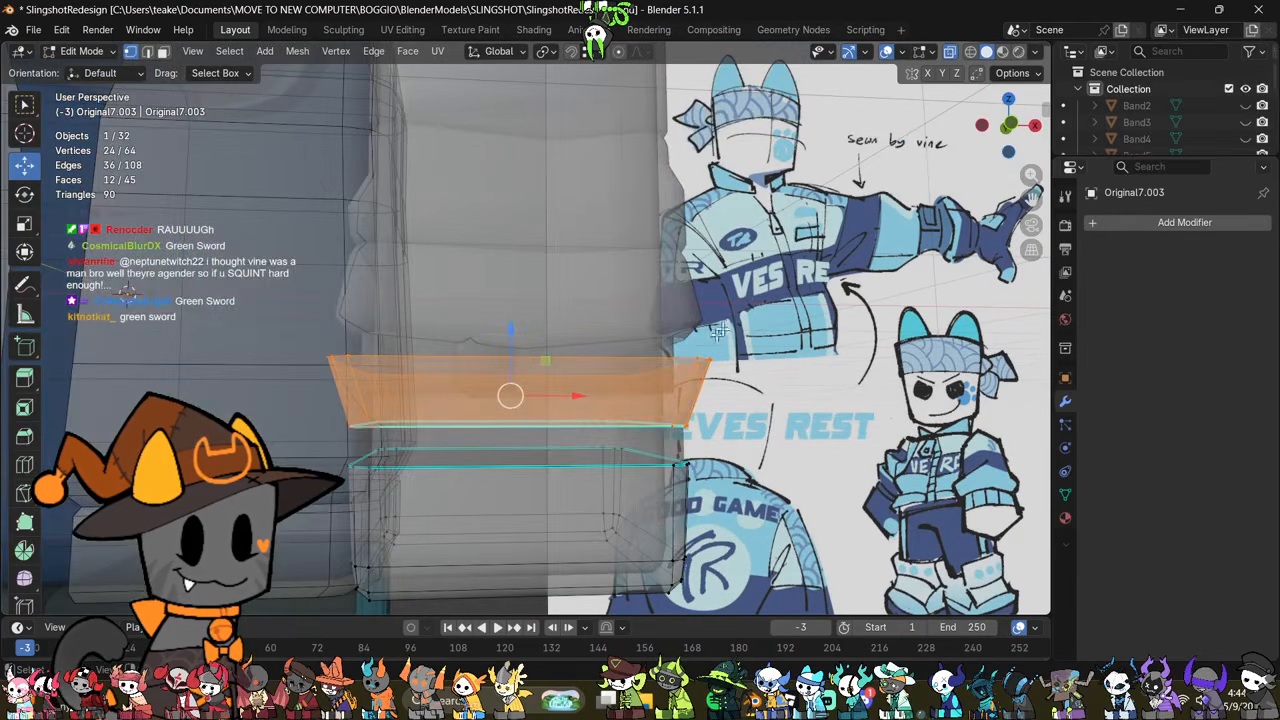
left_click_drag(748, 298, 262, 393)
key("alt+z")
left_click_drag(505, 309, 509, 328)
middle_click_drag(509, 328, 563, 331)
Step: Raise the bottom vertices of the puffy sleeve's lowest fold slightly along Z
key("Tab")
left_click(573, 350)
key("Tab")
key("alt+z")
left_click_drag(292, 415, 710, 342)
key("alt+z")
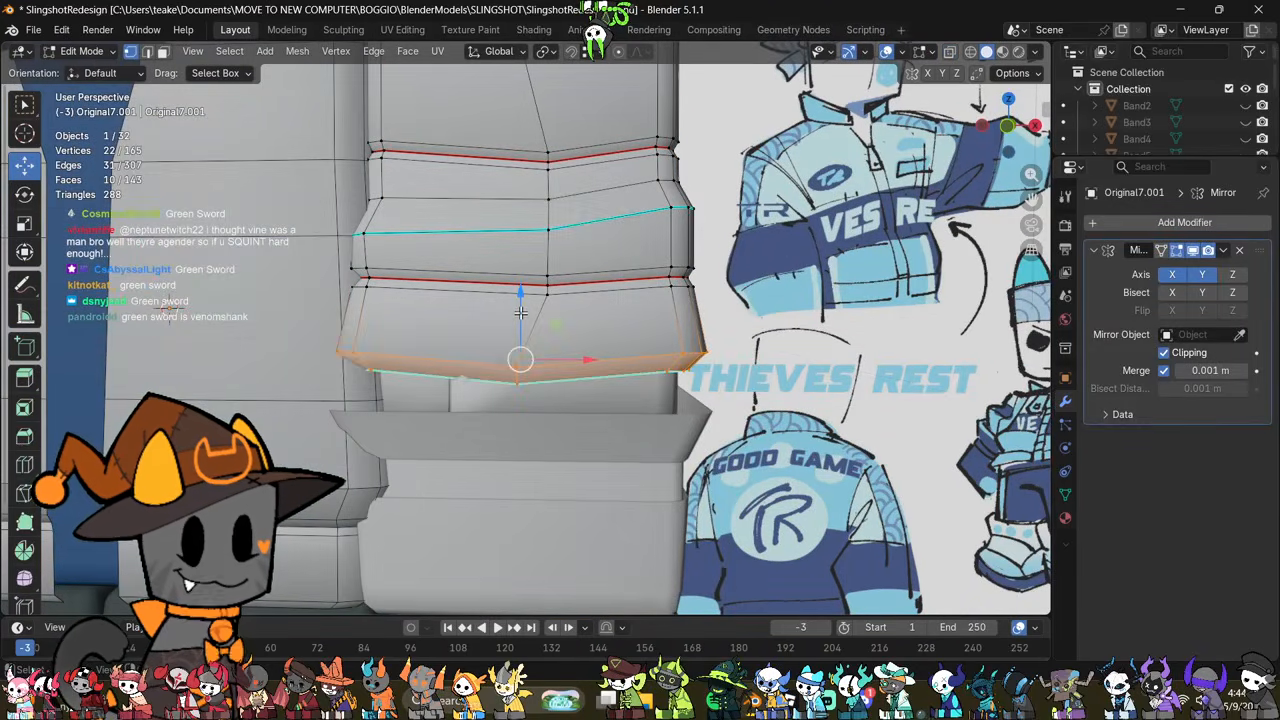
left_click_drag(532, 334, 532, 318)
key("Tab")
Step: Raise the inner sleeve piece visible between the lowest fold and the cuff flap
left_click(624, 390)
key("Tab")
middle_click_drag(624, 390, 584, 359)
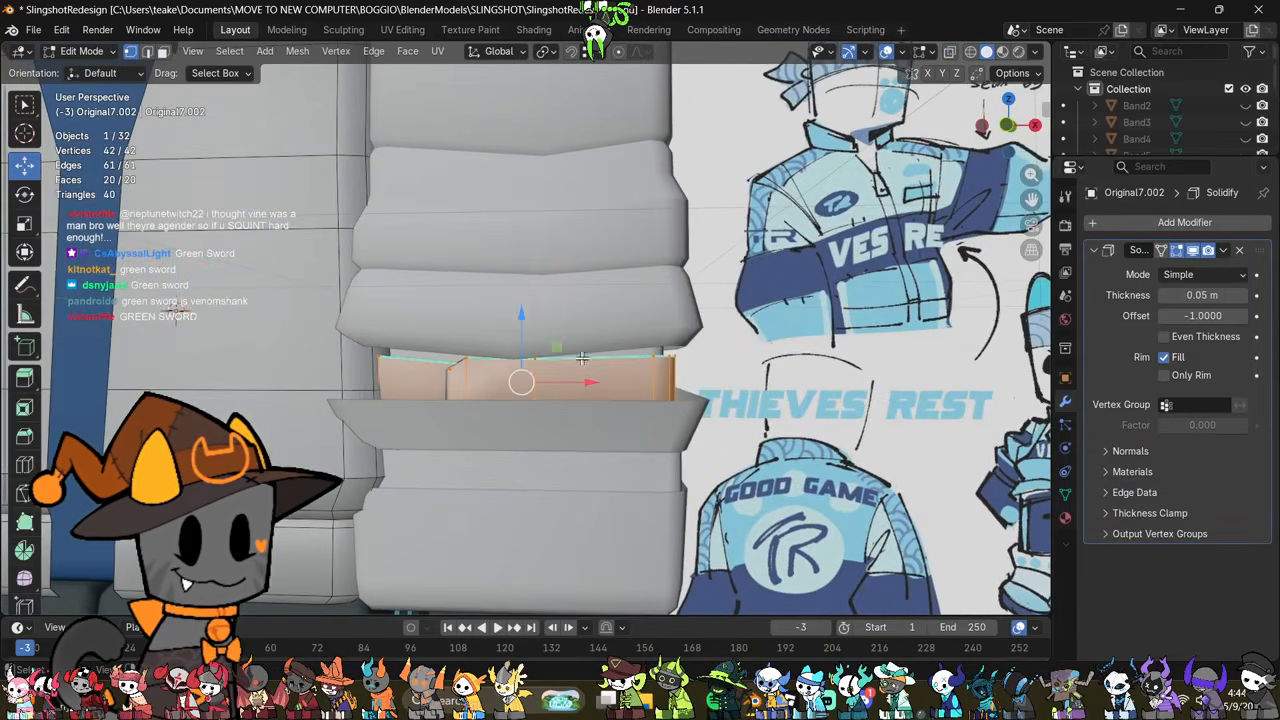
left_click_drag(530, 330, 517, 371)
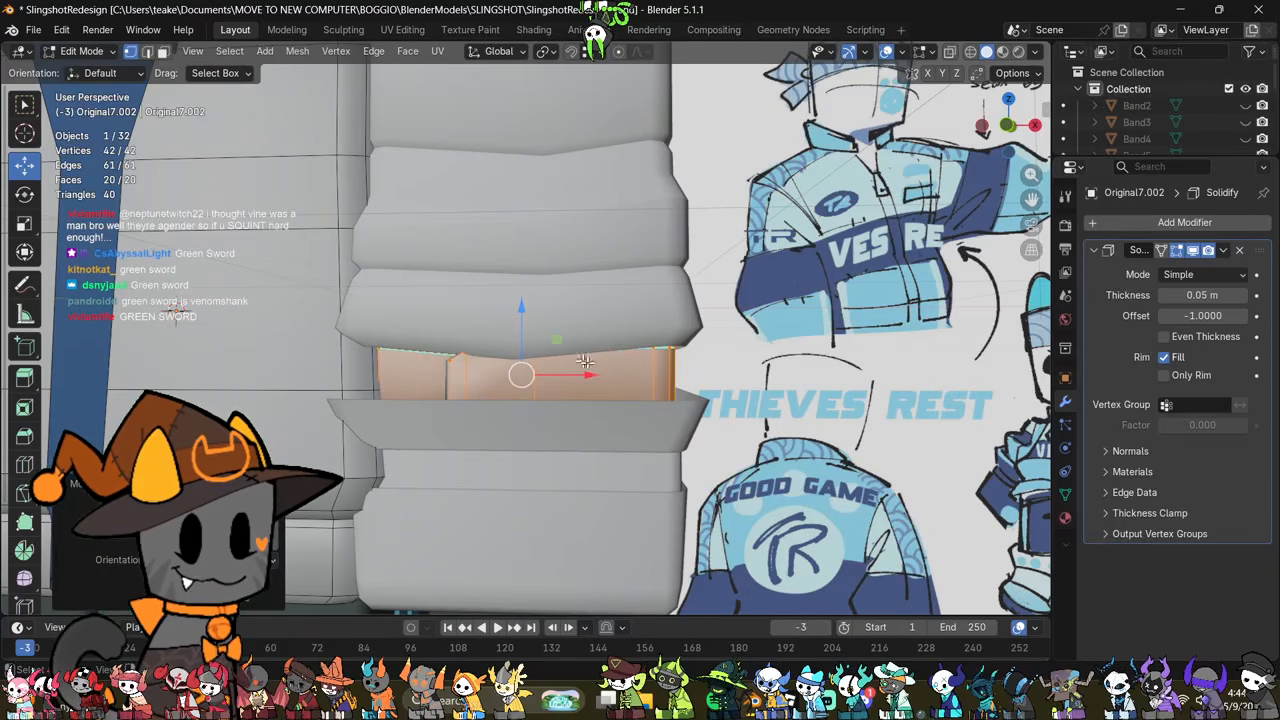
middle_click_drag(517, 371, 510, 375)
middle_click_drag(522, 298, 666, 336)
Step: Join the narrow band with the flap-and-cuff object and open the combined mesh for editing
key("Tab")
left_click(632, 467)
middle_click_drag(632, 467, 655, 415)
middle_click_drag(810, 445, 677, 463)
key("Tab")
key("Tab")
left_click(598, 421)
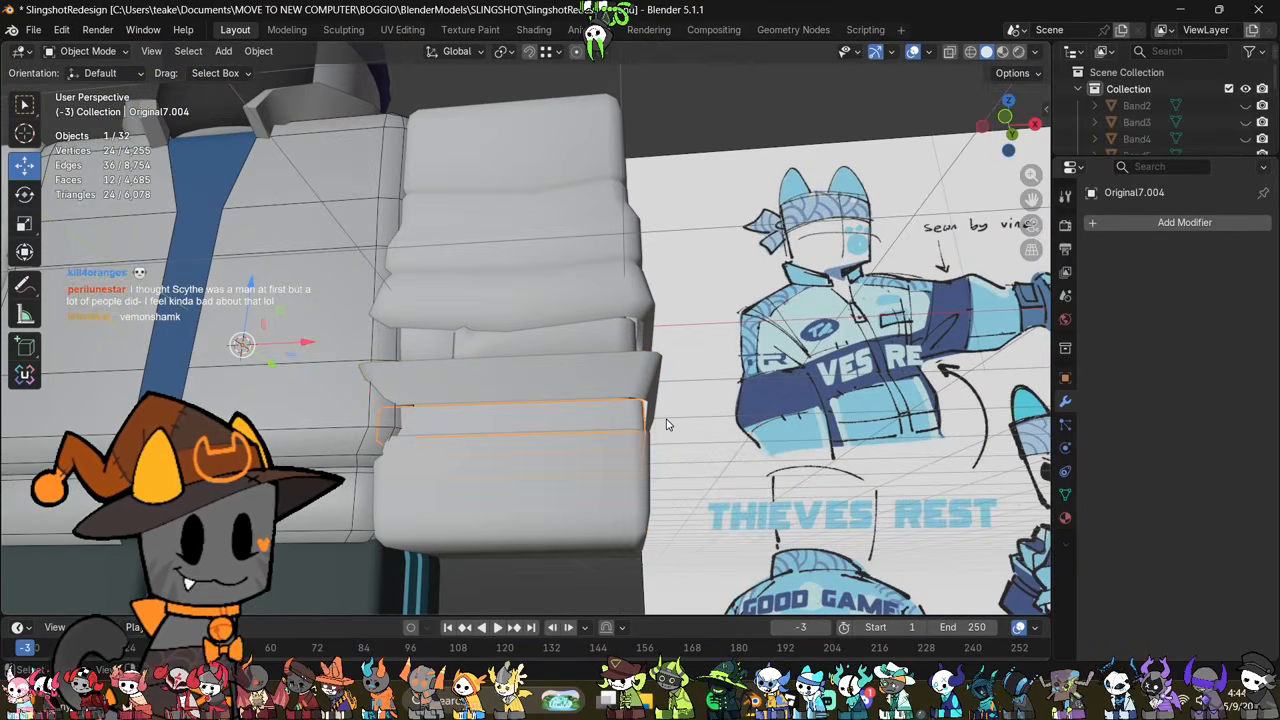
left_click(631, 388, "shift")
key("ctrl+j")
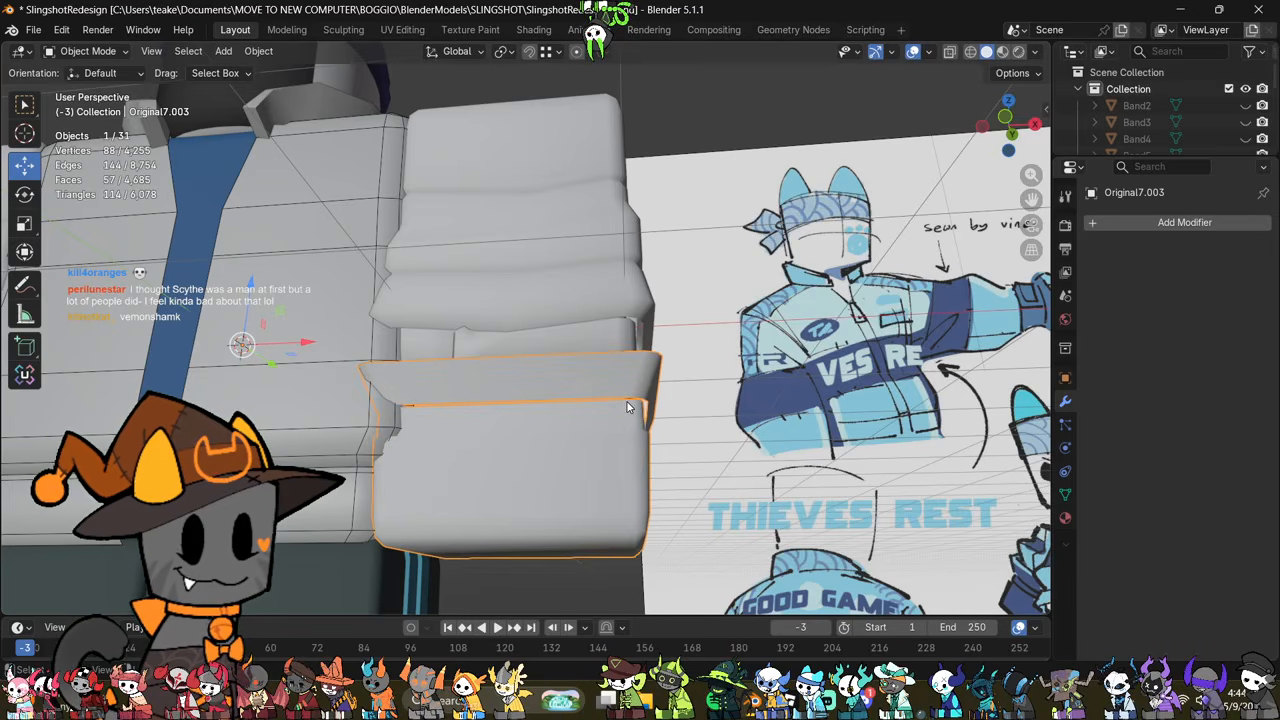
key("Tab")
Step: Bridge the flap's bottom edge loop to the narrow band's top edge loop
middle_click_drag(628, 407, 570, 290)
key("2")
left_click(675, 302)
left_click(851, 379)
left_click(628, 285, "alt")
left_click(522, 287, "alt+shift")
key("F3")
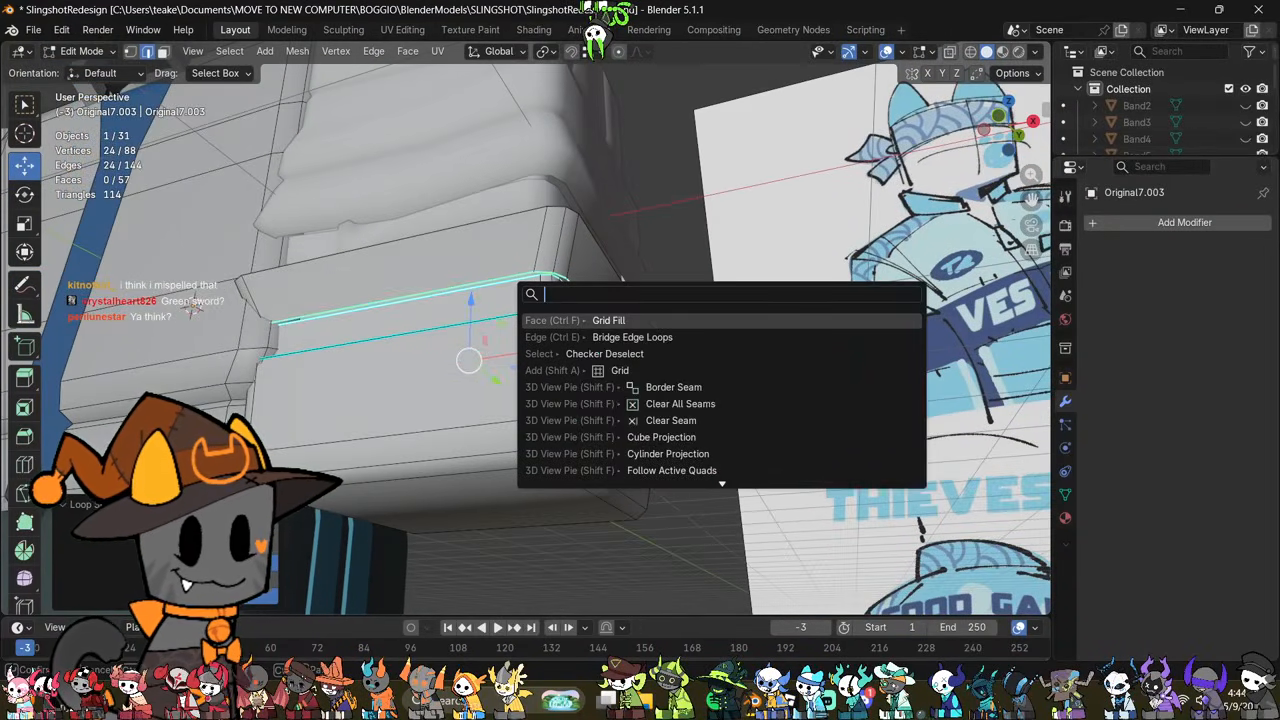
left_click(615, 336)
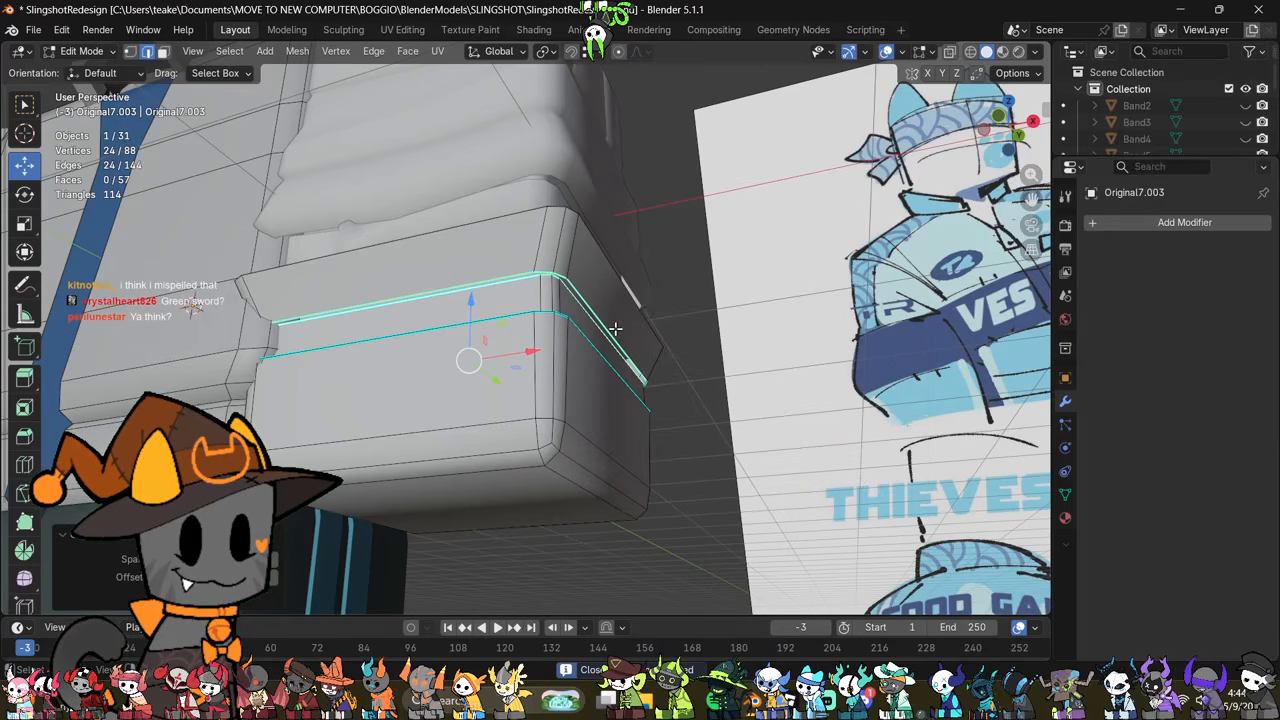
key("F3")
left_click(663, 377)
middle_click_drag(663, 377, 663, 280)
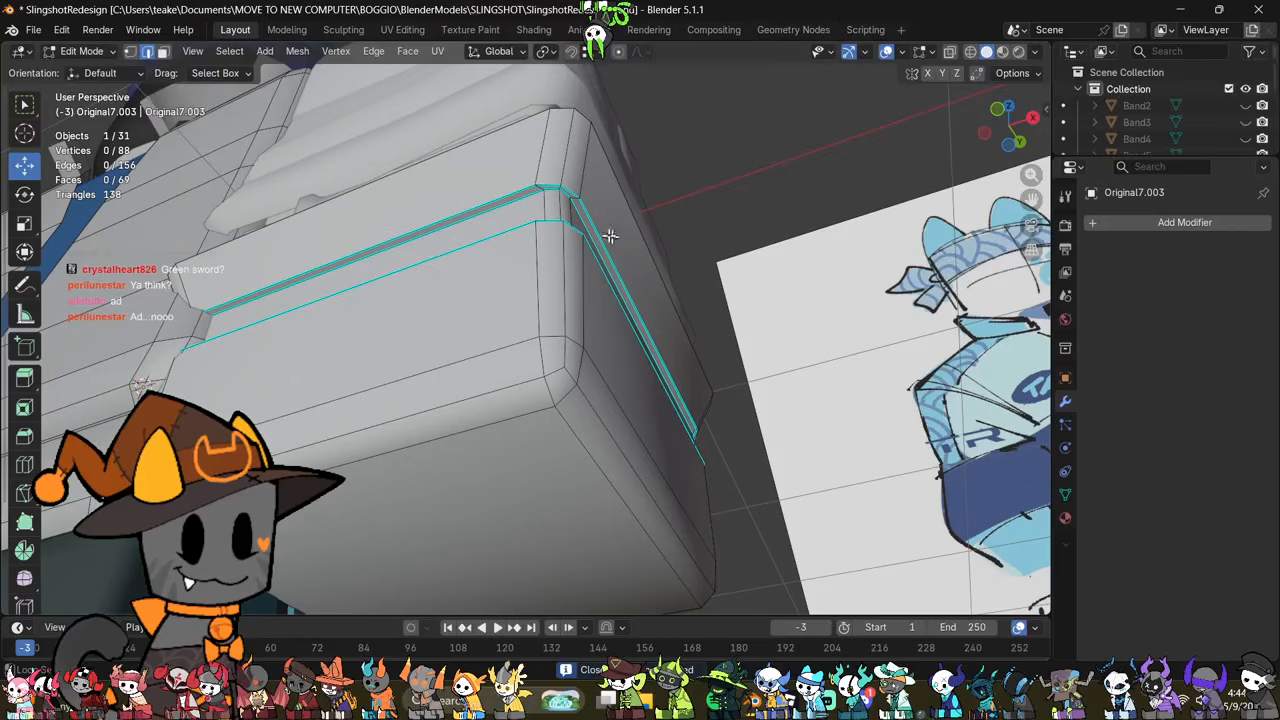
Step: Raise and scale the edge loop beneath the cuff's flared flap
left_click(582, 217, "alt")
middle_click_drag(582, 217, 608, 284)
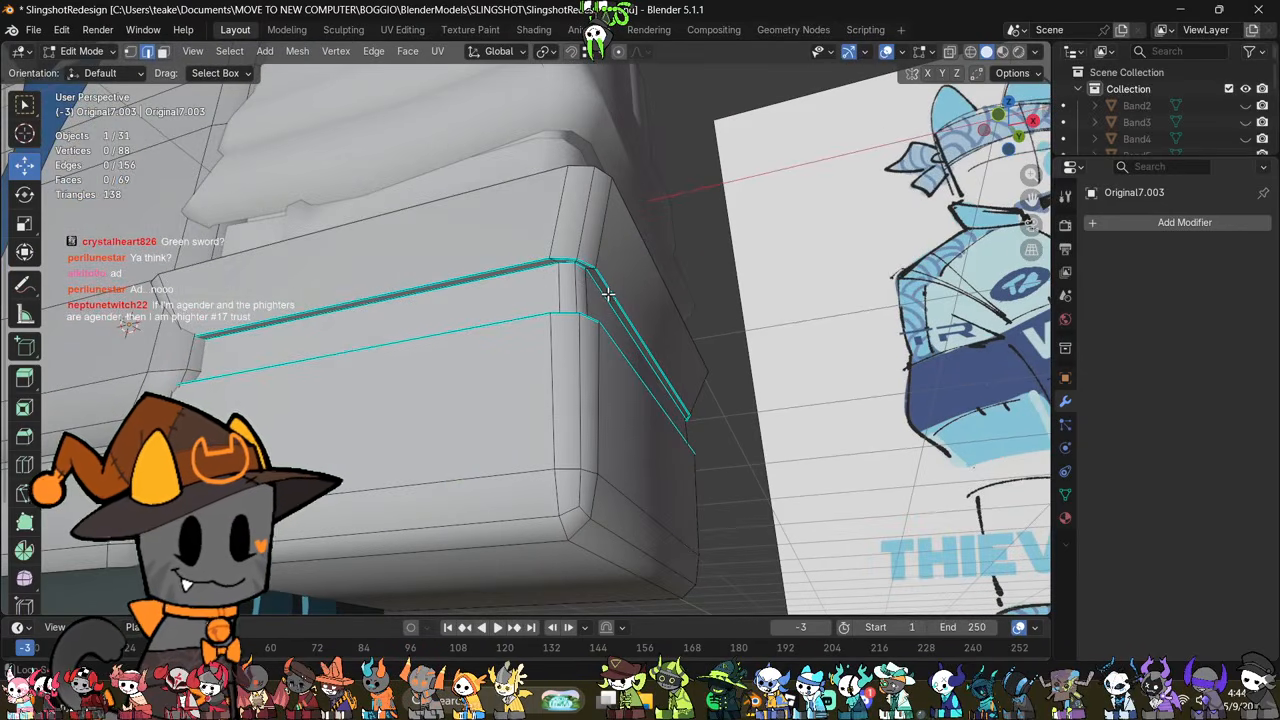
left_click_drag(479, 328, 479, 320)
key("s")
left_click(743, 346)
key("Tab")
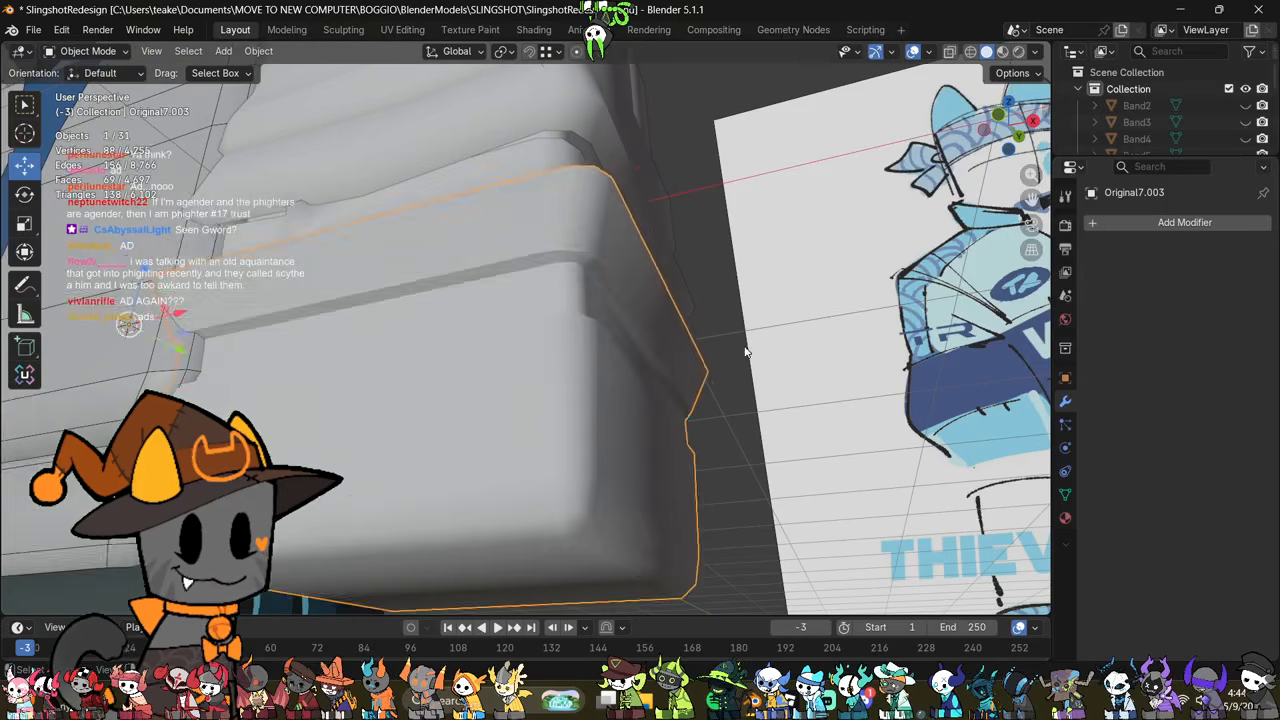
Step: Bridge the narrow band's bottom edge loop to the lower cuff's top edge loop
middle_click_drag(746, 349, 747, 430)
key("Tab")
left_click(763, 501)
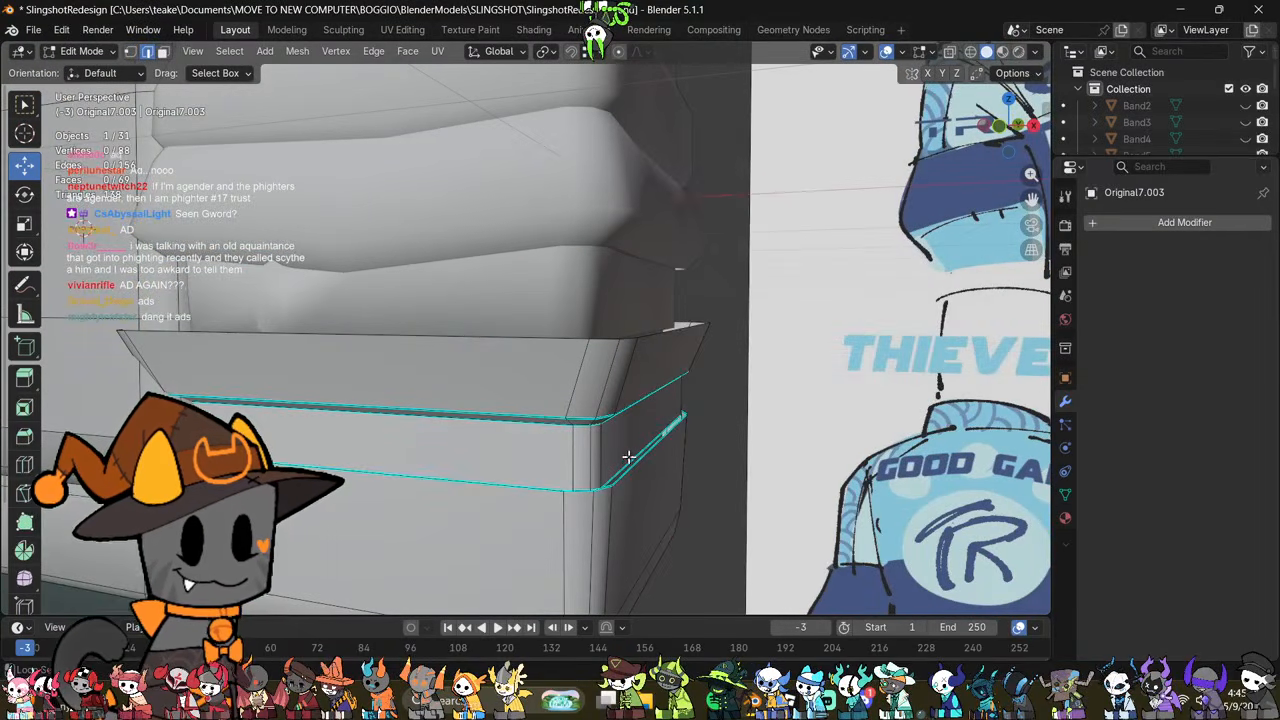
left_click(631, 459, "alt")
left_click(637, 466, "alt+shift")
key("F3")
key("Return")
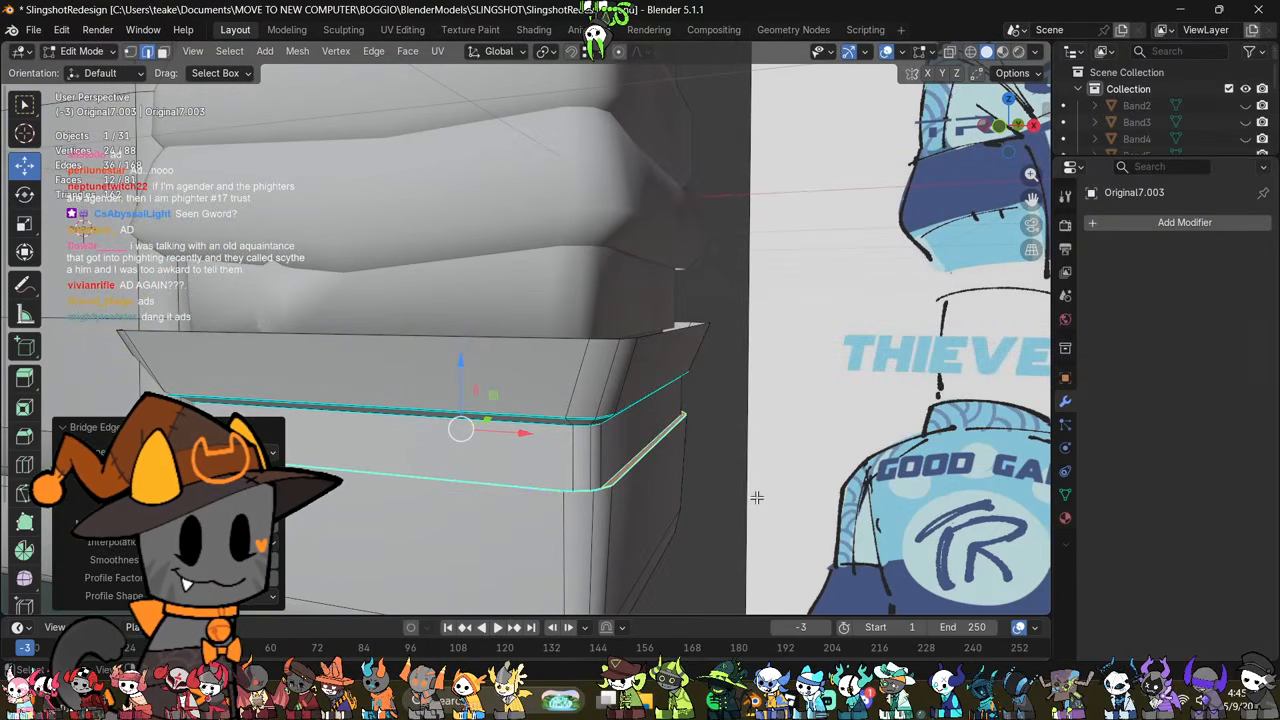
Step: Move the lower cuff's top edge loop slightly along the Z axis
left_click(663, 496)
left_click(466, 420, "alt")
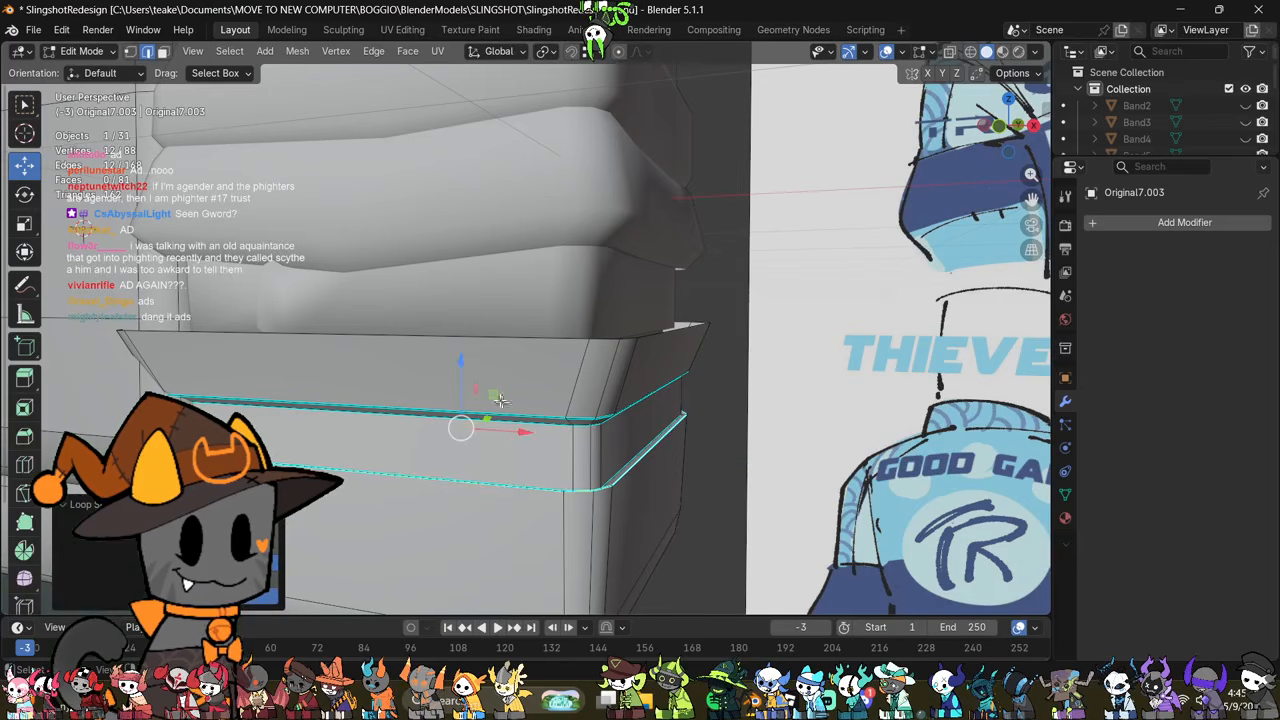
key("g")
key("z")
left_click_drag(466, 386, 466, 387)
key("Tab")
scroll(655, 408, "down", 2)
Step: Select all vertices around the cuff's bottom end and scale them
middle_click_drag(655, 408, 679, 362)
key("Tab")
key("alt+z")
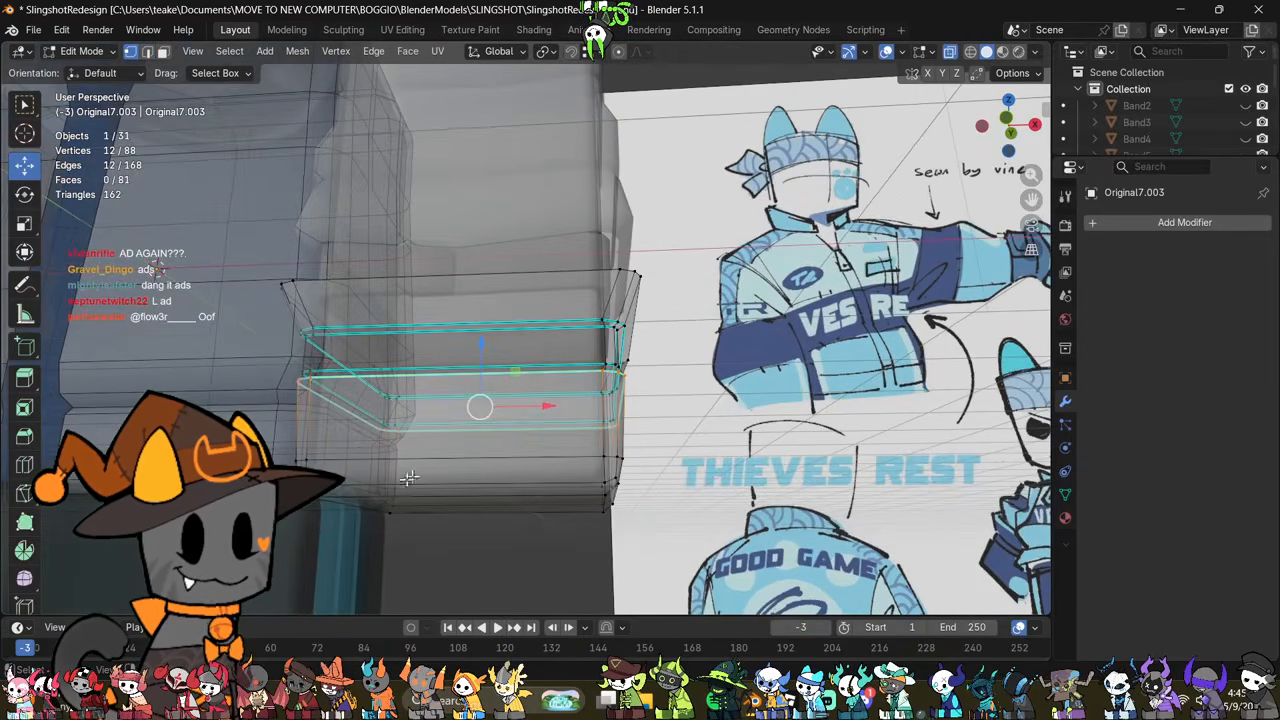
middle_click_drag(409, 478, 378, 500)
key("1")
left_click_drag(262, 531, 724, 462)
key("alt+z")
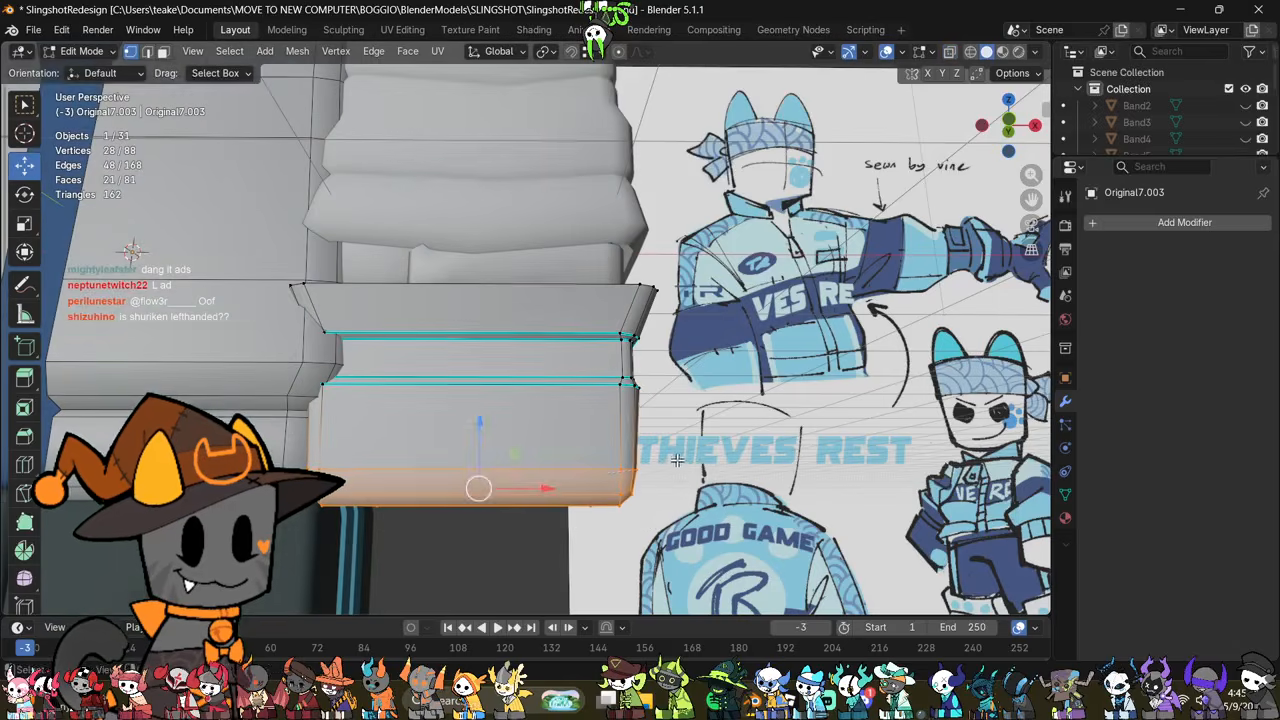
key("s")
left_click(689, 466)
key("Tab")
Step: Examine the joined cuff from several angles and inspect the inner sleeve piece above the flap in see-through view
middle_click_drag(712, 430, 598, 443)
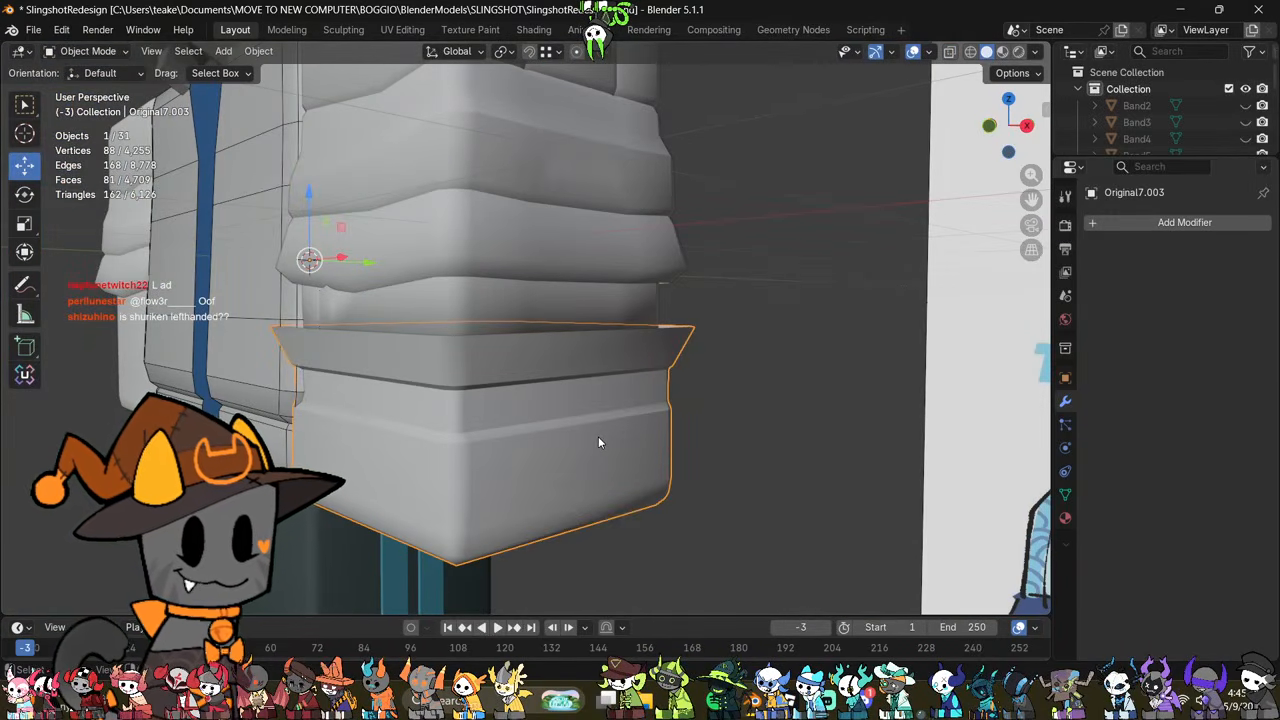
middle_click_drag(598, 443, 690, 491)
key("Tab")
key("Tab")
left_click(427, 304)
key("Tab")
scroll(428, 306, "up", 2)
key("alt+z")
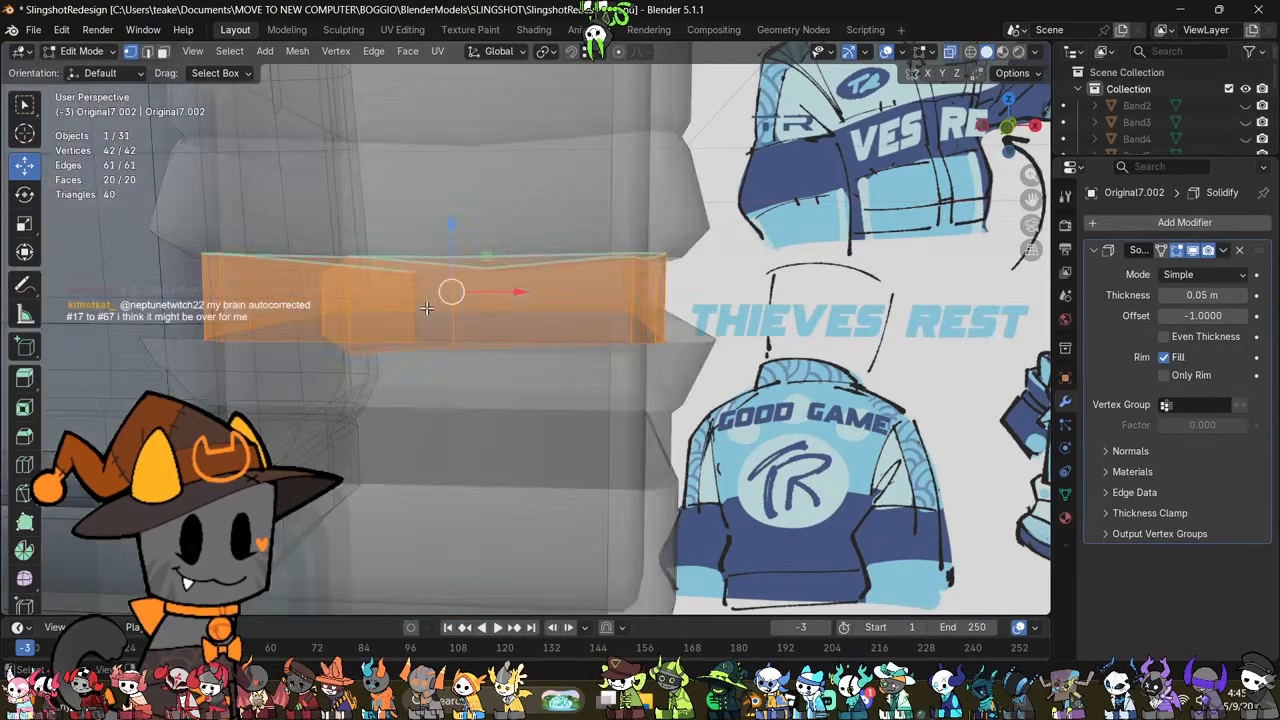
middle_click_drag(428, 306, 564, 354)
key("alt+z")
Step: Duplicate the large outer side face of the lower cuff in place and separate the copy into its own object
key("Tab")
scroll(564, 354, "down", 2)
scroll(662, 386, "down", 1)
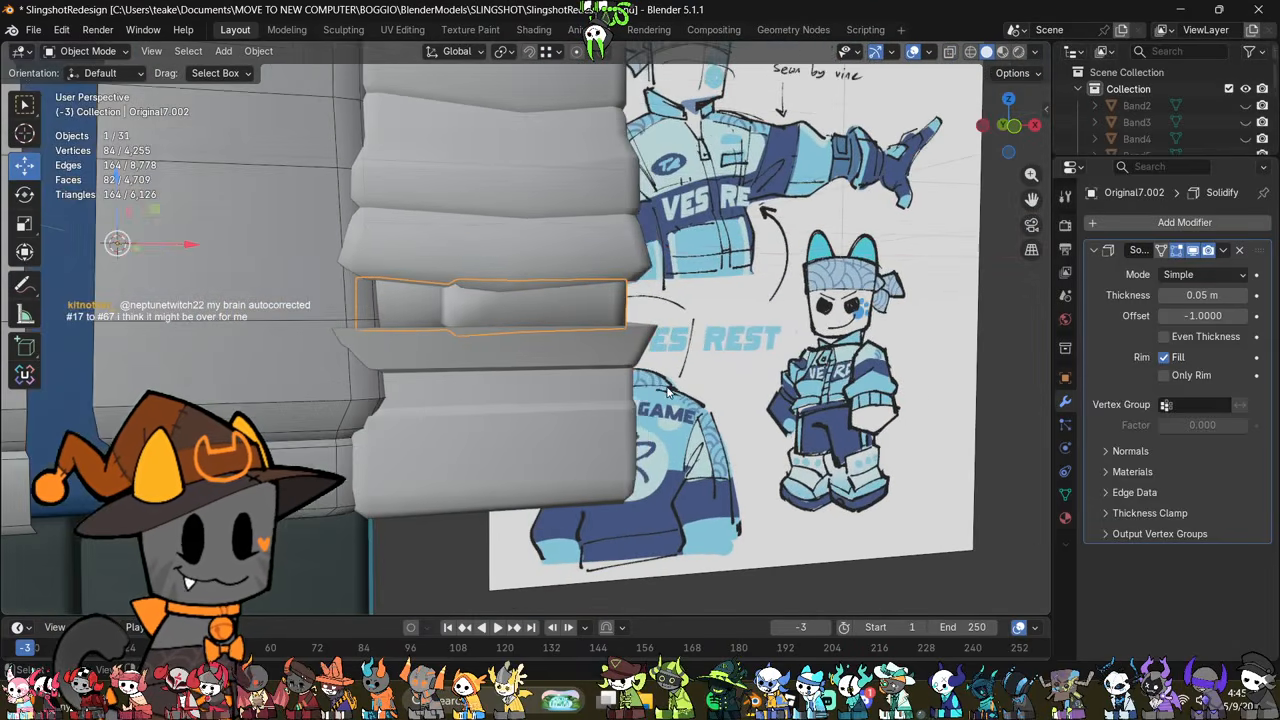
middle_click_drag(662, 386, 540, 392)
left_click(549, 444)
key("Tab")
middle_click_drag(549, 444, 622, 461)
key("3")
left_click(545, 442)
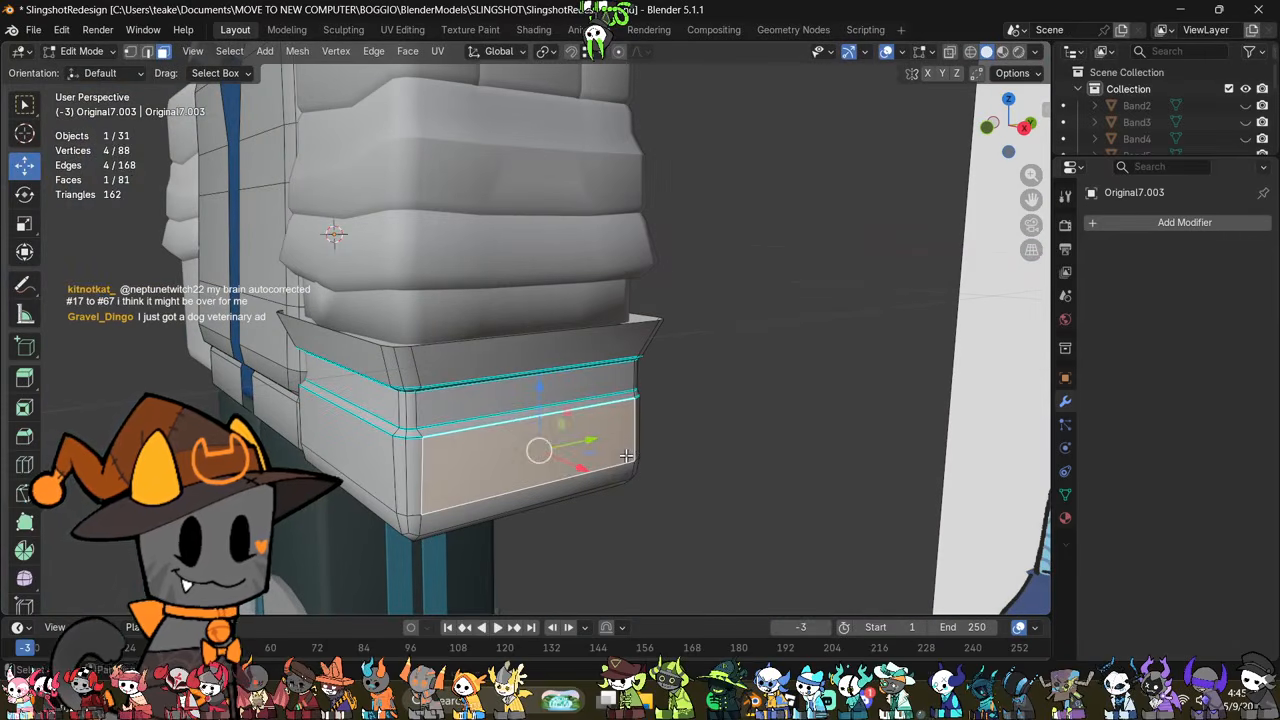
key("shift+d")
right_click(626, 456)
key("p")
left_click(556, 452)
key("Tab")
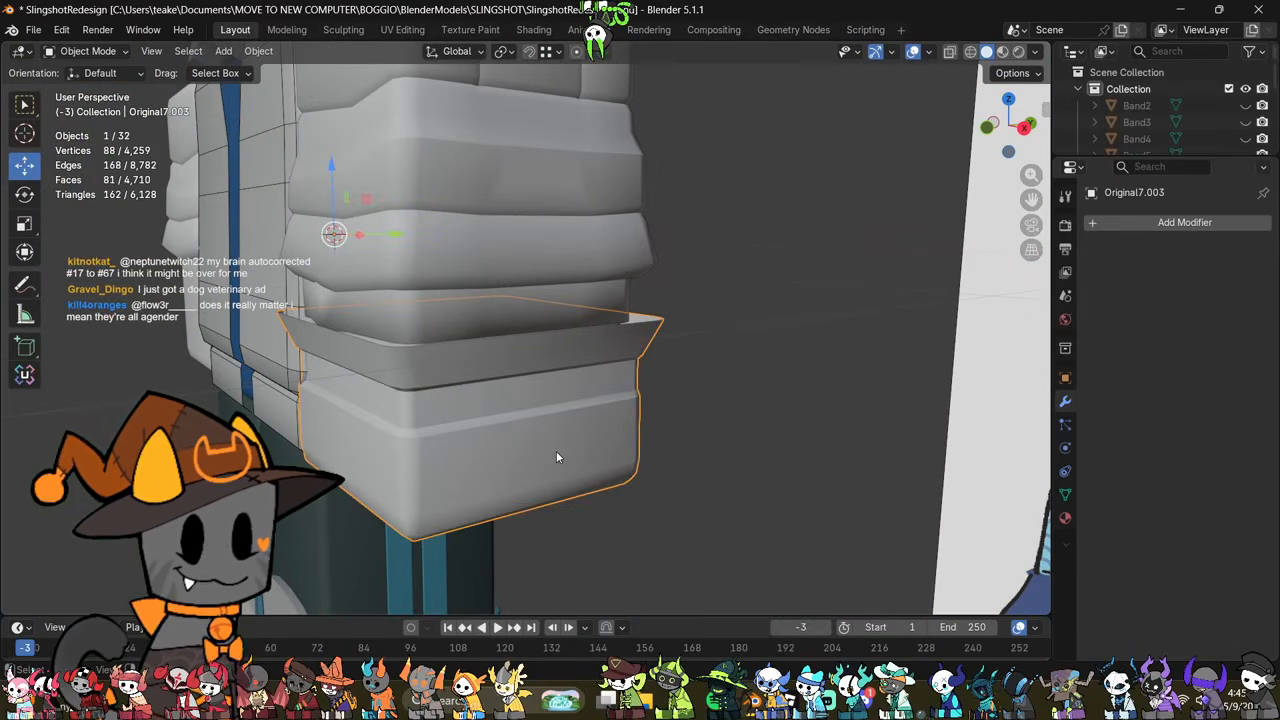
Step: Scale the separated side panel down within the cuff's outer side and stretch its height along the Z axis
left_click(556, 451)
key("Tab")
middle_click_drag(562, 453, 614, 488)
left_click_drag(586, 473, 596, 478)
mouse_move(596, 478)
middle_mouse_down()
mouse_move(532, 453)
mouse_move(600, 455)
middle_mouse_up()
key("s")
left_click(737, 457)
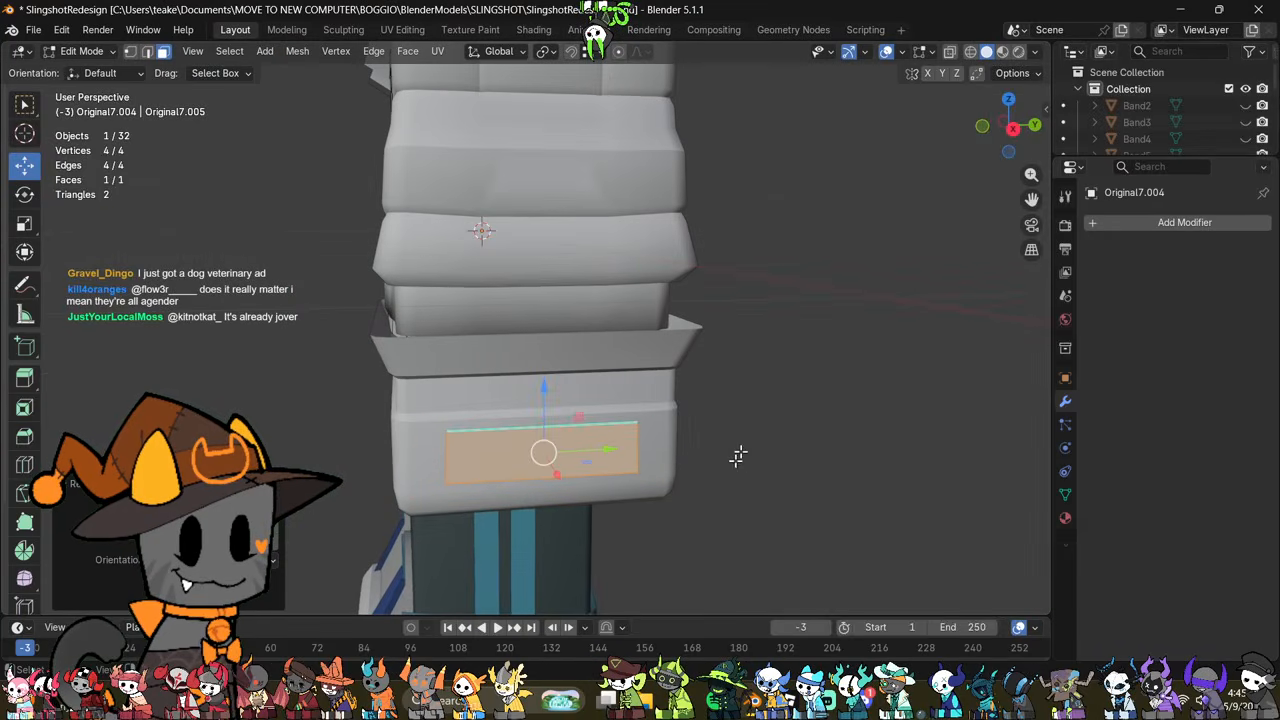
middle_click_drag(737, 457, 765, 447)
key("s")
key("z")
left_click(800, 389)
Step: Add two vertical loop cuts to the panel and lower its middle top and bottom edges along the Z axis
key("ctrl+r")
scroll(620, 425, "up", 1)
left_click(620, 425)
right_click(620, 425)
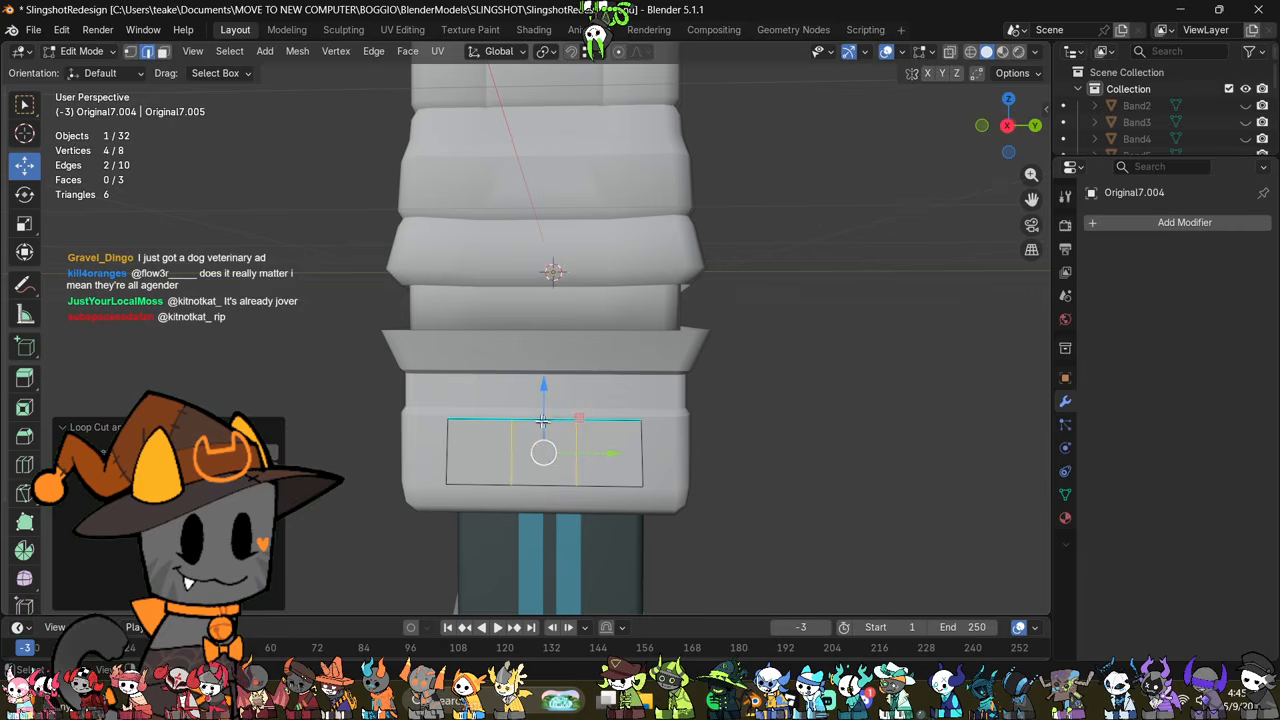
left_click(543, 421)
left_click(534, 484, "shift")
left_click_drag(541, 394, 549, 409)
Step: Select the whole panel and widen it across the cuff's side
key("a")
key("ctrl+z")
key("a")
key("s")
key("x")
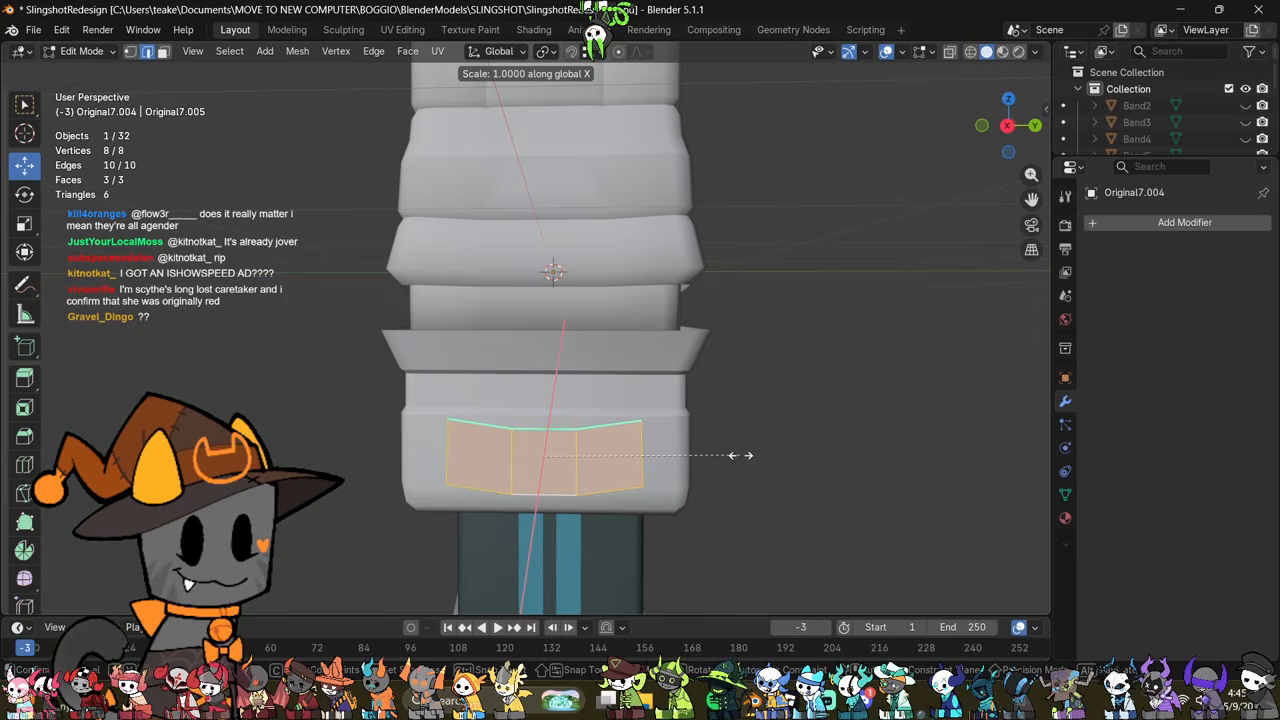
left_click(795, 467)
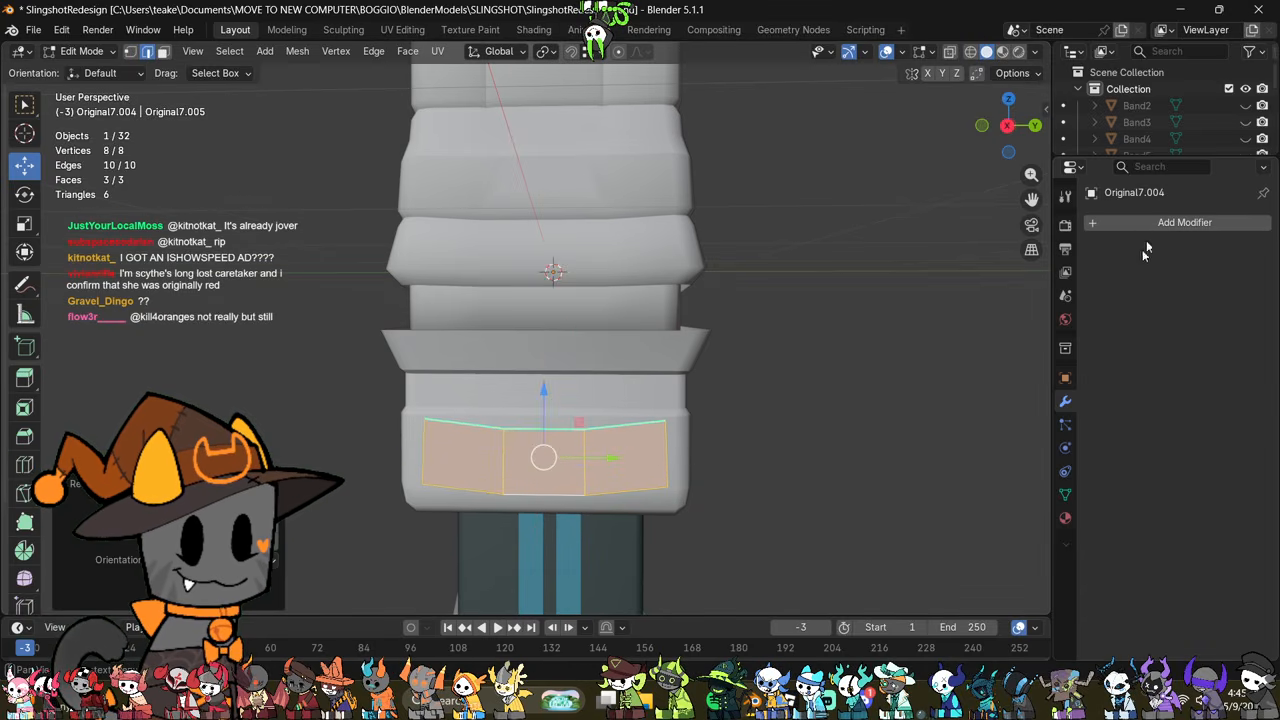
Step: Add a Solidify modifier with a thickness of -0.05 m to the panel and shift the panel slightly along the X axis
left_click(1184, 222)
left_click(940, 265)
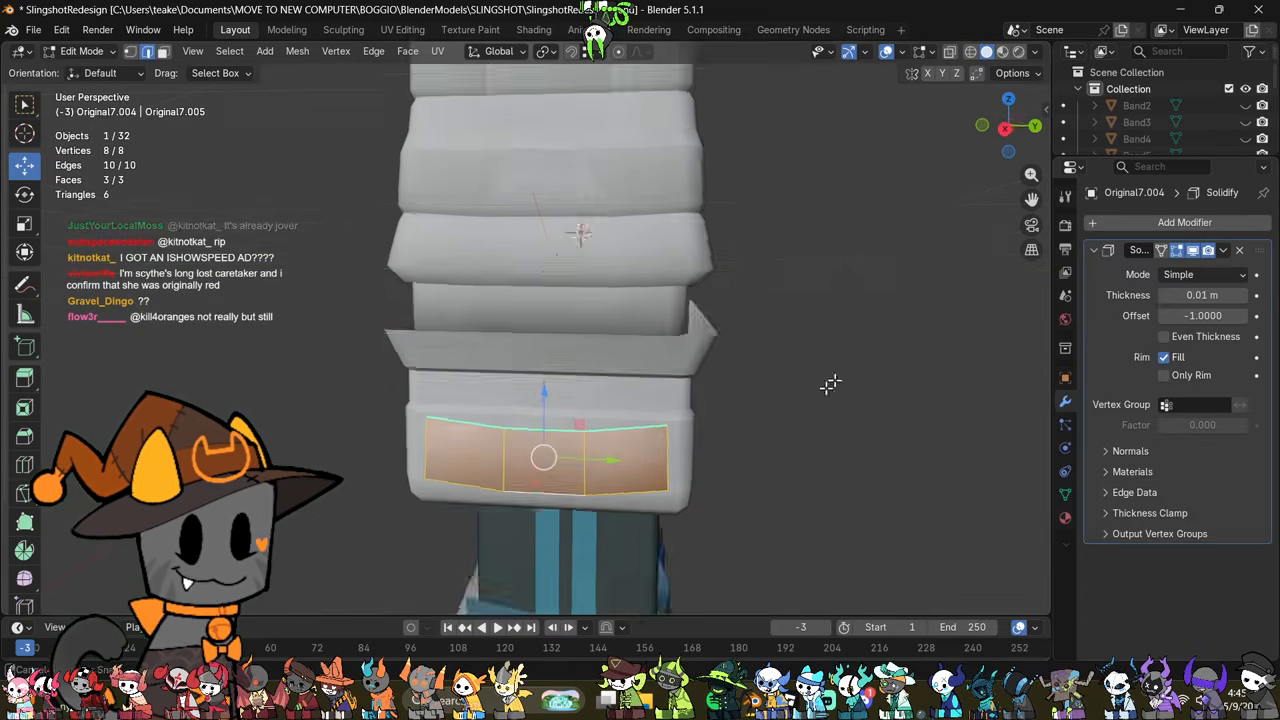
middle_click_drag(831, 385, 767, 444)
left_click_drag(1206, 297, 1166, 297)
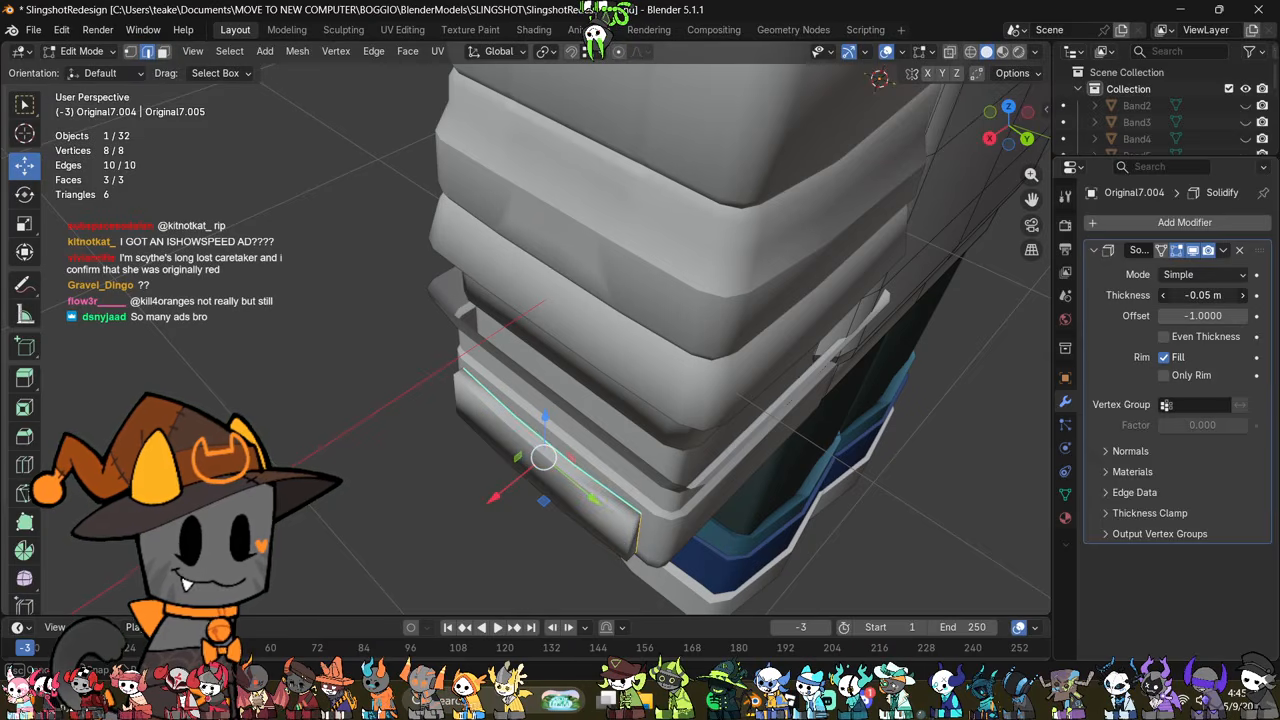
left_click_drag(494, 497, 500, 491)
middle_click_drag(500, 491, 587, 405)
Step: Select the panel's two vertical end edges and move them slightly inward along the X axis
middle_click_drag(669, 331, 705, 325)
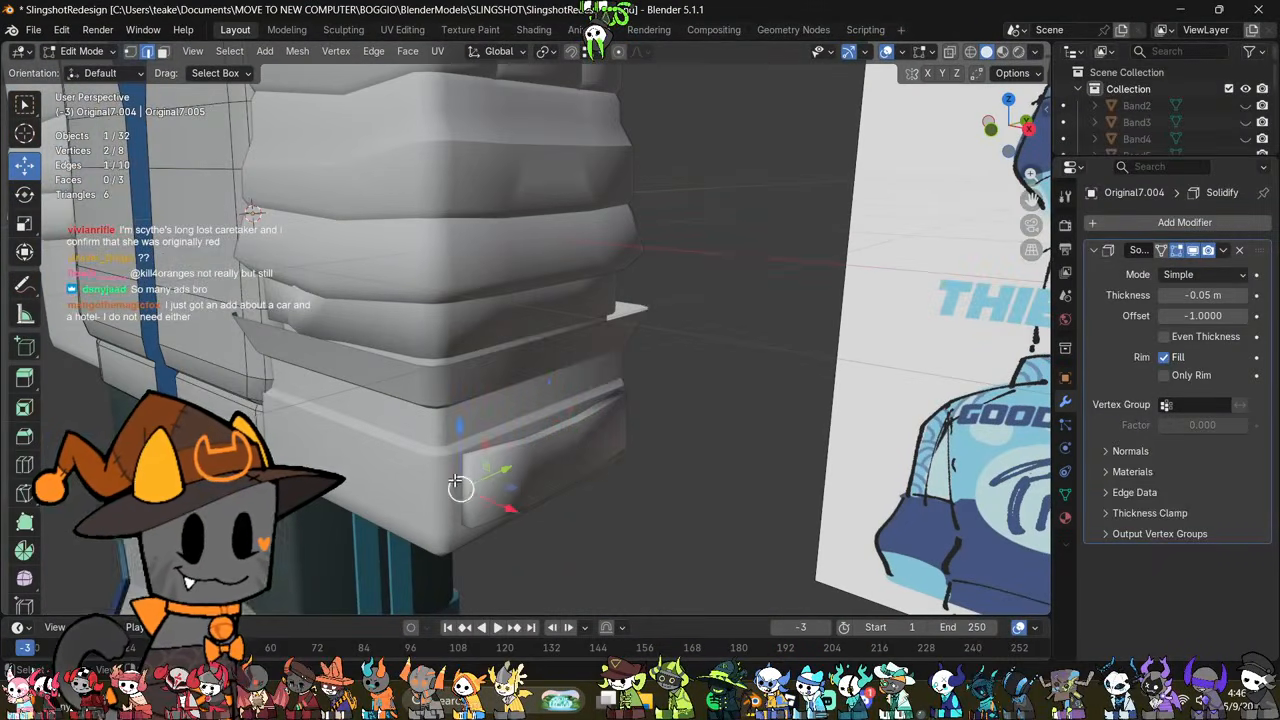
key("alt+z")
key("alt+z")
middle_click_drag(615, 425, 610, 476)
key("g")
key("x")
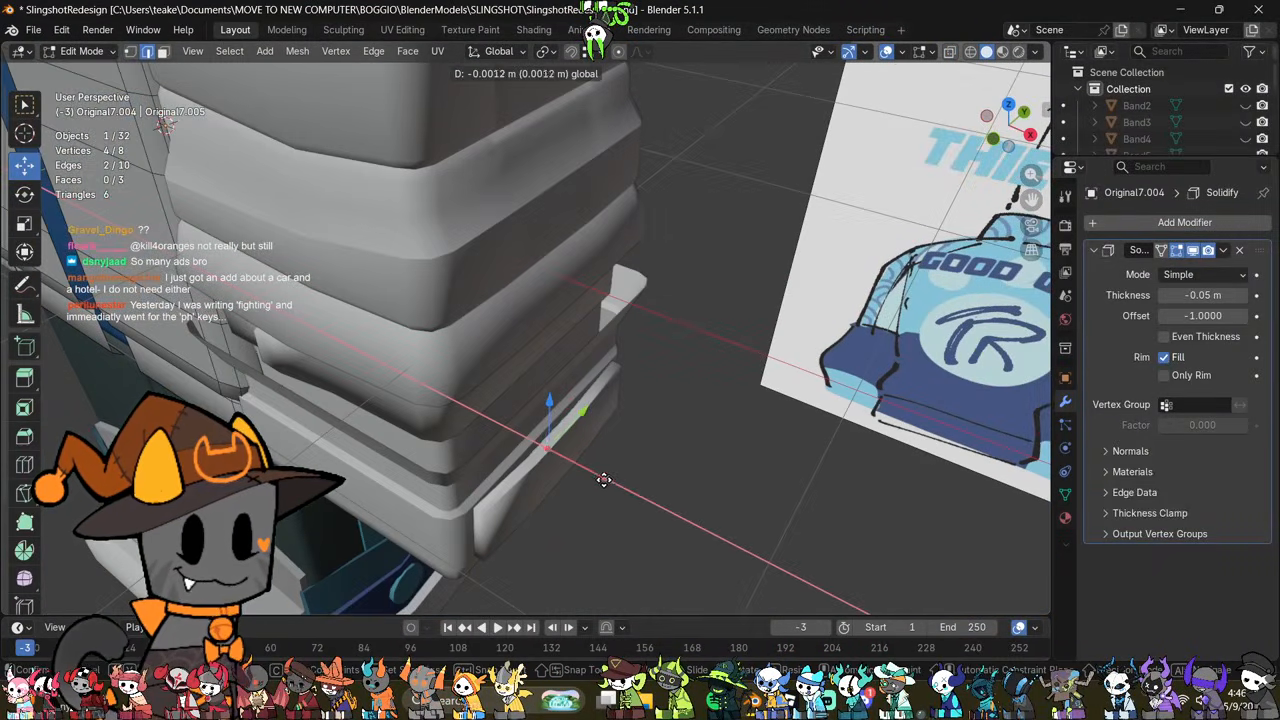
left_click(599, 480)
middle_click_drag(617, 531, 677, 457)
key("Tab")
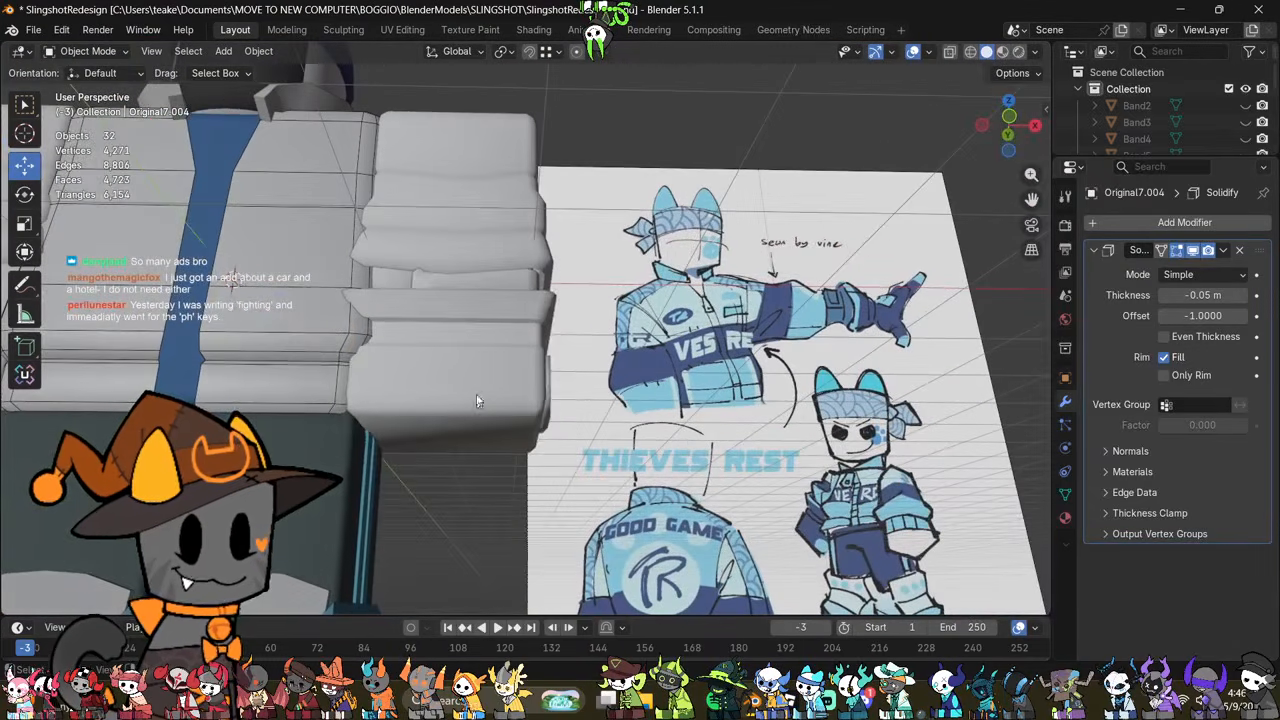
Step: Select the vertices around the lower cuff's upper crease, below the flared rim, and move them slightly down along the Z axis
left_click(477, 400)
middle_click_drag(477, 400, 608, 481)
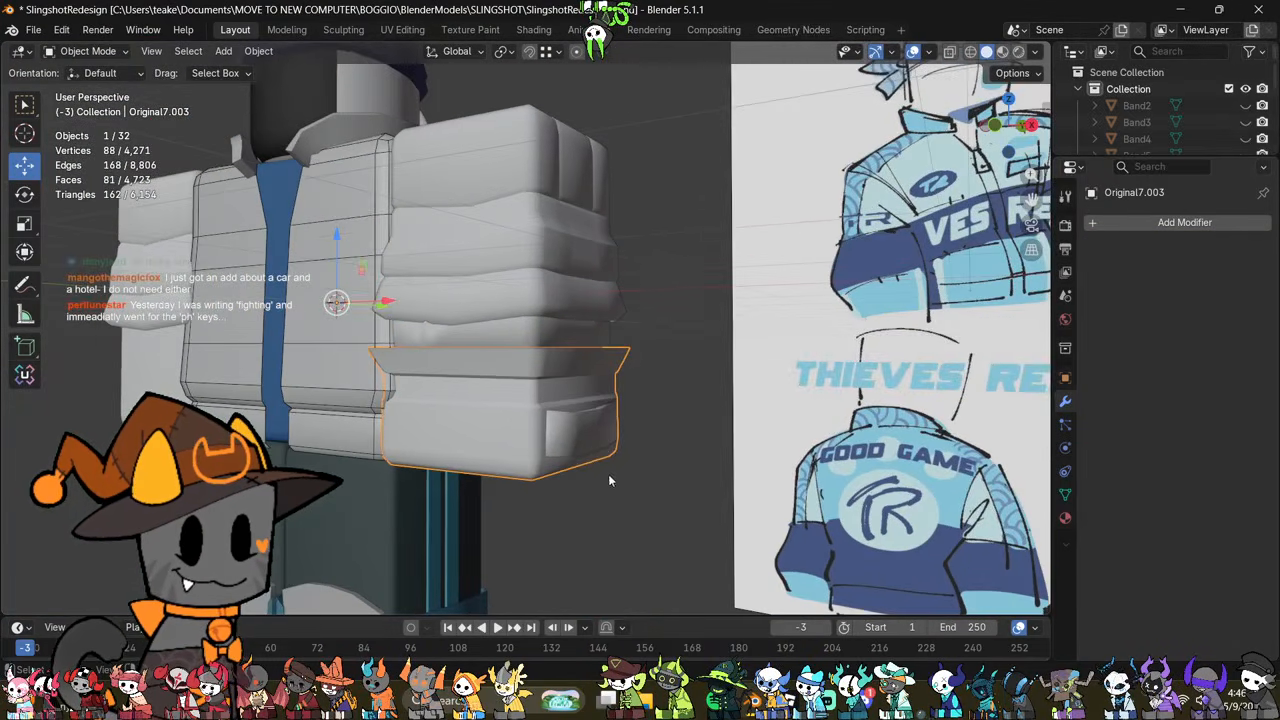
key("Tab")
middle_click_drag(510, 415, 568, 492)
key("Tab")
key("Tab")
scroll(568, 492, "up", 3)
key("1")
key("alt+z")
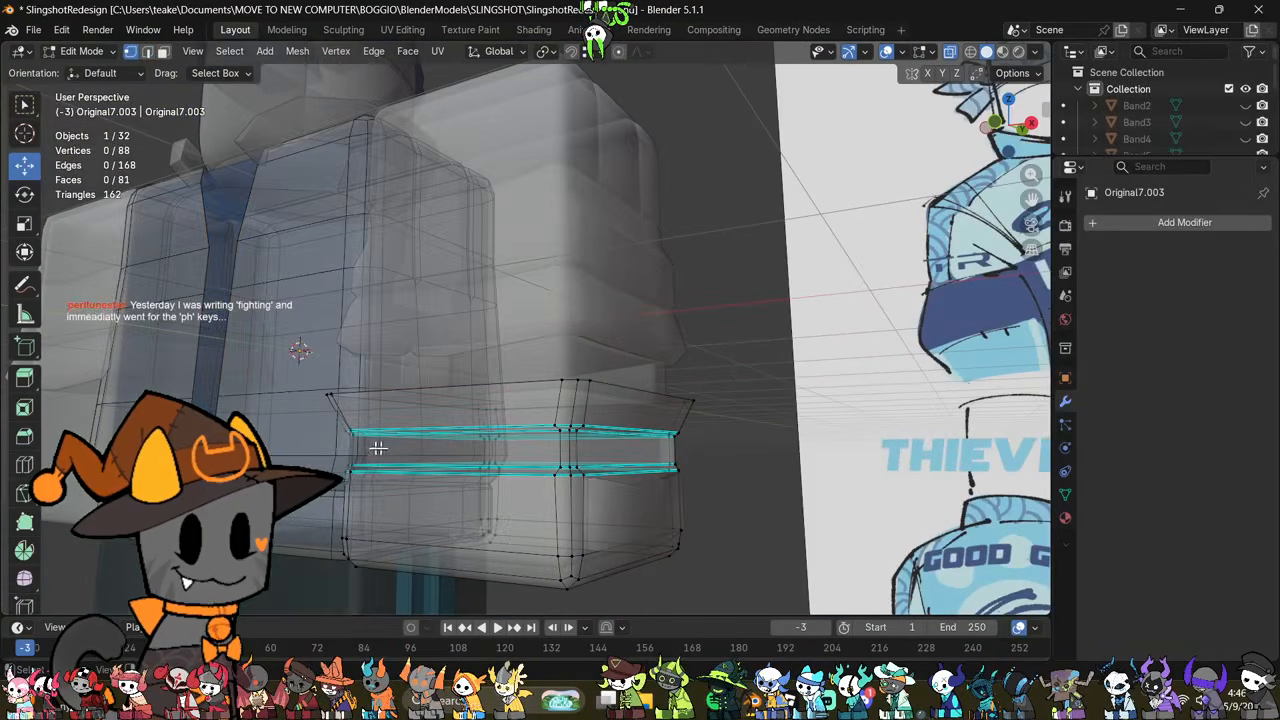
left_click_drag(341, 450, 729, 419)
key("alt+z")
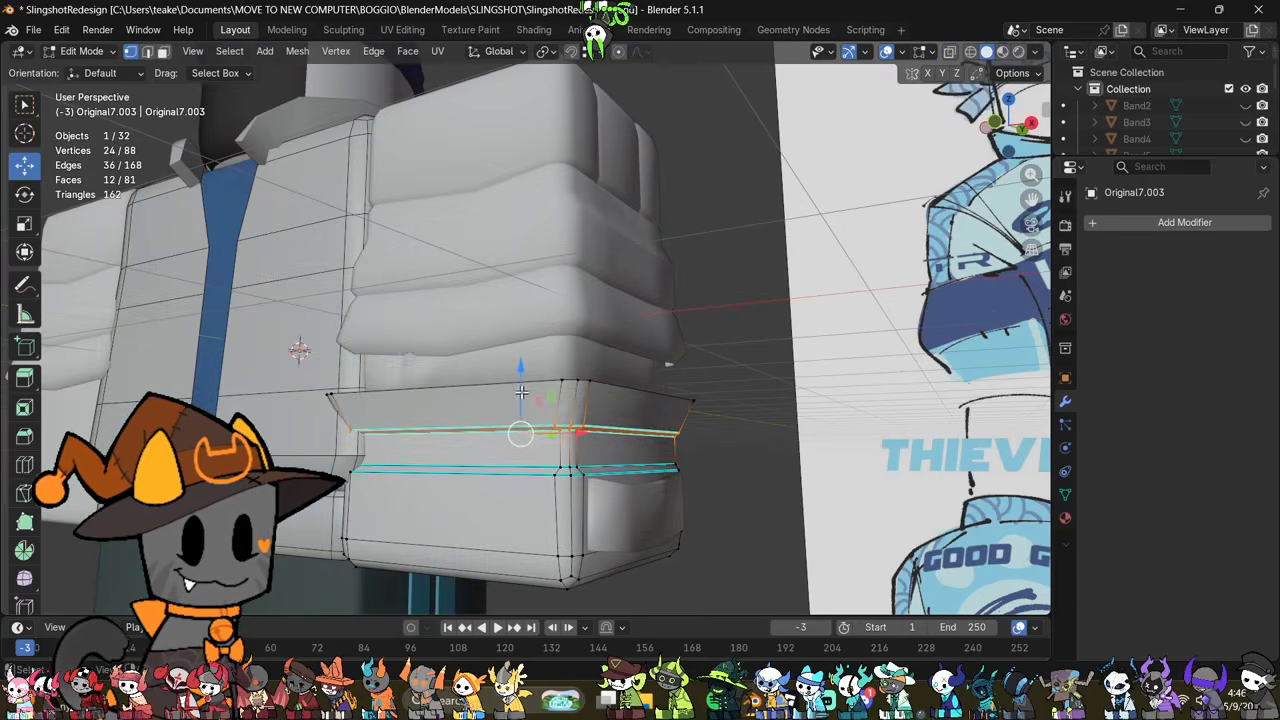
left_click_drag(522, 391, 538, 398)
key("Tab")
Step: Open the upper sleeve mesh for editing and dissolve an extra vertex on the side of its middle fold
middle_click_drag(538, 398, 716, 477)
scroll(686, 473, "down", 5)
scroll(704, 468, "up", 4)
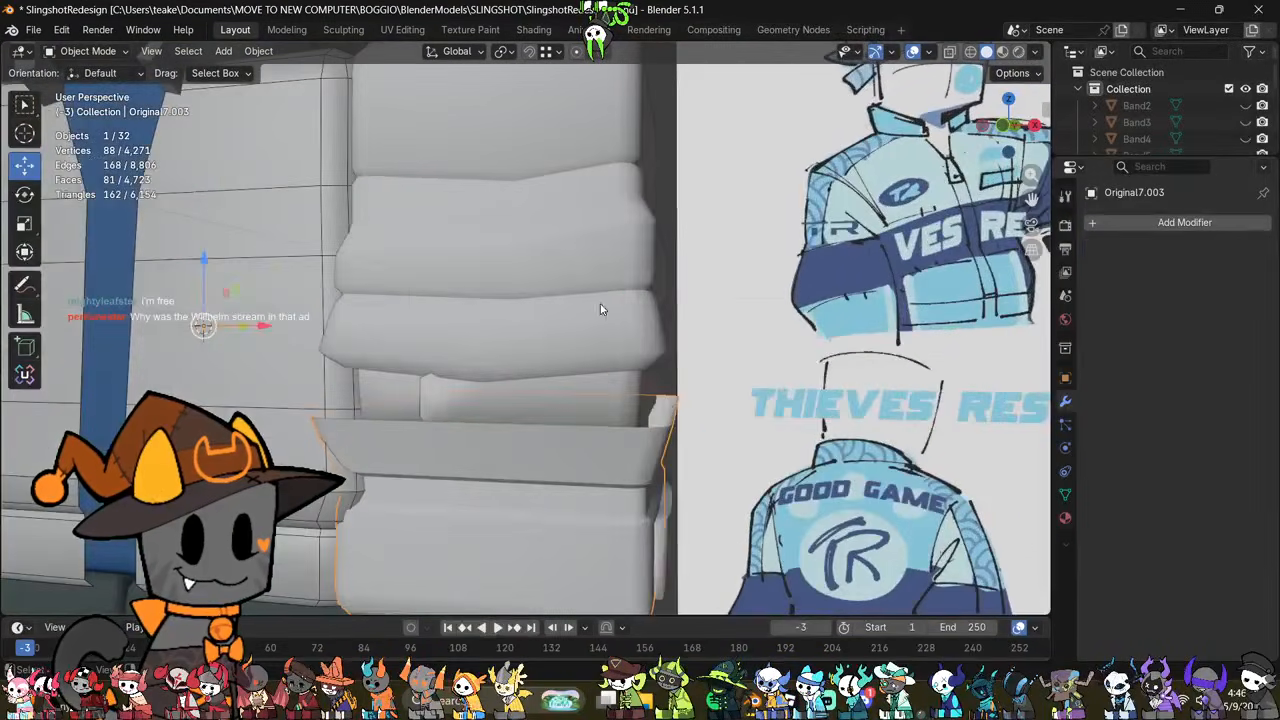
left_click(601, 307)
middle_click_drag(601, 307, 549, 391)
key("Tab")
middle_click_drag(366, 434, 652, 440, "shift")
scroll(500, 470, "up", 1)
left_click(424, 472)
right_click(685, 466)
left_click(630, 661)
Step: Dissolve three more extra vertices on the middle fold's side: one inside it, one on the sharp line, one on the upright edge above
scroll(594, 551, "up", 2)
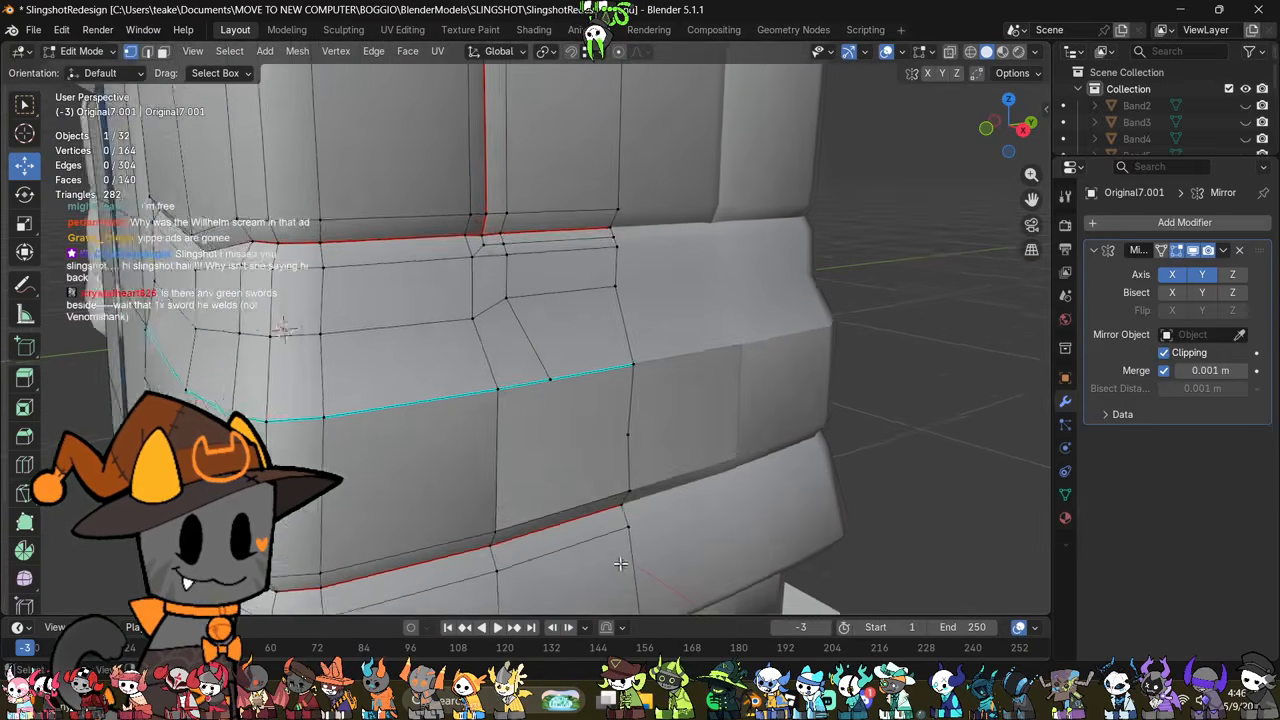
left_click(512, 290)
right_click(728, 506)
left_click(728, 506)
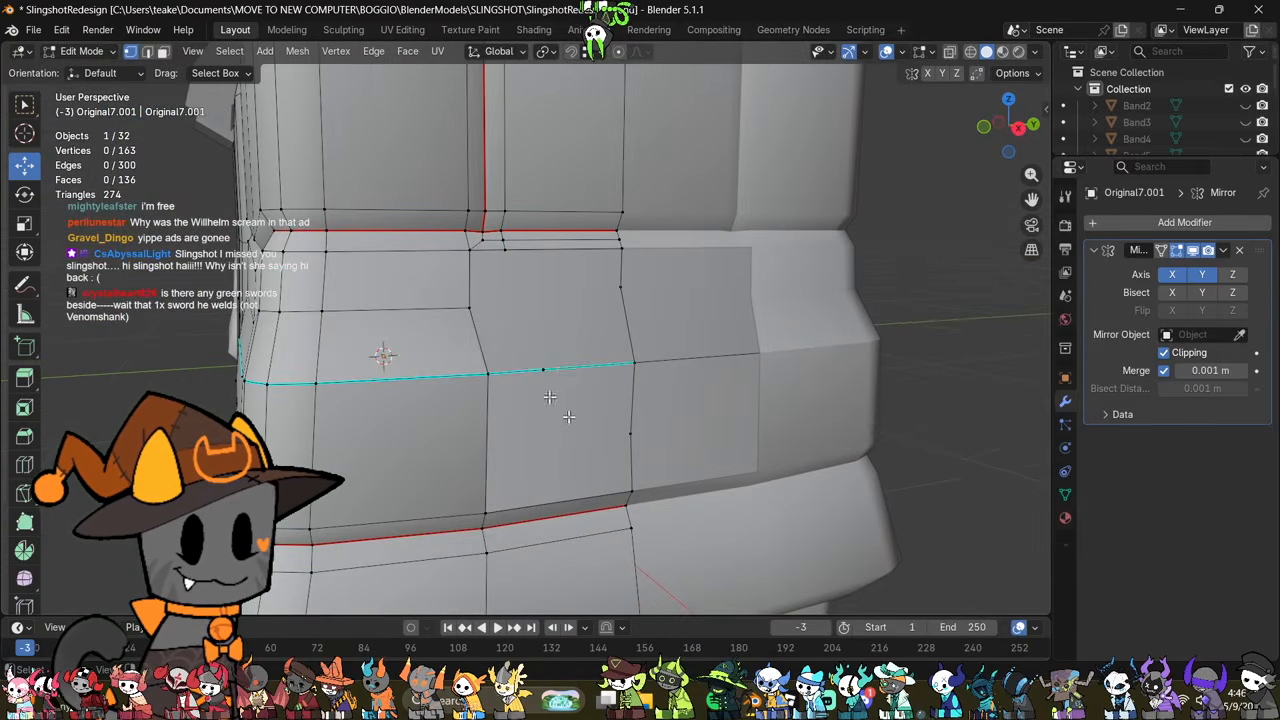
right_click(728, 472)
left_click(725, 455)
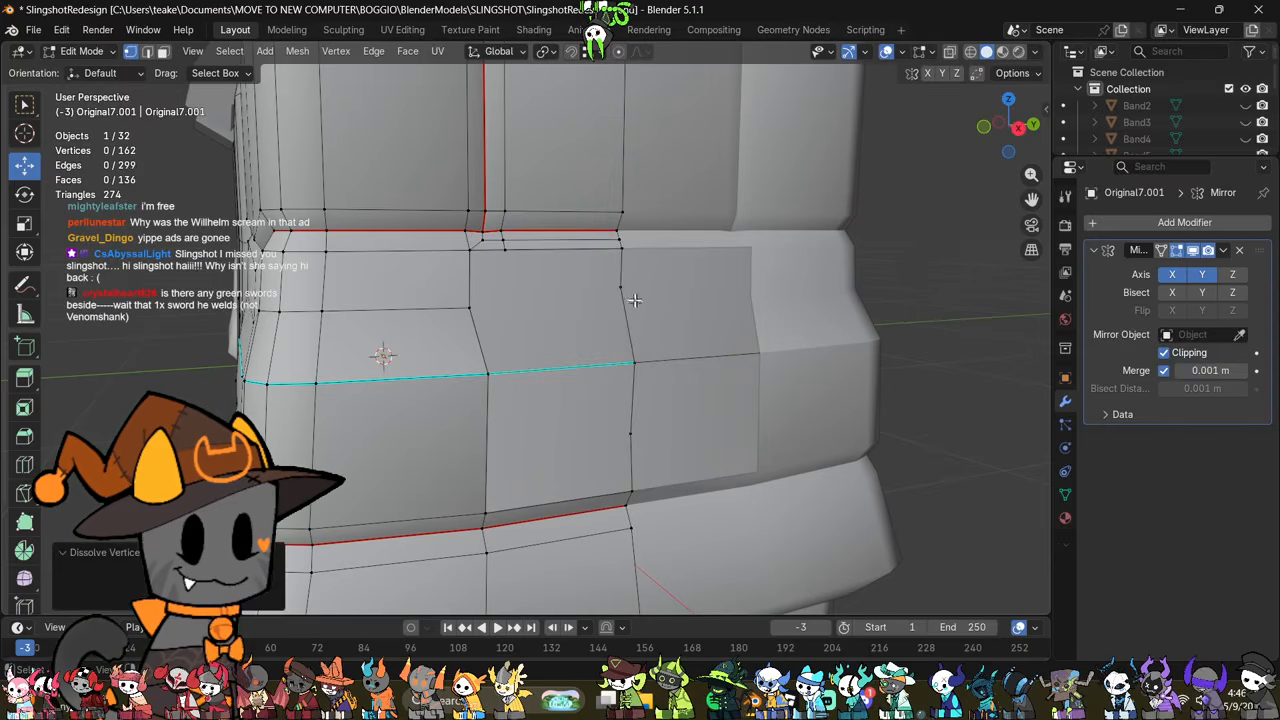
left_click(622, 289)
right_click(784, 443)
left_click(724, 439)
Step: Dissolve the extra vertex on the fold's upright side edge below the sharp line
middle_click_drag(780, 440, 731, 499)
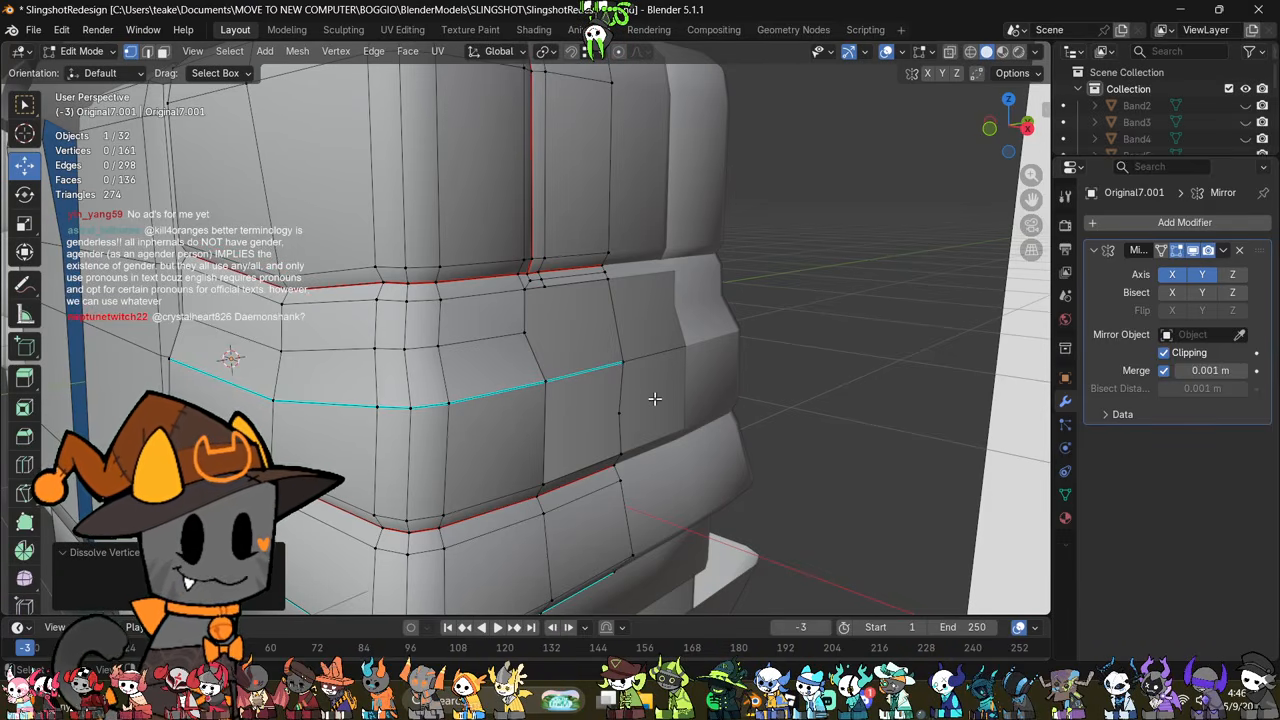
middle_click_drag(608, 418, 568, 432)
scroll(620, 450, "up", 1)
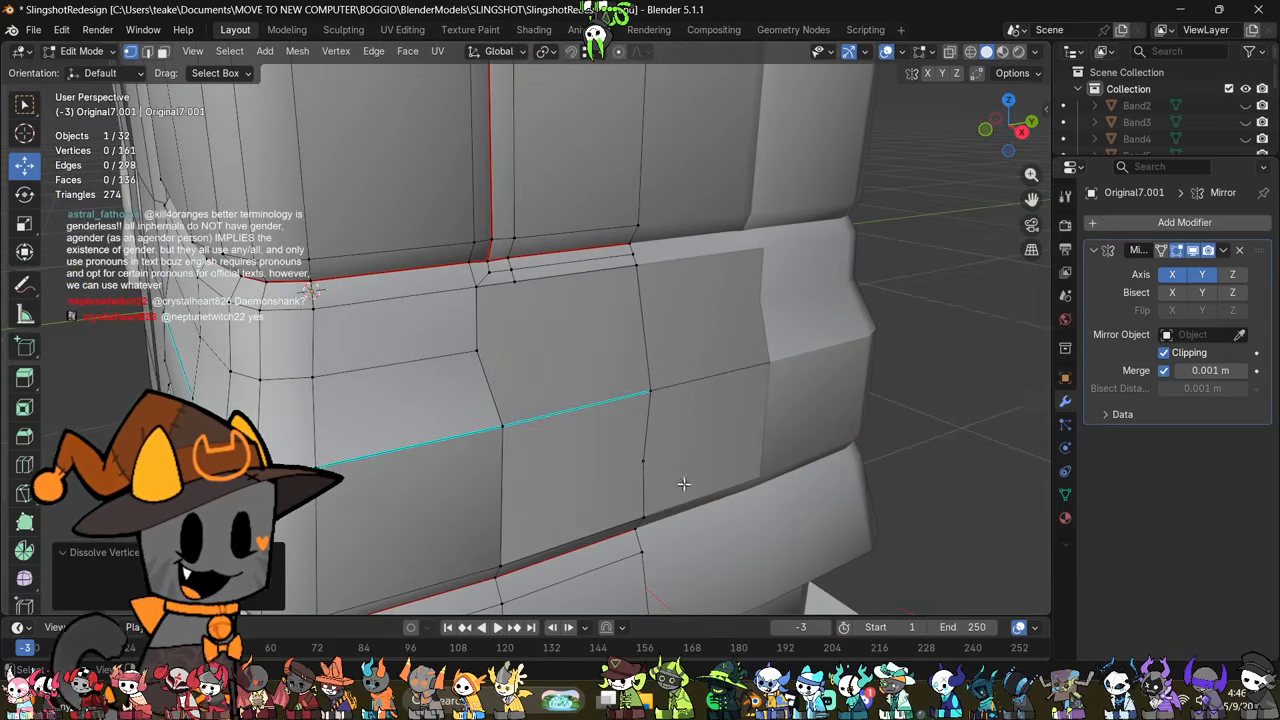
left_click(653, 465)
right_click(808, 521)
left_click(783, 519)
Step: Select the horizontal edge loop above the middle fold's sharp line and dissolve it
middle_click_drag(783, 516, 712, 492)
key("2")
middle_click_drag(659, 456, 707, 484)
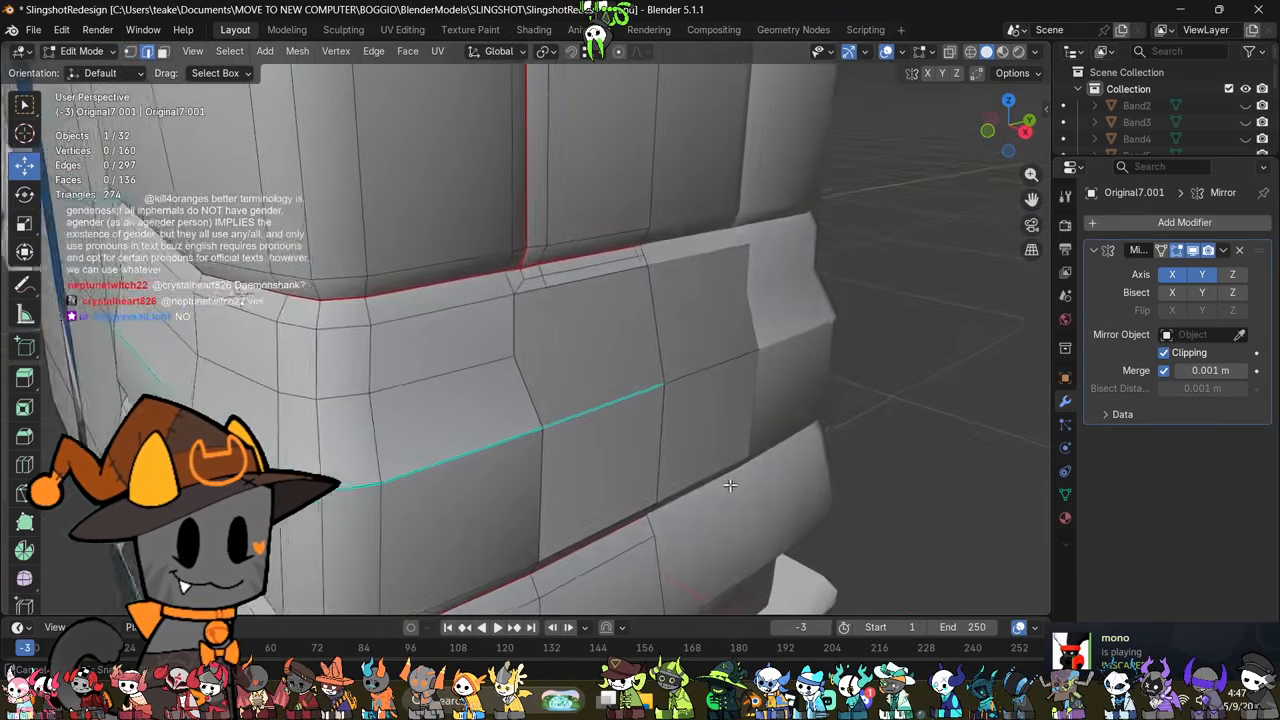
scroll(745, 450, "down", 4)
scroll(707, 484, "up", 3)
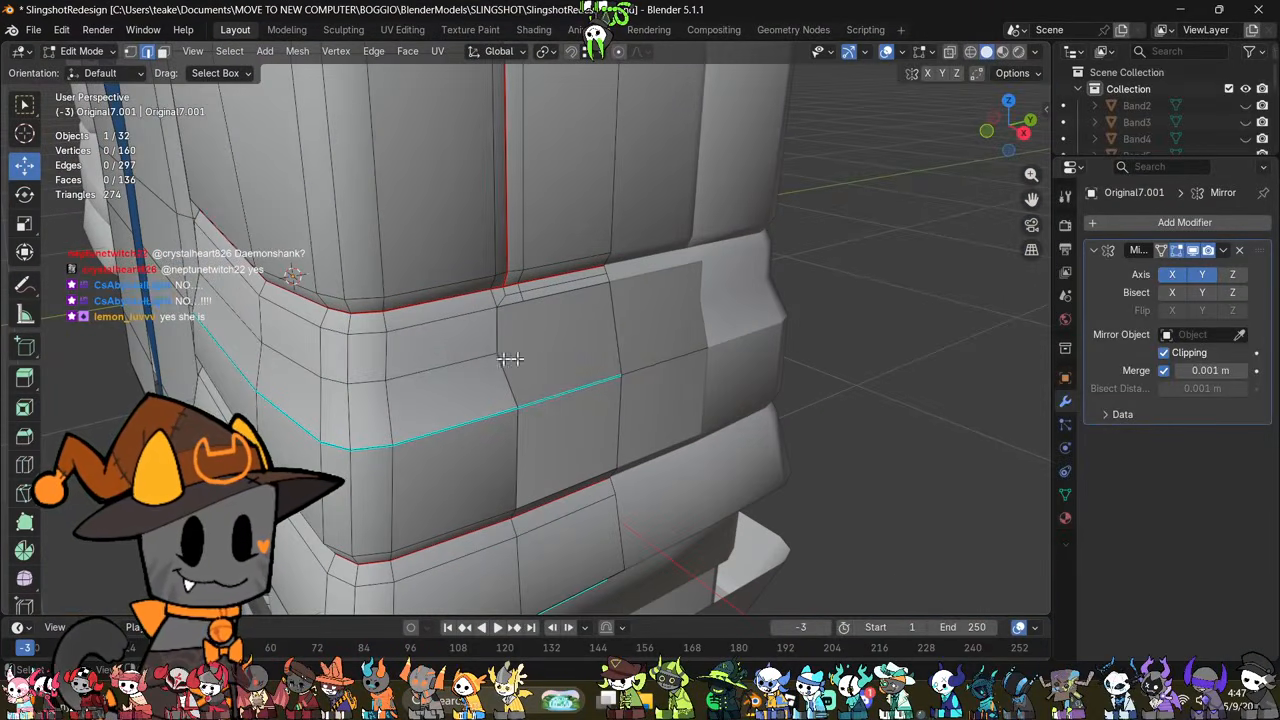
right_click(714, 458)
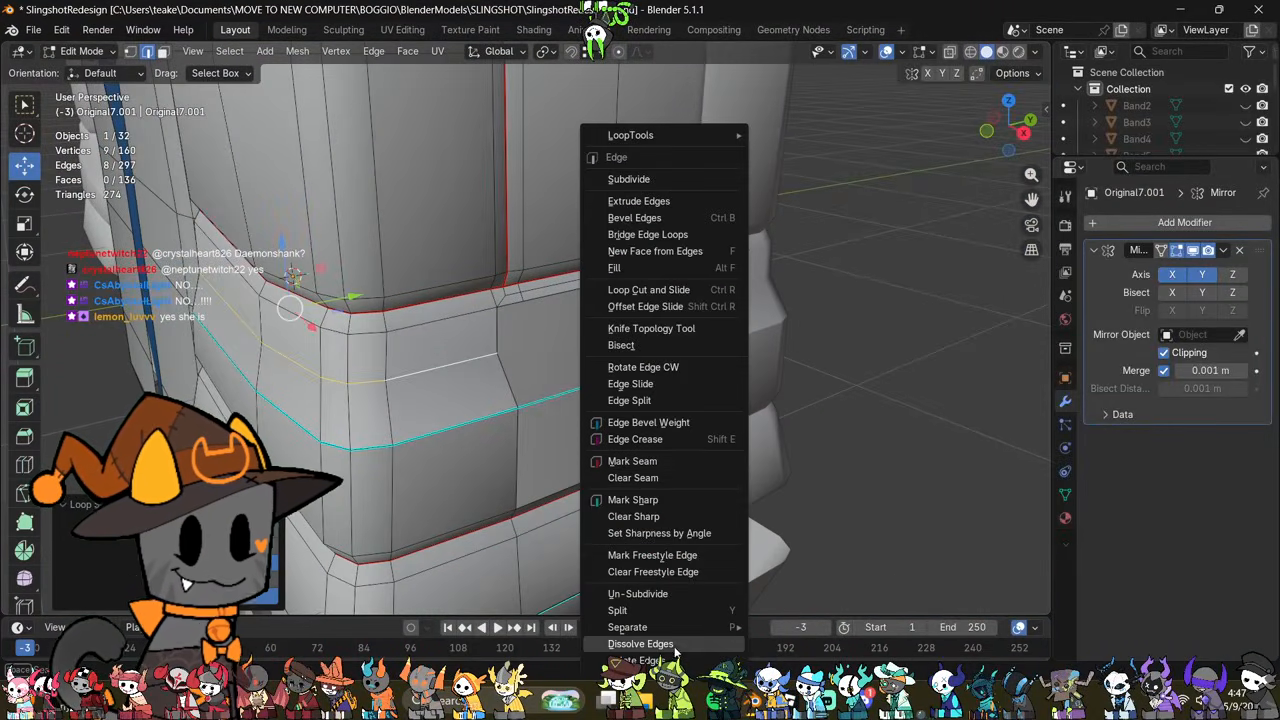
left_click(677, 650)
Step: Merge the three doubled vertices beside the vertical seam, at the top of the middle fold, into their neighbouring vertices
scroll(660, 480, "up", 3)
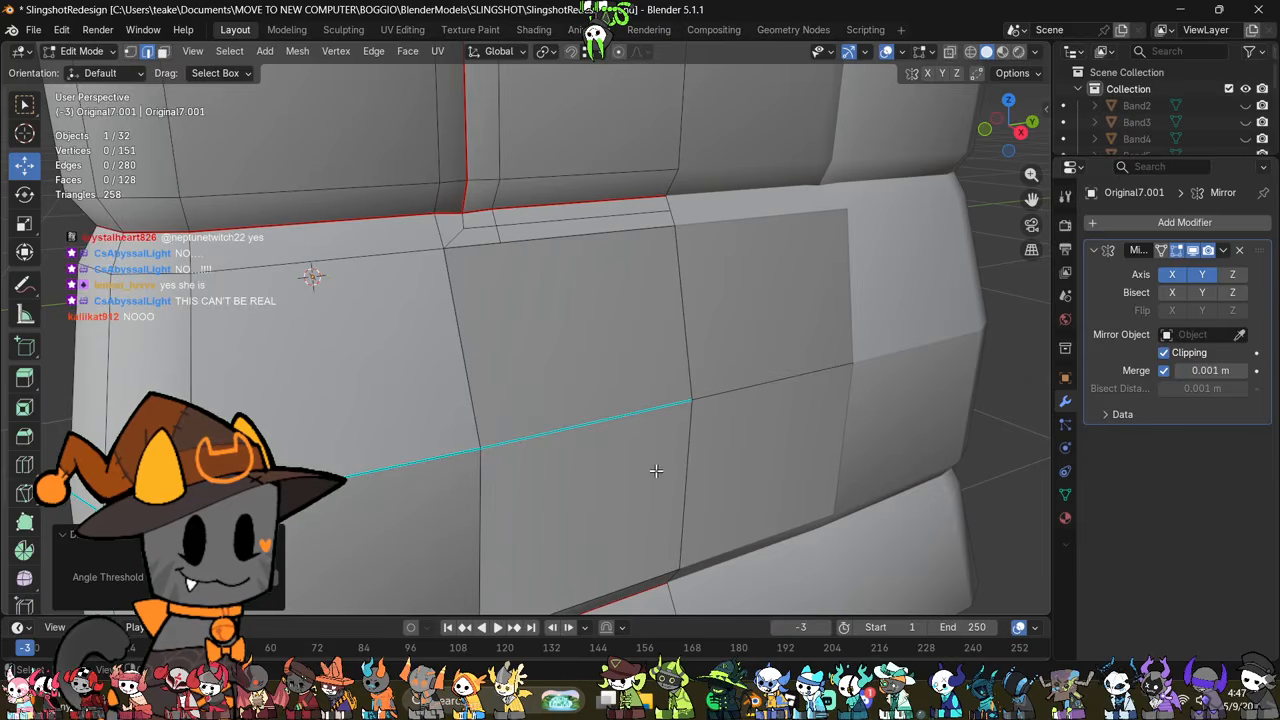
scroll(656, 471, "down", 3)
middle_click_drag(656, 471, 651, 537)
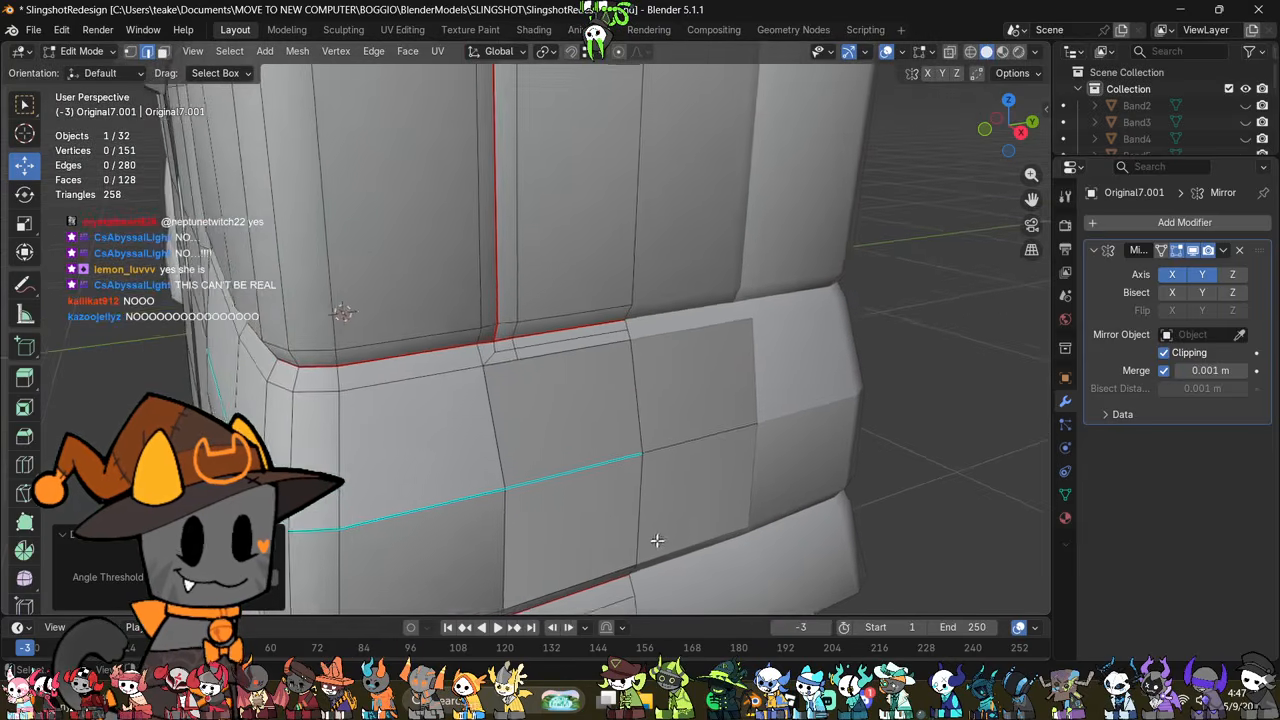
scroll(651, 537, "up", 3)
middle_click_drag(548, 404, 530, 398)
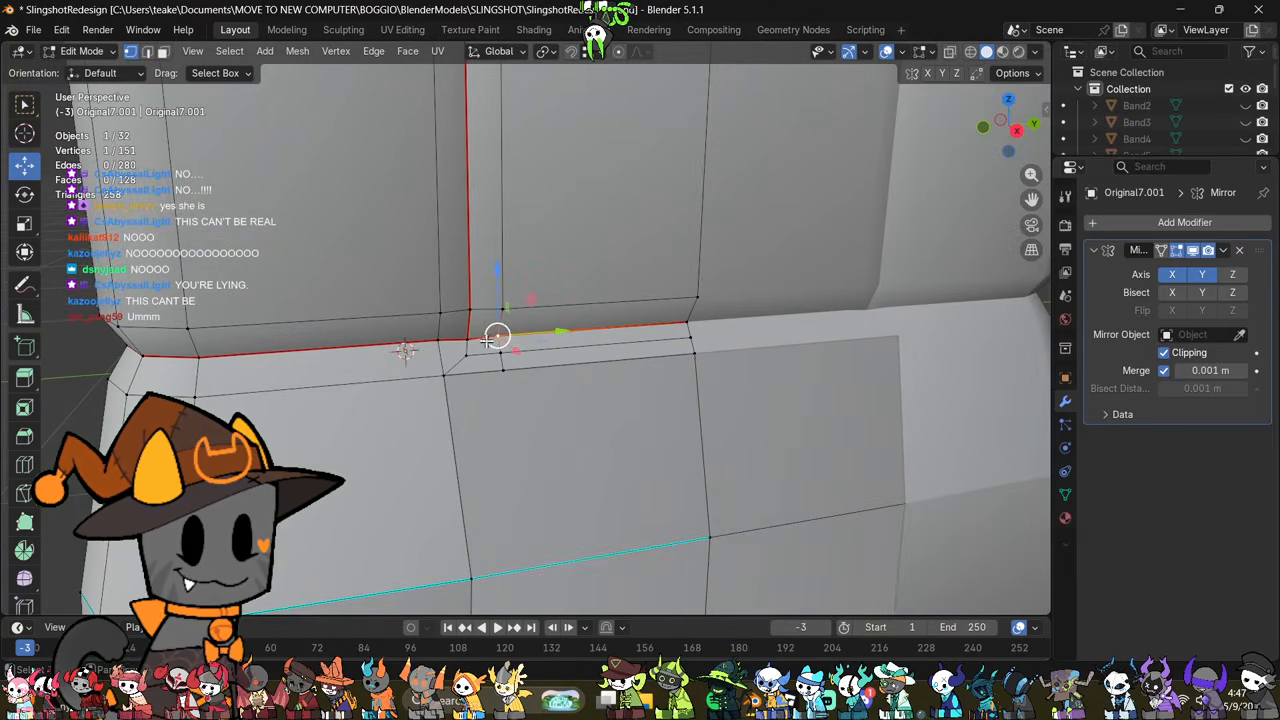
key("m")
left_click(625, 343)
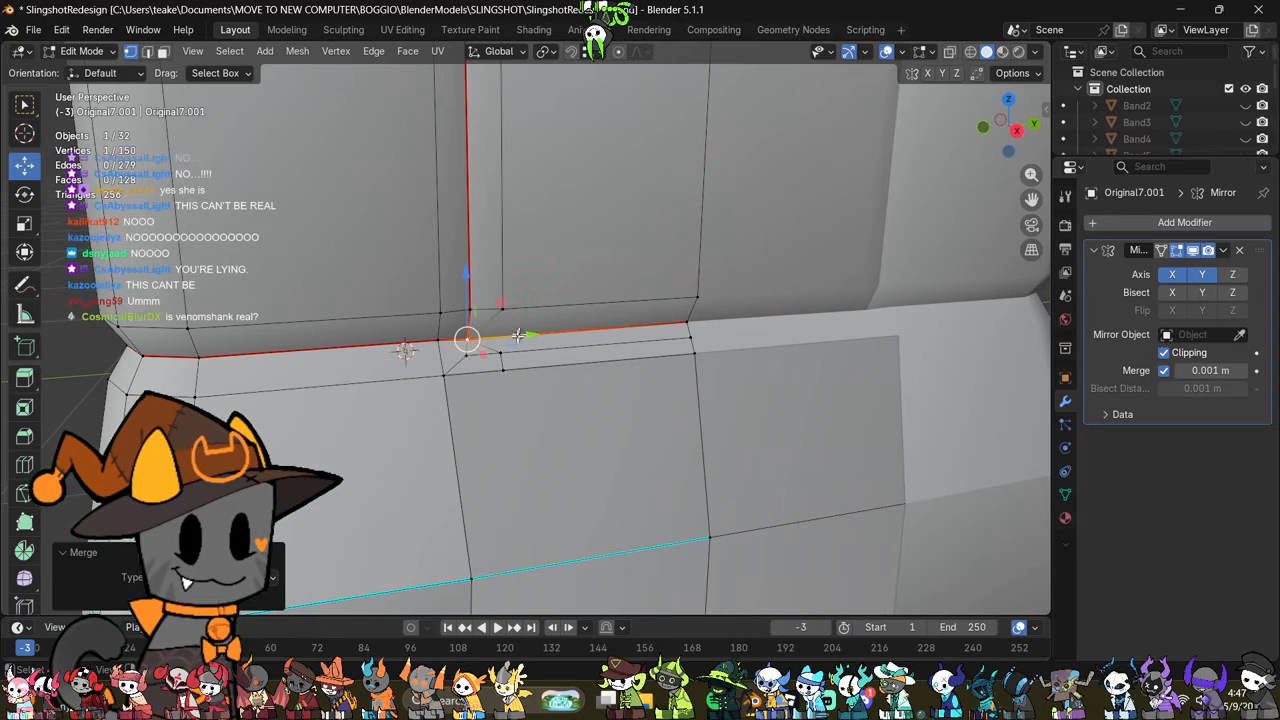
left_click(628, 352)
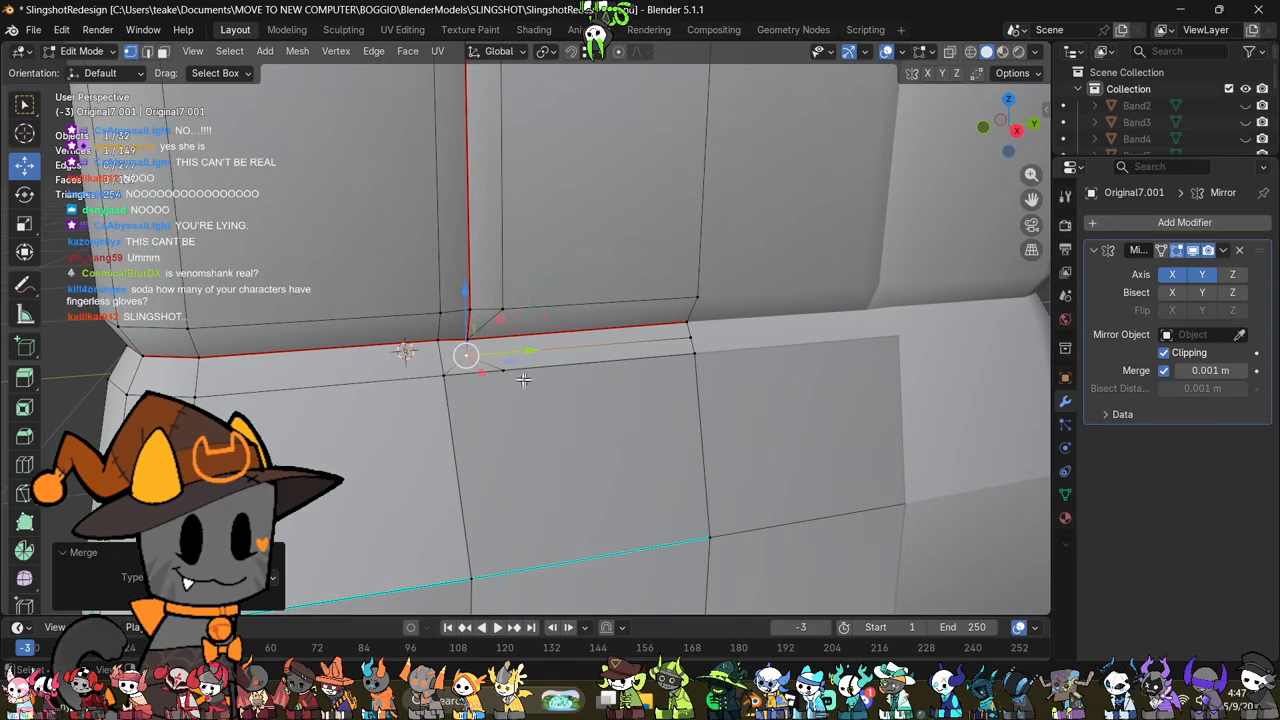
left_click(443, 376, "shift")
key("m")
left_click(679, 335)
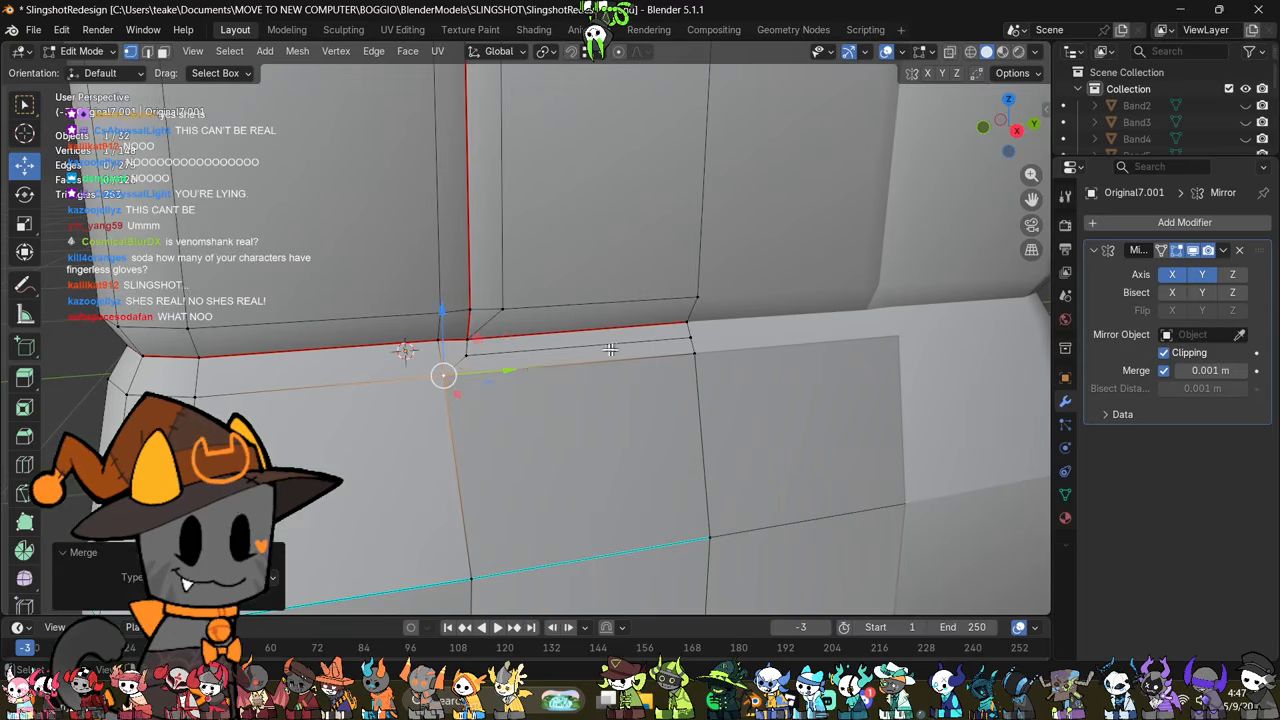
Step: Dissolve the leftover horizontal edge just below the seam at the top of the middle fold
key("2")
left_click(580, 345)
right_click(771, 518)
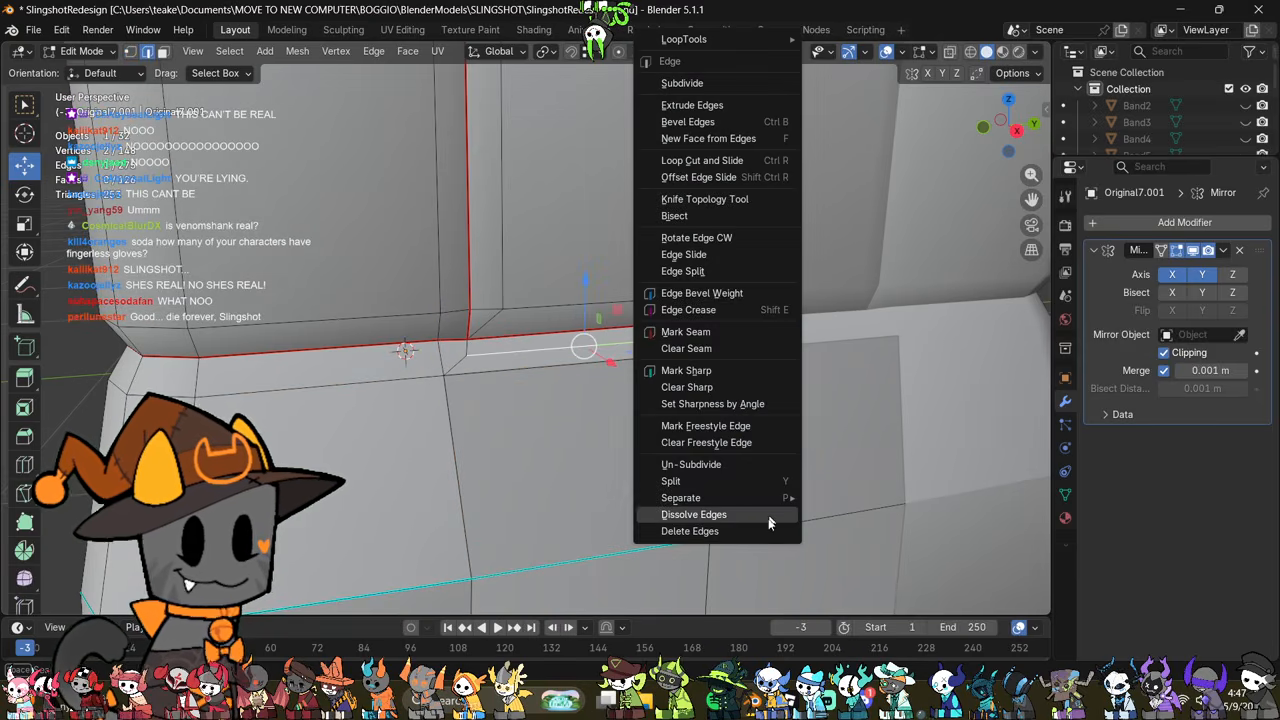
left_click(771, 519)
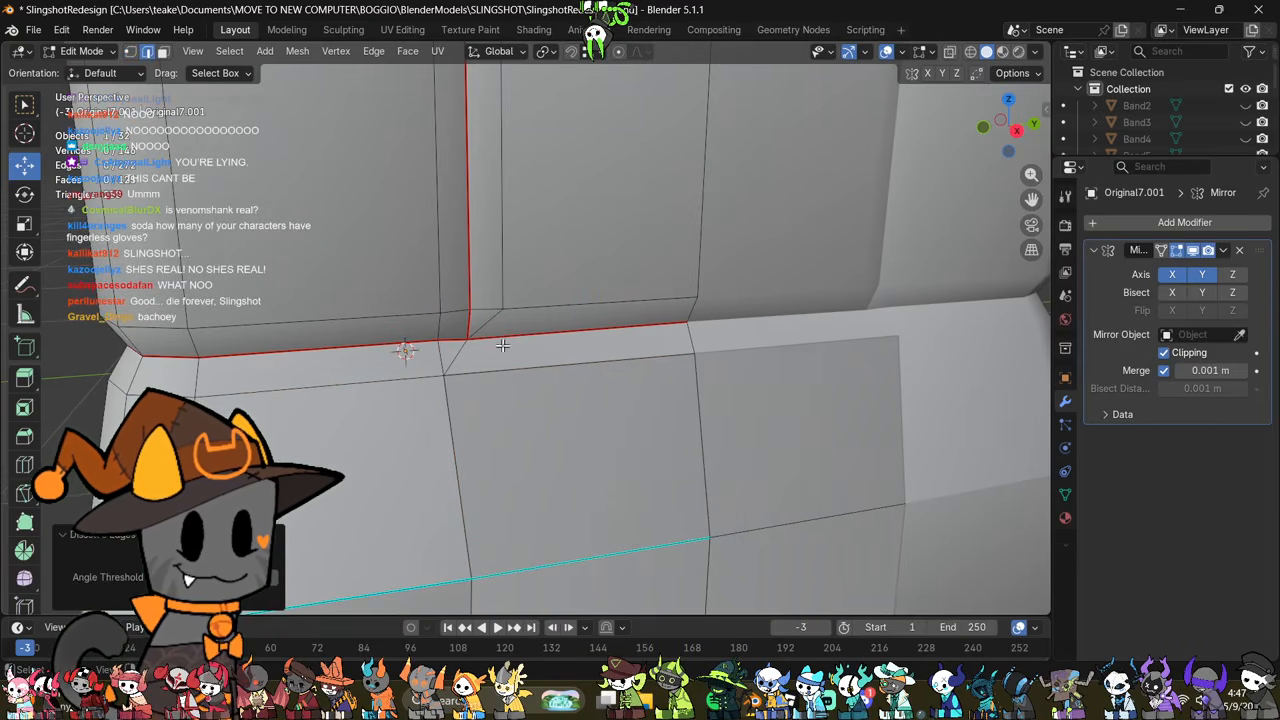
Step: Fill the two missing faces on the middle fold's side, above and below the sharp line
middle_click_drag(540, 450, 510, 451)
scroll(520, 430, "down", 3)
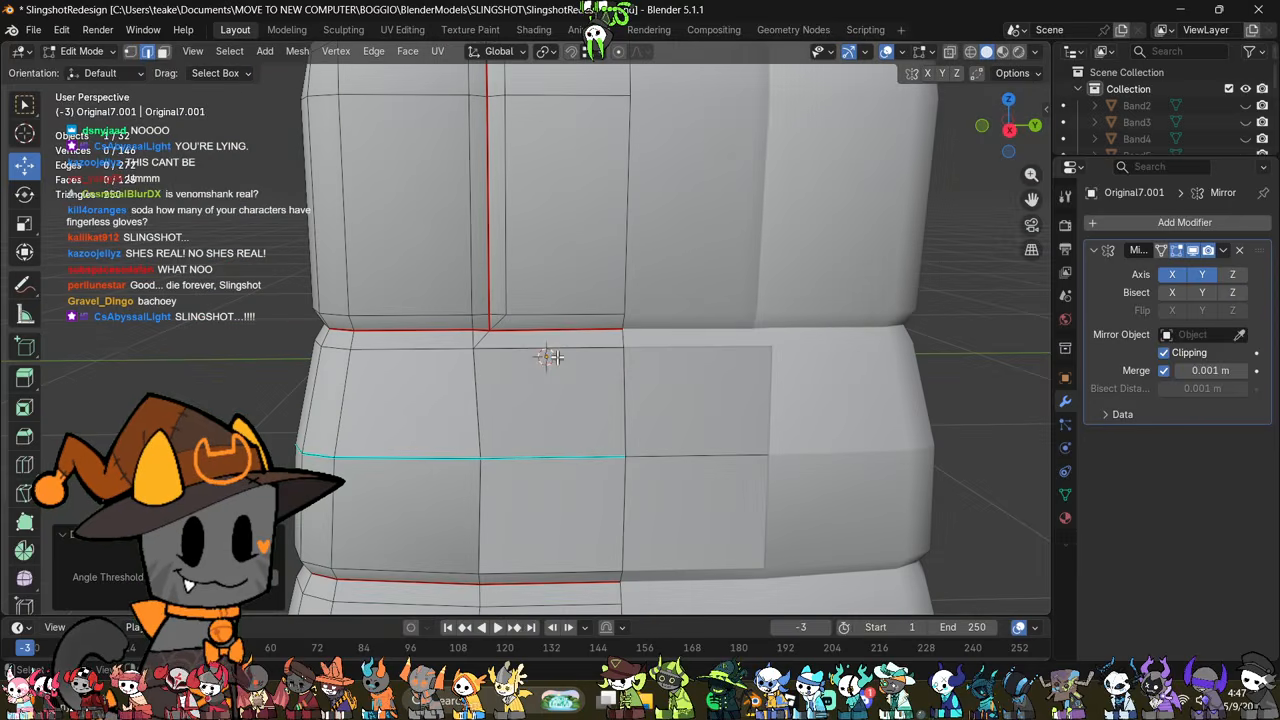
left_click(538, 461, "shift")
key("f")
left_click(479, 492)
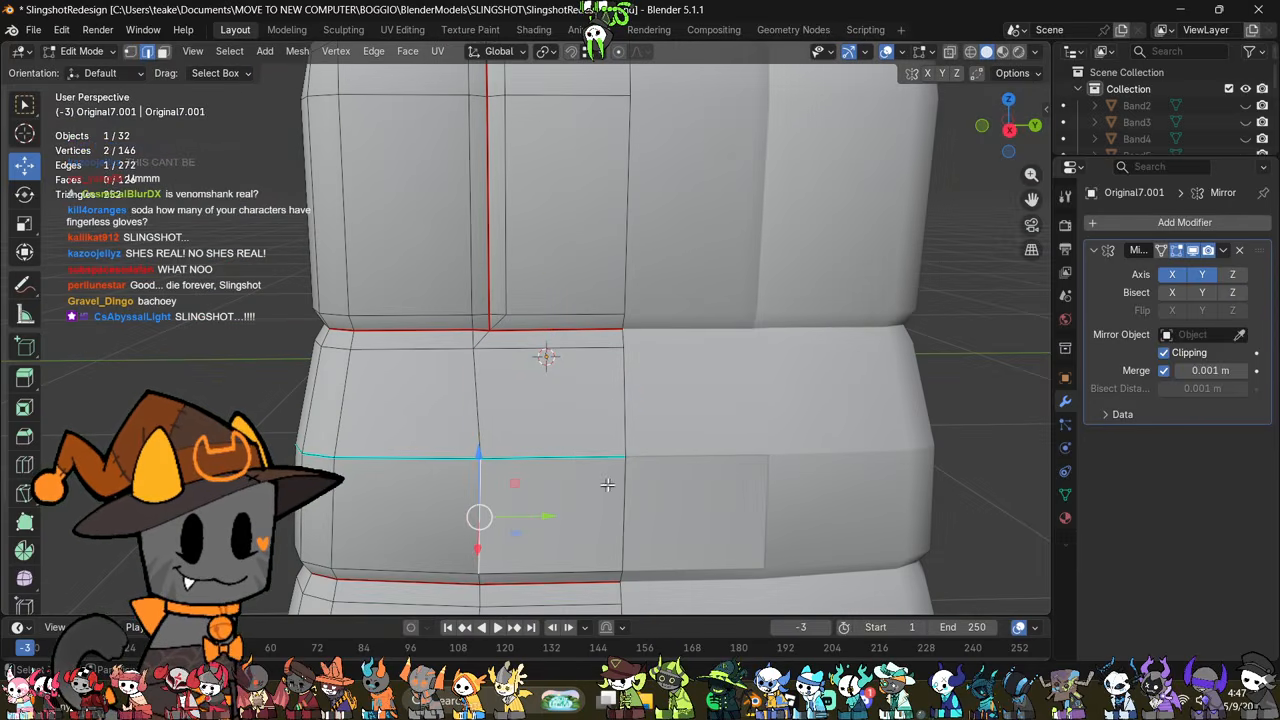
left_click(624, 480, "shift")
key("f")
scroll(615, 495, "down", 2)
middle_click_drag(614, 494, 745, 437)
left_click(746, 437)
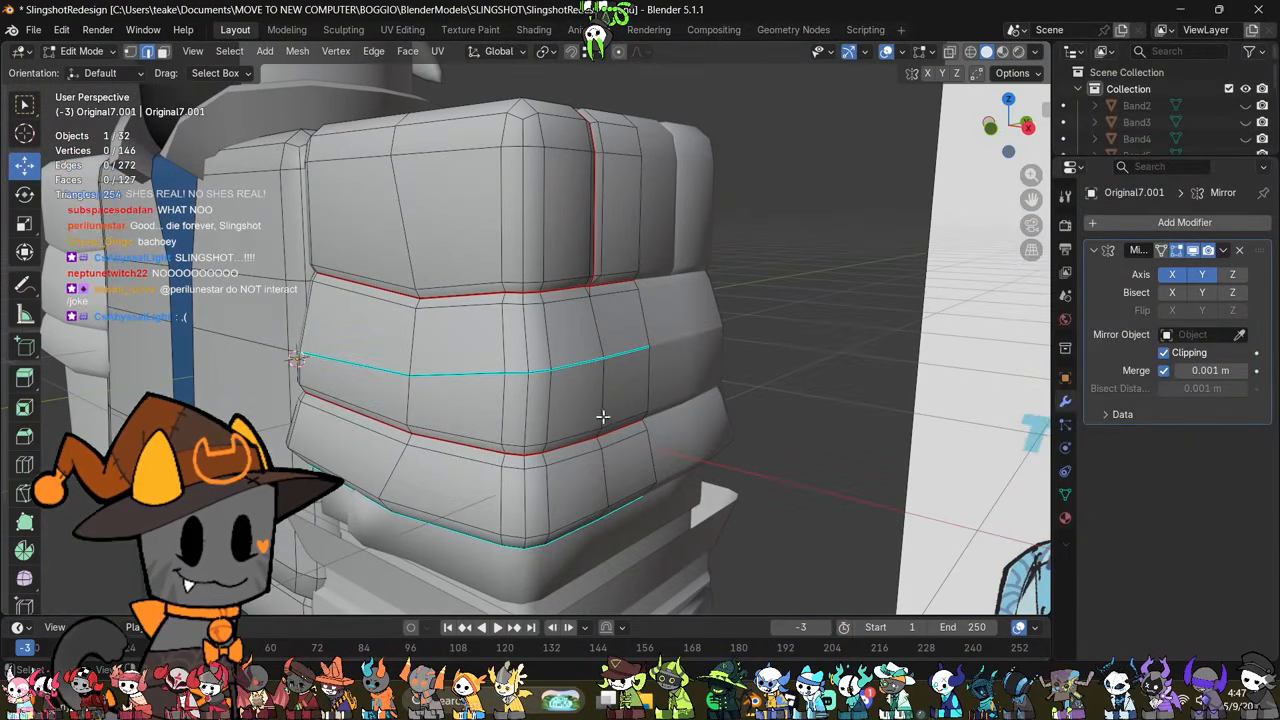
Step: Try to add a horizontal loop cut above the middle fold's sharp line and scale it
middle_click_drag(617, 420, 566, 471, "shift")
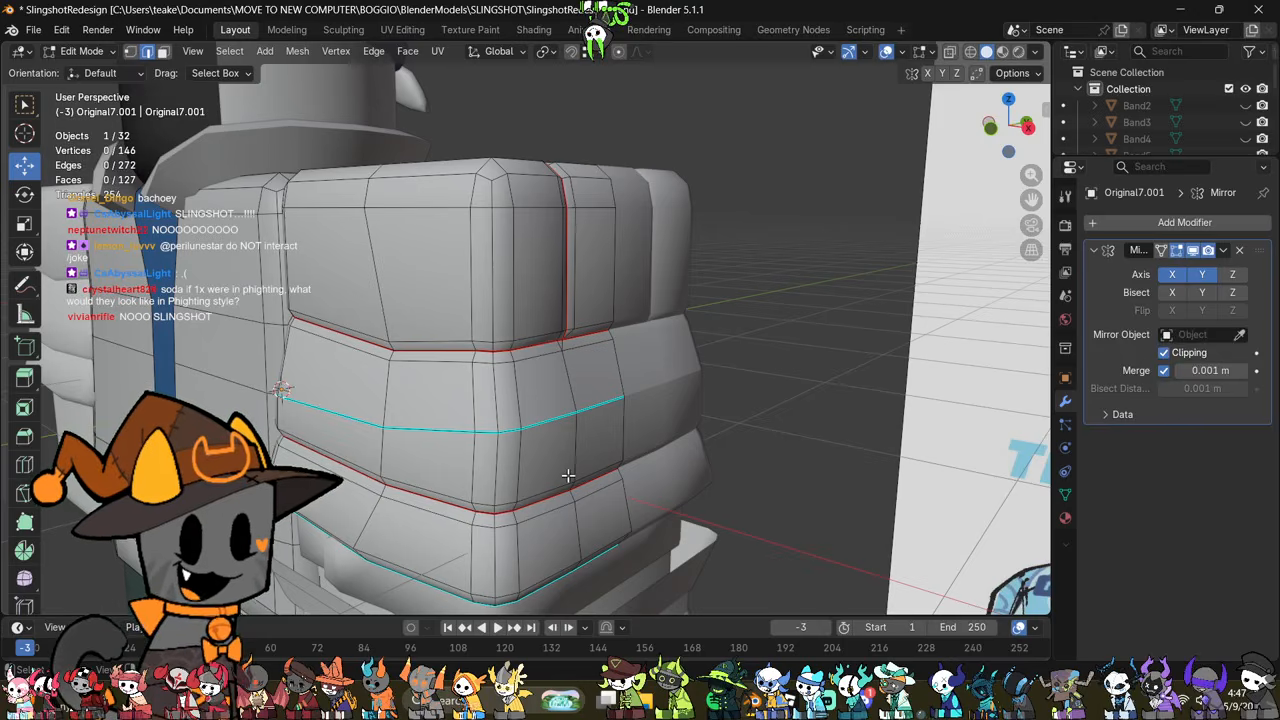
key("ctrl+r")
left_click(630, 370)
right_click(640, 371)
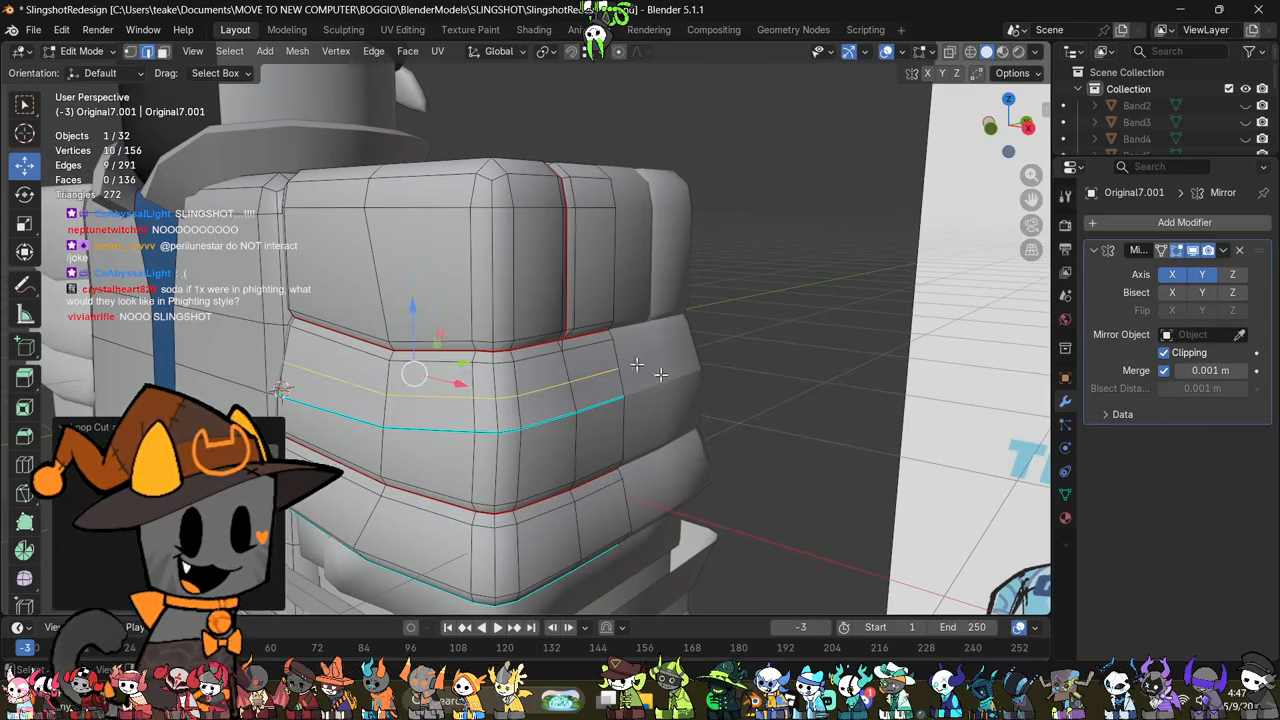
key("s")
left_click(748, 387)
Step: Examine the cleaned-up sleeve folds beside the jacket reference in solid and see-through views
key("Tab")
middle_click_drag(697, 416, 650, 461)
key("Tab")
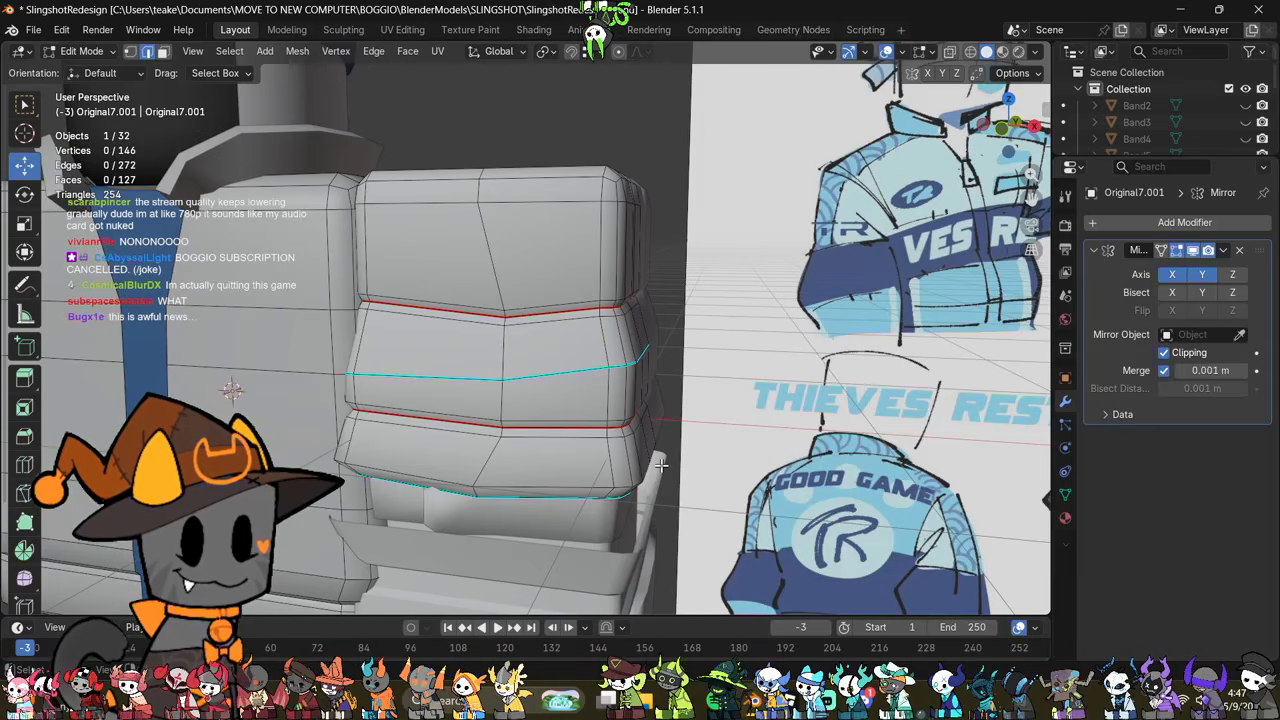
key("Tab")
key("Tab")
key("alt+z")
middle_click_drag(634, 394, 695, 404)
key("alt+z")
Step: Move the whole band beneath the sleeve's lowest fold down by about 0.011 m along Z
key("Tab")
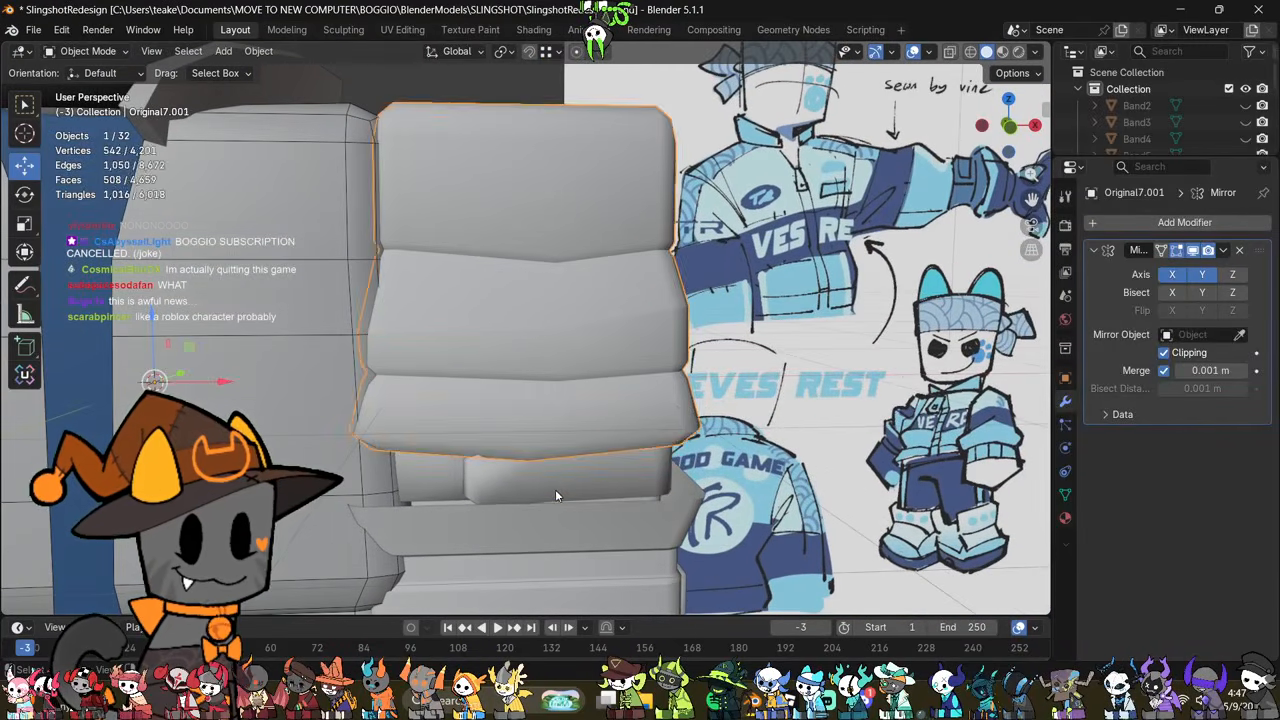
left_click(554, 488)
key("Tab")
middle_click_drag(551, 488, 548, 440)
key("alt+z")
key("alt+z")
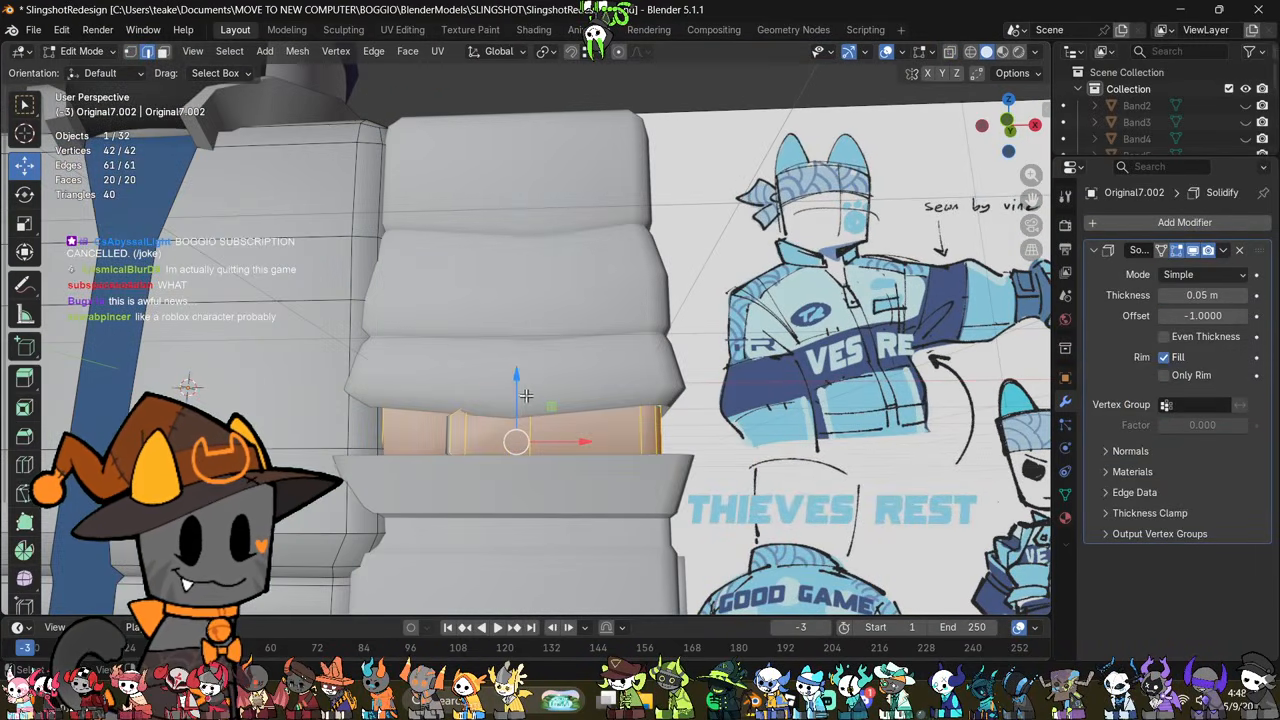
key("g")
key("z")
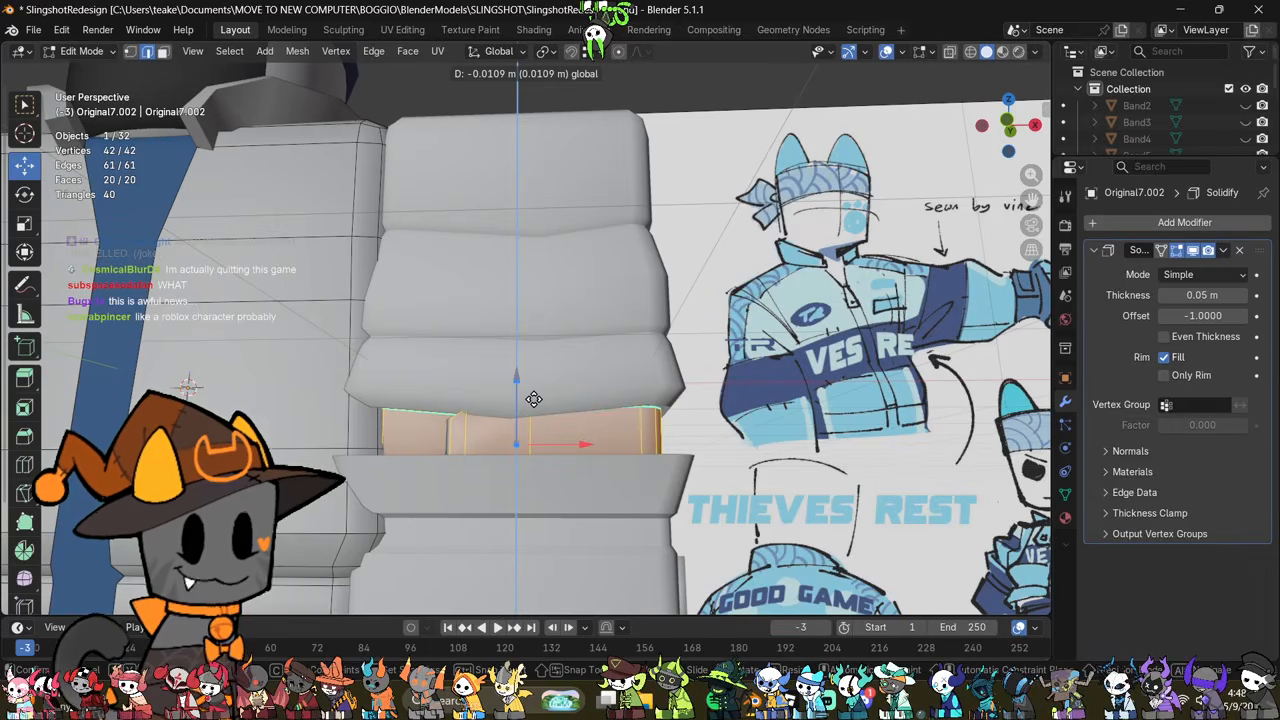
left_click(534, 400)
middle_click_drag(660, 452, 634, 468)
Step: Scale the horizontal edge loop just above the lowest sleeve fold's bottom edge to about 0.975
key("Tab")
left_click(640, 396)
key("Tab")
left_click(811, 480)
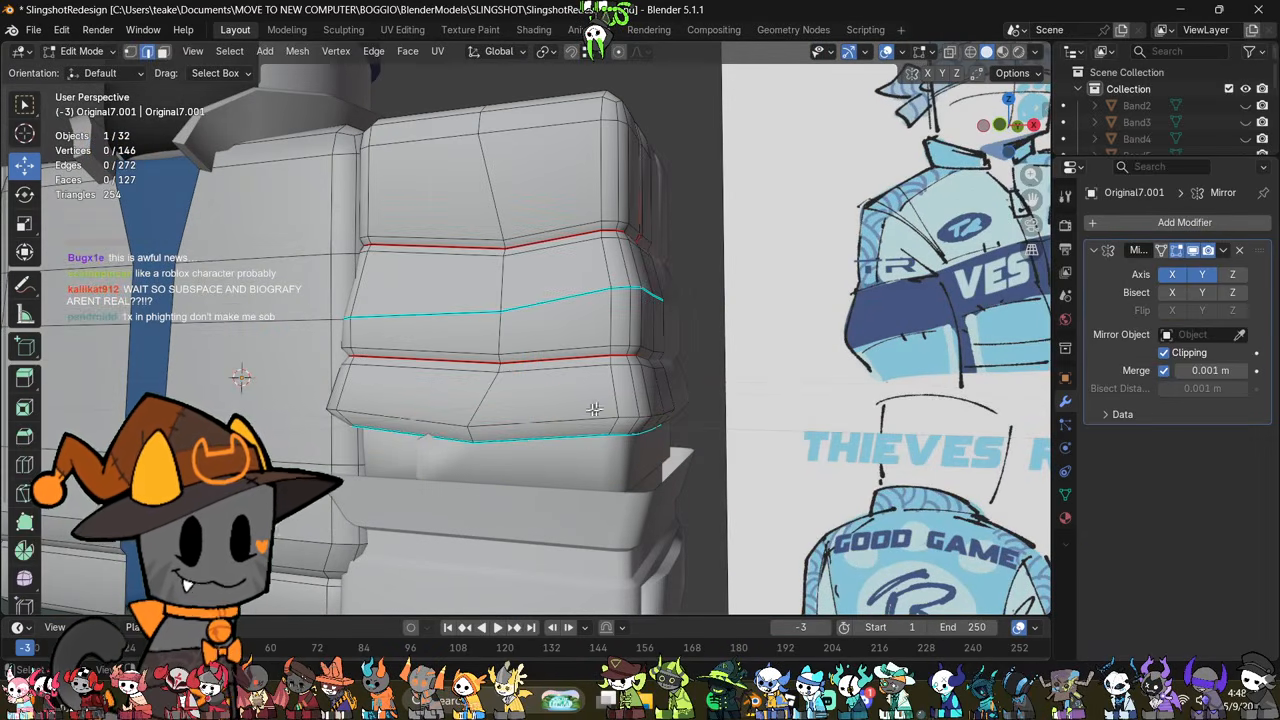
left_click(592, 416, "alt")
key("s")
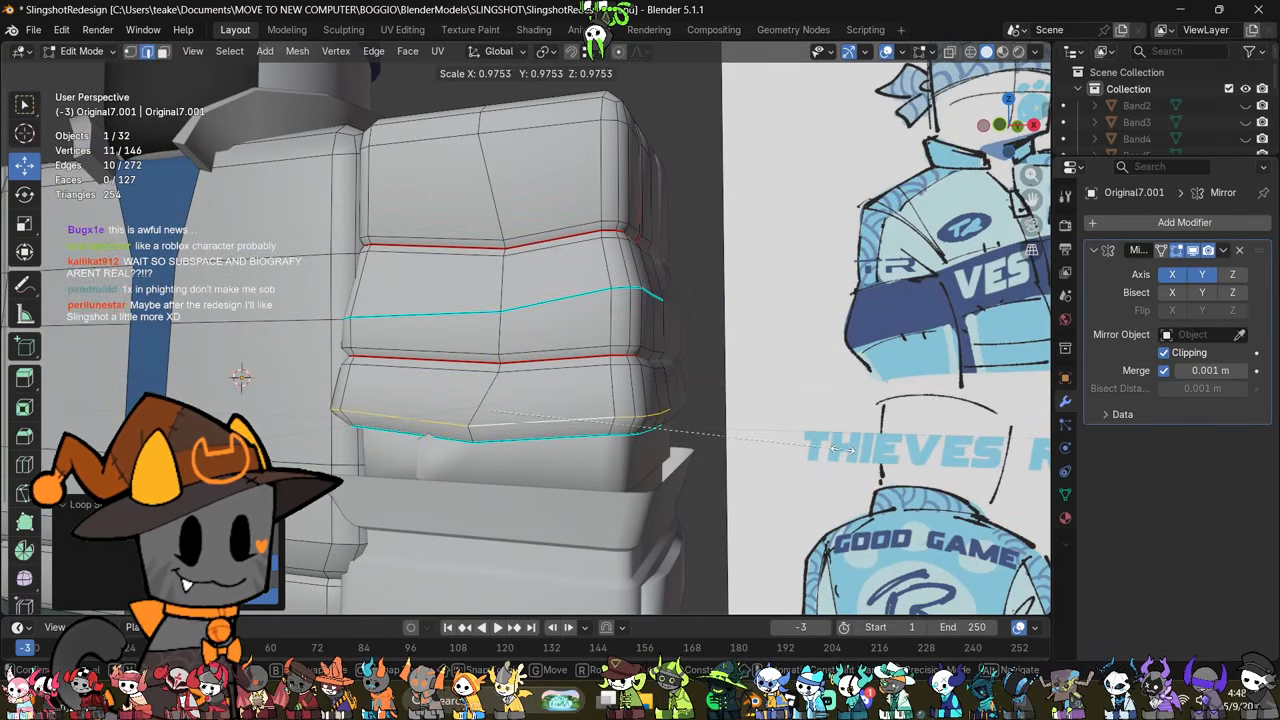
left_click(842, 449)
middle_click_drag(792, 452, 780, 488)
key("Tab")
Step: Add a horizontal loop cut around the sleeve's lowest fold and scale the new loop to shape a crease
scroll(811, 491, "down", 1)
middle_click_drag(497, 331, 530, 415)
scroll(540, 408, "up", 1)
key("Tab")
left_click(692, 468)
key("ctrl+r")
double_click(609, 427)
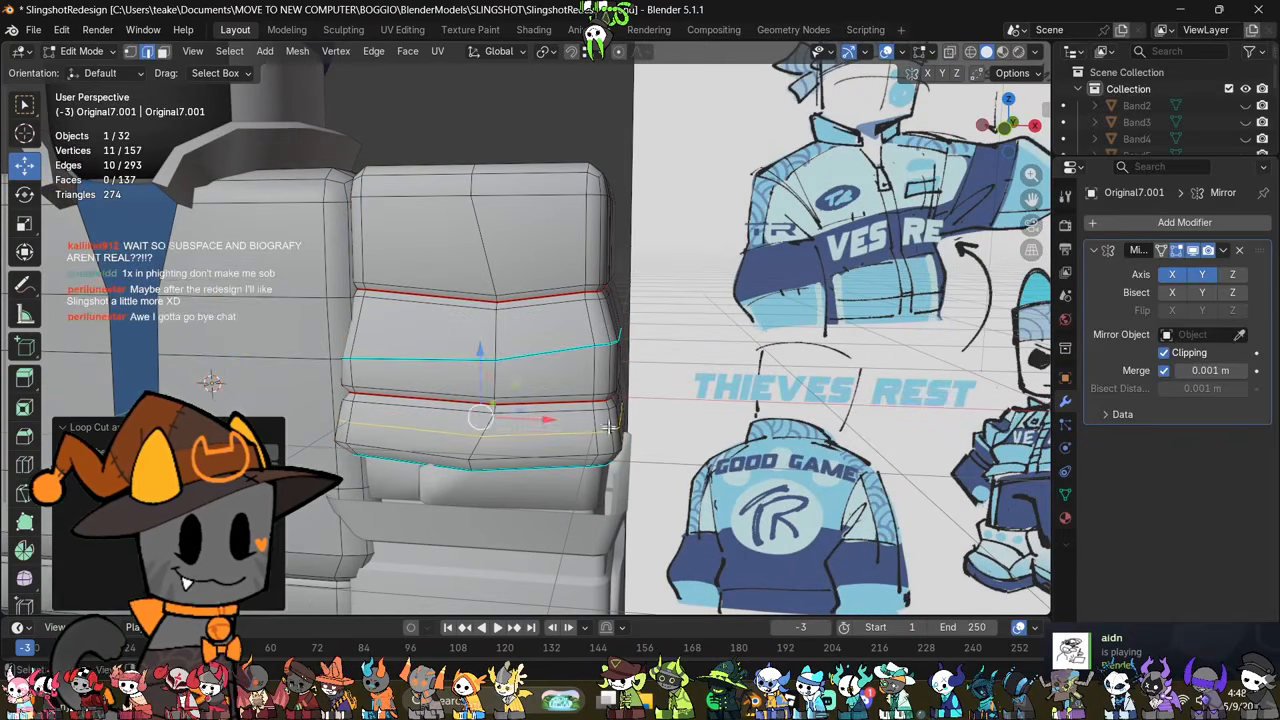
middle_click_drag(609, 427, 625, 415)
key("s")
left_click(797, 378)
key("s")
left_click(780, 377)
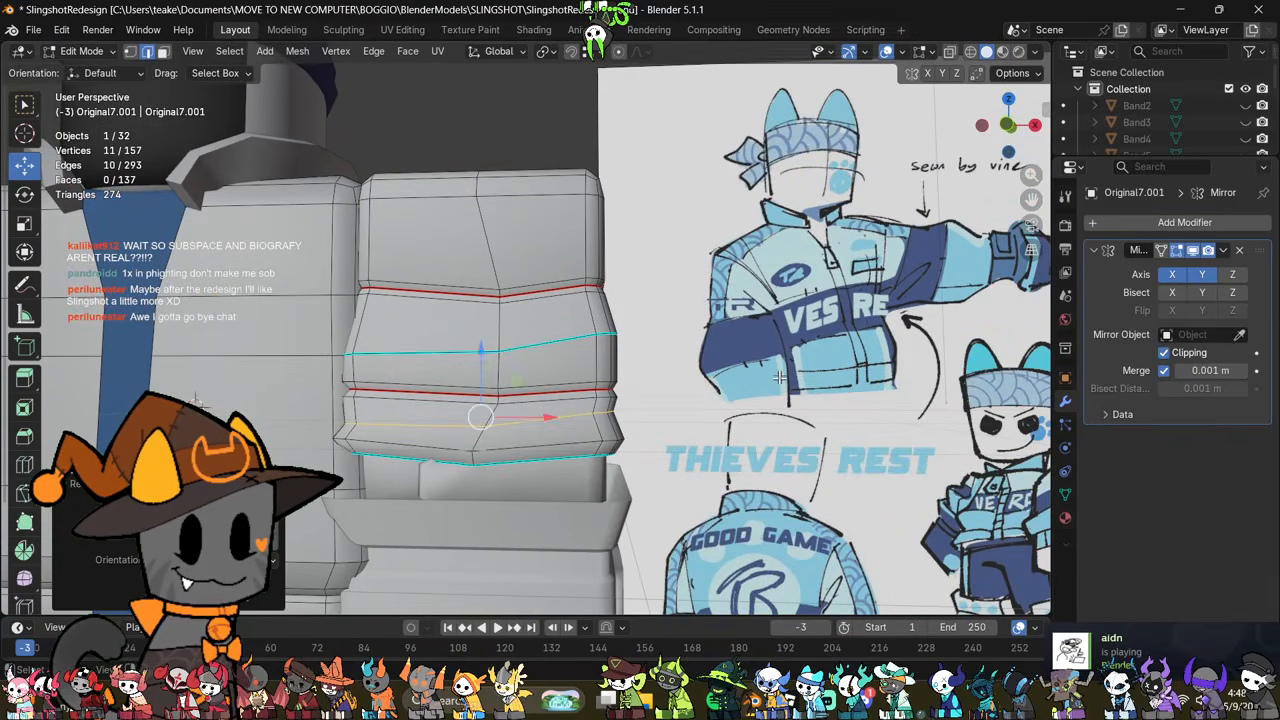
Step: Mark the new loop on the lowest fold sharp and check the sleeve's shading from several sides
right_click(808, 404)
left_click(806, 405)
scroll(798, 407, "up", 1)
key("Tab")
middle_click_drag(783, 412, 589, 435)
key("Tab")
key("Tab")
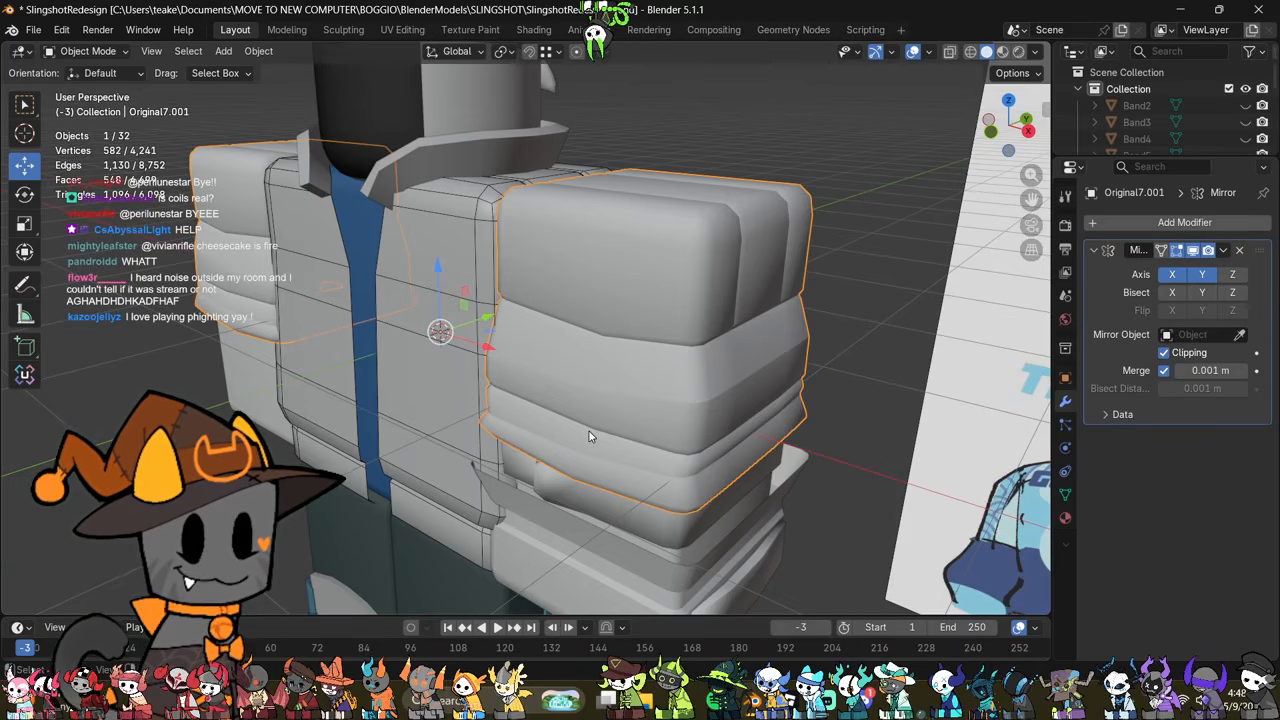
mouse_move(771, 426)
middle_mouse_down()
mouse_move(740, 392)
mouse_move(394, 374)
mouse_move(860, 380)
mouse_move(700, 383)
mouse_move(705, 414)
mouse_move(466, 451)
mouse_move(466, 534)
middle_mouse_up()
key("Tab")
key("Tab")
key("Tab")
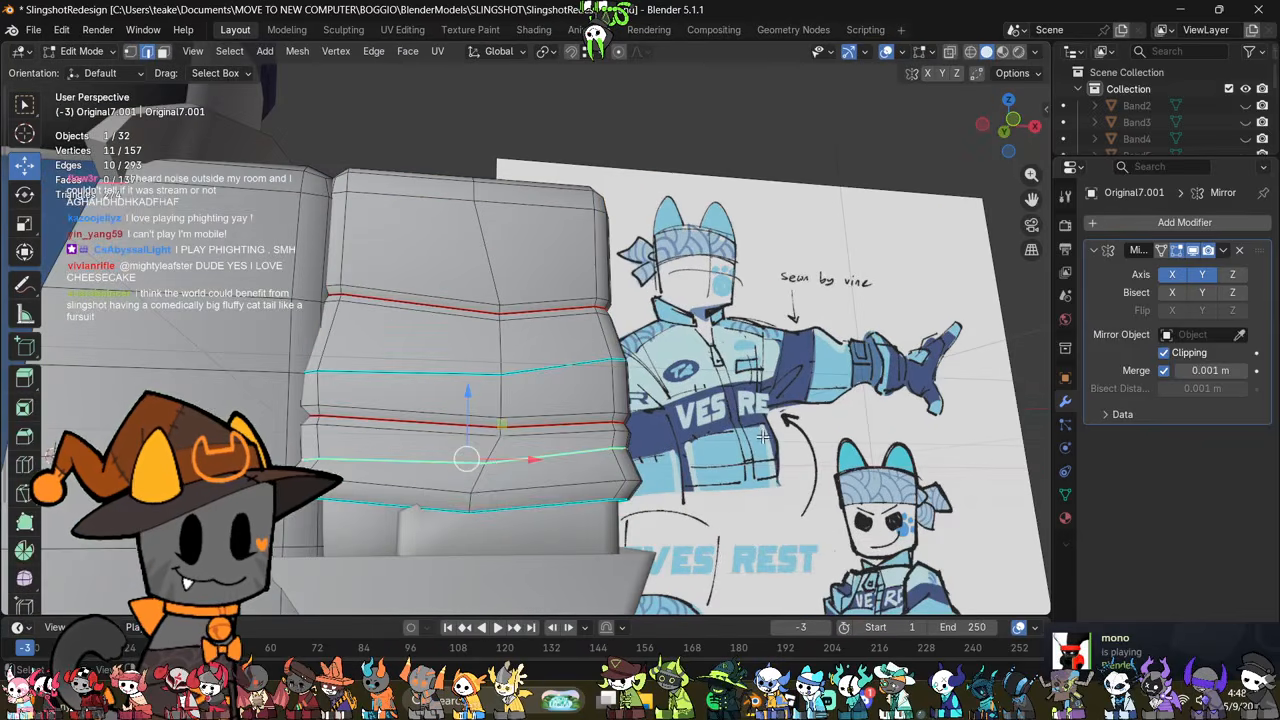
Step: Mark the front edges just above the lowest fold's bottom edge as sharp
middle_click_drag(391, 484, 418, 496)
left_click(530, 488, "shift")
middle_click_drag(600, 488, 540, 494)
right_click(832, 459)
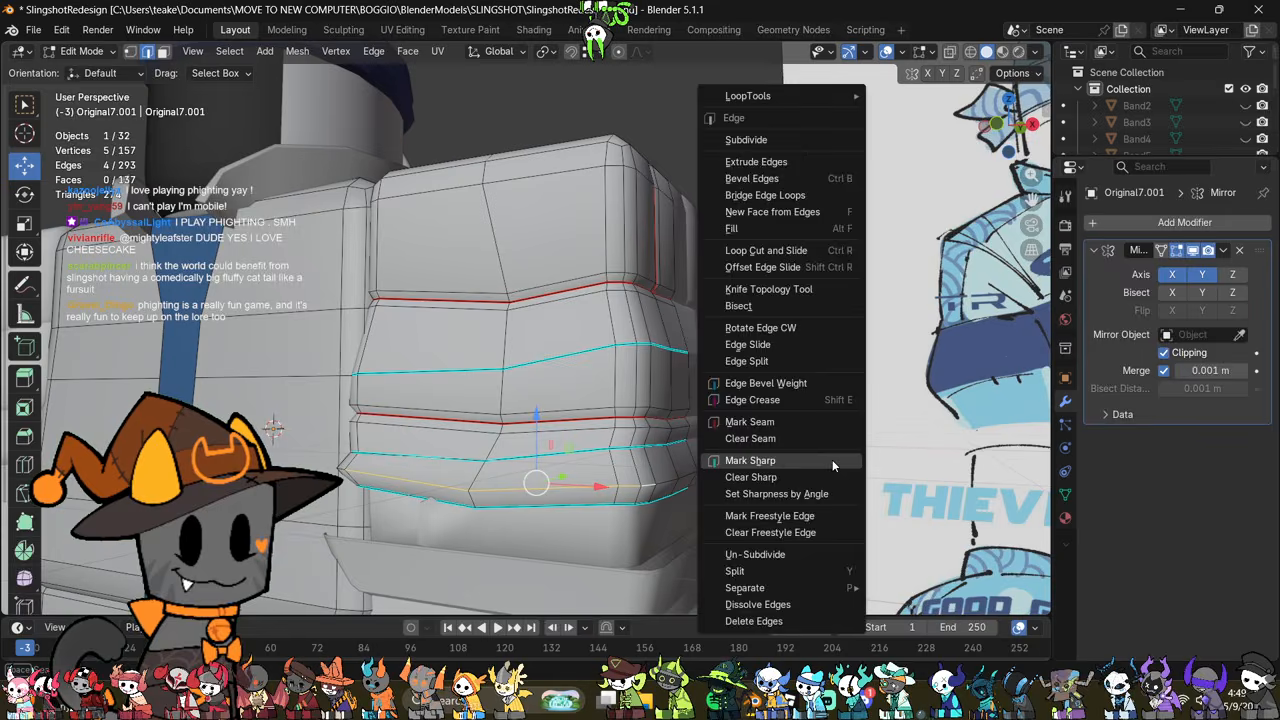
left_click(832, 459)
key("Tab")
mouse_move(832, 459)
middle_mouse_down()
mouse_move(781, 458)
mouse_move(770, 485)
mouse_move(652, 505)
mouse_move(665, 364)
middle_mouse_up()
Step: Lower the vertices around the lower red seam at the middle of the sleeve's outer side
key("Tab")
key("alt+z")
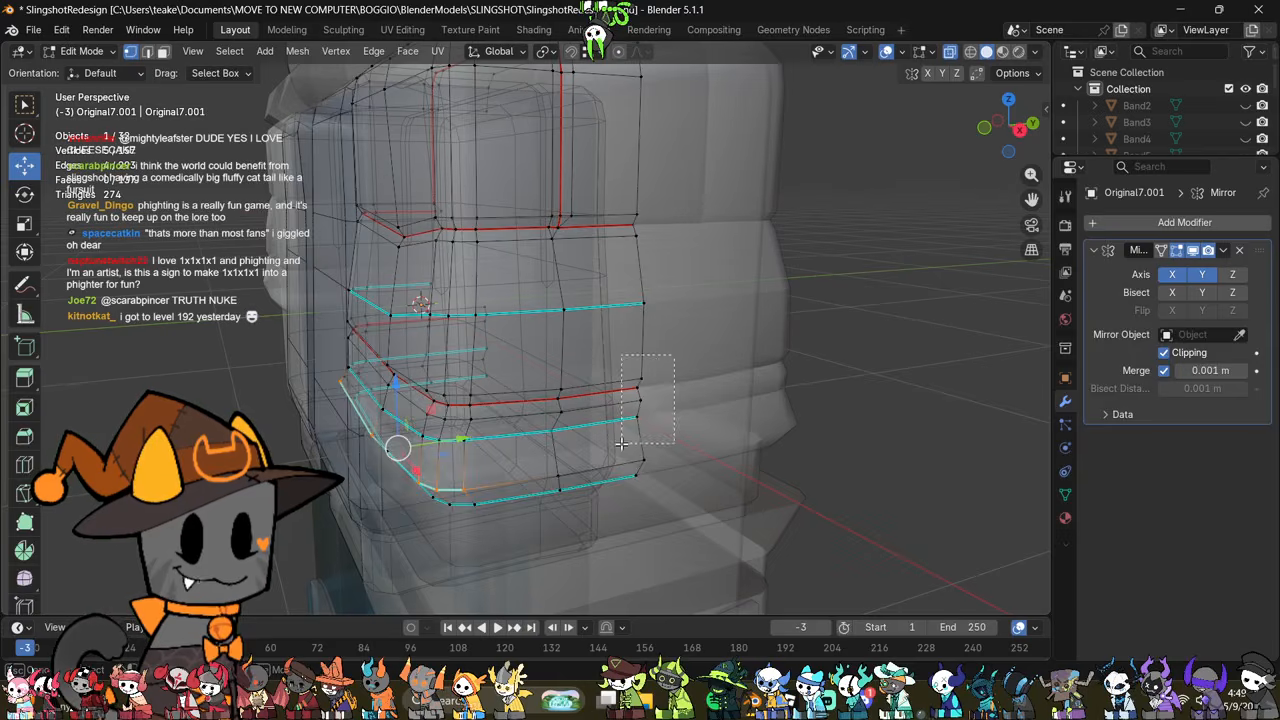
left_click_drag(622, 444, 621, 445)
key("alt+z")
left_click_drag(643, 350, 654, 372)
middle_click_drag(661, 431, 653, 409)
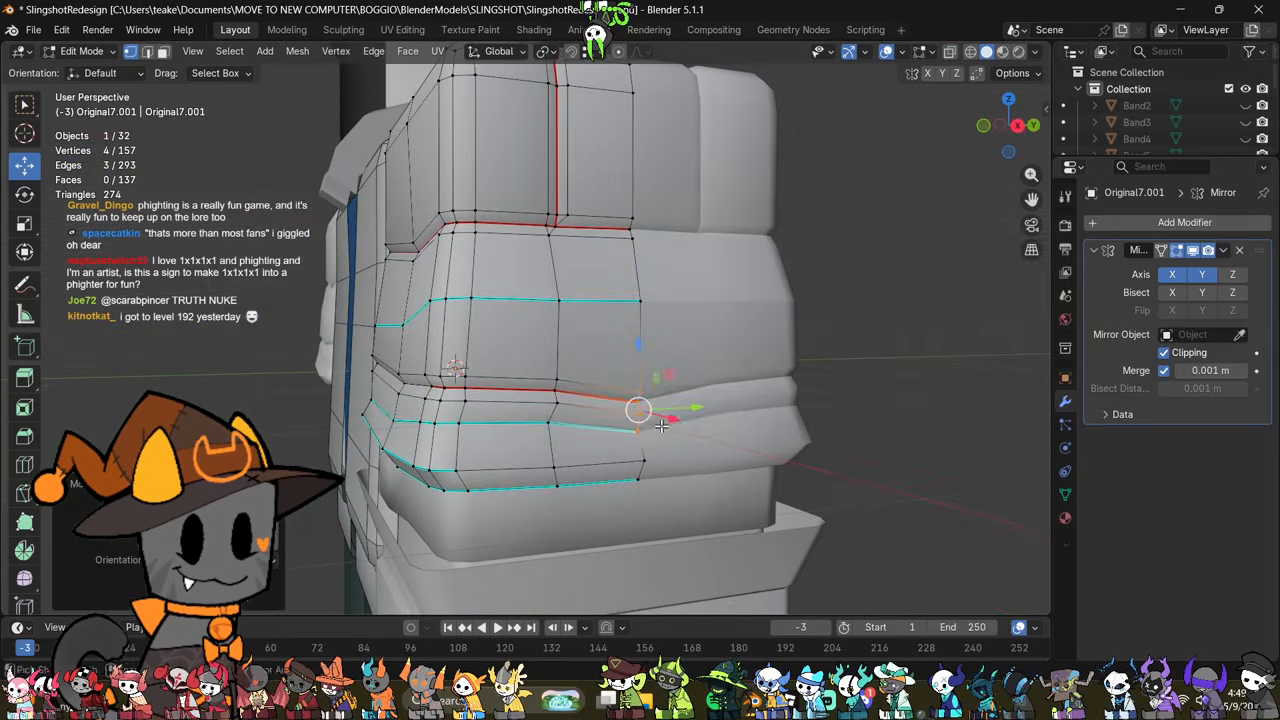
Step: Select the vertices of the lower folds on the sleeve's outer side through the mesh and move them slightly down
key("alt+z")
middle_click_drag(697, 290, 718, 293)
left_click_drag(718, 293, 563, 536)
mouse_move(575, 512)
middle_mouse_down()
mouse_move(671, 480)
mouse_move(593, 501)
middle_mouse_up()
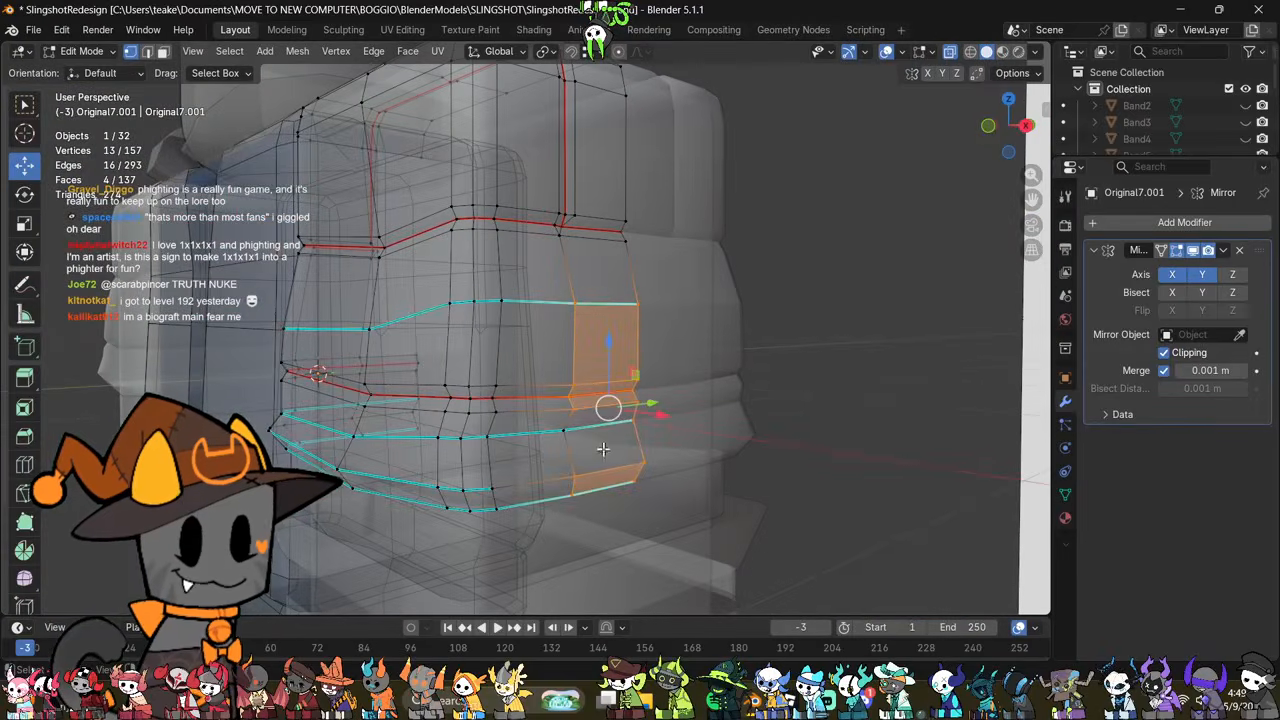
left_click(568, 430, "shift")
key("alt+z")
left_click_drag(605, 362, 606, 375)
middle_click_drag(672, 432, 541, 375)
key("Tab")
scroll(730, 456, "down", 2)
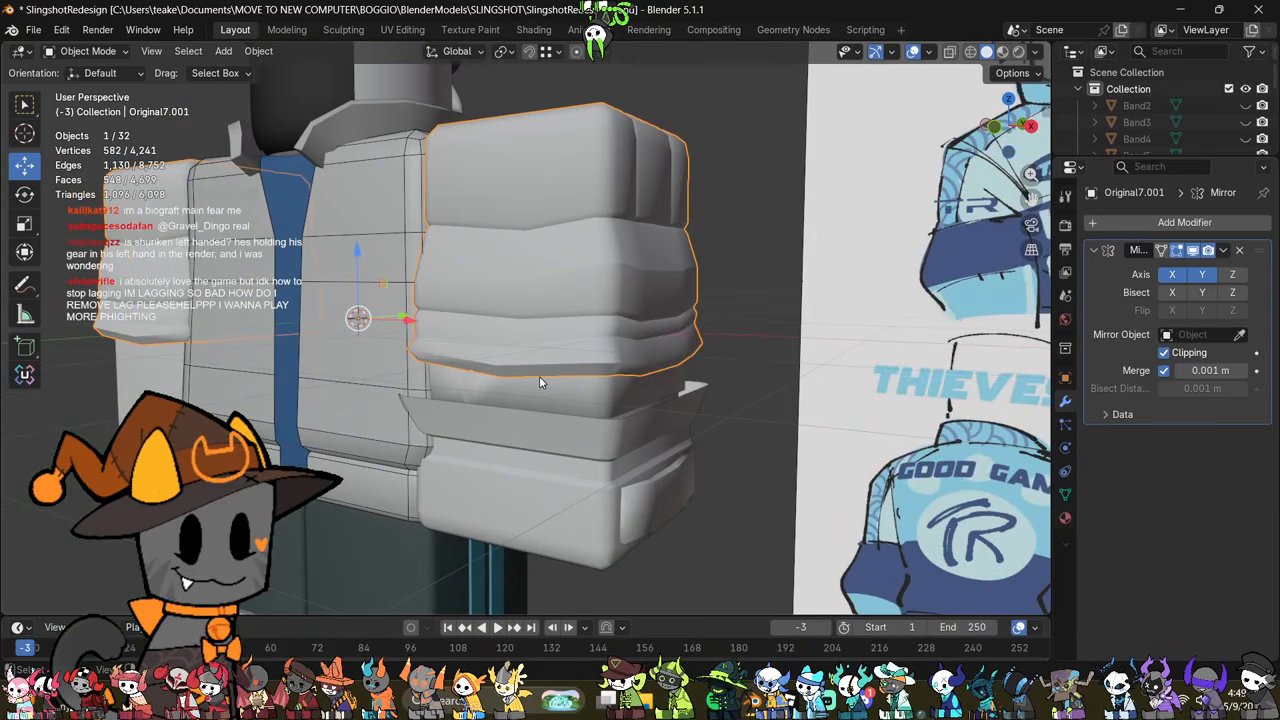
middle_click_drag(539, 376, 590, 416)
scroll(620, 355, "up", 2)
left_click(622, 370)
key("Tab")
scroll(622, 370, "up", 1)
middle_click_drag(808, 385, 830, 390)
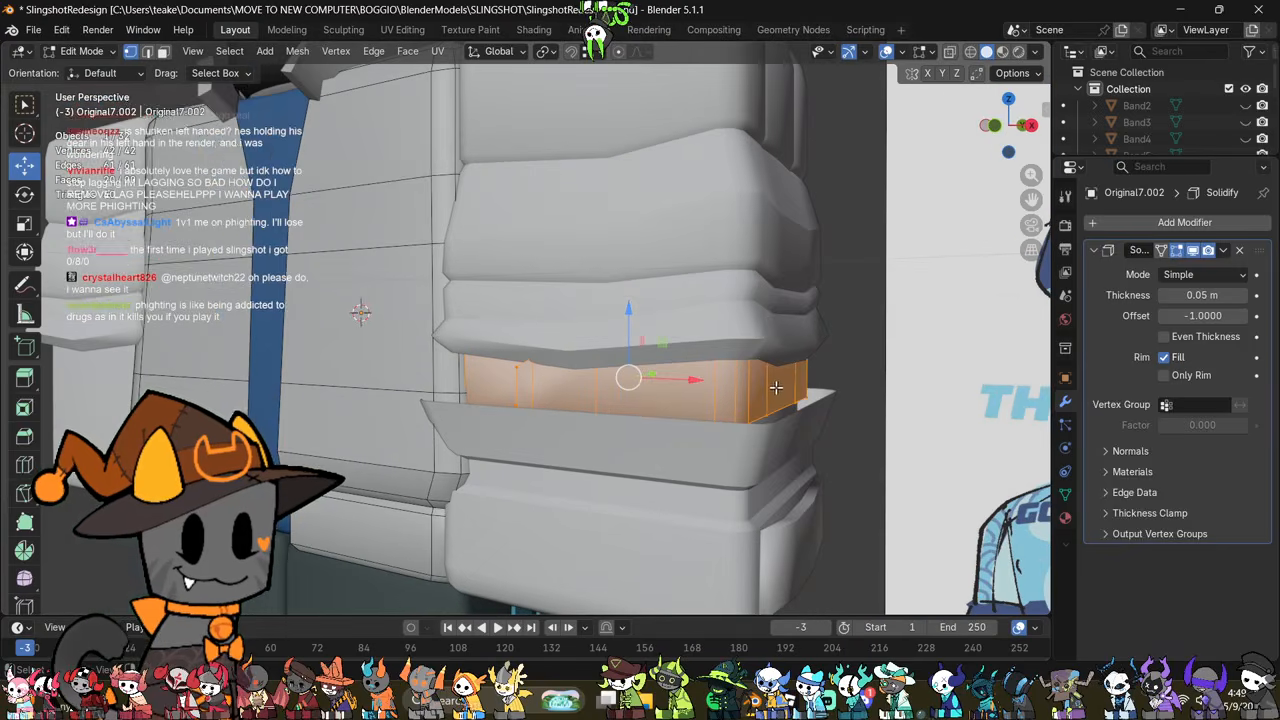
left_click(791, 346)
key("Tab")
Step: Tuck in the lowest fold's bottom by scaling the edge loop above its rim to about 0.97
left_click(767, 340)
middle_click_drag(767, 340, 848, 468)
key("Tab")
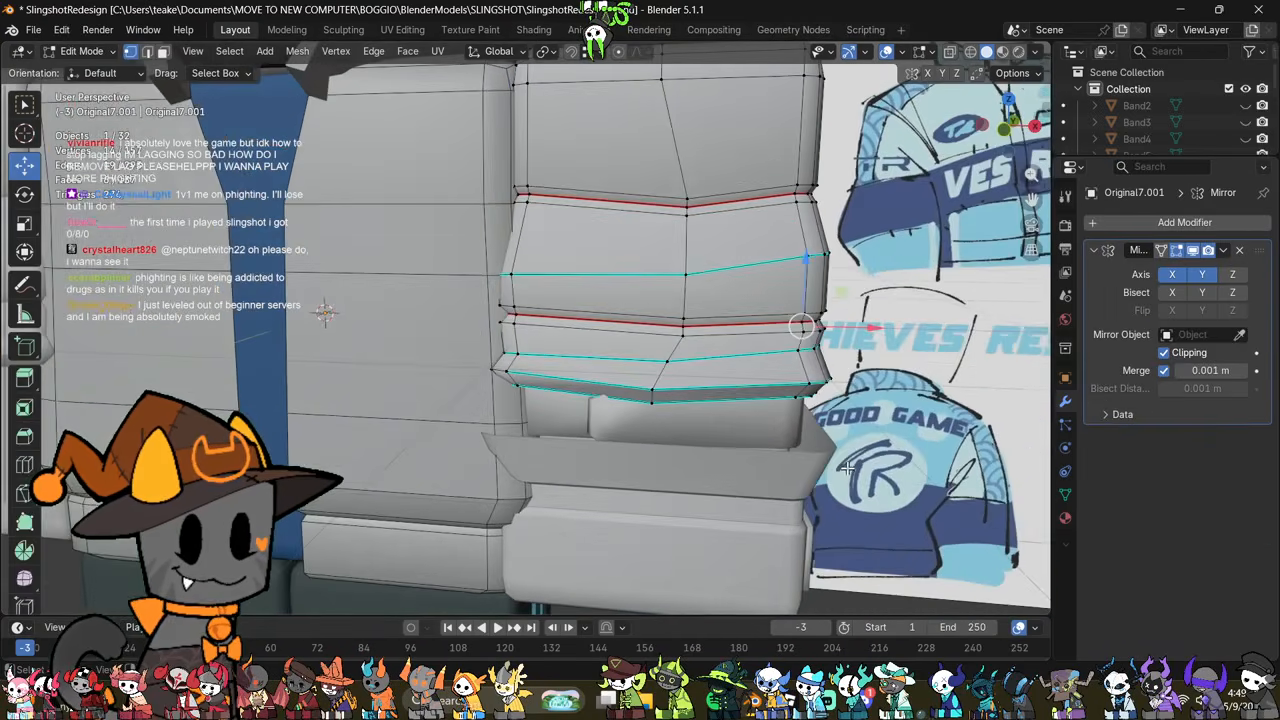
left_click(787, 386, "alt")
key("s")
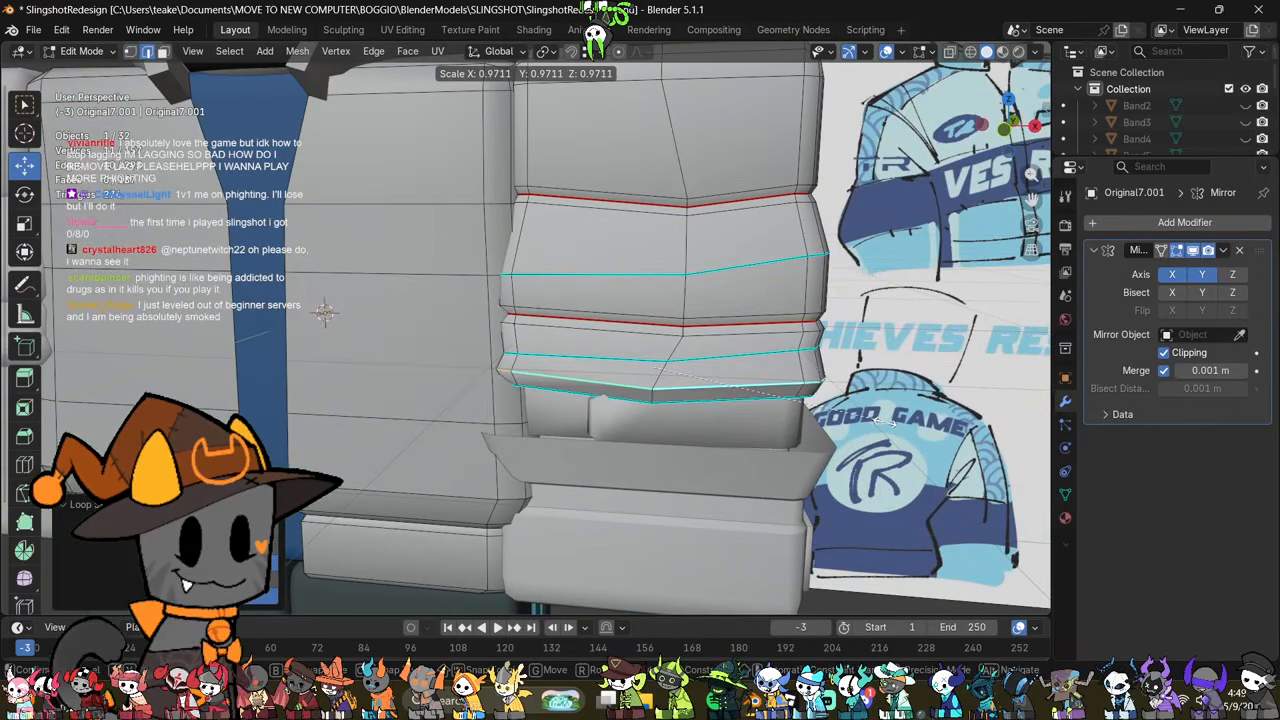
left_click(884, 421)
key("Tab")
middle_click_drag(884, 421, 774, 474)
scroll(774, 463, "down", 1)
scroll(750, 466, "up", 2)
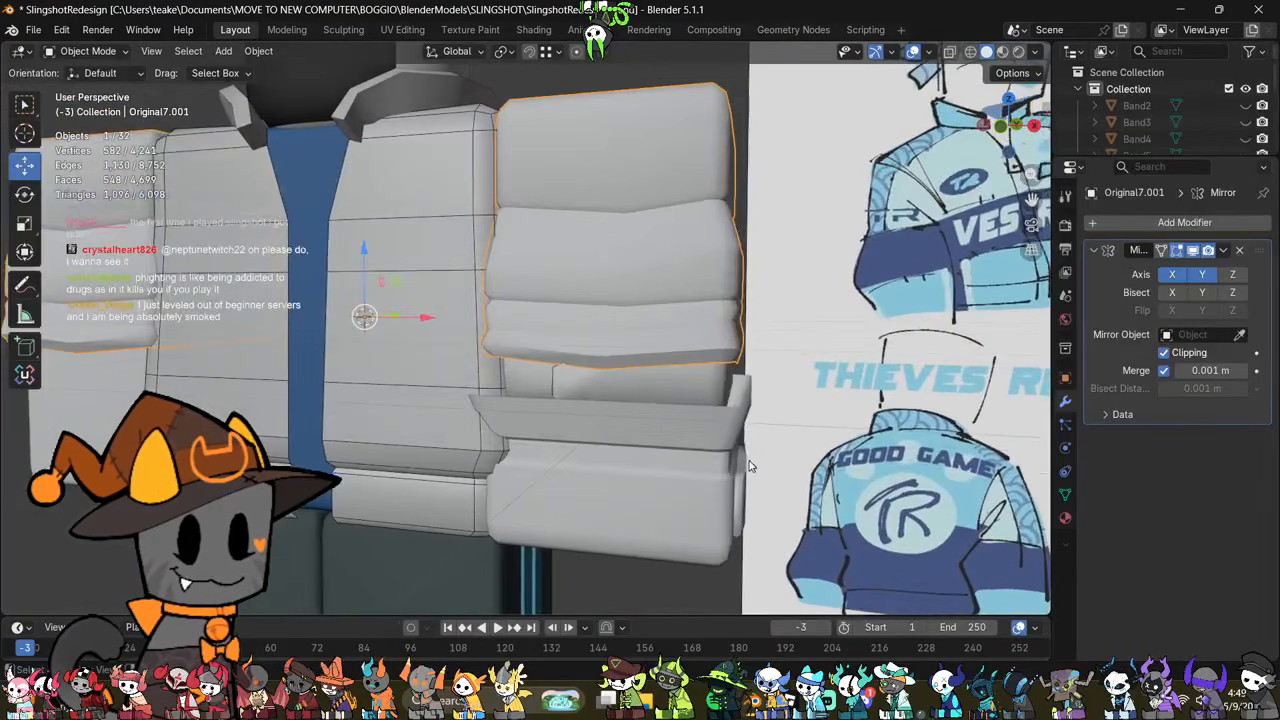
Step: Scale the whole band under the sleeve folds up to about 1.03
left_click(634, 390)
scroll(645, 420, "up", 2)
key("Tab")
key("alt+z")
key("a")
key("alt+z")
key("s")
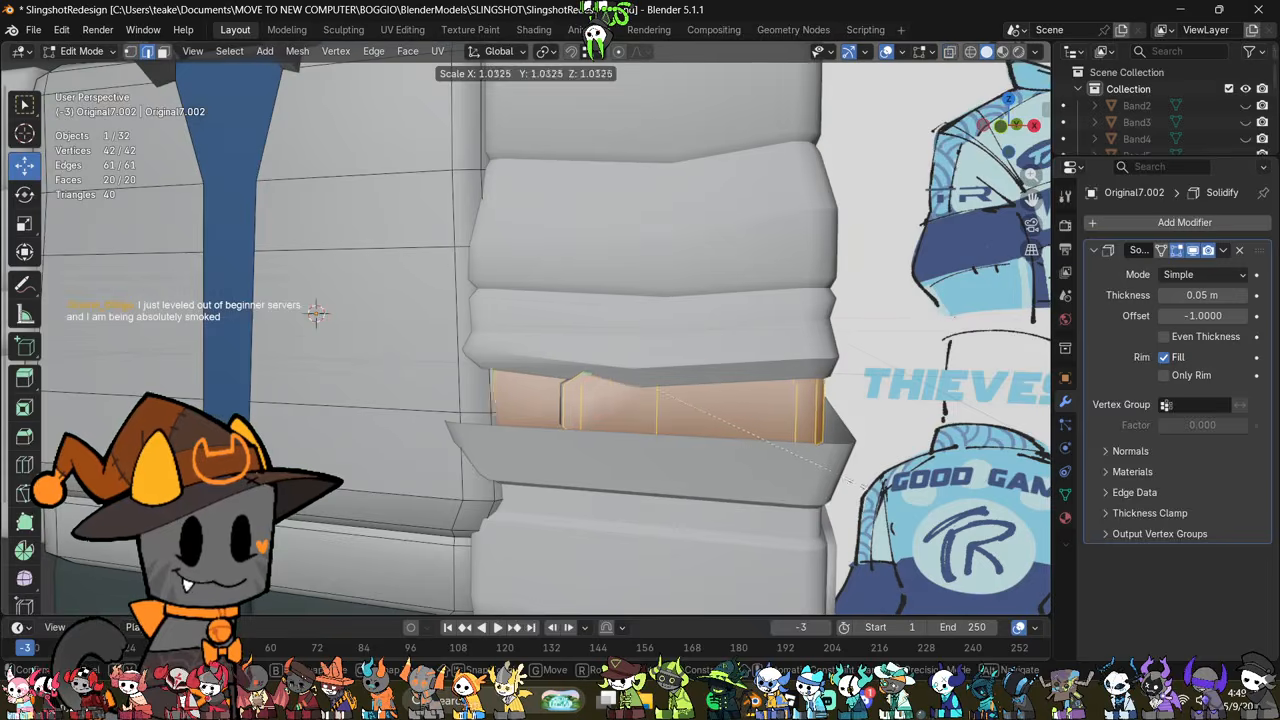
left_click(858, 488)
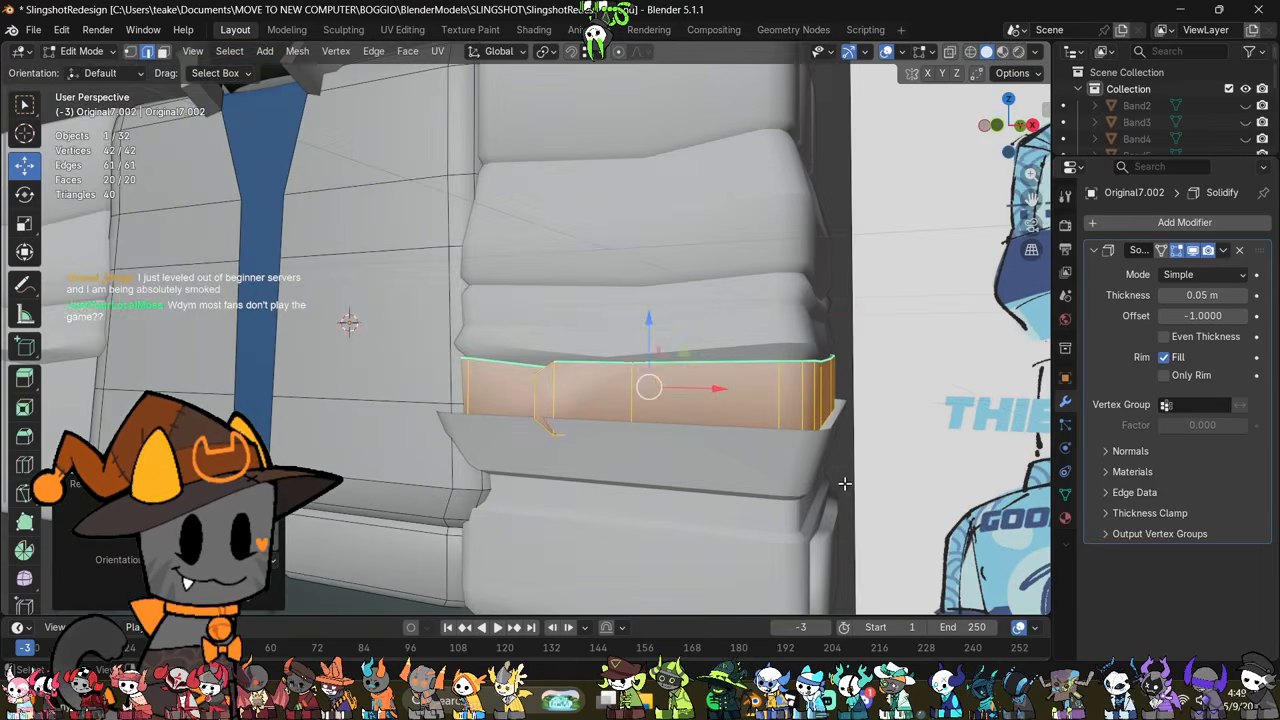
Step: Select the band's lower row of vertices through the mesh and adjust its height along Z
key("alt+z")
left_click_drag(423, 497, 887, 398)
key("alt+z")
key("g")
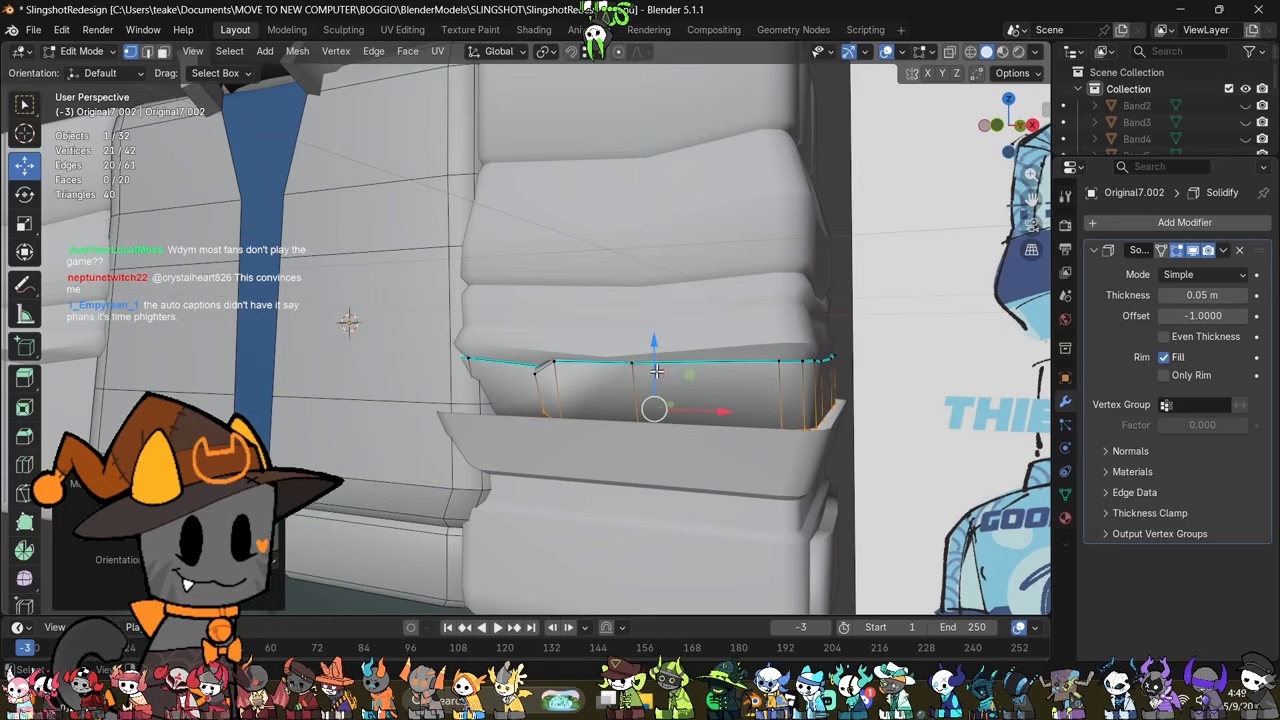
key("z")
left_click(658, 366)
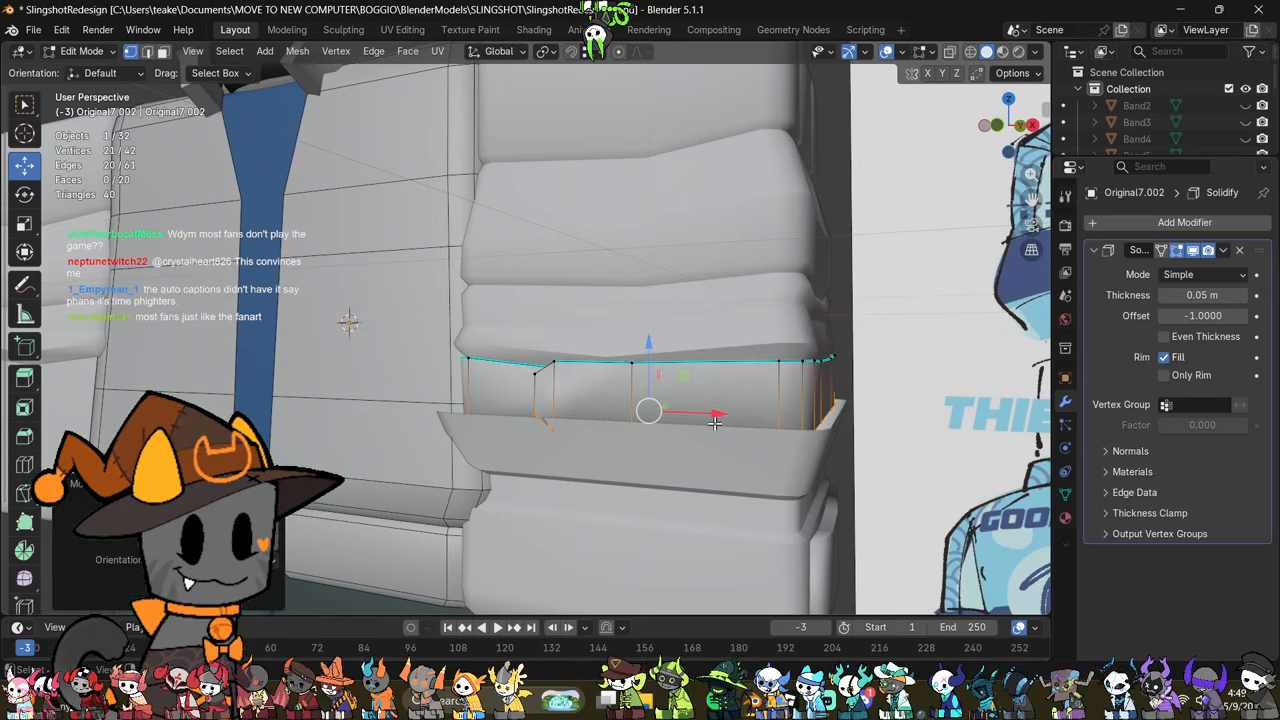
Step: Scale the cuff flare's lower edge loop to about 1.03 and its top rim loop to about 1.02
middle_click_drag(787, 487, 760, 489)
key("Tab")
left_click(760, 489)
key("Tab")
key("s")
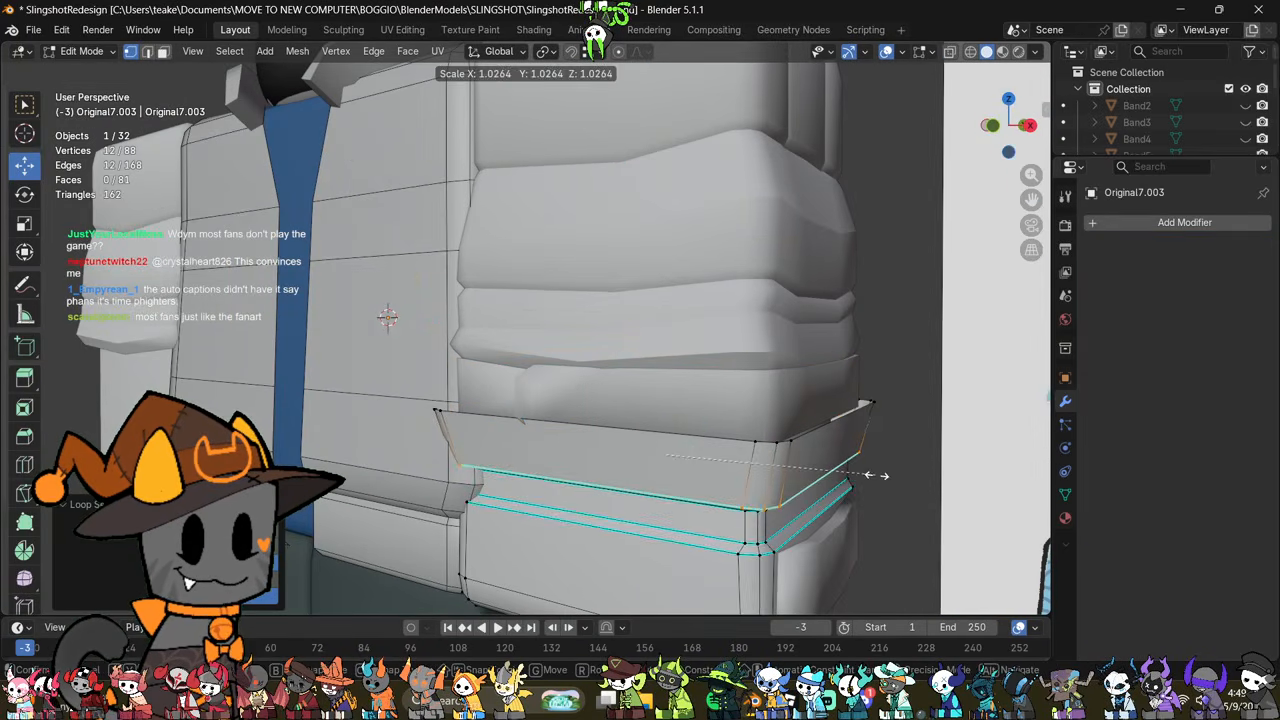
left_click(876, 475)
left_click(703, 436, "alt")
key("s")
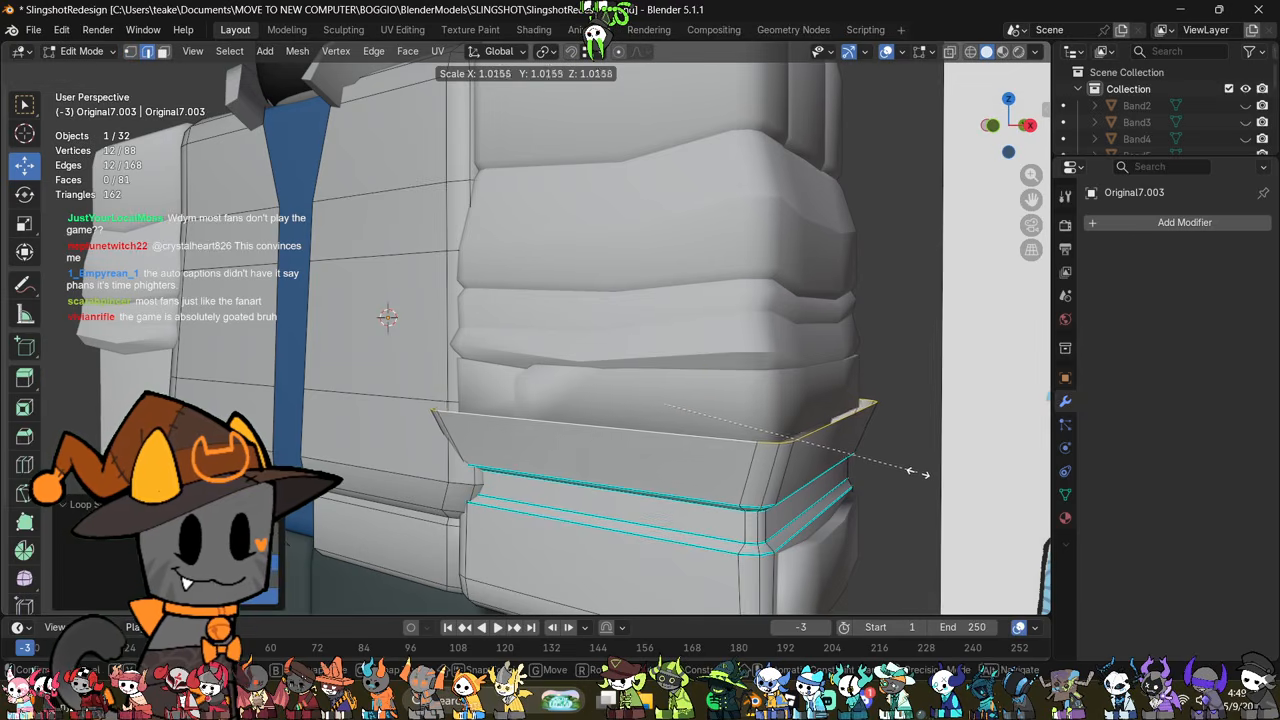
left_click(919, 474)
key("Tab")
middle_click_drag(919, 475, 884, 515)
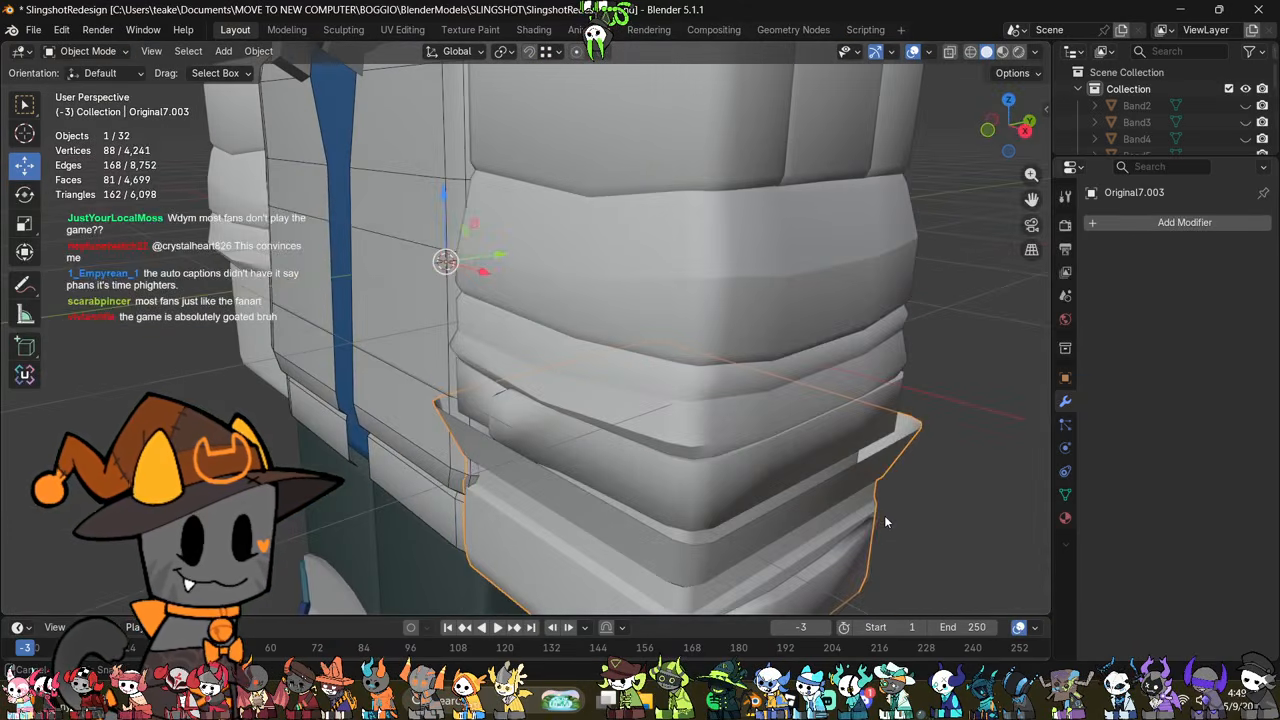
Step: Scale up the band's top edge loop so the band flares outward beneath the lowest fold
left_click(728, 465)
key("Tab")
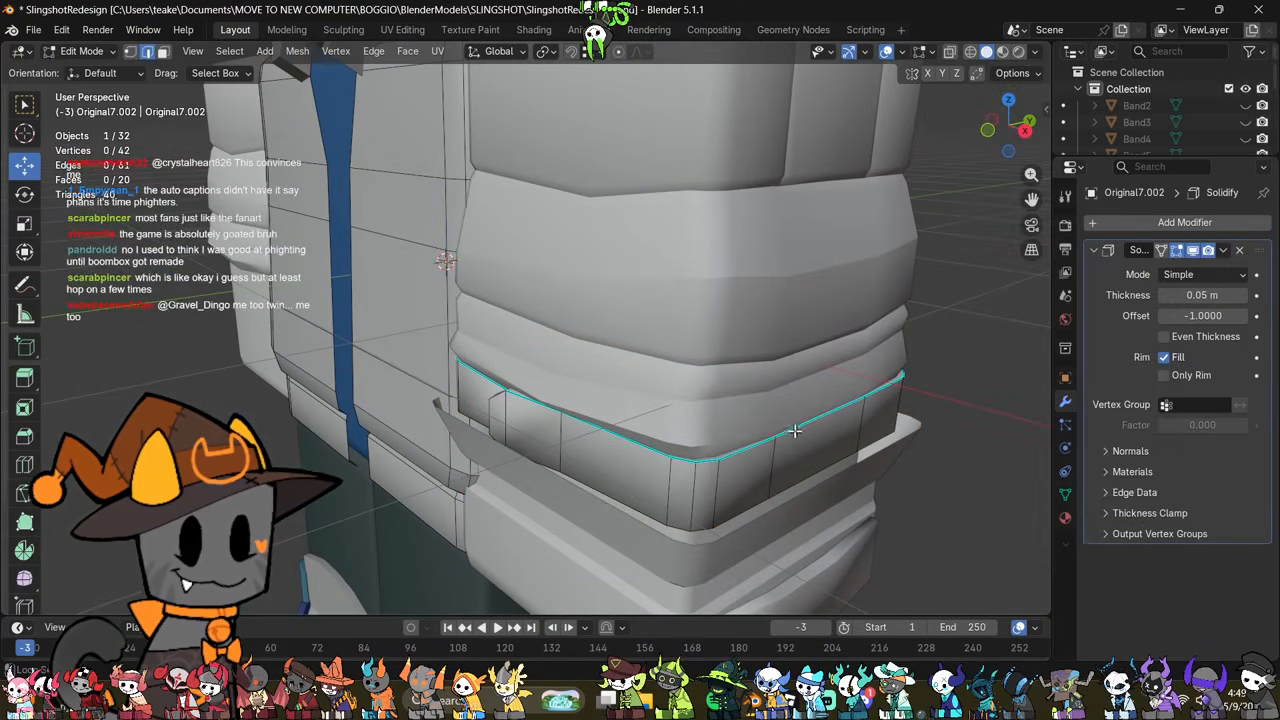
left_click(862, 394, "alt")
key("s")
left_click(917, 460)
key("Tab")
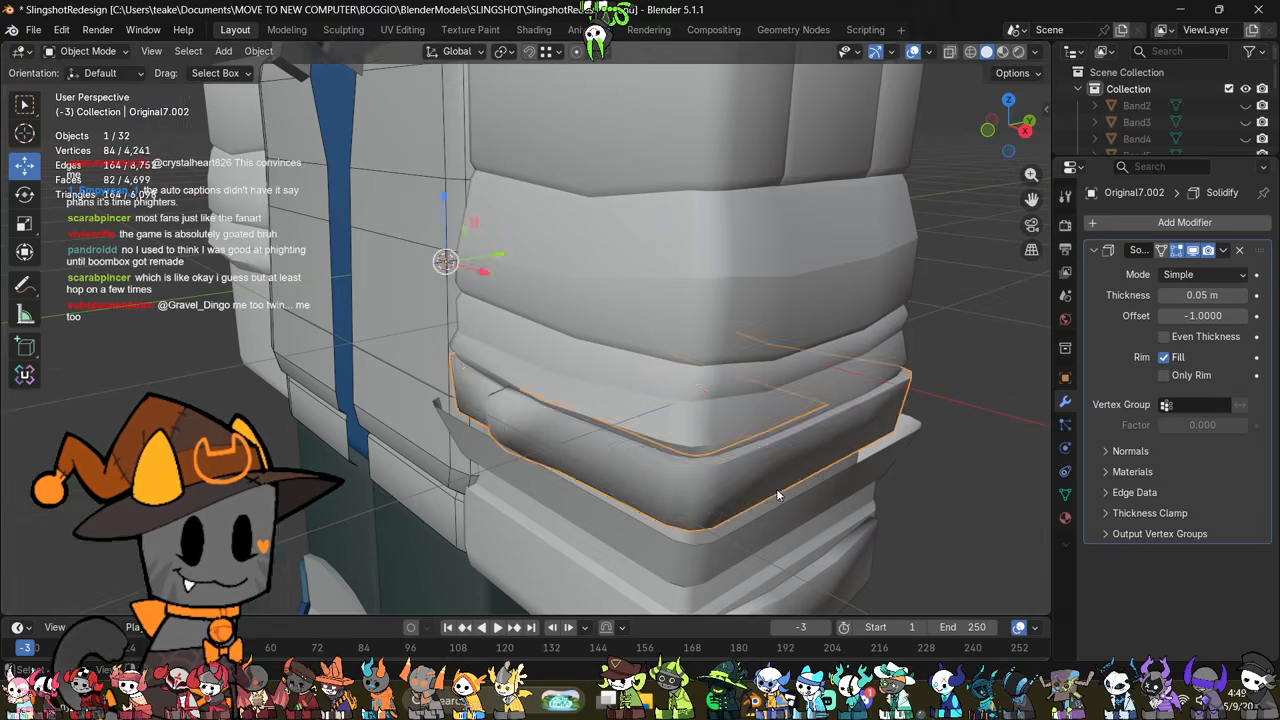
middle_click_drag(776, 488, 851, 517)
Step: Mark the vertical edge at the band's front overlap as sharp
key("Tab")
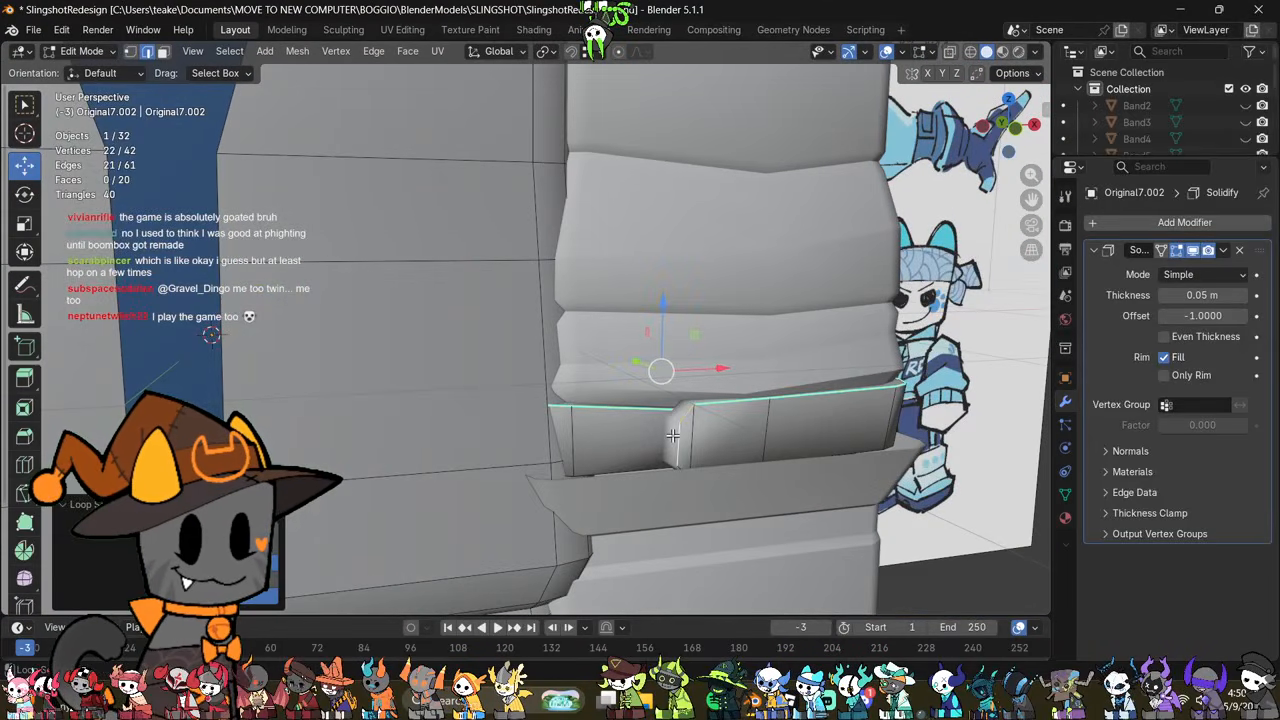
right_click(826, 423)
left_click(826, 423)
key("Tab")
middle_click_drag(808, 473, 771, 455)
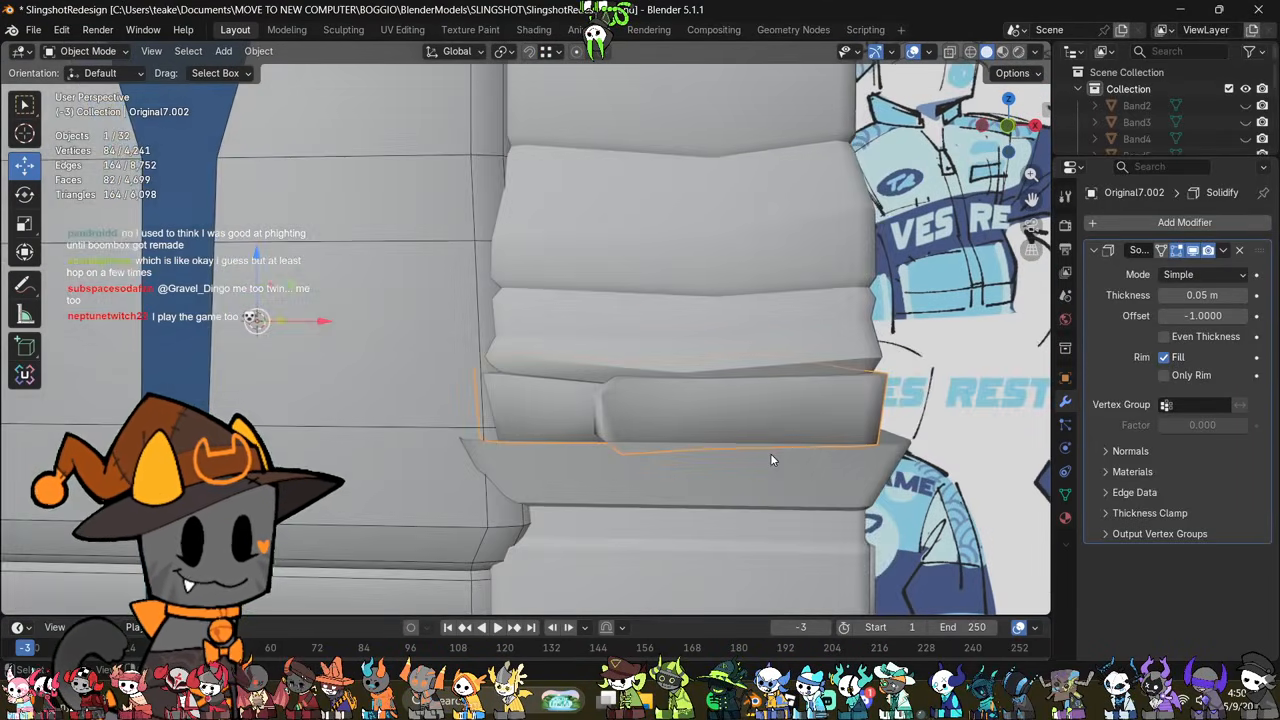
Step: Mark the band's bottom edge loop sharp, working with the mesh see-through
key("Tab")
key("alt+z")
right_click(851, 473)
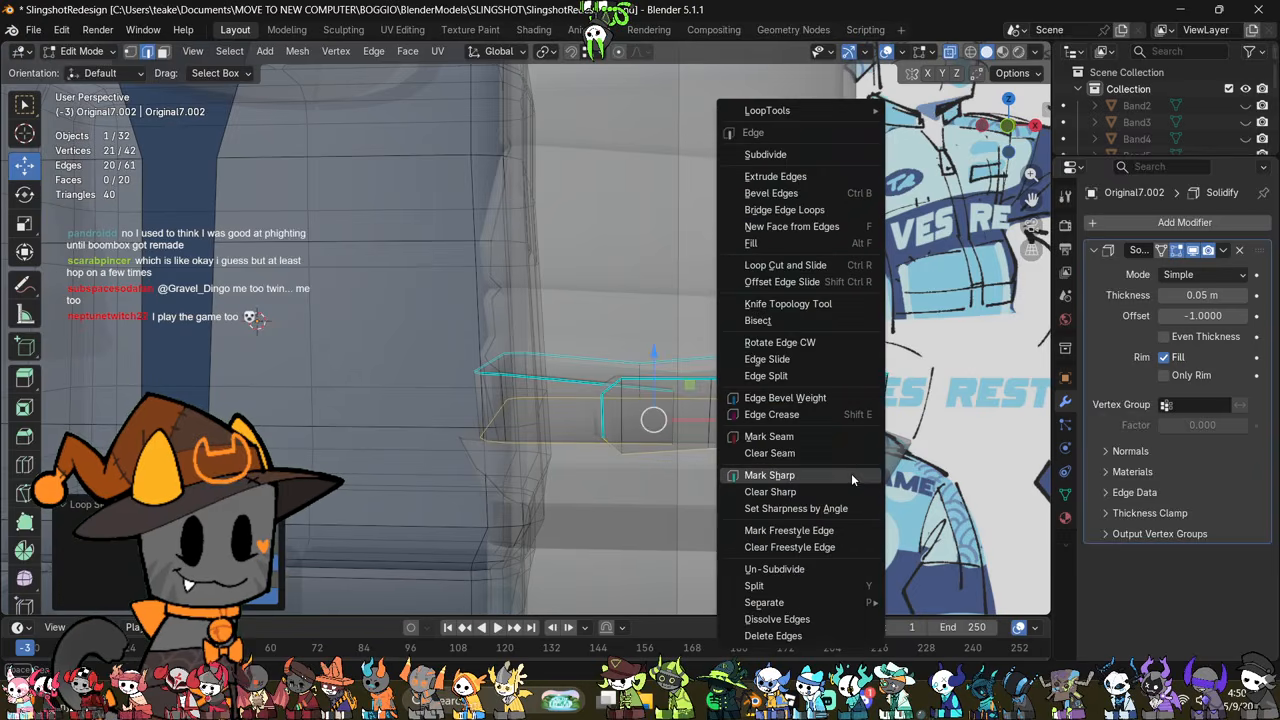
left_click(846, 471)
key("alt+z")
key("Tab")
middle_click_drag(846, 471, 870, 492)
Step: Lower the band's bottom edge loop slightly and scale it to about 1.02
key("Tab")
key("alt+z")
key("alt+z")
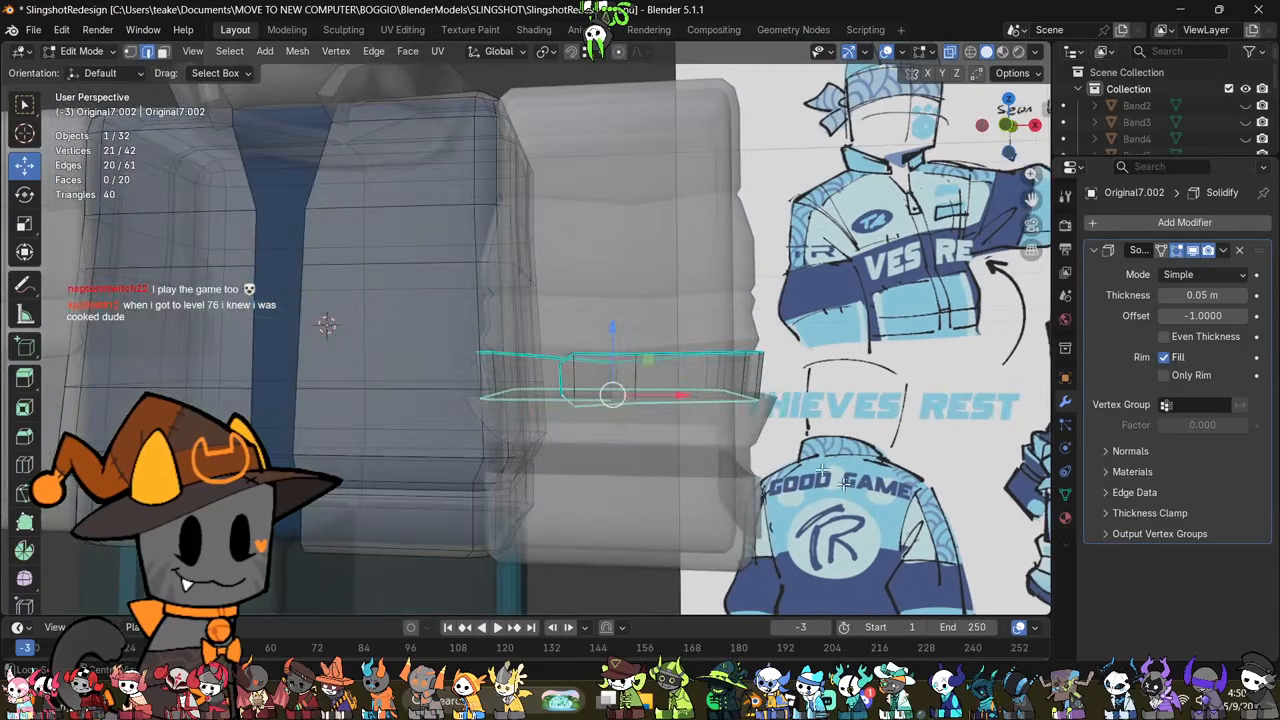
left_click_drag(618, 345, 618, 347)
key("s")
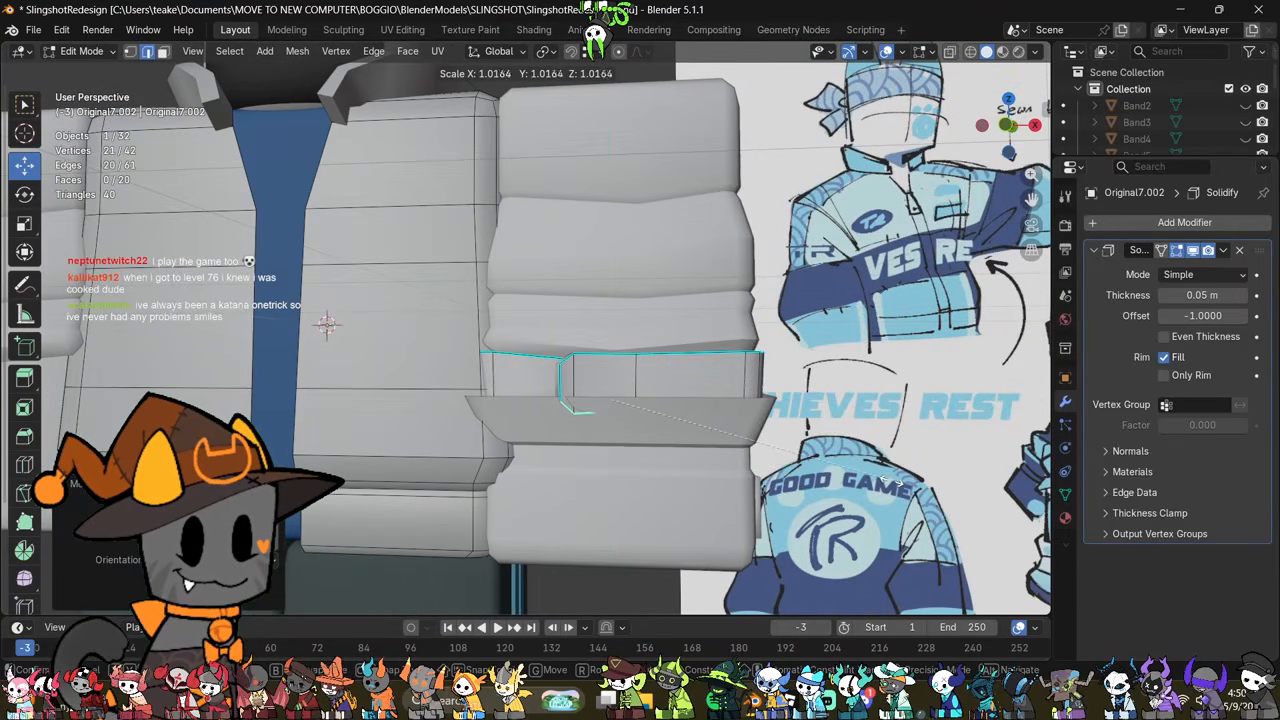
left_click(882, 480)
middle_click_drag(882, 480, 805, 494)
key("Tab")
Step: Mark the band's new middle loop as sharp
key("Tab")
Step: Add a horizontal loop cut around the middle of the band and scale it
scroll(840, 486, "up", 1)
left_click(842, 446)
key("ctrl+r")
left_click(759, 393)
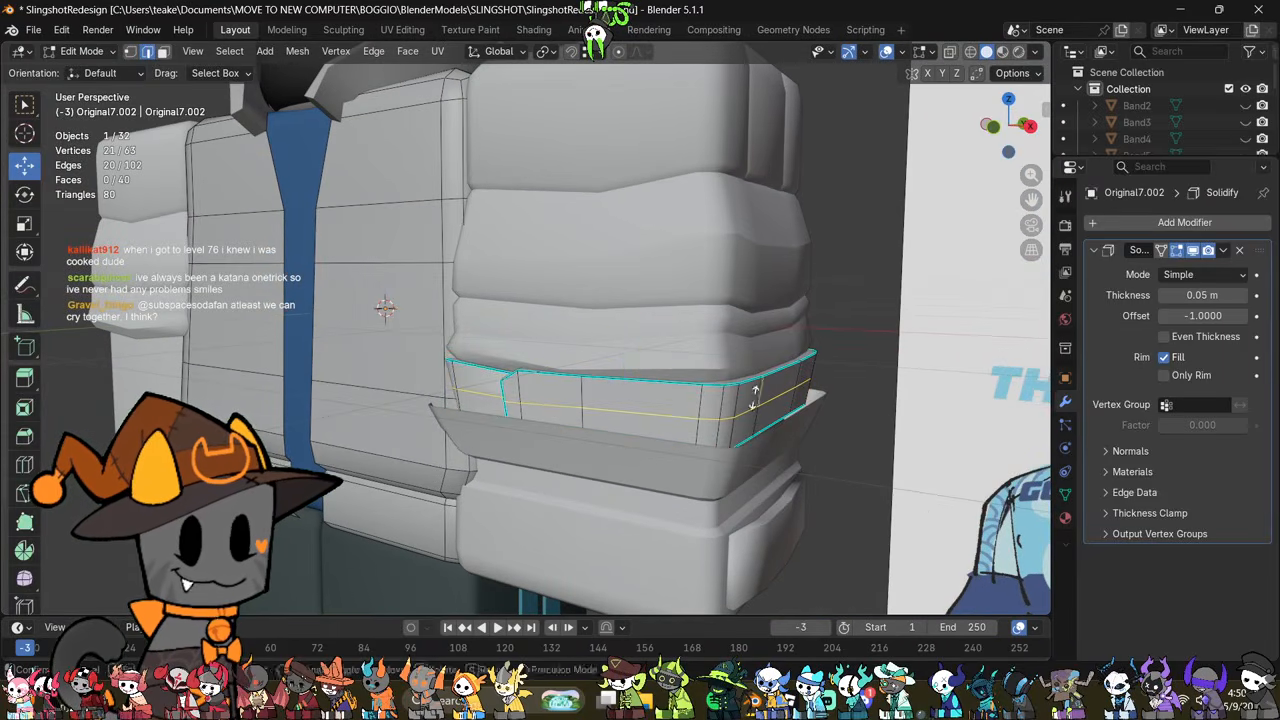
right_click(759, 393)
key("s")
left_click(925, 420)
middle_click_drag(894, 503, 869, 407)
right_click(934, 408)
left_click(934, 408)
key("Tab")
scroll(869, 407, "down", 3)
Step: Select the cuff side panel's two inner vertical edges and move them slightly outward
left_click(720, 473)
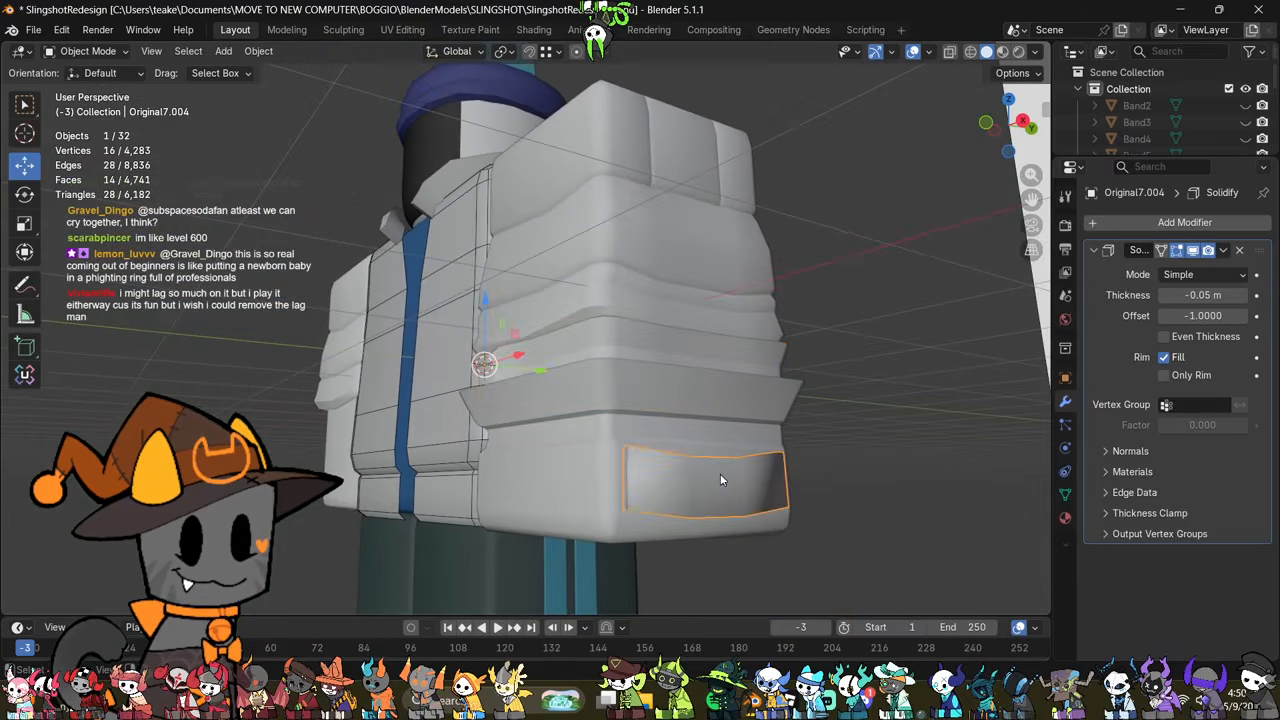
key("Tab")
middle_click_drag(720, 473, 750, 548)
key("alt+z")
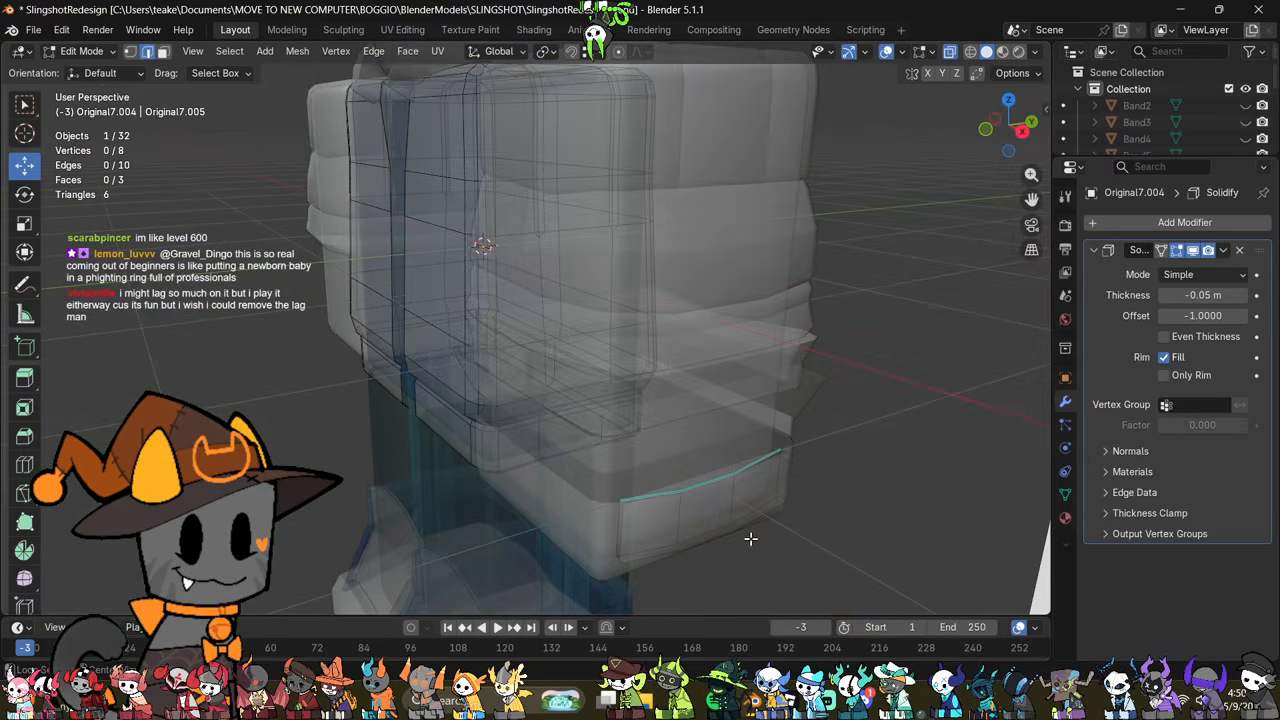
left_click(677, 514, "shift")
key("alt+z")
left_click_drag(755, 527, 759, 530)
key("Tab")
scroll(758, 530, "down", 1)
middle_click_drag(758, 530, 677, 443)
key("Tab")
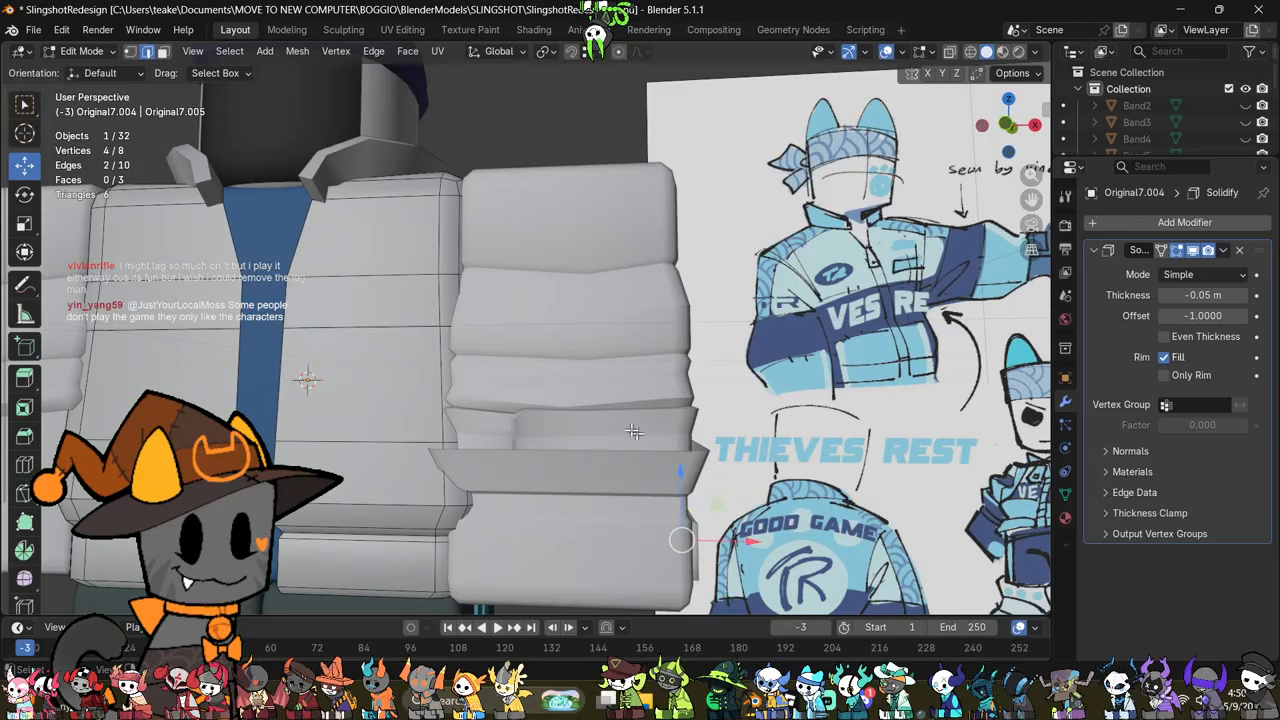
Step: Switch mesh editing from the cuff side panel to the band beneath the sleeve folds
scroll(576, 456, "up", 2)
key("Tab")
left_click(569, 476)
key("Tab")
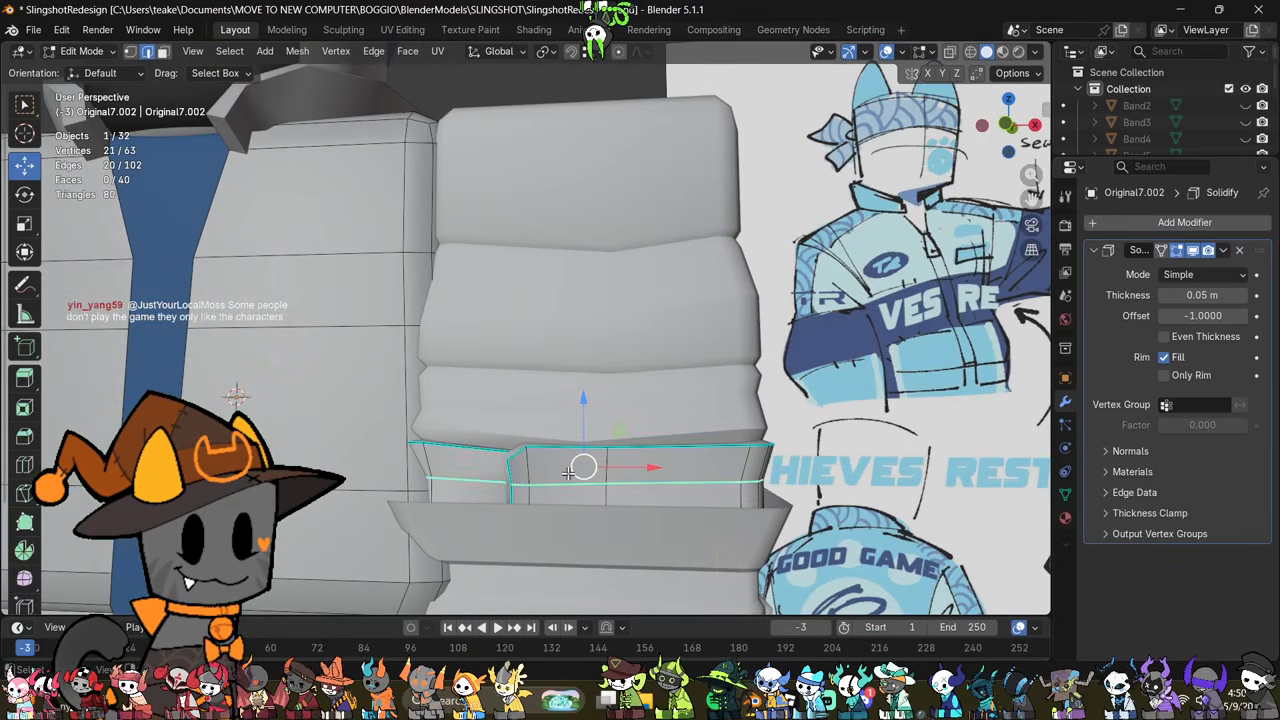
scroll(590, 466, "up", 1)
mouse_move(590, 466)
middle_mouse_down("shift")
mouse_move(657, 368)
mouse_move(605, 452)
middle_mouse_up("shift")
left_click(527, 480)
middle_click_drag(527, 480, 596, 490)
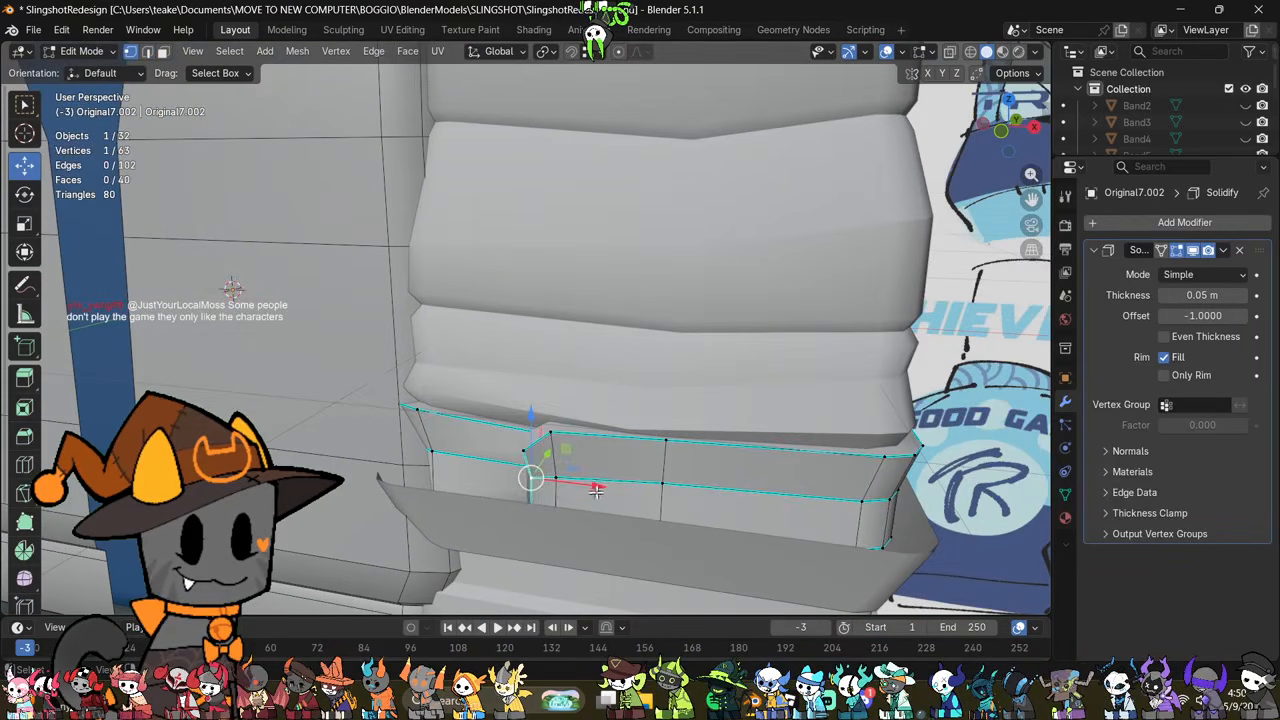
left_click(551, 484)
right_click(706, 465)
left_click(692, 481)
key("1")
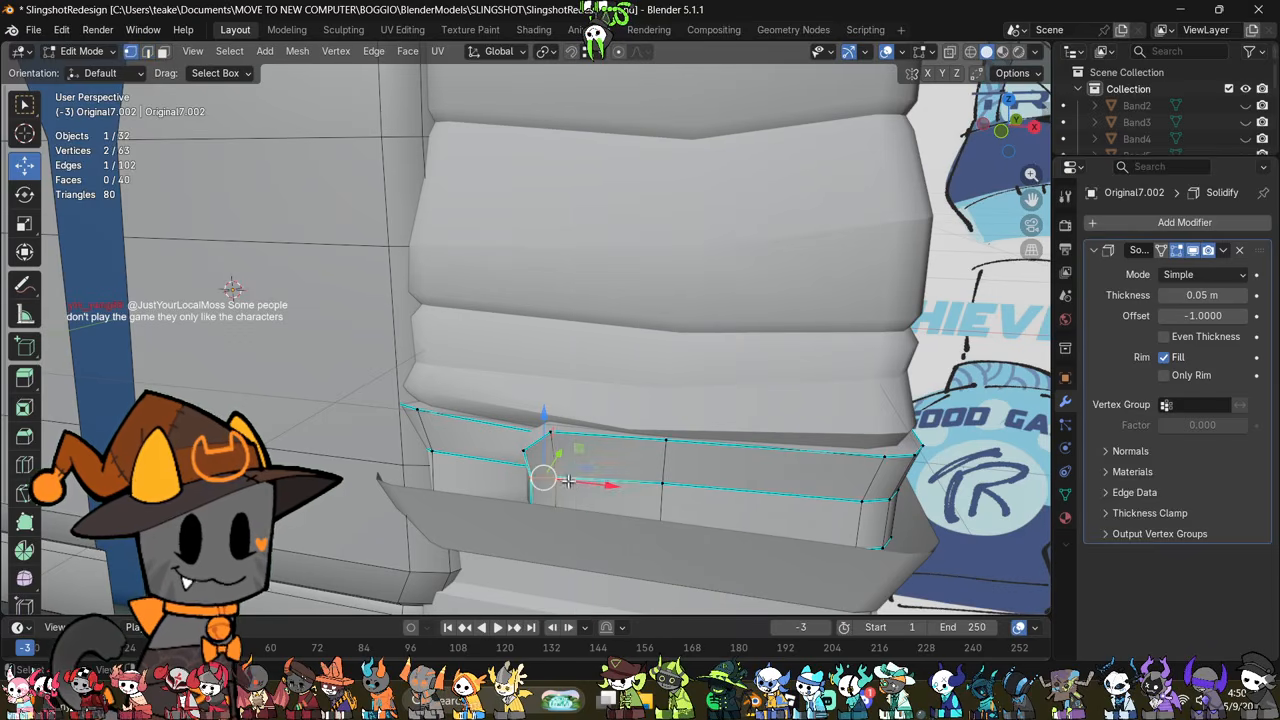
key("m")
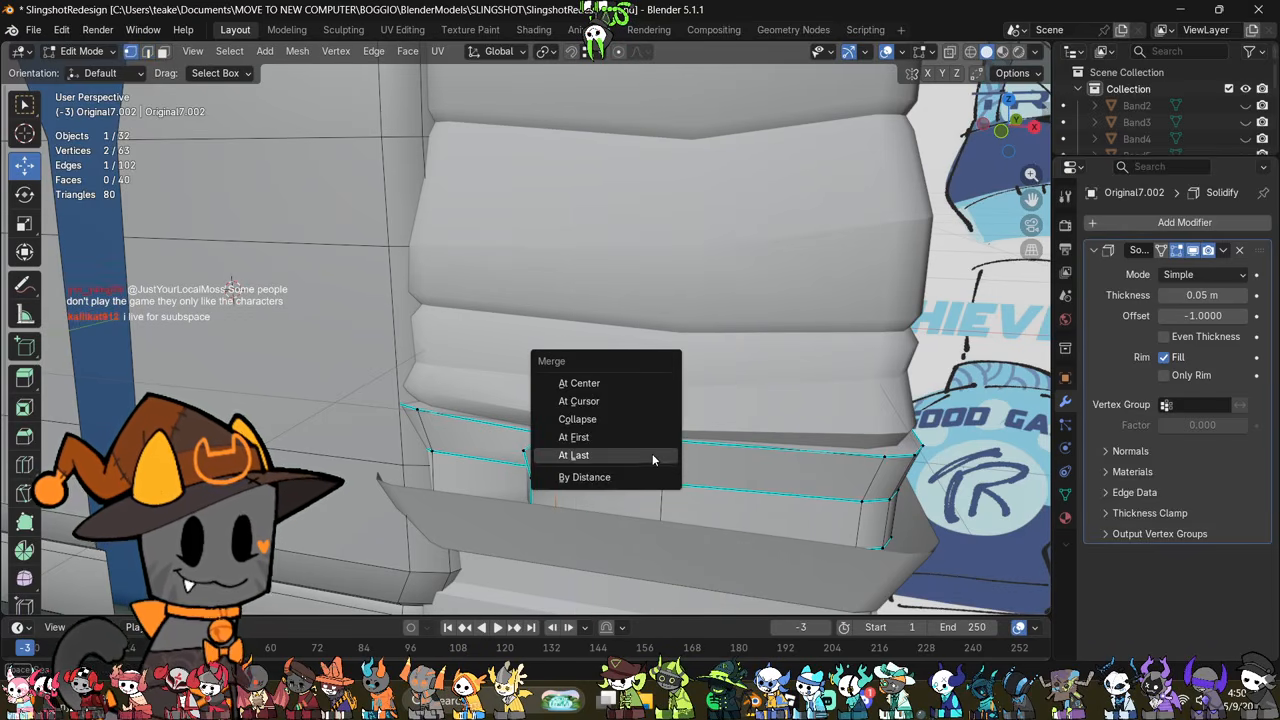
key("Escape")
Step: Connect the band's front middle vertex to the upper and lower corners of the fold step with two new edges
middle_click_drag(608, 470, 563, 490)
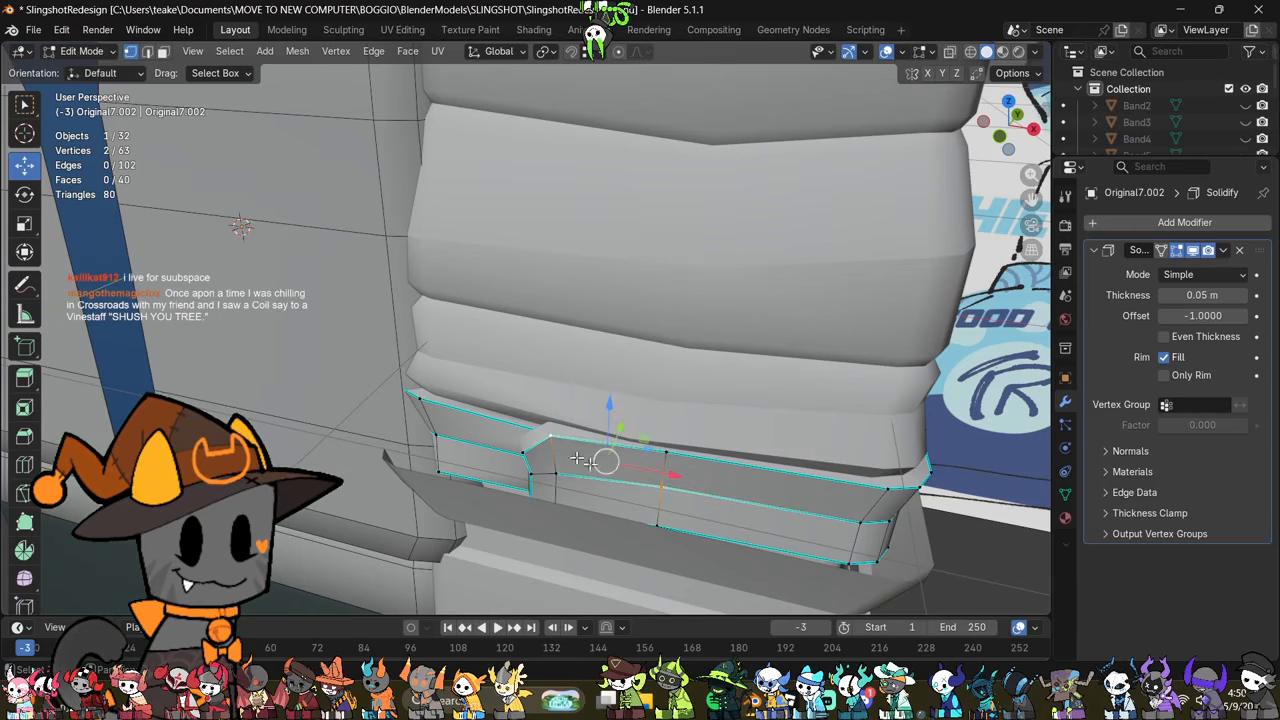
key("j")
mouse_move(617, 474)
middle_mouse_down()
mouse_move(610, 490)
mouse_move(648, 490)
mouse_move(616, 507)
mouse_move(611, 477)
middle_mouse_up()
left_click(660, 481)
key("j")
Step: Dissolve the horizontal middle edge between the fold step and the band's front middle vertex
key("2")
left_click(626, 471)
right_click(760, 472)
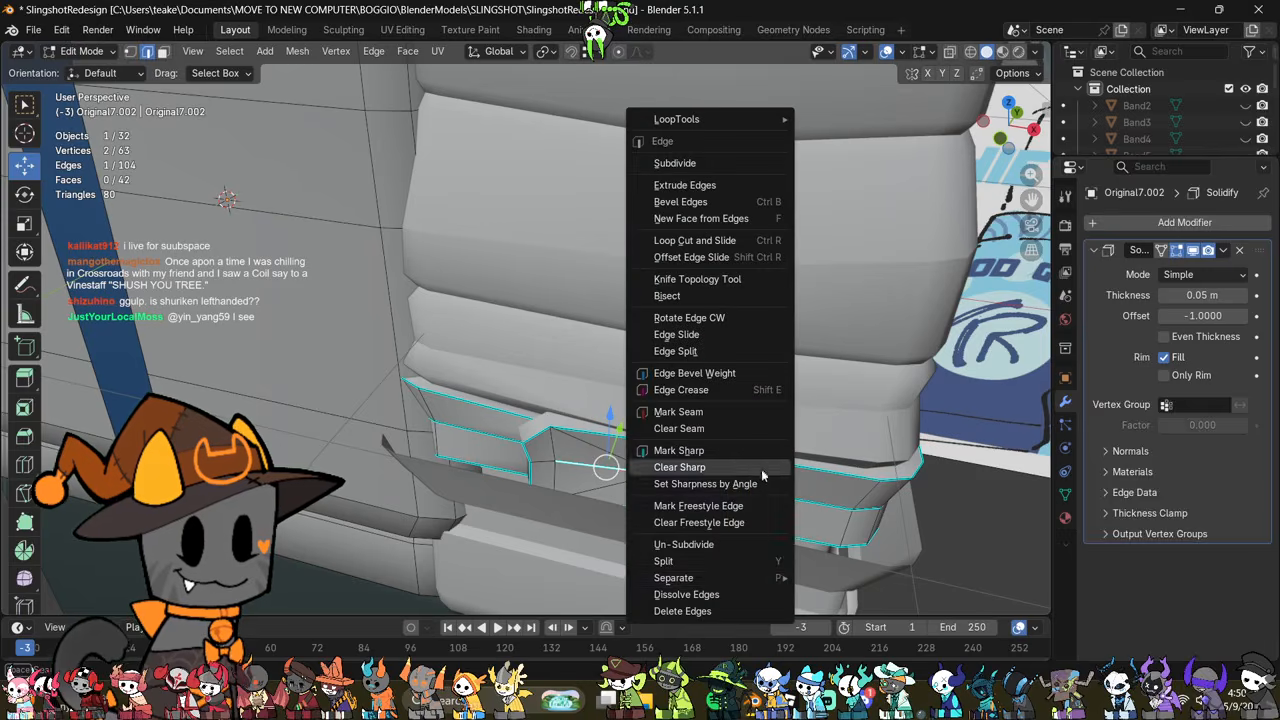
key("Escape")
right_click(697, 594)
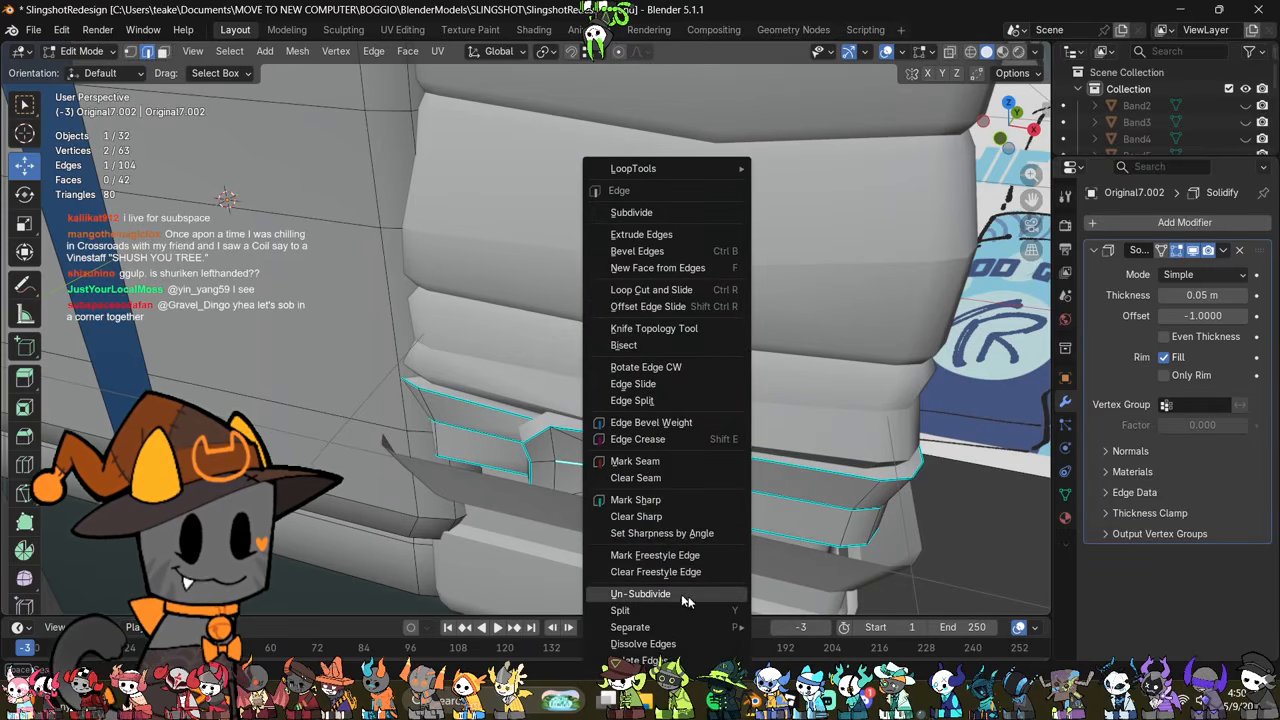
key("ctrl+z")
right_click(676, 588)
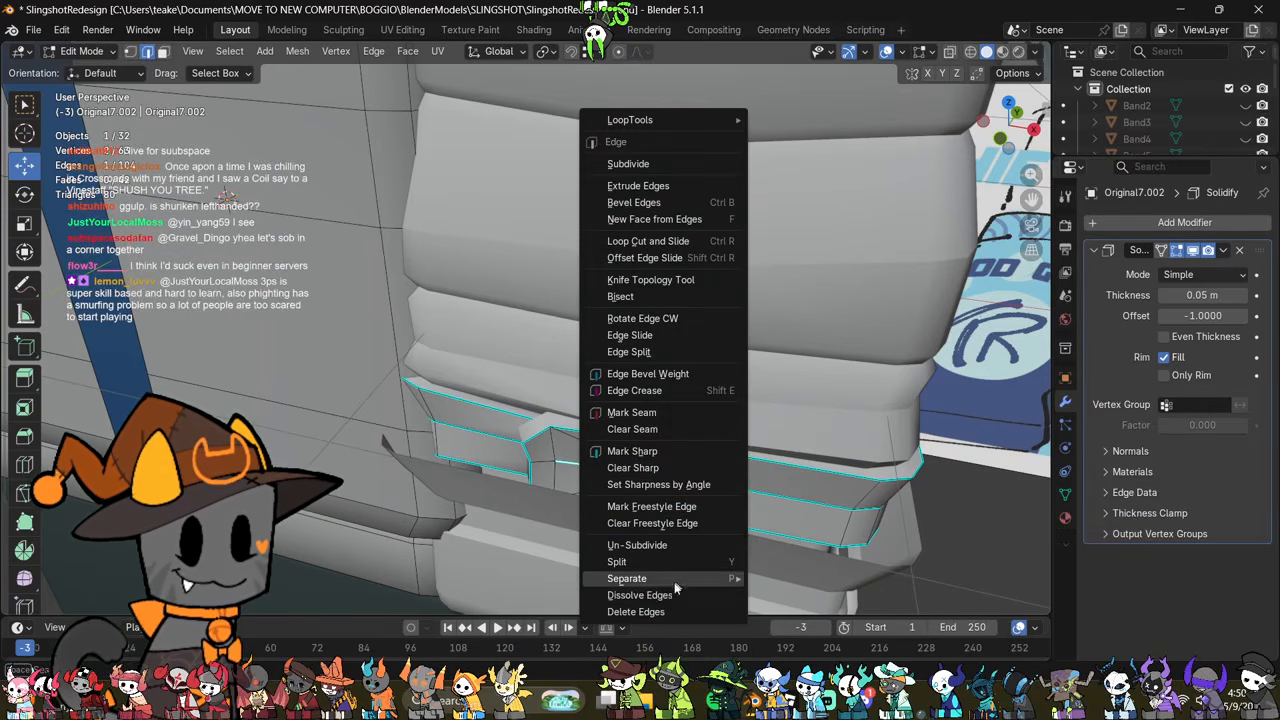
left_click(667, 595)
Step: Dissolve the short leftover edge beside the band's fold step and finish editing the band
scroll(622, 511, "up", 2)
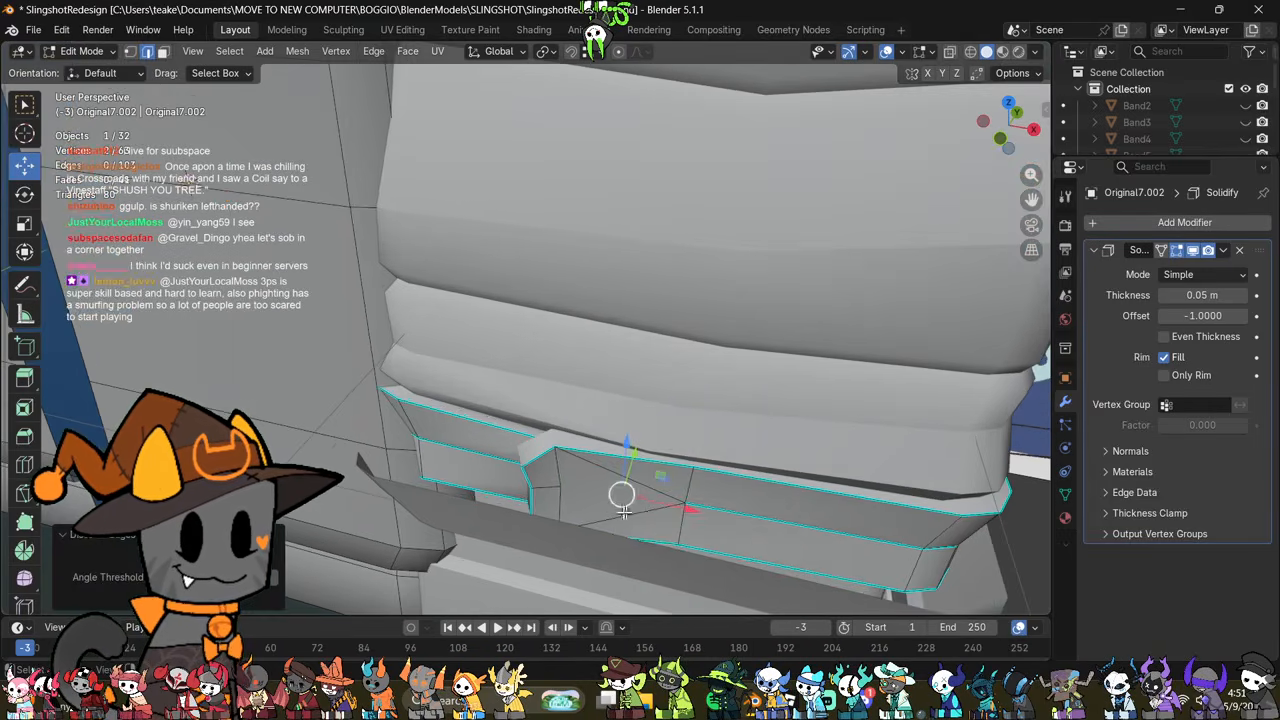
left_click(549, 487)
right_click(770, 516)
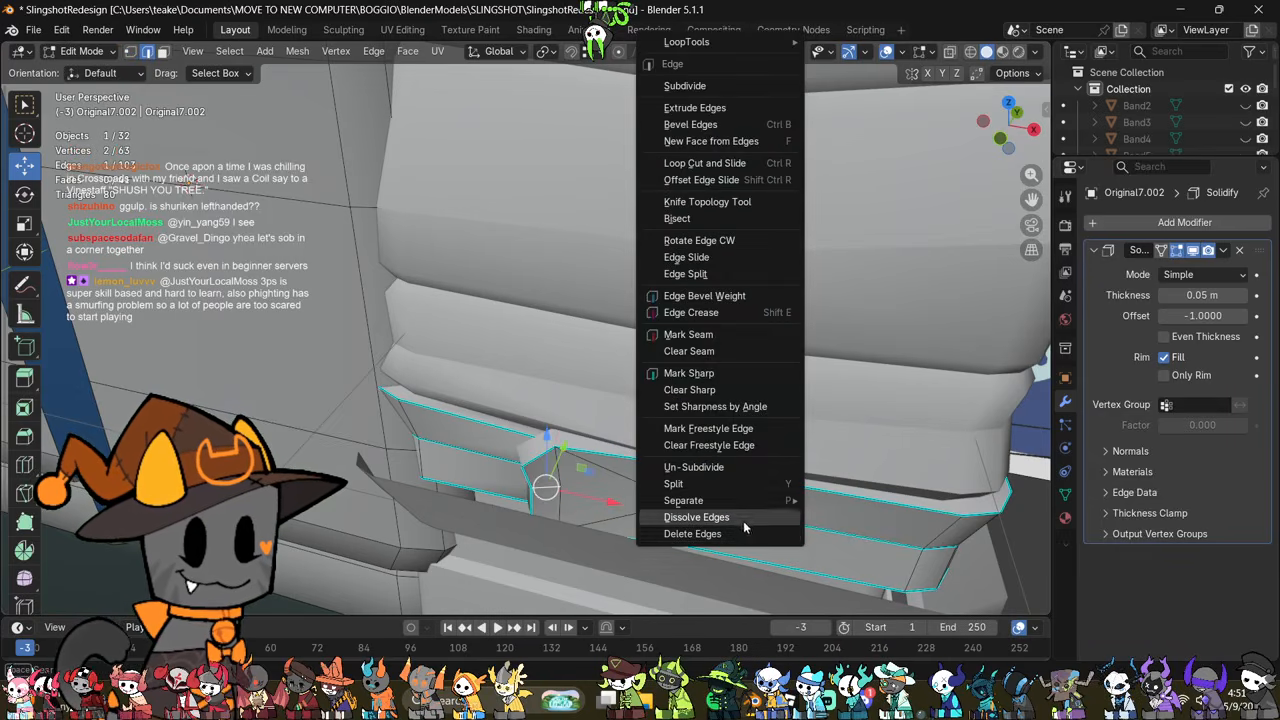
left_click(742, 521)
middle_click_drag(704, 512, 620, 476)
scroll(709, 480, "down", 3)
key("Tab")
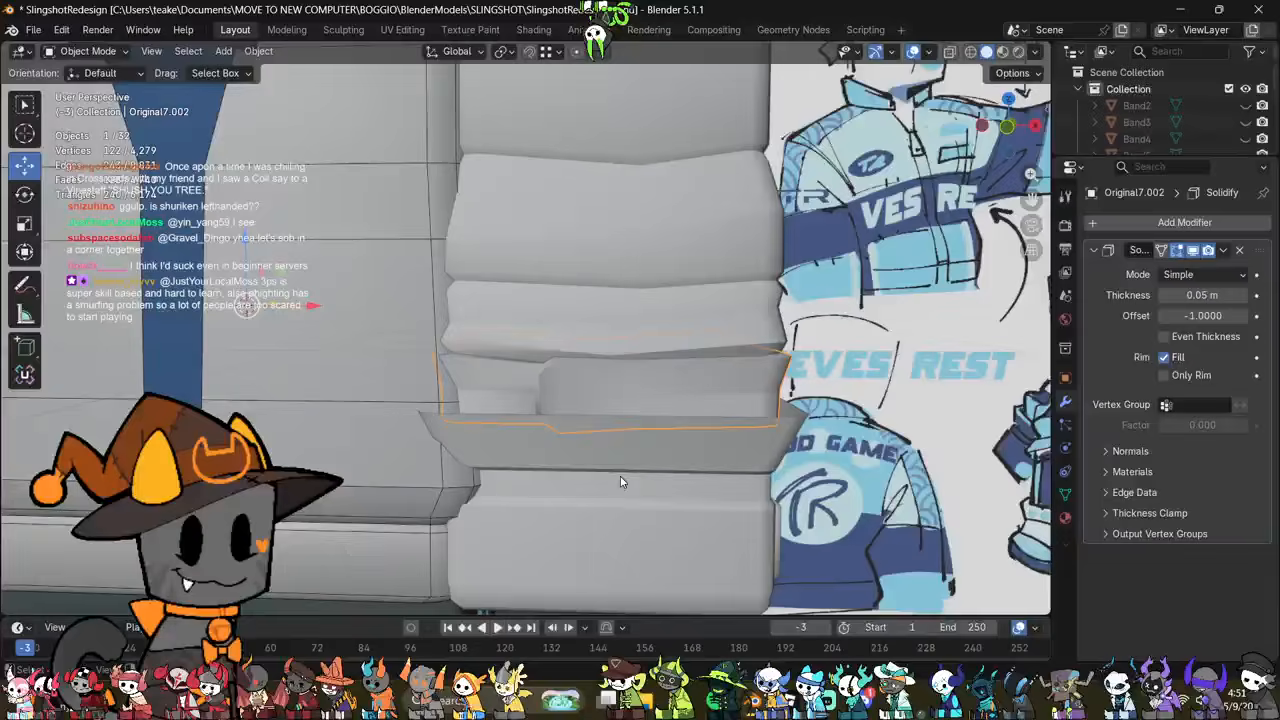
scroll(621, 476, "down", 2)
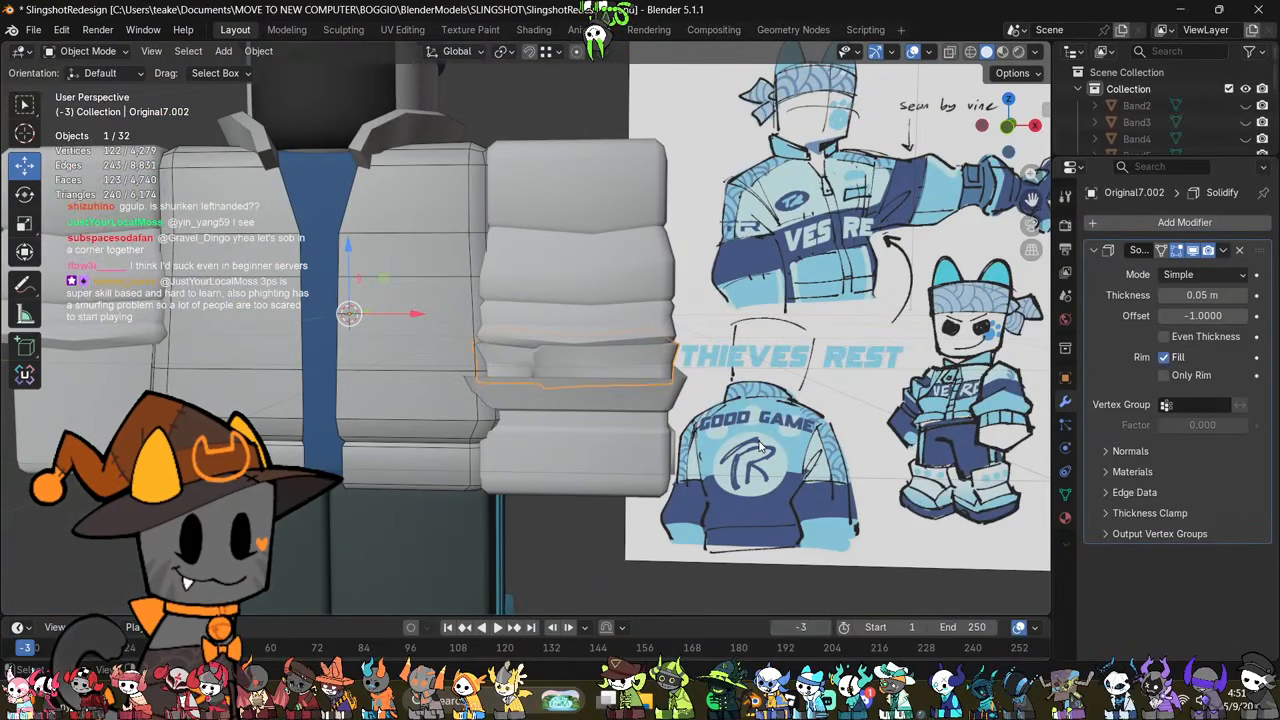
middle_click_drag(760, 447, 671, 441)
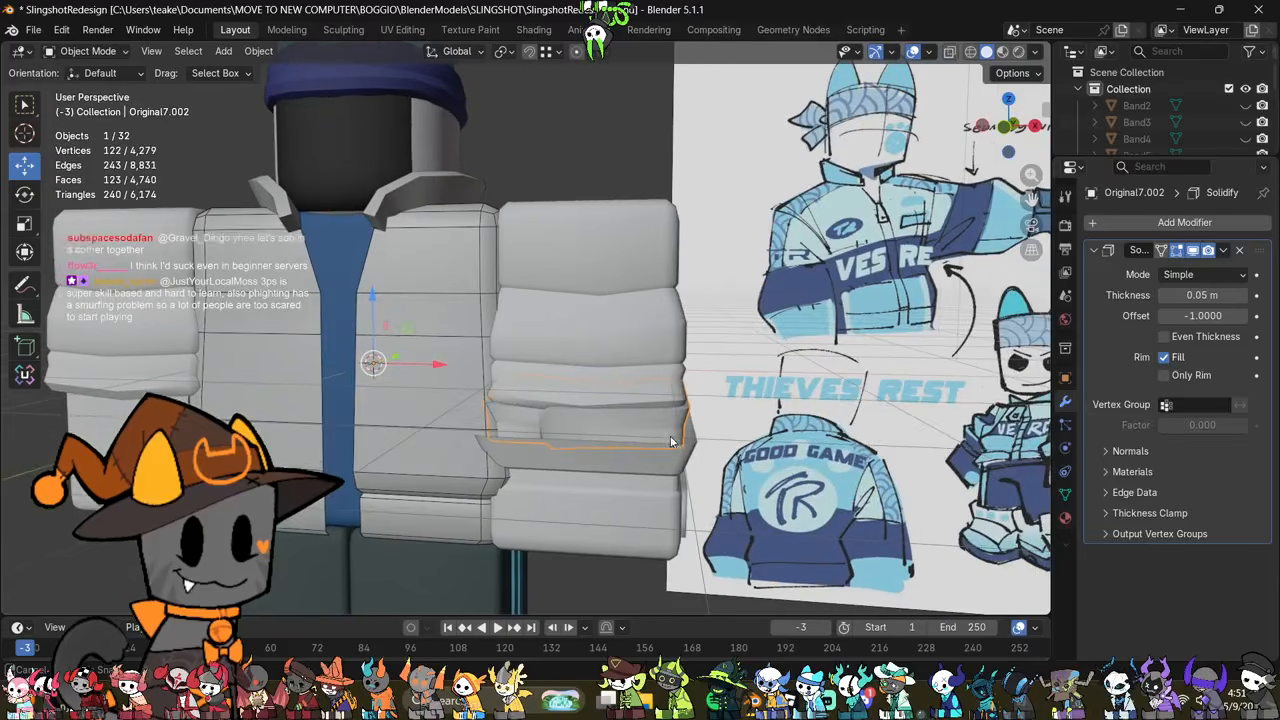
Step: Mark the two corner edges in the middle of the sleeve's lowest fold as sharp
left_click(618, 358)
middle_click_drag(640, 372, 663, 443)
scroll(598, 392, "up", 1)
key("Tab")
scroll(598, 394, "up", 2)
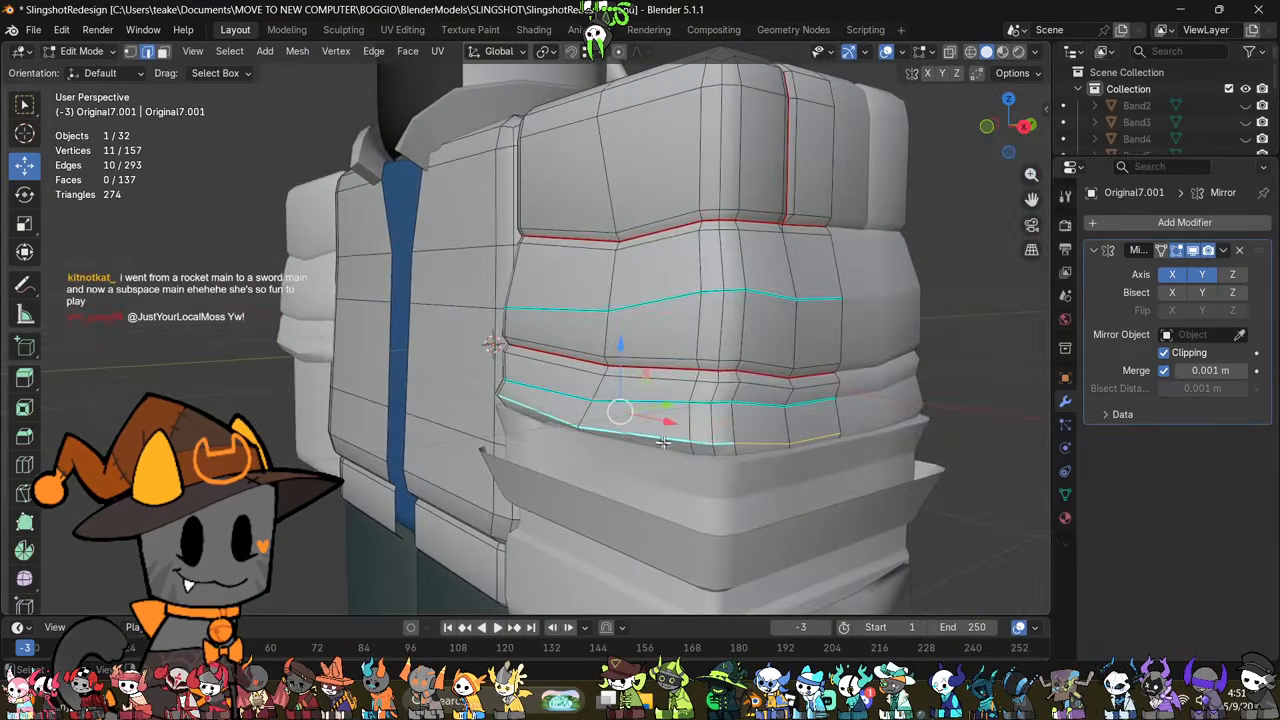
right_click(872, 414)
left_click(863, 424)
key("Tab")
Step: Examine the sleeve folds and cuff from several angles against the reference drawing
middle_click_drag(863, 426, 823, 495)
scroll(800, 469, "down", 2)
key("Tab")
key("Tab")
scroll(790, 505, "down", 6)
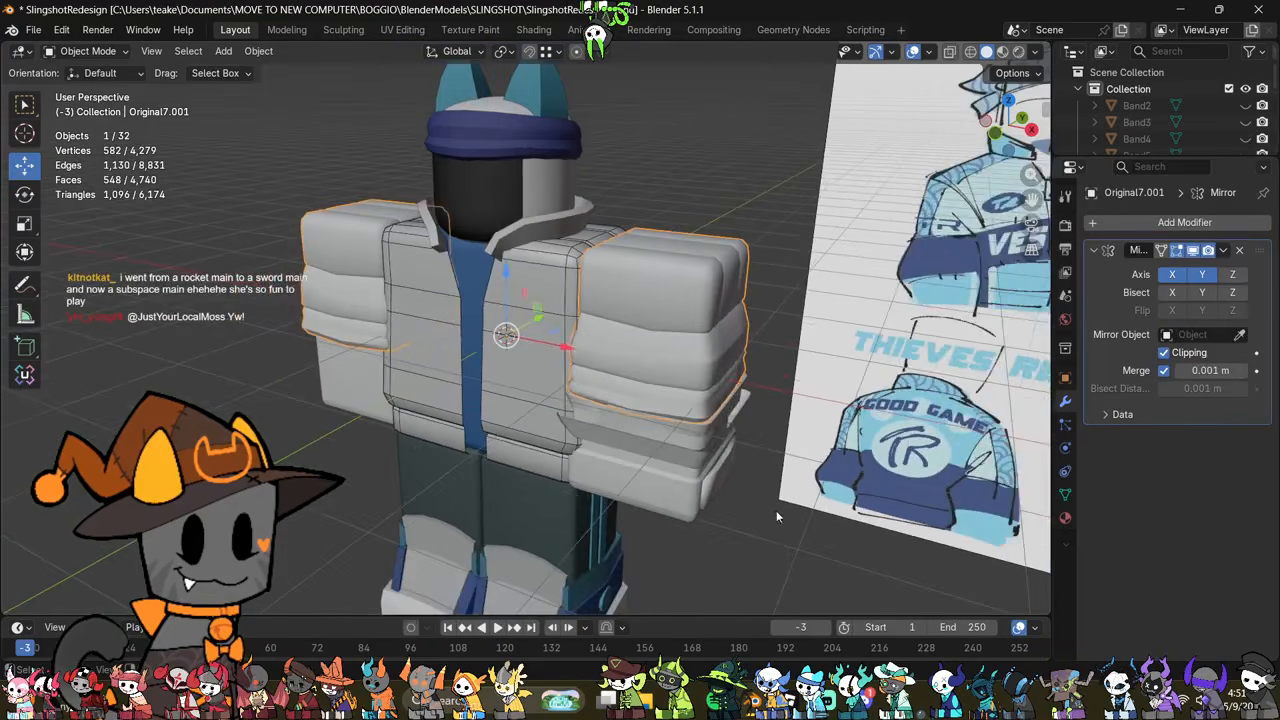
key("Tab")
scroll(726, 474, "up", 6)
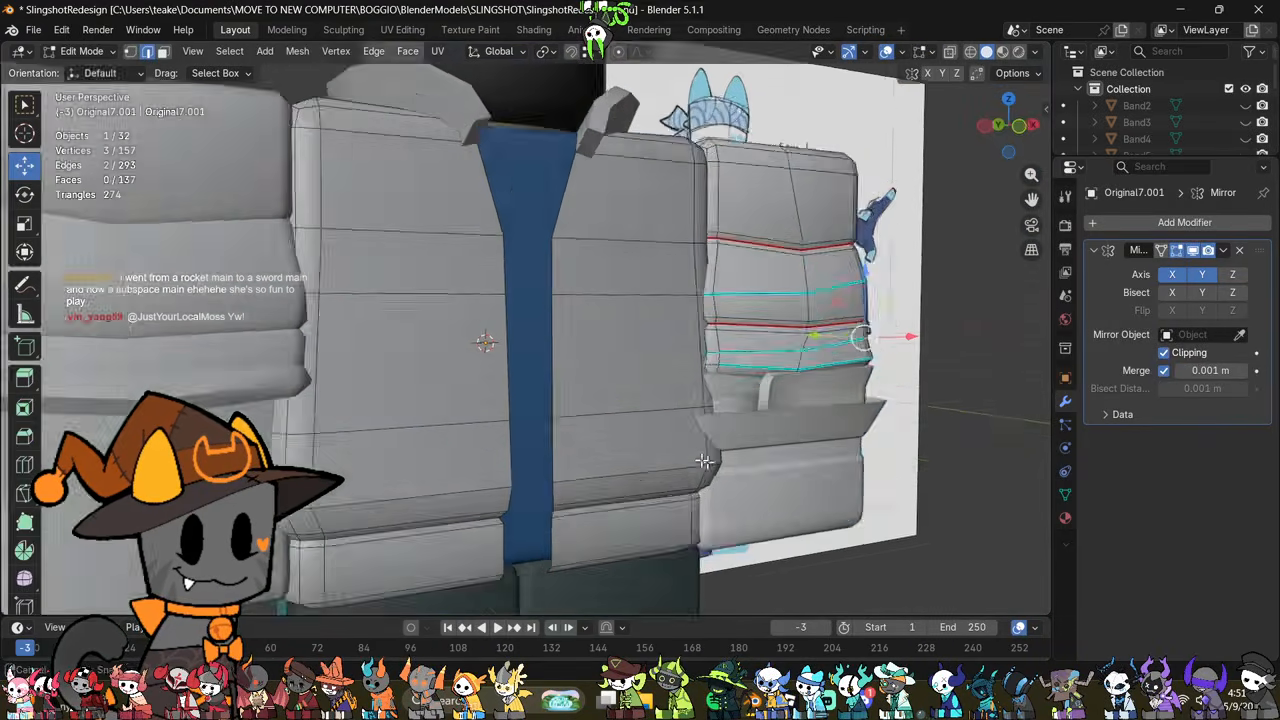
middle_click_drag(726, 474, 650, 474)
middle_click_drag(780, 475, 577, 463, "shift")
Step: Select the jacket torso and open its mesh for editing
key("Tab")
left_click(559, 465)
left_click(386, 370)
middle_click_drag(392, 371, 588, 459, "shift")
scroll(588, 459, "up", 1)
key("Tab")
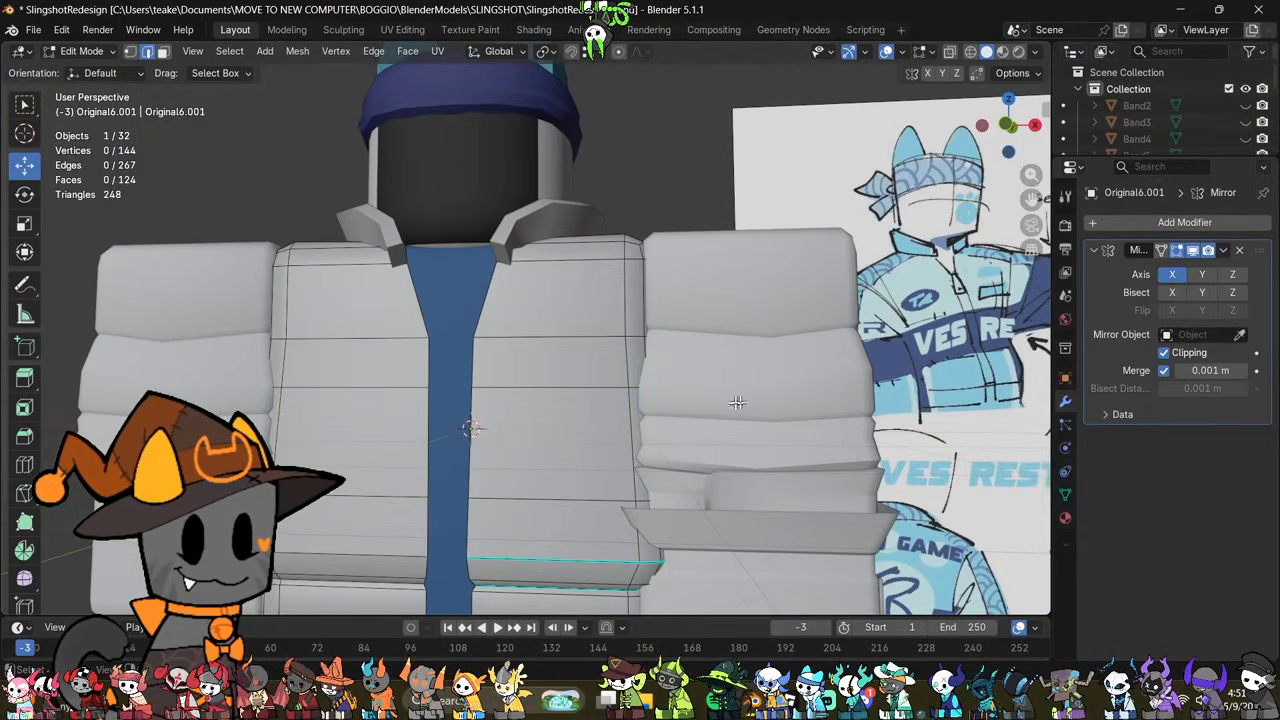
middle_click_drag(690, 398, 646, 431)
key("Tab")
key("Tab")
scroll(659, 433, "down", 2)
Step: Select all vertices of the jacket torso's lower section, including hidden ones, and move them up slightly
key("alt+z")
key("1")
key("alt+z")
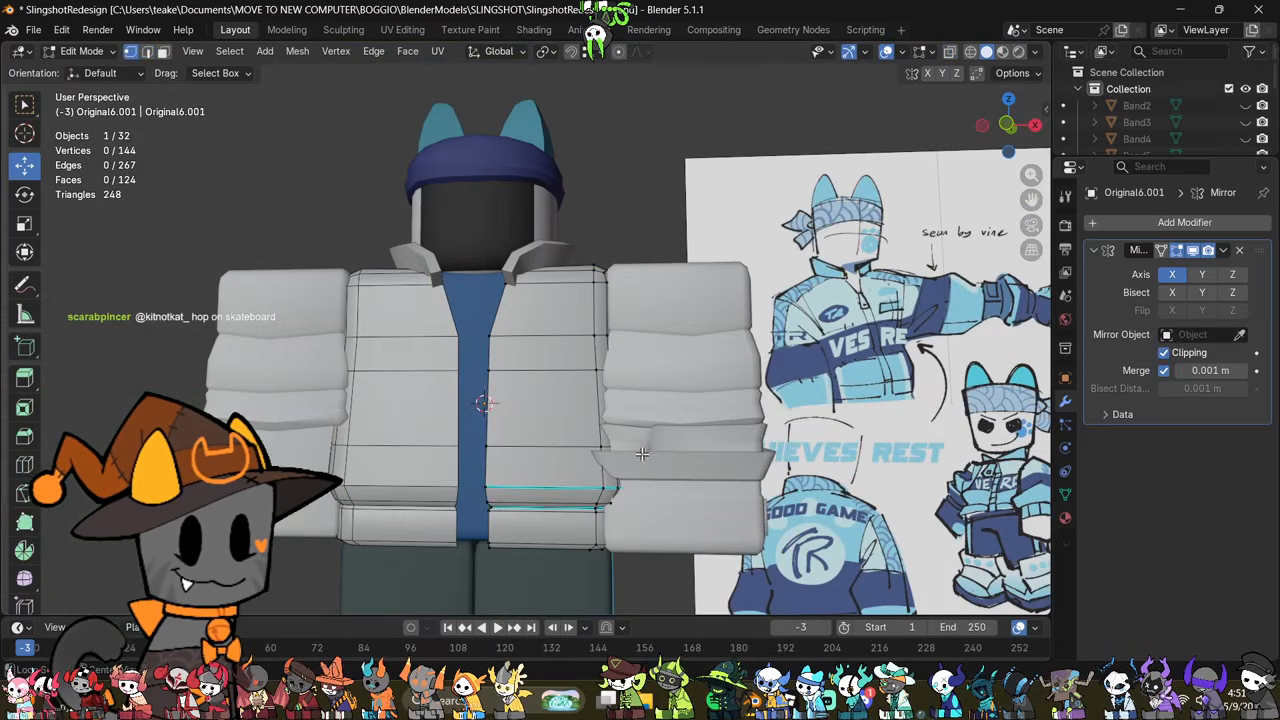
key("alt+z")
left_click_drag(635, 430, 482, 560)
key("alt+z")
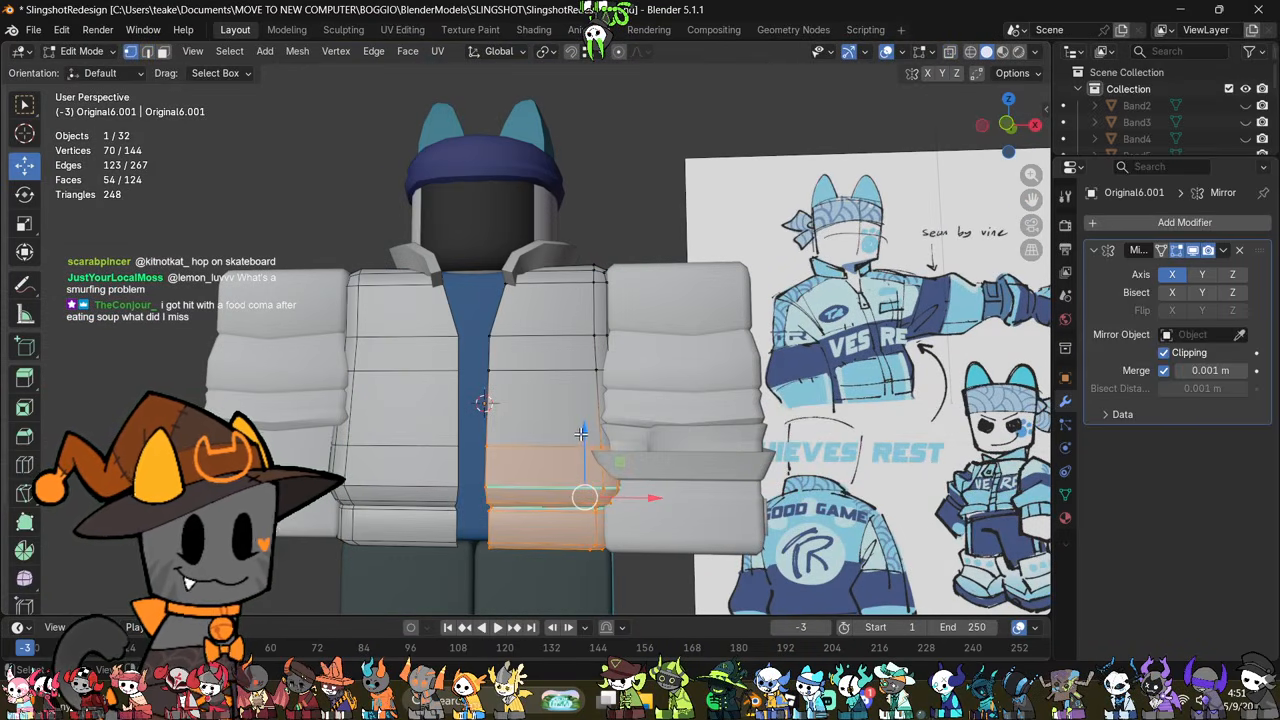
left_click_drag(581, 434, 594, 412)
Step: Select the torso's middle rows of vertices through the mesh and raise them slightly
key("alt+z")
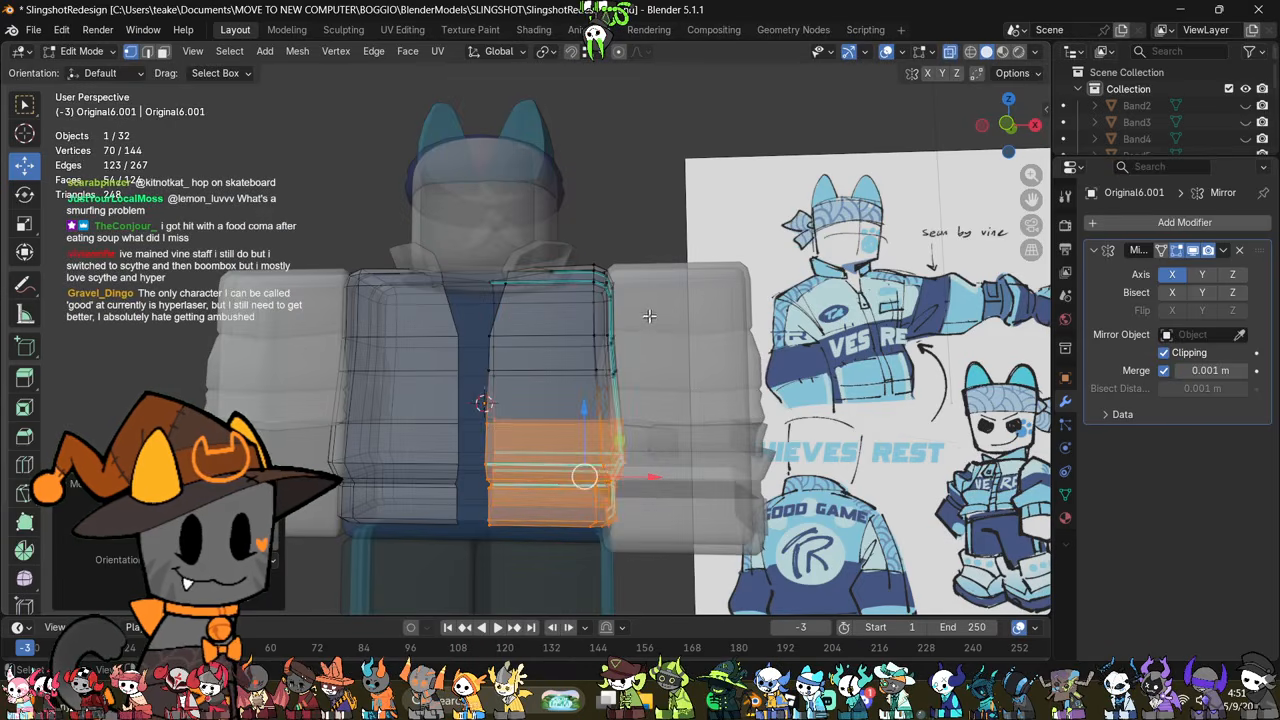
left_click_drag(471, 438, 472, 439)
key("alt+z")
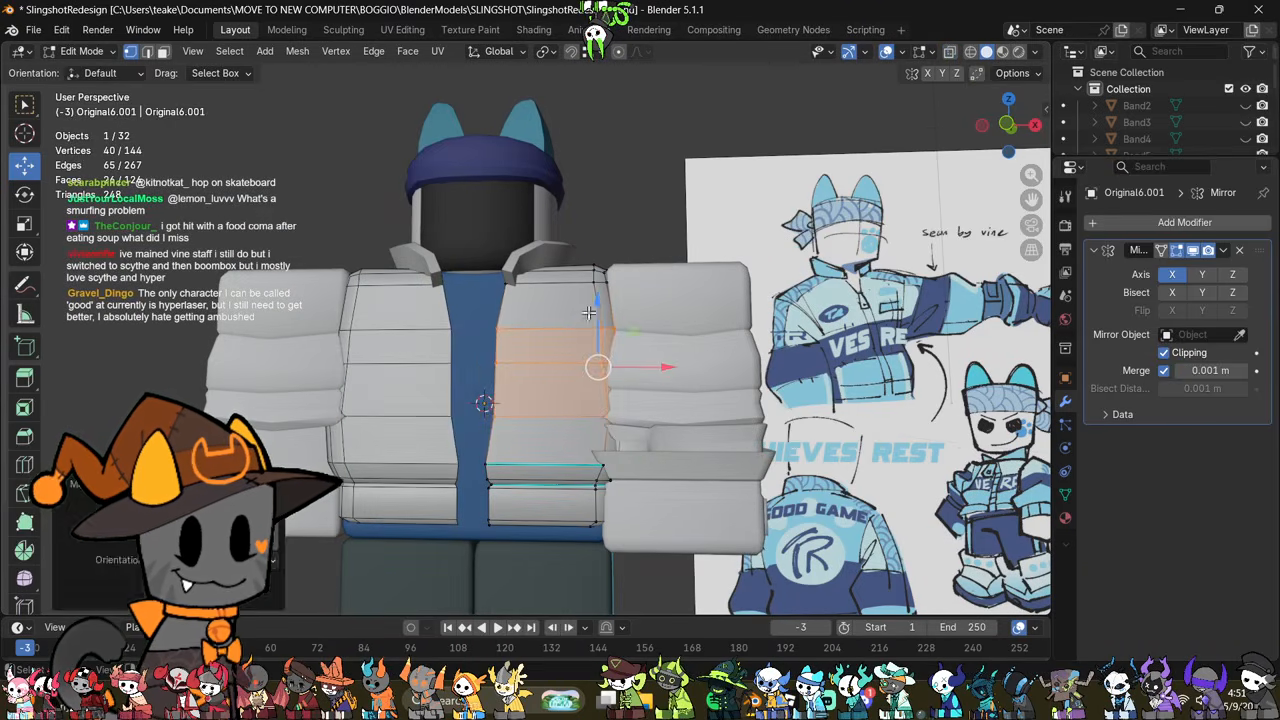
left_click_drag(591, 330, 600, 318)
Step: Dissolve the horizontal edge loop across the middle of the jacket torso
middle_click_drag(711, 438, 725, 471)
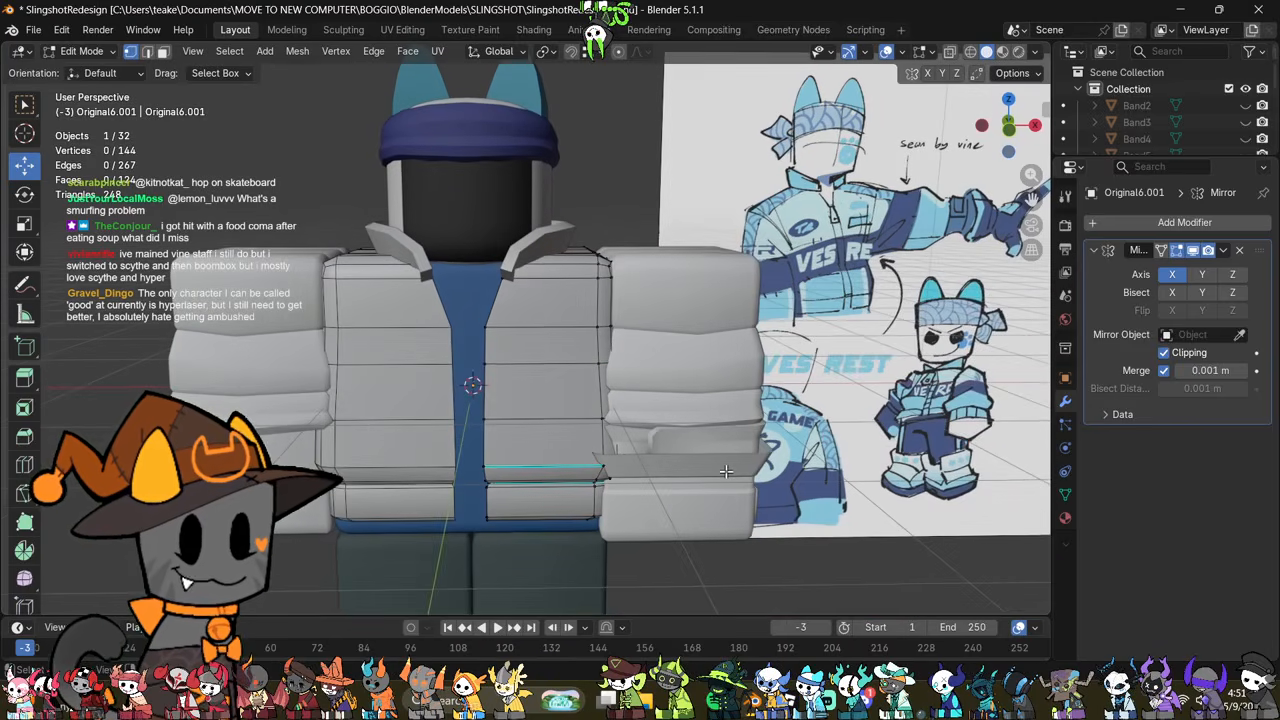
scroll(726, 471, "up", 1)
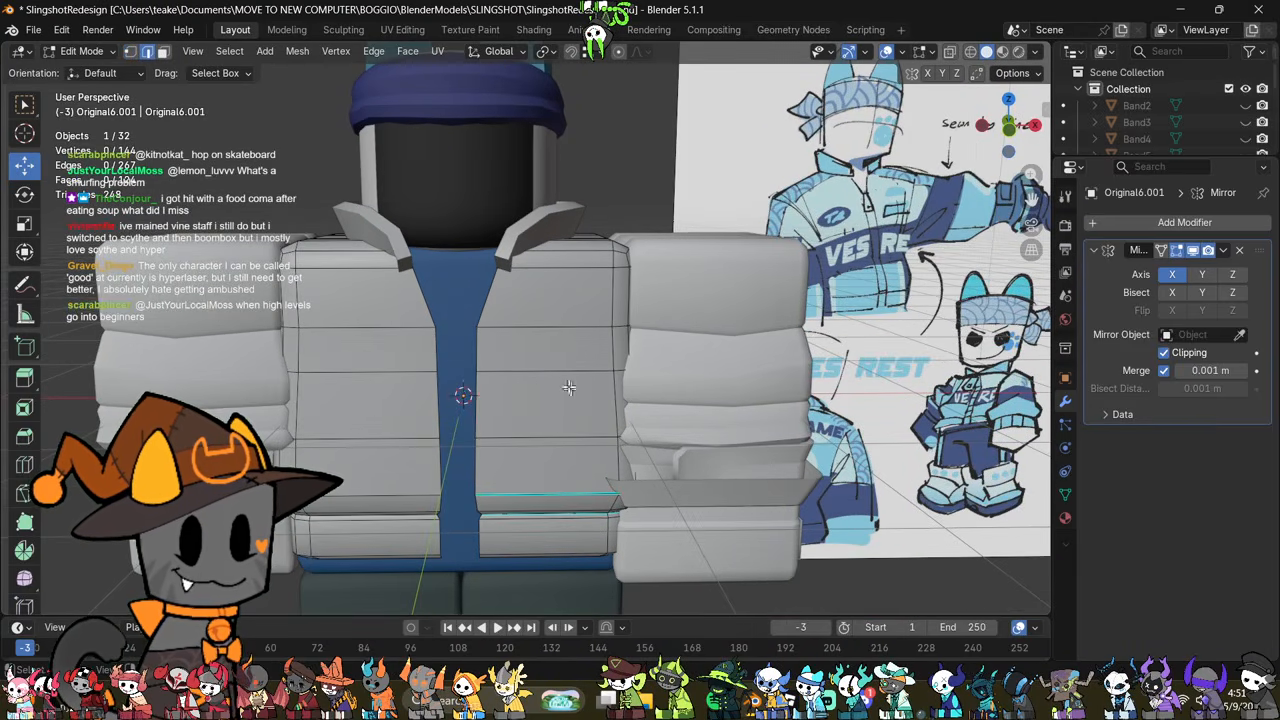
left_click_drag(601, 300, 632, 277)
key("ctrl+e")
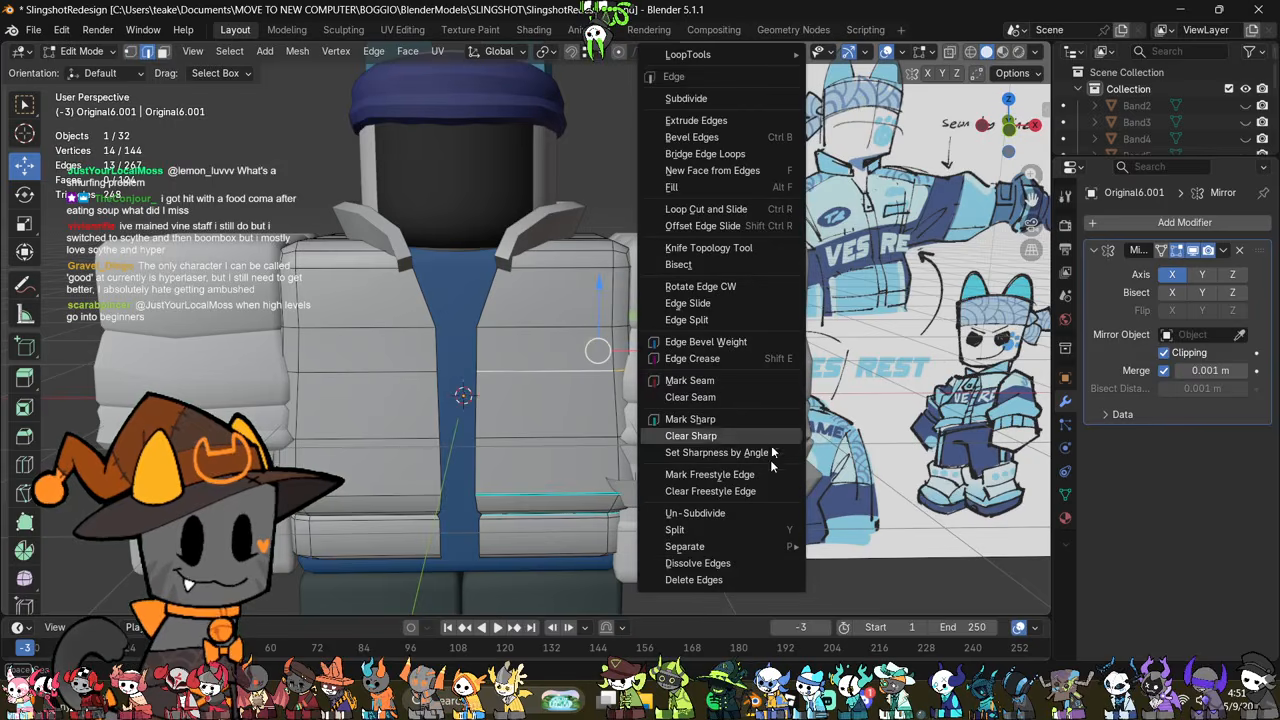
left_click(741, 563)
Step: Raise the torso's lower horizontal edge loop slightly
middle_click_drag(788, 505, 796, 519, "shift")
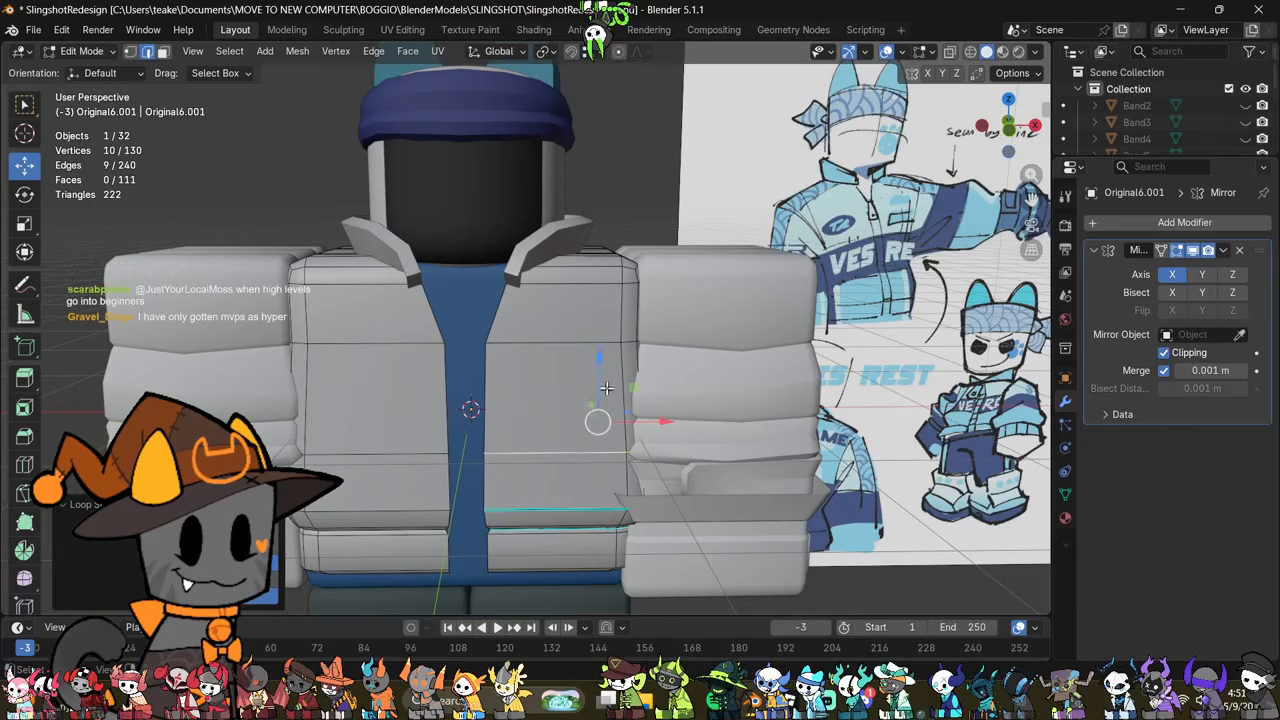
left_click_drag(606, 387, 610, 375)
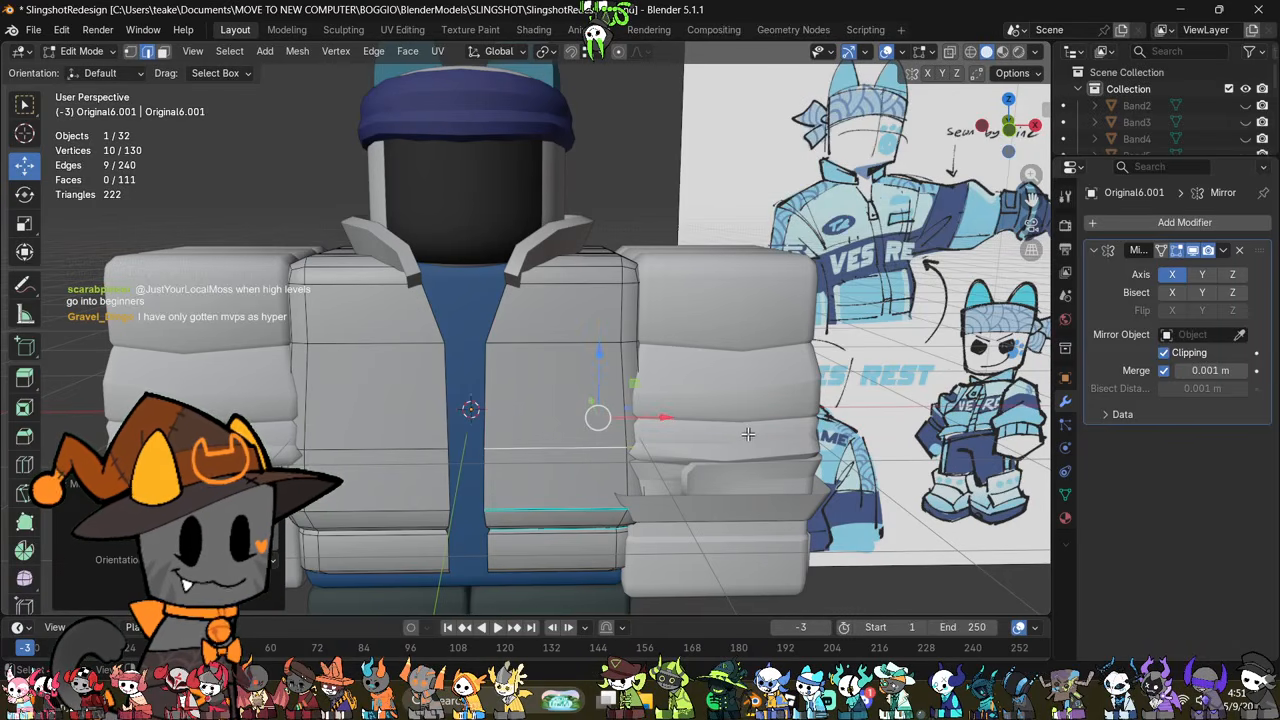
key("Tab")
middle_click_drag(748, 433, 705, 422)
Step: Bevel the torso's two horizontal edge loops with 2 segments and an offset of about 0.039 m
key("Tab")
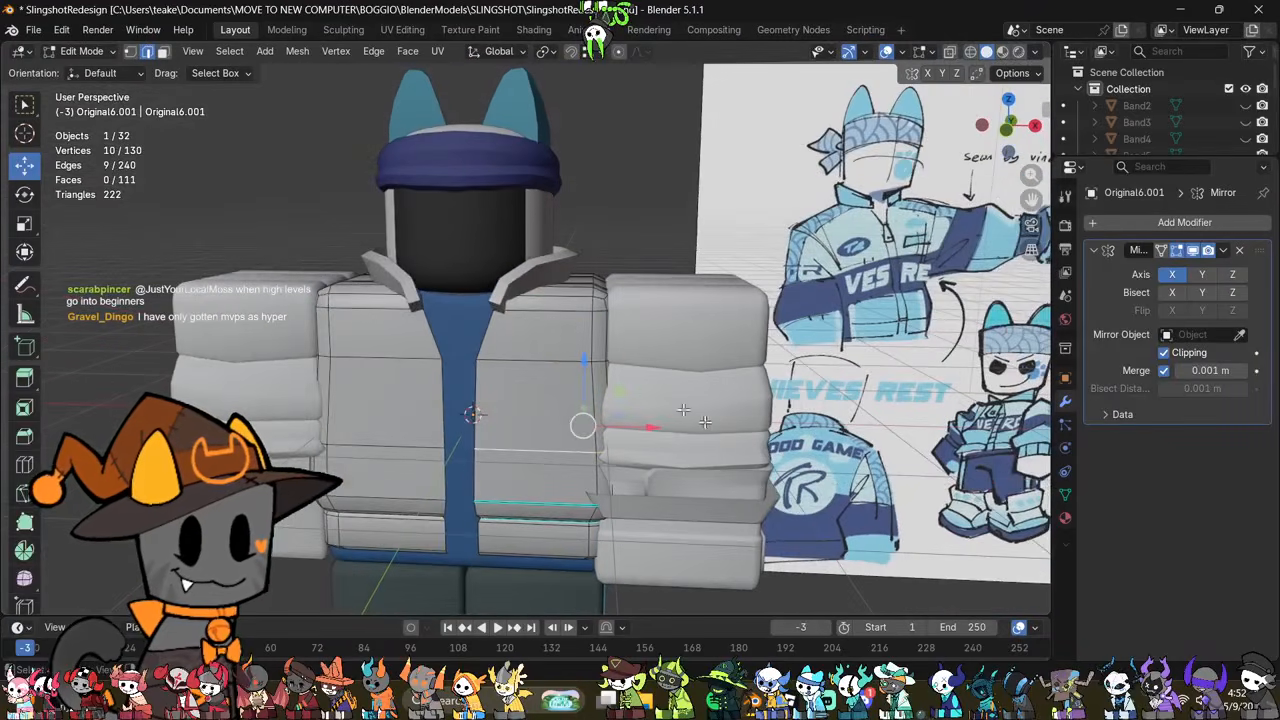
key("ctrl+b")
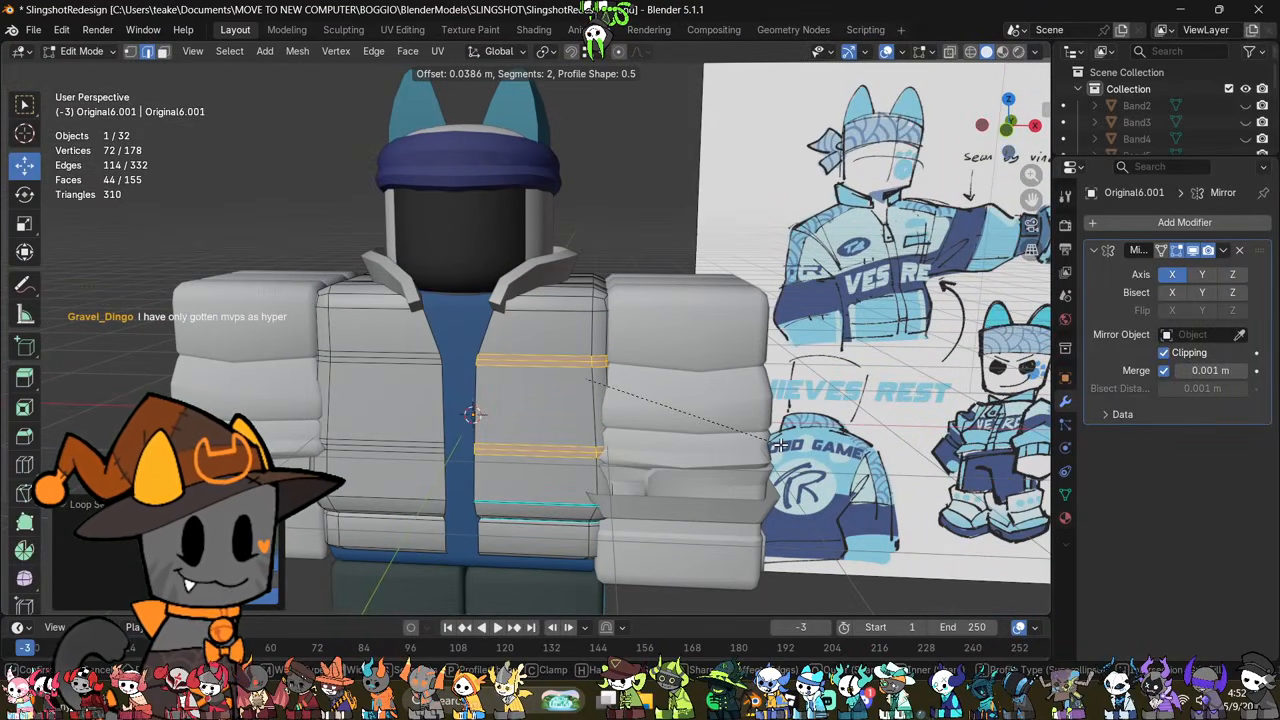
left_click(780, 445)
Step: Select the centre loops of both torso bevels and shrink them inward by about 0.057 m to form grooves
left_click(778, 444)
scroll(709, 436, "up", 2)
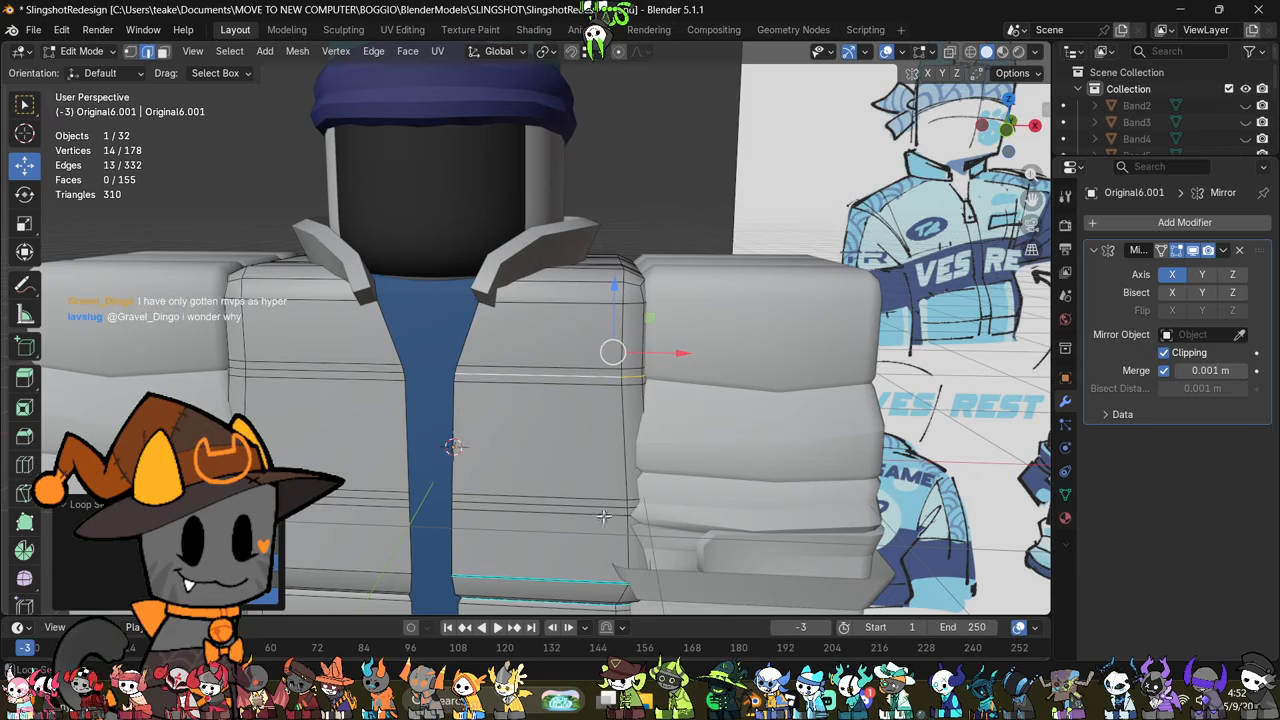
key("alt+s")
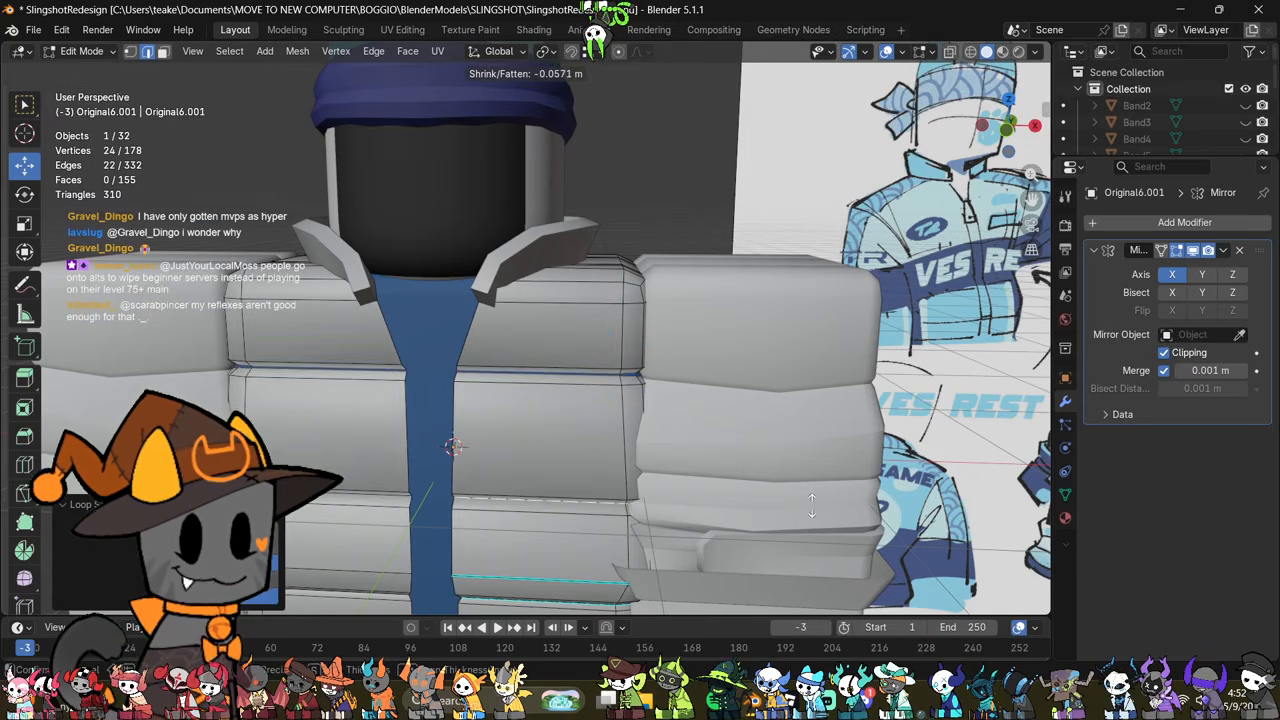
left_click(811, 503)
Step: Mark the two groove centre loops on the torso as sharp
right_click(820, 428)
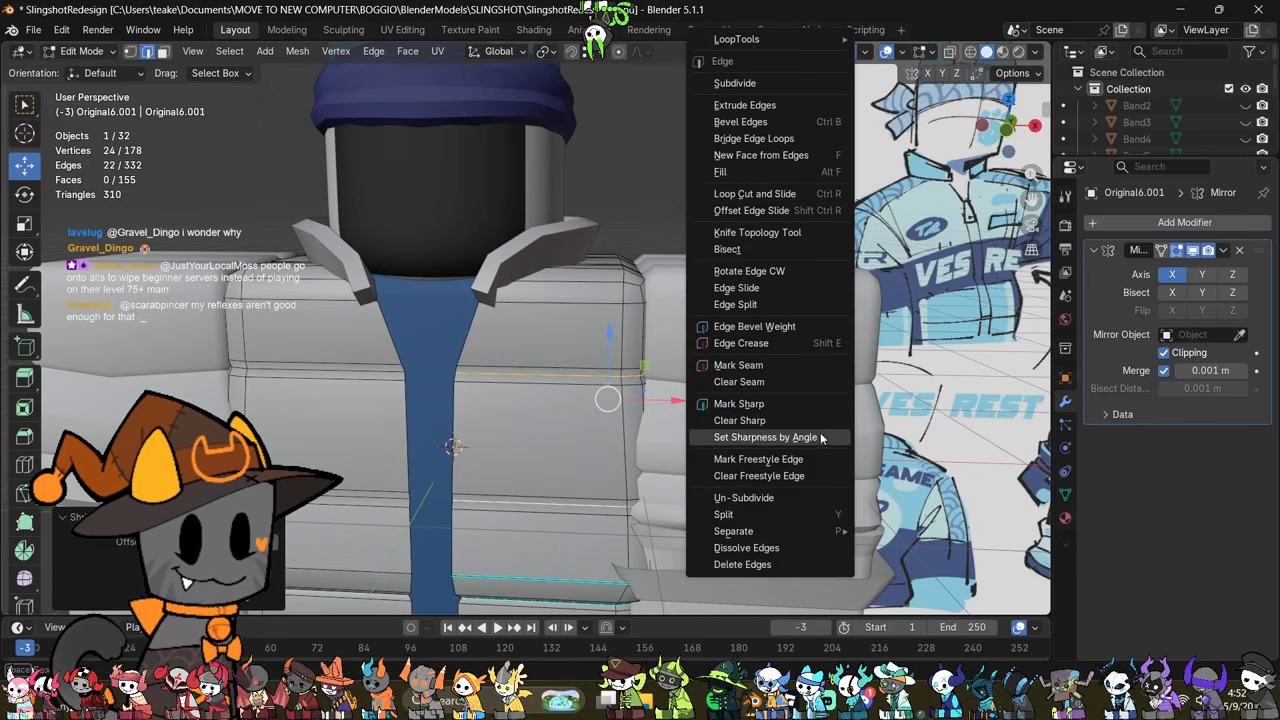
left_click(811, 406)
key("Tab")
Step: Examine the grooved torso panels from several angles against the sleeves and reference drawing
scroll(800, 425, "down", 3)
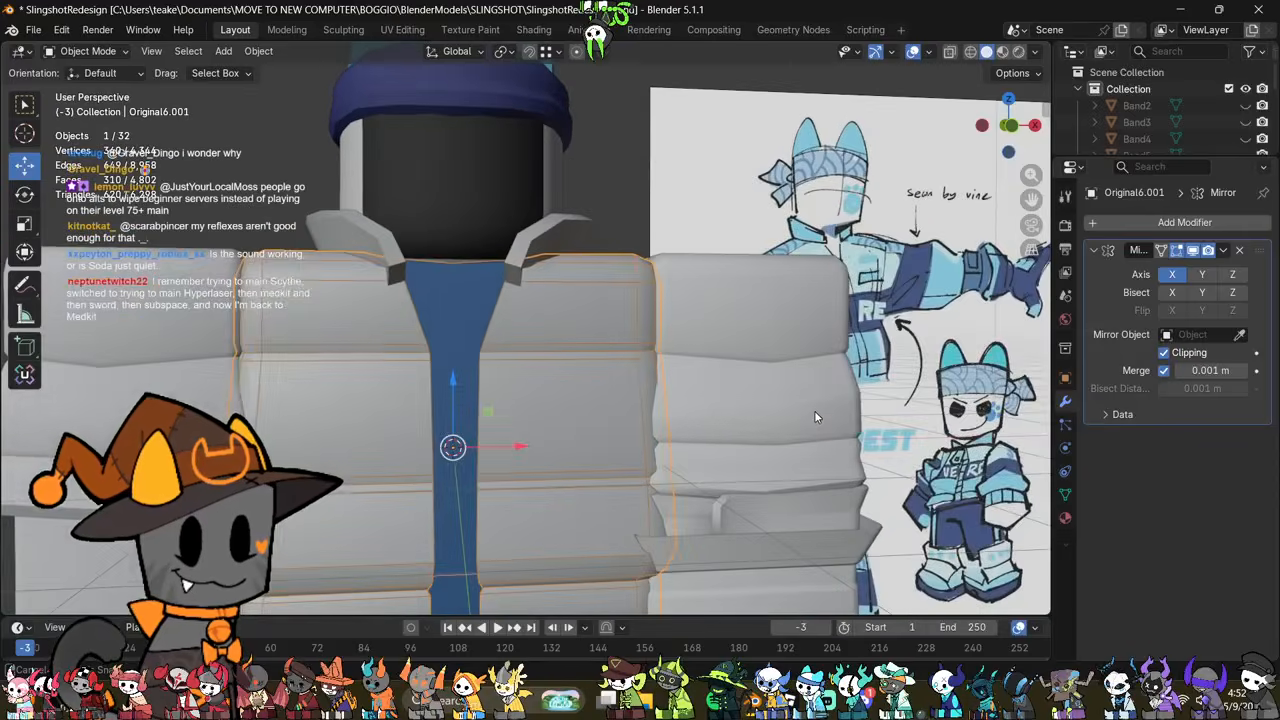
scroll(814, 411, "down", 1)
scroll(814, 411, "up", 2)
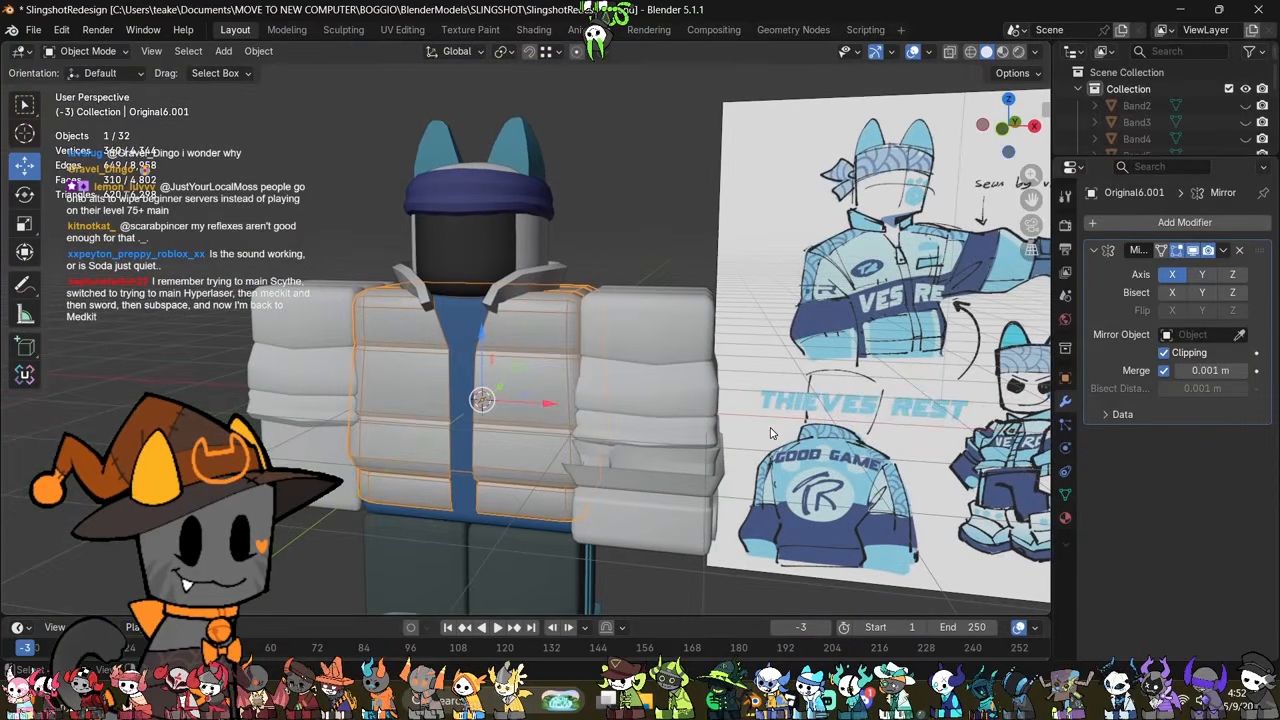
middle_click_drag(771, 432, 565, 388)
scroll(846, 459, "up", 3)
scroll(557, 390, "down", 4)
scroll(565, 388, "up", 3)
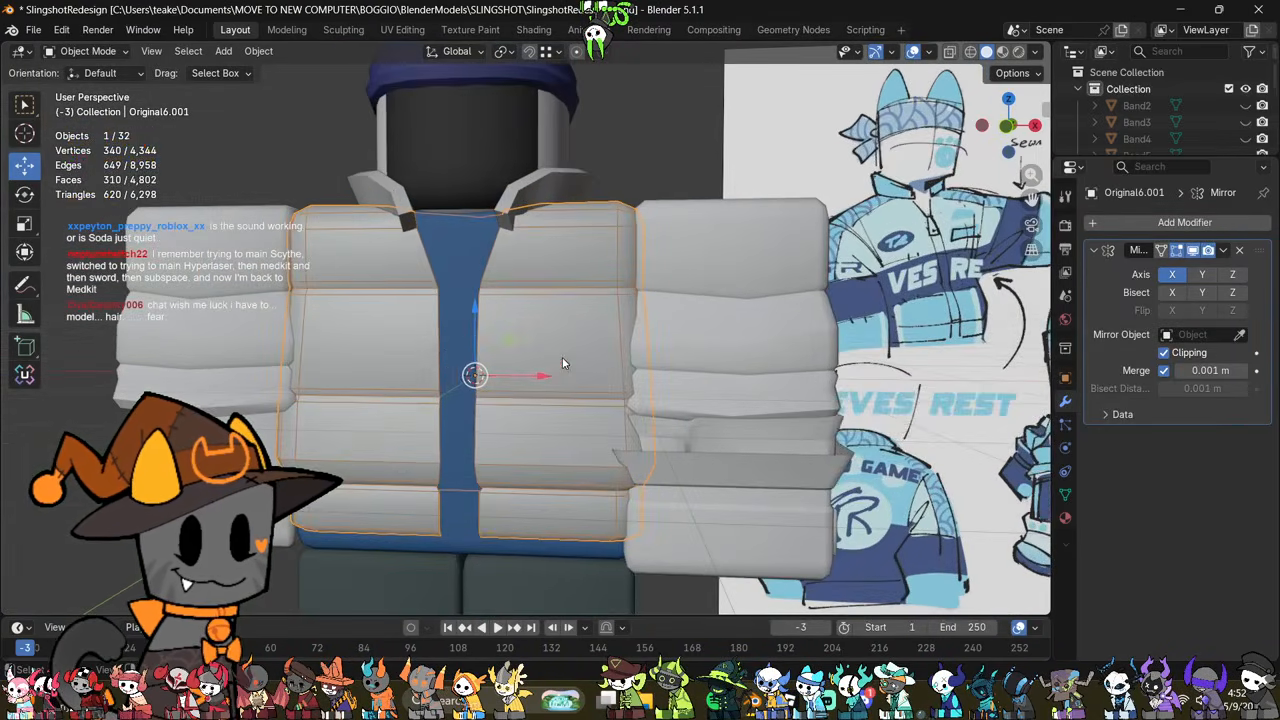
key("Tab")
key("Tab")
key("Tab")
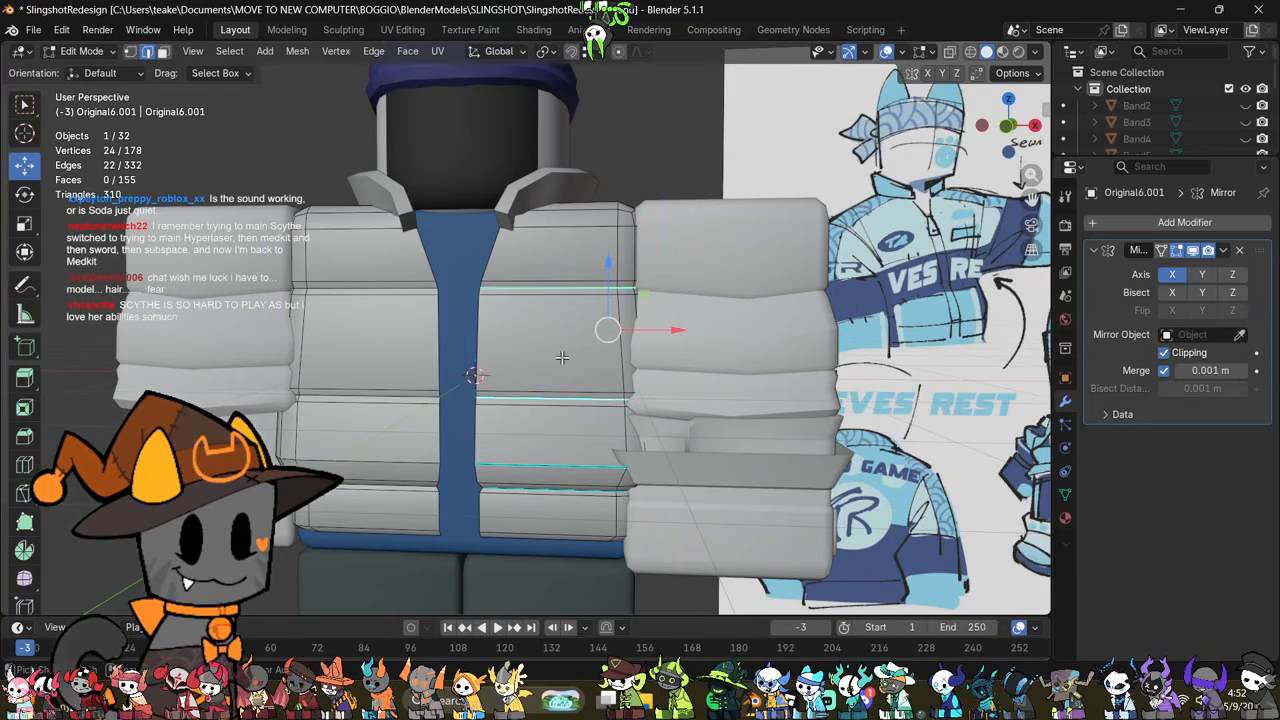
Step: Undo the torso's sharp marks, grooves, bevels, loop move and loop dissolve
key("alt+z")
key("ctrl+z")
key("ctrl+z")
key("ctrl+z")
key("ctrl+z")
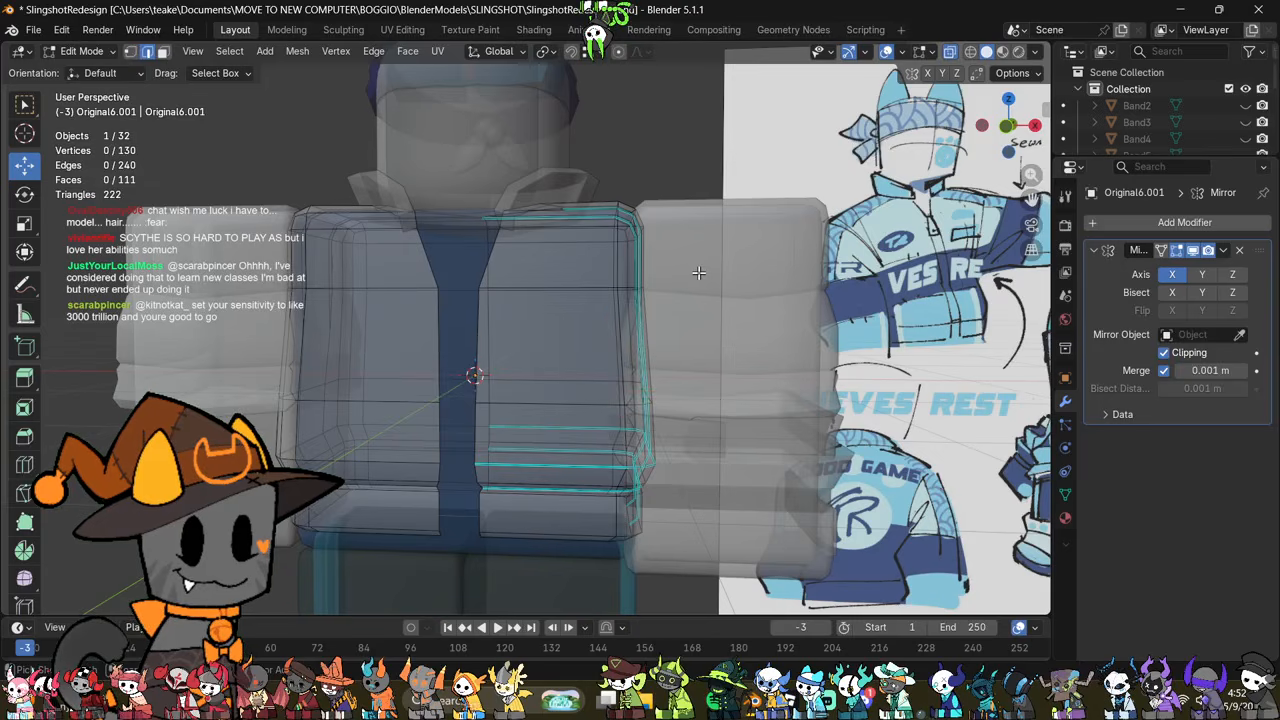
key("ctrl+shift+z")
key("alt+z")
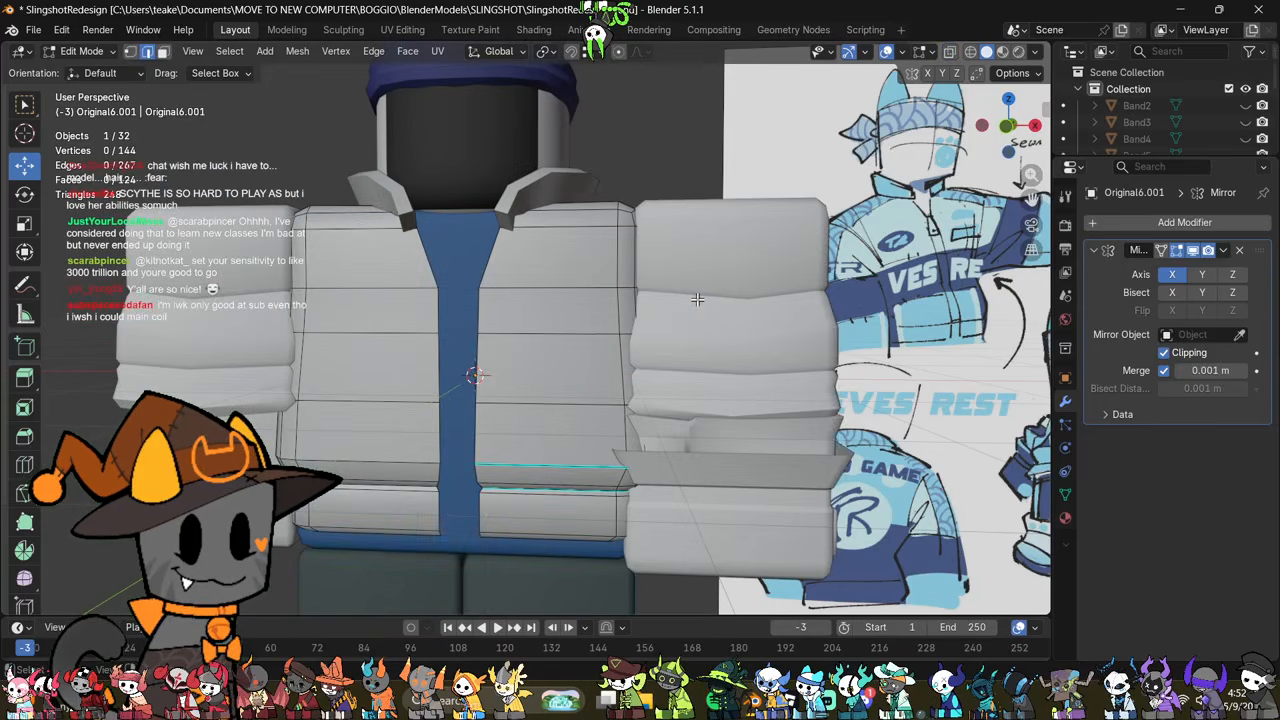
scroll(702, 298, "down", 1)
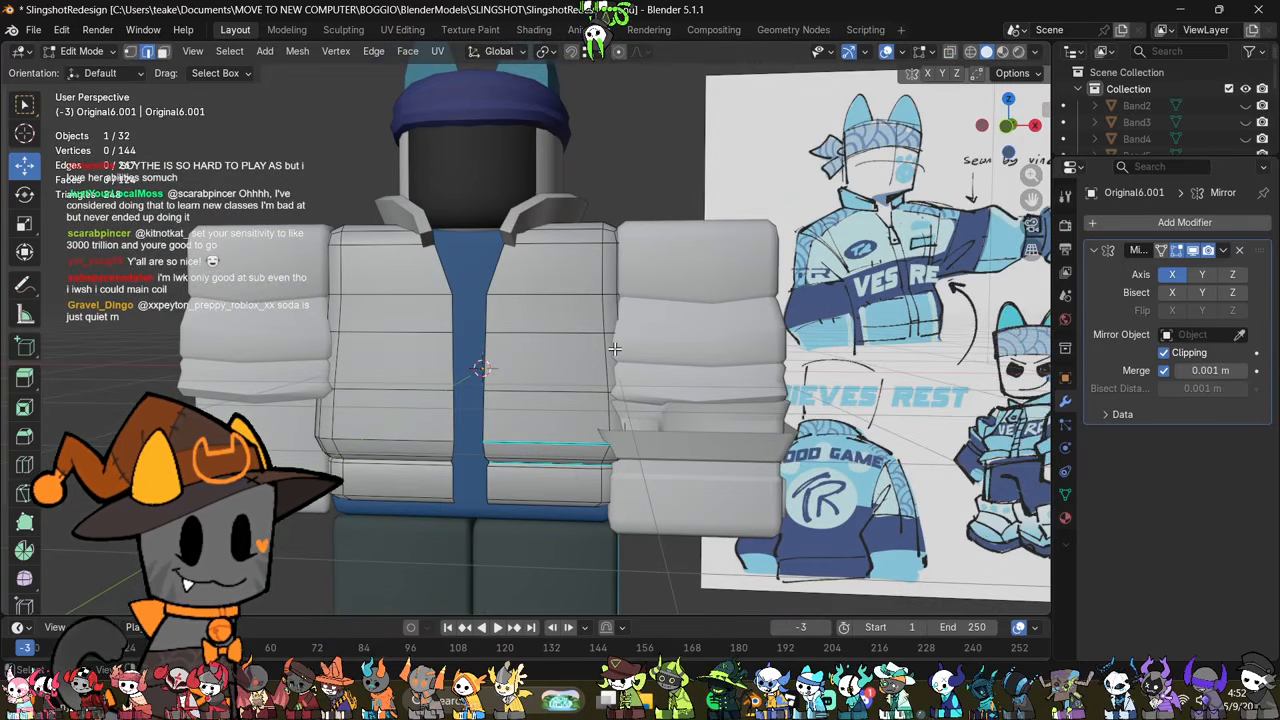
key("alt+z")
key("Tab")
left_click(727, 345)
key("Tab")
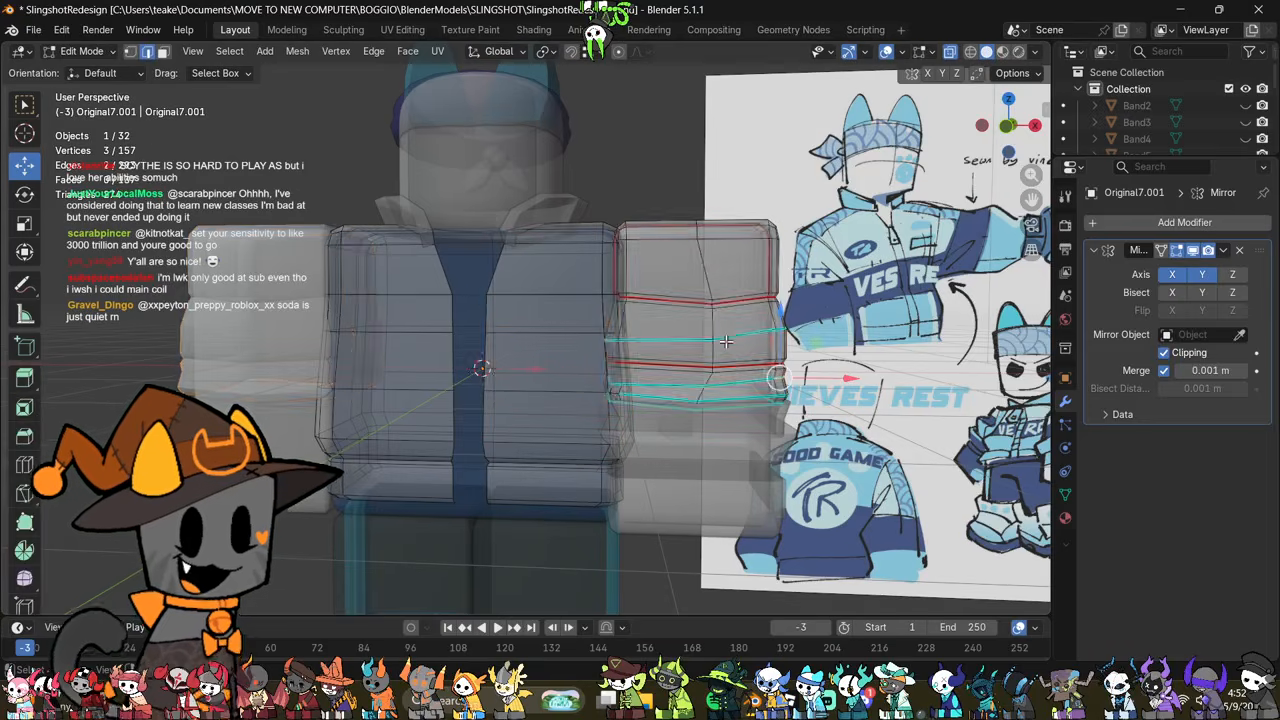
key("alt+z")
middle_click_drag(771, 361, 697, 386, "shift")
key("alt+z")
Step: Select the torso's middle horizontal panel all around and scale it by about 1.3 along Z
key("alt+z")
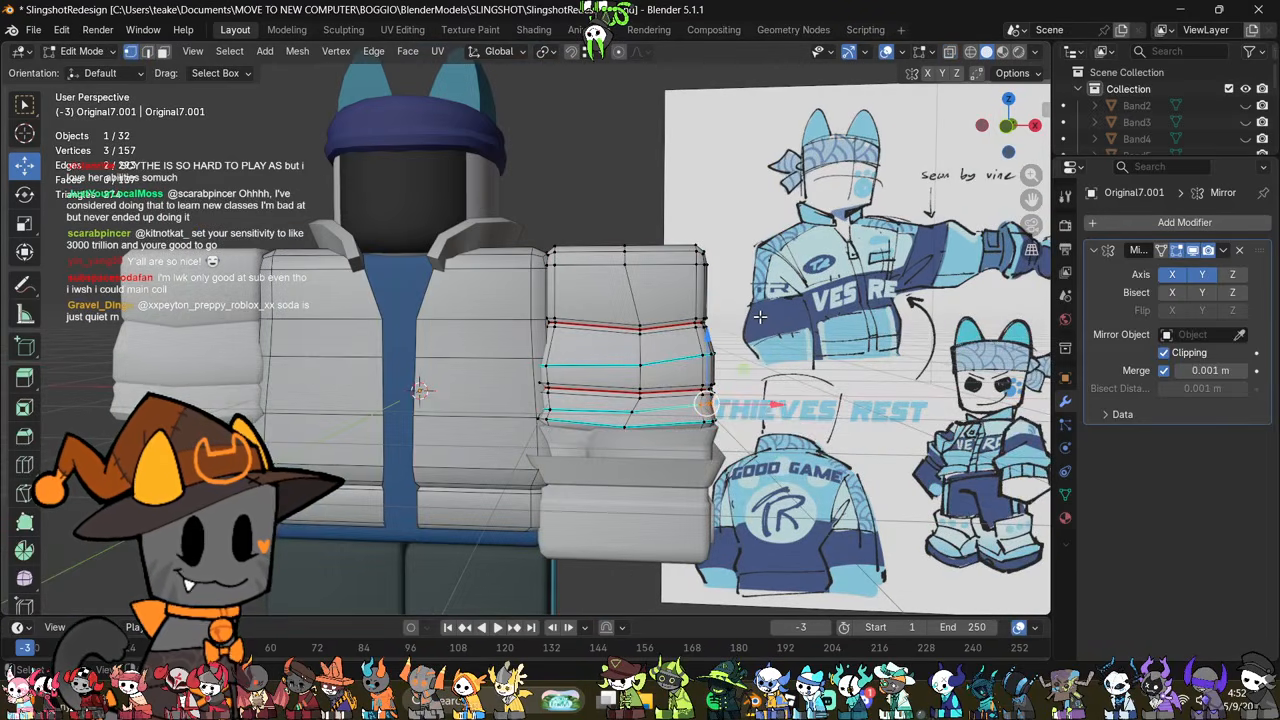
key("Tab")
left_click(487, 392)
key("Tab")
key("alt+z")
middle_click_drag(598, 360, 604, 342)
key("alt+z")
key("alt+z")
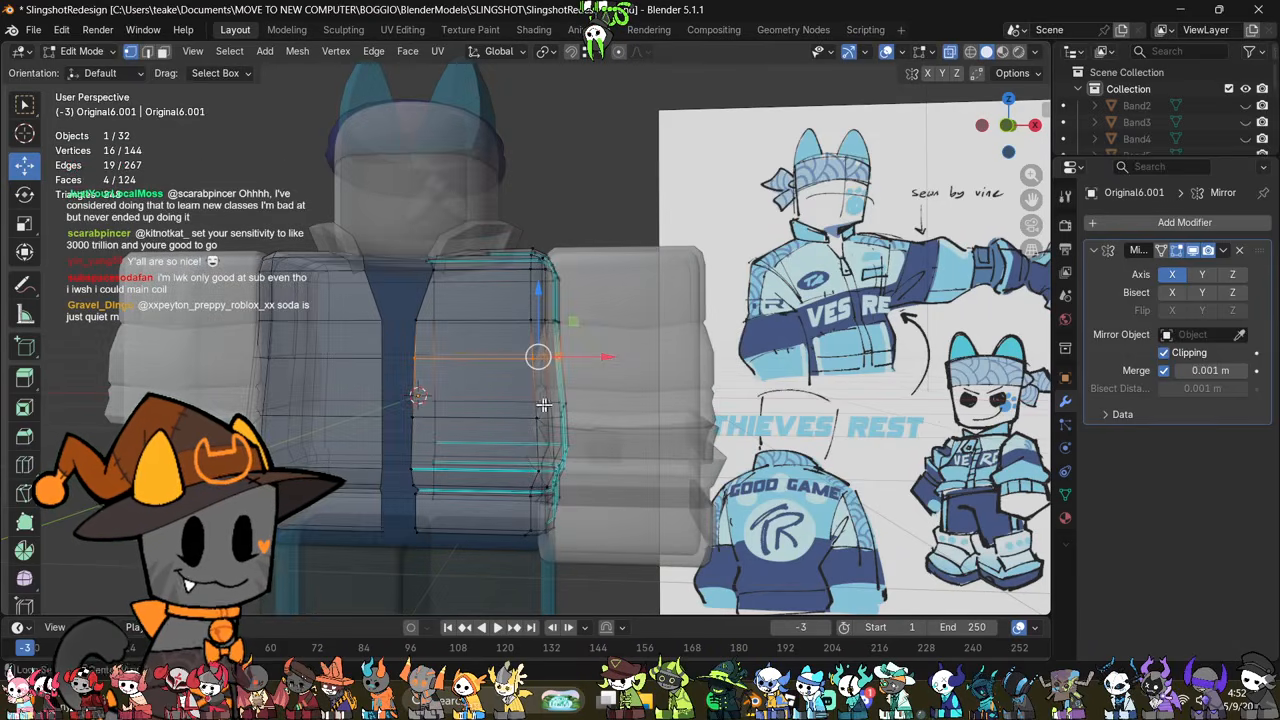
left_click_drag(597, 390, 597, 390)
key("alt+z")
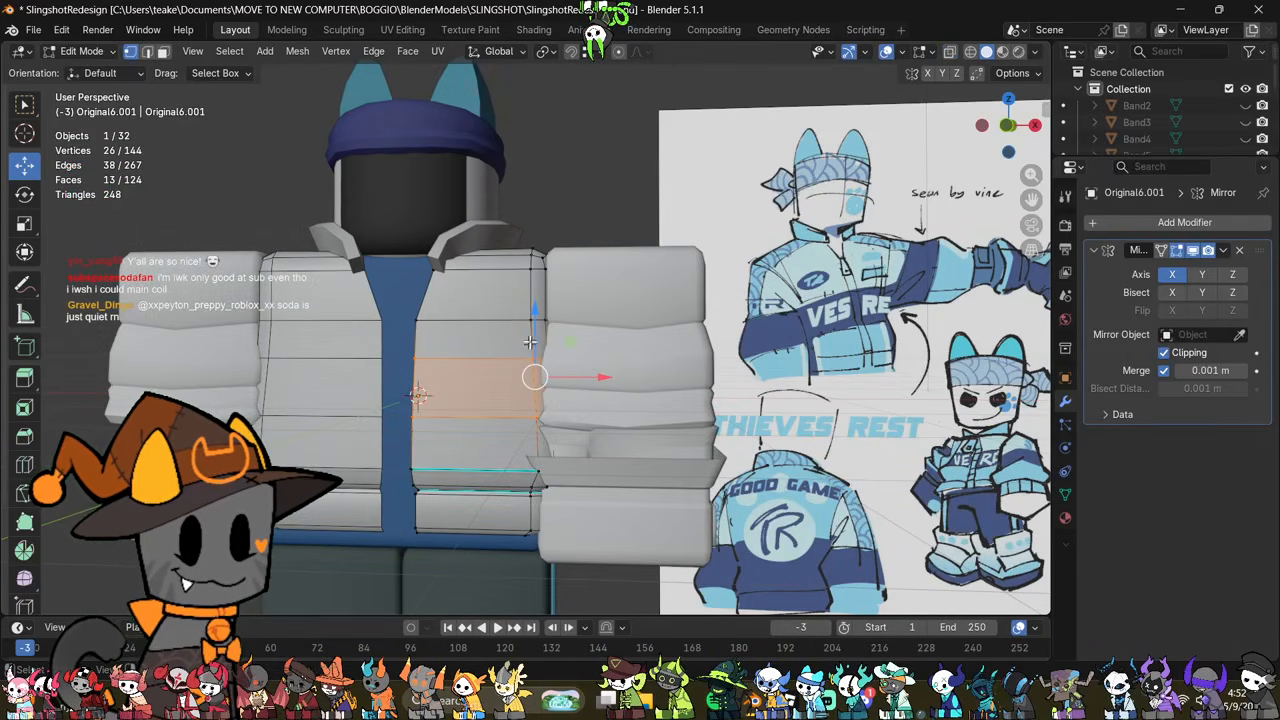
key("s")
key("z")
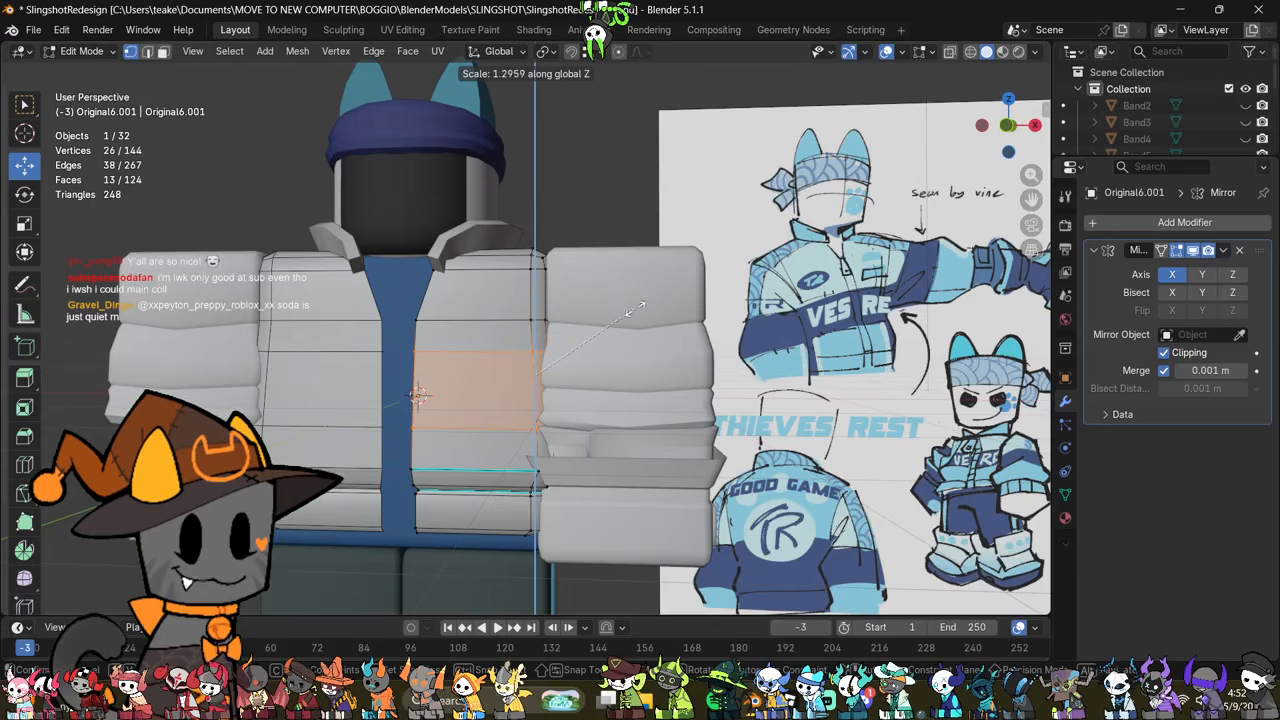
left_click(630, 310)
Step: Raise the torso's enlarged middle panel by about 0.054 m along Z and deselect it
key("g")
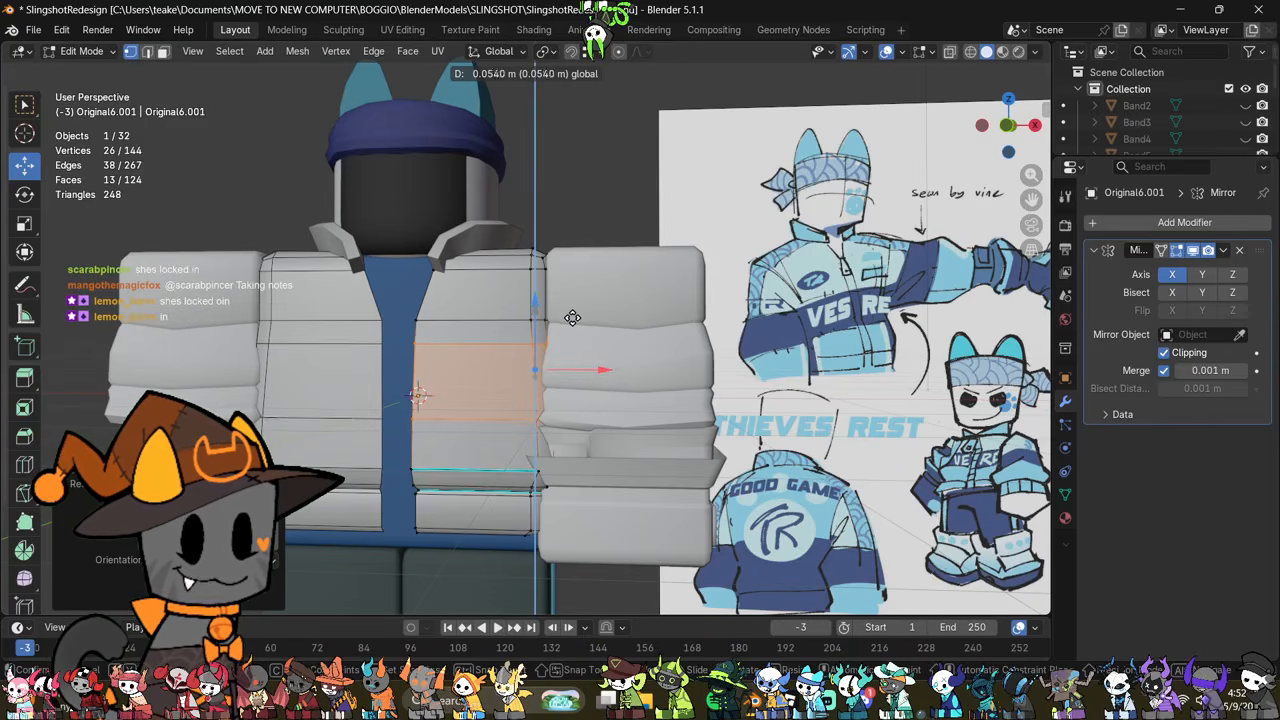
left_click(573, 320)
scroll(632, 435, "up", 1)
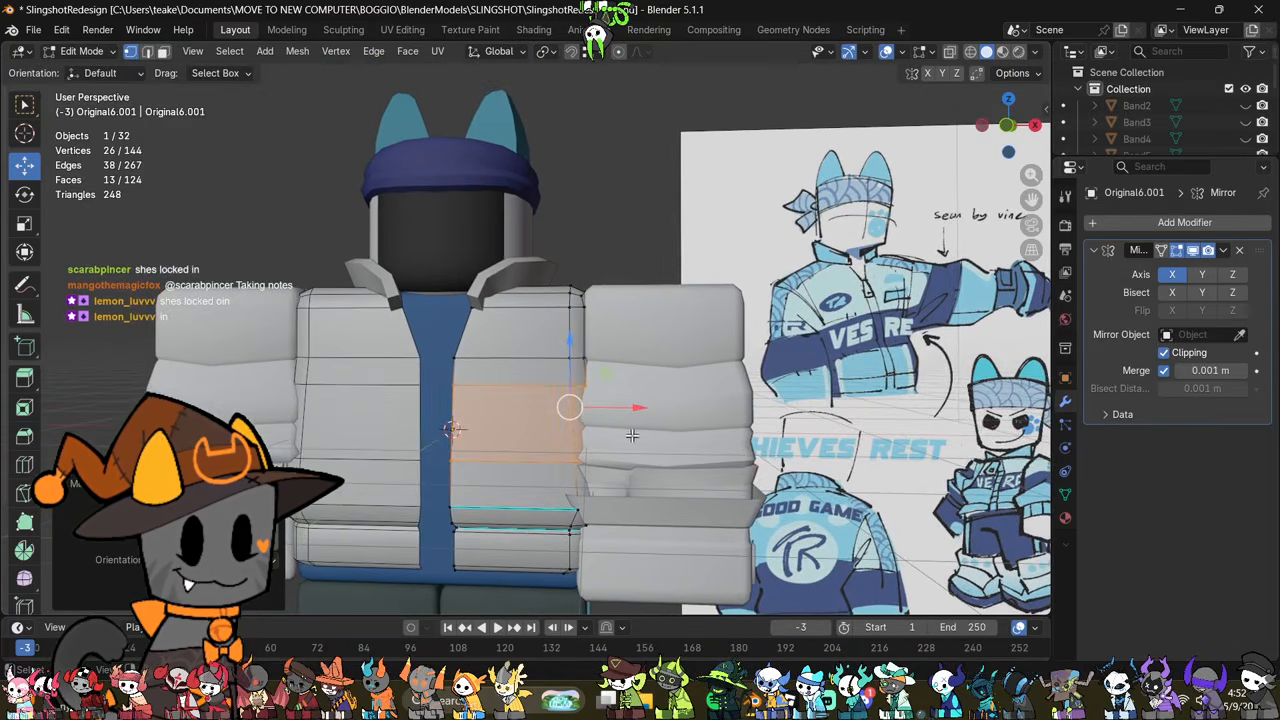
middle_click_drag(623, 433, 756, 425)
left_click(651, 444)
Step: Bevel the edge loops above and below the torso's middle panel with a 0.0349 m width and 2 segments
key("2")
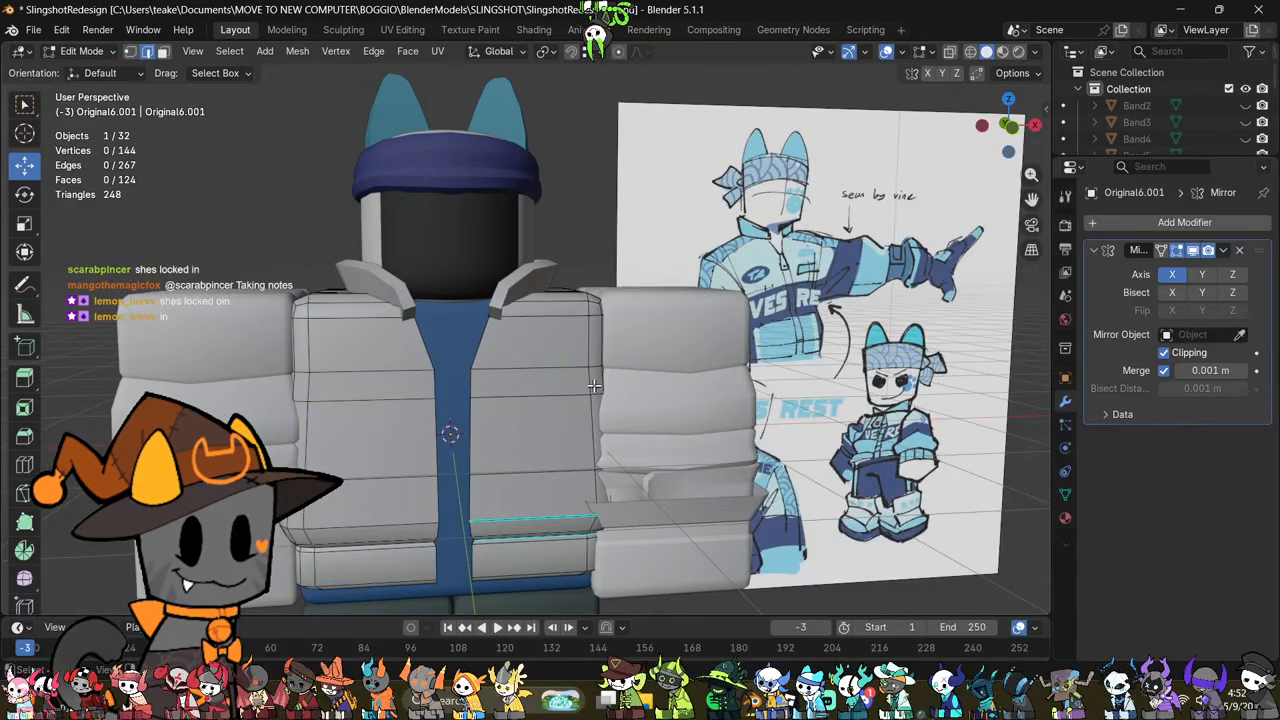
scroll(651, 444, "up", 2)
middle_click_drag(651, 444, 555, 405)
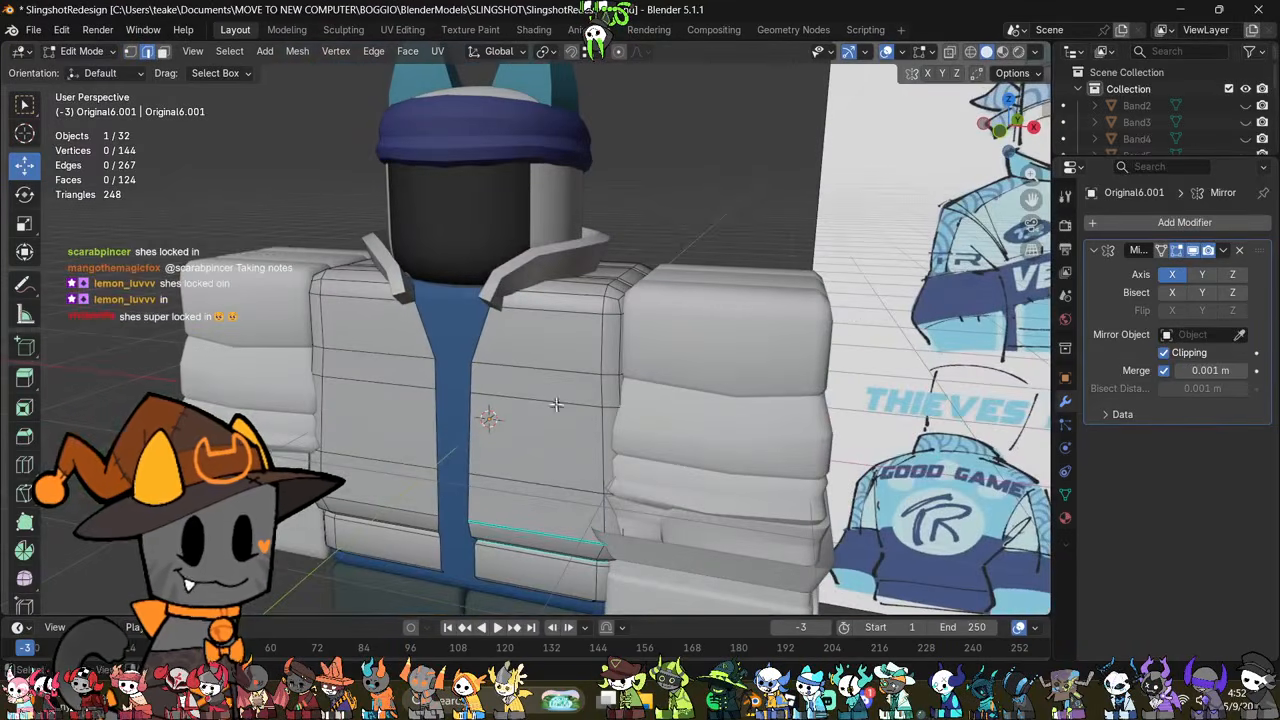
left_click(554, 403, "alt")
left_click(553, 466, "alt+shift")
key("ctrl+b")
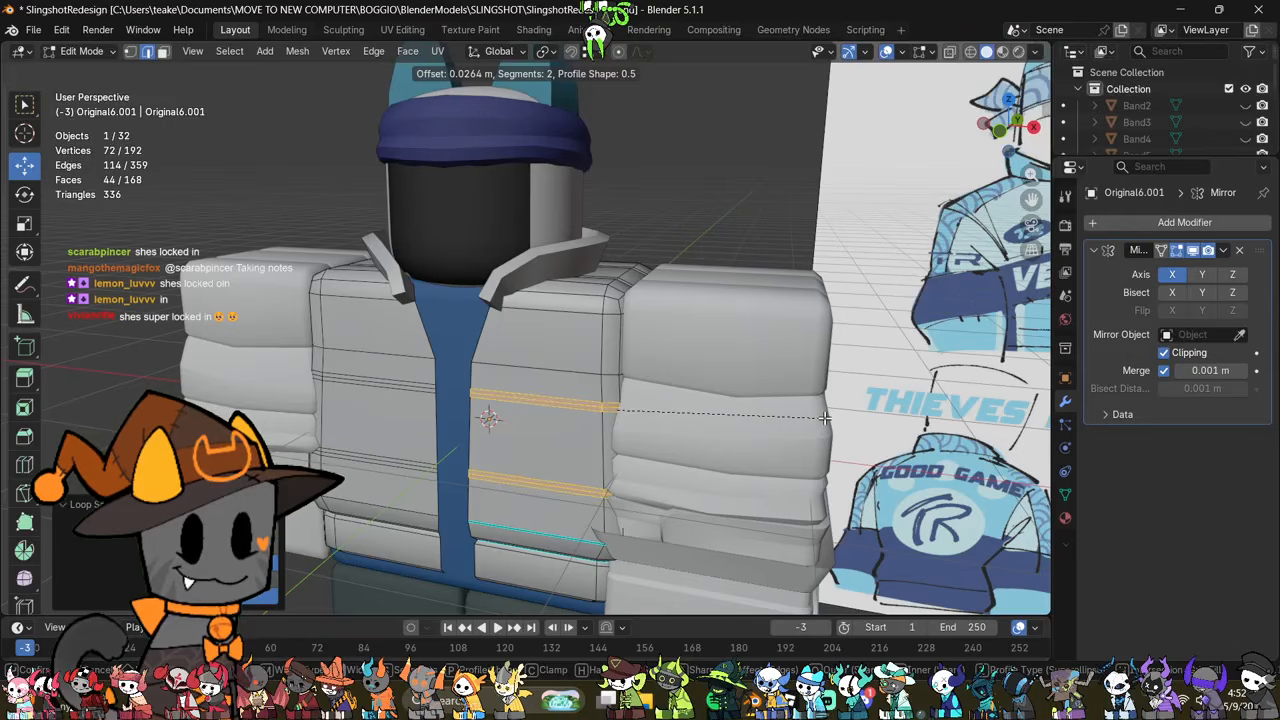
left_click(826, 418)
scroll(895, 205, "down", 3)
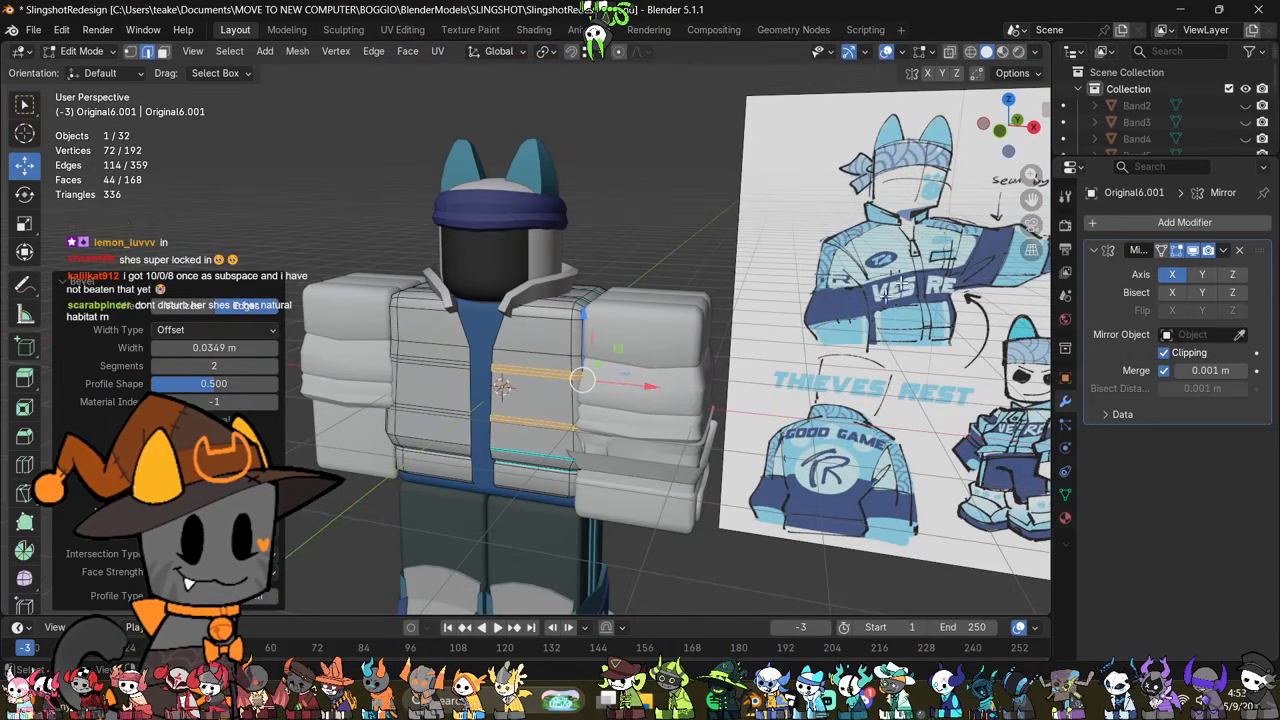
Step: Shrink the centre loops of both torso bevels inward to form grooves and mark them as sharp
scroll(655, 409, "up", 3)
middle_click_drag(655, 409, 672, 357, "shift")
scroll(672, 357, "up", 1)
left_click(733, 420)
scroll(696, 436, "up", 1)
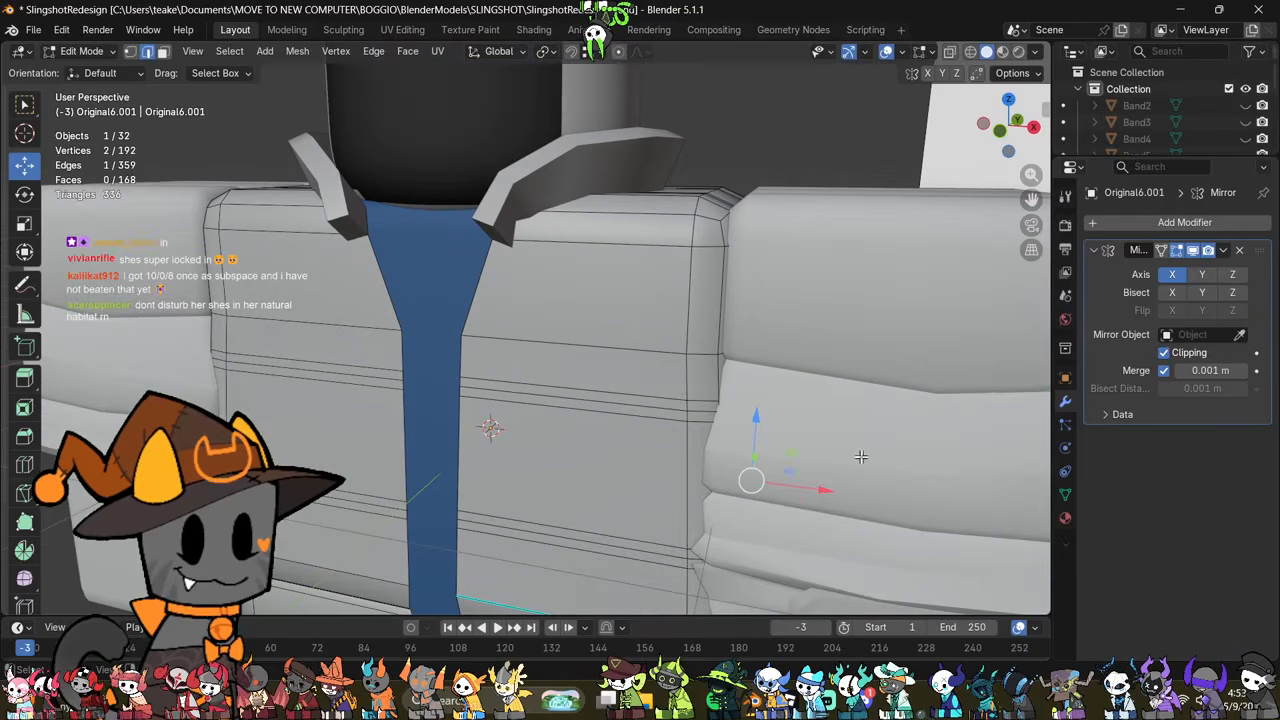
left_click(676, 410, "alt")
left_click(630, 549, "alt+shift")
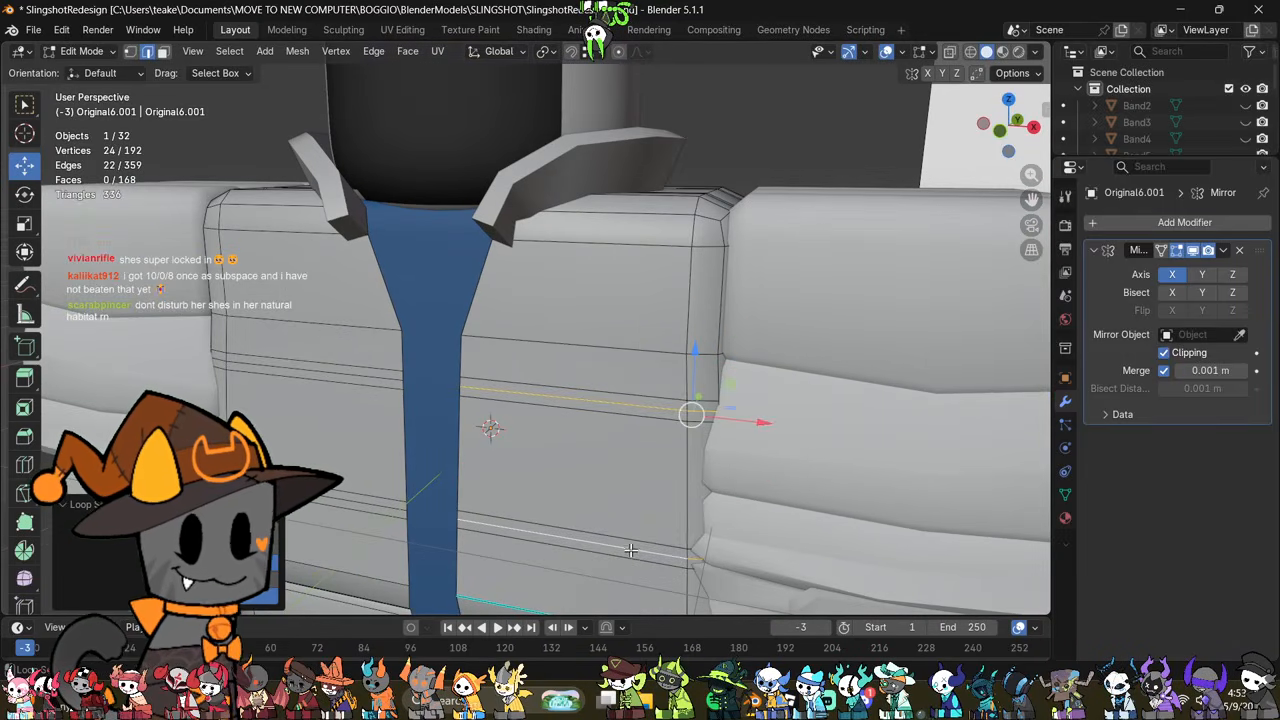
key("alt+s")
left_click(888, 503)
right_click(889, 502)
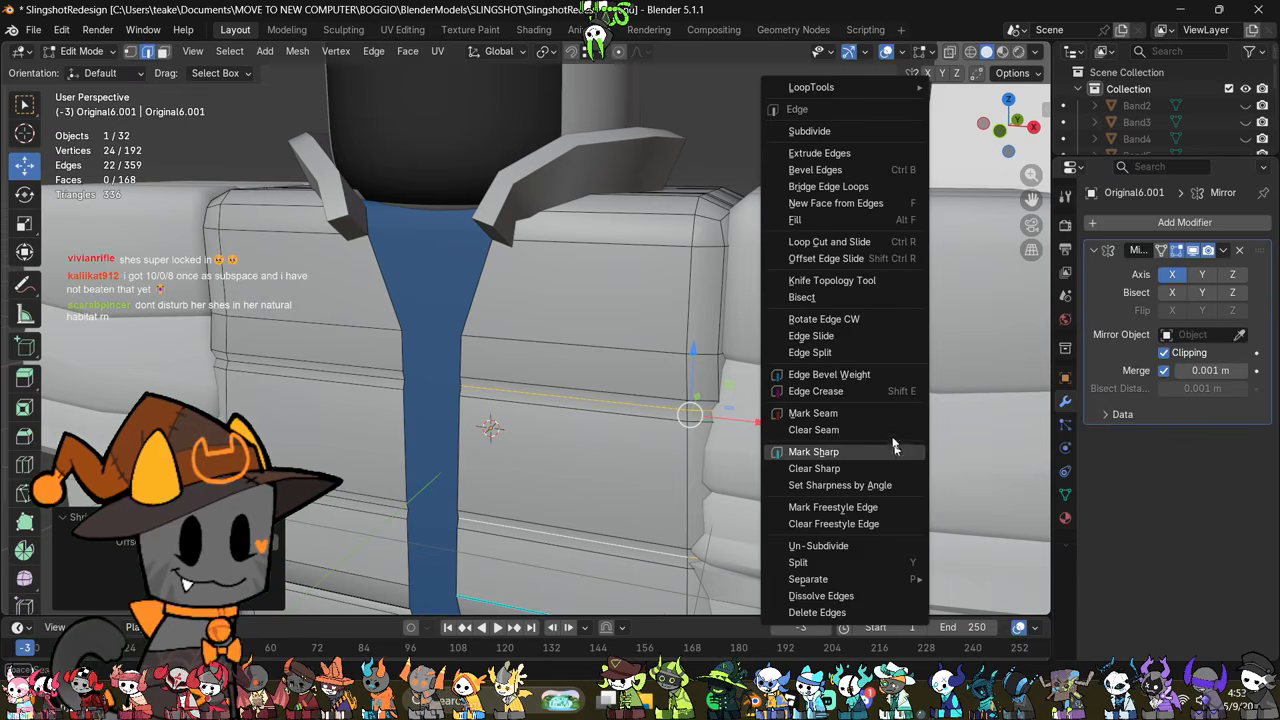
left_click(880, 457)
Step: Examine the grooved torso panels from several angles against the sleeves and the reference drawing
scroll(860, 467, "down", 3)
key("Tab")
middle_click_drag(843, 474, 589, 403)
scroll(738, 434, "down", 2)
key("Tab")
scroll(702, 430, "up", 2)
scroll(593, 434, "up", 3)
scroll(589, 403, "up", 2)
left_click(625, 421)
scroll(650, 436, "down", 4)
key("Tab")
middle_click_drag(662, 440, 624, 393)
scroll(602, 412, "down", 3)
scroll(660, 455, "up", 4)
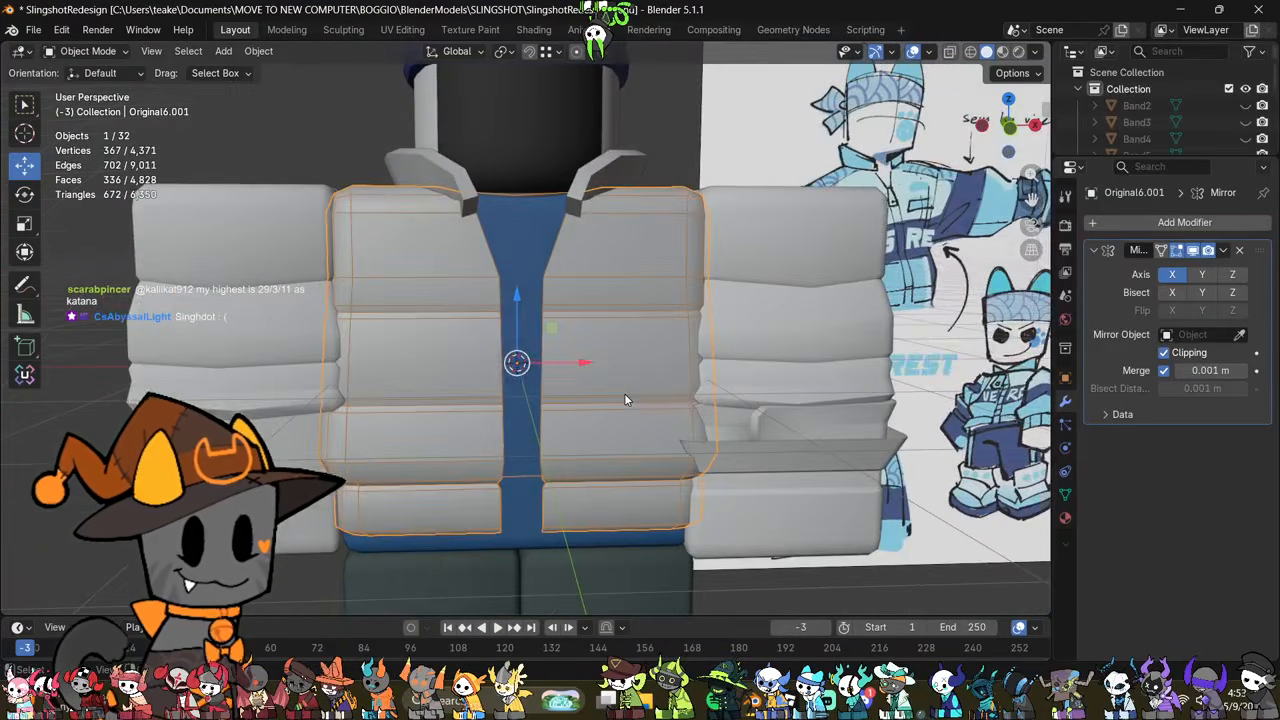
Step: Apply the Mirror modifier on the jacket sleeves object
left_click(624, 393)
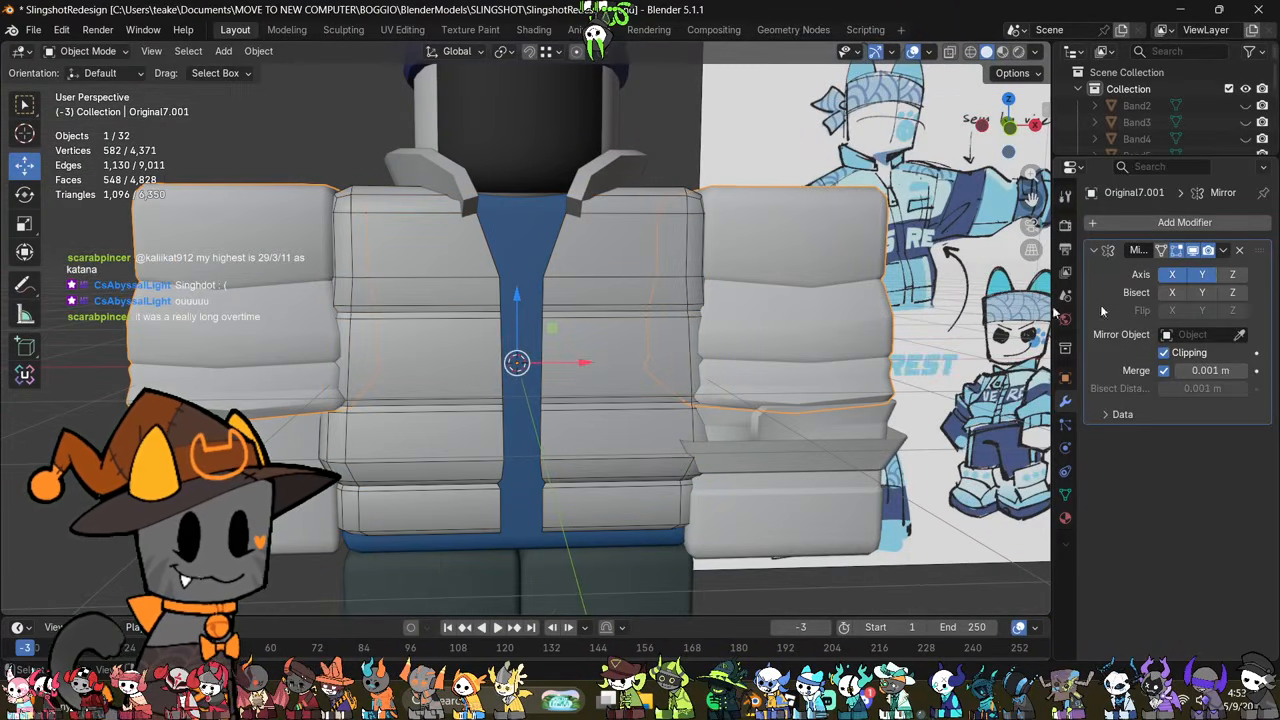
left_click(1222, 254)
left_click(1140, 266)
Step: Separate the sleeve on the character's right arm into its own object
scroll(600, 350, "down", 3)
key("Tab")
left_click_drag(485, 212, 229, 458)
key("p")
left_click(480, 248)
key("Tab")
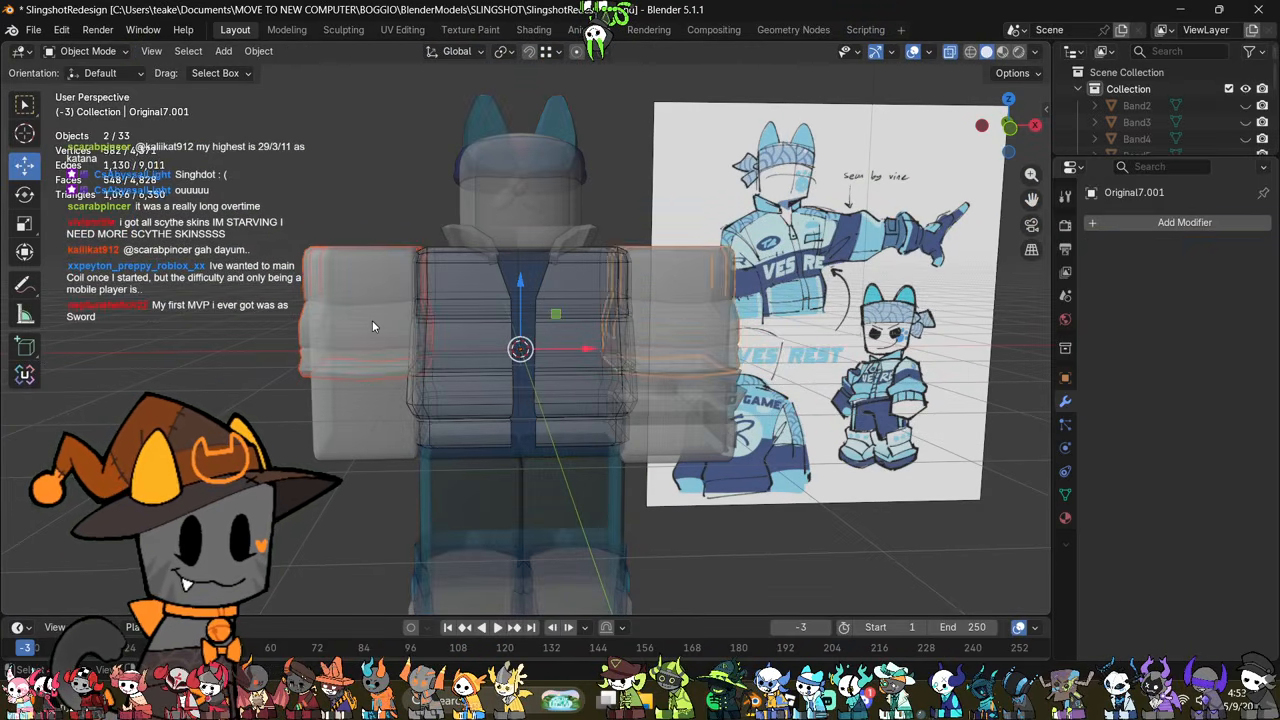
Step: In front view, dissolve the separated sleeve's sharp edge loop between its two red seam lines
left_click(1013, 129)
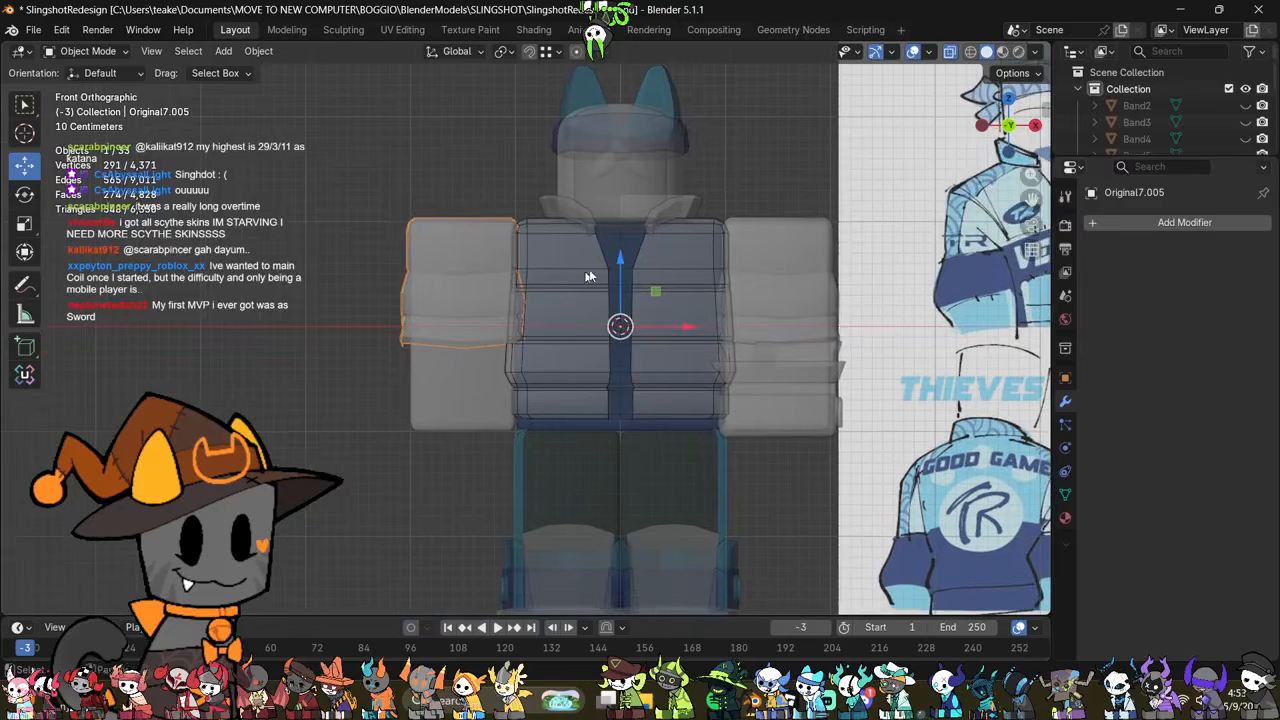
scroll(594, 277, "up", 3)
key("Tab")
middle_click_drag(637, 359, 689, 383, "shift")
scroll(709, 387, "up", 1)
key("2")
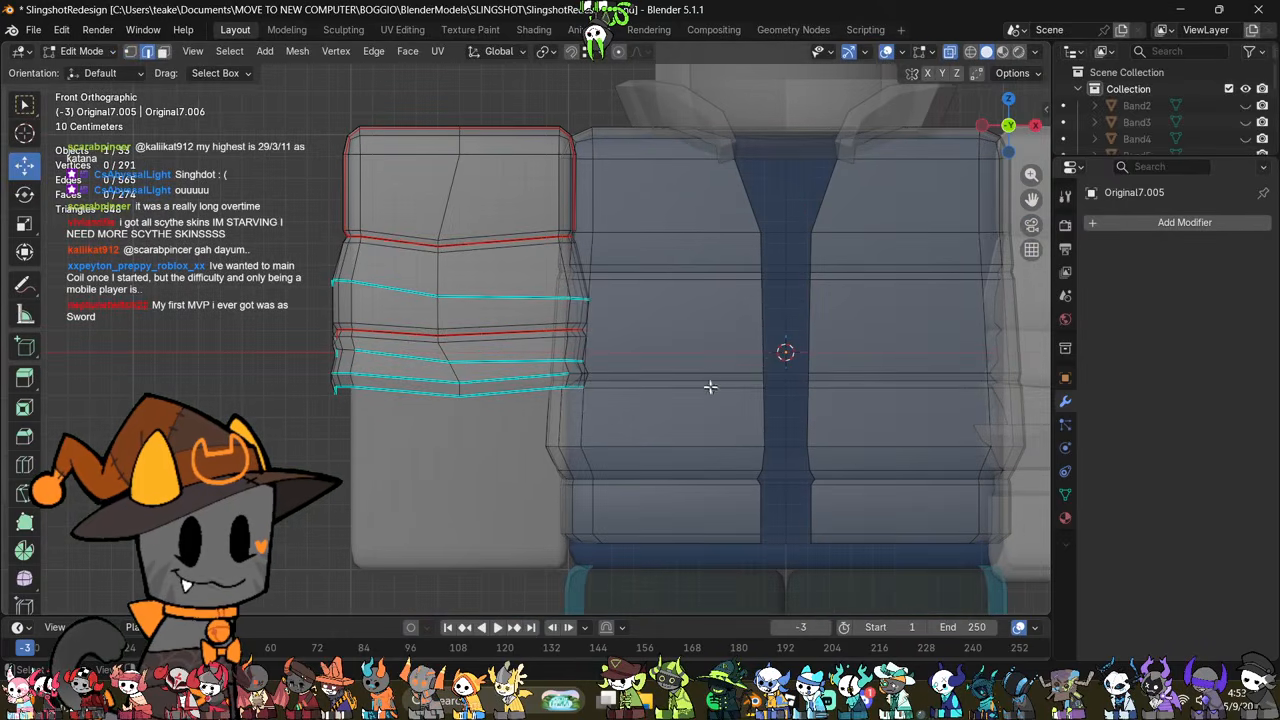
left_click(511, 298, "alt")
right_click(766, 562)
left_click(750, 645)
key("alt+z")
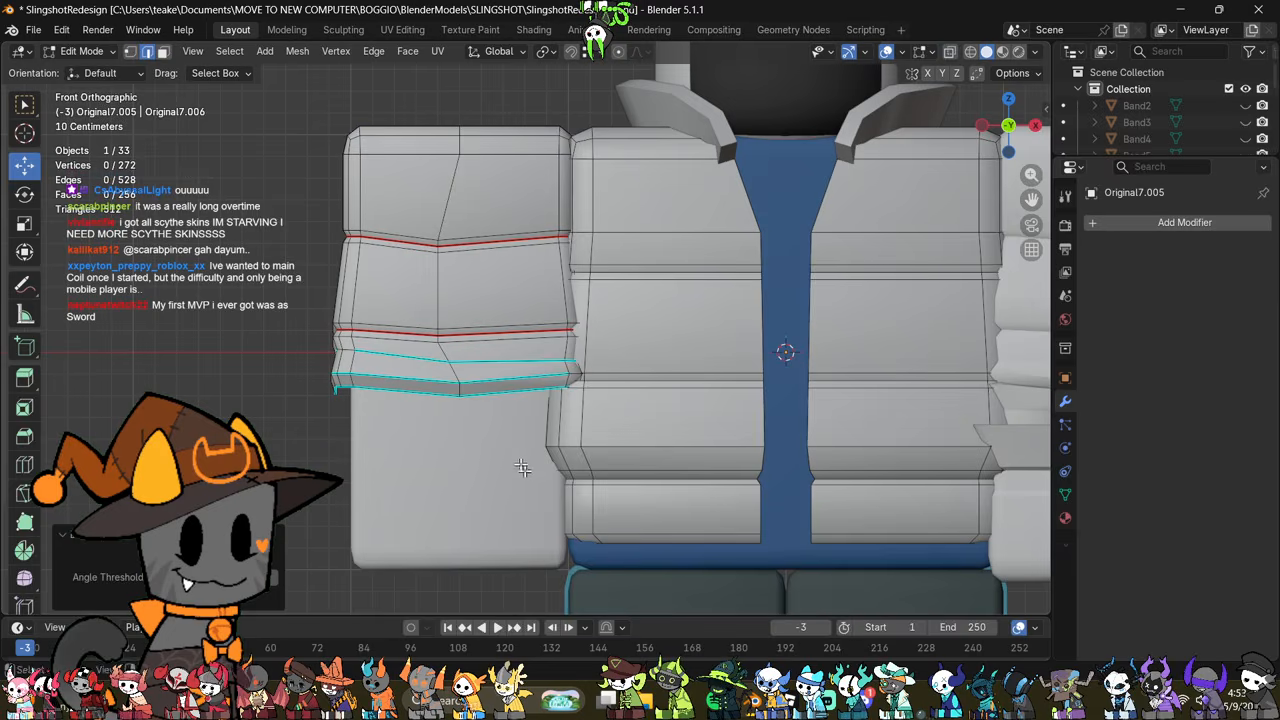
Step: Dissolve the remaining sharp fold loop just above the separated sleeve's hem band
left_click(509, 357, "alt")
right_click(758, 508)
left_click(748, 542)
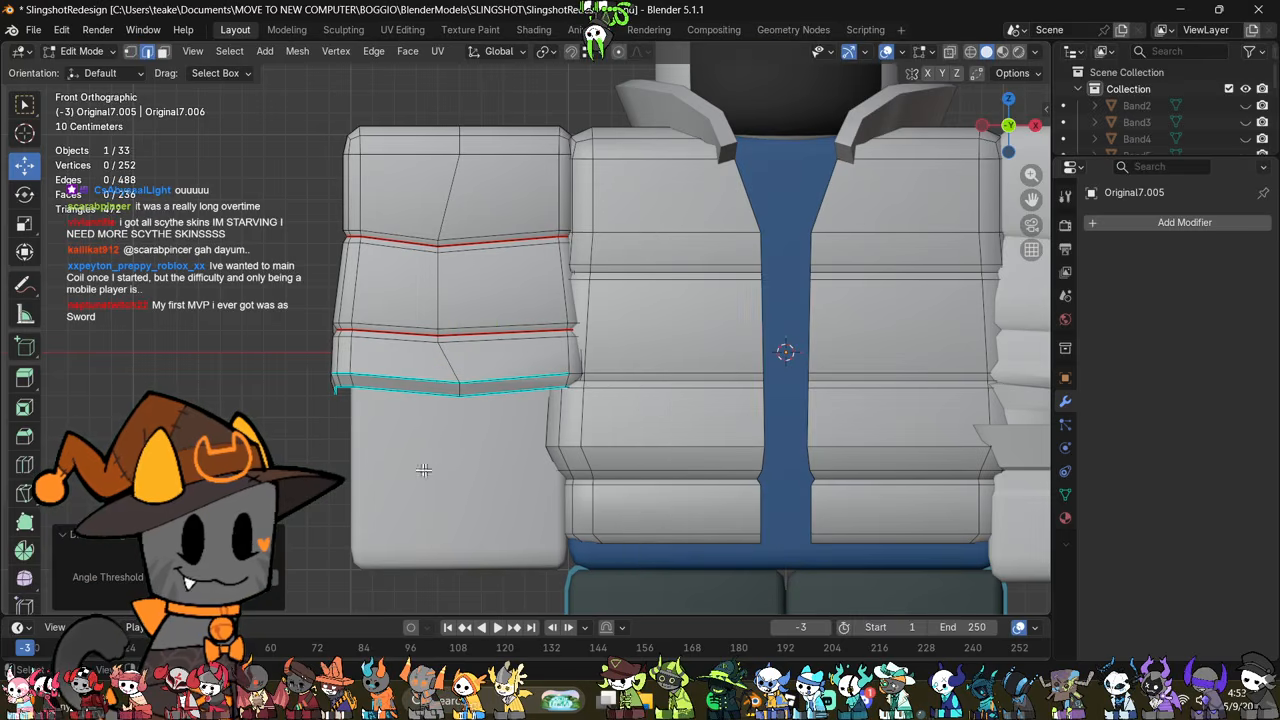
Step: Move the separated sleeve's hem band down along Z to lengthen the sleeve over the forearm
key("alt+z")
key("1")
left_click_drag(267, 448, 637, 362)
key("alt+z")
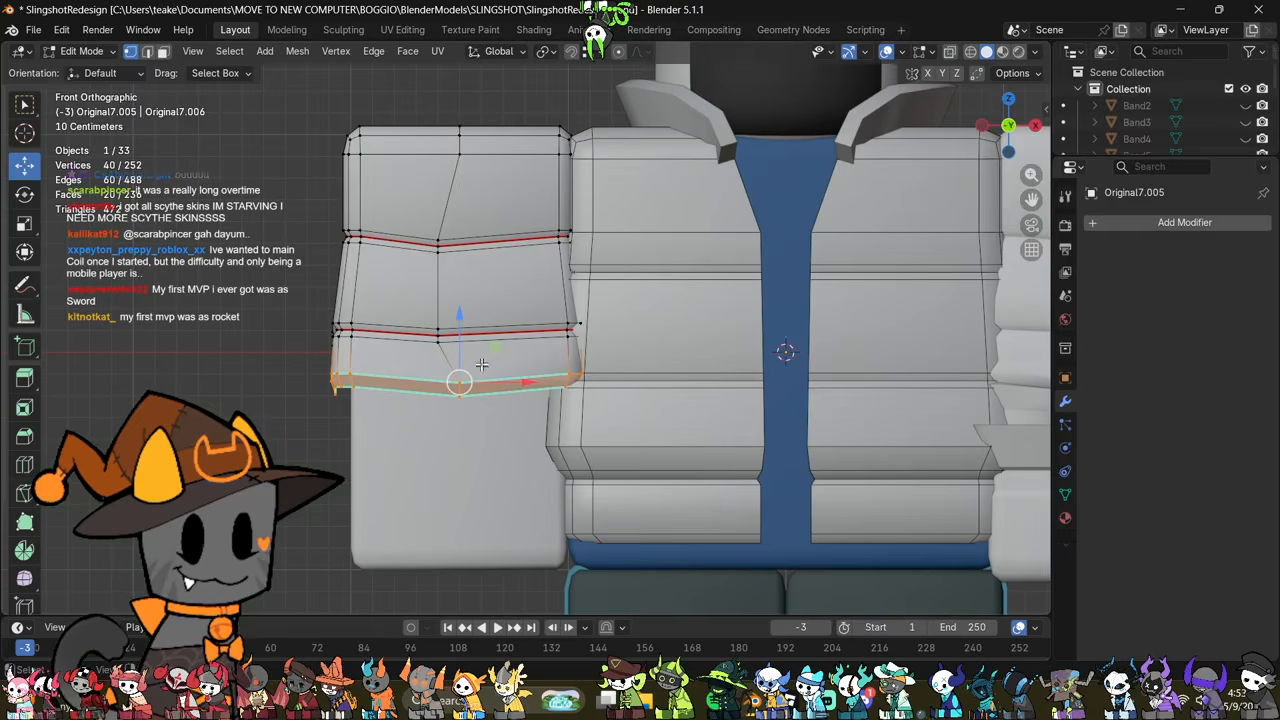
left_click_drag(457, 338, 481, 412)
scroll(683, 403, "down", 6)
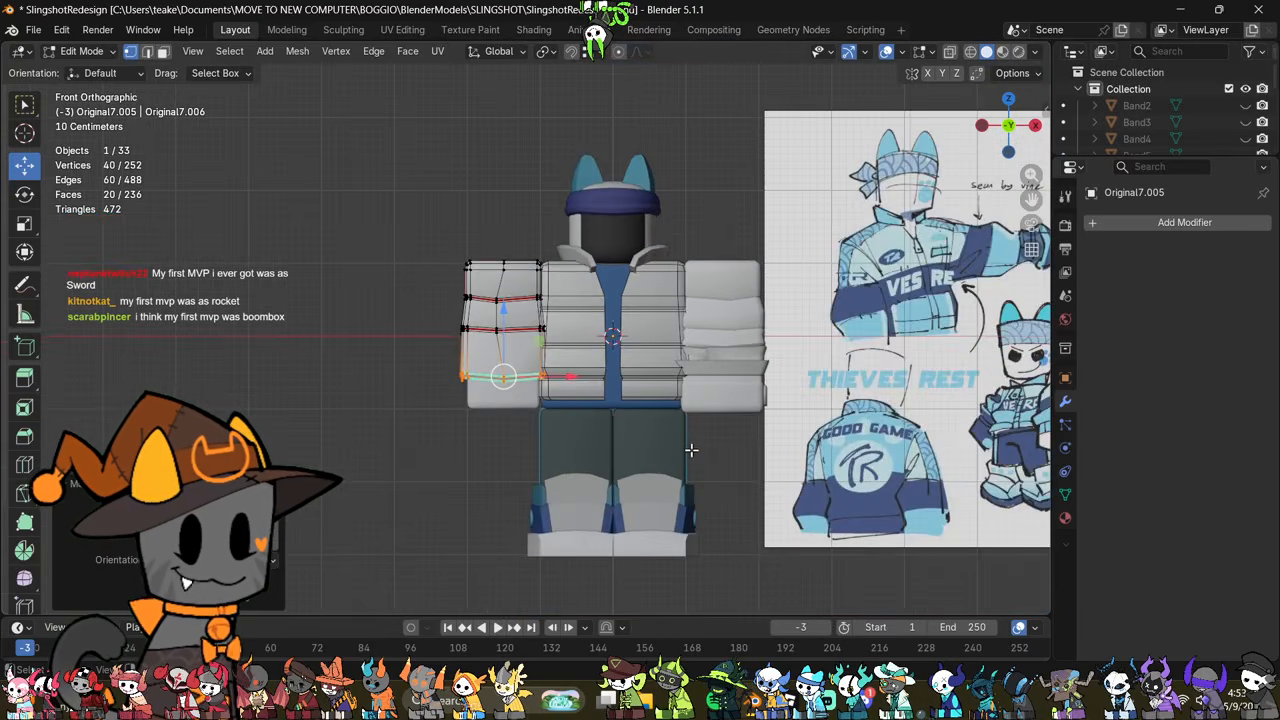
key("alt+z")
Step: Lower the separated sleeve's upper seam loops along Z
key("alt+z")
scroll(691, 451, "up", 6)
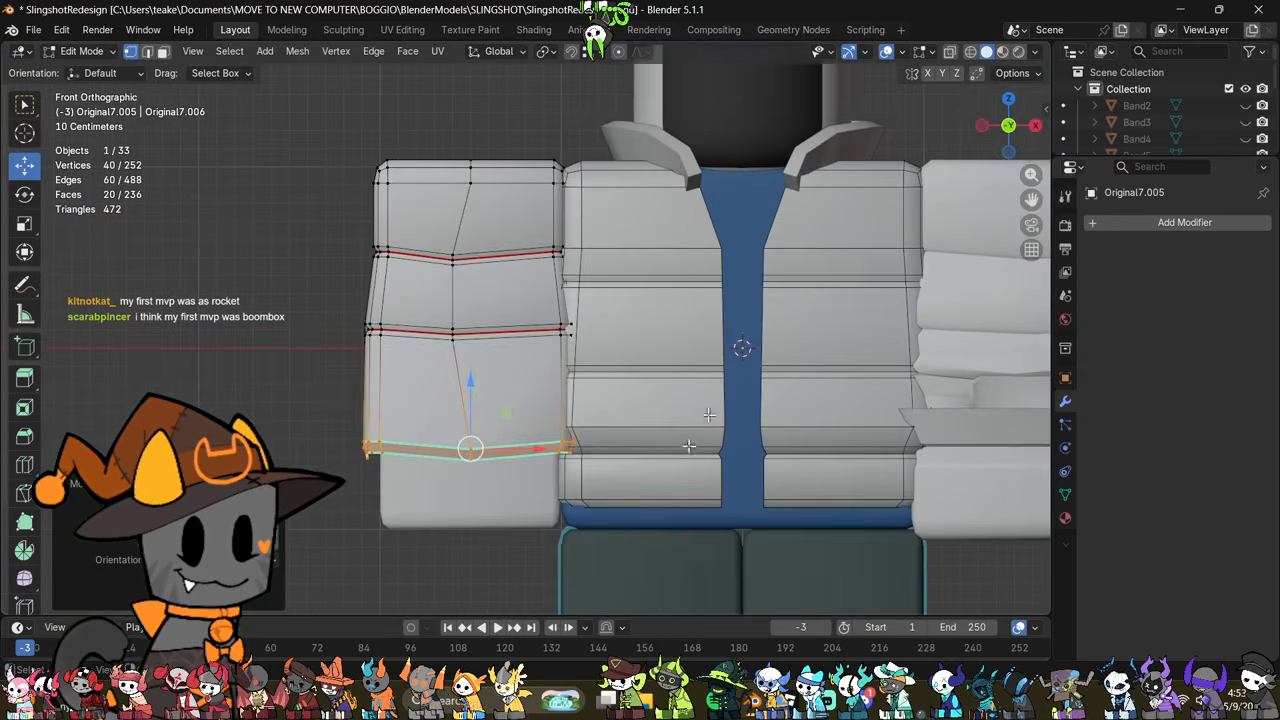
key("alt+z")
left_click(400, 254, "alt")
key("alt+z")
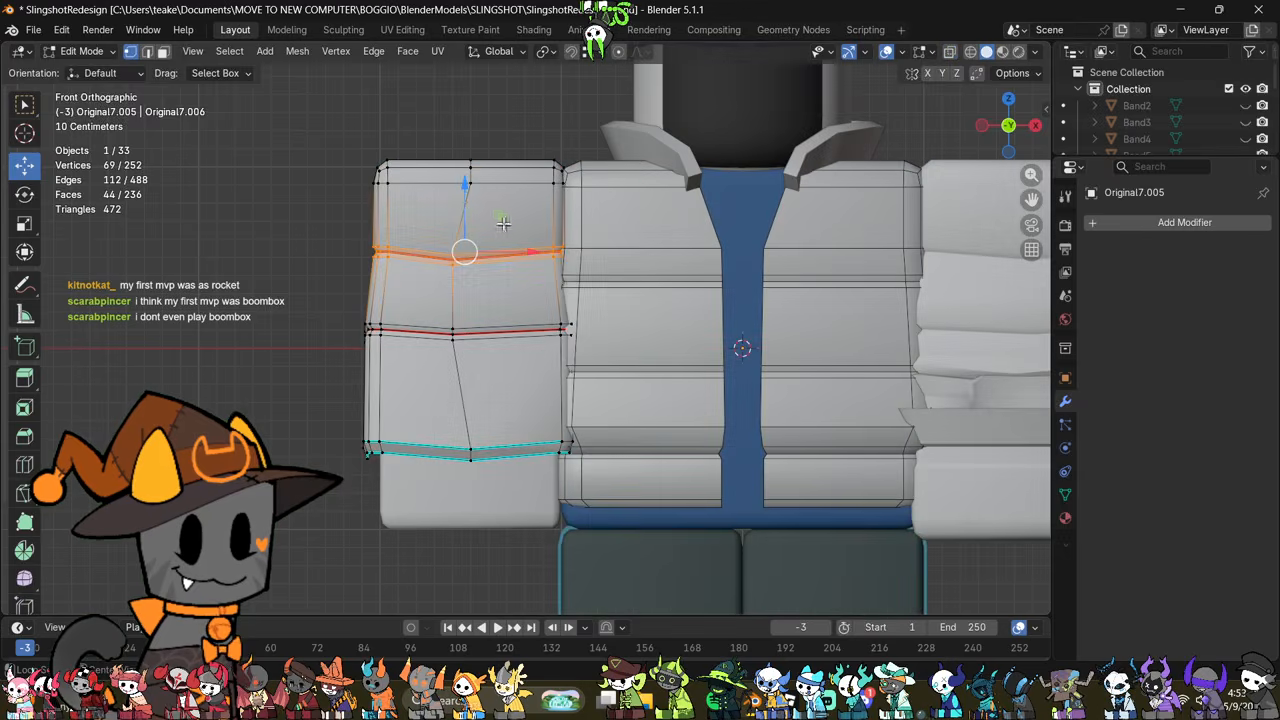
key("g")
key("z")
left_click_drag(468, 230, 468, 229)
Step: Try to flatten the sleeve's upper seam loops by scaling them to 0 along Z
key("s")
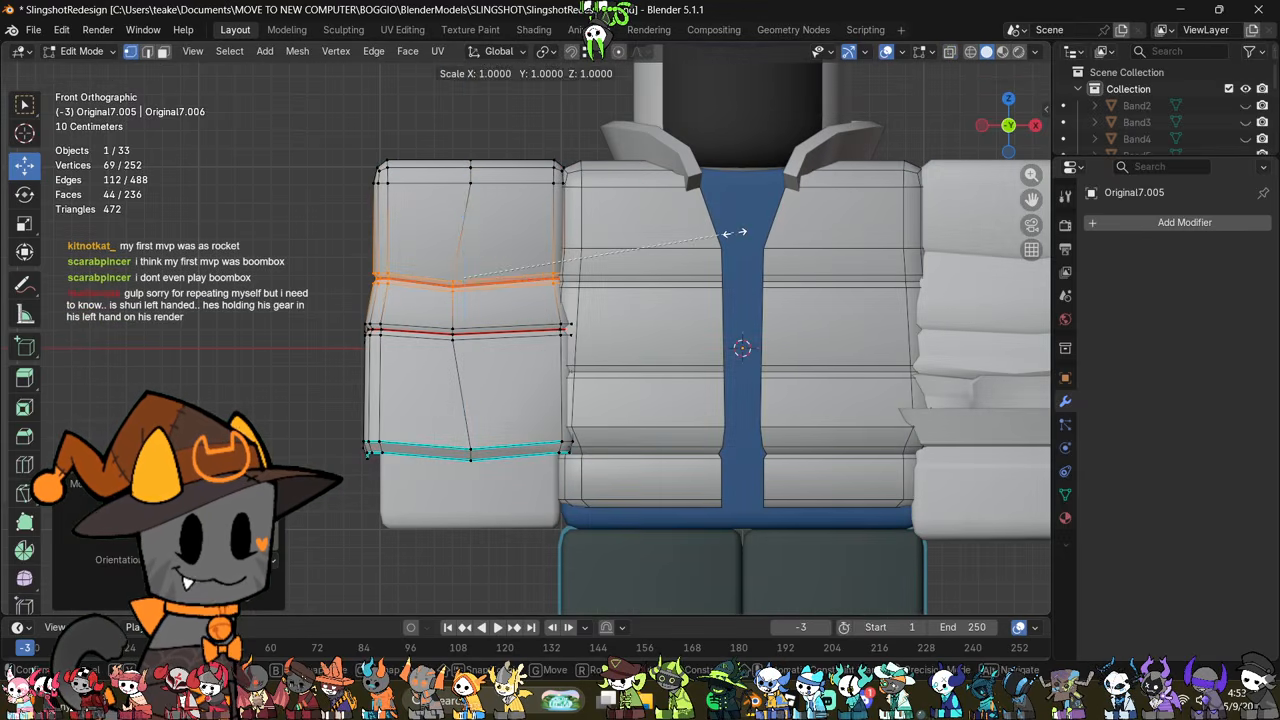
key("z")
key("0")
left_click(735, 232)
key("ctrl+z")
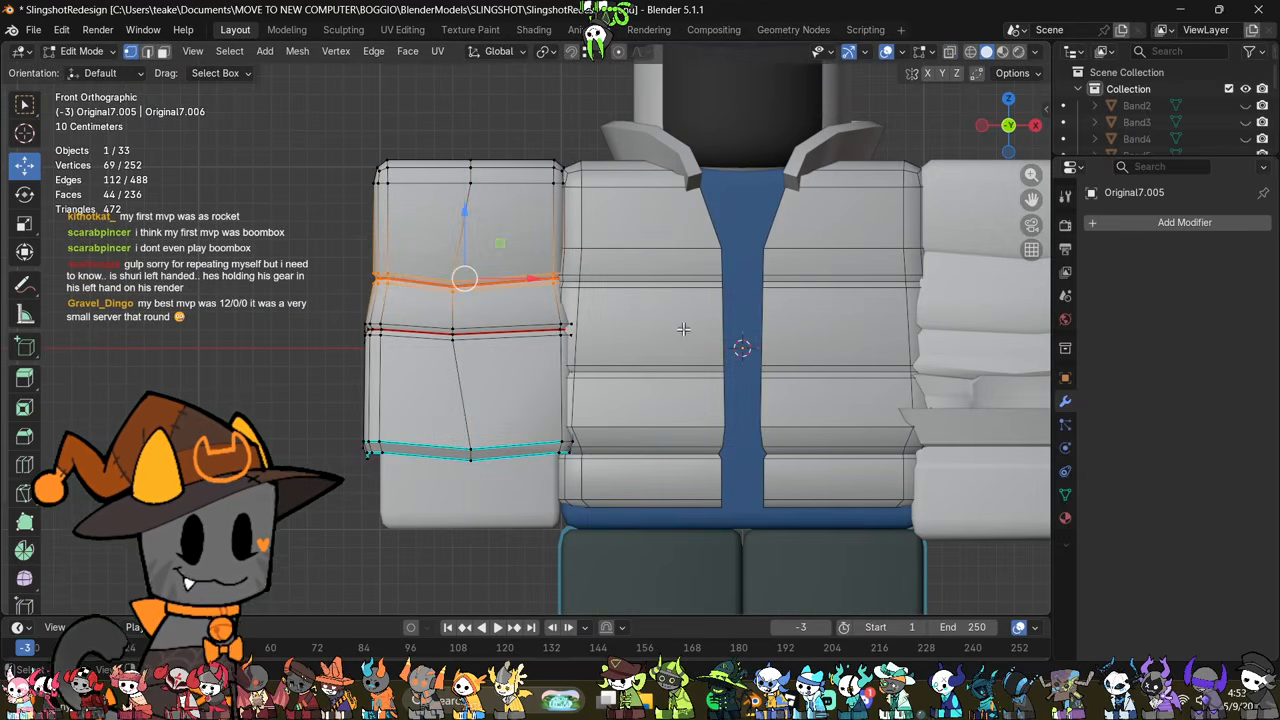
Step: Move the separated sleeve's lower seam loops down to about midway between the upper seam and the hem
left_click(686, 333)
scroll(686, 333, "up", 1)
key("alt+z")
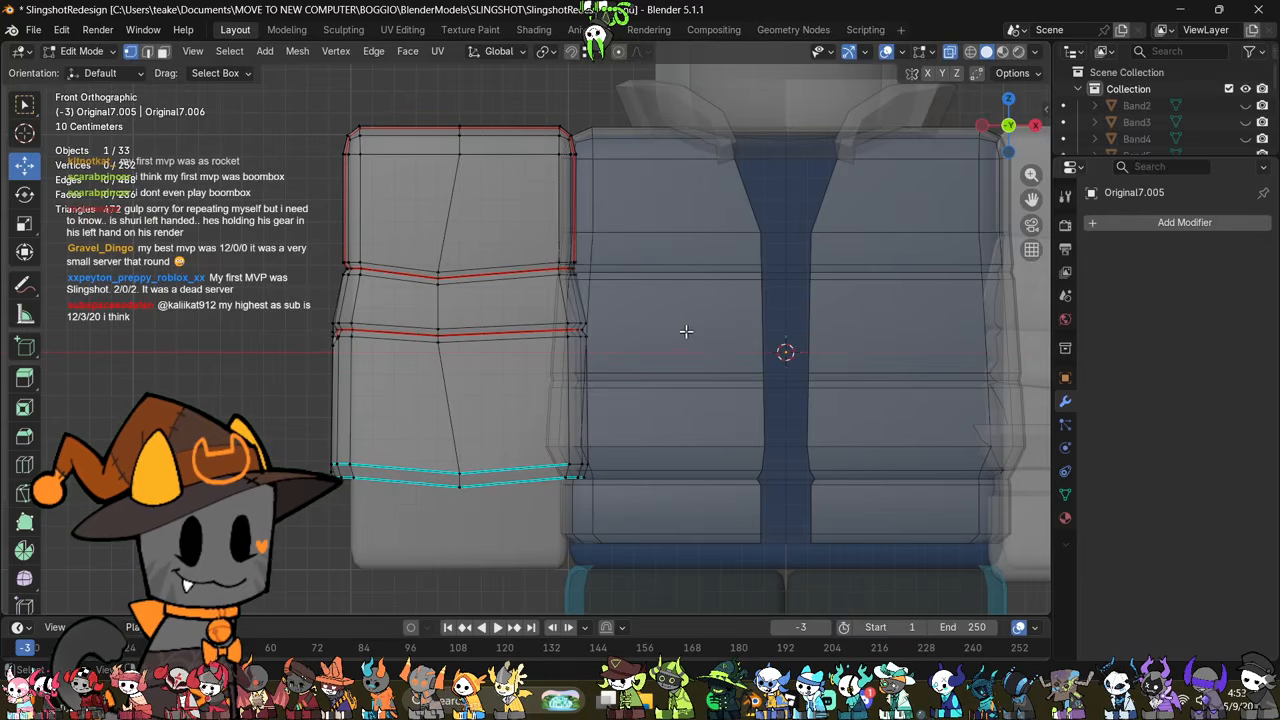
middle_click_drag(566, 346, 590, 369, "shift")
left_click_drag(290, 402, 660, 329)
key("alt+z")
left_click_drag(485, 290, 494, 347)
scroll(567, 358, "down", 3)
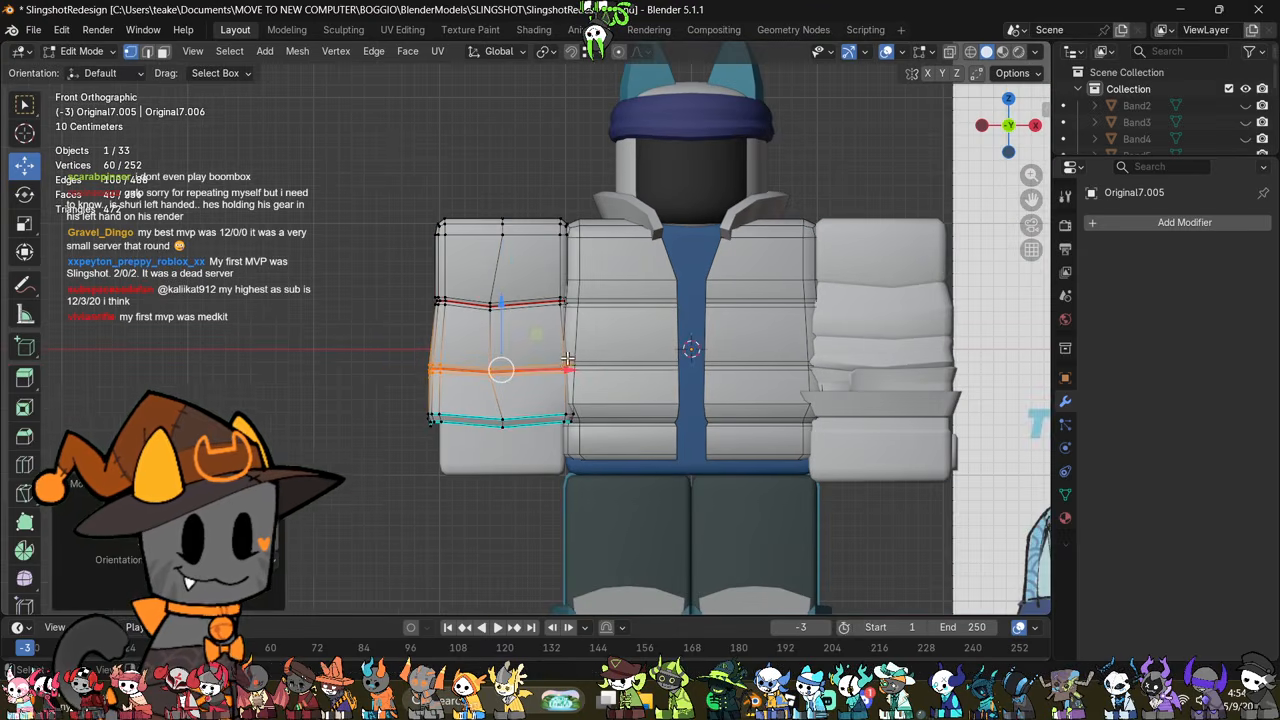
middle_click_drag(678, 365, 678, 403, "shift")
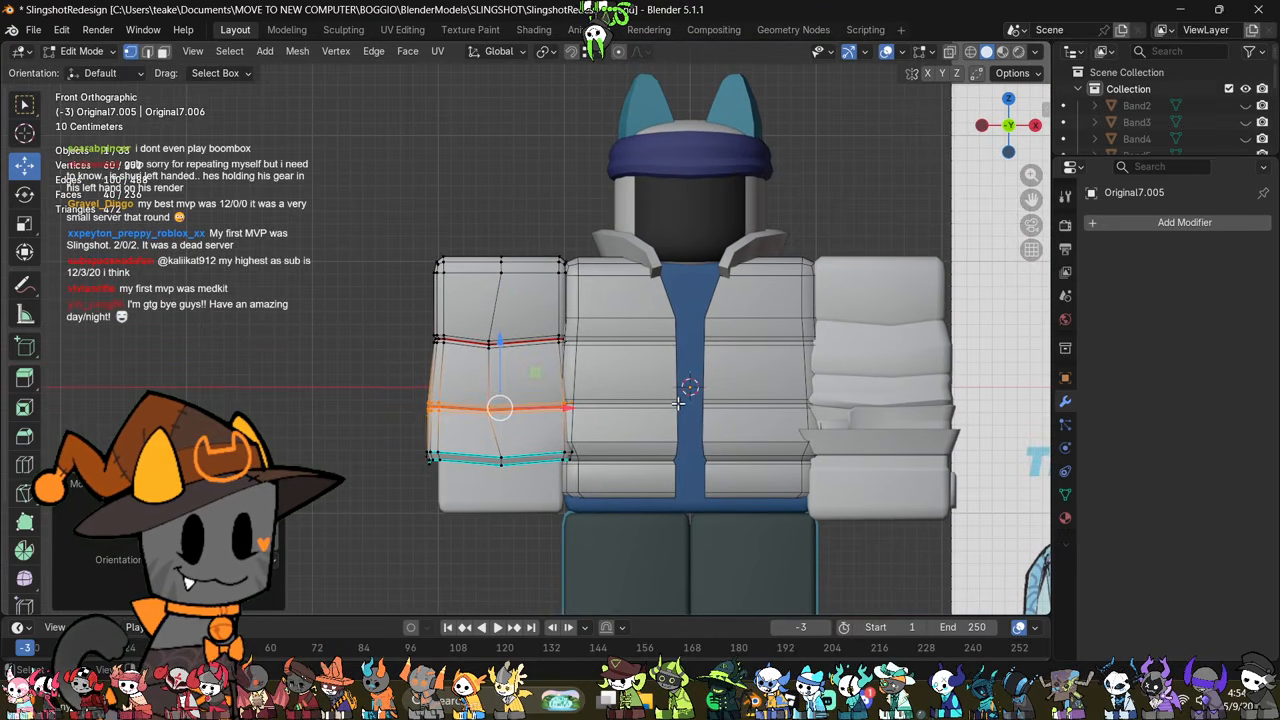
Step: Rotate the separated sleeve's upper seam loops by about 2.4 degrees in front view
key("alt+z")
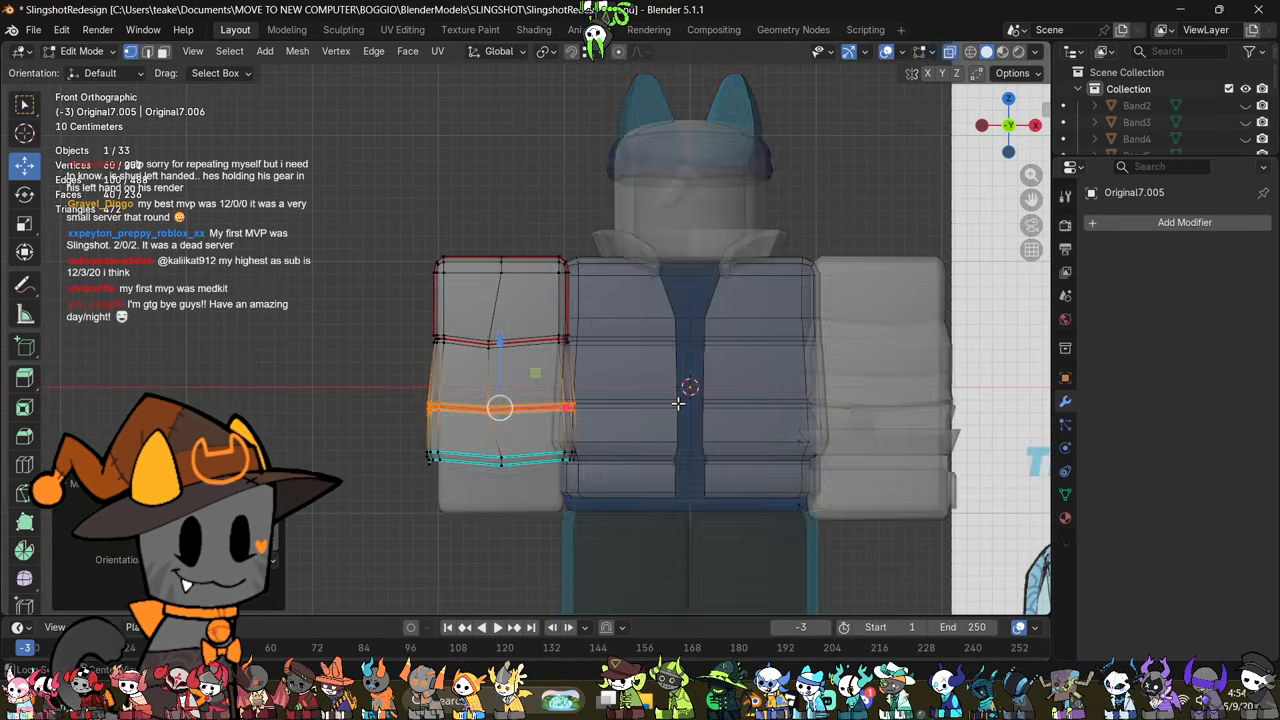
scroll(680, 397, "up", 2)
left_click_drag(655, 295, 332, 370)
key("r")
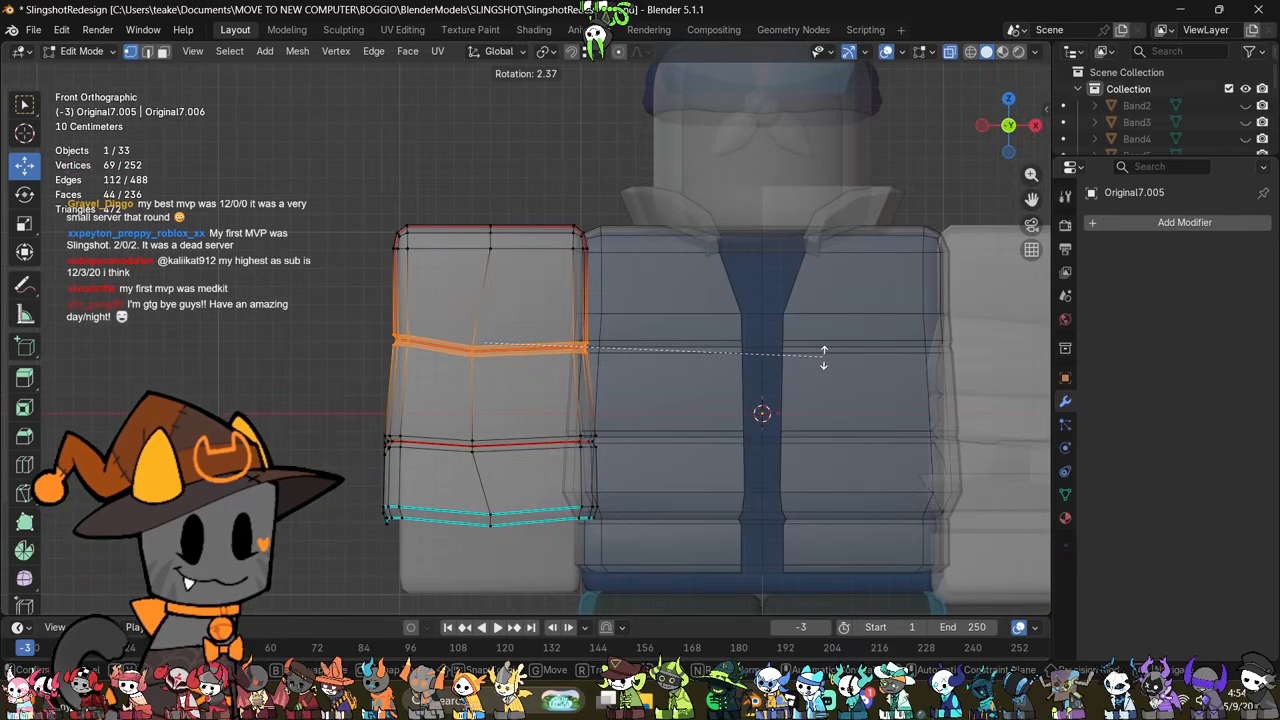
left_click(826, 358)
Step: Select the separated sleeve's hem loops in front view and scale them inward slightly
left_click(717, 424)
left_click_drag(709, 388, 330, 448)
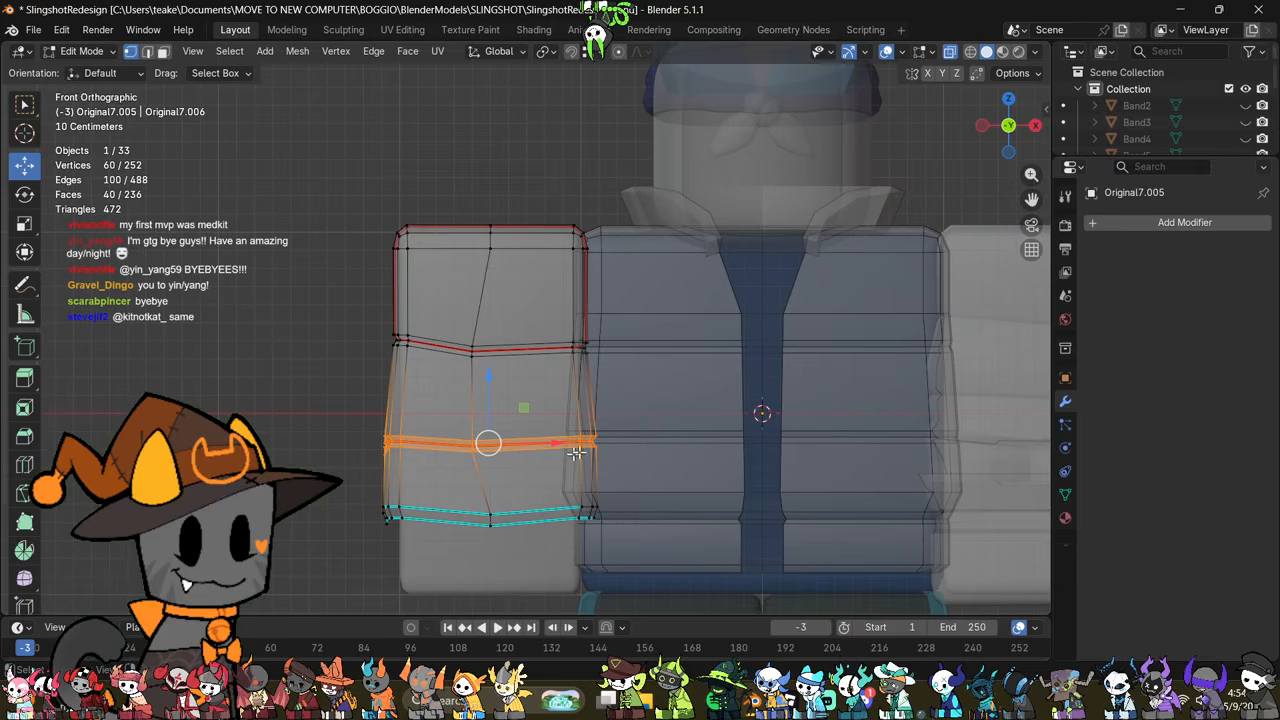
left_click(478, 475)
left_click_drag(671, 475, 367, 549)
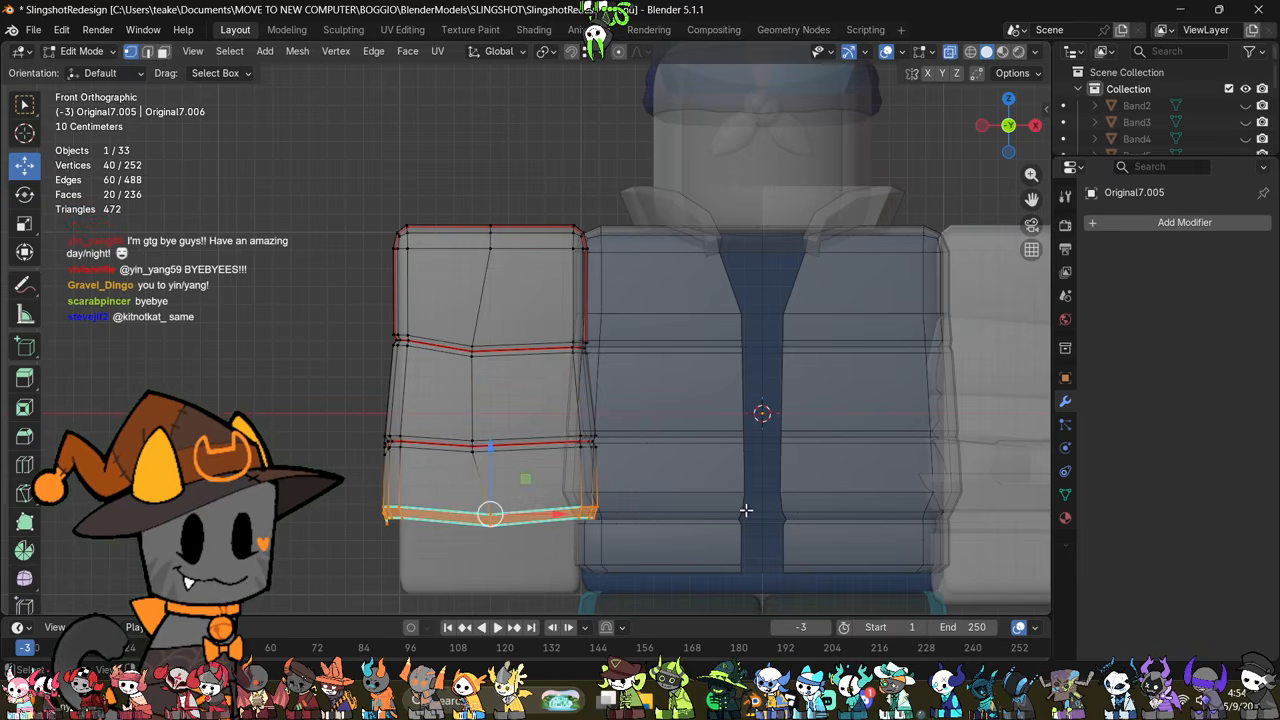
key("s")
left_click(729, 509)
key("alt+z")
middle_click_drag(561, 474, 669, 417)
key("Tab")
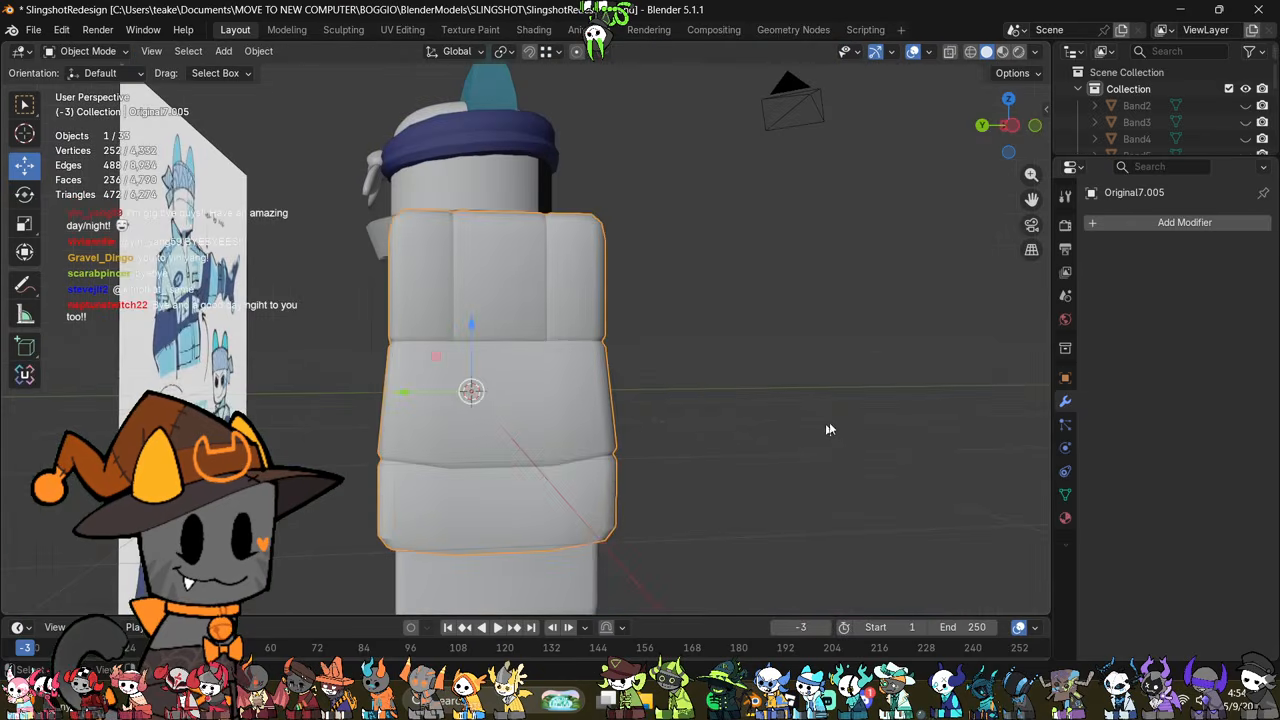
middle_click_drag(830, 430, 629, 423)
scroll(685, 440, "down", 2)
left_click(680, 285)
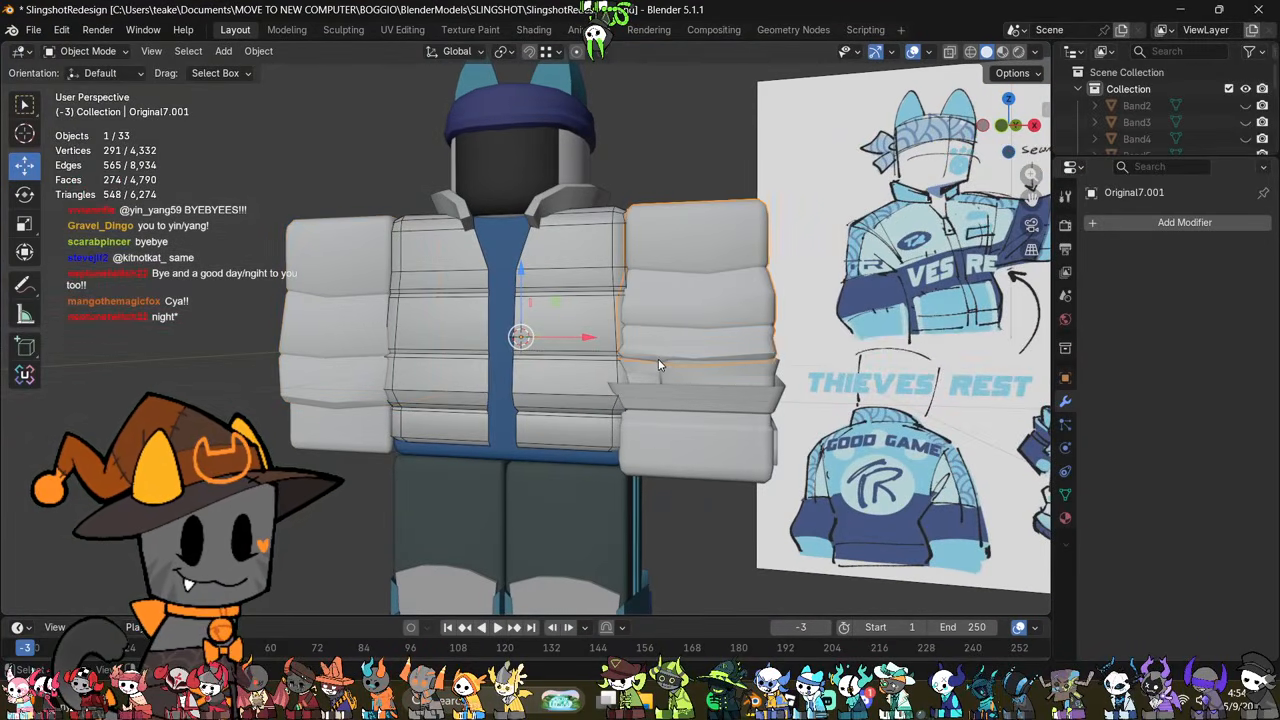
middle_click_drag(680, 285, 697, 399)
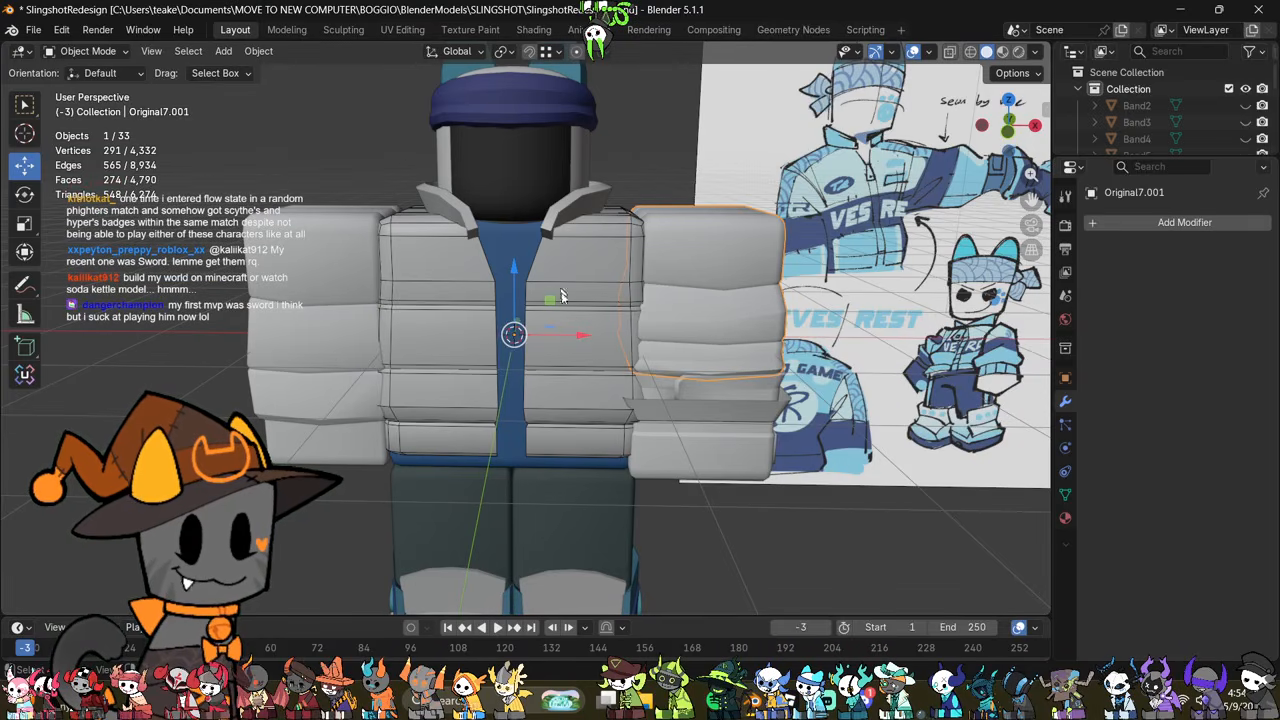
Step: Move the middle vertices of the right-arm sleeve's two front seams along X toward the torso
left_click(309, 327)
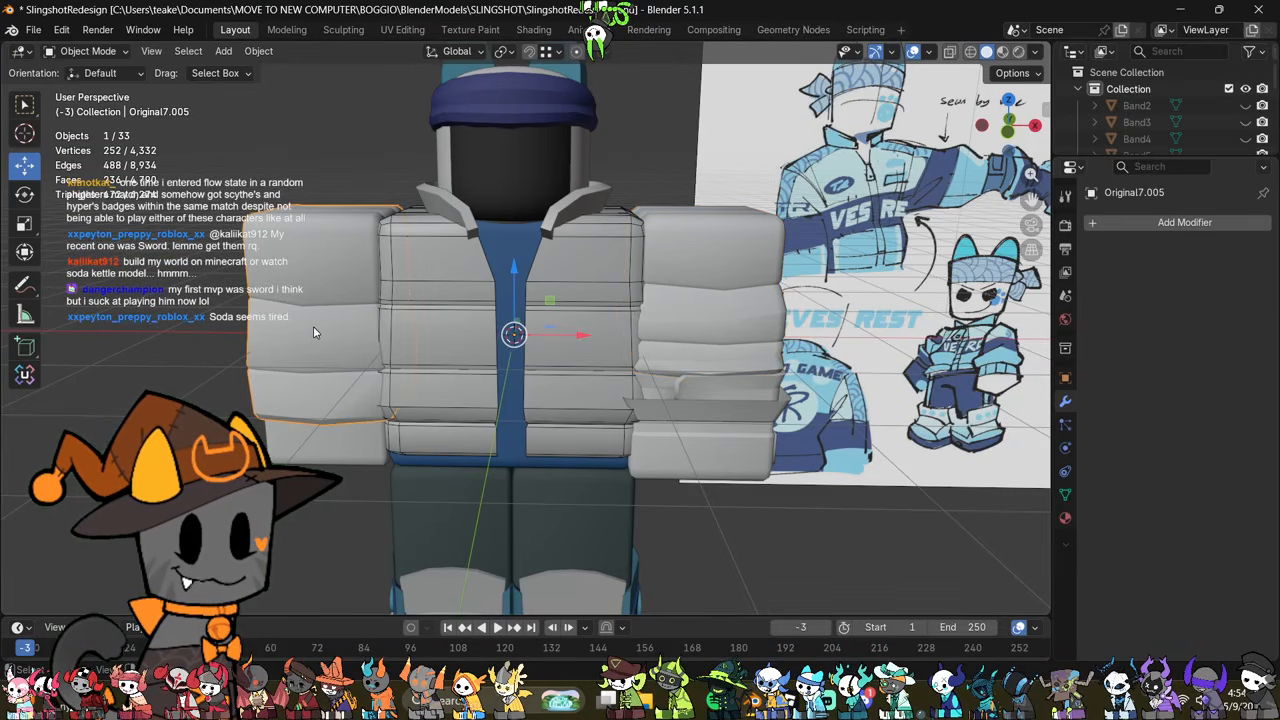
middle_click_drag(317, 330, 505, 345)
key("Tab")
key("Tab")
key("Tab")
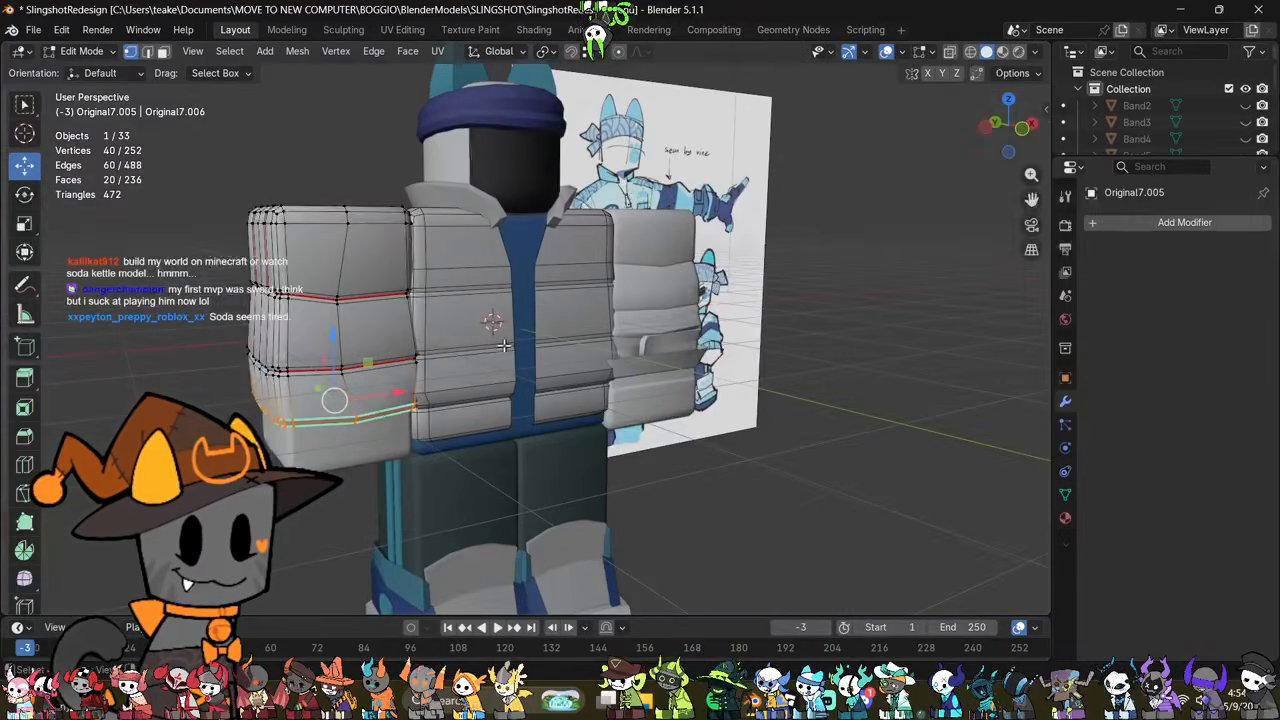
left_click(1021, 138)
key("alt+z")
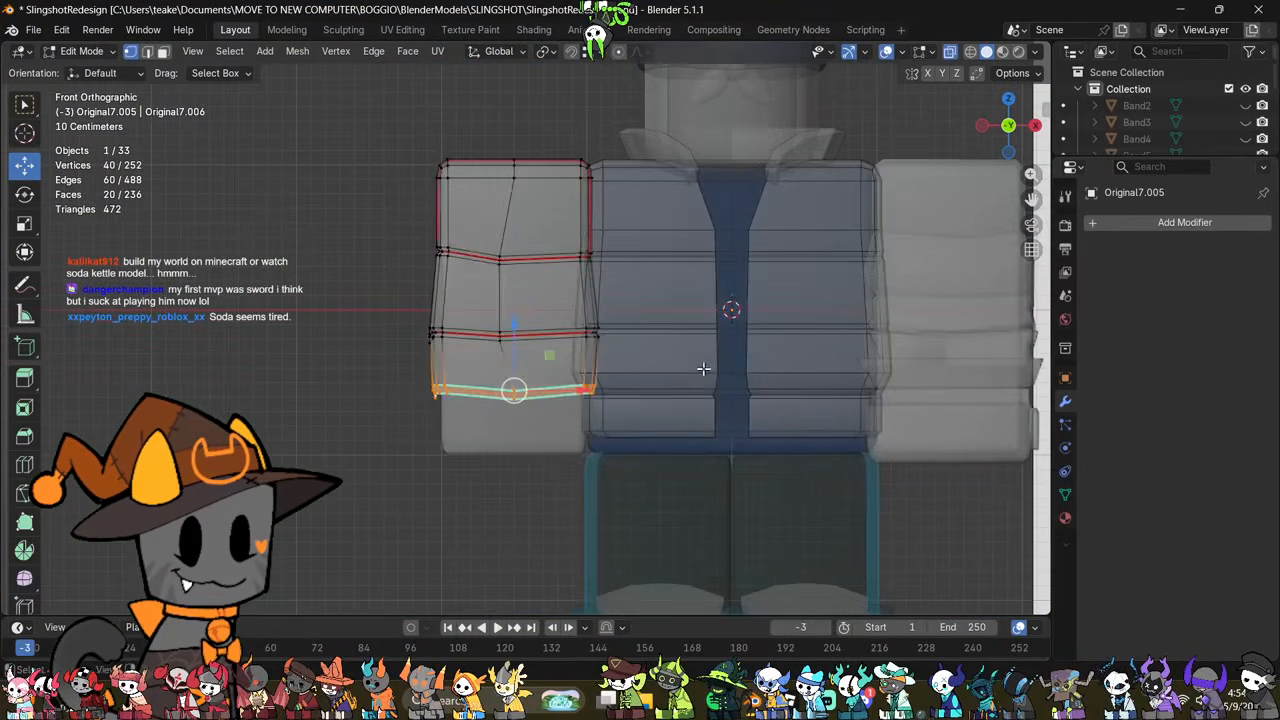
scroll(646, 420, "up", 2)
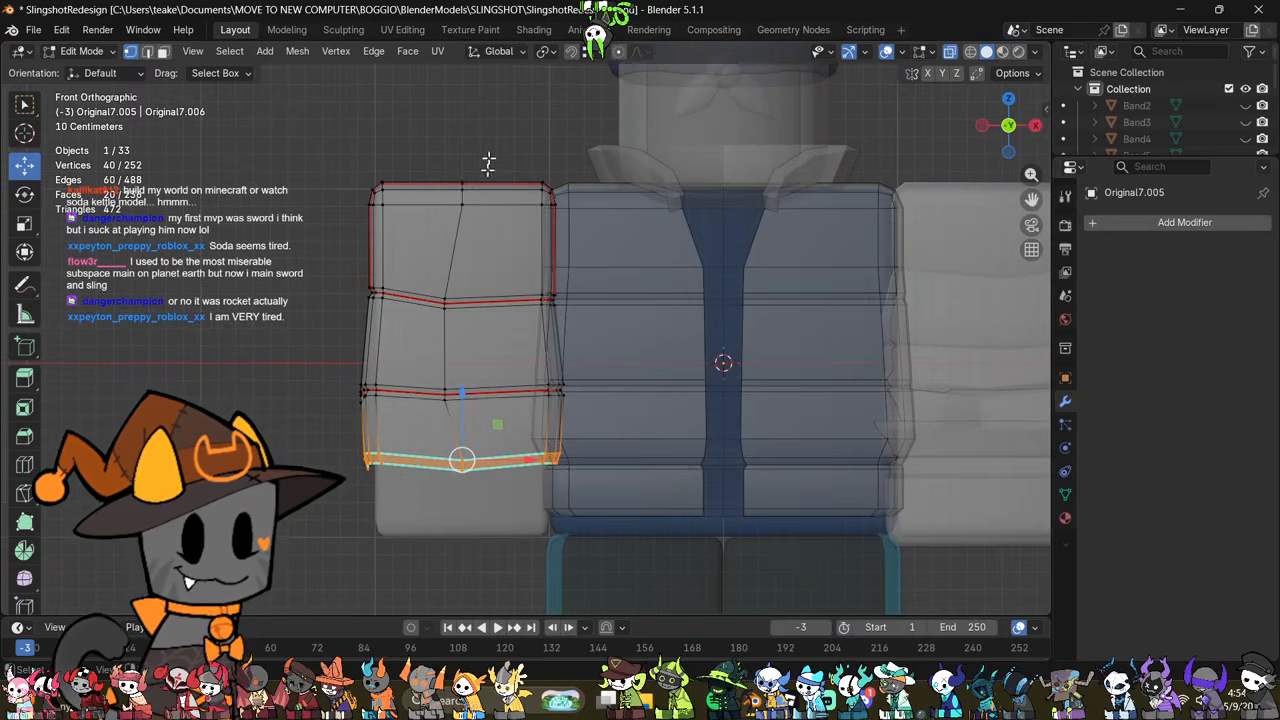
left_click_drag(485, 272, 424, 416)
left_click_drag(493, 353, 540, 356)
key("alt+z")
key("Tab")
Step: Compare the reshaped right-arm sleeve and the left-arm sleeve with the reference drawing
scroll(660, 403, "down", 1)
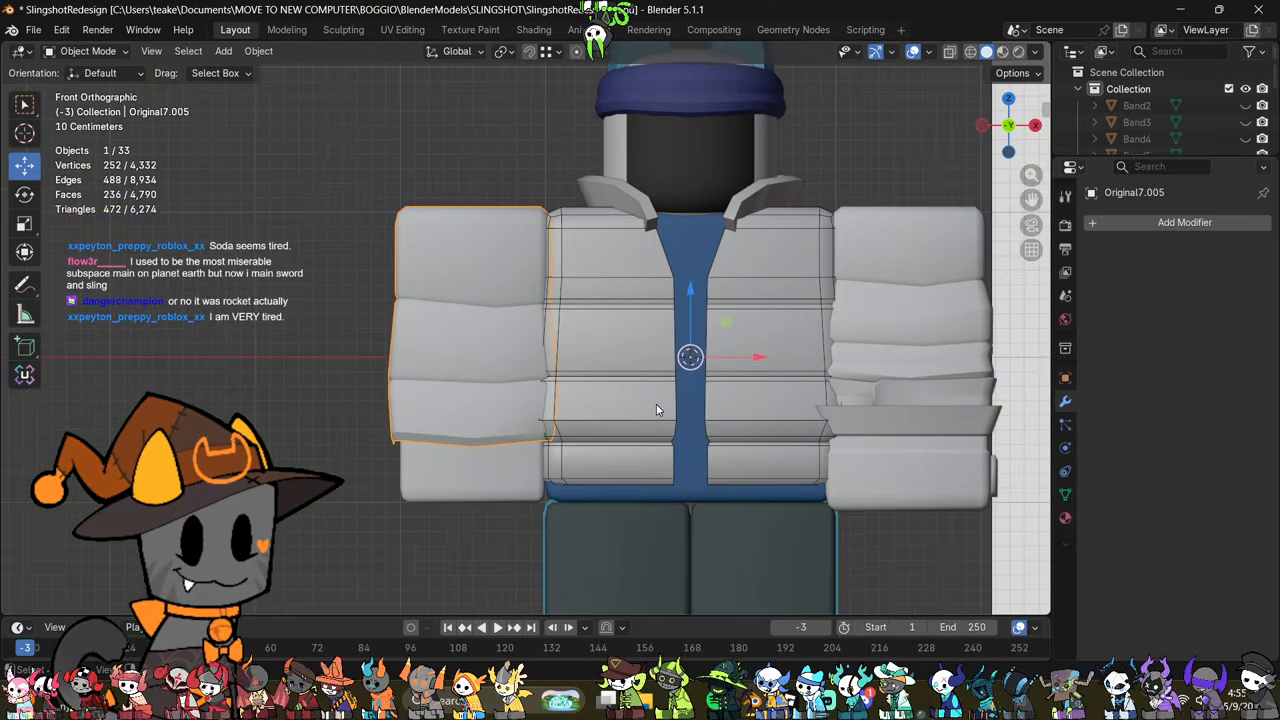
middle_click_drag(868, 342, 693, 386, "shift")
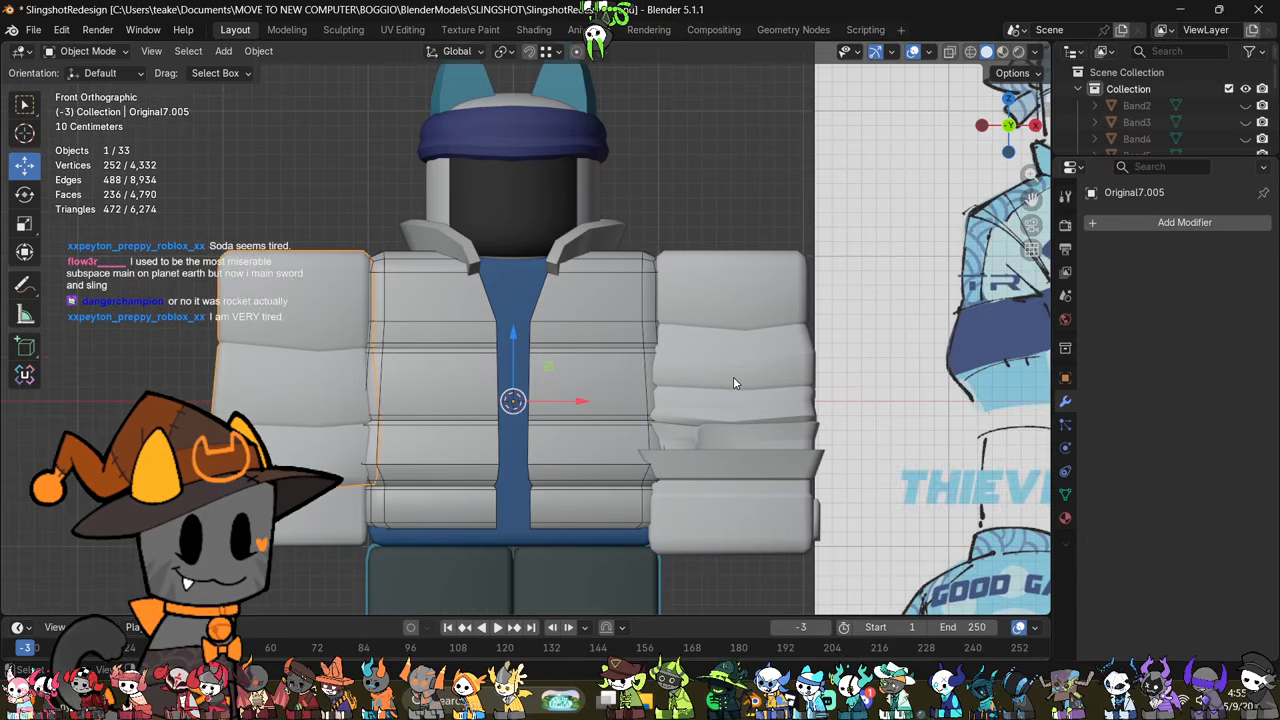
scroll(735, 376, "down", 5)
middle_click_drag(601, 343, 638, 353)
scroll(644, 375, "up", 2)
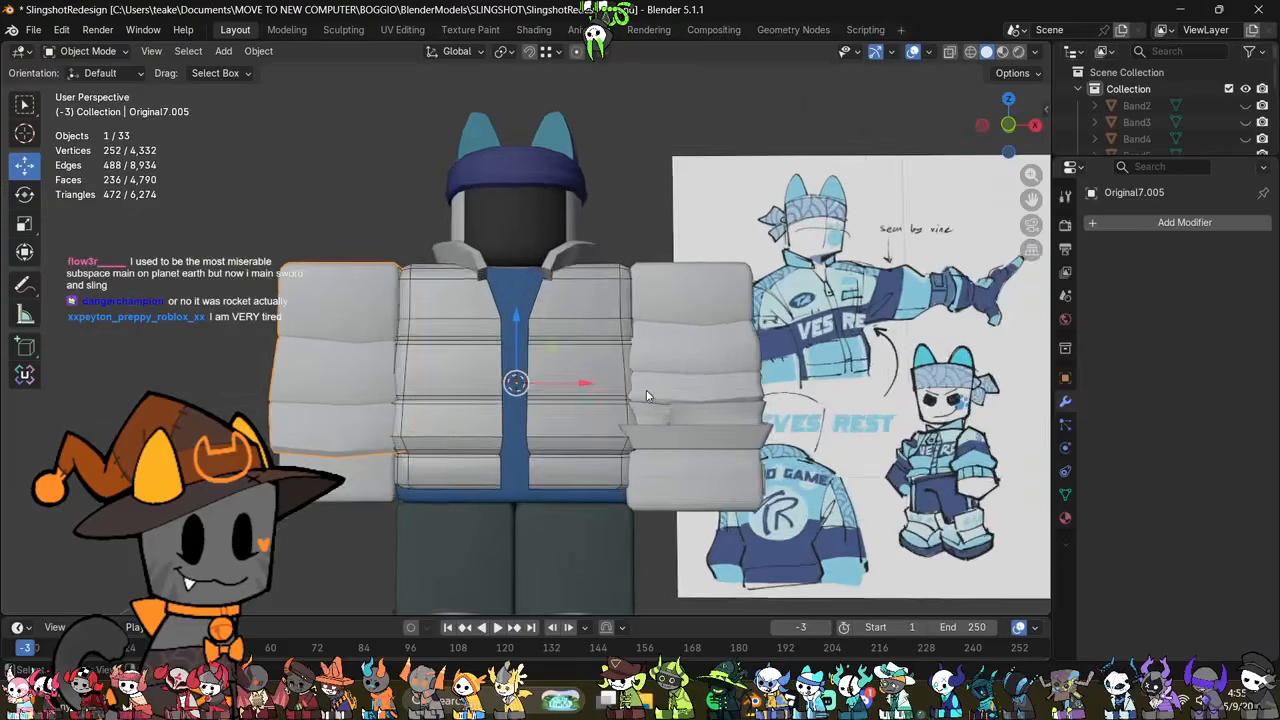
middle_click_drag(648, 397, 644, 431)
left_click(659, 372)
scroll(635, 425, "down", 2)
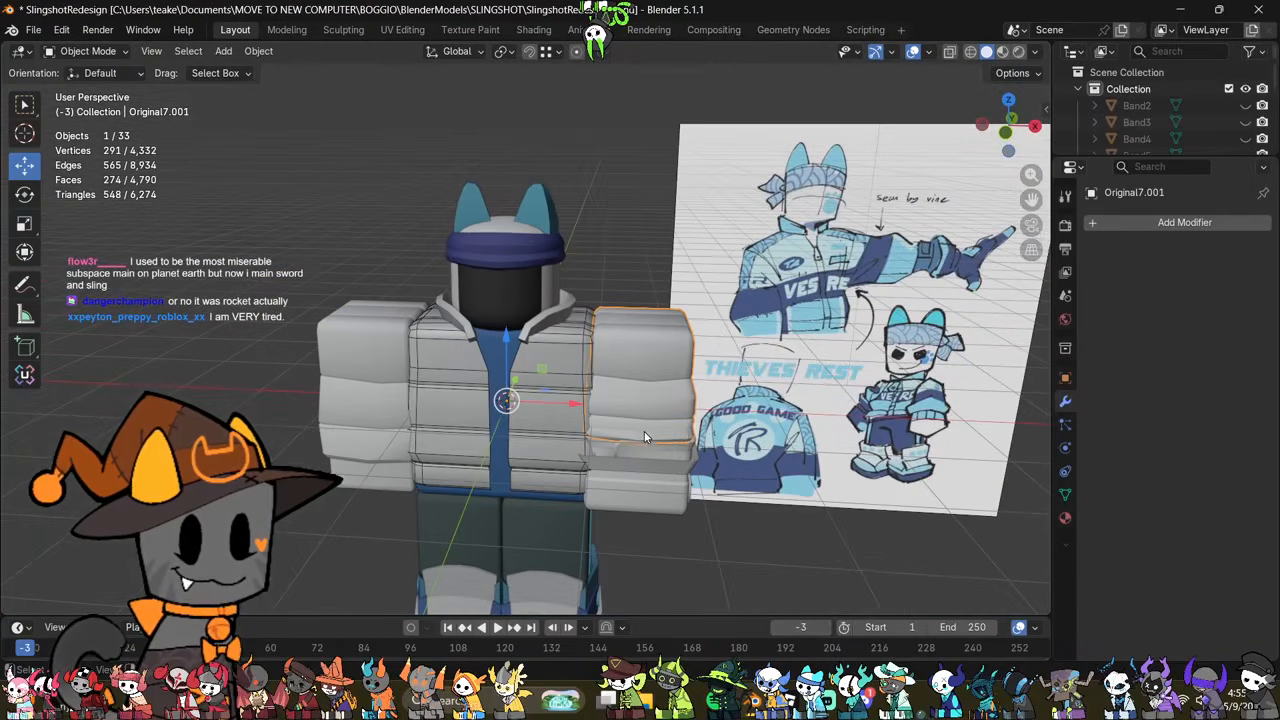
Step: Remove the Original6Mtl material slot from the torso body beneath the jacket panels
scroll(438, 362, "up", 2)
left_click(500, 347)
middle_click_drag(500, 347, 690, 450)
left_click(1065, 518)
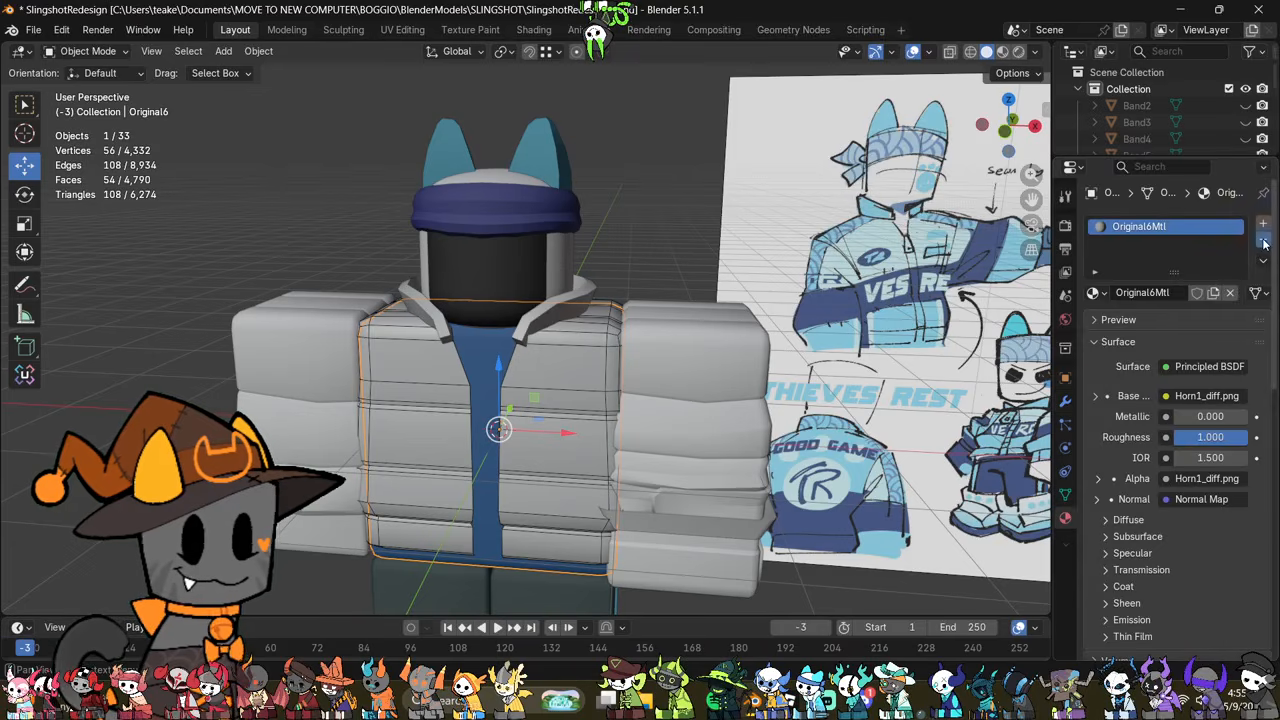
left_click(1263, 243)
scroll(423, 464, "down", 3)
middle_click_drag(425, 464, 440, 438)
scroll(447, 421, "up", 2)
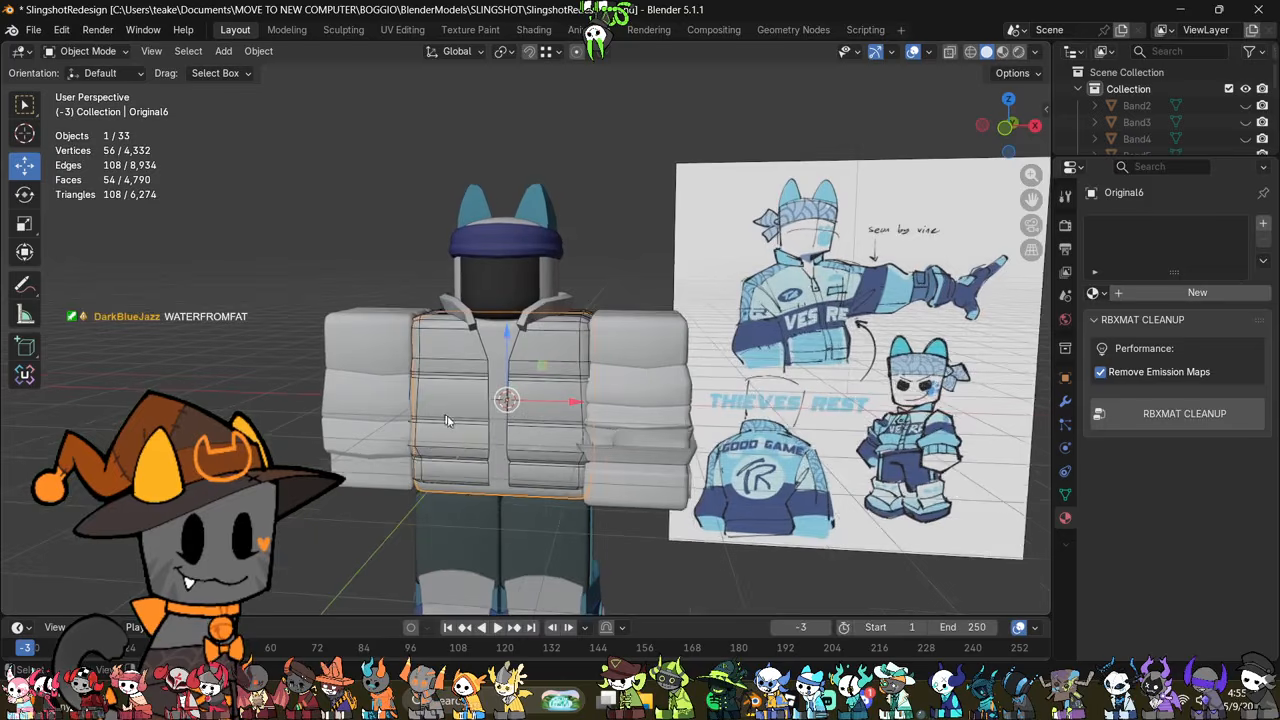
Step: Examine the torso body's mesh in X-ray and the legs and shoes beneath it
left_click(515, 475)
middle_click_drag(538, 533, 622, 390)
scroll(572, 432, "up", 4)
left_click(551, 385)
key("Tab")
key("alt+z")
scroll(600, 432, "down", 1)
key("Tab")
scroll(639, 450, "down", 1)
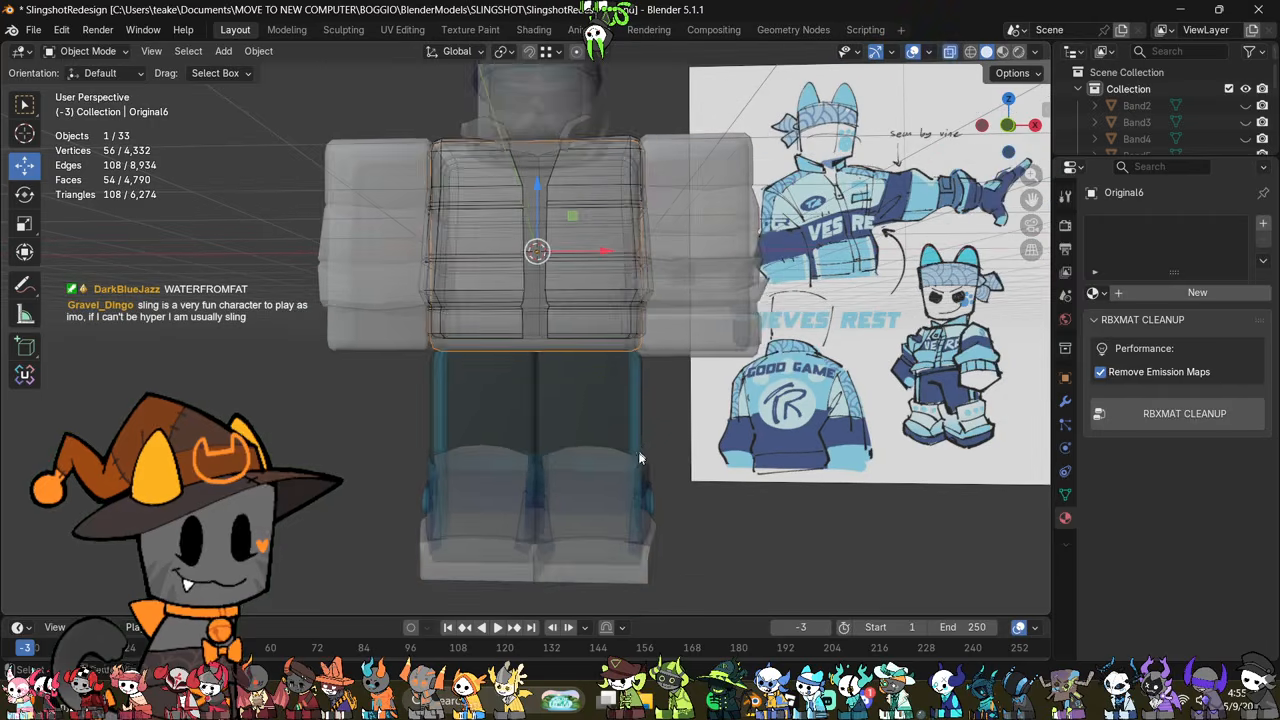
key("alt+z")
left_click(620, 487)
mouse_move(620, 487)
middle_mouse_down()
mouse_move(549, 462)
mouse_move(625, 492)
middle_mouse_up()
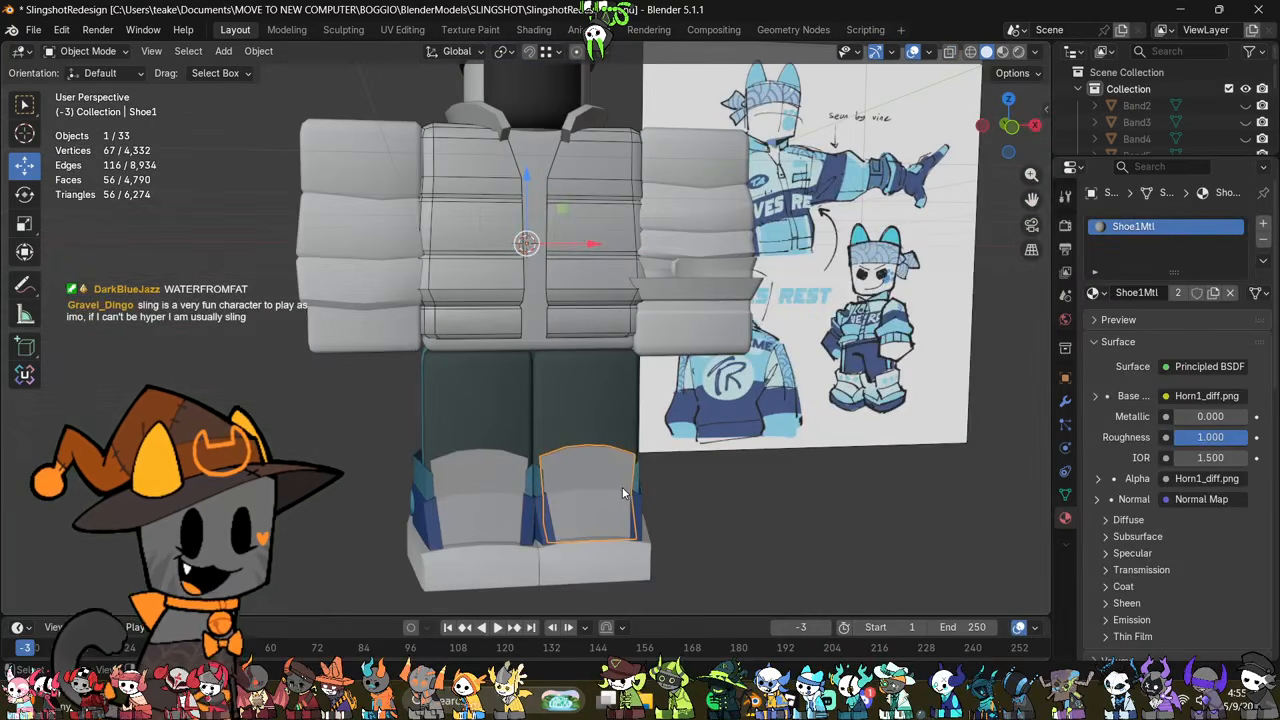
Step: Dissolve the vertical edge loop running over the shoulder and down the middle of the right-arm sleeve's outer side
left_click(321, 308)
middle_click_drag(441, 349, 484, 384, "shift")
scroll(484, 384, "down", 2)
middle_click_drag(636, 346, 470, 377, "shift")
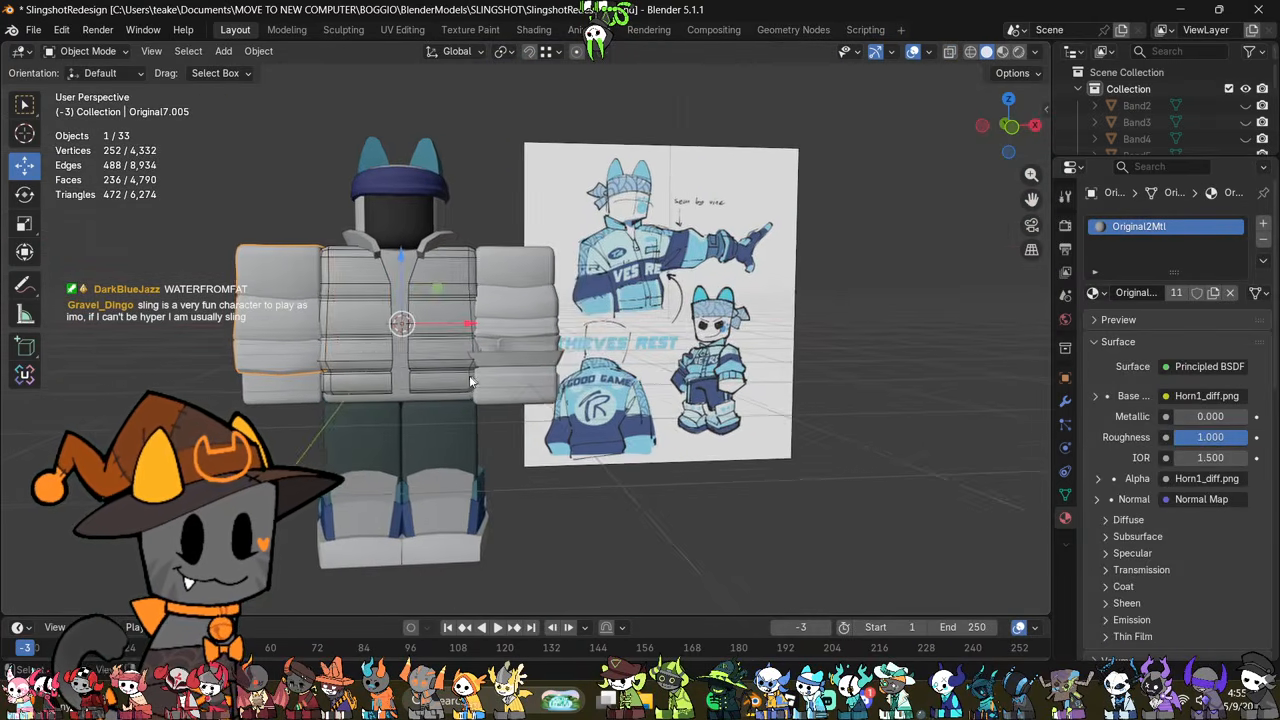
middle_click_drag(333, 370, 437, 410, "shift")
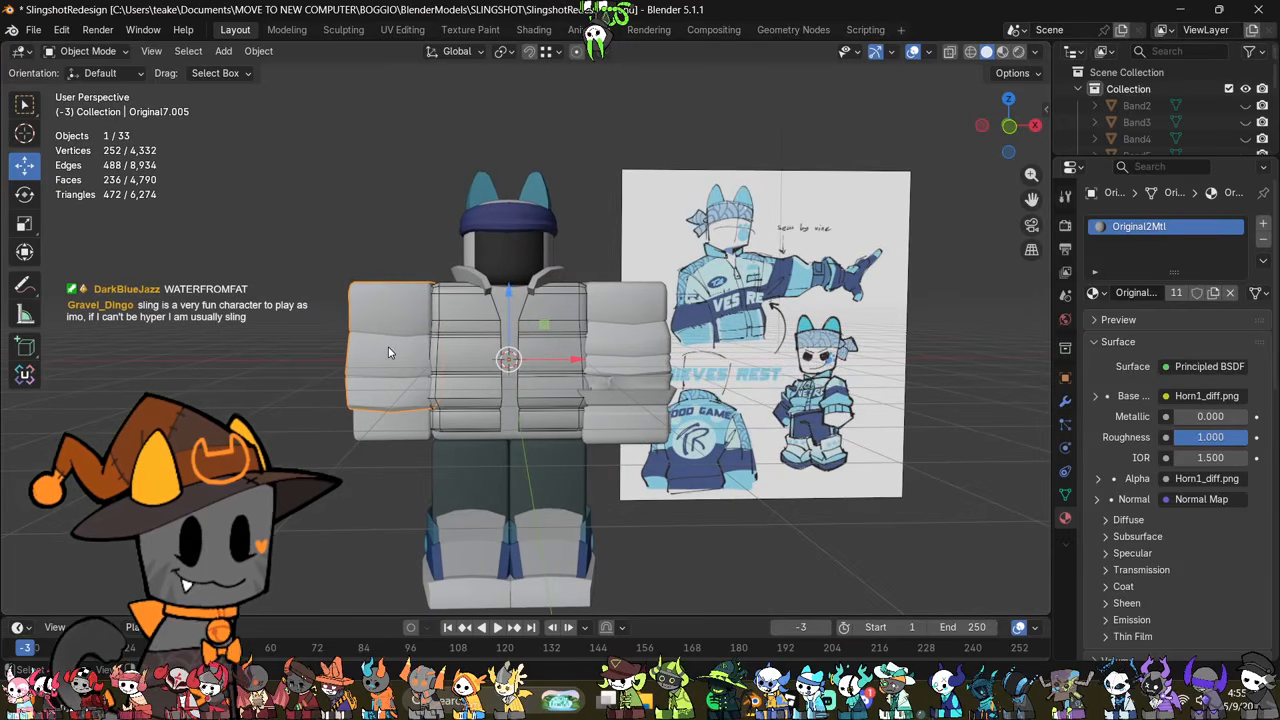
key("Tab")
middle_click_drag(409, 354, 789, 439, "shift")
scroll(543, 337, "up", 4)
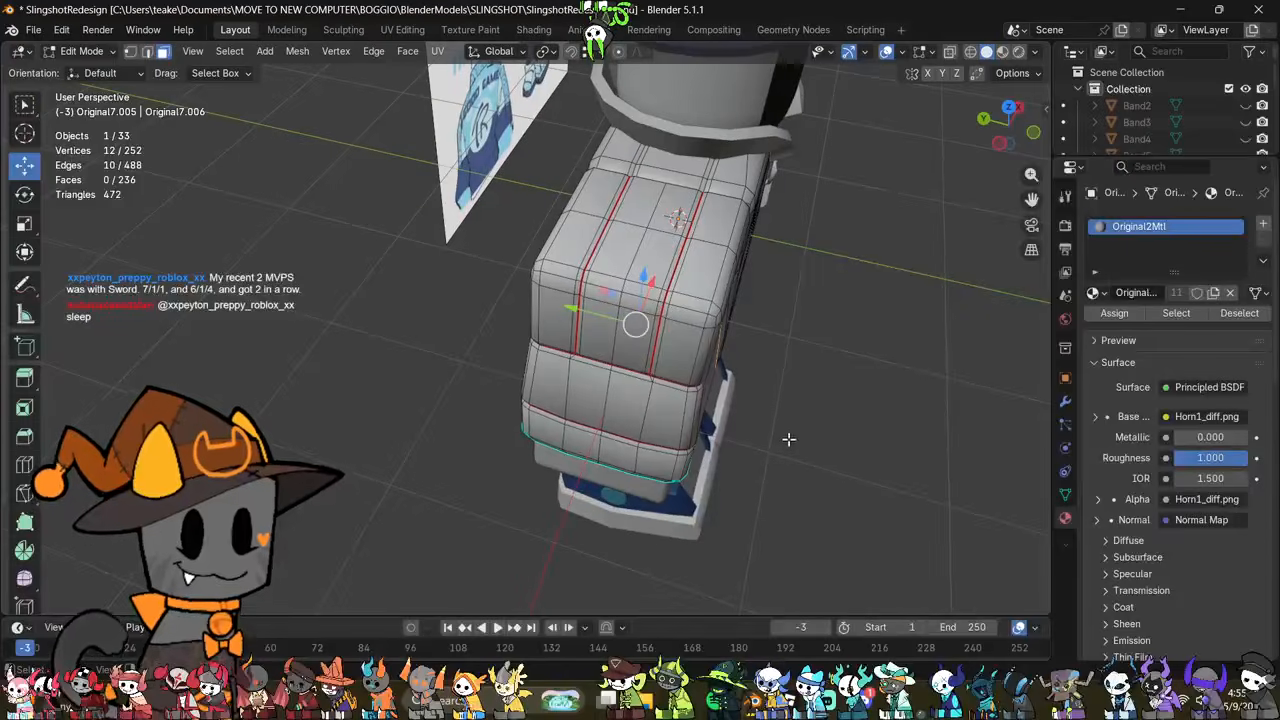
left_click(603, 396, "alt")
middle_click_drag(838, 502, 760, 465)
scroll(758, 456, "down", 4)
middle_click_drag(681, 467, 603, 417)
right_click(766, 408)
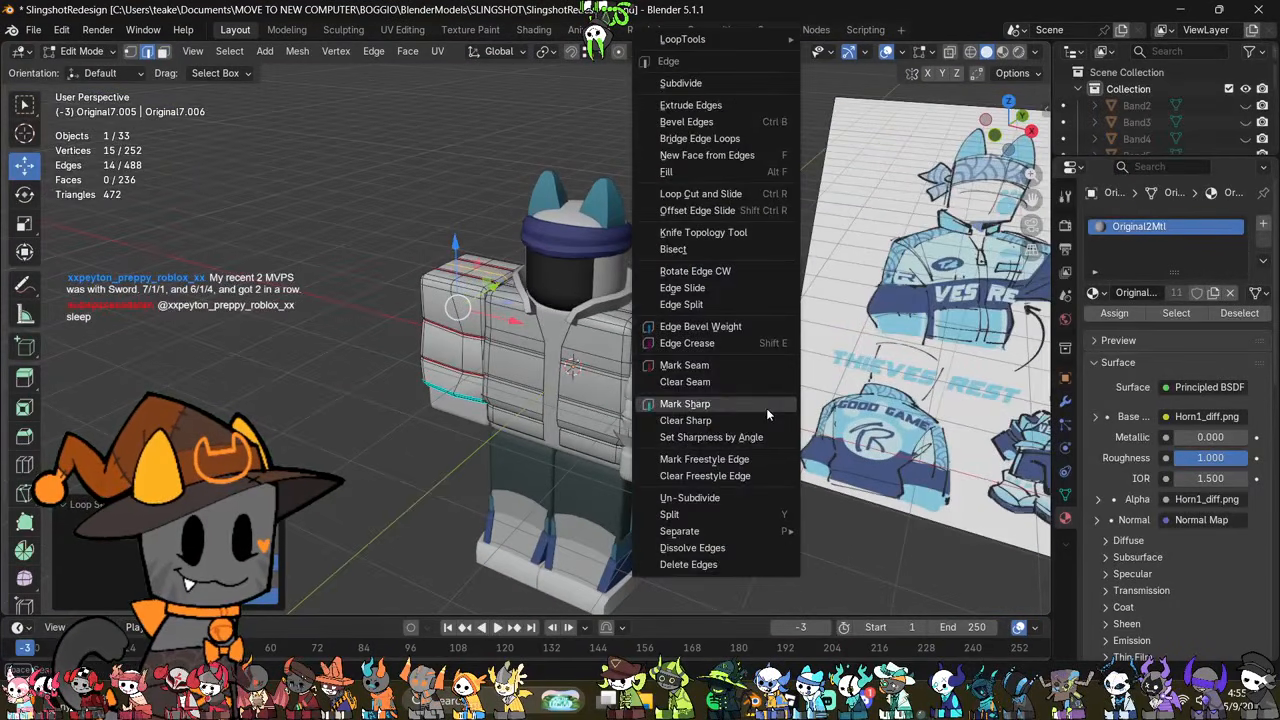
left_click(730, 543)
Step: Inspect the simplified right-arm sleeve from the side and front, with and without X-ray
middle_click_drag(730, 543, 689, 442)
scroll(666, 398, "up", 3)
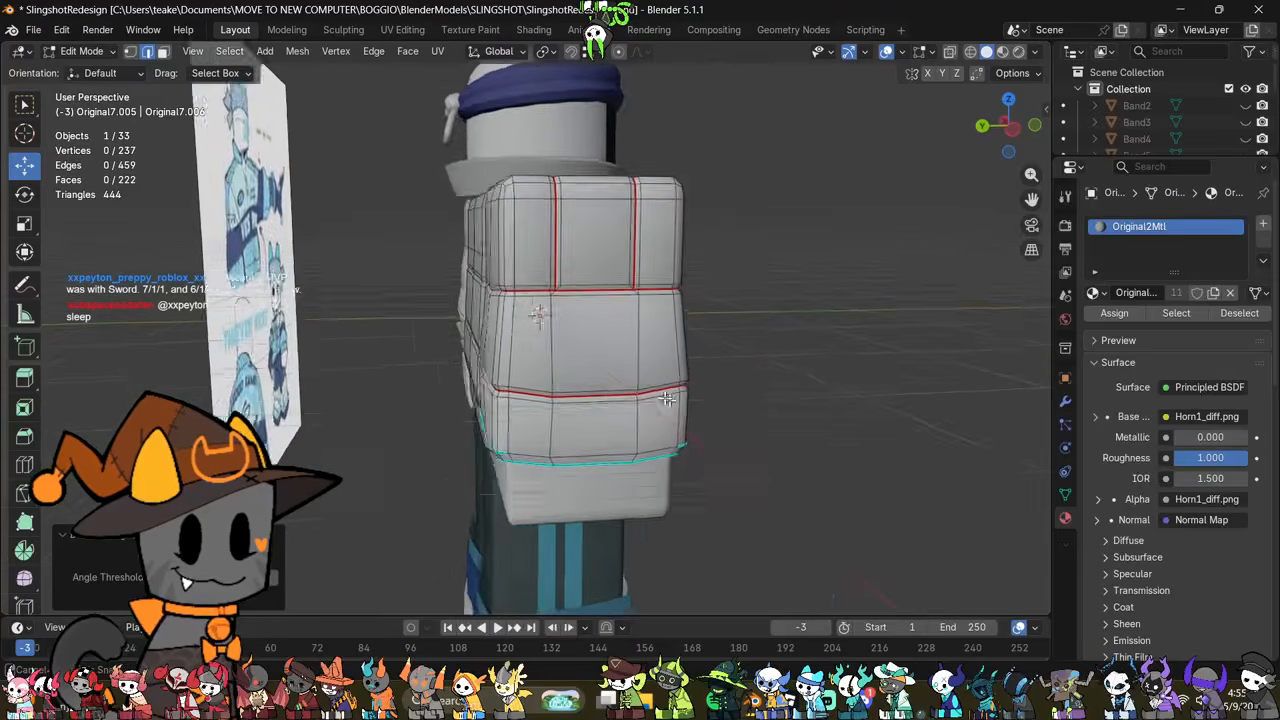
mouse_move(667, 398)
middle_mouse_down()
mouse_move(510, 485)
mouse_move(572, 482)
mouse_move(563, 492)
mouse_move(543, 449)
middle_mouse_up()
key("alt+z")
scroll(563, 492, "down", 2)
key("alt+z")
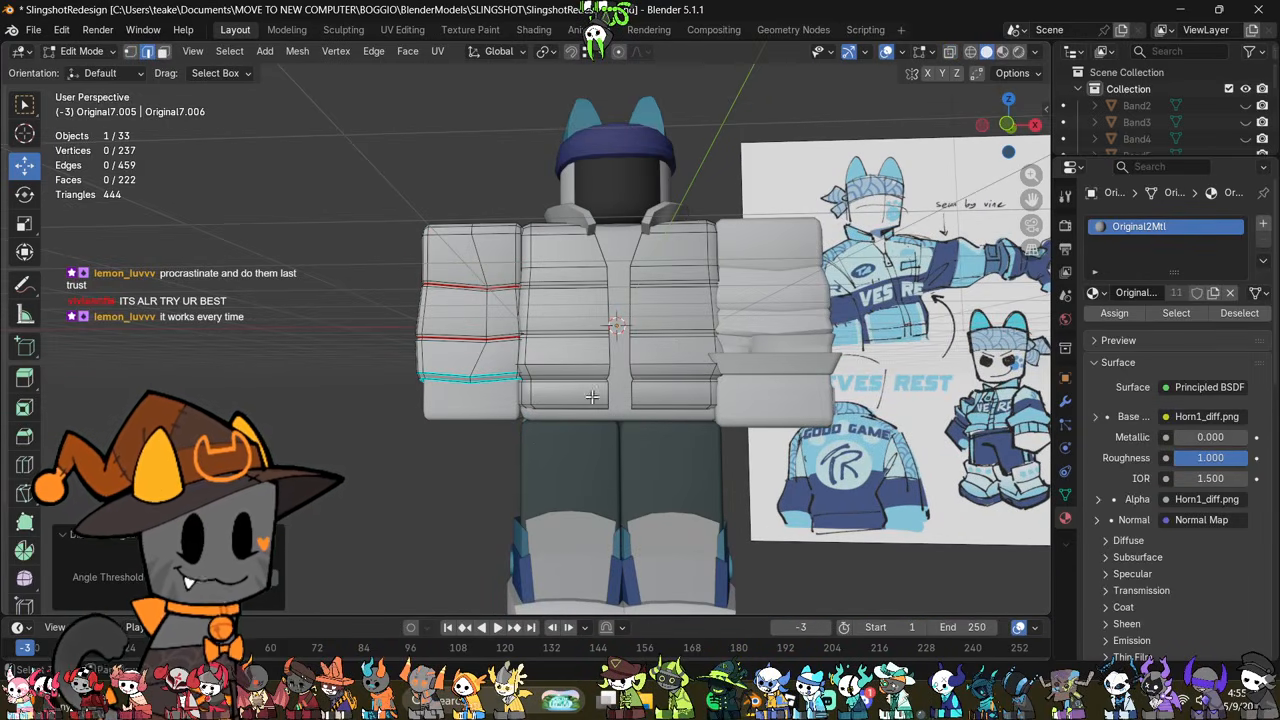
middle_click_drag(592, 397, 621, 470)
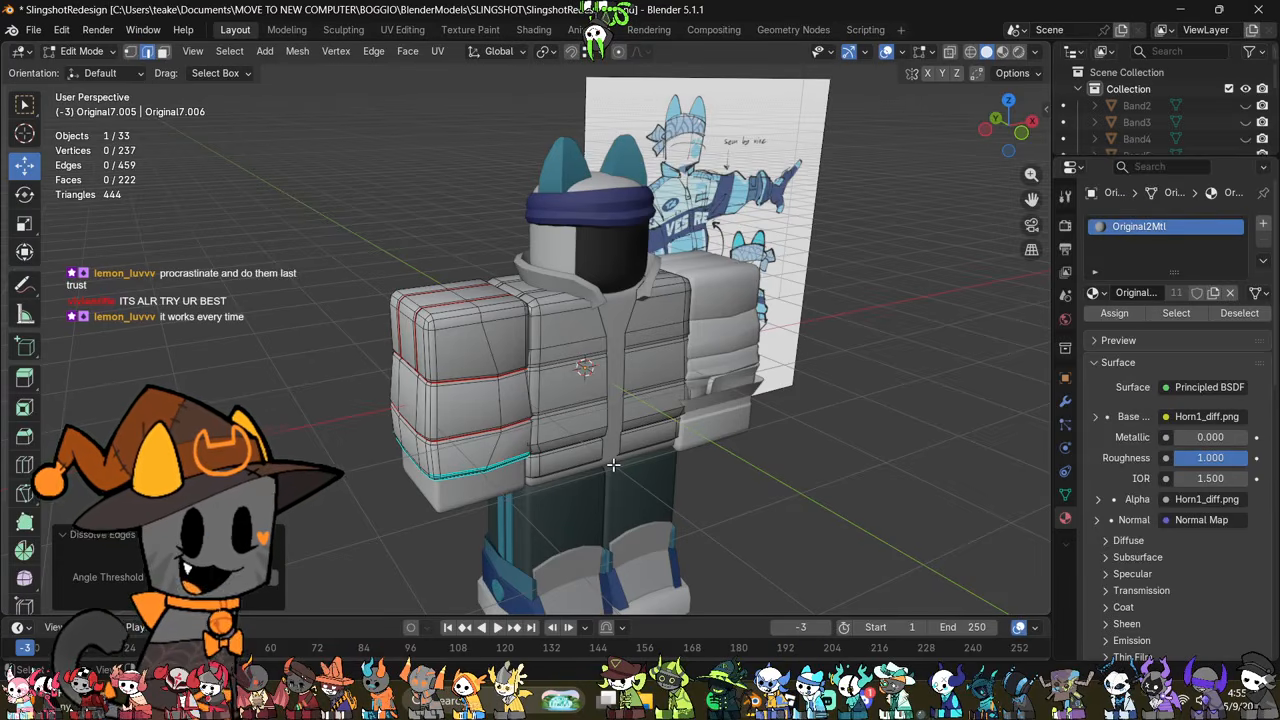
key("Tab")
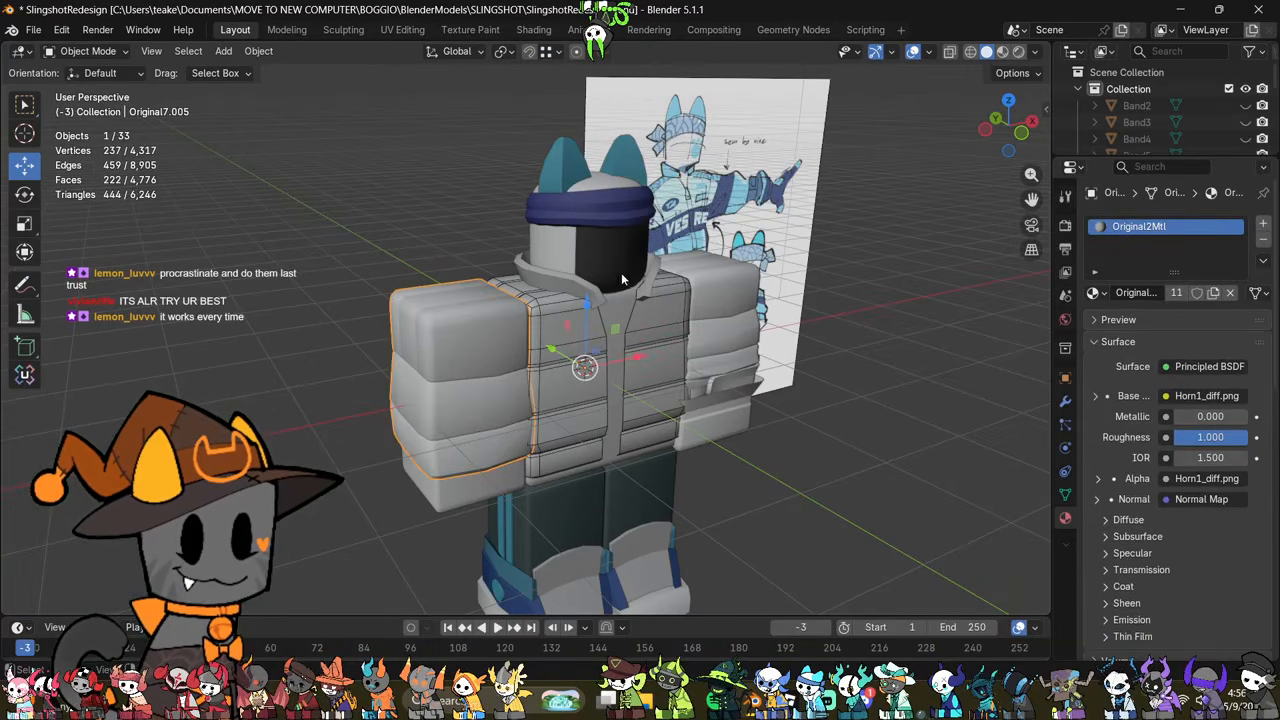
Step: Select all geometry of the black face mesh and open its material in the Shading workspace
left_click(607, 235)
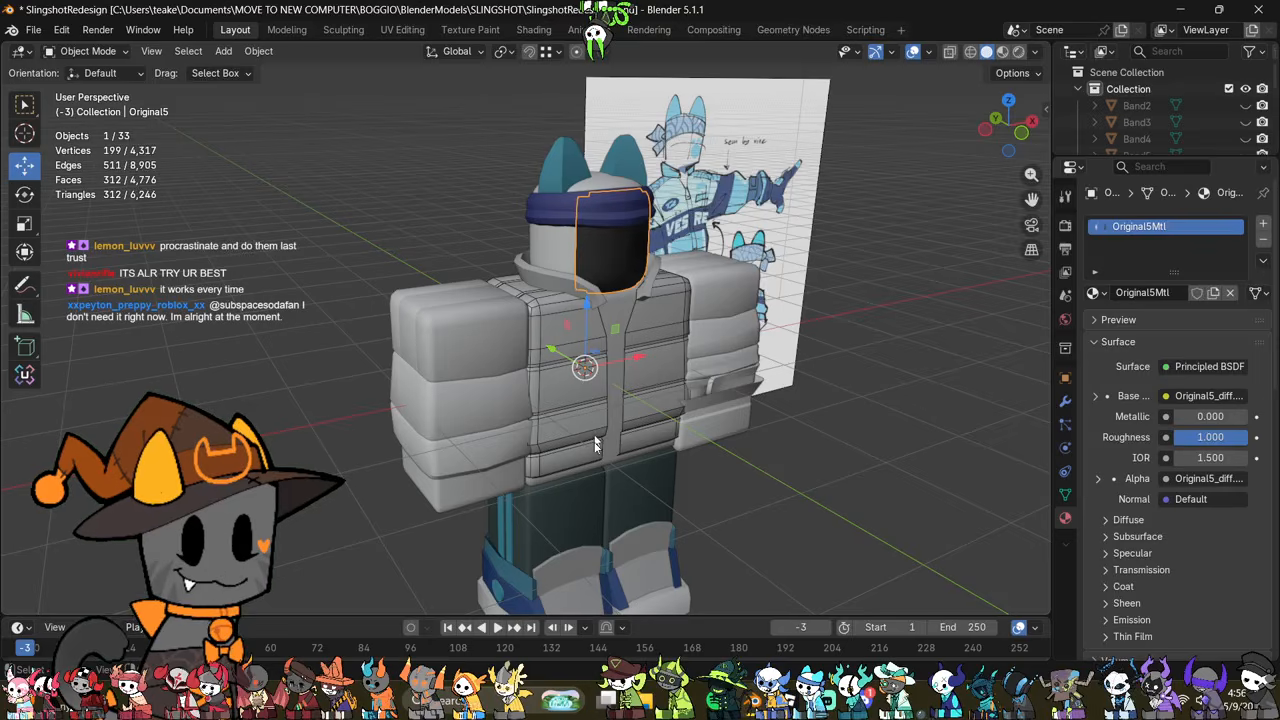
scroll(700, 280, "up", 2)
key("Tab")
scroll(636, 367, "up", 3)
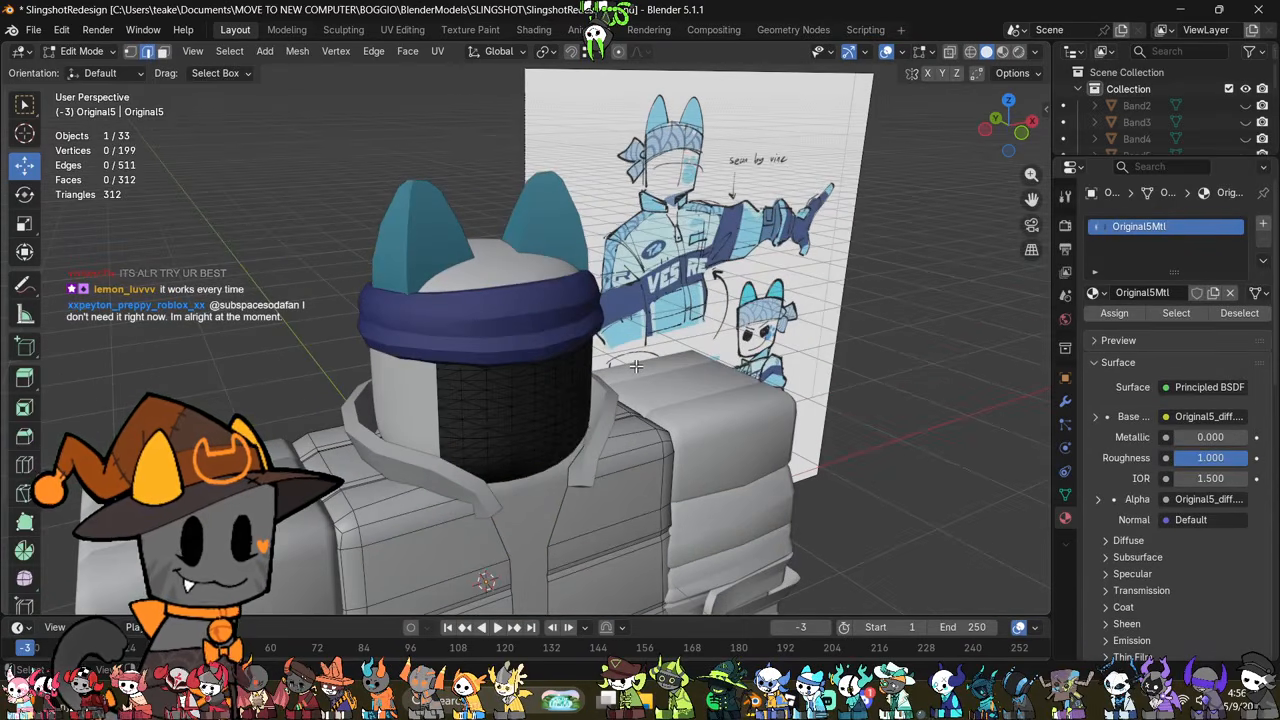
key("a")
key("Tab")
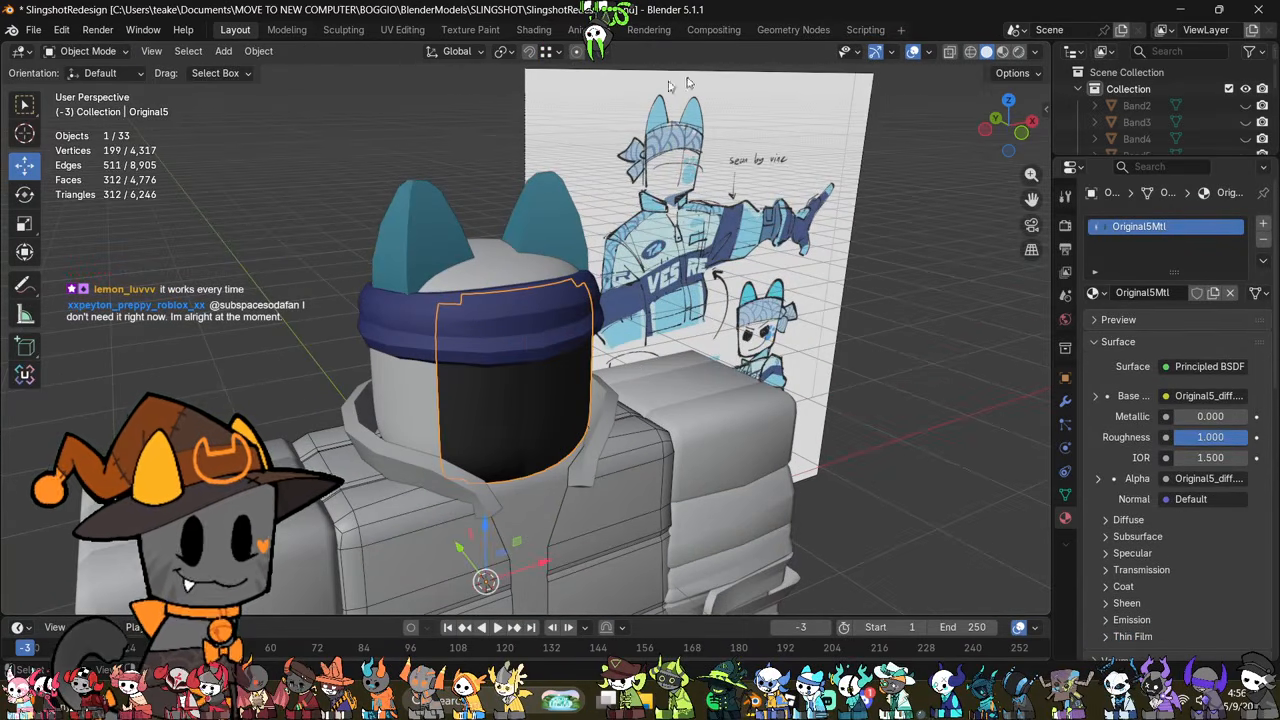
left_click(531, 33)
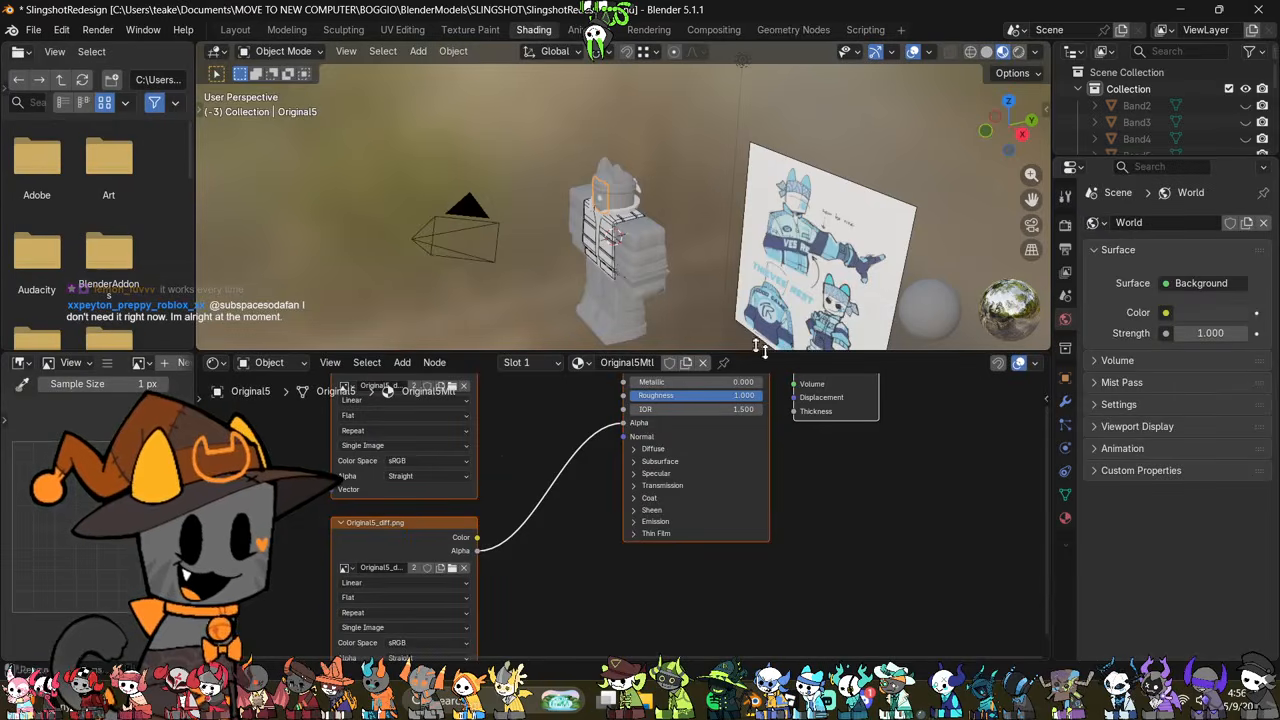
Step: Unlink Original5_diff.png from the base colour texture node and disconnect the Alpha input of the Principled BSDF
middle_click_drag(538, 445, 579, 557)
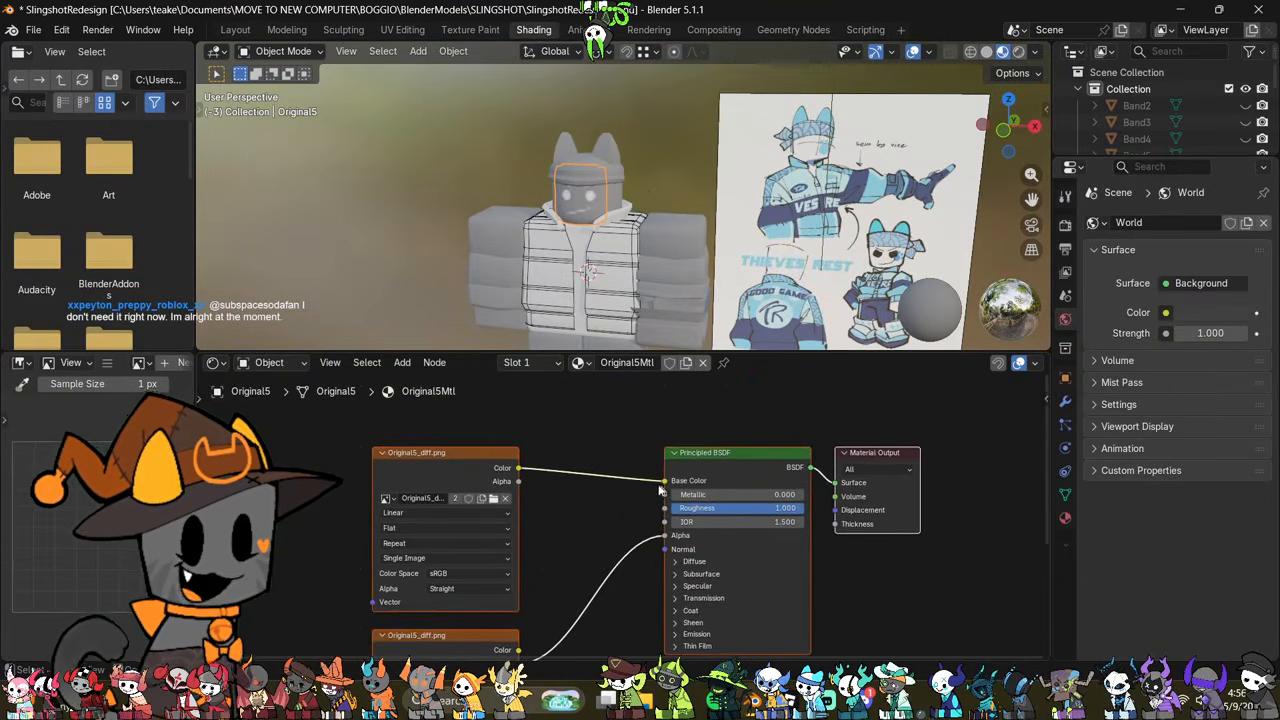
left_click(504, 499)
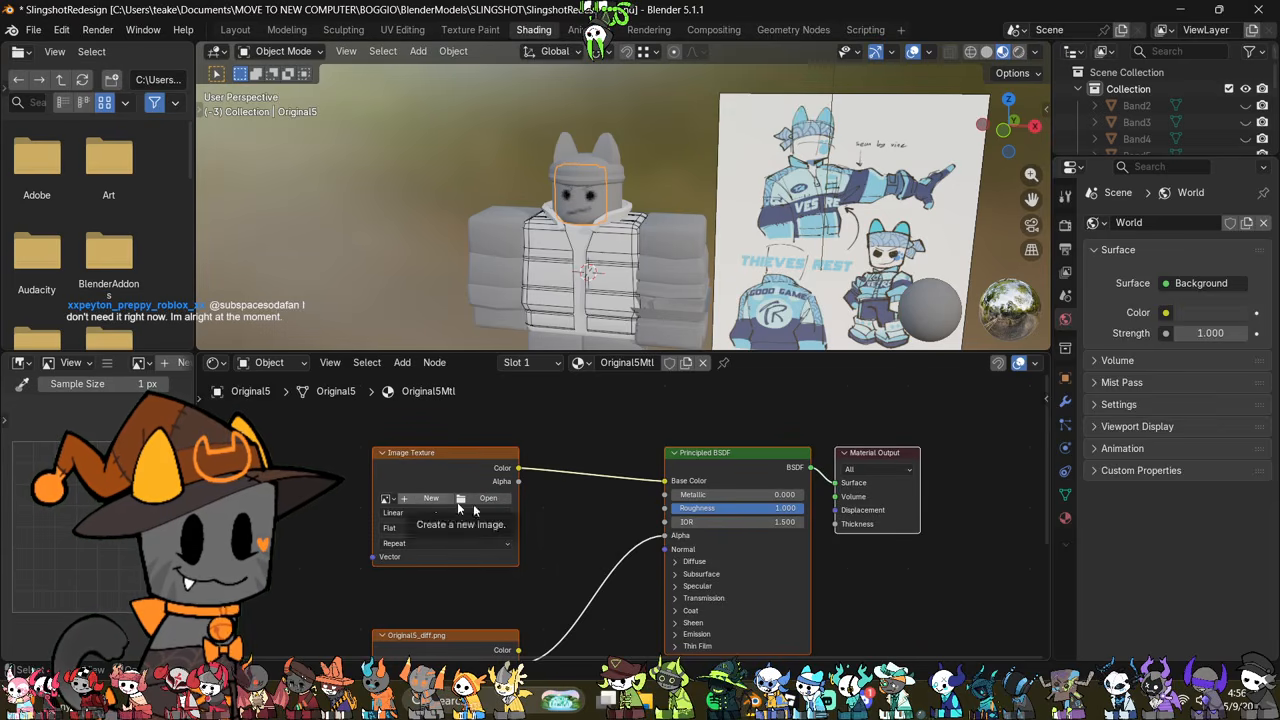
left_click_drag(666, 536, 602, 589)
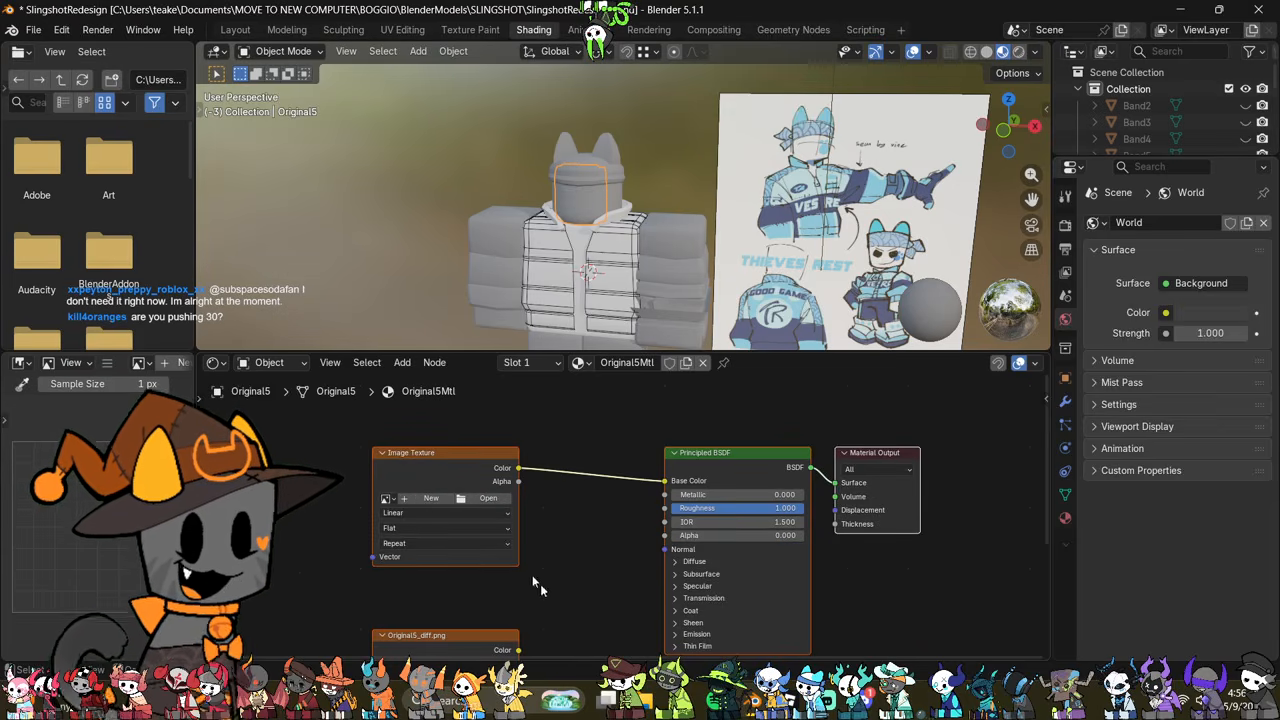
Step: Create a blank 1024 × 1024 px image with alpha named slingface for the face's base colour texture
left_click(436, 499)
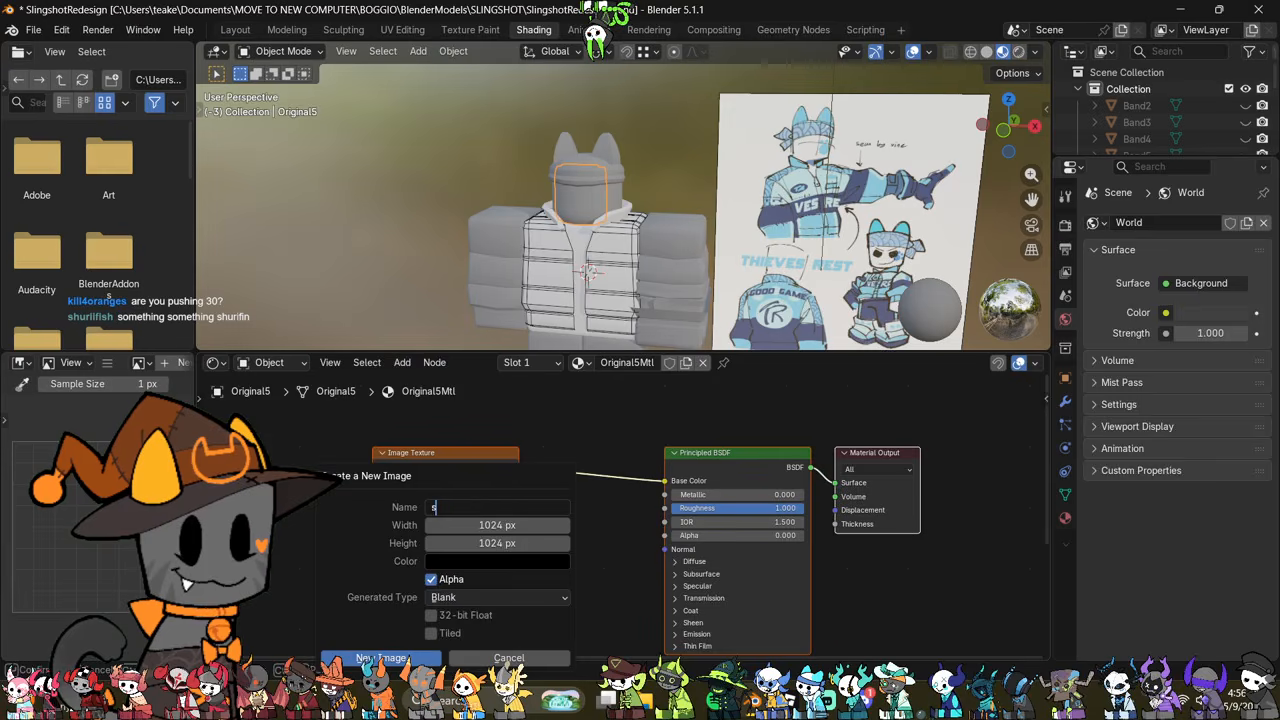
type("slingface")
key("Return")
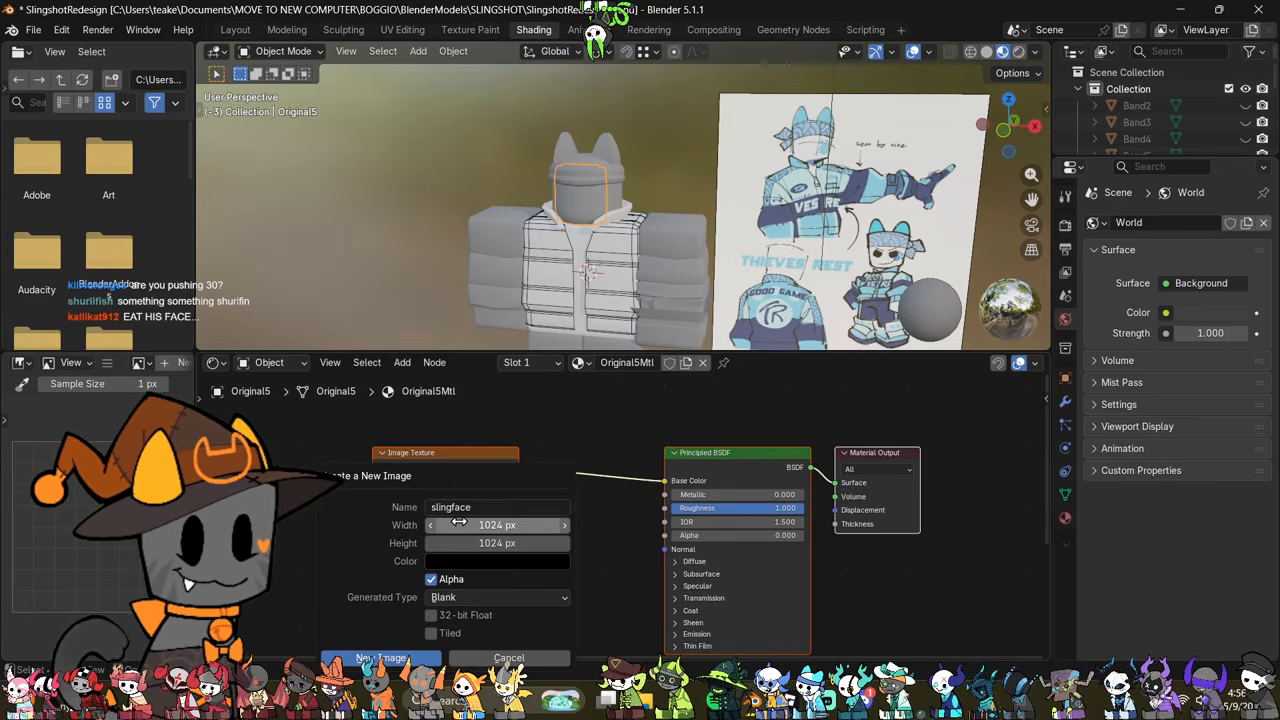
left_click(381, 657)
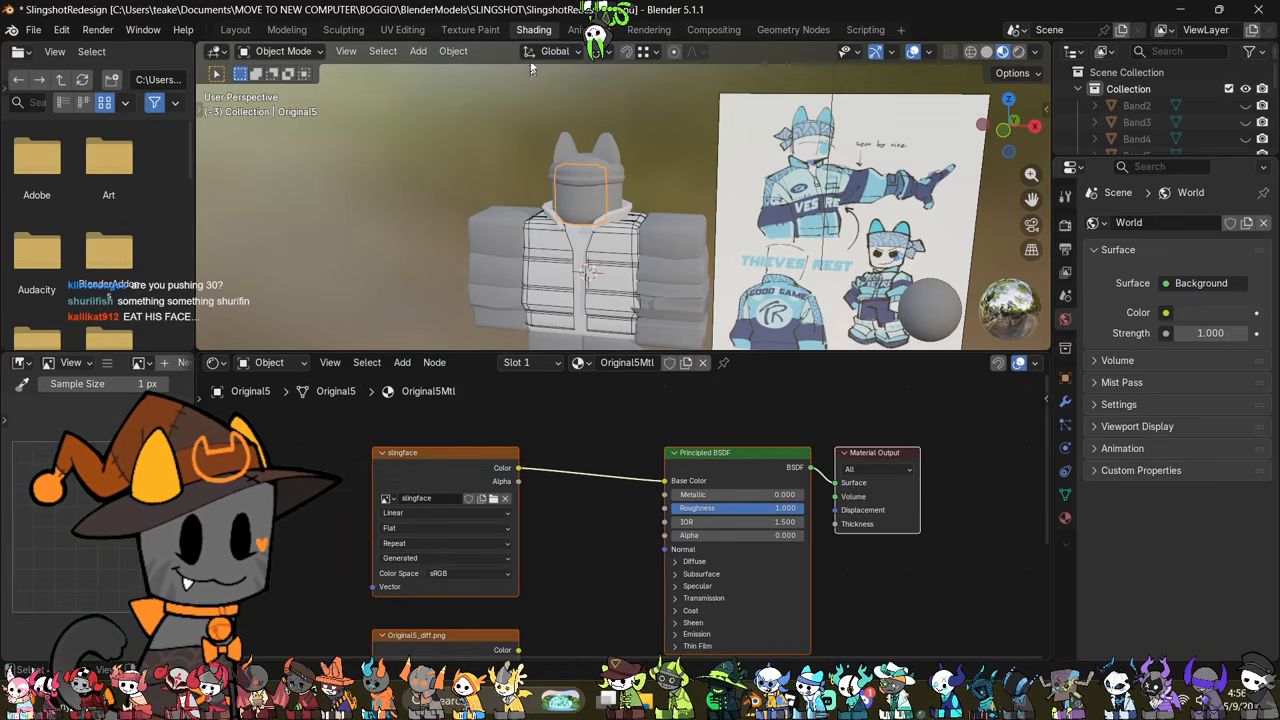
Step: Erase the slingface image to full transparency in the Texture Paint workspace using the Erase Alpha blend mode and a 1000 px brush
left_click(469, 30)
scroll(431, 267, "down", 4)
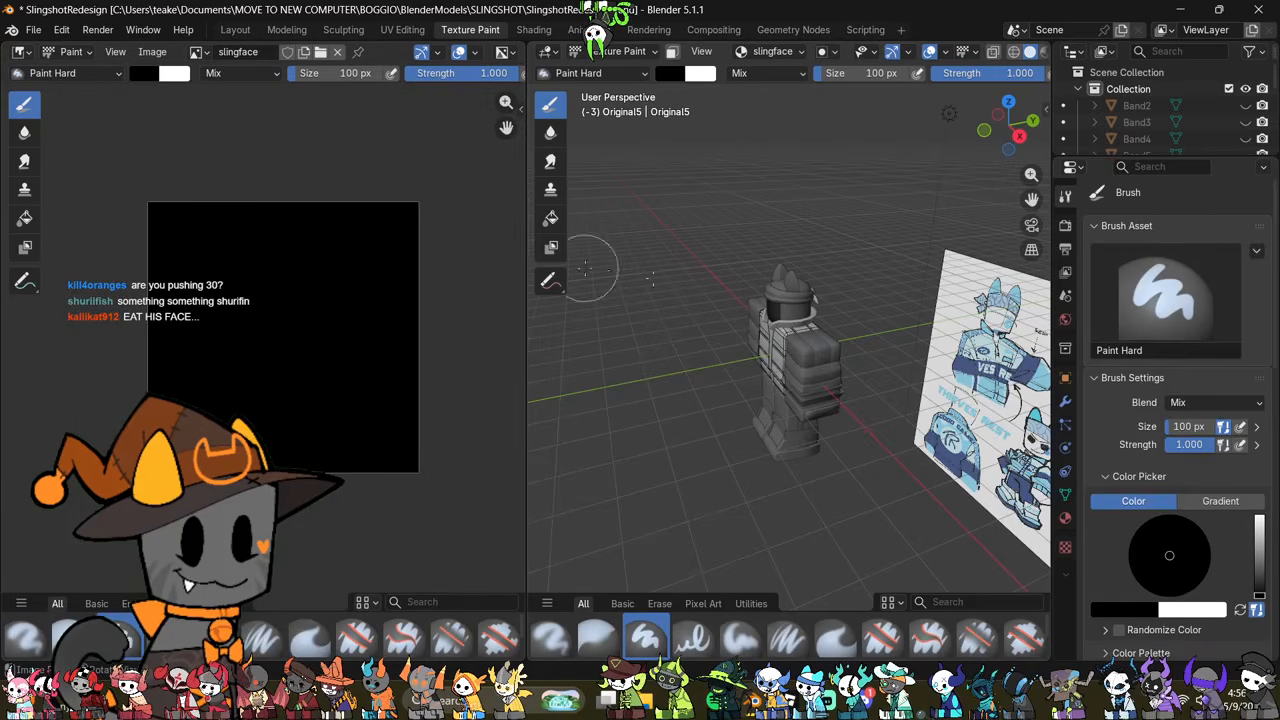
middle_click_drag(697, 264, 833, 264)
left_click(214, 72)
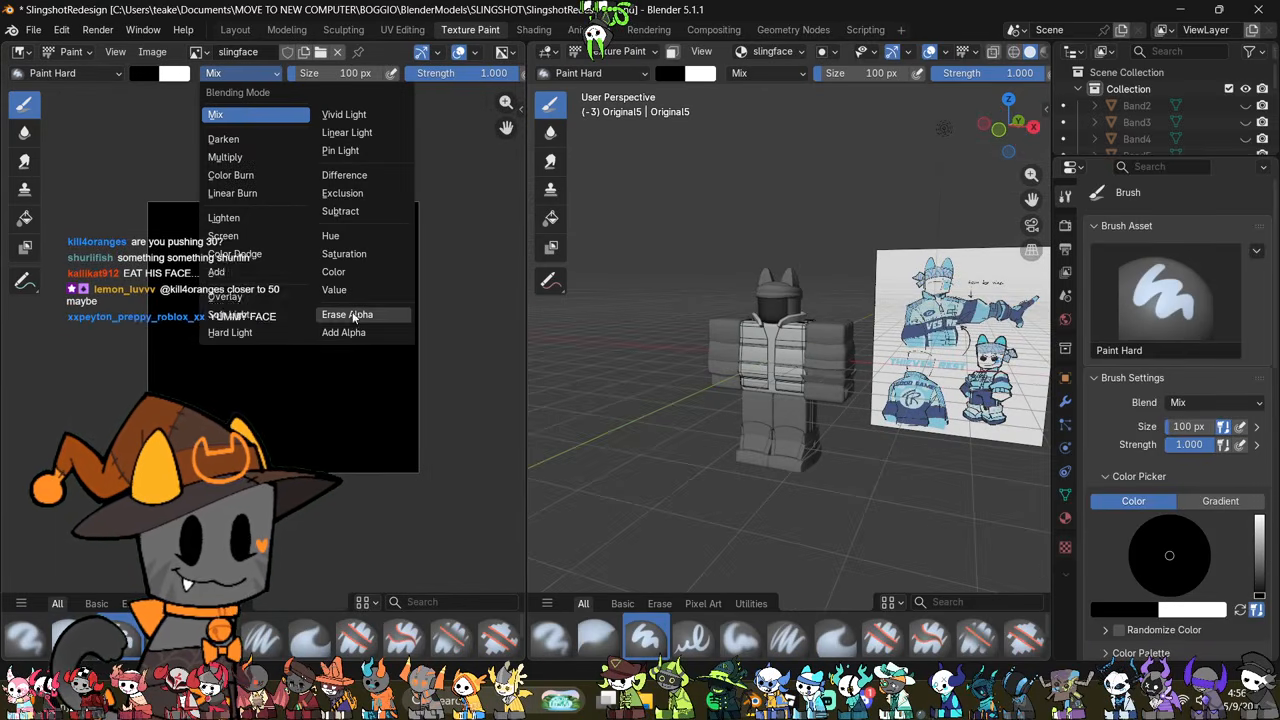
left_click(330, 312)
left_click_drag(320, 73, 385, 79)
left_click(350, 290)
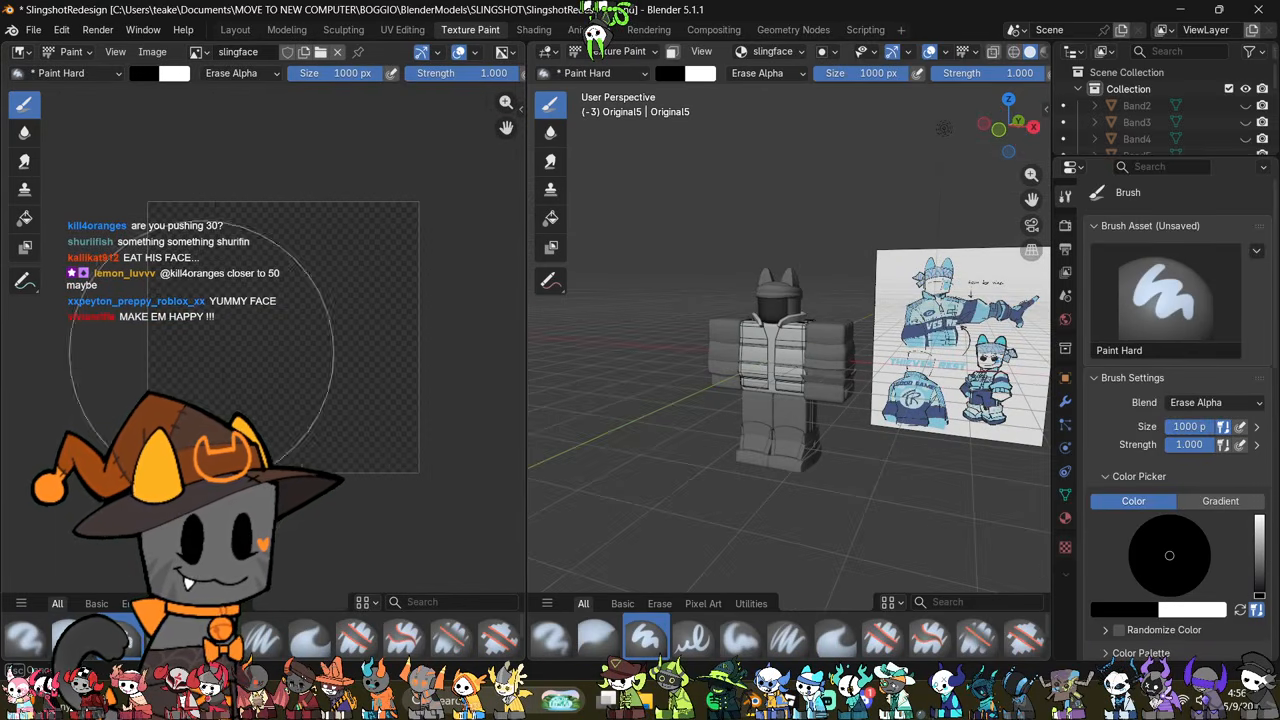
Step: Connect the slingface texture's Alpha output to the Principled BSDF Alpha input and return to the Texture Paint workspace
left_click(533, 30)
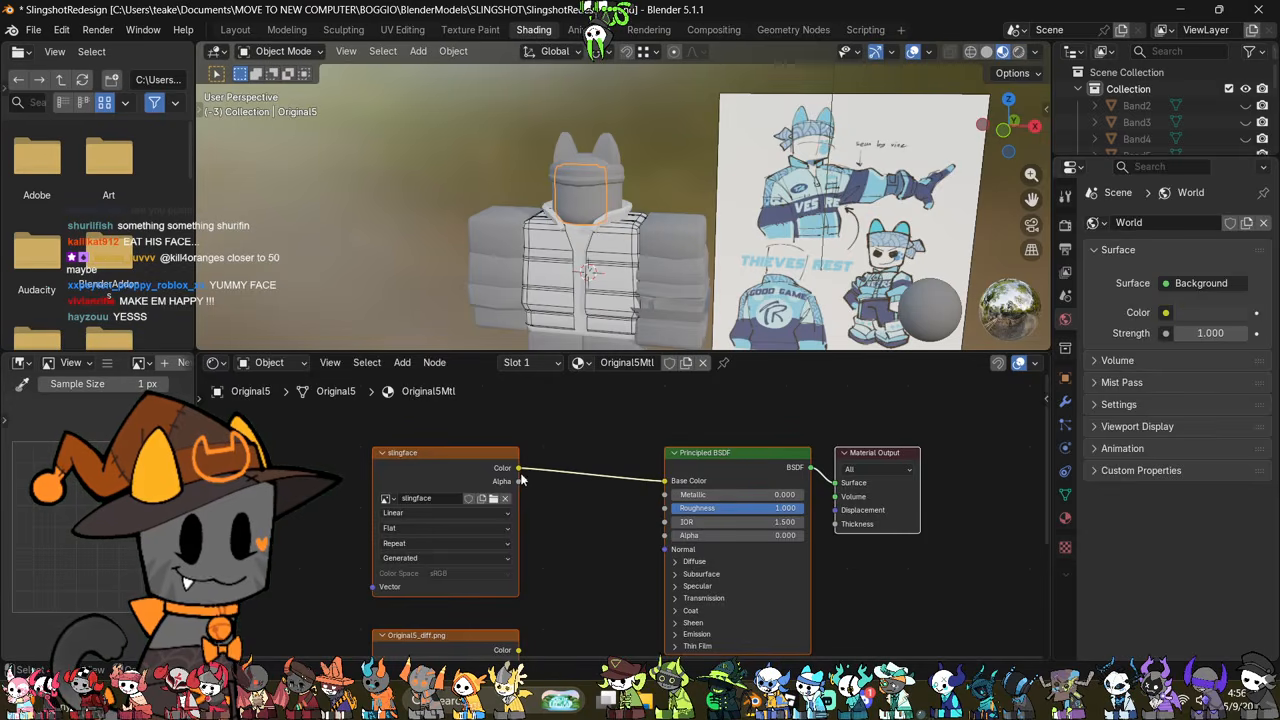
left_click_drag(592, 520, 664, 535)
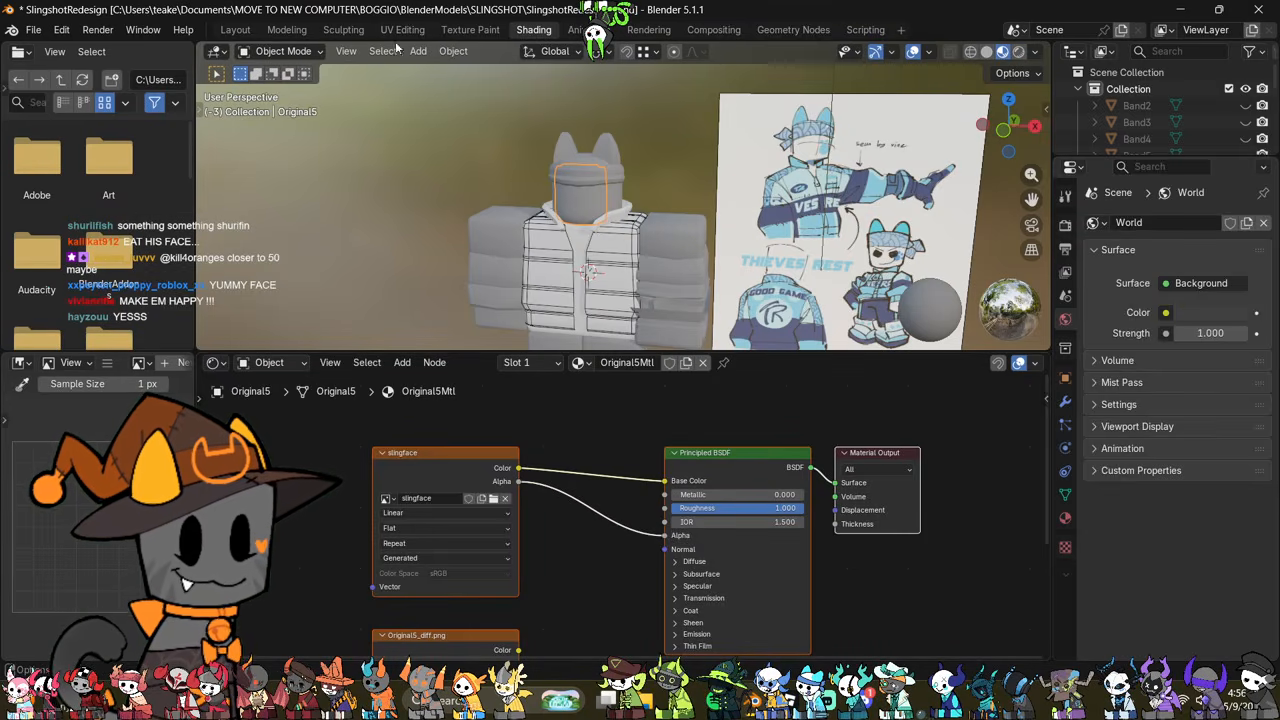
left_click(470, 30)
Step: Set the paint brush's blend mode to Mix and give it a flat, hard-edged falloff curve
left_click(220, 72)
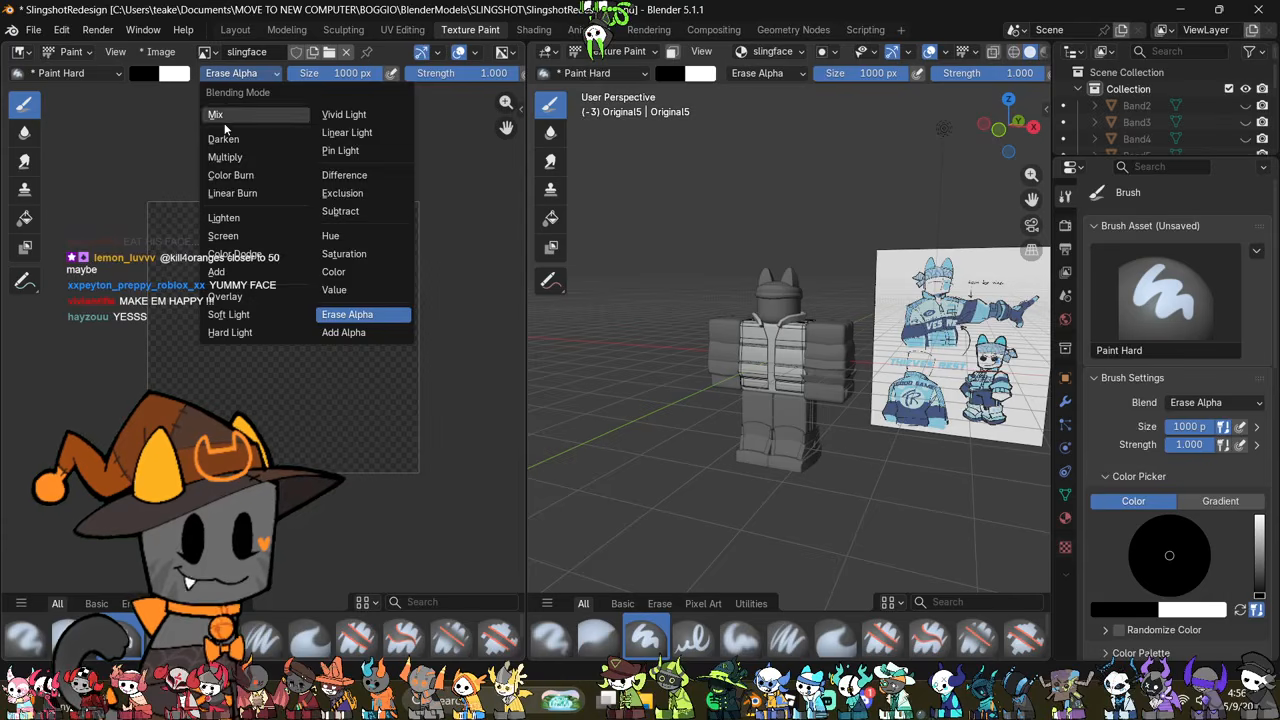
left_click(217, 115)
scroll(362, 78, "down", 10)
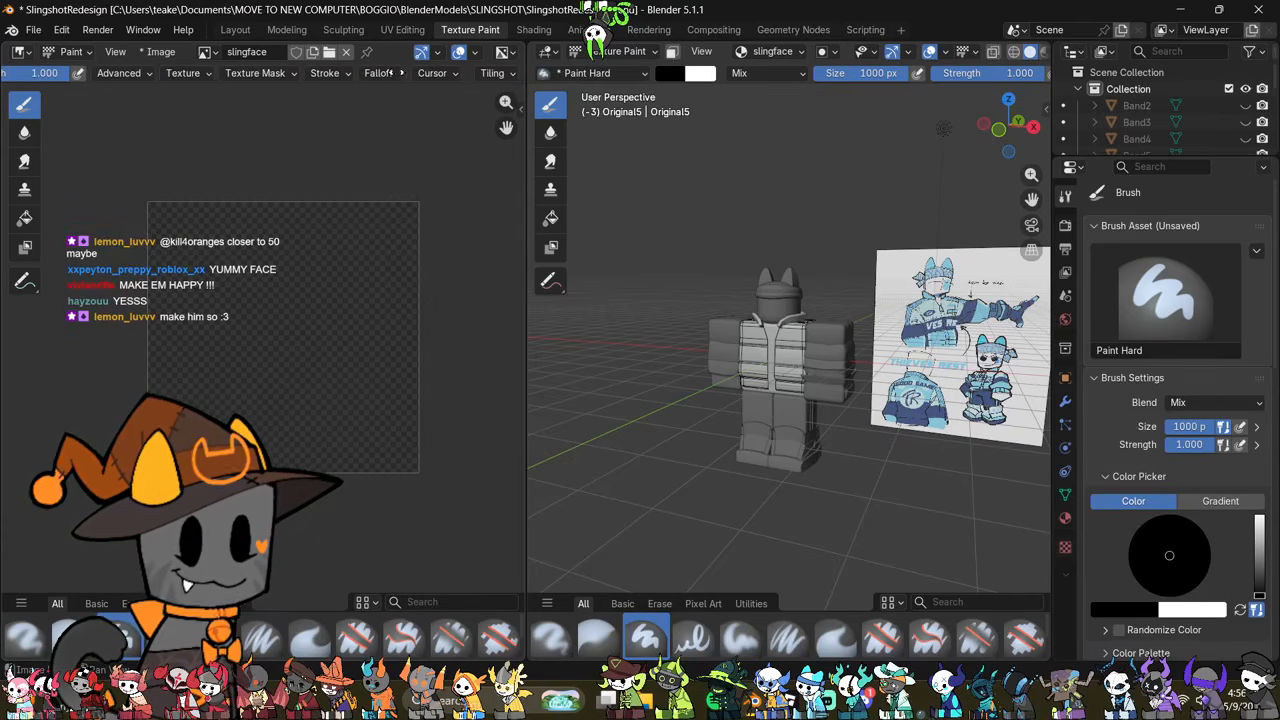
left_click(378, 73)
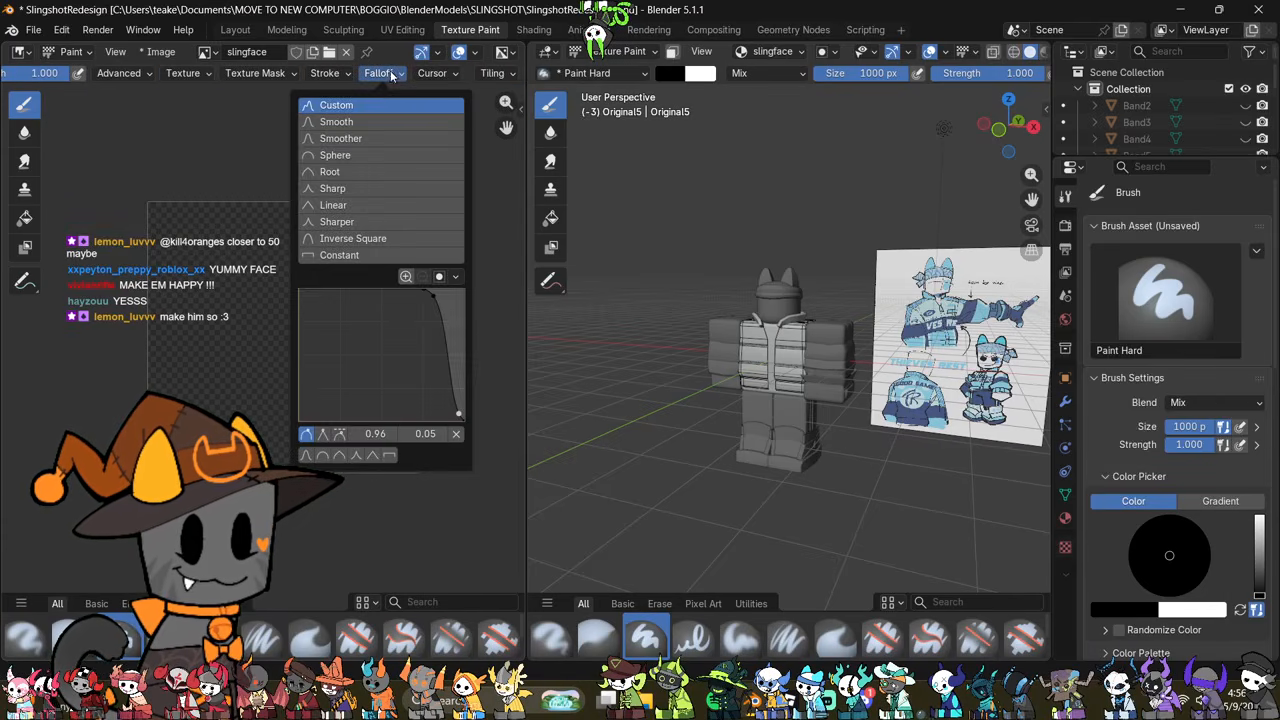
left_click(390, 456)
middle_click_drag(136, 77, 116, 77)
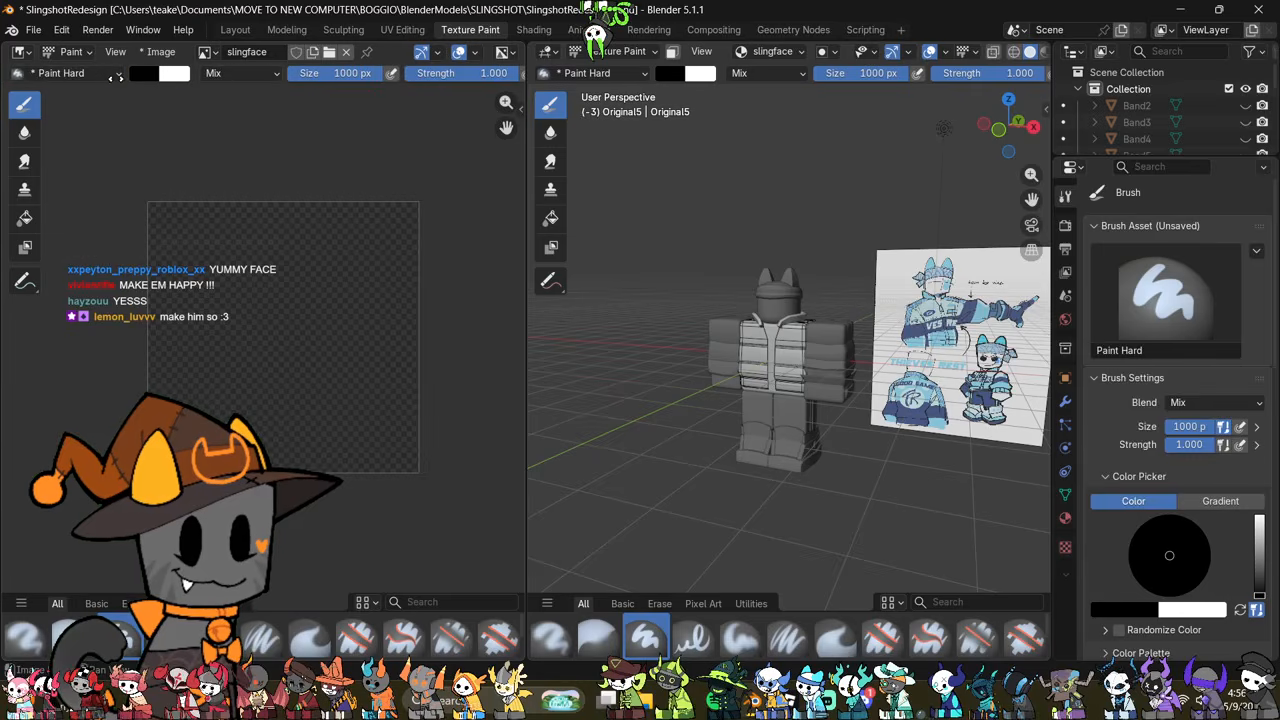
Step: Paint two round black eyes side by side on the front of the face with a 57 px brush
left_click_drag(355, 73, 305, 73)
scroll(709, 290, "up", 3)
middle_click_drag(709, 290, 772, 317)
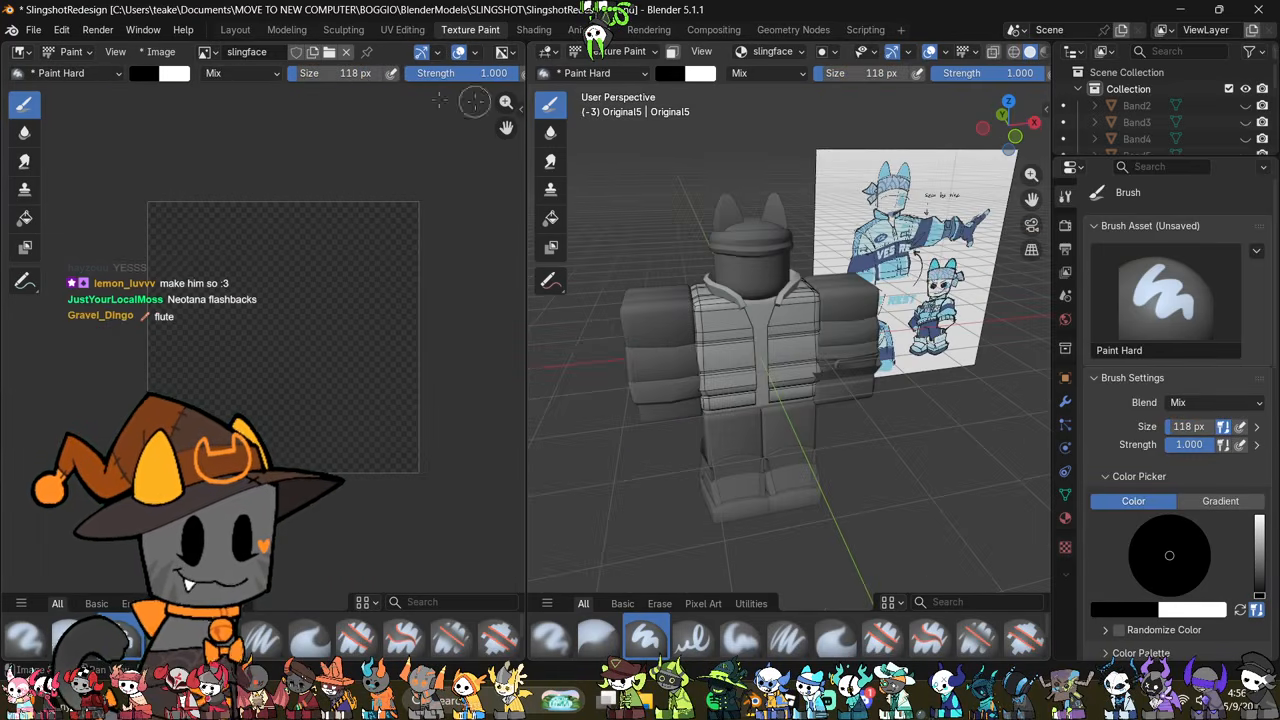
left_click_drag(305, 77, 293, 78)
scroll(770, 355, "up", 4)
middle_click_drag(768, 245, 860, 520, "shift")
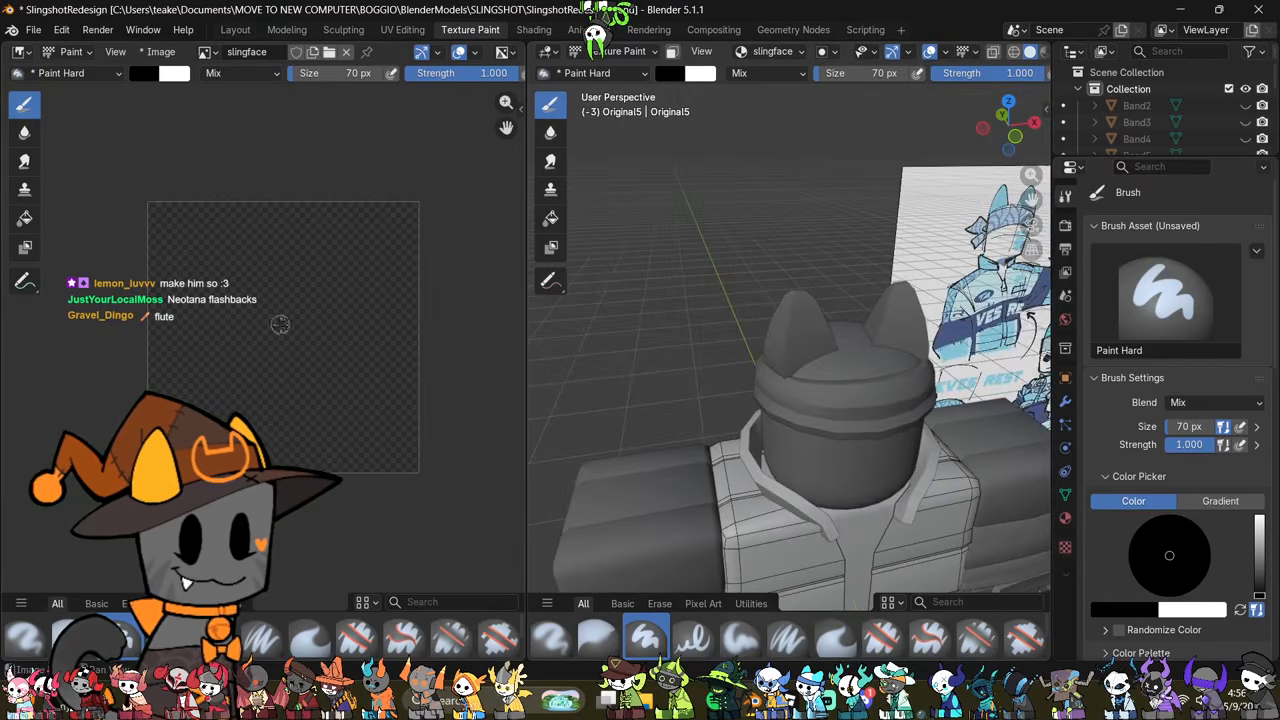
scroll(278, 325, "up", 1)
middle_click_drag(895, 382, 776, 292)
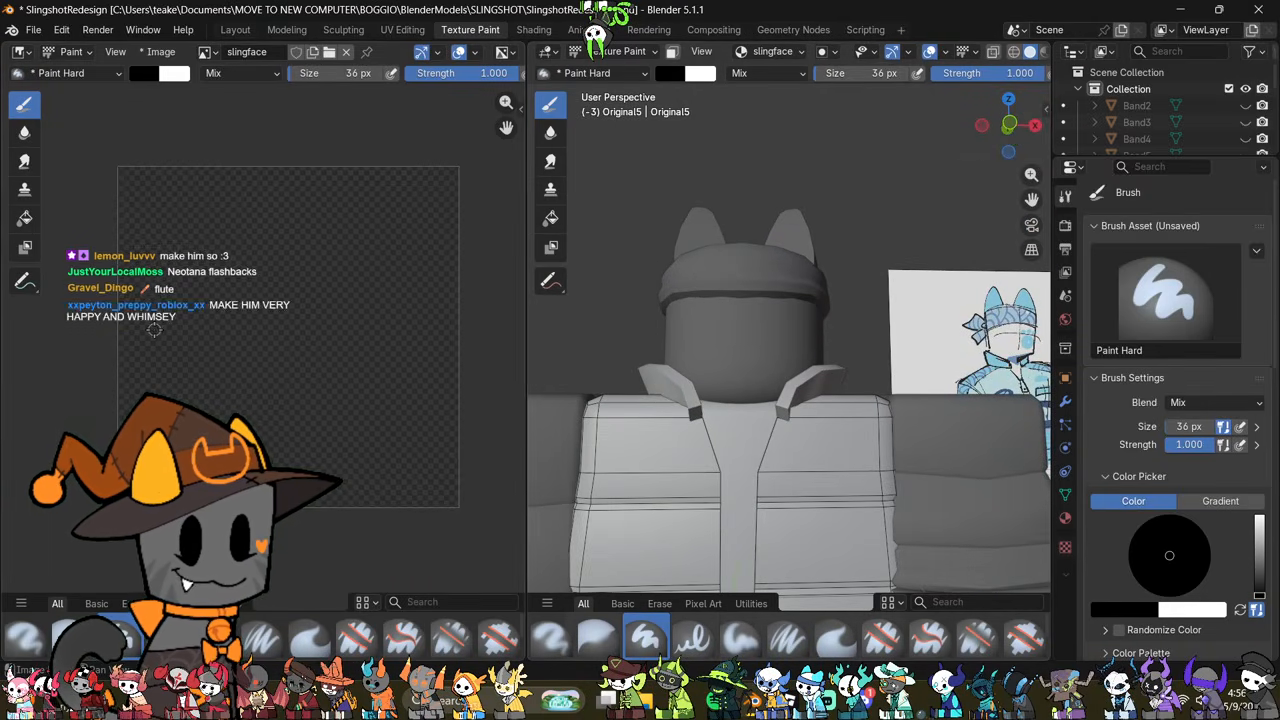
left_click_drag(831, 79, 860, 79)
scroll(781, 349, "up", 2)
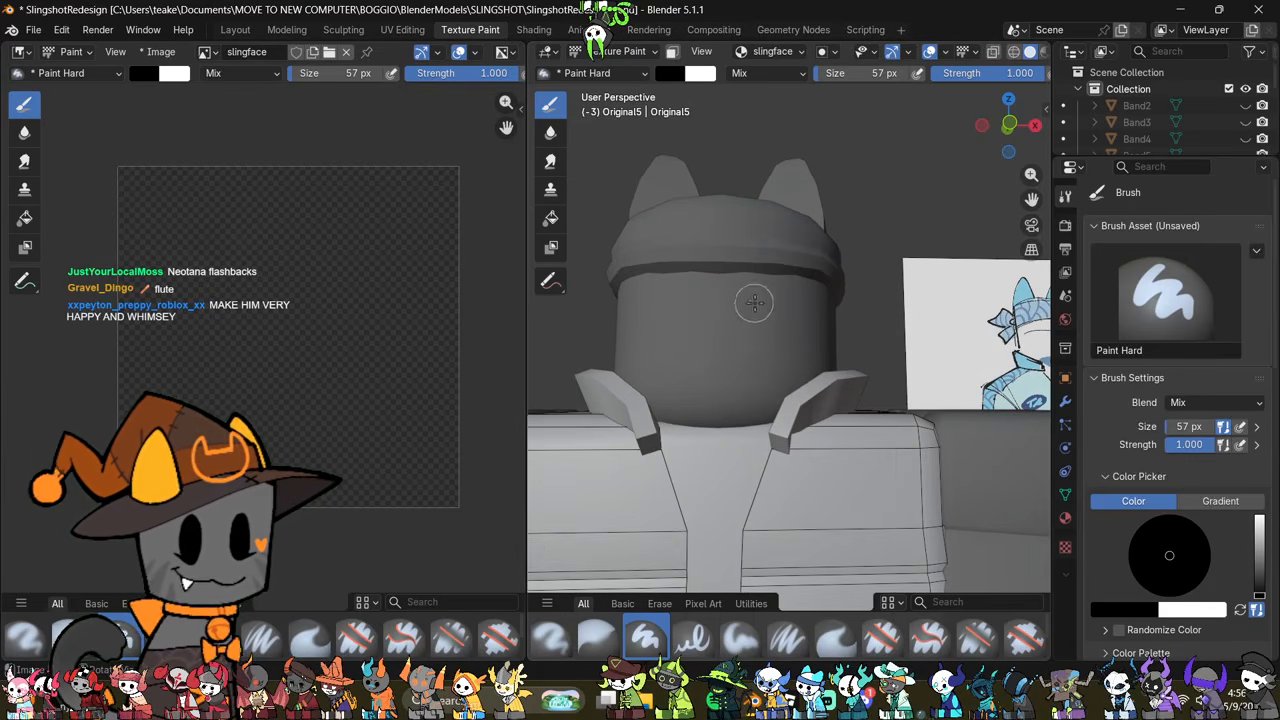
middle_click_drag(754, 303, 675, 310)
left_click(677, 313)
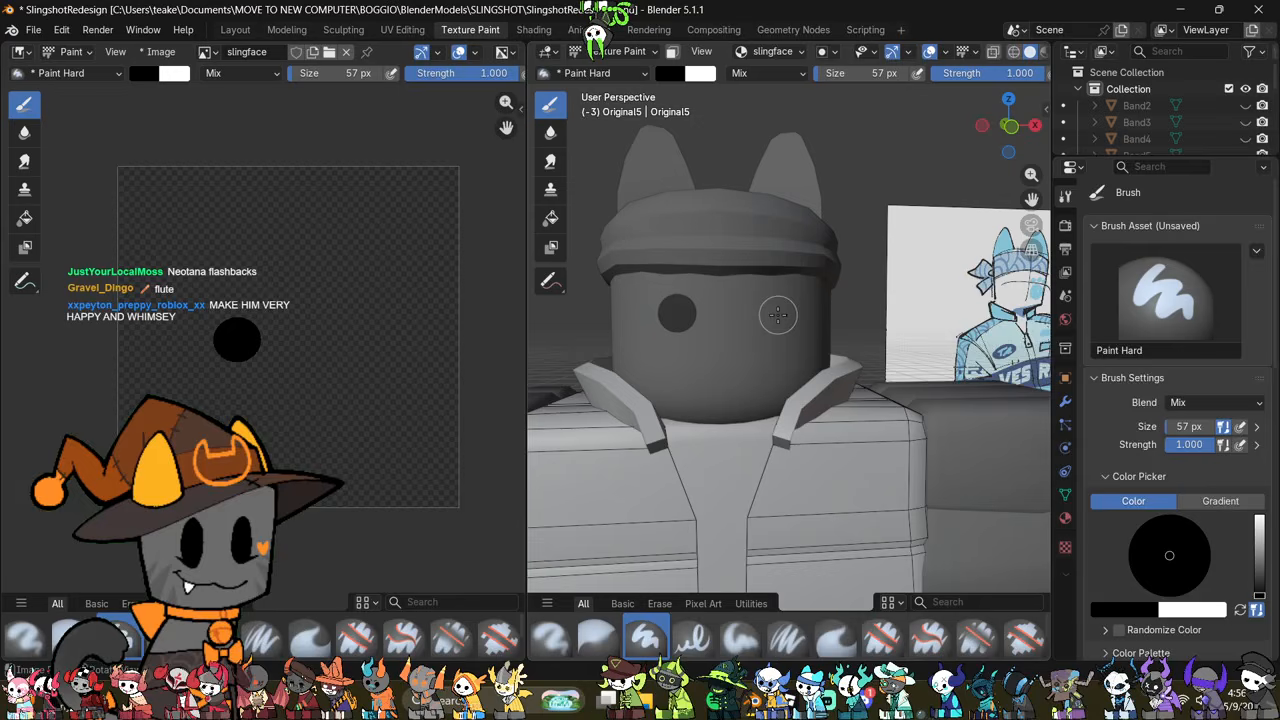
left_click(770, 312)
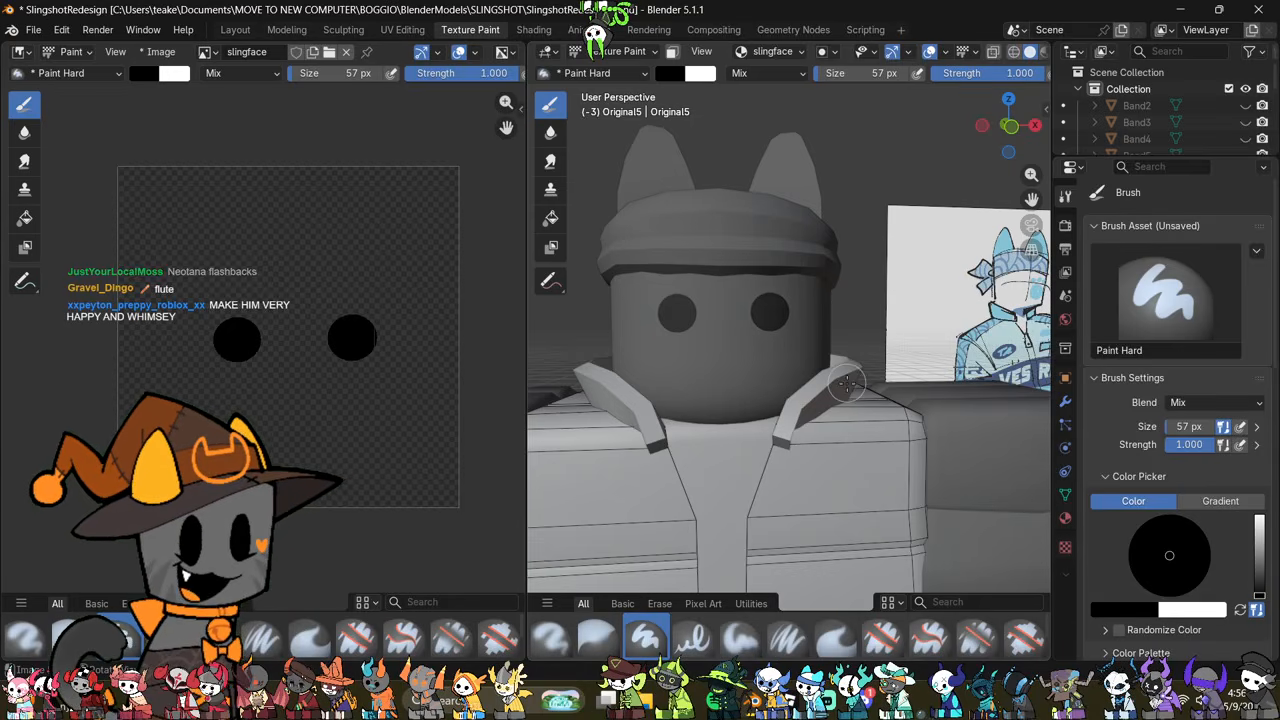
Step: Try a thick black smile beneath the eyes with the 57 px brush, and undo it
mouse_move(842, 385)
middle_mouse_down()
mouse_move(915, 405)
mouse_move(746, 374)
middle_mouse_up()
scroll(809, 391, "up", 2)
scroll(826, 396, "up", 1)
scroll(707, 453, "down", 1)
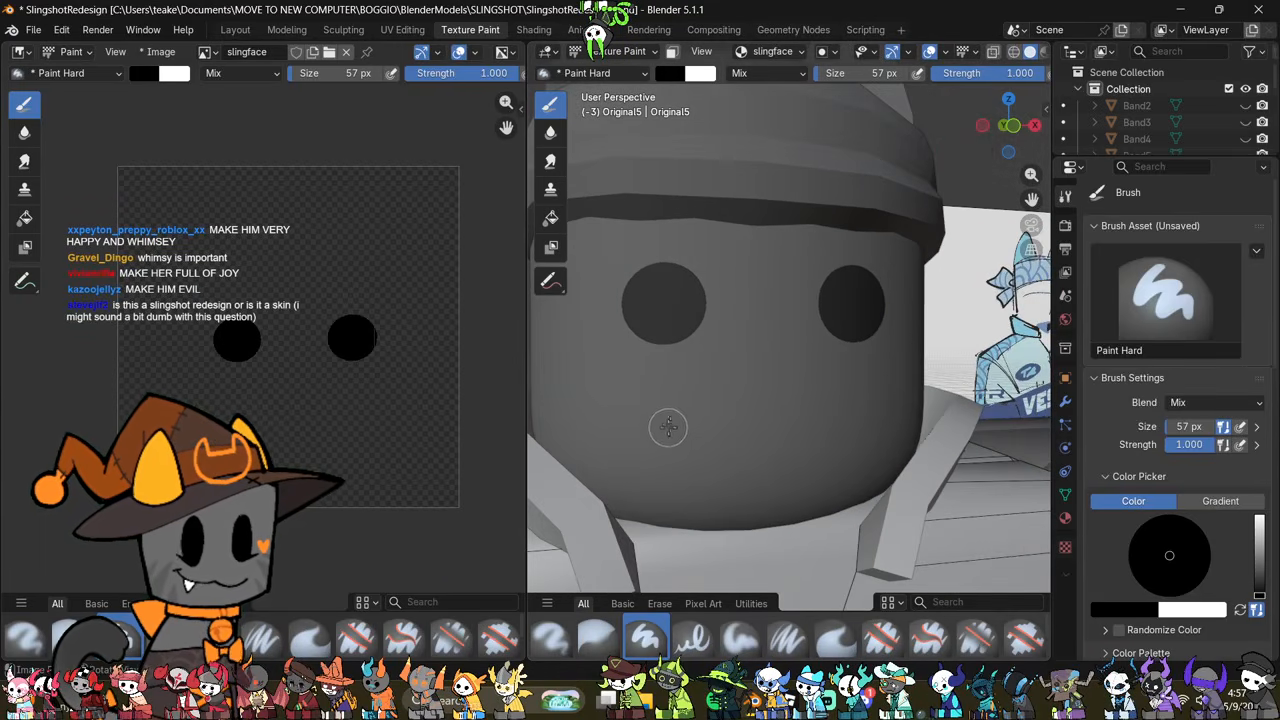
mouse_move(673, 401)
left_mouse_down()
mouse_move(670, 422)
mouse_move(729, 457)
mouse_move(833, 447)
mouse_move(869, 384)
left_mouse_up()
scroll(960, 446, "down", 2)
mouse_move(957, 446)
middle_mouse_down()
mouse_move(817, 455)
mouse_move(894, 482)
middle_mouse_up()
scroll(817, 455, "down", 3)
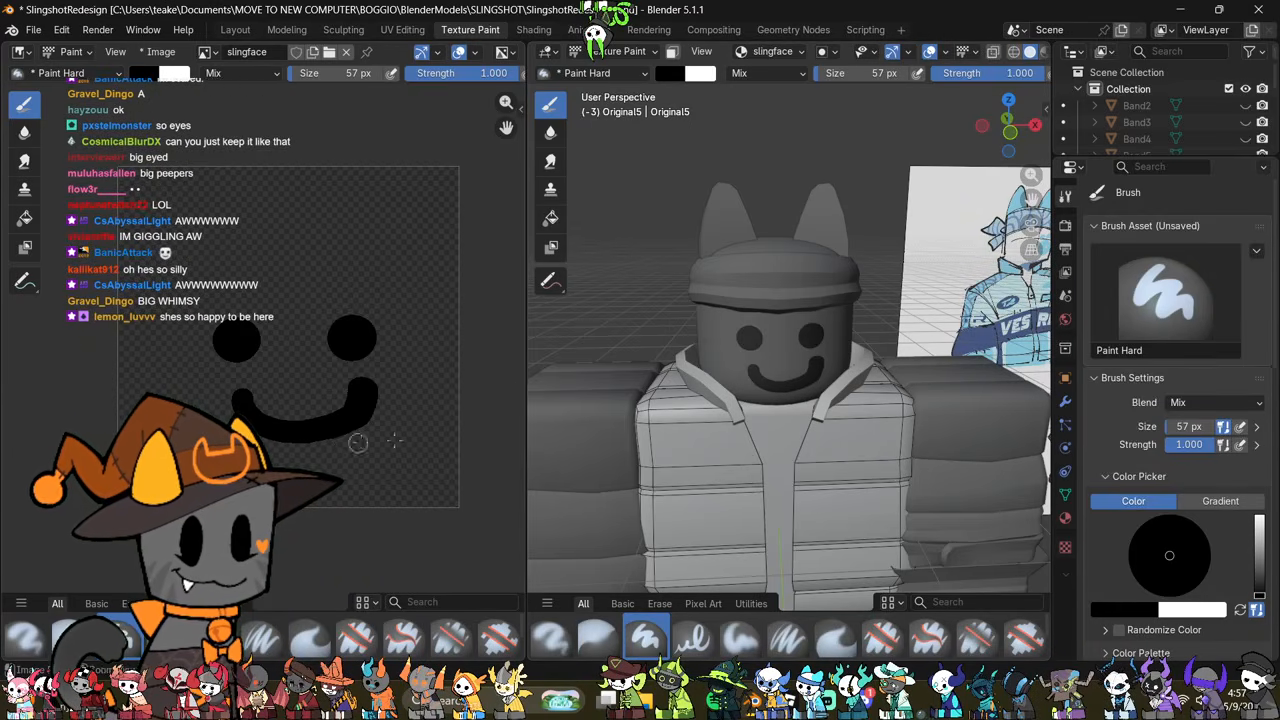
key("ctrl+z")
scroll(690, 380, "up", 5)
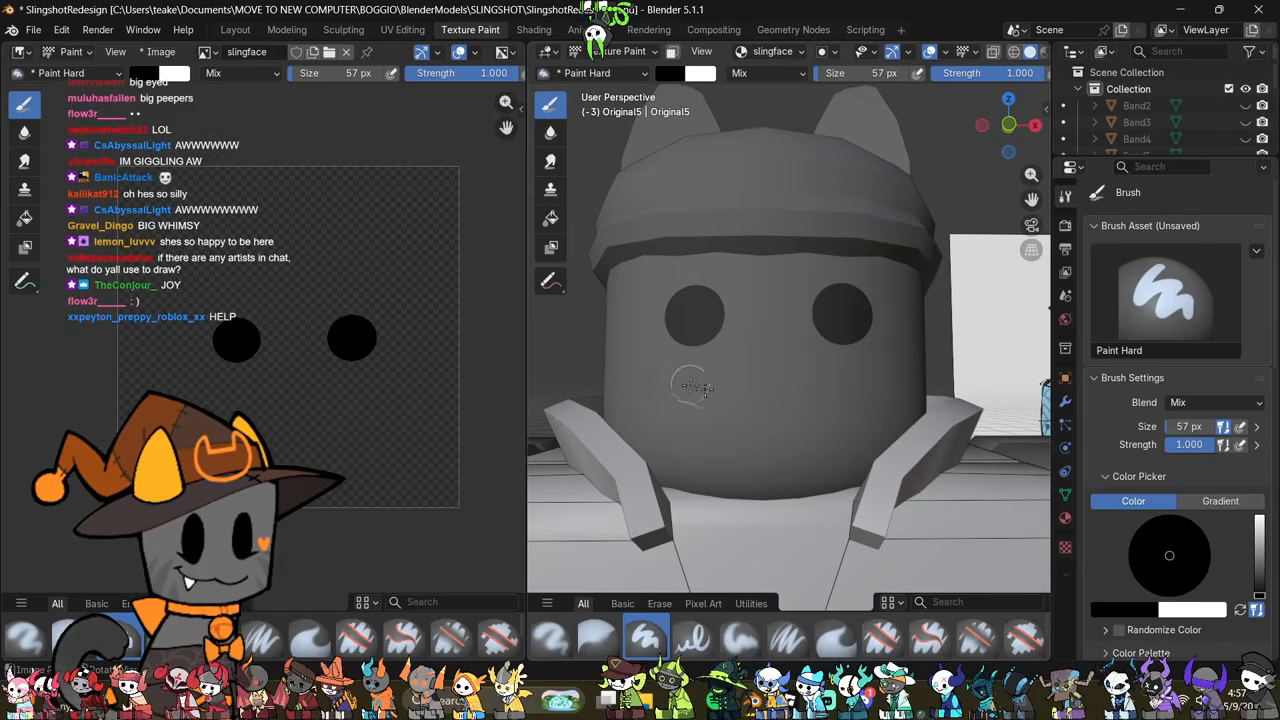
Step: Set the brush colour to light blue and the brush size to 119 px
left_click_drag(1259, 592, 1259, 514)
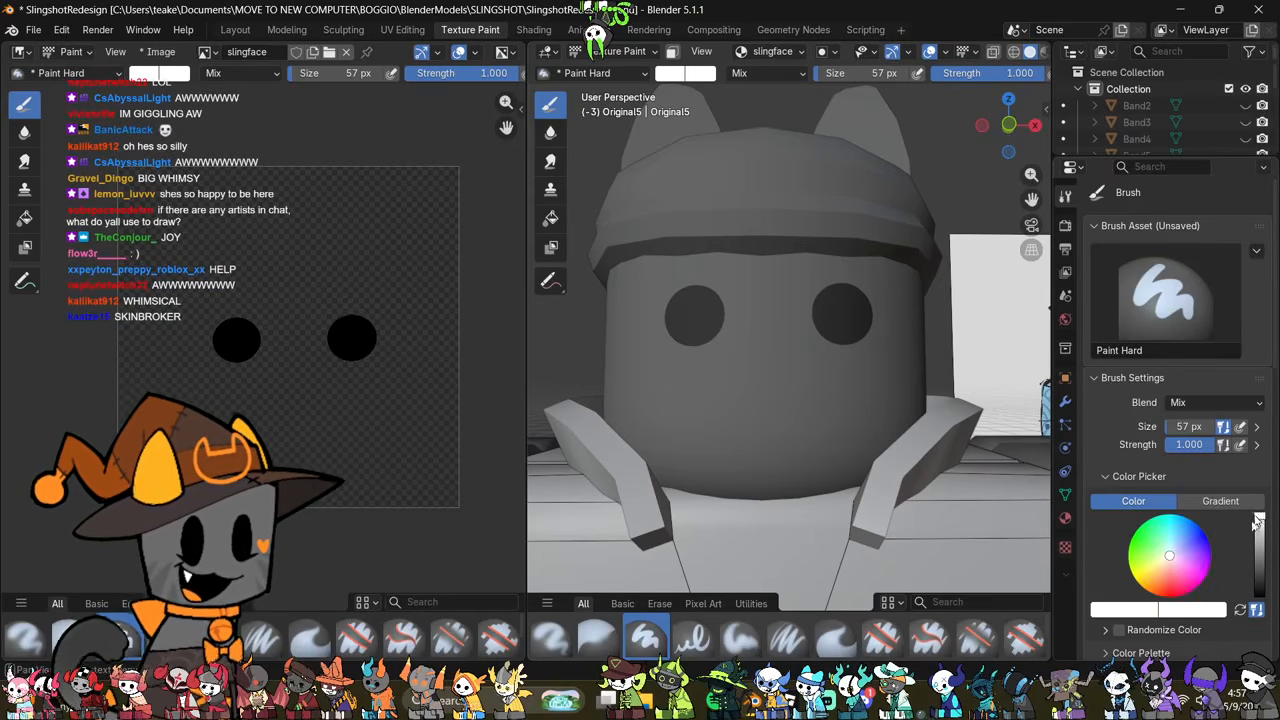
left_click_drag(1183, 550, 1181, 535)
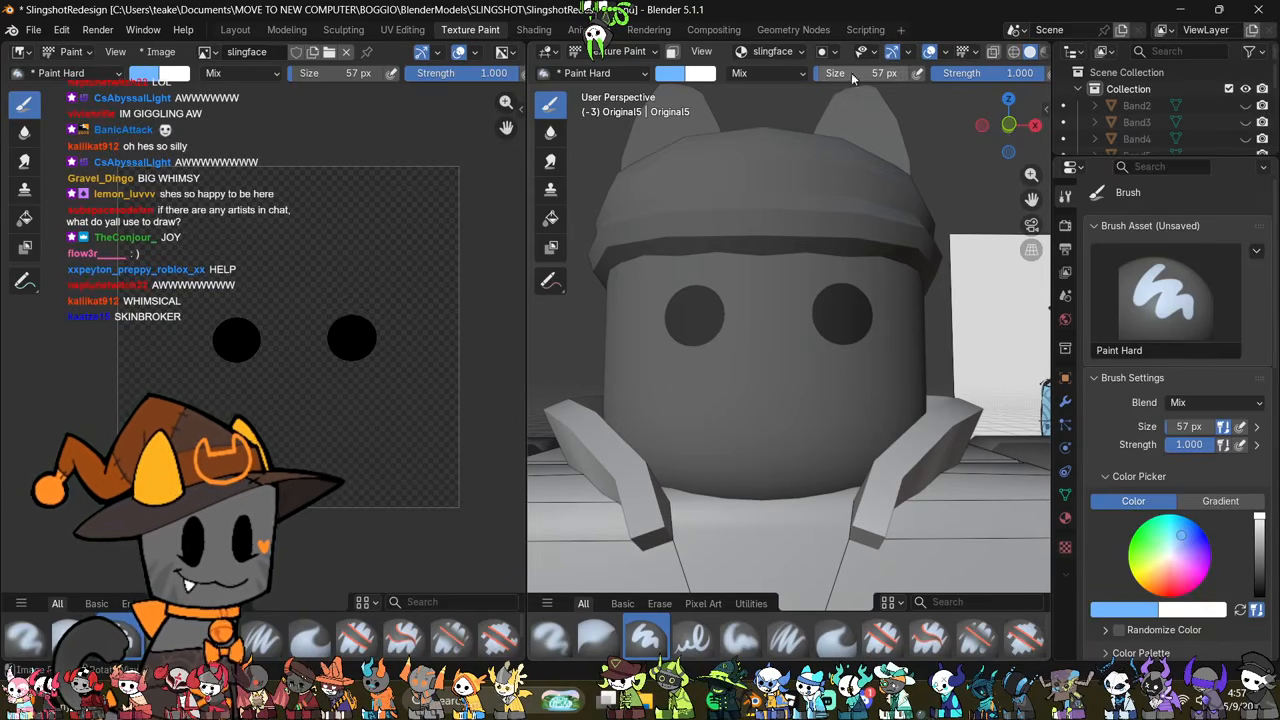
left_click_drag(852, 76, 862, 77)
Step: Try a large light blue cheek spot with a smaller dot beside the character's left eye, and undo both
mouse_move(380, 380)
left_mouse_down()
mouse_move(363, 409)
mouse_move(363, 386)
left_mouse_up()
left_click(403, 338)
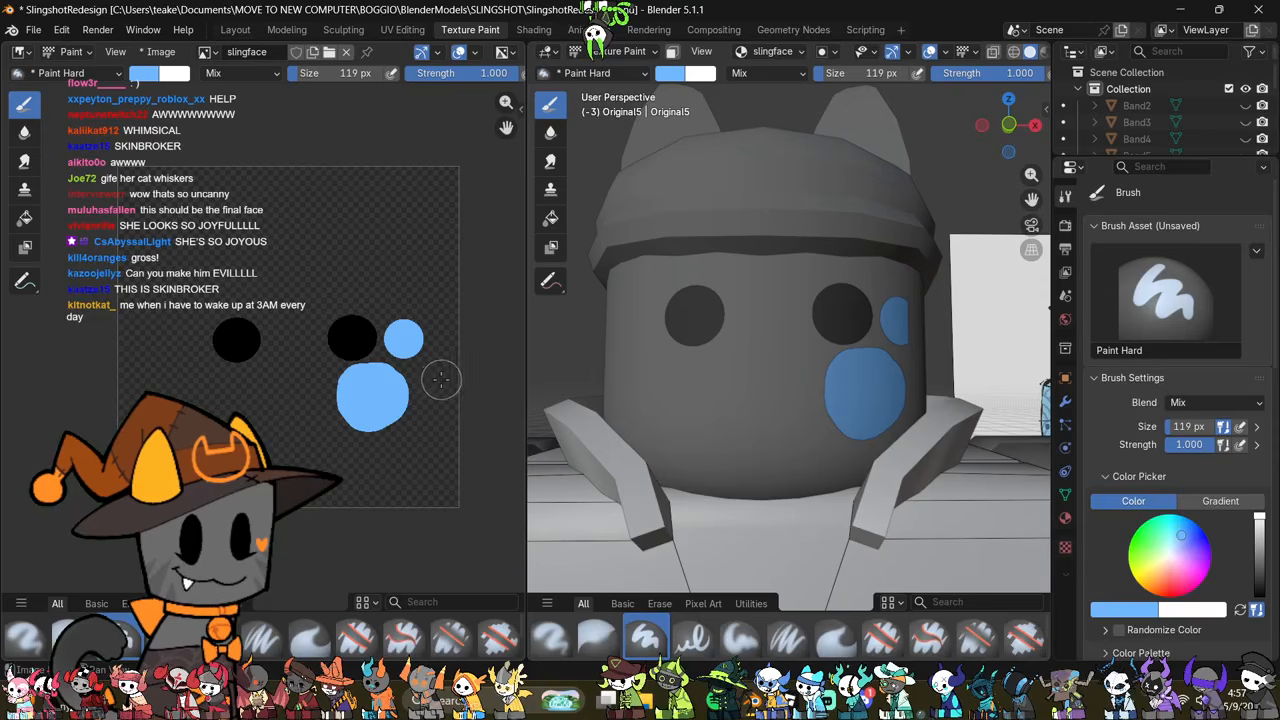
middle_click_drag(750, 341, 683, 369)
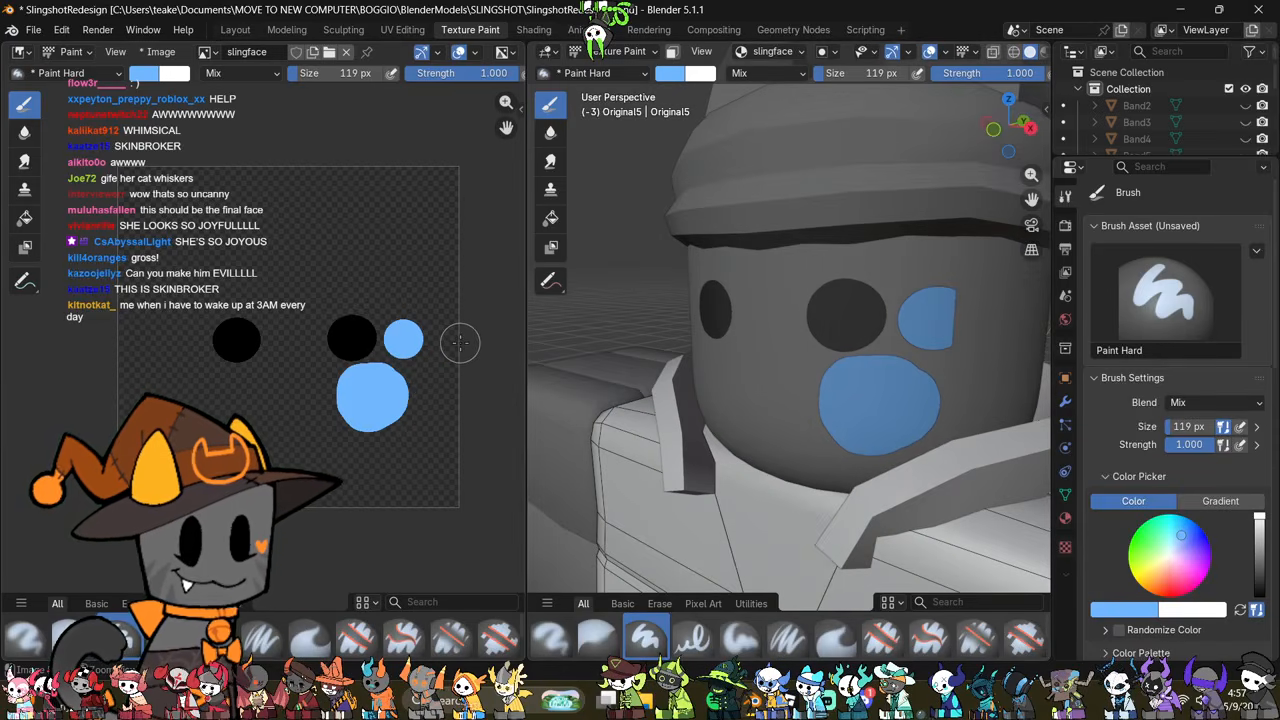
key("ctrl+z")
key("ctrl+z")
Step: Paint a light blue paw print under the character's left eye: a large pad at 119 px and three toe dots at 64 px
scroll(335, 371, "up", 2)
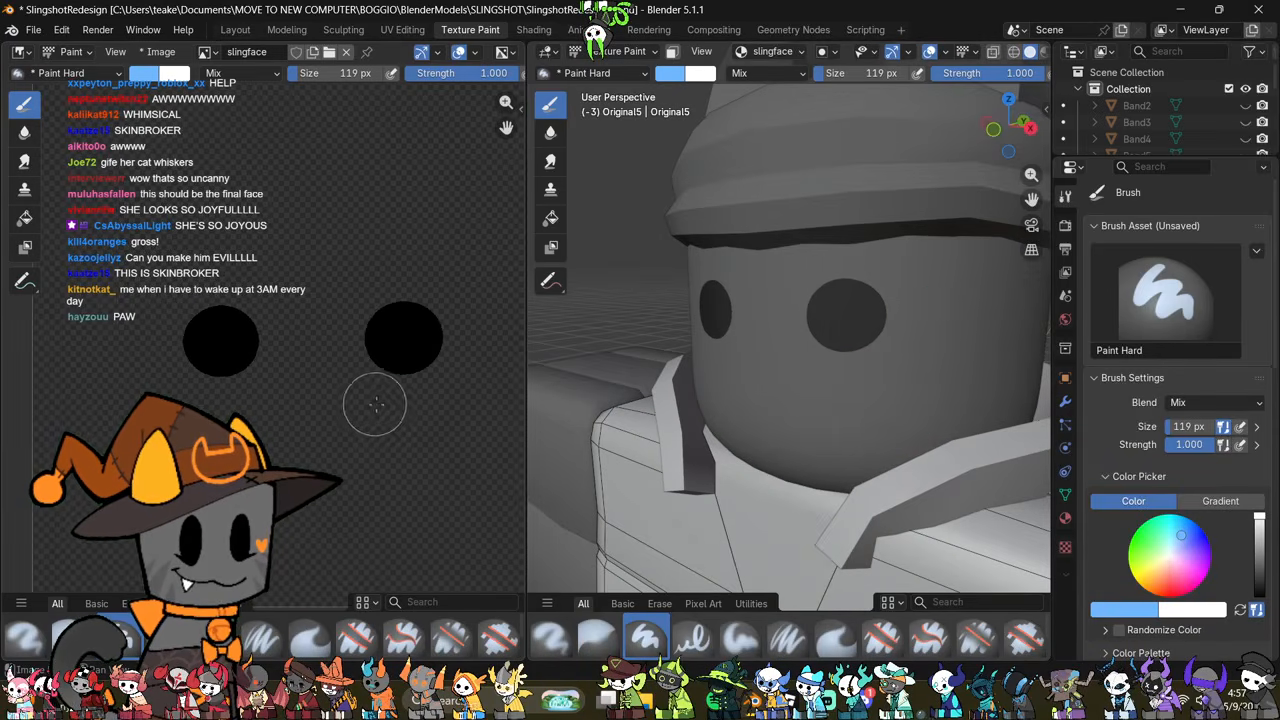
left_click_drag(378, 393, 404, 413)
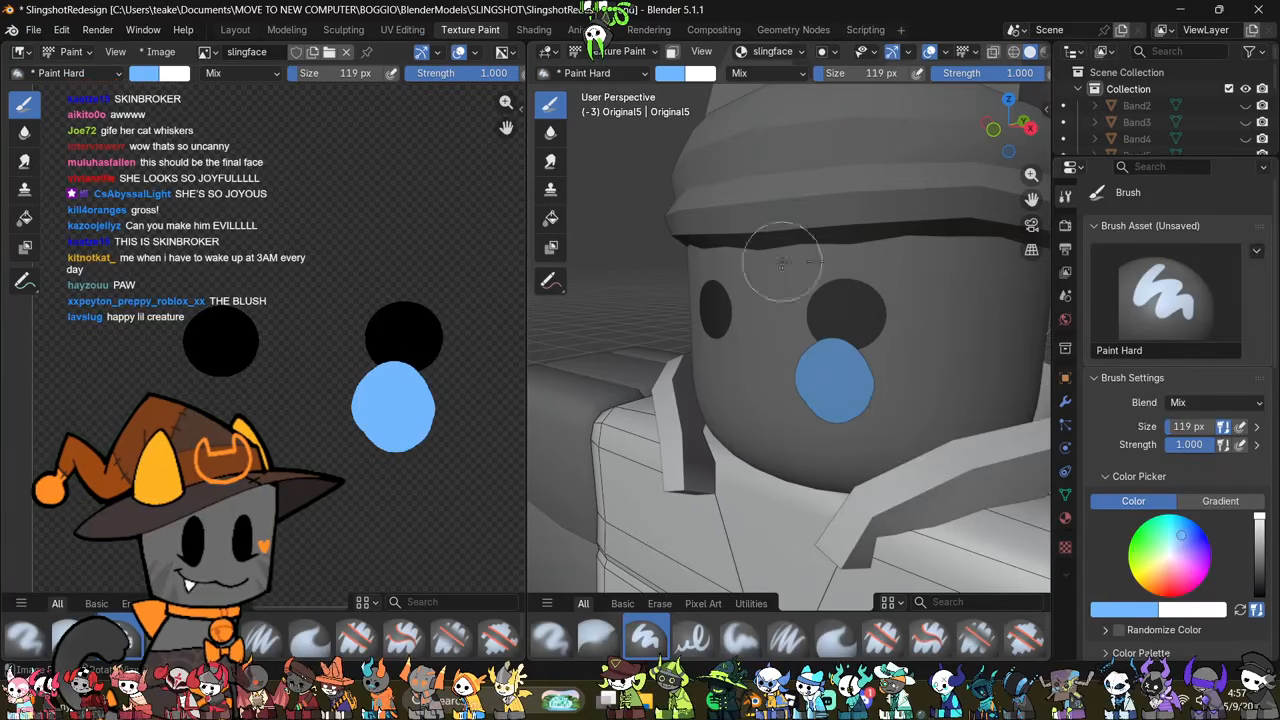
left_click_drag(868, 74, 820, 78)
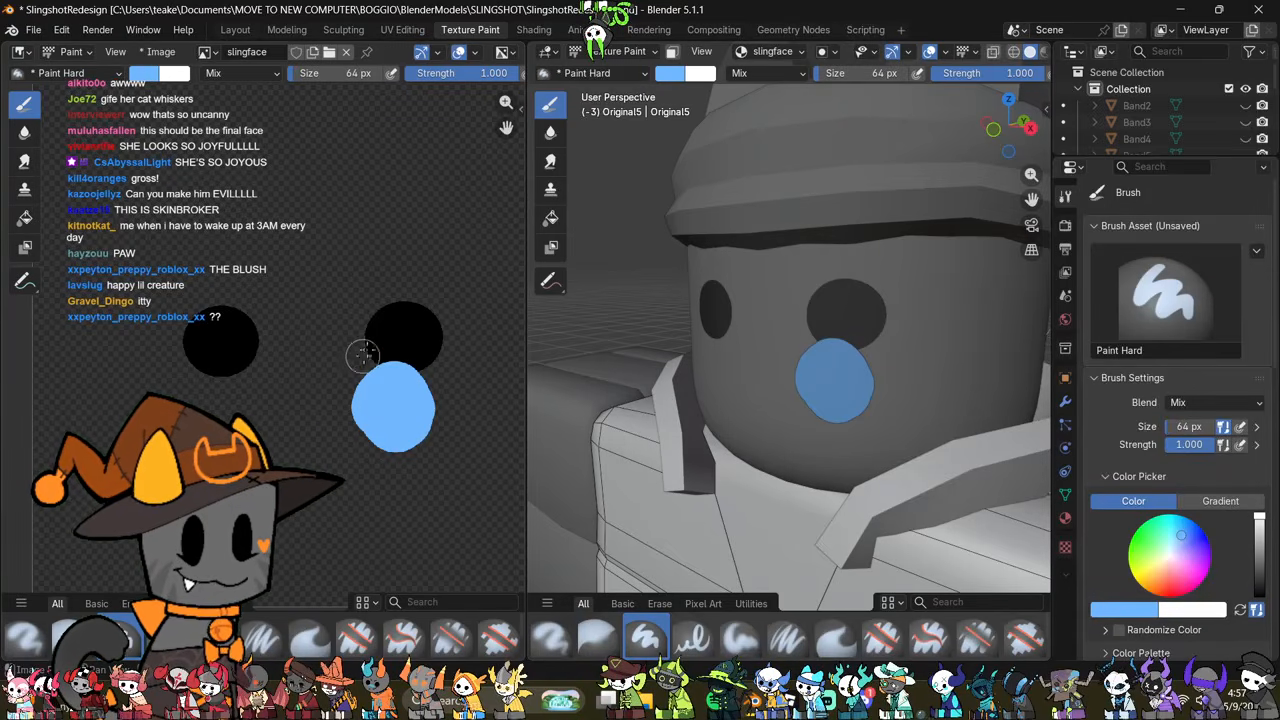
left_click(426, 343)
left_click(458, 378)
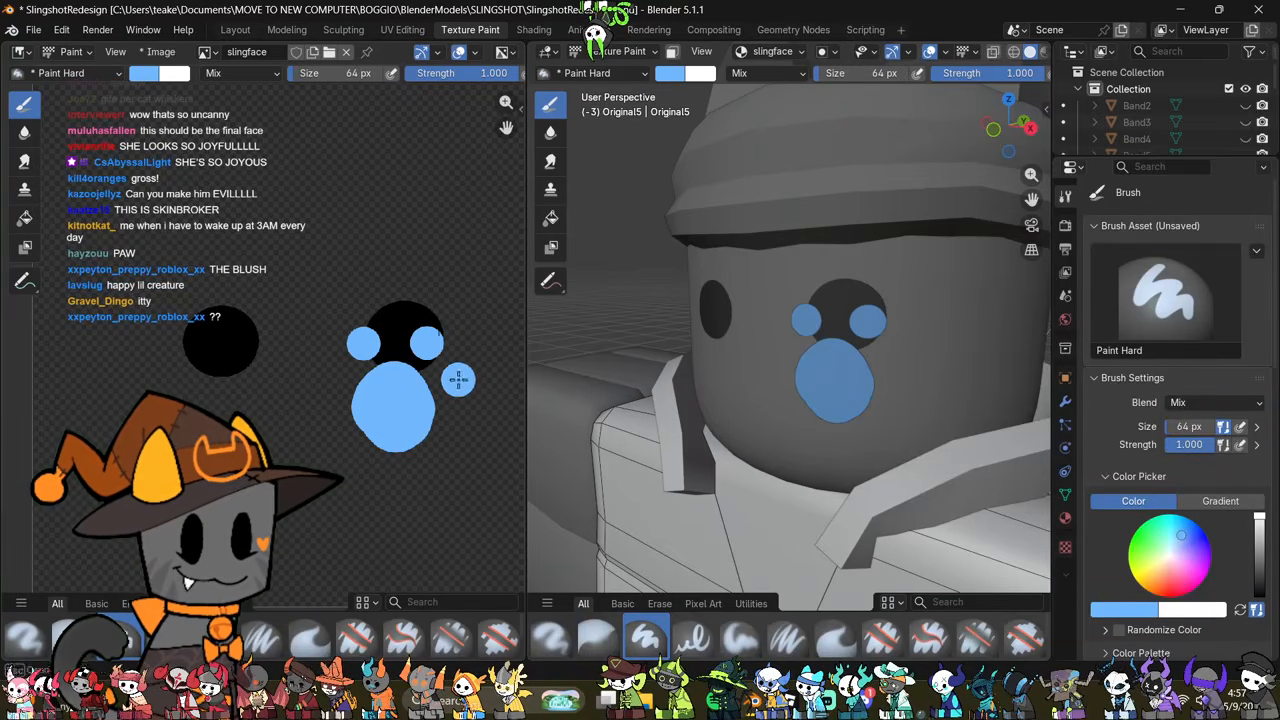
Step: Darken the brush colour to near-black and repaint the character's left eye over the overlapping paw toes
left_click(1259, 591)
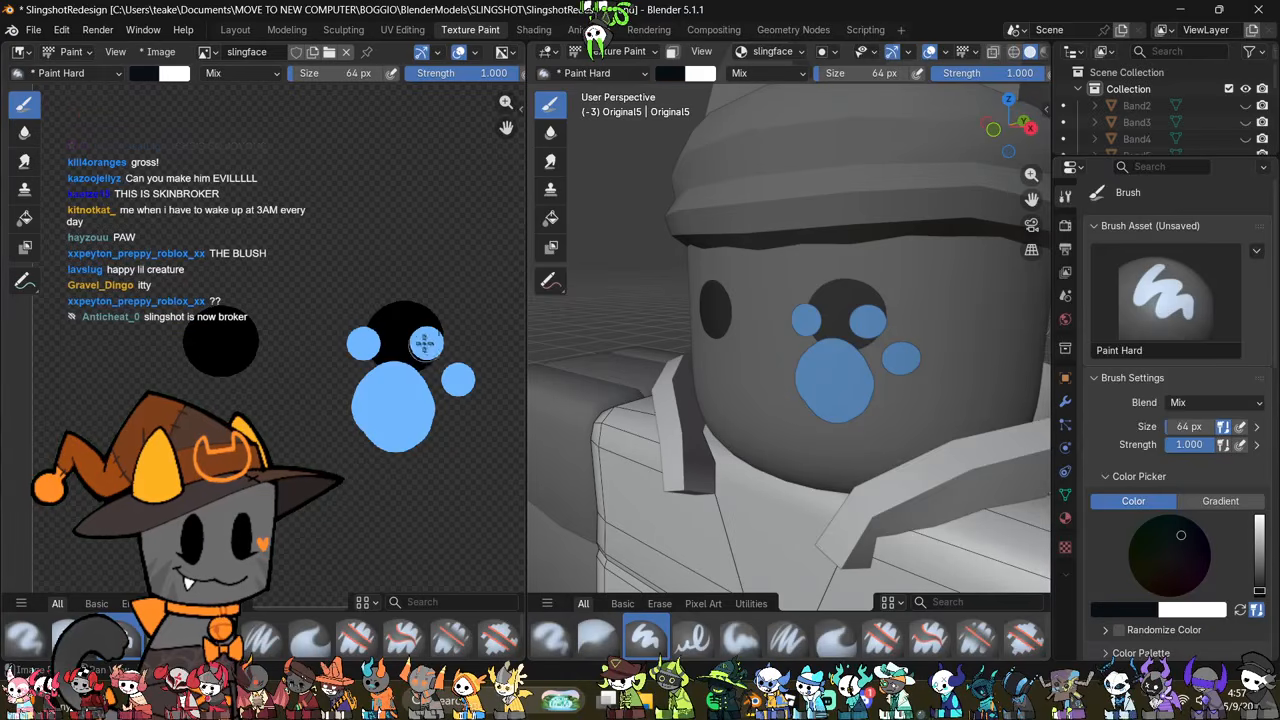
mouse_move(415, 340)
left_mouse_down()
mouse_move(400, 345)
mouse_move(426, 337)
left_mouse_up()
mouse_move(776, 344)
middle_mouse_down()
mouse_move(834, 325)
mouse_move(898, 328)
middle_mouse_up()
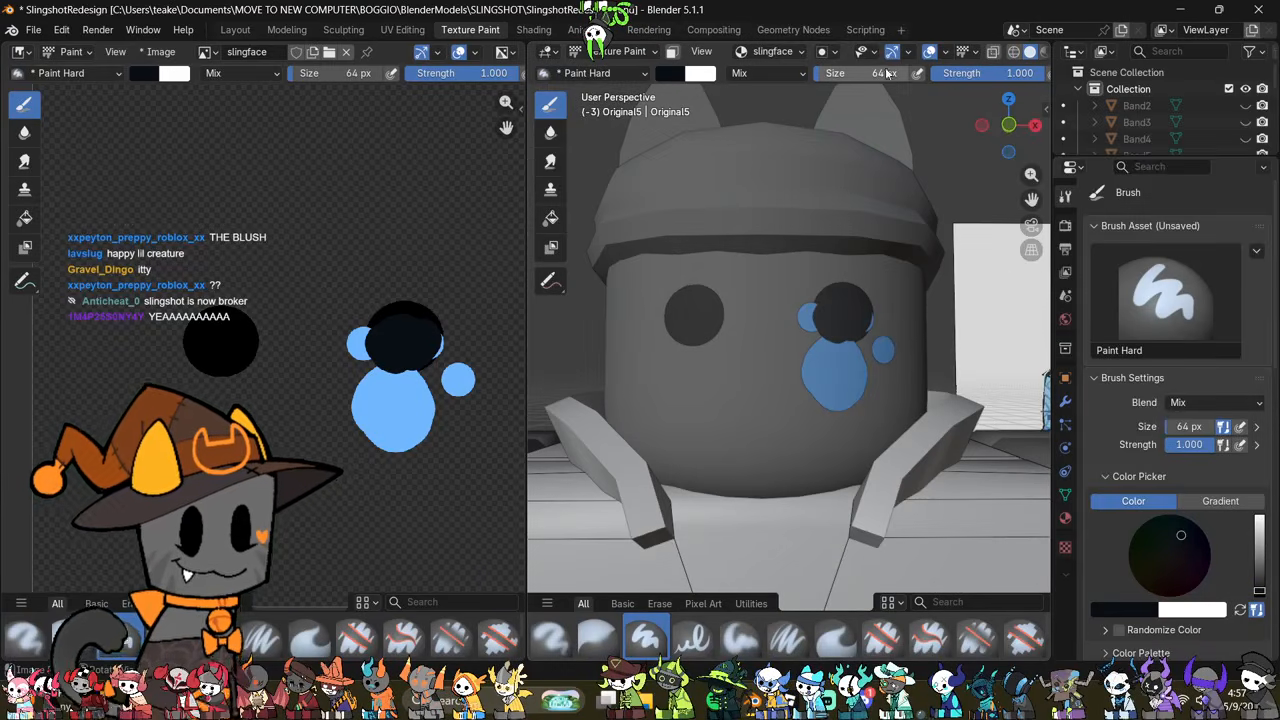
Step: Paint a thin near-black smile across the lower face with a 30 px brush
left_click_drag(884, 75, 880, 75)
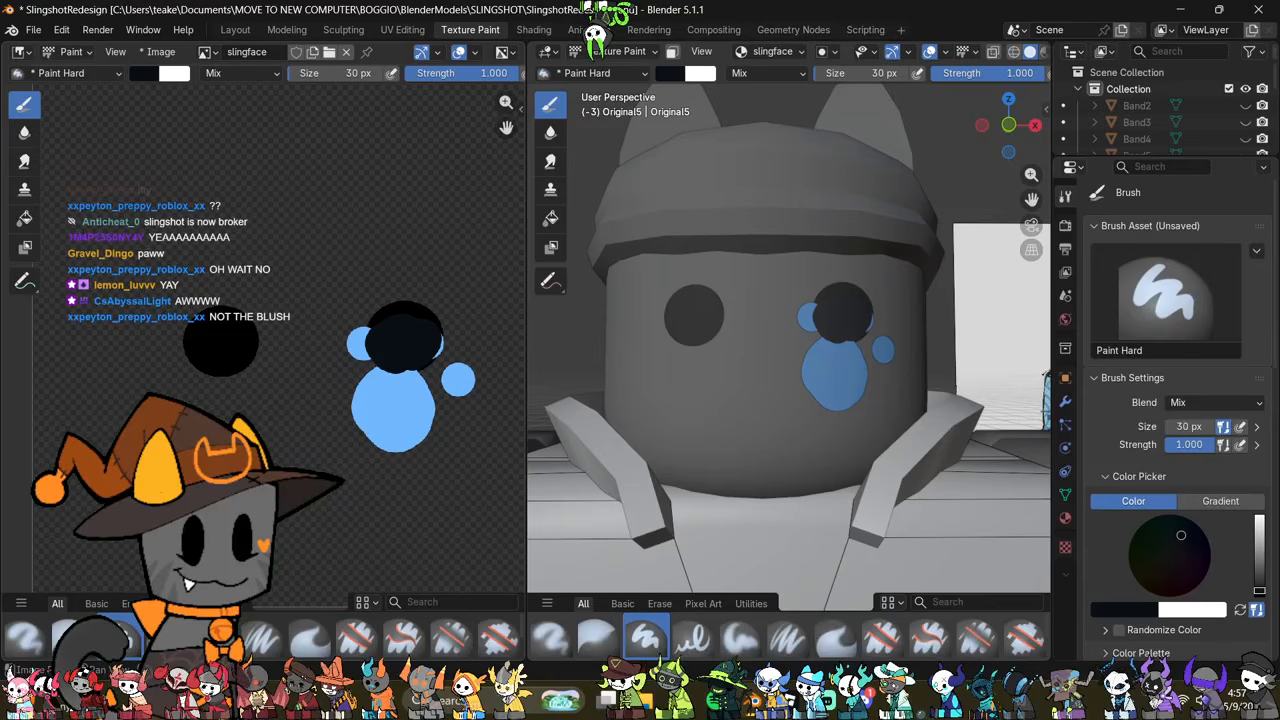
left_click_drag(324, 468, 421, 418)
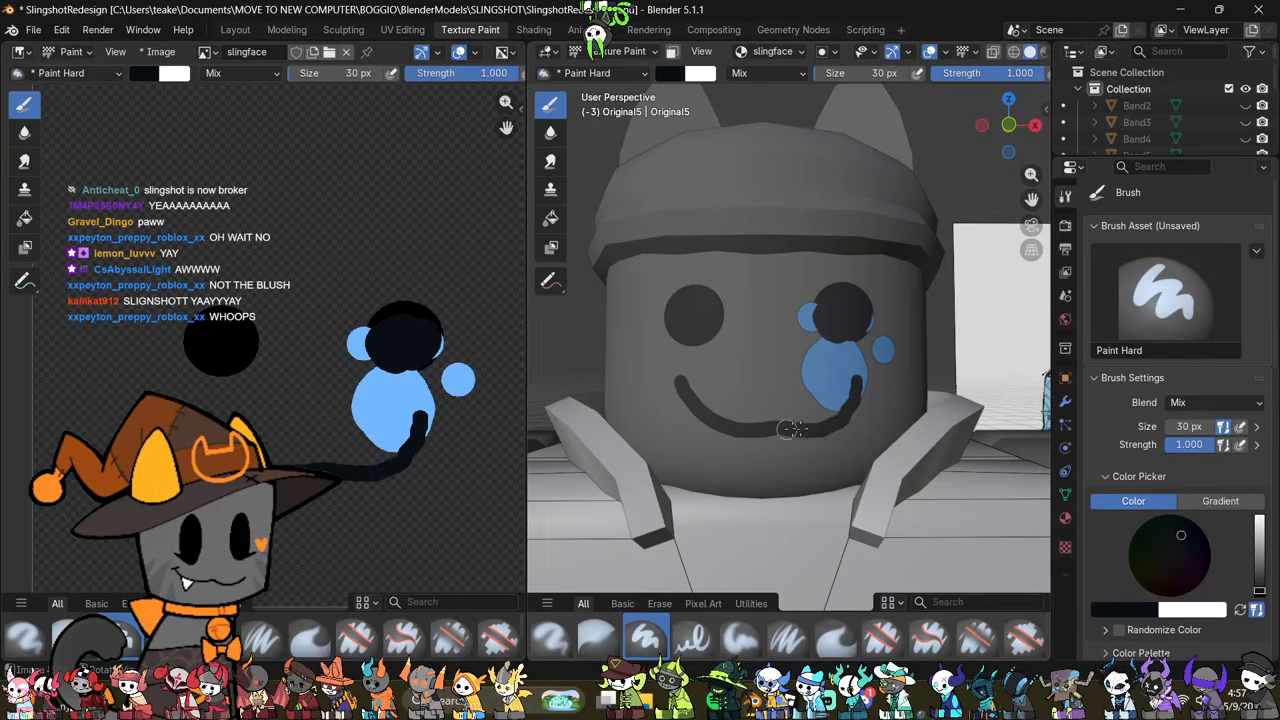
scroll(861, 428, "down", 4)
middle_click_drag(863, 429, 904, 481)
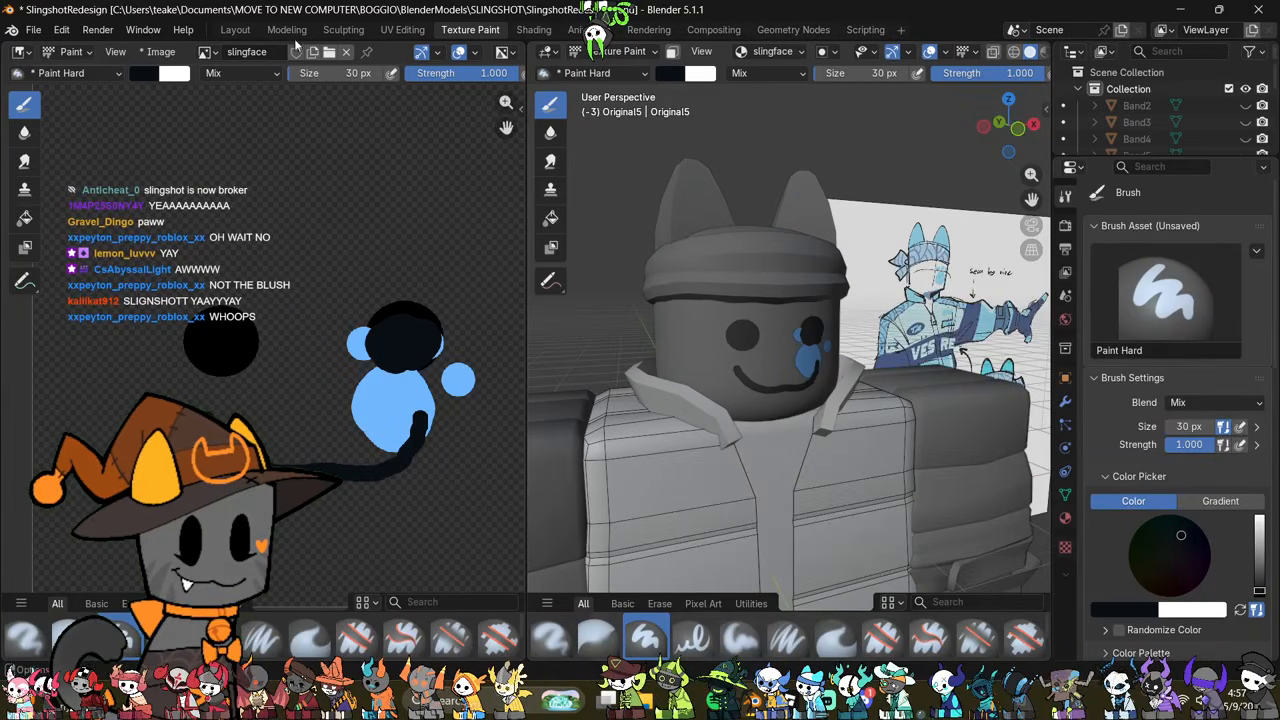
Step: Examine the painted face on the character from several angles in the Modeling workspace with Material Preview shading
left_click(287, 30)
middle_click_drag(620, 340, 646, 338)
scroll(646, 338, "up", 6)
key("z")
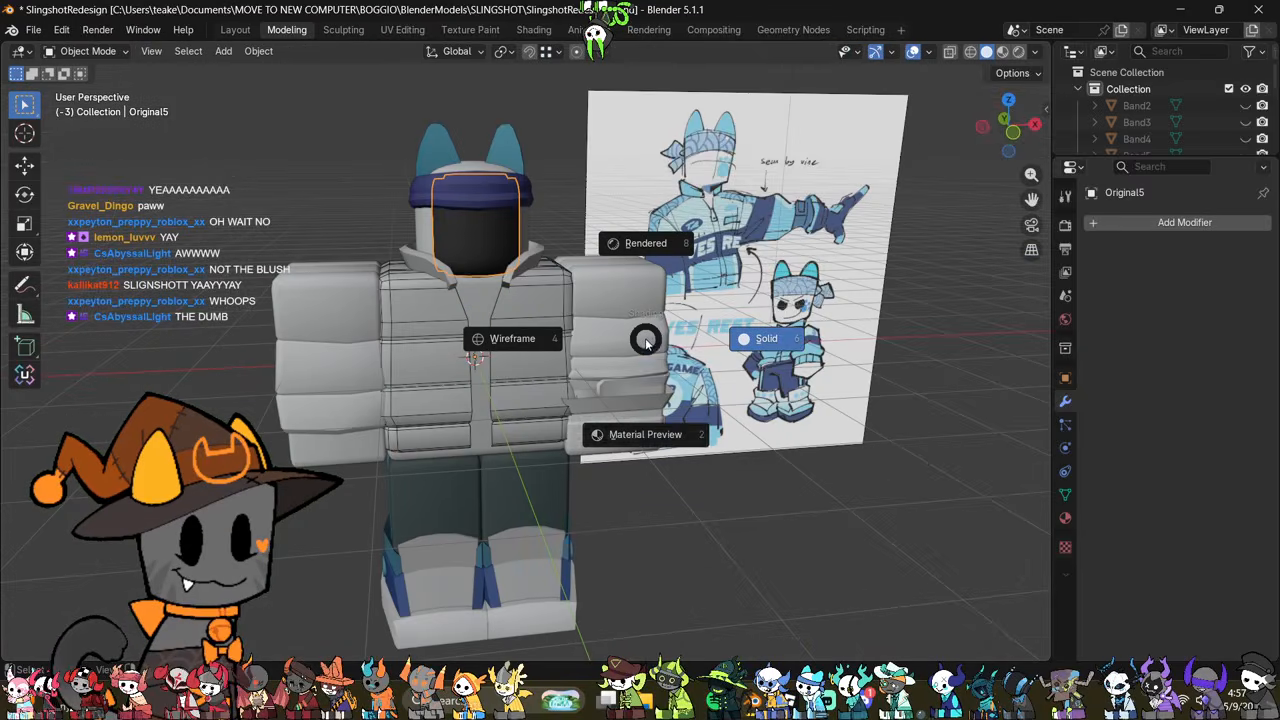
left_click(619, 457)
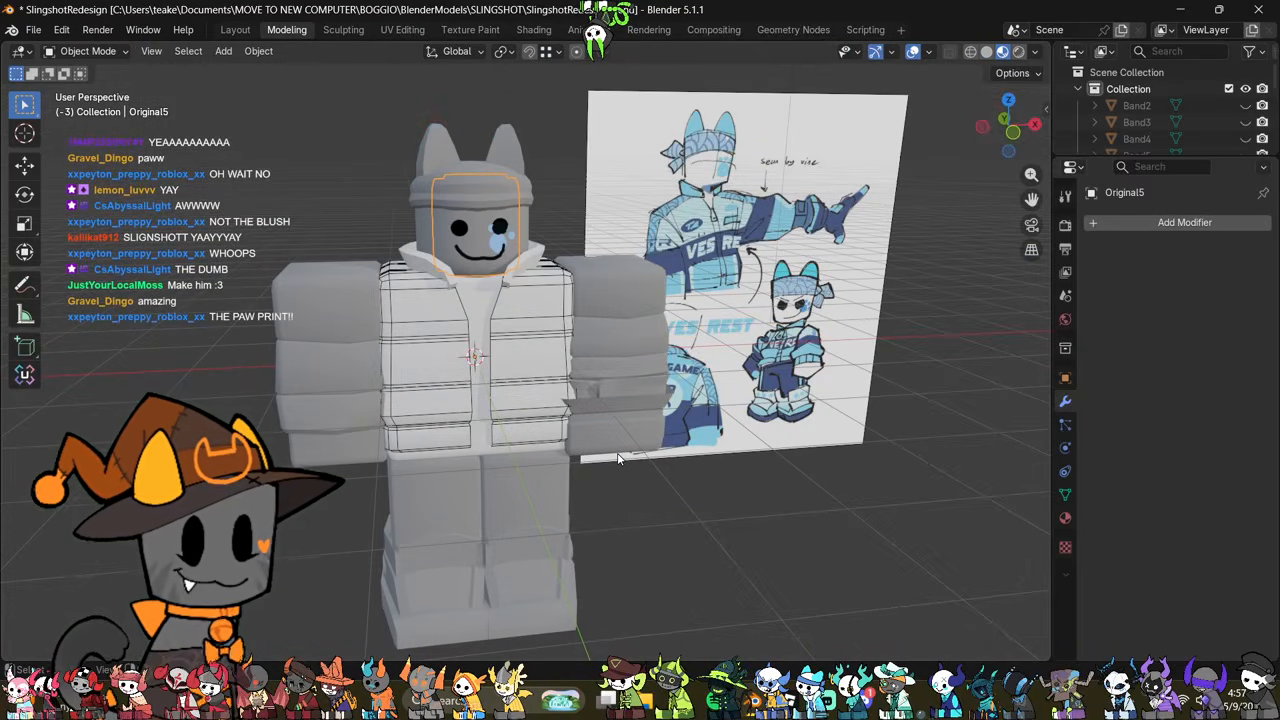
scroll(575, 449, "up", 6)
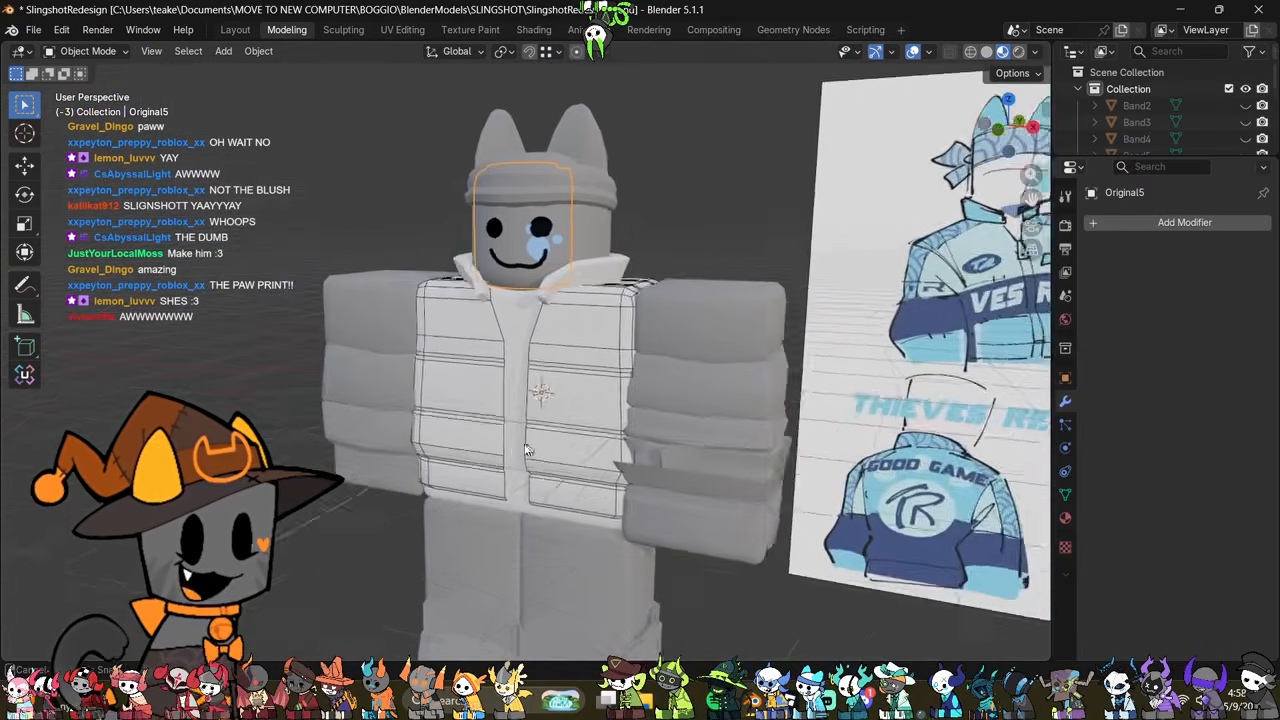
middle_click_drag(538, 467, 431, 438)
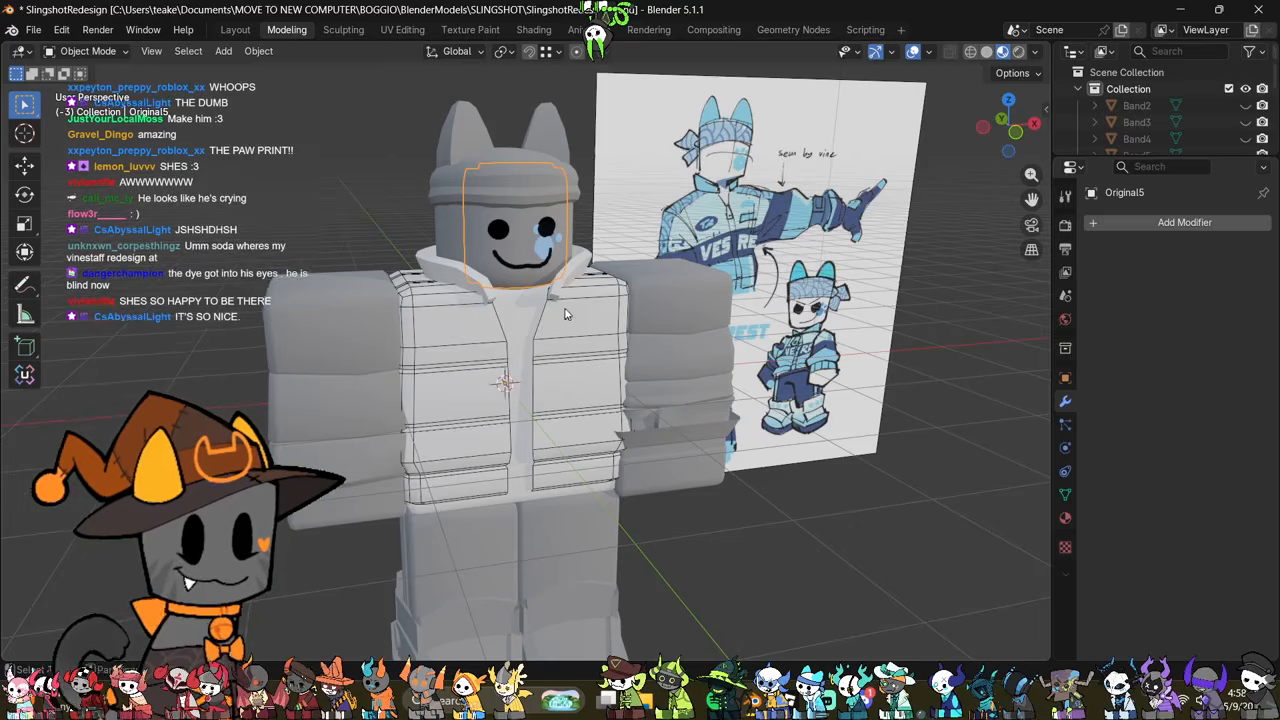
middle_click_drag(562, 308, 570, 373, "shift")
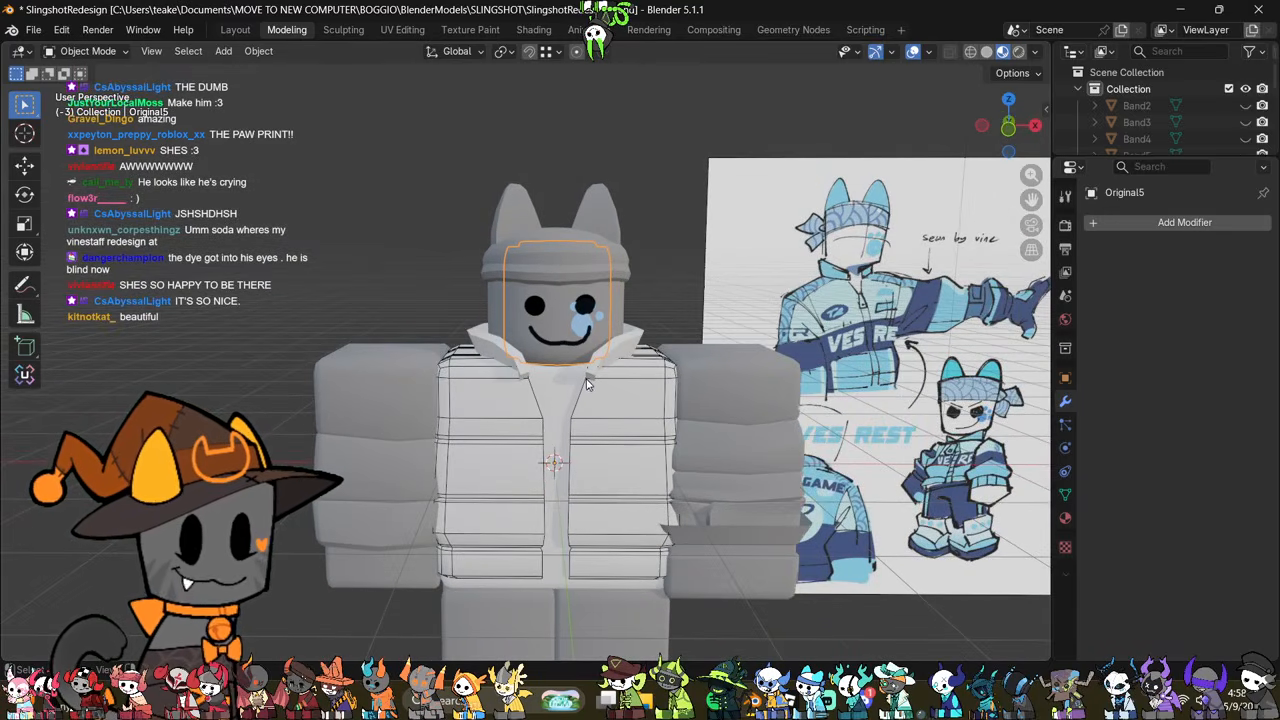
Step: Switch the viewport to Solid shading and select the jacket body
key("z")
left_click(697, 386)
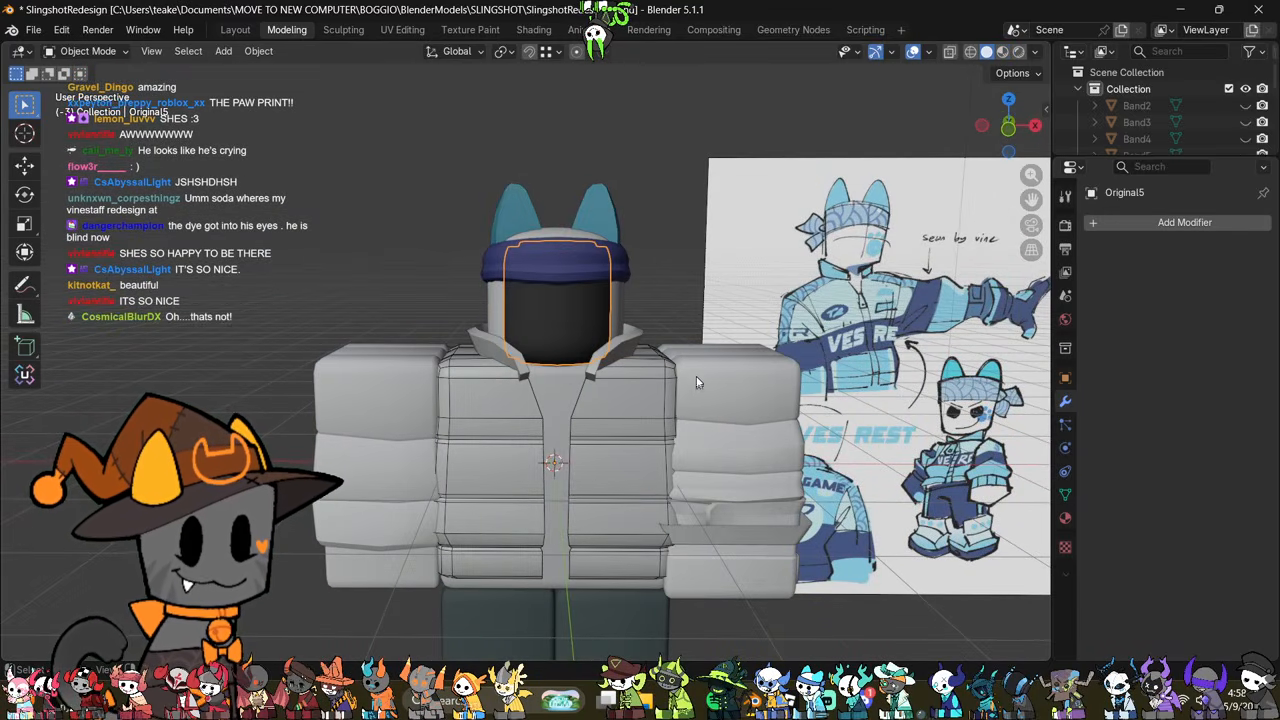
scroll(694, 335, "up", 1)
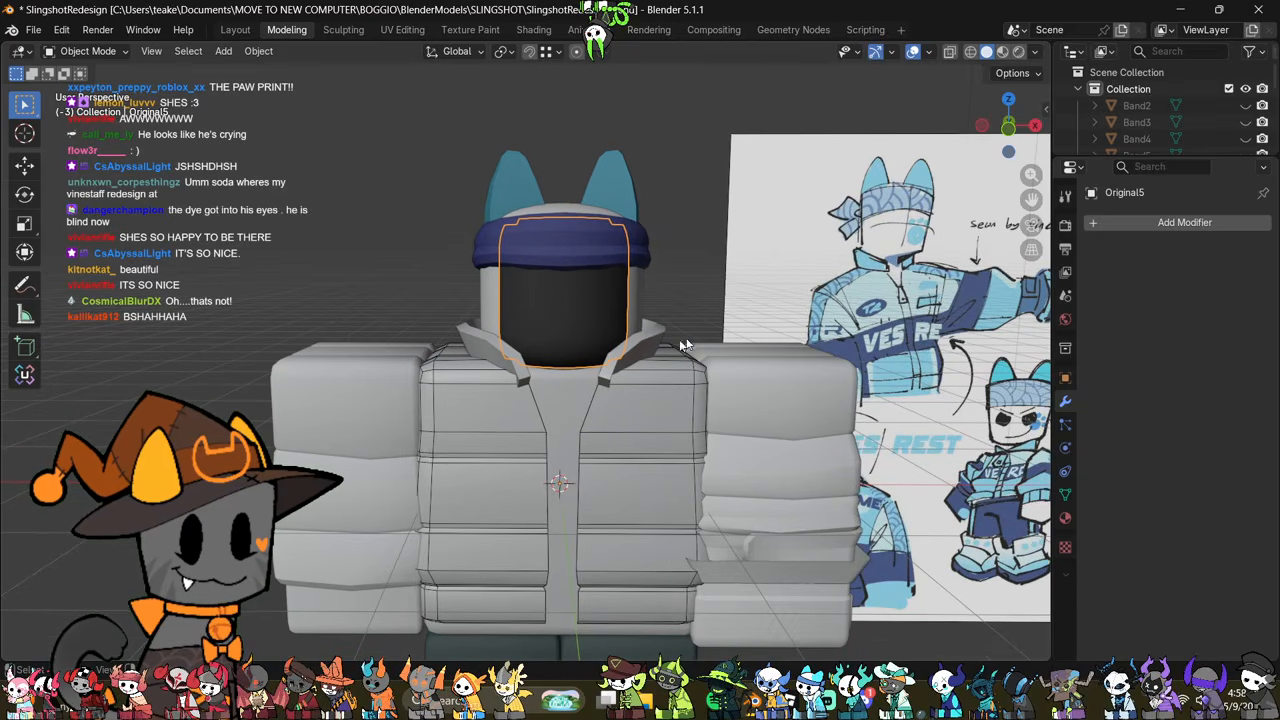
left_click(356, 405)
left_click(610, 428)
mouse_move(673, 408)
middle_mouse_down("shift")
mouse_move(631, 356)
mouse_move(652, 360)
mouse_move(635, 367)
middle_mouse_up("shift")
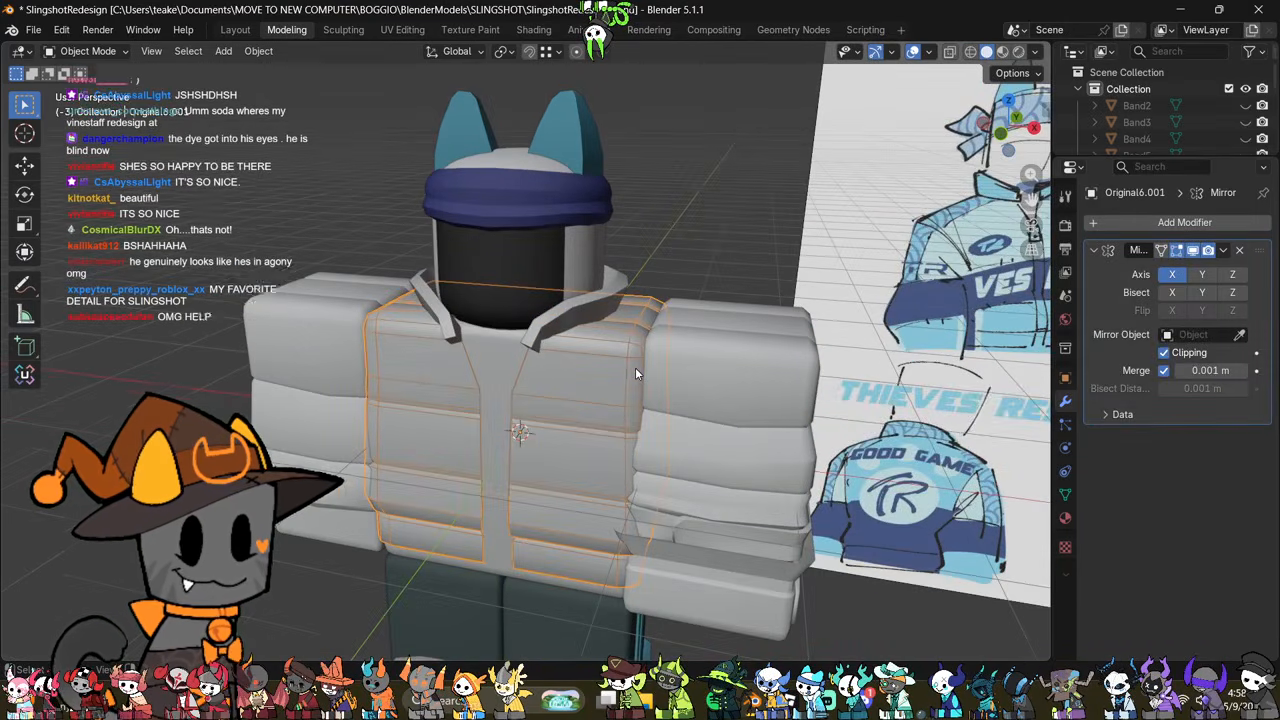
Step: Examine the face and jacket from the character's side in Material Preview shading
key("z")
left_click(668, 455)
middle_click_drag(460, 415, 492, 347)
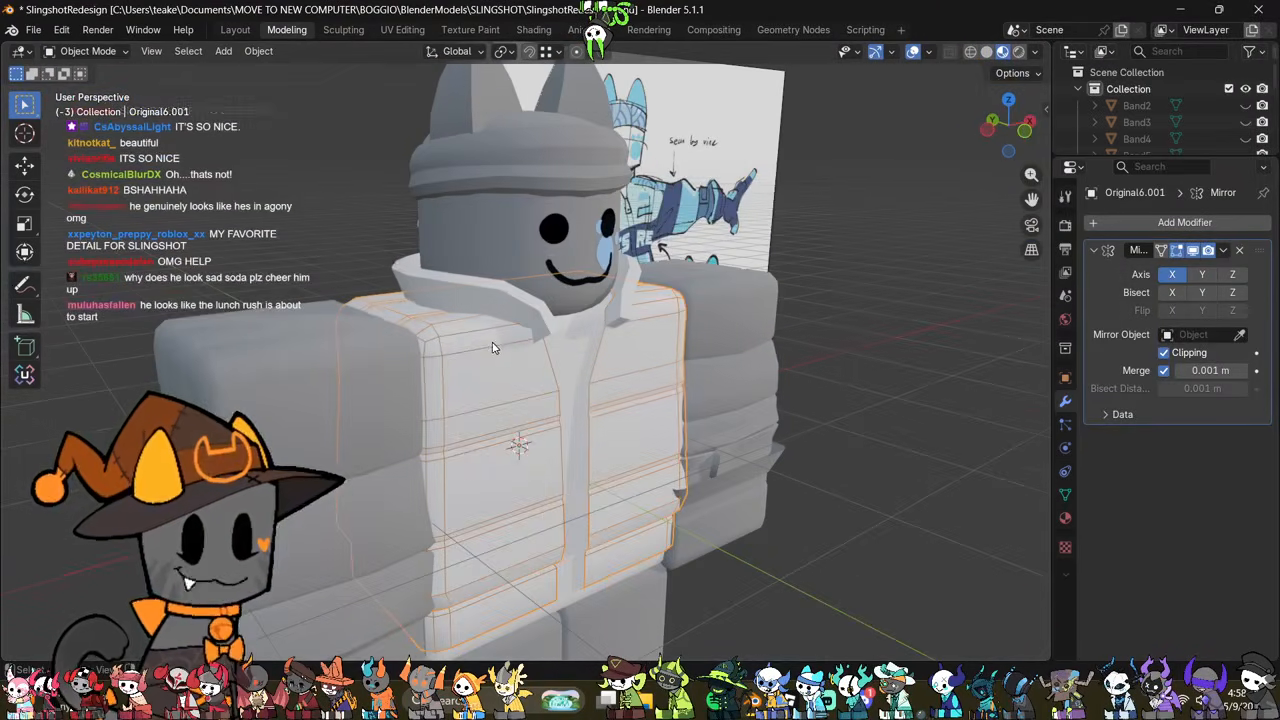
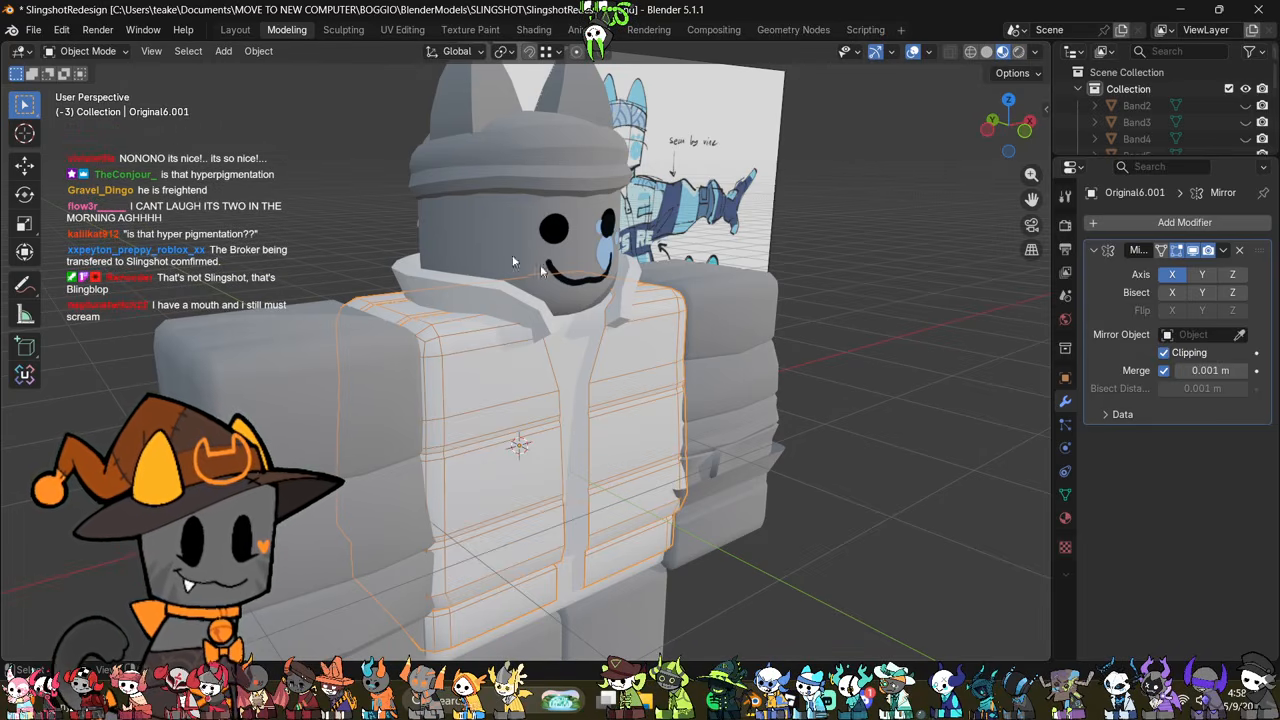
Step: Examine the face, jacket and legs from the front and select the leg nearest the reference drawing
middle_click_drag(610, 312, 592, 349)
scroll(547, 325, "down", 2)
scroll(559, 328, "up", 1)
middle_click_drag(645, 408, 658, 292, "shift")
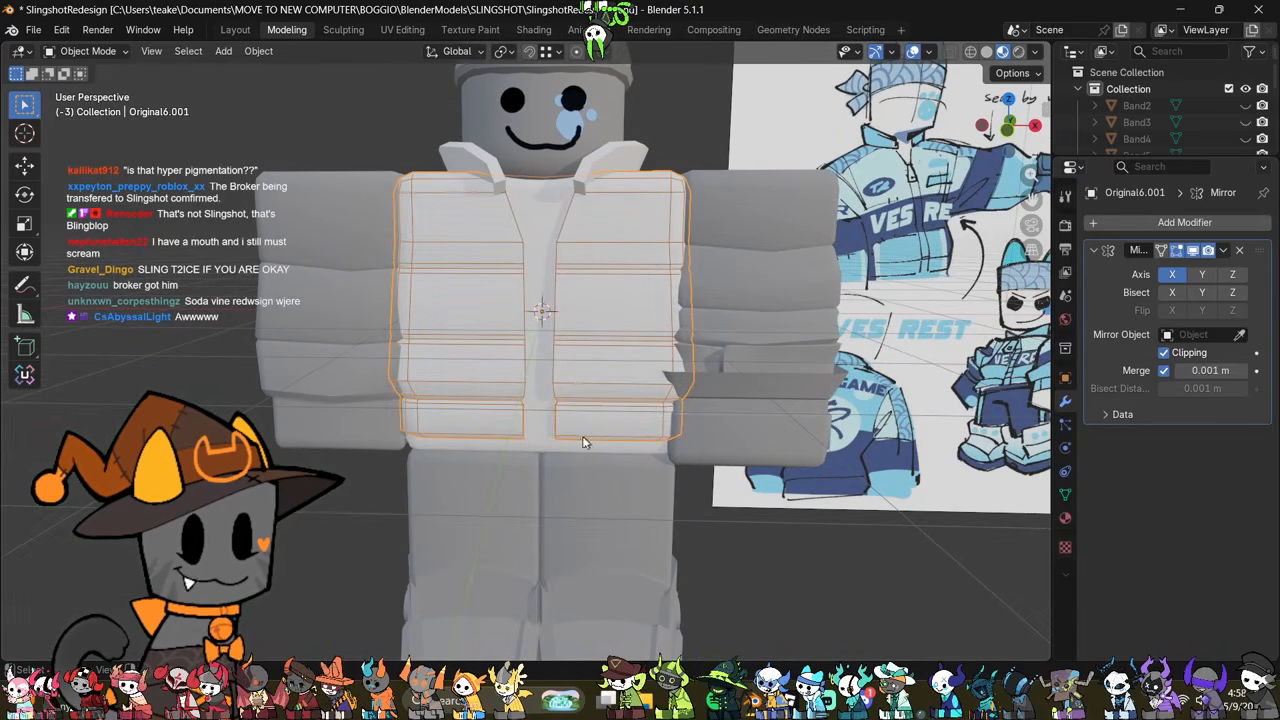
left_click(606, 515)
middle_click_drag(606, 515, 618, 419)
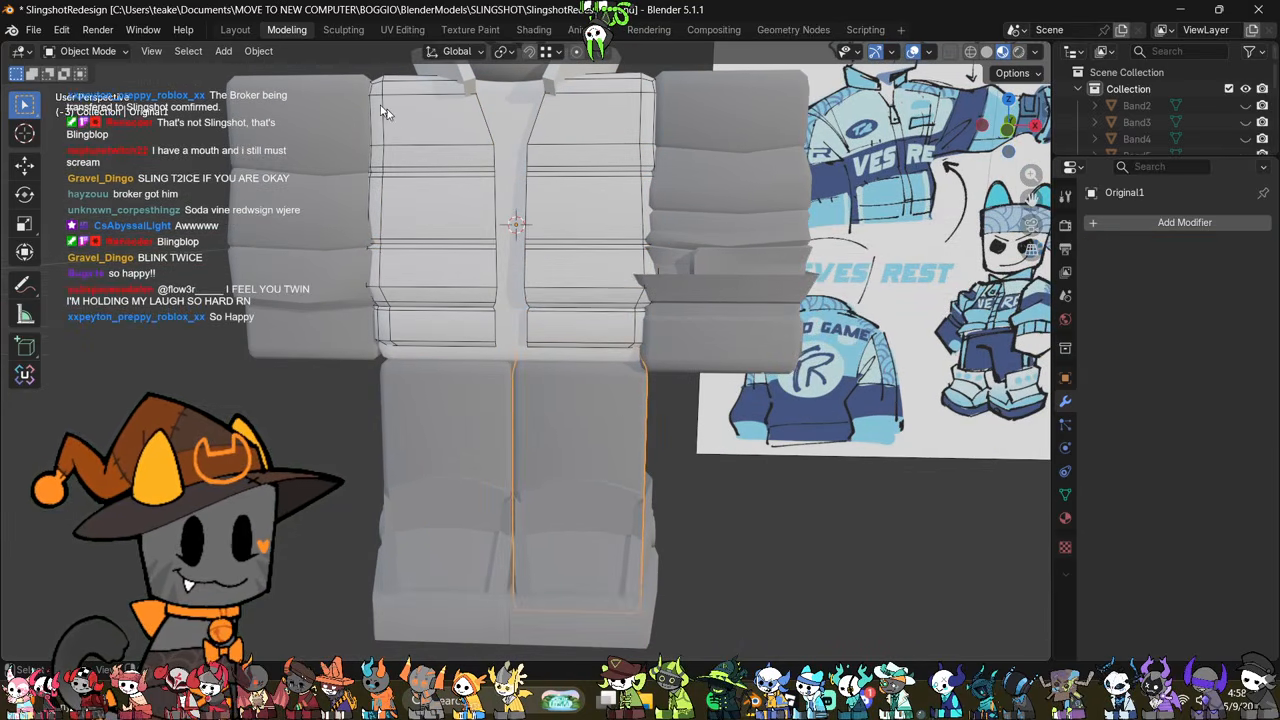
Step: Switch to the Layout workspace and show the character in Material Preview shading
left_click(245, 29)
scroll(586, 492, "down", 2)
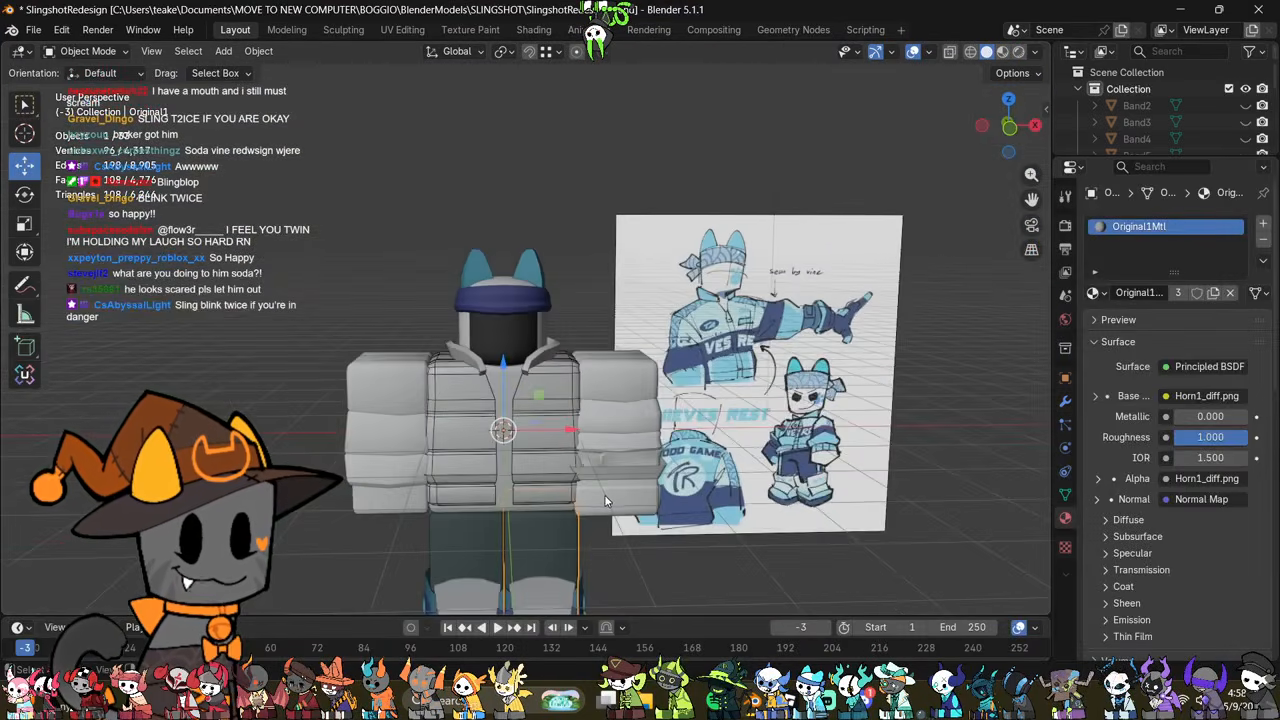
middle_click_drag(612, 512, 631, 398, "shift")
key("Tab")
key("Tab")
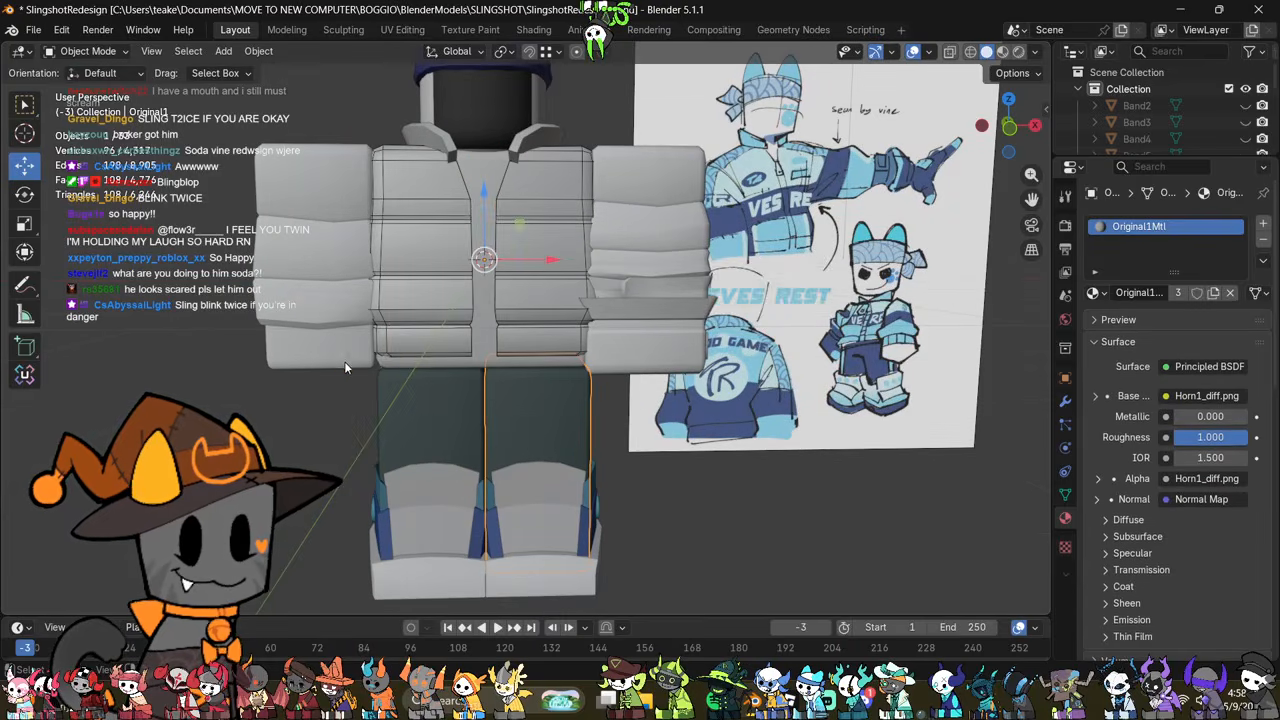
left_click(344, 358)
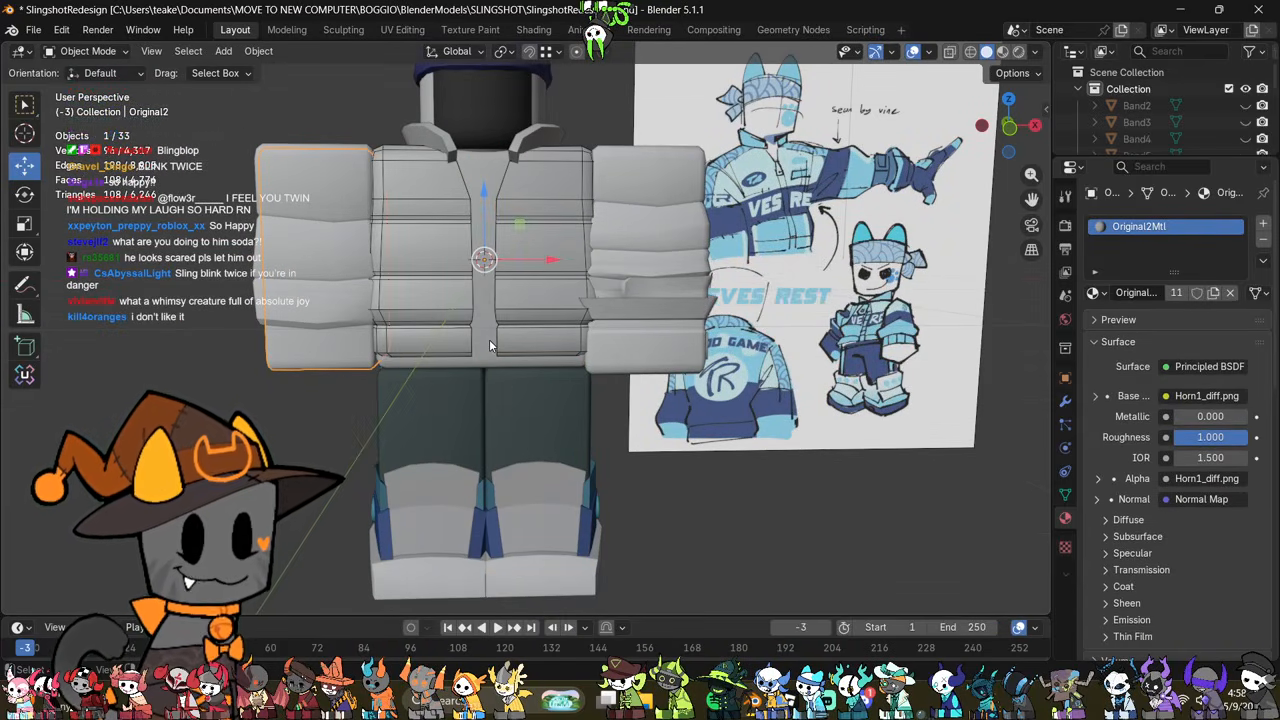
key("z")
left_click(610, 390)
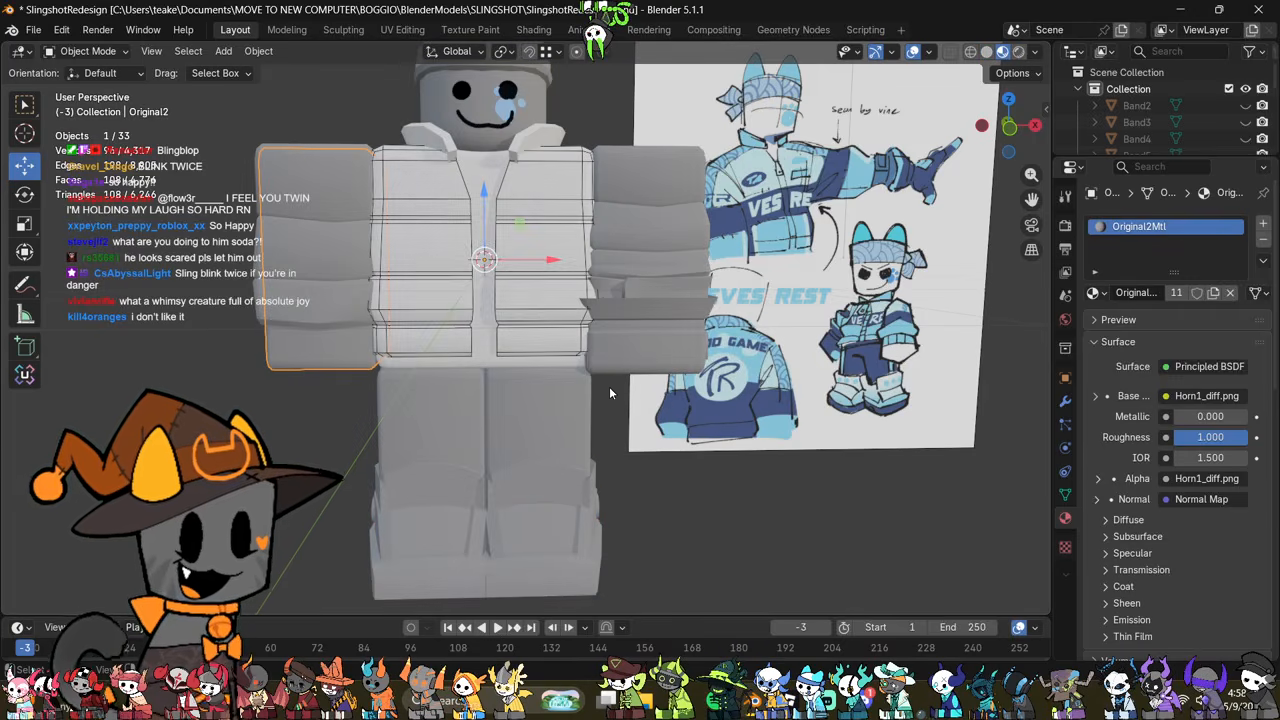
middle_click_drag(588, 358, 628, 388, "shift")
middle_click_drag(584, 333, 634, 418)
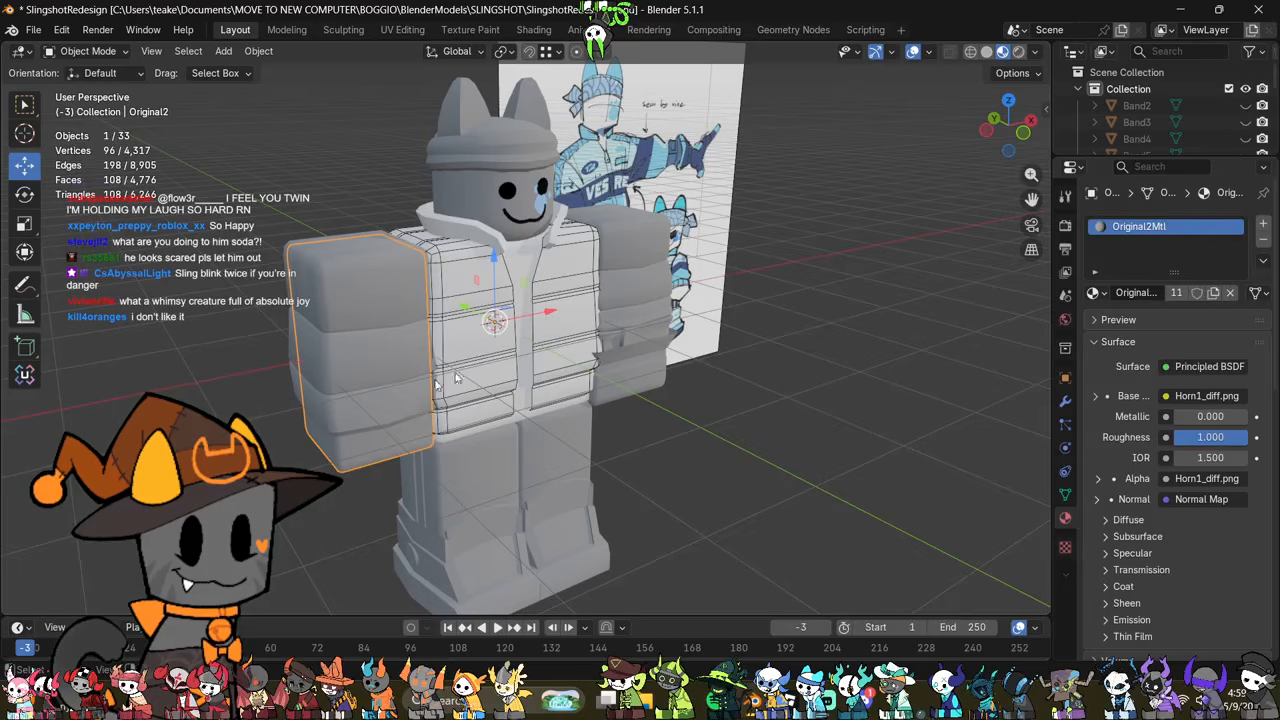
Step: Remove the material slots from both jacket sleeves and from the leg farther from the reference drawing
left_click(361, 376)
left_click(1262, 241)
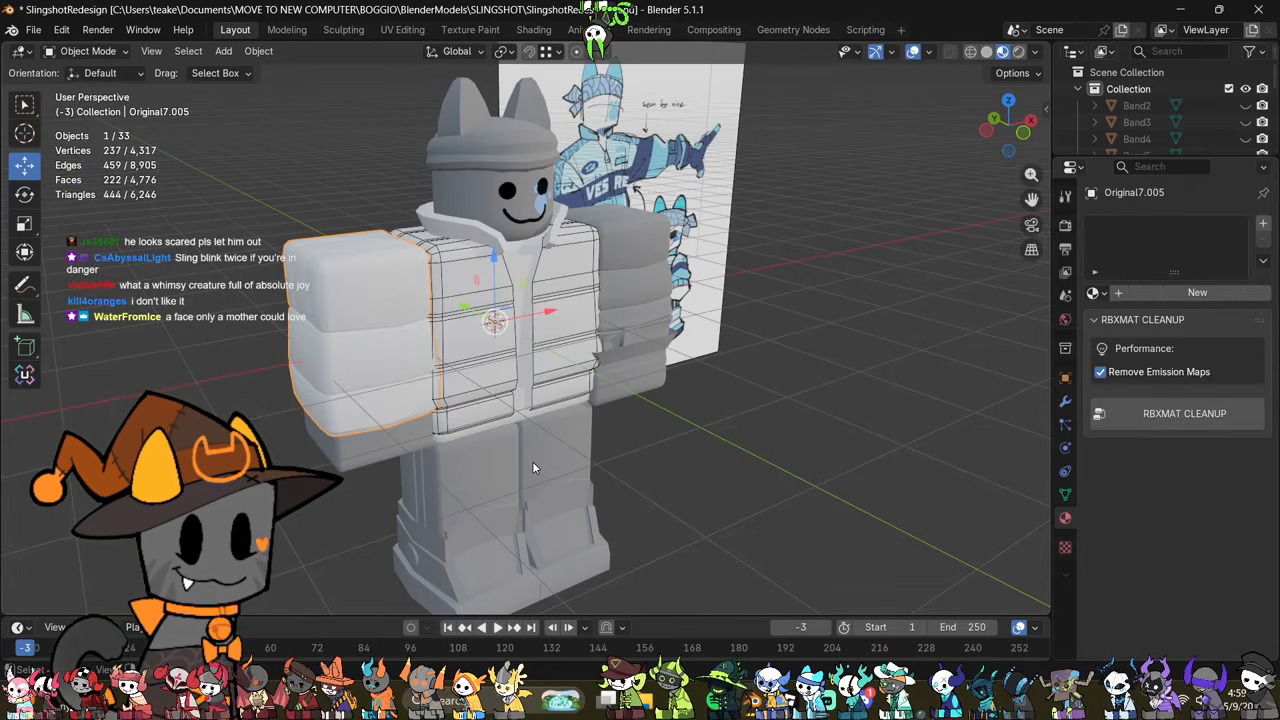
left_click(656, 280)
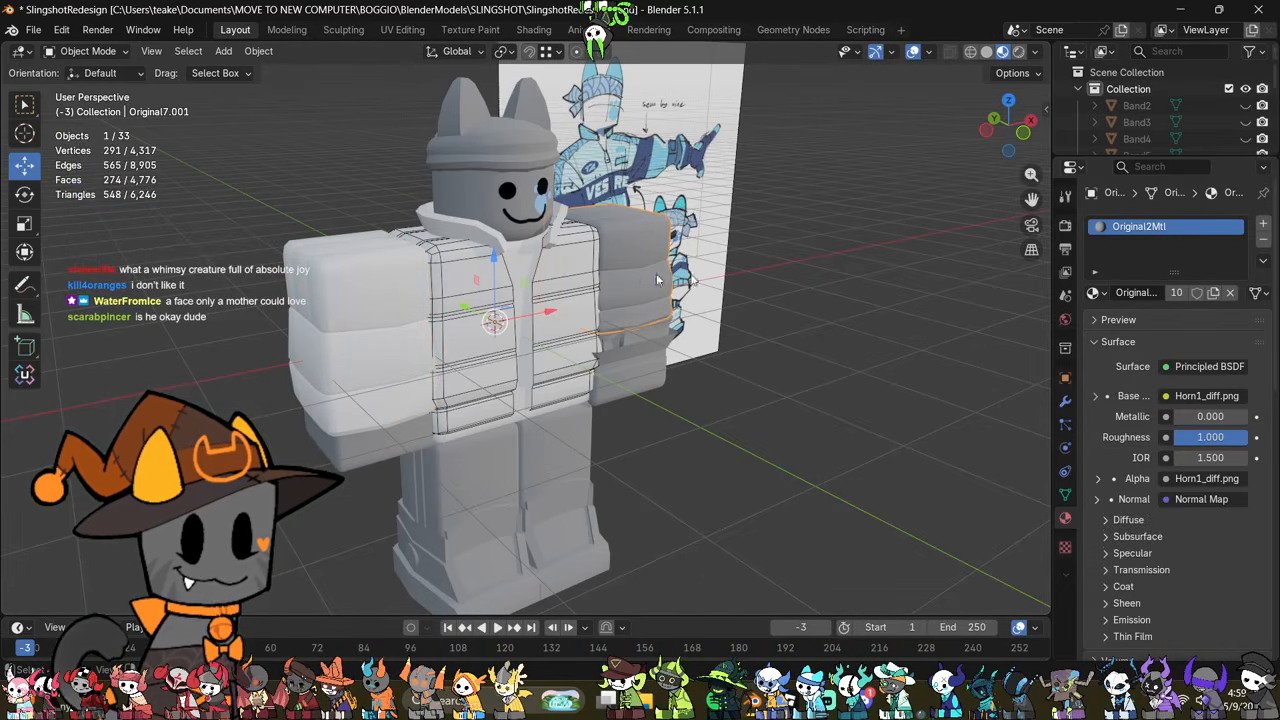
left_click(1262, 241)
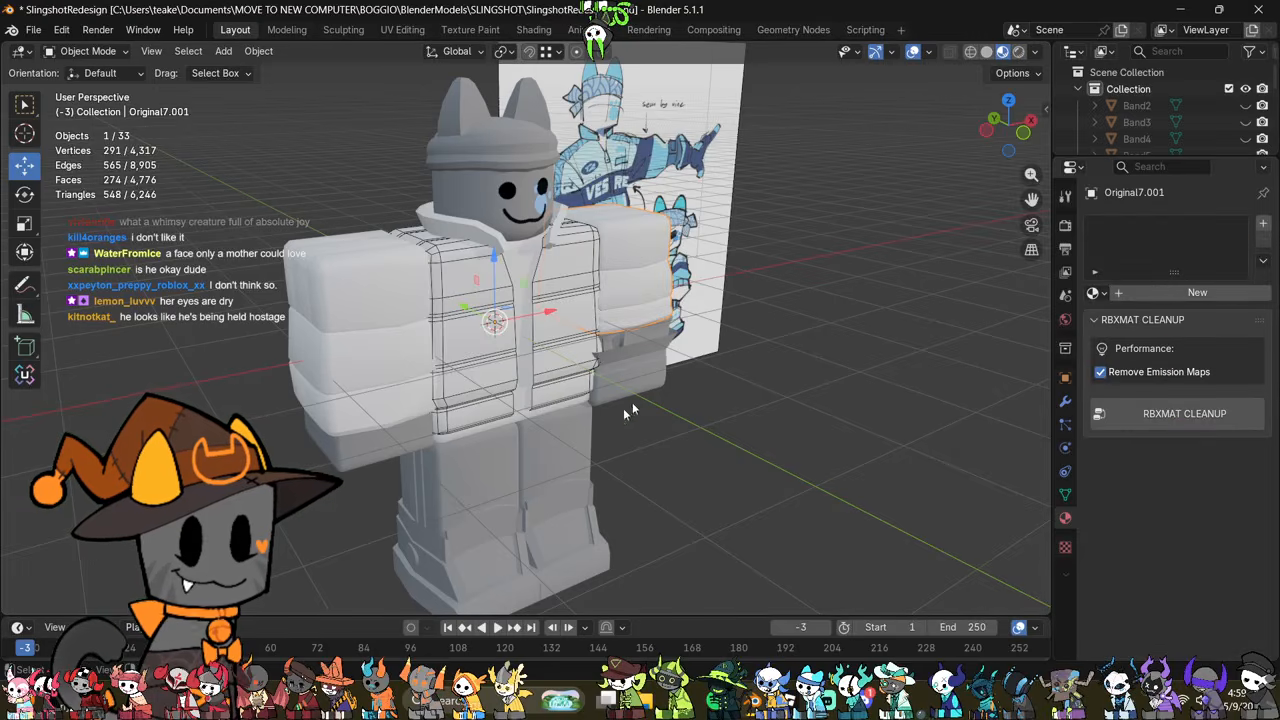
left_click(500, 477)
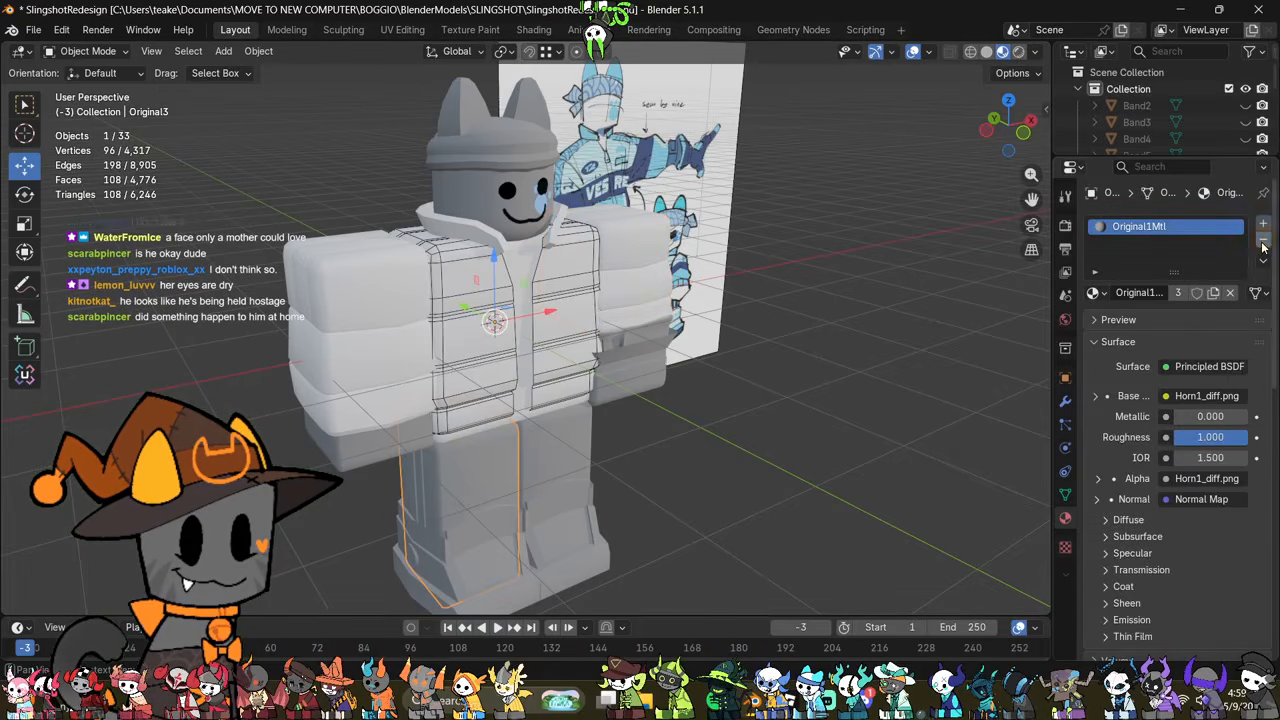
left_click(1262, 241)
Step: Select the other leg, return to Solid shading and check its mesh in X-ray
left_click(528, 460)
key("z")
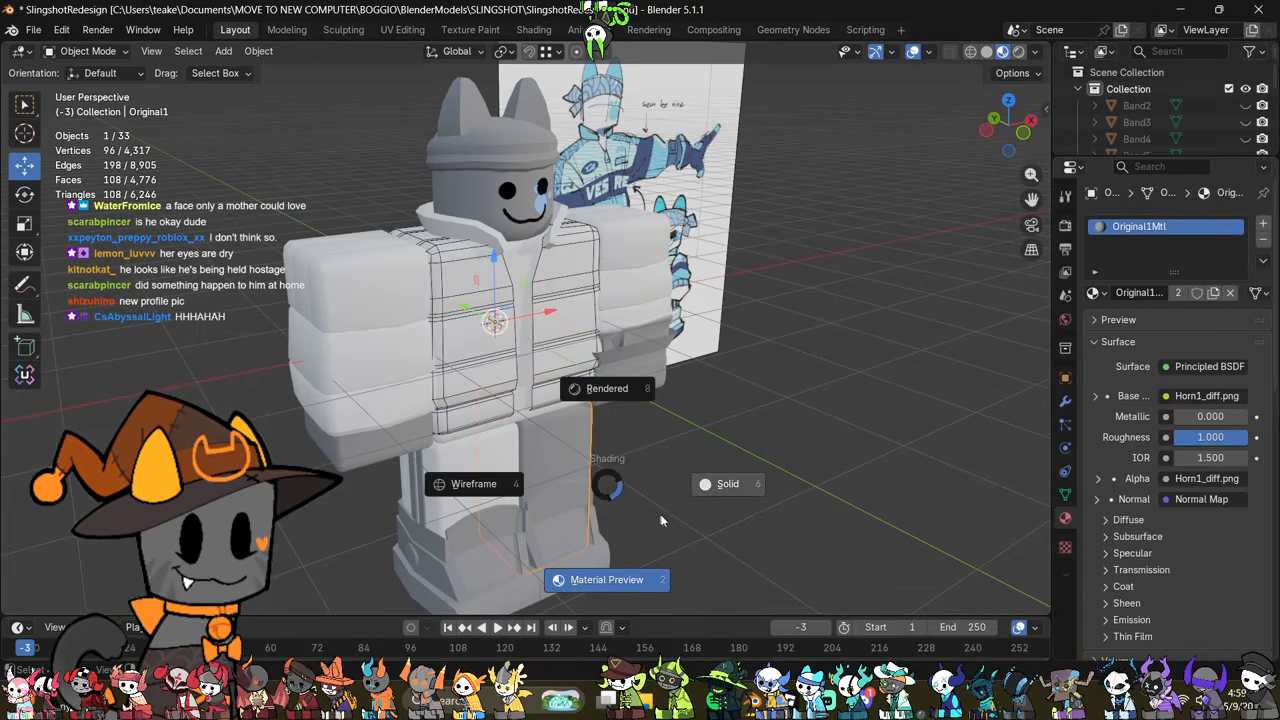
left_click(698, 514)
key("alt+z")
scroll(709, 388, "up", 5)
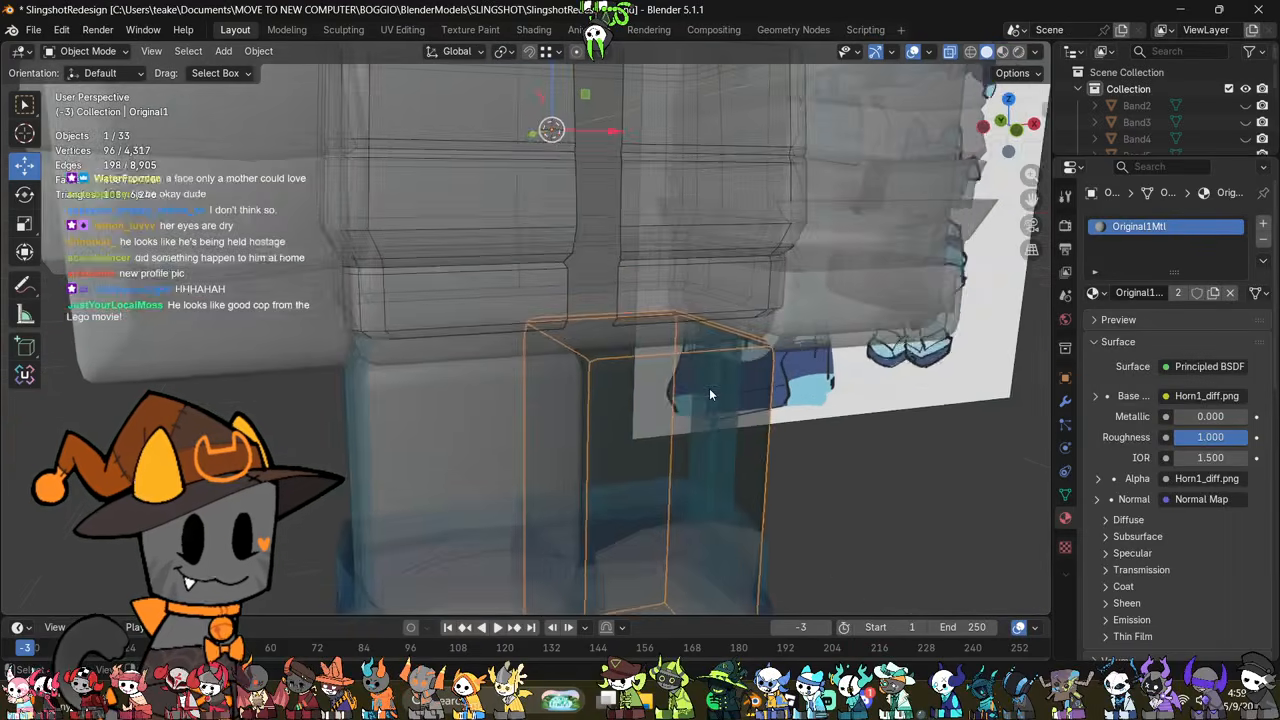
key("alt+z")
scroll(690, 410, "down", 4)
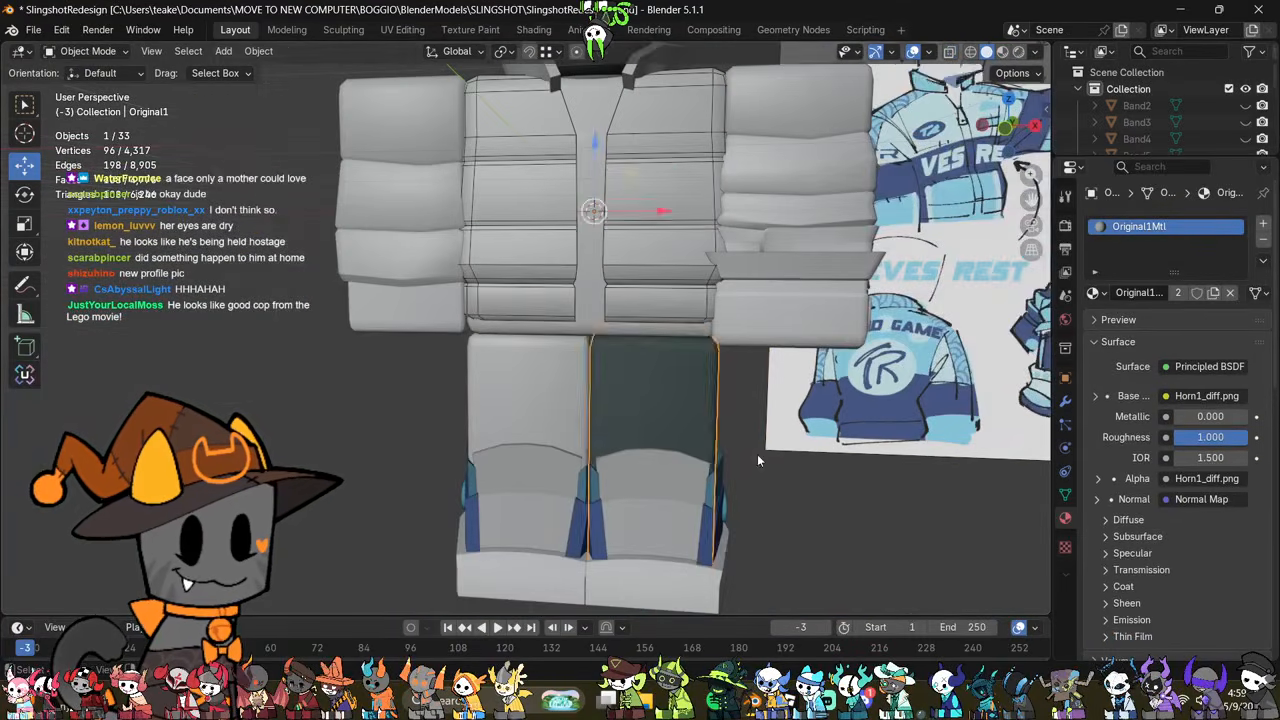
Step: Merge all of the selected leg's vertices by distance and convert its triangles to quads
key("Tab")
middle_click_drag(757, 454, 794, 429)
key("1")
key("a")
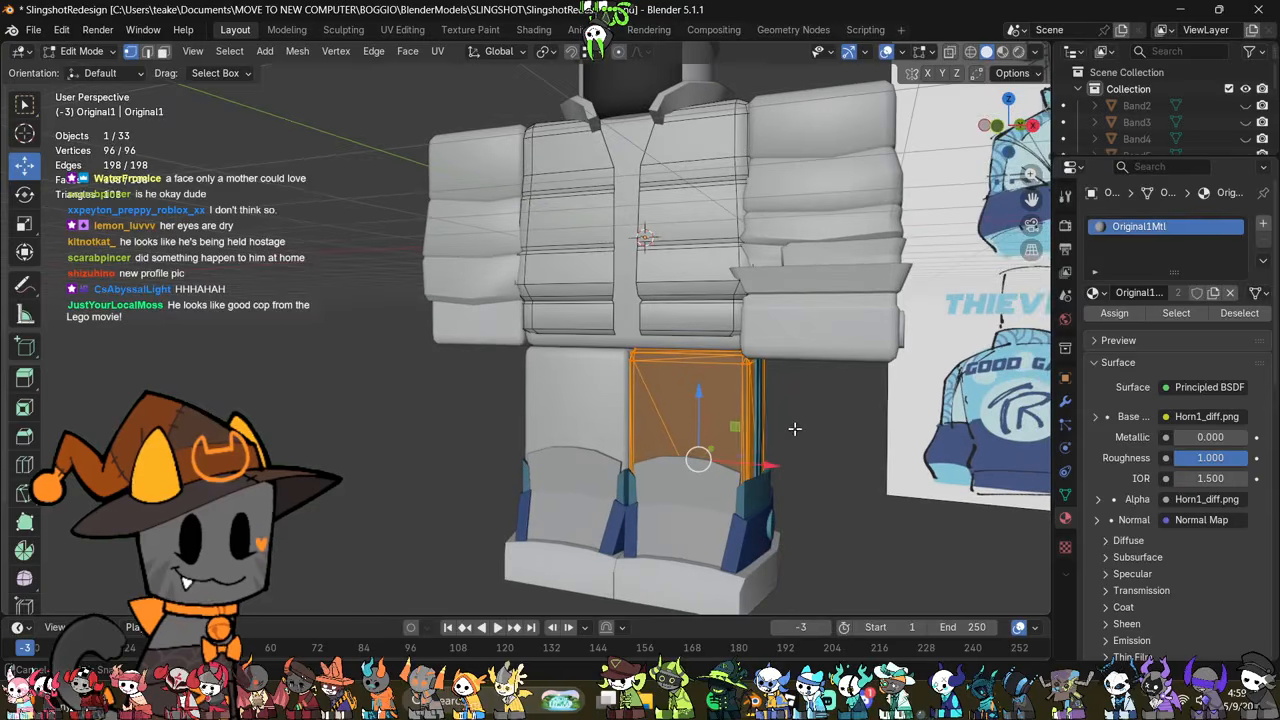
key("m")
left_click(727, 486)
middle_click_drag(727, 486, 734, 398)
key("alt+j")
Step: Clear the leg's custom normals data and remove its Original1Mtl material slot
middle_click_drag(575, 374, 445, 280)
left_click(1066, 495)
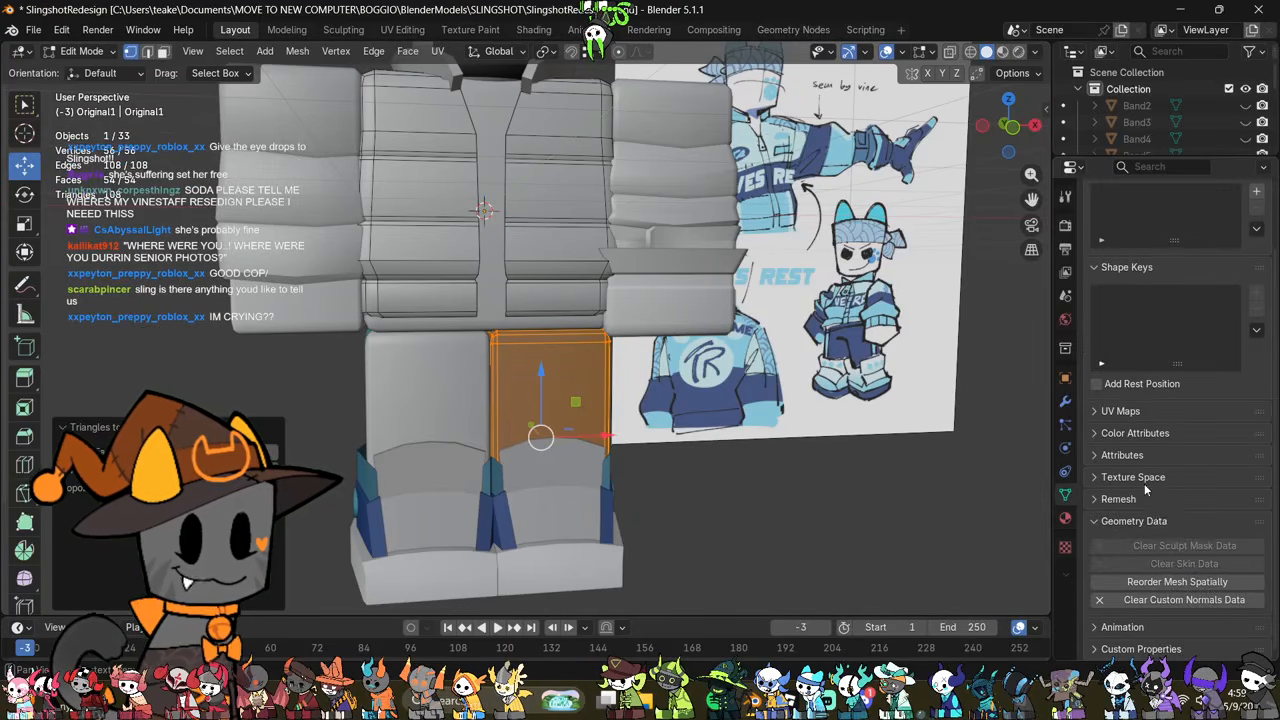
left_click(1164, 601)
middle_click_drag(692, 421, 657, 417)
key("Tab")
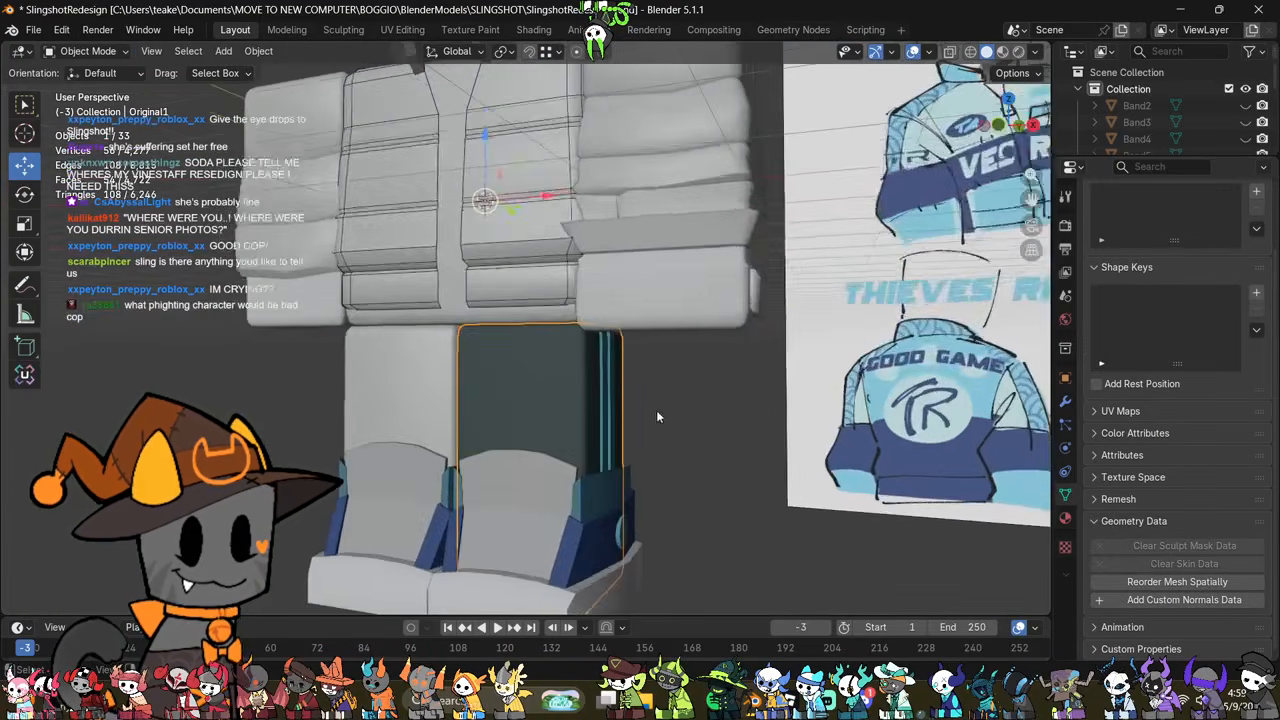
scroll(657, 417, "up", 1)
left_click(1066, 519)
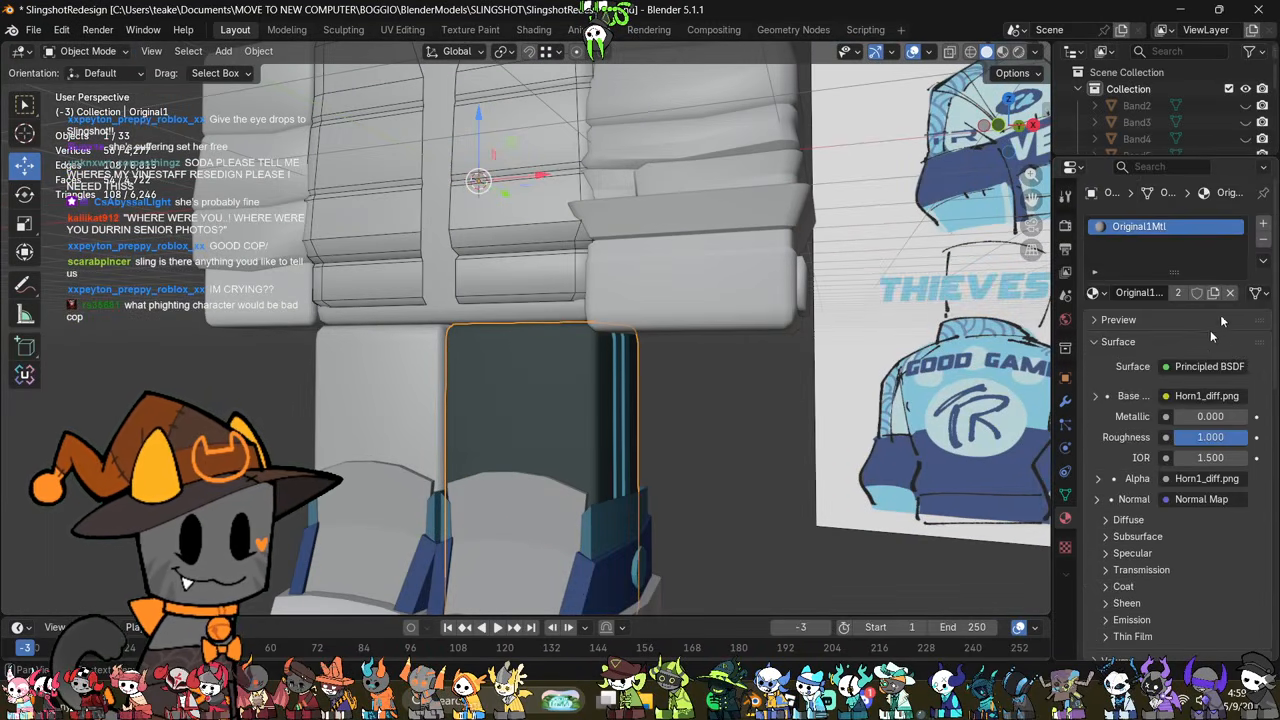
left_click(1263, 243)
Step: Delete the vertical blue stripes on the outer side of the leg nearest the reference drawing
middle_click_drag(711, 356, 552, 420)
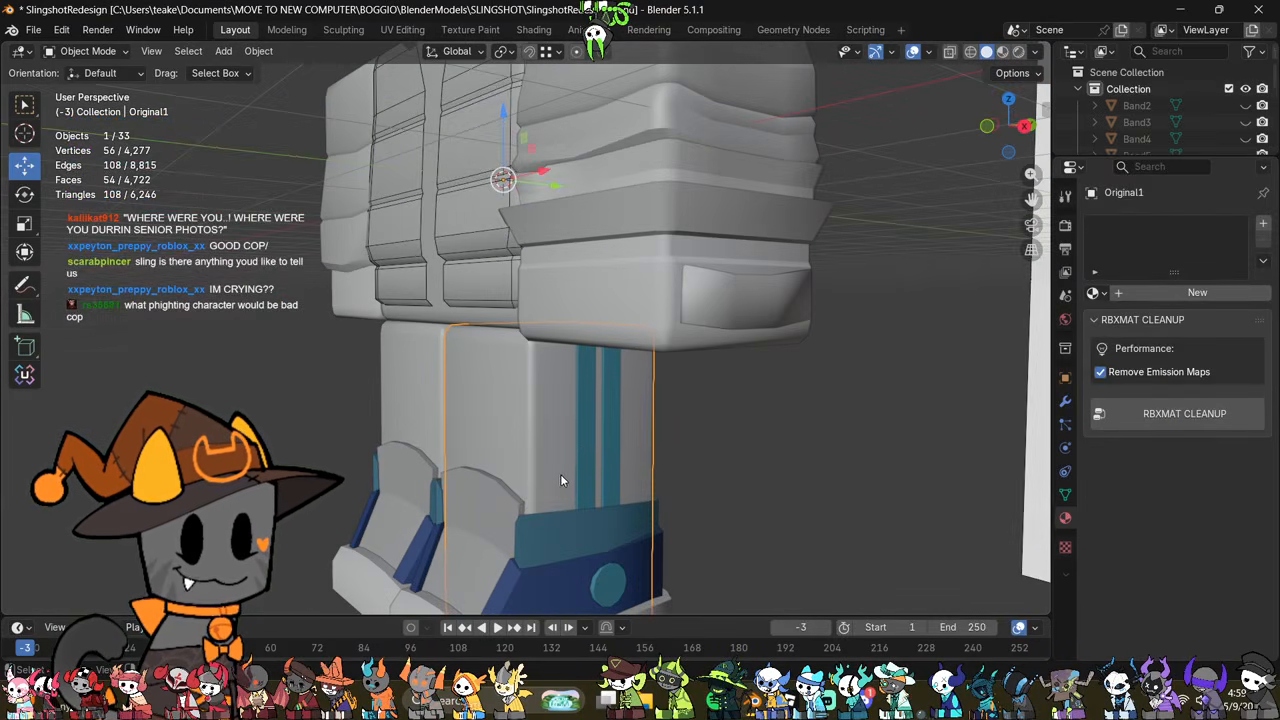
key("Delete")
middle_click_drag(580, 465, 638, 380)
Step: Examine the cleaned leg's mesh in Edit Mode, both with and without X-ray
left_click(606, 474)
key("Tab")
scroll(690, 447, "down", 2)
scroll(680, 461, "down", 2)
scroll(638, 380, "up", 2)
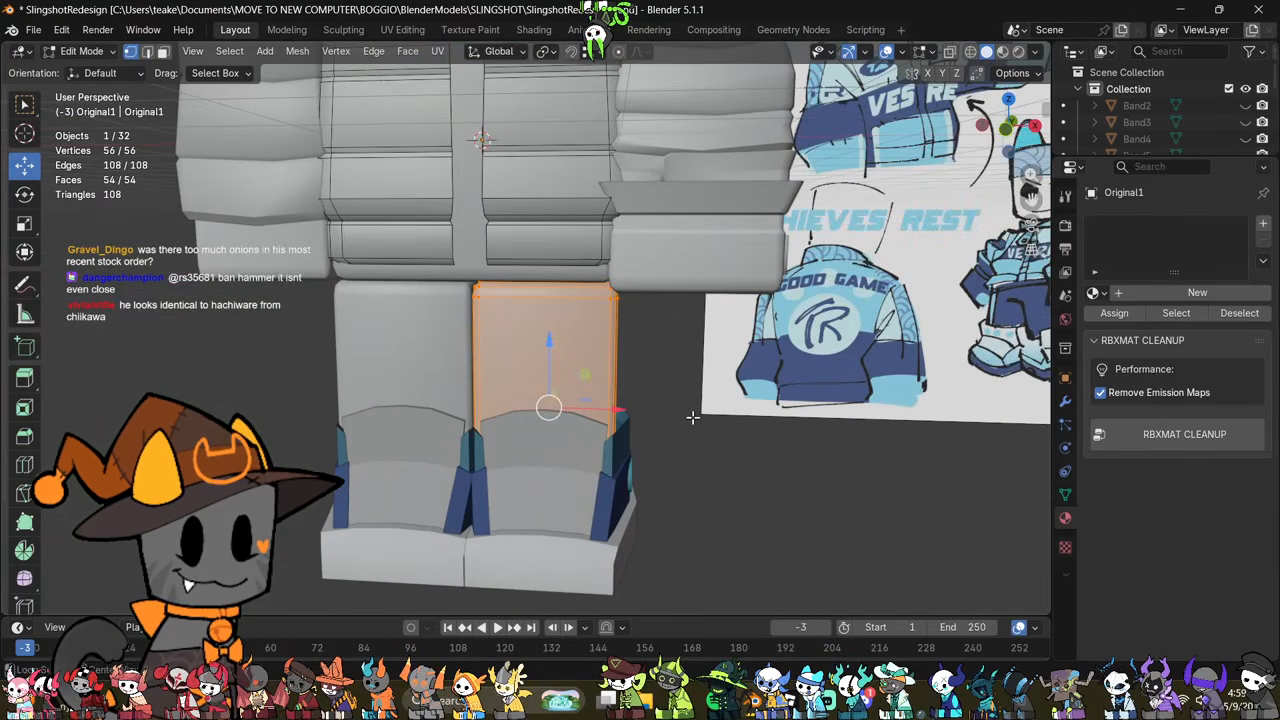
key("alt+z")
key("alt+z")
mouse_move(692, 417)
middle_mouse_down()
mouse_move(710, 395)
mouse_move(717, 420)
middle_mouse_up()
middle_click_drag(622, 384, 659, 368, "shift")
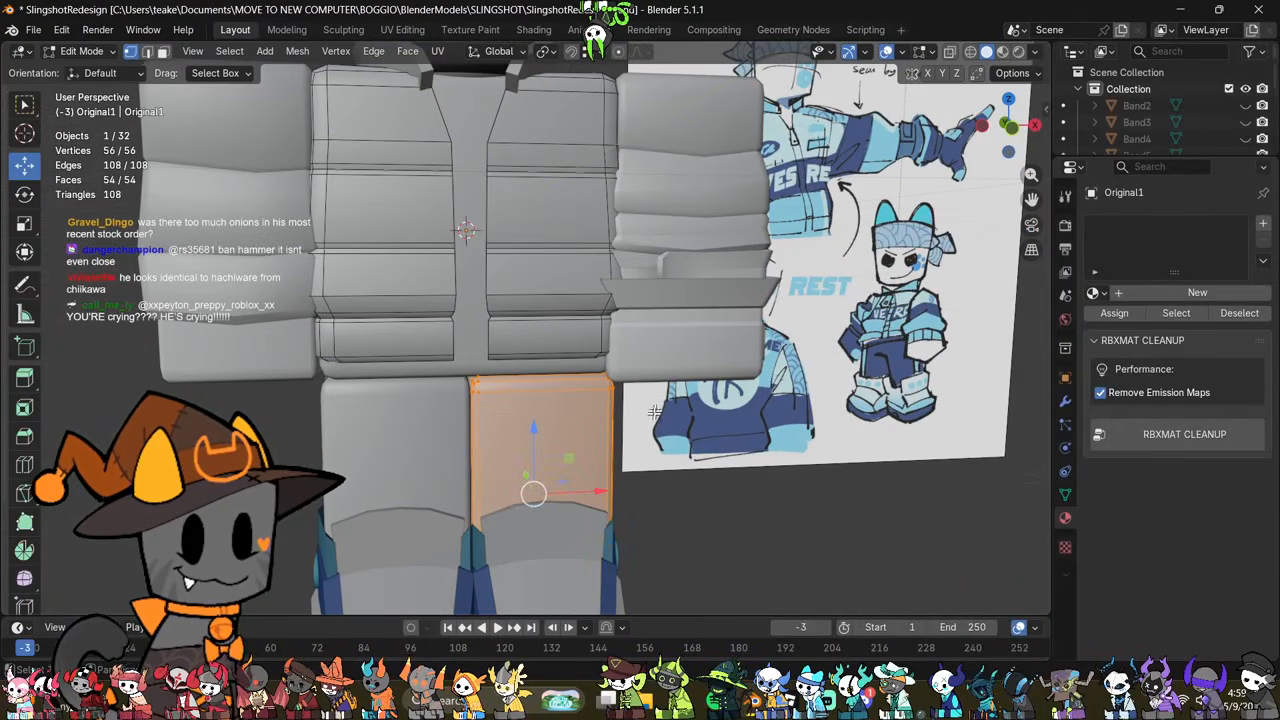
middle_click_drag(654, 412, 648, 382)
scroll(622, 360, "down", 2)
scroll(640, 367, "up", 3)
key("Tab")
key("Tab")
key("alt+z")
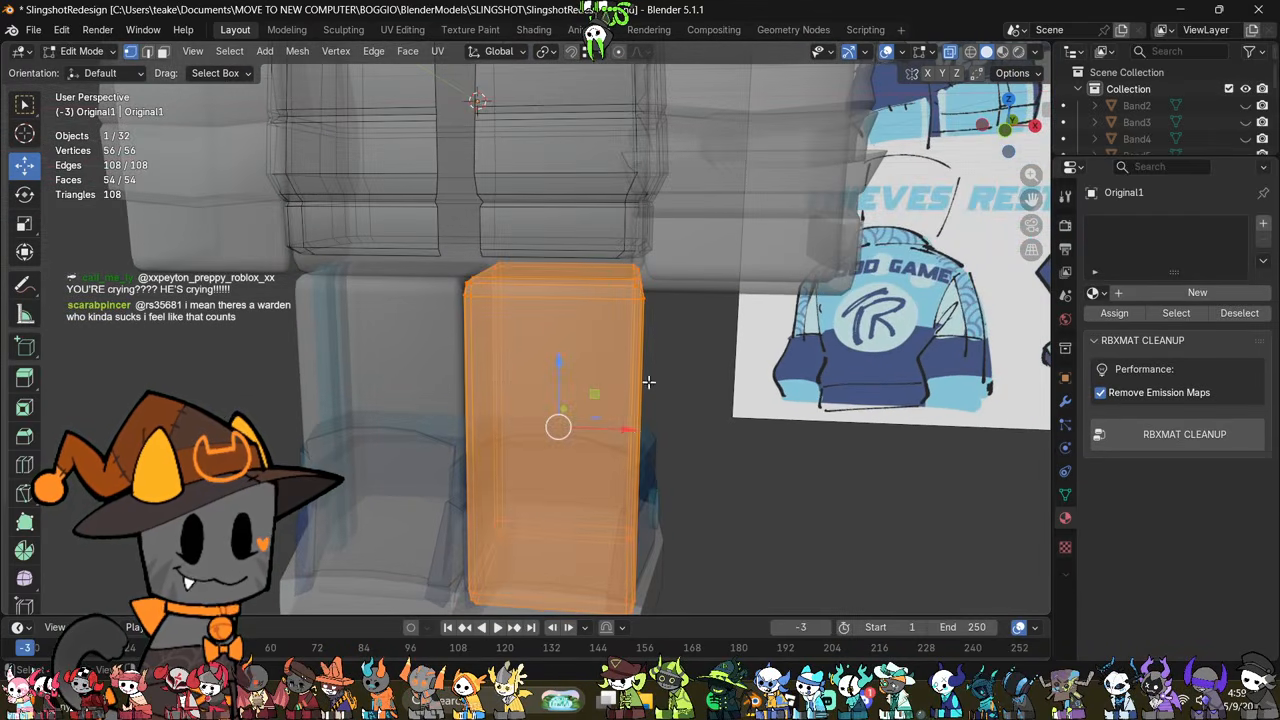
middle_click_drag(630, 440, 627, 518)
key("Tab")
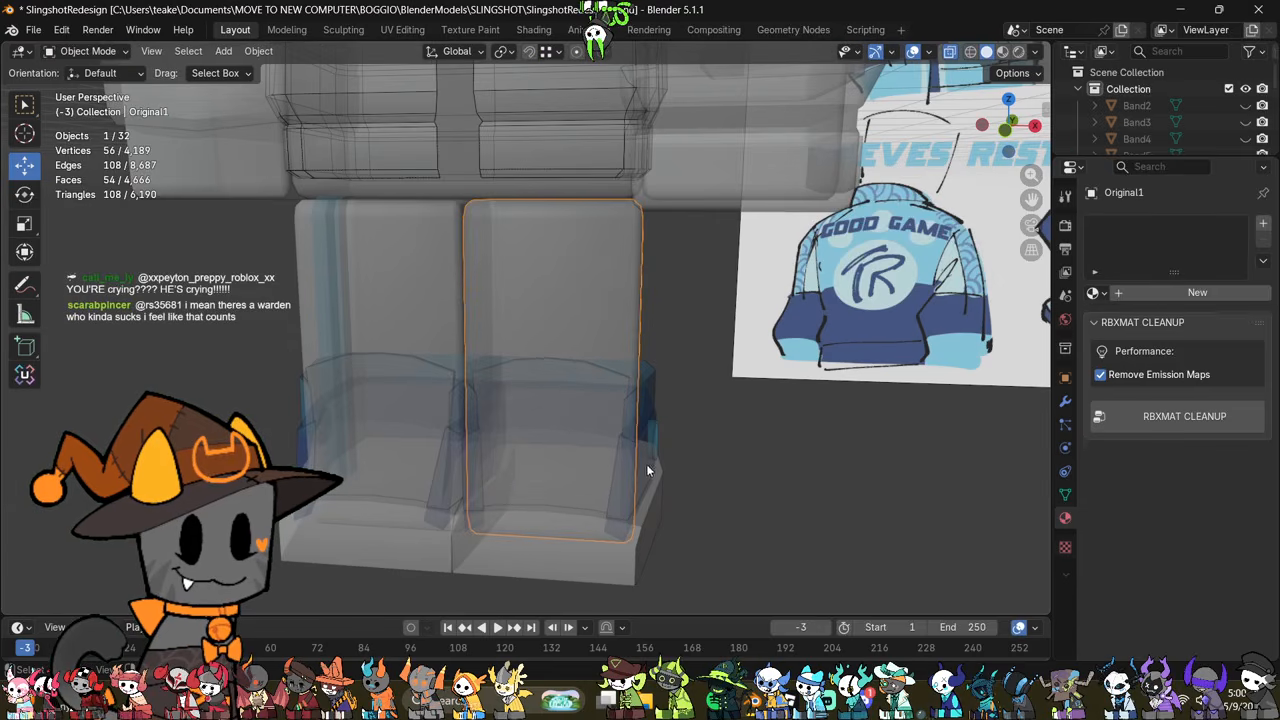
Step: Examine the shoe's middle and front pieces and the leg above them from several angles
left_click(627, 518)
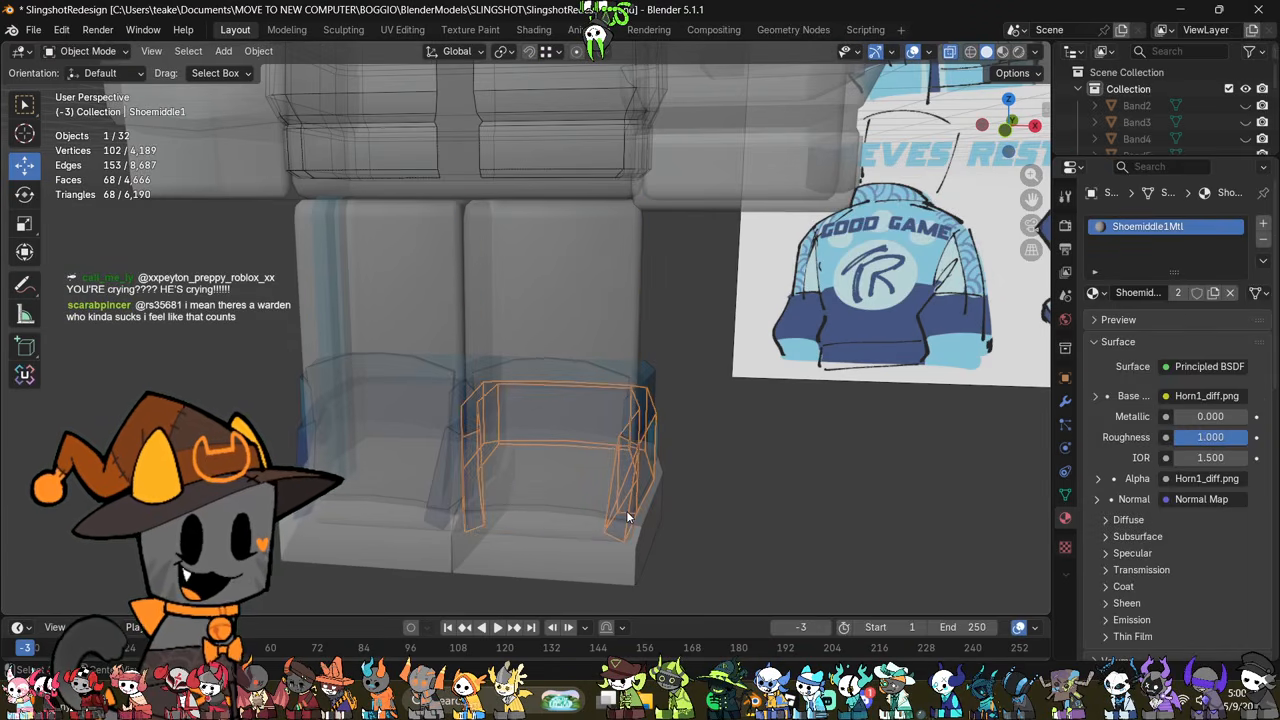
key("alt+z")
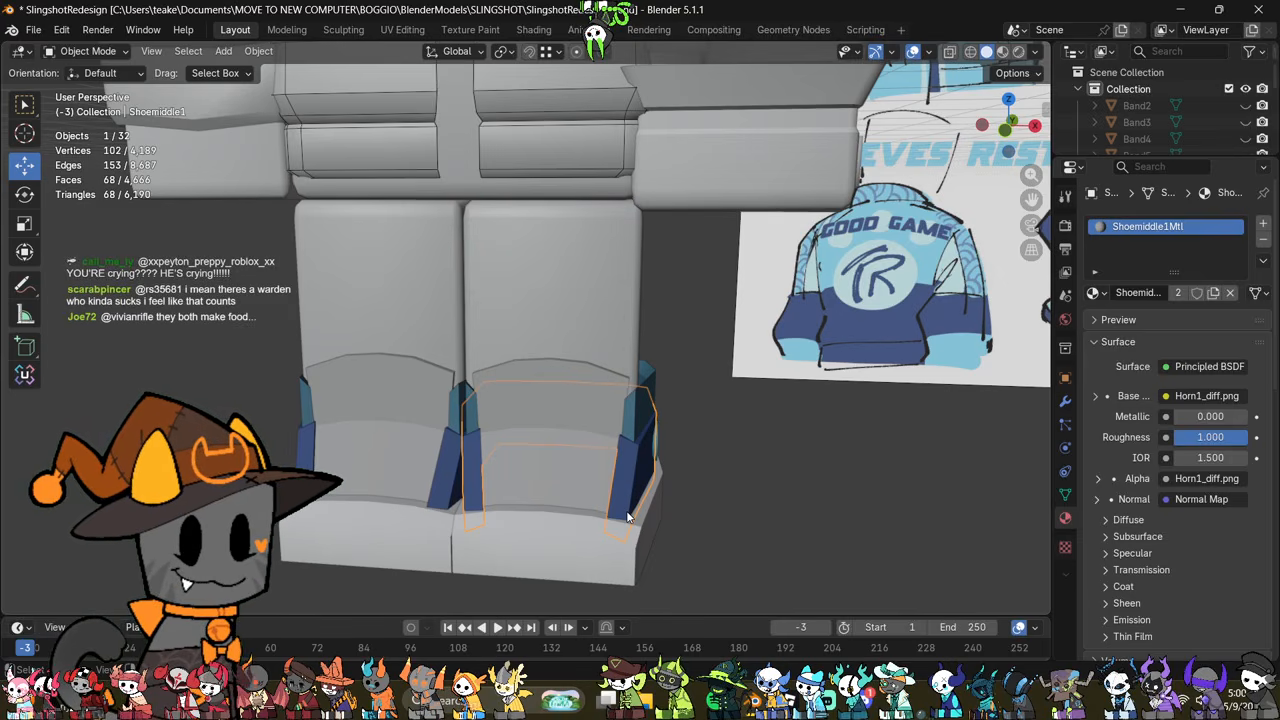
scroll(702, 552, "down", 3)
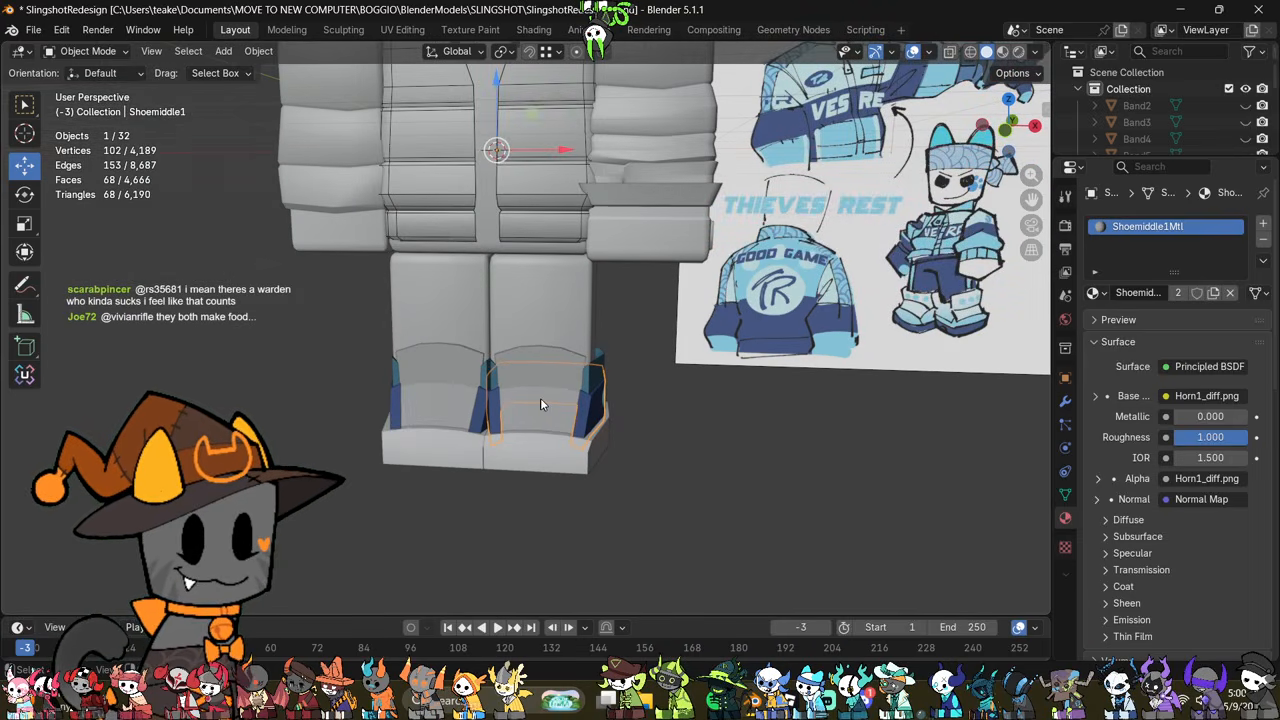
left_click(551, 373)
scroll(570, 390, "up", 3)
scroll(594, 399, "down", 3)
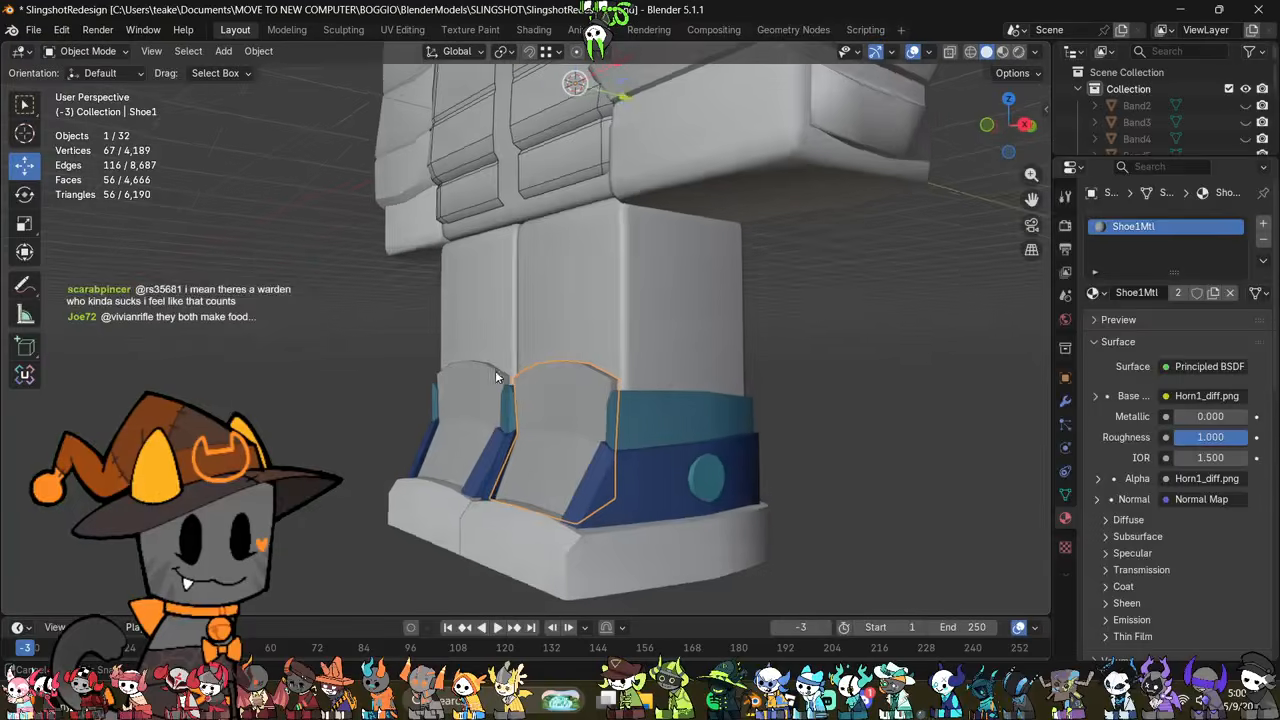
scroll(607, 415, "up", 3)
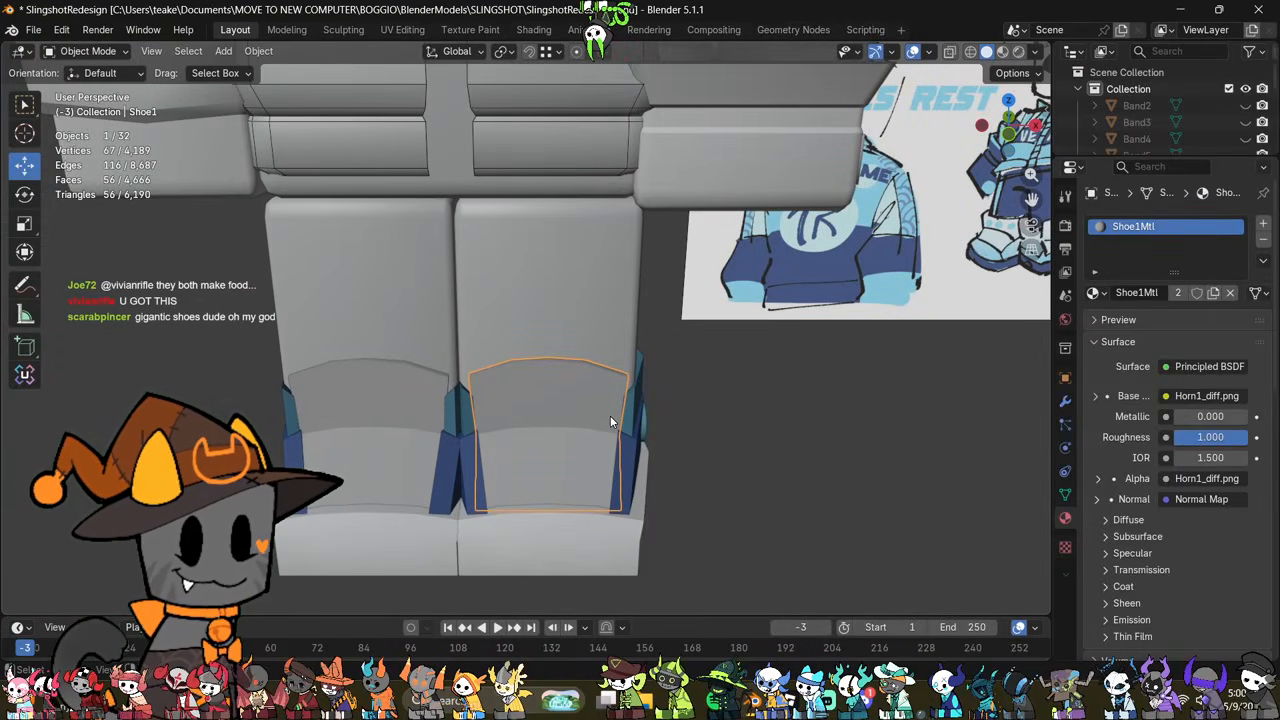
left_click(556, 309)
middle_click_drag(556, 309, 522, 482)
key("Tab")
scroll(634, 377, "down", 2)
key("Tab")
Step: Open the jacket body in edge editing and select the vertical edges along its front opening
left_click(560, 363)
key("Tab")
scroll(561, 450, "up", 5)
key("2")
left_click(536, 296)
key("alt+z")
scroll(500, 462, "up", 3)
left_click_drag(514, 476, 565, 295)
middle_click_drag(565, 295, 567, 357)
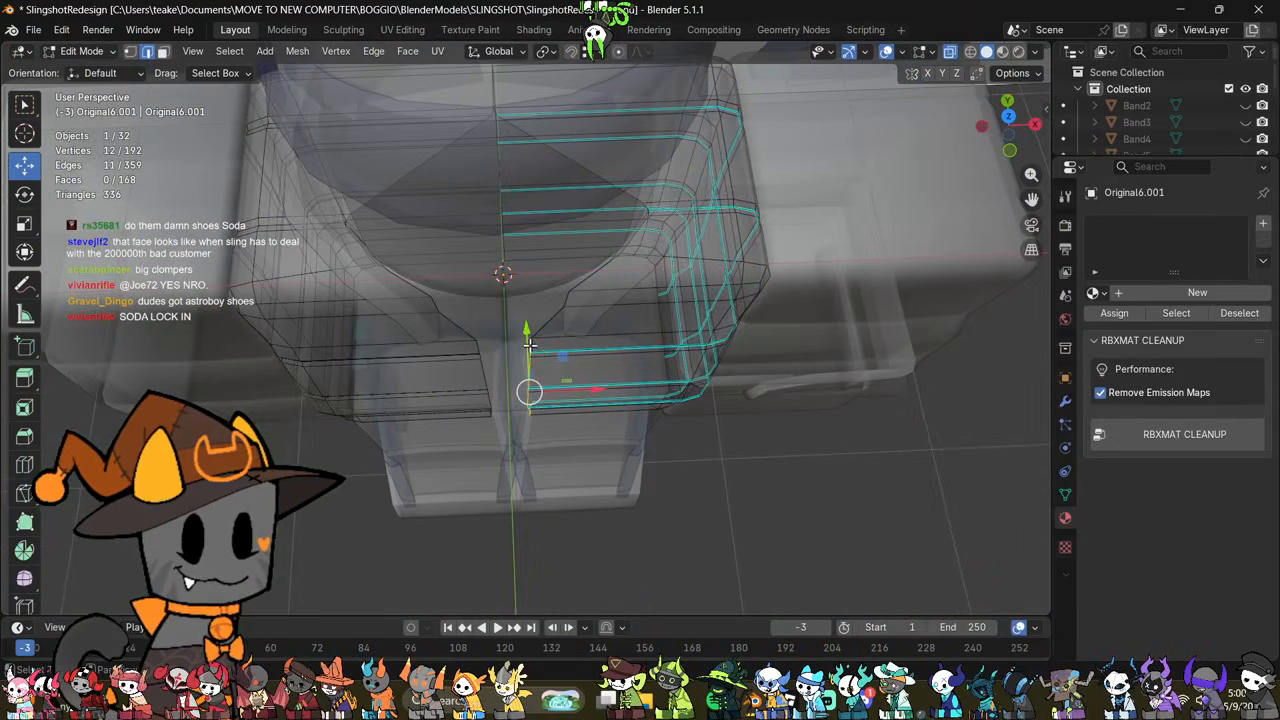
left_click(530, 345, "shift")
key("alt+z")
Step: Extrude the jacket's front opening edges along X and move them to the centre line to close the gap
left_click_drag(594, 381, 582, 381)
middle_click_drag(582, 381, 680, 325)
key("e")
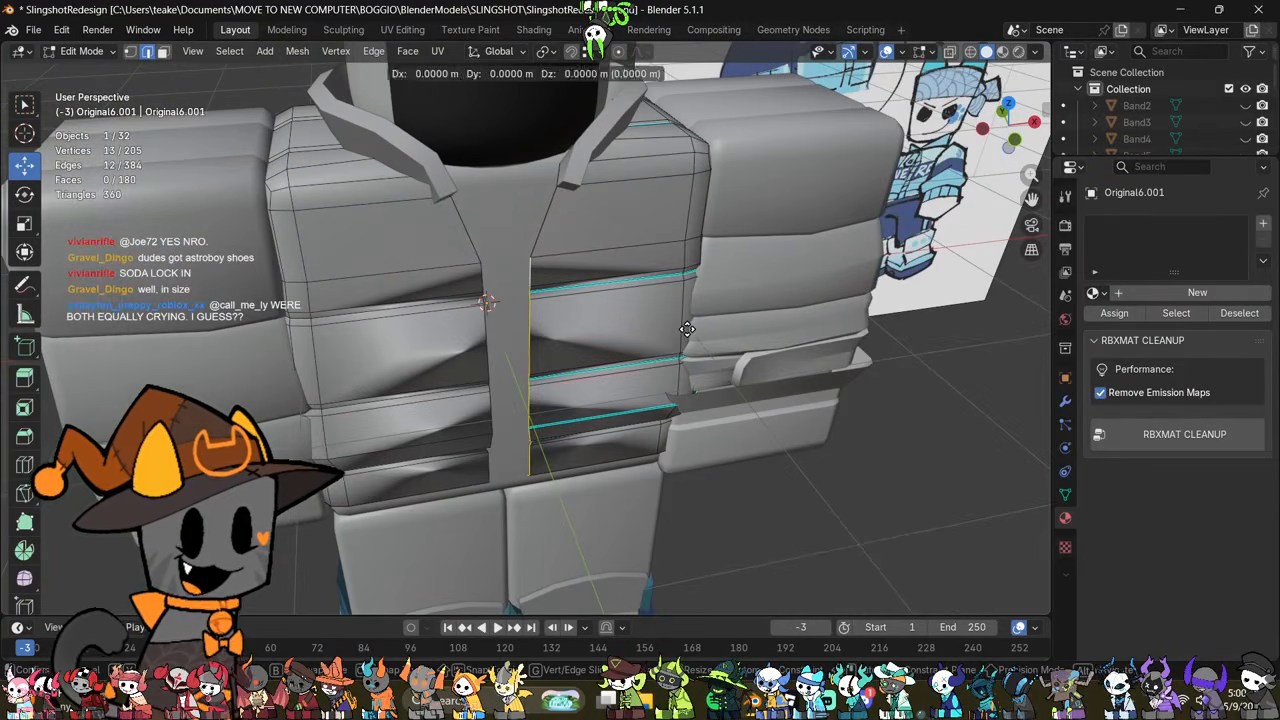
key("x")
left_click(672, 325)
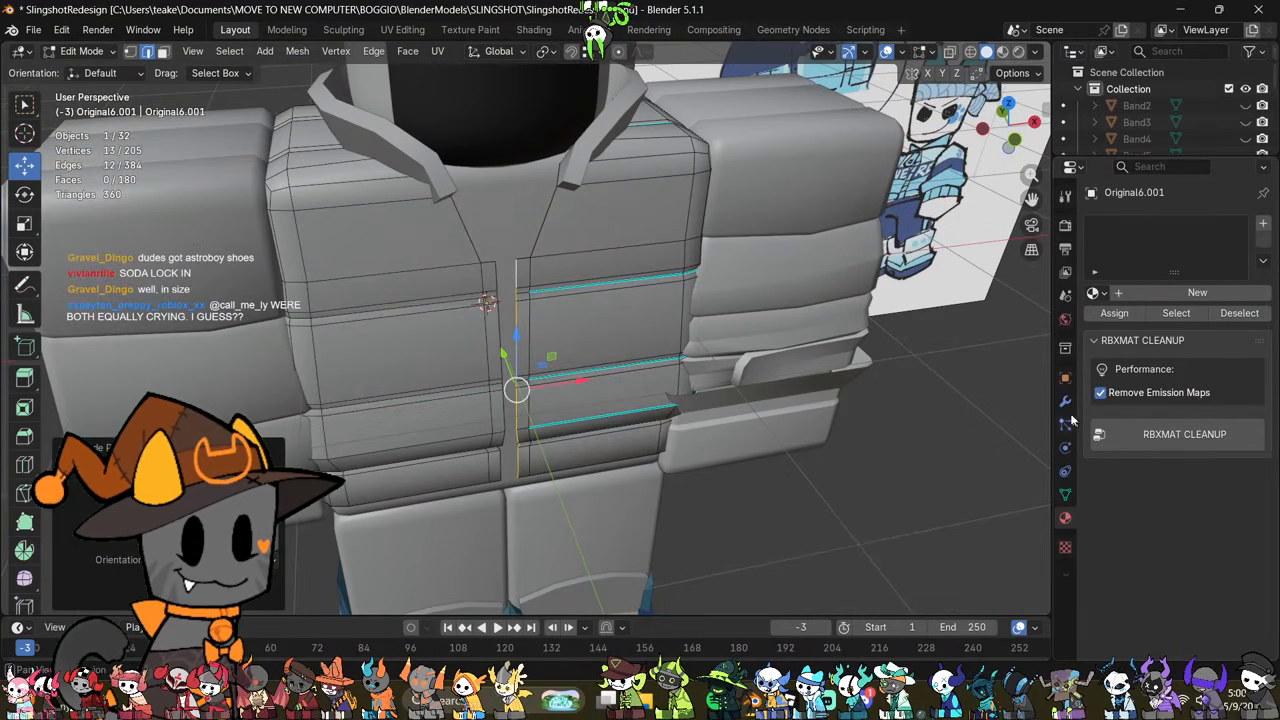
left_click(1067, 399)
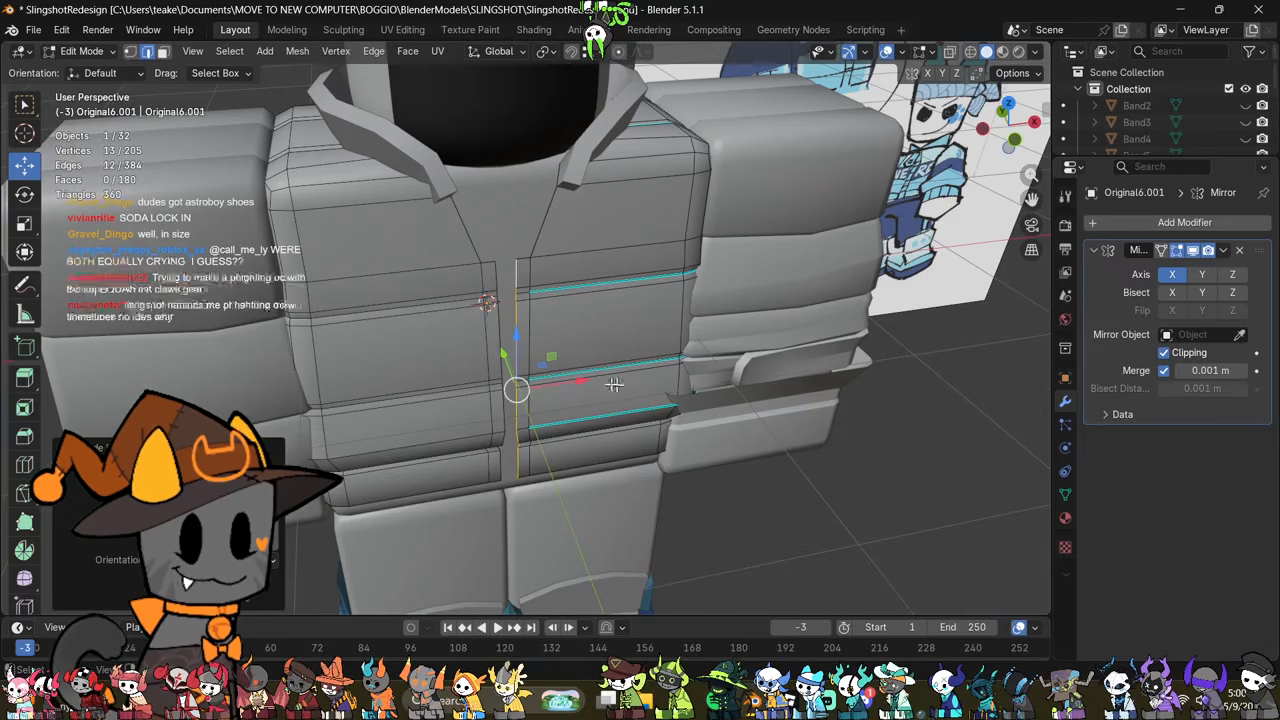
left_click_drag(580, 381, 553, 386)
Step: Bevel the vertical edge loop beside the jacket's front seam by 0.0127 m with one segment
scroll(555, 387, "up", 2)
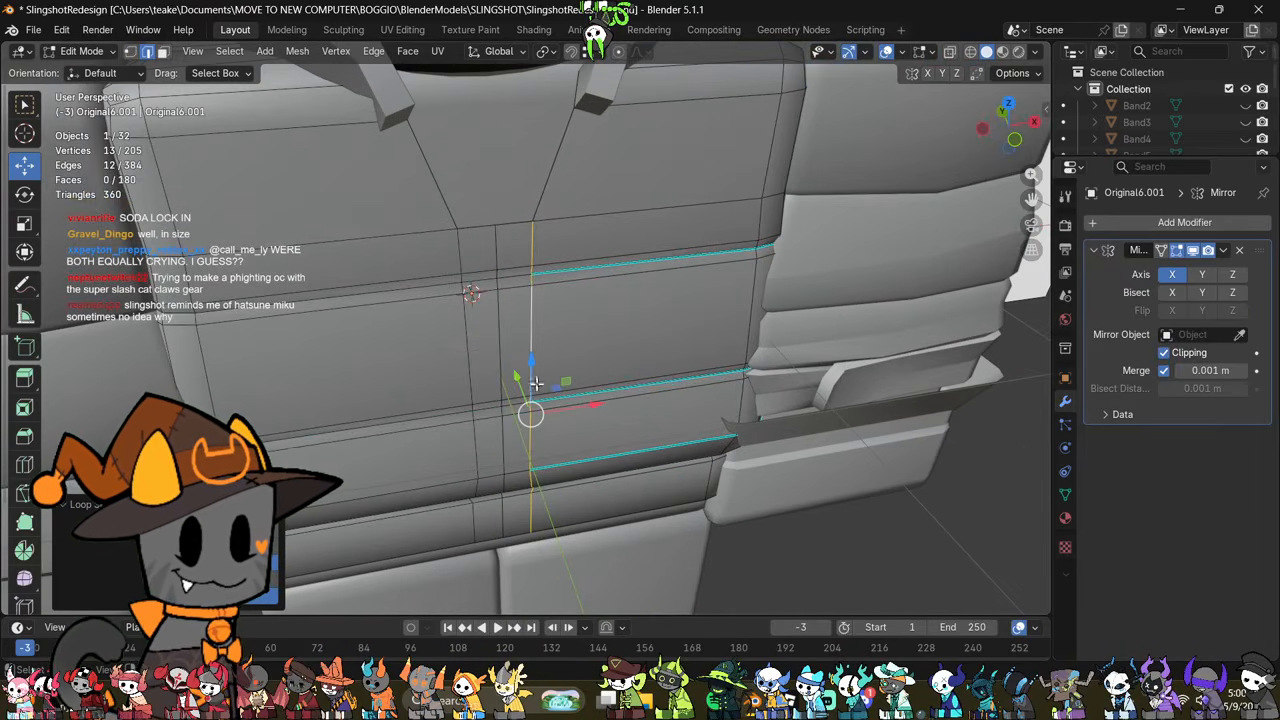
key("ctrl+b")
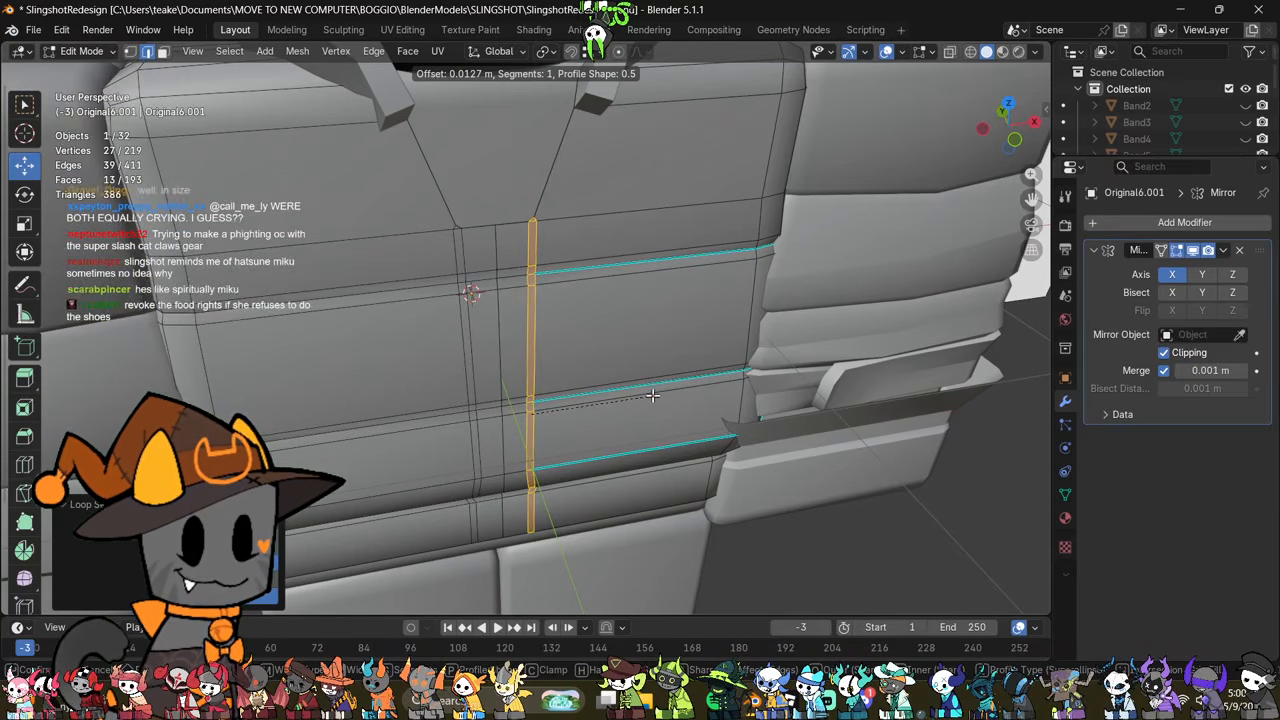
left_click(652, 396)
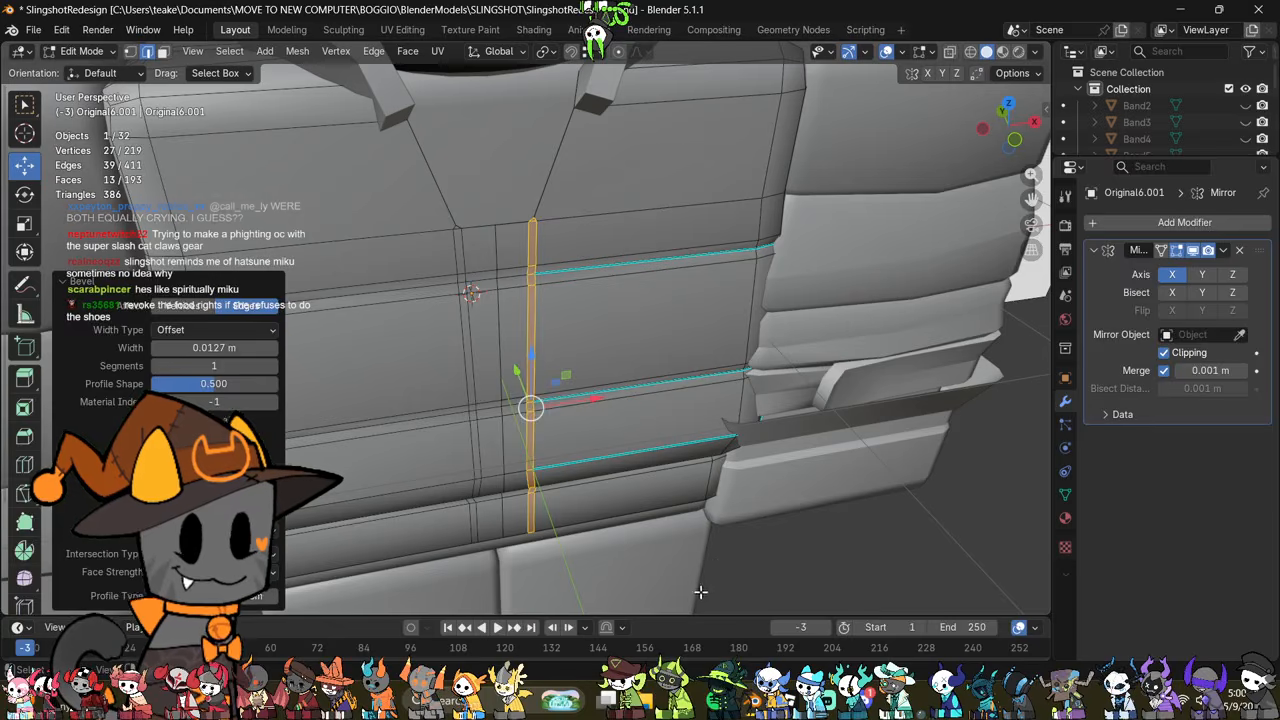
Step: Select both vertical edge loops beside the jacket's front seam and move them slightly along Y
key("alt+a")
middle_click_drag(501, 327, 494, 388)
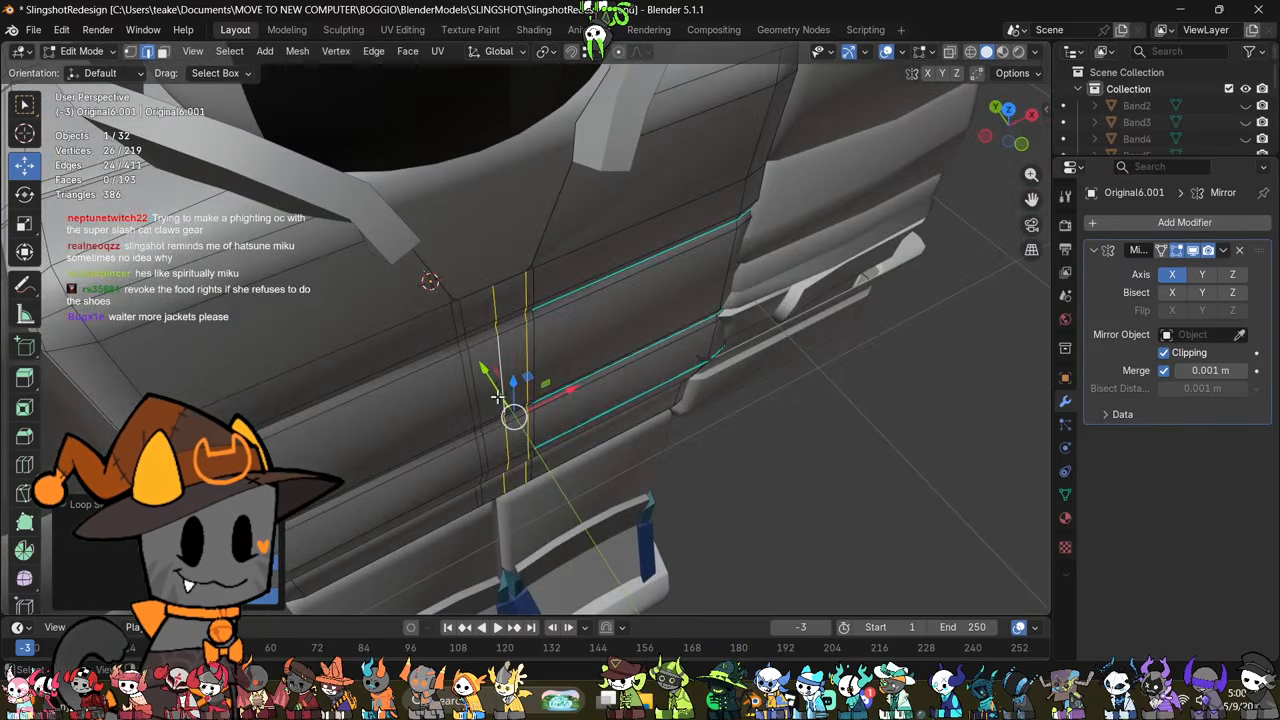
key("g")
key("y")
left_click_drag(488, 384, 489, 385)
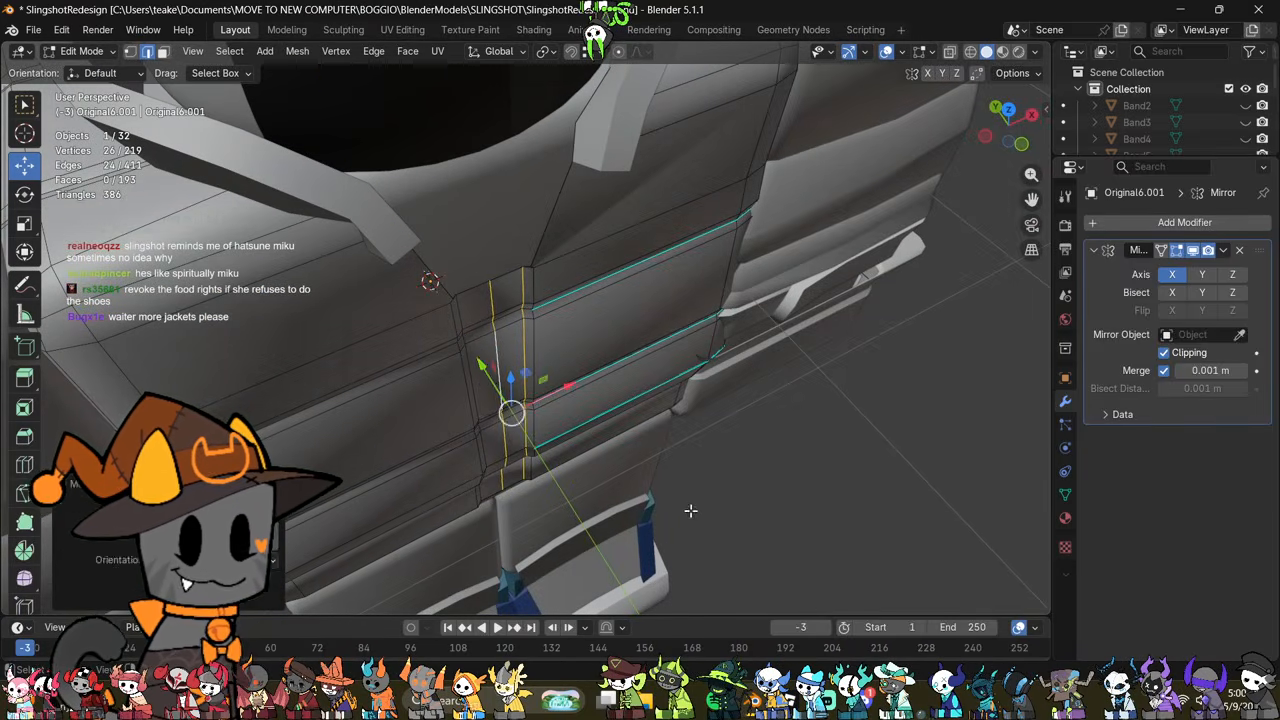
left_click(689, 511)
Step: Mark the outer vertical edge loop of the jacket's front strip as sharp
middle_click_drag(689, 511, 630, 409)
left_click(552, 306, "alt")
right_click(757, 449)
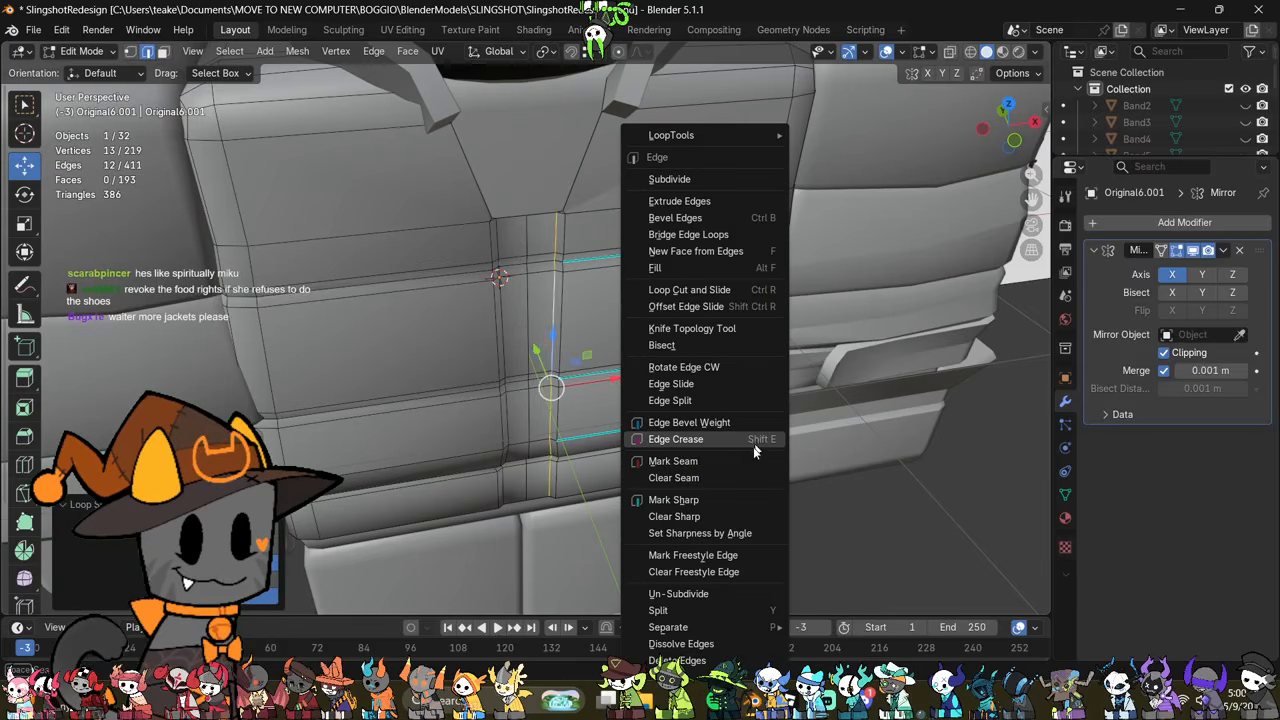
left_click(718, 499)
Step: Merge the doubled vertices where the upper horizontal seams meet the jacket's front strip, including the top seam's centre-line pair at center
scroll(696, 482, "up", 4)
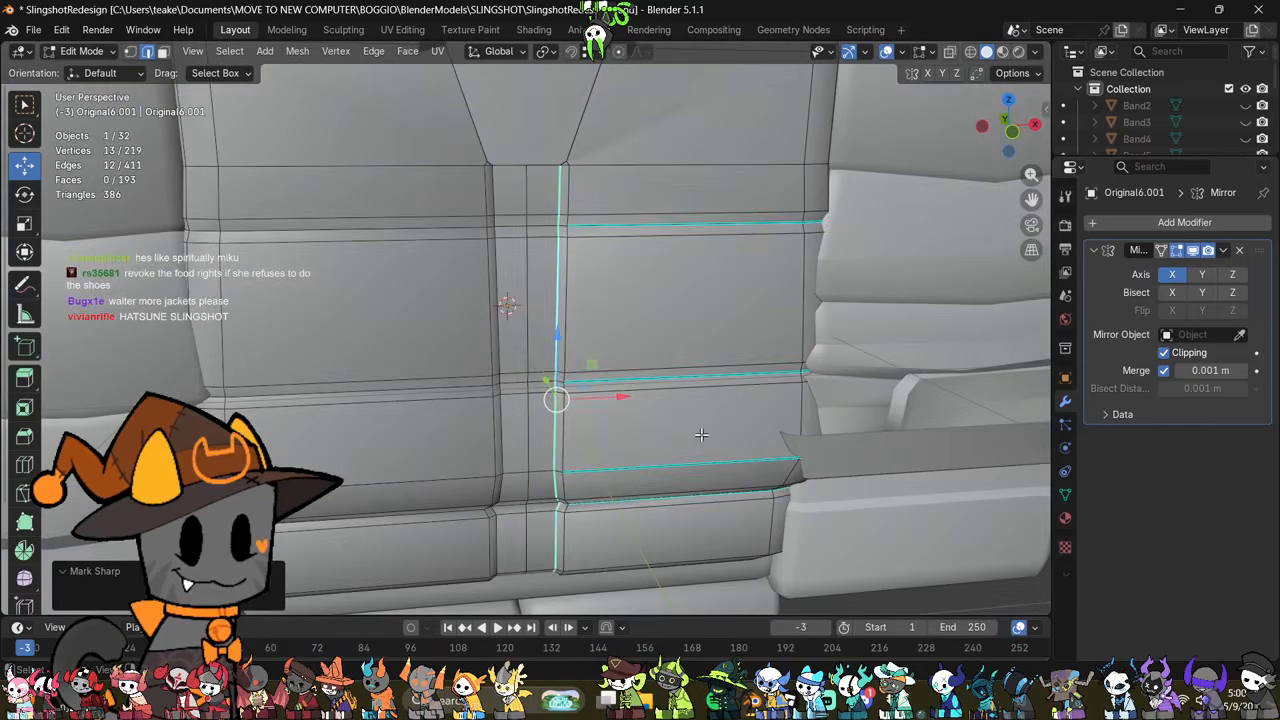
left_click(674, 501)
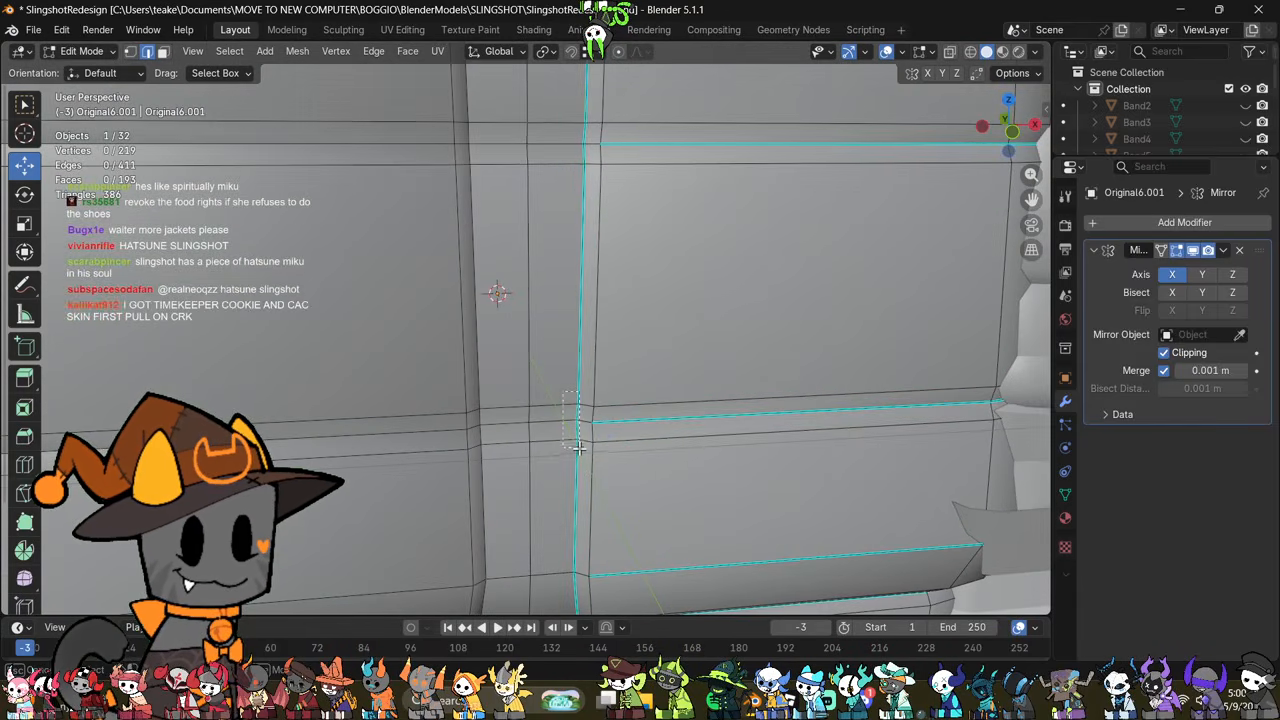
key("m")
left_click(694, 256)
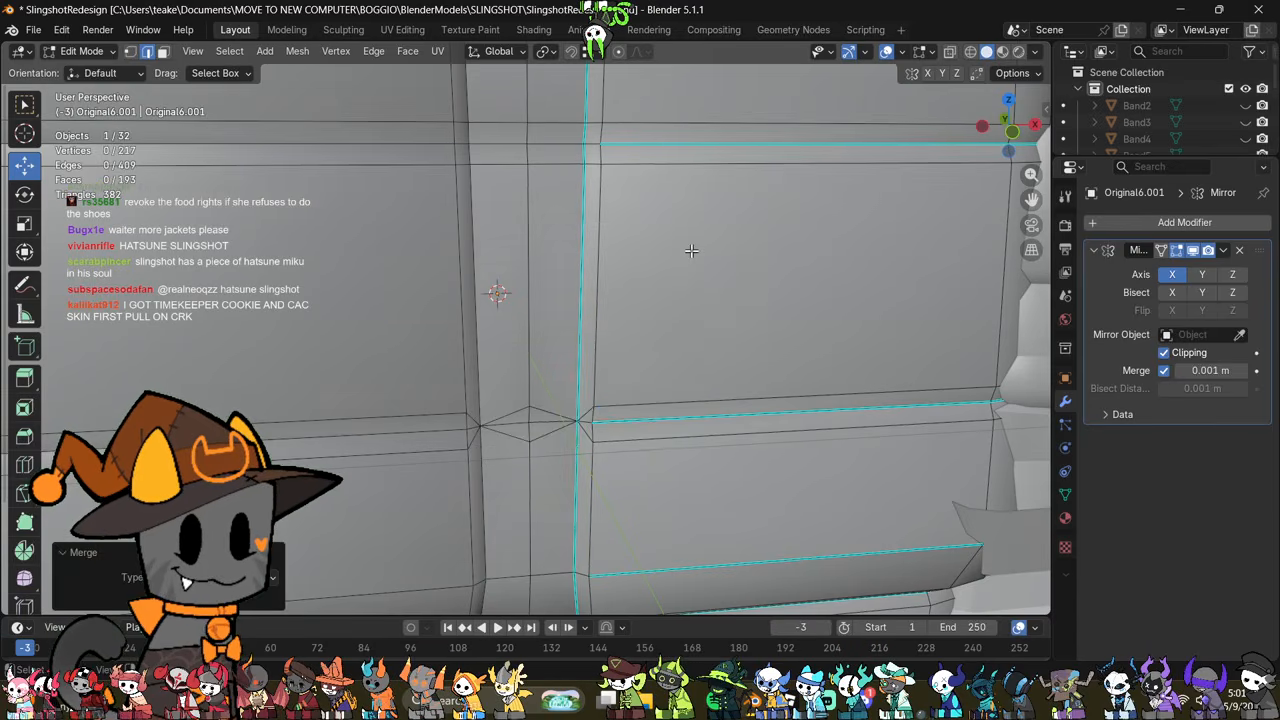
middle_click_drag(691, 249, 679, 368, "shift")
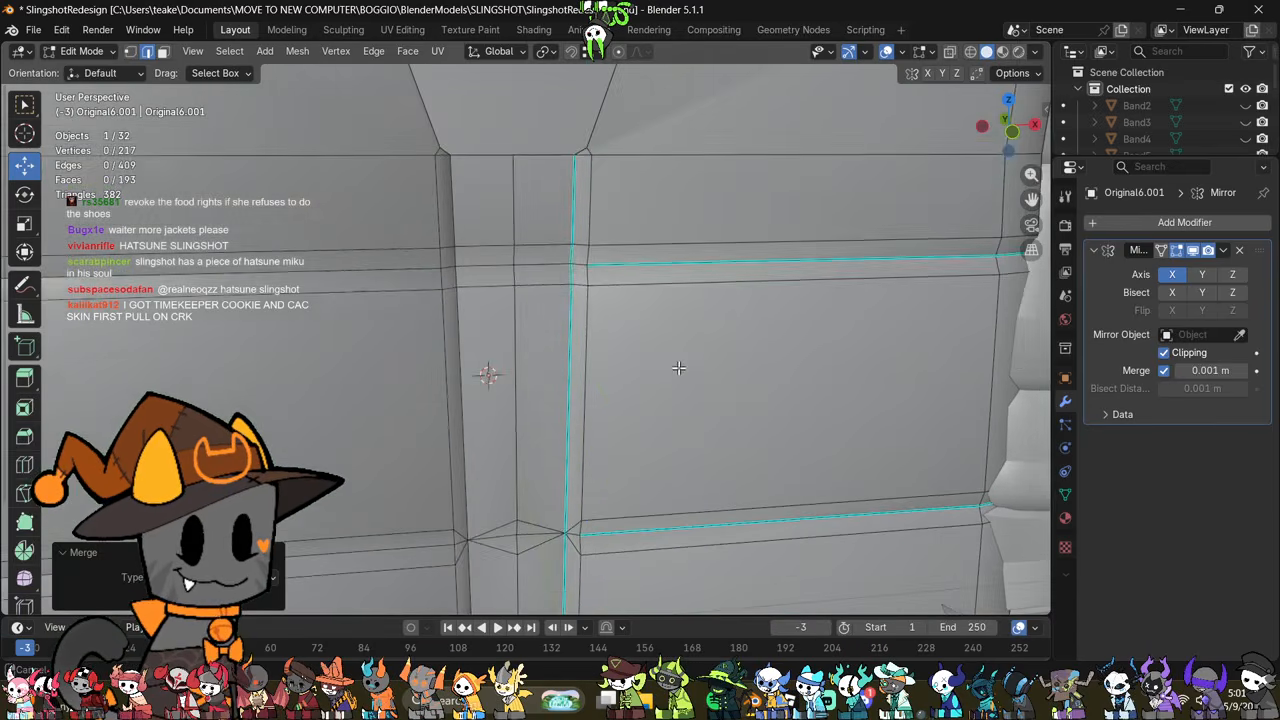
key("m")
left_click(723, 214)
key("m")
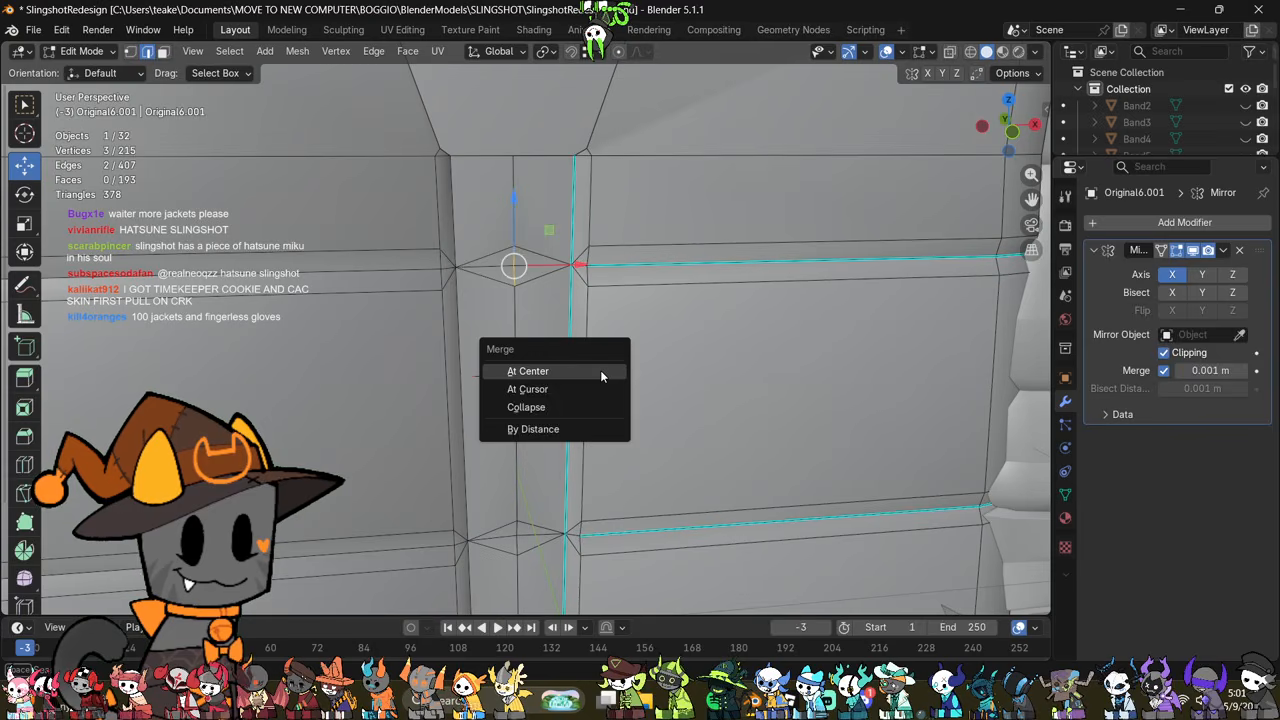
left_click(603, 371)
Step: Merge the remaining doubled vertices on the front strip at the middle seam's centre line and at both ends of the lowest seam
middle_click_drag(623, 466, 624, 233, "shift")
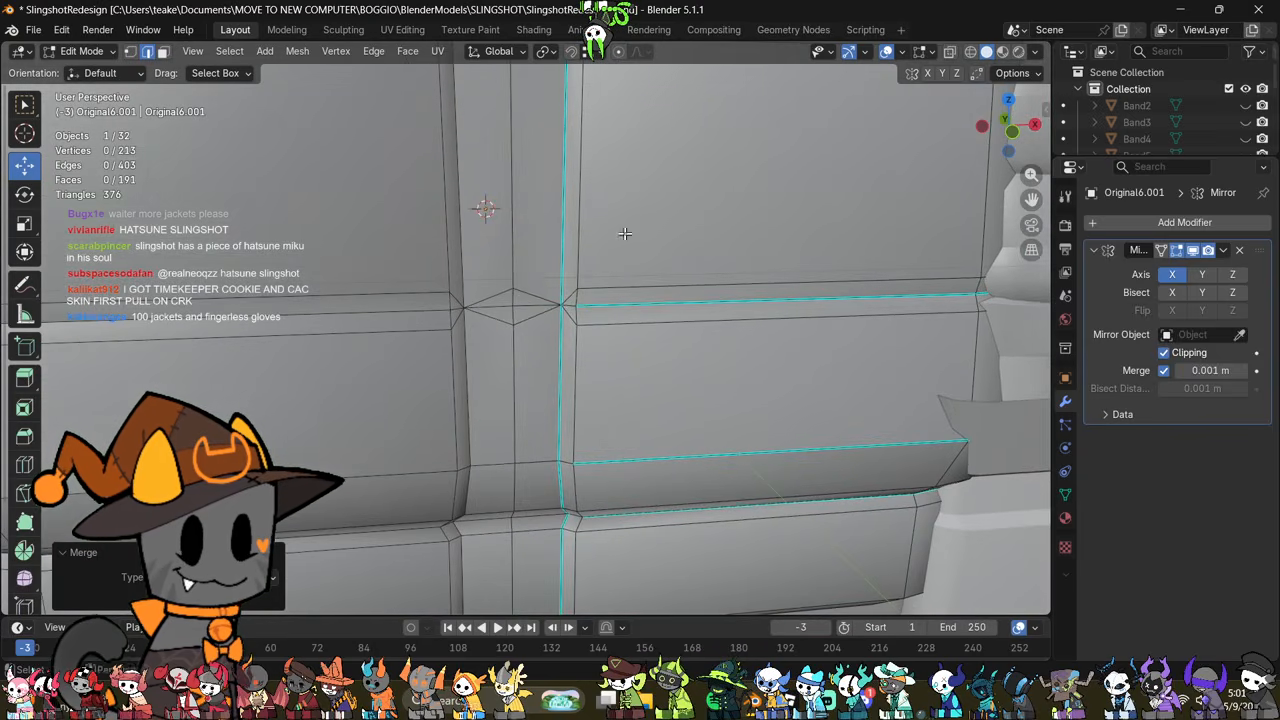
key("m")
left_click(636, 299)
middle_click_drag(537, 455, 579, 413, "shift")
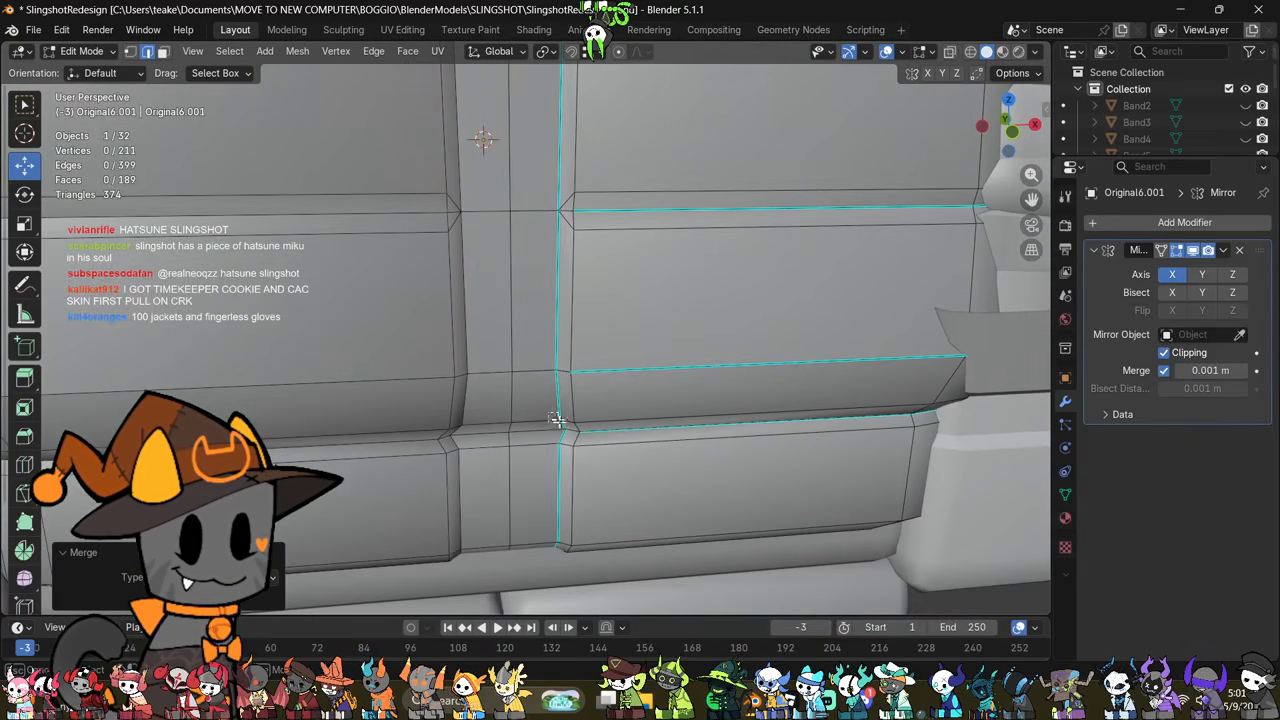
key("m")
left_click(664, 325)
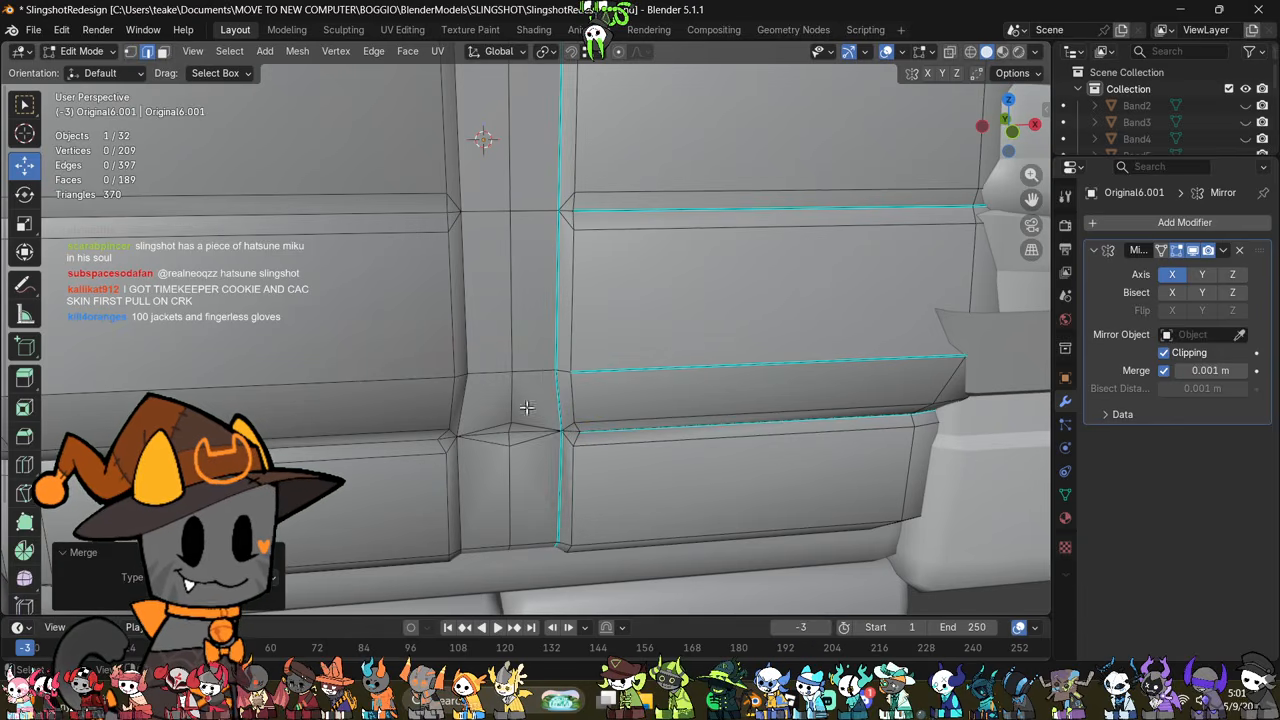
key("m")
left_click(671, 342)
middle_click_drag(654, 406, 590, 440)
key("alt+z")
key("alt+z")
scroll(626, 463, "down", 4)
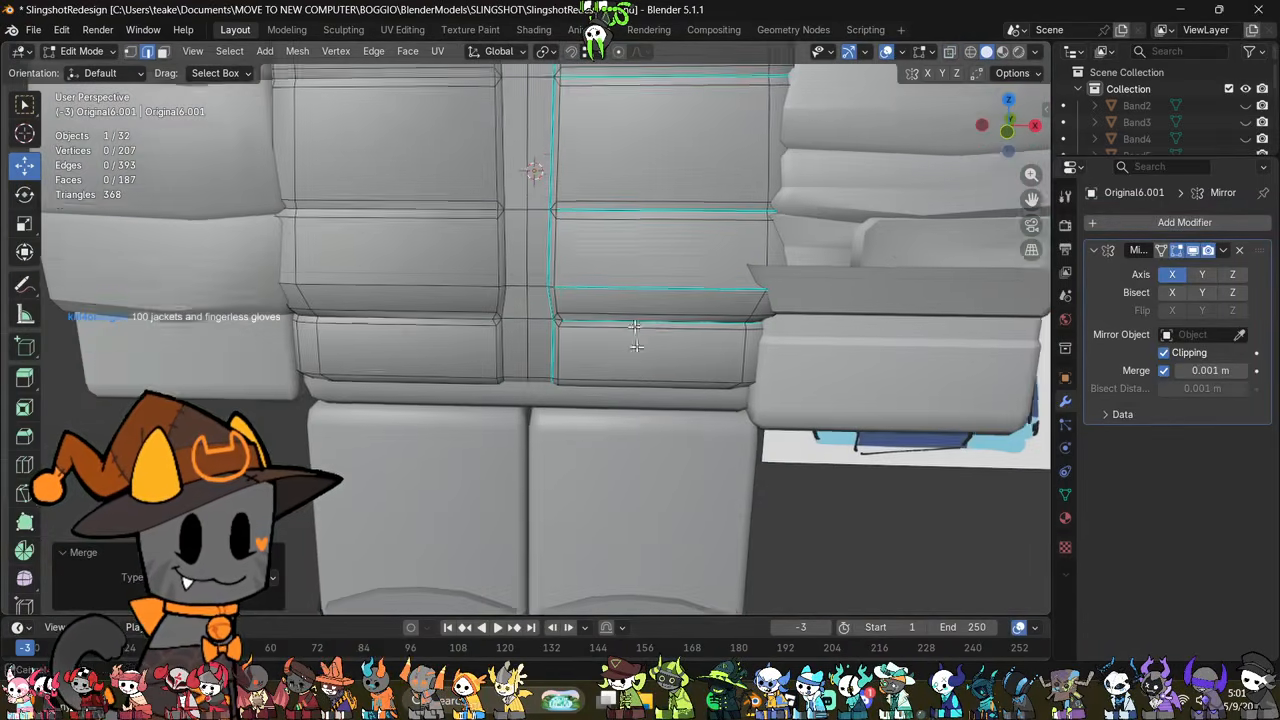
Step: Return the jacket body to object mode, turn off its wireframe display and deselect it
key("Tab")
middle_click_drag(620, 250, 755, 478, "shift")
left_click(1065, 377)
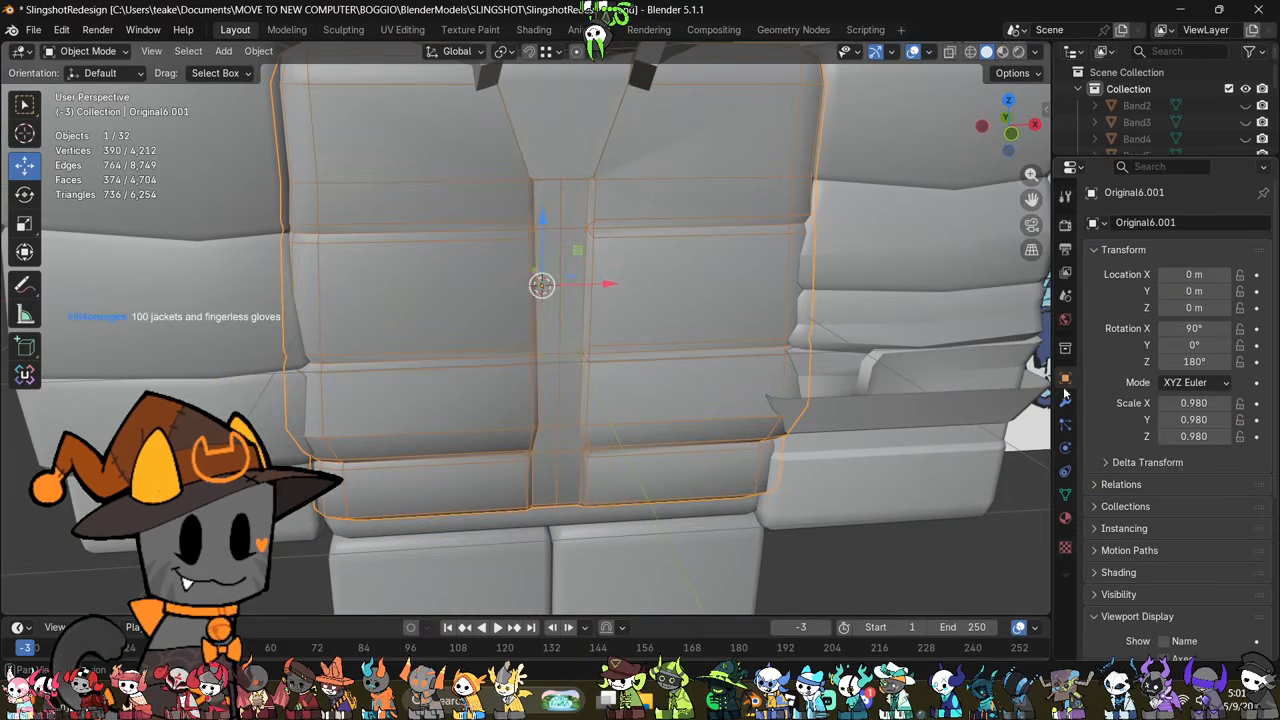
scroll(1166, 468, "down", 3)
left_click(1195, 544)
left_click(932, 586)
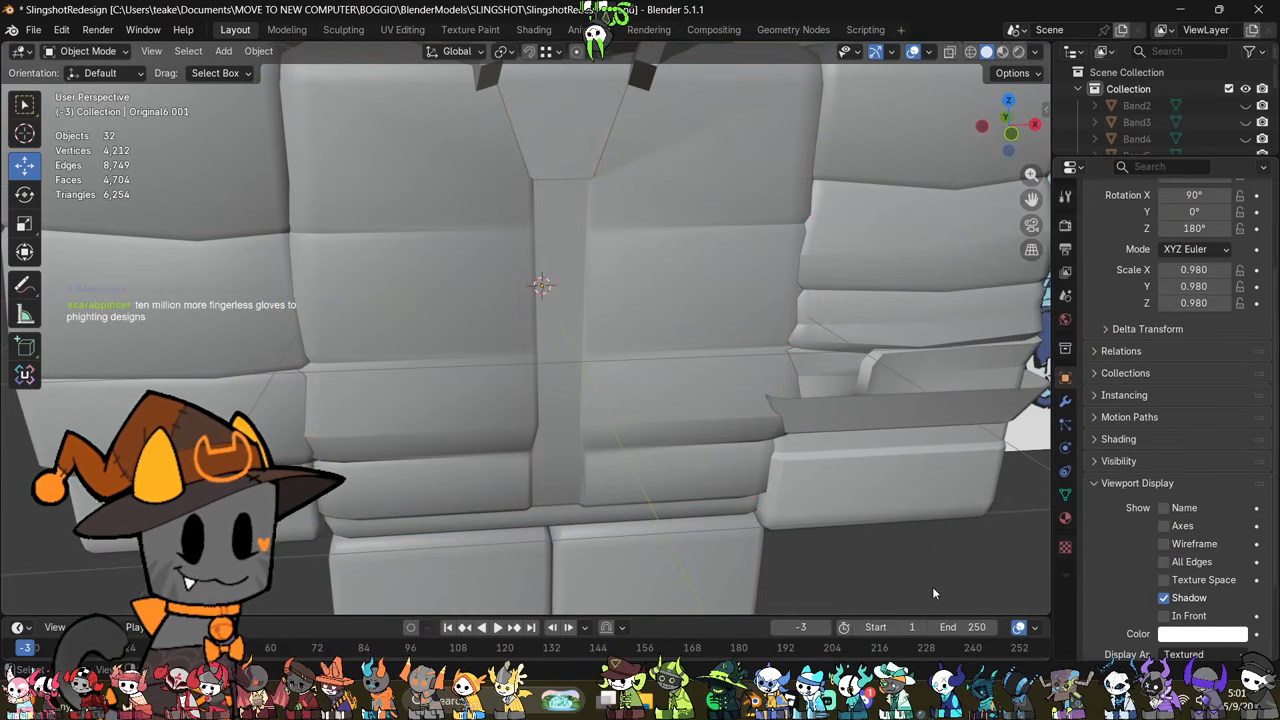
Step: Try shifting the small bevel face at the front opening's upper corner along X toward the centre, and undo the move
middle_click_drag(932, 586, 776, 533)
left_click(681, 380)
key("Tab")
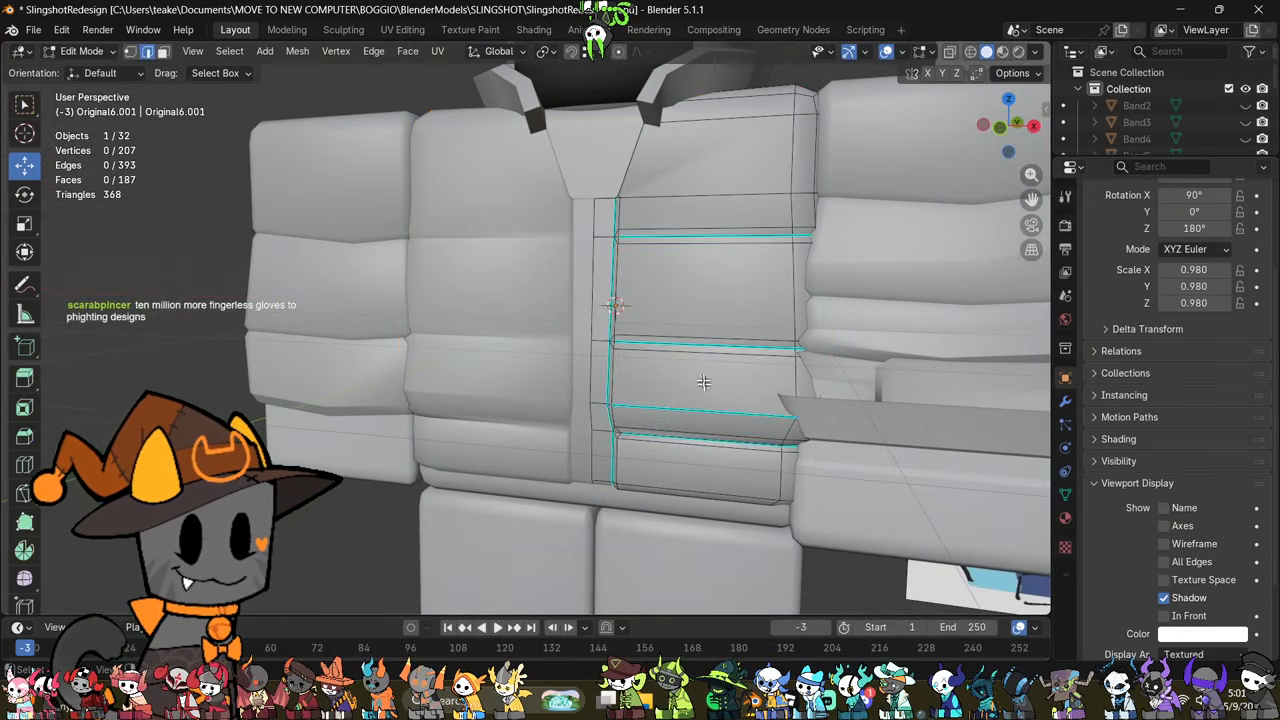
scroll(690, 380, "up", 6)
middle_click_drag(652, 388, 672, 430)
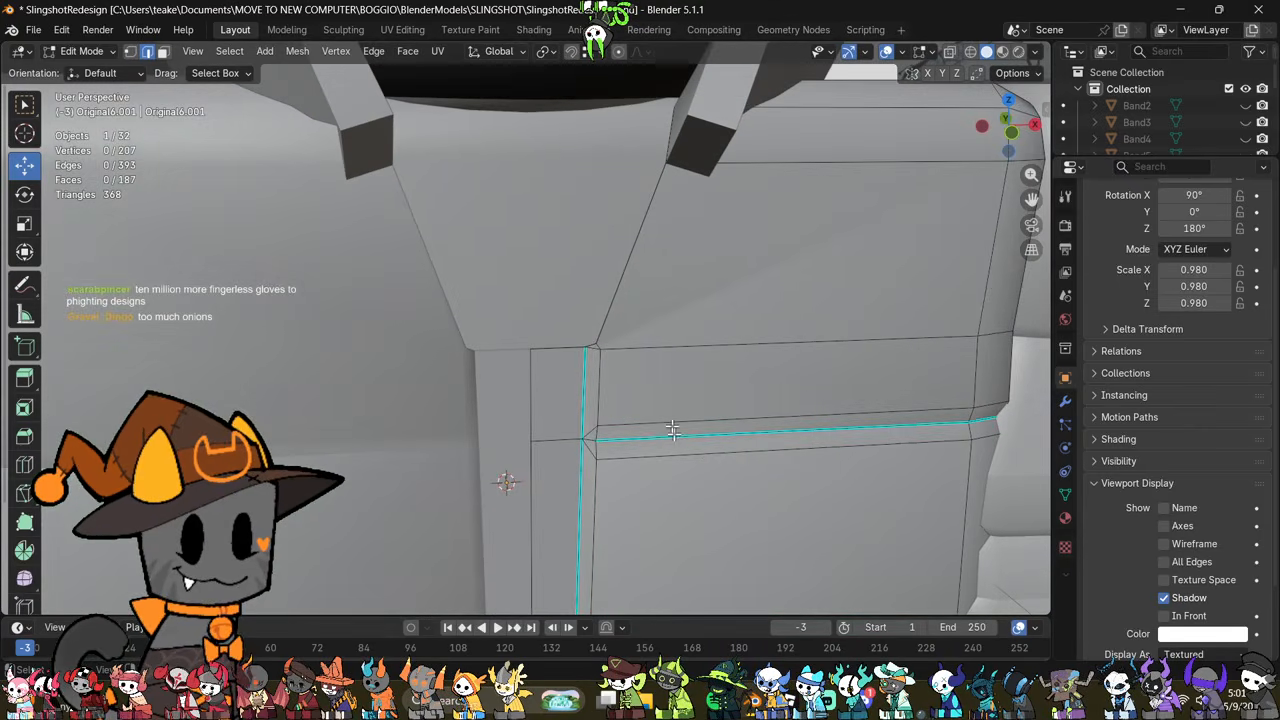
left_click_drag(585, 368, 586, 367)
middle_click_drag(590, 362, 621, 334)
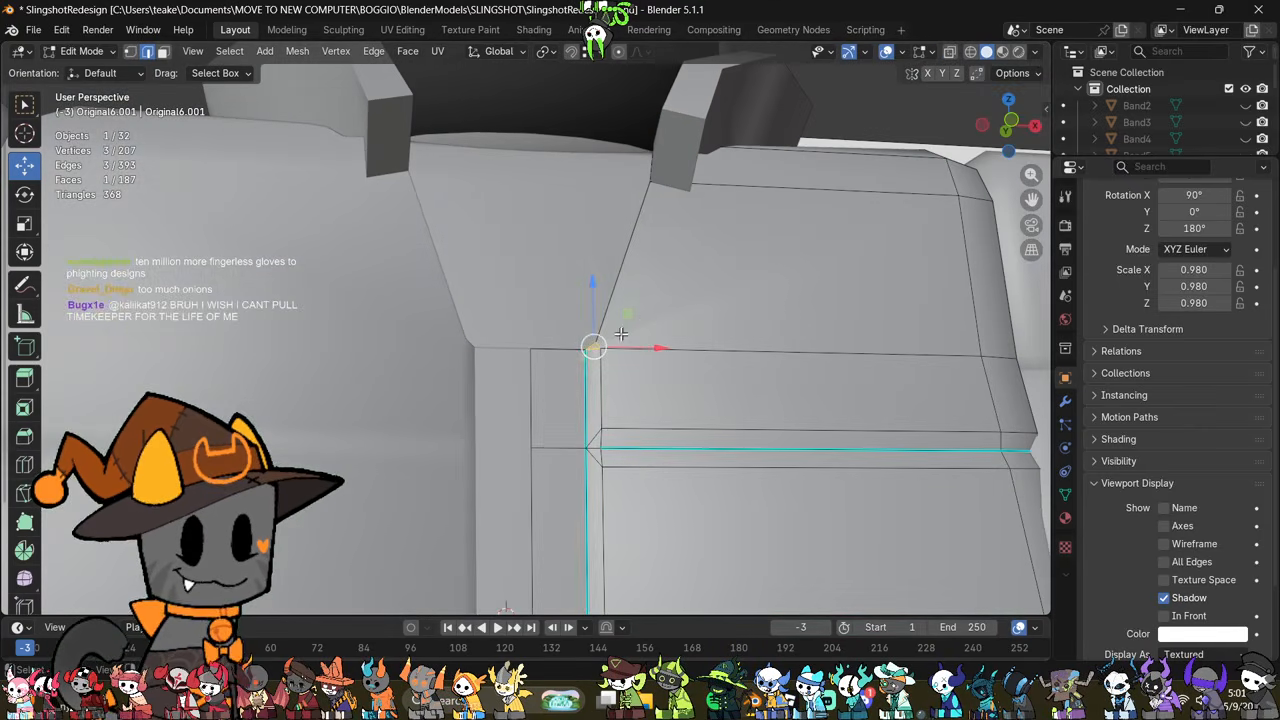
left_click_drag(652, 350, 634, 348)
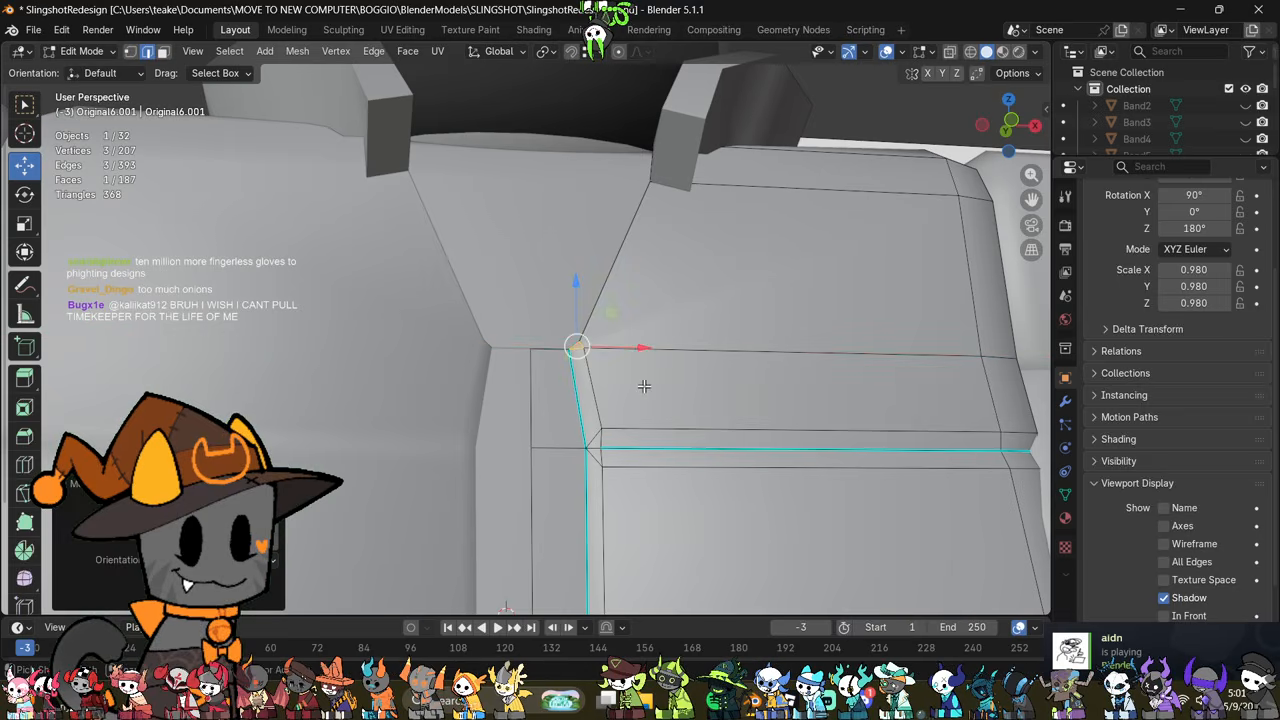
key("ctrl+z")
Step: Merge the two vertices at the lower end of the neckline beside the front strip and move the merged vertex slightly upward
scroll(644, 387, "down", 4)
key("Tab")
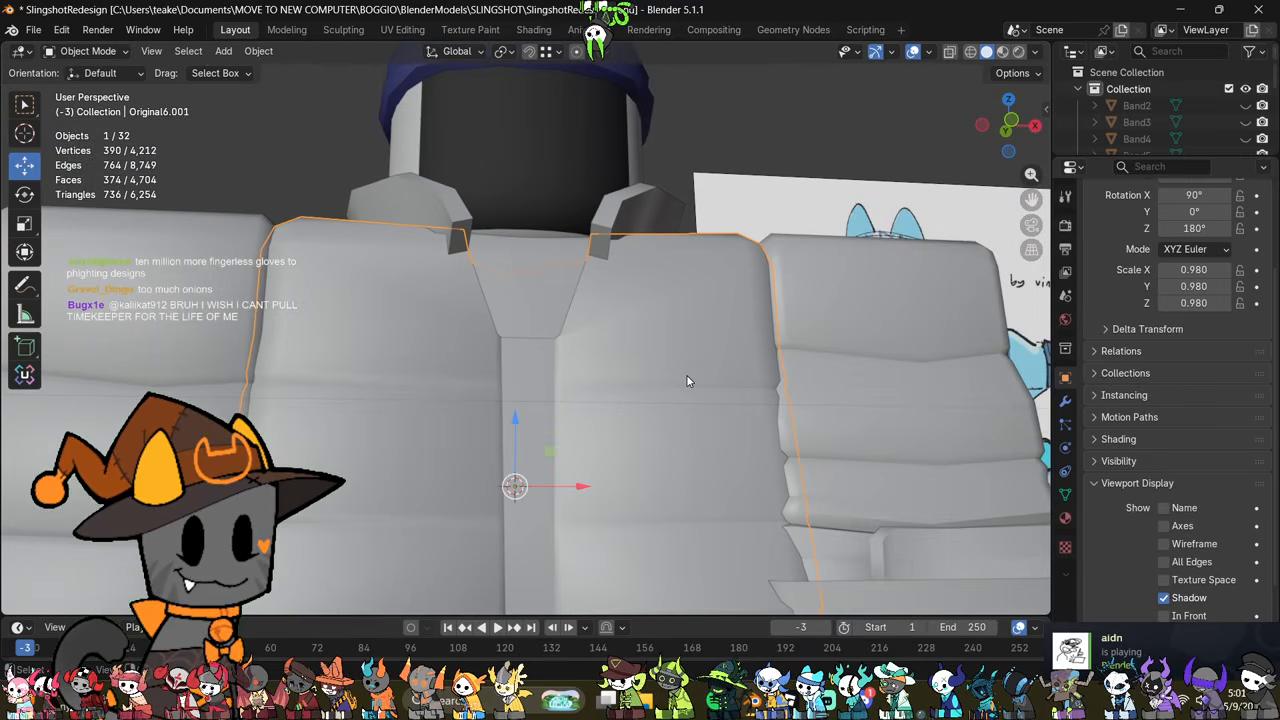
key("Tab")
mouse_move(686, 377)
middle_mouse_down()
mouse_move(694, 434)
mouse_move(707, 380)
middle_mouse_up()
scroll(682, 424, "up", 4)
scroll(707, 380, "up", 2)
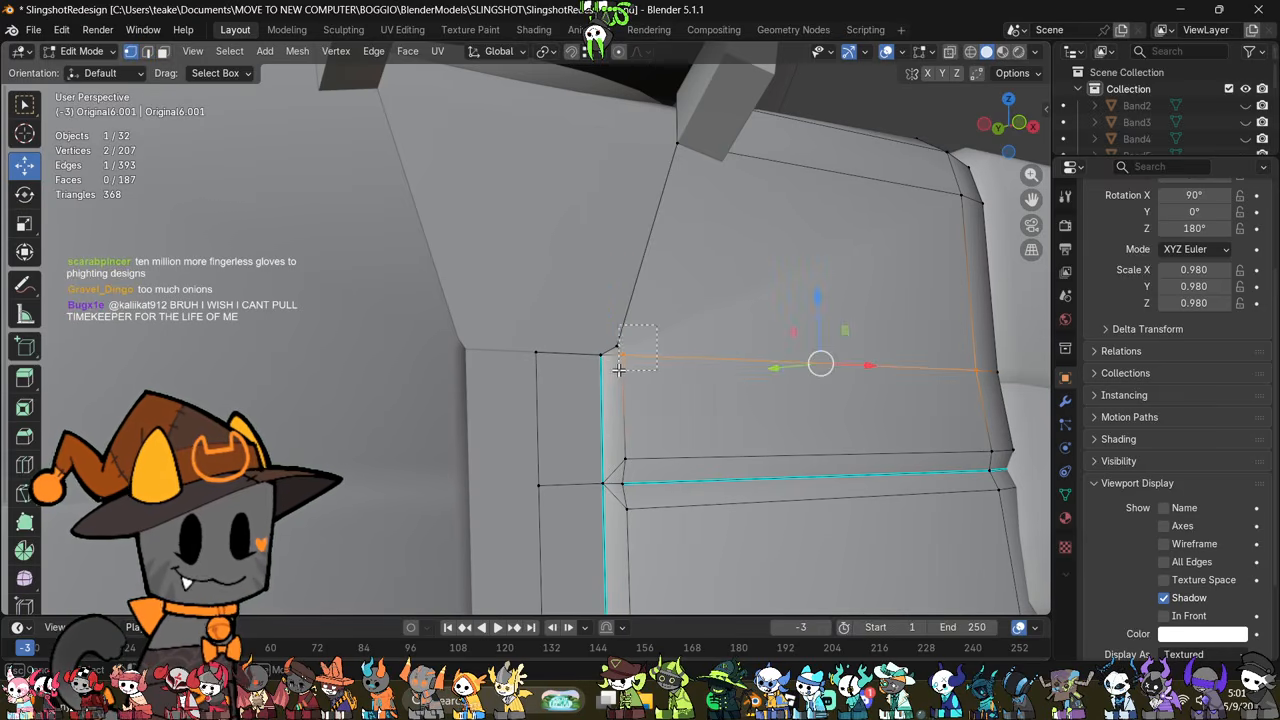
key("m")
left_click(693, 345)
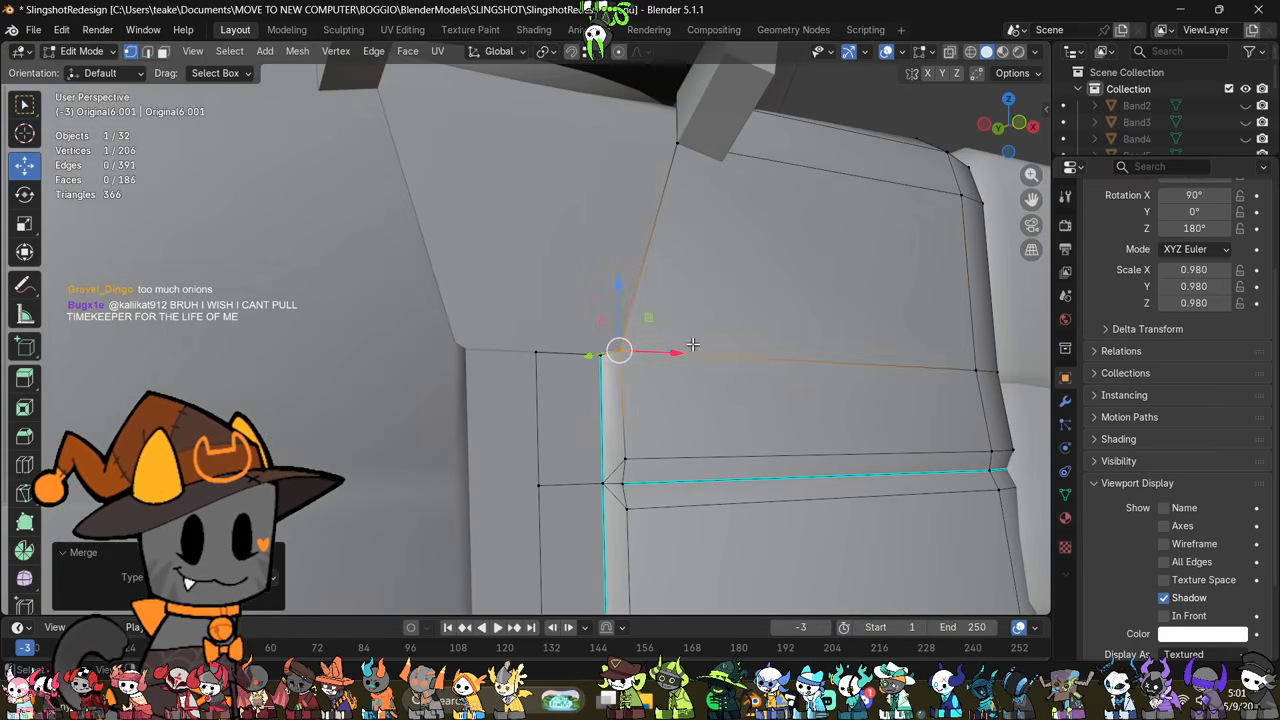
middle_click_drag(693, 345, 667, 356)
left_click_drag(626, 309, 646, 275)
scroll(644, 383, "down", 5)
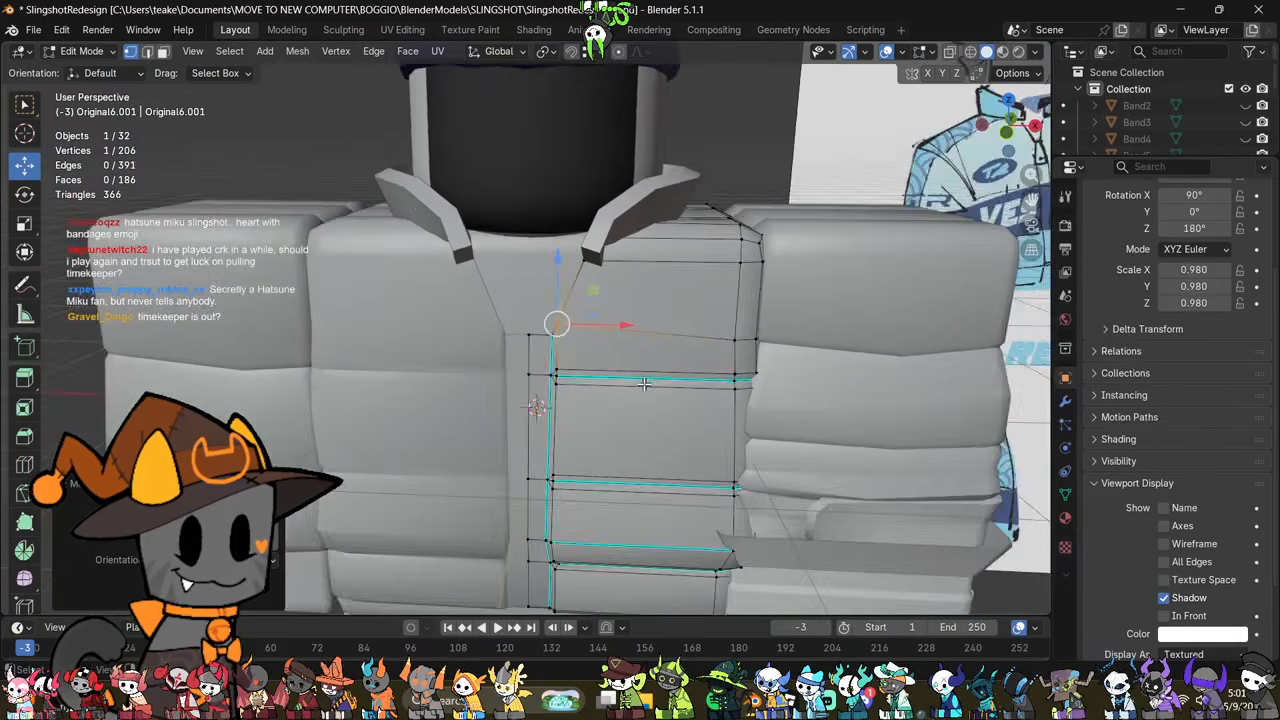
Step: Narrow the jacket's front strip by moving its top corner vertices and the vertical seam vertices below along X toward the centre
scroll(644, 383, "down", 3)
scroll(647, 385, "up", 4)
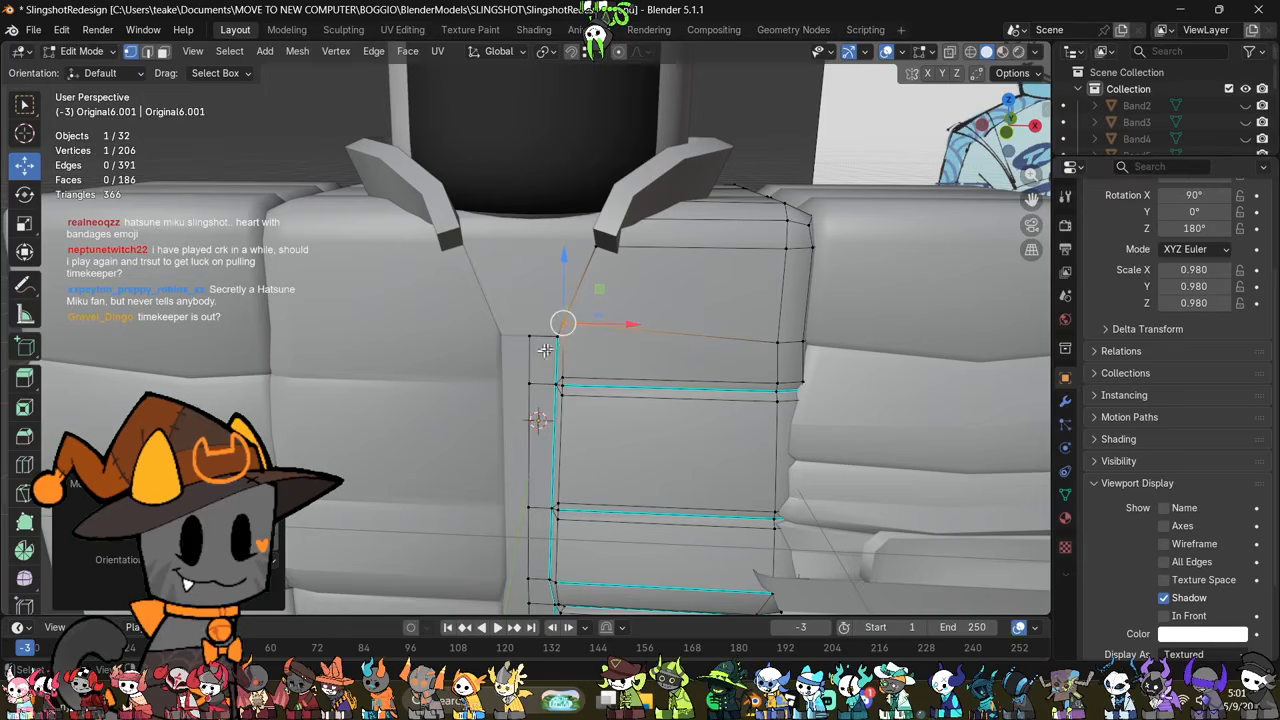
left_click_drag(615, 328, 599, 343)
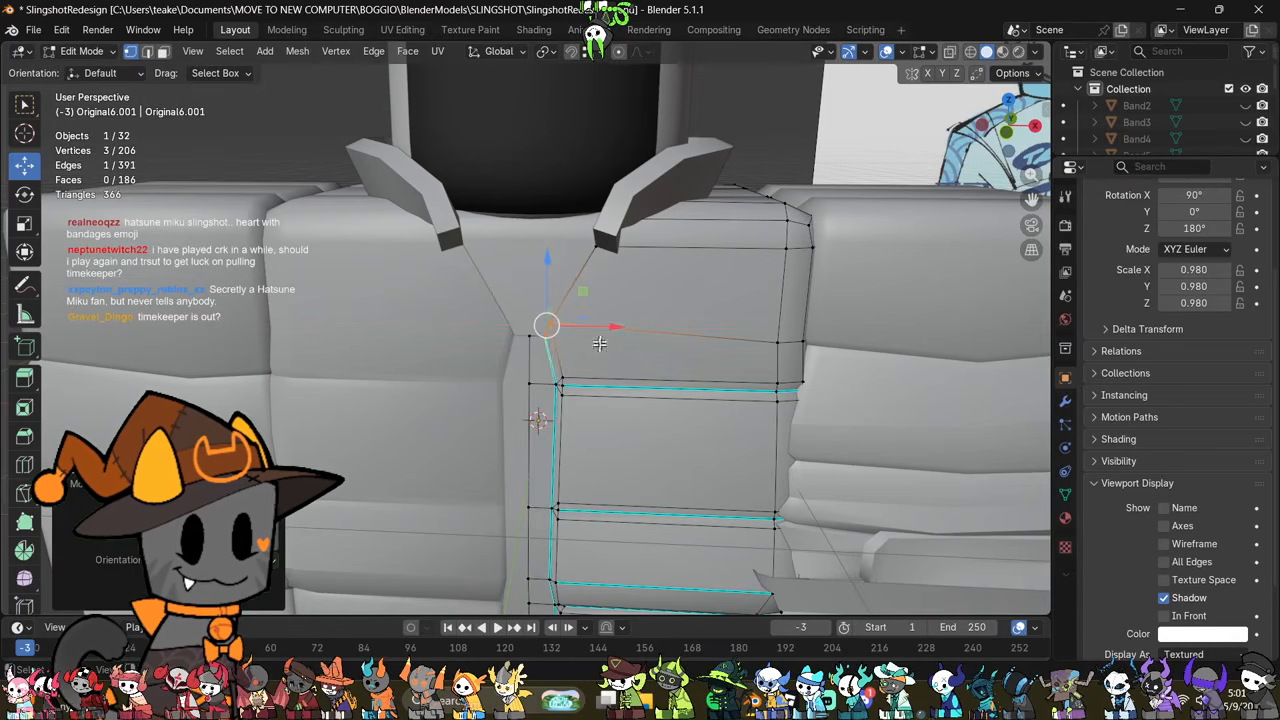
middle_click_drag(592, 374, 630, 264, "shift")
left_click_drag(568, 572, 569, 588)
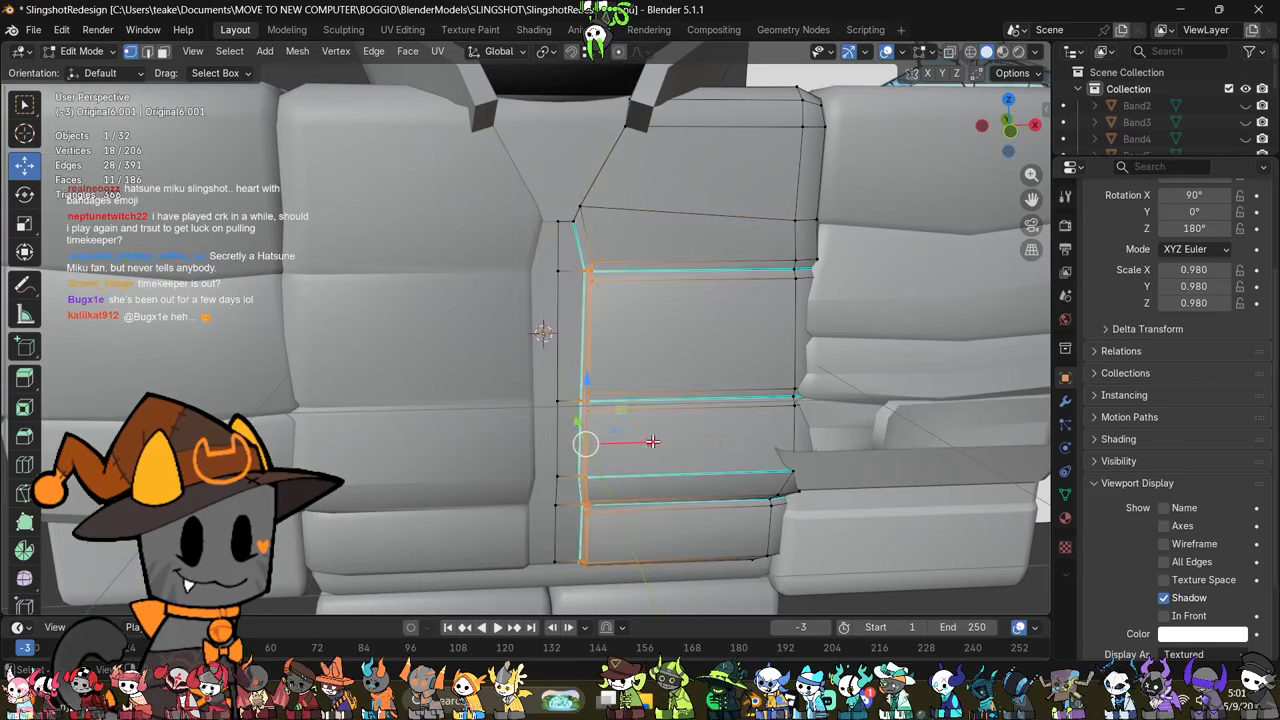
left_click_drag(652, 441, 646, 425)
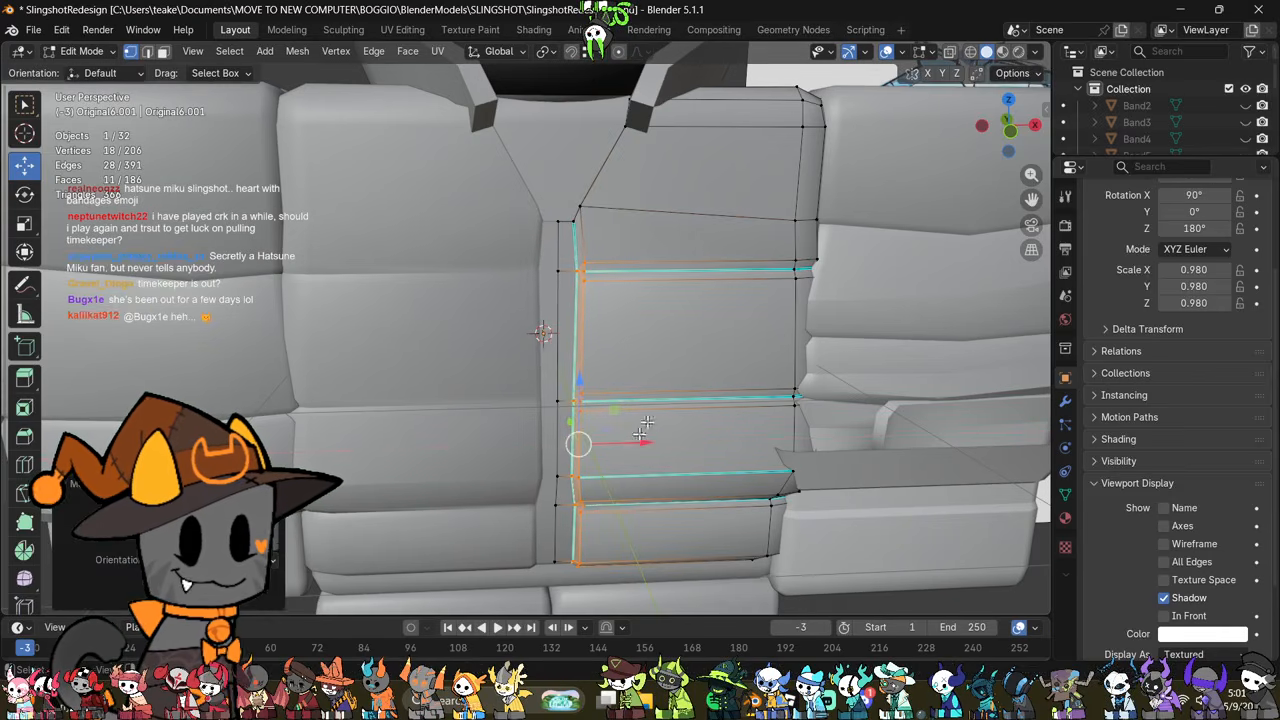
Step: Shift the two top corner vertices of the front strip slightly outward along X to line up with the vertical seam
middle_click_drag(686, 355, 671, 411, "shift")
scroll(666, 390, "up", 3)
left_click_drag(653, 193, 559, 268)
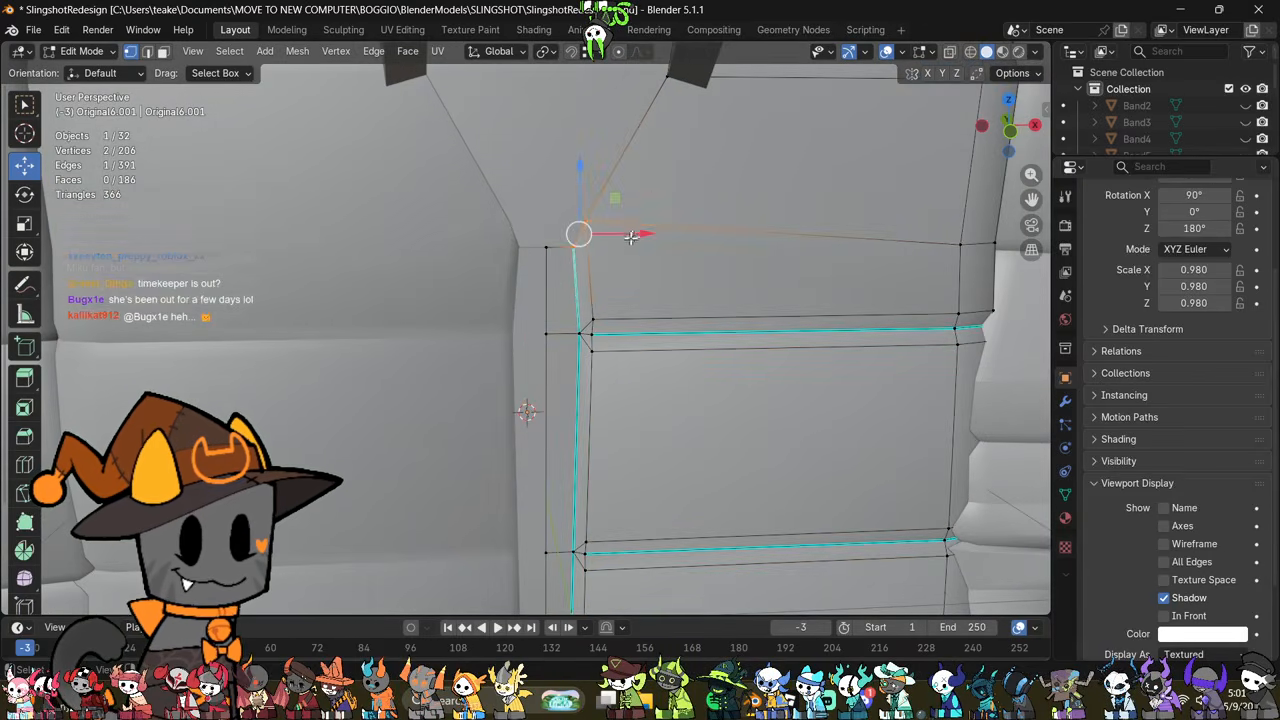
left_click_drag(631, 237, 646, 241)
scroll(641, 360, "down", 4)
middle_click_drag(627, 406, 698, 350)
key("Tab")
key("Tab")
Step: Mark the three short edges joining the horizontal seams to the vertical front seam as sharp
middle_click_drag(688, 450, 581, 327, "shift")
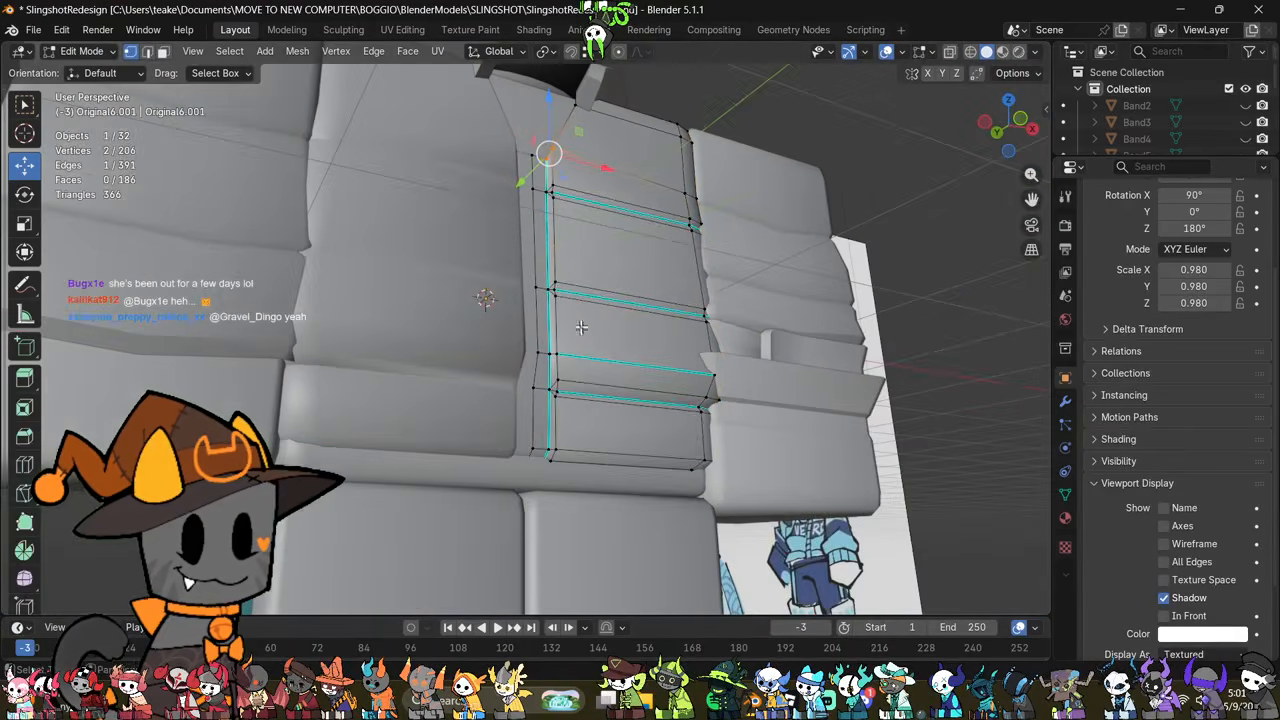
scroll(581, 327, "up", 2)
scroll(592, 380, "up", 2)
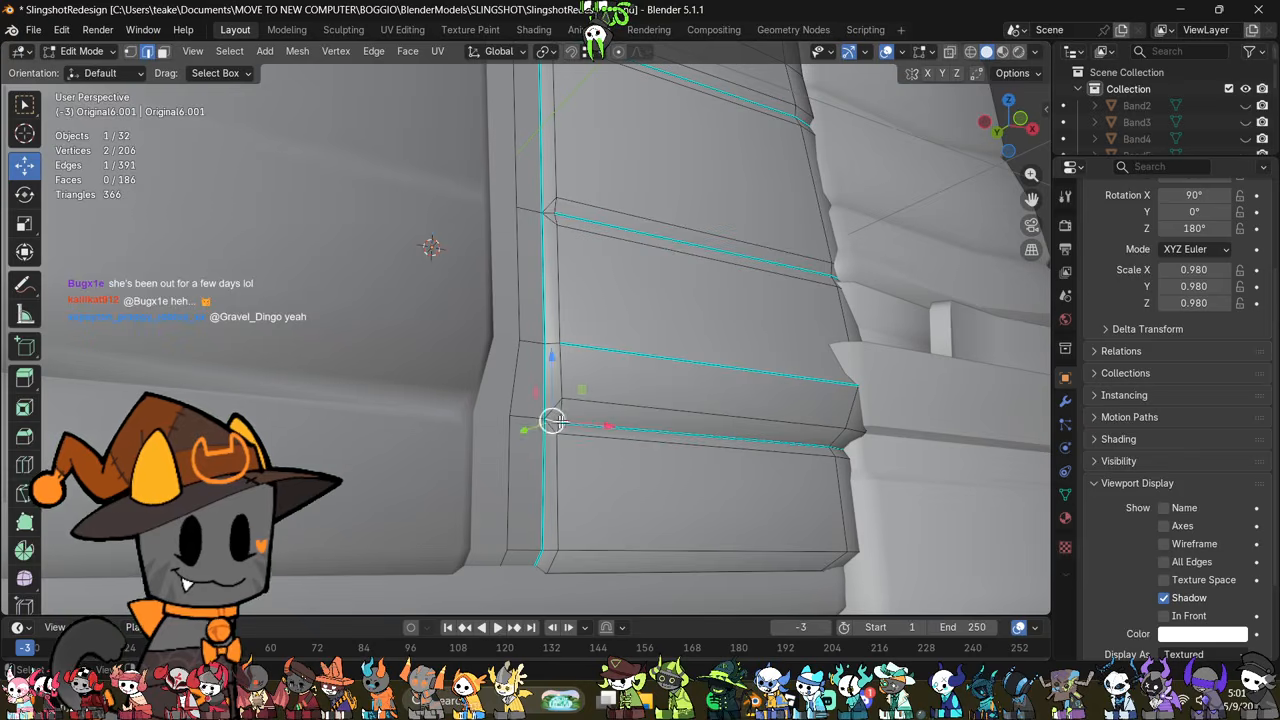
middle_click_drag(659, 402, 644, 430)
scroll(590, 286, "up", 2)
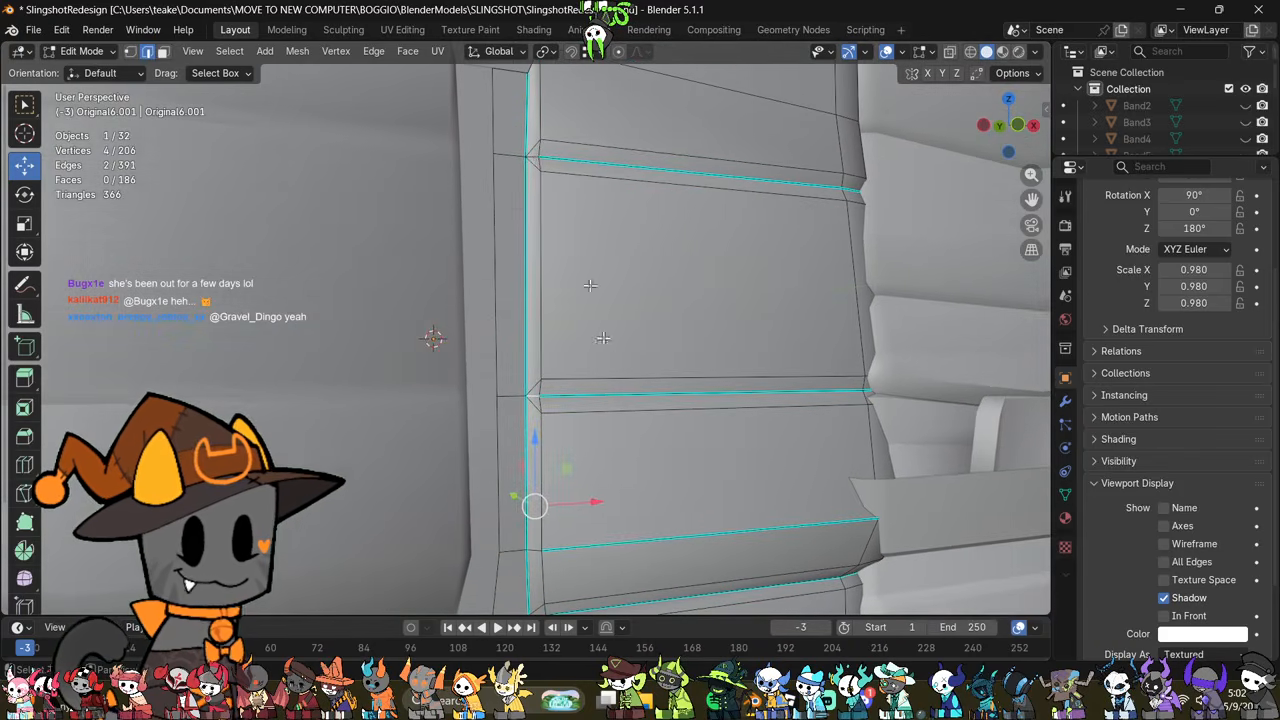
right_click(705, 418)
left_click(705, 420)
scroll(705, 420, "down", 4)
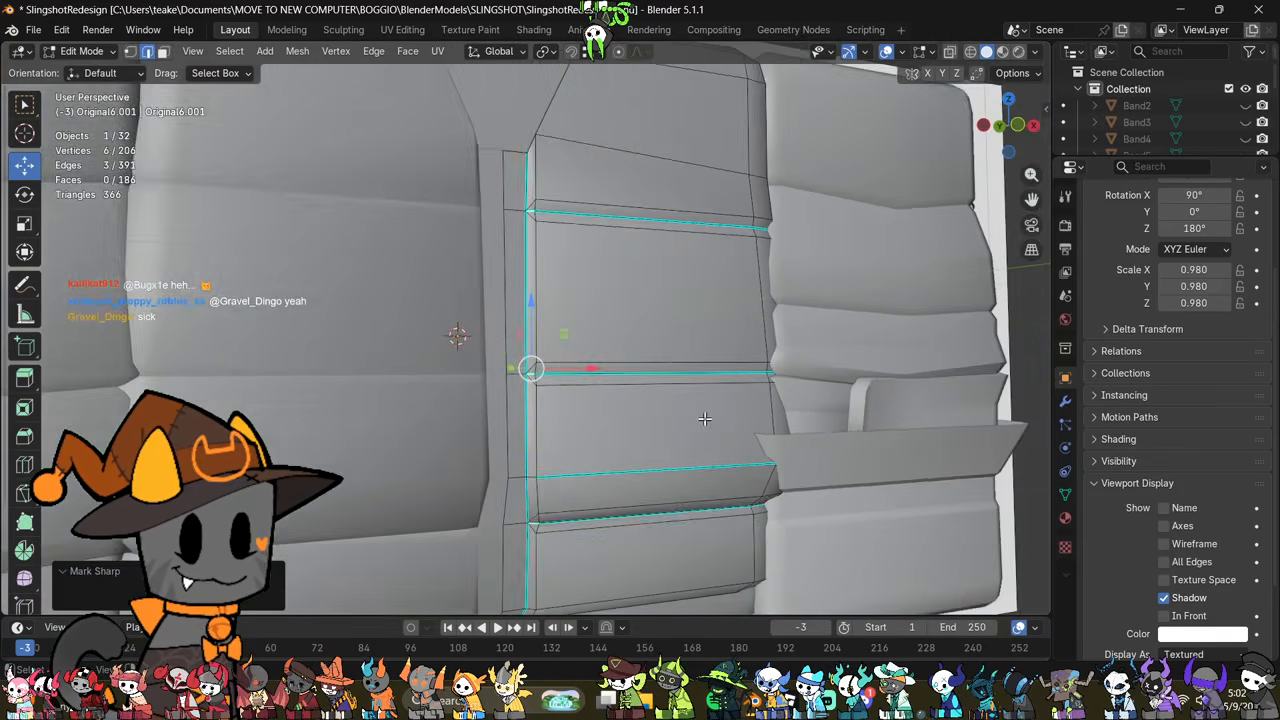
key("Tab")
middle_click_drag(705, 420, 559, 368)
Step: Nudge the two top corner vertices of the front strip slightly toward the centre along X and leave mesh editing
key("Tab")
scroll(565, 375, "up", 6)
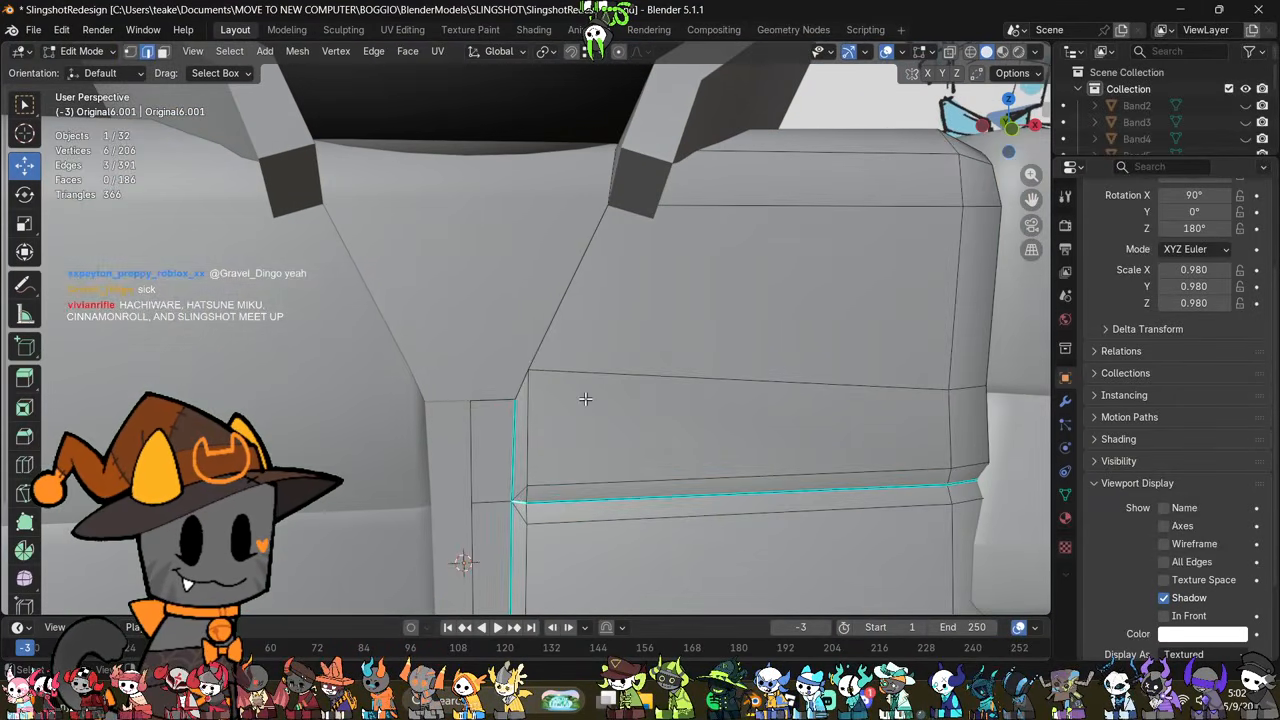
left_click_drag(497, 437, 496, 438)
left_click_drag(588, 384, 576, 381)
scroll(588, 398, "down", 5)
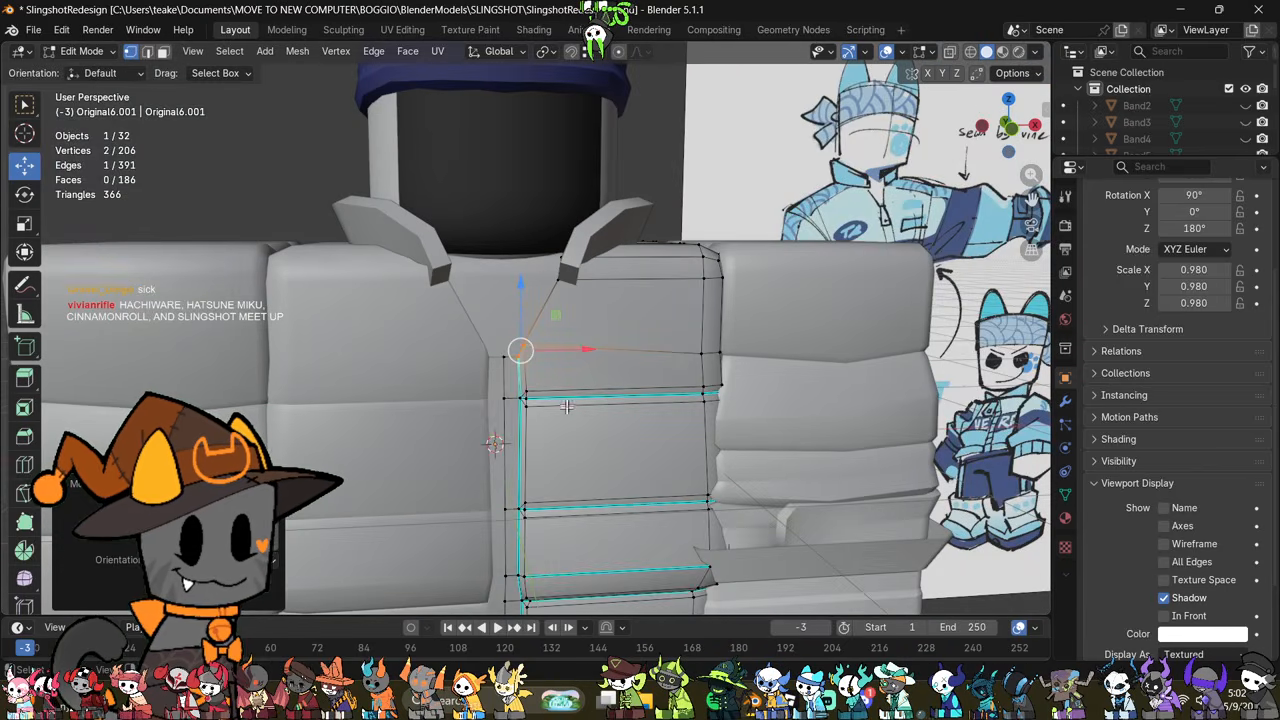
key("Tab")
middle_click_drag(567, 406, 659, 436)
scroll(628, 437, "down", 2)
Step: Move the collar's Mirror modifier to the start of its modifier stack, ahead of Solidify, and leave mesh editing
left_click(744, 446)
middle_click_drag(744, 446, 860, 325)
left_click(836, 277)
key("Tab")
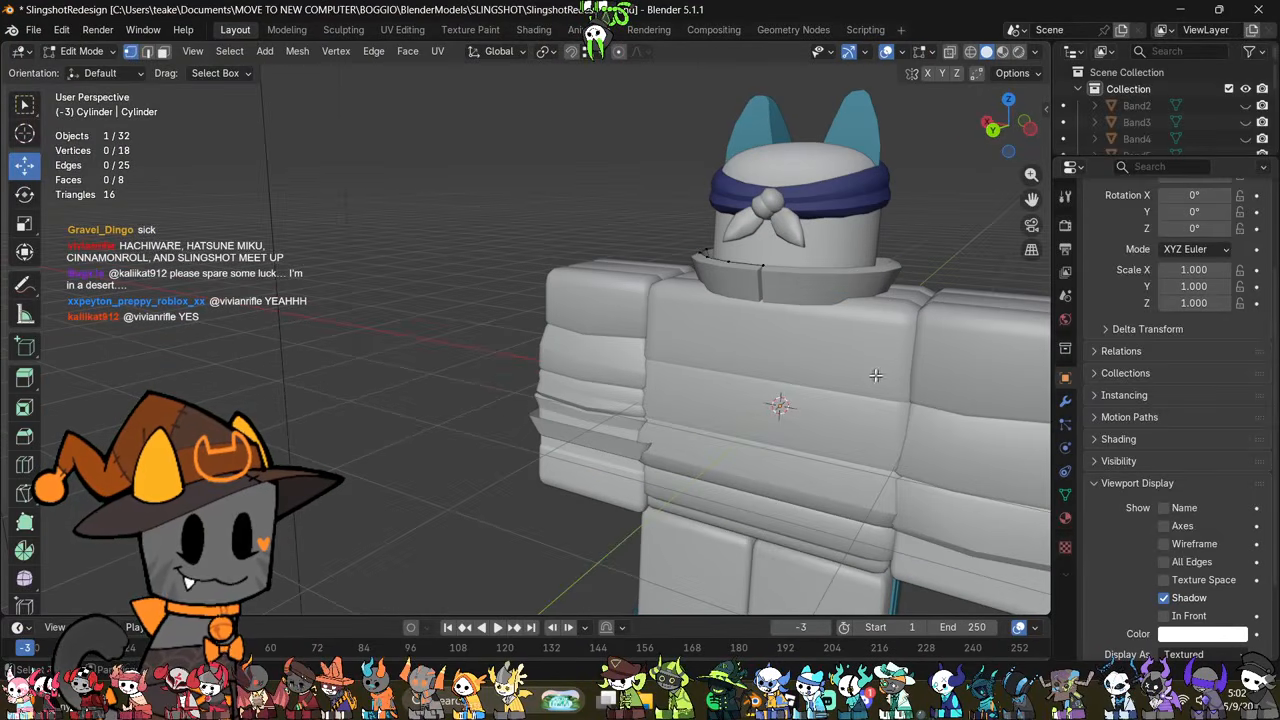
middle_click_drag(876, 375, 830, 390)
left_click(1066, 396)
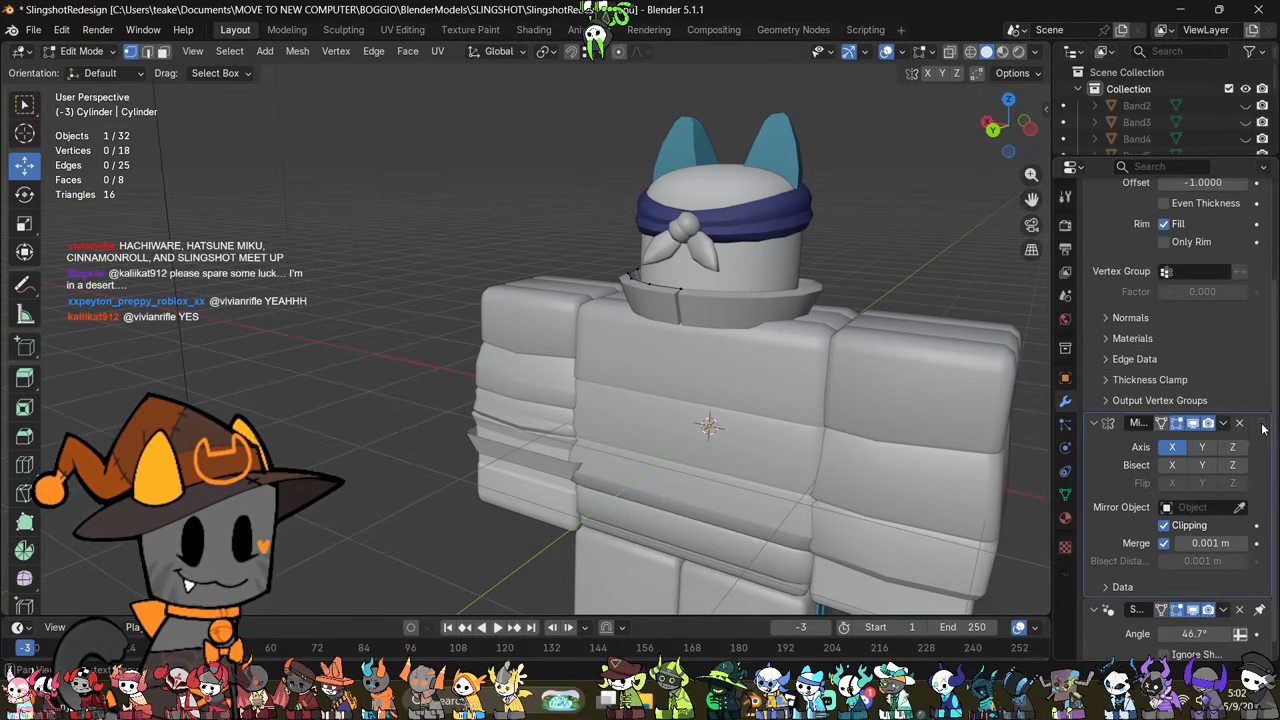
left_click_drag(1262, 428, 1250, 160)
middle_click_drag(860, 410, 640, 445)
key("Tab")
Step: Open the jacket body's mesh for editing and inspect its lower front seam in X-ray
scroll(702, 478, "up", 2)
middle_click_drag(702, 478, 537, 401, "shift")
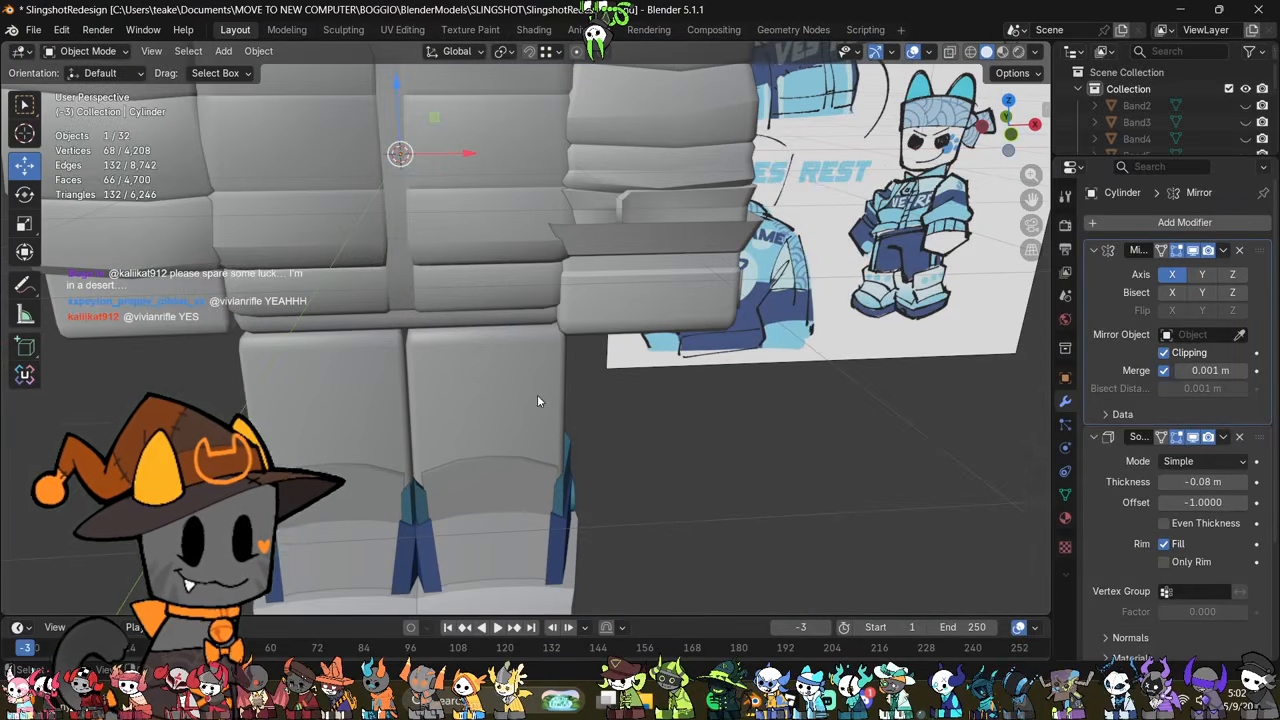
left_click(433, 244)
middle_click_drag(474, 282, 512, 345, "shift")
scroll(546, 409, "up", 2)
key("Tab")
scroll(547, 364, "up", 1)
key("alt+z")
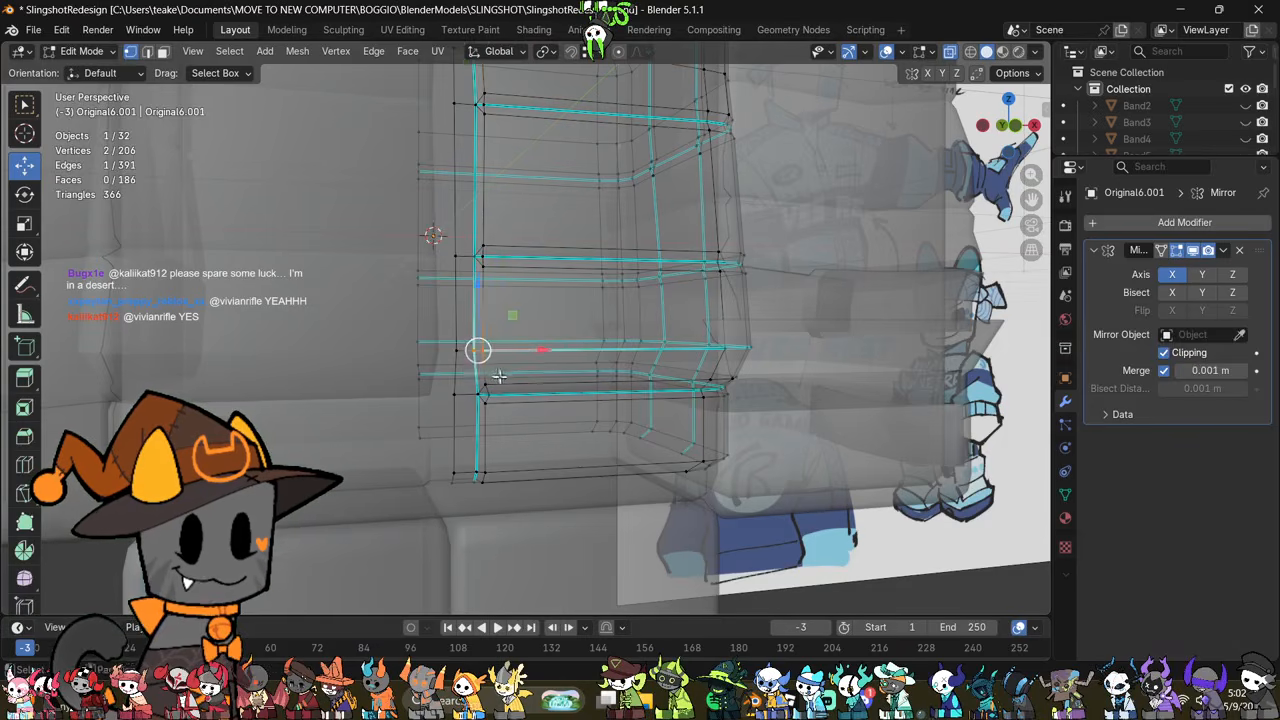
scroll(499, 377, "down", 2)
middle_click_drag(502, 408, 515, 454, "shift")
key("alt+z")
Step: Try merging the two vertices where the lowest horizontal seam meets the jacket's vertical front seam
left_click_drag(546, 395, 553, 392)
middle_click_drag(567, 397, 621, 420, "shift")
scroll(574, 389, "up", 4)
scroll(591, 397, "up", 2)
left_click(562, 415)
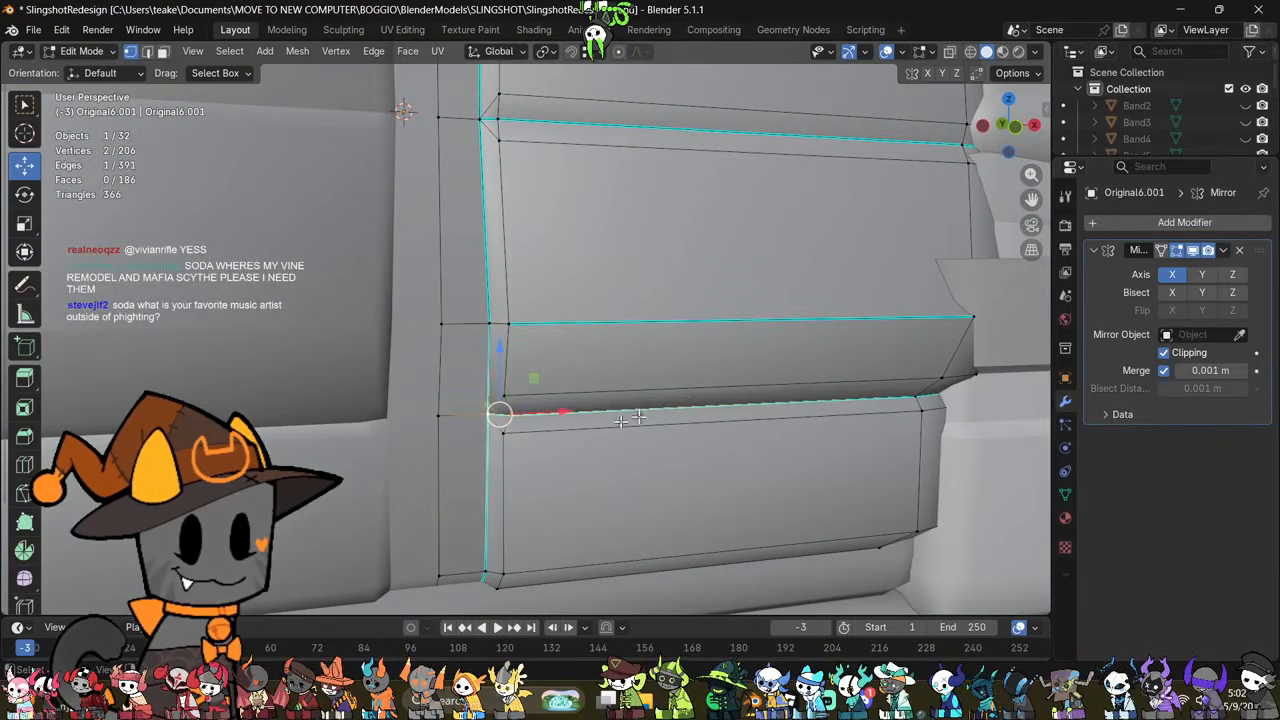
key("m")
left_click(651, 477)
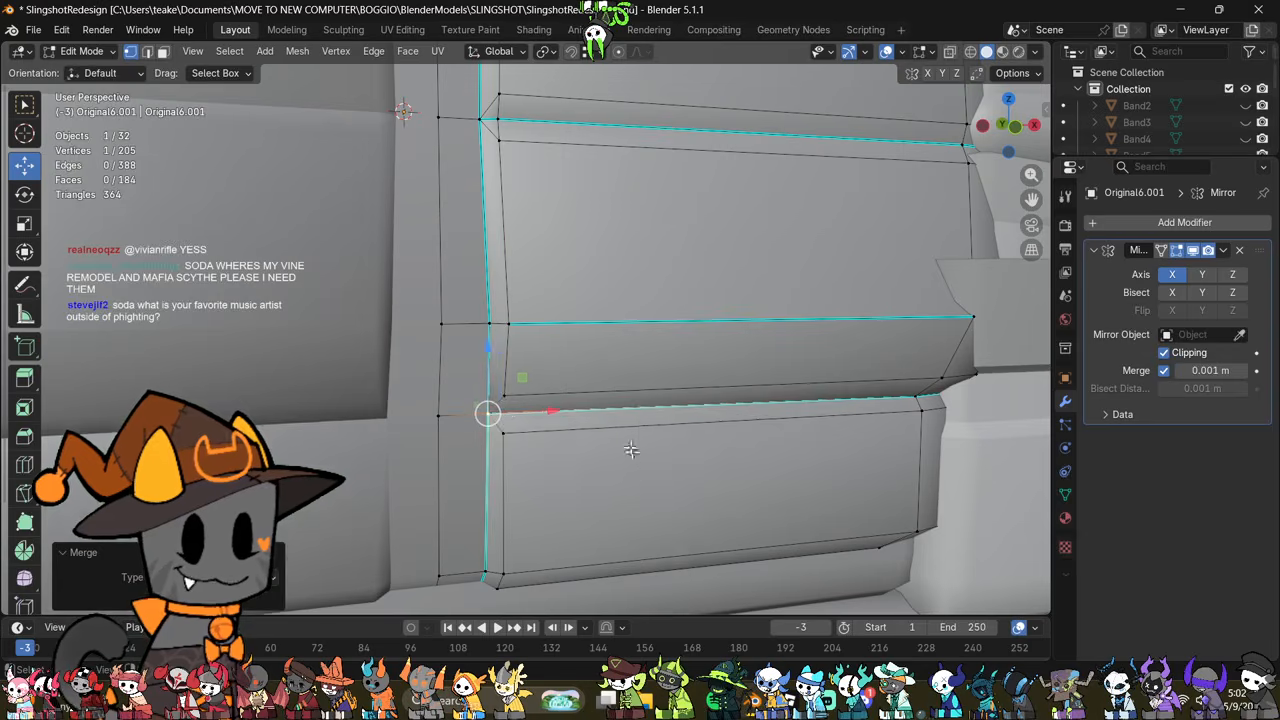
Step: Try merging the vertex pair where the middle horizontal seam meets the vertical front seam
scroll(628, 440, "down", 1)
scroll(589, 300, "down", 1)
middle_click_drag(586, 212, 606, 346, "shift")
scroll(555, 343, "up", 2)
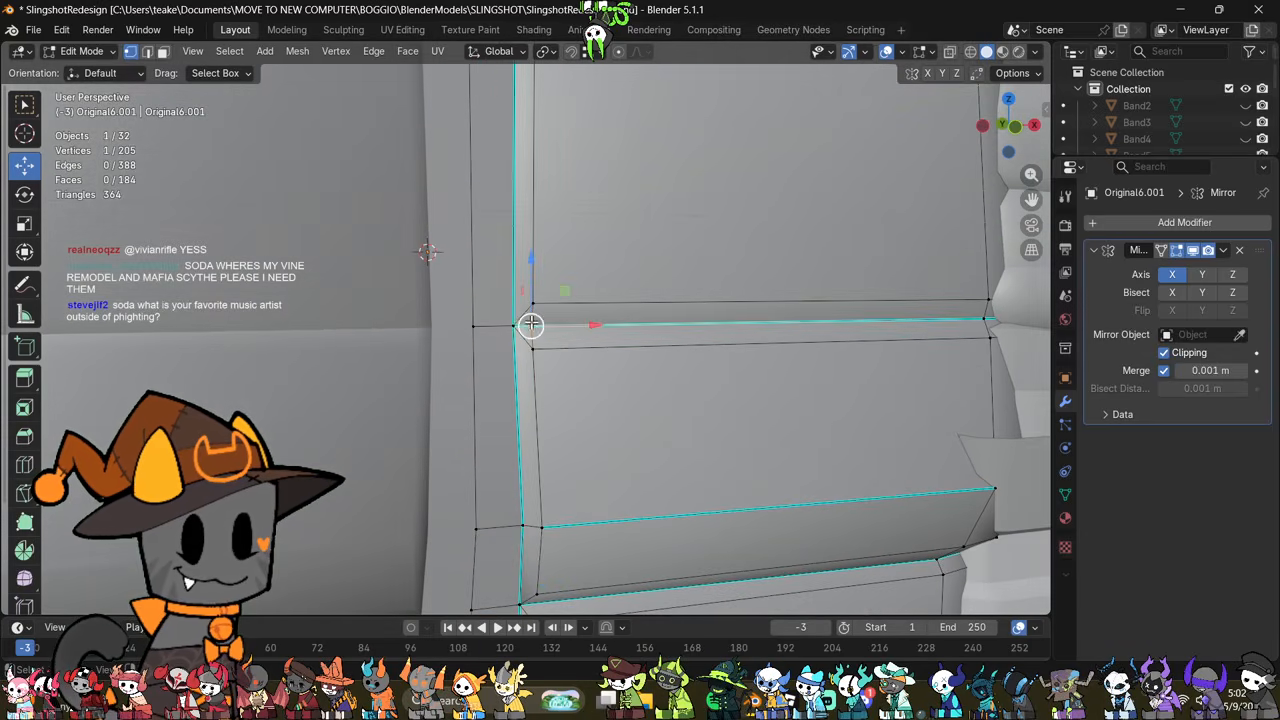
middle_click_drag(678, 298, 490, 357)
middle_click_drag(468, 363, 572, 333)
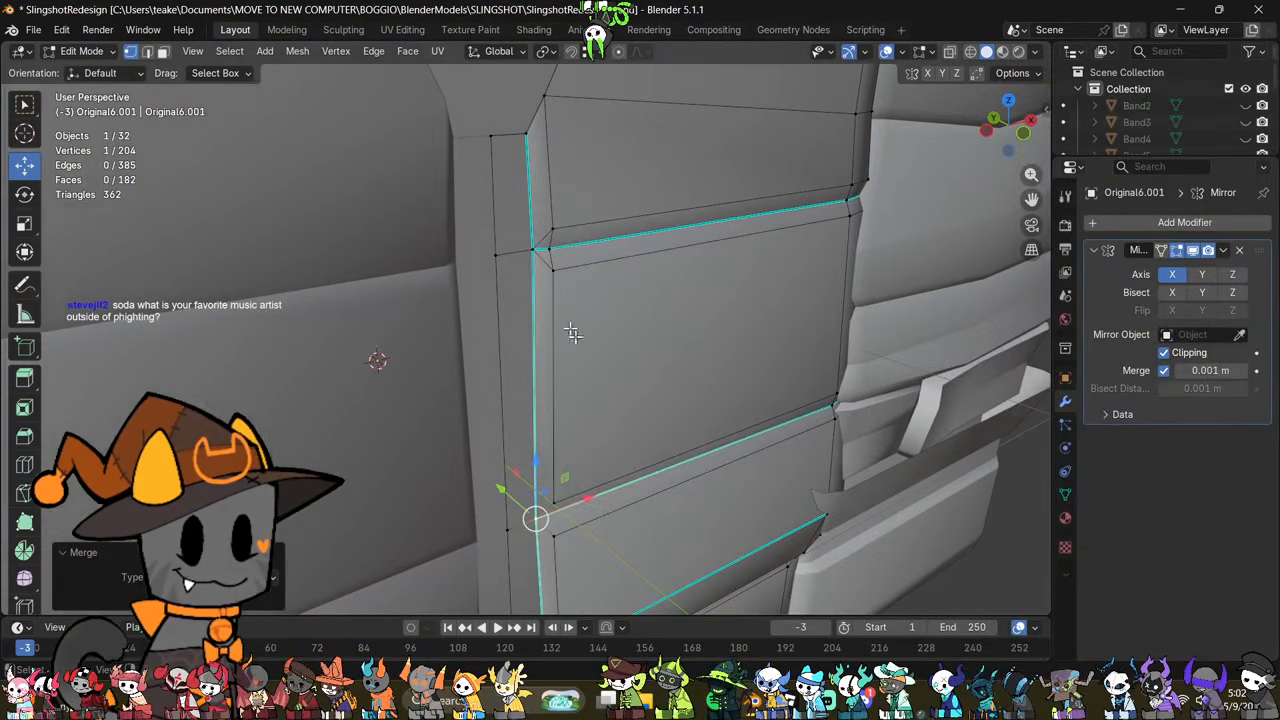
Step: Undo the vertex merges at the lowest and middle horizontal seams
left_click(555, 249)
key("ctrl+z")
key("ctrl+z")
key("ctrl+z")
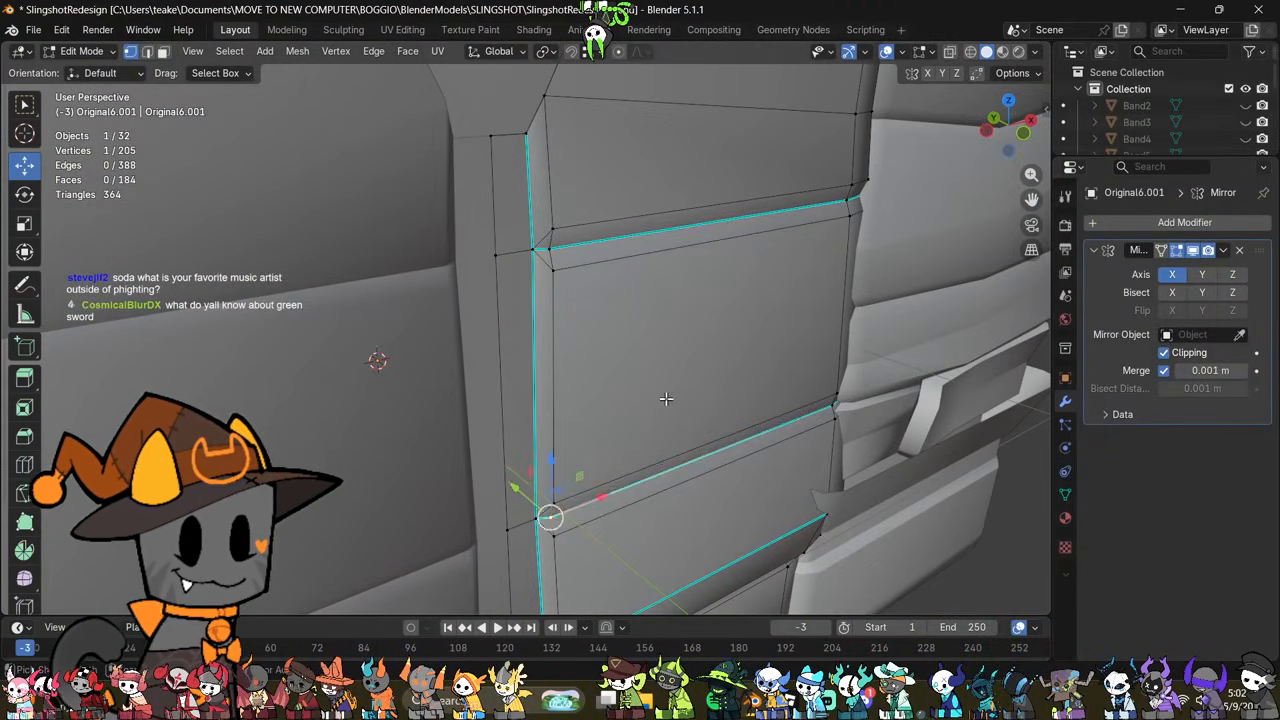
key("ctrl+z")
key("ctrl+z")
Step: Slide the inner vertex of the lowest horizontal seam toward the vertical front seam by about 0.467, and leave mesh editing
scroll(666, 399, "down", 4)
middle_click_drag(646, 457, 606, 360)
scroll(606, 360, "up", 3)
scroll(606, 362, "up", 1)
middle_click_drag(606, 453, 534, 351, "shift")
scroll(570, 368, "down", 2)
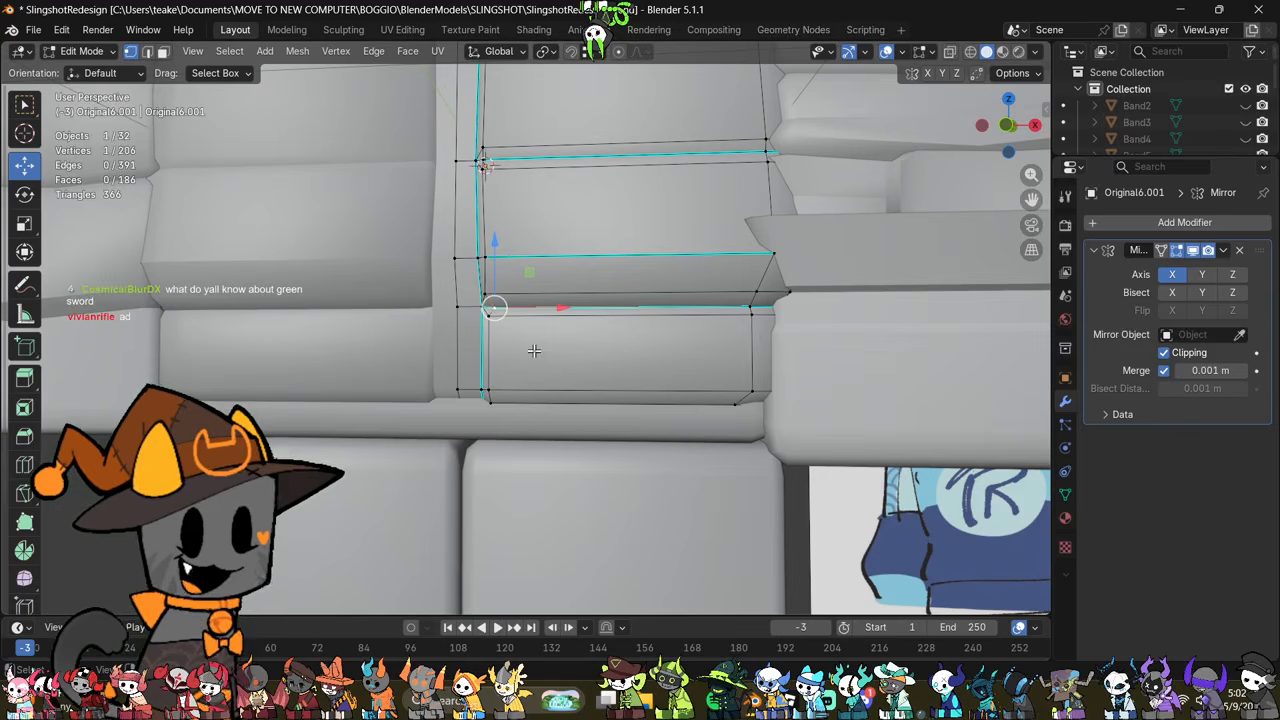
scroll(534, 350, "up", 1)
scroll(455, 285, "up", 3)
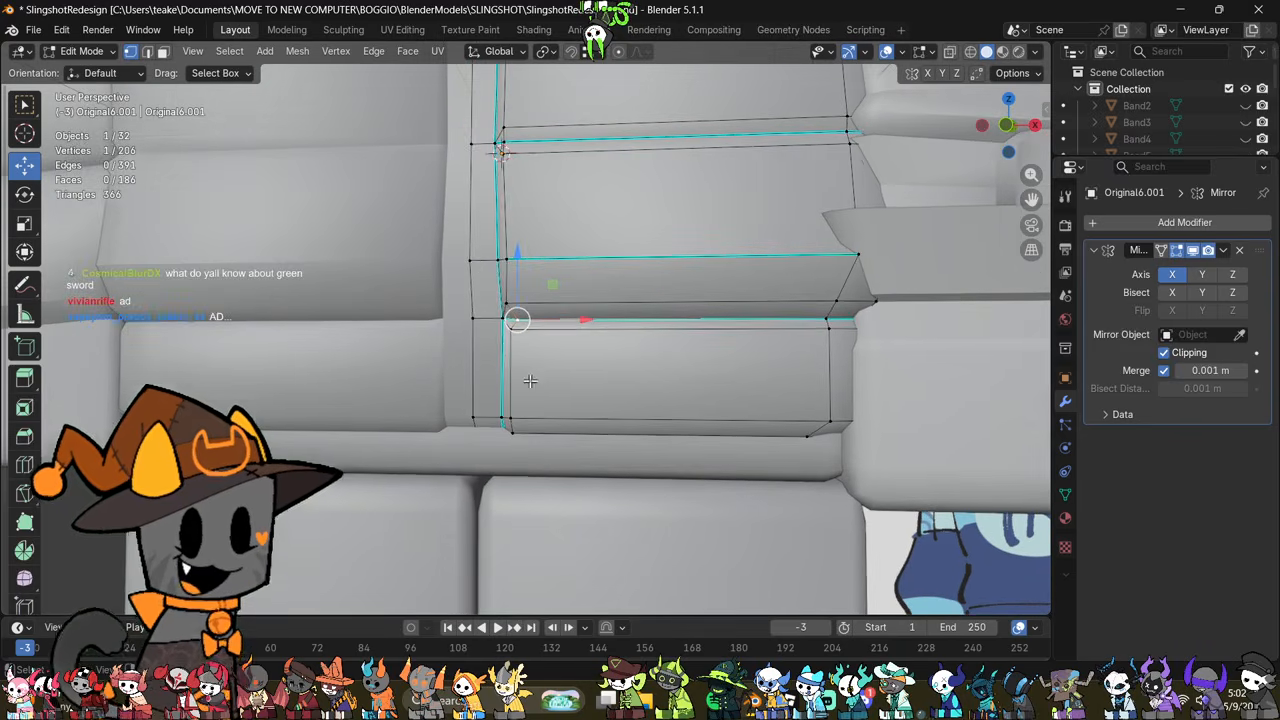
key("shift+v")
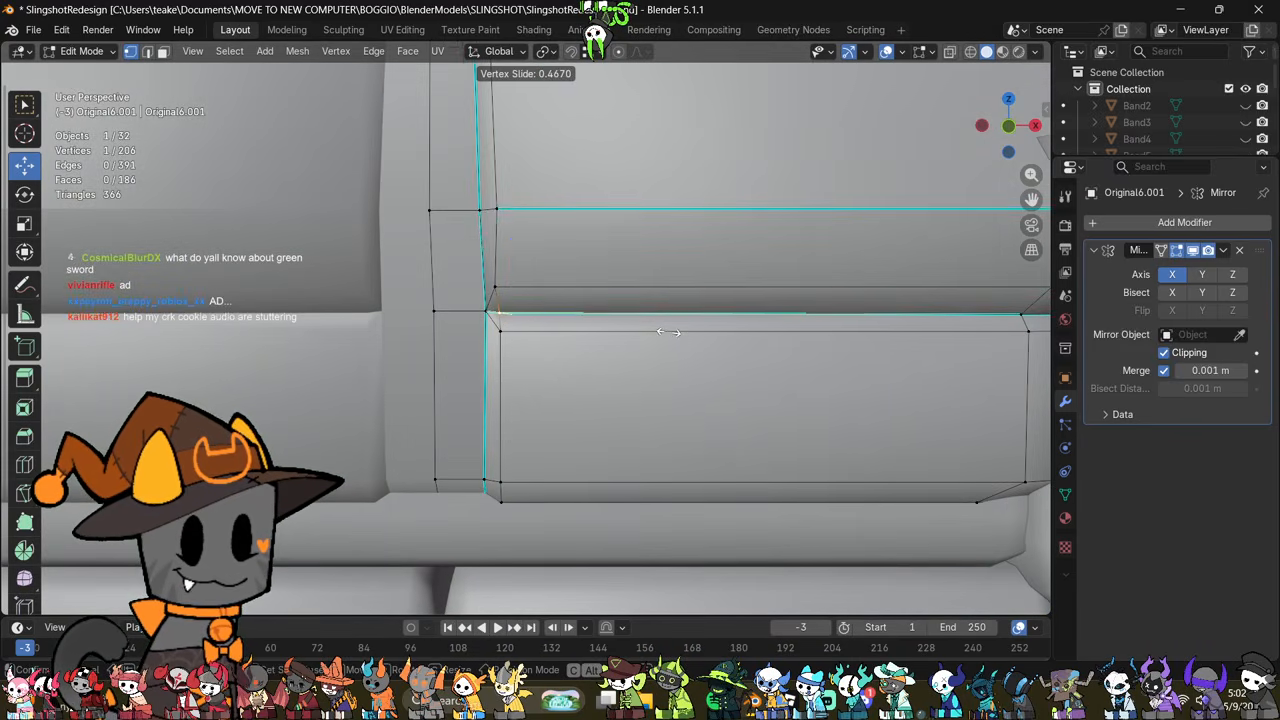
left_click(668, 333)
middle_click_drag(668, 333, 617, 463)
key("alt+z")
key("alt+z")
scroll(616, 463, "down", 2)
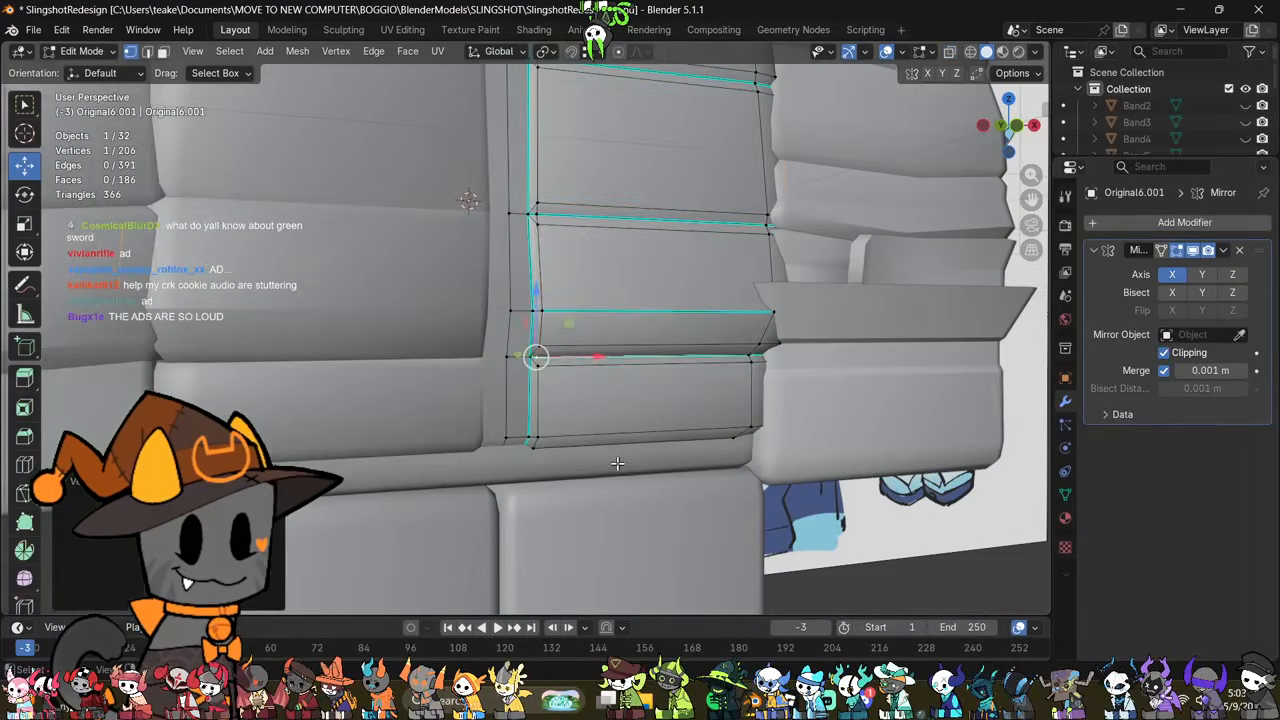
key("Tab")
Step: Shift the two top corner vertices of the jacket's front strip slightly outward along X and leave mesh editing
middle_click_drag(594, 400, 577, 405)
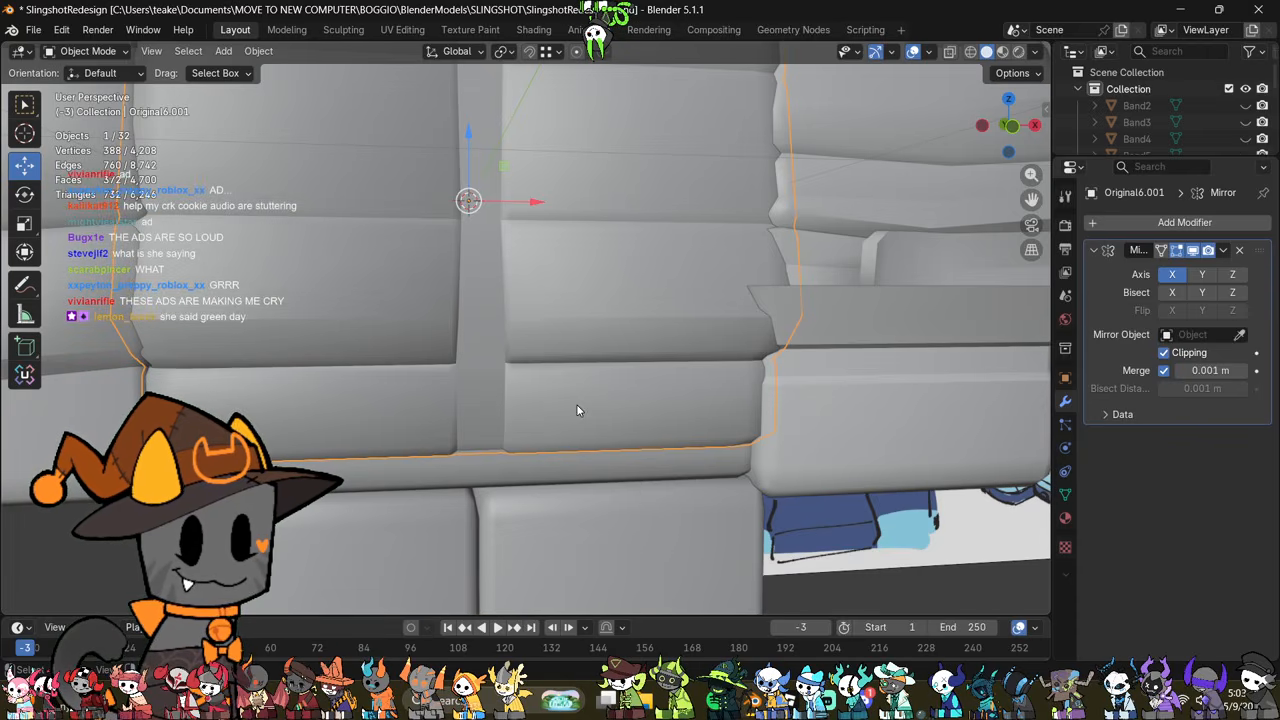
middle_click_drag(355, 210, 357, 379, "shift")
scroll(357, 379, "down", 4)
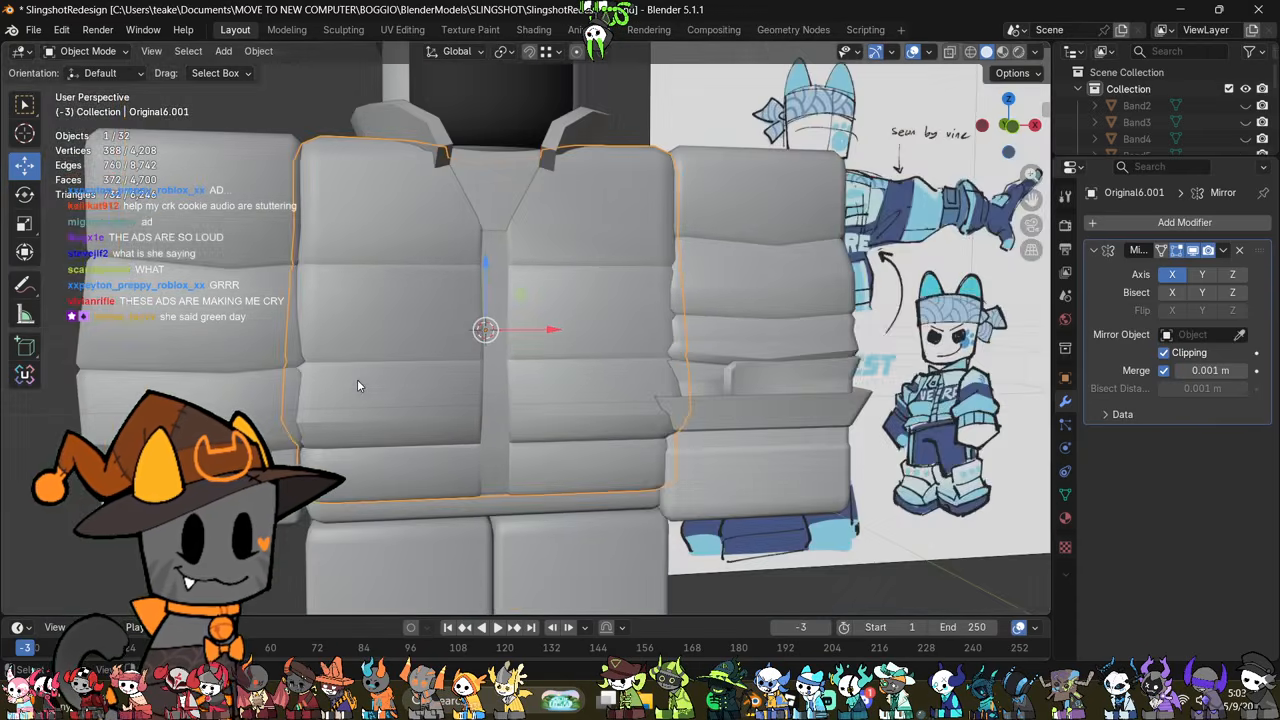
middle_click_drag(389, 257, 378, 369, "shift")
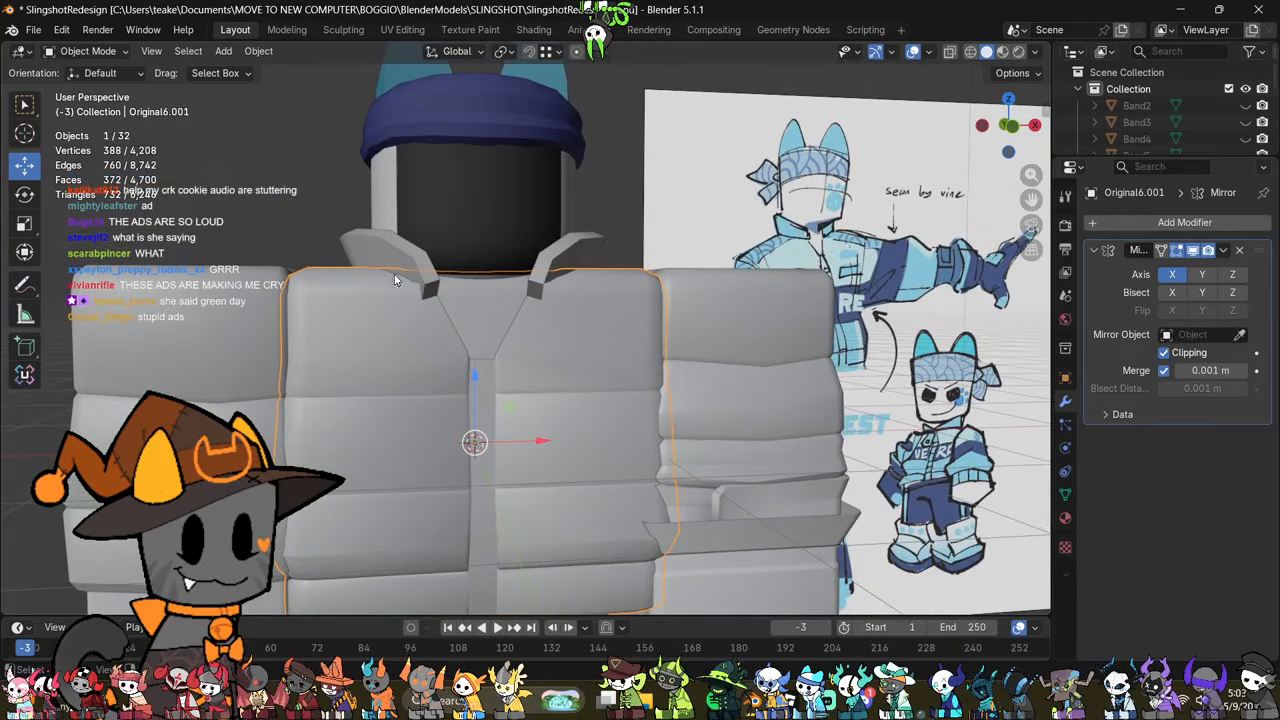
middle_click_drag(393, 275, 462, 329)
key("Tab")
scroll(460, 328, "up", 3)
scroll(576, 266, "up", 2)
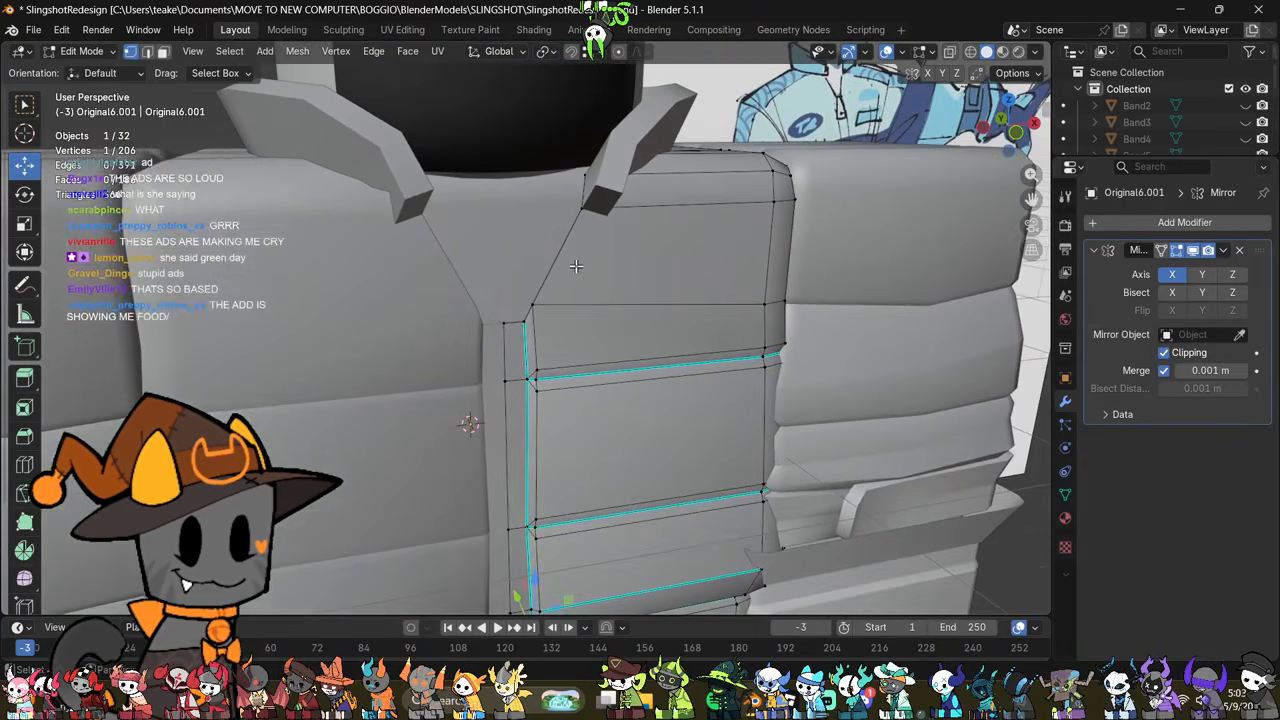
scroll(576, 266, "down", 2)
middle_click_drag(680, 340, 643, 363)
scroll(652, 336, "up", 3)
scroll(643, 363, "up", 2)
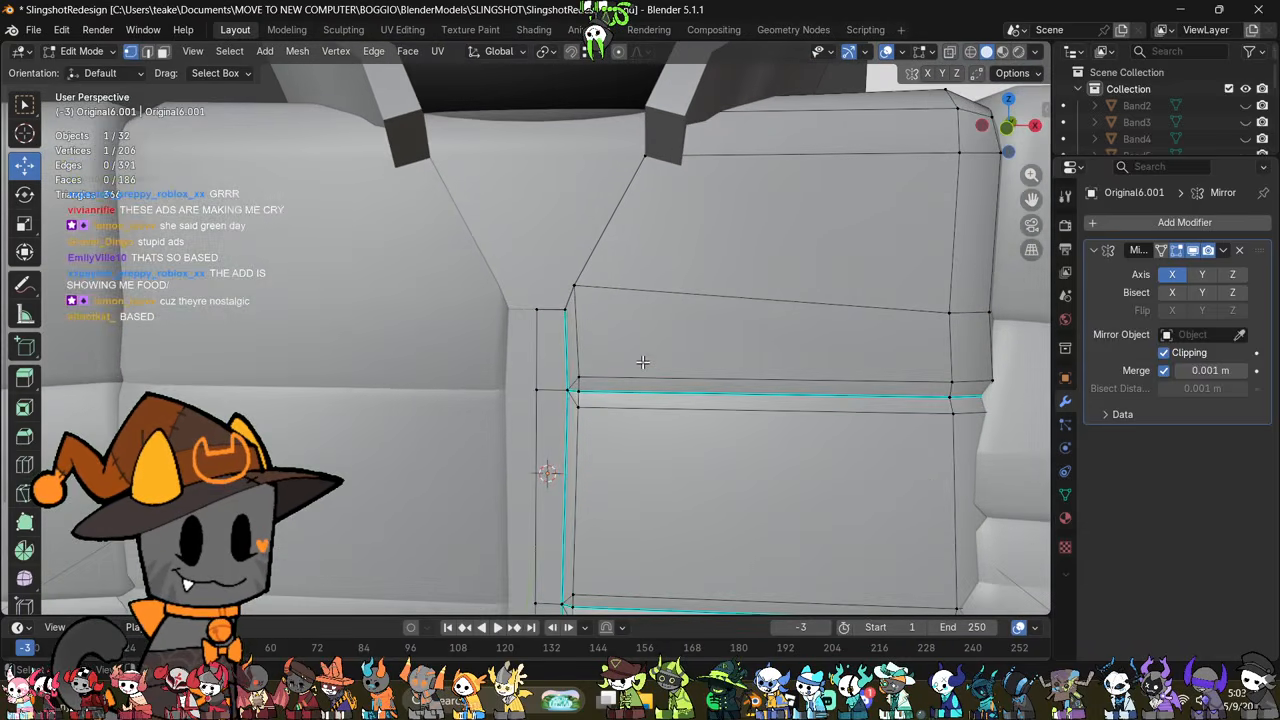
middle_click_drag(652, 295, 651, 363, "shift")
left_click_drag(605, 321, 558, 405)
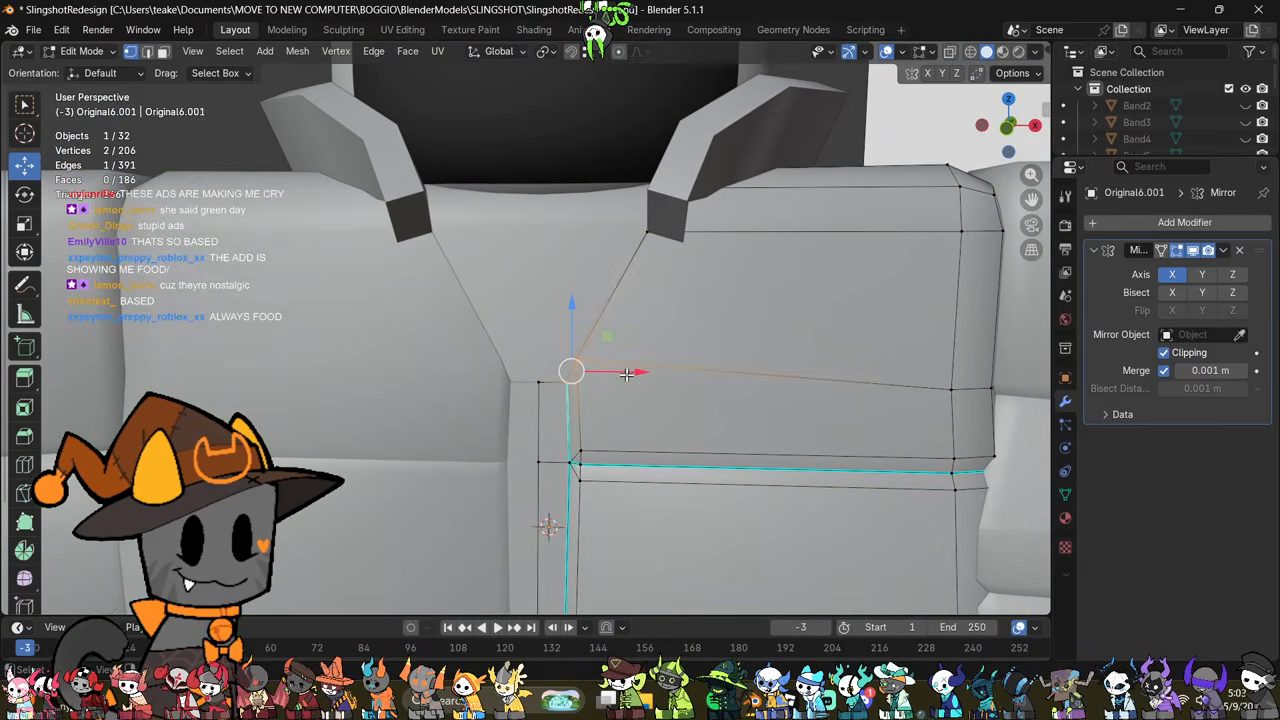
left_click_drag(629, 373, 638, 377)
scroll(636, 377, "down", 1)
scroll(634, 377, "down", 6)
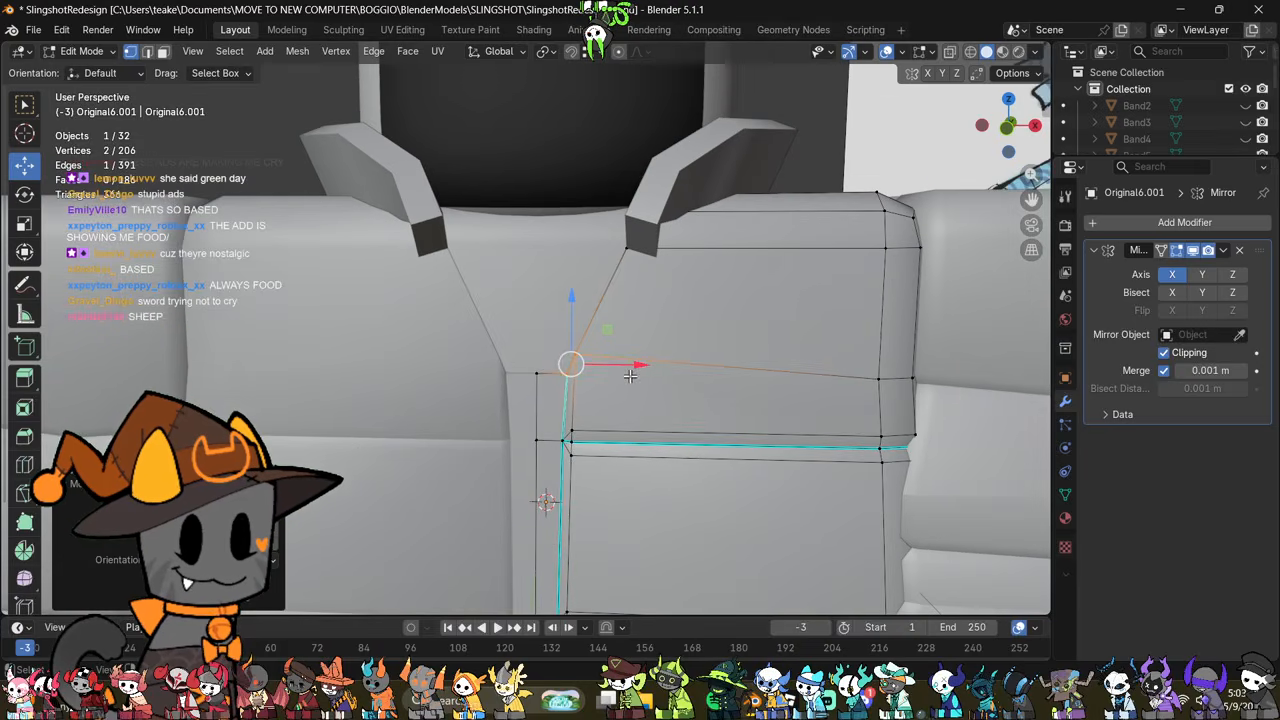
key("Tab")
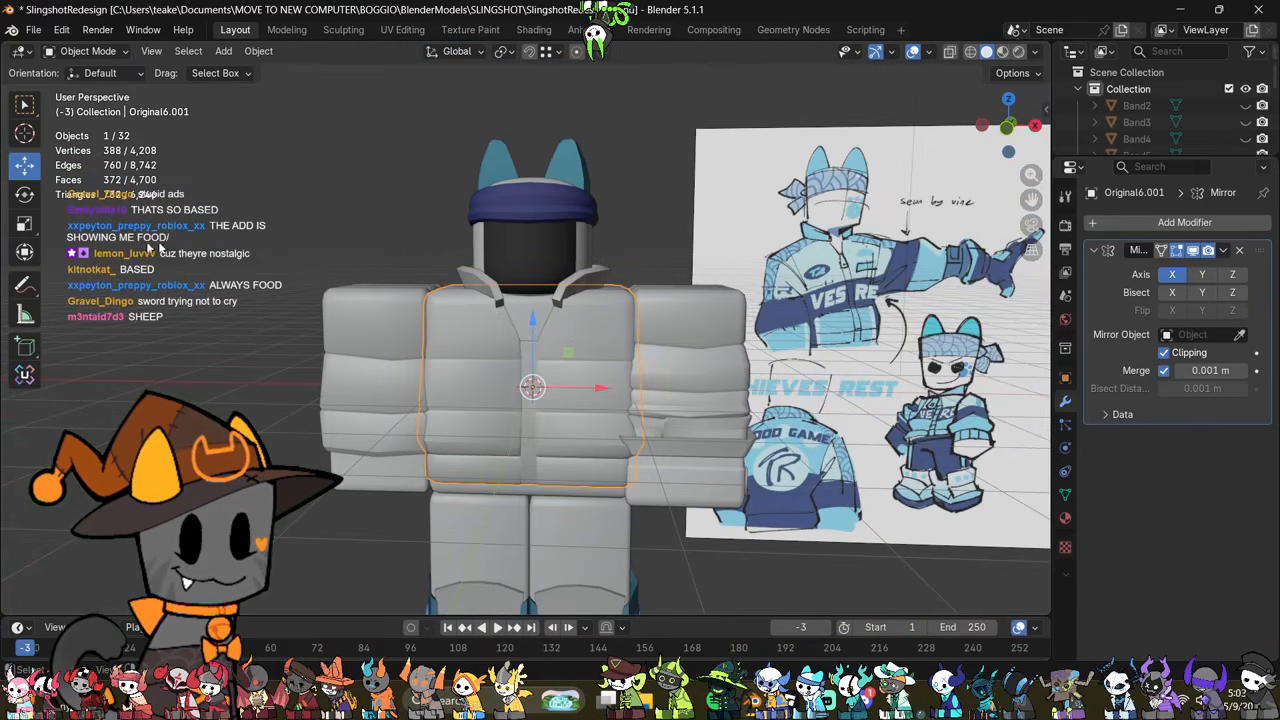
Step: Add a plane, place it in front of the character along Y, and scale it down to about 0.377
key("shift+a")
mouse_move(514, 193)
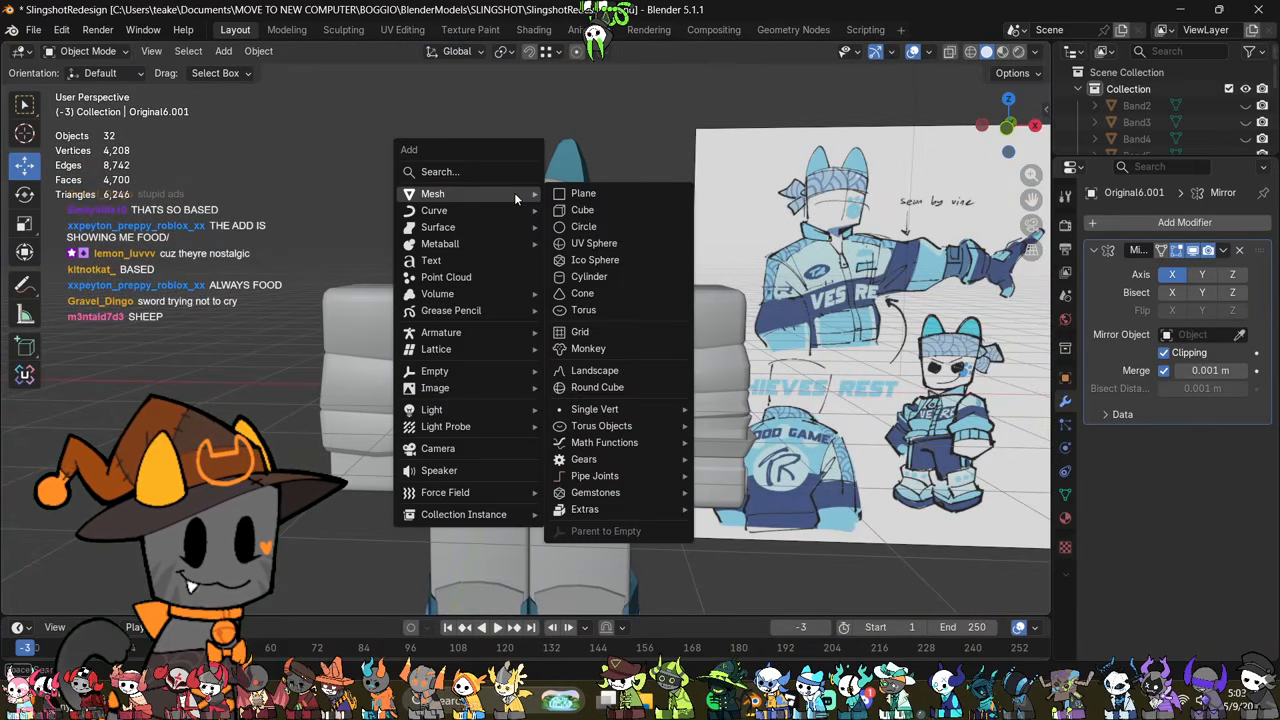
left_click(586, 197)
middle_click_drag(688, 320, 637, 316)
left_click_drag(579, 381, 408, 444)
middle_click_drag(408, 444, 723, 343)
key("s")
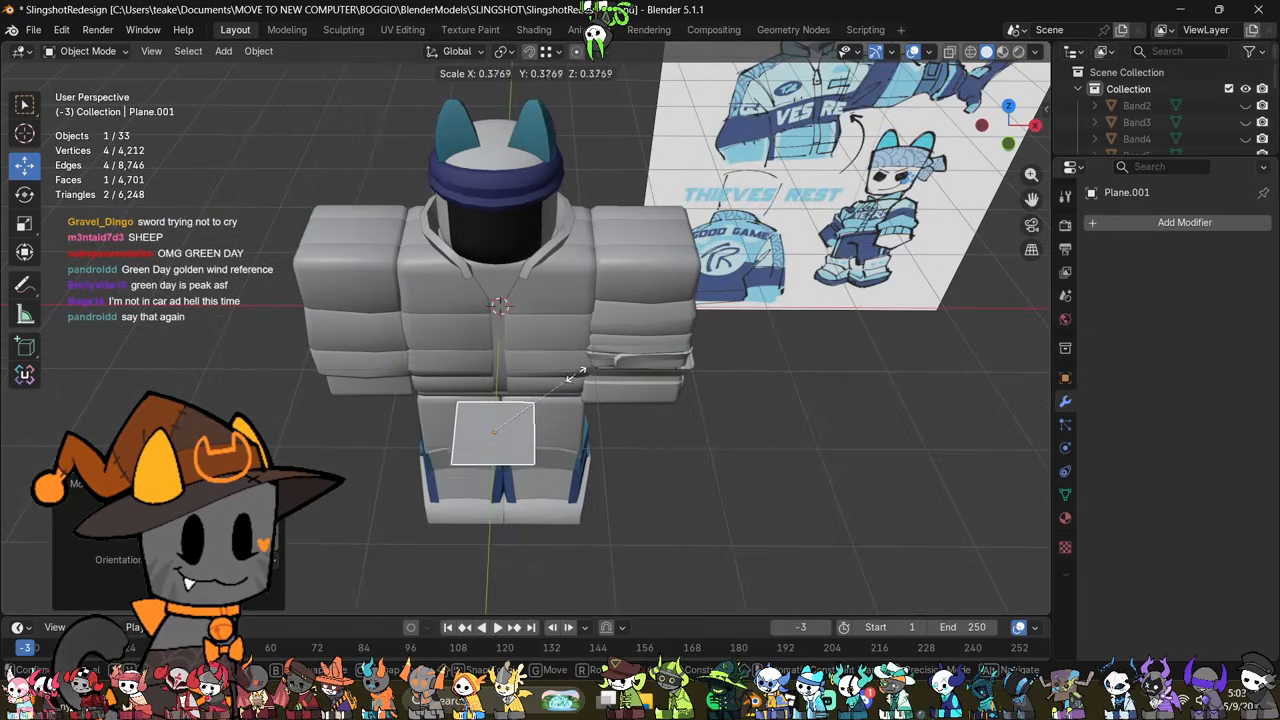
left_click(577, 375)
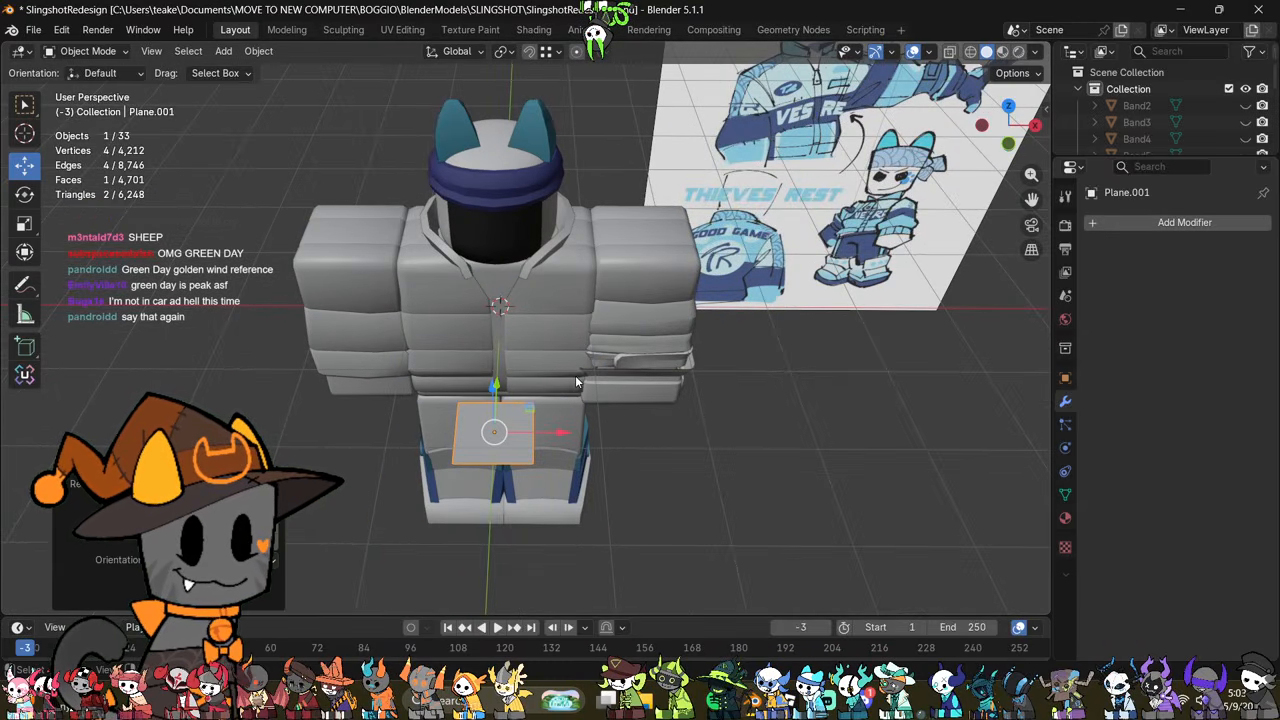
Step: Rotate the plane upright in the left side view so it faces the jacket's front
middle_click_drag(463, 398, 497, 383, "shift")
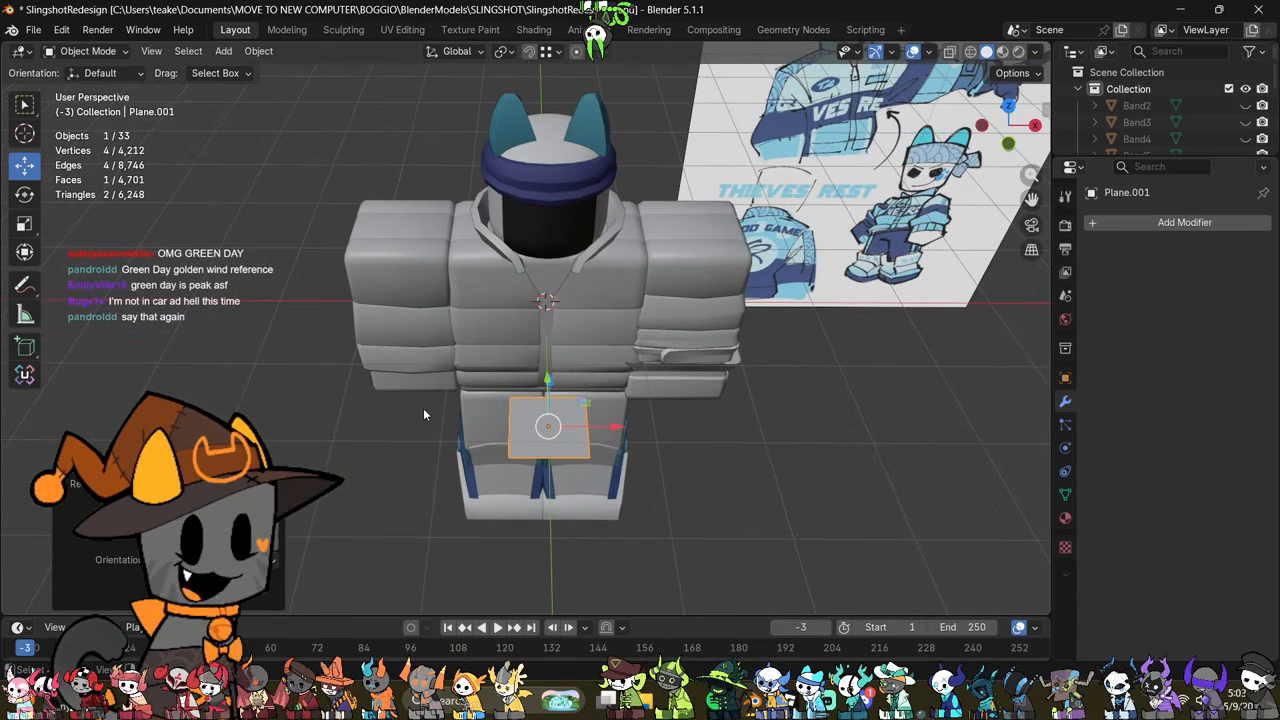
middle_click_drag(376, 409, 561, 254)
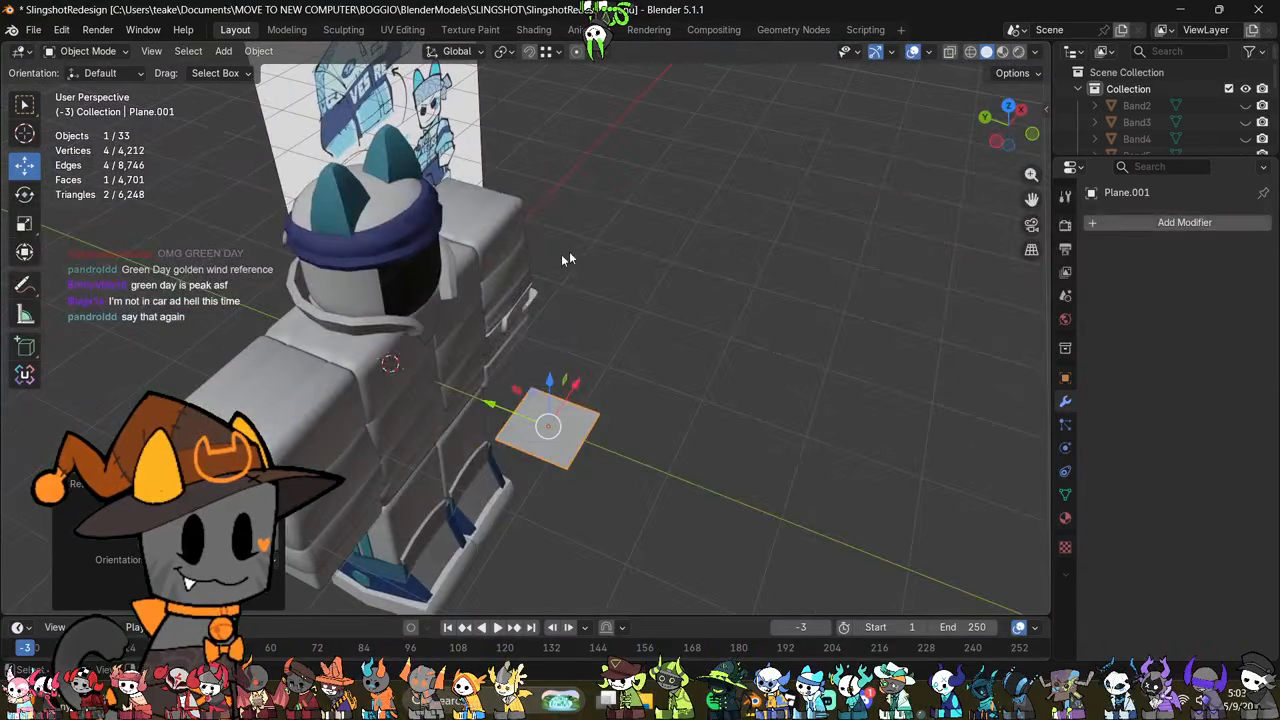
left_click(994, 141)
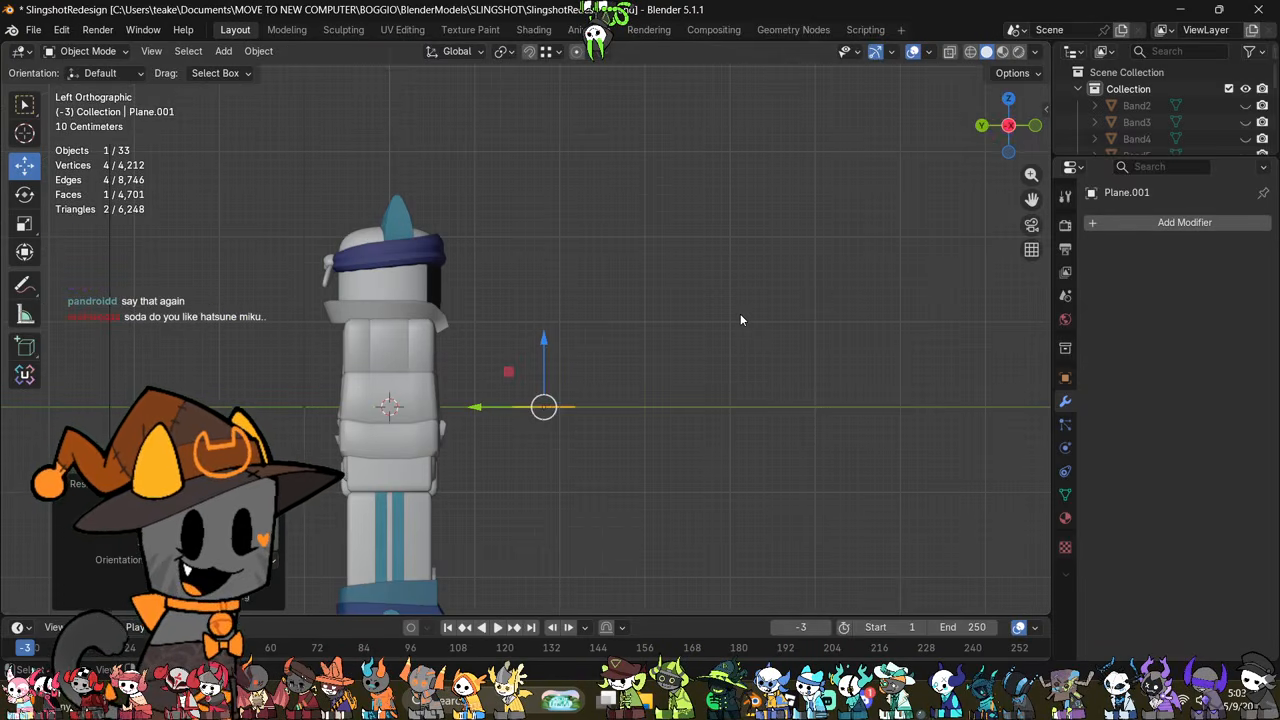
key("r")
left_click(607, 506)
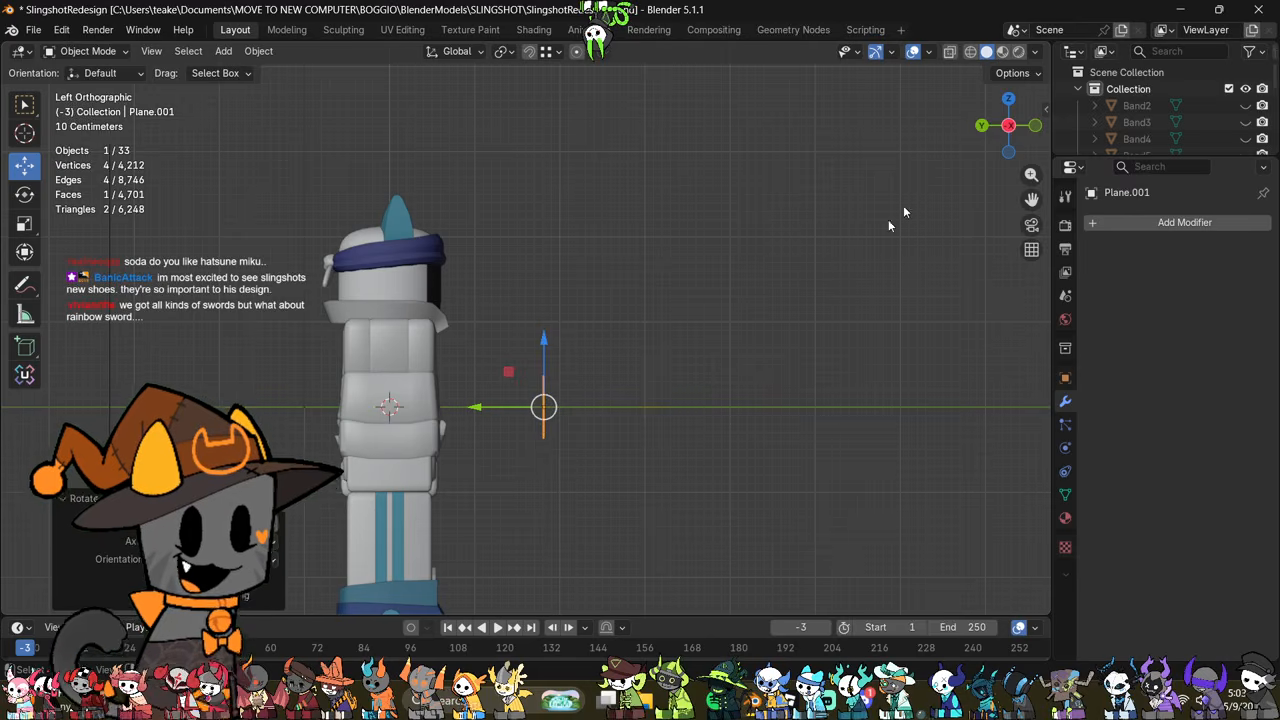
Step: Shrink the plane to slightly over half its size and raise it along Z to the upper end of the jacket's front strip
left_click(1036, 122)
scroll(771, 306, "up", 5)
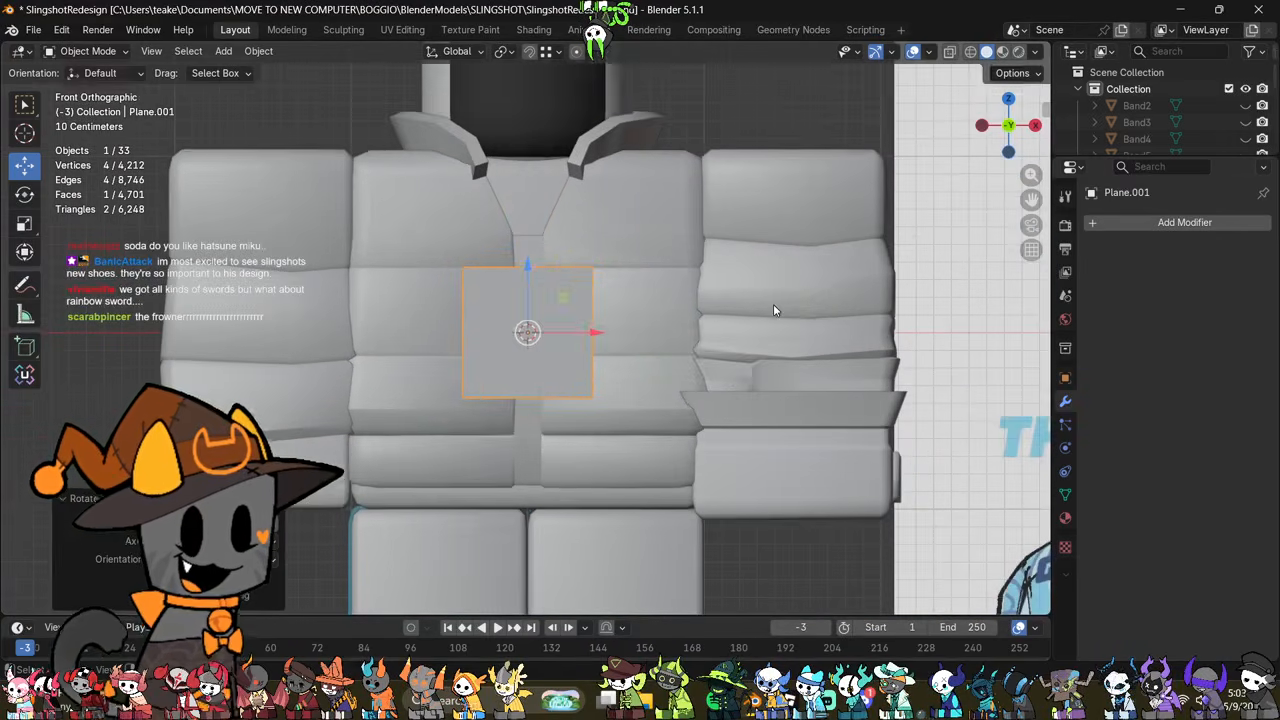
key("s")
left_click(706, 397)
middle_click_drag(706, 397, 696, 459, "shift")
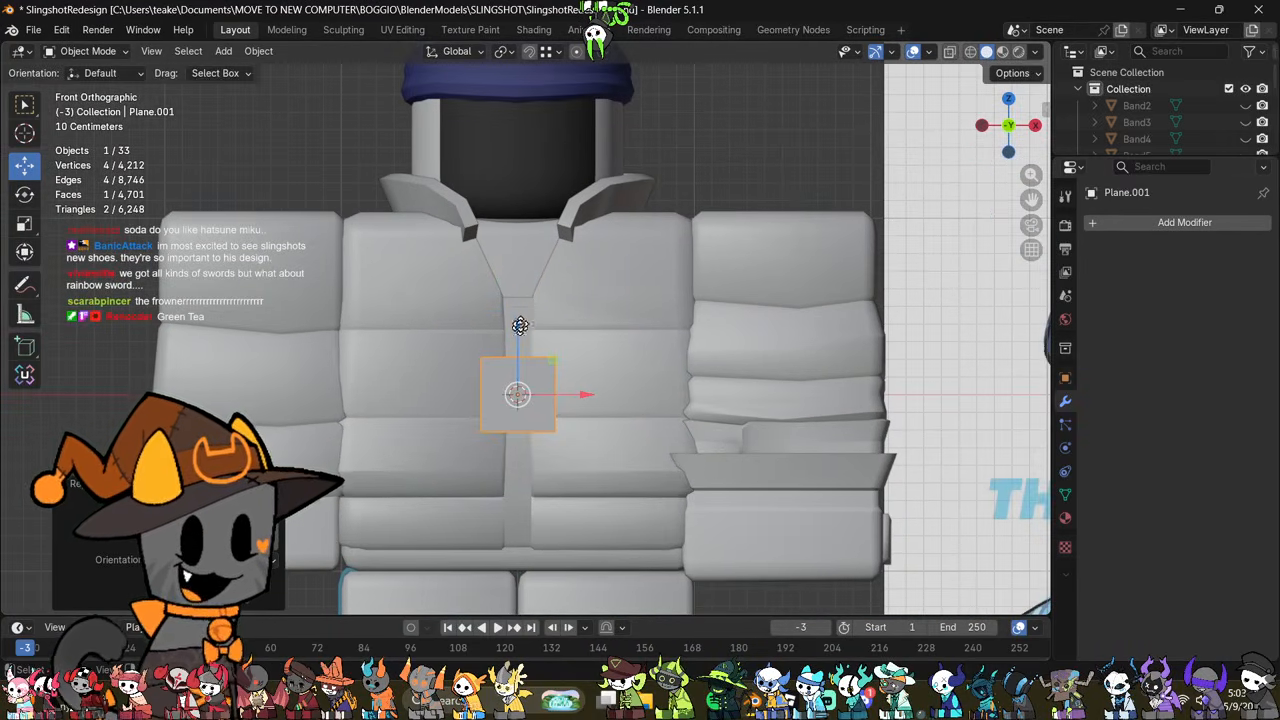
left_click_drag(520, 328, 534, 267)
Step: Bring the plane close to the jacket front along Y and narrow its mesh along X to about half width
middle_click_drag(602, 313, 687, 443, "shift")
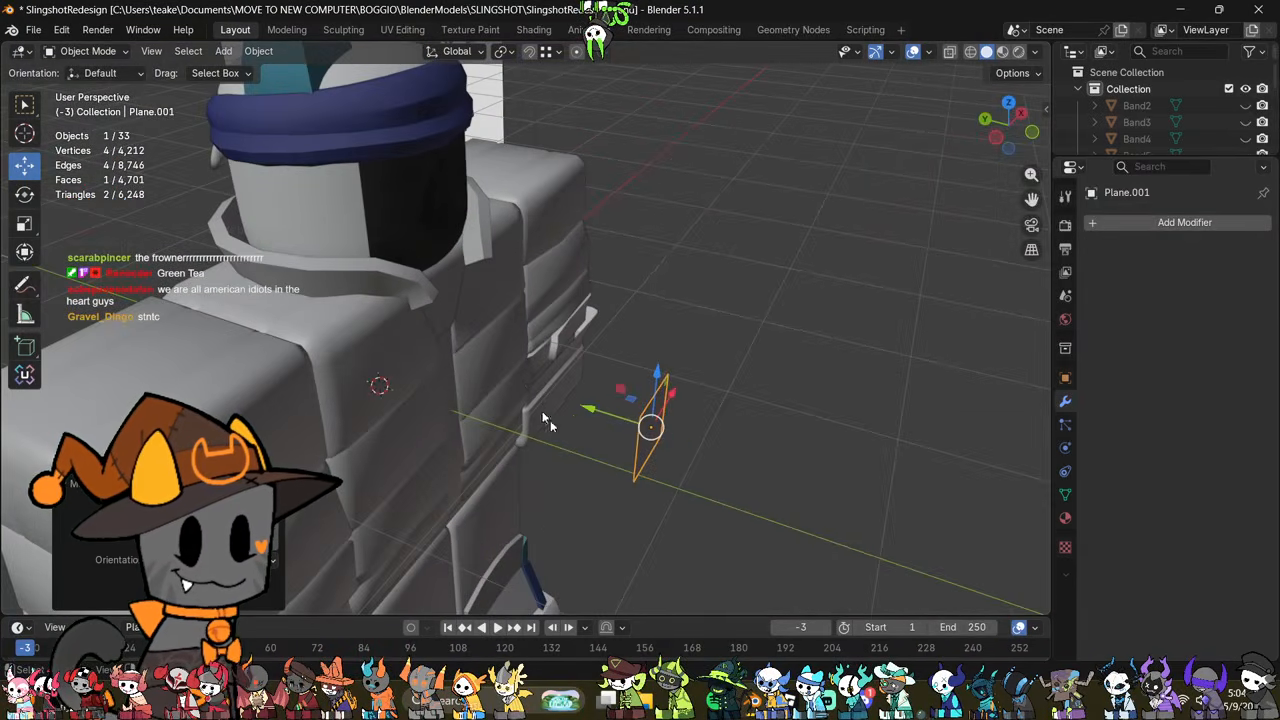
middle_click_drag(592, 413, 606, 386)
key("Tab")
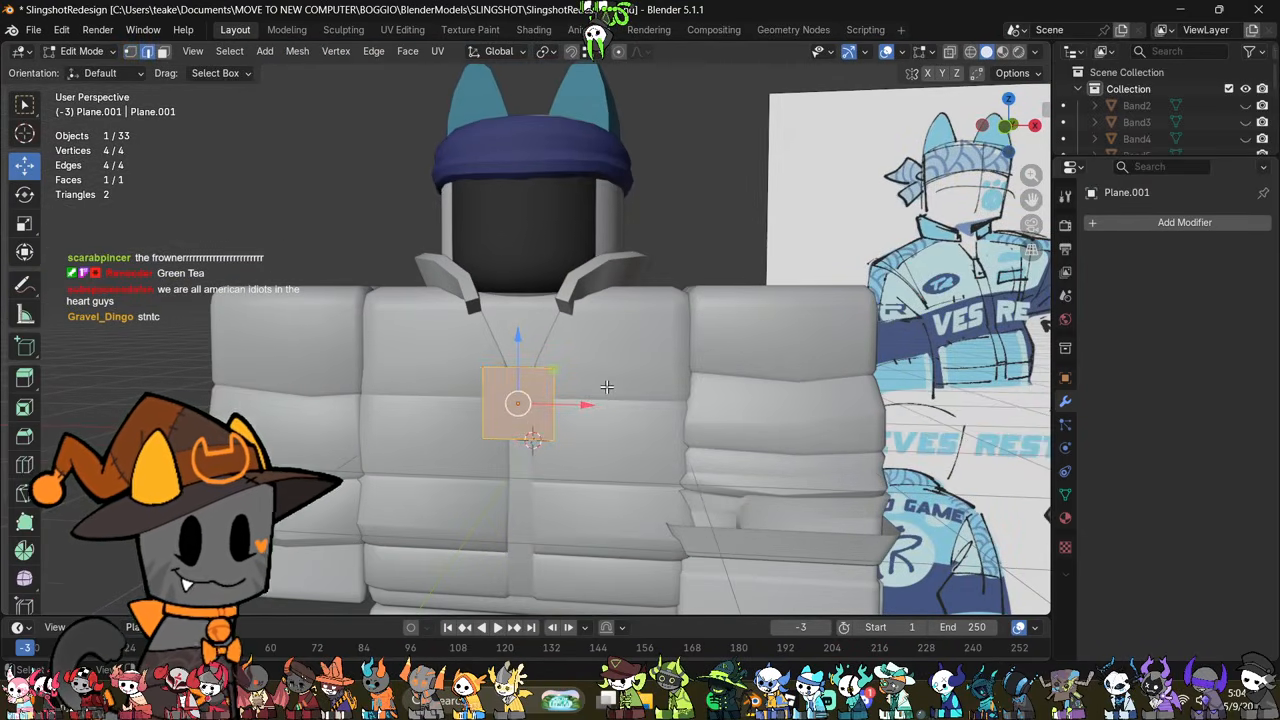
scroll(606, 387, "up", 1)
key("s")
key("x")
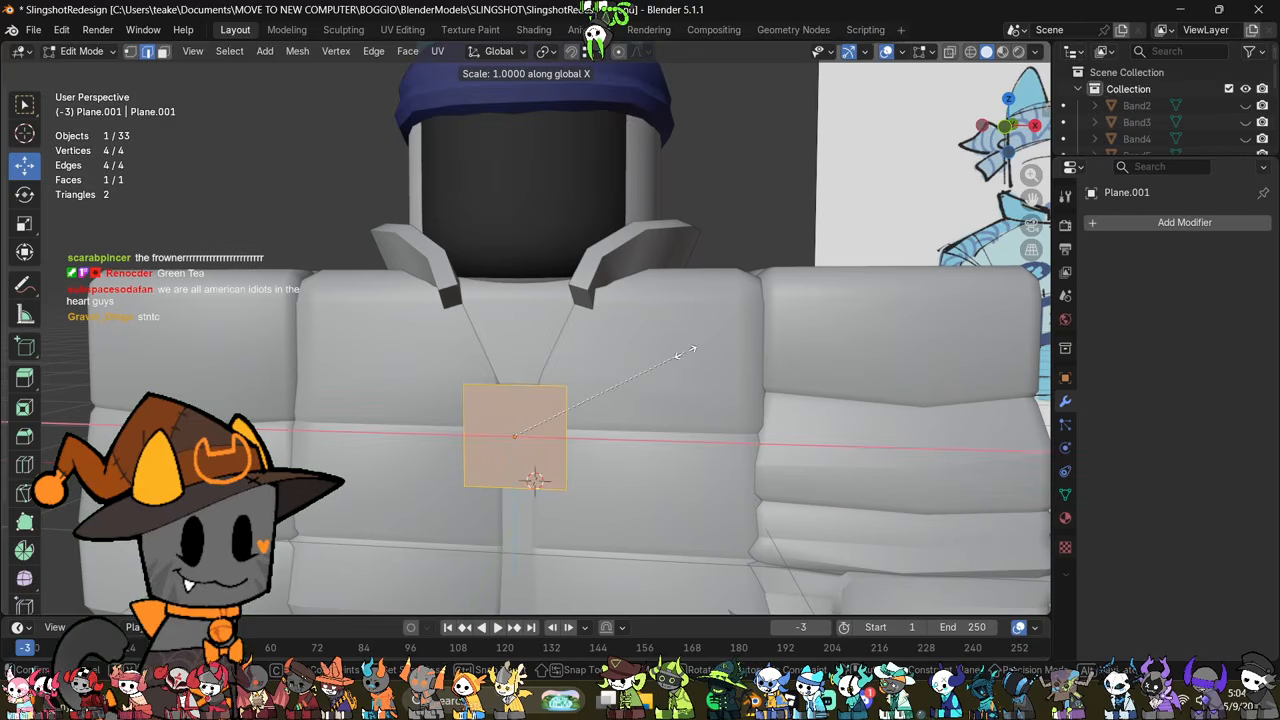
left_click(563, 366)
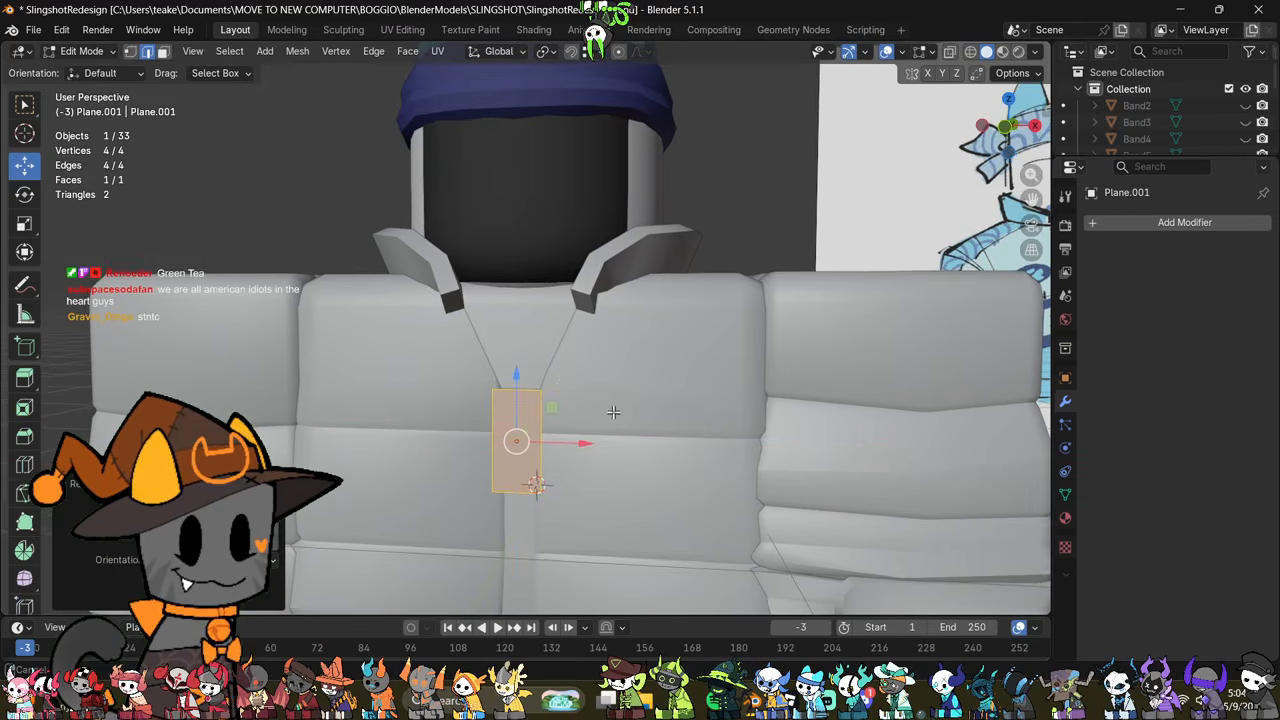
Step: Narrow the plane's upper edge and raise its lower edge along Z to form a short tapered zipper pull
scroll(619, 374, "up", 2)
left_click(530, 384)
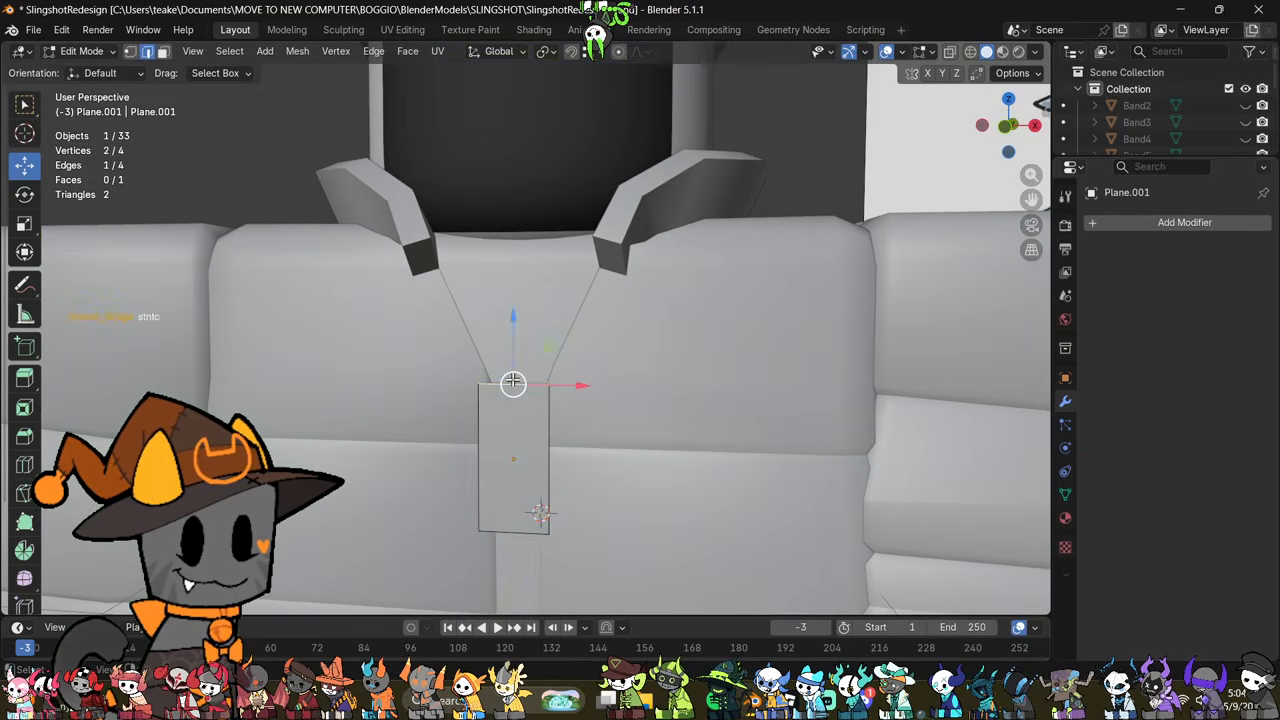
key("s")
left_click(575, 480)
left_click_drag(522, 515, 528, 440)
key("s")
key("z")
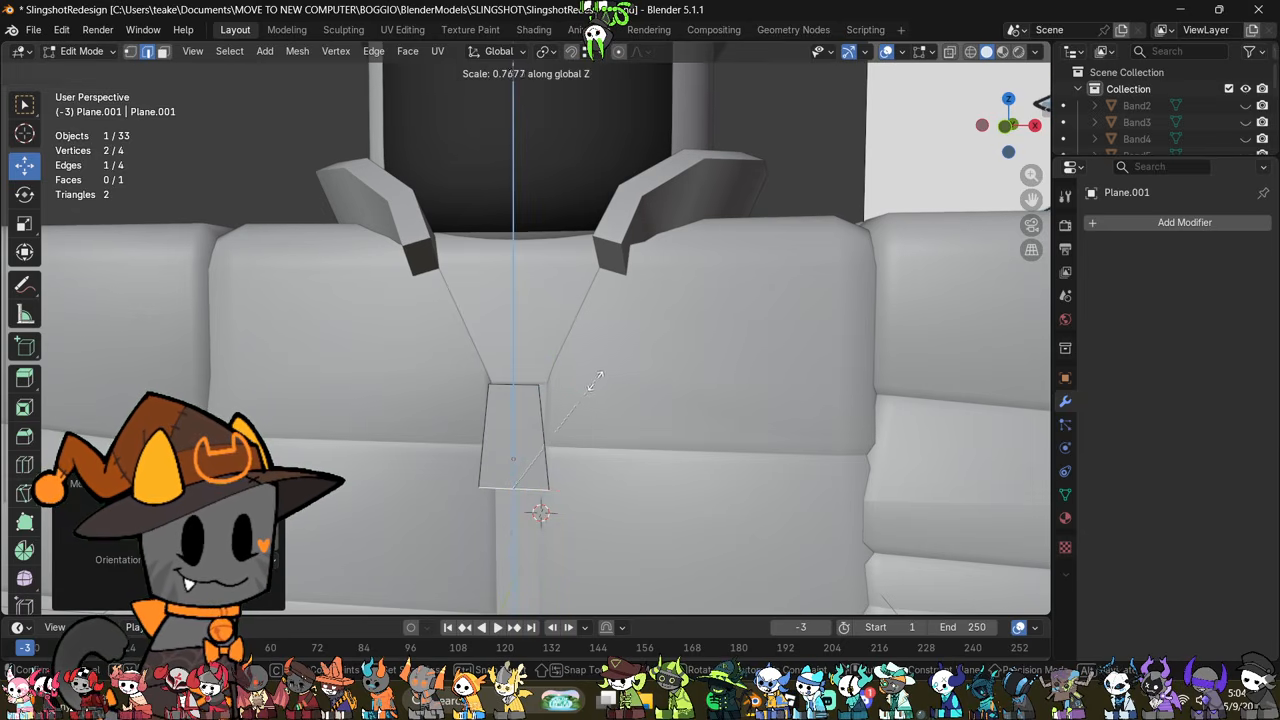
left_click(593, 377)
Step: Extrude the zipper's lower edge about 0.13 m down along Z, narrow the new edge, and shift it up slightly
left_click_drag(518, 416, 517, 445)
key("ctrl+z")
key("e")
key("z")
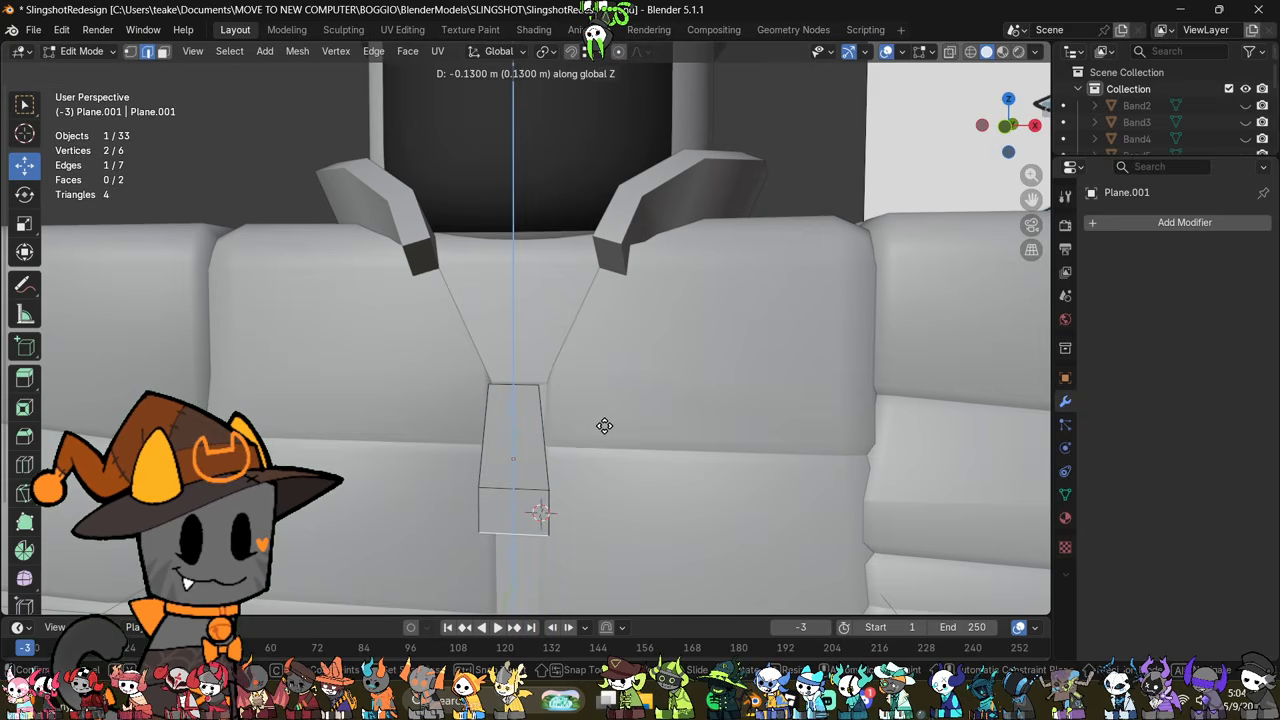
left_click(604, 426)
key("s")
left_click(585, 477)
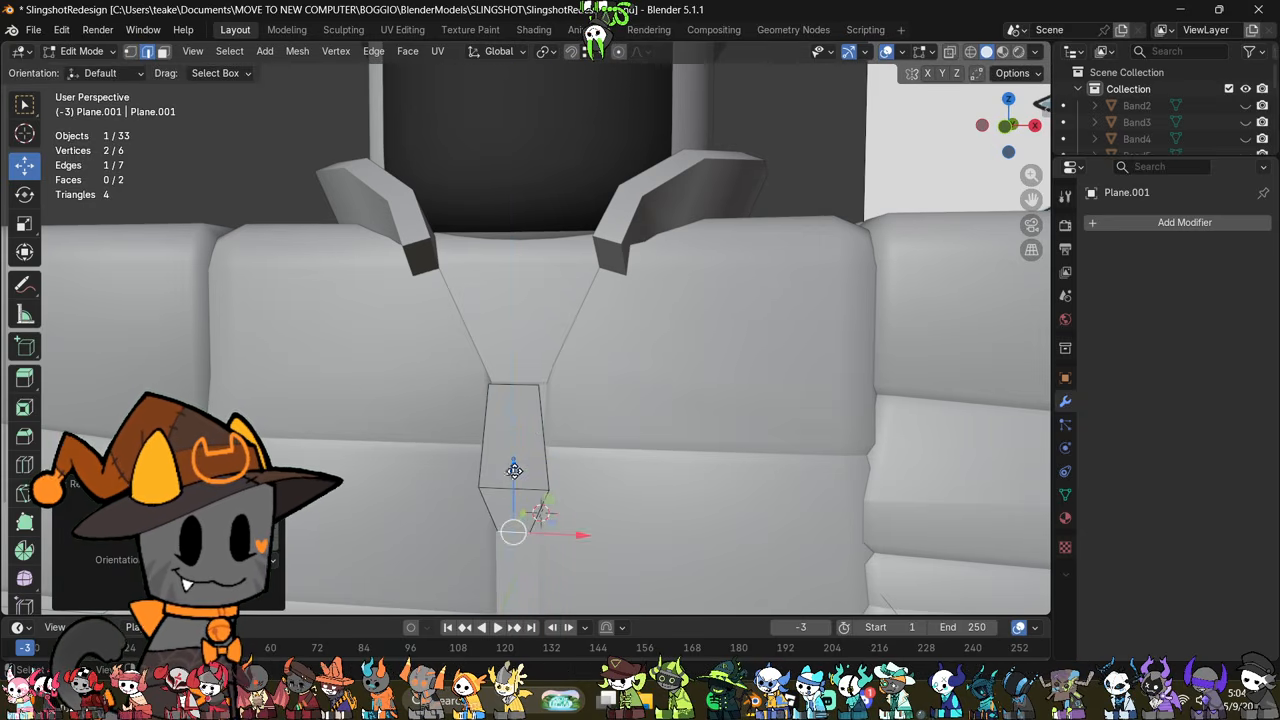
key("s")
left_click(695, 469)
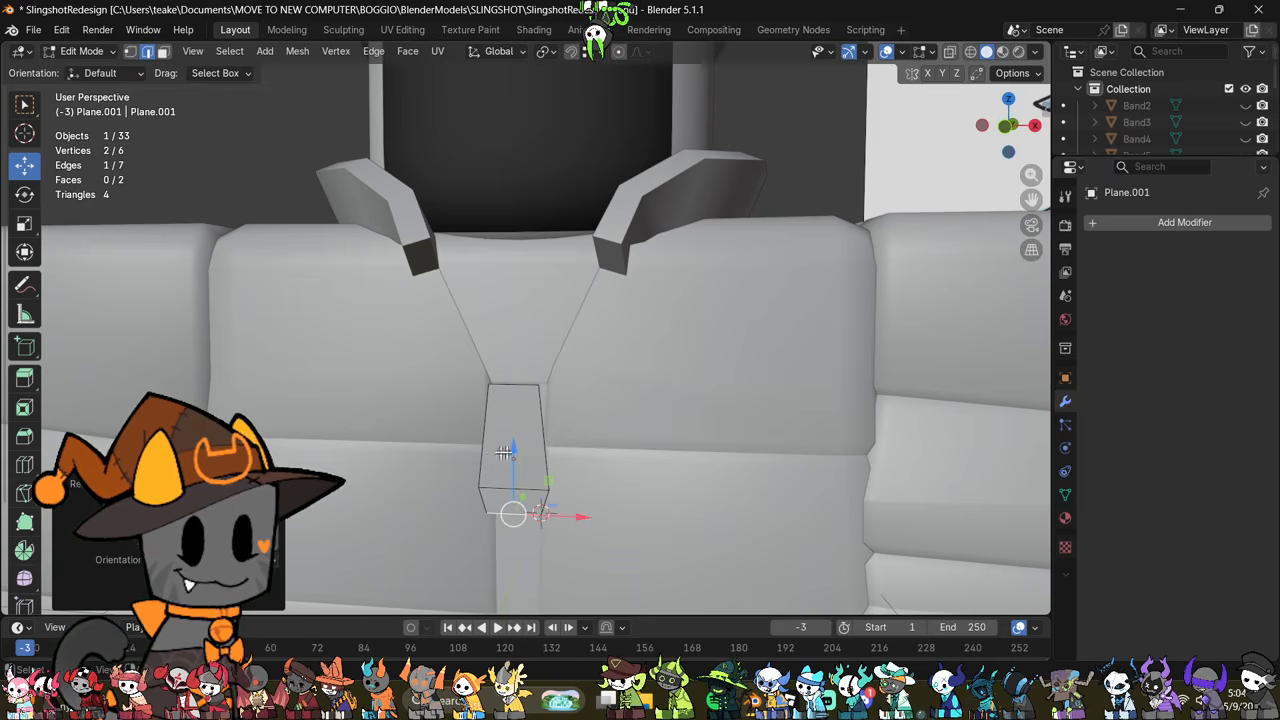
left_click_drag(513, 445, 520, 438)
Step: Inset both faces of the zipper piece together and delete the inner faces to leave an open slot
key("a")
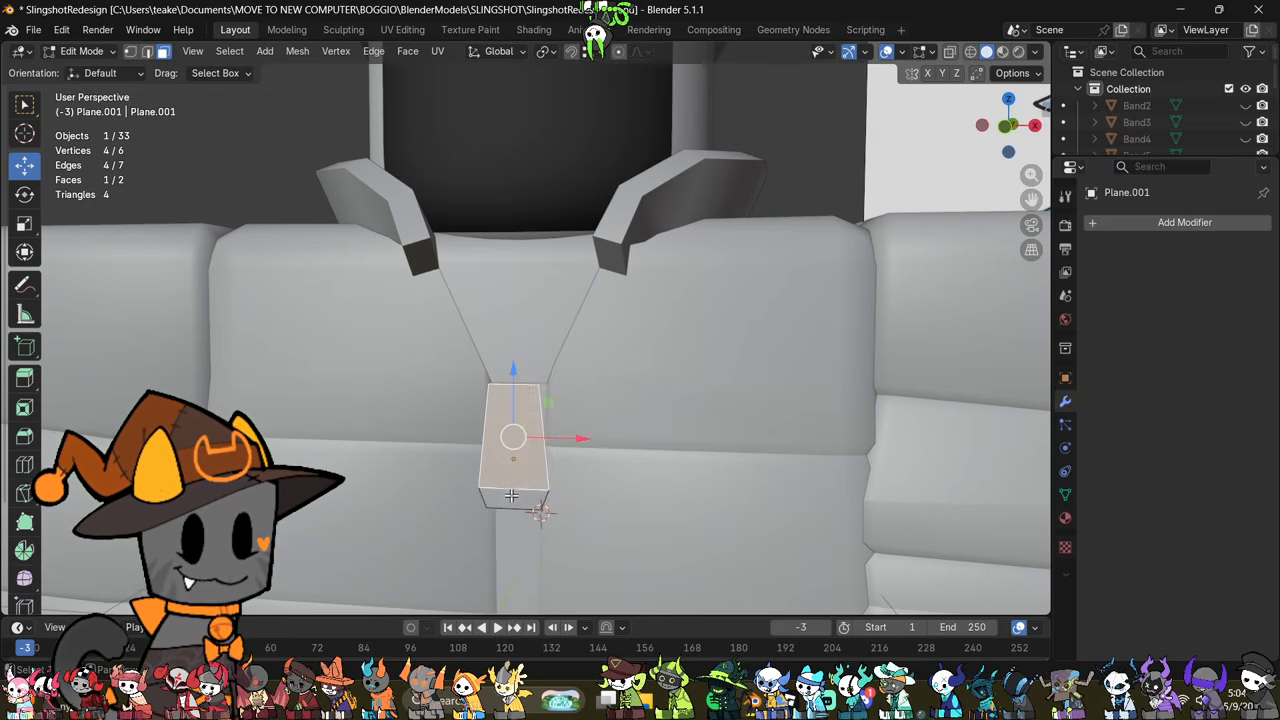
middle_click_drag(514, 429, 766, 471)
key("i")
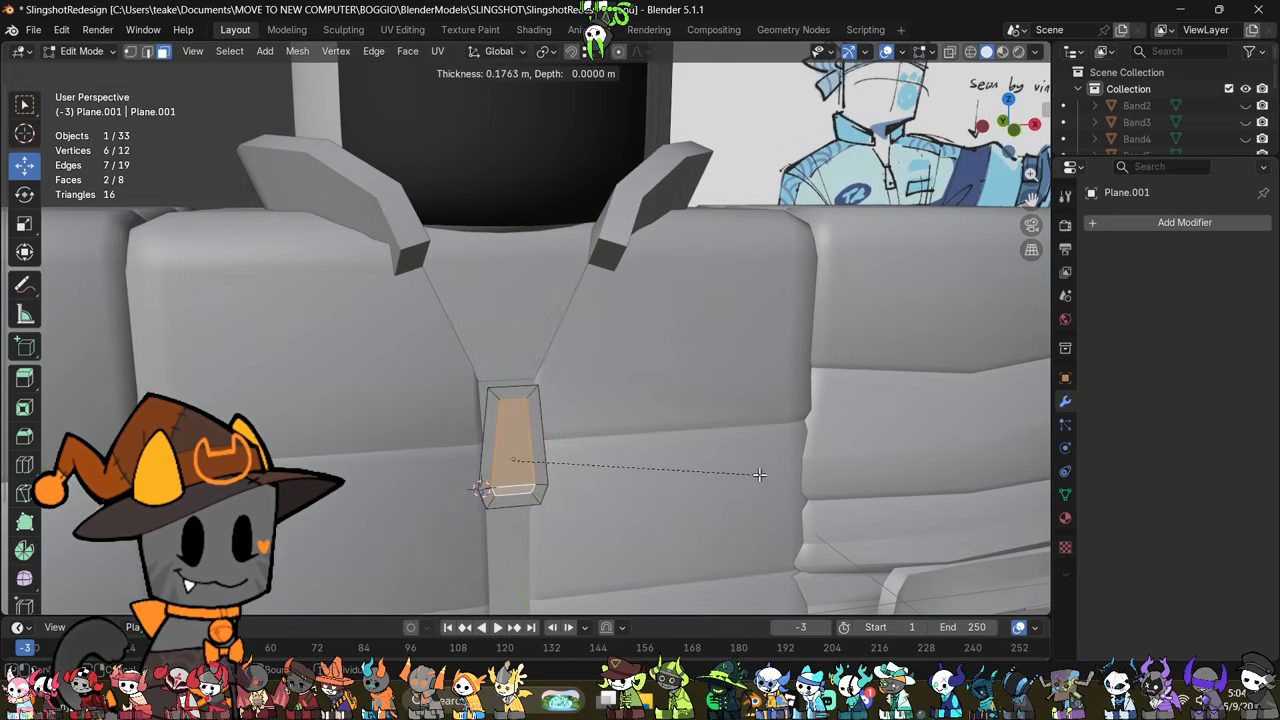
left_click(752, 473)
right_click(762, 515)
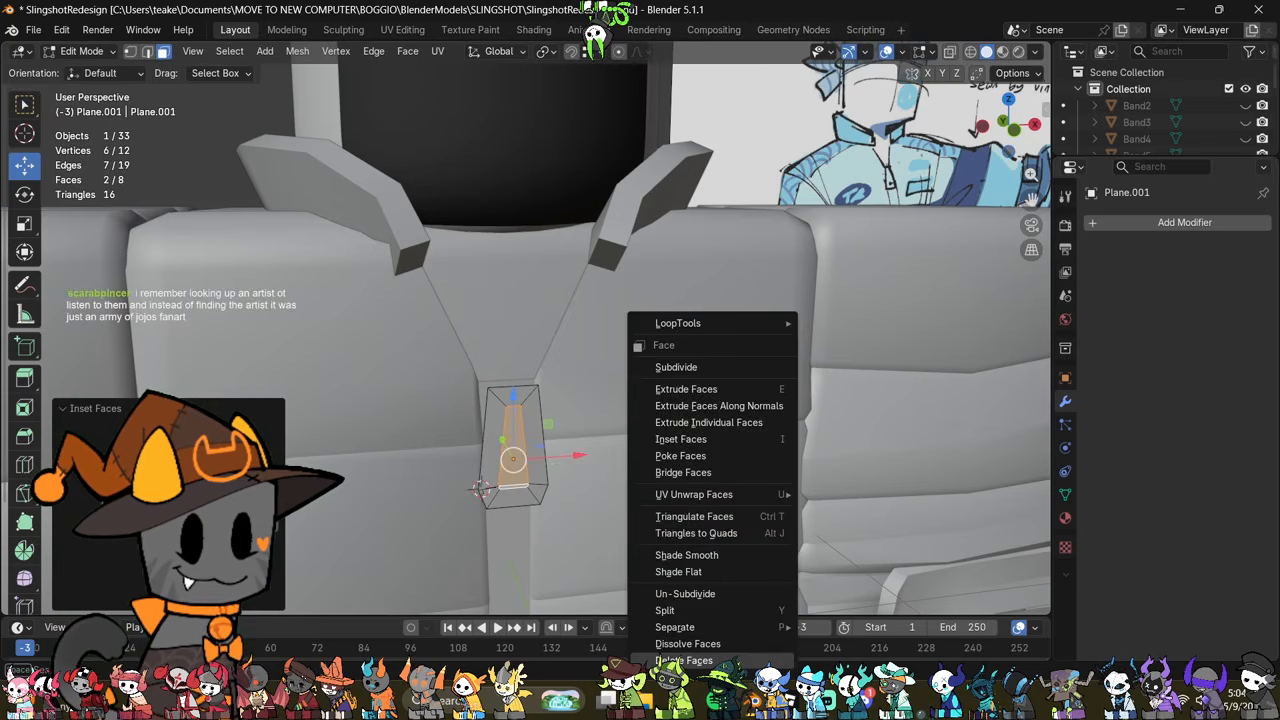
left_click(718, 660)
Step: Add a Solidify modifier to the zipper piece with a thickness of -0.2 m
key("a")
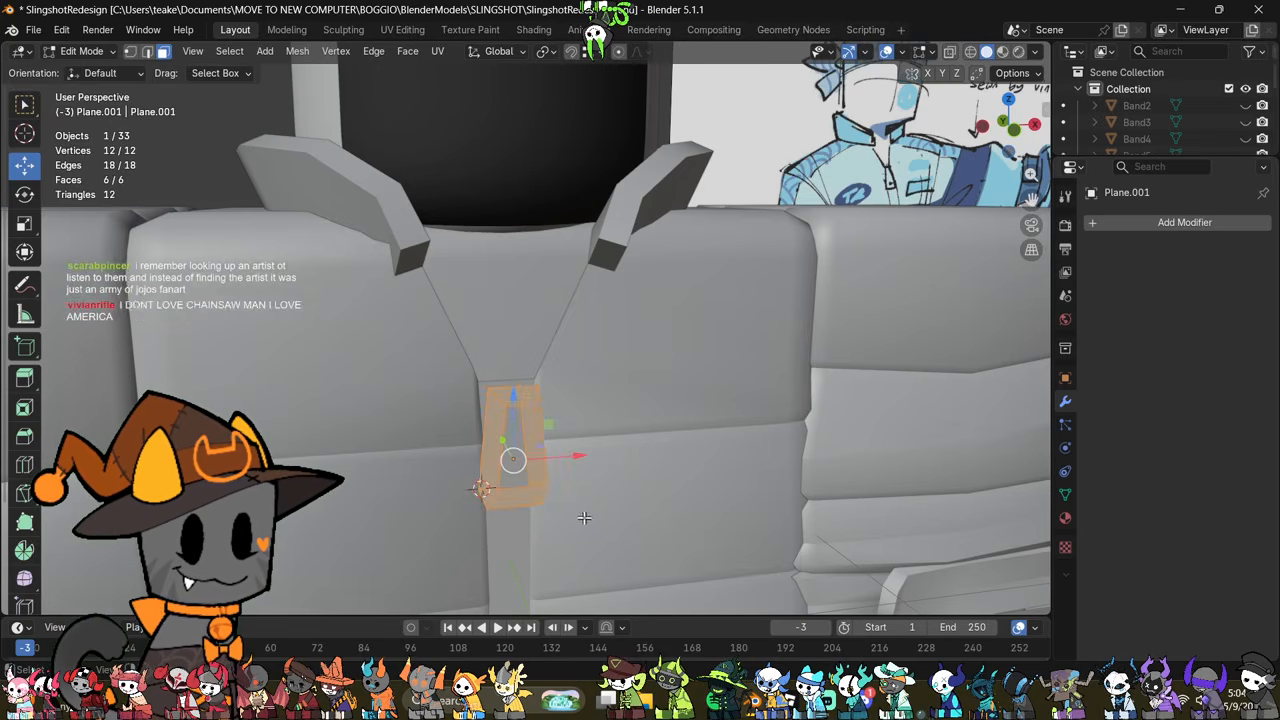
middle_click_drag(588, 521, 629, 533)
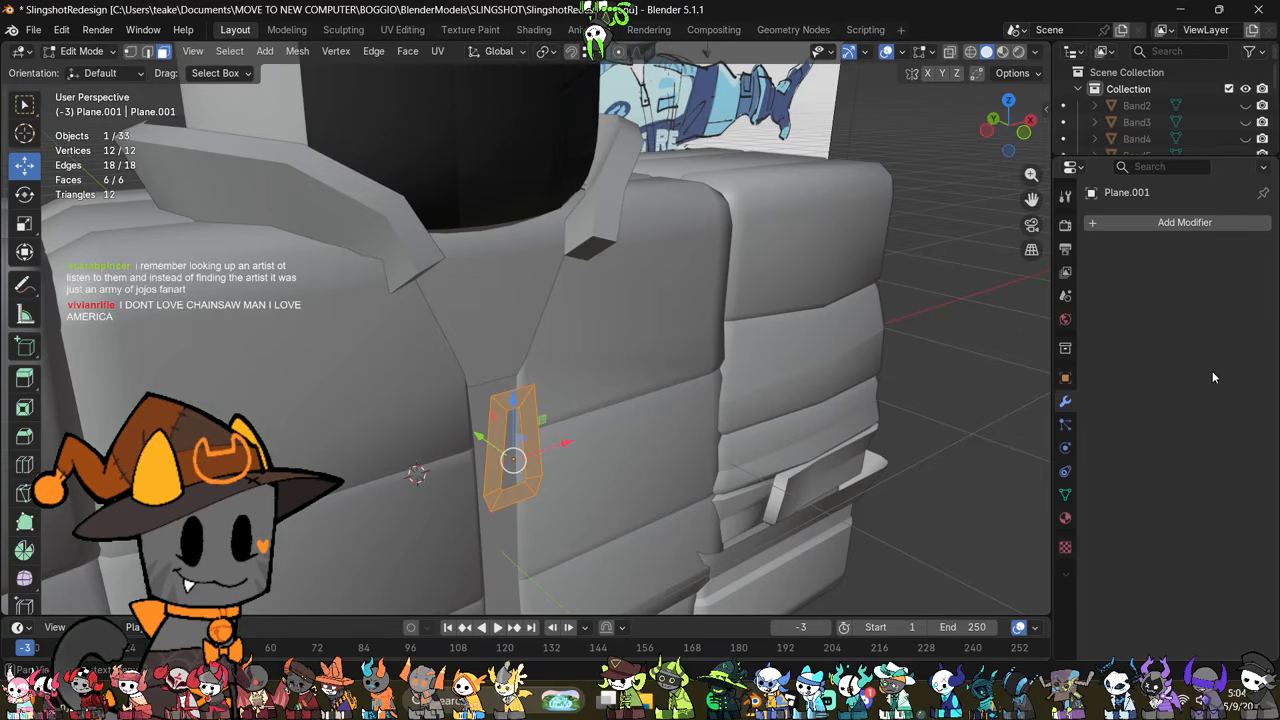
left_click(1167, 222)
left_click(1167, 224)
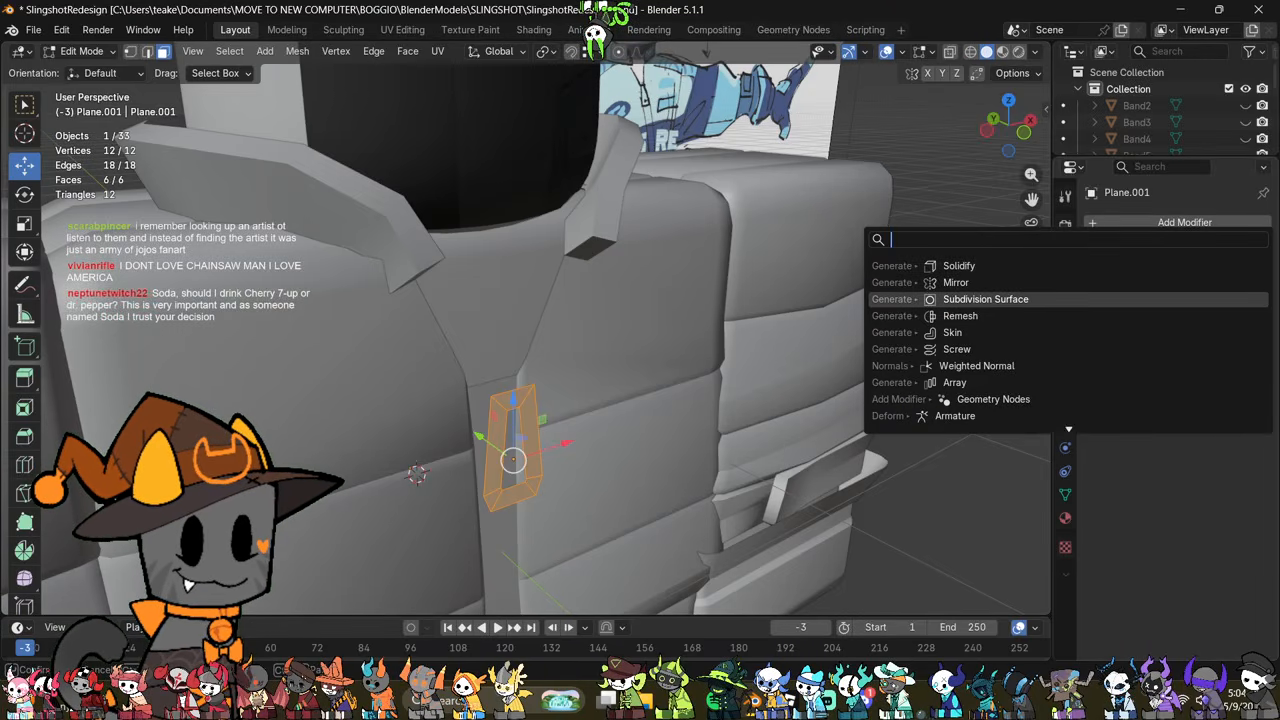
key("Up")
key("Up")
key("Return")
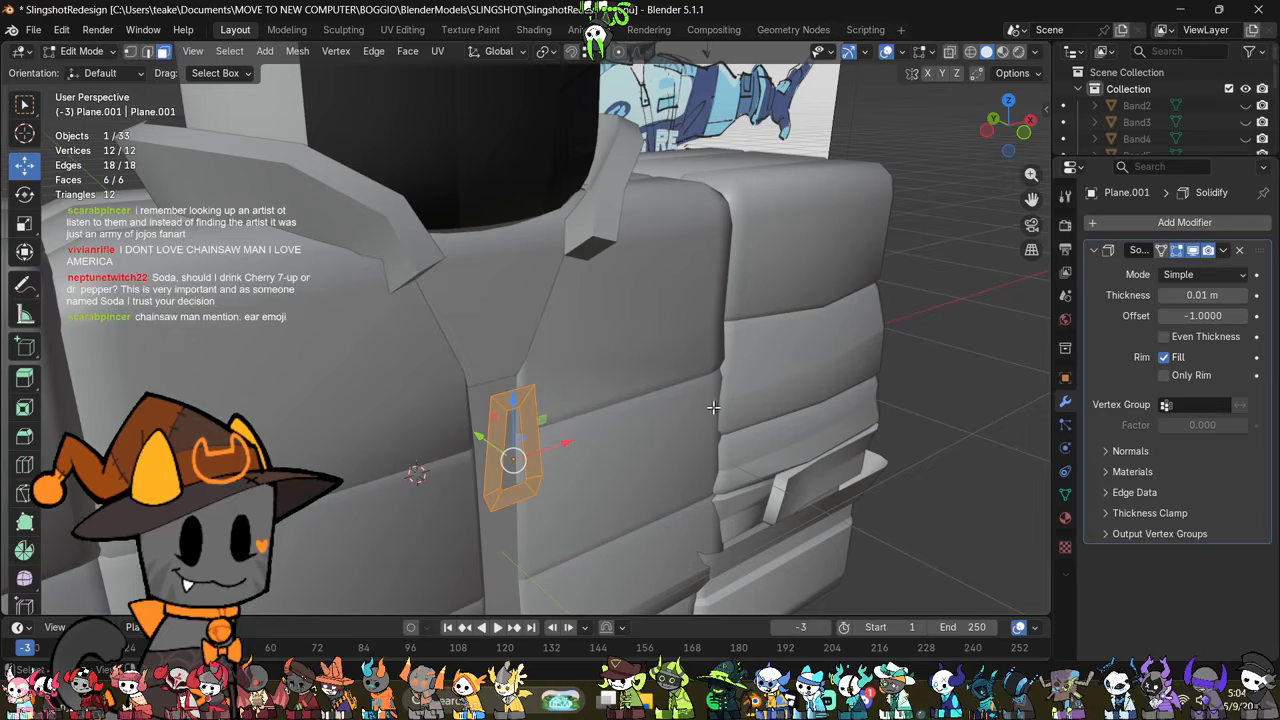
middle_click_drag(713, 407, 737, 388)
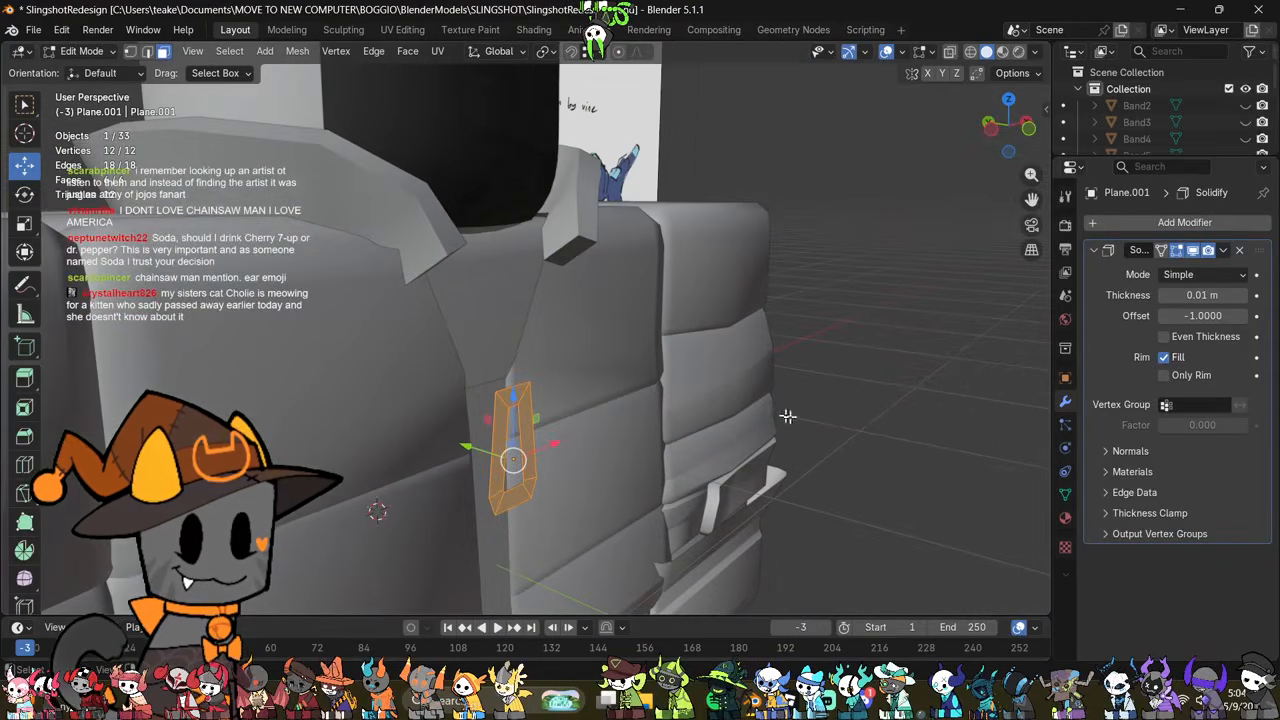
left_click_drag(1203, 295, 1165, 295)
middle_click_drag(643, 425, 570, 401)
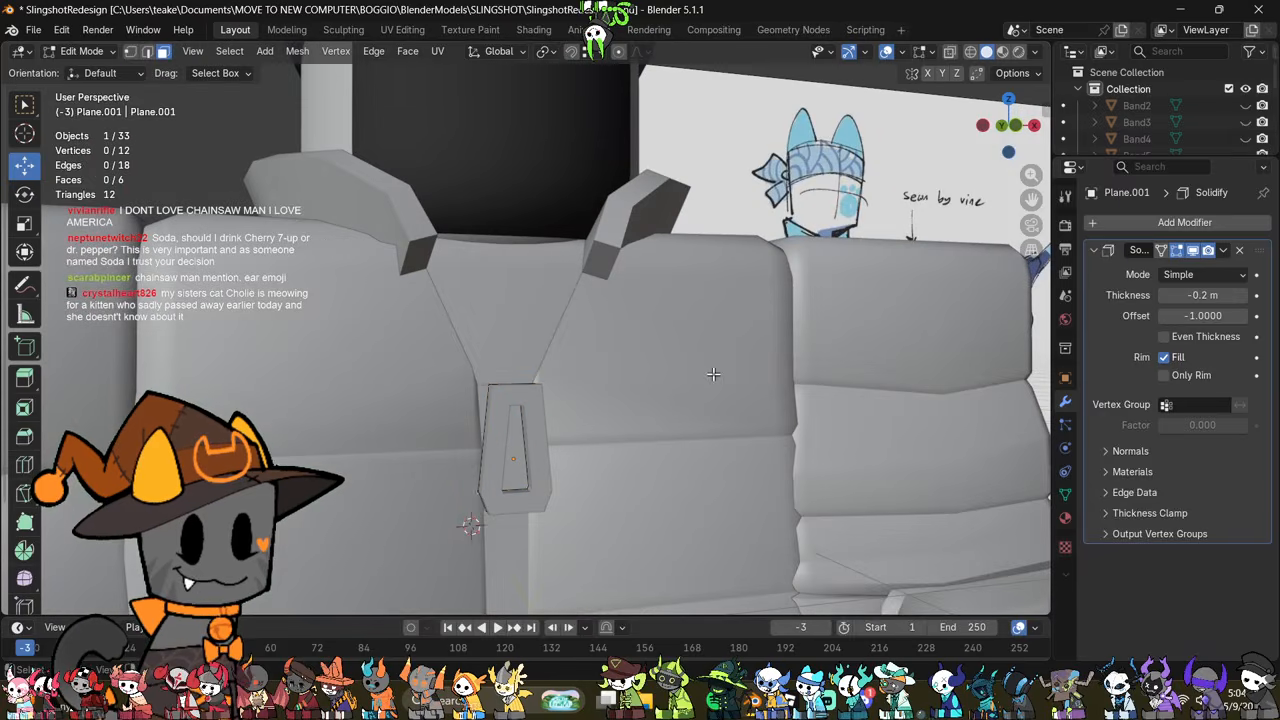
Step: Narrow the zipper piece's two outermost upper vertices along X for a stronger taper
key("1")
key("alt+z")
middle_click_drag(660, 374, 599, 364)
left_click_drag(531, 373, 471, 390)
key("s")
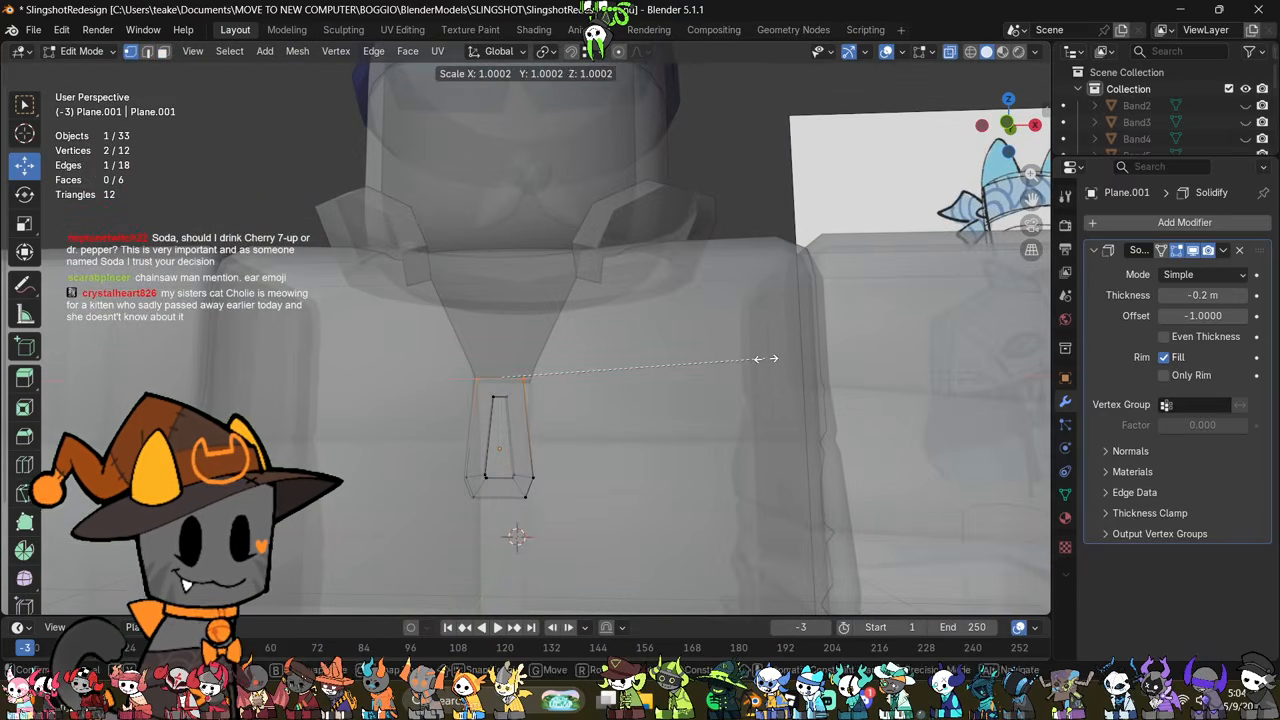
key("x")
left_click(663, 358)
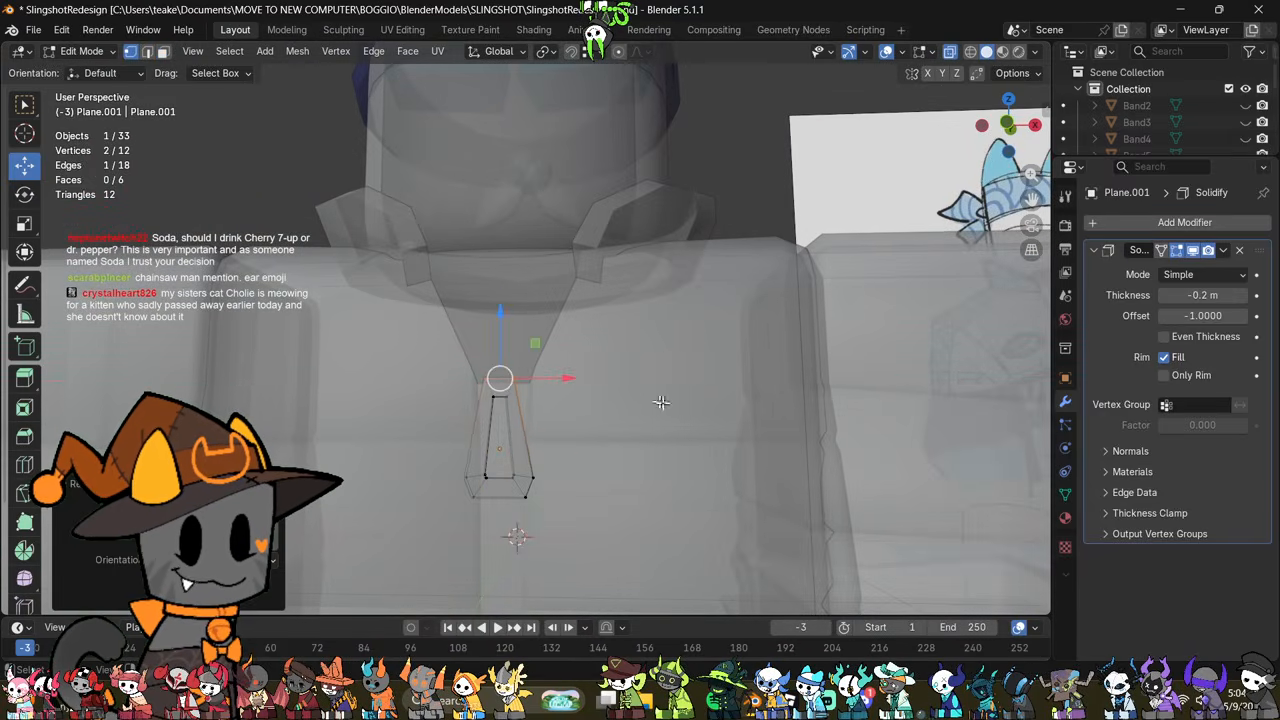
Step: Move the whole zipper piece along Y closer to the jacket's front surface
key("a")
middle_click_drag(660, 455, 545, 450)
key("alt+z")
mouse_move(551, 442)
left_mouse_down()
mouse_move(571, 448)
mouse_move(550, 447)
left_mouse_up()
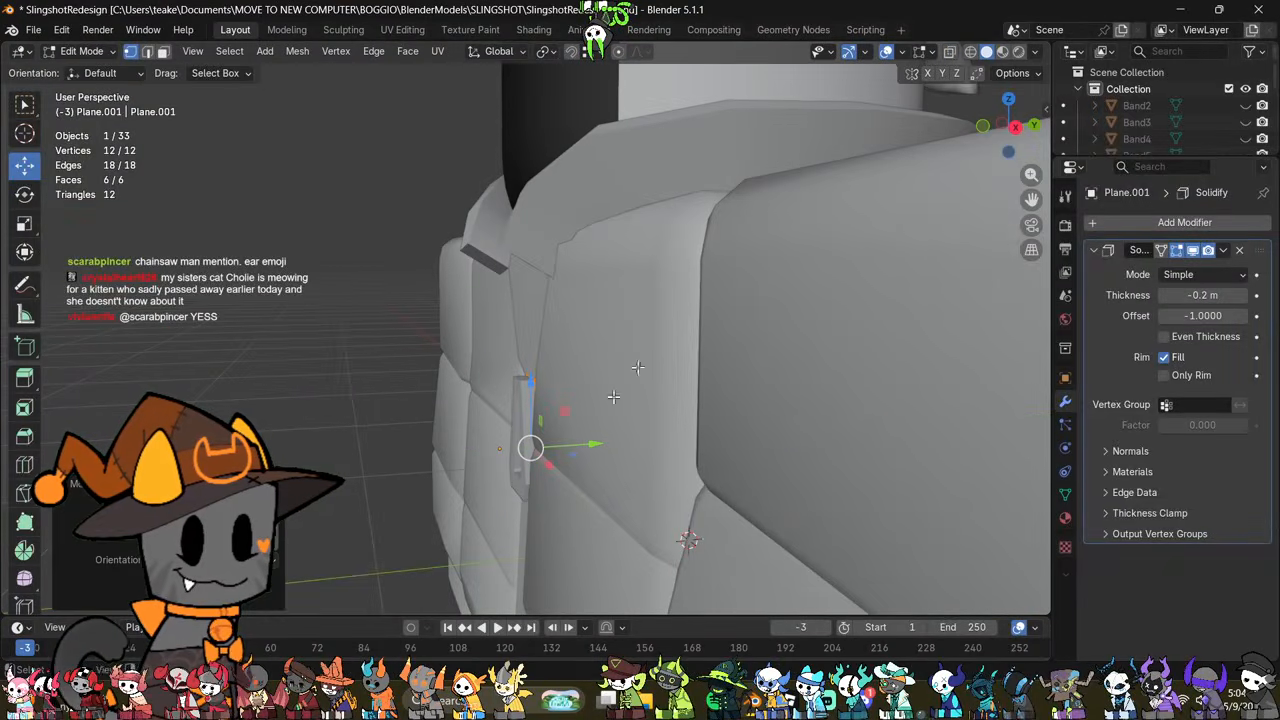
left_click(981, 131)
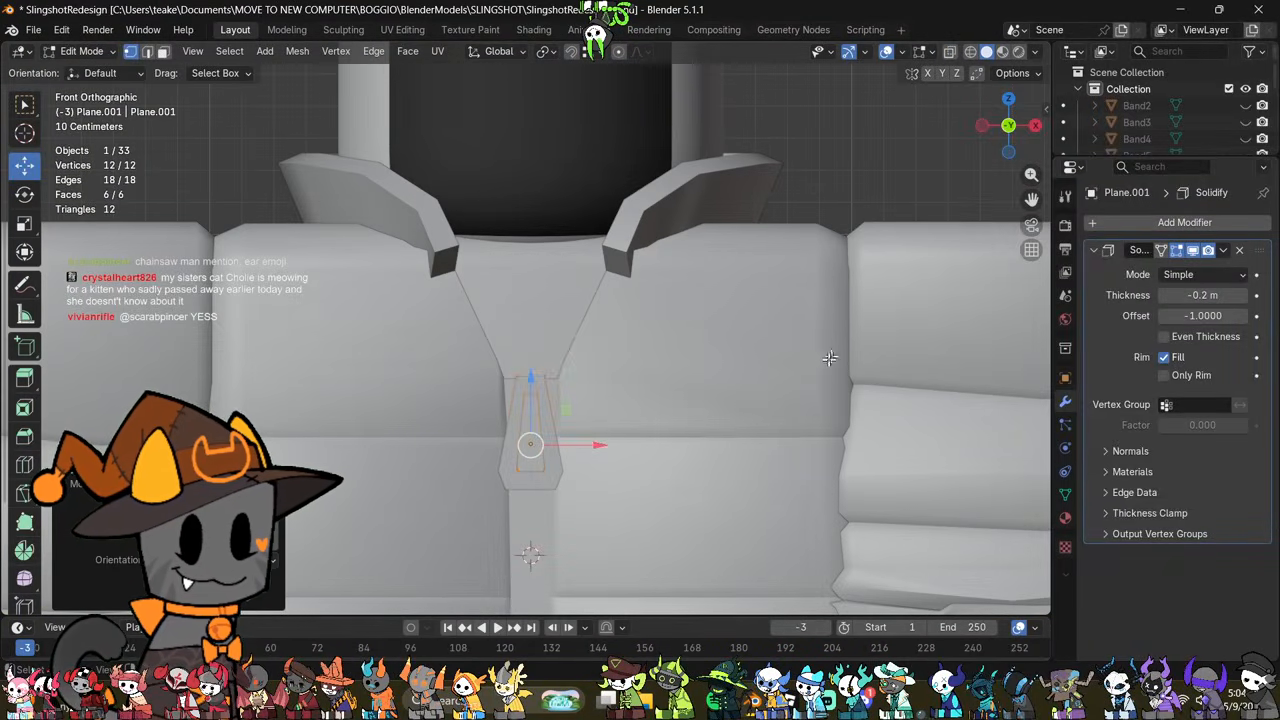
middle_click_drag(825, 364, 643, 363)
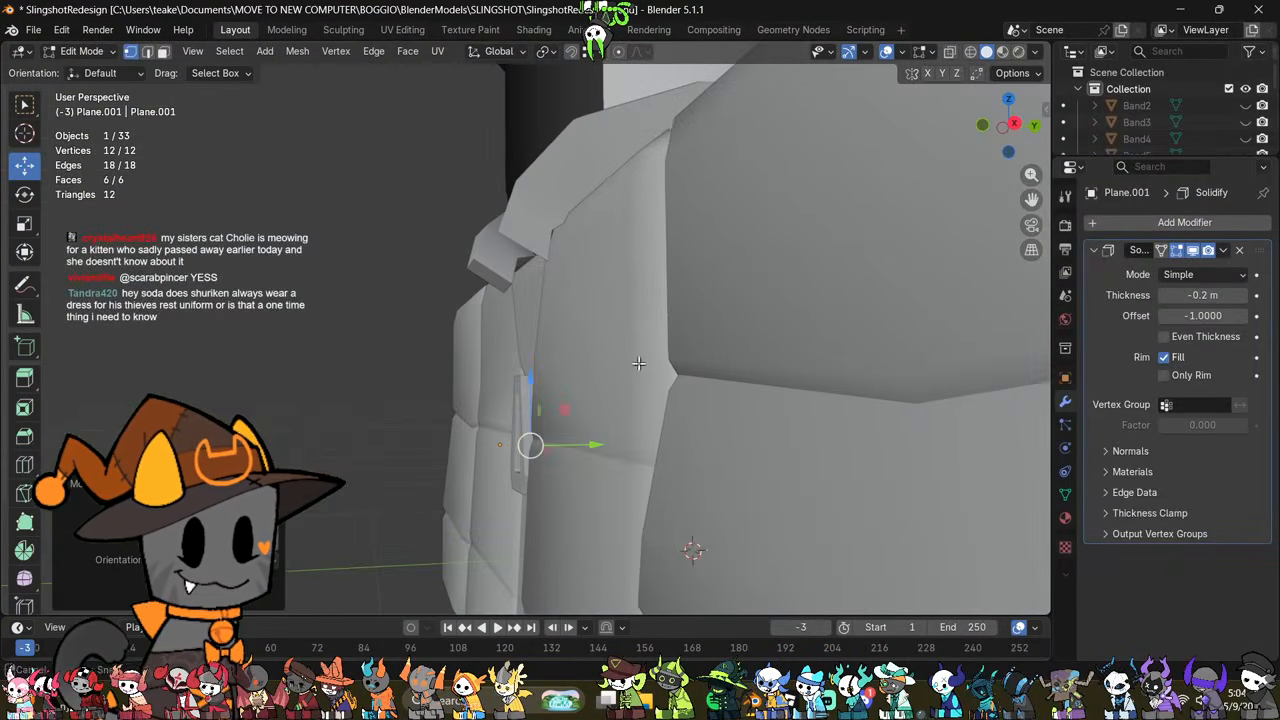
Step: Tilt the zipper piece slightly in the right side view and shift it along Y to follow the jacket front
left_click(1034, 127)
key("alt+z")
left_click(981, 126)
key("r")
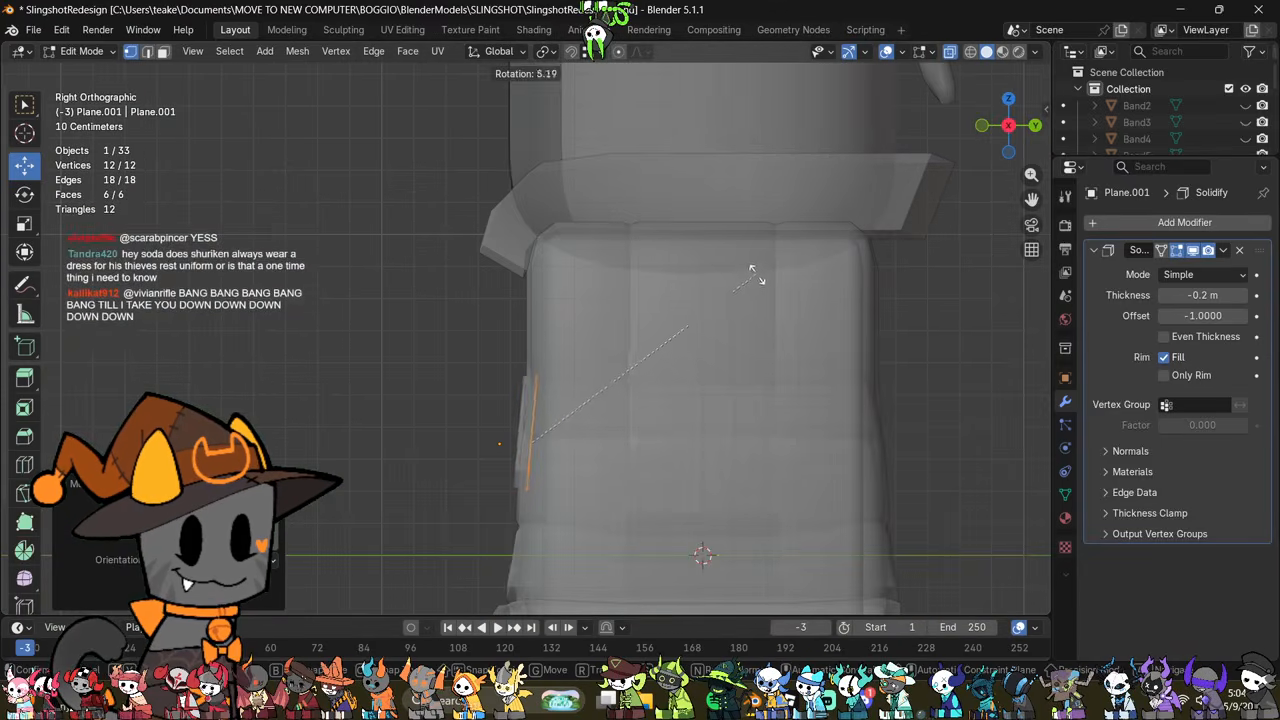
left_click(766, 311)
middle_click_drag(668, 325, 594, 424)
key("alt+z")
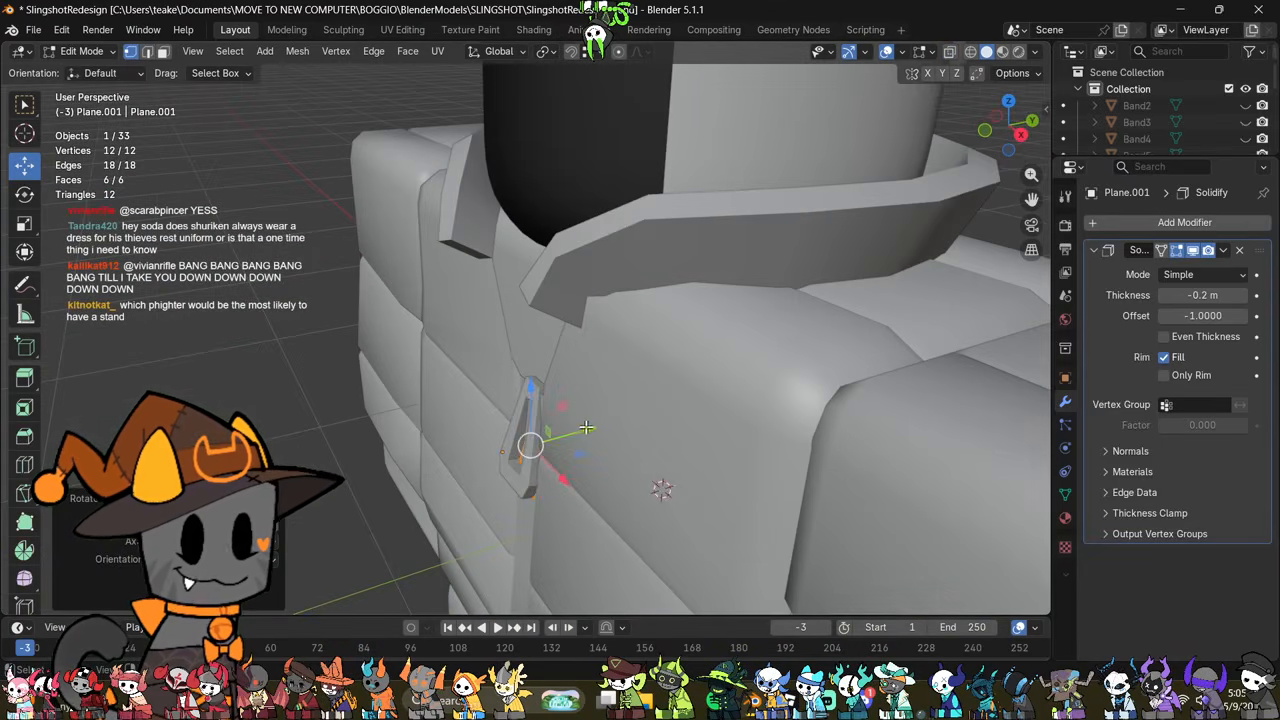
left_click_drag(592, 430, 574, 434)
middle_click_drag(574, 434, 660, 400)
scroll(671, 406, "down", 5)
scroll(702, 358, "up", 5)
middle_click_drag(702, 358, 688, 391)
key("Tab")
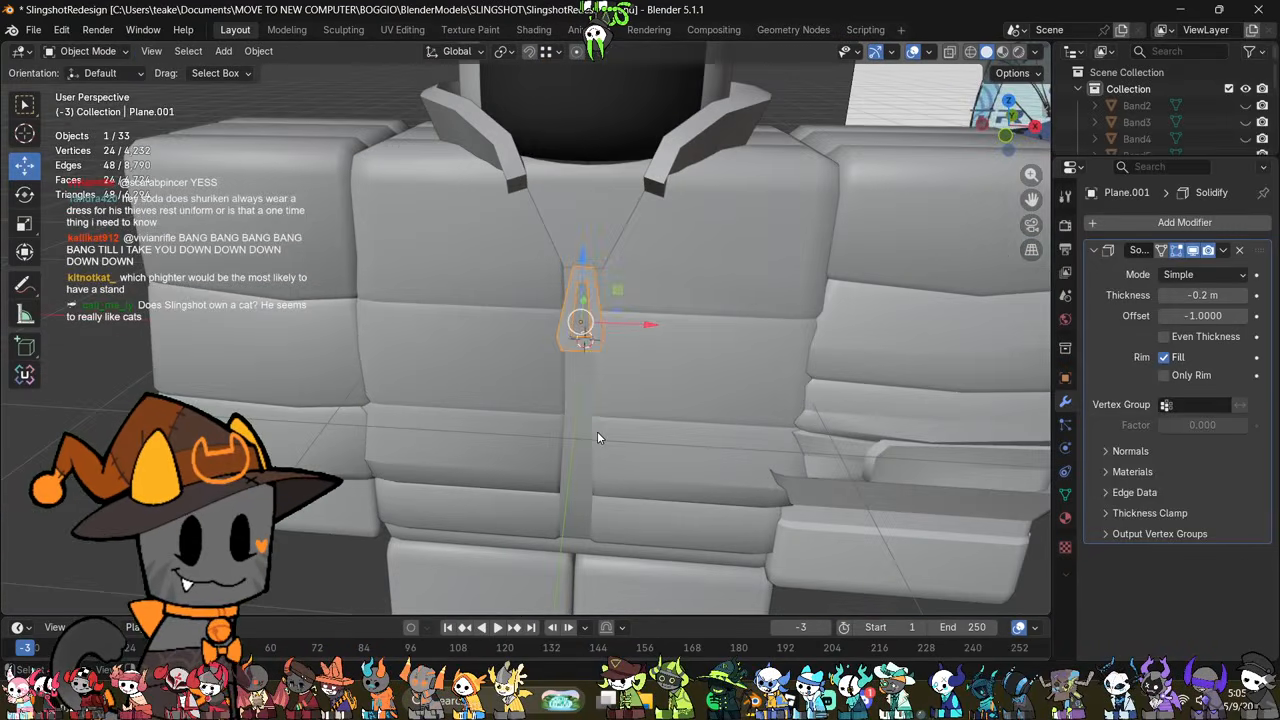
Step: Move the jacket's vertices at the lower end of the V-neck inward along X towards the zipper
left_click(626, 417)
key("Tab")
scroll(697, 367, "up", 2)
middle_click_drag(761, 311, 667, 381, "shift")
scroll(666, 380, "up", 2)
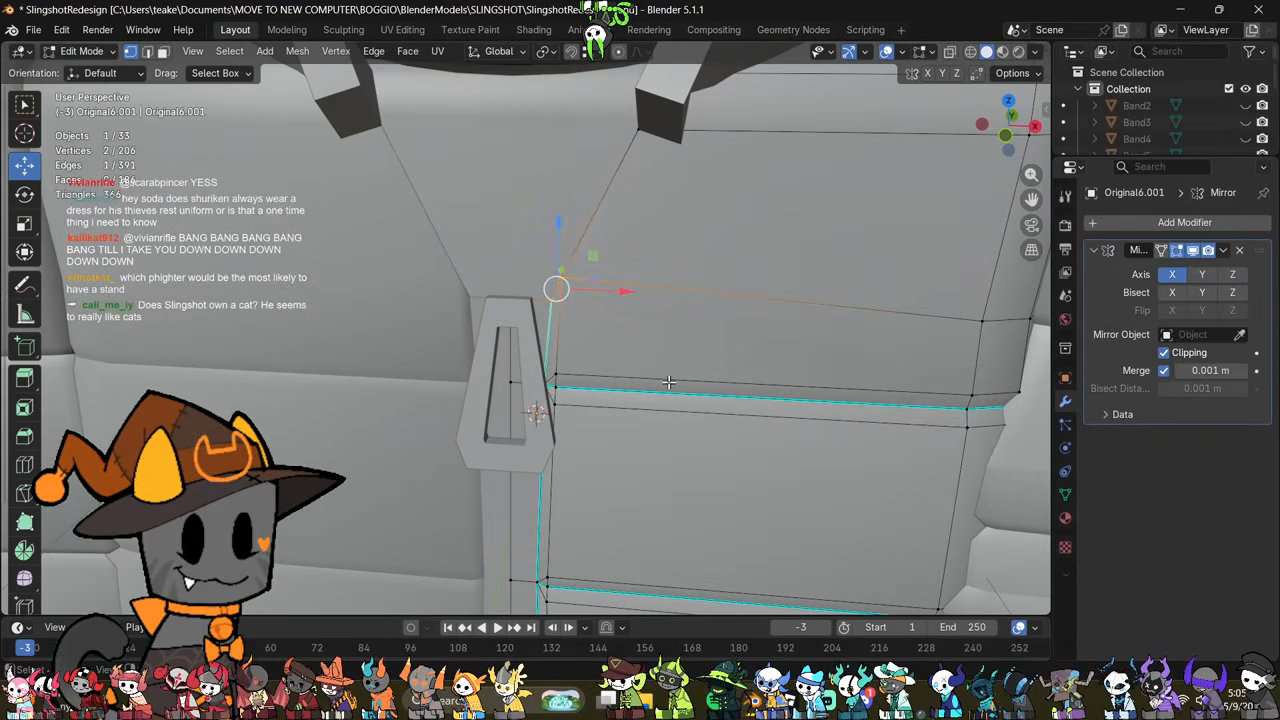
scroll(667, 378, "down", 2)
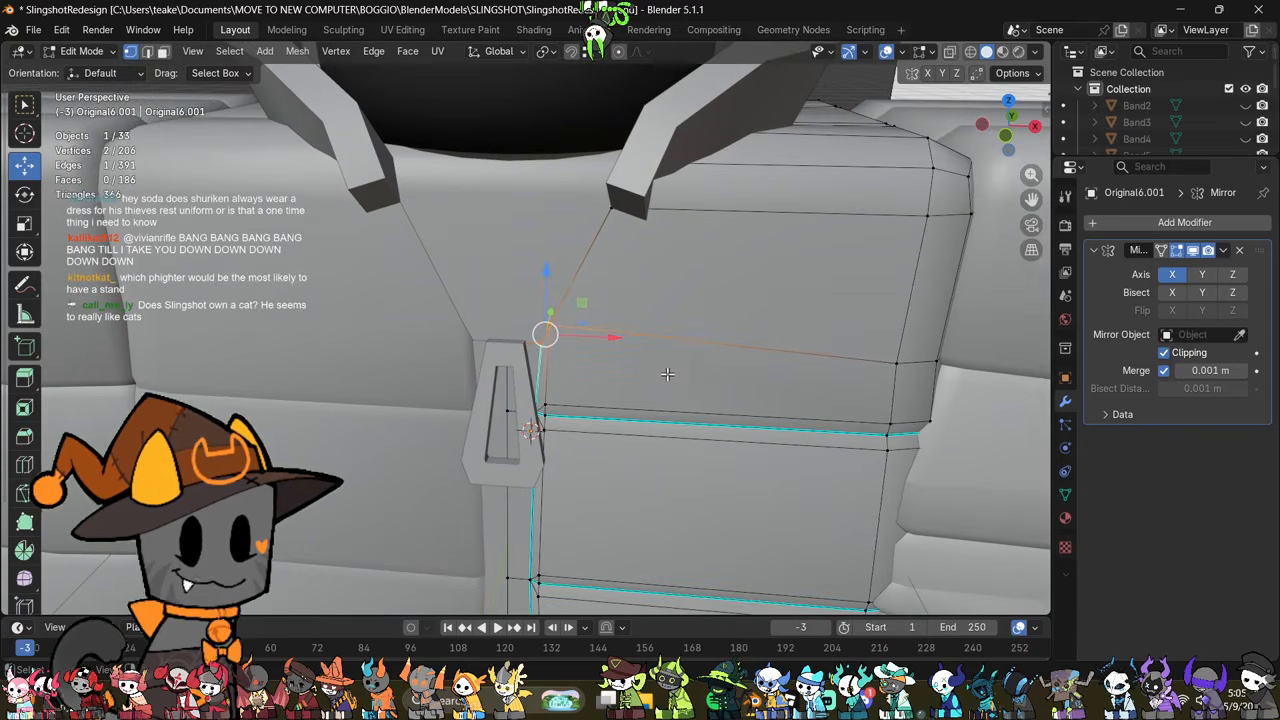
scroll(667, 374, "down", 1)
scroll(690, 341, "up", 3)
key("alt+z")
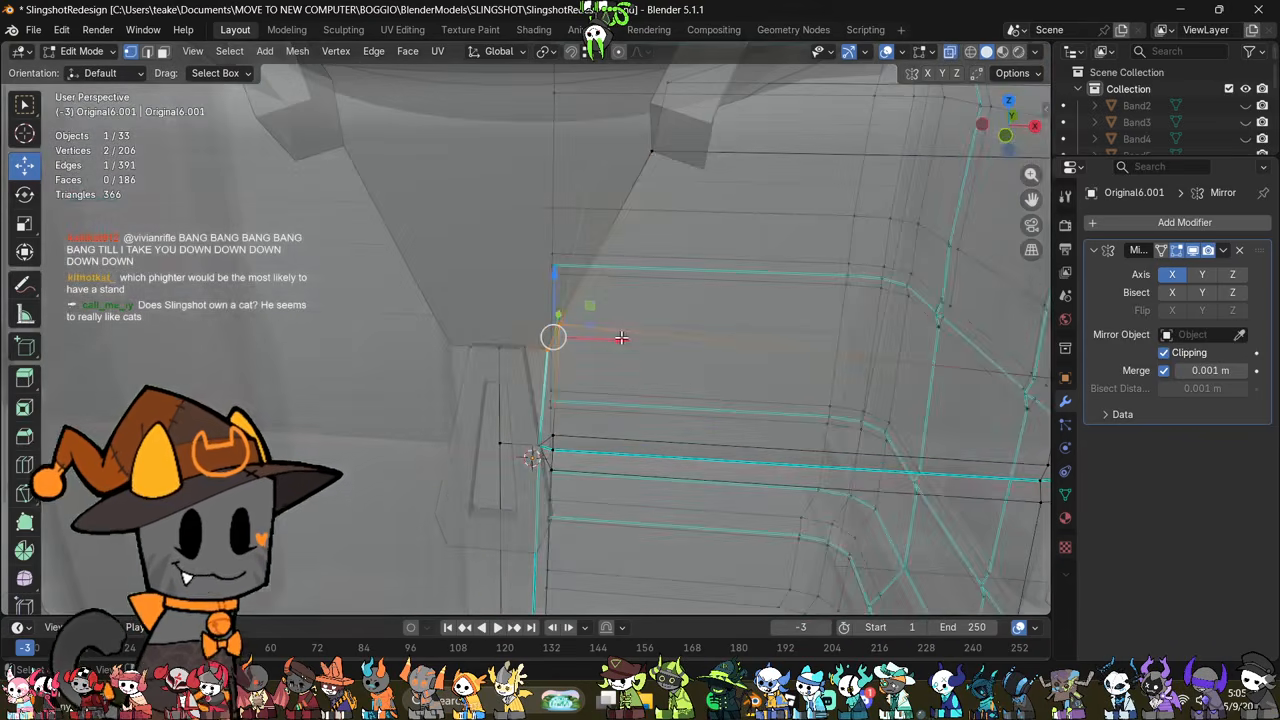
key("alt+z")
left_click_drag(617, 342, 588, 345)
Step: Select the jacket's seam vertices beside the zipper and move them slightly inward along X
middle_click_drag(590, 345, 610, 165, "shift")
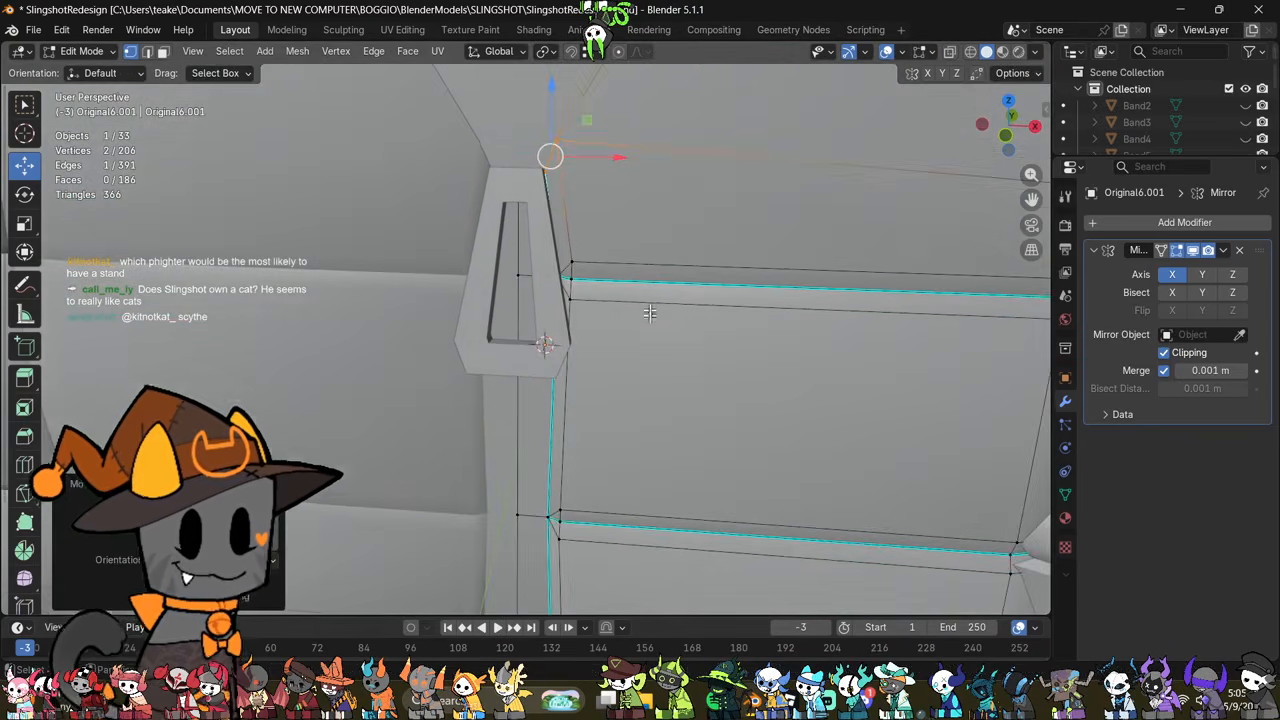
key("alt+z")
middle_click_drag(675, 293, 655, 267)
left_click_drag(614, 241, 551, 315)
key("alt+z")
left_click_drag(634, 287, 621, 285)
middle_click_drag(660, 465, 652, 353, "shift")
scroll(669, 200, "down", 4)
scroll(652, 353, "down", 1)
key("Tab")
Step: Examine the jacket front and its zipper piece against the reference drawing
scroll(652, 352, "down", 6)
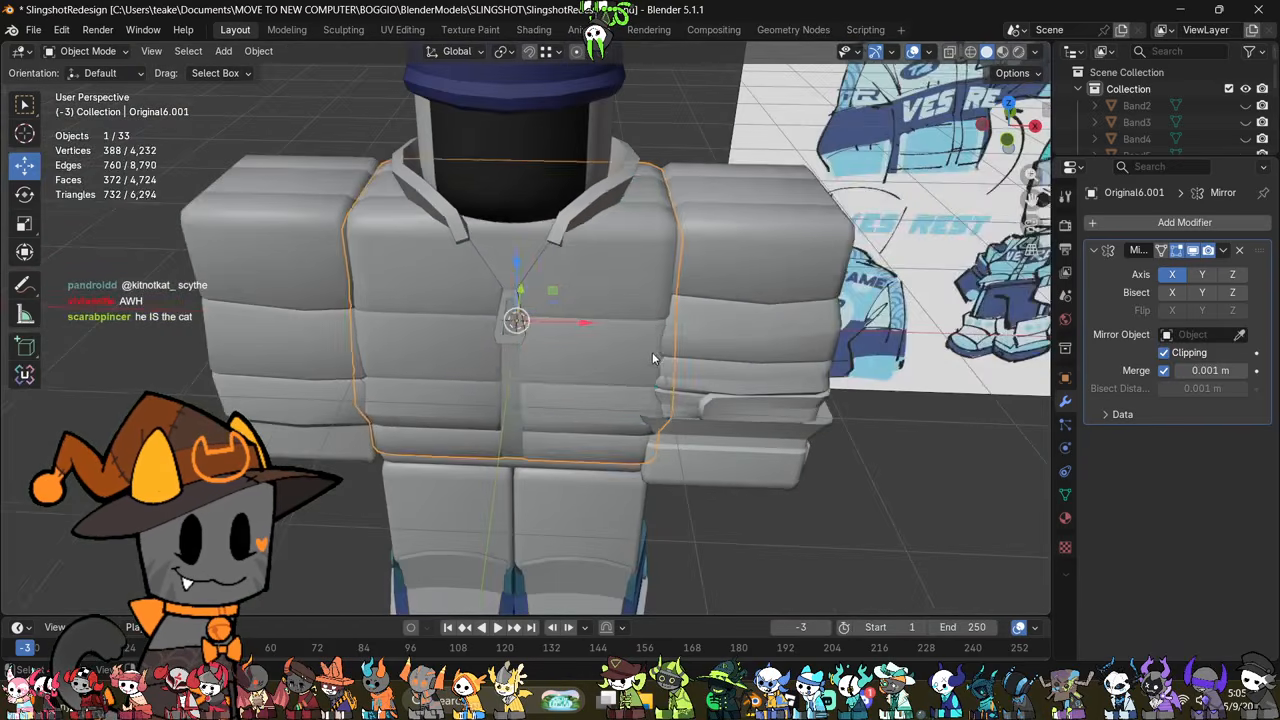
scroll(583, 368, "up", 3)
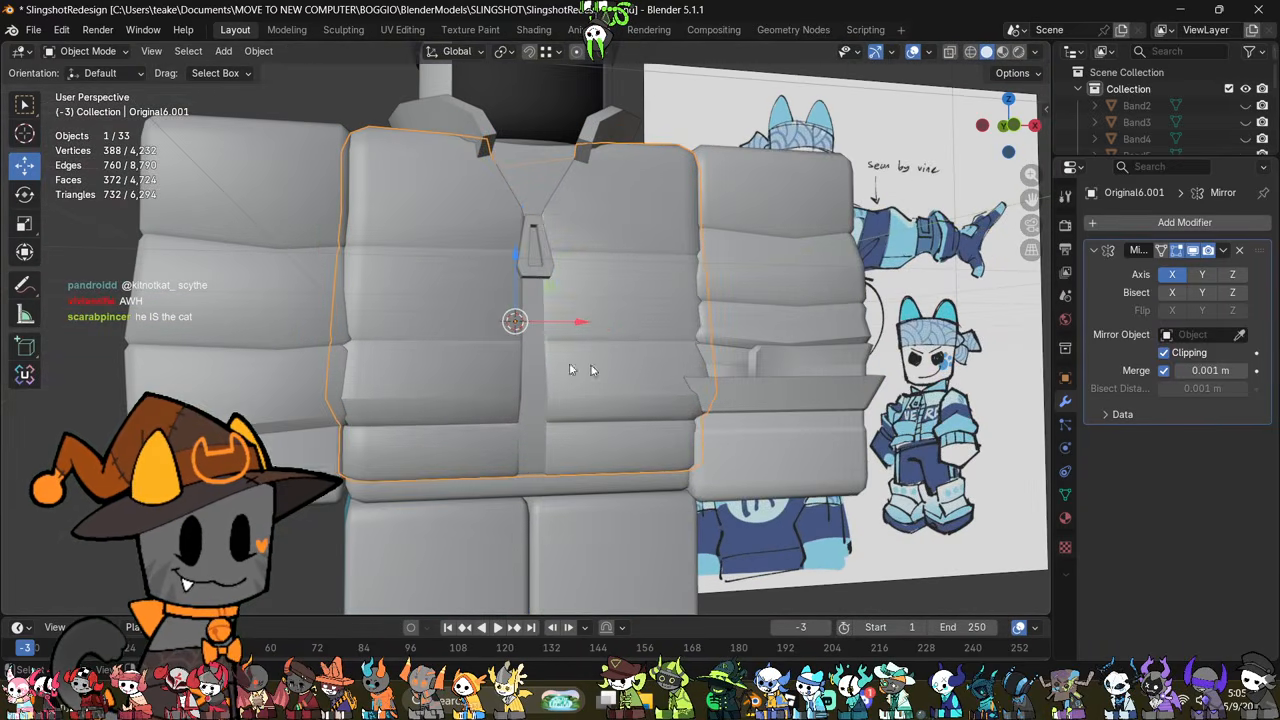
key("Tab")
middle_click_drag(630, 368, 602, 345)
scroll(569, 334, "up", 3)
key("Tab")
key("Tab")
scroll(602, 345, "down", 4)
key("Tab")
middle_click_drag(716, 345, 651, 249)
scroll(673, 340, "down", 3)
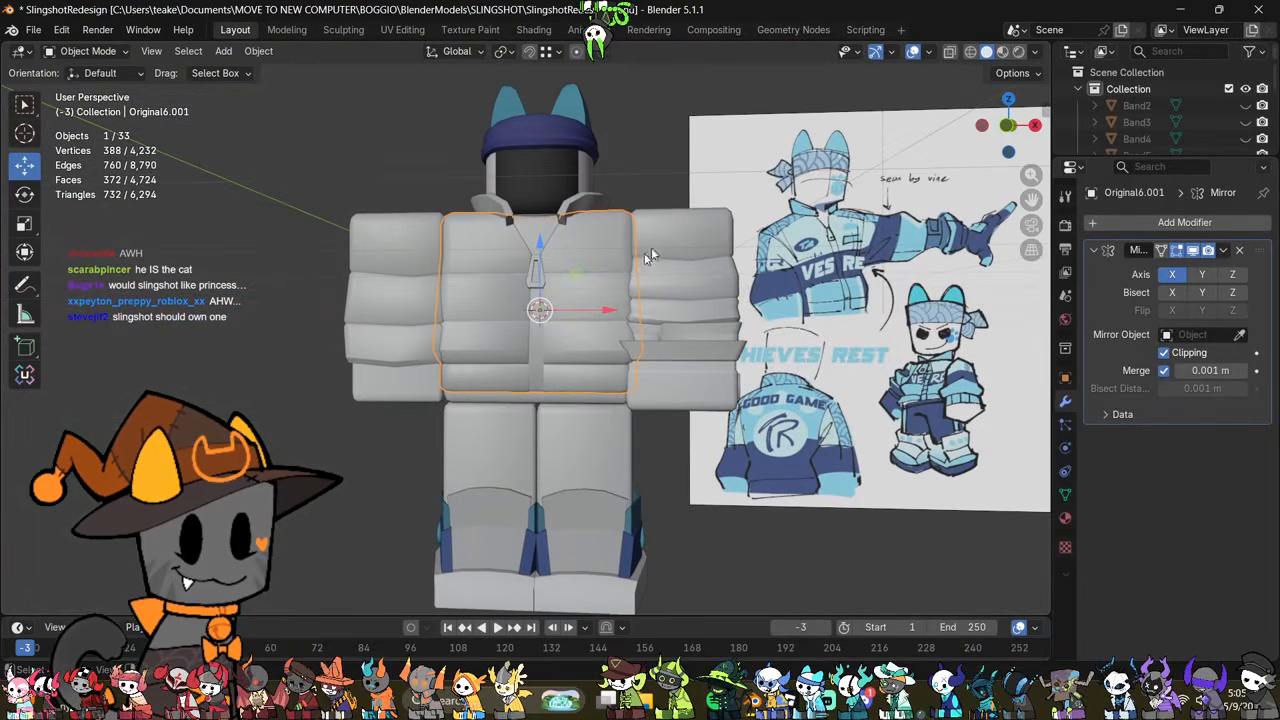
Step: Inspect the forearm with the flared cuff and compare the sleeve with the reference drawing
scroll(746, 338, "up", 3)
middle_click_drag(746, 338, 731, 425)
left_click(813, 410)
key("Tab")
middle_click_drag(813, 410, 836, 354)
key("Tab")
scroll(836, 354, "down", 4)
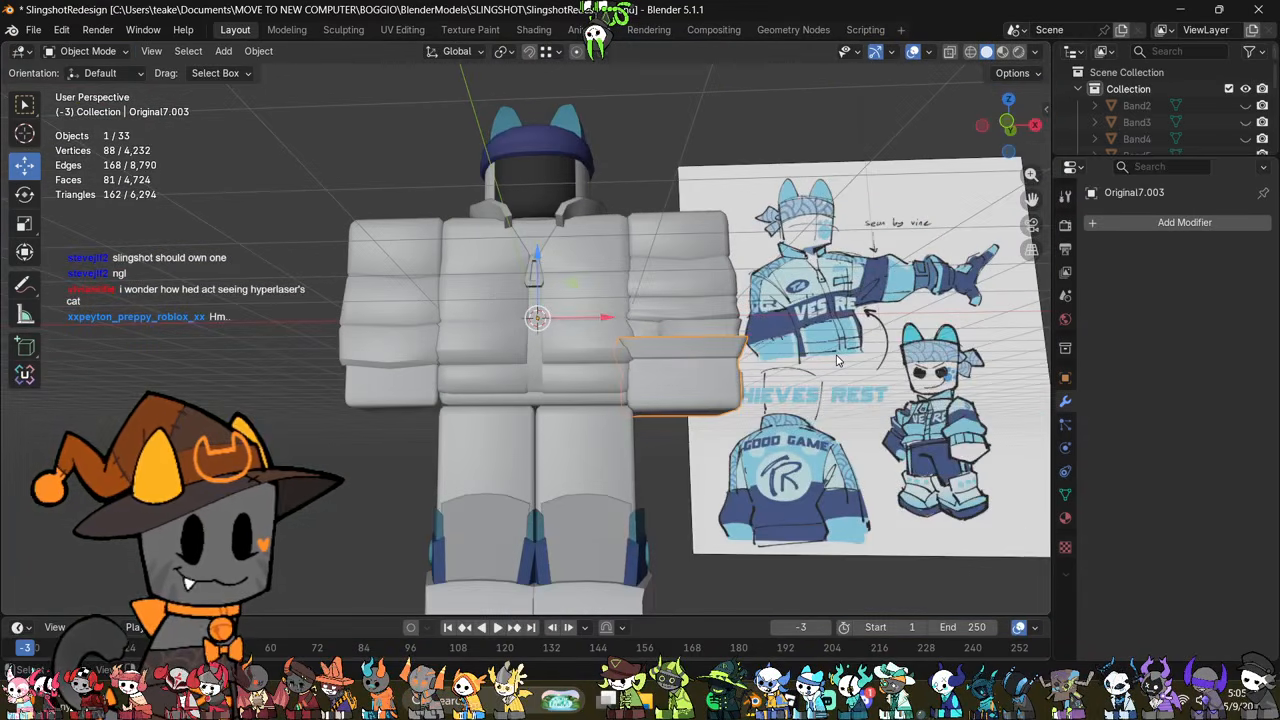
scroll(770, 400, "up", 2)
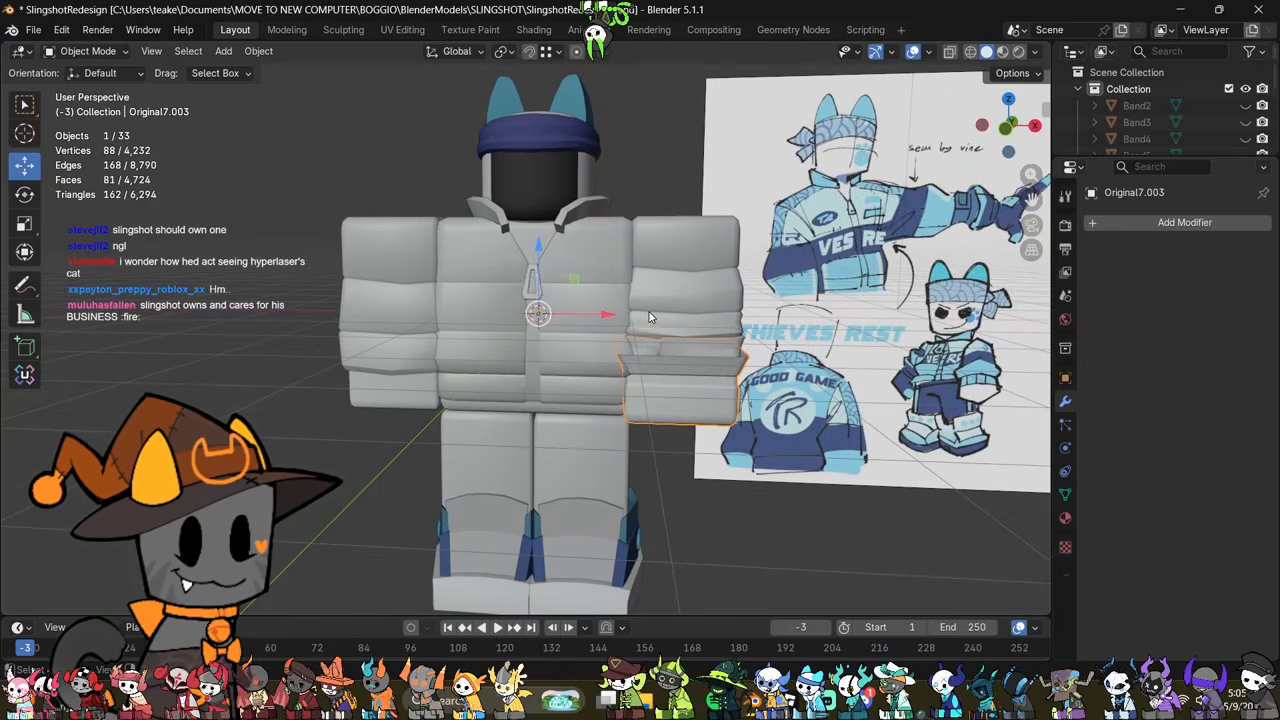
middle_click_drag(649, 331, 581, 390)
Step: Select the leg beneath the jacket and switch the viewport to Material Preview shading
left_click(584, 410)
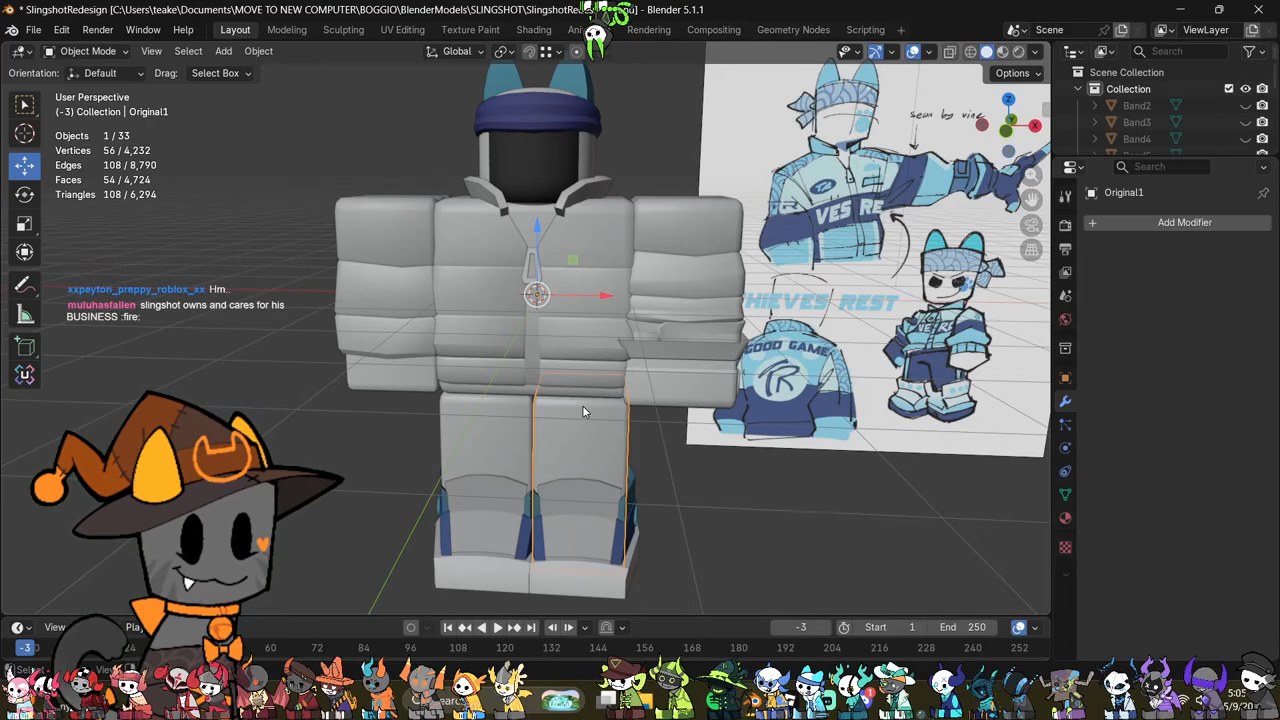
scroll(582, 405, "up", 2)
mouse_move(582, 405)
middle_mouse_down()
mouse_move(501, 354)
mouse_move(643, 337)
middle_mouse_up()
key("z")
left_click(641, 432)
mouse_move(641, 432)
middle_mouse_down()
mouse_move(586, 402)
mouse_move(581, 348)
middle_mouse_up()
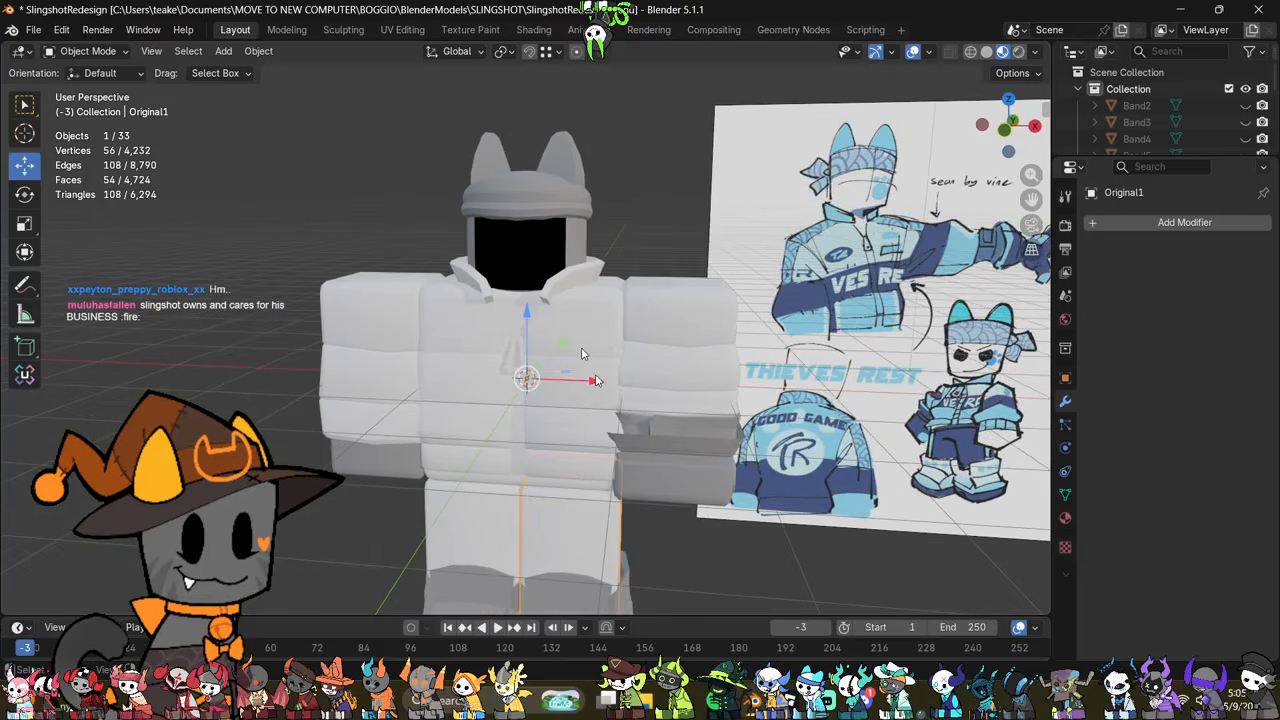
Step: Open the Shading workspace and bring up the head's material nodes with the slingface texture
key("z")
left_click(588, 328)
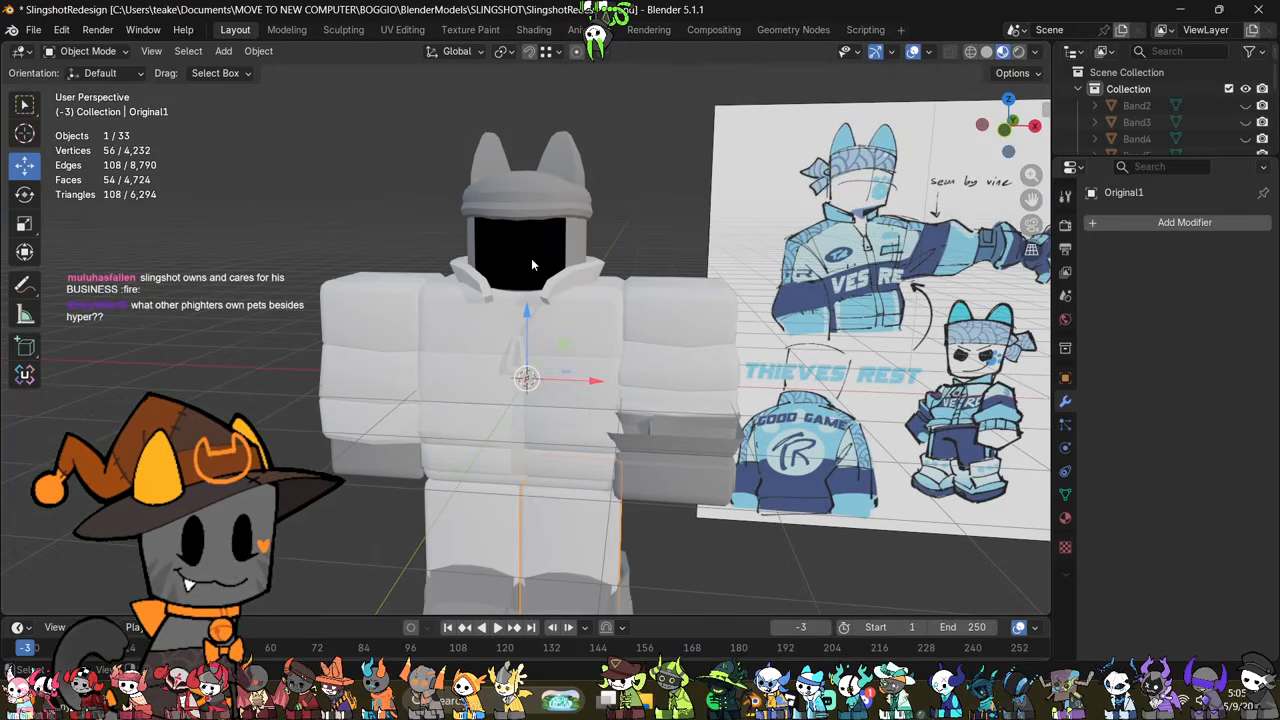
left_click(533, 30)
middle_click_drag(641, 512, 654, 496)
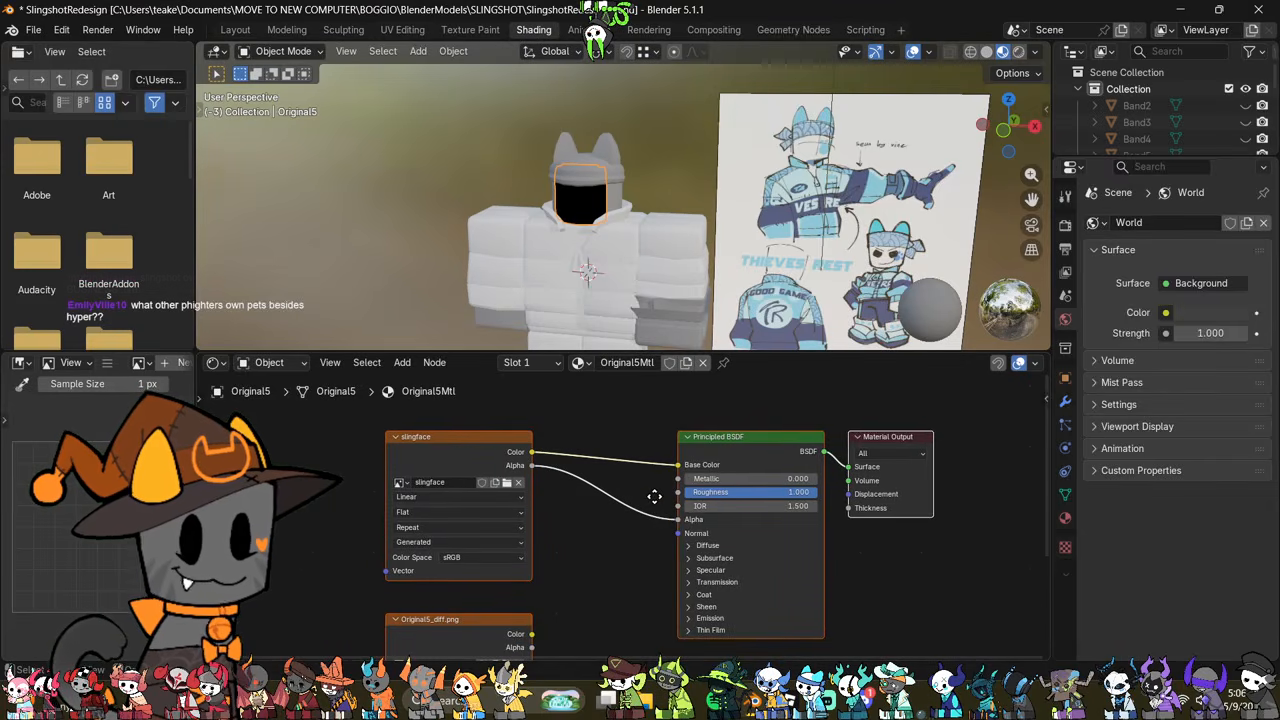
Step: Erase the whole slingface texture to transparency using the Erase Alpha blend mode and a 244 px brush
scroll(280, 420, "down", 3)
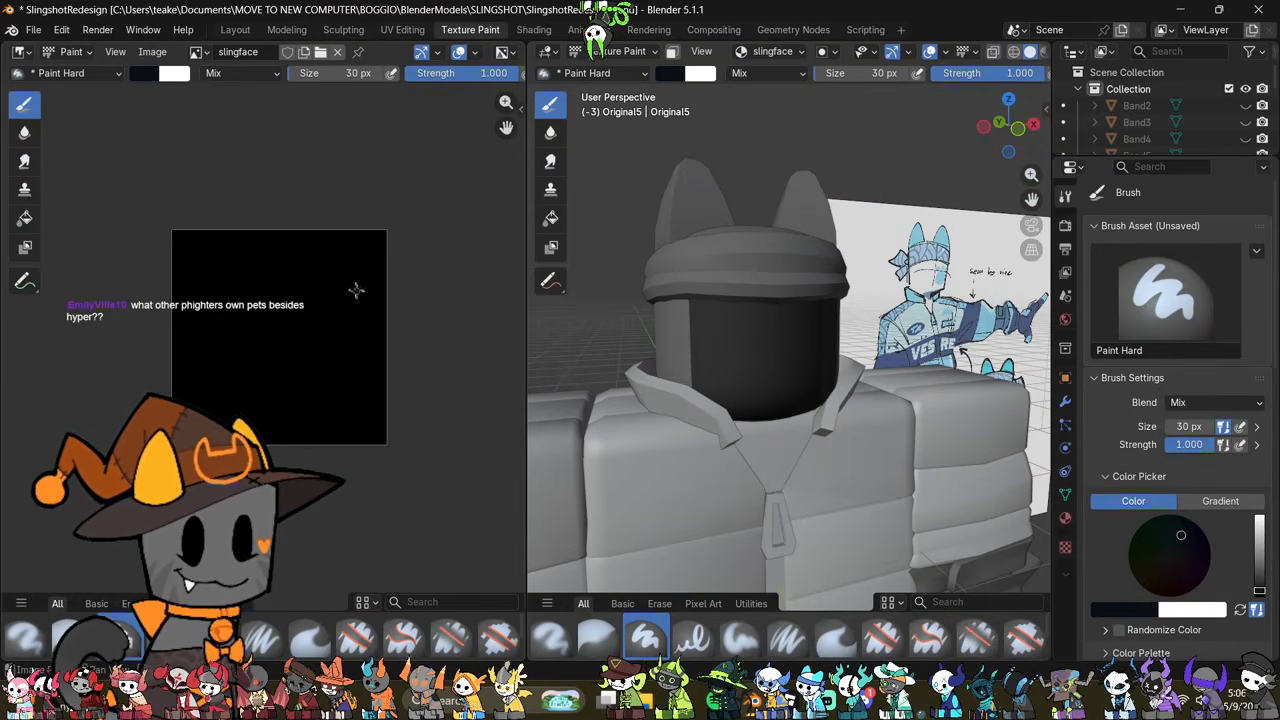
left_click_drag(312, 76, 400, 76)
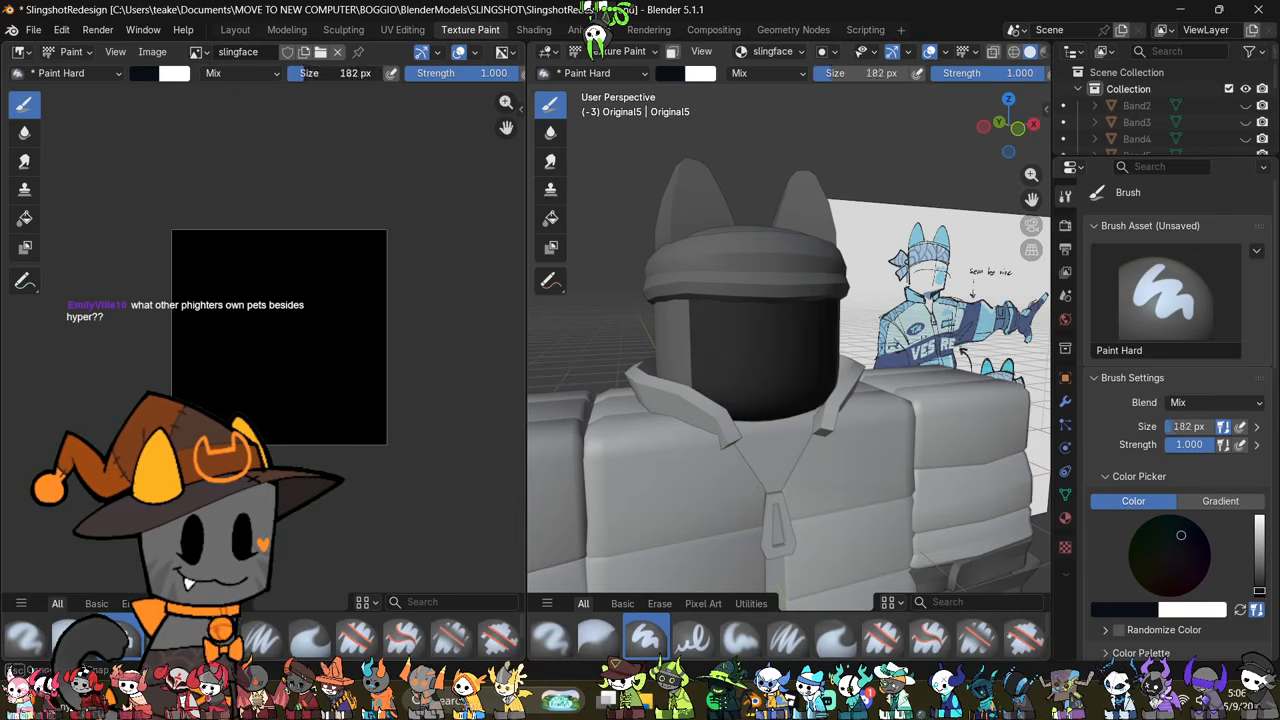
left_click(238, 74)
left_click(347, 314)
mouse_move(371, 340)
left_mouse_down()
mouse_move(403, 314)
mouse_move(325, 253)
mouse_move(180, 371)
mouse_move(280, 190)
mouse_move(170, 245)
left_mouse_up()
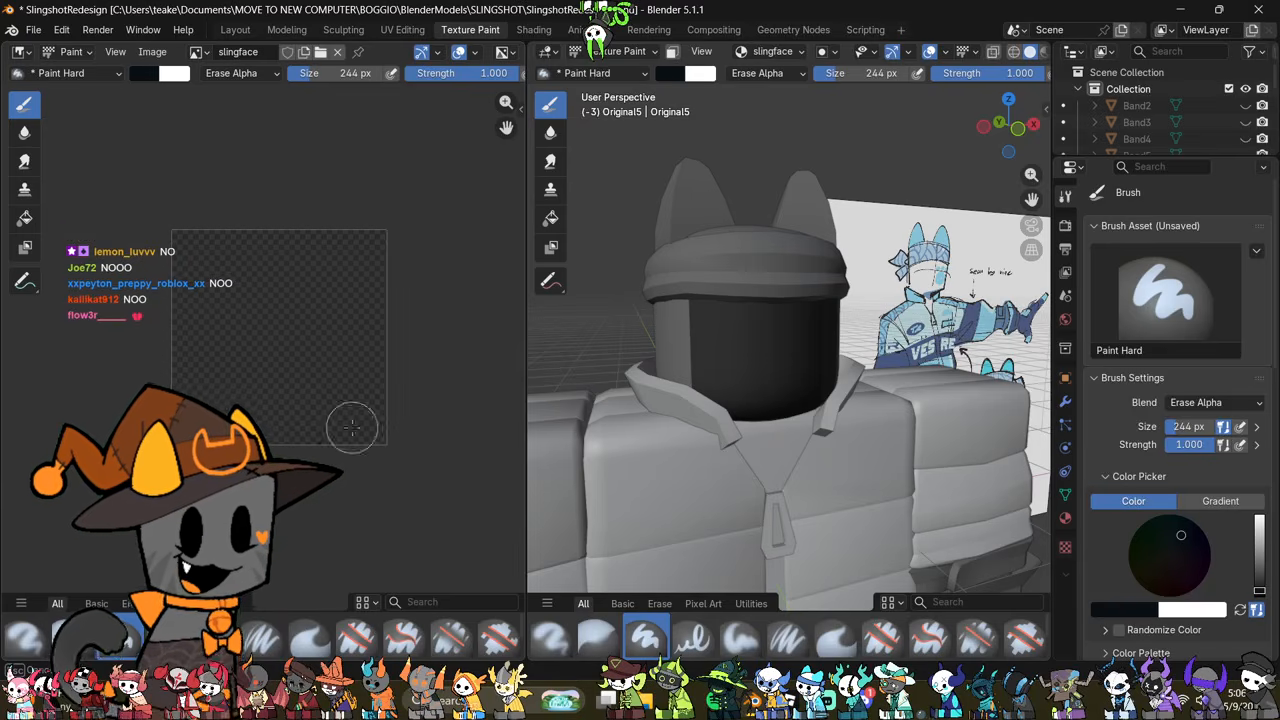
Step: Switch the brush back to Mix at 72 px and paint two round dark eyes on the face, one higher than the other
middle_click_drag(757, 371, 737, 391)
scroll(737, 391, "up", 2)
left_click(231, 73)
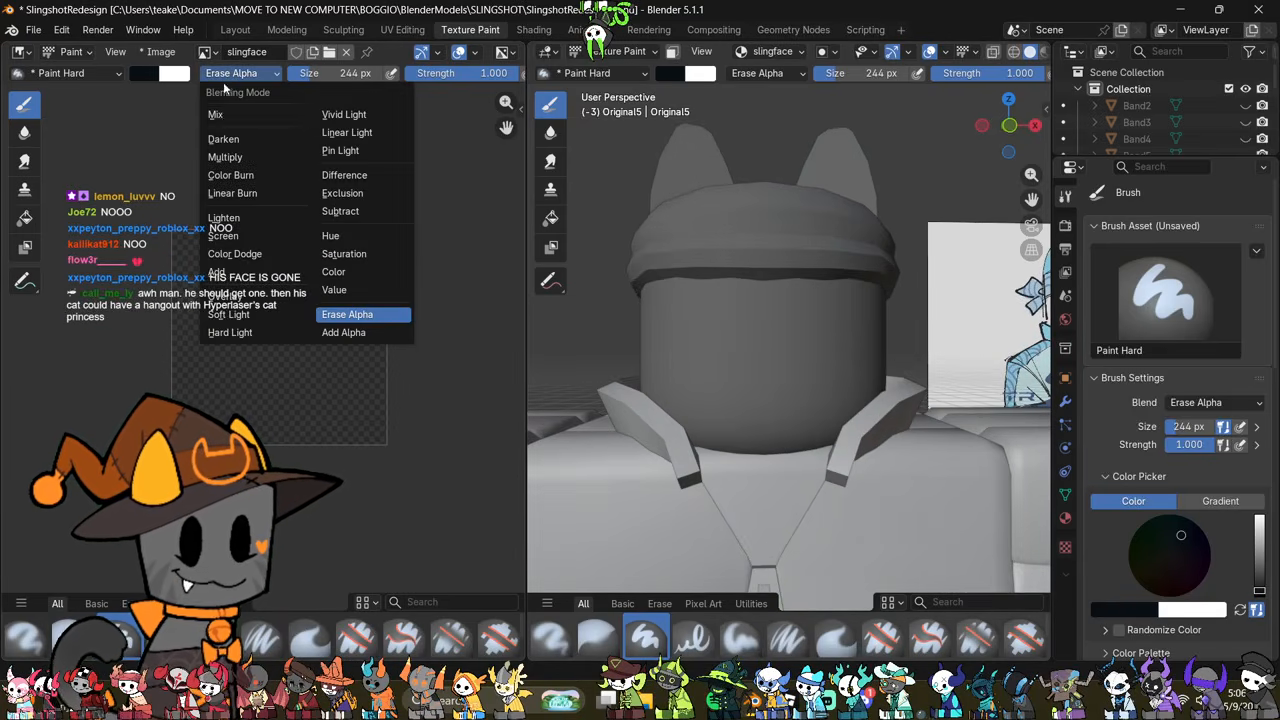
left_click(216, 114)
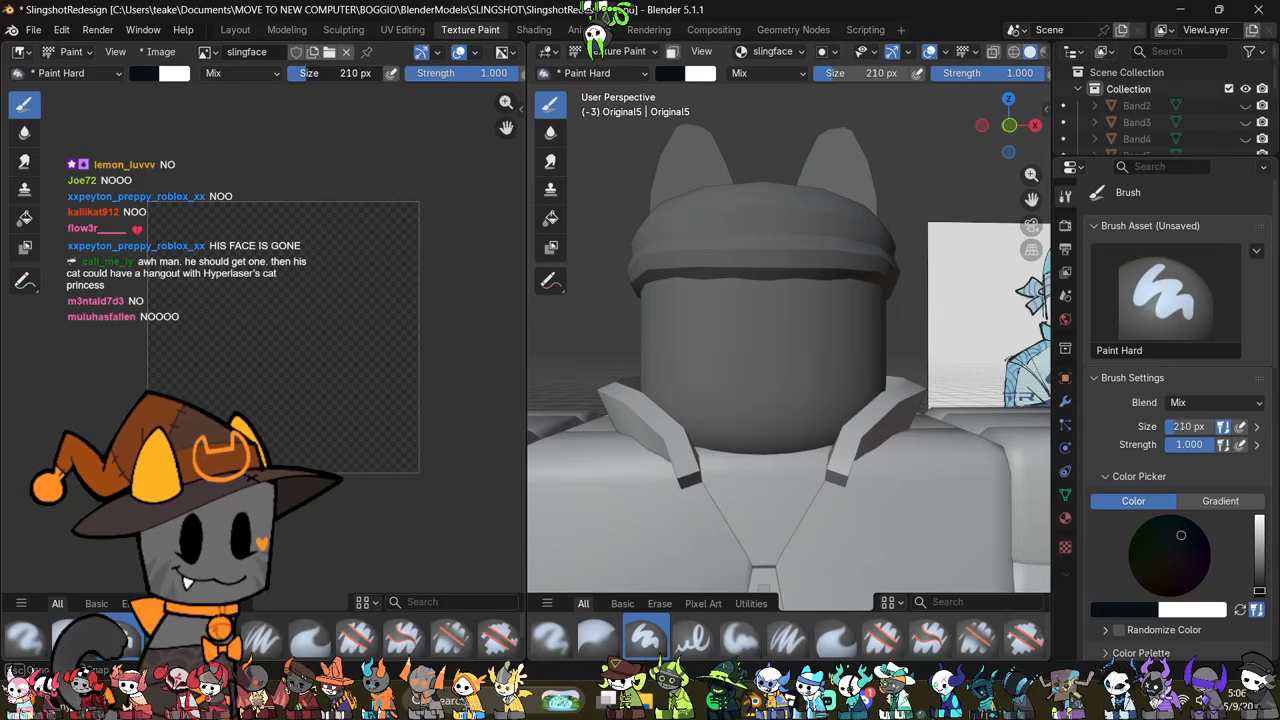
key("f")
left_click(300, 200)
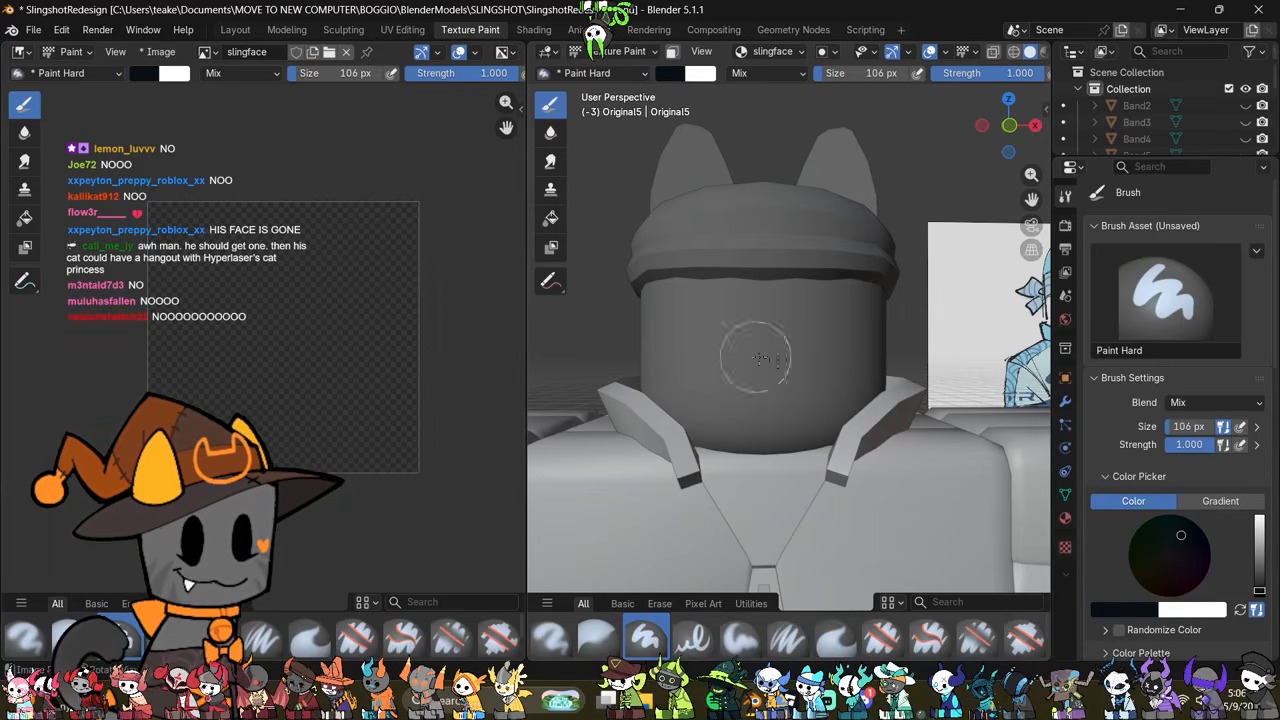
key("f")
left_click(723, 357)
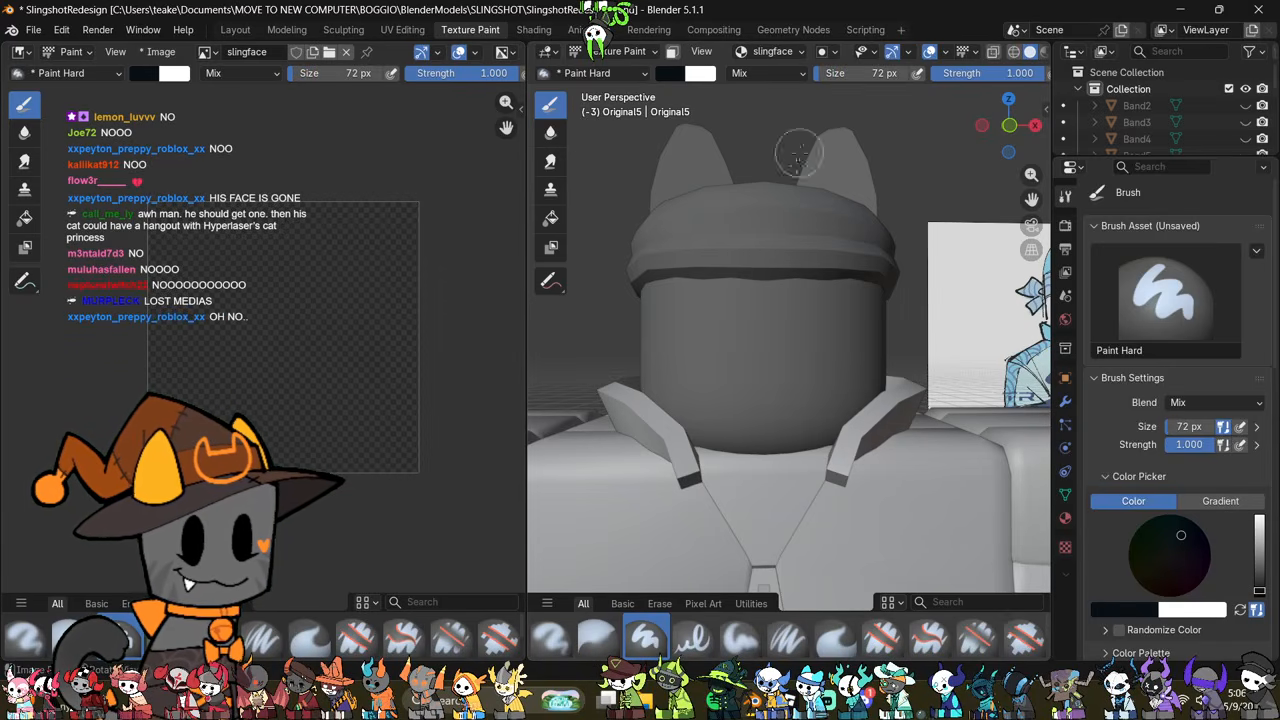
scroll(748, 342, "up", 1)
left_click(698, 346)
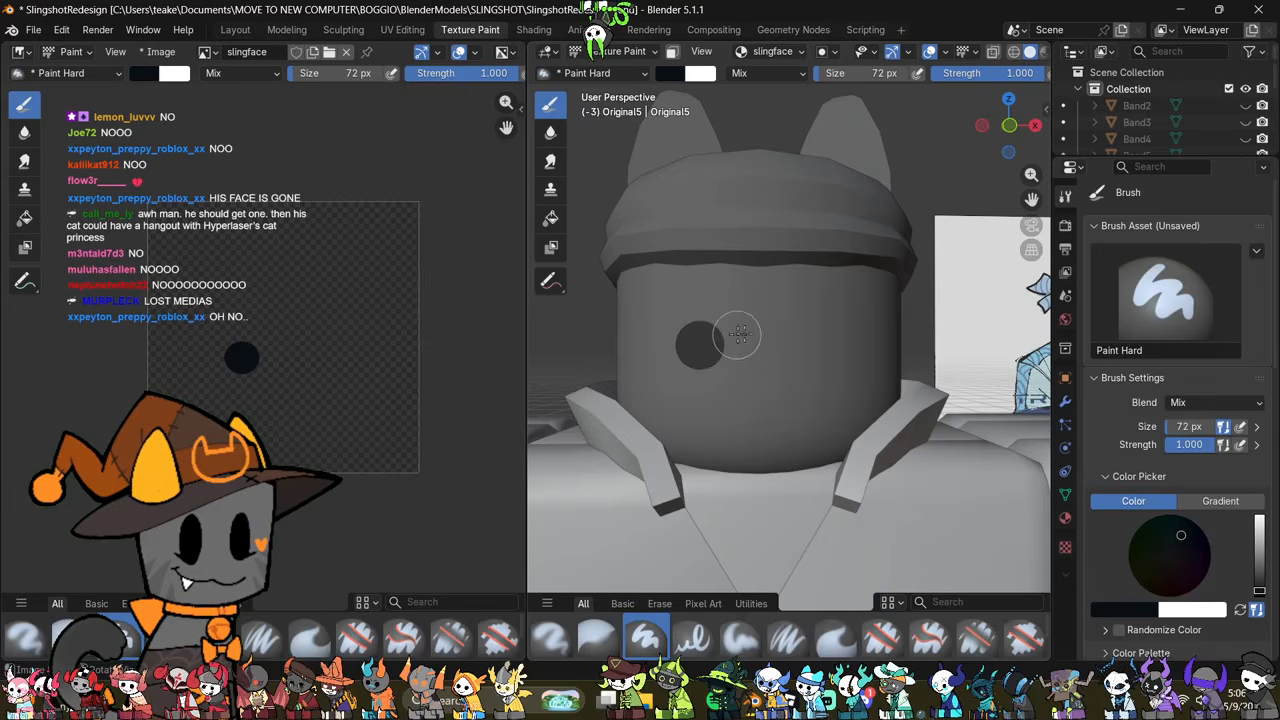
left_click(829, 316)
Step: Paint a lopsided dark smile beneath the eyes with a 38 px brush
scroll(800, 371, "up", 1)
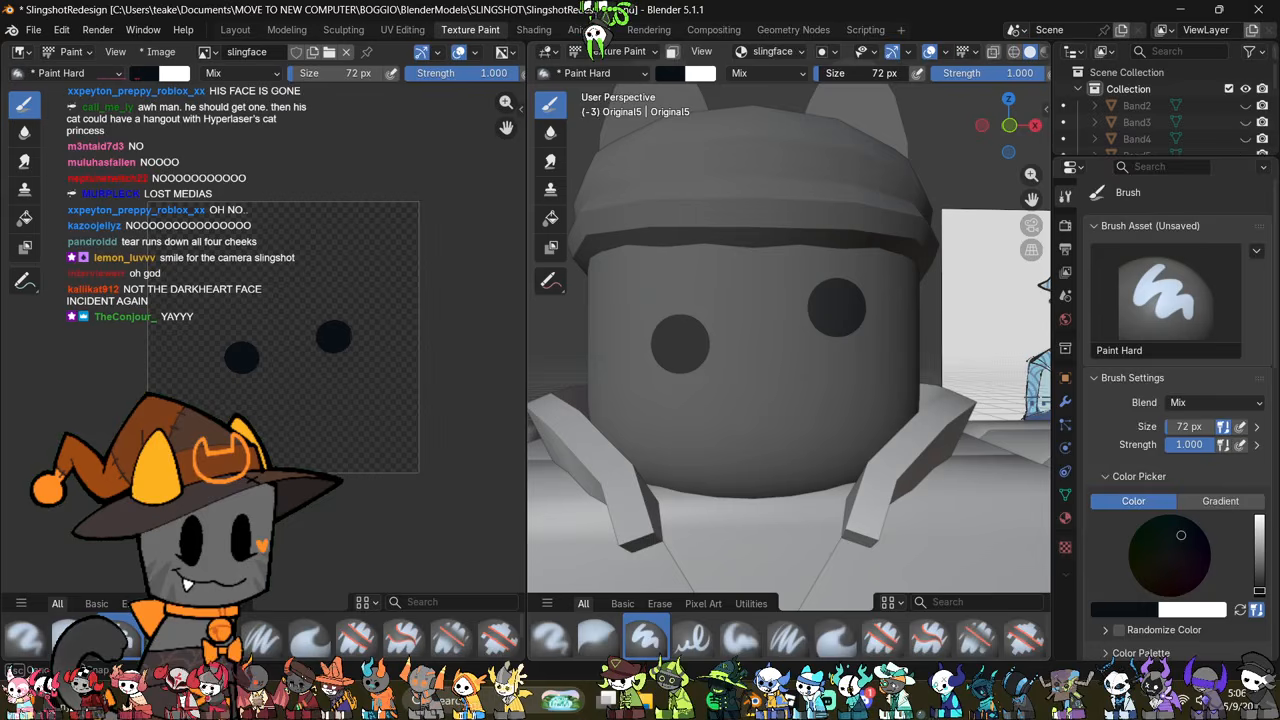
left_click_drag(822, 73, 818, 73)
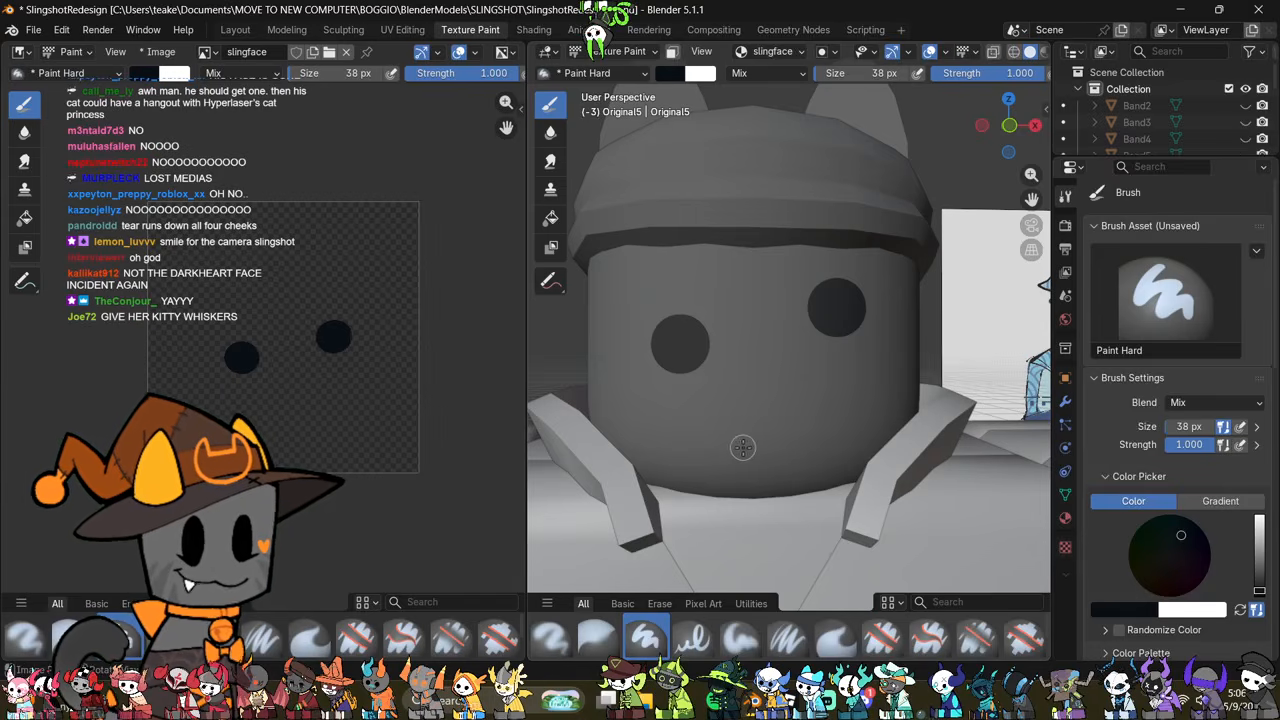
mouse_move(680, 432)
left_mouse_down()
mouse_move(817, 423)
mouse_move(850, 378)
left_mouse_up()
mouse_move(801, 454)
middle_mouse_down()
mouse_move(846, 466)
mouse_move(849, 429)
mouse_move(797, 440)
middle_mouse_up()
scroll(897, 365, "down", 3)
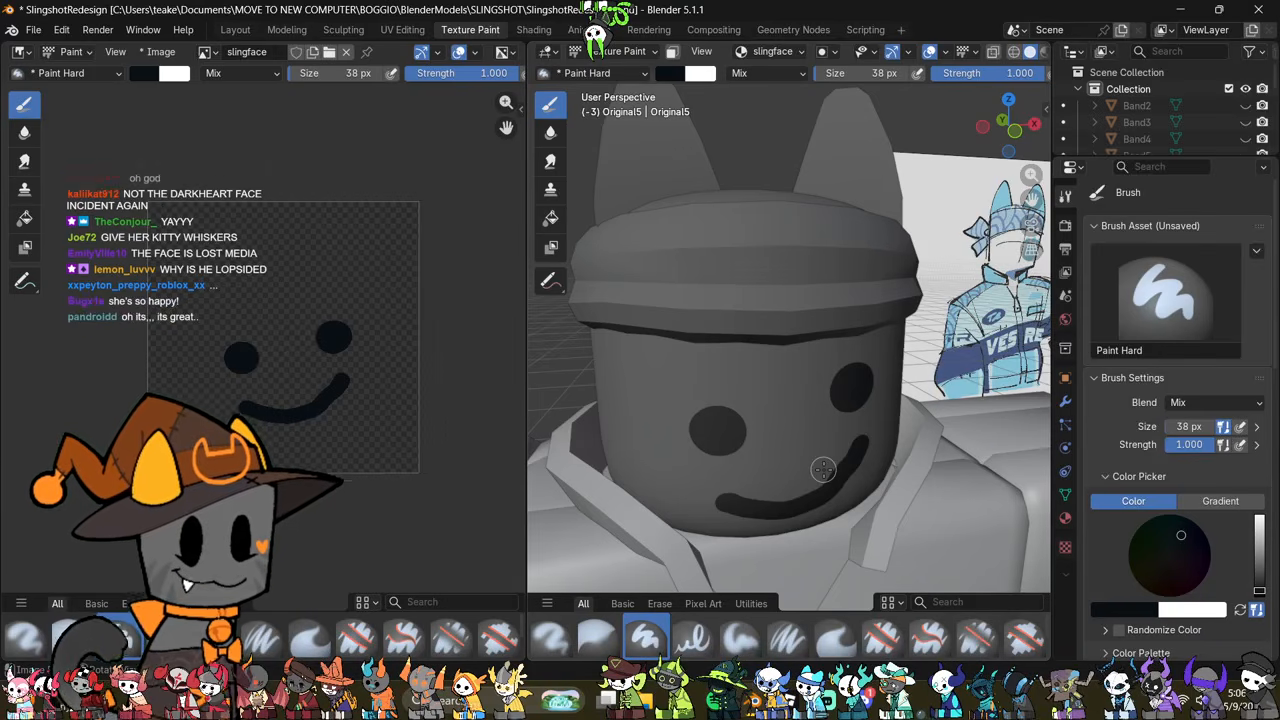
Step: Set the brush color to light blue #61C6DC
middle_click_drag(831, 472, 313, 436)
middle_click_drag(741, 428, 823, 517)
scroll(263, 386, "up", 3)
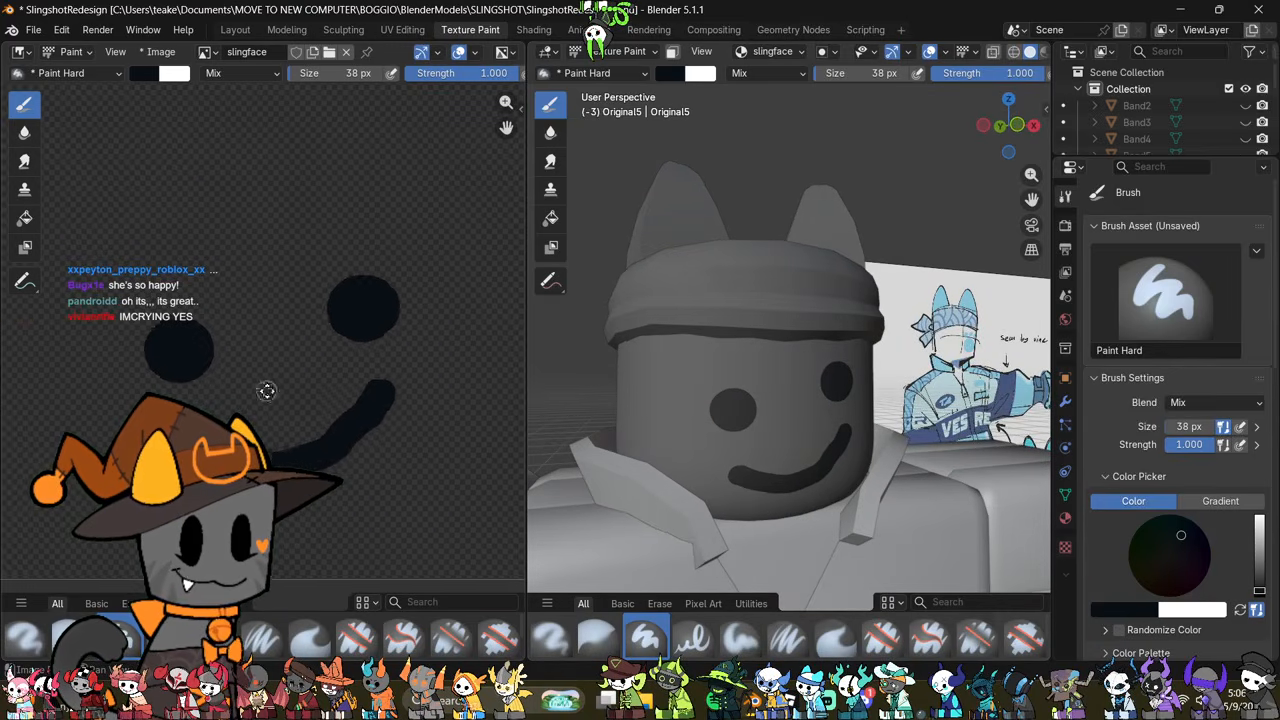
left_click(146, 73)
mouse_move(281, 209)
left_mouse_down()
mouse_move(281, 136)
mouse_move(210, 119)
left_mouse_up()
left_click_drag(281, 136, 281, 110)
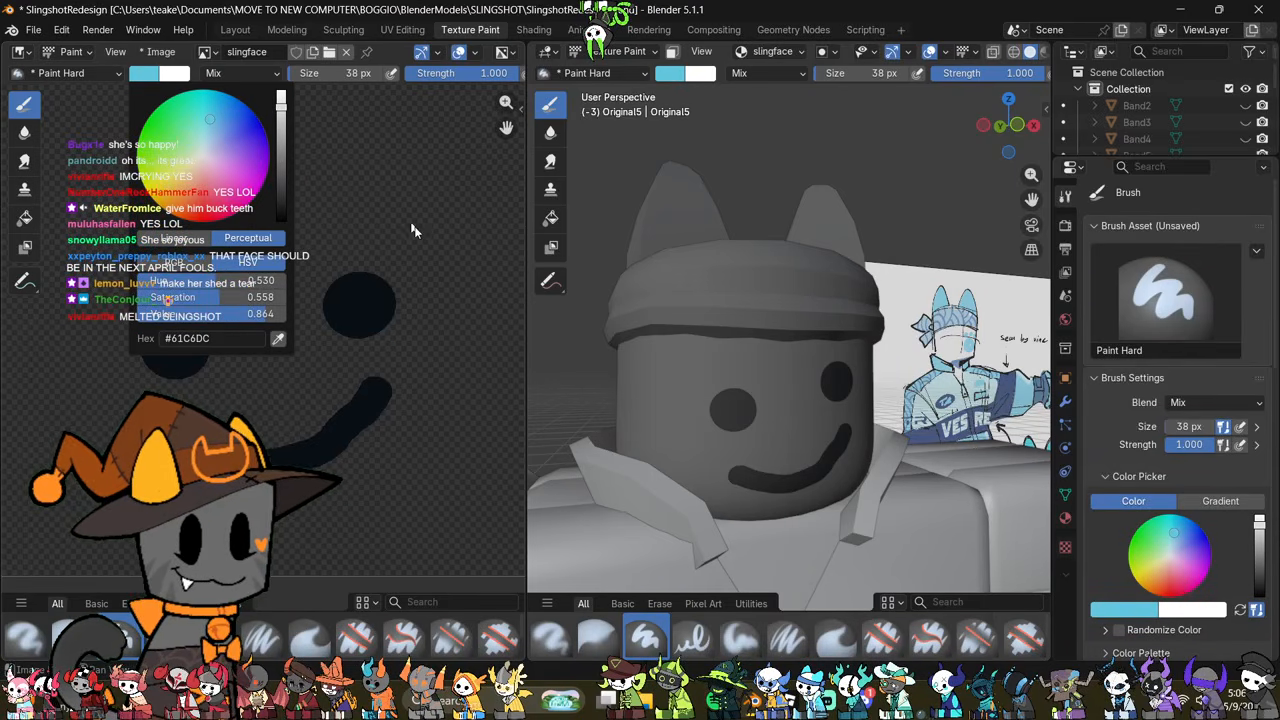
Step: Paint a light blue paw print with one large pad and three toes on the cheek beside the higher eye
middle_click_drag(900, 432, 833, 407)
mouse_move(878, 408)
left_mouse_down()
mouse_move(886, 422)
mouse_move(884, 396)
left_mouse_up()
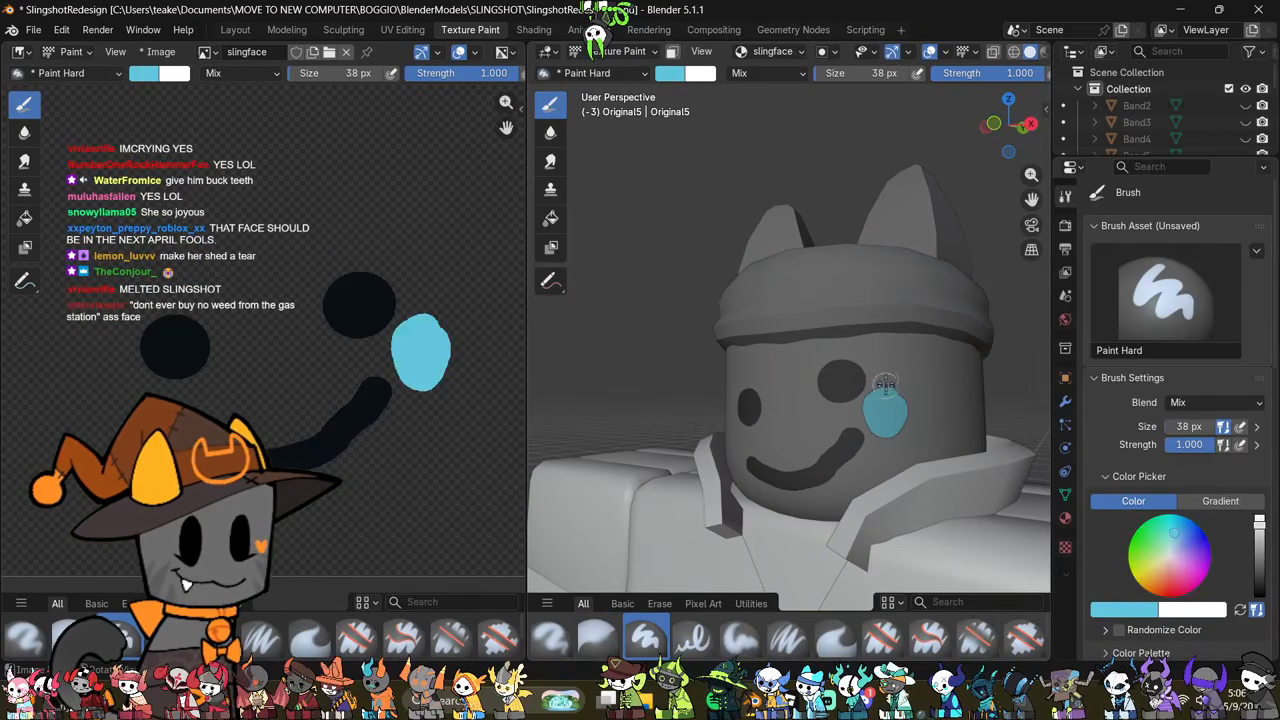
left_click(887, 374)
middle_click_drag(920, 405, 898, 432)
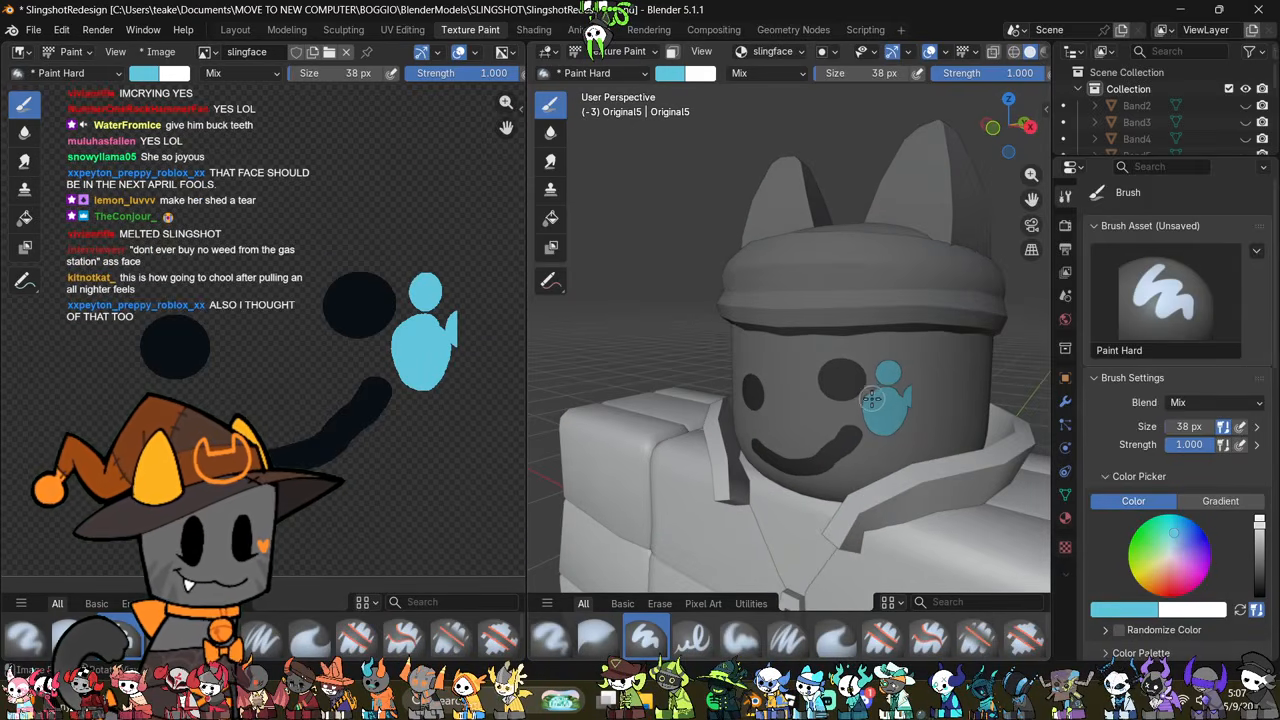
left_click_drag(872, 399, 866, 404)
middle_click_drag(866, 404, 920, 449)
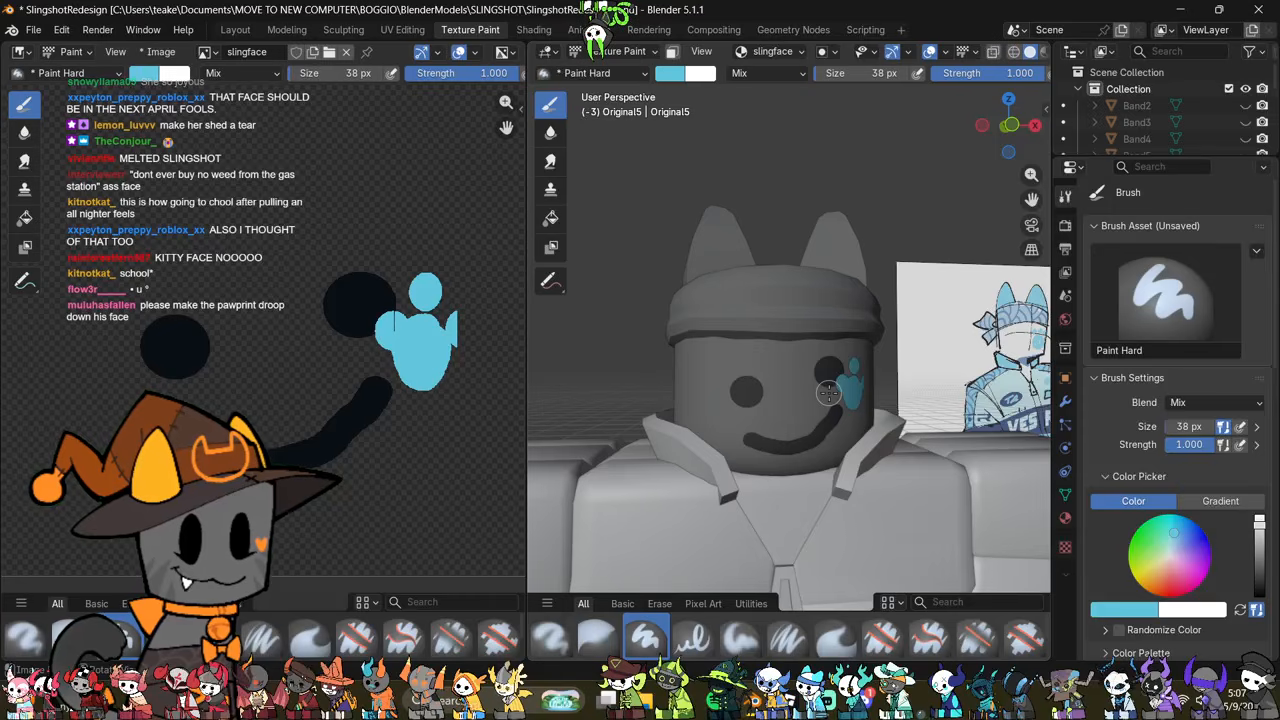
Step: Return to the Modeling workspace, leave Edit Mode on the head and look over the full character
middle_click_drag(835, 420, 843, 445)
left_click(293, 32)
scroll(533, 249, "down", 3)
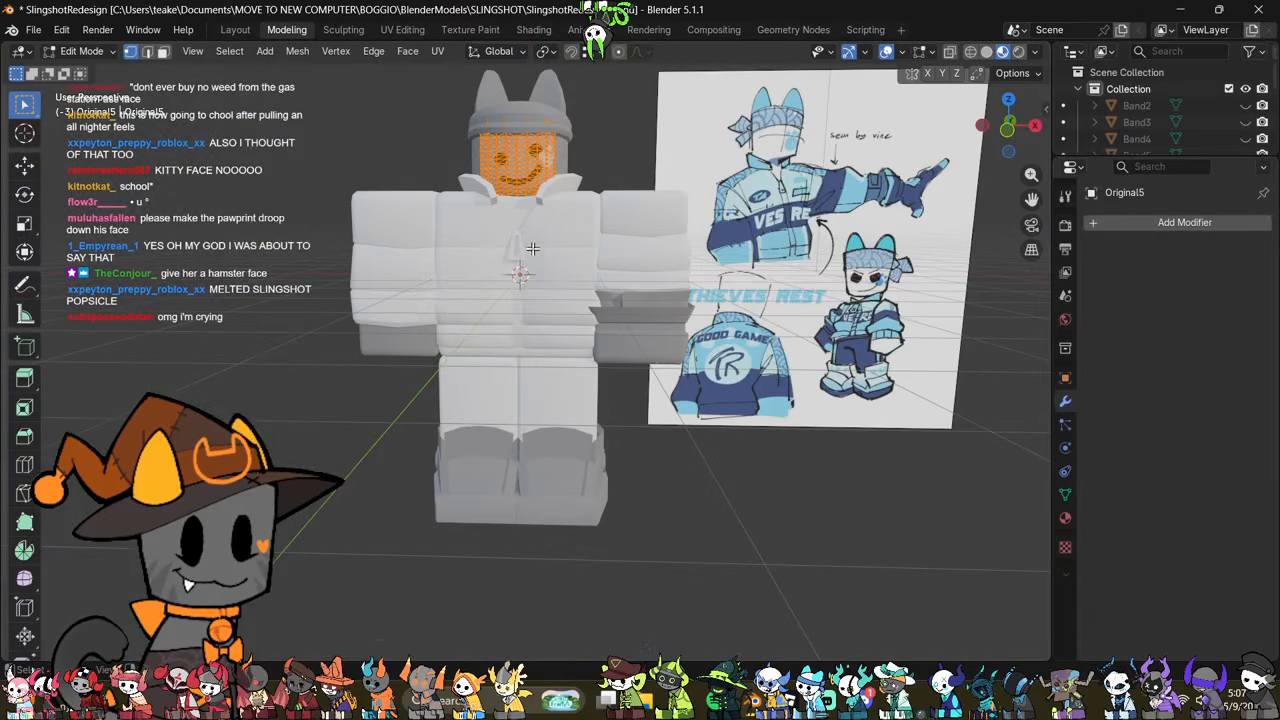
key("Tab")
middle_click_drag(528, 271, 535, 414)
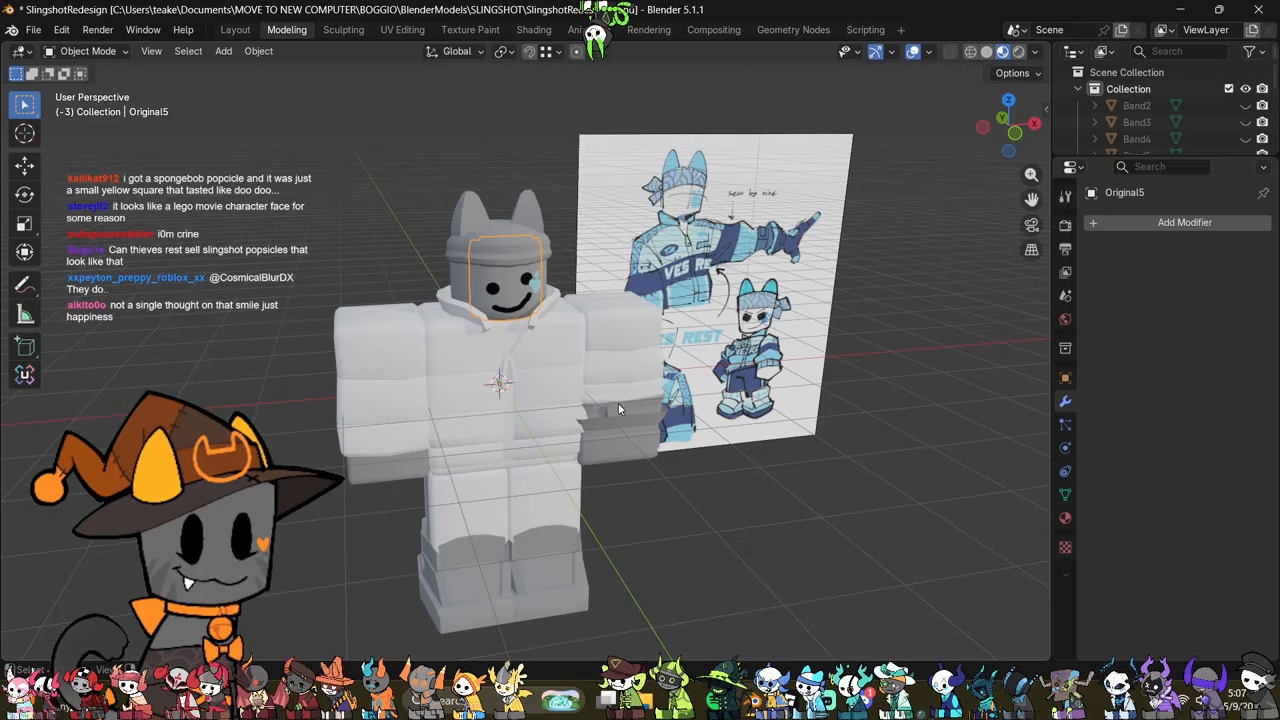
Step: Switch the viewport to Solid shading and select the sleeve above the flared cuff
key("z")
key("z")
left_click(735, 465)
mouse_move(735, 465)
middle_mouse_down()
mouse_move(702, 438)
mouse_move(706, 396)
middle_mouse_up()
scroll(701, 438, "up", 2)
left_click(707, 455)
scroll(707, 455, "down", 1)
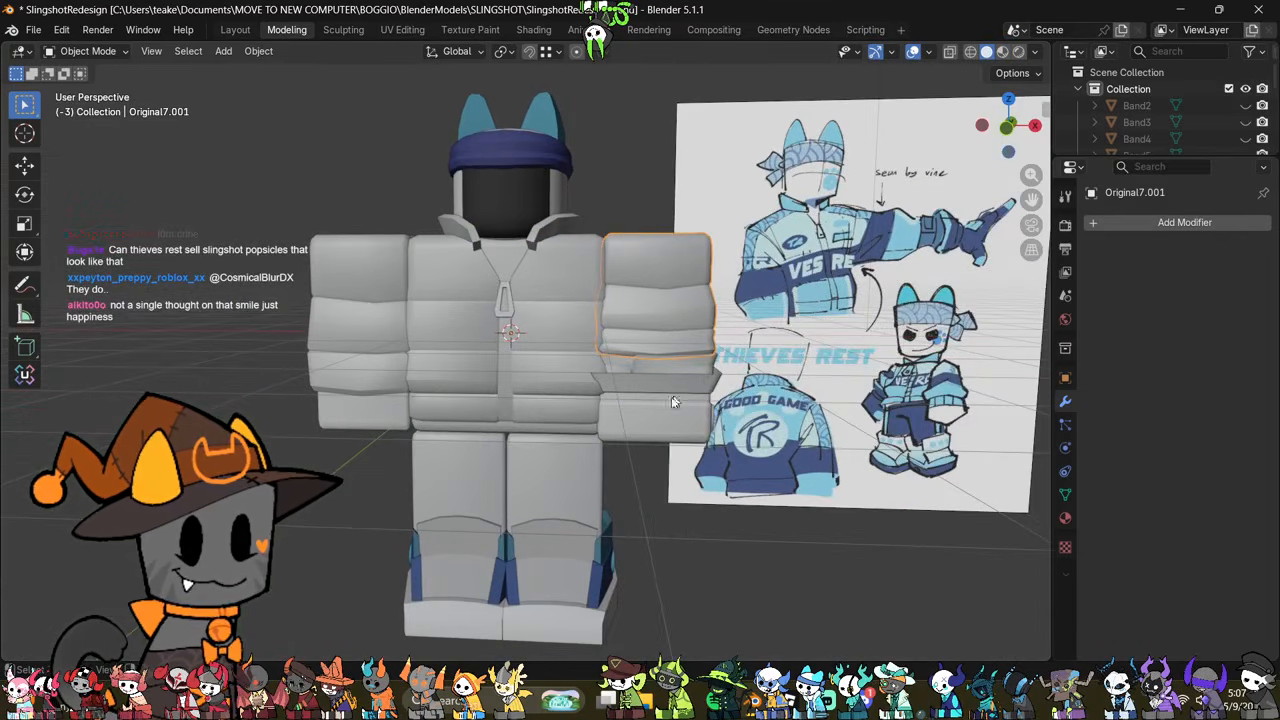
Step: Edit the leg beneath the flared-cuff arm with X-ray on and select all its faces except the bottom ones
left_click(555, 469)
middle_click_drag(555, 469, 617, 367, "shift")
key("Tab")
scroll(526, 350, "up", 2)
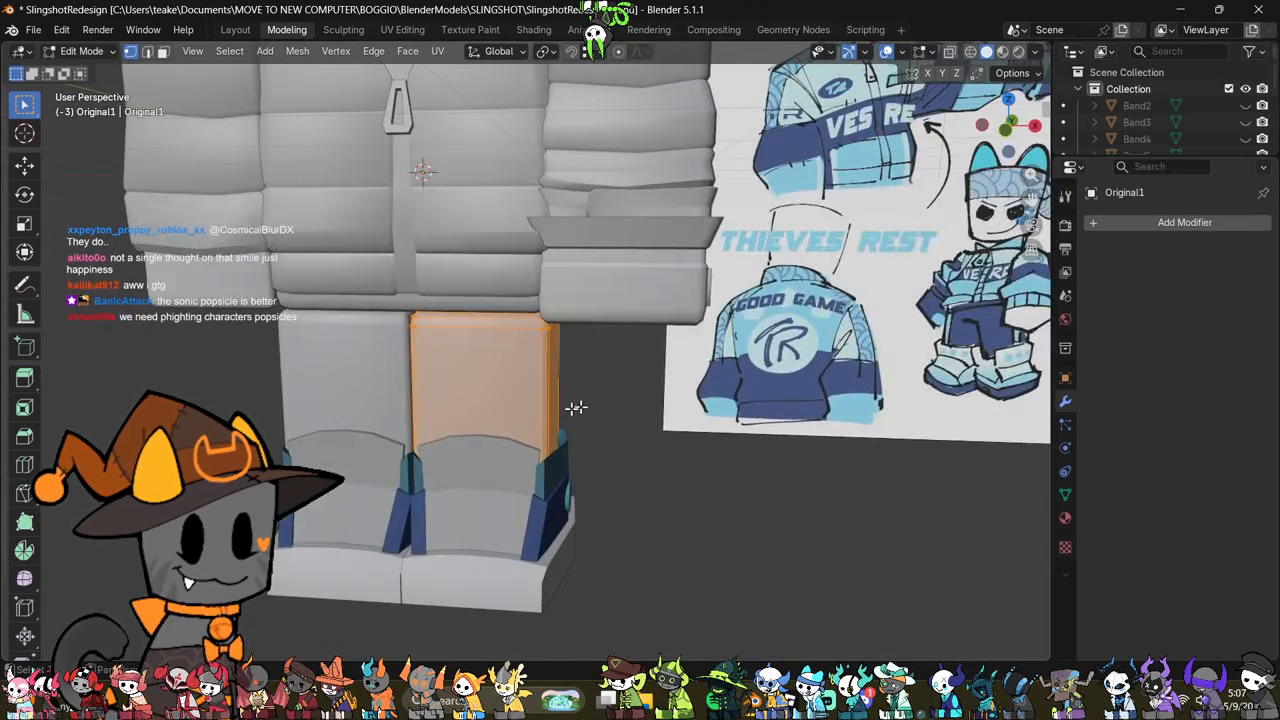
middle_click_drag(575, 407, 618, 375, "shift")
key("alt+z")
key("Tab")
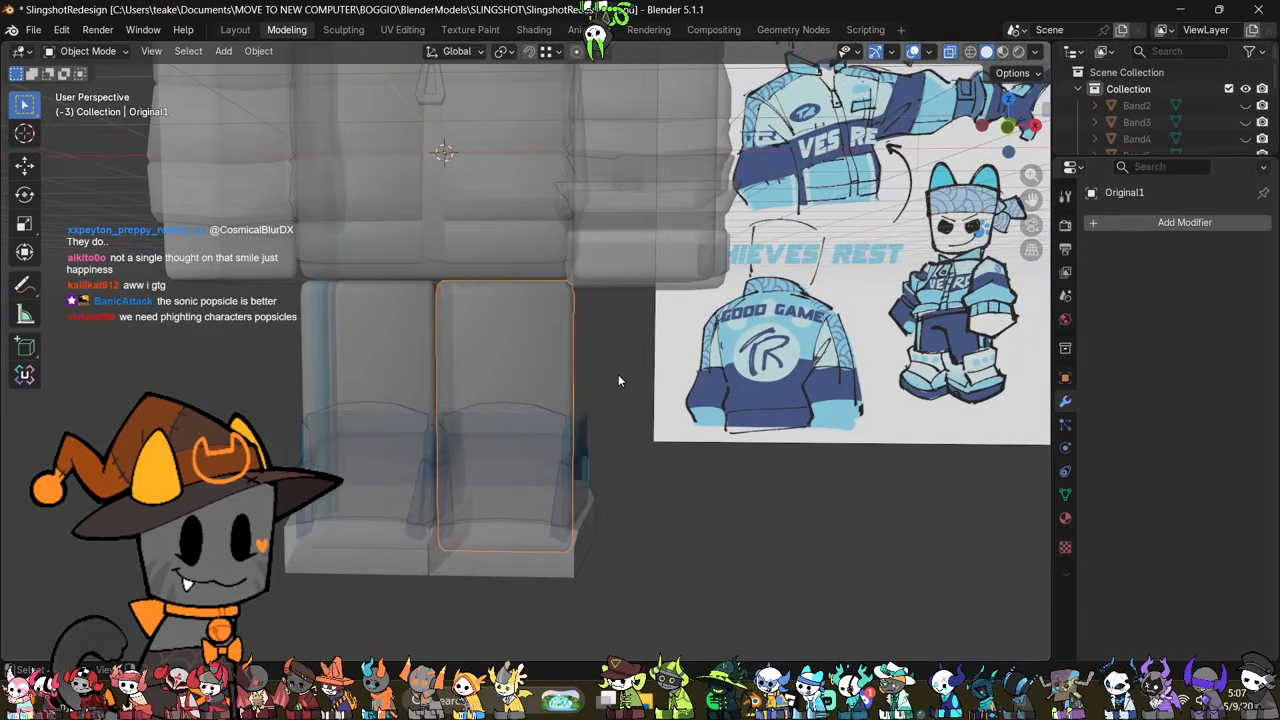
key("Tab")
scroll(618, 375, "up", 1)
scroll(618, 375, "down", 1)
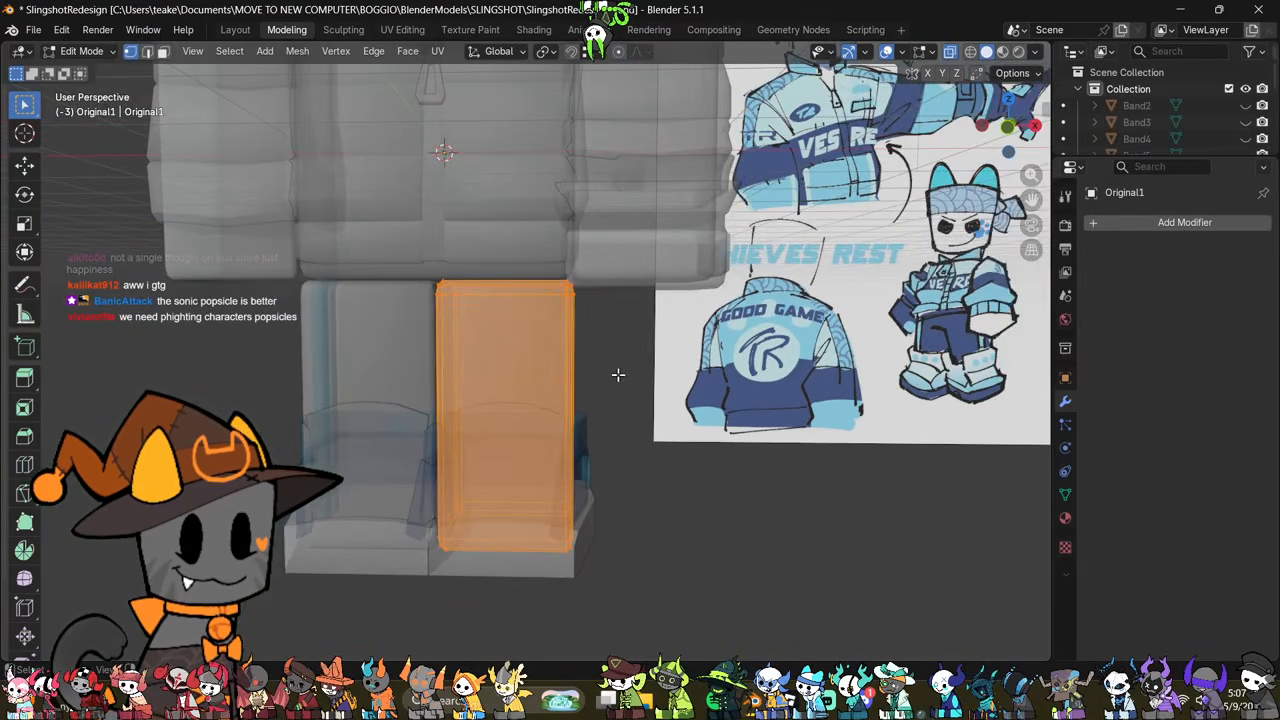
left_click_drag(609, 243, 432, 452)
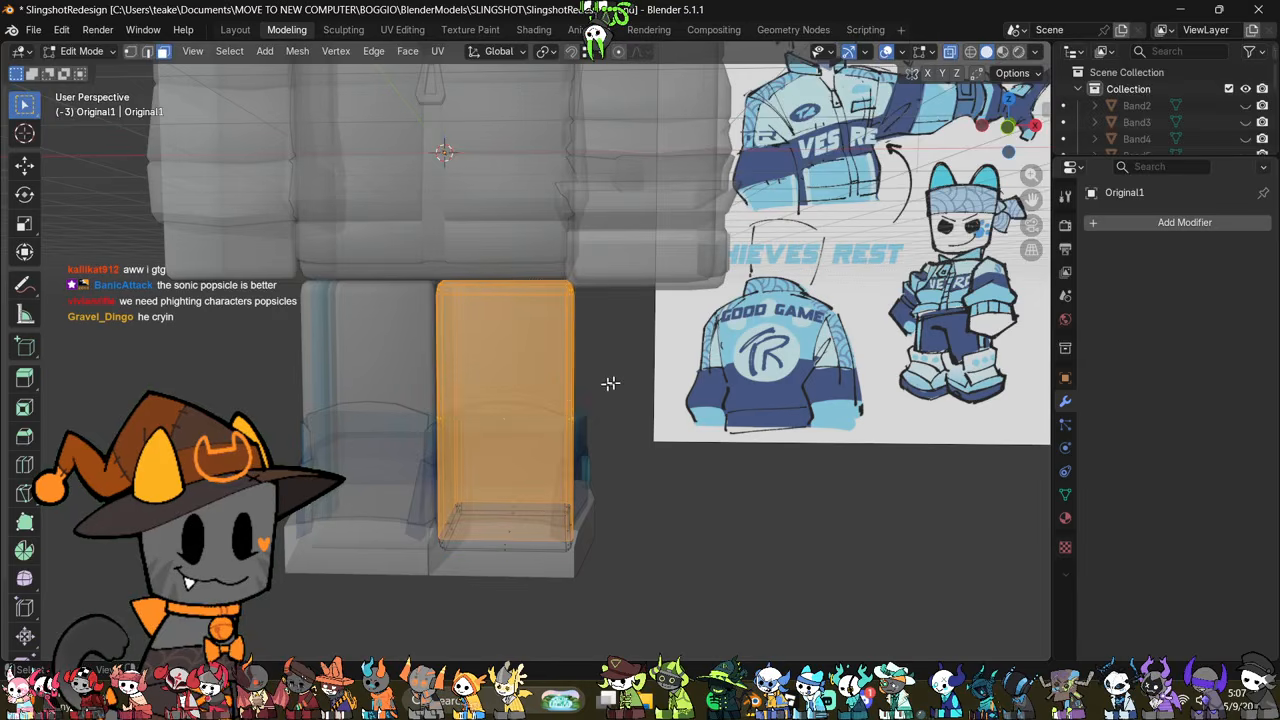
Step: Duplicate the selected leg faces in place, separate them into their own object and select that object
key("shift+d")
right_click(614, 381)
key("p")
left_click(614, 381)
key("Tab")
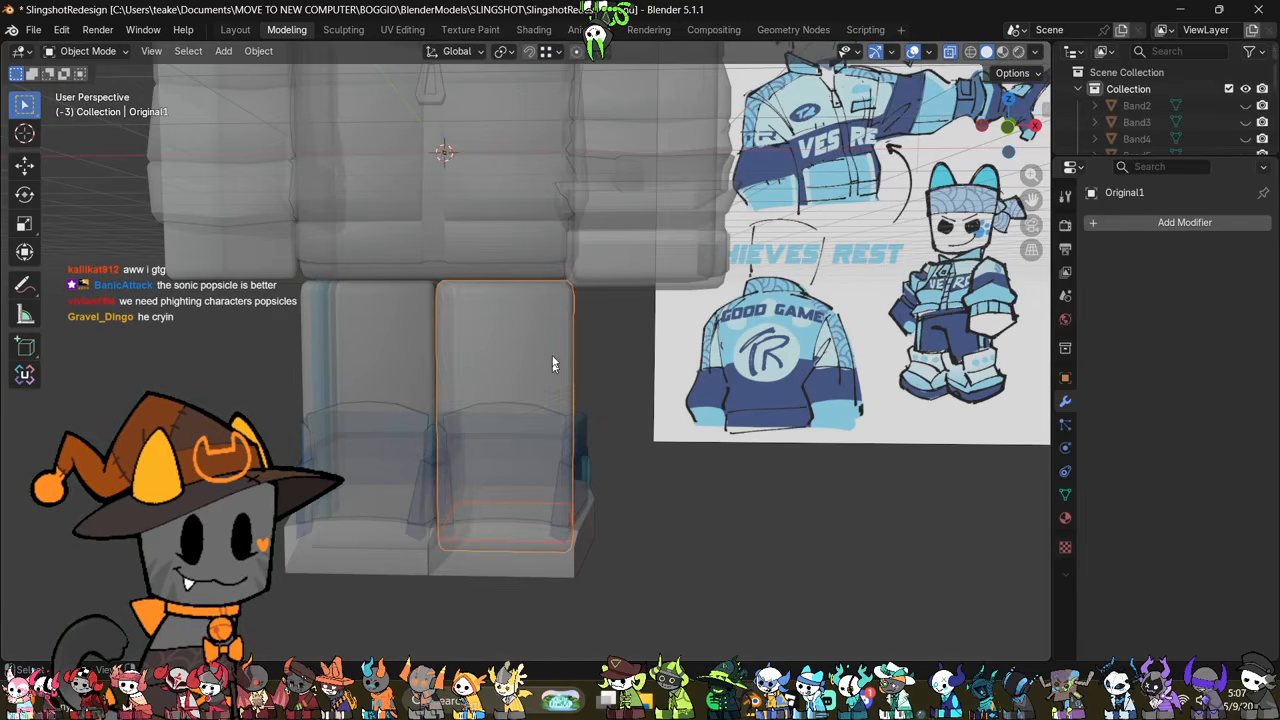
left_click(555, 344)
Step: Fatten the entire separated trouser leg mesh outward by about 0.03 m
key("Tab")
key("a")
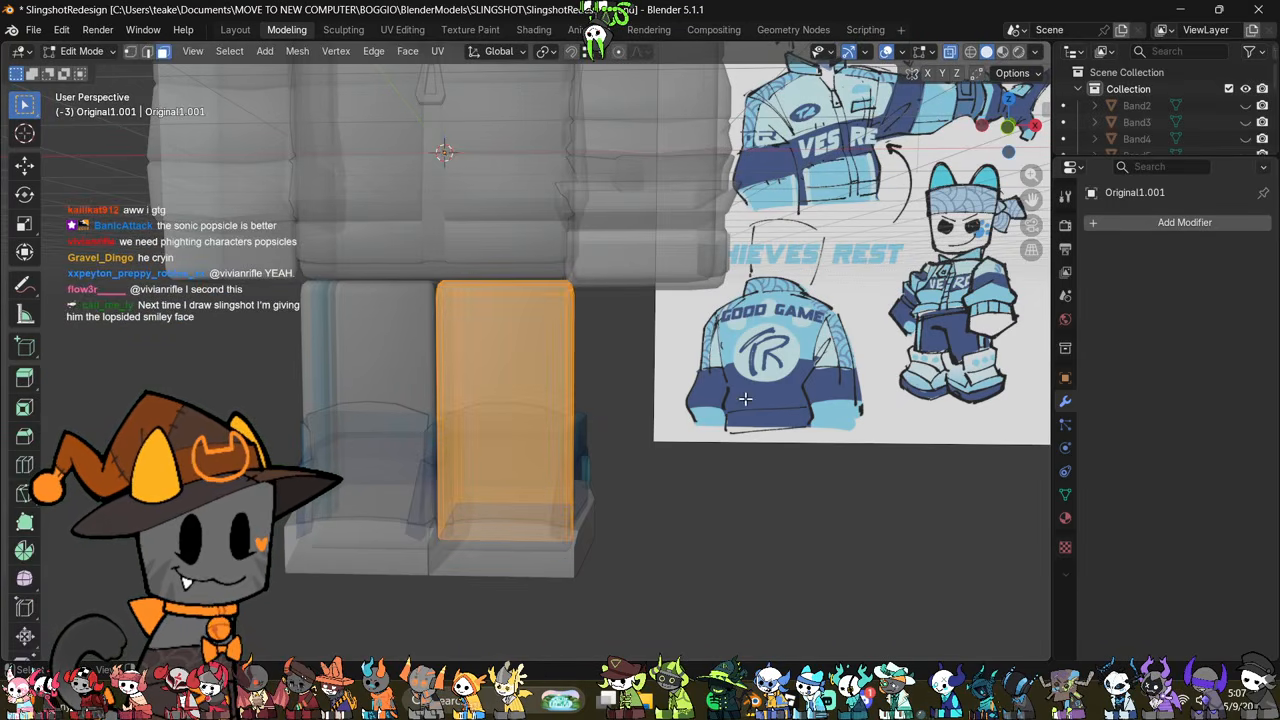
key("alt+s")
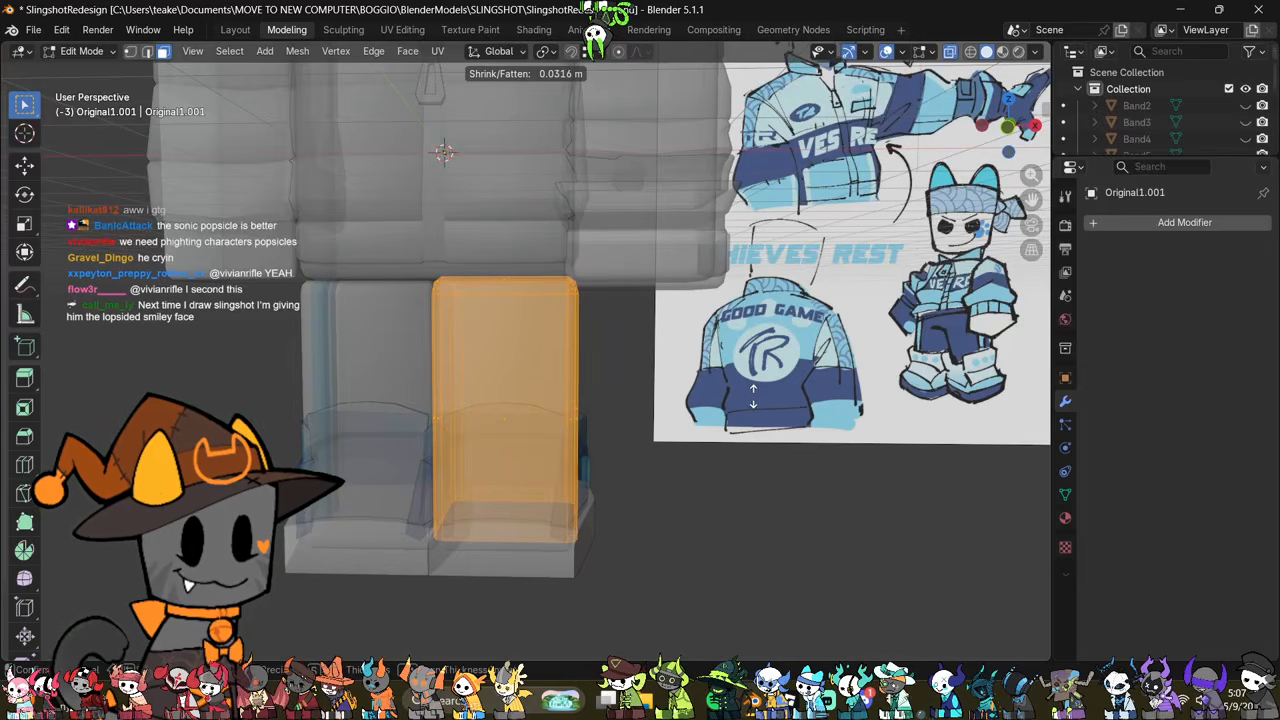
left_click(751, 396)
Step: Raise the trouser leg's bottom vertices to the top of the shoe's teal band and scale them slightly outward
key("alt+z")
key("alt+z")
key("1")
key("alt+a")
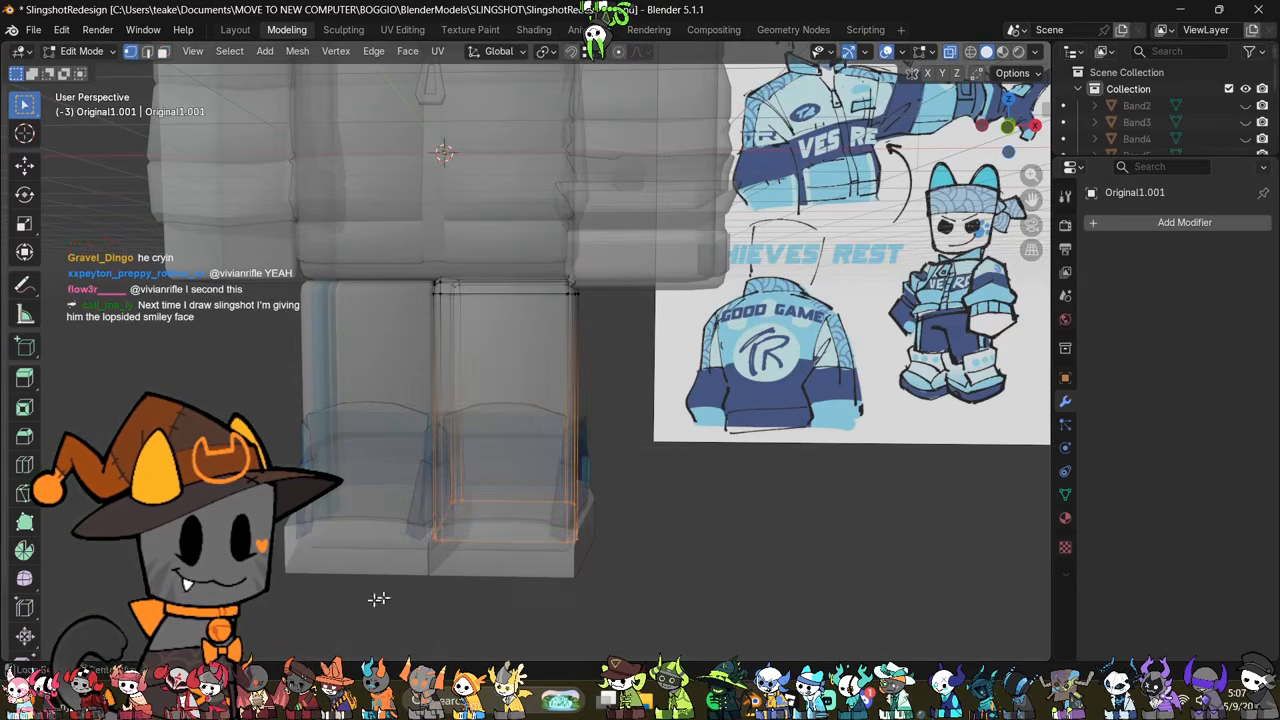
key("alt+z")
left_click(25, 165)
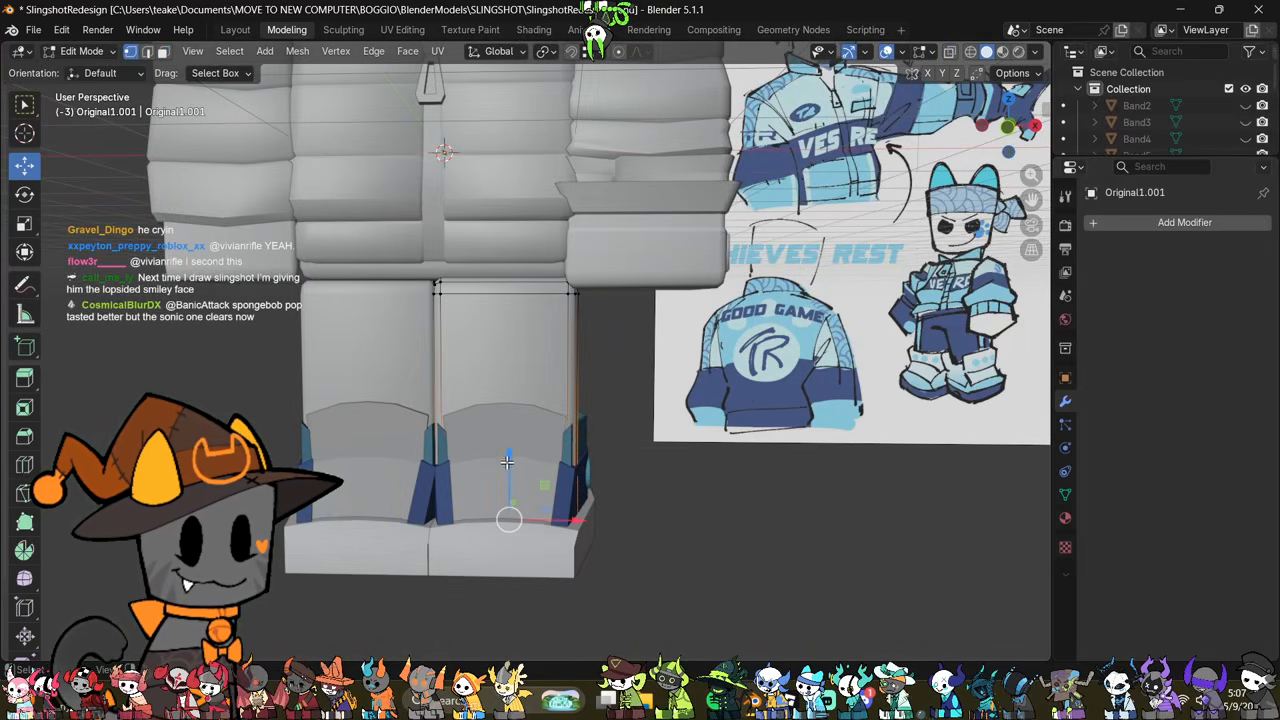
left_click_drag(507, 461, 546, 352)
middle_click_drag(654, 457, 658, 511)
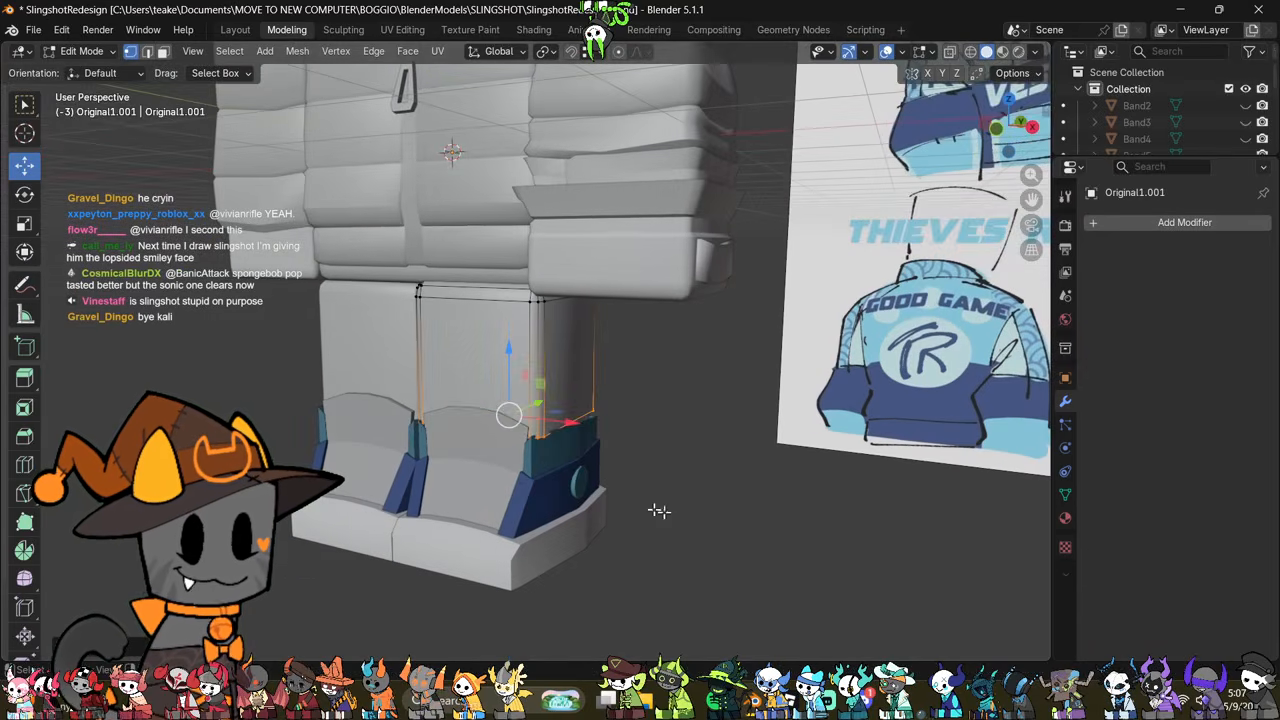
key("s")
left_click(675, 516)
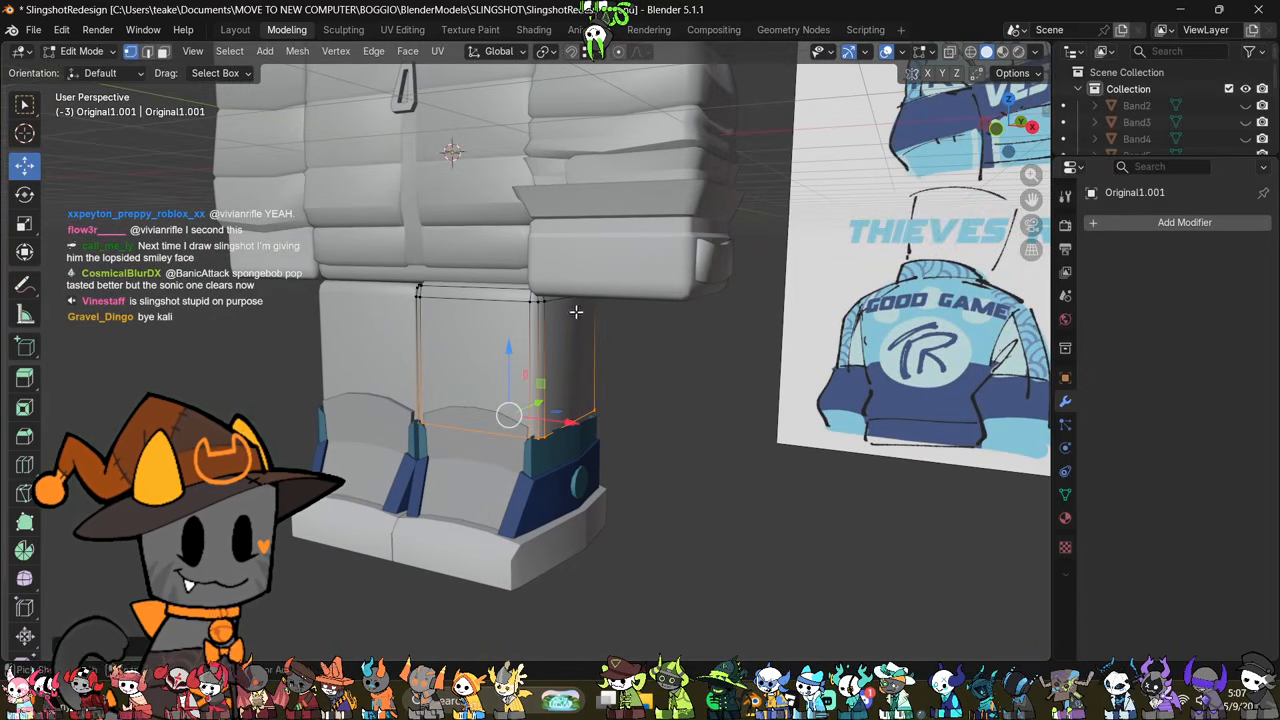
Step: Add a horizontal loop cut near the trouser leg's hem and scale it out by about 1.06
key("ctrl+r")
left_click(584, 354)
left_click(595, 388)
key("s")
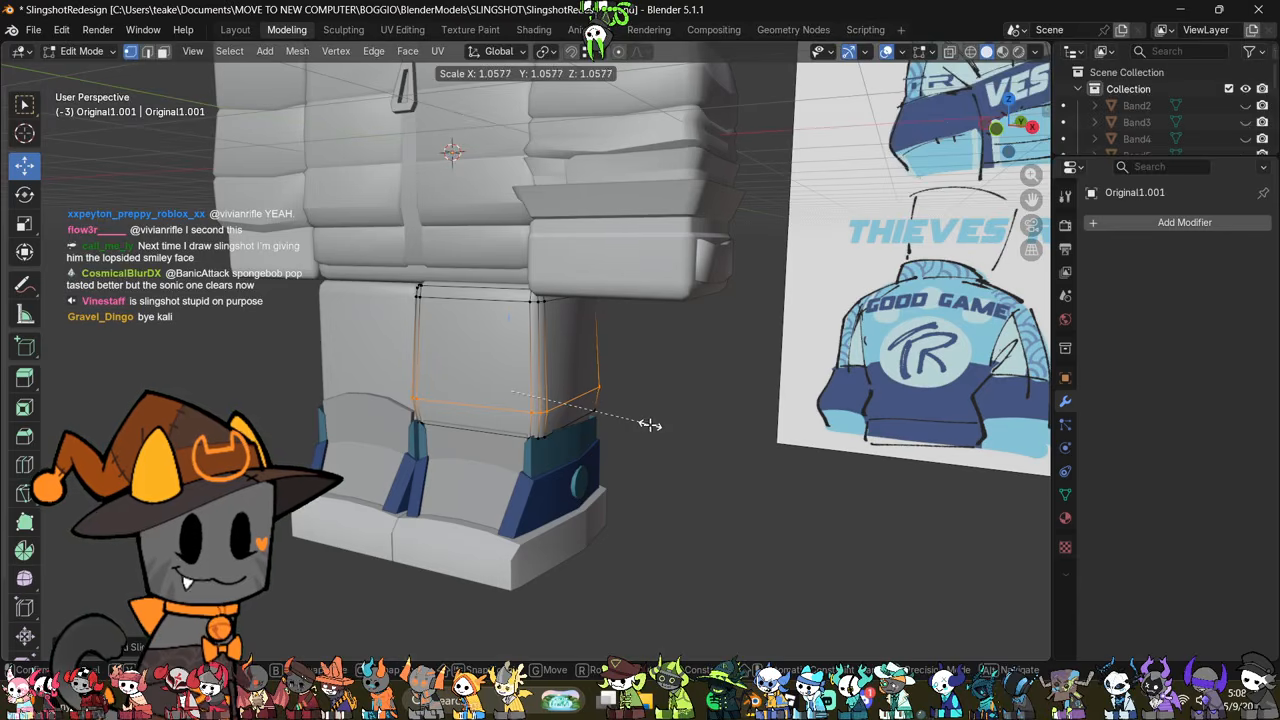
left_click(650, 425)
Step: Lower the loop above the hem by about 0.07 m and scale it to flare the trouser leg
middle_click_drag(651, 422, 598, 378)
scroll(598, 378, "up", 2)
left_click_drag(507, 357, 511, 371)
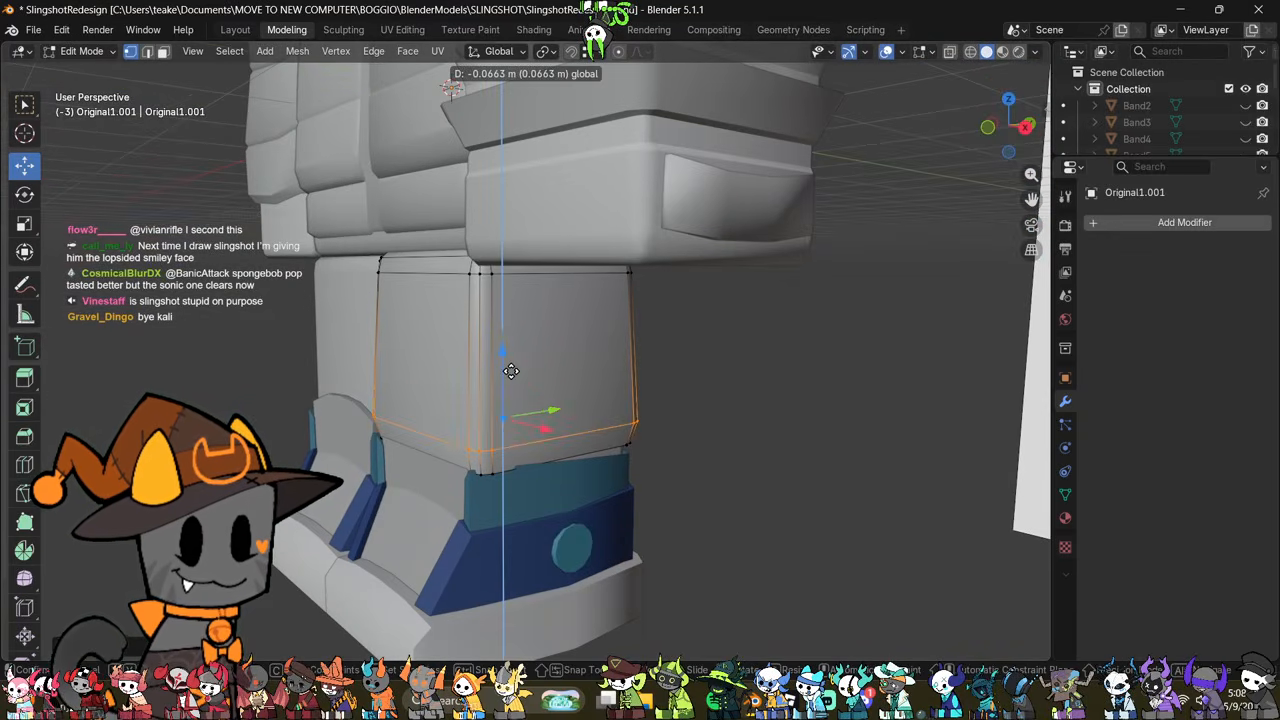
key("s")
left_click(704, 422)
middle_click_drag(704, 423, 767, 430)
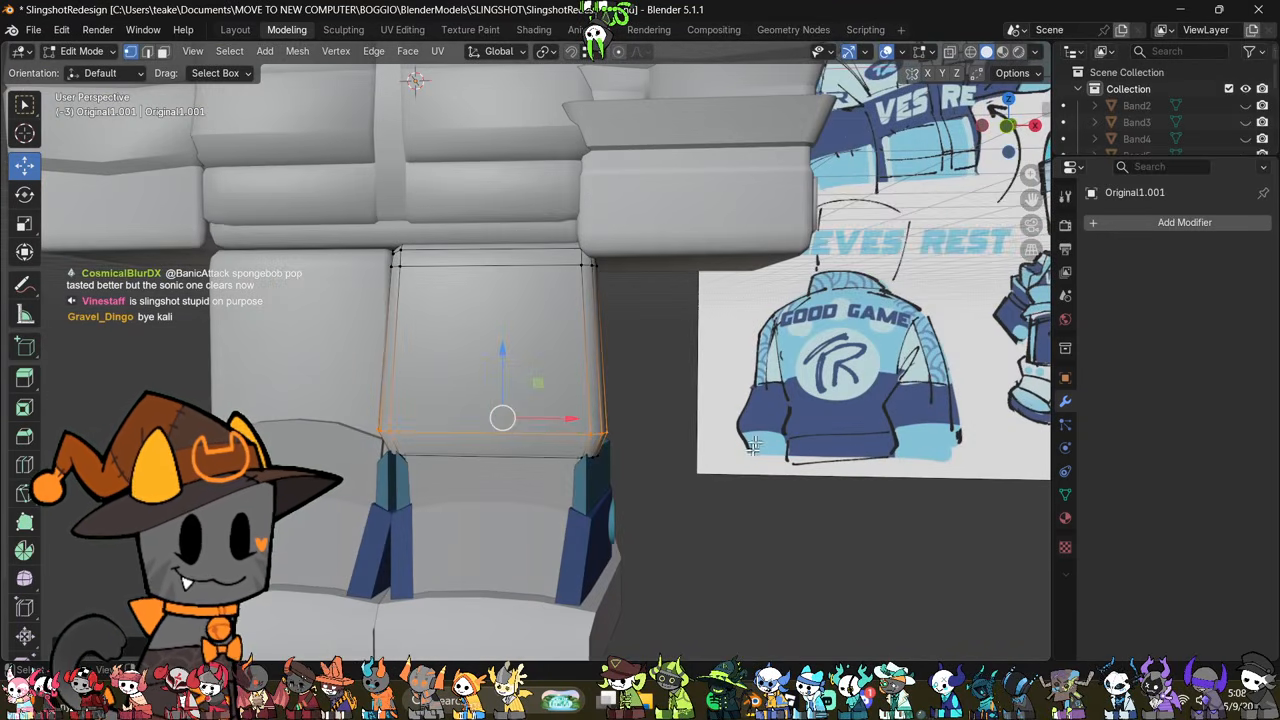
Step: Add a horizontal loop cut around the middle of the trouser leg and tilt it slightly
key("ctrl+r")
left_click(597, 334)
left_click(605, 309)
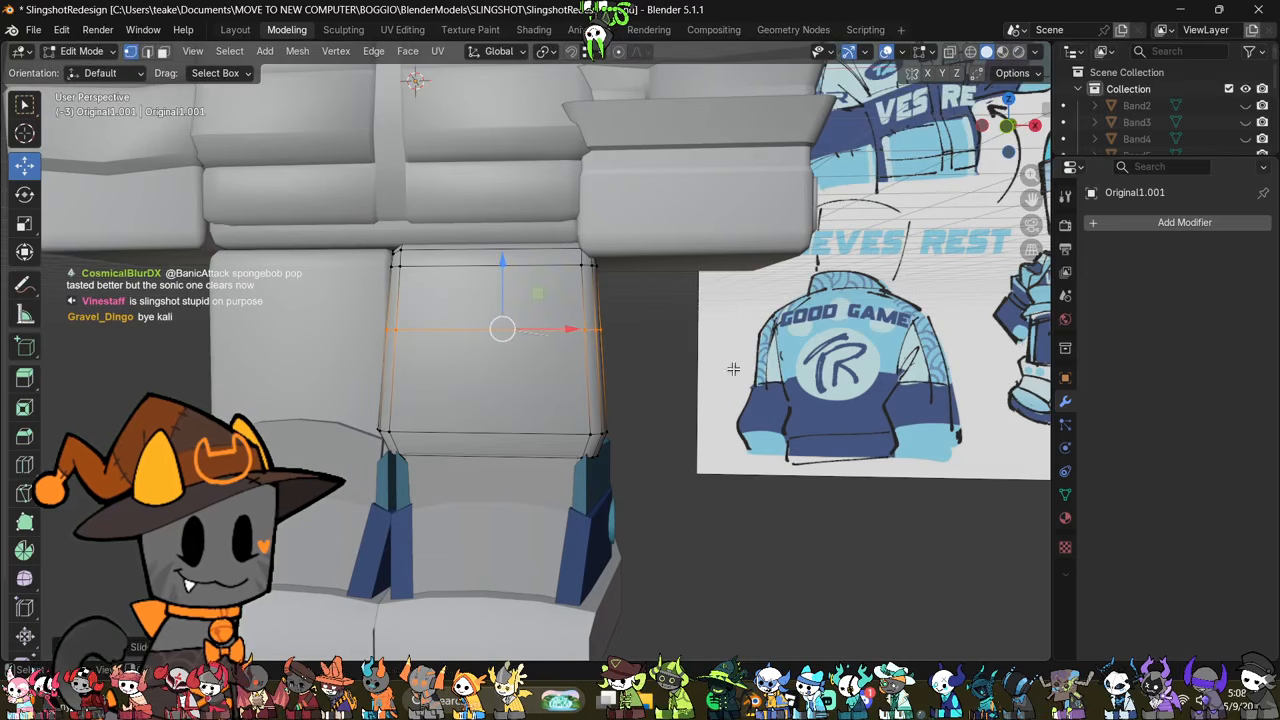
left_click(982, 126)
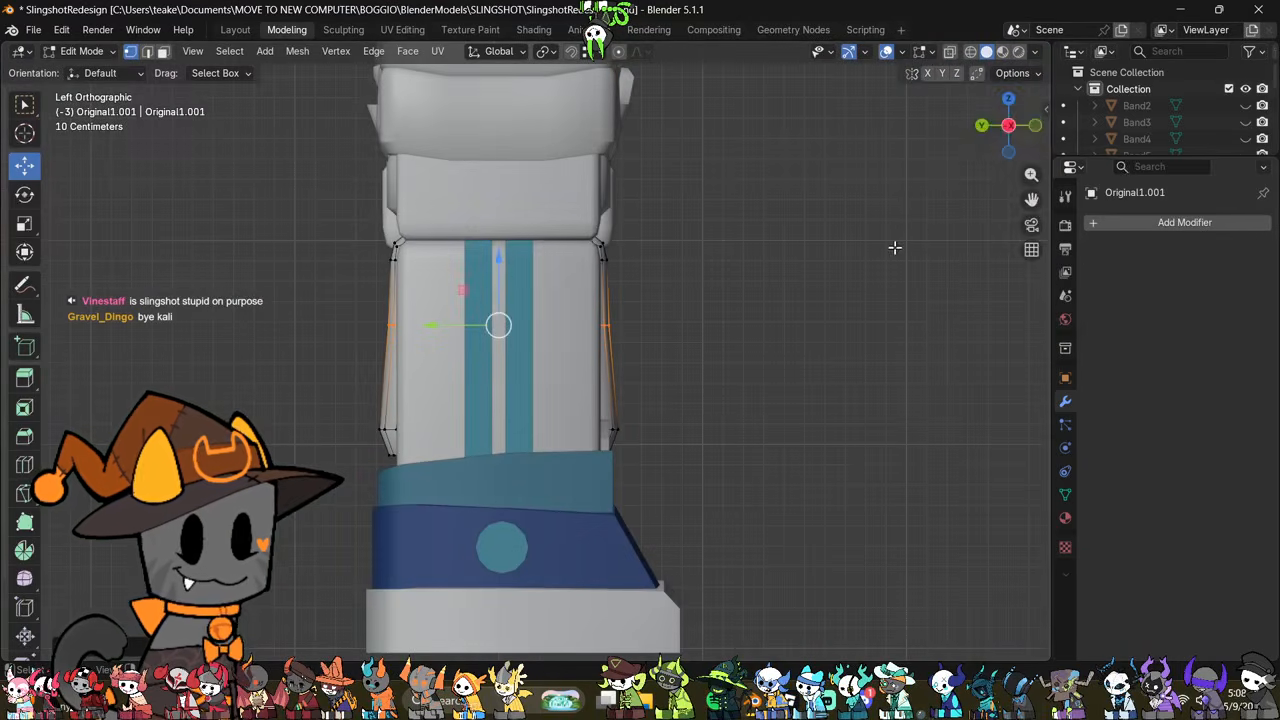
left_click(1030, 138)
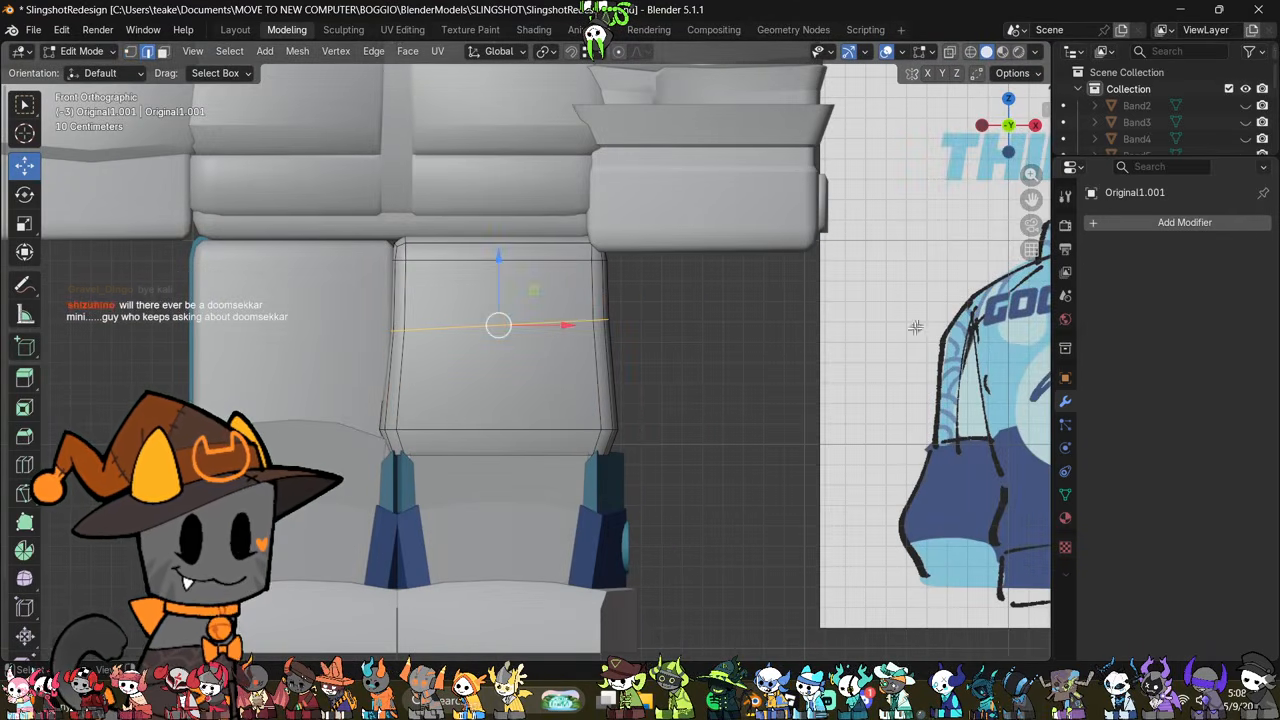
Step: Mark the tilted edge loop around the middle of the trouser leg as sharp
right_click(730, 349)
left_click(708, 497)
key("Tab")
mouse_move(700, 485)
middle_mouse_down()
mouse_move(686, 464)
mouse_move(728, 486)
mouse_move(677, 469)
mouse_move(689, 471)
middle_mouse_up()
key("Tab")
Step: Clear the sharp marking from the mid-leg loop's edges on the outer side of the trouser leg
key("alt+z")
left_click(674, 334)
left_click_drag(661, 275, 515, 371)
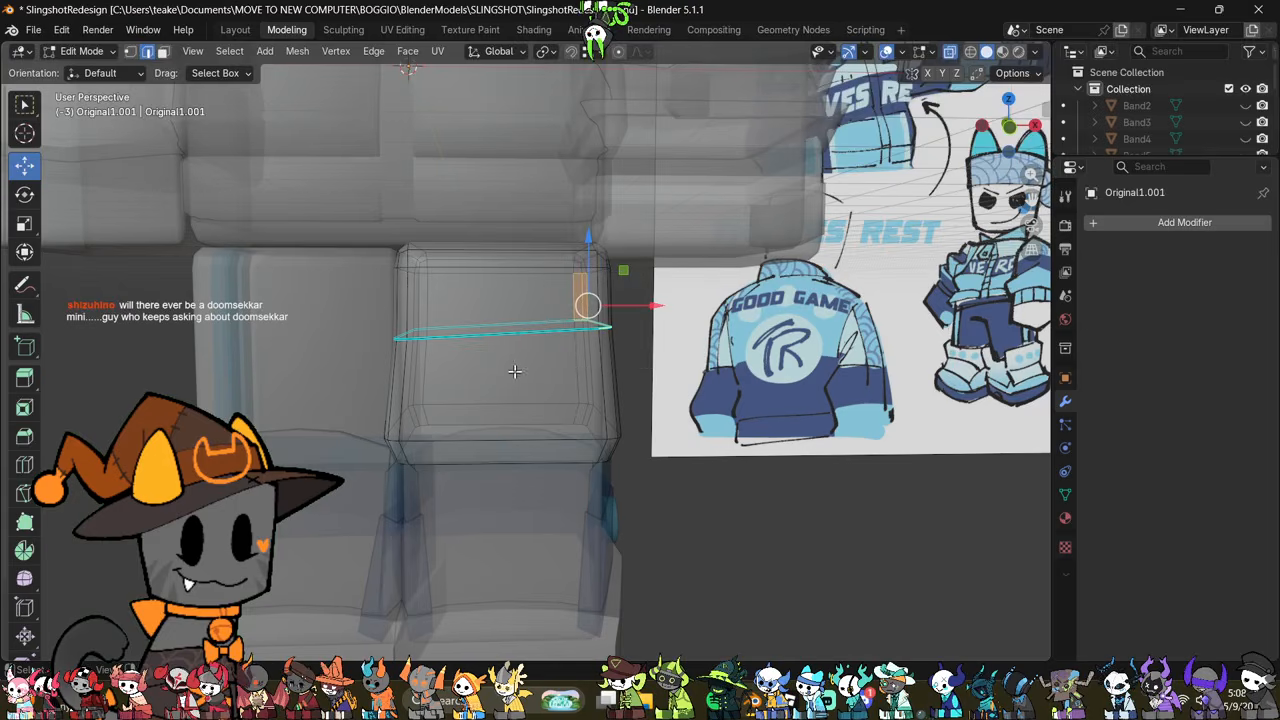
right_click(716, 409)
left_click(700, 416)
middle_click_drag(675, 401, 673, 412)
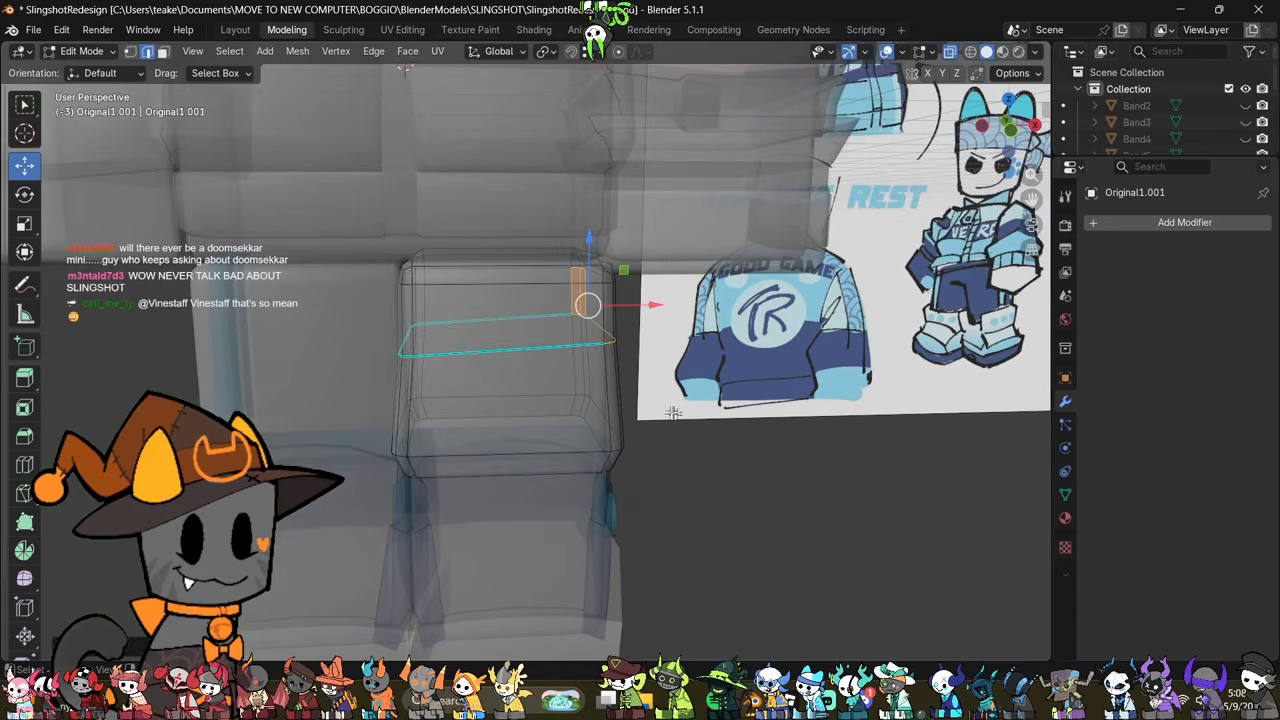
key("alt+z")
middle_click_drag(536, 339, 643, 430)
key("Tab")
key("Tab")
key("alt+z")
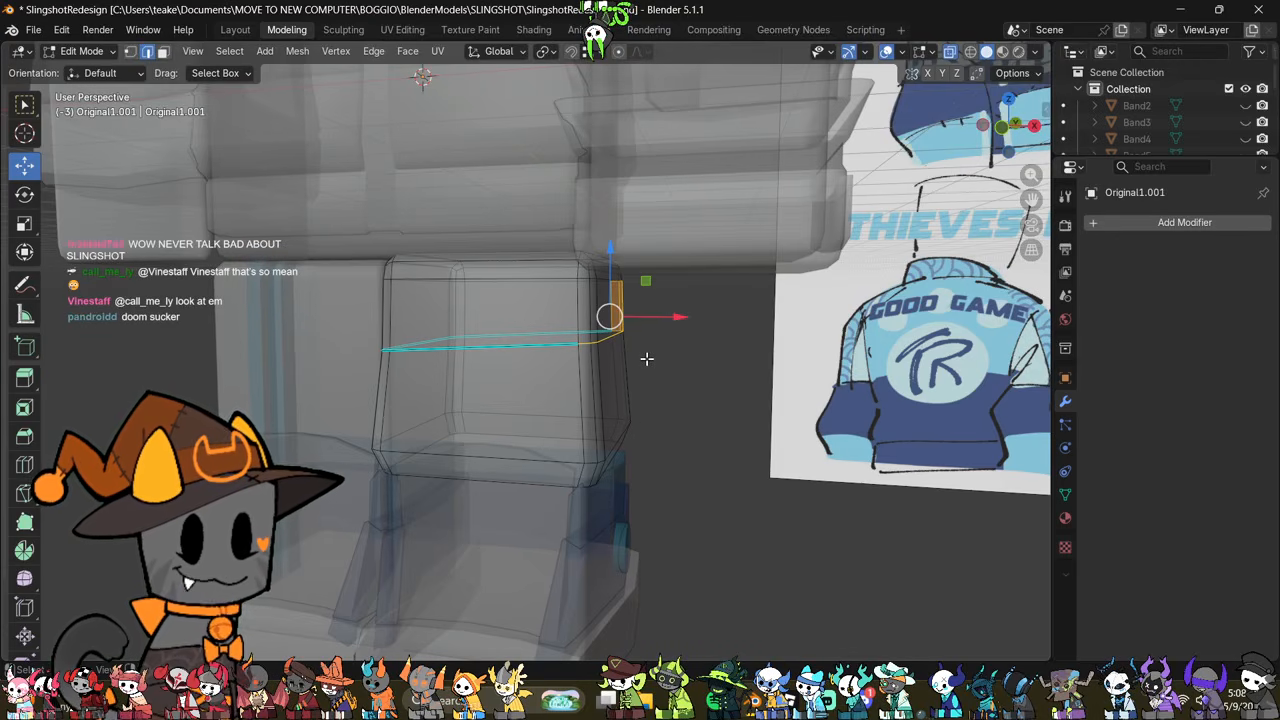
left_click(690, 398)
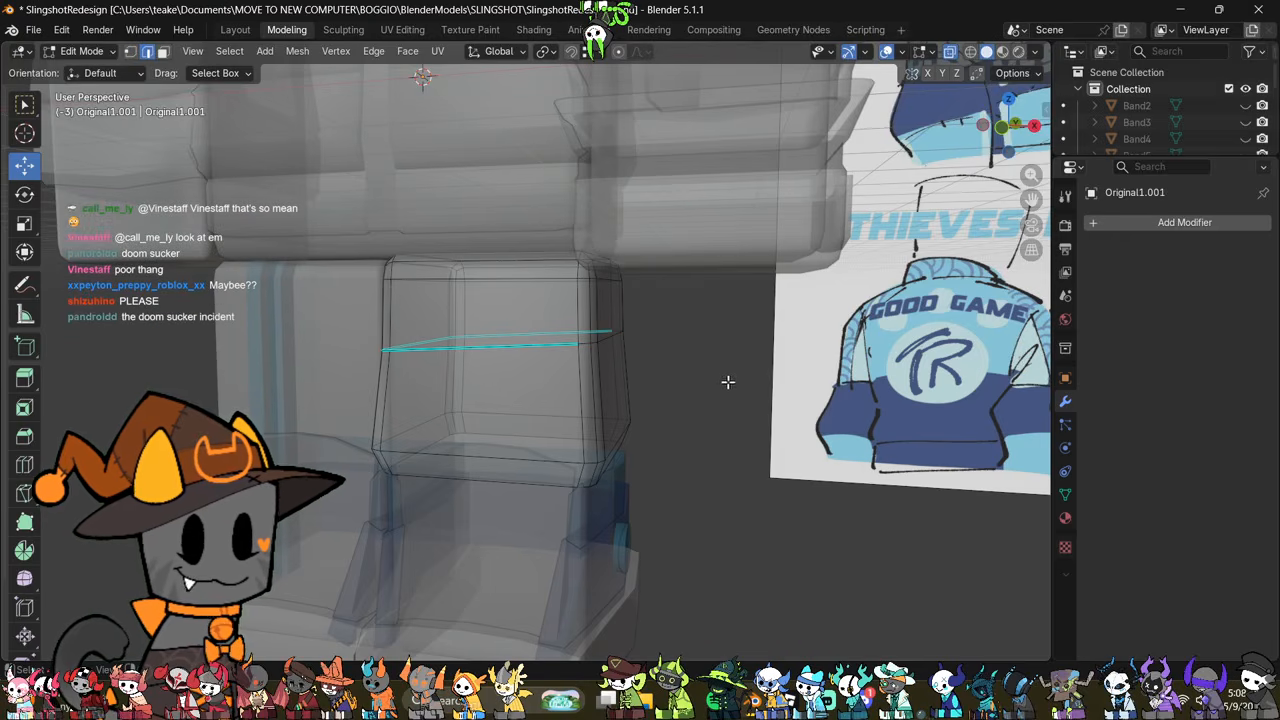
key("alt+z")
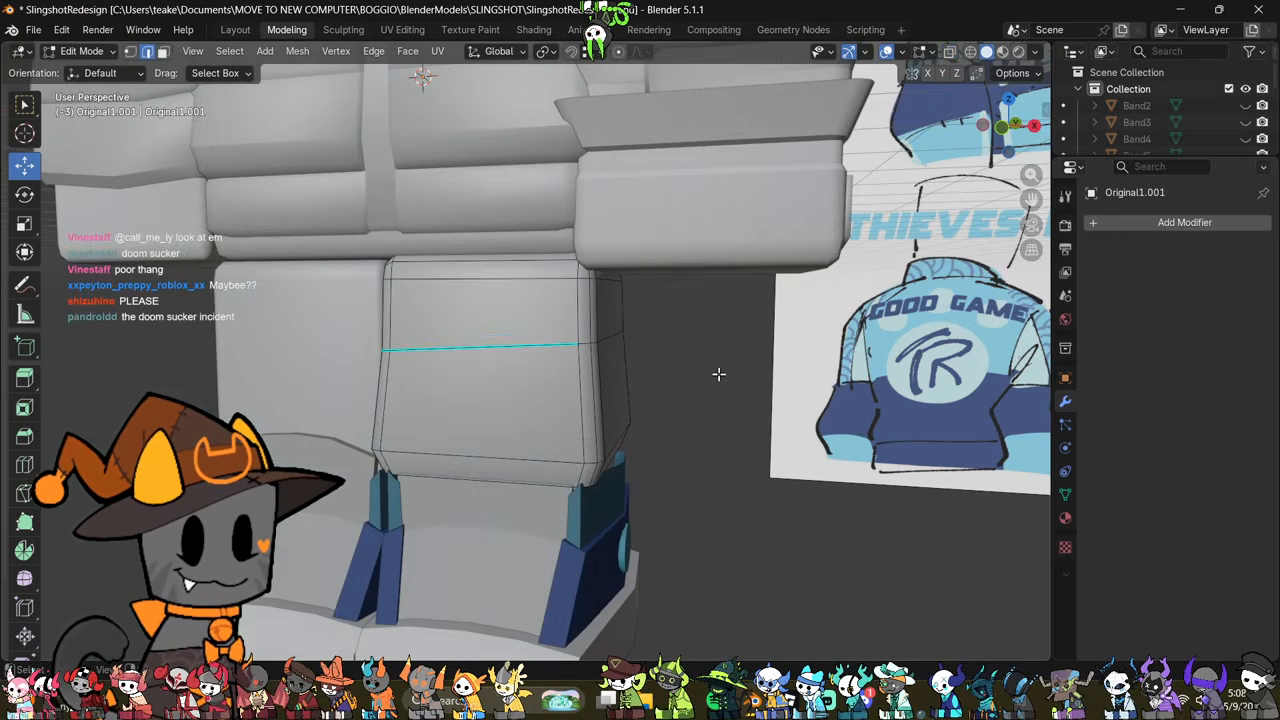
middle_click_drag(717, 371, 746, 379)
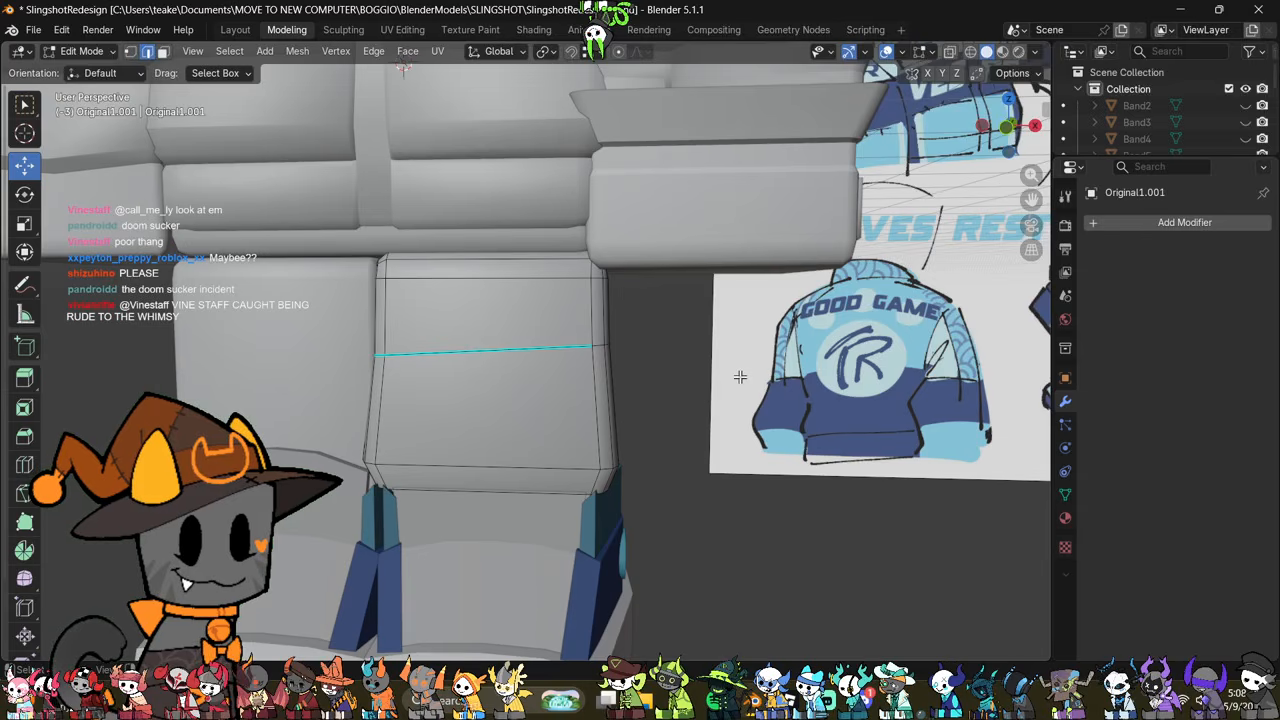
key("Tab")
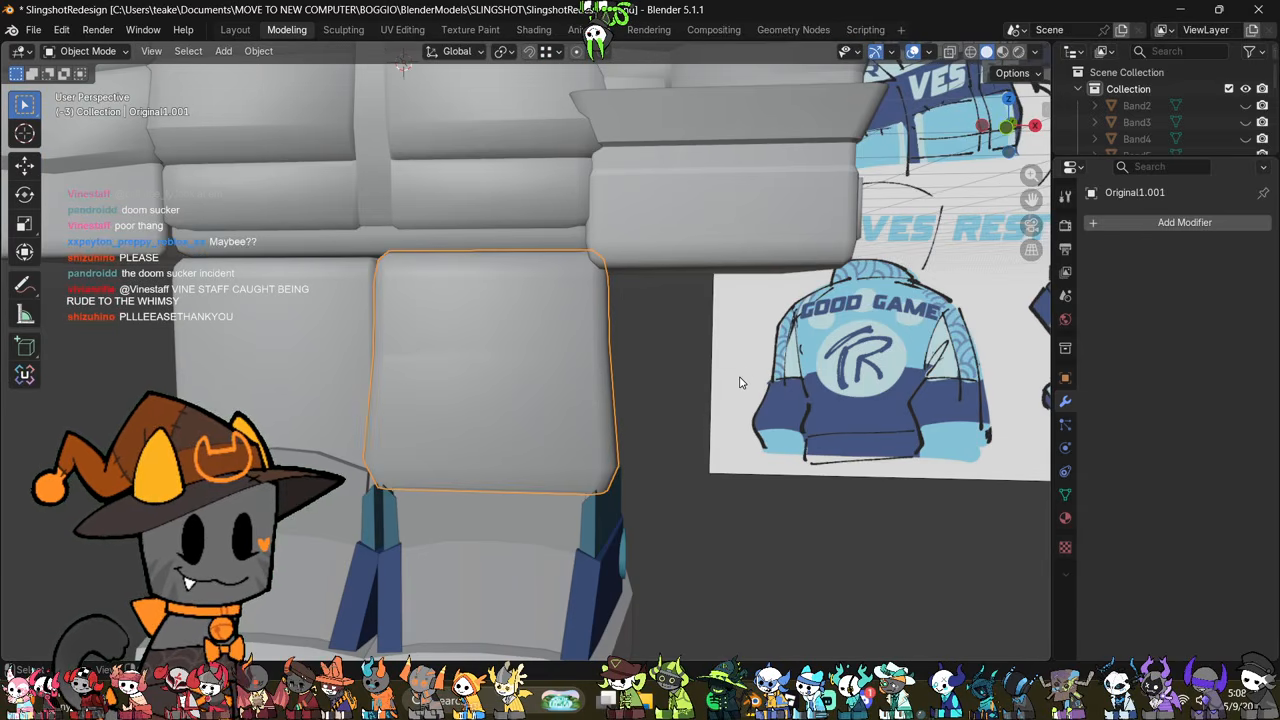
Step: Mark the edge loop just above the trouser hem as sharp
middle_click_drag(740, 383, 575, 412)
key("Tab")
scroll(706, 367, "down", 2)
left_click(560, 420, "shift")
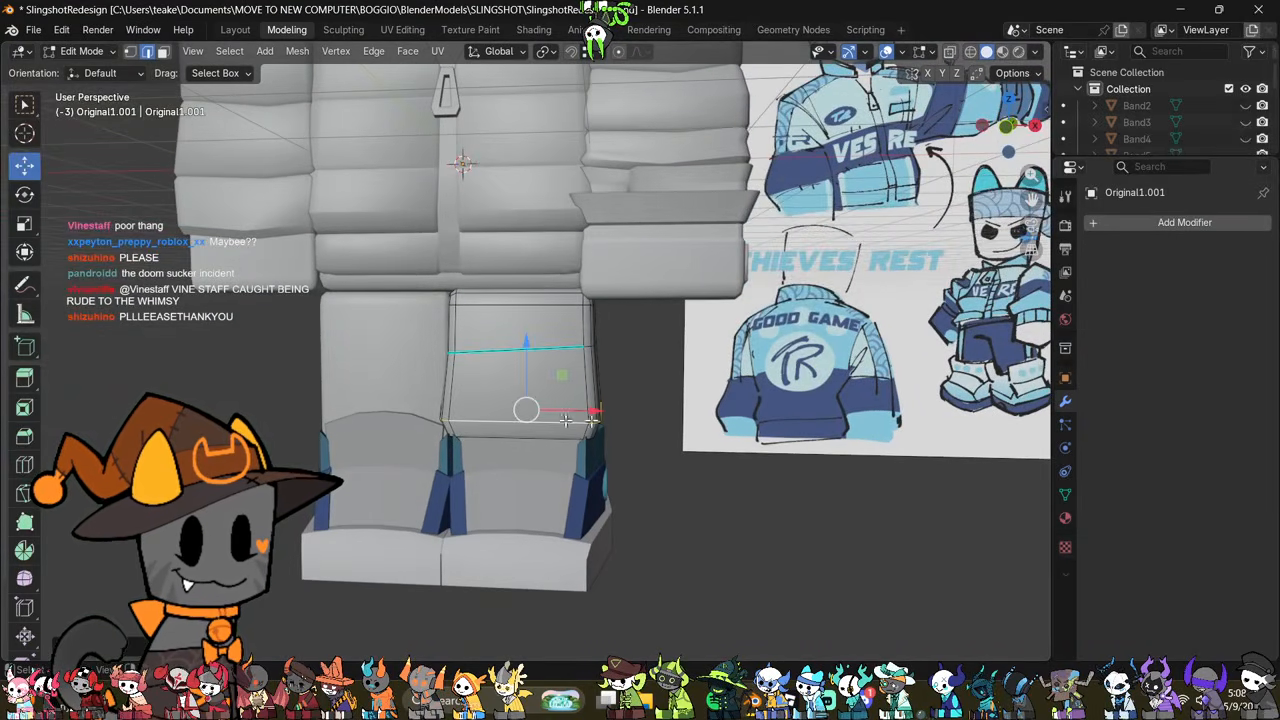
key("ctrl+e")
left_click(776, 432)
middle_click_drag(776, 432, 792, 408)
scroll(792, 408, "up", 1)
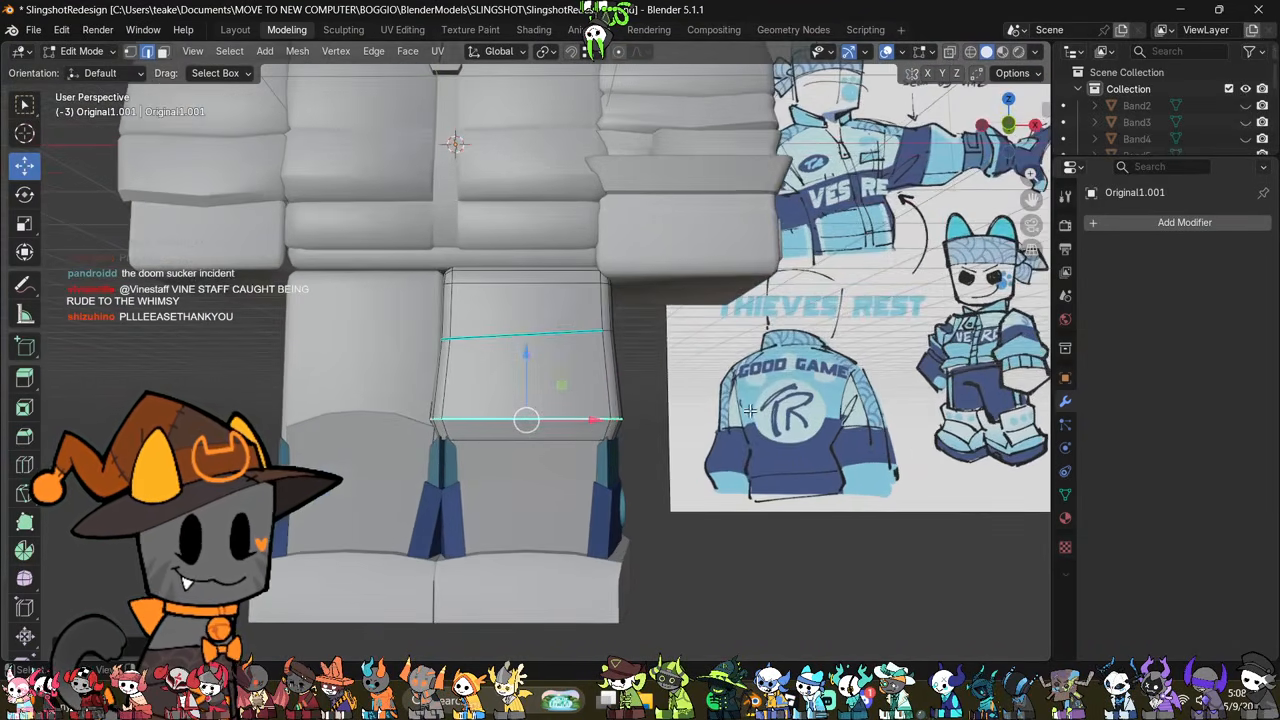
Step: Raise the trouser leg's hem and the loop above it slightly along Z
left_click(1009, 125)
key("alt+z")
left_click_drag(735, 379, 368, 490)
key("g")
key("z")
left_click(546, 375)
key("alt+z")
middle_click_drag(735, 425, 650, 434)
key("Tab")
left_click(756, 434)
Step: Add a Mirror modifier on the X axis to the trouser leg
left_click(607, 378)
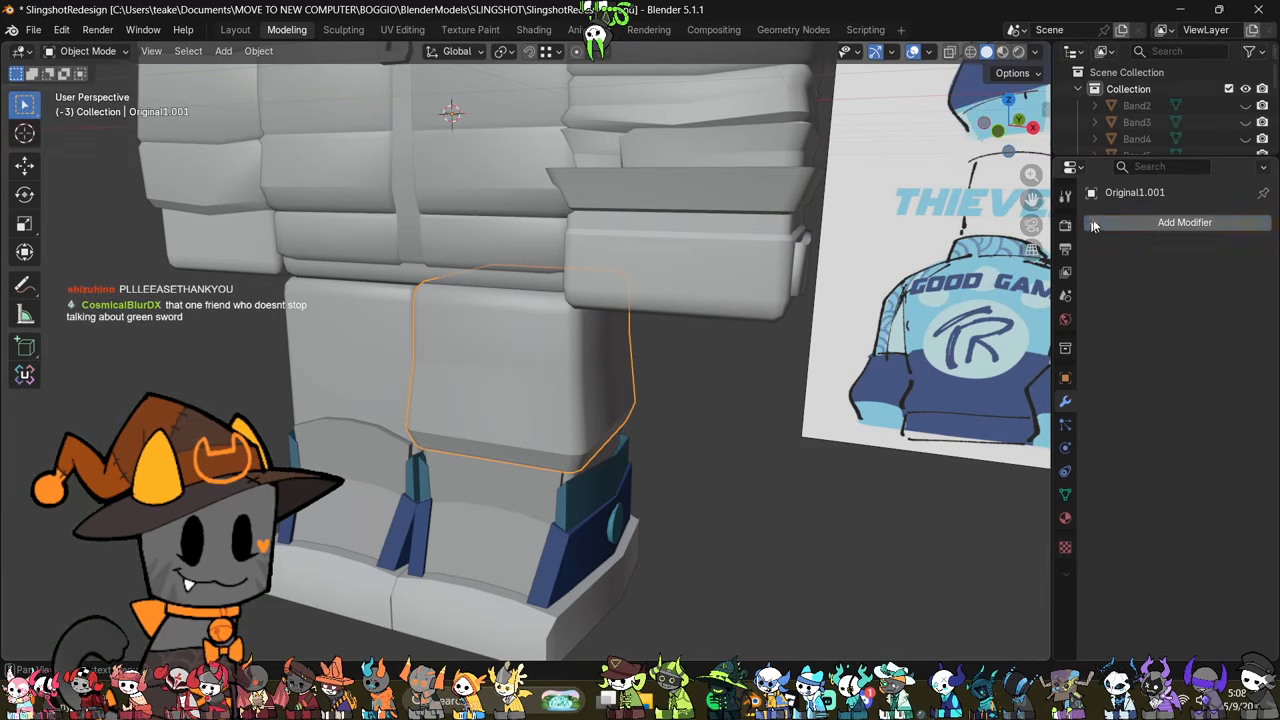
left_click(1185, 222)
left_click(1180, 271)
middle_click_drag(825, 330, 832, 360)
key("Tab")
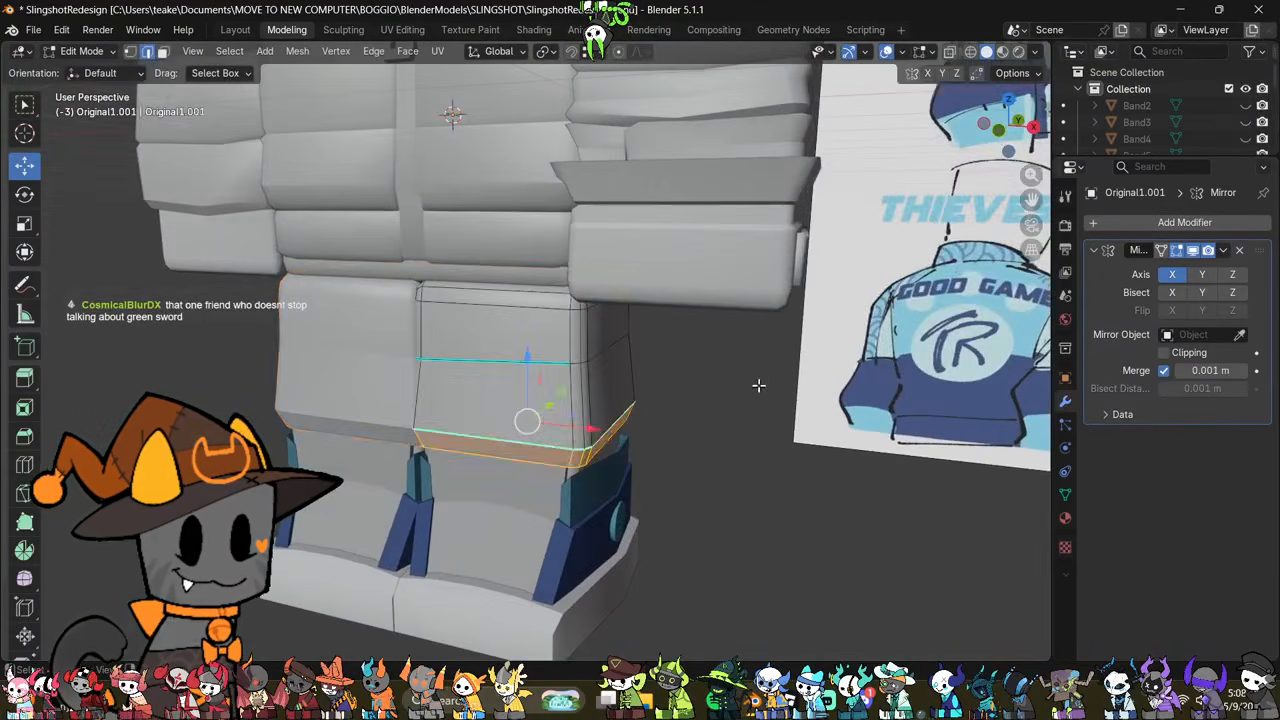
Step: Clear the sharp marking from the edge loop above the trouser hem
middle_click_drag(757, 386, 734, 377)
left_click(766, 423)
left_click(560, 424, "alt")
right_click(787, 438)
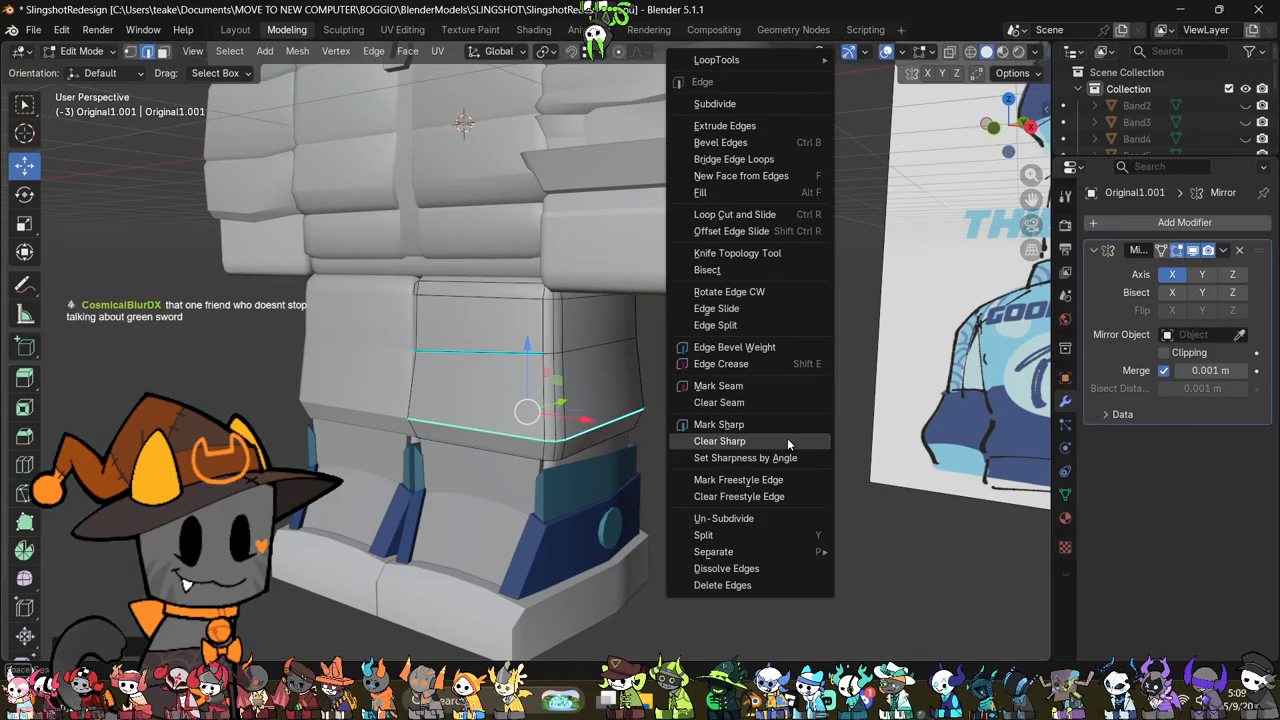
left_click(792, 443)
left_click_drag(522, 357, 534, 350)
key("Tab")
middle_click_drag(791, 440, 694, 463)
scroll(694, 463, "up", 4)
key("Tab")
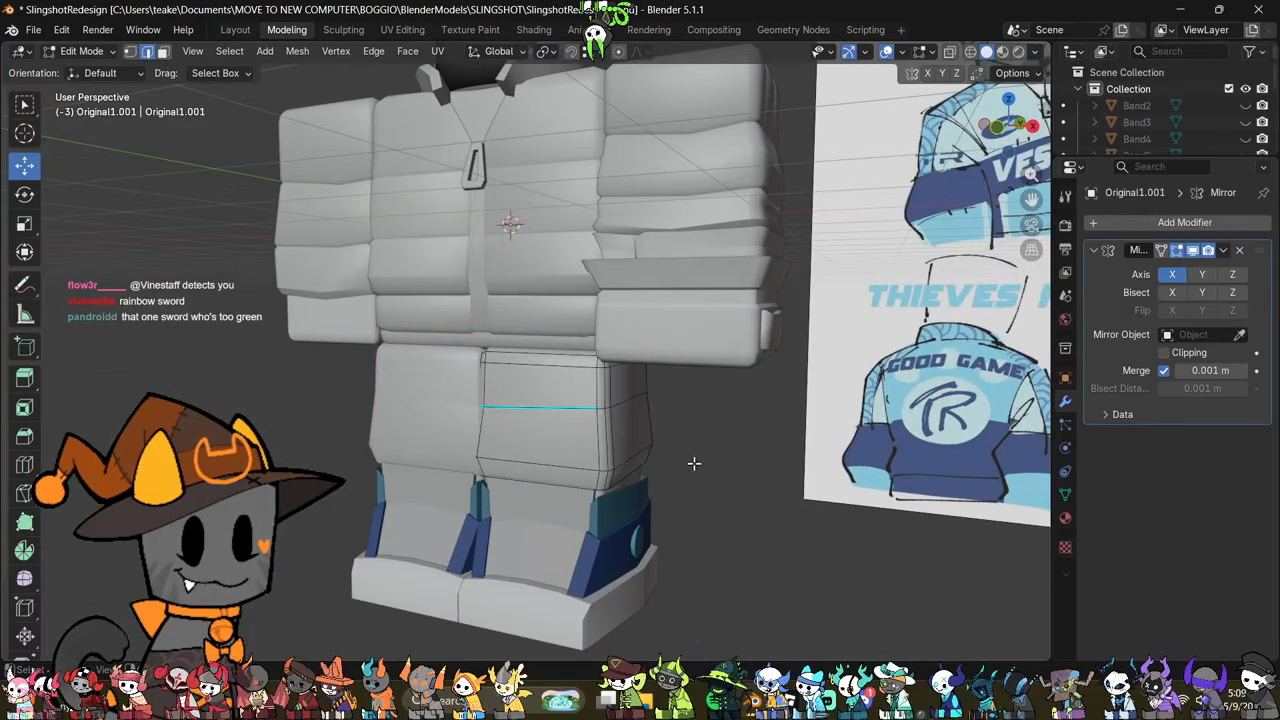
Step: Examine the mirrored trouser legs, jacket and sleeves from several angles against the reference drawing
left_click(640, 449, "alt")
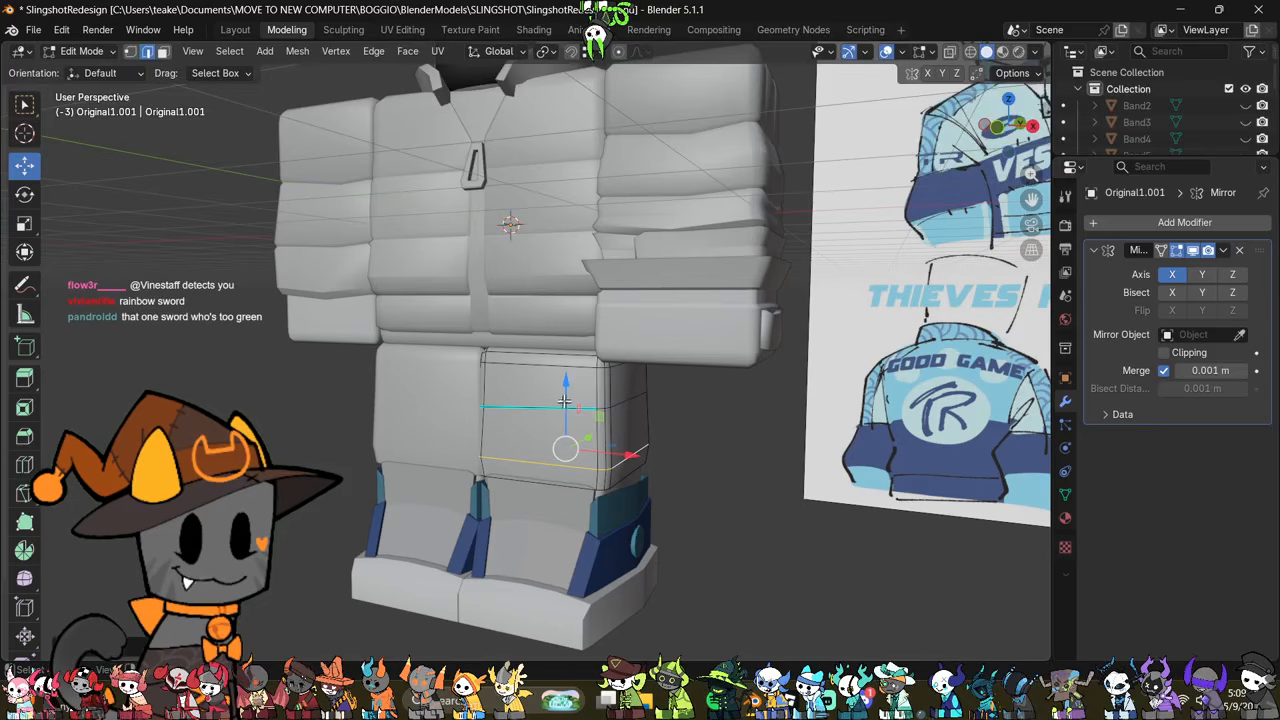
left_click_drag(565, 401, 573, 405)
left_click(777, 451)
middle_click_drag(777, 451, 799, 472)
middle_click_drag(481, 360, 743, 381)
key("Tab")
left_click(598, 335)
middle_click_drag(780, 309, 444, 301)
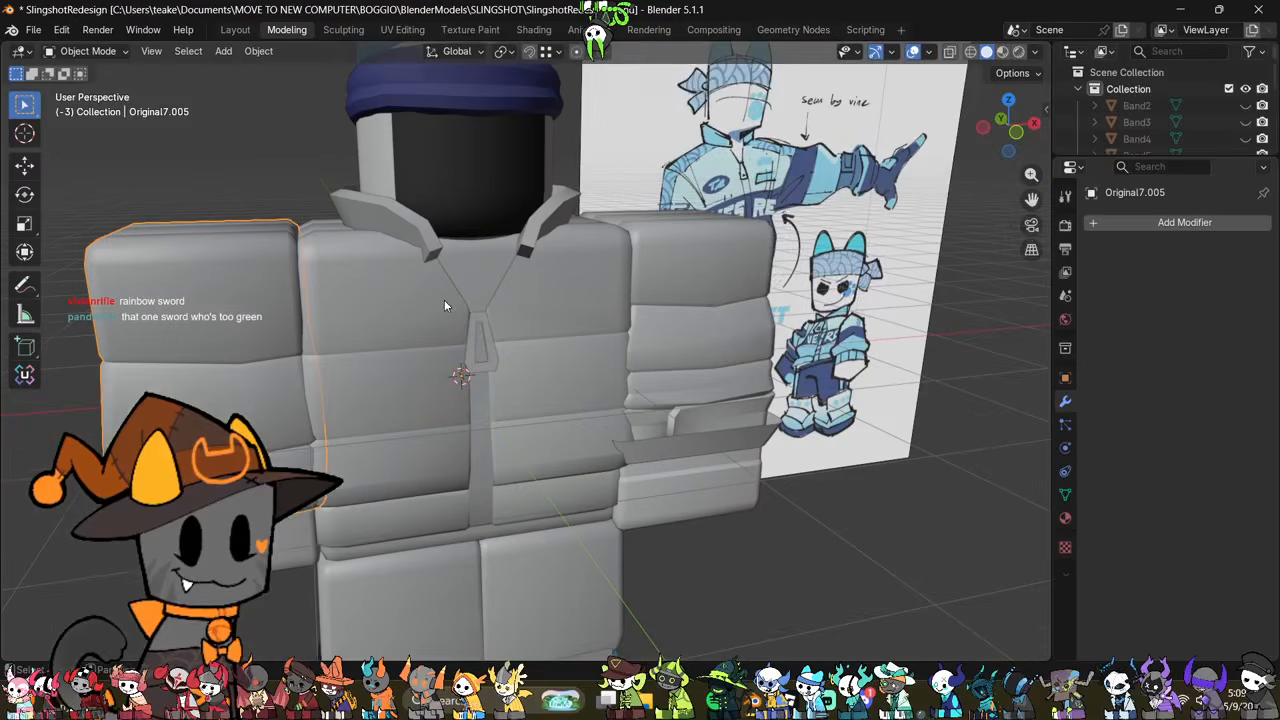
left_click(744, 309)
middle_click_drag(749, 372, 655, 418)
left_click(551, 388)
middle_click_drag(460, 377, 449, 372, "shift")
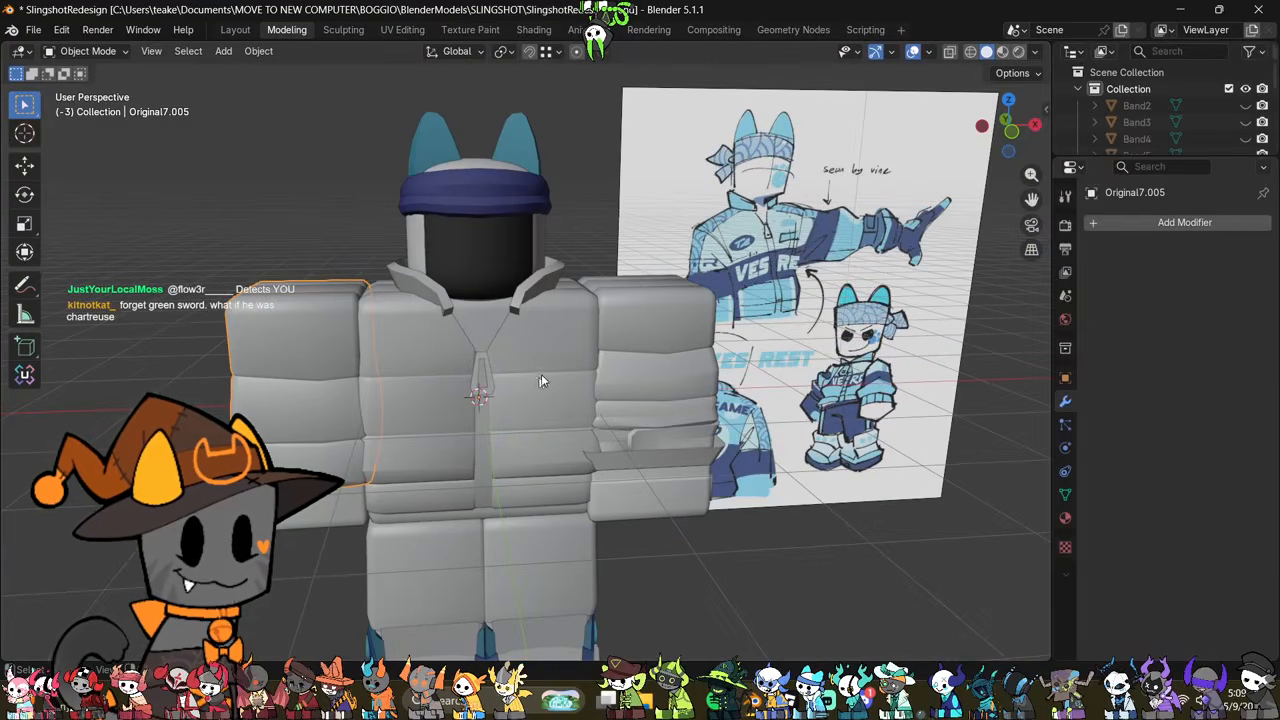
middle_click_drag(578, 336, 668, 388)
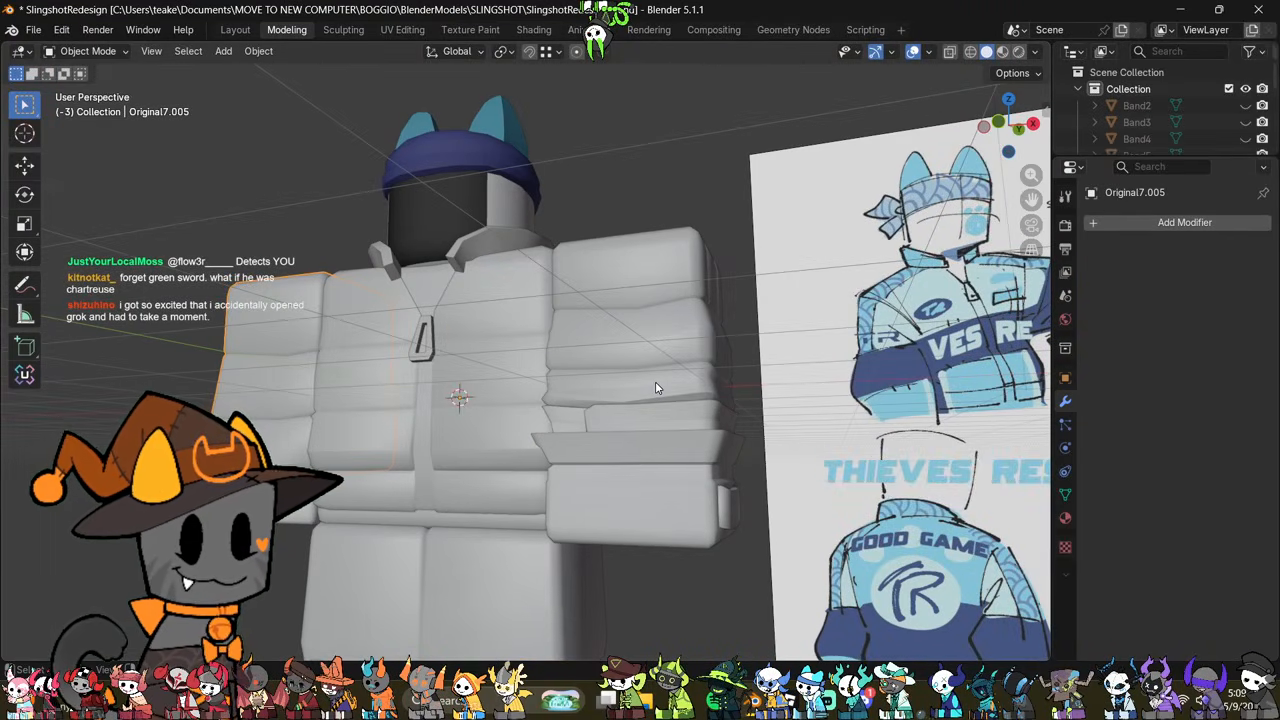
scroll(655, 383, "down", 2)
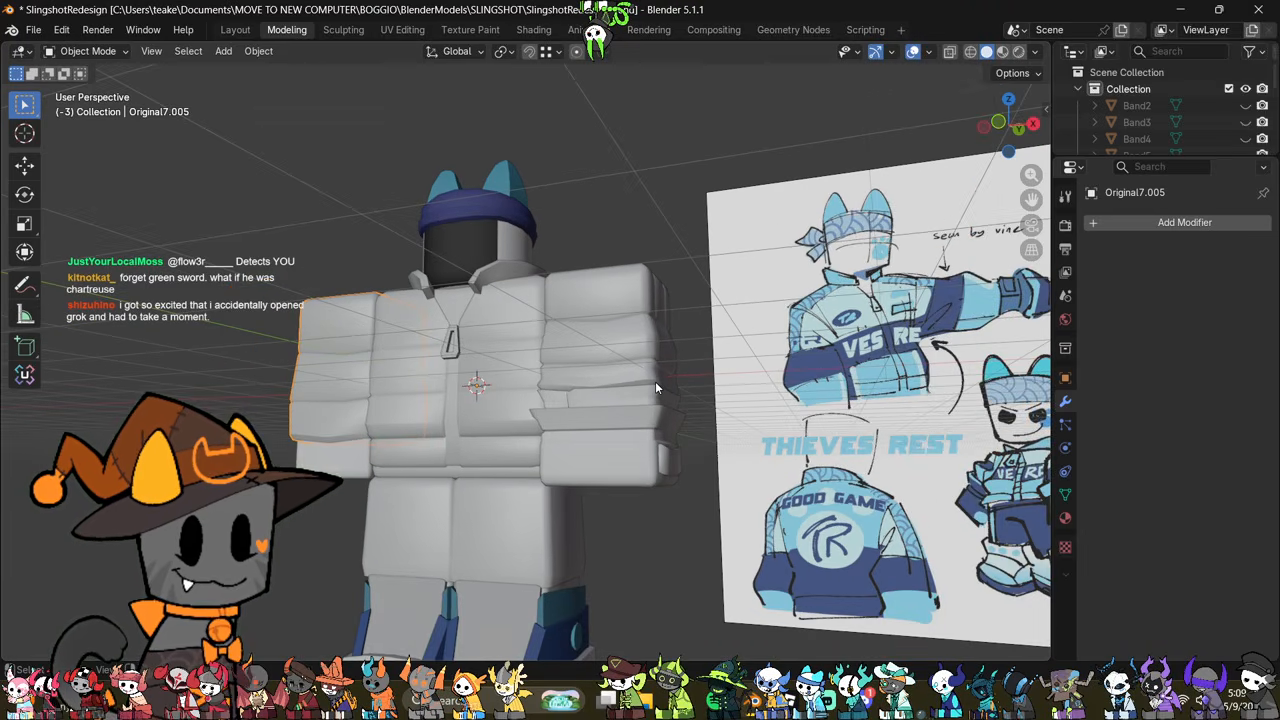
scroll(655, 383, "down", 3)
middle_click_drag(657, 382, 621, 267, "shift")
scroll(641, 280, "up", 3)
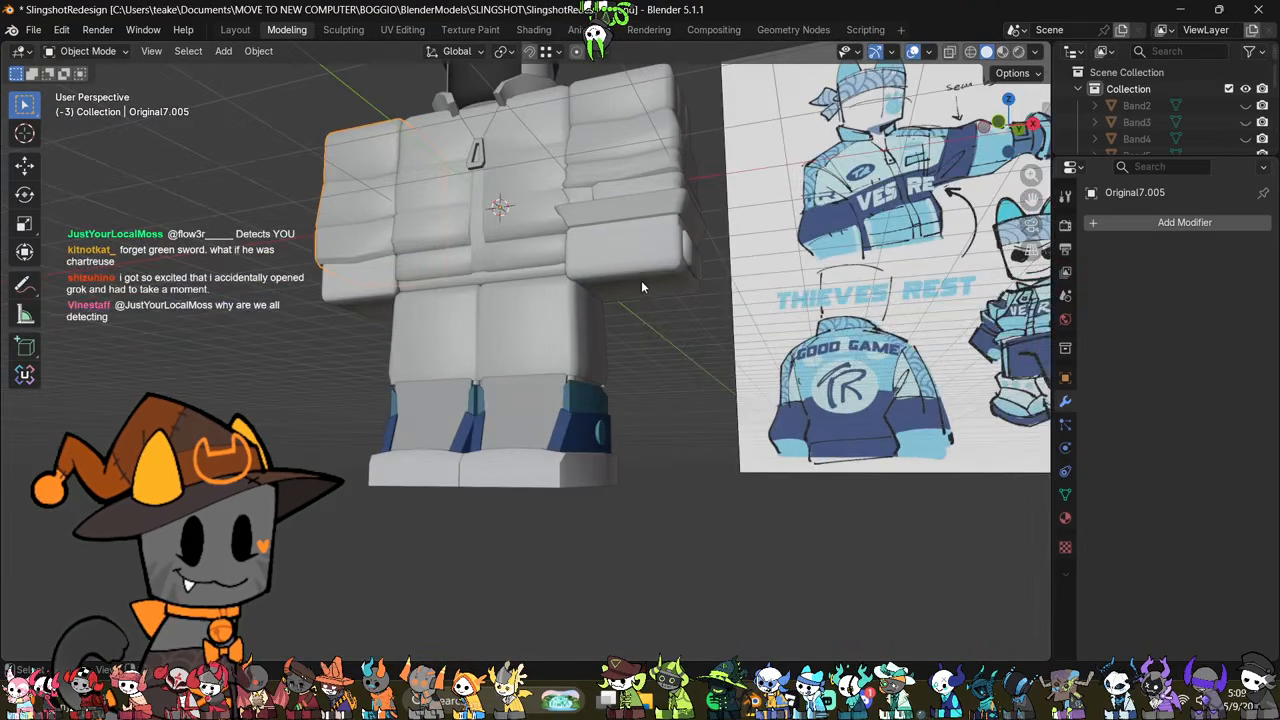
scroll(677, 308, "up", 6)
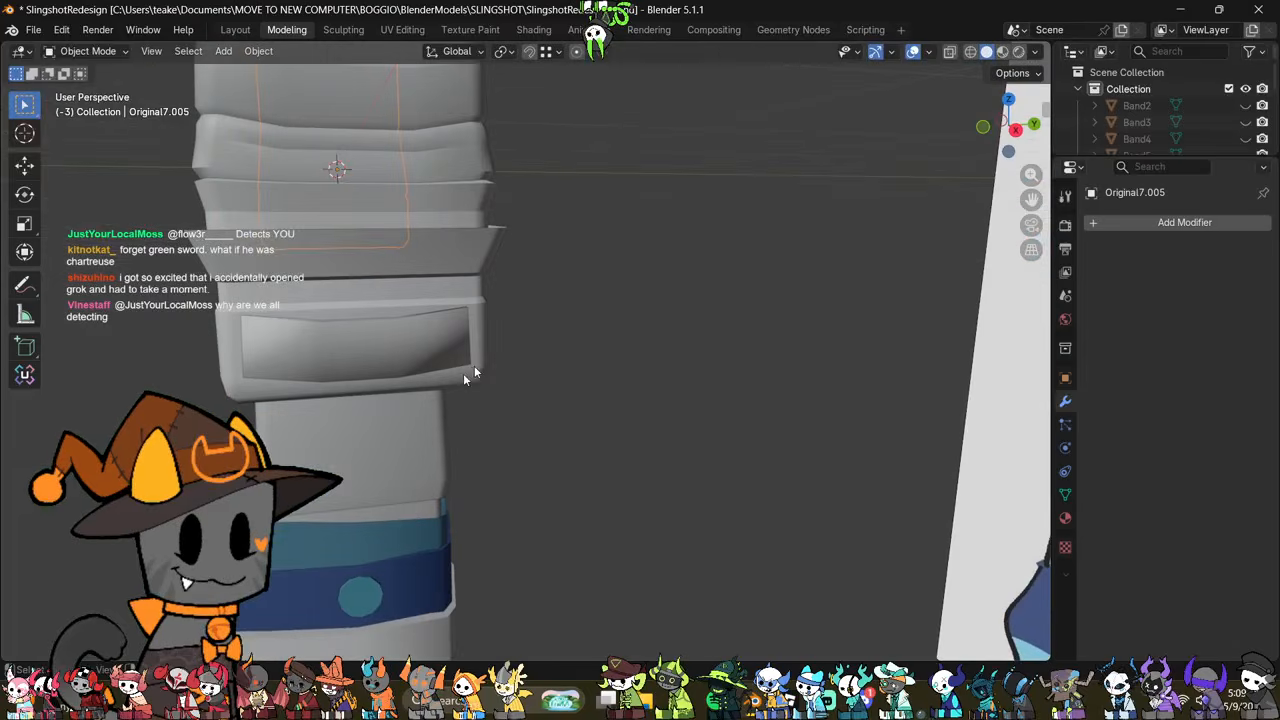
Step: Inspect the trouser leg mesh and the shoe beneath it where the two meet
left_click(458, 400)
key("Tab")
scroll(552, 422, "down", 4)
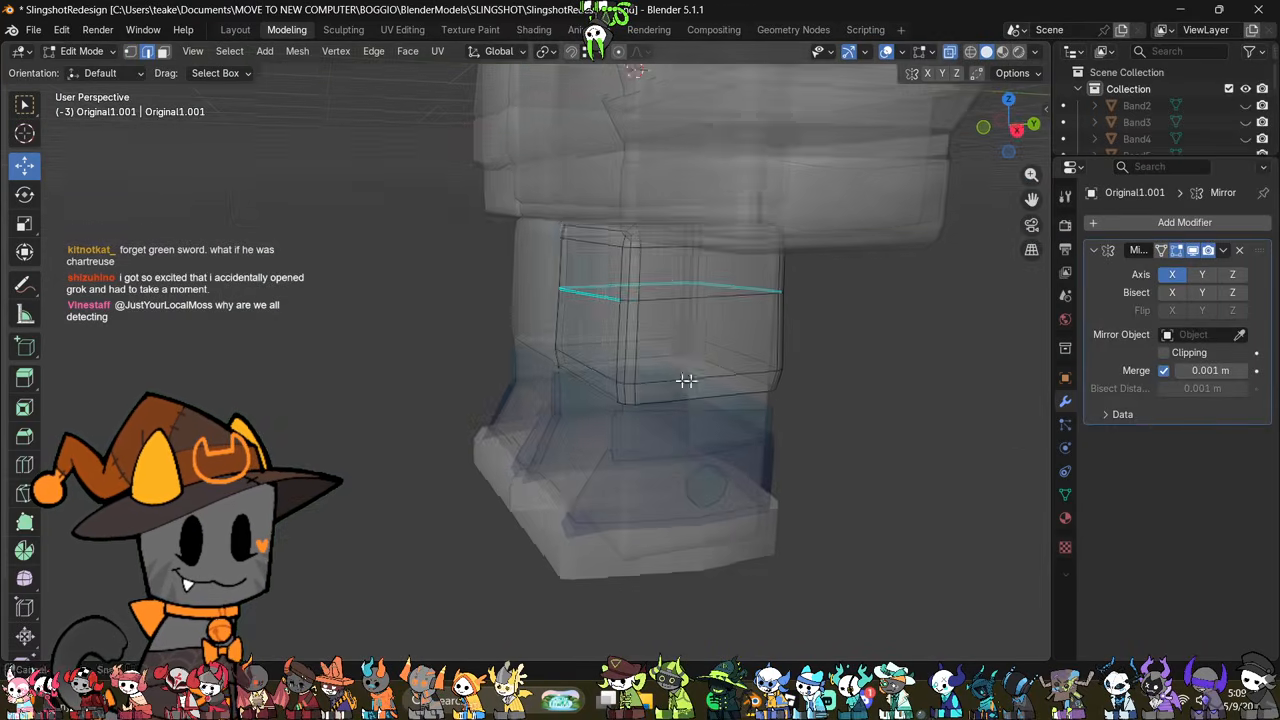
key("Tab")
left_click(627, 467)
middle_click_drag(626, 466, 680, 447)
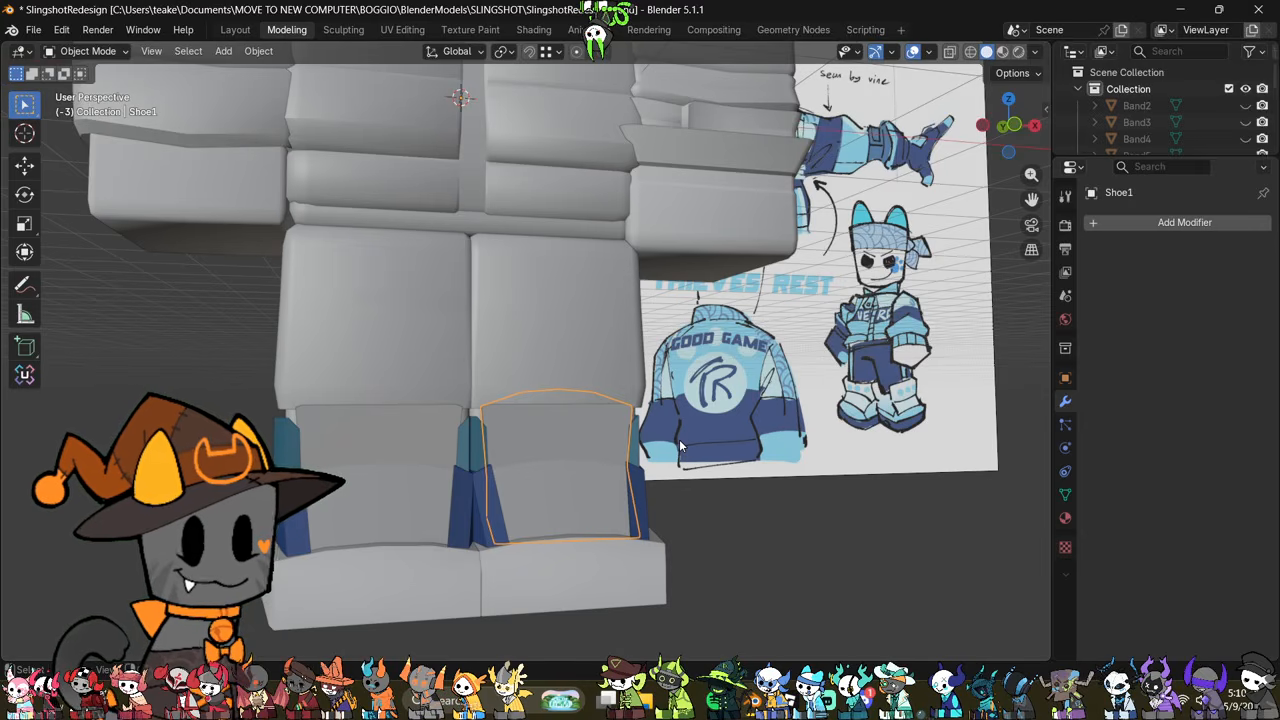
key("Tab")
middle_click_drag(684, 392, 627, 409)
key("Tab")
left_click(592, 349)
key("Tab")
key("ctrl+r")
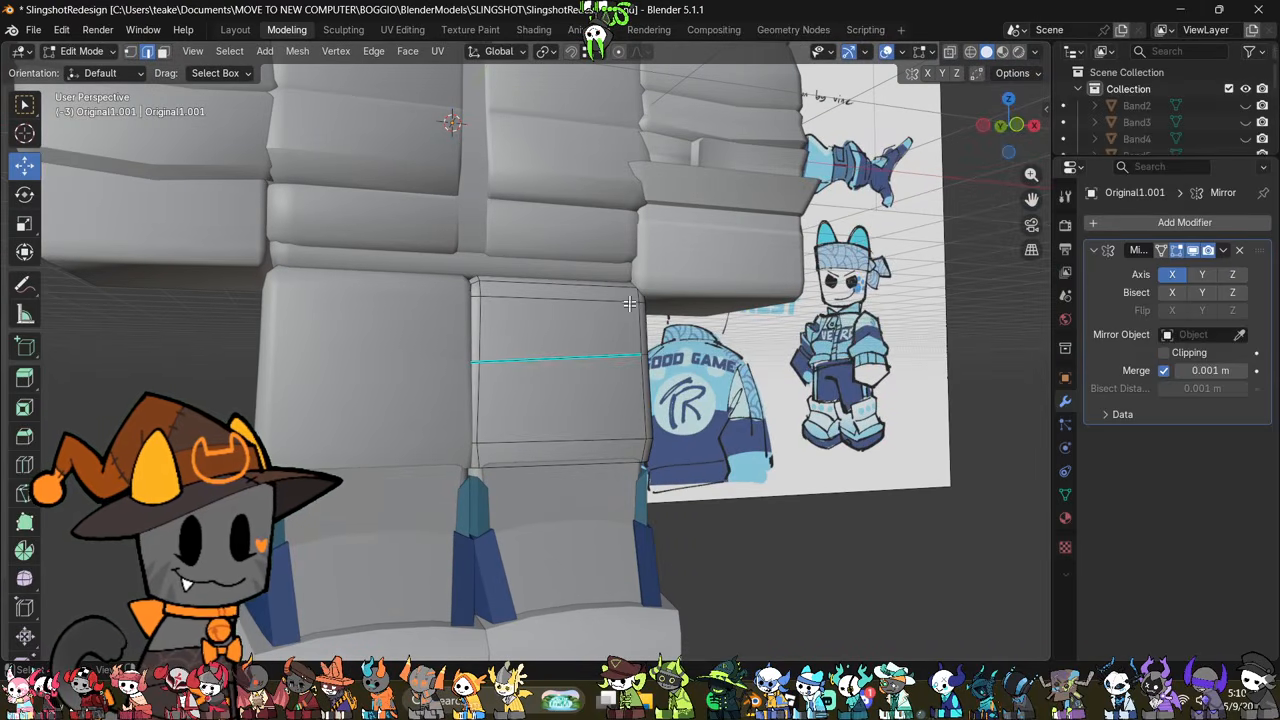
middle_click_drag(630, 304, 653, 432, "shift")
scroll(645, 425, "down", 1)
key("Tab")
Step: Select the jacket torso's bottom vertices and scale them slightly wider along X
left_click(584, 377)
key("Tab")
middle_click_drag(617, 373, 594, 392)
scroll(618, 428, "up", 3)
key("alt+z")
middle_click_drag(646, 446, 665, 463)
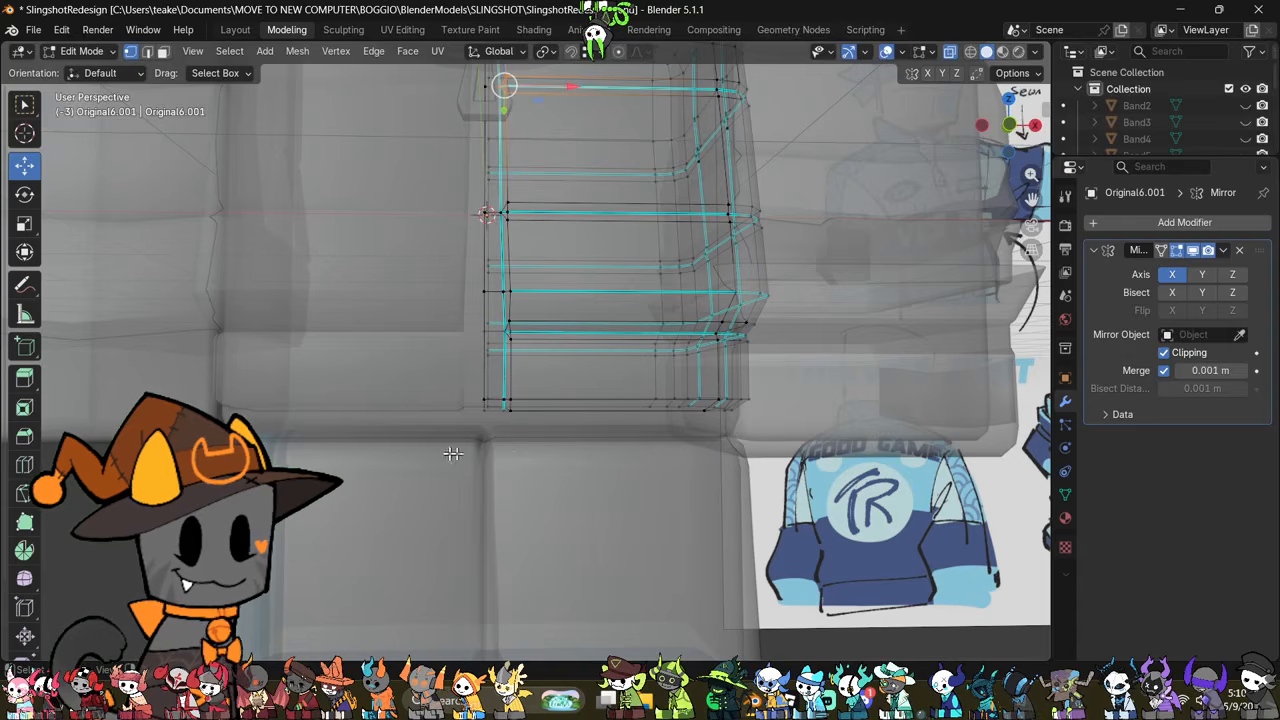
left_click(770, 404, "alt")
key("alt+z")
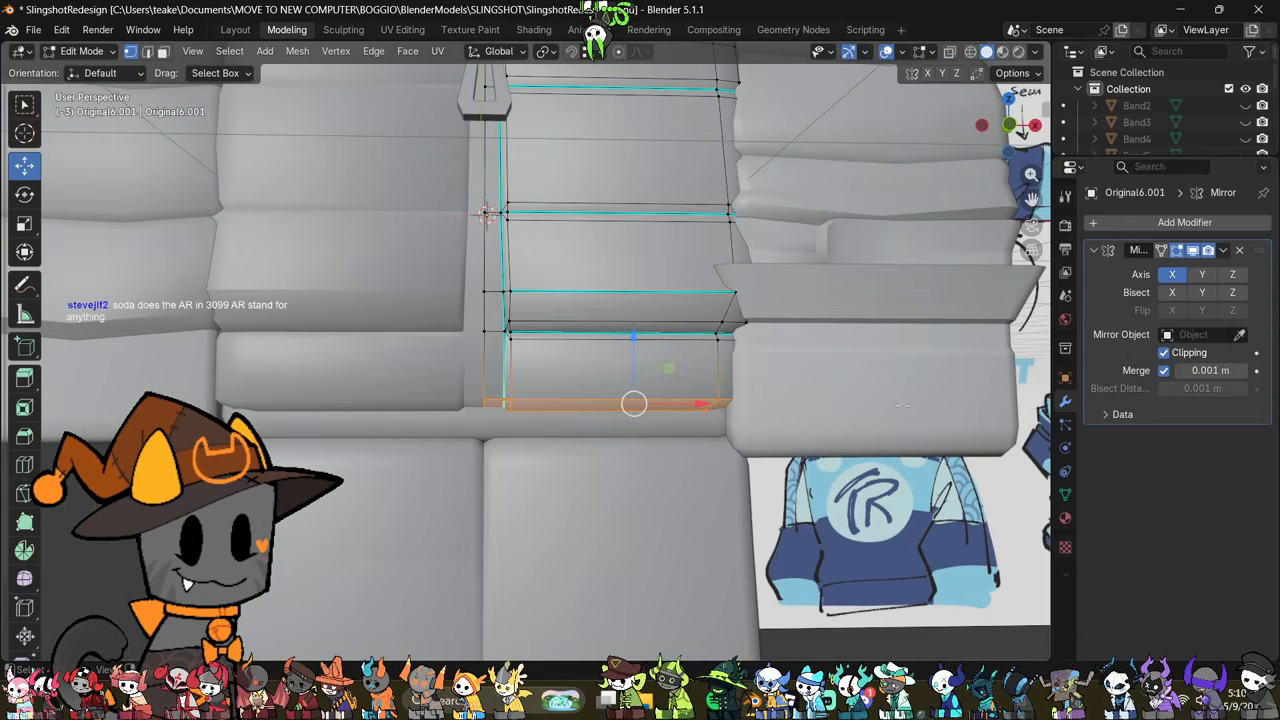
key("s")
key("x")
left_click(917, 405)
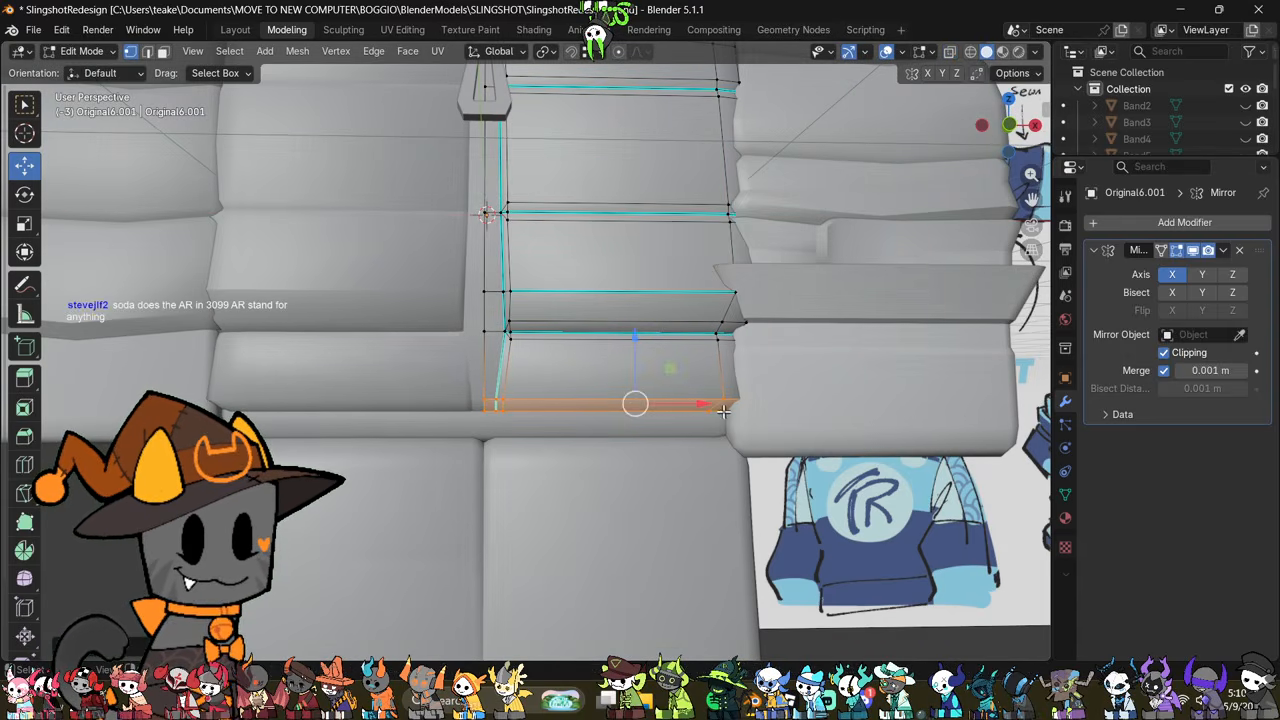
Step: Shift the jacket torso's bottom vertices outward along X by about 0.05 m
key("g")
key("x")
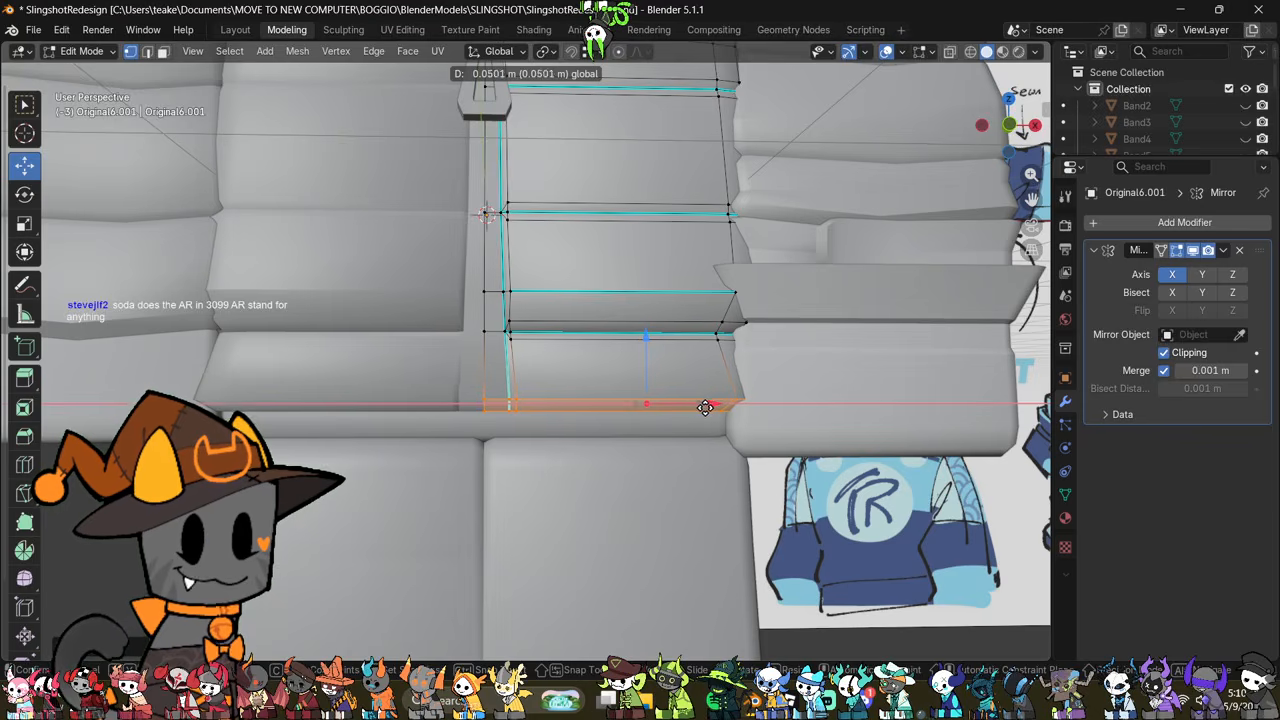
left_click(704, 407)
middle_click_drag(704, 407, 657, 425)
key("Tab")
scroll(717, 448, "down", 3)
scroll(657, 426, "up", 3)
Step: Inspect the jacket's bottom edge beside the centre zip strip with the mesh see-through
key("Tab")
middle_click_drag(723, 454, 649, 419, "shift")
key("alt+z")
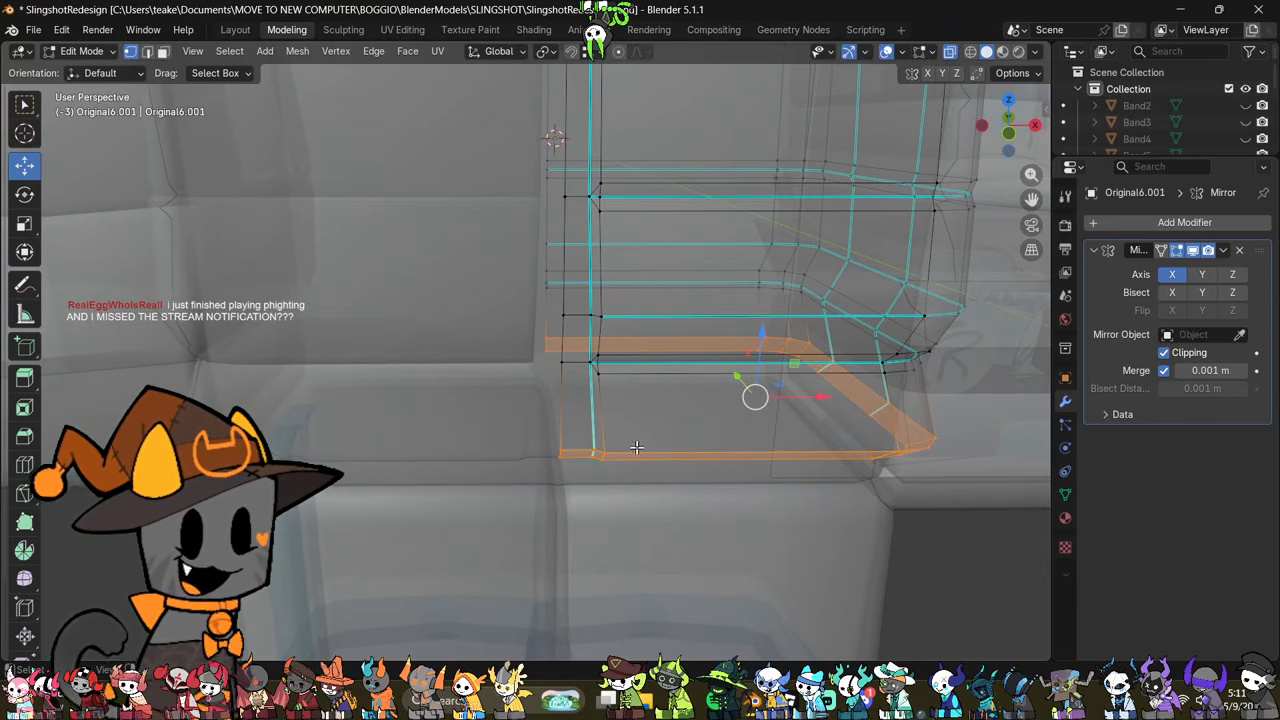
left_click(588, 466)
key("alt+z")
left_click_drag(655, 457, 645, 451)
key("Tab")
scroll(753, 490, "down", 2)
scroll(753, 493, "down", 5)
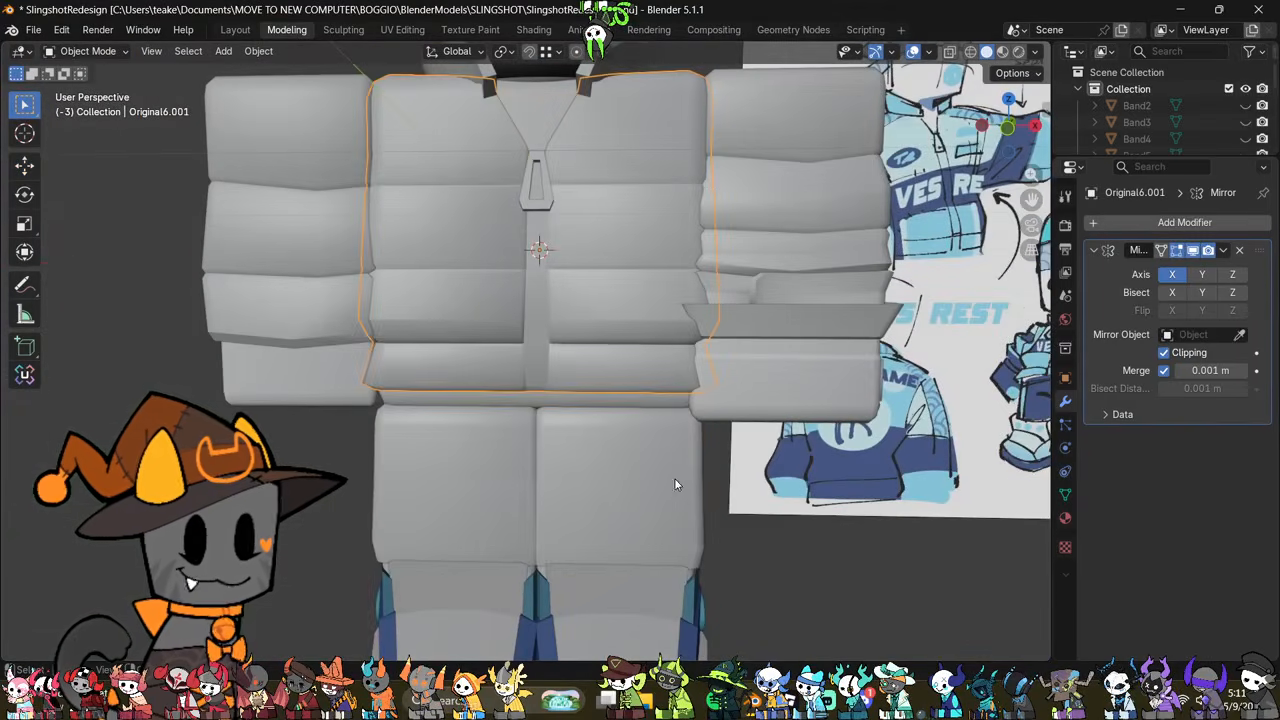
Step: Select the trouser leg's edge loop above the hem in edge mode and mark it as sharp
left_click(674, 478)
key("Tab")
middle_click_drag(728, 467, 697, 366, "shift")
key("2")
left_click(620, 492, "alt")
key("ctrl+e")
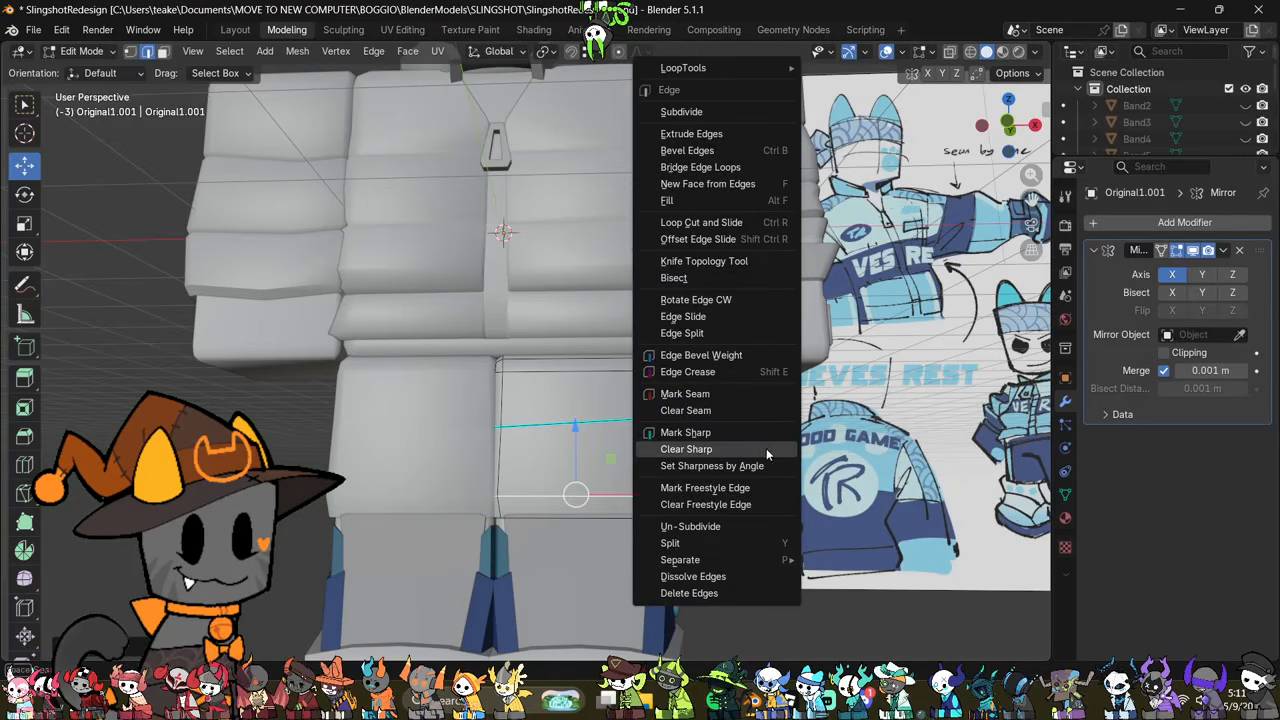
left_click(752, 435)
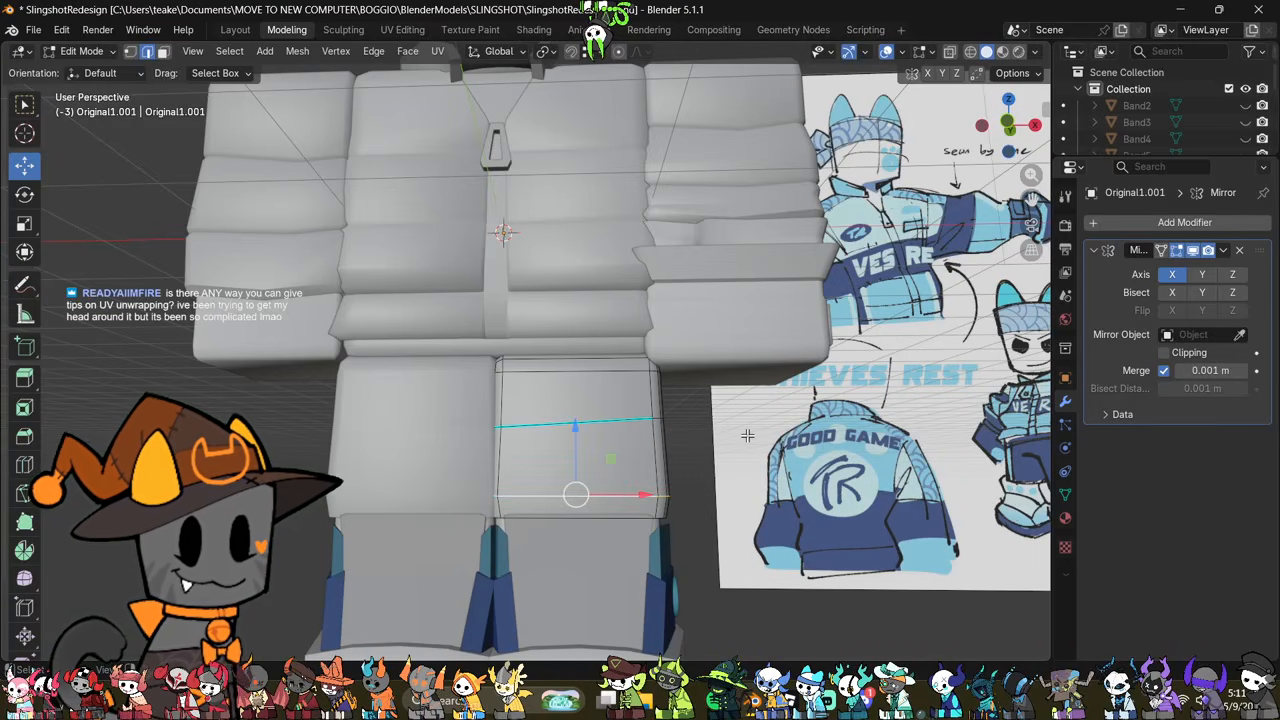
middle_click_drag(747, 435, 661, 470)
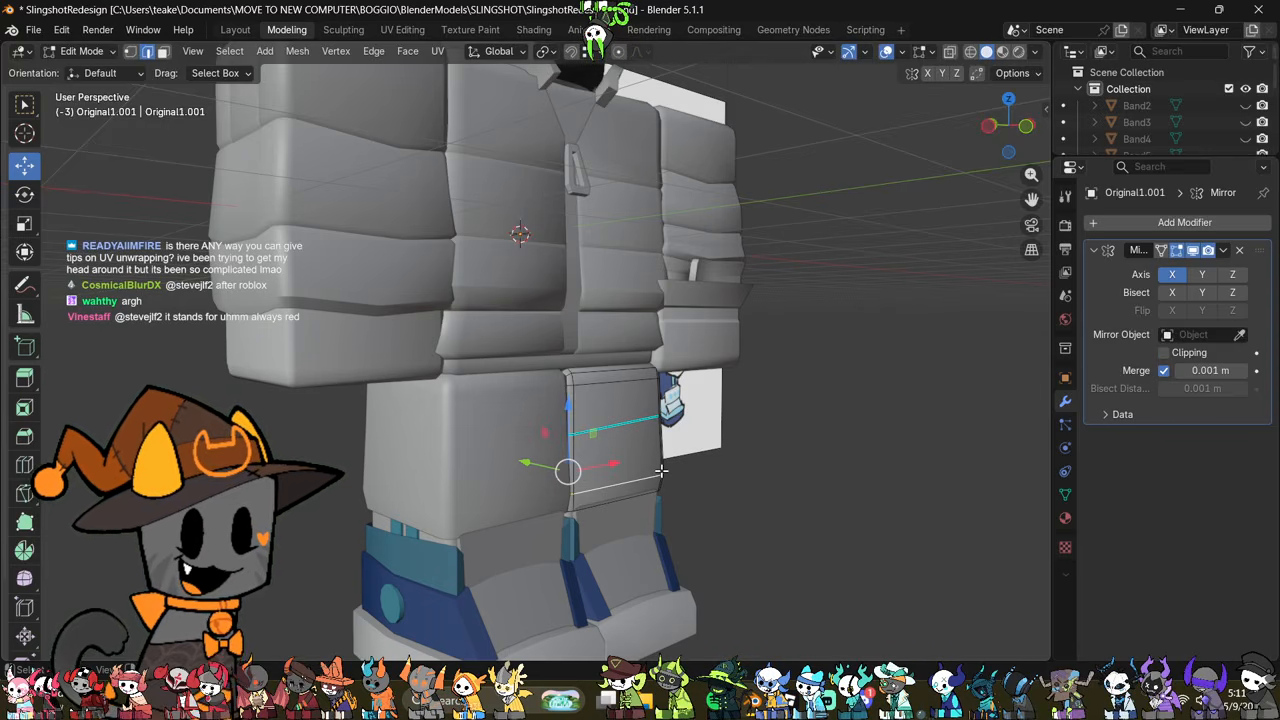
Step: Inspect the trouser legs and jacket from the back and front, and open the upper sleeve for mesh editing
key("Tab")
middle_click_drag(494, 436, 686, 424)
key("Tab")
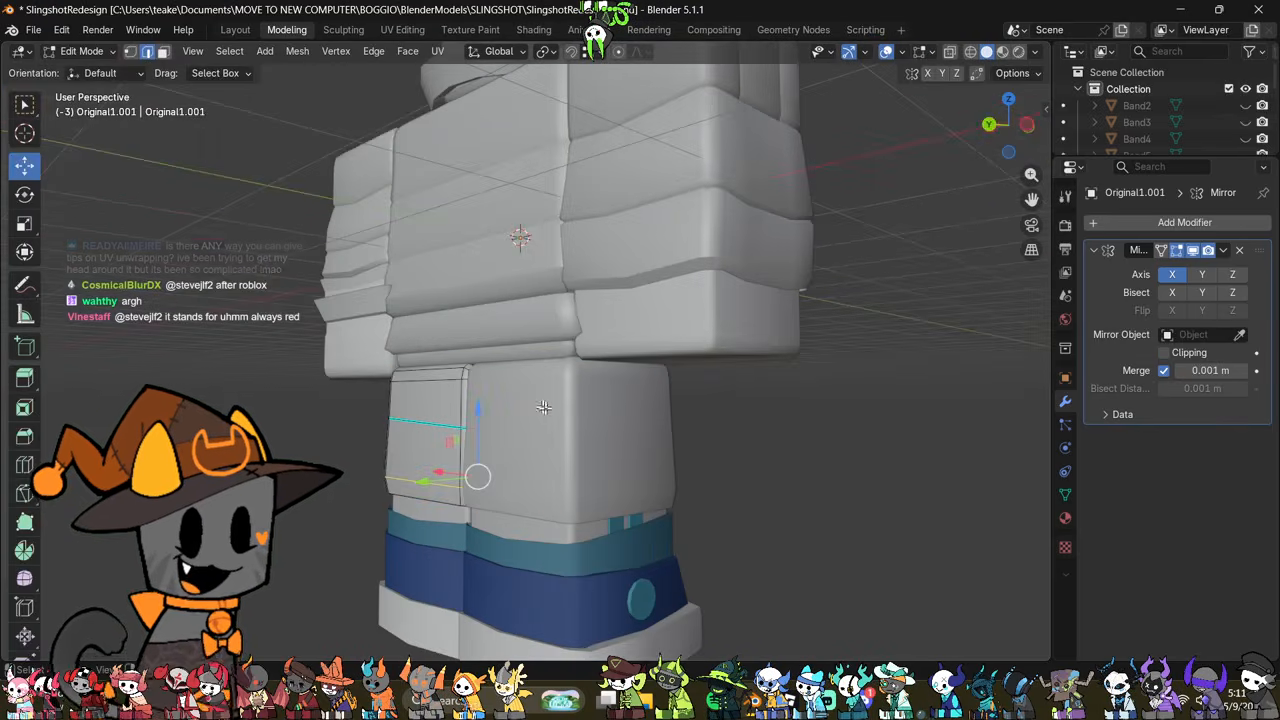
mouse_move(544, 407)
middle_mouse_down()
mouse_move(708, 423)
mouse_move(568, 513)
middle_mouse_up()
key("Tab")
left_click(600, 342)
key("Tab")
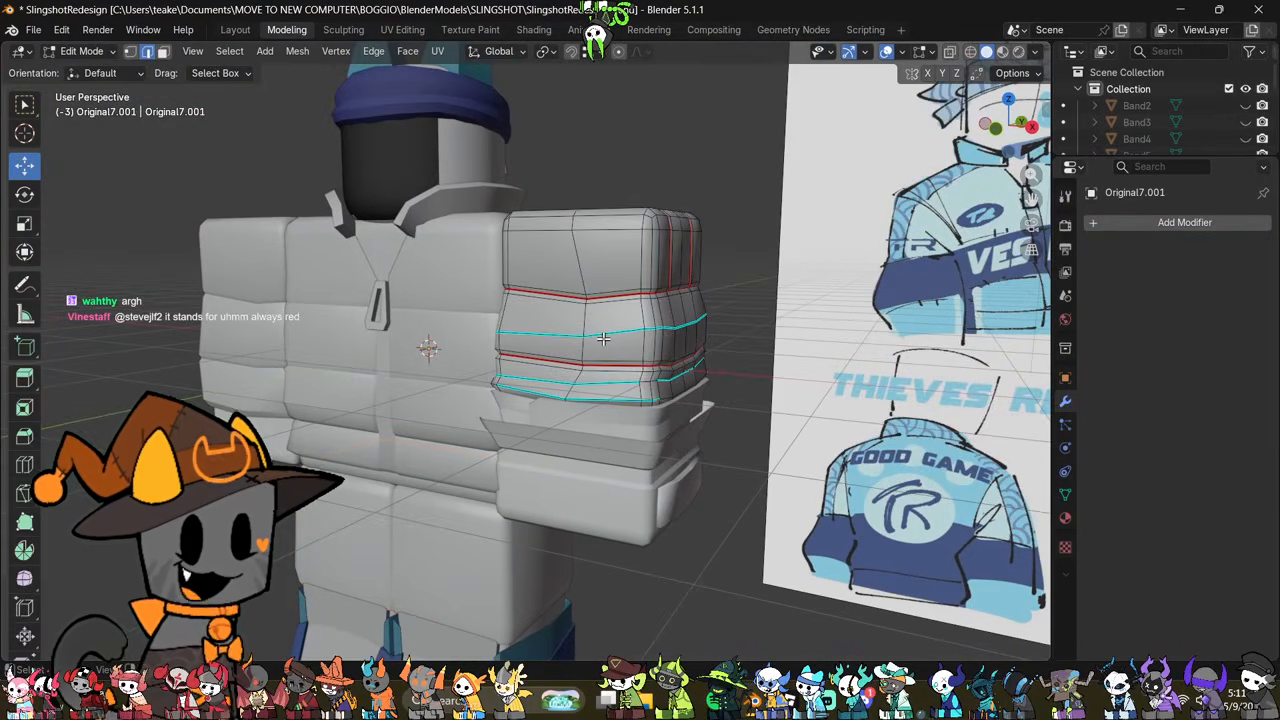
Step: Select the upper sleeve's whole mesh, check its UV layout in the UV Editing workspace and return to Modeling
key("a")
left_click(470, 29)
left_click(402, 29)
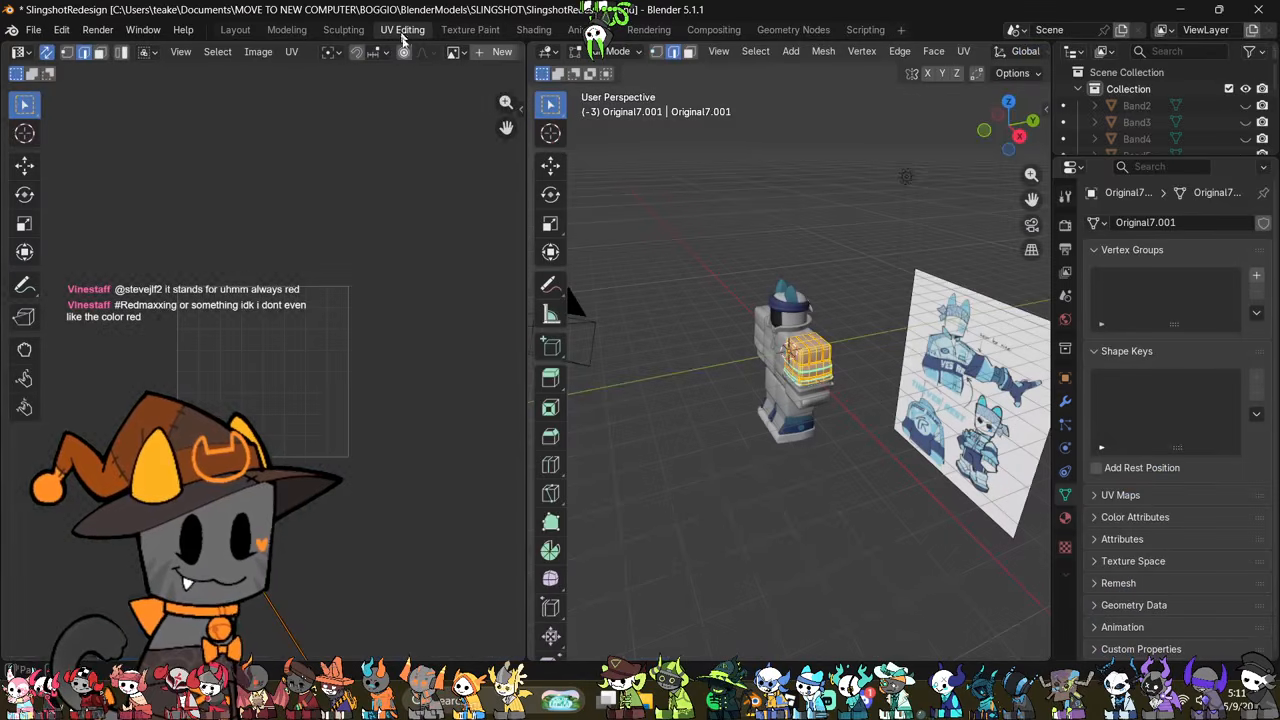
scroll(830, 347, "up", 8)
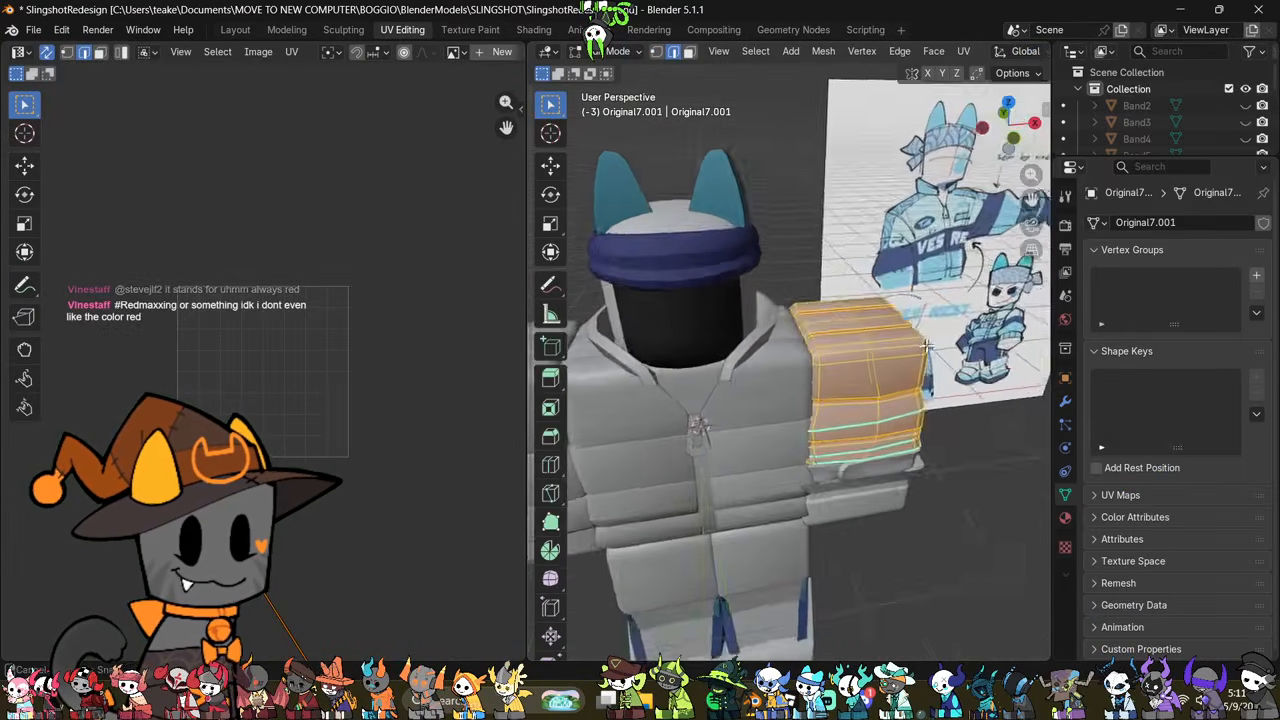
key("alt+z")
Step: Inspect the upper sleeve's outer side and interior in solid and see-through display
key("alt+z")
left_click(287, 29)
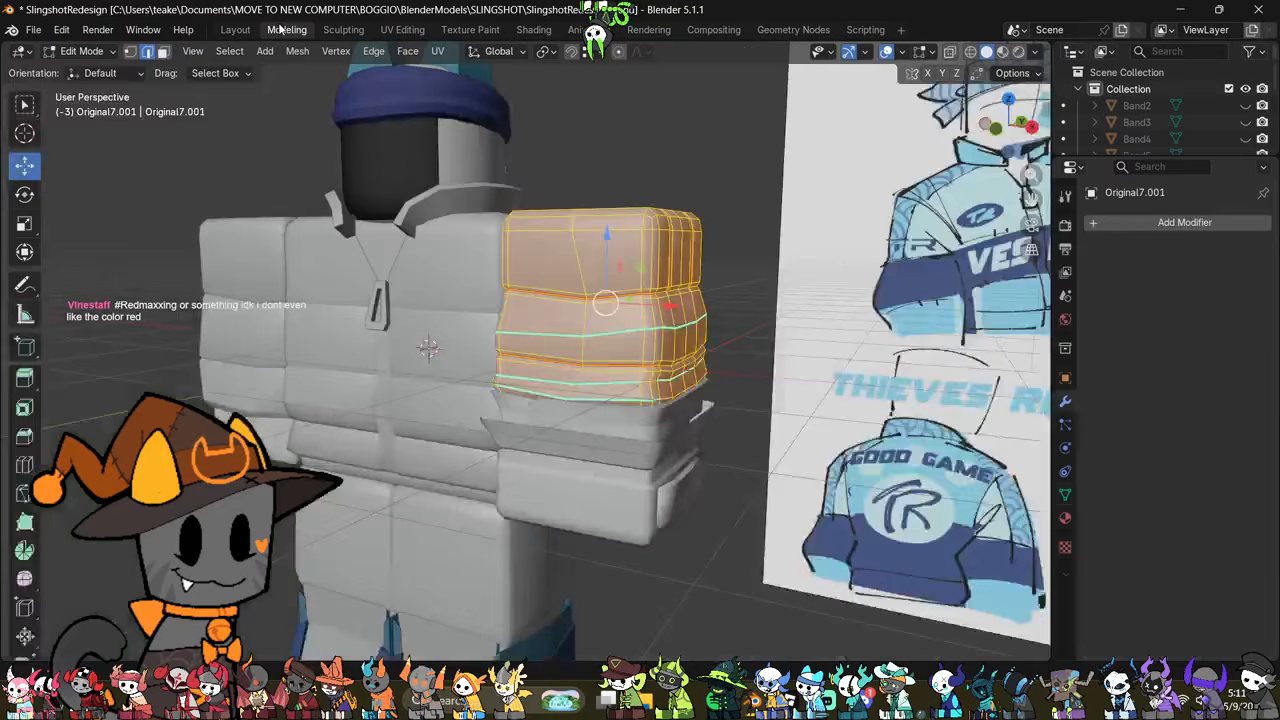
middle_click_drag(502, 327, 563, 380)
key("alt+z")
scroll(596, 420, "up", 2)
key("Tab")
key("alt+z")
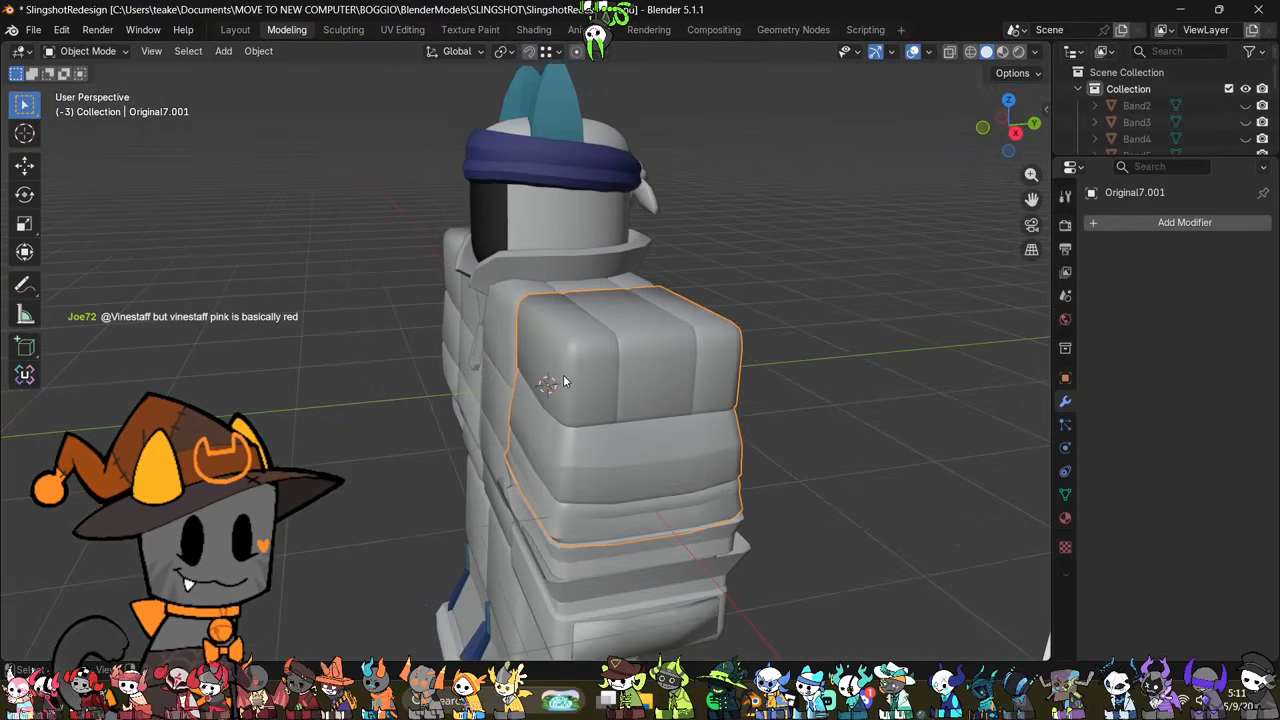
key("alt+z")
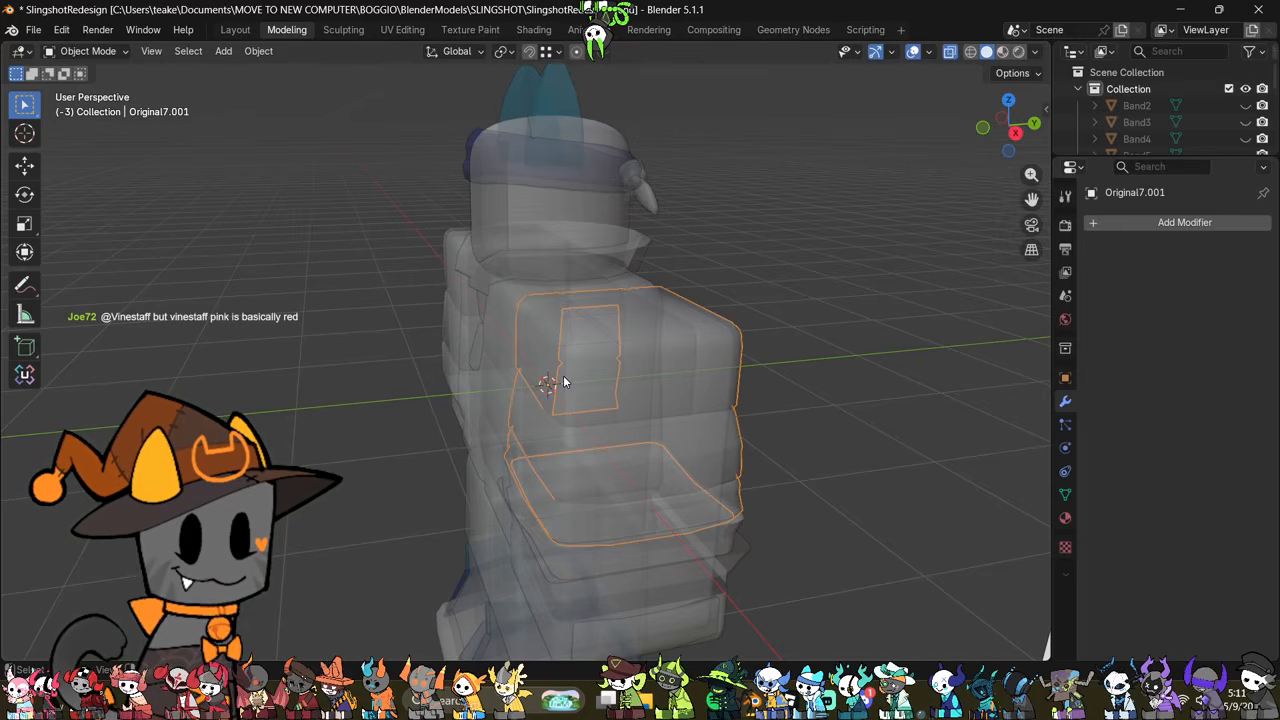
key("alt+z")
key("Tab")
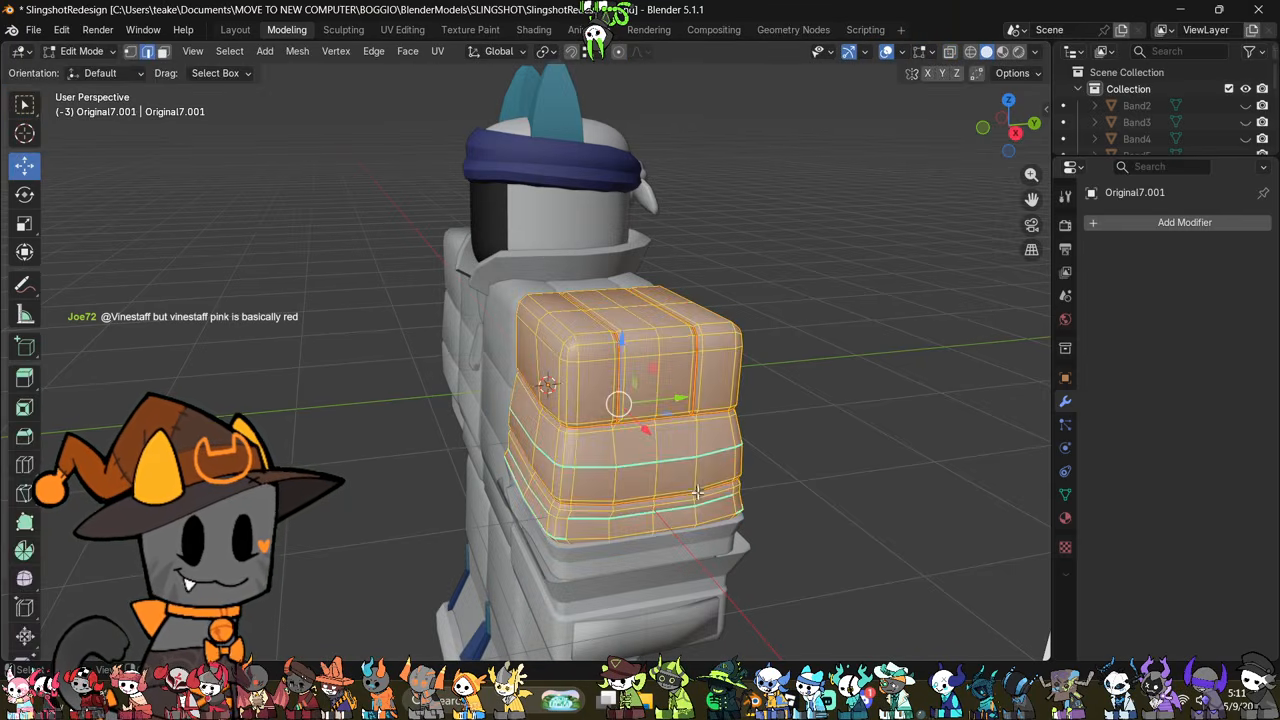
Step: Switch mesh editing from the upper sleeve to the jacket torso
key("Tab")
left_click(504, 322)
key("Tab")
middle_click_drag(504, 322, 676, 306)
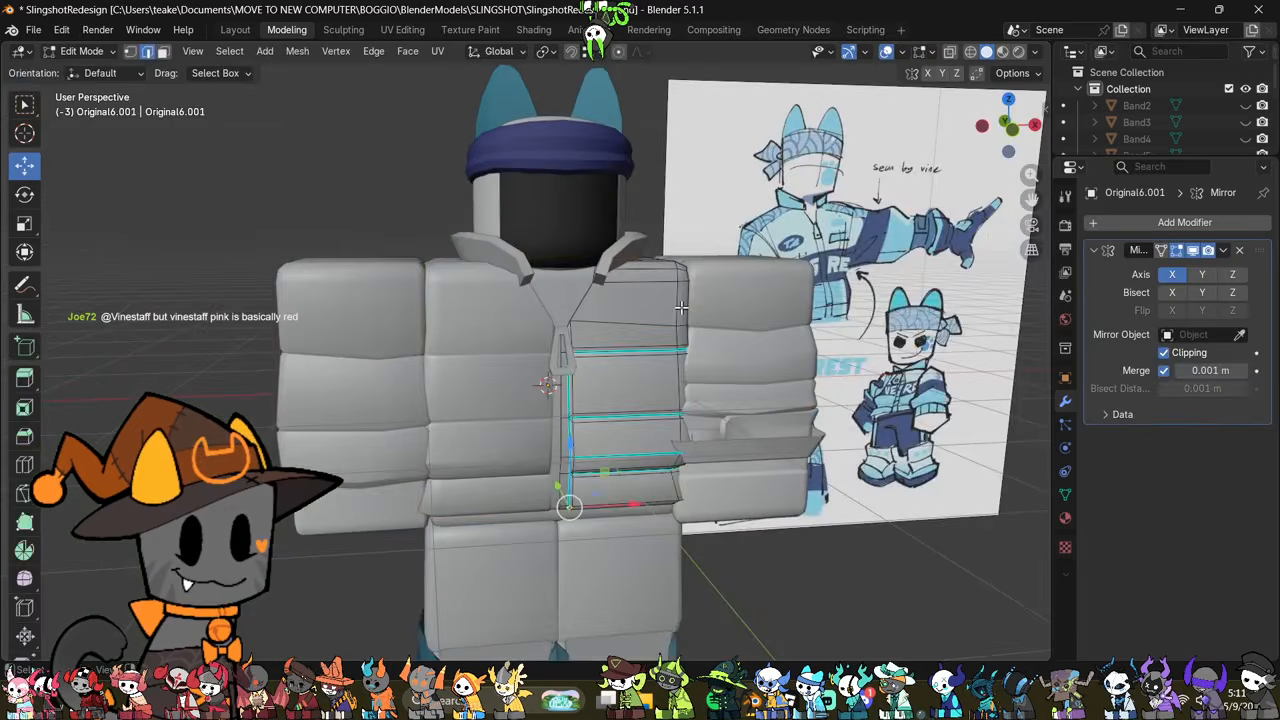
middle_click_drag(718, 480, 720, 322, "shift")
scroll(741, 330, "up", 3)
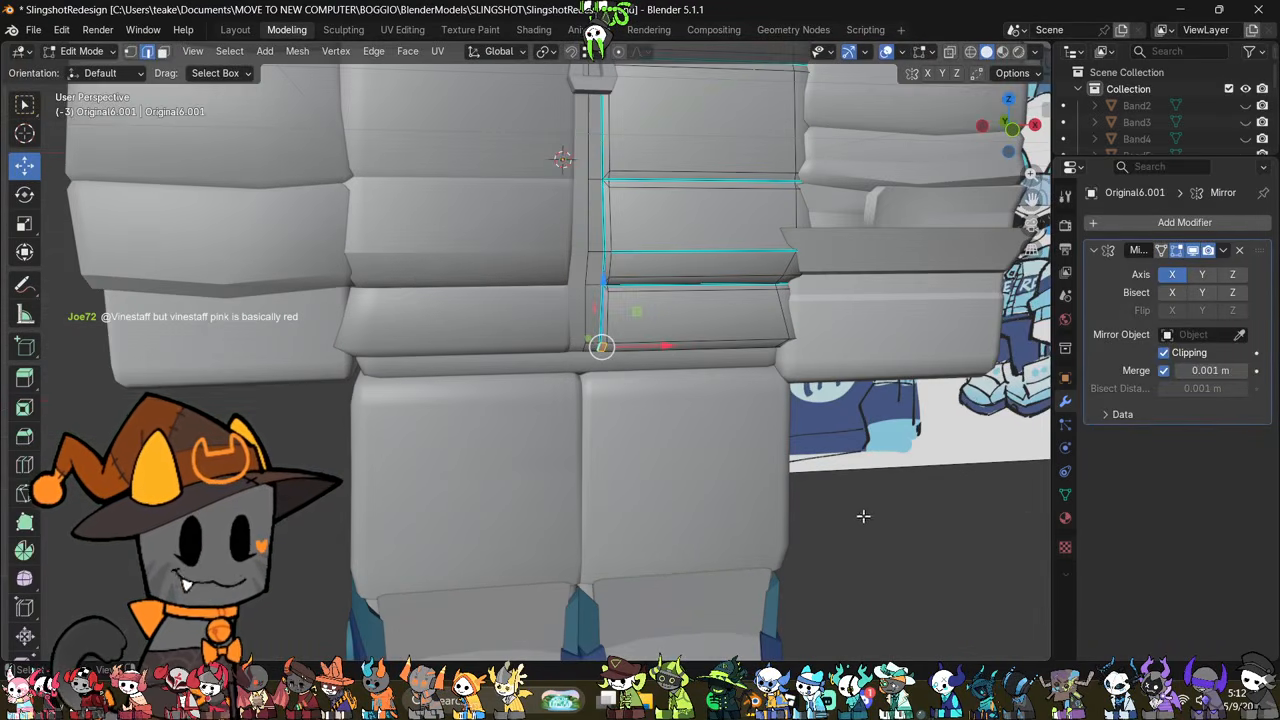
Step: Select the jacket torso's vertical edges beside the zip strip and the two horizontal edge loops across the chest, and mark them as seams
left_click_drag(673, 393, 747, 484)
left_click(599, 323)
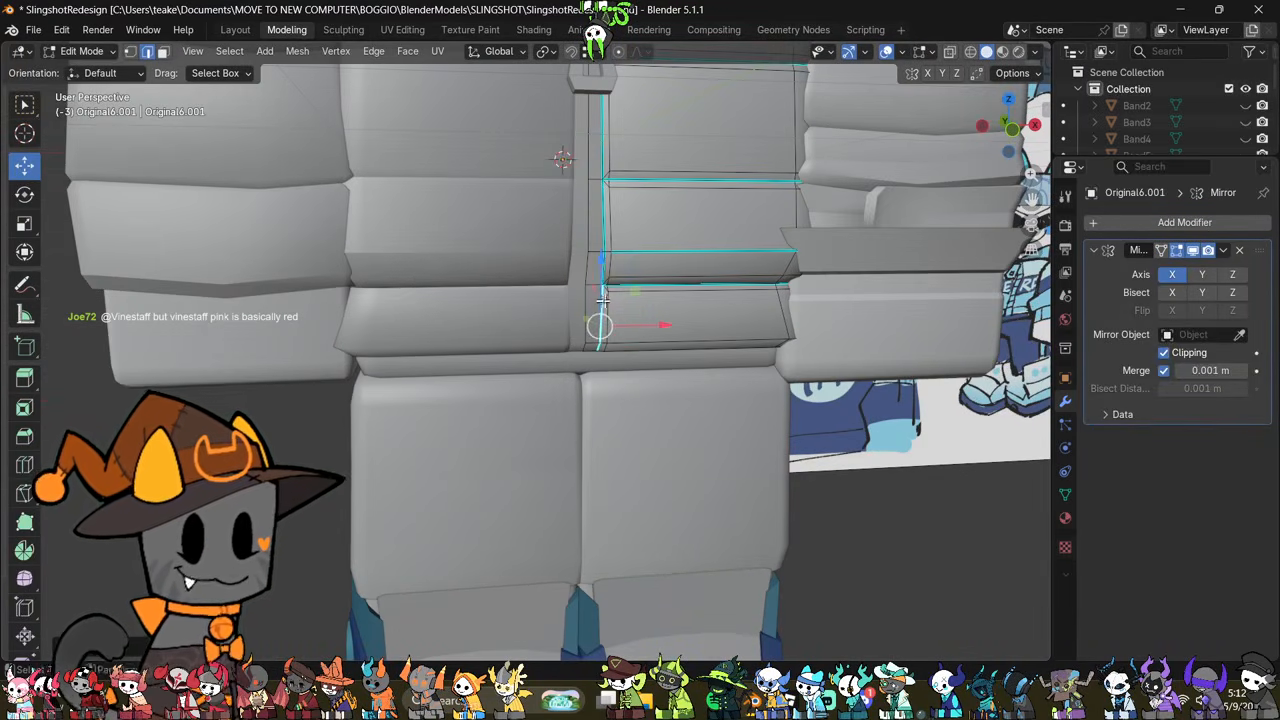
scroll(597, 302, "up", 2)
left_click(598, 302, "alt+shift")
middle_click_drag(598, 302, 637, 287)
left_click(591, 188, "alt+shift")
key("alt+z")
middle_click_drag(722, 225, 718, 287)
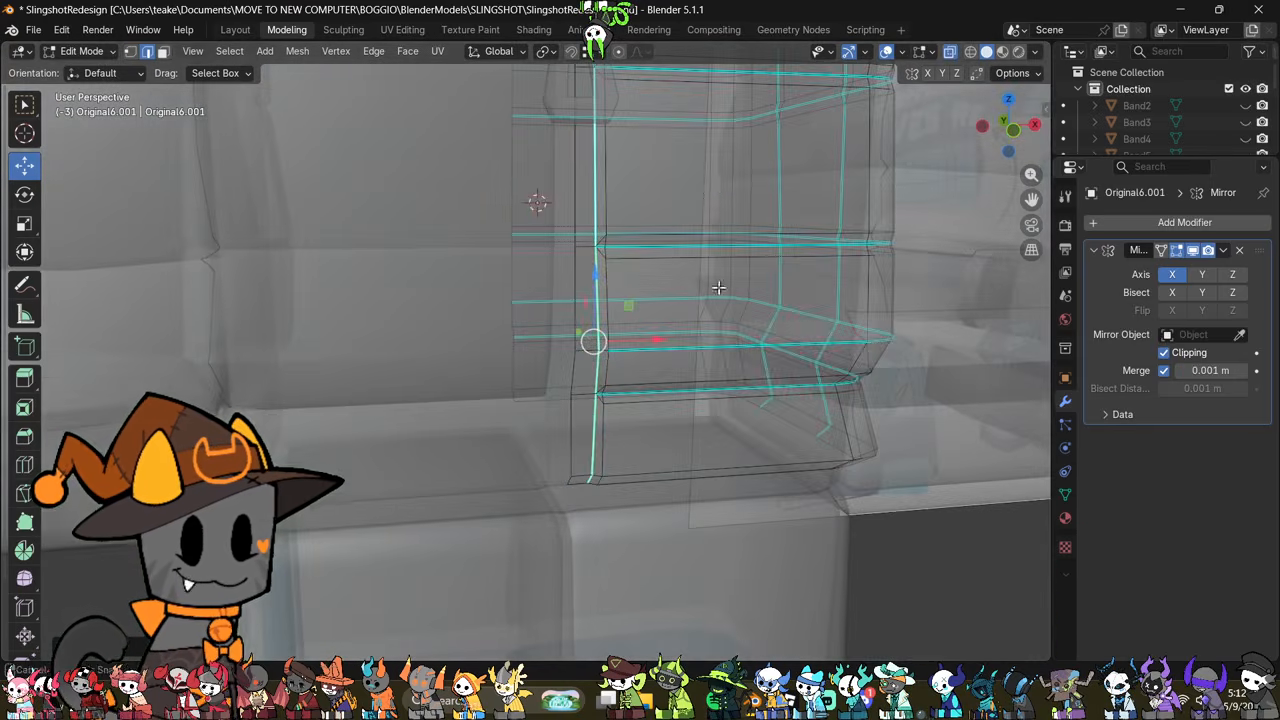
middle_click_drag(713, 187, 651, 411, "shift")
middle_click_drag(643, 308, 683, 443)
left_click(527, 294, "shift")
left_click(589, 308, "alt+shift")
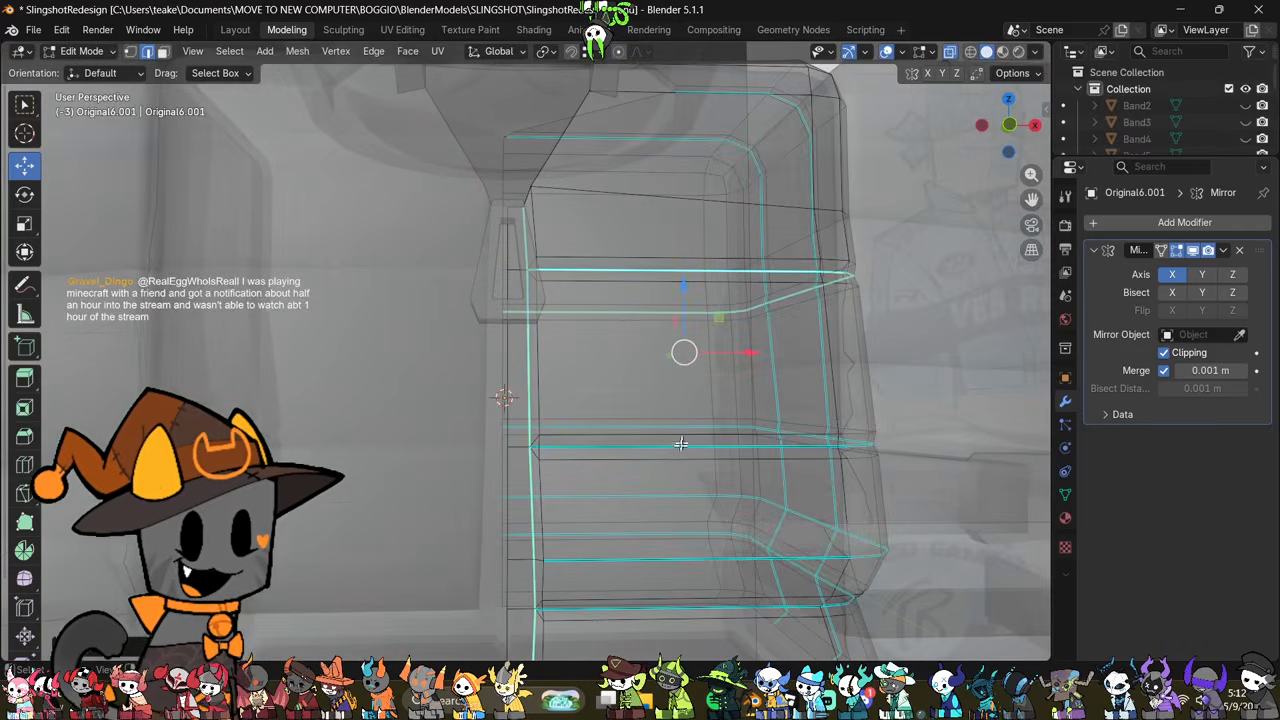
left_click(688, 446, "alt+shift")
key("alt+z")
scroll(688, 446, "down", 3)
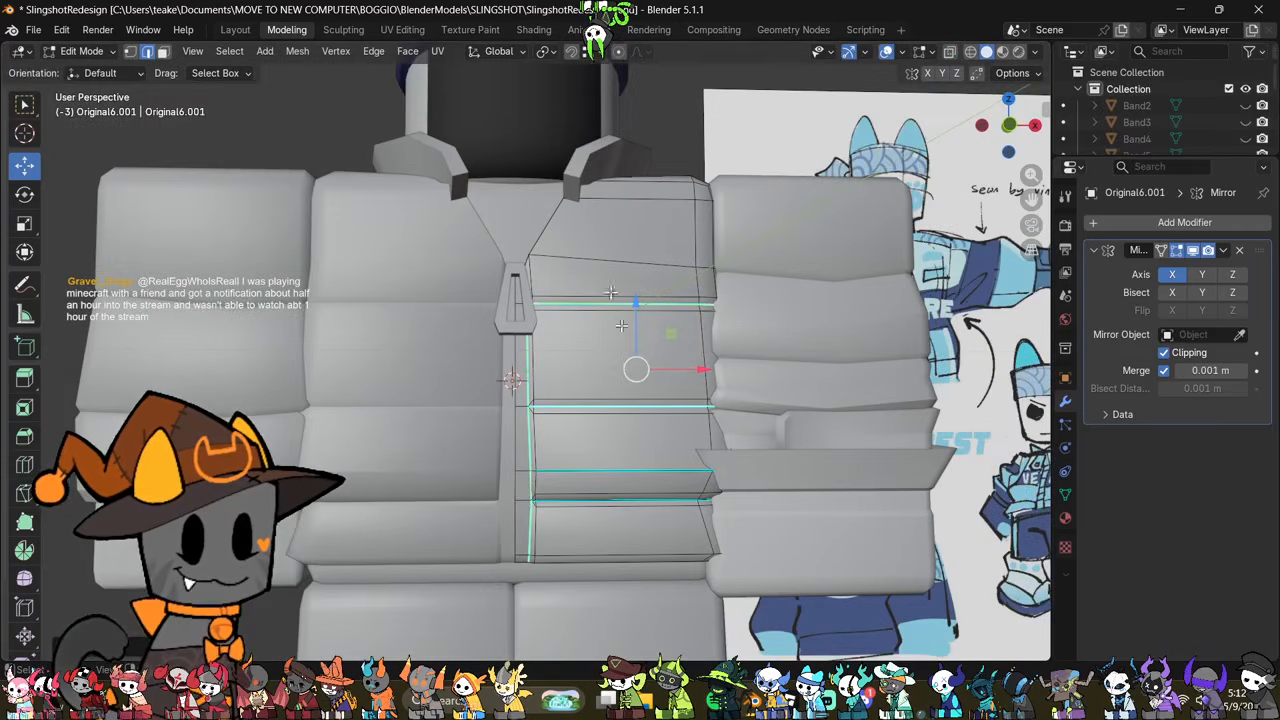
middle_click_drag(732, 305, 719, 432)
middle_click_drag(659, 176, 814, 234)
middle_click_drag(631, 453, 774, 286)
scroll(757, 335, "up", 1)
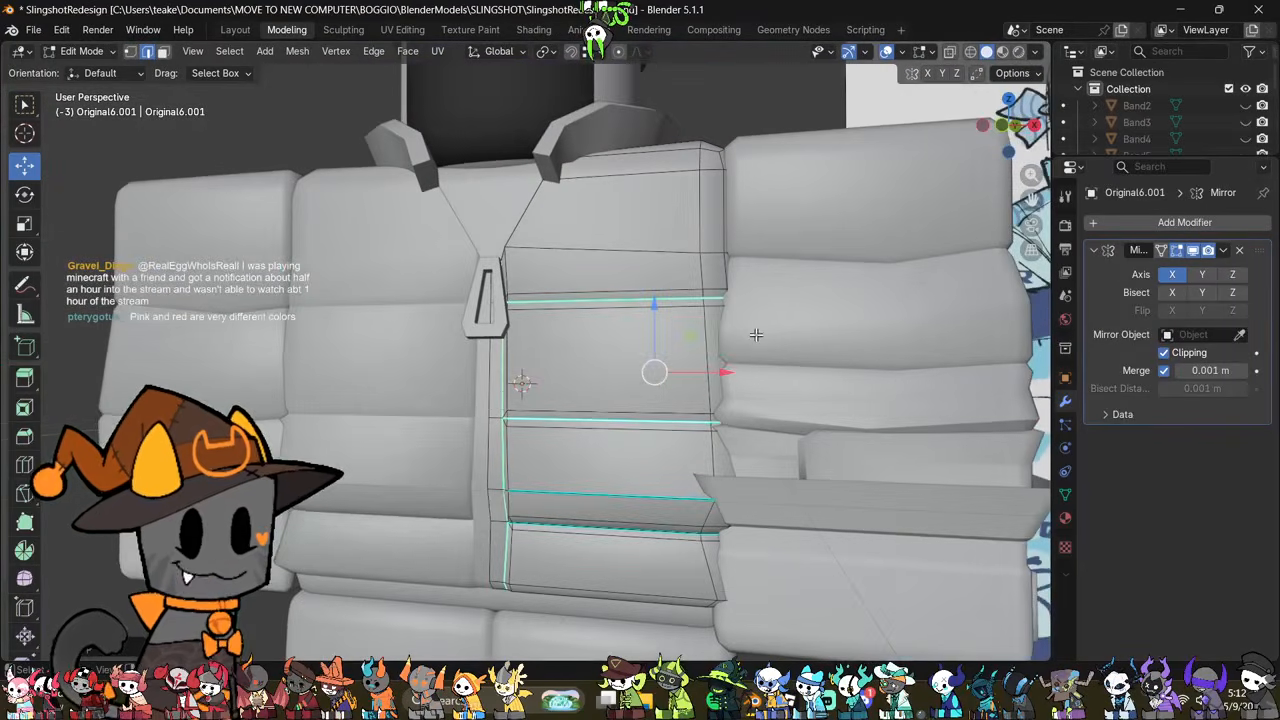
middle_click_drag(732, 332, 715, 258, "shift")
middle_click_drag(612, 424, 667, 443)
scroll(614, 441, "down", 3)
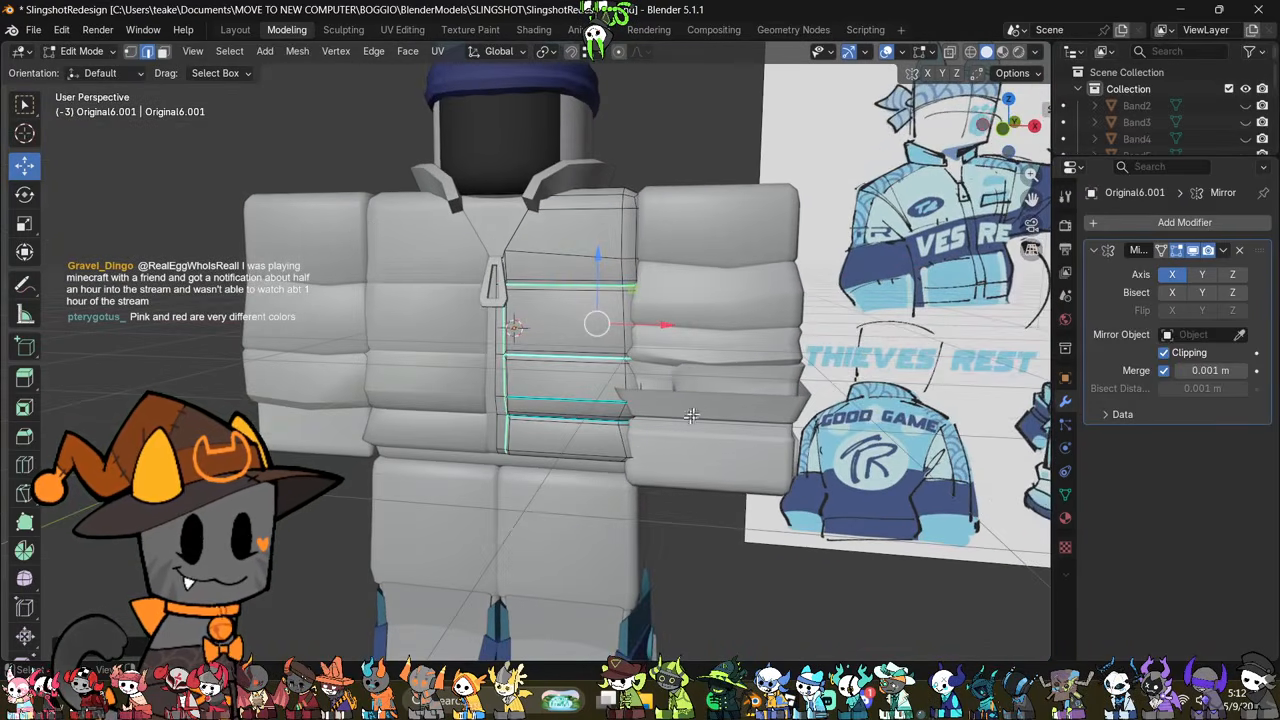
scroll(692, 416, "up", 1)
right_click(730, 382)
left_click(722, 366)
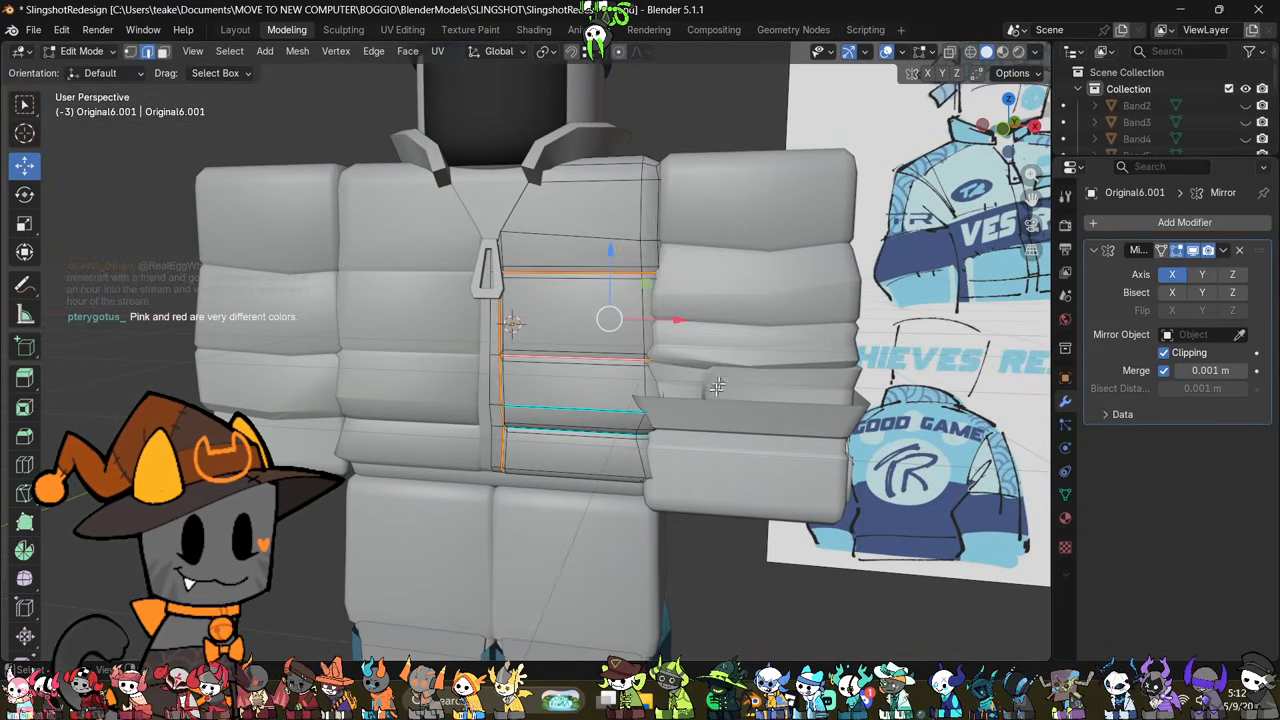
Step: Examine the seams on the jacket's front and leave mesh editing
scroll(555, 463, "up", 2)
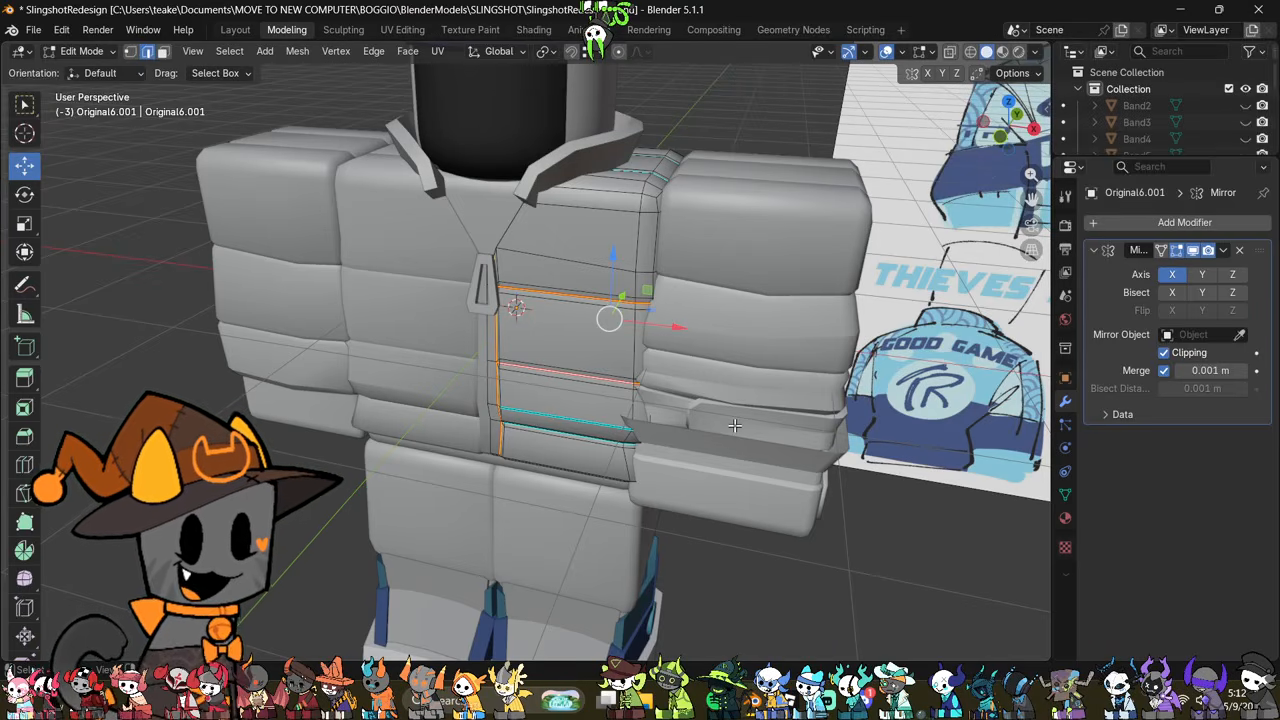
scroll(704, 415, "up", 5)
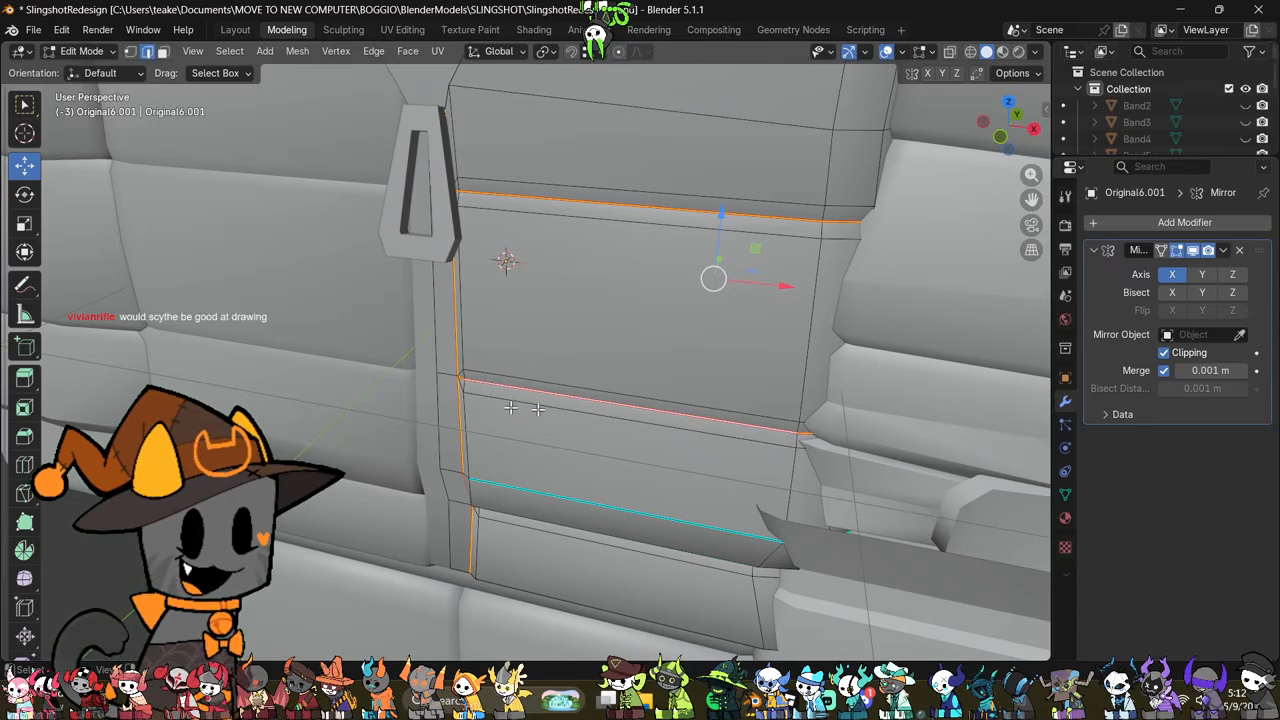
scroll(511, 408, "down", 8)
scroll(684, 377, "up", 3)
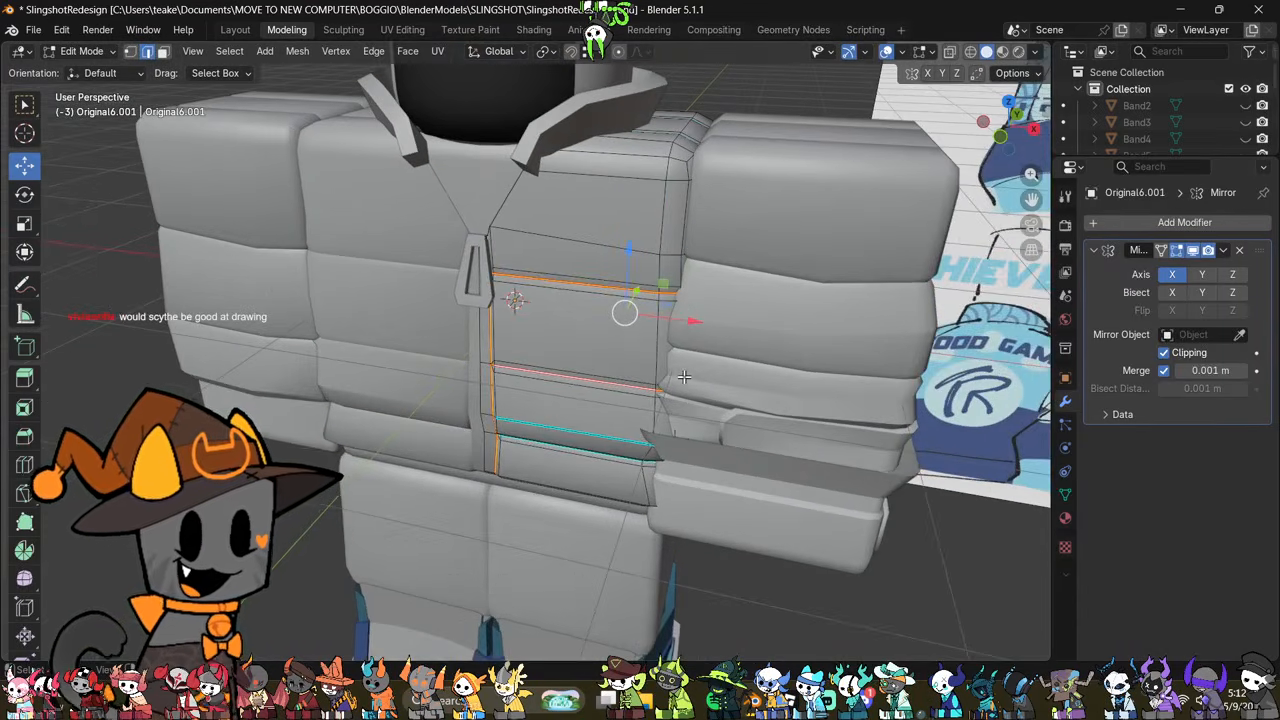
key("Tab")
scroll(690, 380, "down", 3)
left_click(696, 382)
left_click(789, 537)
scroll(765, 403, "down", 3)
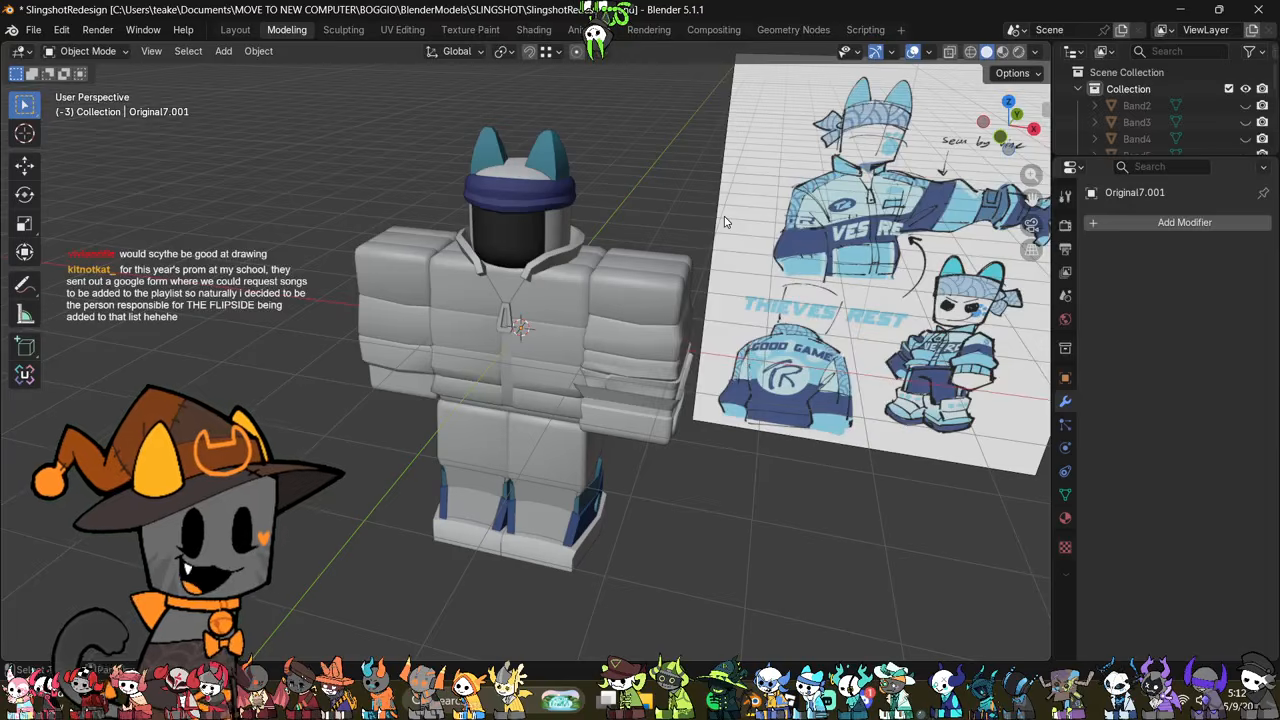
Step: Add a cube and raise it along Z above the character's head in edit mode
key("shift+a")
left_click(786, 231)
key("Tab")
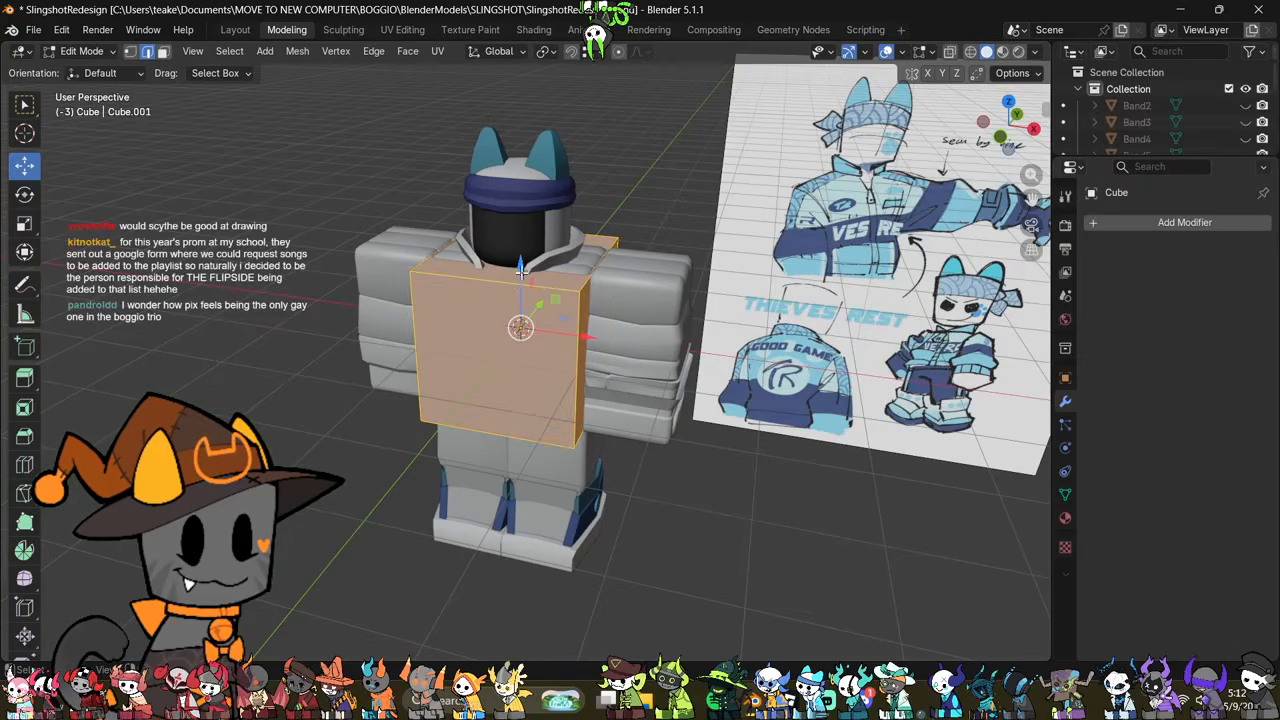
left_click_drag(520, 271, 603, 72)
middle_click_drag(656, 214, 642, 376, "shift")
left_click_drag(500, 235, 573, 124)
middle_click_drag(630, 160, 657, 222)
left_click(725, 267)
Step: Select the whole cube, mark all its edges as seams and unwrap it
middle_click_drag(725, 267, 664, 242)
key("a")
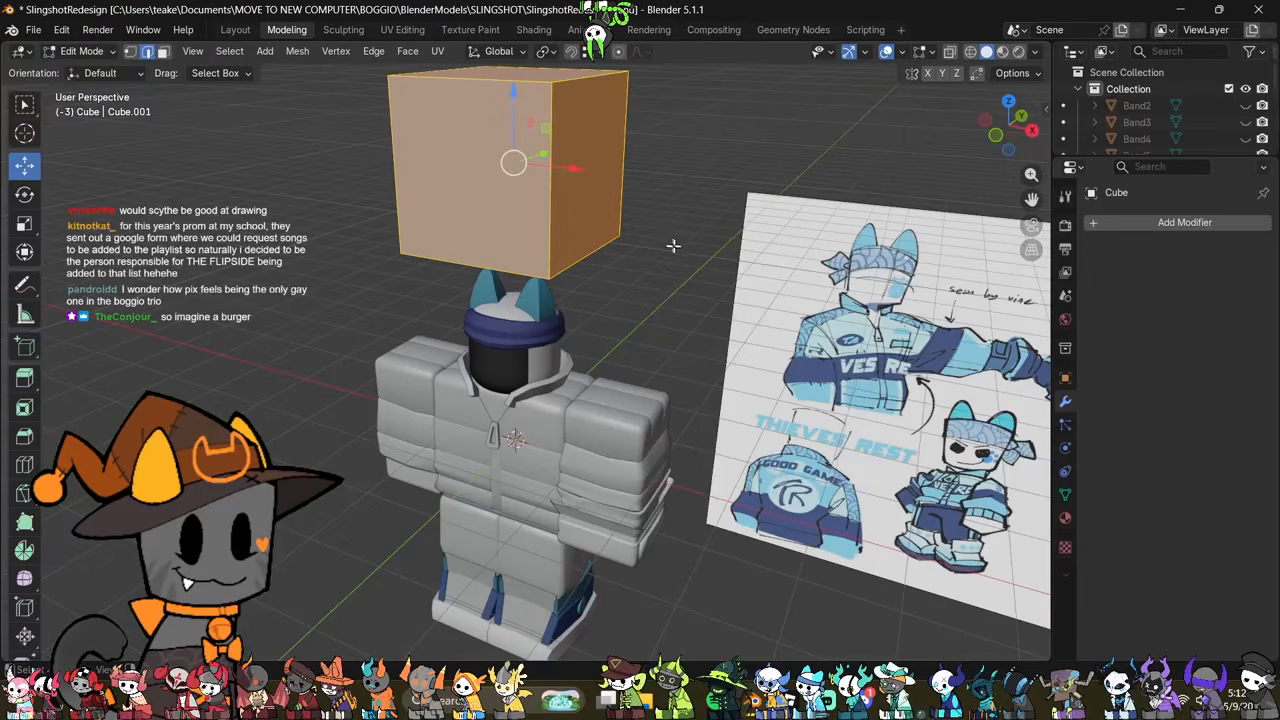
right_click(664, 242)
left_click(707, 459)
middle_click_drag(758, 291, 752, 405, "shift")
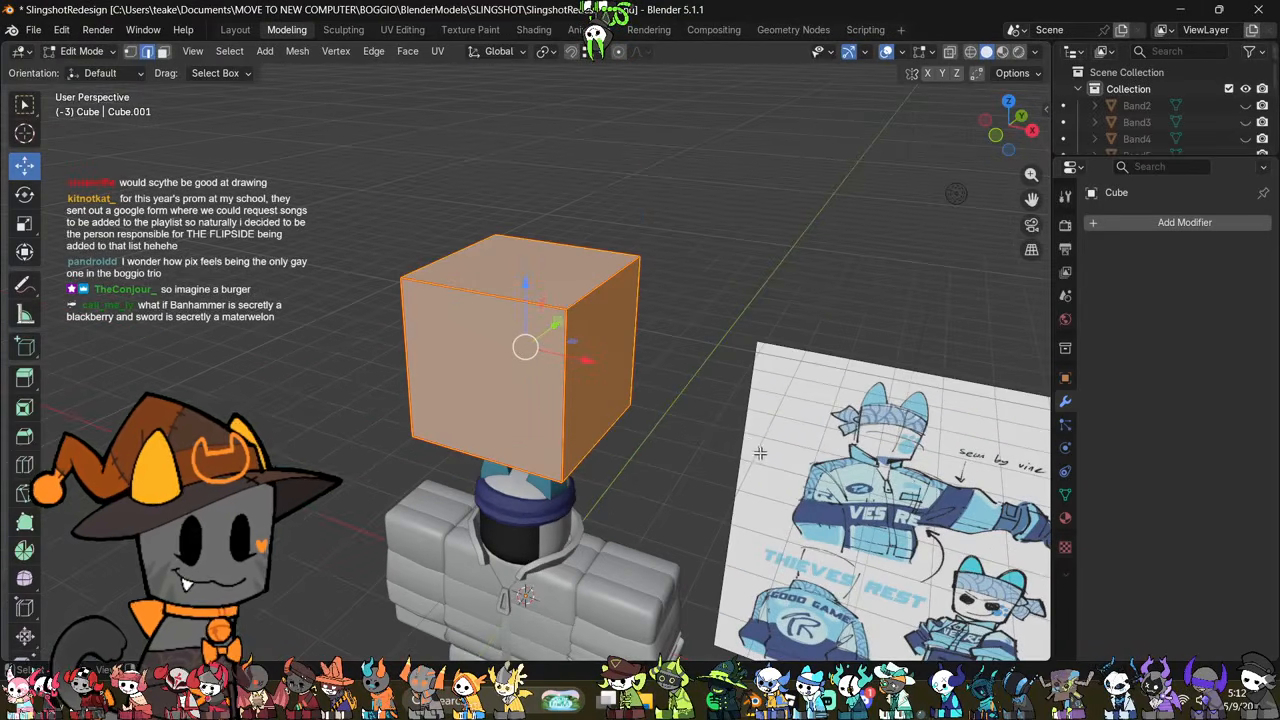
key("u")
left_click(694, 149)
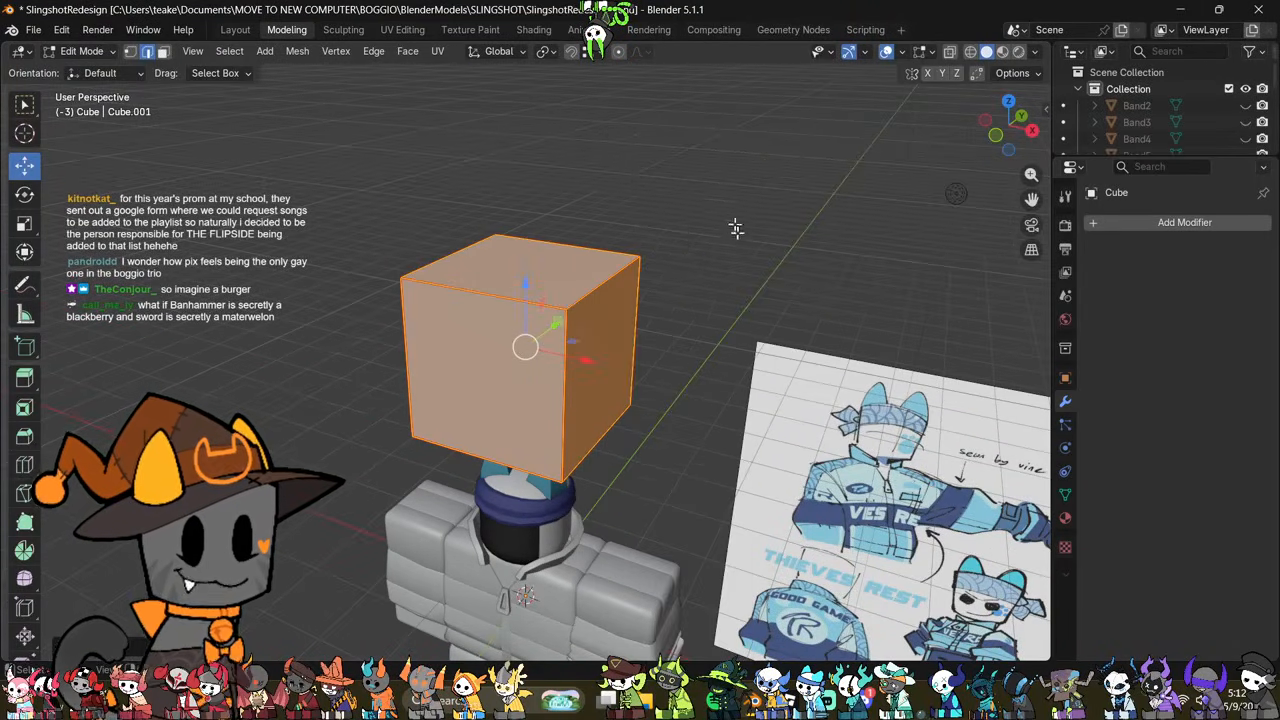
Step: In the UV Editing workspace, pull two of the cube's face islands apart from the unwrapped layout
left_click(402, 29)
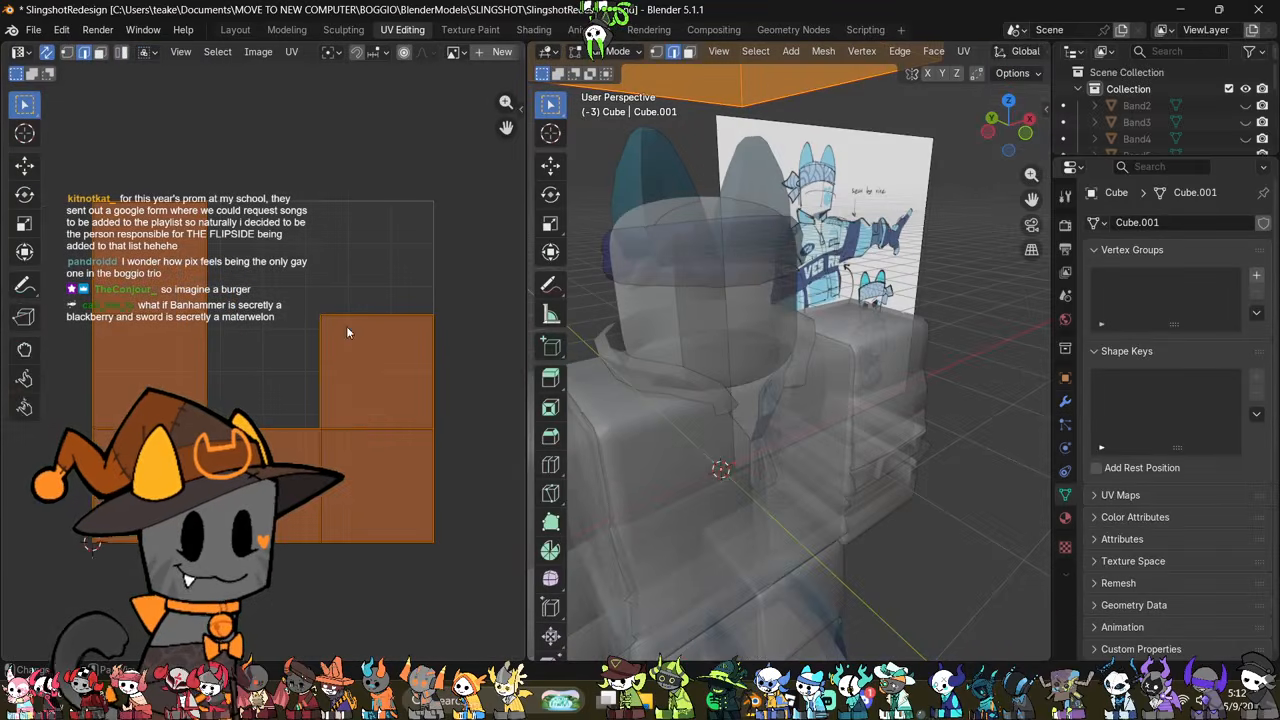
key("3")
left_click(412, 361)
scroll(774, 366, "down", 4)
middle_click_drag(774, 366, 848, 488, "shift")
scroll(565, 438, "down", 3)
key("g")
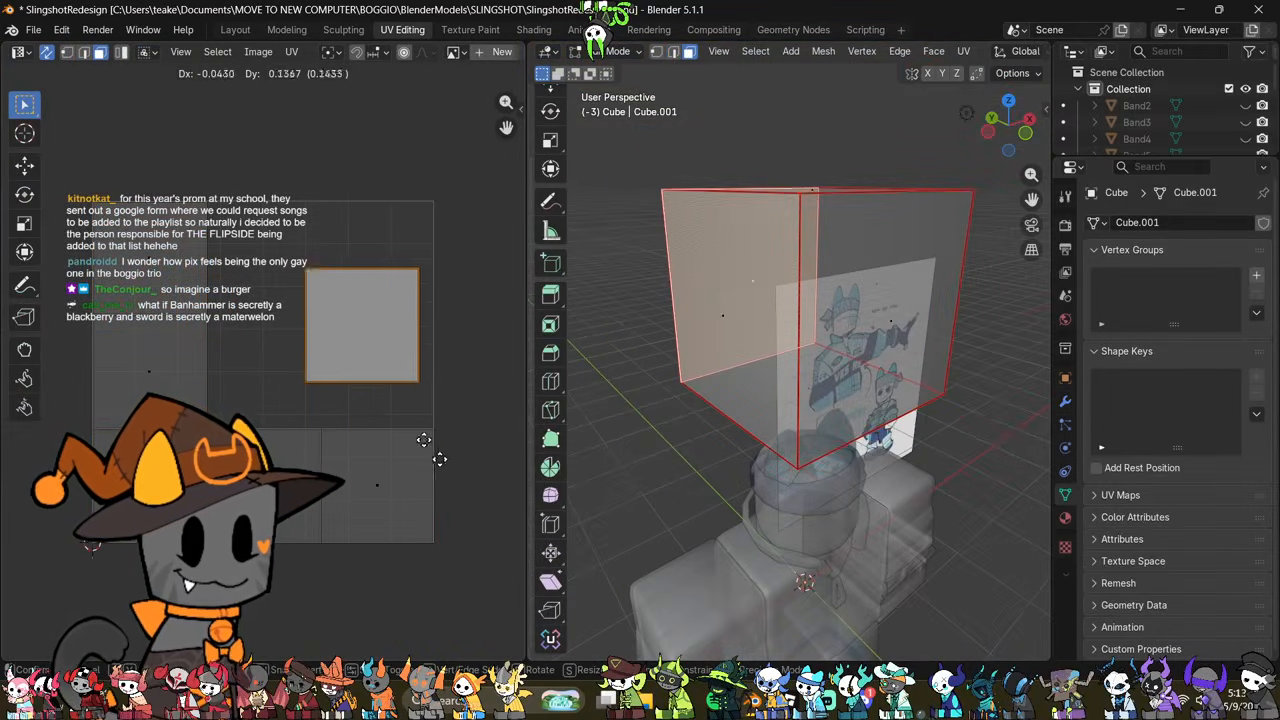
left_click(364, 393)
left_click(379, 500)
key("g")
left_click(429, 420)
Step: Move three more of the cube's face islands apart so all faces are separate in the UV layout
left_click(308, 514)
key("g")
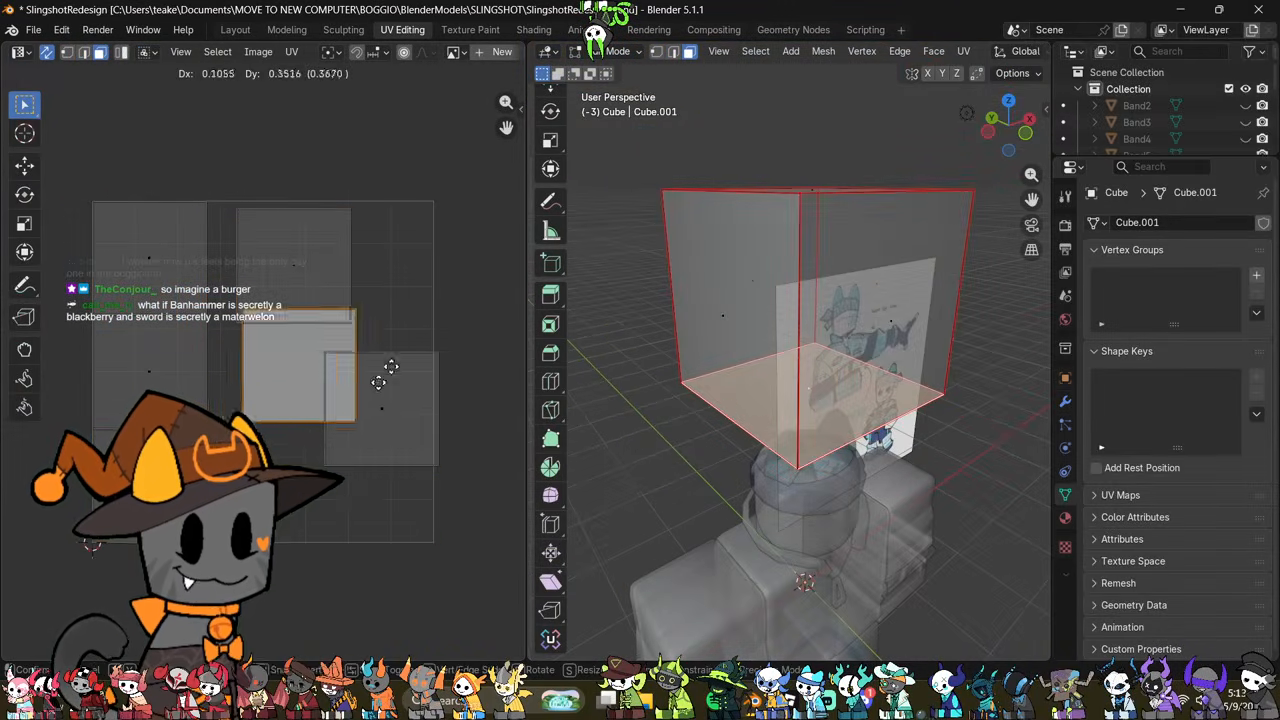
left_click(511, 282)
left_click(200, 490)
key("g")
left_click(341, 534)
left_click(200, 392)
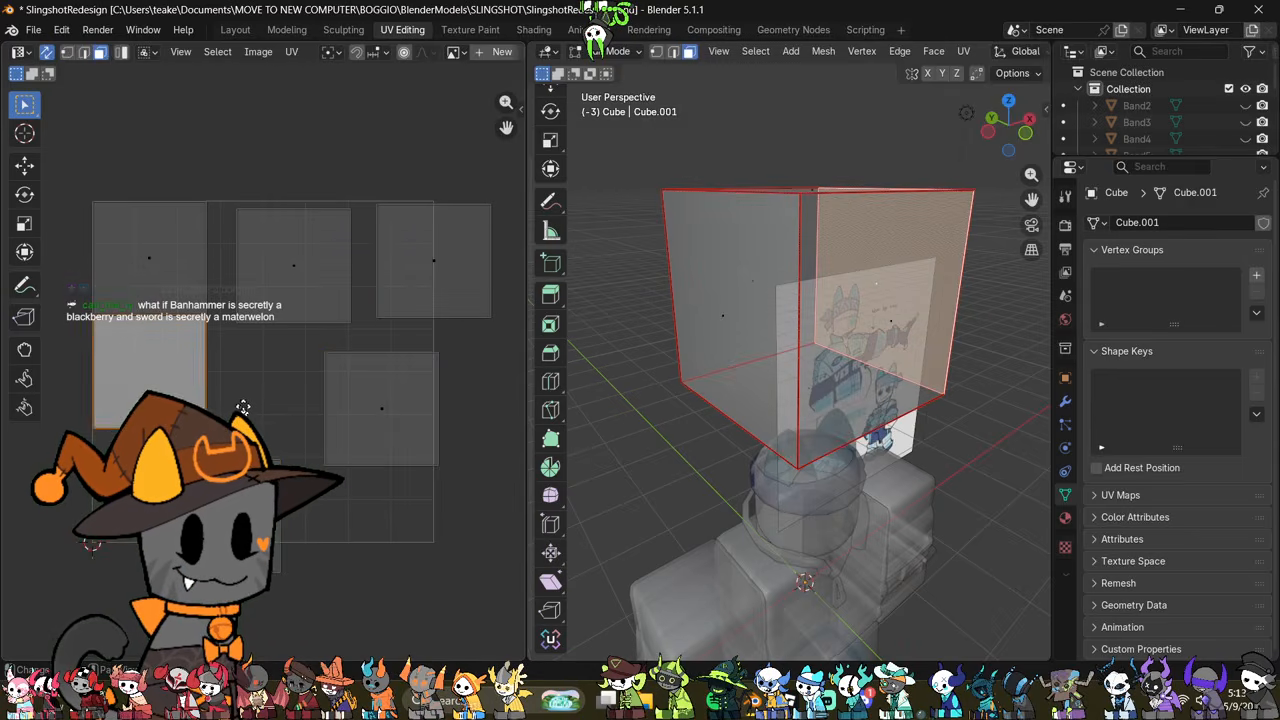
key("g")
left_click(283, 439)
Step: Examine how the cube's faces correspond to its UV islands by selecting a single face and the whole mesh
middle_click_drag(778, 449, 911, 363)
key("a")
right_click(918, 360)
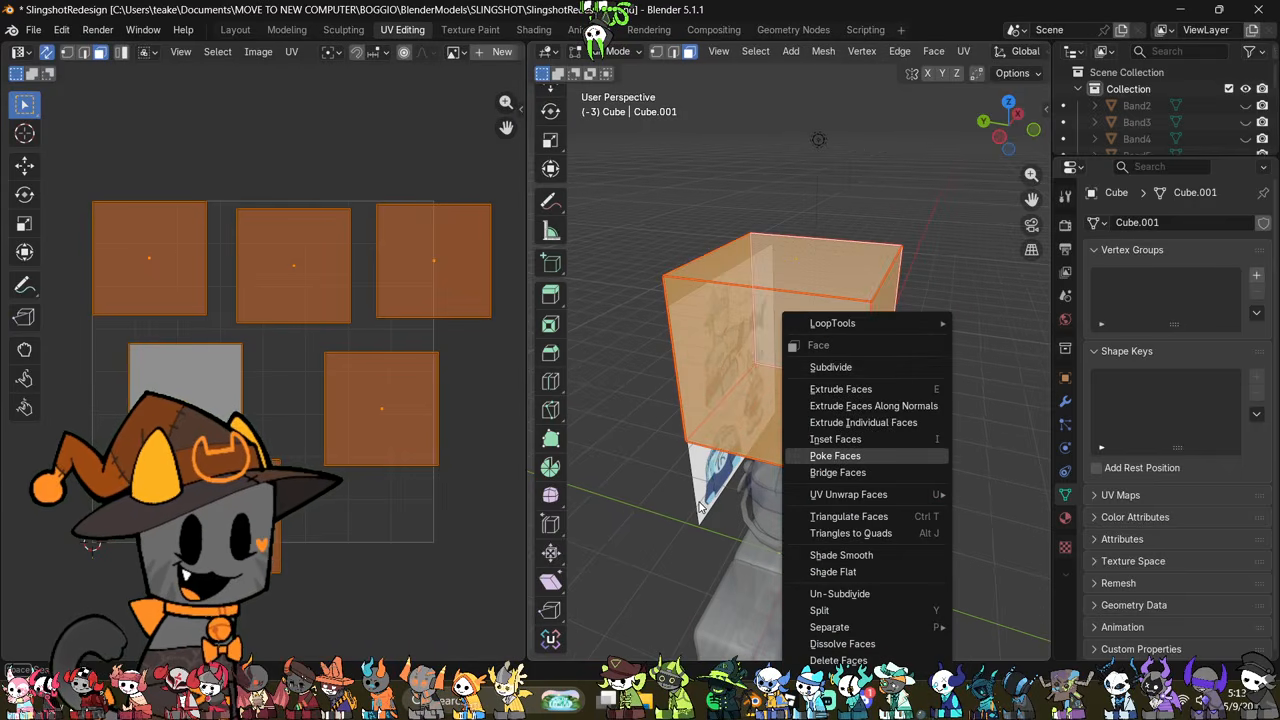
key("Escape")
key("alt+a")
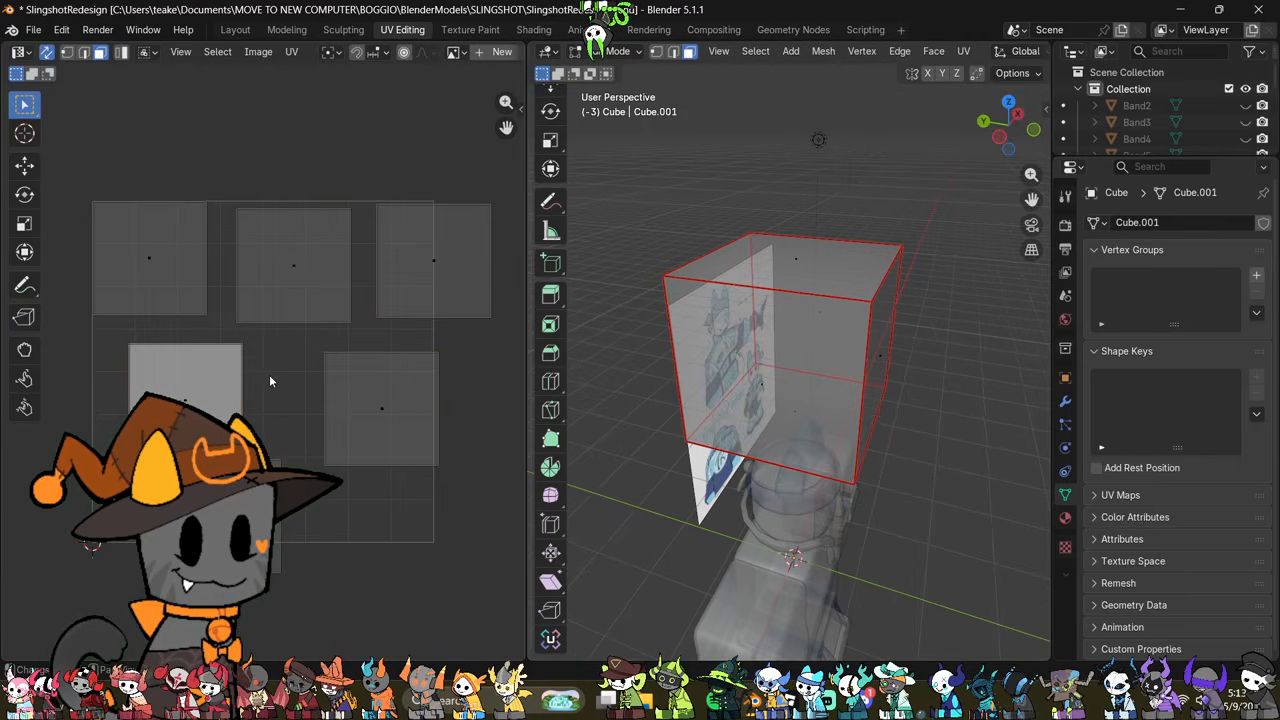
left_click(819, 385)
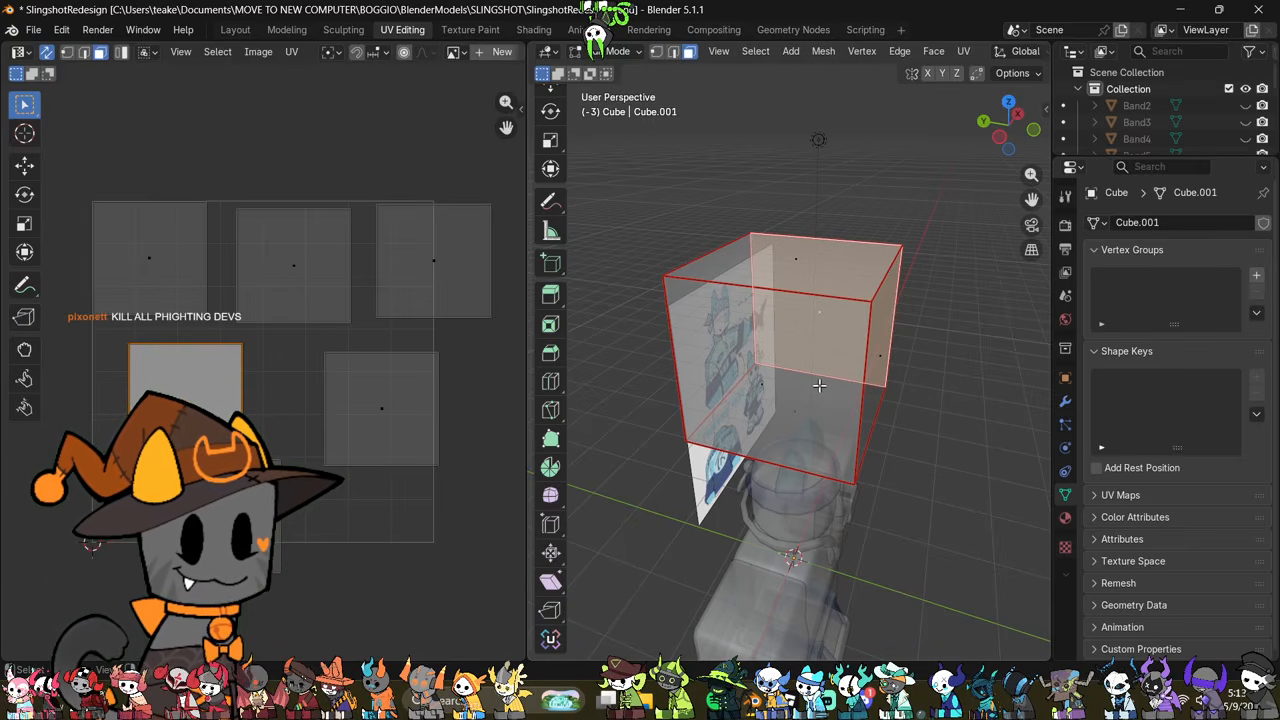
key("Tab")
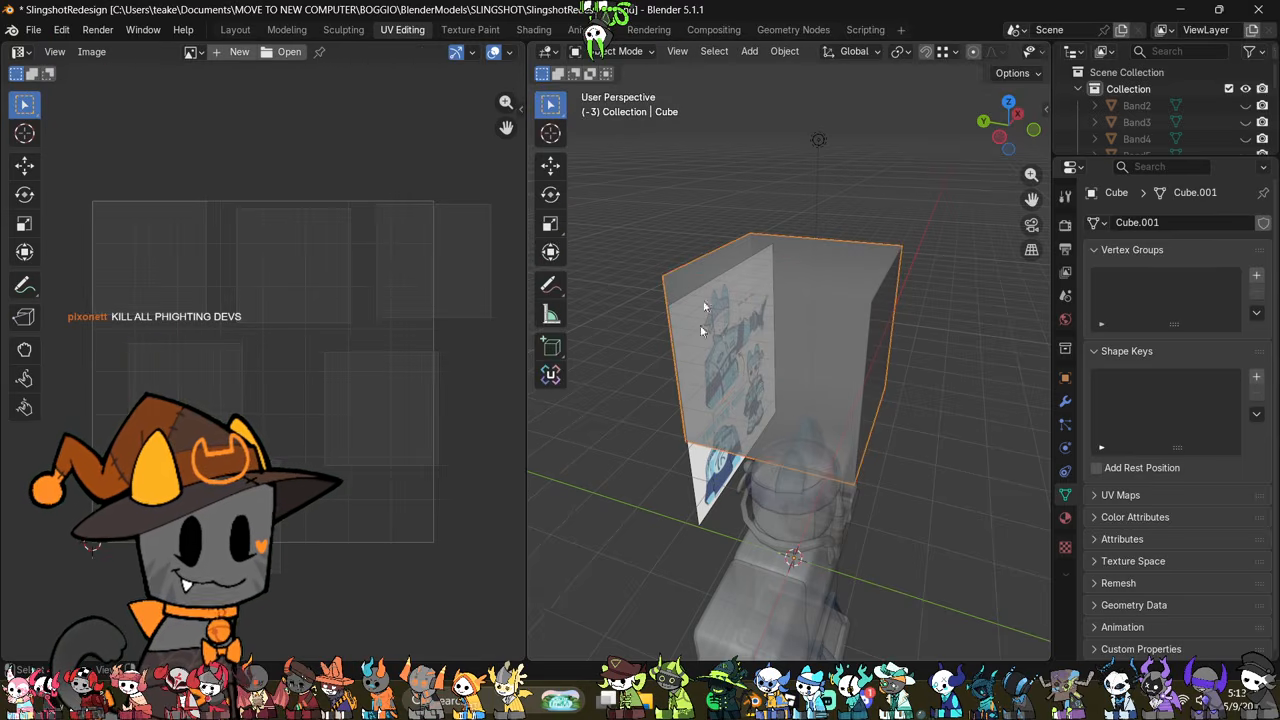
key("Tab")
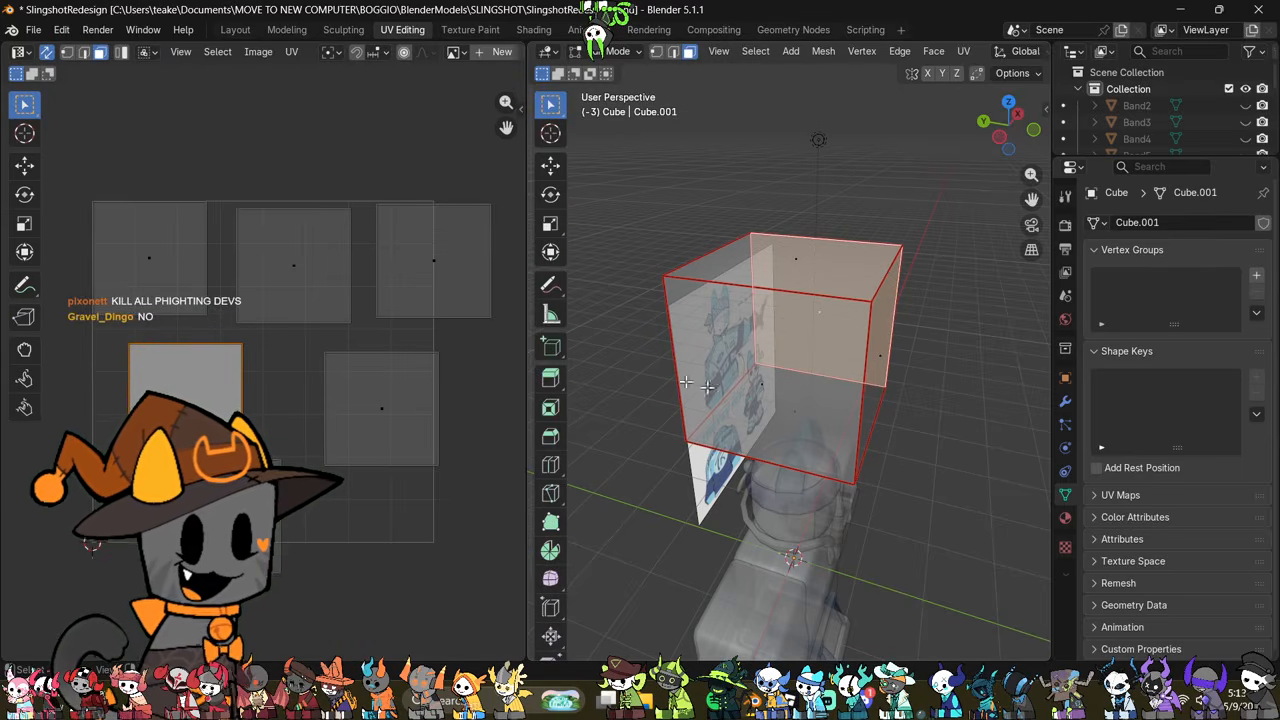
key("a")
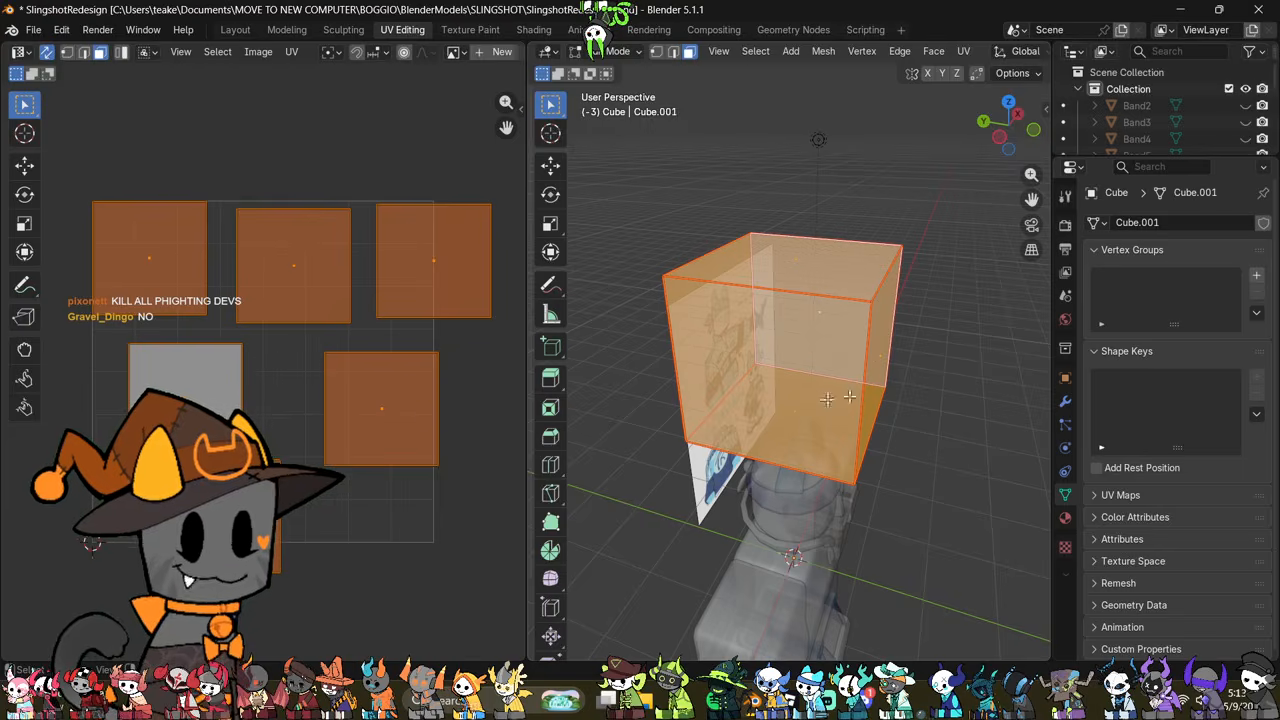
Step: Leave mesh editing and delete the demonstration cube from the scene
key("Tab")
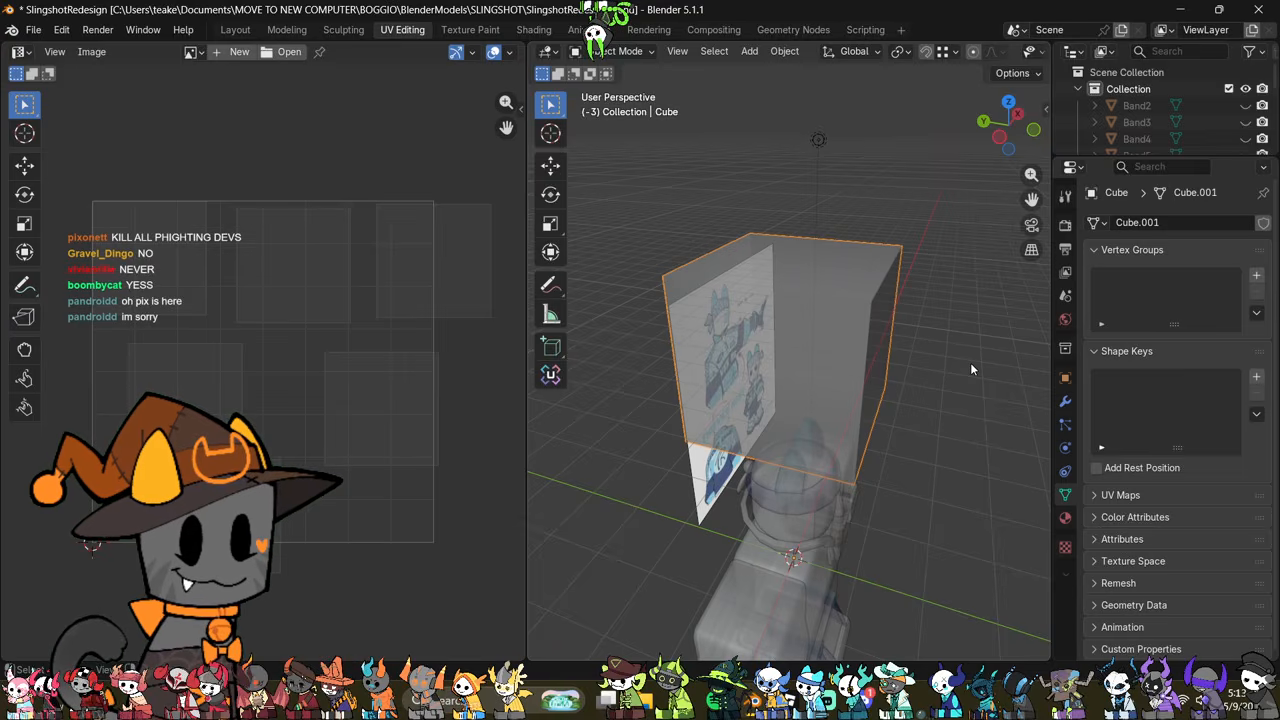
key("Delete")
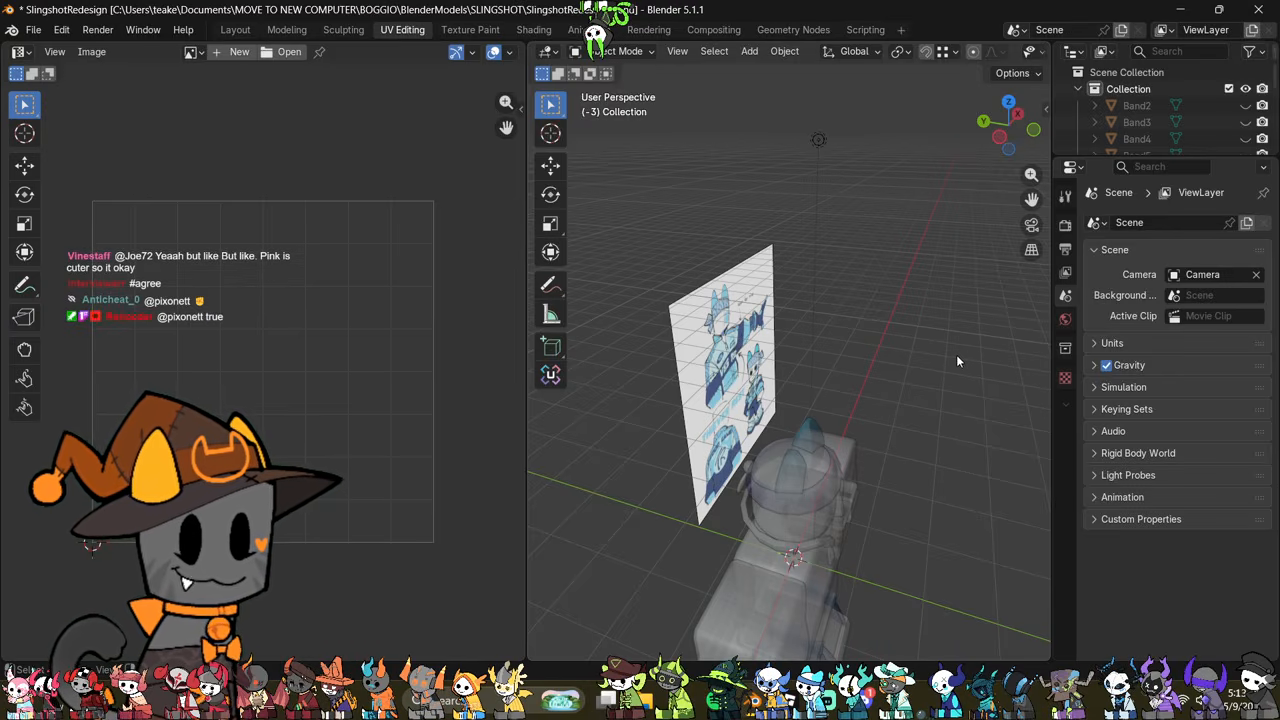
middle_click_drag(912, 370, 886, 358)
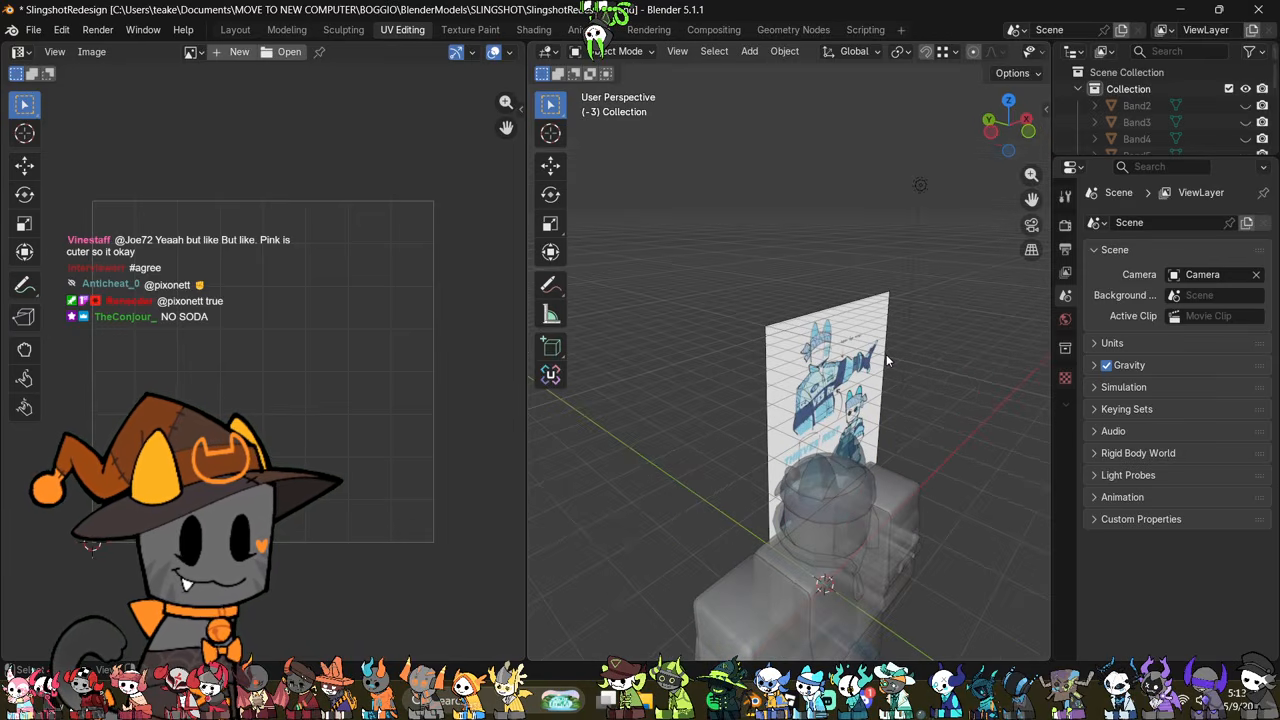
middle_click_drag(763, 452, 803, 230)
Step: Remove the material from the character's headband
left_click(820, 484)
middle_click_drag(899, 324, 753, 440)
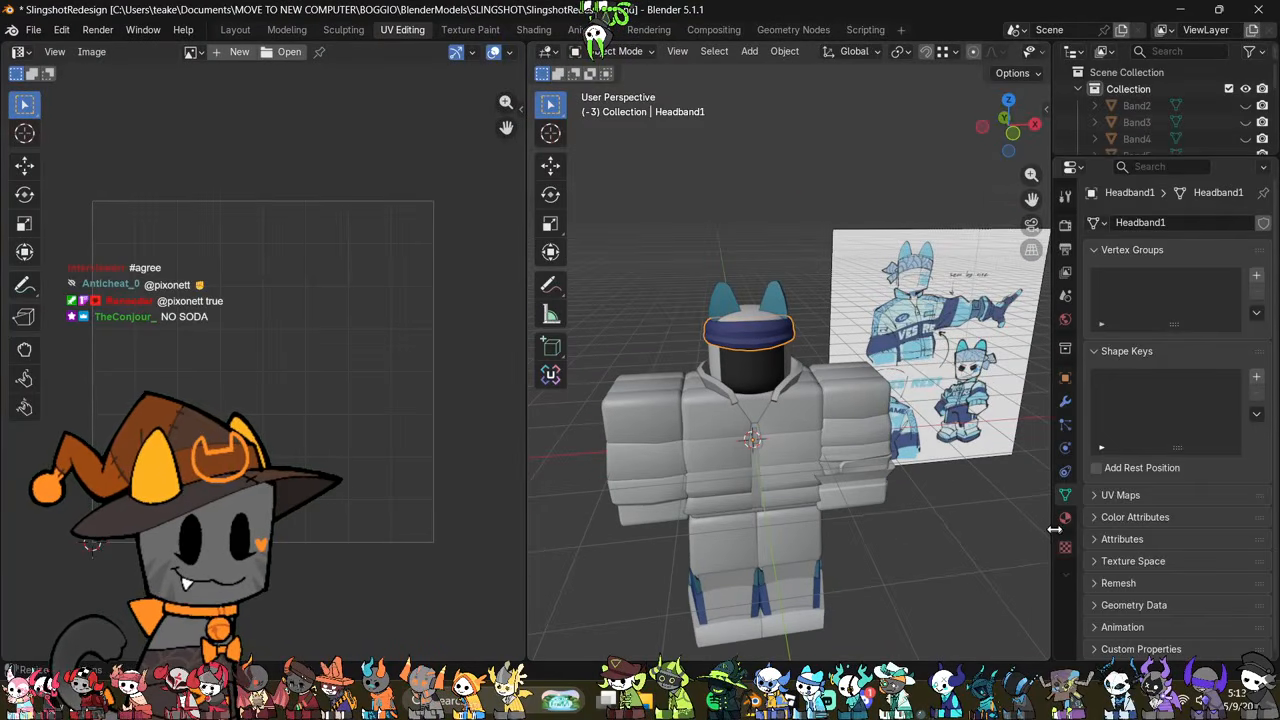
left_click(1065, 517)
left_click(1263, 245)
Step: Remove the Horn1Mtl material from the character's pair of horns
middle_click_drag(862, 361, 991, 378)
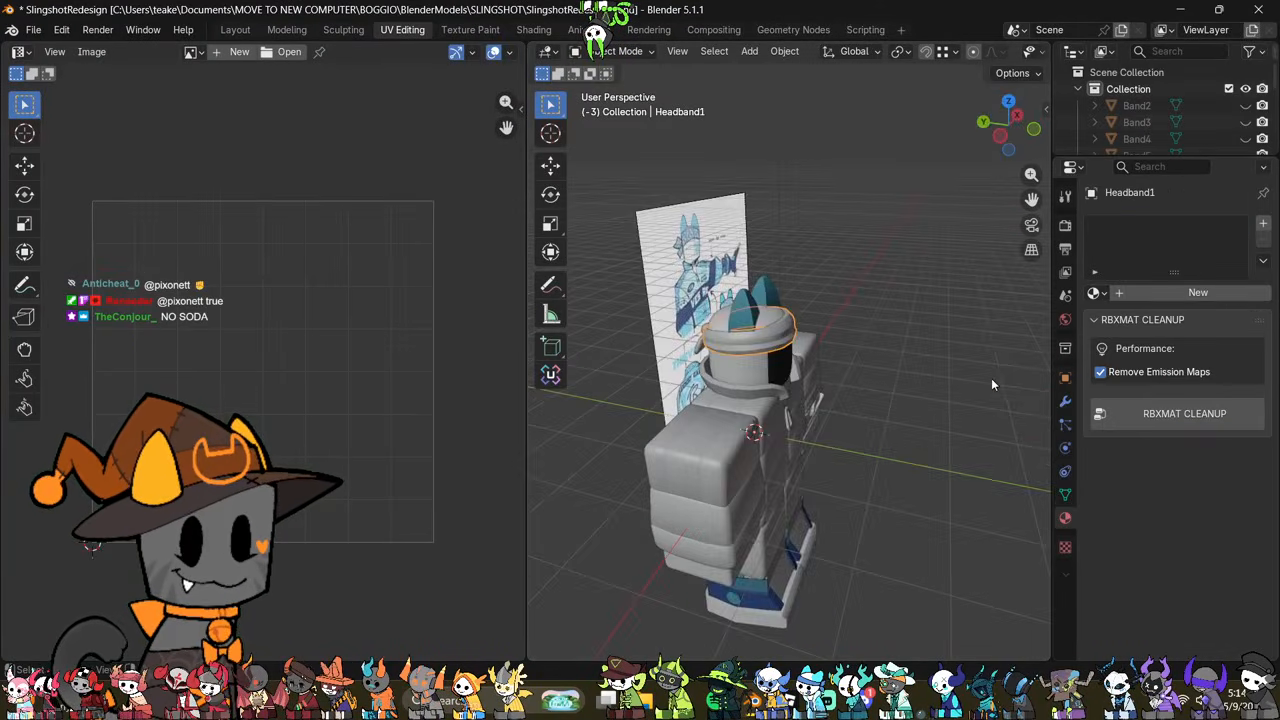
scroll(857, 323, "up", 3)
left_click(697, 286)
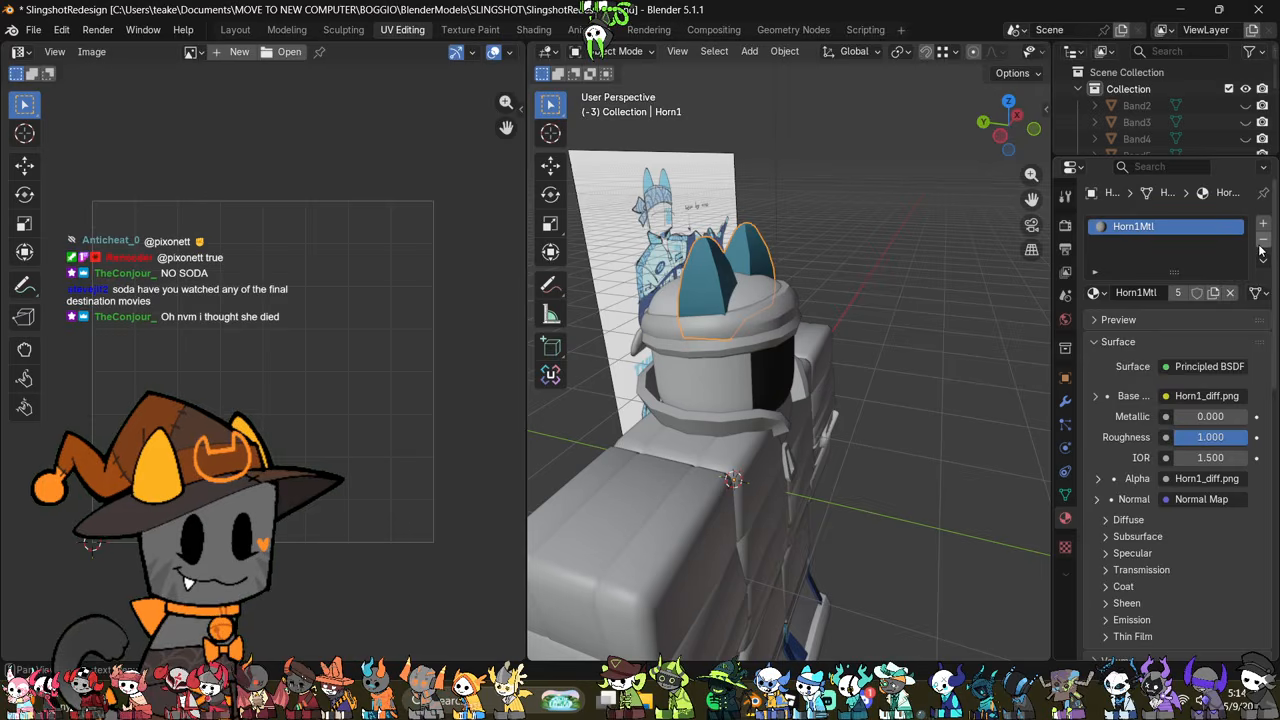
left_click(1261, 250)
middle_click_drag(809, 374, 806, 470)
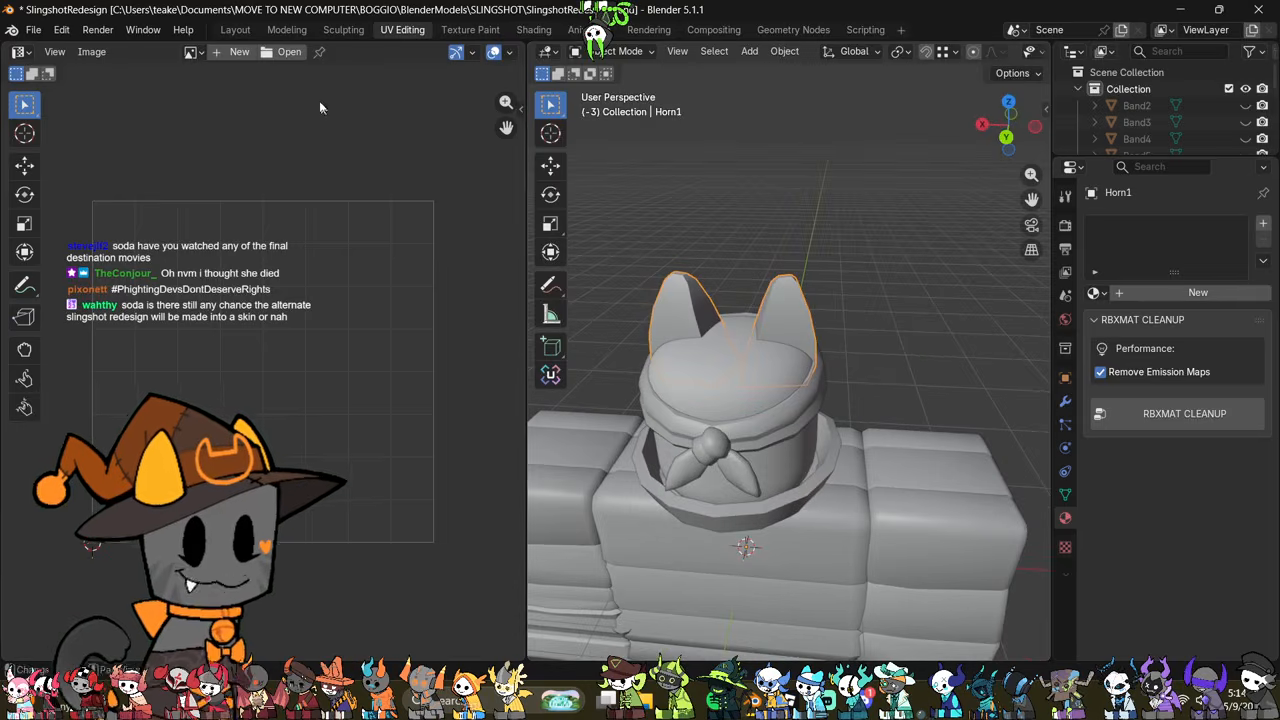
Step: In the Modeling workspace, scale the whole horn mesh and move it slightly inward along the X axis
left_click(287, 30)
middle_click_drag(544, 371, 589, 357)
scroll(568, 318, "up", 4)
key("Tab")
key("a")
scroll(568, 318, "up", 2)
key("s")
left_click(690, 373)
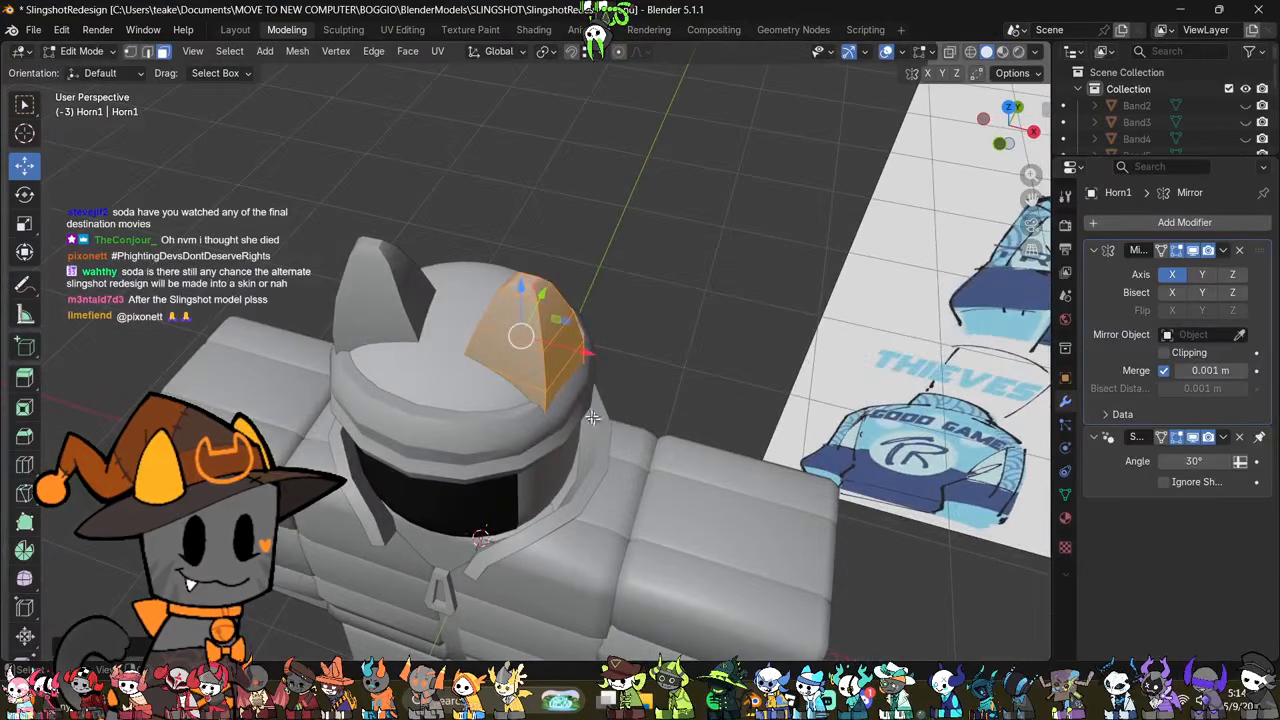
key("g")
key("x")
left_click(583, 350)
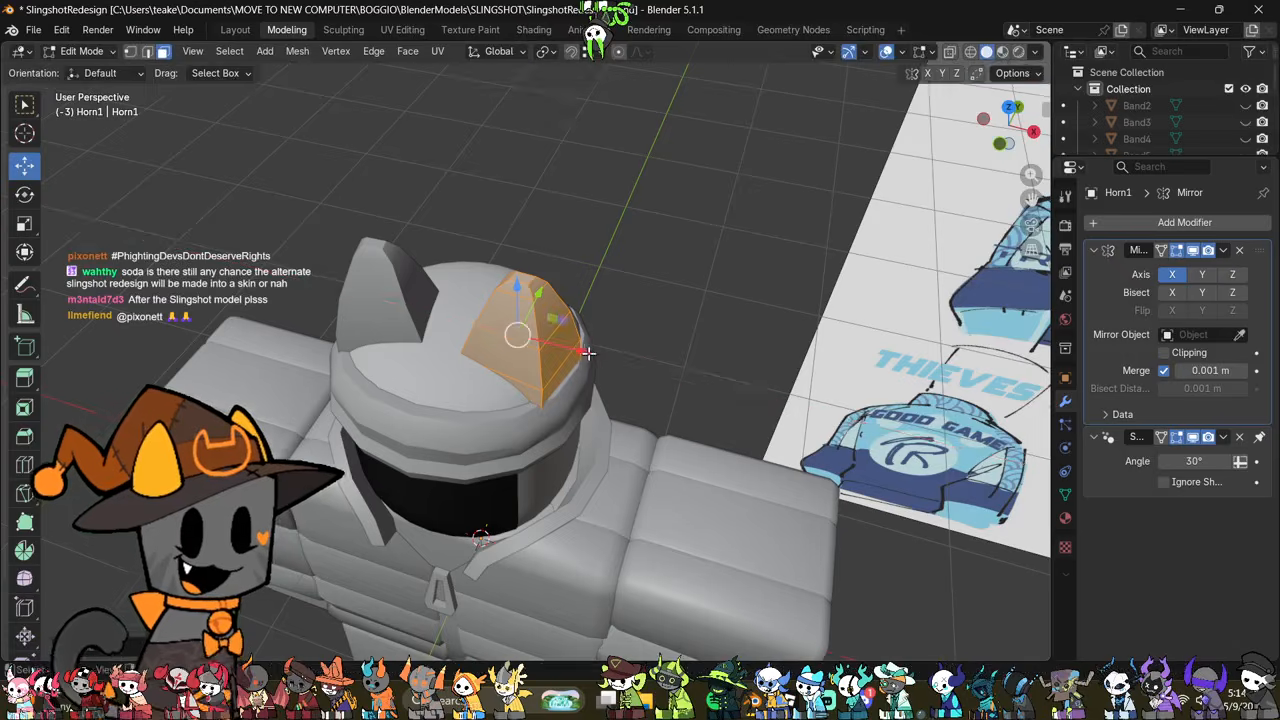
middle_click_drag(580, 349, 641, 325)
key("Tab")
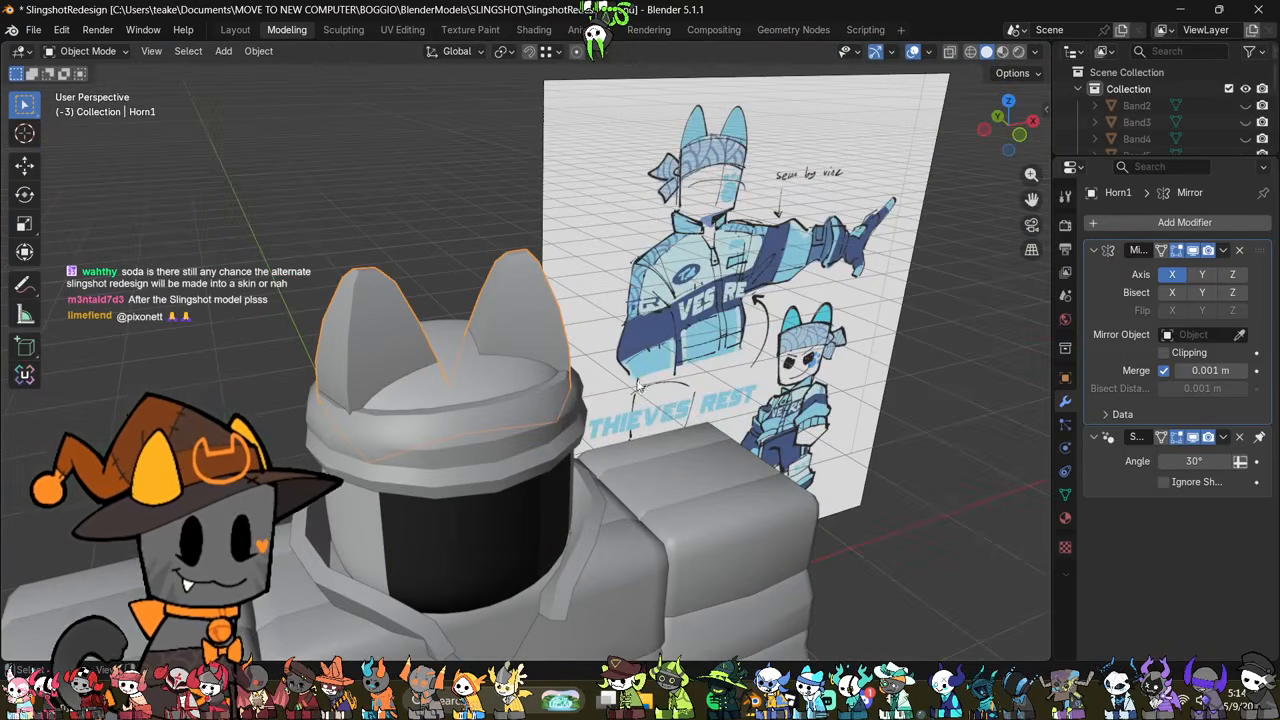
Step: Examine the horns' size and placement on the head from several angles against the reference drawing
middle_click_drag(637, 385, 594, 354)
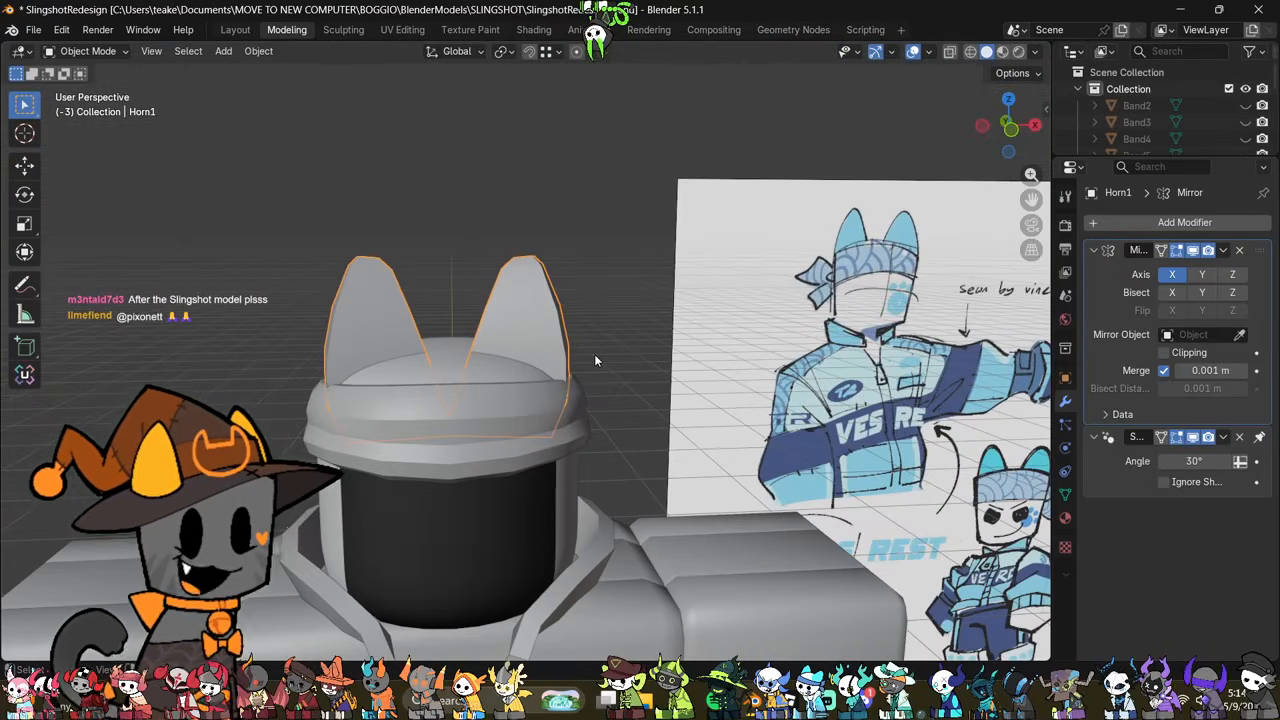
scroll(596, 354, "down", 4)
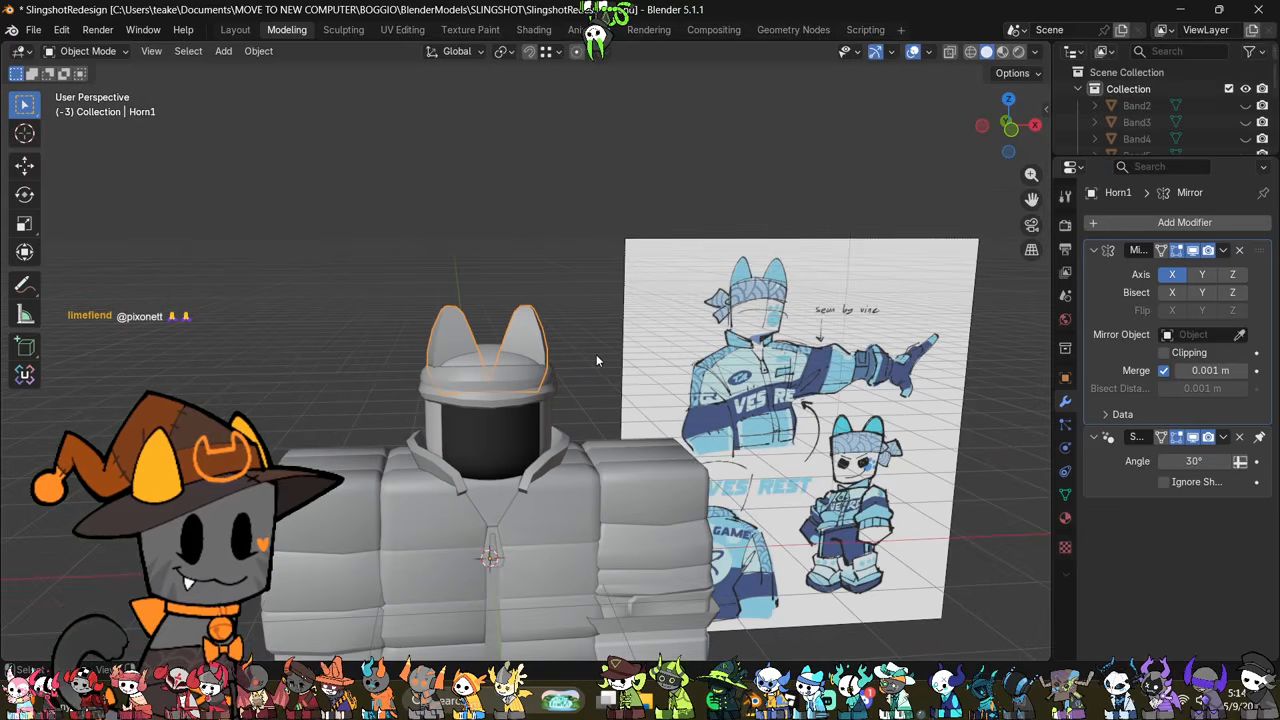
middle_click_drag(596, 354, 628, 299)
scroll(649, 408, "down", 2)
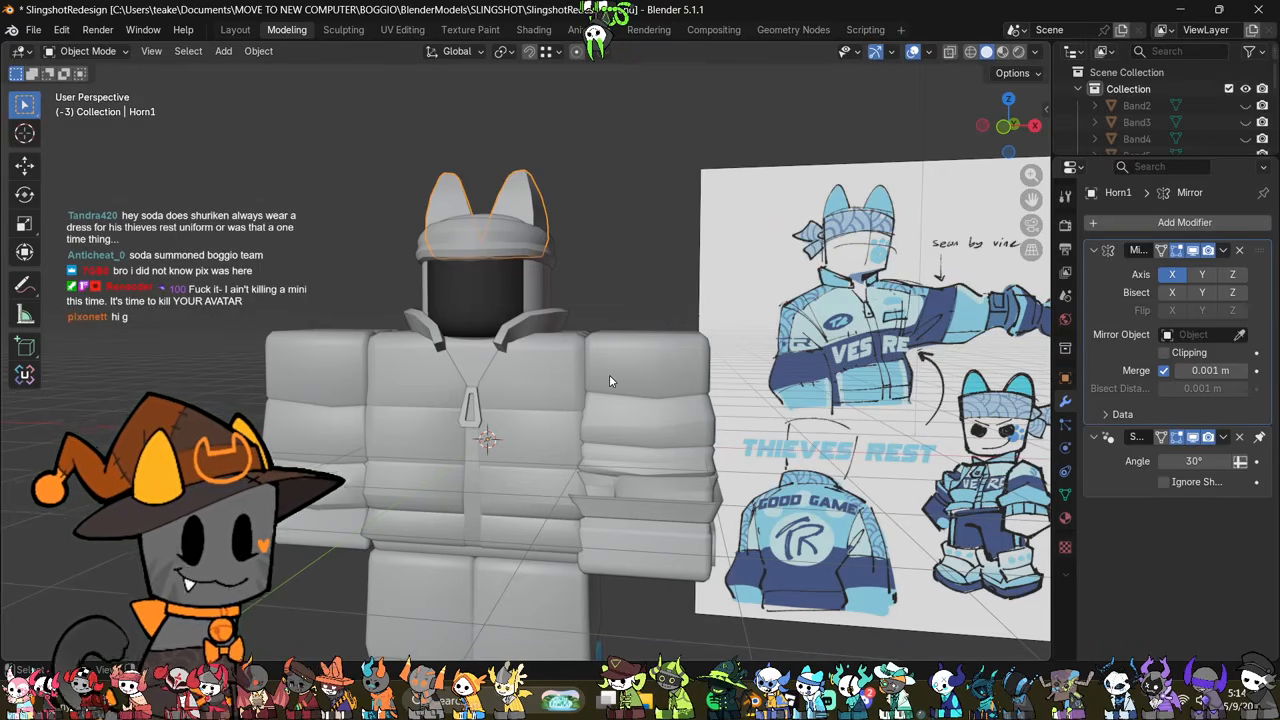
middle_click_drag(604, 347, 600, 320)
scroll(534, 378, "up", 3)
key("Tab")
scroll(594, 286, "up", 3)
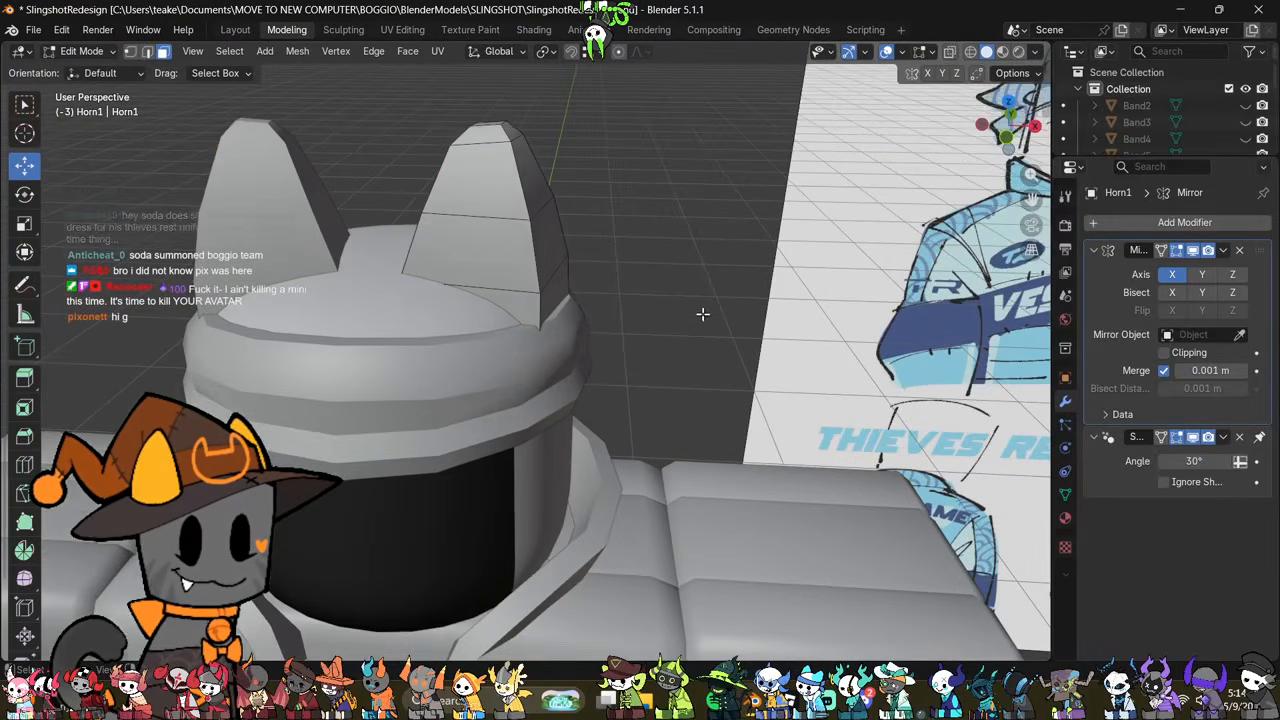
key("Tab")
middle_click_drag(680, 352, 708, 304)
scroll(708, 304, "down", 6)
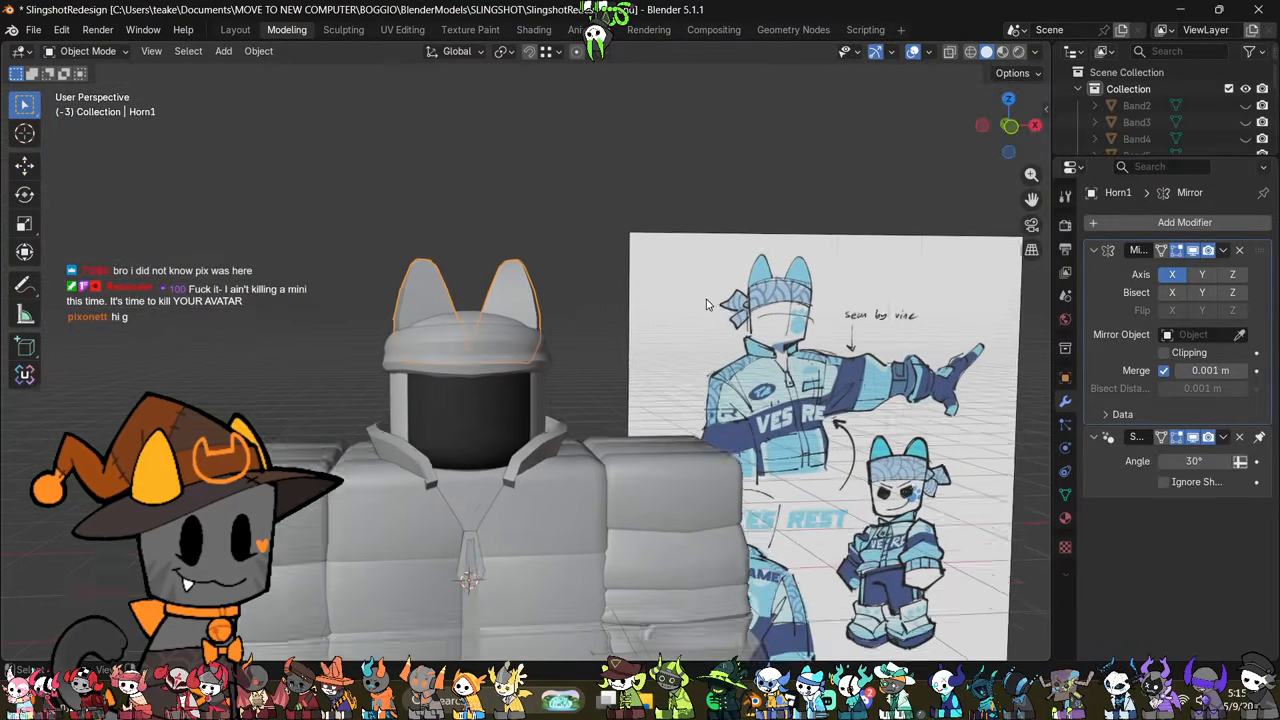
middle_click_drag(722, 352, 755, 214, "shift")
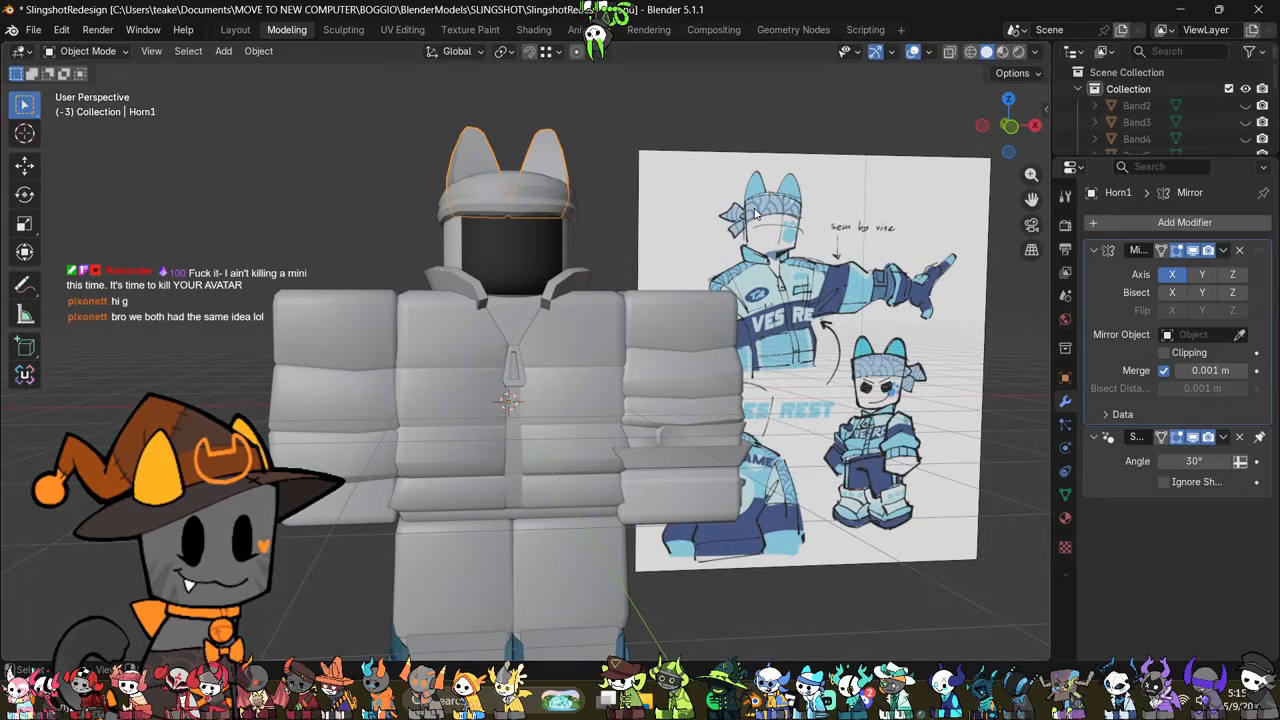
Step: Select the entire mesh of the lower forearm piece on the reference image's side and recalculate its normals to face outside
left_click(690, 433)
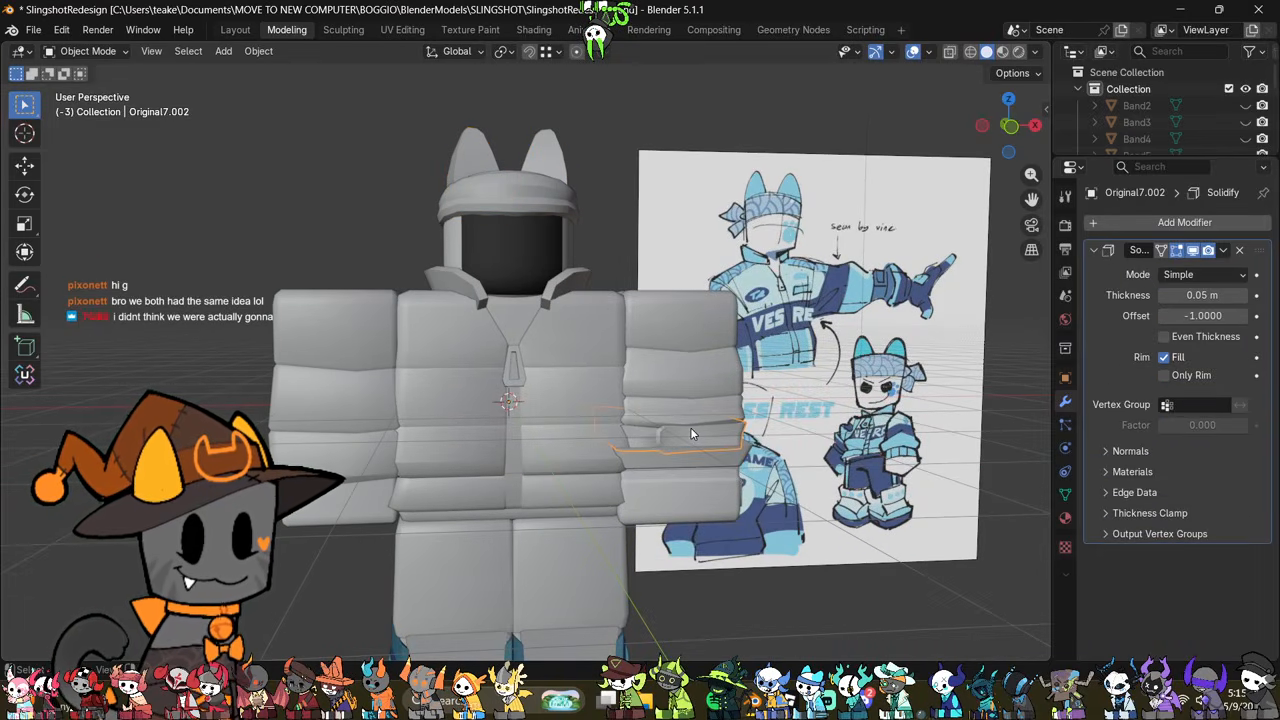
middle_click_drag(685, 453, 678, 354, "shift")
left_click(678, 354)
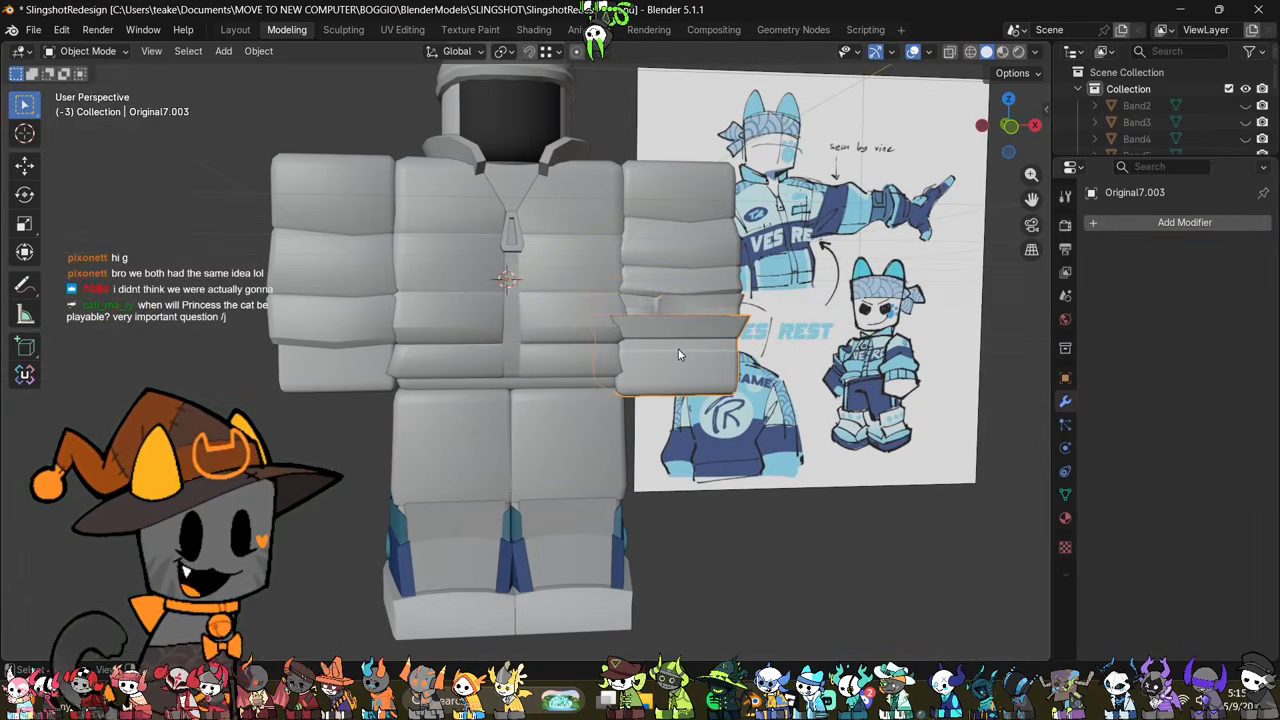
key("KP_Decimal")
key("Tab")
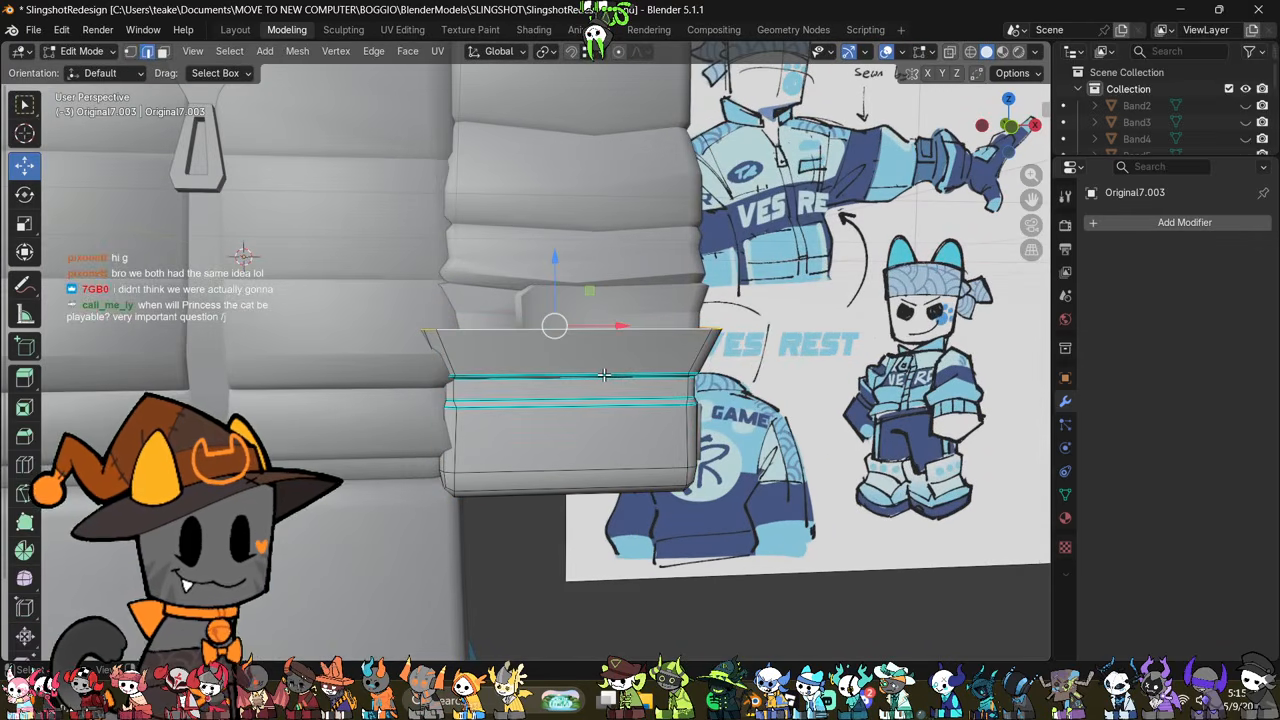
key("alt+z")
middle_click_drag(729, 355, 783, 374)
key("3")
key("alt+z")
key("a")
scroll(782, 374, "down", 3)
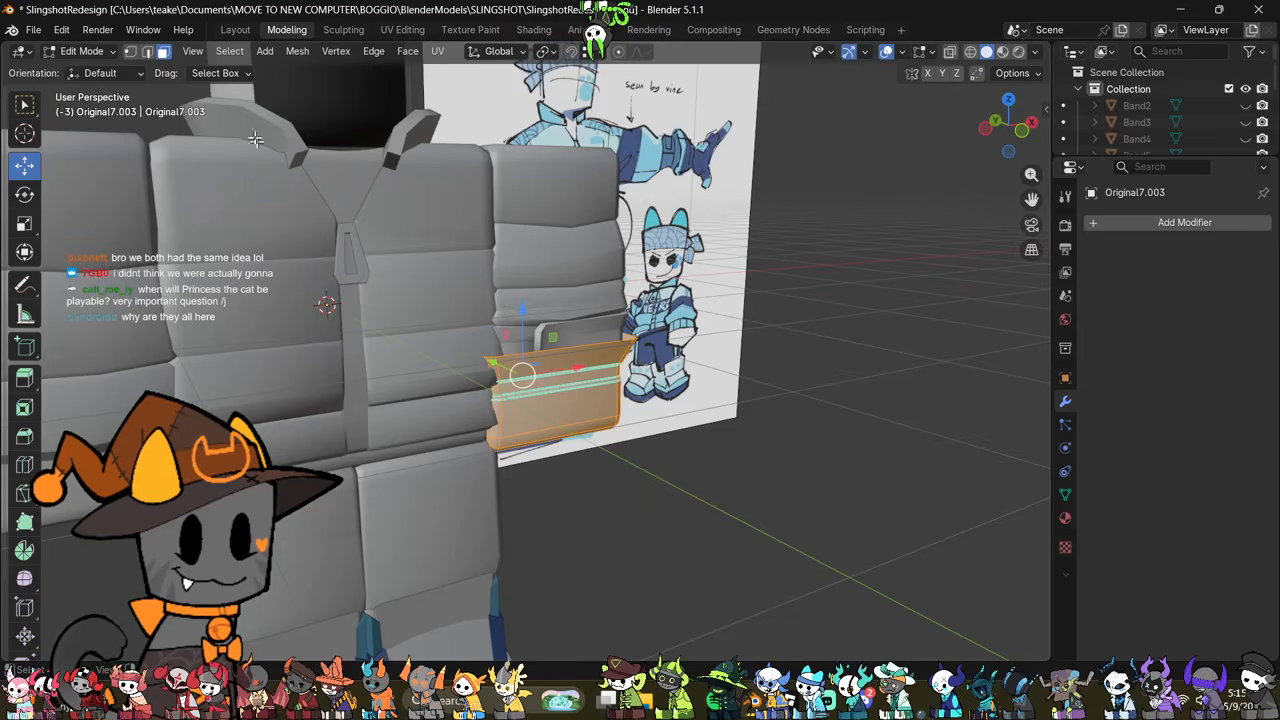
left_click(314, 55)
mouse_move(380, 352)
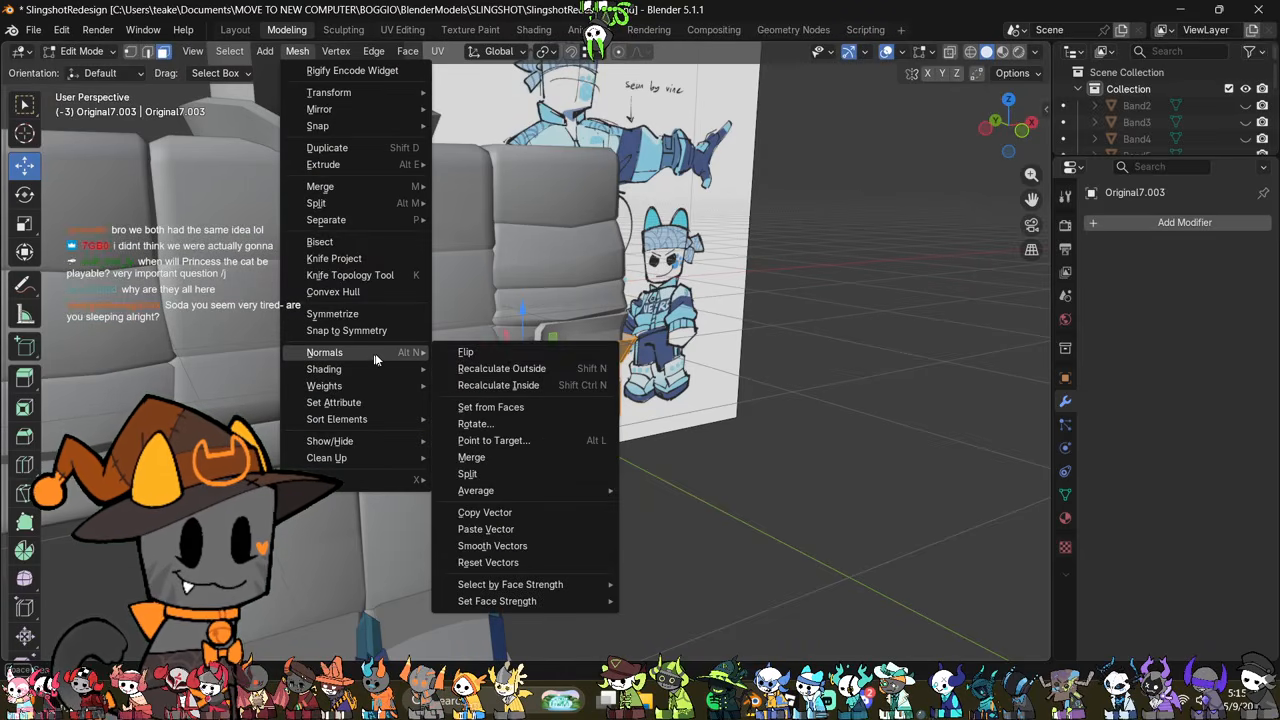
left_click(517, 370)
key("Tab")
middle_click_drag(753, 437, 698, 380)
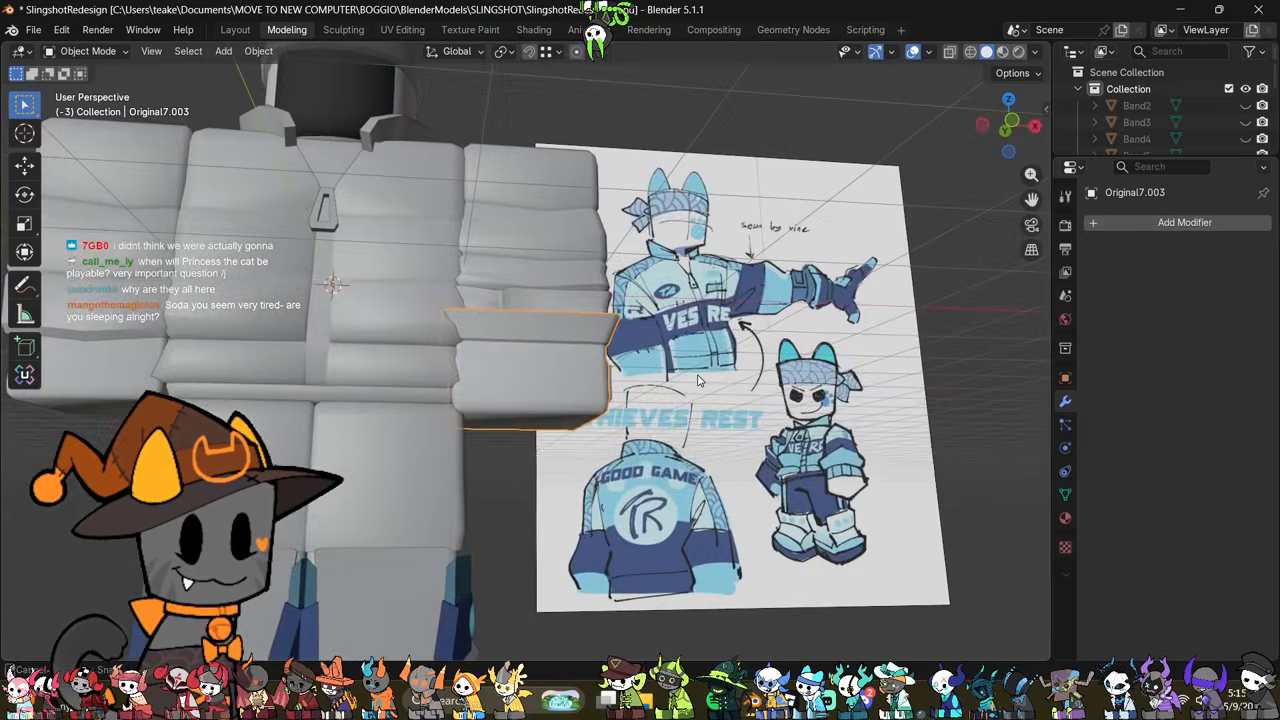
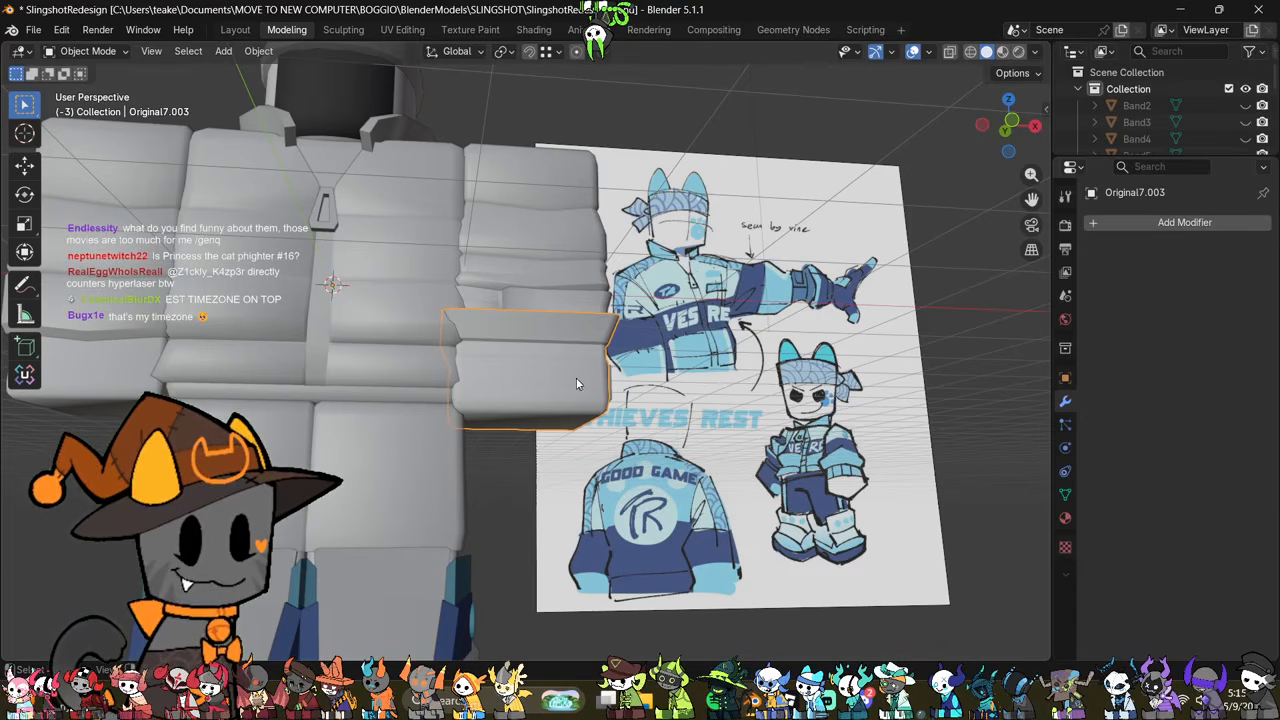
Step: Examine both forearms and the lower rim of the sleeve opposite the reference image, including its mesh in X-ray view
scroll(580, 385, "up", 3)
scroll(655, 402, "up", 1)
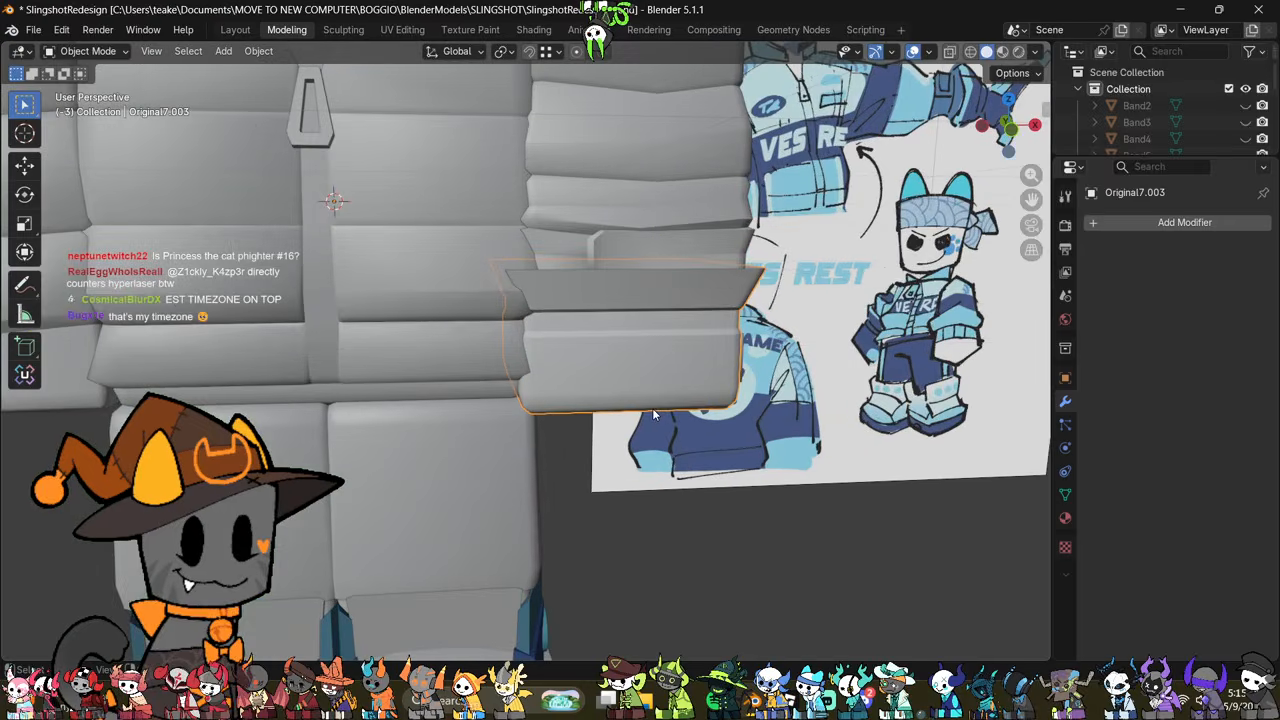
scroll(650, 400, "down", 5)
scroll(641, 396, "up", 4)
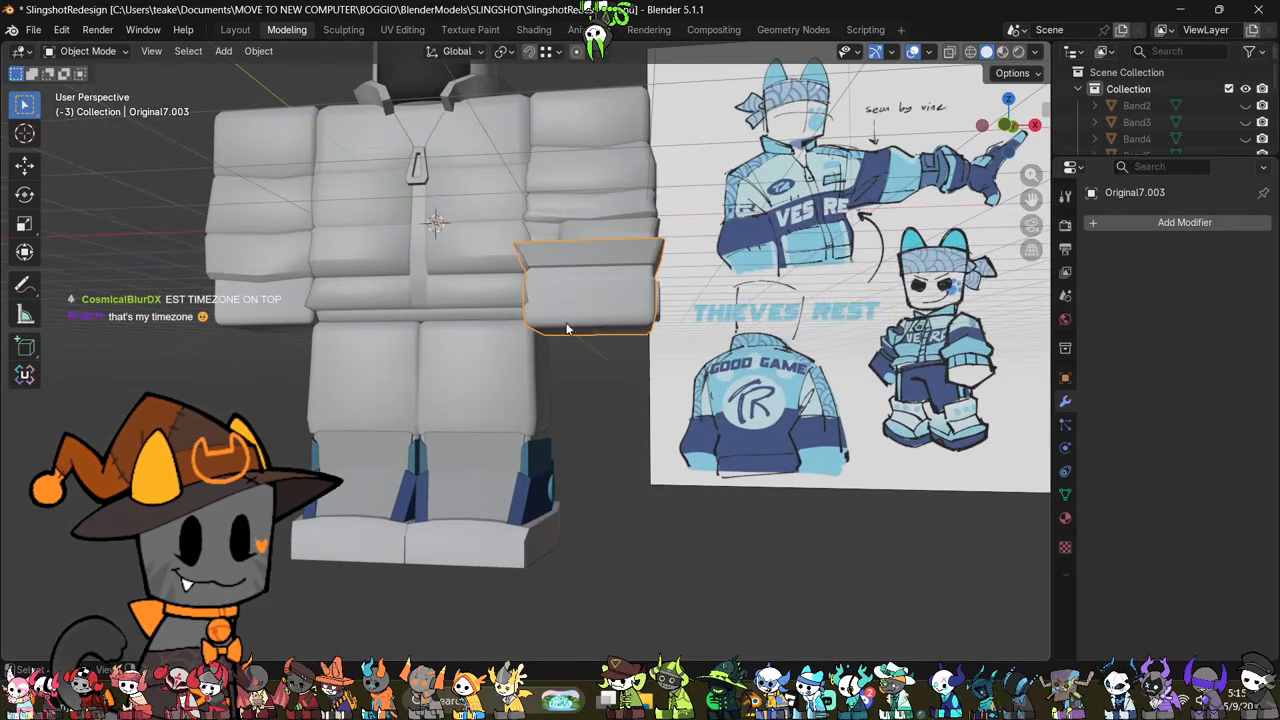
scroll(430, 293, "down", 1)
left_click(291, 256)
scroll(440, 345, "up", 3)
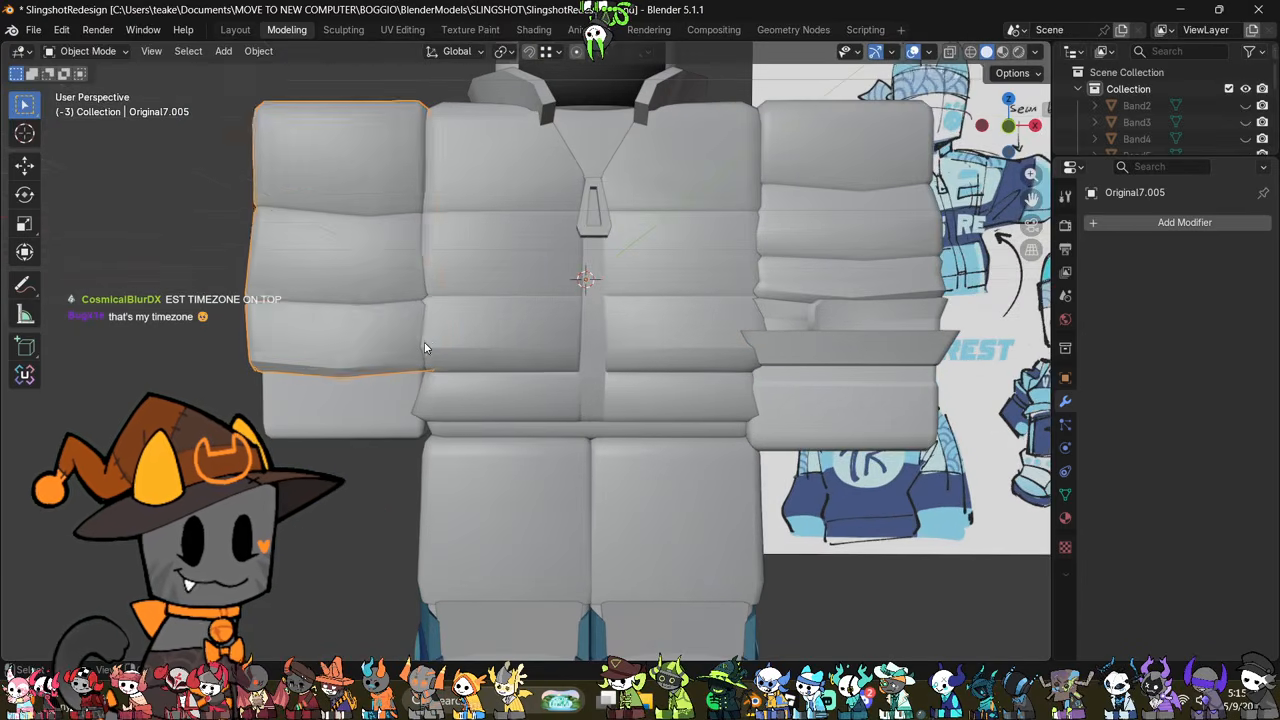
key("Tab")
middle_click_drag(425, 348, 560, 380)
scroll(593, 386, "up", 3)
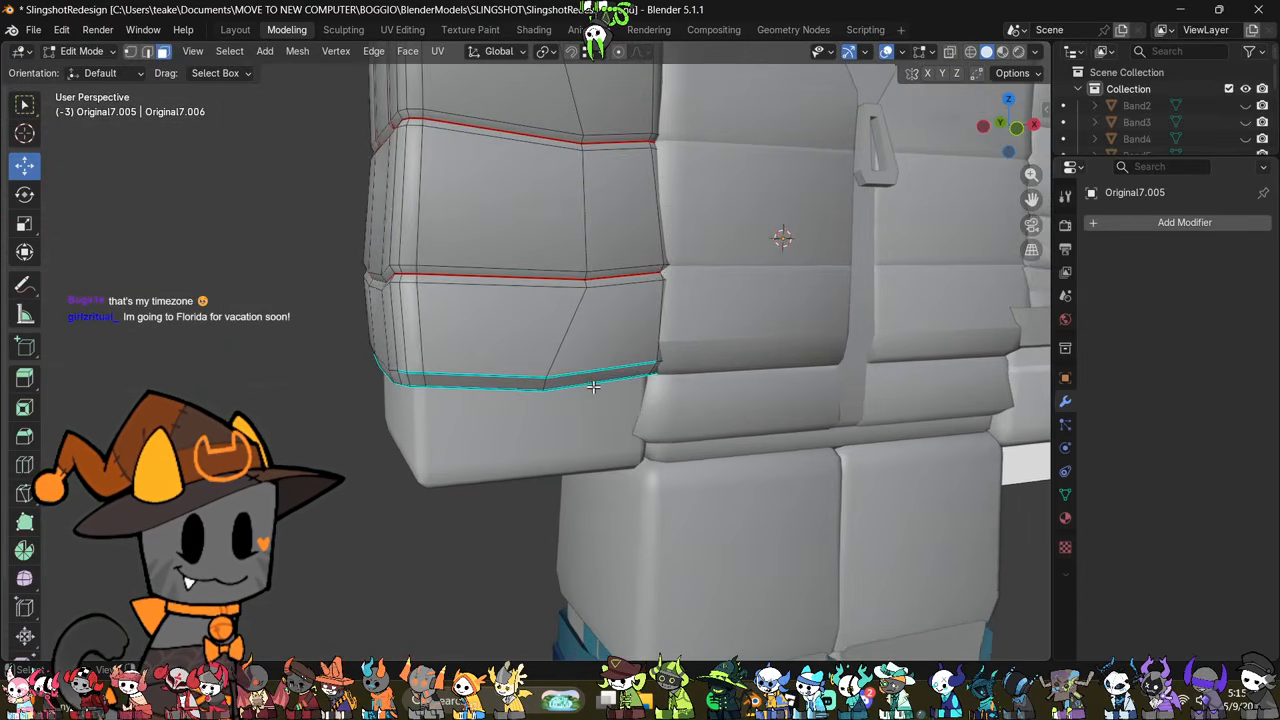
scroll(593, 386, "down", 6)
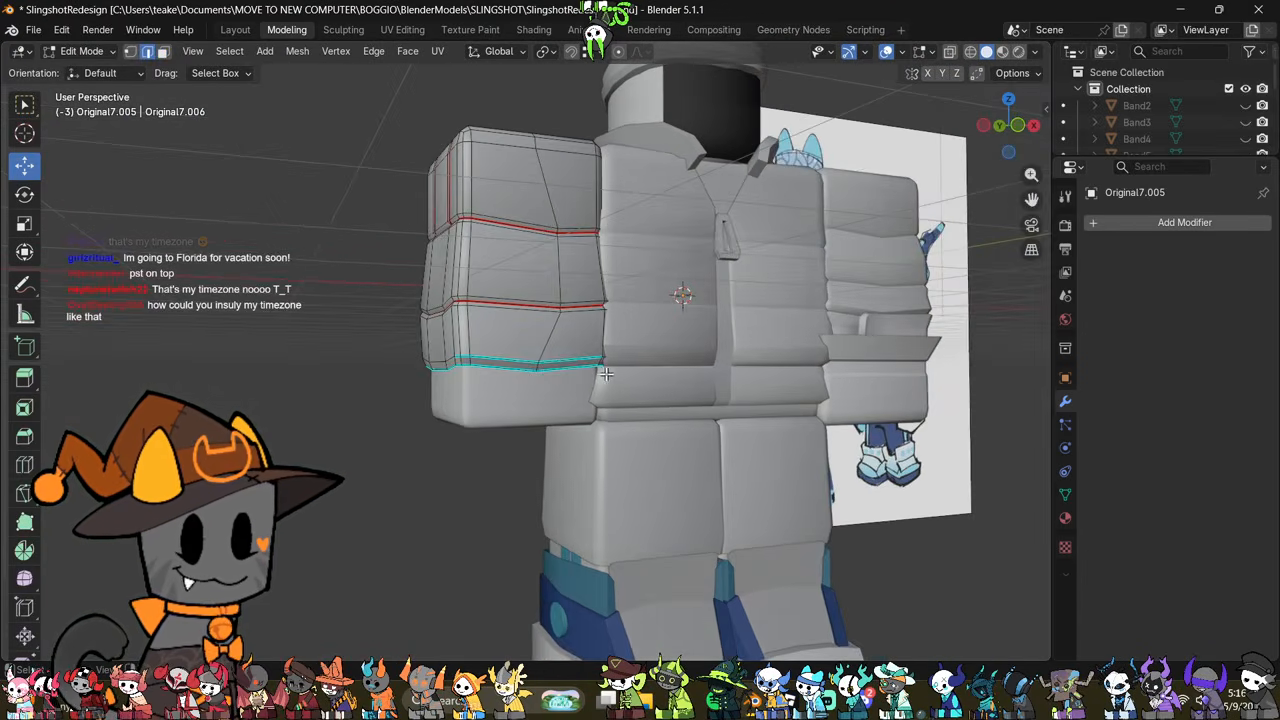
scroll(605, 373, "up", 3)
key("alt+z")
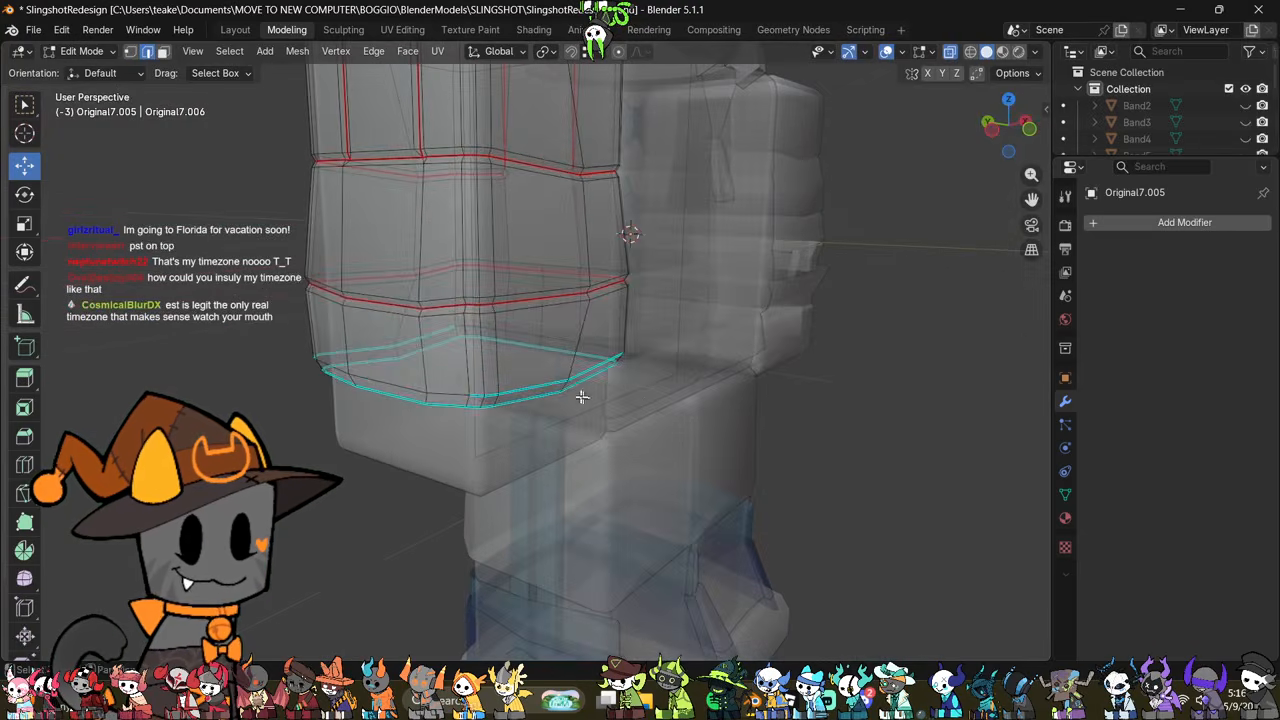
middle_click_drag(580, 391, 632, 418)
middle_click_drag(561, 388, 424, 429)
key("Tab")
Step: Inspect the mesh and shading of the upper sleeve piece beside the reference image from several angles
scroll(607, 373, "up", 1)
left_click(607, 373)
key("alt+z")
scroll(607, 373, "up", 3)
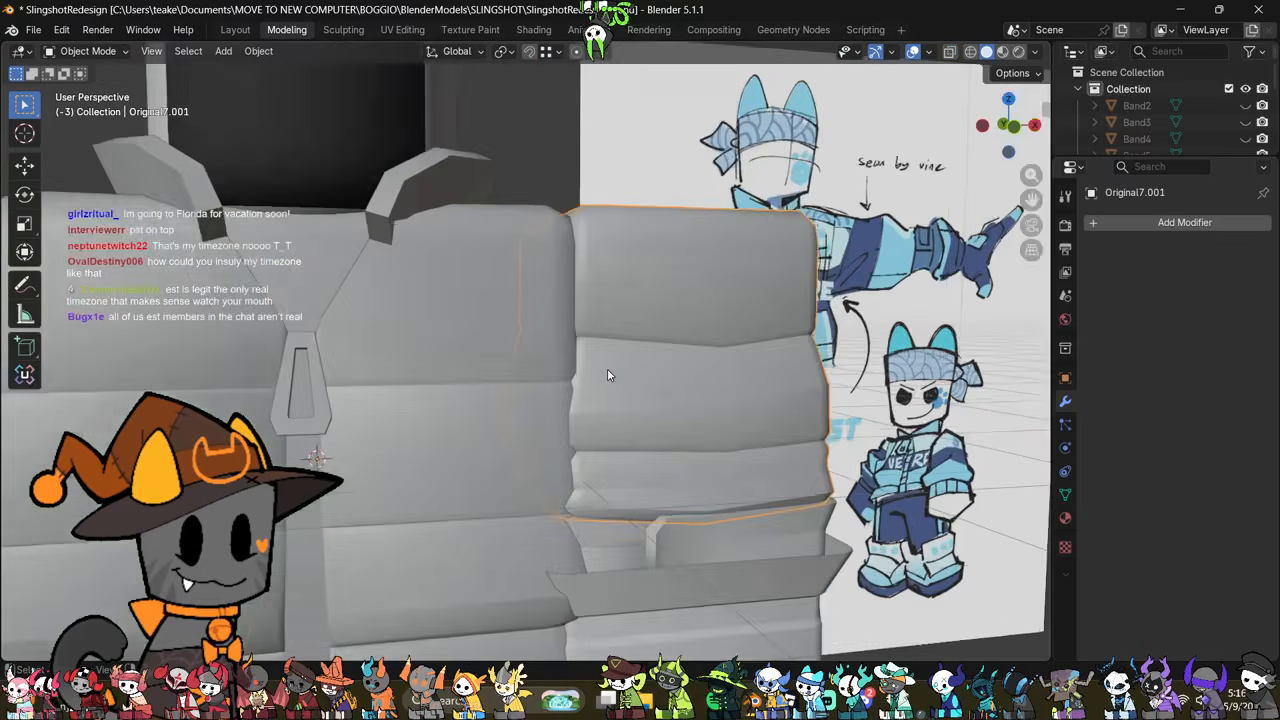
key("Tab")
middle_click_drag(607, 373, 775, 440)
key("Tab")
scroll(666, 427, "down", 2)
key("Tab")
key("alt+z")
scroll(597, 402, "up", 1)
scroll(690, 410, "down", 3)
key("alt+a")
left_click(633, 386, "alt")
right_click(842, 440)
left_click(814, 647)
key("Tab")
key("Tab")
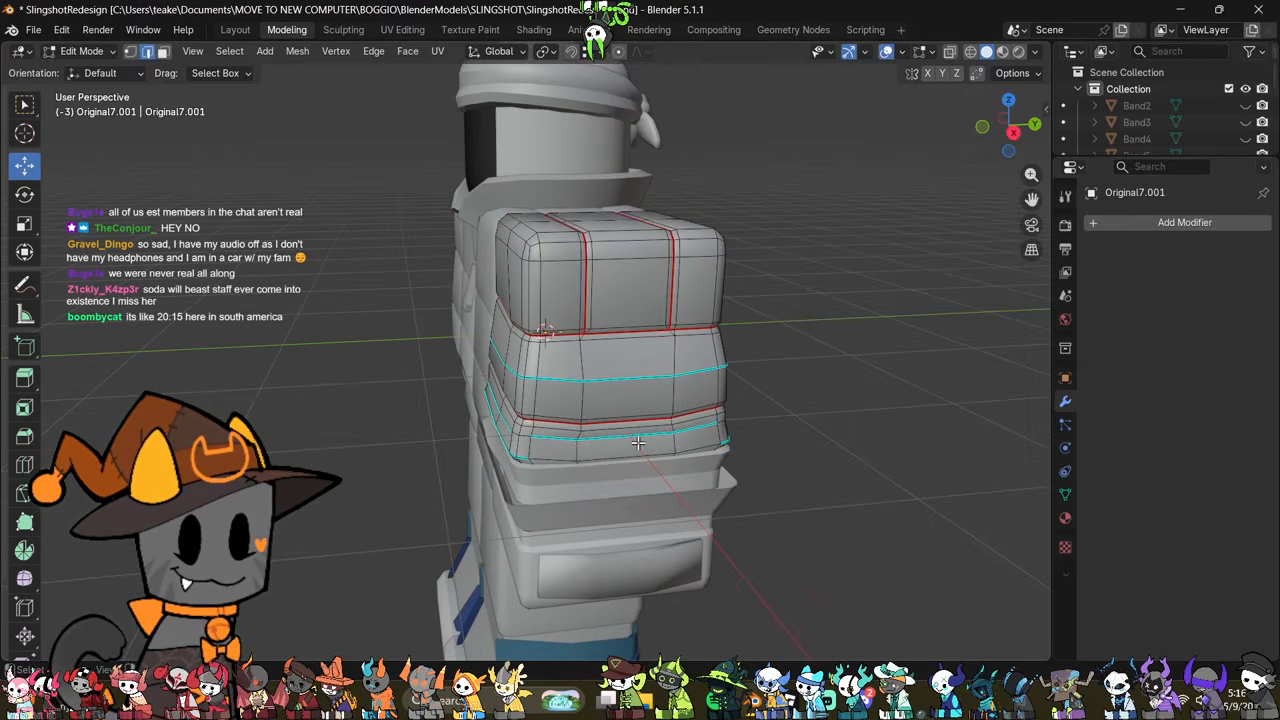
key("Tab")
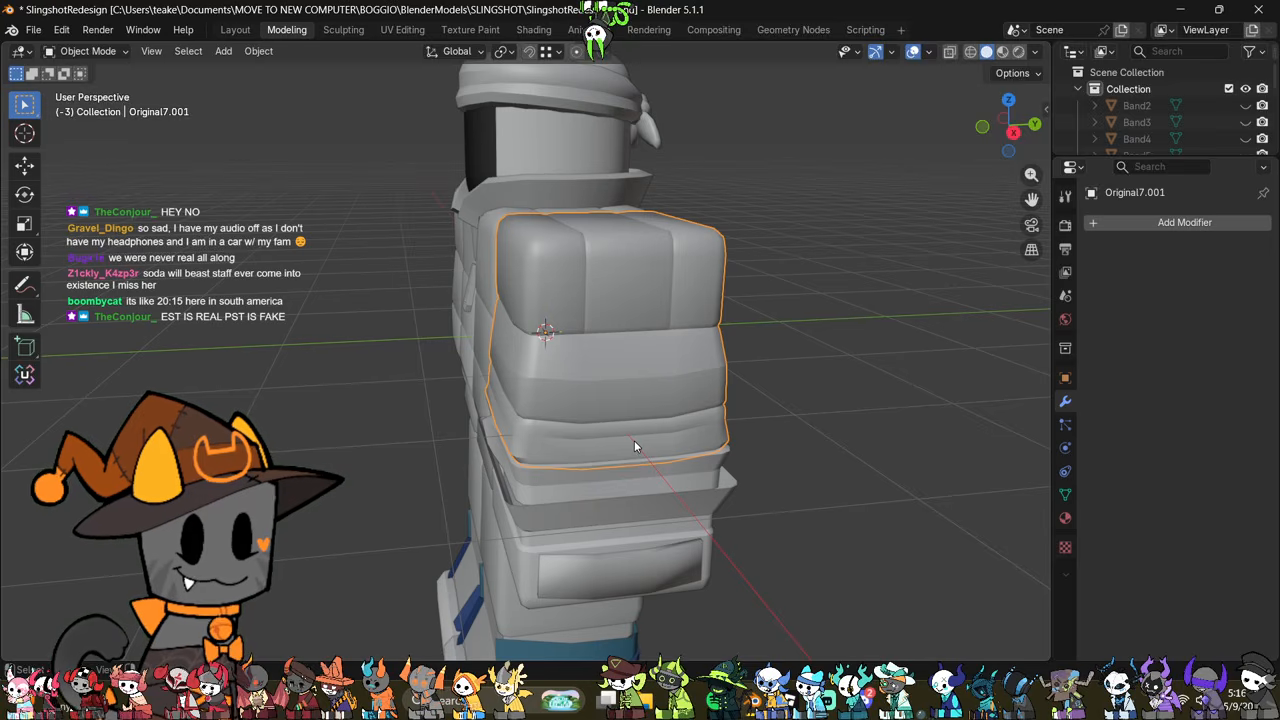
mouse_move(529, 418)
middle_mouse_down()
mouse_move(456, 404)
mouse_move(530, 394)
middle_mouse_up()
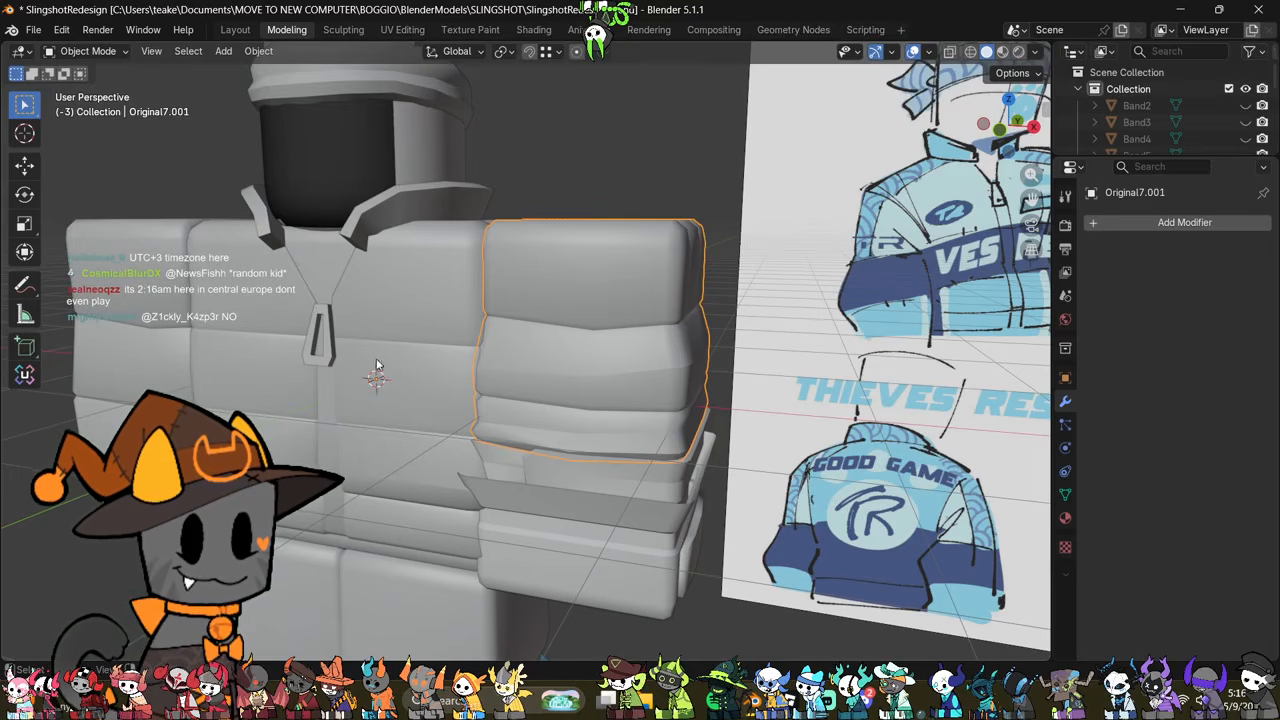
scroll(460, 407, "down", 2)
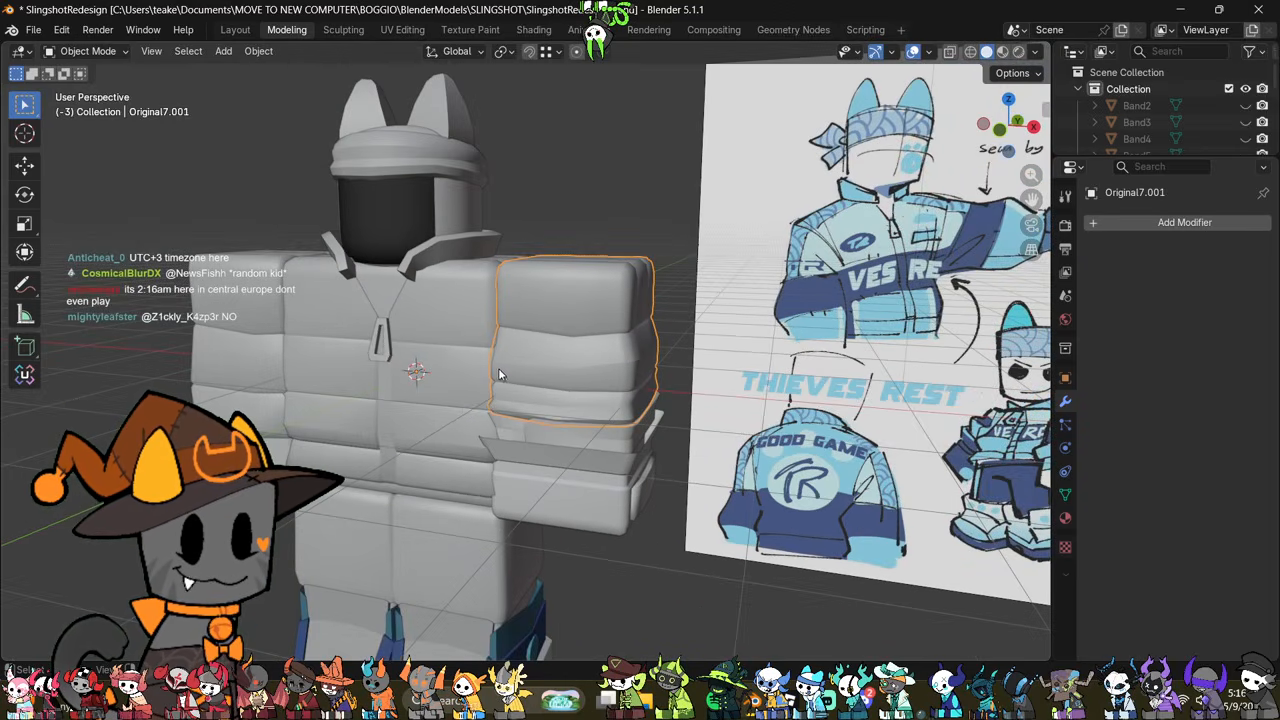
middle_click_drag(441, 368, 617, 373)
Step: Examine the thigh and shoe pieces and compare the lower legs with the reference drawing
left_click(476, 519)
scroll(584, 360, "up", 2)
key("Tab")
key("Tab")
scroll(615, 373, "down", 2)
scroll(614, 376, "up", 1)
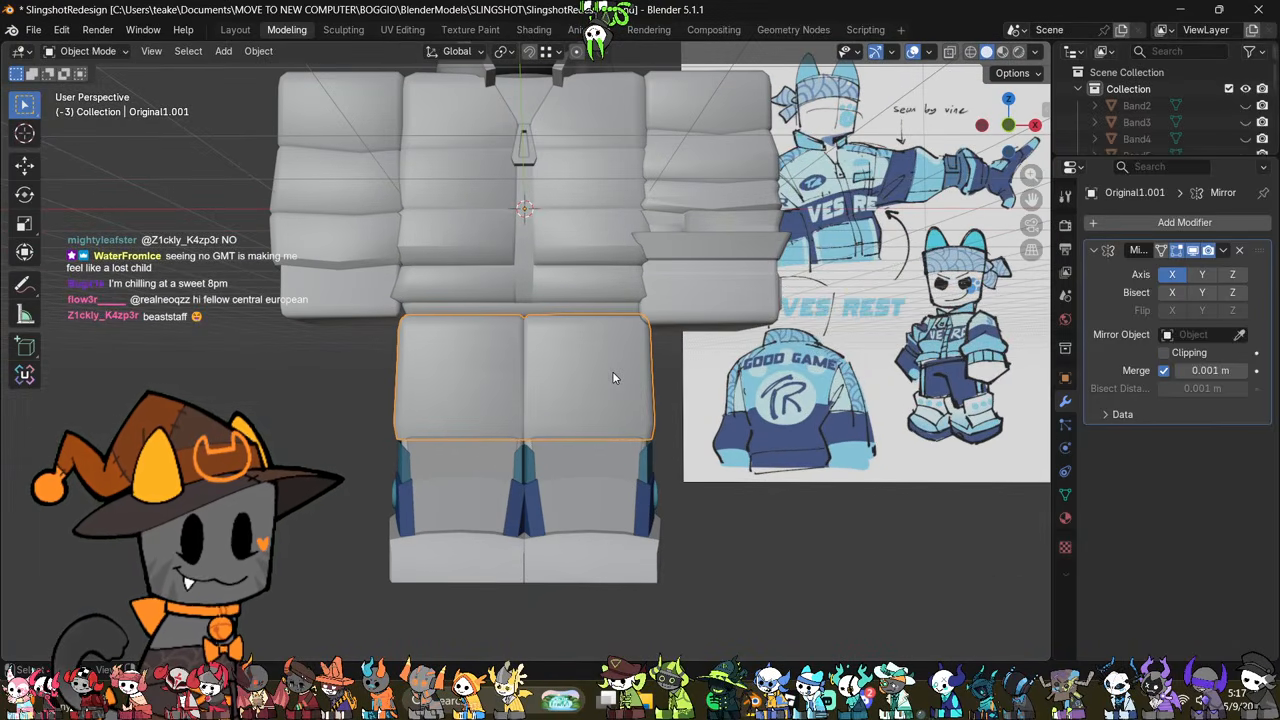
left_click(586, 469)
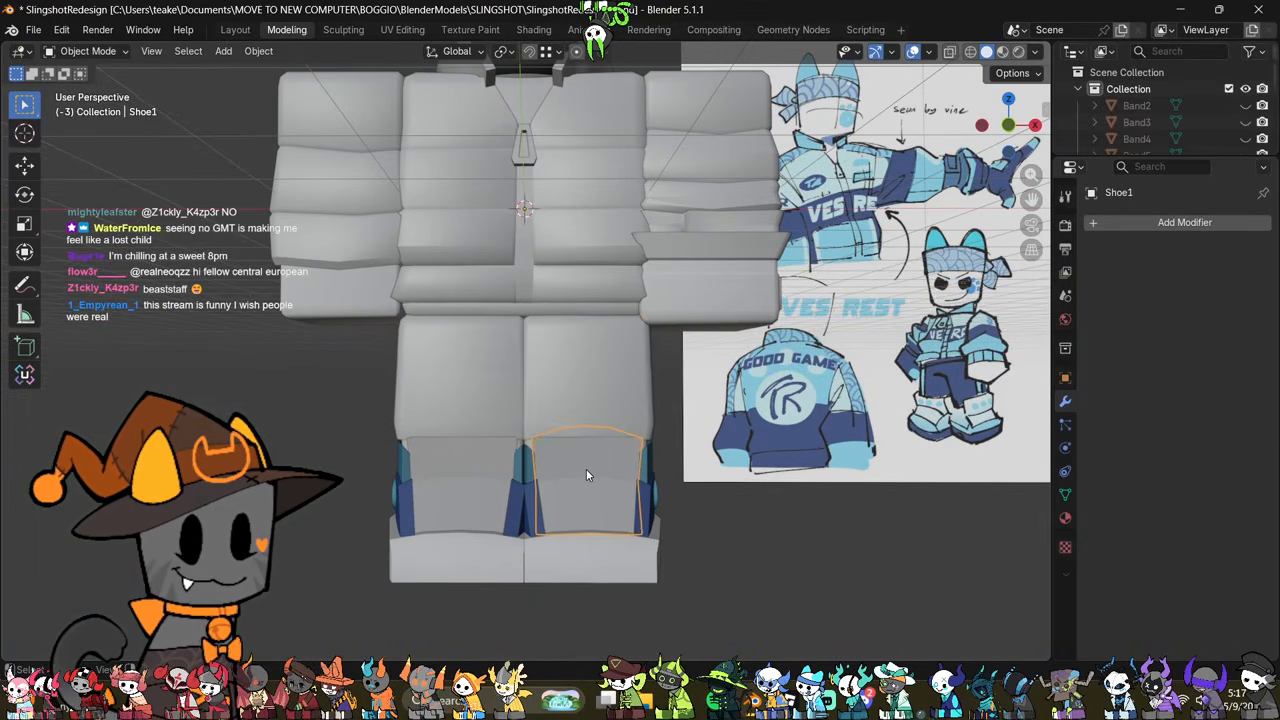
middle_click_drag(586, 469, 644, 435)
scroll(690, 420, "up", 2)
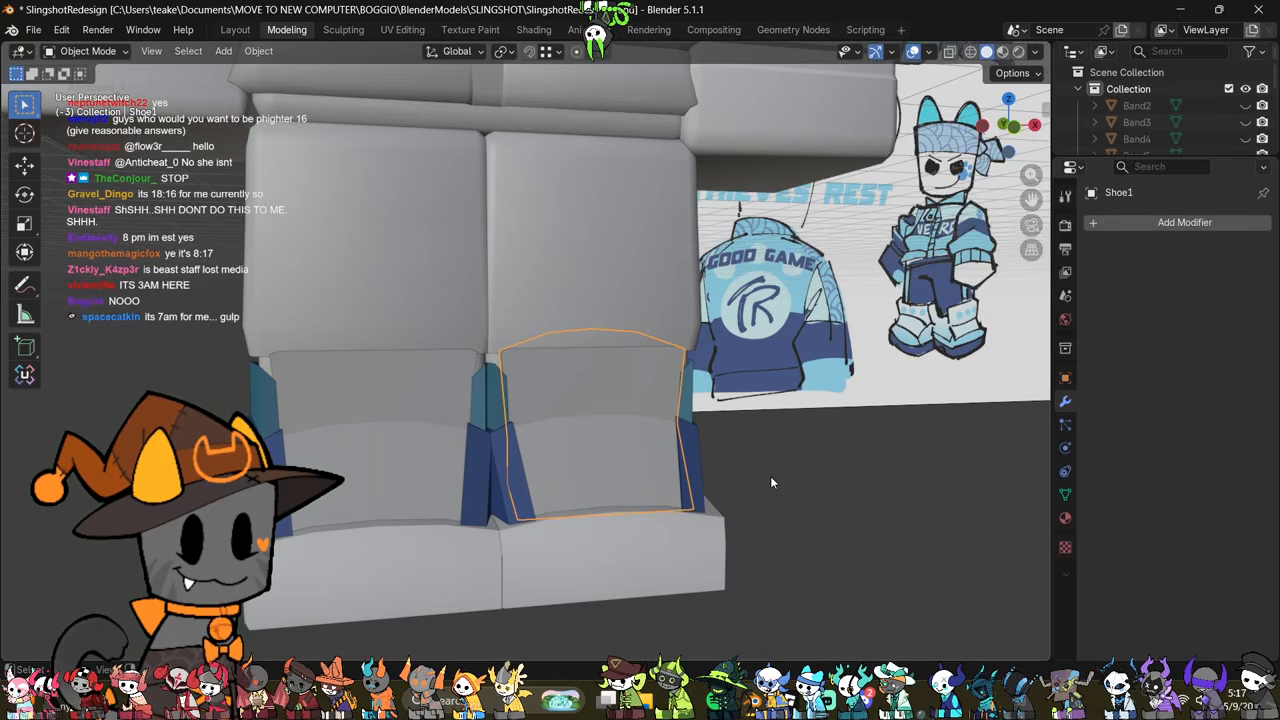
middle_click_drag(801, 495, 752, 474)
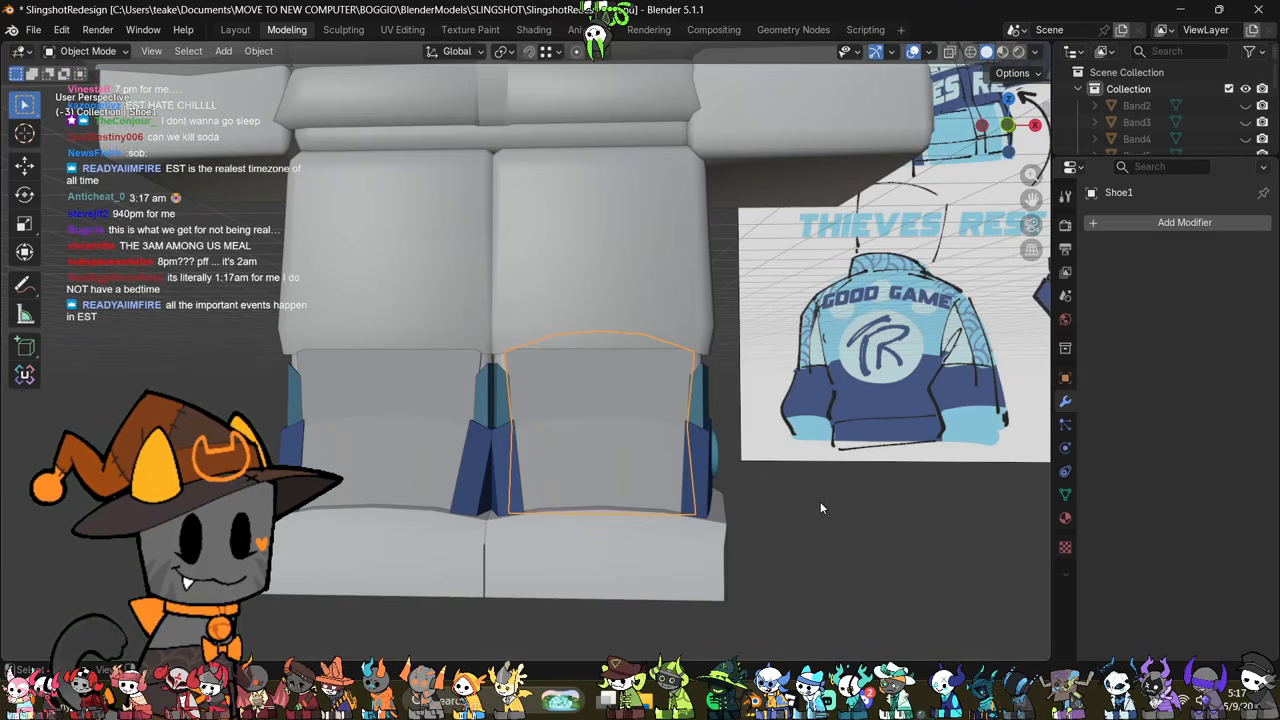
left_click(816, 489)
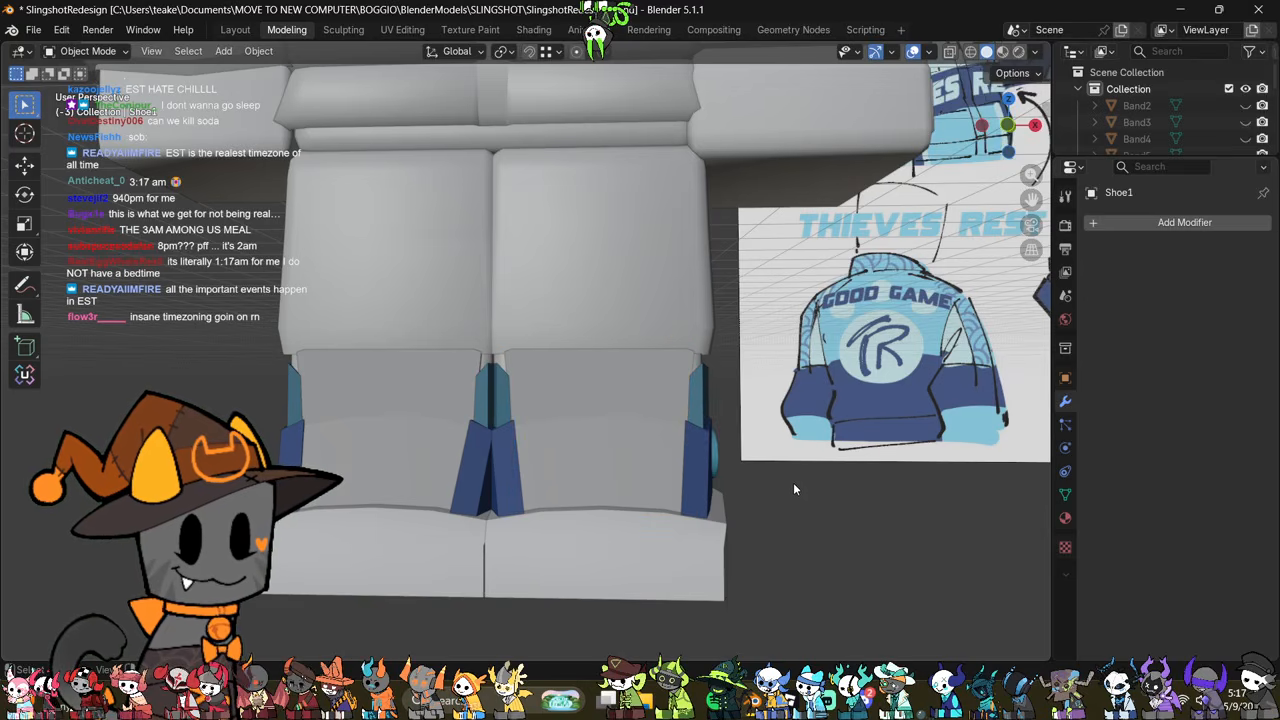
left_click(707, 460)
scroll(745, 525, "down", 4)
scroll(674, 465, "up", 4)
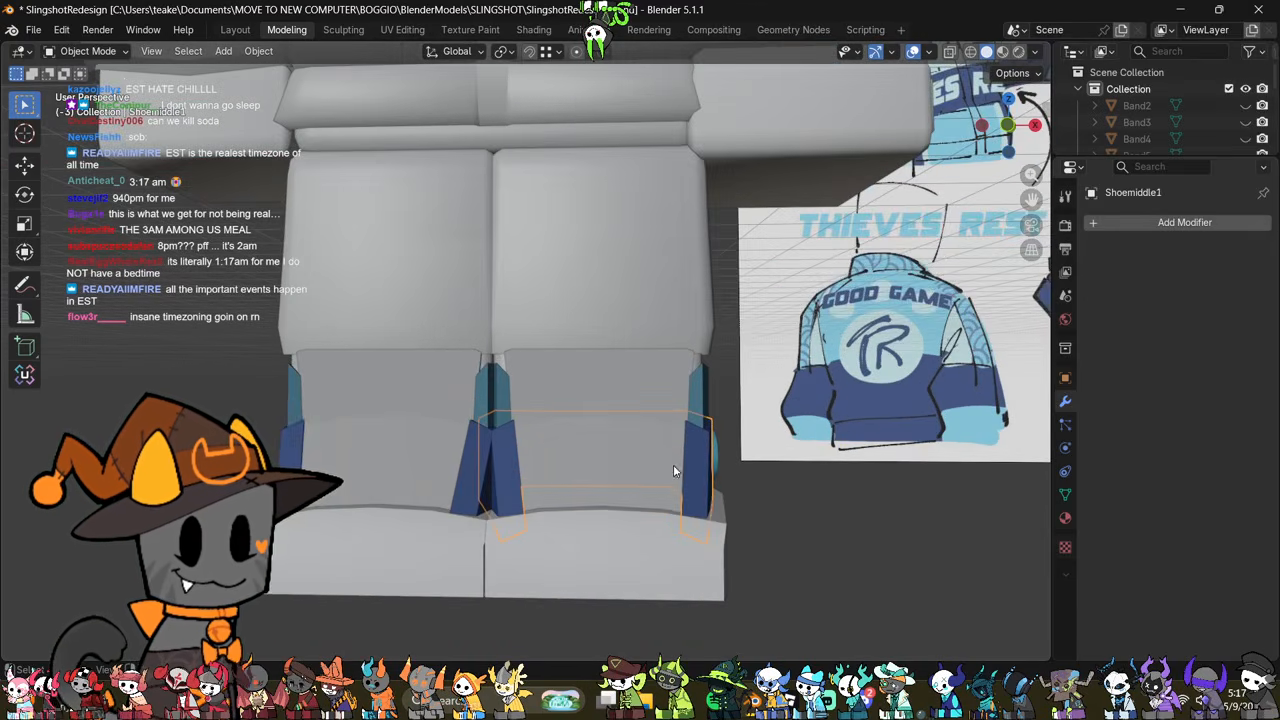
left_click(570, 437)
middle_click_drag(570, 437, 646, 495)
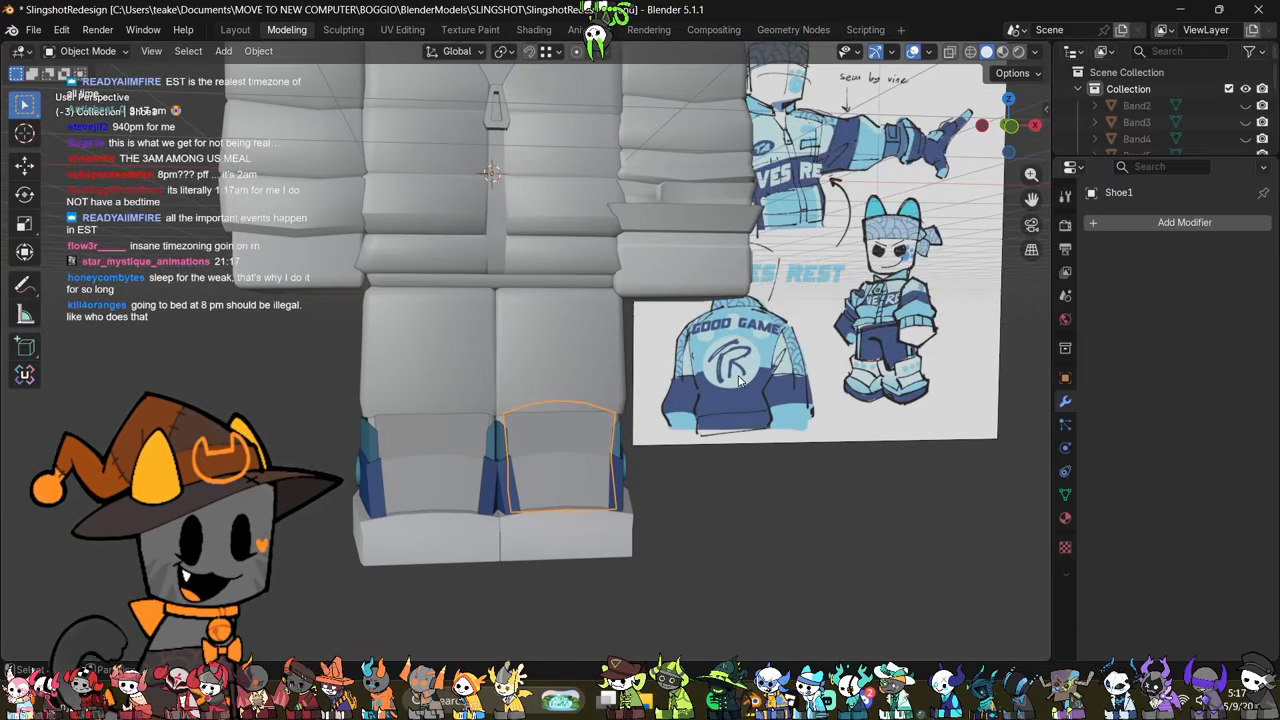
Step: Select all bottom rim vertices of the sleeve opposite the reference image and scale them slightly outward
middle_click_drag(739, 380, 761, 487, "shift")
left_click(328, 328)
middle_click_drag(329, 330, 410, 383, "shift")
key("Tab")
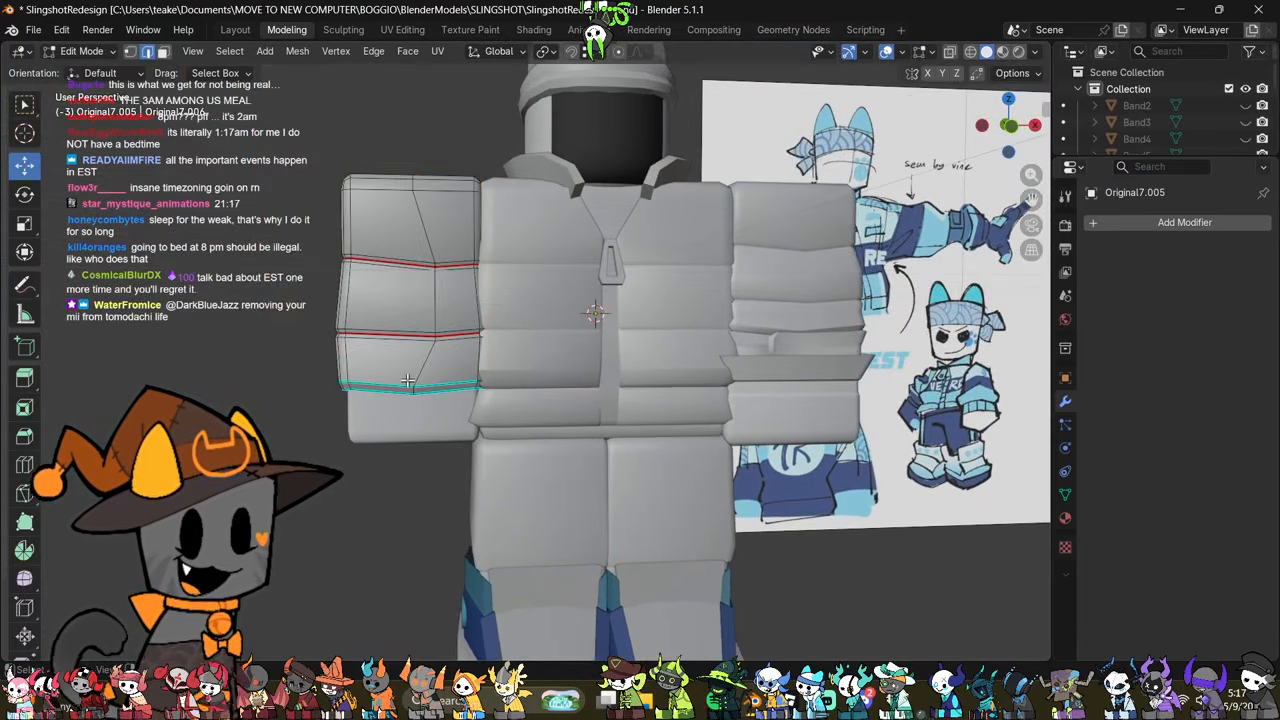
scroll(408, 381, "up", 2)
key("alt+z")
scroll(408, 385, "down", 4)
middle_click_drag(380, 430, 480, 440, "shift")
scroll(477, 447, "up", 3)
key("1")
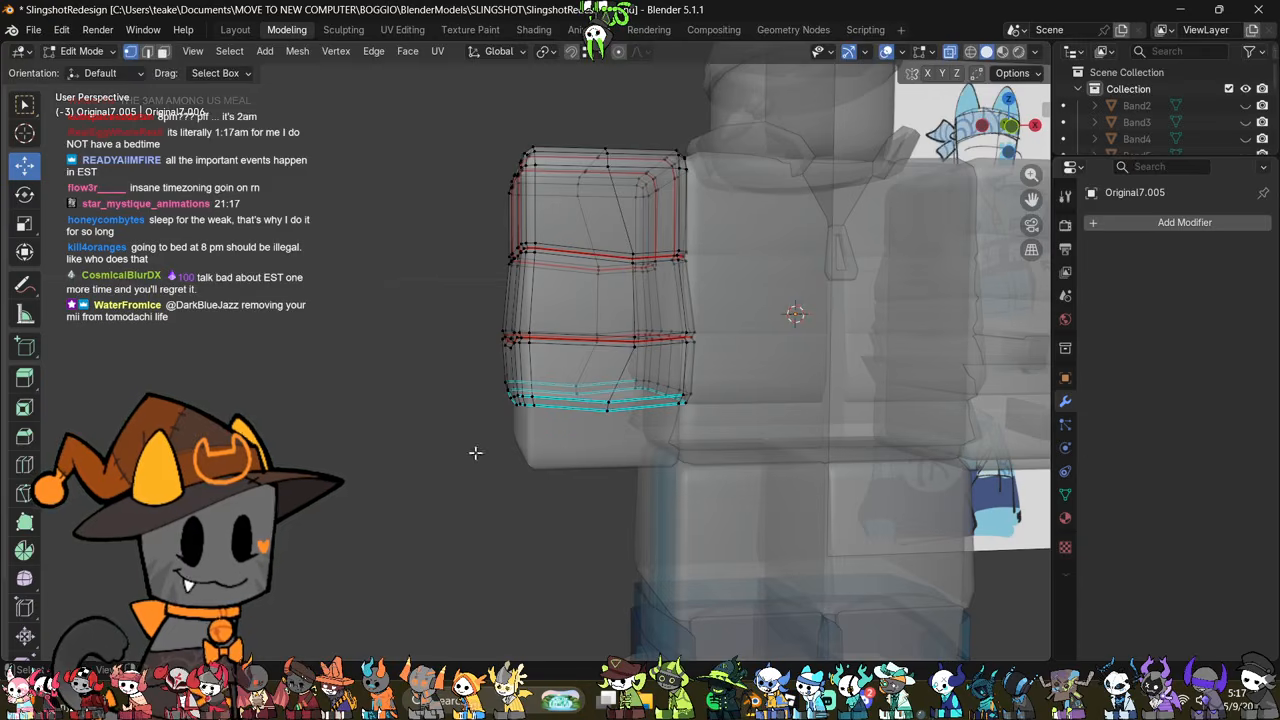
left_click_drag(475, 453, 790, 370)
key("alt+z")
middle_click_drag(733, 467, 647, 496)
key("s")
left_click(757, 463)
scroll(666, 487, "up", 1)
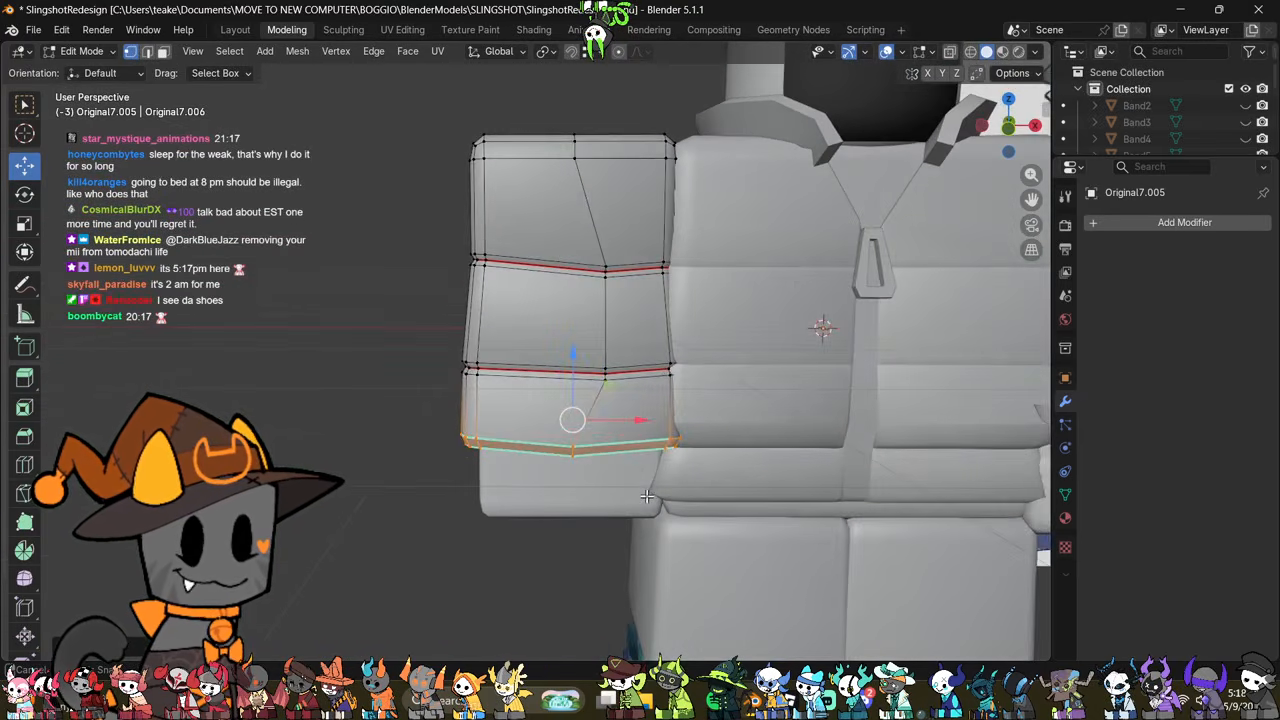
scroll(647, 496, "down", 4)
key("Tab")
scroll(678, 516, "up", 1)
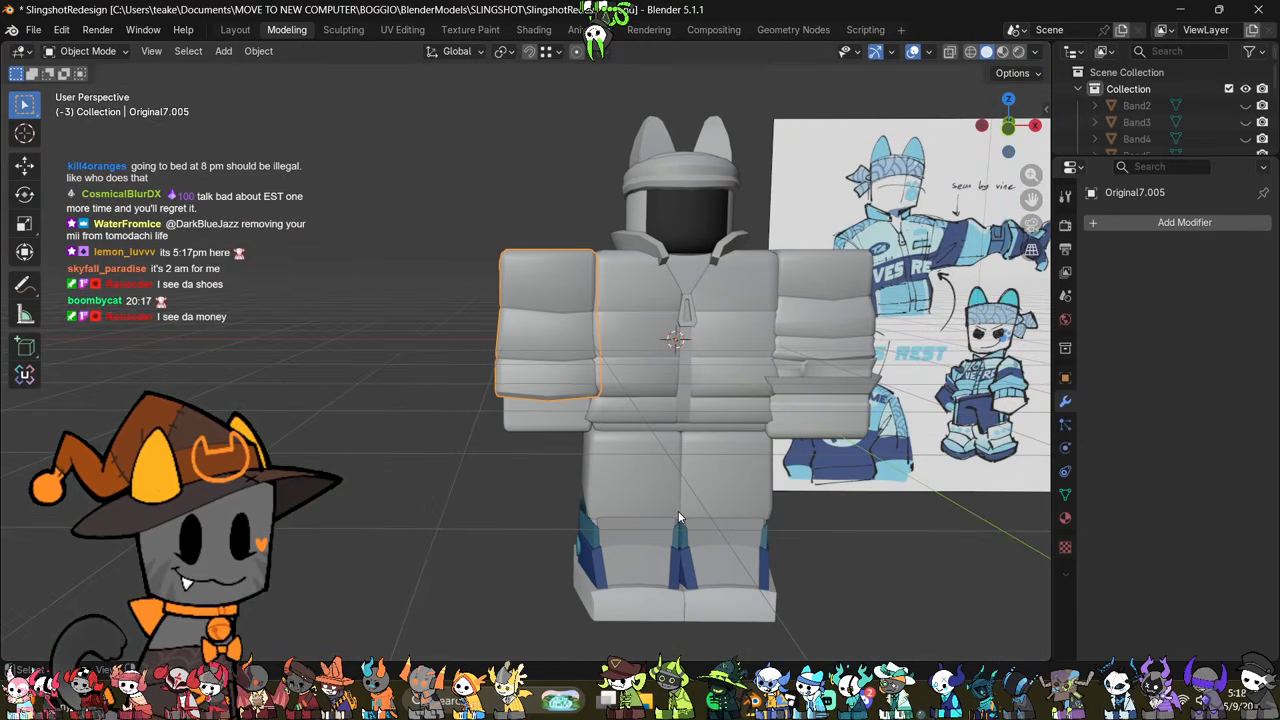
scroll(678, 516, "up", 2)
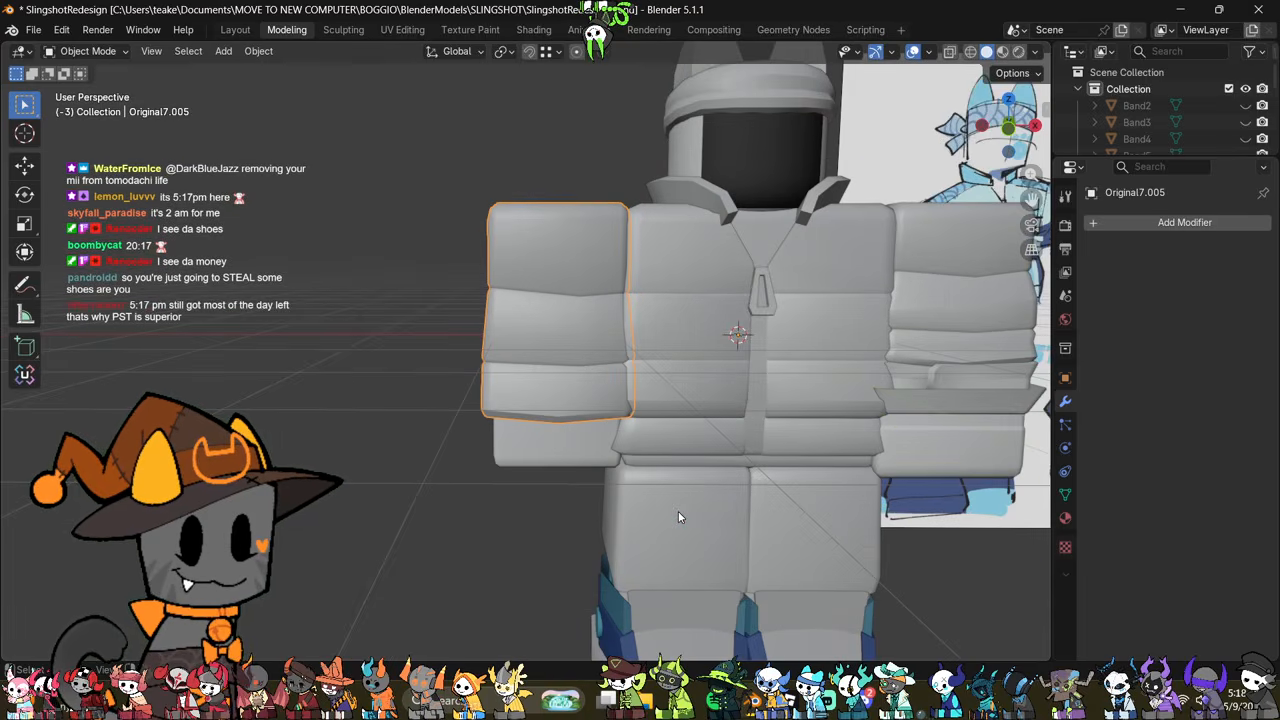
middle_click_drag(678, 511, 777, 506)
Step: Extrude the lowest edge loop of the same sleeve in place and scale it inward to about 0.92
key("Tab")
scroll(715, 490, "up", 3)
left_click(777, 506)
key("2")
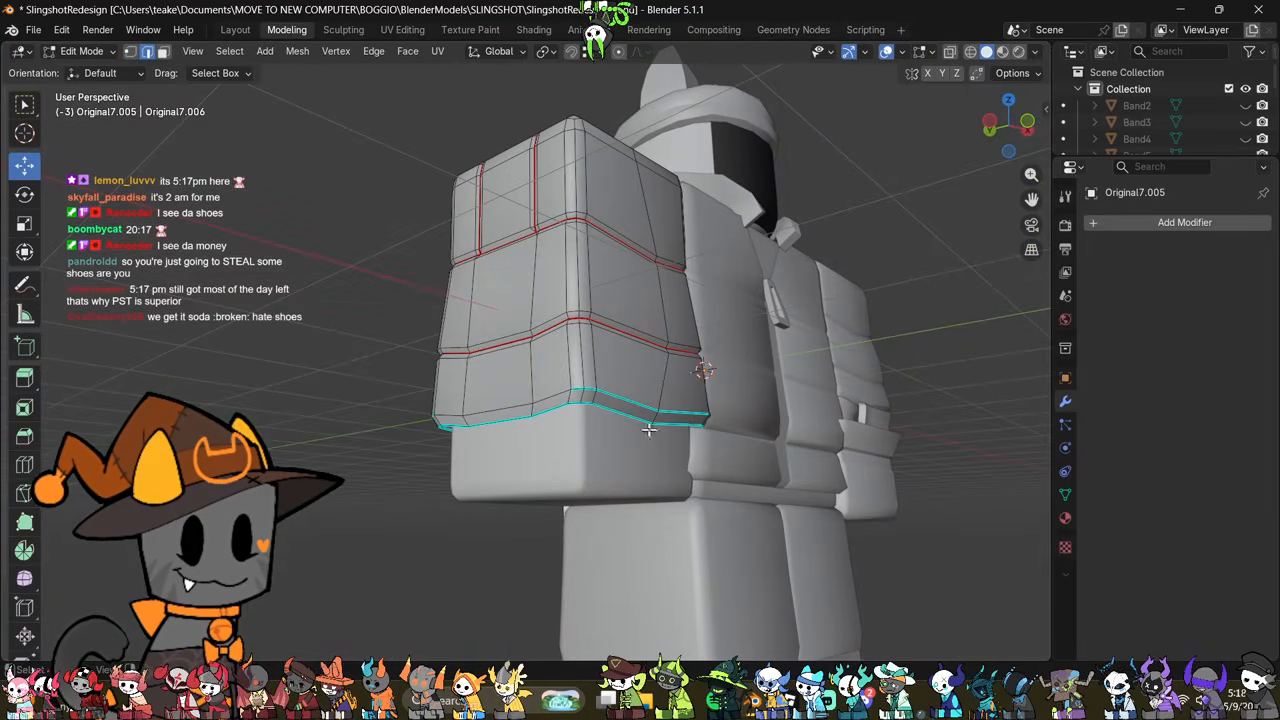
left_click(651, 428, "alt")
key("alt+e")
left_click(831, 368)
right_click(872, 408)
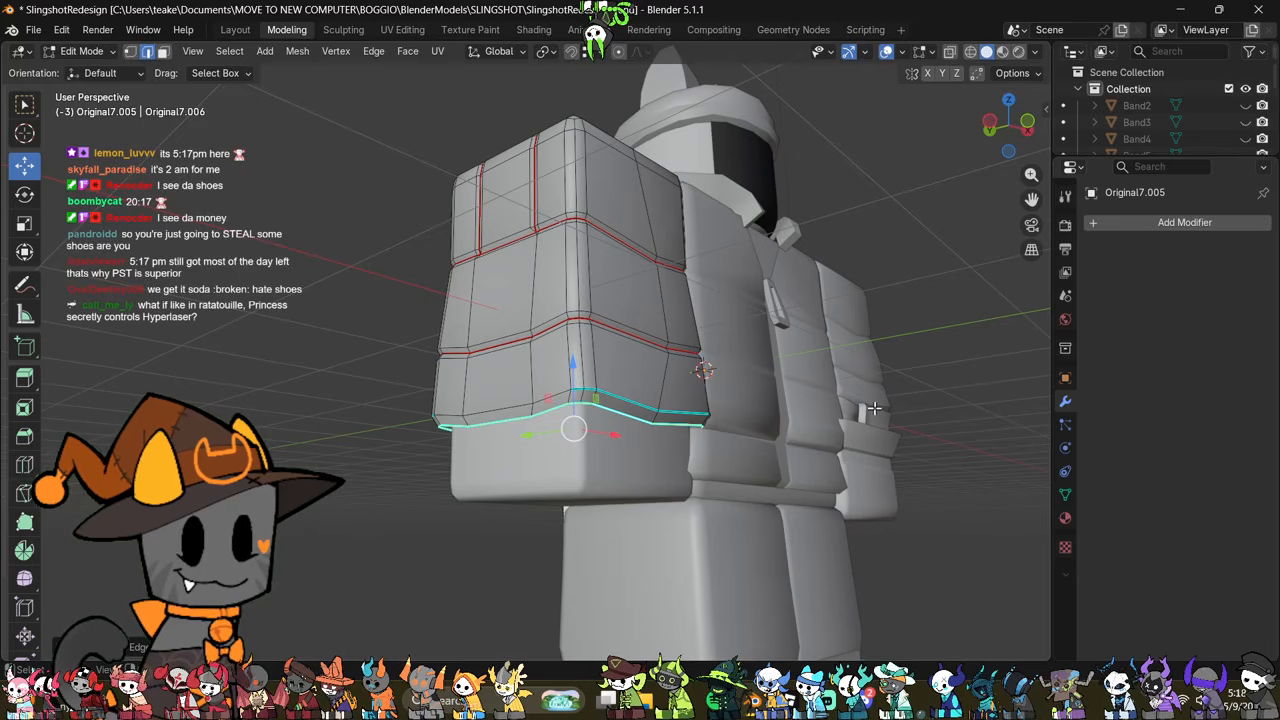
key("s")
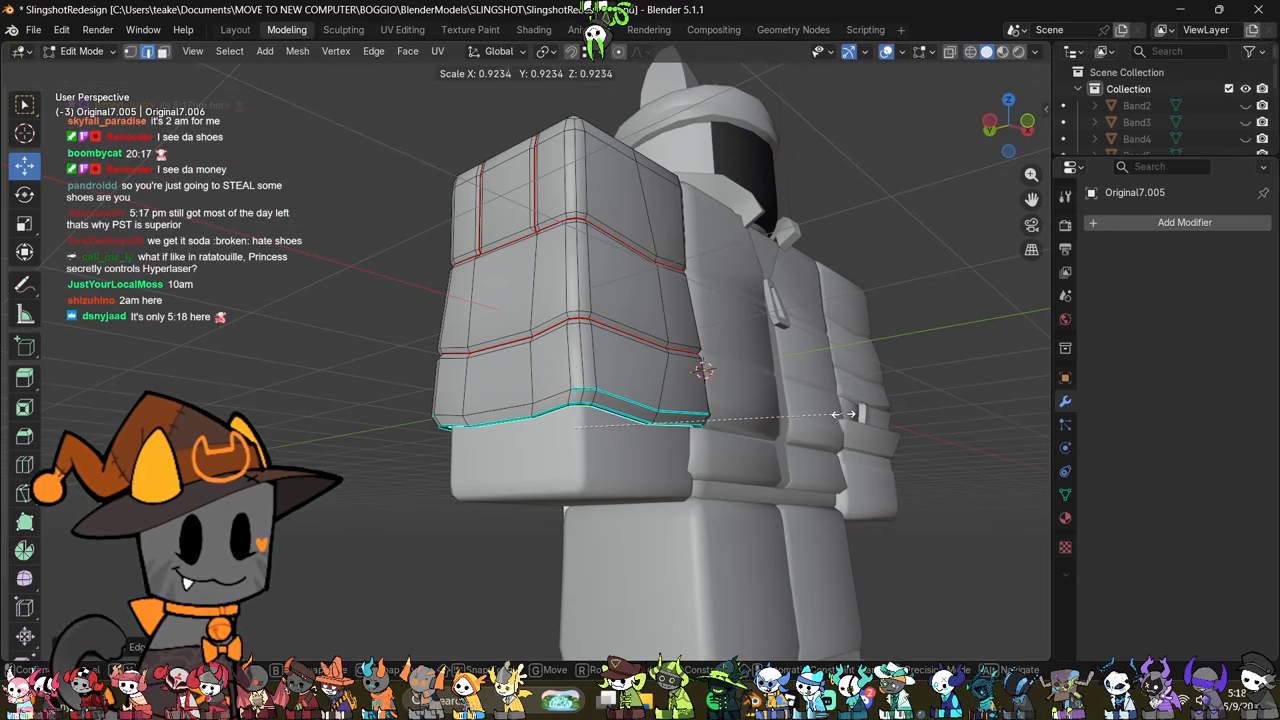
left_click(843, 414)
Step: Move the extruded loop down about 0.22 m along Z and flatten it by scaling Z to 0
key("g")
key("z")
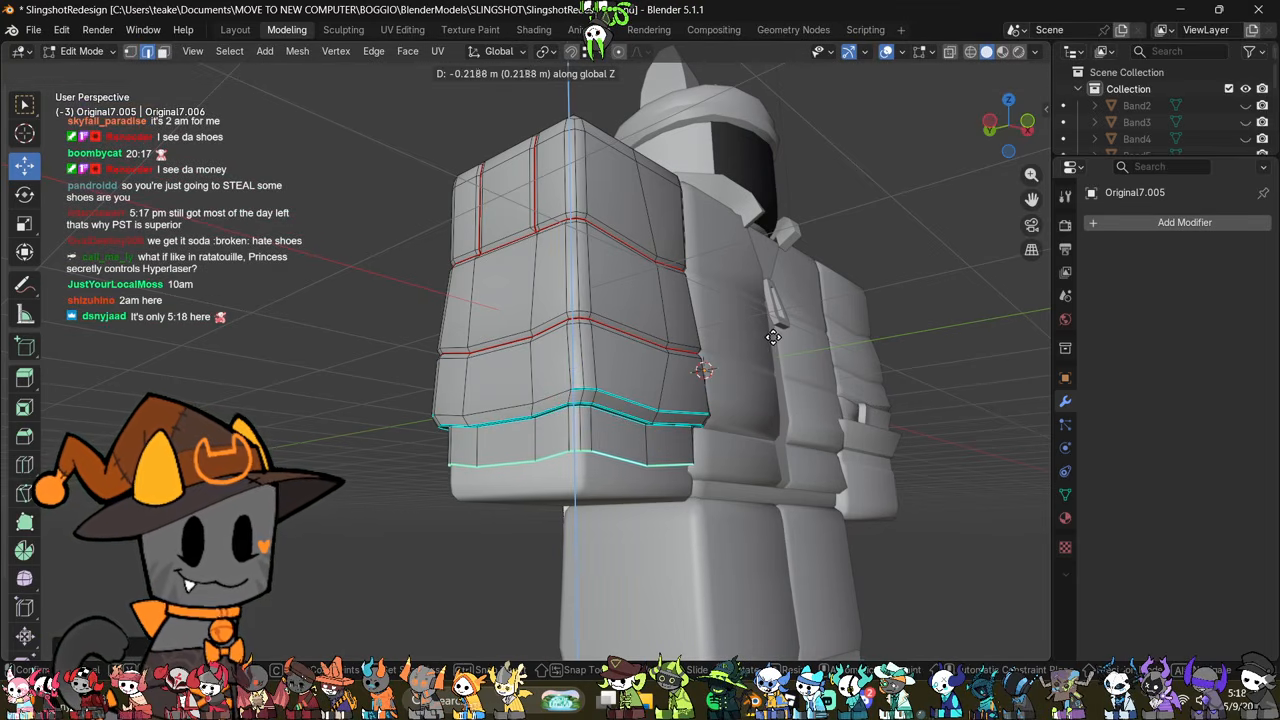
left_click(771, 338)
key("s")
key("z")
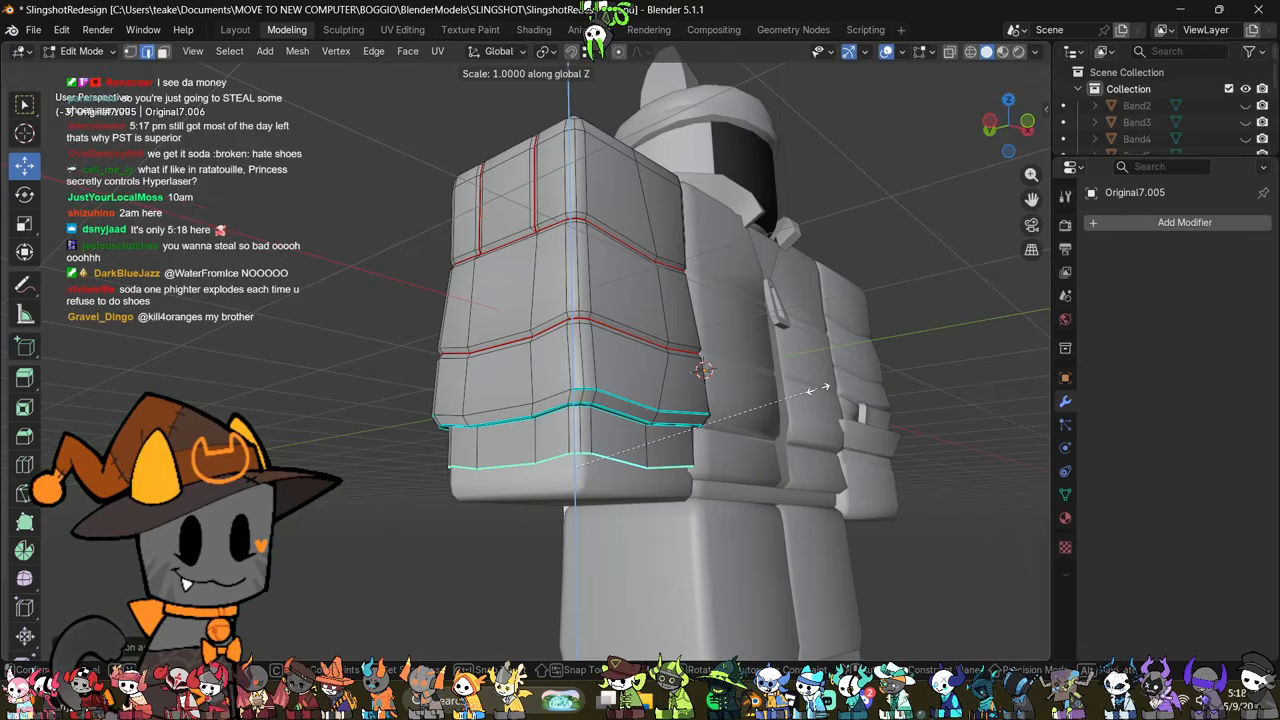
key("0")
left_click(818, 388)
Step: Select the new cuff's flat bottom edge loop and scale it slightly outward around the forearm
middle_click_drag(856, 452, 830, 448)
left_click(830, 448)
middle_click_drag(615, 422, 571, 477)
scroll(744, 478, "down", 4)
scroll(462, 482, "up", 3)
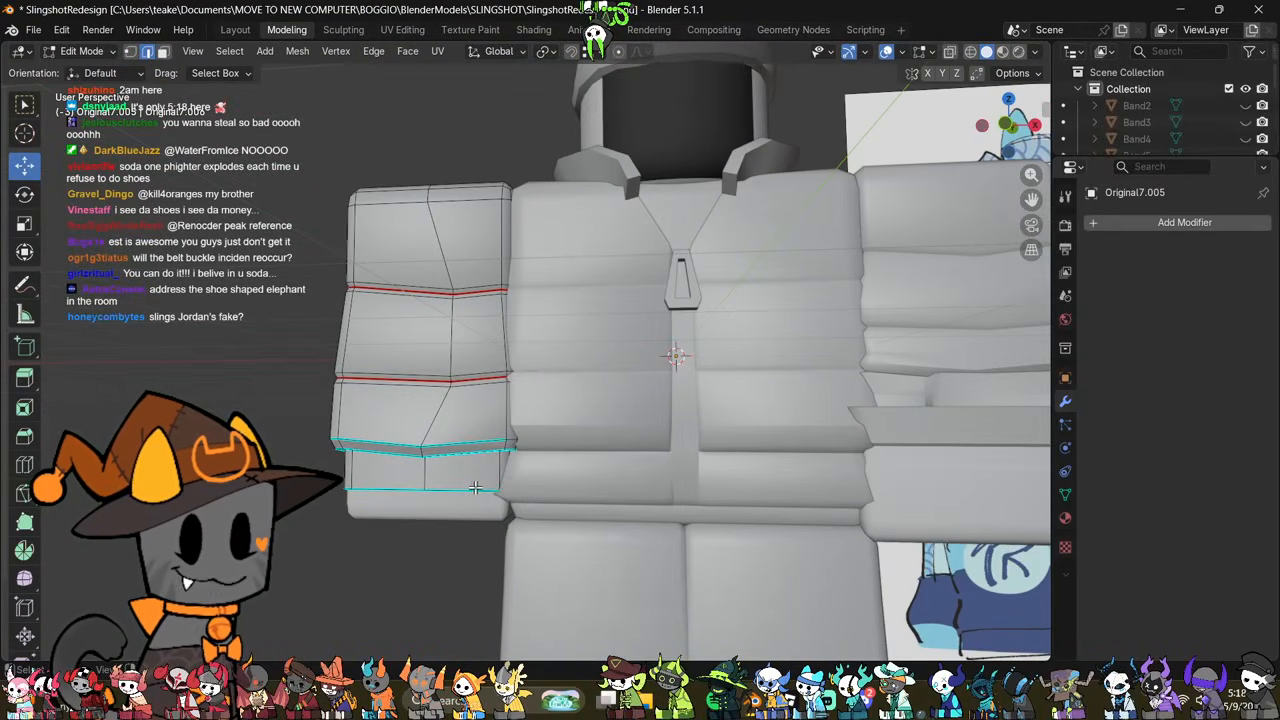
left_click(474, 489, "alt")
key("s")
left_click(699, 496)
key("Tab")
scroll(700, 549, "down", 4)
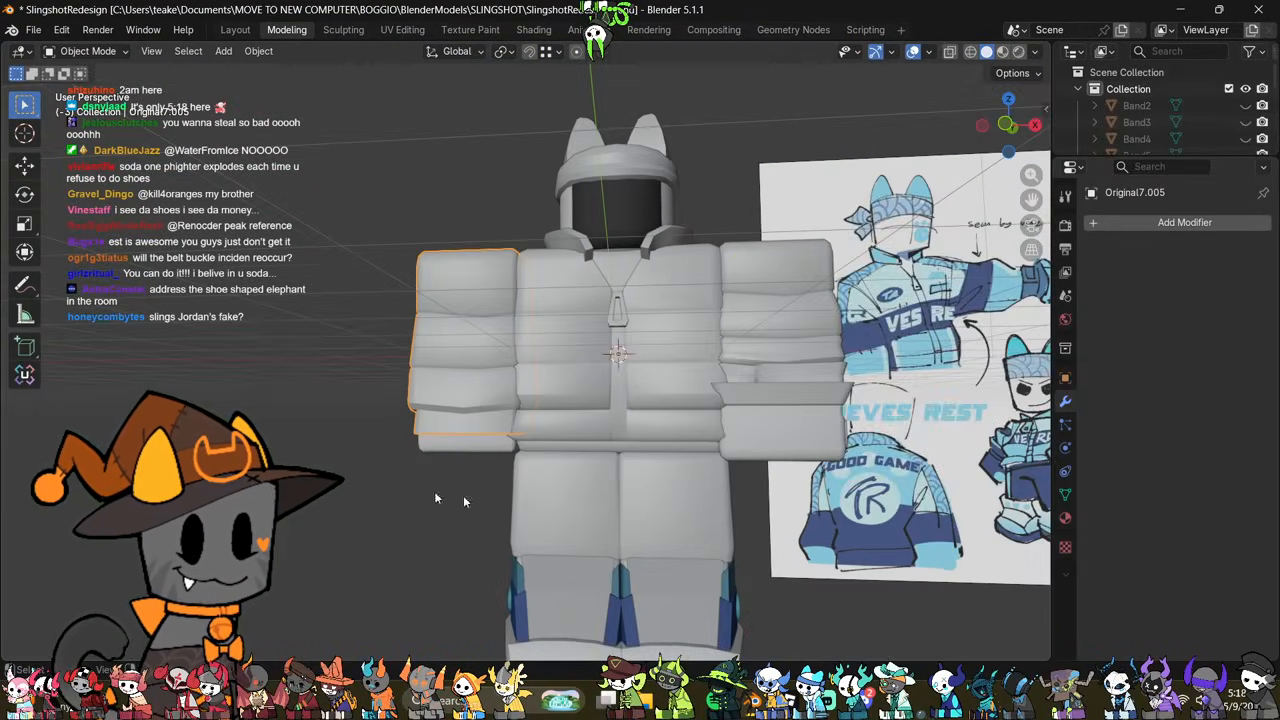
Step: Examine the new cuff, the shoes and the overall body proportions against the reference drawing
middle_click_drag(463, 495, 536, 457)
scroll(757, 507, "up", 2)
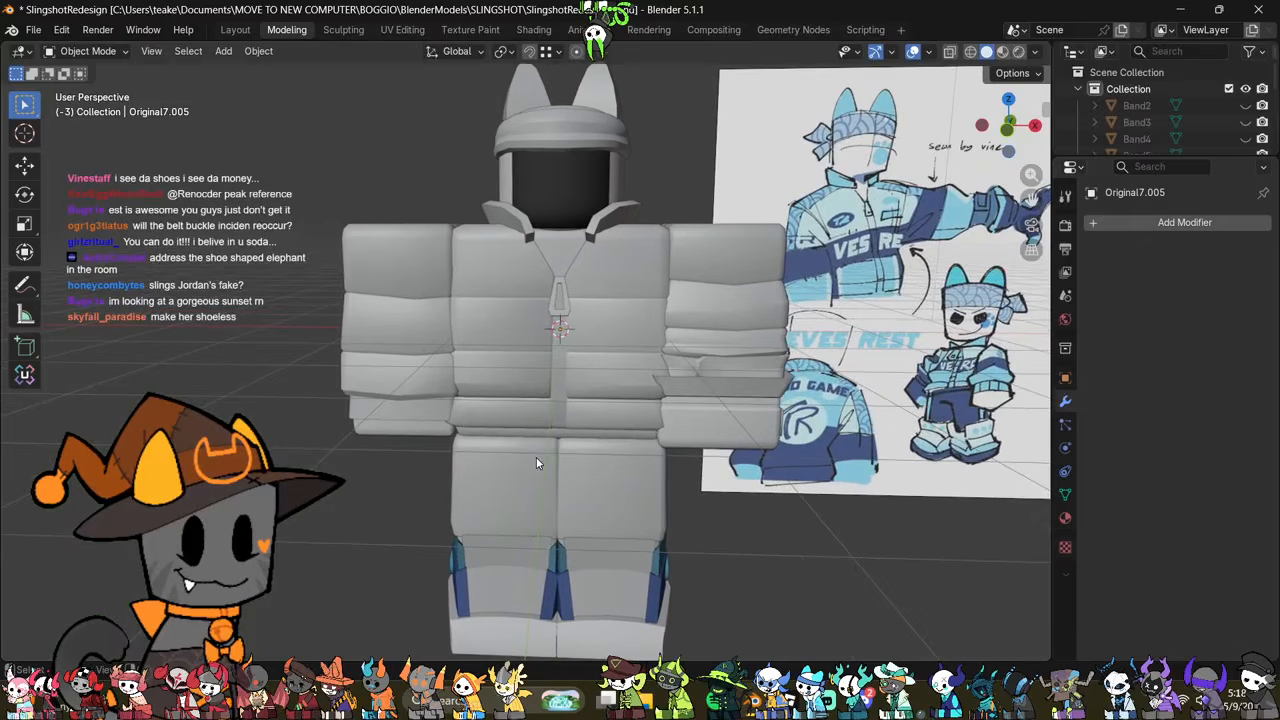
scroll(536, 456, "down", 2)
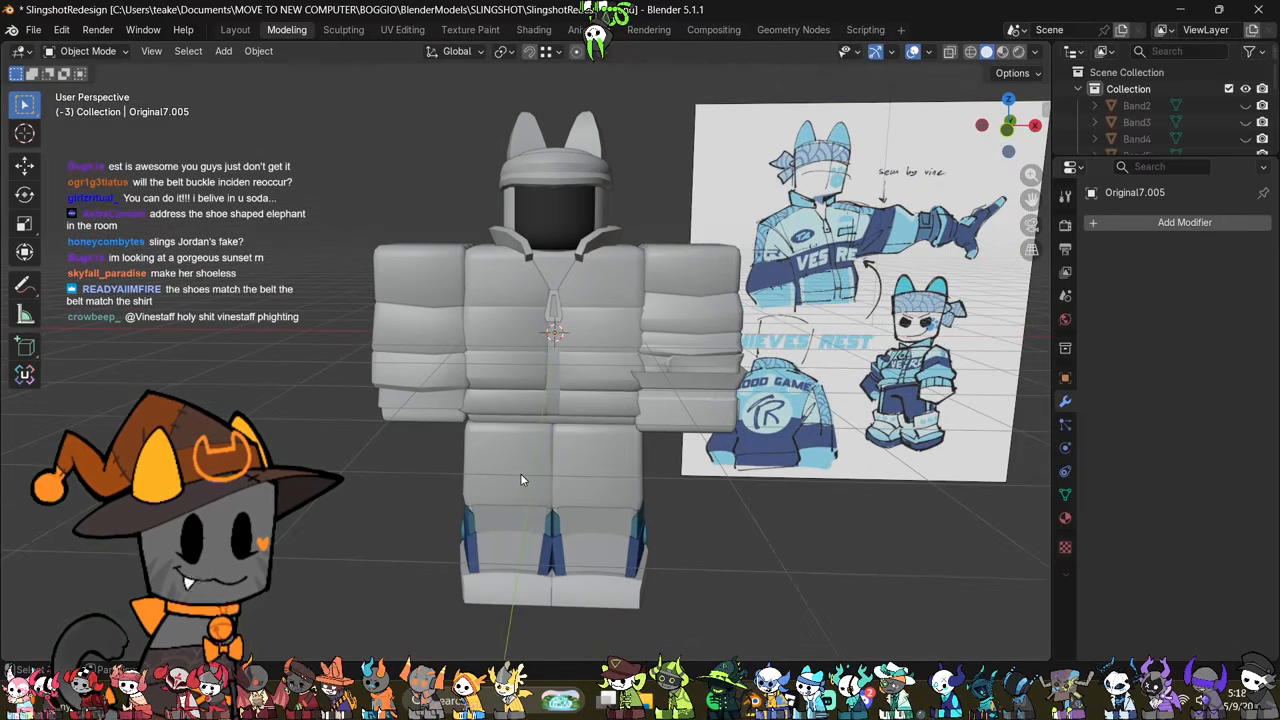
scroll(524, 401, "up", 1)
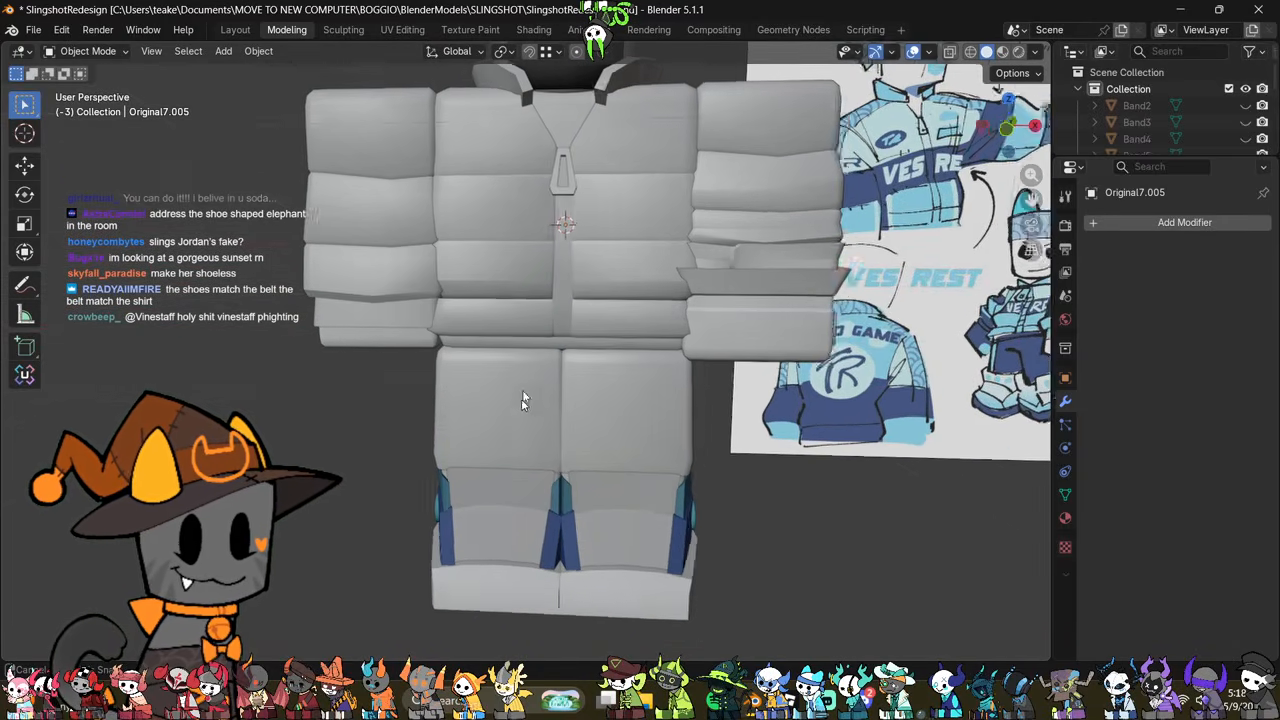
scroll(605, 451, "up", 1)
left_click(660, 516)
middle_click_drag(672, 518, 571, 450, "shift")
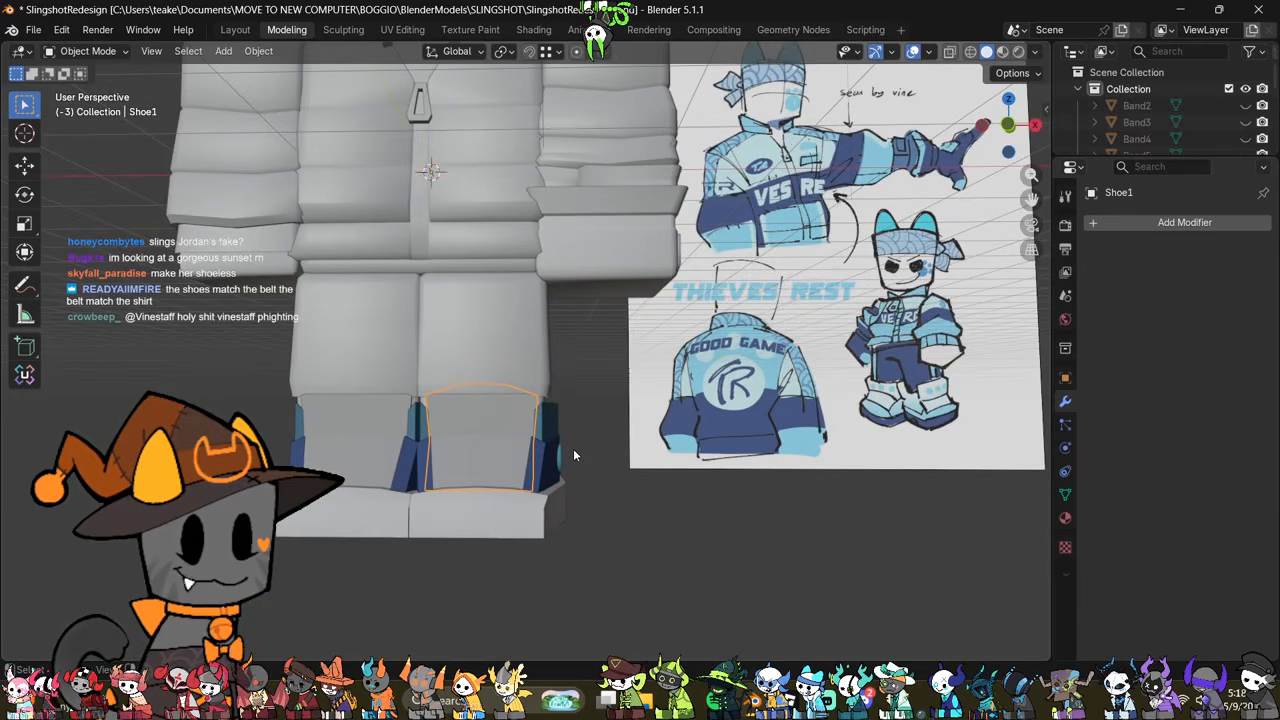
middle_click_drag(535, 325, 551, 489, "shift")
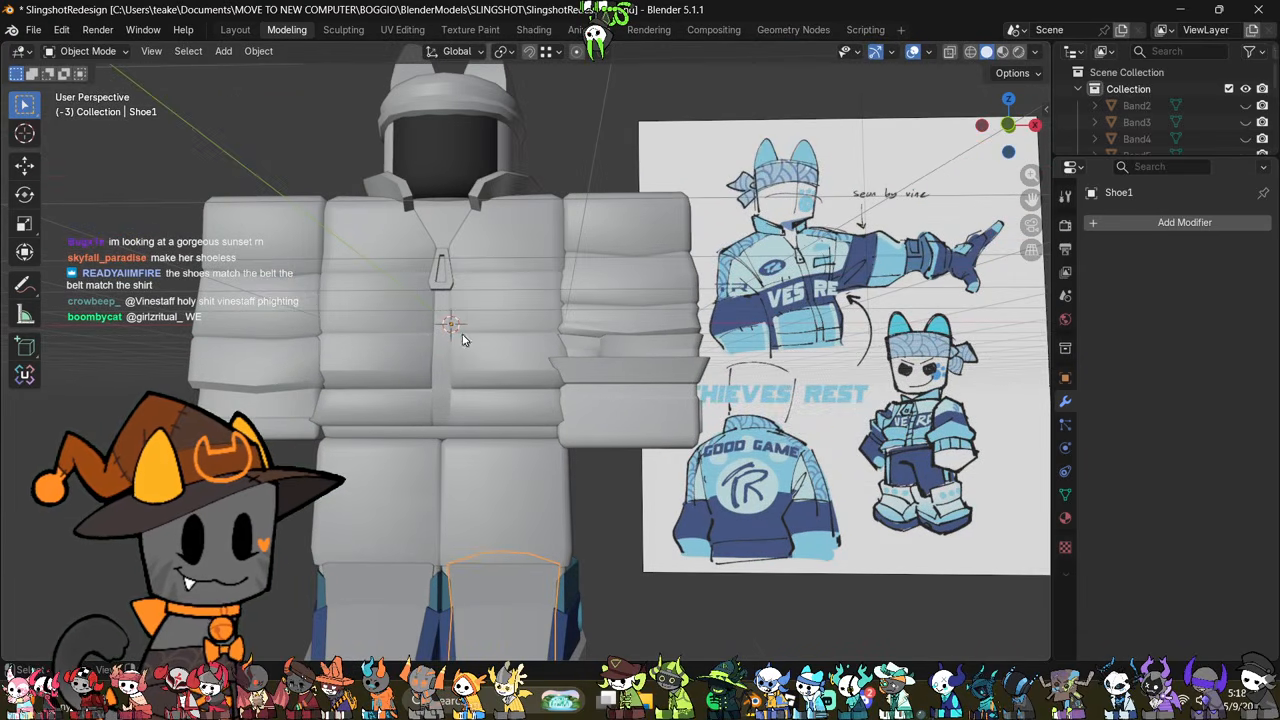
middle_click_drag(462, 340, 569, 363)
scroll(457, 411, "down", 5)
mouse_move(455, 412)
middle_mouse_down()
mouse_move(608, 410)
mouse_move(433, 407)
middle_mouse_up()
left_click(608, 406)
middle_click_drag(595, 383, 357, 394, "shift")
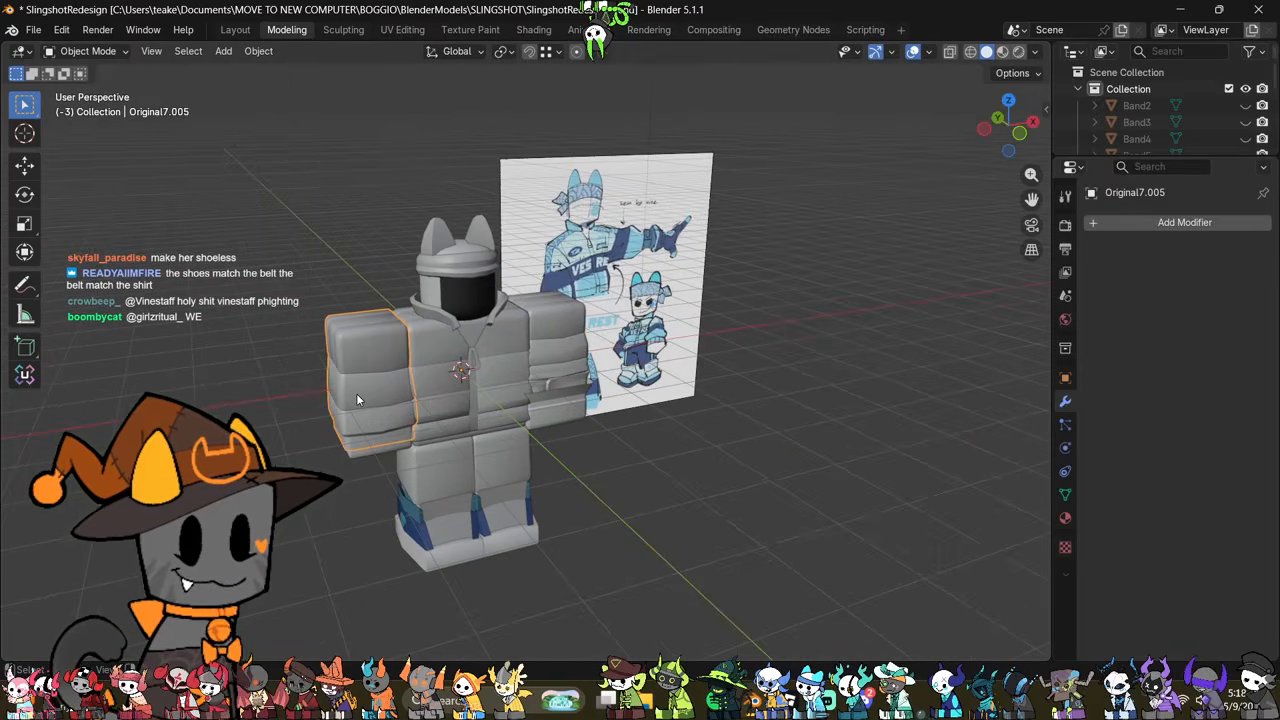
Step: Examine the jacket, trouser legs and shoes from several angles against the reference drawing
scroll(357, 394, "up", 4)
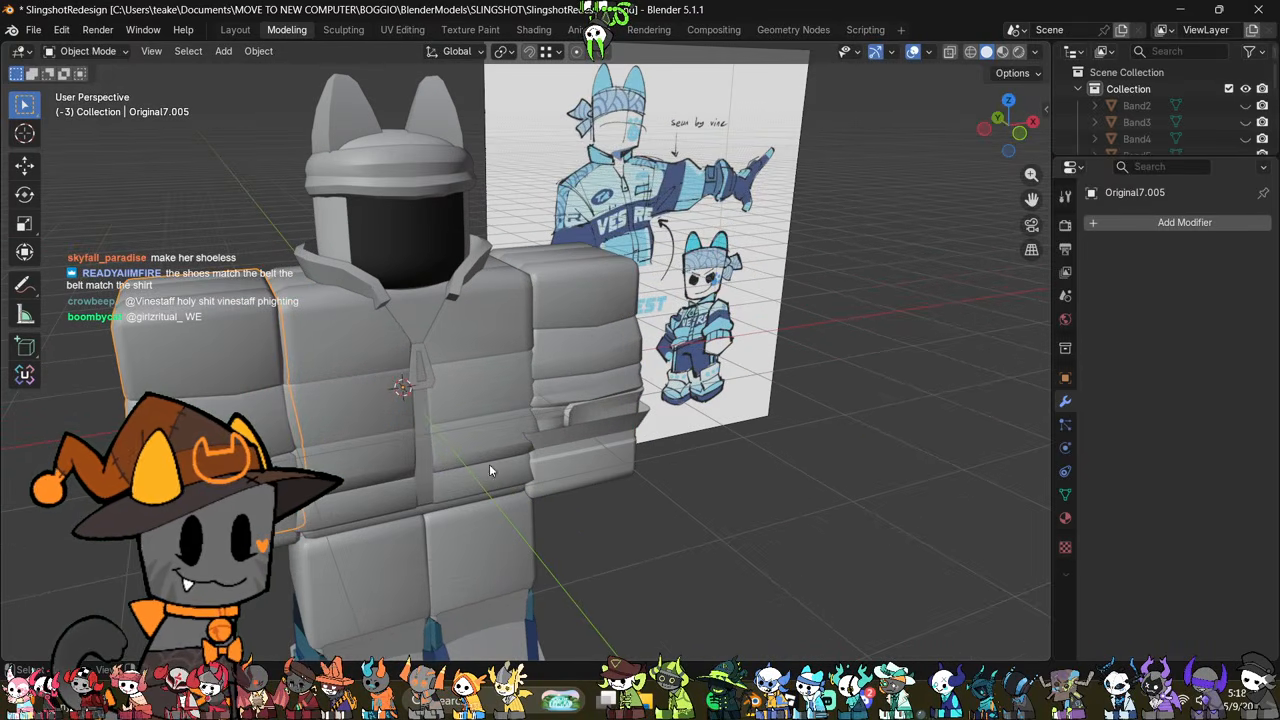
middle_click_drag(490, 467, 488, 257, "shift")
middle_click_drag(521, 372, 495, 325)
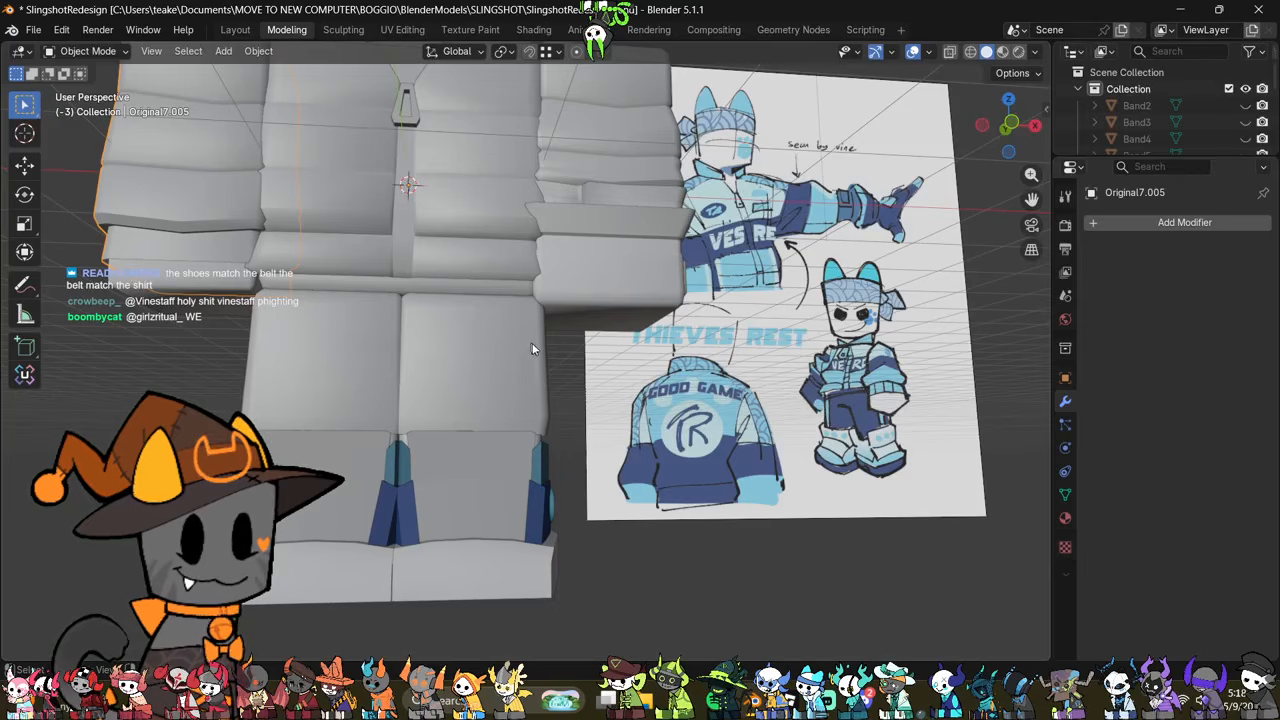
middle_click_drag(488, 374, 557, 402, "shift")
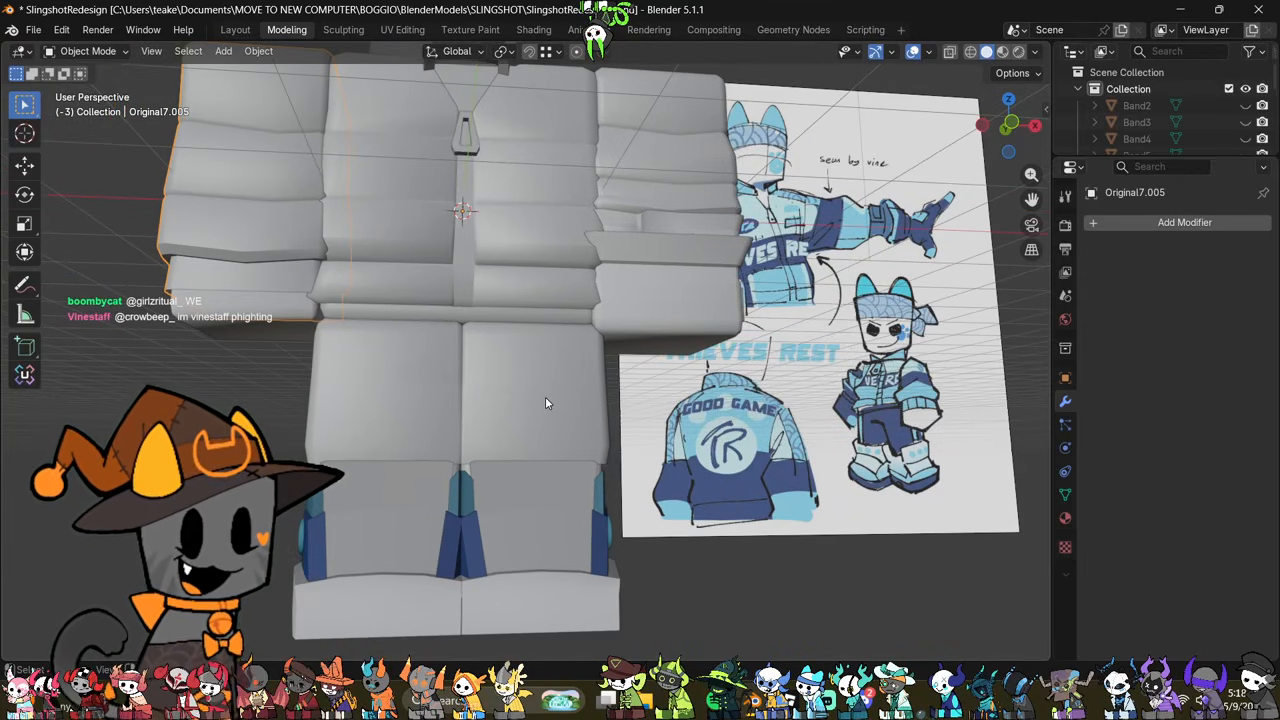
left_click(487, 321)
middle_click_drag(522, 366, 541, 442, "shift")
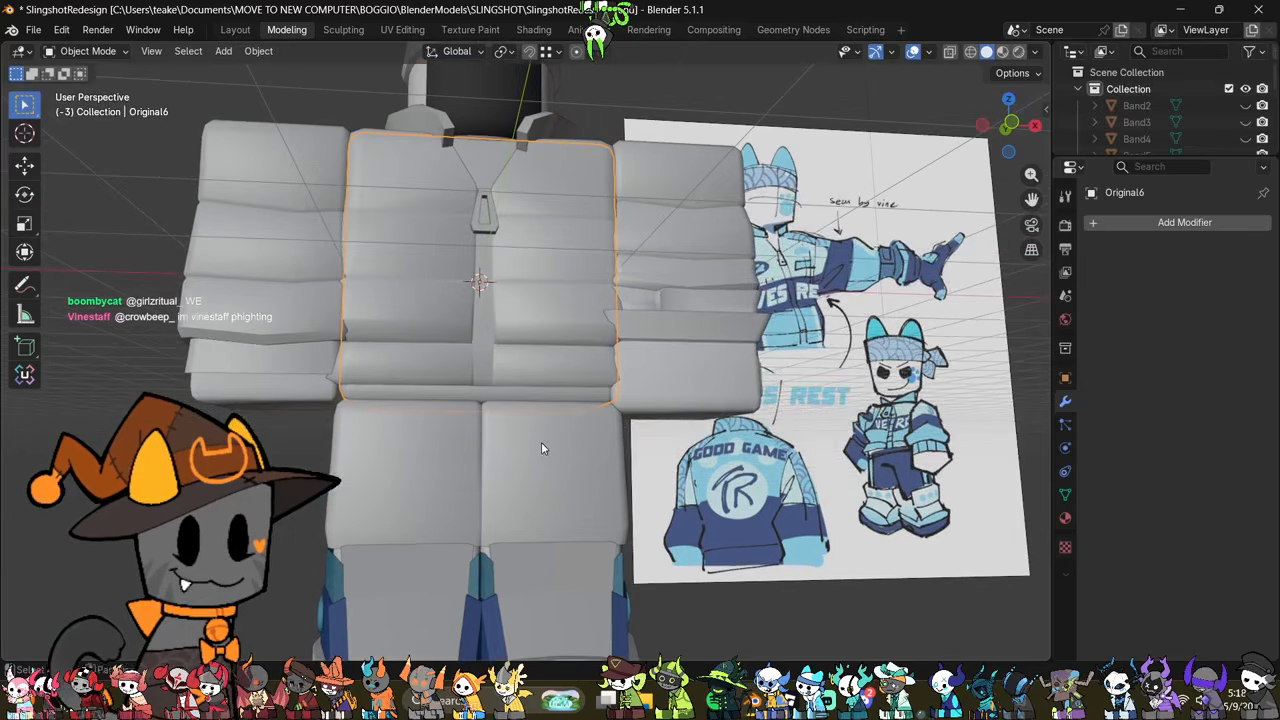
left_click(519, 376)
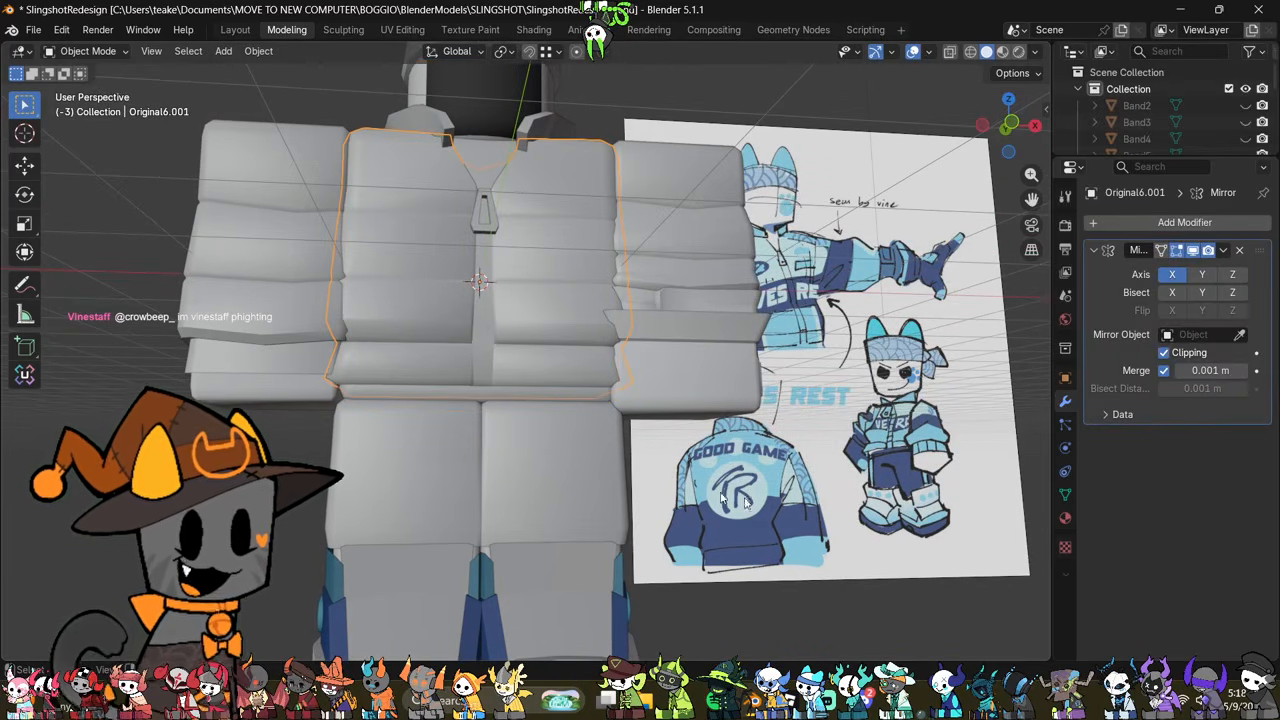
middle_click_drag(390, 464, 412, 383, "shift")
left_click(549, 401)
middle_click_drag(566, 409, 716, 470)
key("Tab")
left_click(625, 535)
key("Tab")
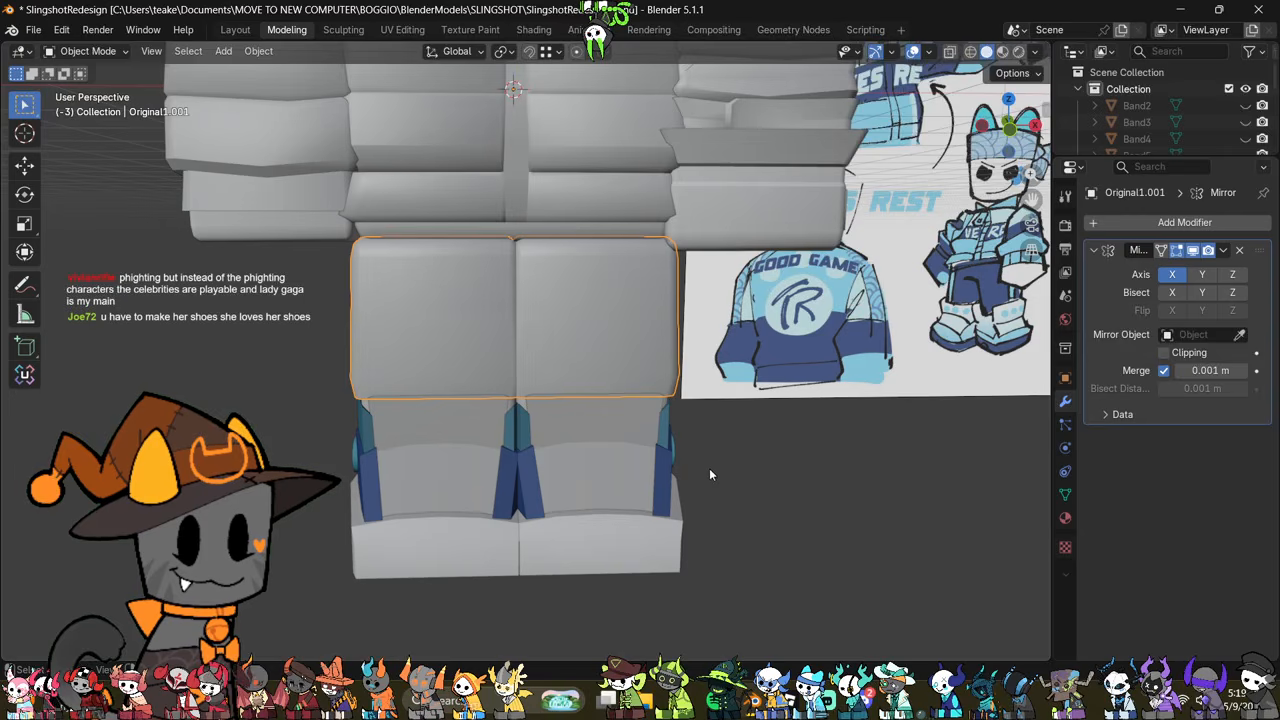
left_click(654, 527)
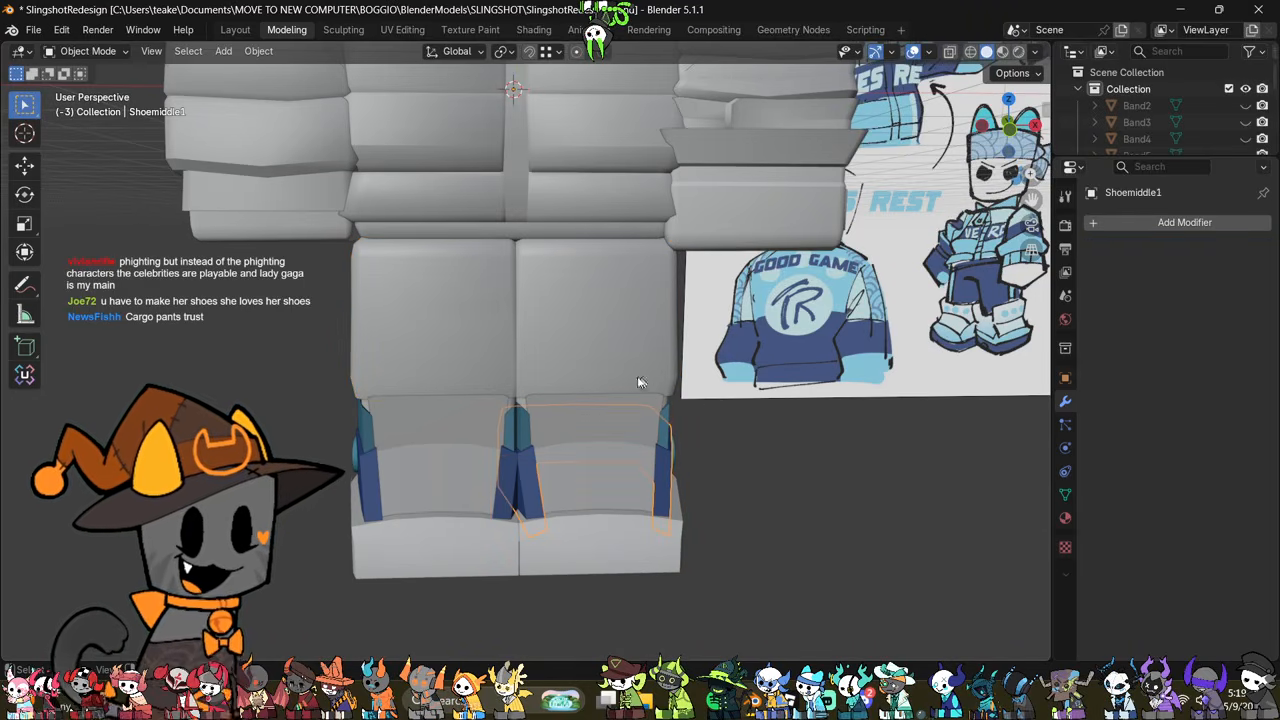
Step: Merge the shoe base's vertices by distance and convert its triangles to quads
left_click(604, 571)
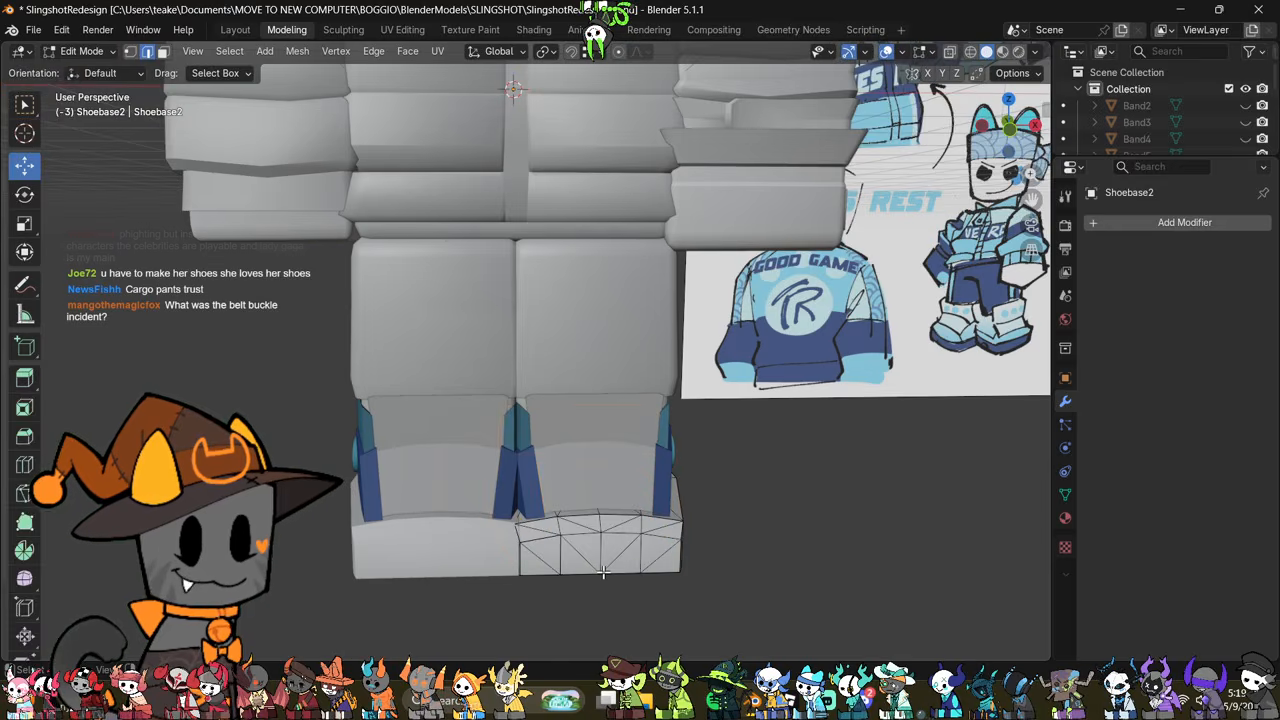
right_click(662, 560)
left_click(656, 600)
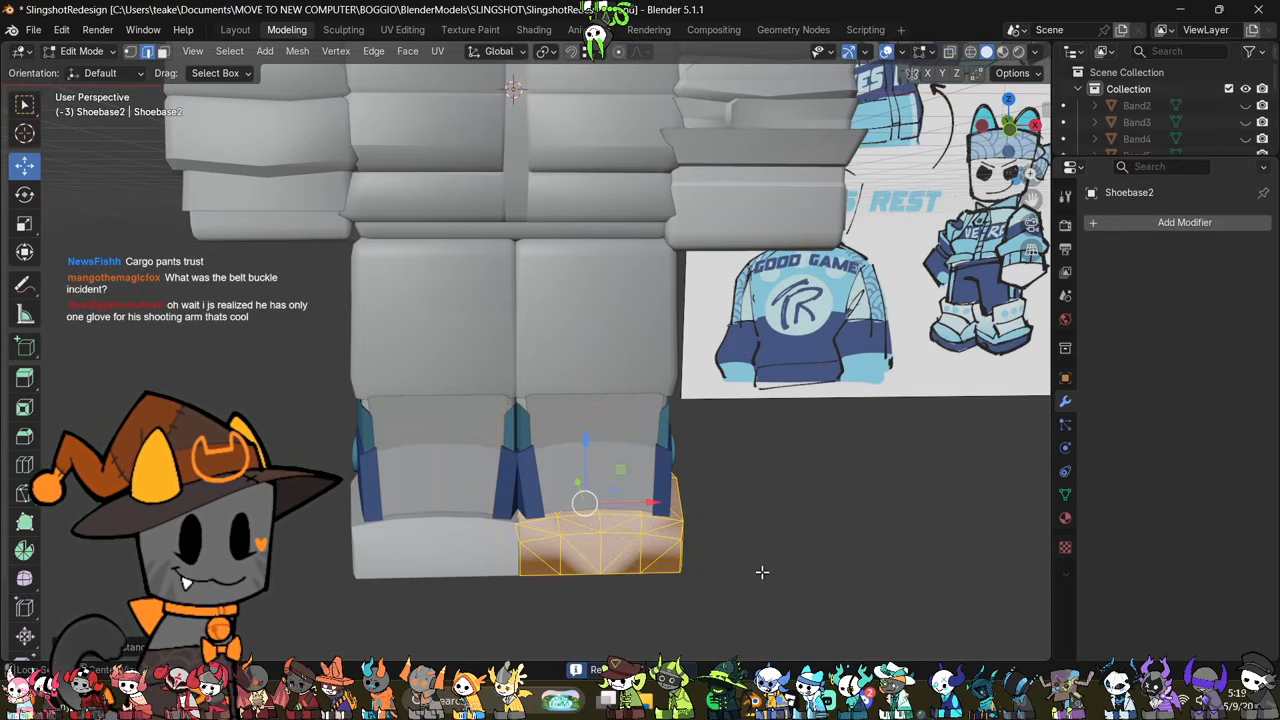
Step: Clear the custom normals data from the shoe base mesh
left_click(1065, 518)
scroll(1110, 525, "down", 10)
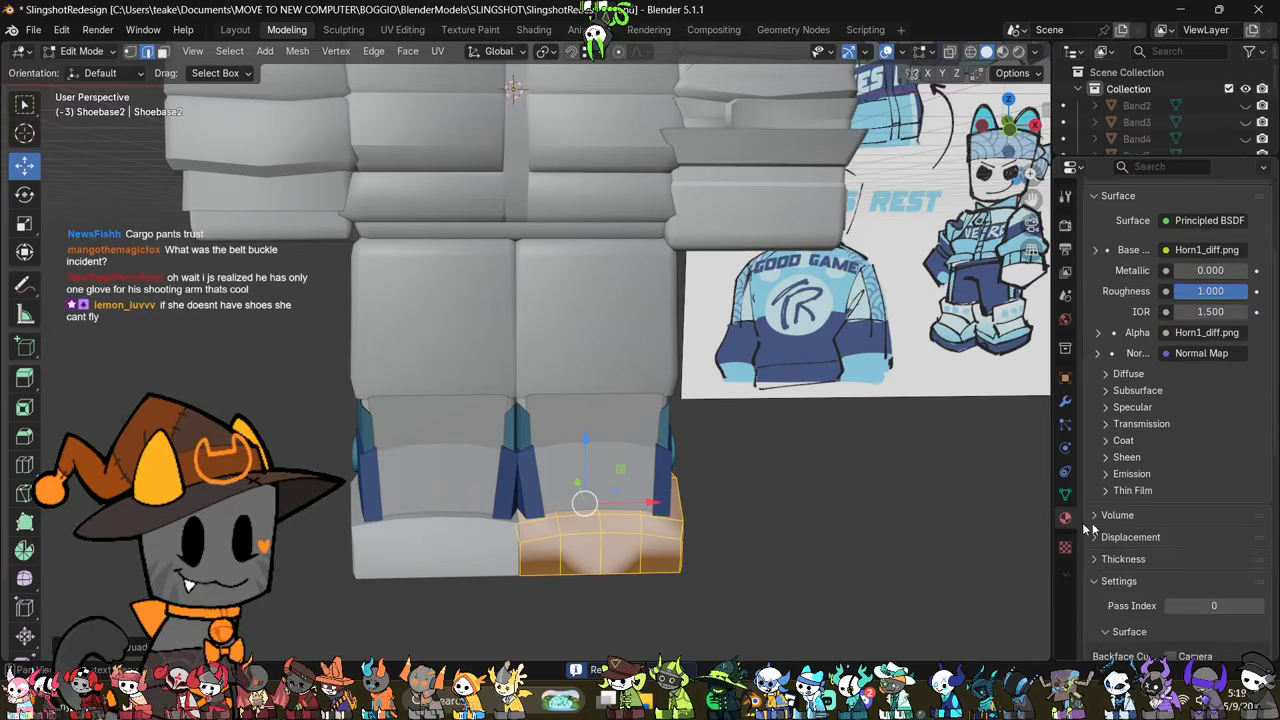
left_click(1070, 496)
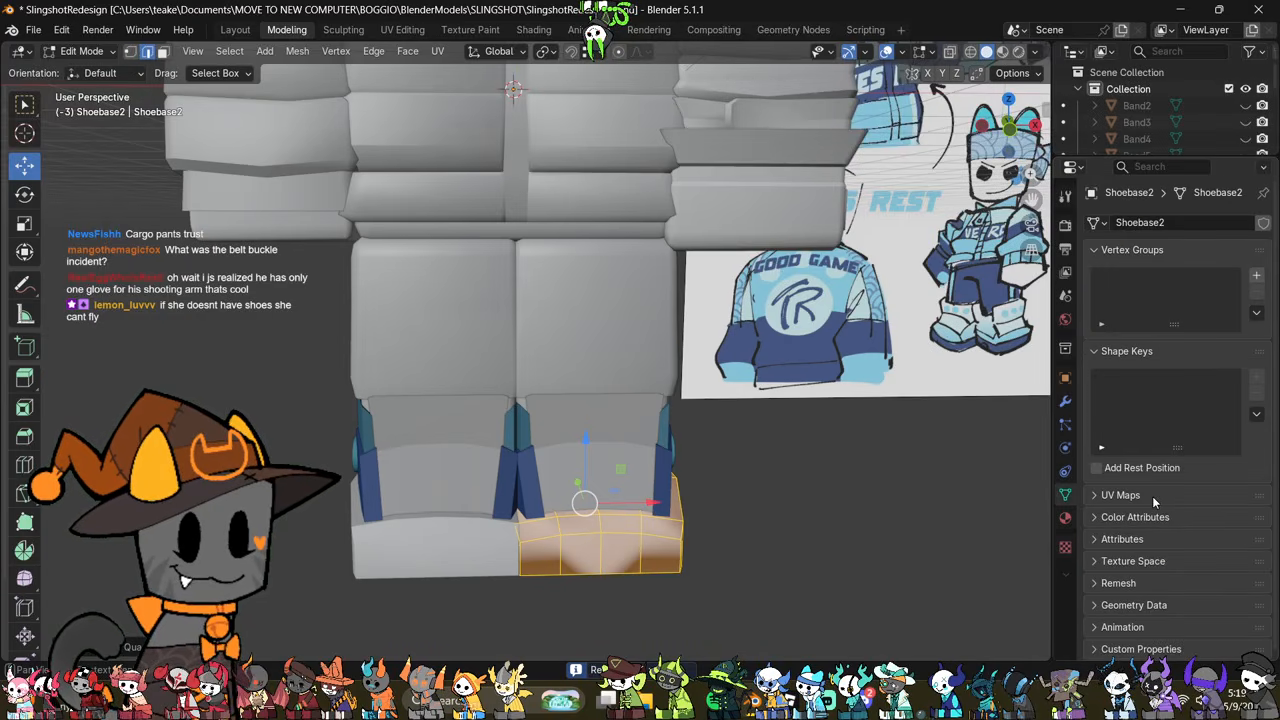
left_click(1168, 607)
scroll(1168, 604, "down", 3)
left_click(1170, 602)
mouse_move(769, 523)
middle_mouse_down()
mouse_move(640, 521)
mouse_move(777, 517)
mouse_move(789, 531)
mouse_move(660, 446)
mouse_move(680, 496)
middle_mouse_up()
middle_click_drag(577, 483, 602, 500)
Step: Merge the vertices of the shoe's front tongue piece by distance and convert its triangles to quads
key("Tab")
left_click(560, 407)
middle_click_drag(618, 453, 766, 469)
key("Tab")
key("a")
key("m")
left_click(766, 471)
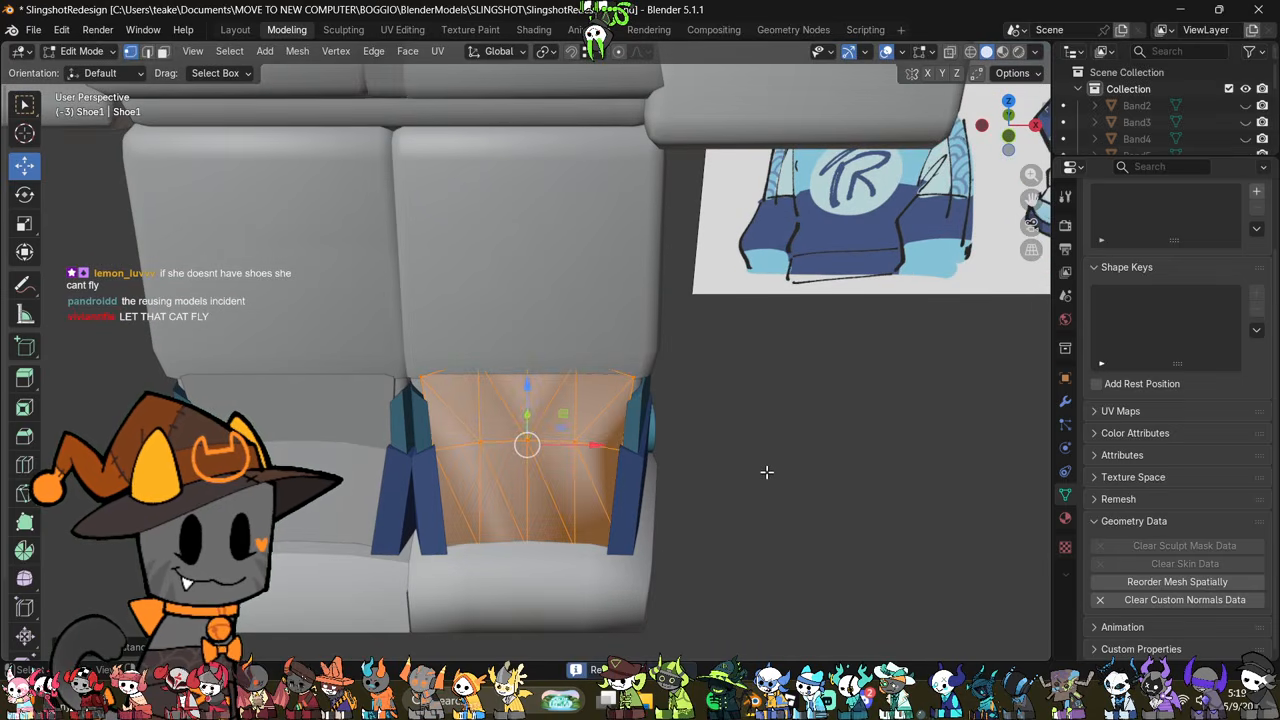
Step: Clear the custom normals data from the shoe's tongue piece and check its shading
left_click(1136, 596)
key("Tab")
middle_click_drag(735, 490, 792, 498)
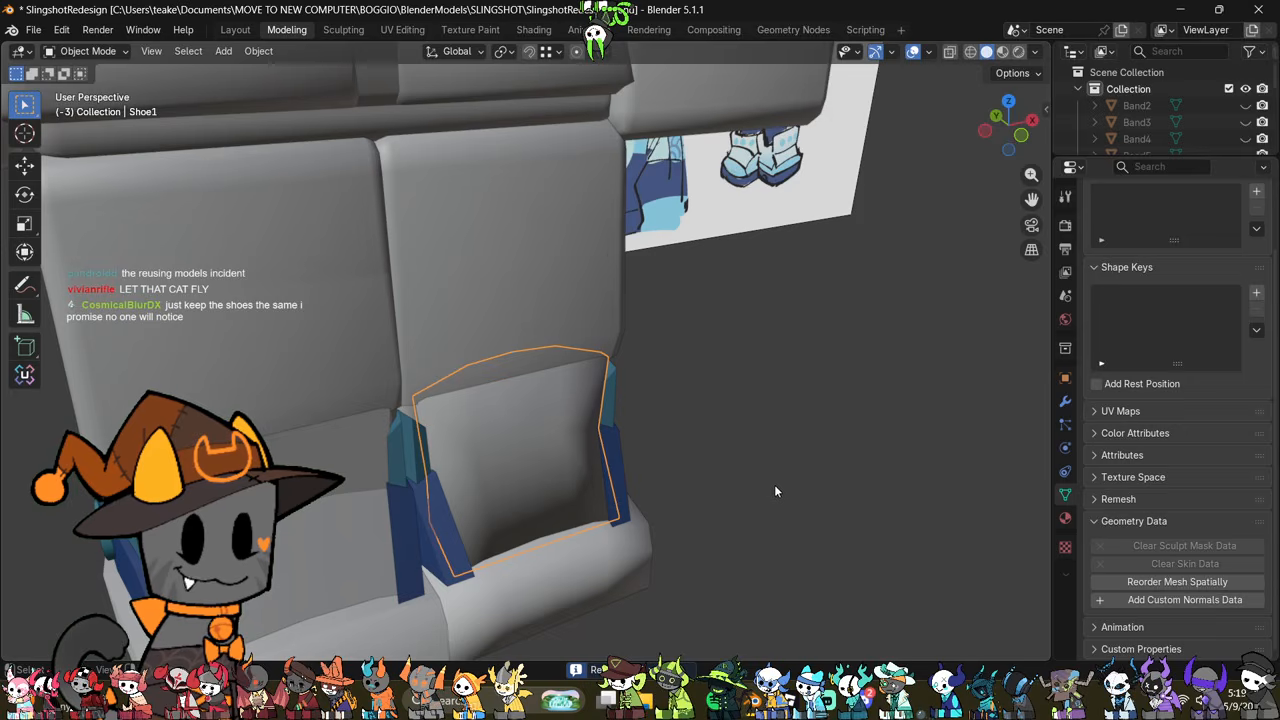
middle_click_drag(720, 528, 736, 594)
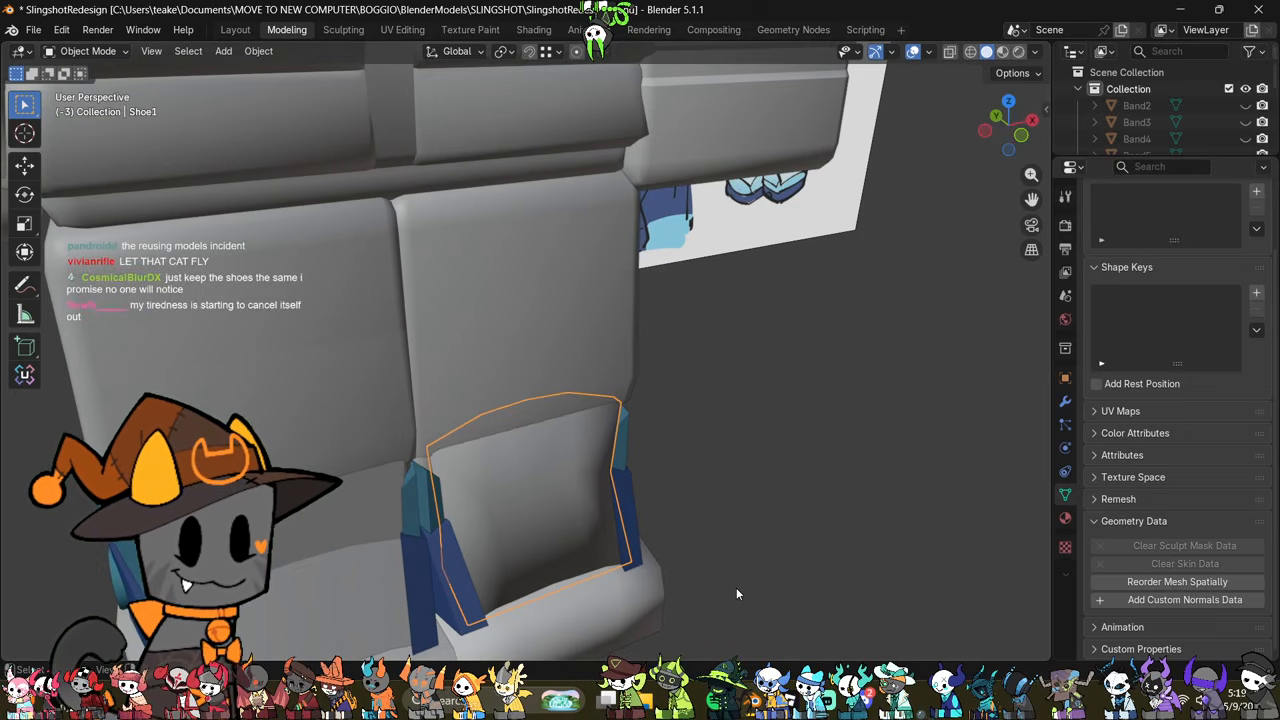
middle_click_drag(671, 540, 635, 471)
Step: Select the horizontal edge loop across the middle of the shoe's tongue and mark it sharp
key("Tab")
key("alt+z")
key("alt+z")
key("alt+z")
left_click_drag(737, 287, 437, 479)
middle_click_drag(624, 451, 823, 503)
key("alt+z")
key("2")
key("alt+a")
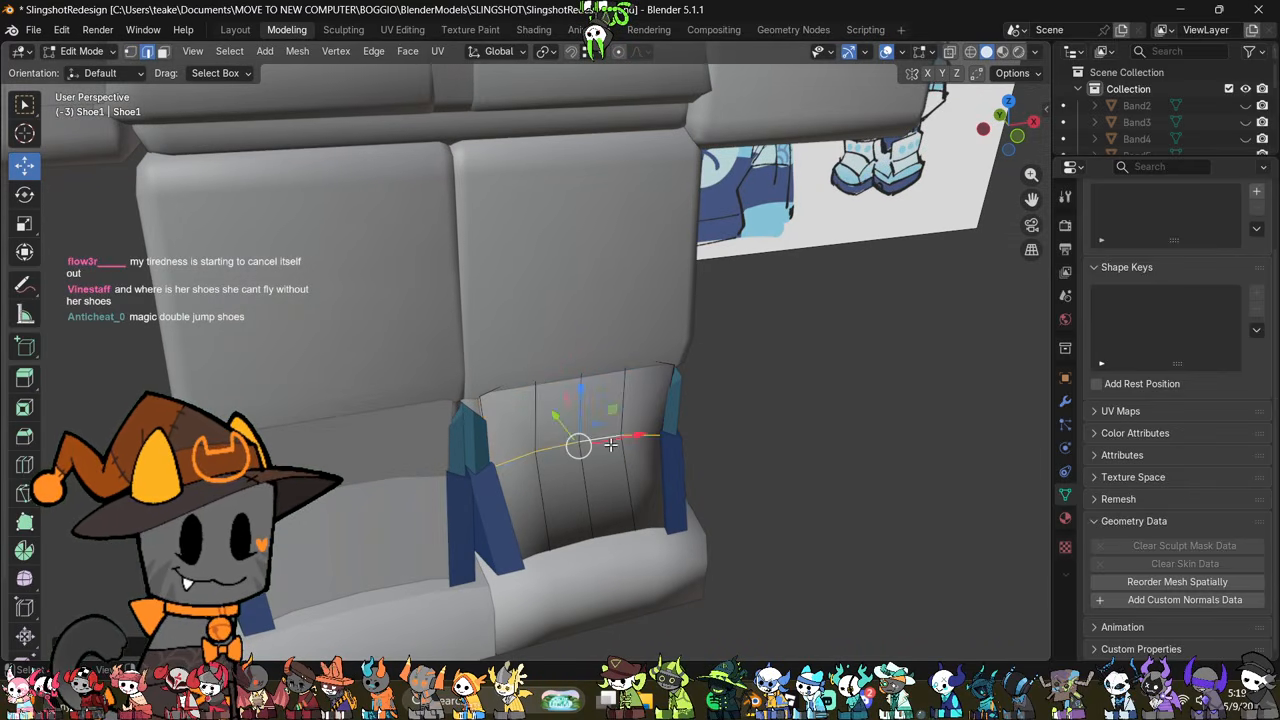
key("ctrl+e")
left_click(820, 401)
mouse_move(814, 437)
middle_mouse_down()
mouse_move(789, 463)
mouse_move(818, 412)
middle_mouse_up()
key("Tab")
Step: Select the tongue's top edges in see-through view and move them forward along Y, out of the trouser leg
left_click(1066, 403)
key("Tab")
key("Tab")
key("alt+z")
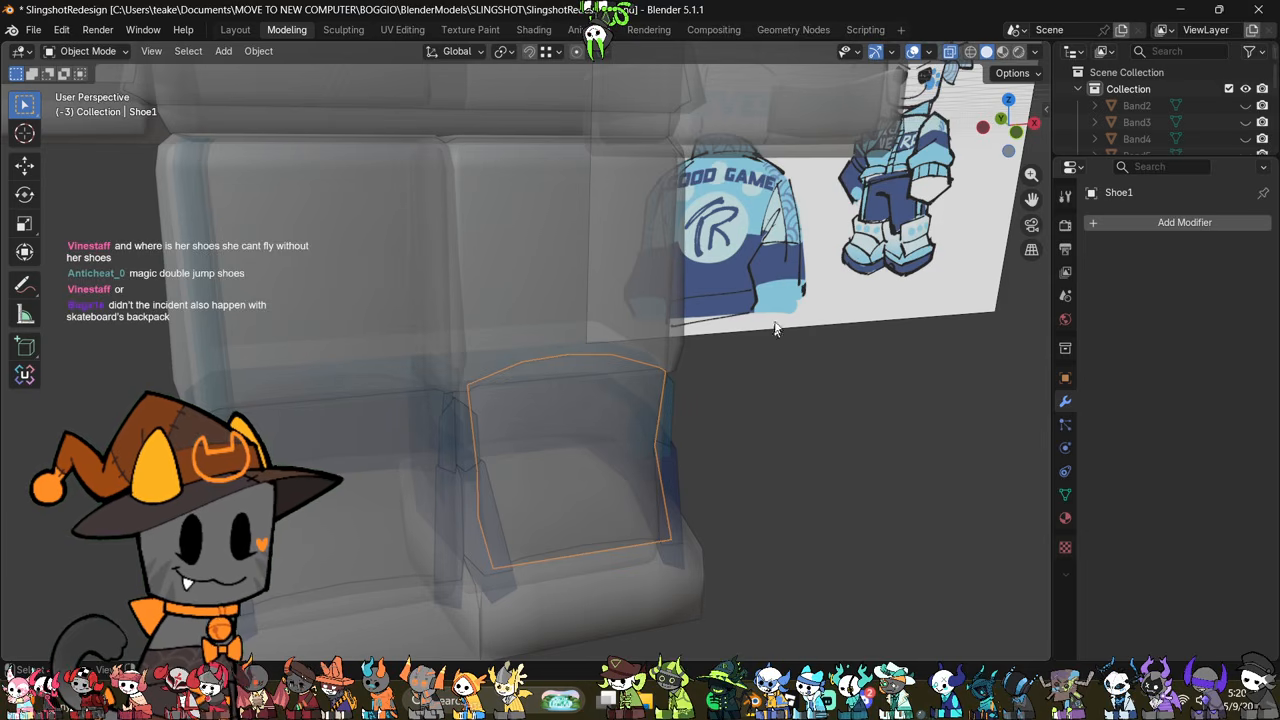
key("Tab")
left_click_drag(784, 326, 413, 409)
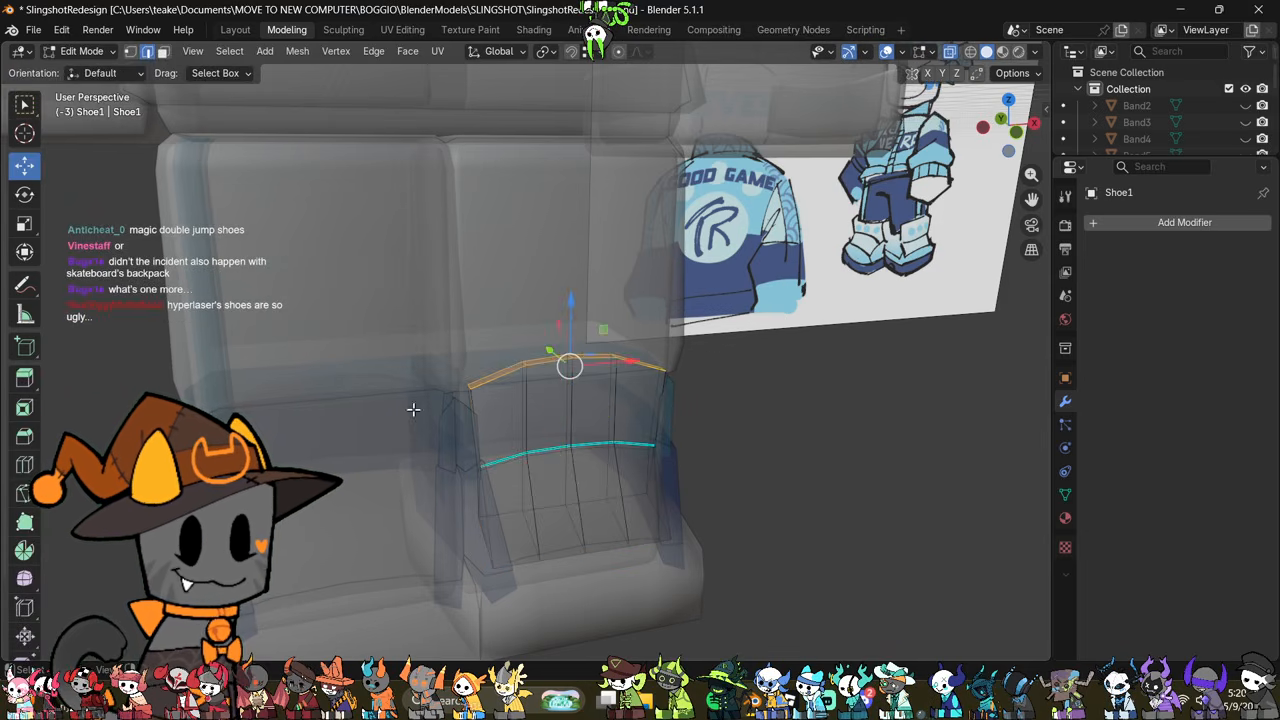
middle_click_drag(534, 416, 637, 443)
key("alt+z")
left_click_drag(527, 348, 559, 362)
Step: Pull the tongue's inner vertical edges forward along Y to give its front a rounder shape
middle_click_drag(815, 457, 747, 428)
left_click(804, 471)
left_click(597, 485, "alt")
middle_click_drag(597, 486, 648, 507)
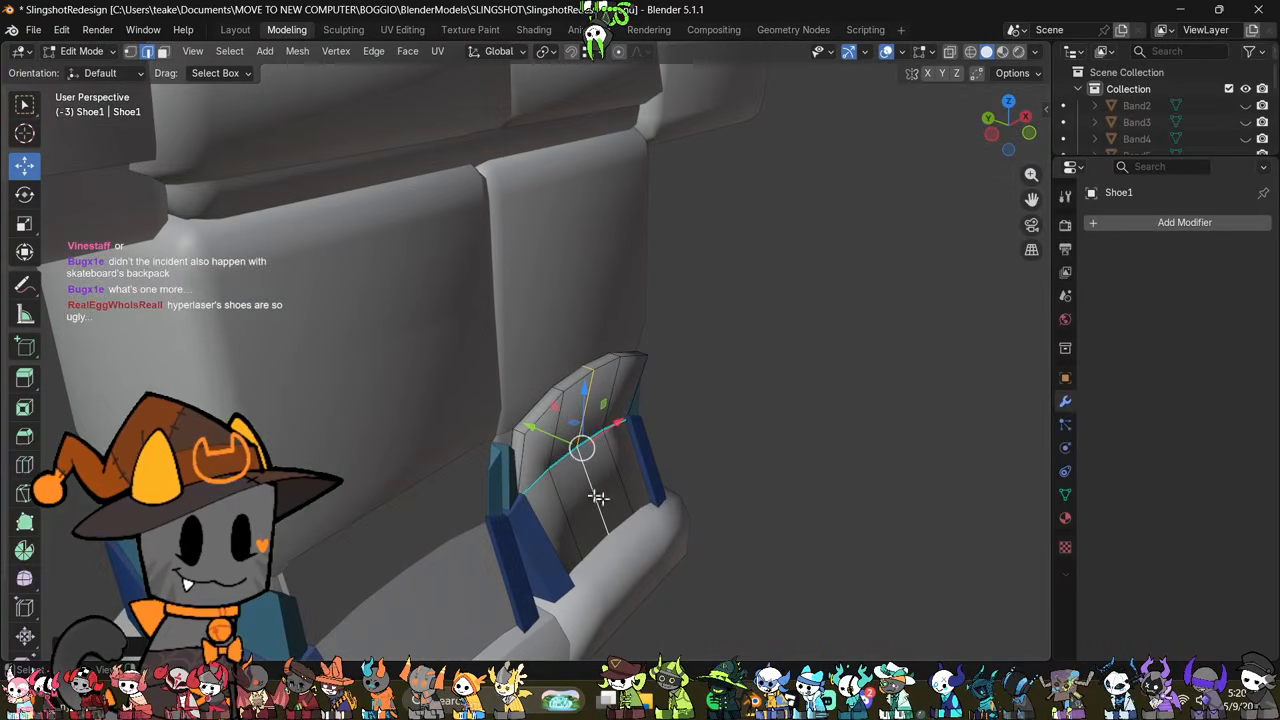
left_click_drag(552, 437, 569, 446)
middle_click_drag(820, 515, 757, 498)
left_click(757, 498)
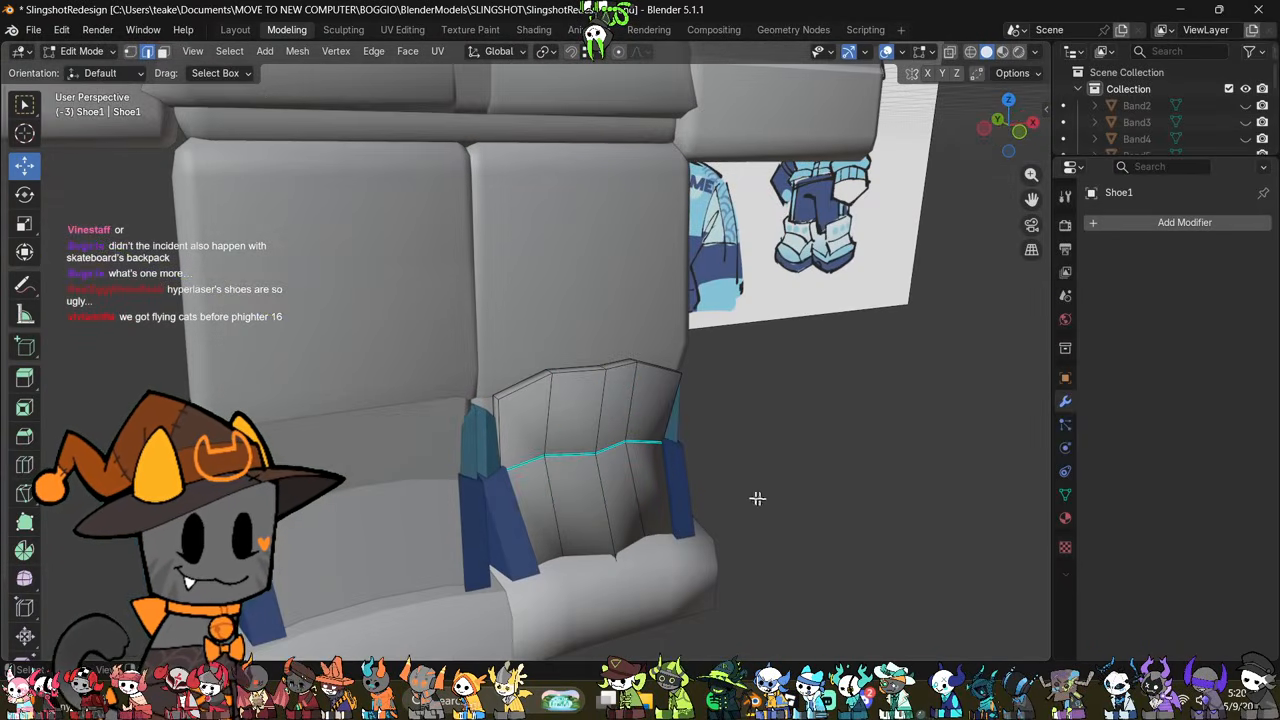
middle_click_drag(560, 481, 568, 469)
left_click_drag(567, 440, 586, 450)
middle_click_drag(690, 492, 596, 507)
key("Tab")
Step: Merge the vertices of the shoe's teal top band by distance and convert its triangles to quads
key("Tab")
key("Tab")
scroll(706, 514, "down", 3)
scroll(773, 499, "up", 4)
left_click(580, 466)
key("Tab")
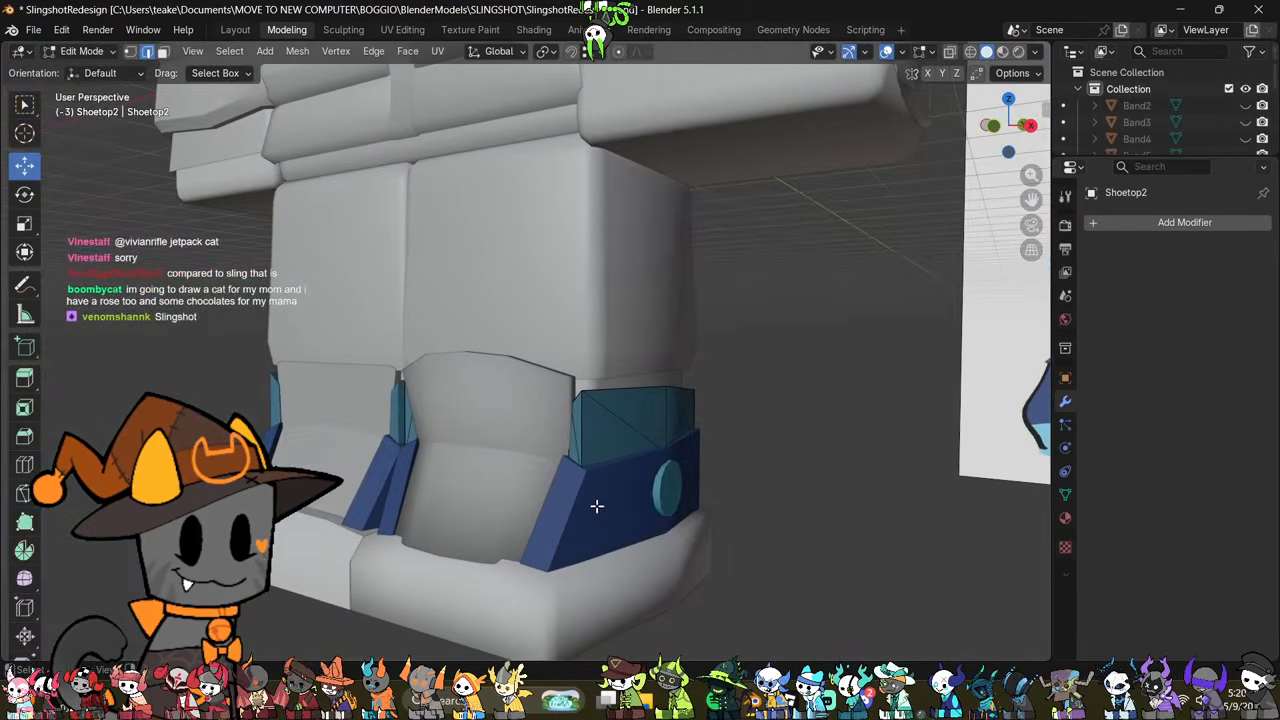
key("a")
key("m")
left_click(717, 510)
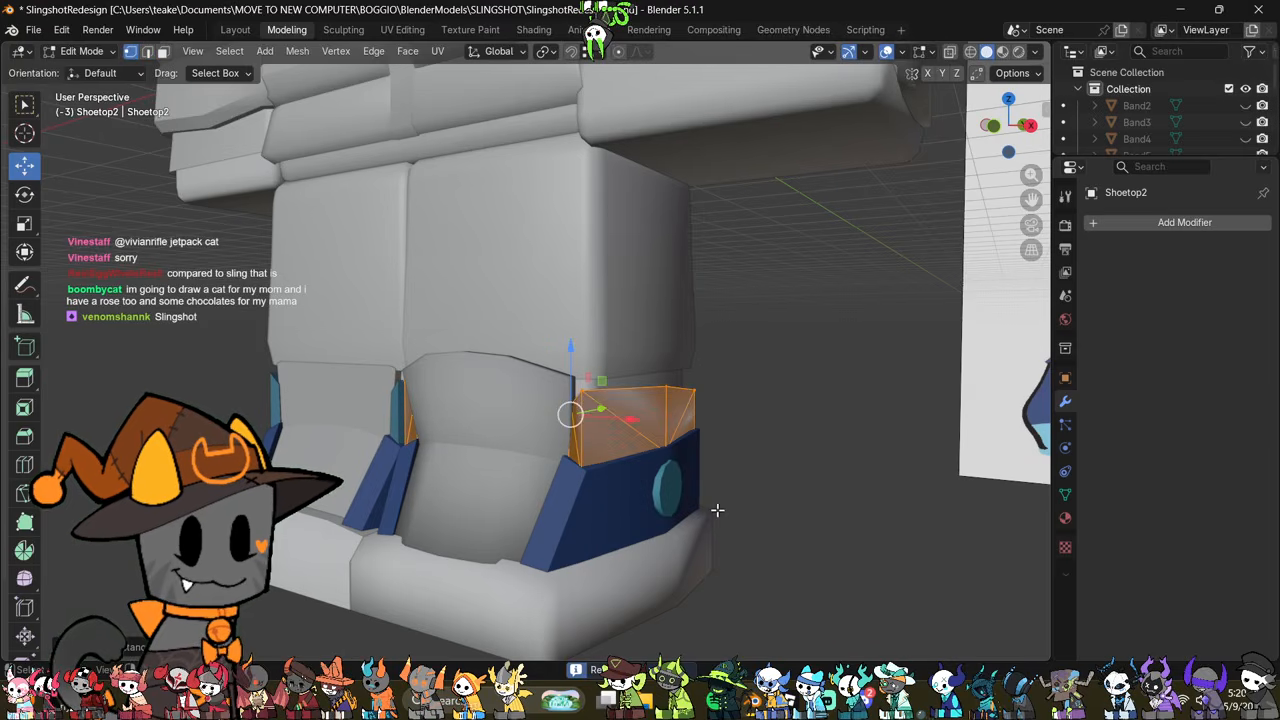
Step: Clear the custom normals data from the shoe's top band mesh
left_click(1065, 494)
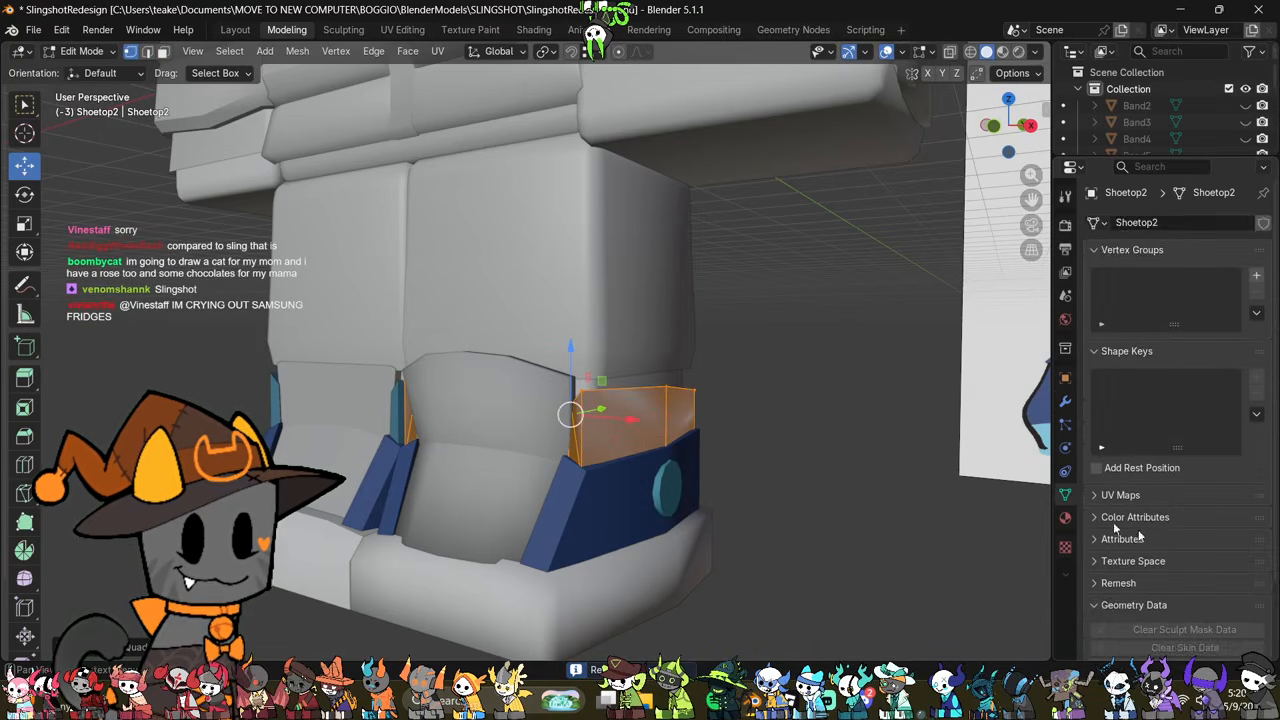
scroll(1190, 620, "down", 2)
left_click(1176, 604)
Step: Select the unneeded faces of the shoe's top band in see-through view and remove them
middle_click_drag(742, 520, 567, 533)
key("alt+z")
left_click_drag(710, 457, 758, 421)
right_click(800, 496)
left_click(761, 658)
middle_click_drag(765, 459, 769, 480)
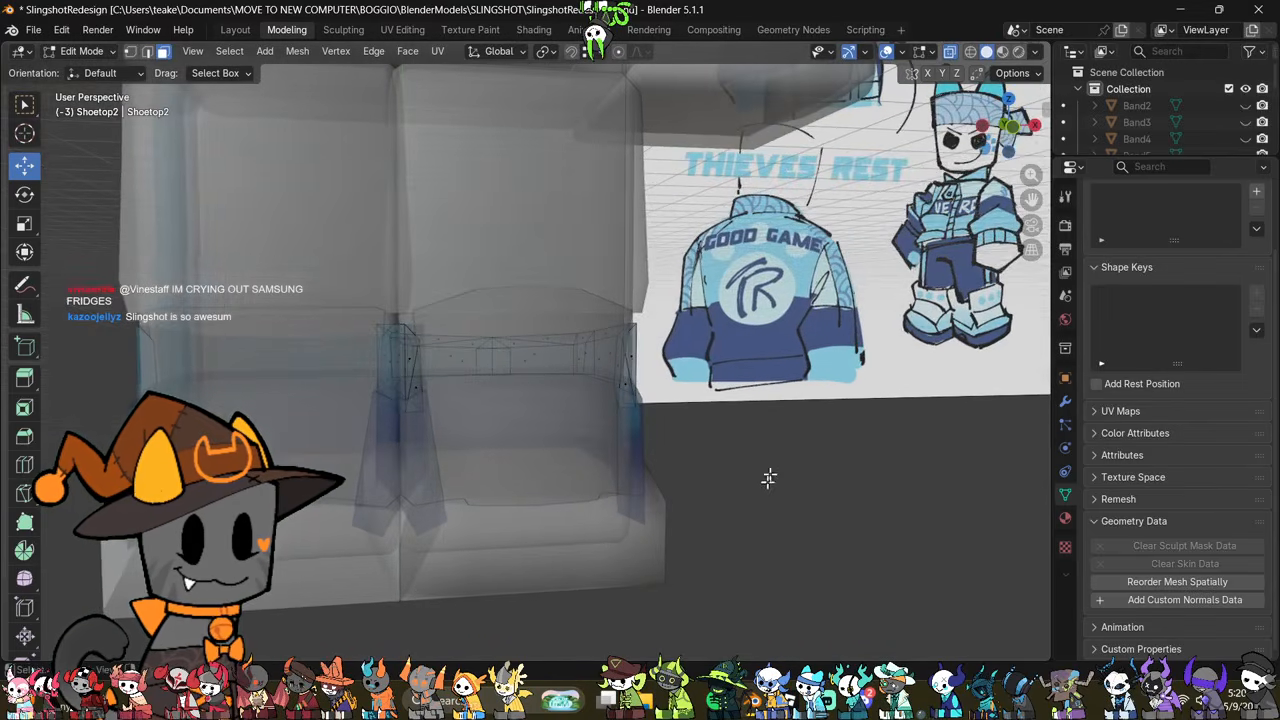
Step: Turn on the Statistics overlay and return to editing the shoe's top band mesh
left_click(1037, 52)
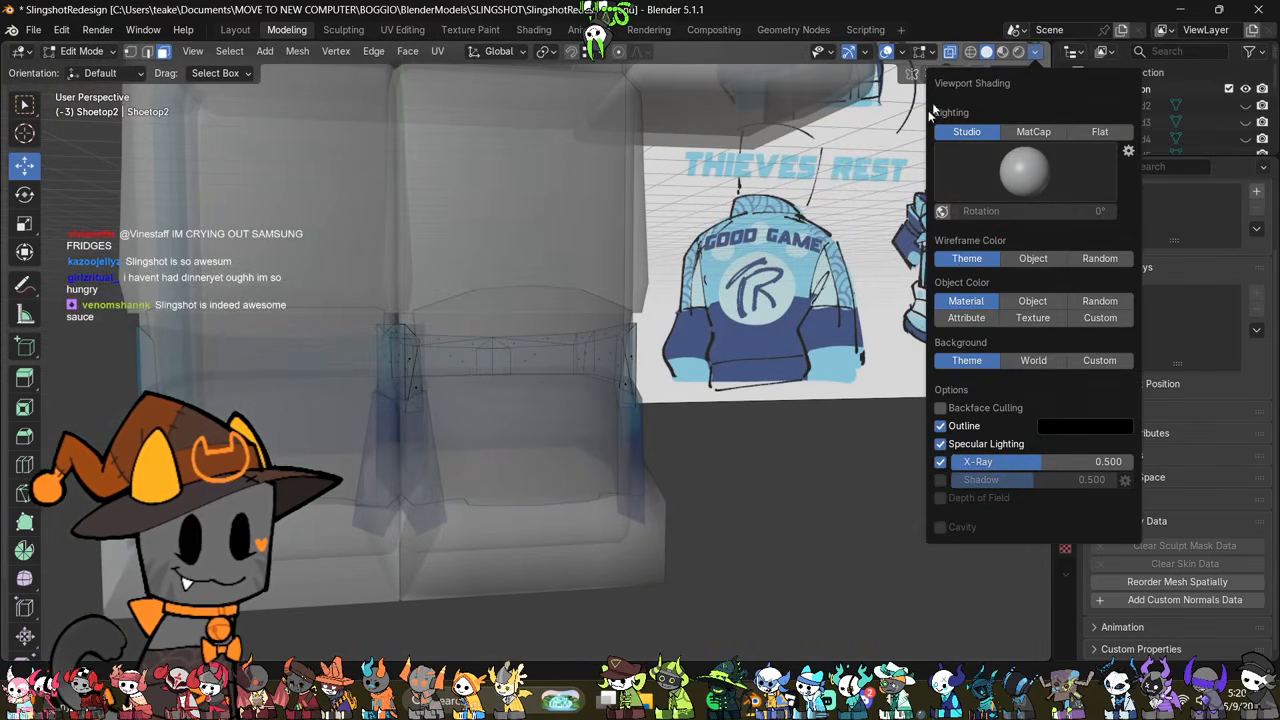
left_click(901, 52)
left_click(814, 229)
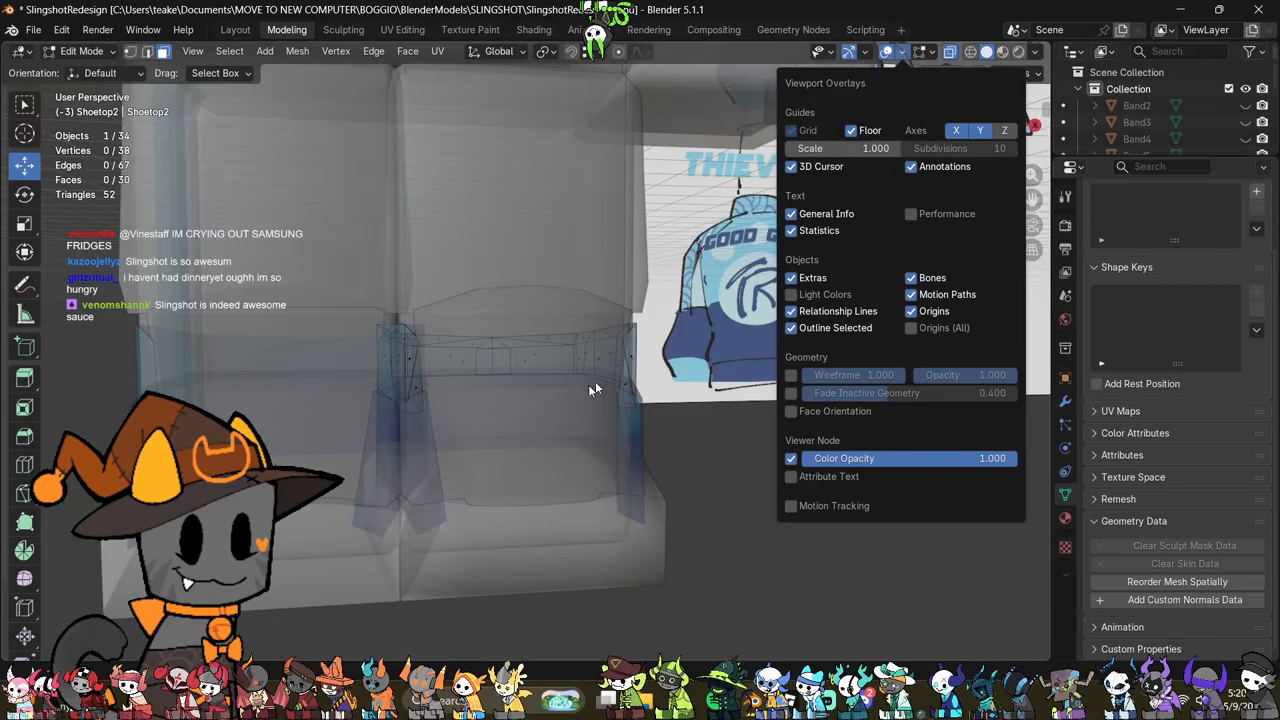
key("Tab")
left_click(633, 390)
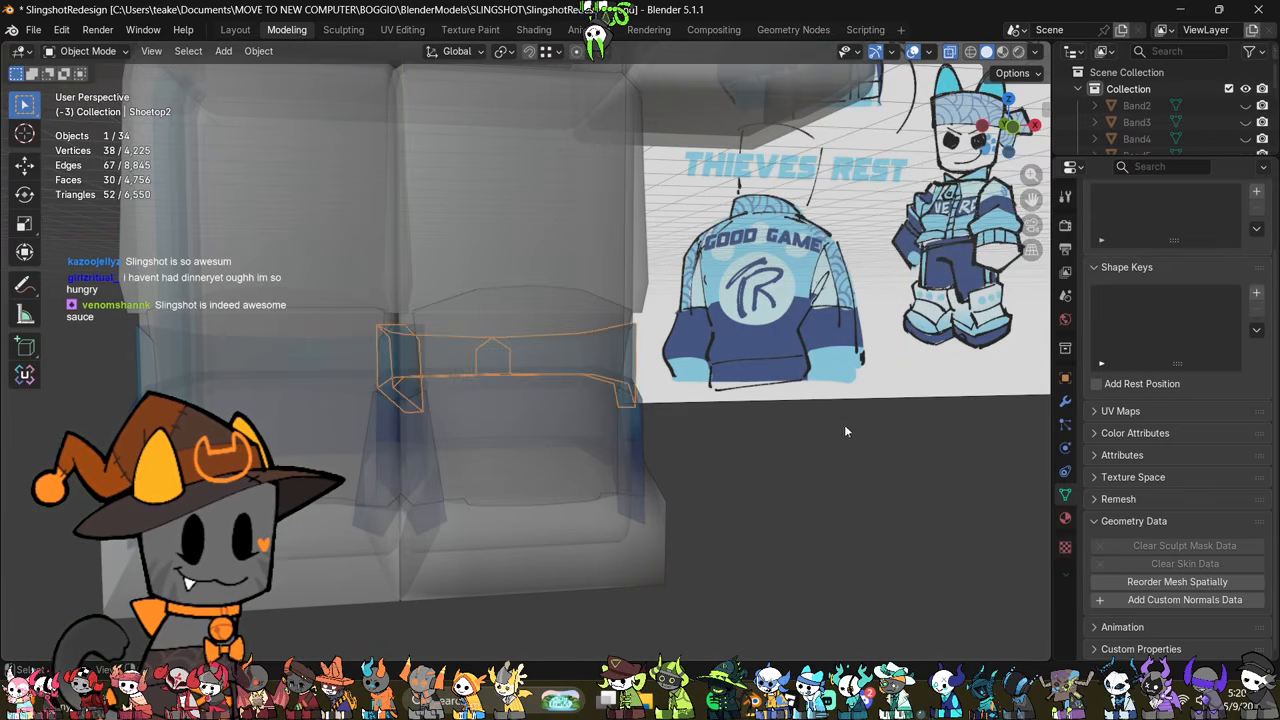
key("Tab")
Step: Merge the two pairs of stray vertices in the middle of the top band's back wall at their centers
scroll(826, 434, "up", 6)
scroll(563, 423, "down", 7)
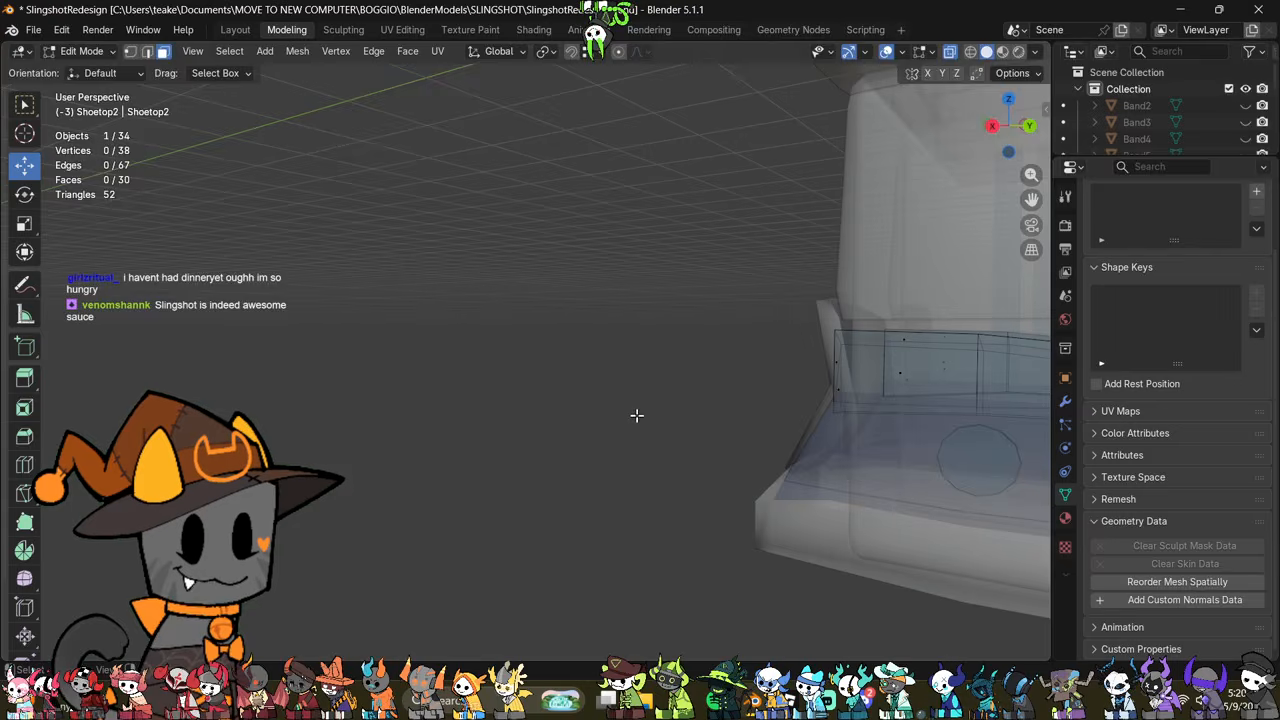
scroll(628, 423, "up", 8)
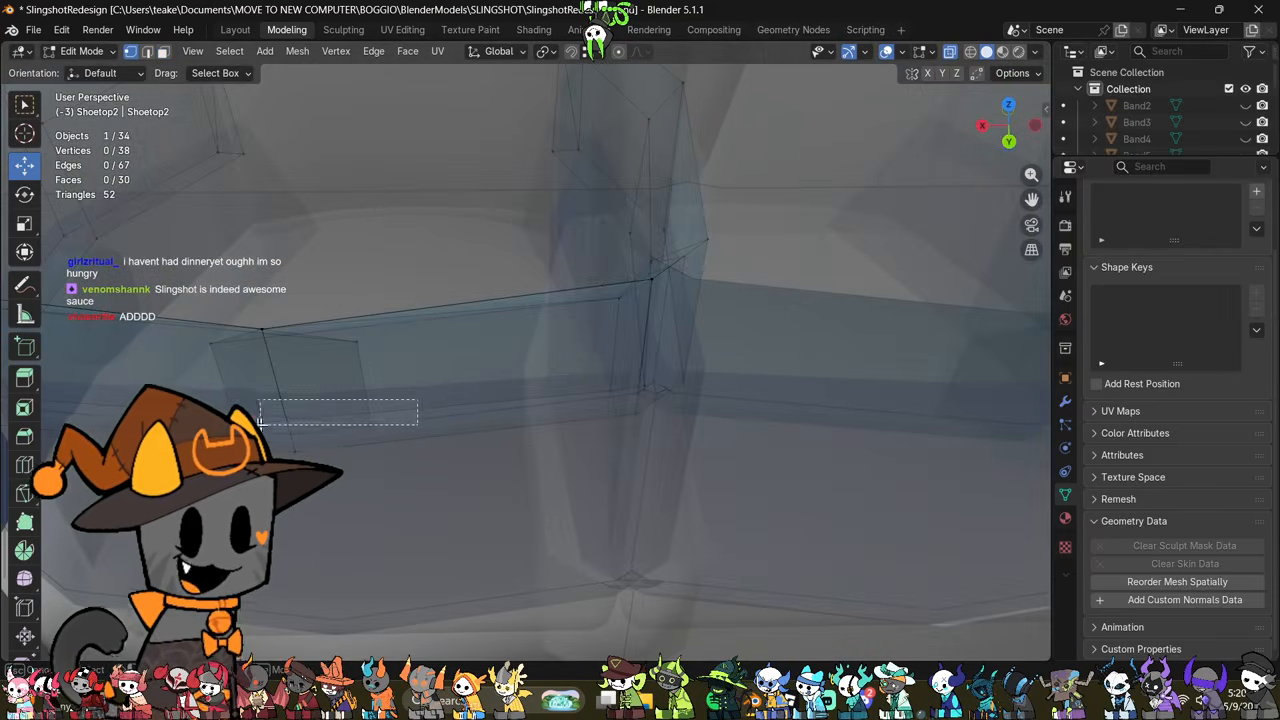
key("m")
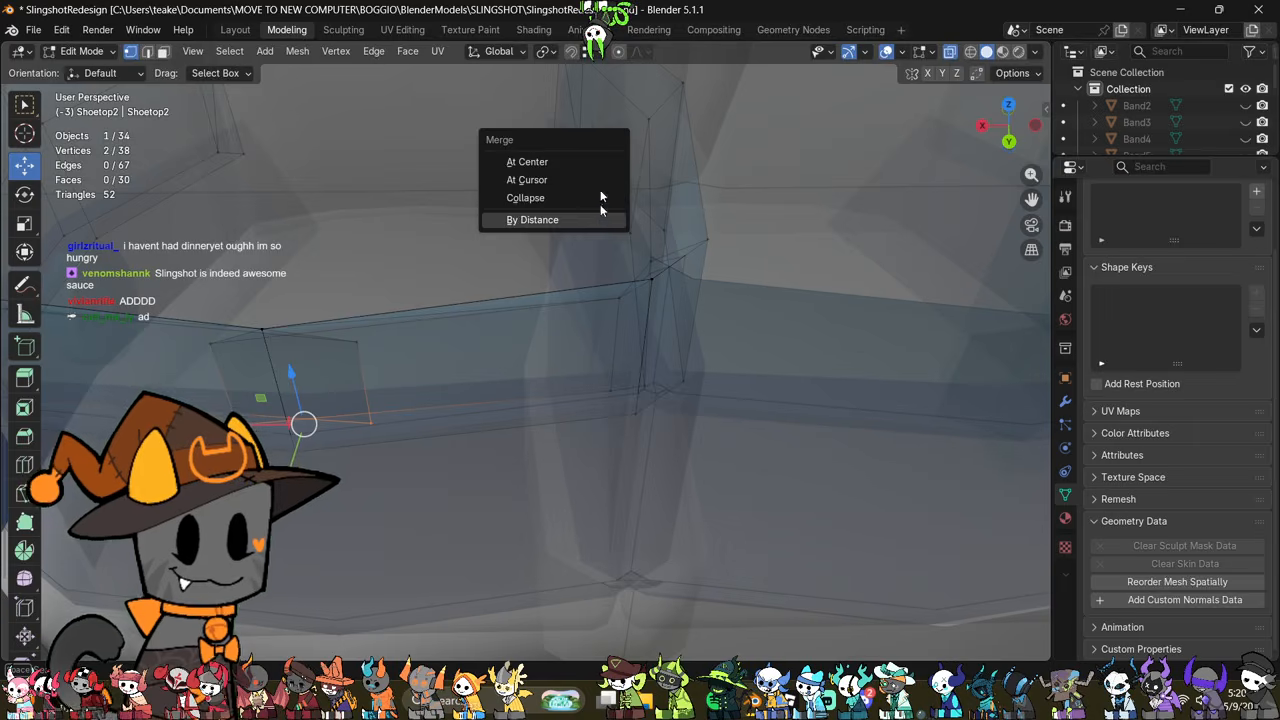
left_click(570, 159)
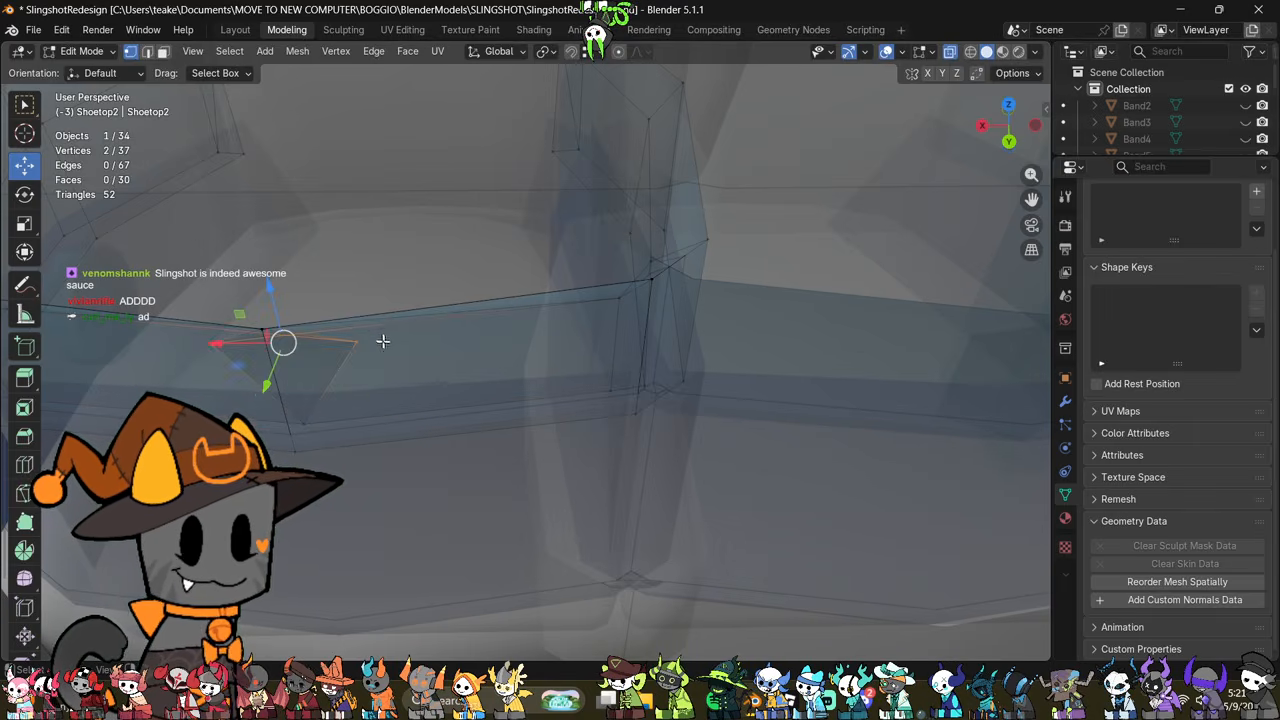
key("m")
left_click(466, 278)
Step: Dissolve the two long diagonal edges across the top rim at the back of the shoe's top band
middle_click_drag(466, 278, 340, 342)
key("2")
middle_click_drag(311, 451, 796, 421)
scroll(787, 383, "up", 4)
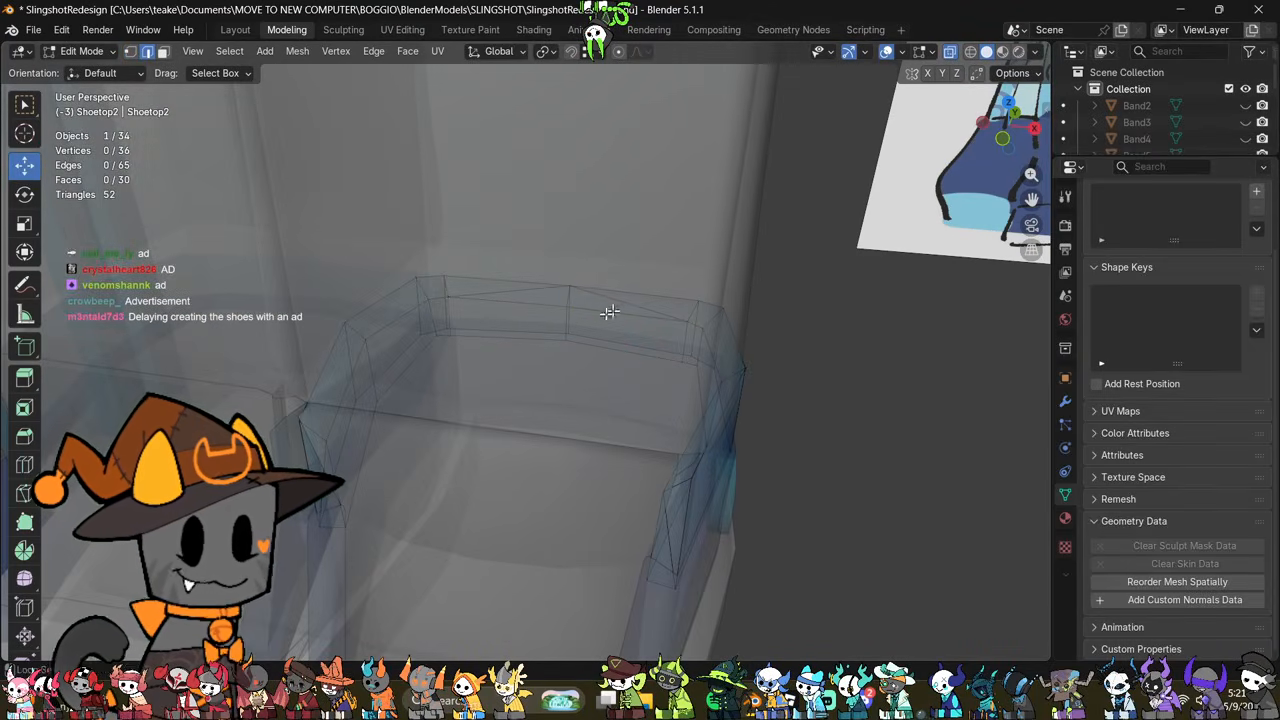
middle_click_drag(609, 312, 549, 280)
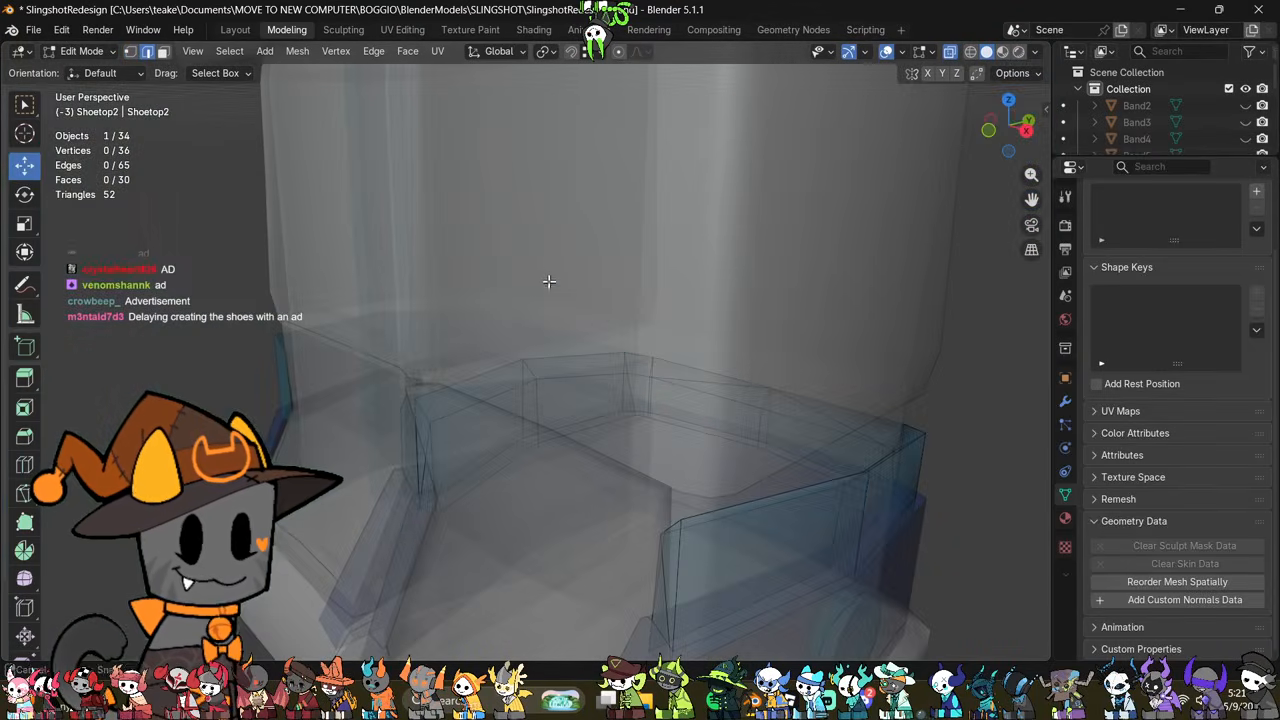
right_click(957, 456)
left_click(857, 626)
middle_click_drag(871, 571, 821, 447)
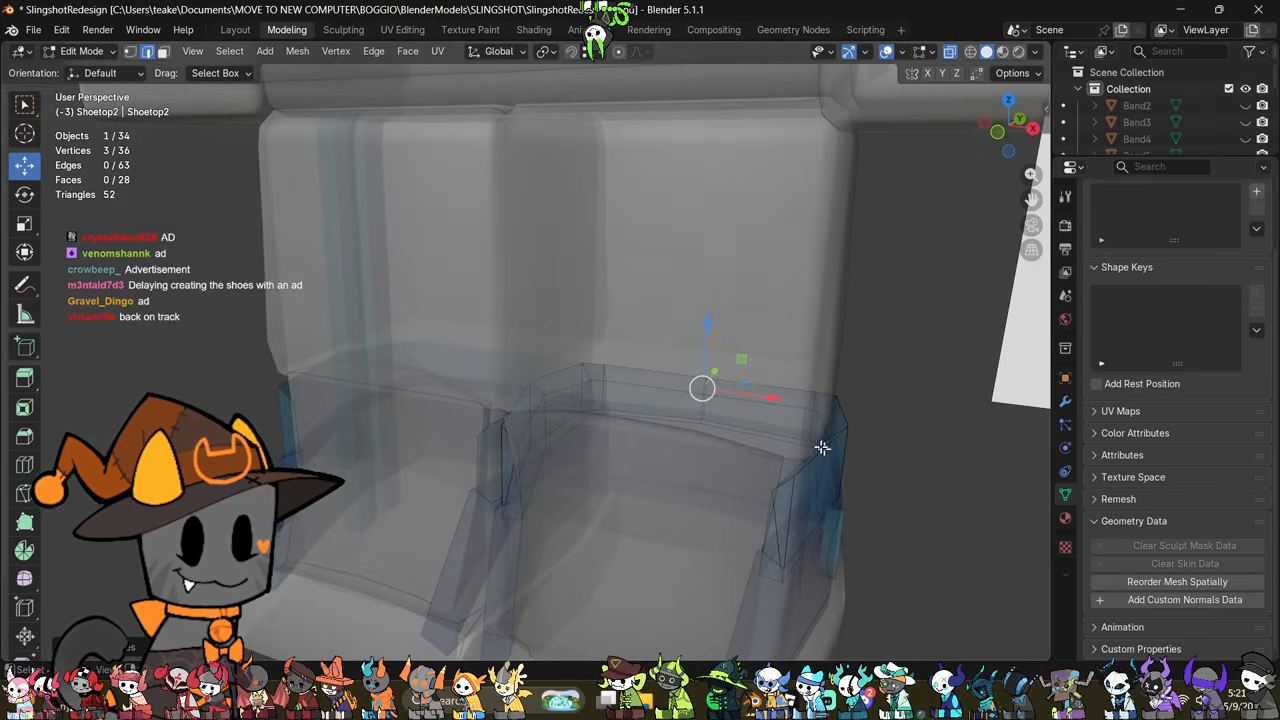
Step: Dissolve the leftover extra edges near the front ends of the shoe's top band
middle_click_drag(769, 401, 650, 521)
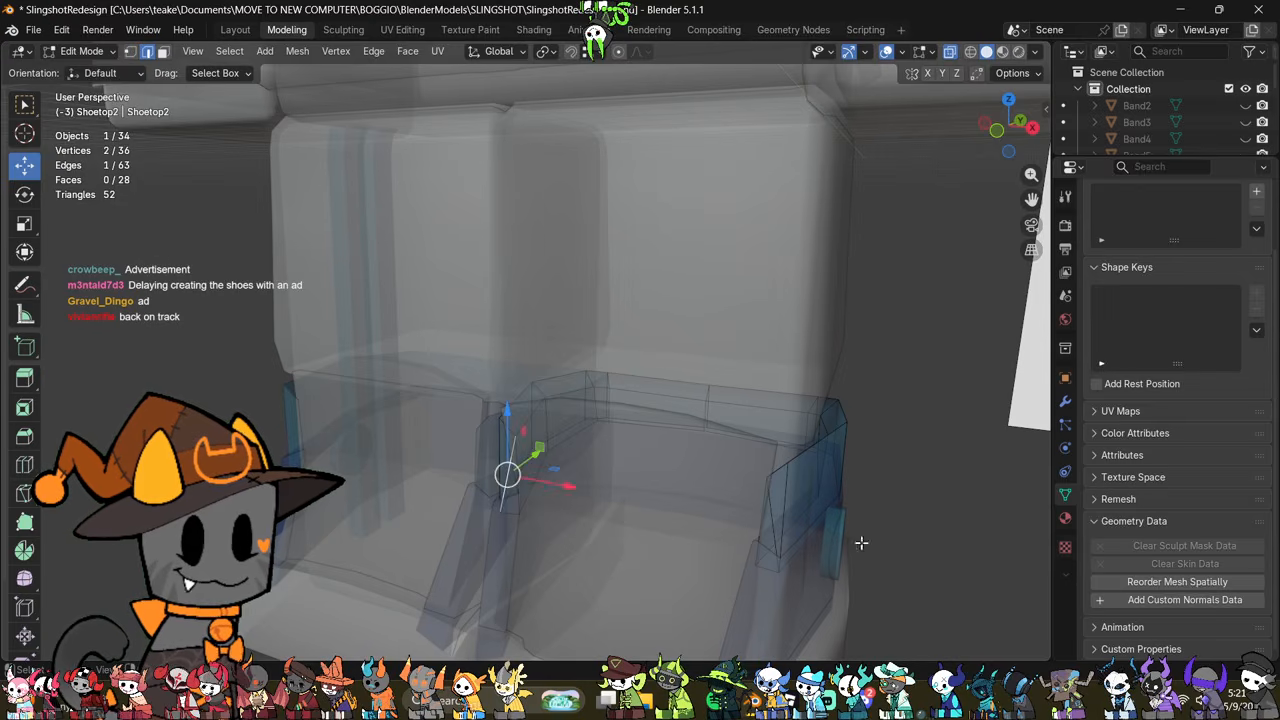
right_click(958, 548)
left_click(958, 548)
Step: Raise the inner rim edge loop of the shoe's top band slightly and try scaling it inward
middle_click_drag(958, 548, 823, 476)
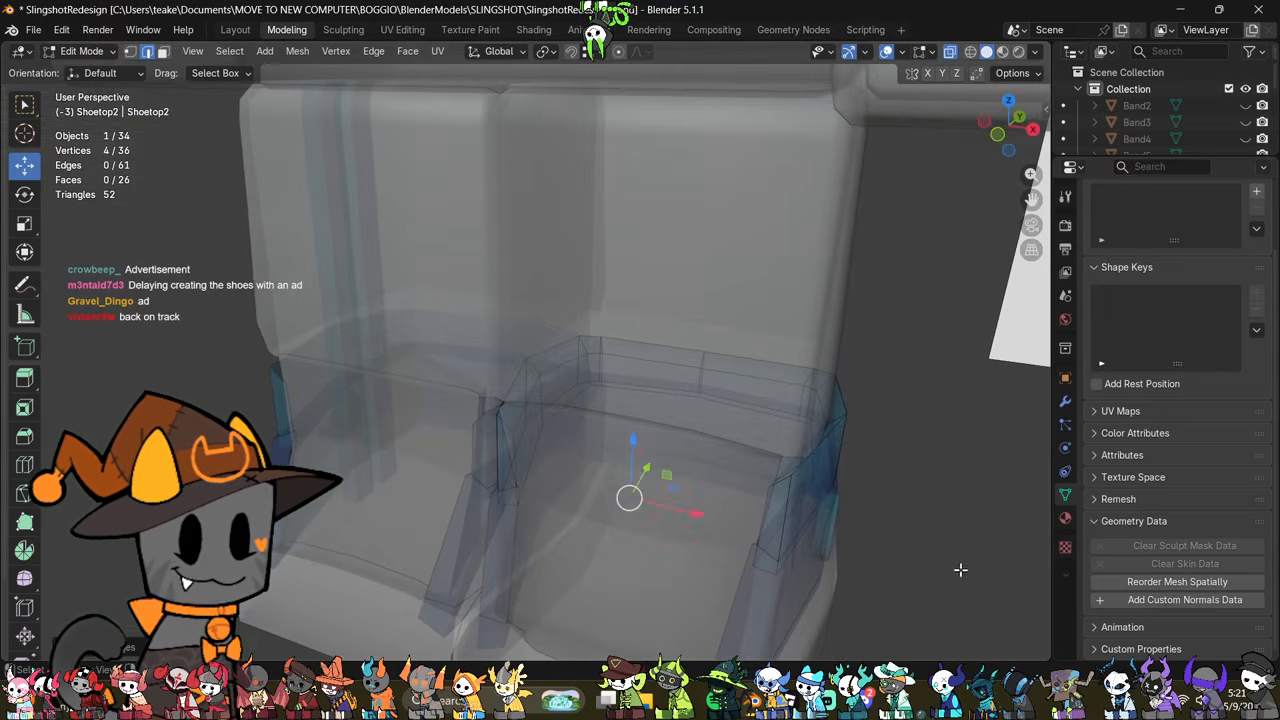
left_click(784, 458, "alt")
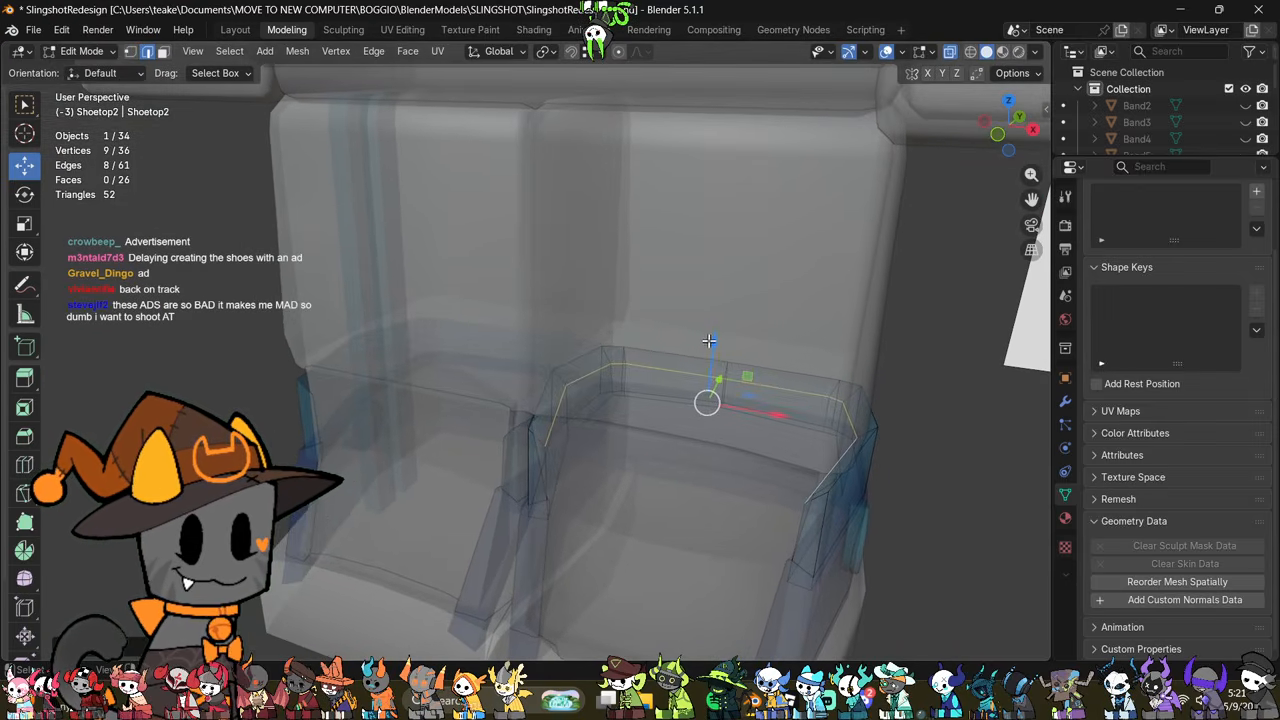
left_click_drag(708, 341, 709, 329)
key("s")
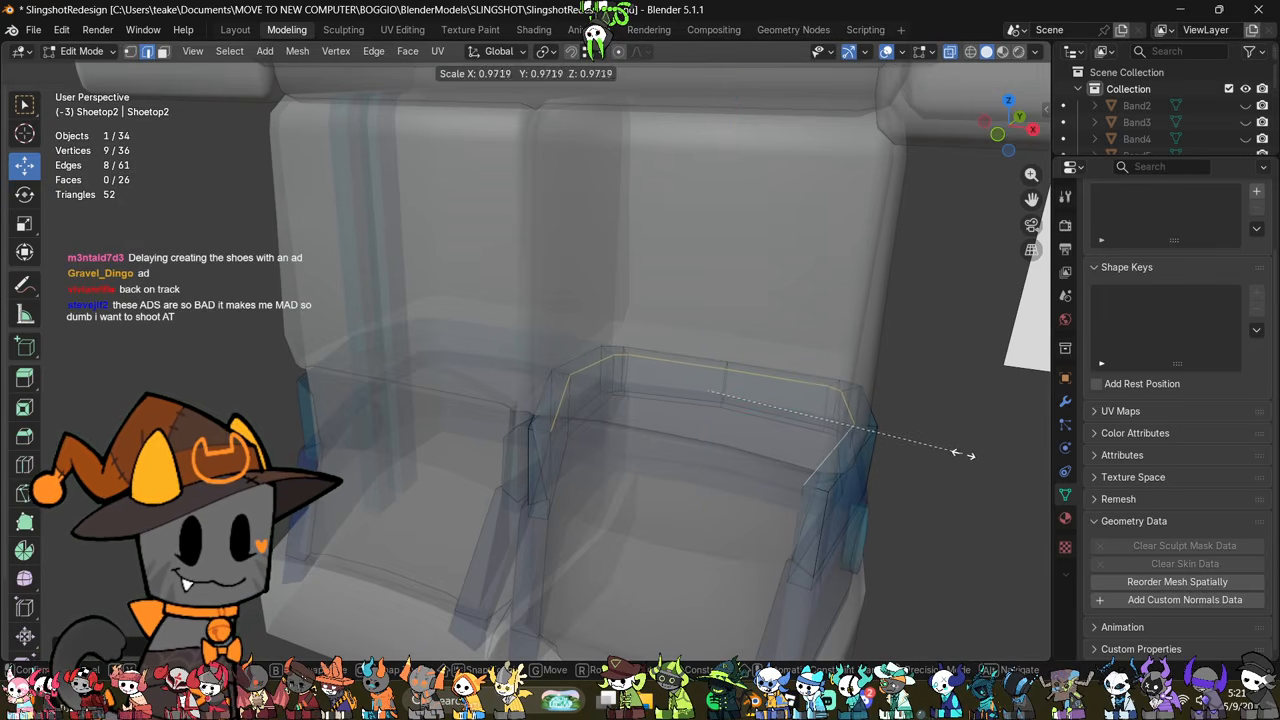
left_click(989, 484)
left_click(912, 460)
middle_click_drag(943, 472, 791, 470, "shift")
key("ctrl+z")
Step: Try to tilt only the outer rim edge loop of the top band in the right side view
key("alt+z")
key("KP_3")
key("r")
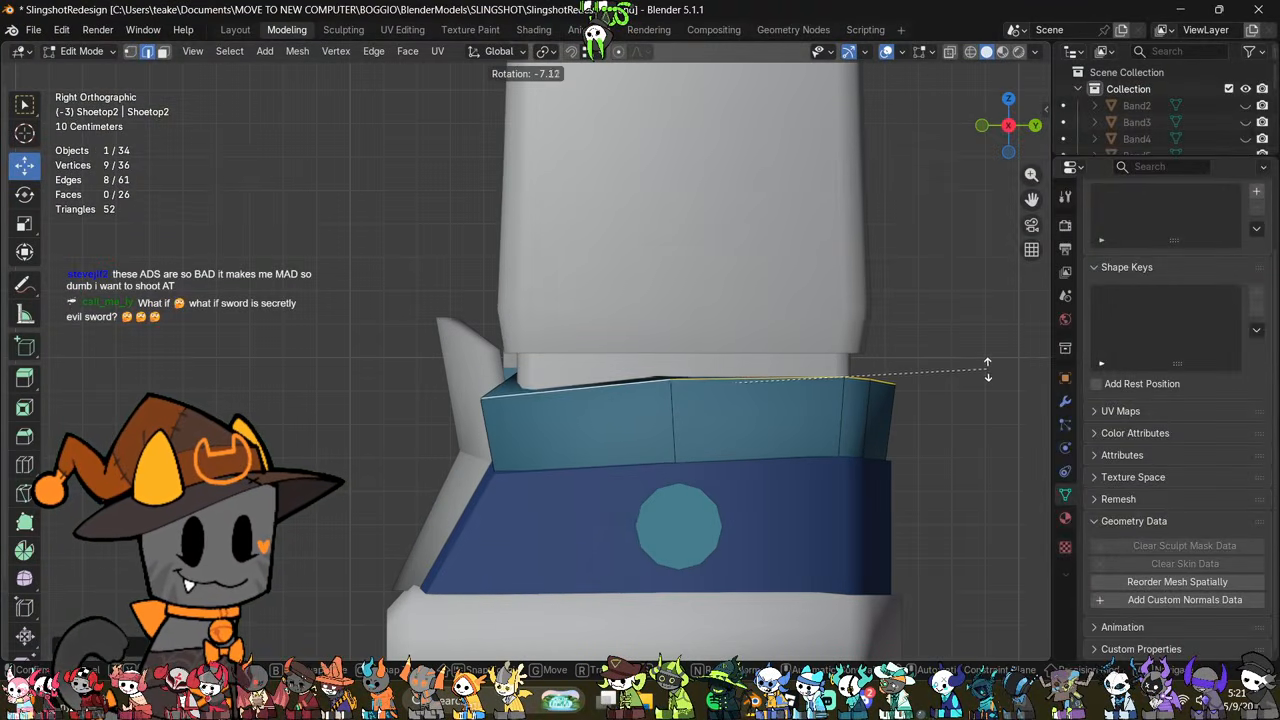
left_click(986, 363)
key("alt+z")
key("r")
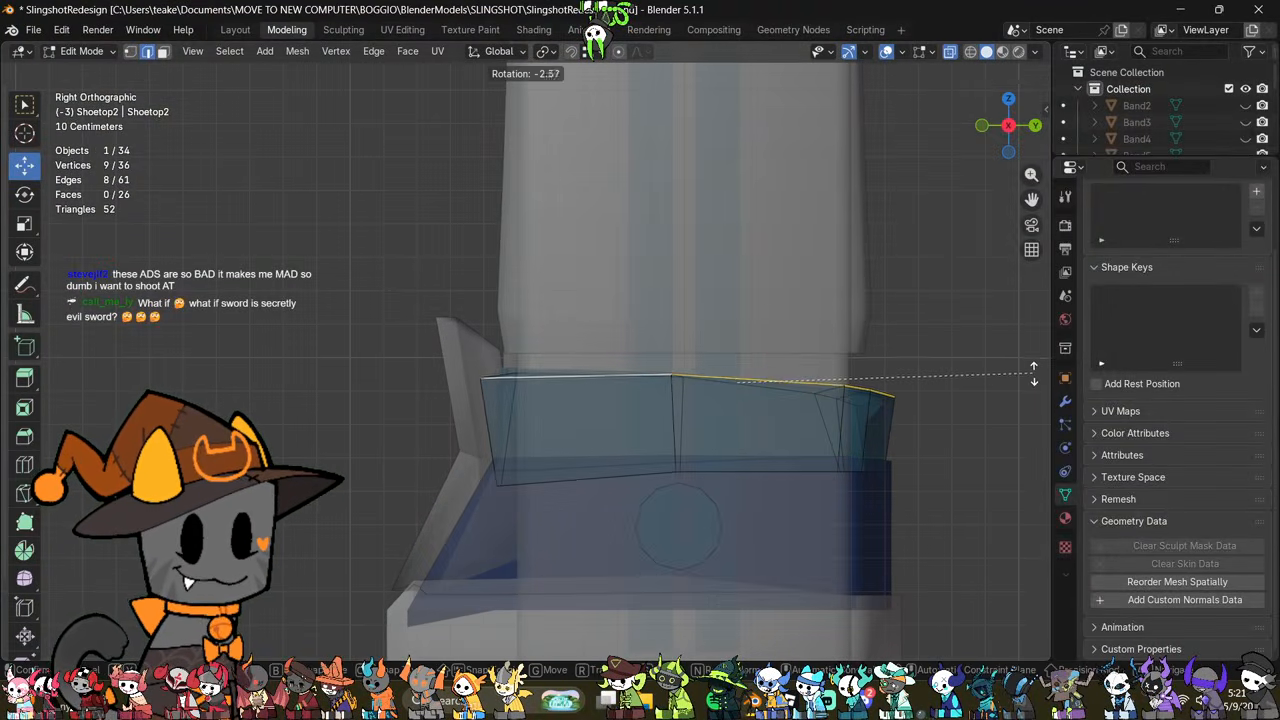
left_click(1032, 364)
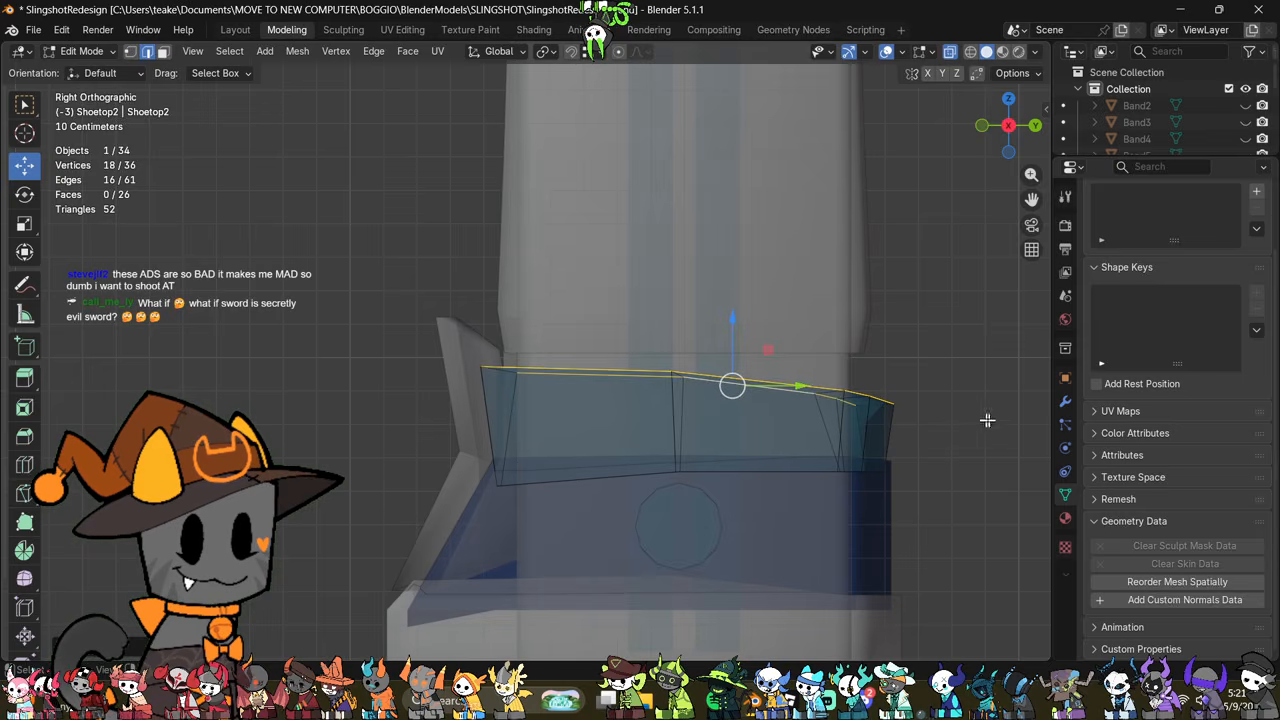
Step: Tilt both rim edge loops in side view so they slope down toward the front of the shoe, and raise them slightly
middle_click_drag(987, 420, 1011, 349)
left_click(1008, 125)
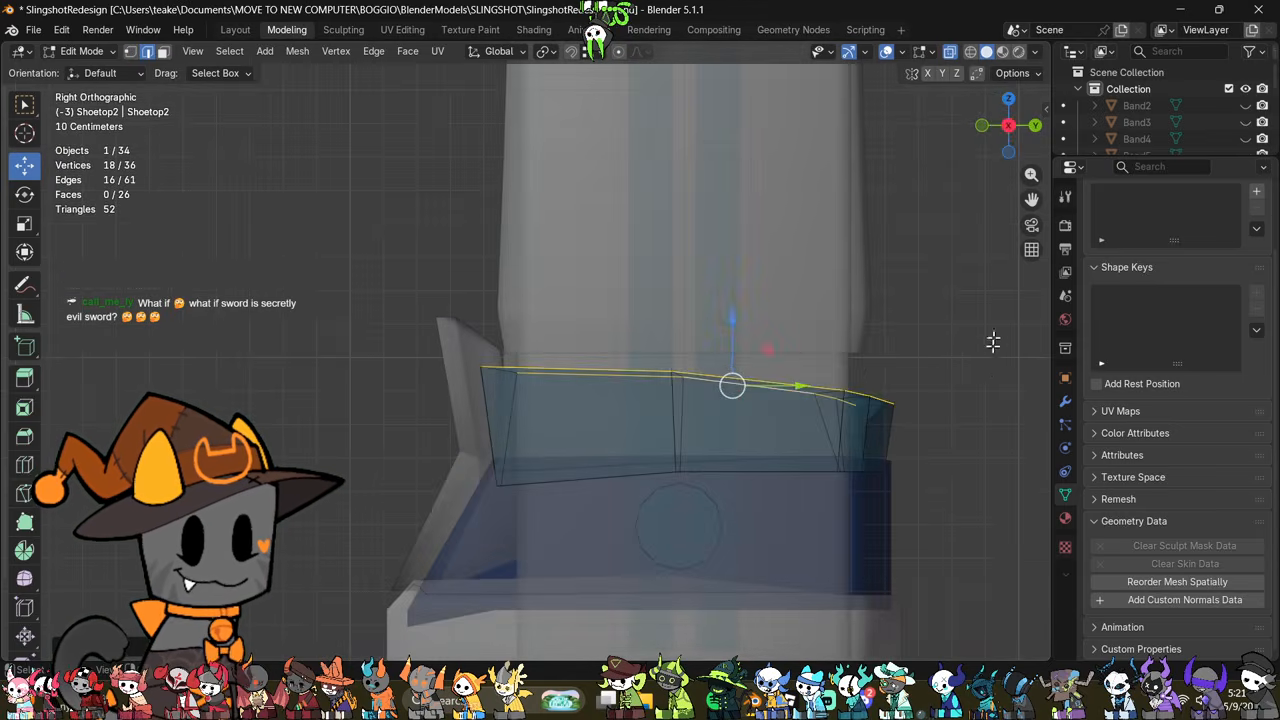
key("r")
left_click(969, 323)
key("alt+z")
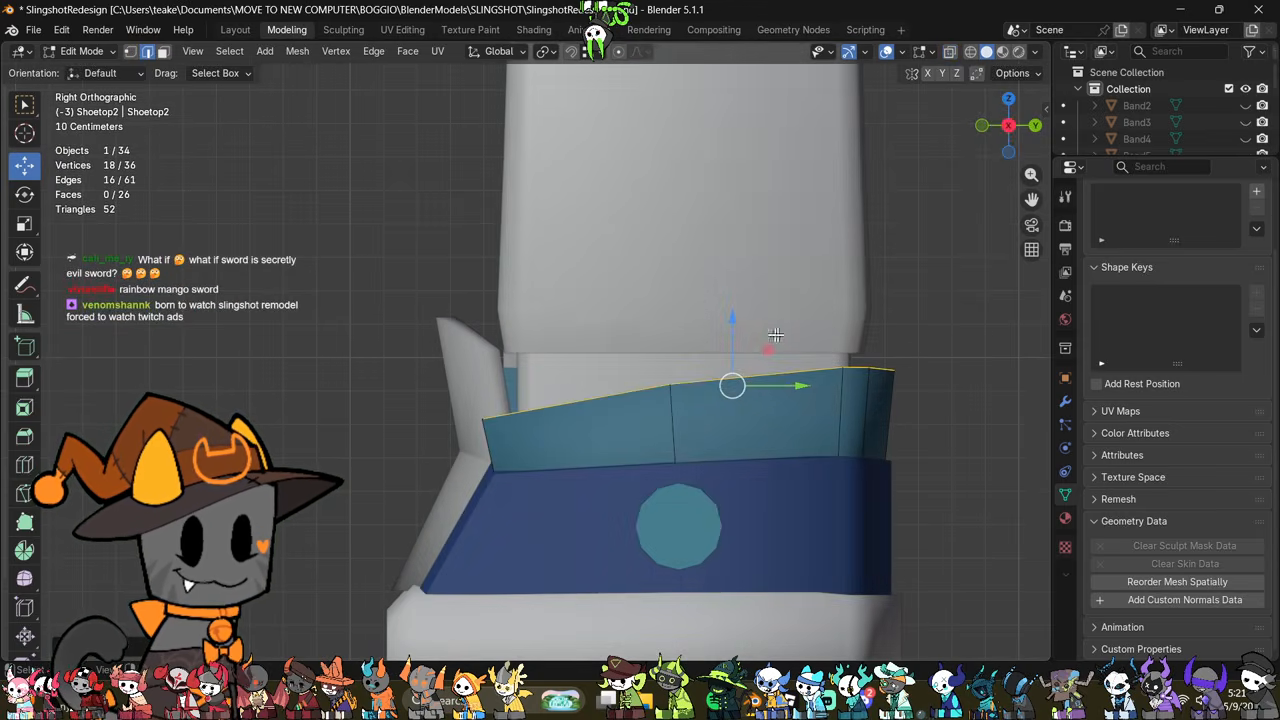
left_click_drag(731, 333, 723, 309)
middle_click_drag(734, 363, 837, 466)
Step: Leave mesh editing and hide the parts of the other shoe to expose the one being edited
key("Tab")
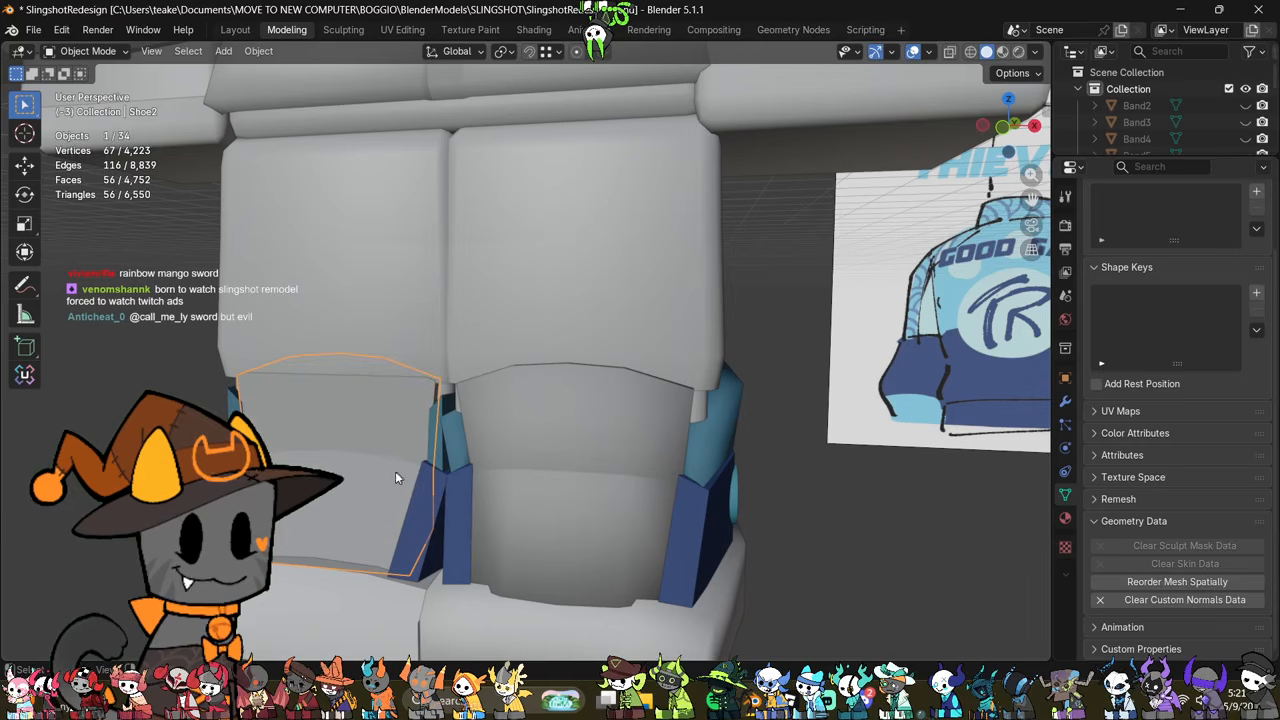
key("h")
left_click(424, 489)
key("h")
left_click(350, 640)
key("h")
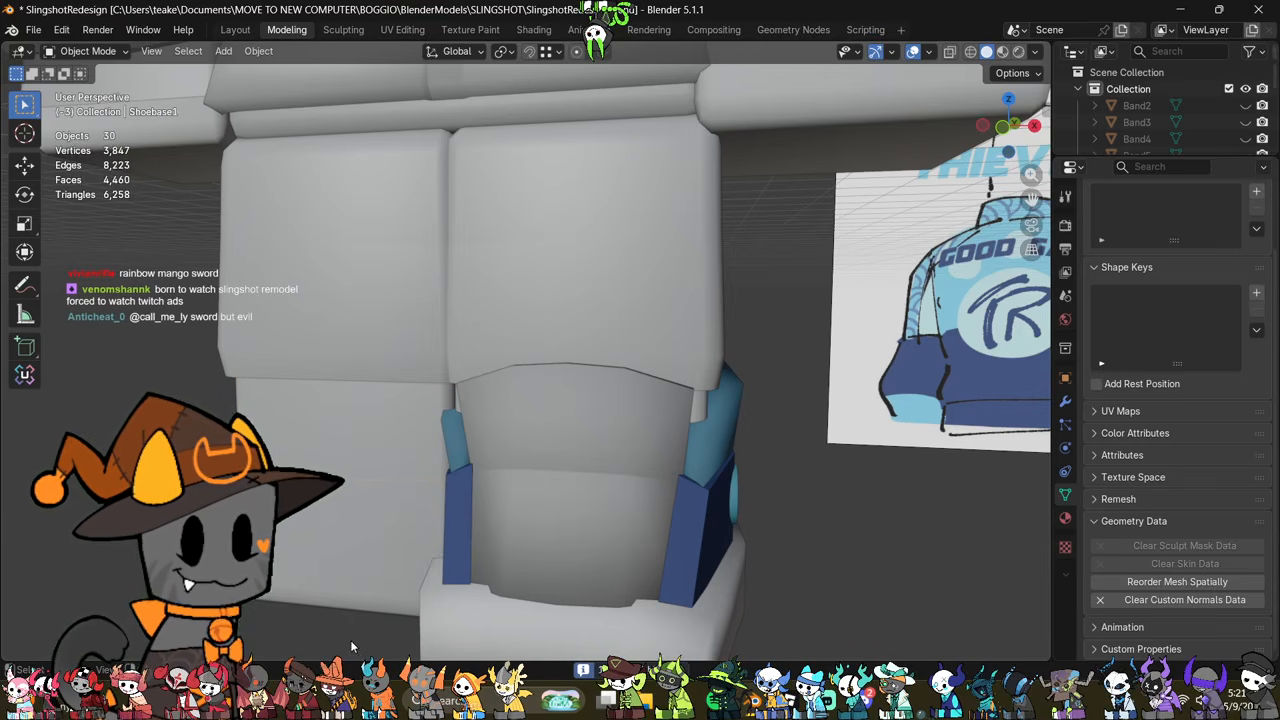
scroll(448, 516, "down", 3)
mouse_move(585, 475)
middle_mouse_down()
mouse_move(691, 460)
mouse_move(590, 460)
middle_mouse_up()
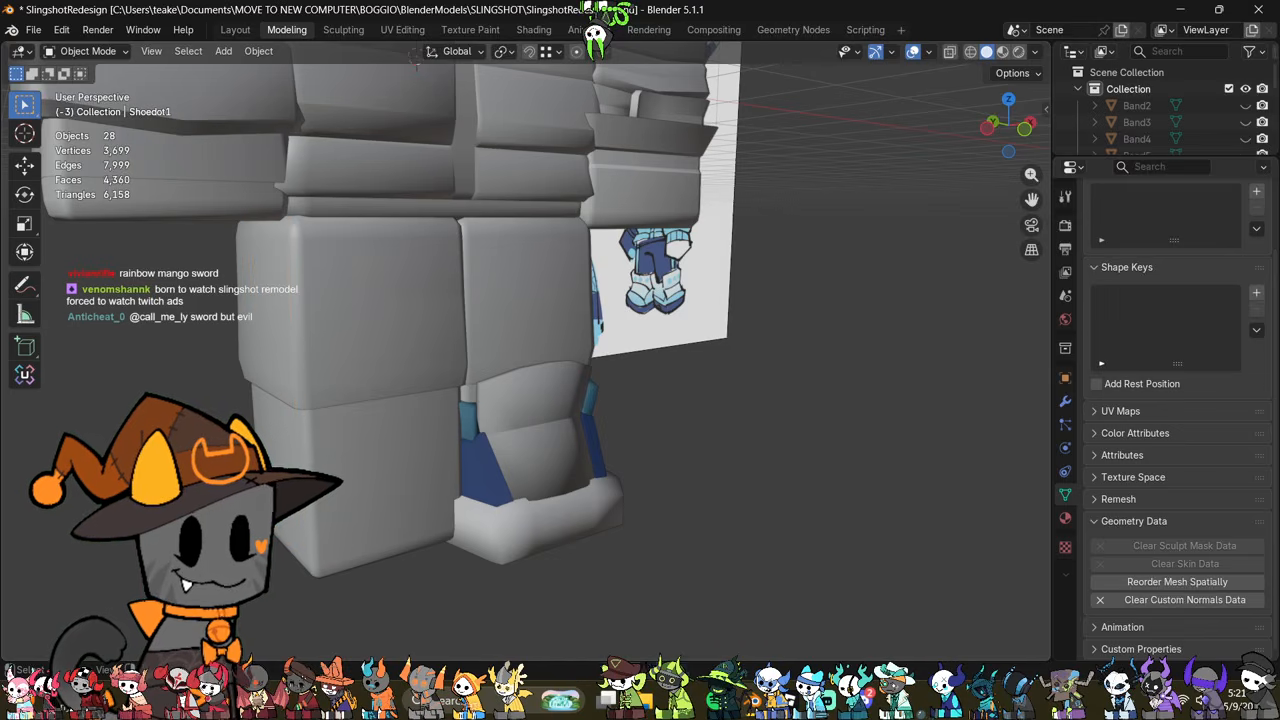
middle_click_drag(672, 457, 545, 469)
Step: Return to editing the top band mesh and lower its outer rim edge loop slightly
scroll(597, 465, "up", 3)
left_click(740, 372)
key("Tab")
scroll(606, 449, "up", 2)
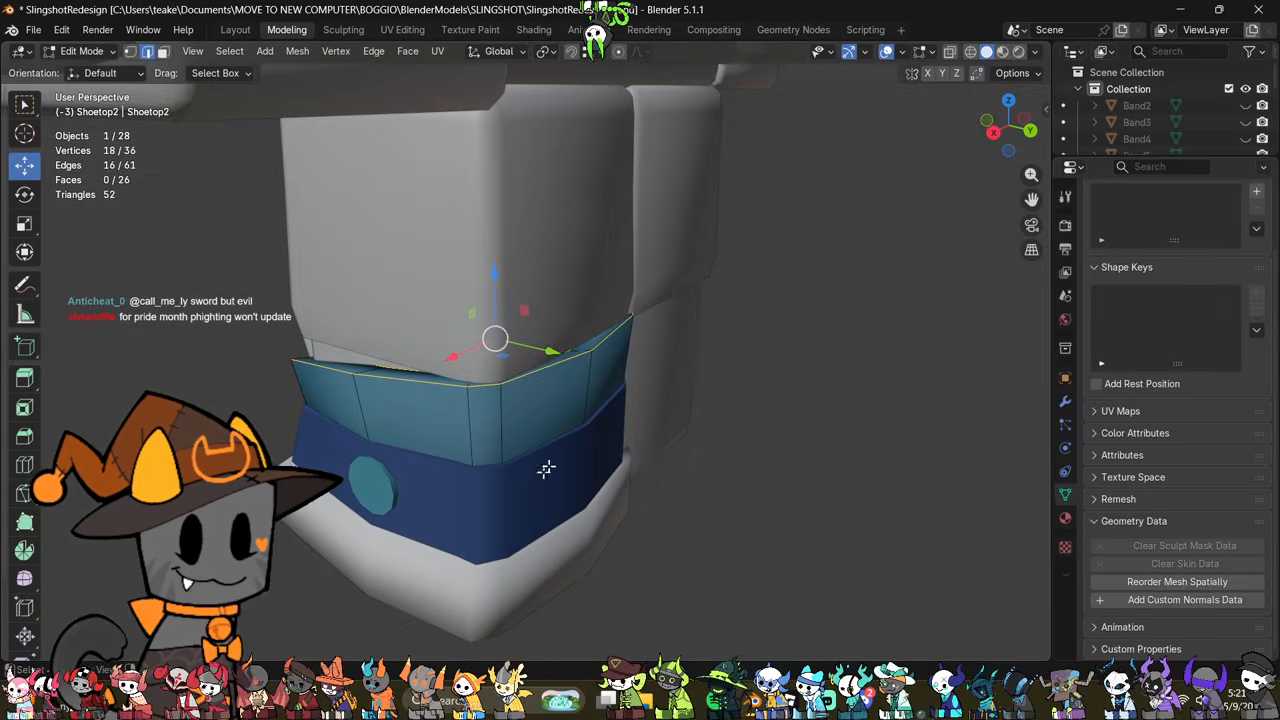
key("s")
left_click(555, 325)
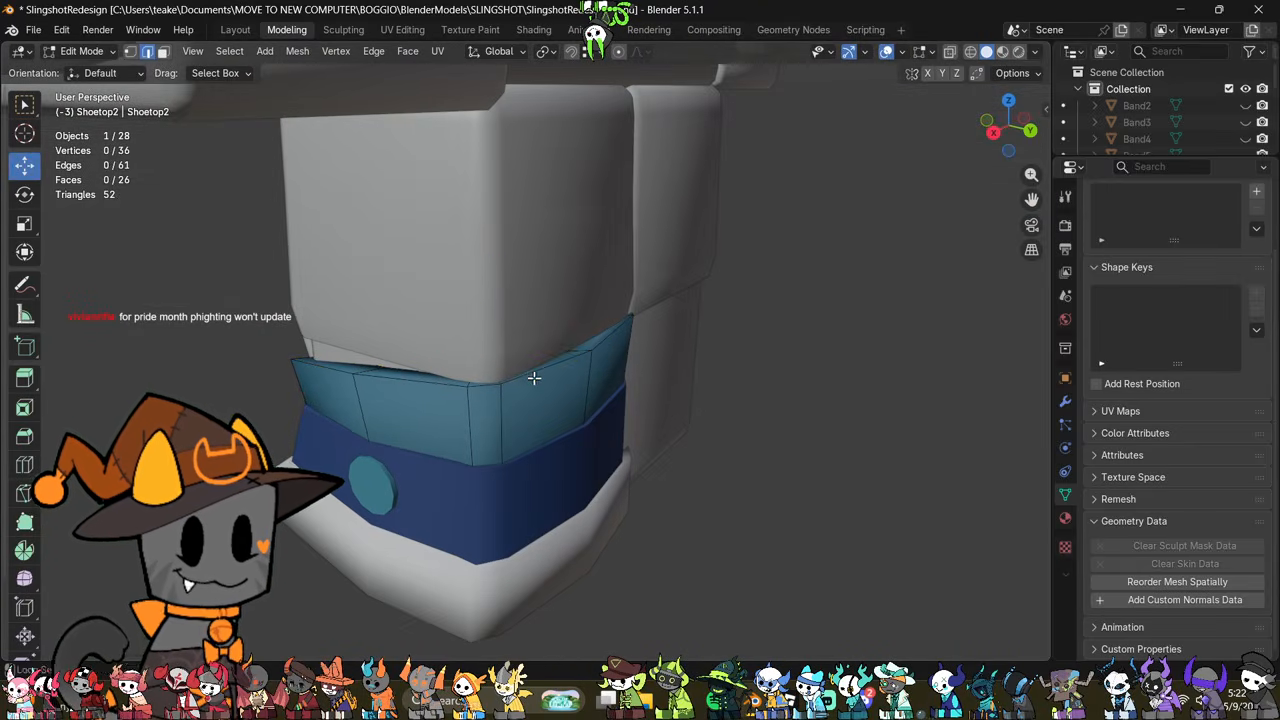
left_click_drag(497, 304, 504, 315)
Step: Try to bevel the outer rim edge loop of the top band
key("ctrl+b")
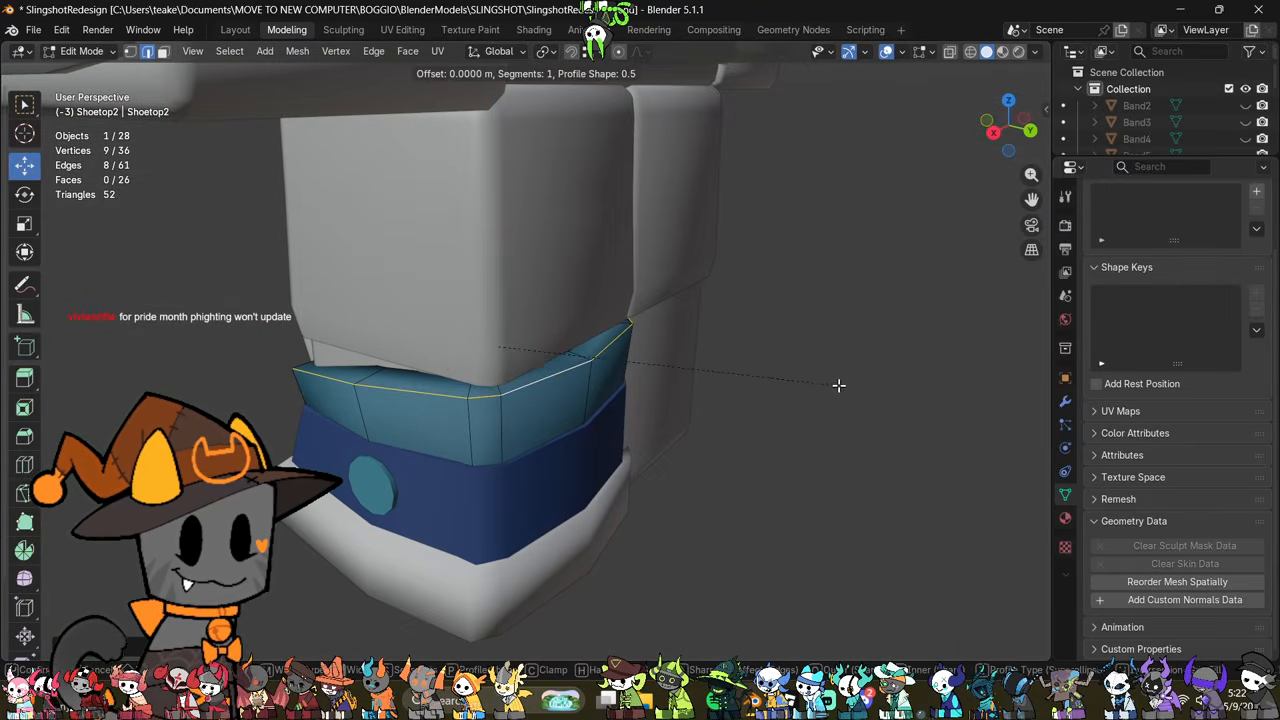
left_click(851, 389)
key("ctrl+z")
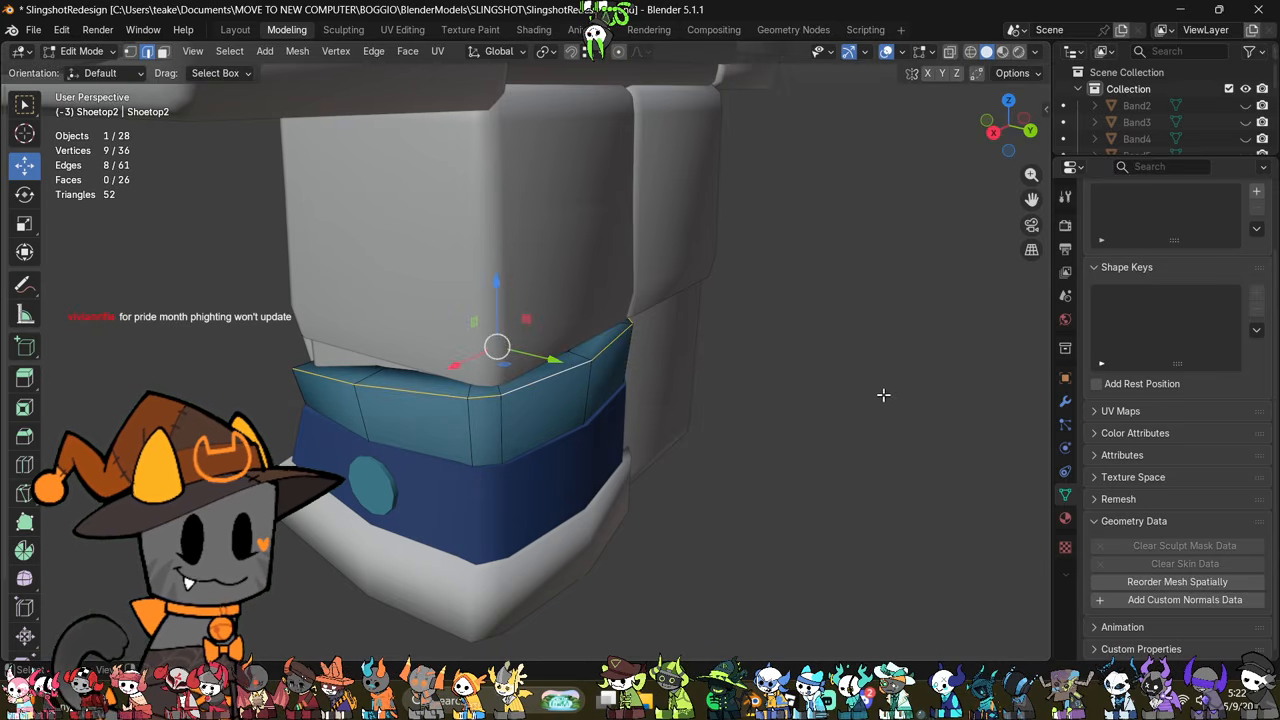
Step: Apply the top band's object transform and bevel its outer rim edge loop by about 0.05 m with one segment
key("Tab")
key("ctrl+a")
left_click(881, 397)
key("Tab")
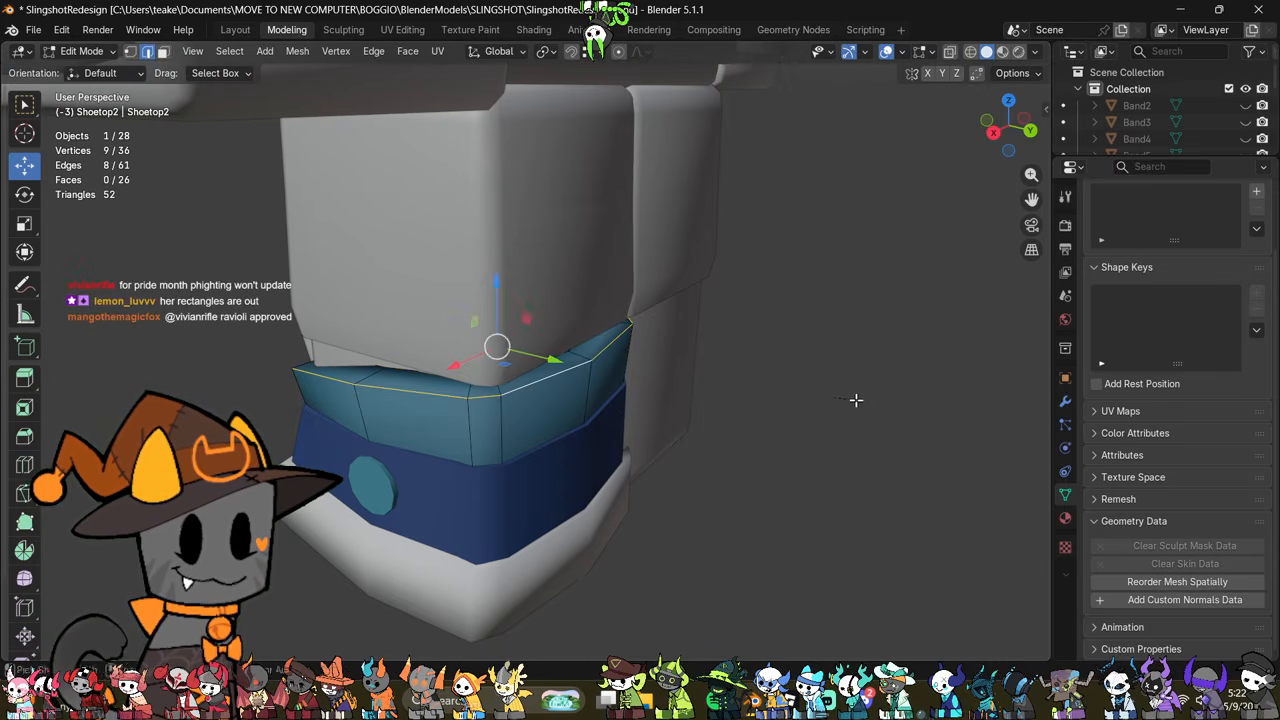
key("ctrl+b")
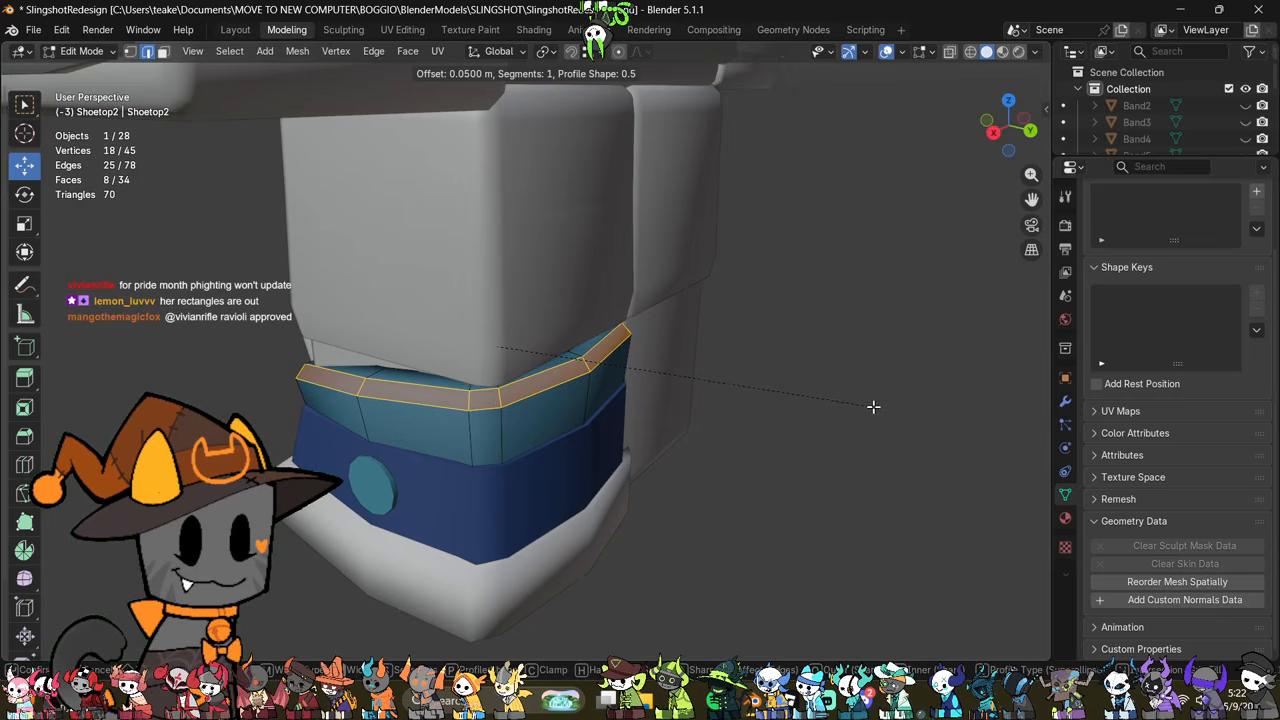
left_click(873, 407)
Step: Mark the upper edge loop of the rim's new bevel as sharp
left_click(882, 465)
scroll(746, 489, "up", 3)
mouse_move(746, 489)
middle_mouse_down()
mouse_move(794, 440)
mouse_move(756, 482)
middle_mouse_up()
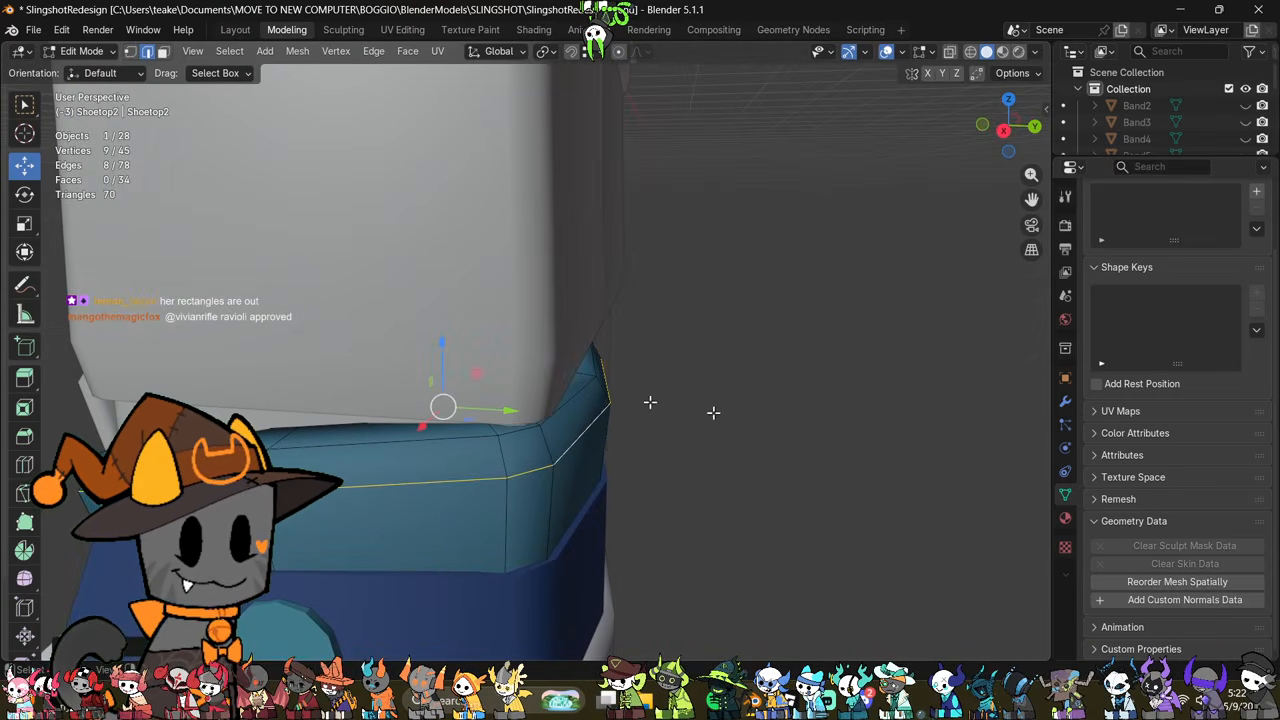
key("ctrl+e")
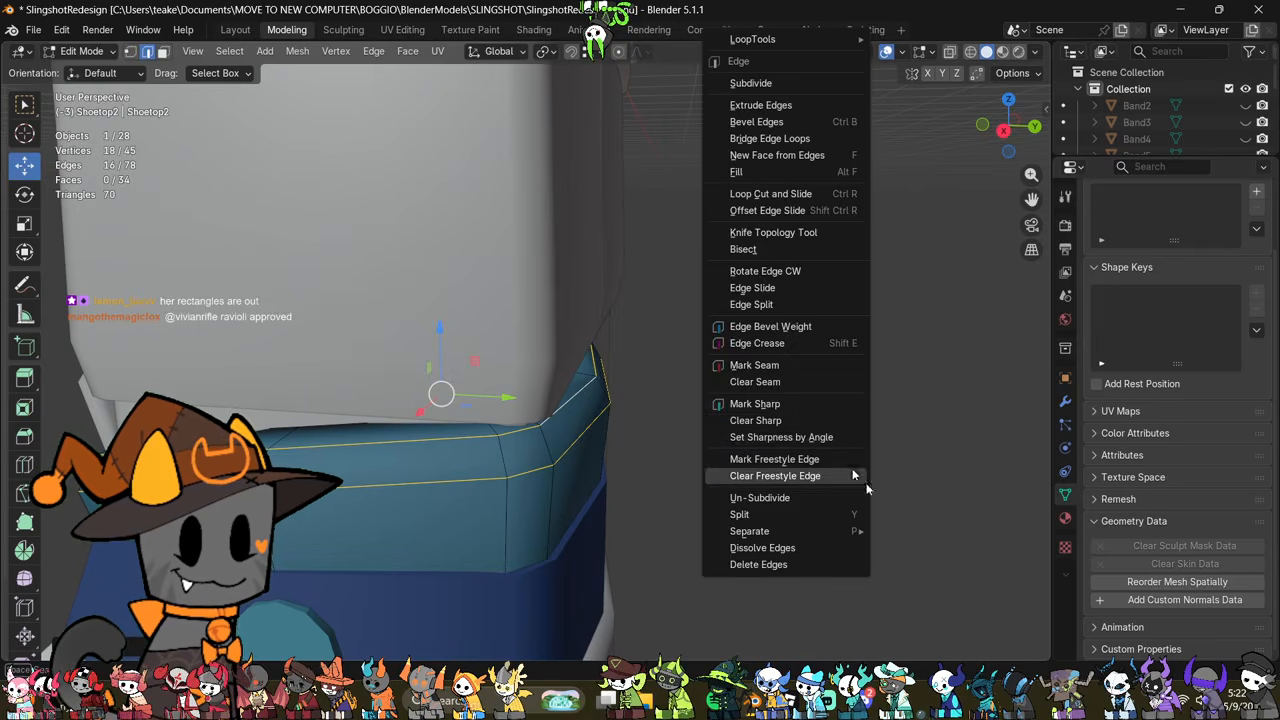
key("Tab")
middle_click_drag(951, 500, 699, 480)
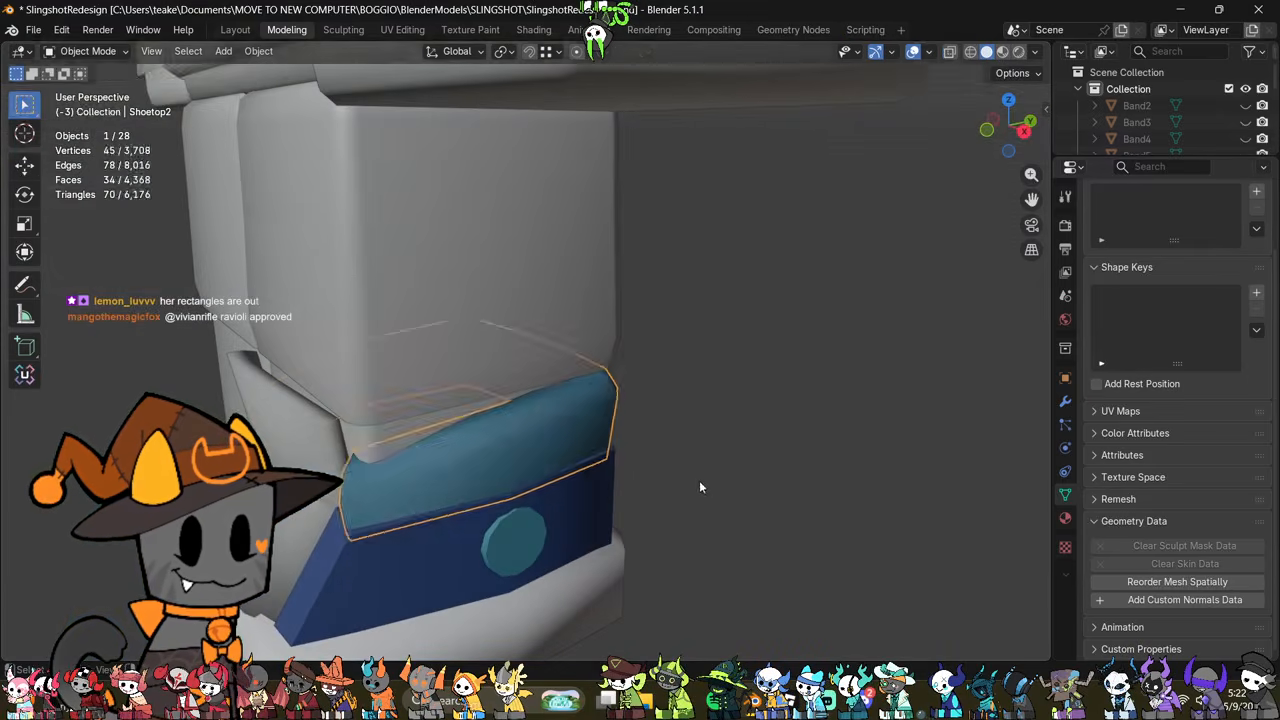
key("Tab")
middle_click_drag(645, 427, 577, 423)
key("ctrl+e")
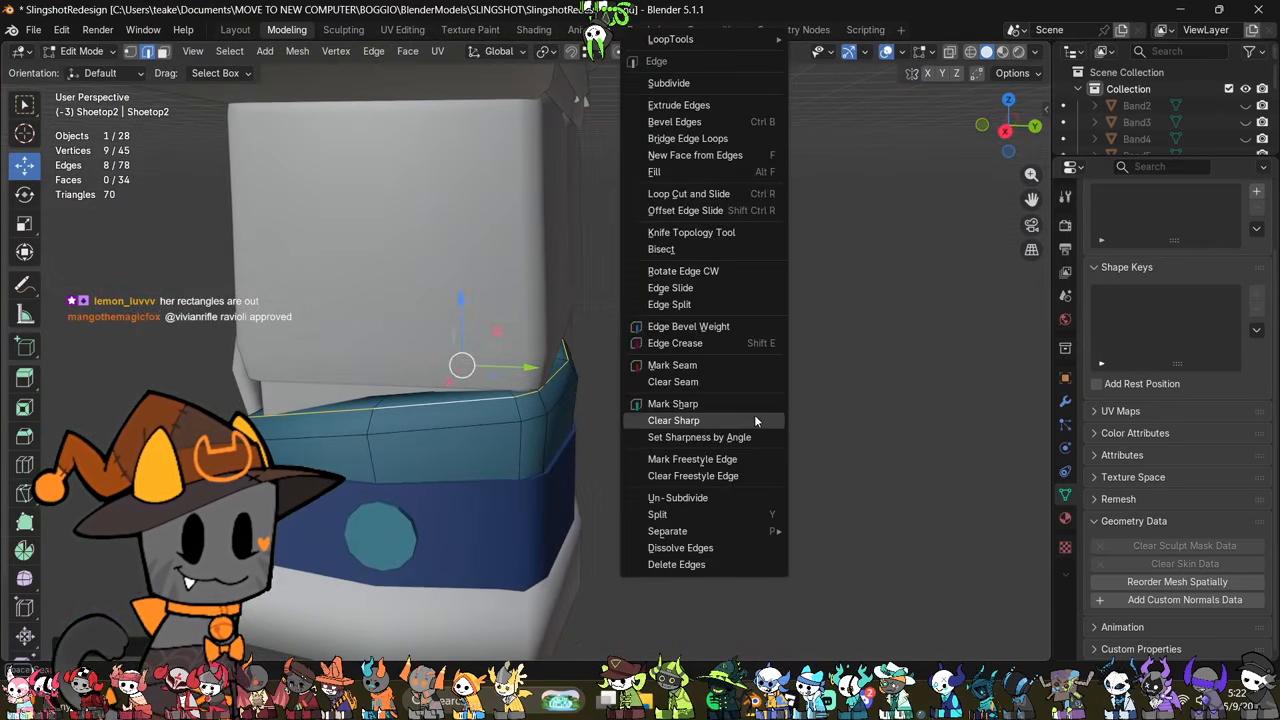
left_click(738, 404)
middle_click_drag(738, 404, 726, 514)
Step: Scale the top band's inner rim edge loop to adjust the thickness of the rim
key("alt+a")
key("alt+z")
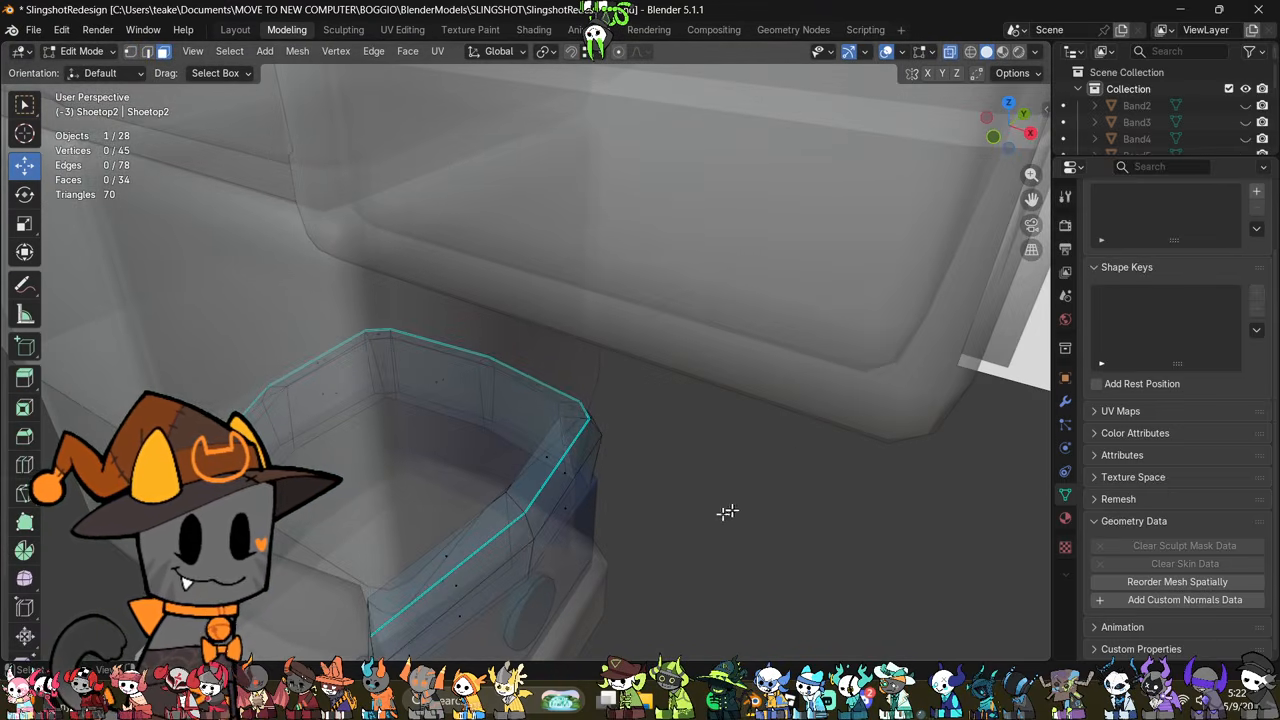
key("2")
middle_click_drag(628, 500, 528, 460)
key("alt+z")
key("s")
left_click(706, 471)
middle_click_drag(706, 471, 459, 408)
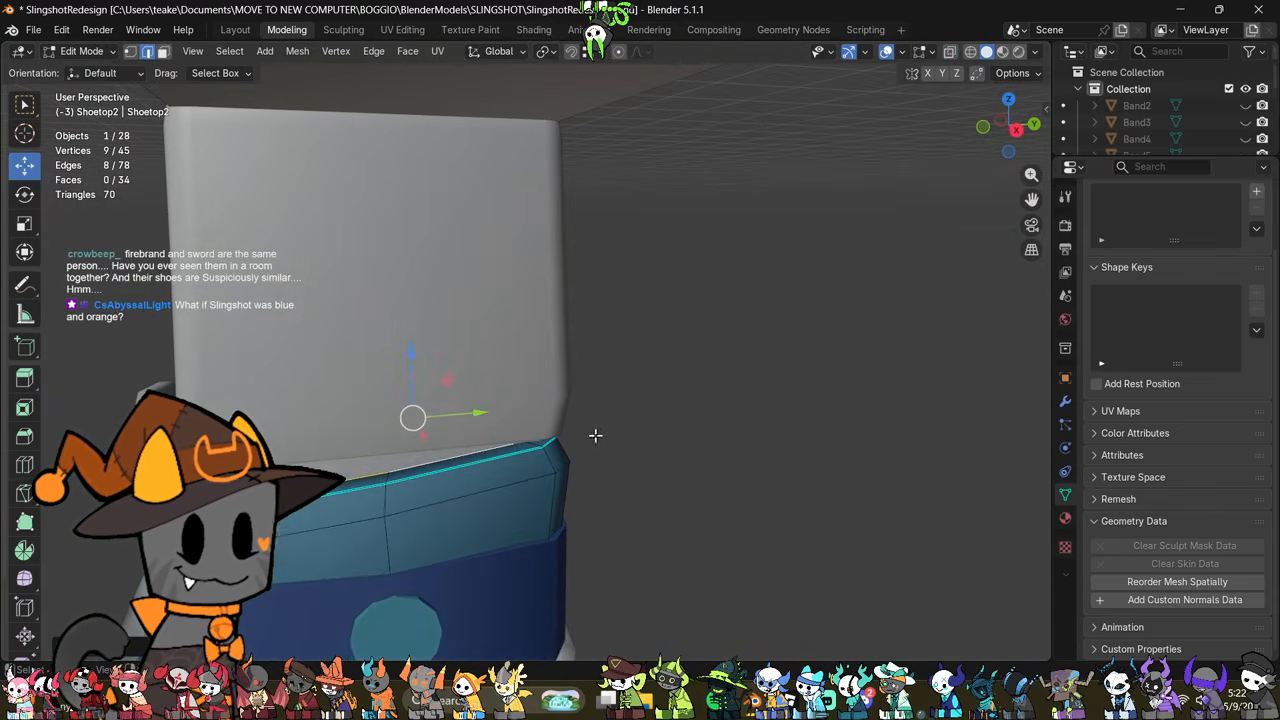
middle_click_drag(594, 434, 640, 435)
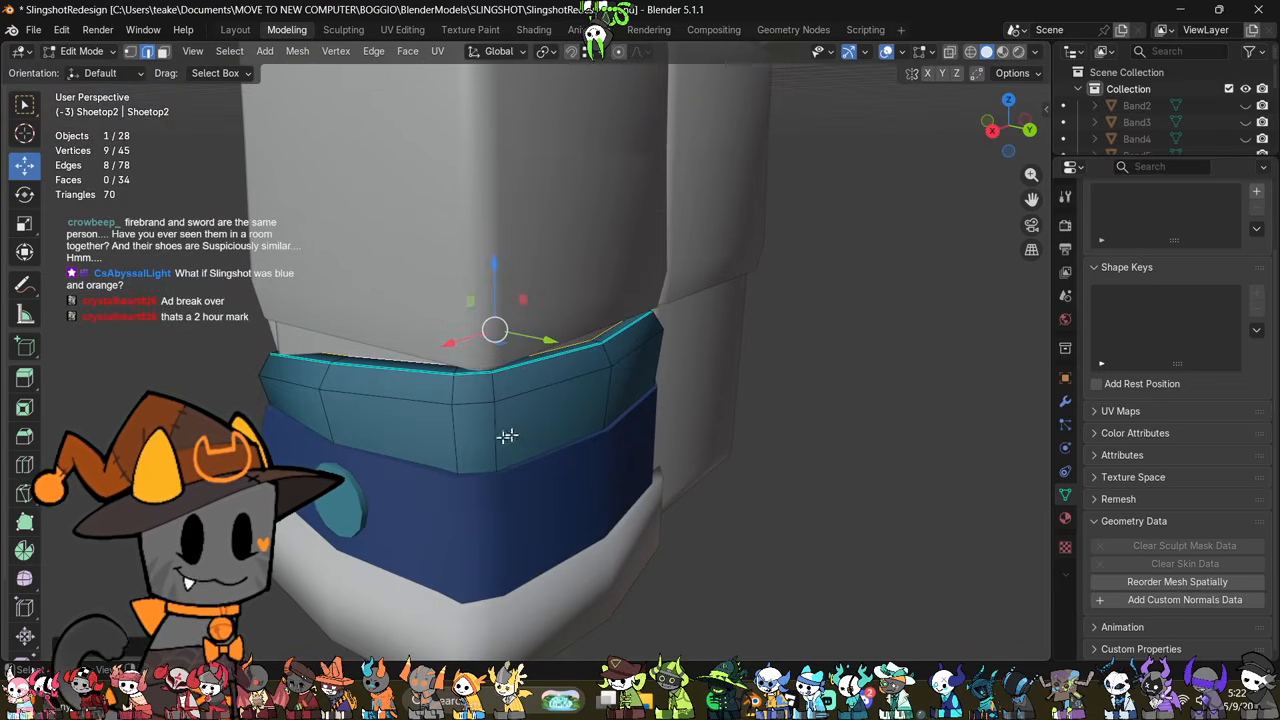
middle_click_drag(507, 436, 689, 426)
Step: Examine the top band's rim profile from the right side and around the back corner of the shoe
key("alt+z")
left_click(1007, 138)
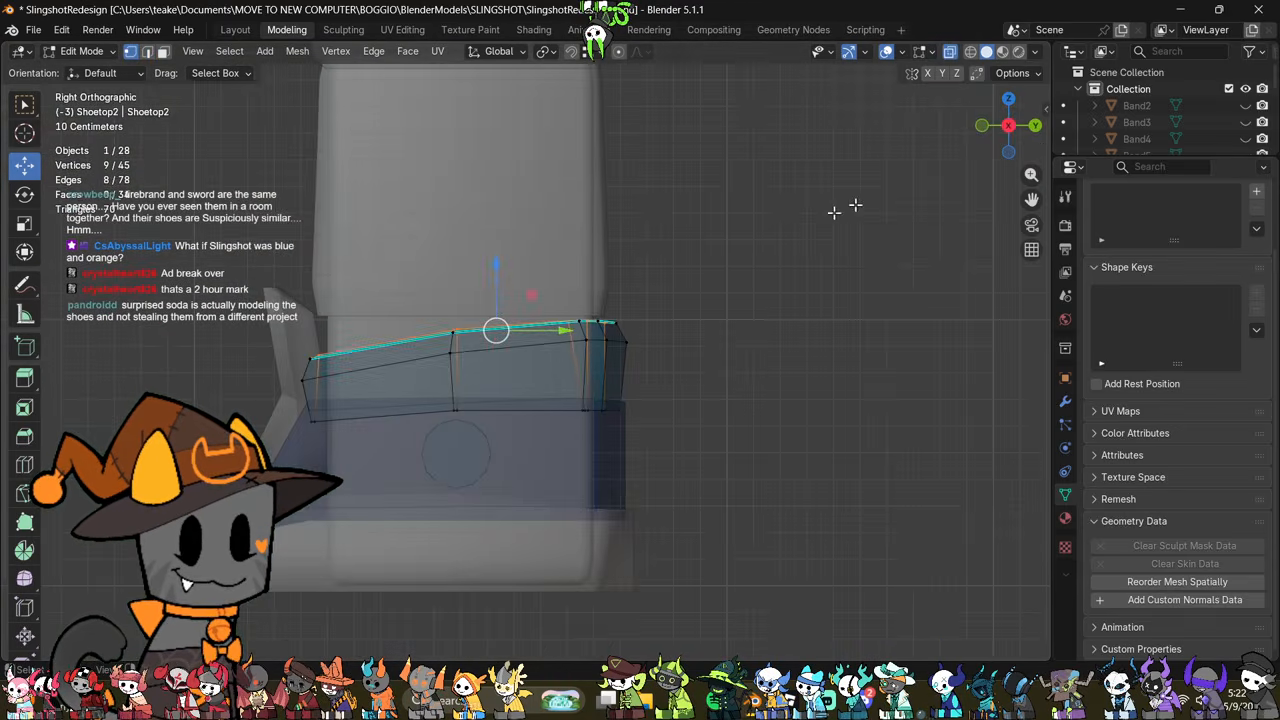
left_click_drag(752, 182, 565, 457)
middle_click_drag(565, 457, 575, 500)
key("alt+z")
middle_click_drag(566, 470, 690, 474)
key("2")
scroll(637, 526, "up", 1)
left_click(757, 500)
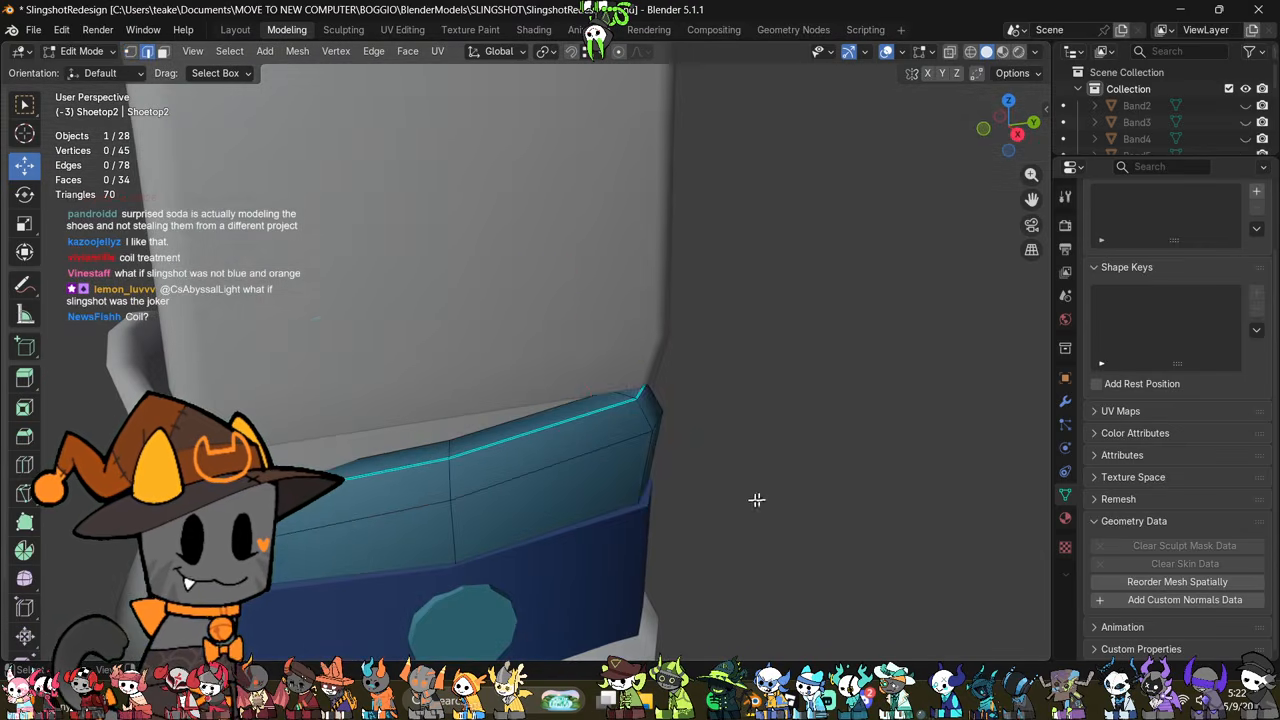
Step: Reselect the inner rim edge loop in X-ray and rescale it relative to the sharp outer edge
key("alt+z")
middle_click_drag(757, 500, 717, 515)
left_click(541, 439, "alt")
middle_click_drag(553, 477, 681, 431)
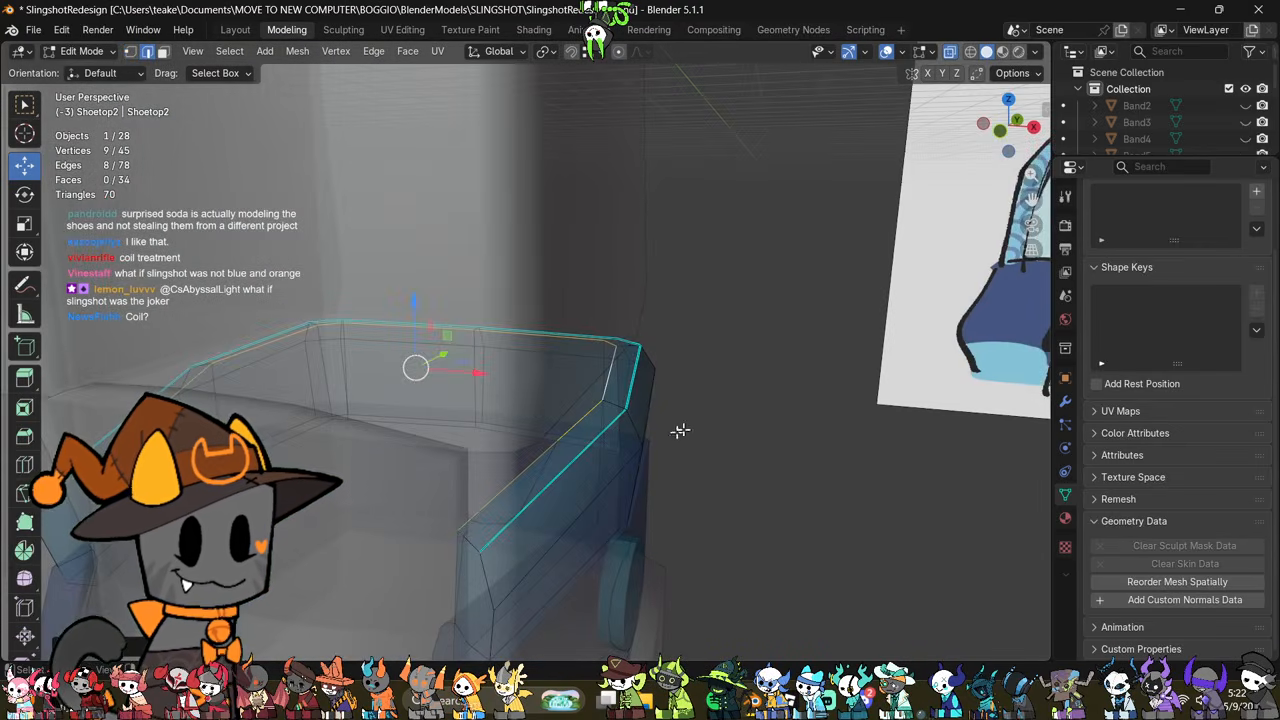
key("s")
left_click(731, 472)
middle_click_drag(731, 472, 526, 466)
Step: Delete the two end faces at the front of the top band
key("3")
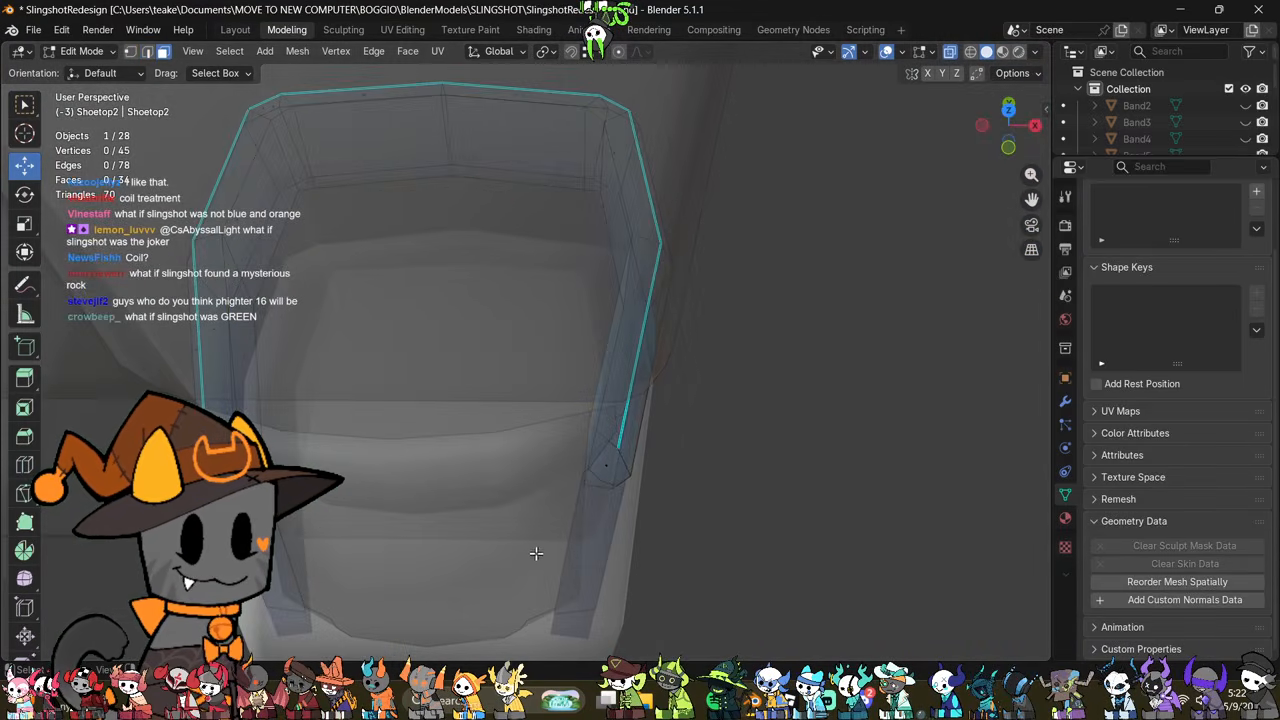
left_click(609, 466)
middle_click_drag(677, 483, 723, 457)
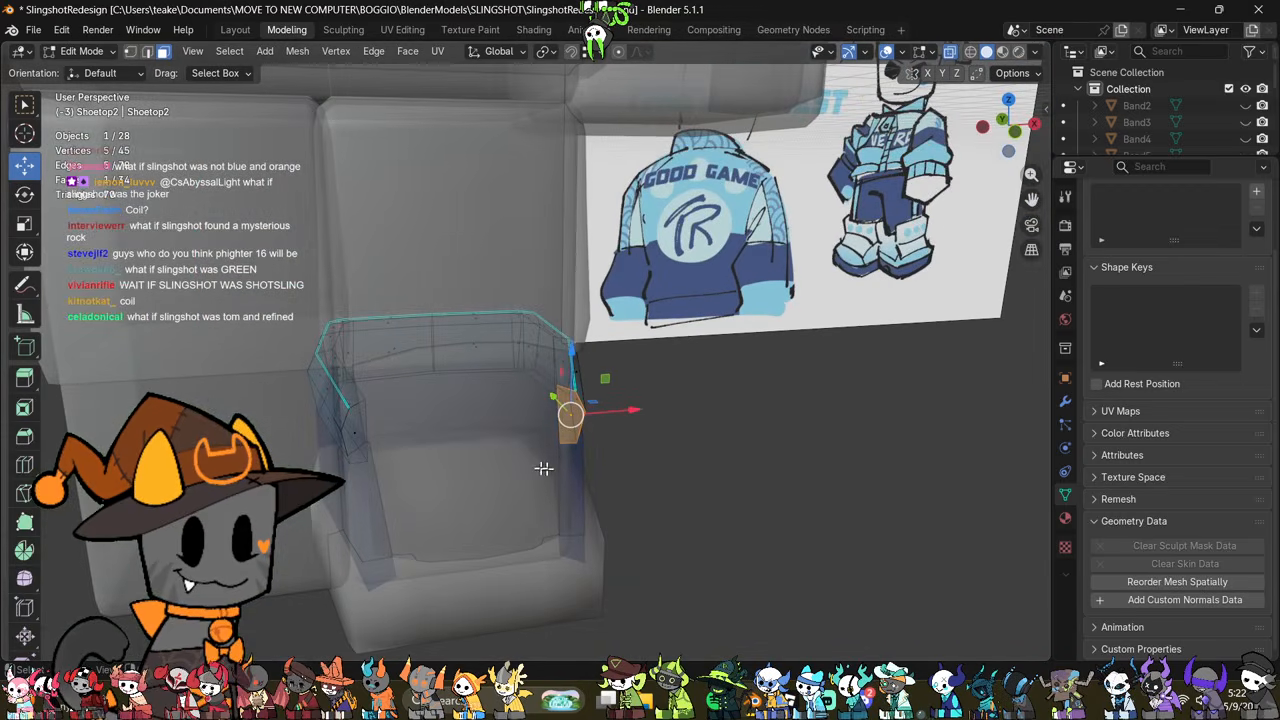
left_click(357, 435, "shift")
right_click(807, 492)
left_click(781, 649)
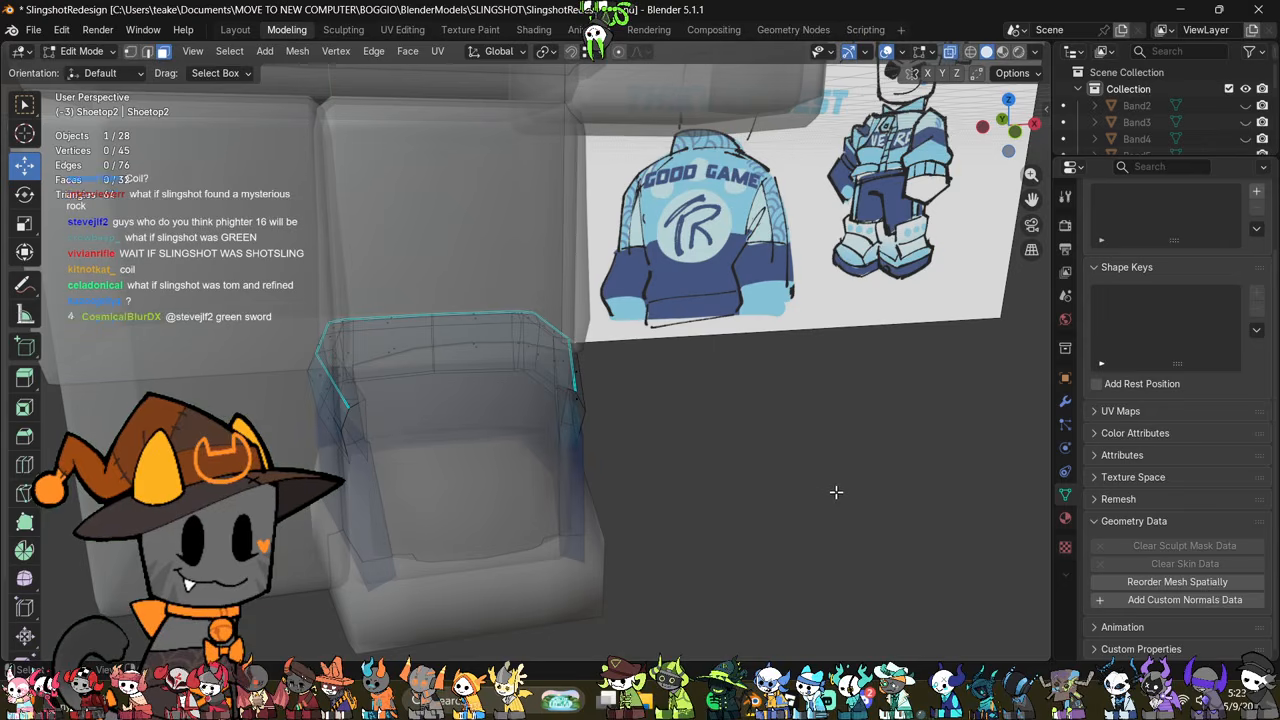
Step: Select the vertices at both open front ends of the top band and flatten them by scaling to 0 along Y
mouse_move(829, 466)
middle_mouse_down()
mouse_move(724, 448)
mouse_move(626, 466)
mouse_move(797, 443)
mouse_move(729, 431)
mouse_move(766, 446)
mouse_move(740, 477)
mouse_move(650, 453)
mouse_move(557, 483)
mouse_move(591, 491)
mouse_move(543, 503)
mouse_move(589, 491)
mouse_move(564, 544)
middle_mouse_up()
scroll(740, 477, "up", 1)
key("alt+z")
key("1")
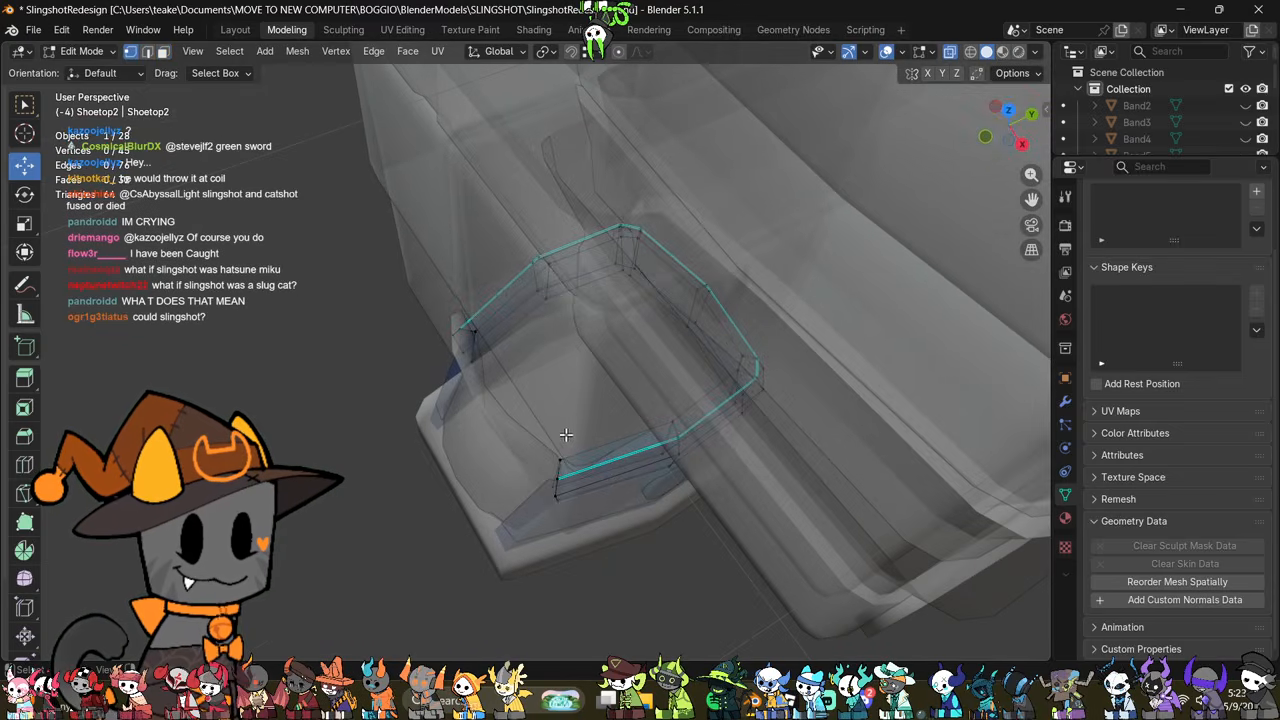
left_click(557, 485)
key("s")
key("x")
key("y")
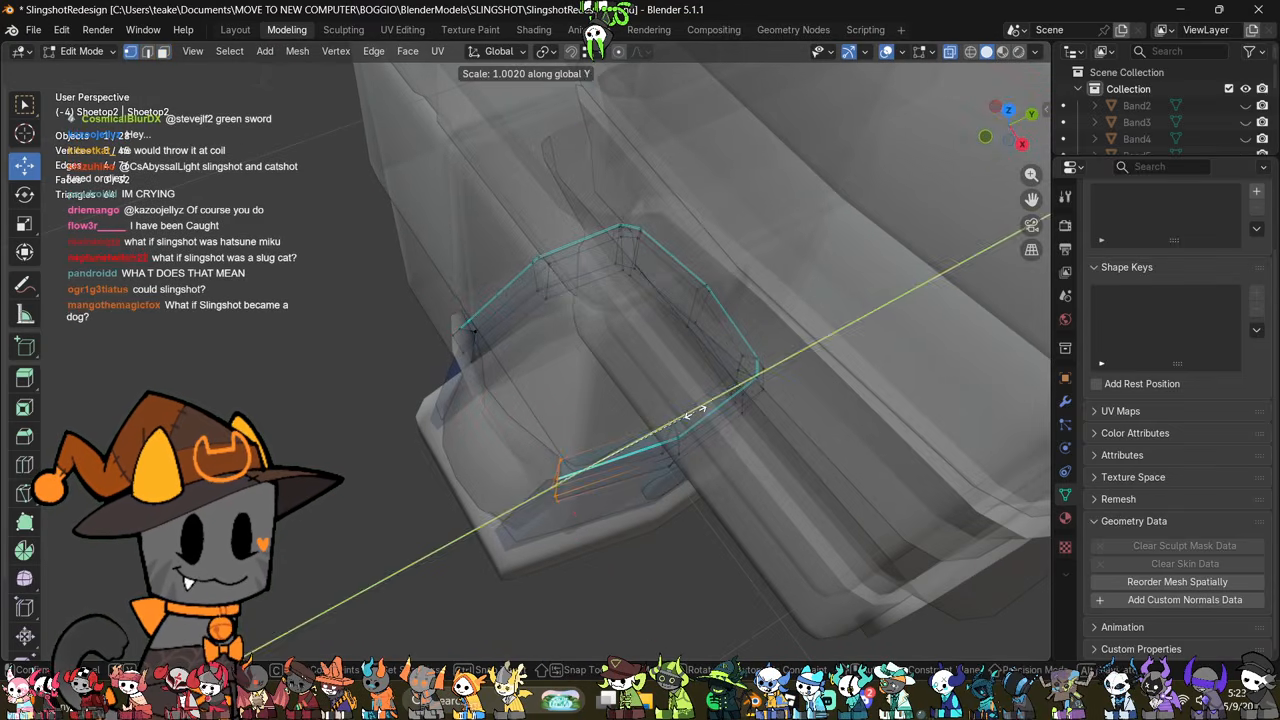
right_click(696, 412)
left_click_drag(438, 399, 501, 313, "shift")
key("s")
key("z")
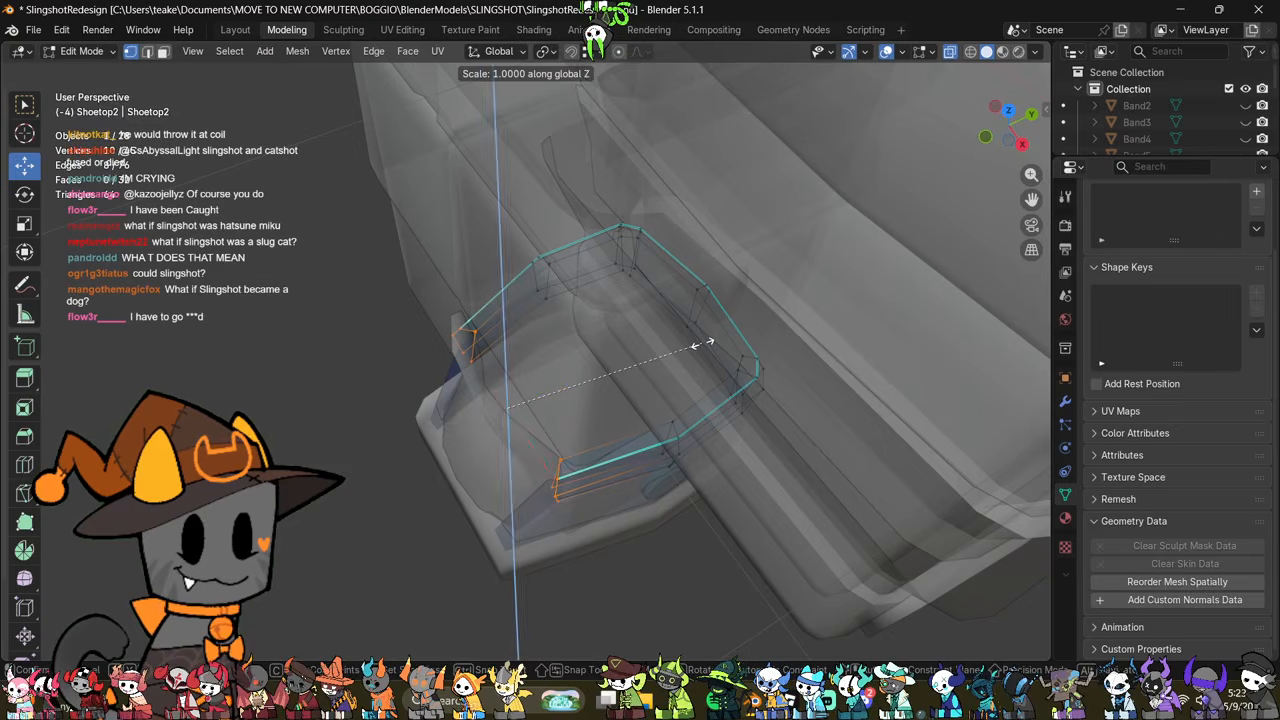
key("x")
key("y")
key("0")
key("Return")
Step: Move the flattened front end vertices slightly toward the back of the shoe along Y
middle_click_drag(703, 343, 558, 405)
key("g")
key("y")
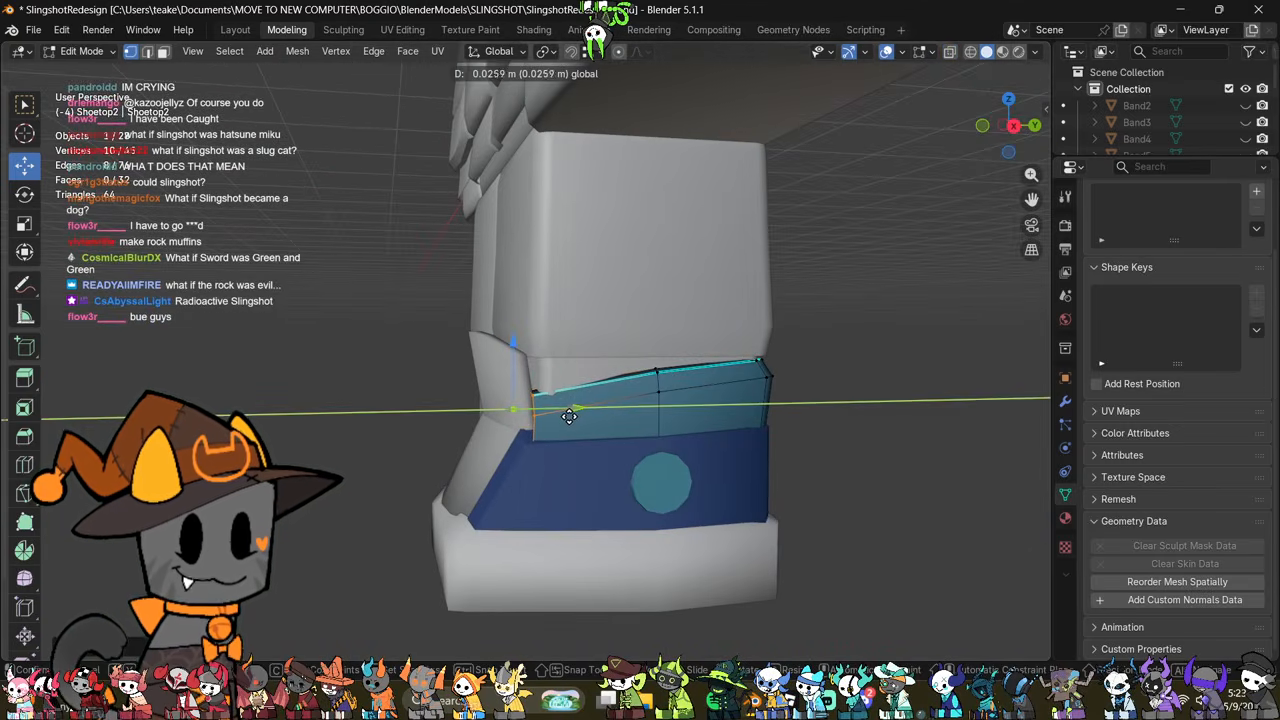
left_click(565, 418)
middle_click_drag(563, 463, 743, 523)
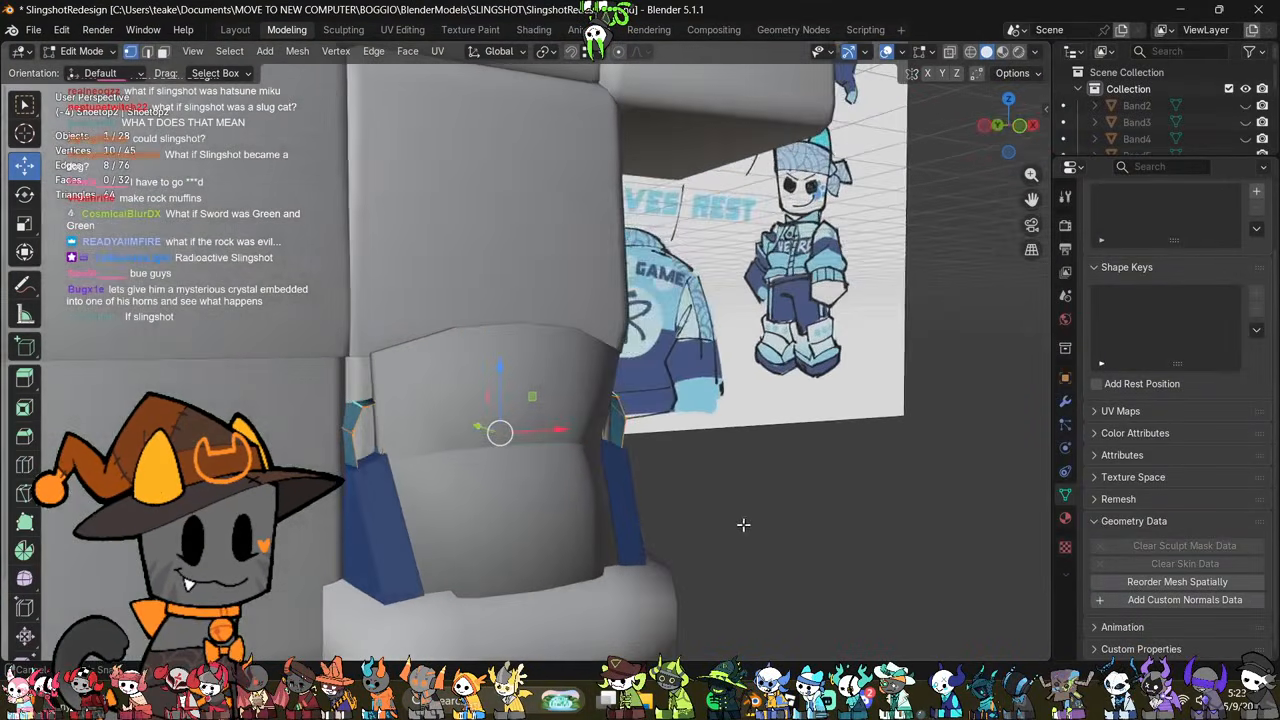
key("alt+z")
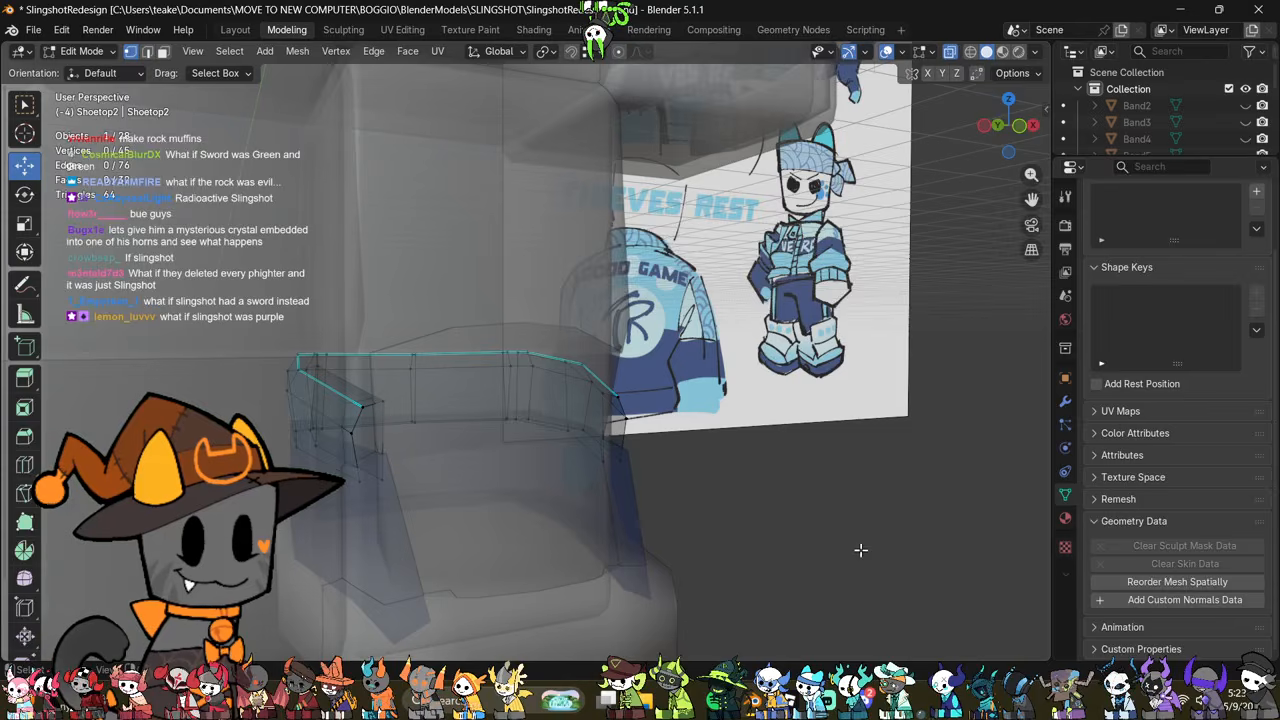
Step: Select the inner rim edge loop along the top band's upper edge and mark it sharp
middle_click_drag(860, 549, 541, 518)
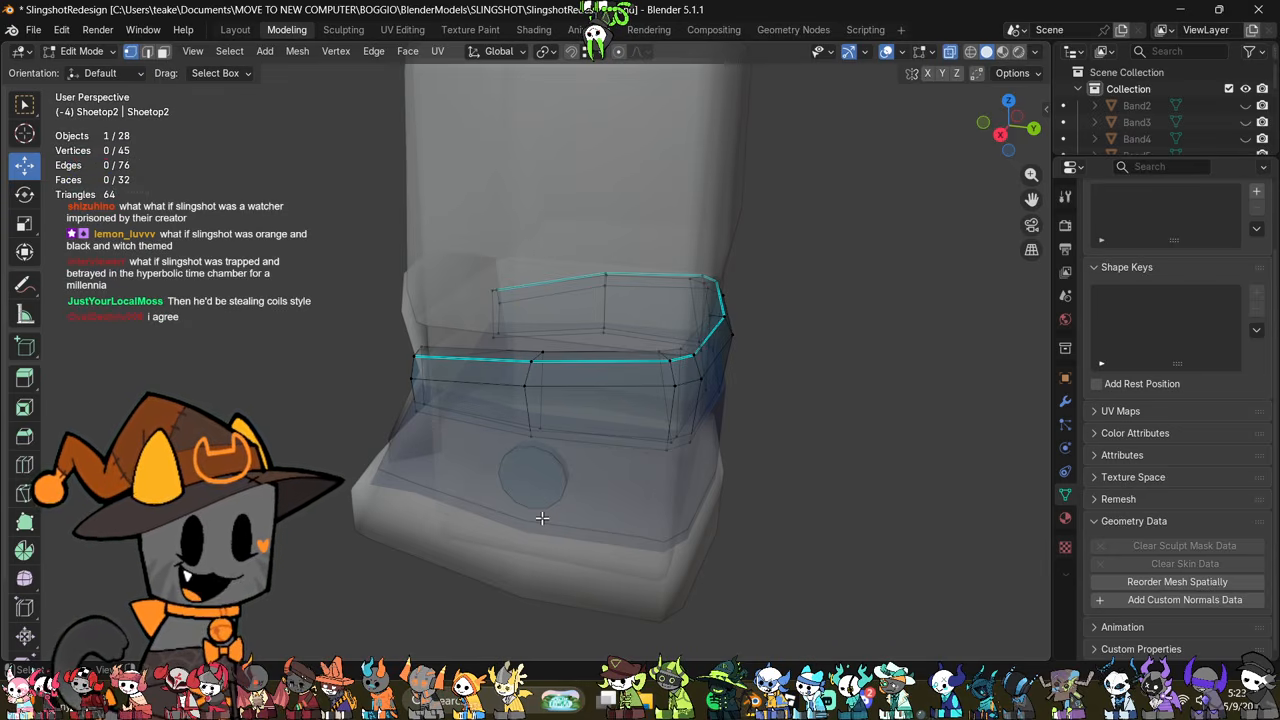
middle_click_drag(572, 440, 609, 480)
key("2")
left_click(605, 471, "alt")
right_click(852, 406)
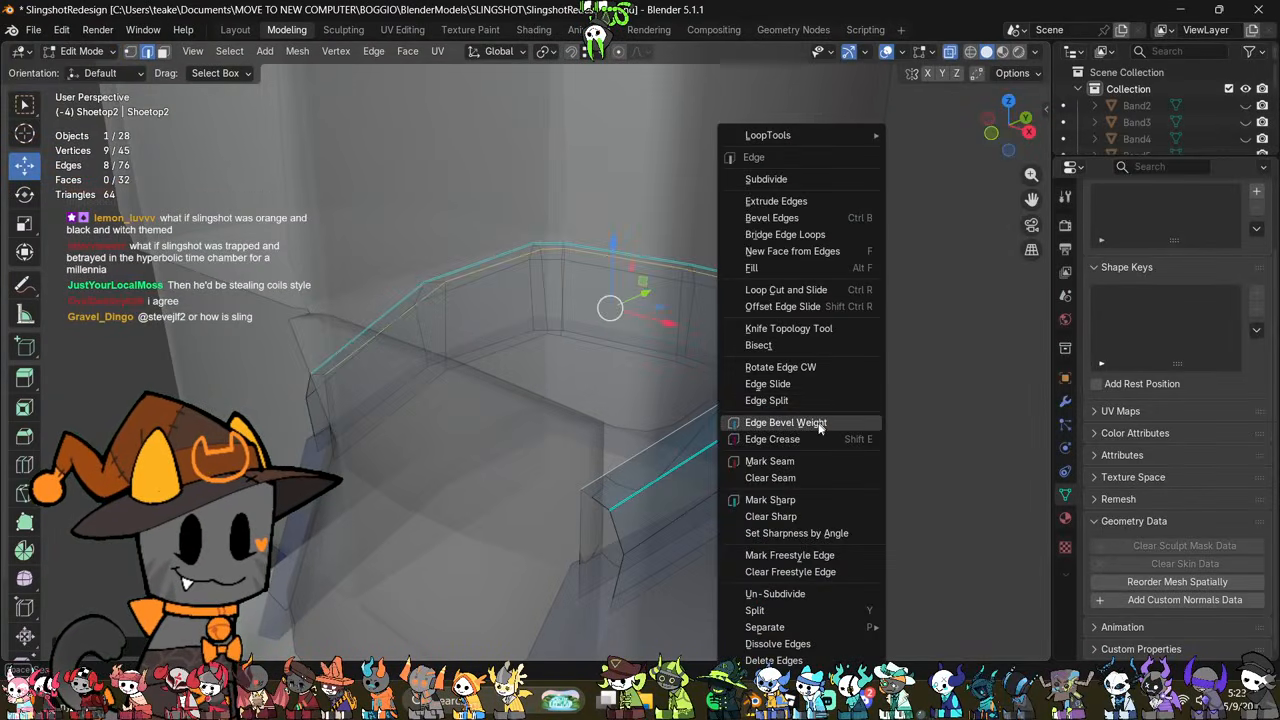
left_click(800, 495)
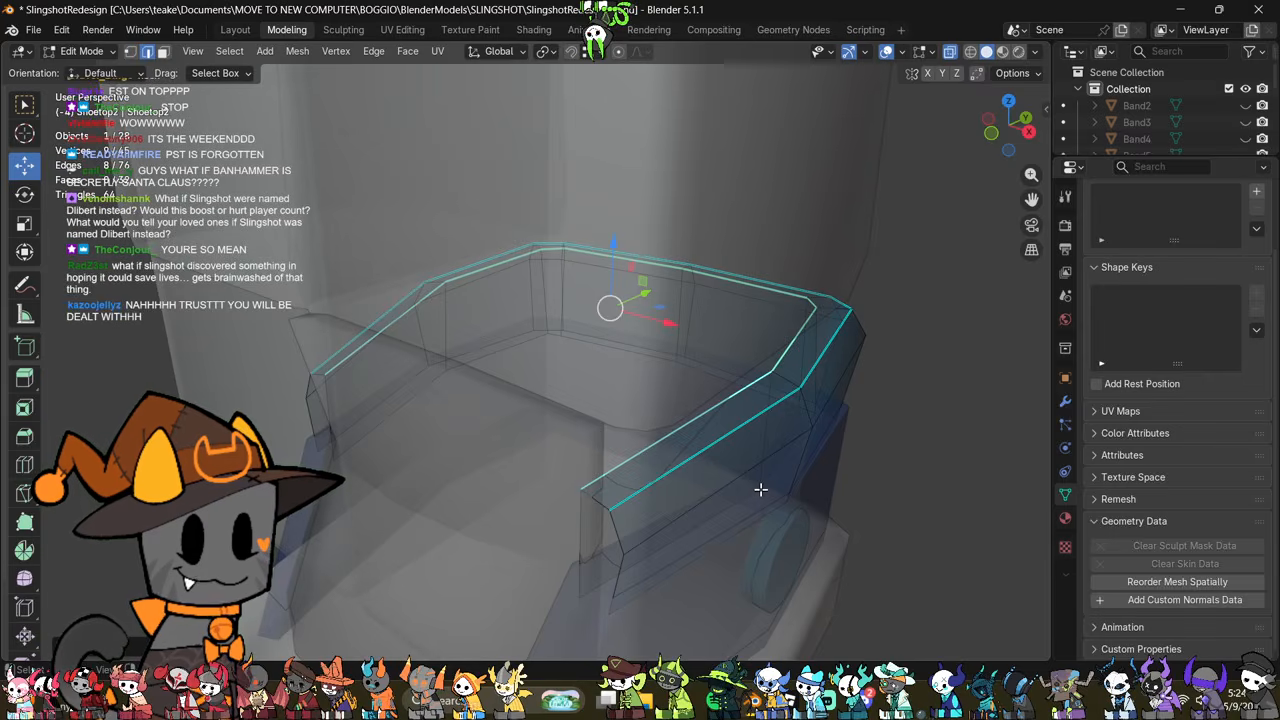
Step: Select the vertices at both open front ends of the top band and scale them up by about 1.06
mouse_move(759, 488)
middle_mouse_down()
mouse_move(843, 431)
mouse_move(824, 408)
mouse_move(872, 415)
mouse_move(737, 414)
mouse_move(689, 453)
middle_mouse_up()
scroll(843, 431, "down", 1)
scroll(855, 419, "down", 3)
scroll(871, 415, "up", 2)
key("alt+z")
key("1")
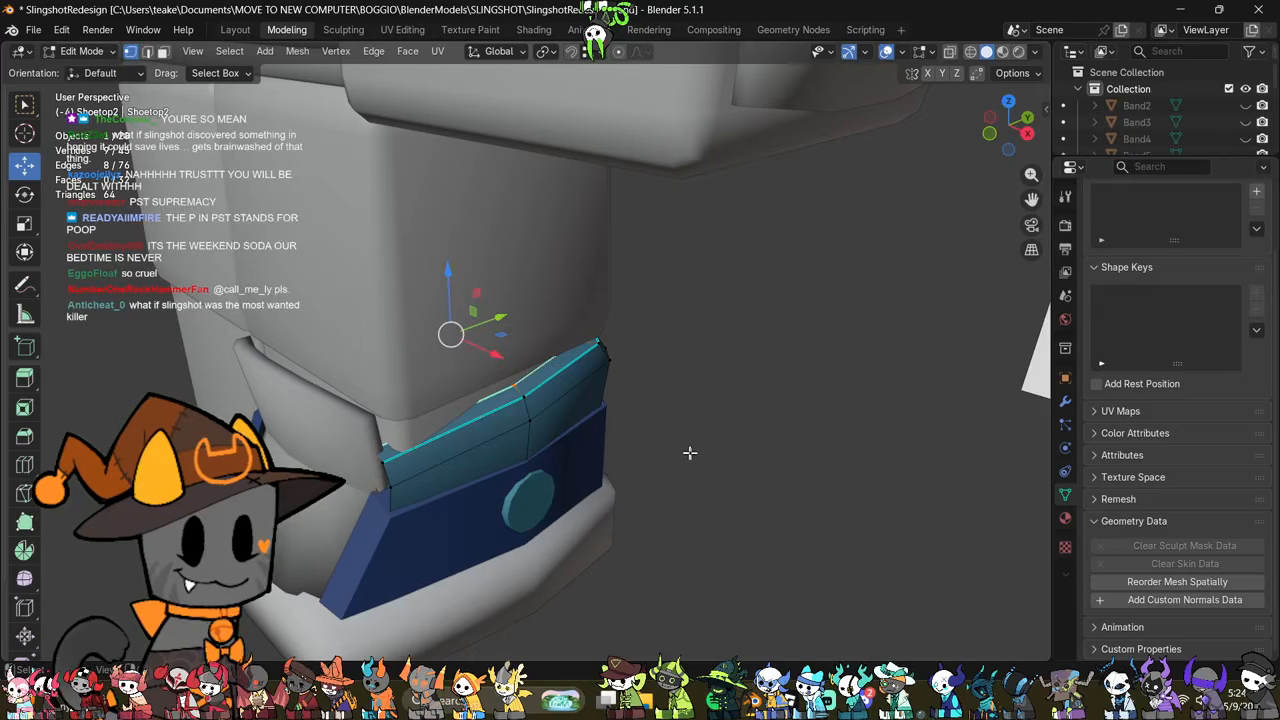
key("alt+z")
middle_click_drag(606, 471, 682, 487, "shift")
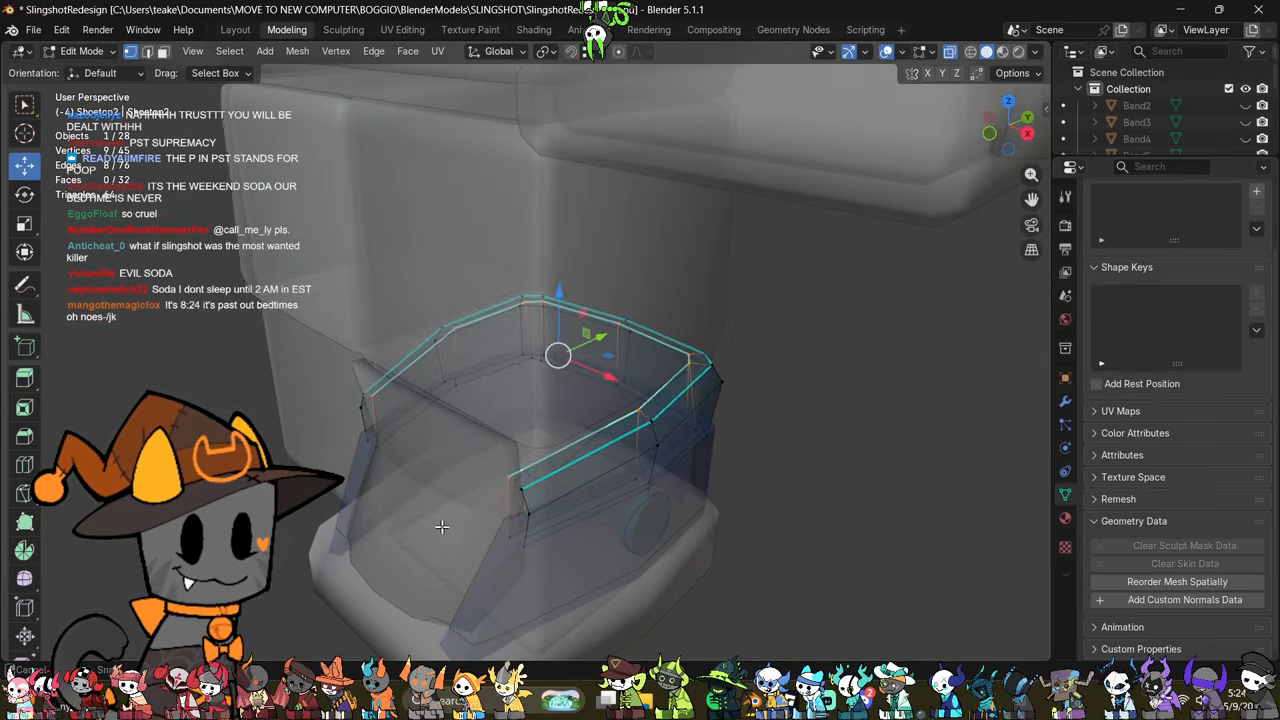
middle_click_drag(443, 523, 403, 517)
left_click_drag(301, 332, 446, 532)
key("alt+z")
left_click_drag(468, 411, 480, 417)
middle_click_drag(480, 417, 664, 440)
key("s")
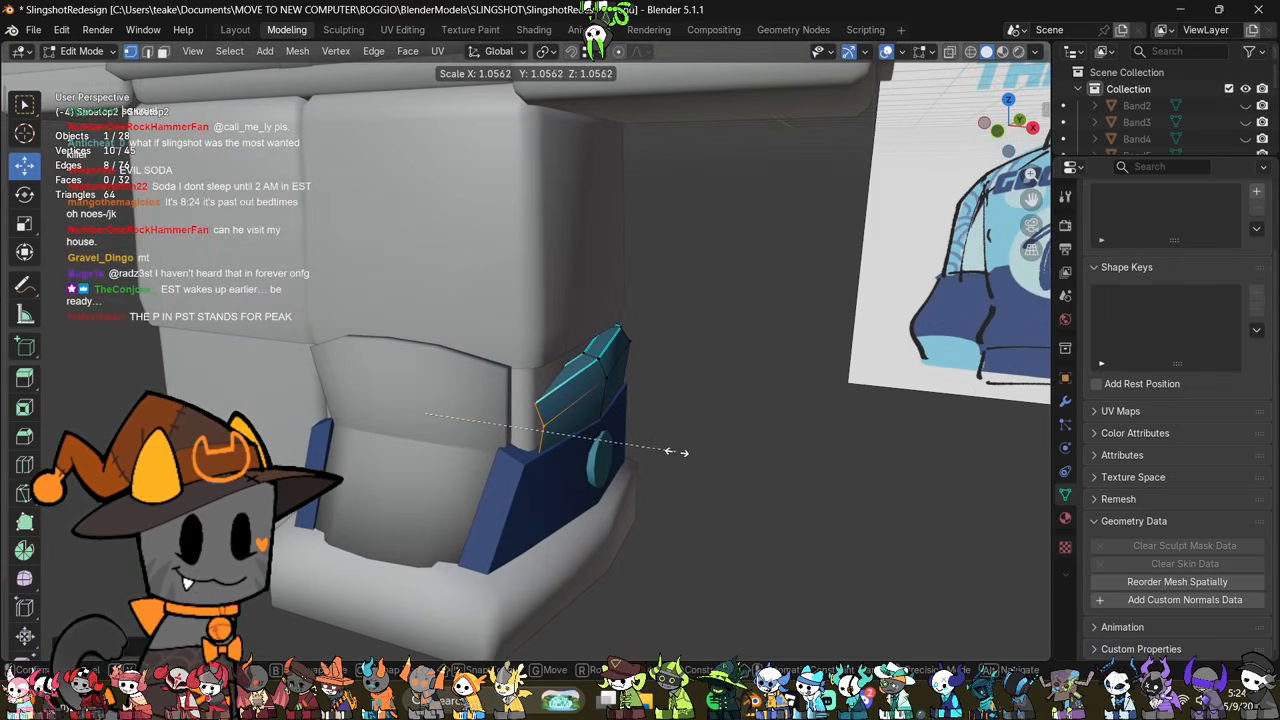
left_click(674, 450)
Step: Select the vertices of both rear corners of the top band through X-ray and scale them up by about 1.03
middle_click_drag(640, 480, 664, 481)
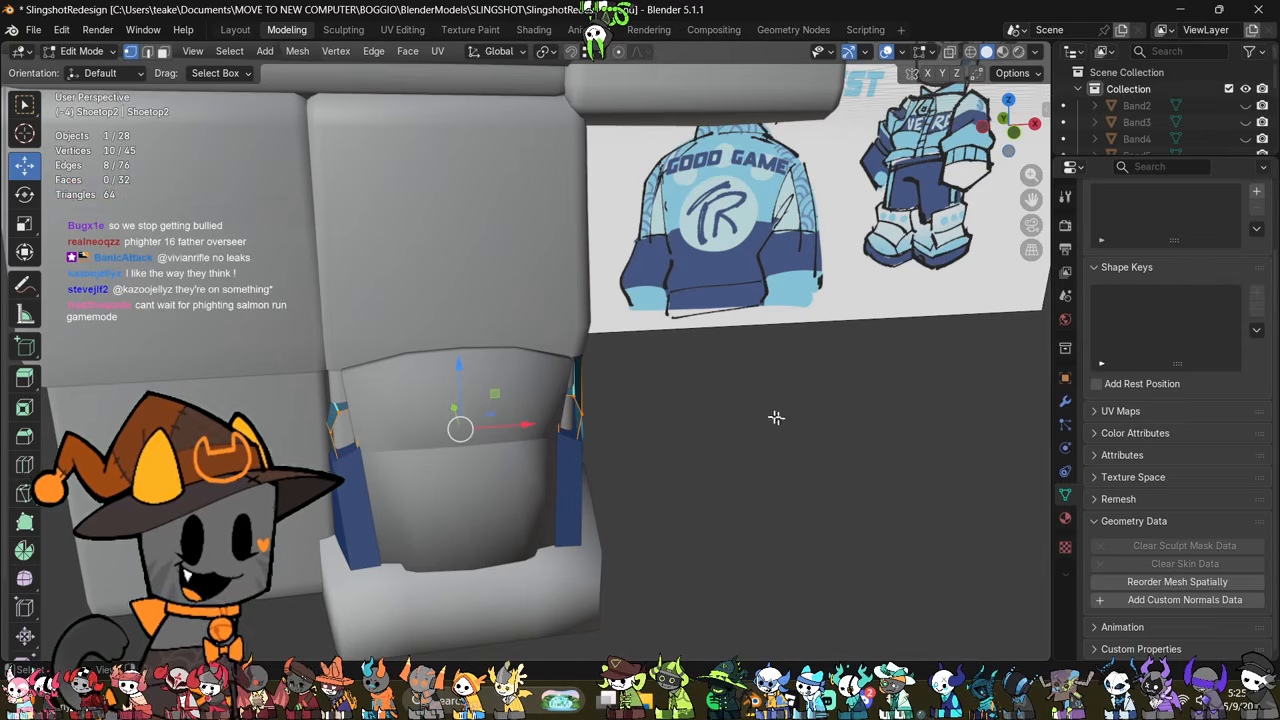
mouse_move(785, 419)
middle_mouse_down()
mouse_move(771, 411)
mouse_move(800, 425)
mouse_move(660, 388)
mouse_move(691, 366)
mouse_move(794, 363)
mouse_move(546, 380)
mouse_move(537, 429)
mouse_move(651, 416)
mouse_move(757, 466)
mouse_move(680, 446)
mouse_move(671, 477)
middle_mouse_up()
key("alt+z")
key("alt+z")
key("alt+z")
key("alt+z")
key("alt+z")
left_click_drag(595, 520, 536, 630)
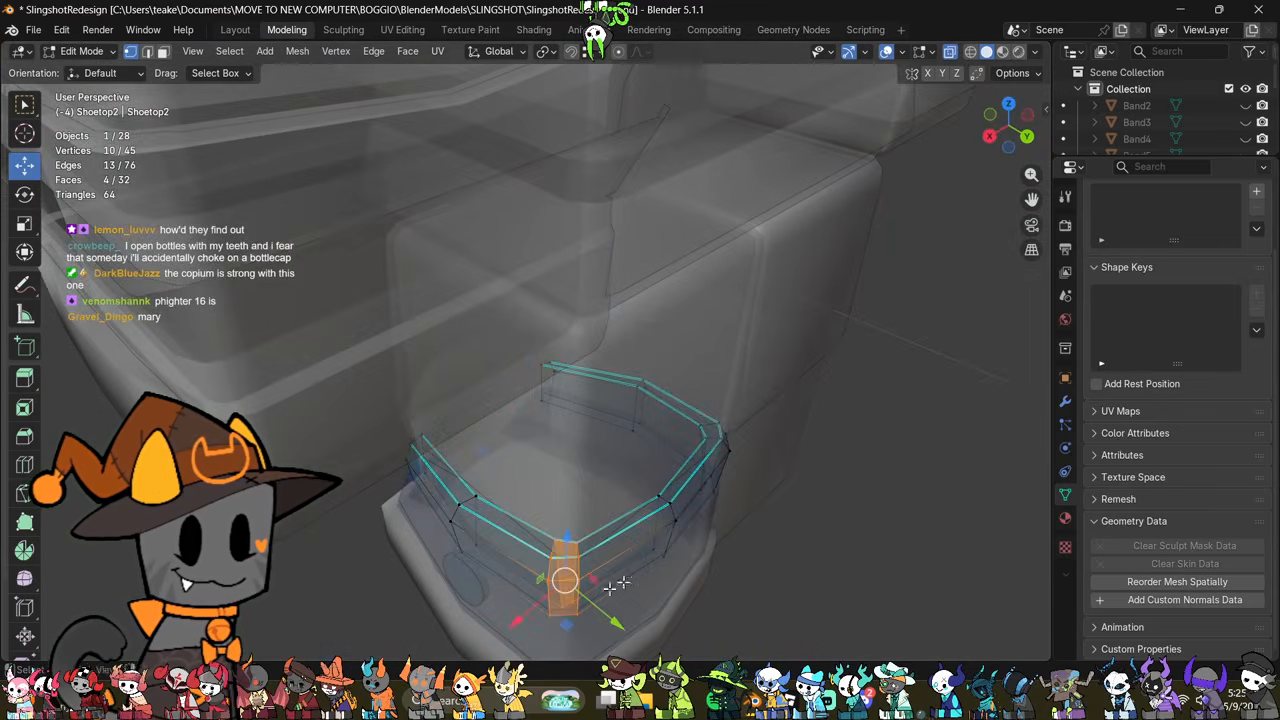
middle_click_drag(870, 450, 651, 443, "shift")
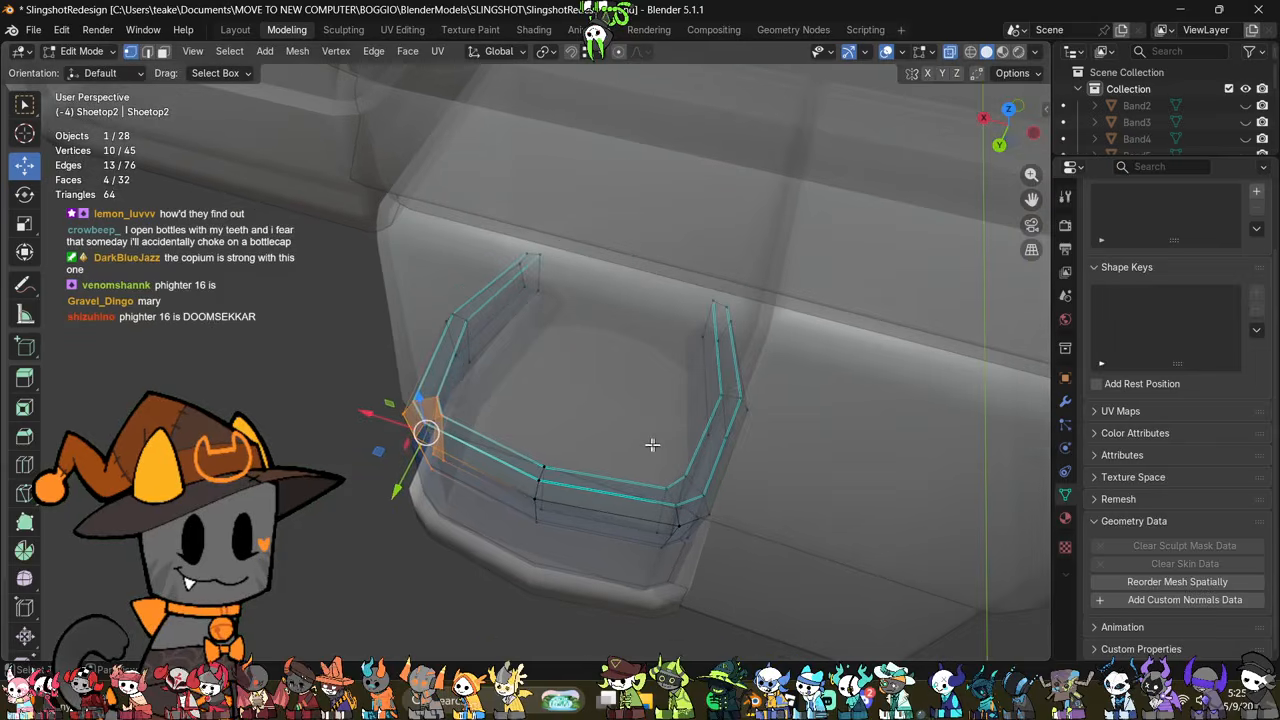
left_click_drag(651, 443, 737, 571, "shift")
key("alt+z")
middle_click_drag(738, 572, 763, 483)
key("s")
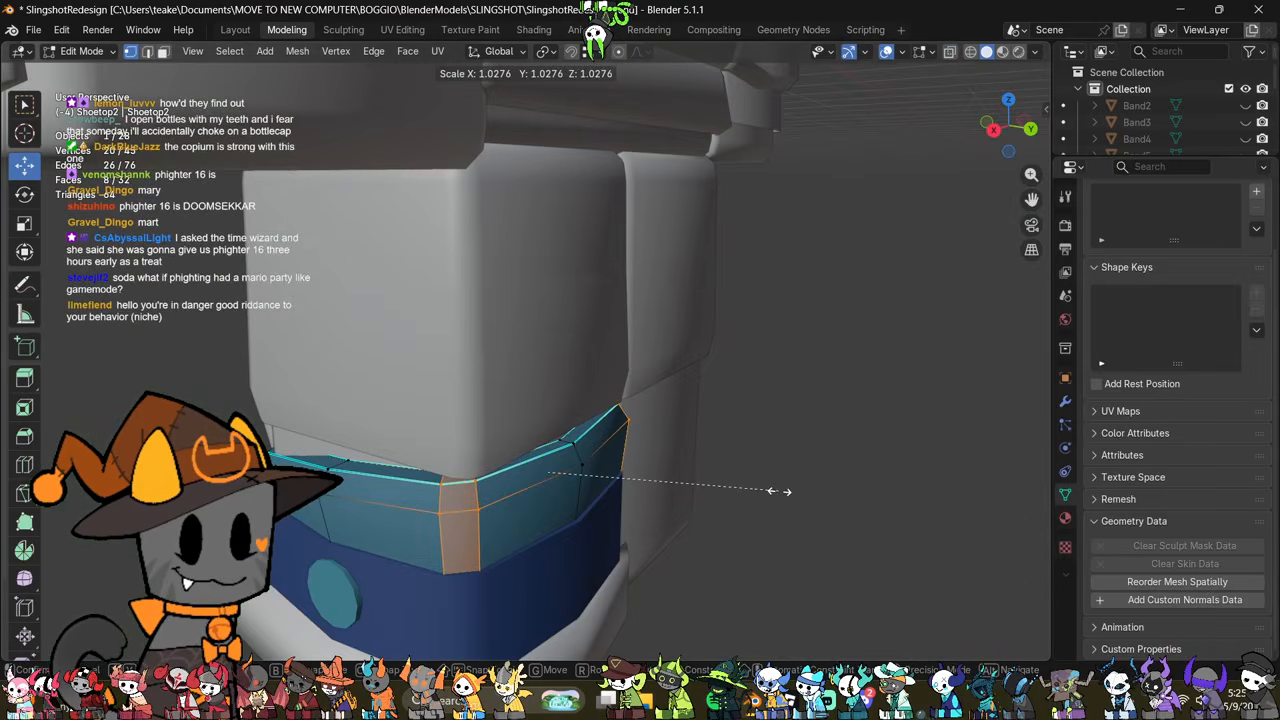
left_click(779, 491)
key("Tab")
middle_click_drag(669, 498, 786, 502)
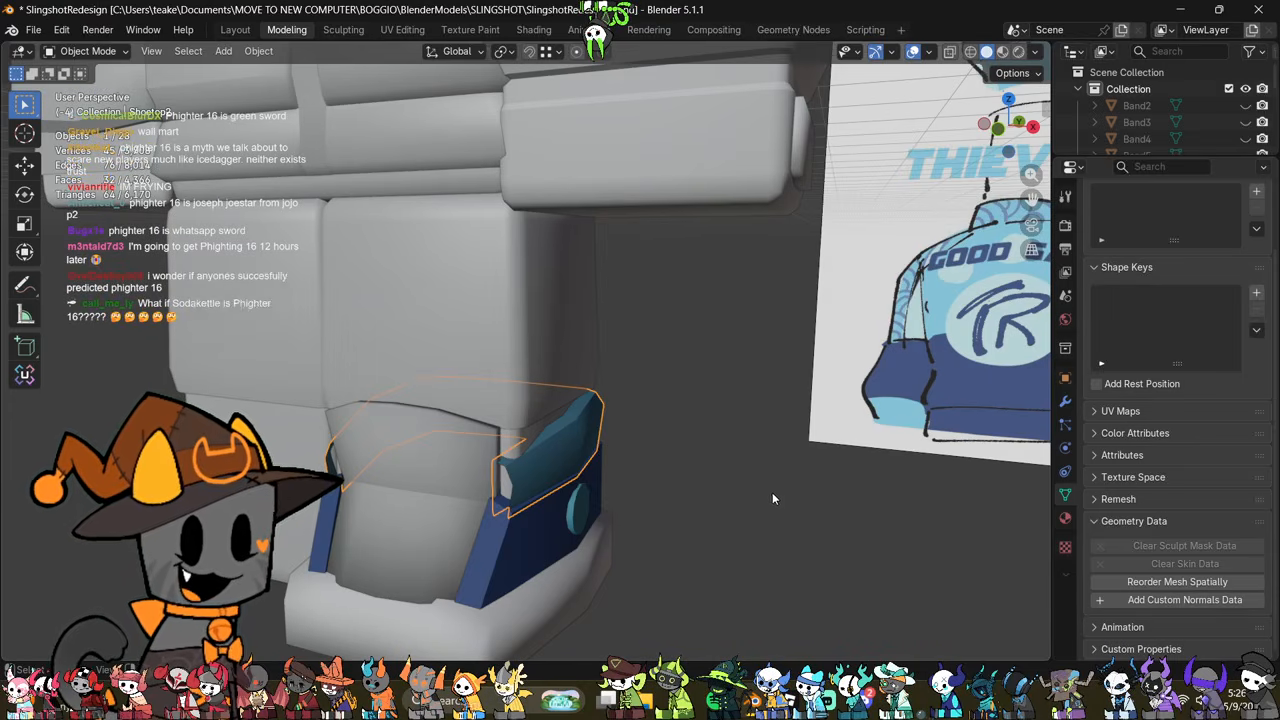
Step: Rotate the top band's rear corner vertices about 6° in the right orthographic view
middle_click_drag(766, 491, 760, 395)
key("Tab")
key("alt+z")
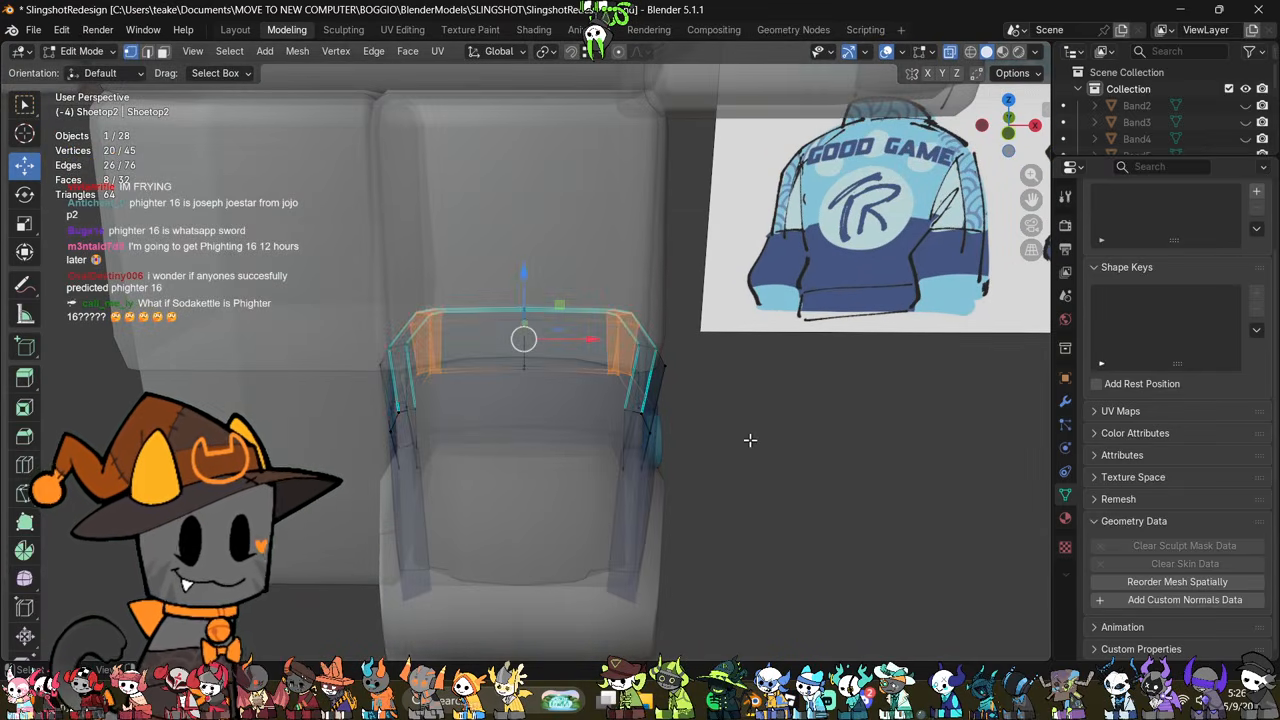
middle_click_drag(750, 440, 634, 383)
left_click(1012, 136)
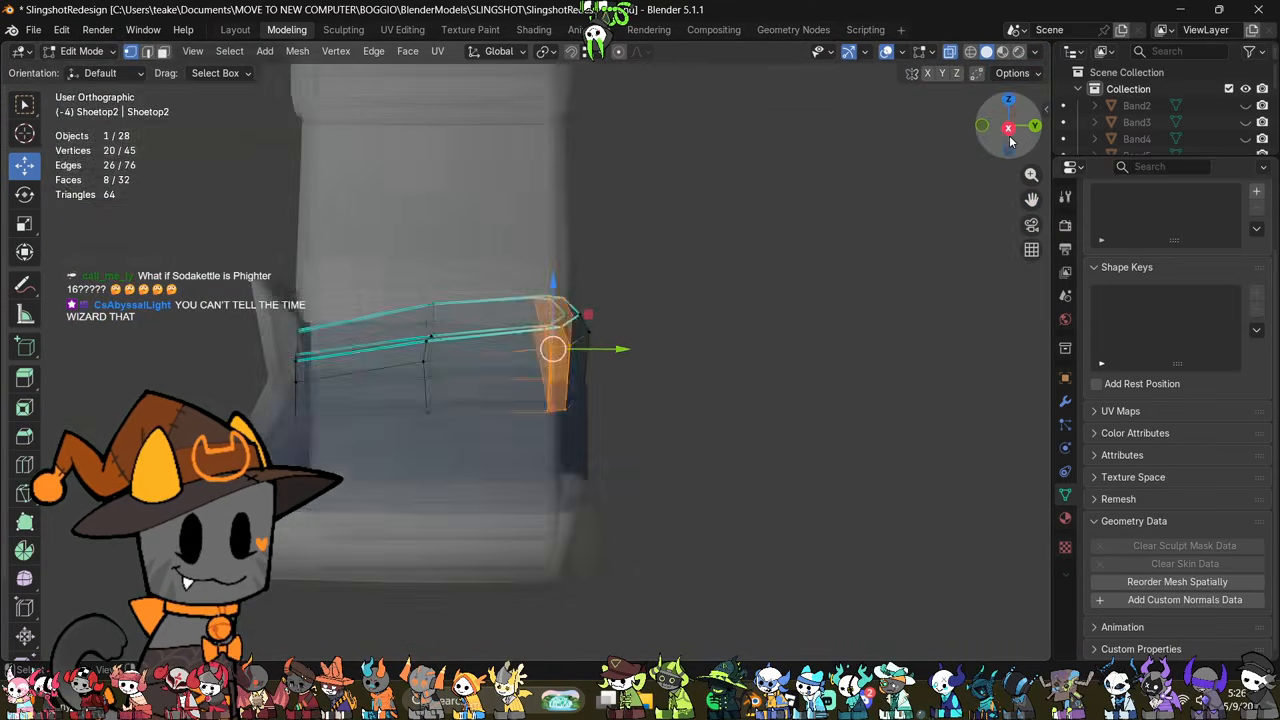
key("r")
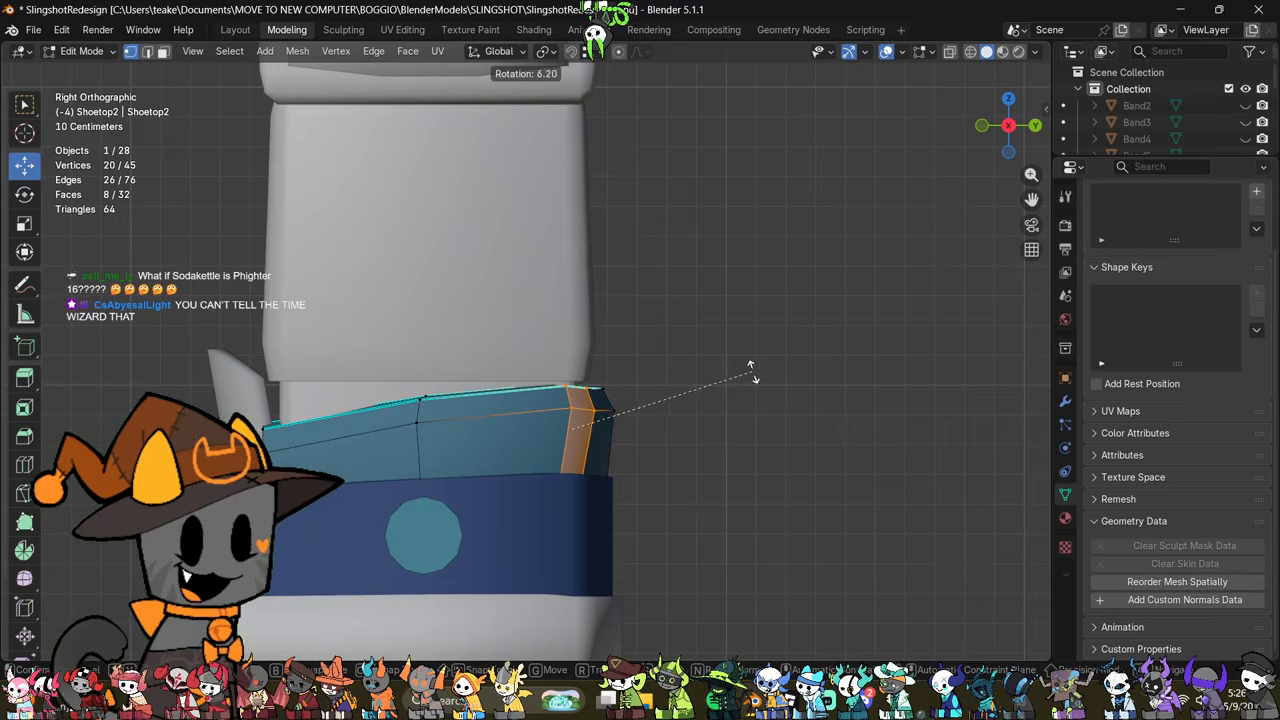
left_click(751, 370)
Step: Select the vertex column at the middle of the top band's back and rotate it slightly in the right view
middle_click_drag(746, 369, 640, 450)
key("alt+z")
left_click_drag(538, 512, 608, 389)
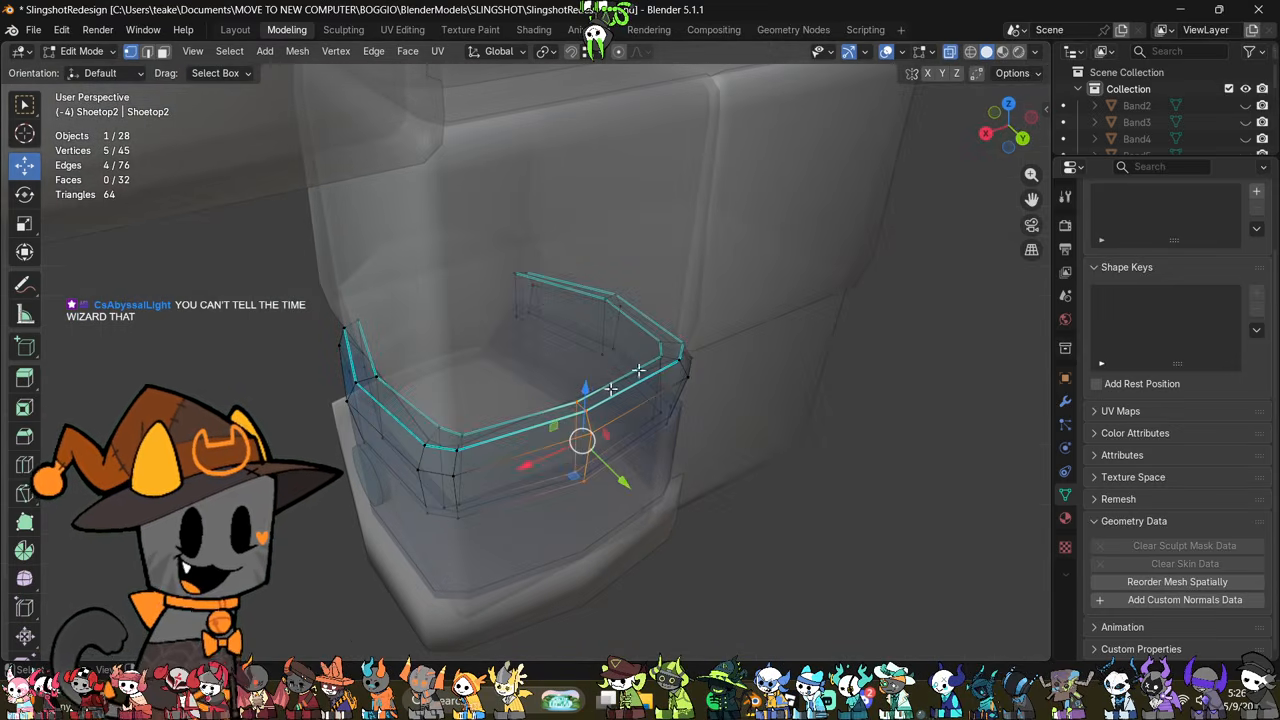
left_click(989, 128)
key("r")
left_click(882, 289)
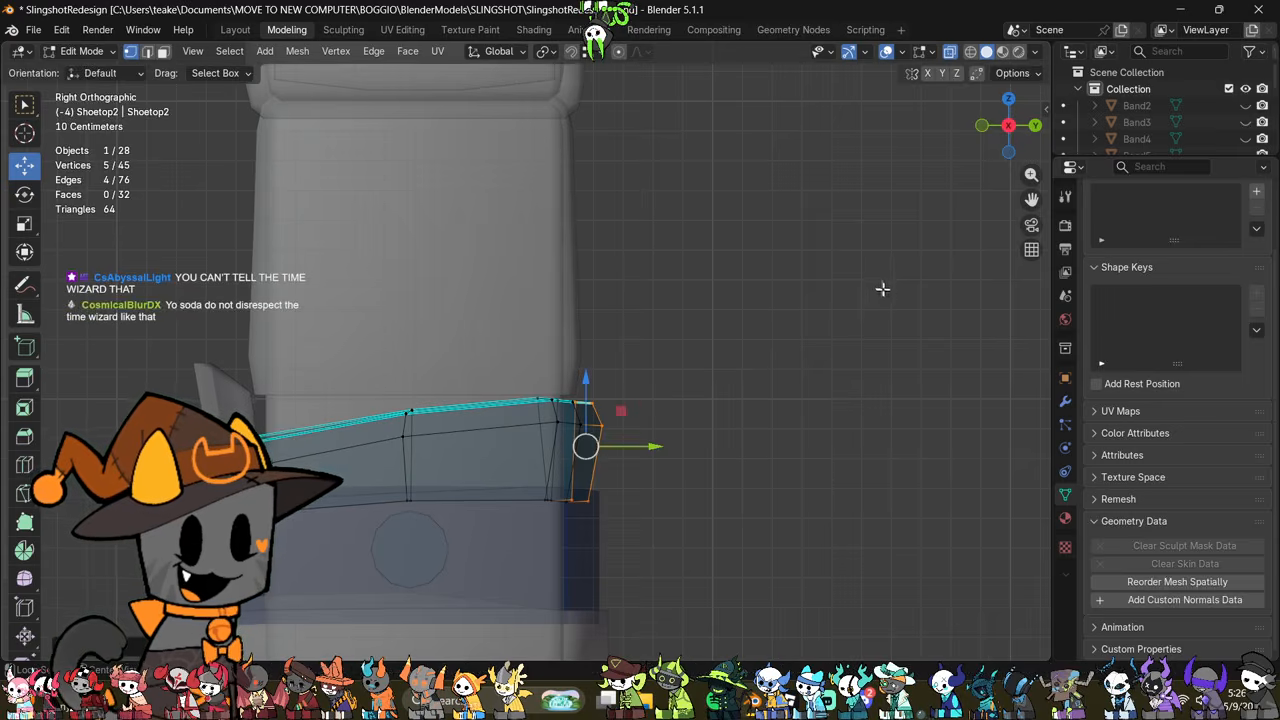
key("alt+z")
middle_click_drag(882, 289, 663, 307)
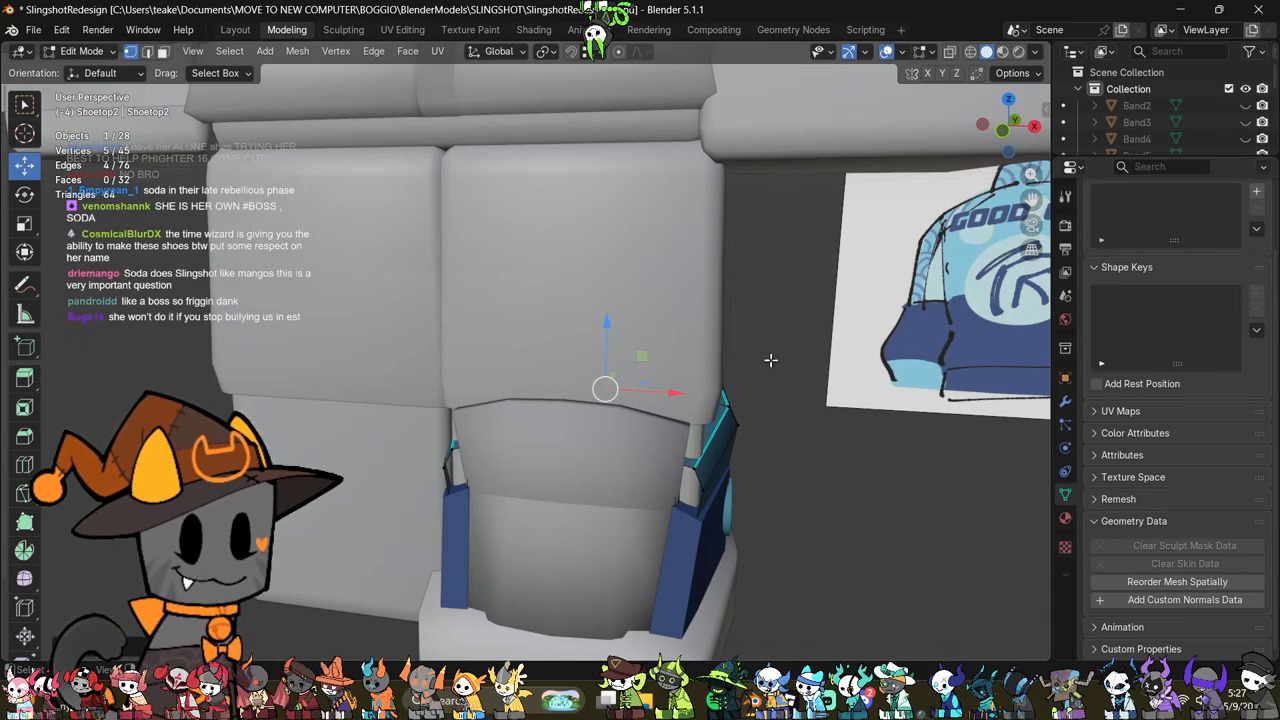
Step: Examine the top band's front ends and its fit around the leg from several angles, in solid and X-ray display
middle_click_drag(757, 380, 729, 385)
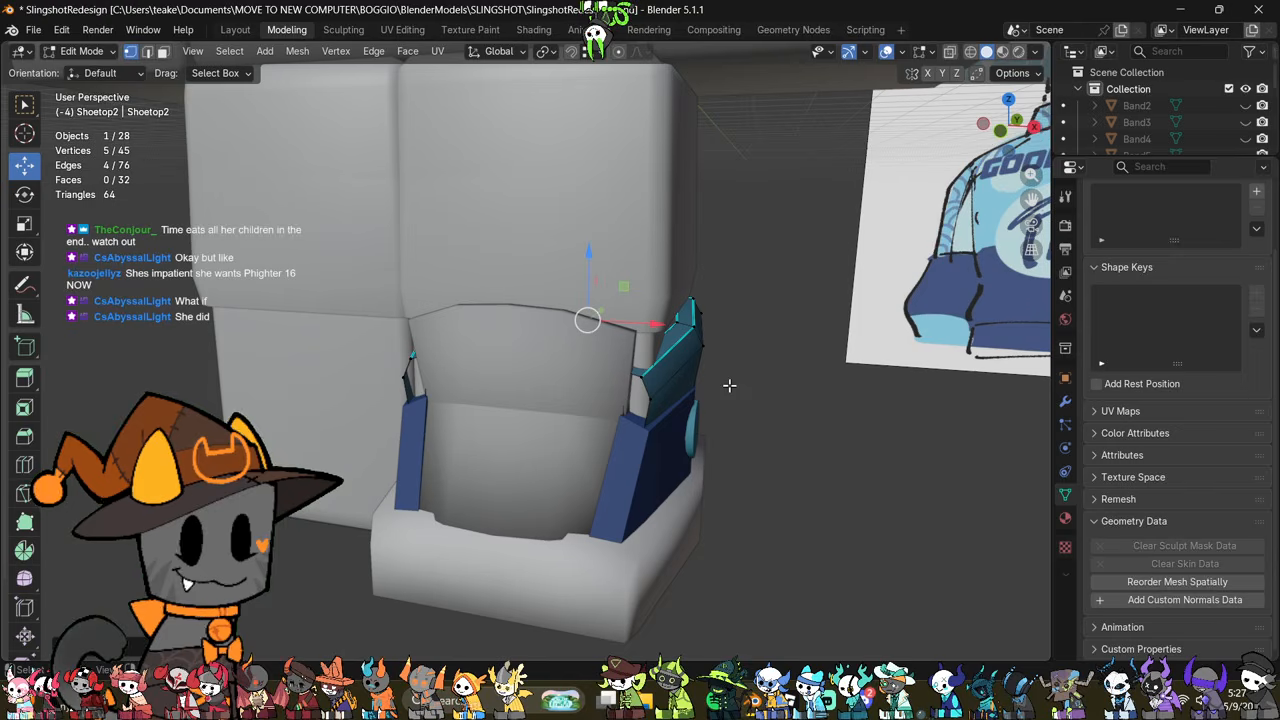
middle_click_drag(636, 395, 691, 417)
scroll(691, 417, "up", 1)
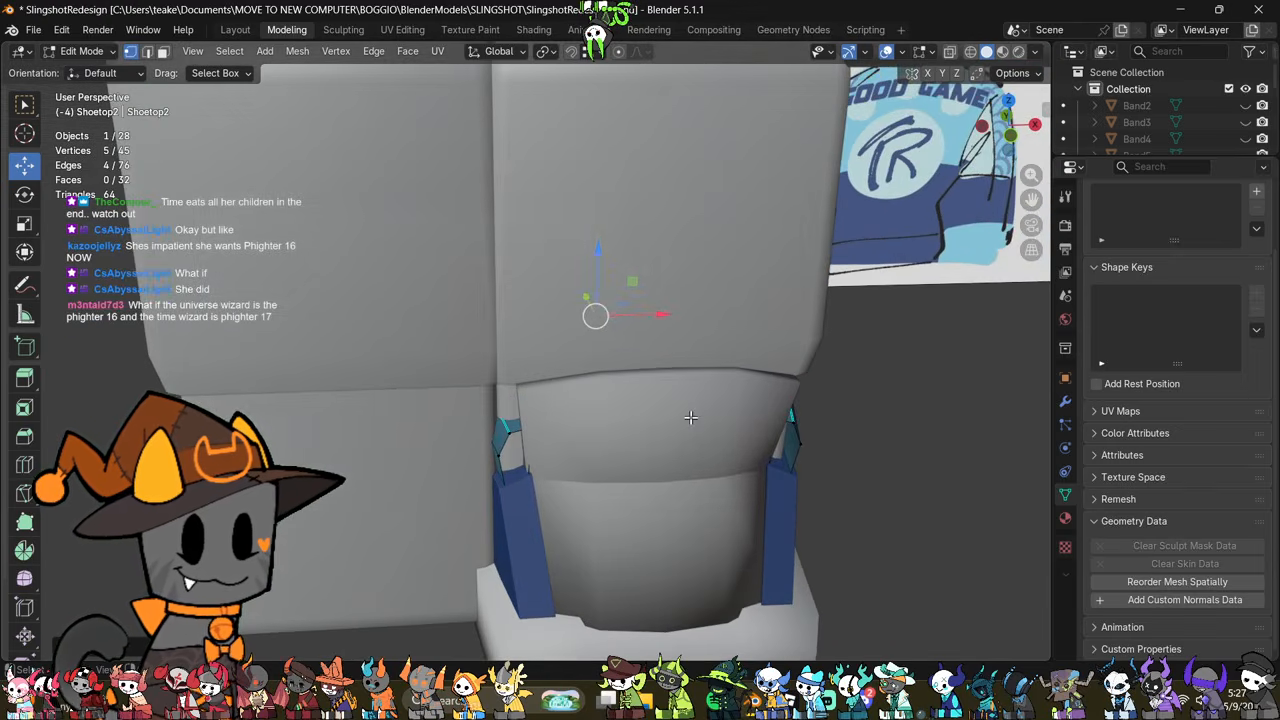
scroll(689, 417, "down", 1)
middle_click_drag(638, 460, 611, 411, "shift")
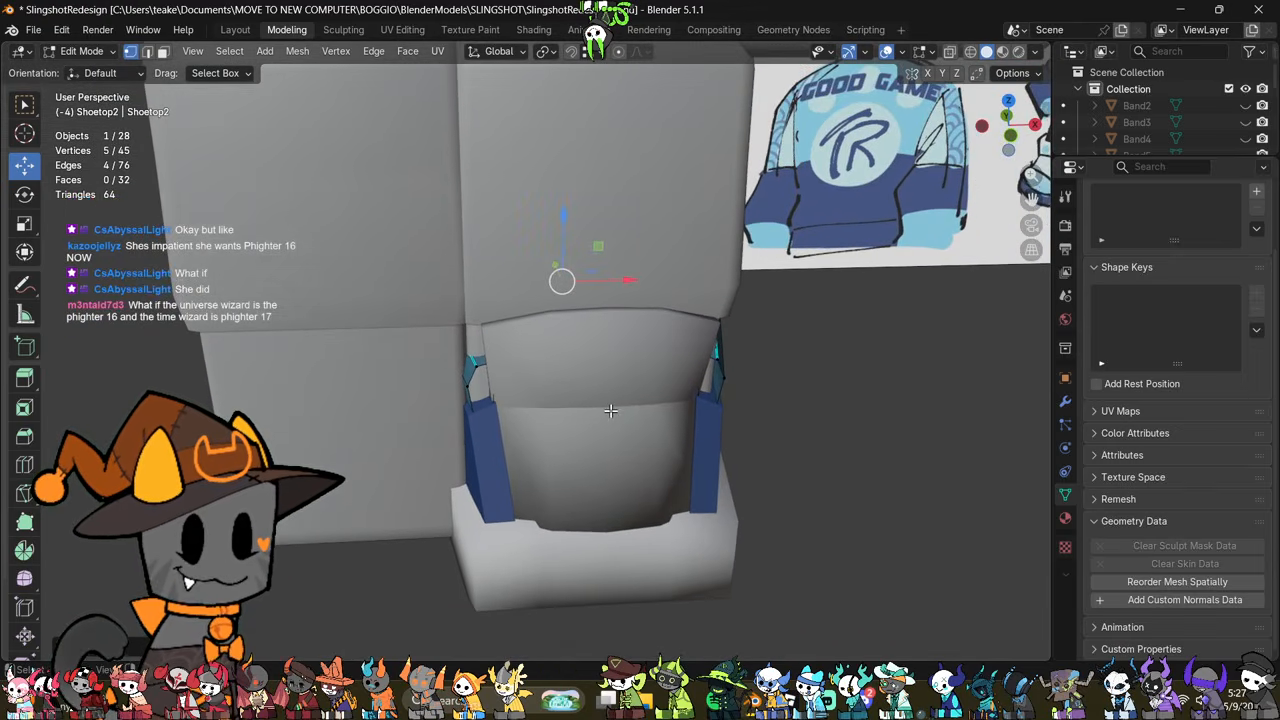
scroll(610, 411, "up", 1)
key("alt+z")
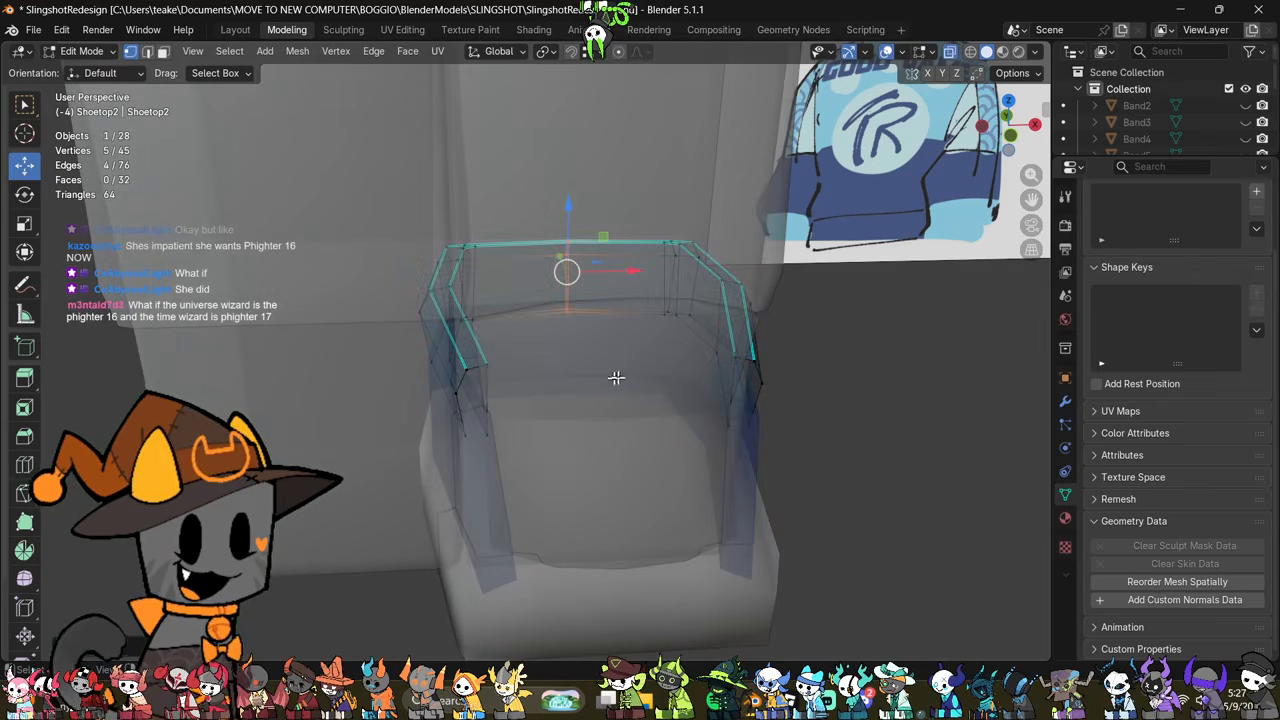
mouse_move(686, 394)
middle_mouse_down()
mouse_move(546, 475)
mouse_move(484, 426)
middle_mouse_up()
left_click(546, 475)
key("2")
middle_click_drag(611, 454, 563, 466)
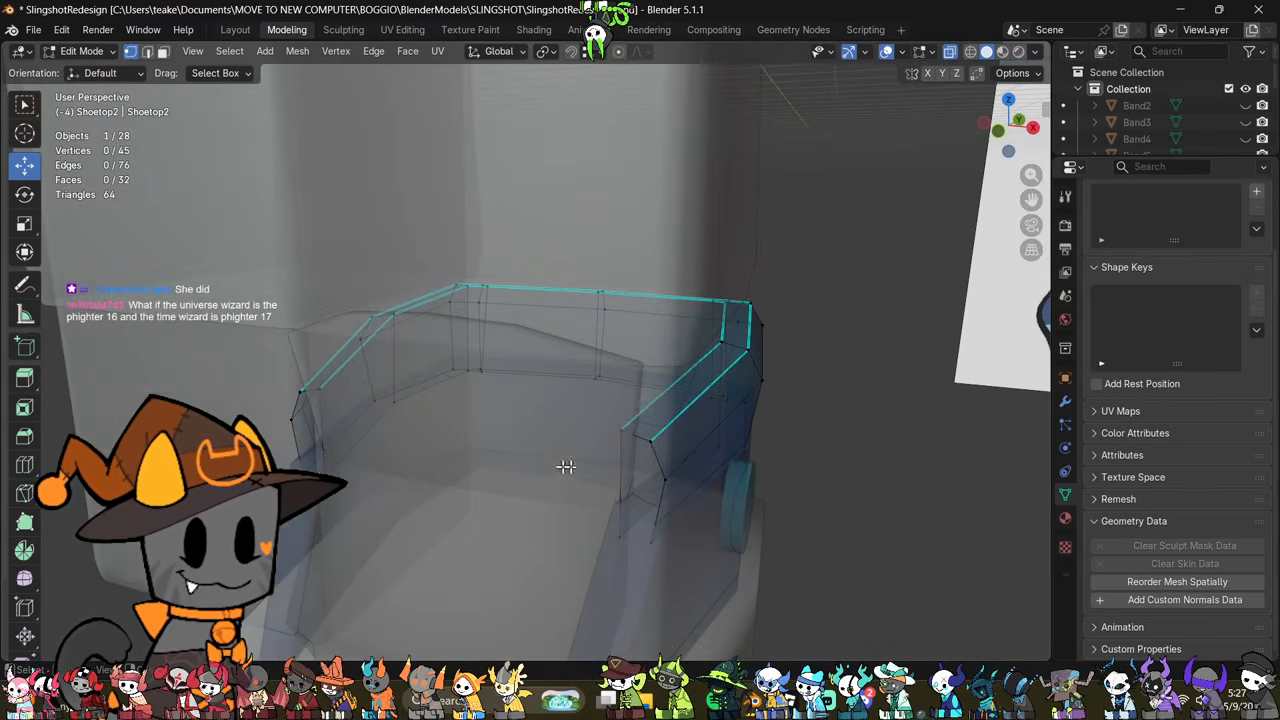
left_click(654, 460)
left_click(645, 447, "shift")
middle_click_drag(654, 498, 751, 514)
scroll(597, 471, "down", 3)
key("alt+z")
key("alt+z")
left_click(771, 528)
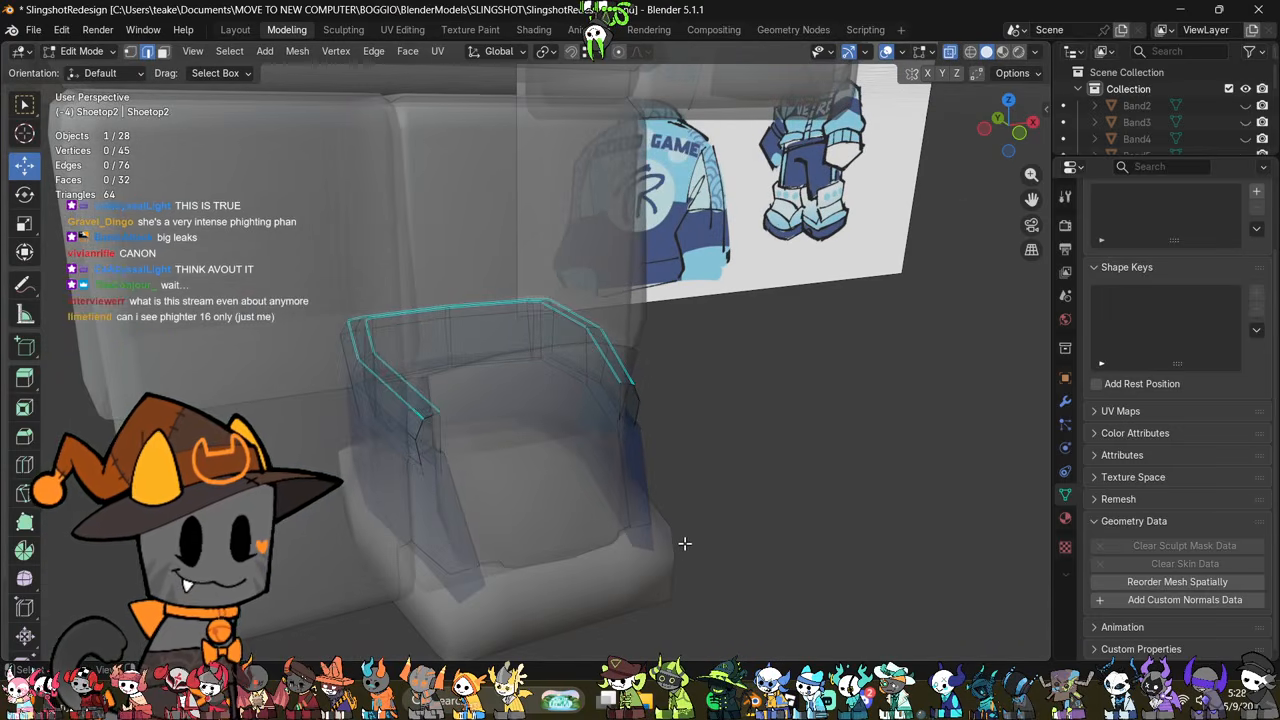
scroll(683, 540, "up", 3)
middle_click_drag(683, 540, 640, 479)
key("alt+z")
key("Tab")
middle_click_drag(533, 519, 616, 372)
key("Tab")
key("alt+z")
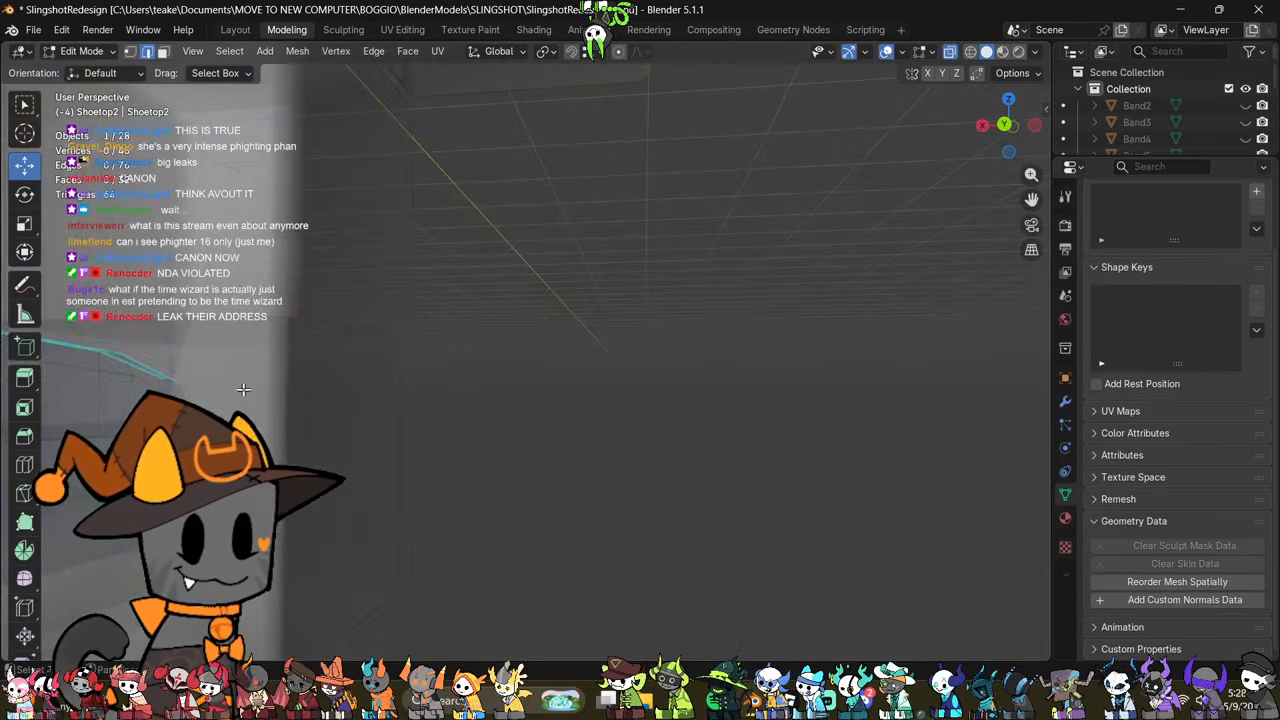
middle_click_drag(243, 388, 520, 387, "shift")
middle_click_drag(520, 387, 757, 427)
scroll(514, 446, "down", 3)
key("alt+z")
mouse_move(514, 446)
middle_mouse_down()
mouse_move(484, 405)
mouse_move(516, 428)
middle_mouse_up()
Step: Select the entire top band mesh and scale it up slightly
key("a")
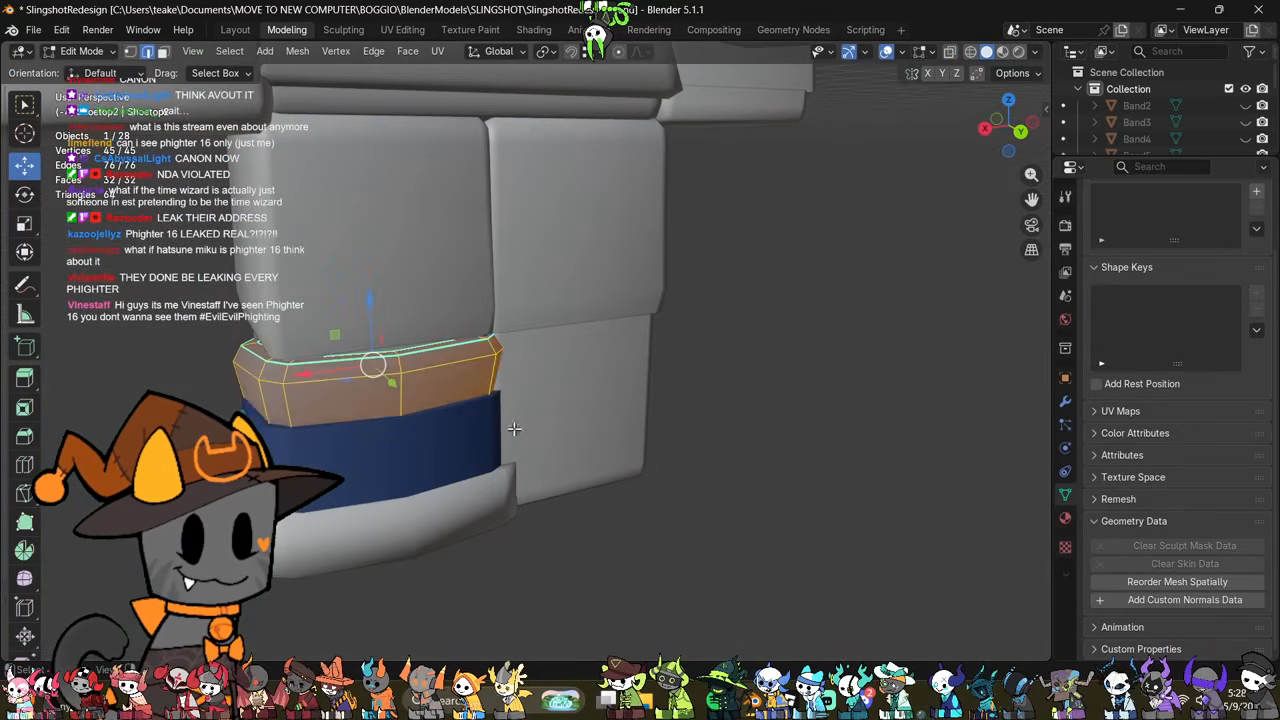
key("s")
left_click(554, 439)
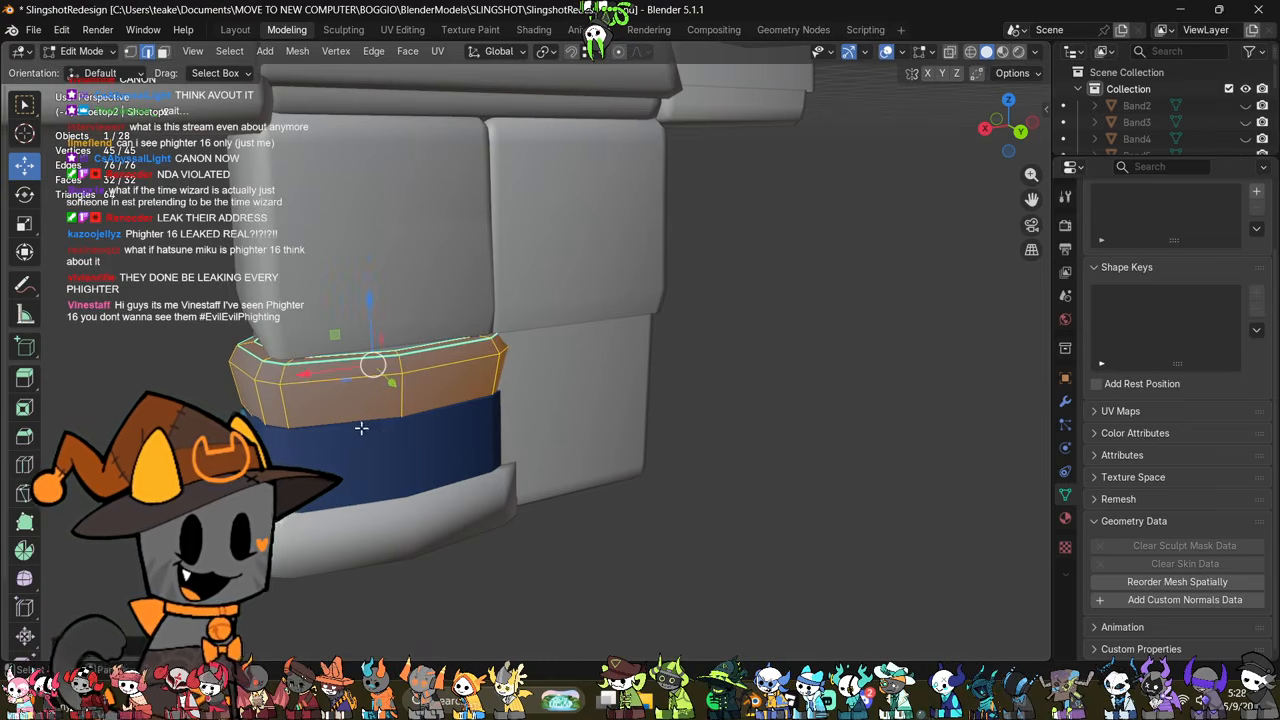
middle_click_drag(360, 429, 610, 484)
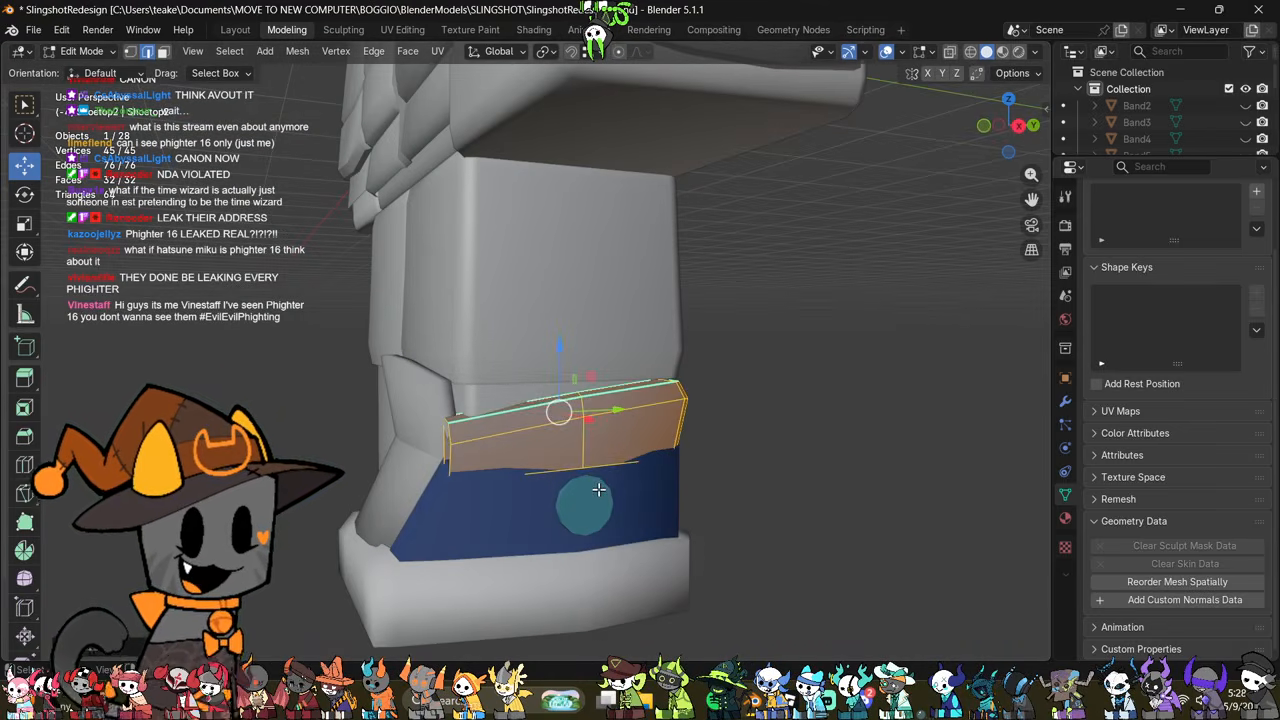
key("Tab")
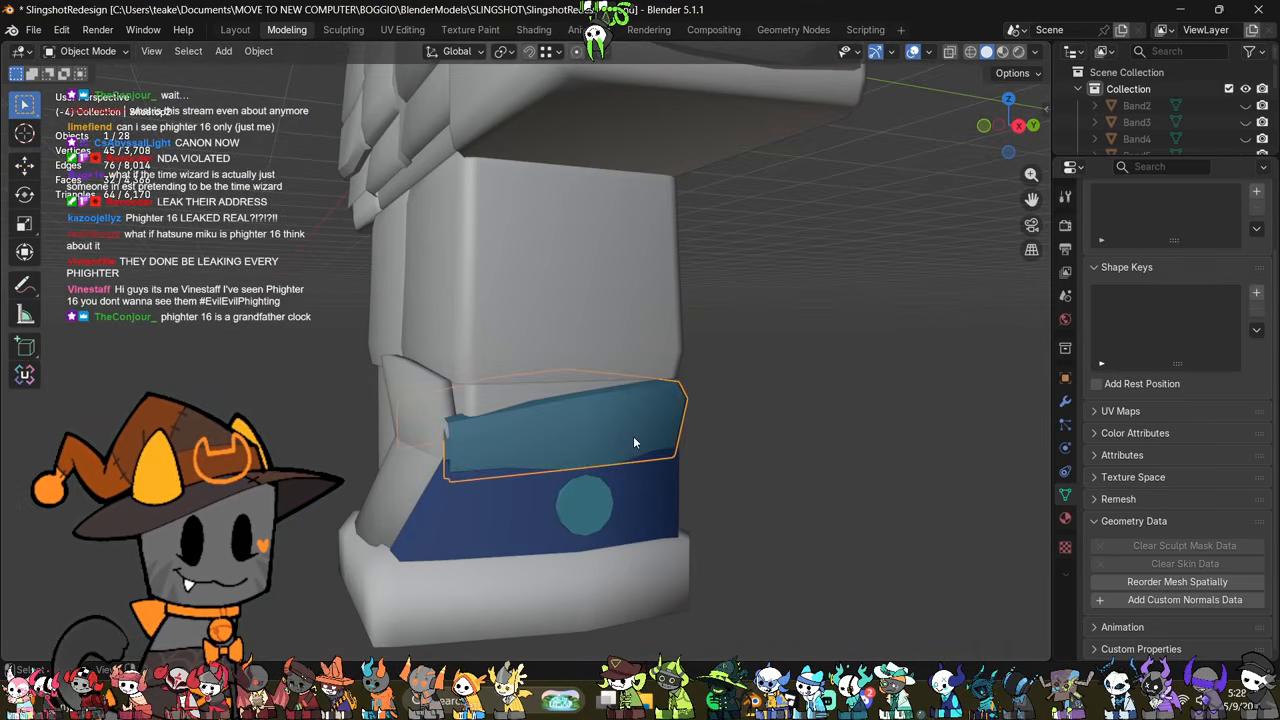
Step: Select the shoe's middle band, sole, side button and tongue together and scale all their geometry up slightly
left_click(574, 486)
key("Tab")
key("Tab")
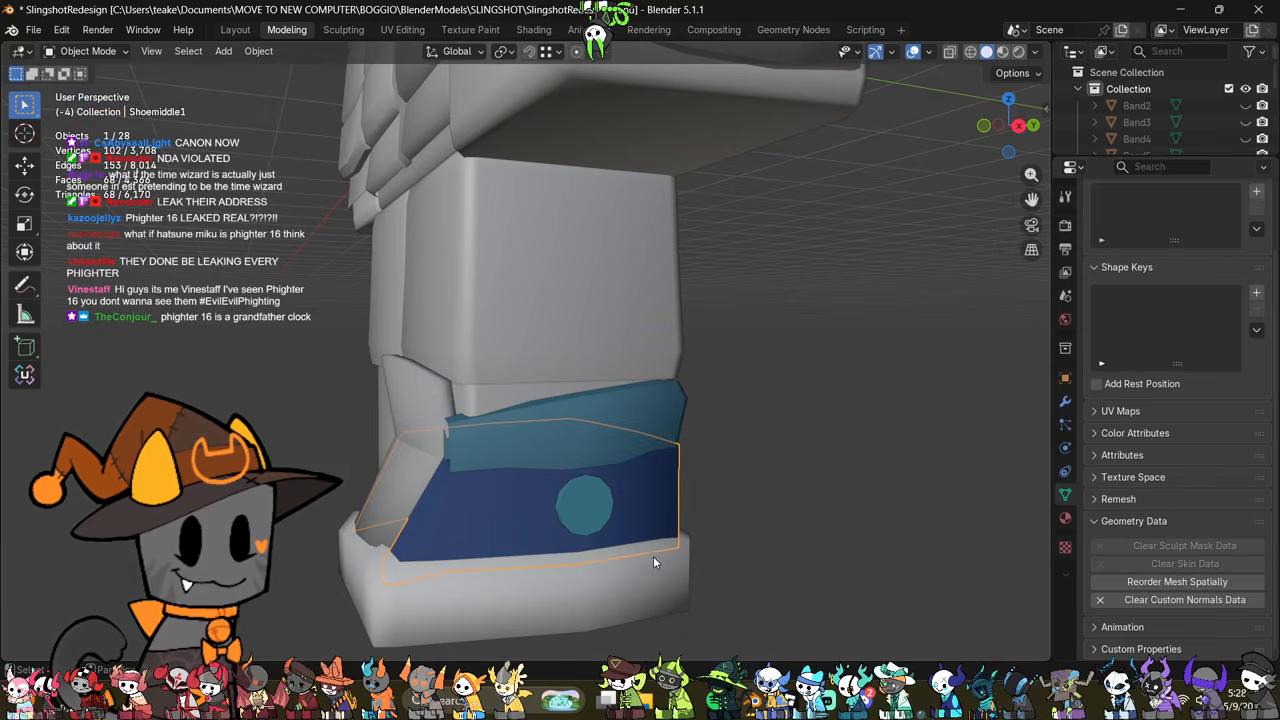
left_click(653, 560, "shift")
left_click(600, 510, "shift")
left_click(408, 420, "shift")
key("Tab")
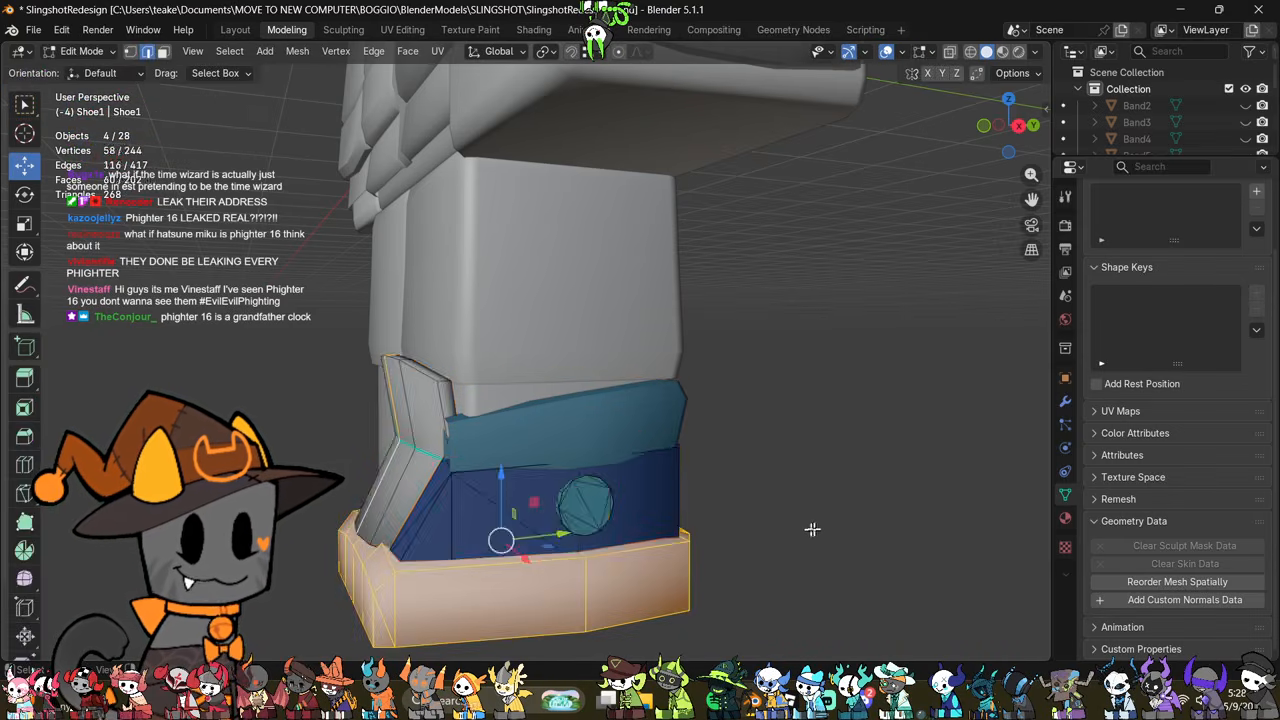
key("a")
key("s")
left_click(858, 518)
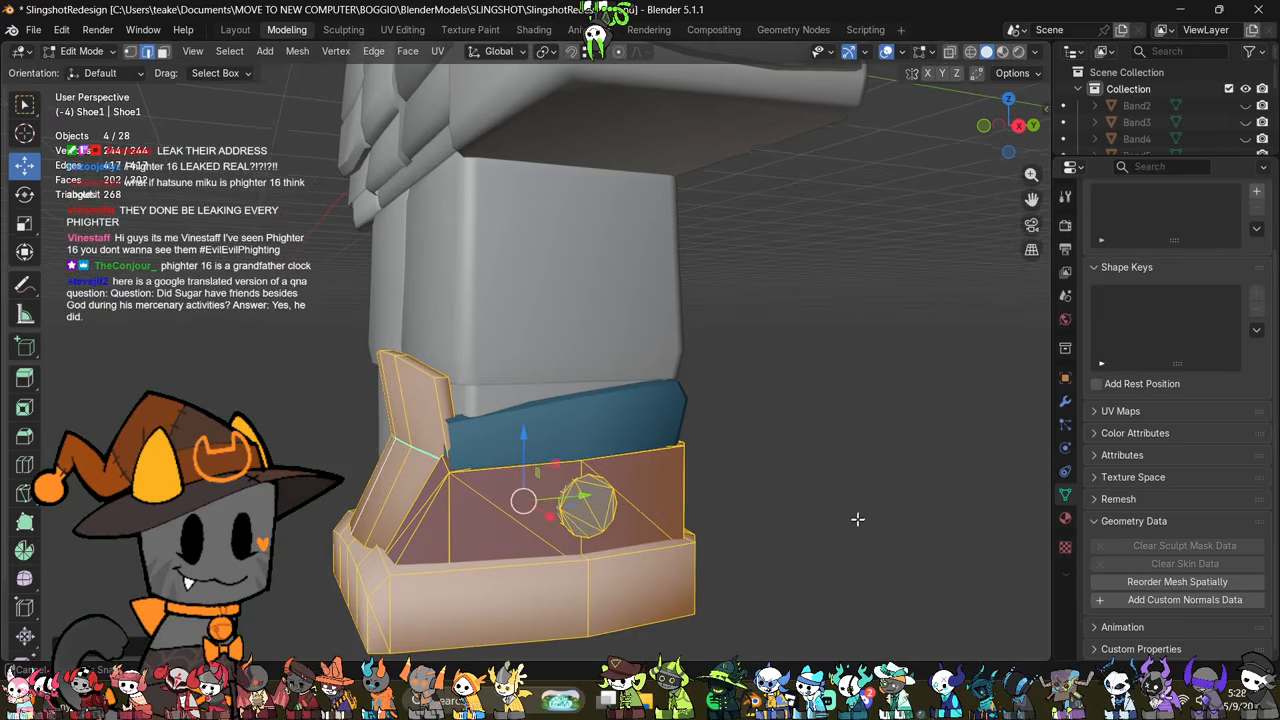
Step: Scale the four selected shoe parts once more and move them along Z to fit the top band
middle_click_drag(857, 517, 586, 537)
key("s")
left_click(795, 532)
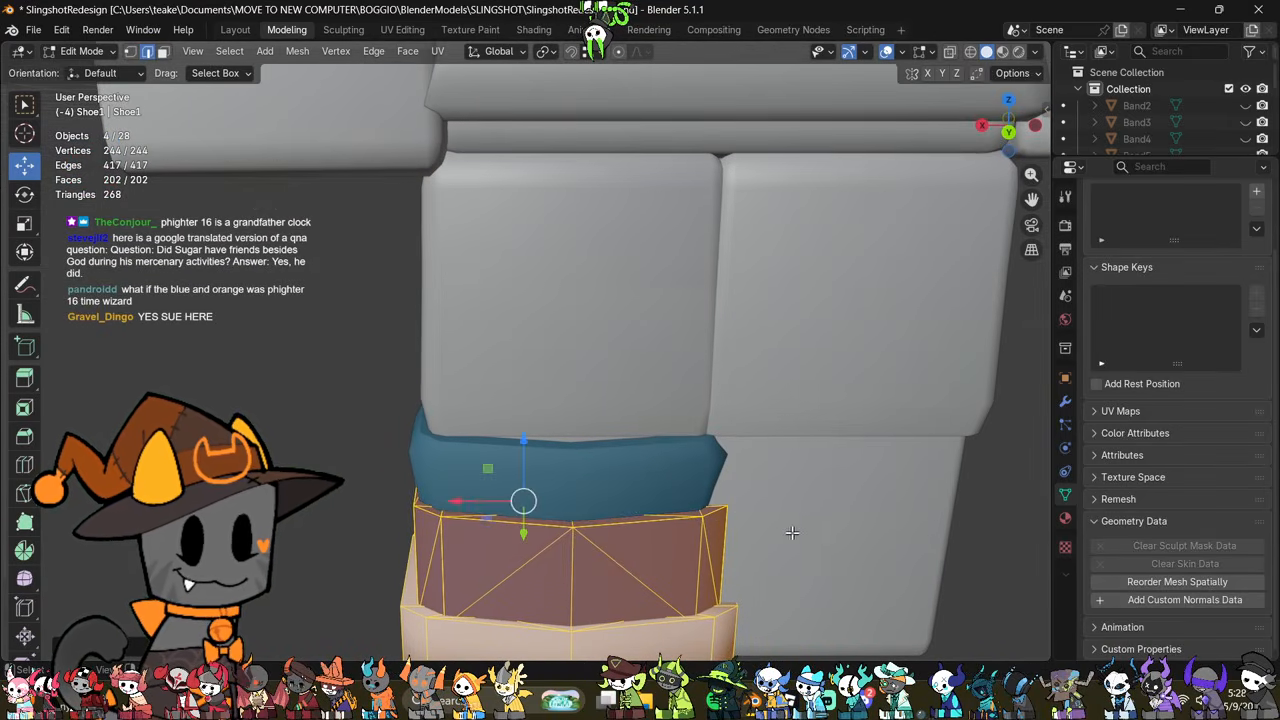
key("g")
key("z")
left_click(528, 447)
middle_click_drag(528, 447, 686, 511)
key("Tab")
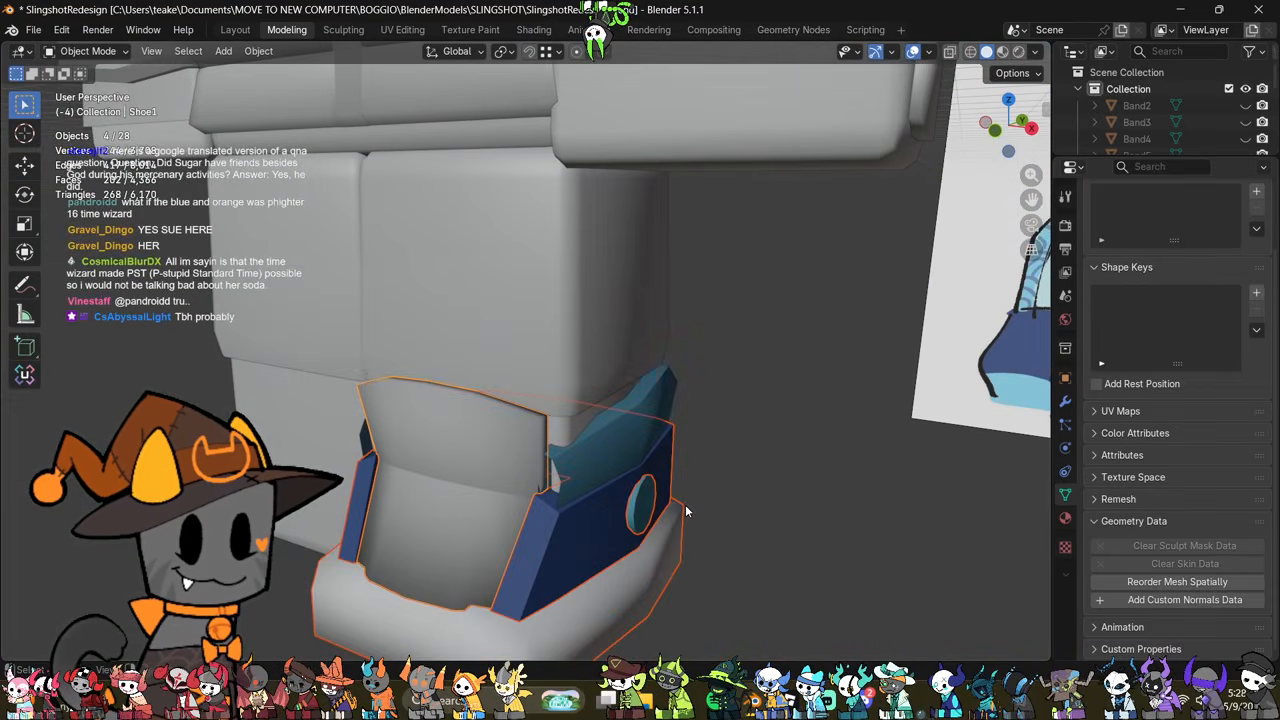
Step: Examine how the rescaled top band, tongue and middle band sit on the leg, checking the top band and tongue meshes
scroll(686, 511, "up", 2)
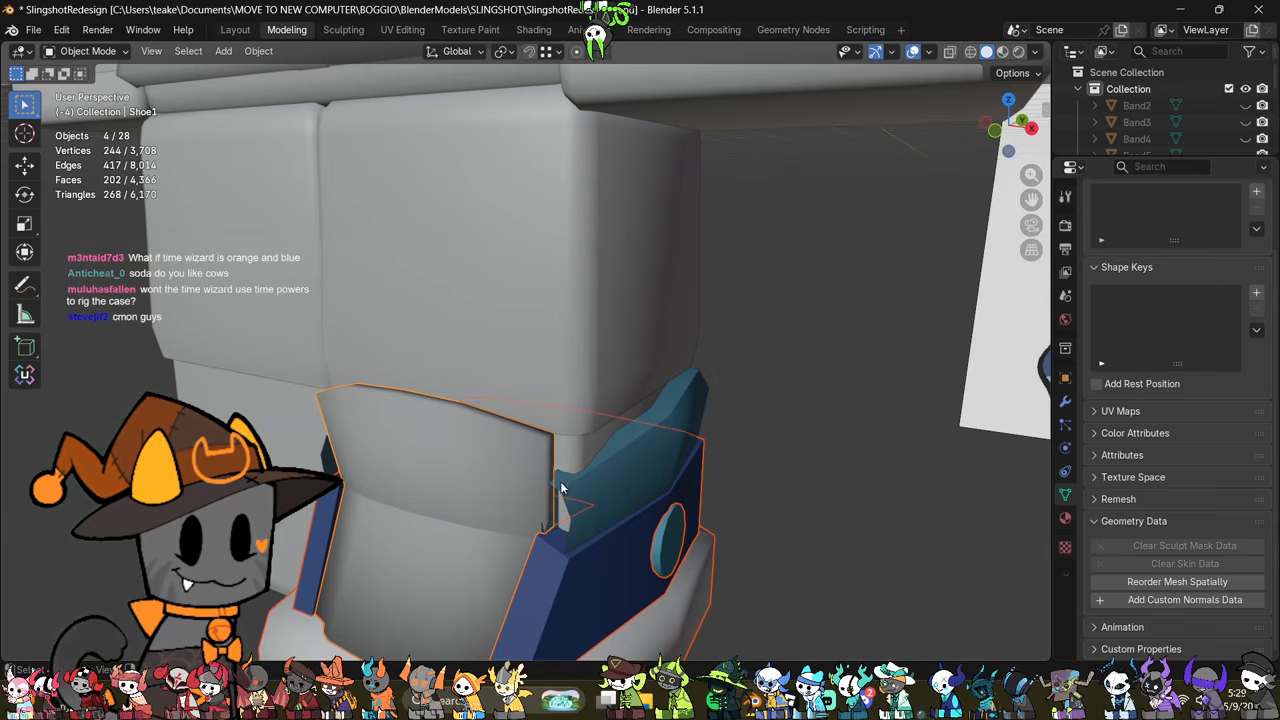
middle_click_drag(686, 512, 726, 510)
left_click(624, 475)
scroll(626, 469, "down", 1)
scroll(626, 469, "up", 2)
key("Tab")
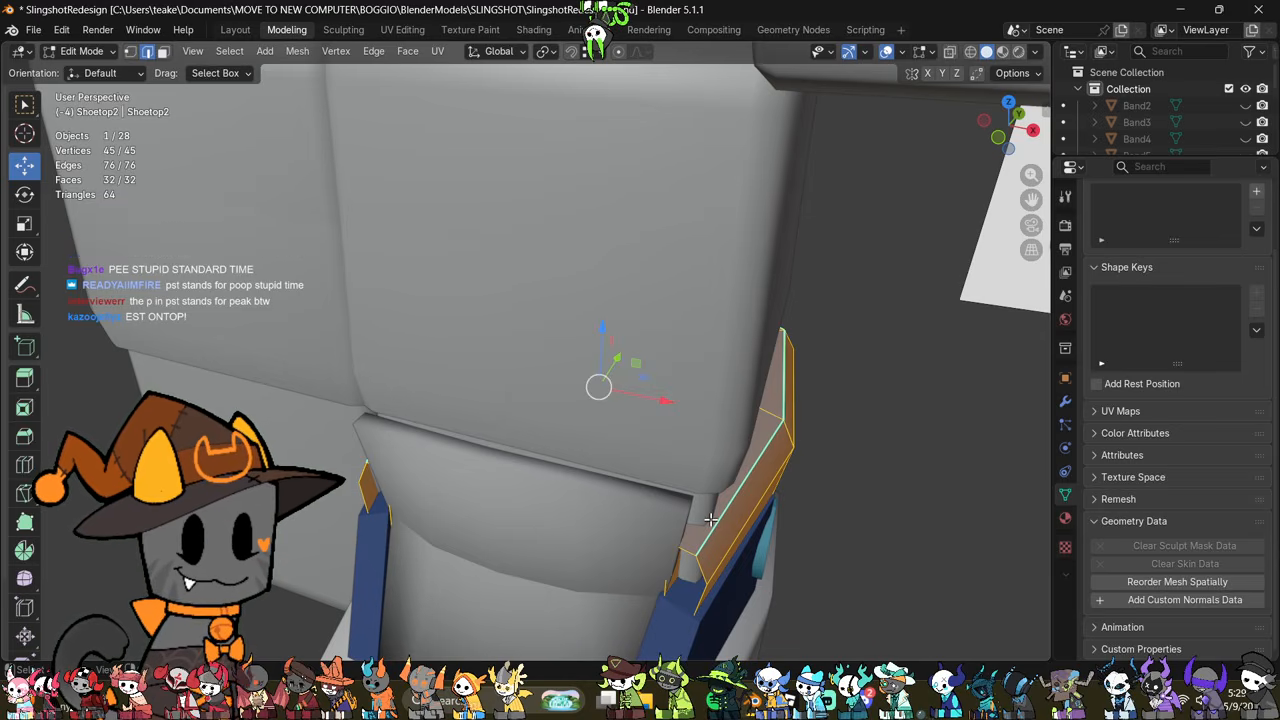
scroll(709, 520, "down", 2)
middle_click_drag(691, 529, 617, 514)
key("Tab")
left_click(620, 518)
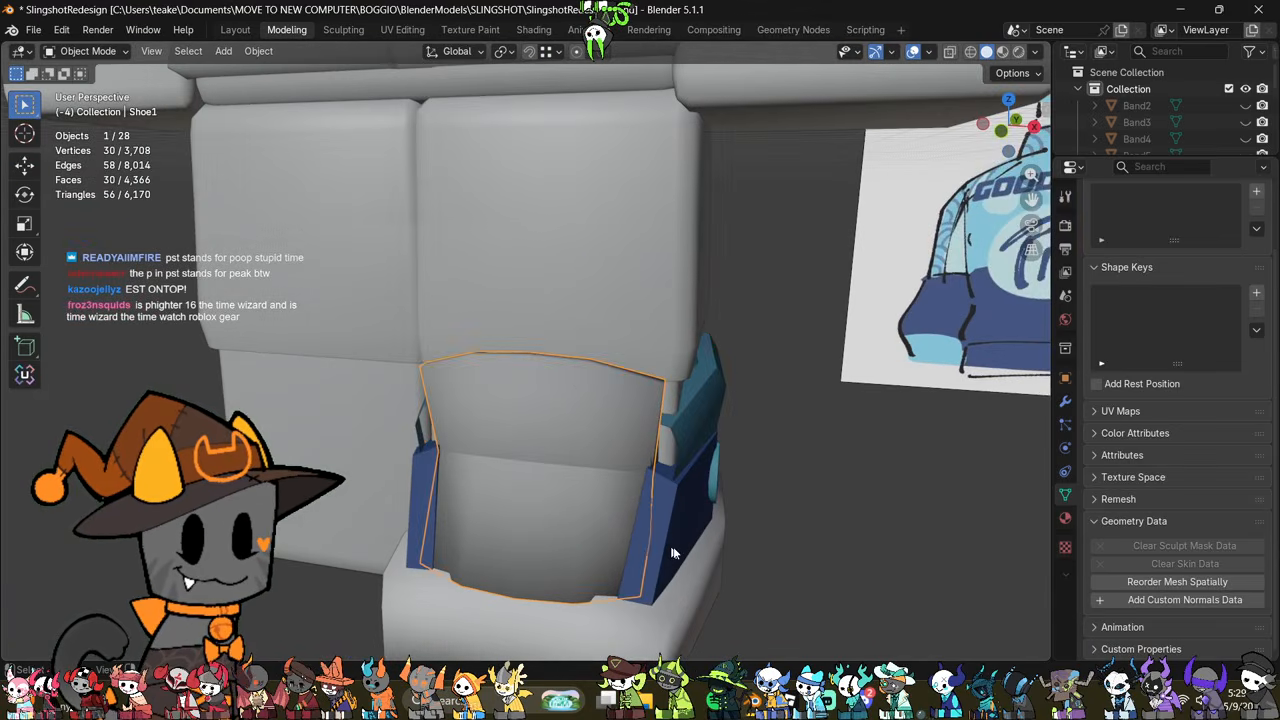
middle_click_drag(674, 554, 667, 614)
key("Tab")
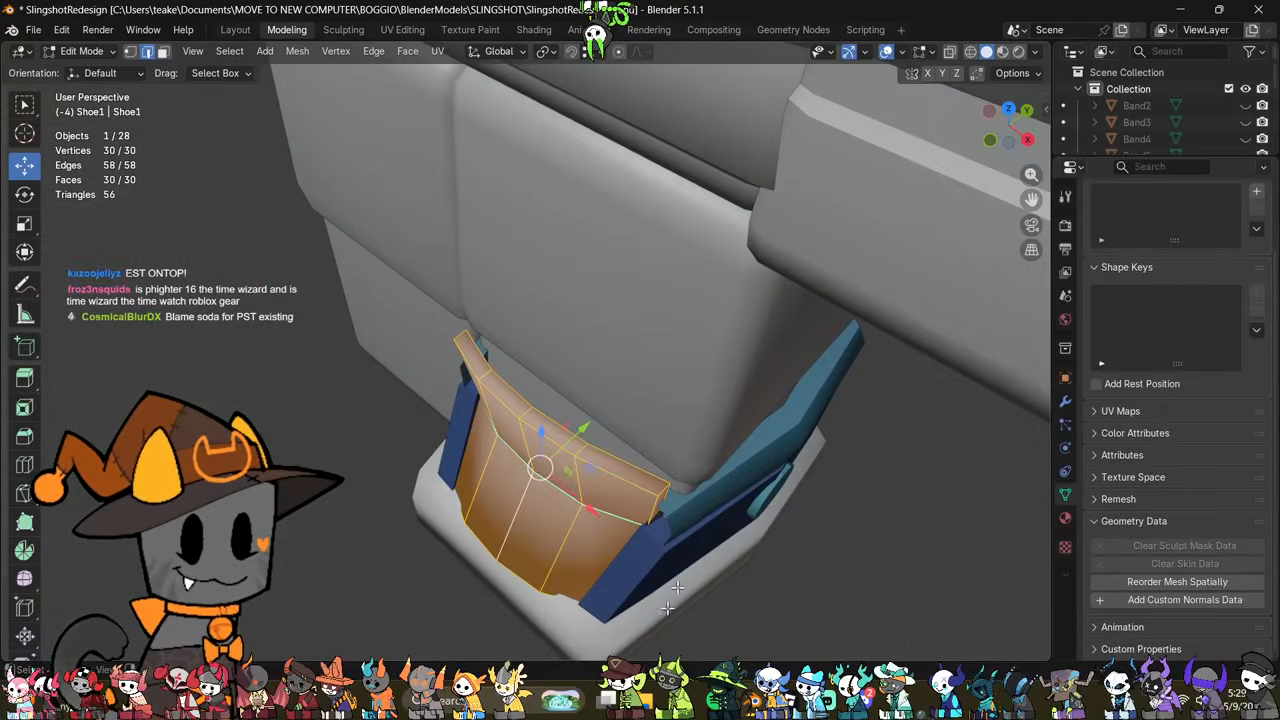
middle_click_drag(690, 556, 609, 443)
key("Tab")
left_click(737, 421)
Step: Clean up the middle band's mesh by merging vertices by distance, converting triangles to quads and clearing its custom normals data
key("Tab")
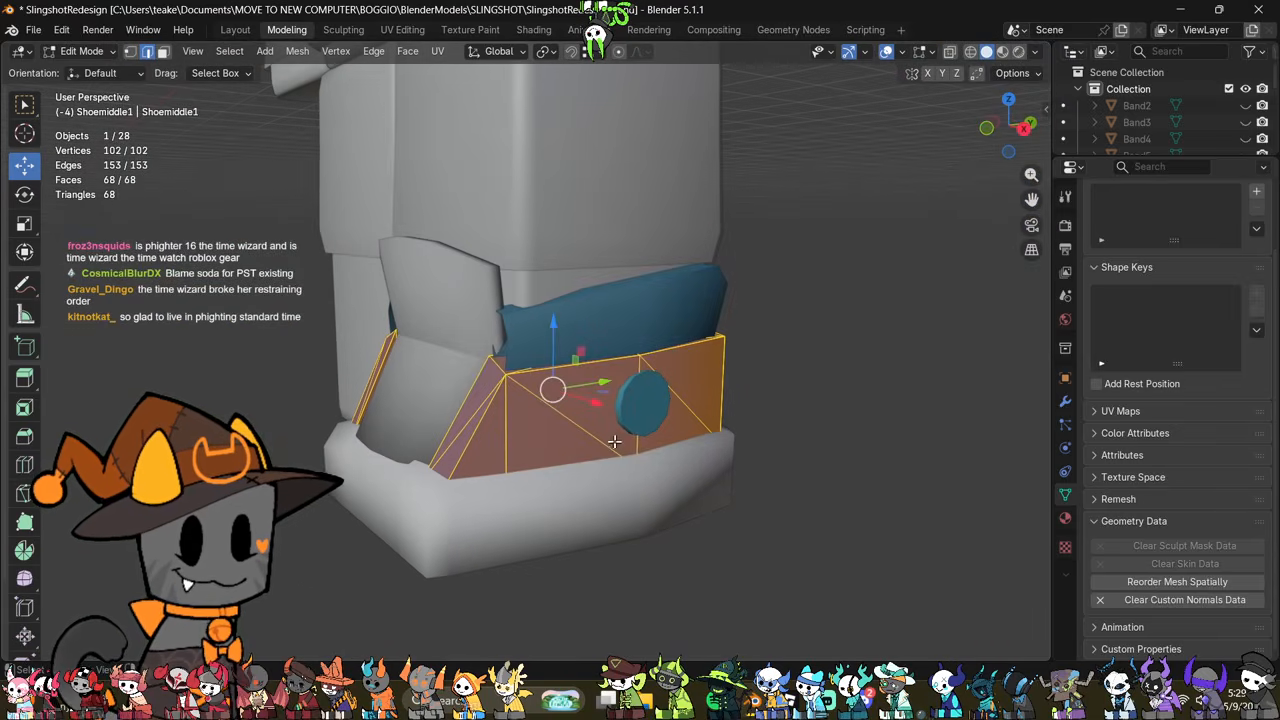
key("m")
left_click(620, 508)
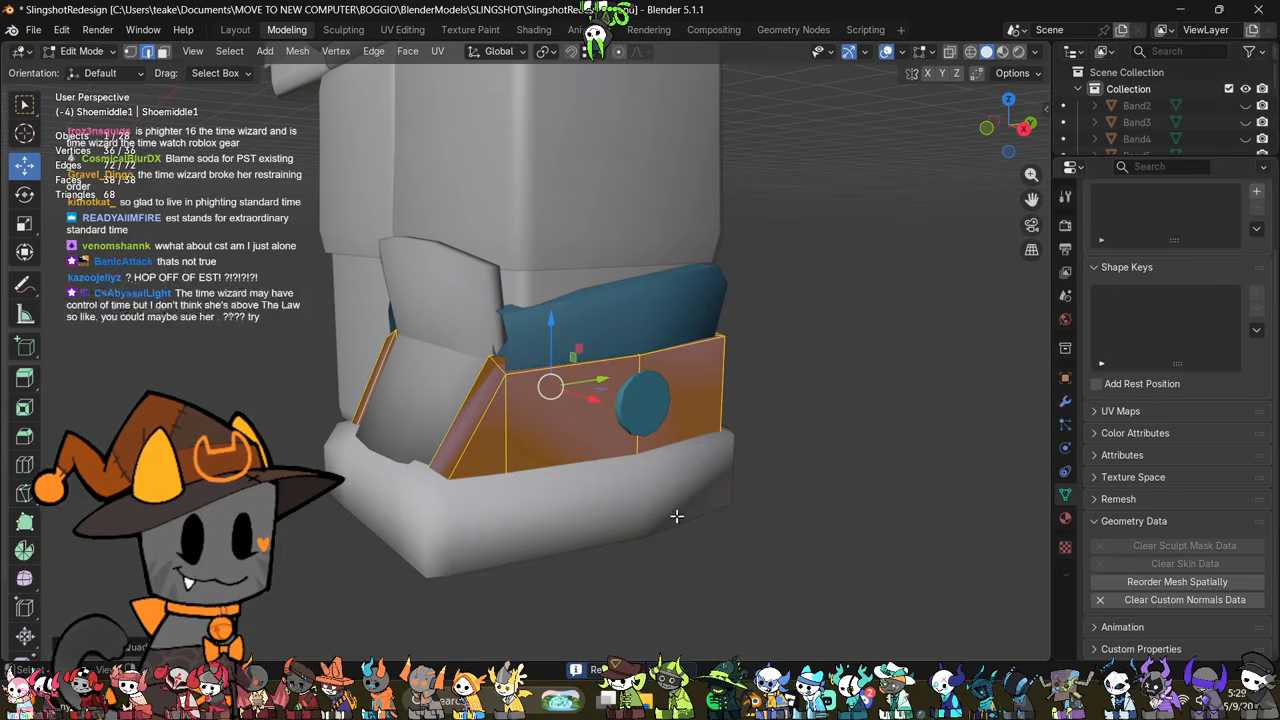
key("Tab")
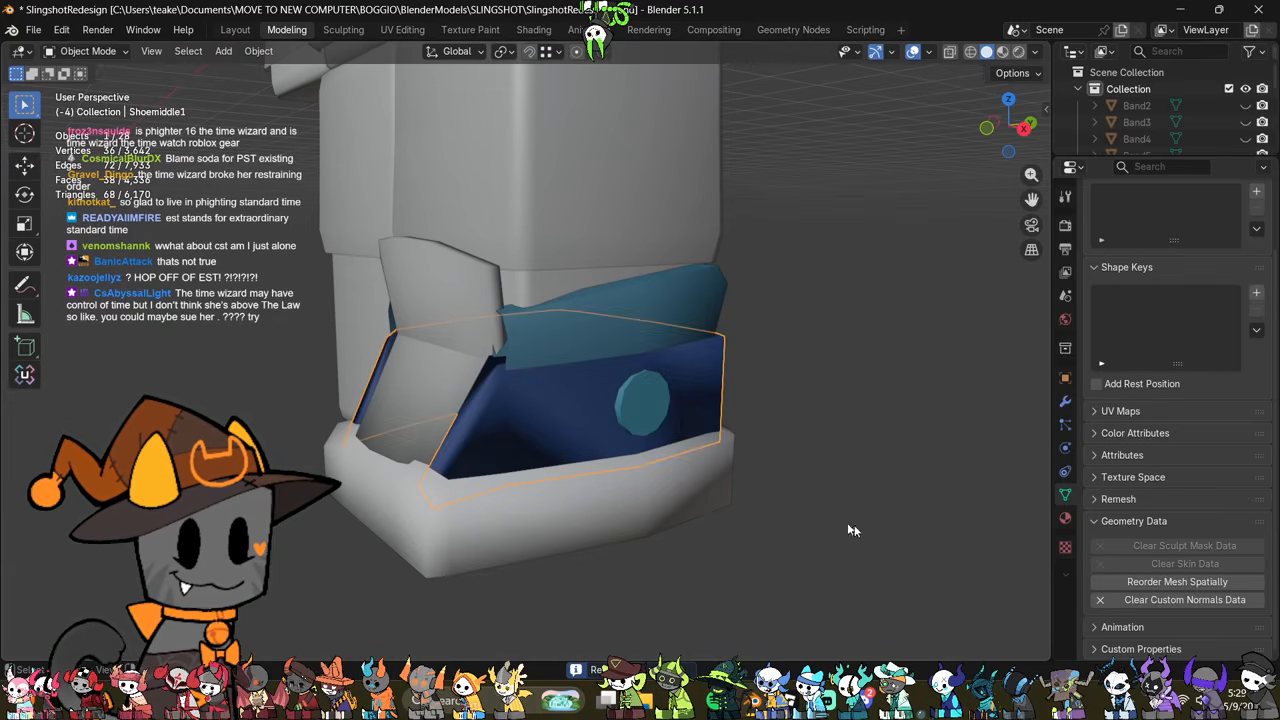
left_click(1184, 599)
Step: Select the middle band's bottom faces in X-ray display and delete them
key("Tab")
mouse_move(760, 520)
middle_mouse_down()
mouse_move(617, 506)
mouse_move(690, 560)
mouse_move(689, 597)
mouse_move(749, 569)
mouse_move(851, 571)
mouse_move(777, 549)
mouse_move(785, 485)
middle_mouse_up()
key("alt+z")
middle_click_drag(700, 517, 694, 535)
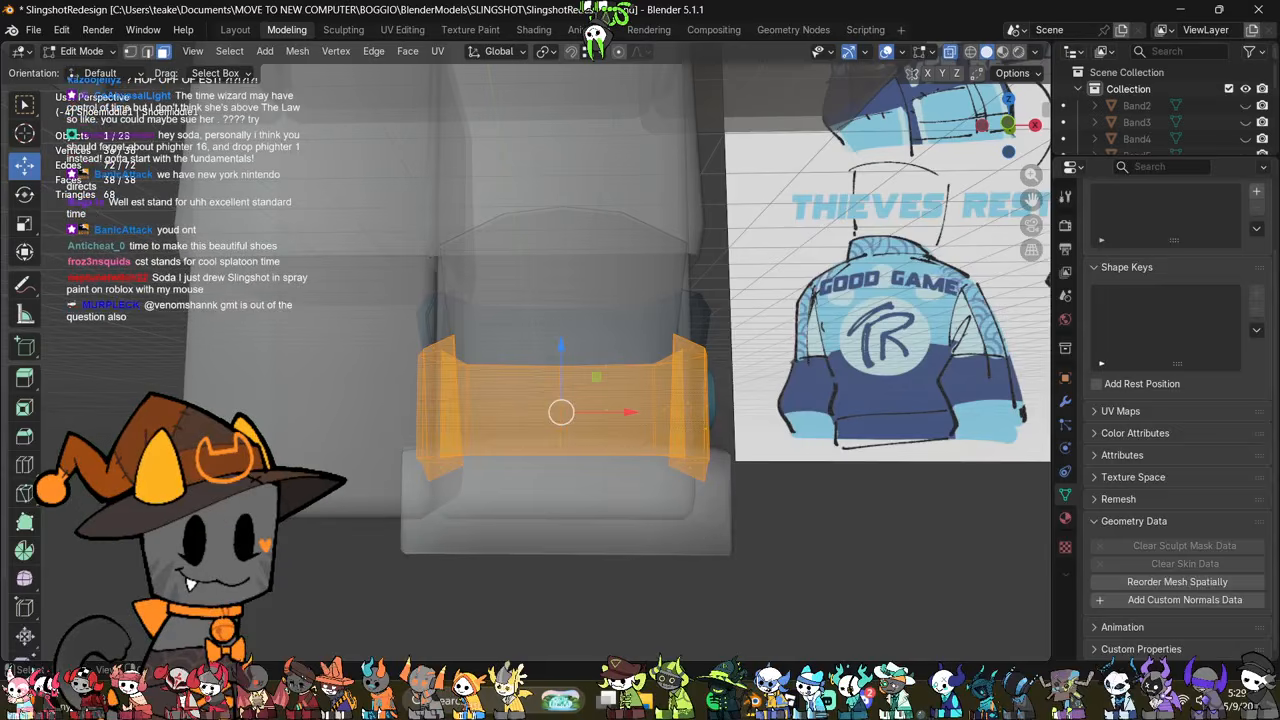
left_click(708, 466, "alt")
right_click(828, 549)
left_click(778, 661)
mouse_move(745, 535)
middle_mouse_down()
mouse_move(786, 513)
mouse_move(748, 533)
middle_mouse_up()
key("alt+z")
middle_click_drag(766, 451, 738, 492, "shift")
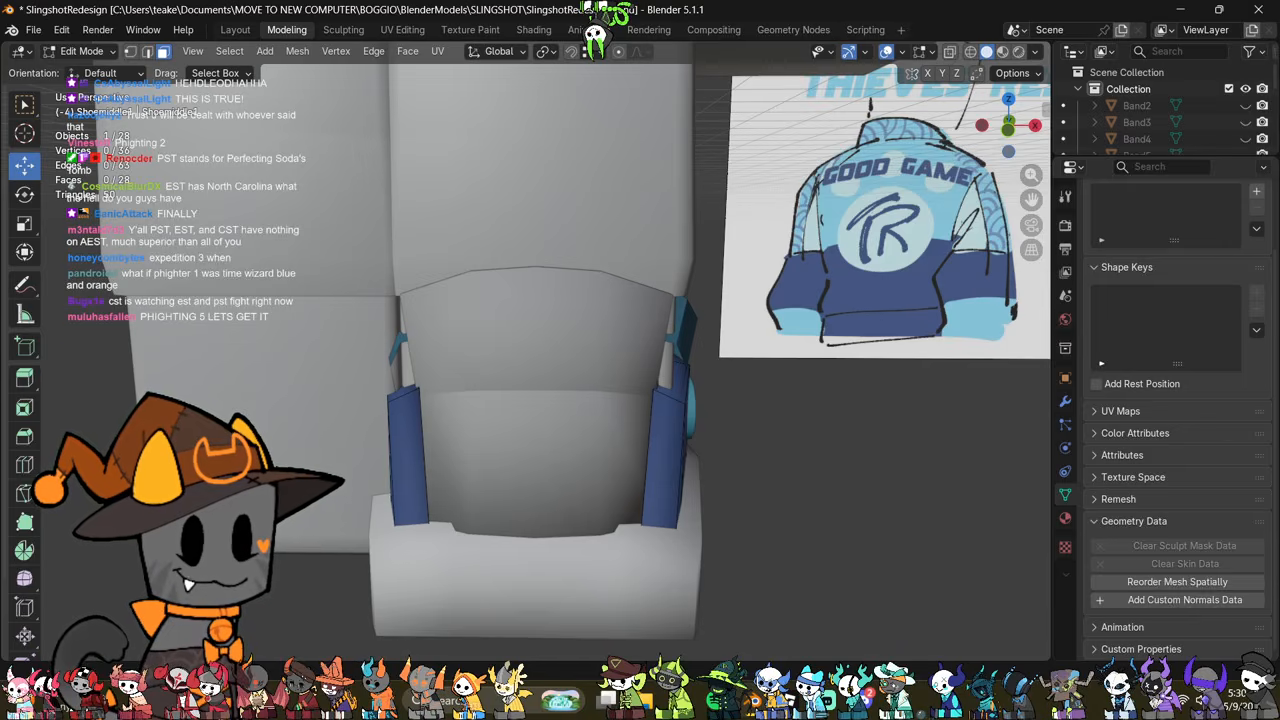
middle_click_drag(686, 457, 640, 449)
key("Tab")
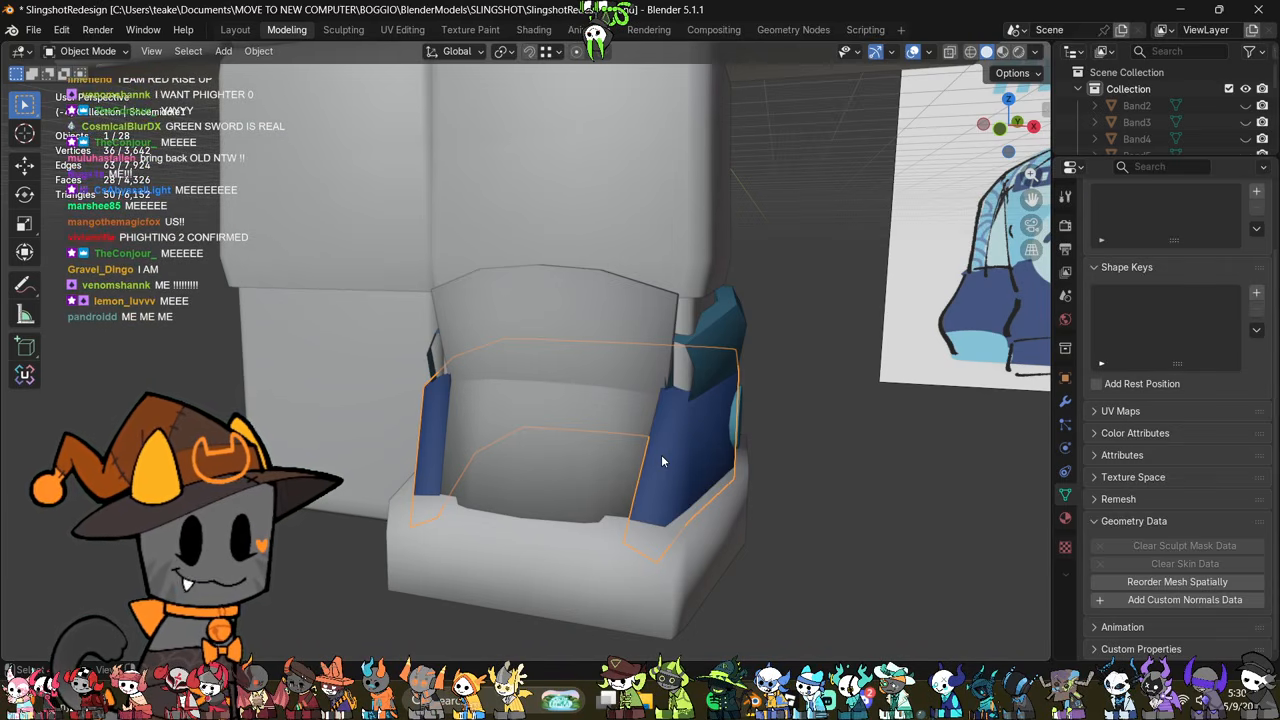
Step: Select the top band's lower edge loop in X-ray display and scale it inward slightly
middle_click_drag(679, 459, 740, 394)
left_click(738, 347)
key("Tab")
key("alt+z")
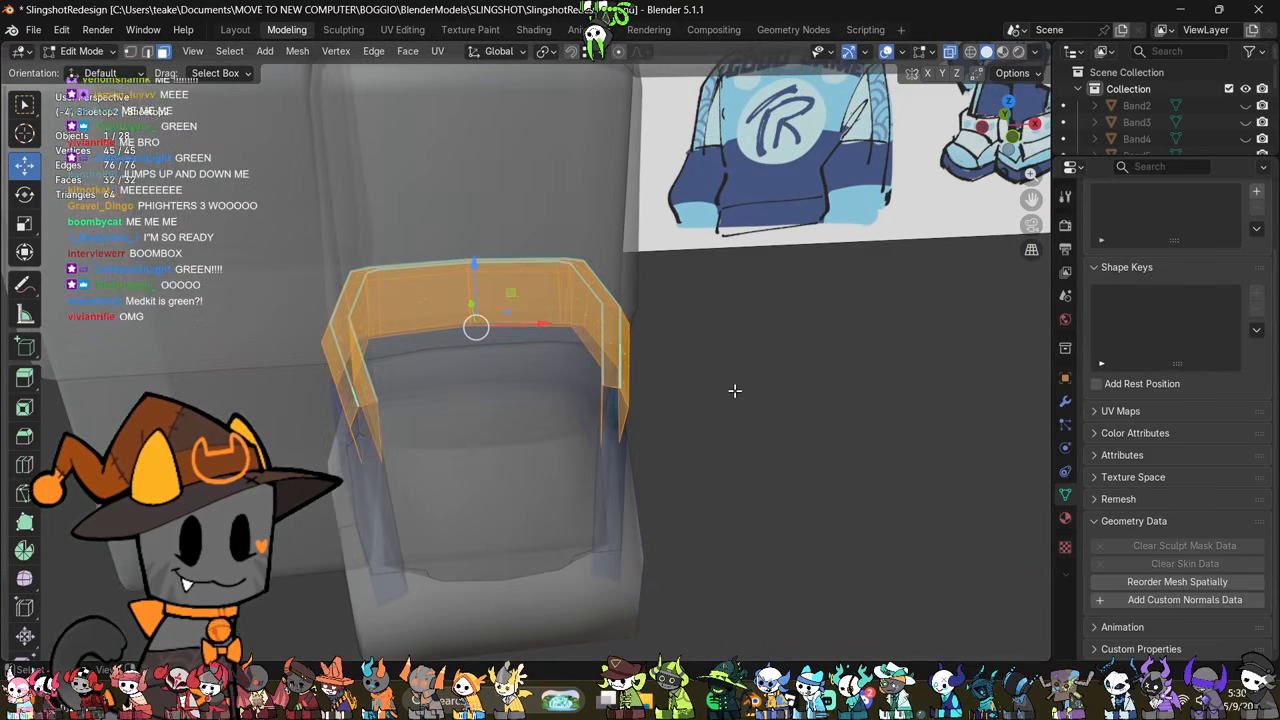
middle_click_drag(711, 380, 700, 414)
left_click(700, 414)
key("2")
left_click(617, 379, "alt")
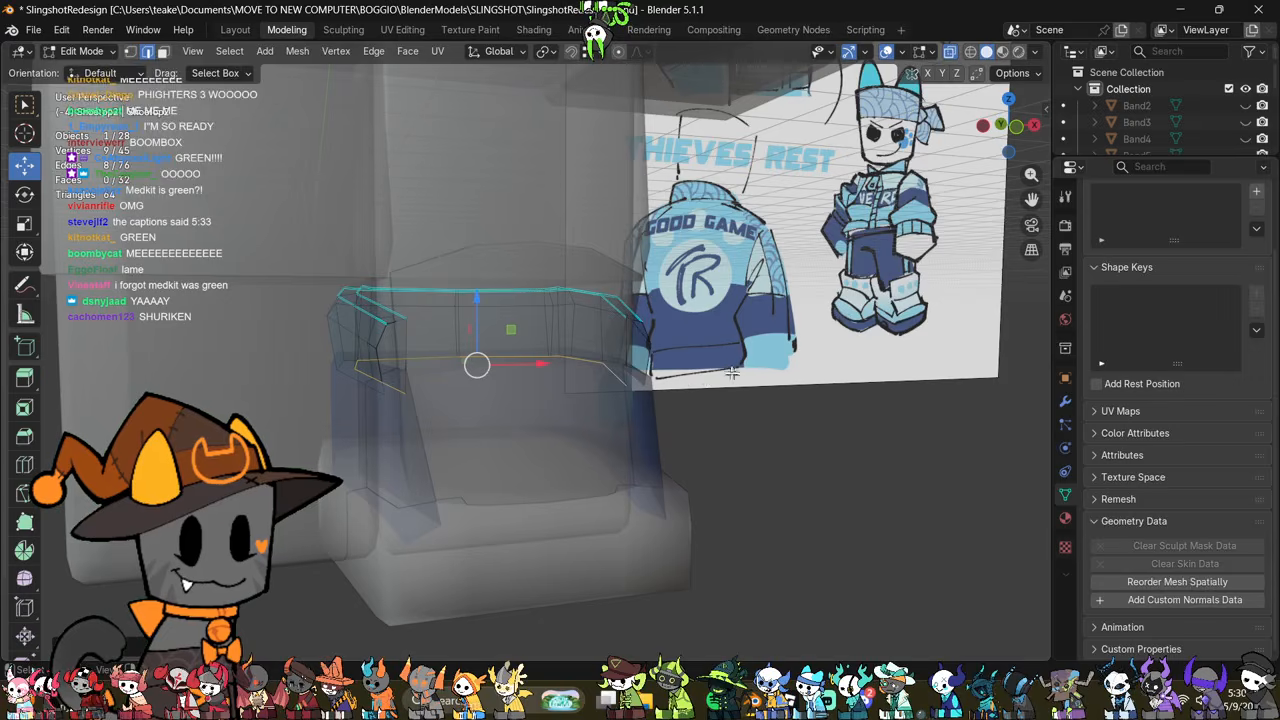
key("s")
left_click(683, 382)
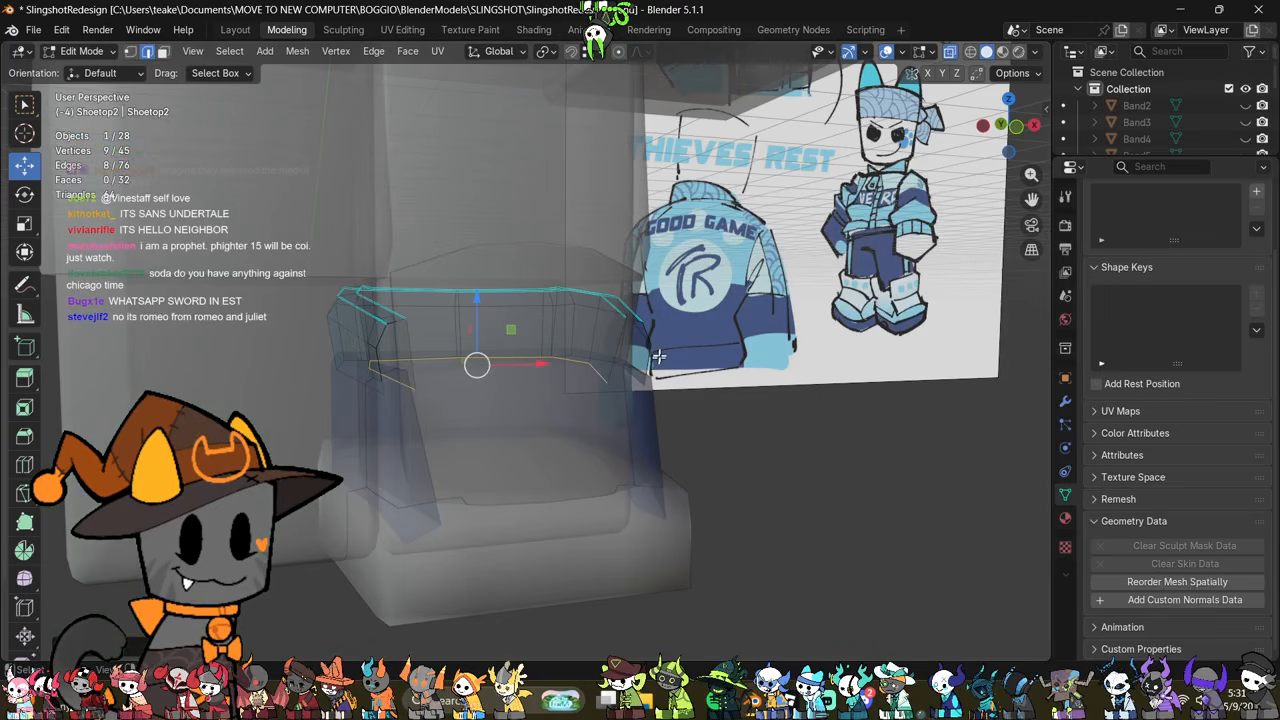
middle_click_drag(626, 324, 711, 420)
key("alt+z")
key("Tab")
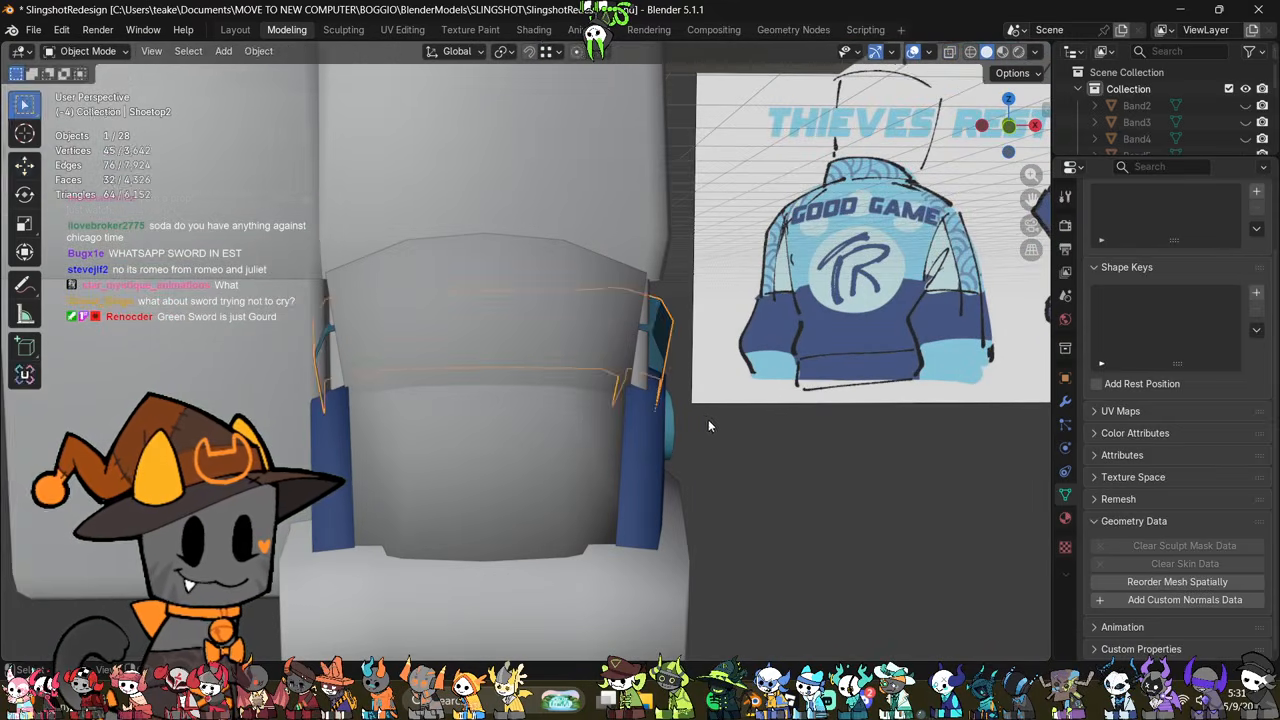
key("Tab")
key("alt+z")
left_click(657, 334)
middle_click_drag(657, 334, 686, 371)
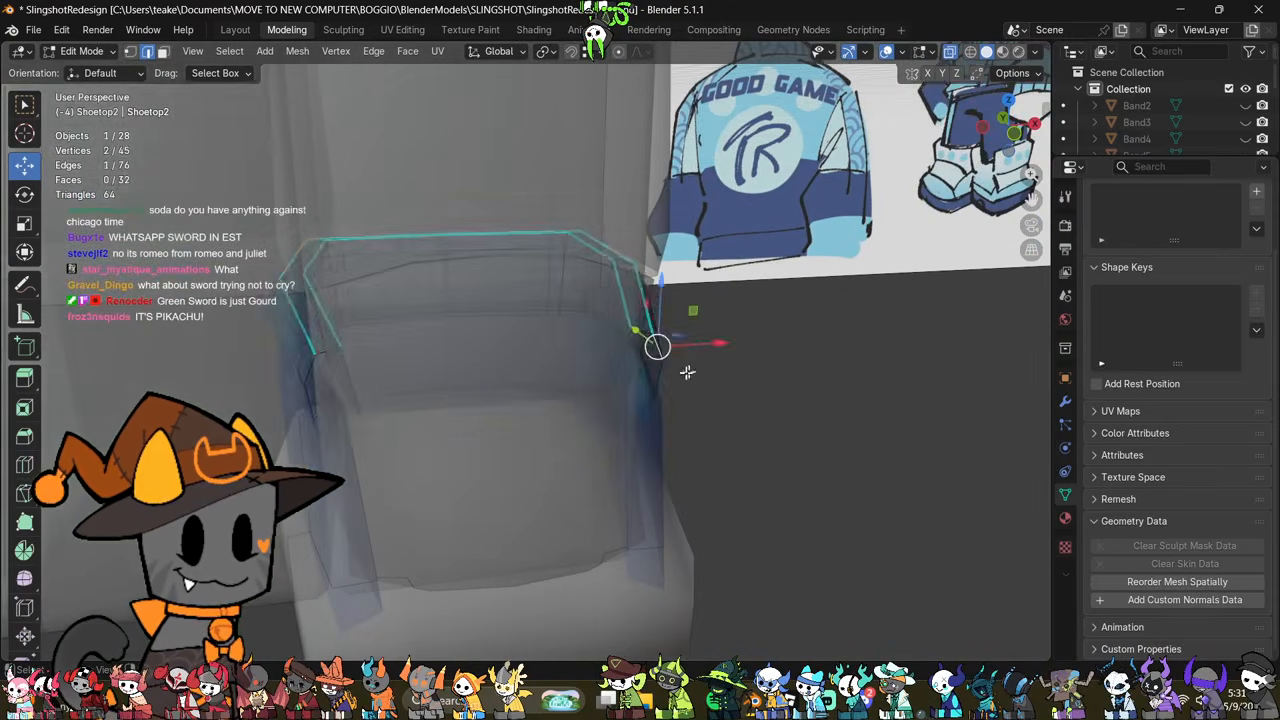
key("Tab")
Step: Add one centred horizontal loop cut around the outer wall of the shoe's middle band
left_click(656, 442)
key("alt+z")
middle_click_drag(656, 442, 591, 457)
middle_click_drag(635, 497, 565, 457)
scroll(565, 457, "up", 3)
key("Tab")
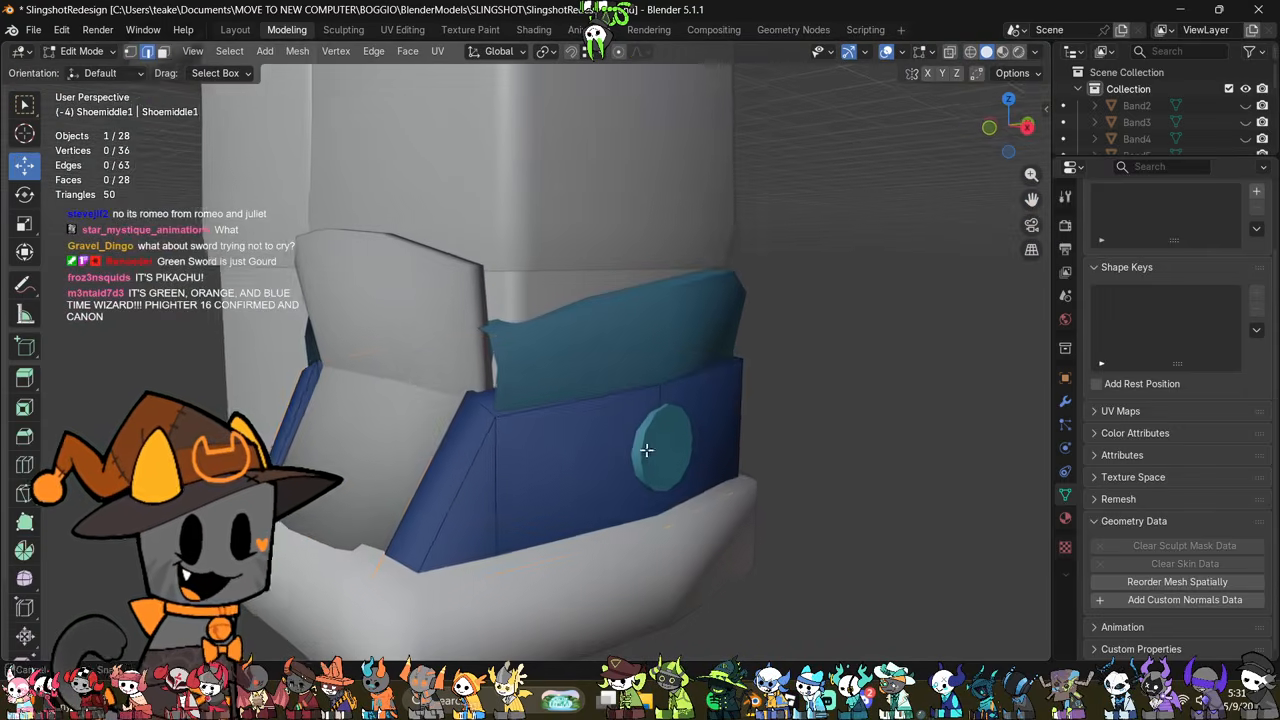
key("alt+z")
key("ctrl+r")
left_click(736, 400)
right_click(736, 400)
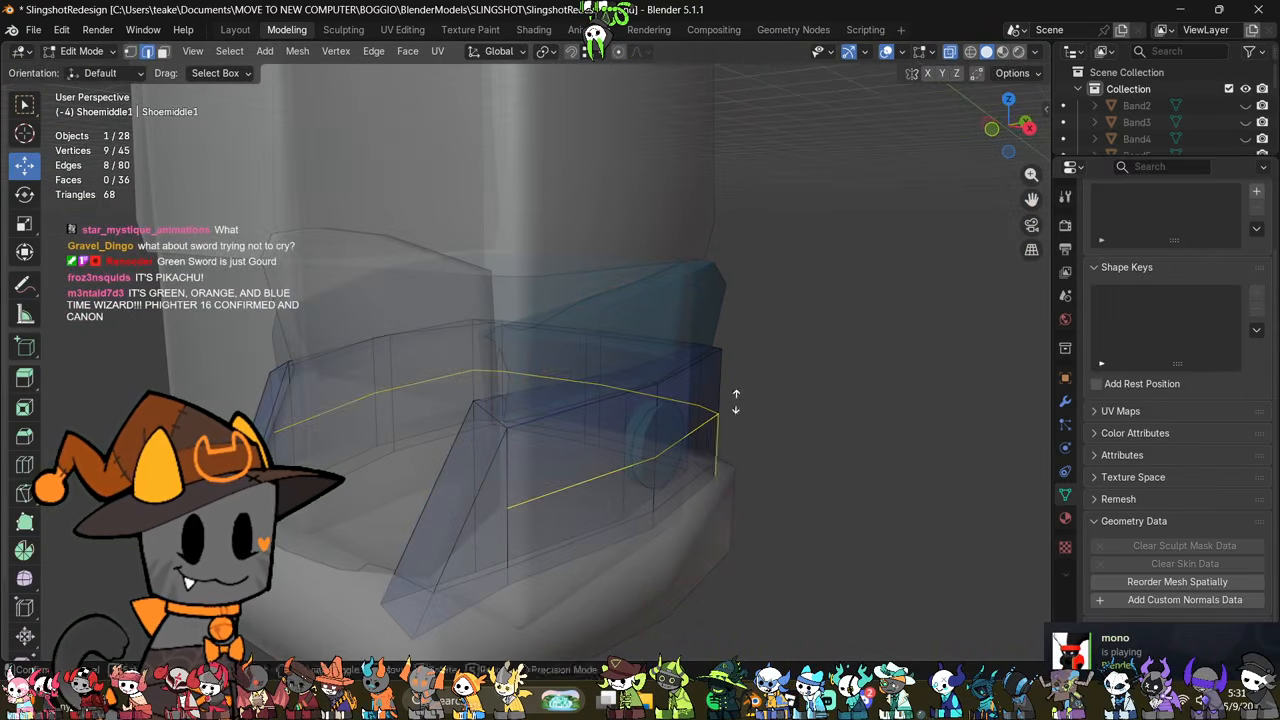
Step: Bulge the middle band's new edge loop outward with Shrink/Fatten
key("s")
right_click(859, 421)
middle_click_drag(857, 423, 903, 431)
key("alt+s")
left_click(912, 429)
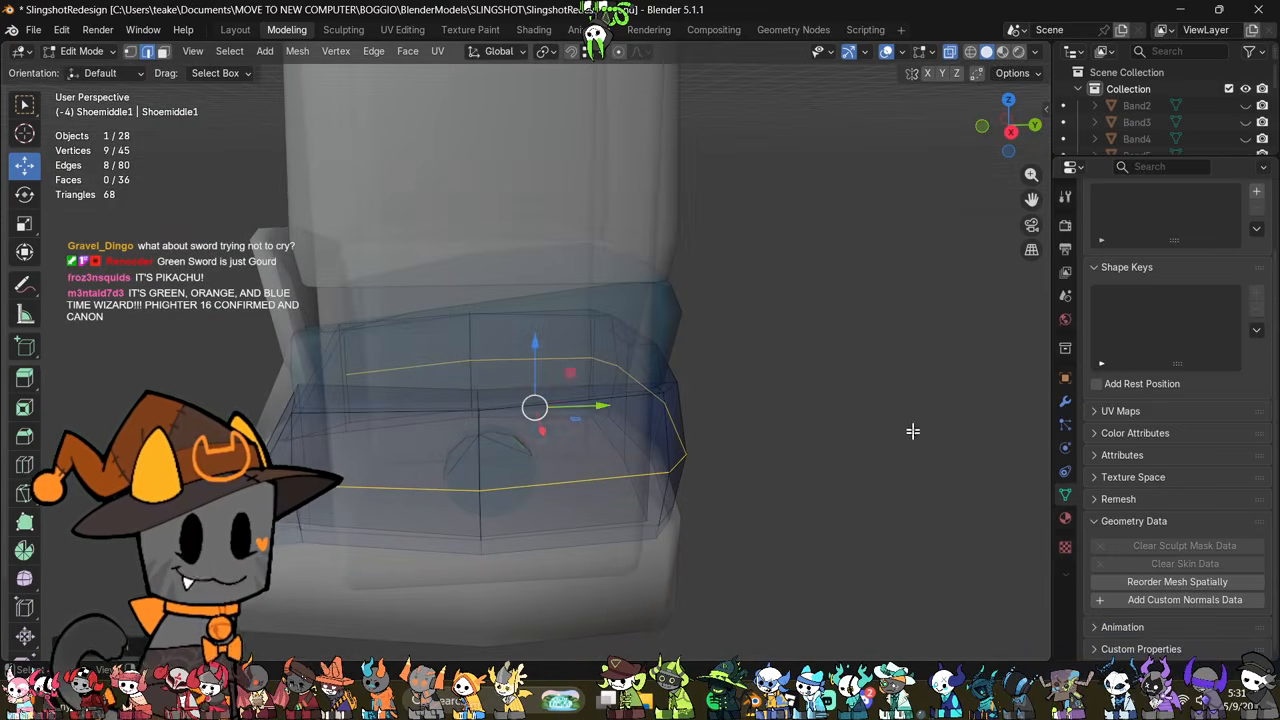
key("alt+z")
middle_click_drag(789, 452, 1006, 429)
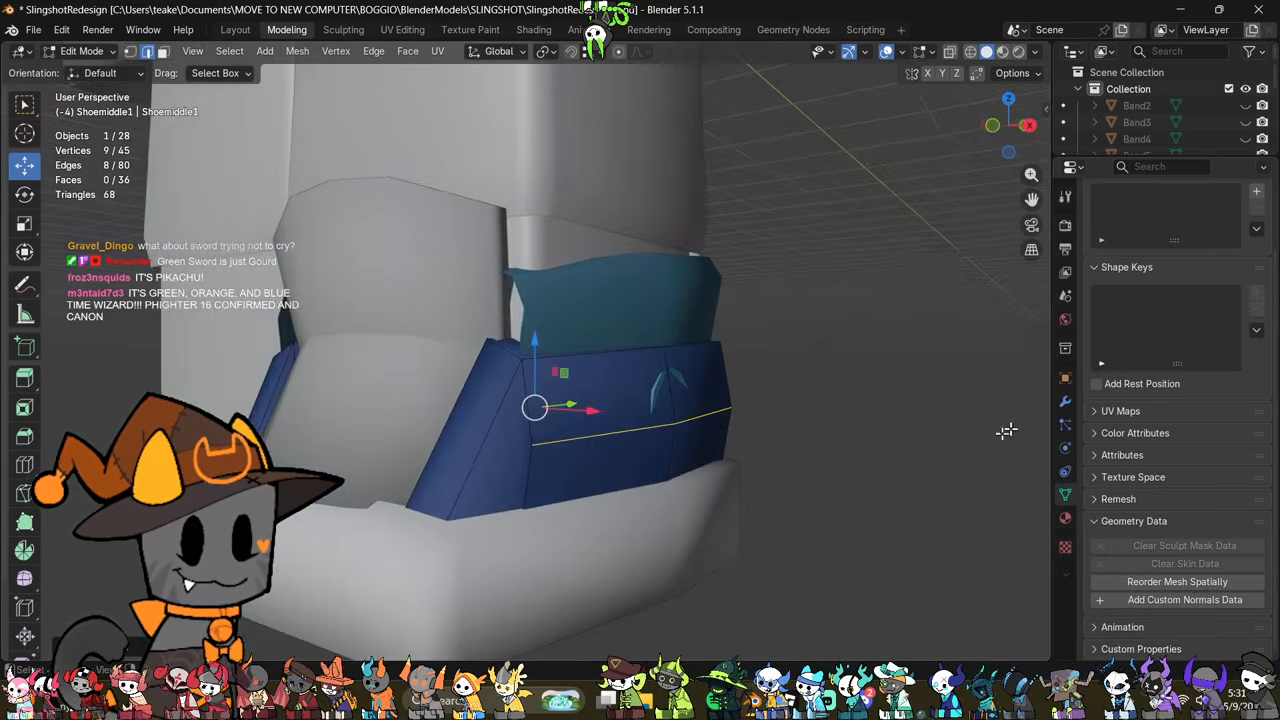
Step: Connect each end of the middle band's new loop to the front bottom corner vertex on both sides of the shoe
left_click(538, 448)
key("alt+z")
middle_click_drag(547, 452, 577, 467)
left_click(444, 575, "shift")
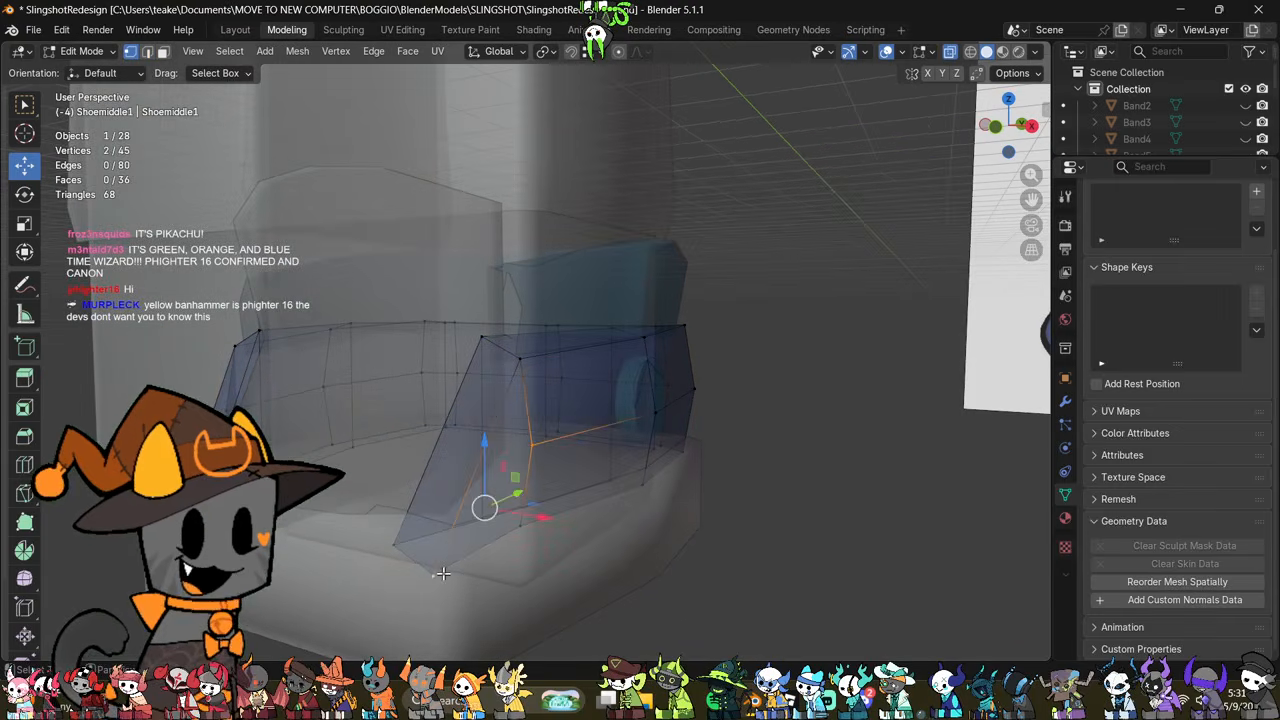
key("j")
key("space")
middle_click_drag(577, 562, 540, 452)
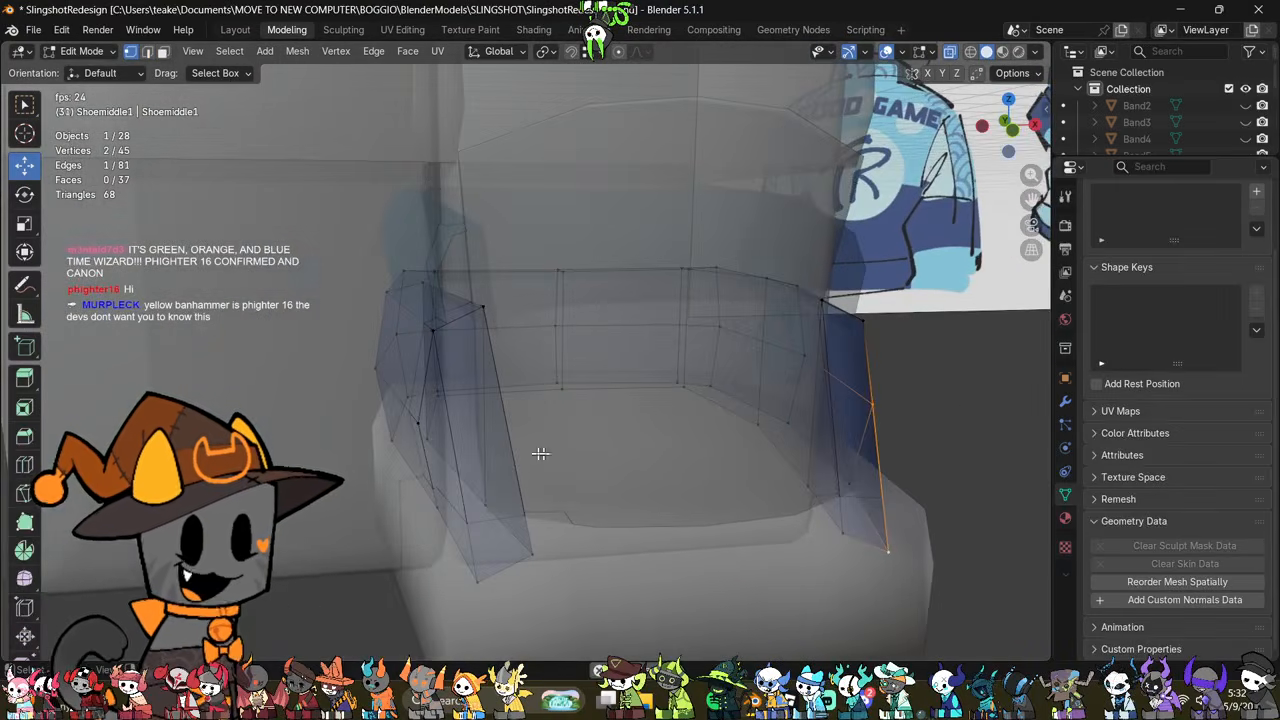
left_click(430, 405)
left_click(485, 584, "shift")
key("j")
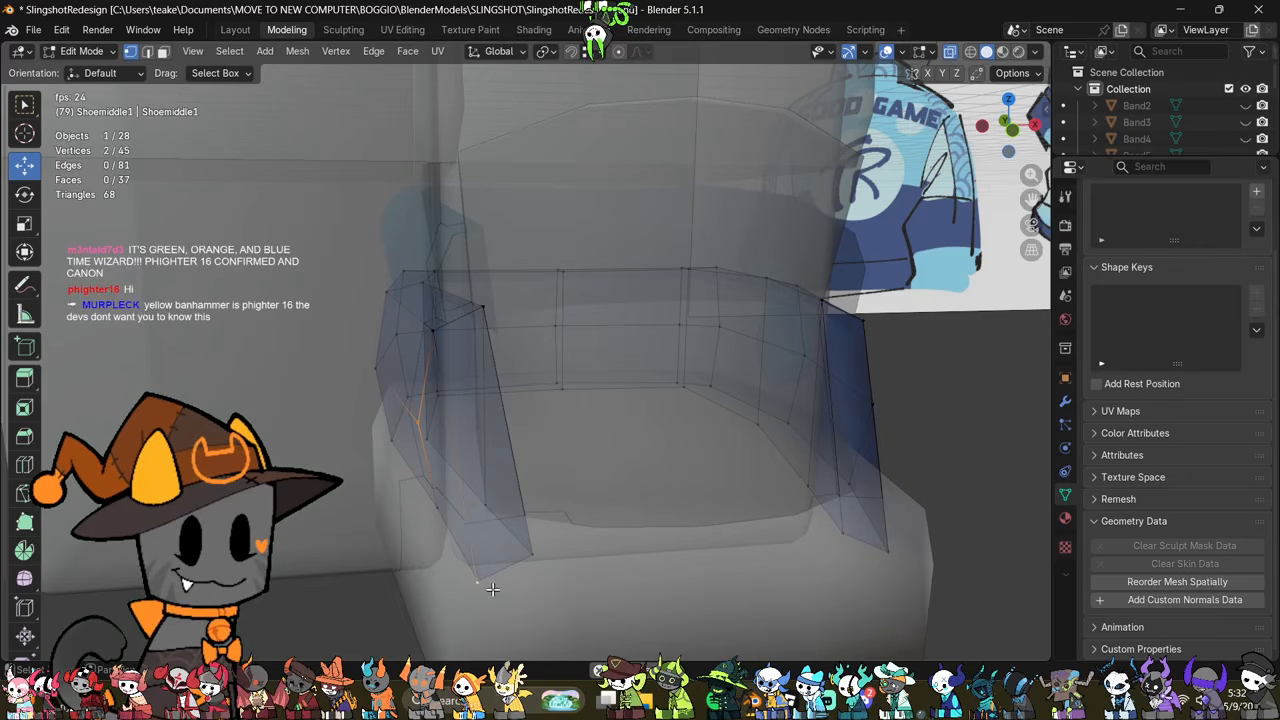
middle_click_drag(629, 471, 797, 494)
key("alt+z")
scroll(620, 419, "down", 3)
key("Tab")
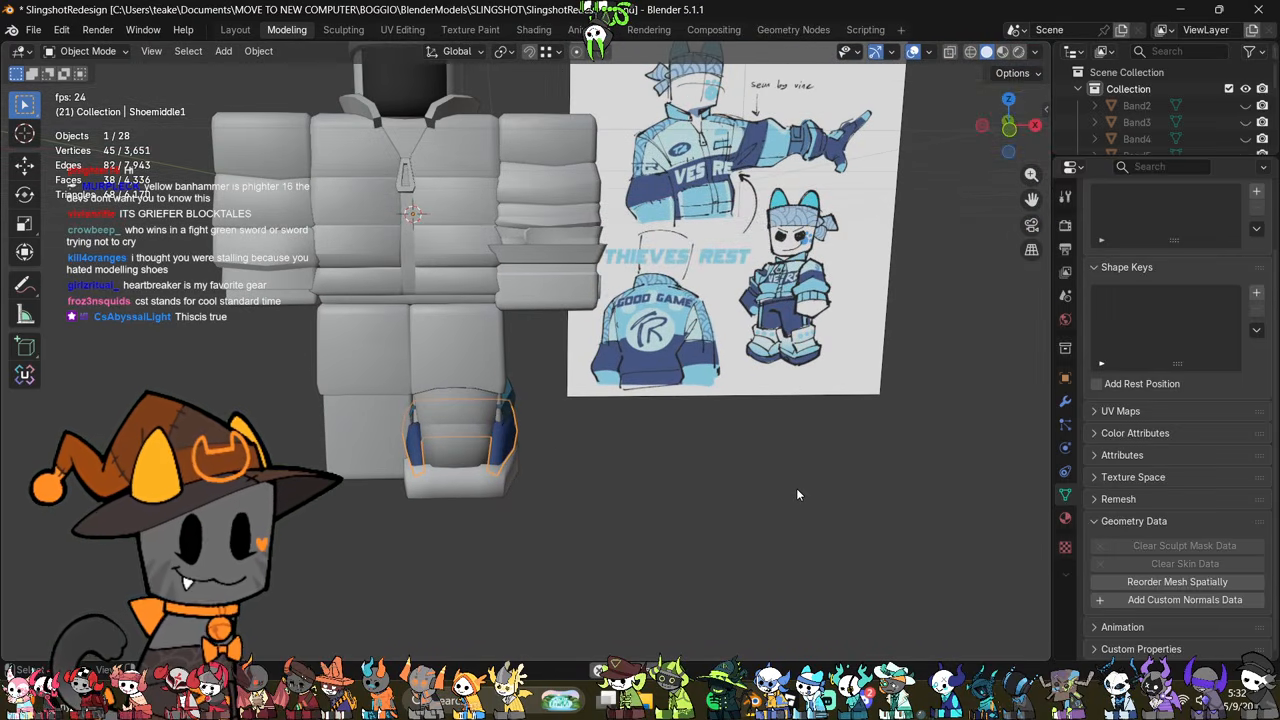
Step: Examine the reshaped middle band and the sole from the front and side, checking the sole's mesh
scroll(797, 489, "up", 3)
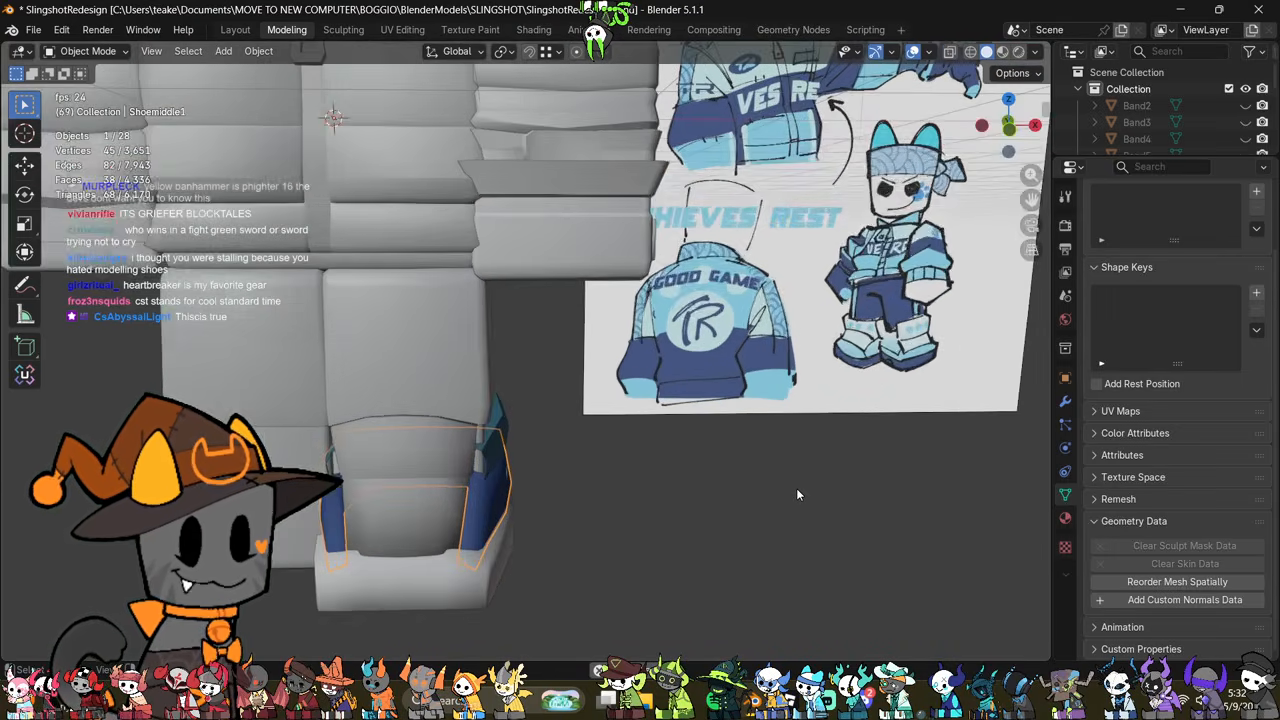
middle_click_drag(604, 483, 667, 399, "shift")
scroll(667, 399, "up", 2)
left_click(537, 510)
mouse_move(537, 510)
middle_mouse_down()
mouse_move(455, 478)
mouse_move(626, 500)
mouse_move(458, 511)
mouse_move(526, 531)
middle_mouse_up()
key("Tab")
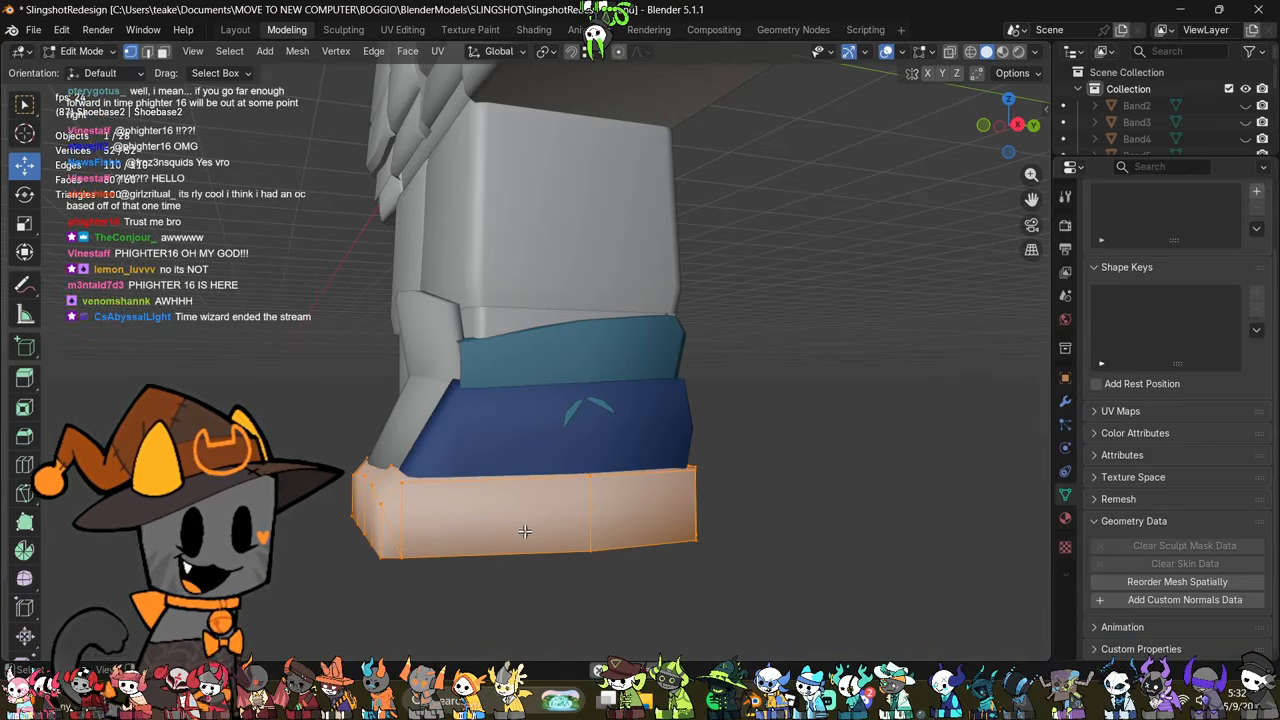
key("Tab")
left_click(637, 440)
scroll(732, 514, "up", 3)
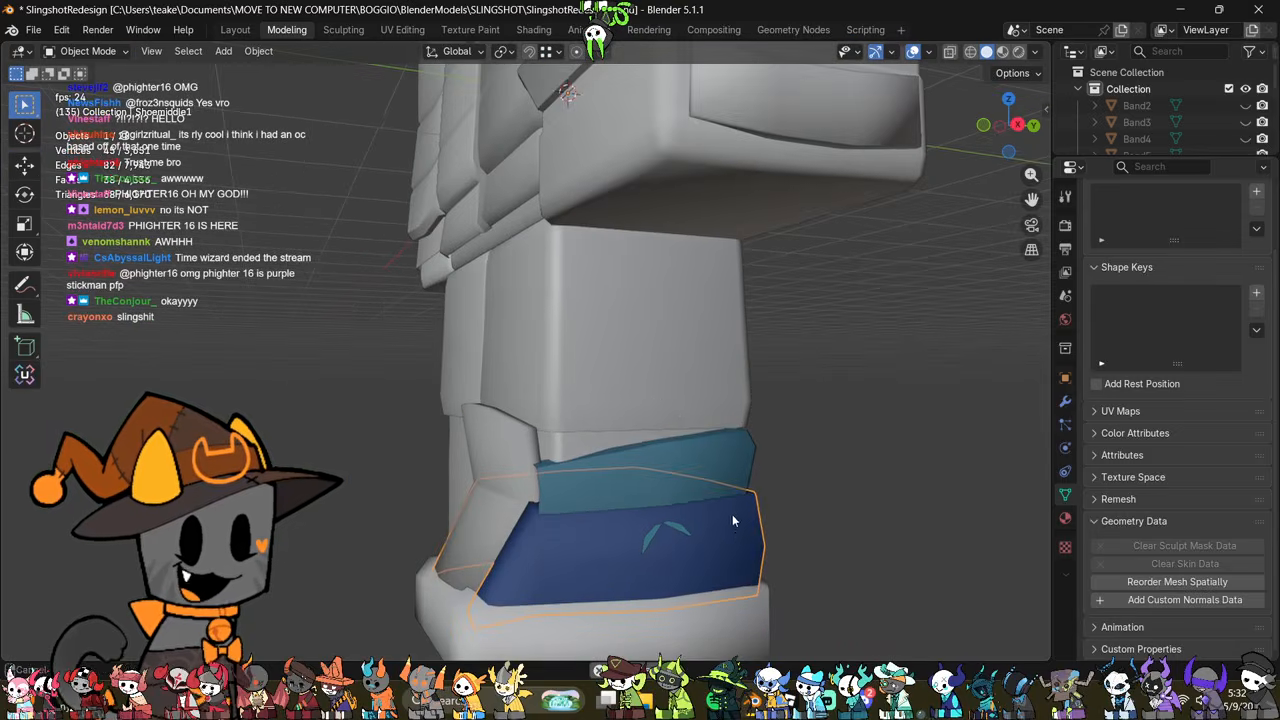
Step: Select the small part on the character's hand and open its mesh for editing
scroll(646, 333, "down", 8)
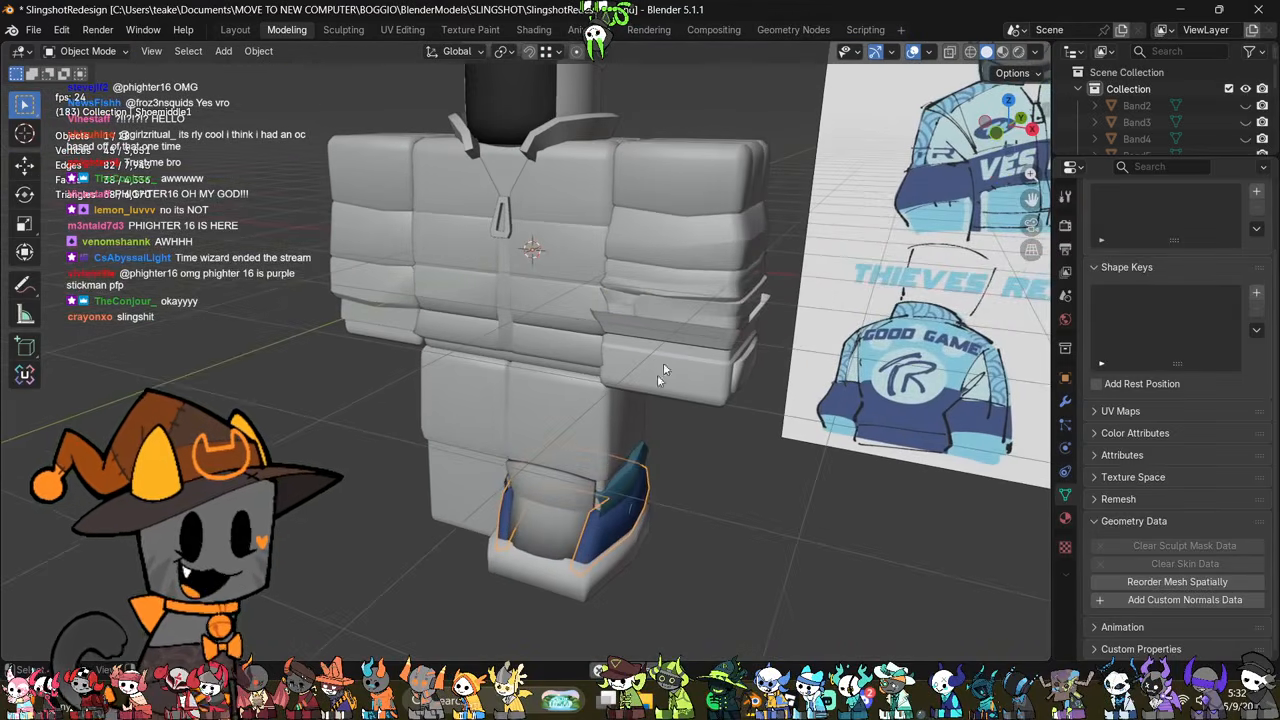
left_click(702, 264)
mouse_move(759, 416)
middle_mouse_down()
mouse_move(673, 397)
mouse_move(736, 423)
middle_mouse_up()
left_click(736, 386)
key("Tab")
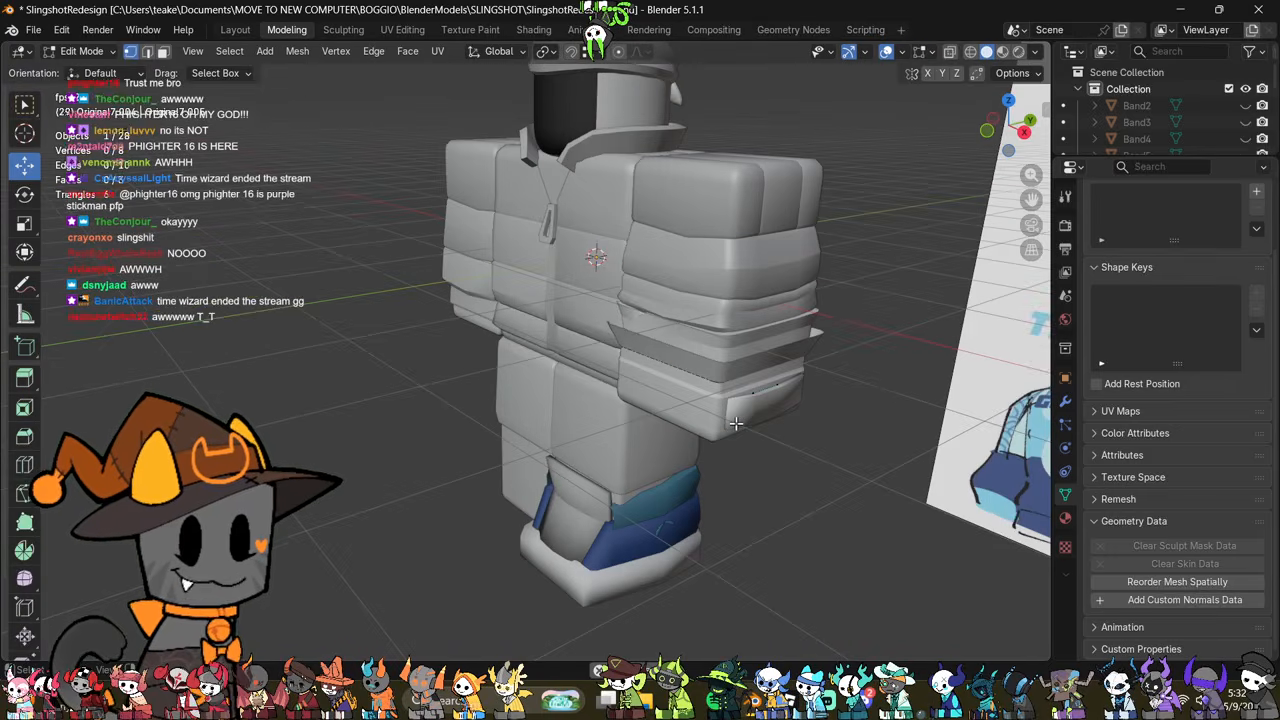